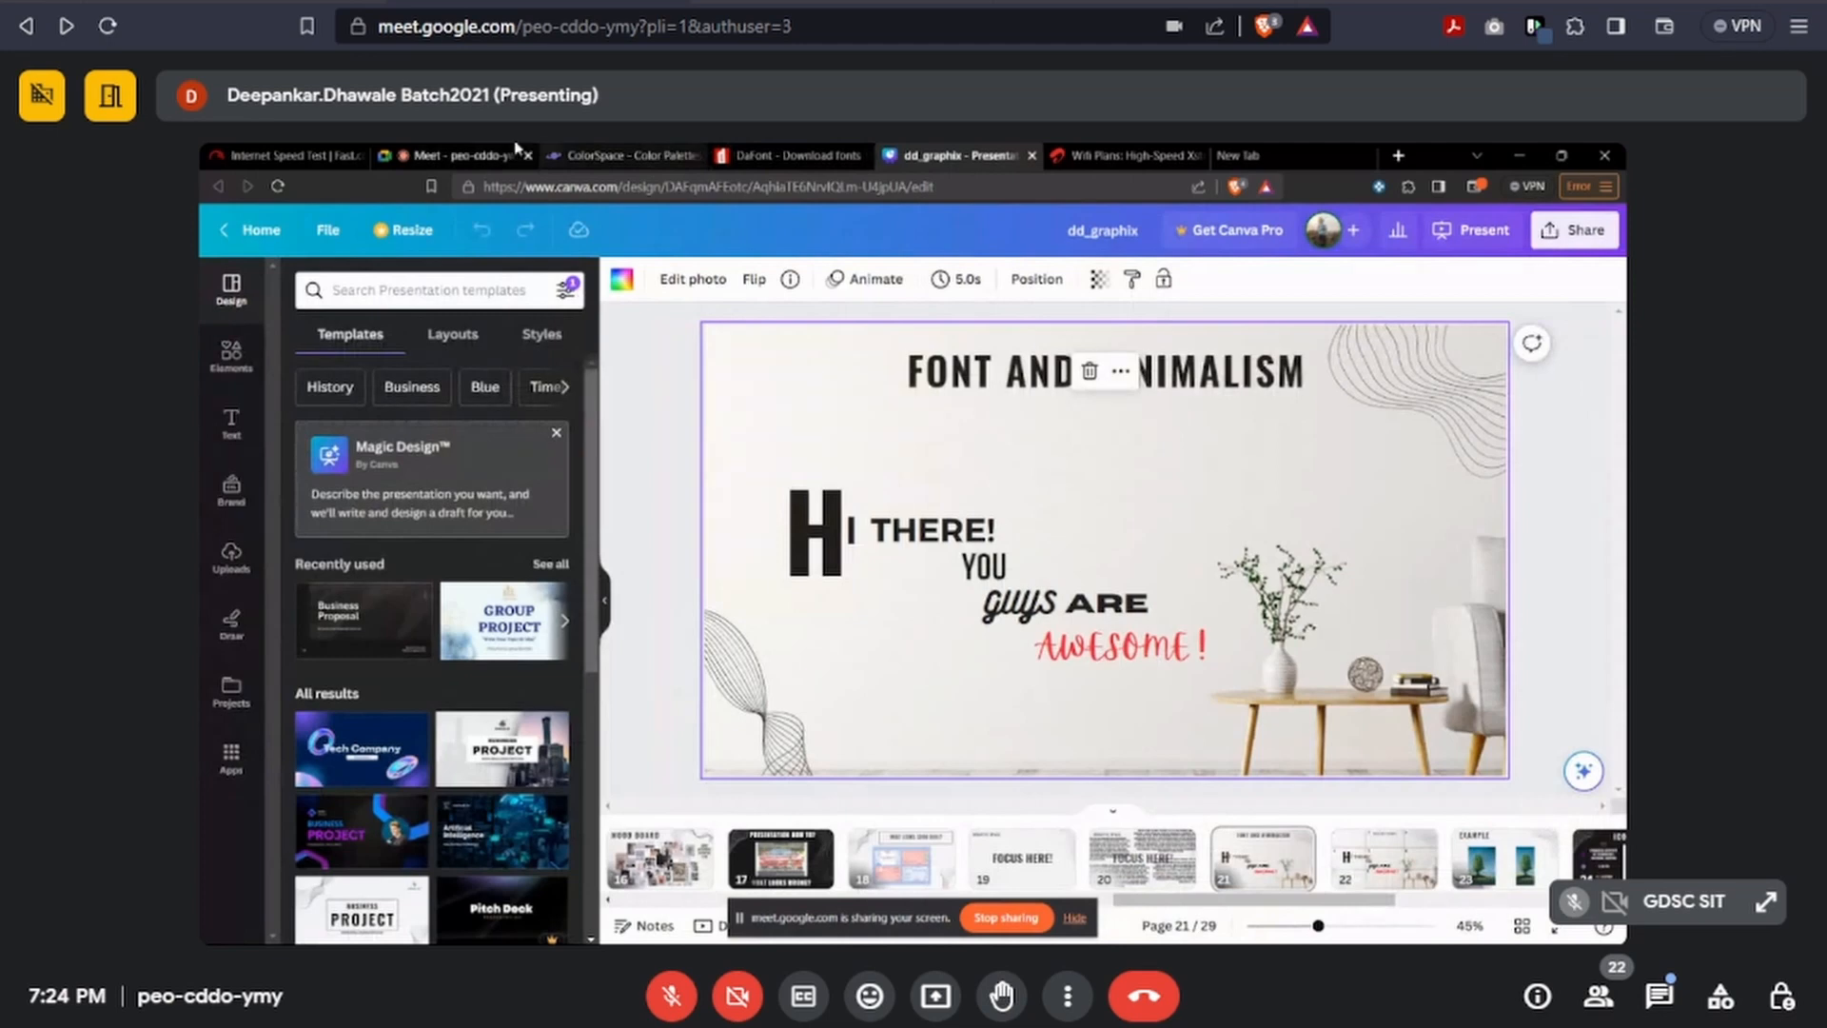
# Unmute the microphone in the meeting and switch to the Figma file with the game app wireframe.
pyautogui.click(587, 152)
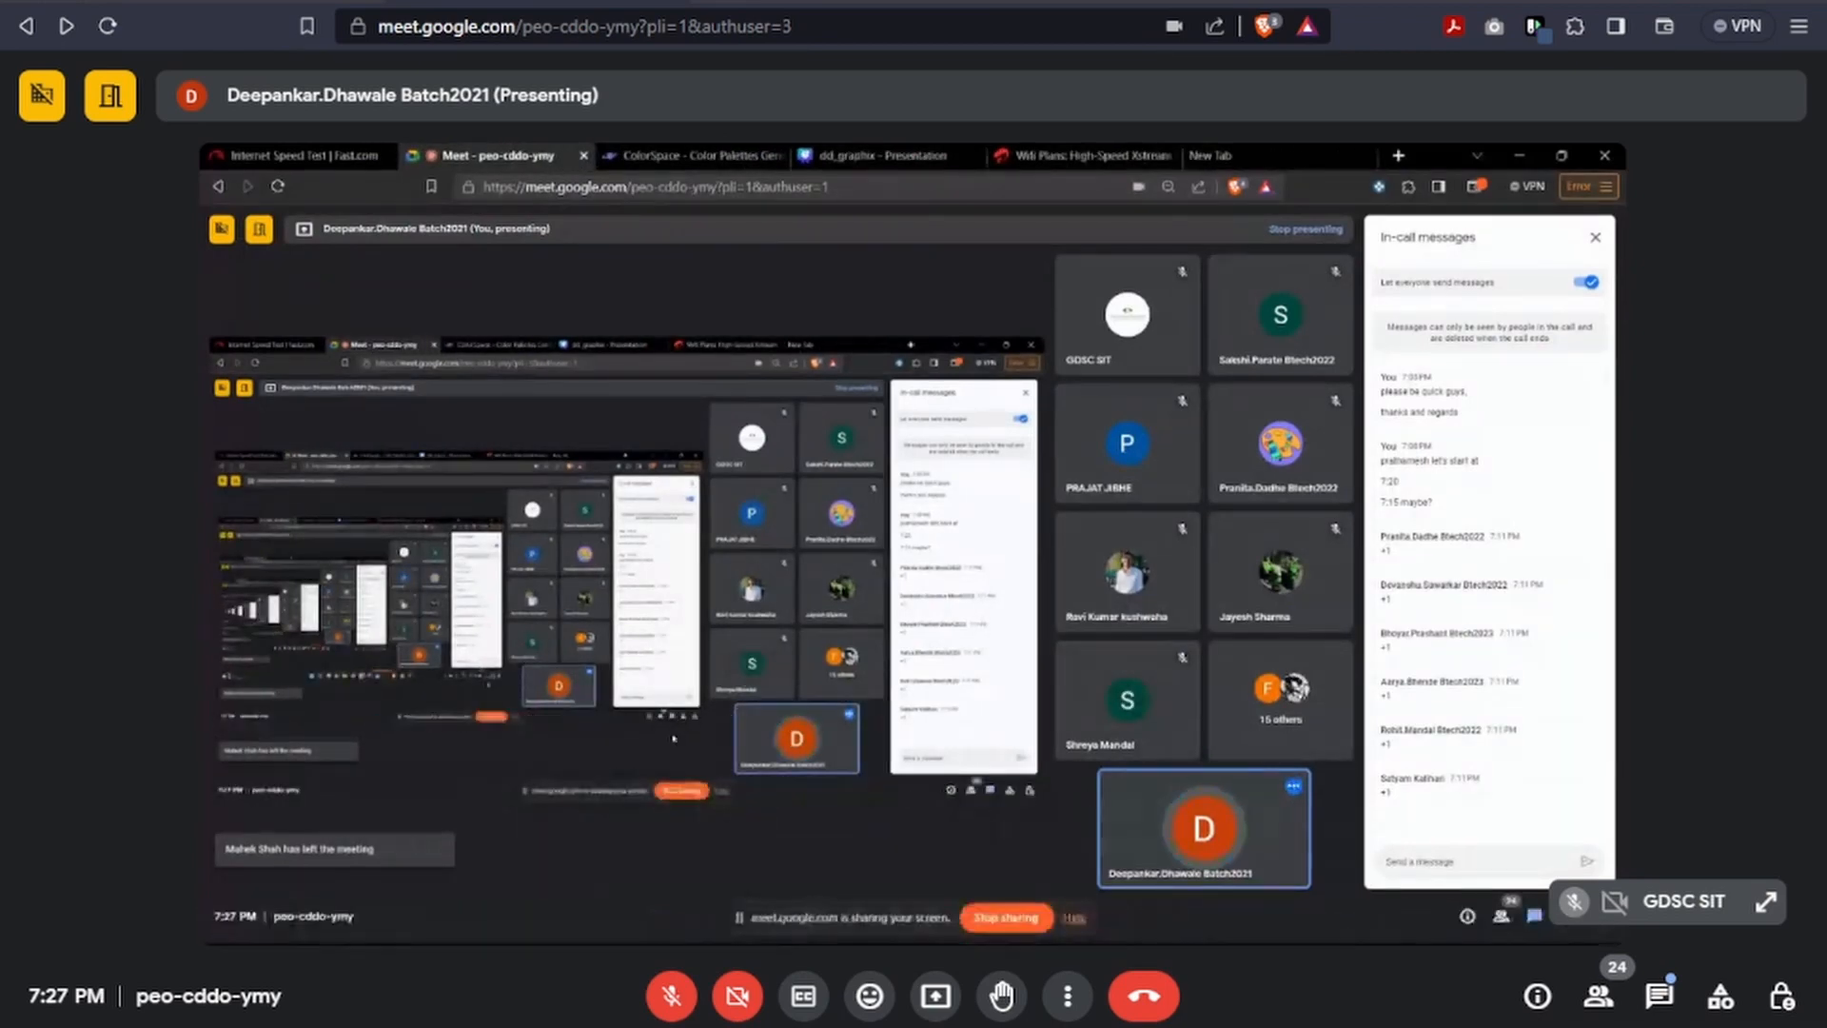
pyautogui.click(683, 1011)
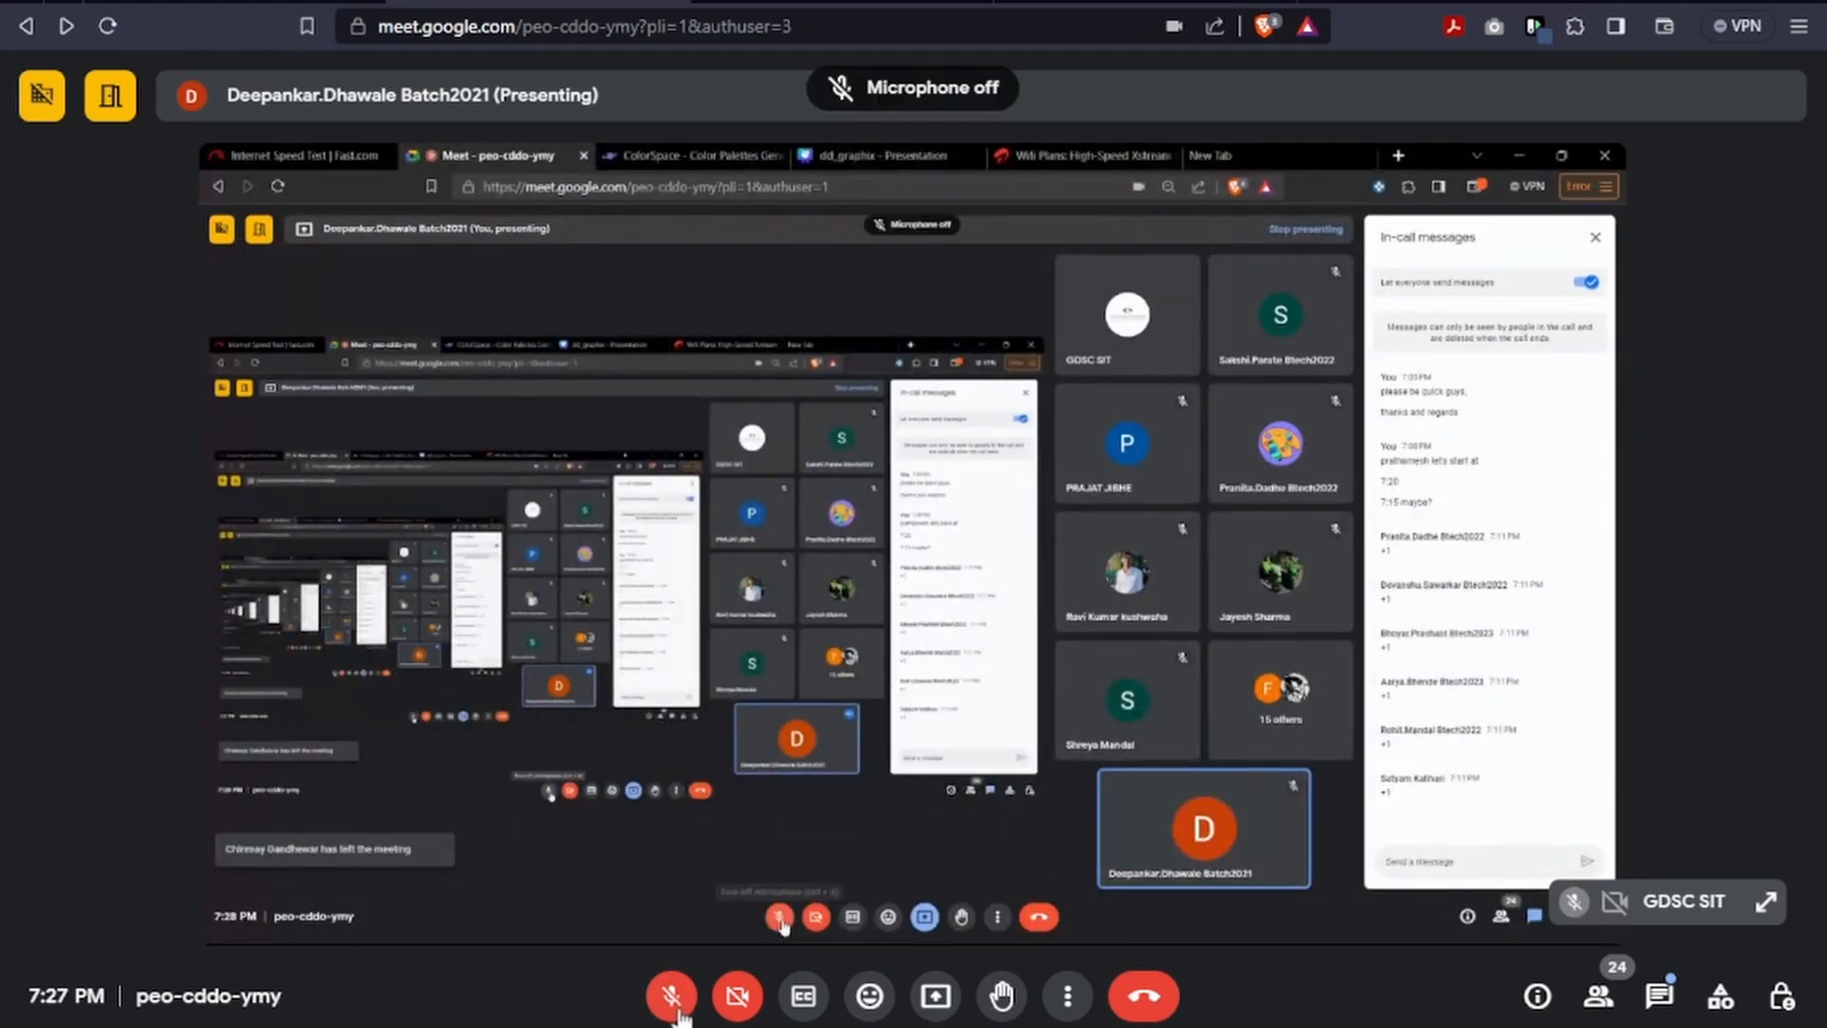
pyautogui.click(683, 1011)
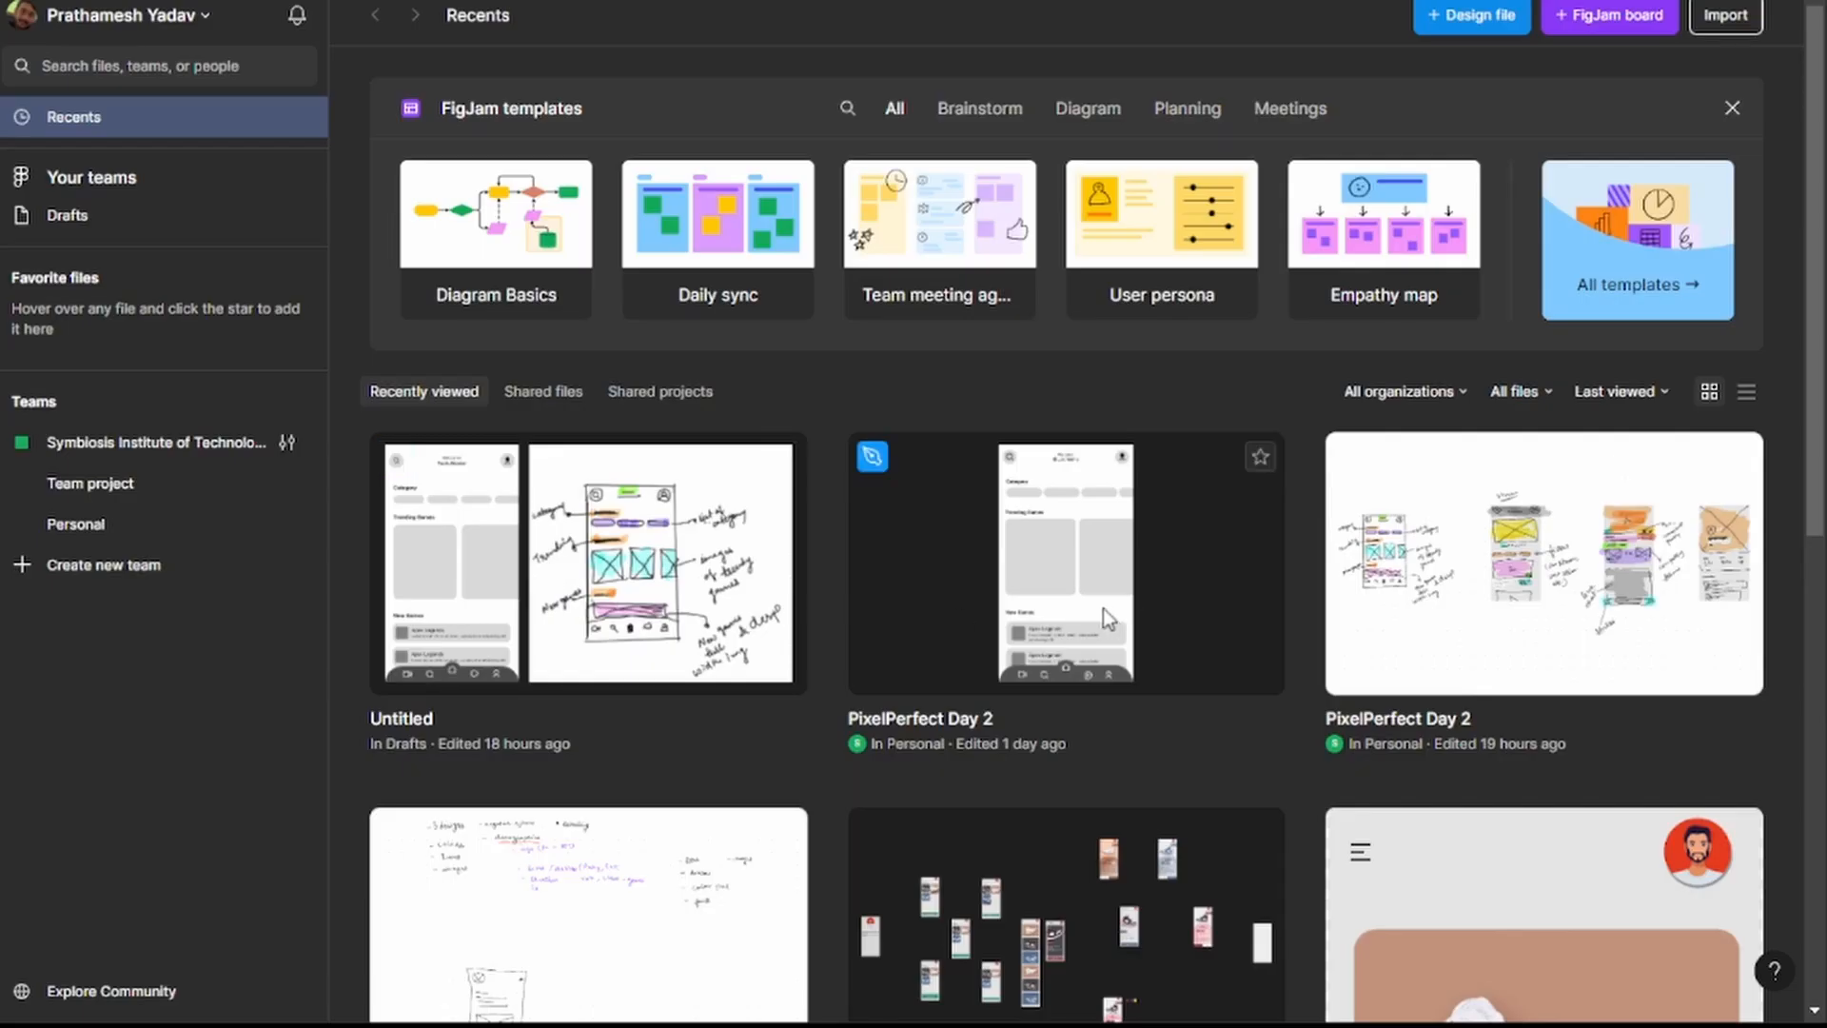
pyautogui.click(1103, 610)
pyautogui.doubleClick(725, 576)
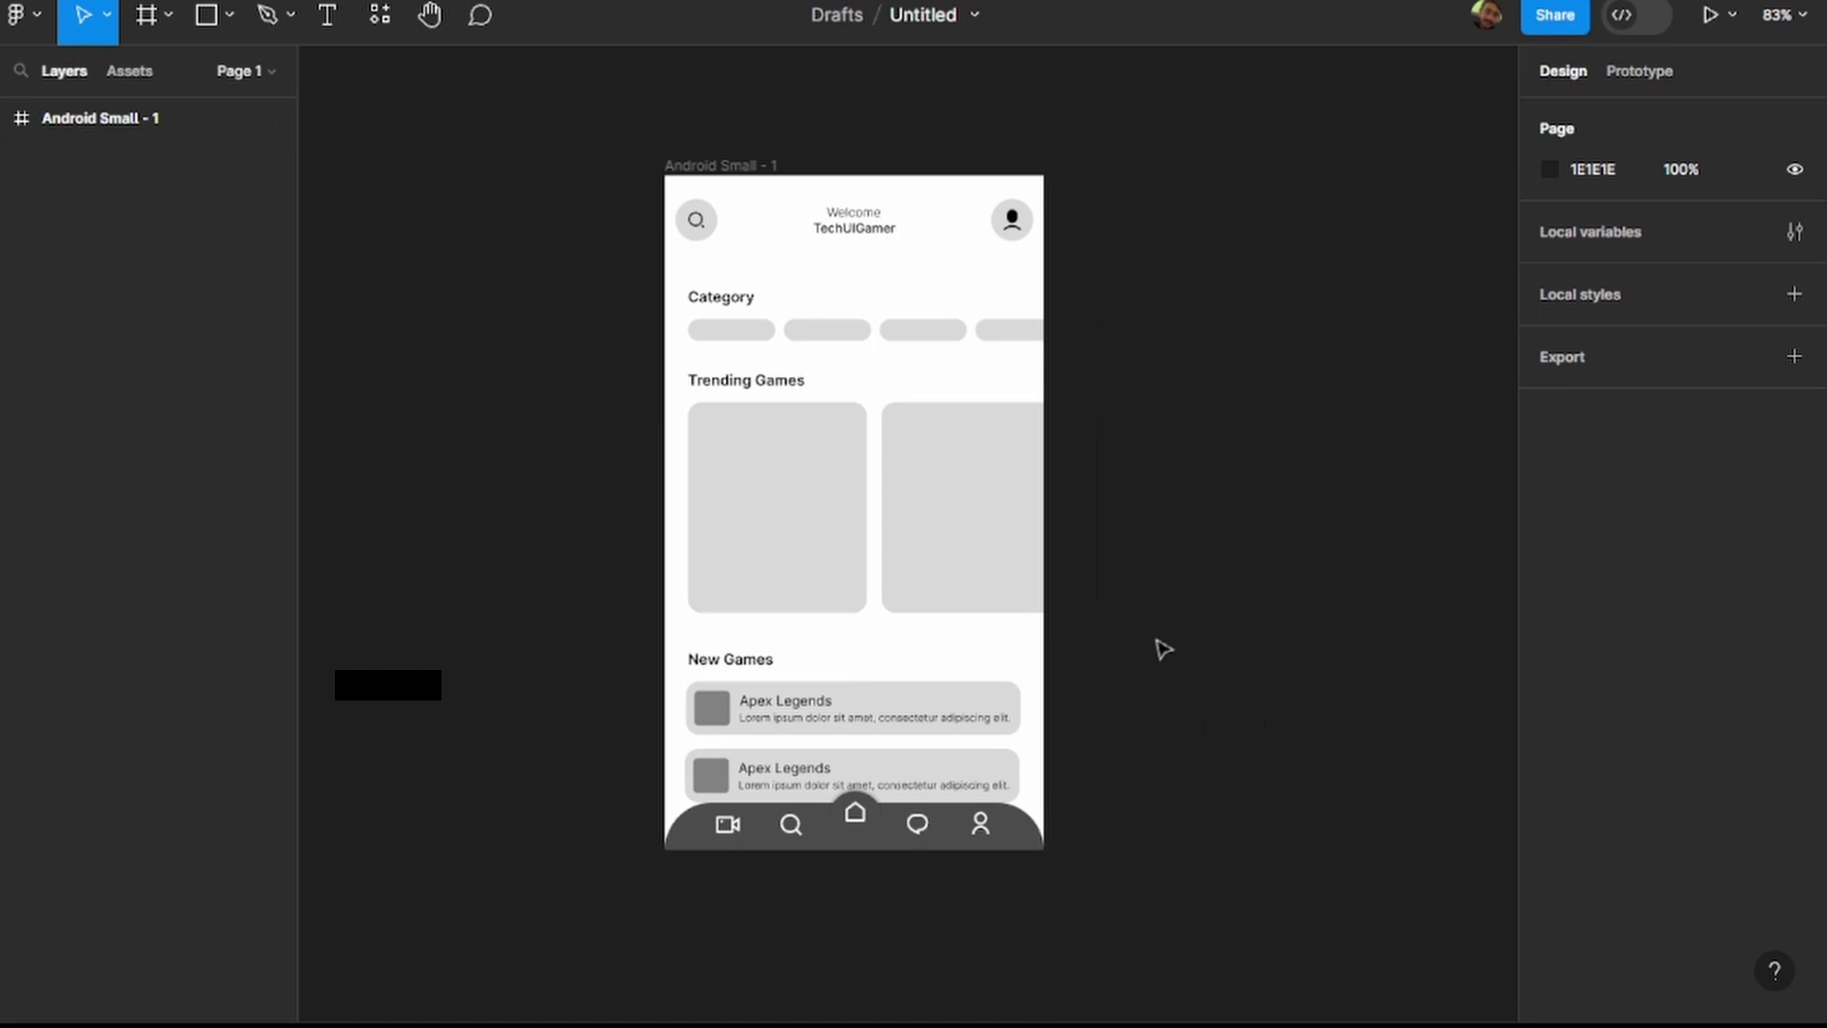
# Select the whole Android Small - 1 frame on the canvas.
pyautogui.hscroll(-1, 1122, 657)
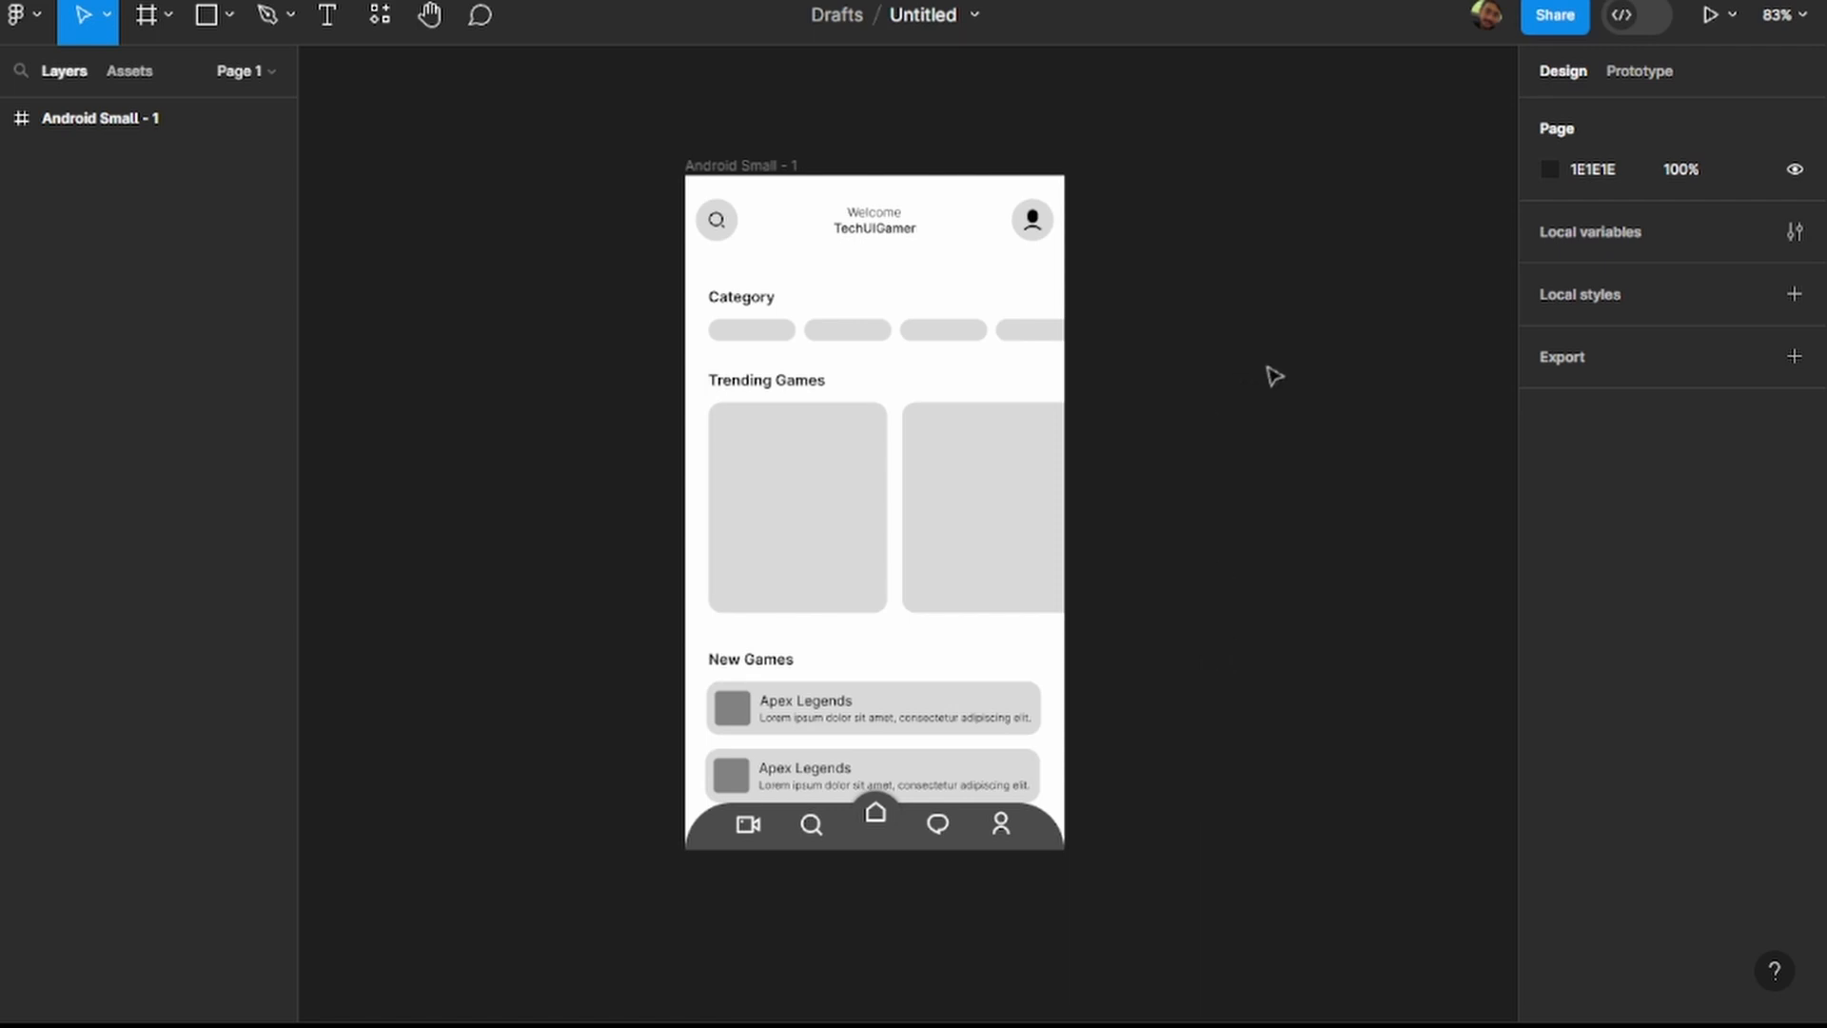
pyautogui.scroll(3, 873, 351)
pyautogui.scroll(-3, 873, 351)
pyautogui.scroll(2, 877, 352)
pyautogui.scroll(2, 877, 352)
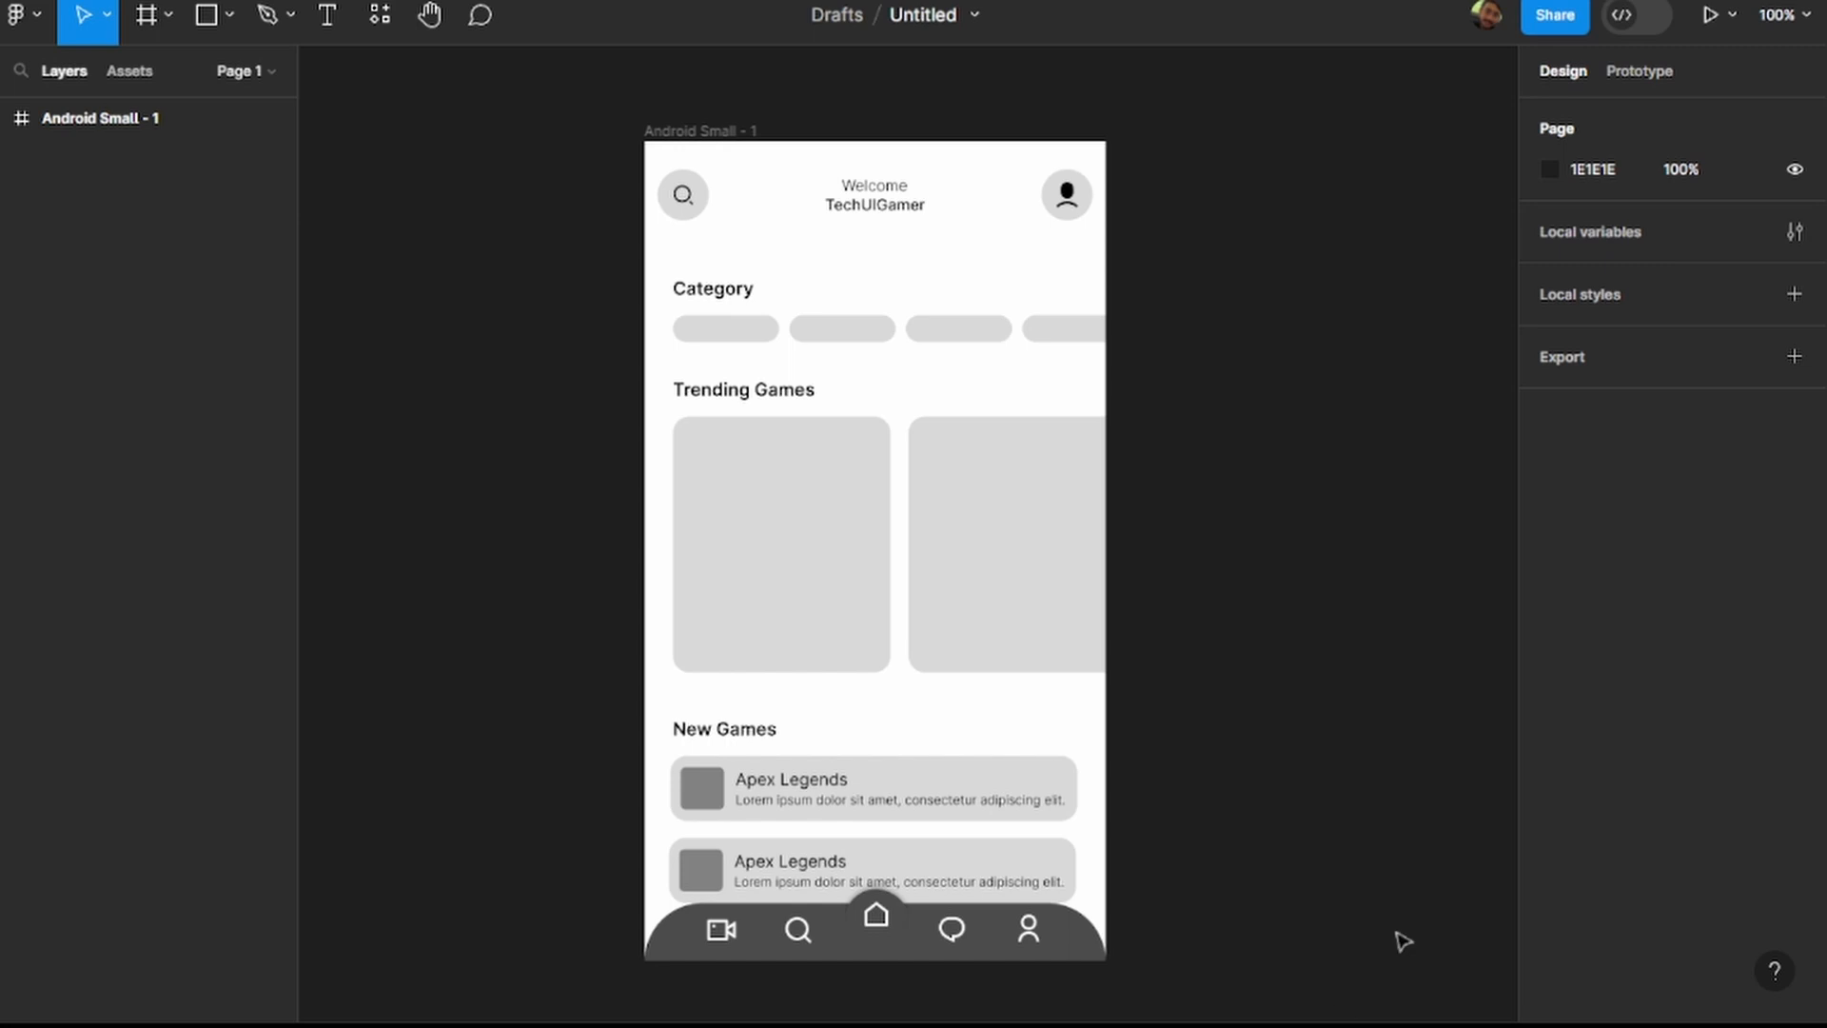
pyautogui.click(711, 133)
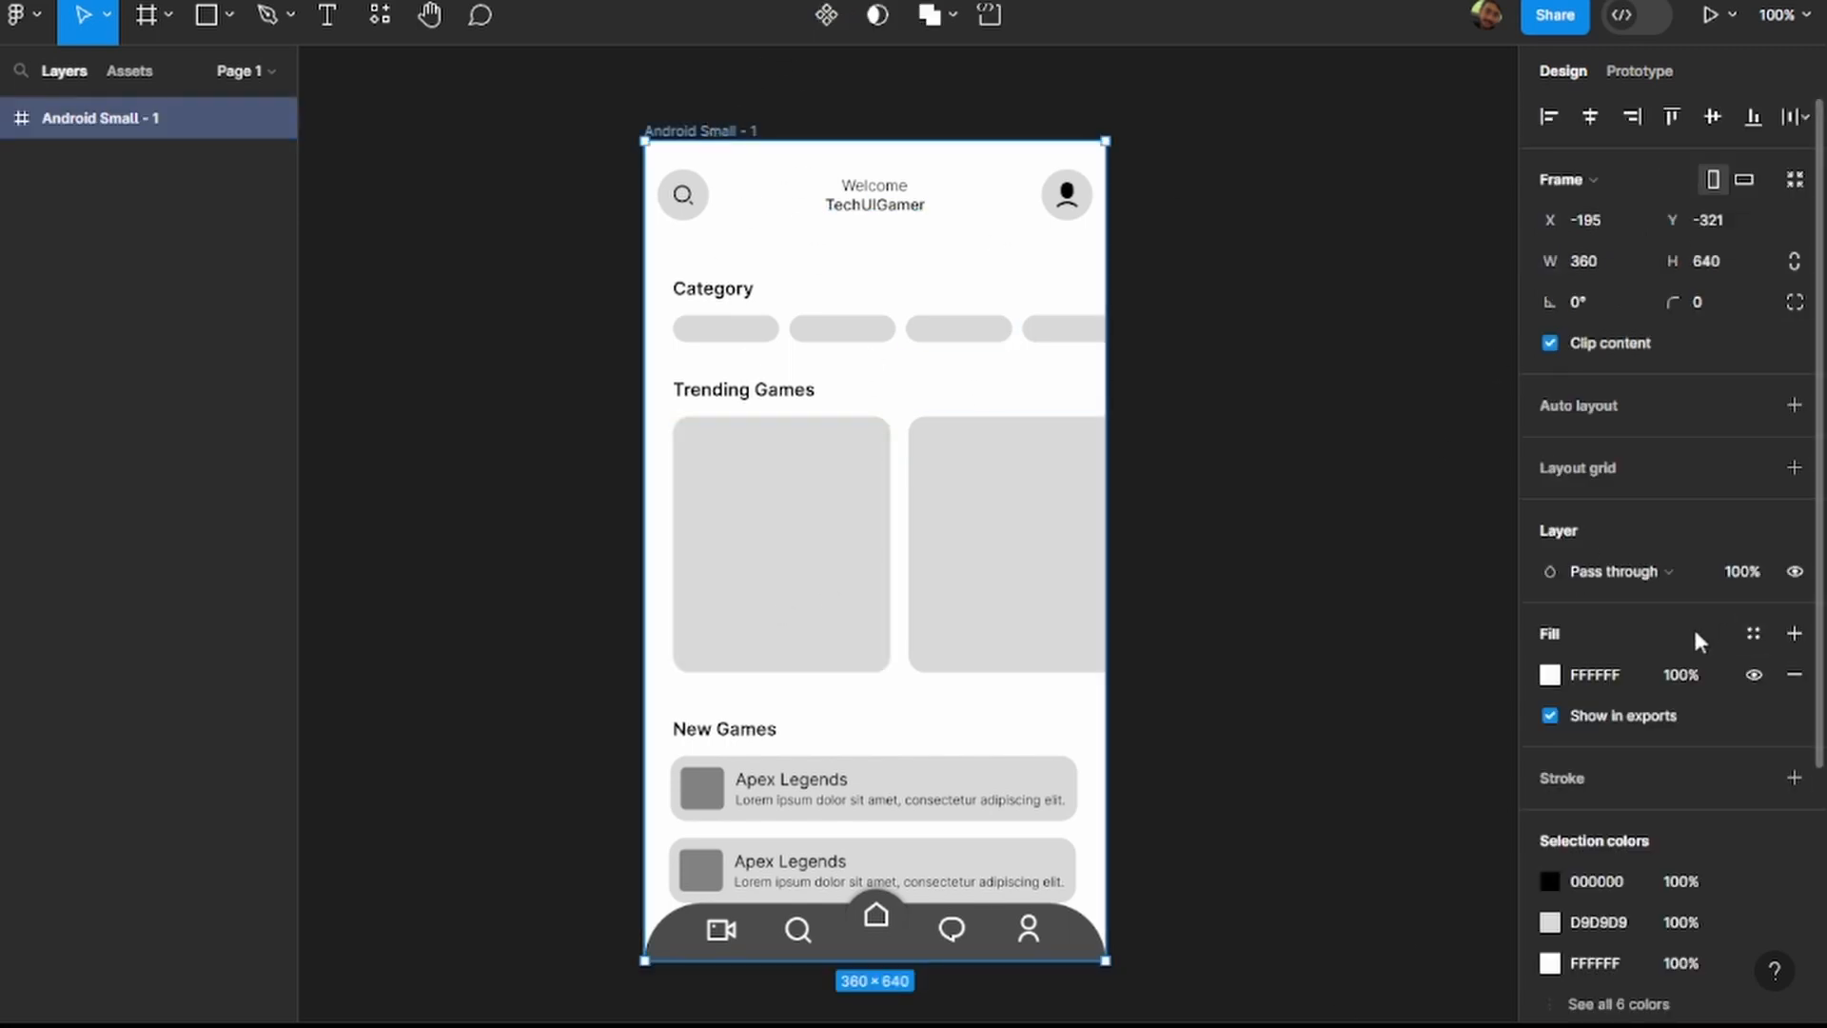
pyautogui.click(1595, 673)
pyautogui.write('hsl (200, 0,0')
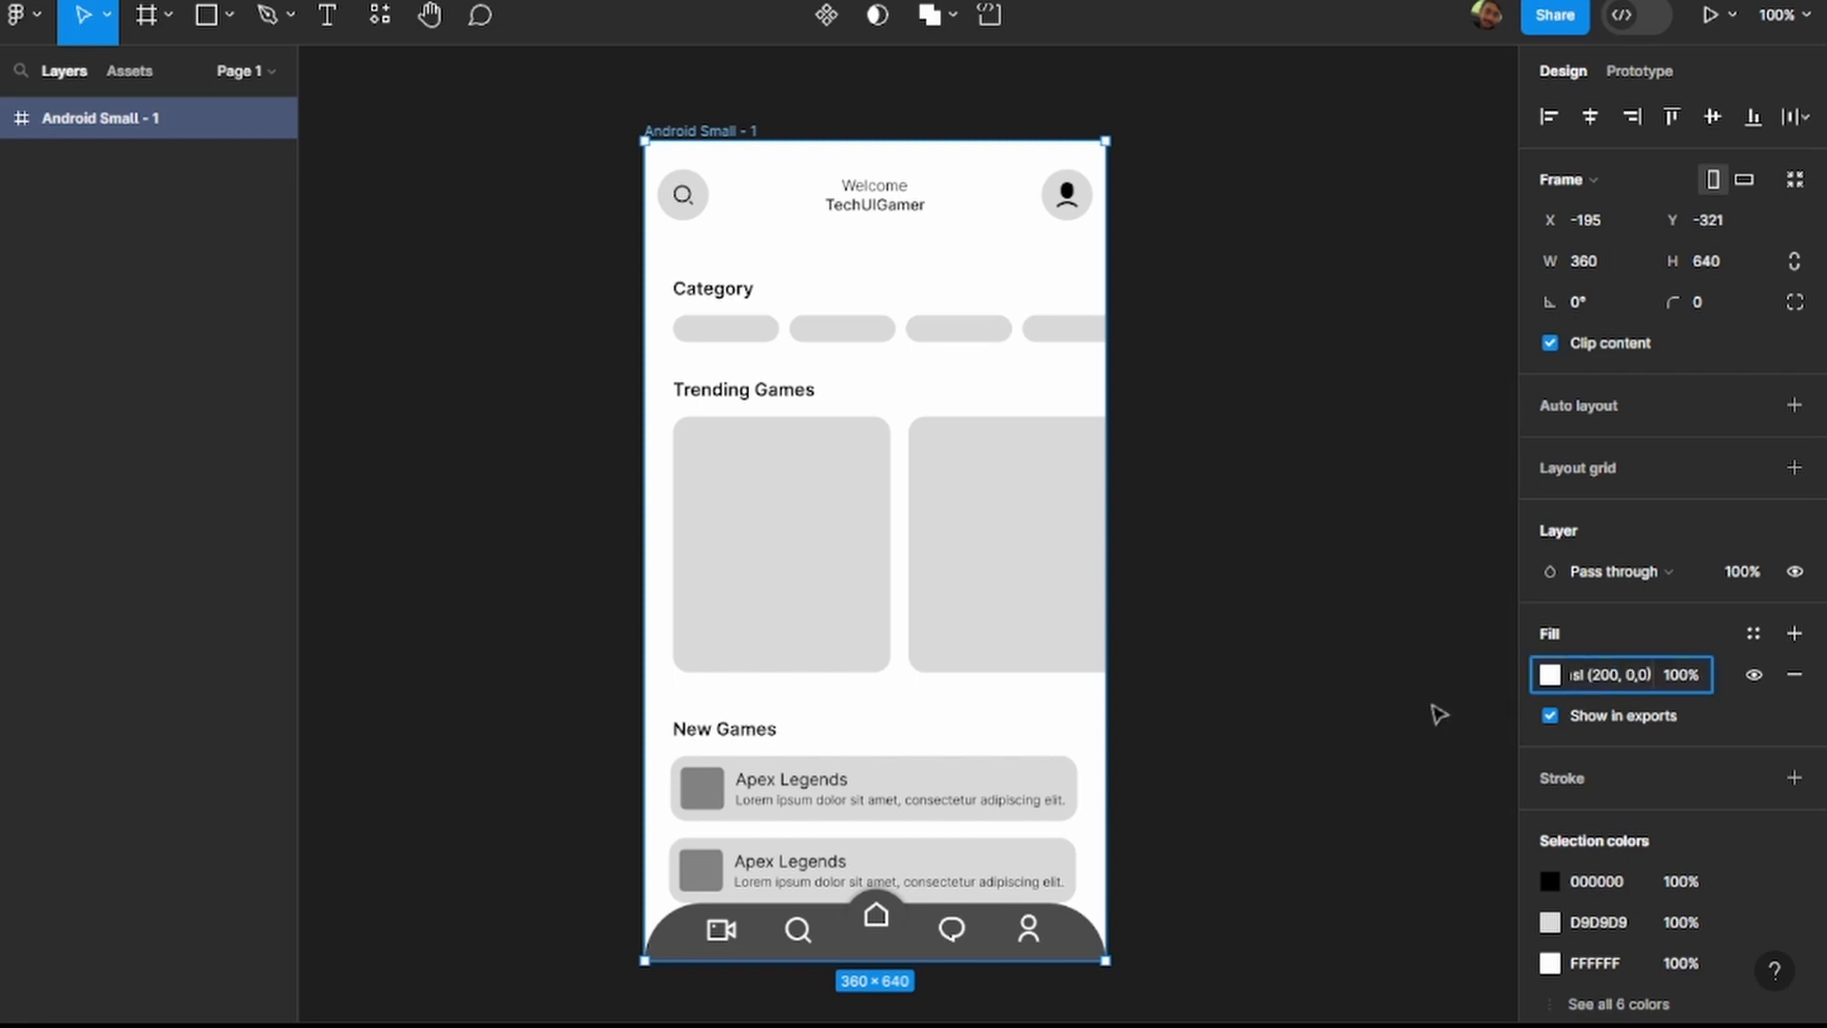
pyautogui.press('BackSpace')
pyautogui.press('BackSpace')
pyautogui.press('BackSpace')
pyautogui.press('BackSpace')
pyautogui.press('BackSpace')
pyautogui.press('BackSpace')
pyautogui.press('BackSpace')
pyautogui.press('BackSpace')
pyautogui.press('BackSpace')
pyautogui.press('BackSpace')
pyautogui.press('BackSpace')
pyautogui.press('BackSpace')
pyautogui.press('BackSpace')
pyautogui.press('Return')
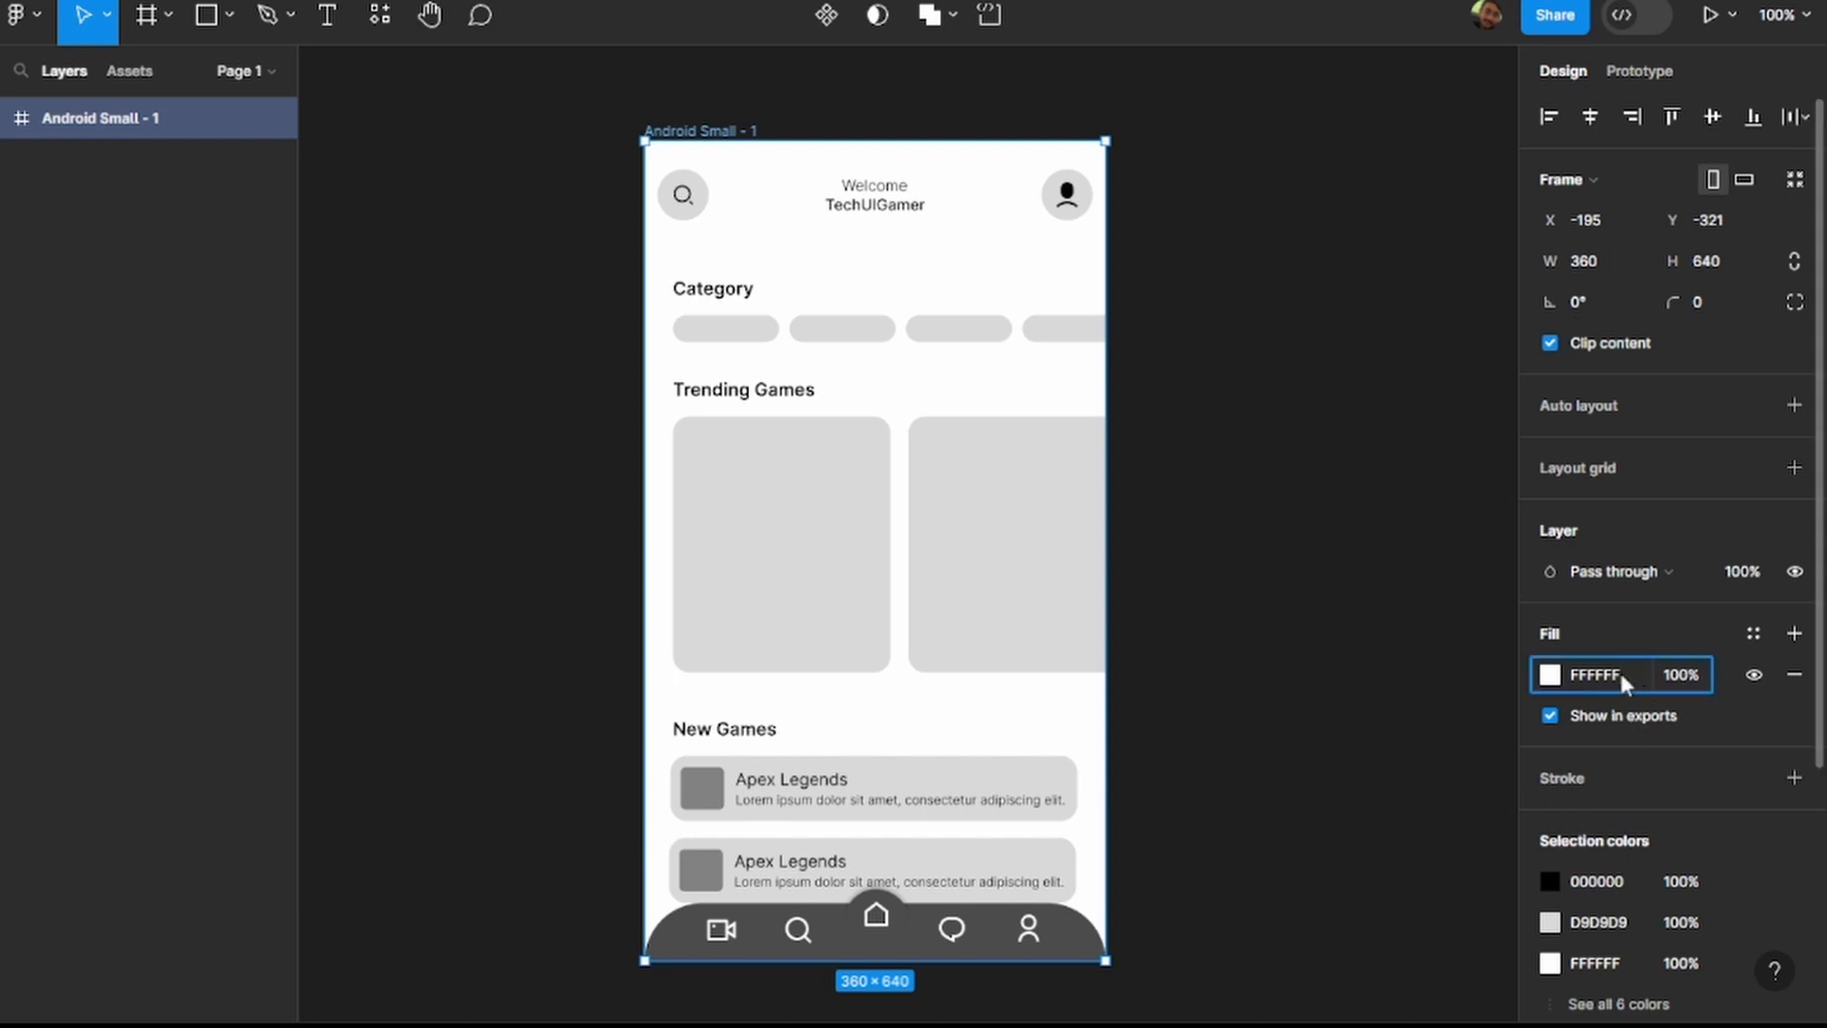
# Set the Android Small - 1 frame's fill colour to 111314 and deselect the frame.
pyautogui.write('111314')
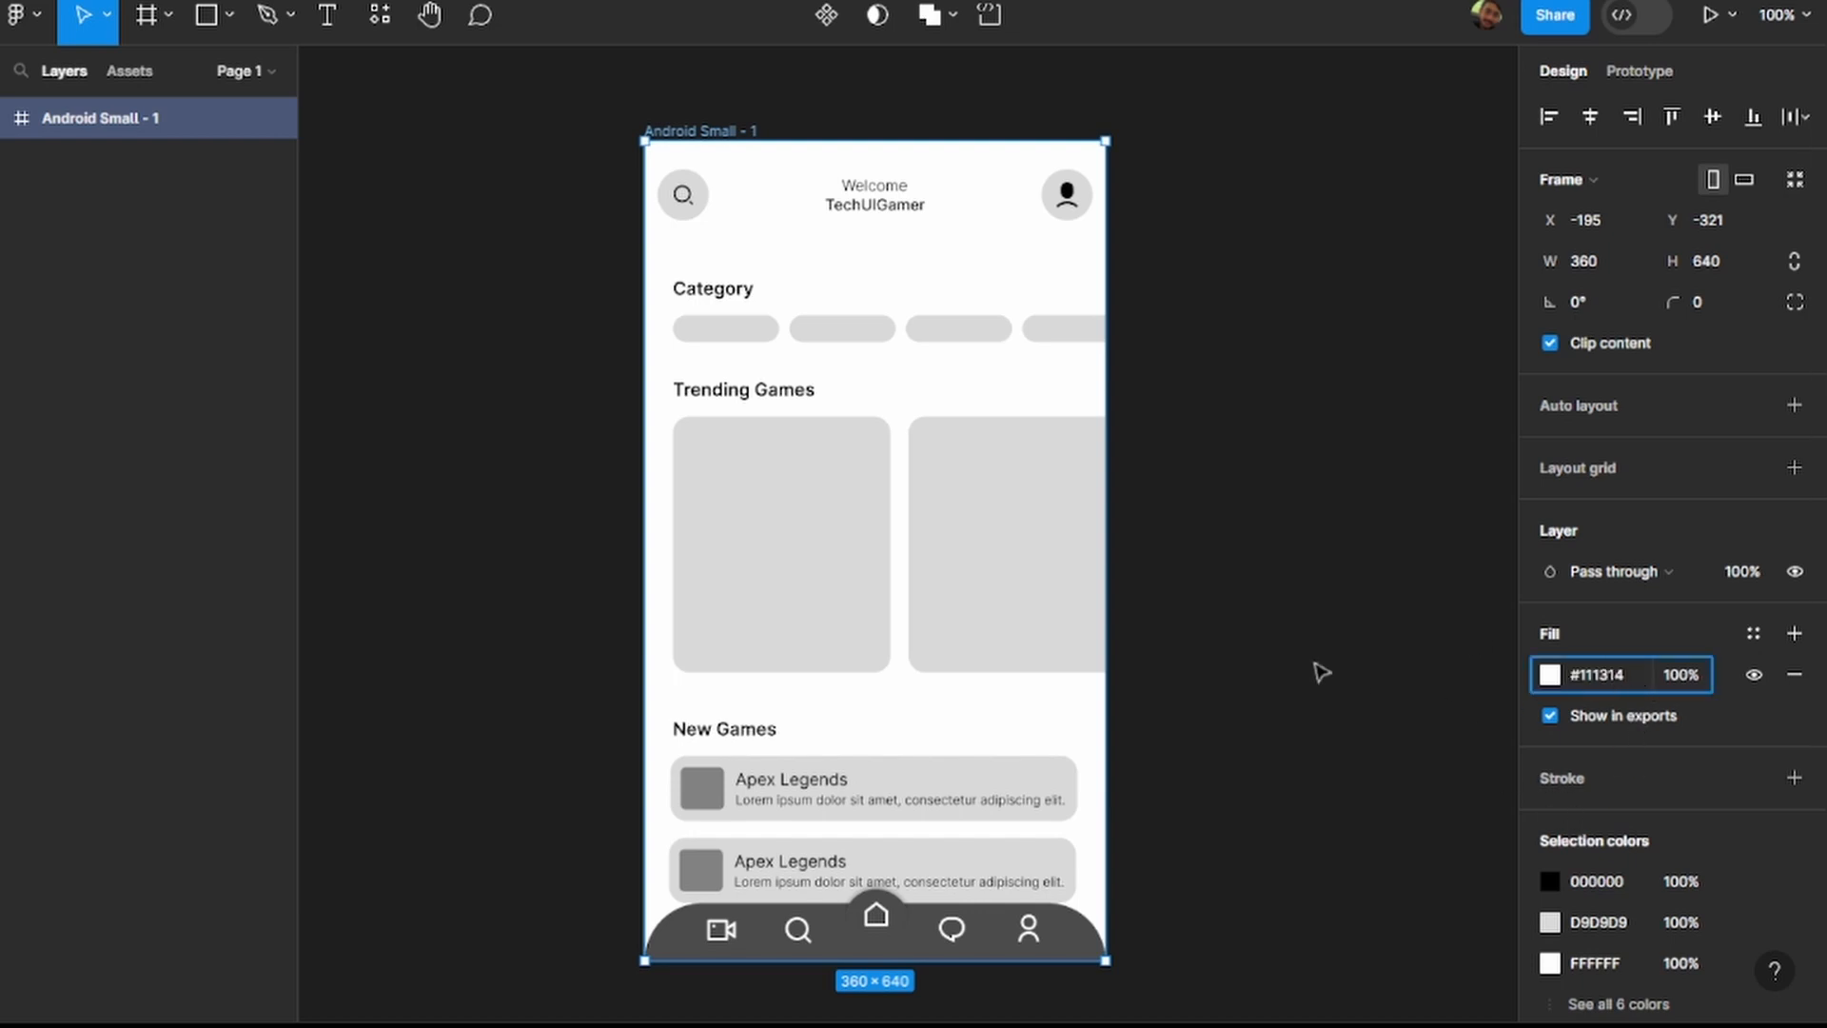
pyautogui.press('Return')
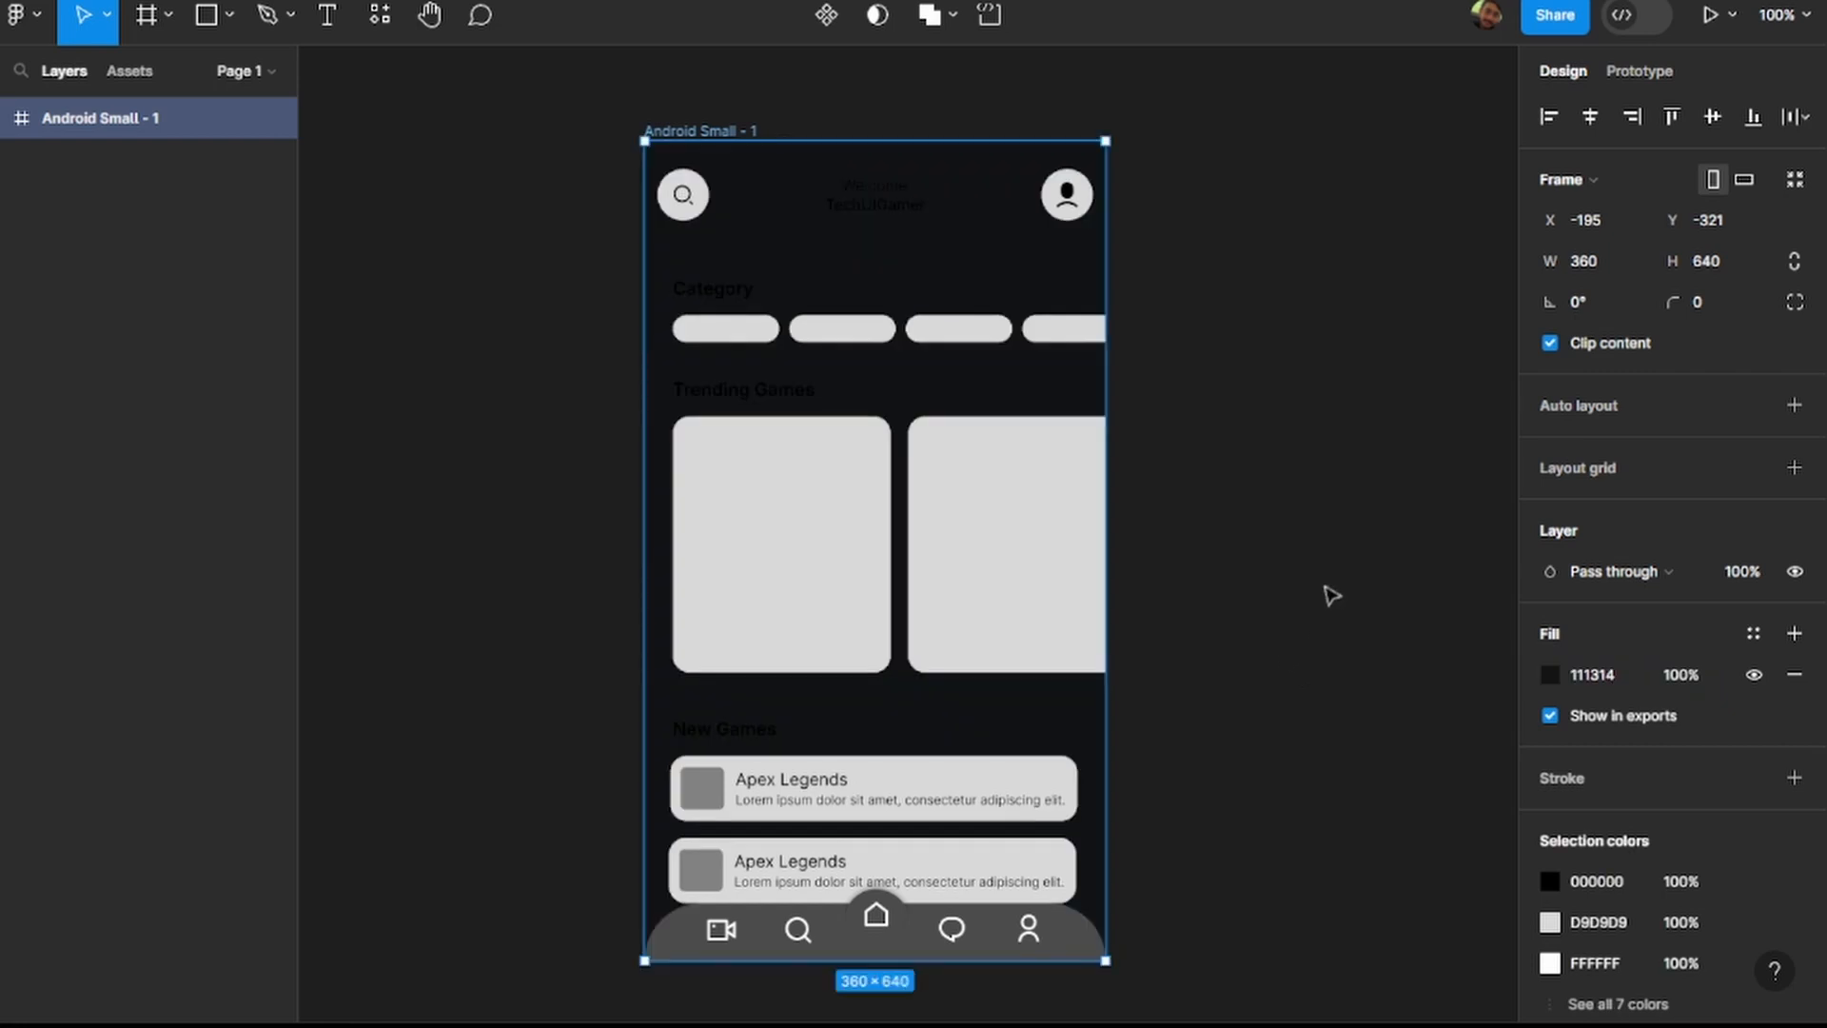
pyautogui.click(1332, 595)
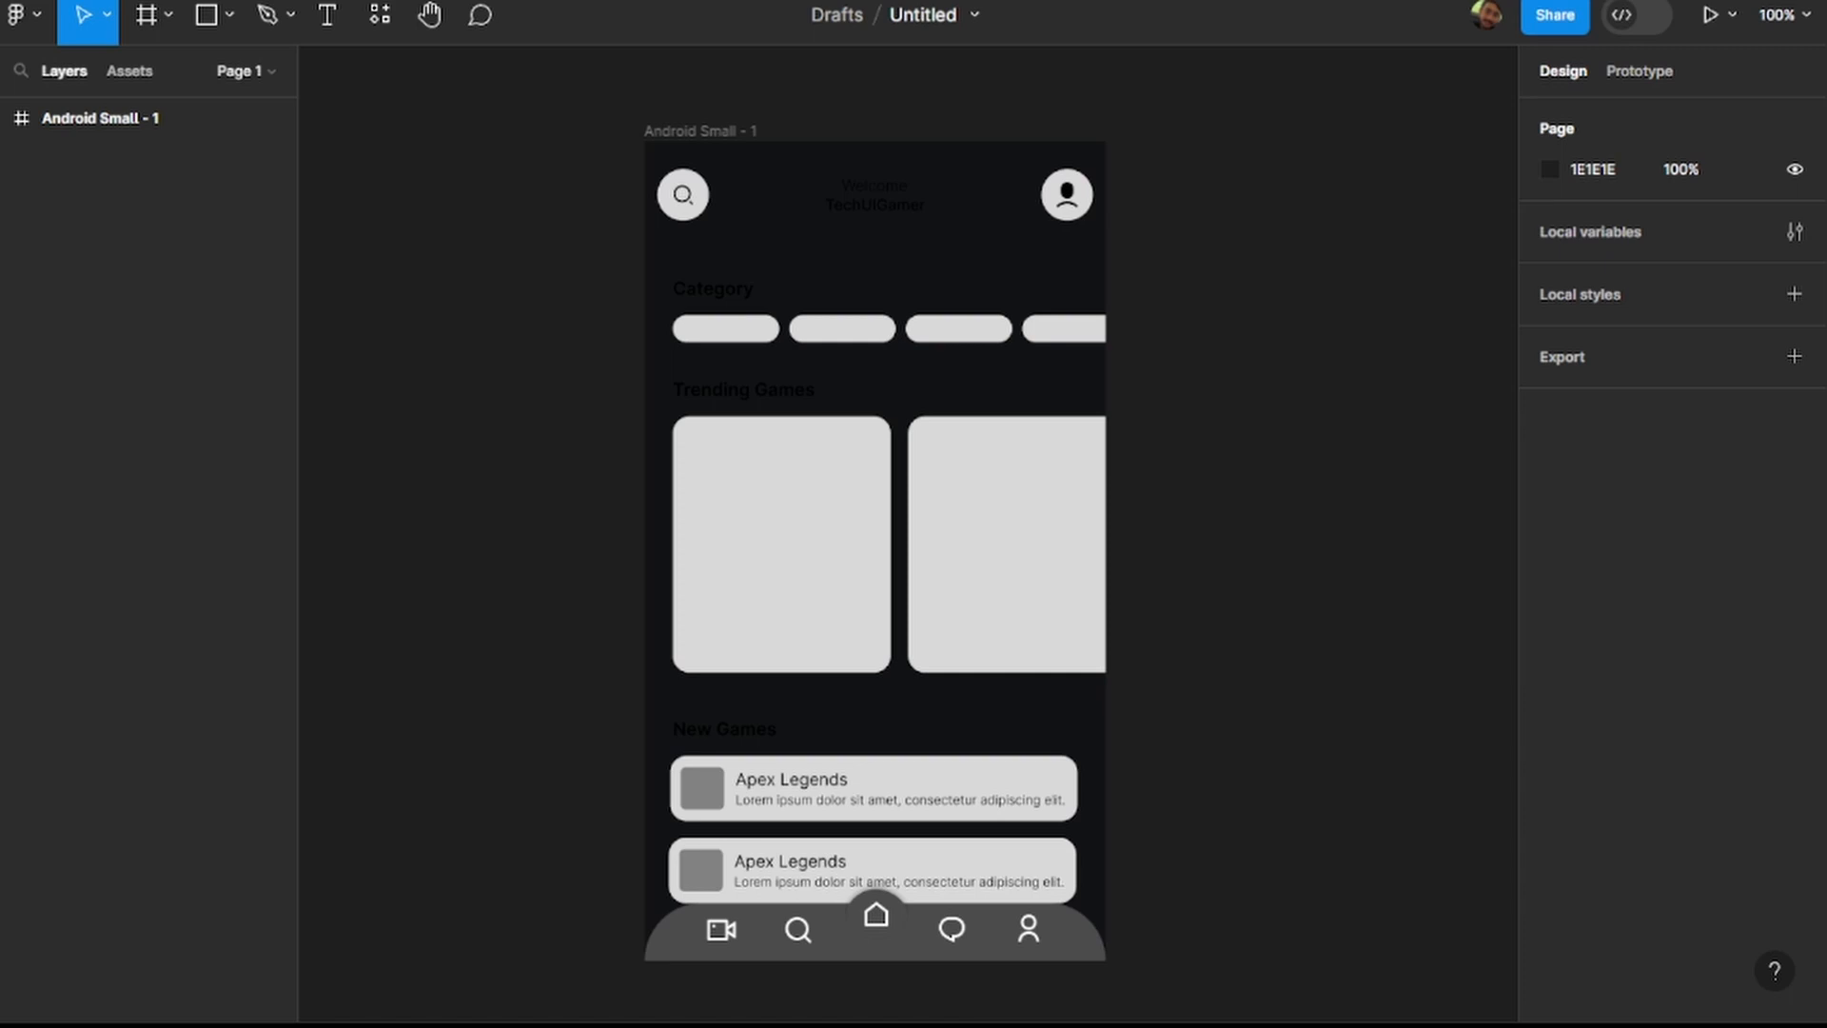
# Switch to the ColorSpace website and generate colour palettes from the base colour #111314.
pyautogui.hotkey('alt', 'Tab')
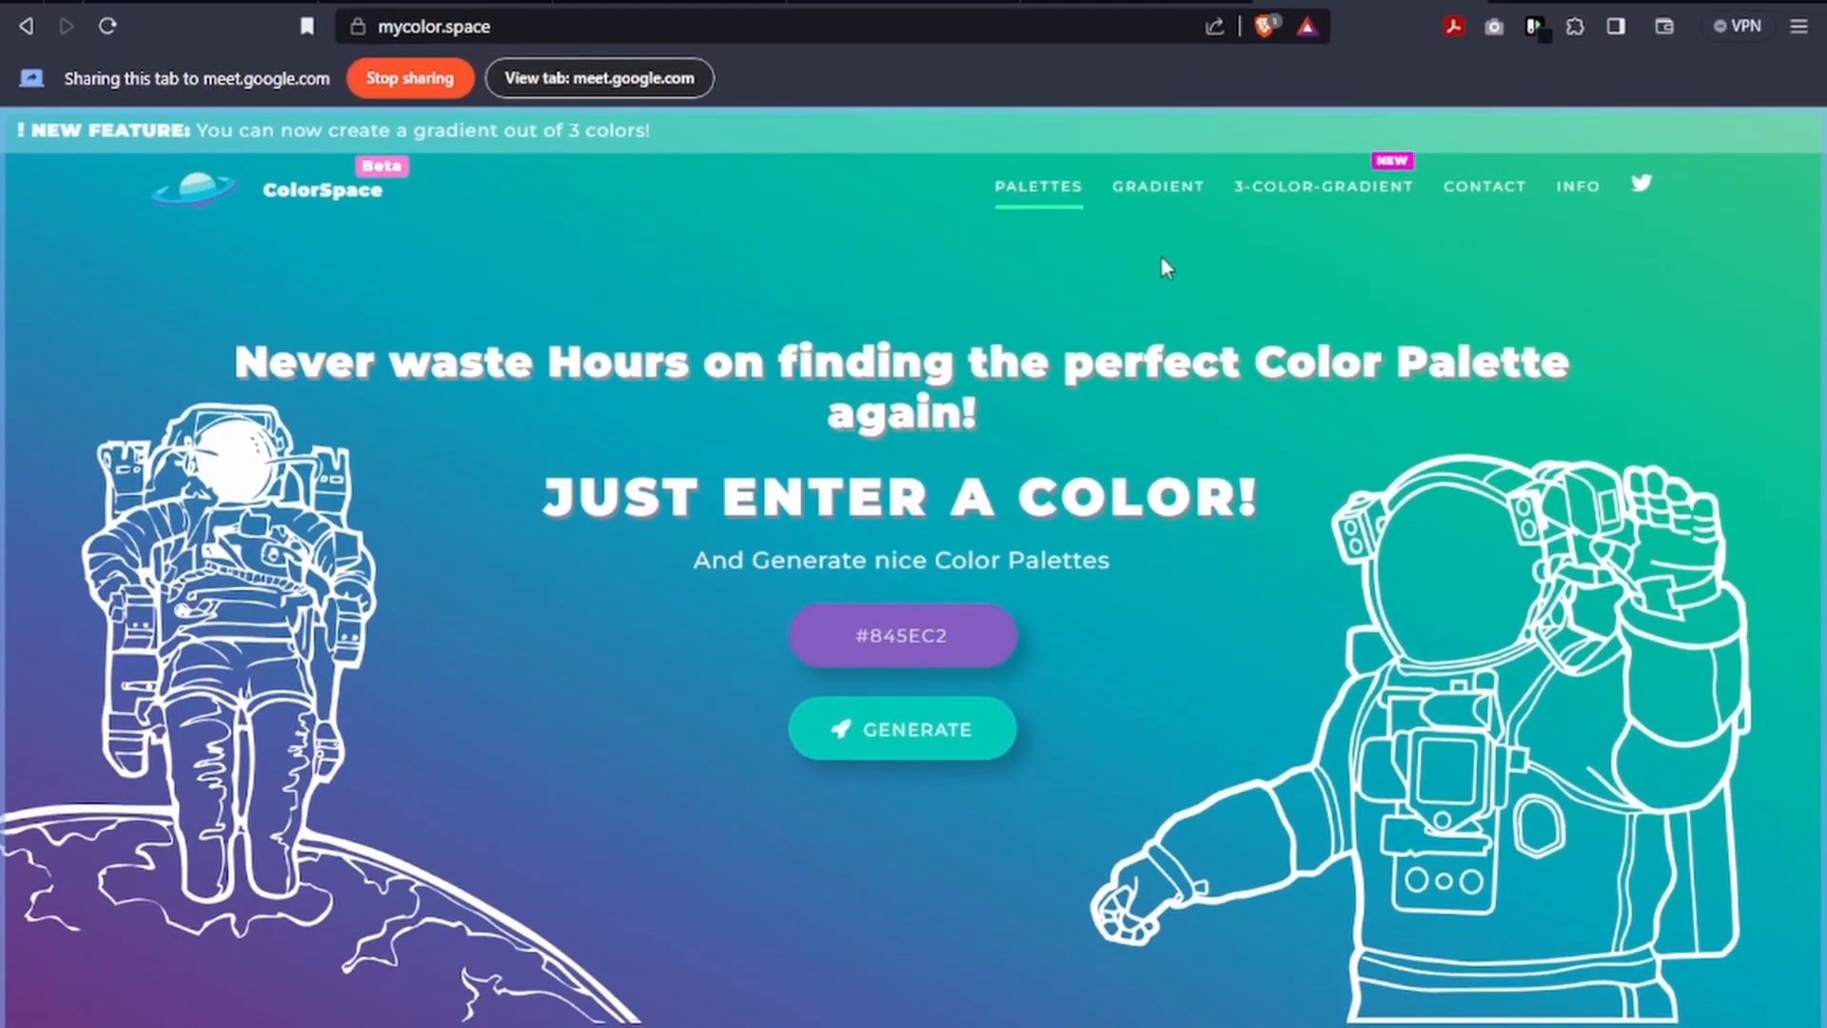
pyautogui.click(971, 621)
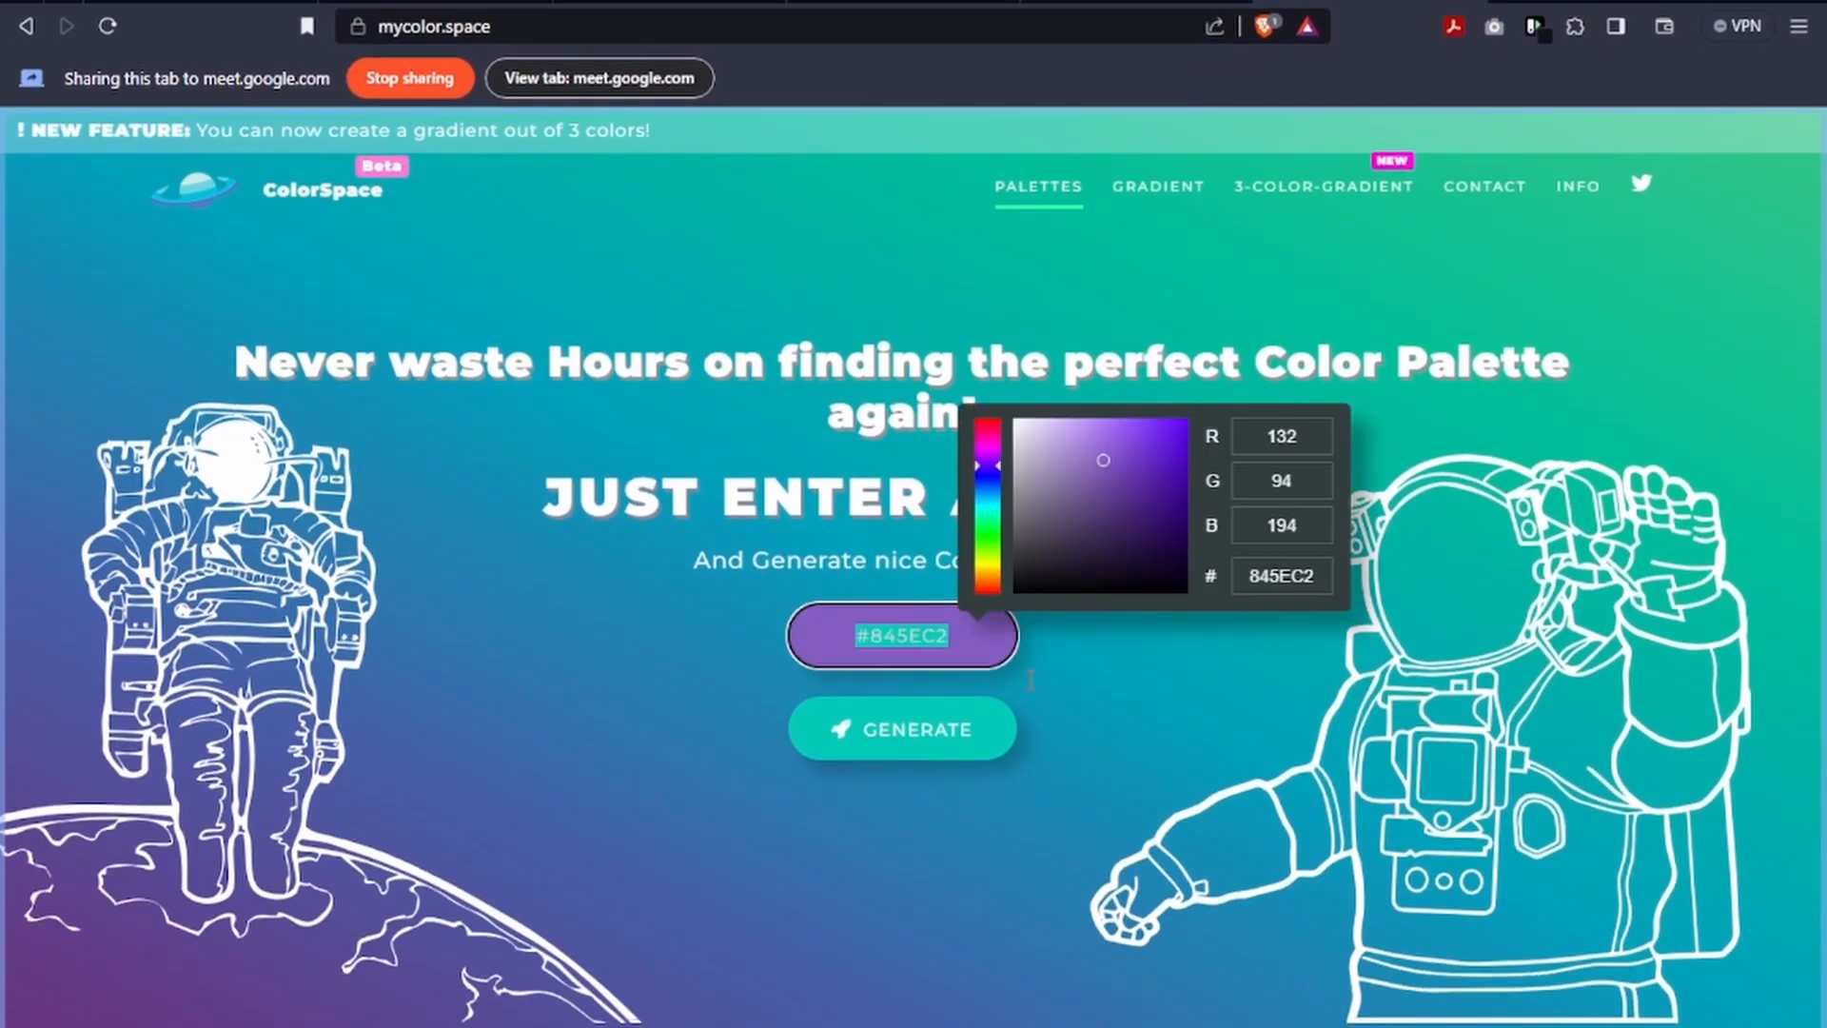
pyautogui.write('#111314')
pyautogui.press('Return')
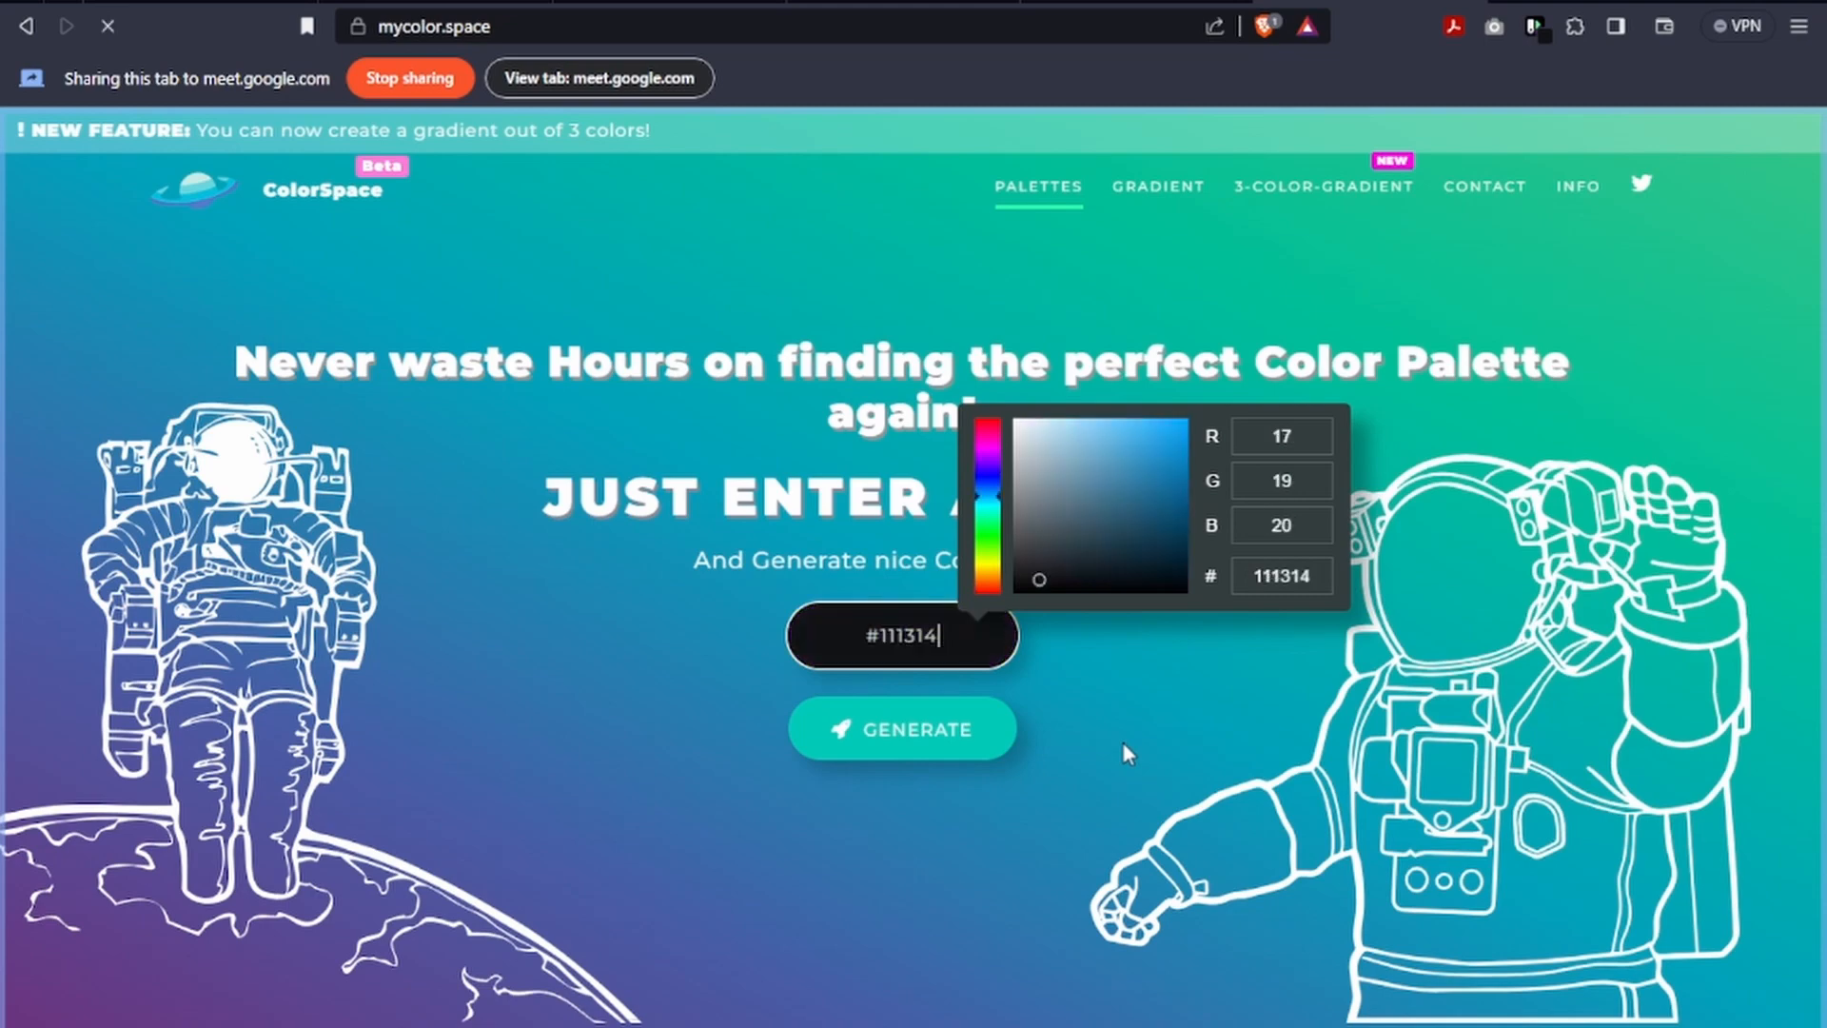
# Look through all the palettes generated for #111314, from the Generic Gradient down to the random shades.
pyautogui.scroll(-3, 1094, 647)
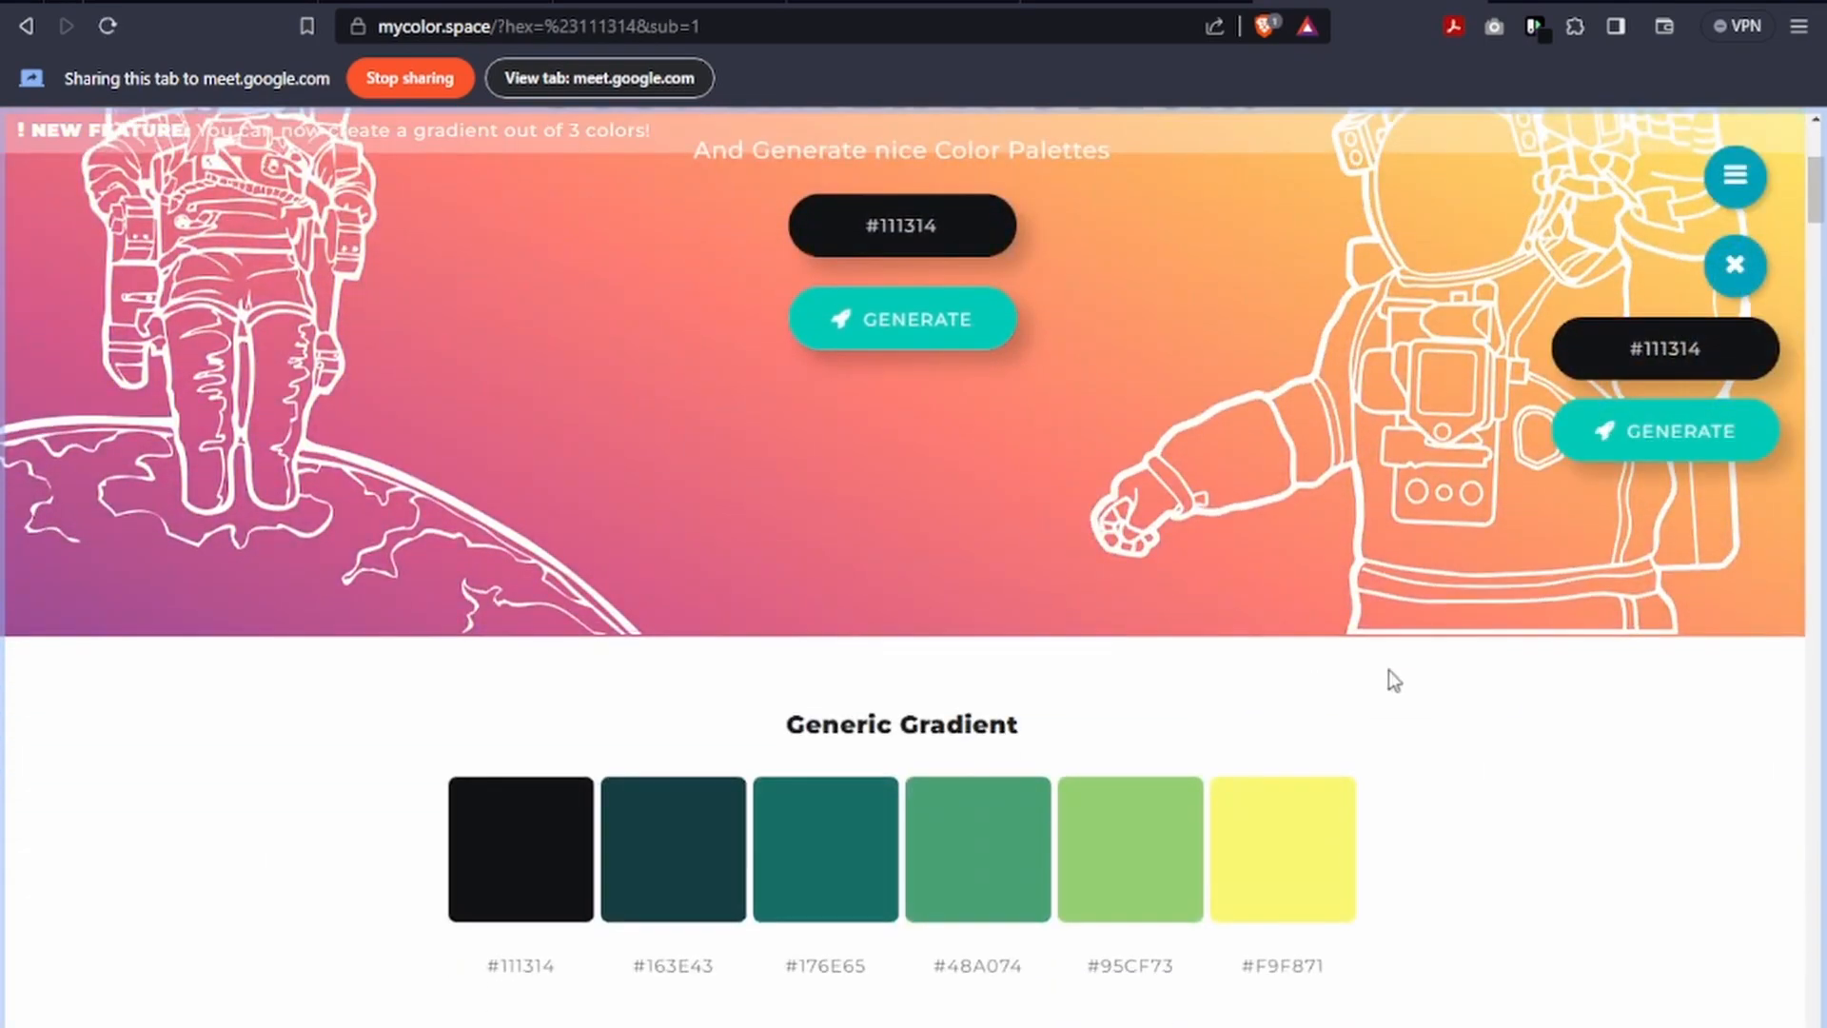
pyautogui.scroll(-1, 1408, 675)
pyautogui.scroll(4, 740, 592)
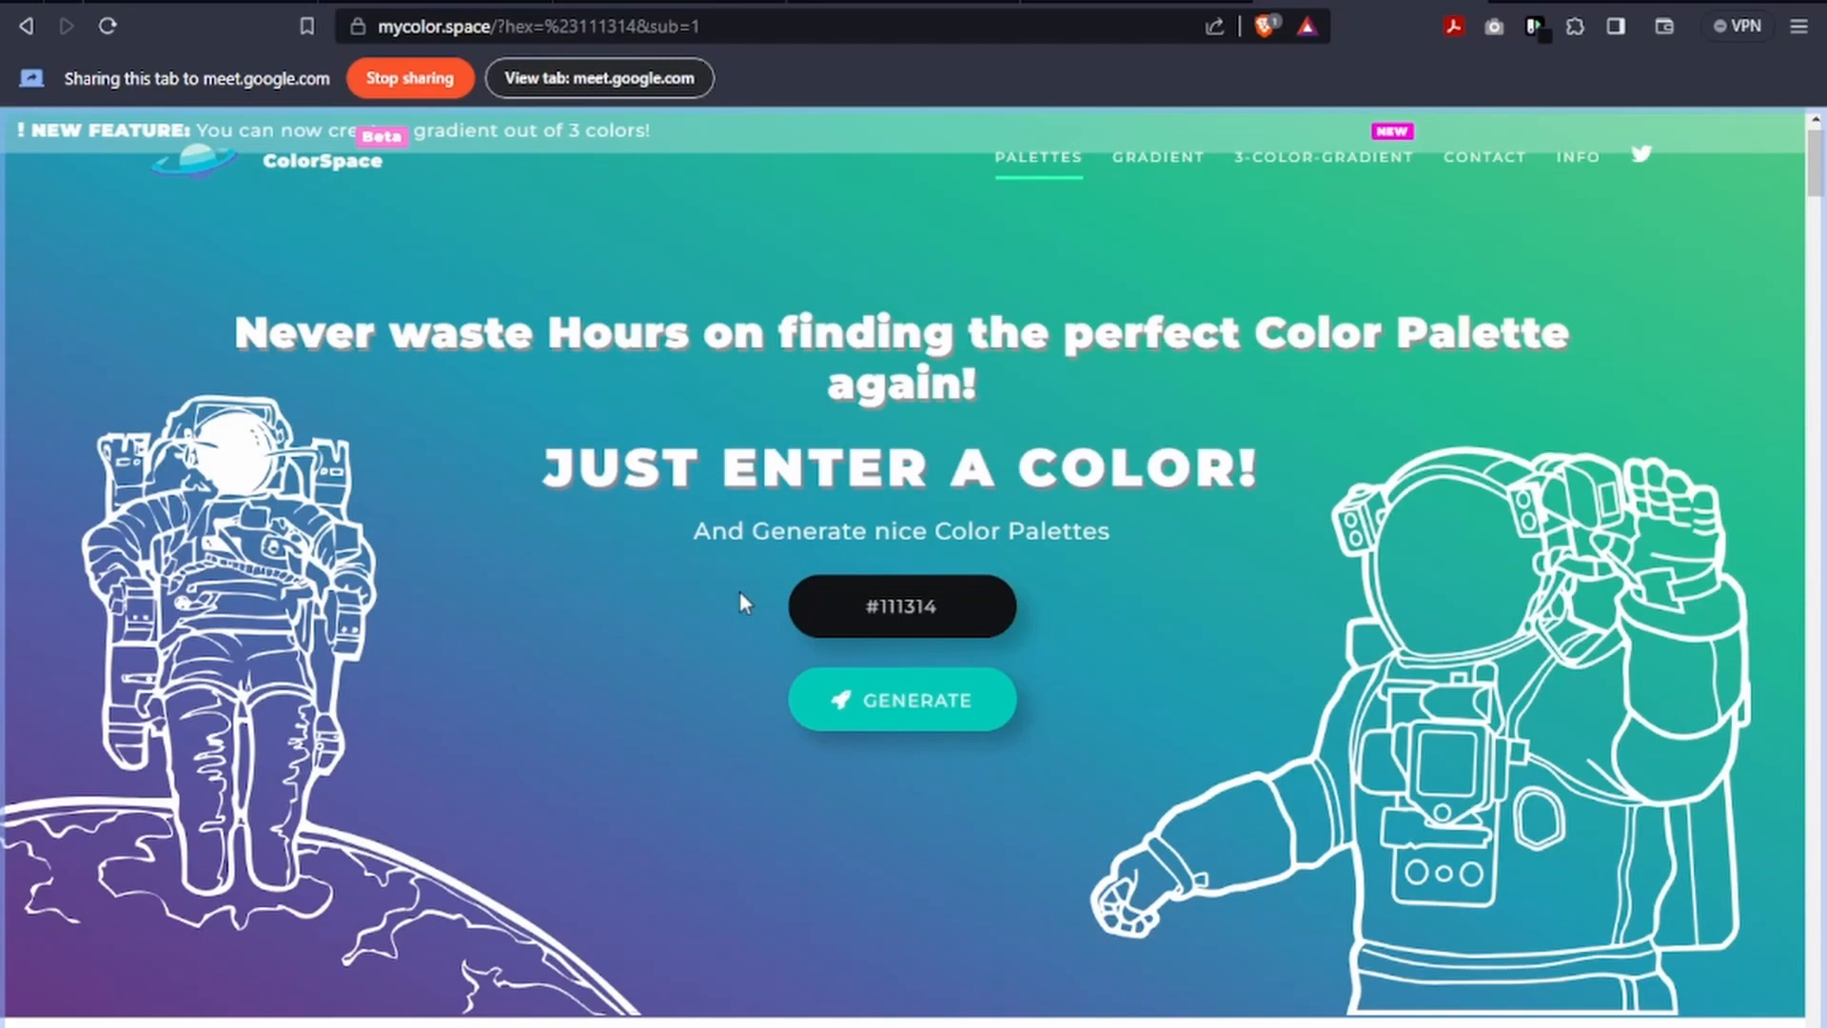
pyautogui.scroll(-5, 624, 399)
pyautogui.scroll(2, 819, 493)
pyautogui.scroll(-3, 786, 569)
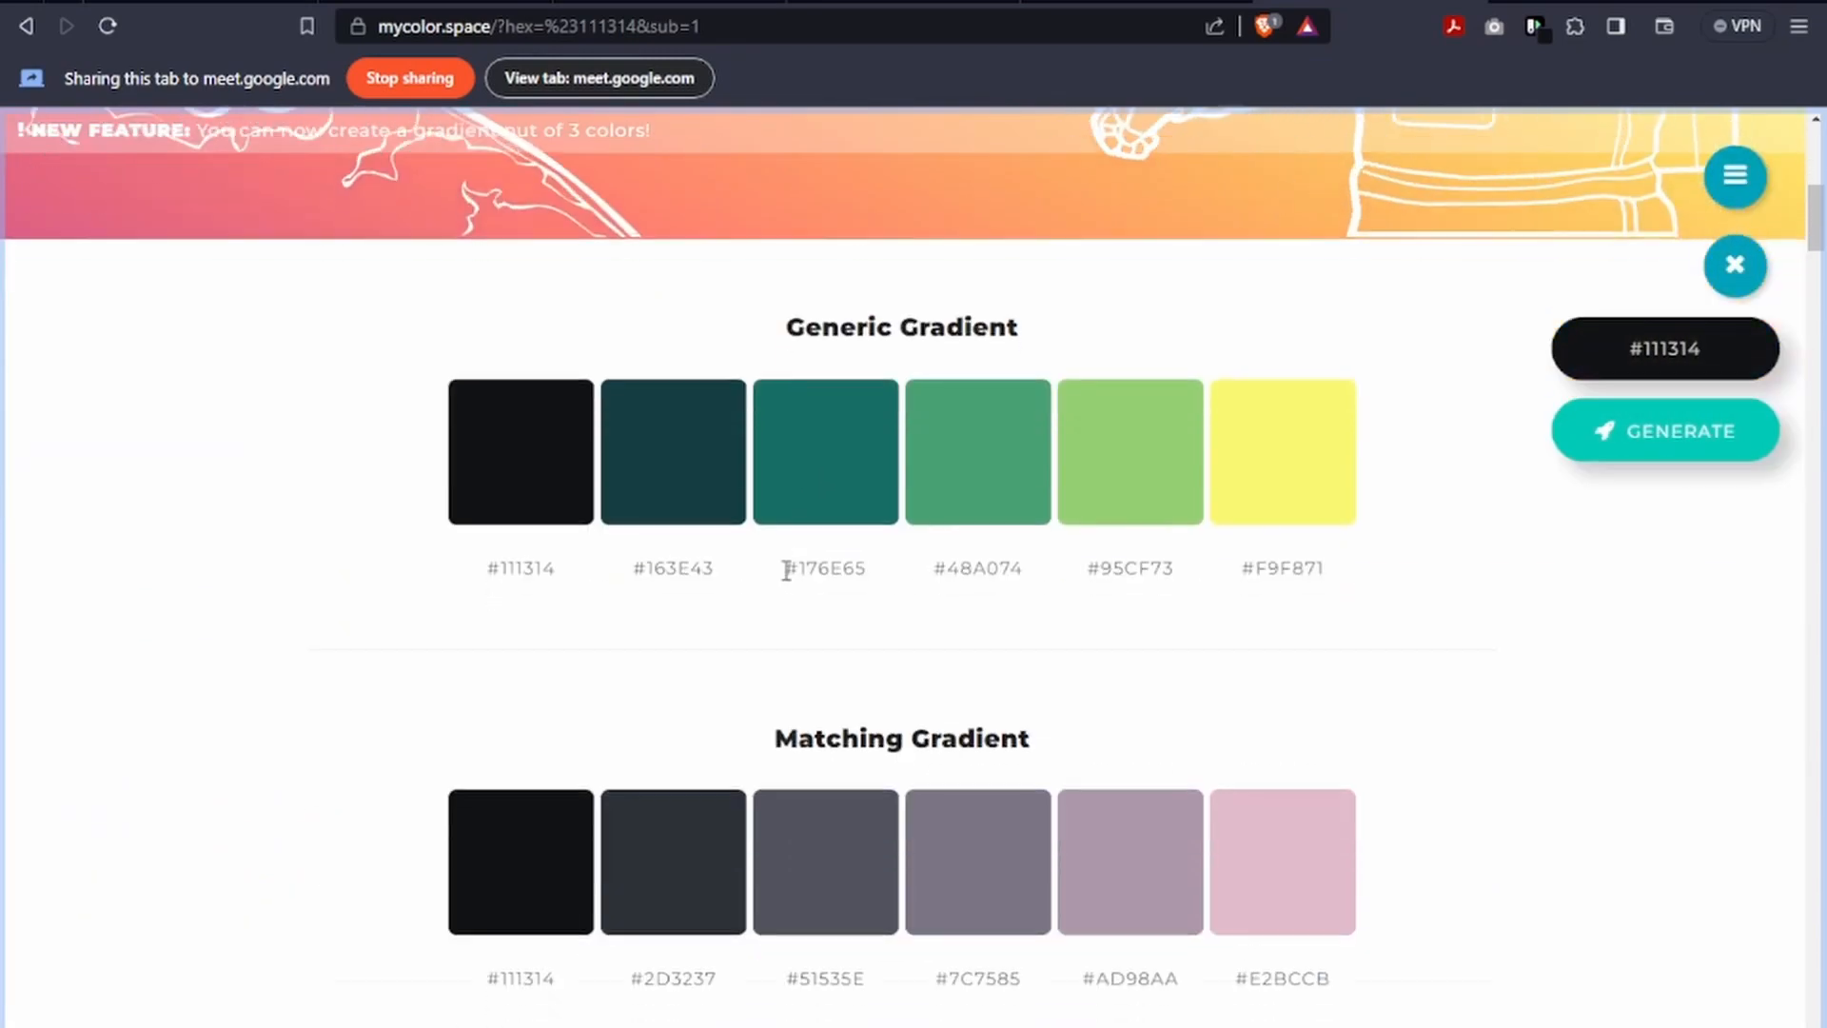
pyautogui.scroll(-3, 786, 569)
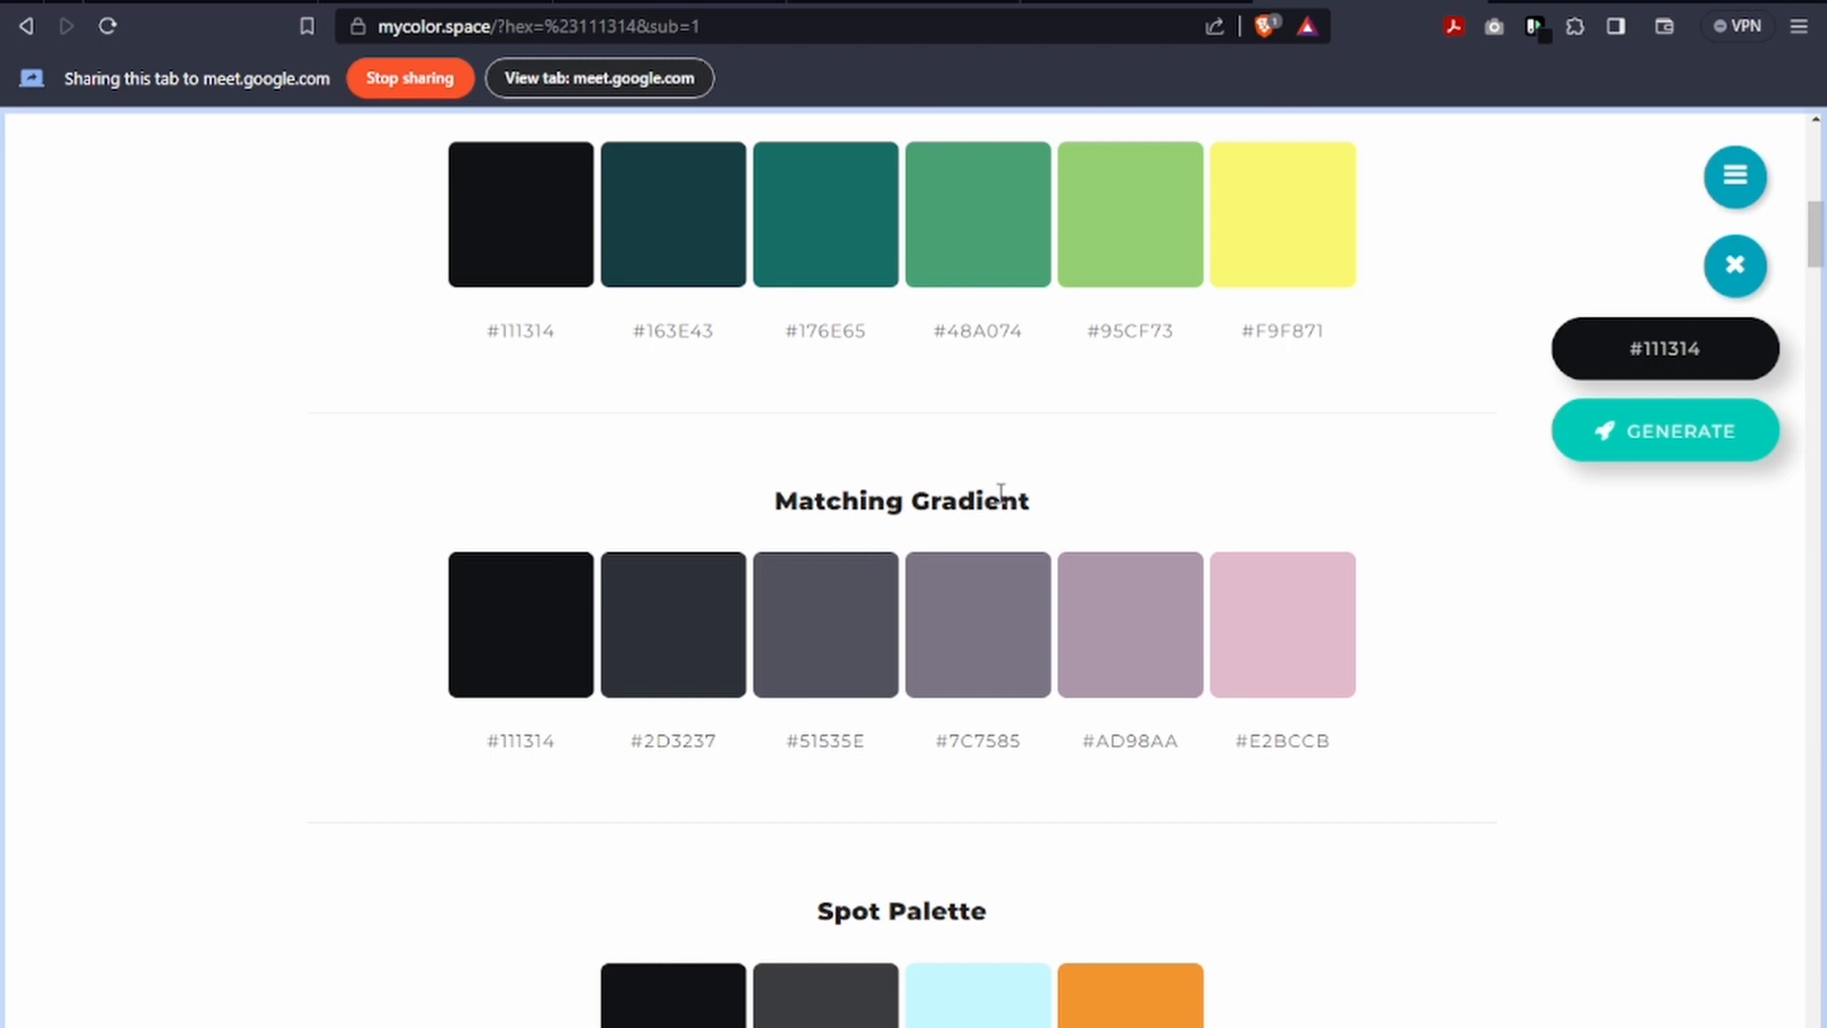
pyautogui.scroll(-8, 980, 524)
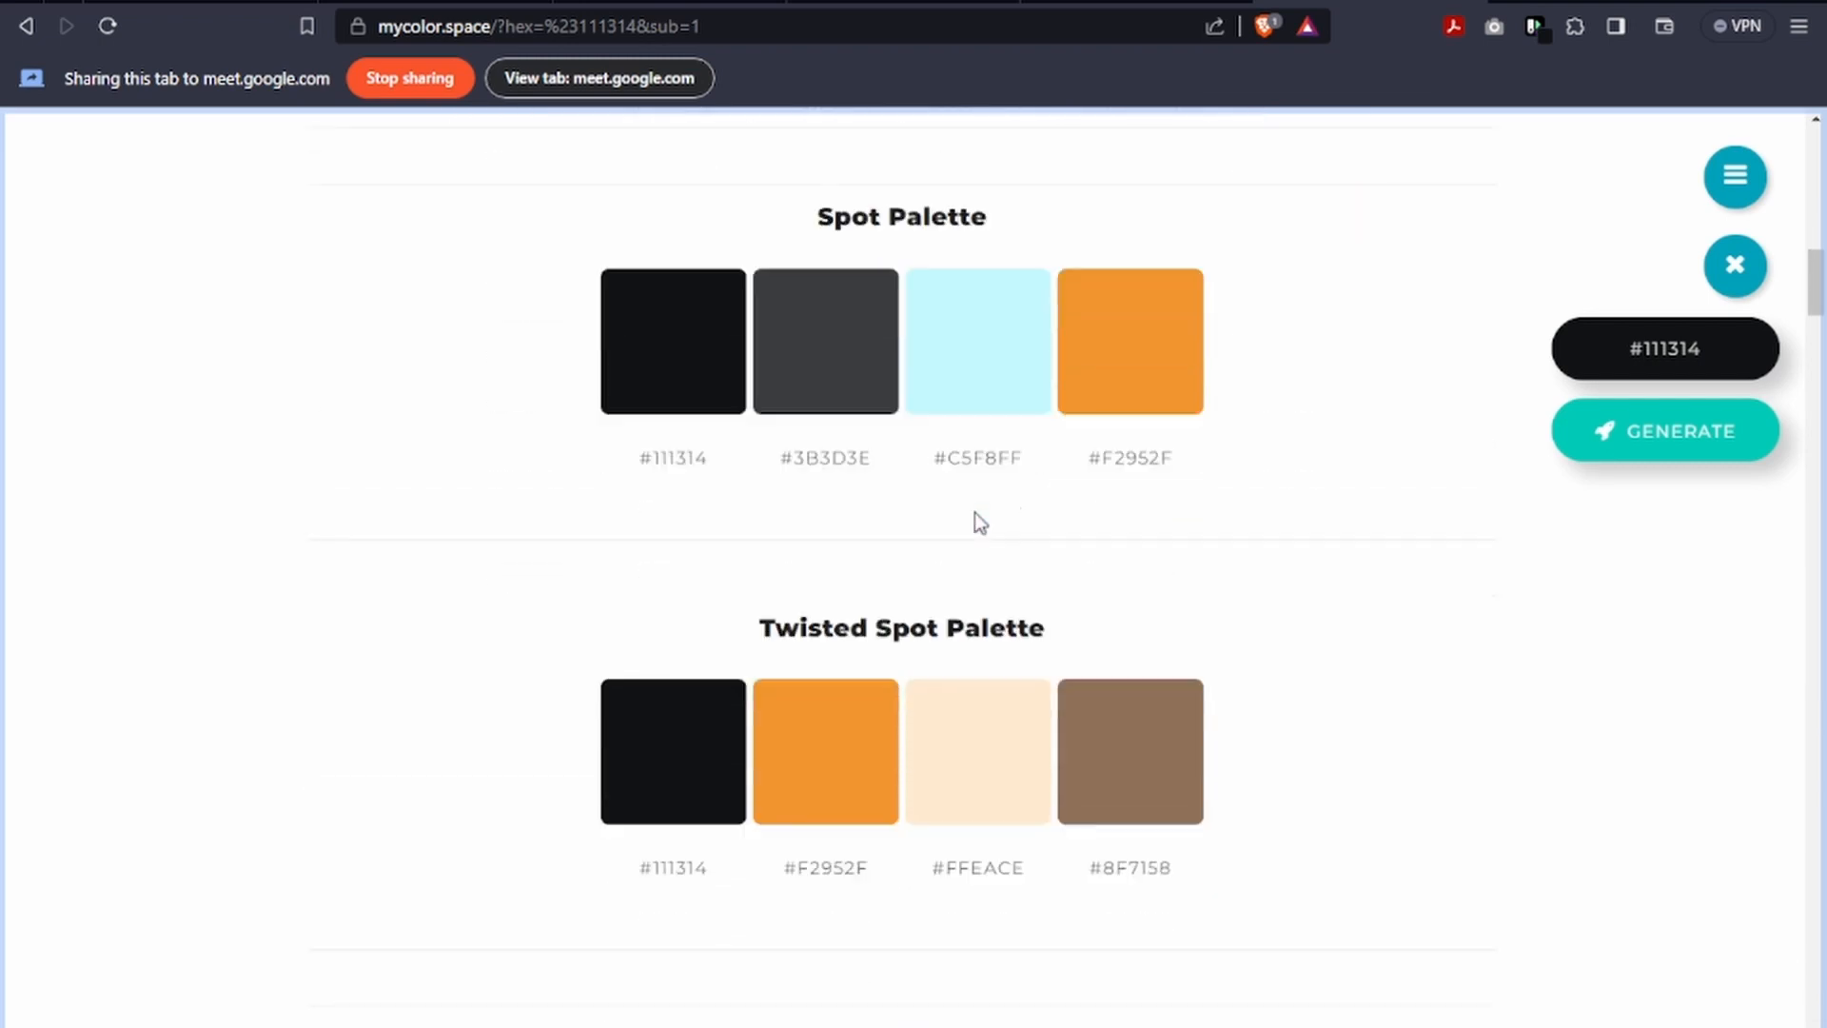
pyautogui.scroll(-4, 975, 511)
pyautogui.scroll(-6, 974, 510)
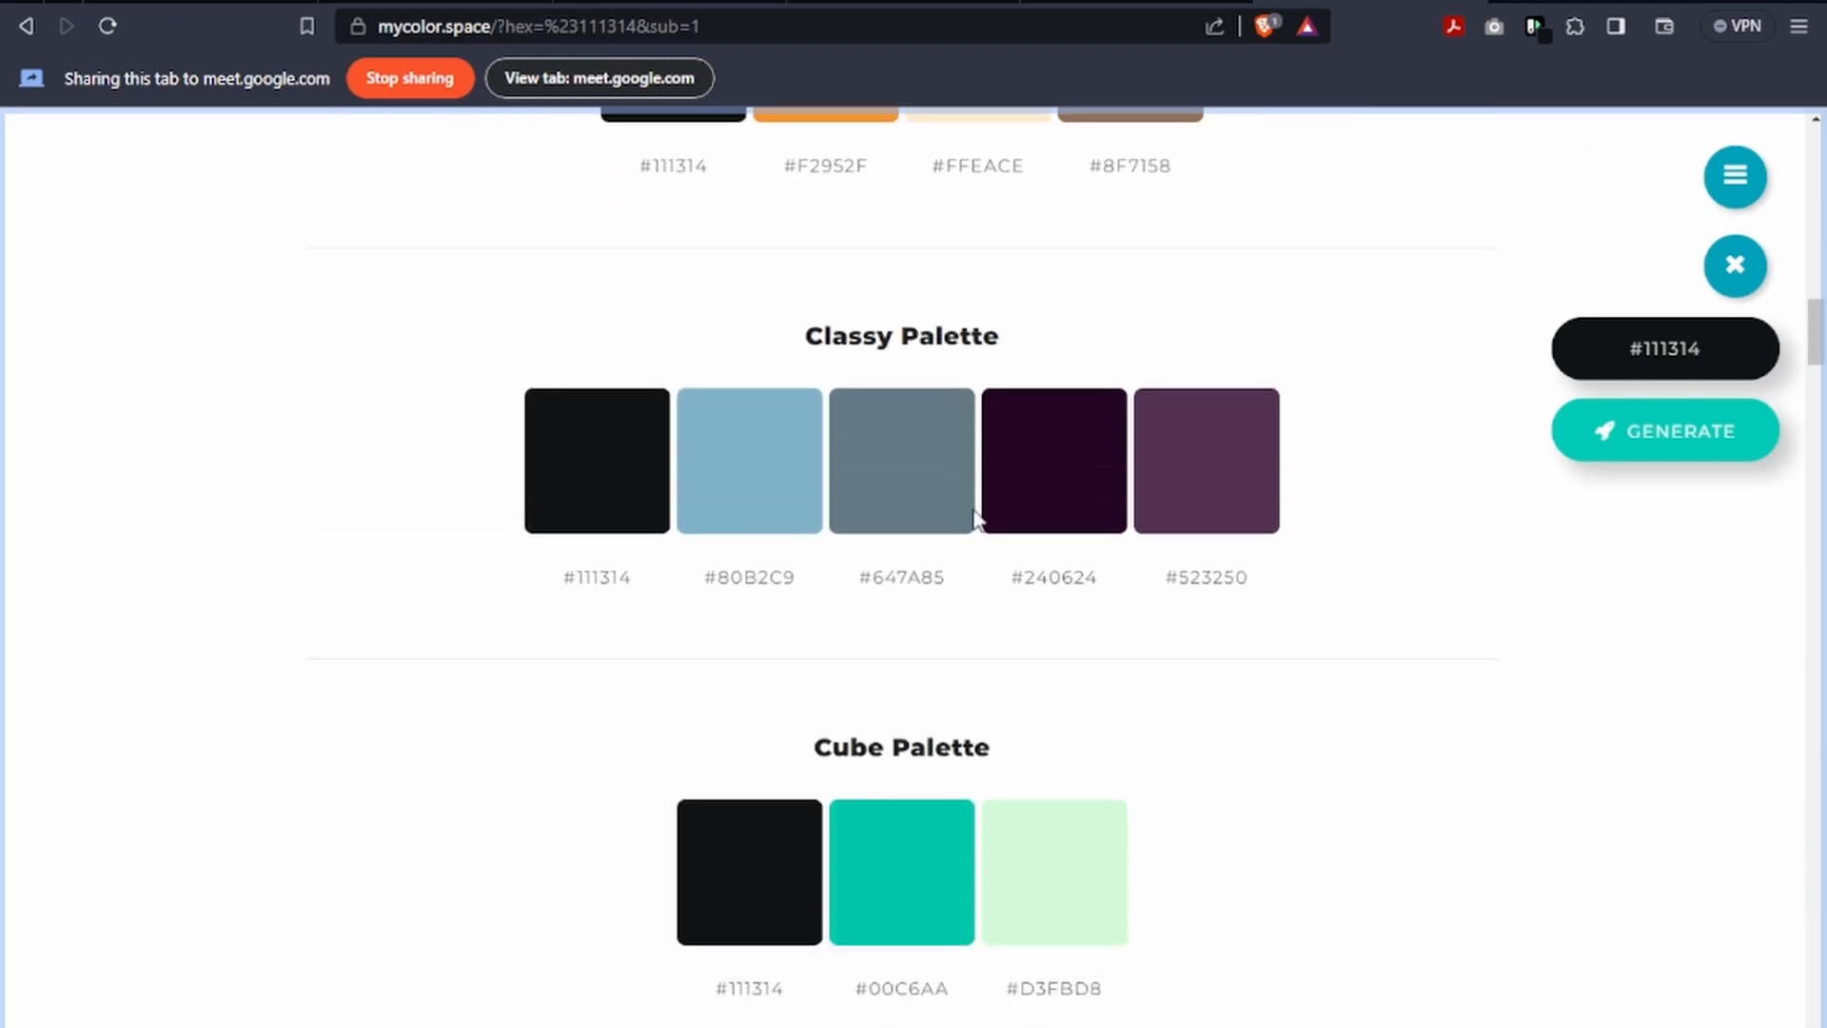
pyautogui.scroll(-13, 974, 510)
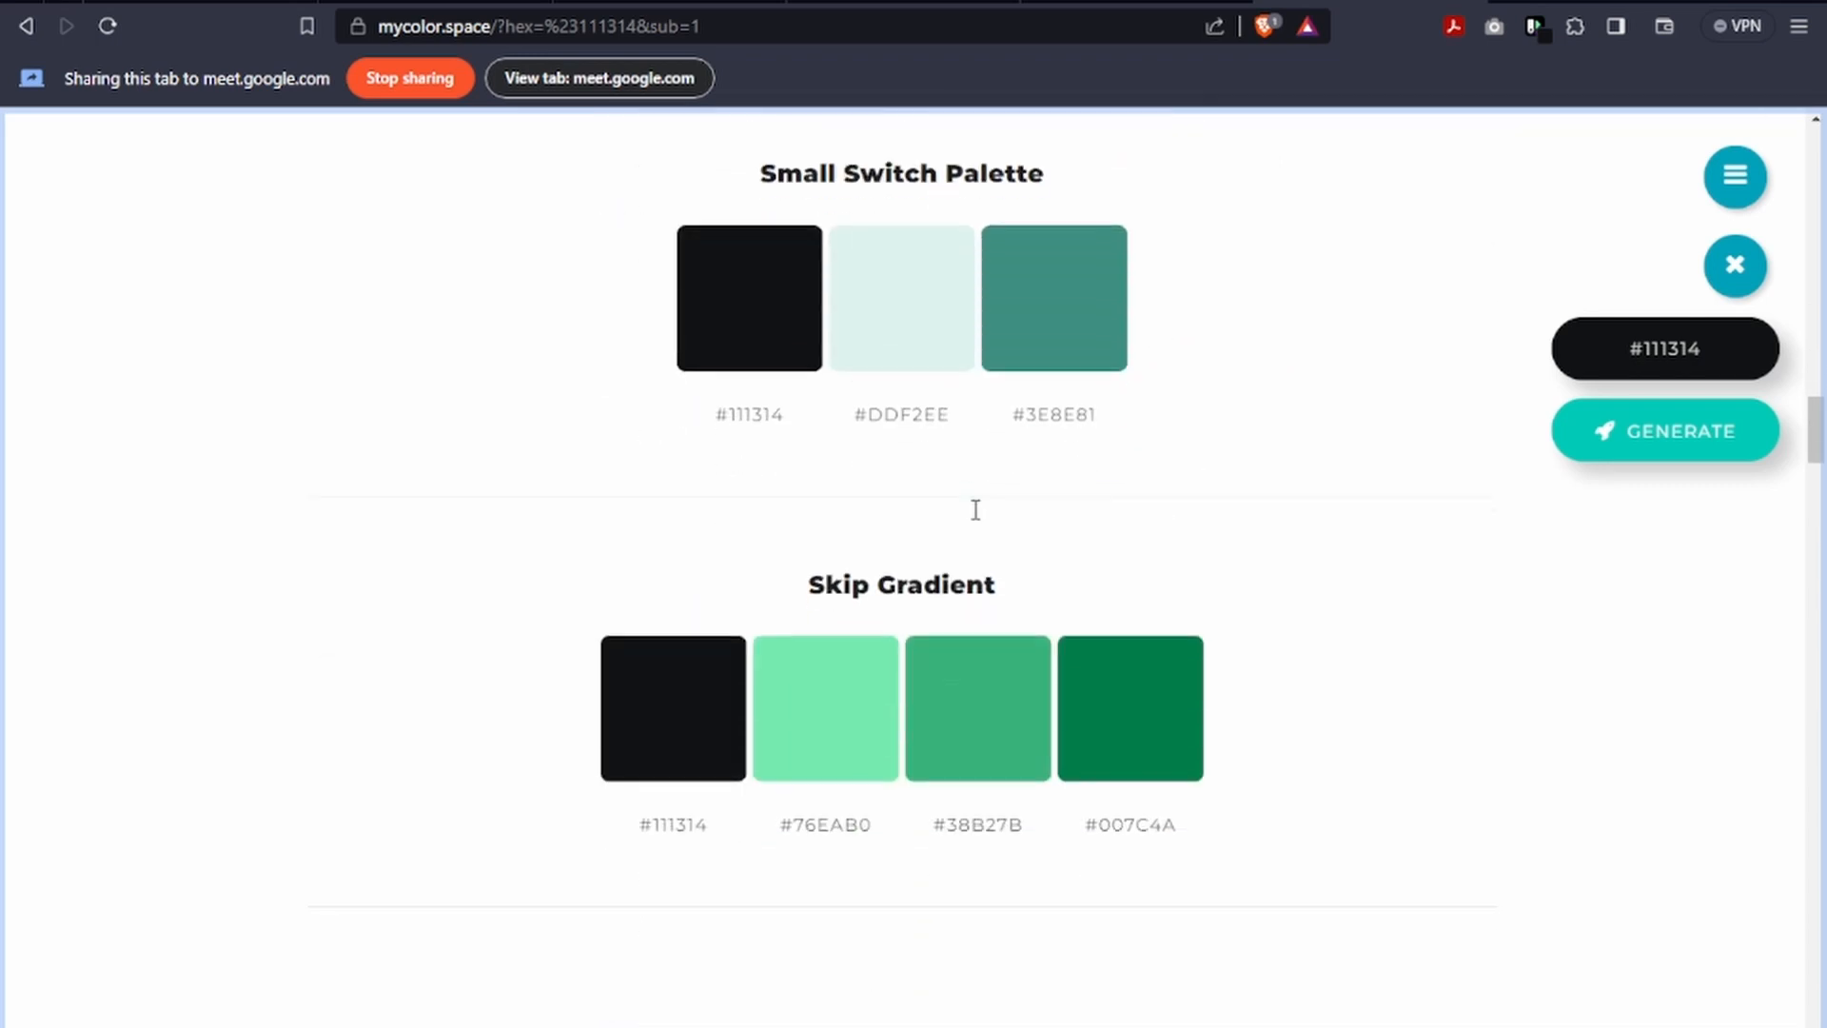
pyautogui.scroll(-9, 975, 511)
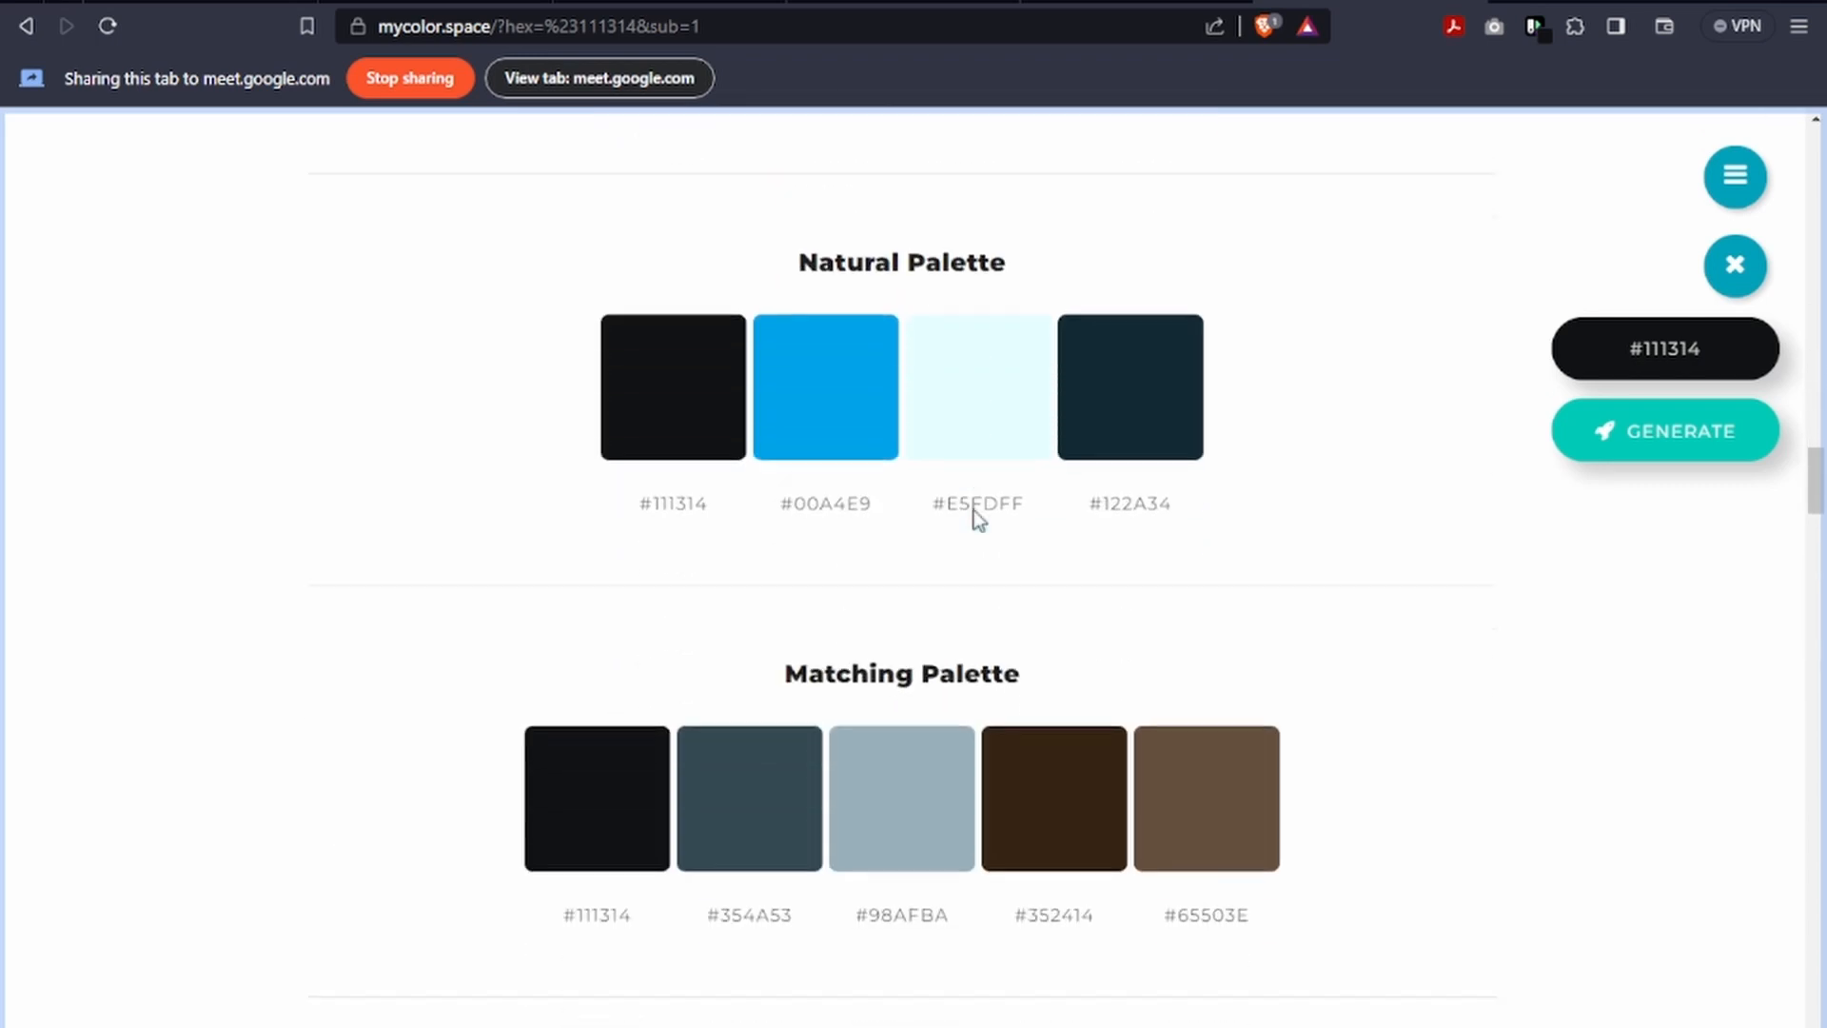
pyautogui.scroll(2, 973, 514)
pyautogui.scroll(-2, 971, 518)
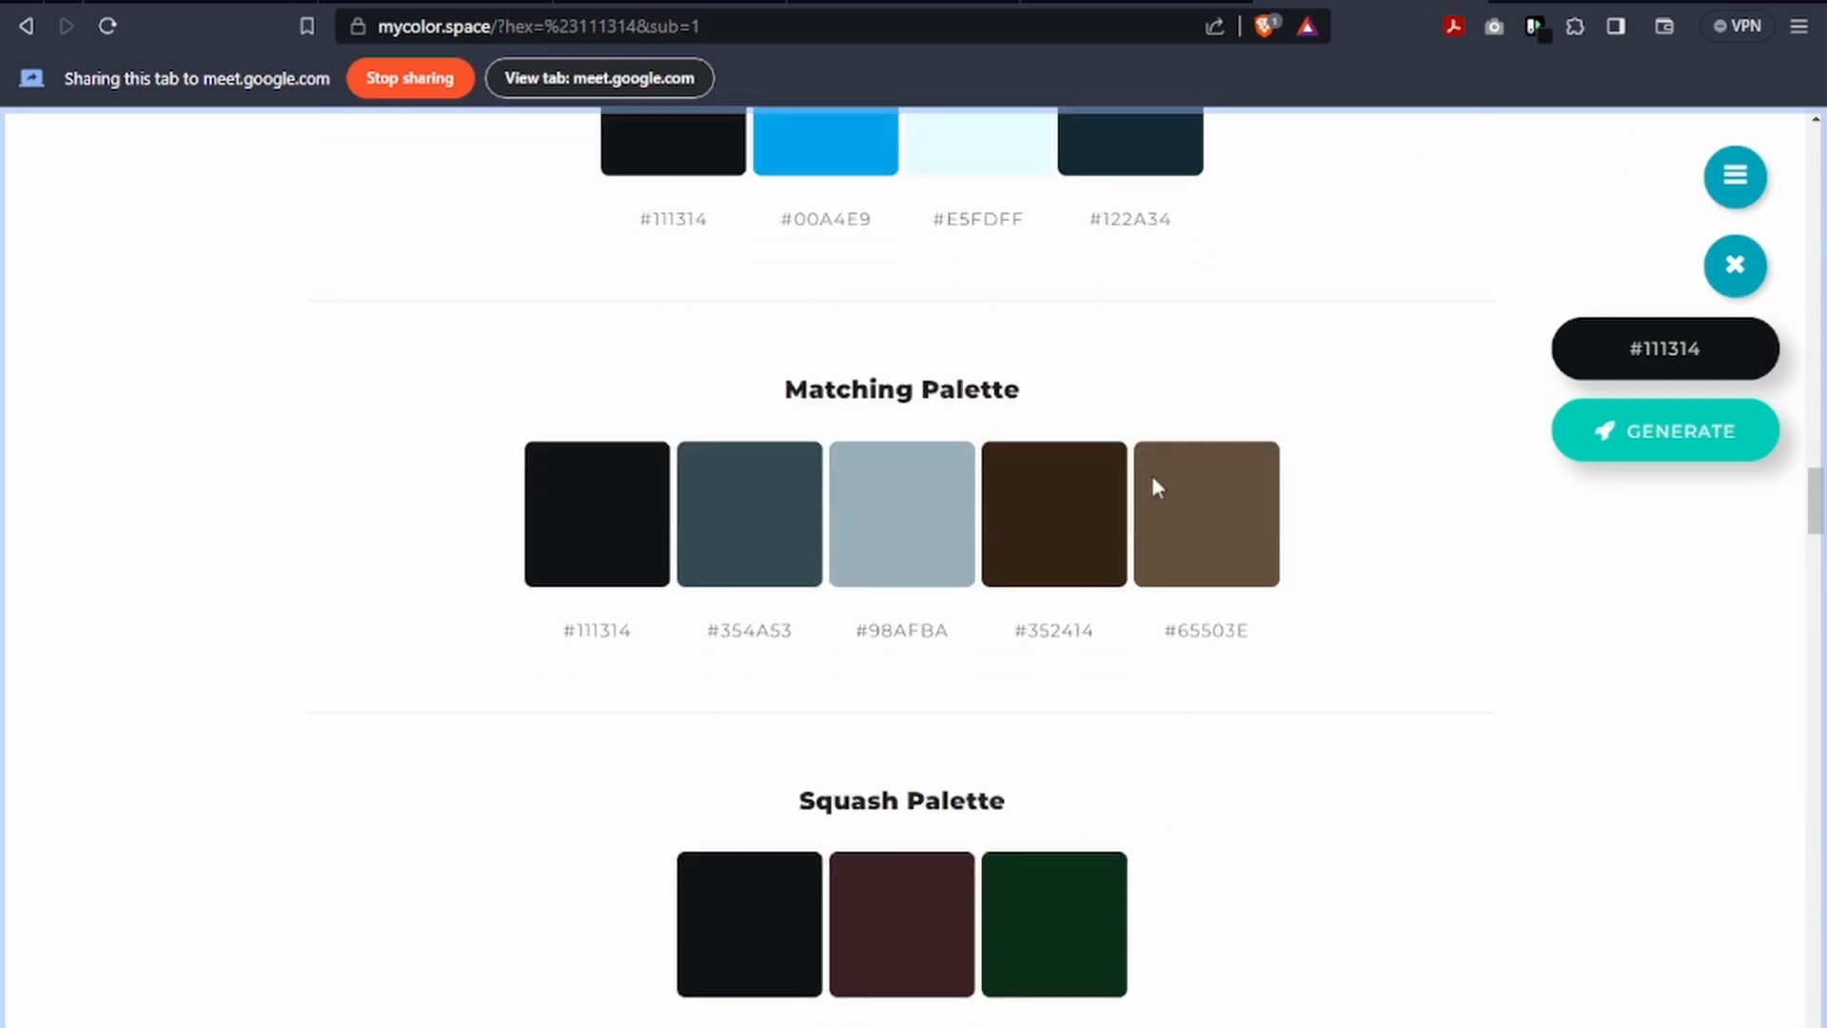
pyautogui.scroll(-2, 881, 514)
pyautogui.scroll(-20, 880, 513)
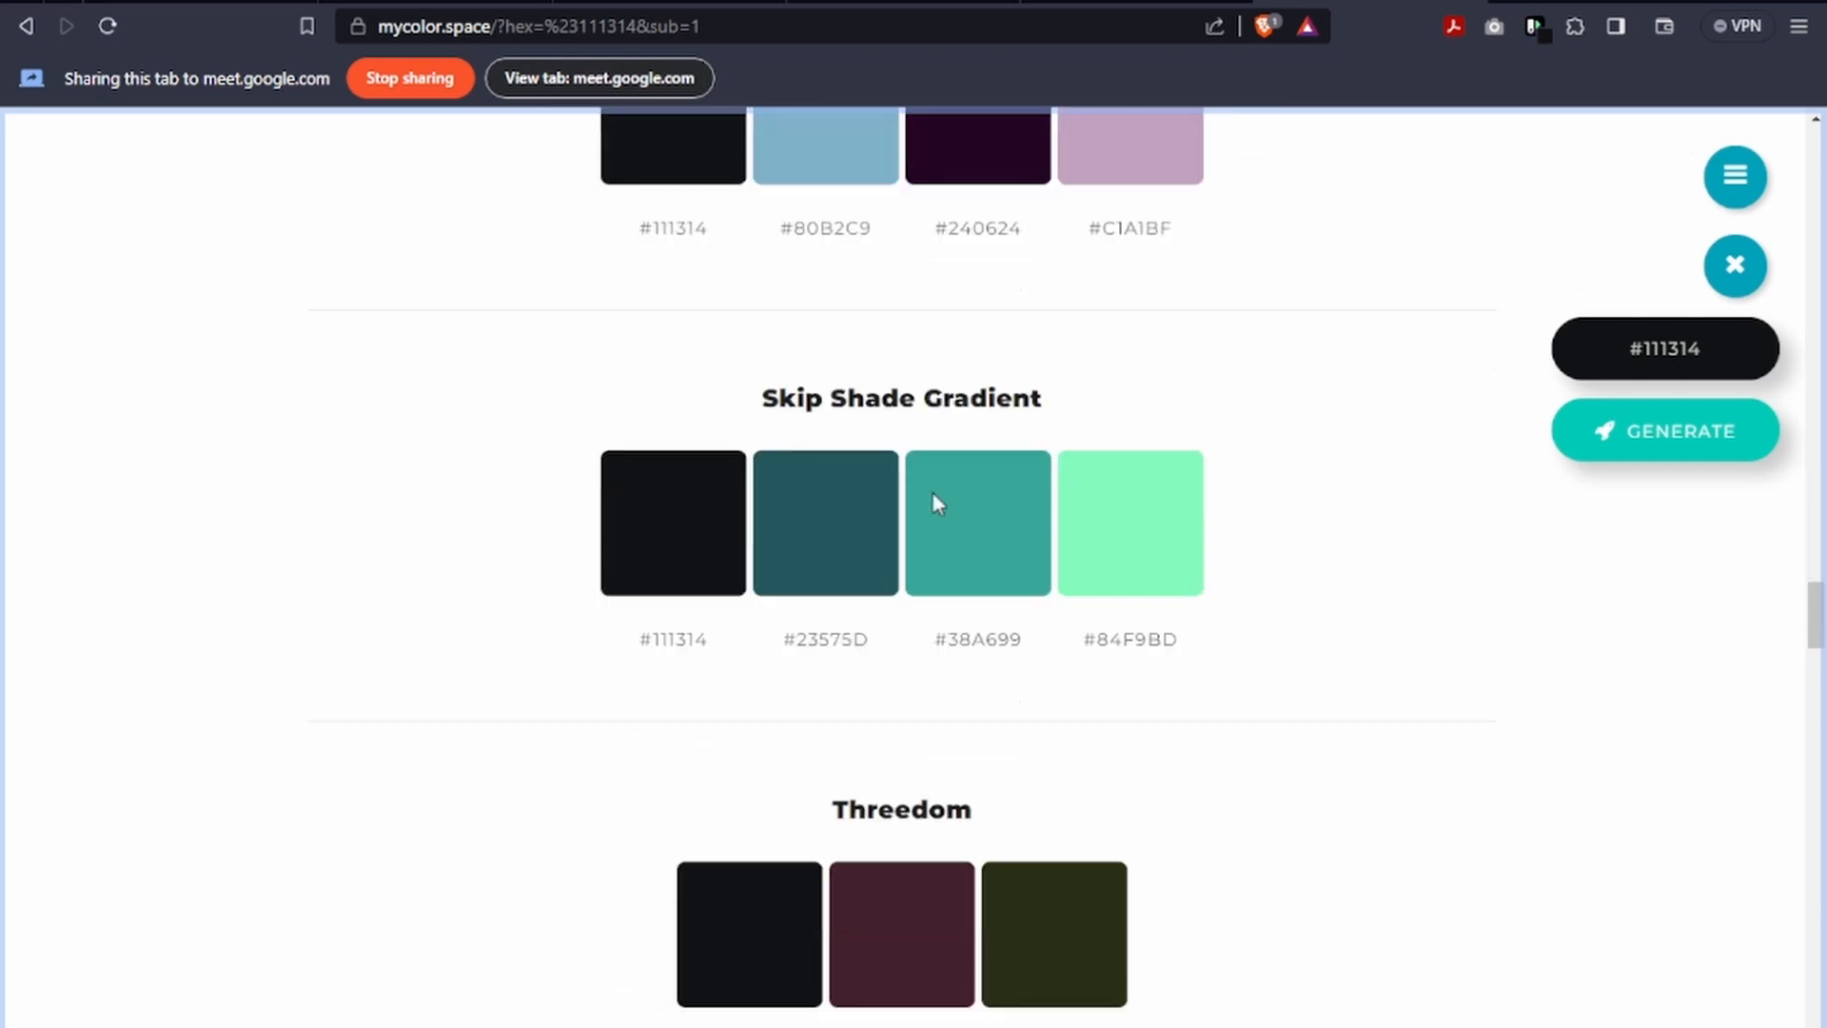
pyautogui.scroll(-13, 935, 501)
pyautogui.scroll(4, 1150, 678)
pyautogui.scroll(-5, 1149, 678)
pyautogui.scroll(-20, 1148, 677)
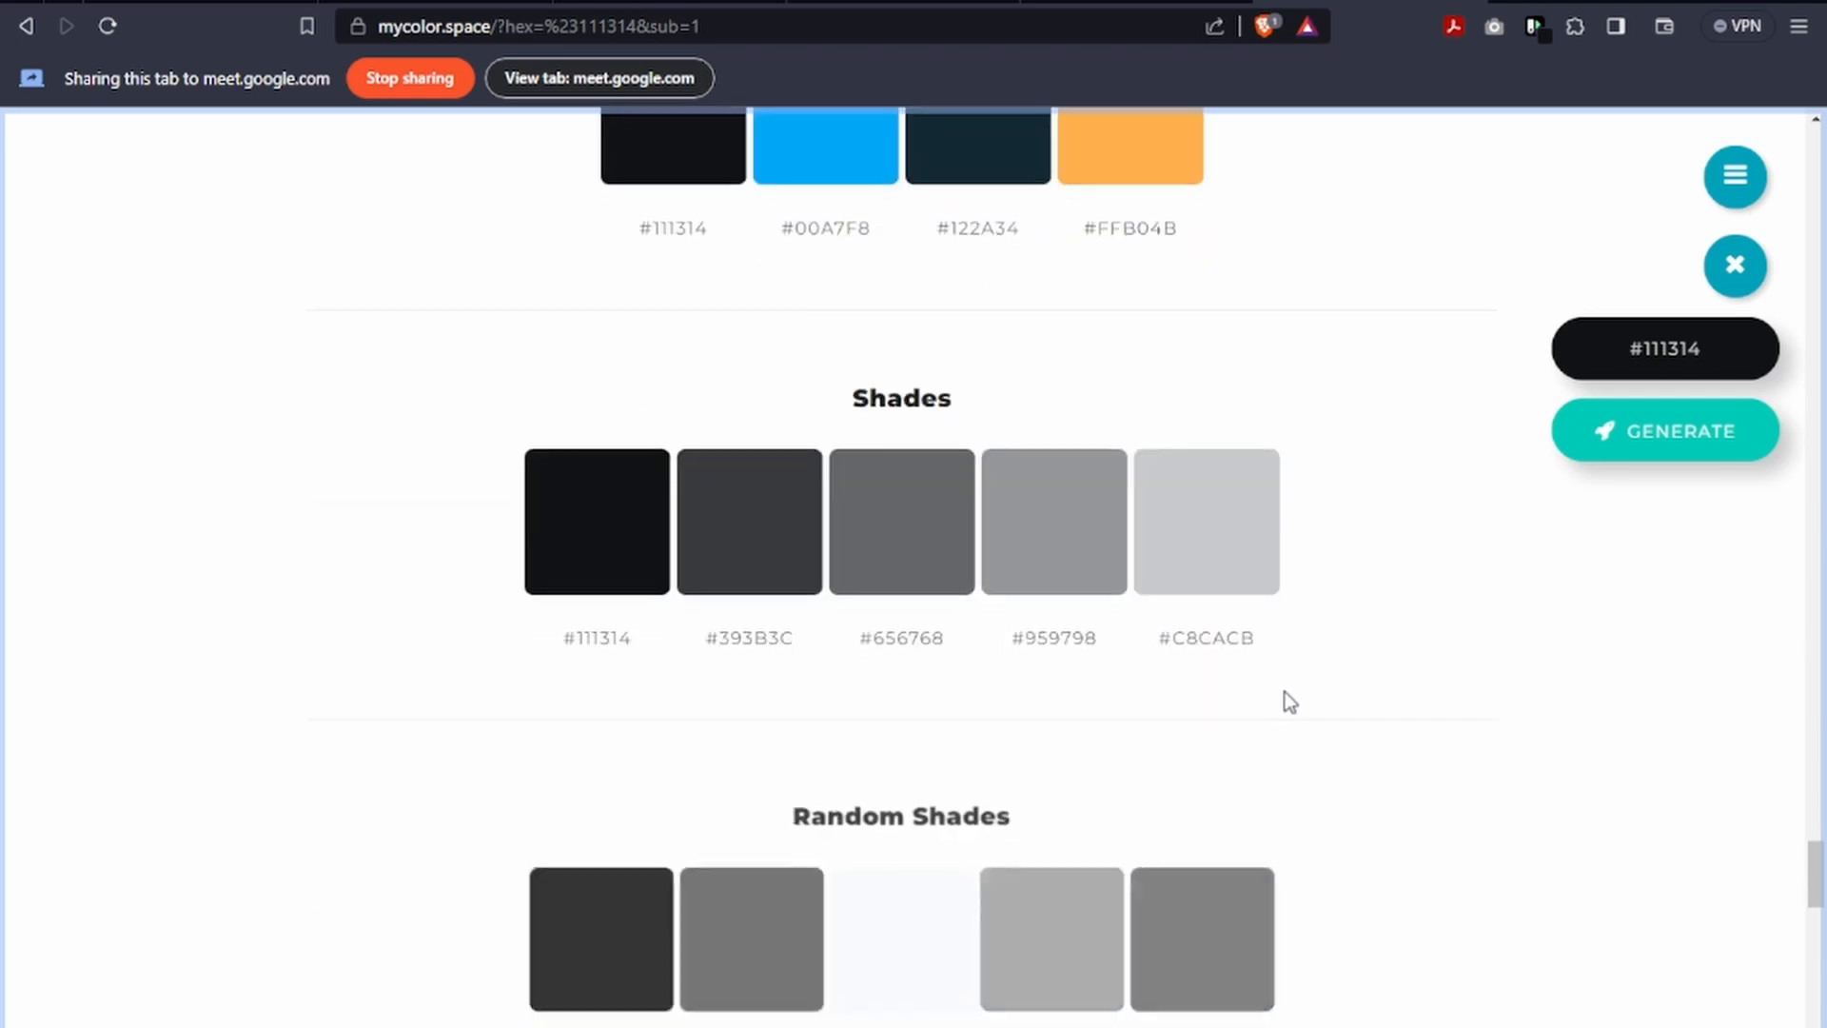
pyautogui.scroll(5, 1220, 758)
pyautogui.scroll(-13, 1218, 756)
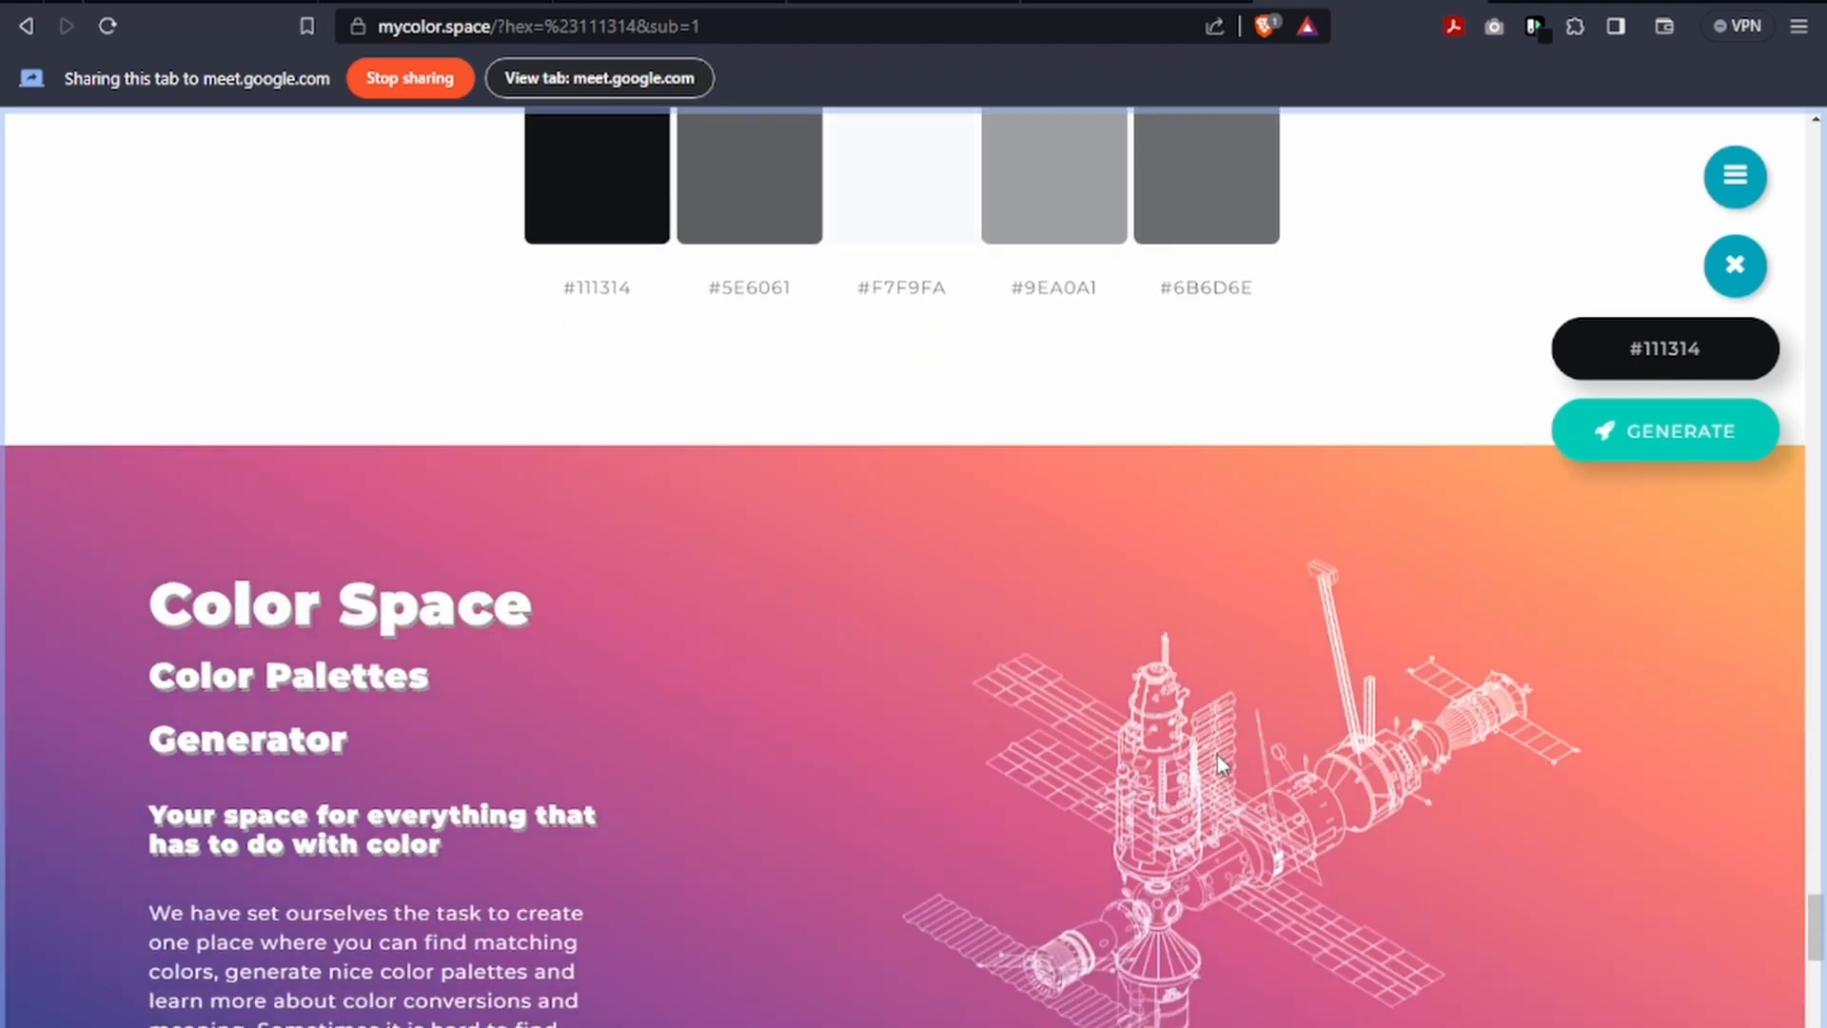
# Go back over the generated palettes and compare the Generic Gradient and Matching Gradient colours.
pyautogui.scroll(13, 1218, 755)
pyautogui.scroll(20, 1214, 755)
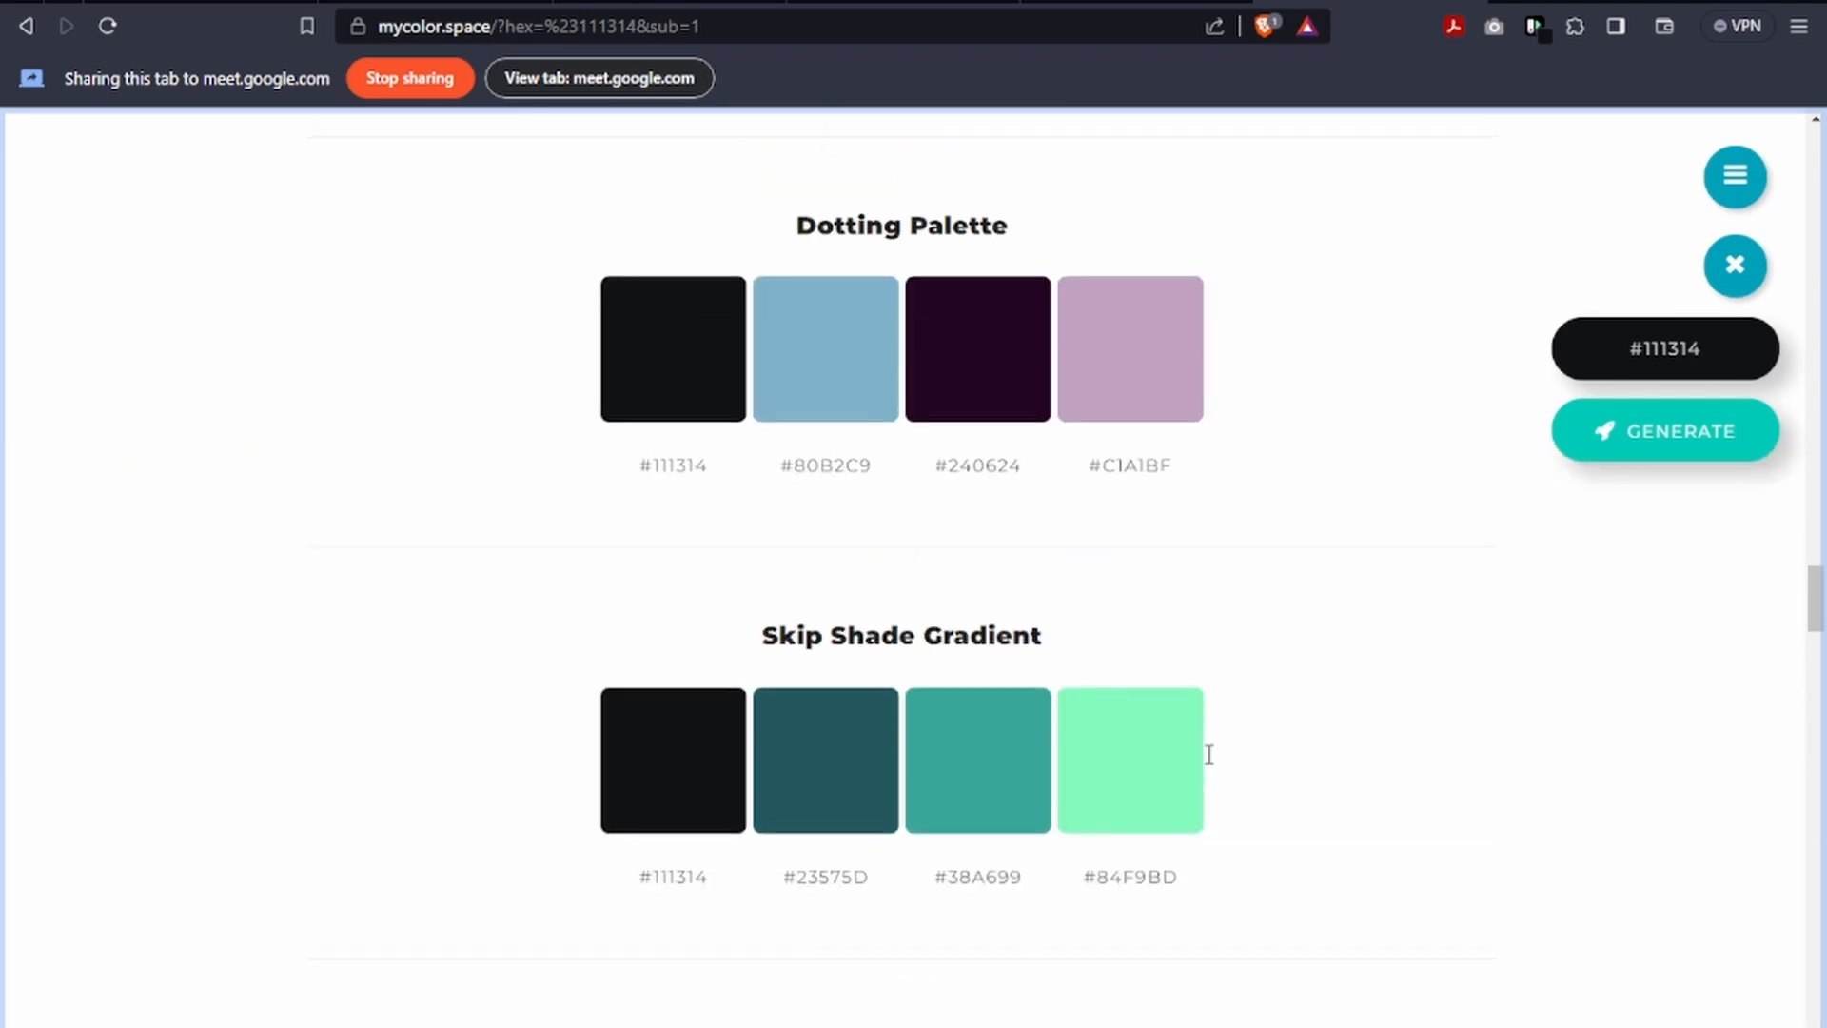
pyautogui.scroll(20, 1206, 754)
pyautogui.scroll(-9, 1199, 748)
pyautogui.scroll(9, 1196, 738)
pyautogui.scroll(8, 1199, 749)
pyautogui.scroll(10, 1196, 736)
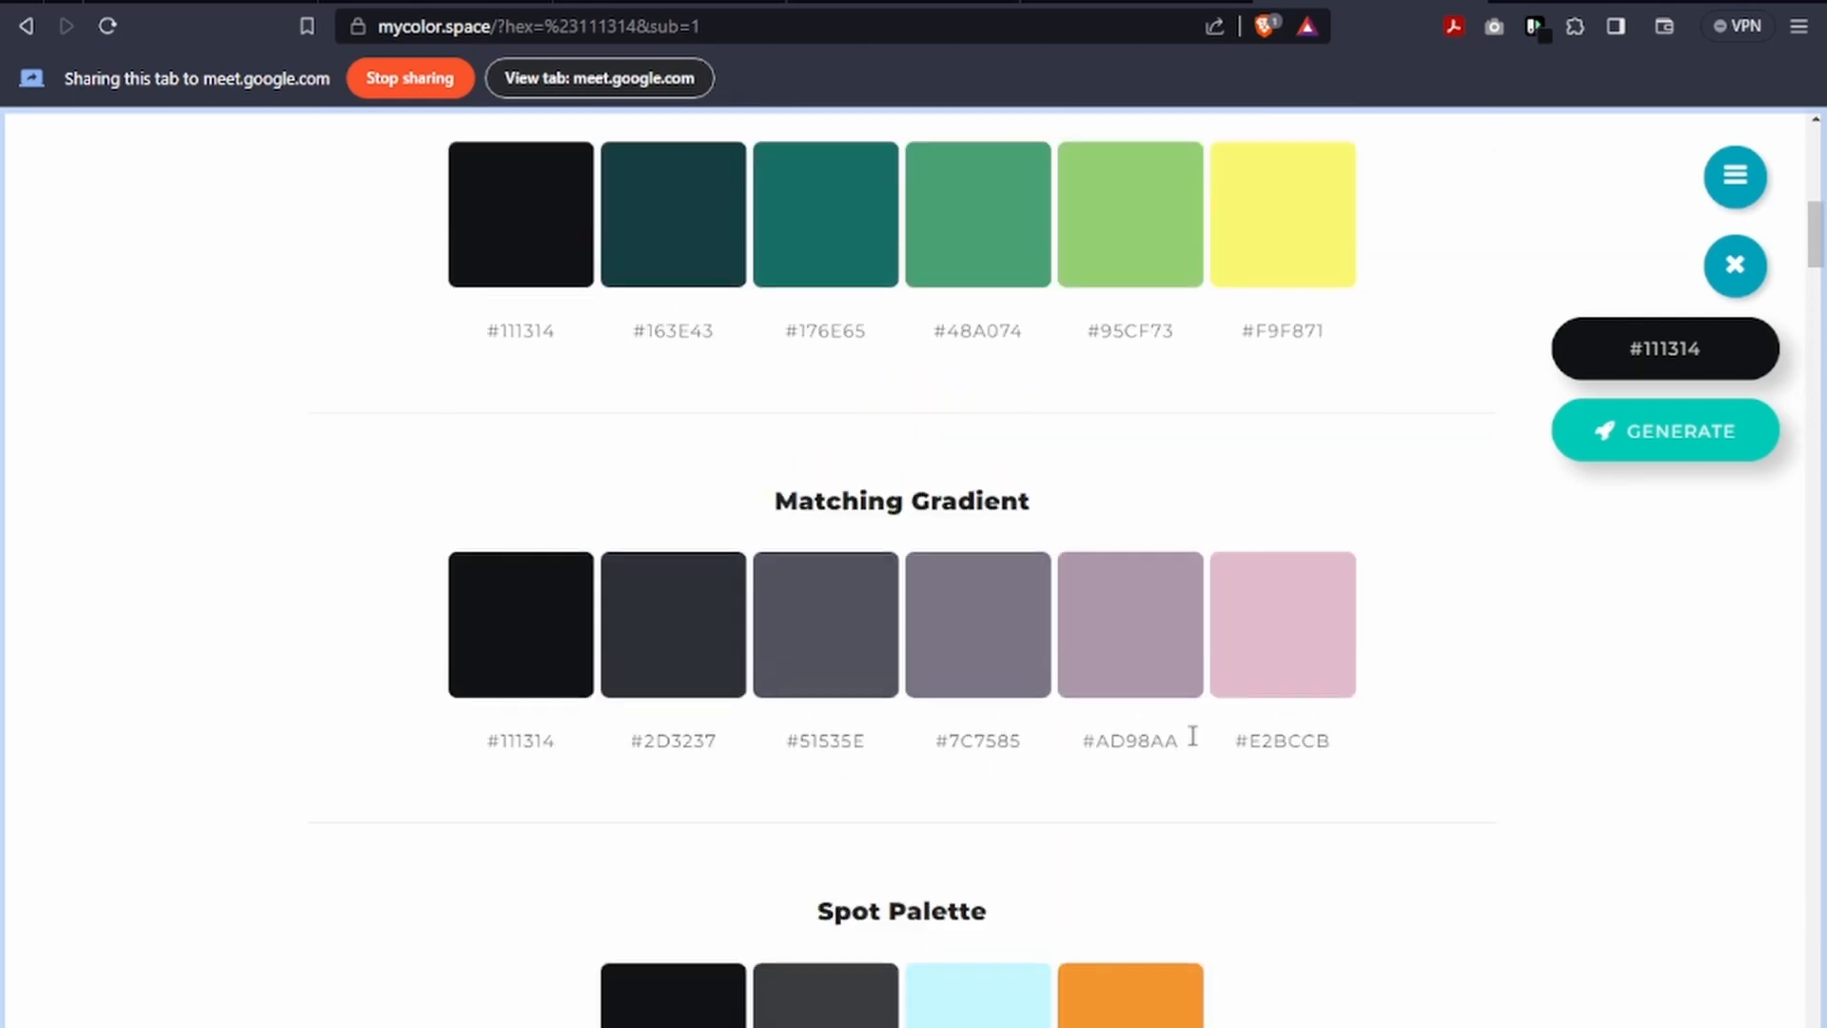
pyautogui.scroll(-20, 1190, 737)
pyautogui.scroll(15, 1187, 733)
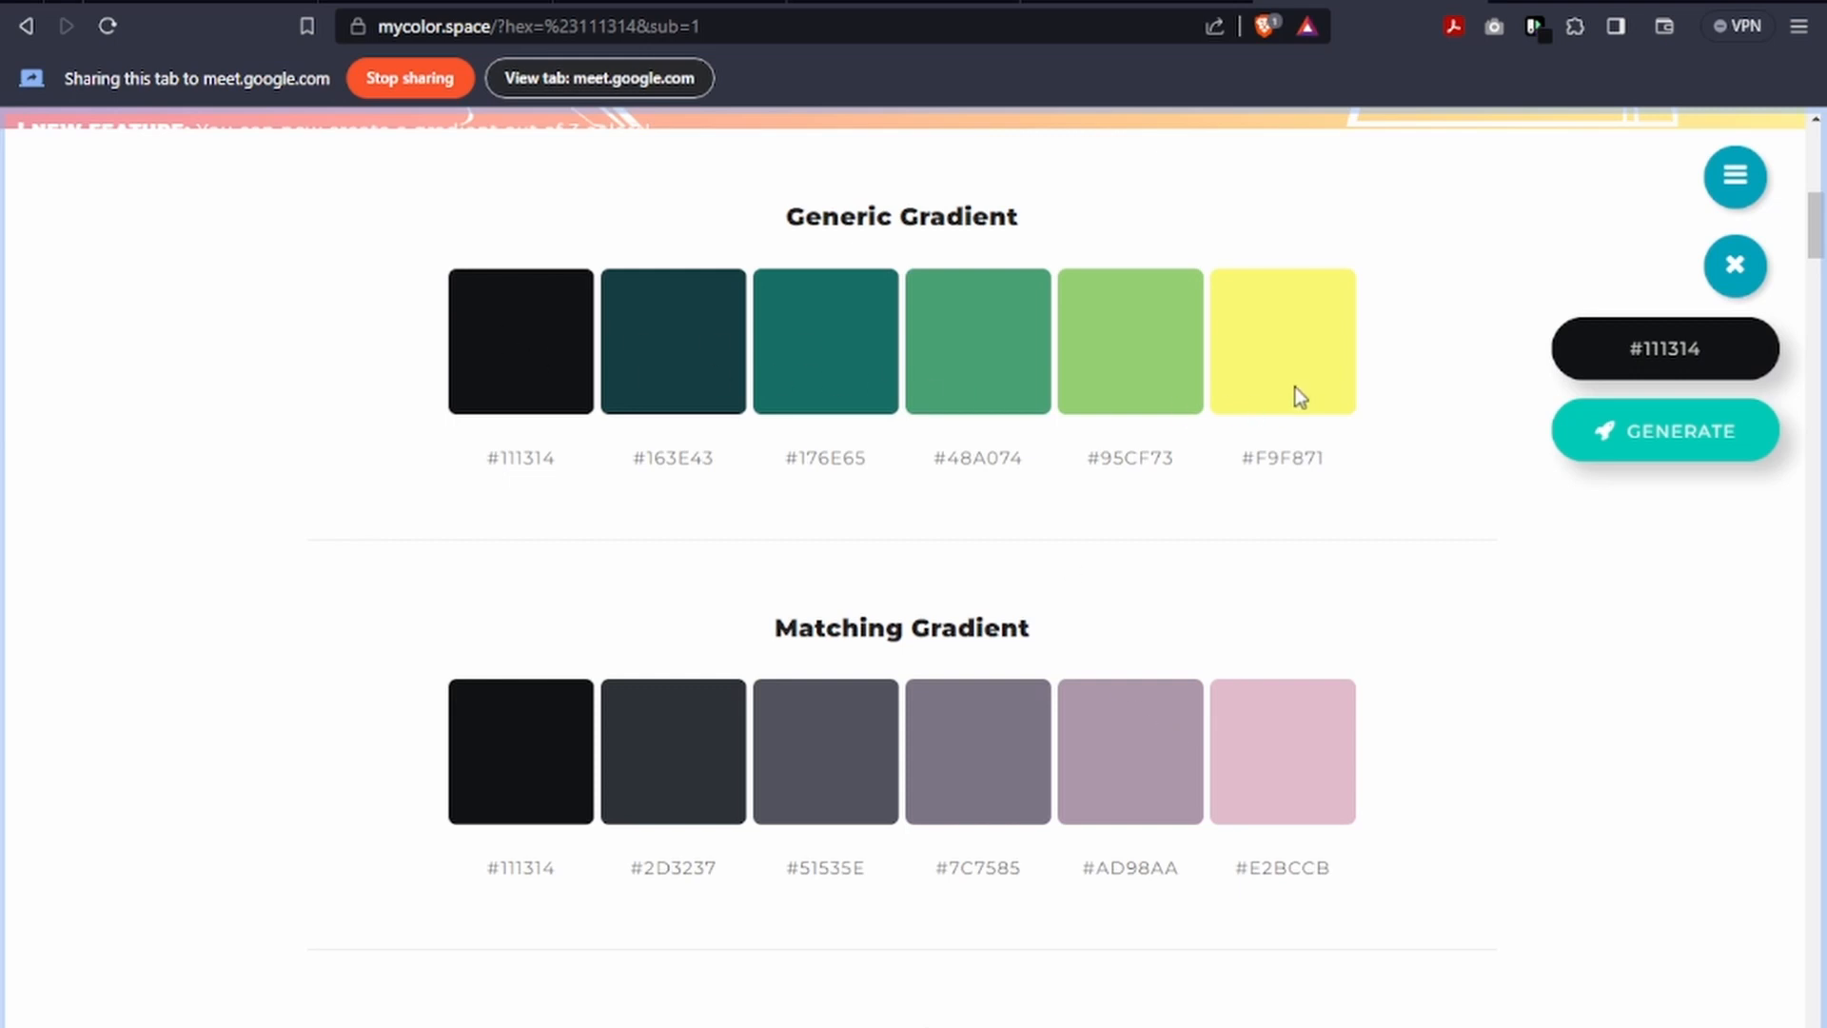
pyautogui.scroll(-15, 514, 356)
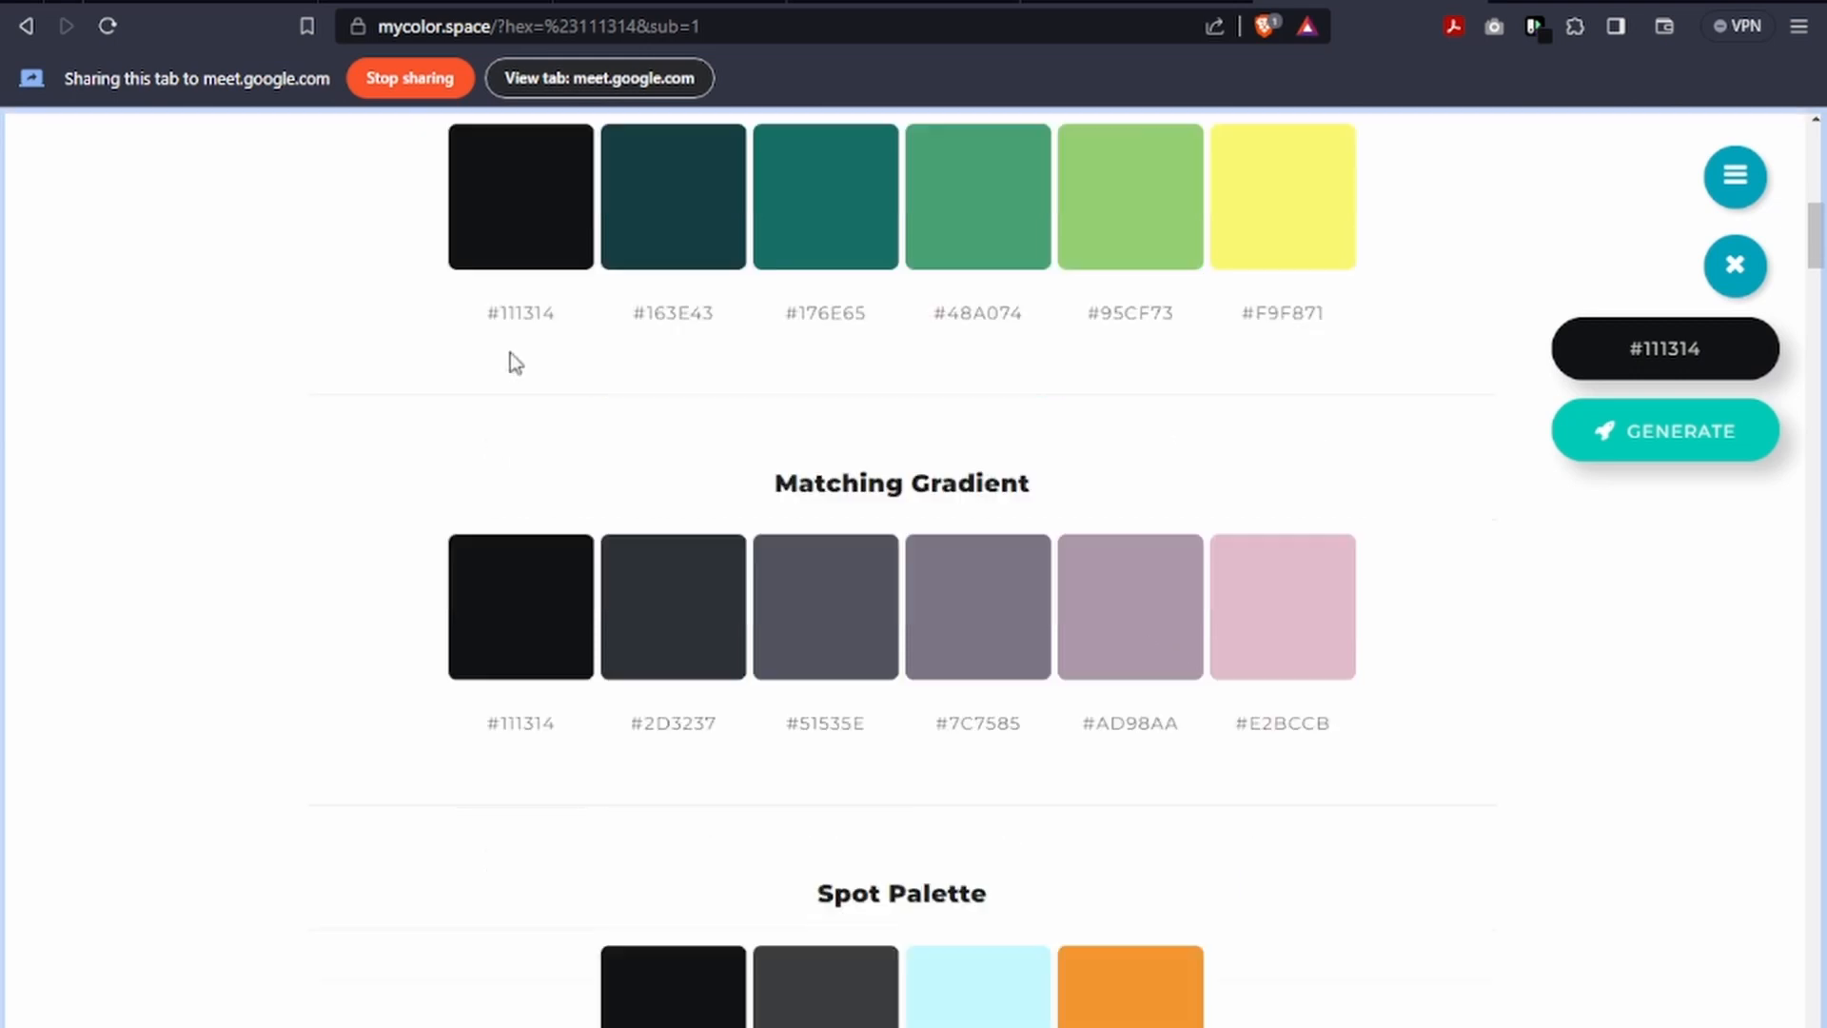
pyautogui.scroll(3, 526, 366)
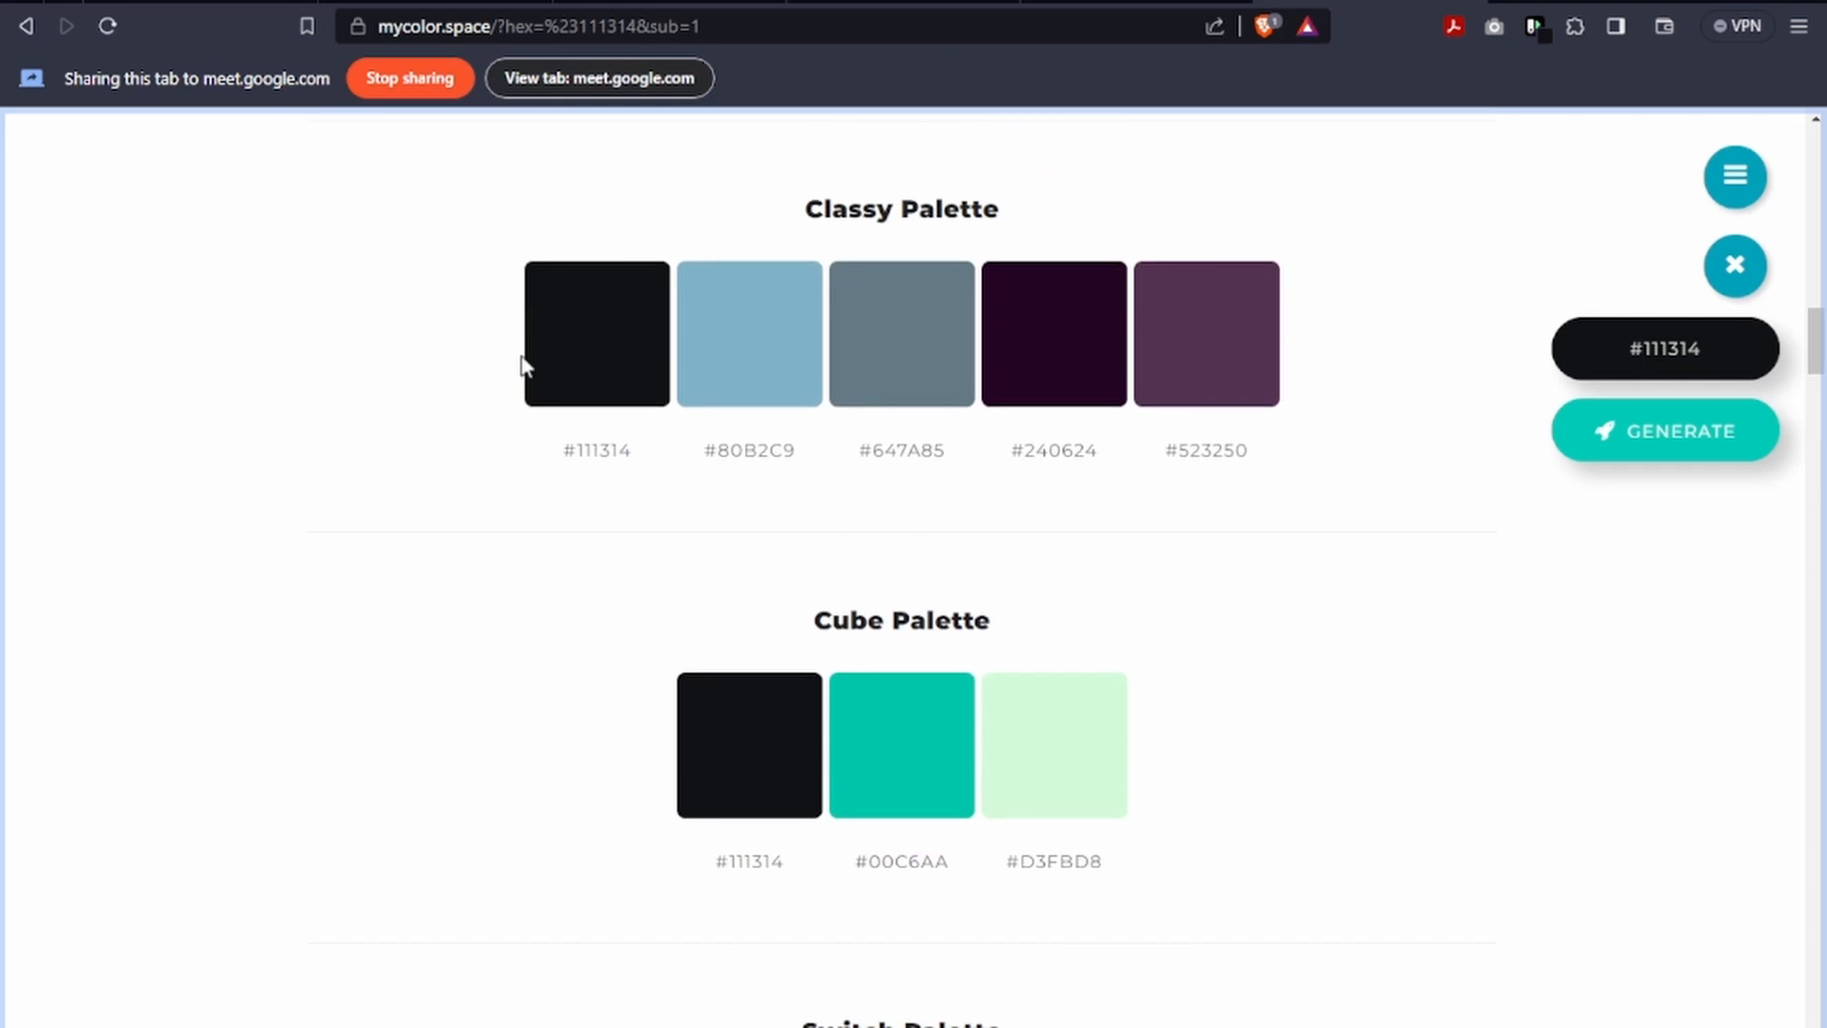
# Highlight the hex codes of the green colours in the Skip Gradient palette, ending with #007C4A.
pyautogui.scroll(-10, 1126, 383)
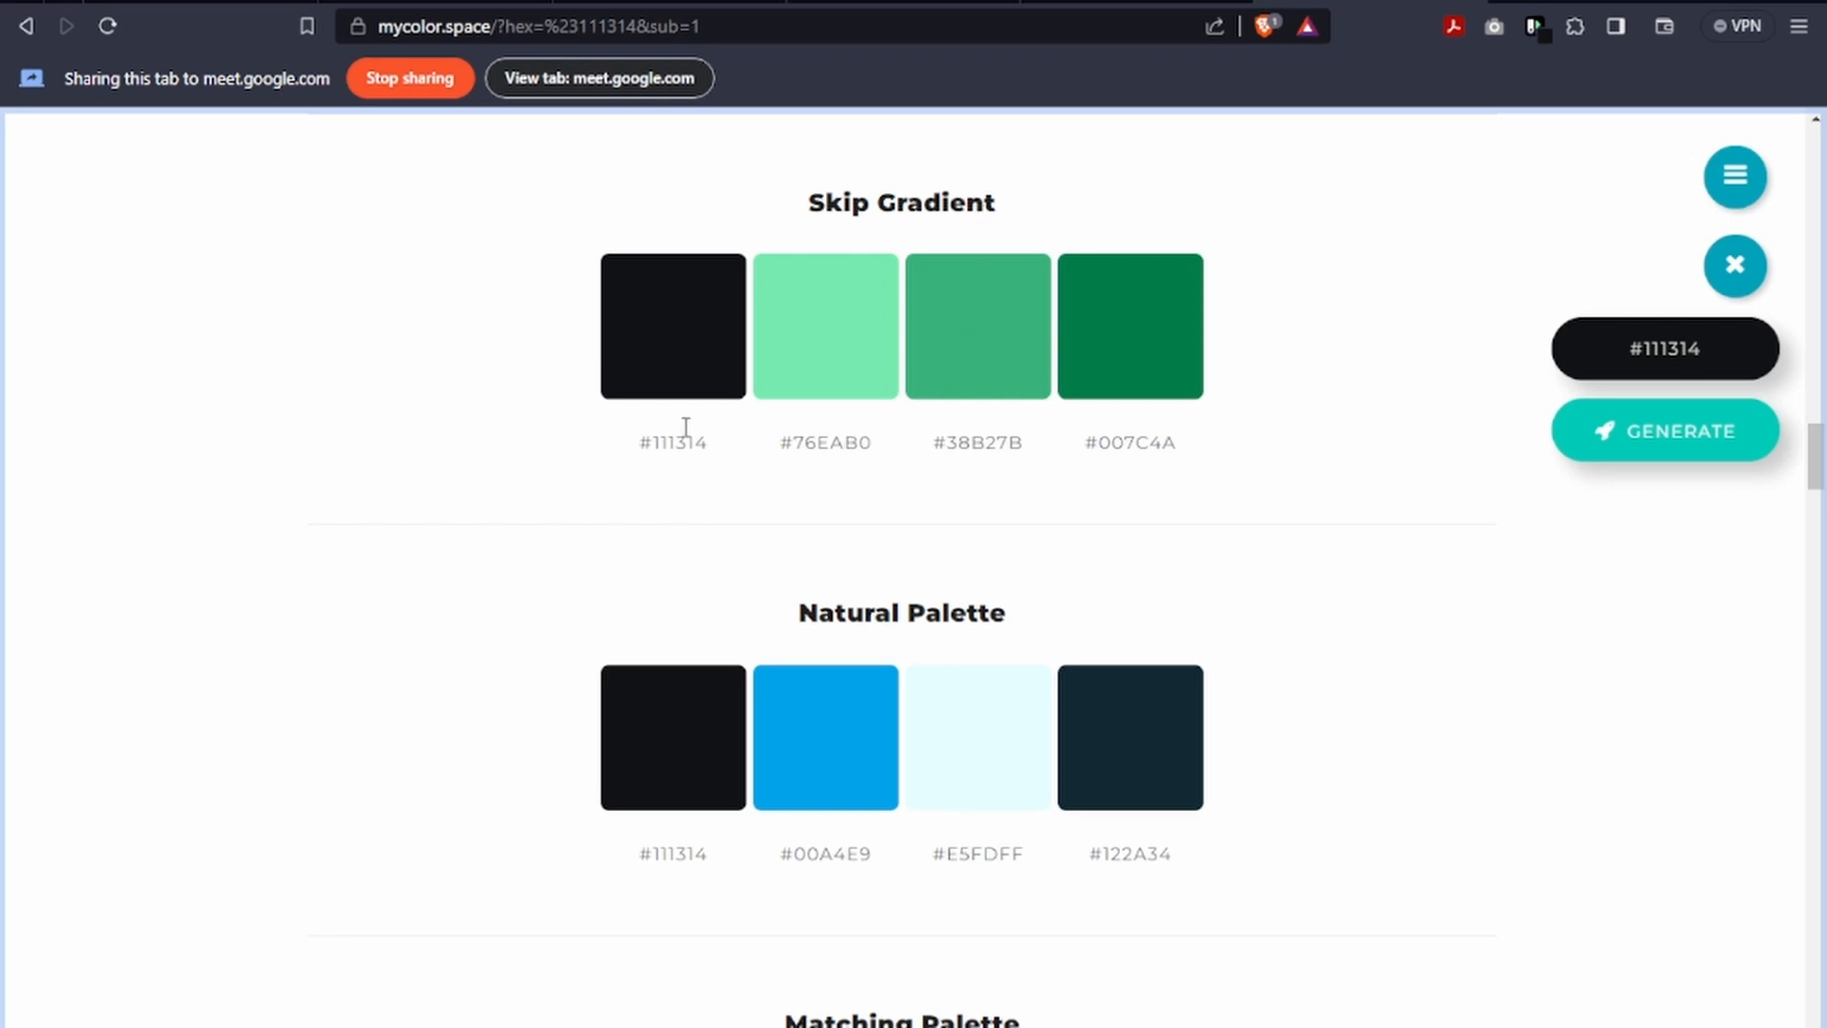
pyautogui.moveTo(644, 442); pyautogui.dragTo(1126, 440)
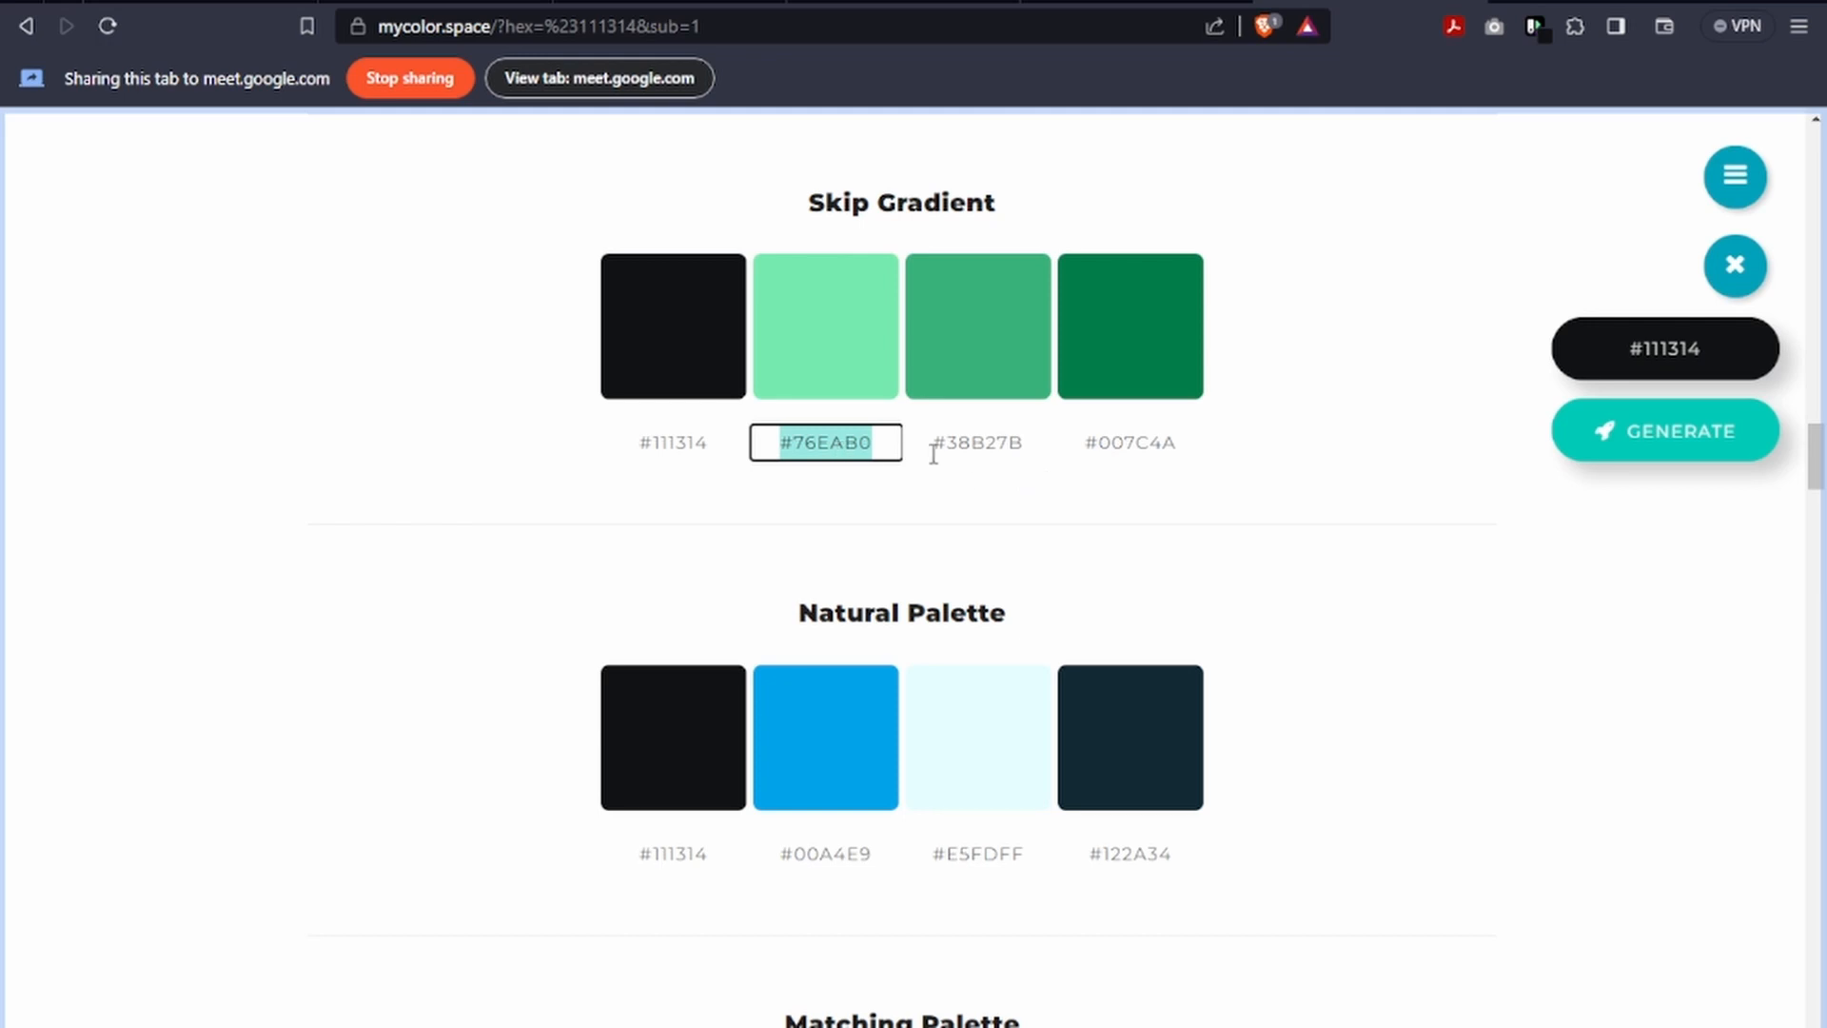
pyautogui.click(1124, 446)
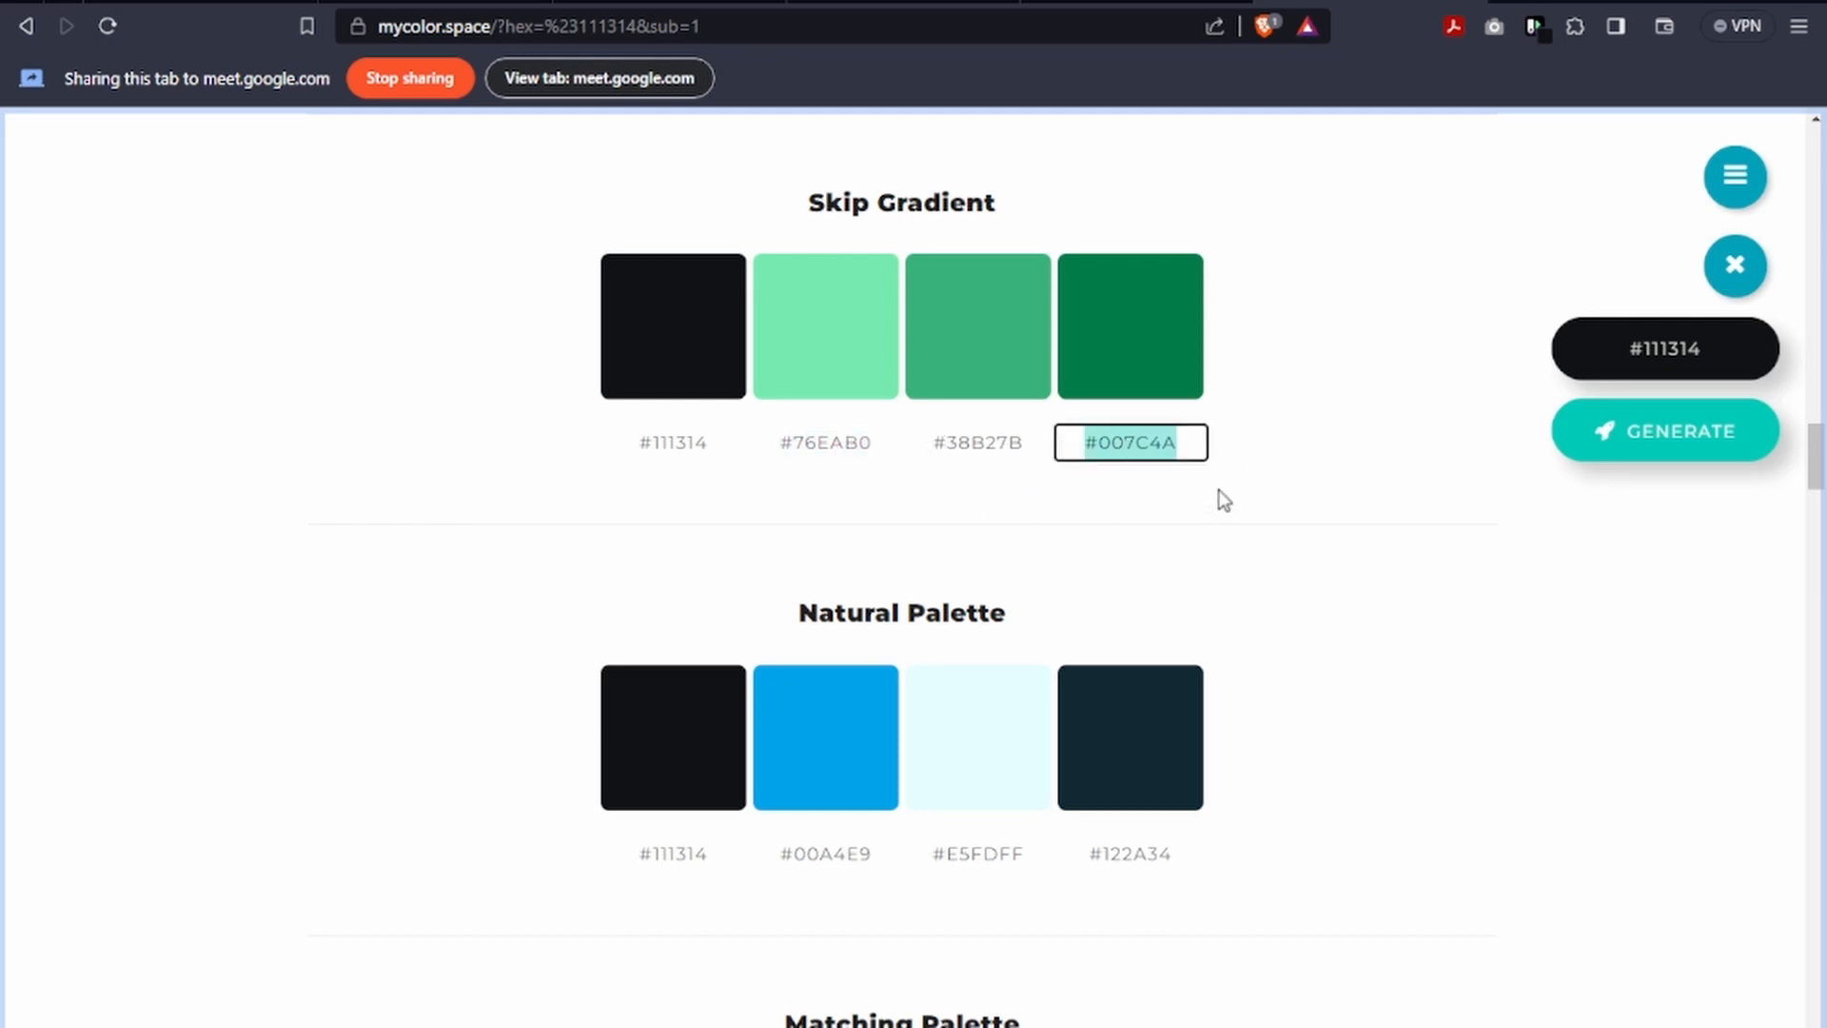
# Copy the light green hex code #76EAB0 from the Skip Gradient palette.
pyautogui.click(837, 447)
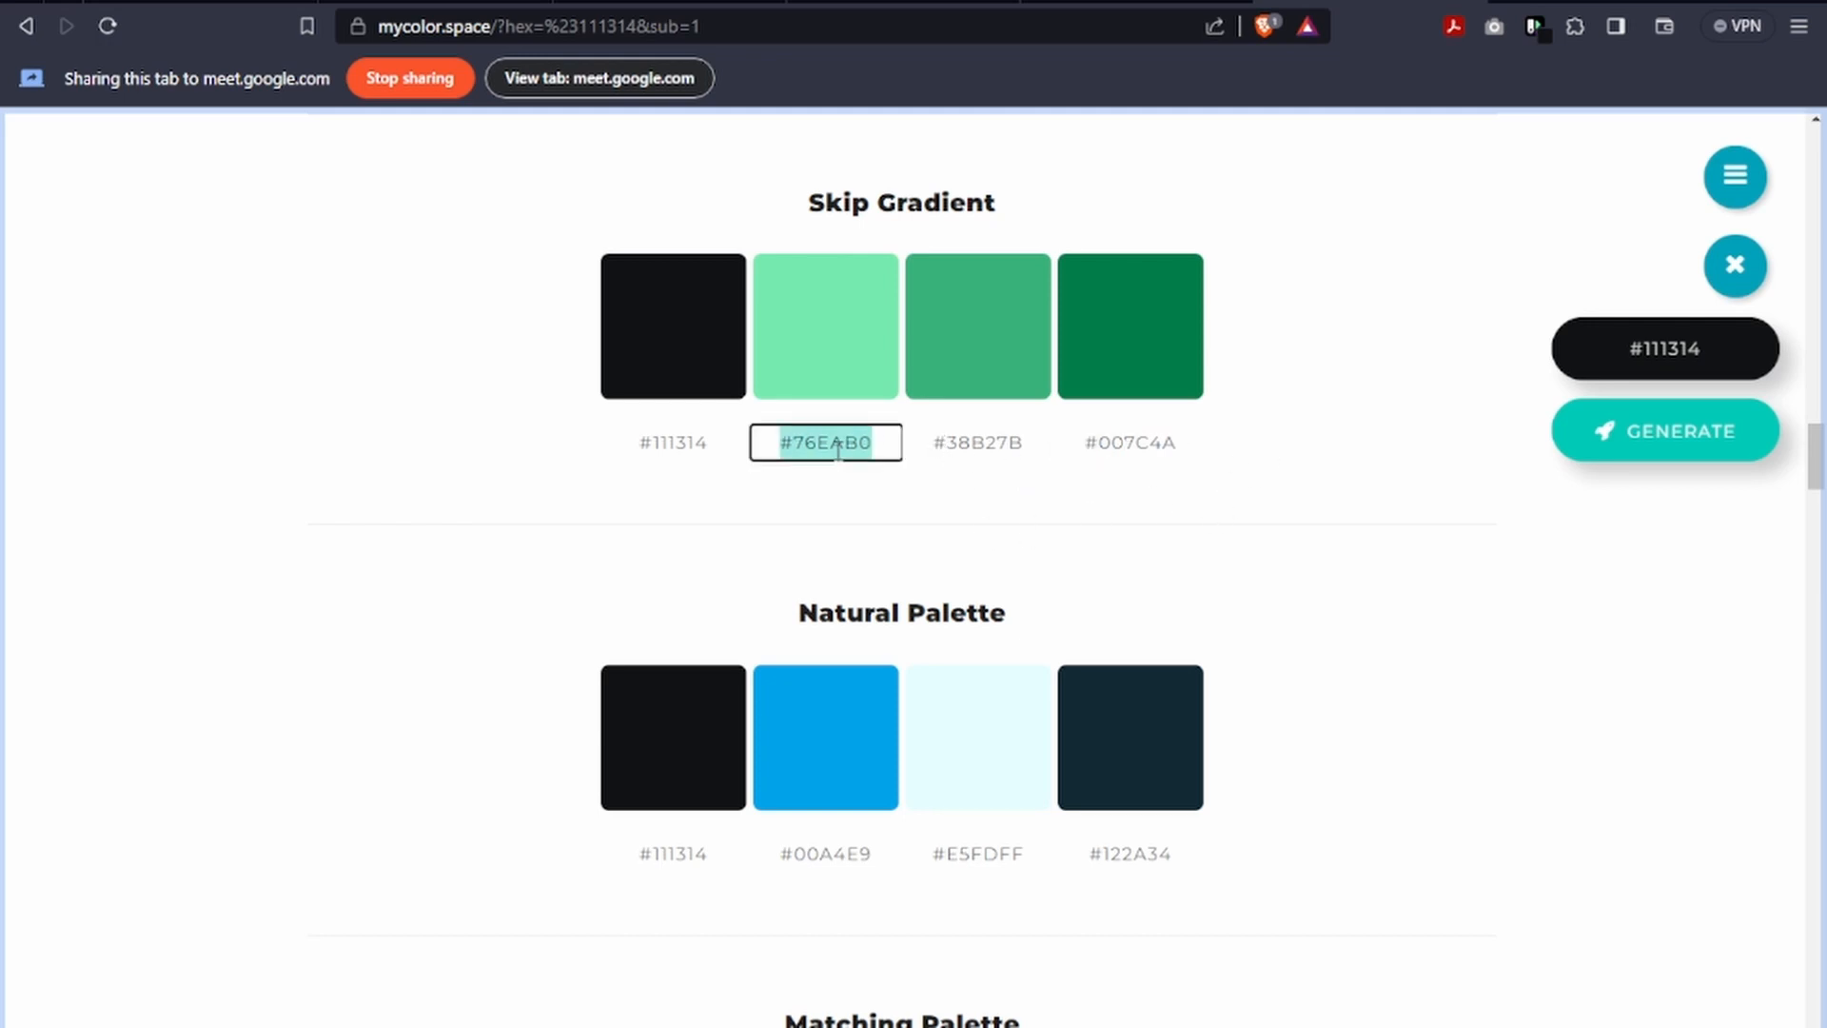
pyautogui.hotkey('alt', 'Tab')
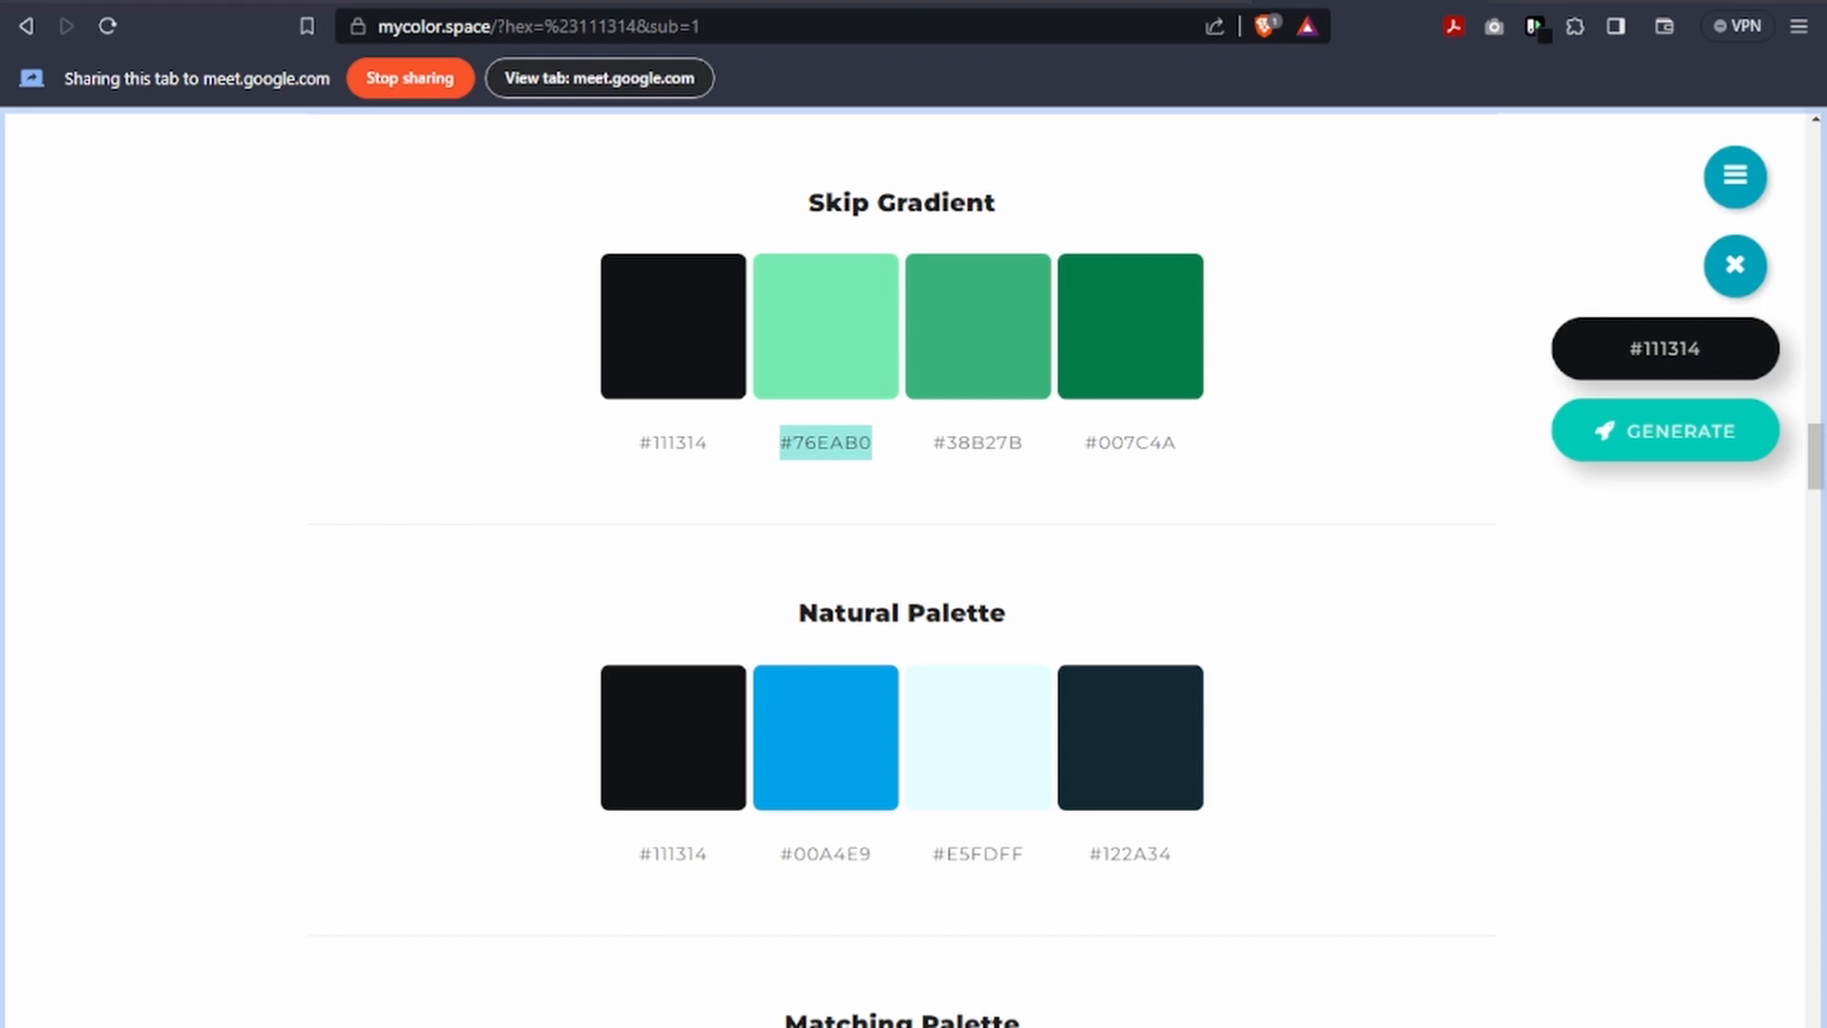
pyautogui.hotkey('alt', 'Tab')
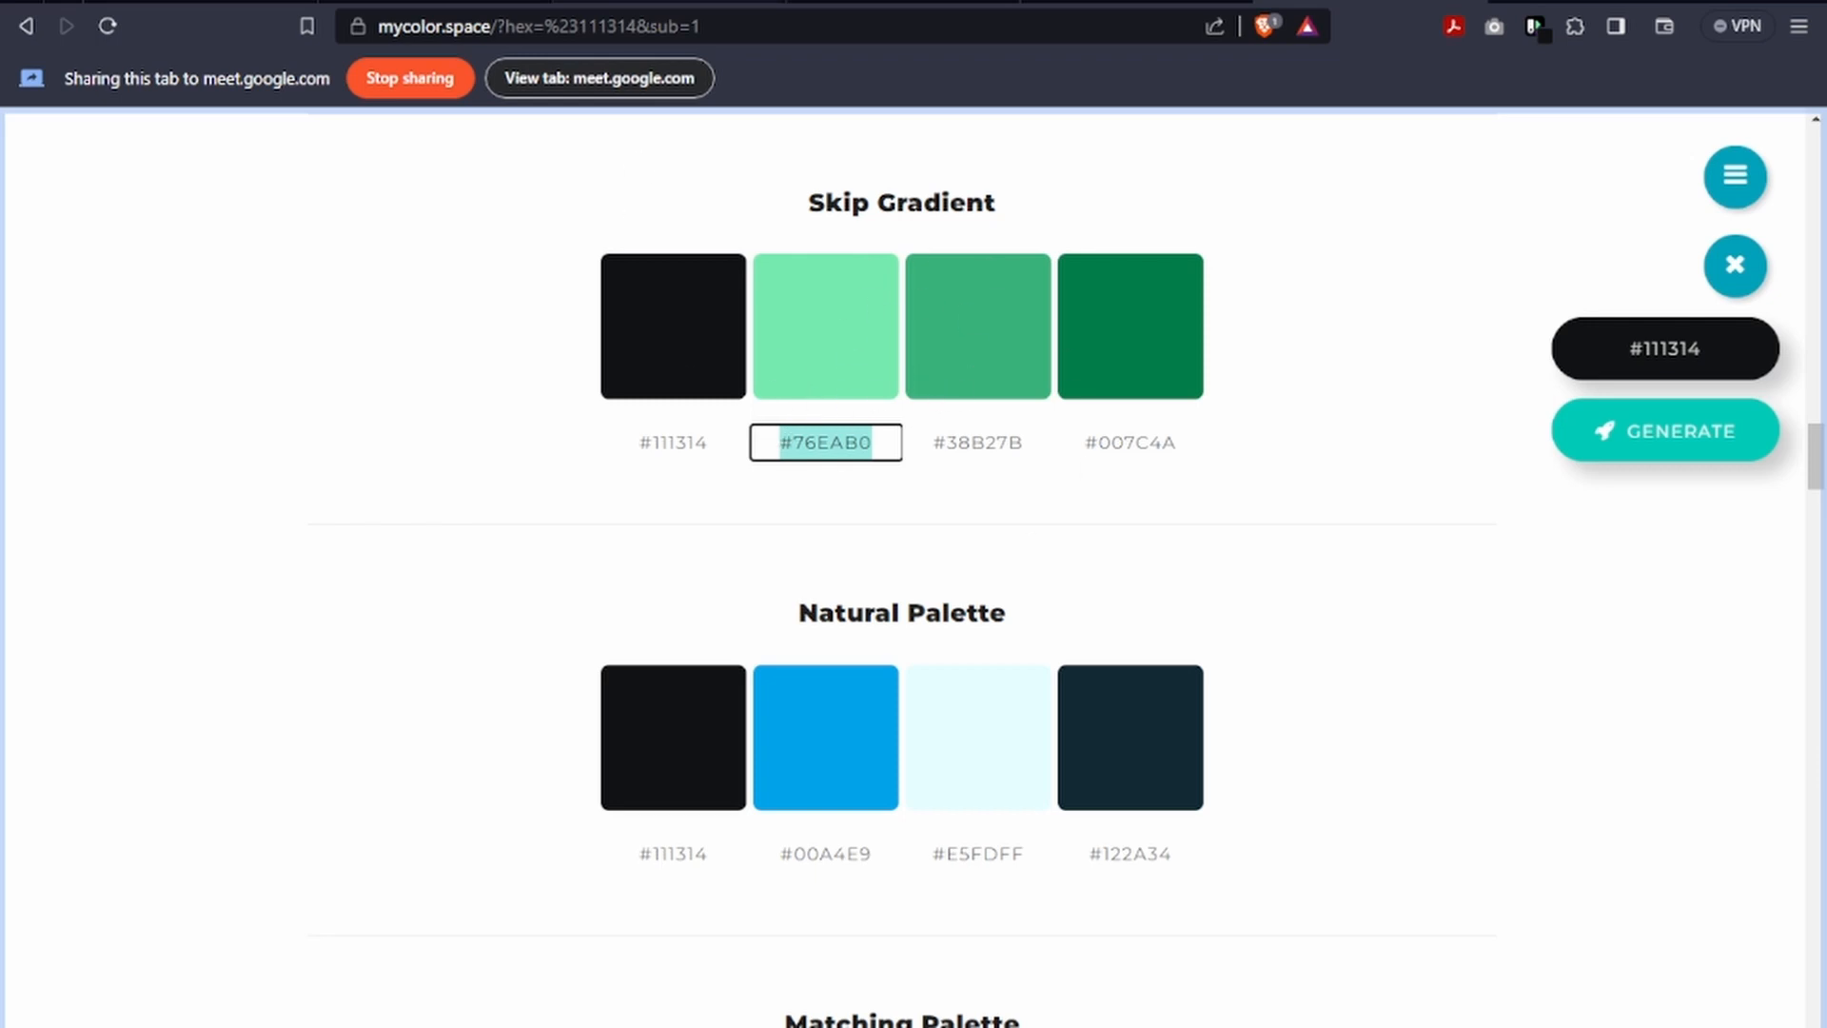
# Switch to the Google Meet call, stop presenting the ColorSpace tab and share the Untitled Figma window instead.
pyautogui.click(473, 3)
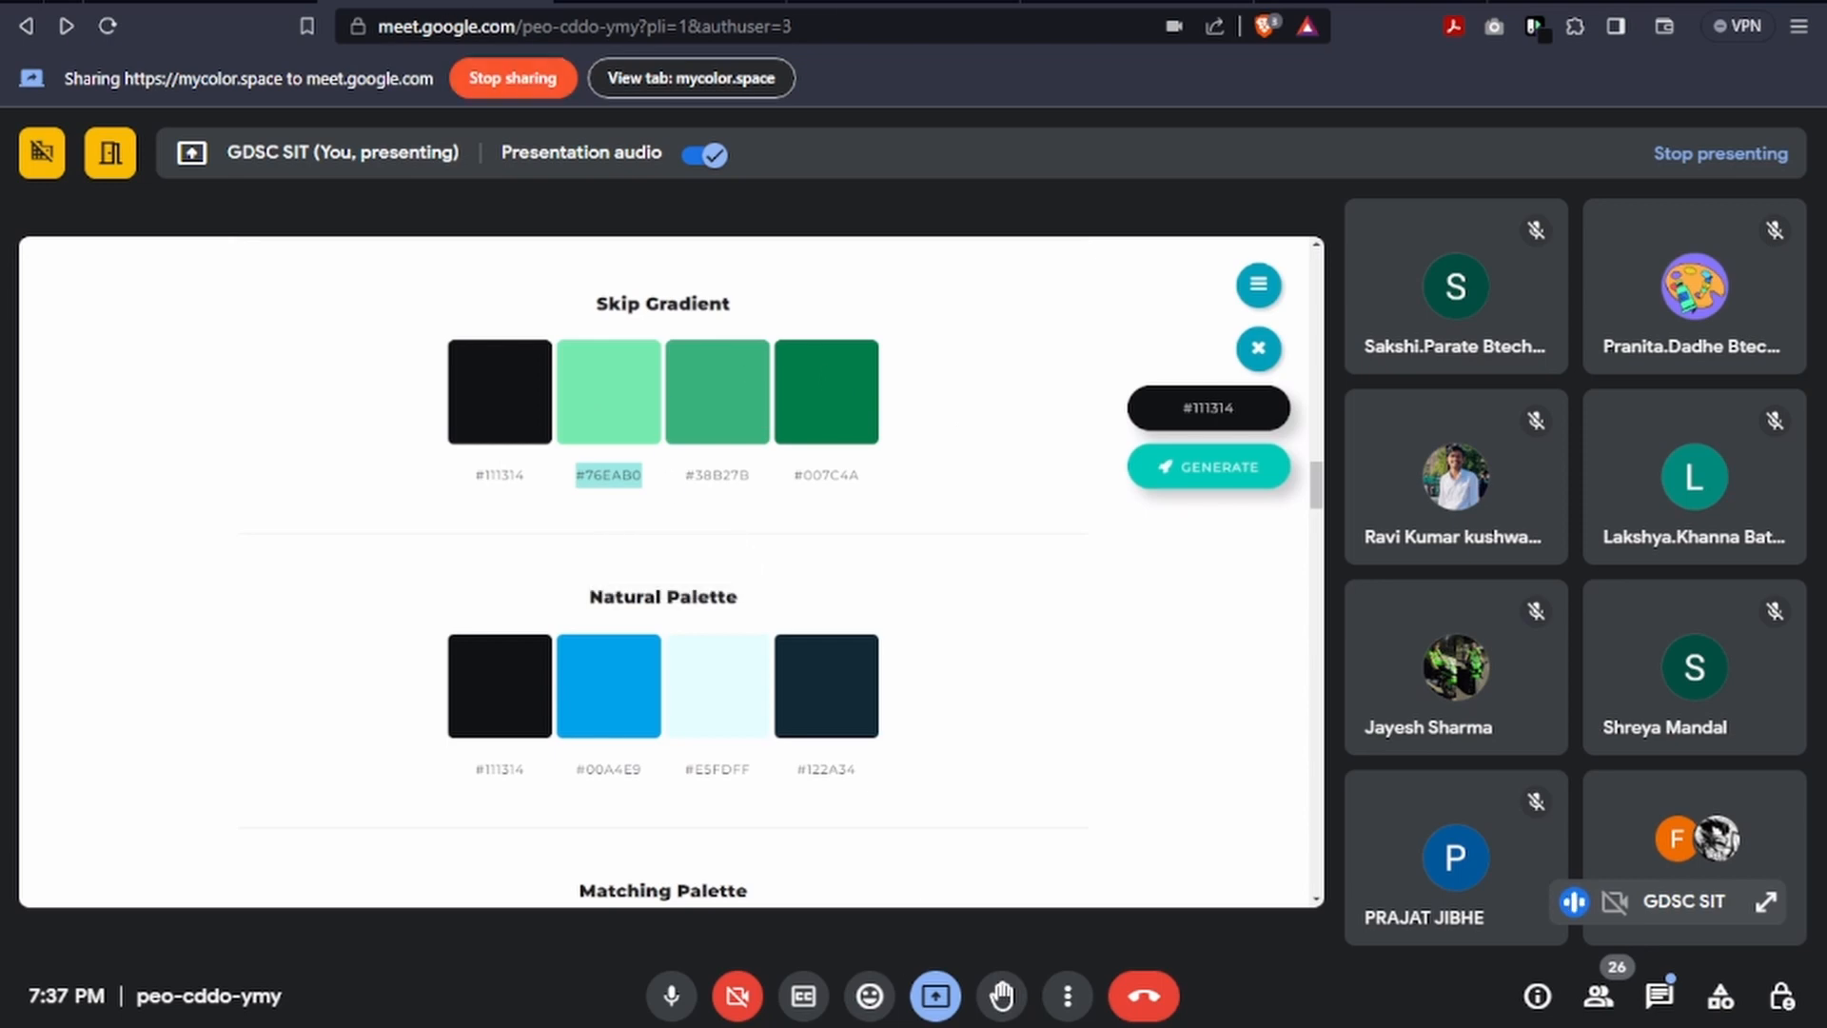
pyautogui.click(935, 994)
pyautogui.click(995, 914)
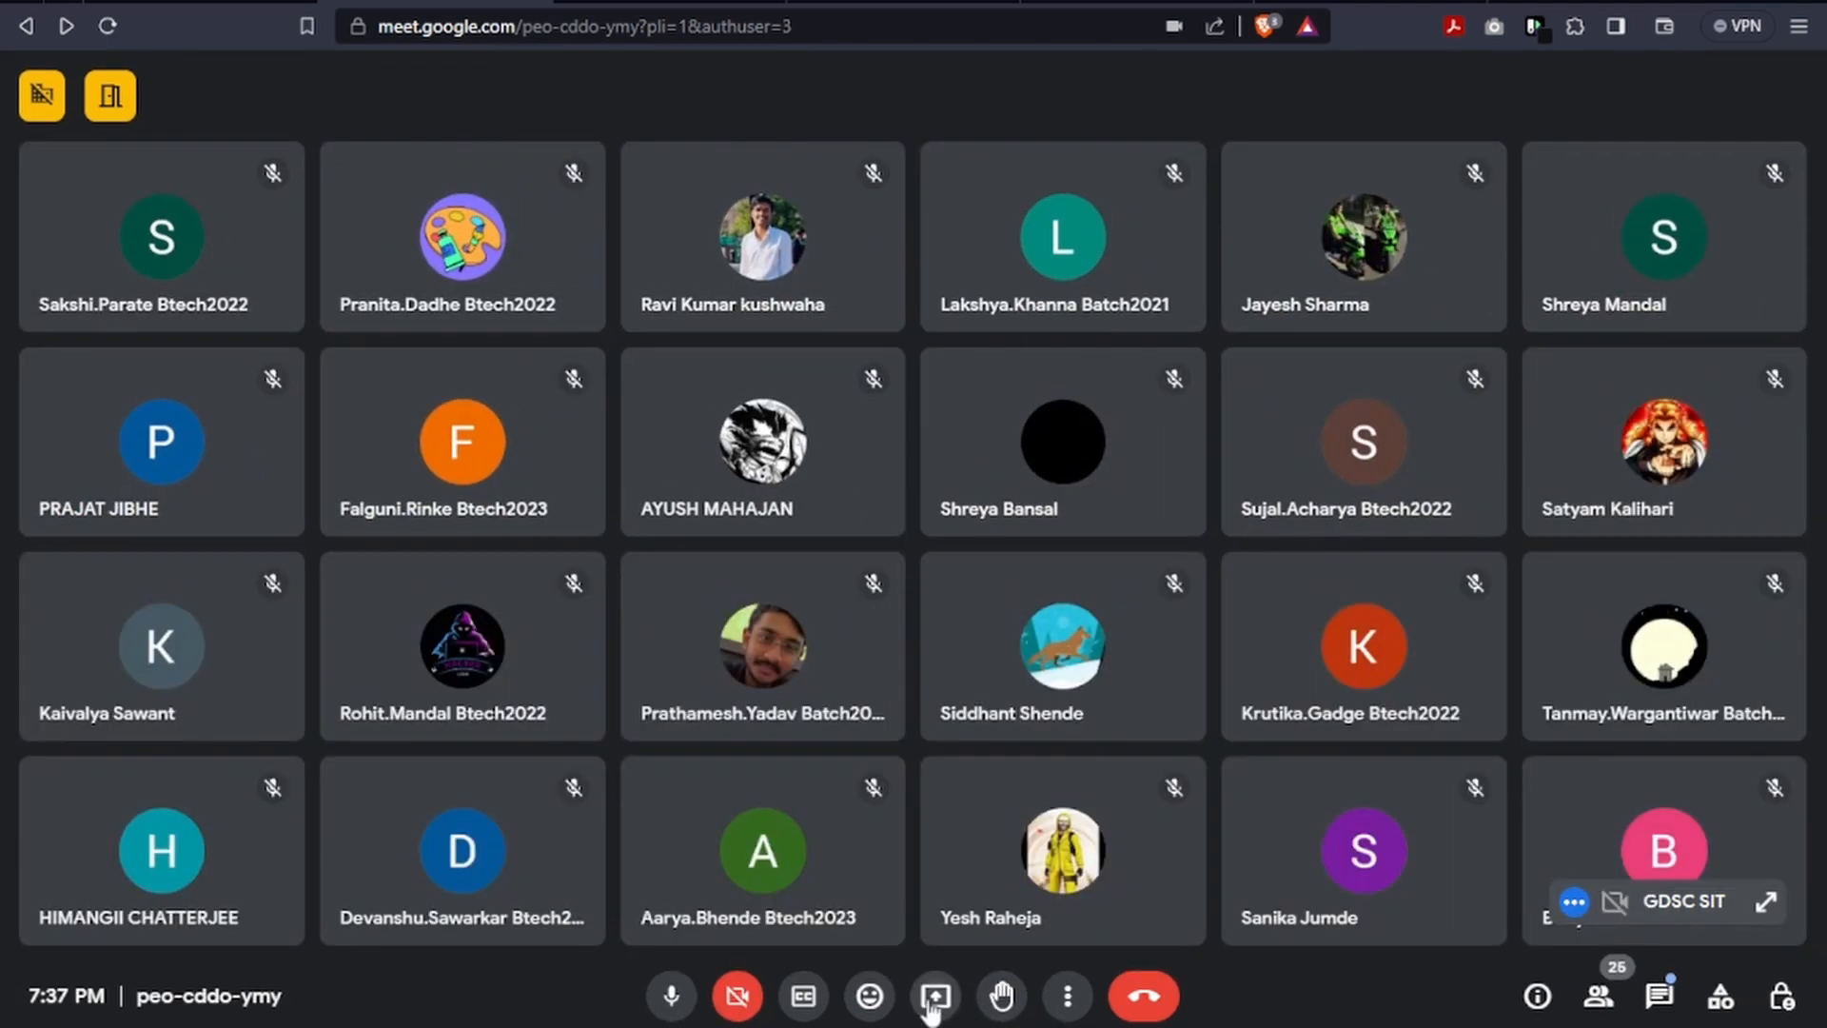
pyautogui.click(936, 995)
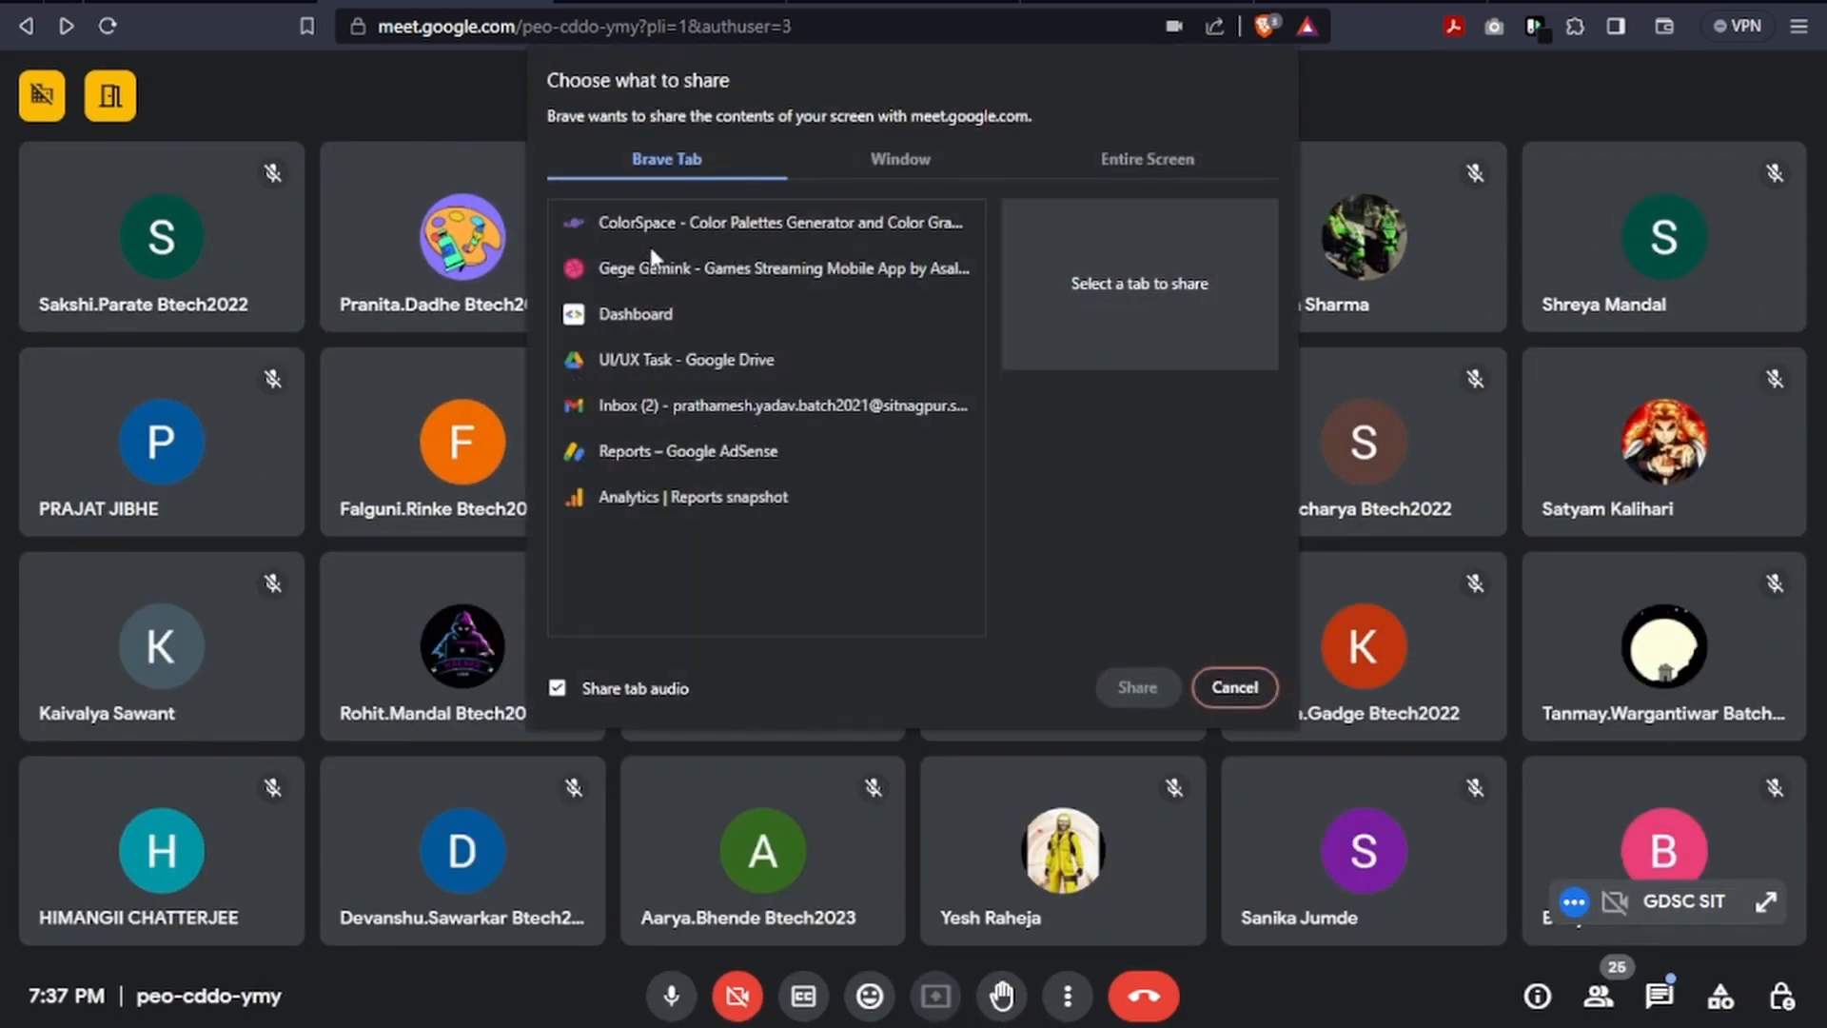
pyautogui.click(900, 159)
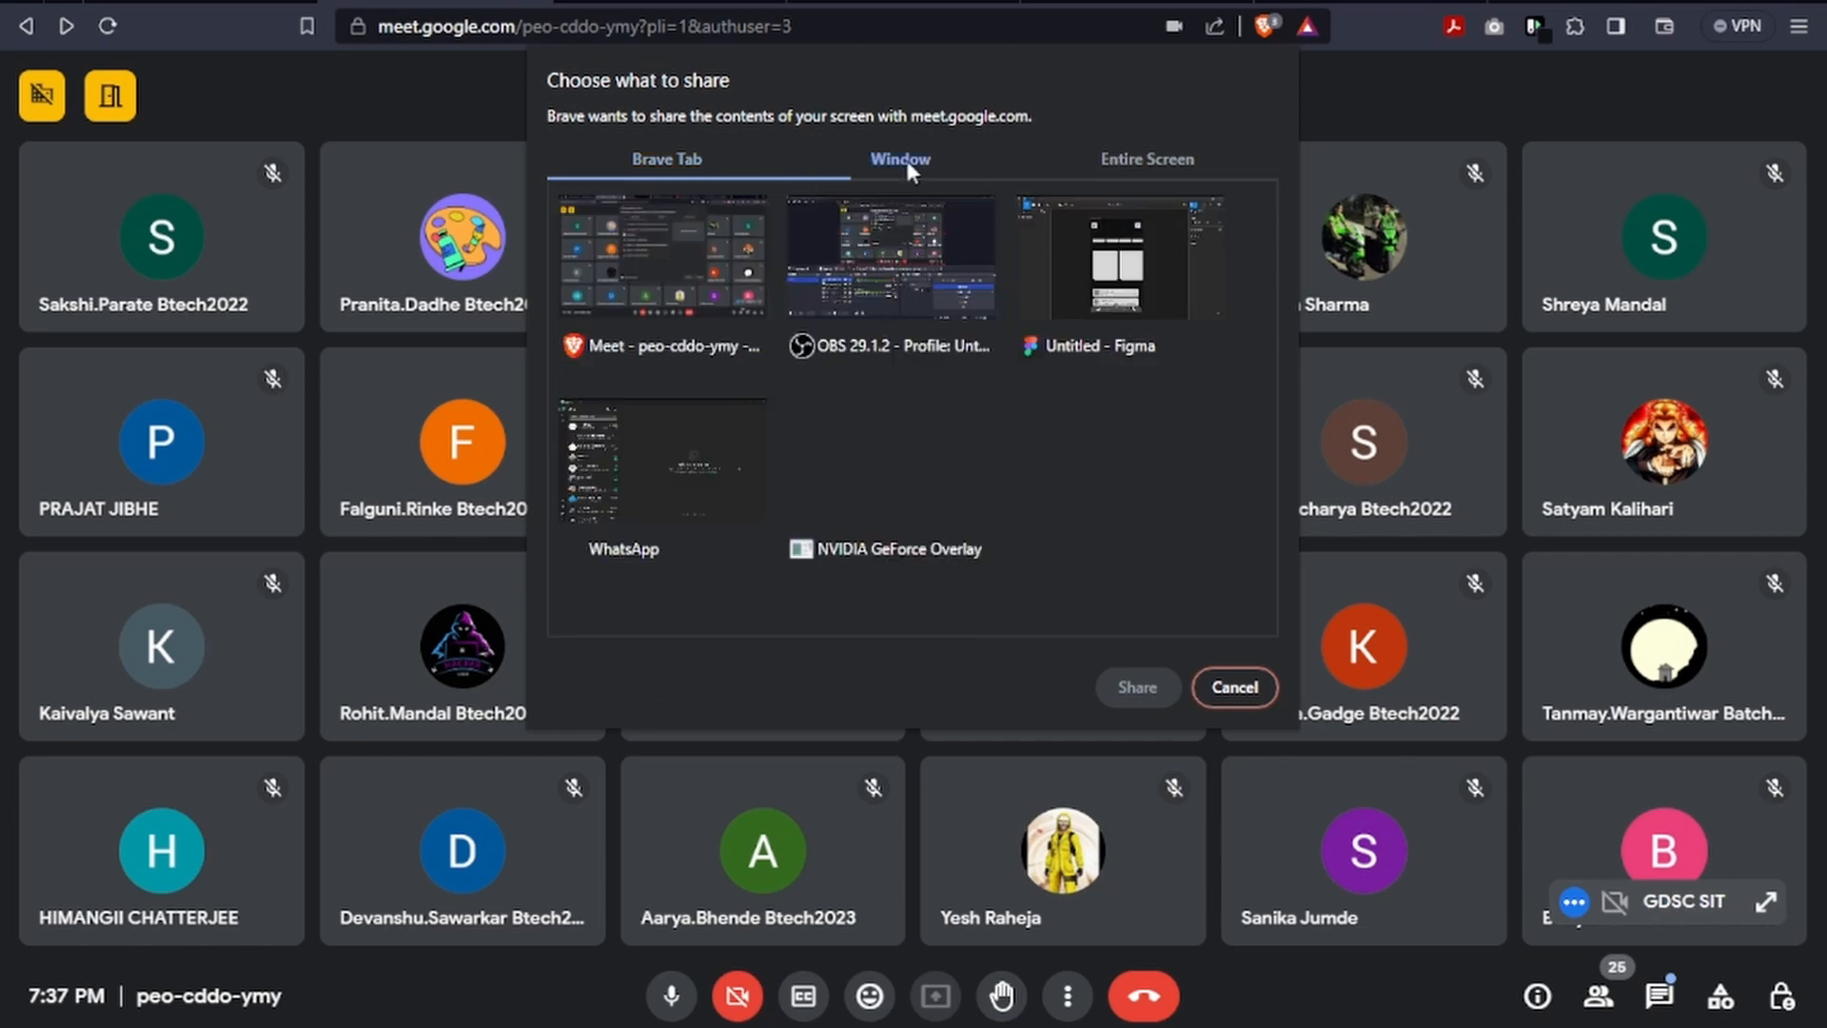
pyautogui.click(1110, 286)
pyautogui.click(1156, 692)
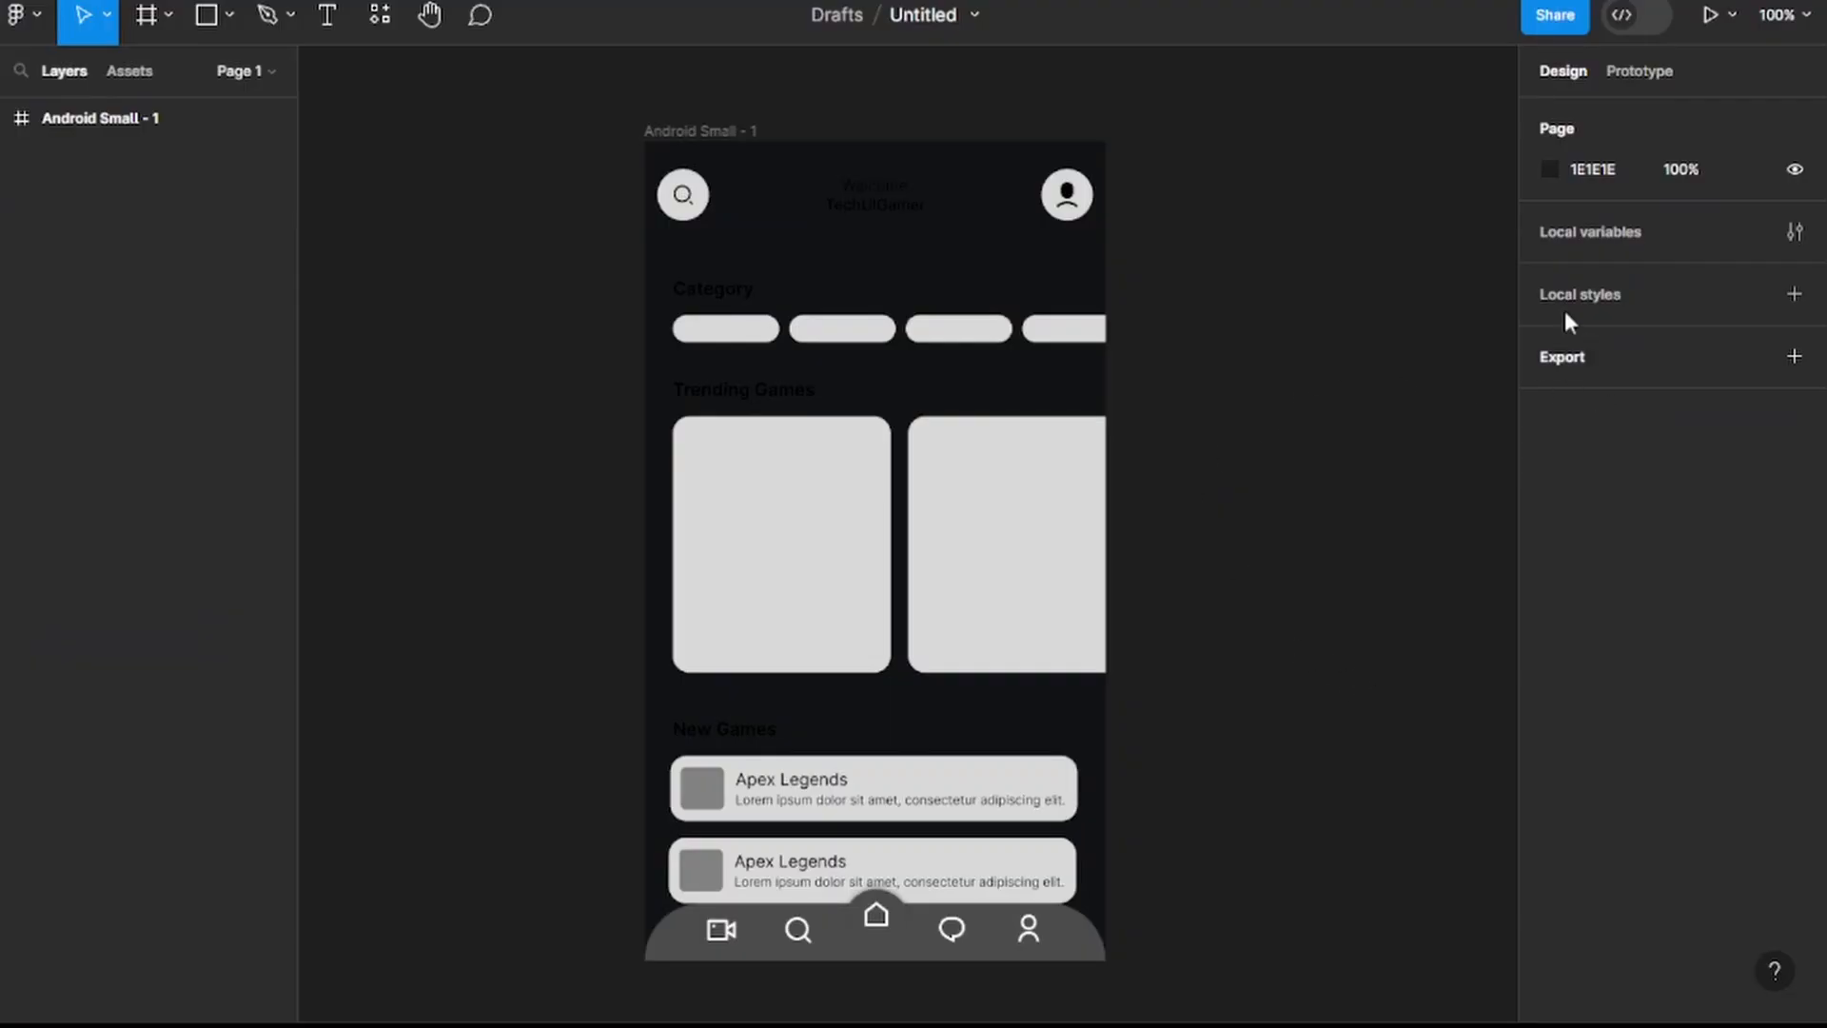
# In Figma, set the fill of the Welcome text in the app header to 76EAB0.
pyautogui.click(874, 194)
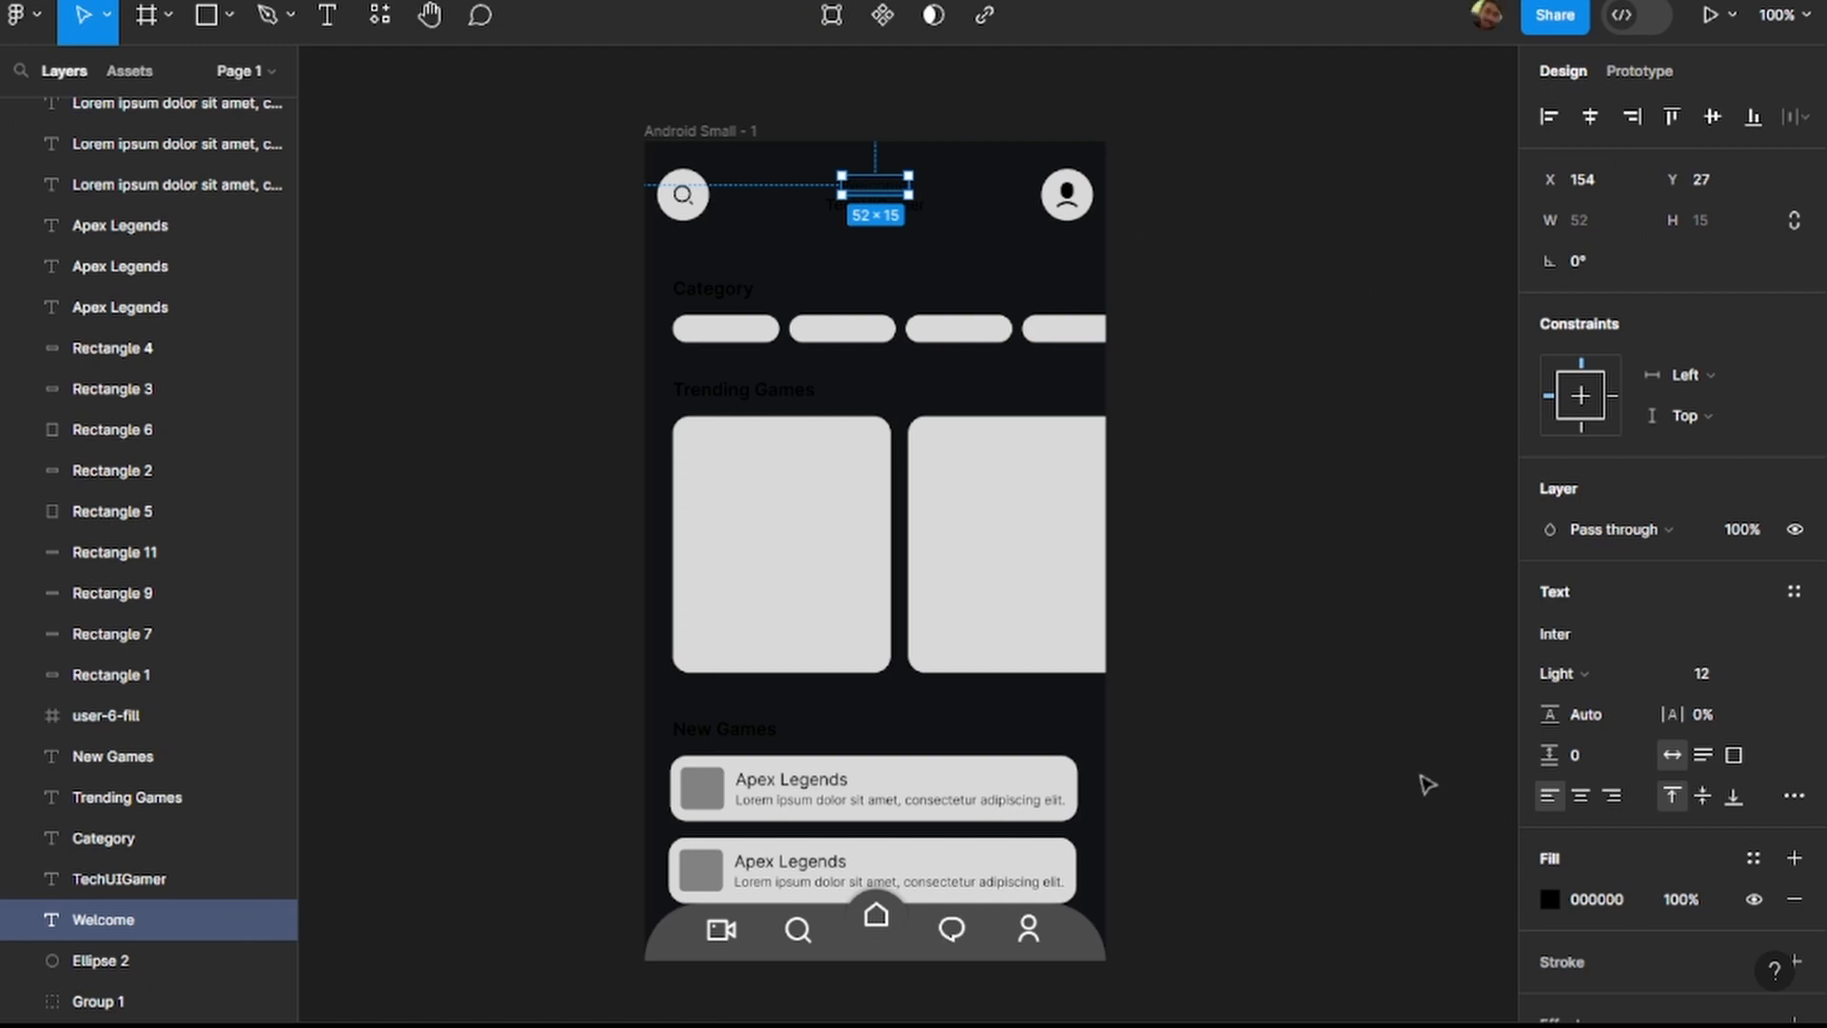
pyautogui.scroll(-2, 1399, 558)
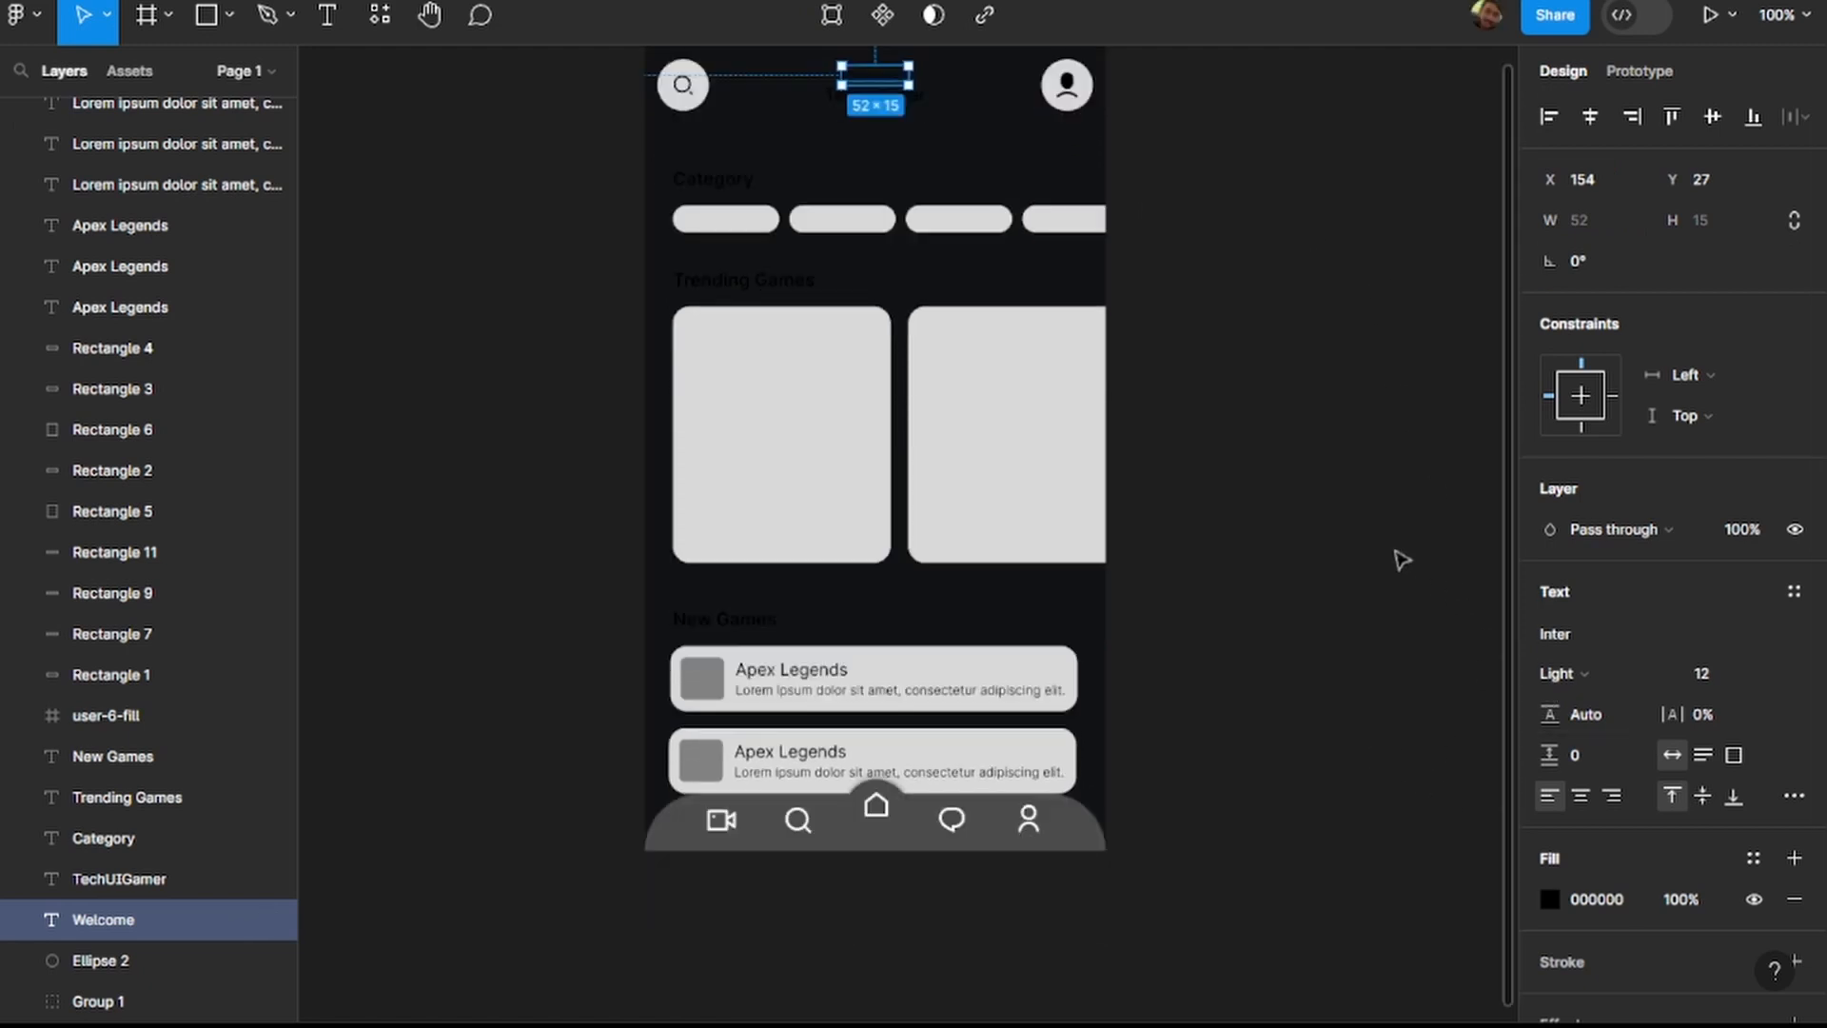
pyautogui.scroll(1, 1337, 805)
pyautogui.click(1613, 900)
pyautogui.write('76EAB0')
pyautogui.press('Return')
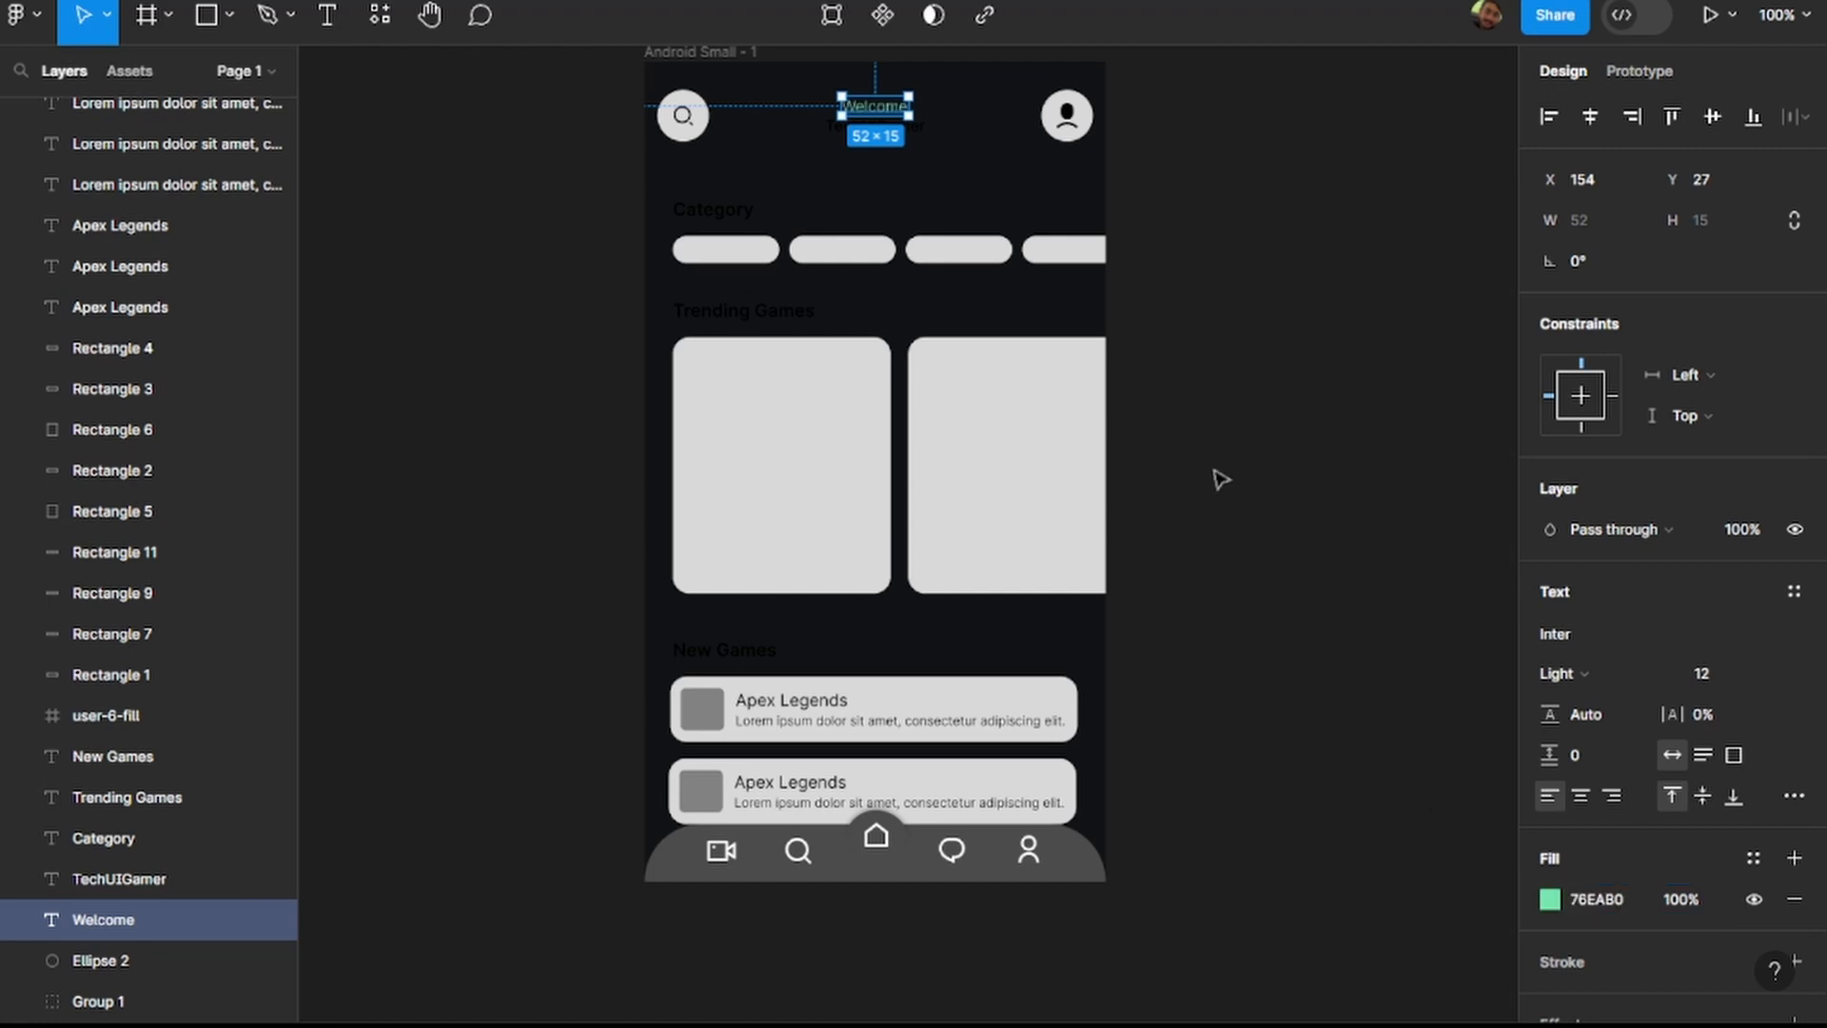
# Set the fill of the TechUIGamer text below the Welcome line to 76EAB0.
pyautogui.click(1311, 308)
pyautogui.click(904, 127)
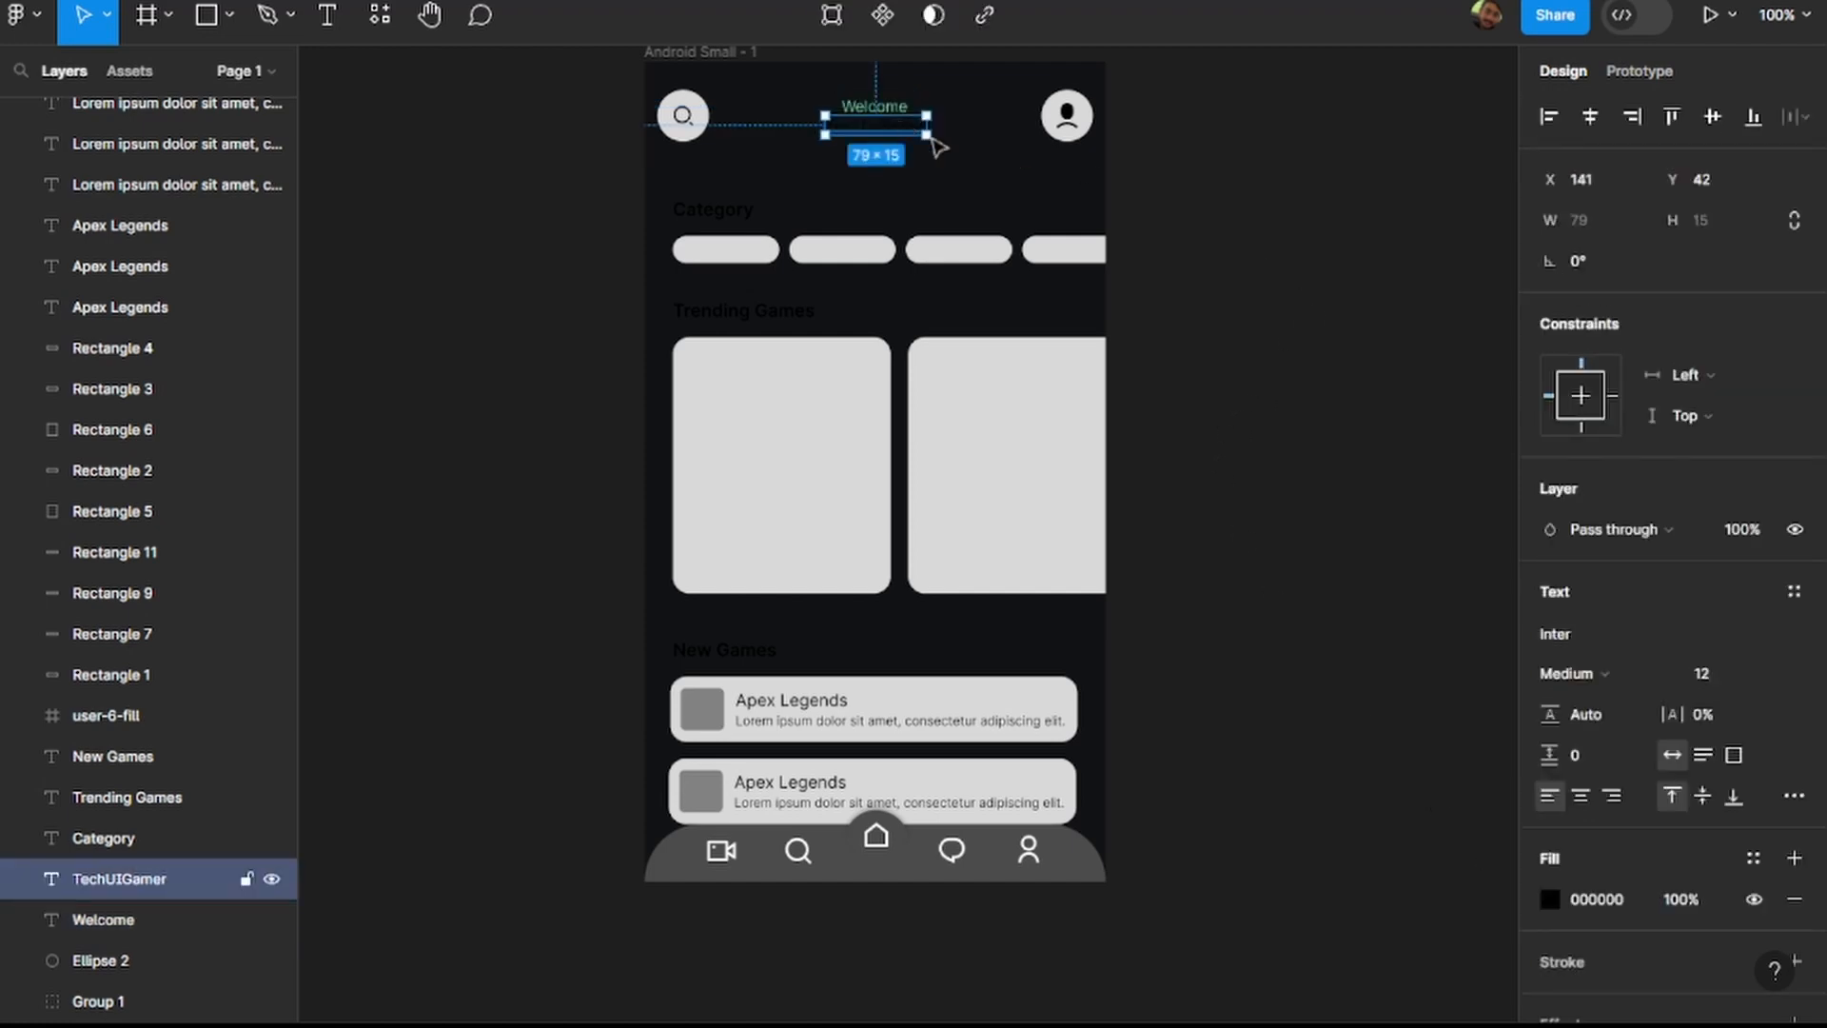
pyautogui.click(1606, 900)
pyautogui.write('76EAB0')
pyautogui.press('Return')
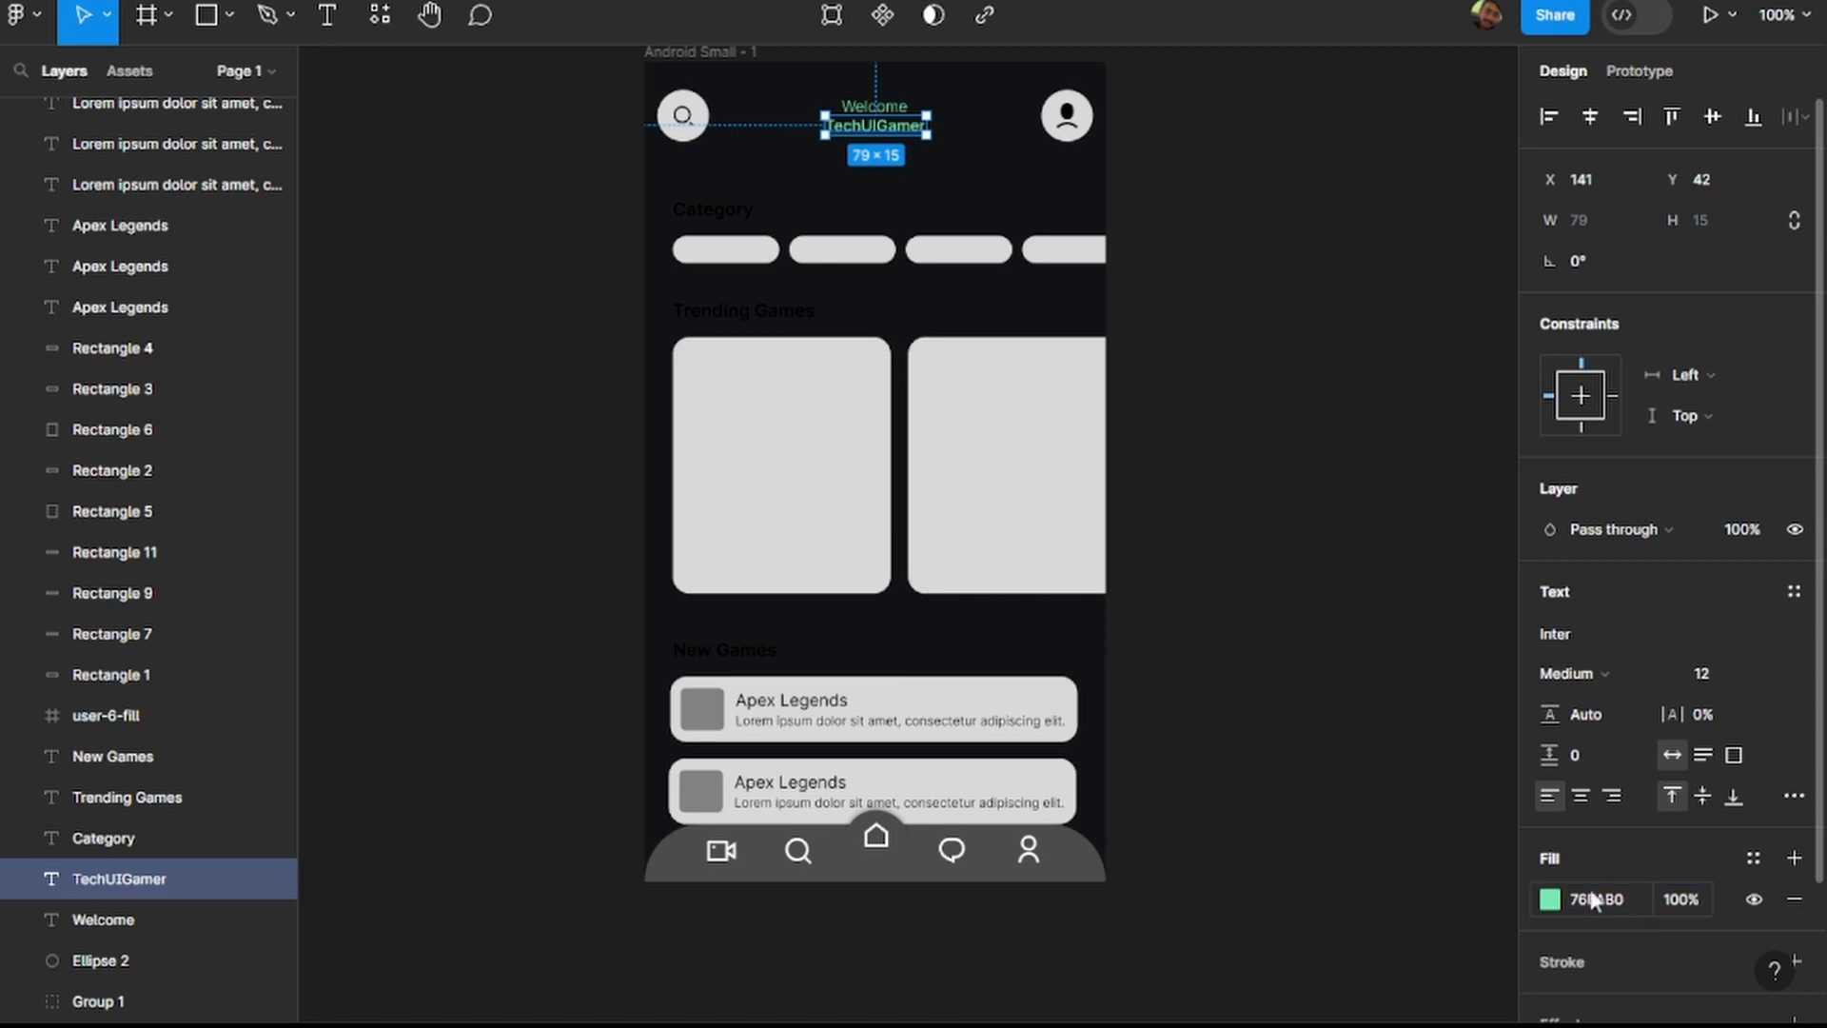
pyautogui.click(1383, 530)
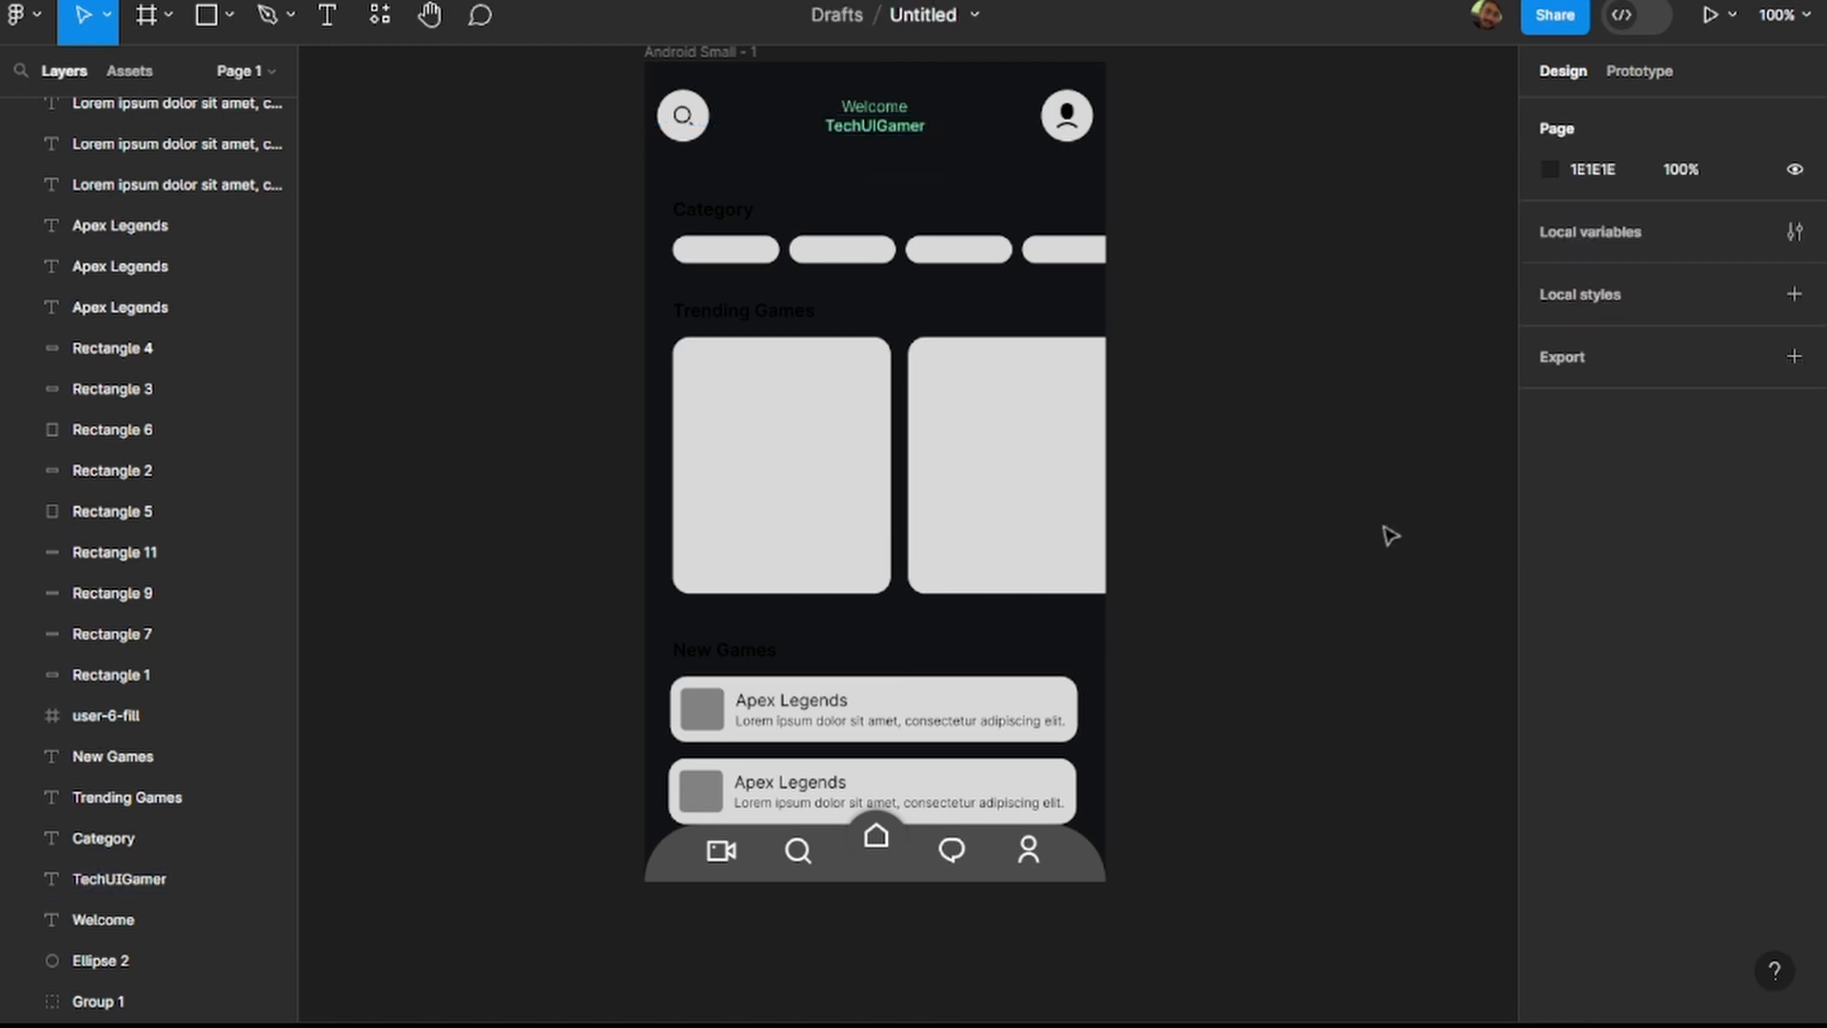
# Set the fill of the Category, Trending Games and New Games headings to #76EAB0.
pyautogui.click(739, 215)
pyautogui.click(1612, 901)
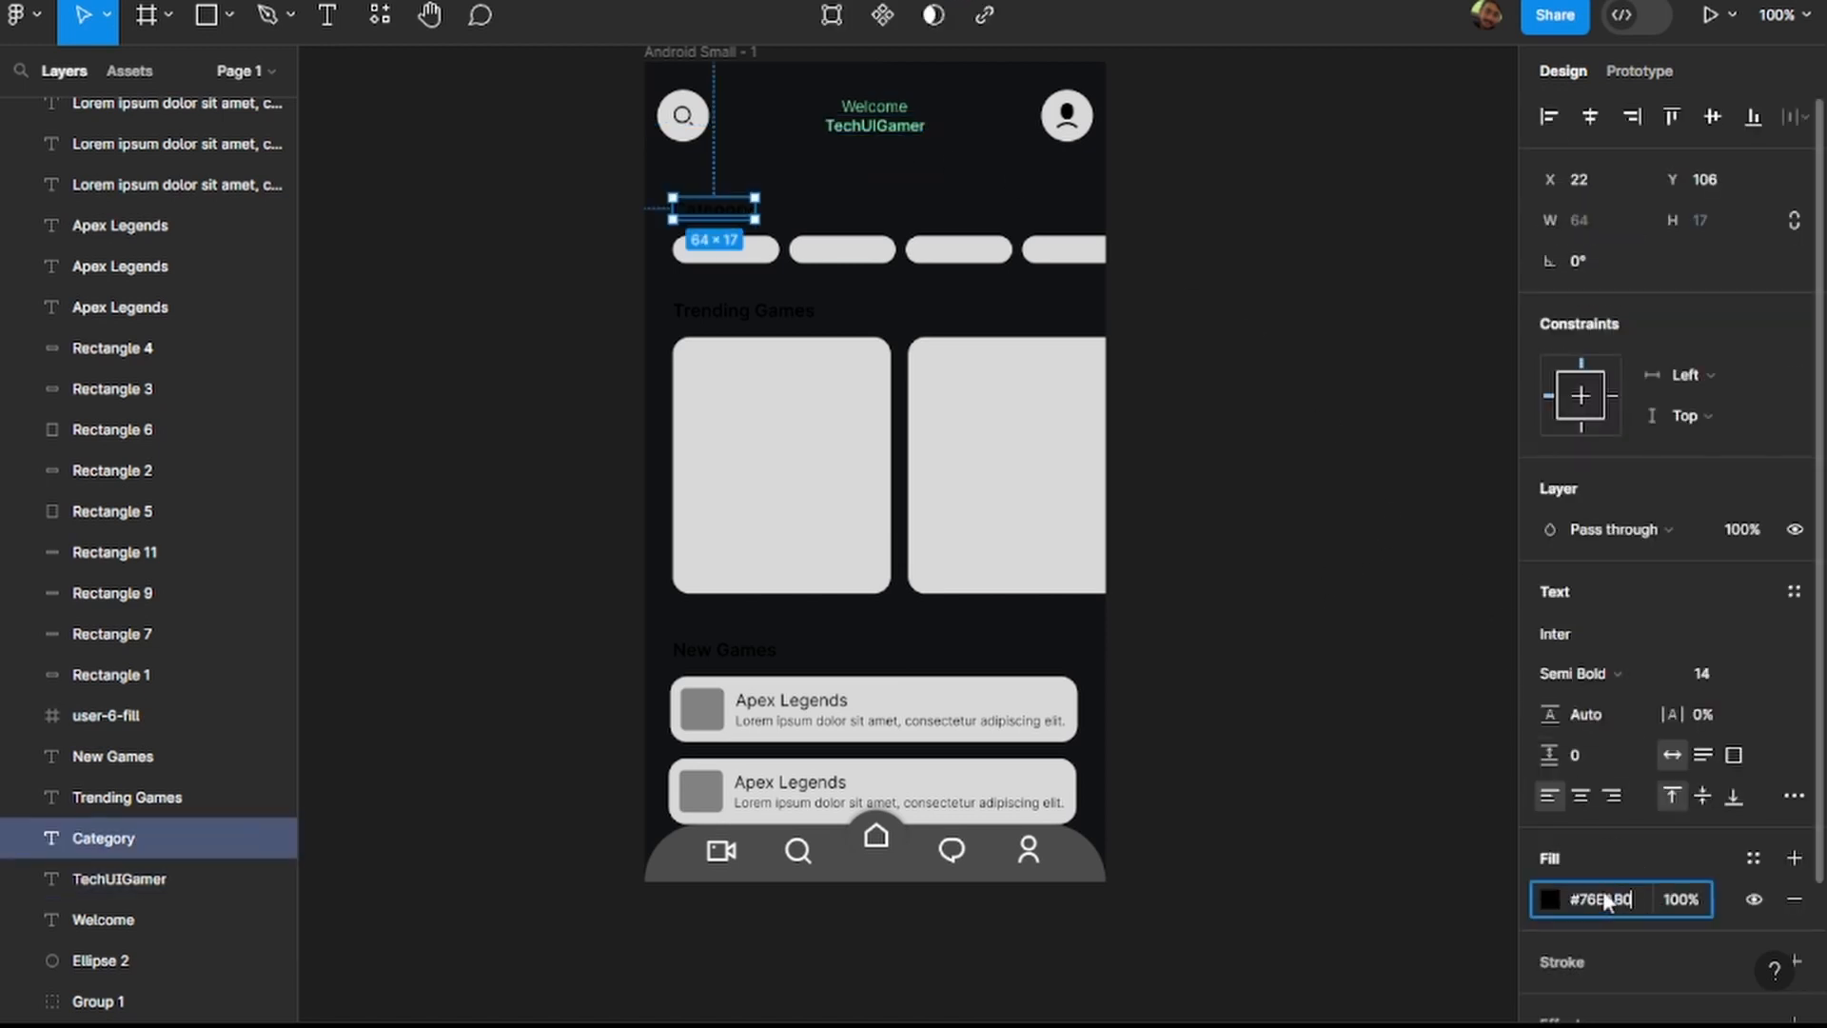
pyautogui.click(808, 321)
pyautogui.click(1609, 900)
pyautogui.write('#76EAB0')
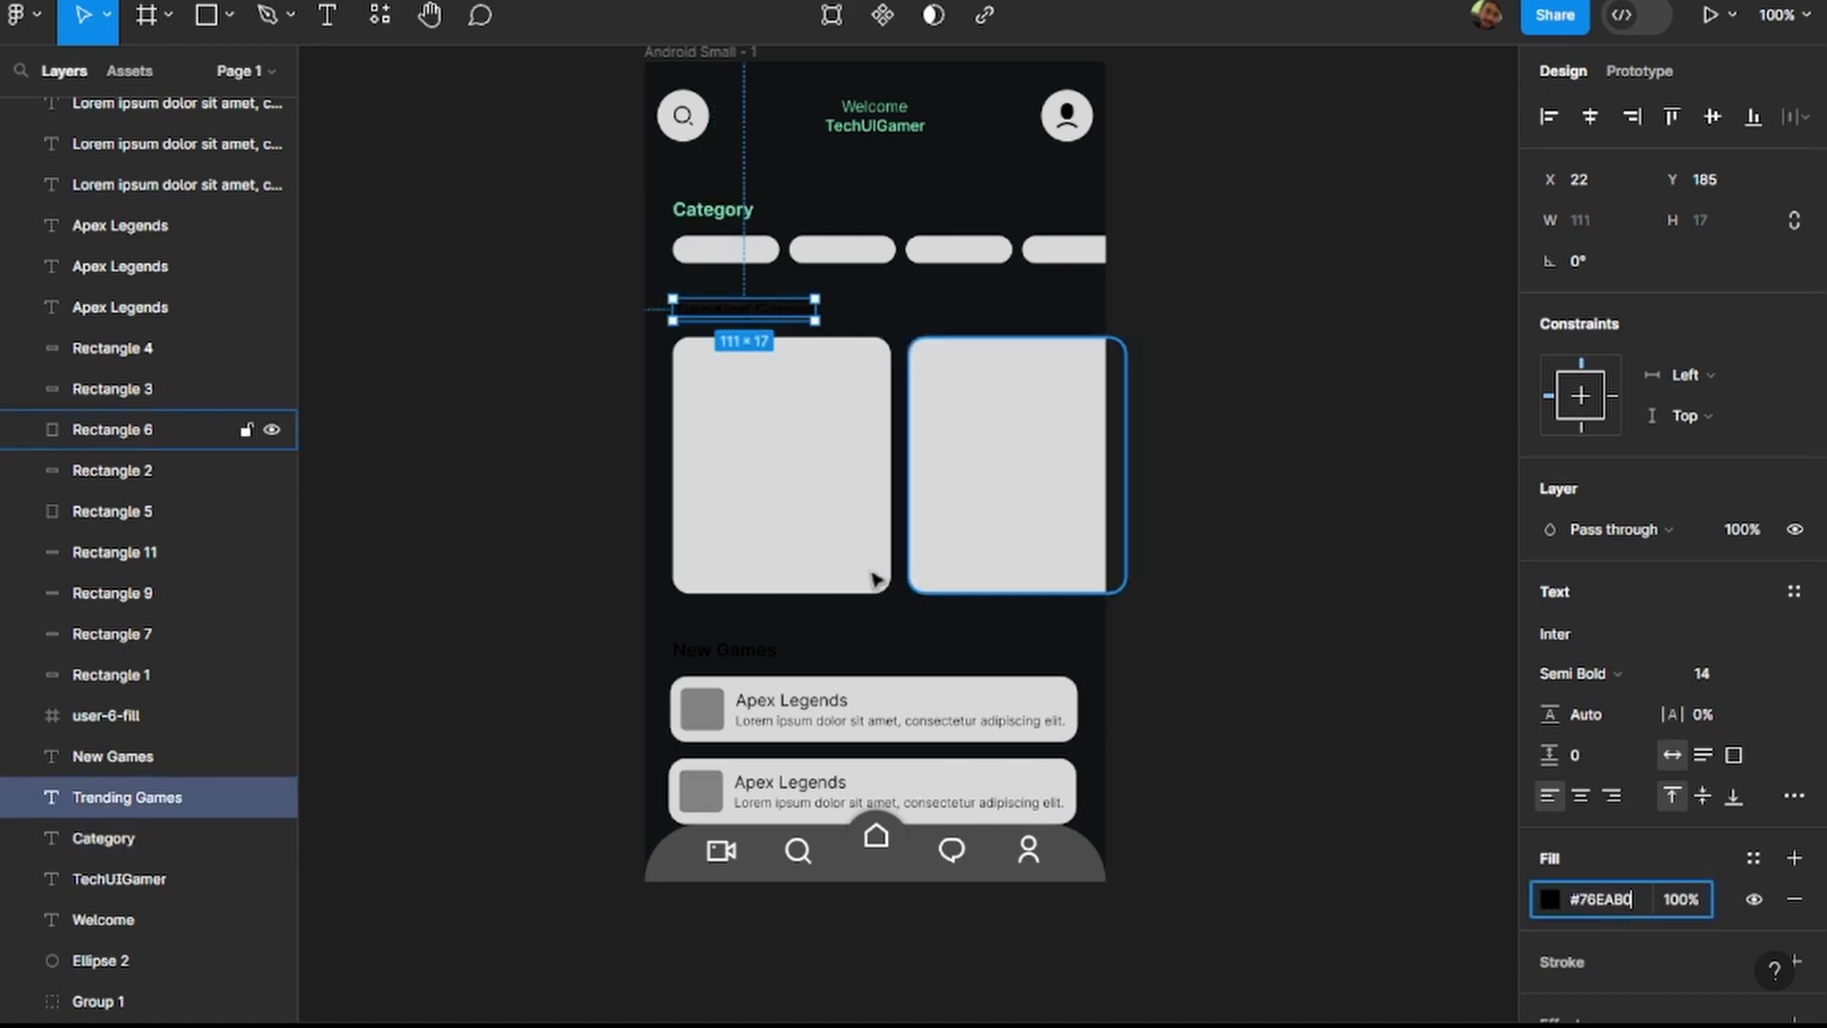
pyautogui.click(754, 666)
pyautogui.click(1614, 899)
pyautogui.write('#76EAB0')
pyautogui.click(1303, 669)
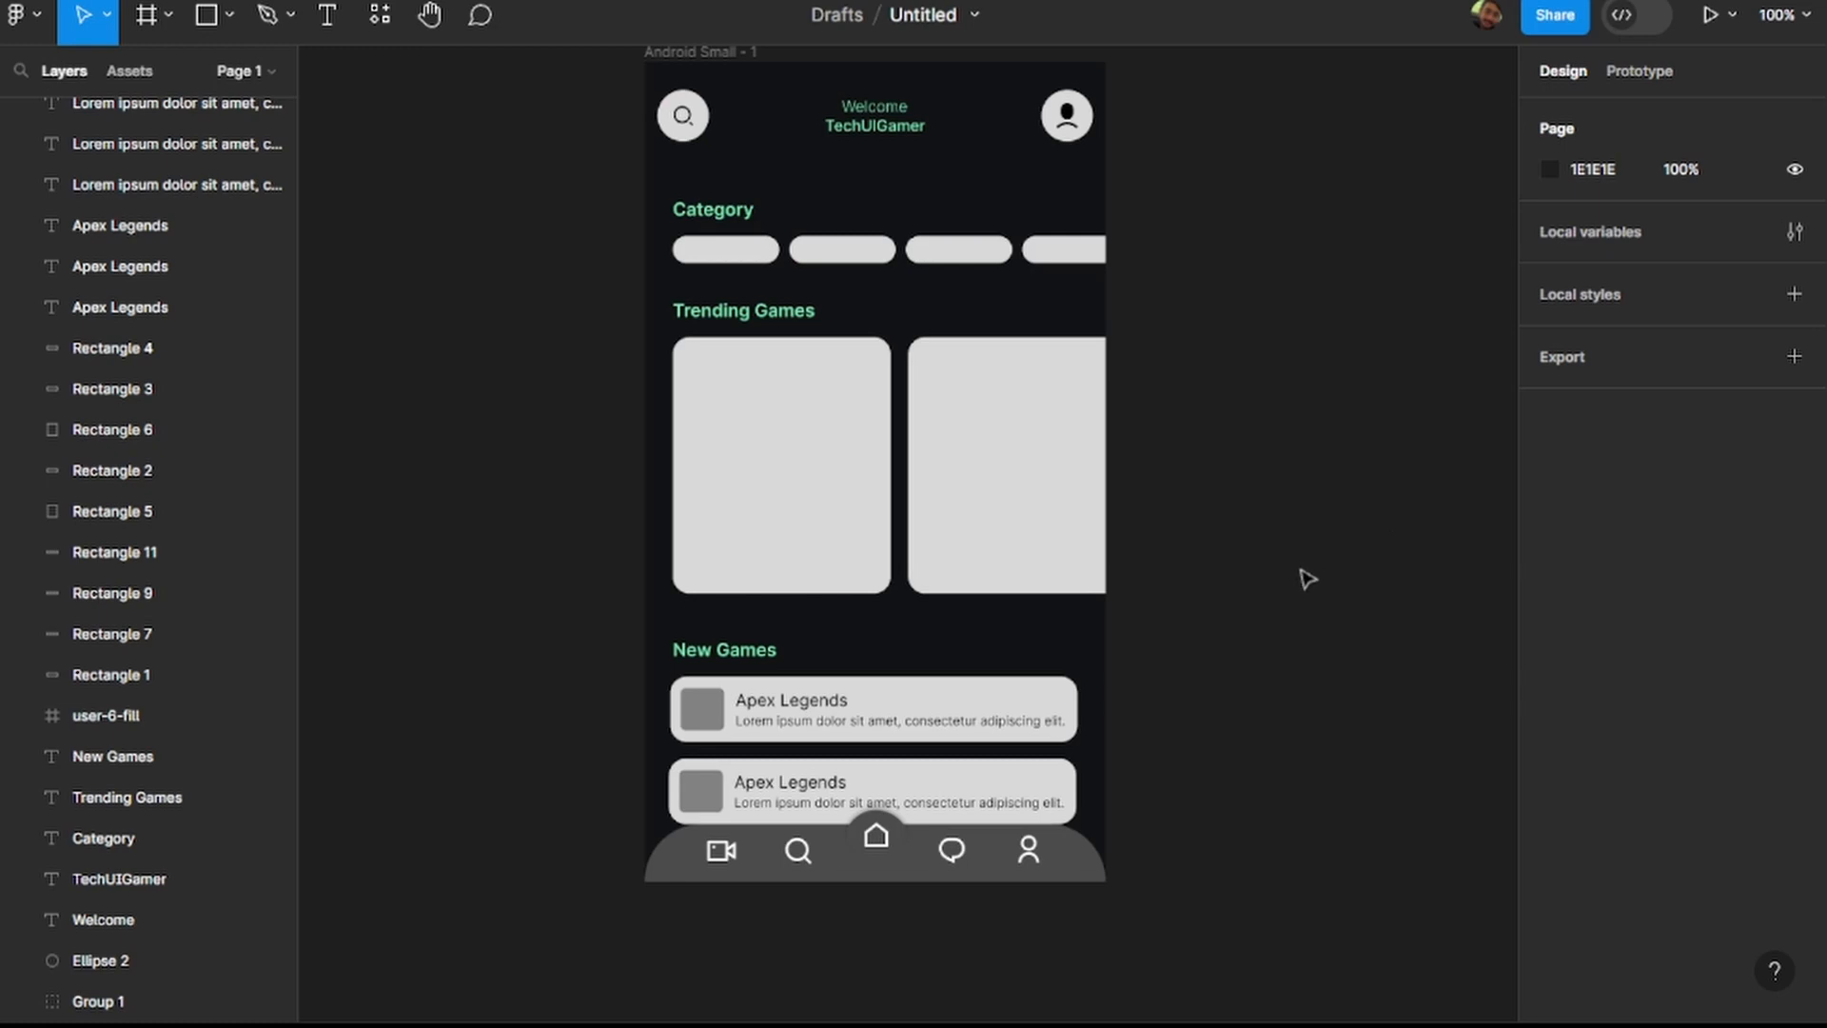
# Set the fill of the circle behind the header's search icon to 38B27B.
pyautogui.scroll(2, 1284, 579)
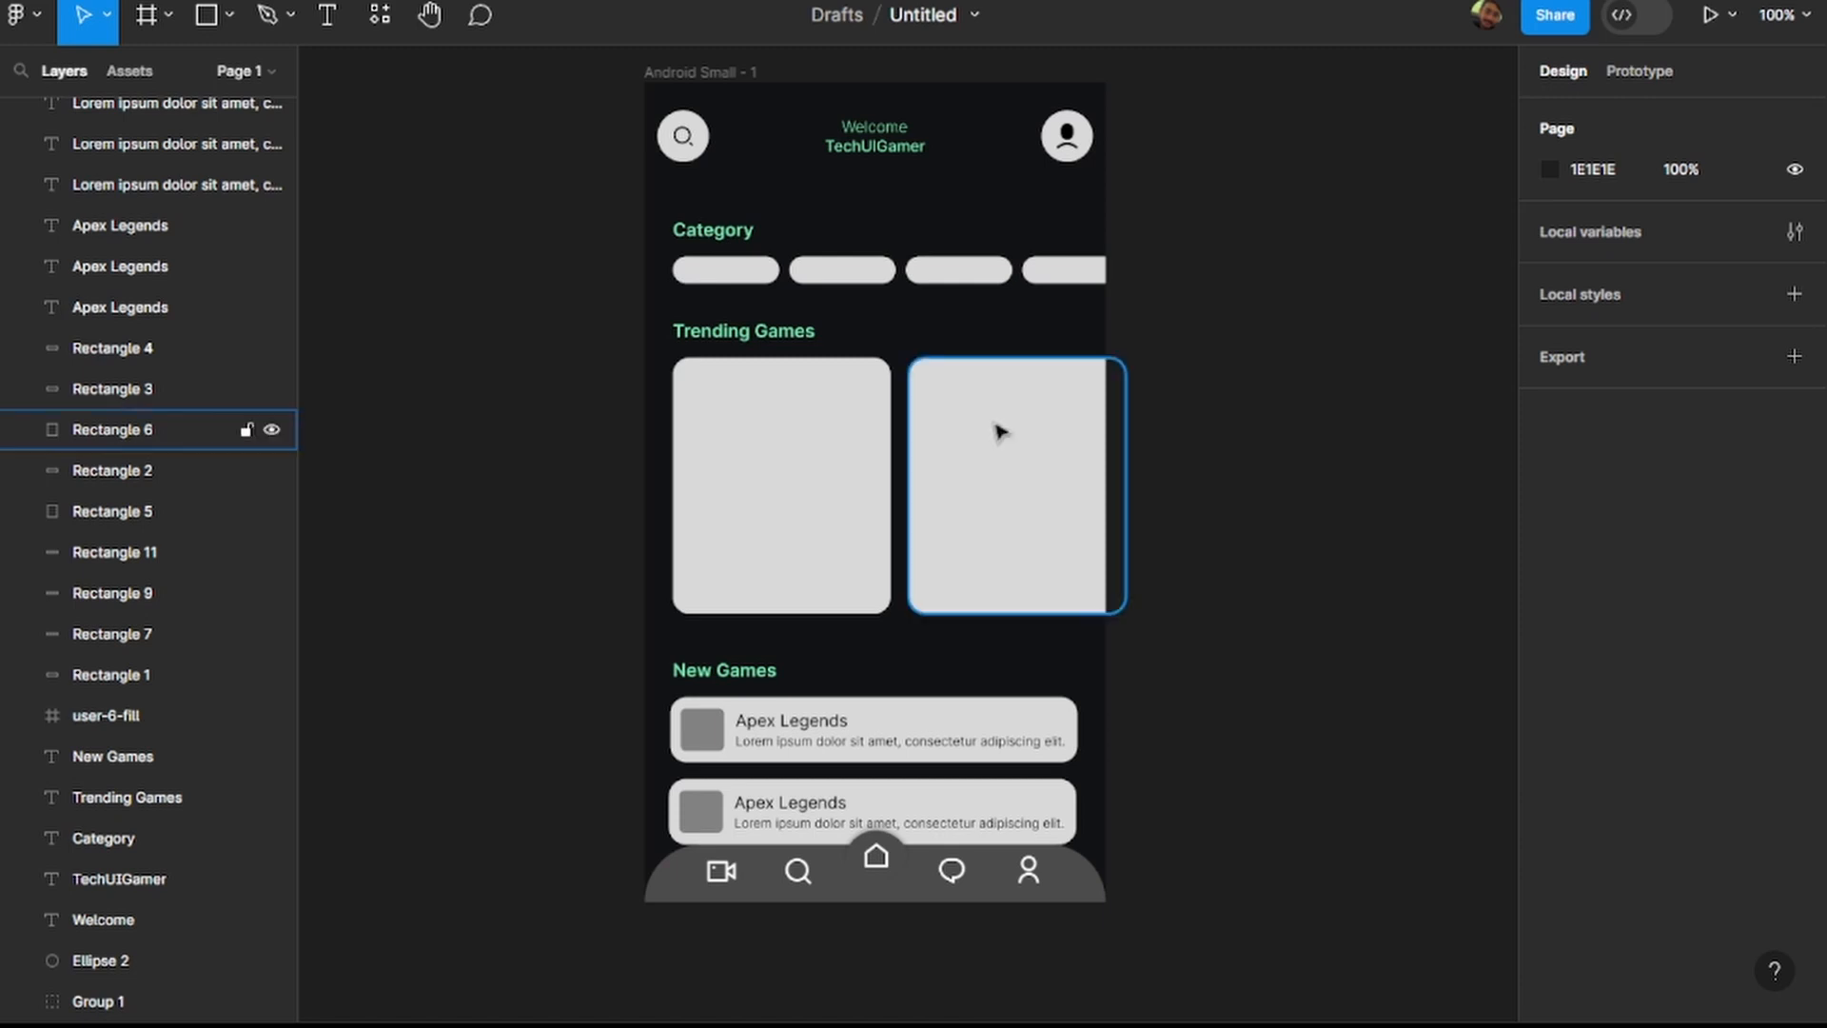
pyautogui.click(693, 164)
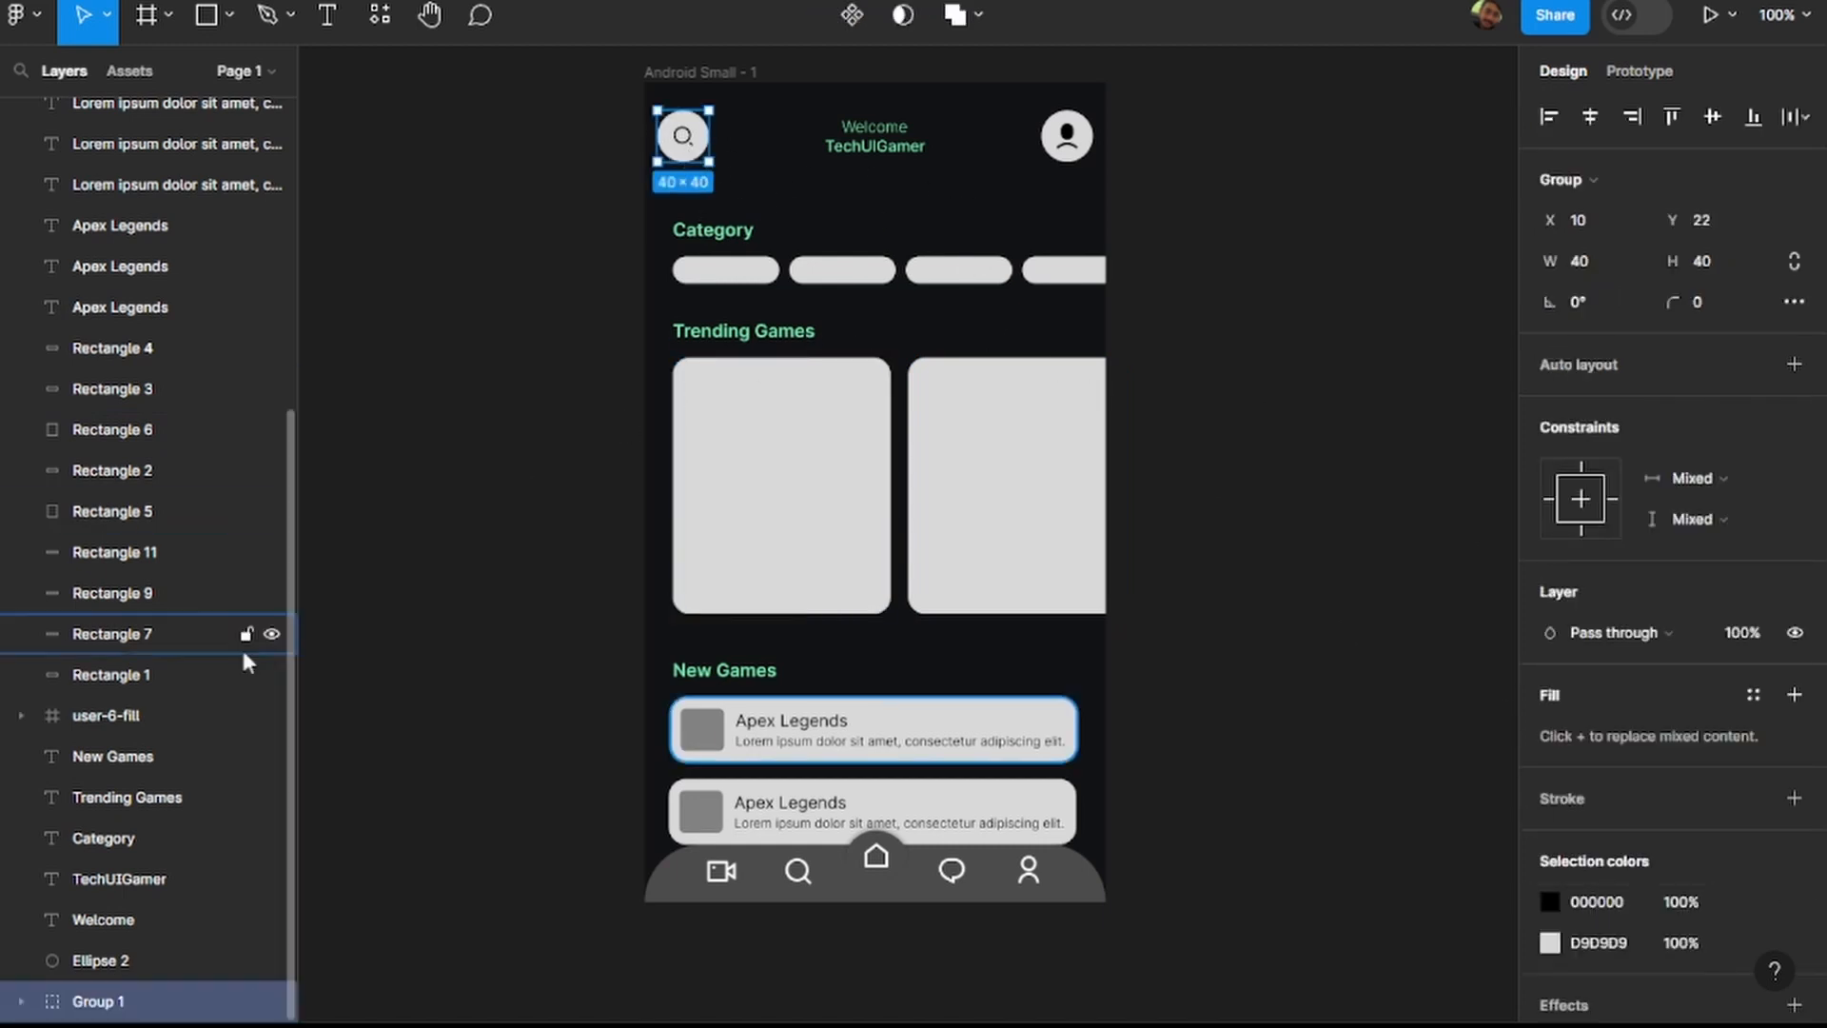
pyautogui.click(21, 1001)
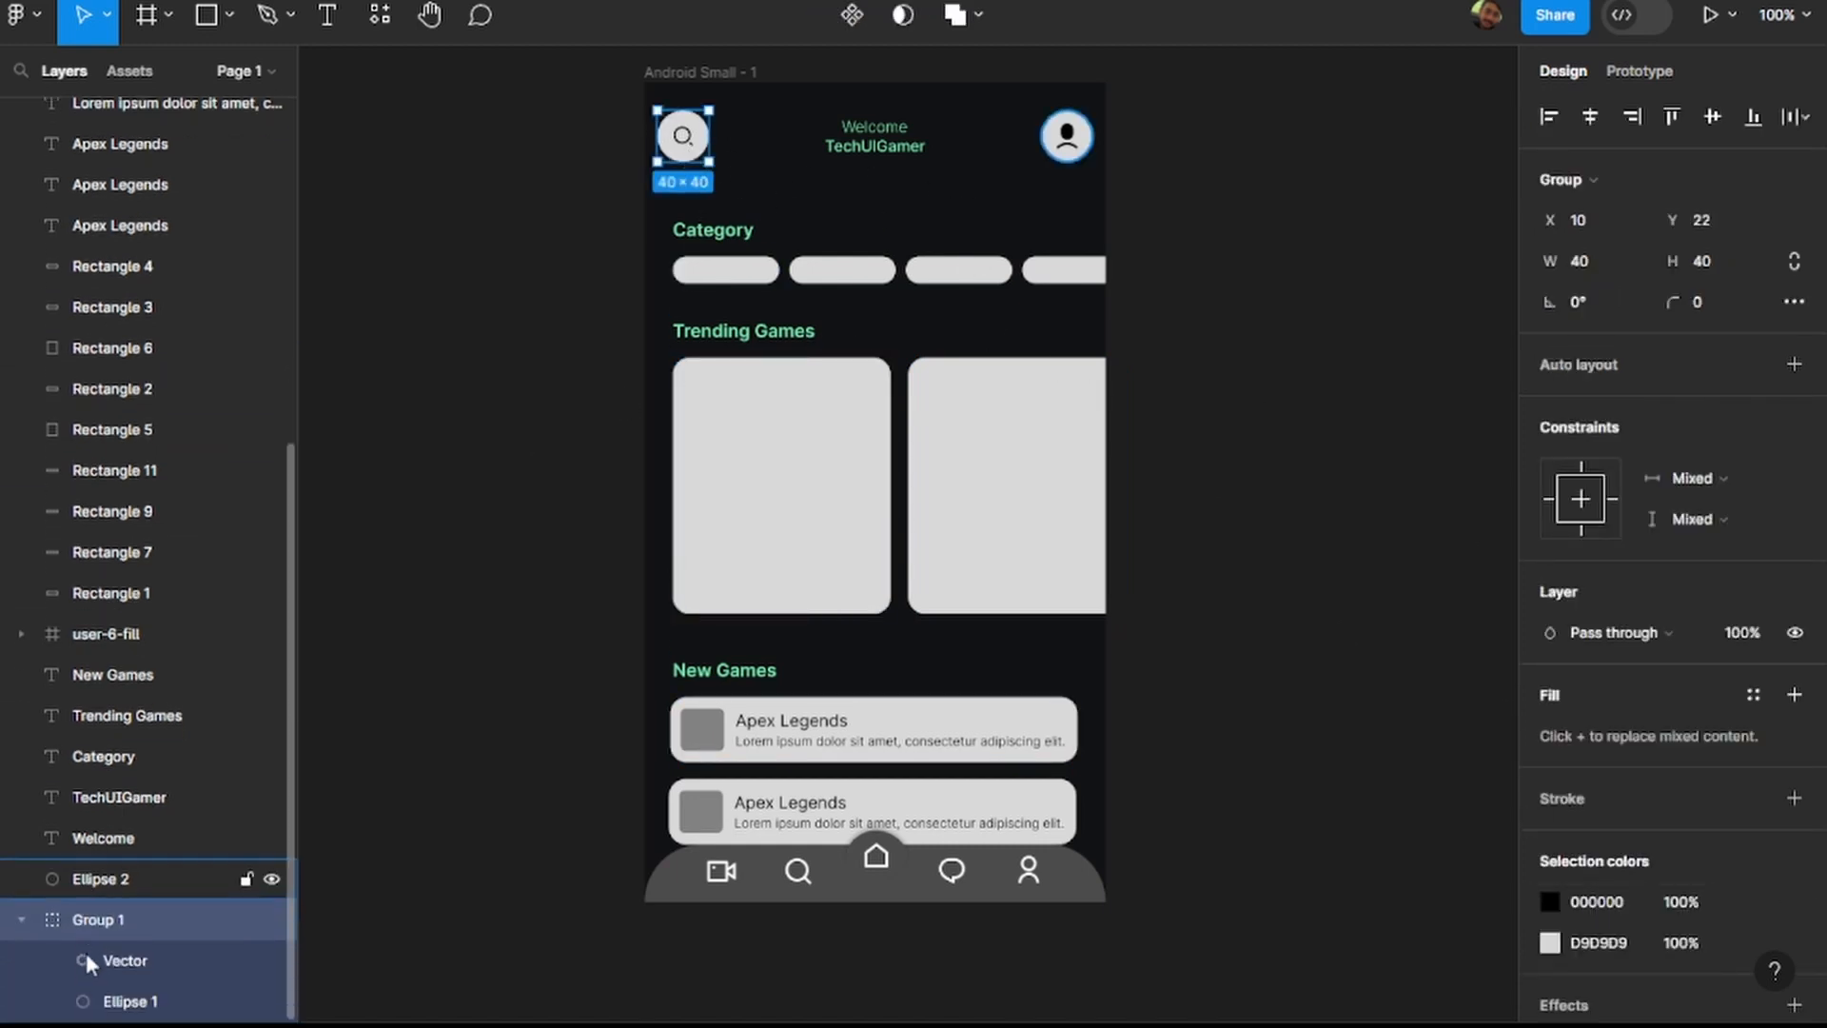
pyautogui.click(136, 1001)
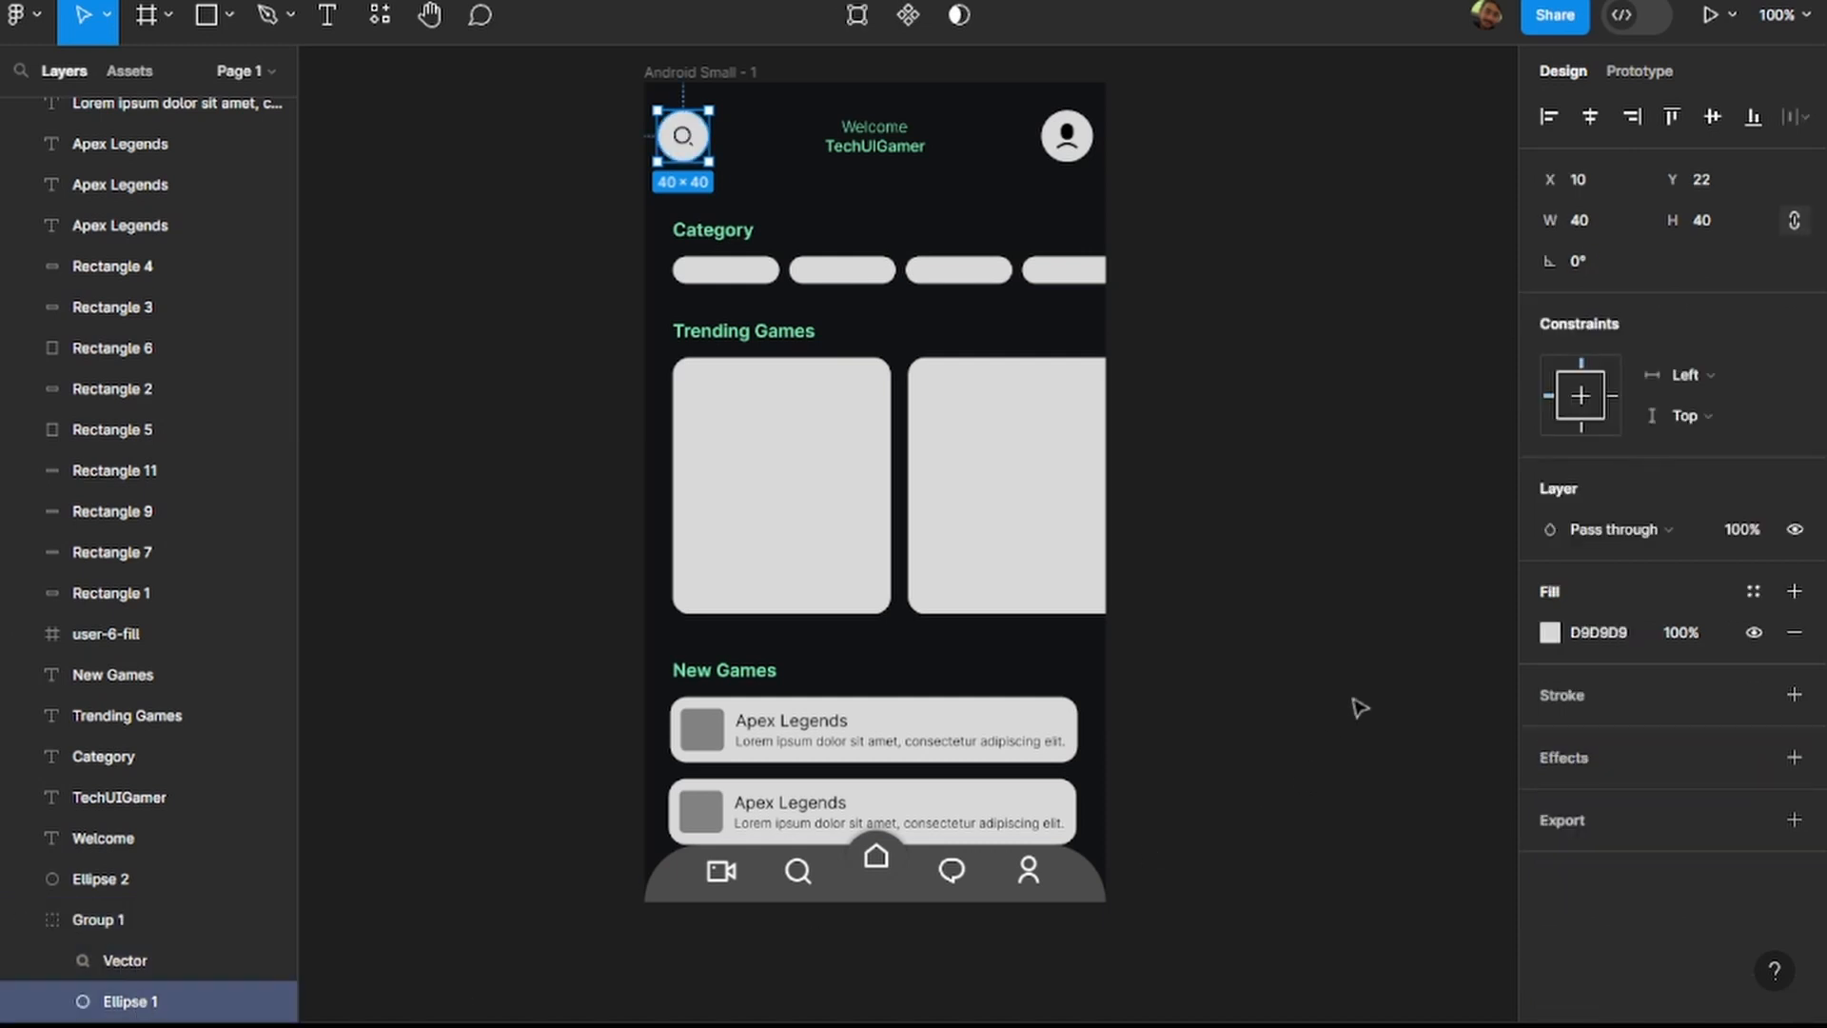
pyautogui.click(1598, 632)
pyautogui.write('#38B27B')
pyautogui.press('Return')
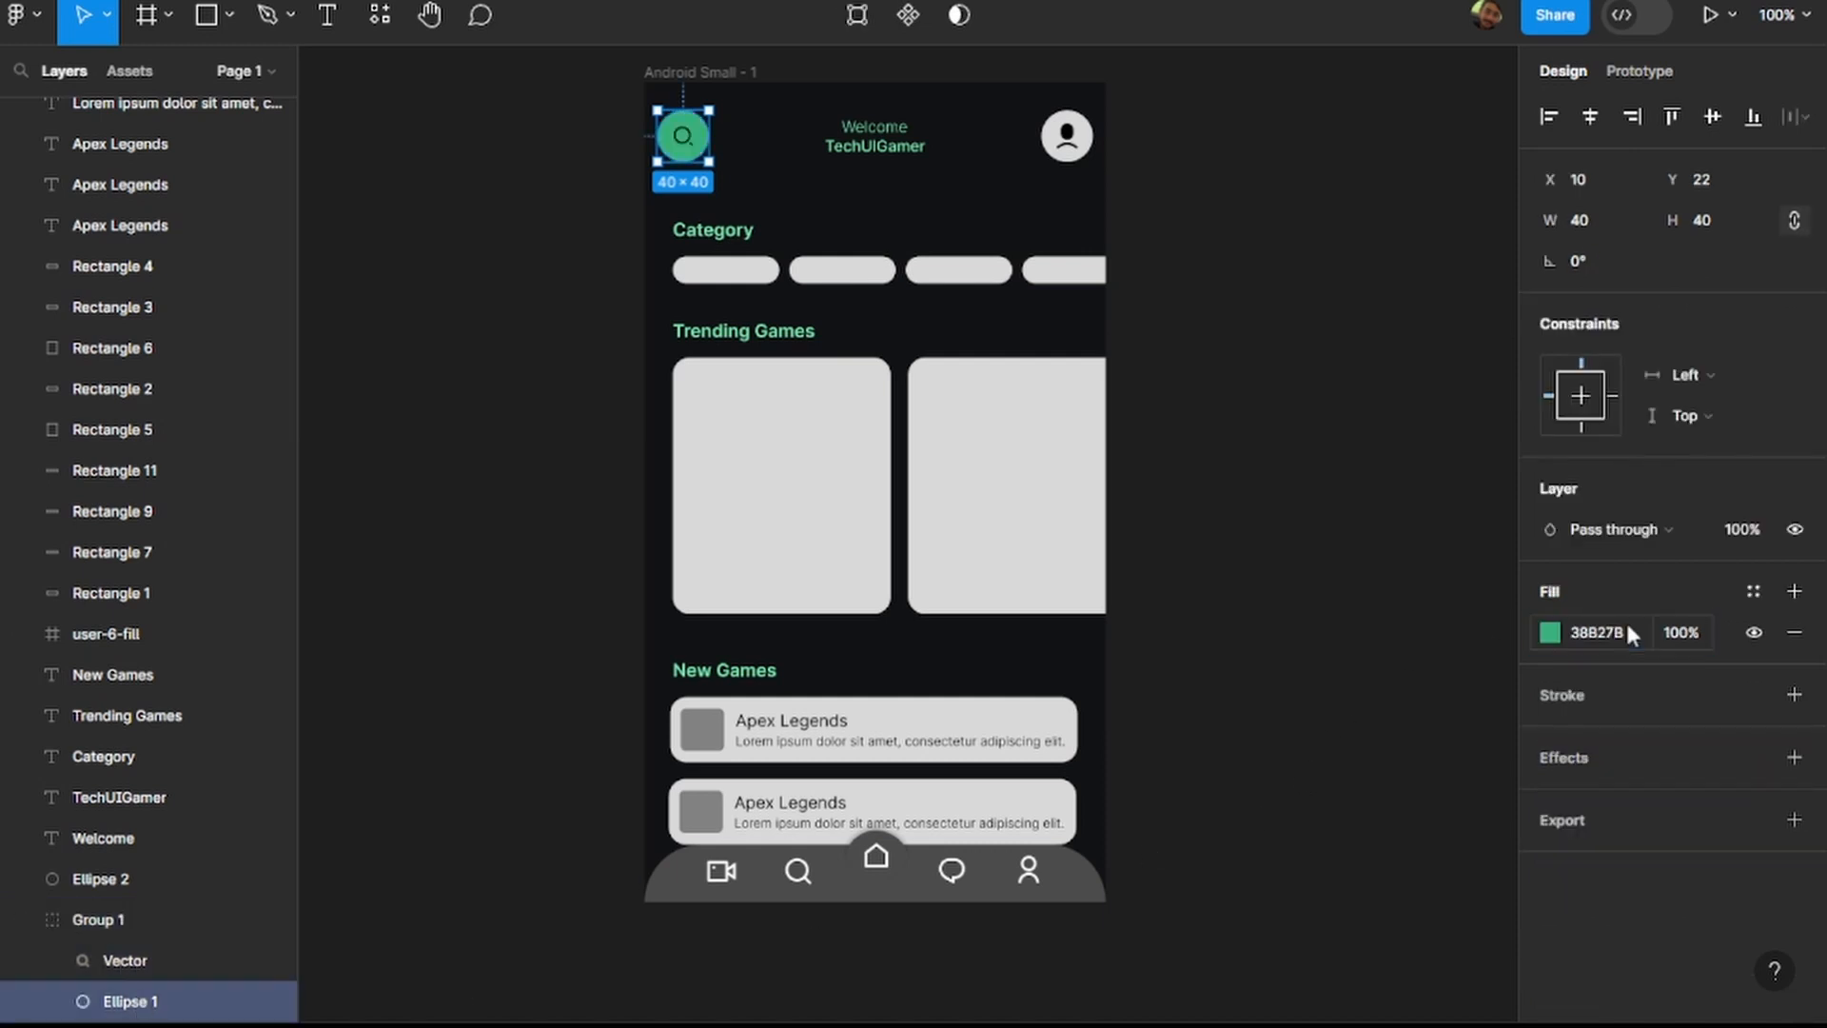
pyautogui.click(1280, 306)
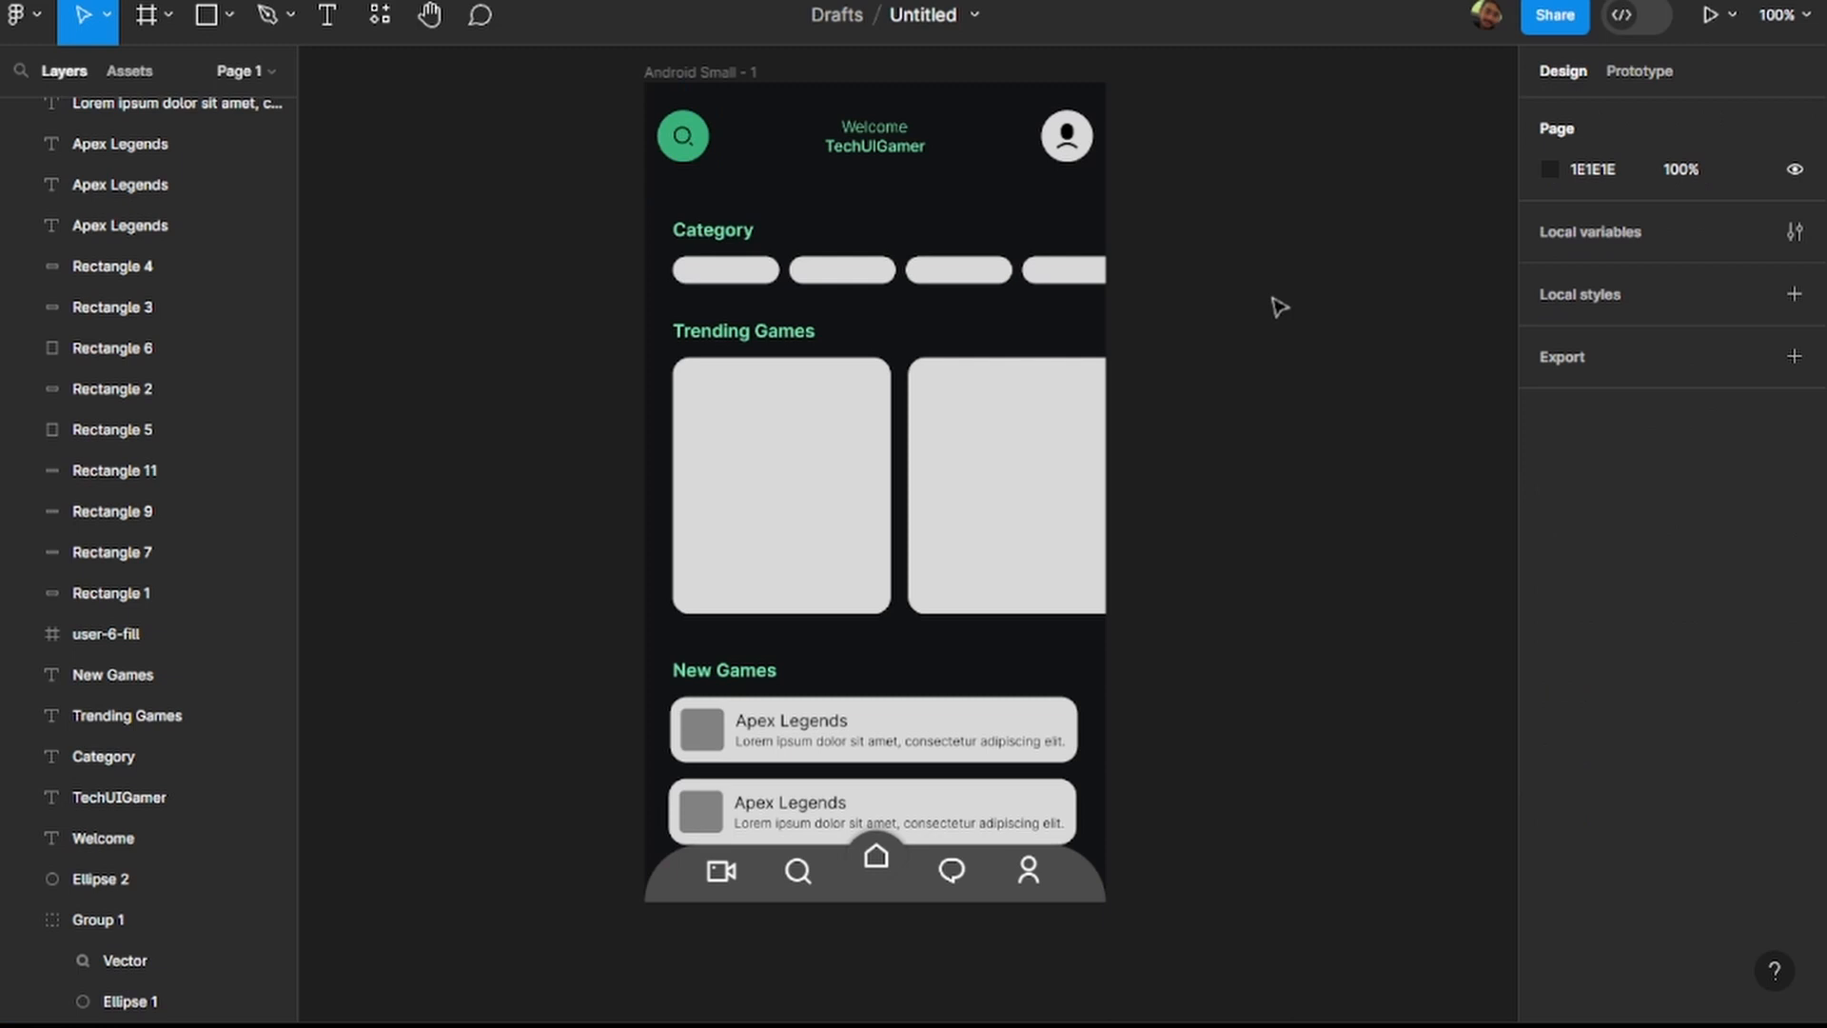
# Set the fill of the circle behind the header's profile icon to 38B27B.
pyautogui.click(1067, 138)
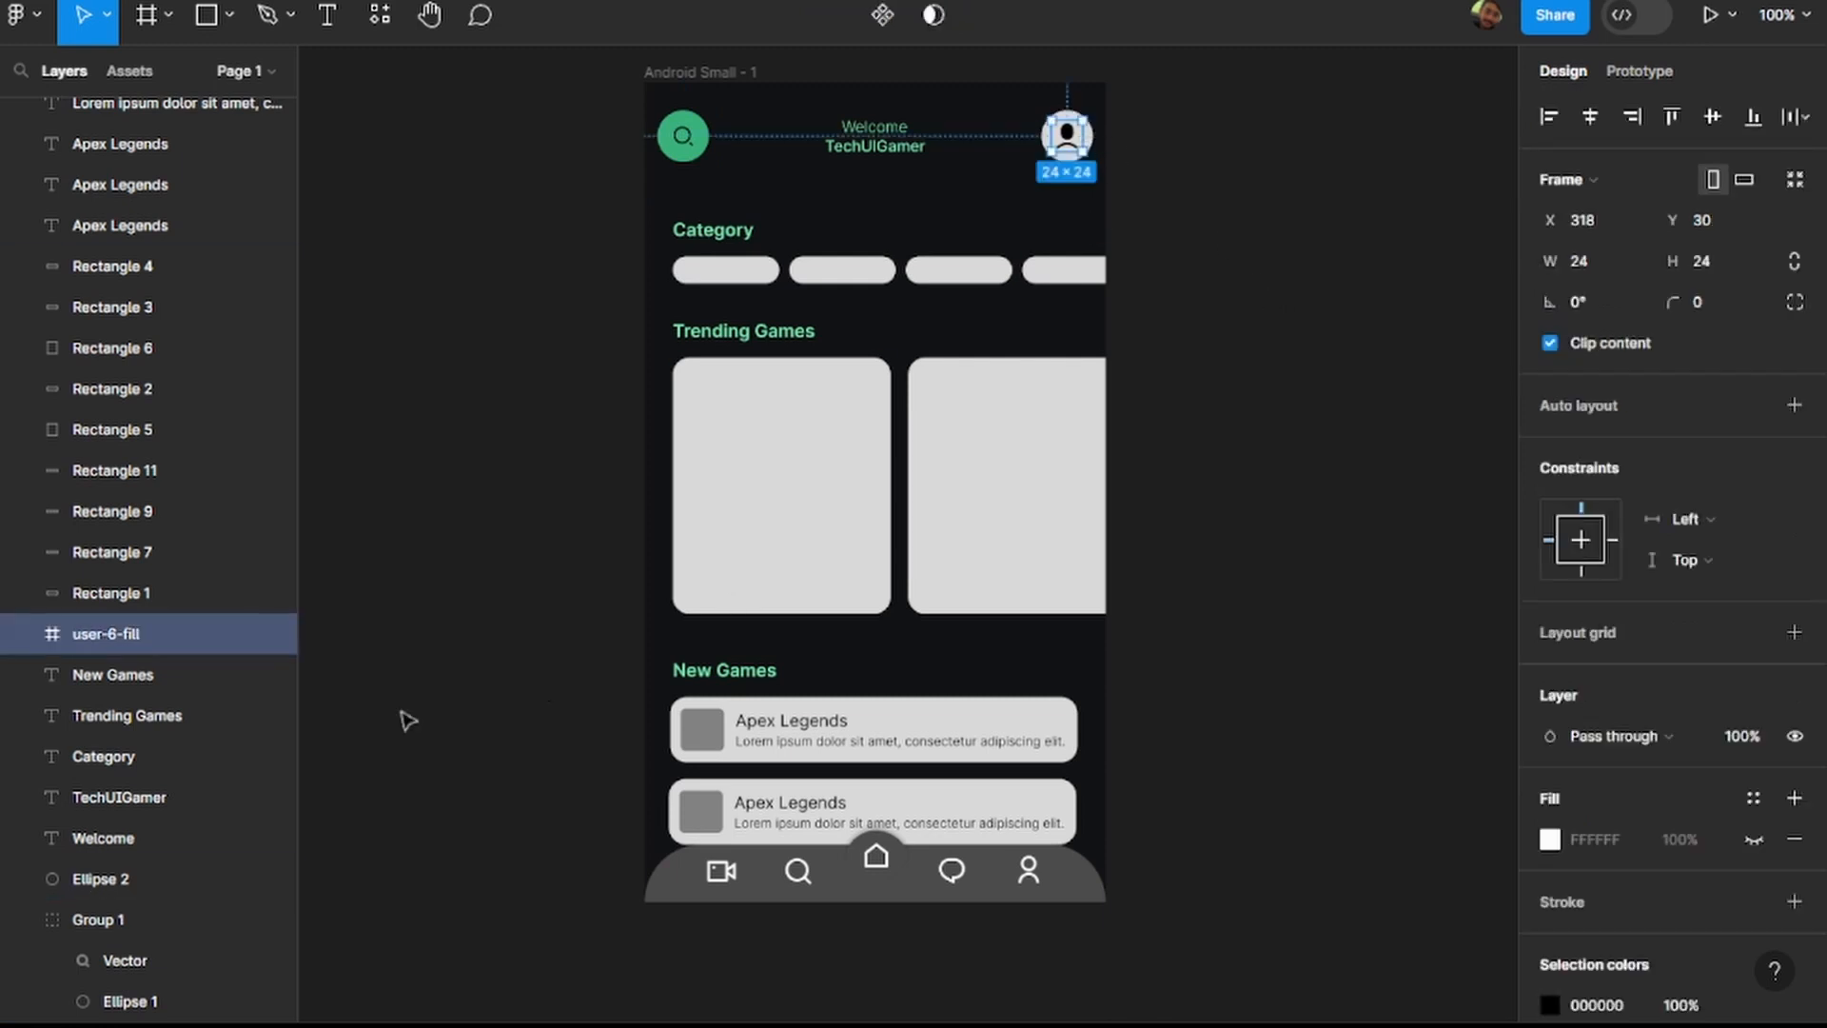
pyautogui.scroll(5, 1093, 145)
pyautogui.click(1091, 155)
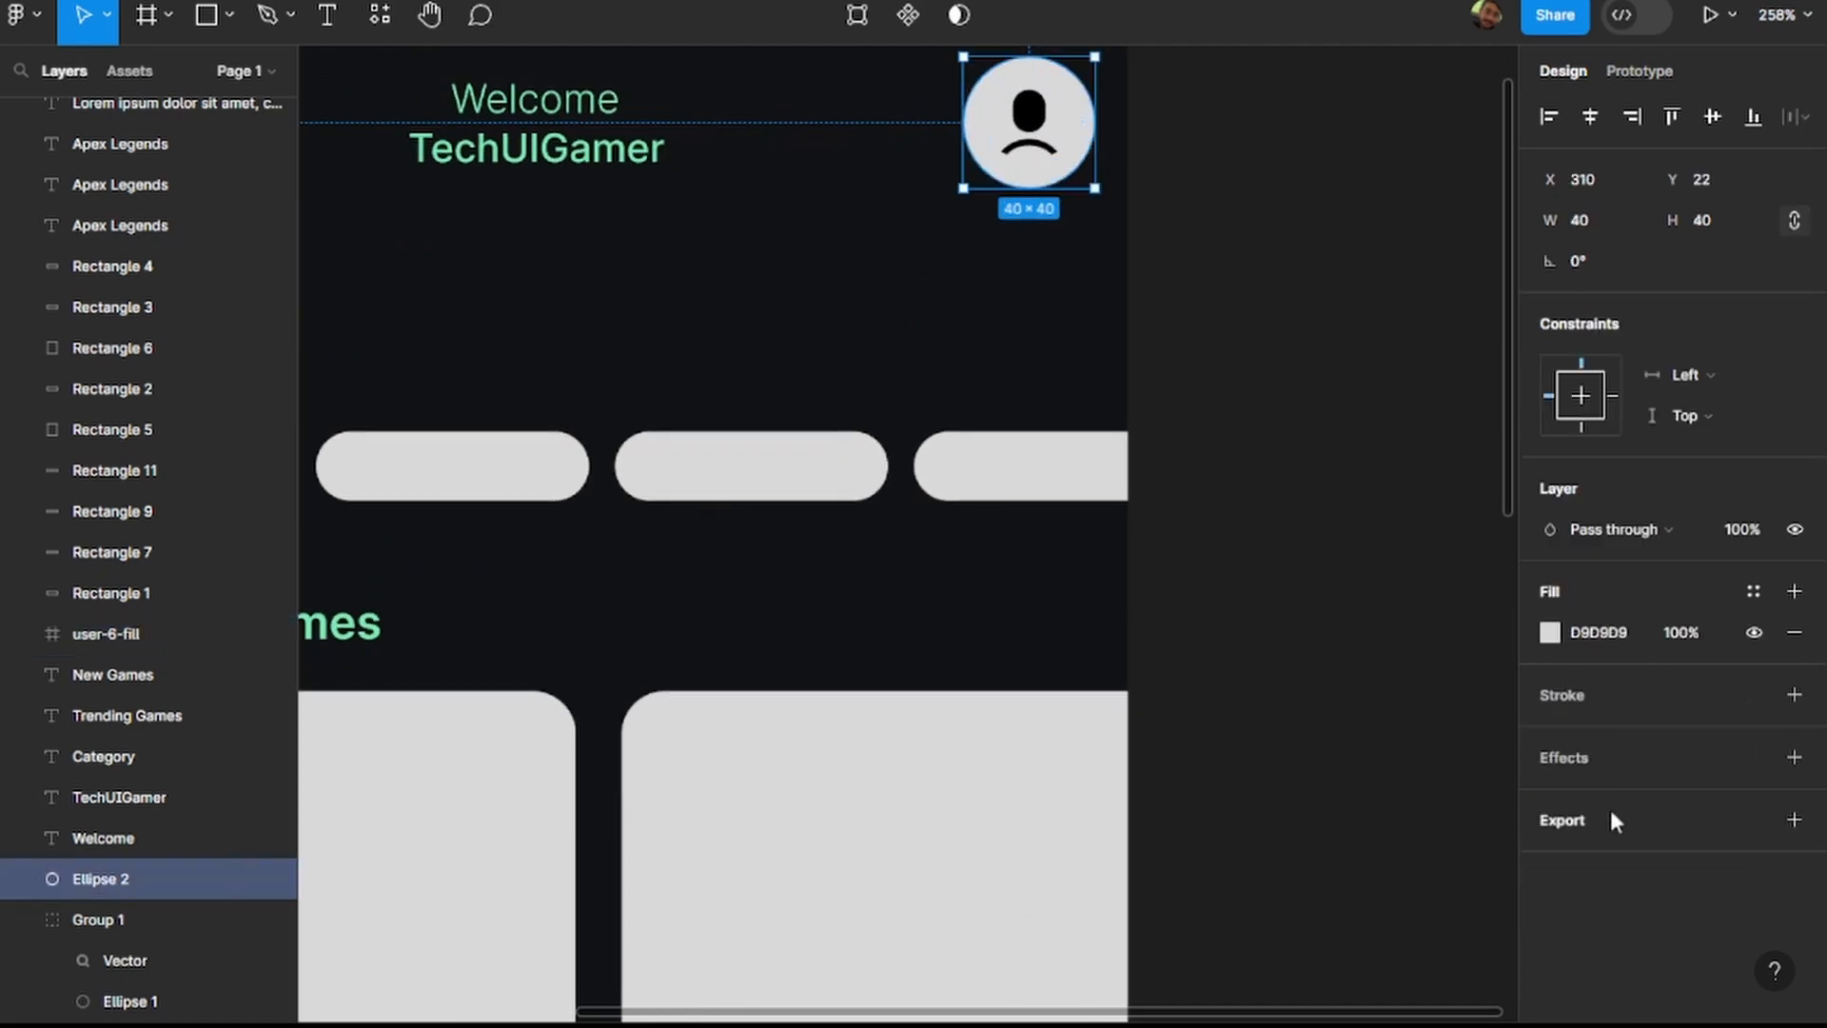
pyautogui.click(1609, 630)
pyautogui.write('#38B27B')
pyautogui.press('Return')
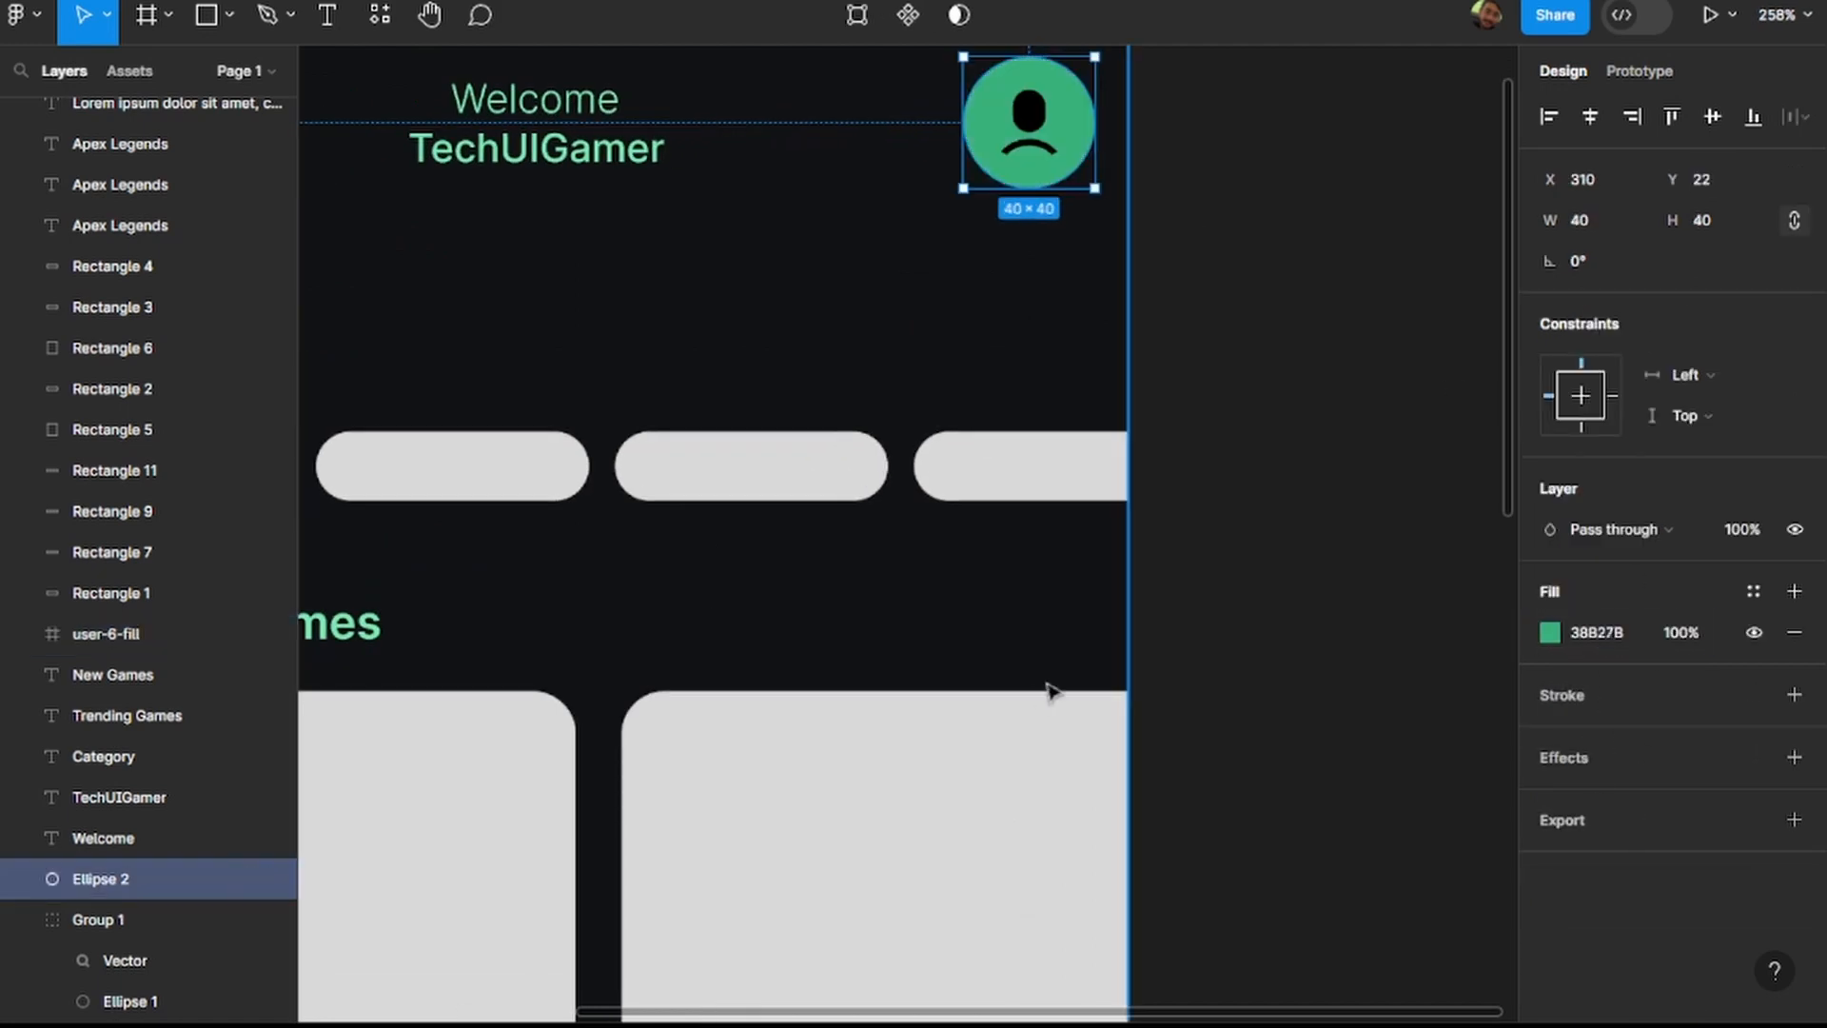
pyautogui.scroll(-5, 1051, 692)
pyautogui.click(1185, 633)
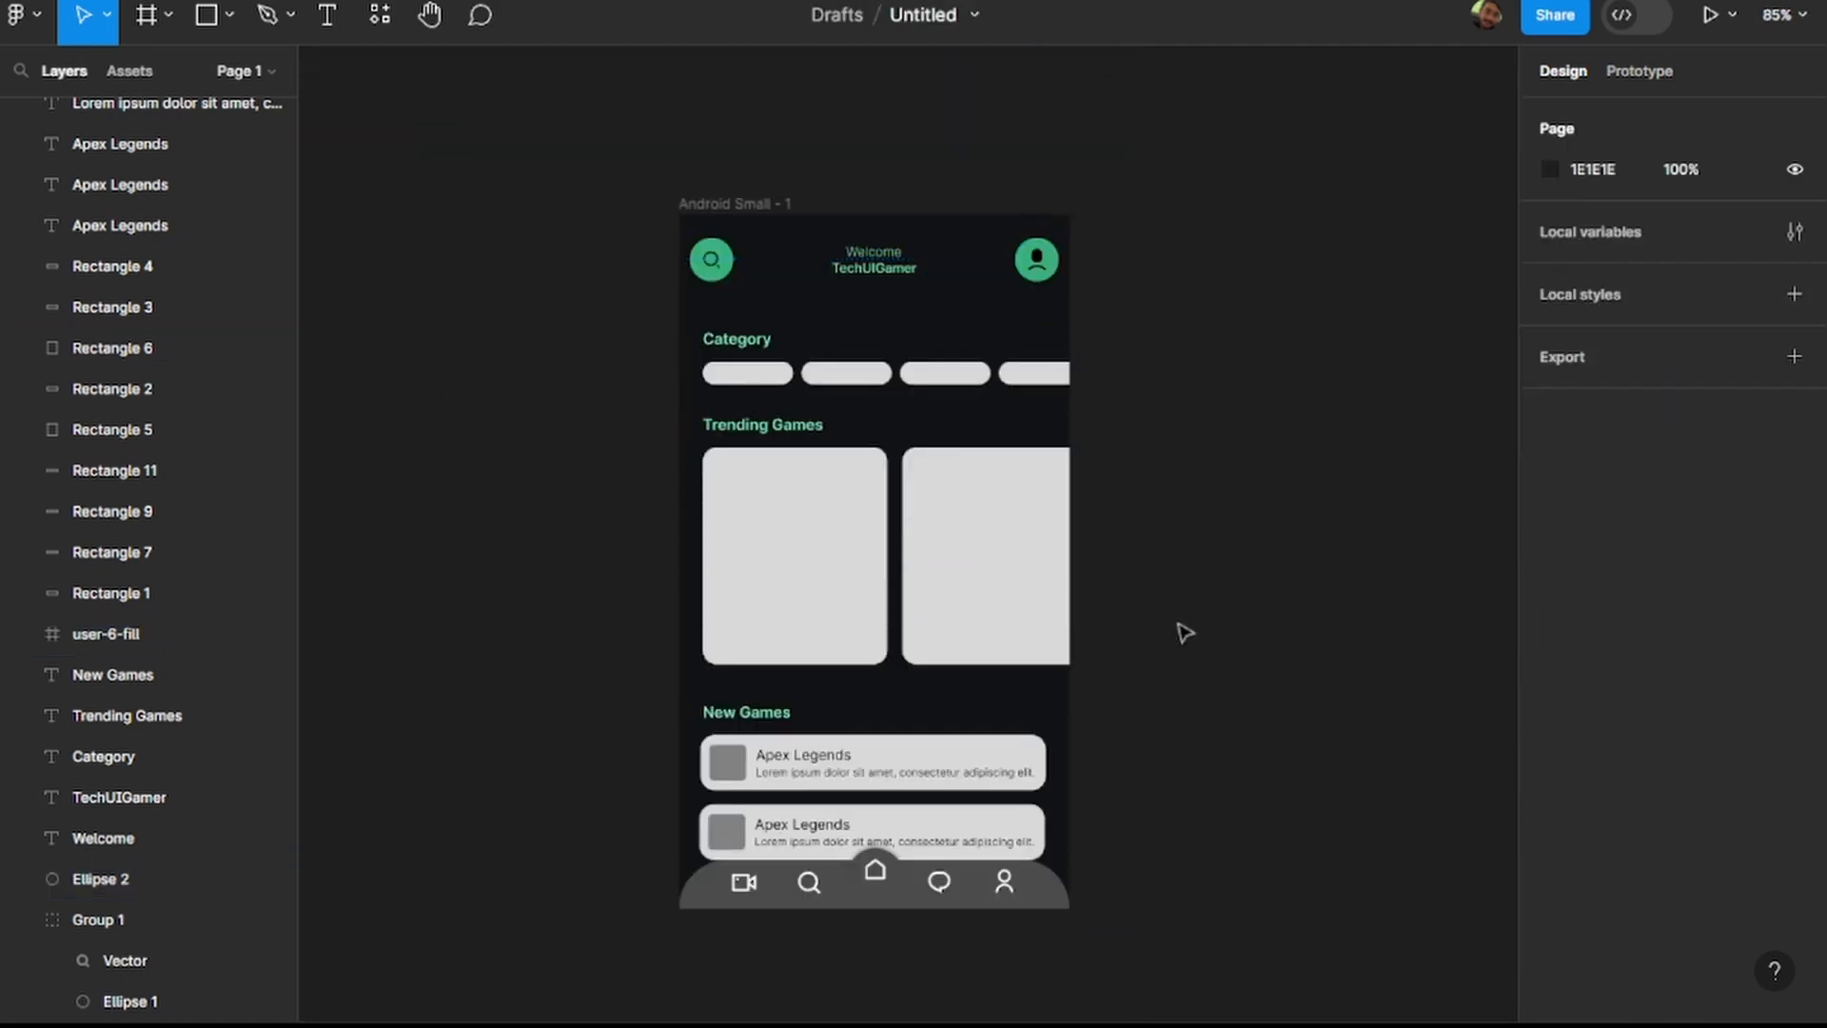
# Change the search icon's circle in the header to the darker green #007C4A.
pyautogui.scroll(1, 1132, 264)
pyautogui.click(641, 261)
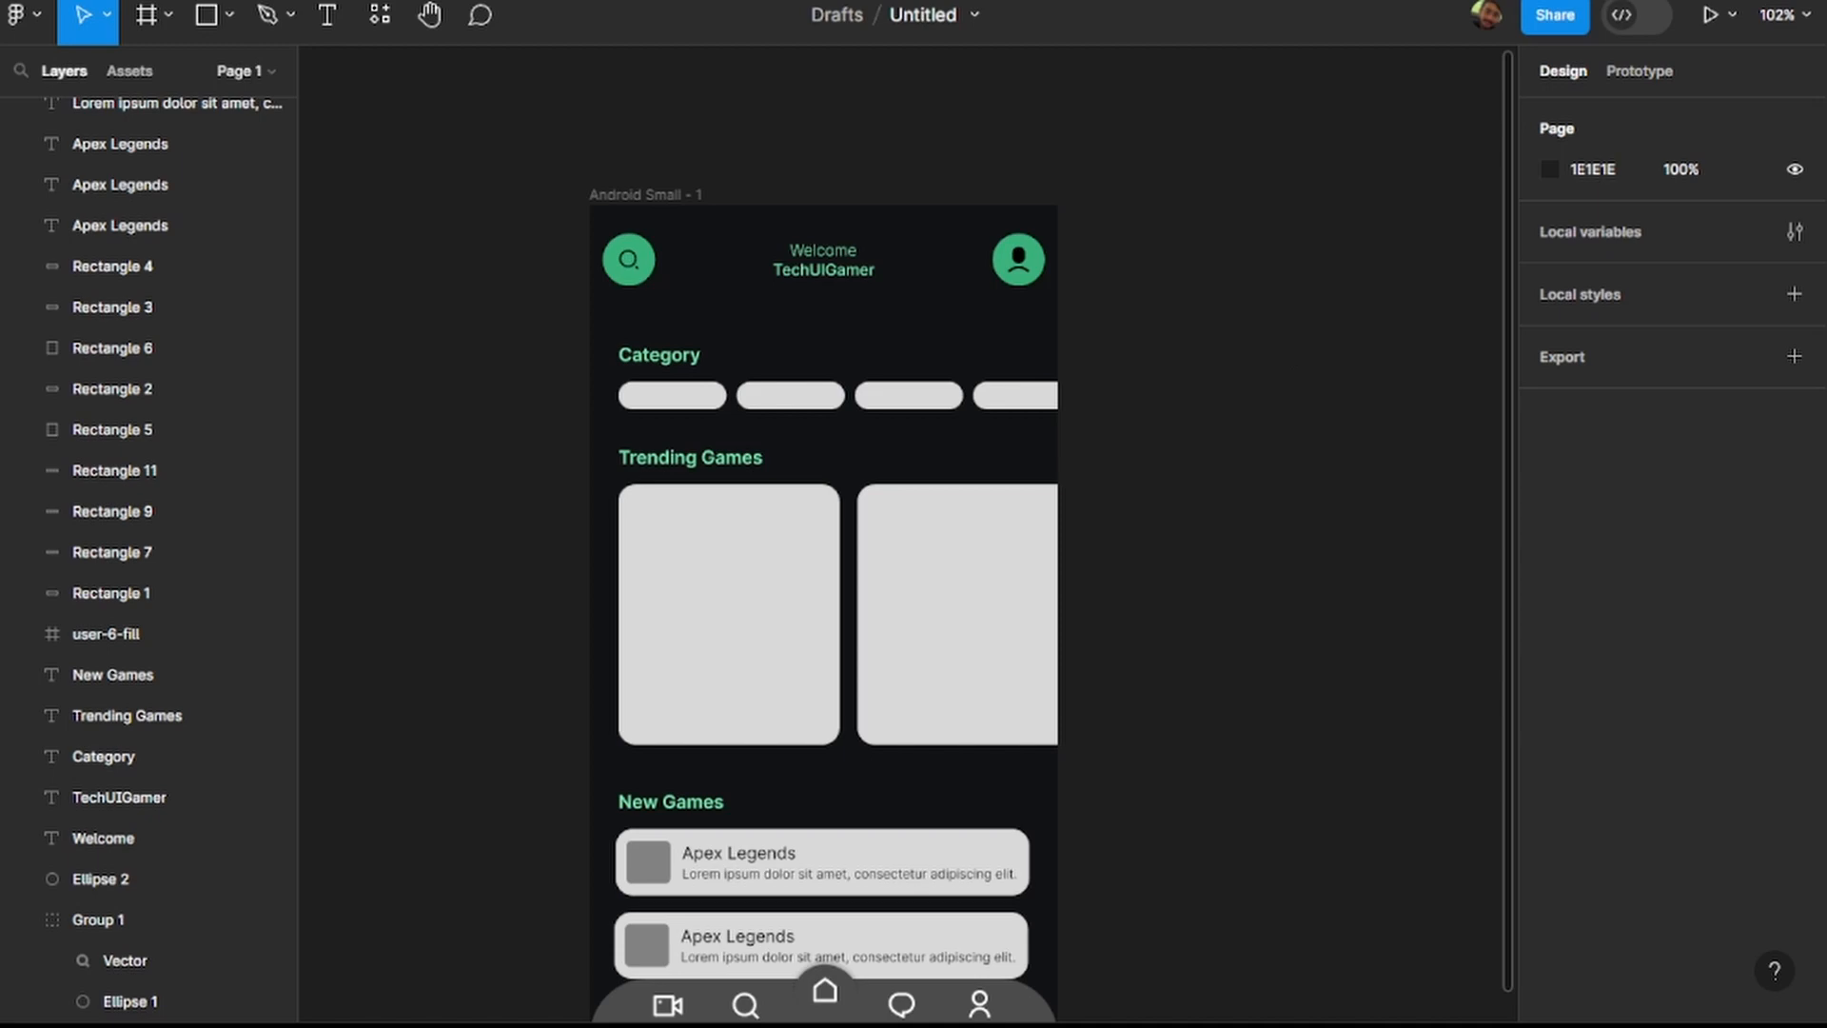
pyautogui.scroll(5, 662, 266)
pyautogui.click(647, 263)
pyautogui.click(1617, 934)
pyautogui.write('#007C4A')
pyautogui.press('Return')
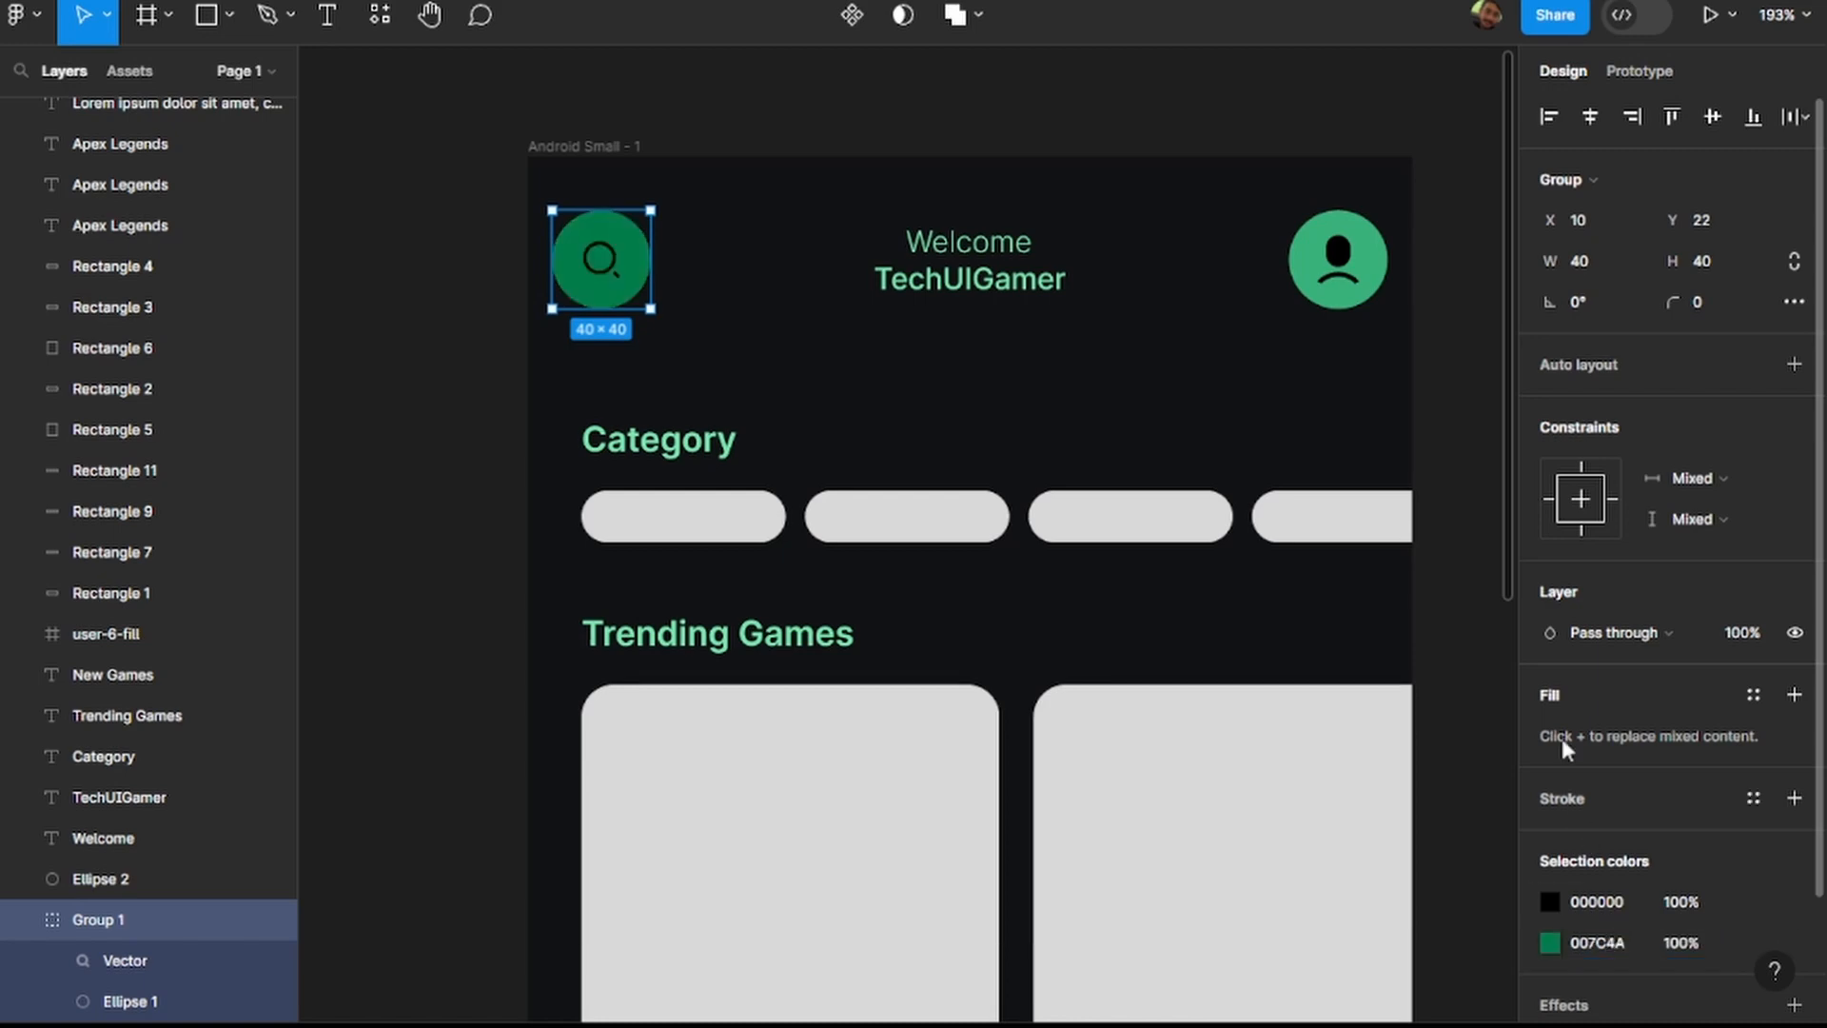
# Change the profile icon's circle in the header to the darker green 007C4A.
pyautogui.click(1381, 274)
pyautogui.click(1618, 633)
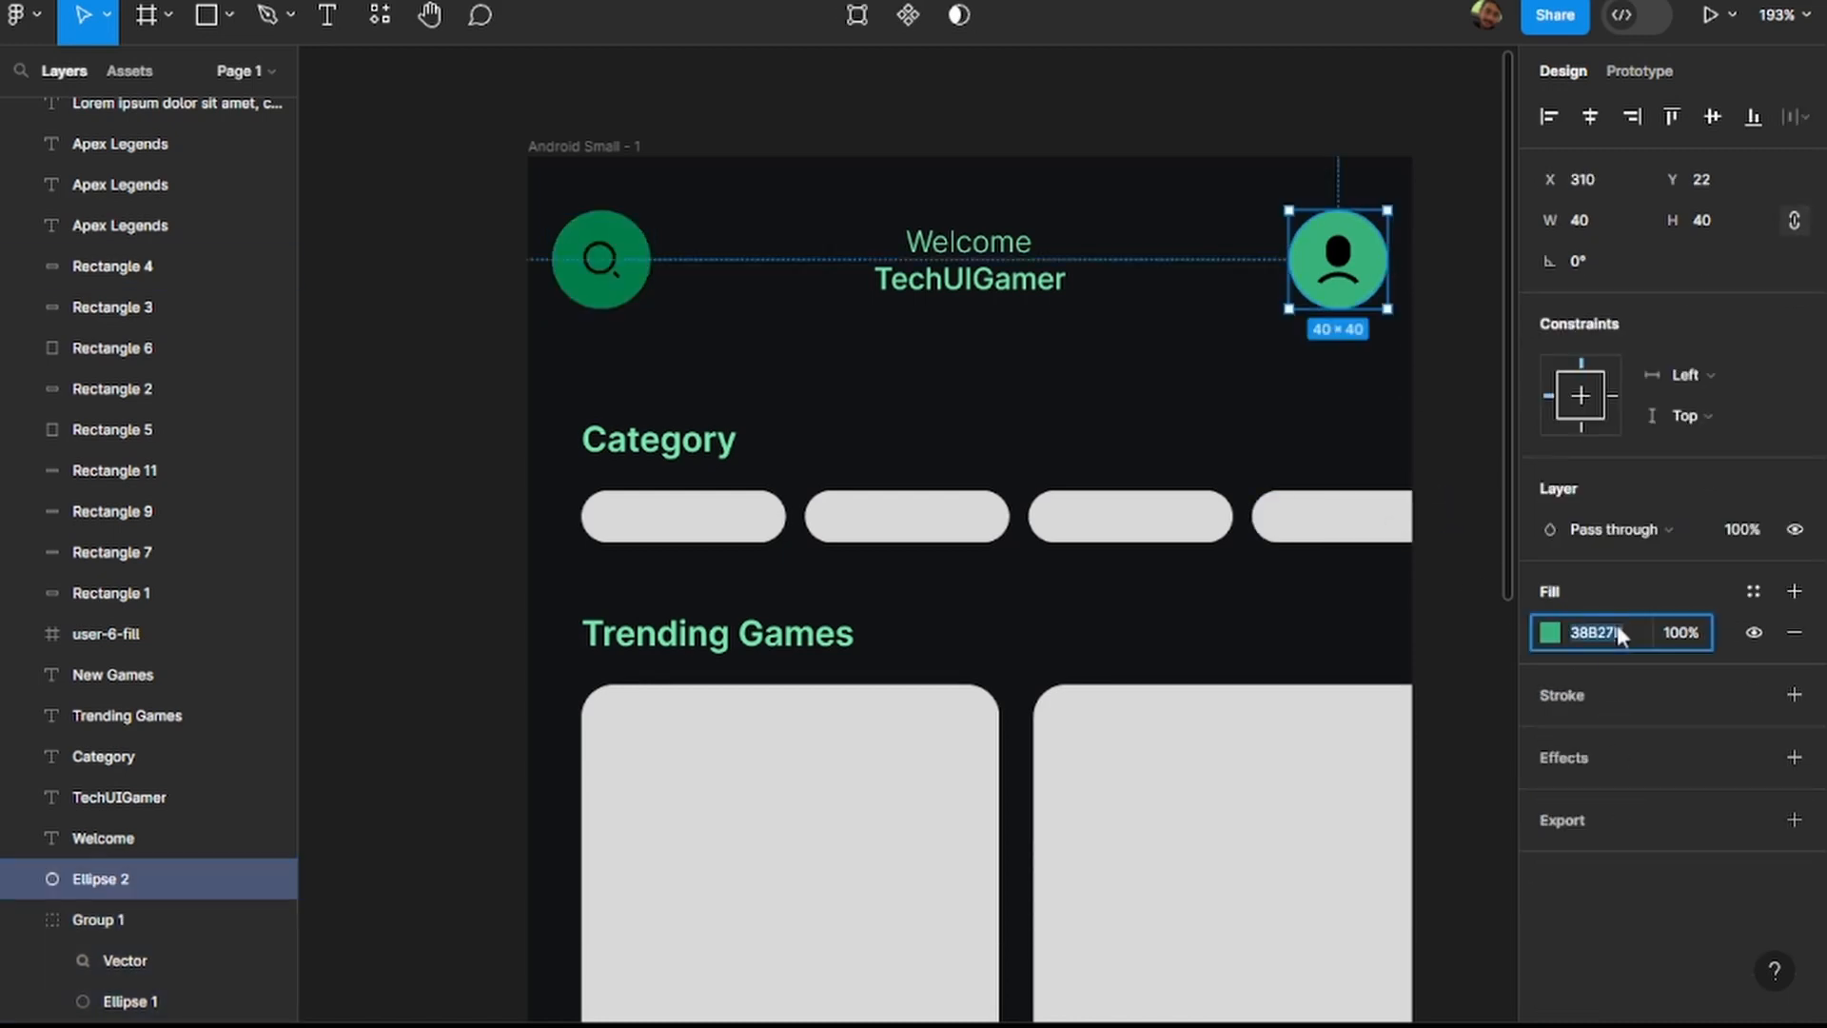
pyautogui.write('007C4A')
pyautogui.press('Return')
pyautogui.scroll(-2, 1485, 533)
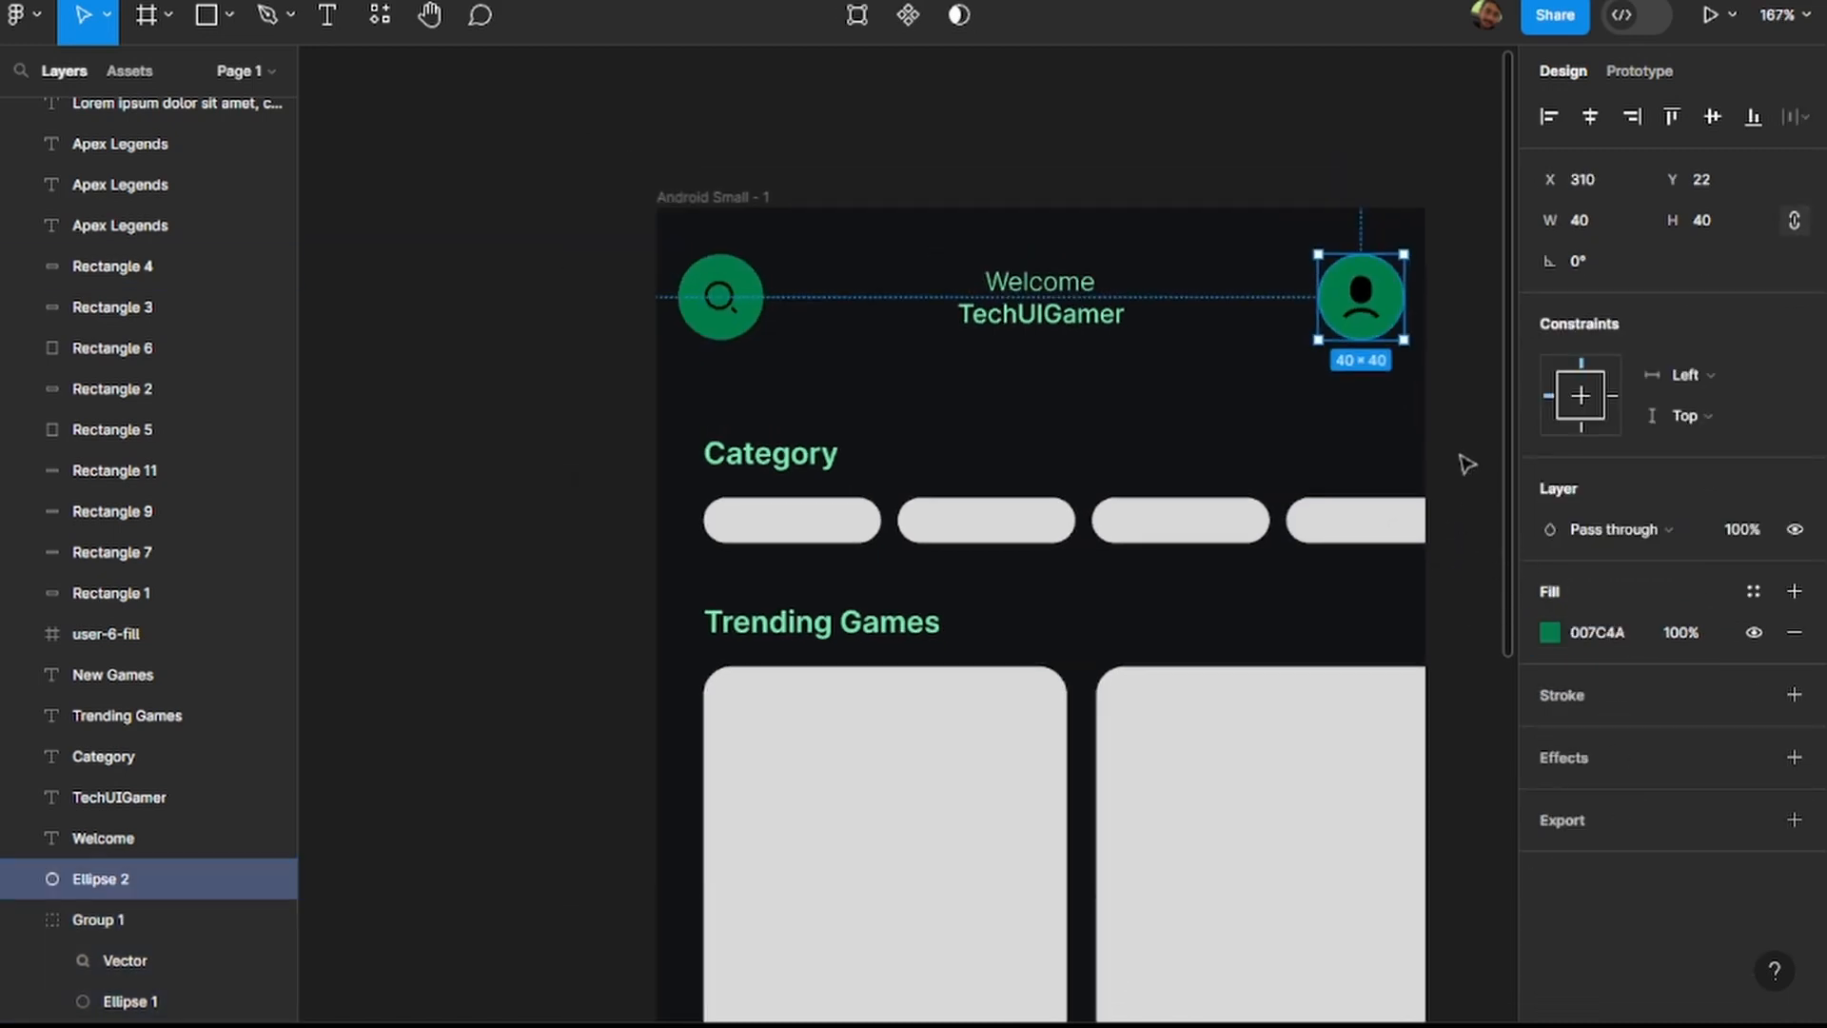
pyautogui.click(1459, 443)
# Give the first category pill a linear gradient fill with the starting stop set to 38B27B.
pyautogui.scroll(-2, 1456, 444)
pyautogui.hscroll(2, 1424, 477)
pyautogui.scroll(-2, 1432, 478)
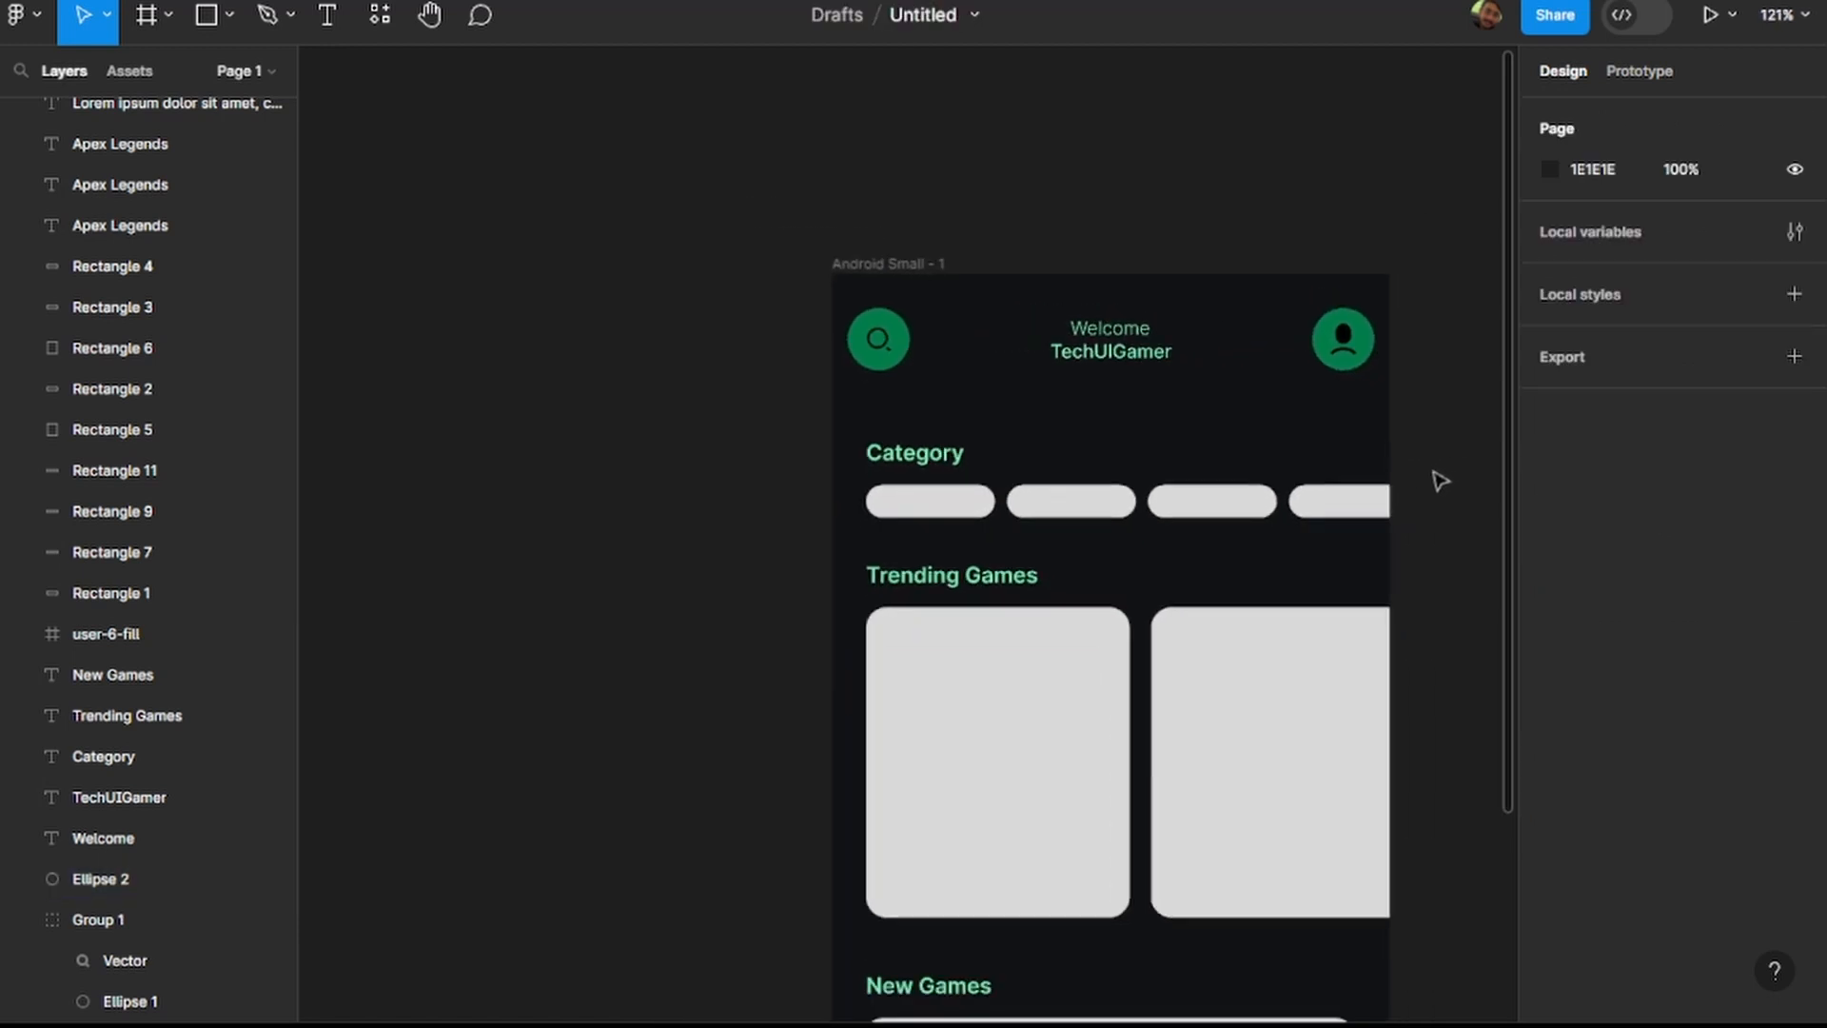
pyautogui.hscroll(2, 1418, 514)
pyautogui.scroll(-2, 1380, 558)
pyautogui.hscroll(2, 1351, 576)
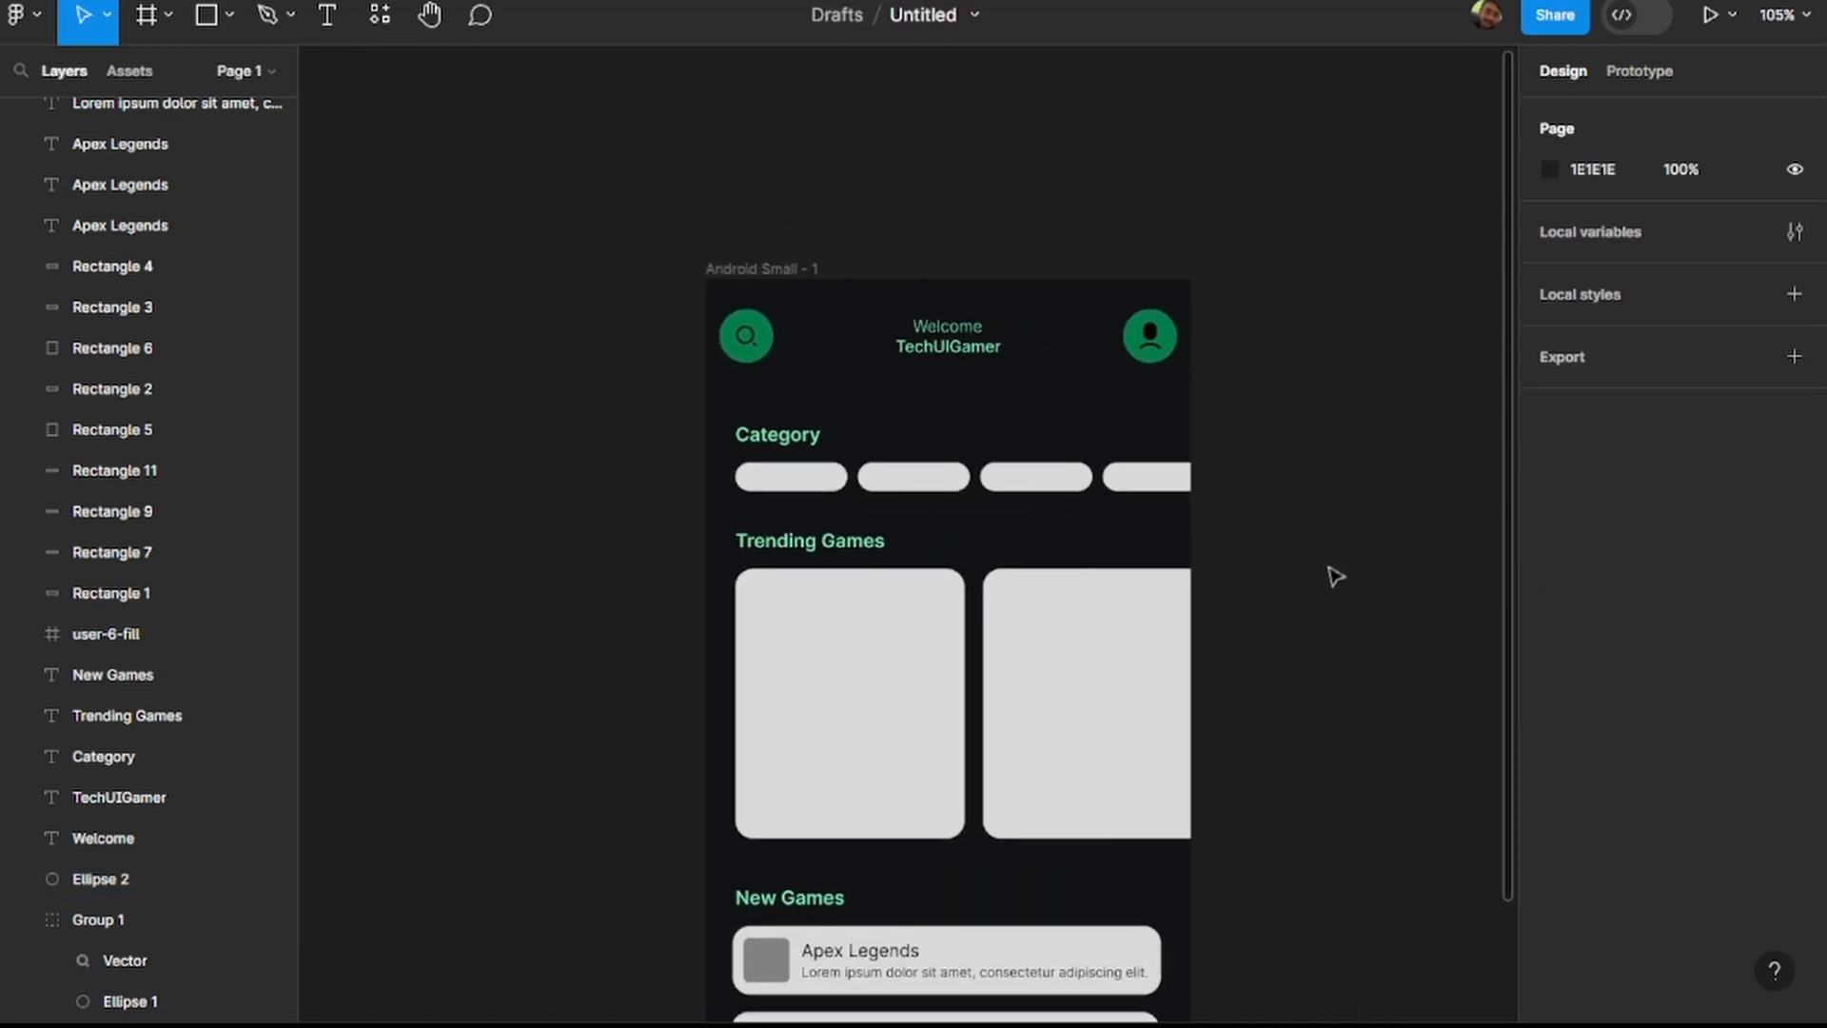
pyautogui.scroll(-1, 1318, 576)
pyautogui.scroll(-2, 1308, 578)
pyautogui.scroll(-2, 1308, 579)
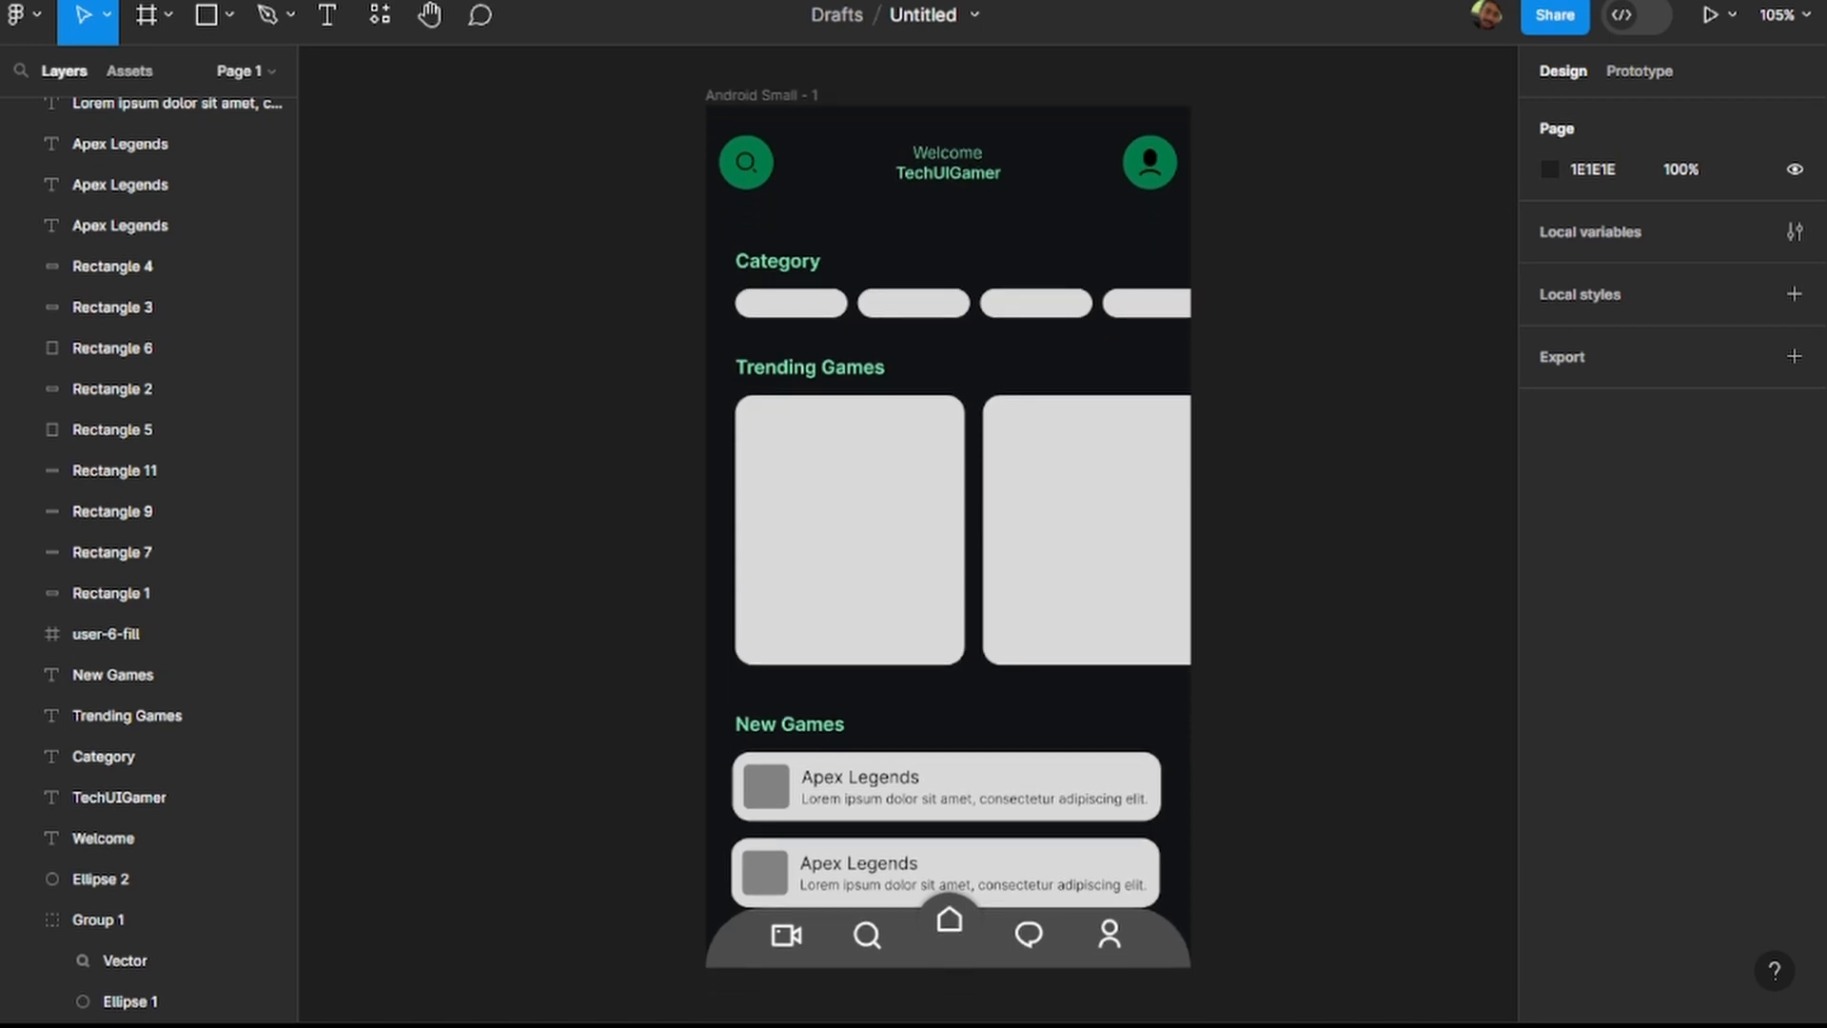
pyautogui.click(836, 303)
pyautogui.click(1551, 632)
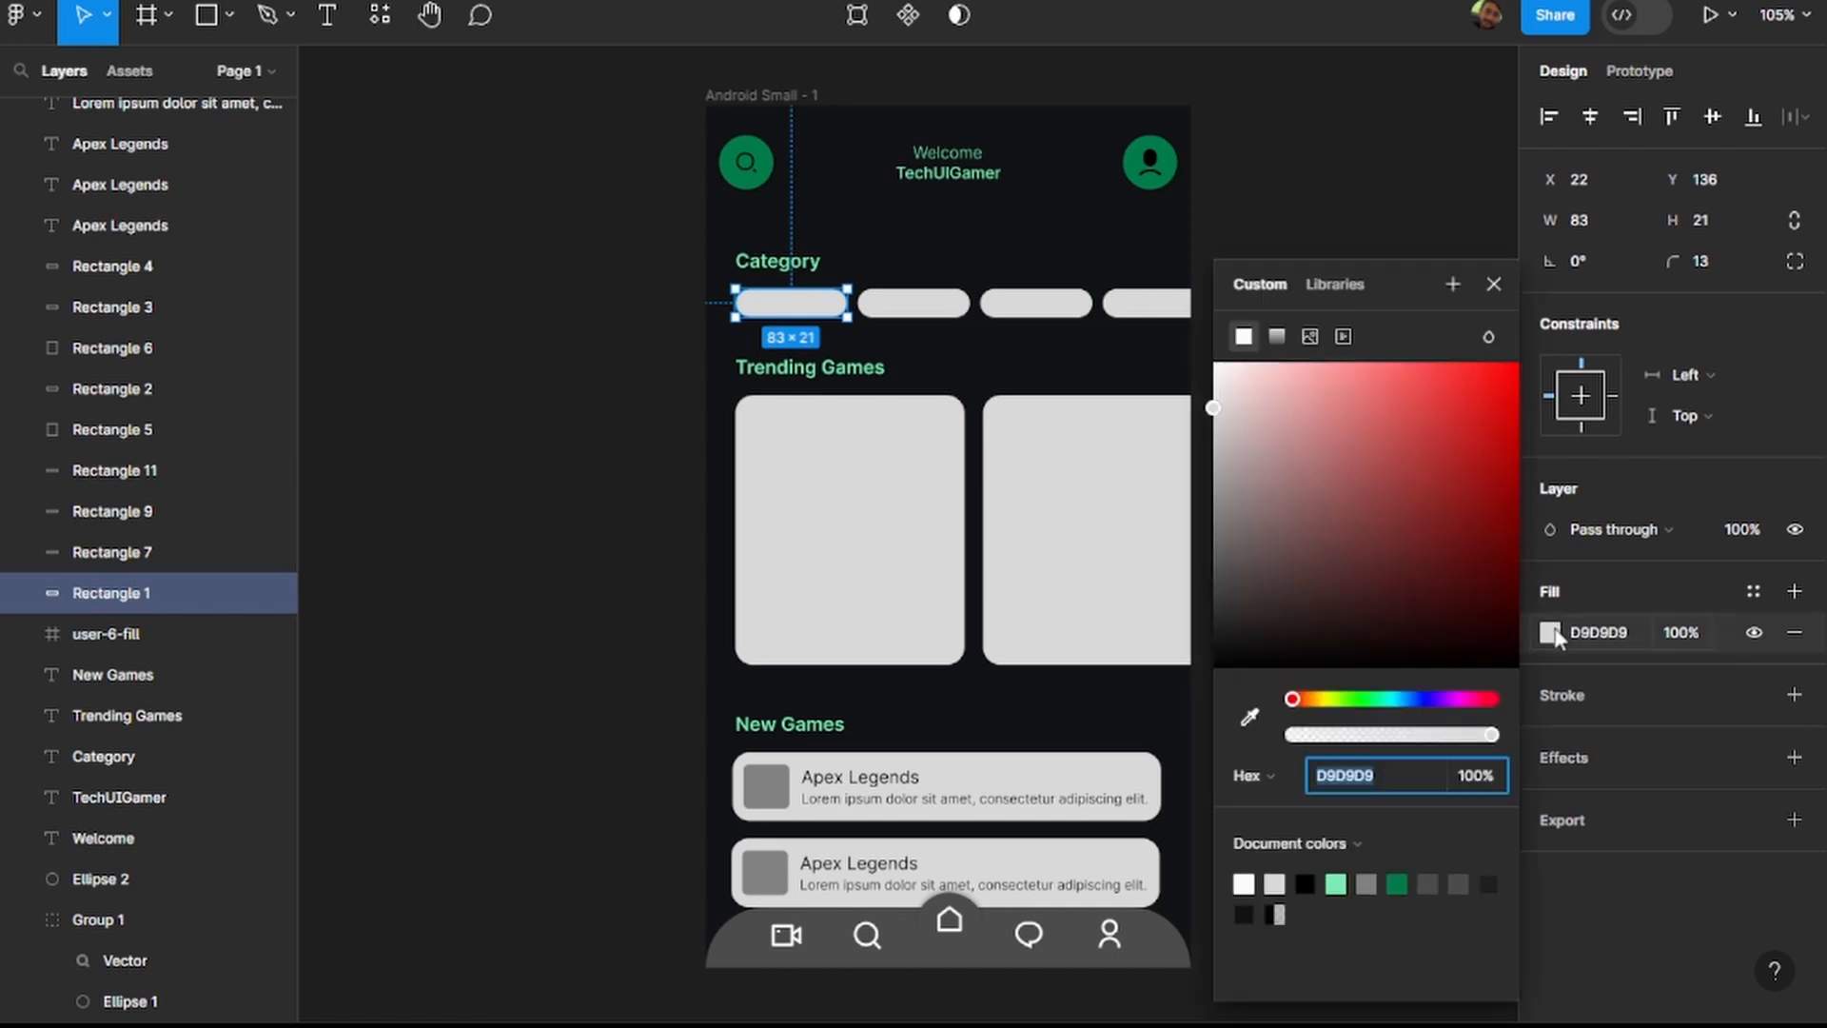
pyautogui.click(1283, 337)
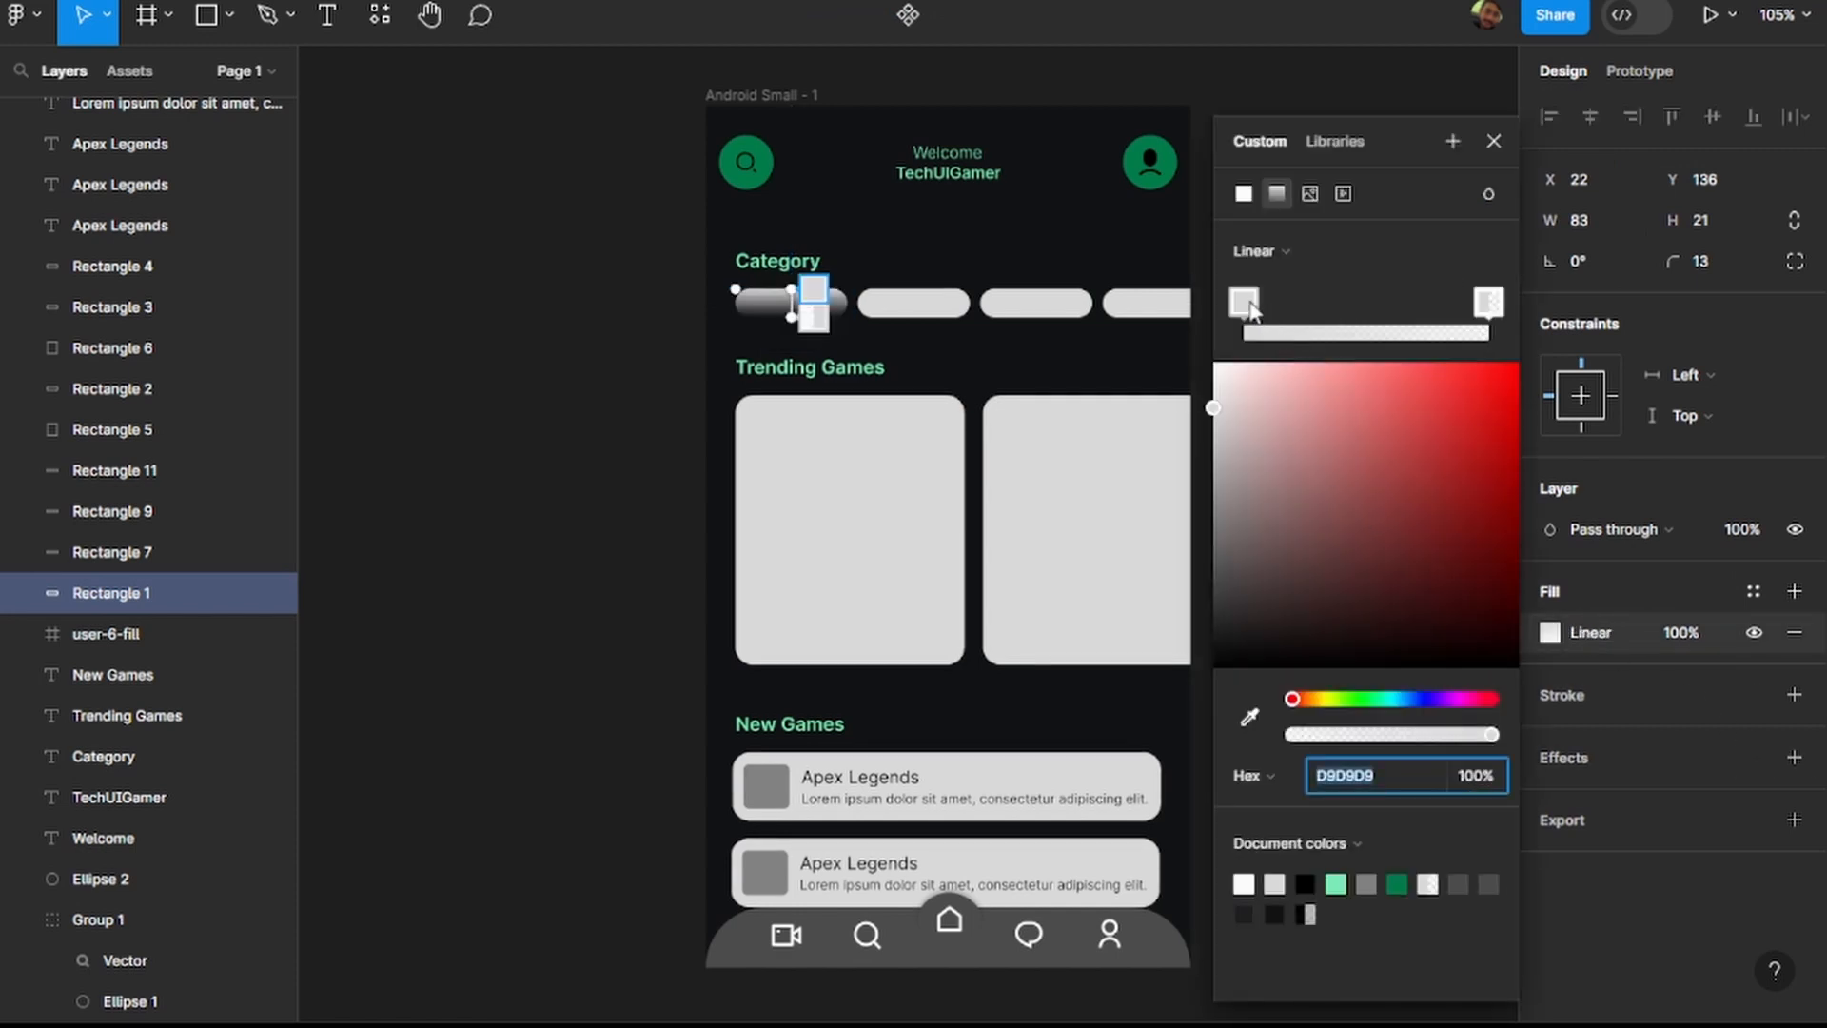
pyautogui.write('#38B27B')
pyautogui.press('Return')
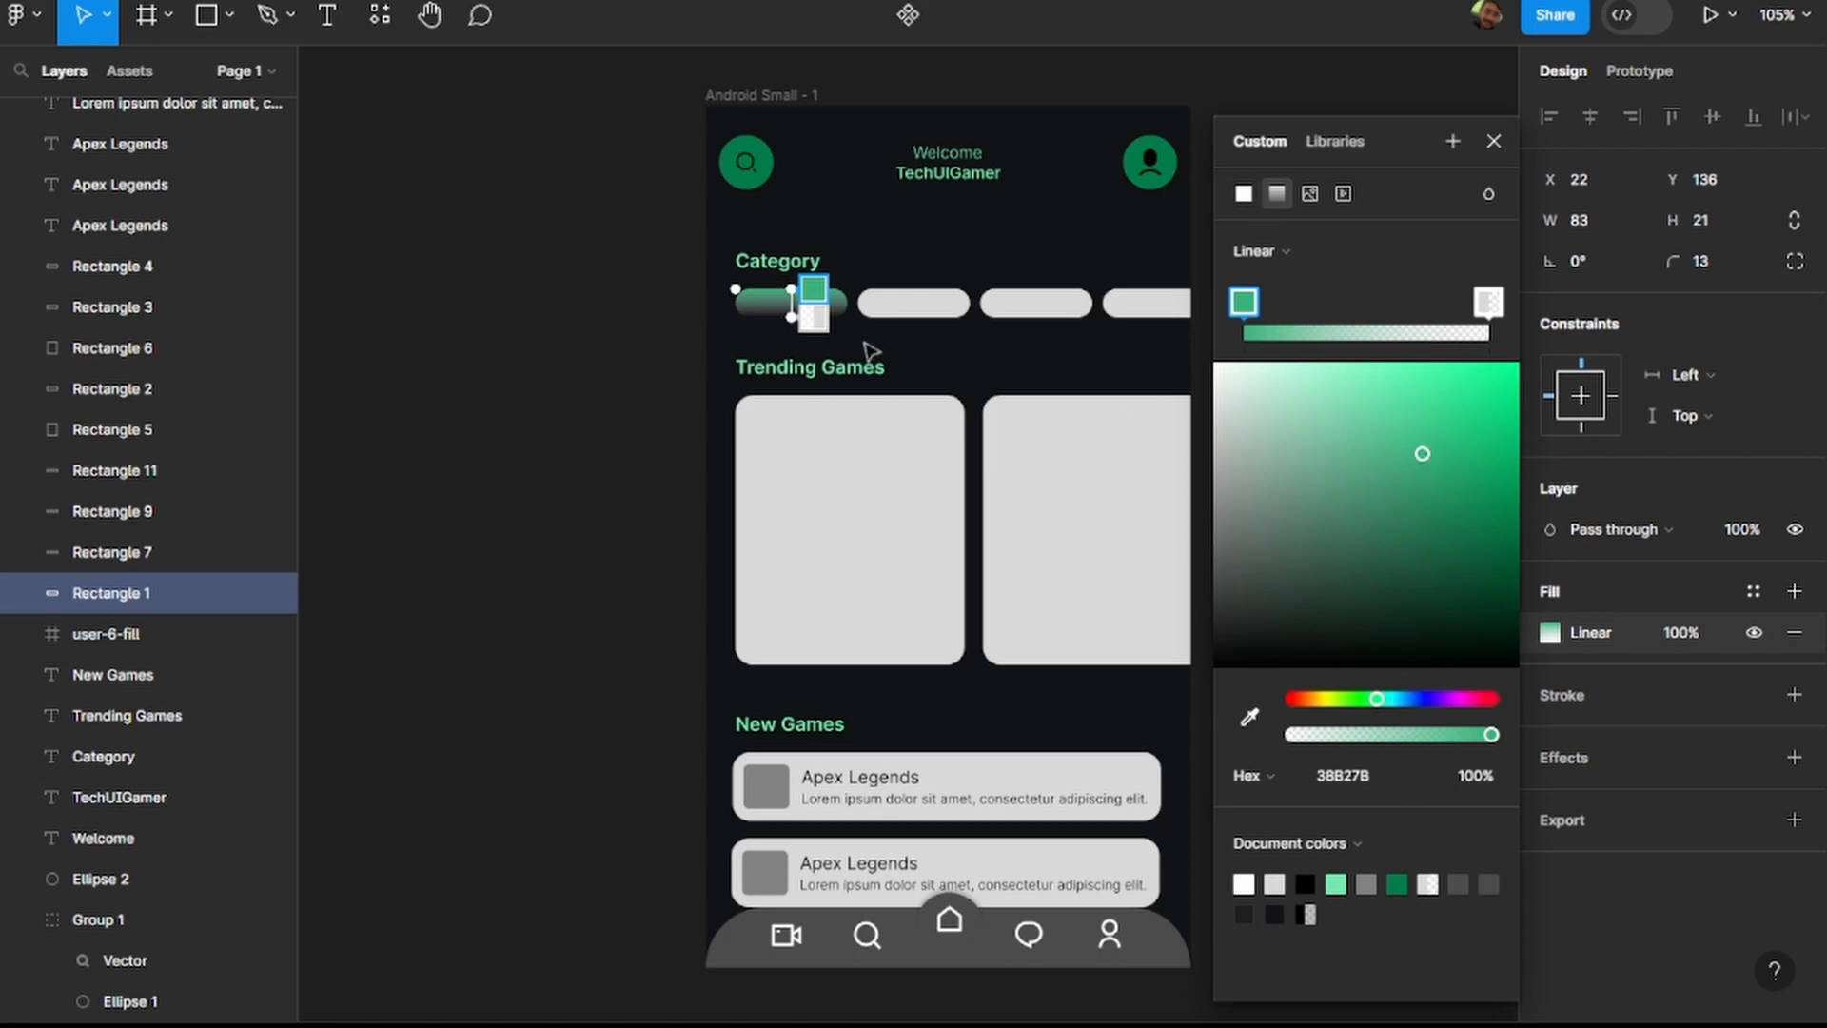
pyautogui.scroll(5, 786, 301)
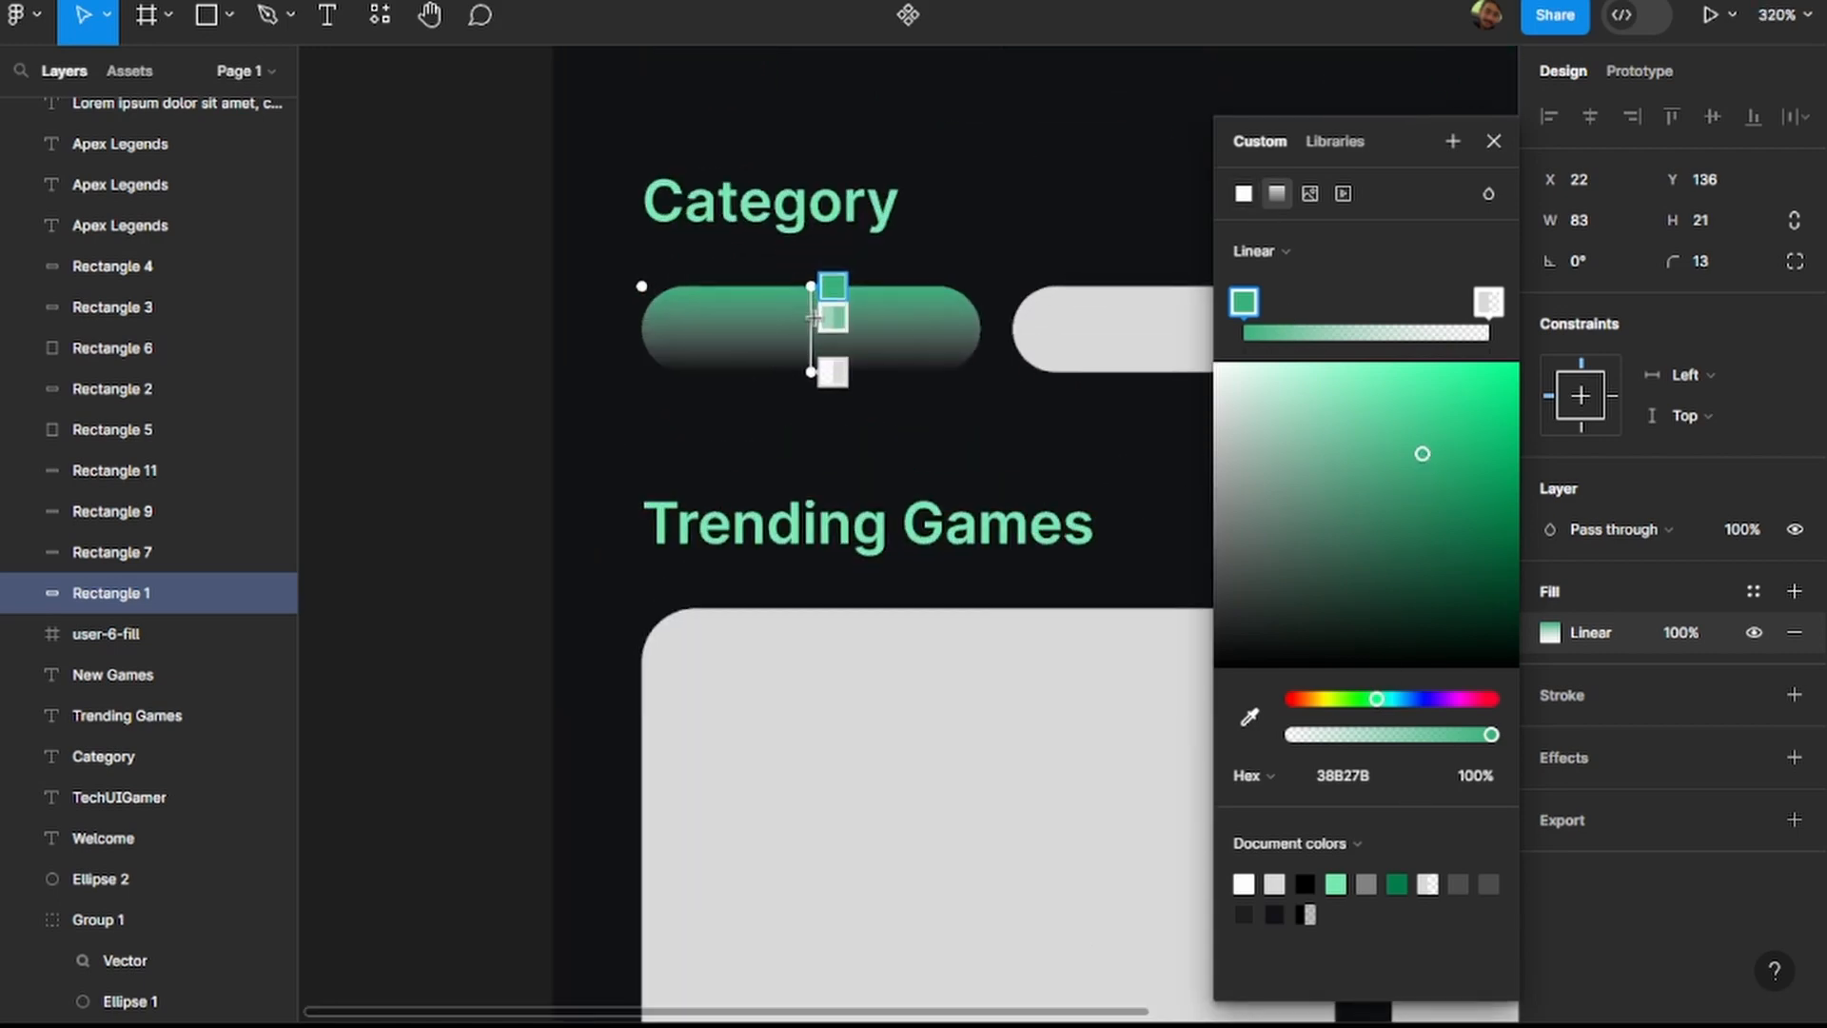
pyautogui.scroll(-5, 796, 352)
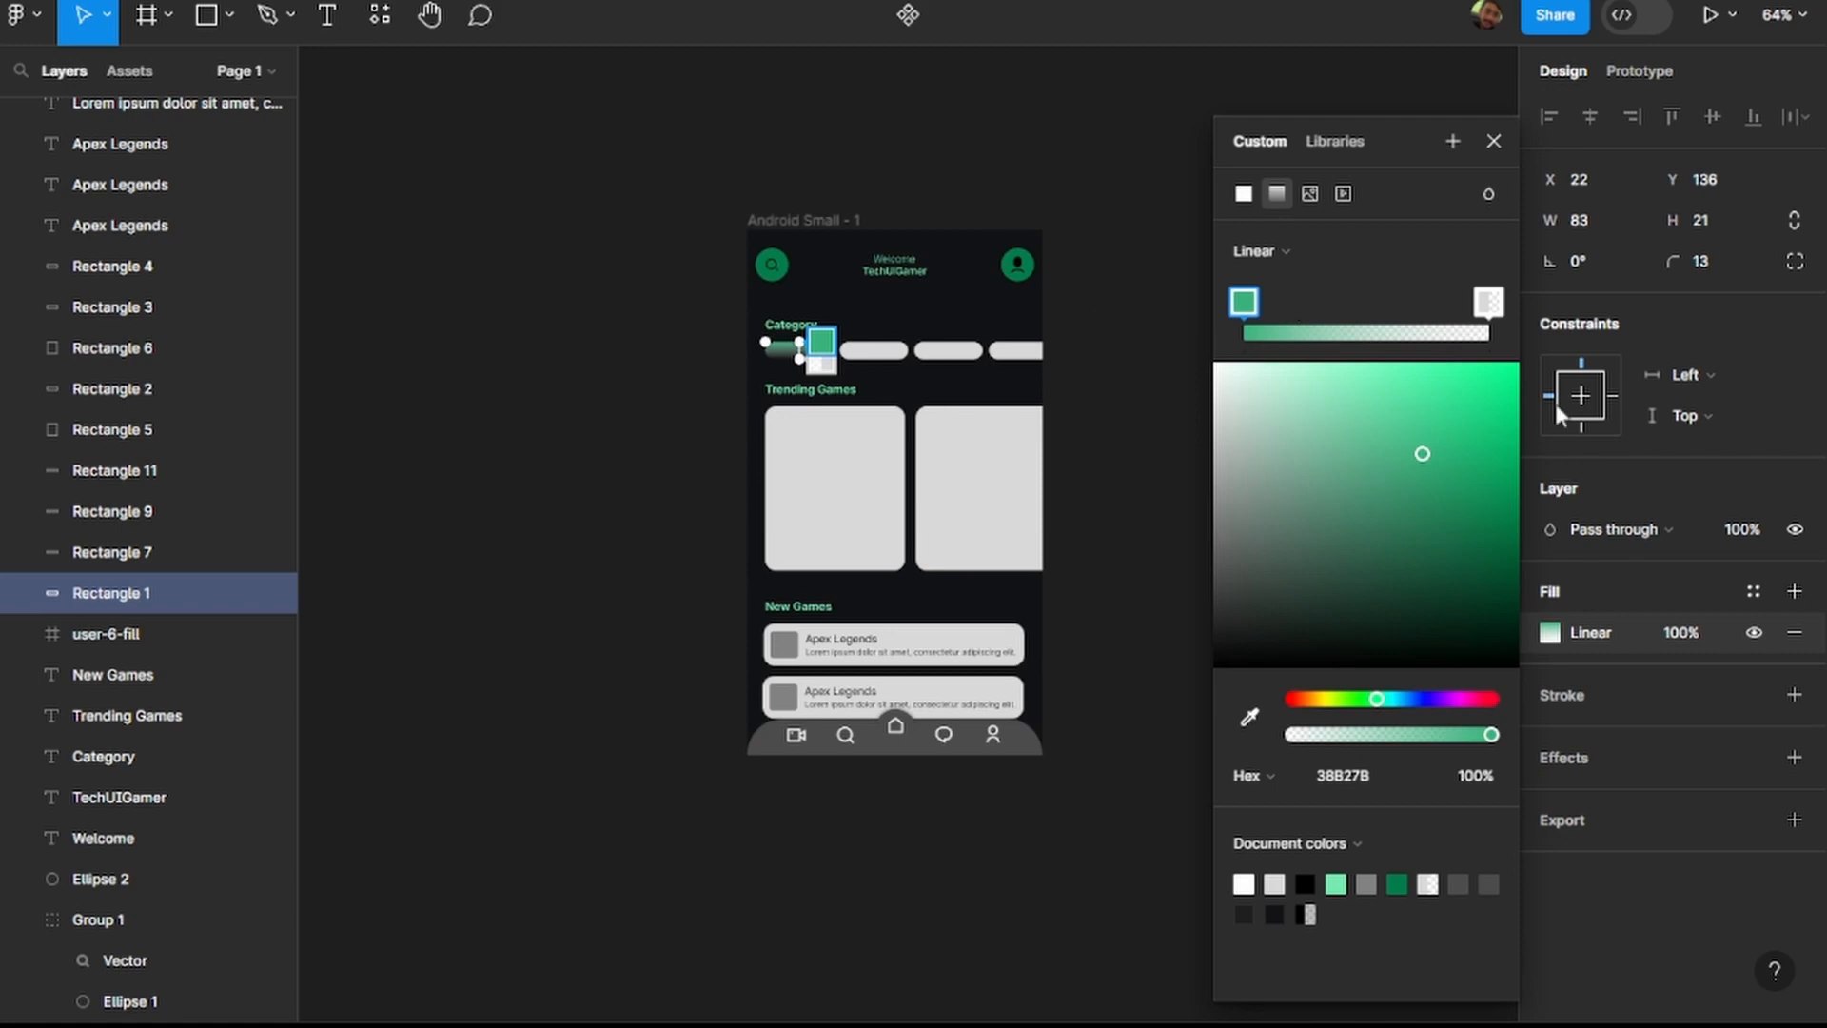
pyautogui.click(1254, 192)
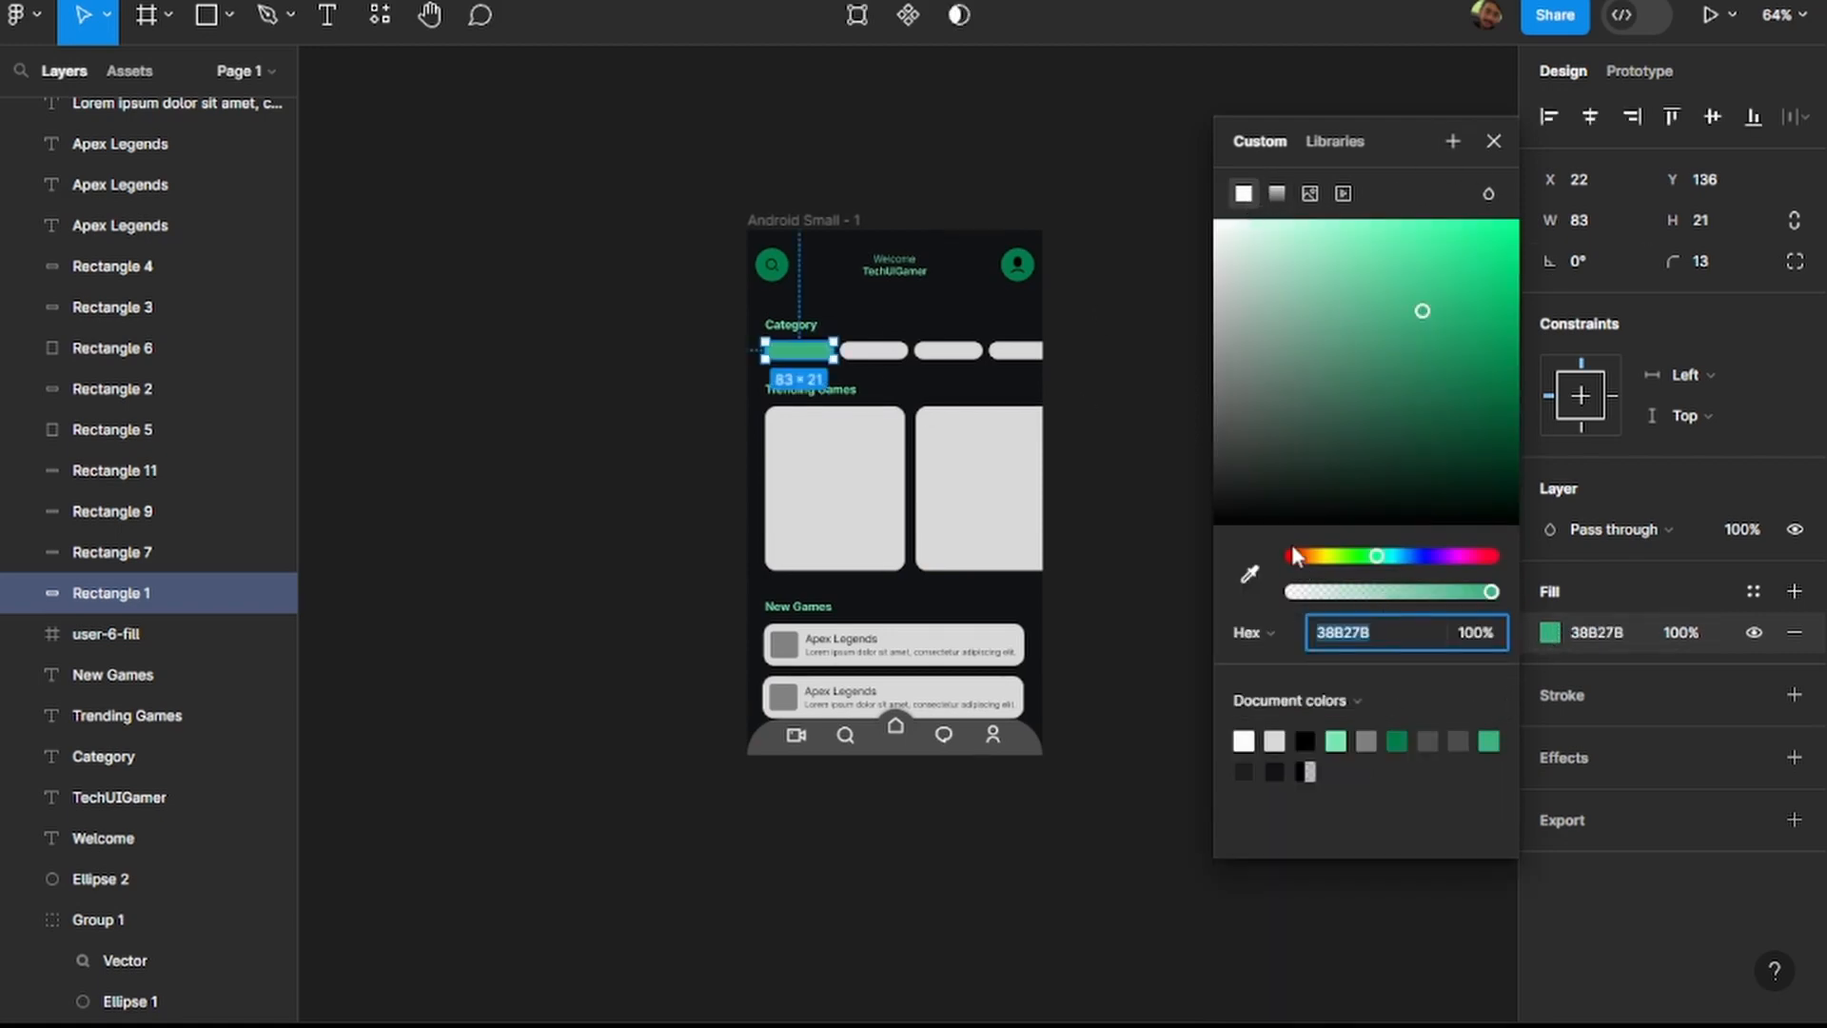
pyautogui.click(1279, 194)
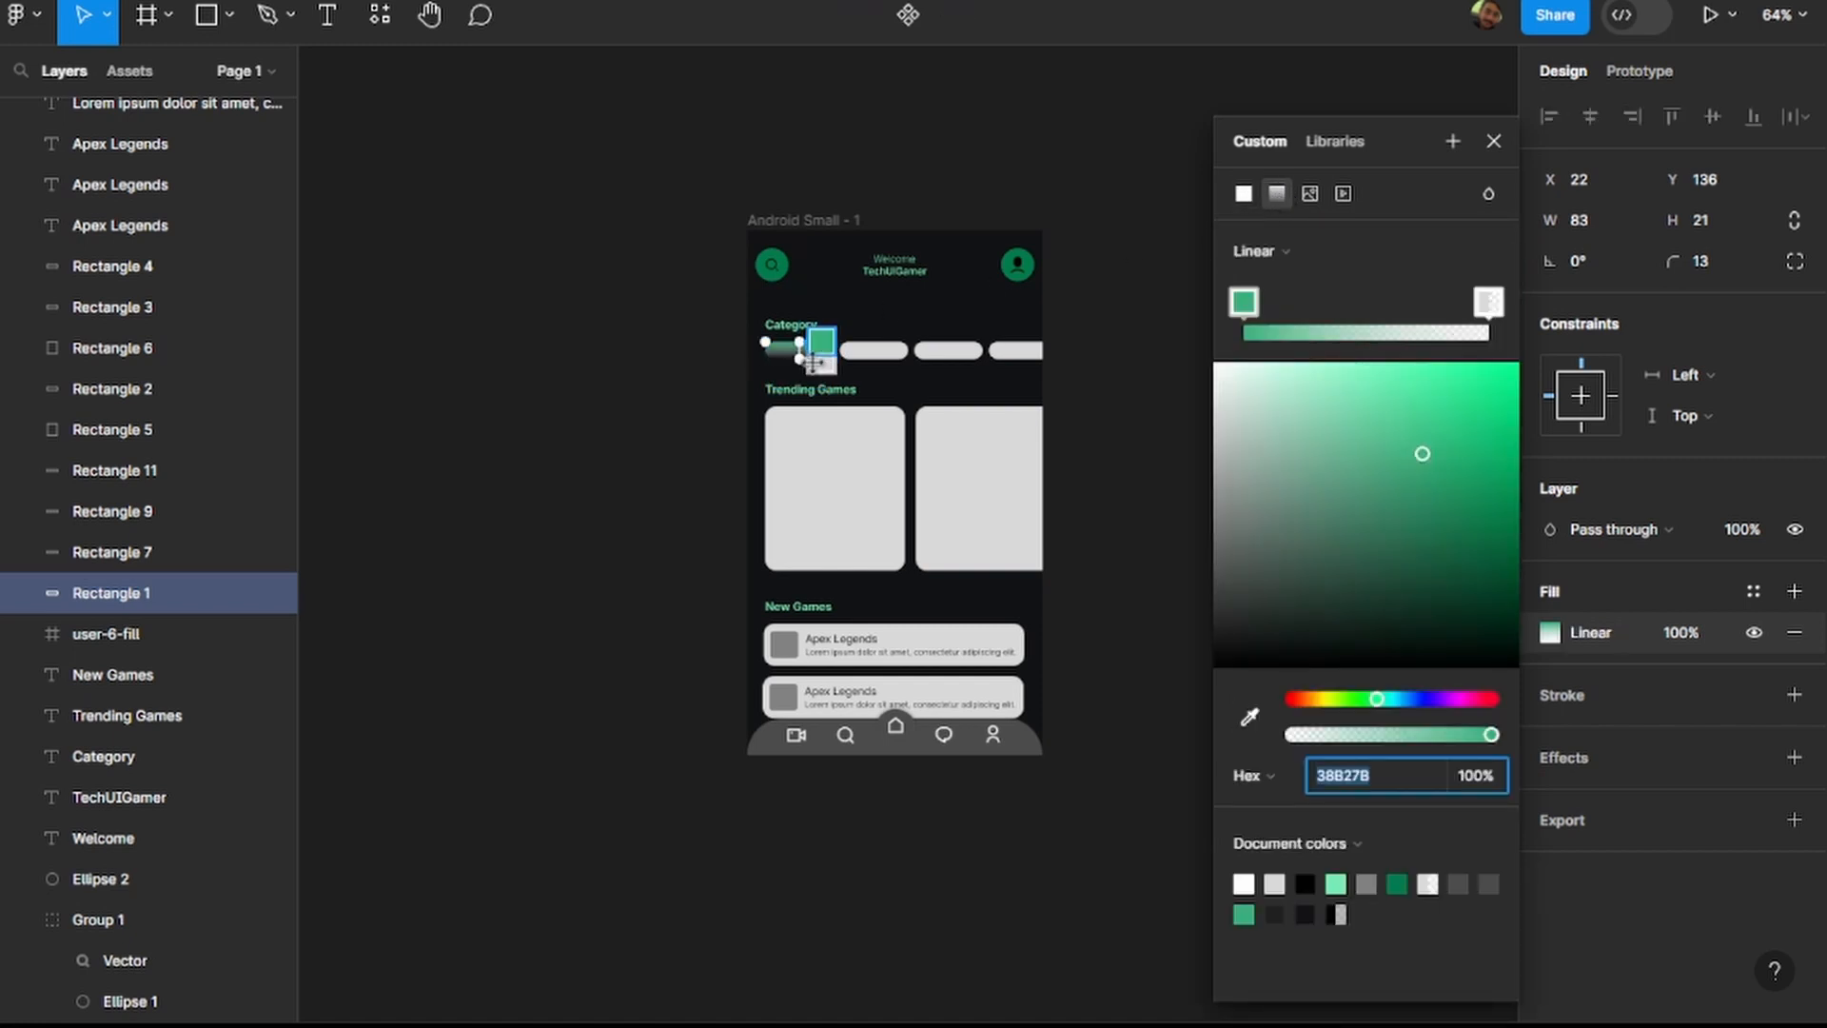
# Angle the first category pill's gradient diagonally from its upper-left edge to its lower-right end.
pyautogui.scroll(6, 807, 348)
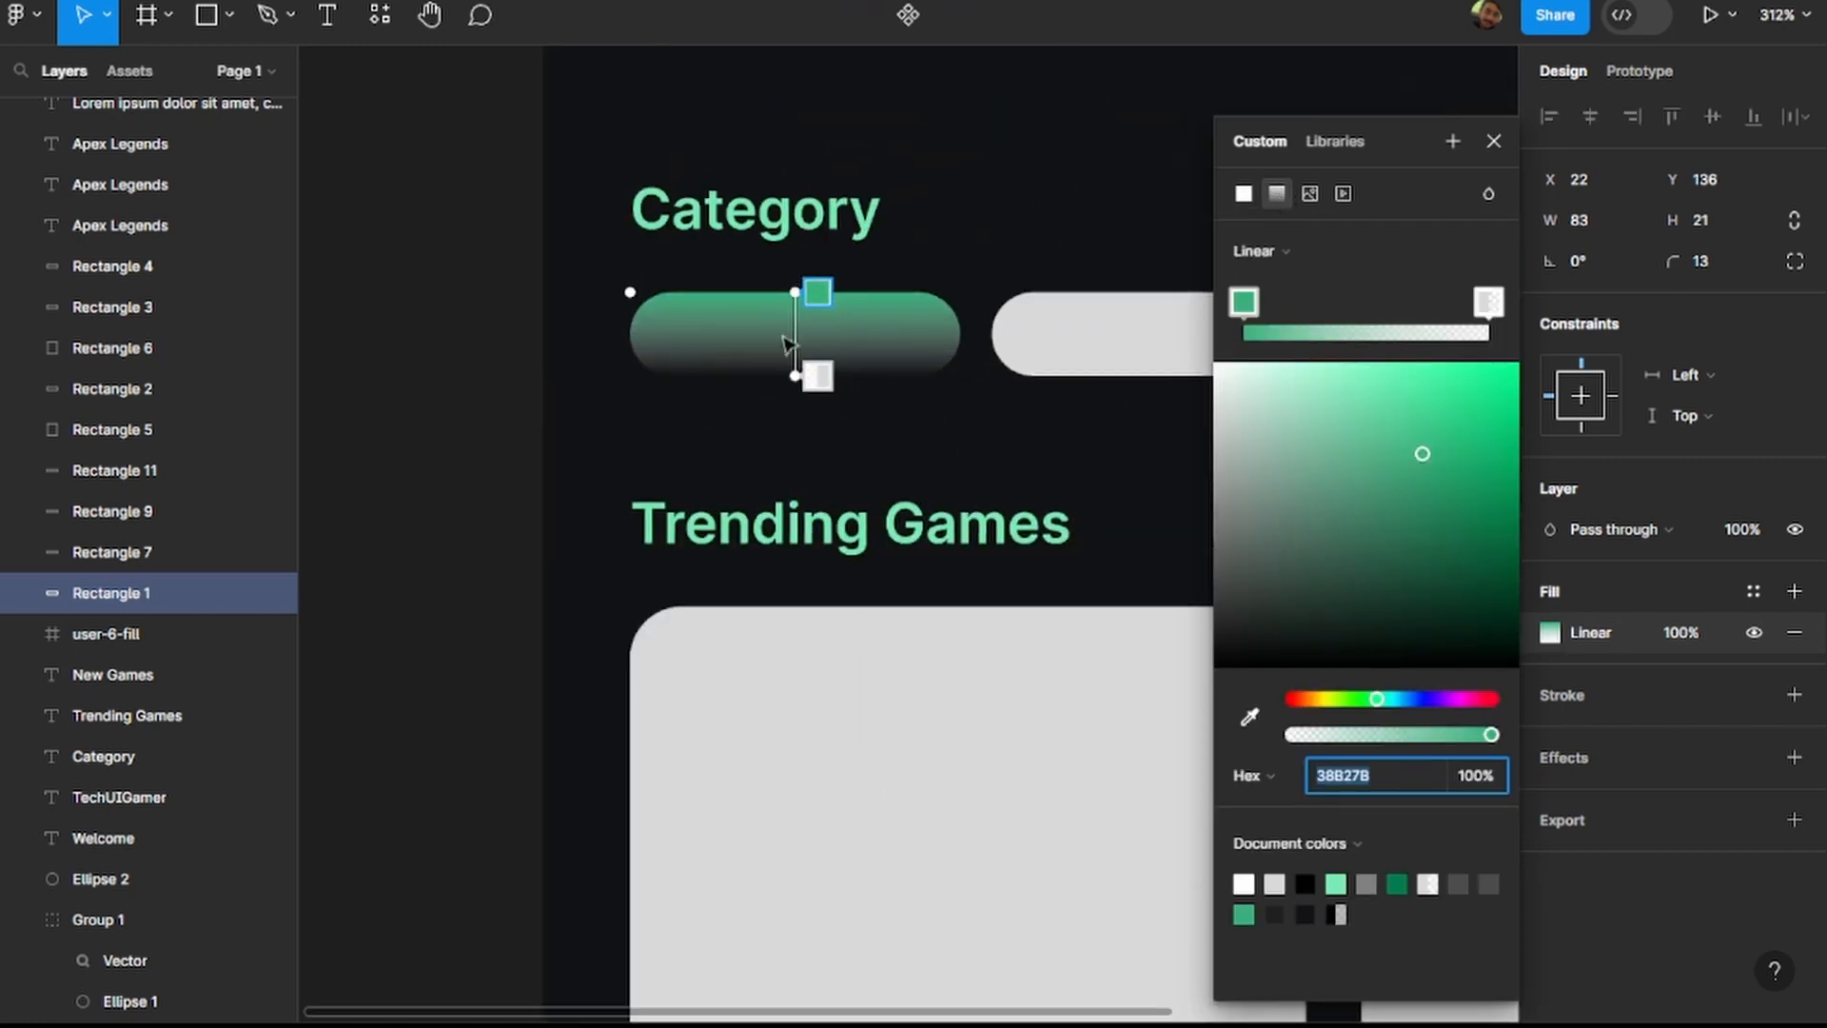
pyautogui.scroll(4, 794, 323)
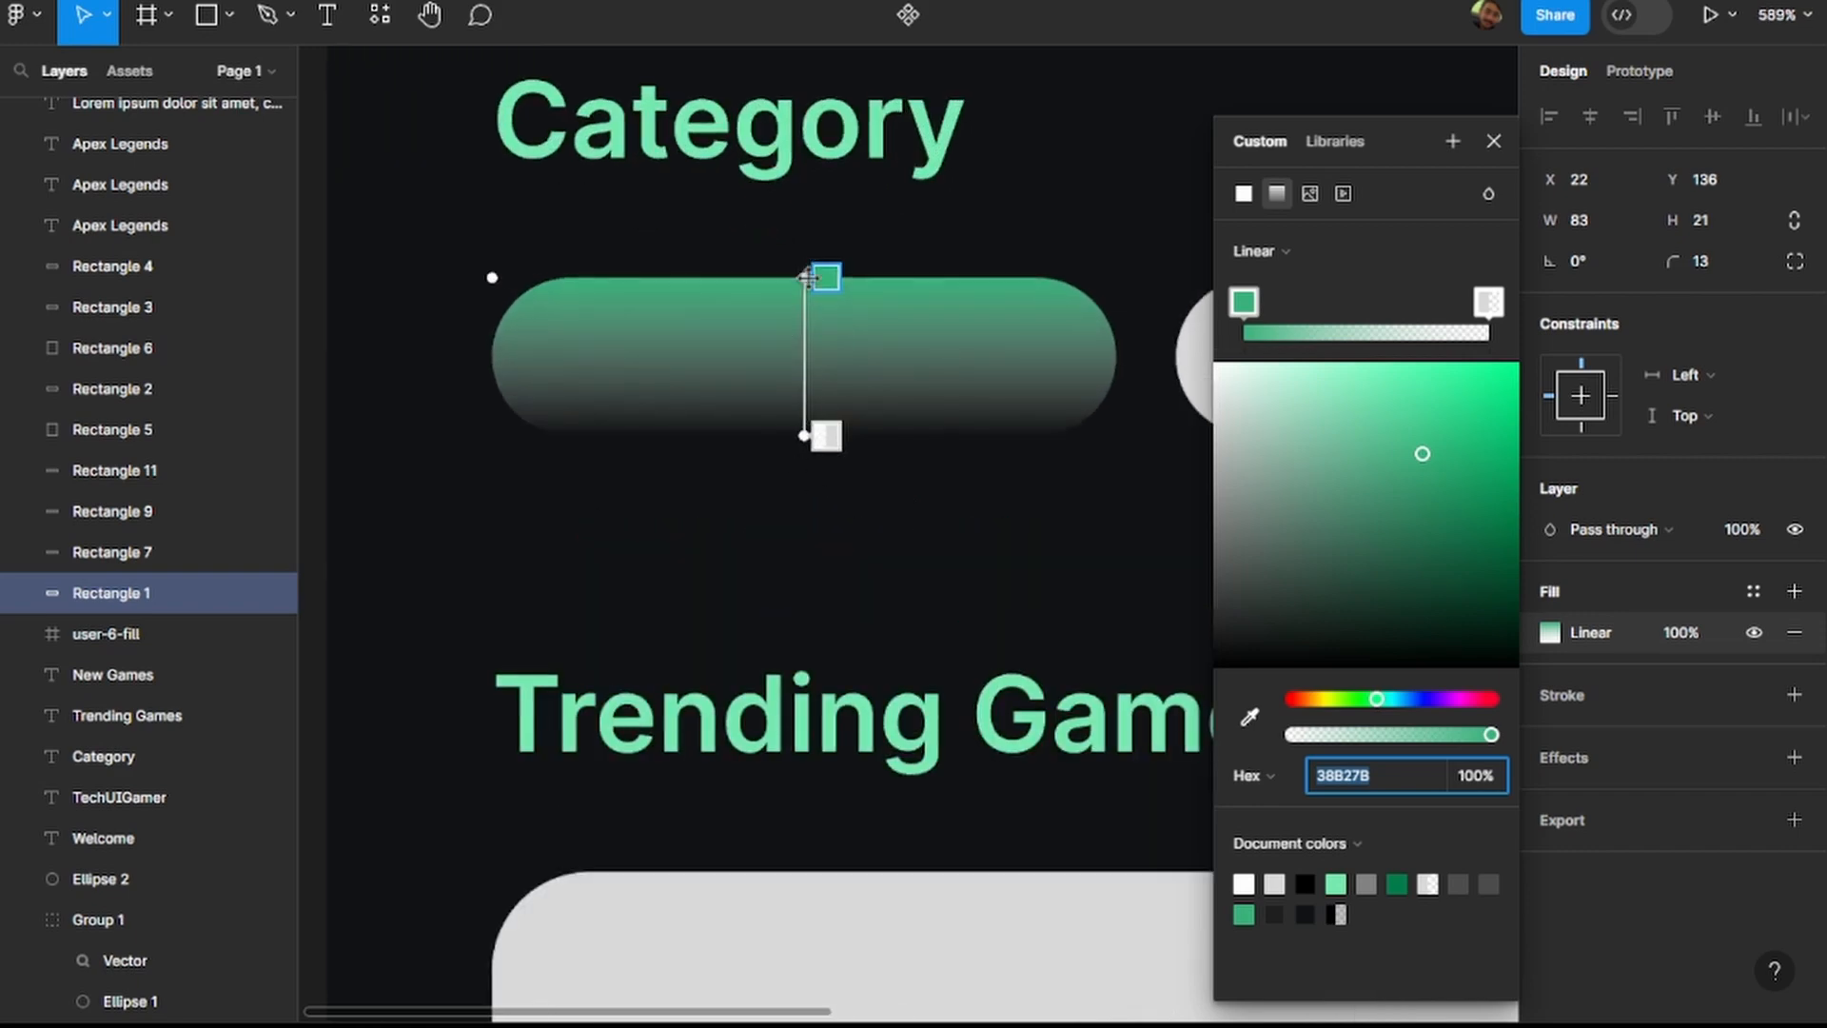
pyautogui.moveTo(803, 281); pyautogui.dragTo(786, 278)
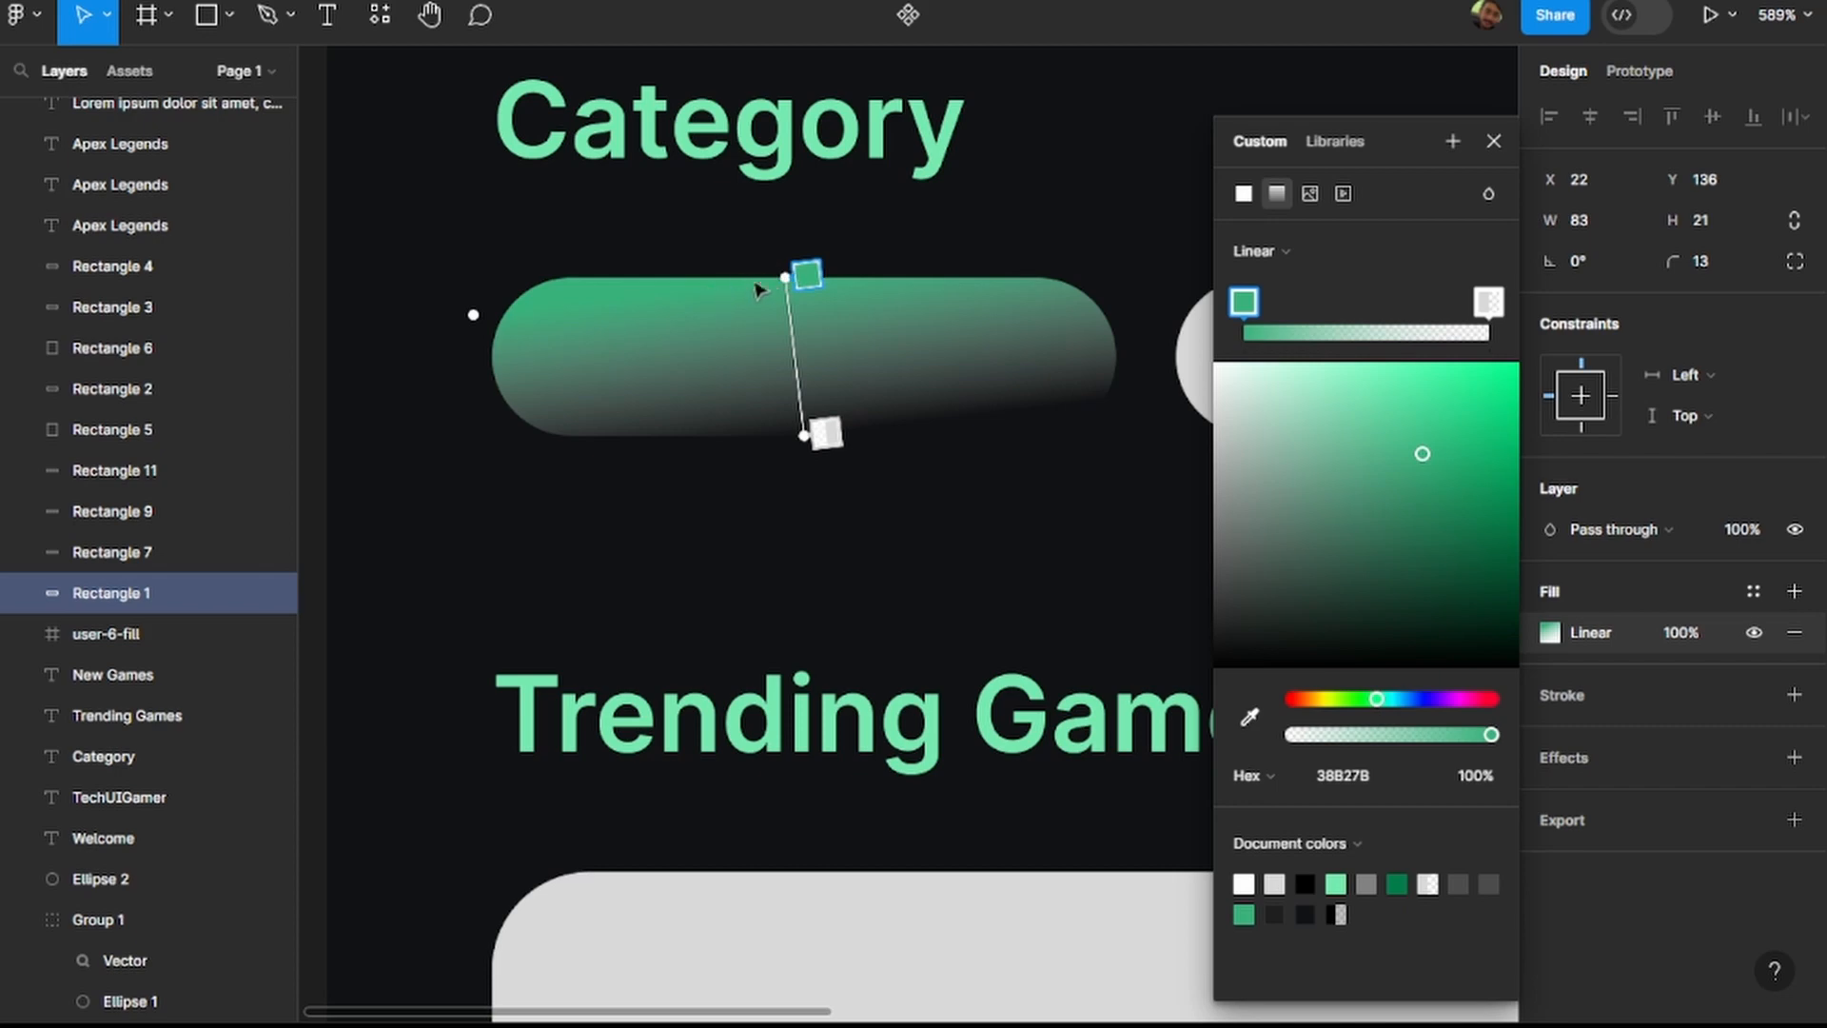
pyautogui.moveTo(784, 276); pyautogui.dragTo(539, 285)
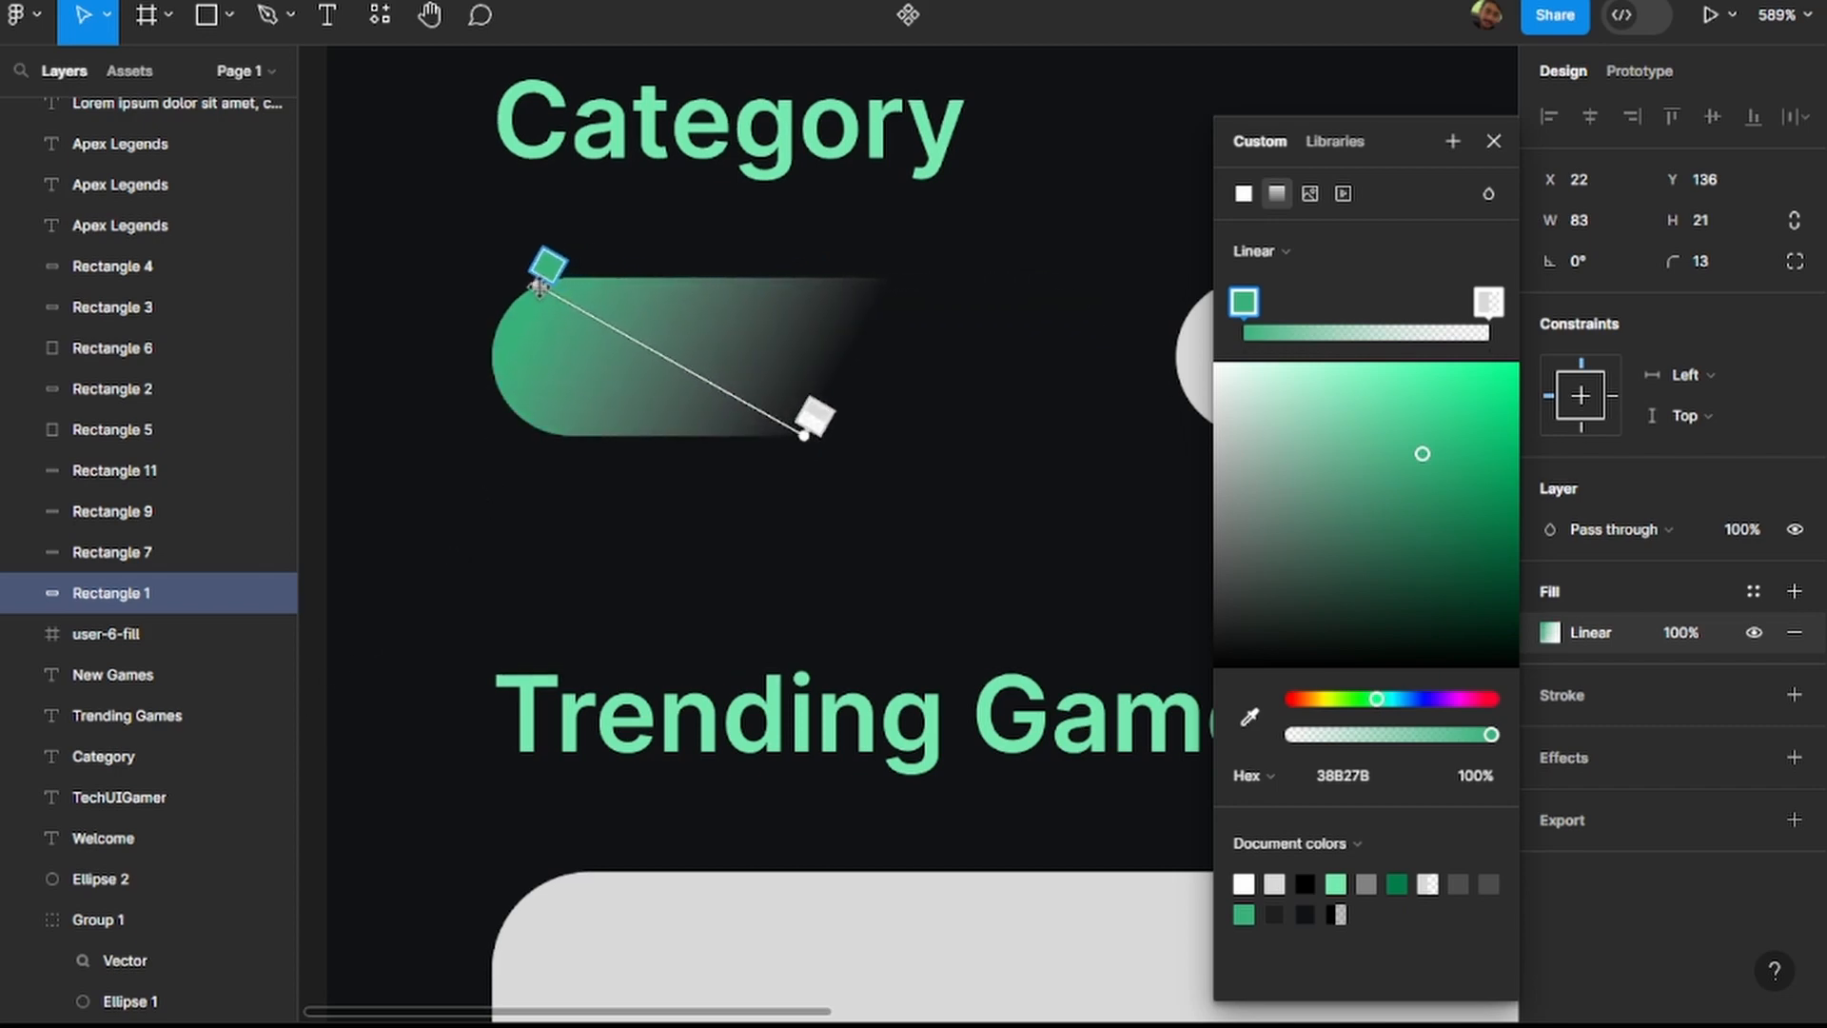
pyautogui.moveTo(804, 433); pyautogui.dragTo(1119, 414)
pyautogui.scroll(-5, 1043, 465)
pyautogui.scroll(-3, 957, 482)
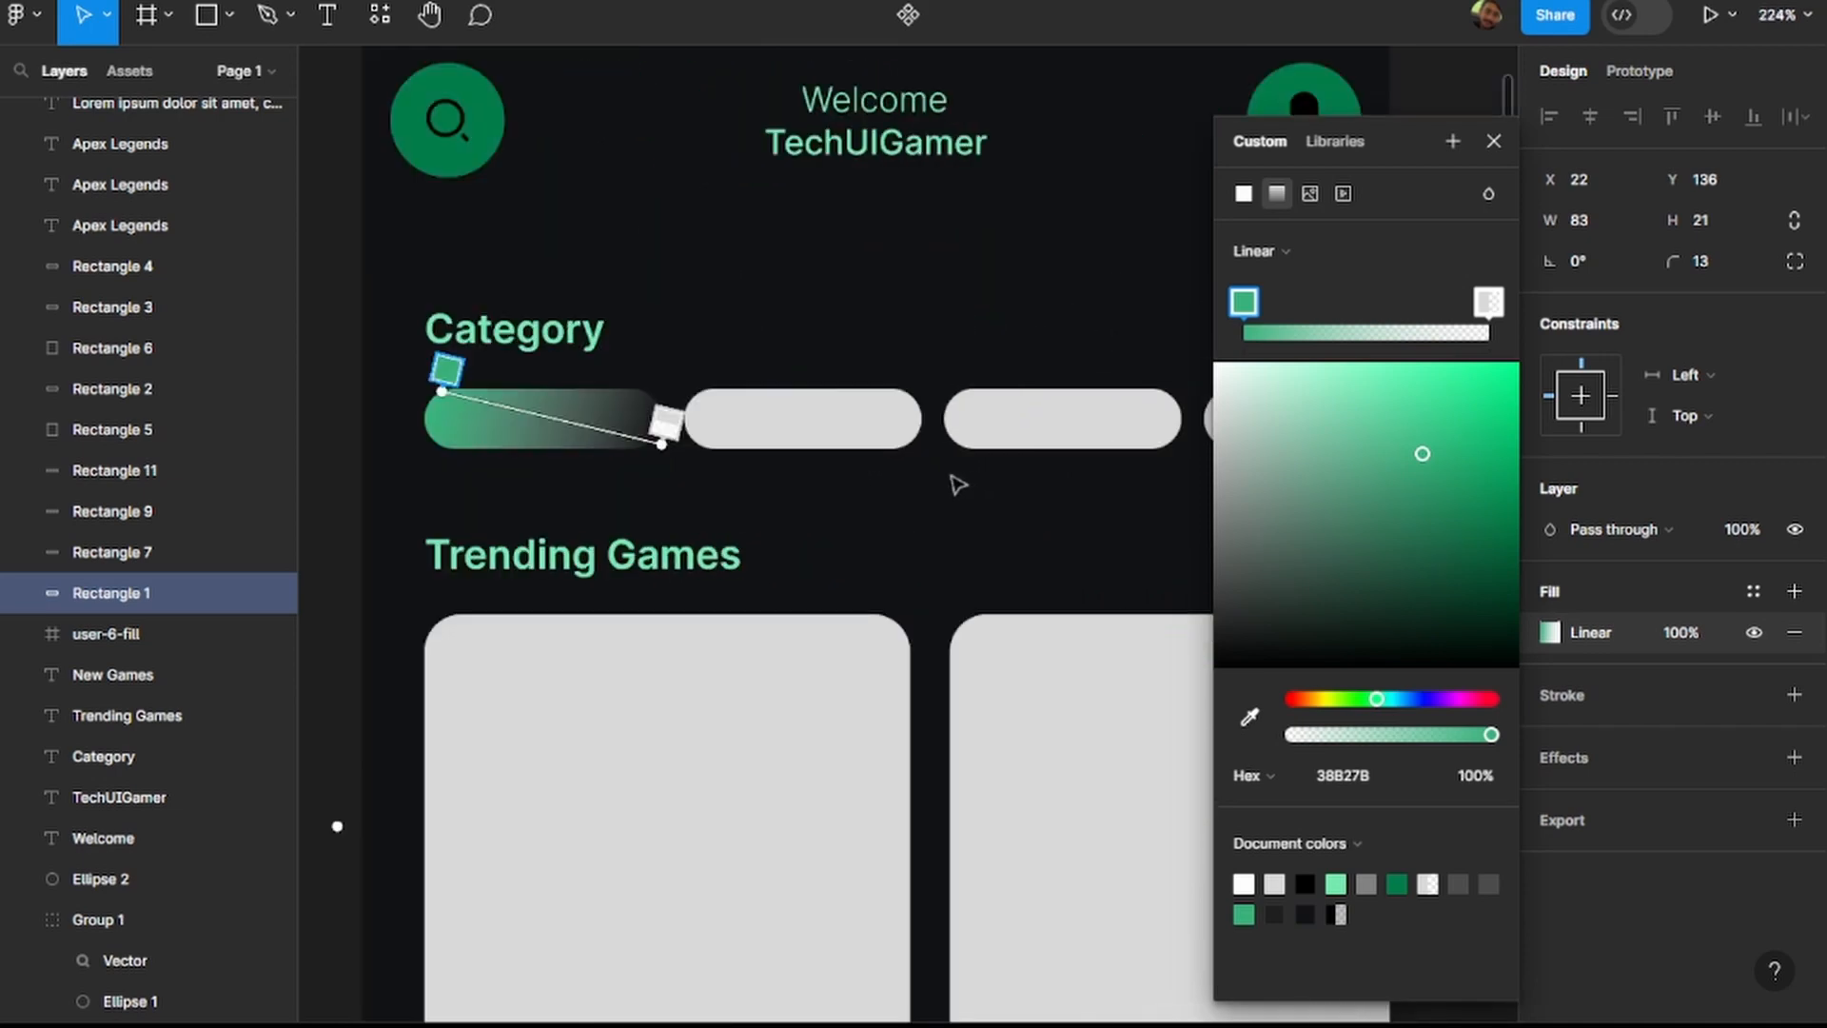
pyautogui.hscroll(2, 950, 481)
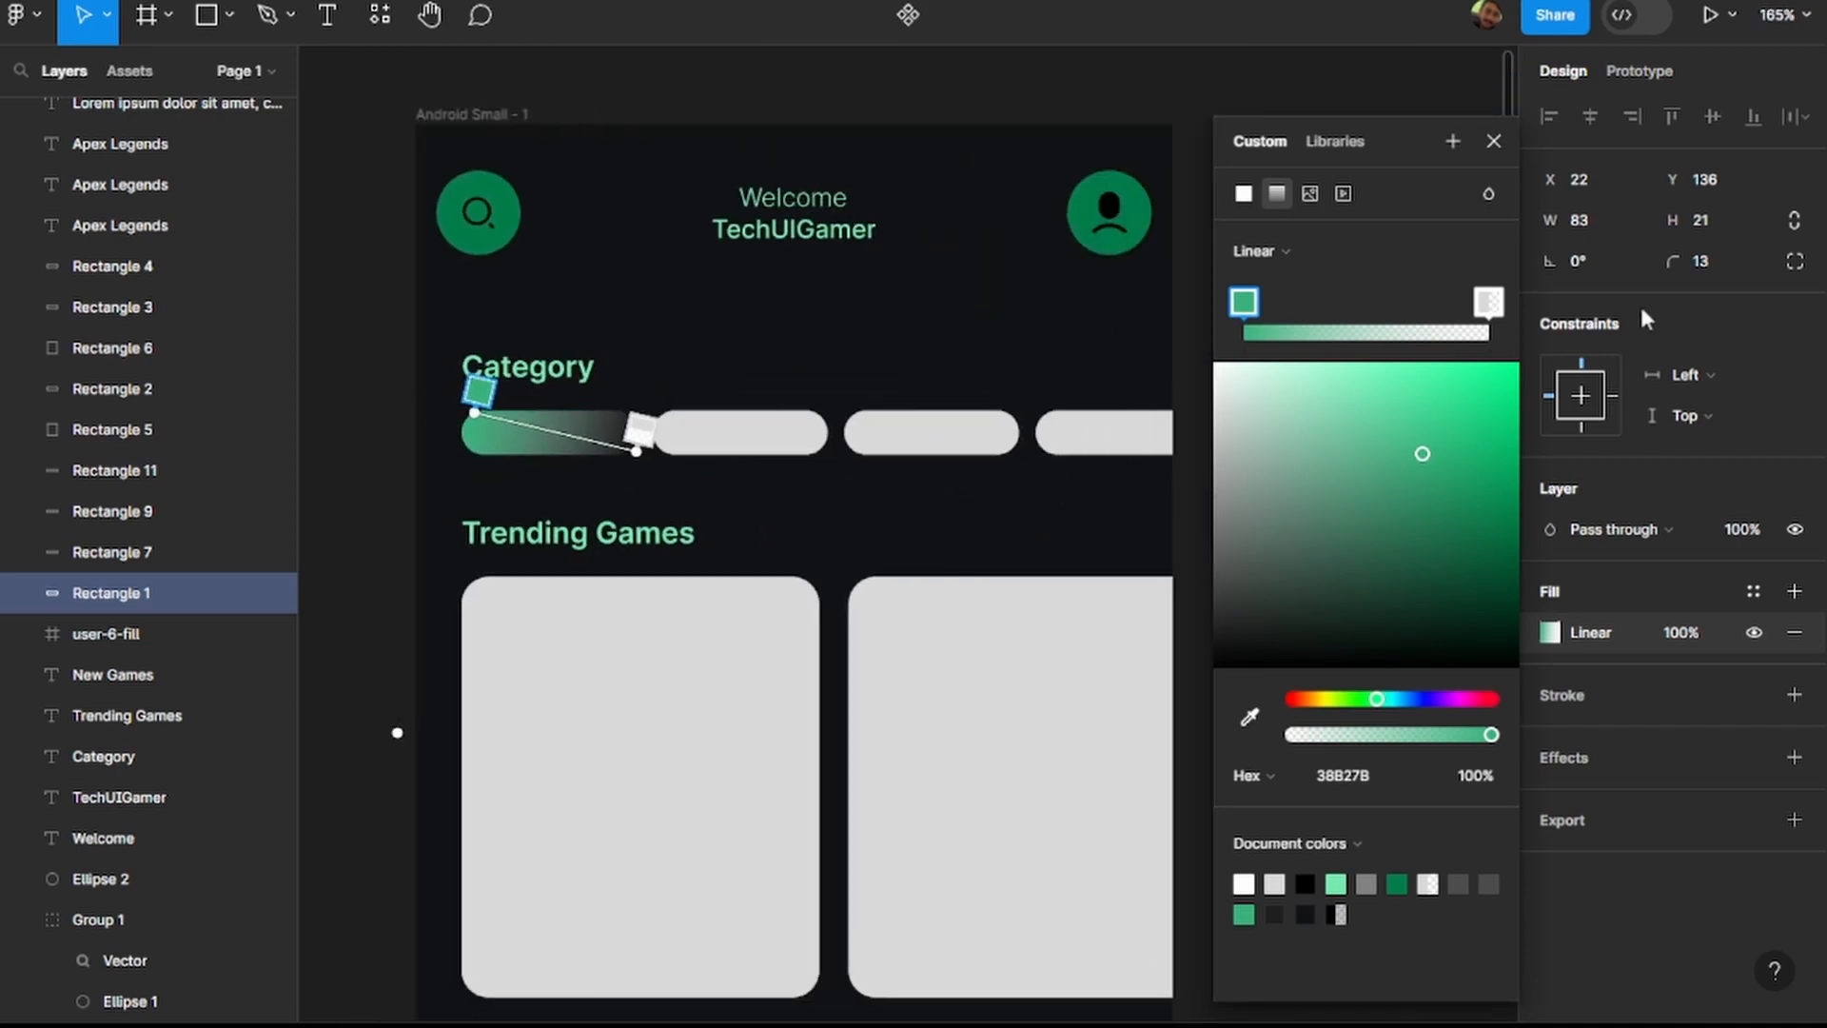
# Set the pill gradient's transparent end stop to 00F386 and extend its endpoint slightly beyond the pill's lower-right corner.
pyautogui.click(1496, 305)
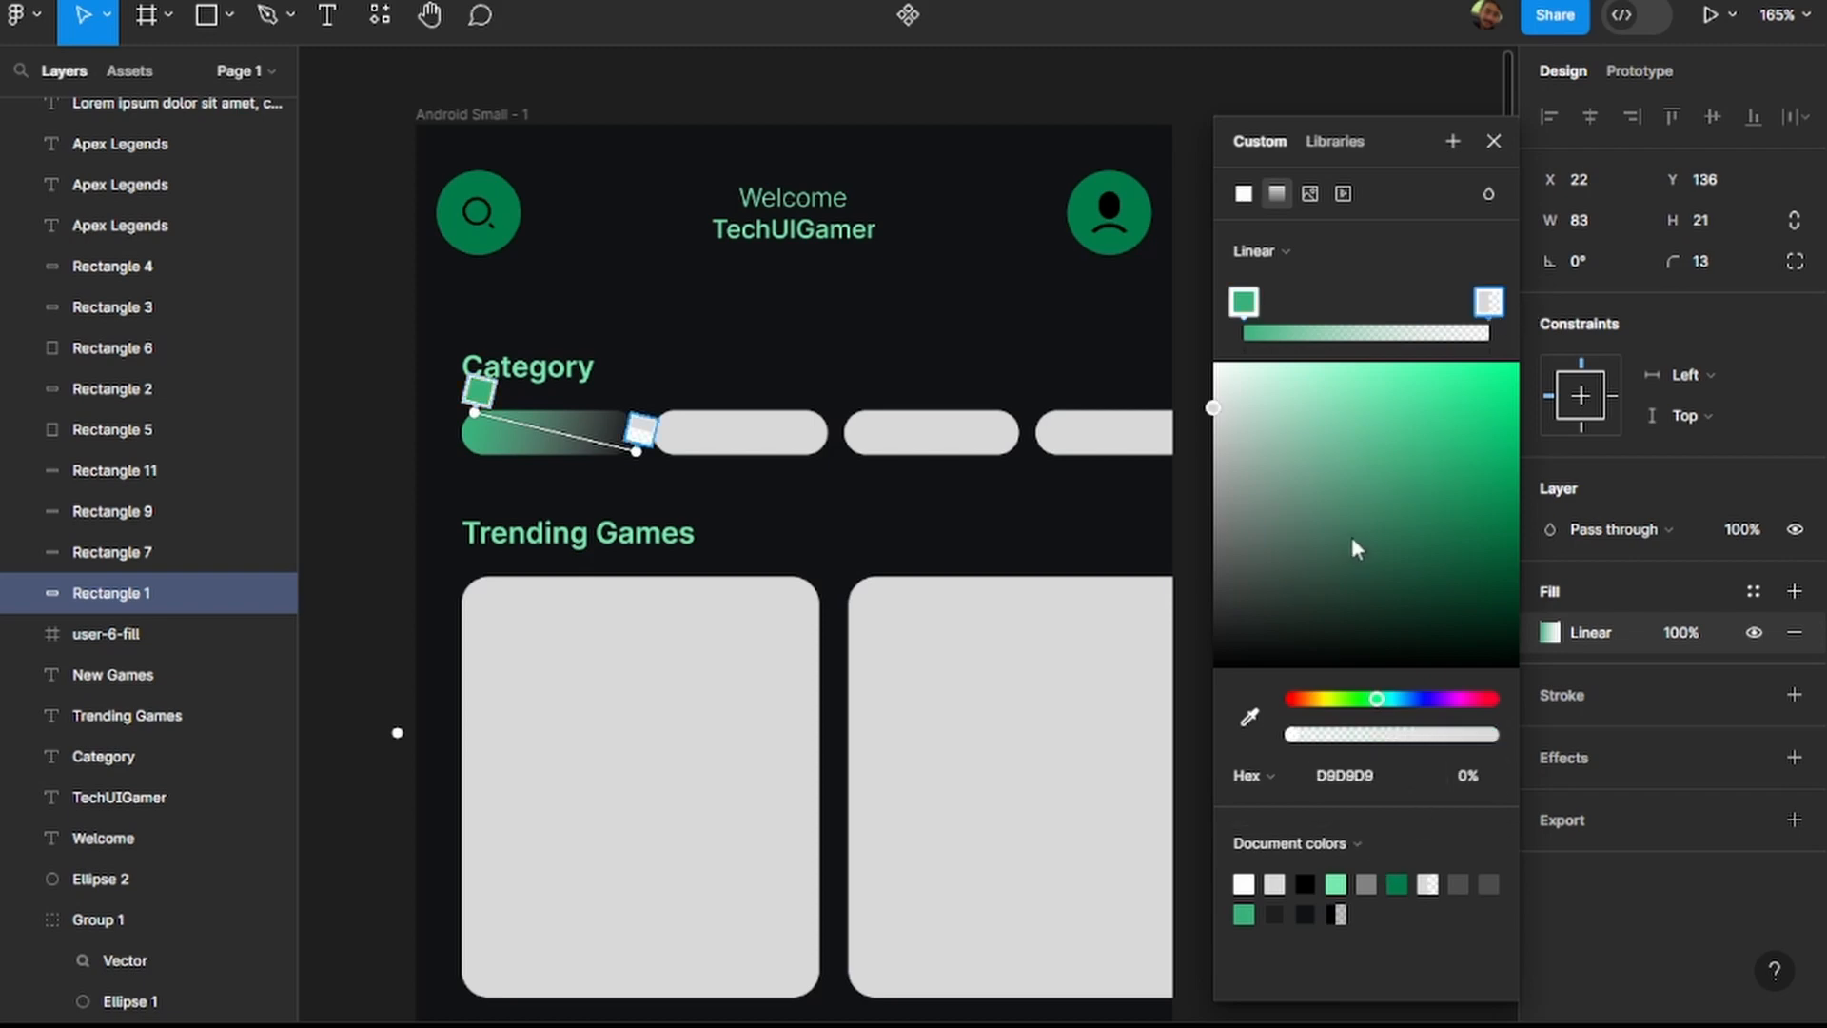
pyautogui.moveTo(1351, 465); pyautogui.dragTo(1245, 429)
pyautogui.moveTo(1226, 526); pyautogui.dragTo(1528, 385)
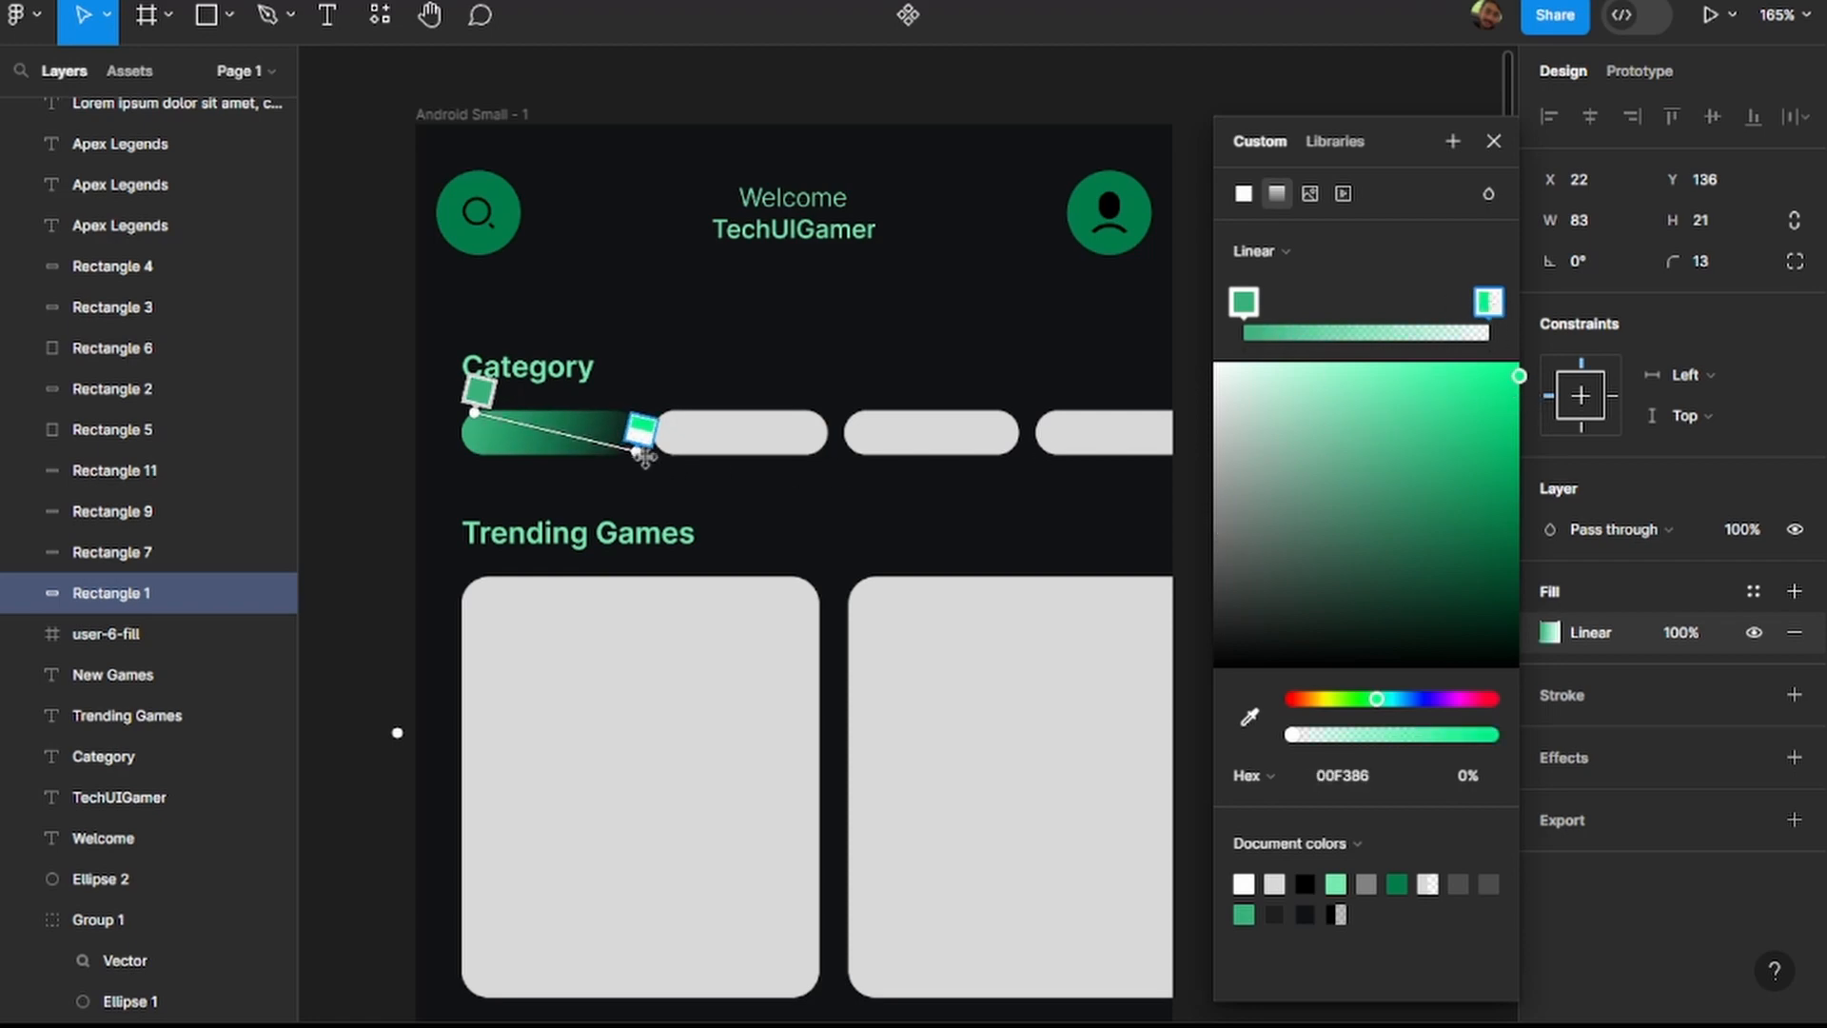
pyautogui.moveTo(636, 452)
pyautogui.mouseDown()
pyautogui.moveTo(666, 452)
pyautogui.moveTo(609, 458)
pyautogui.moveTo(666, 465)
pyautogui.mouseUp()
pyautogui.scroll(-5, 851, 356)
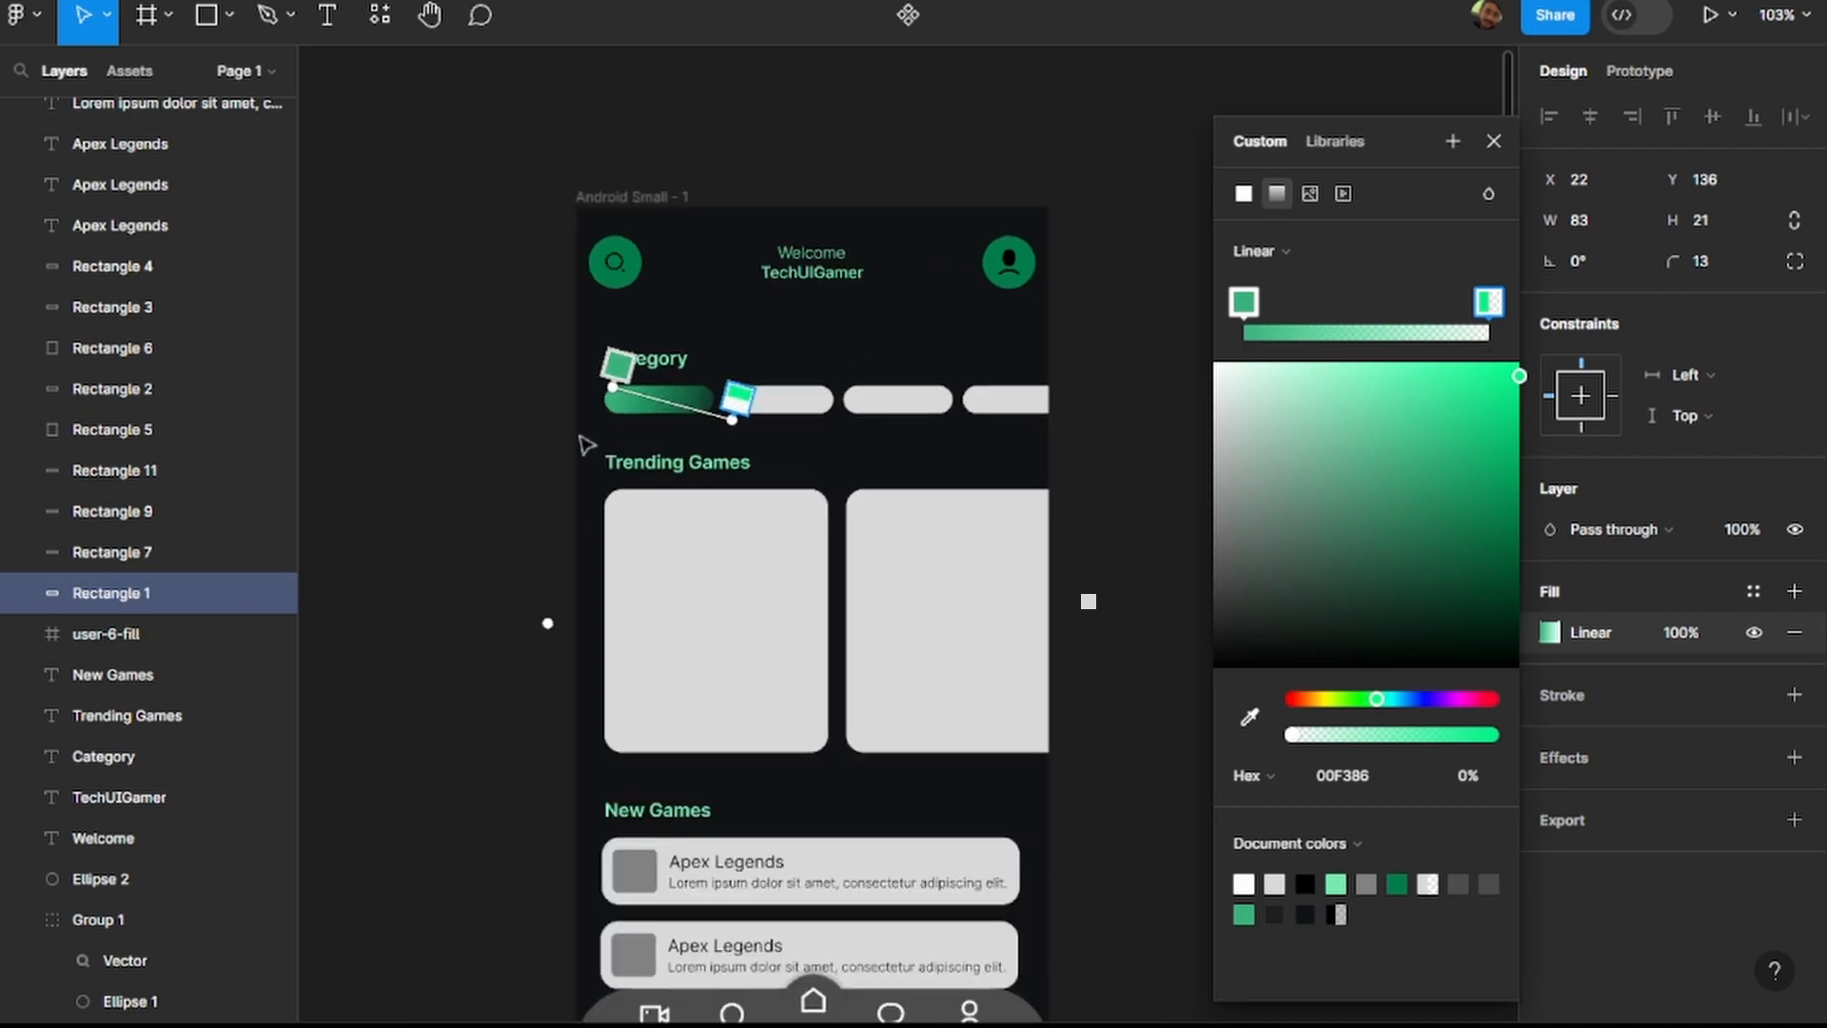
pyautogui.click(489, 428)
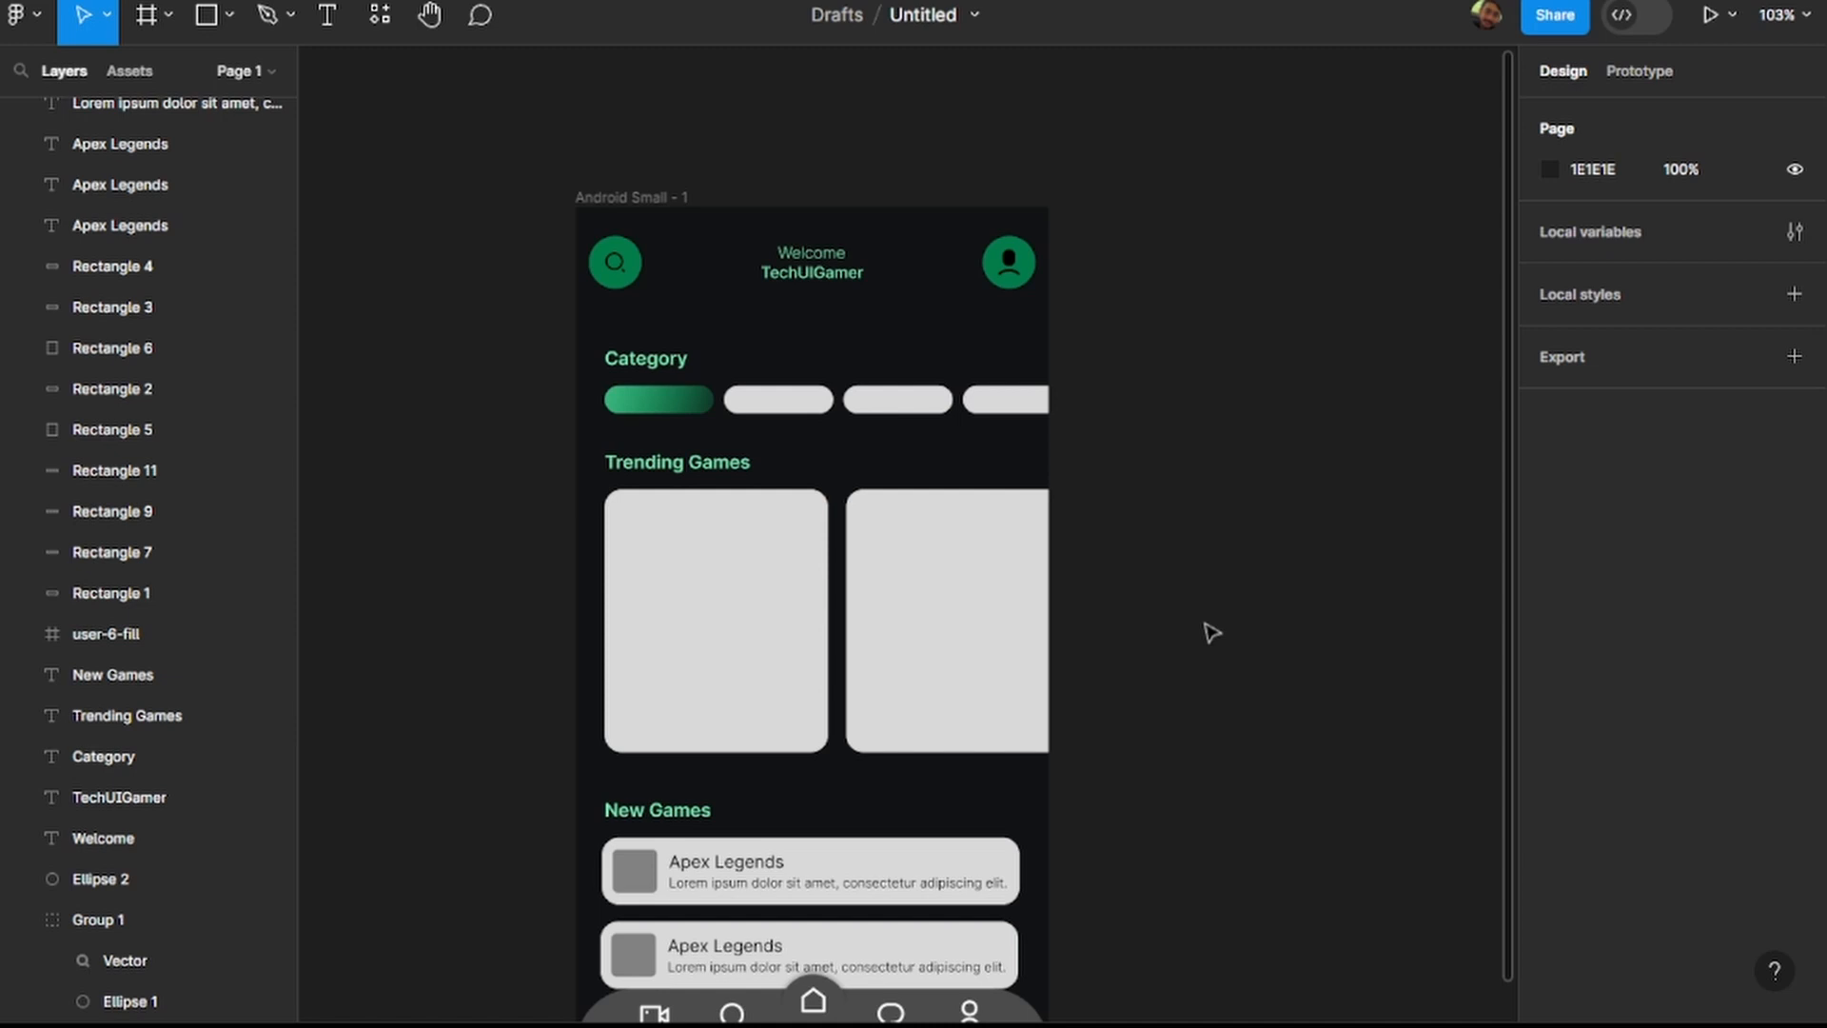
# Delete the three grey category pills beside the gradient pill.
pyautogui.scroll(-3, 963, 563)
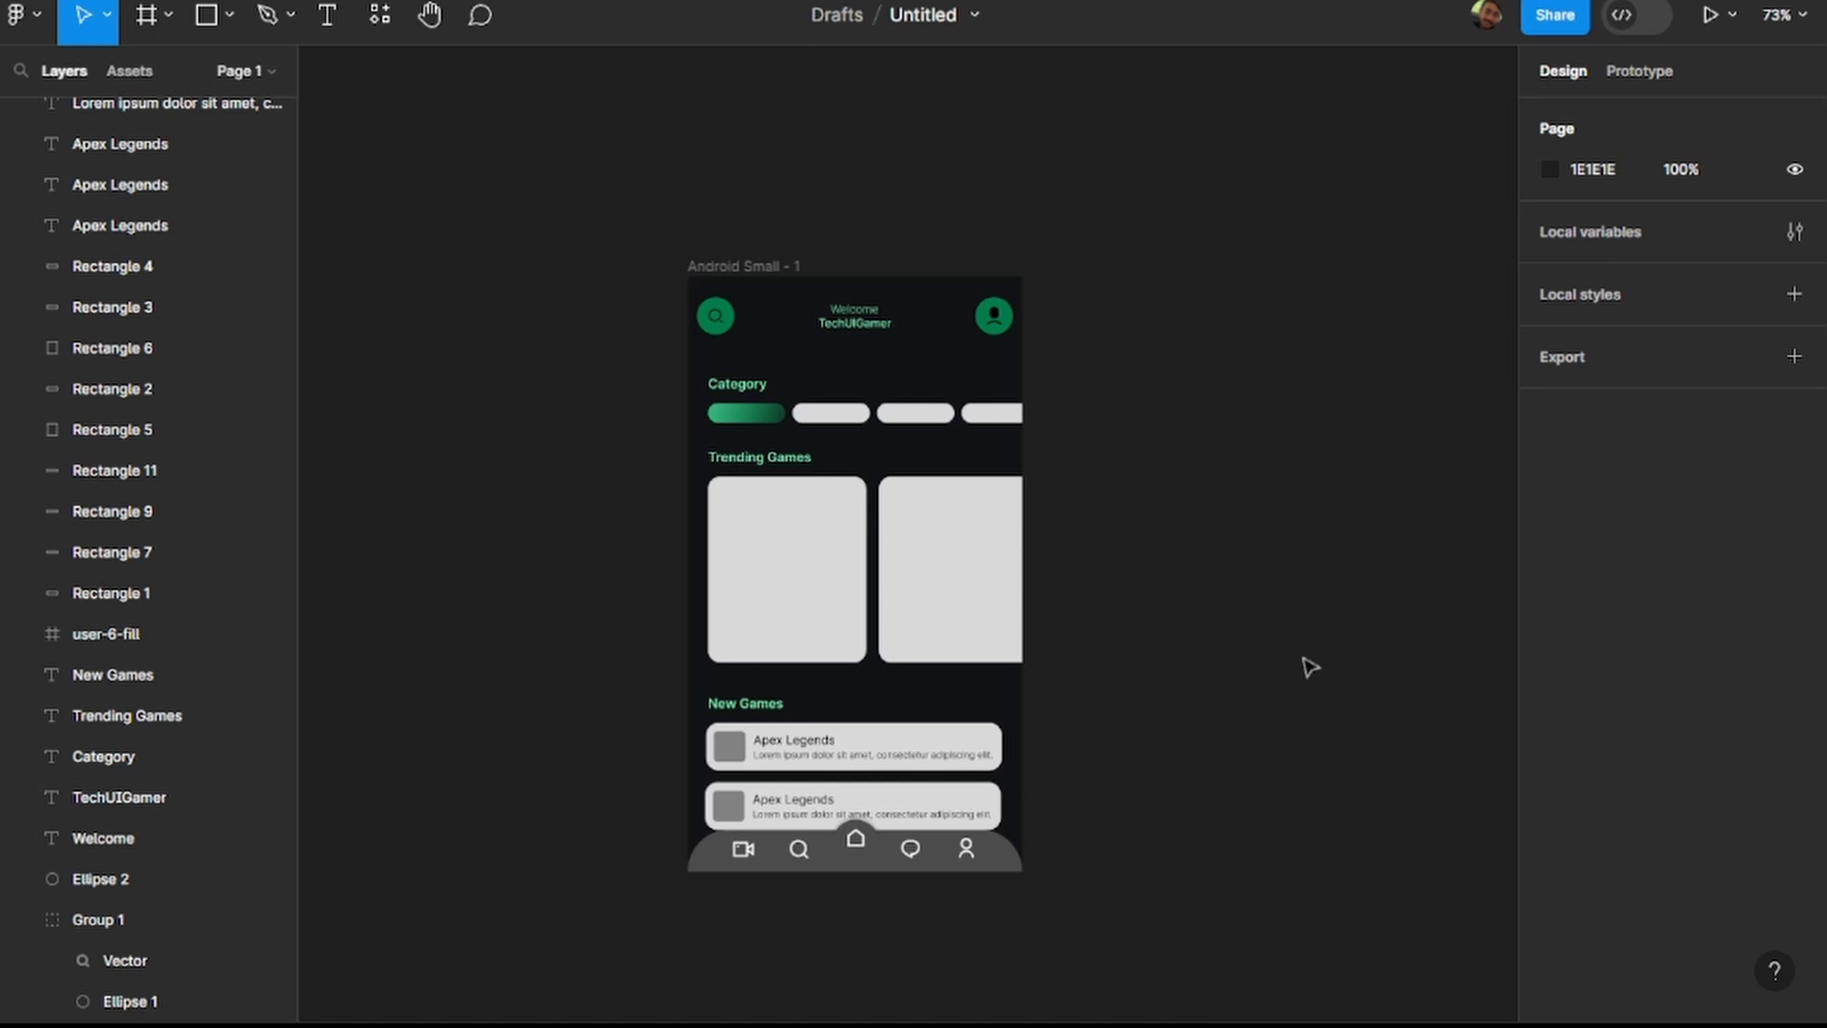
pyautogui.scroll(8, 795, 445)
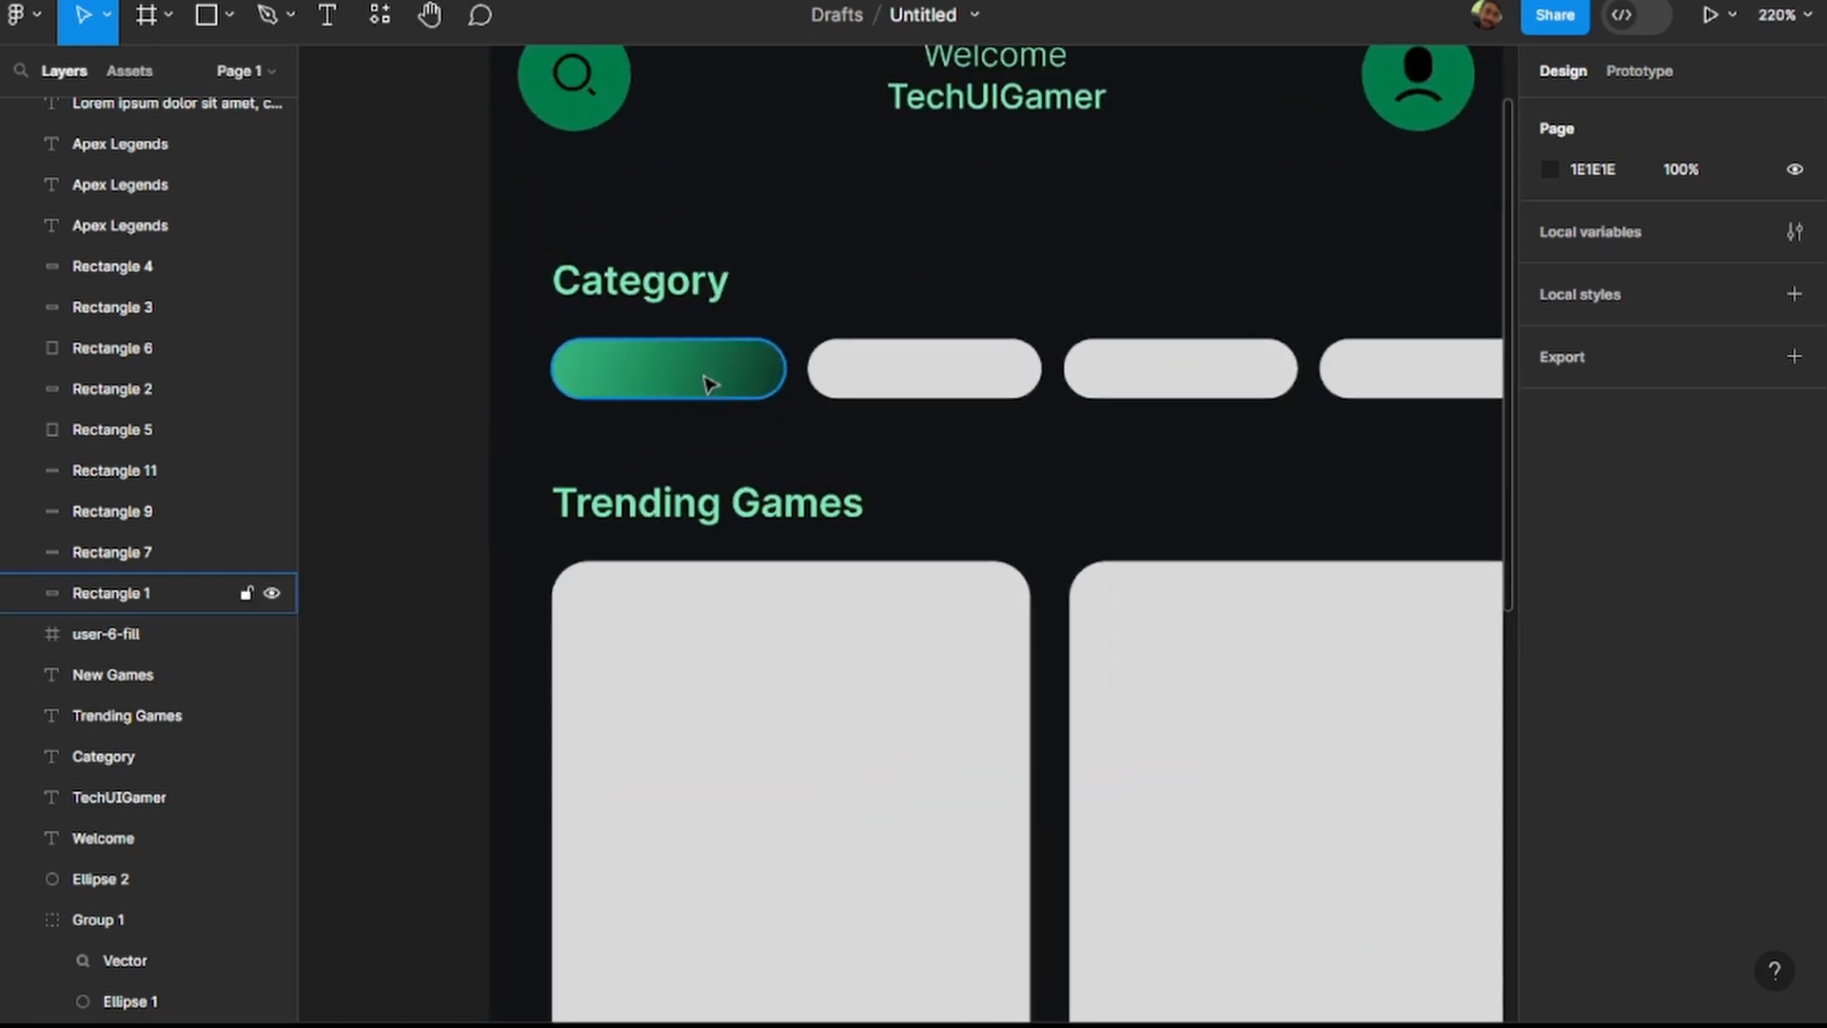
pyautogui.click(709, 384)
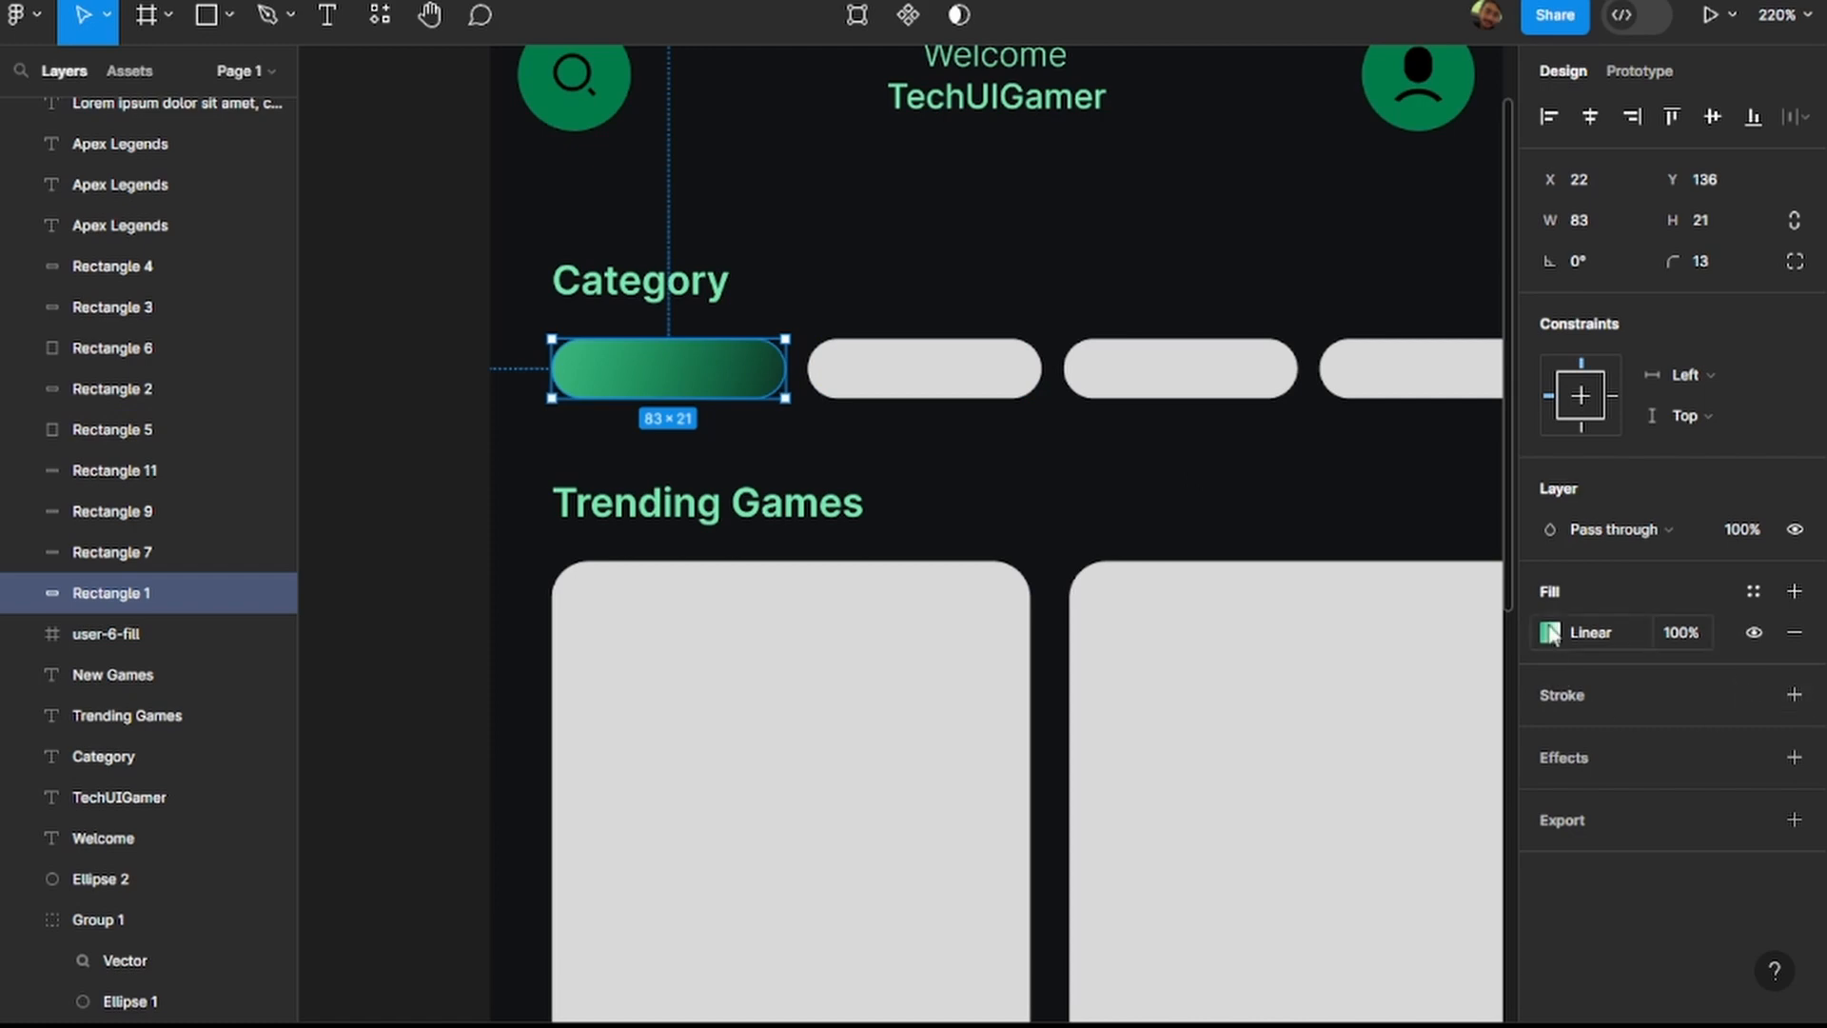
pyautogui.click(887, 371)
pyautogui.keyDown('shift'); pyautogui.click(1257, 393); pyautogui.keyUp('shift')
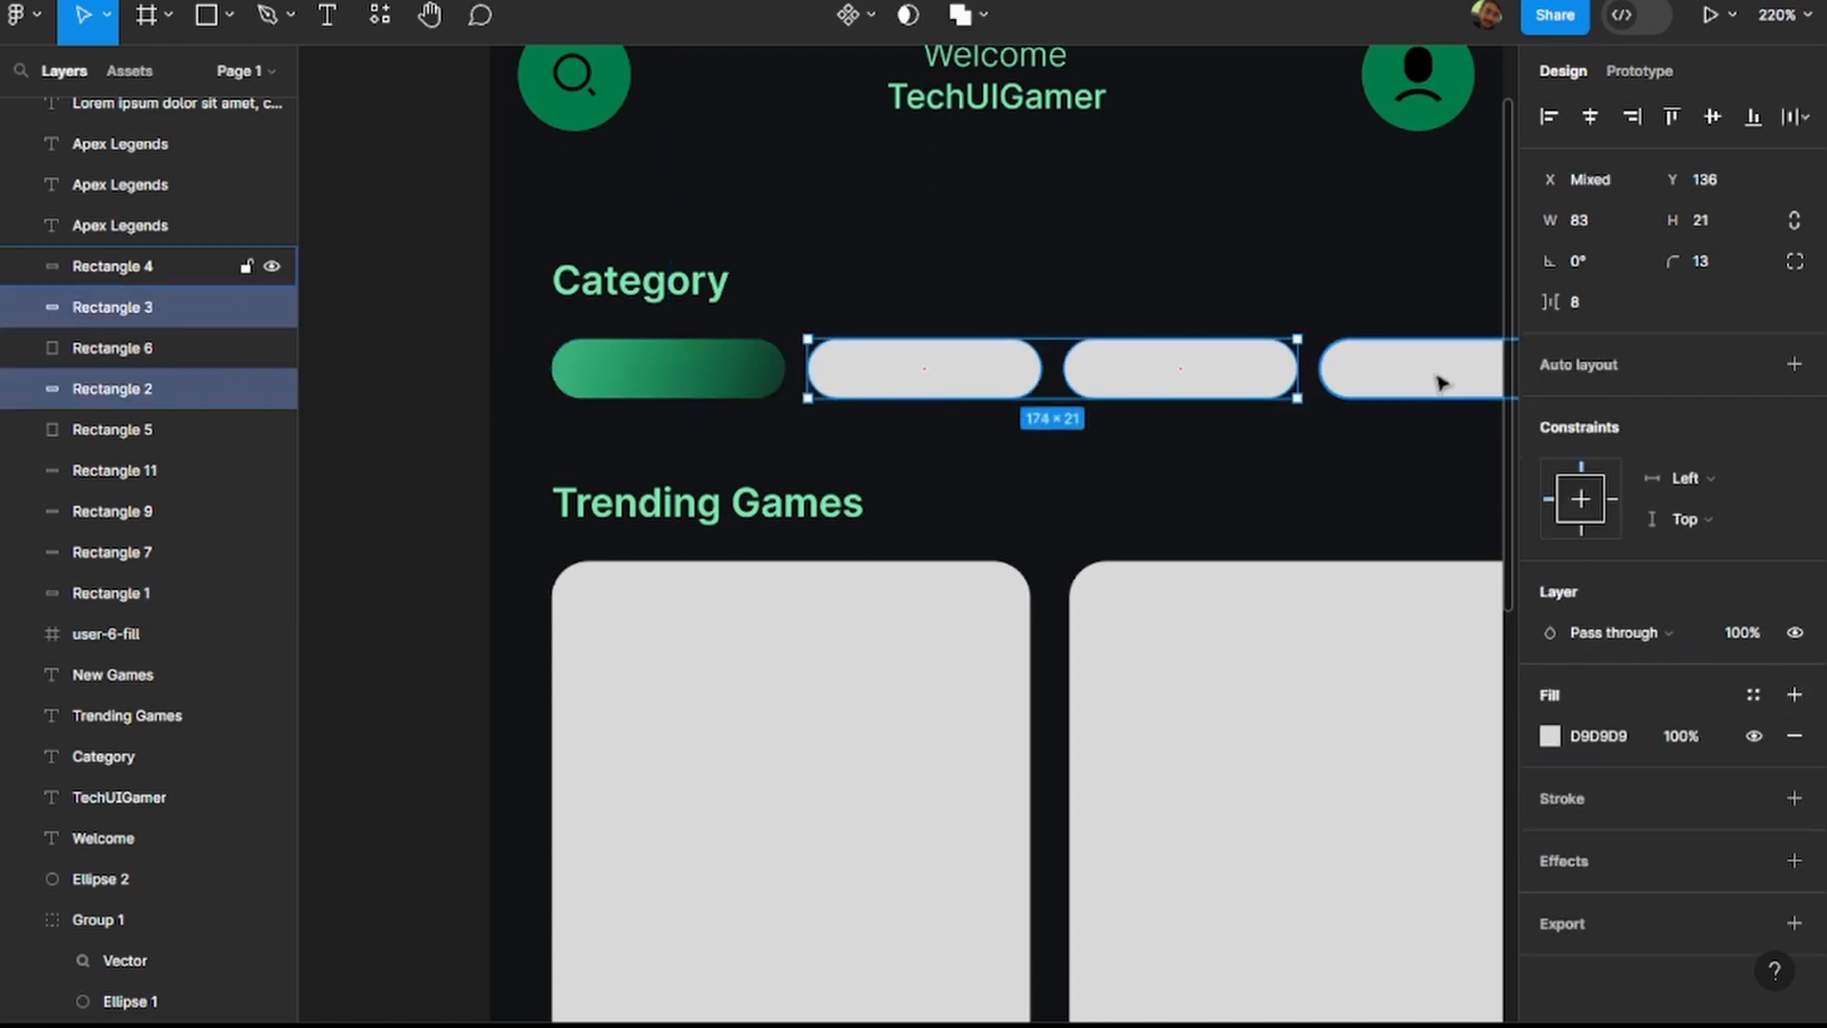
pyautogui.keyDown('shift'); pyautogui.click(1436, 380); pyautogui.keyUp('shift')
pyautogui.press('Delete')
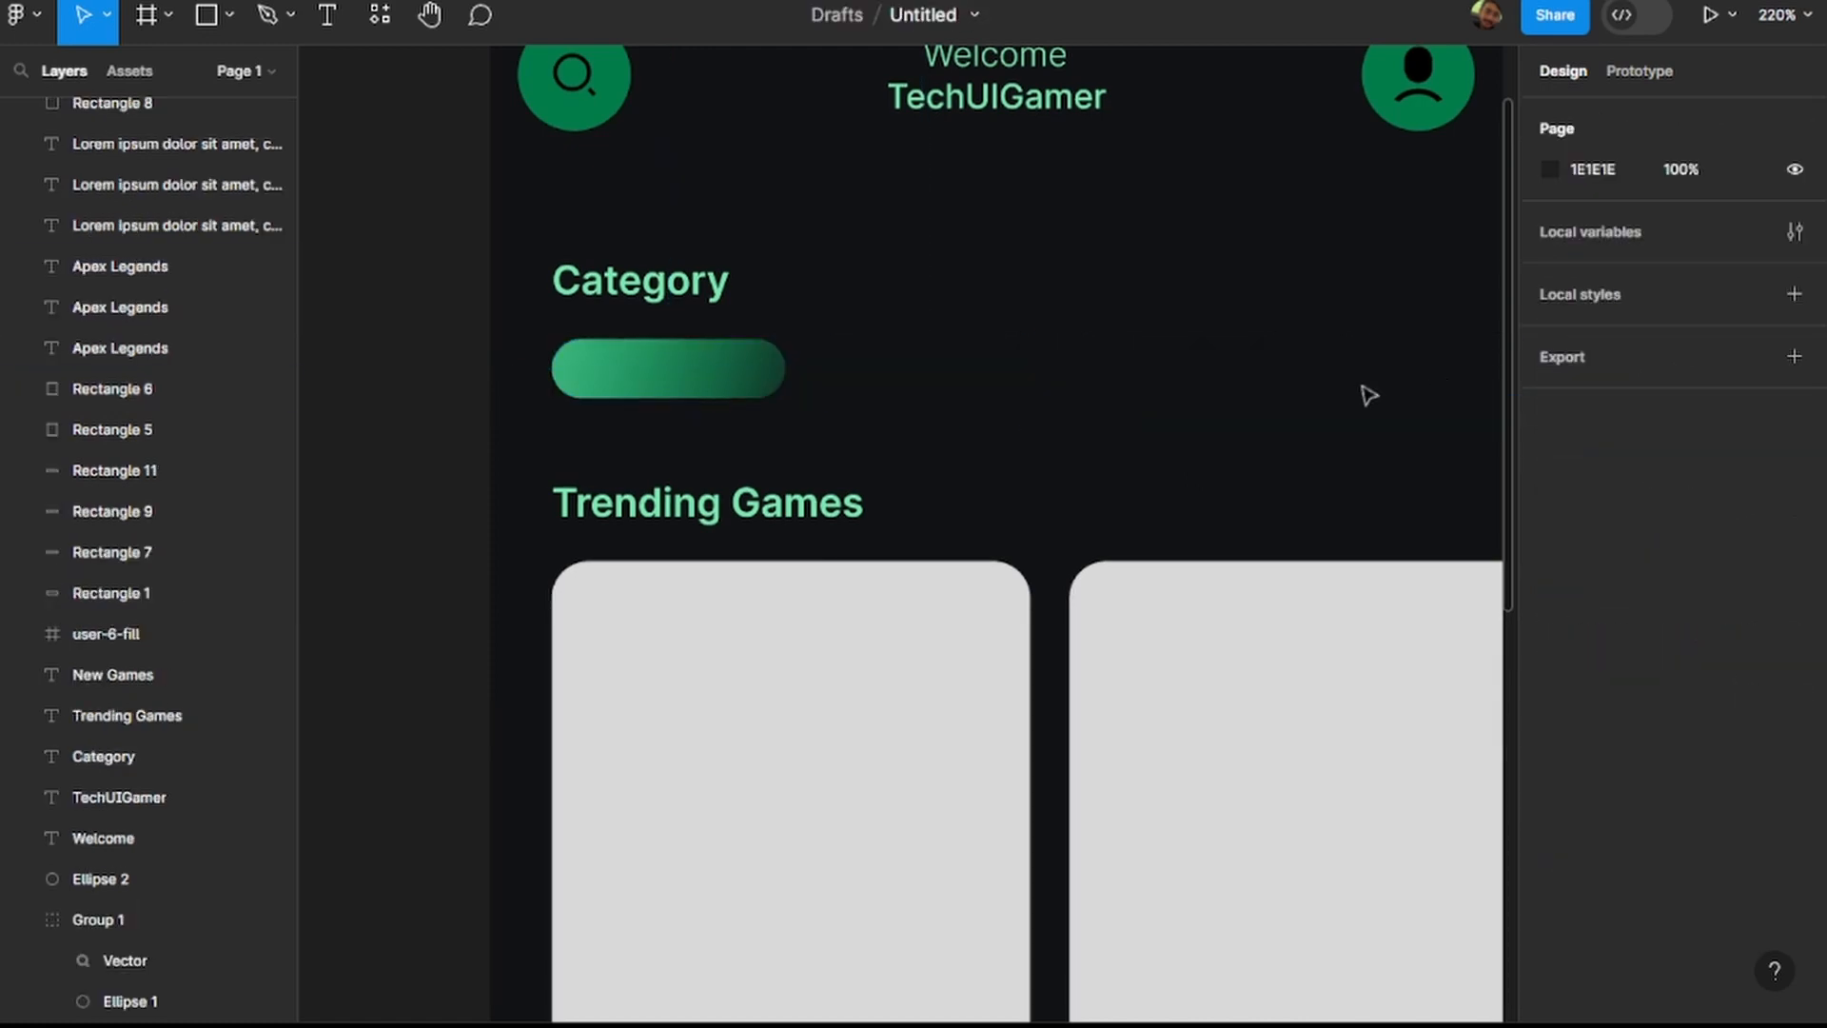
# Duplicate the green gradient category pill in place.
pyautogui.click(604, 384)
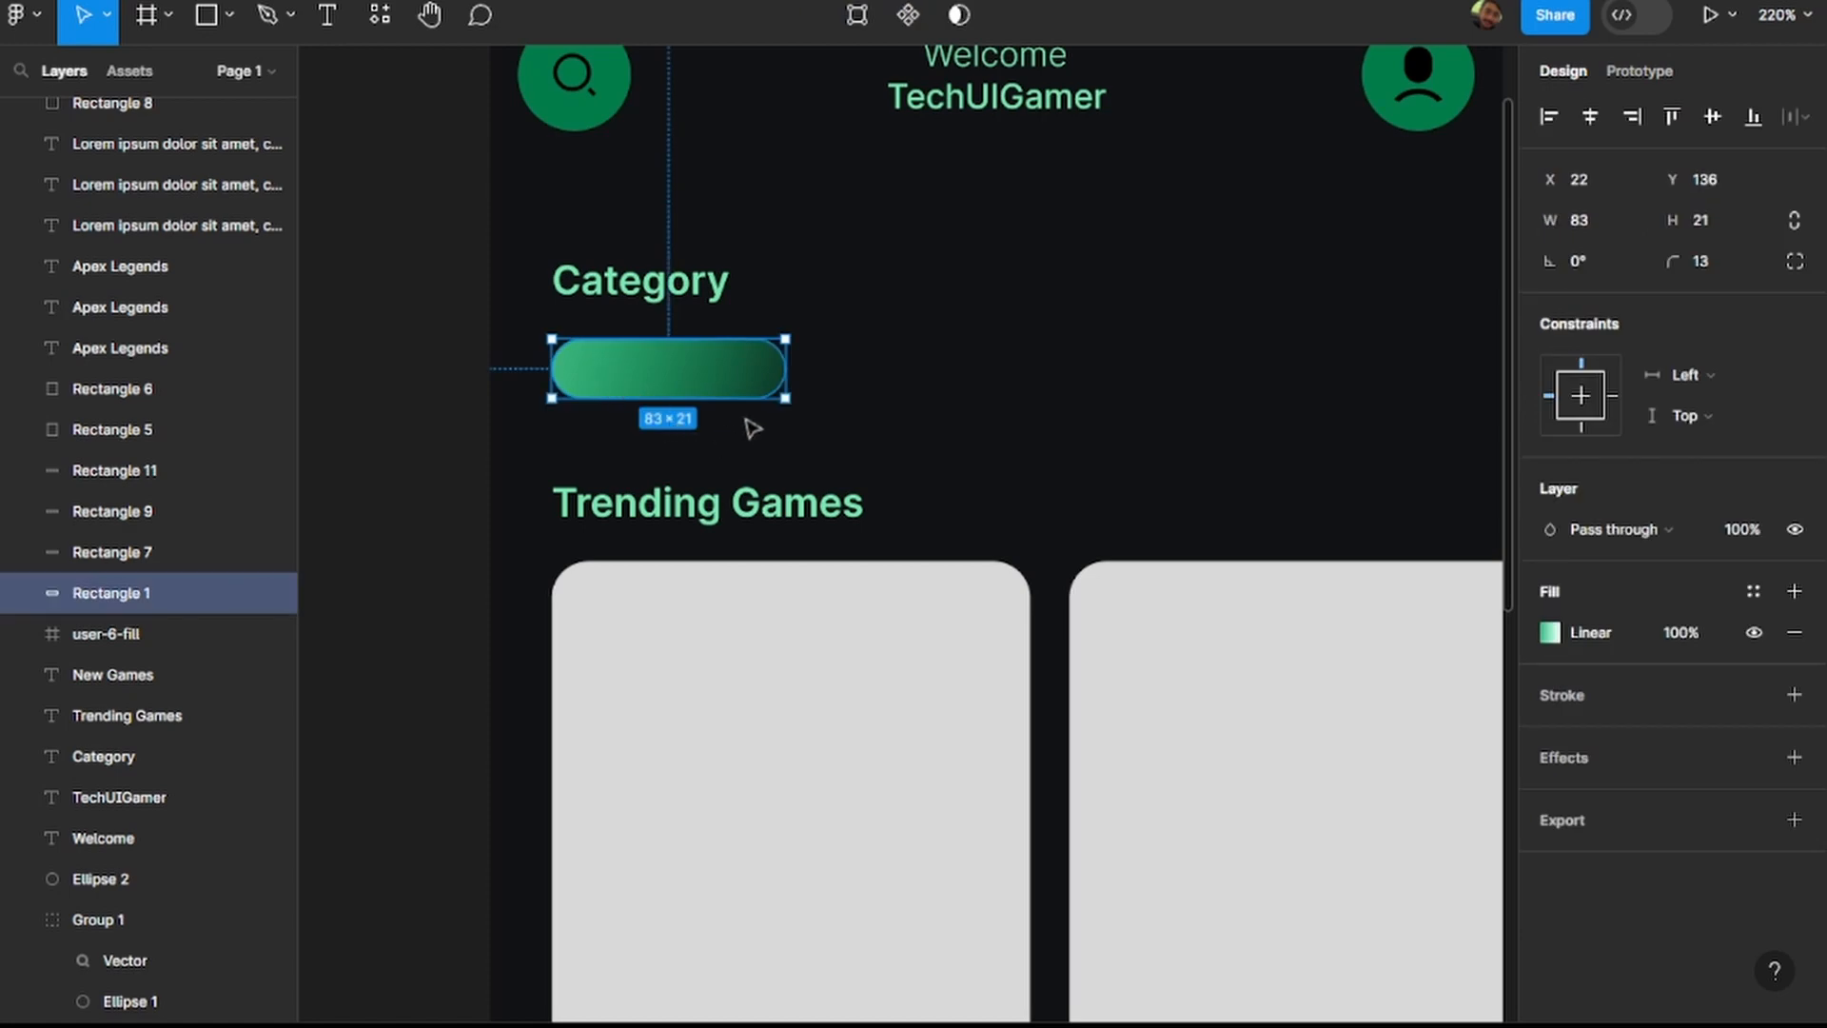
pyautogui.hotkey('ctrl', 'd')
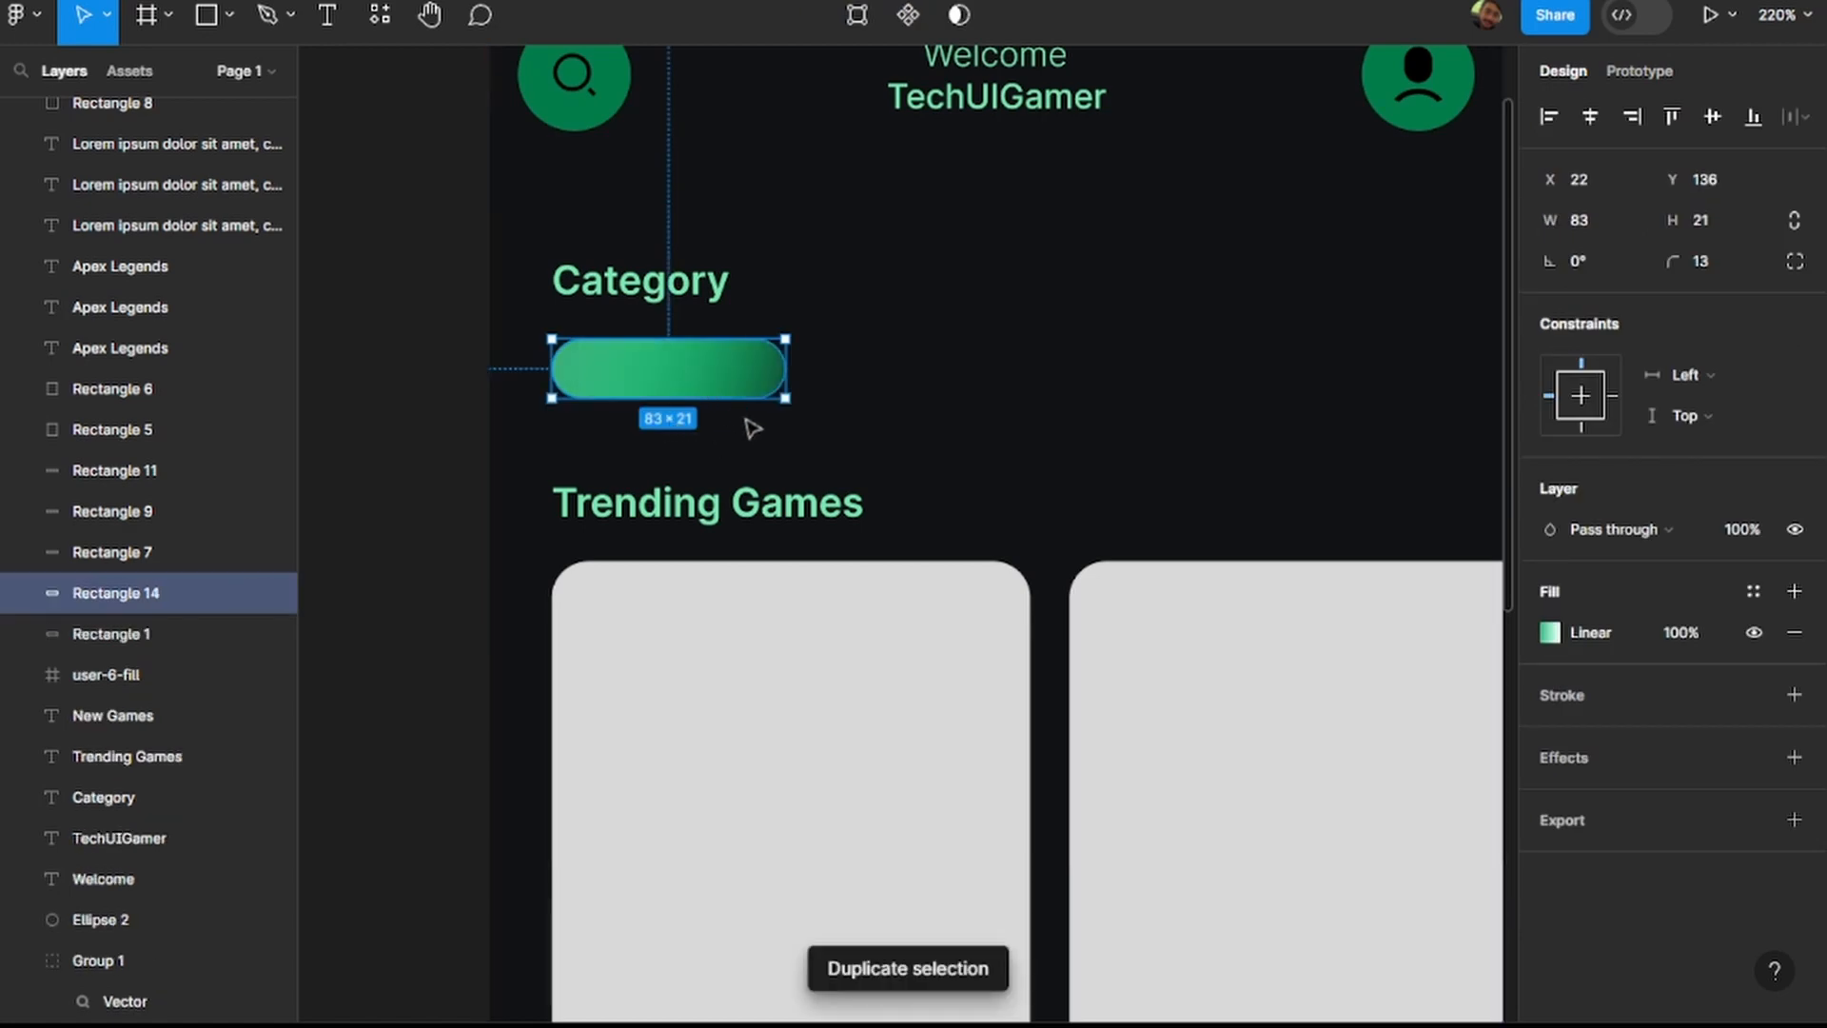
pyautogui.doubleClick(706, 390)
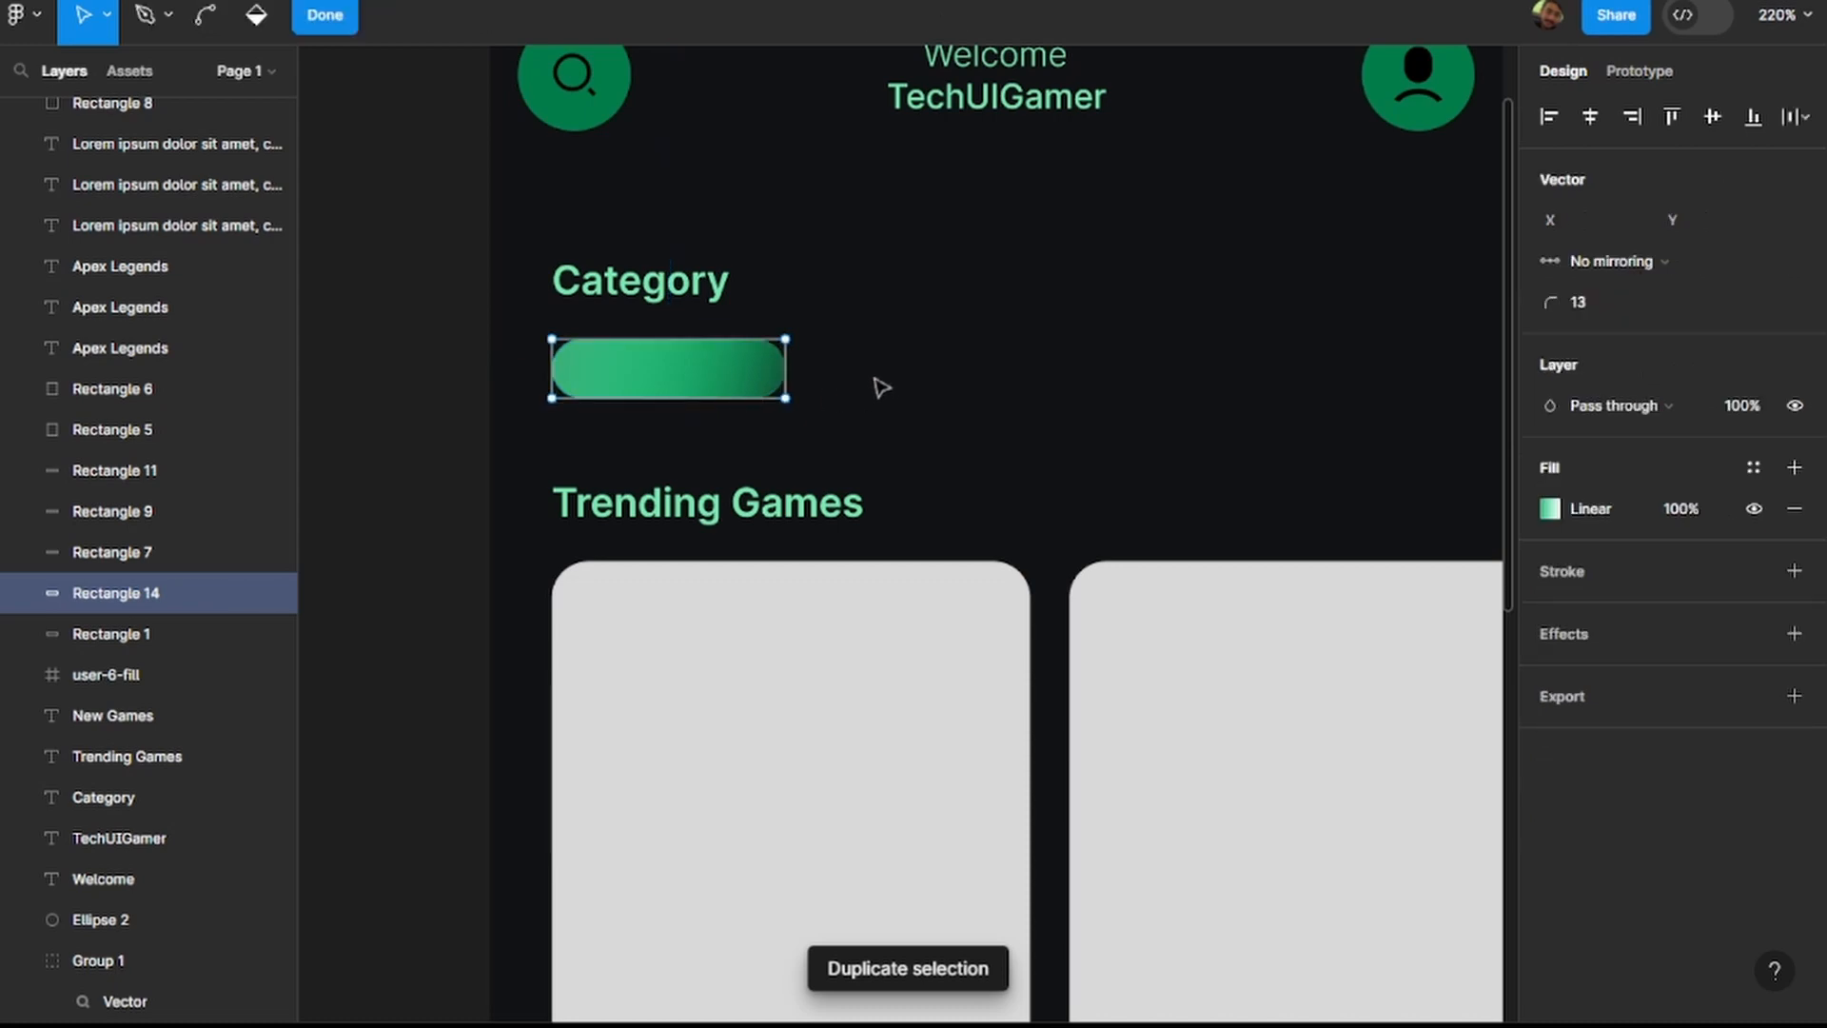
pyautogui.press('Escape')
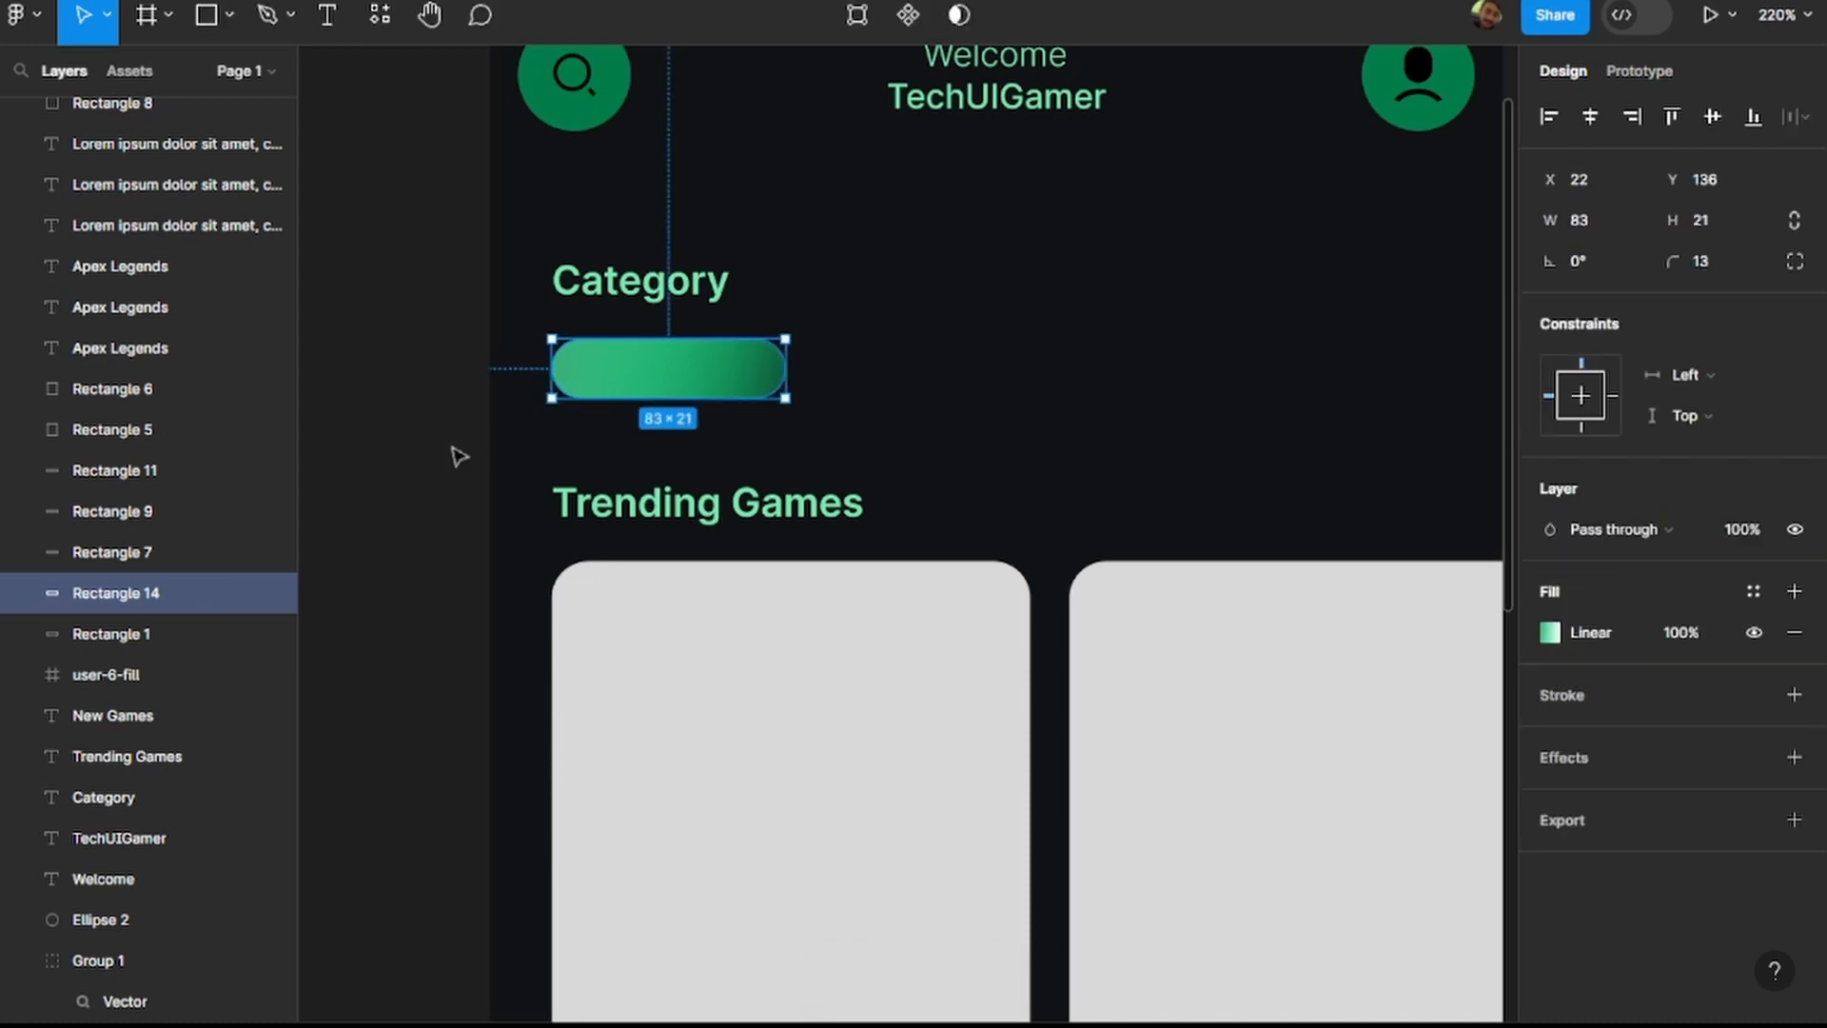
# Undo the gradient pill's duplication and the deletion of the three grey category pills.
pyautogui.hotkey('ctrl', 'z')
pyautogui.hotkey('ctrl', 'z')
pyautogui.hotkey('ctrl', 'z')
pyautogui.click(378, 467)
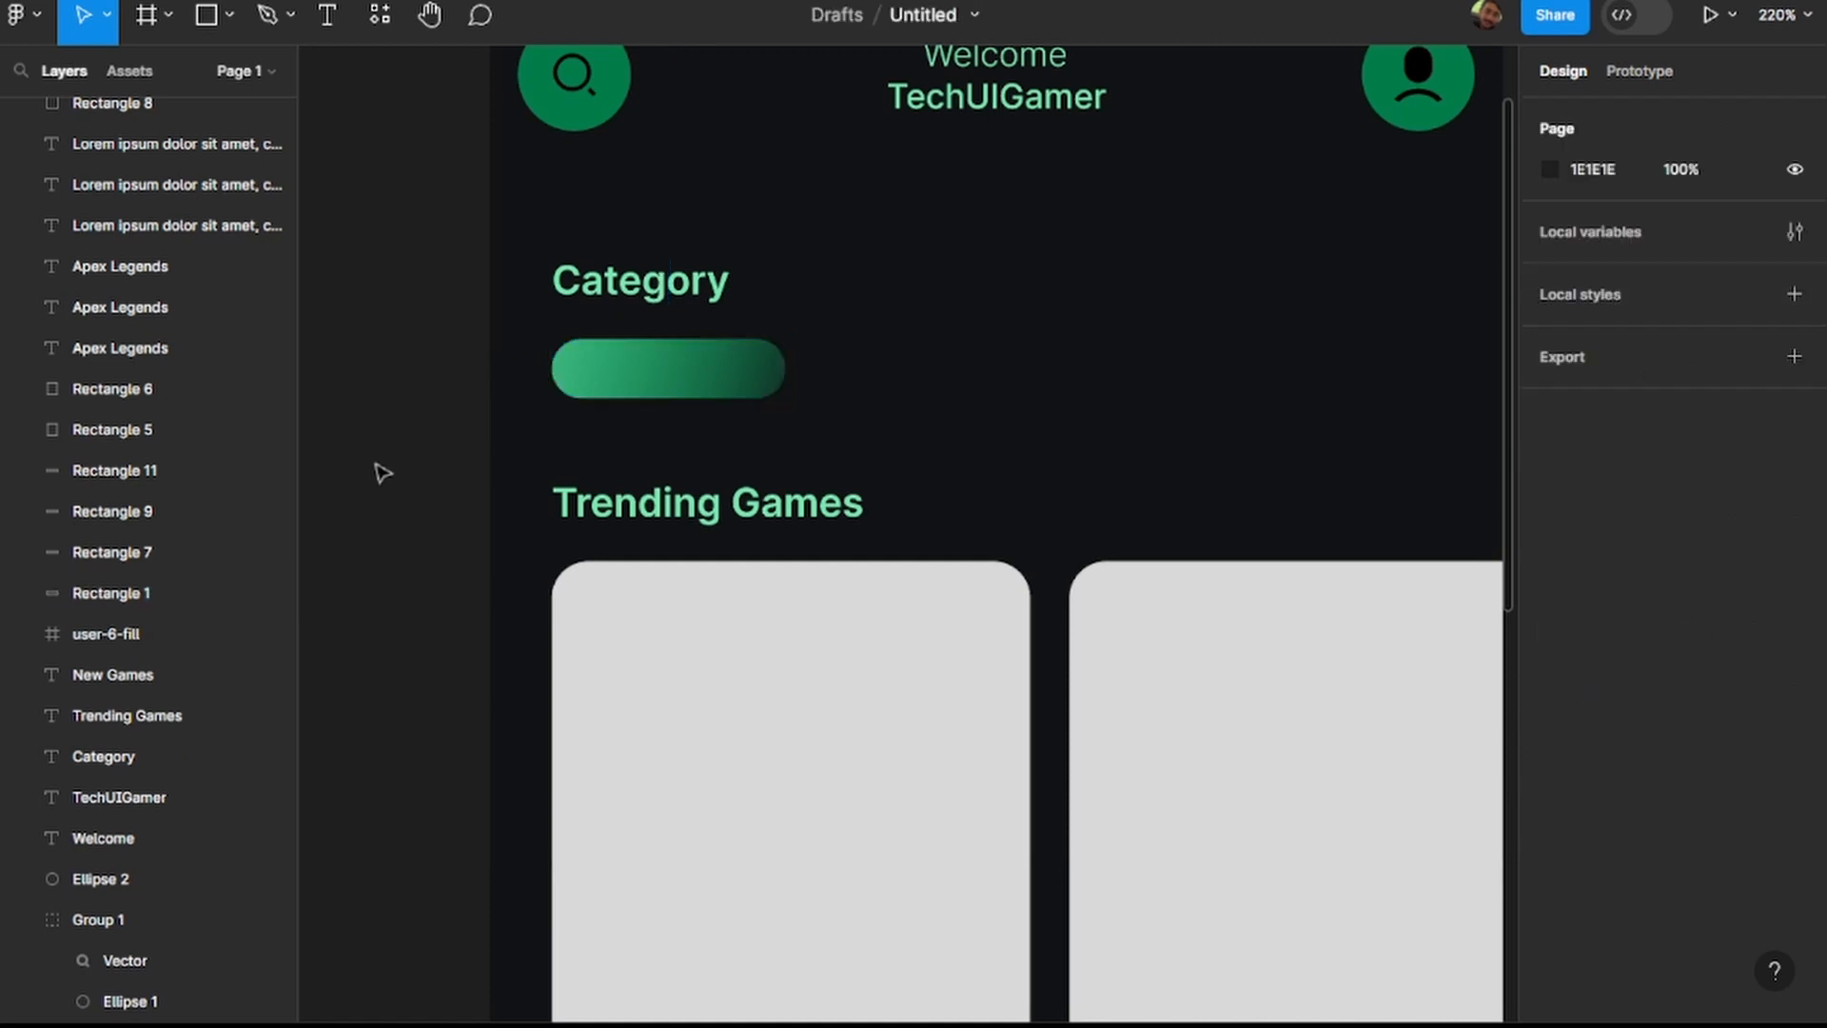
pyautogui.hotkey('ctrl', 'z')
pyautogui.hotkey('ctrl', 'z')
pyautogui.hotkey('ctrl', 'z')
pyautogui.hotkey('ctrl', 'z')
pyautogui.hotkey('ctrl', 'z')
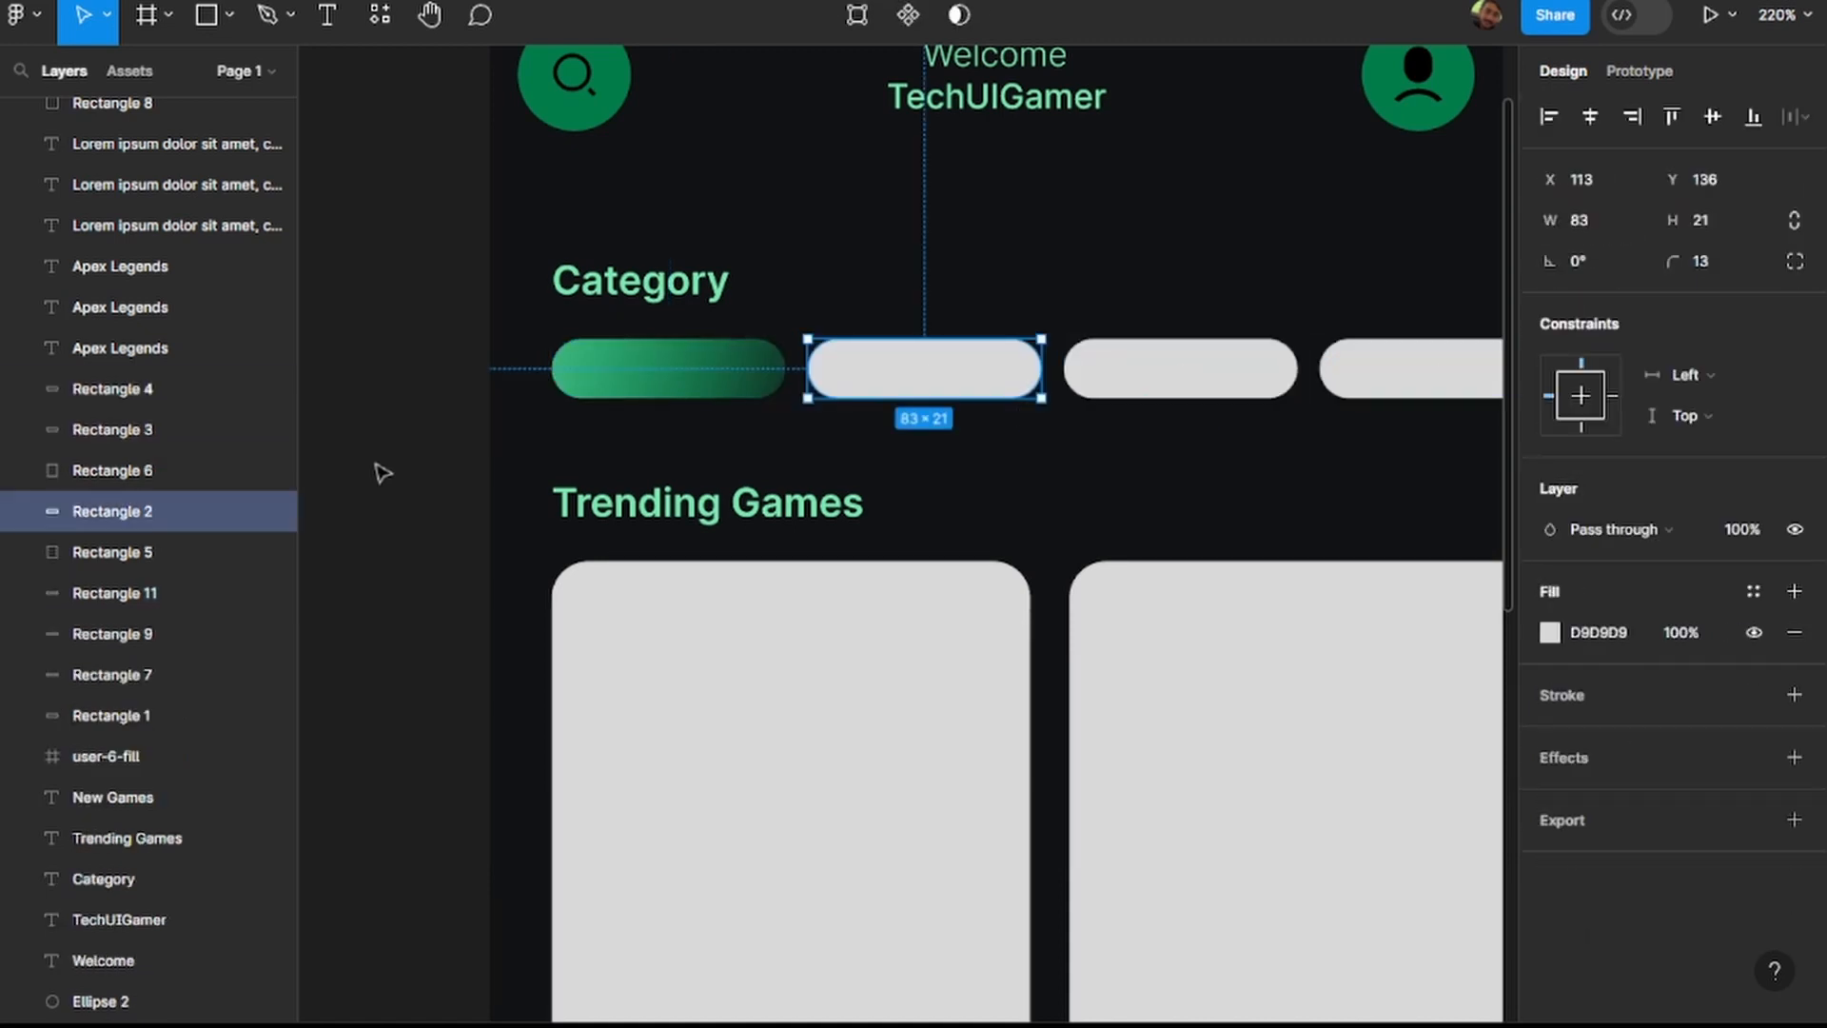
pyautogui.hotkey('ctrl', 'z')
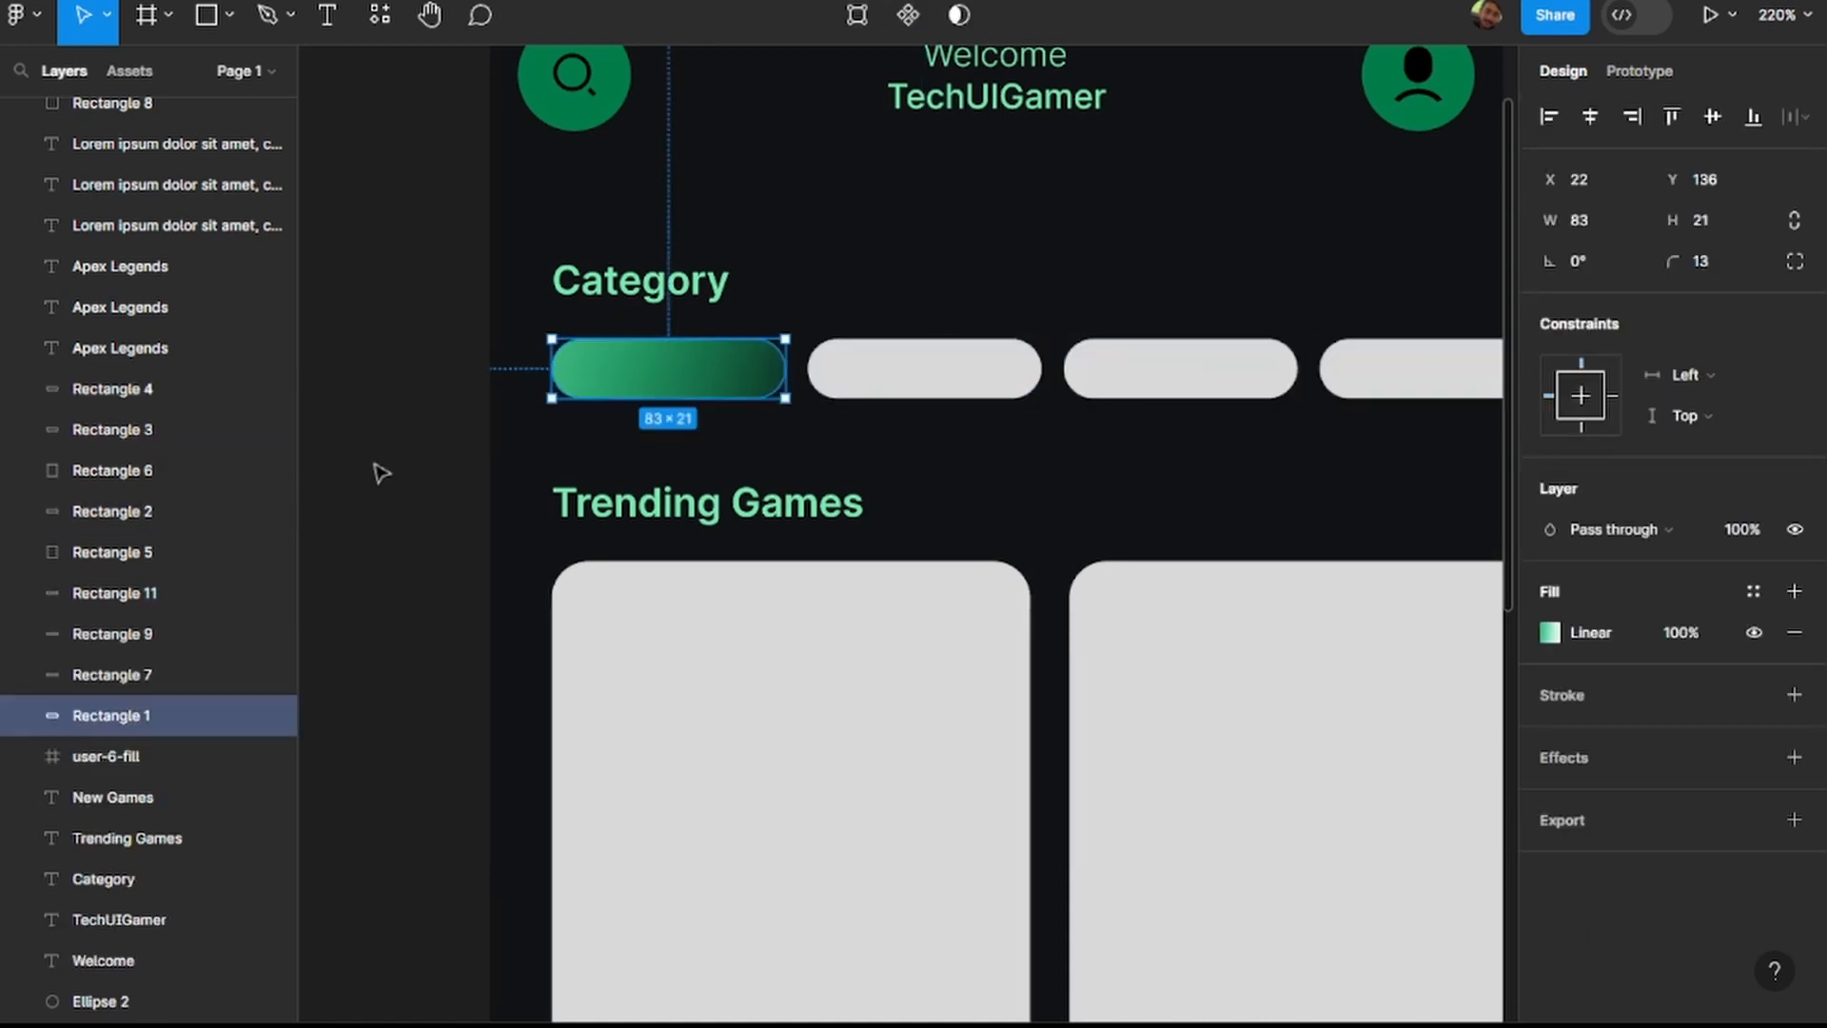
pyautogui.click(897, 374)
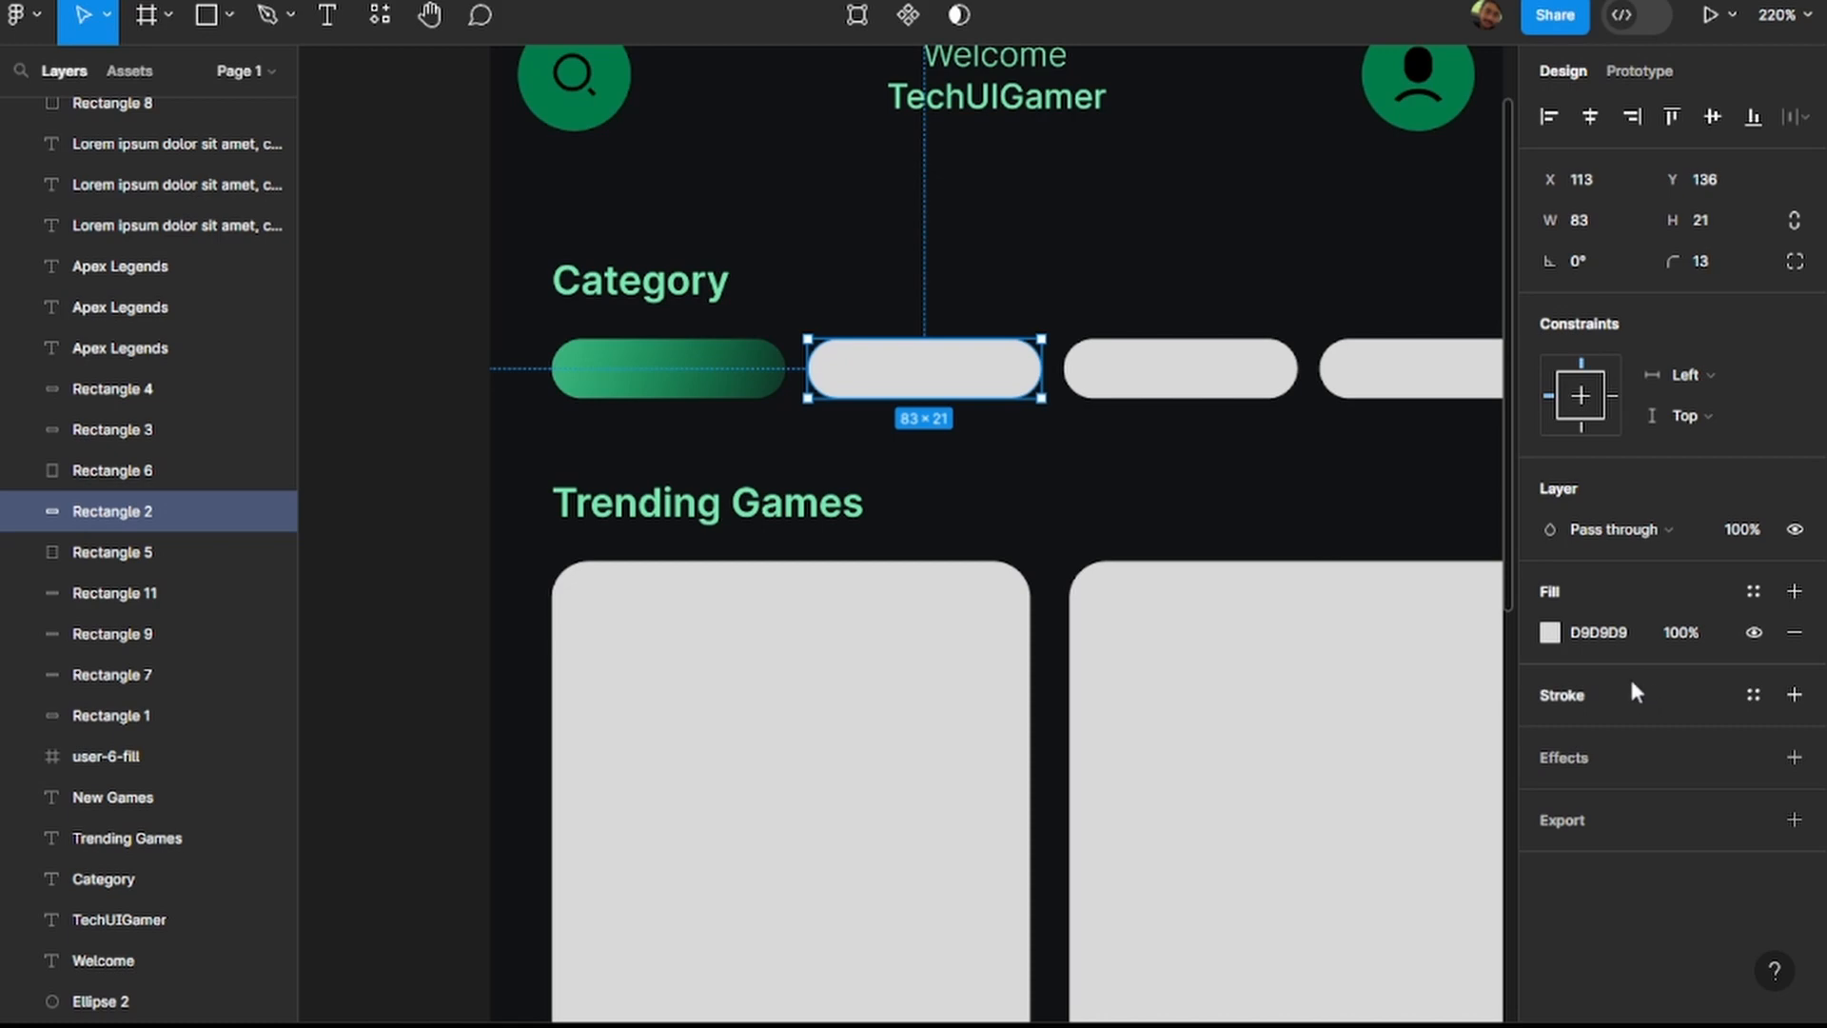
pyautogui.click(1549, 633)
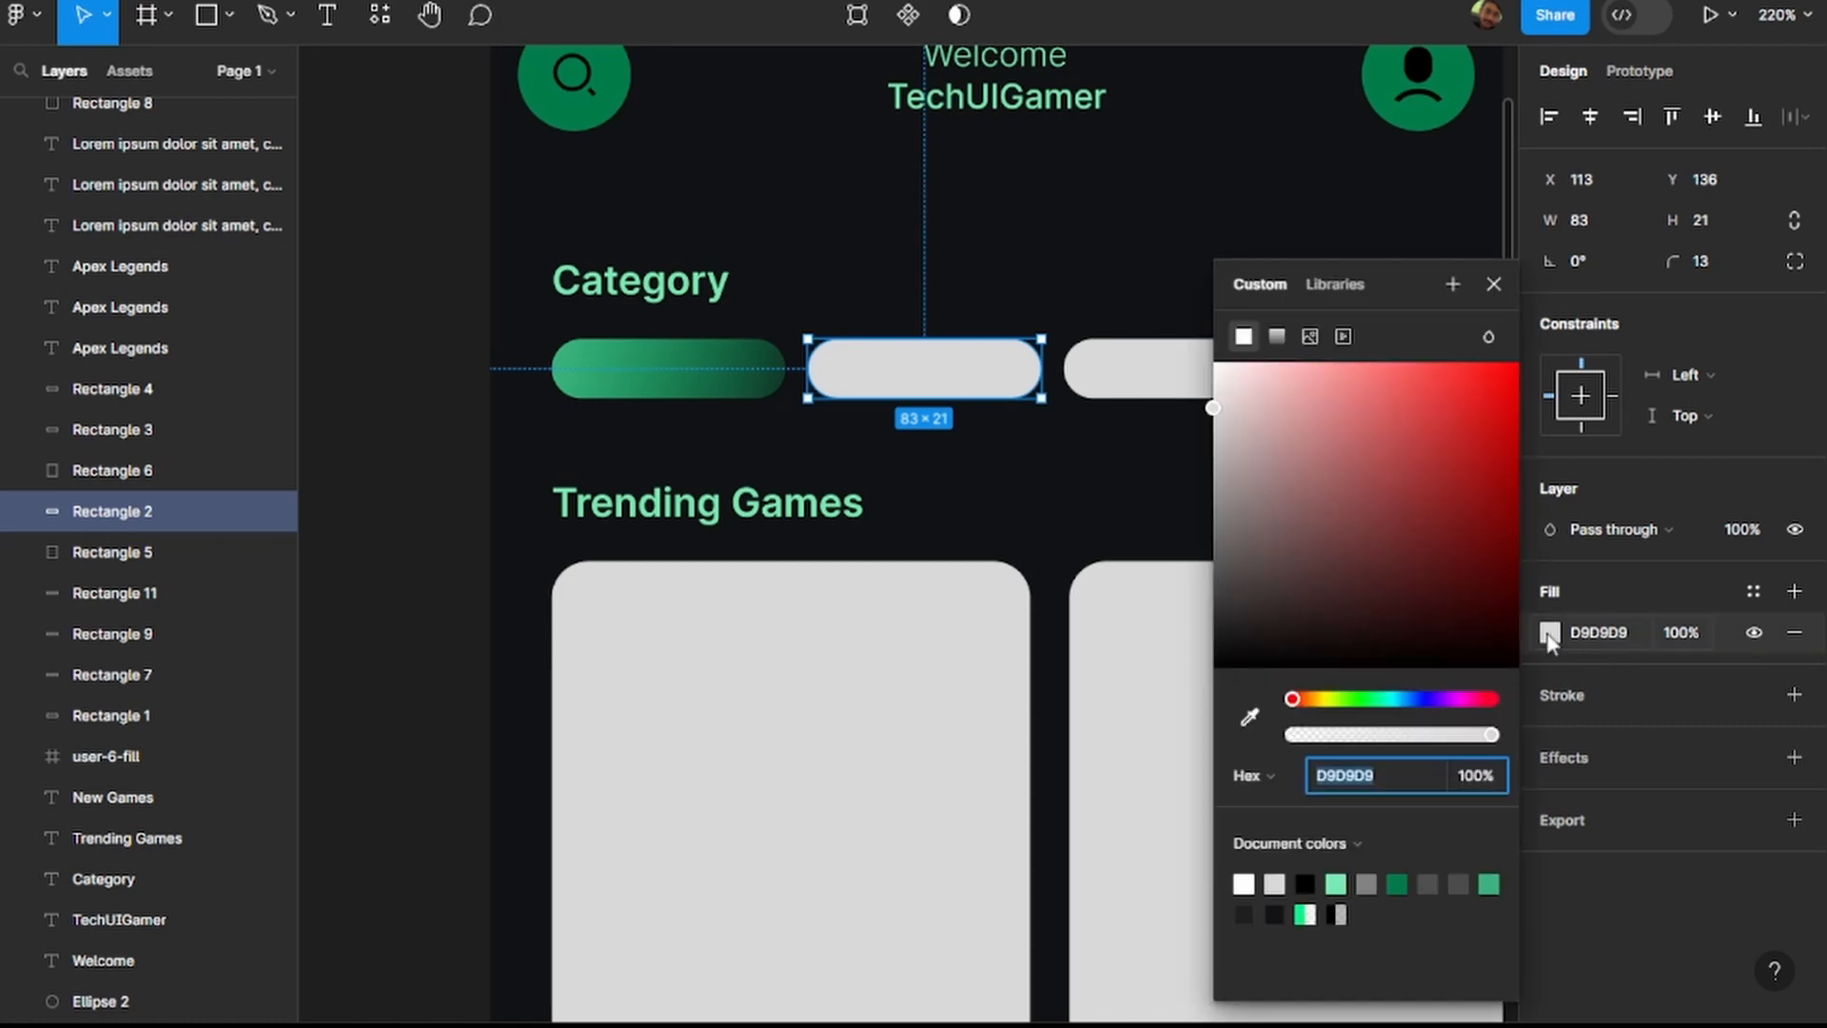
pyautogui.click(428, 579)
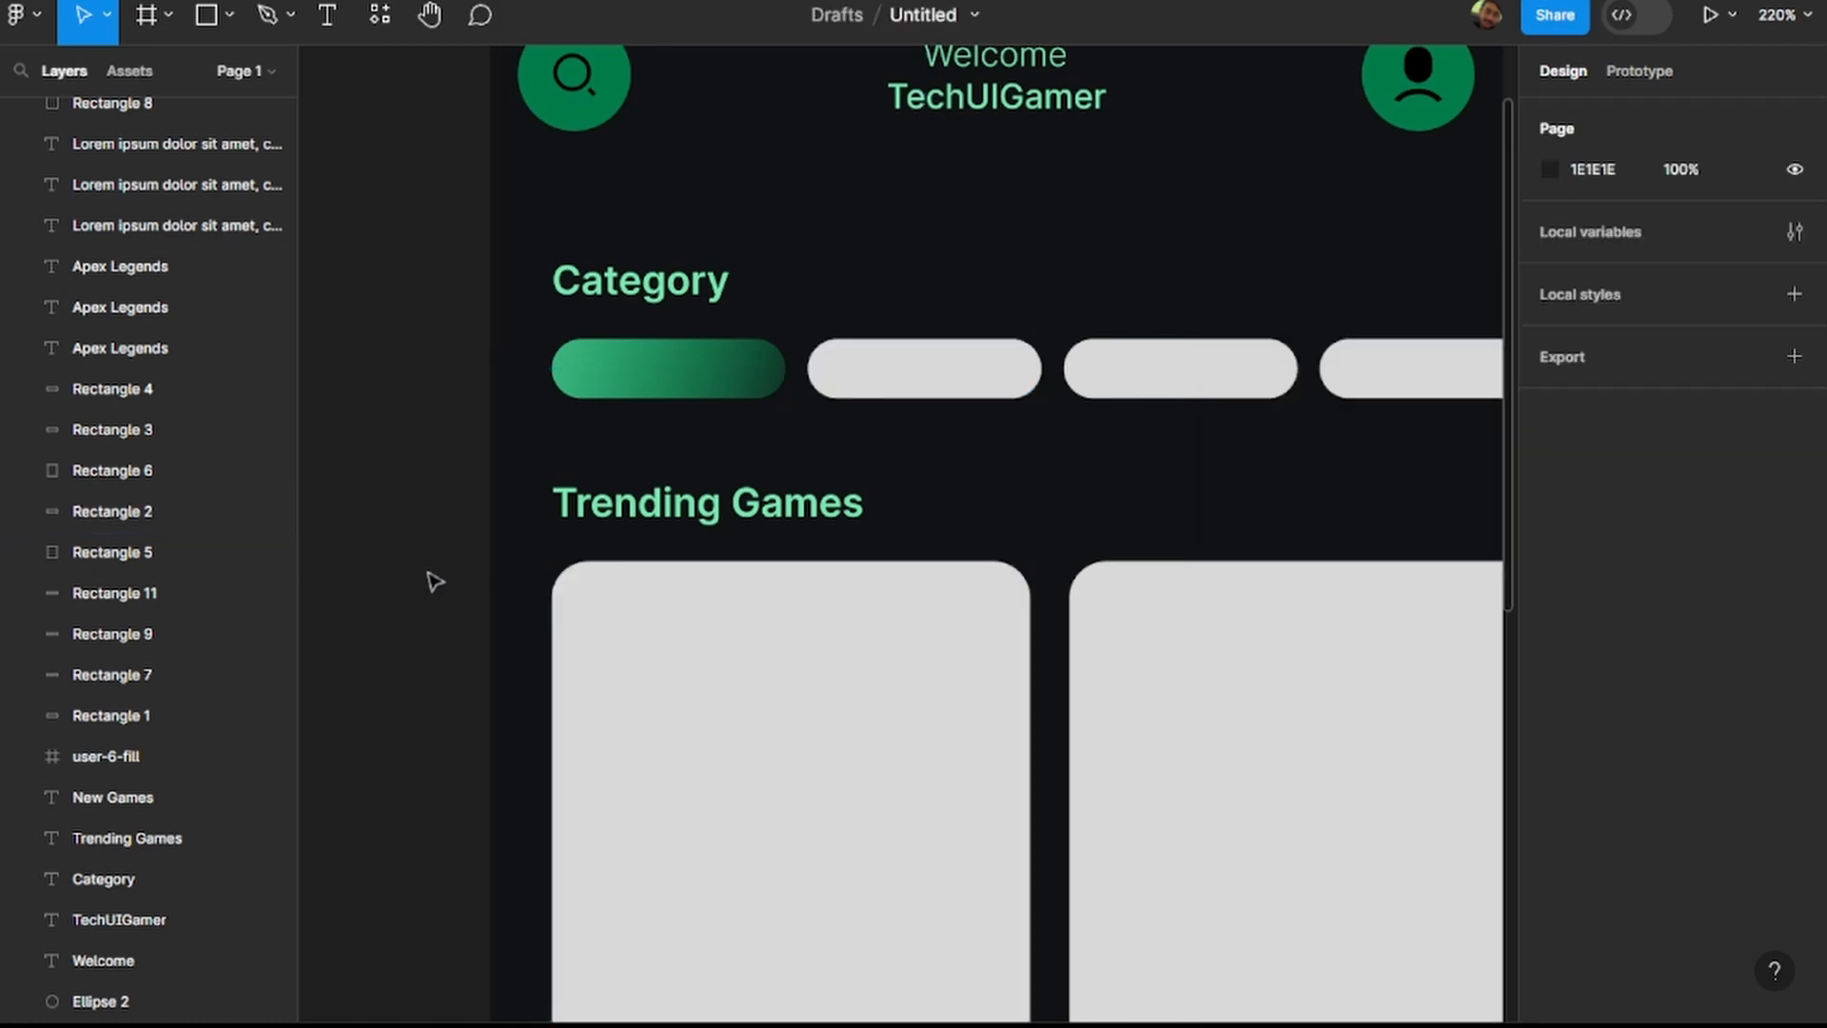
# Change the second category pill's fill to a linear gradient with 38B27B as its start stop.
pyautogui.click(928, 392)
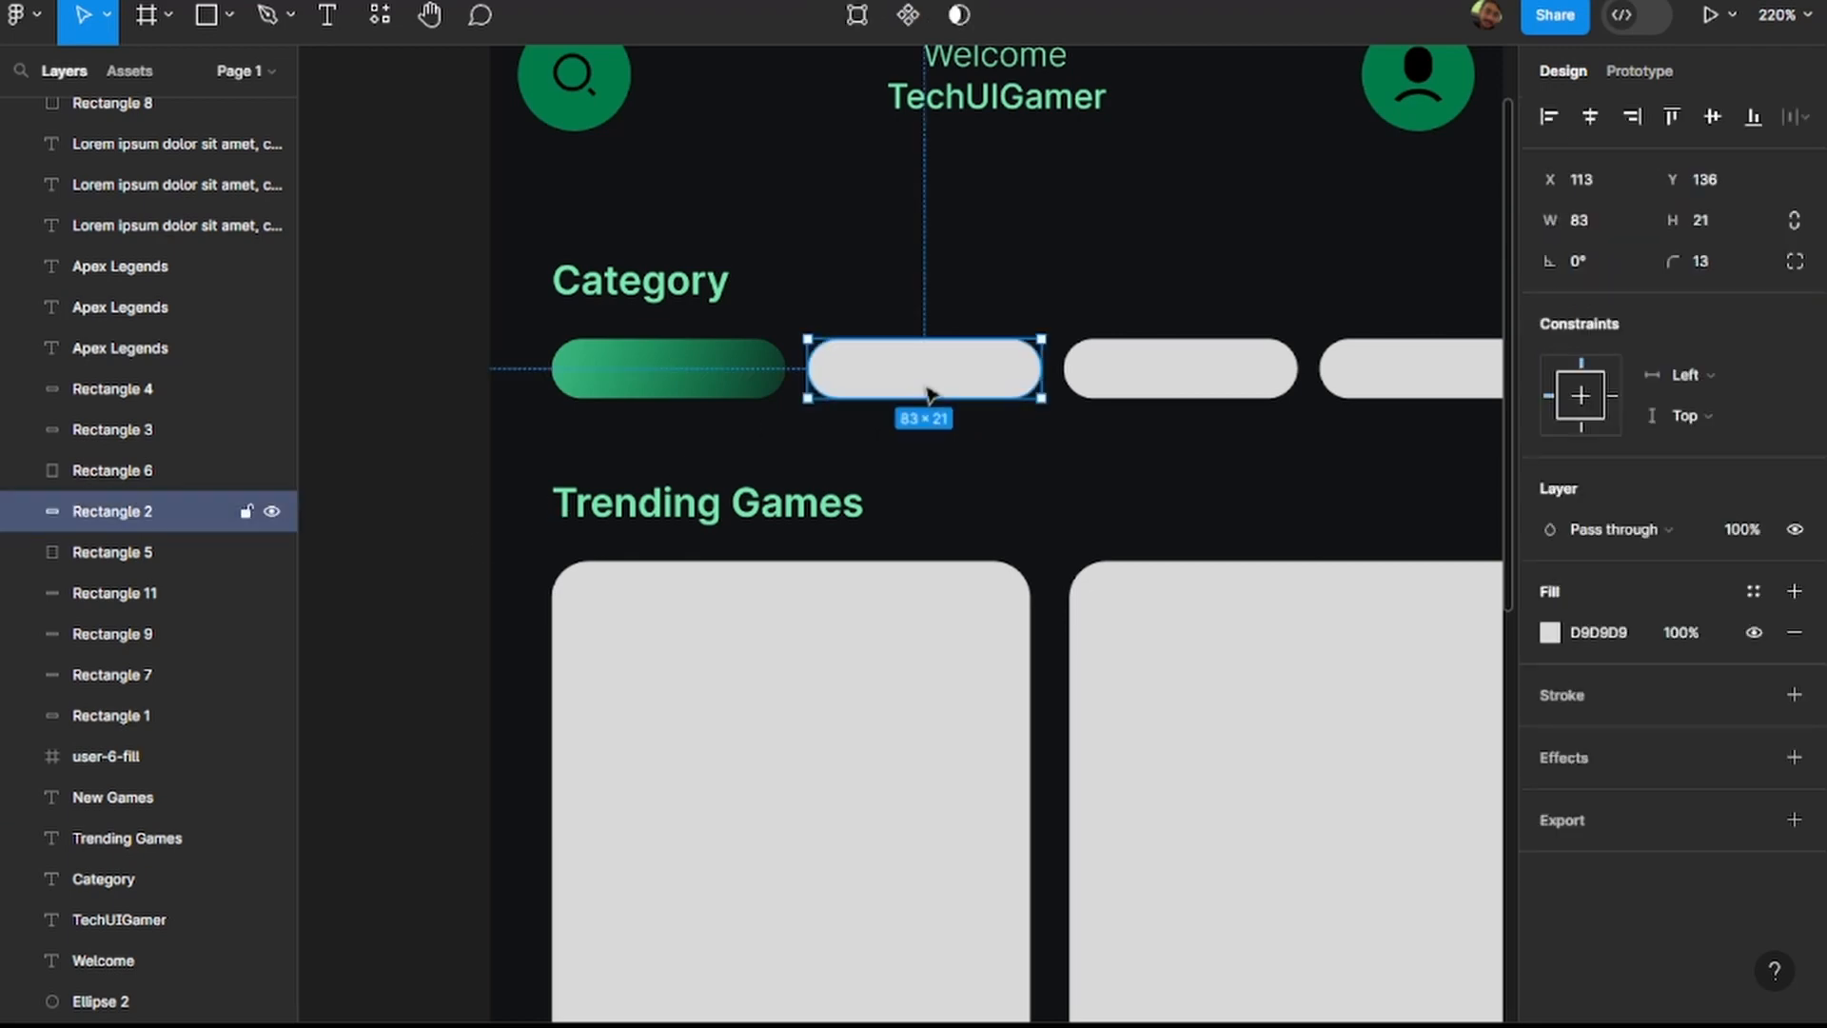
pyautogui.click(1550, 635)
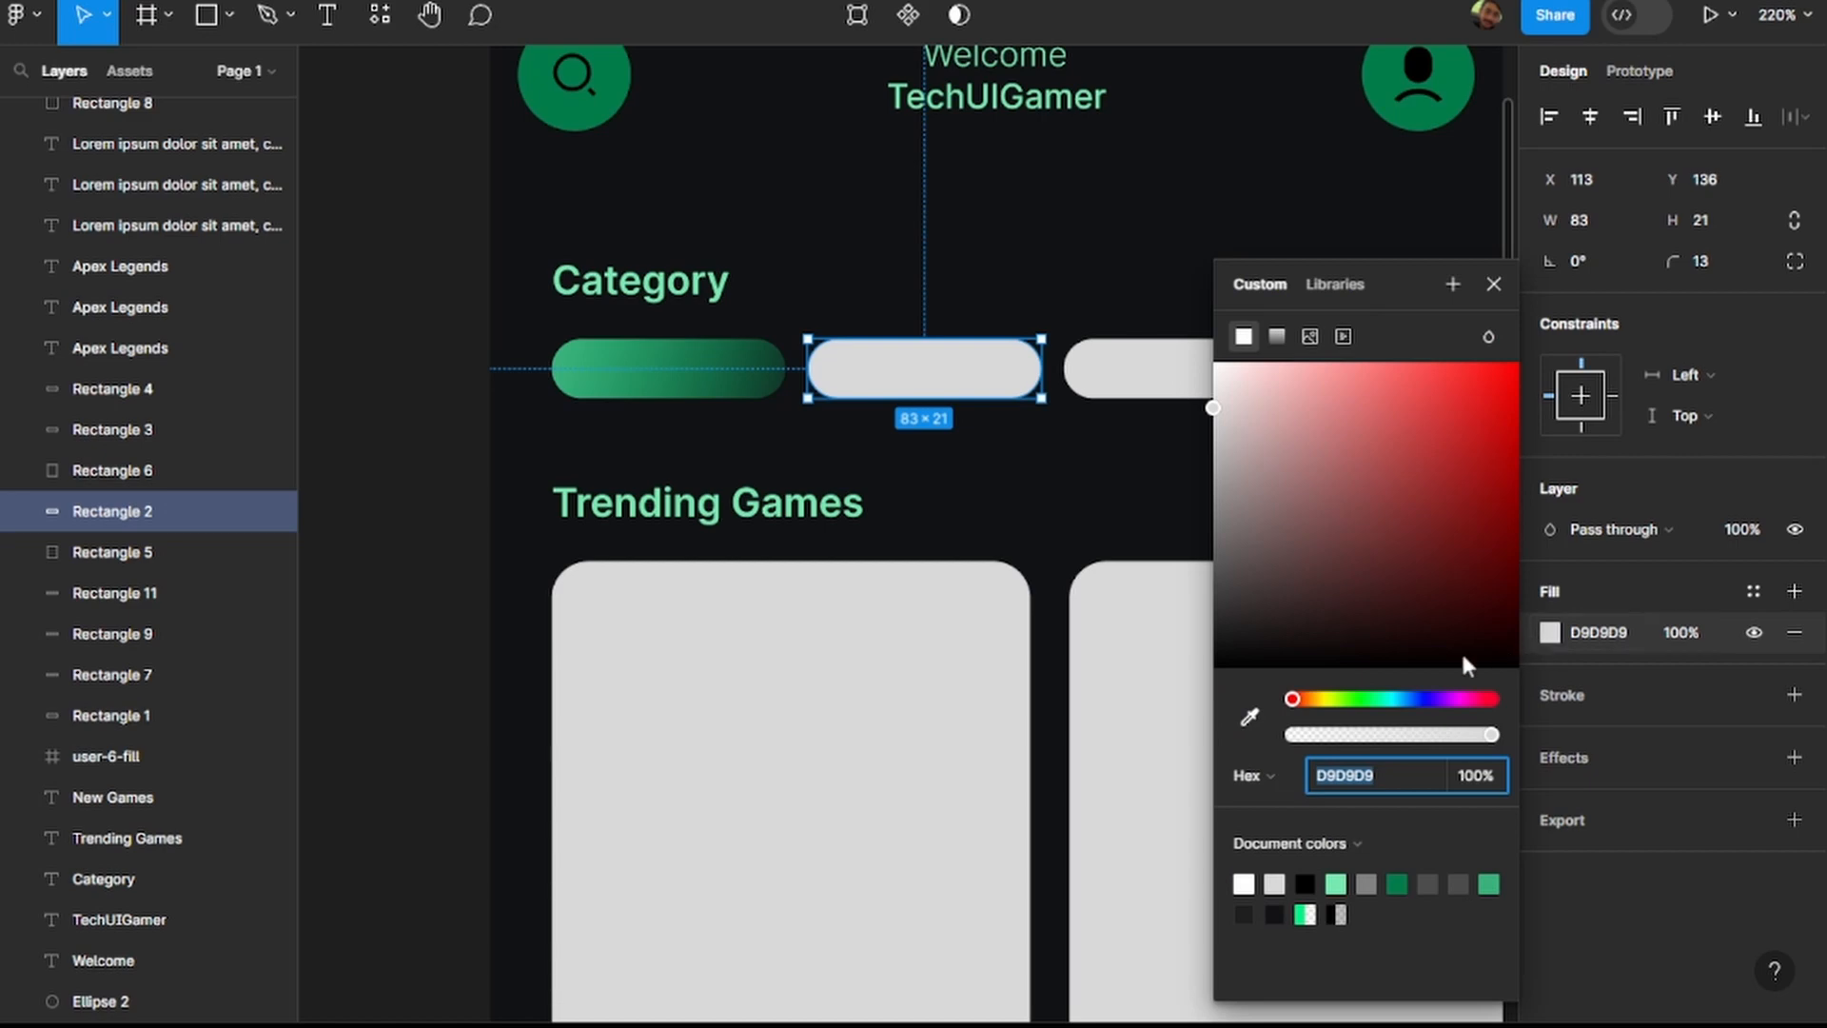
pyautogui.click(1279, 335)
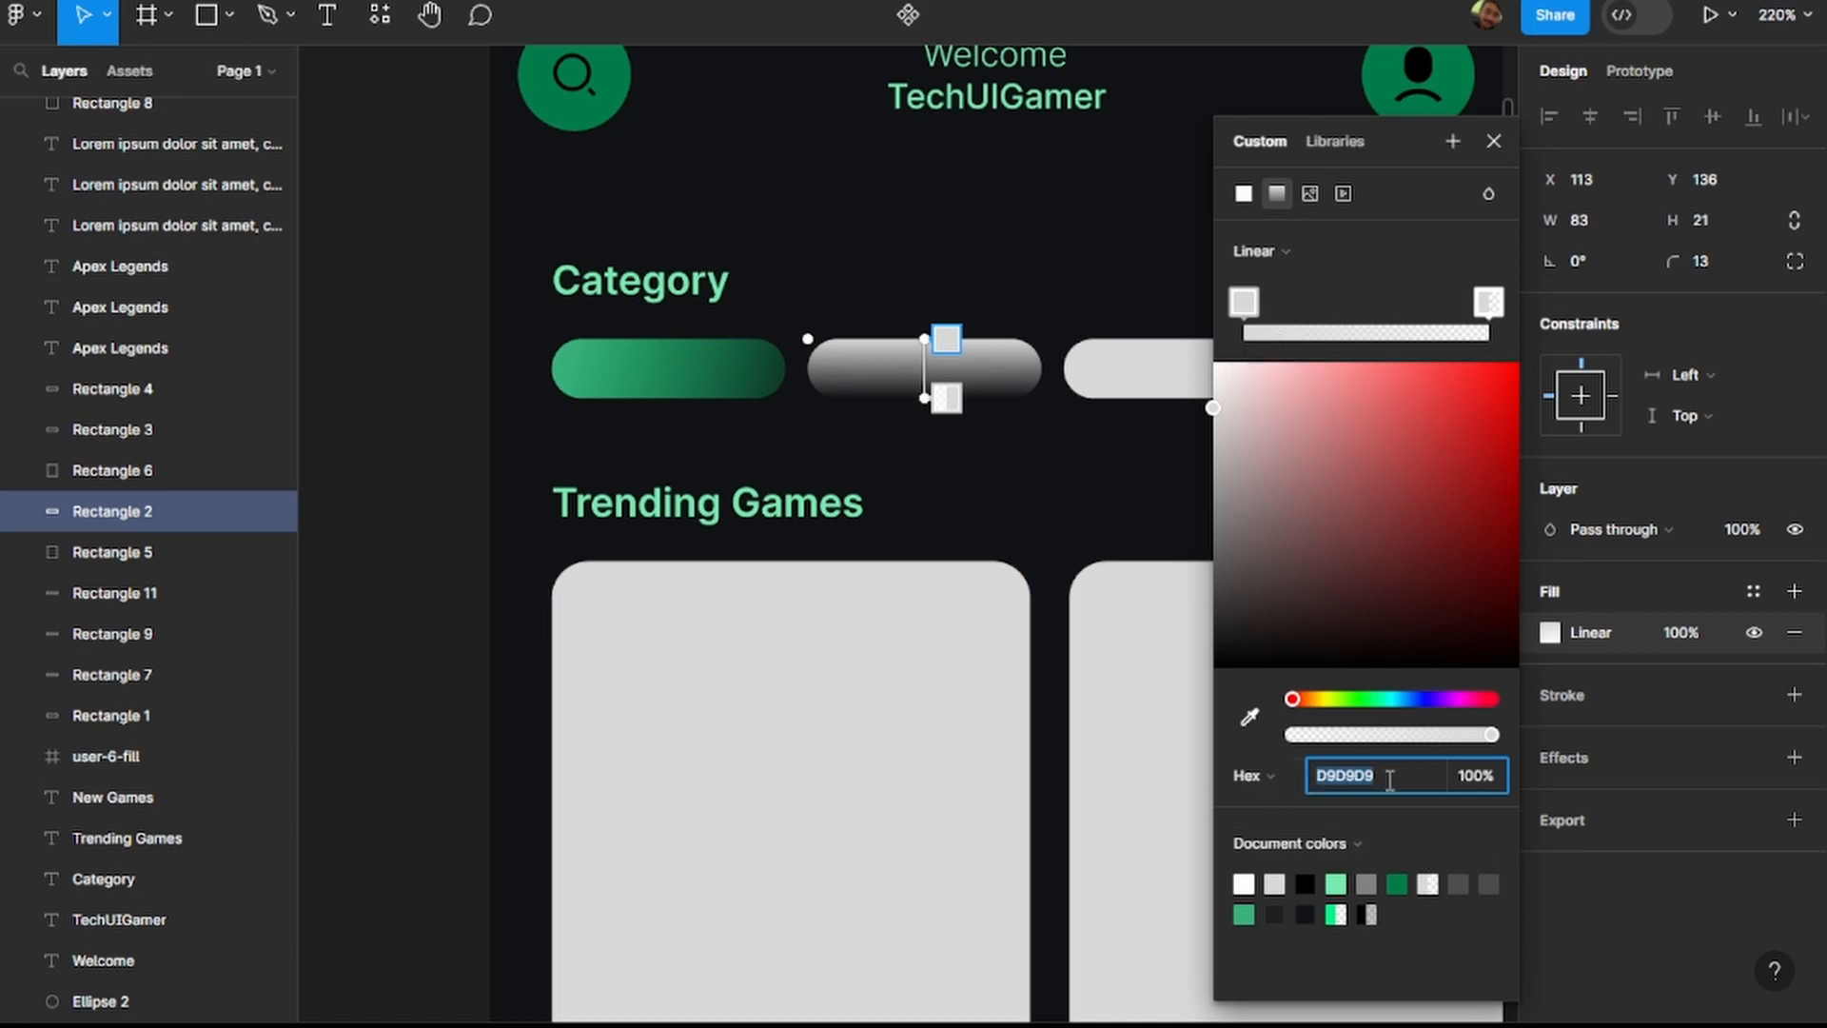
pyautogui.write('#38B27B')
pyautogui.press('Return')
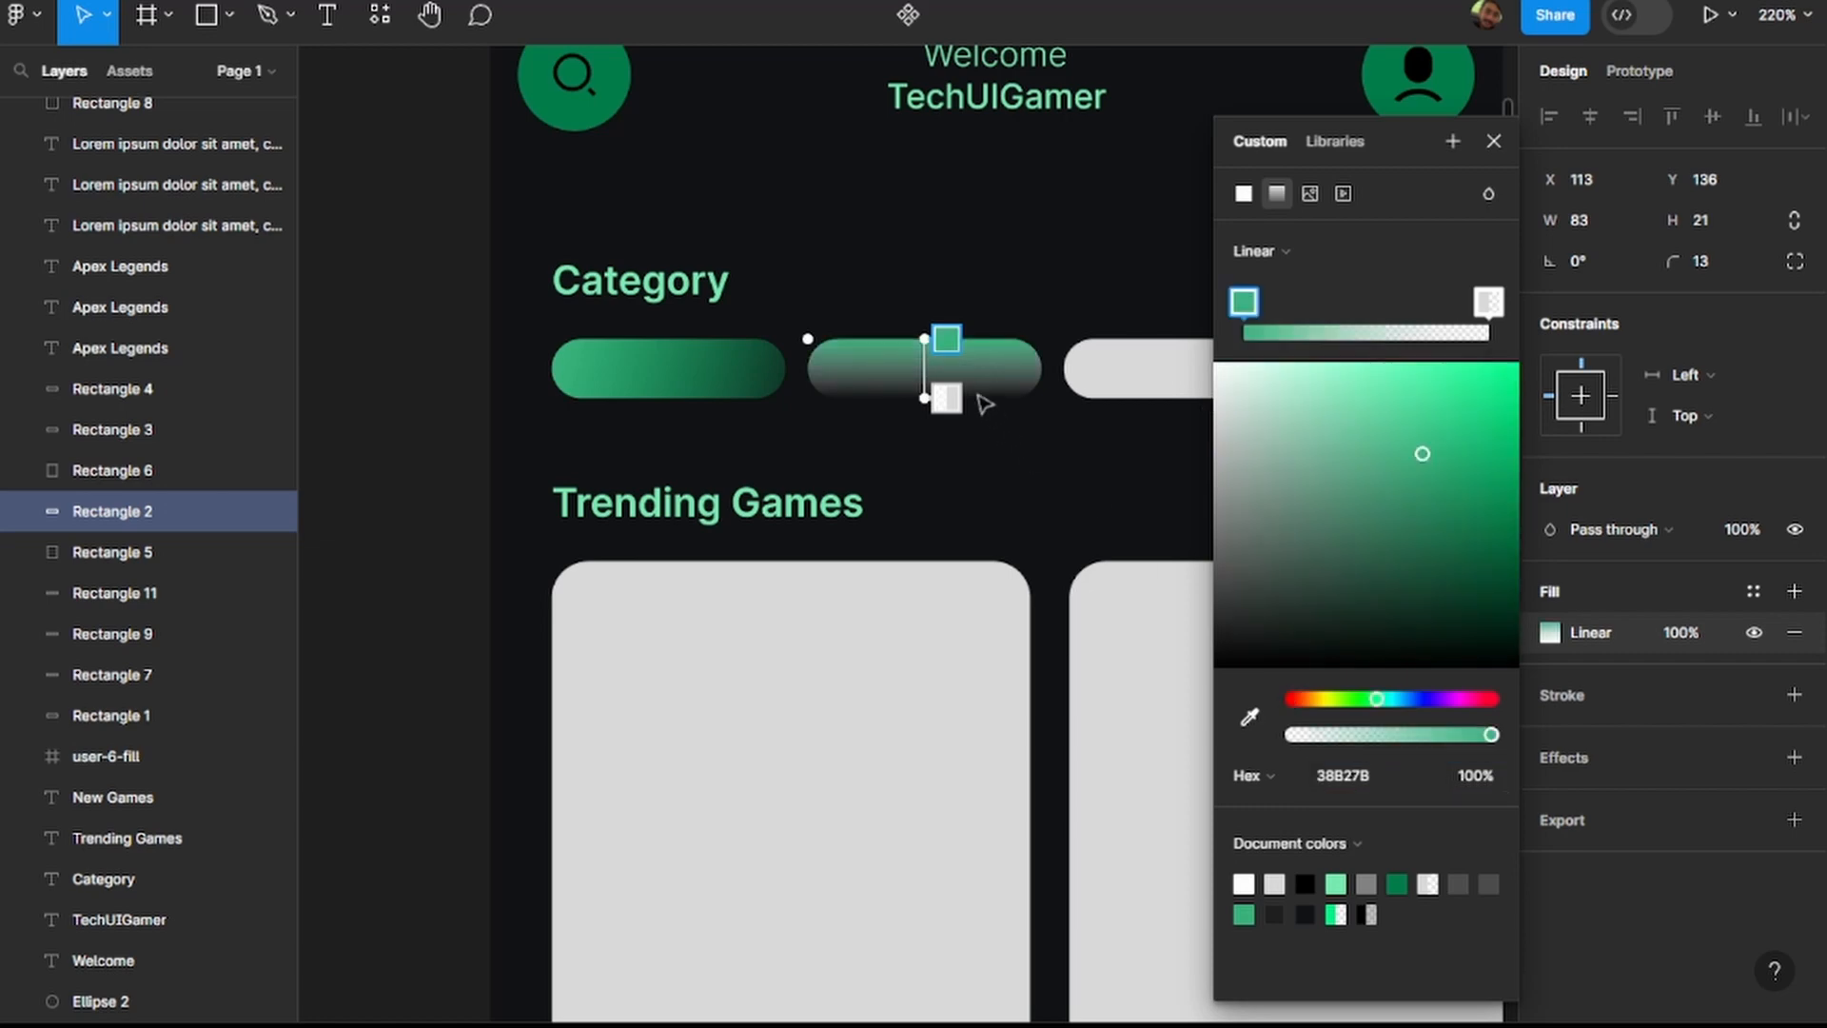
# Run the second pill's gradient diagonally from just inside its upper-left edge to just inside its lower-right edge.
pyautogui.scroll(5, 927, 379)
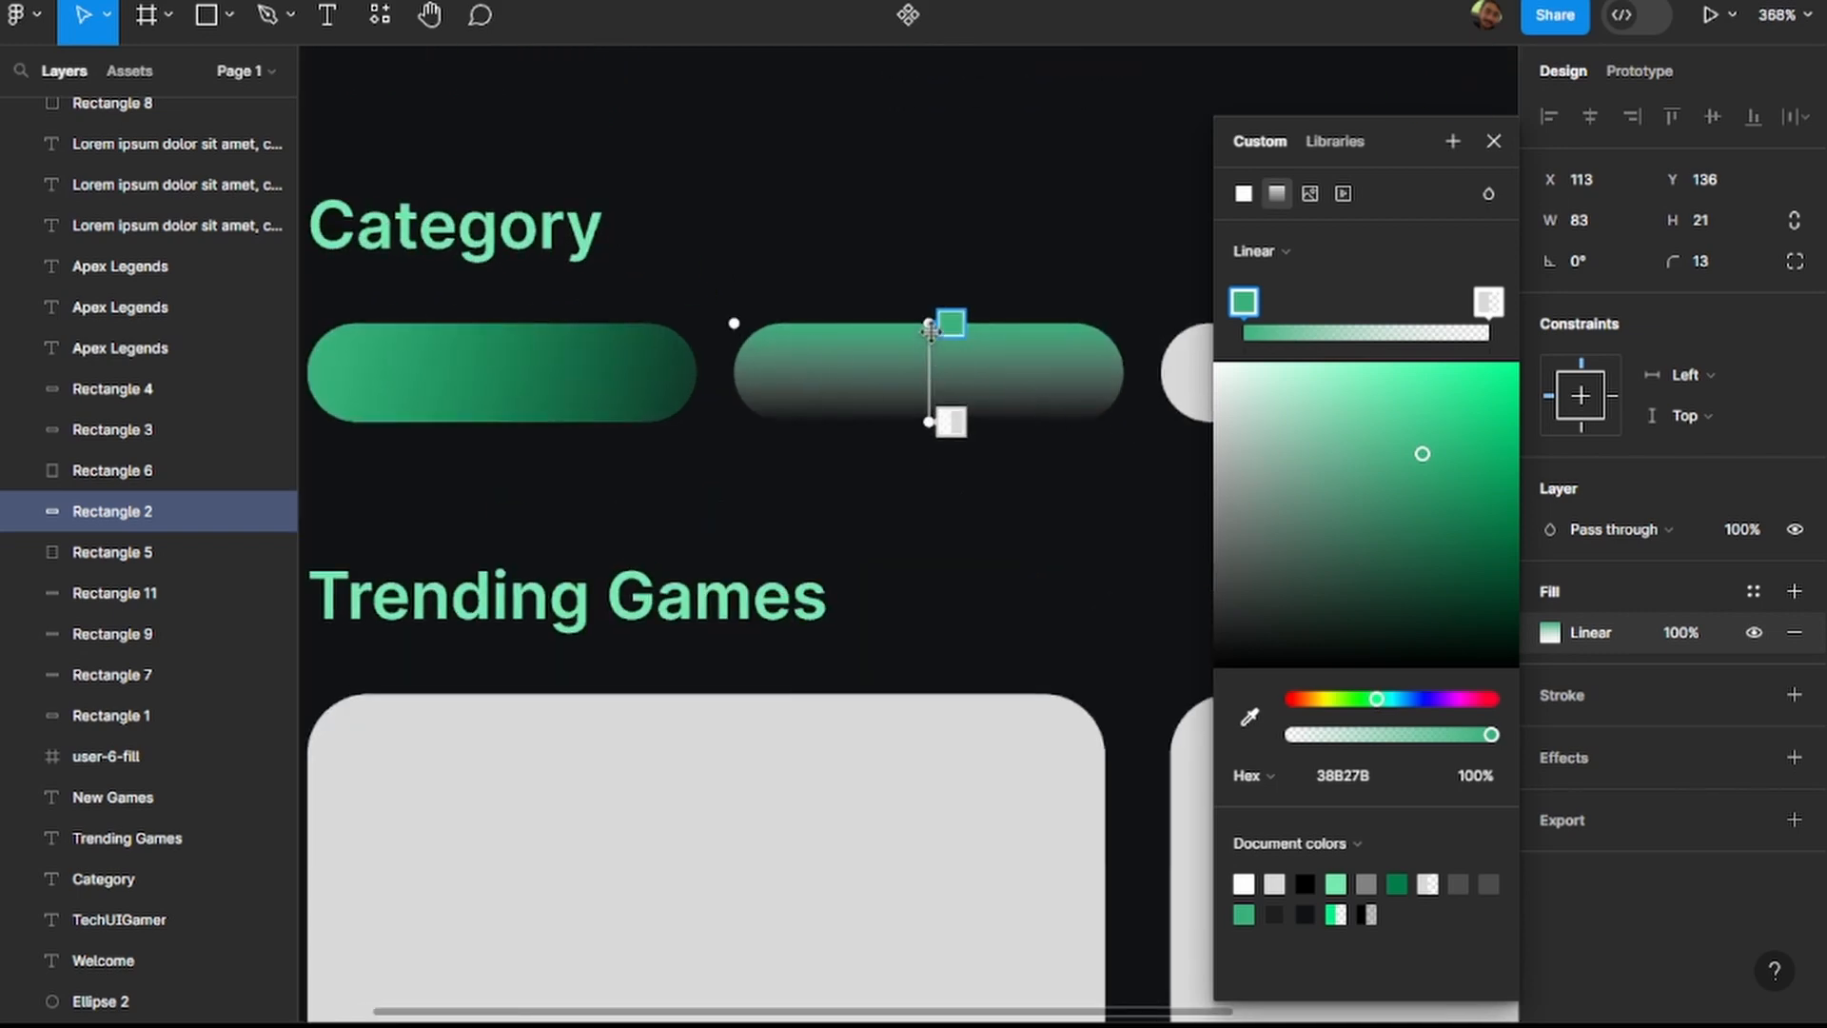
pyautogui.moveTo(928, 324); pyautogui.dragTo(753, 337)
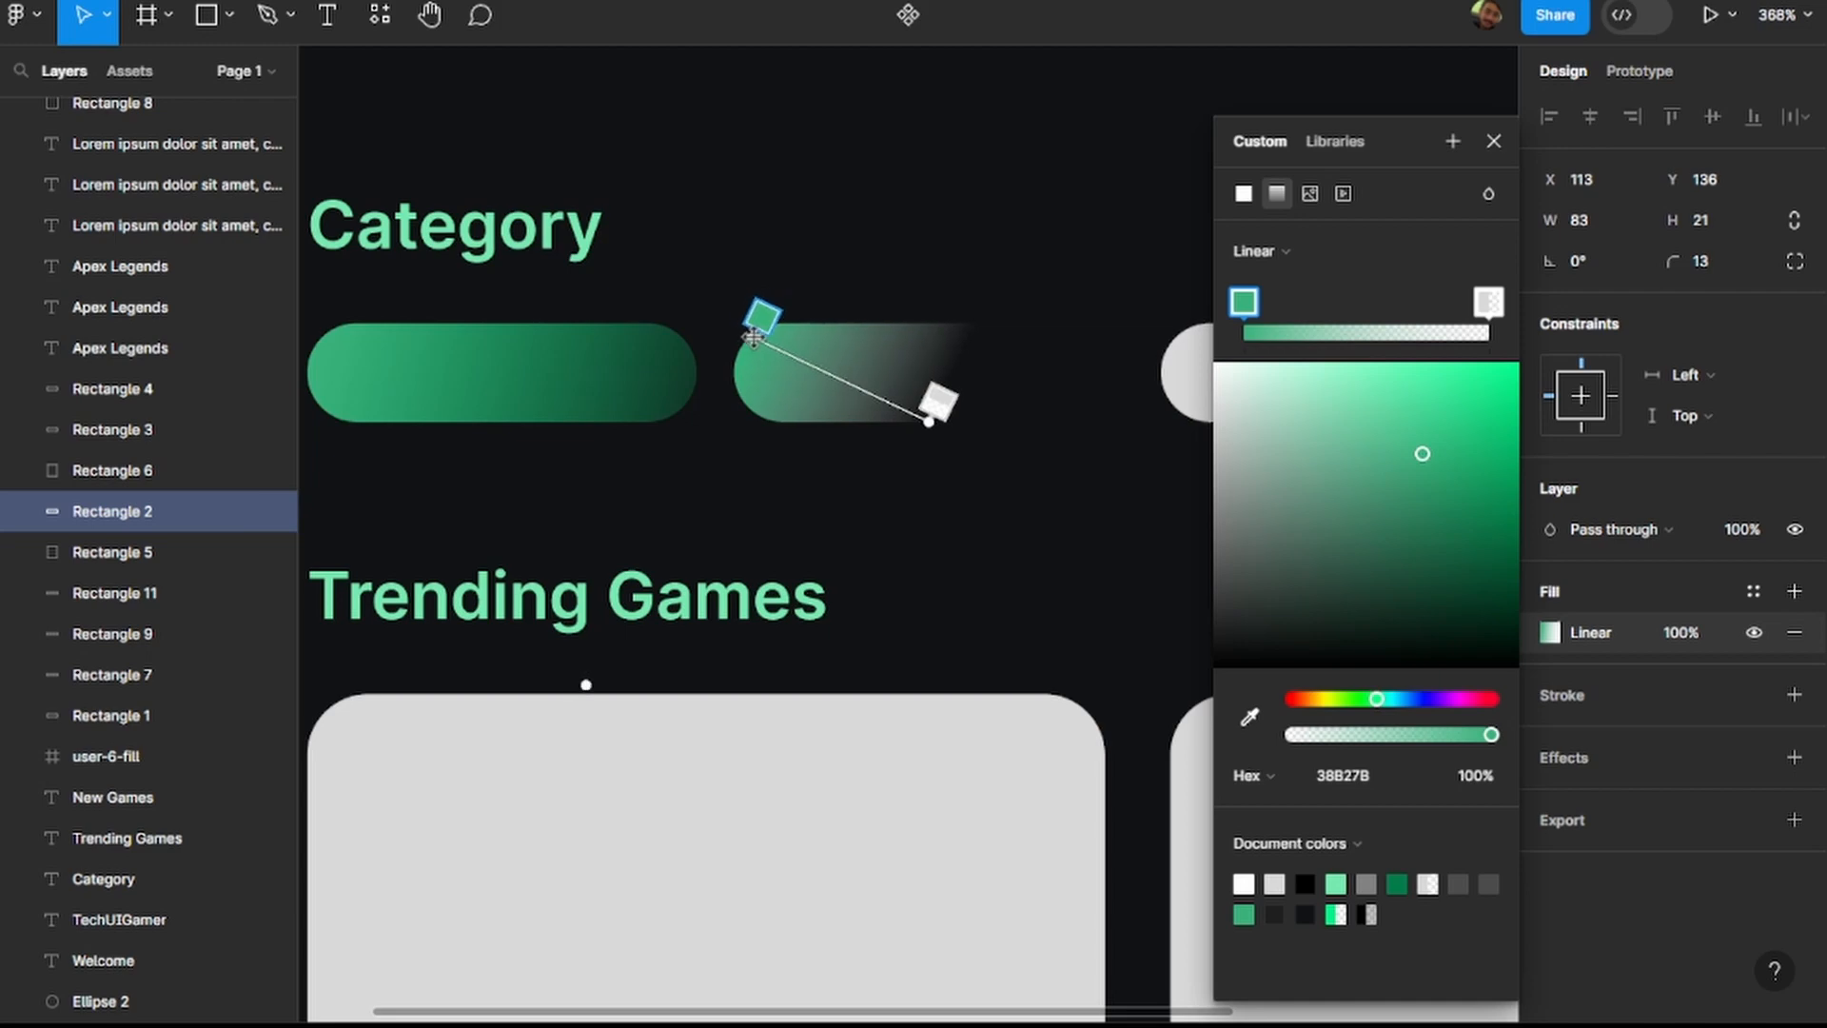
pyautogui.click(936, 425)
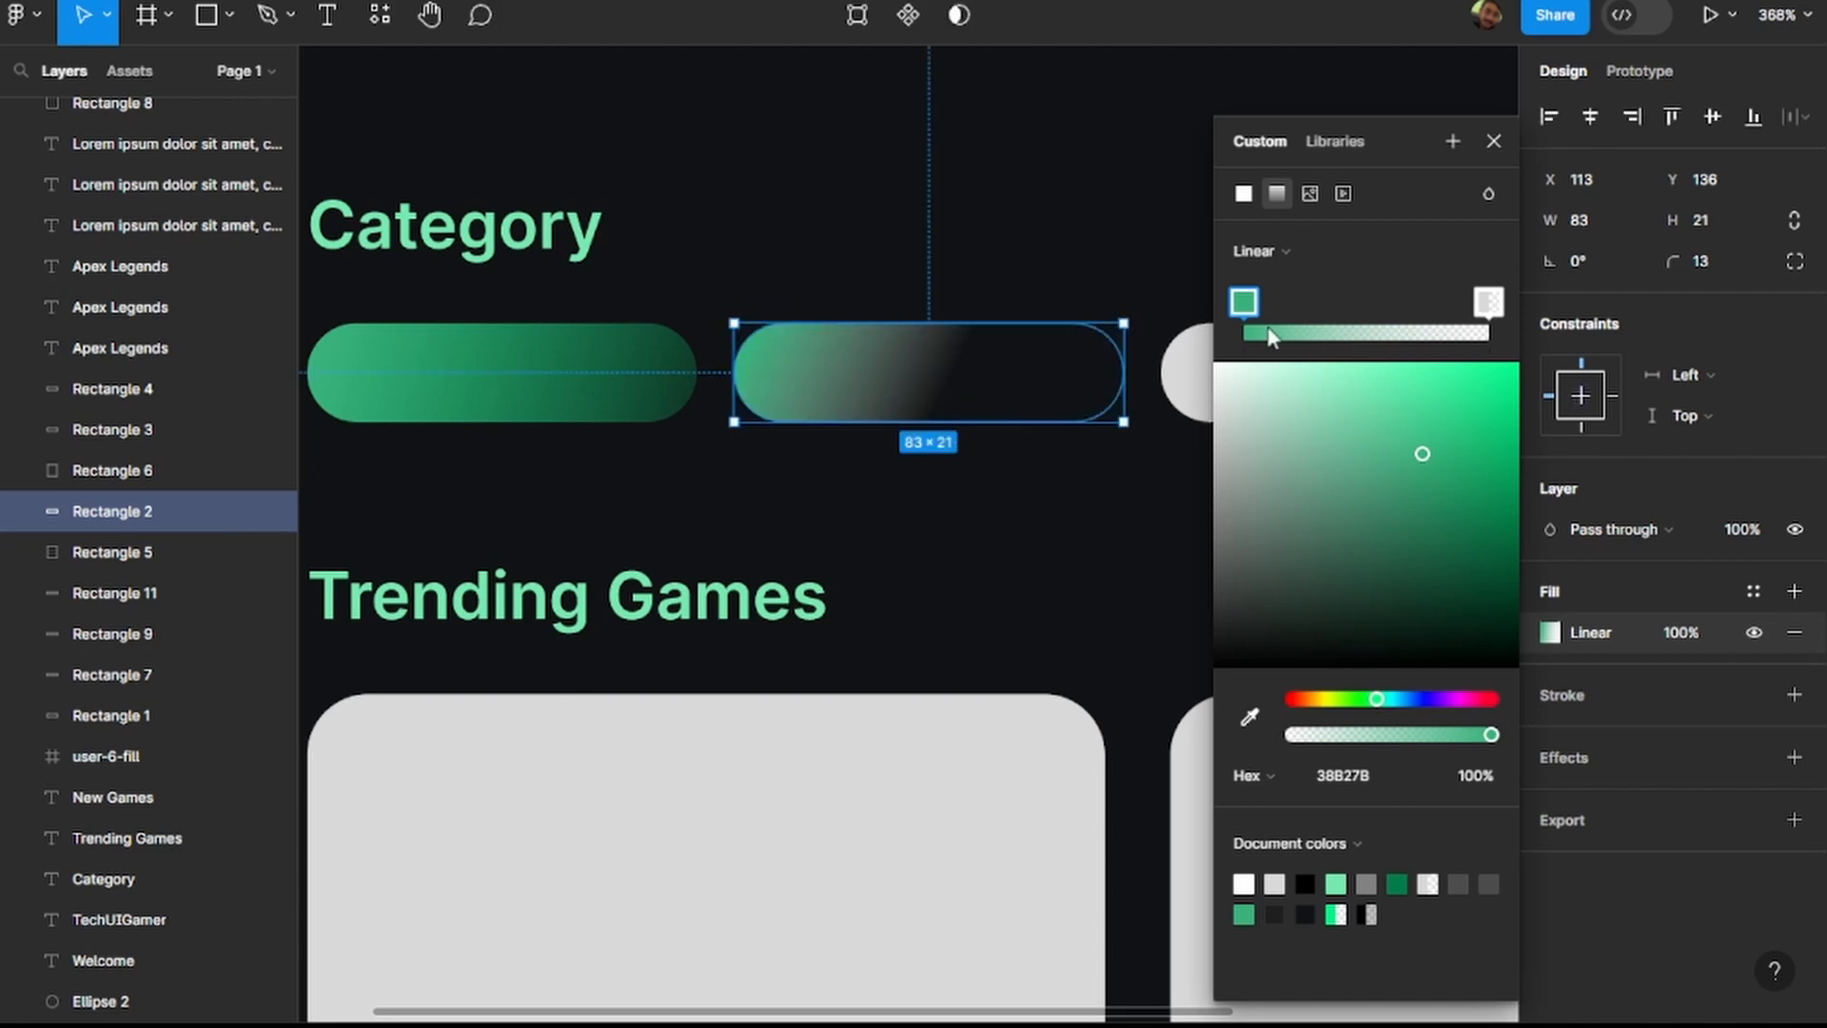
pyautogui.click(1037, 529)
pyautogui.click(1119, 414)
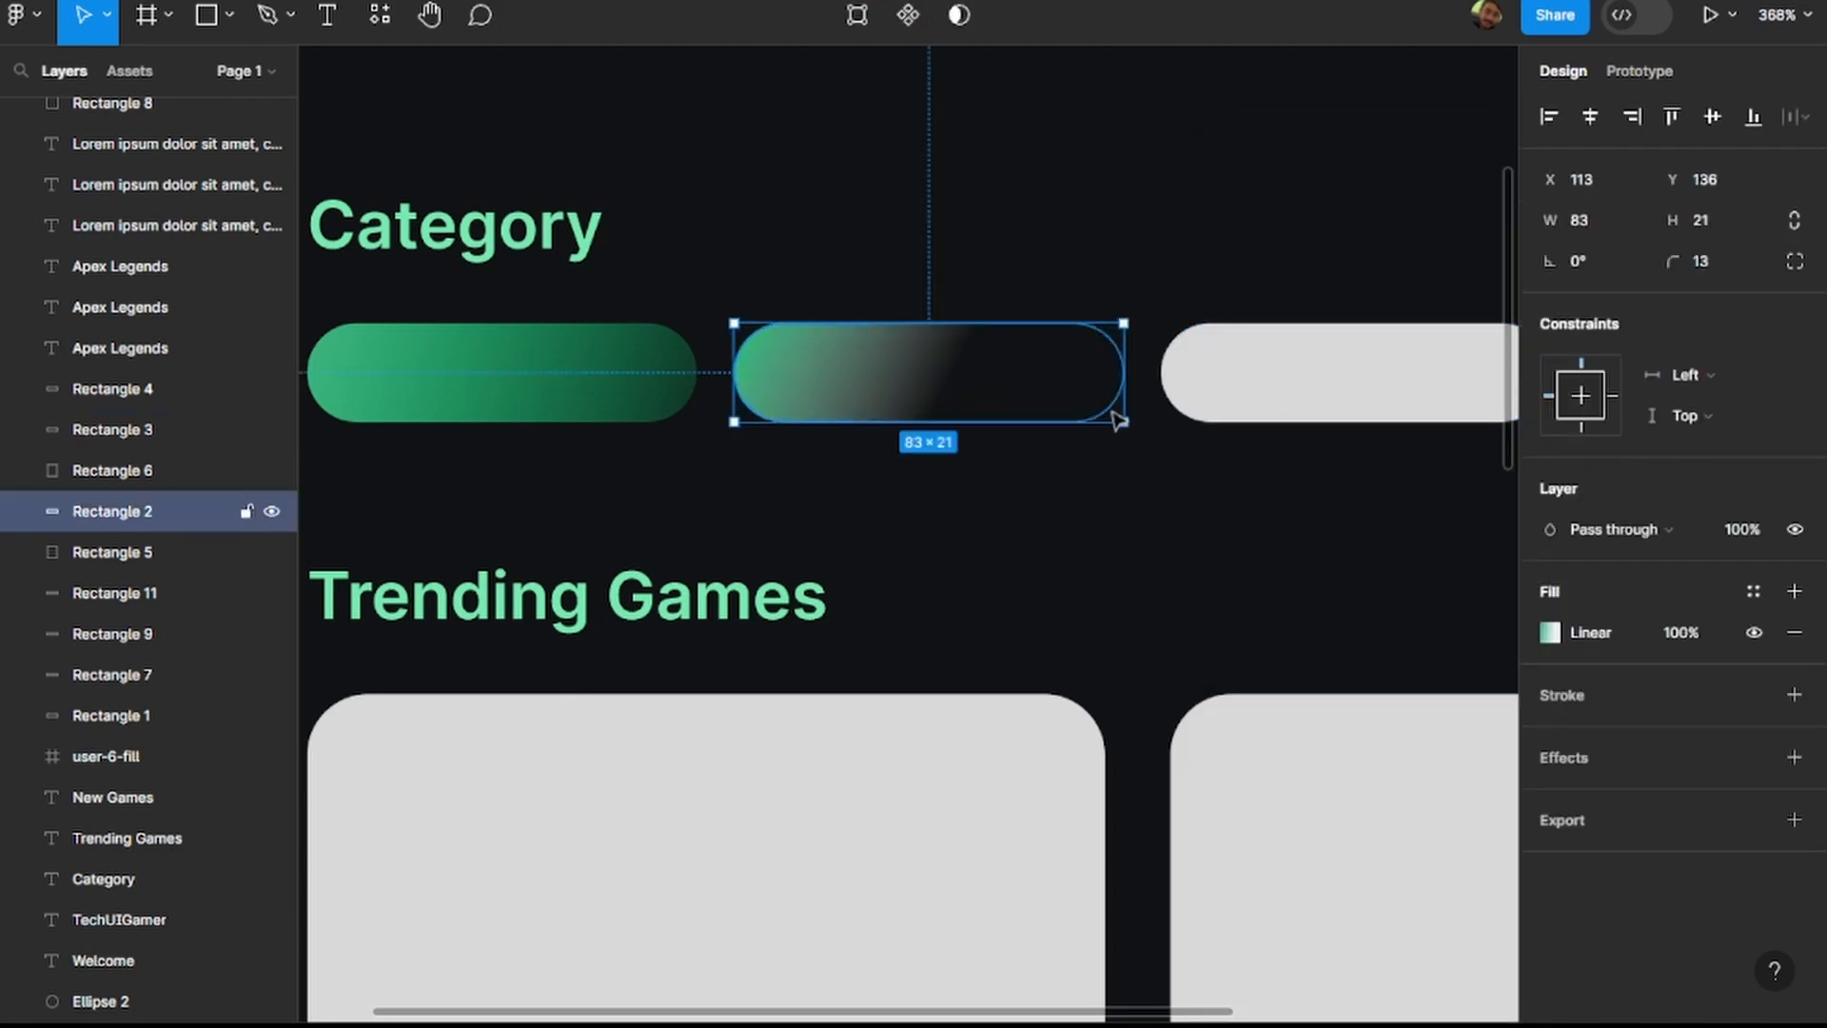
pyautogui.click(1550, 632)
pyautogui.moveTo(930, 422); pyautogui.dragTo(1124, 421)
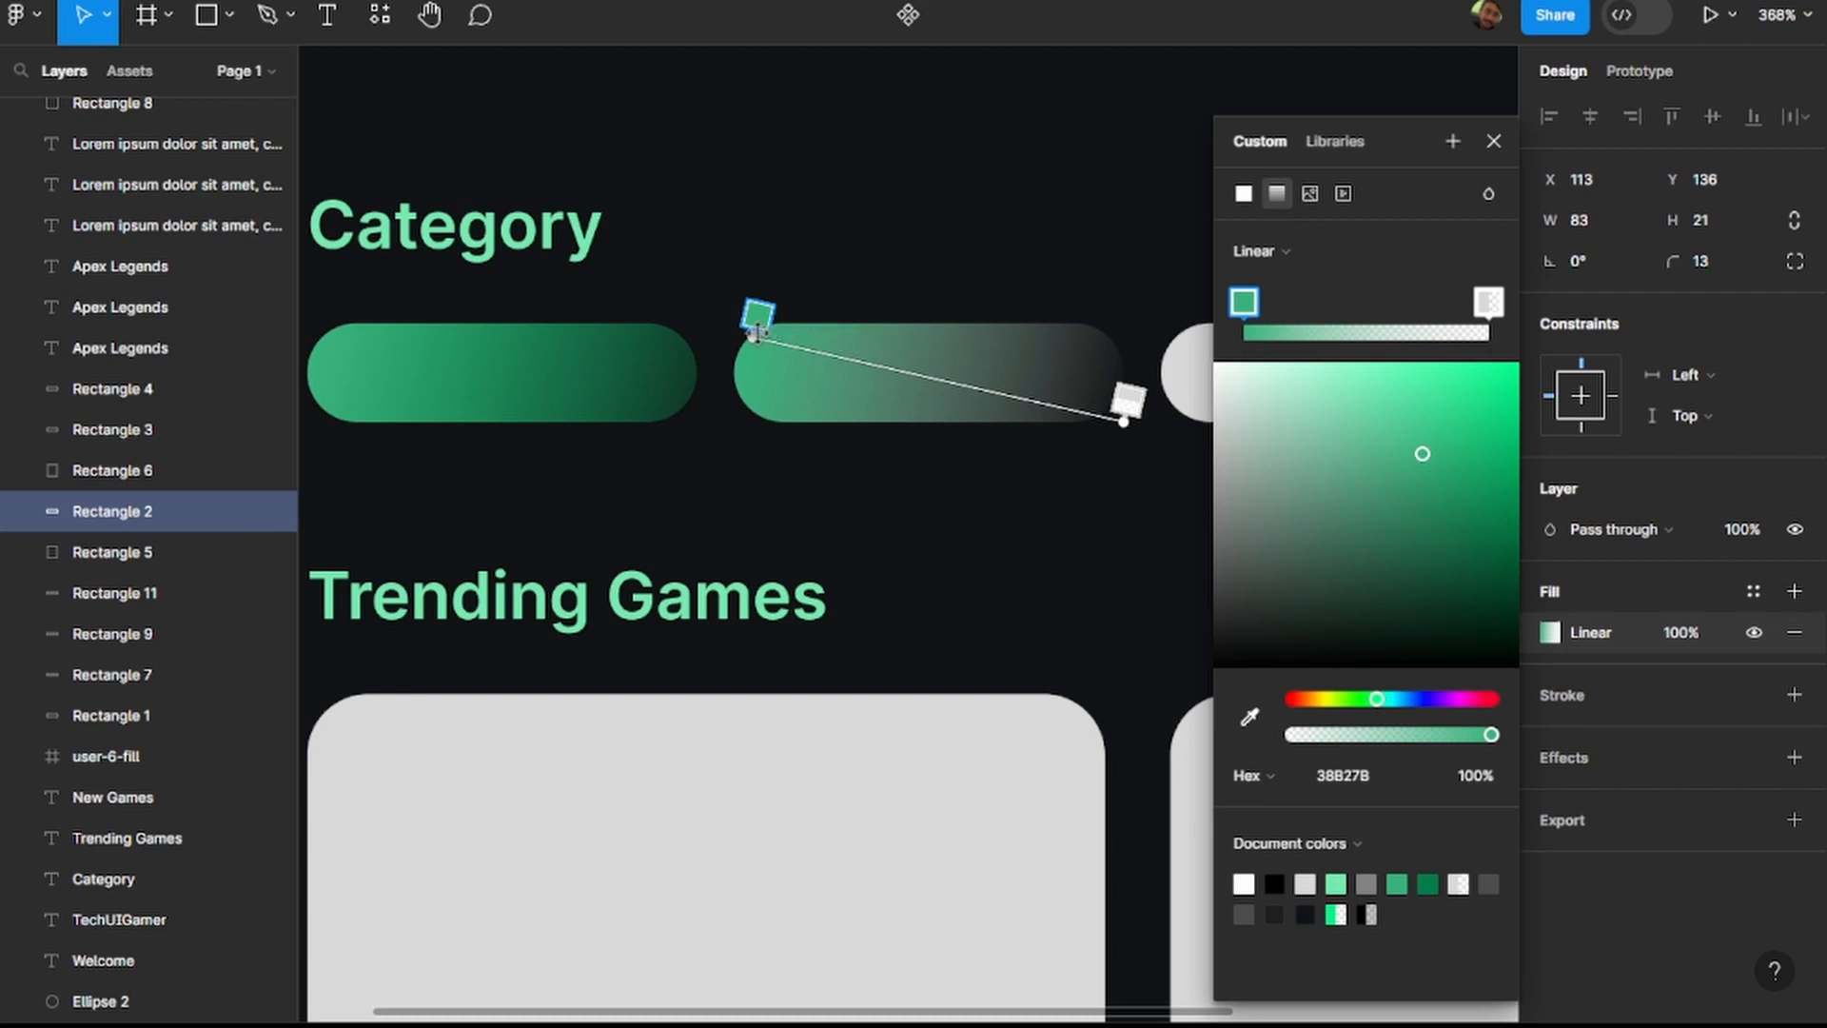
pyautogui.moveTo(1120, 425); pyautogui.dragTo(1112, 413)
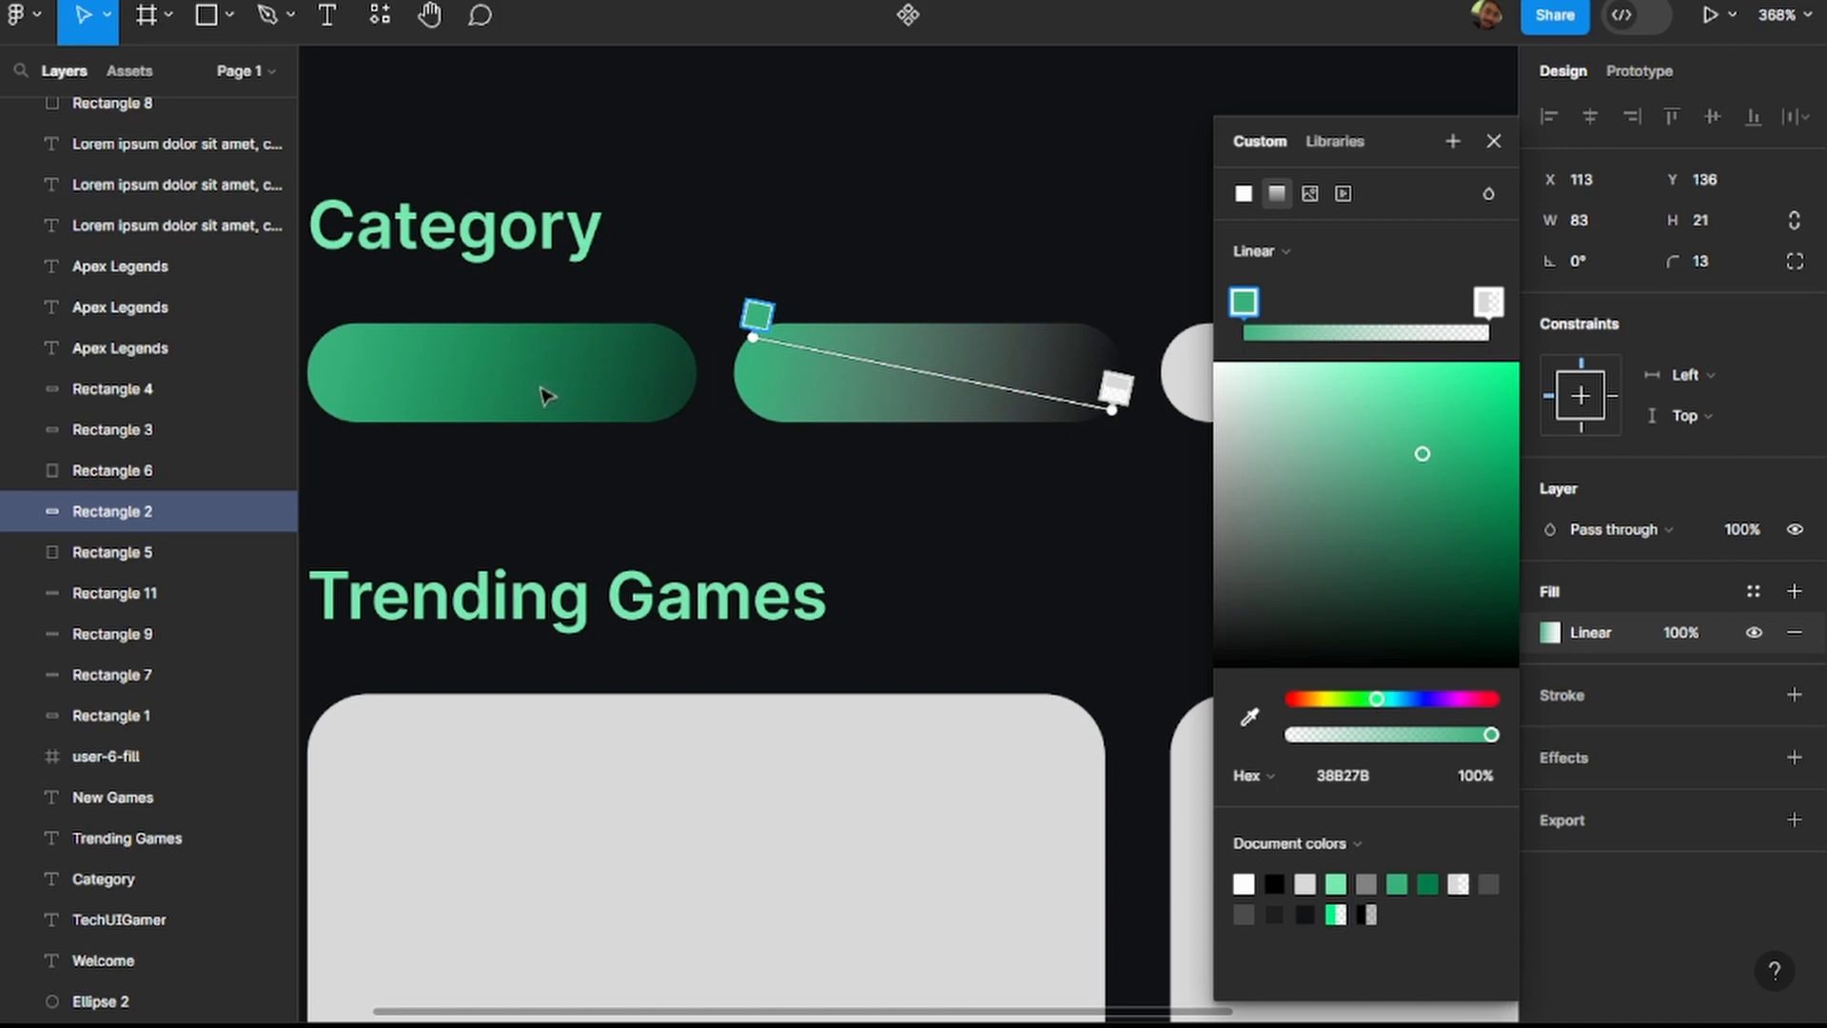
pyautogui.click(1494, 141)
# Copy the hex colour 00F386 from the transparent end stop of the first category pill's gradient.
pyautogui.click(485, 395)
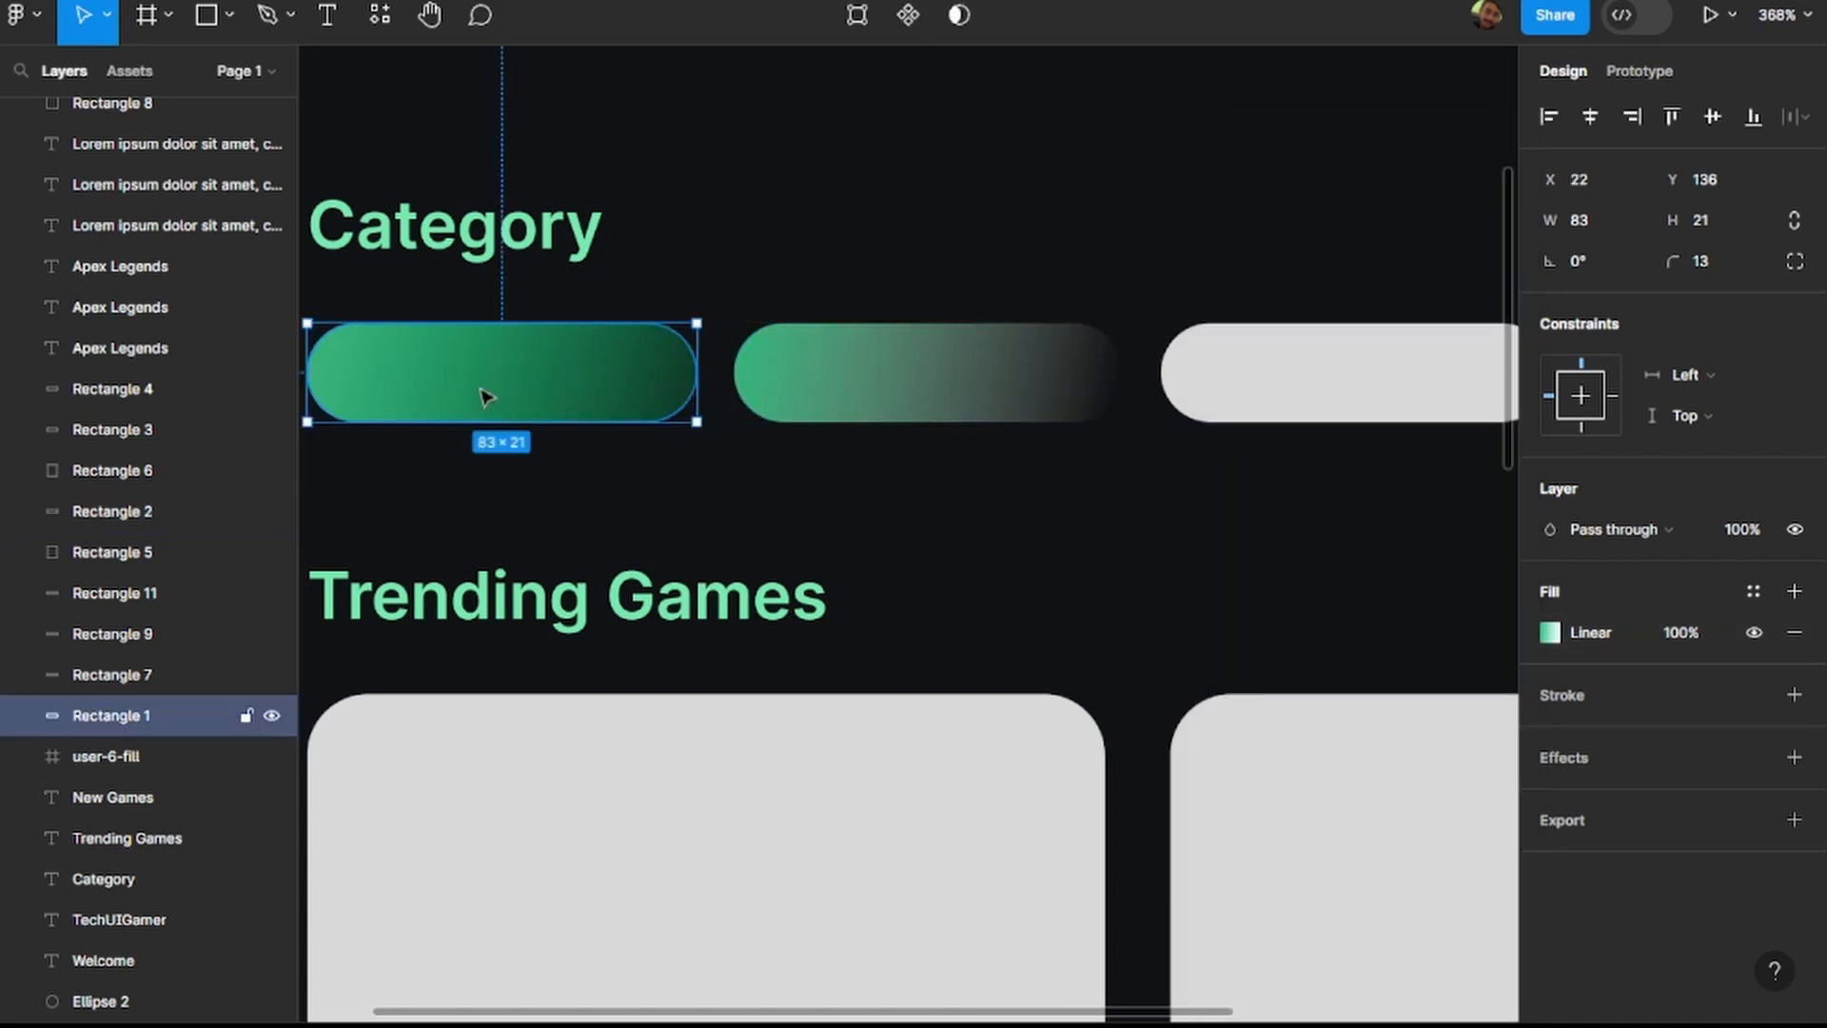
pyautogui.click(1559, 632)
pyautogui.click(1482, 312)
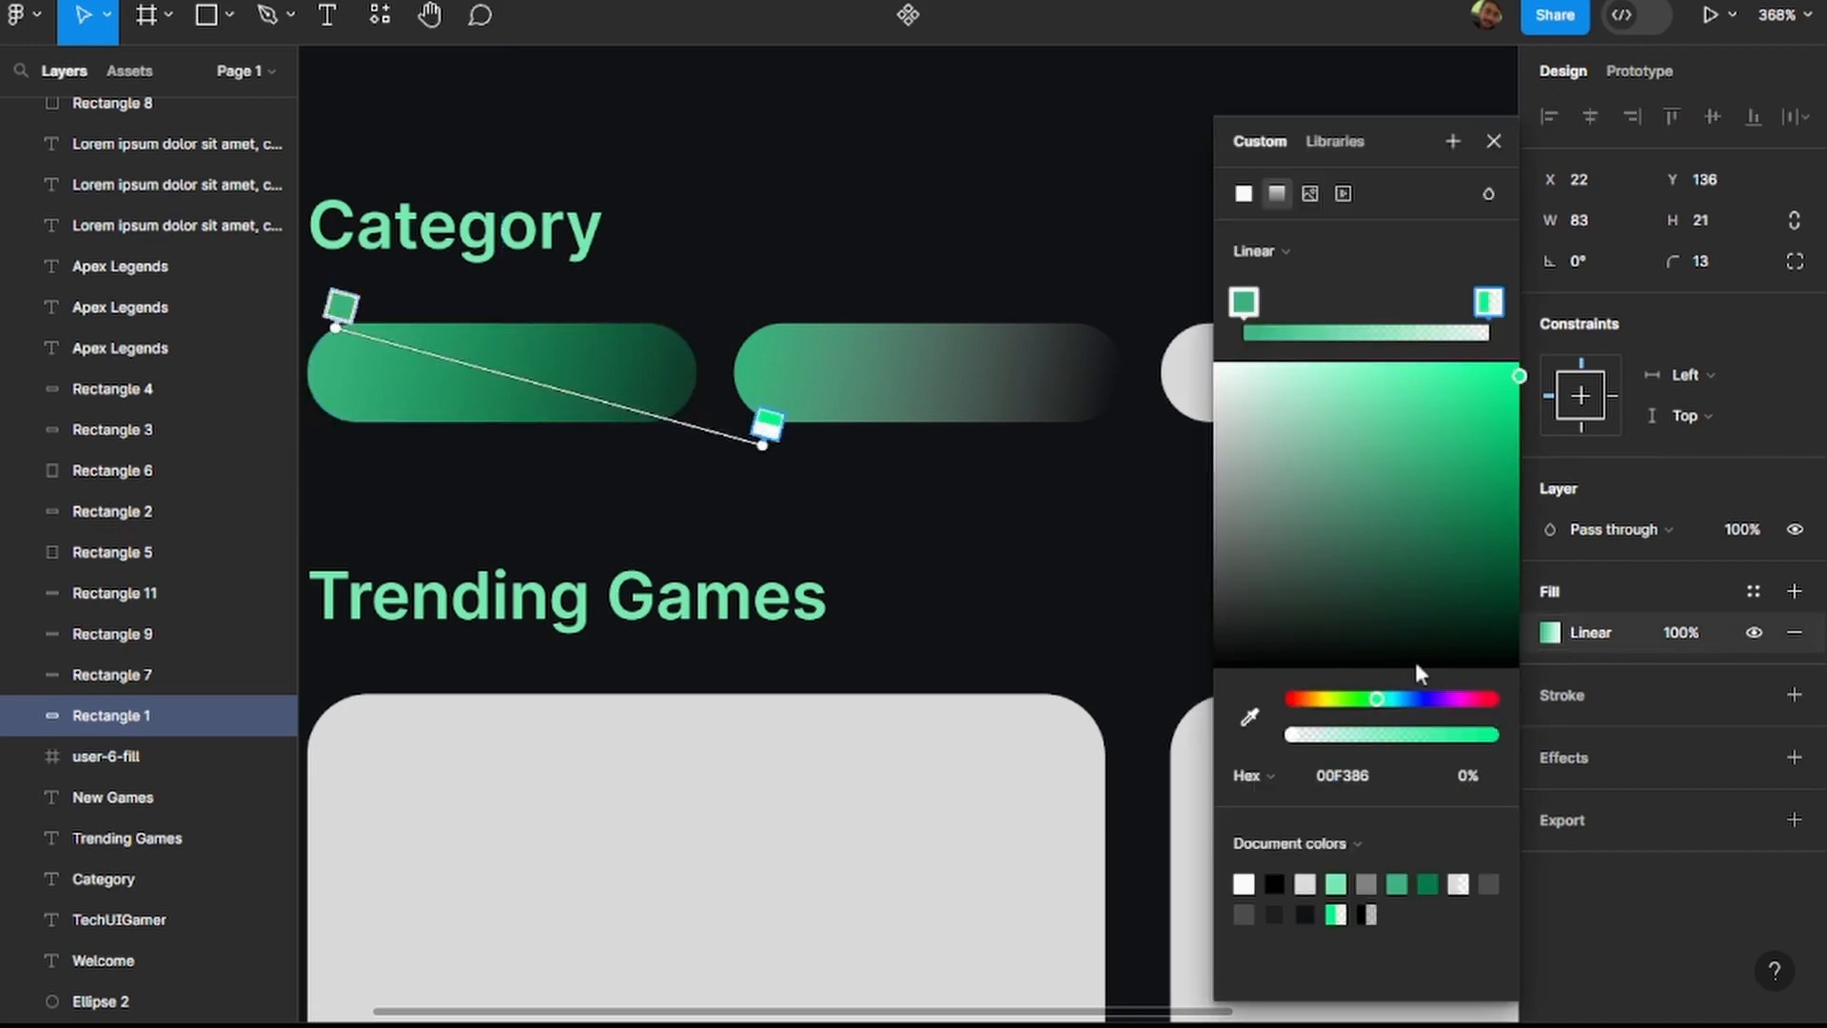
pyautogui.click(1392, 771)
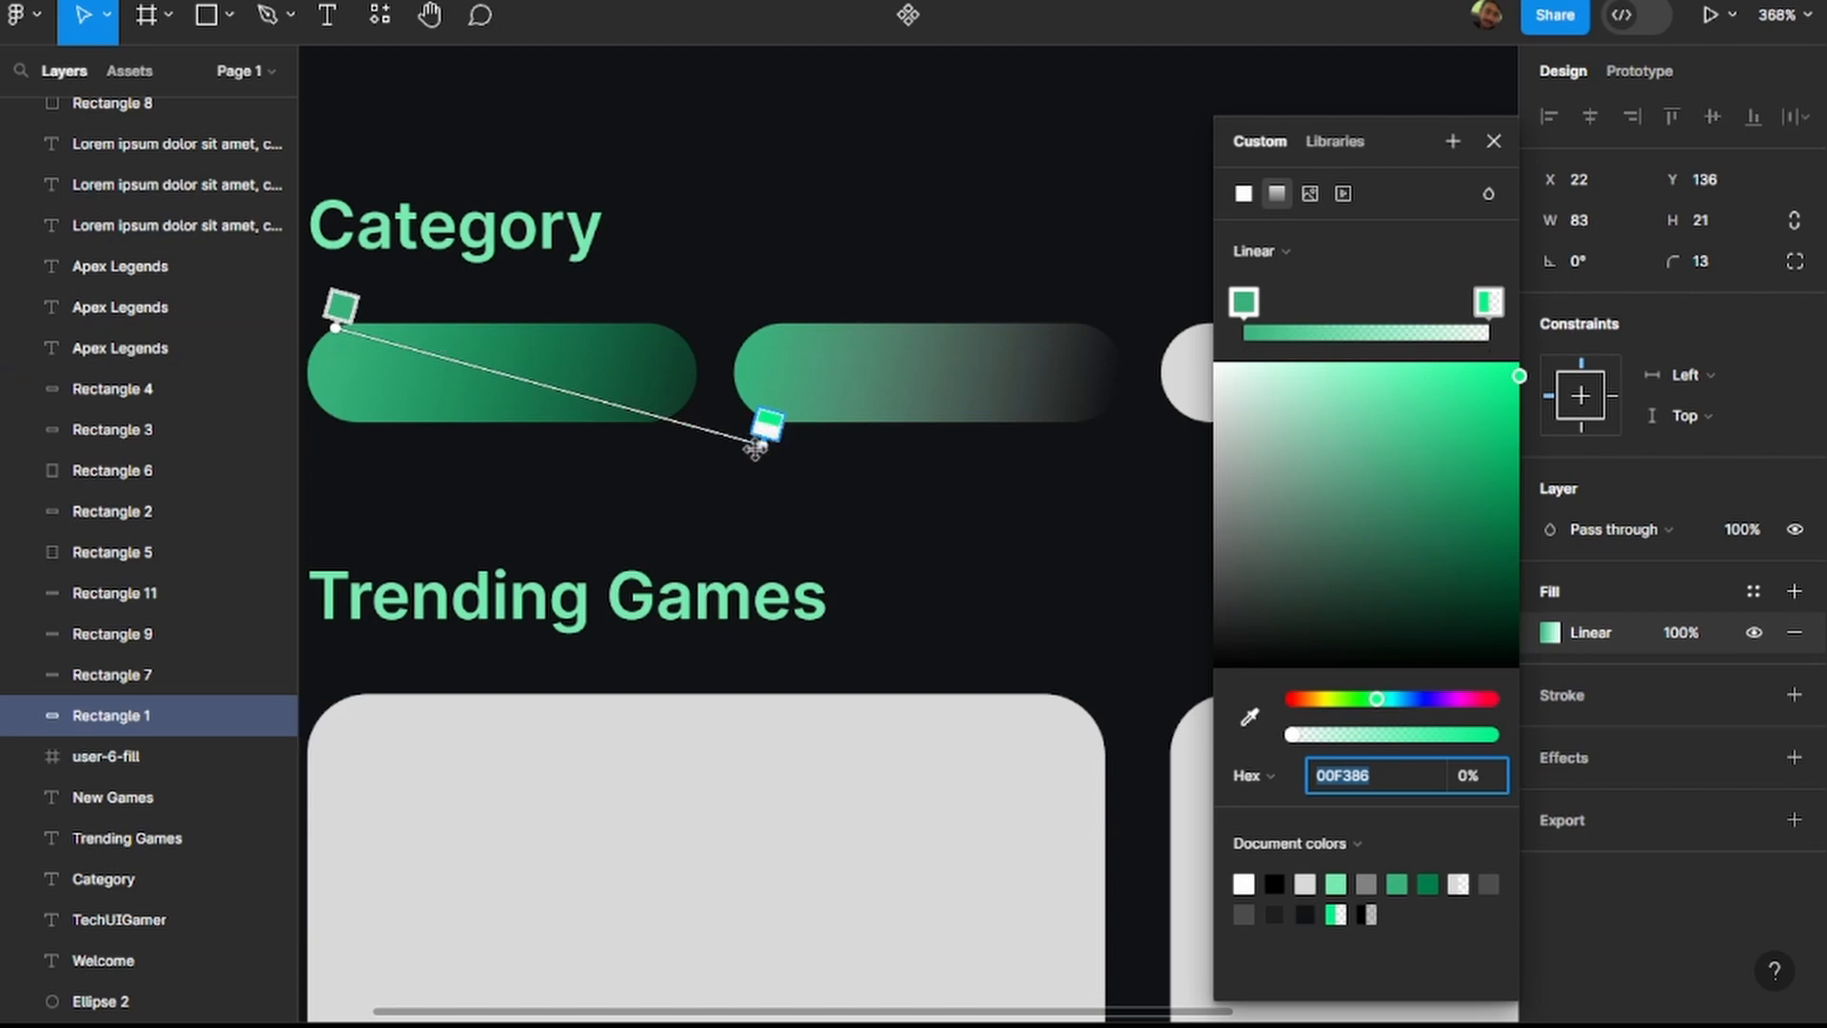
pyautogui.click(892, 473)
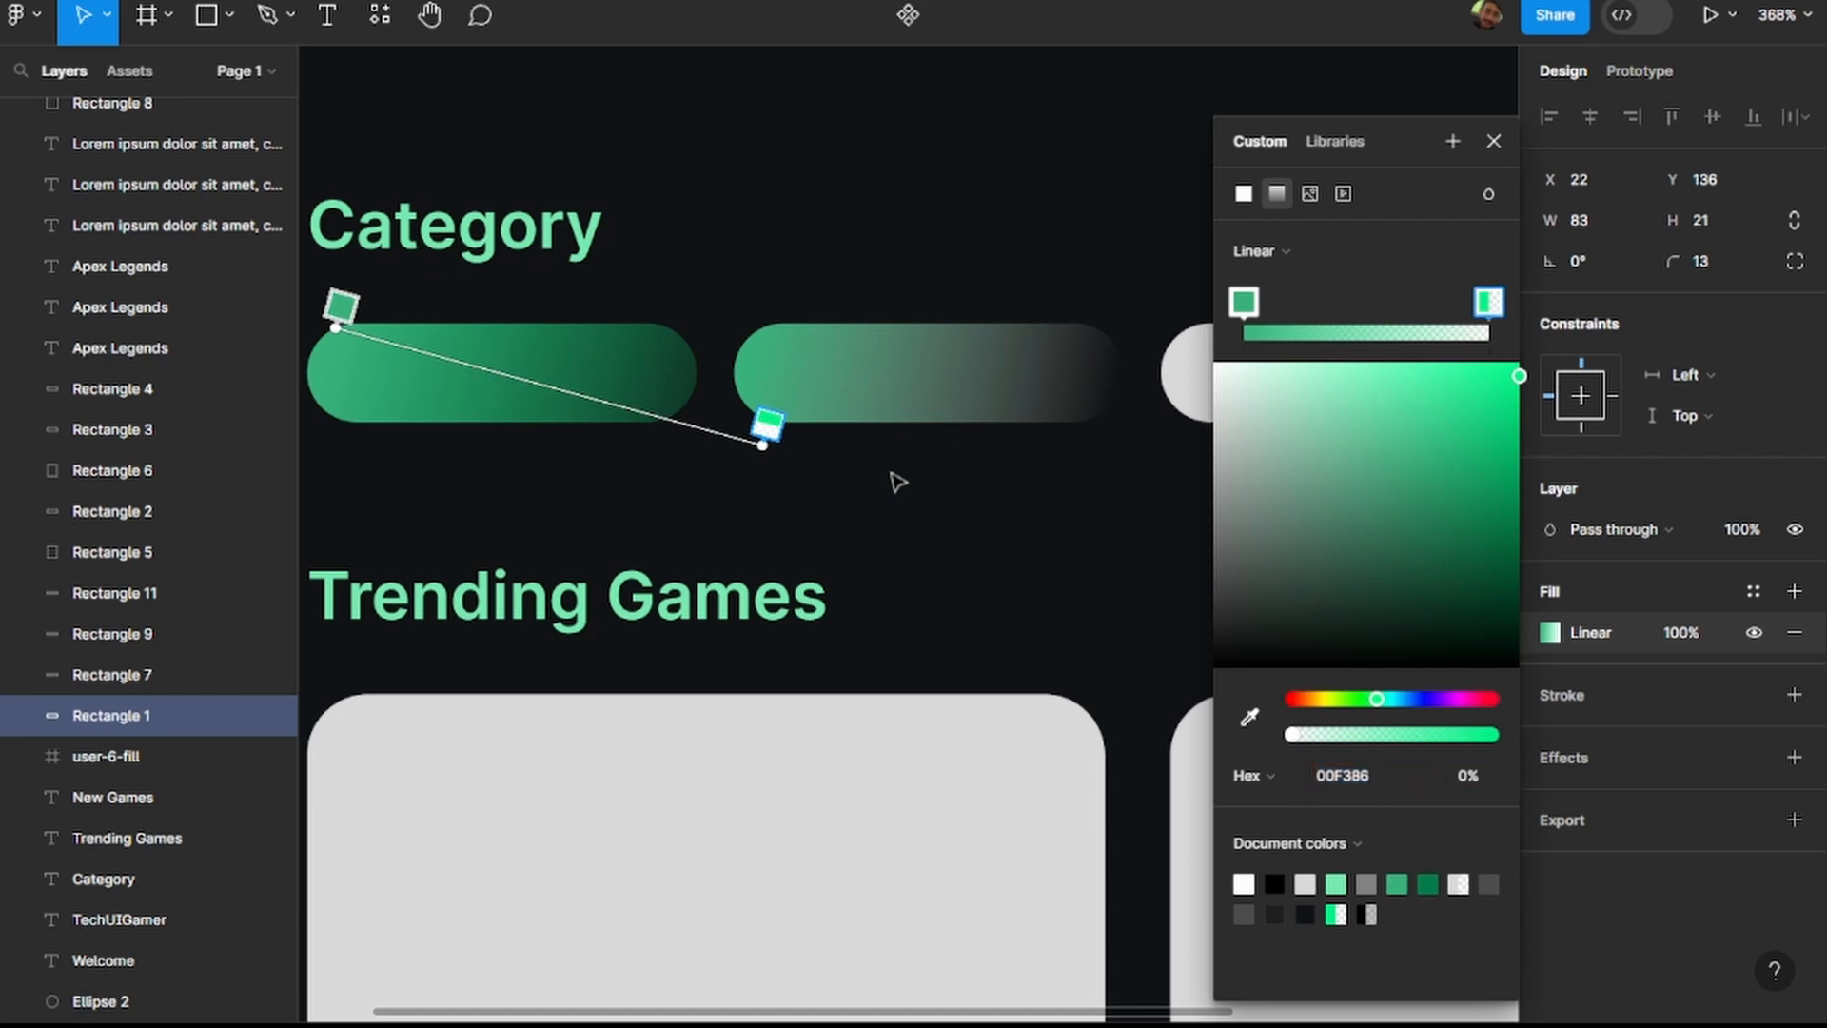
pyautogui.click(1490, 139)
# Set the transparent end stop of the second category pill's gradient to 00F386.
pyautogui.click(942, 367)
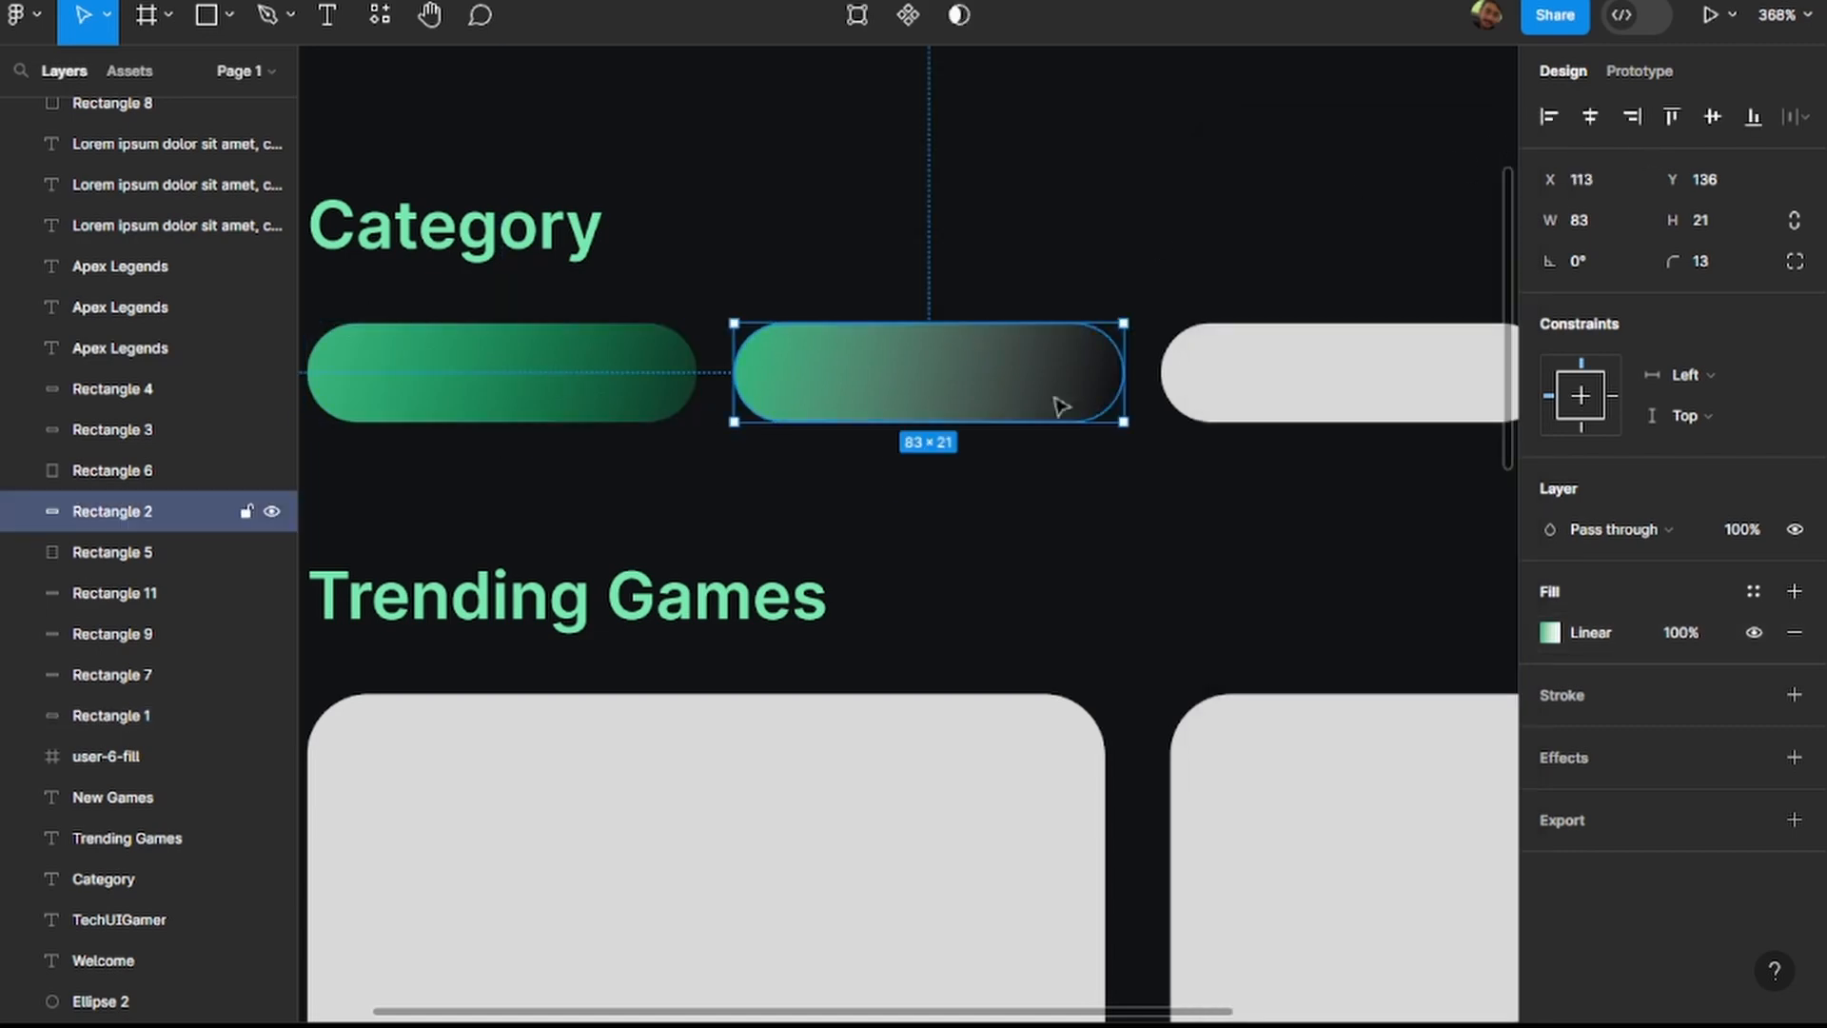
pyautogui.click(1550, 632)
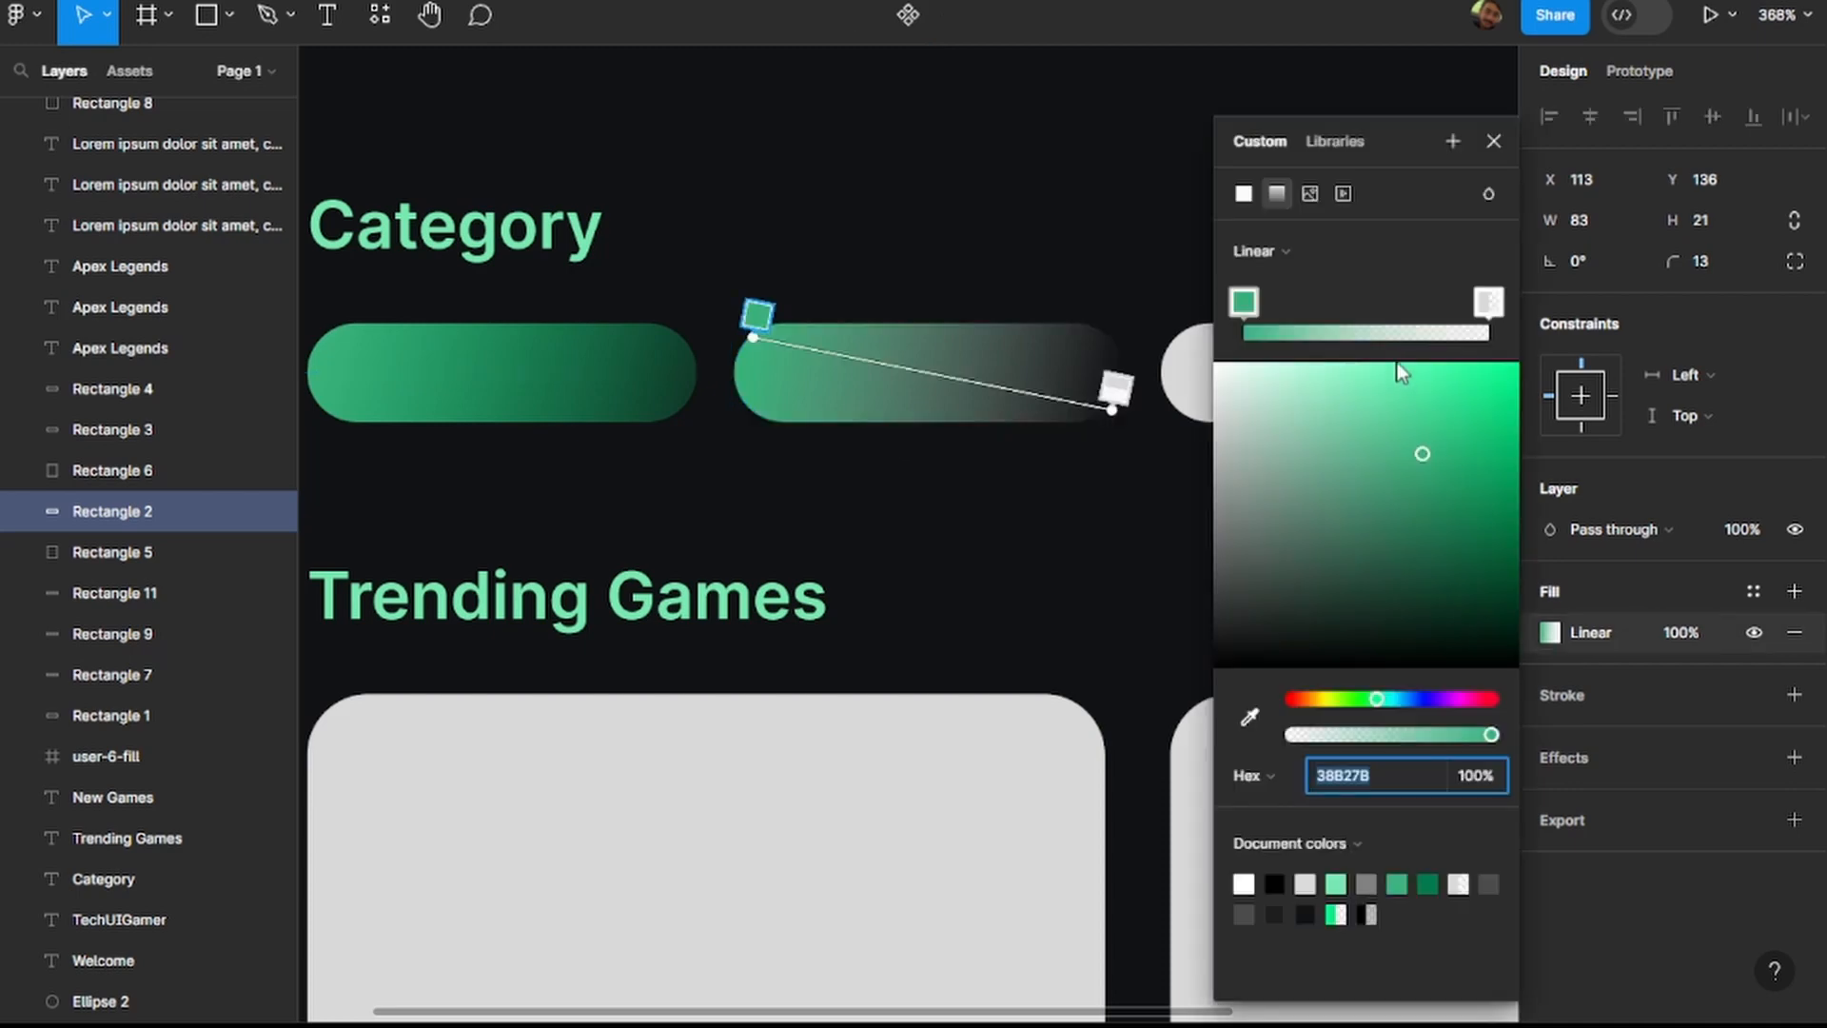
pyautogui.click(1490, 305)
pyautogui.click(1381, 776)
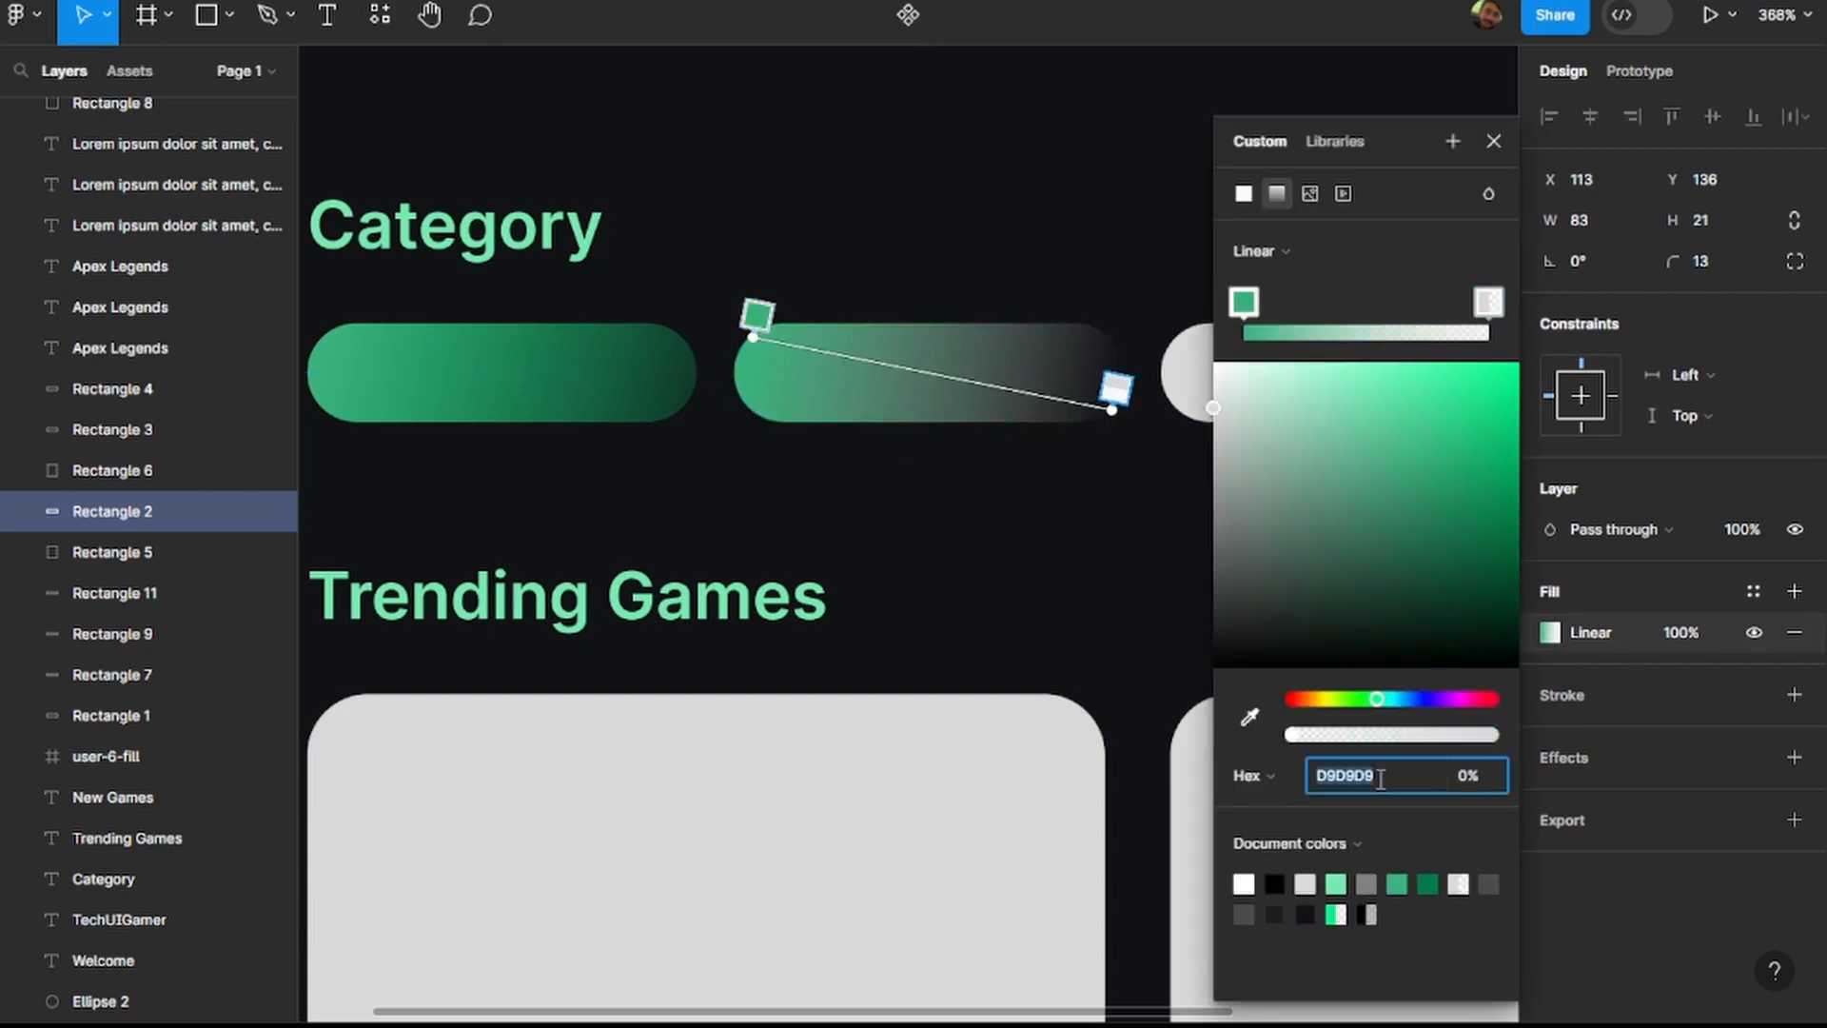
pyautogui.write('00F386')
pyautogui.press('Return')
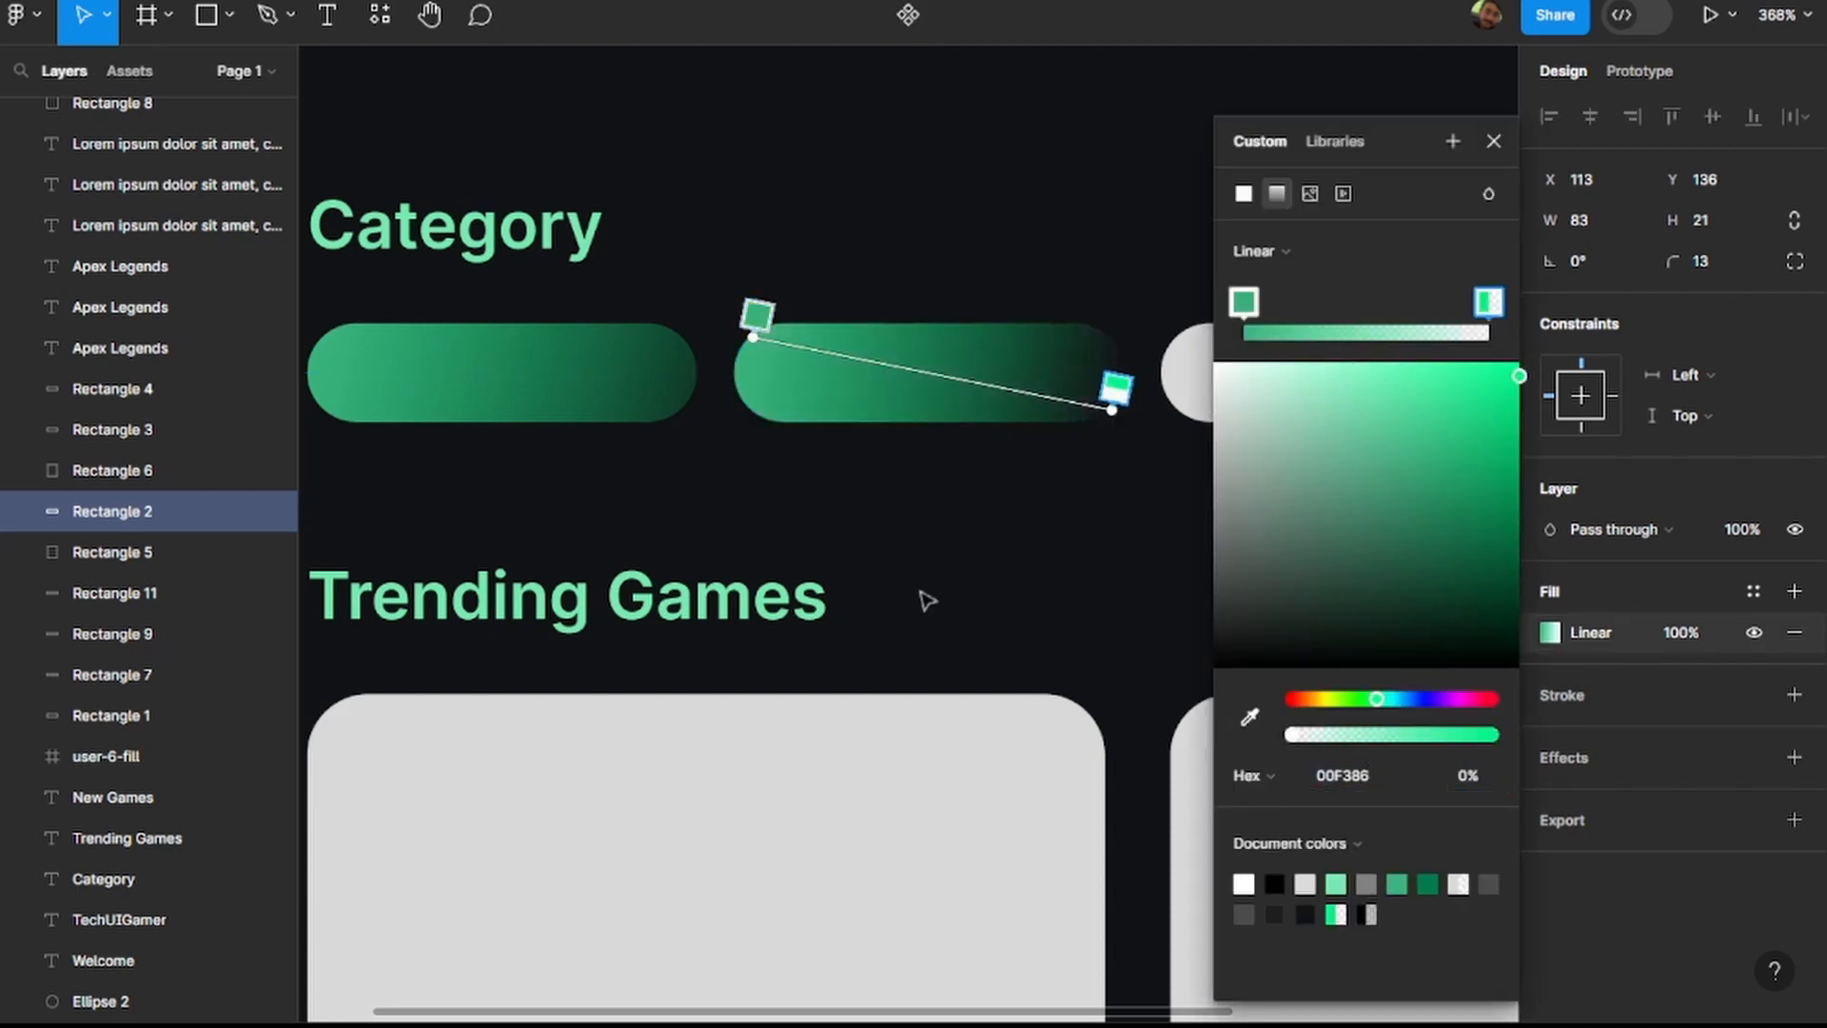
pyautogui.click(1494, 142)
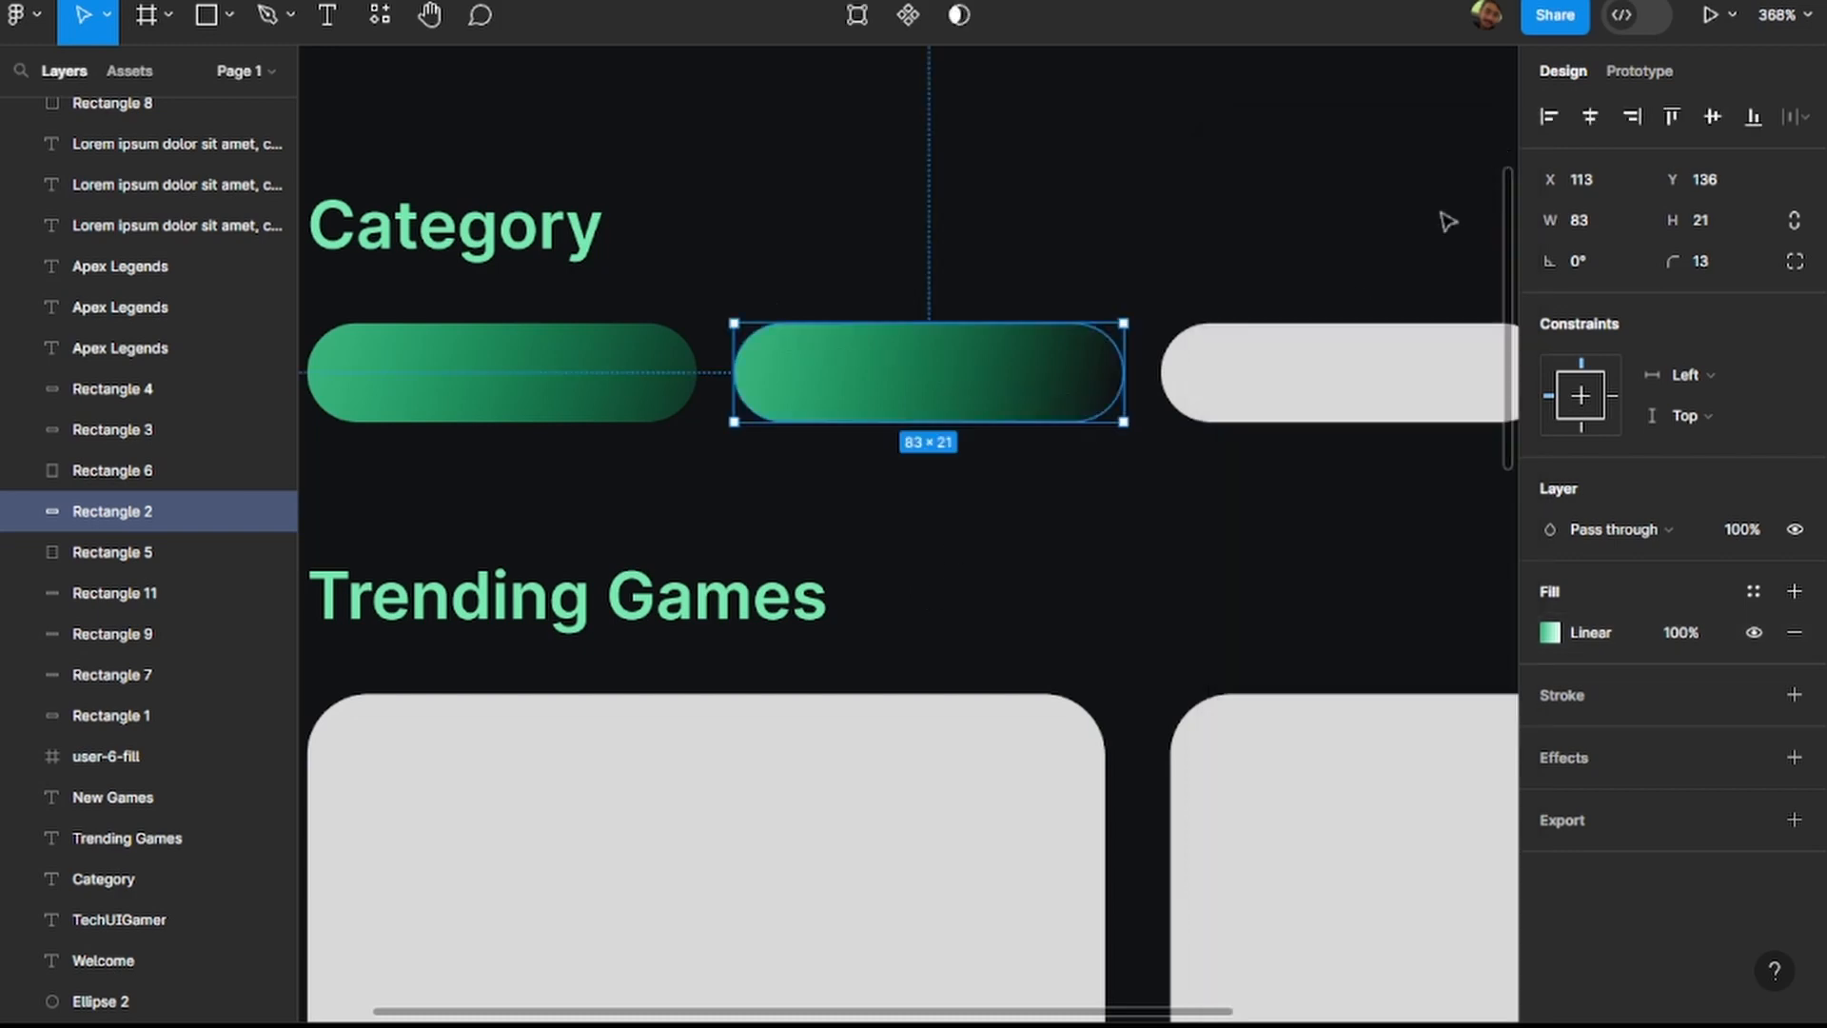
pyautogui.click(1037, 545)
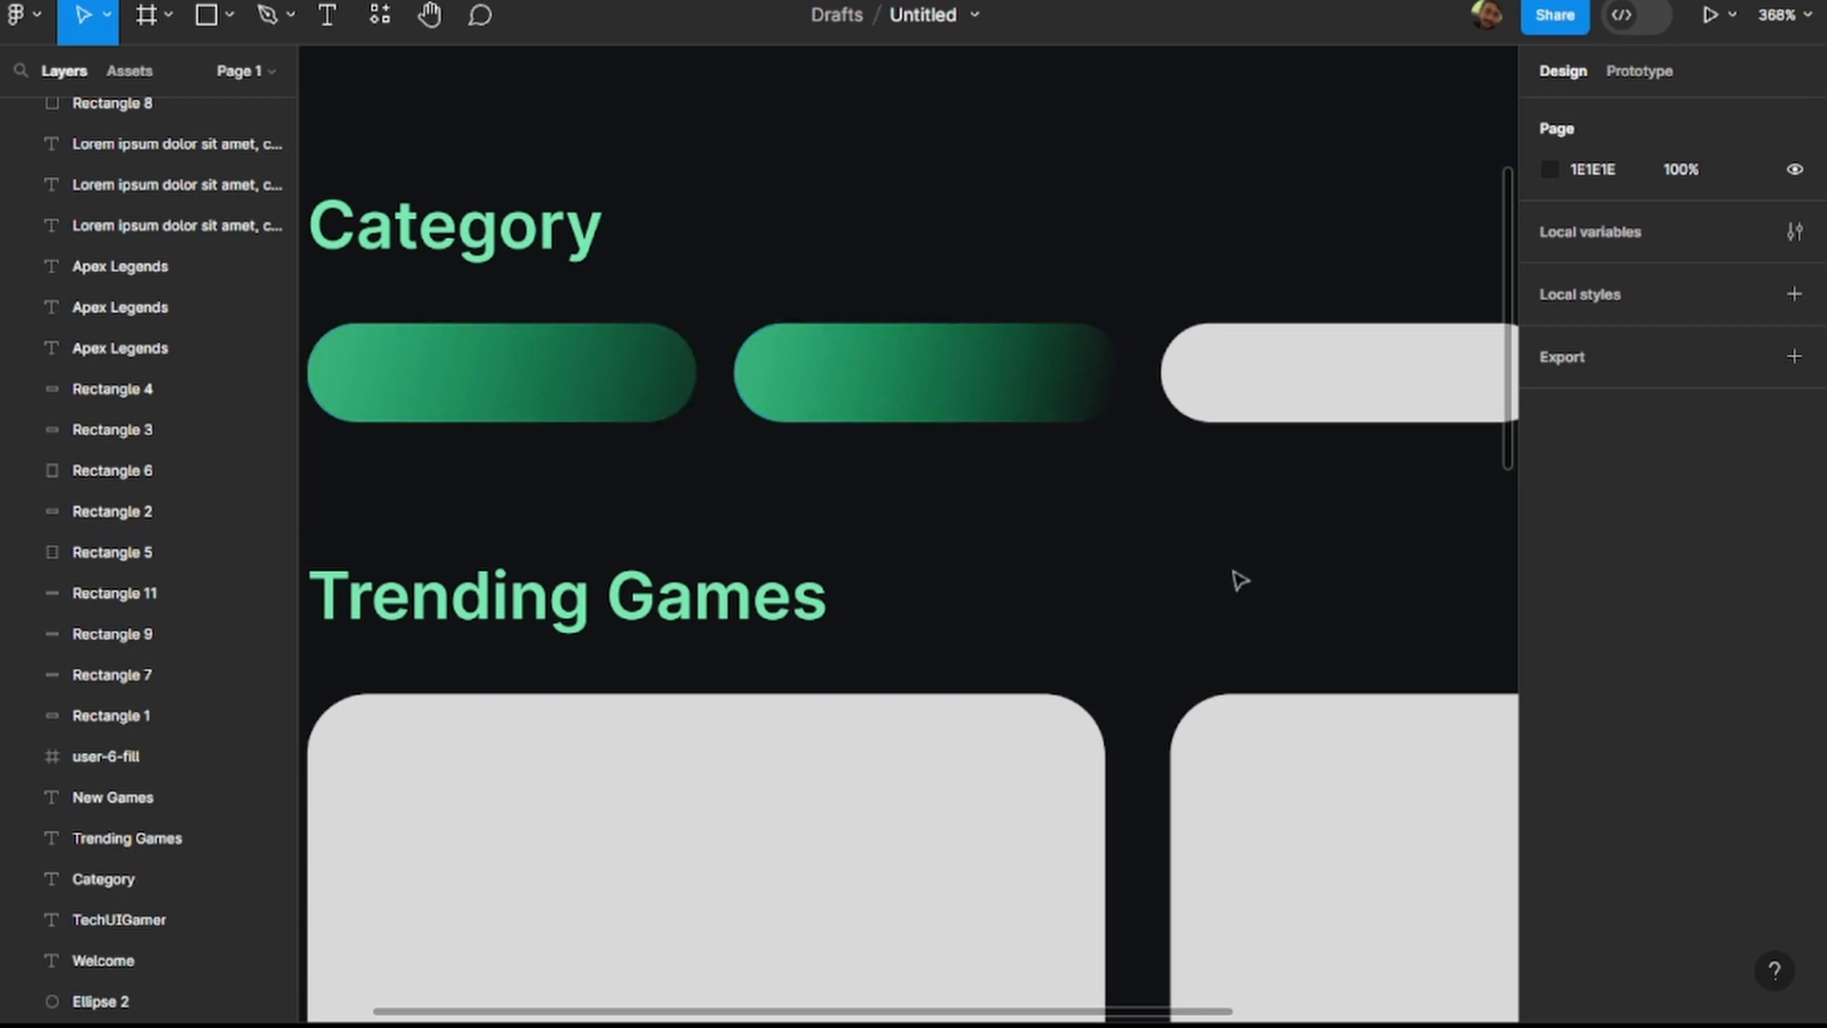
# Extend the second pill's gradient endpoint slightly beyond its lower-right corner and nudge the start closer to the upper-left corner.
pyautogui.click(1014, 390)
pyautogui.click(1554, 645)
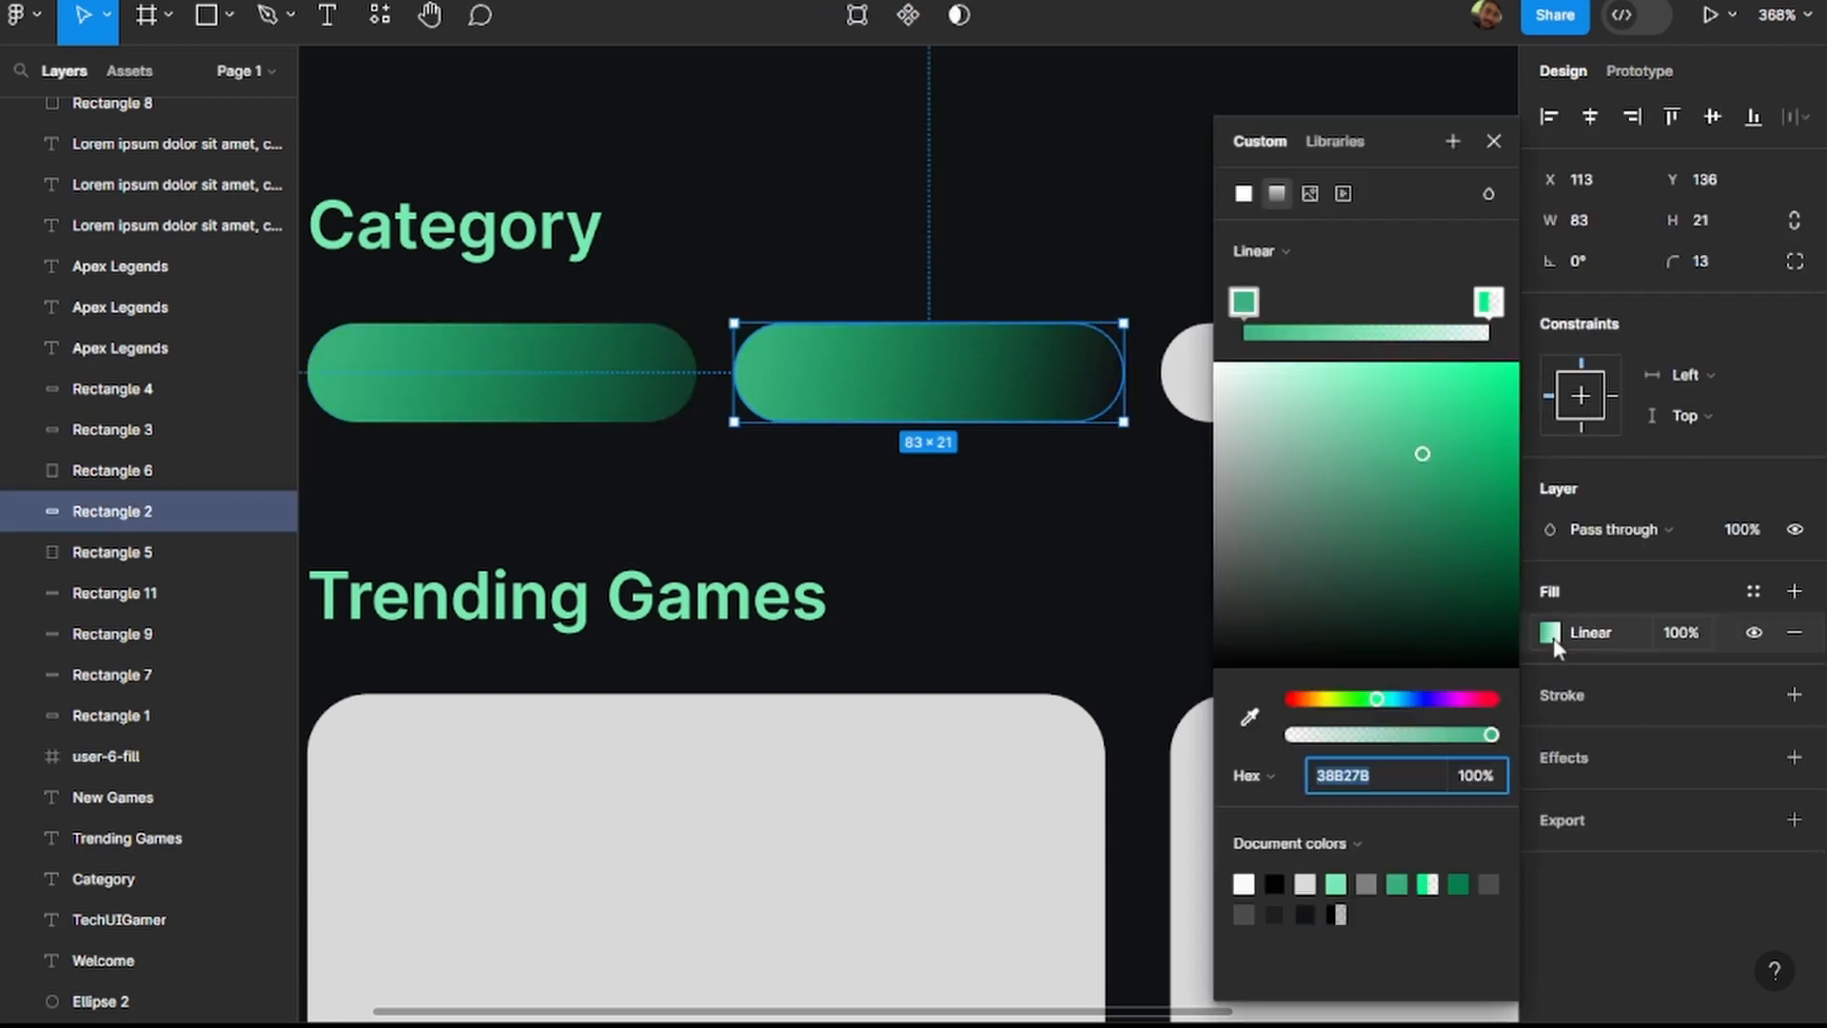
pyautogui.moveTo(1126, 427); pyautogui.dragTo(1178, 441)
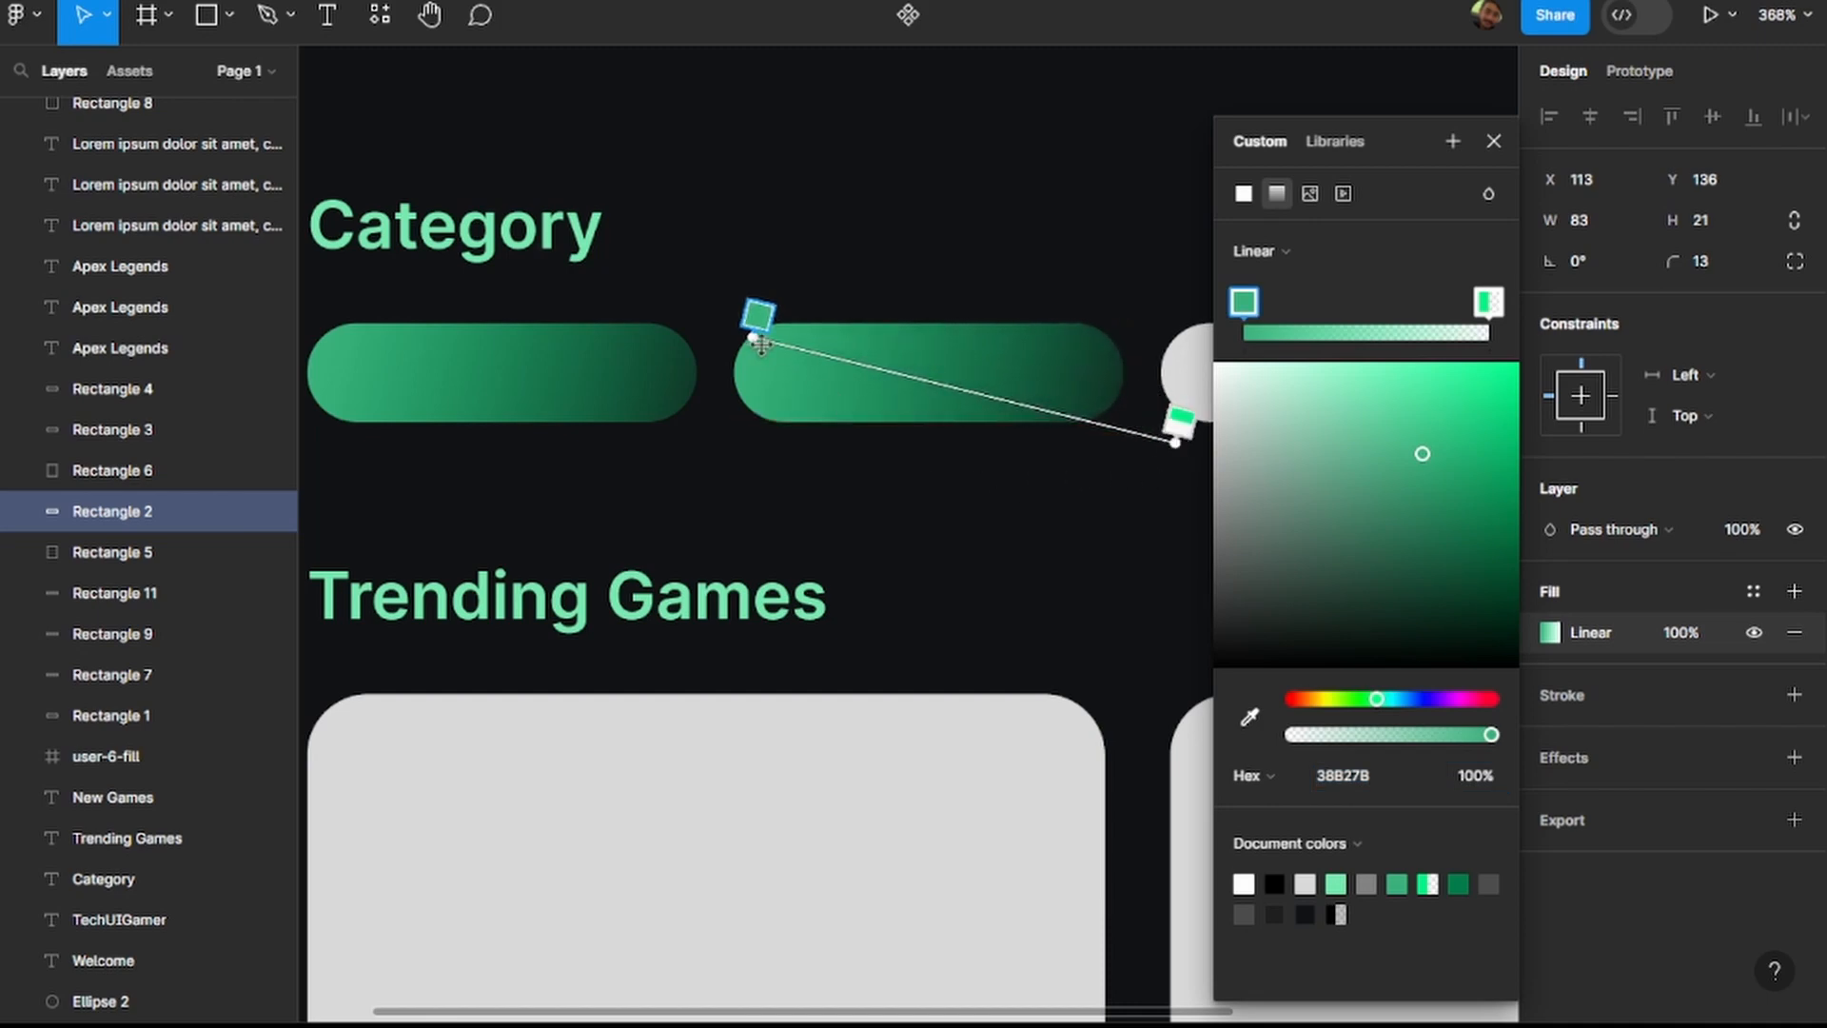
pyautogui.moveTo(753, 337); pyautogui.dragTo(746, 332)
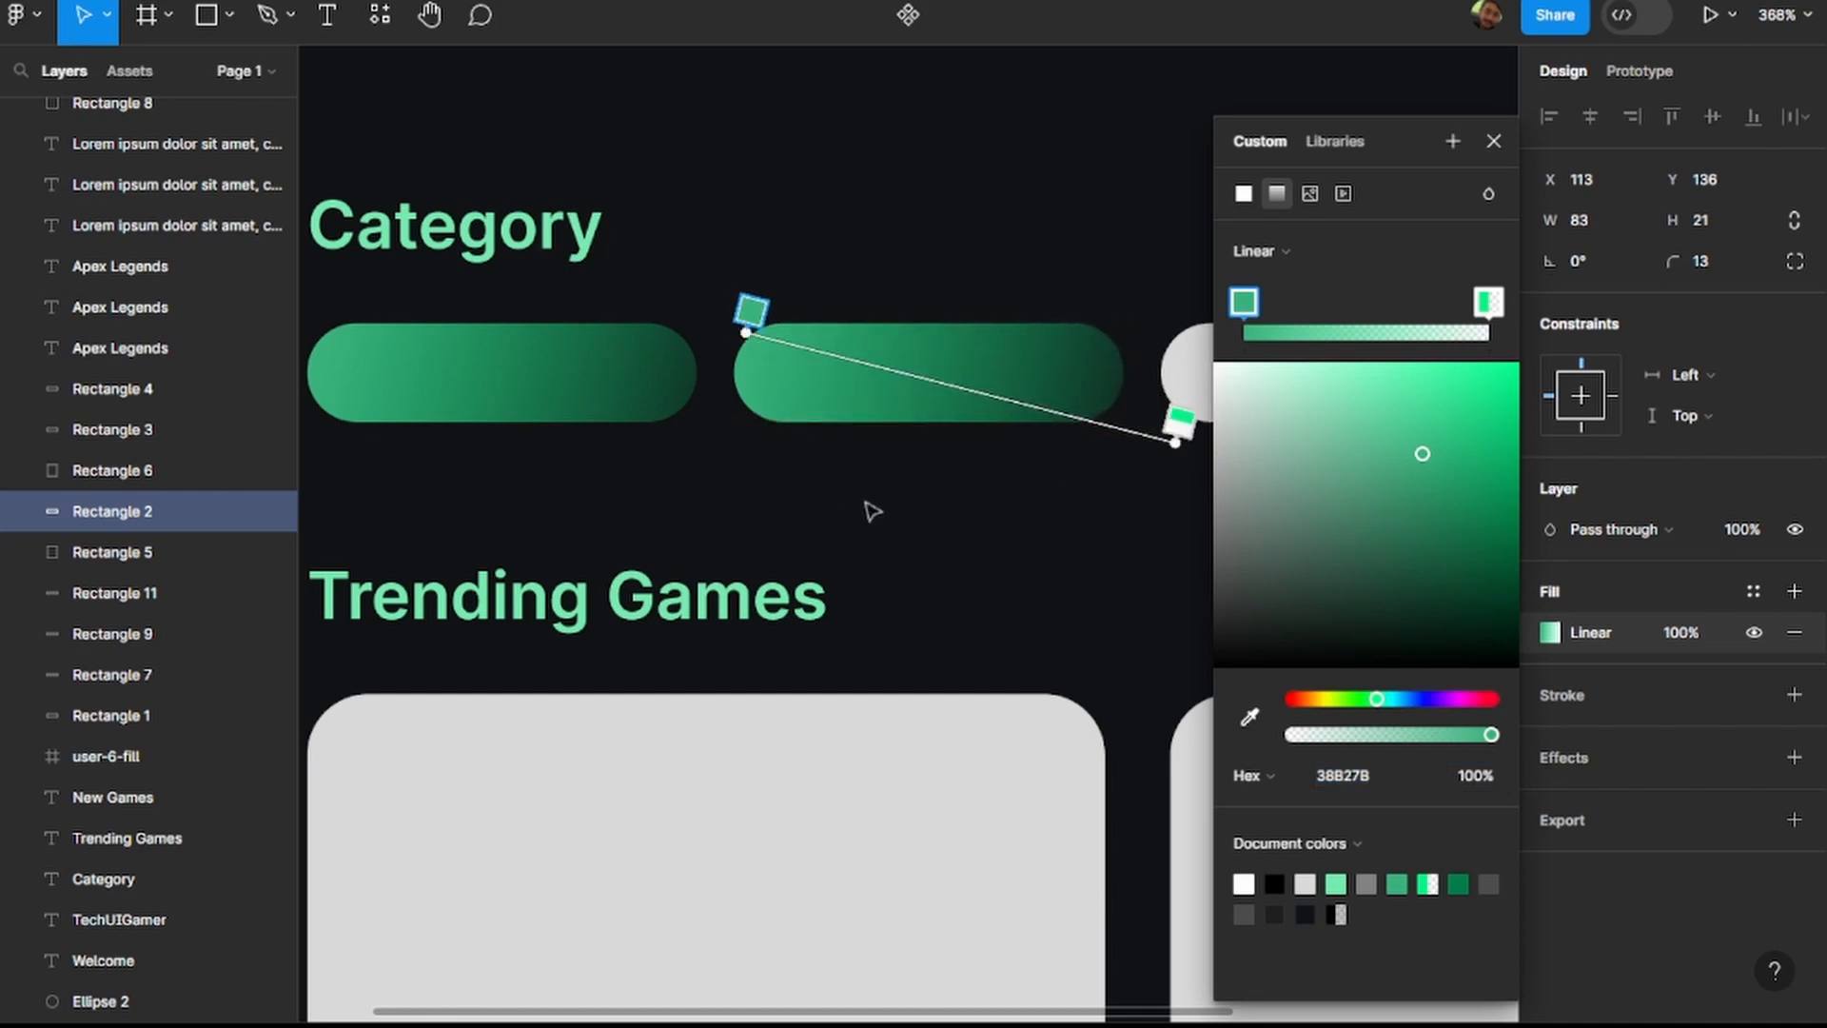
pyautogui.click(1494, 140)
pyautogui.click(1214, 465)
# Delete the two remaining grey category pills at the end of the row.
pyautogui.scroll(-5, 1155, 502)
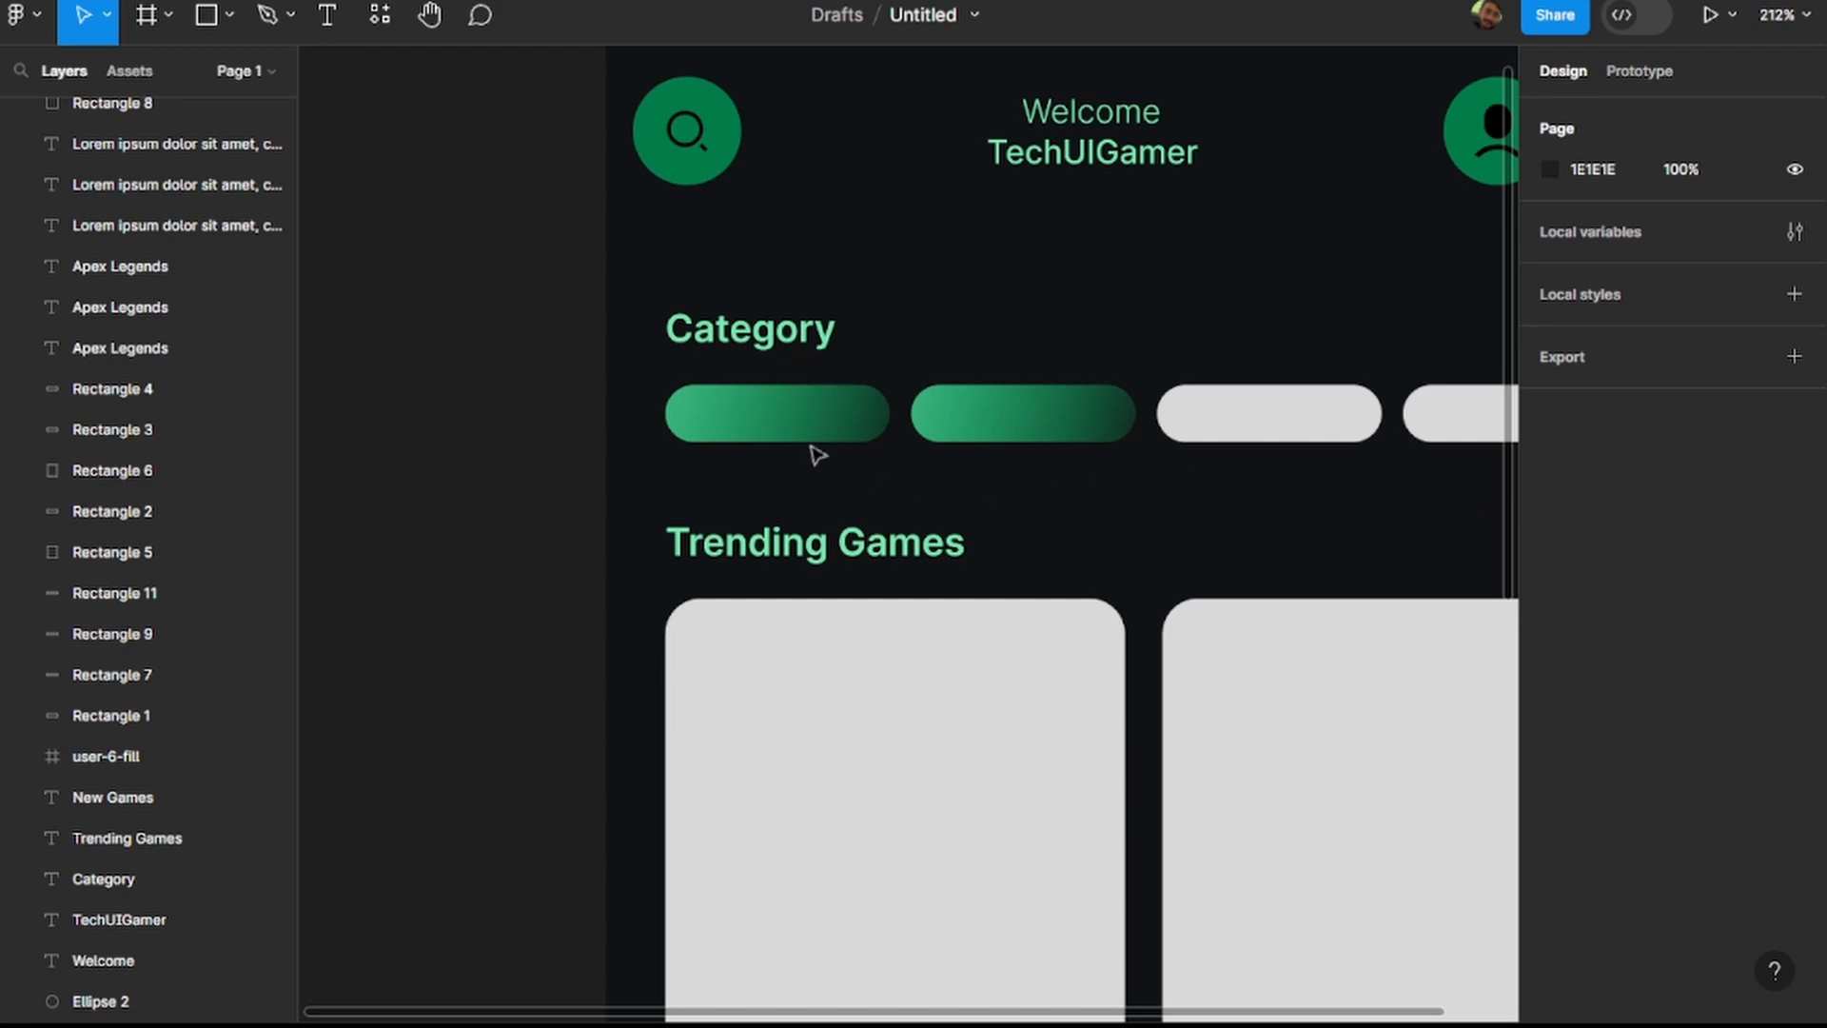
pyautogui.hscroll(5, 828, 452)
pyautogui.click(828, 419)
pyautogui.keyDown('shift'); pyautogui.click(1066, 426); pyautogui.keyUp('shift')
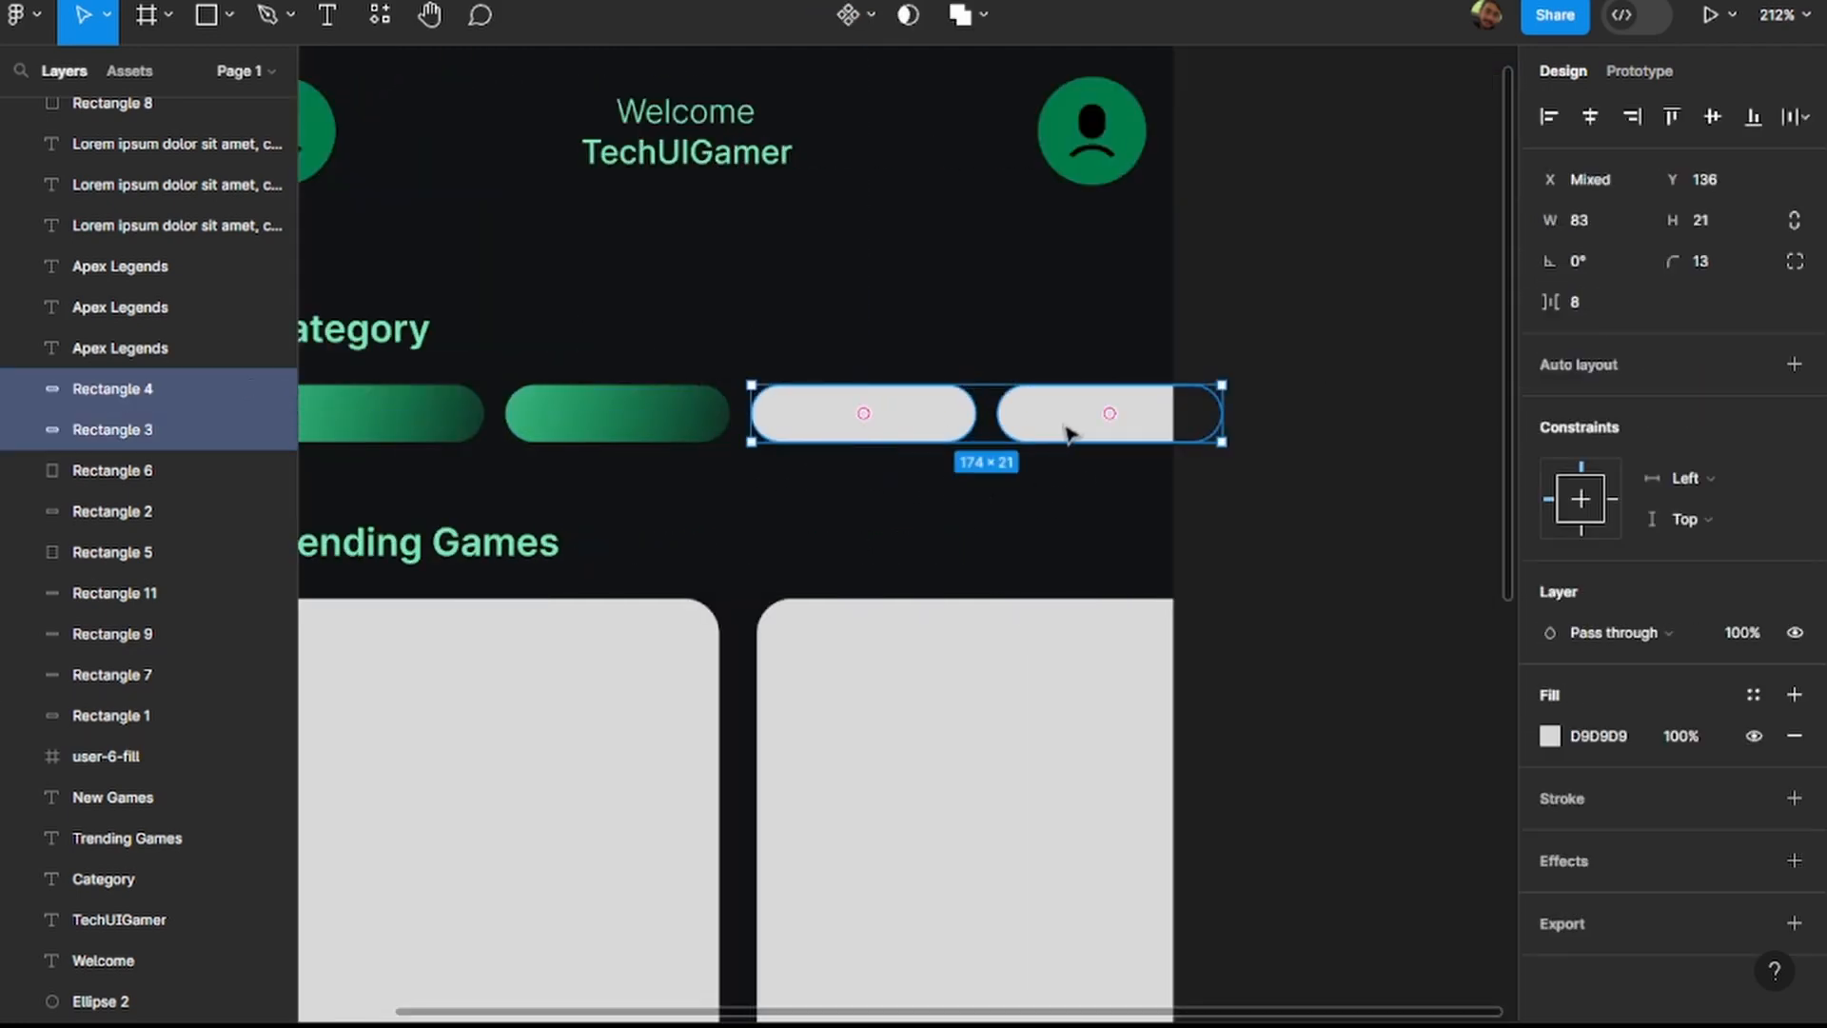
pyautogui.press('Delete')
# Duplicate the second gradient pill to X 204, Y 136, and repeat the duplication at the same spacing for a fourth pill.
pyautogui.click(546, 438)
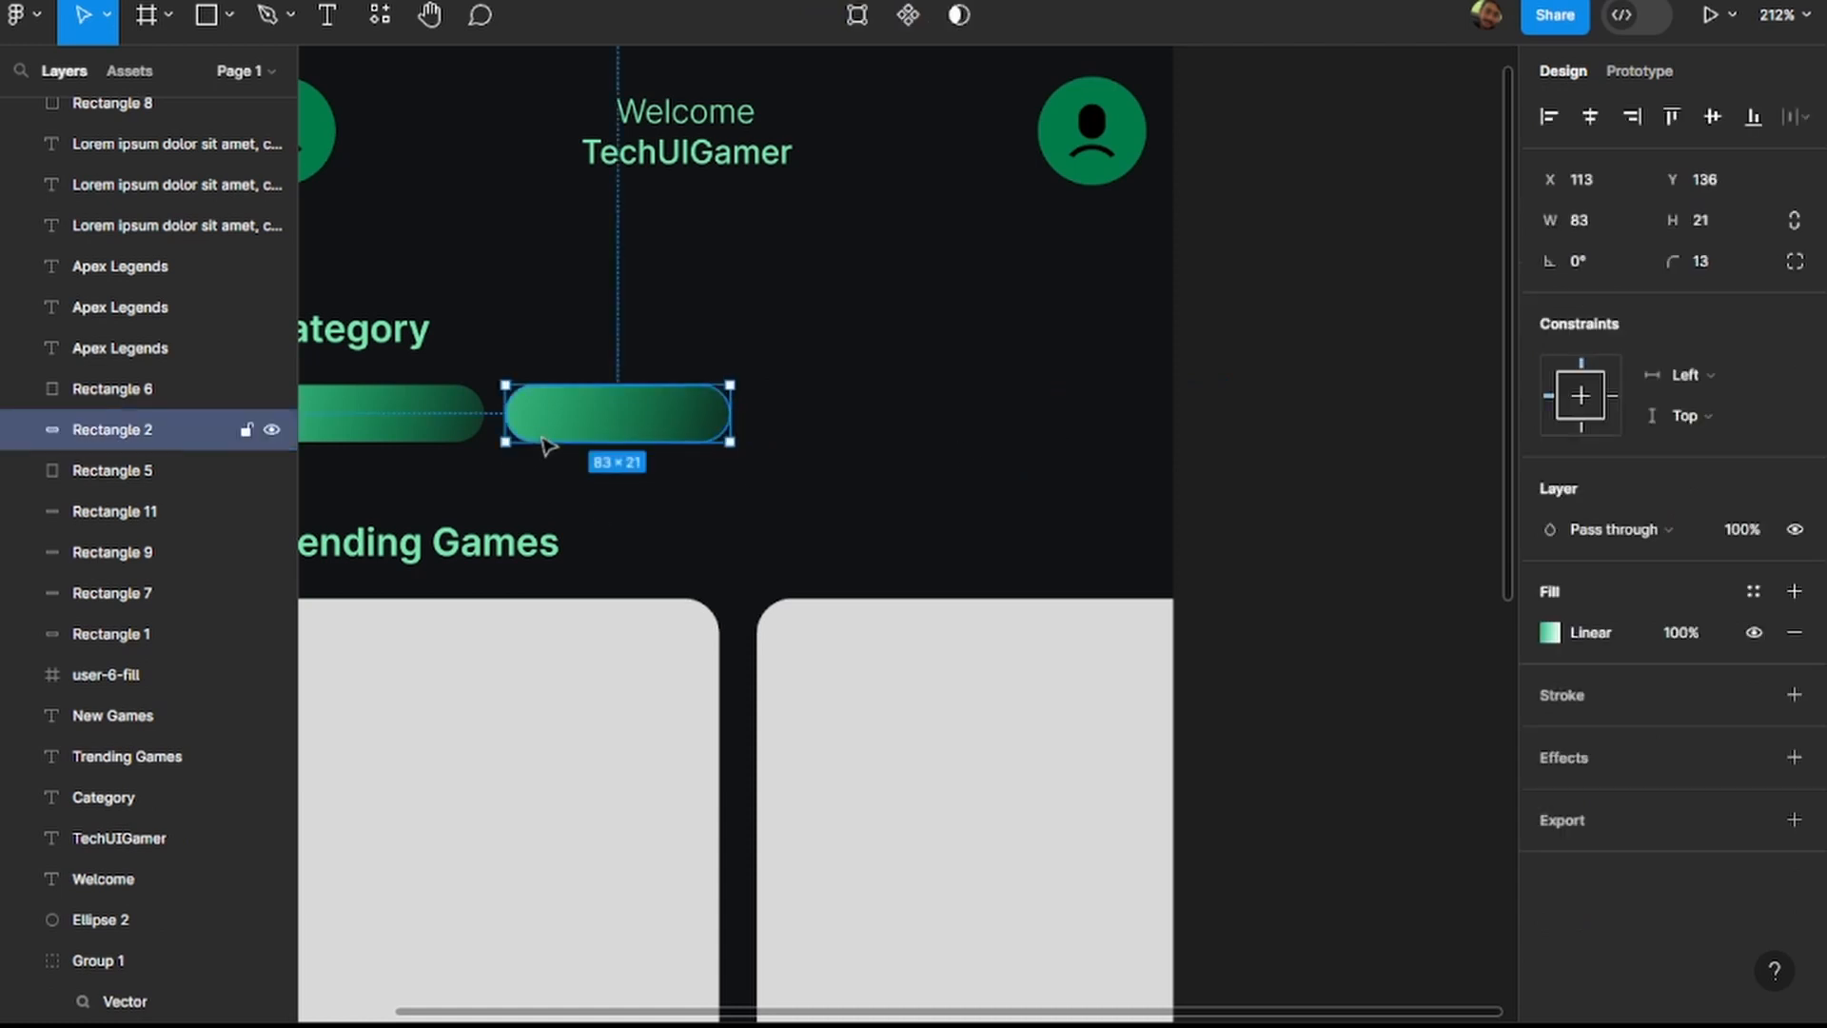
pyautogui.hotkey('ctrl', 'd')
pyautogui.moveTo(590, 428); pyautogui.dragTo(826, 425)
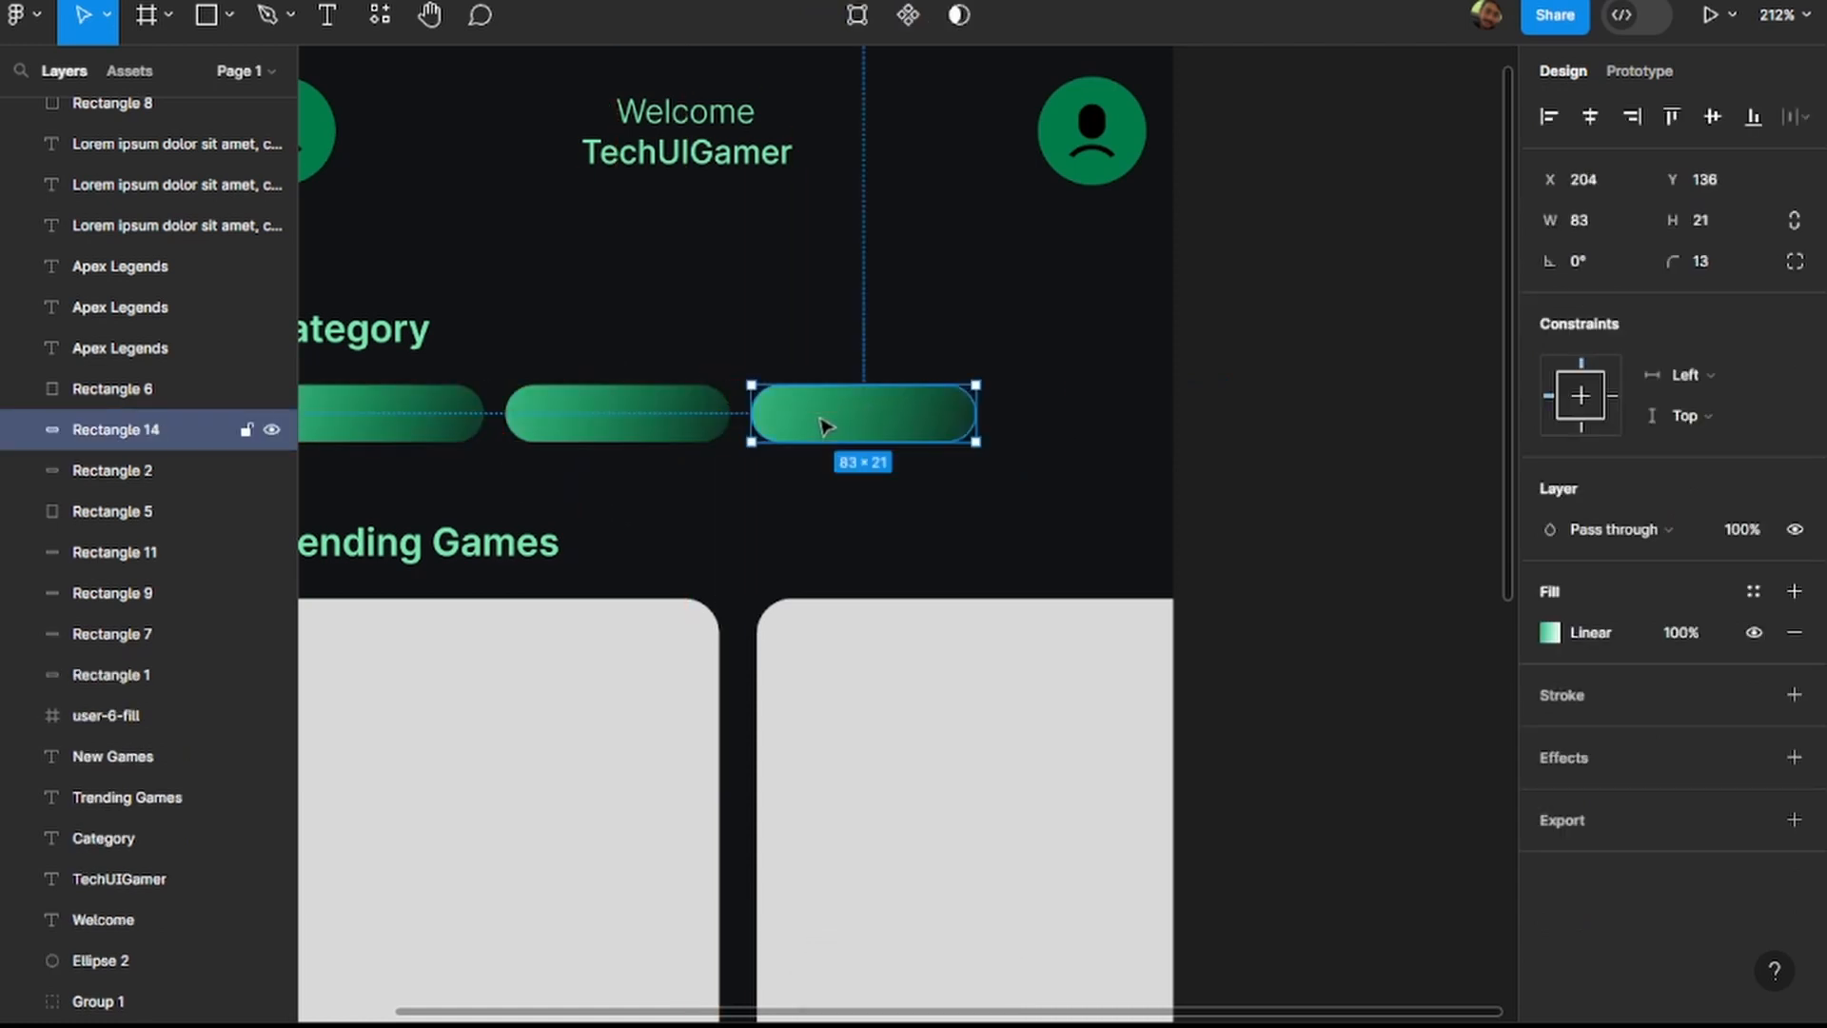
pyautogui.hotkey('ctrl', 'd')
pyautogui.click(1310, 554)
pyautogui.scroll(-3, 878, 555)
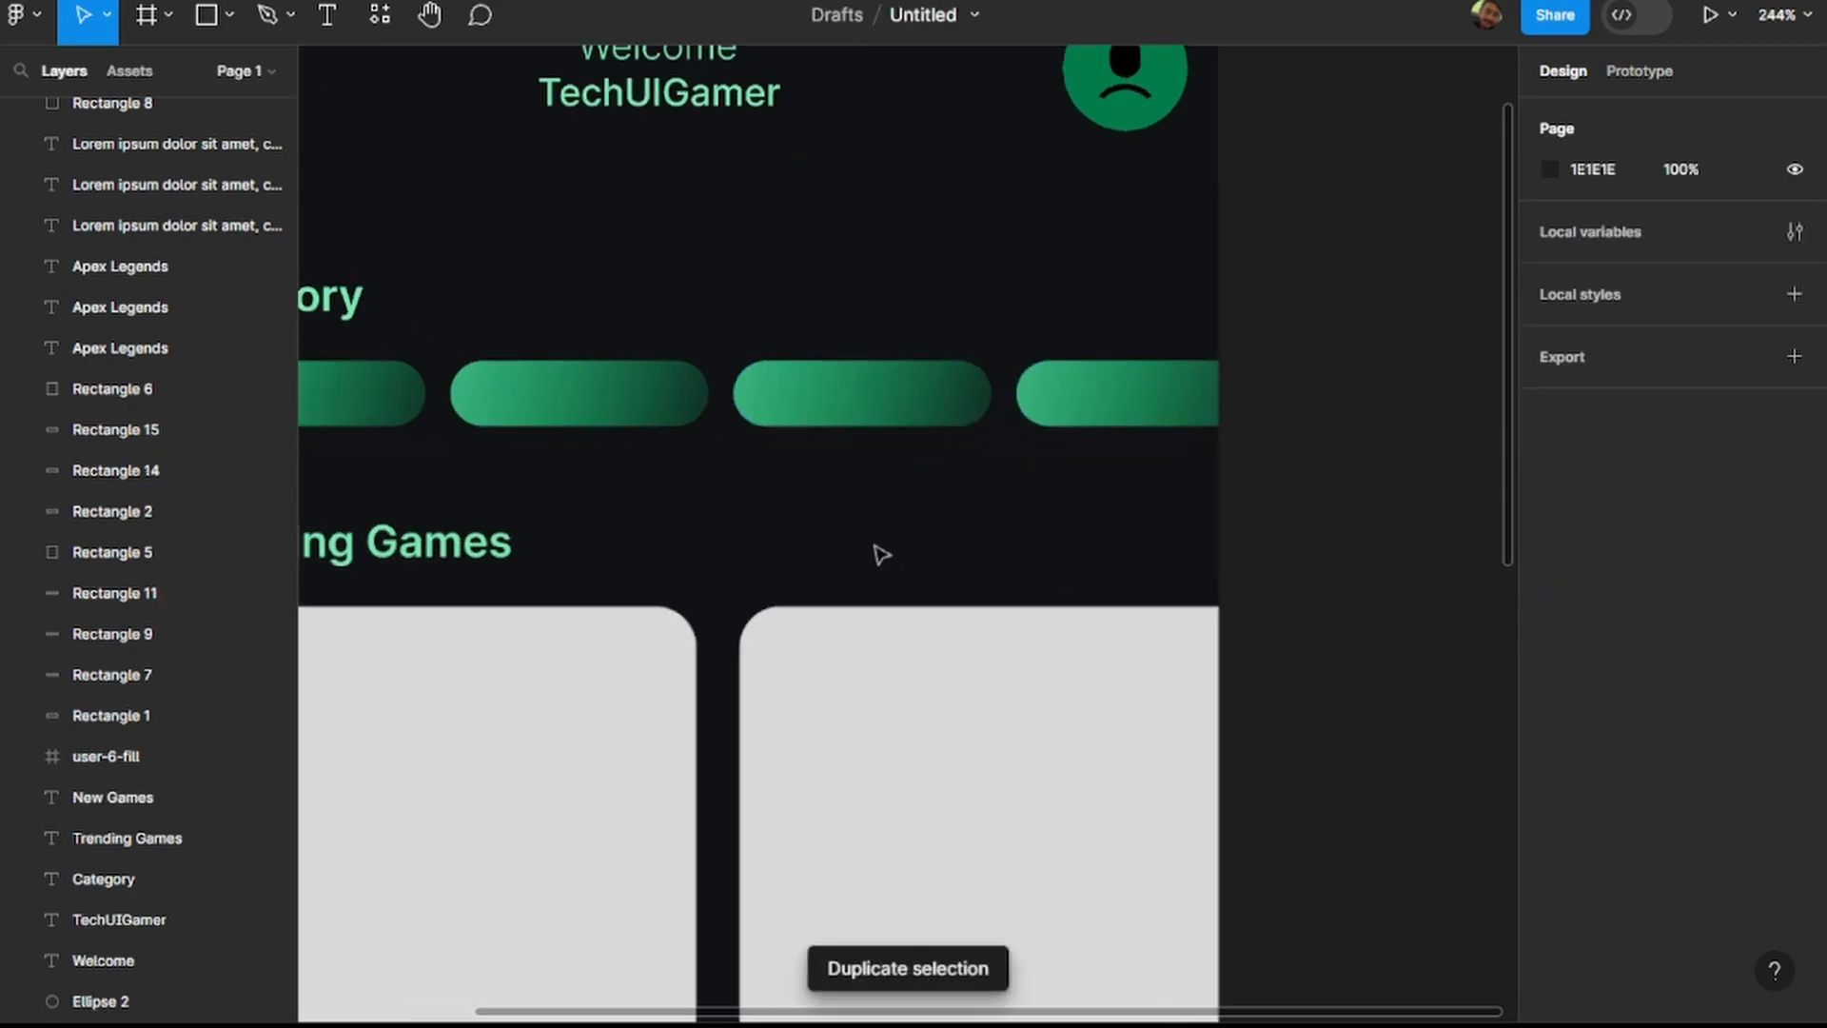
pyautogui.scroll(-5, 847, 551)
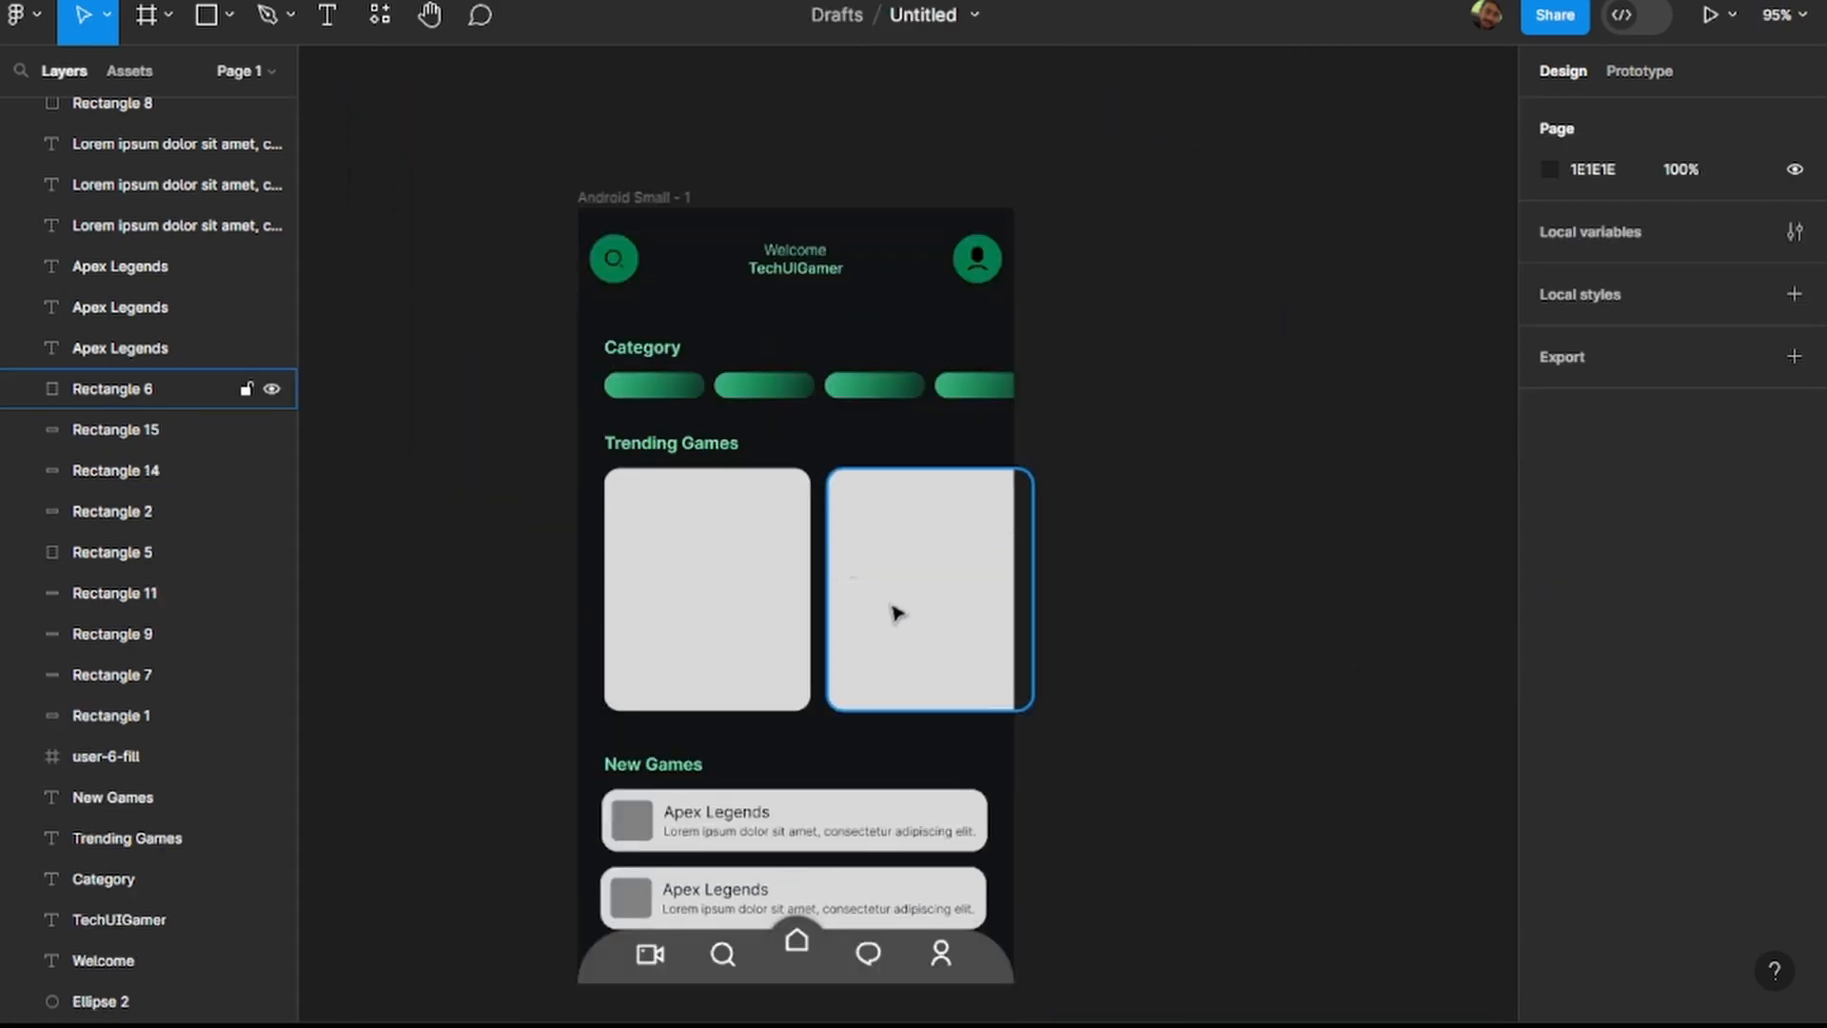
# Recolour the search icon inside the header's green circle to white (FFFFFF).
pyautogui.scroll(1, 1113, 632)
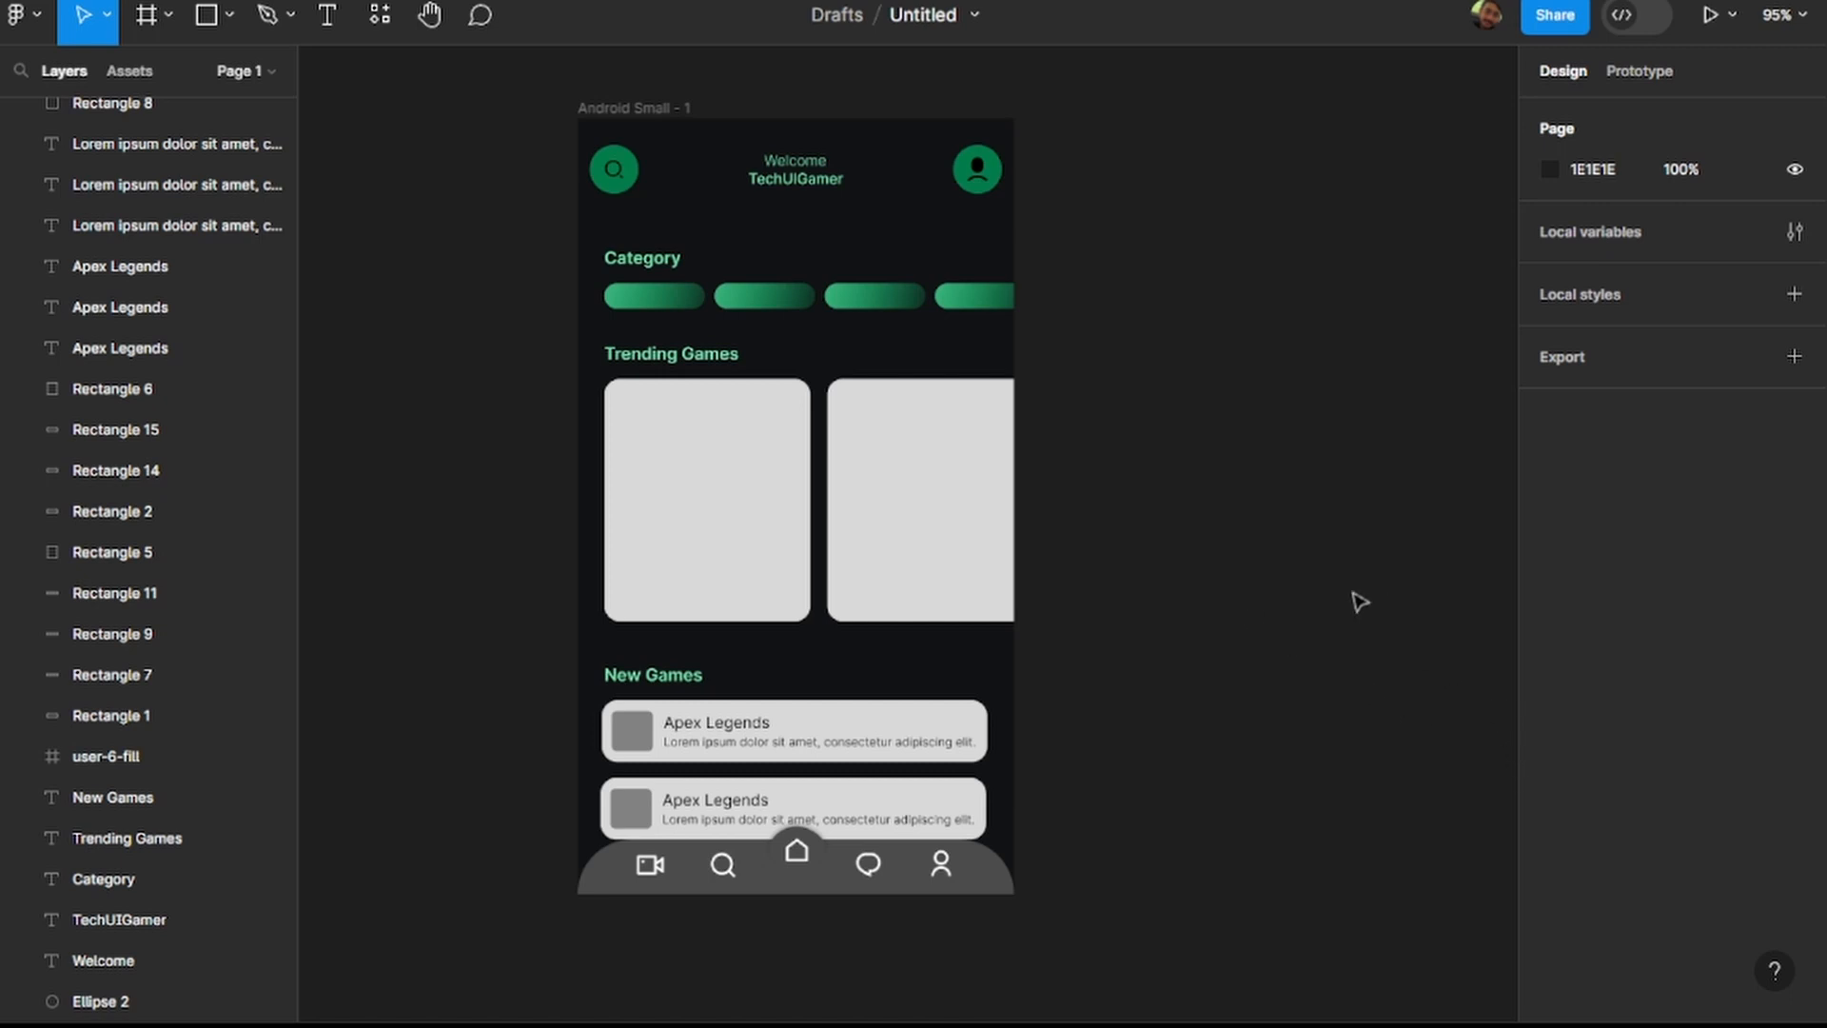
pyautogui.doubleClick(617, 174)
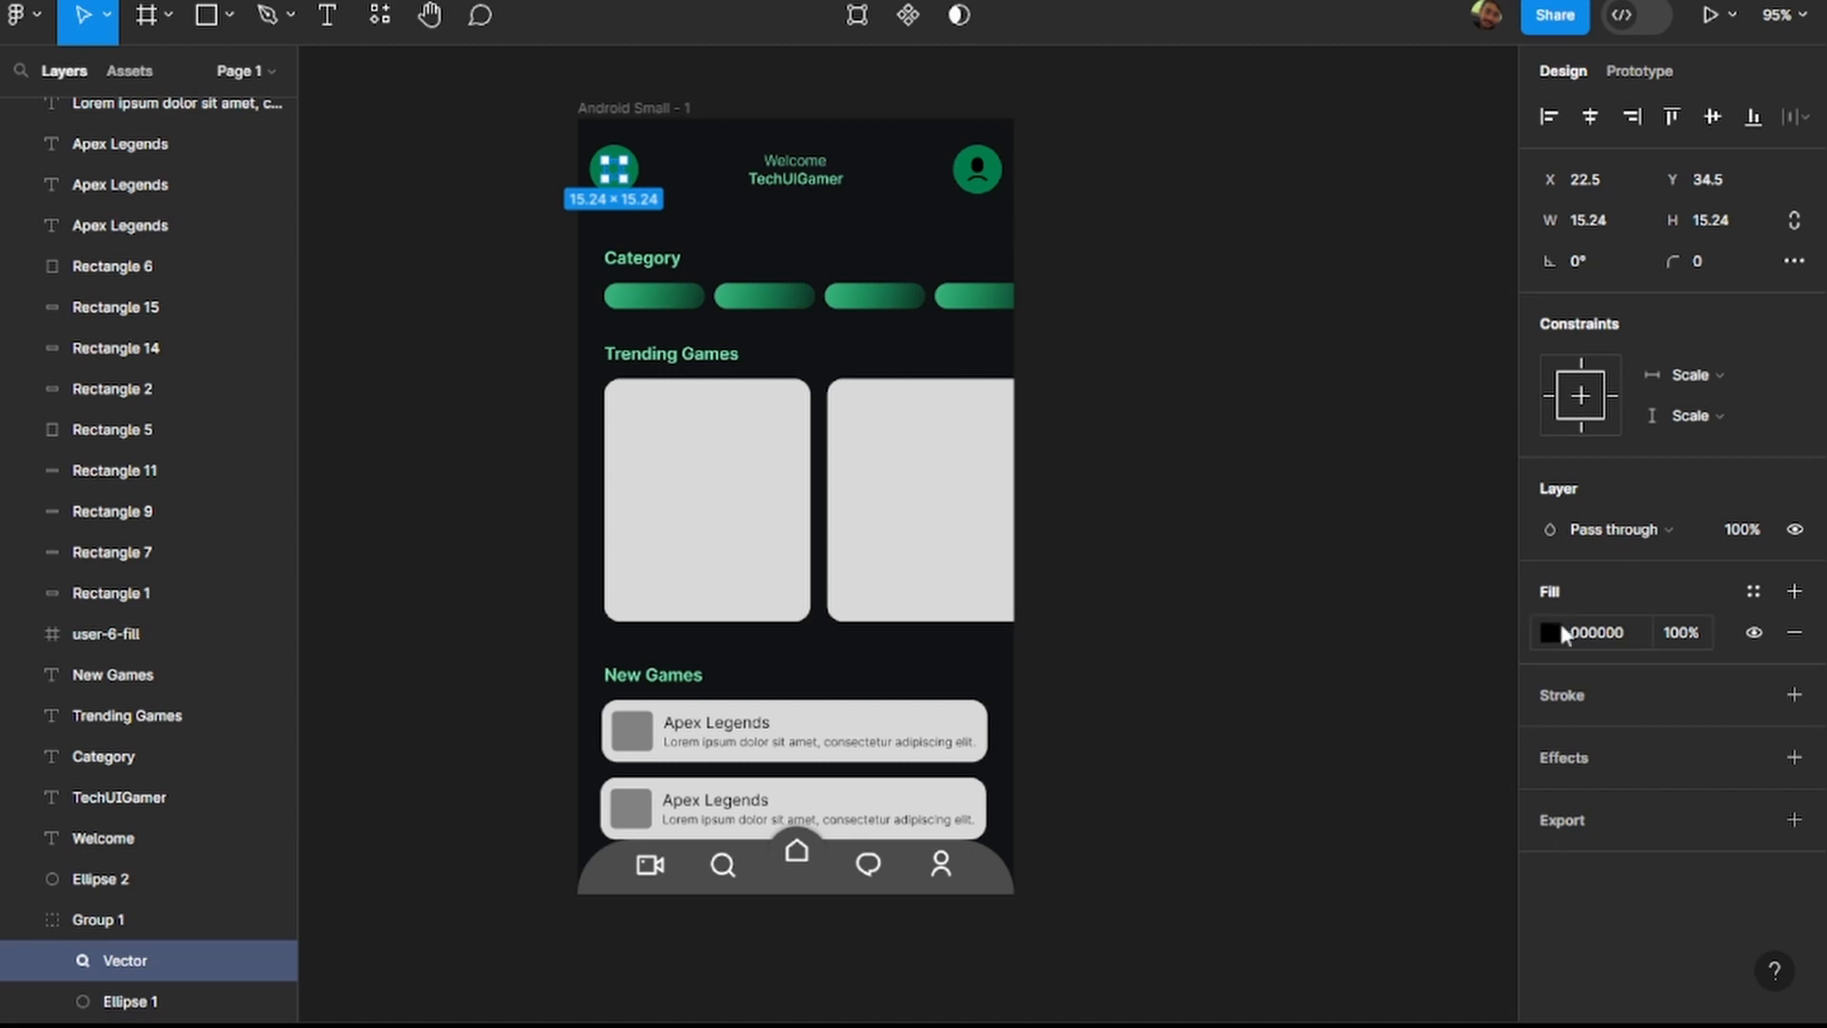
pyautogui.click(1550, 633)
pyautogui.moveTo(1305, 489); pyautogui.dragTo(1208, 363)
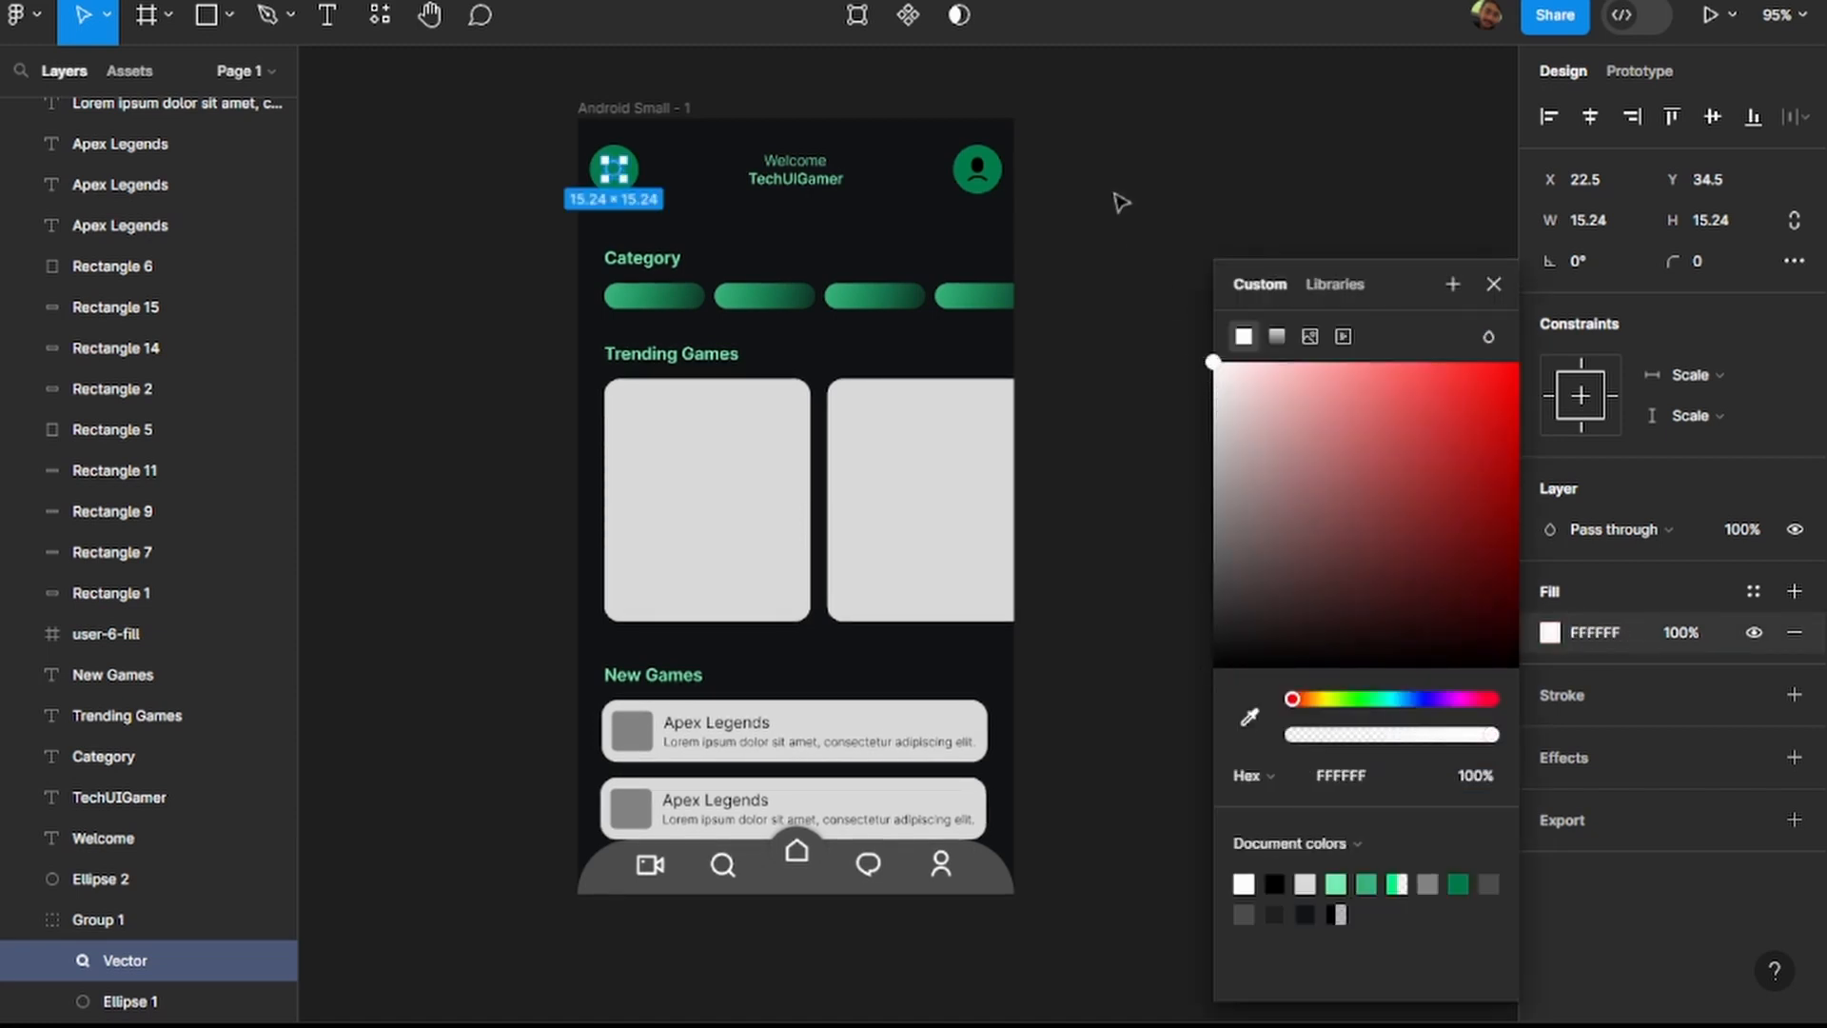
pyautogui.click(1109, 200)
# Recolour the user profile icon in the header to FFFFFF and deselect it.
pyautogui.click(987, 177)
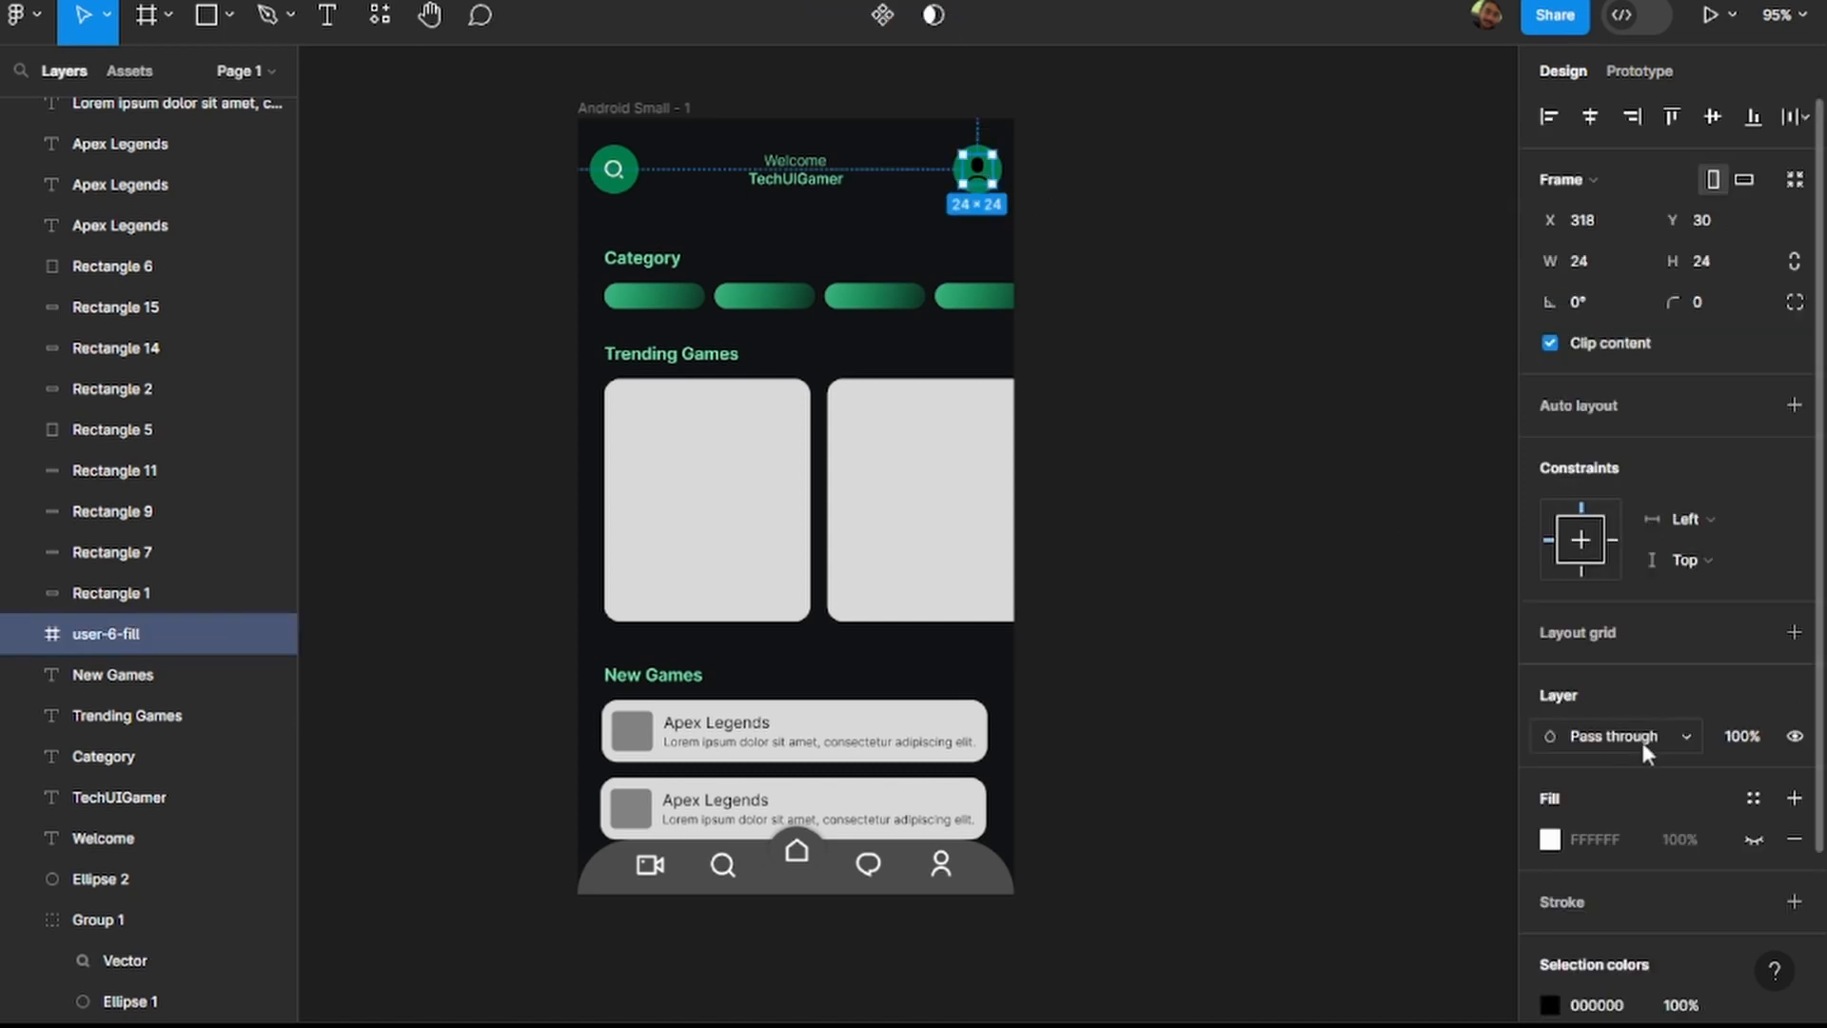
pyautogui.click(1599, 1007)
pyautogui.write('ffffff')
pyautogui.press('Return')
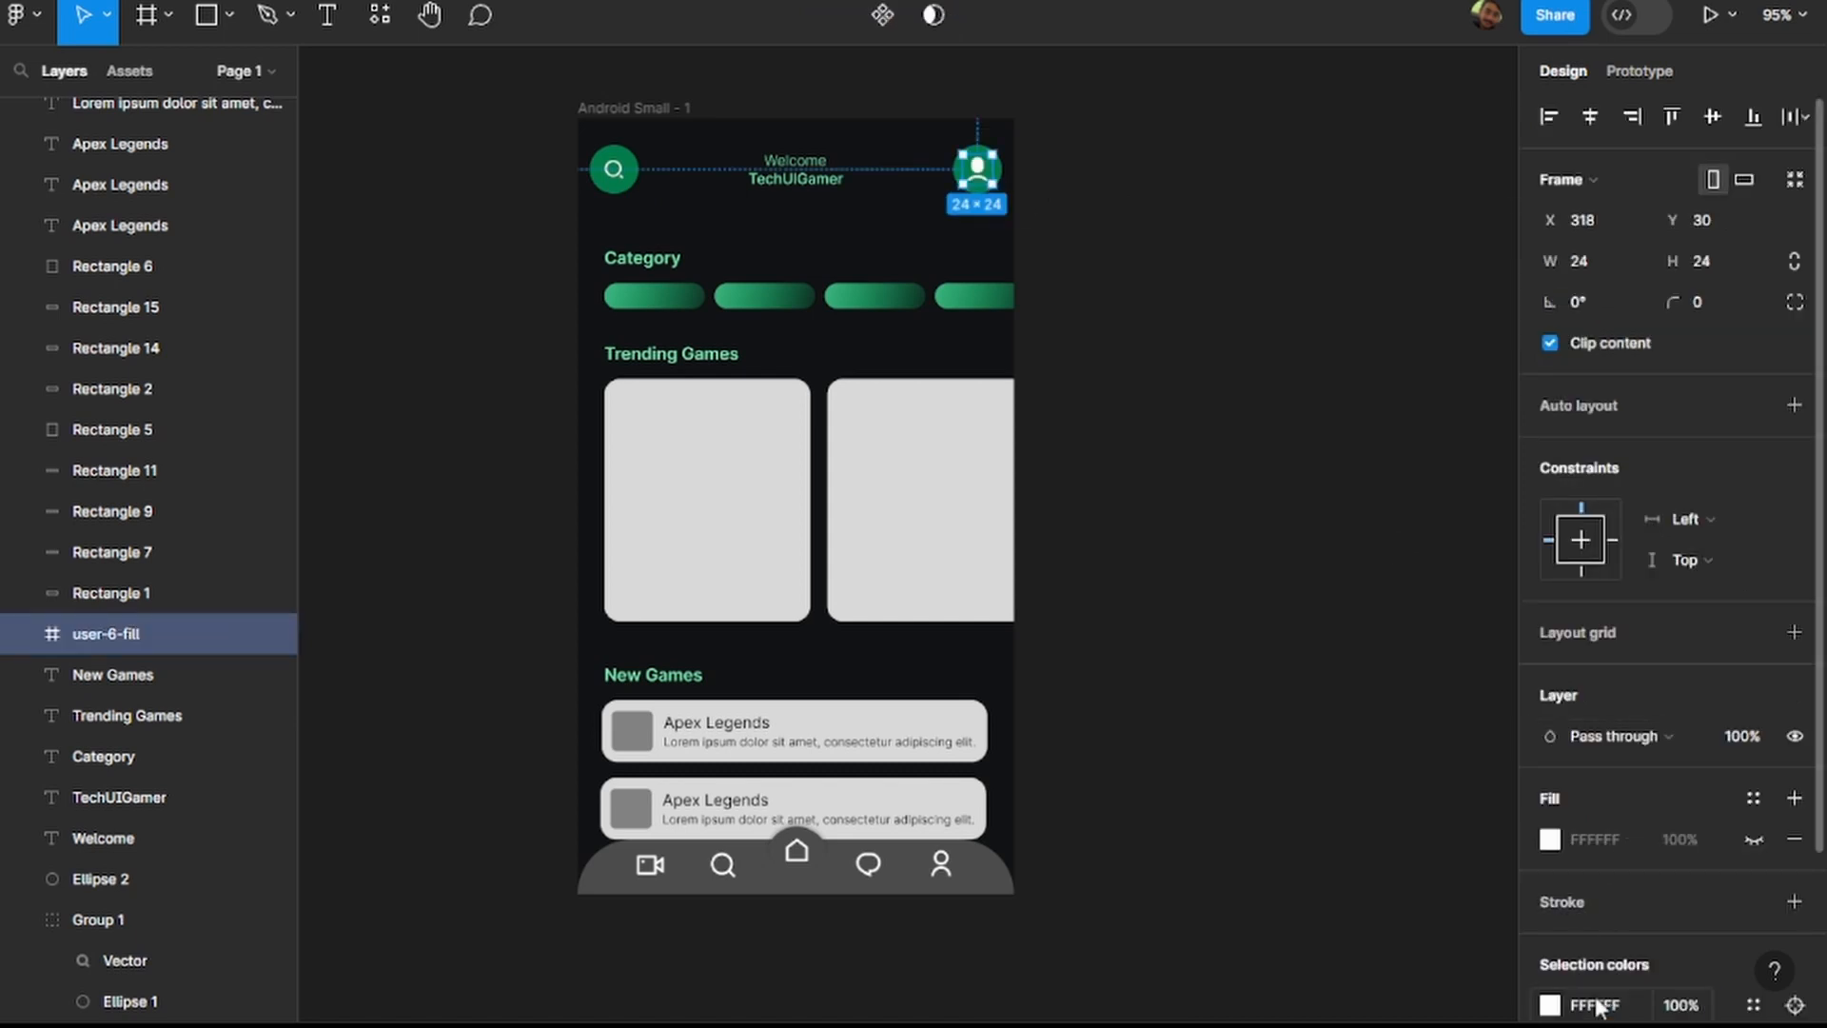
pyautogui.click(1297, 550)
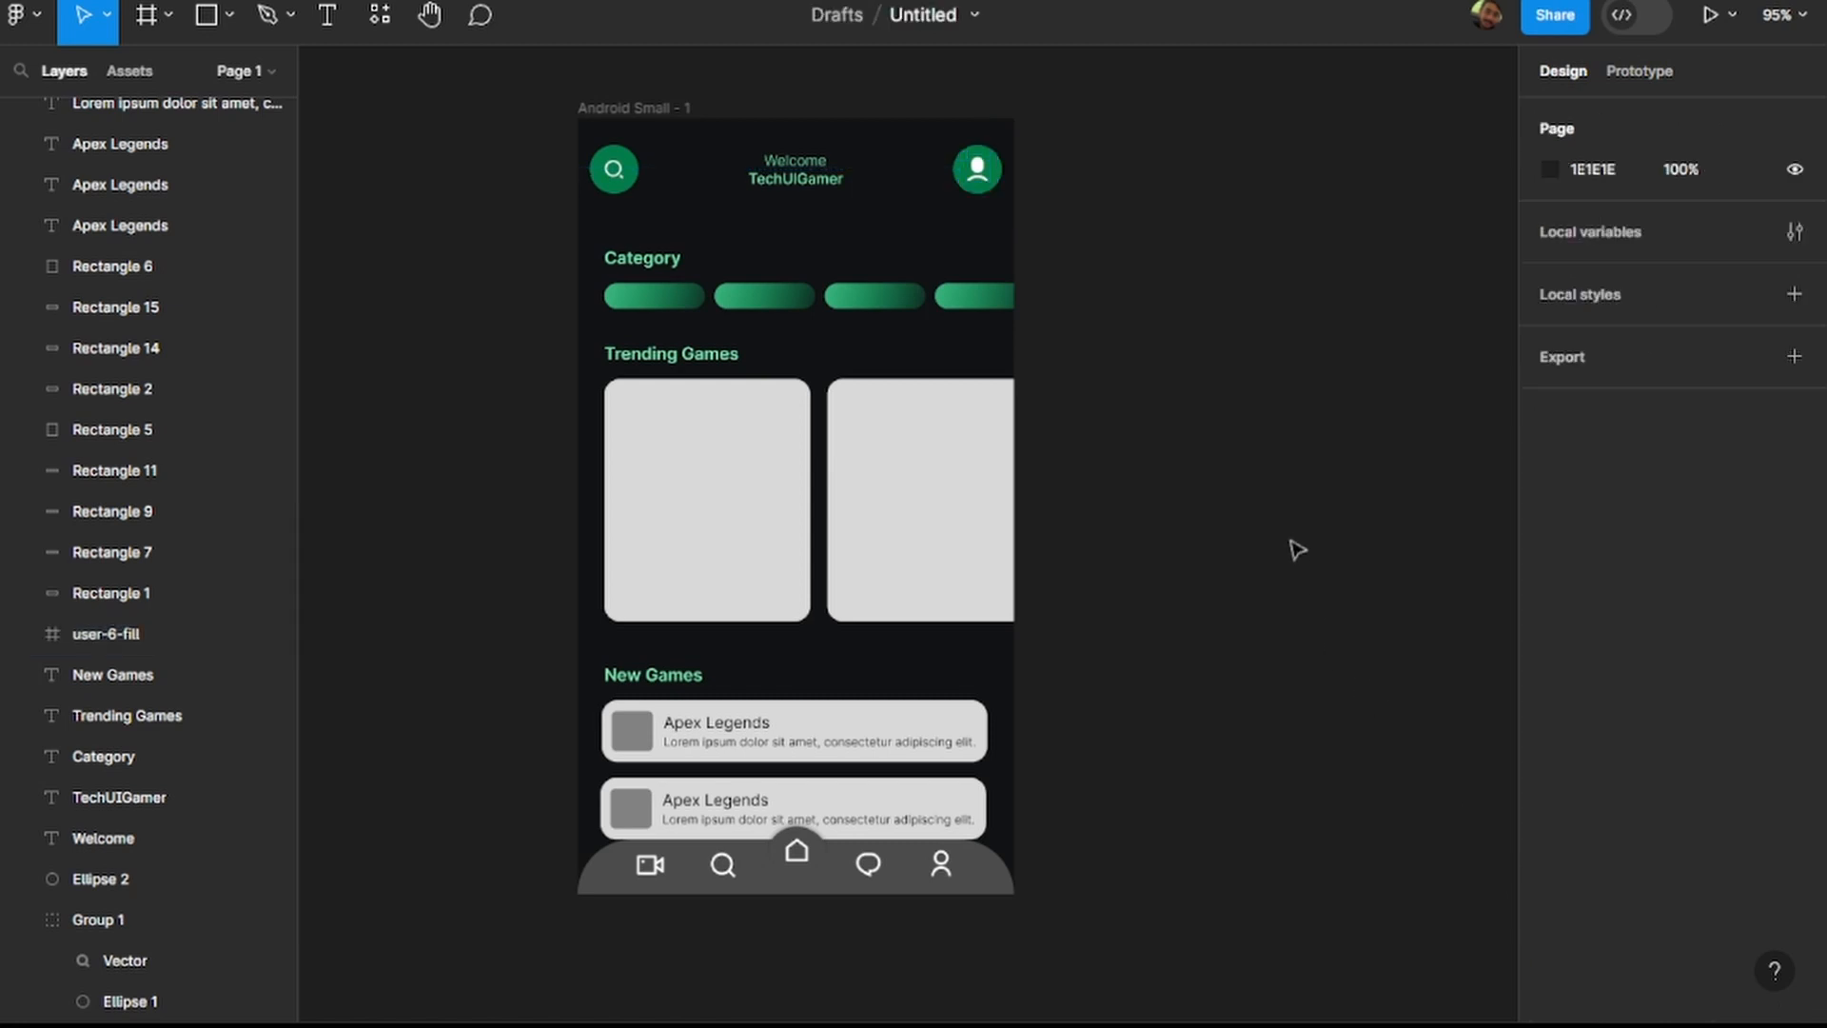
pyautogui.scroll(3, 602, 205)
pyautogui.click(620, 179)
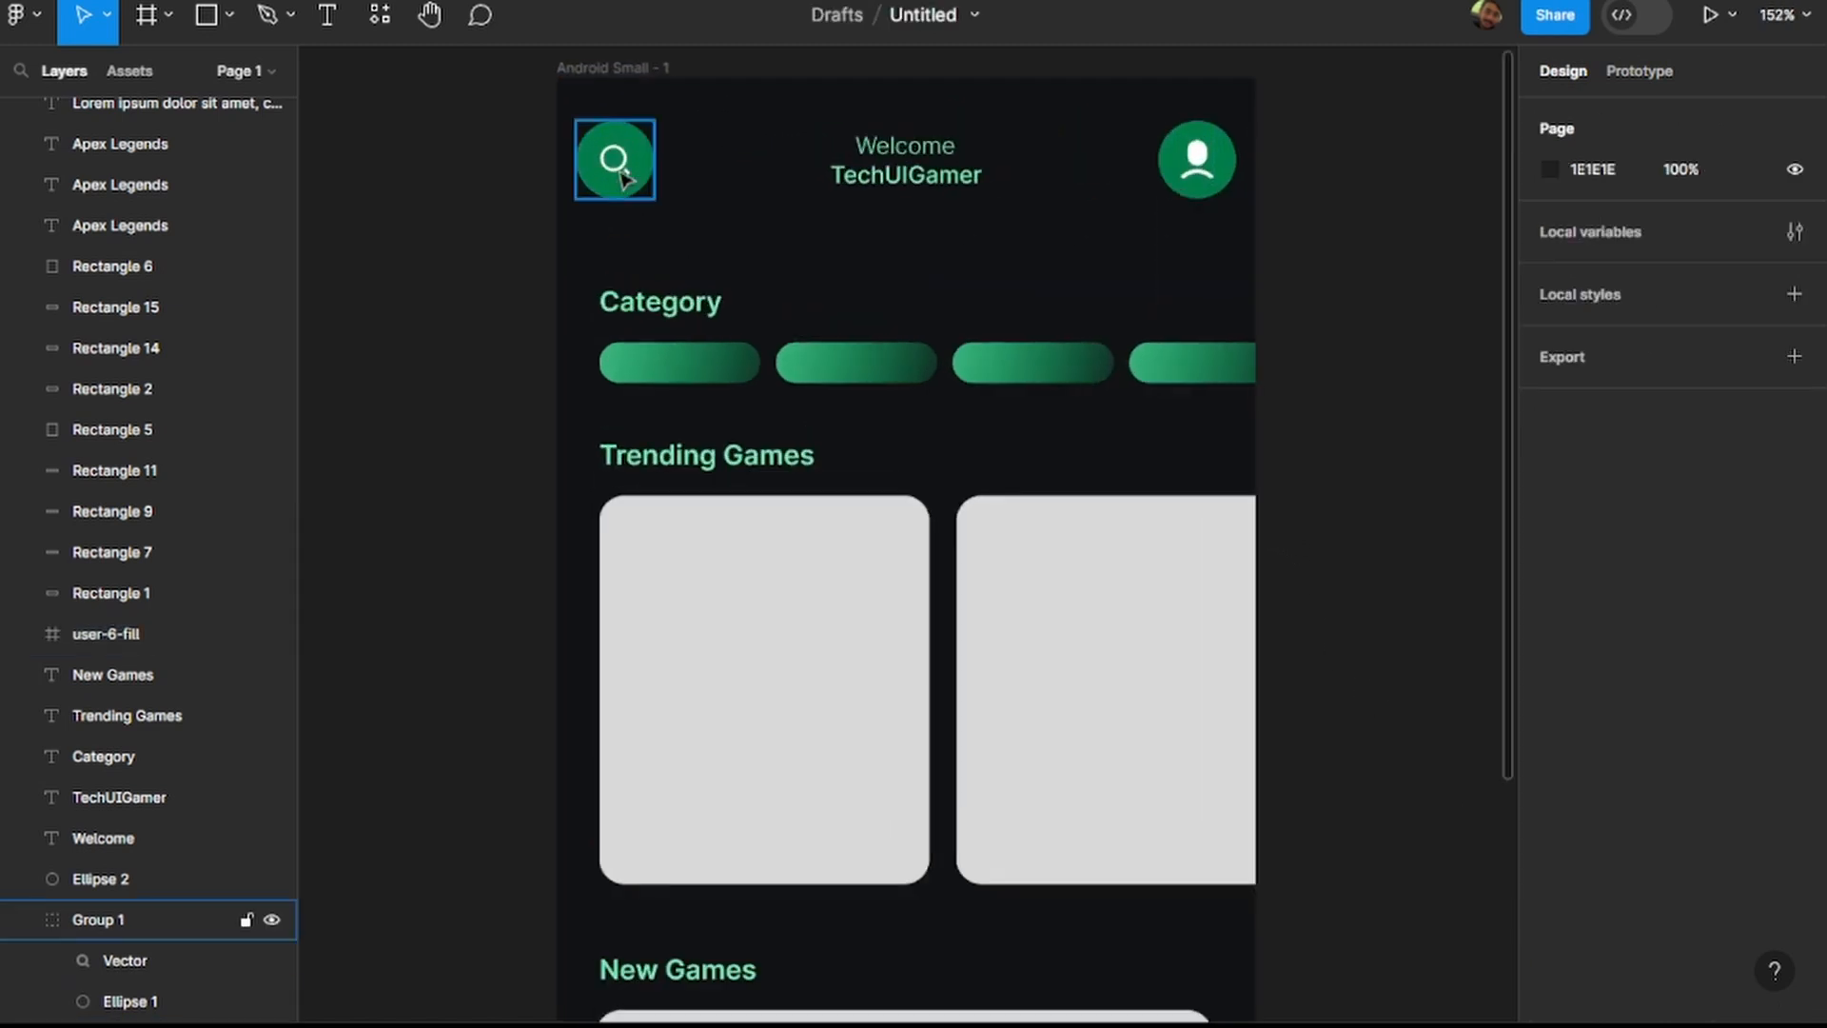
pyautogui.doubleClick(620, 170)
pyautogui.doubleClick(619, 170)
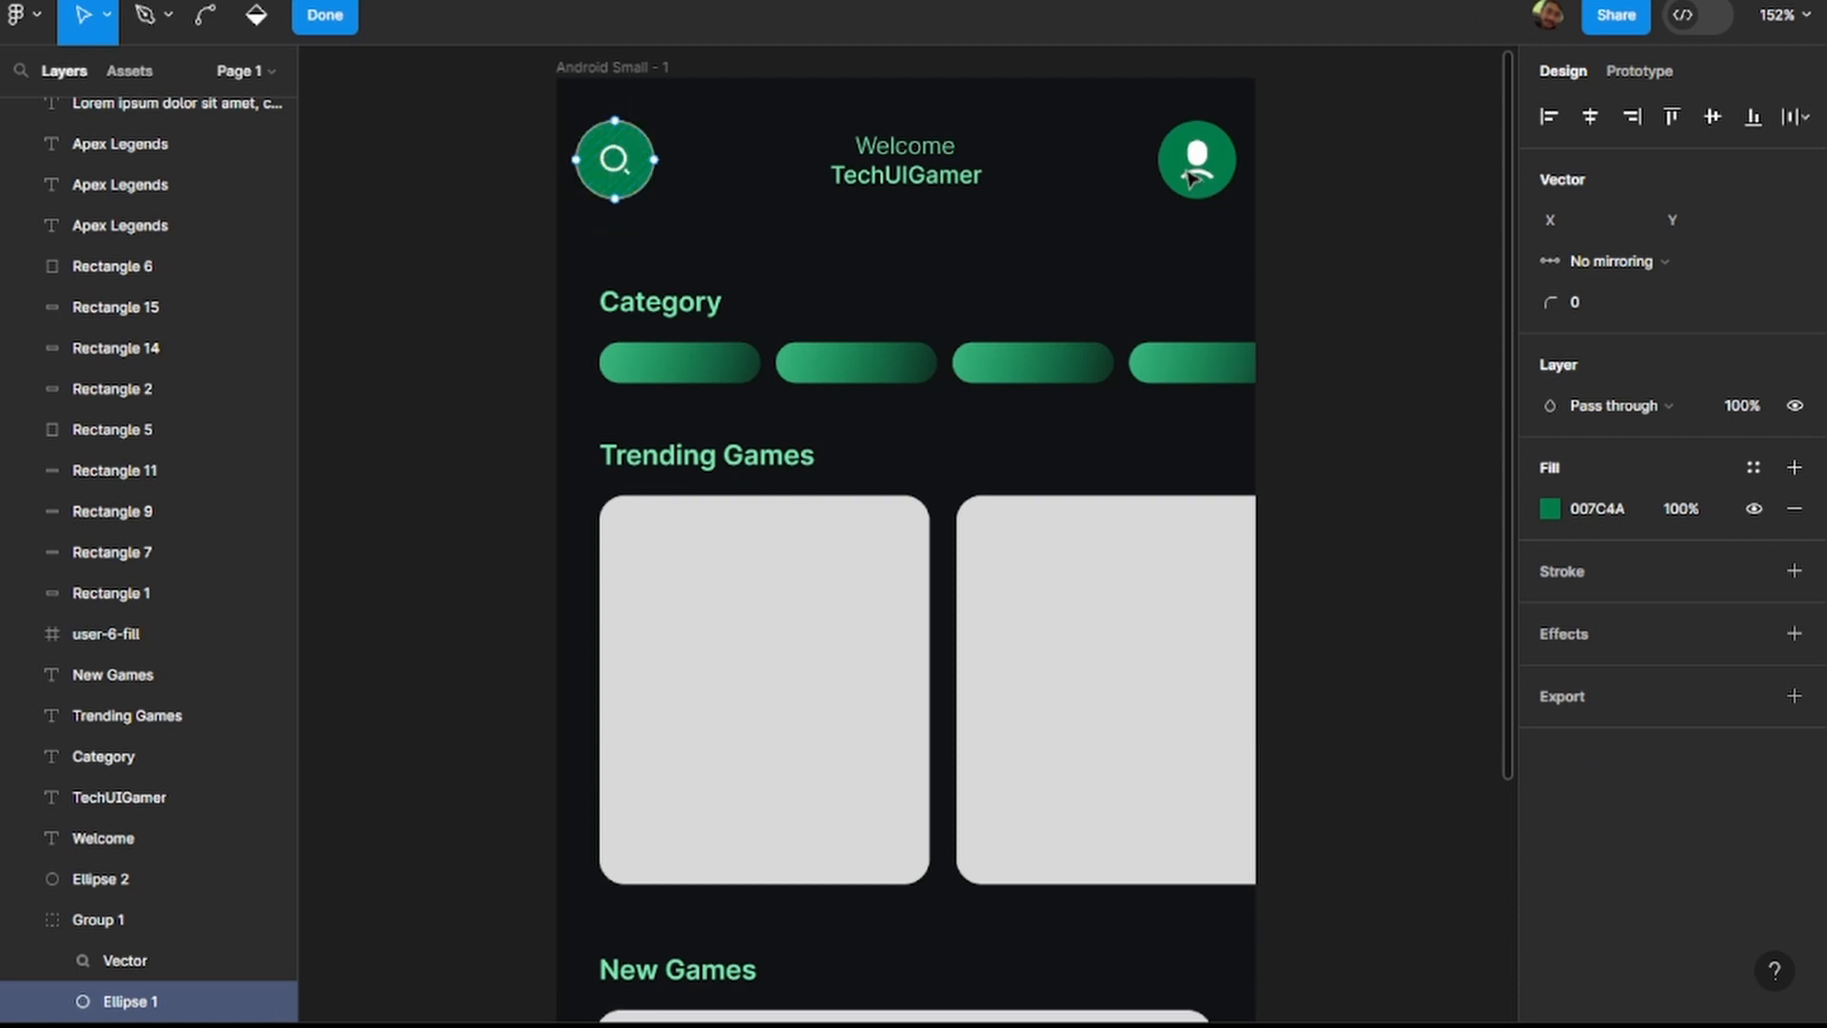
pyautogui.press('Escape')
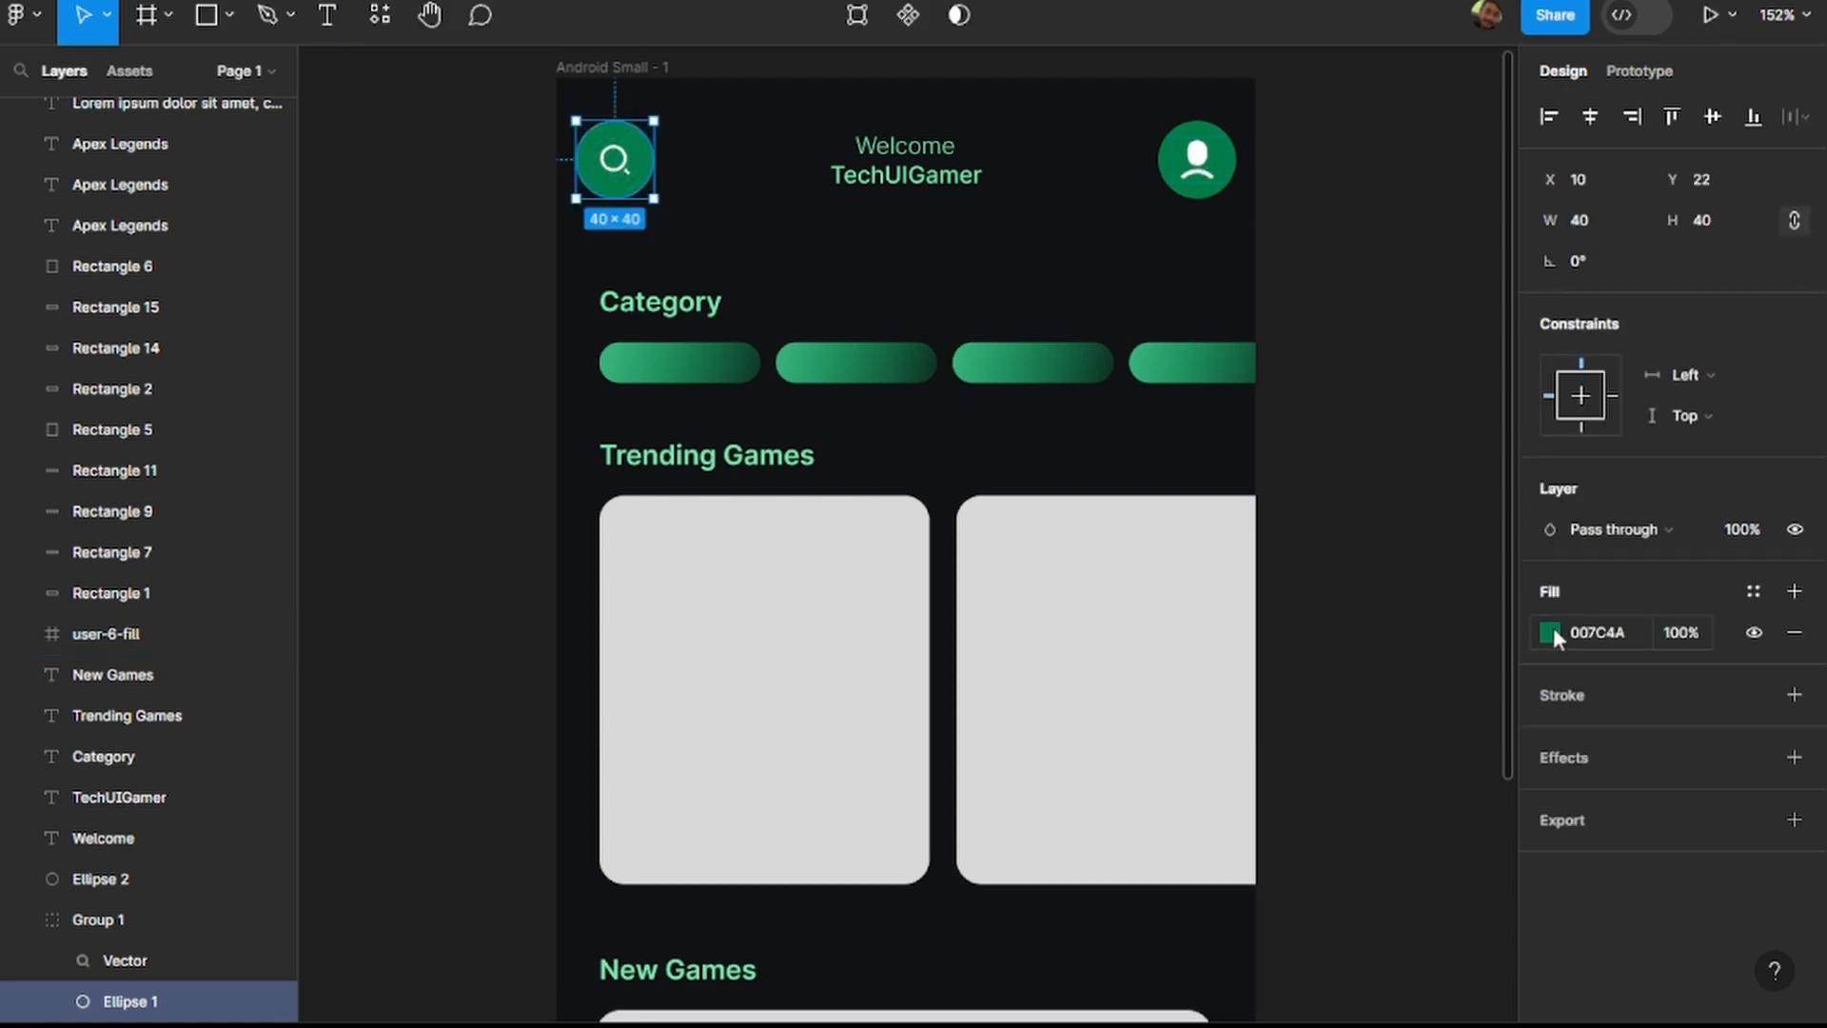
# Sample the grey D9D9D9 from the second Trending Games card as the fill of the profile icon's frame.
pyautogui.click(1197, 154)
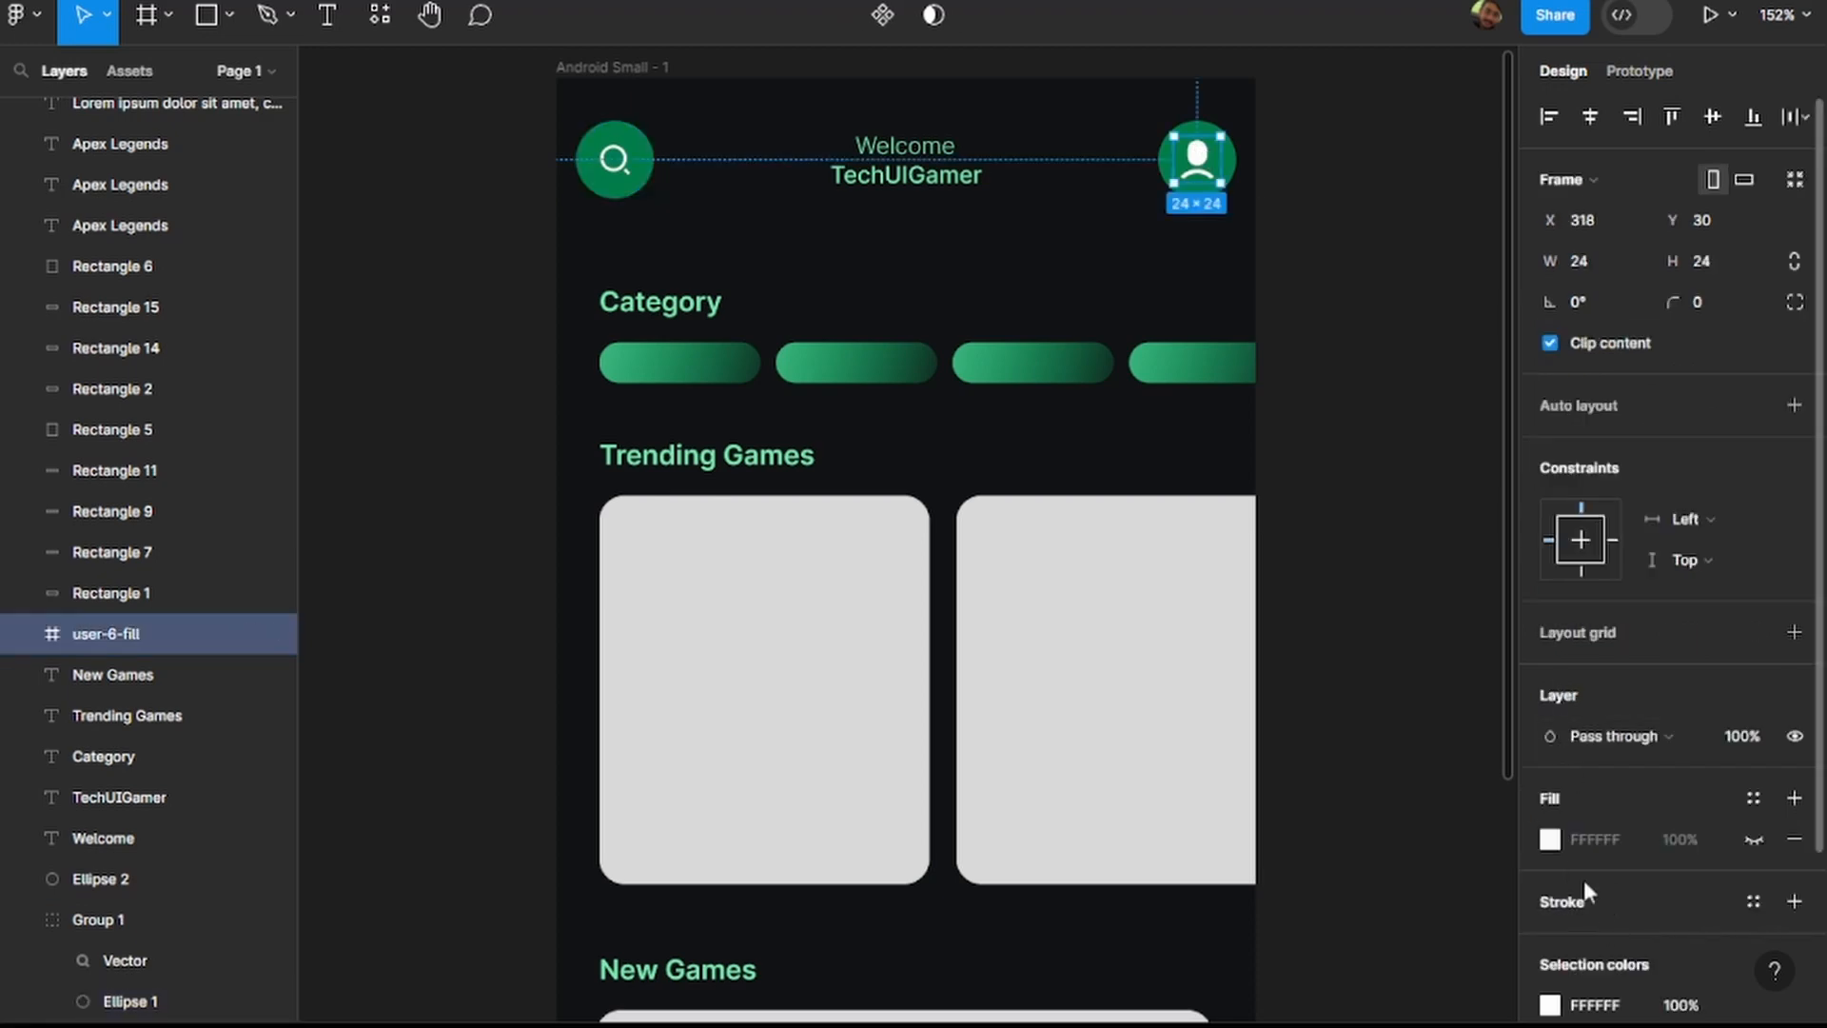
pyautogui.click(1557, 842)
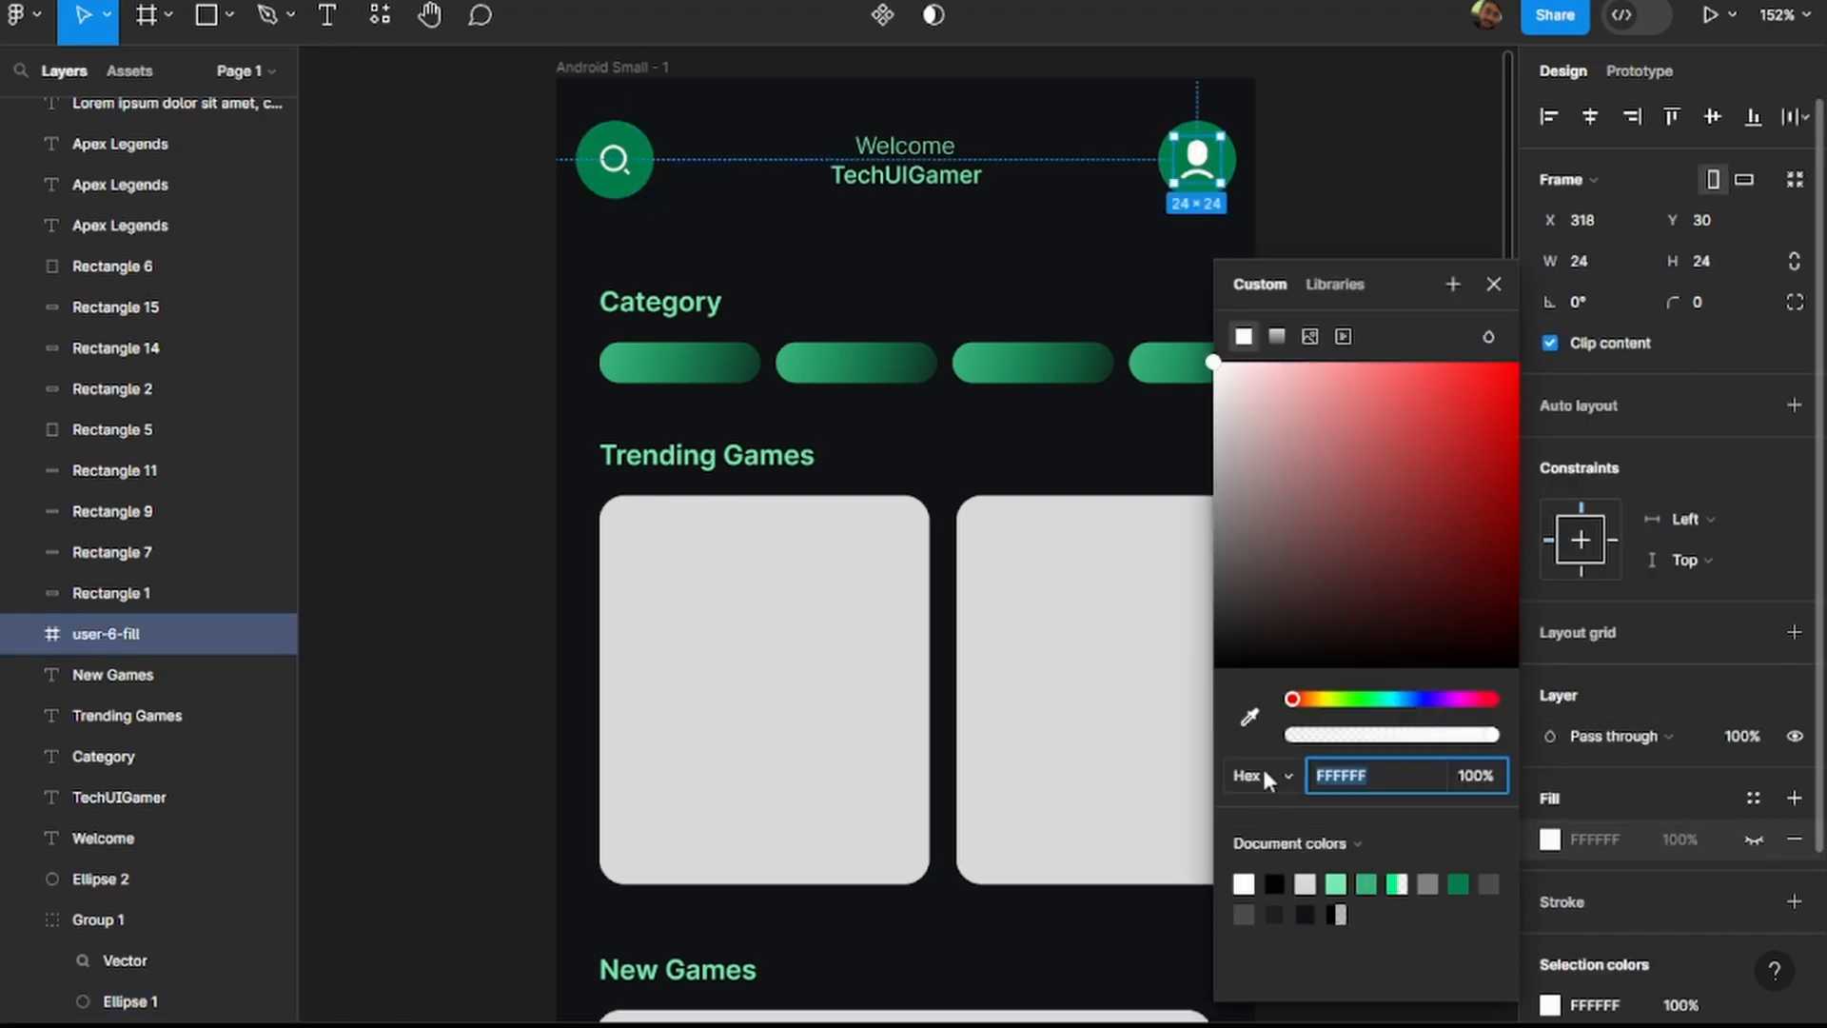
pyautogui.click(1250, 717)
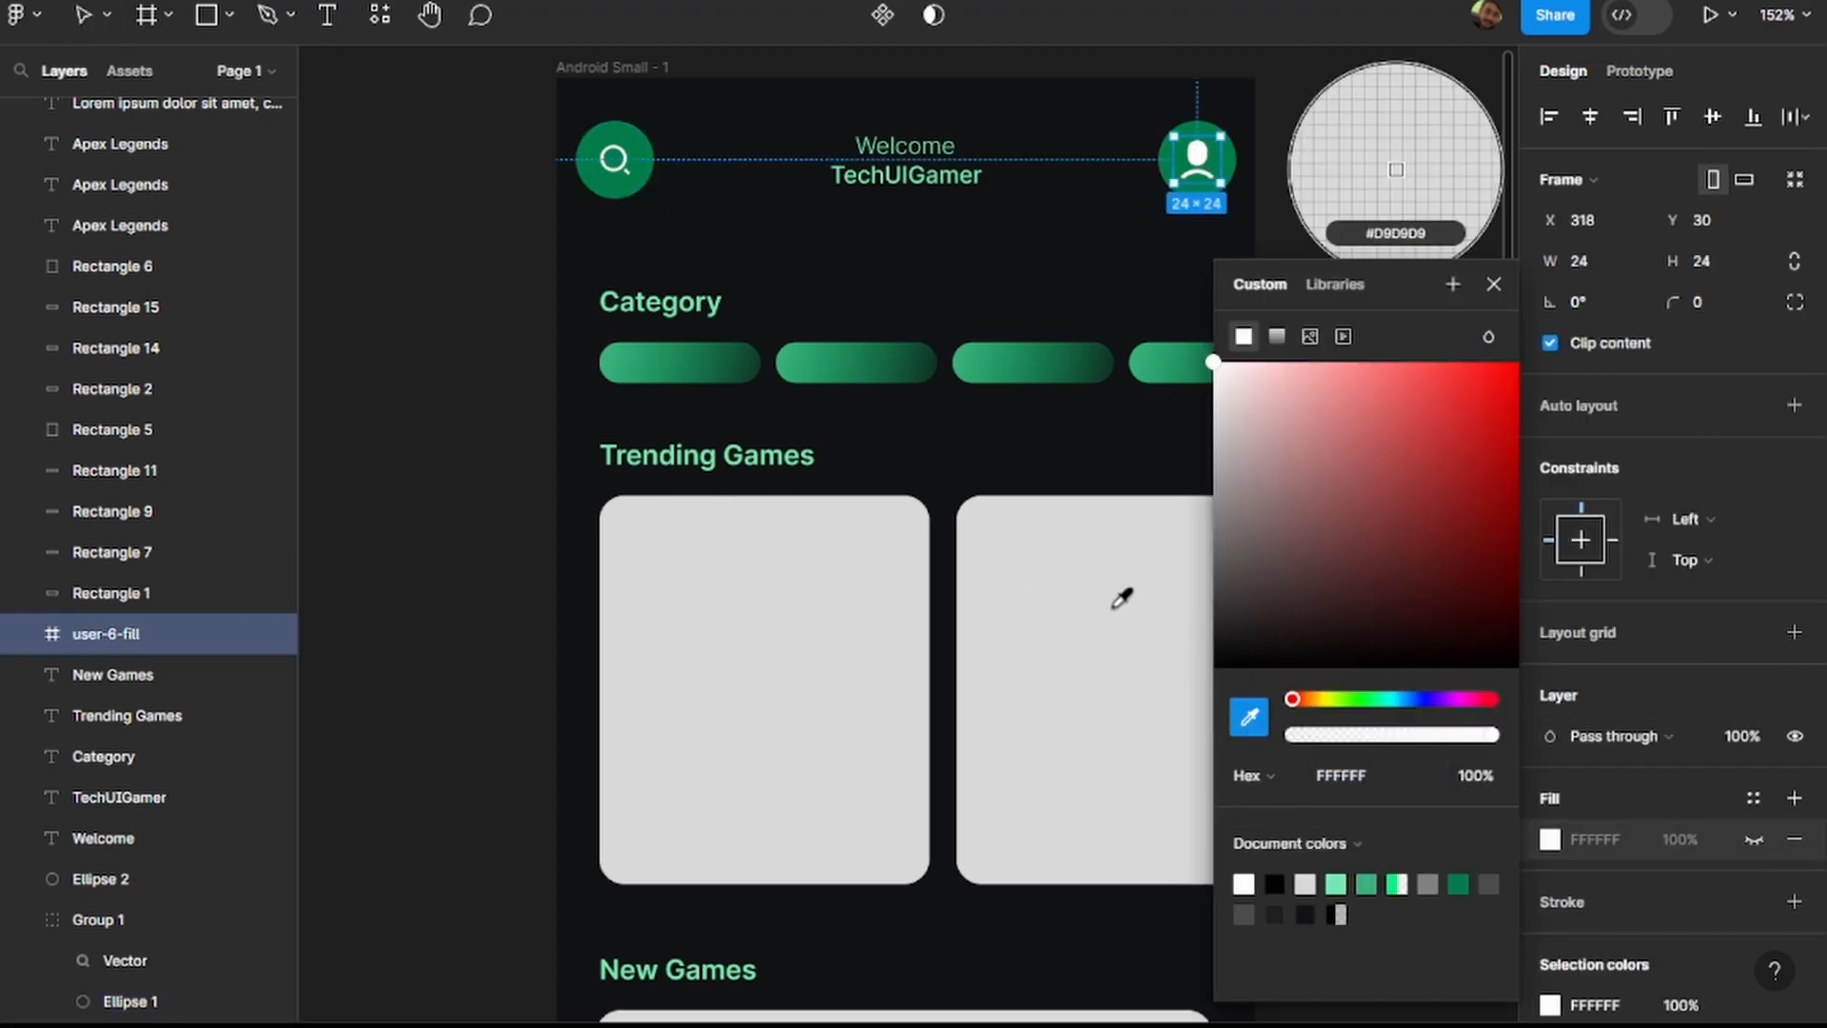
pyautogui.click(1081, 619)
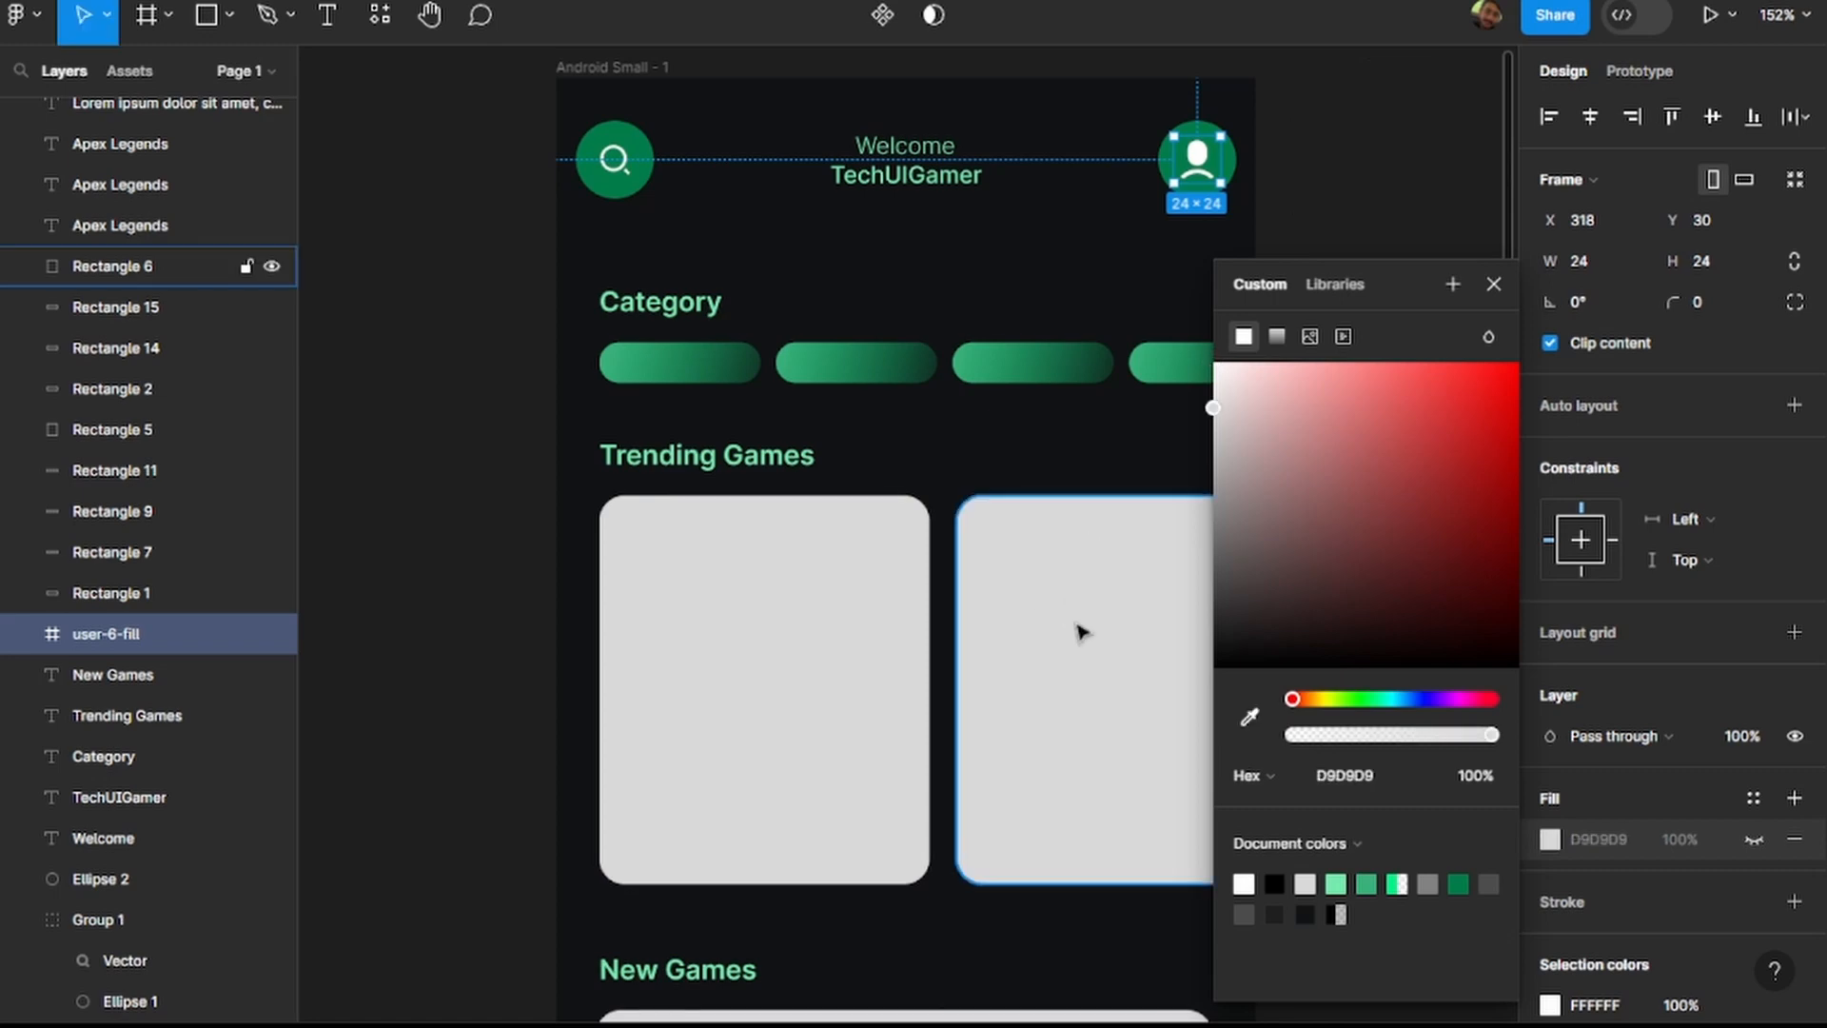
pyautogui.click(1081, 631)
pyautogui.click(1395, 416)
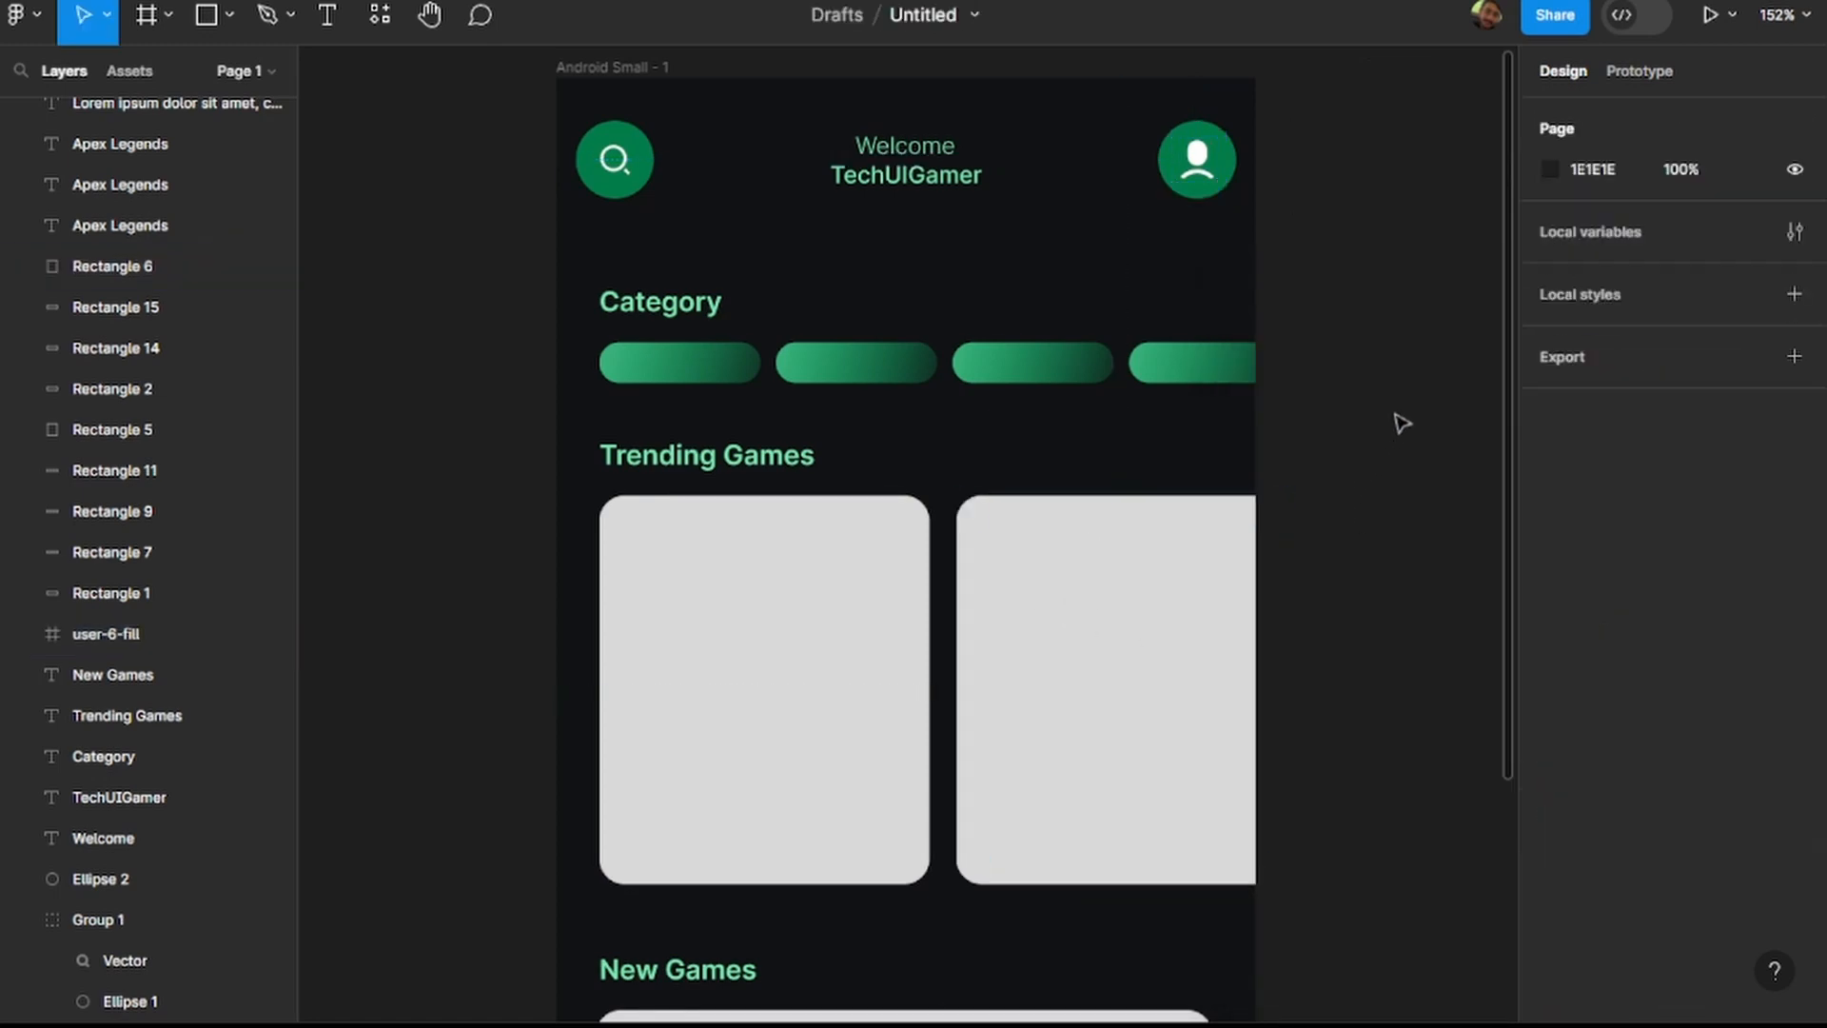
# Try a darker grey fill (CACACA) on the profile icon's frame, and undo that change.
pyautogui.click(1219, 155)
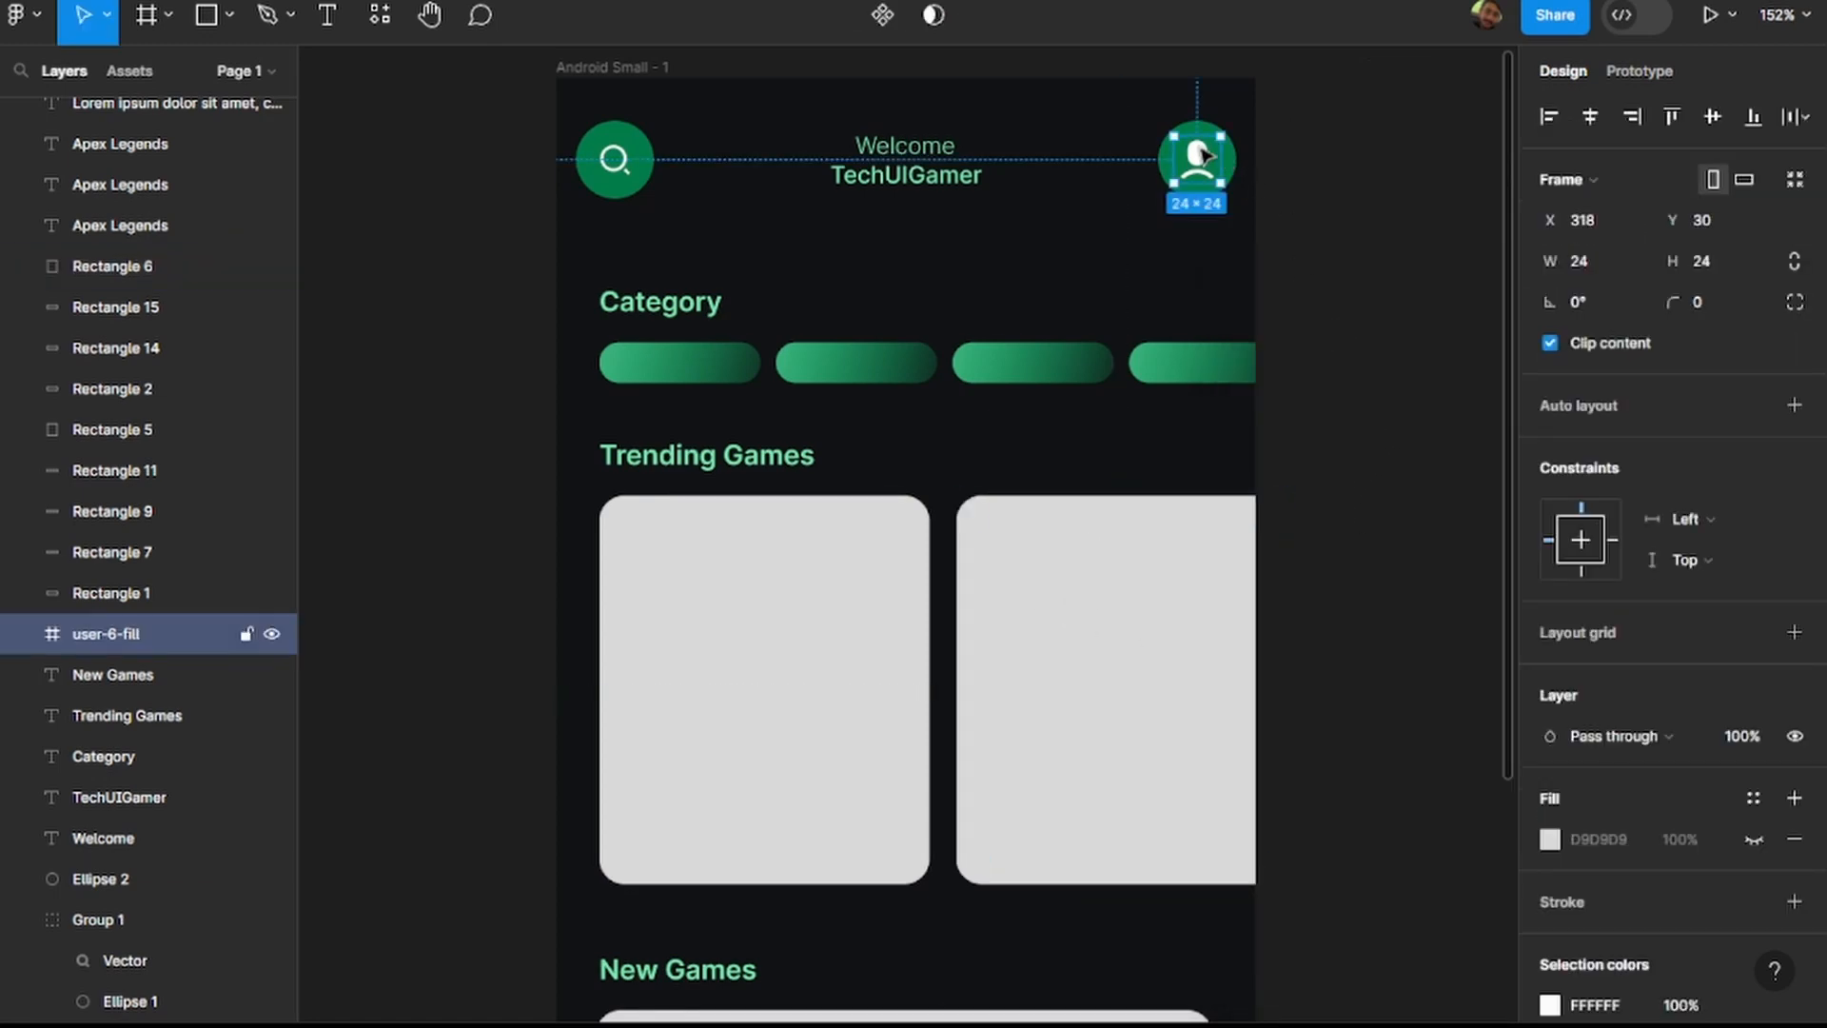
pyautogui.click(1555, 849)
pyautogui.moveTo(1214, 408); pyautogui.dragTo(1216, 427)
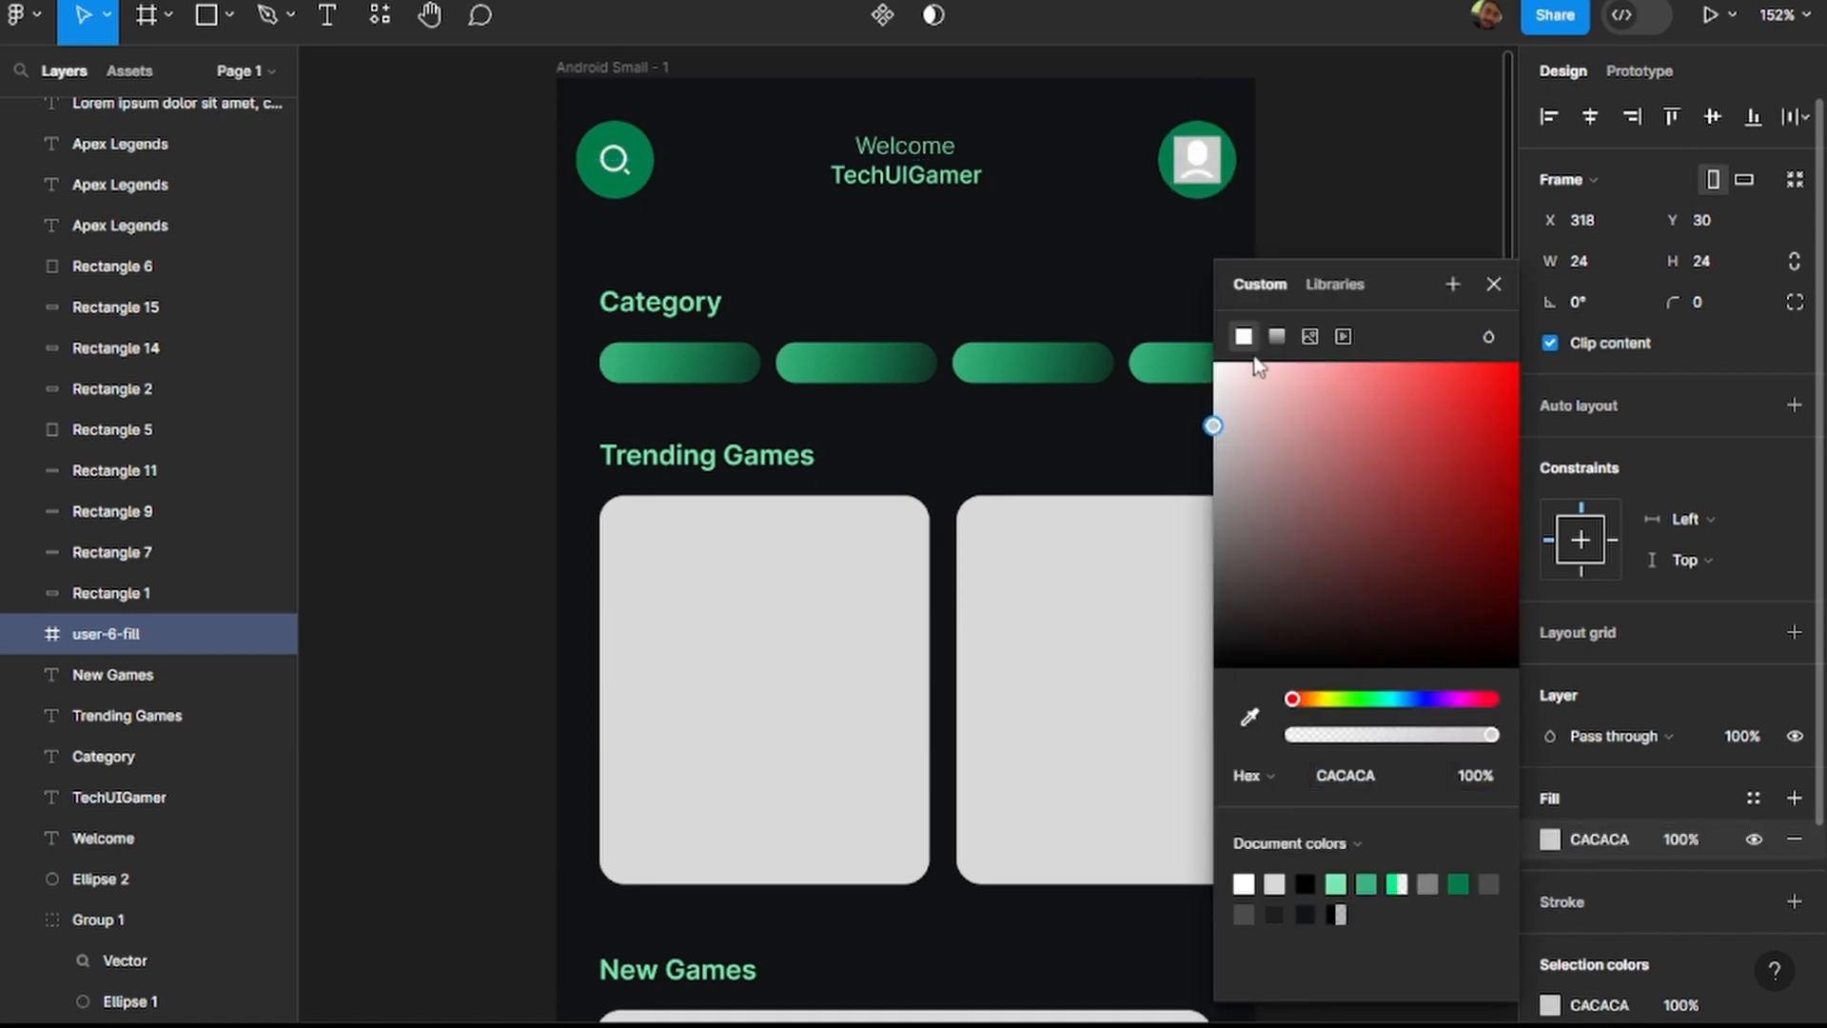
pyautogui.click(1495, 284)
pyautogui.hotkey('ctrl', 'z')
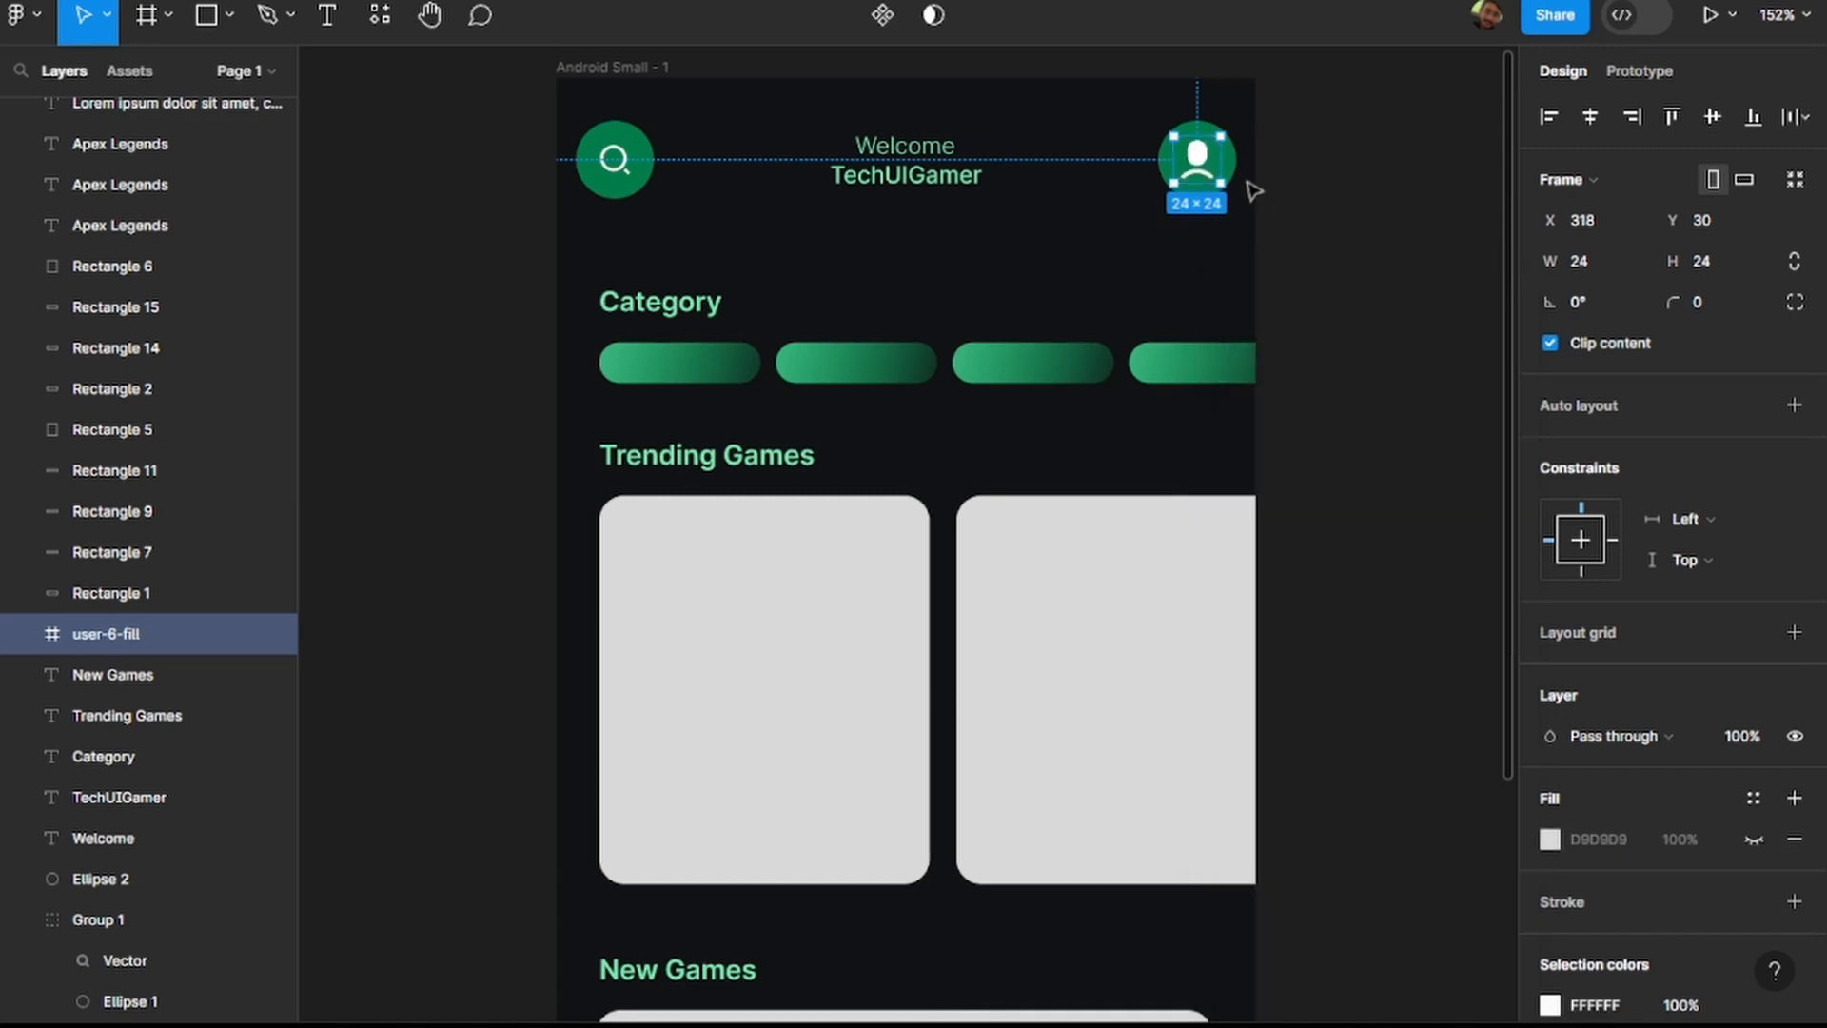
# Recolour the vector inside the header's profile icon to light grey C8C8C8 and deselect it.
pyautogui.doubleClick(1202, 167)
pyautogui.click(1555, 629)
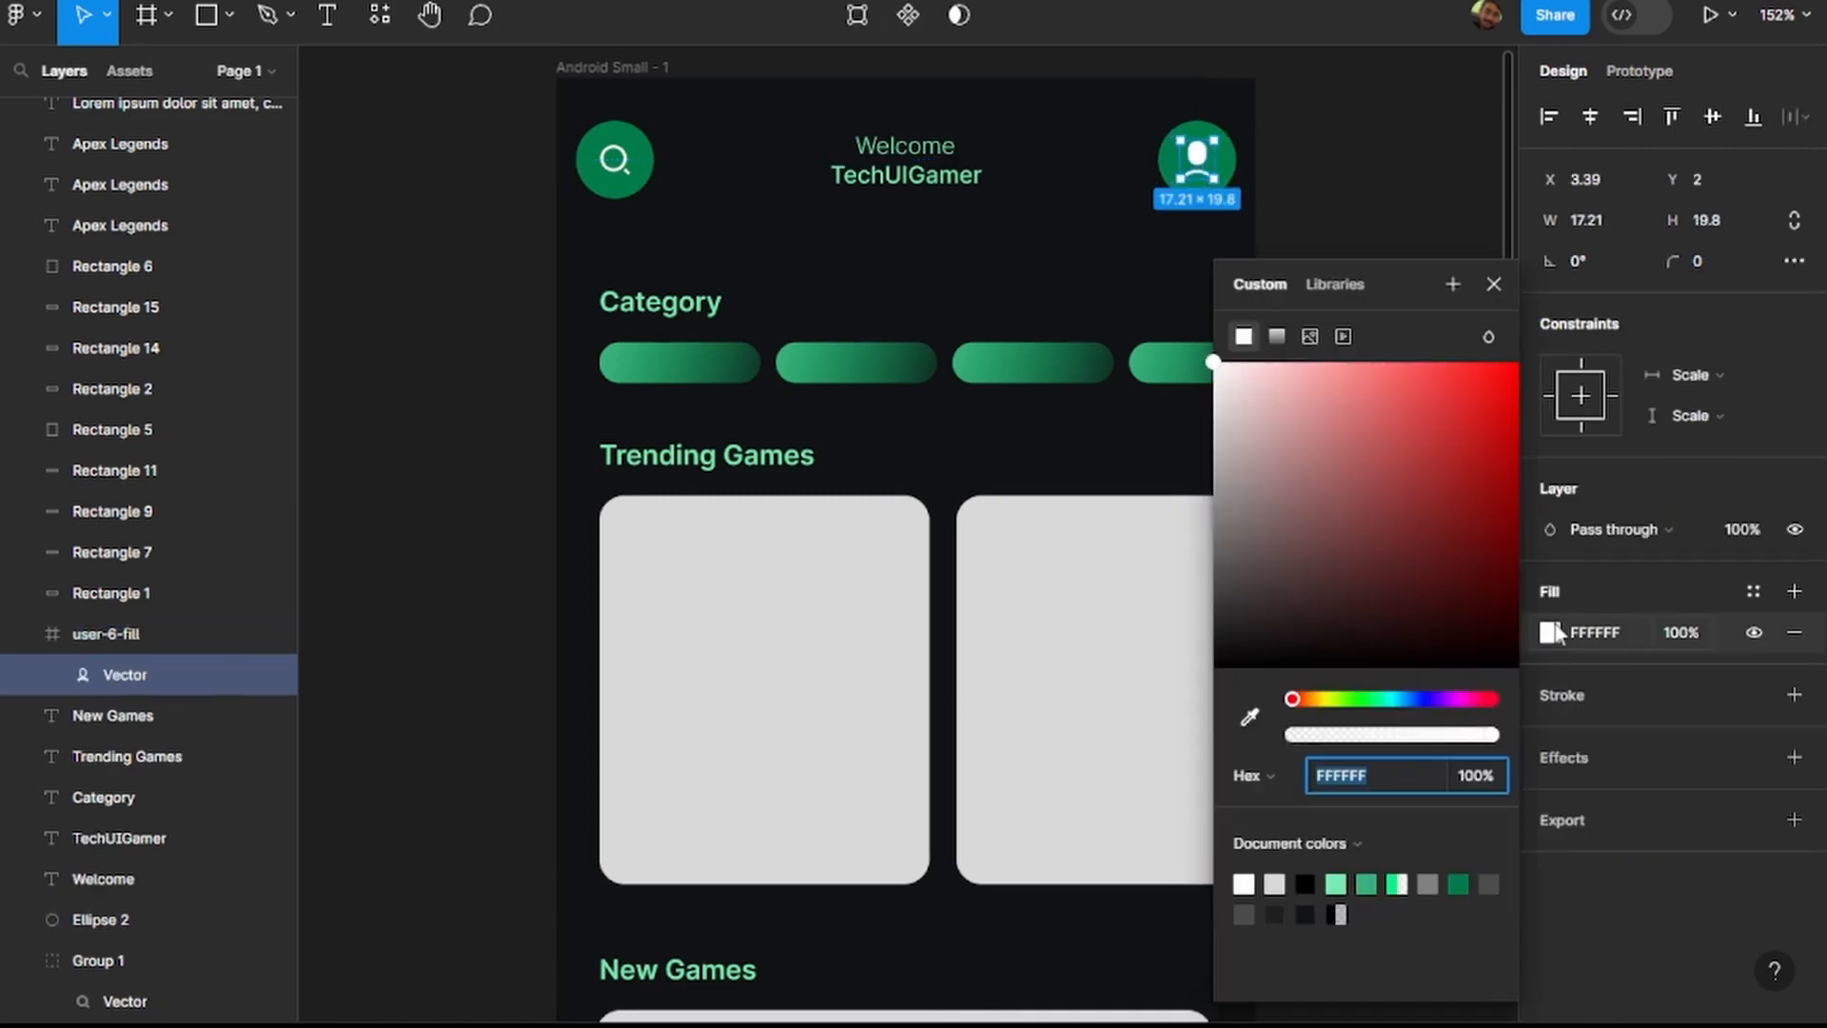
pyautogui.moveTo(1216, 373); pyautogui.dragTo(1205, 441)
pyautogui.click(1206, 445)
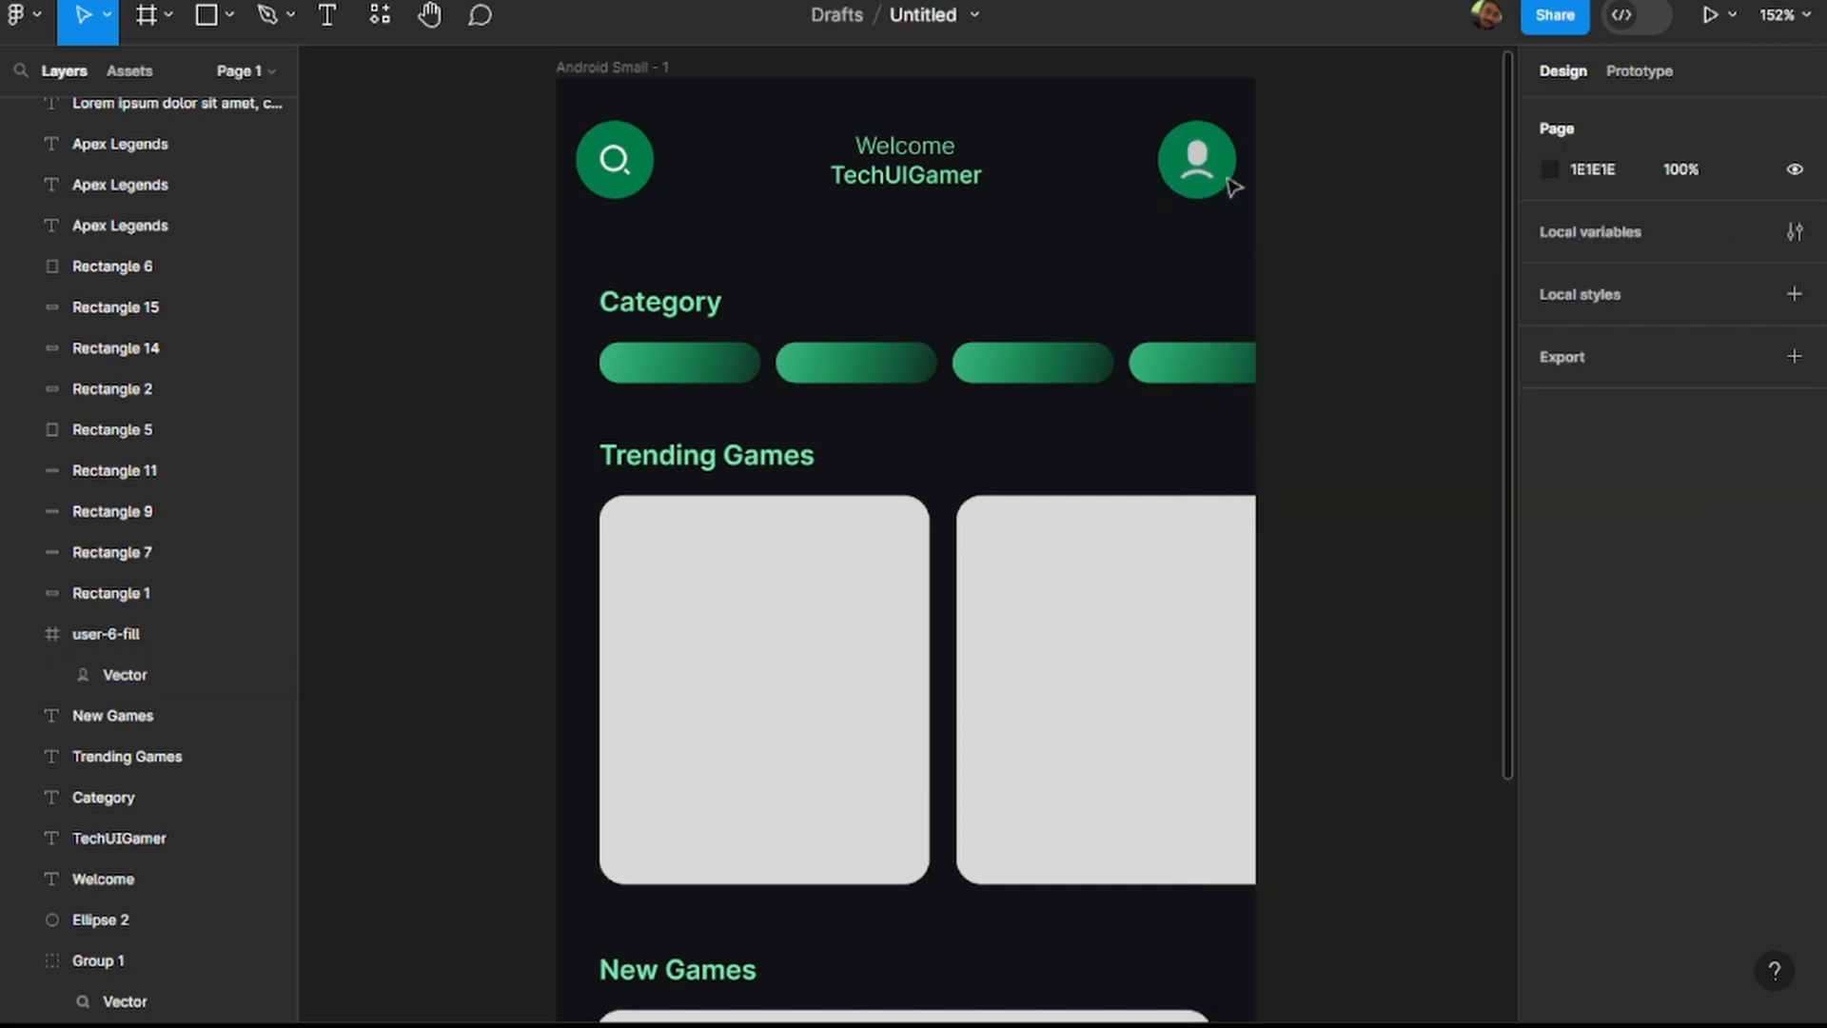
# Copy the fill colour code C8C8C8 from the vector inside the profile icon.
pyautogui.click(1201, 160)
pyautogui.click(1591, 845)
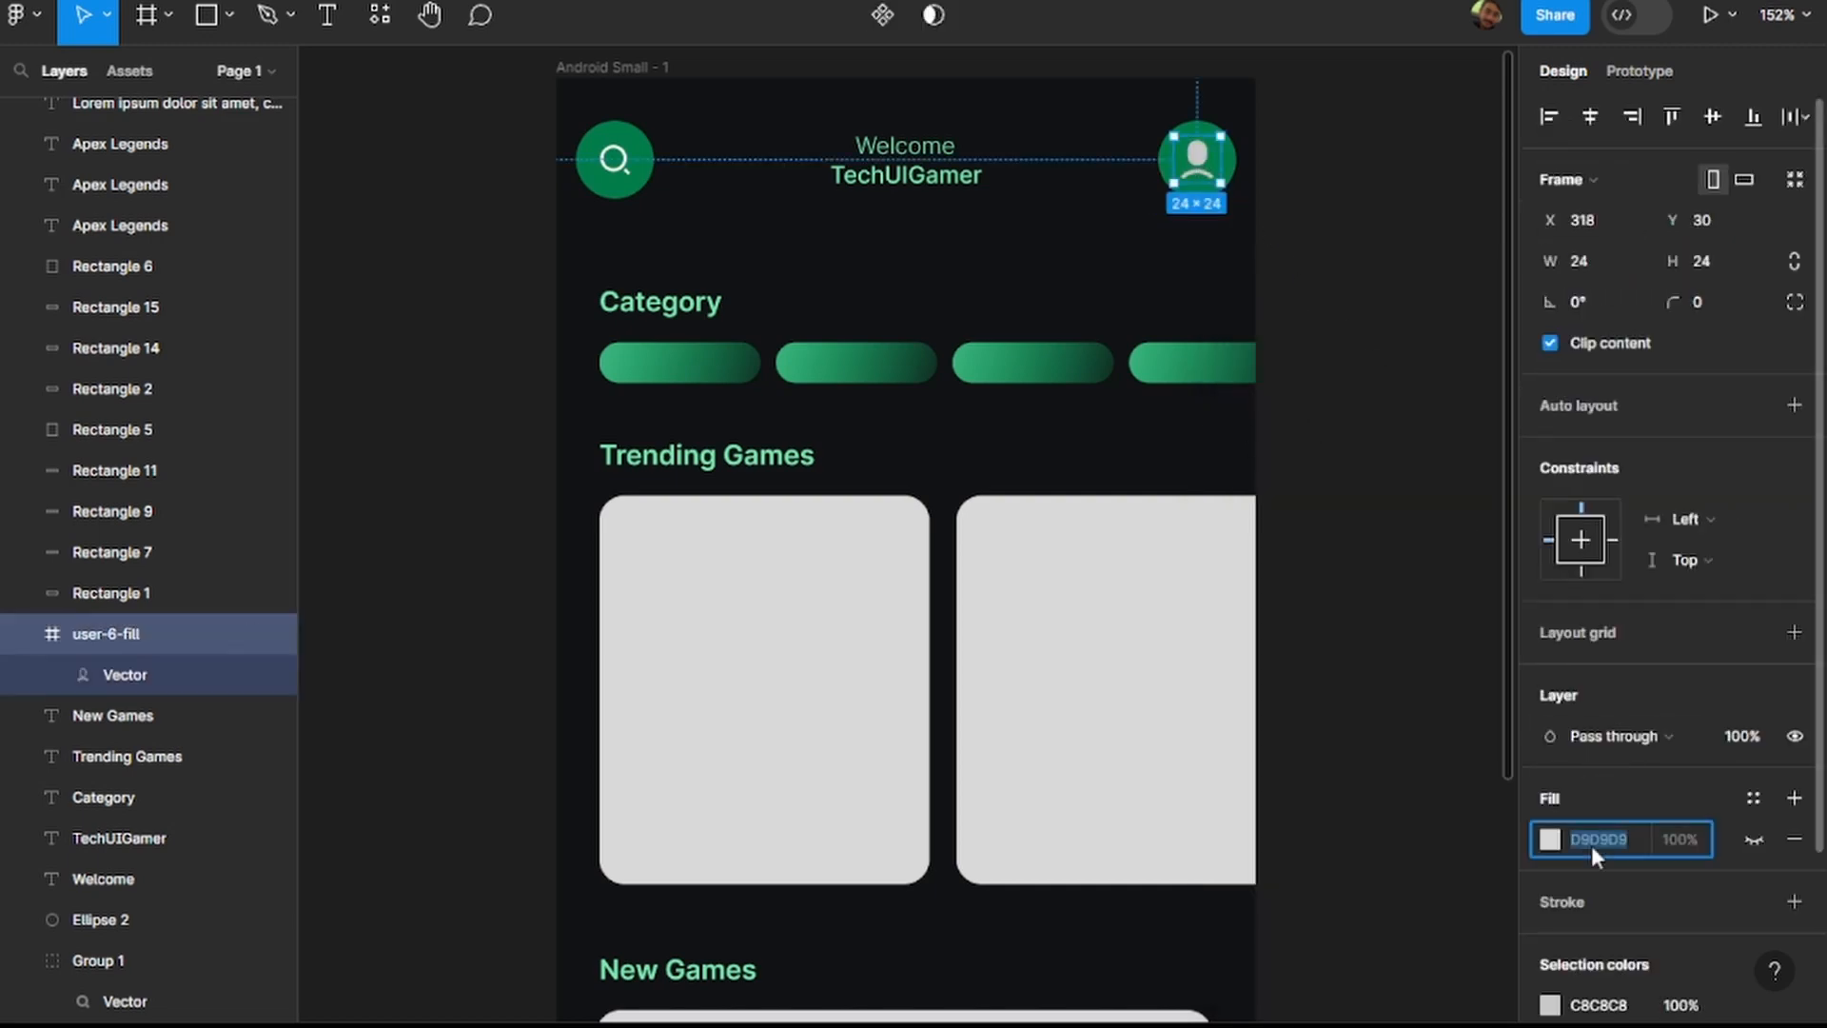
pyautogui.doubleClick(1197, 170)
pyautogui.click(1617, 642)
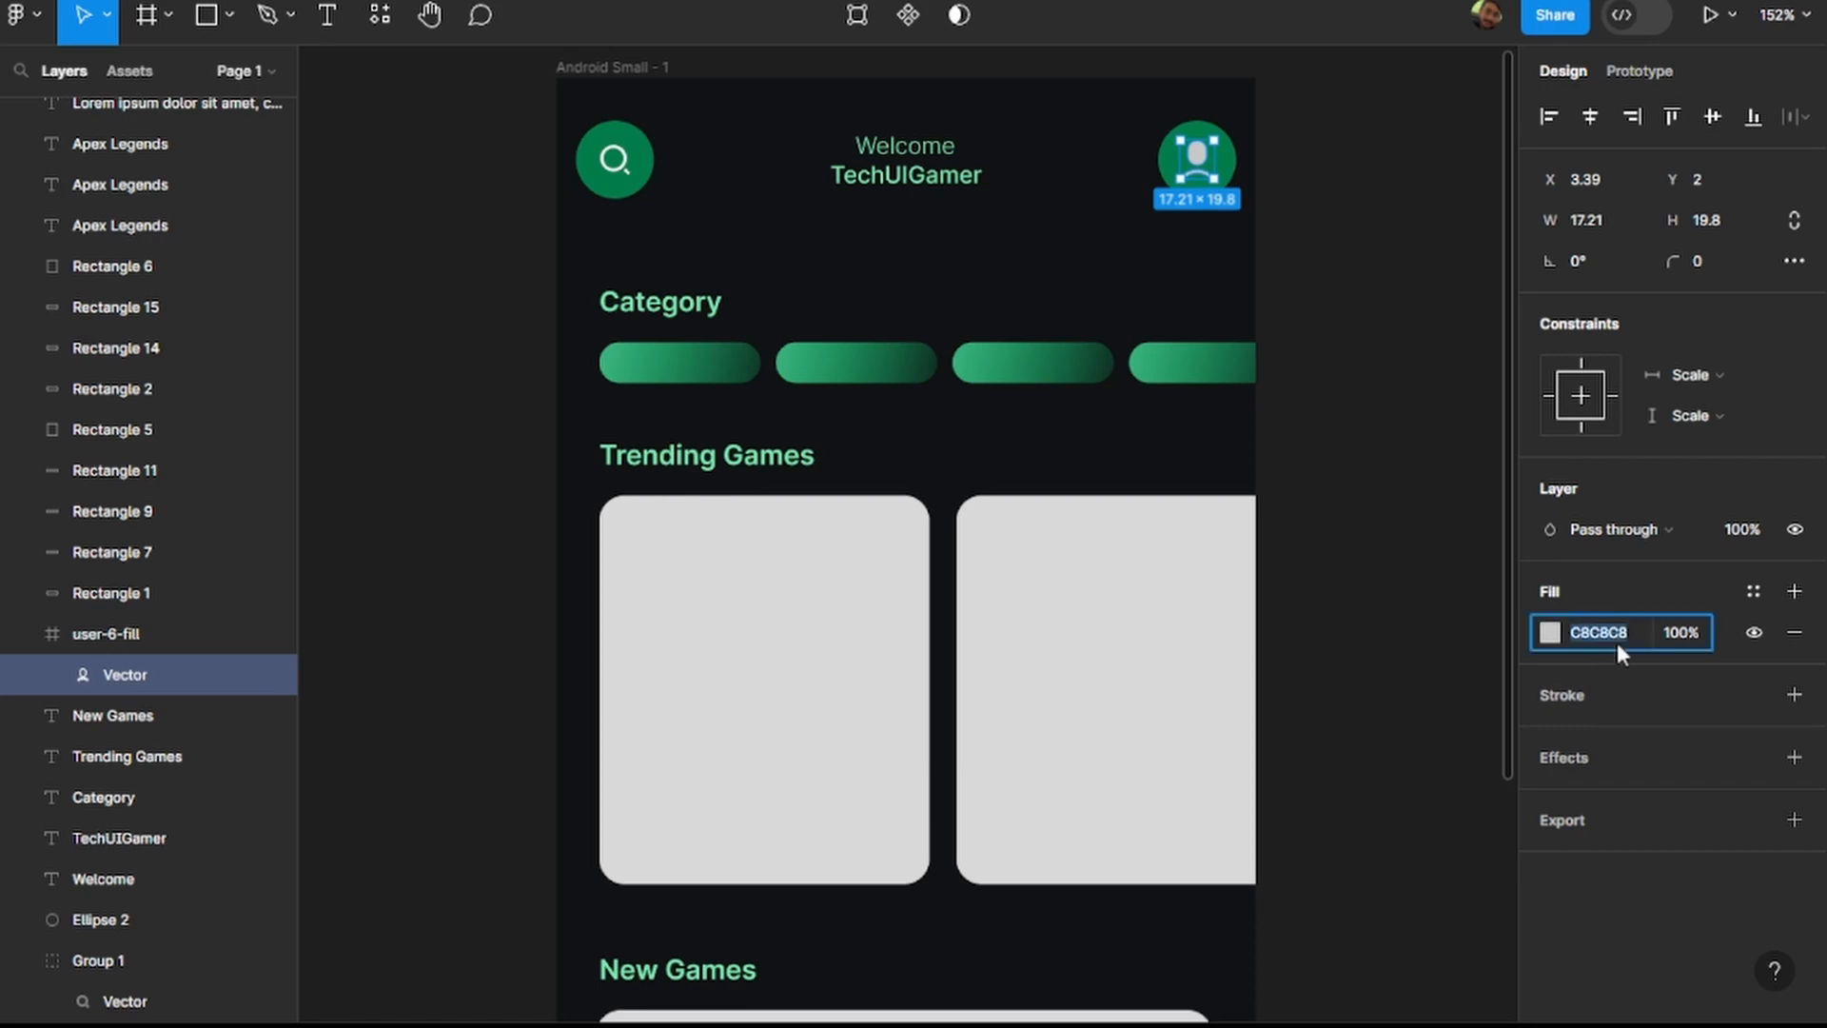
pyautogui.doubleClick(617, 163)
pyautogui.doubleClick(617, 169)
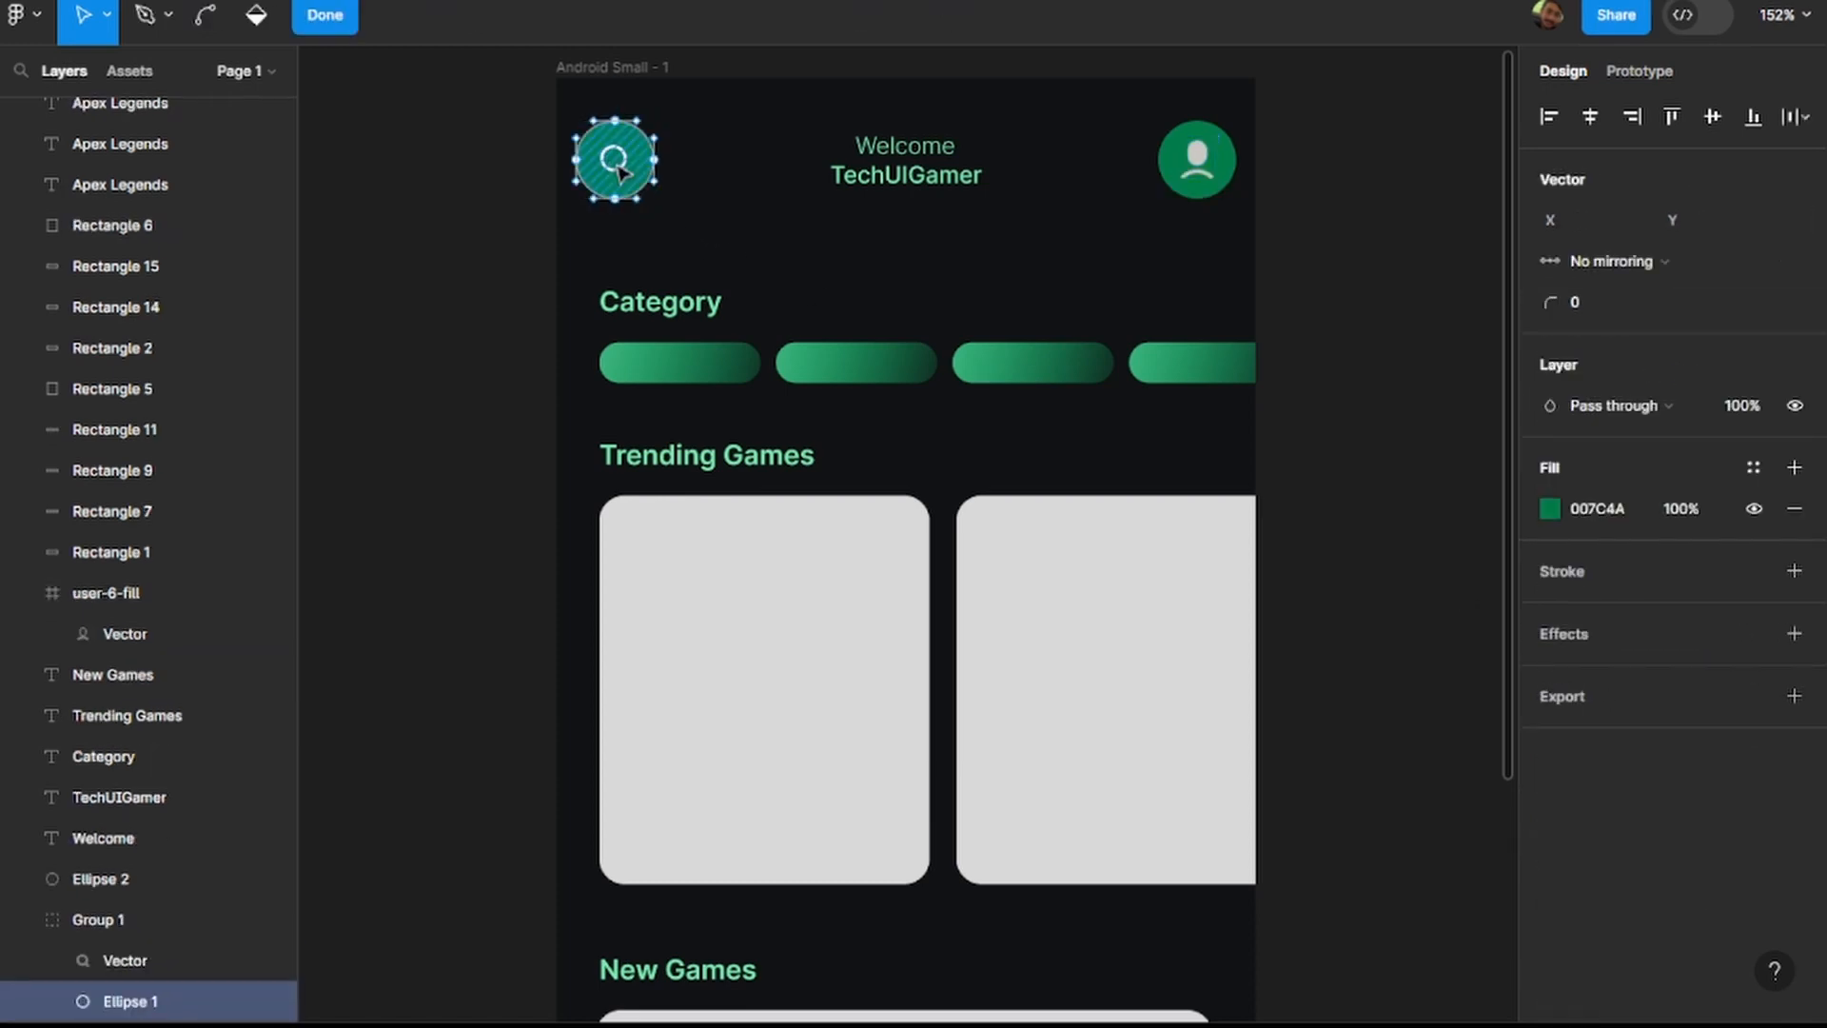
pyautogui.click(460, 216)
# Recolour the search icon vector in the header group to the same light grey as the profile icon and deselect it.
pyautogui.click(623, 176)
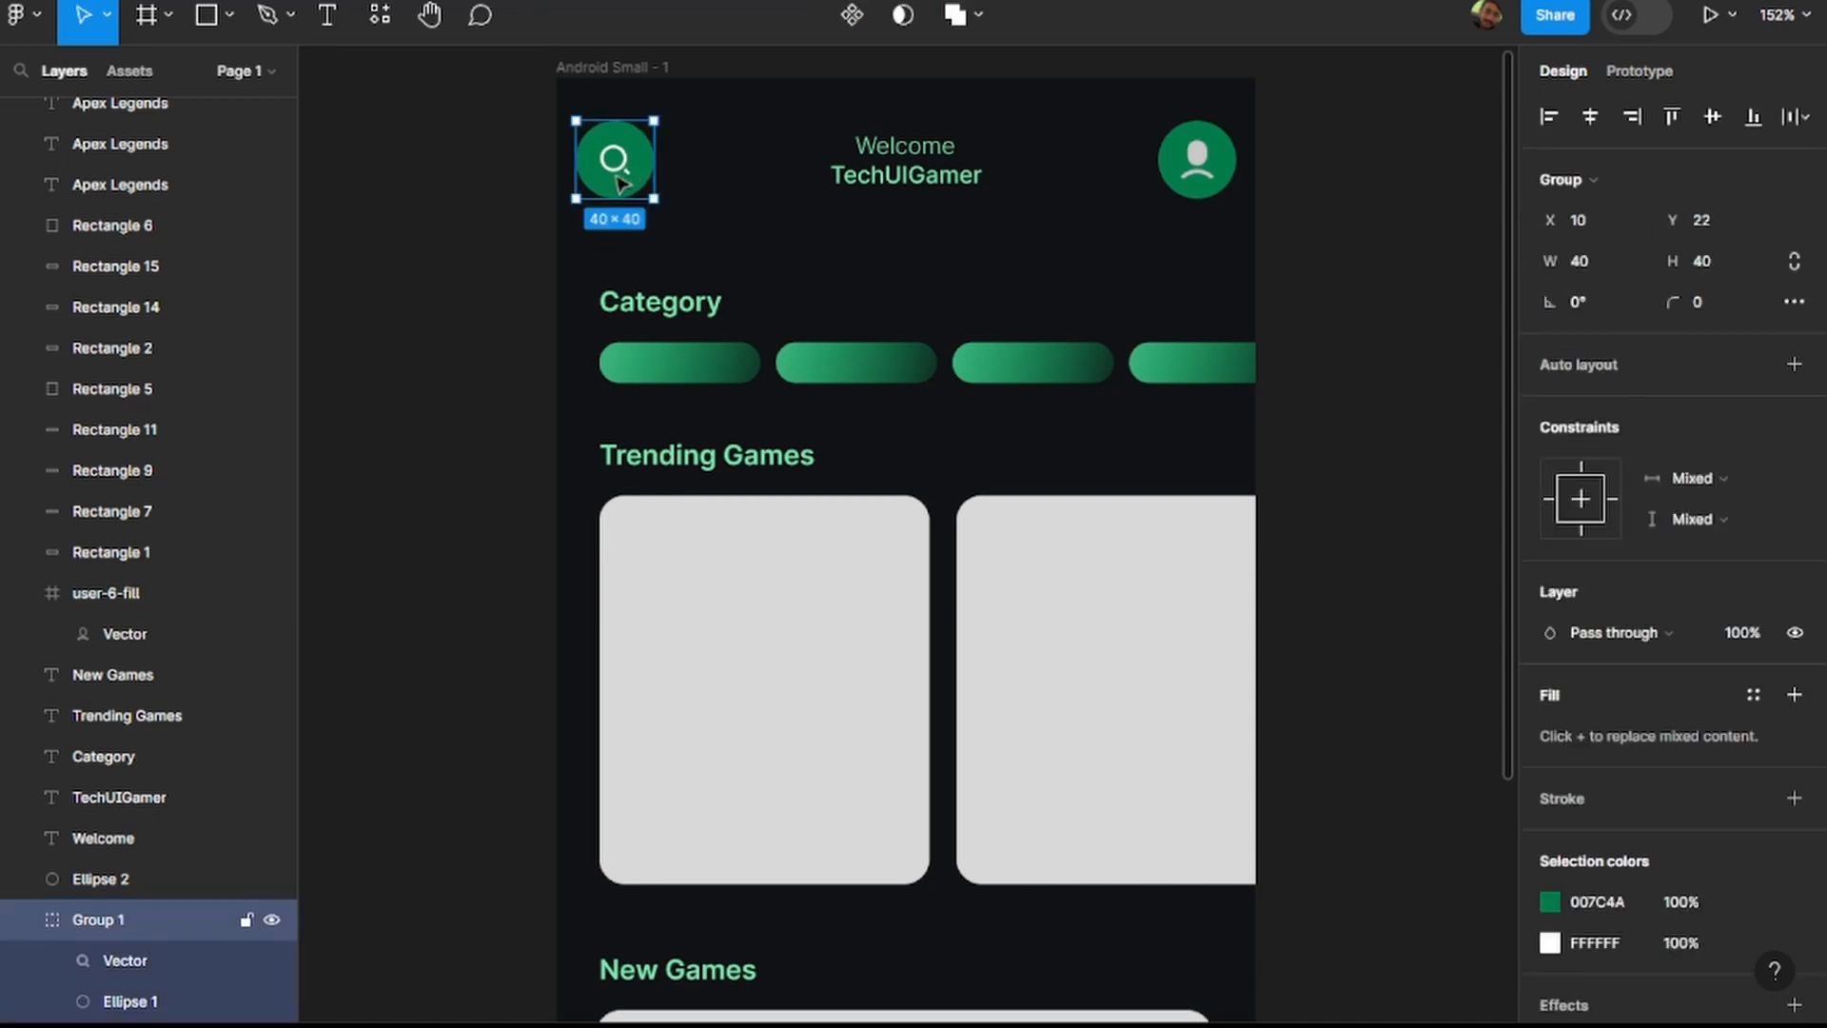
pyautogui.click(152, 963)
pyautogui.click(1584, 634)
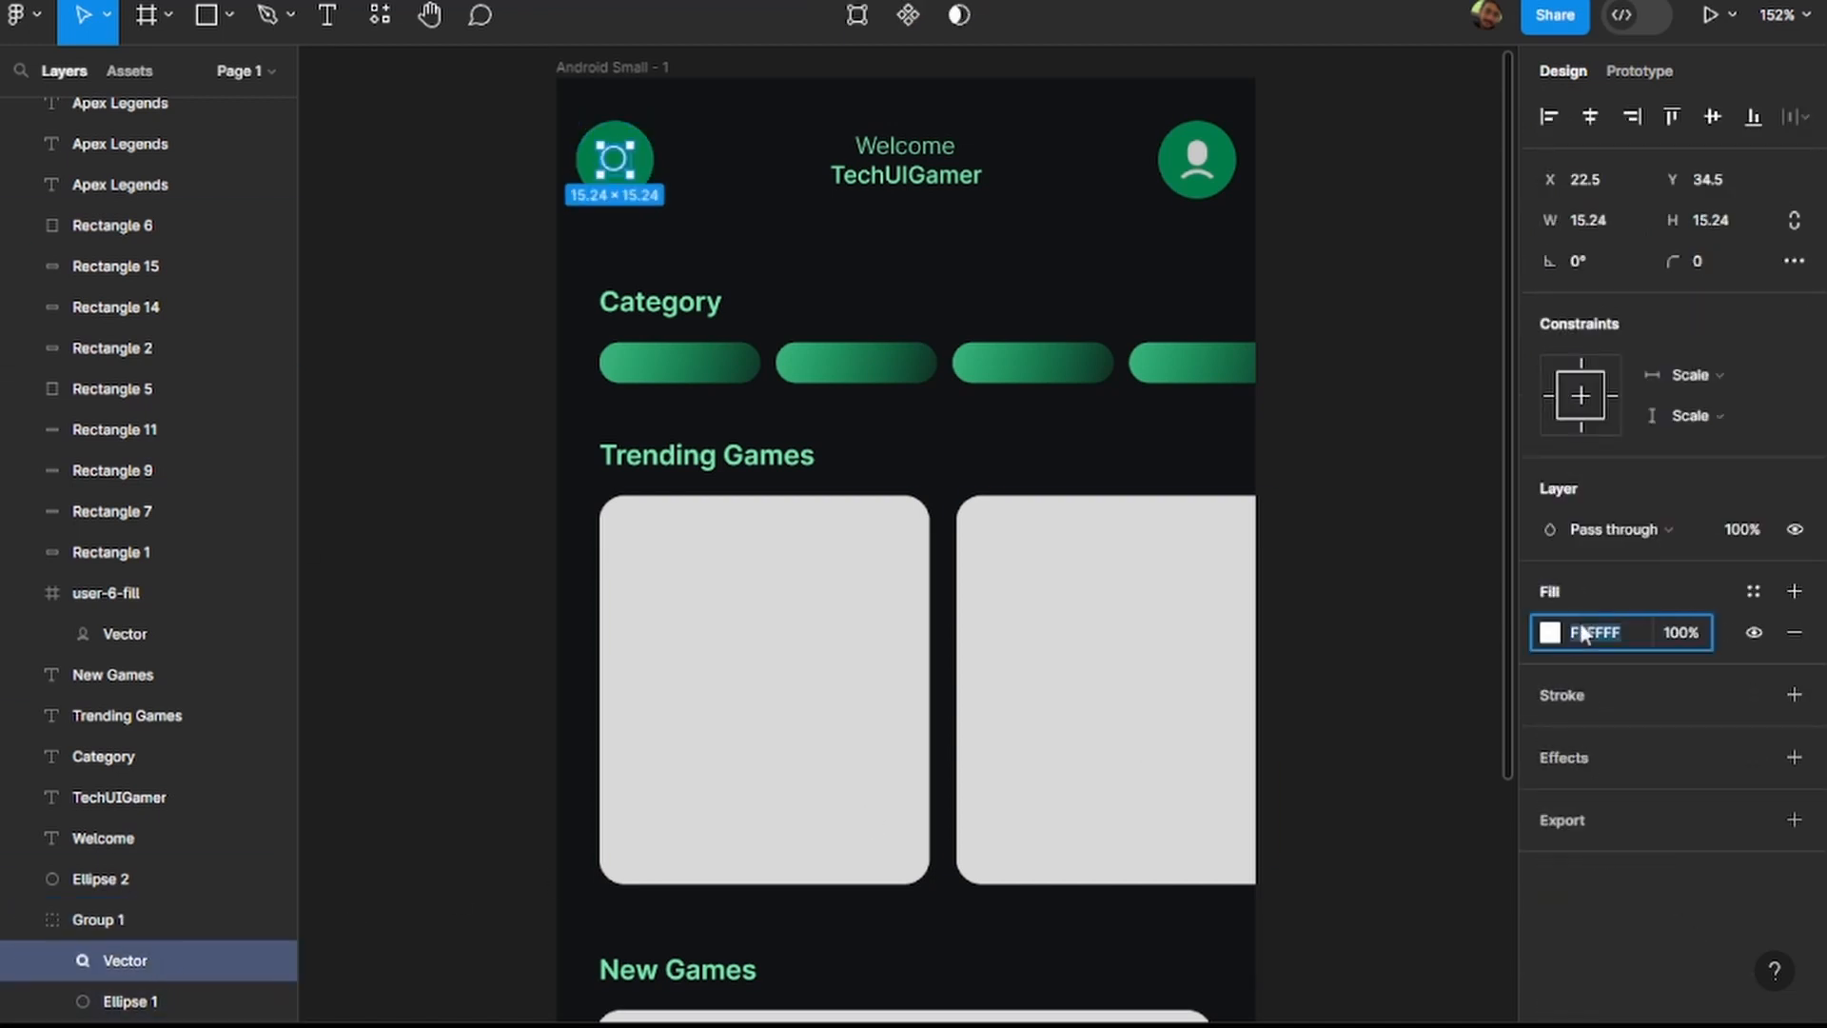
pyautogui.write('1E1E1E')
pyautogui.press('Return')
pyautogui.click(1373, 416)
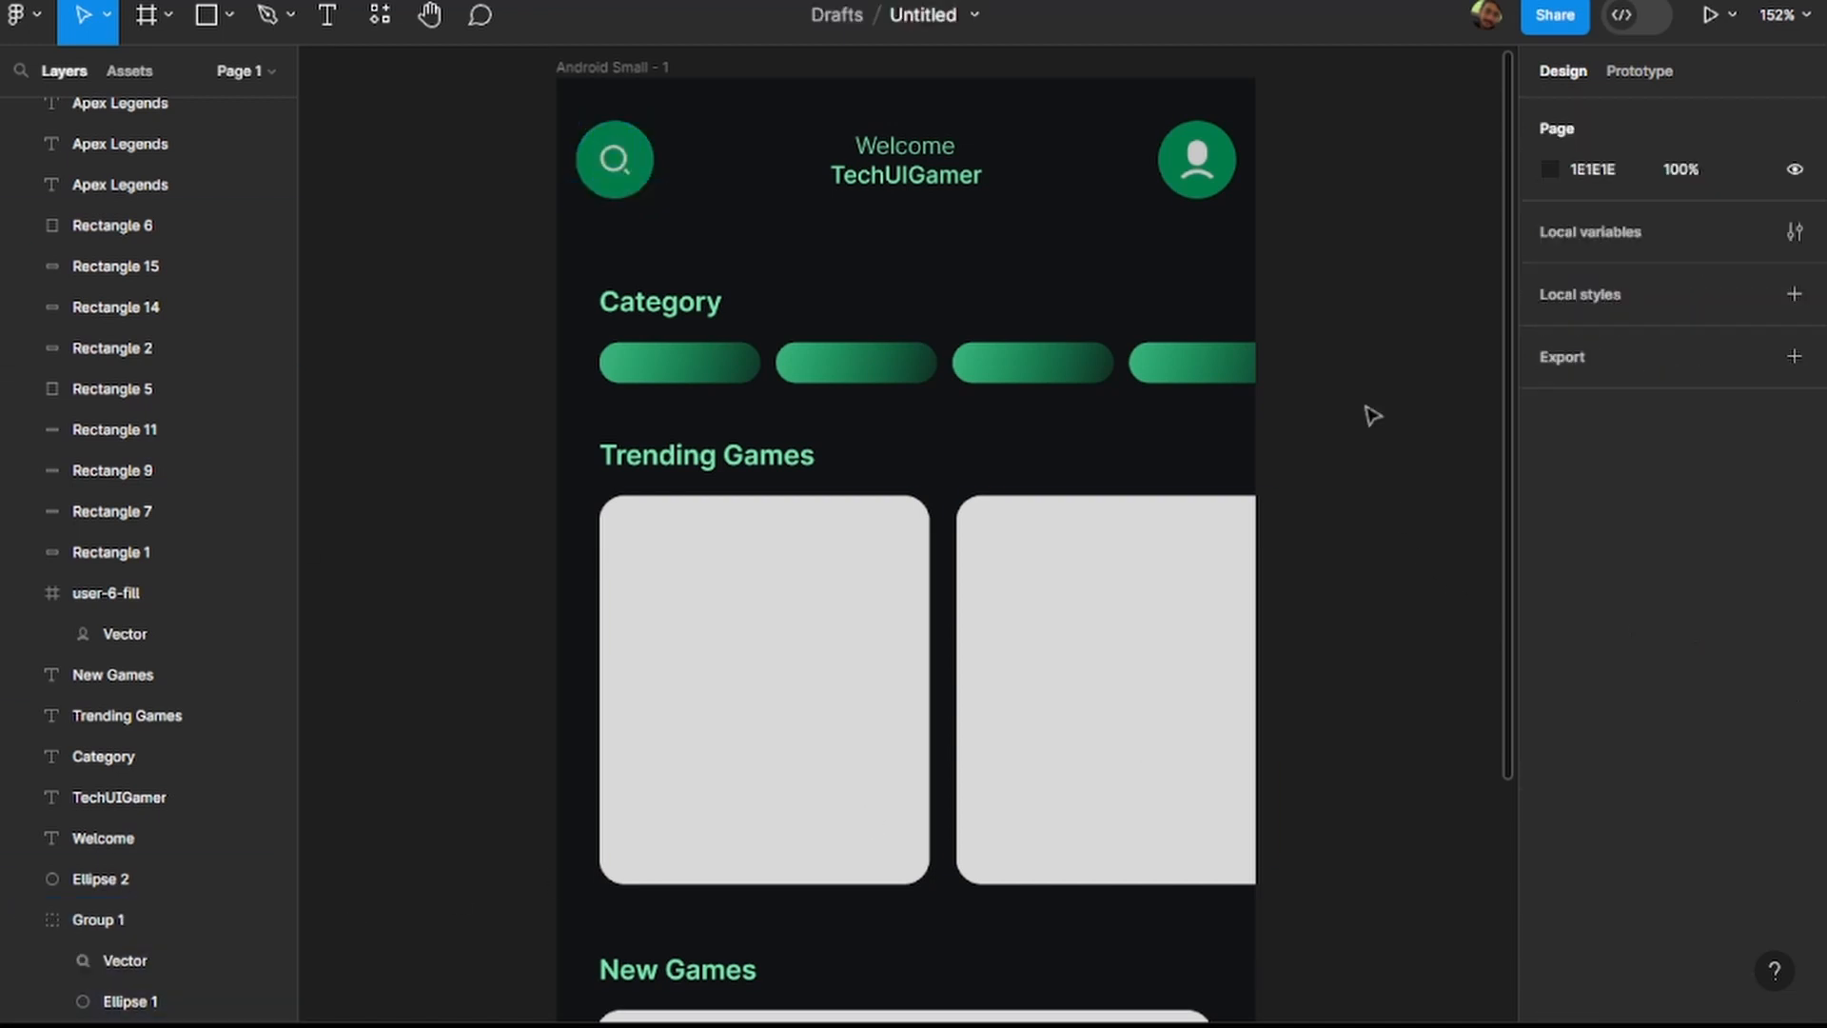
# Examine the restyled screen from the header and category pills down to the bottom navigation bar.
pyautogui.scroll(-5, 1373, 416)
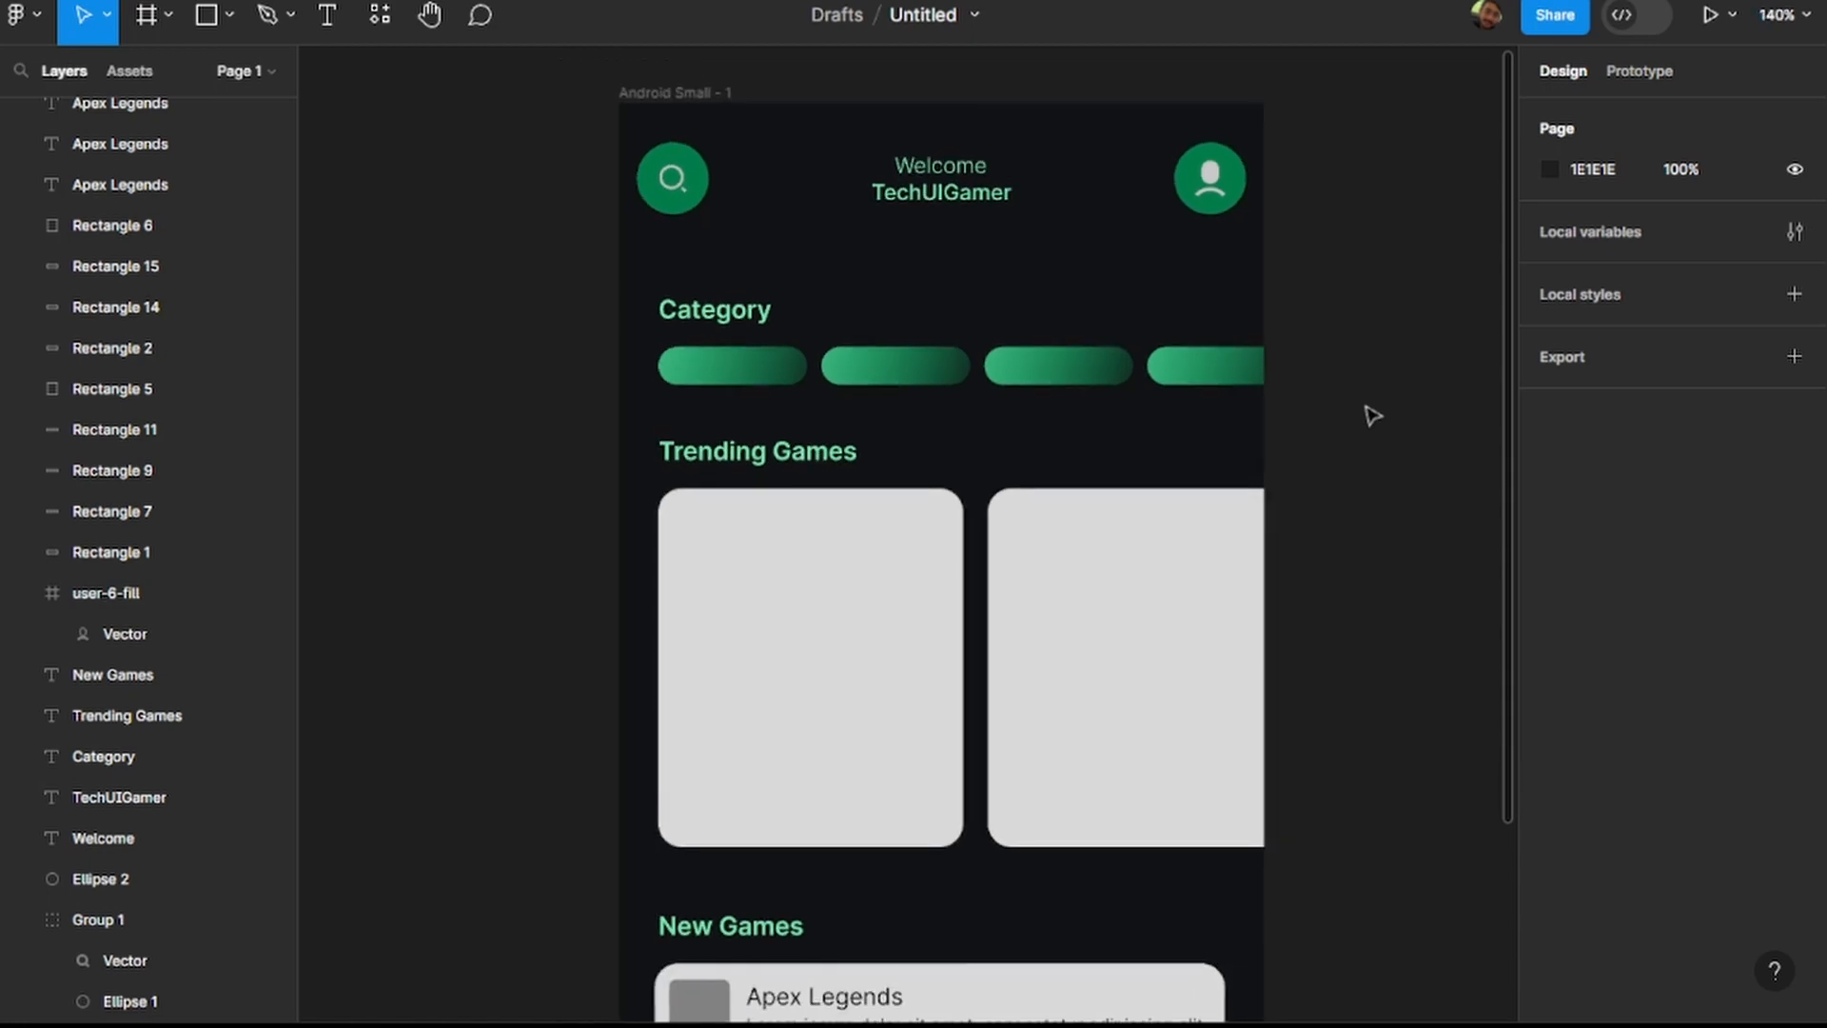
pyautogui.hscroll(2, 1345, 414)
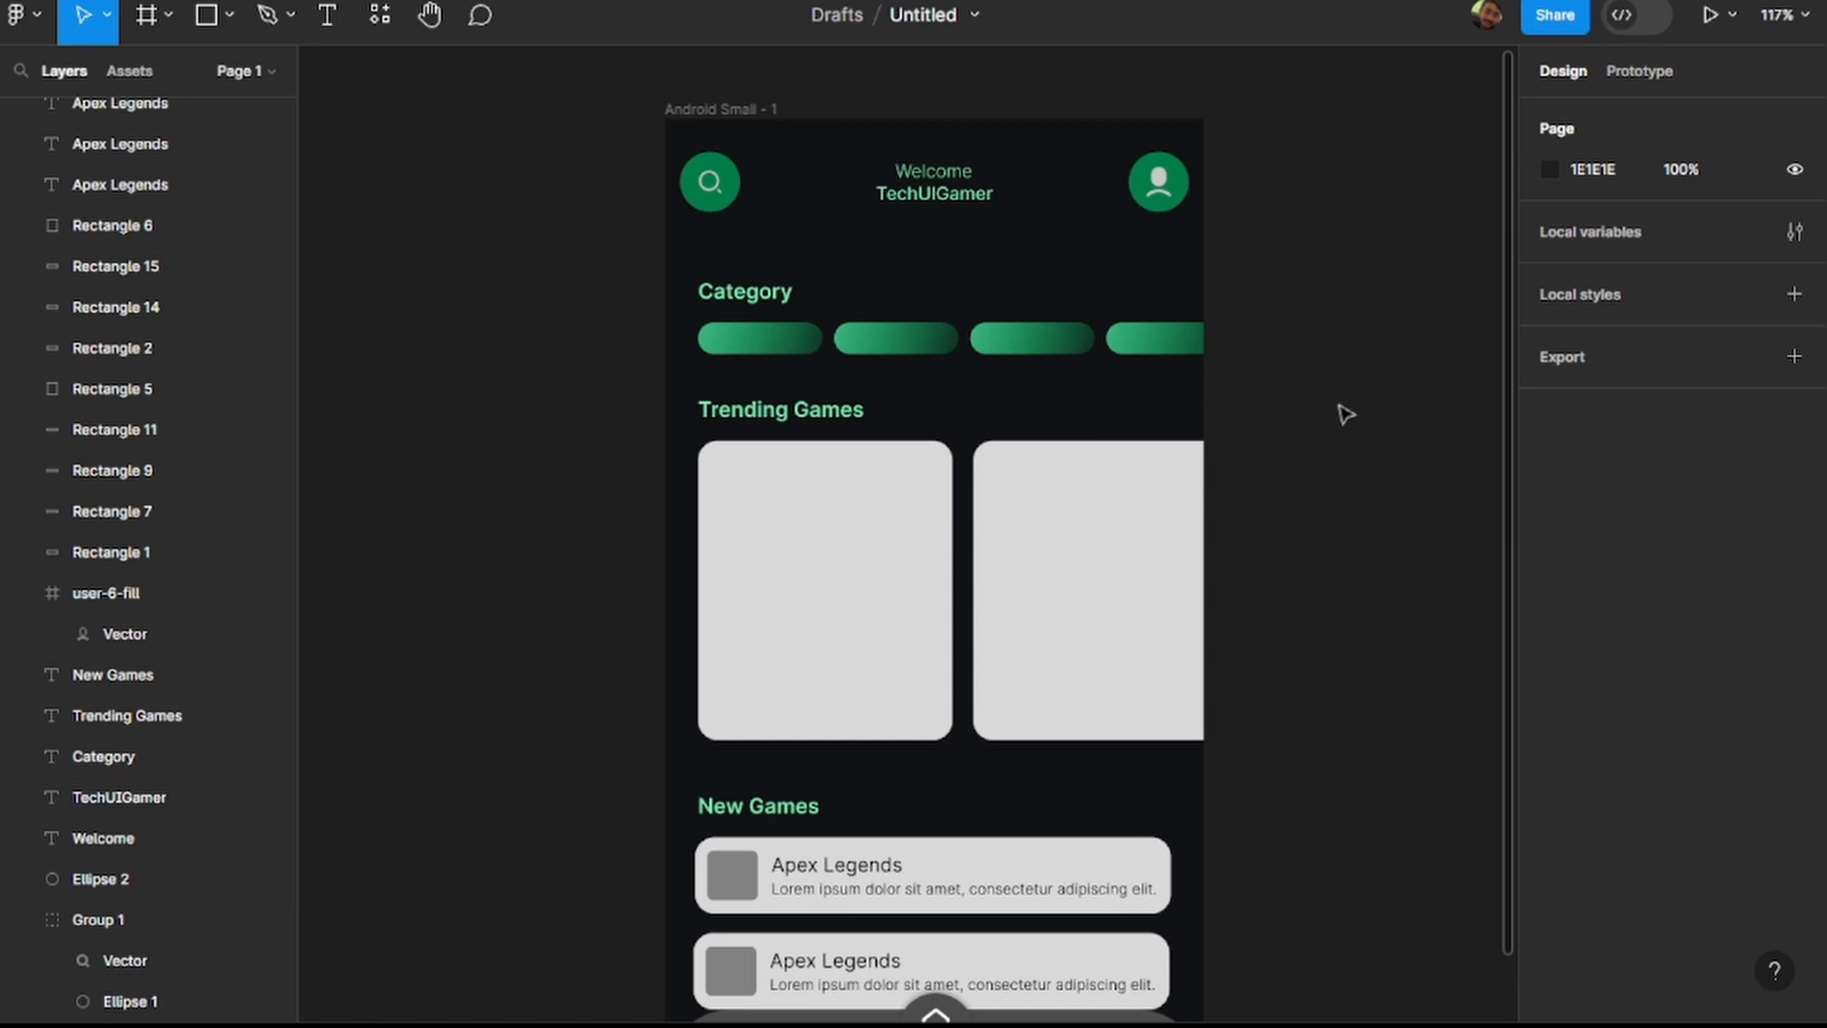
pyautogui.click(934, 195)
pyautogui.click(1280, 533)
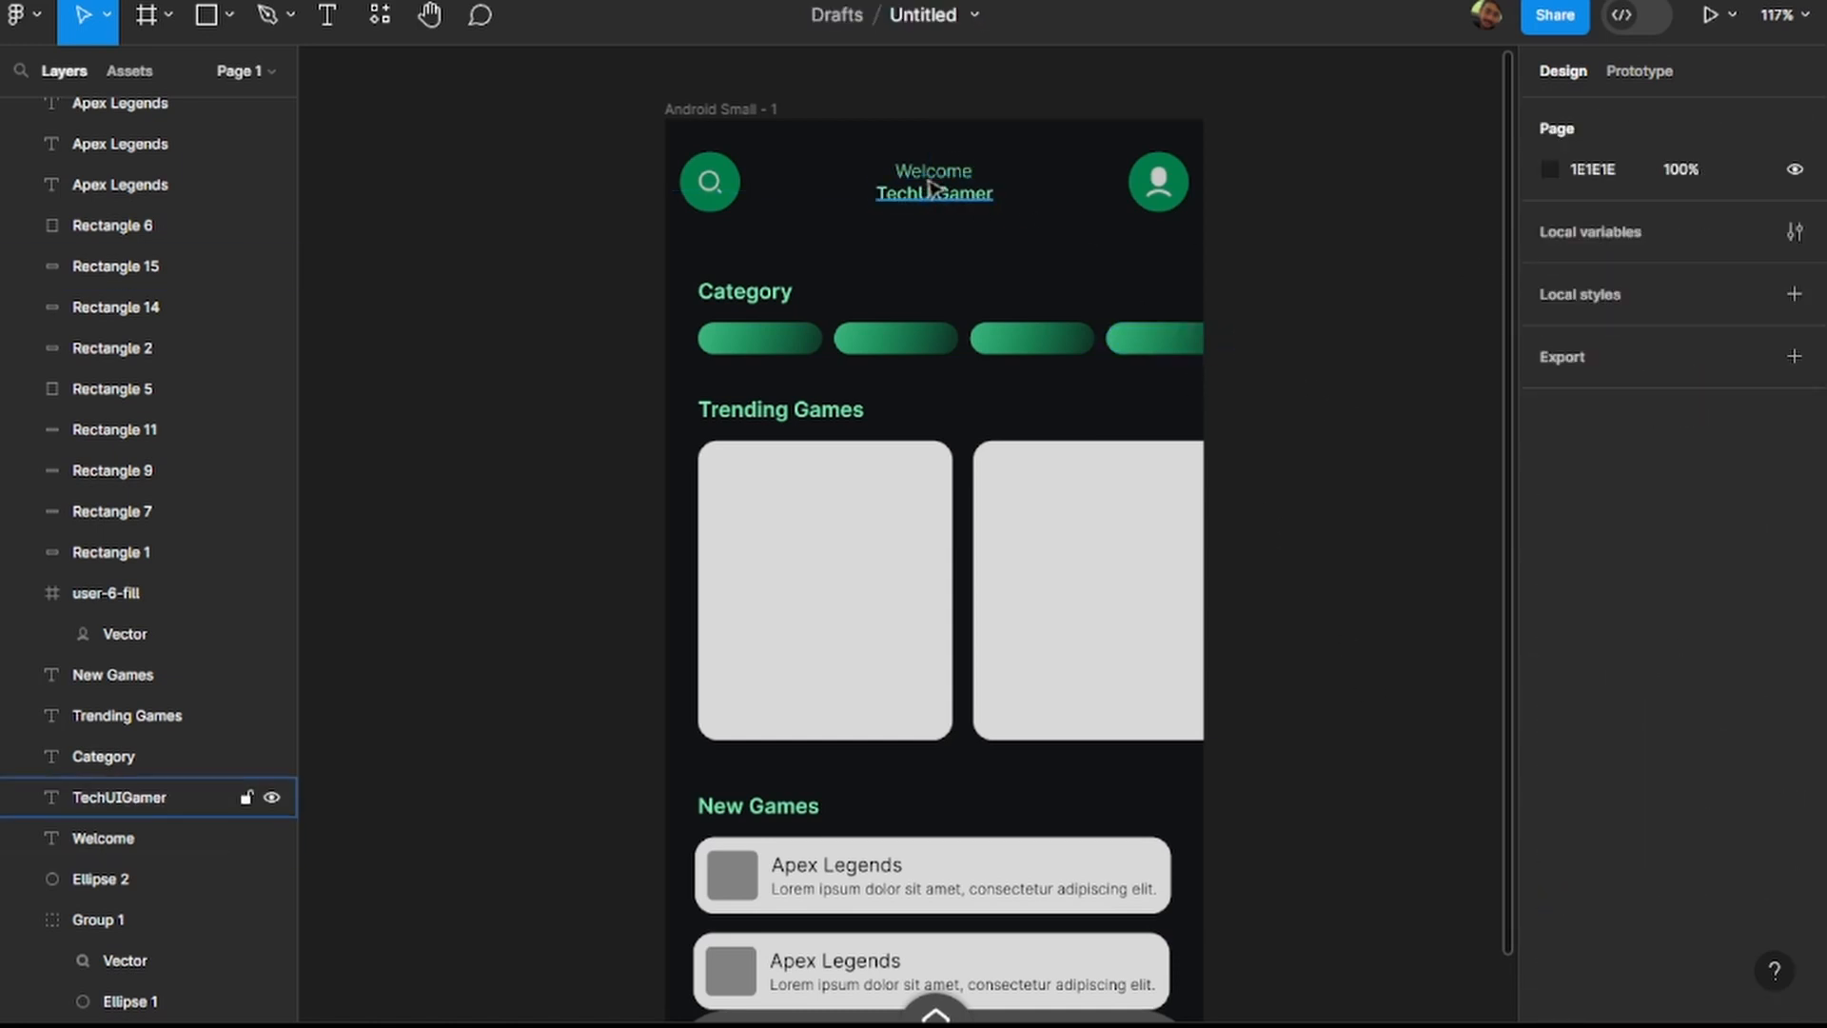
pyautogui.scroll(-2, 1057, 322)
pyautogui.scroll(-4, 1060, 317)
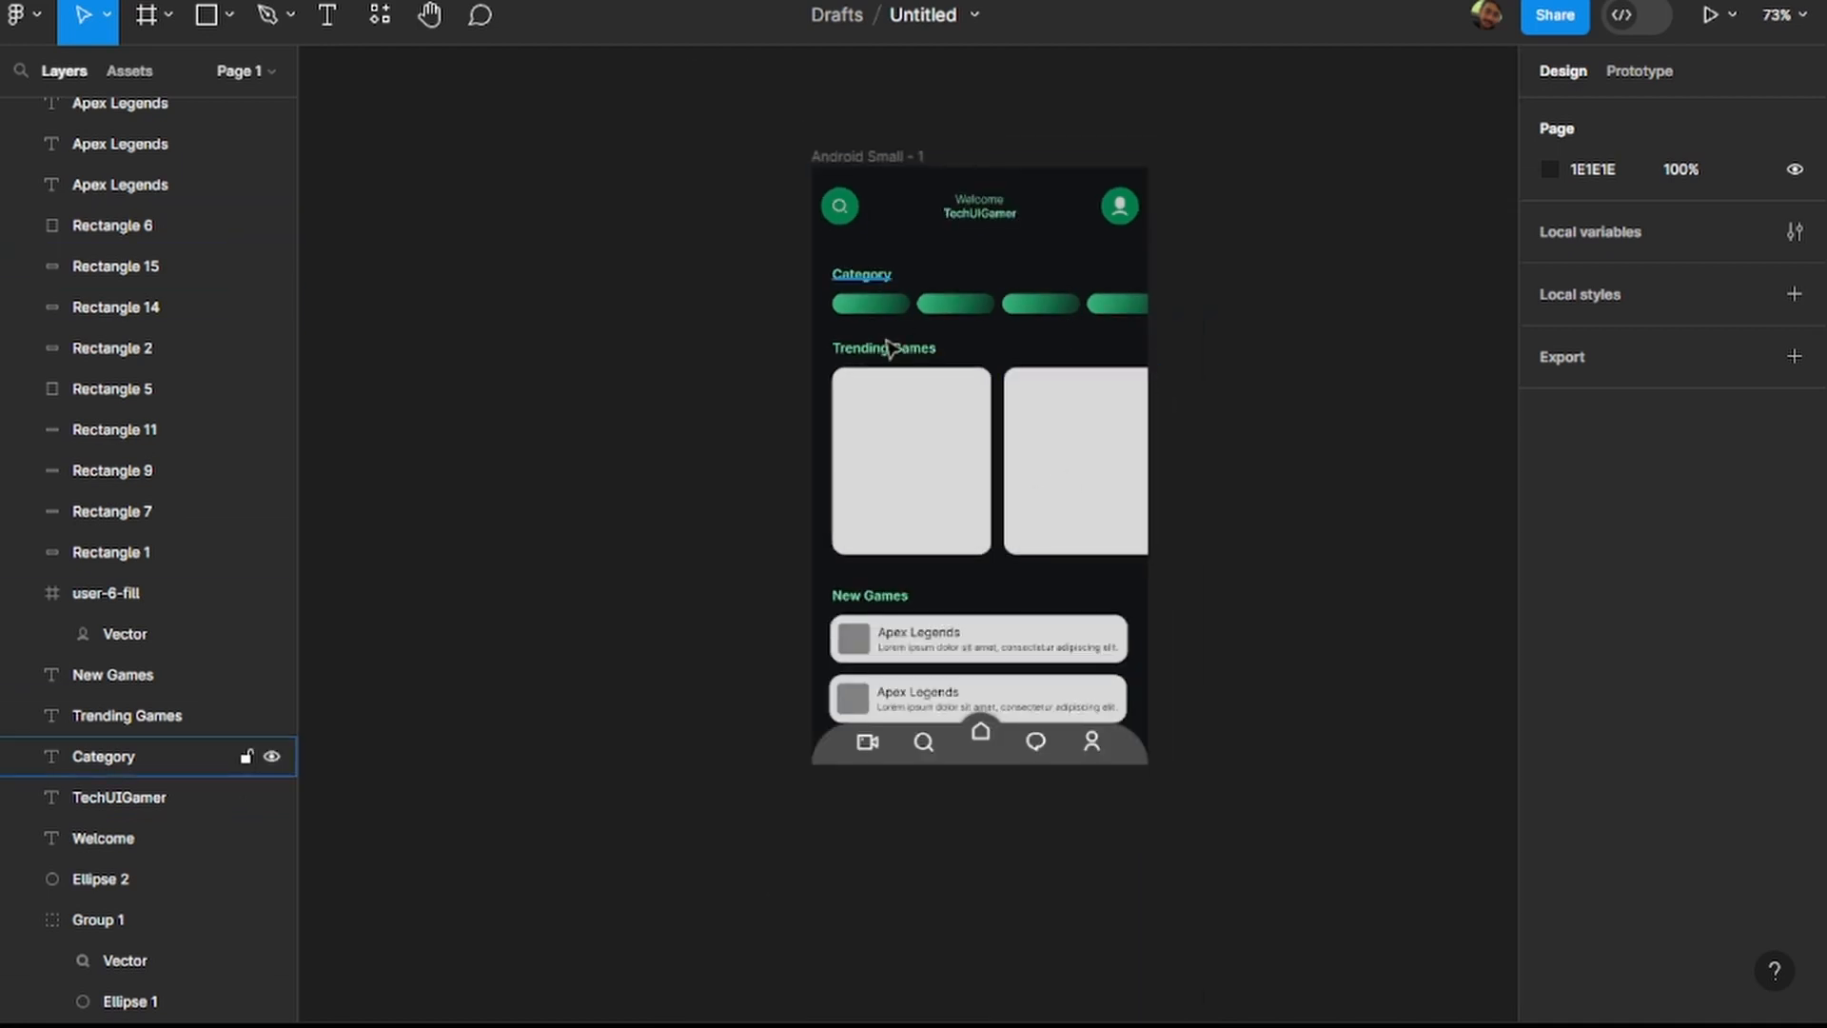
pyautogui.scroll(2, 1072, 755)
pyautogui.scroll(4, 946, 783)
pyautogui.click(973, 760)
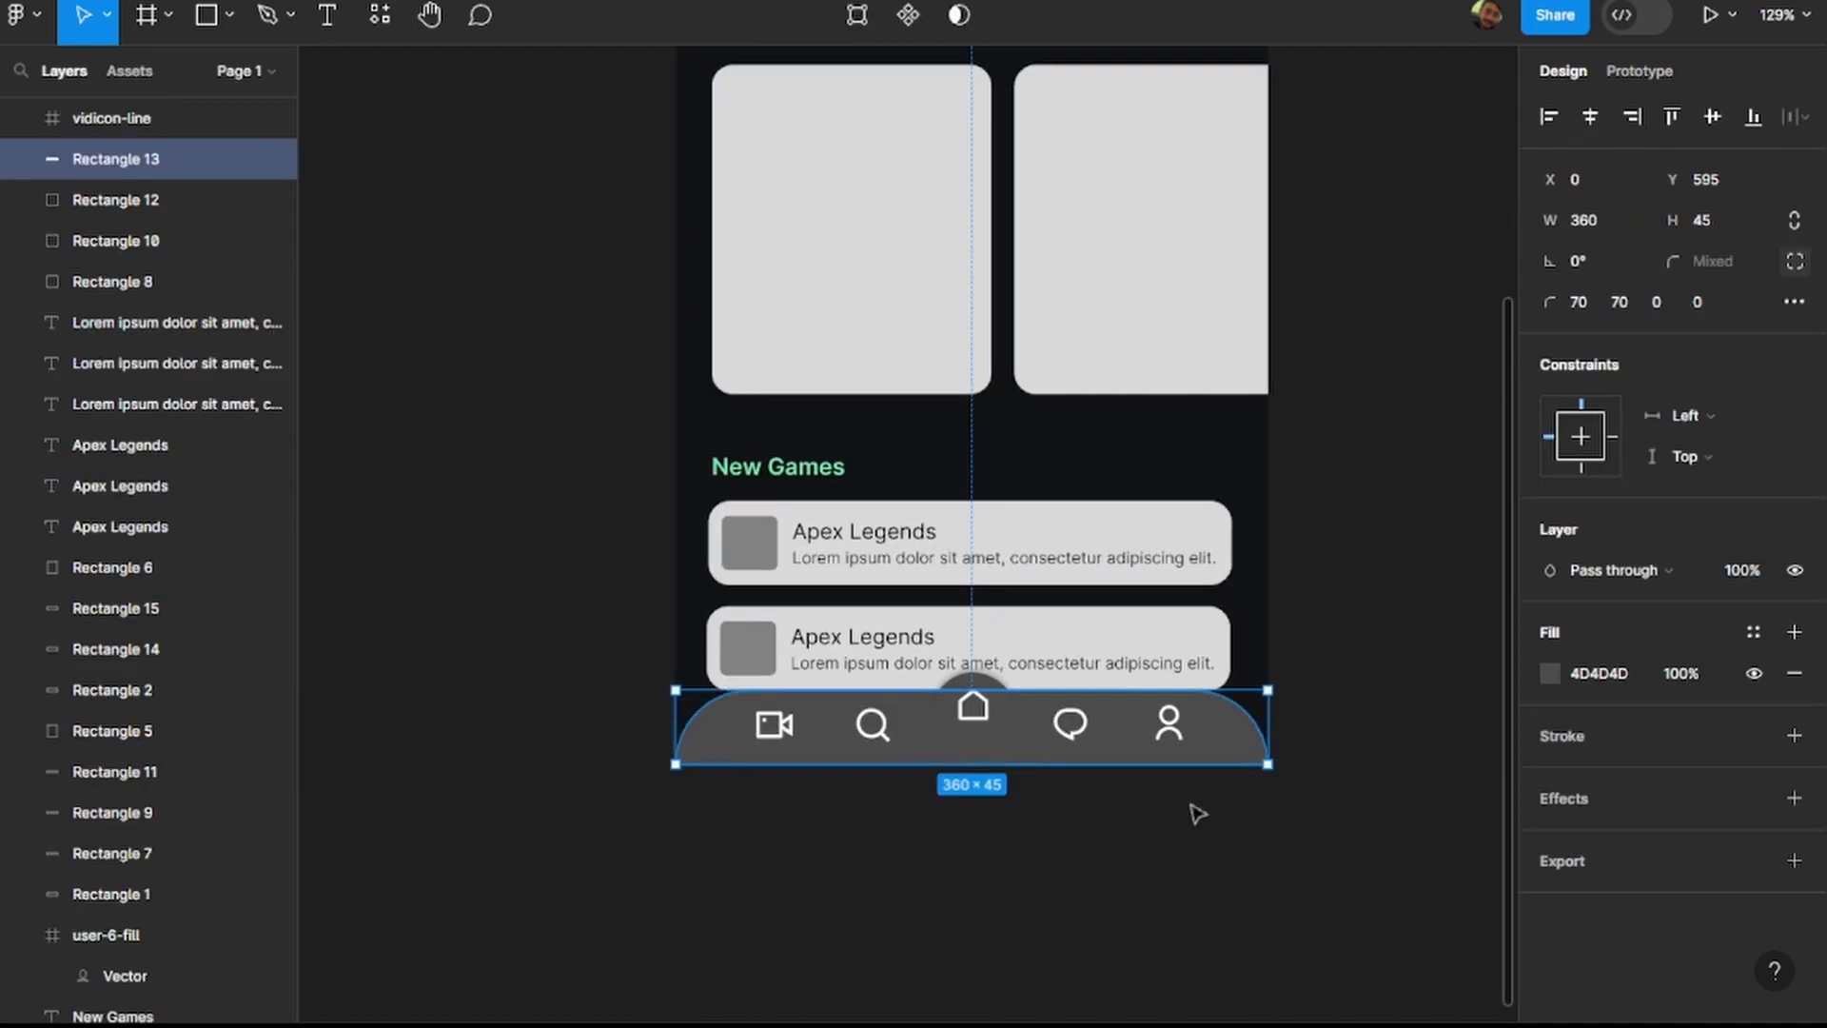
pyautogui.scroll(5, 1195, 587)
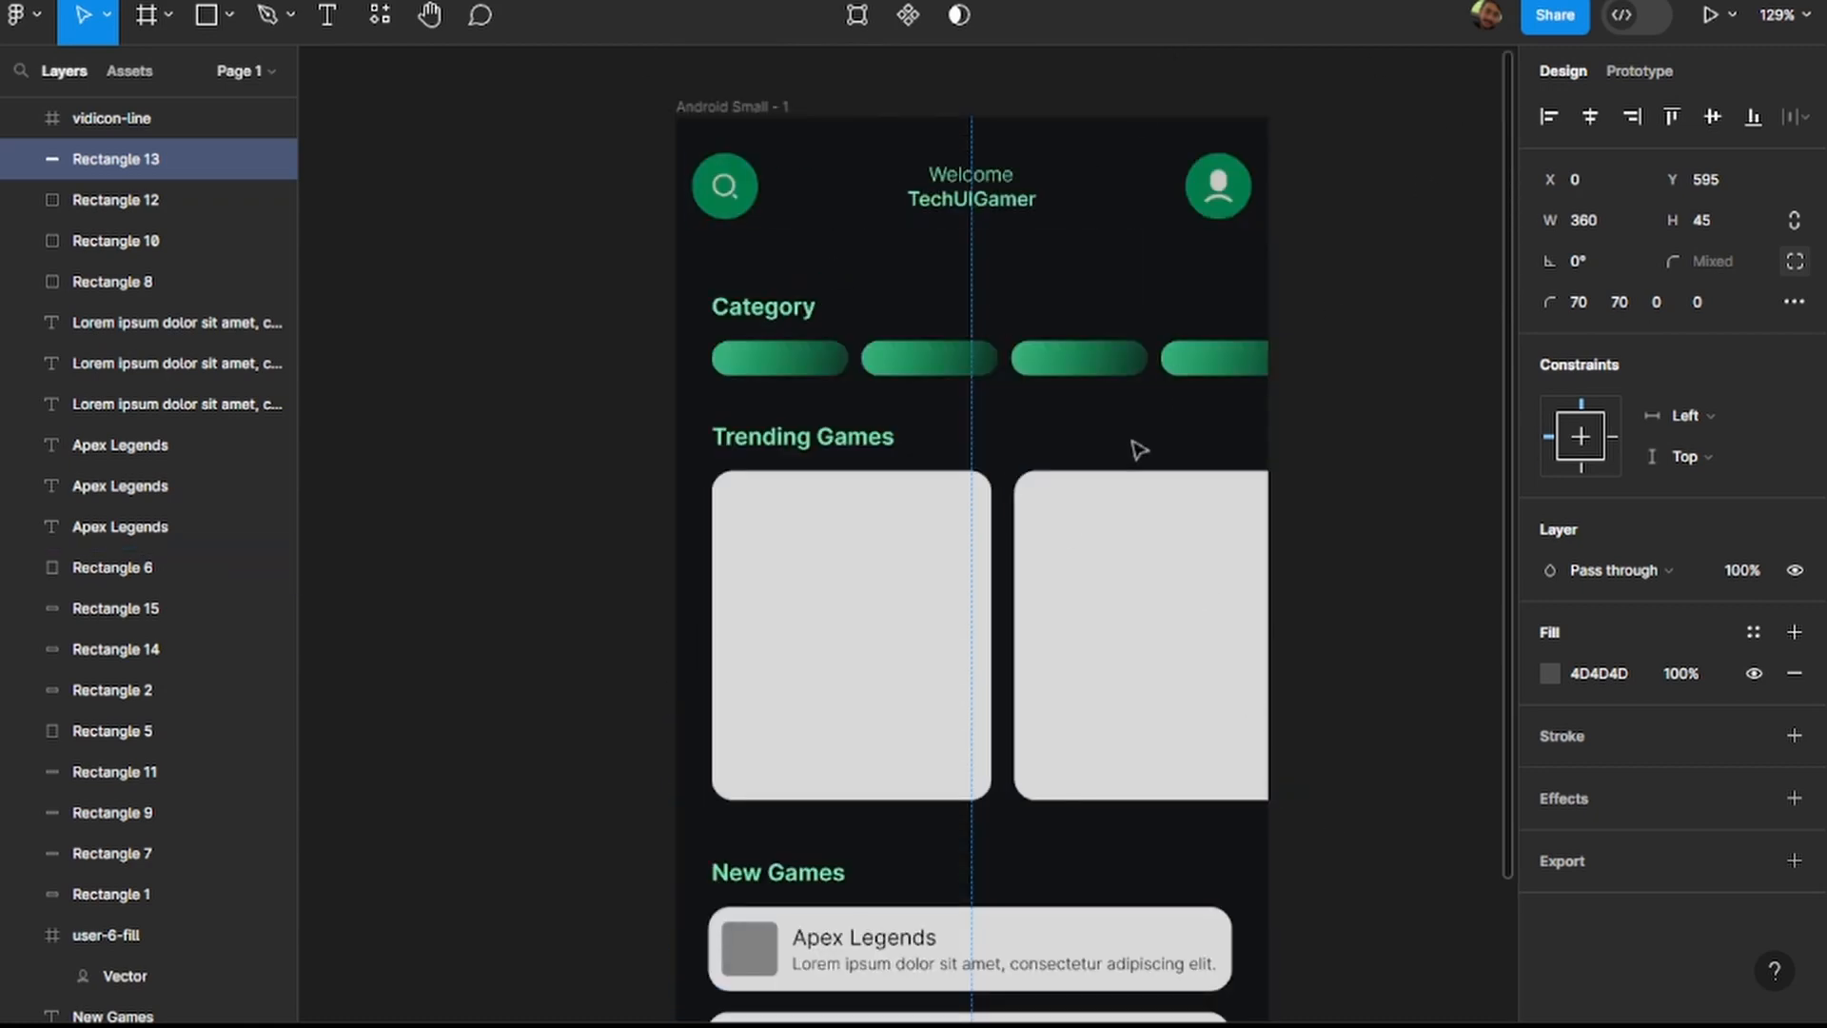
pyautogui.scroll(-3, 1349, 489)
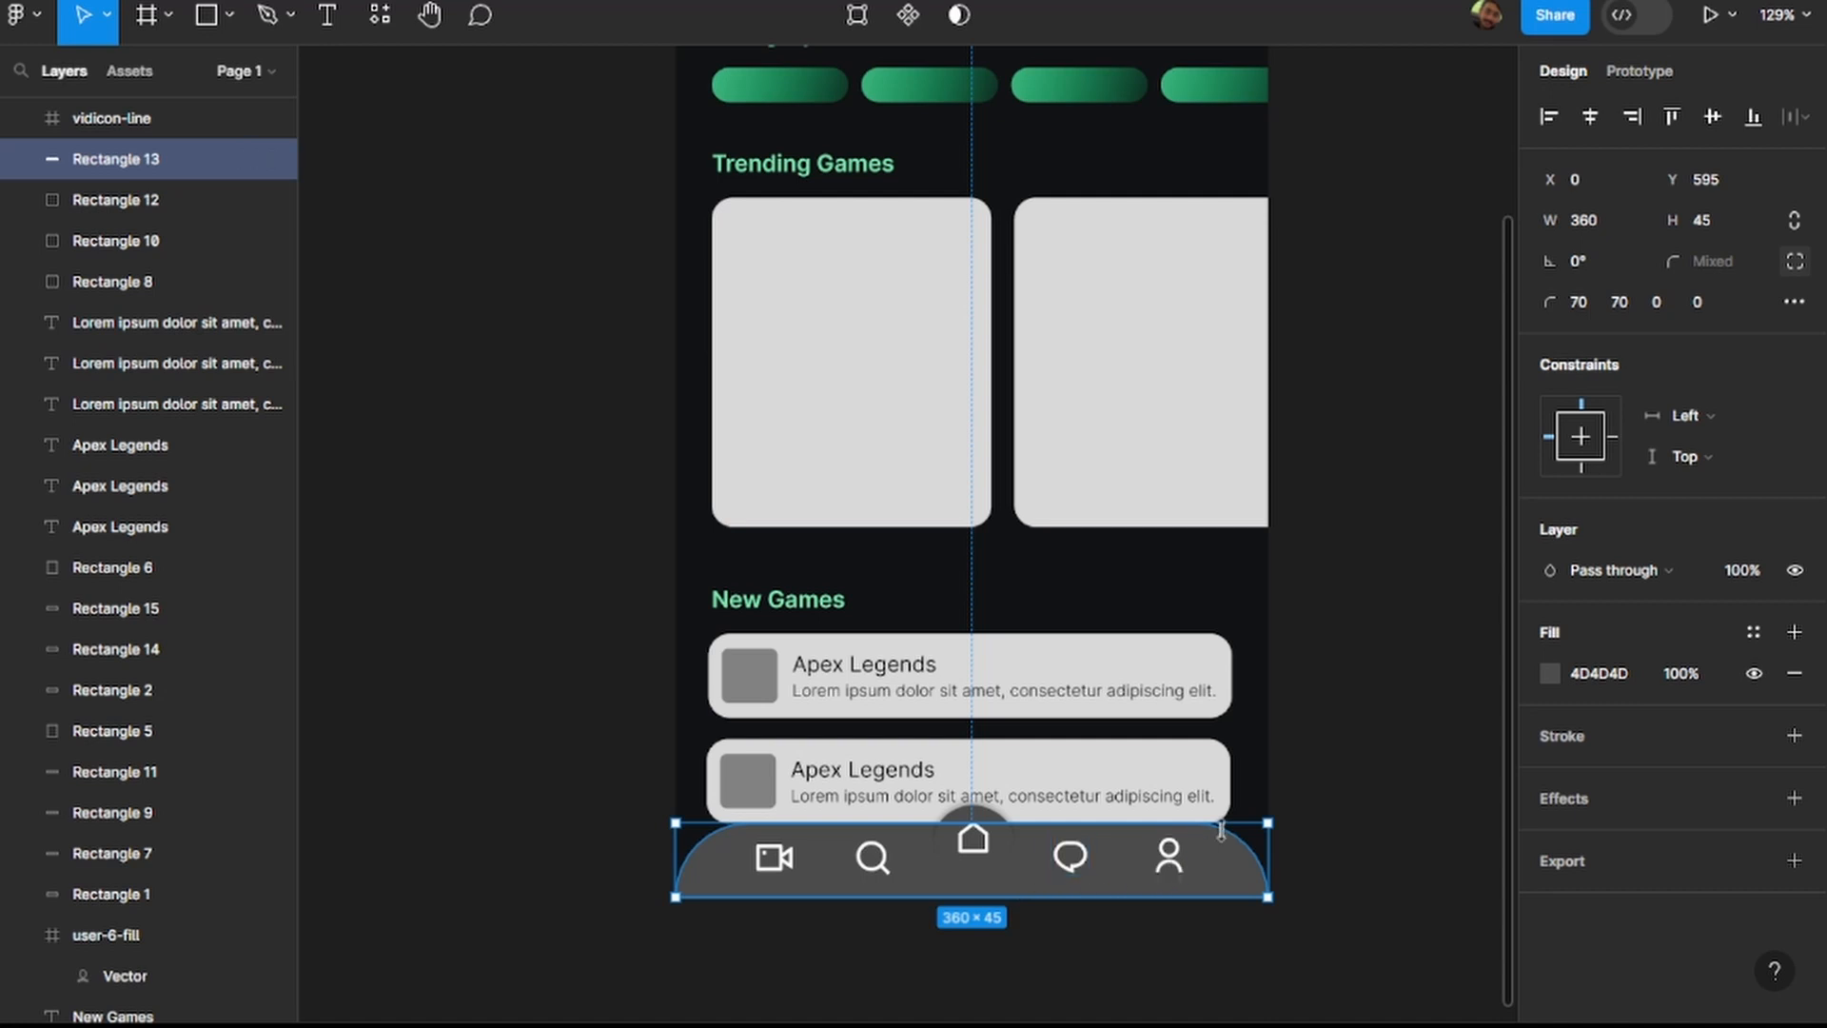
pyautogui.click(1379, 470)
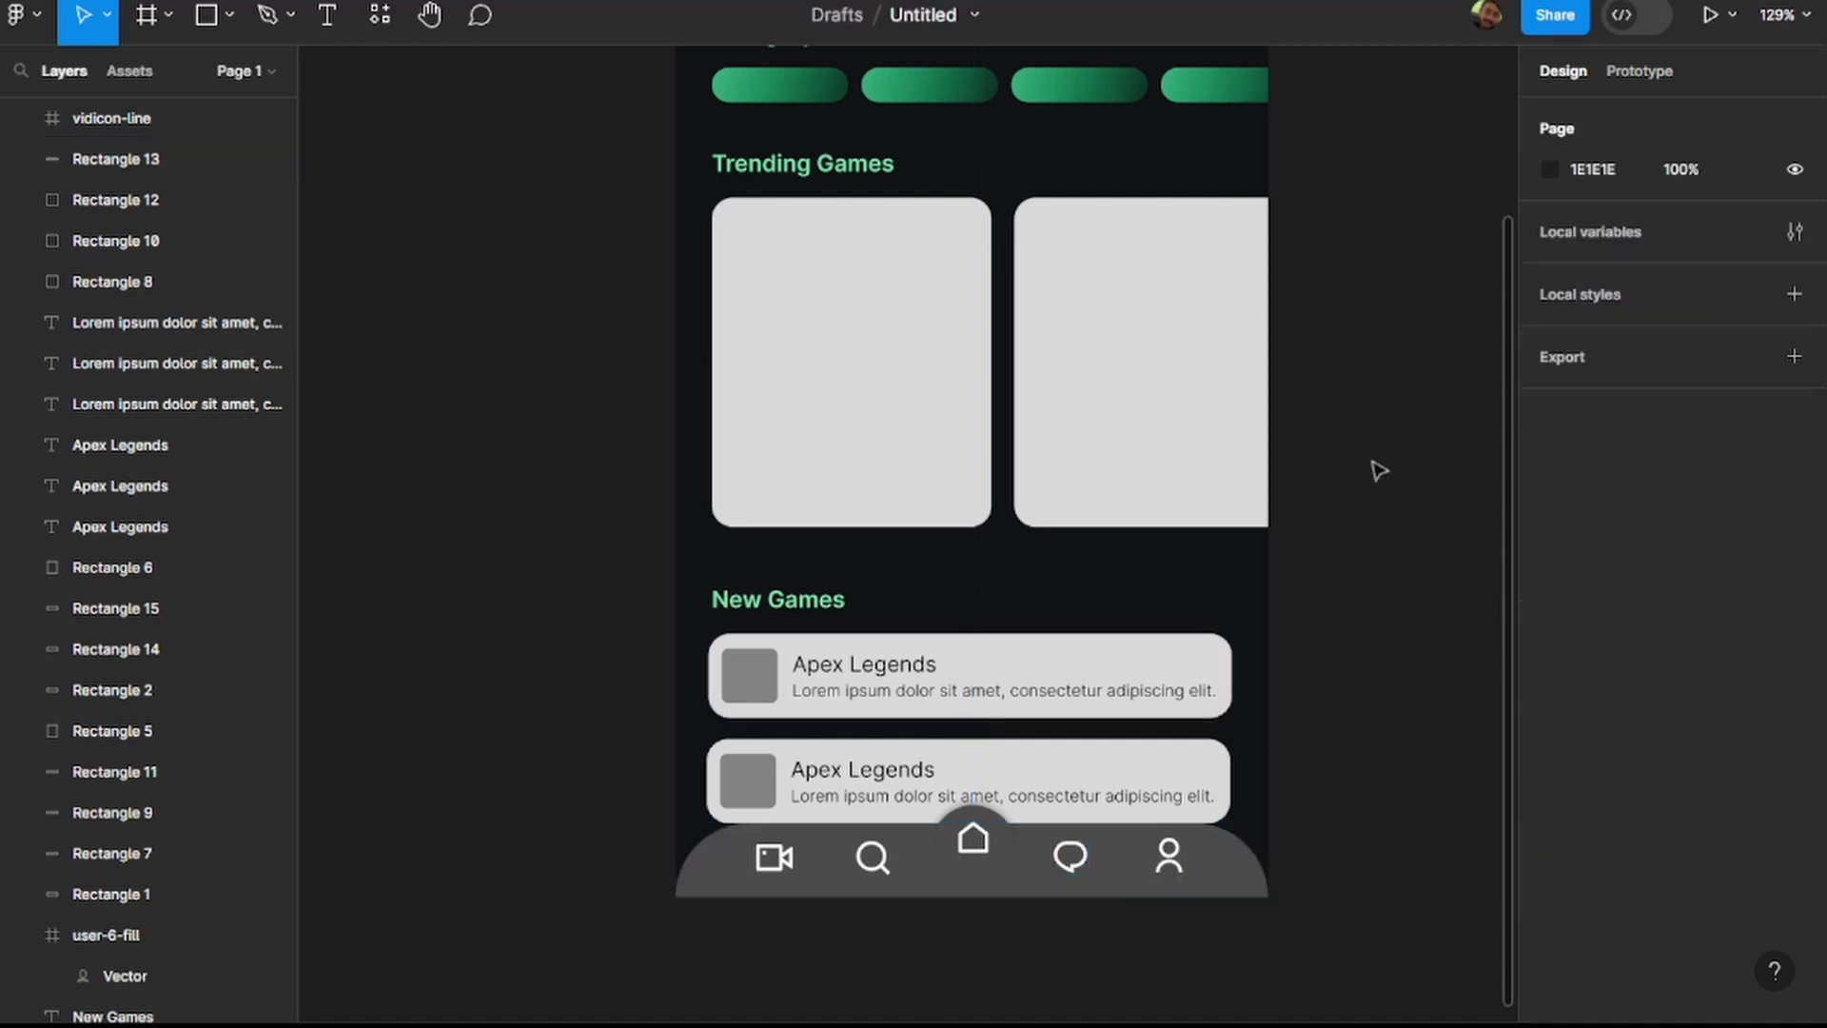
pyautogui.scroll(5, 1370, 471)
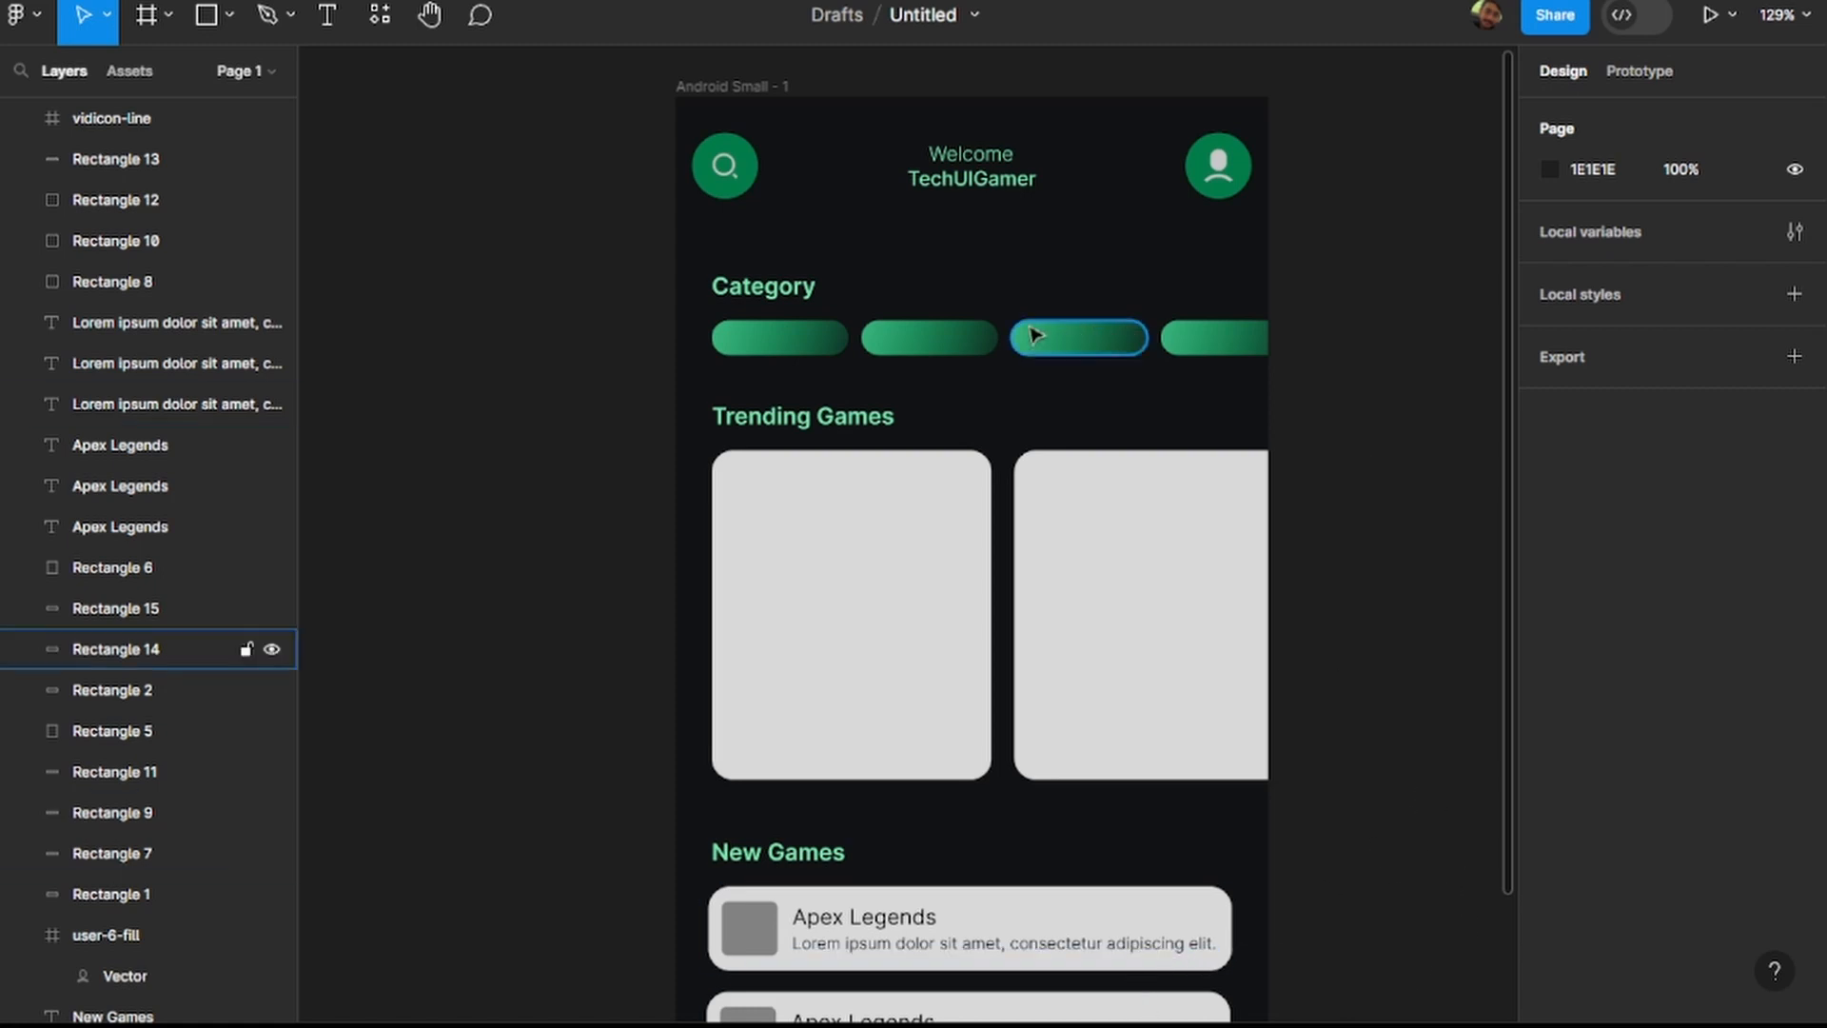
# Delete the third and fourth gradient pills from the Category row.
pyautogui.click(928, 348)
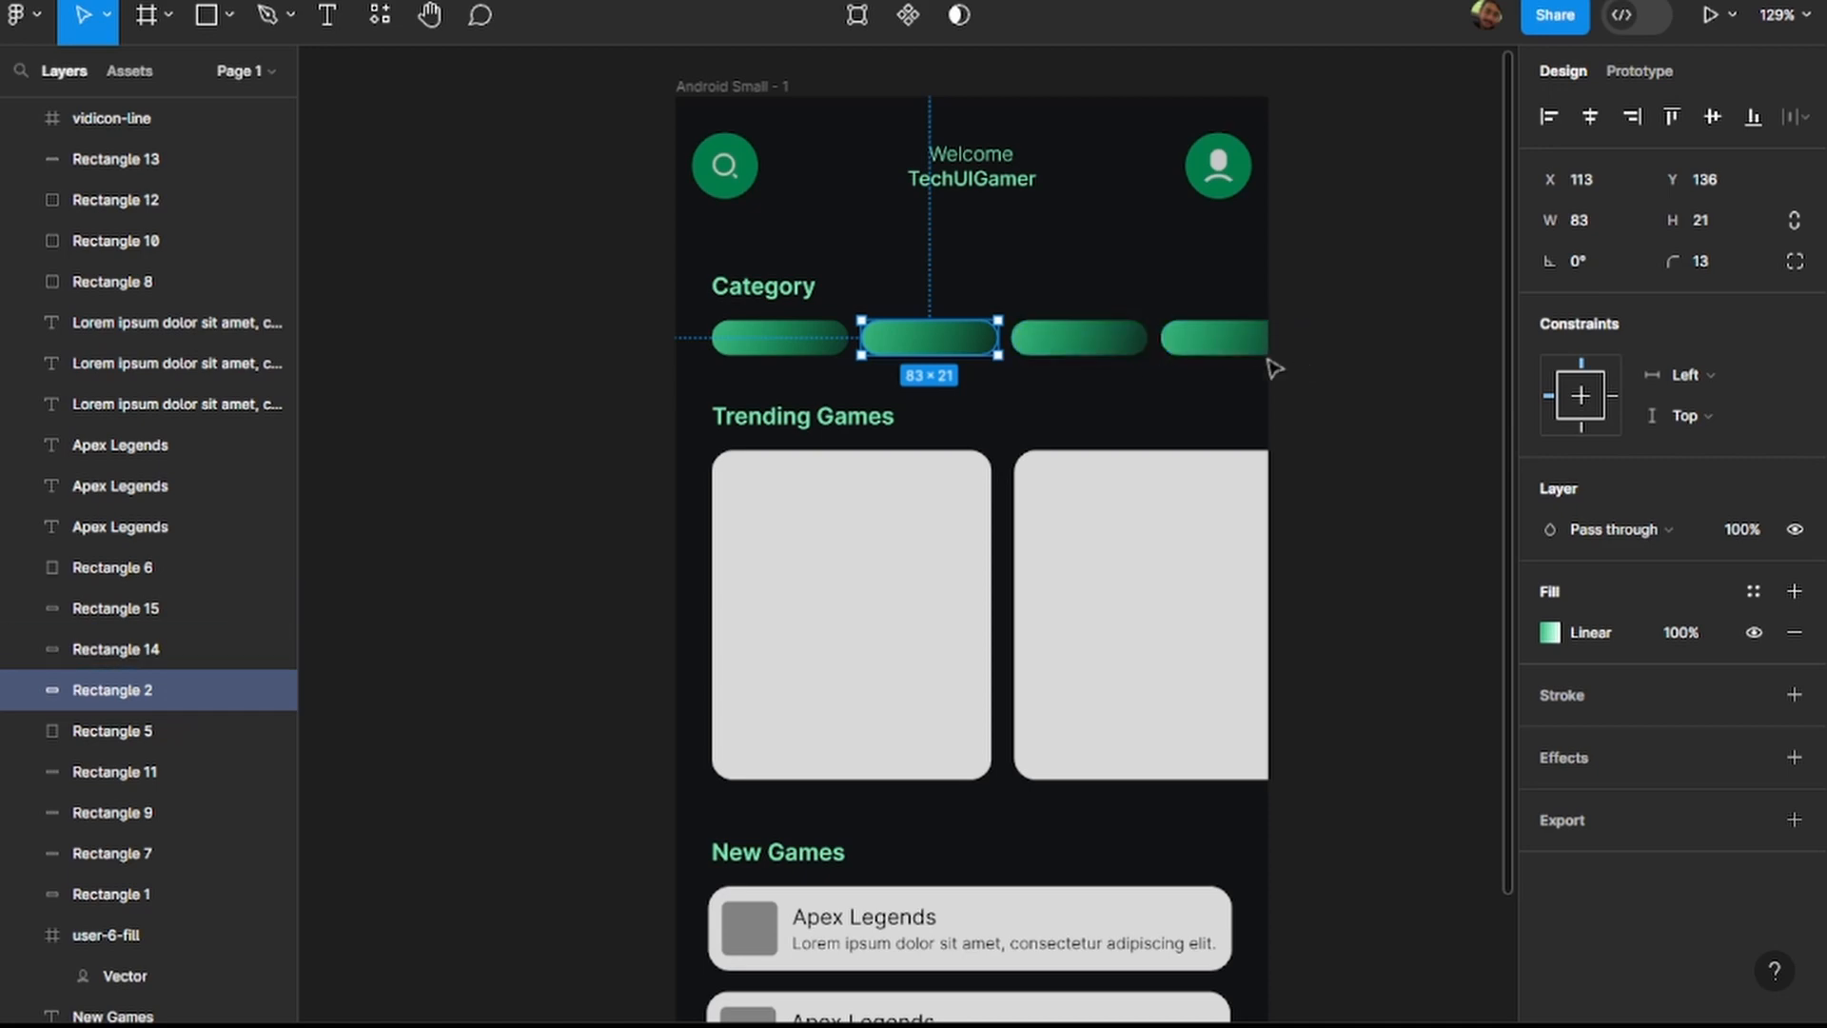
pyautogui.click(1078, 338)
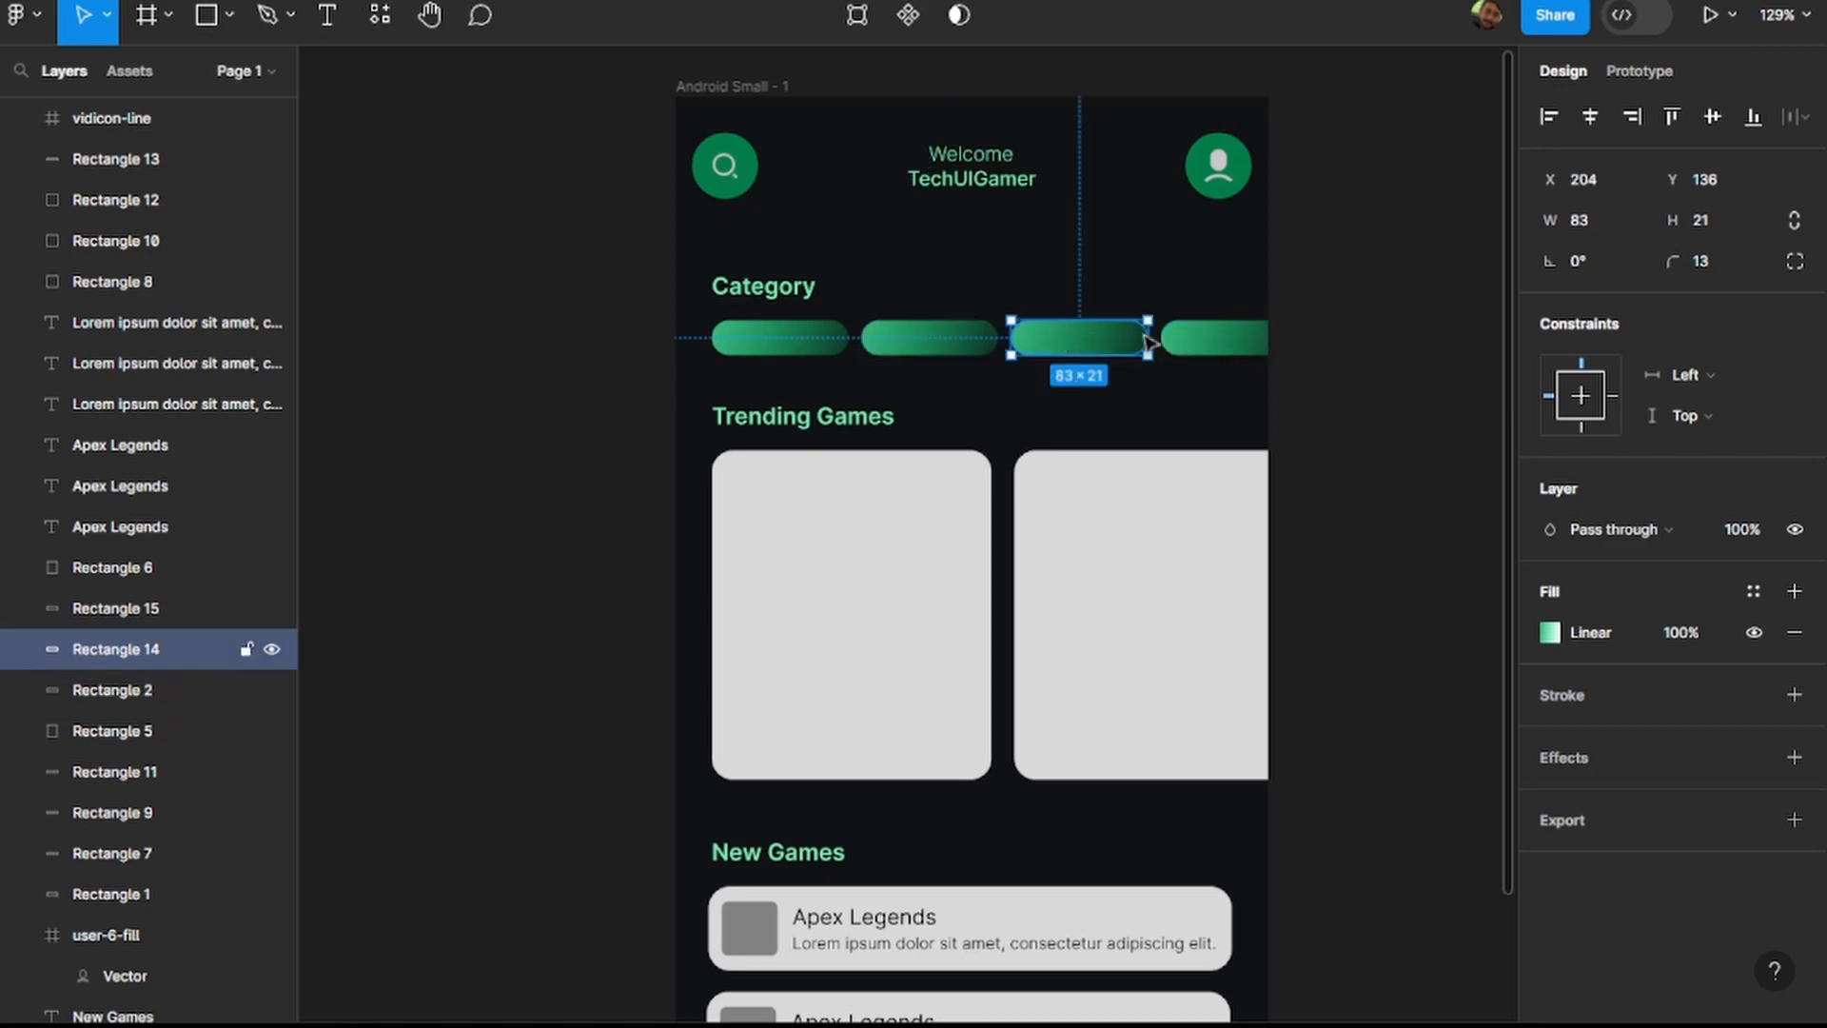
pyautogui.keyDown('shift'); pyautogui.click(1227, 343); pyautogui.keyUp('shift')
pyautogui.press('Delete')
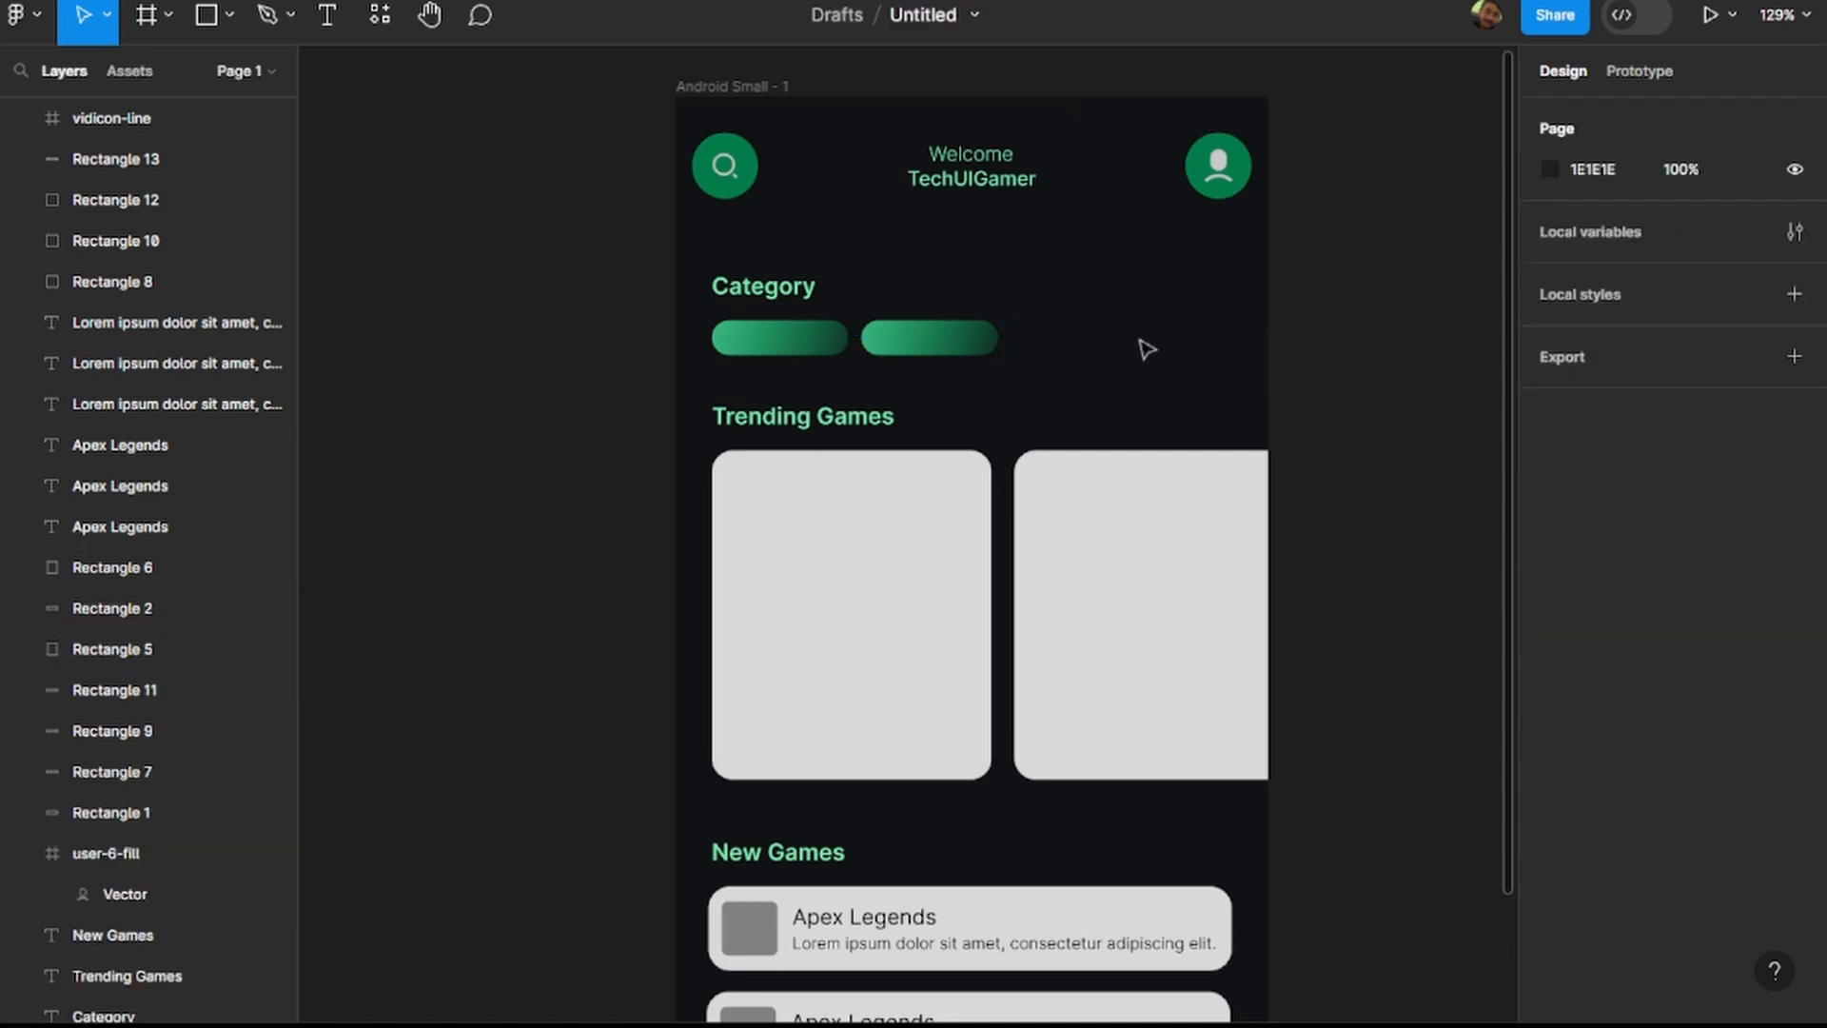
# Duplicate the second gradient pill to X 204, Y 136, repeat the duplication at equal spacing for a fourth pill, and deselect.
pyautogui.click(928, 349)
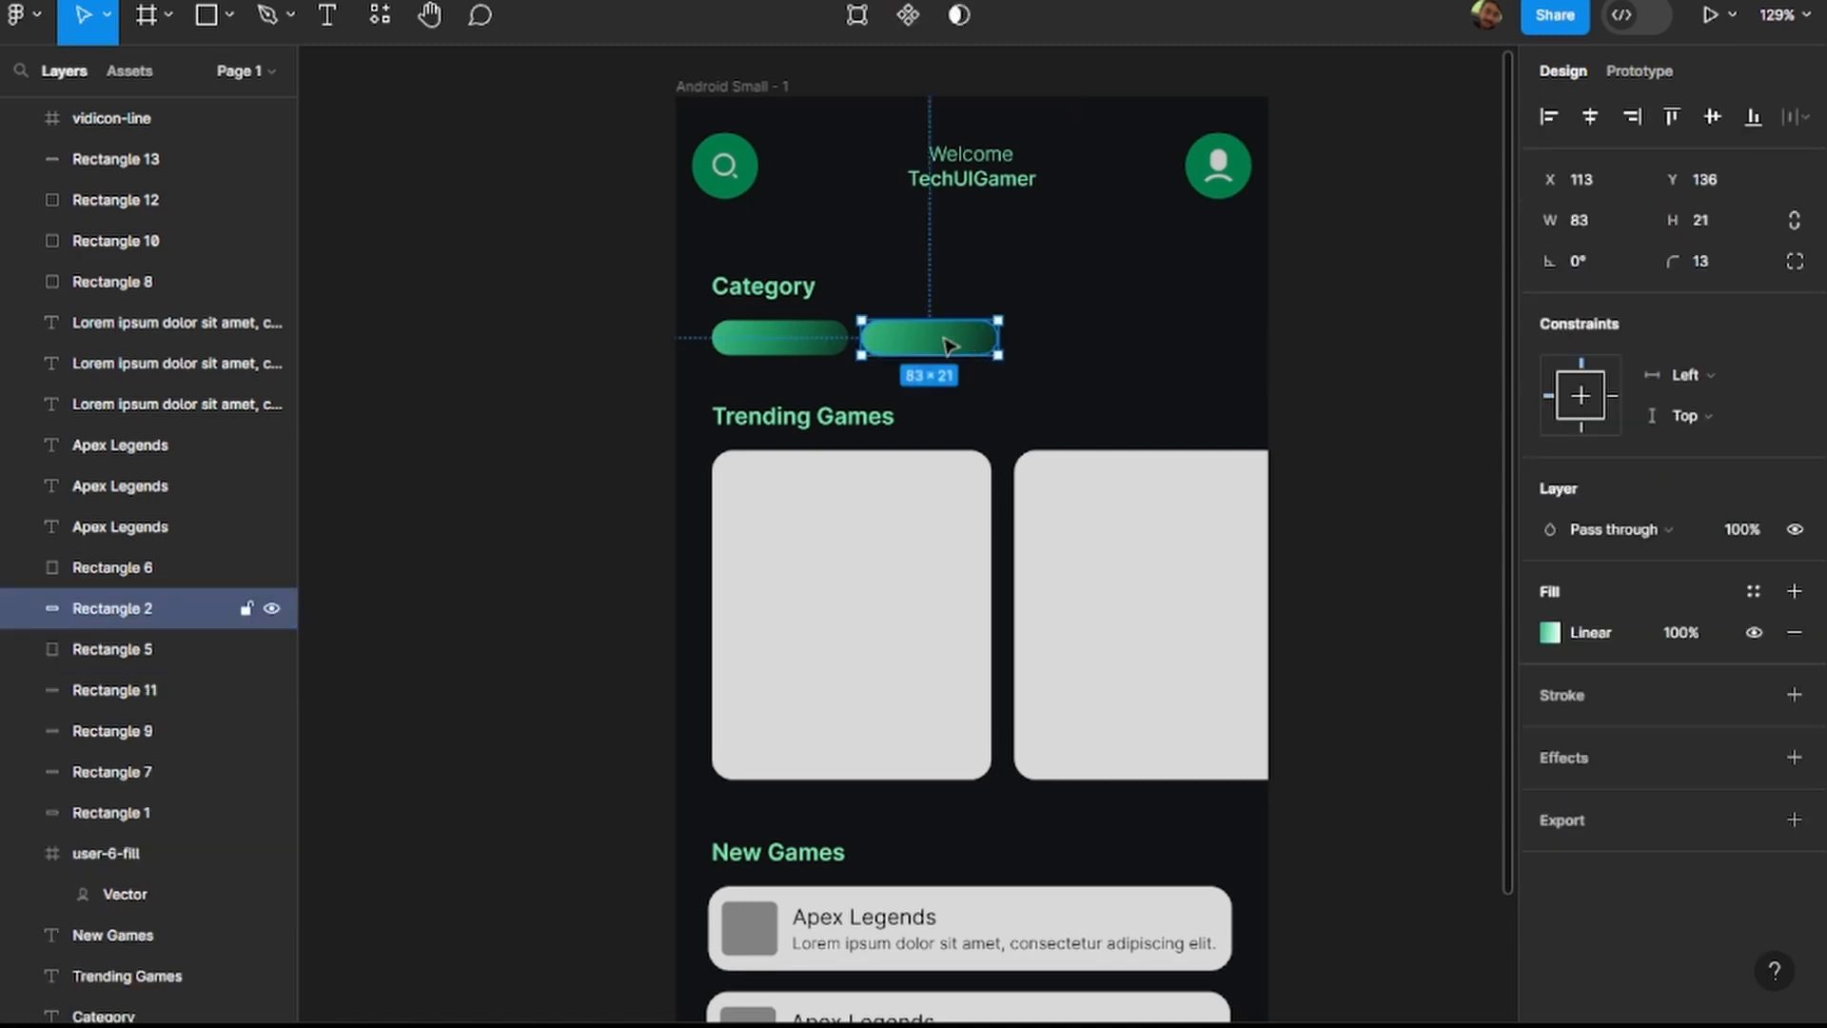
pyautogui.hotkey('ctrl', 'd')
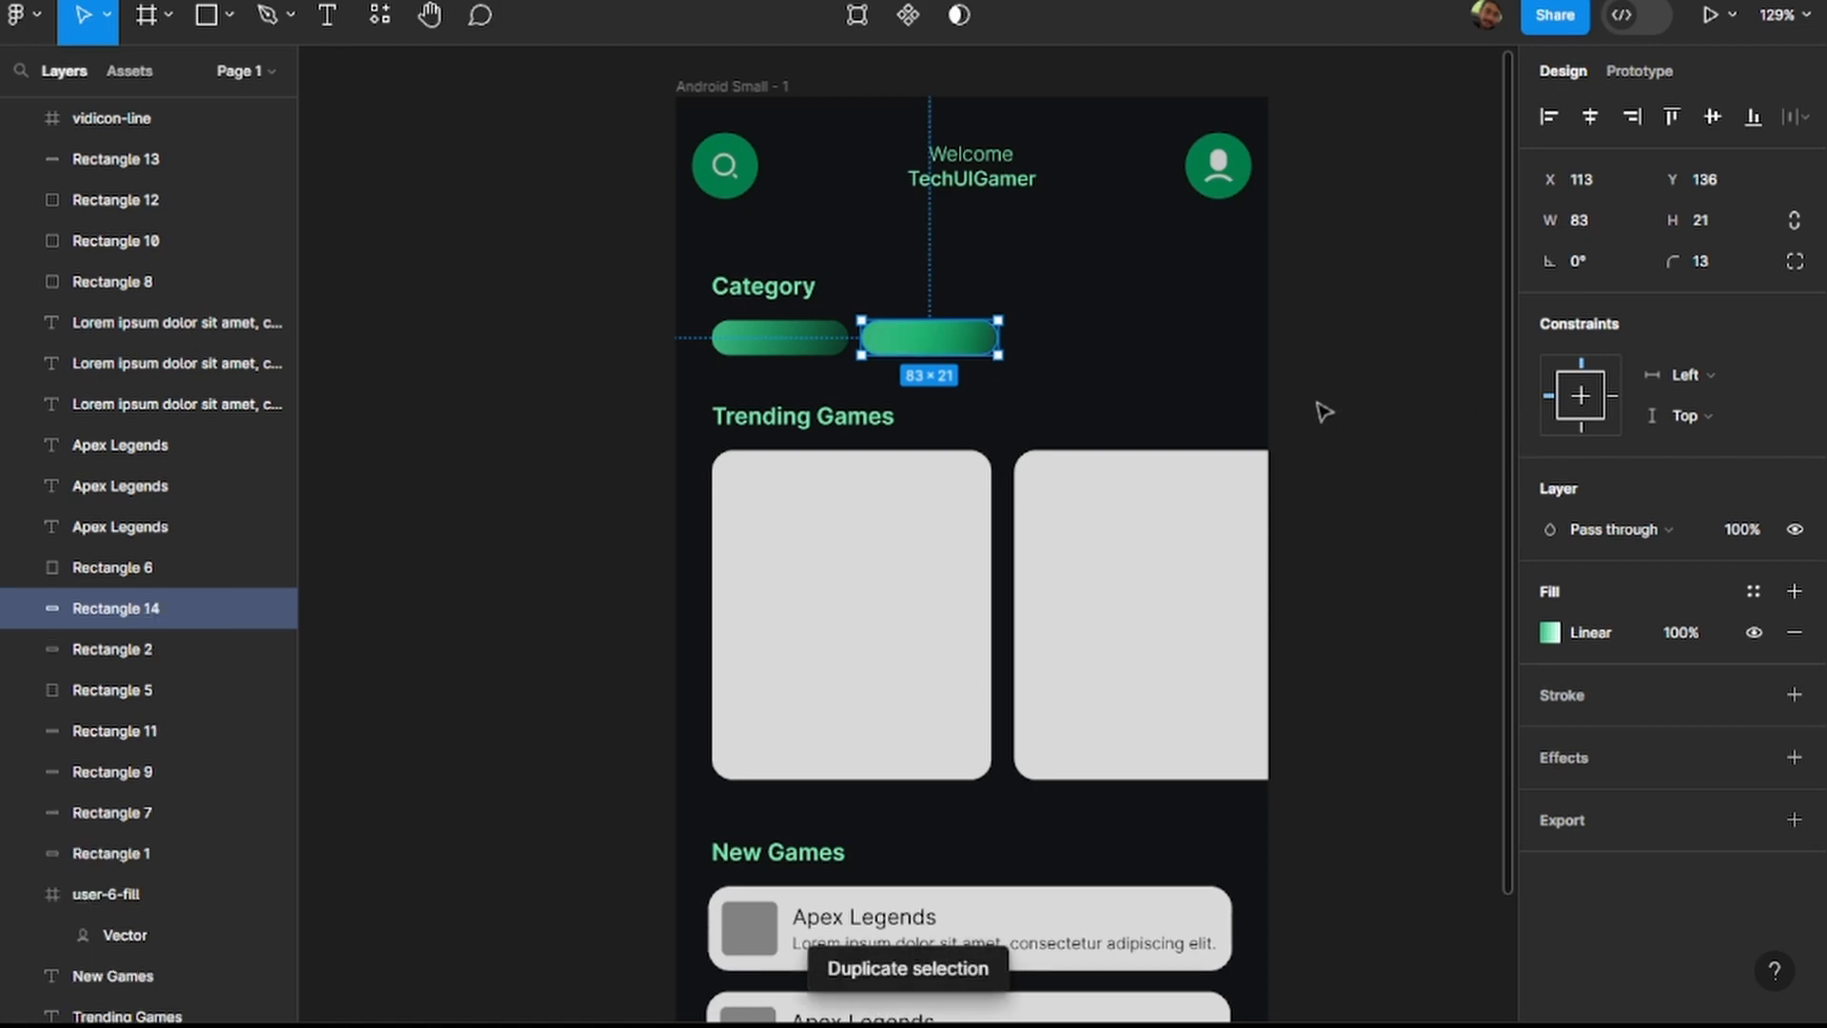
pyautogui.moveTo(922, 349); pyautogui.dragTo(1081, 348)
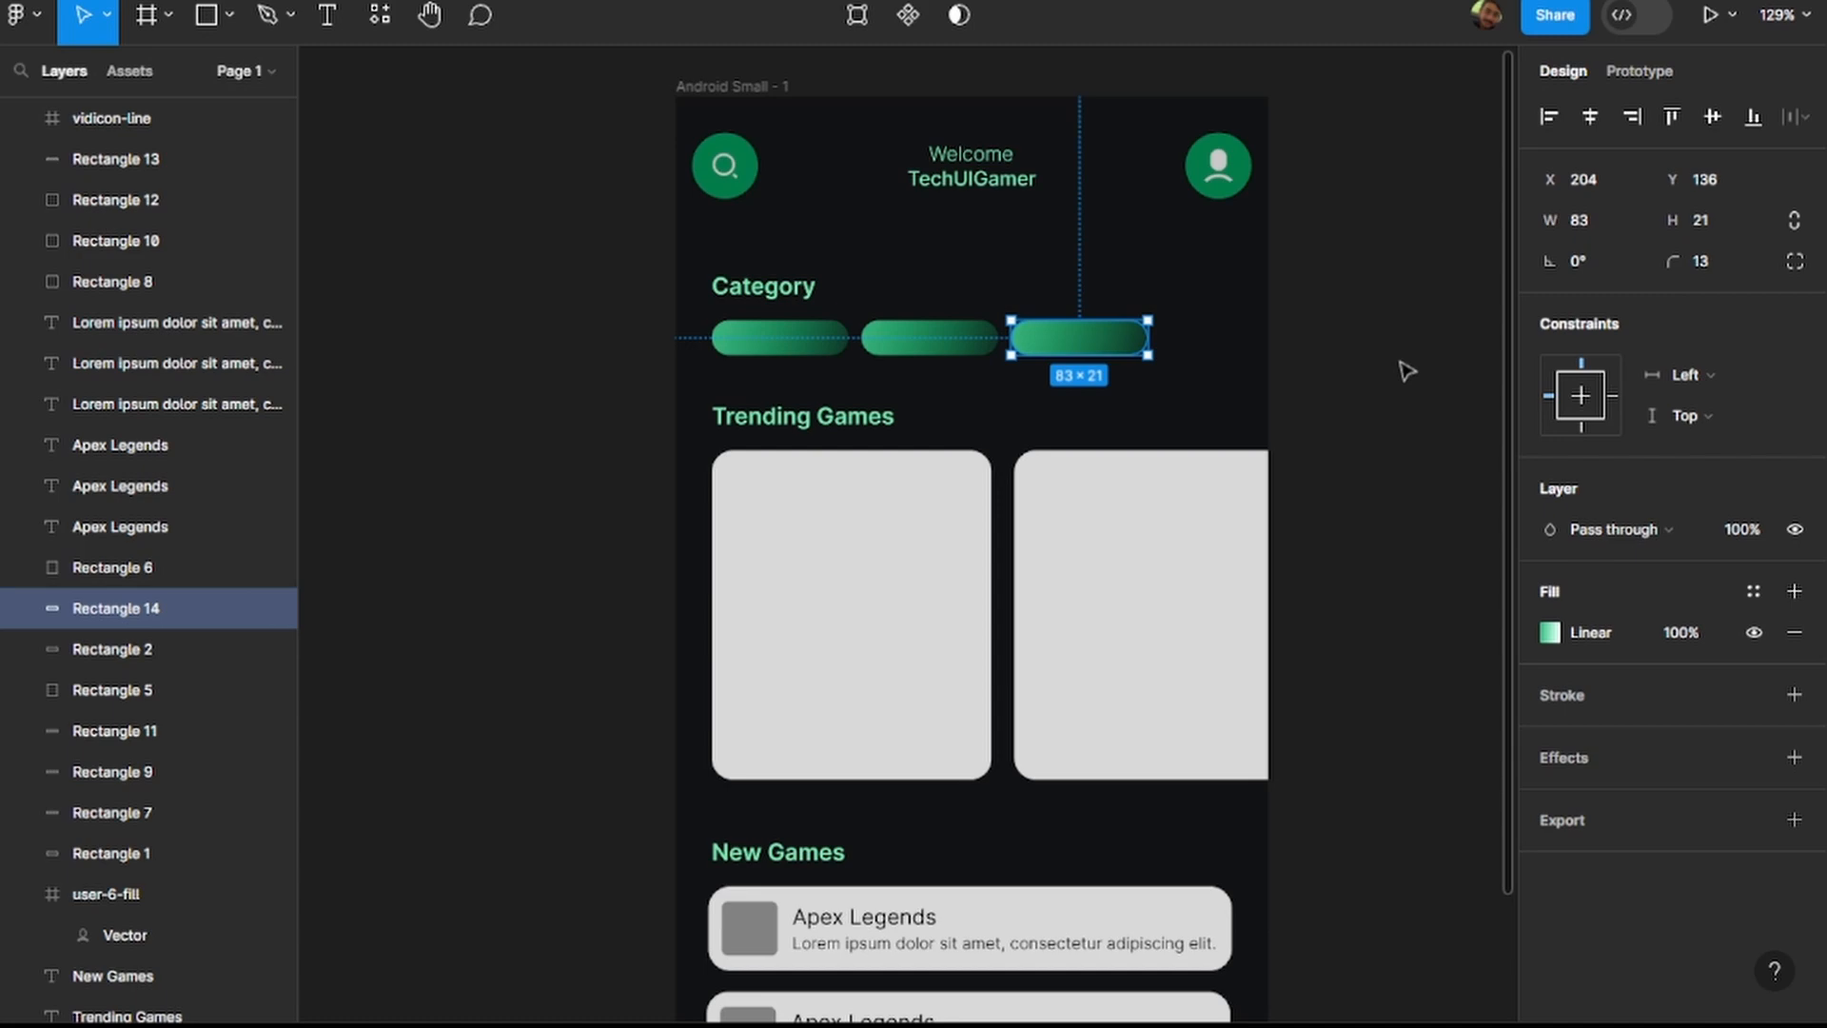
pyautogui.hotkey('ctrl', 'd')
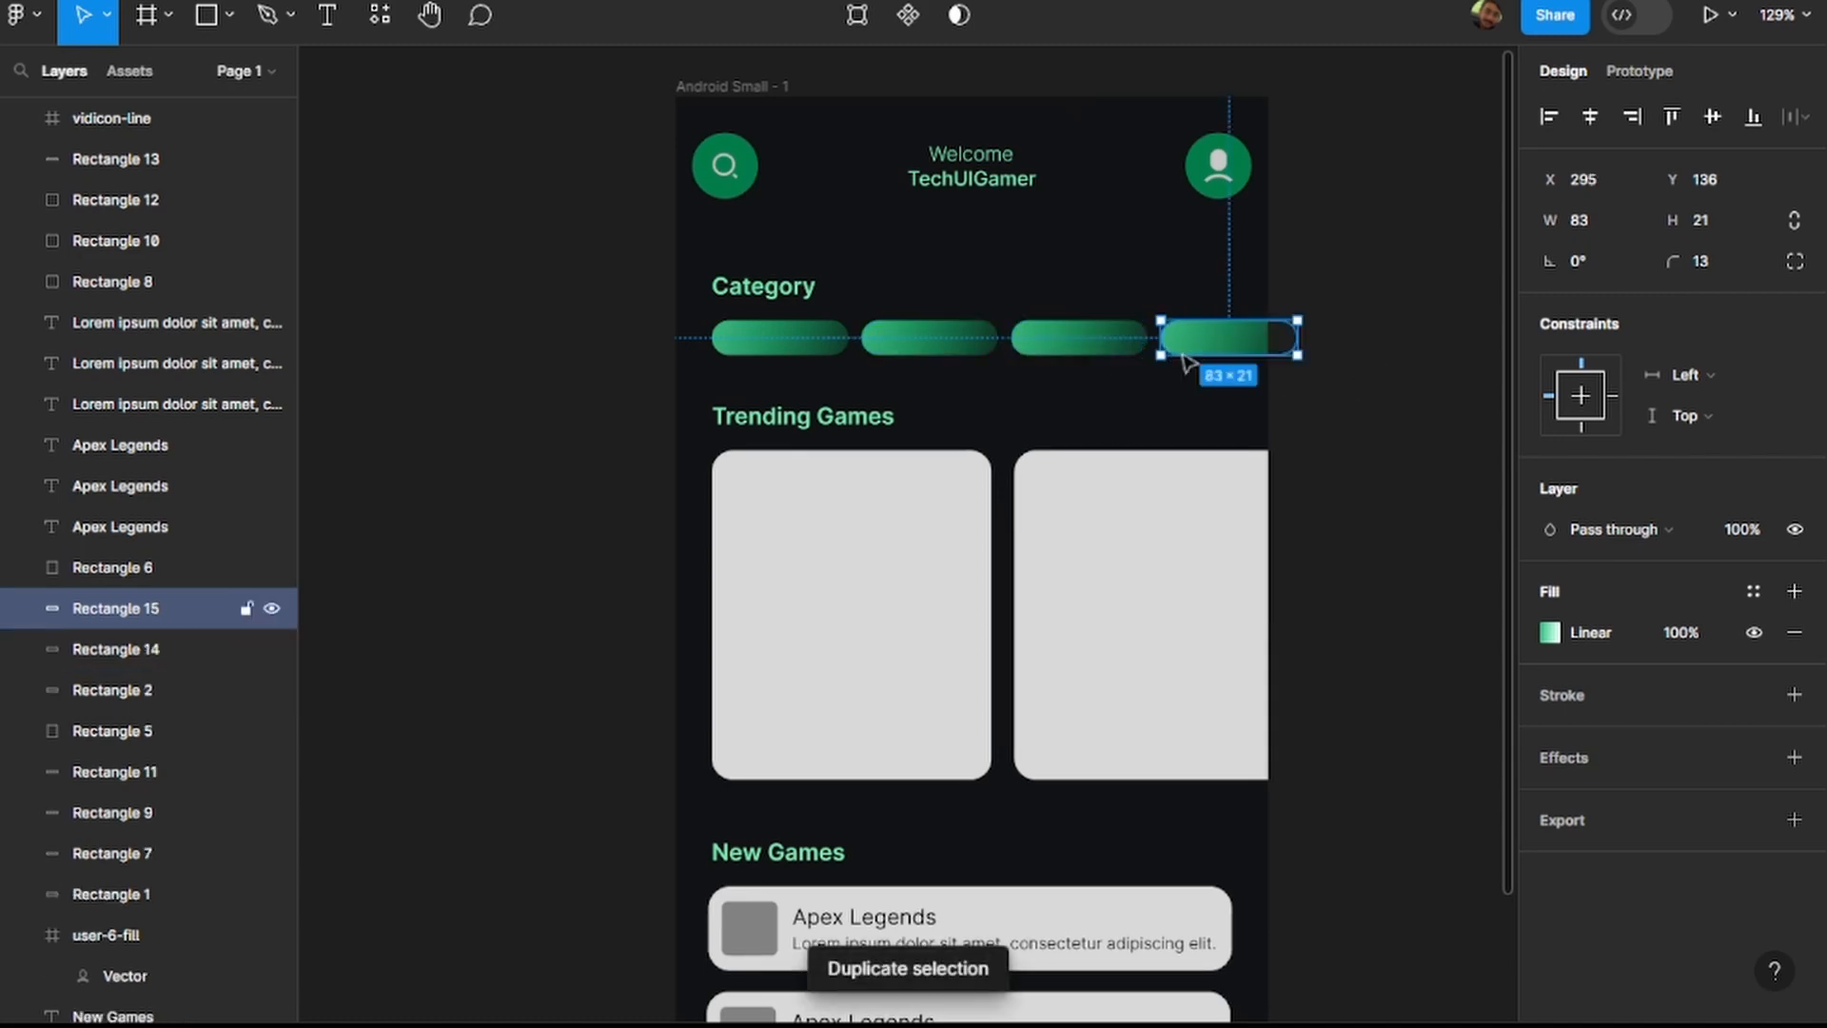
pyautogui.click(1397, 459)
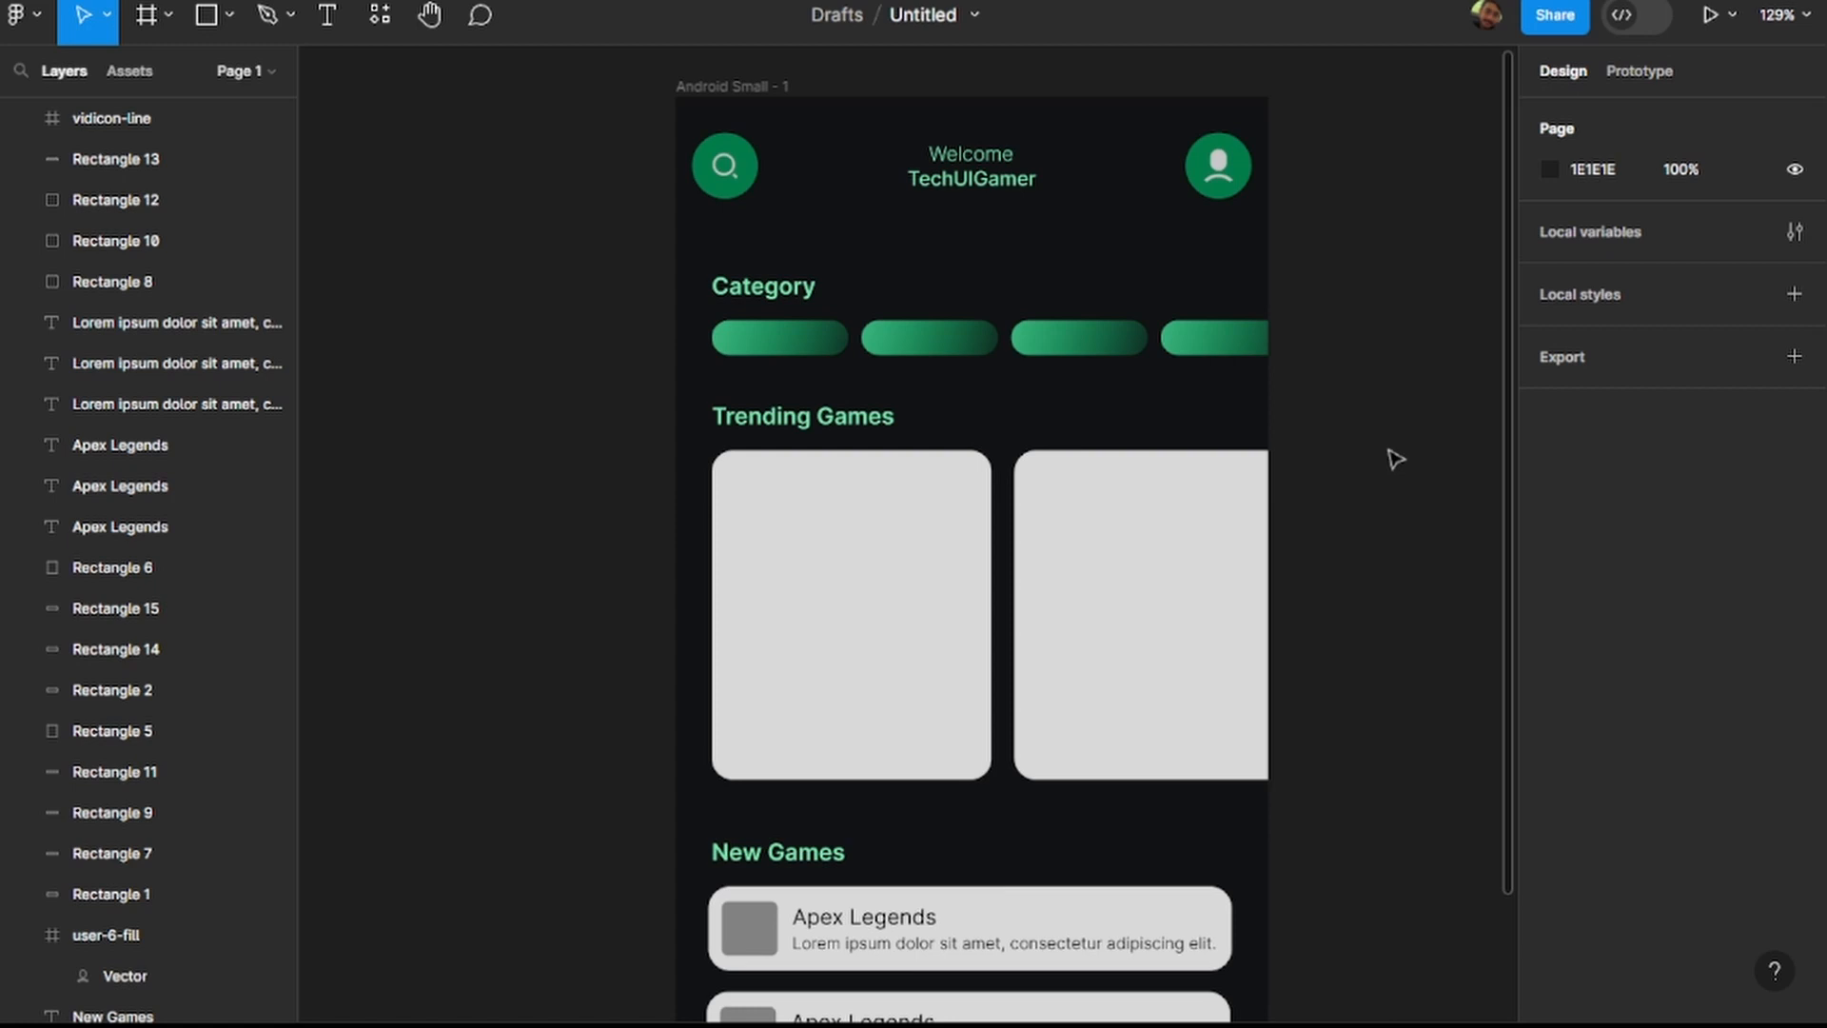
# Copy the hex code 38B27B from the second category pill's gradient for use on the bottom navigation bar.
pyautogui.scroll(-5, 1394, 459)
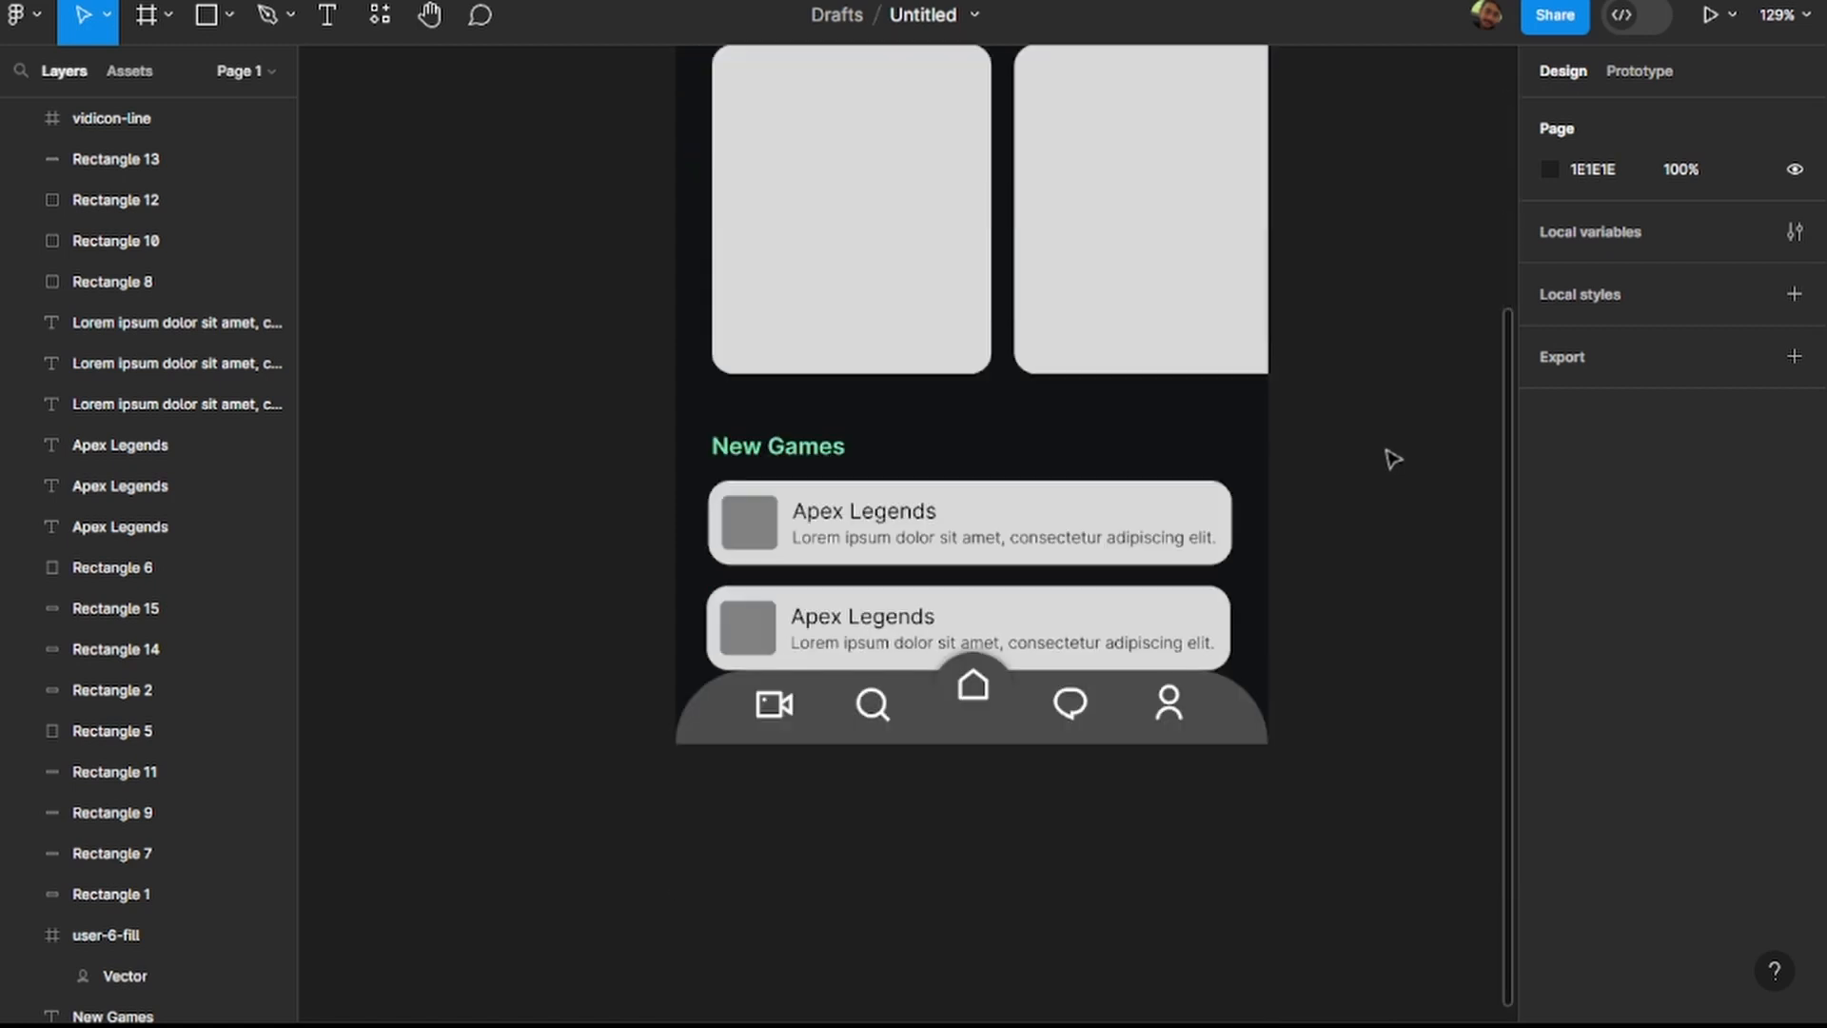
pyautogui.scroll(1, 1394, 459)
pyautogui.scroll(-3, 1394, 459)
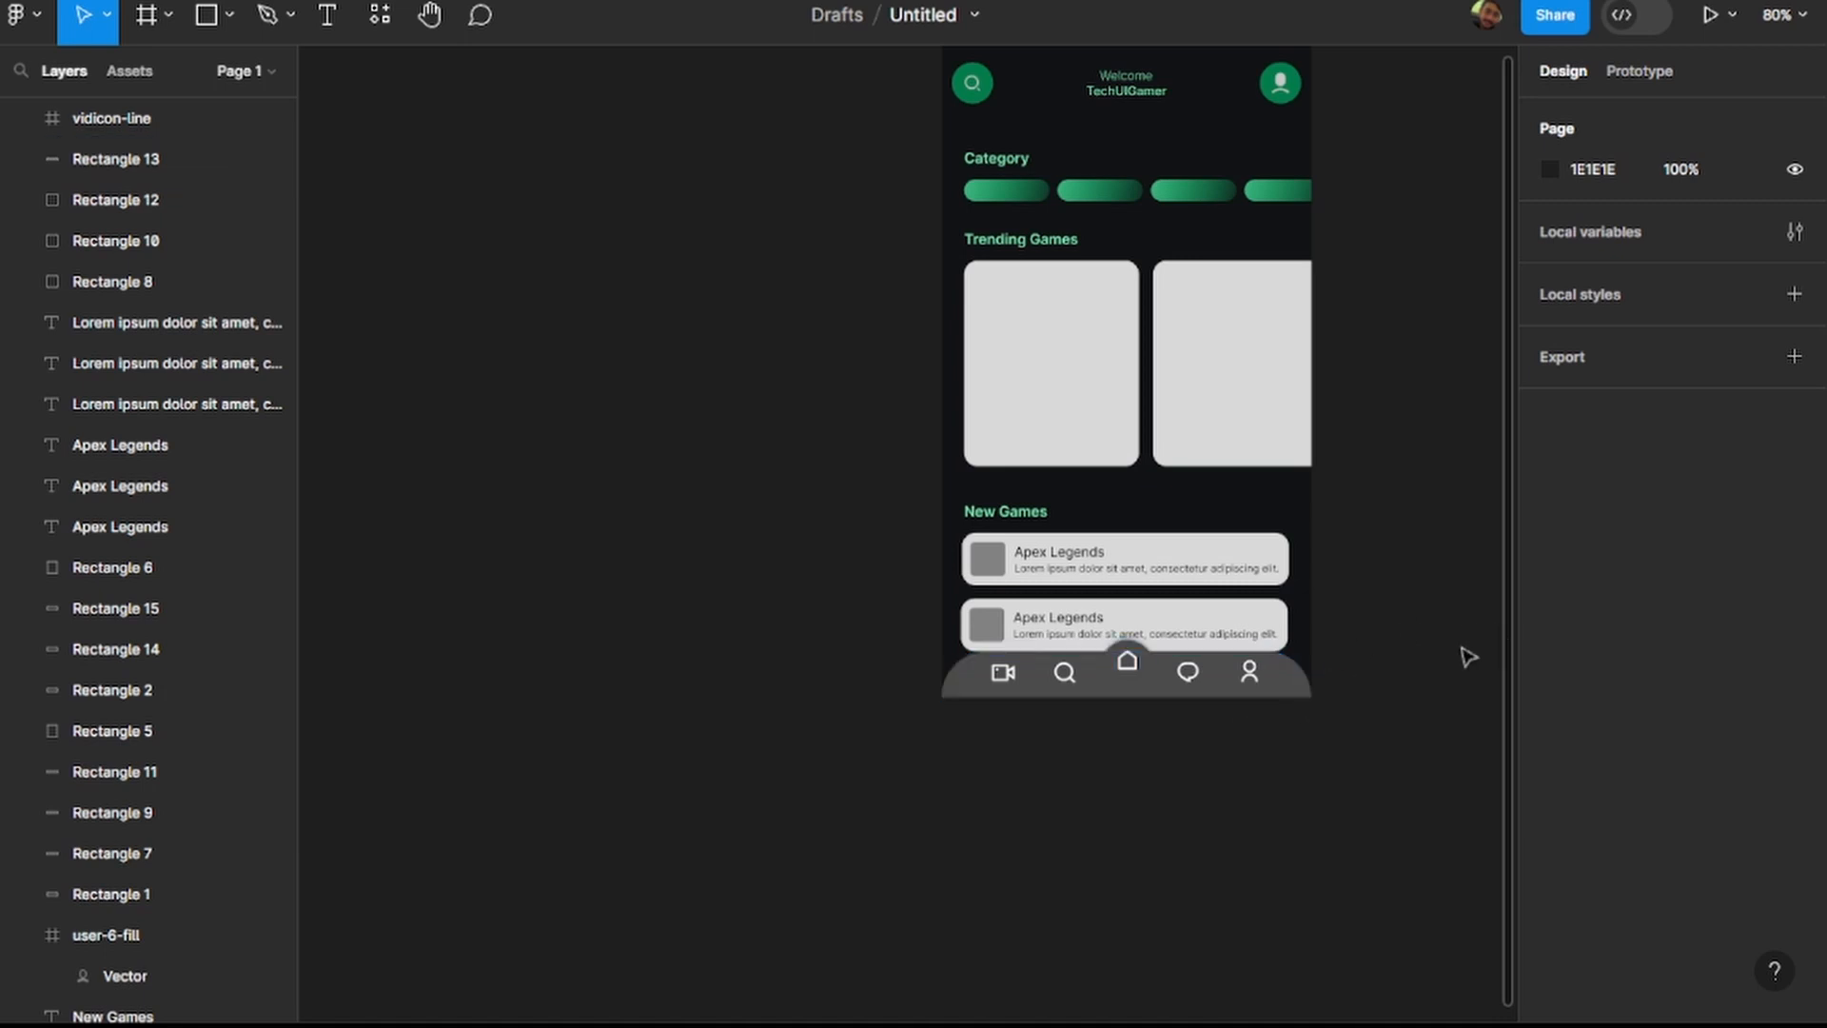
pyautogui.hscroll(2, 1430, 658)
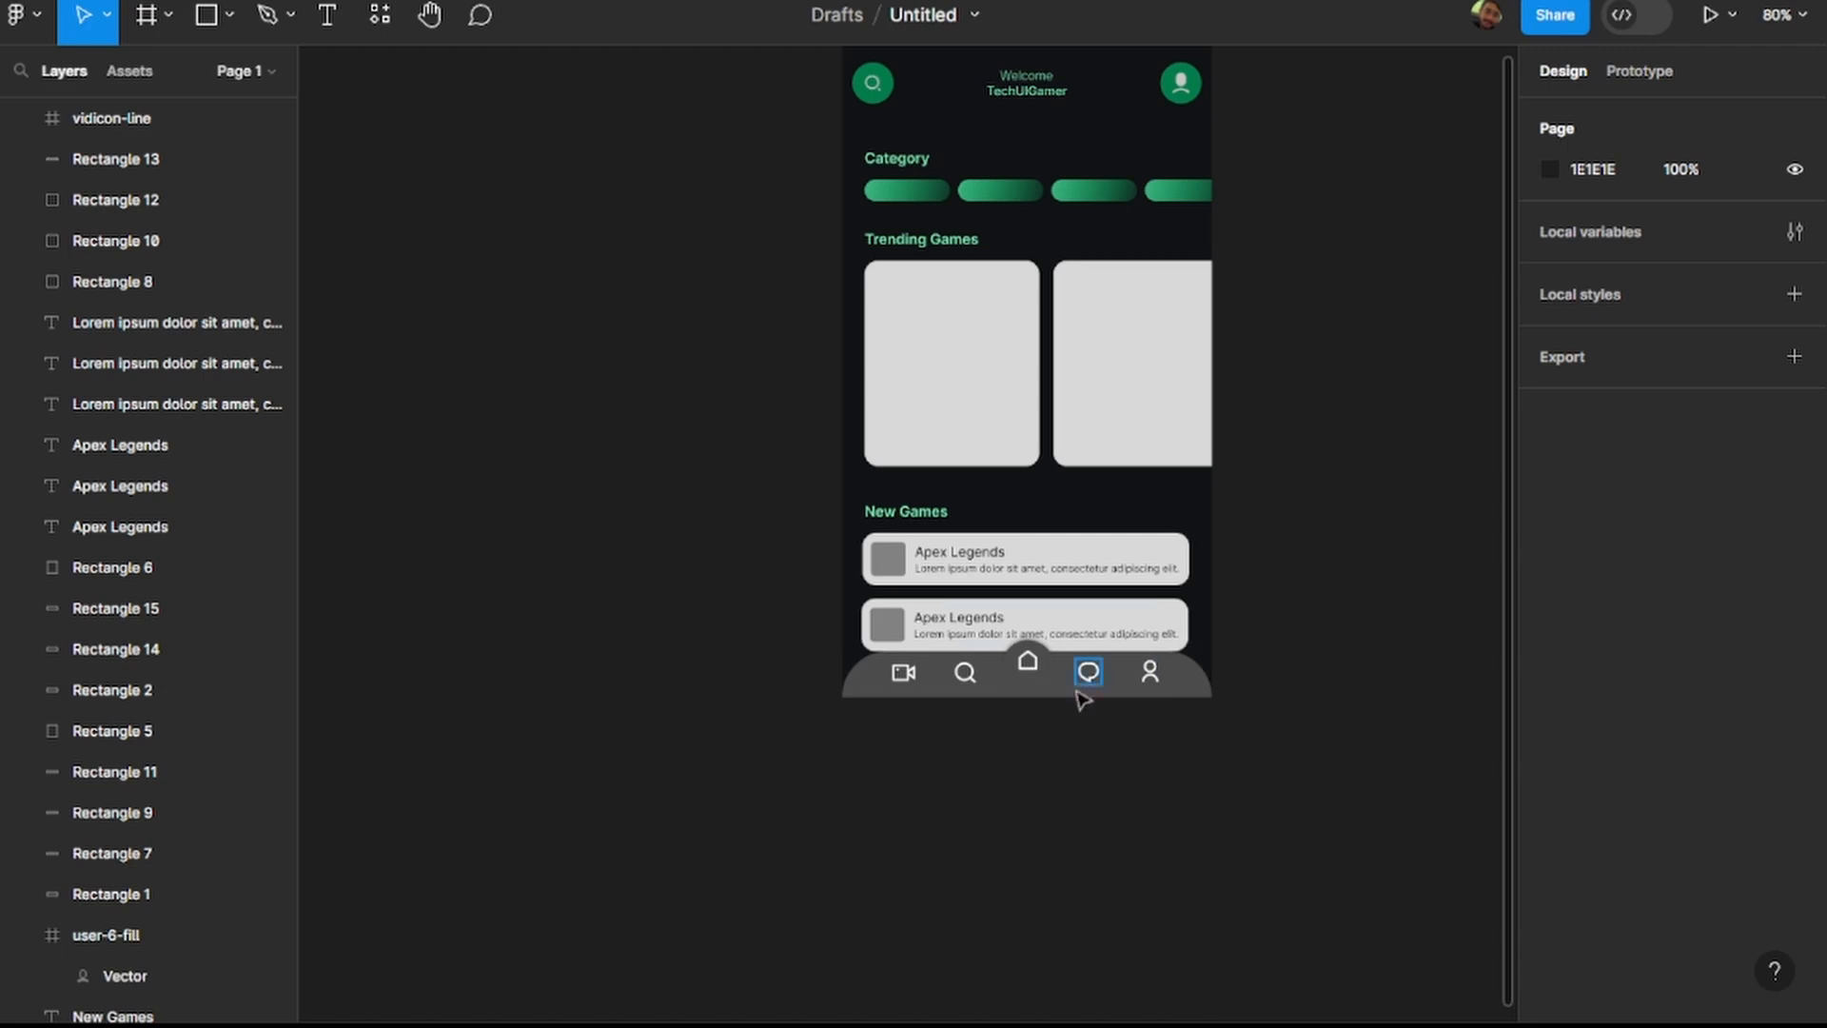
pyautogui.scroll(3, 1004, 690)
pyautogui.scroll(3, 1004, 690)
pyautogui.click(1091, 733)
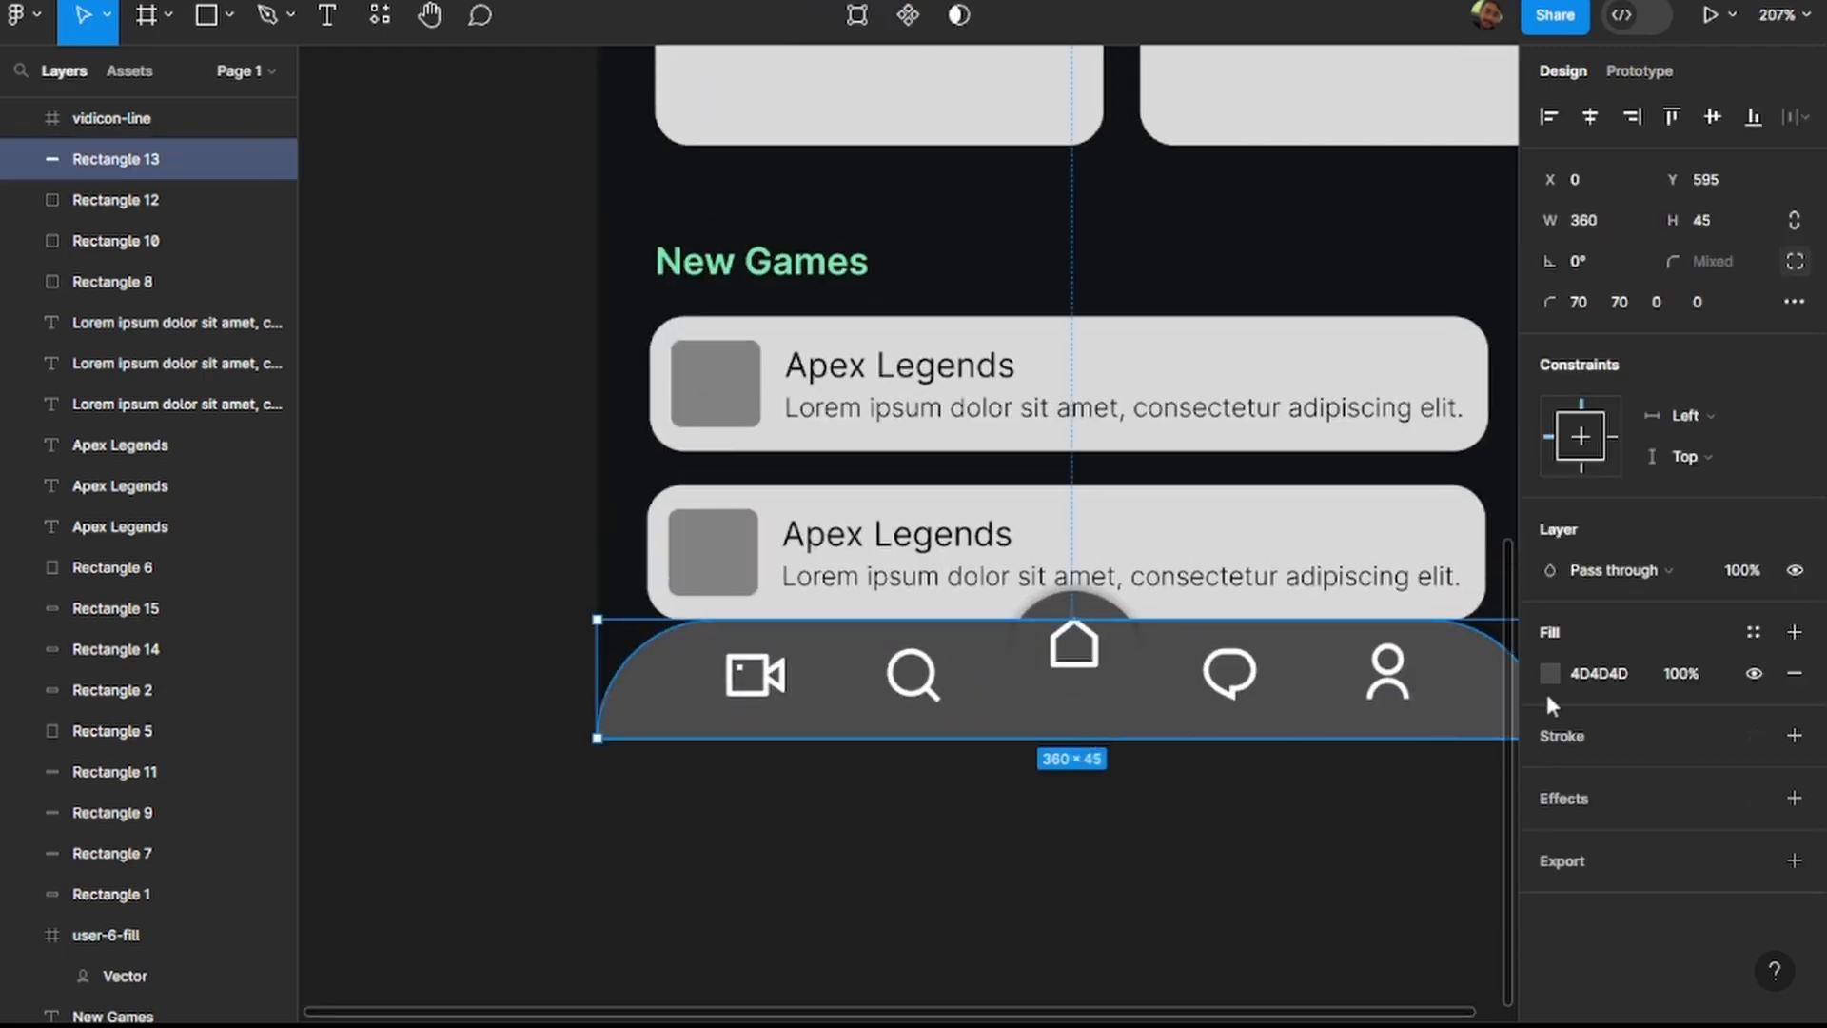
pyautogui.scroll(1, 1399, 681)
pyautogui.scroll(10, 1399, 682)
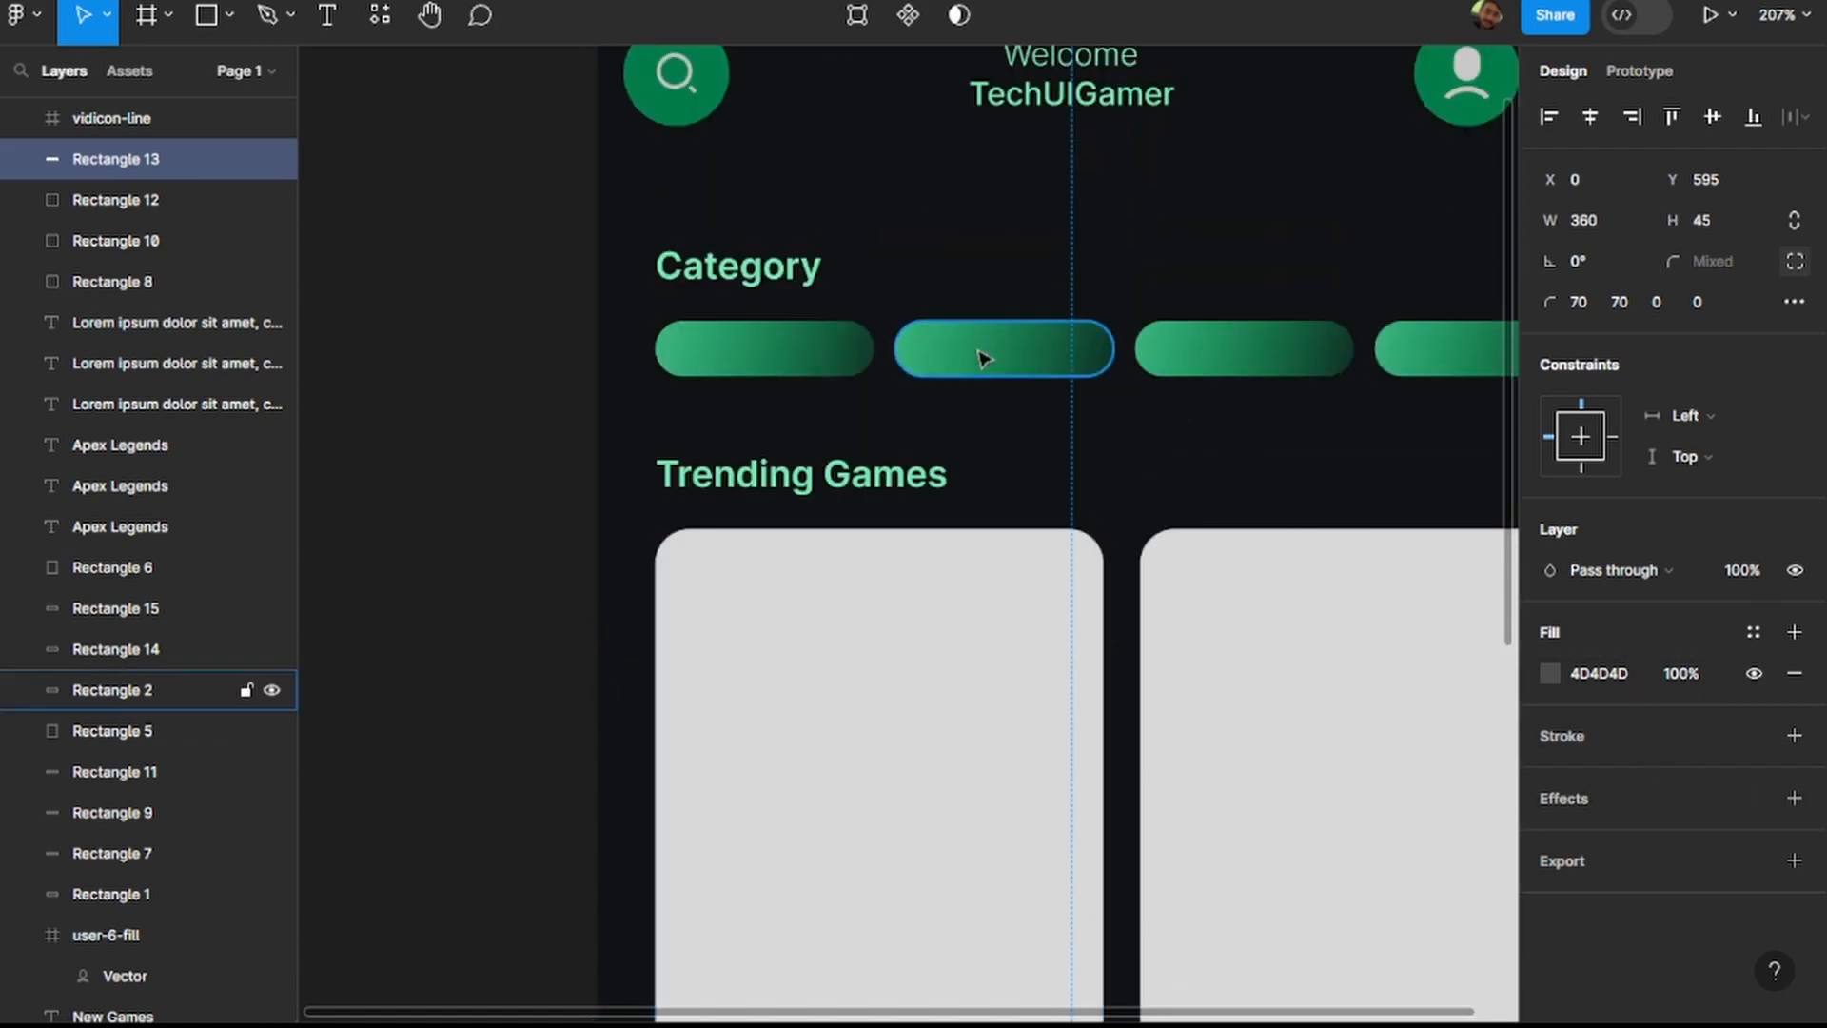
pyautogui.click(1007, 356)
pyautogui.click(1551, 632)
pyautogui.hotkey('ctrl', 'c')
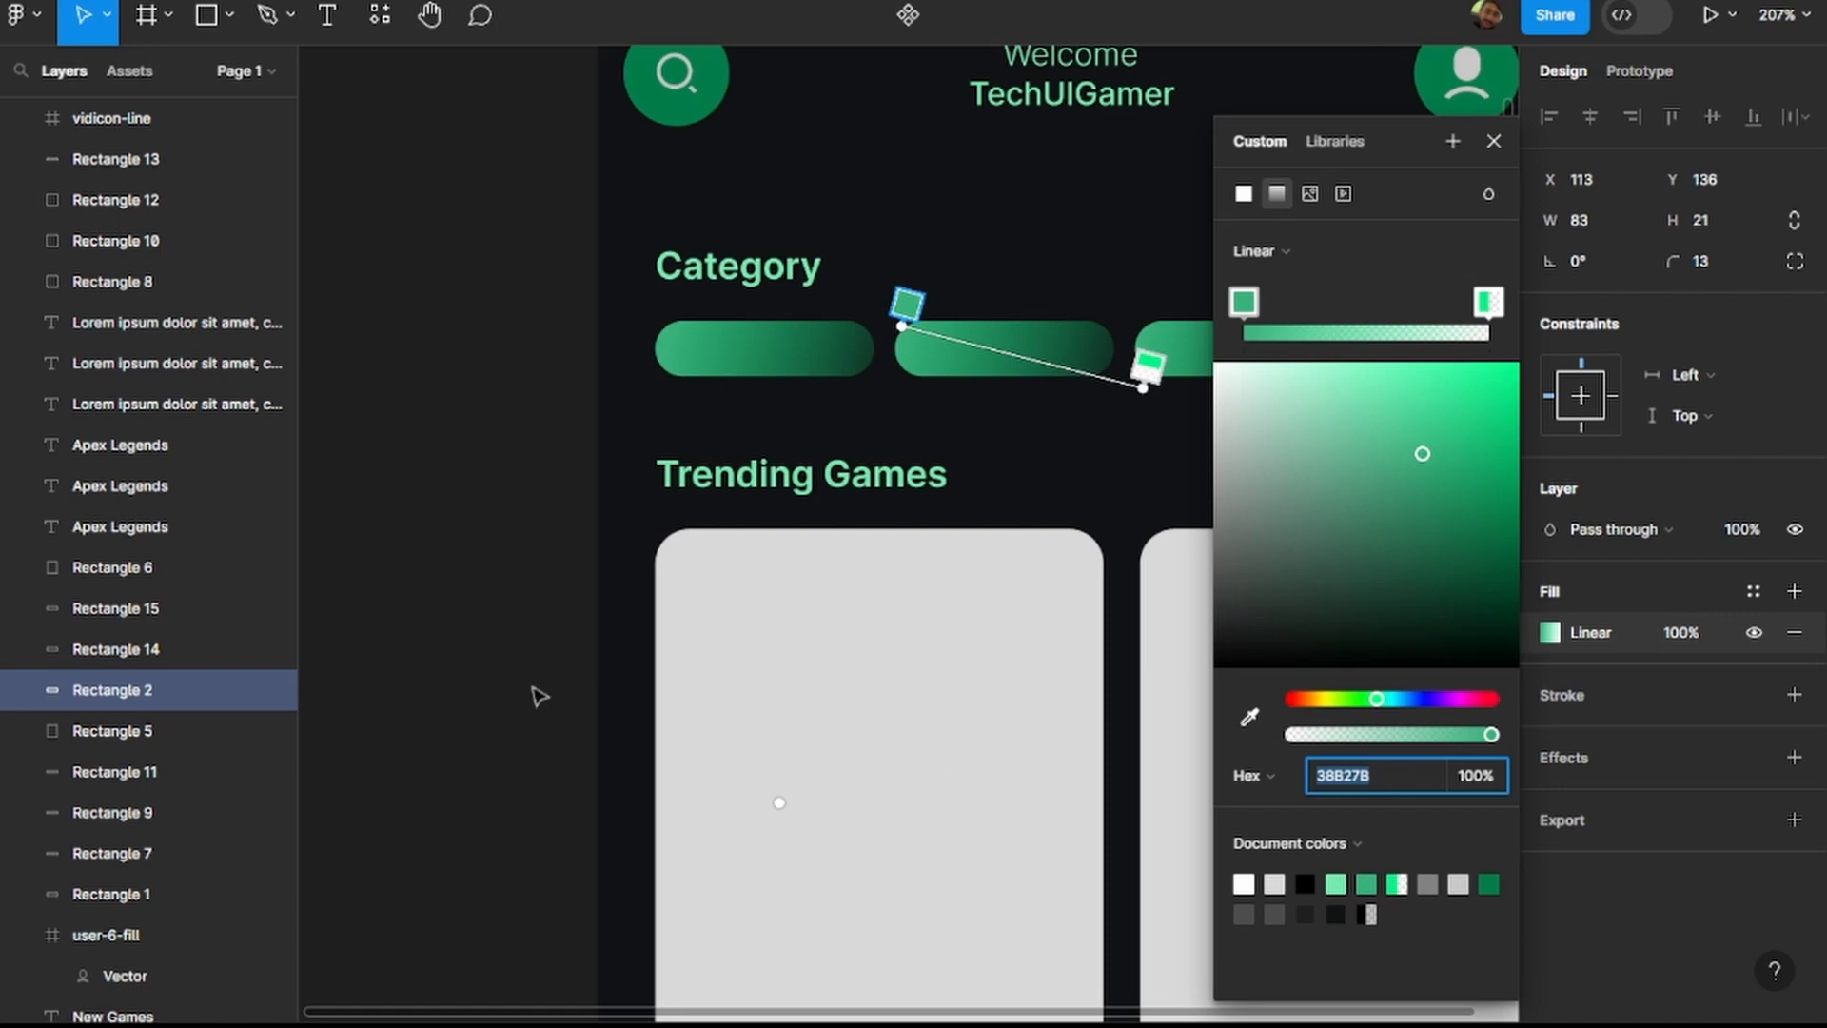
pyautogui.scroll(-8, 522, 693)
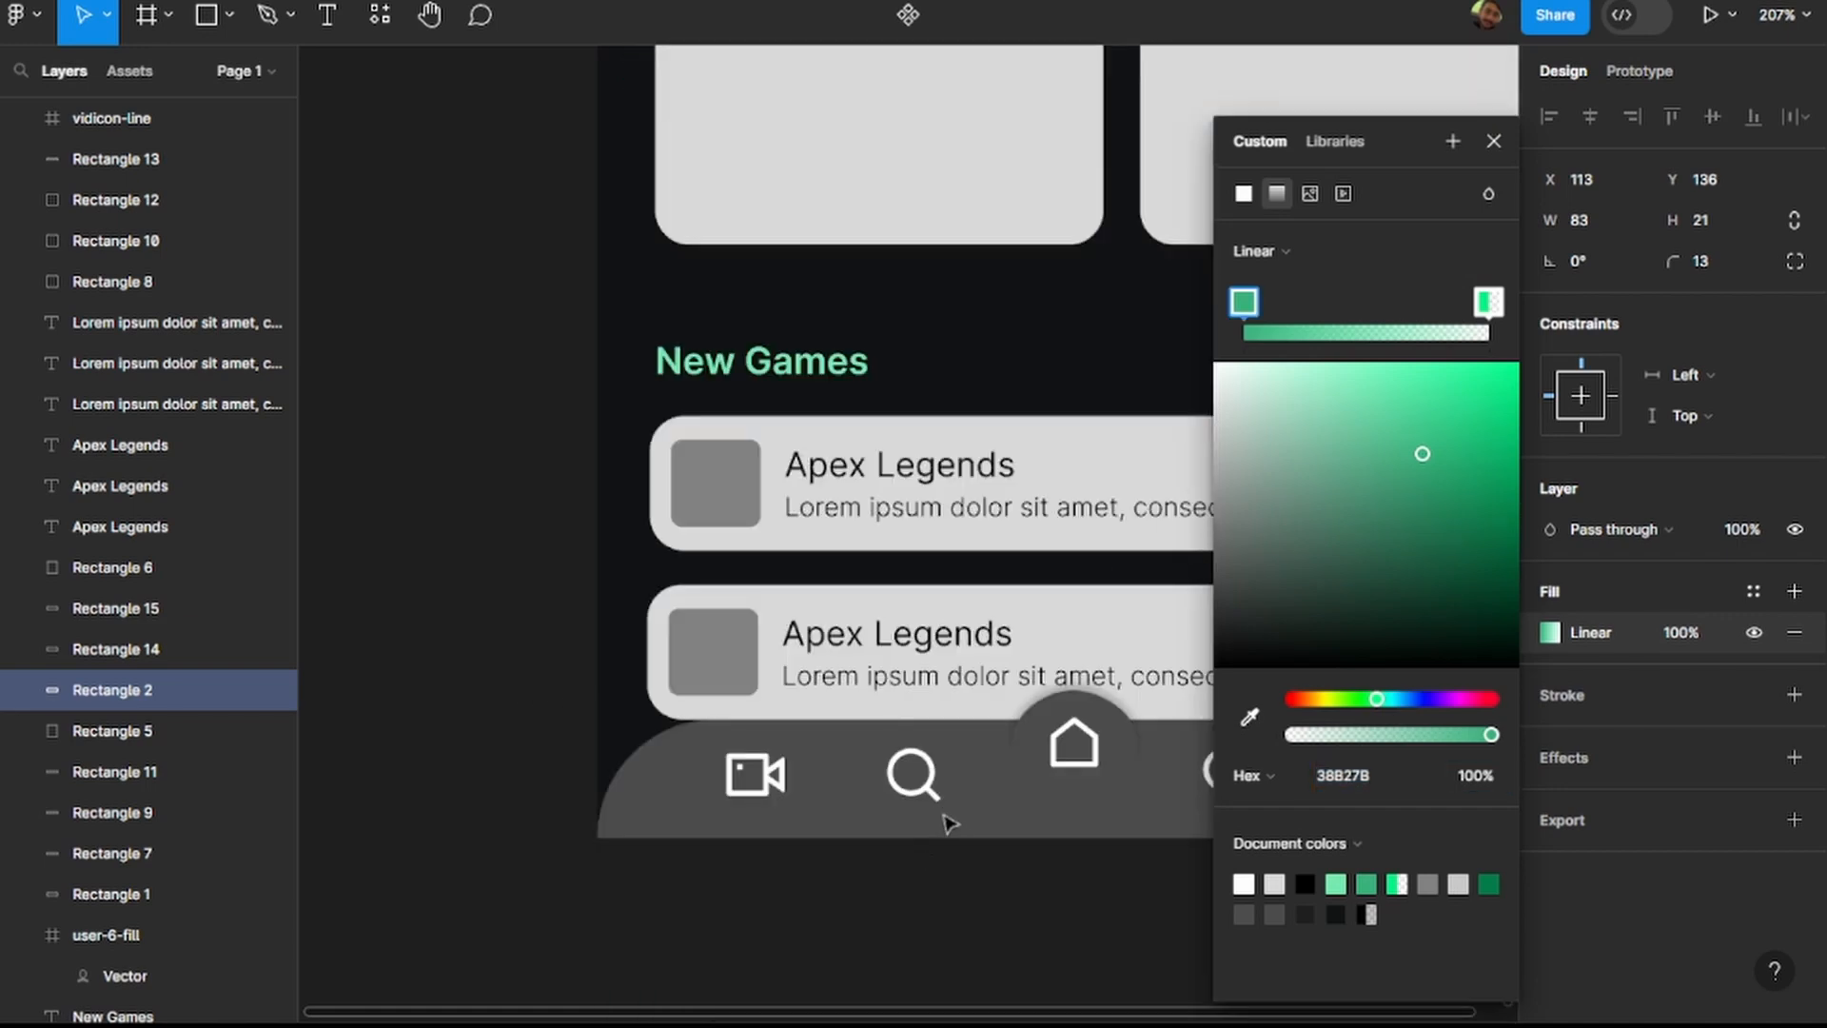
# Set the bottom navigation bar's fill to the copied green 38B27B.
pyautogui.click(1494, 141)
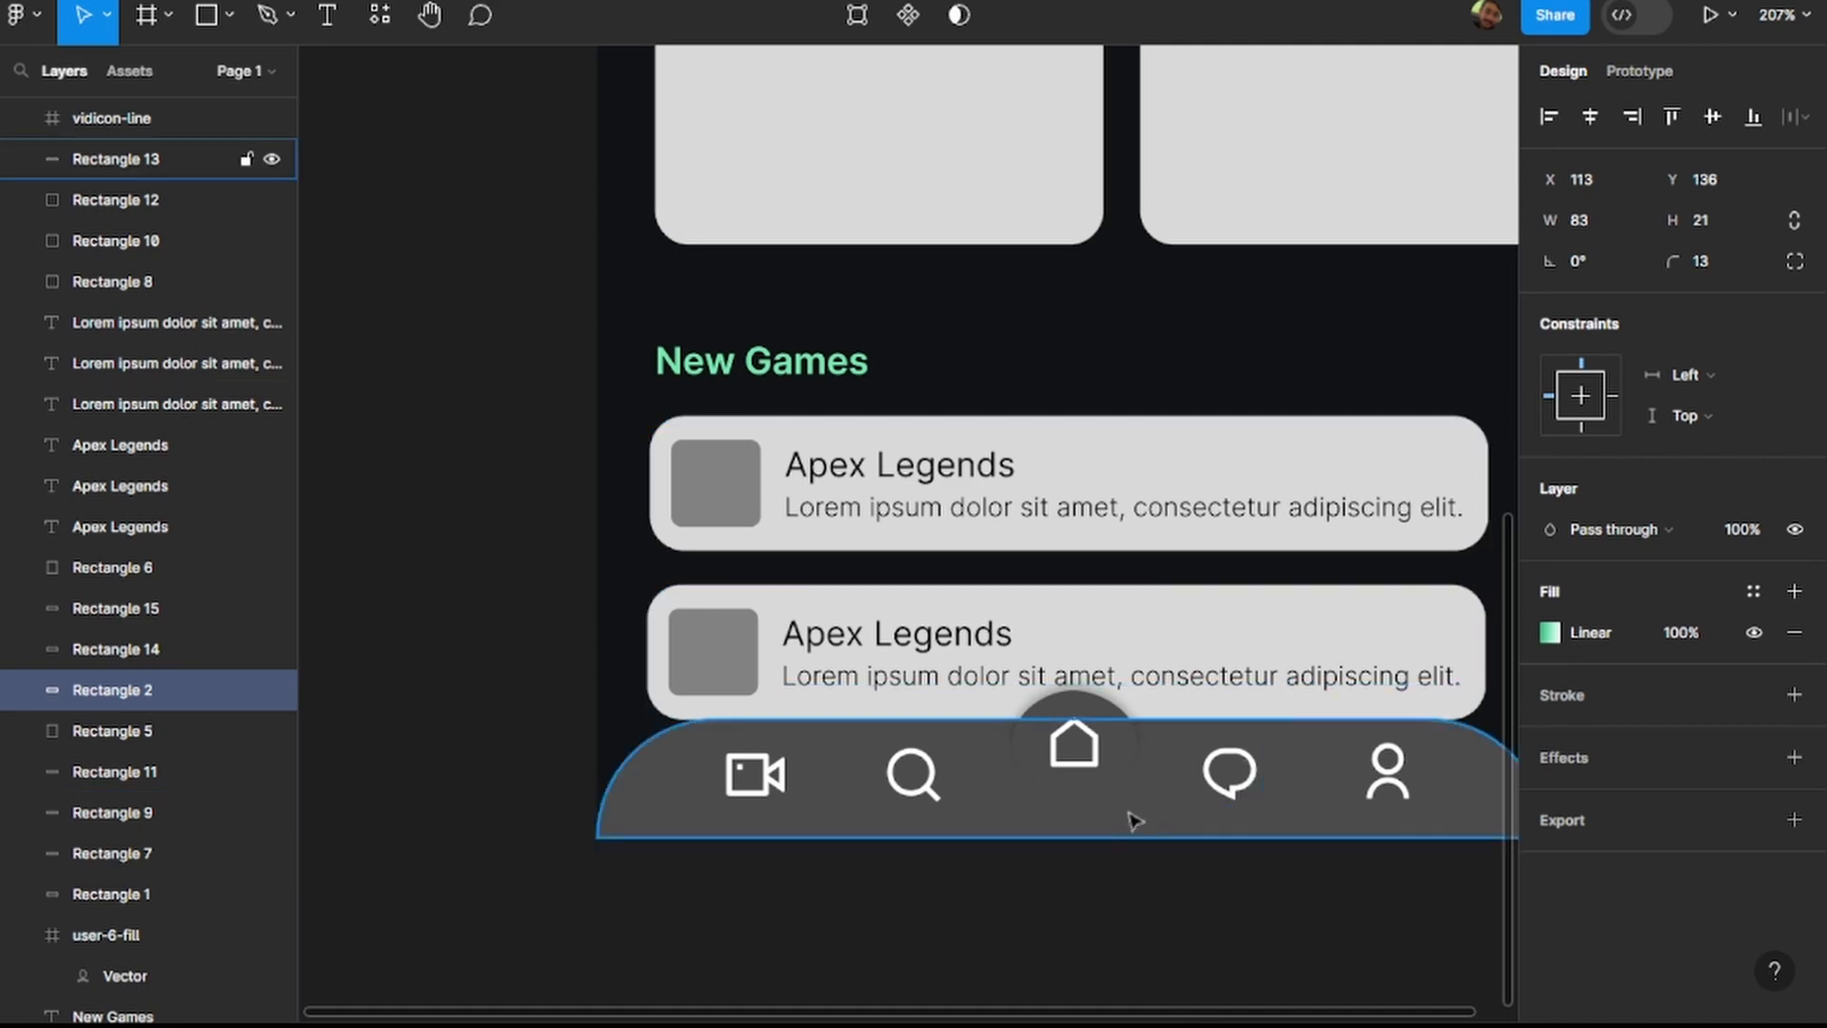
pyautogui.click(1158, 808)
pyautogui.click(1591, 672)
pyautogui.hotkey('ctrl', 'v')
pyautogui.press('Return')
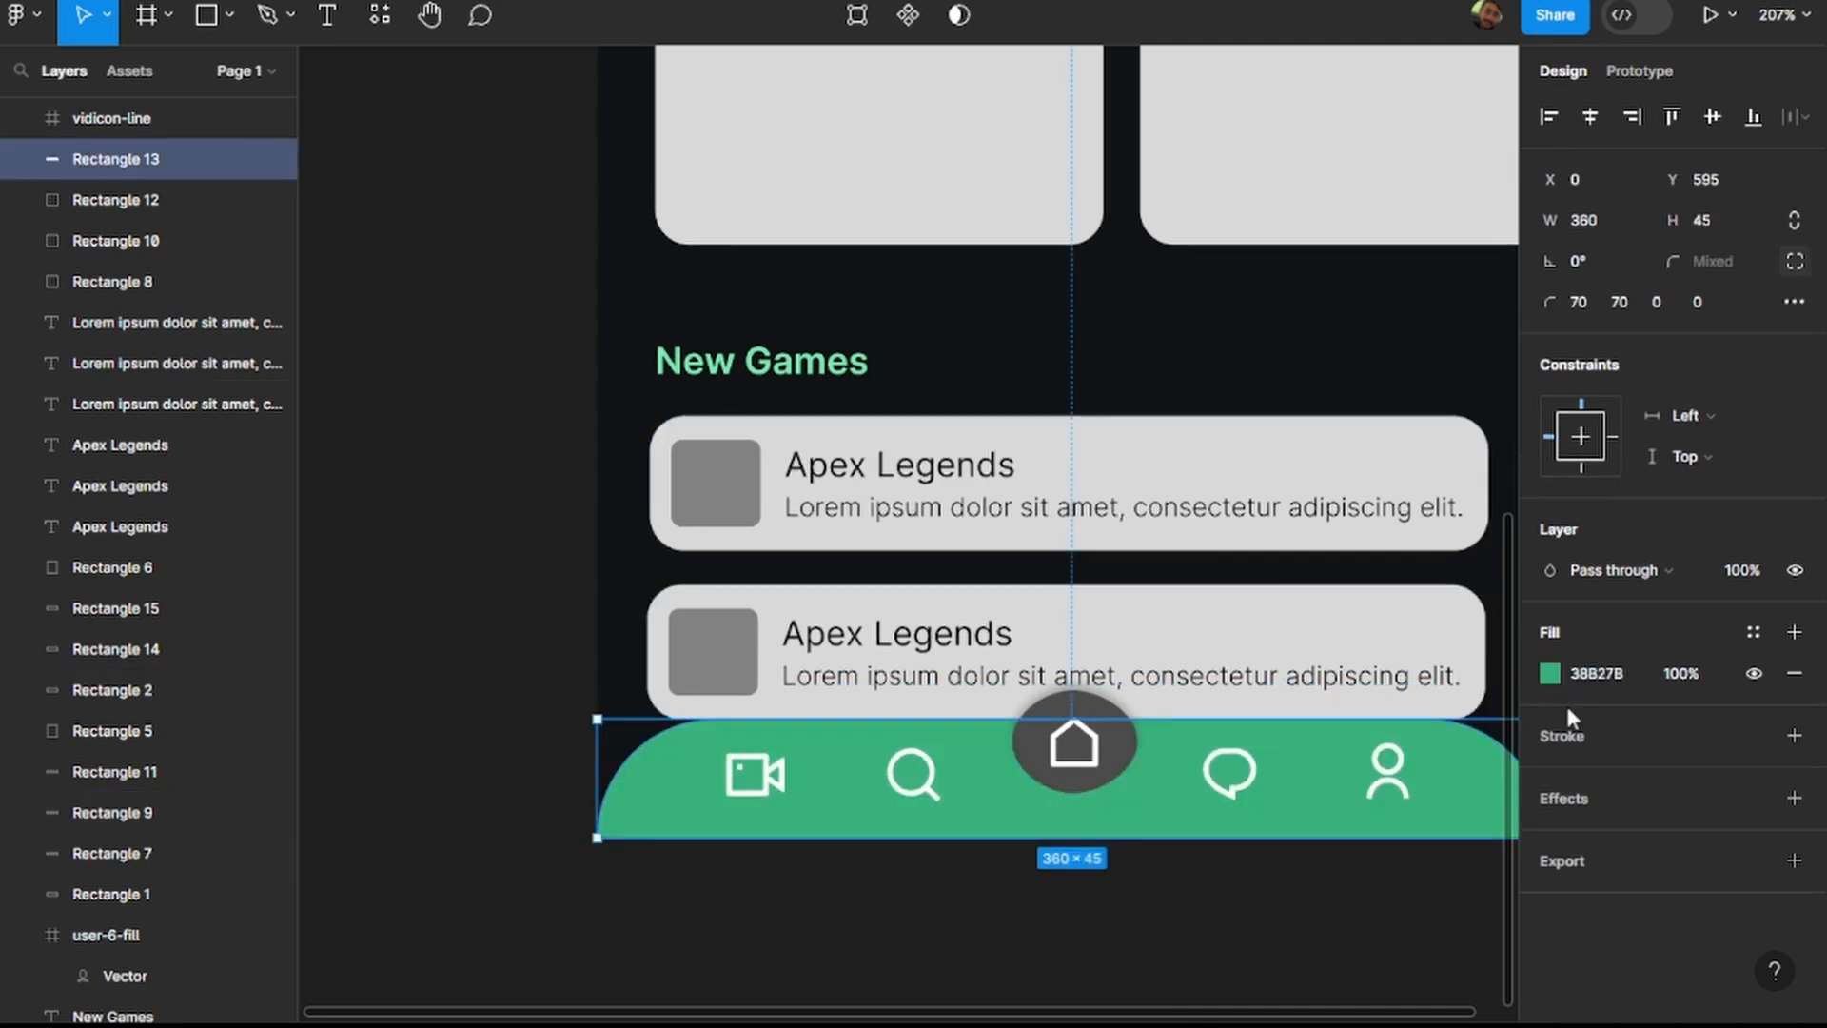
# Set the fill of the ellipse behind the home icon to 38B27B and deselect it.
pyautogui.click(1123, 757)
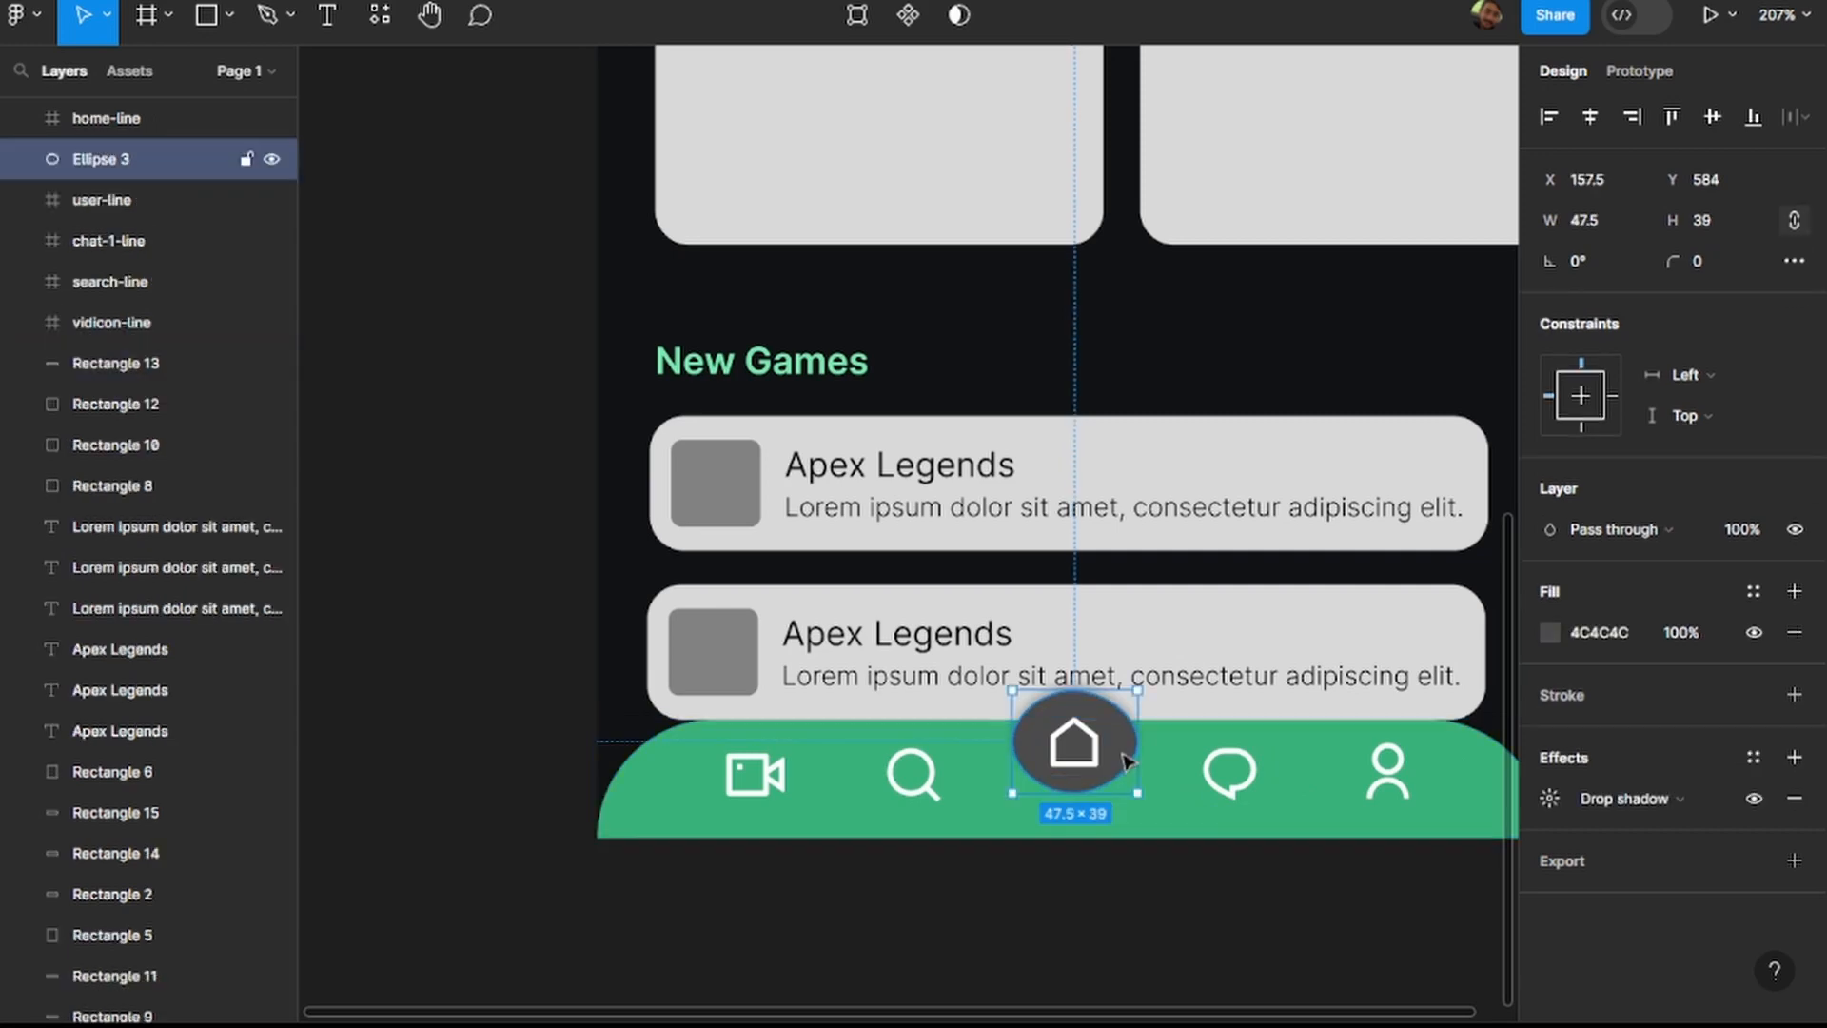
pyautogui.click(1603, 633)
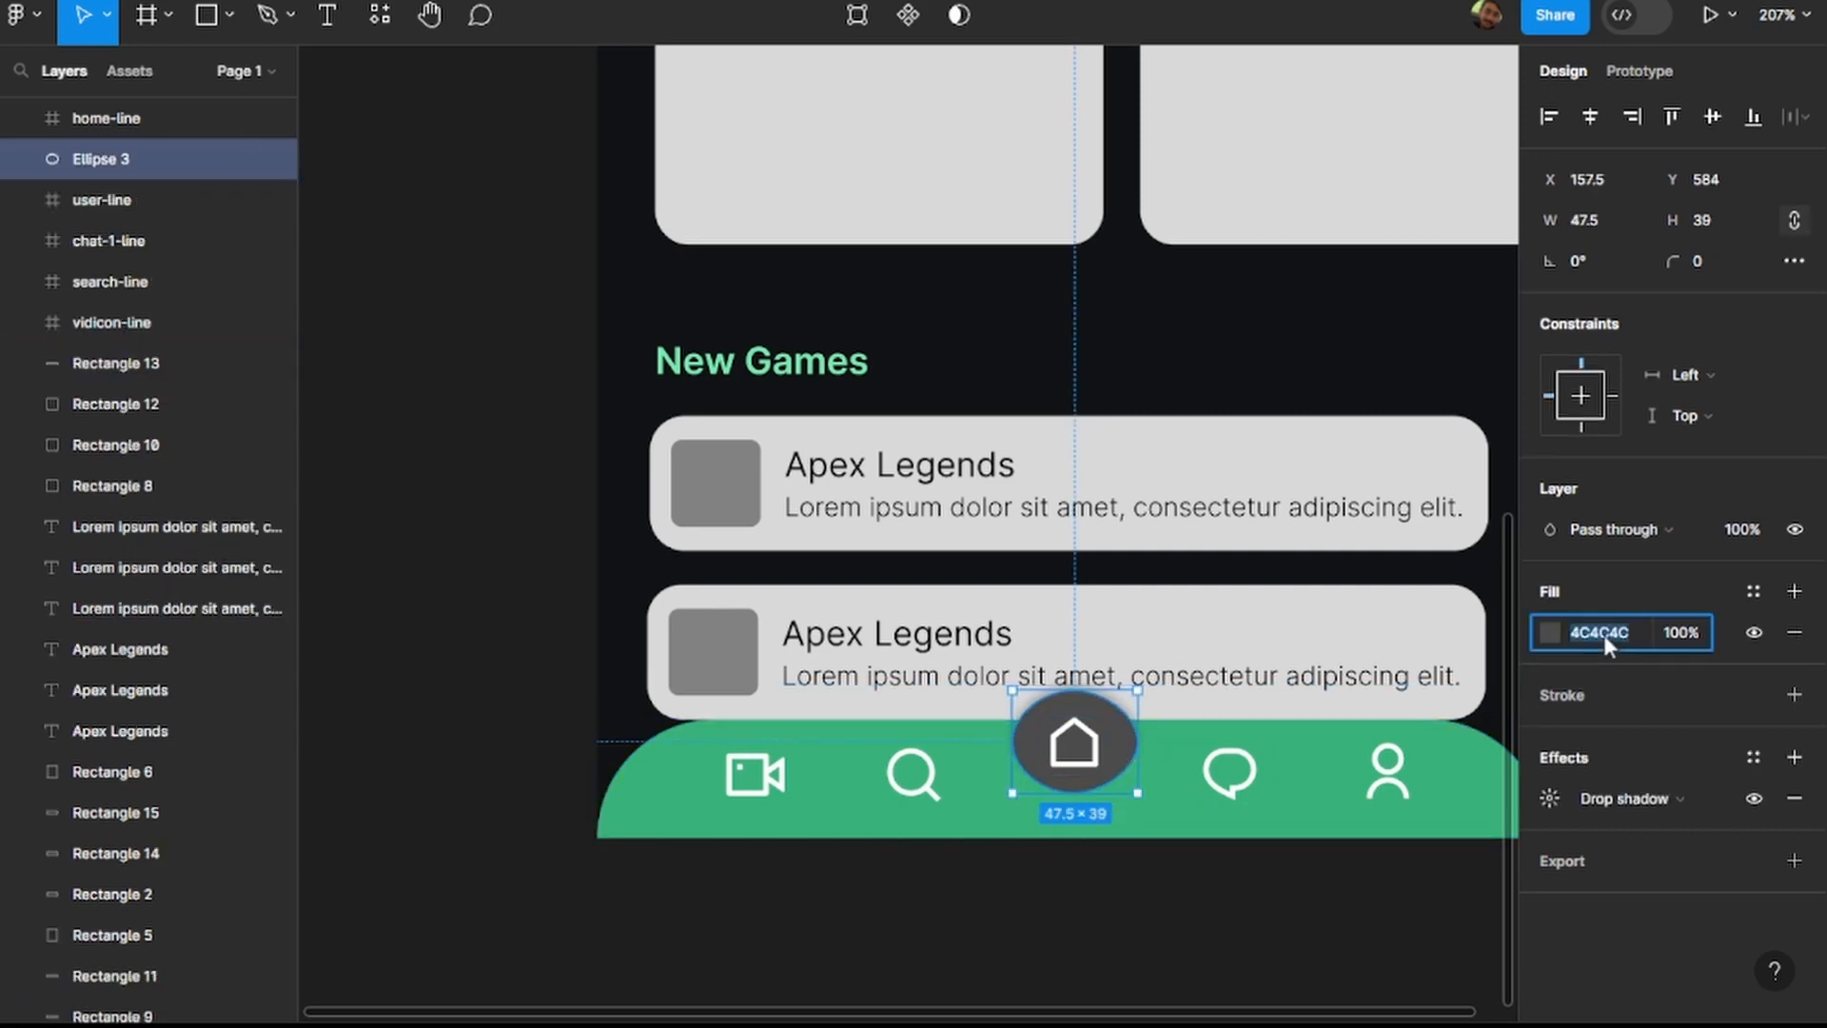
pyautogui.hotkey('ctrl', 'v')
pyautogui.press('Return')
pyautogui.click(1265, 923)
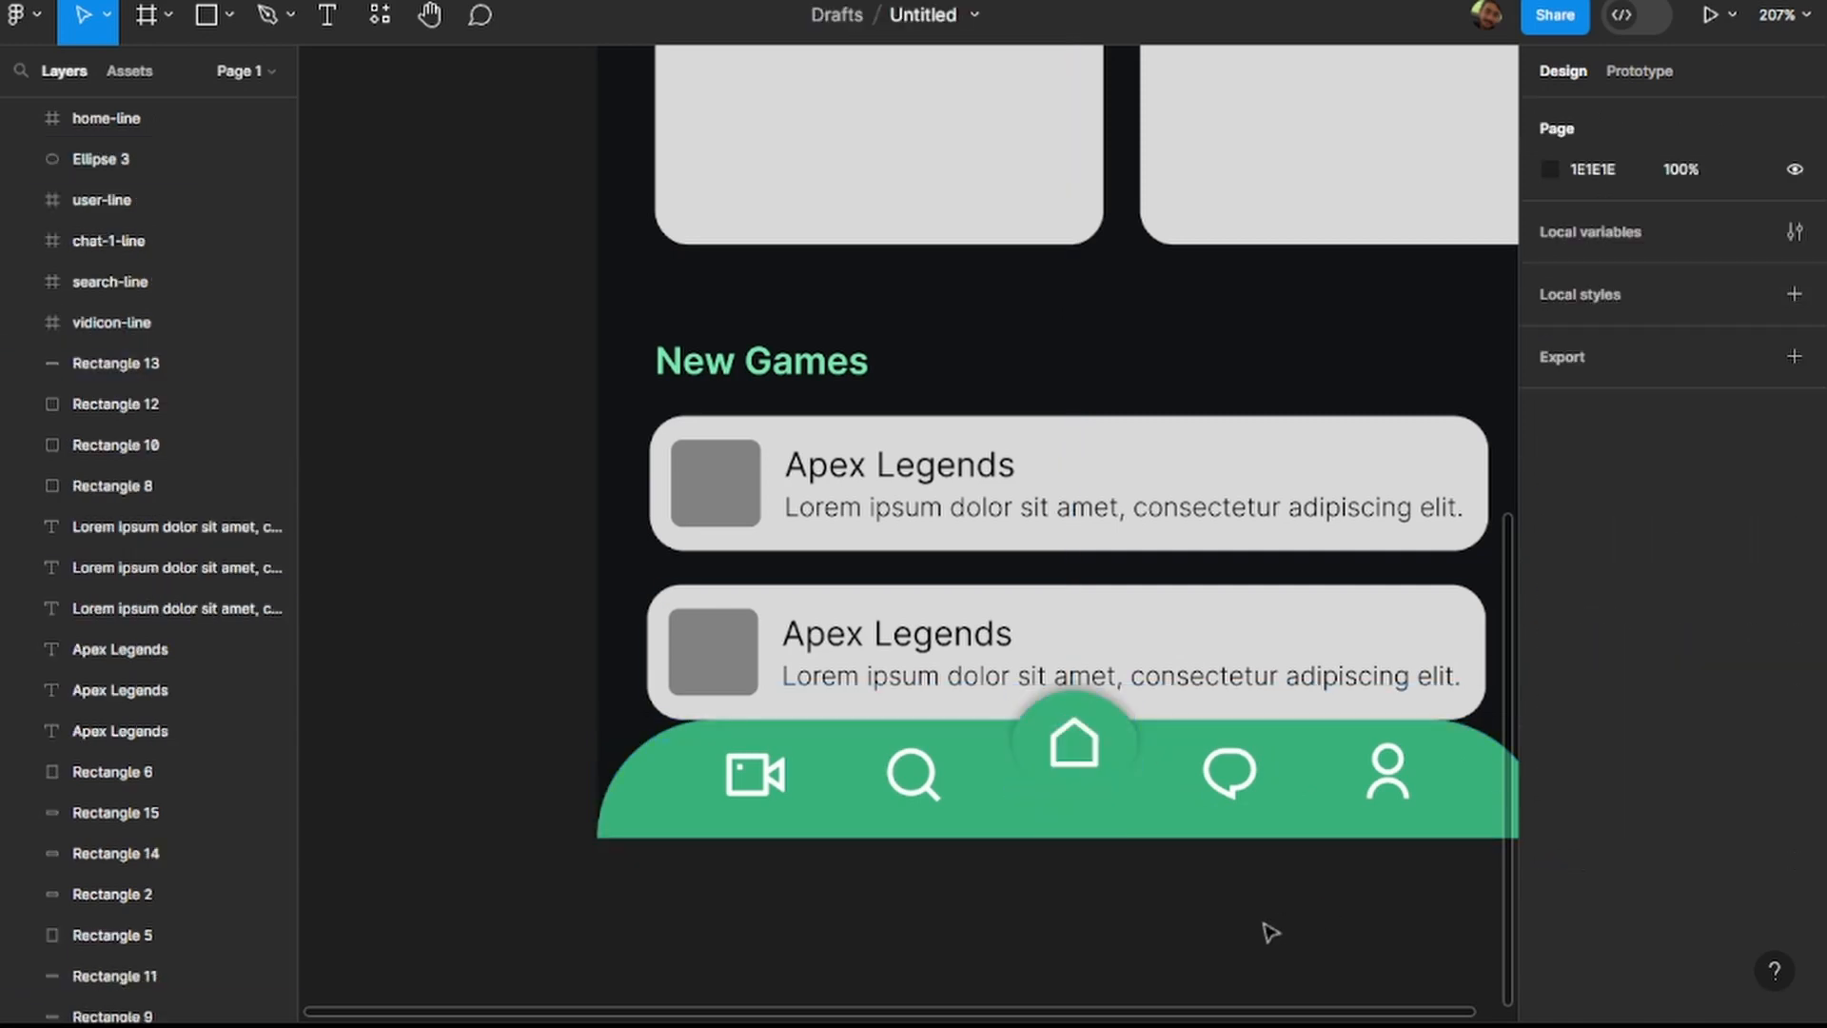
# Change the bottom navigation bar's solid green fill to a linear gradient.
pyautogui.click(1169, 832)
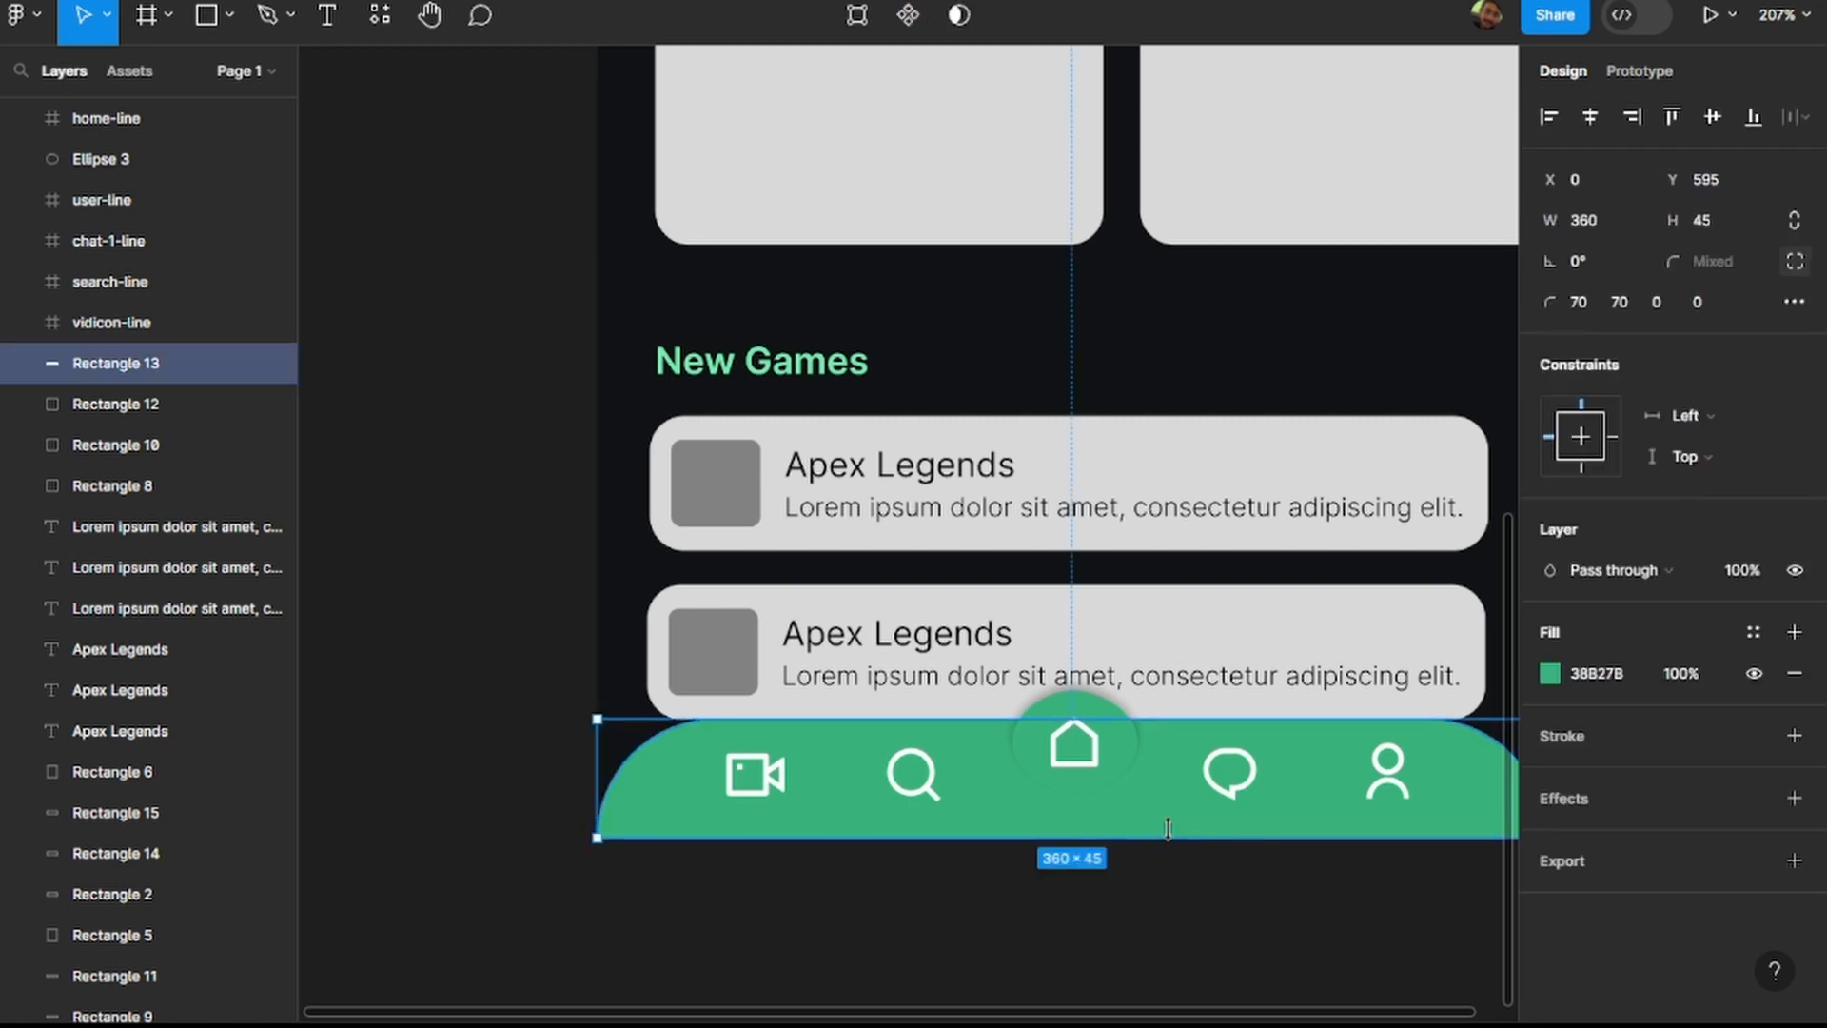
pyautogui.click(1561, 668)
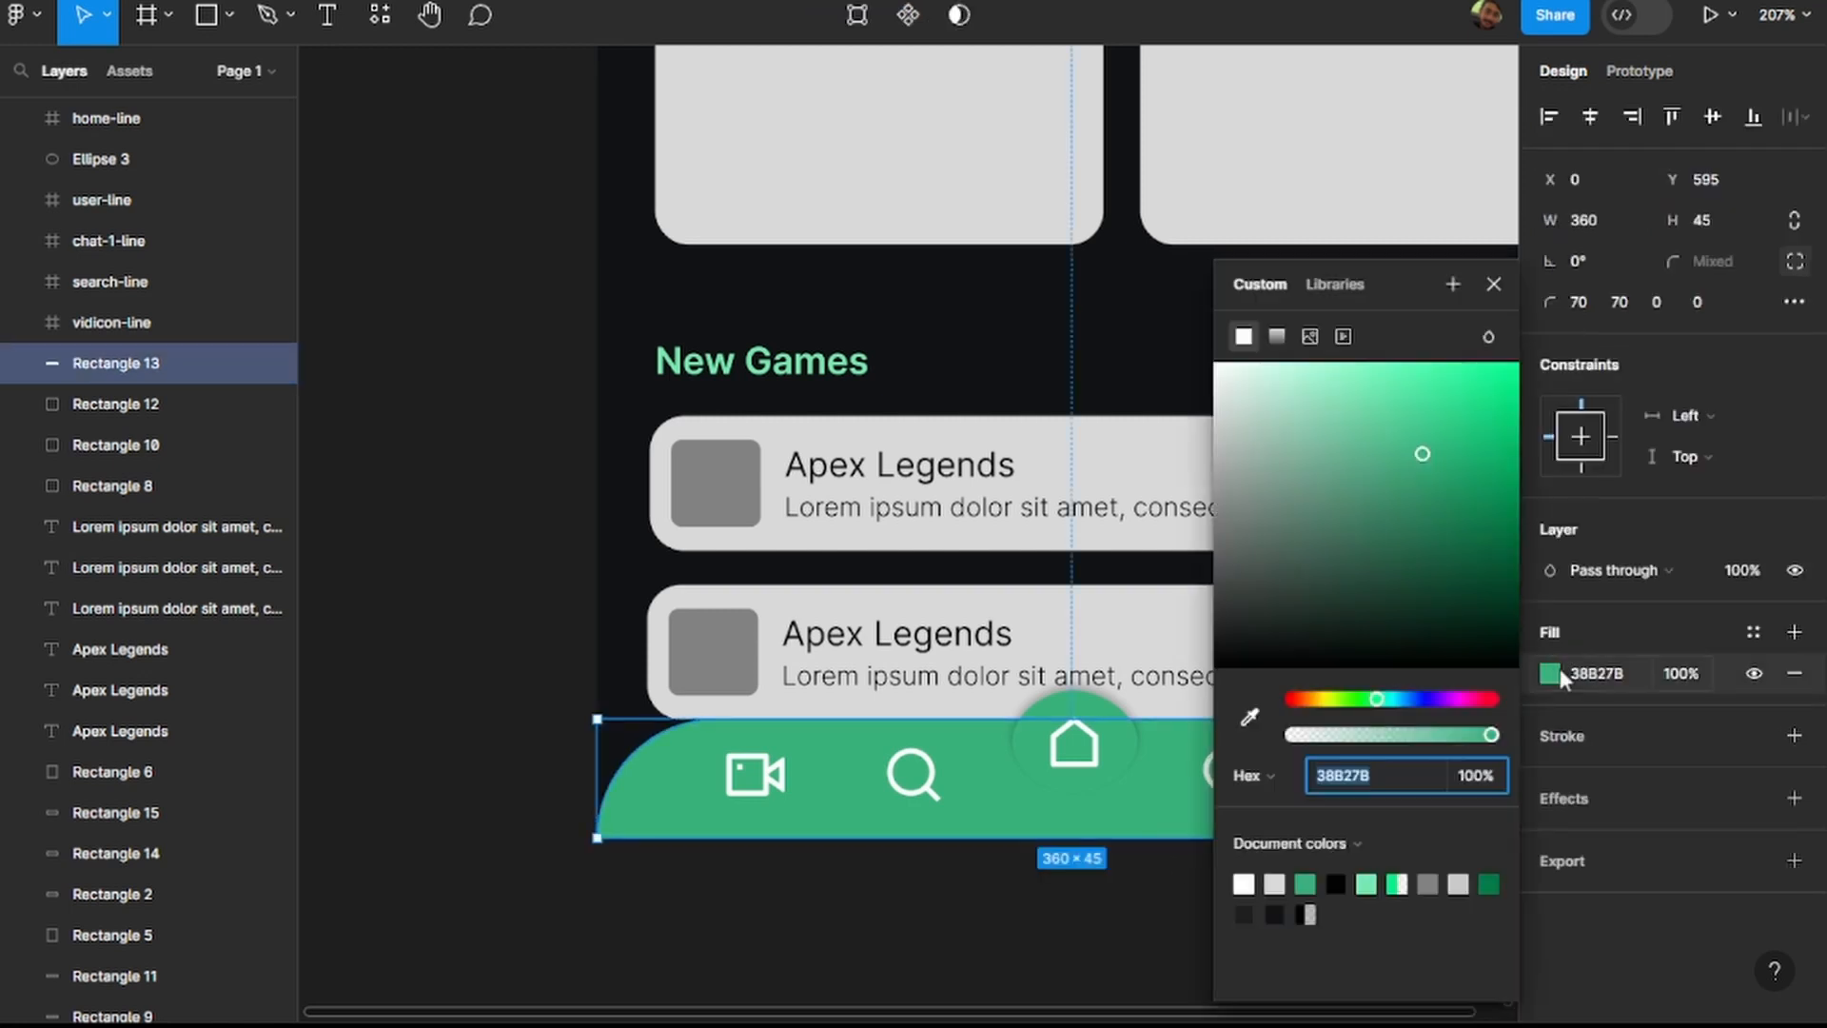
pyautogui.click(1277, 336)
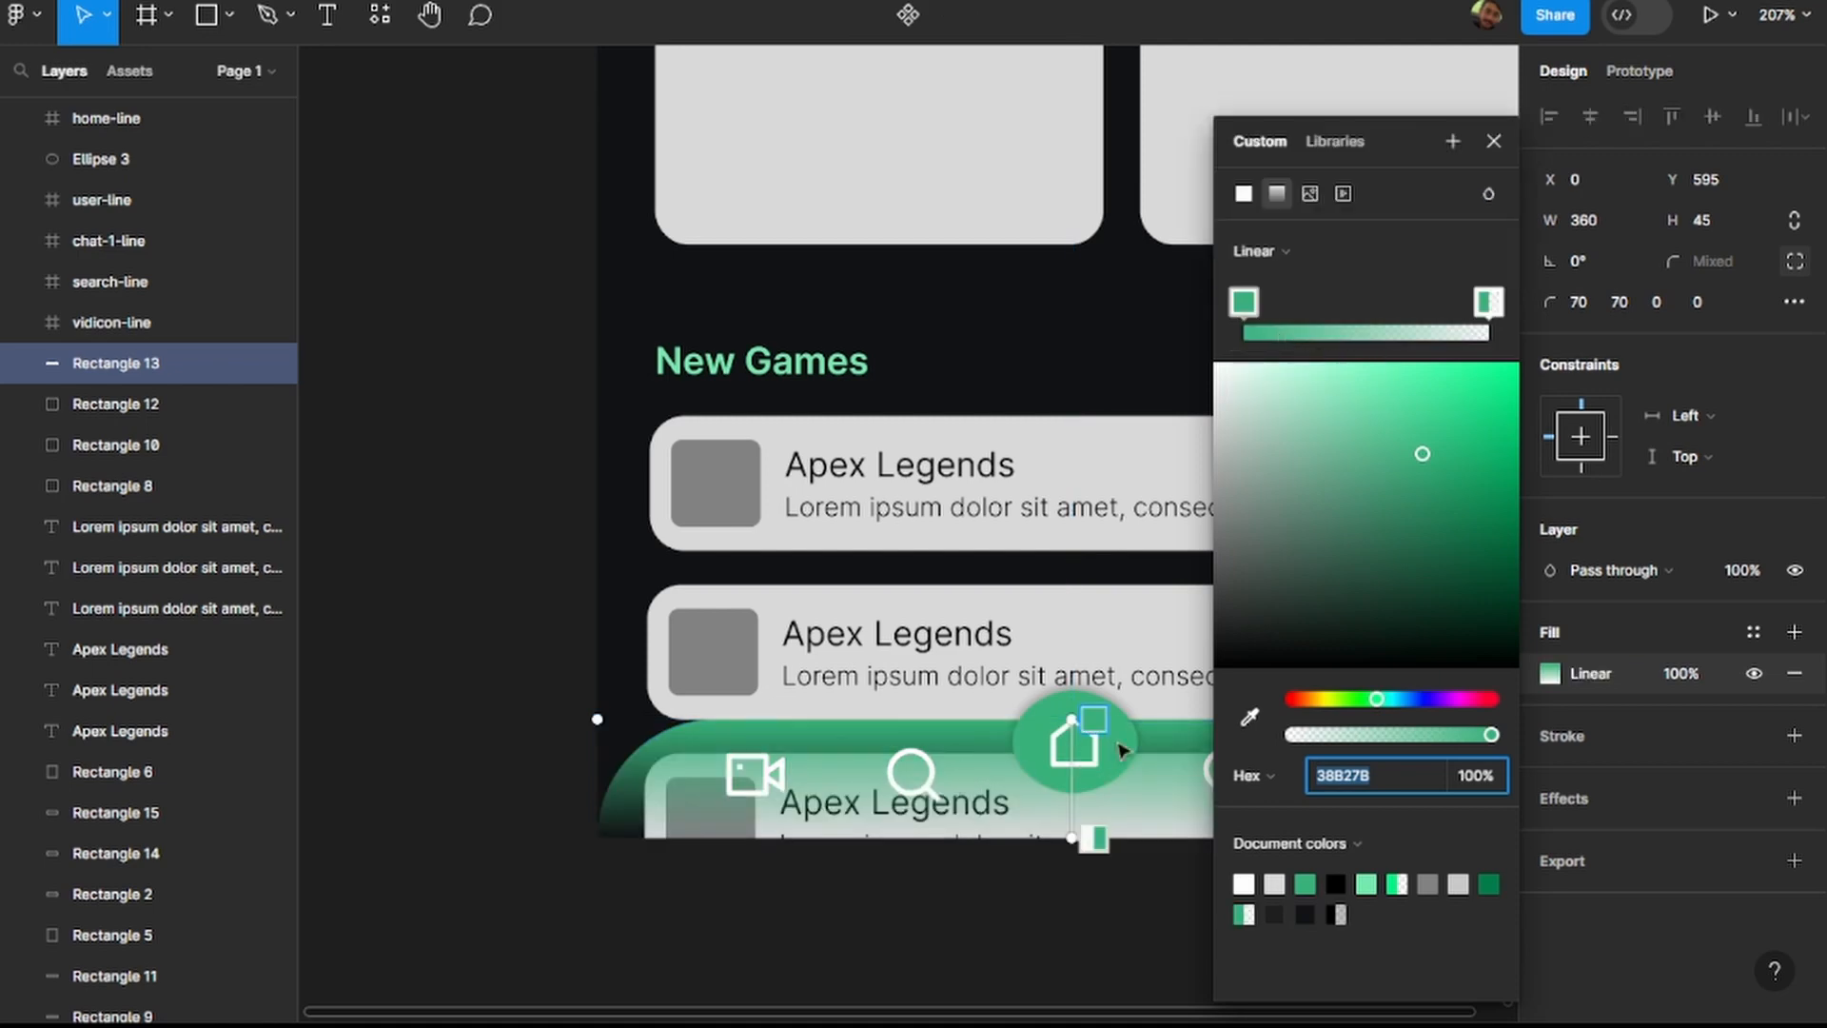
# Stretch the navigation bar's linear gradient across its full width at a slight downward slant, with both ends just outside the bar.
pyautogui.moveTo(1073, 722); pyautogui.dragTo(904, 732)
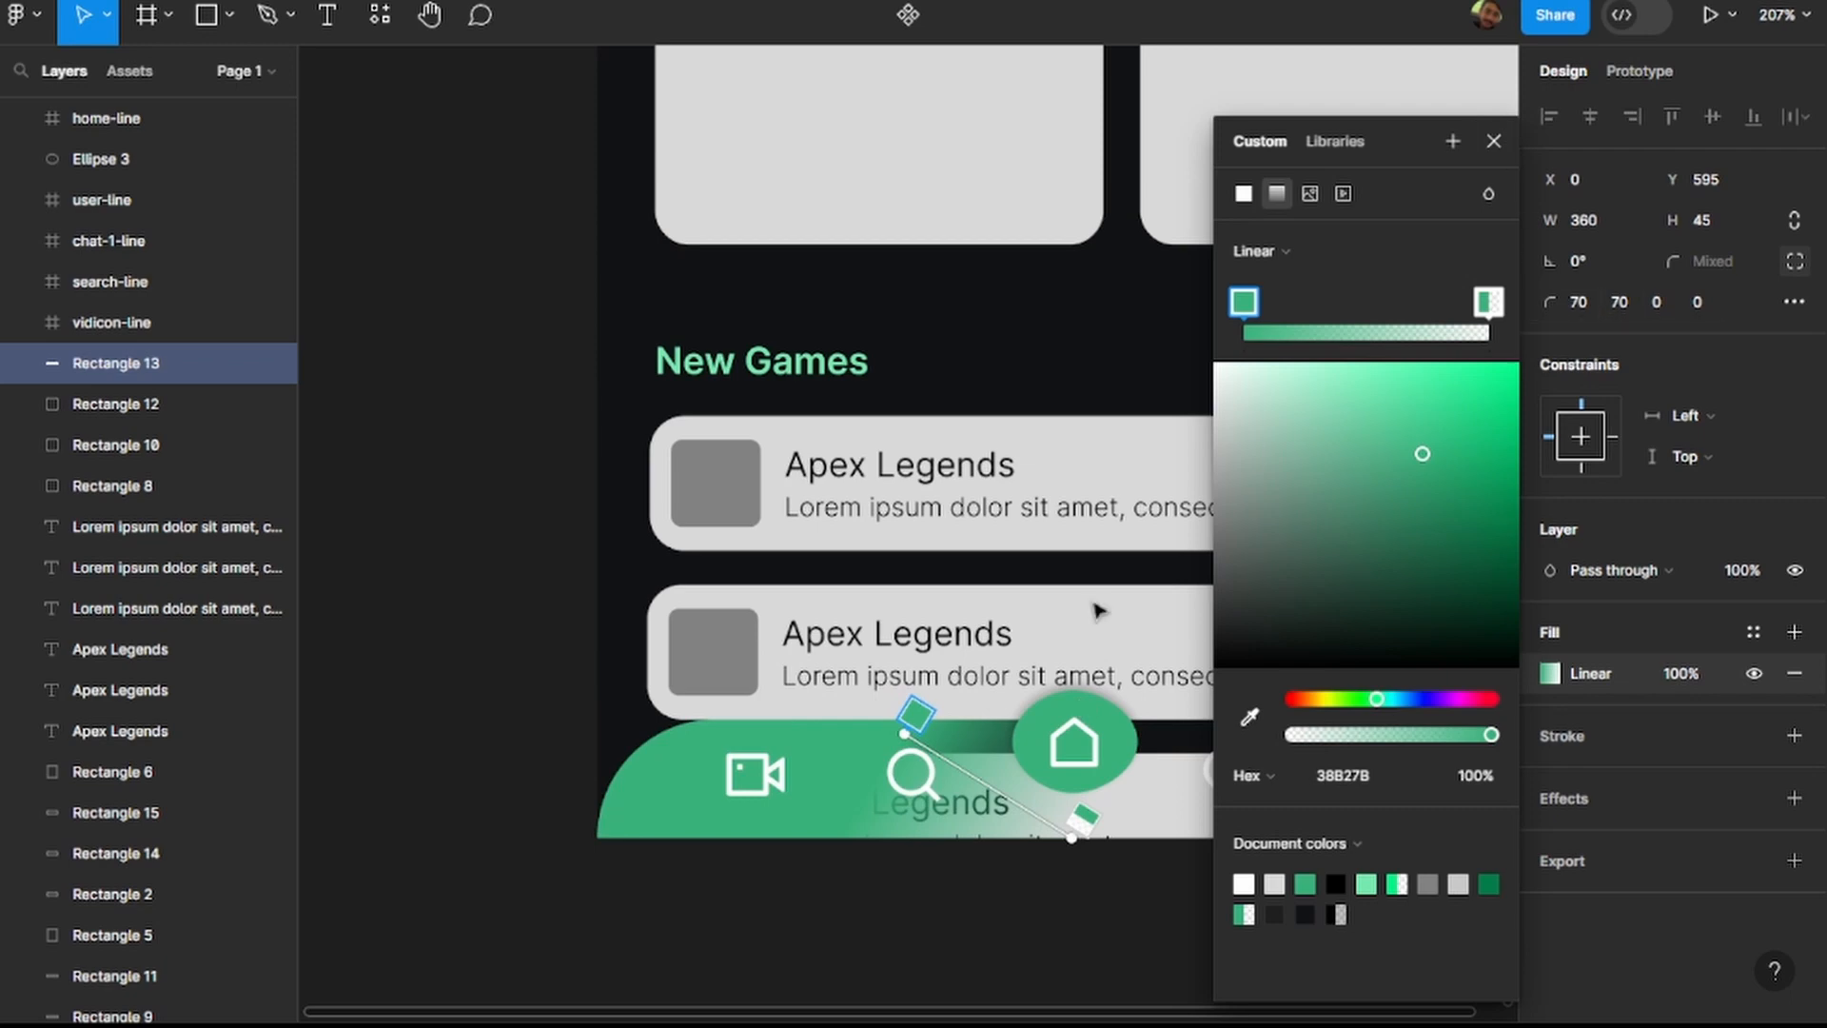
pyautogui.scroll(-3, 1162, 705)
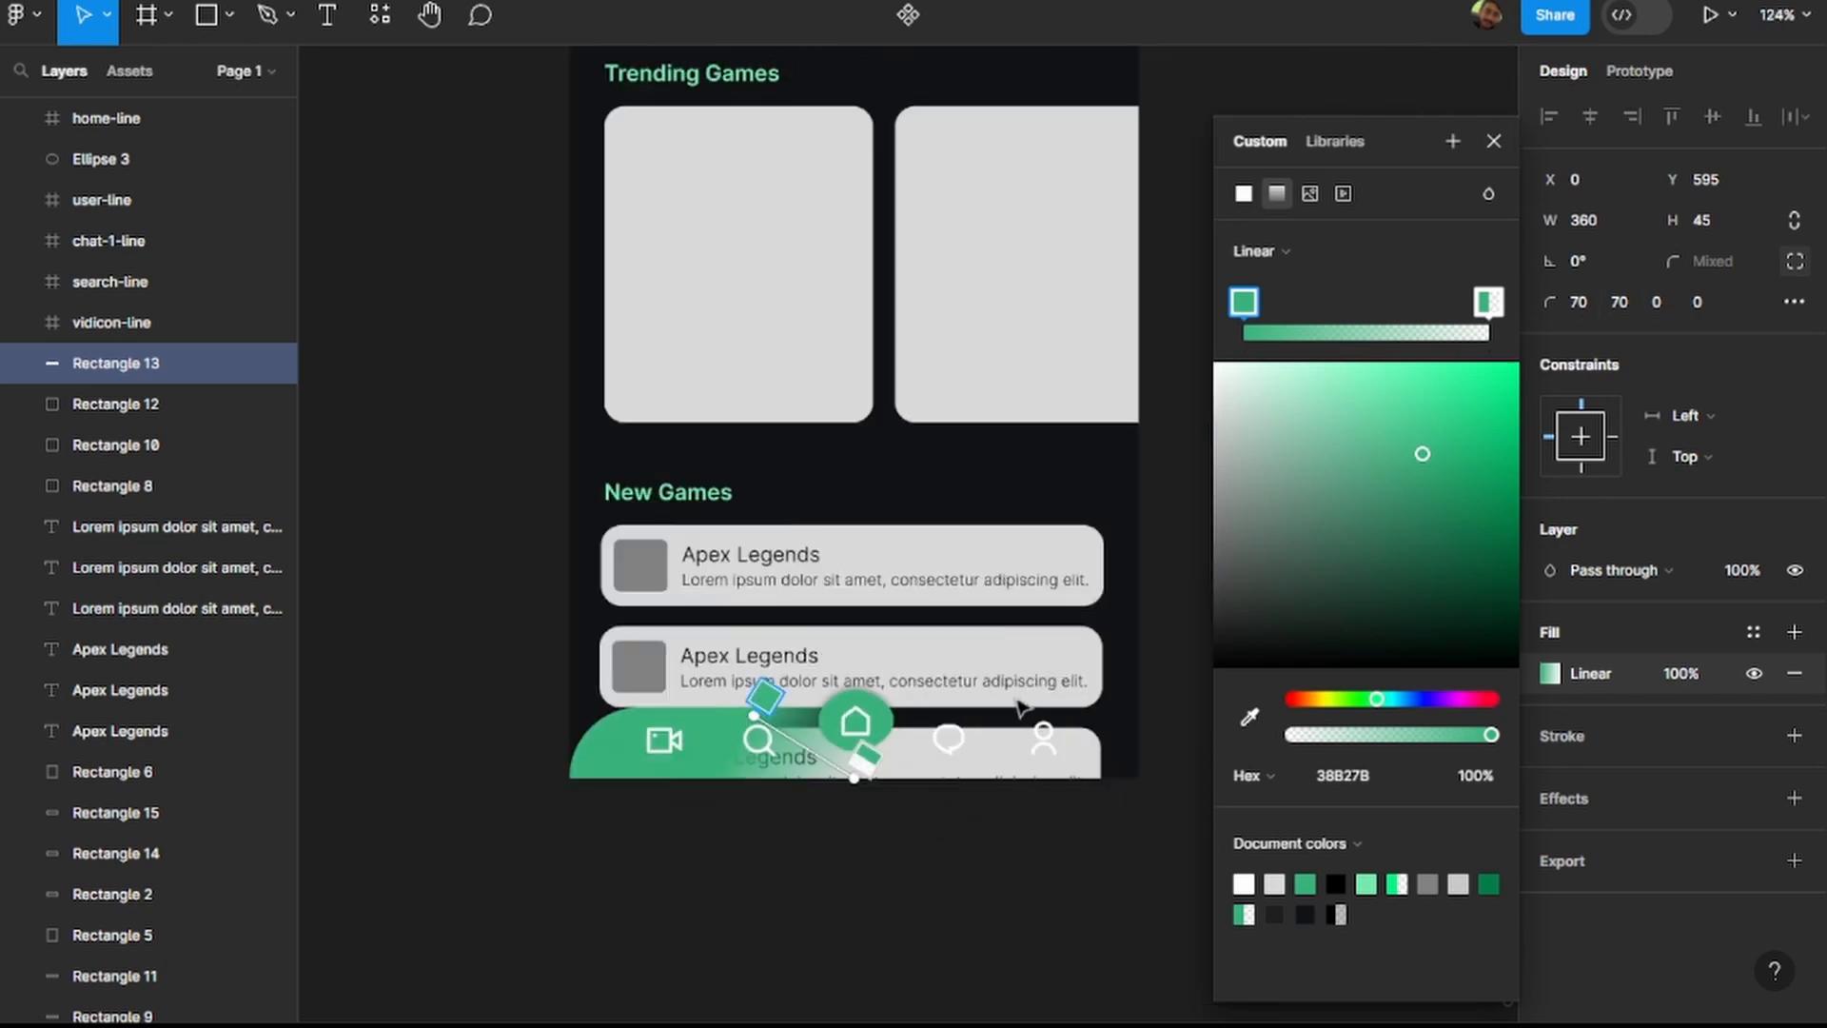
pyautogui.click(861, 761)
pyautogui.moveTo(854, 782); pyautogui.dragTo(1214, 788)
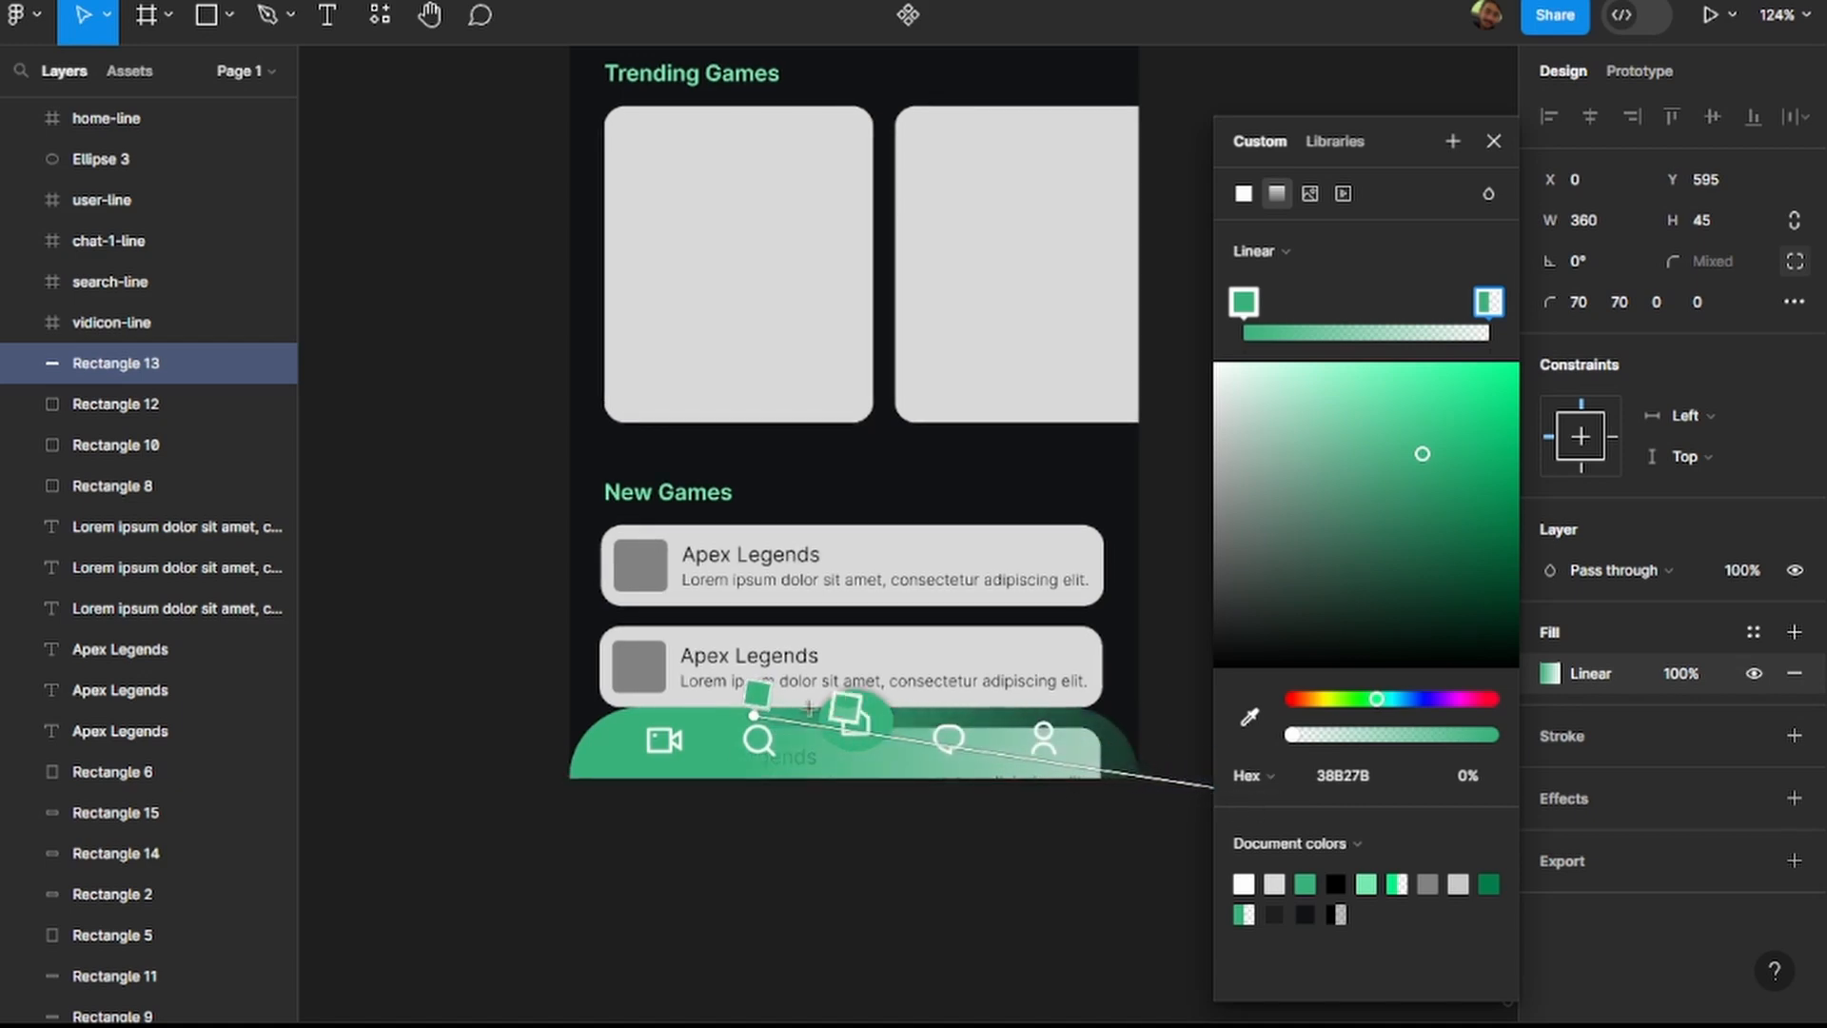
pyautogui.moveTo(755, 713); pyautogui.dragTo(540, 678)
pyautogui.scroll(-3, 782, 704)
pyautogui.moveTo(1074, 761); pyautogui.dragTo(1033, 761)
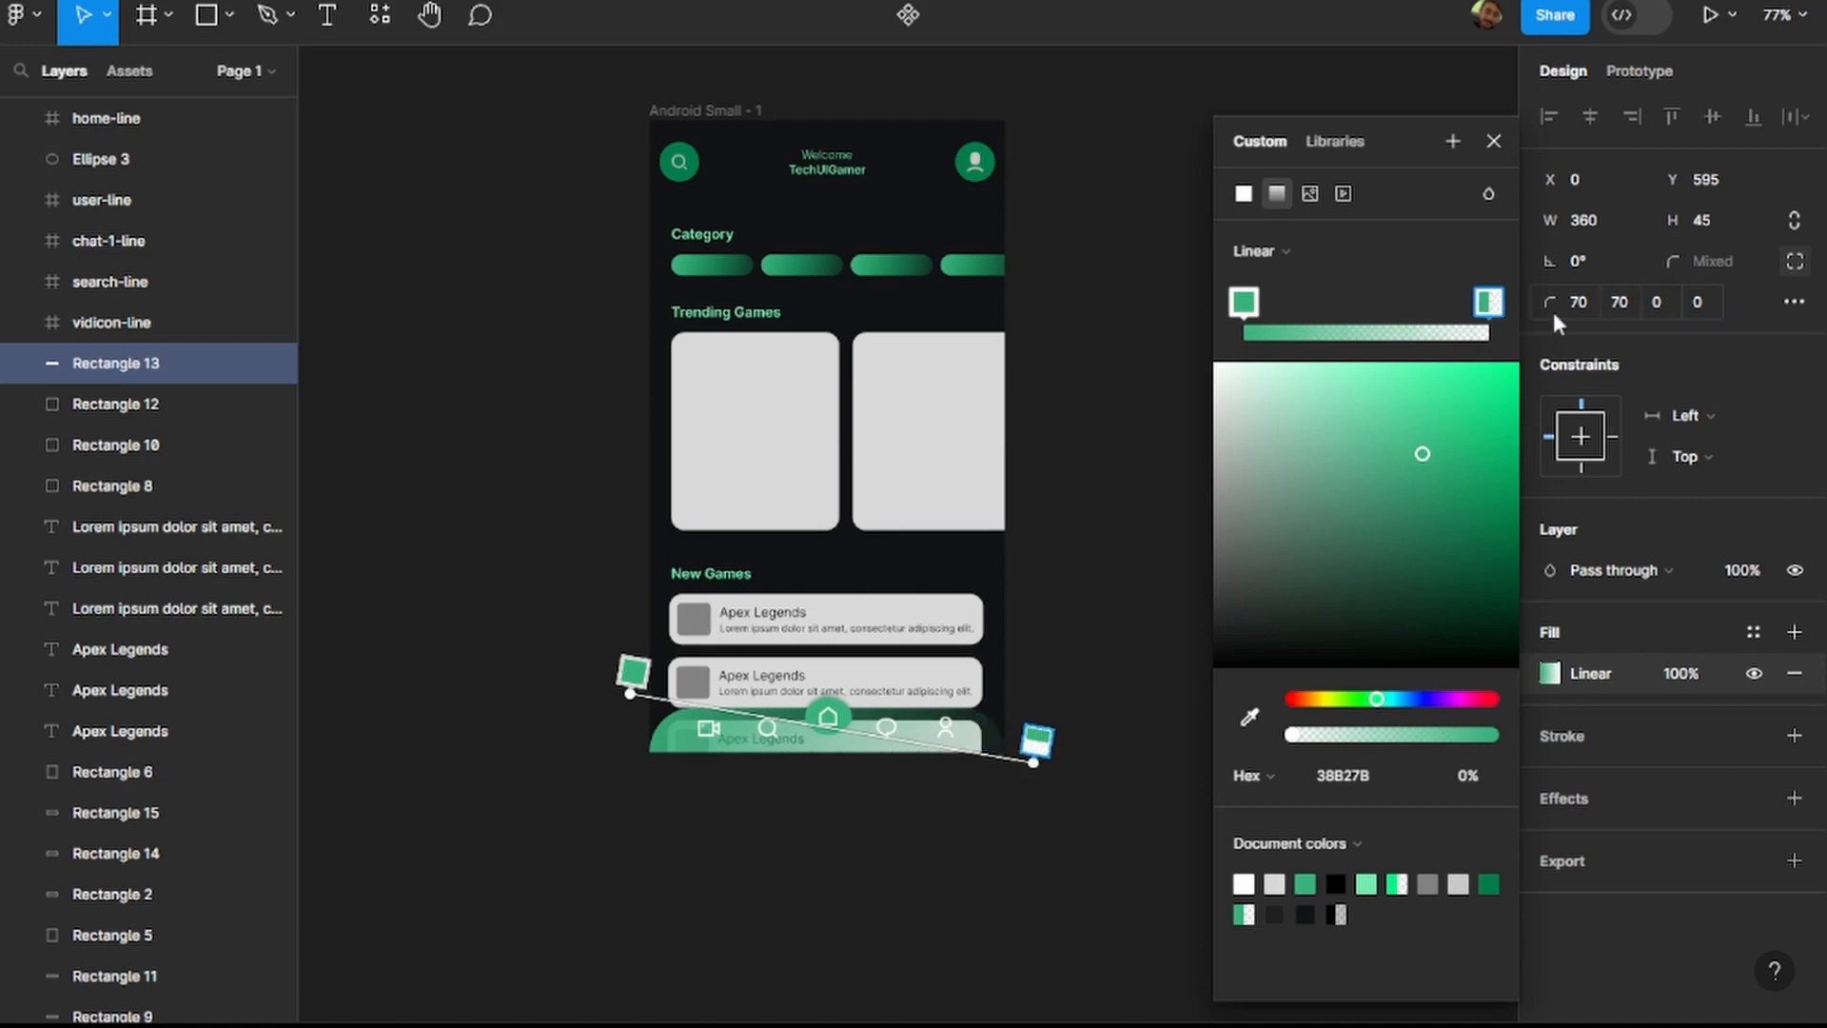
# Add a gradient stop near the transparent end of the navigation bar's gradient and set its opacity to 100%.
pyautogui.click(1281, 257)
pyautogui.click(1375, 268)
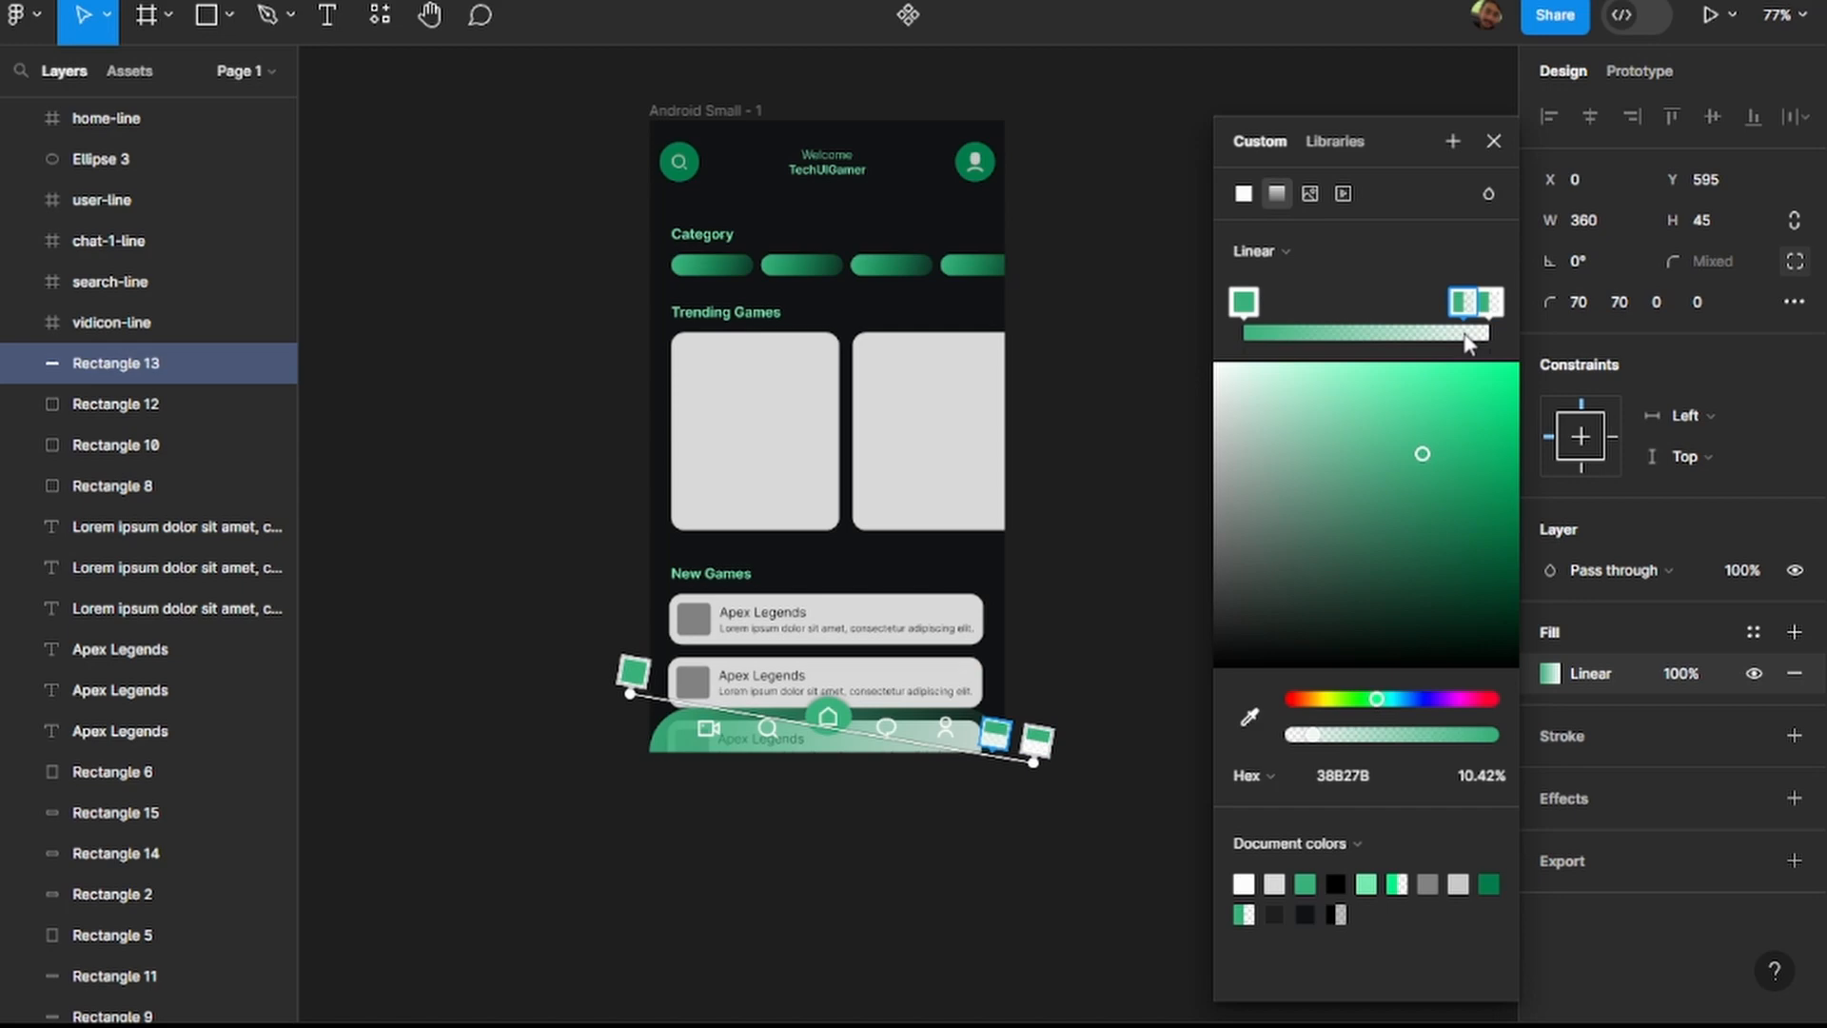
pyautogui.moveTo(1466, 302)
pyautogui.mouseDown()
pyautogui.moveTo(1309, 312)
pyautogui.moveTo(1480, 314)
pyautogui.moveTo(1463, 322)
pyautogui.mouseUp()
pyautogui.moveTo(1314, 744); pyautogui.dragTo(1515, 747)
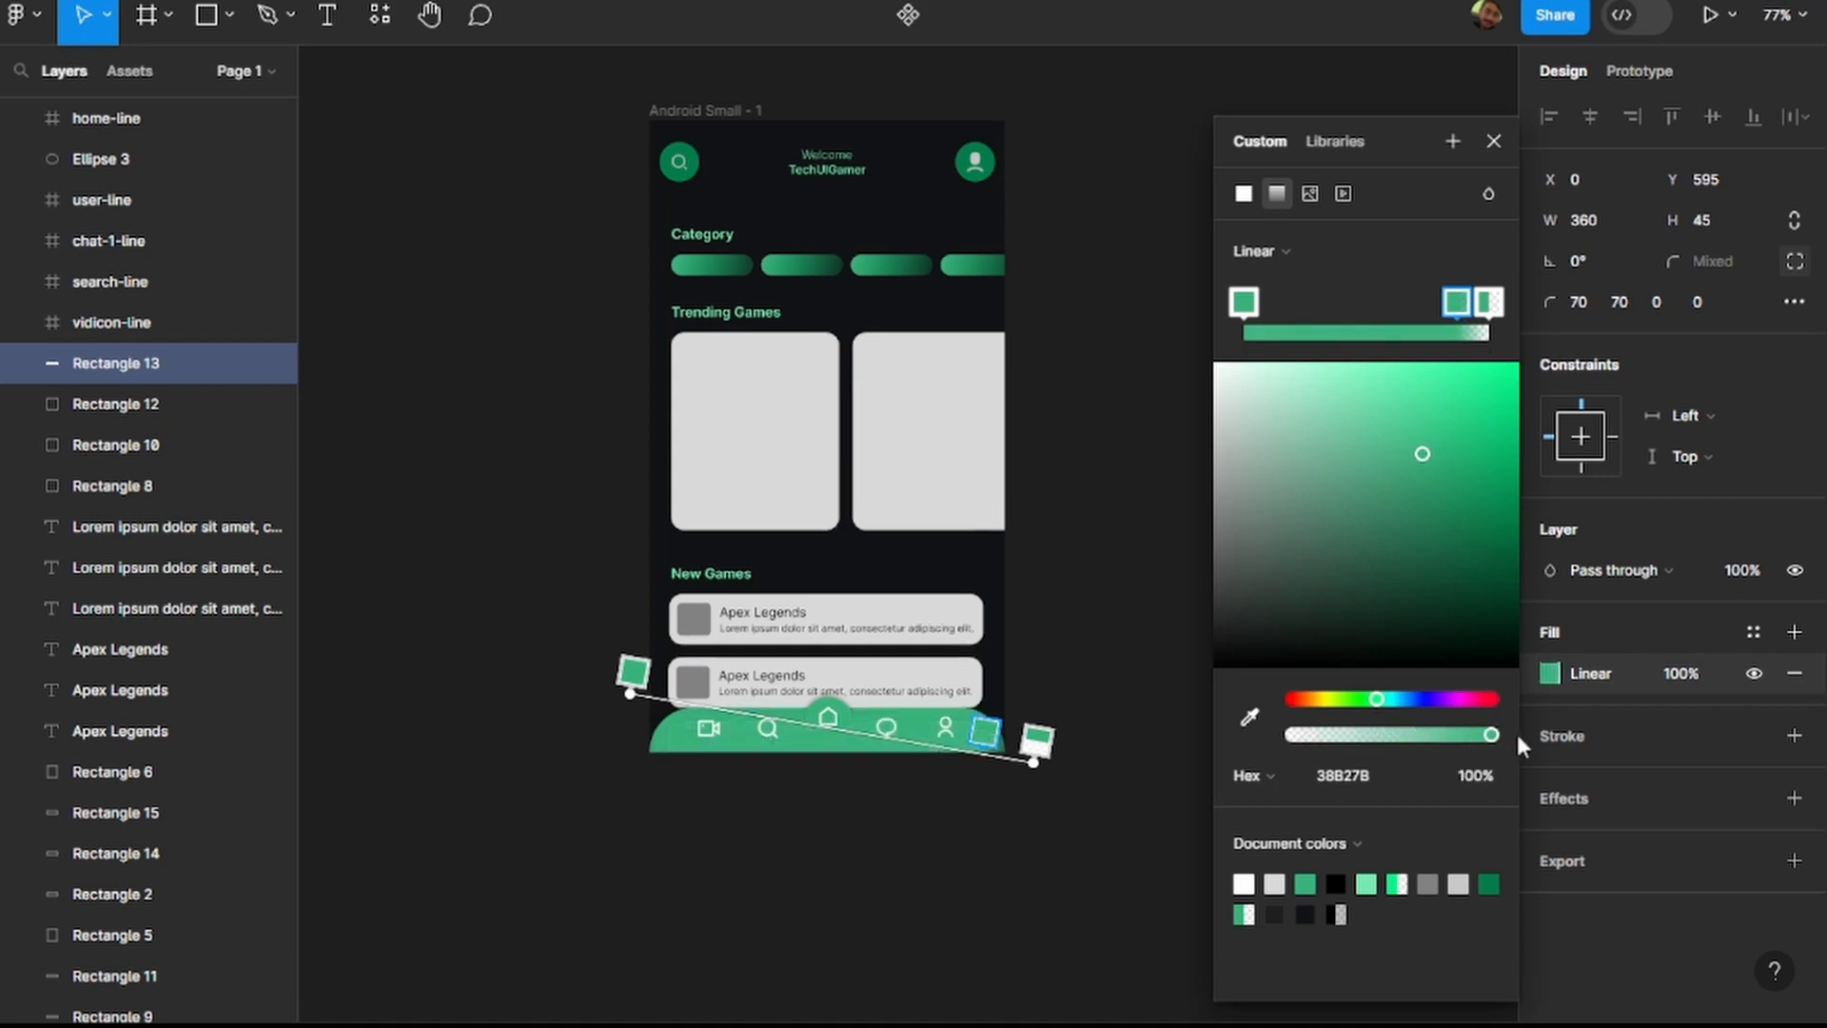
# Try moving the inner gradient stop toward the centre and adding another transparent stop near the end.
pyautogui.moveTo(1450, 300); pyautogui.dragTo(1370, 303)
pyautogui.moveTo(1486, 309); pyautogui.dragTo(1455, 311)
pyautogui.moveTo(1478, 329); pyautogui.dragTo(1491, 329)
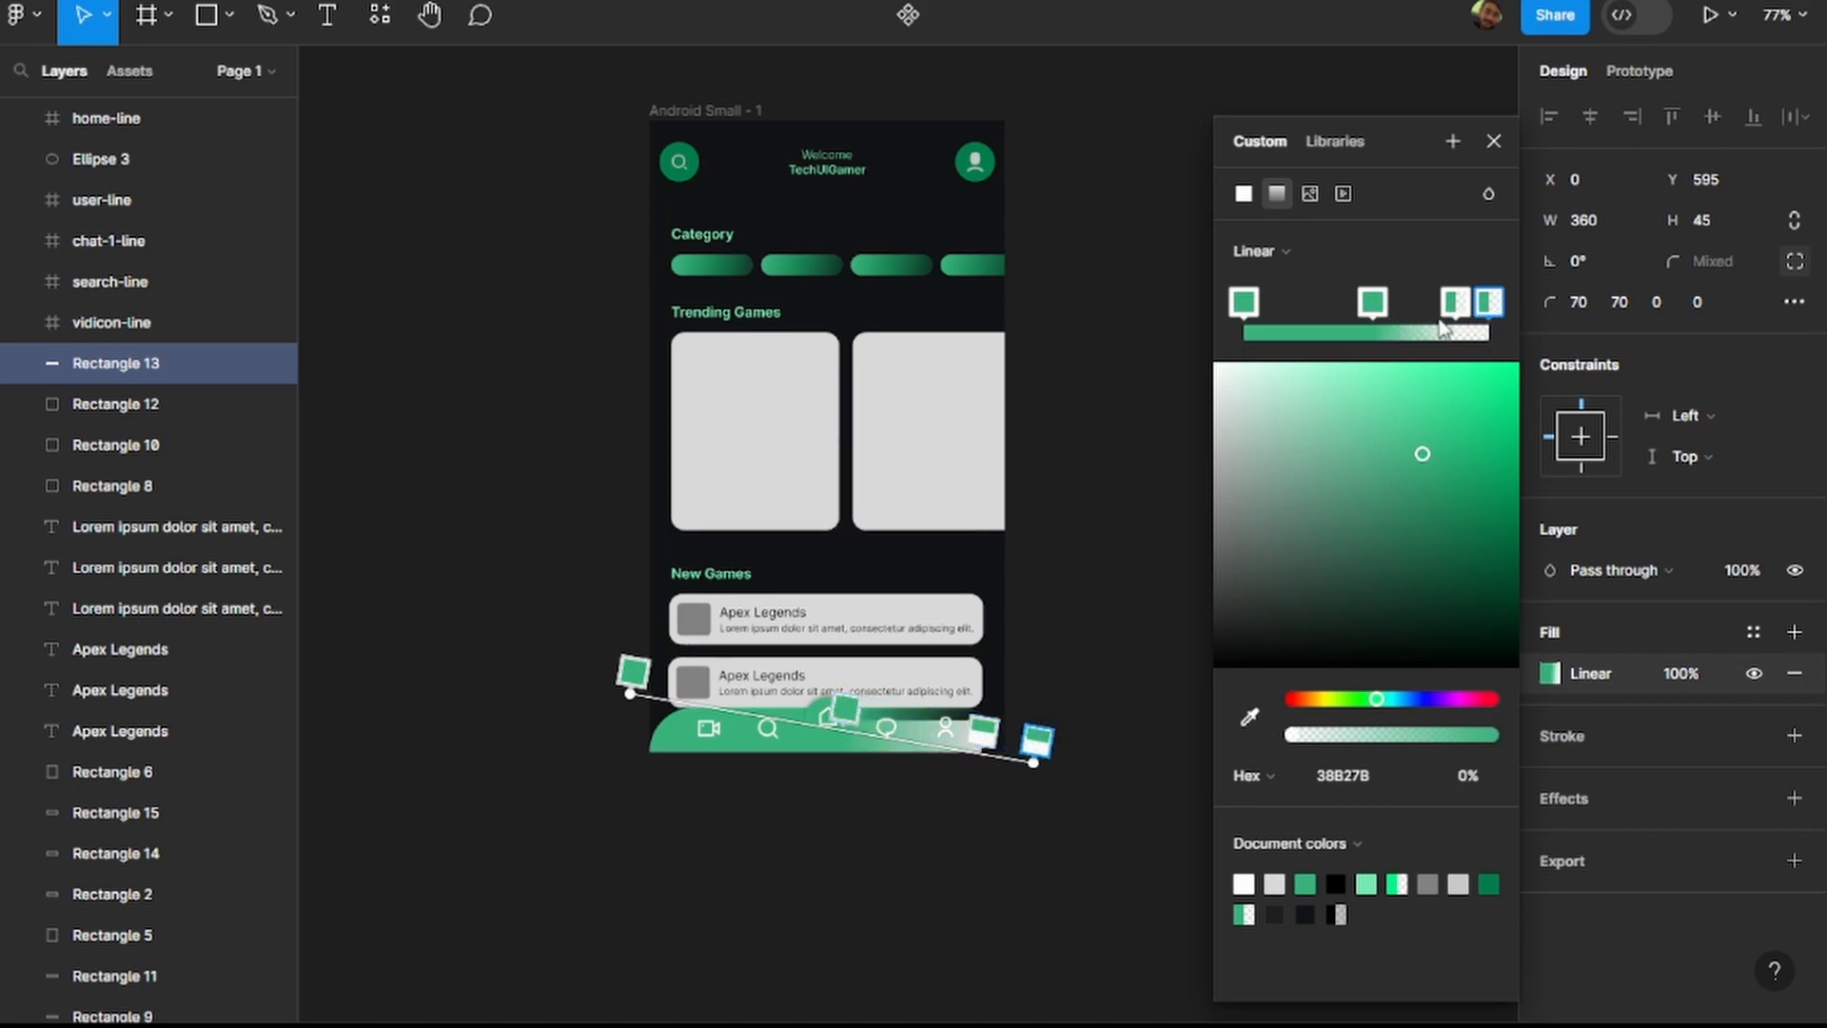
pyautogui.hotkey('ctrl', 'z')
pyautogui.hotkey('ctrl', 'z')
pyautogui.hotkey('ctrl', 'z')
# Set the inner gradient stop's opacity to 67%, shift it farther from the transparent end, and deselect the navigation bar.
pyautogui.moveTo(1491, 733); pyautogui.dragTo(1407, 733)
pyautogui.moveTo(1457, 299); pyautogui.dragTo(1418, 302)
pyautogui.hotkey('ctrl', 'z')
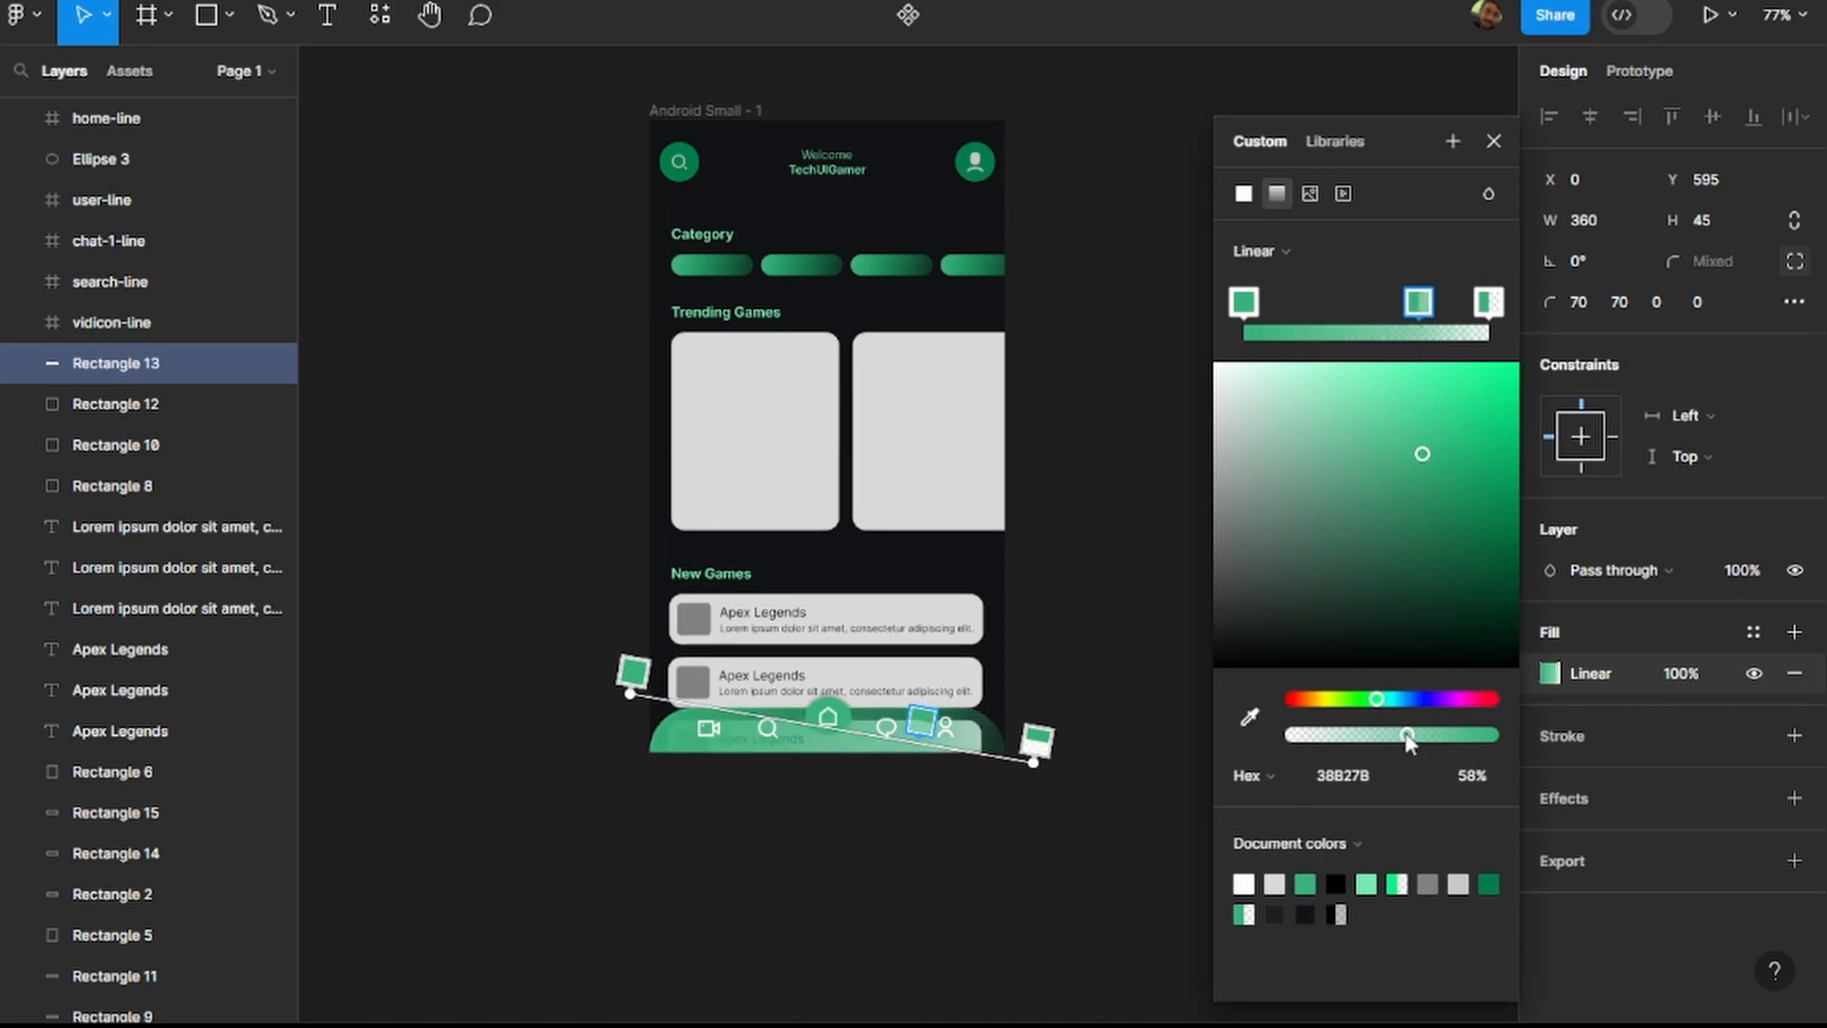
pyautogui.moveTo(1389, 733); pyautogui.dragTo(1429, 740)
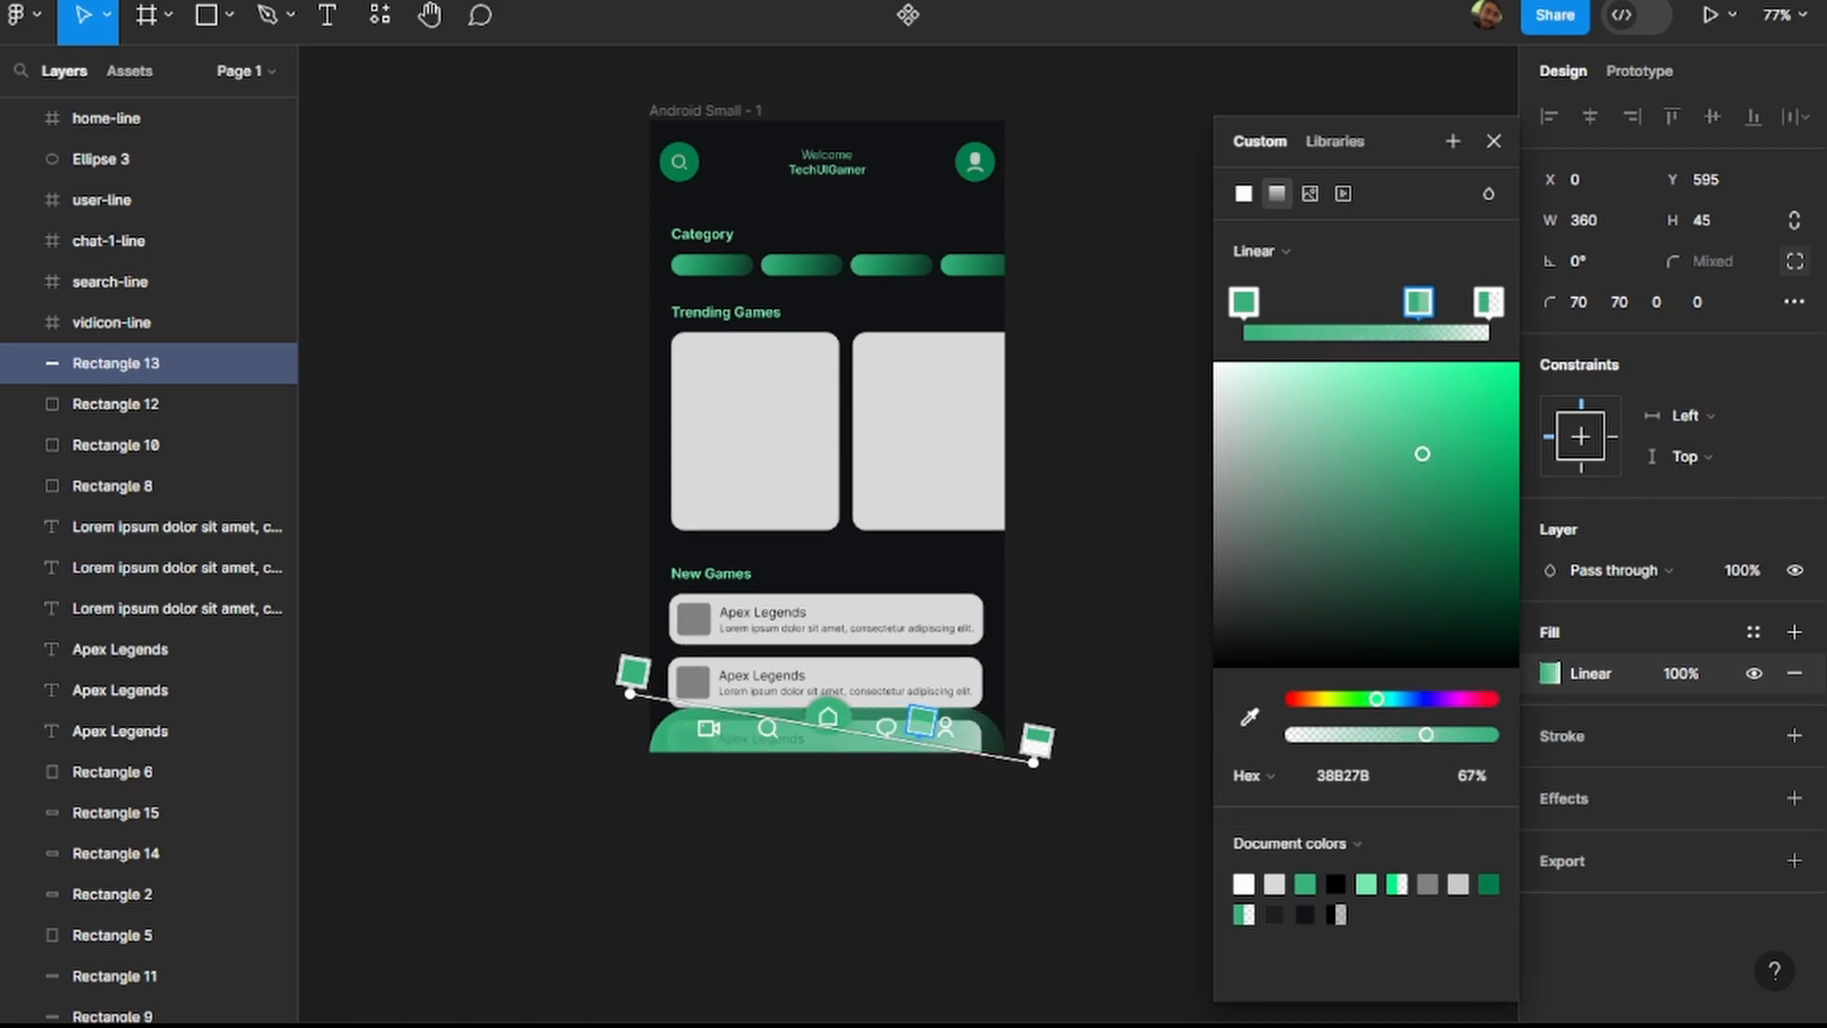
pyautogui.scroll(5, 881, 743)
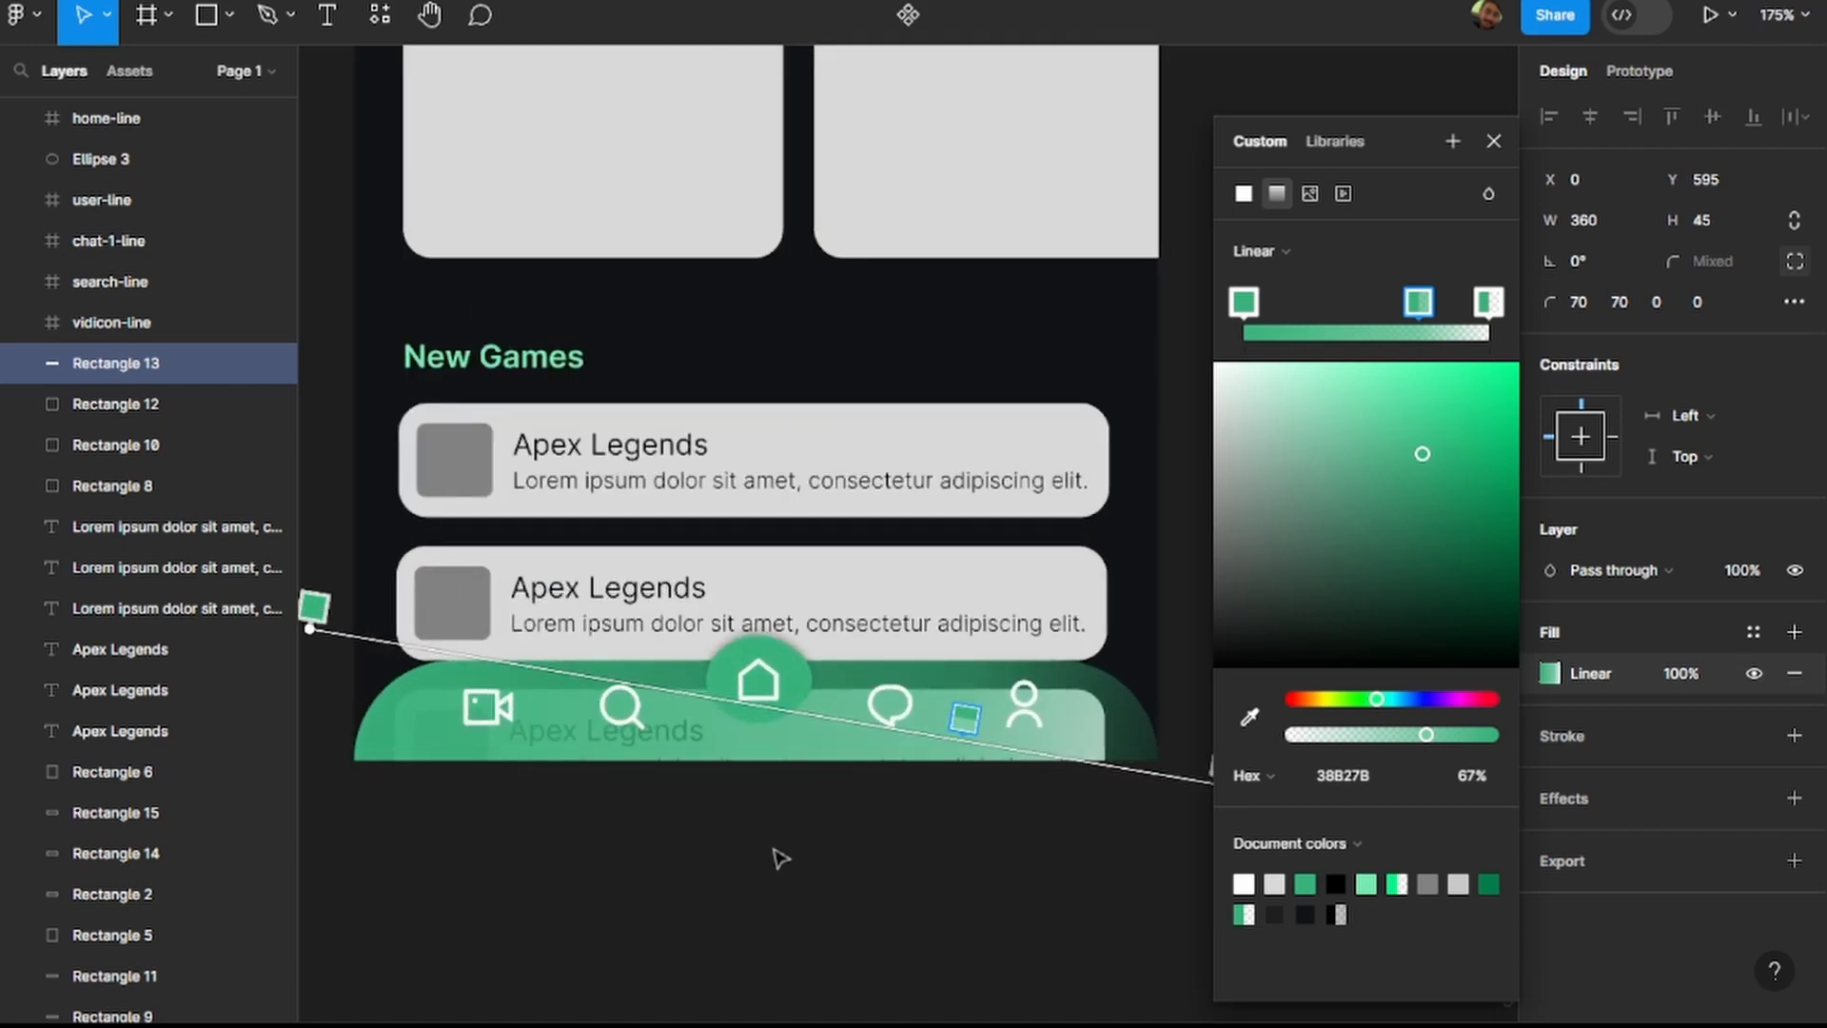
pyautogui.click(714, 866)
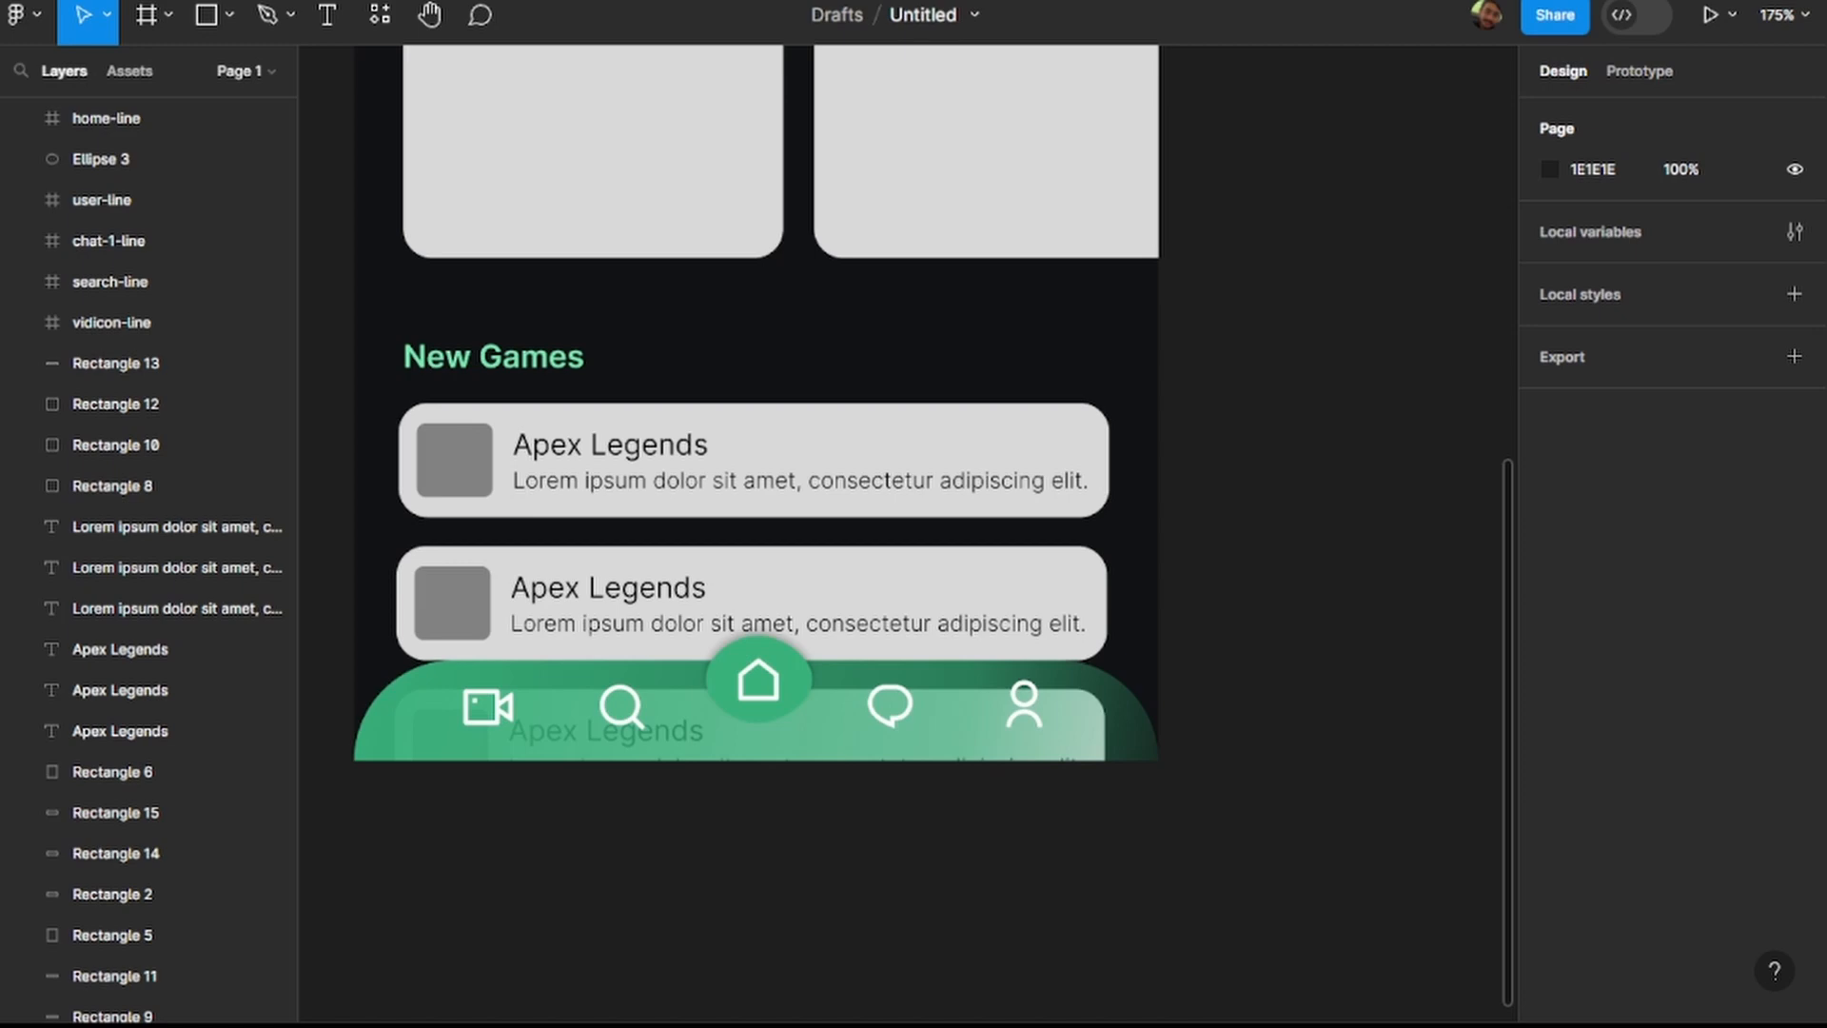
# Lower the opacity of the navigation bar gradient's starting stop to 79% and nudge the inner stop slightly toward the end.
pyautogui.click(1111, 752)
pyautogui.click(1564, 670)
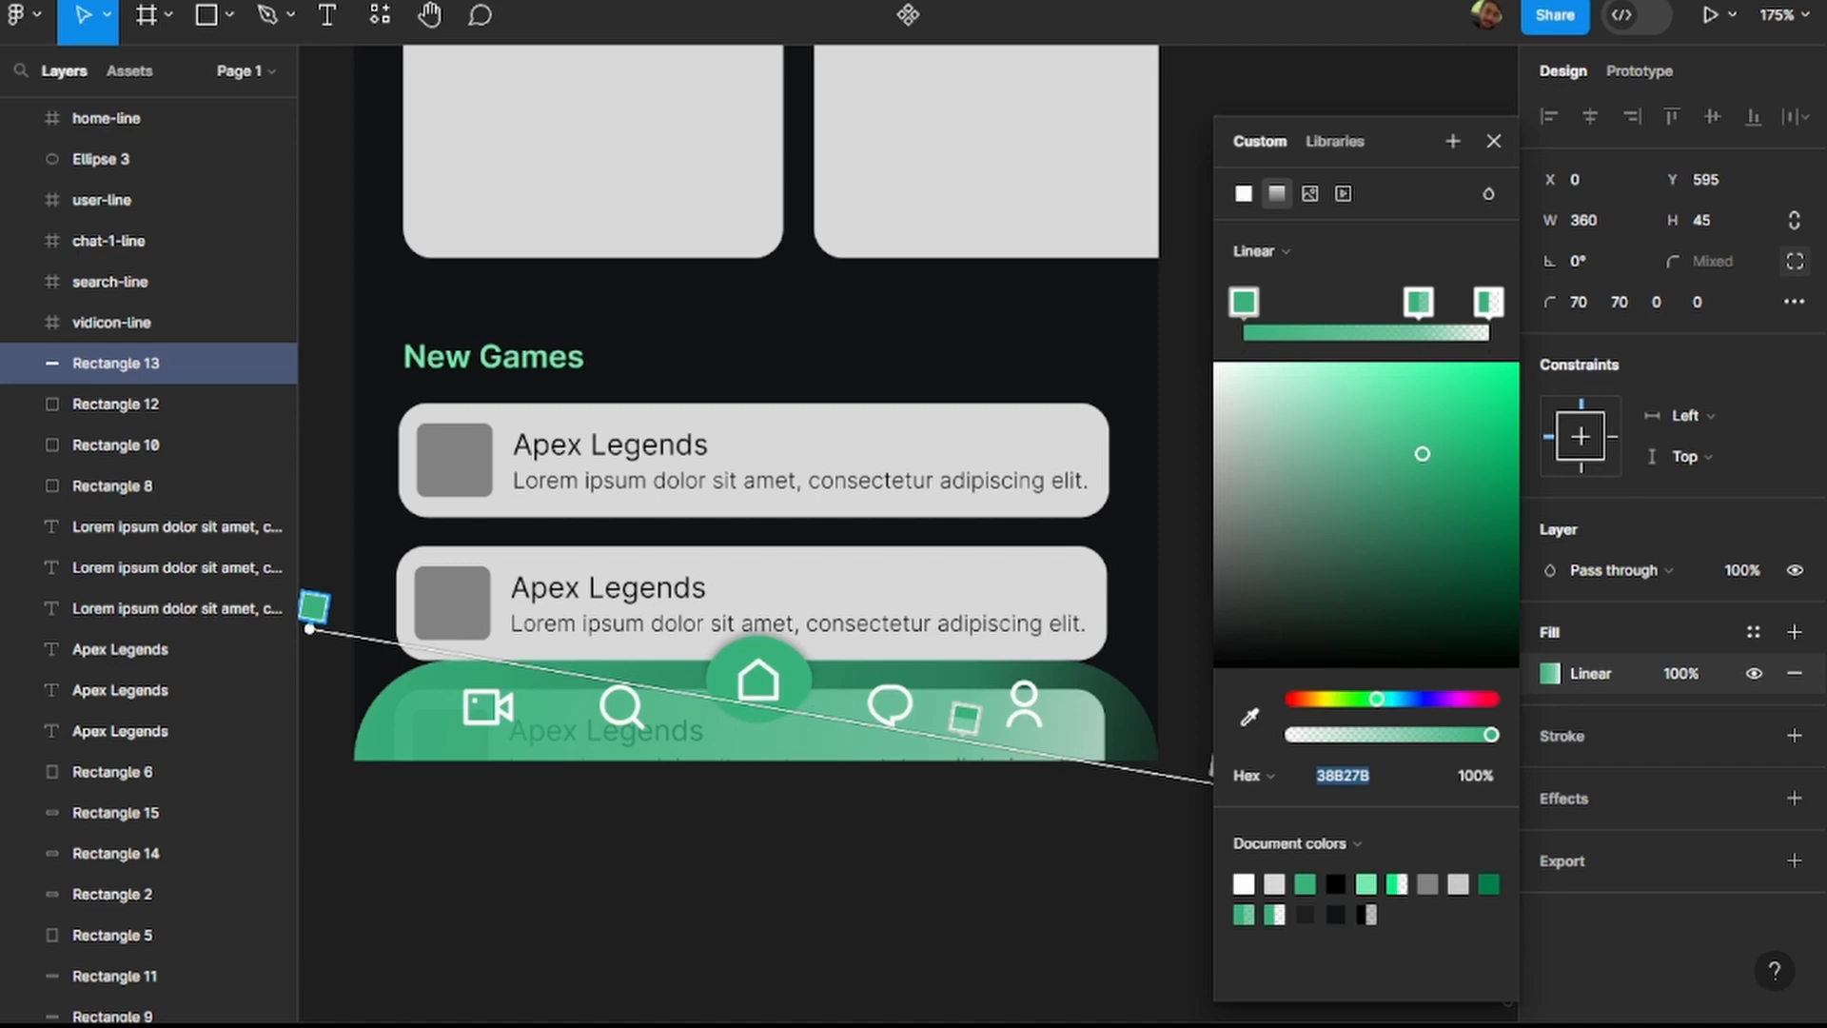
pyautogui.click(1489, 735)
pyautogui.moveTo(1490, 736); pyautogui.dragTo(1452, 737)
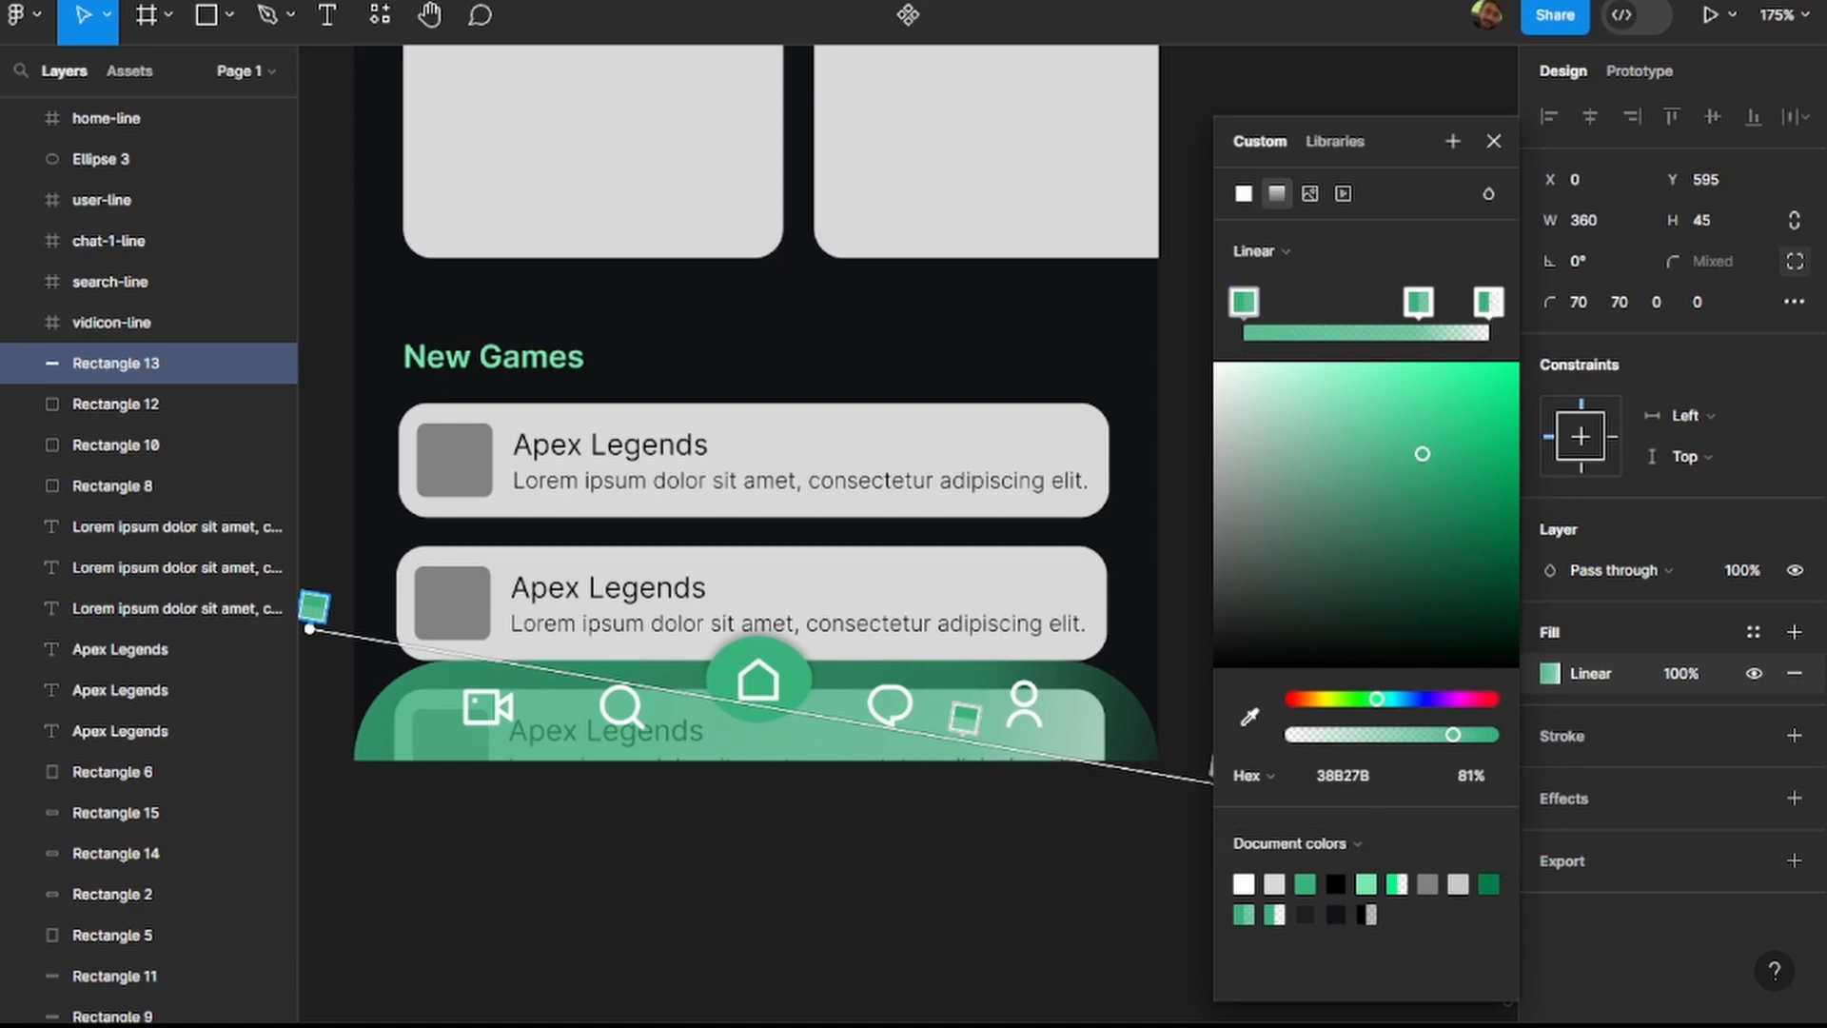
pyautogui.moveTo(1453, 735)
pyautogui.mouseDown()
pyautogui.moveTo(1473, 735)
pyautogui.moveTo(1452, 734)
pyautogui.mouseUp()
pyautogui.moveTo(1418, 303); pyautogui.dragTo(1427, 305)
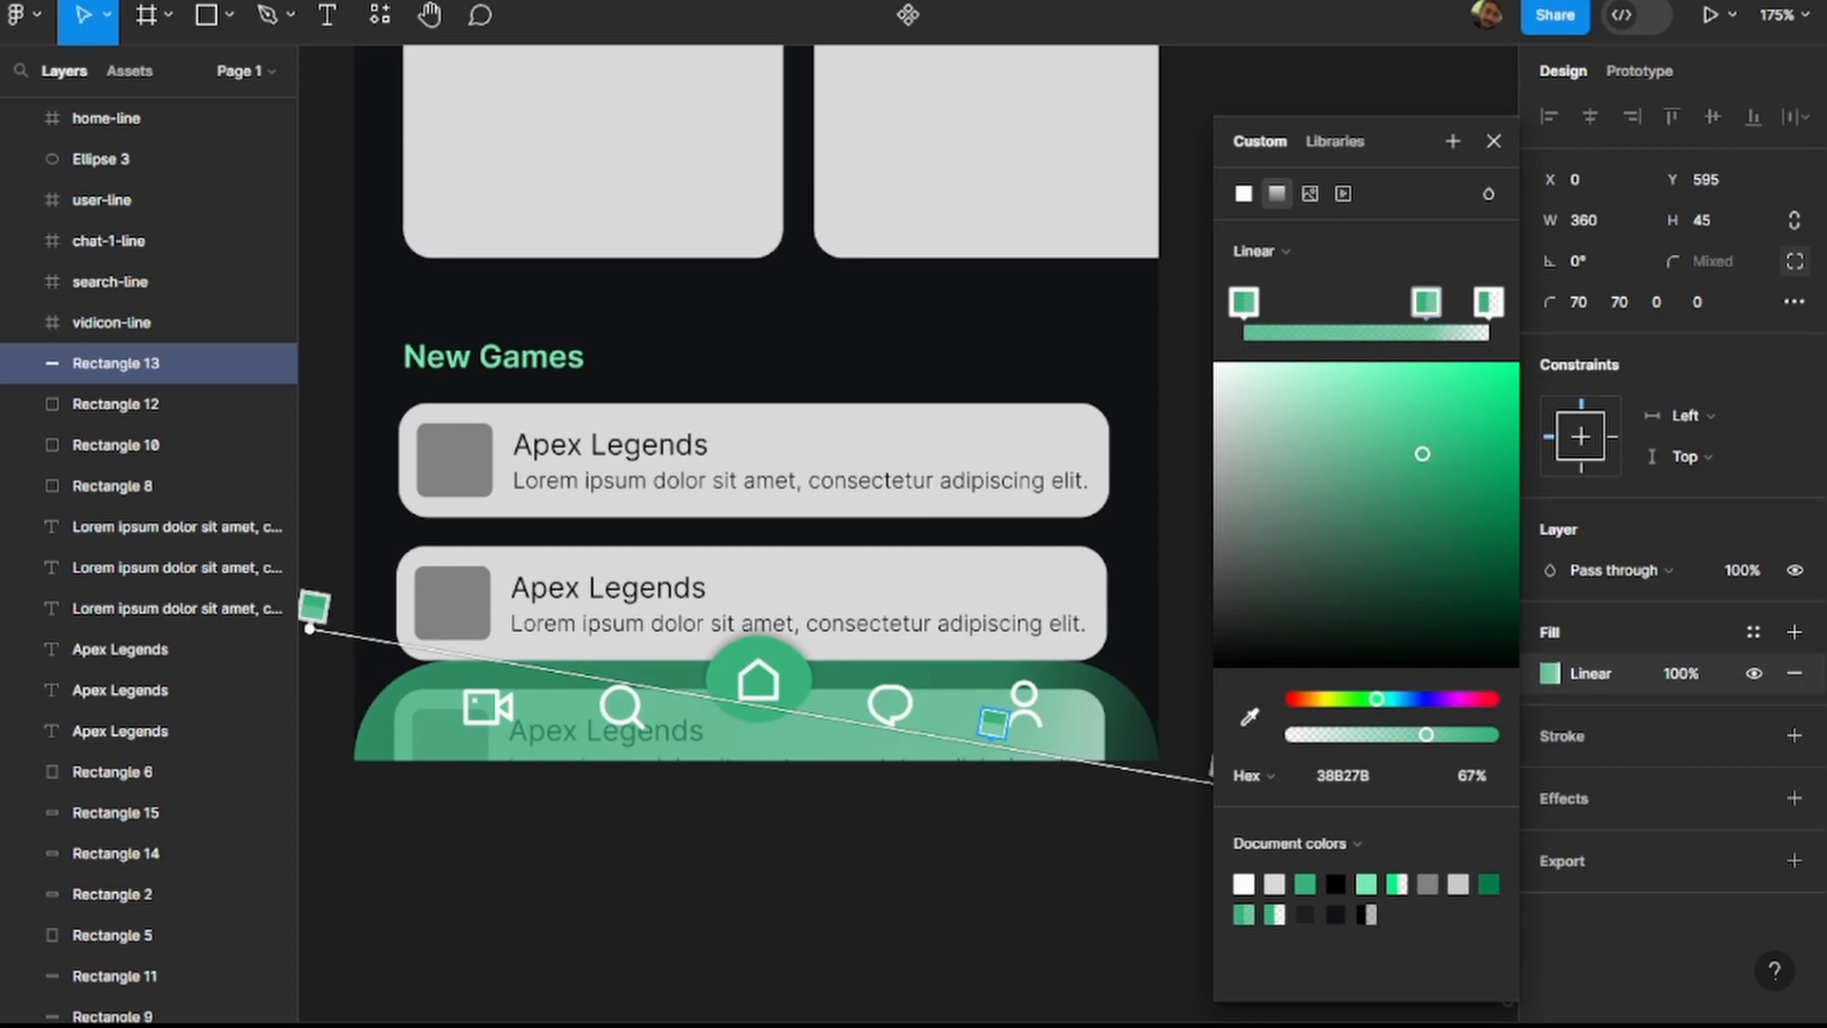
# Change the navigation bar's gradient to radial and delete the intermediate stops, keeping only the start and end stops.
pyautogui.click(1268, 245)
pyautogui.click(1294, 283)
pyautogui.click(1301, 304)
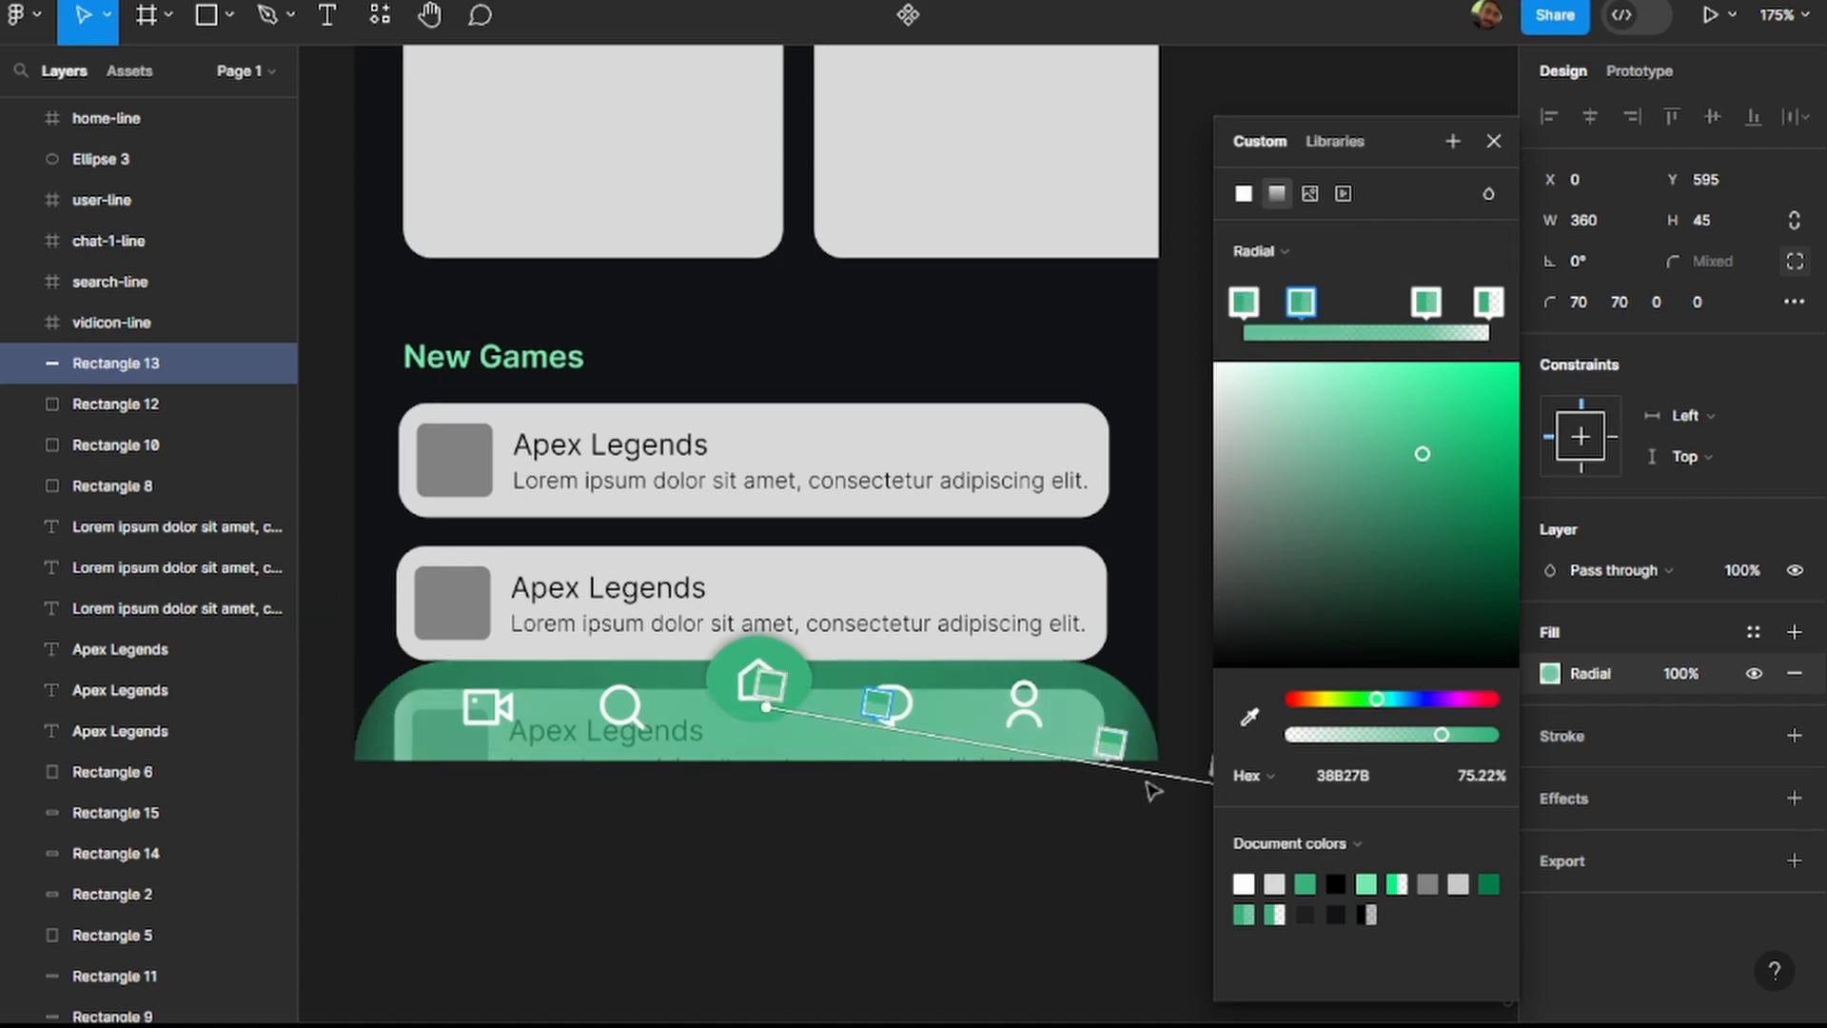
pyautogui.click(1425, 302)
pyautogui.press('Delete')
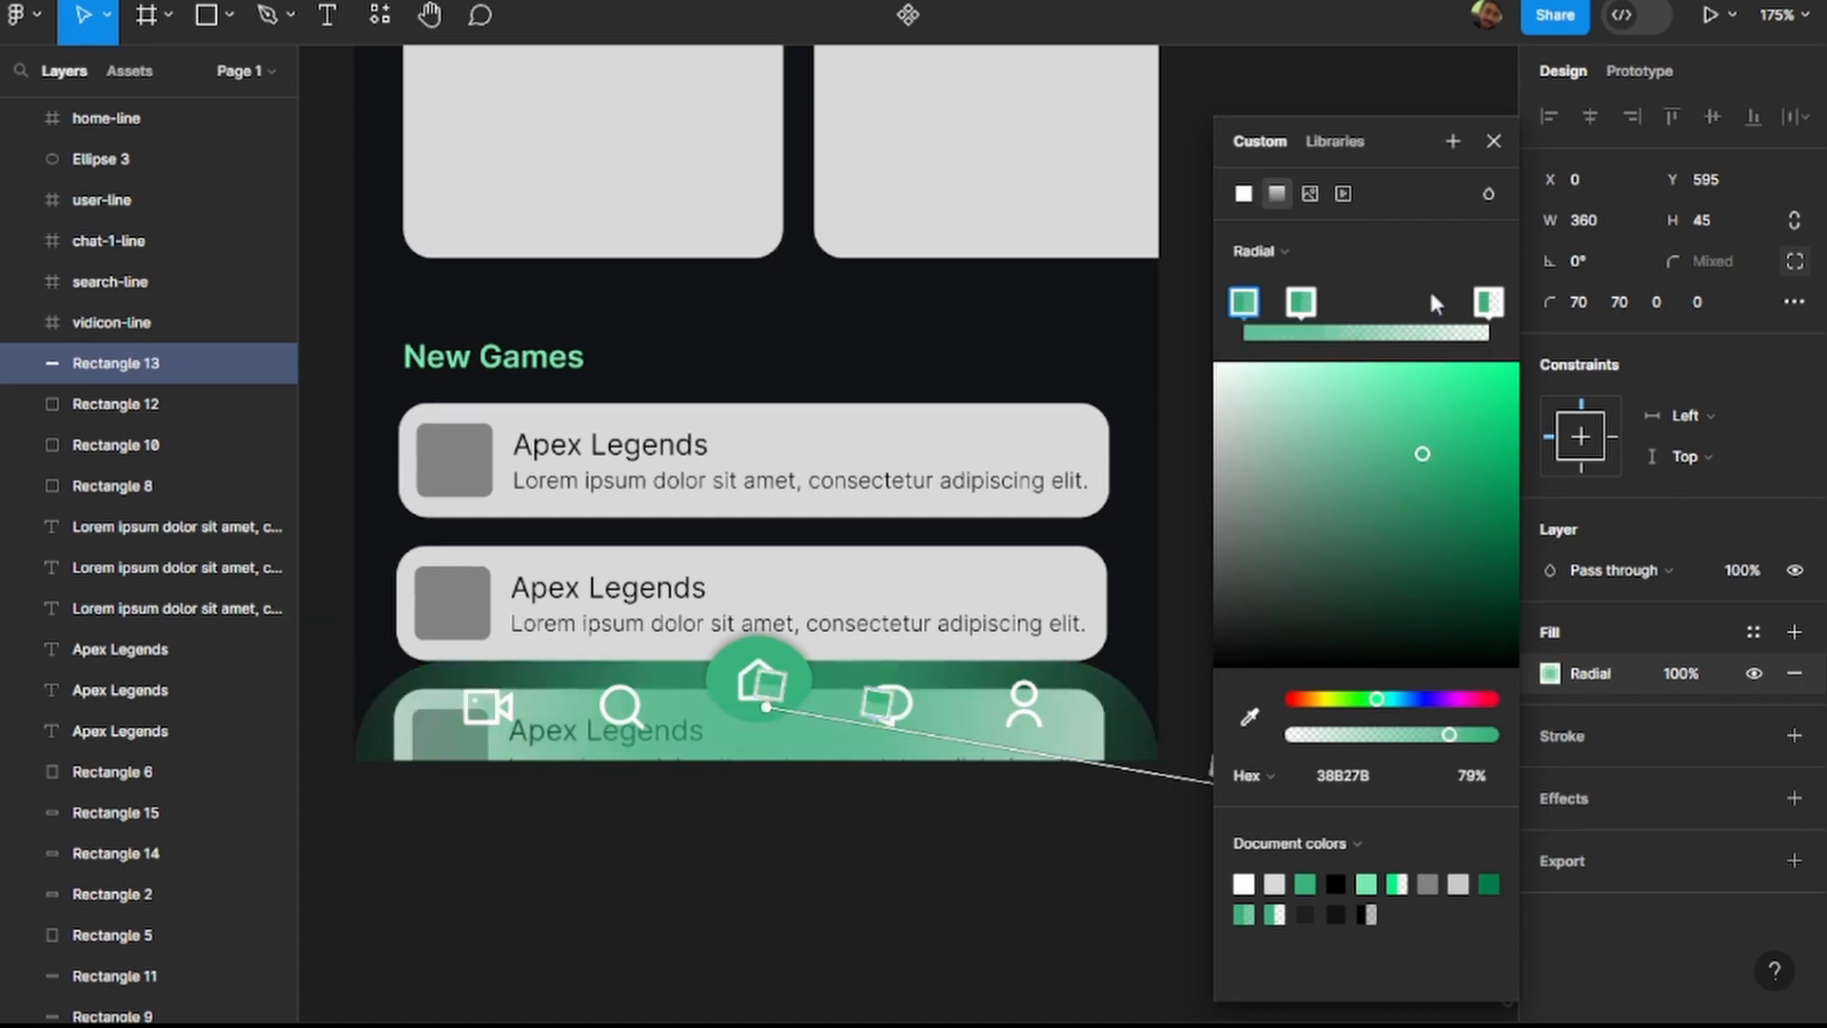
pyautogui.press('Delete')
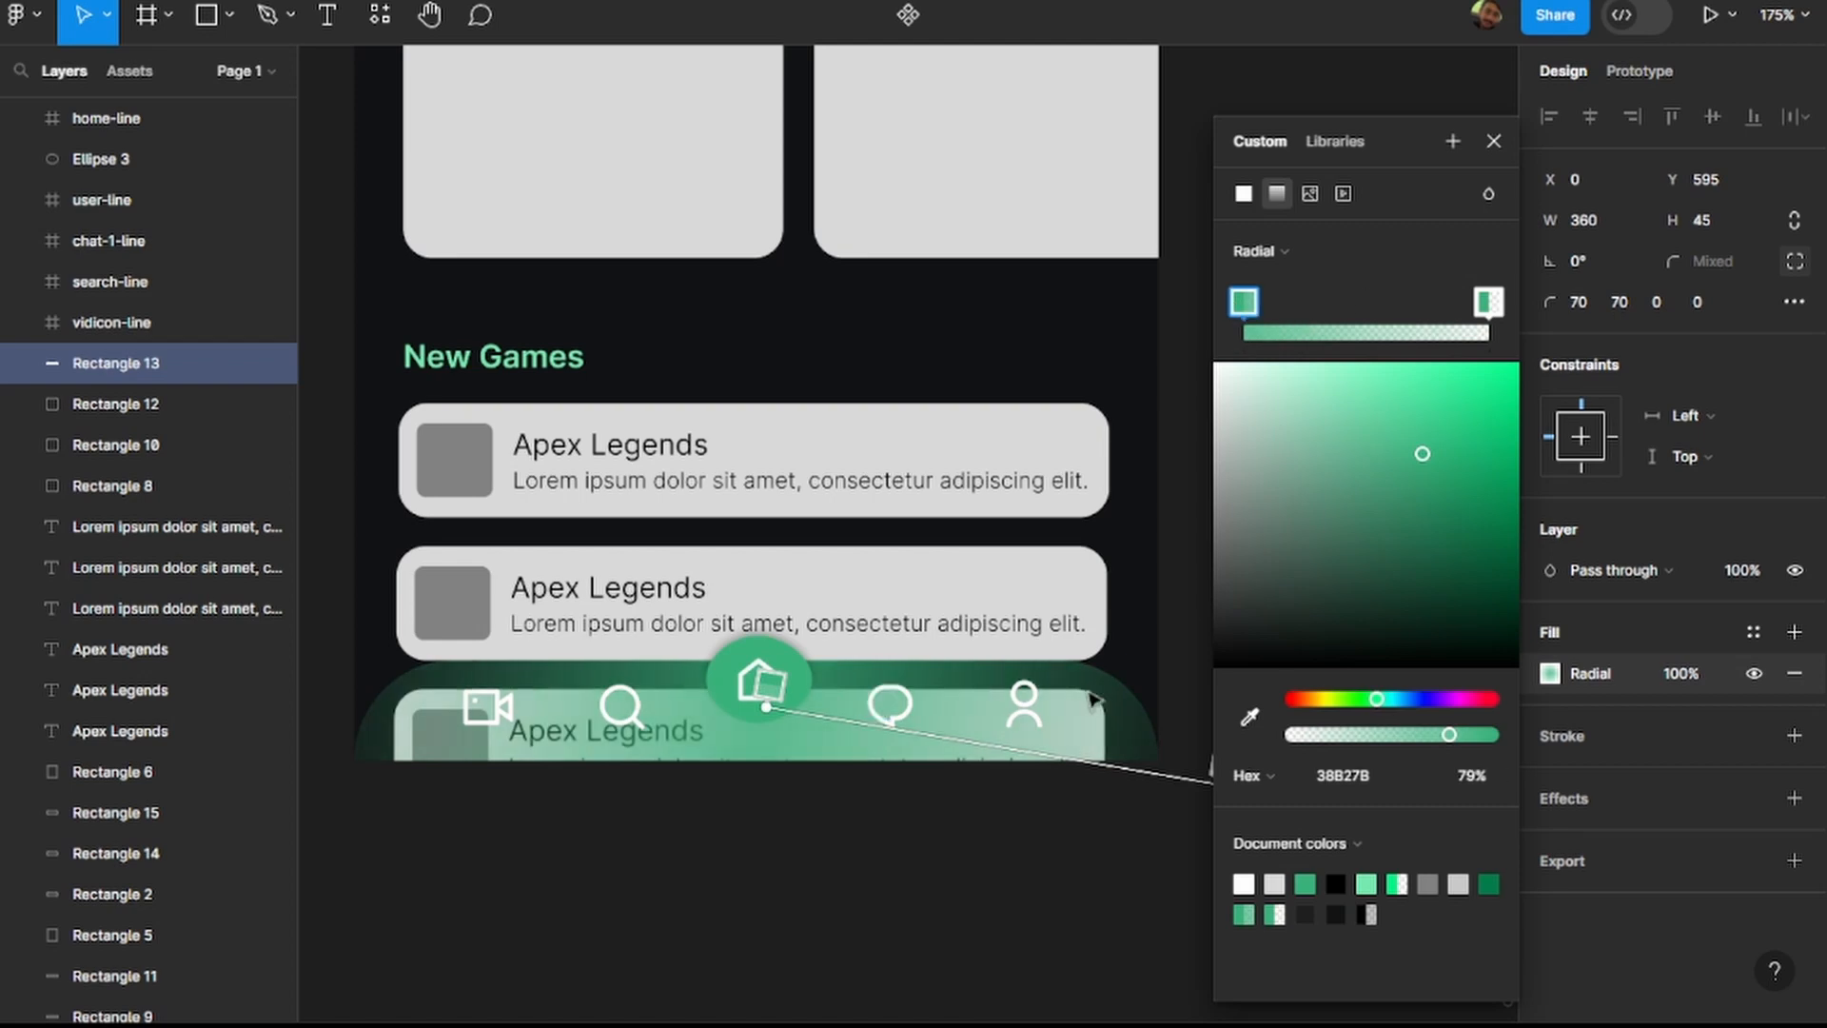
# Shrink the radial gradient from the home button to the bar's lower-right corner, with its centre stop at 100% opacity.
pyautogui.moveTo(771, 707)
pyautogui.mouseDown()
pyautogui.moveTo(723, 706)
pyautogui.moveTo(777, 709)
pyautogui.mouseUp()
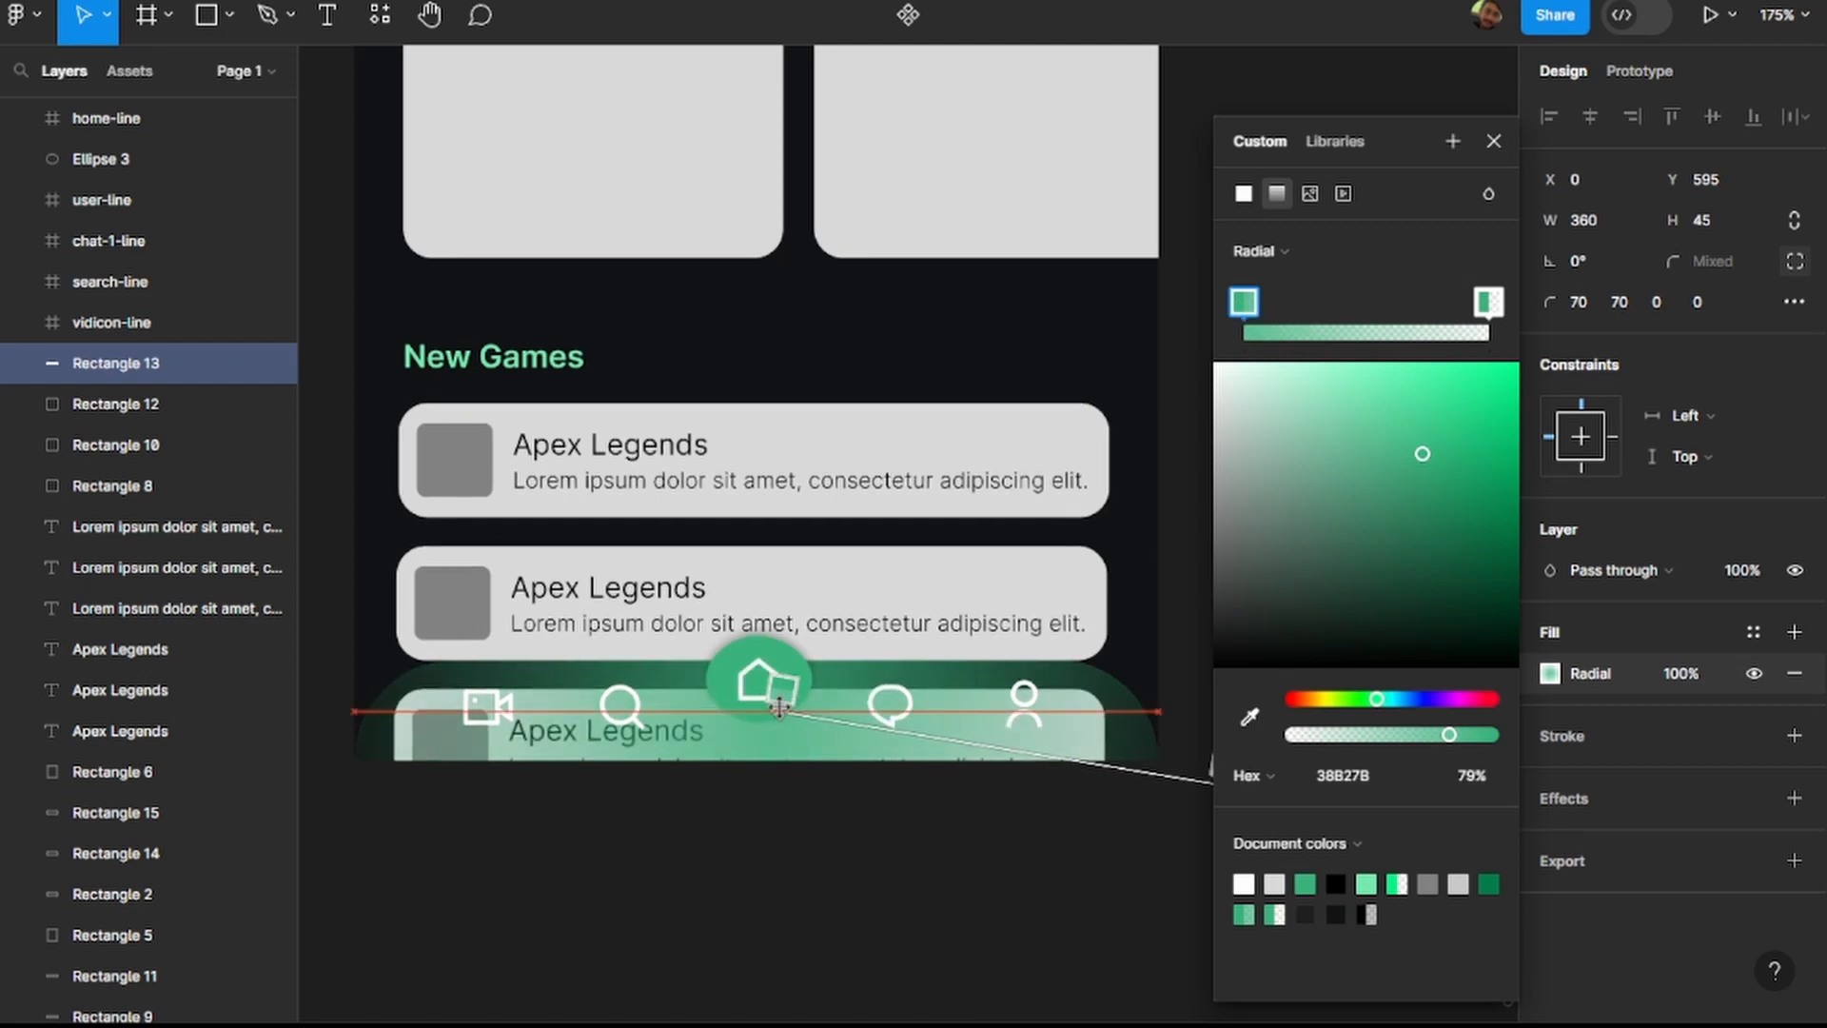
pyautogui.scroll(-2, 891, 743)
pyautogui.moveTo(1124, 772); pyautogui.dragTo(1054, 767)
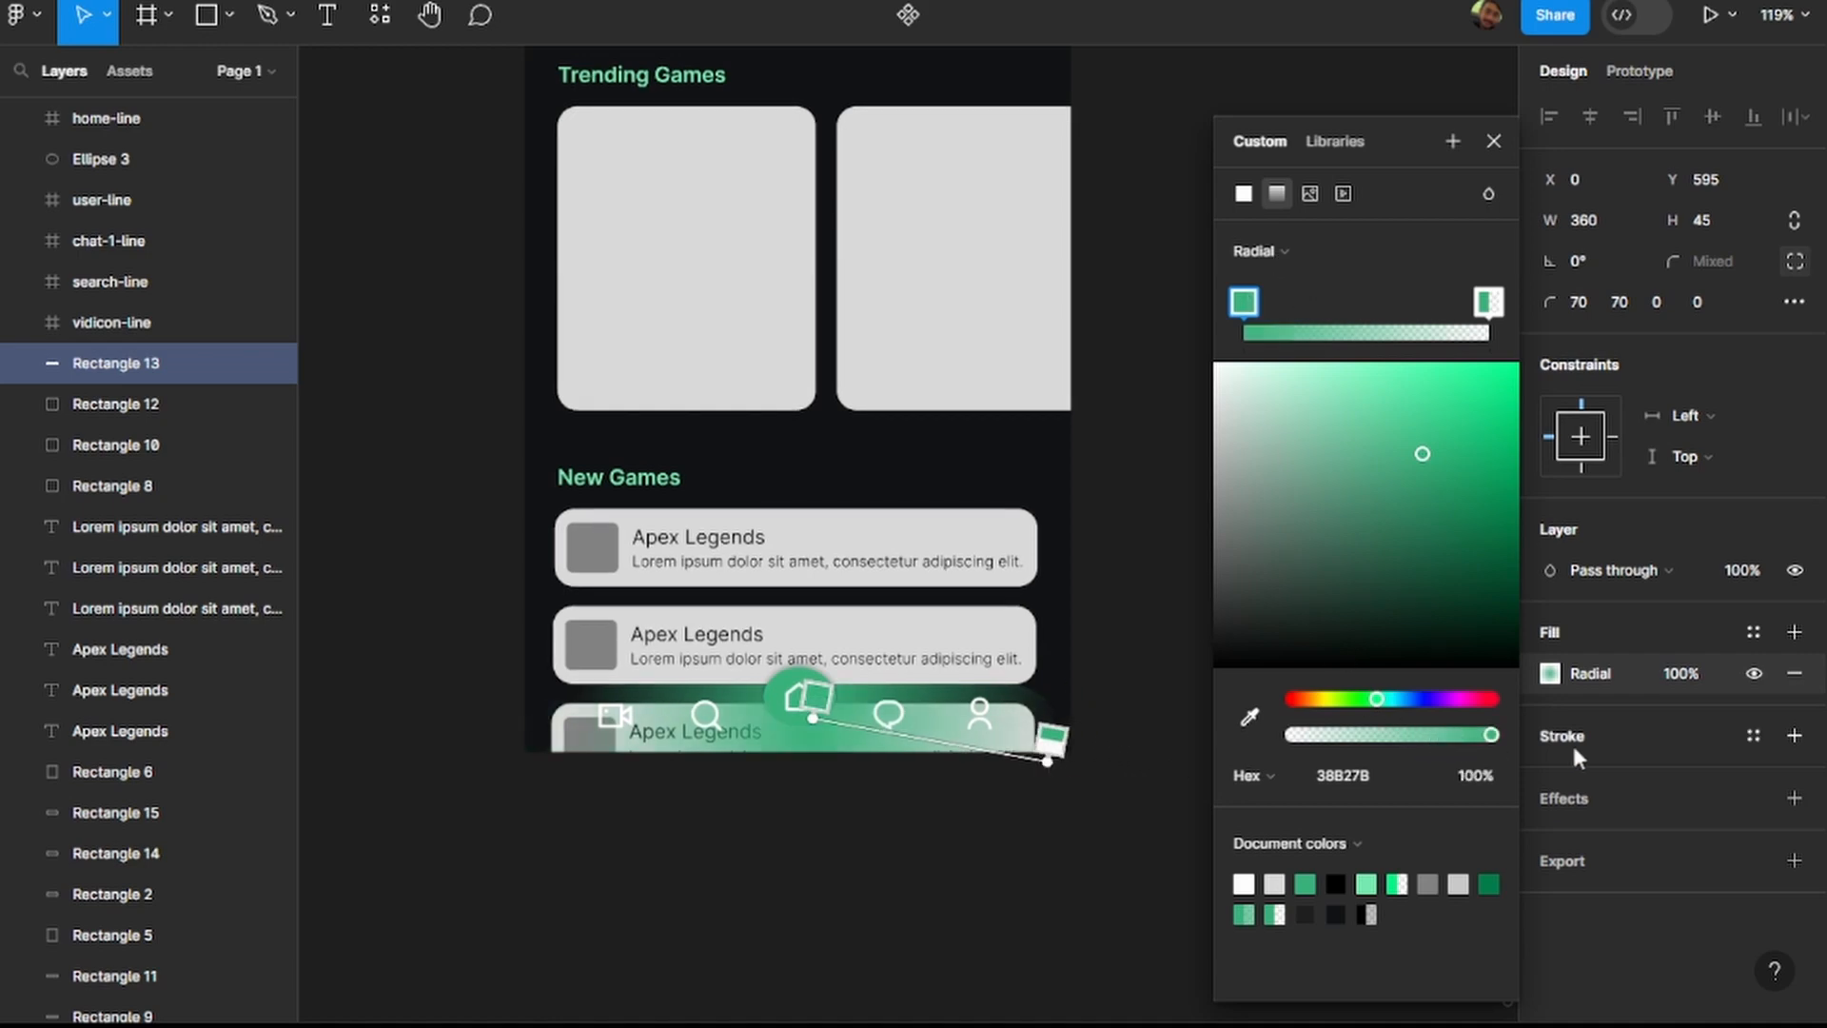
pyautogui.moveTo(1047, 747)
pyautogui.mouseDown()
pyautogui.moveTo(945, 740)
pyautogui.moveTo(1047, 761)
pyautogui.mouseUp()
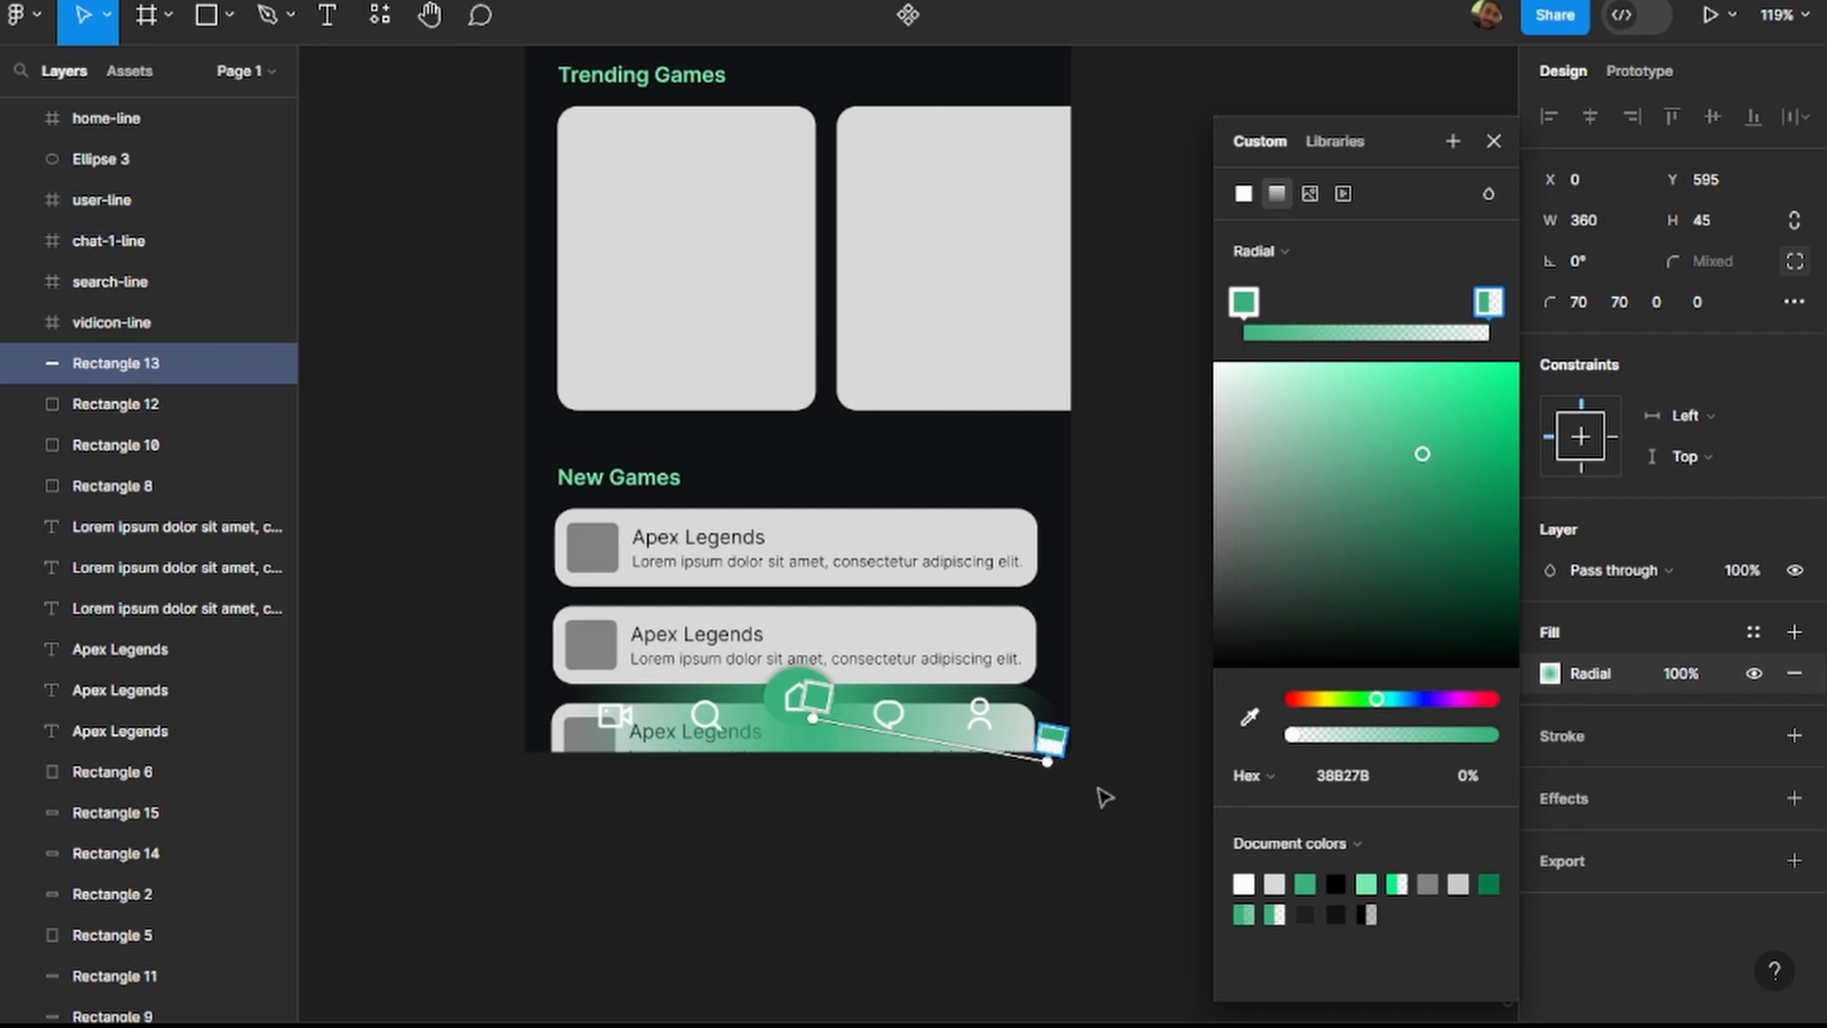
# Extend the navigation bar's radial gradient outward past the bar's lower-right corner and deselect the bar.
pyautogui.moveTo(1047, 762); pyautogui.dragTo(1193, 823)
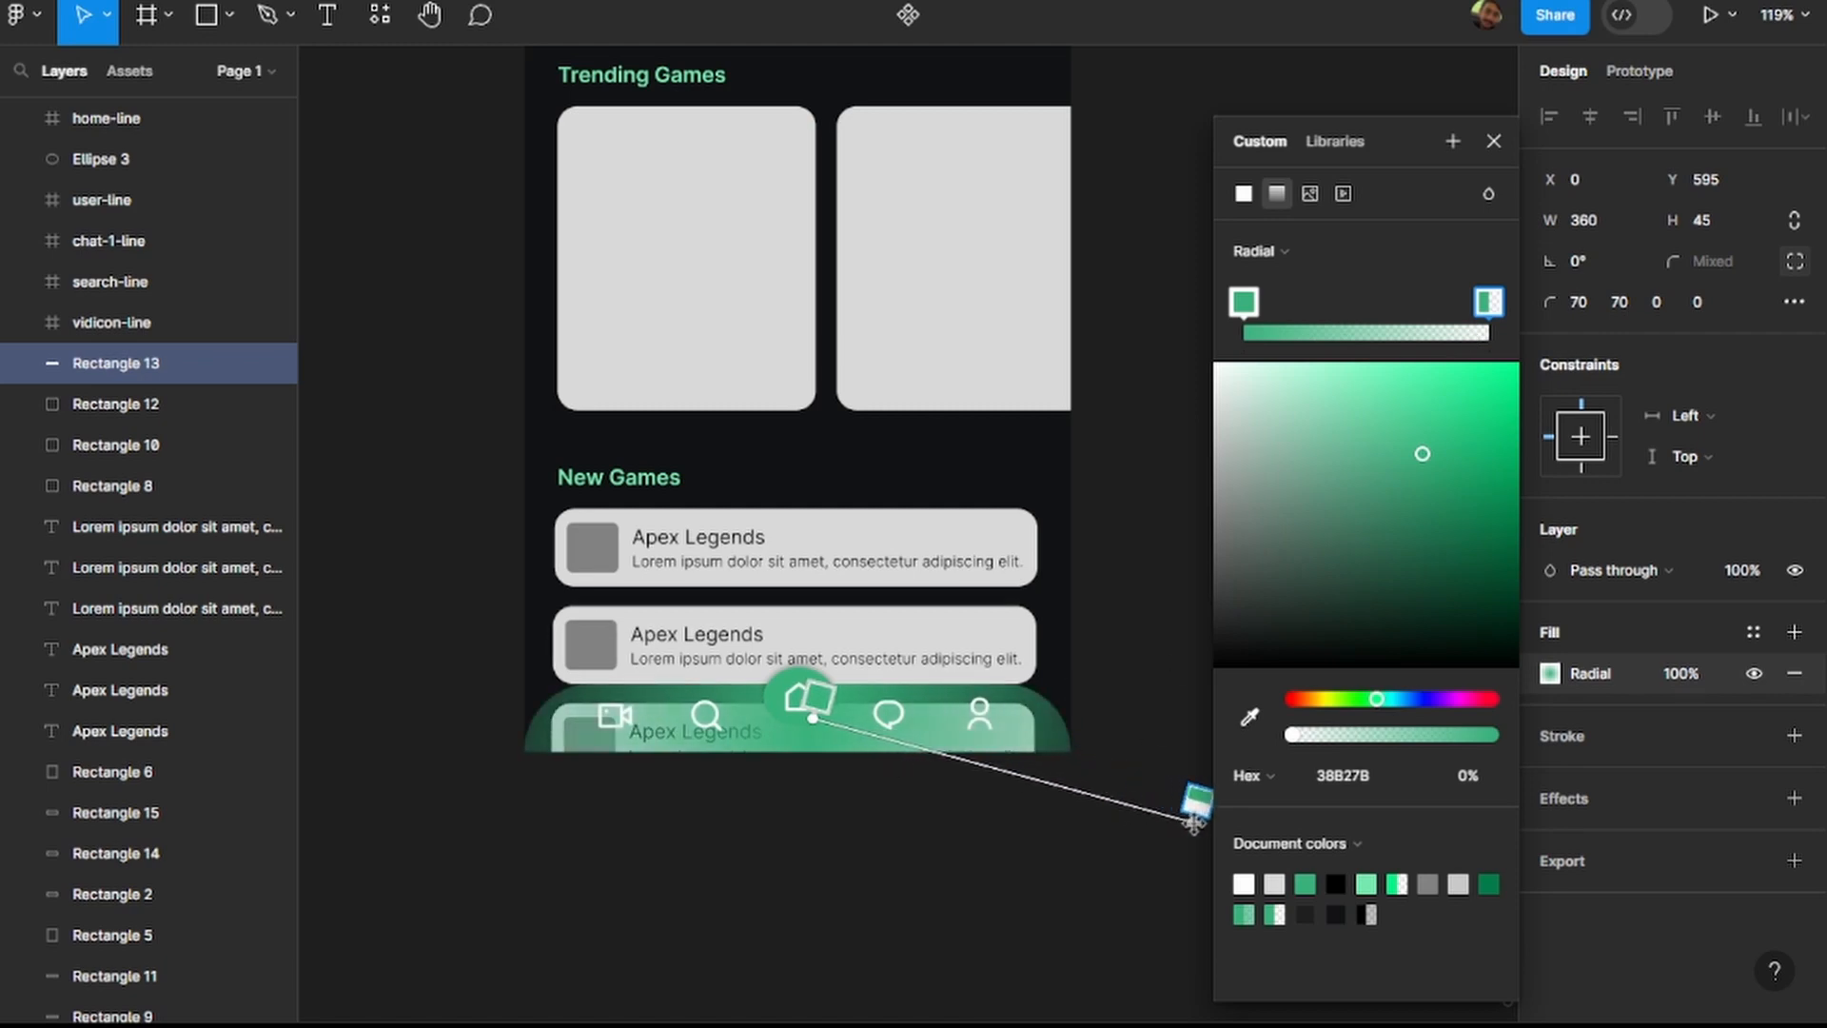
pyautogui.click(927, 845)
pyautogui.click(925, 844)
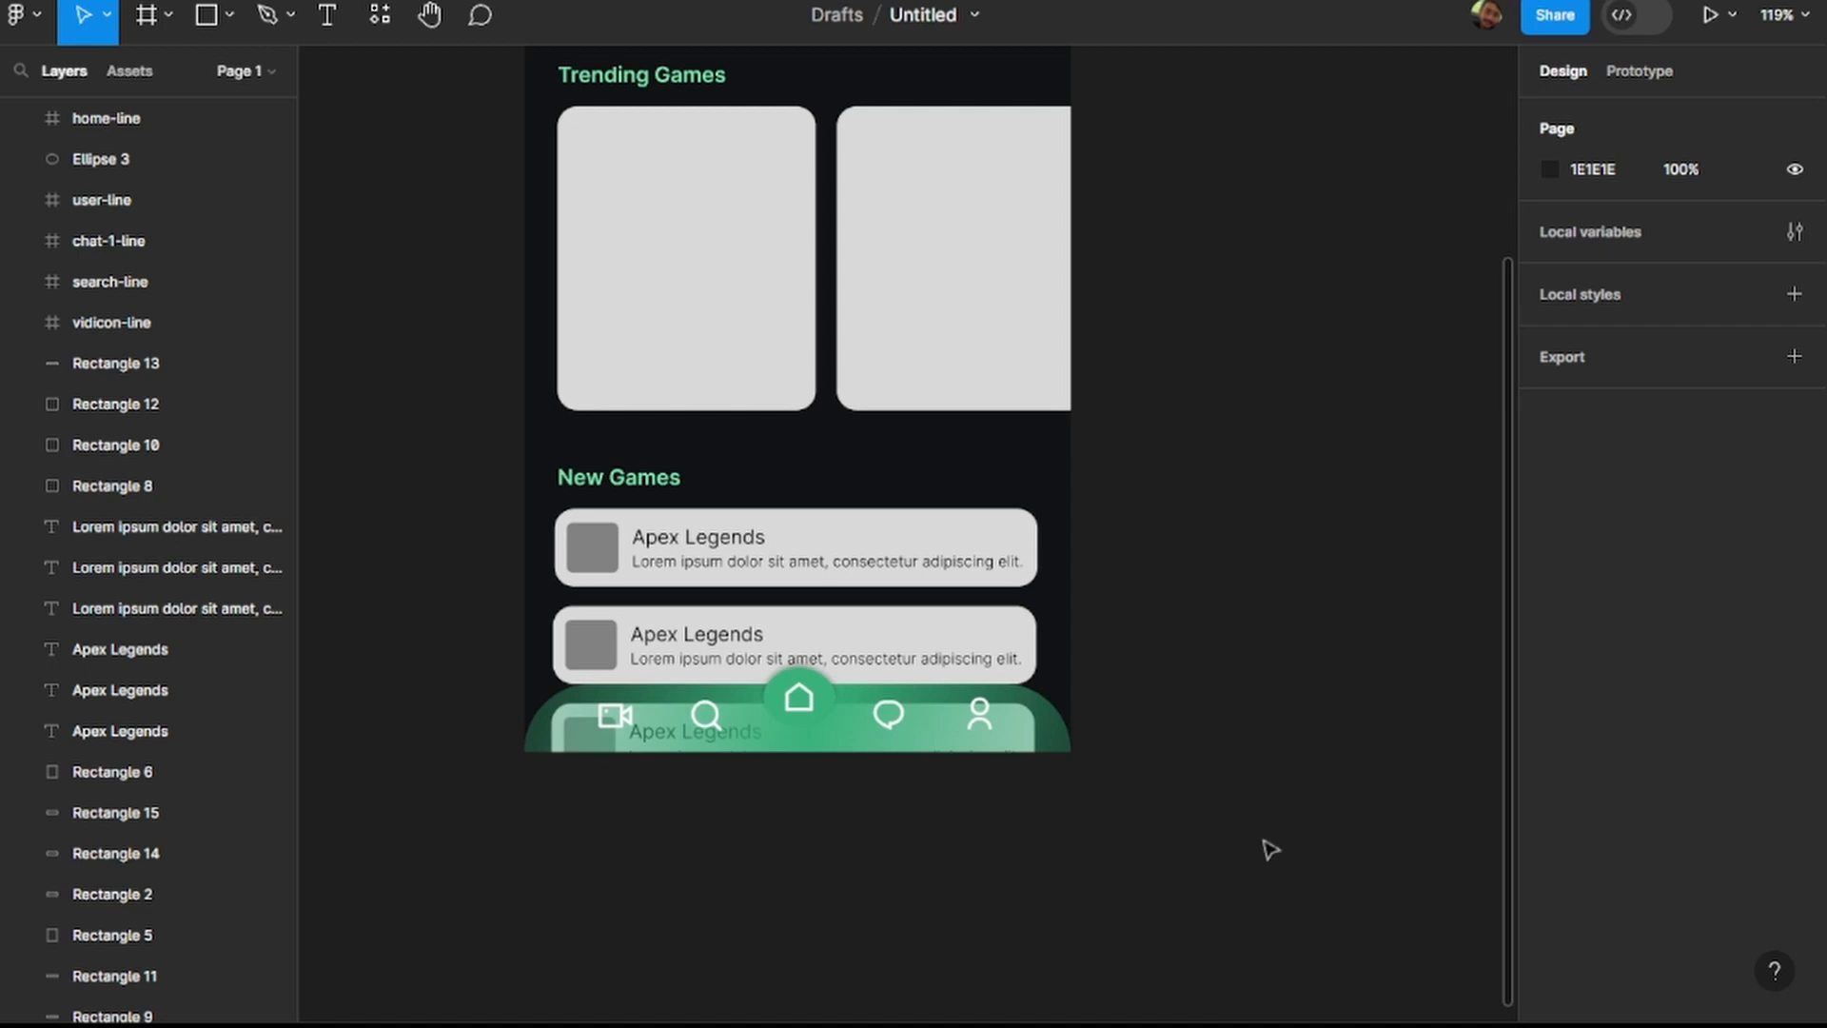
# Add a background blur effect to the navigation bar in place of the default drop shadow.
pyautogui.click(1059, 748)
pyautogui.click(1793, 800)
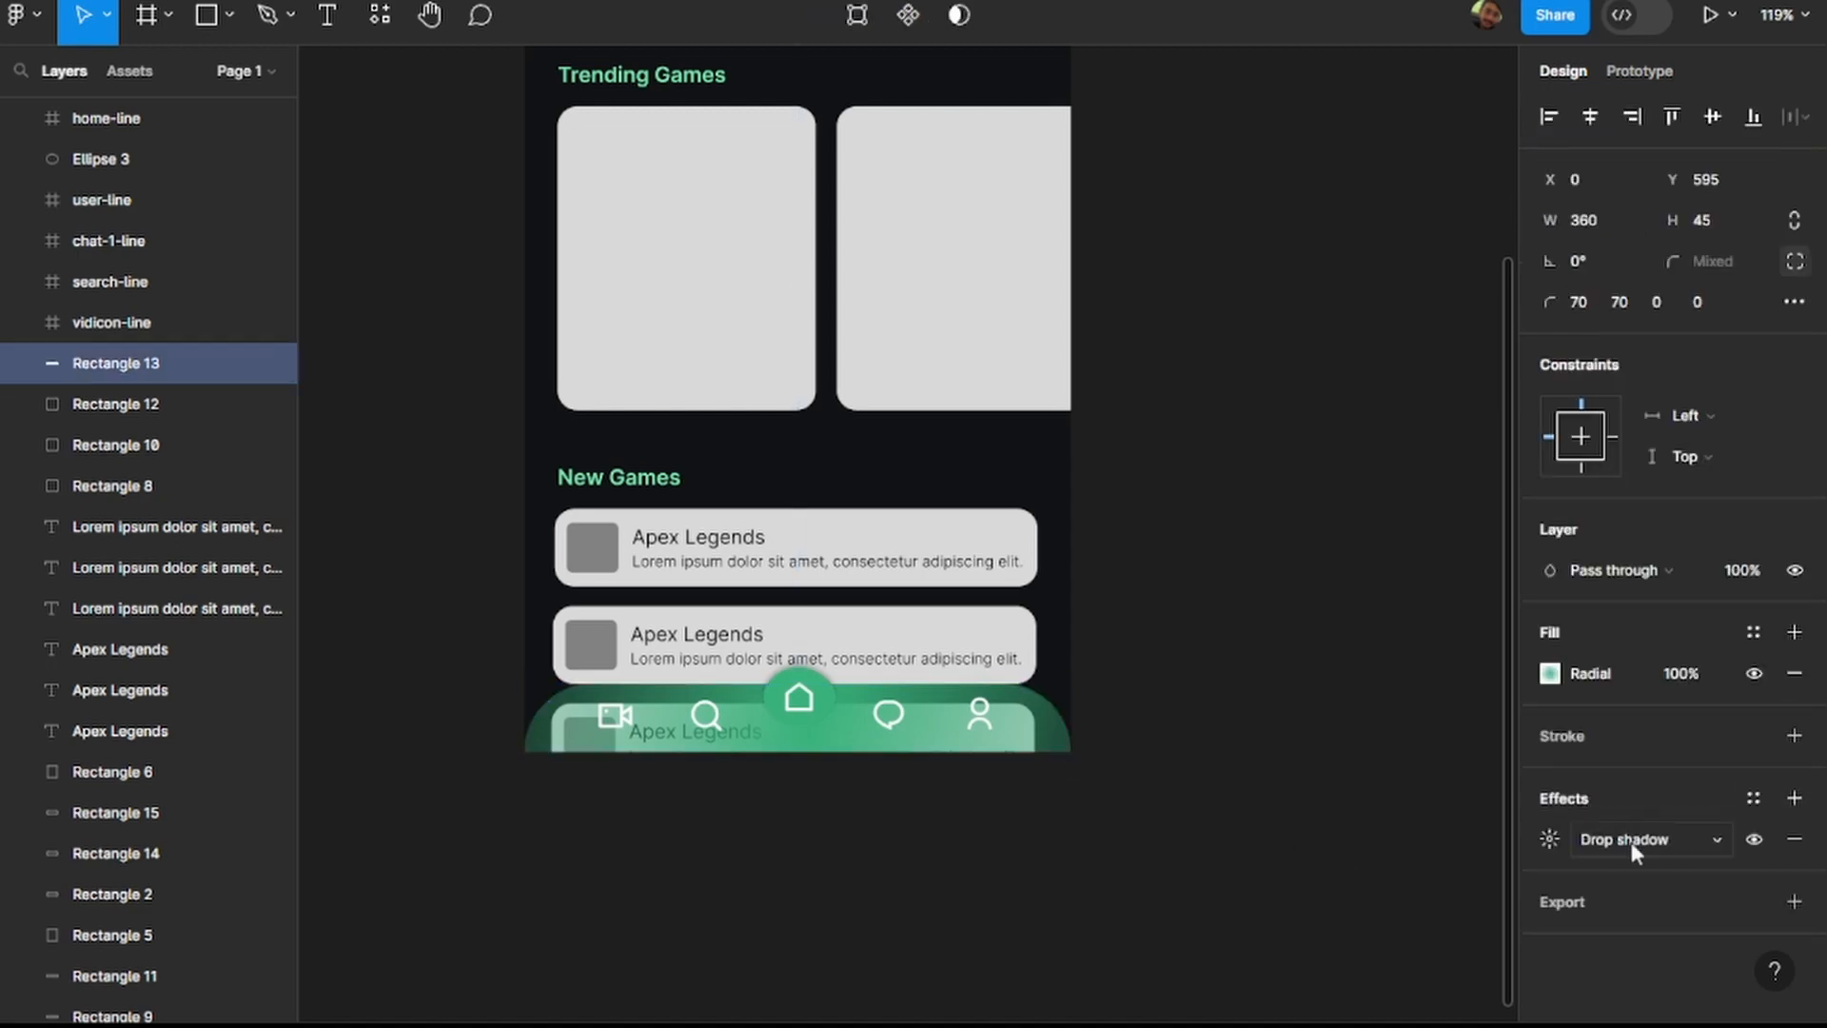
pyautogui.click(1793, 843)
pyautogui.click(1794, 799)
pyautogui.click(1659, 842)
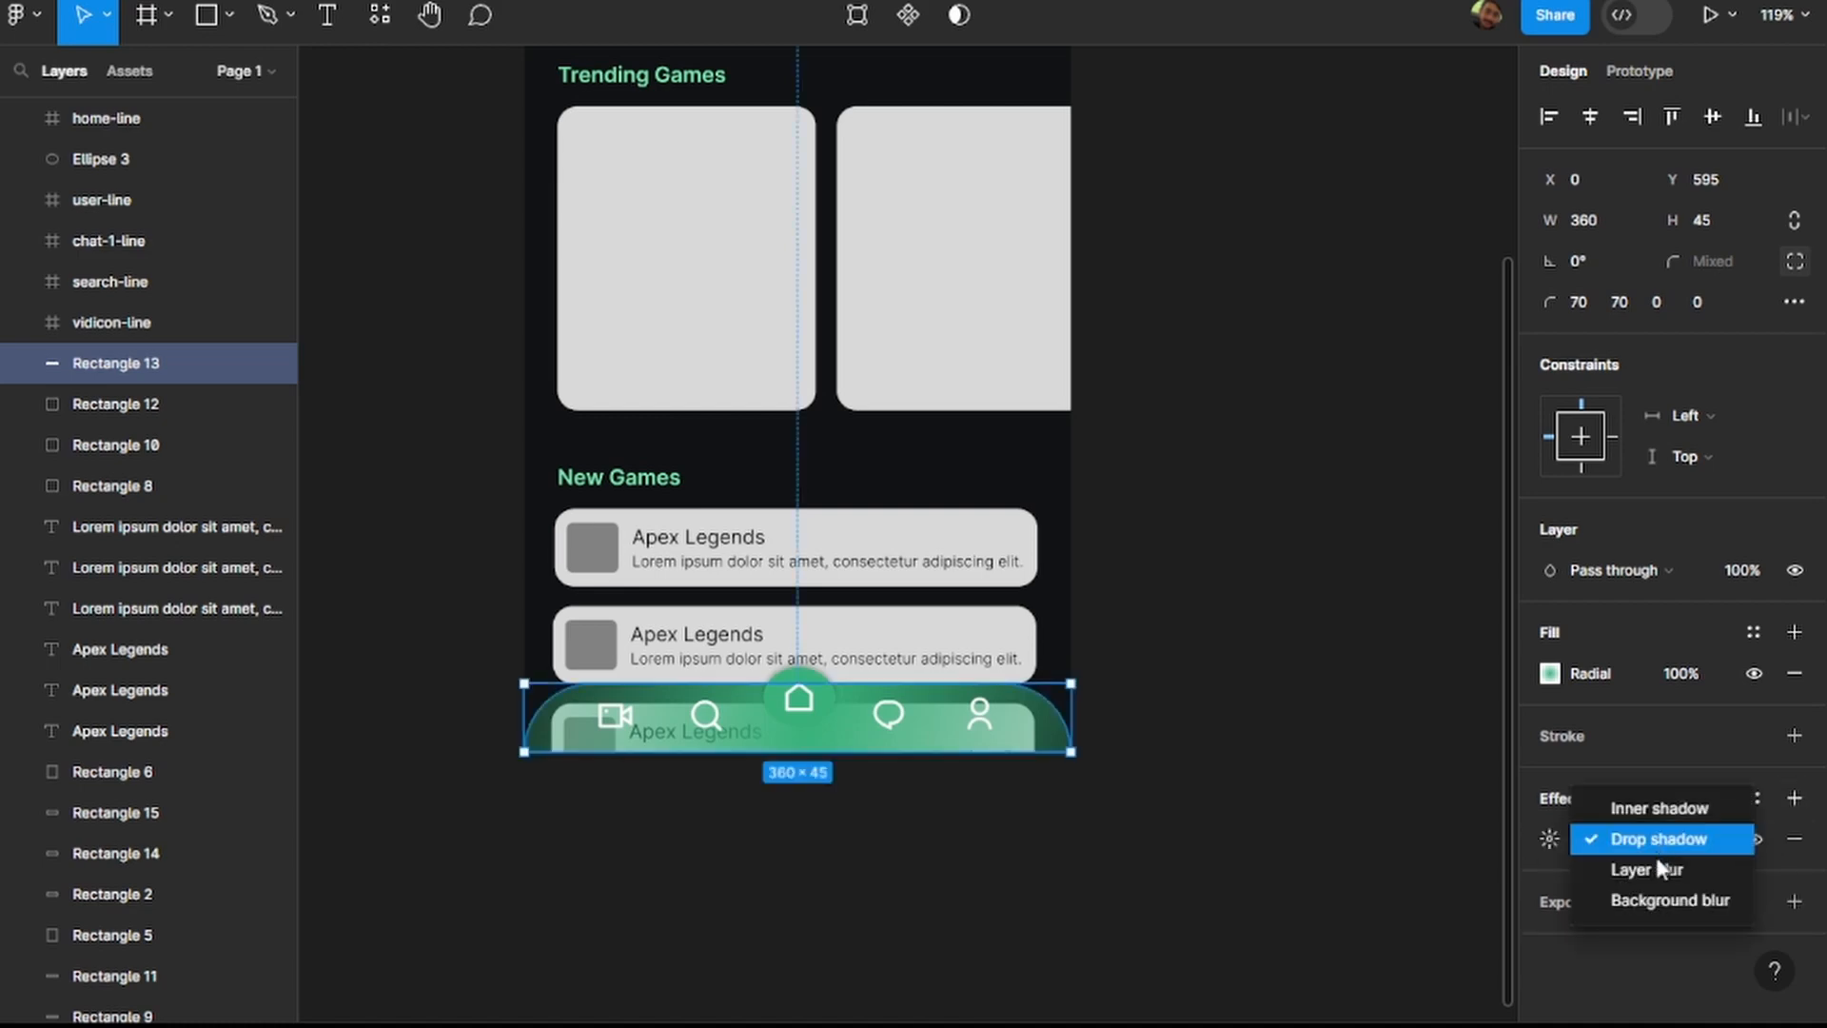
pyautogui.click(1655, 876)
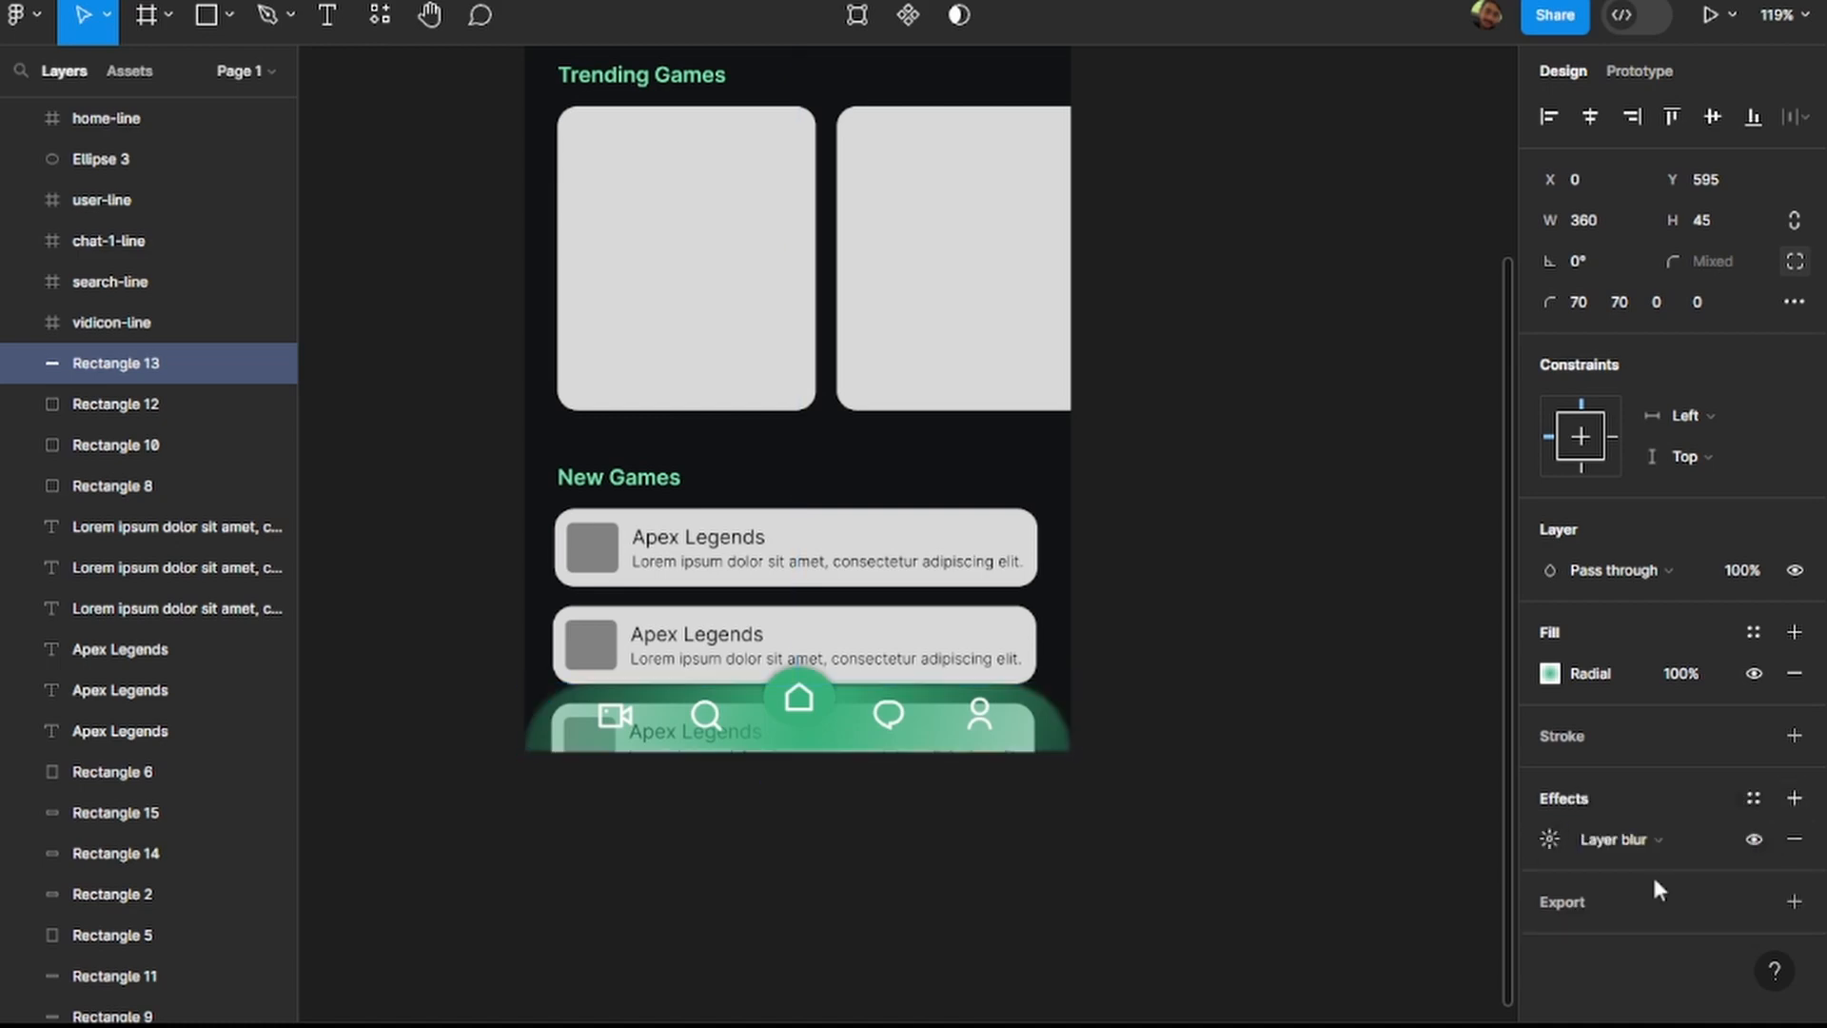
pyautogui.click(1647, 837)
pyautogui.click(1672, 868)
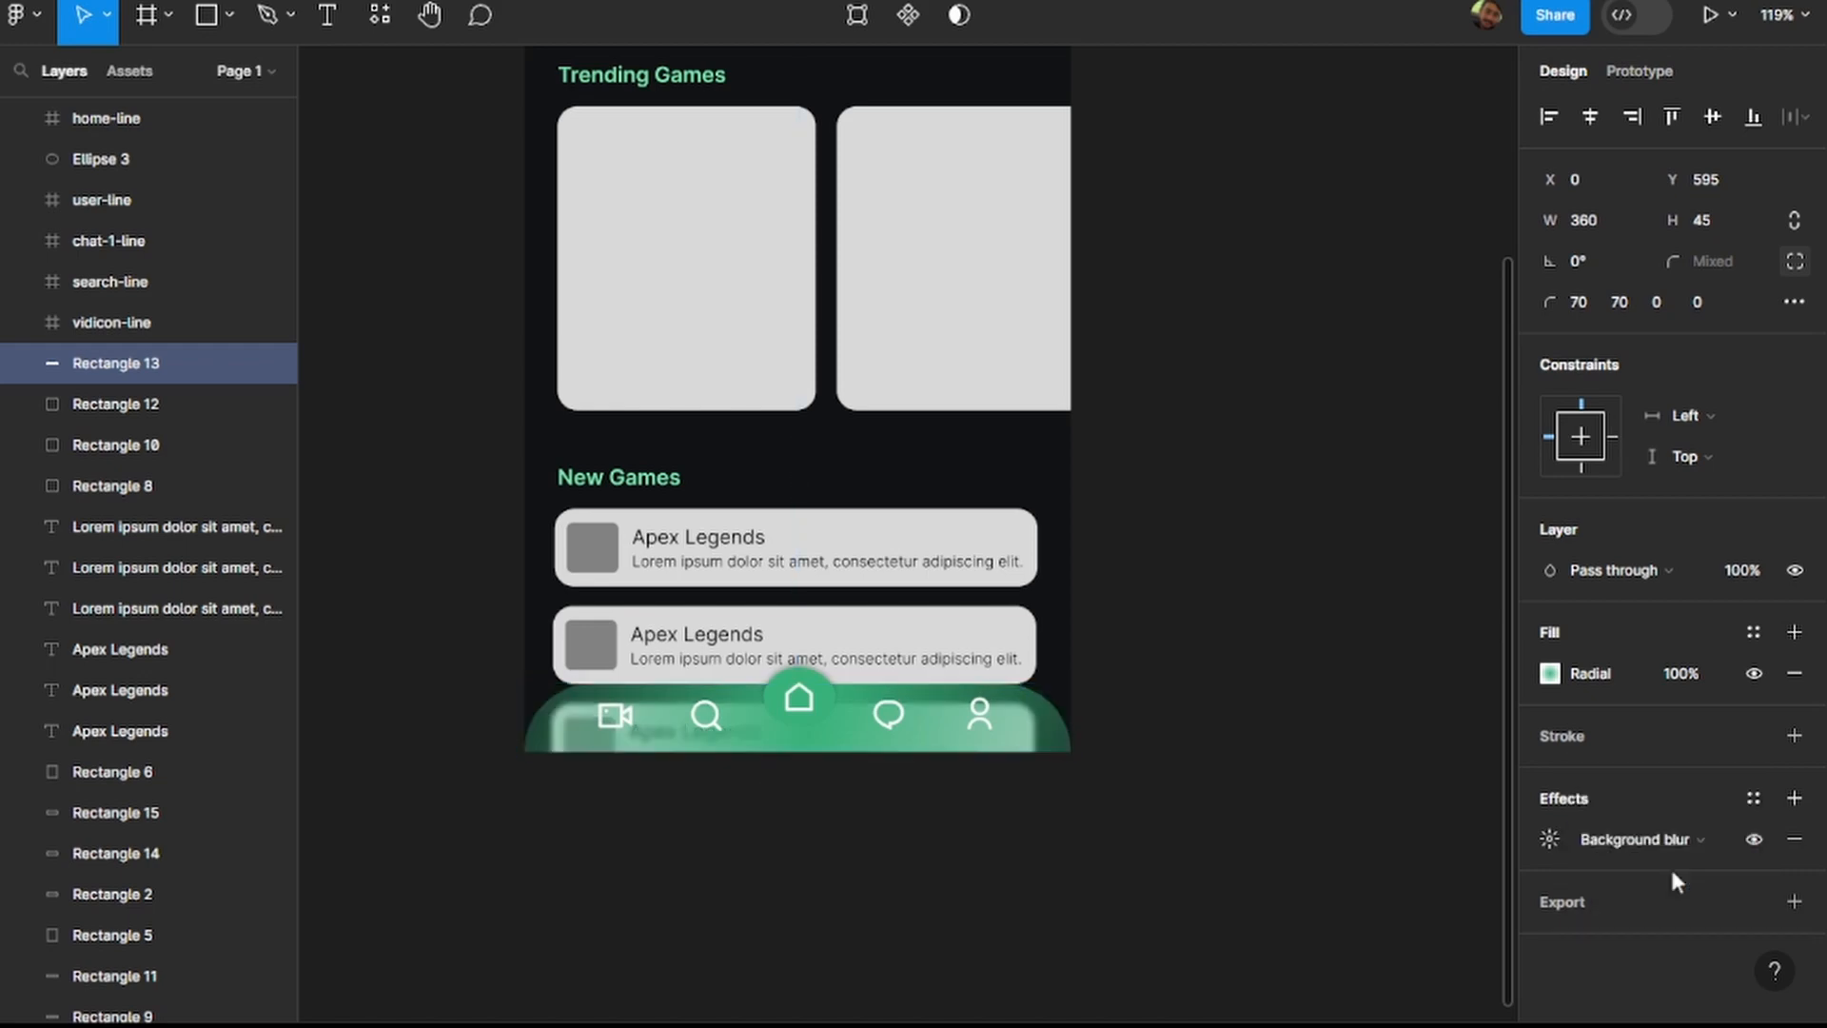
pyautogui.scroll(5, 682, 748)
pyautogui.scroll(3, 683, 761)
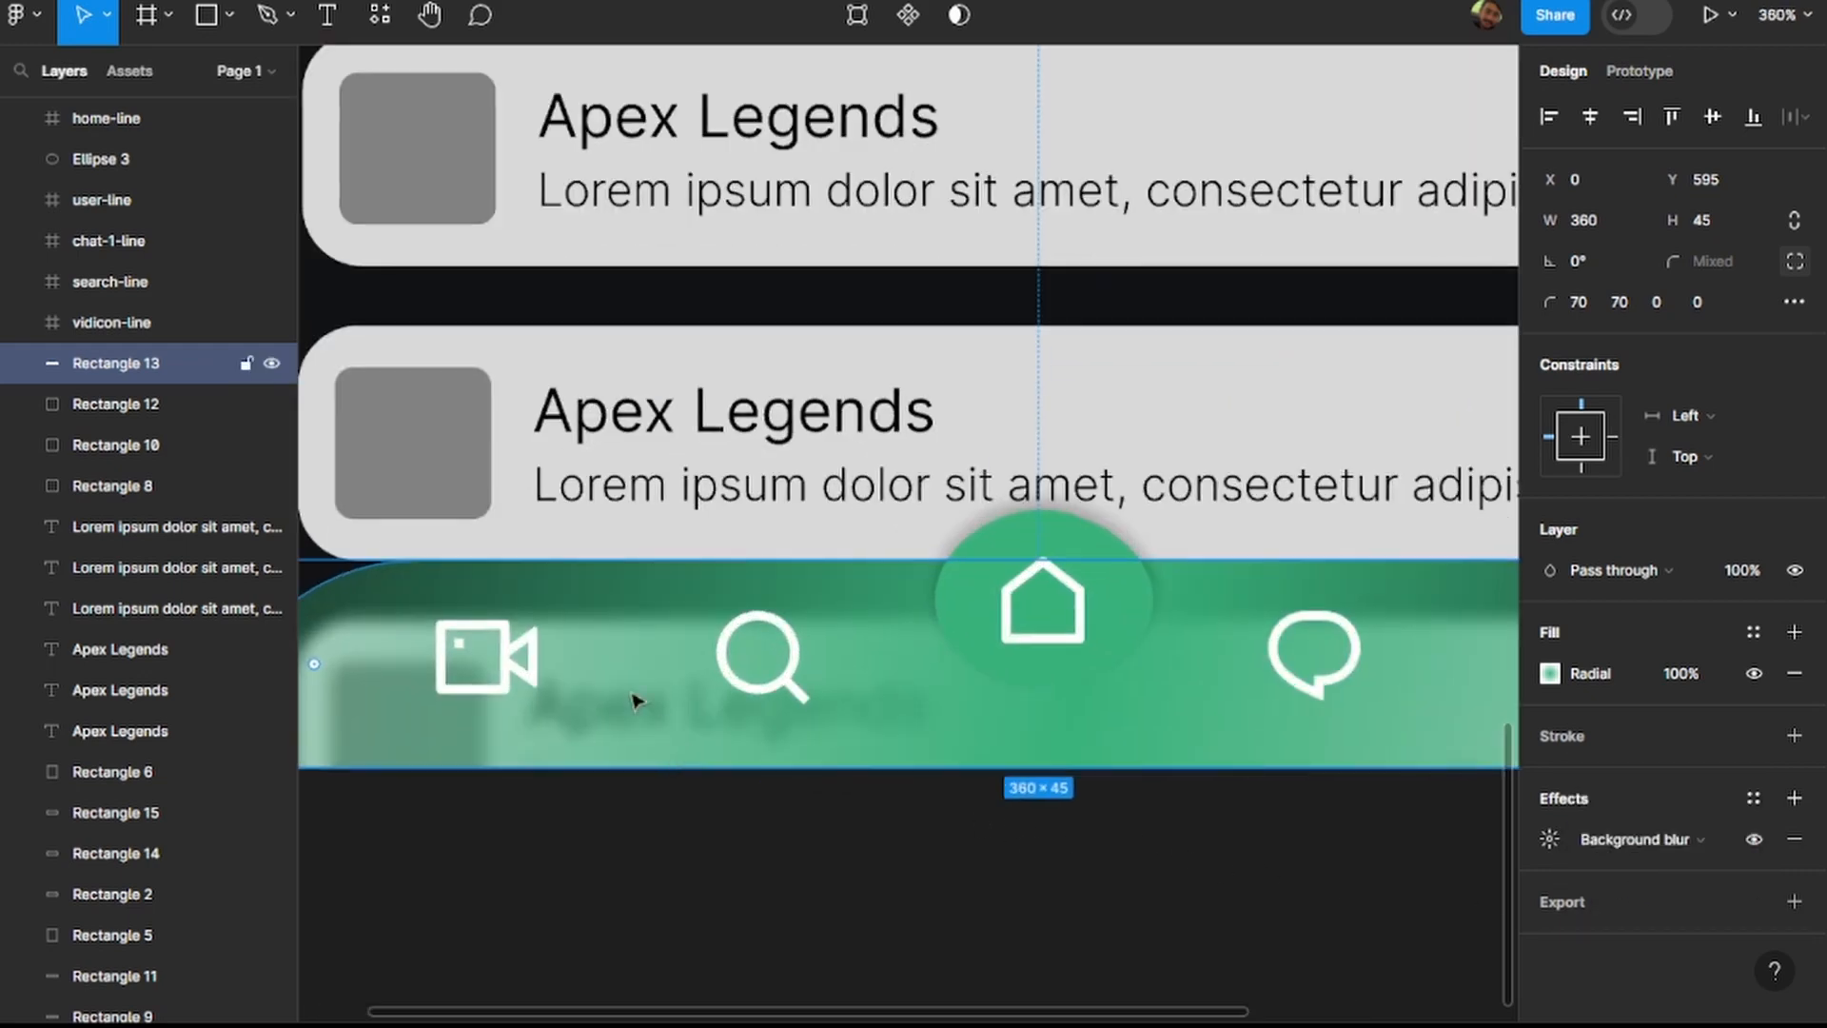
pyautogui.scroll(-3, 665, 722)
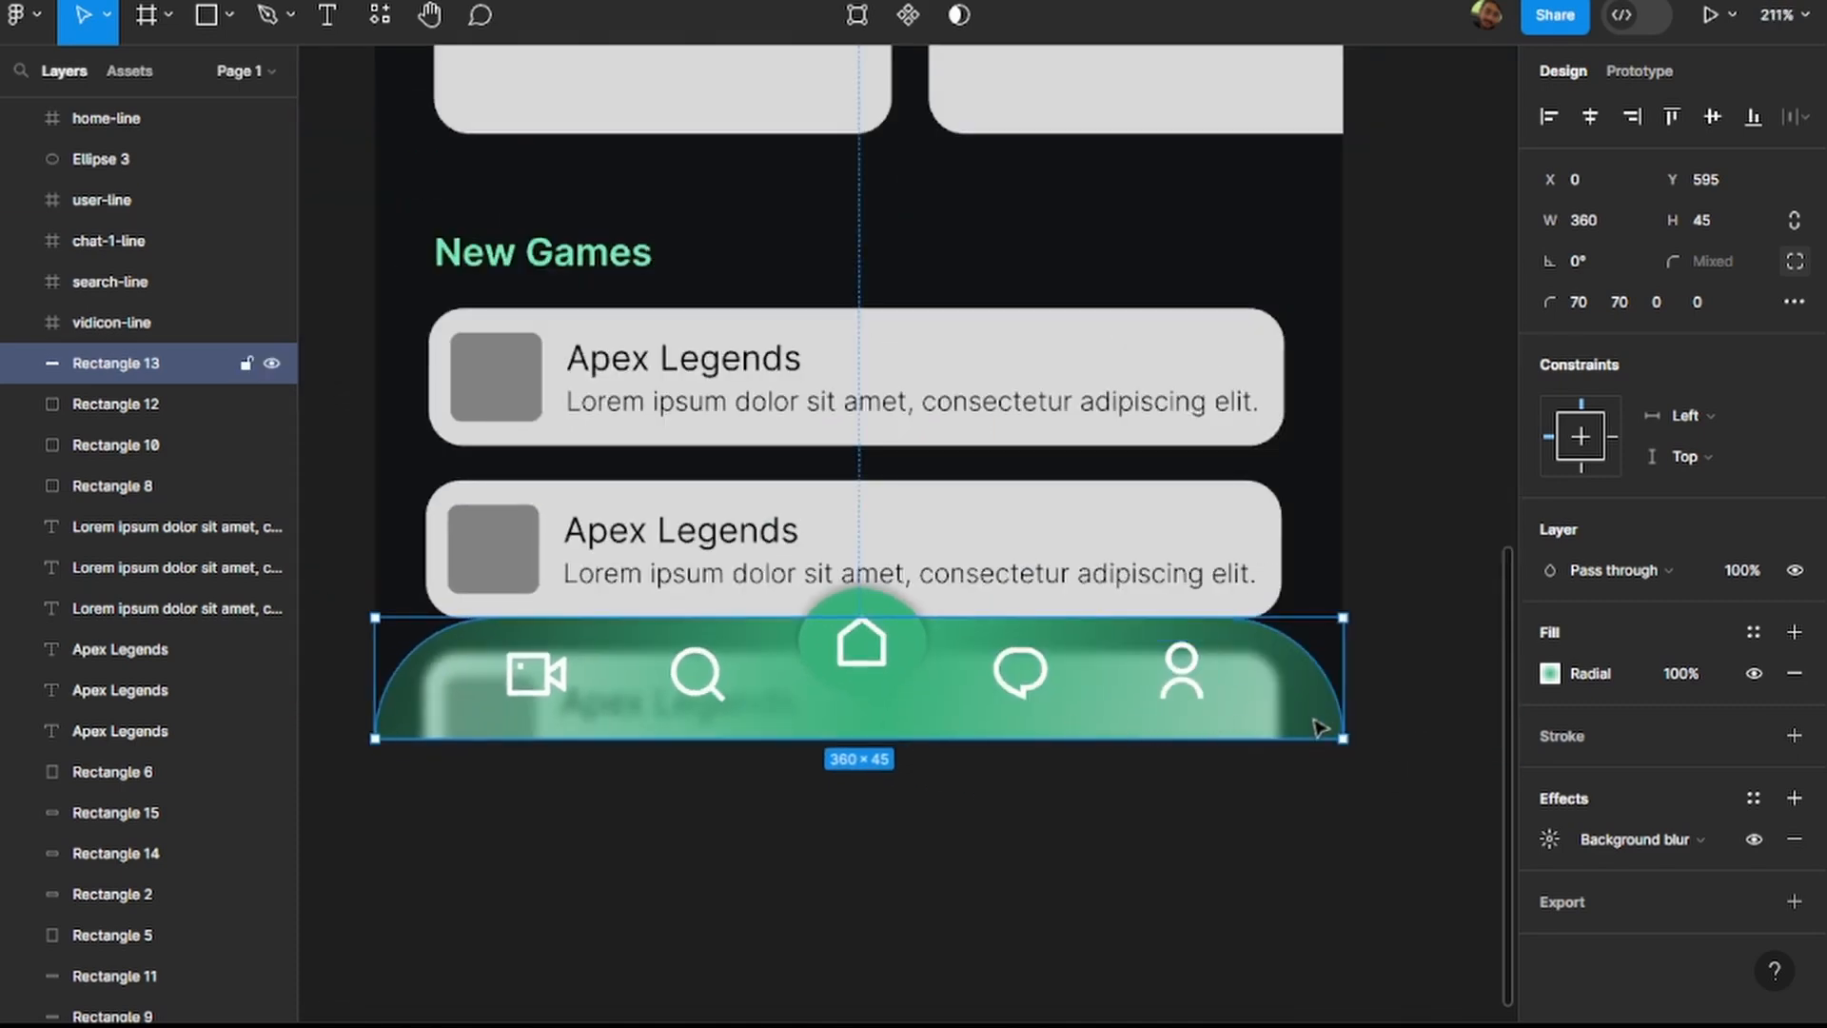
# Lighten the centre stop of the navigation bar's radial gradient to 3CBE84.
pyautogui.click(1549, 675)
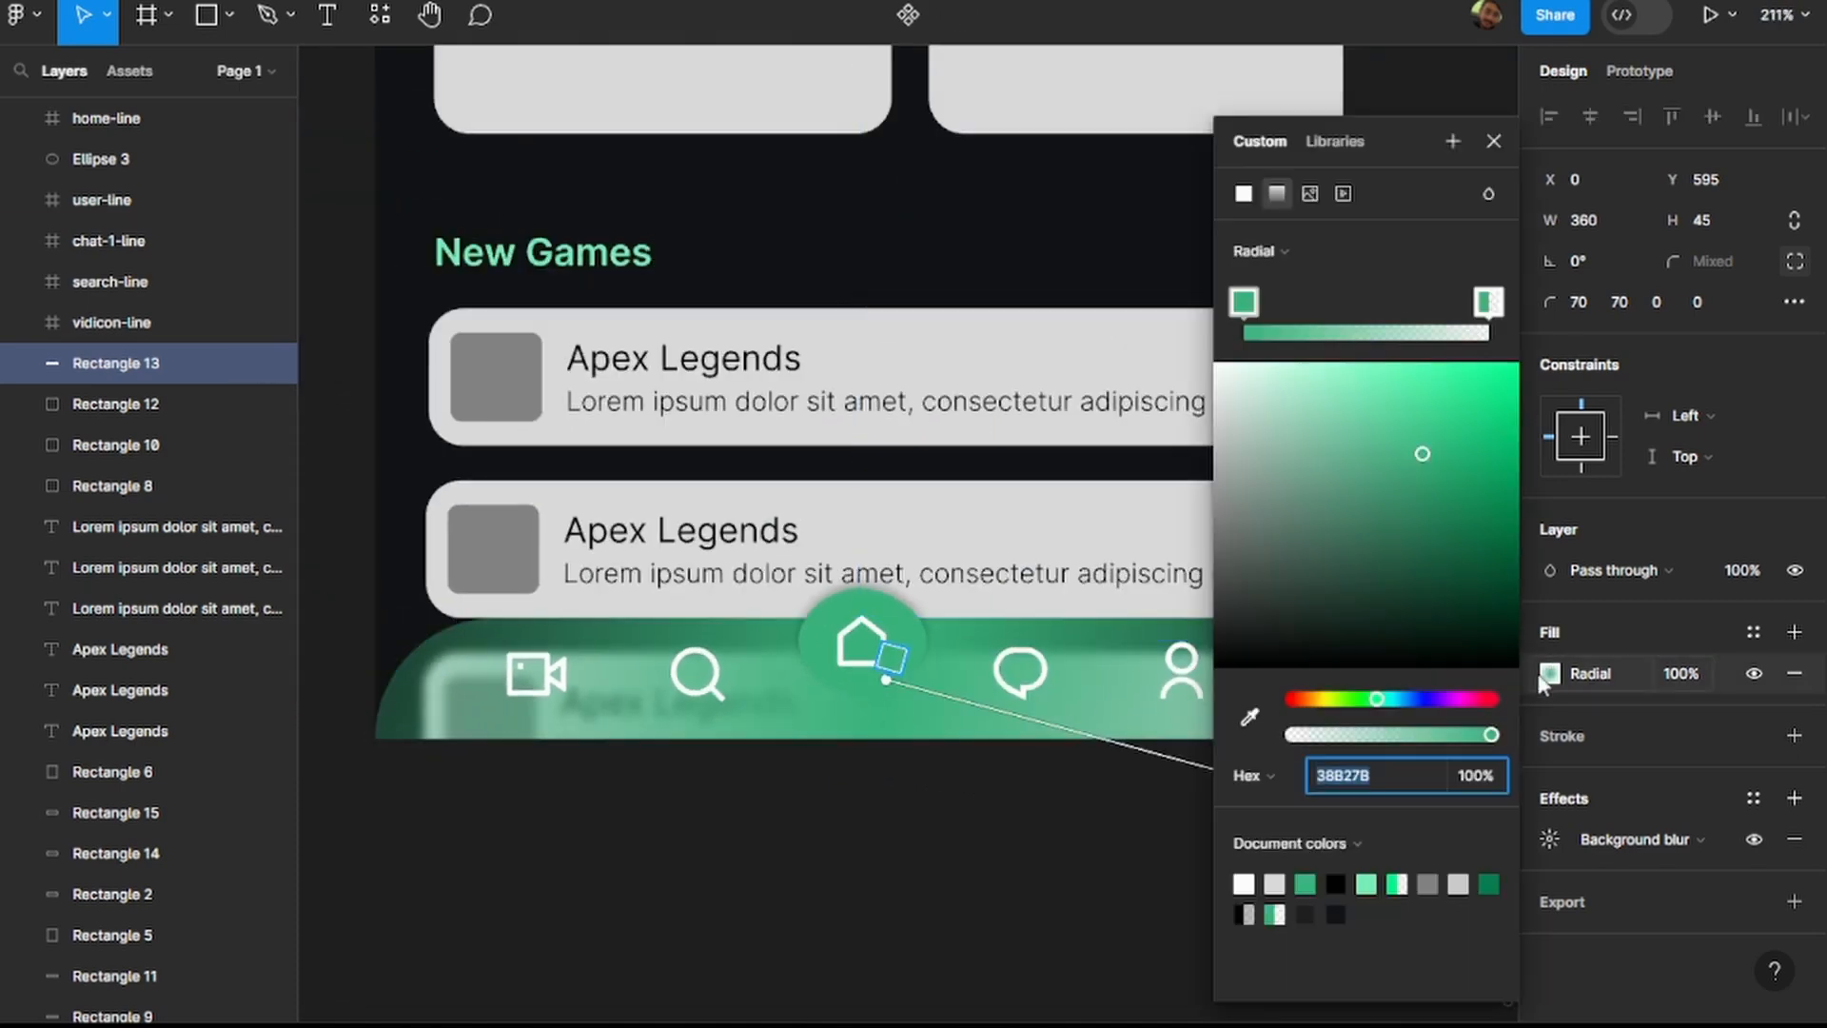
pyautogui.click(1422, 441)
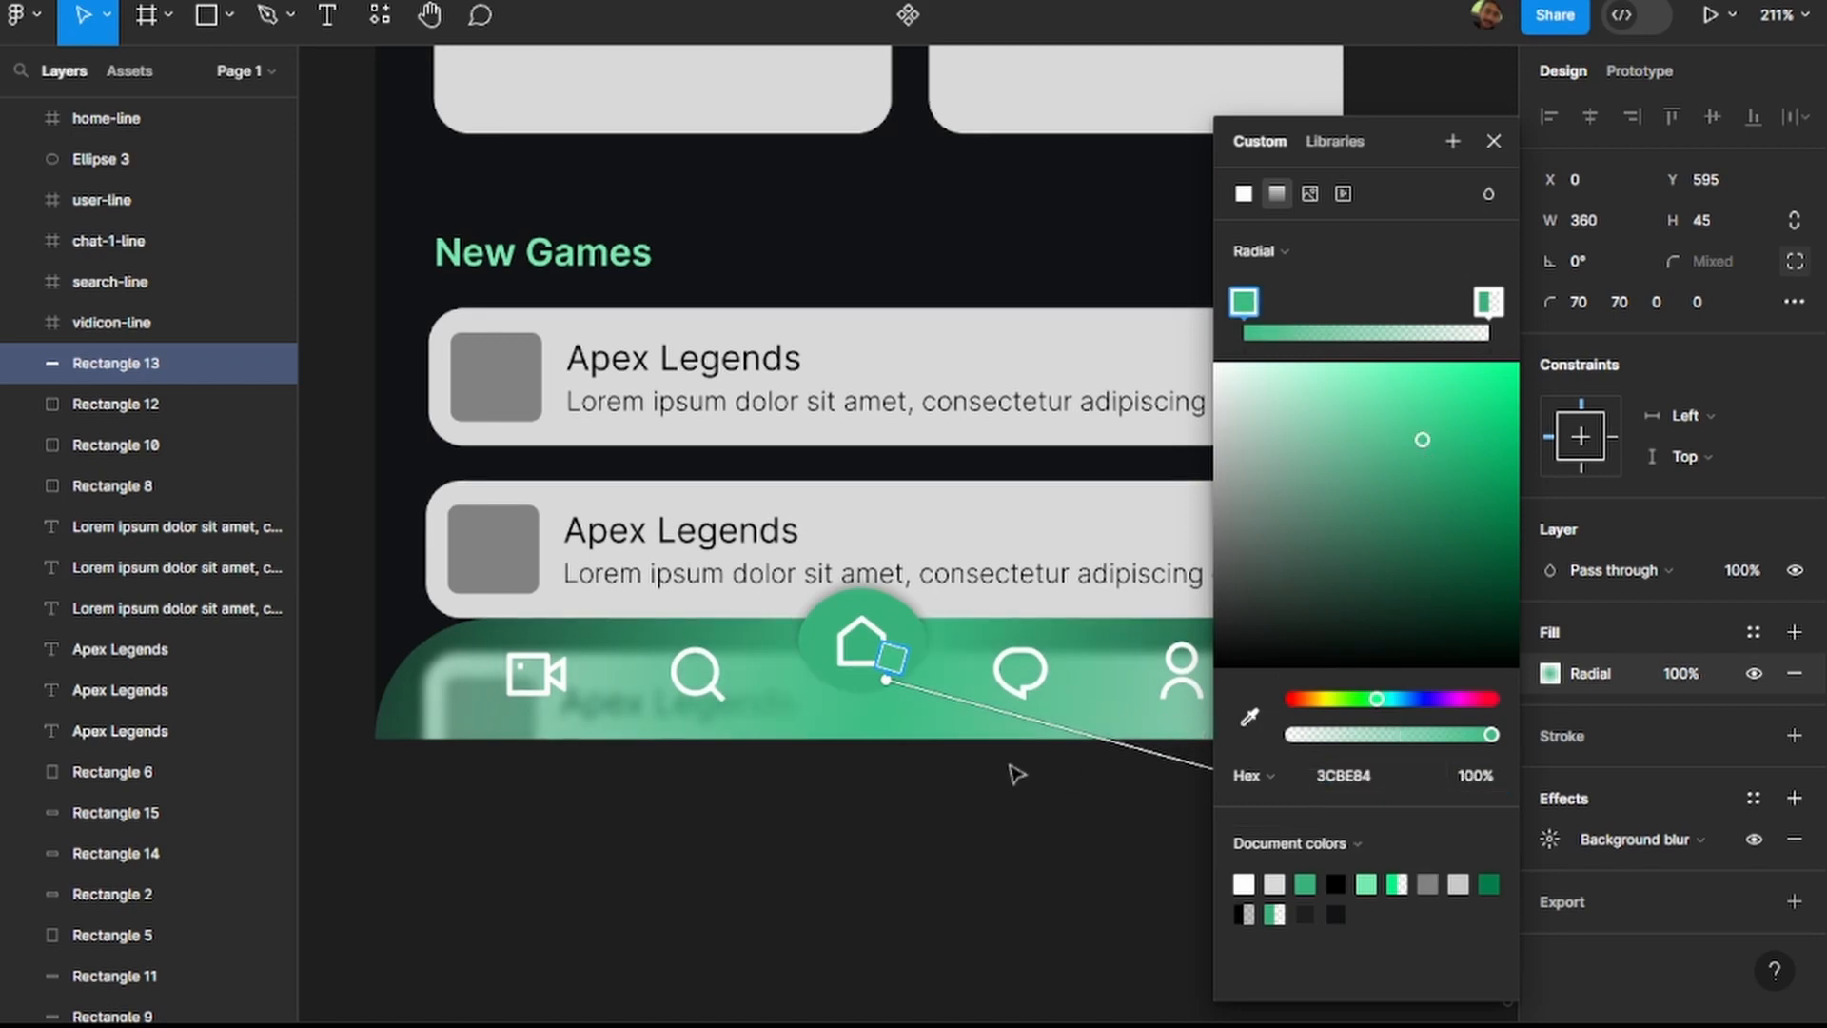
pyautogui.scroll(-5, 1016, 762)
pyautogui.hscroll(2, 1016, 761)
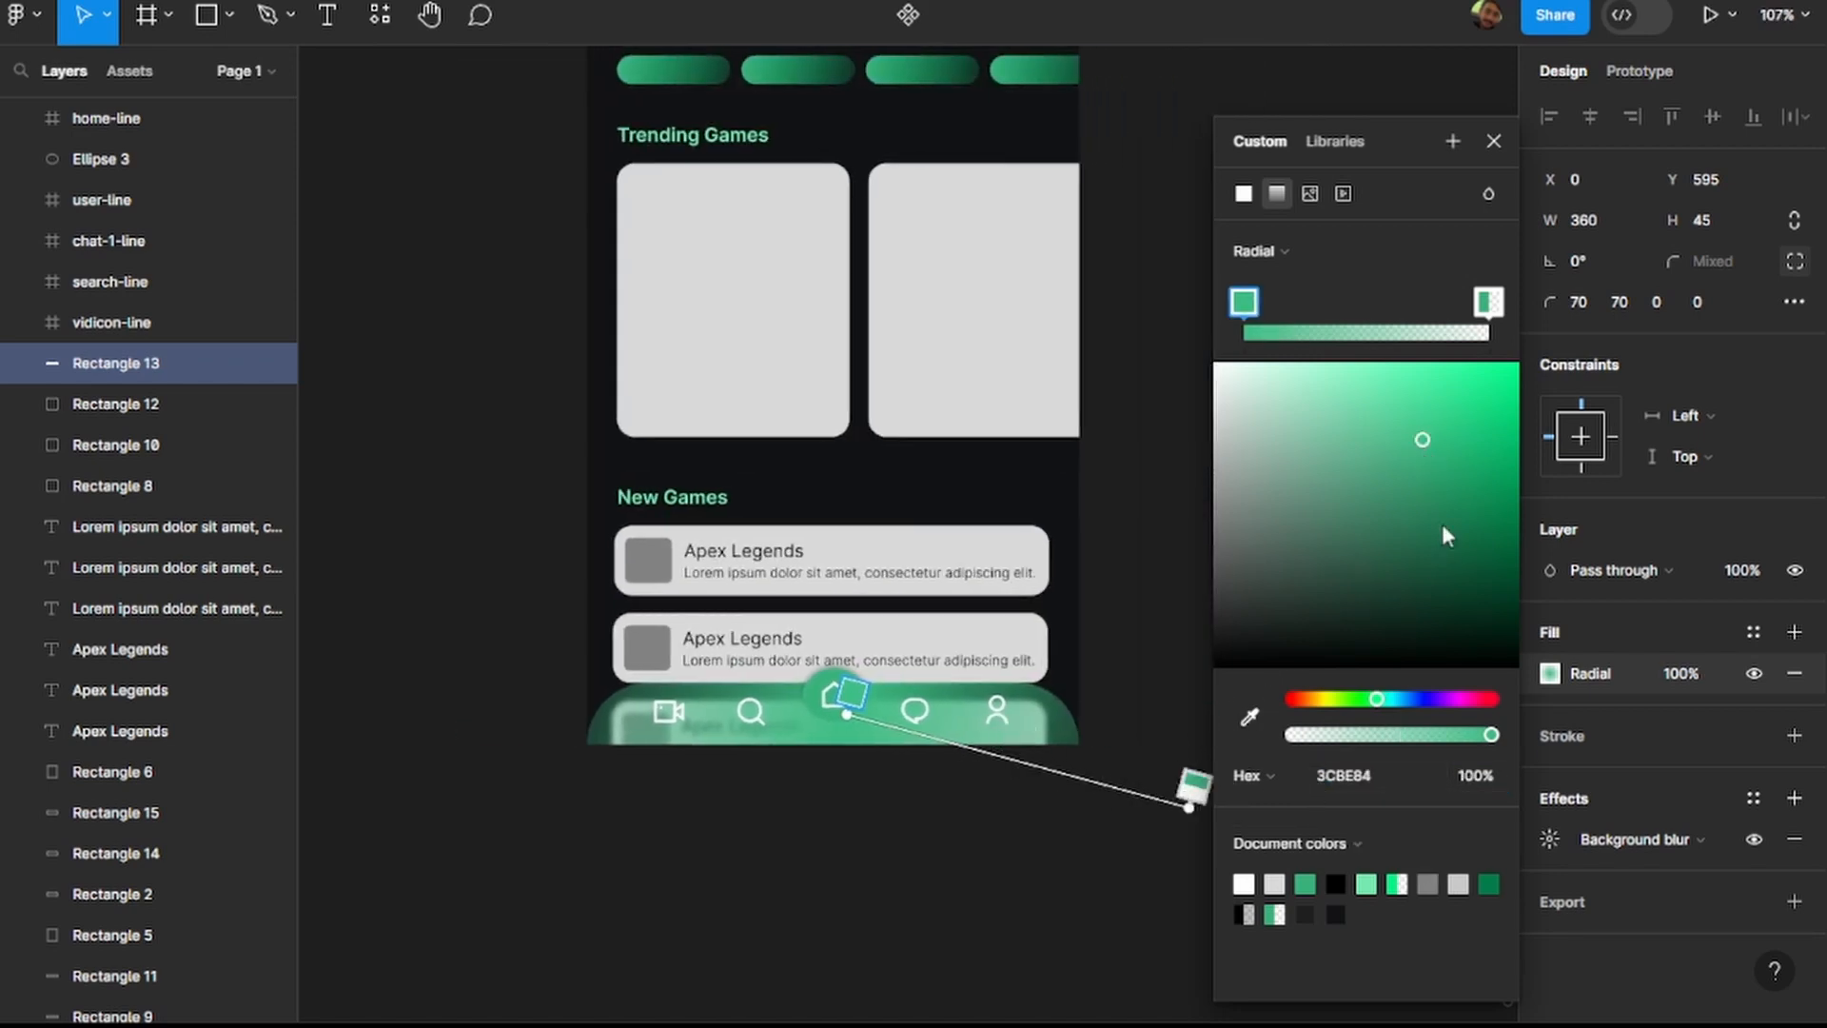
# Raise the opacity of the outer stop in the navigation bar's radial gradient to partly transparent and deselect the bar.
pyautogui.moveTo(1494, 297)
pyautogui.mouseDown()
pyautogui.moveTo(1415, 299)
pyautogui.moveTo(1458, 300)
pyautogui.mouseUp()
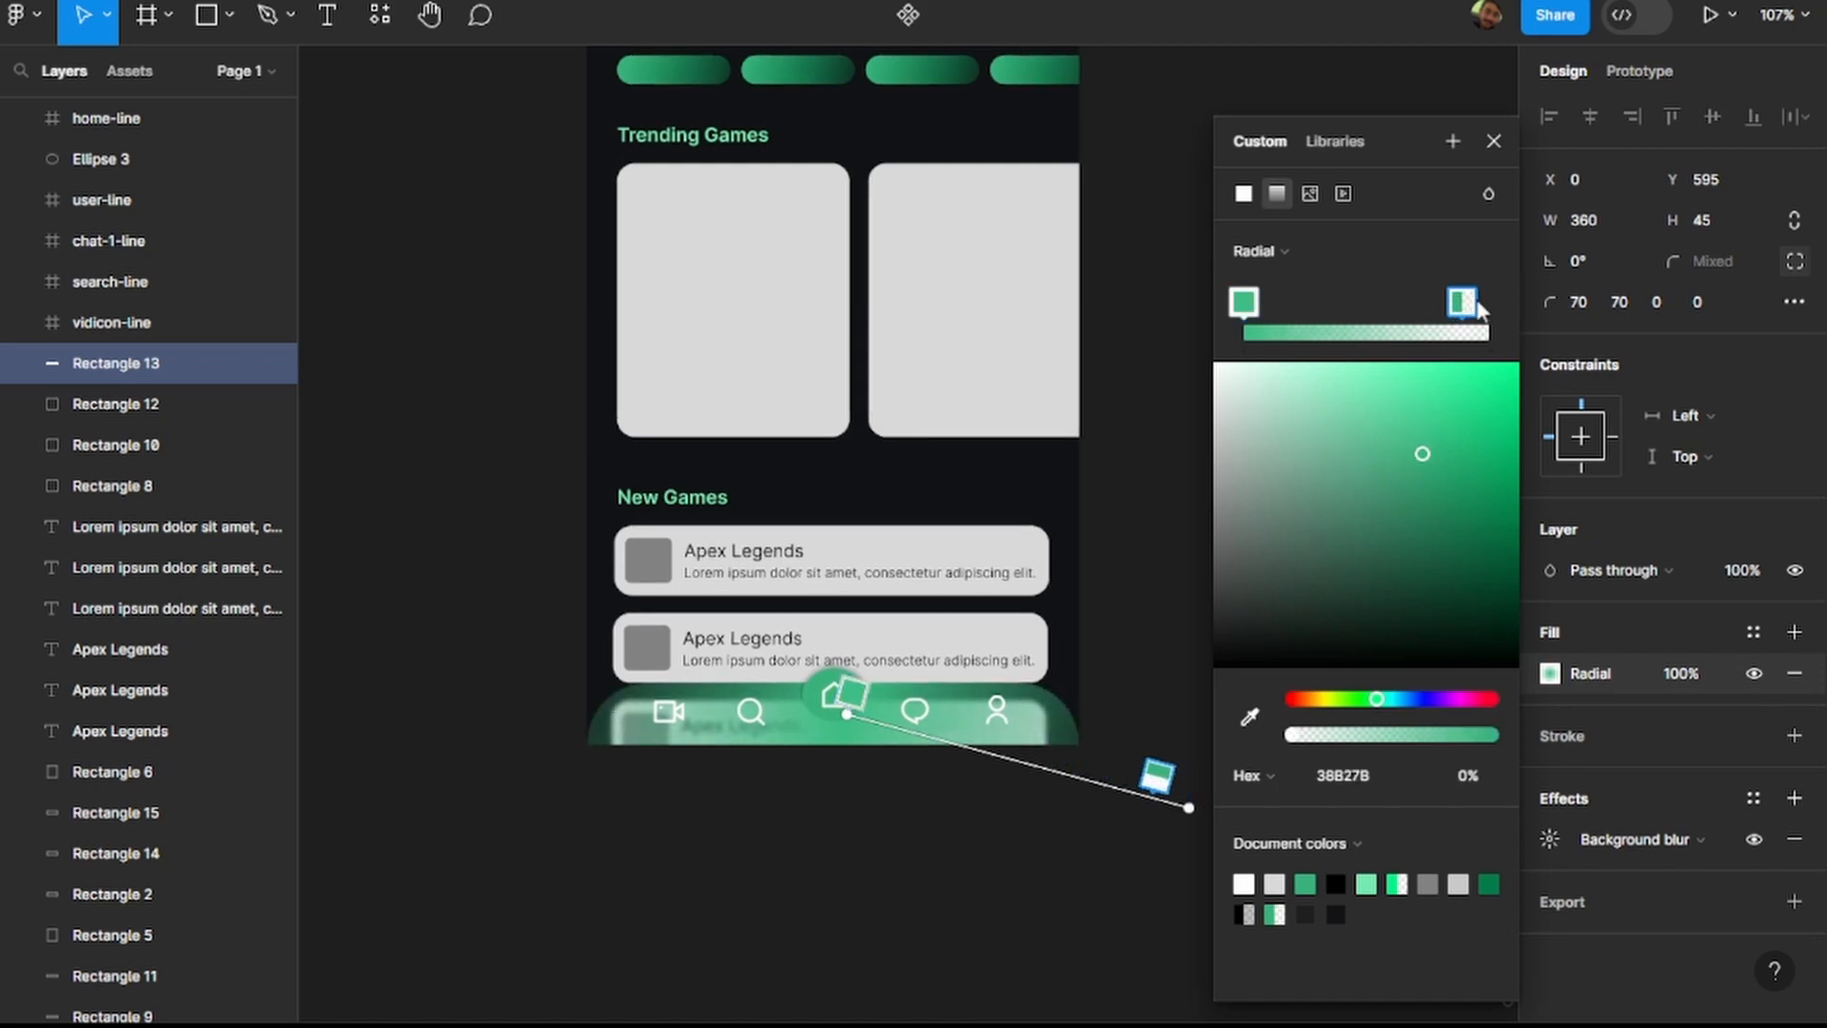
pyautogui.click(1494, 142)
pyautogui.click(1550, 673)
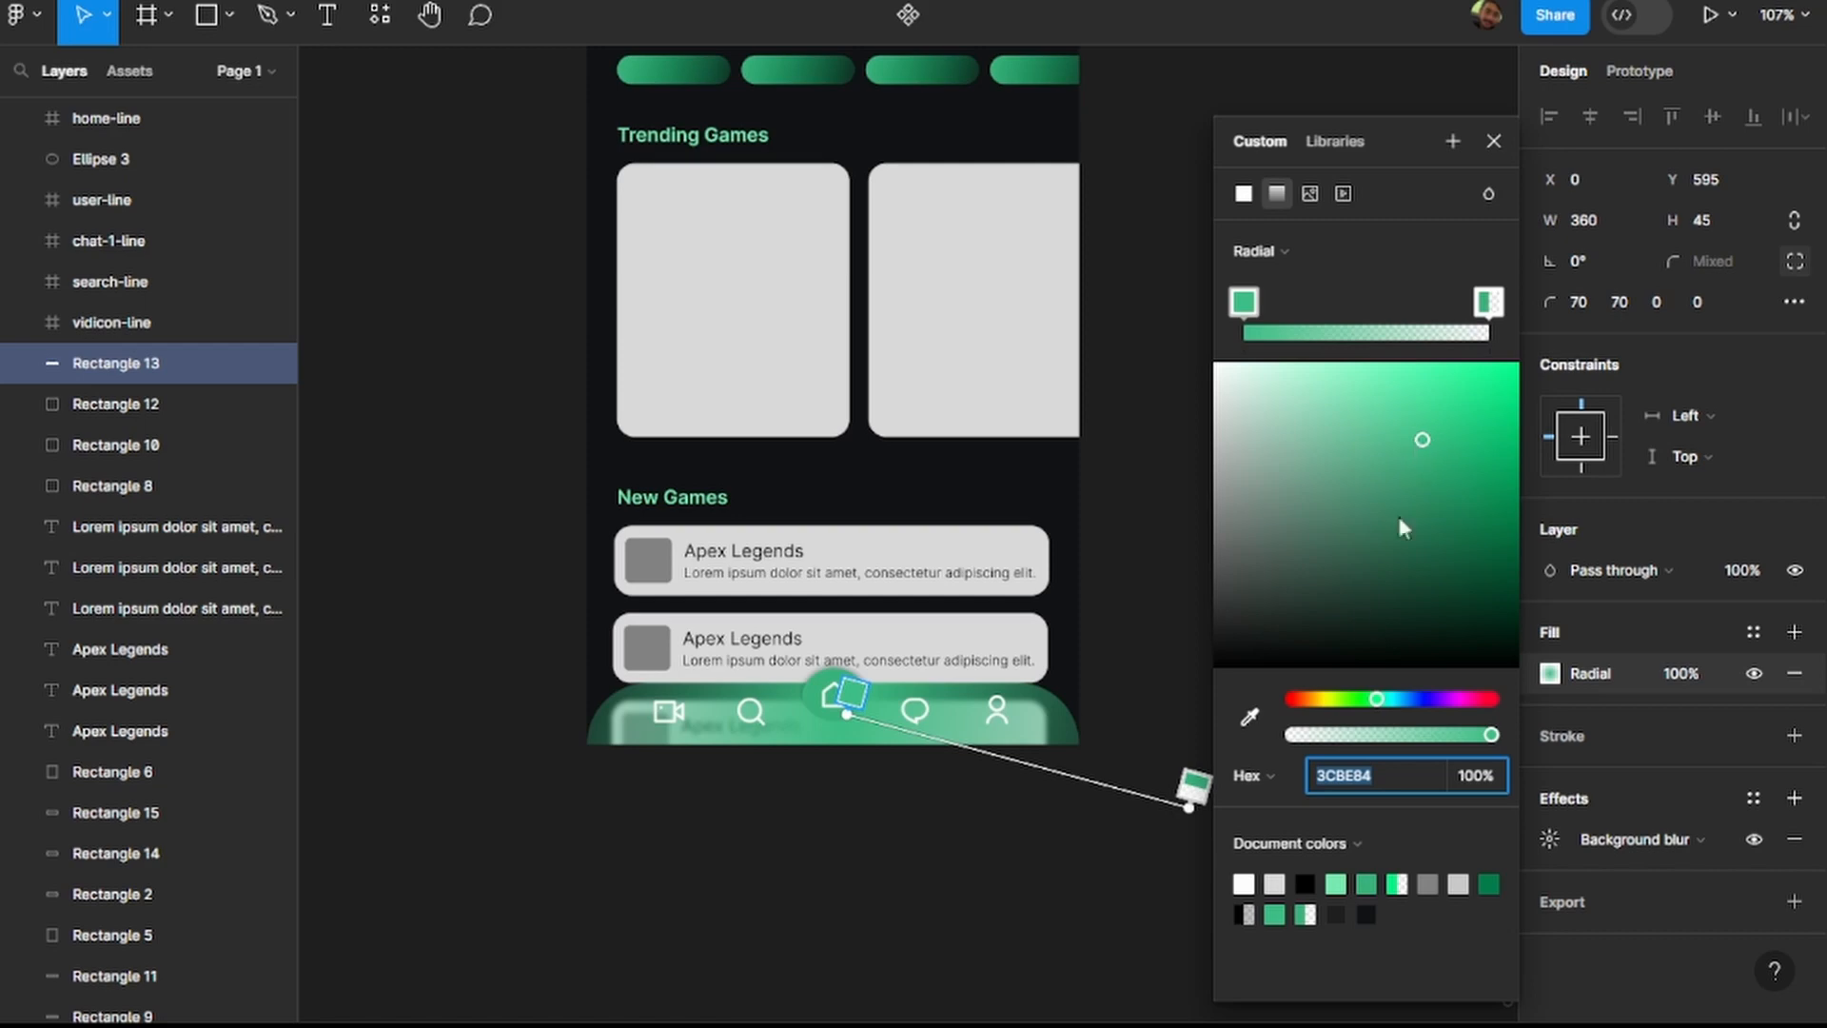
pyautogui.click(1490, 303)
pyautogui.moveTo(1388, 737)
pyautogui.mouseDown()
pyautogui.moveTo(1290, 739)
pyautogui.moveTo(1388, 738)
pyautogui.moveTo(1367, 739)
pyautogui.mouseUp()
pyautogui.click(1076, 851)
pyautogui.click(1076, 850)
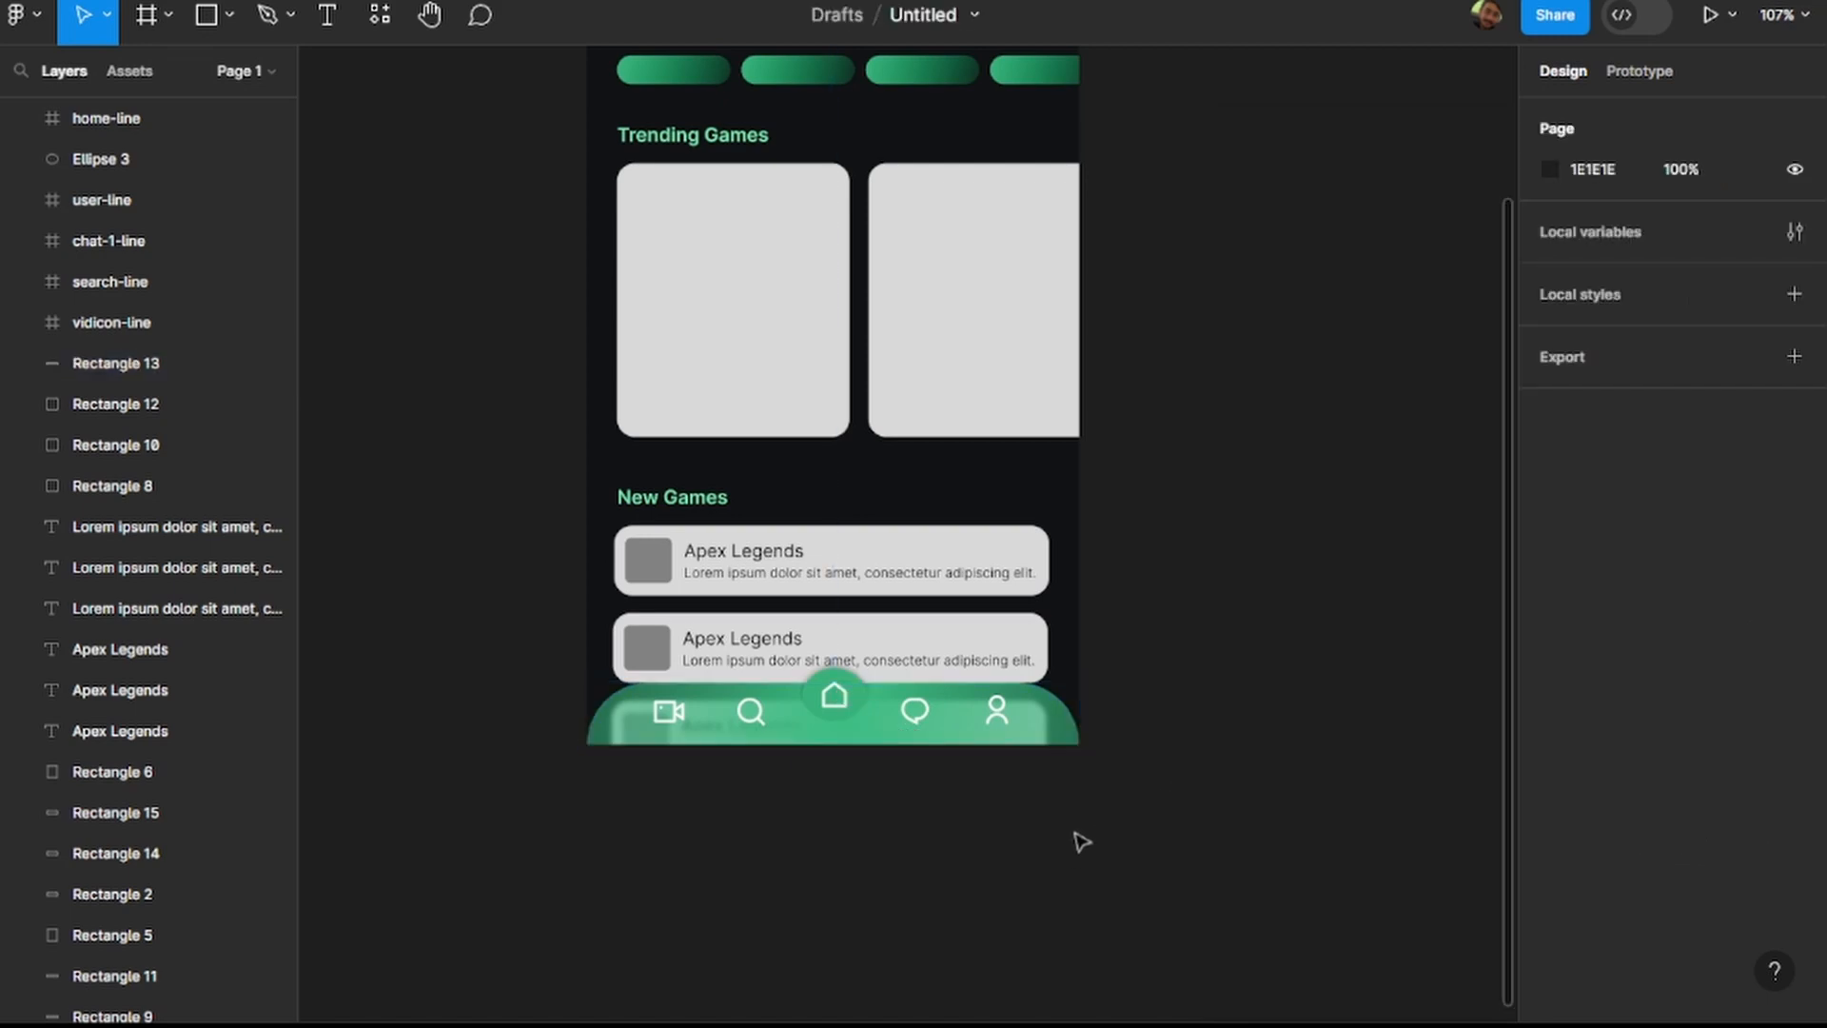
# Change the home button circle's solid fill to a radial gradient.
pyautogui.scroll(-2, 1180, 775)
pyautogui.scroll(3, 1171, 673)
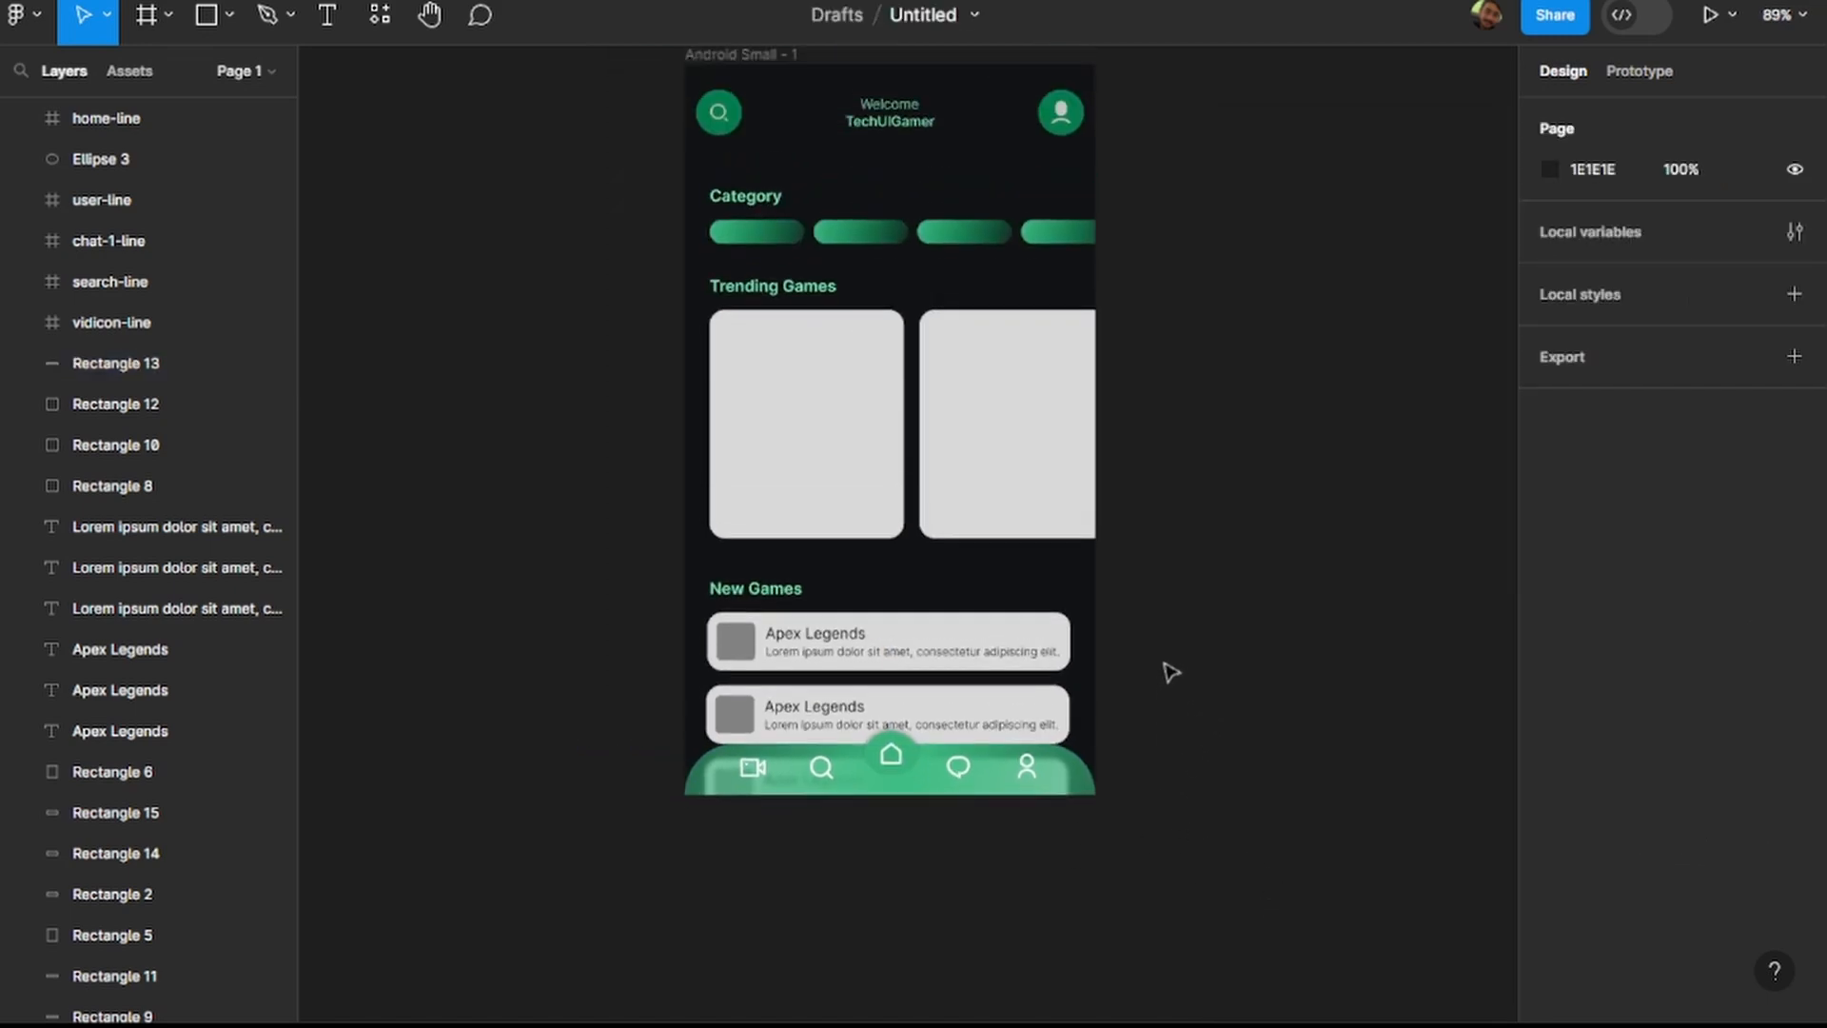
pyautogui.scroll(5, 1092, 849)
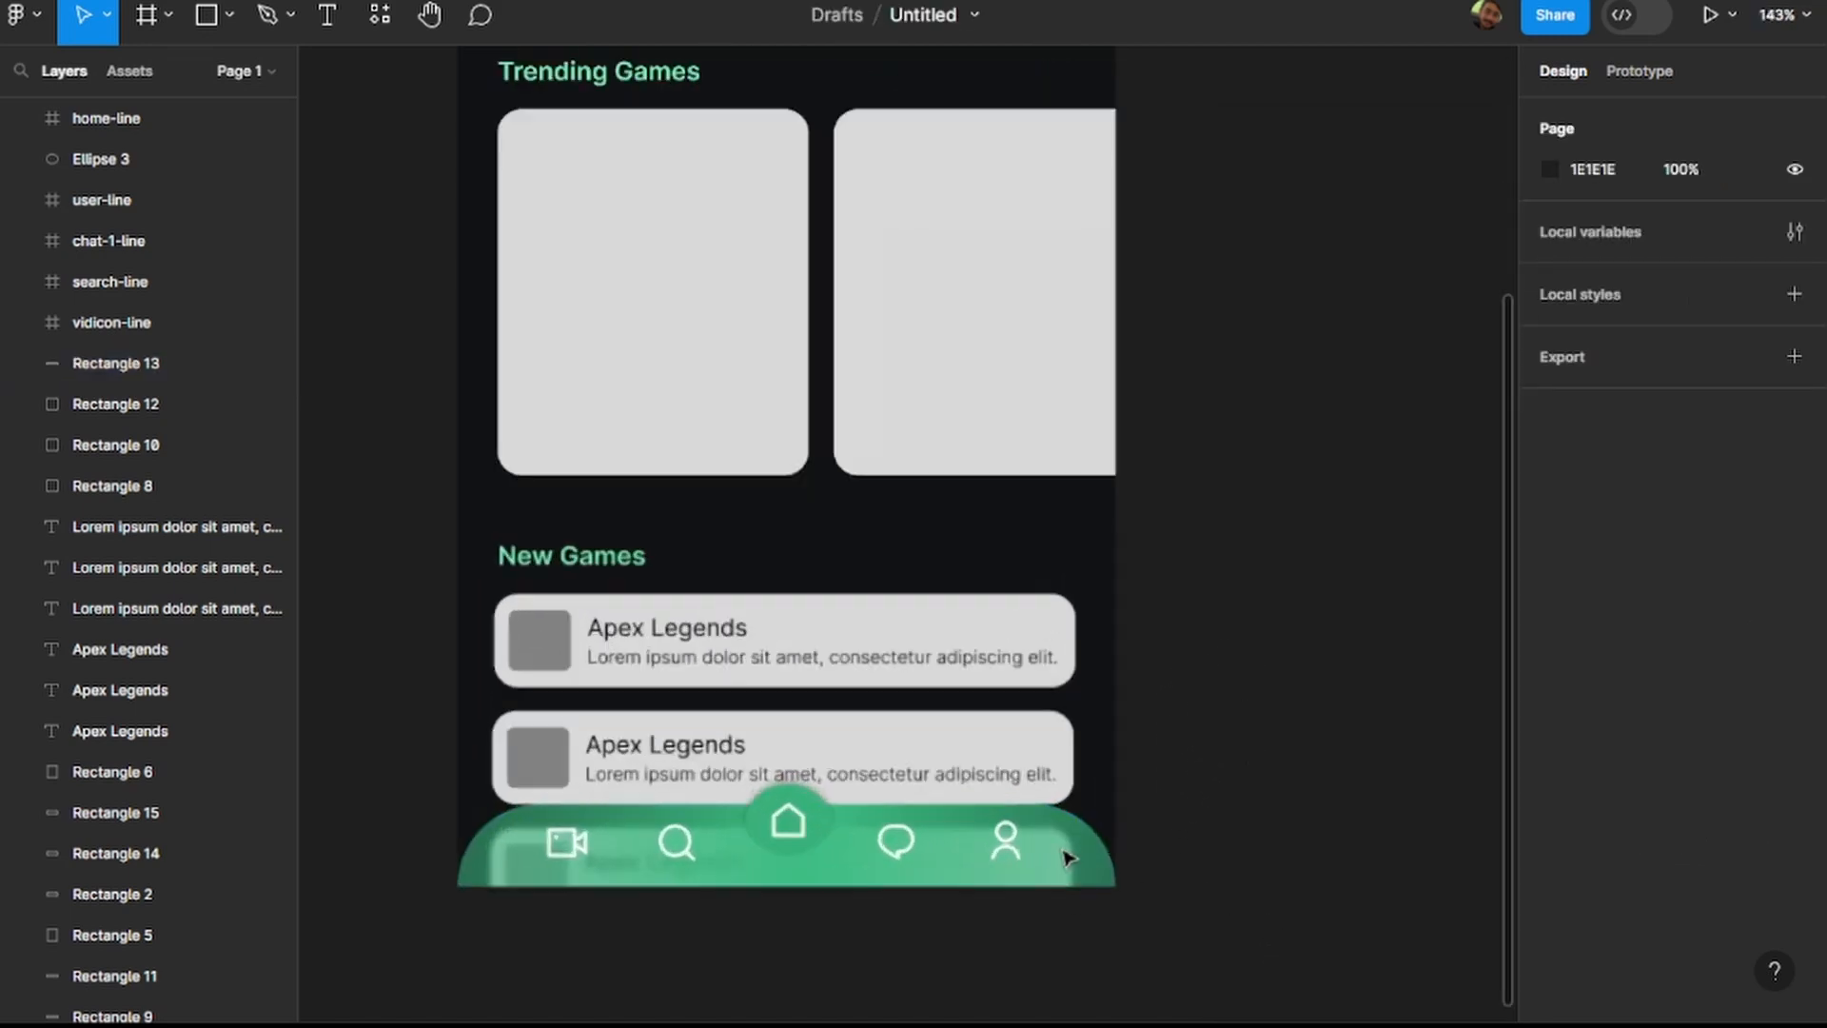
pyautogui.scroll(-3, 1069, 814)
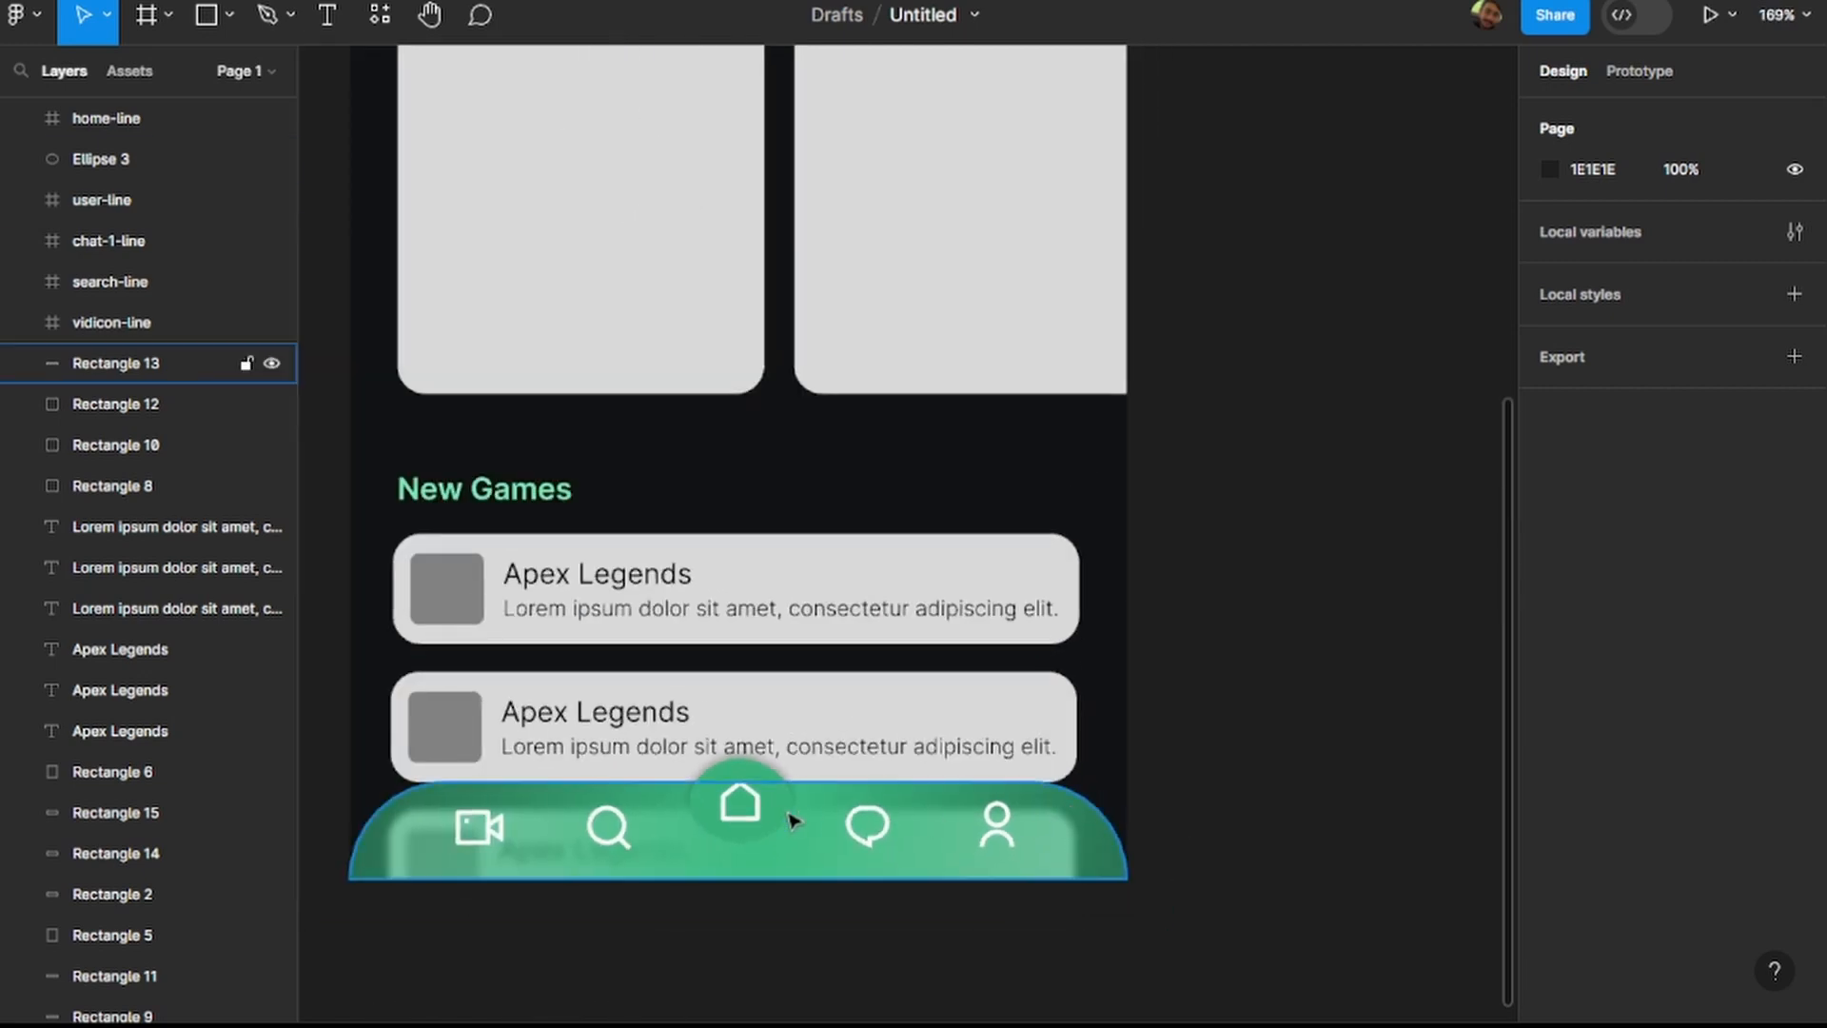
pyautogui.click(789, 800)
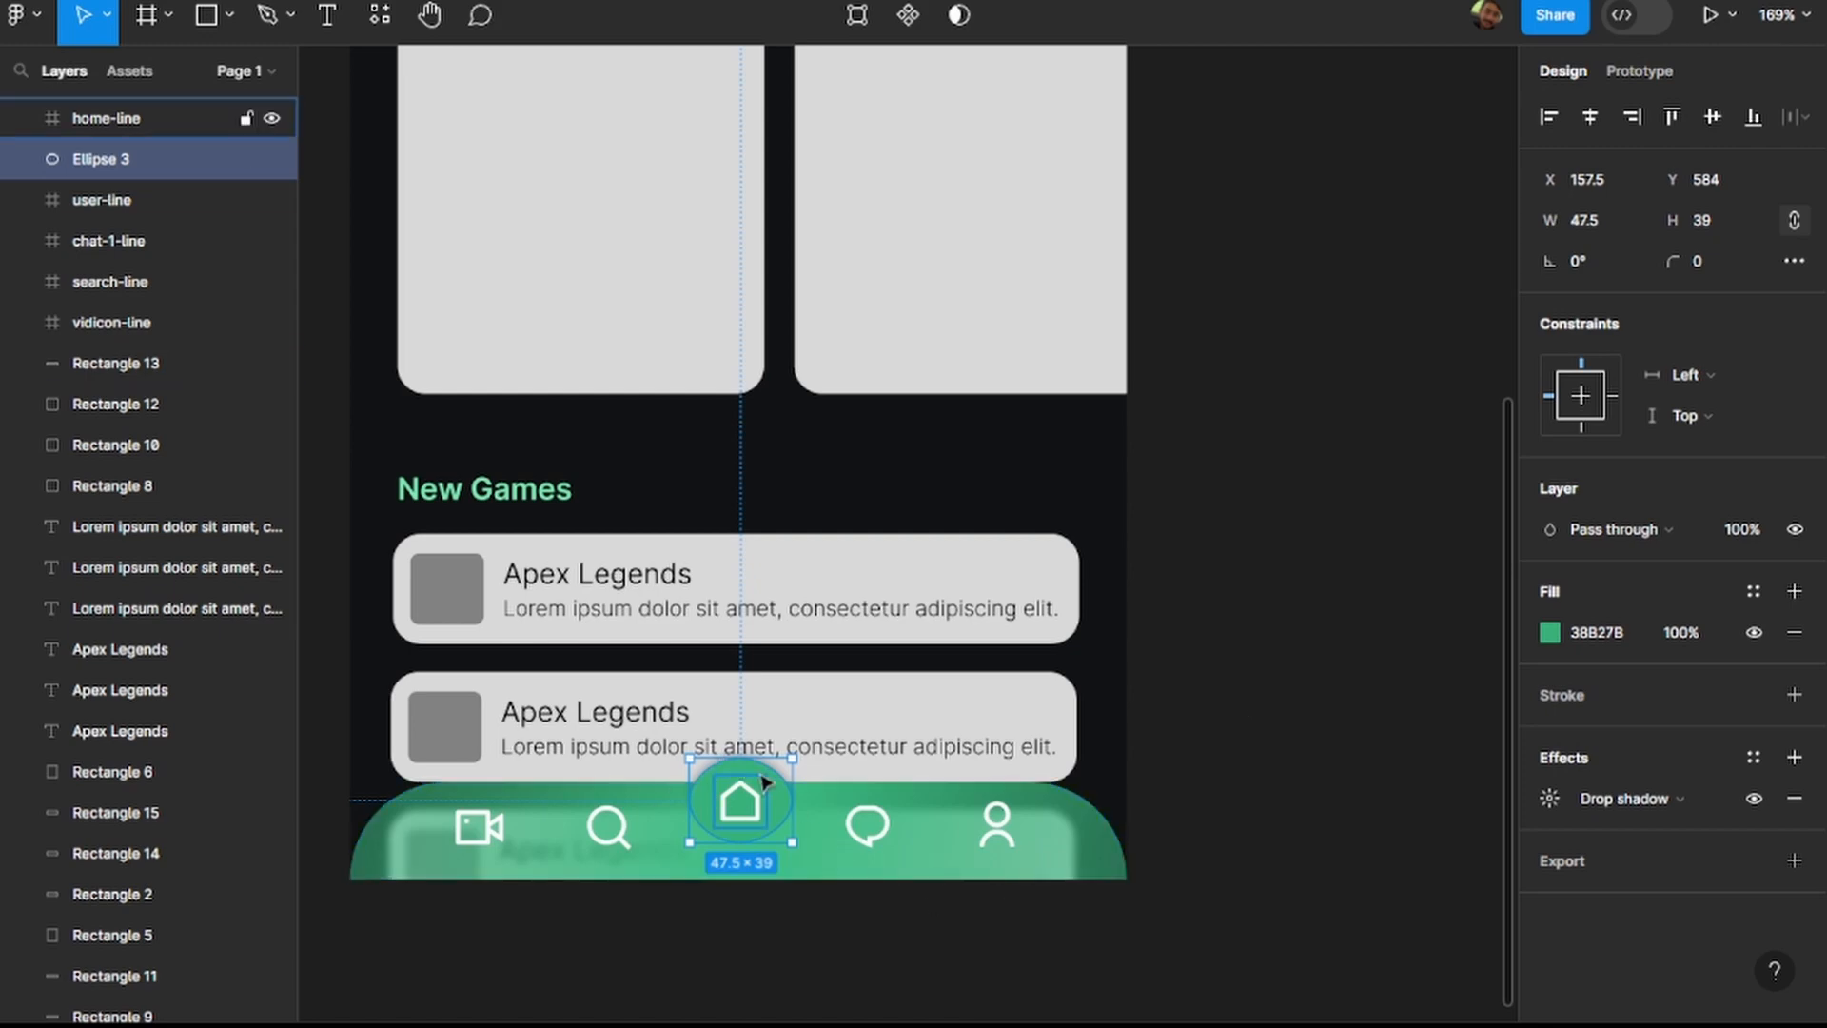
pyautogui.click(1550, 631)
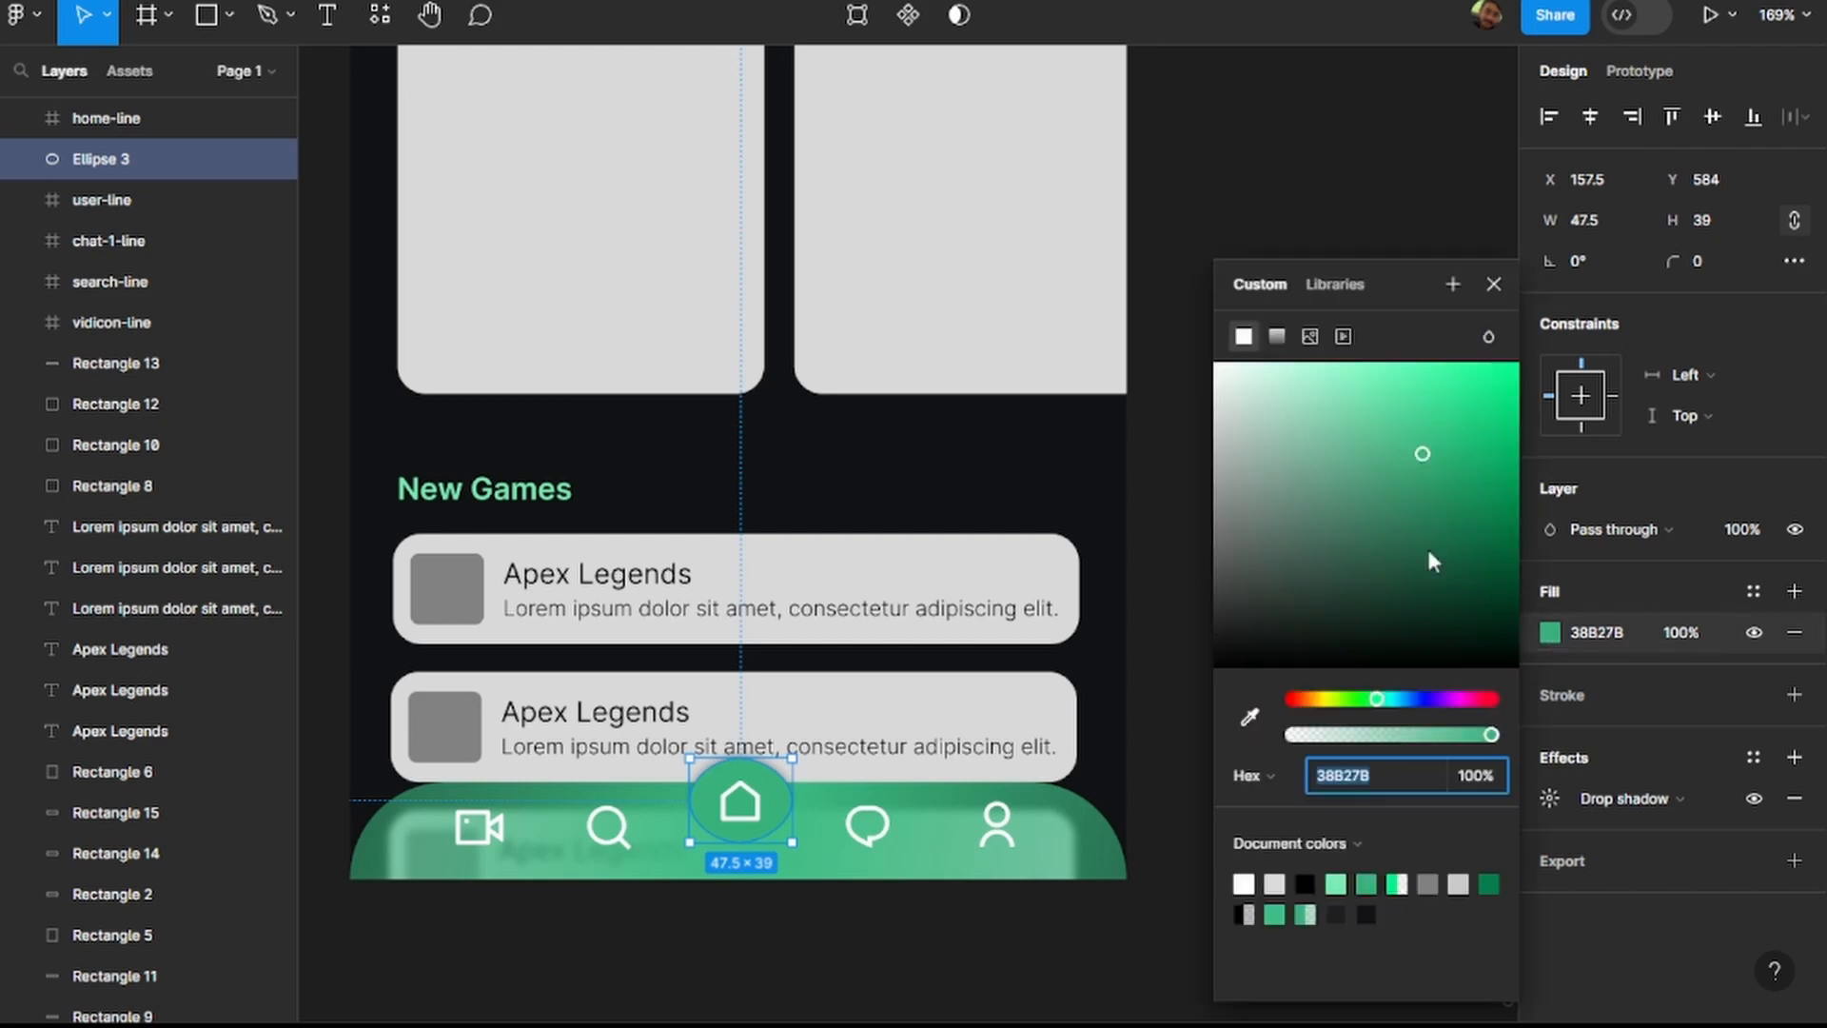
pyautogui.click(1278, 338)
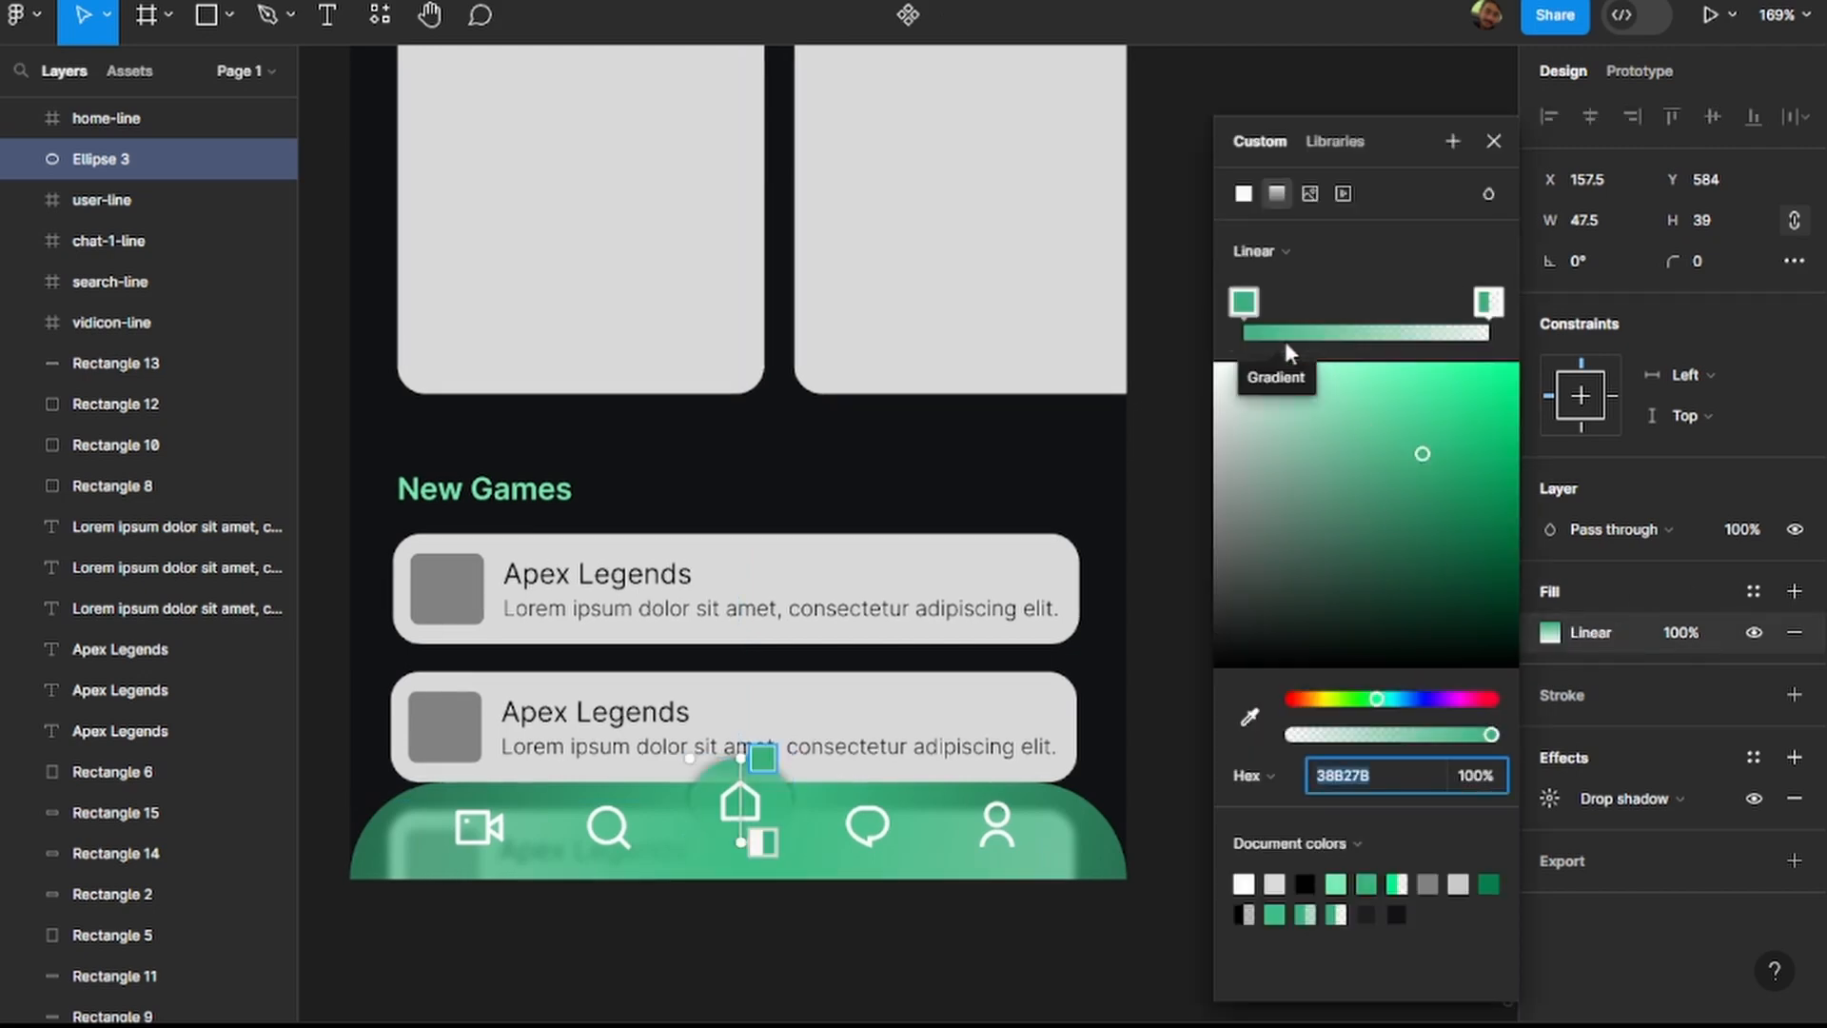
pyautogui.click(1276, 252)
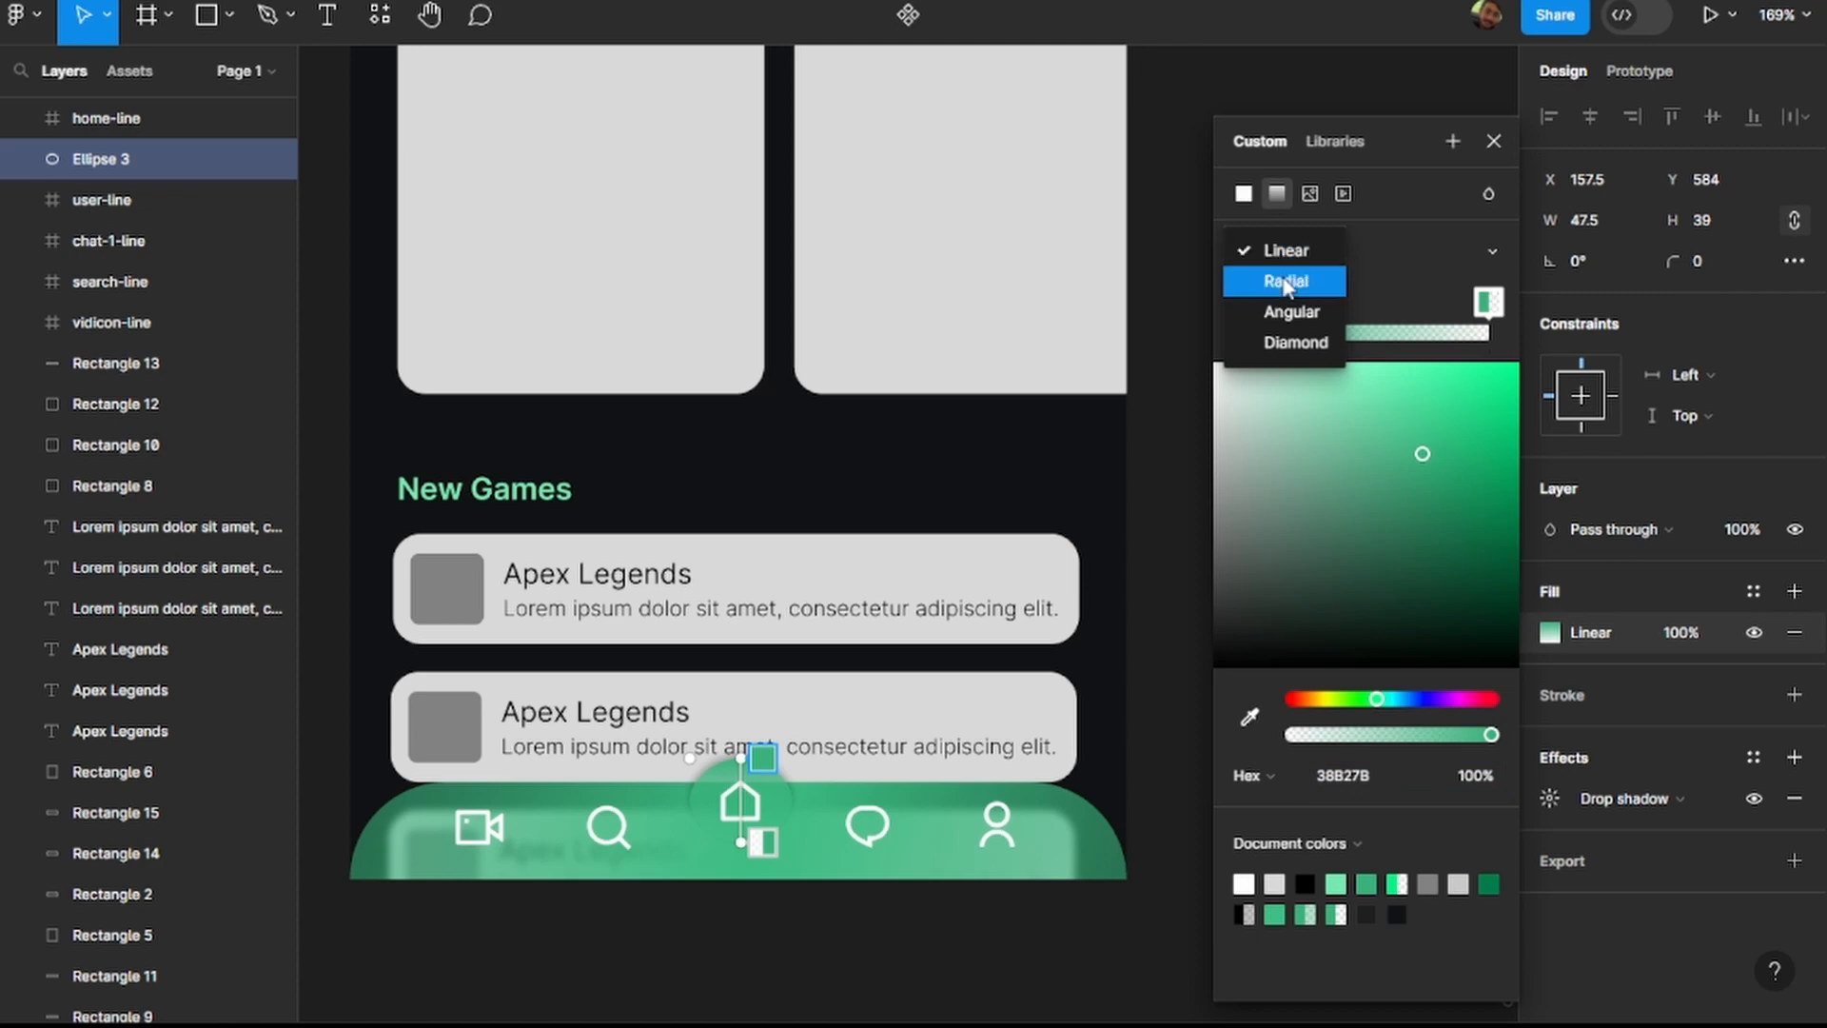
pyautogui.click(1281, 276)
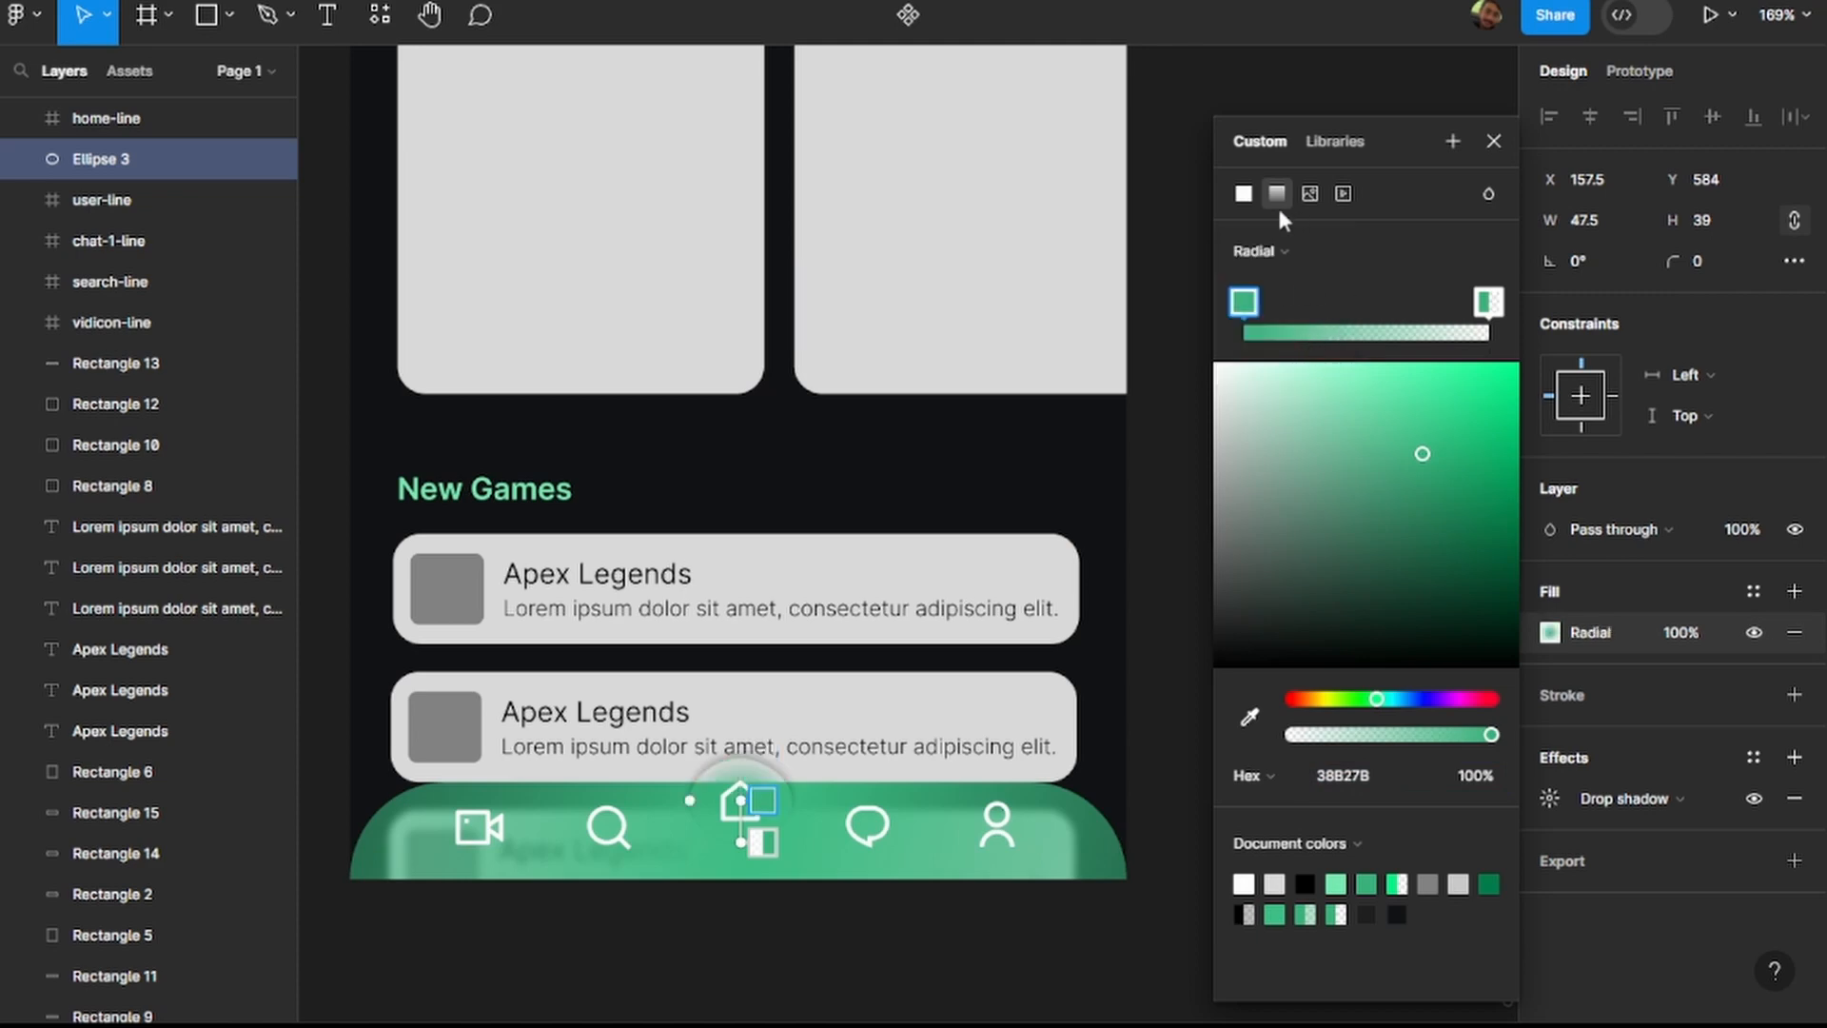
# Stretch the home button's radial gradient down to the navigation bar's bottom edge.
pyautogui.click(1278, 252)
pyautogui.click(1280, 253)
pyautogui.moveTo(742, 843); pyautogui.dragTo(738, 880)
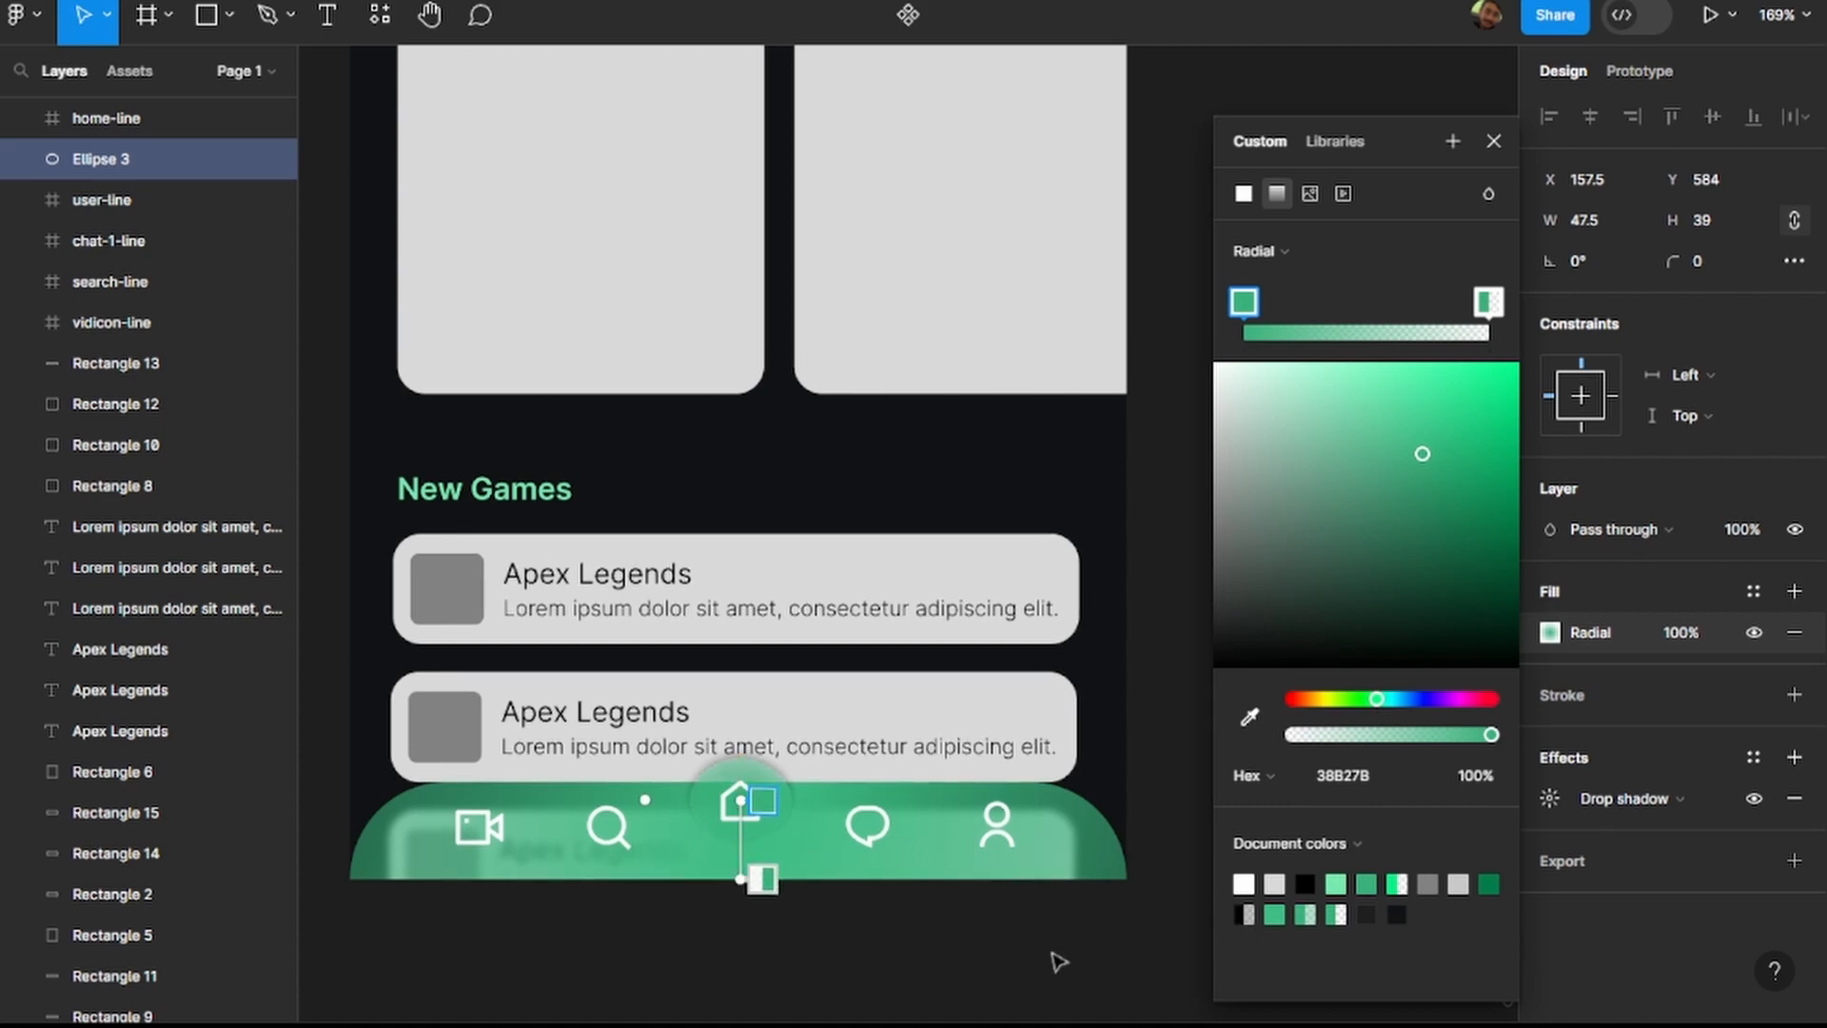
pyautogui.click(1507, 141)
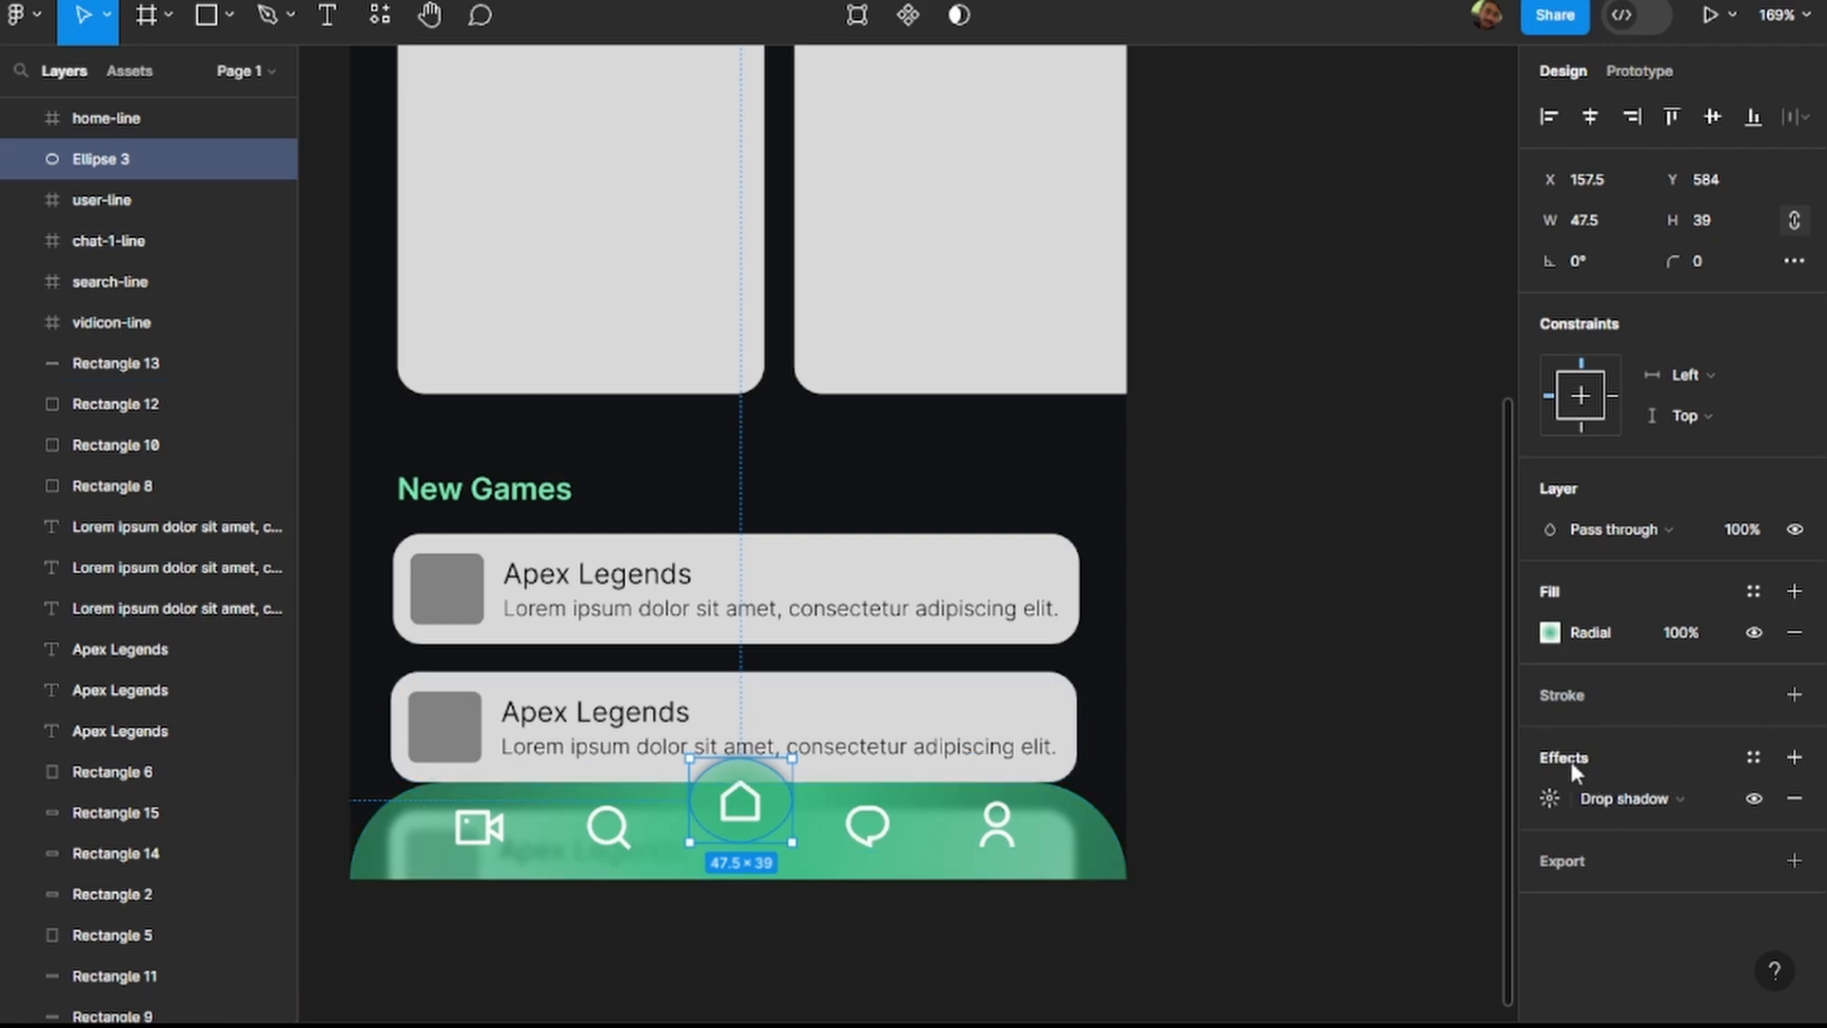
# Replace the home button circle's drop shadow with a background blur effect.
pyautogui.click(1791, 795)
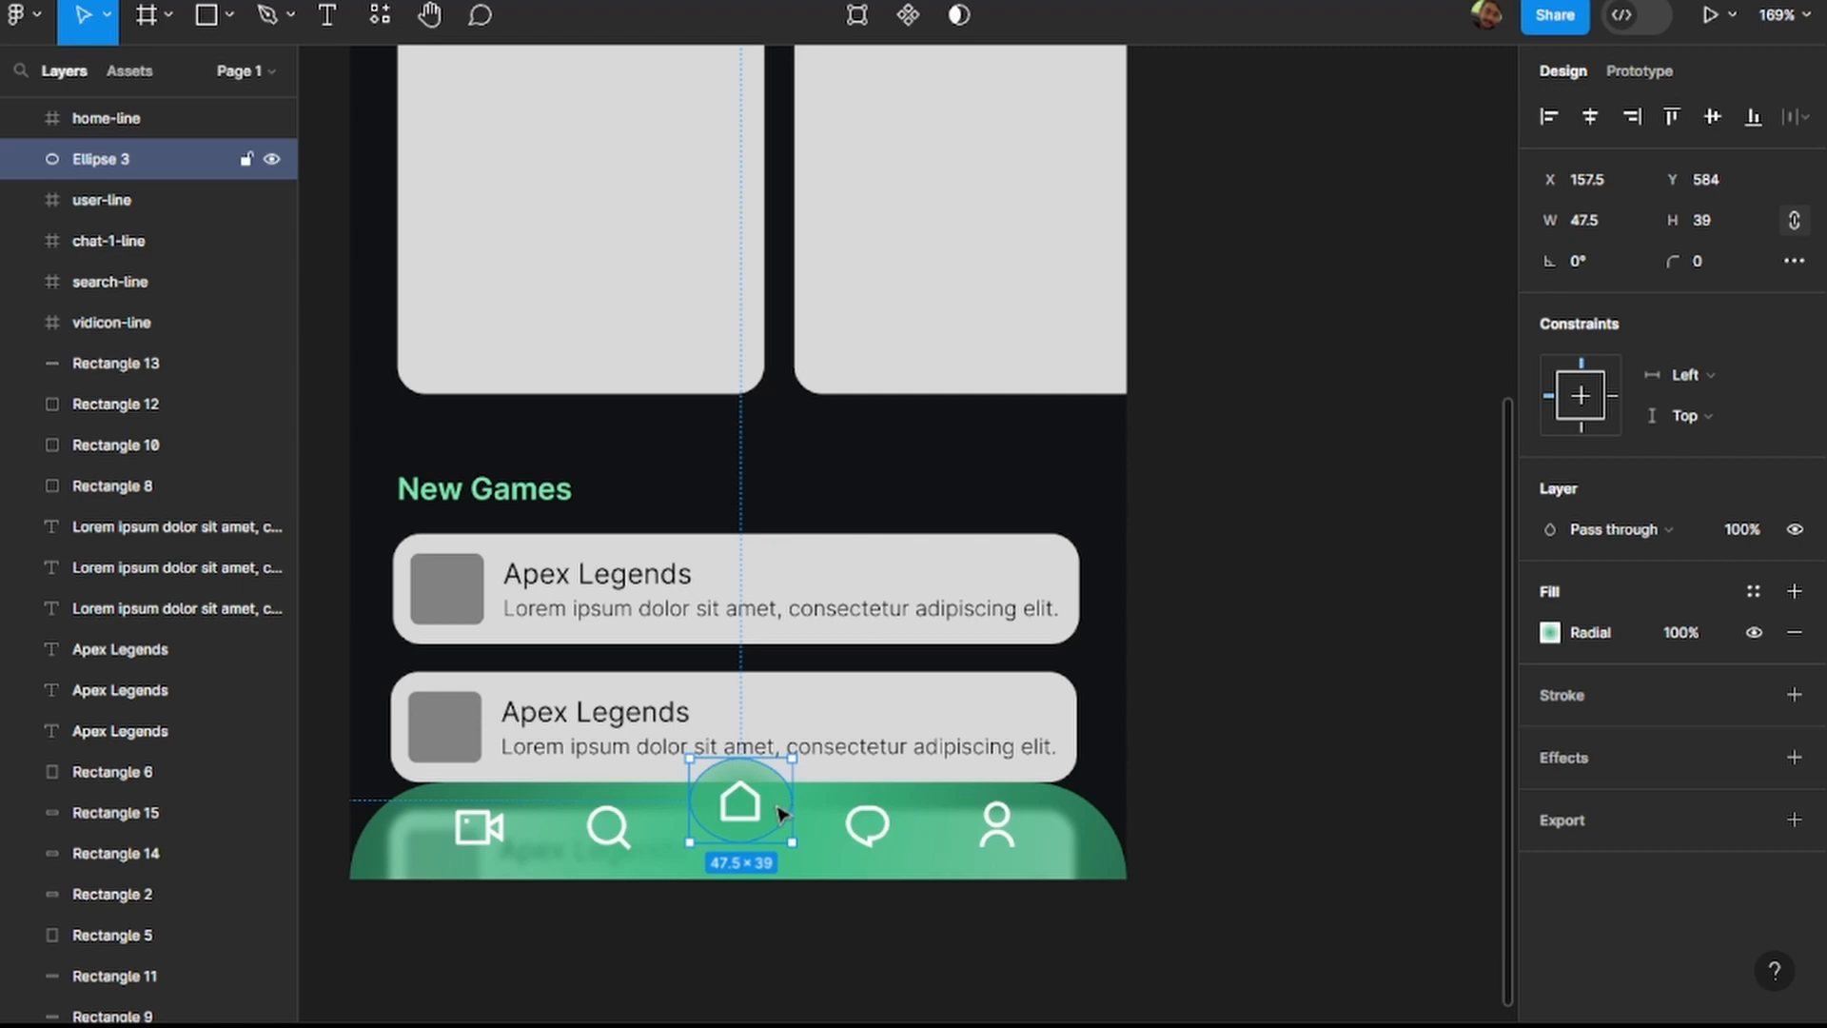
pyautogui.click(1795, 757)
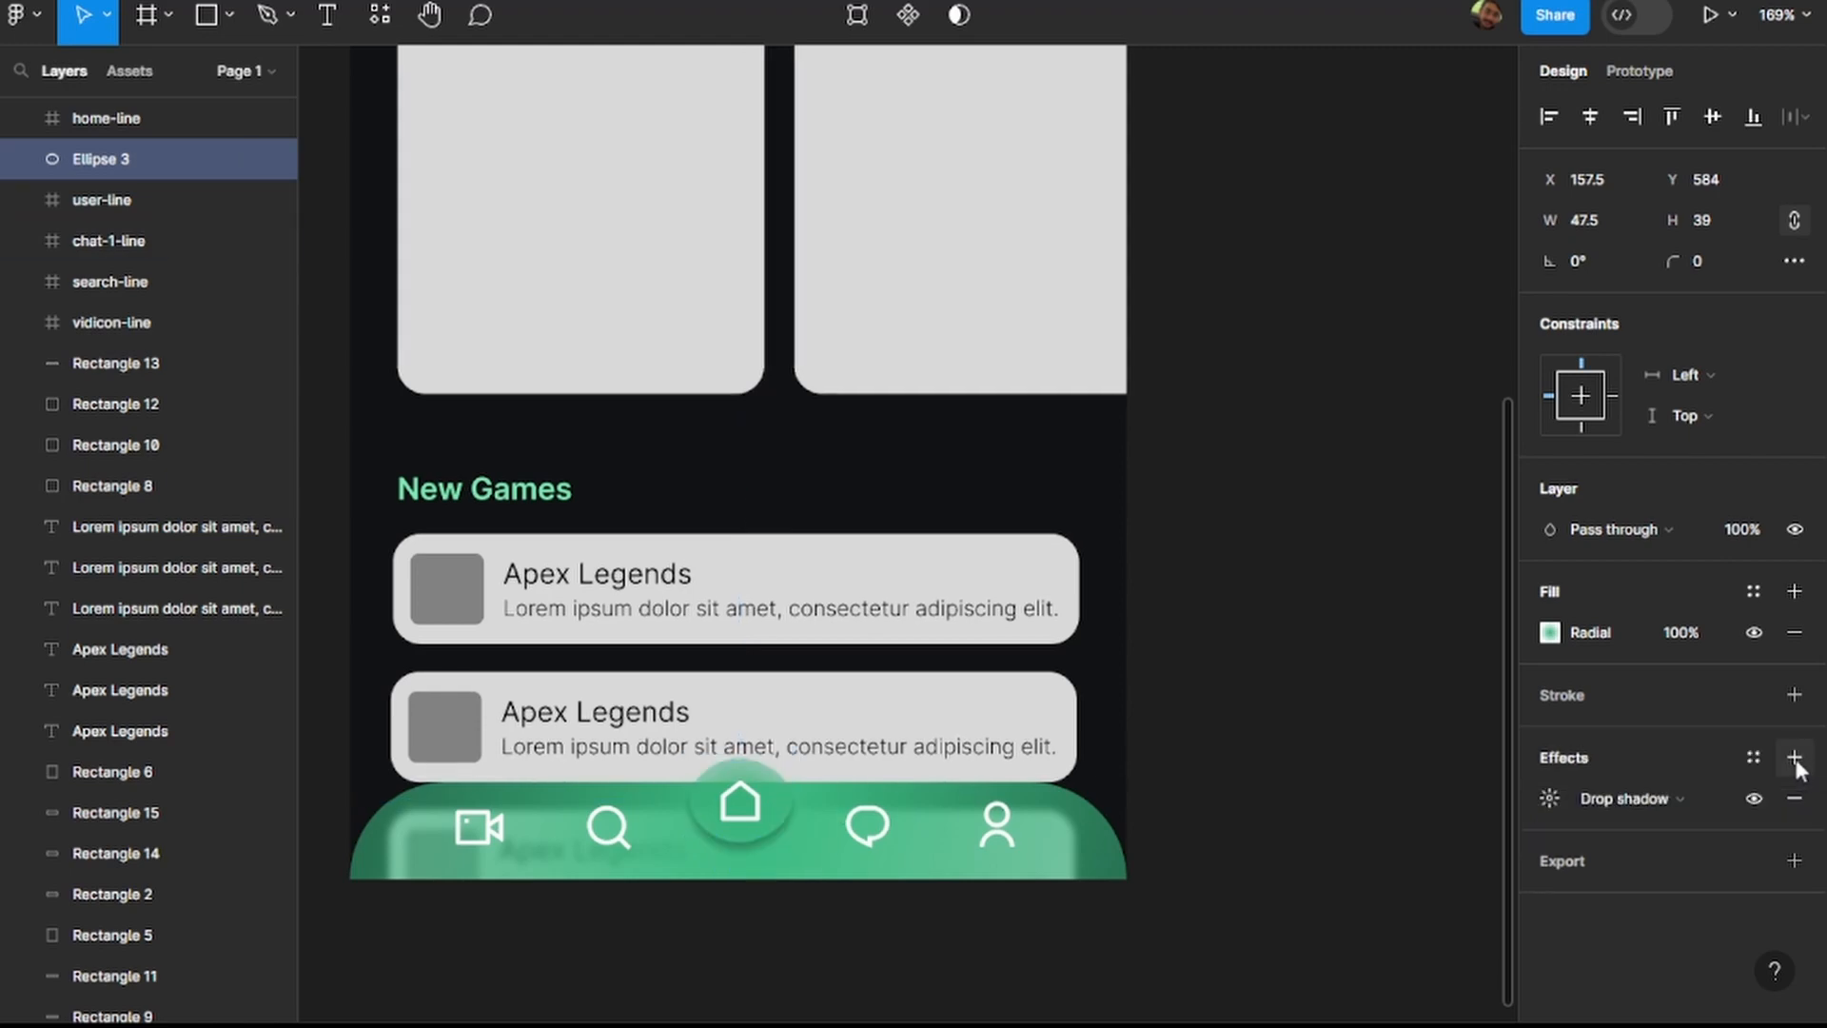
pyautogui.click(1647, 796)
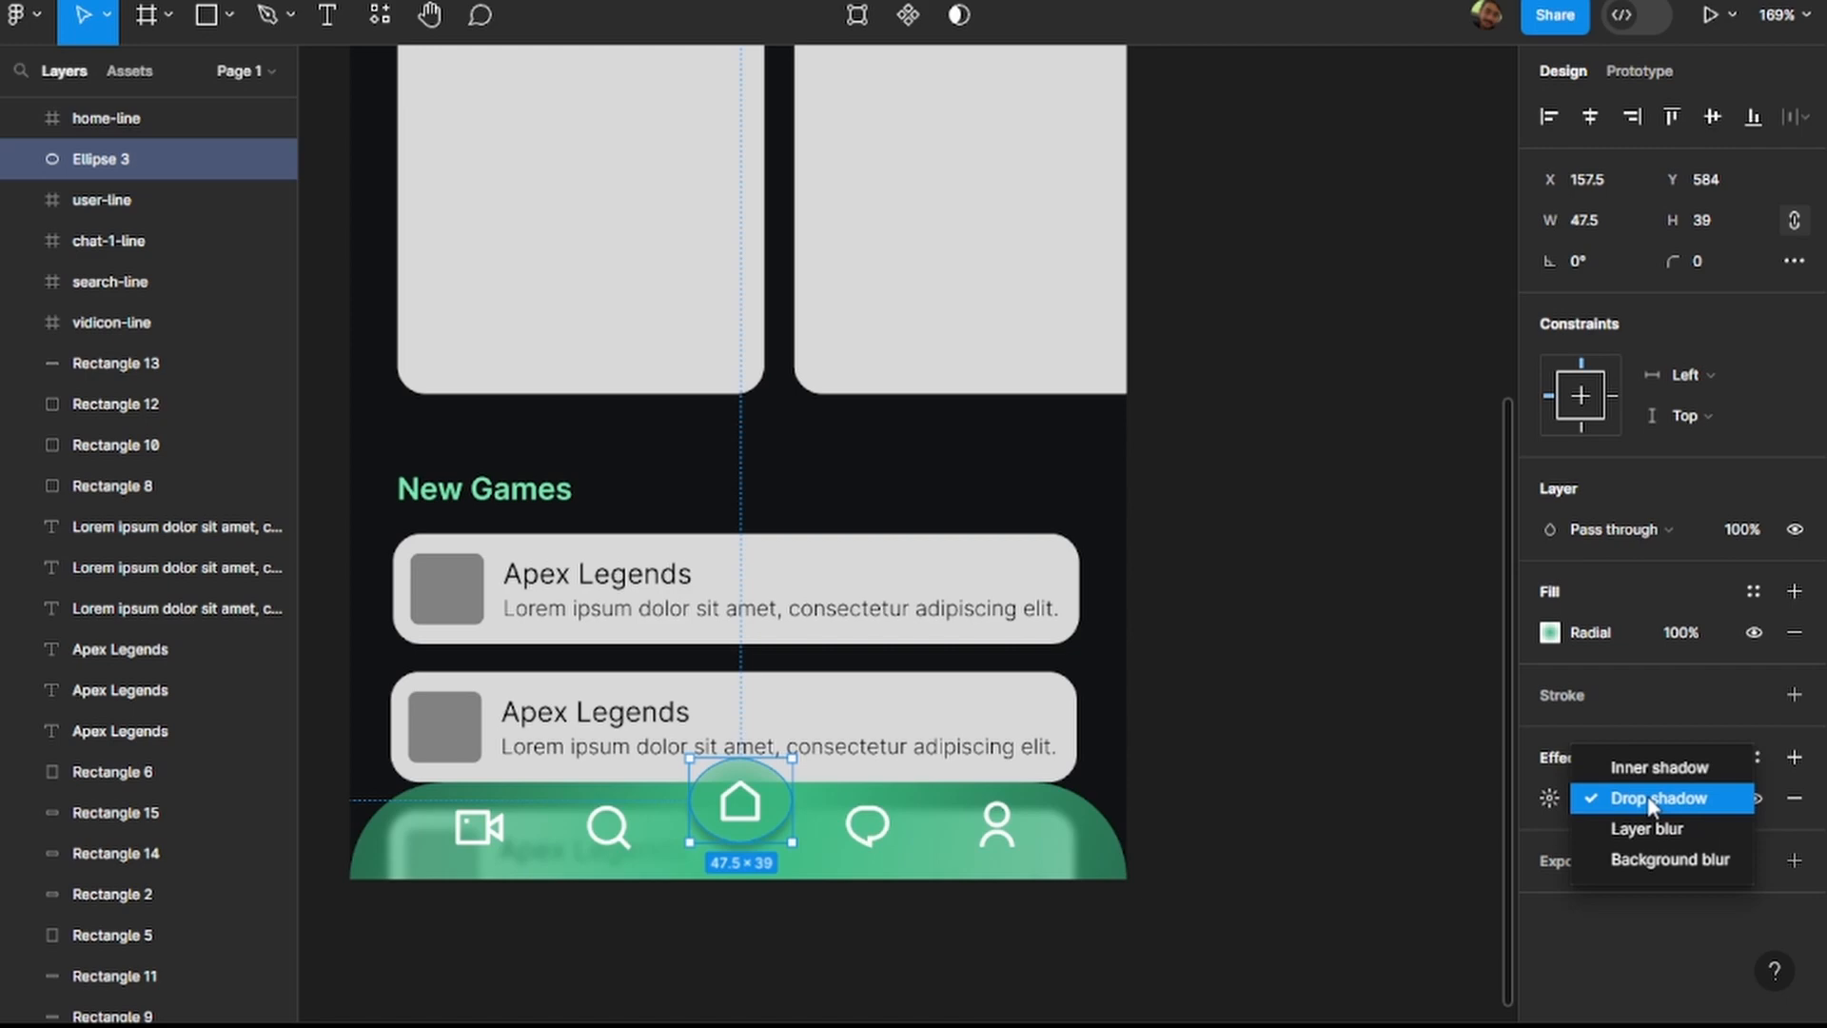
pyautogui.click(1653, 861)
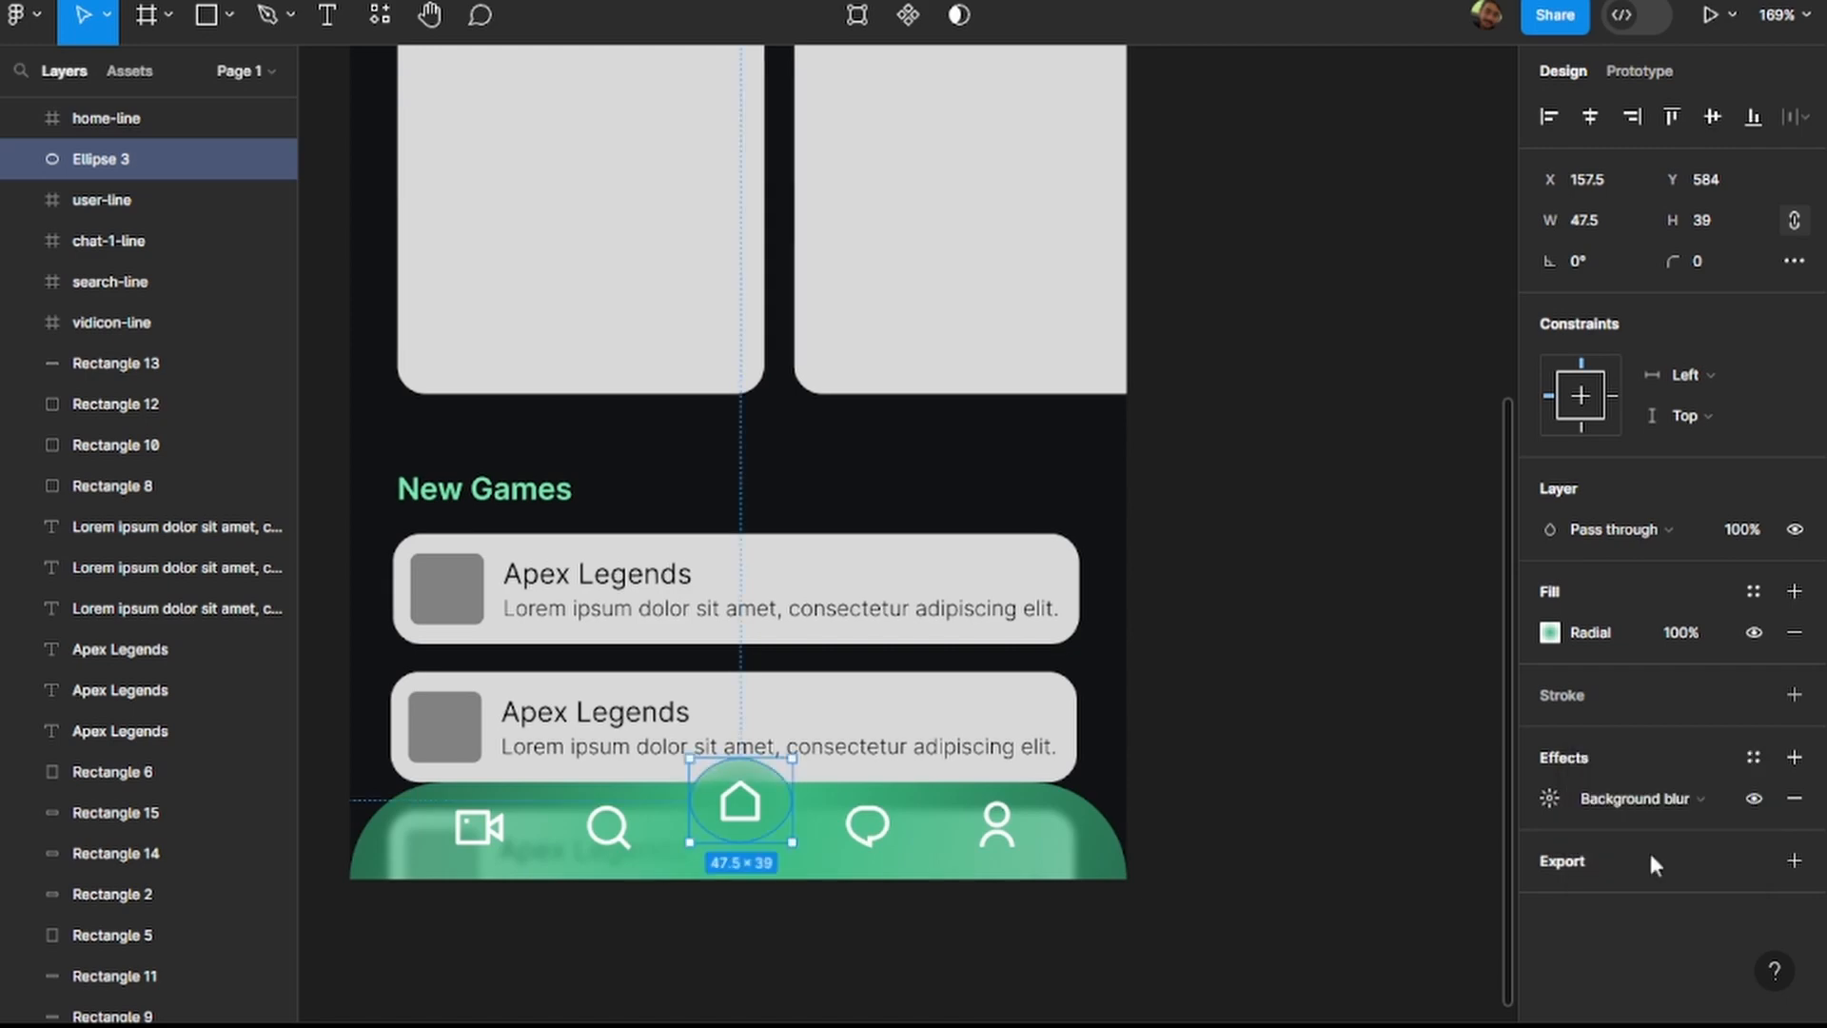
# Try background blur strengths of 12 and 0 on the home button circle, settle just above 0, and deselect it.
pyautogui.click(1550, 800)
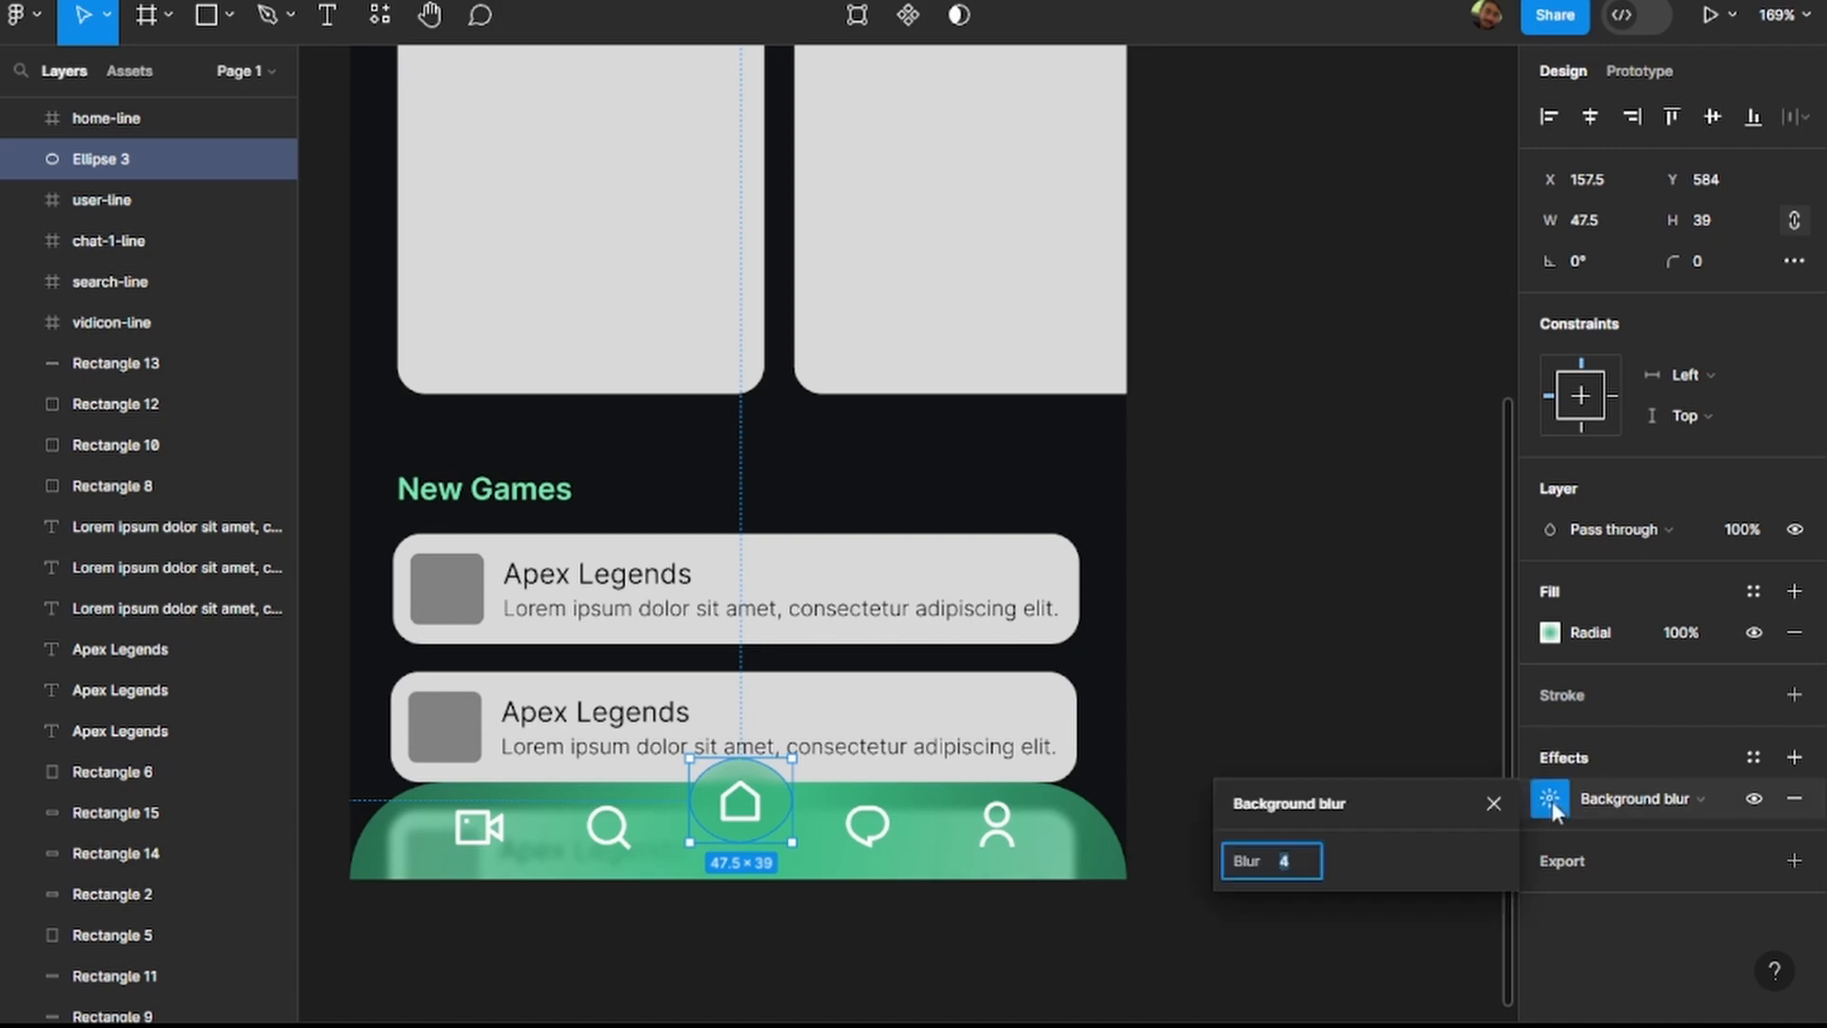
pyautogui.press('Up')
pyautogui.press('Up')
pyautogui.press('Up')
pyautogui.press('Up')
pyautogui.press('Up')
pyautogui.press('Up')
pyautogui.press('Up')
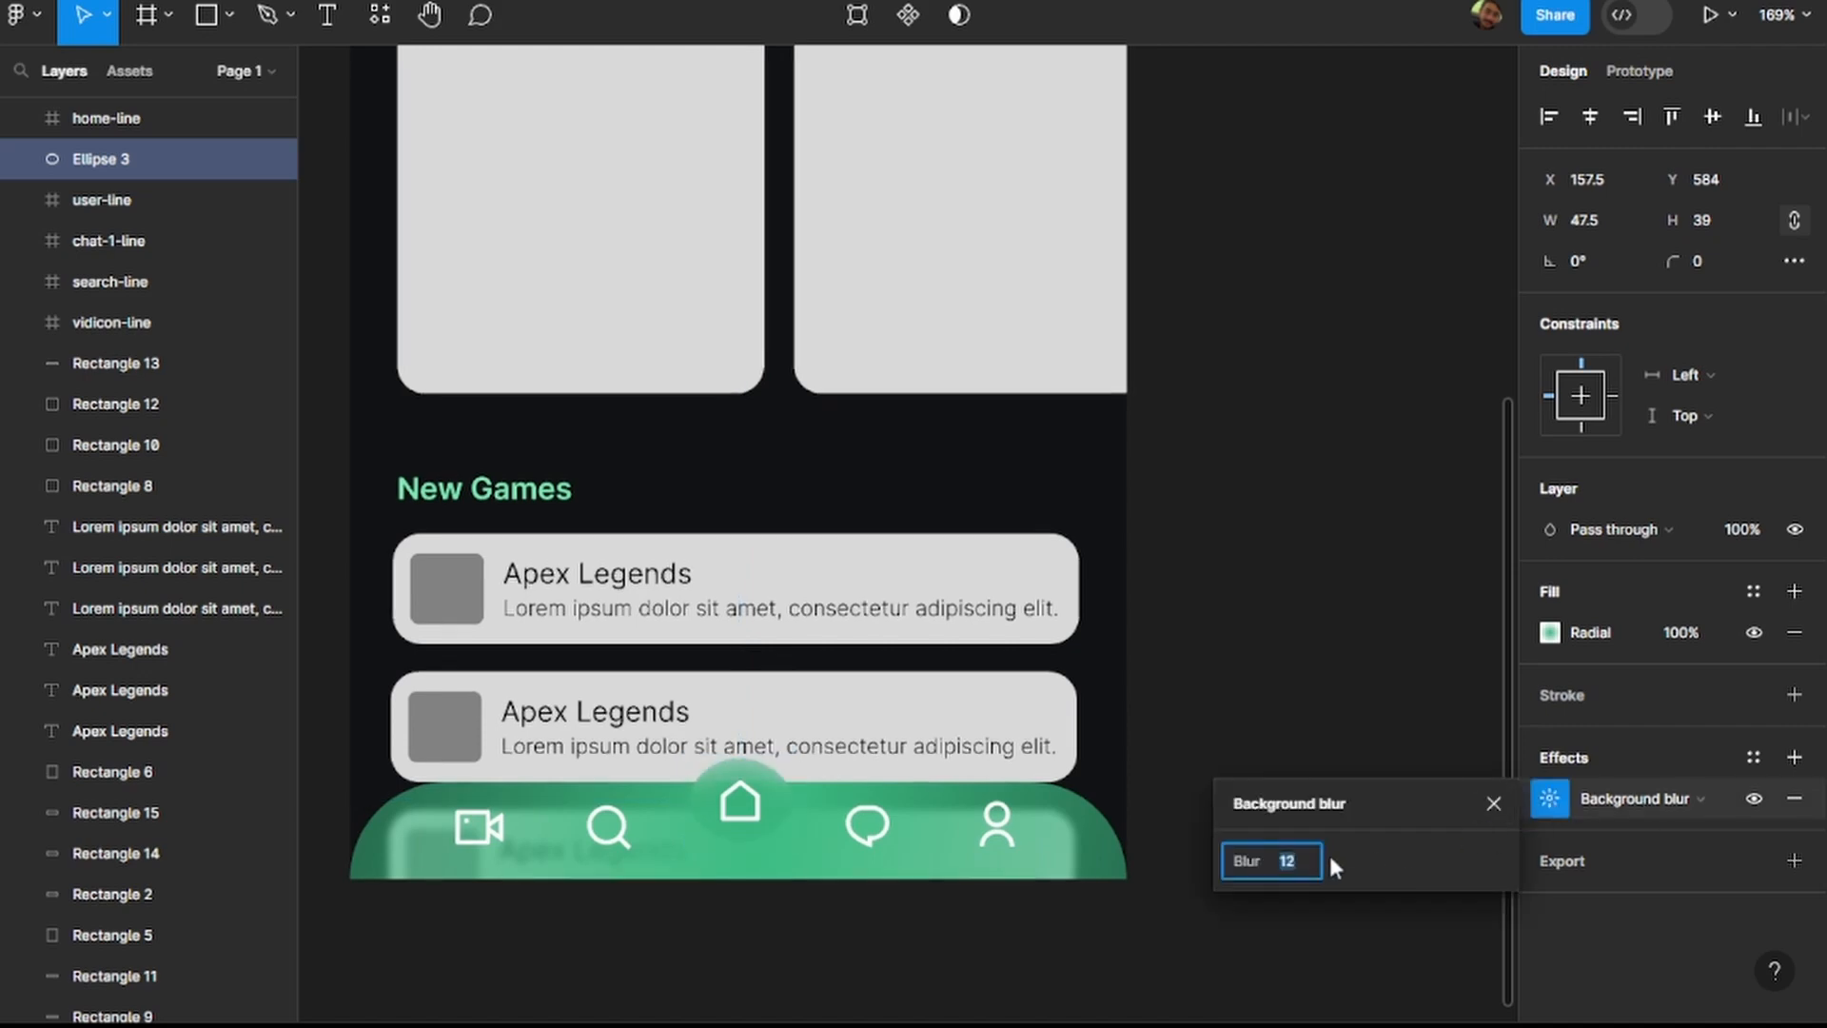
pyautogui.press('Down')
pyautogui.press('Down')
pyautogui.press('Down')
pyautogui.press('Down')
pyautogui.press('Down')
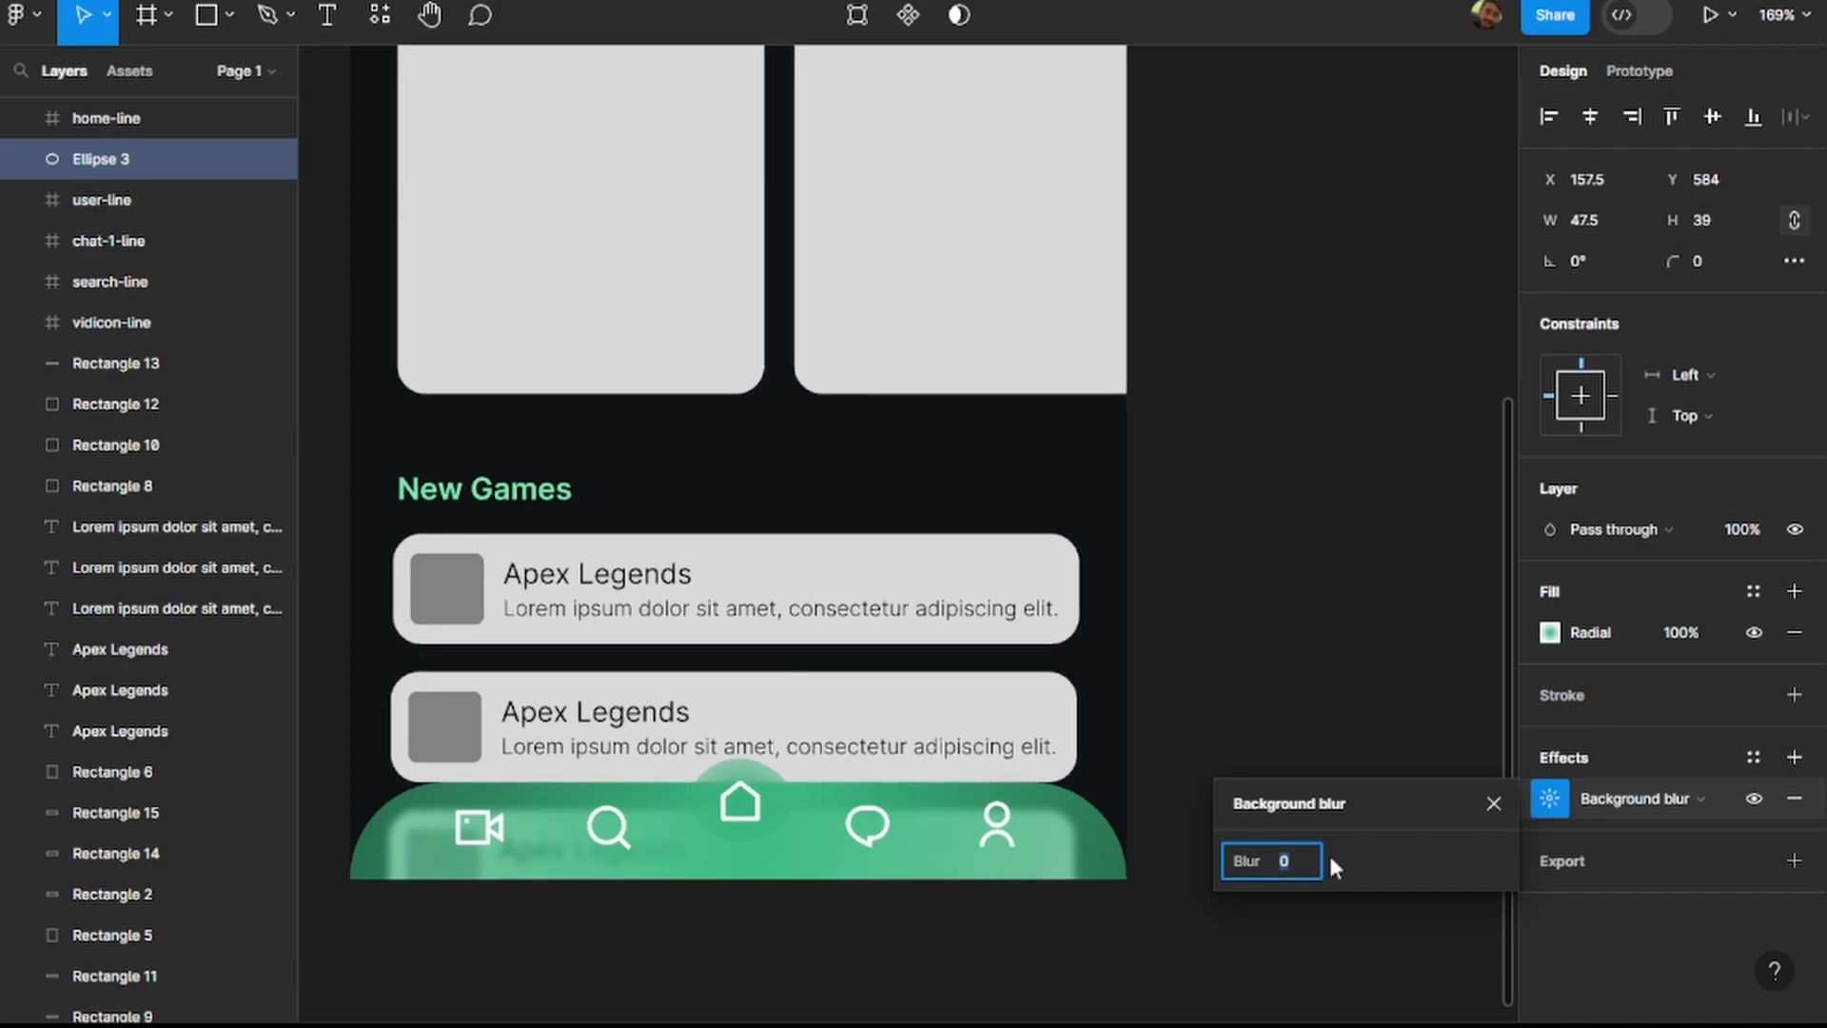
pyautogui.press('Up')
pyautogui.press('Up')
pyautogui.click(1307, 709)
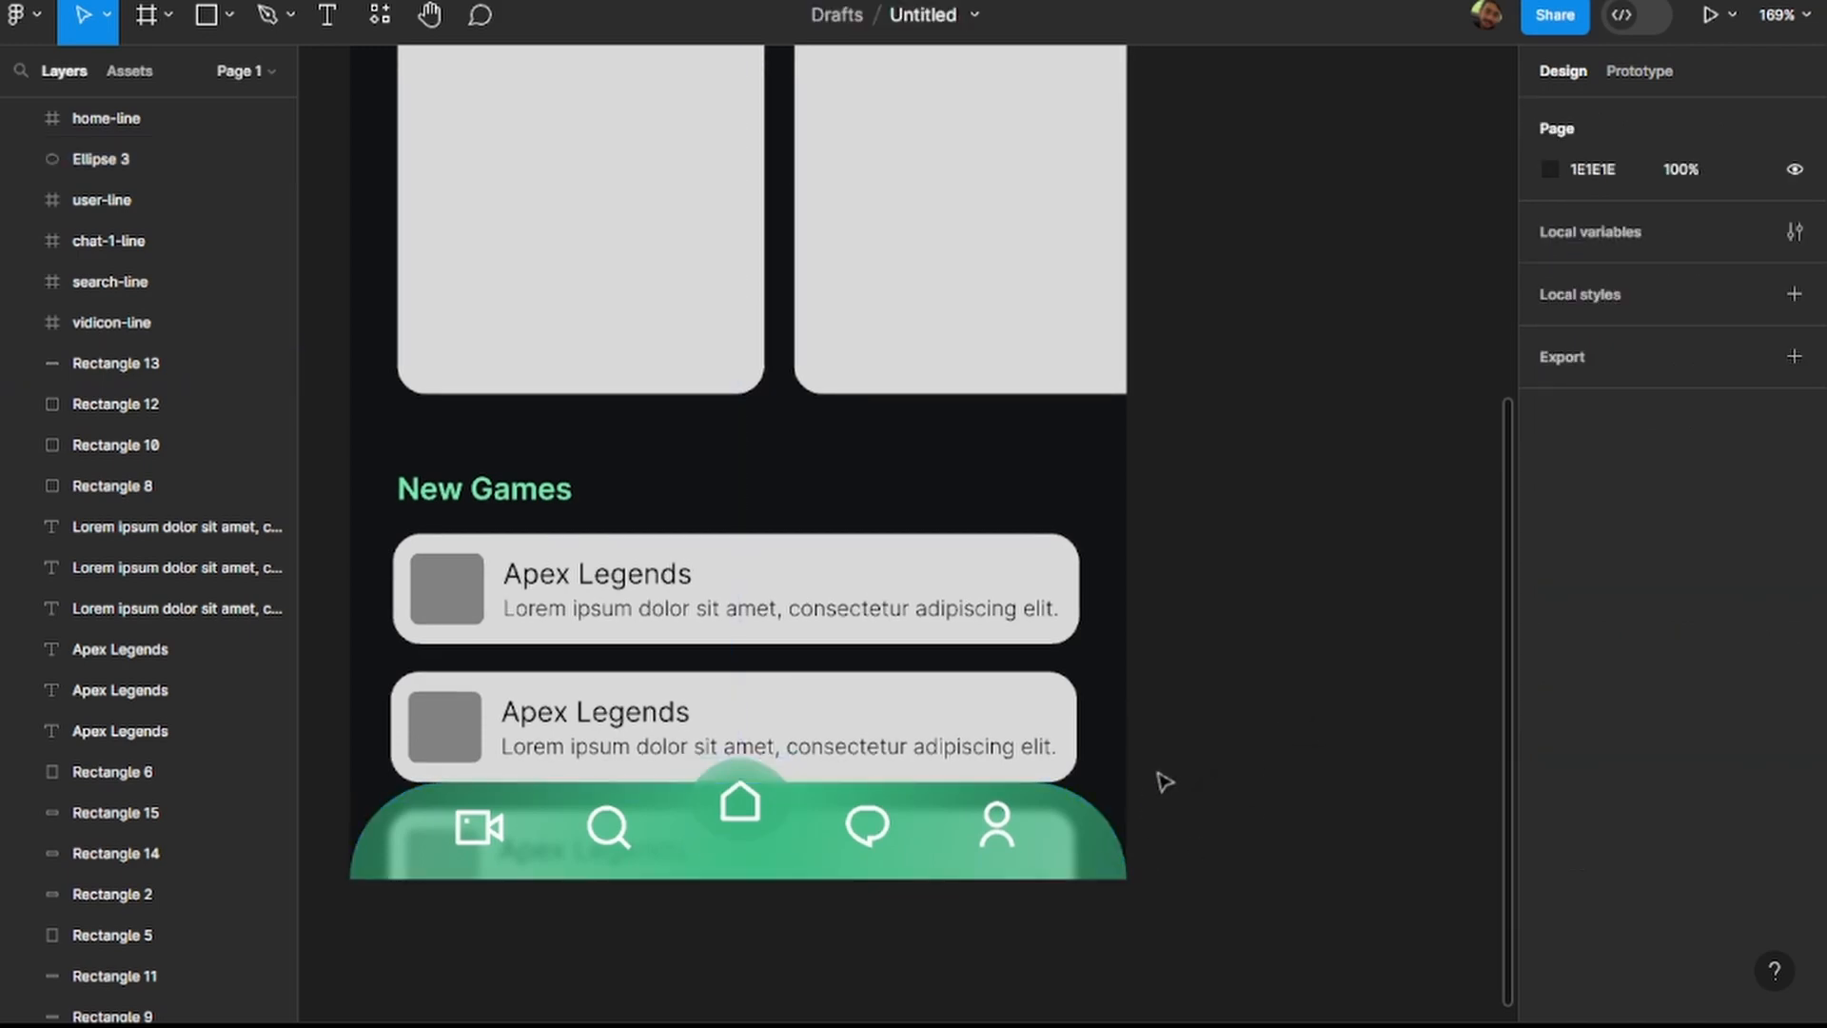
# Set the navigation bar's background blur to 12 and deselect the bar.
pyautogui.click(789, 862)
pyautogui.click(1535, 842)
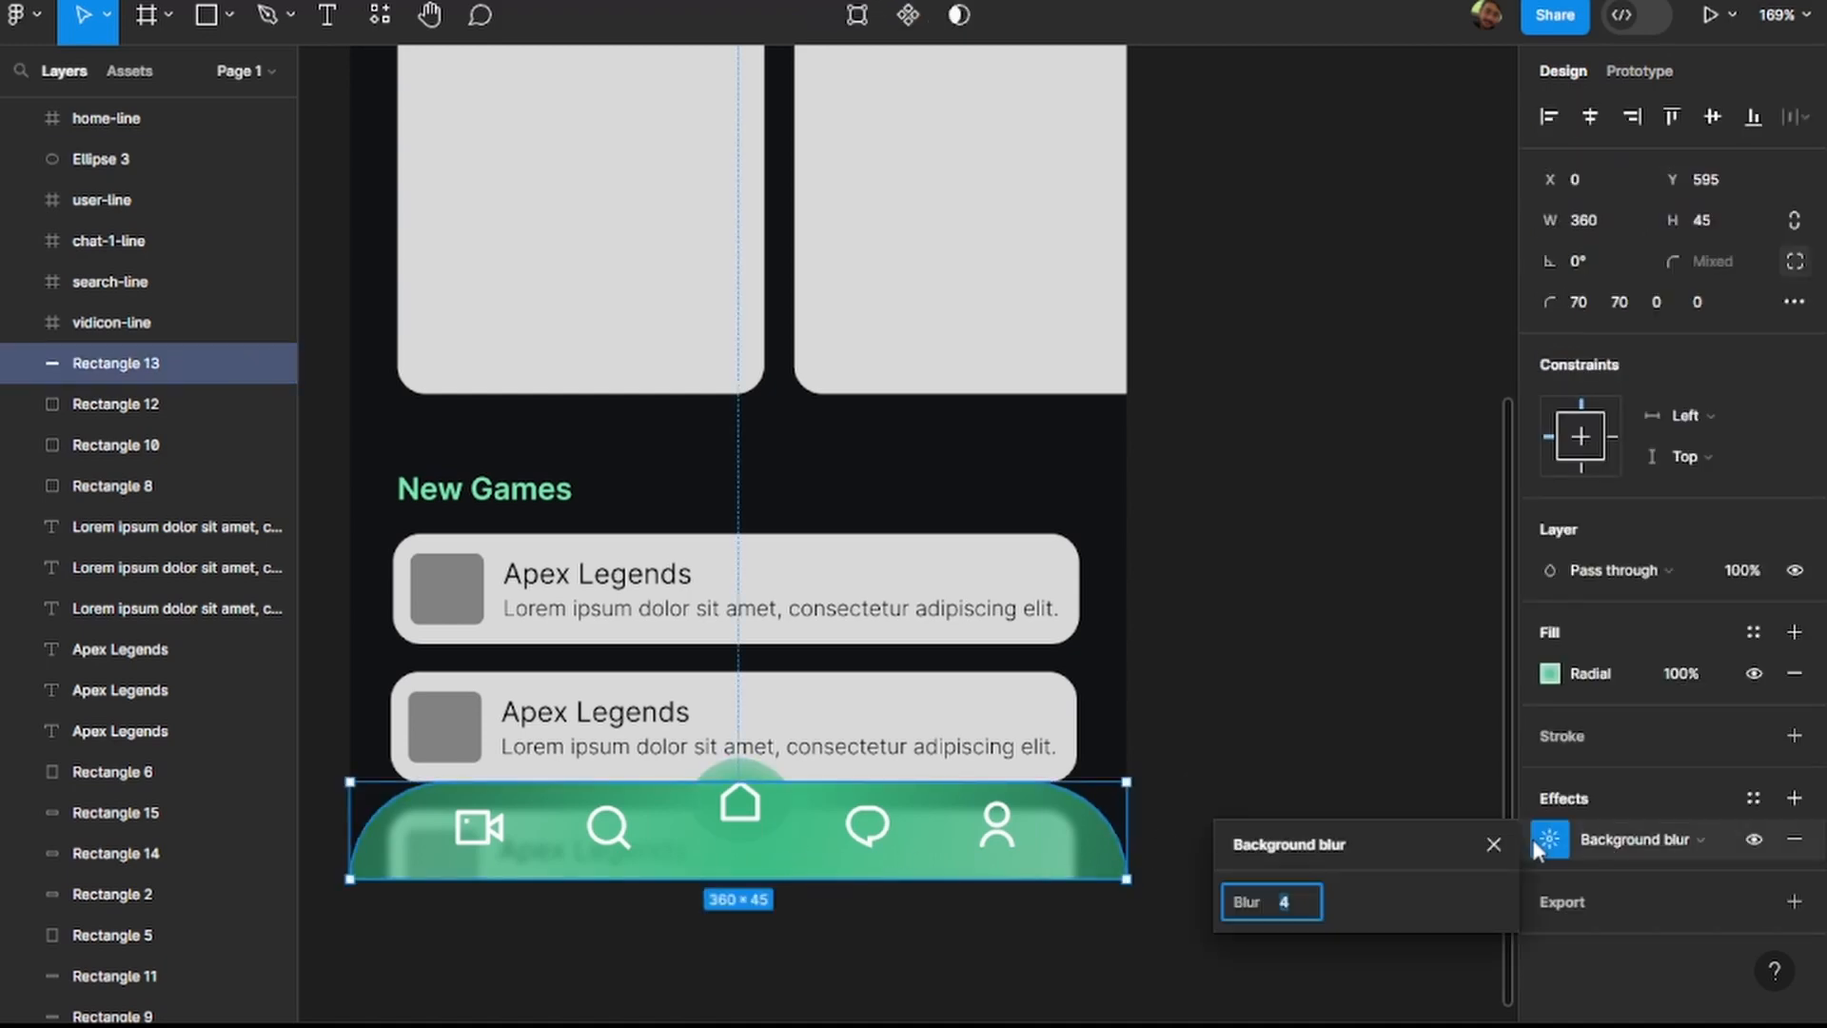
pyautogui.write('12')
pyautogui.press('Return')
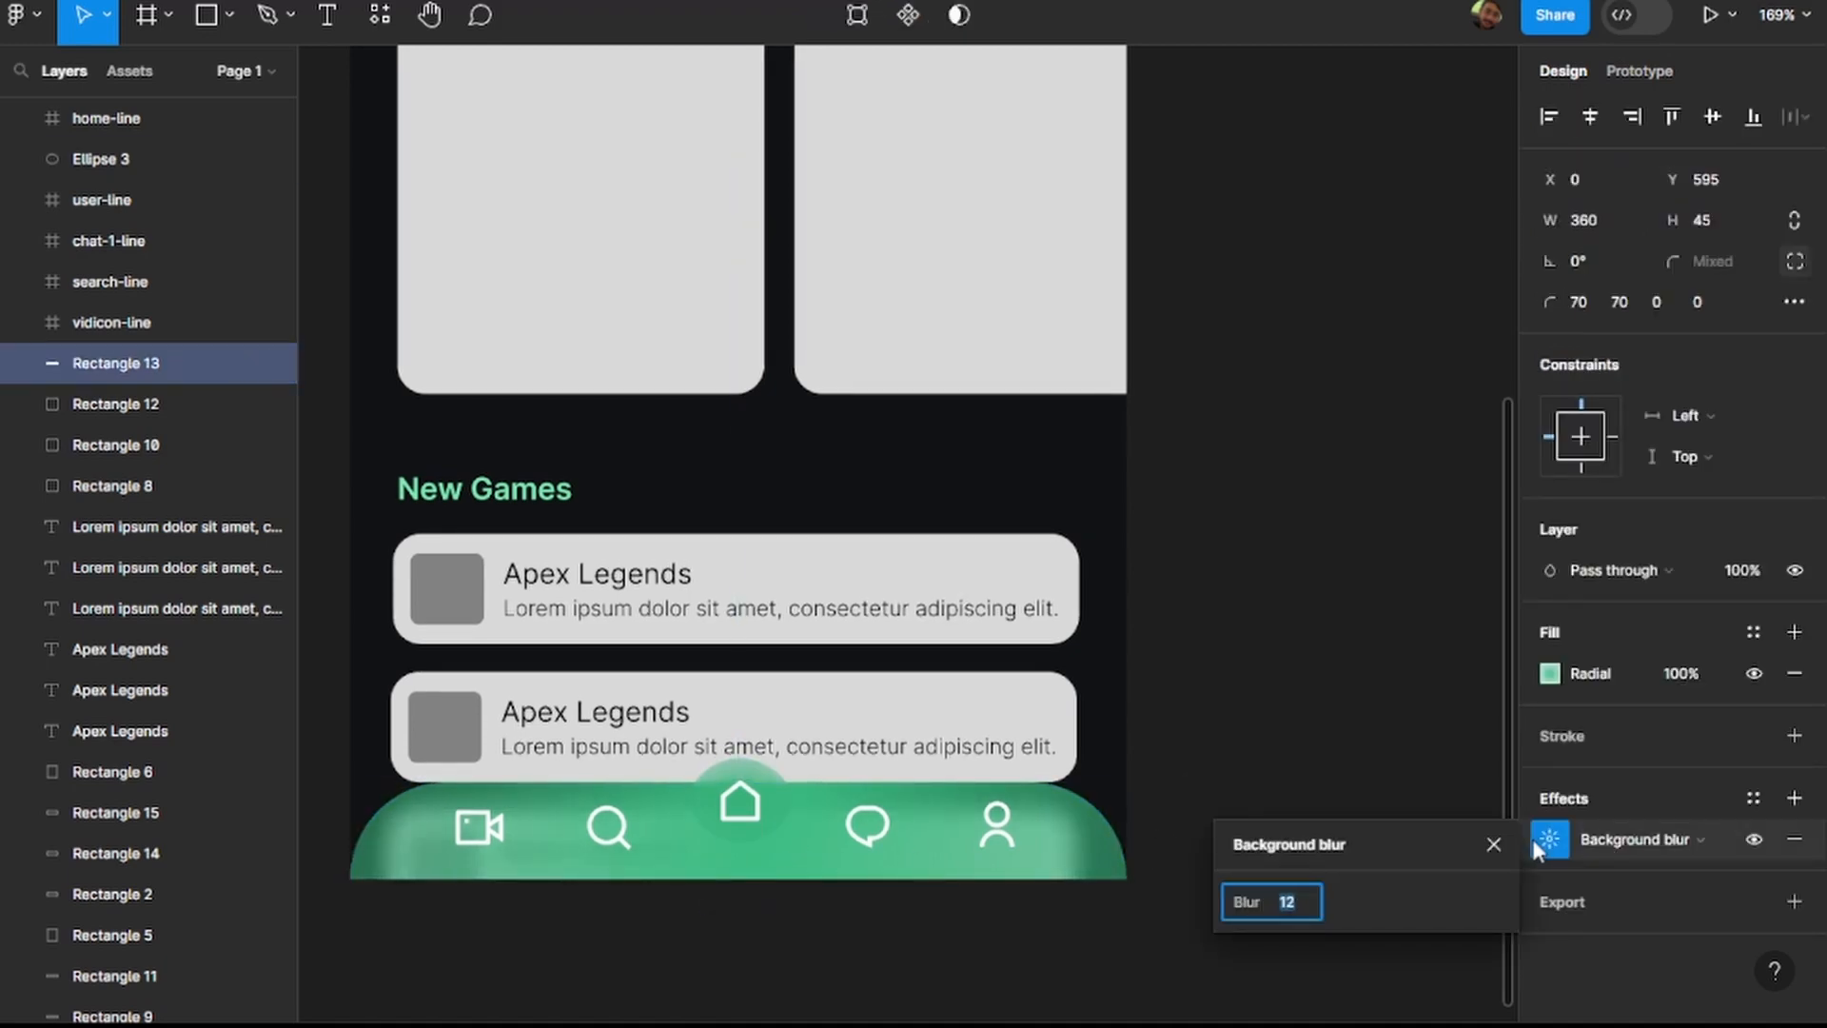
pyautogui.click(1492, 721)
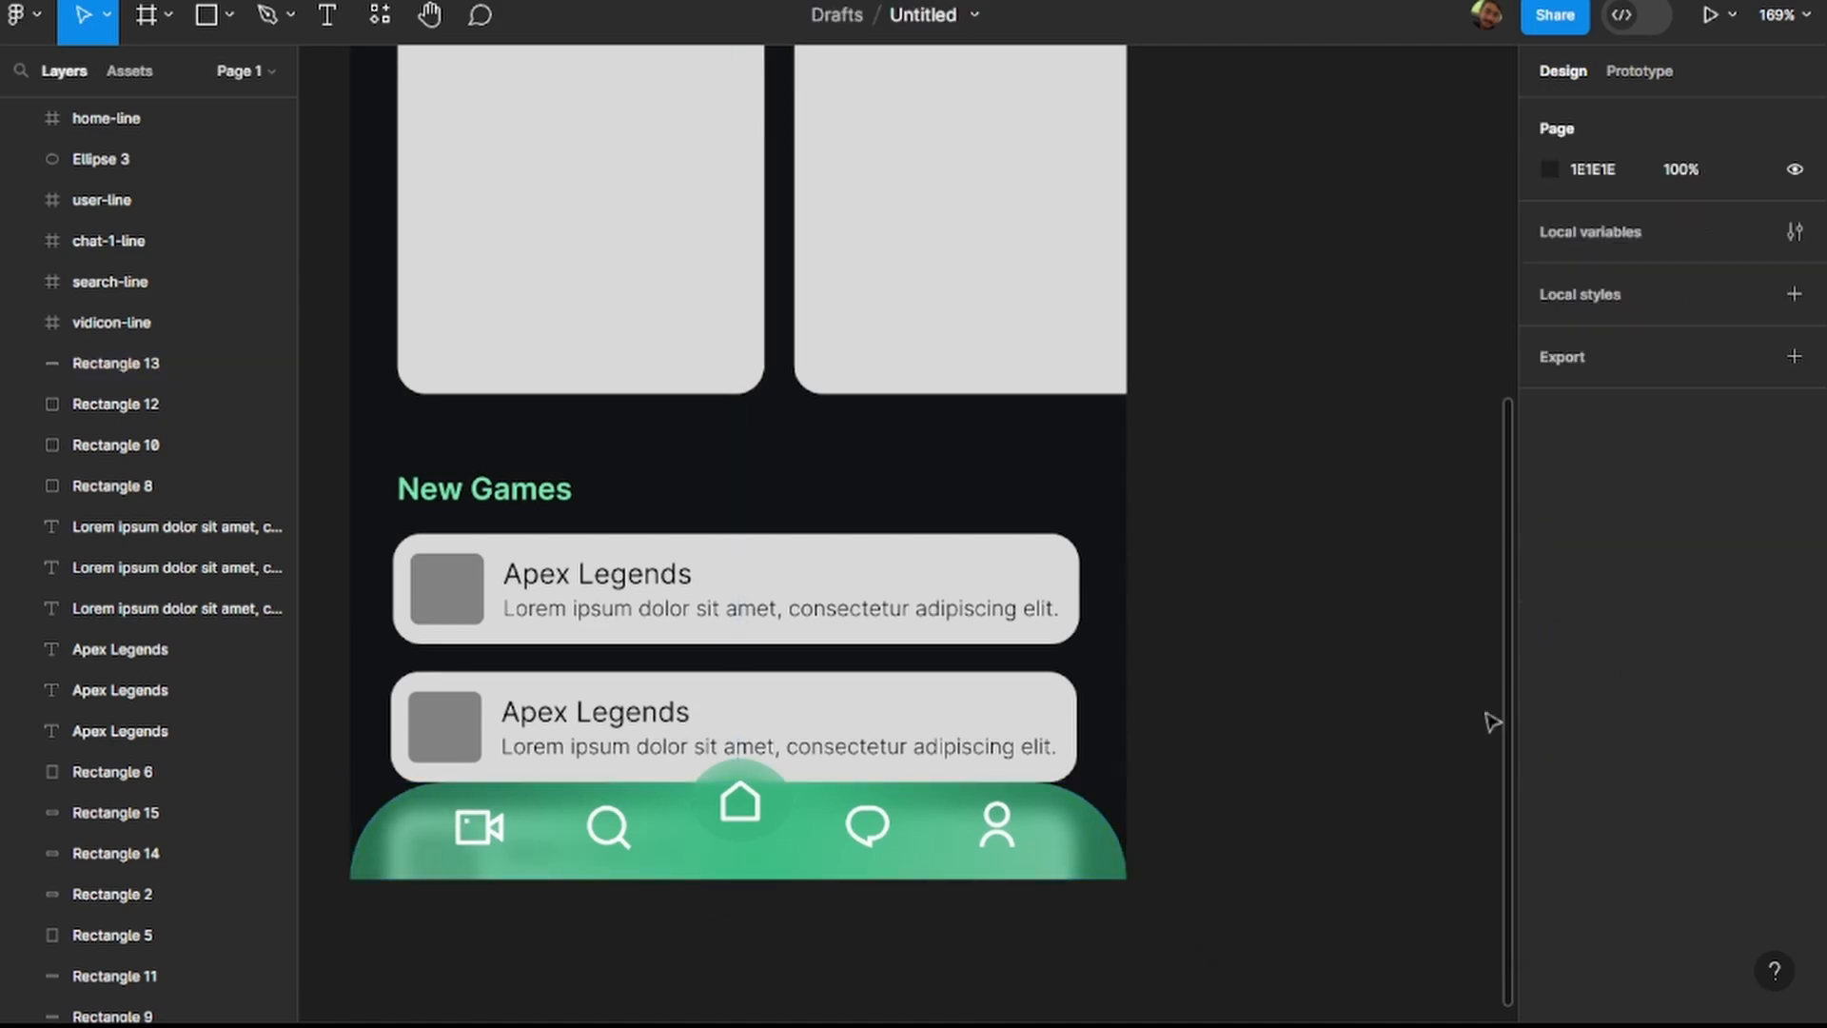
pyautogui.scroll(-3, 1227, 730)
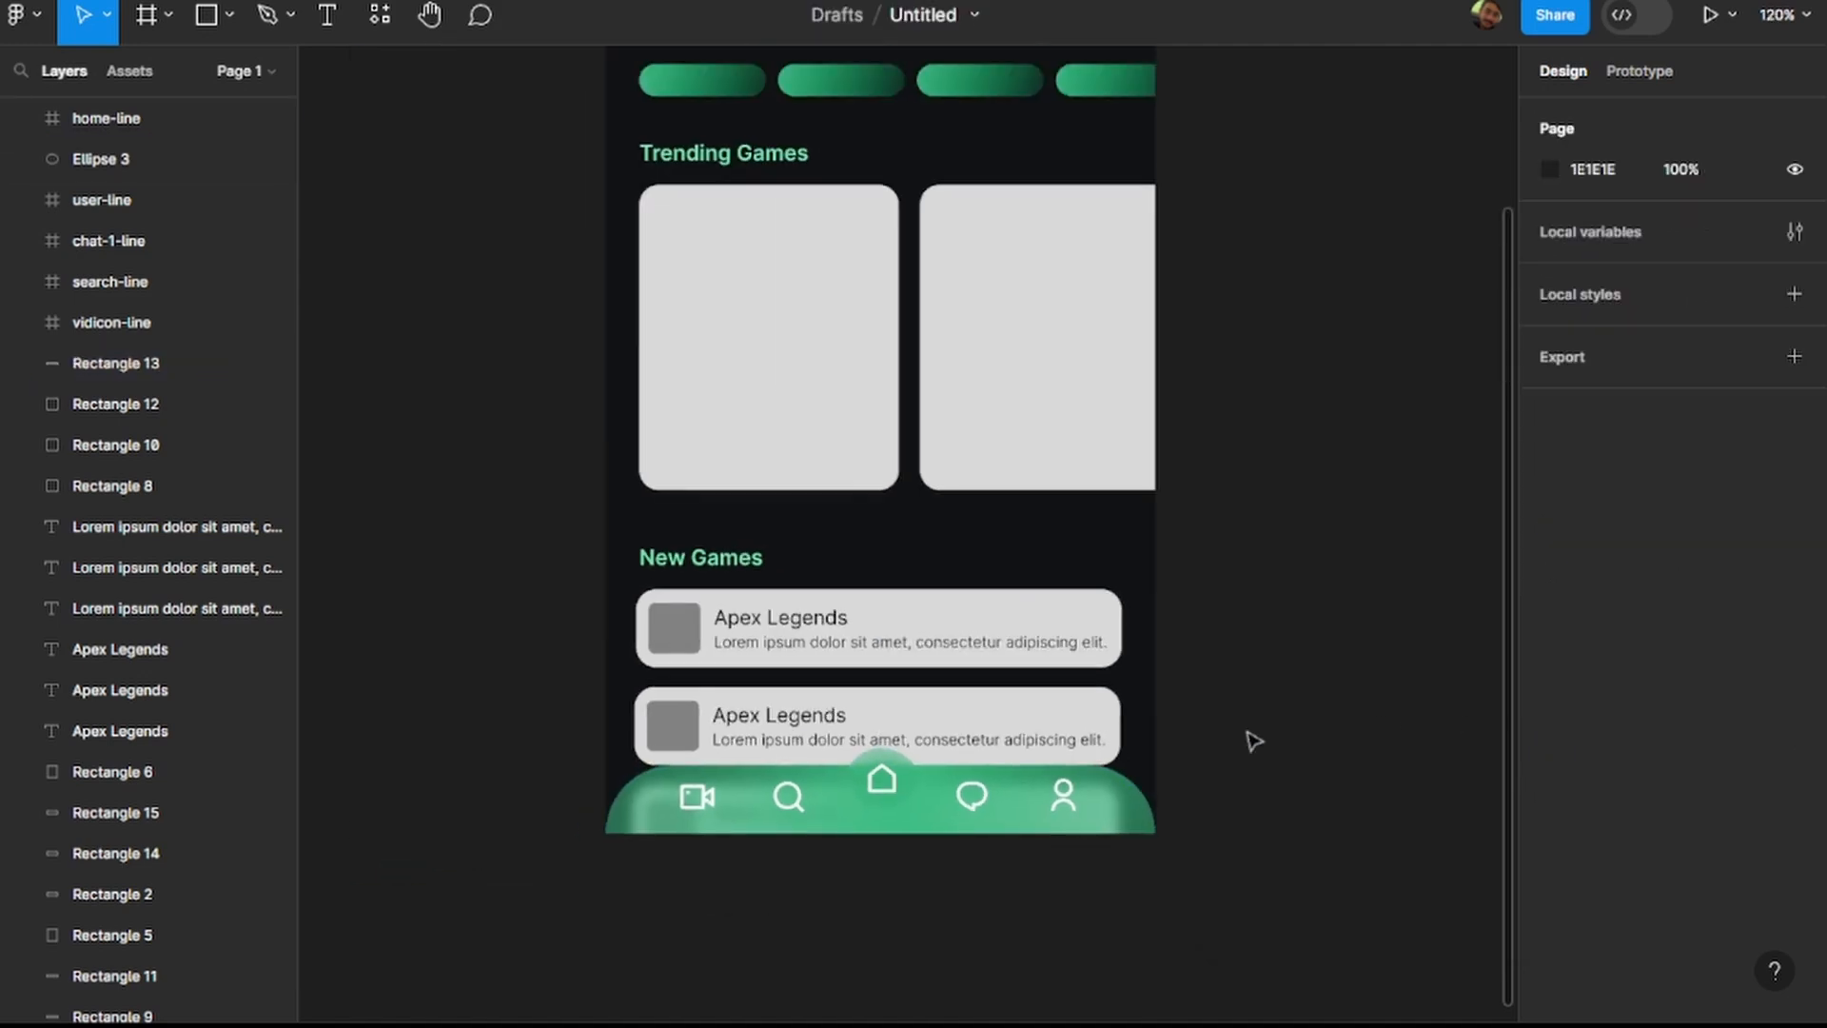
pyautogui.scroll(-4, 1254, 742)
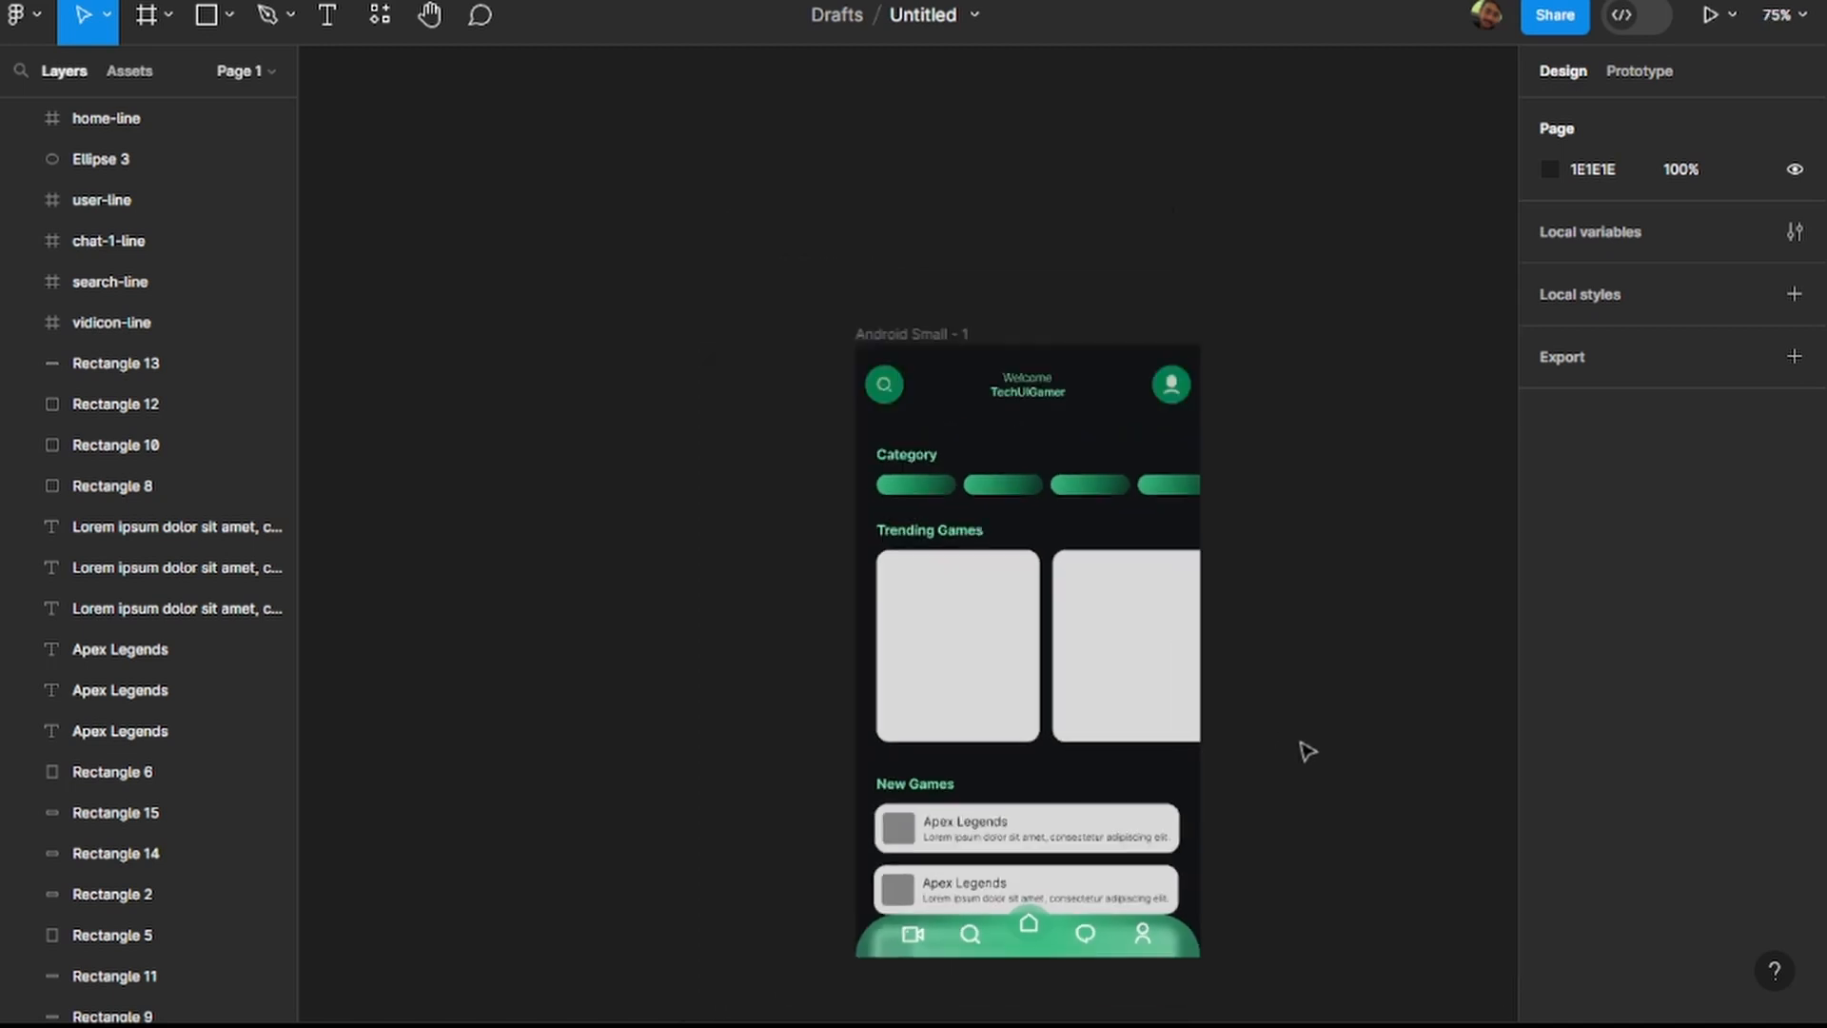
pyautogui.hscroll(2, 1342, 790)
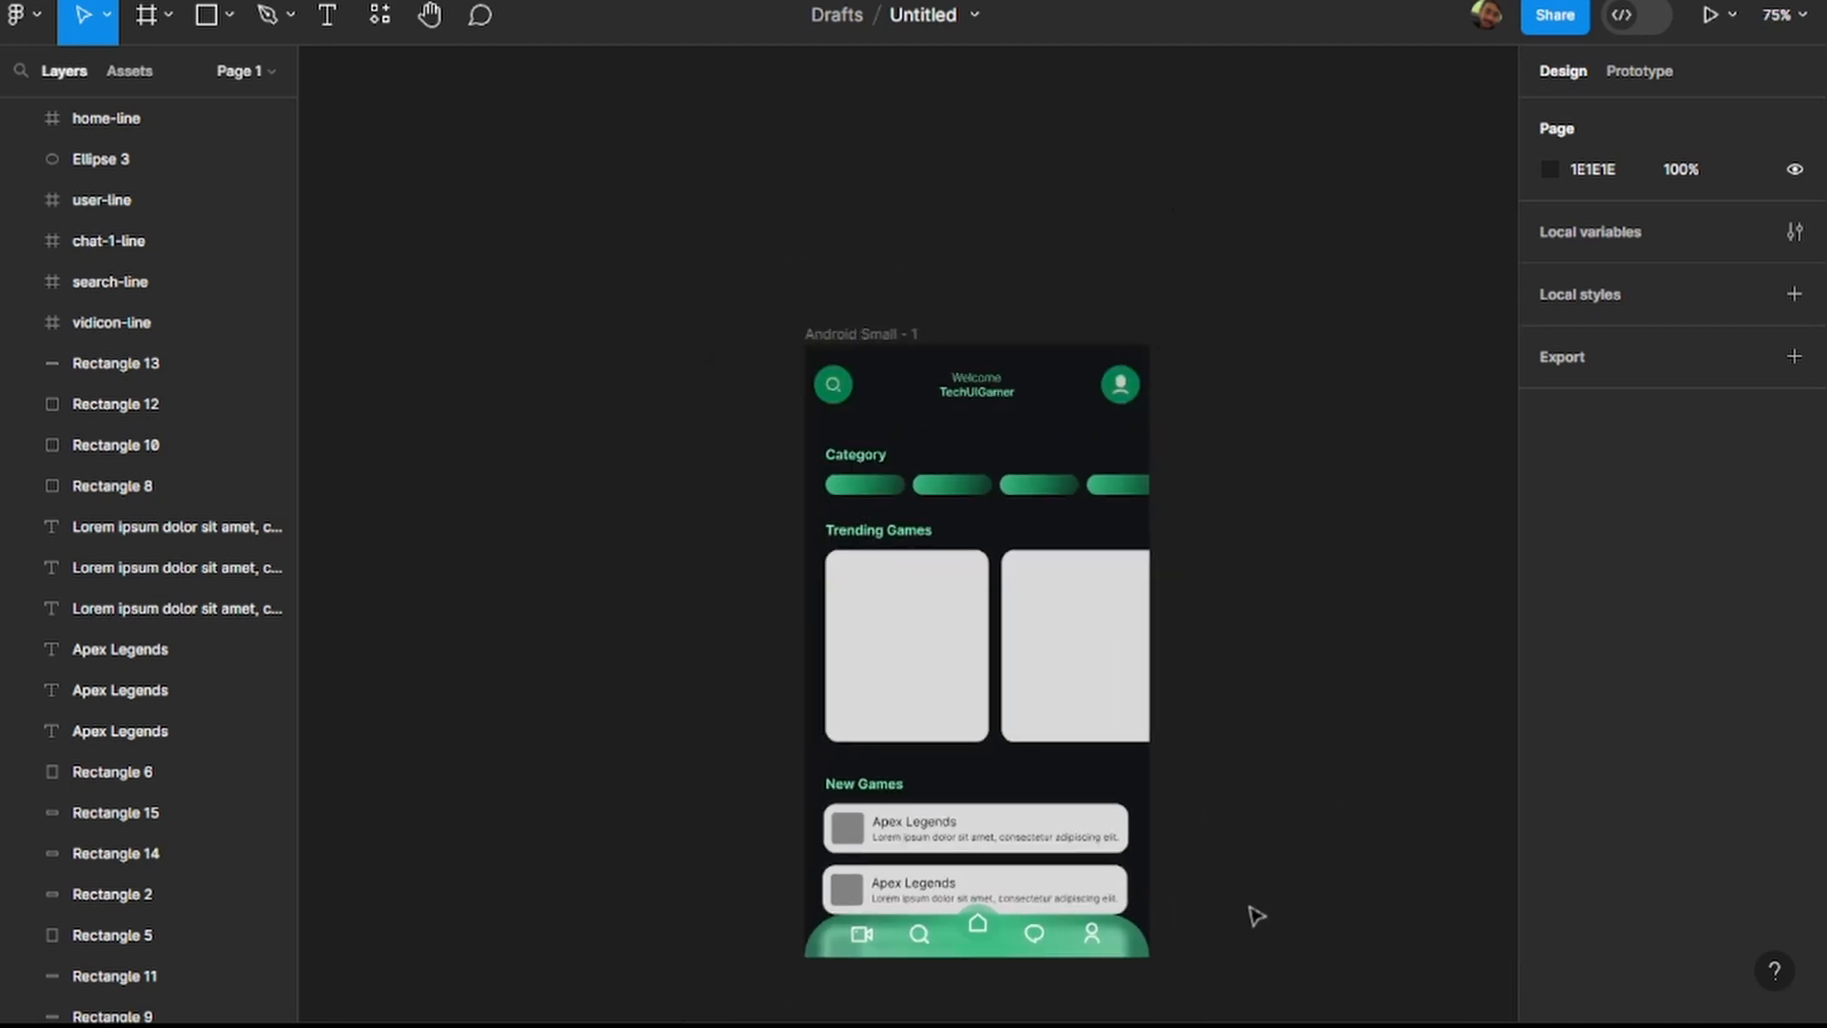
# Darken the outer stop of the navigation bar's radial gradient to 165639, keeping the inner stop's original green.
pyautogui.scroll(4, 1215, 942)
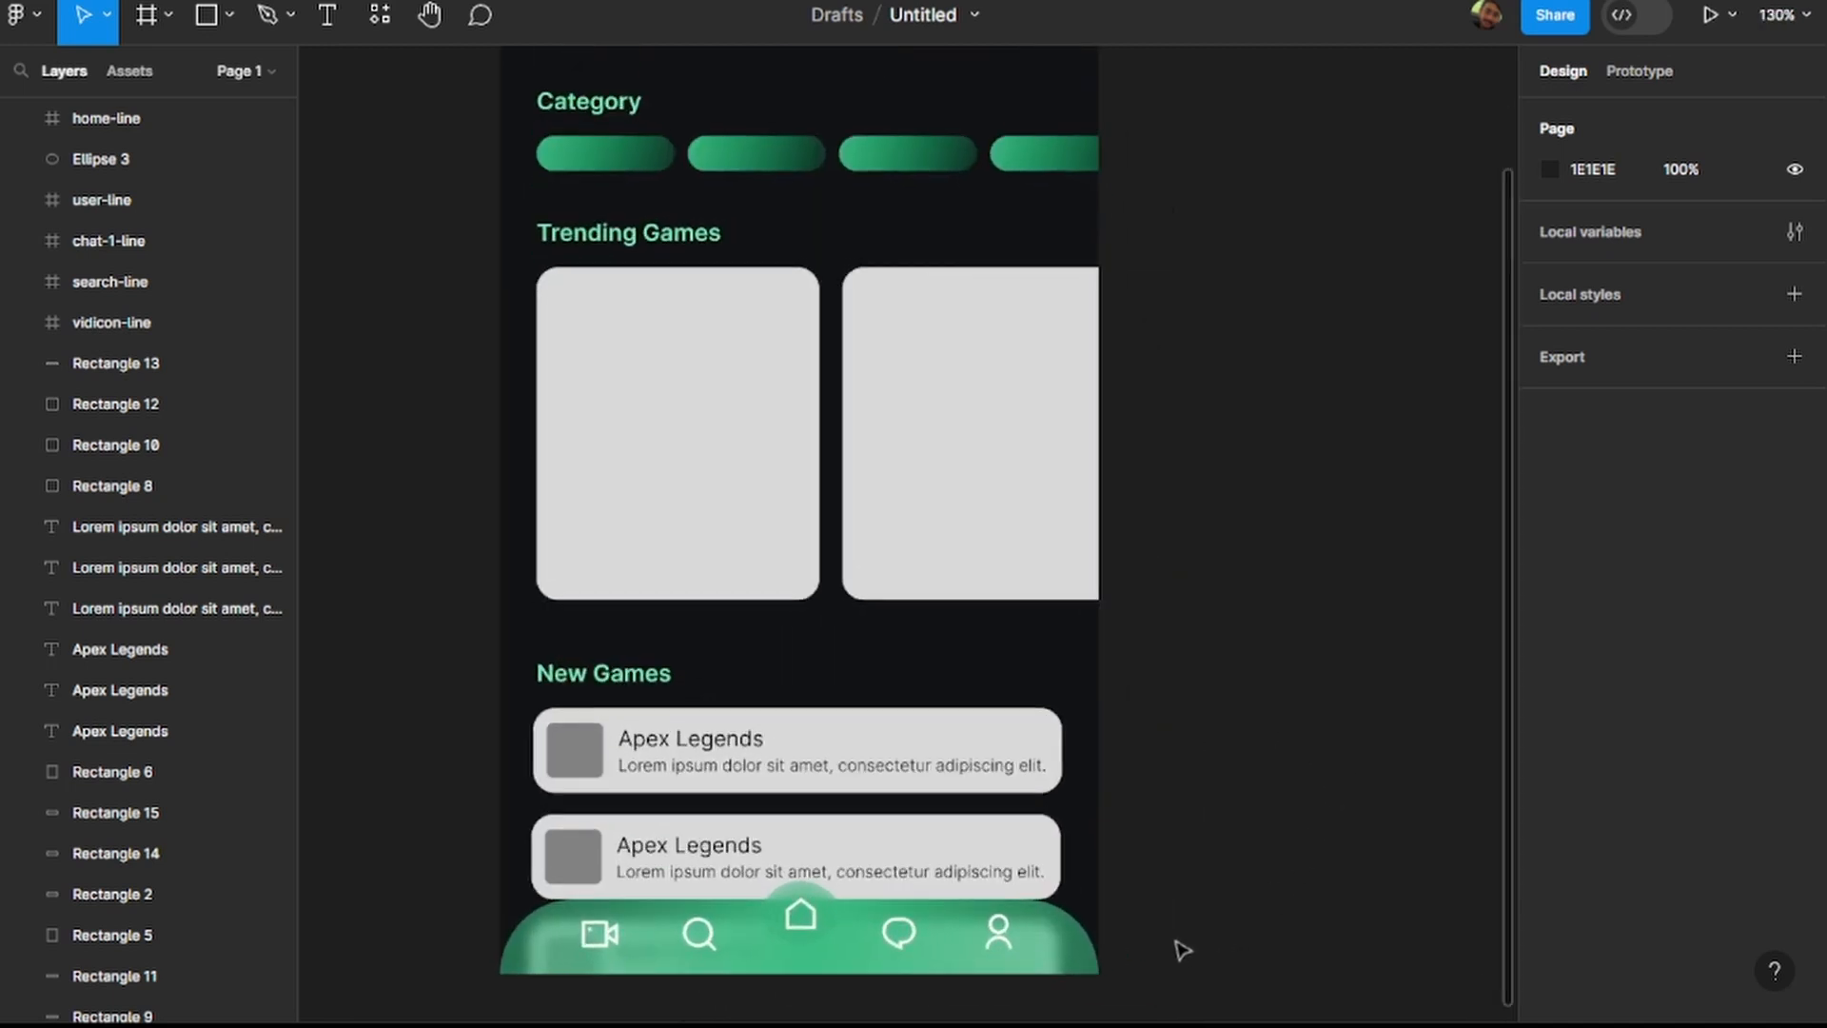
pyautogui.click(1085, 966)
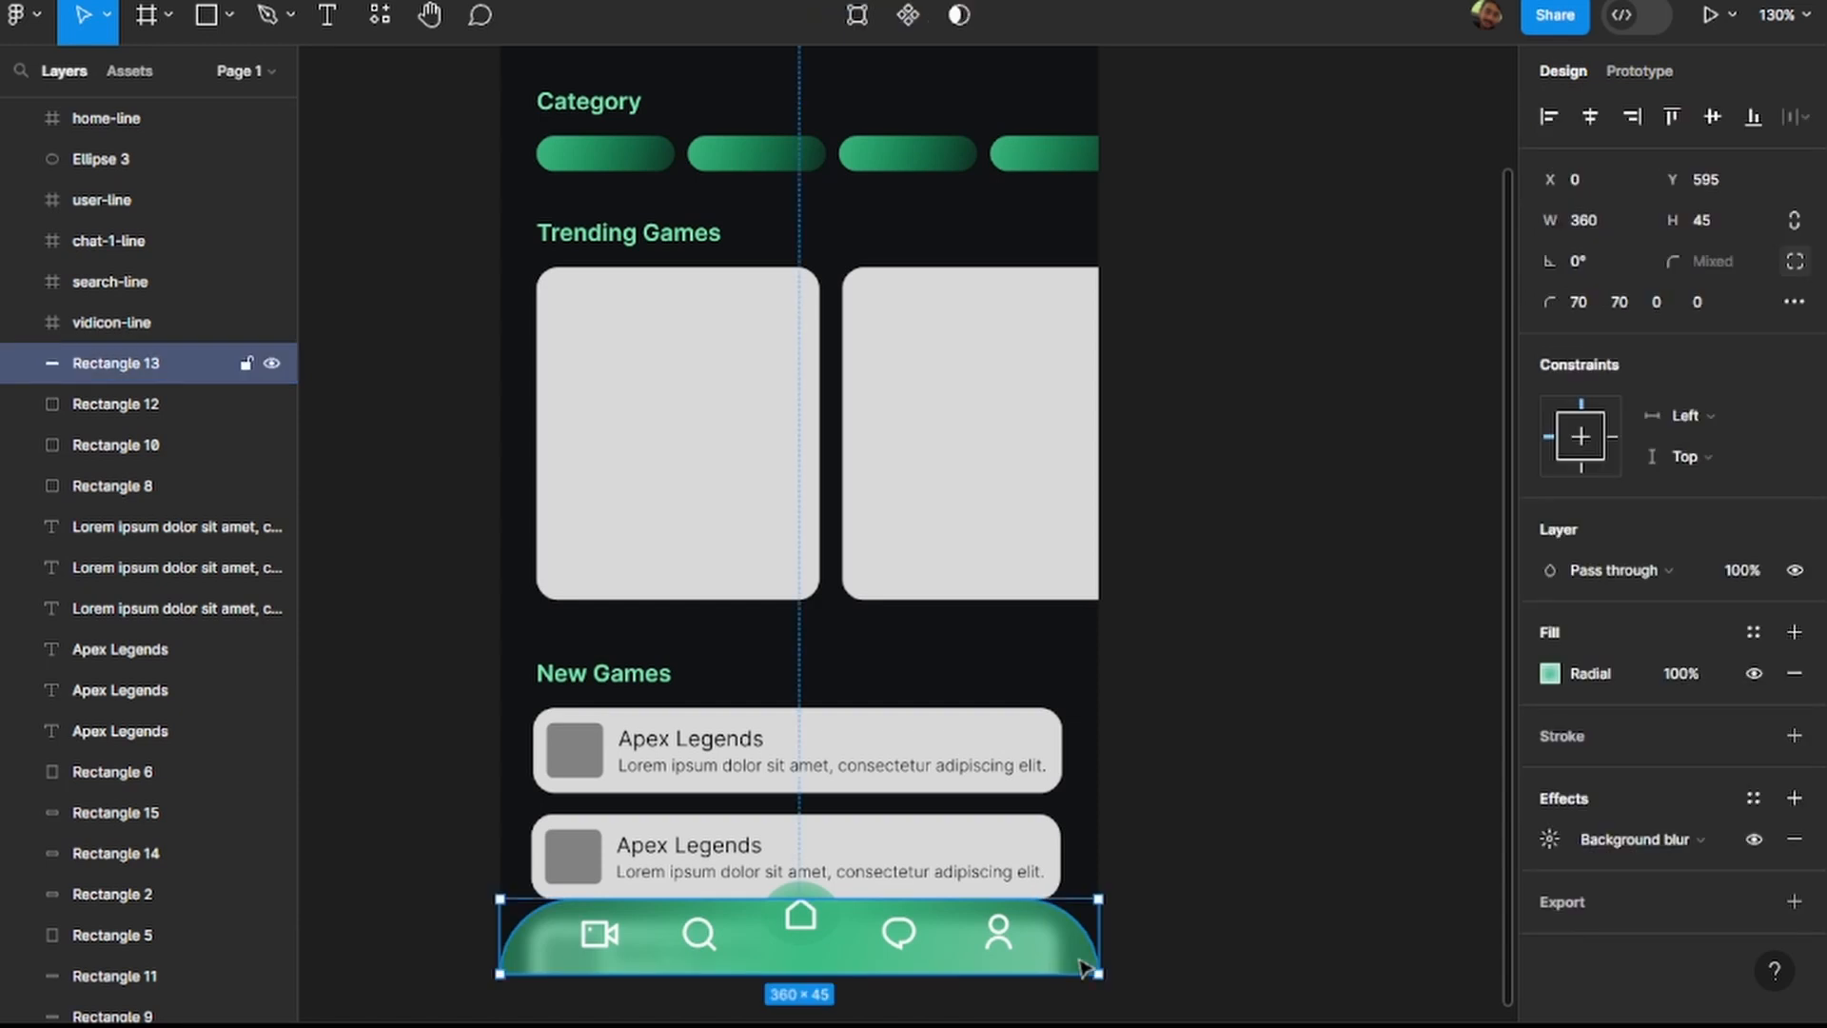
pyautogui.click(1550, 674)
pyautogui.moveTo(1423, 444); pyautogui.dragTo(1463, 527)
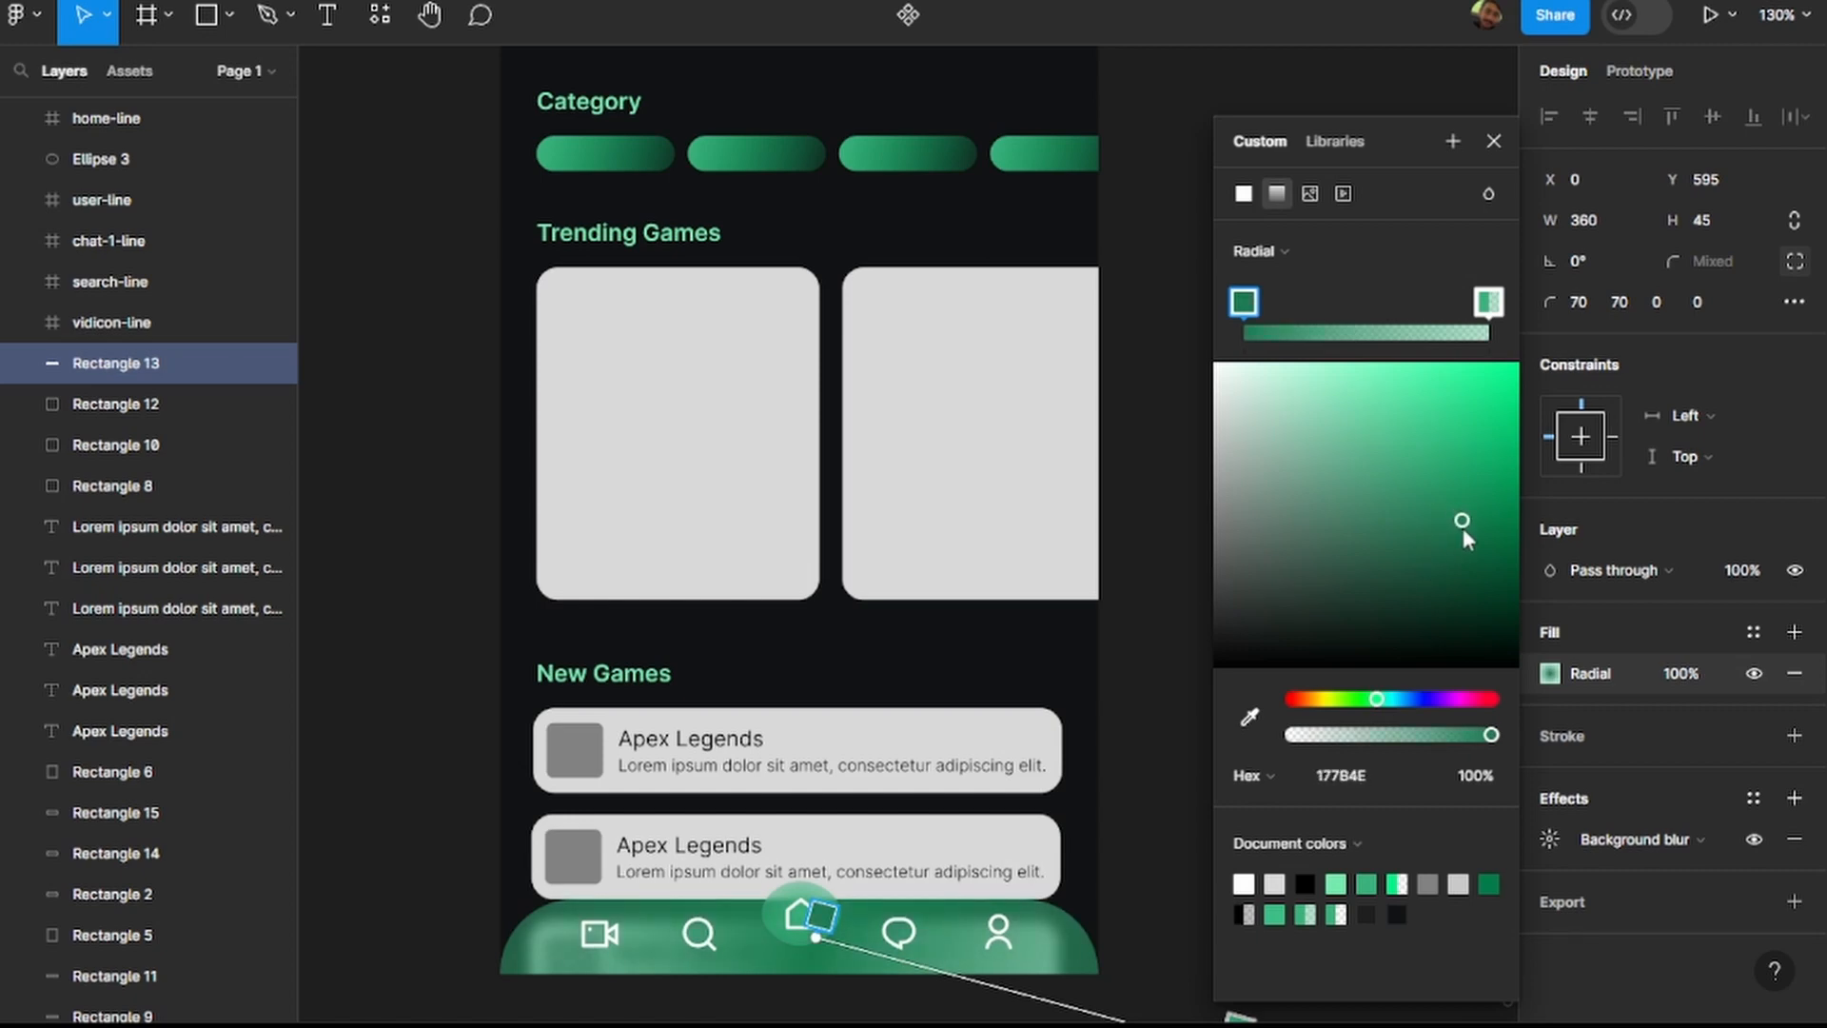
pyautogui.hotkey('ctrl', 'z')
pyautogui.click(1490, 304)
pyautogui.moveTo(1428, 454); pyautogui.dragTo(1443, 565)
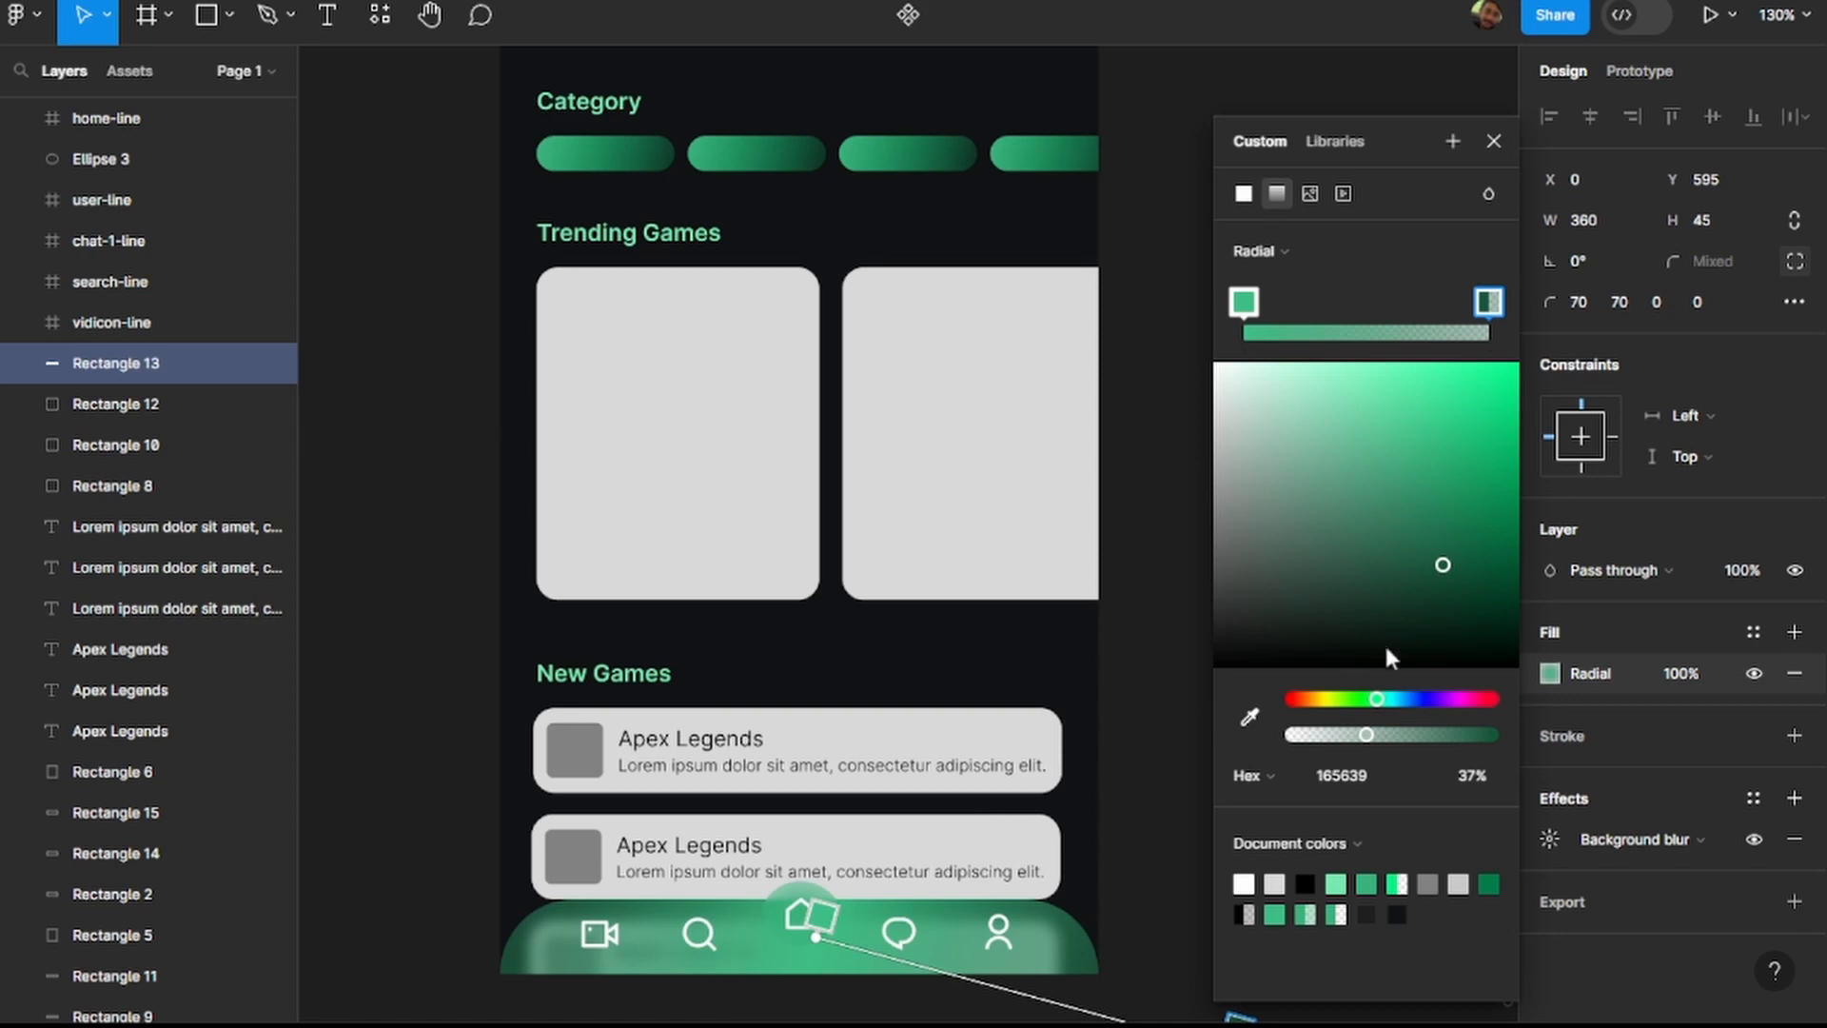
pyautogui.click(1415, 783)
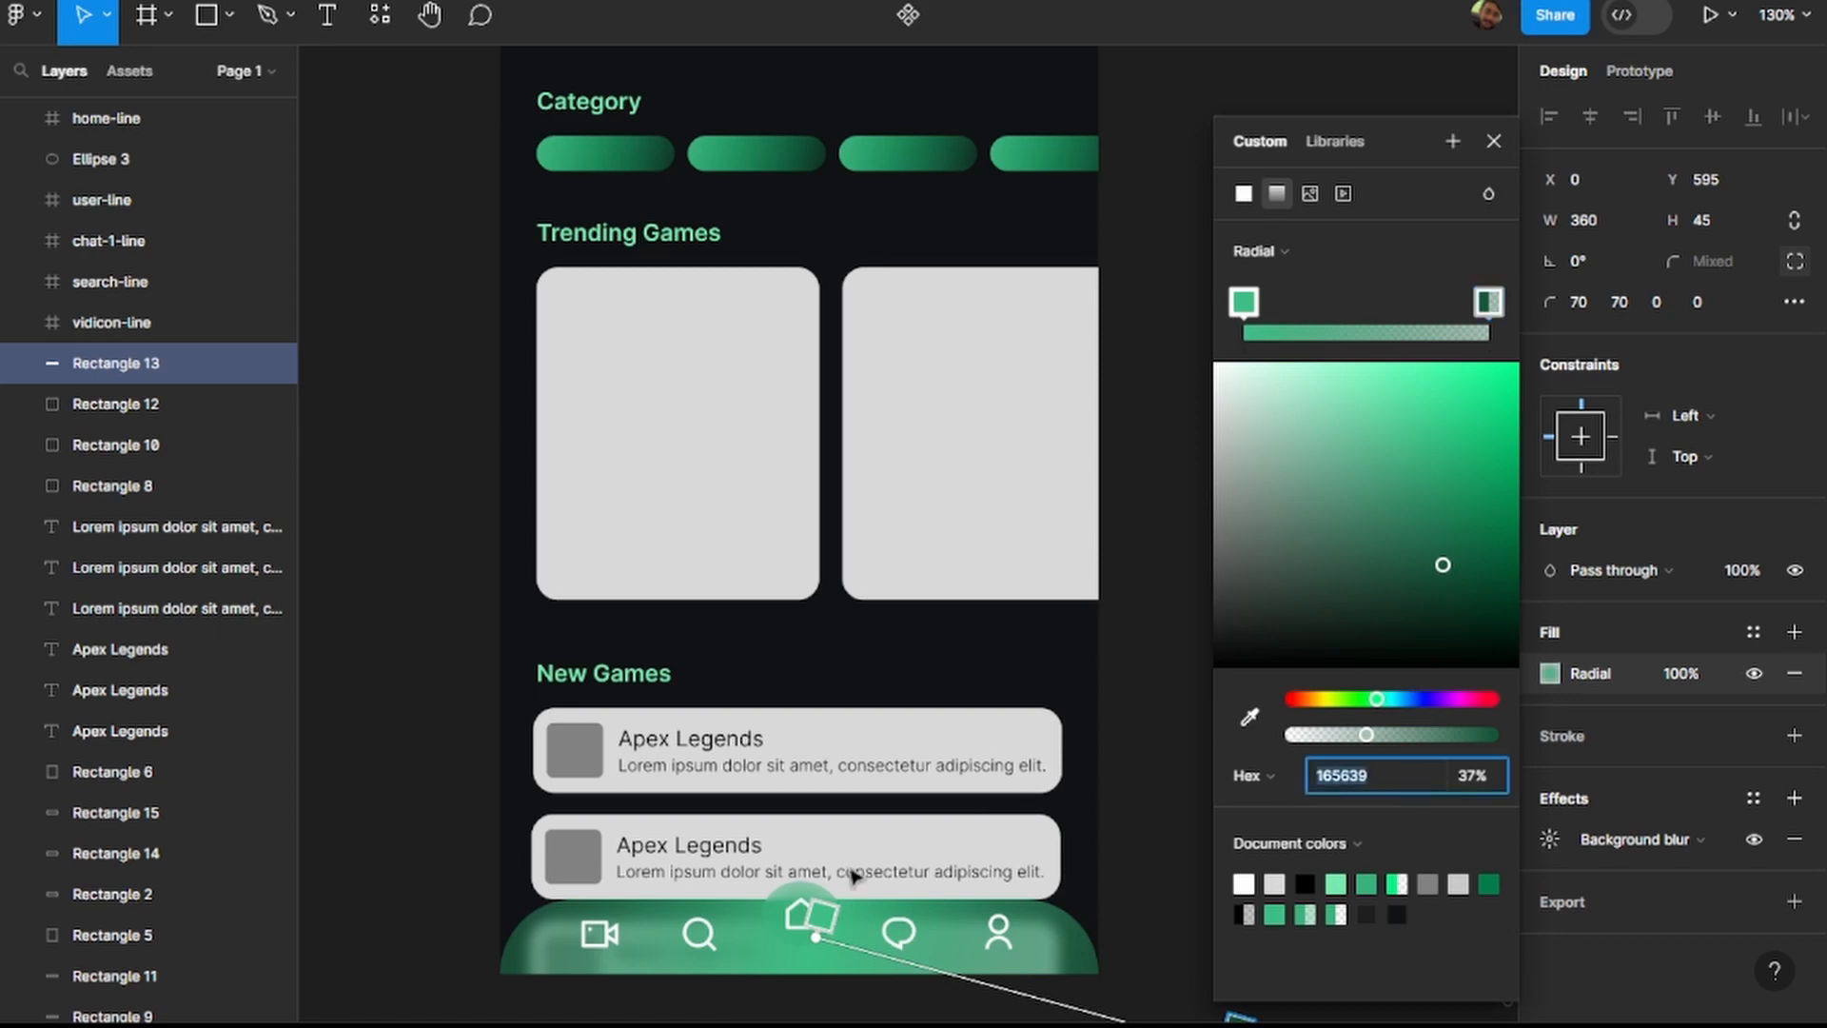
pyautogui.click(787, 902)
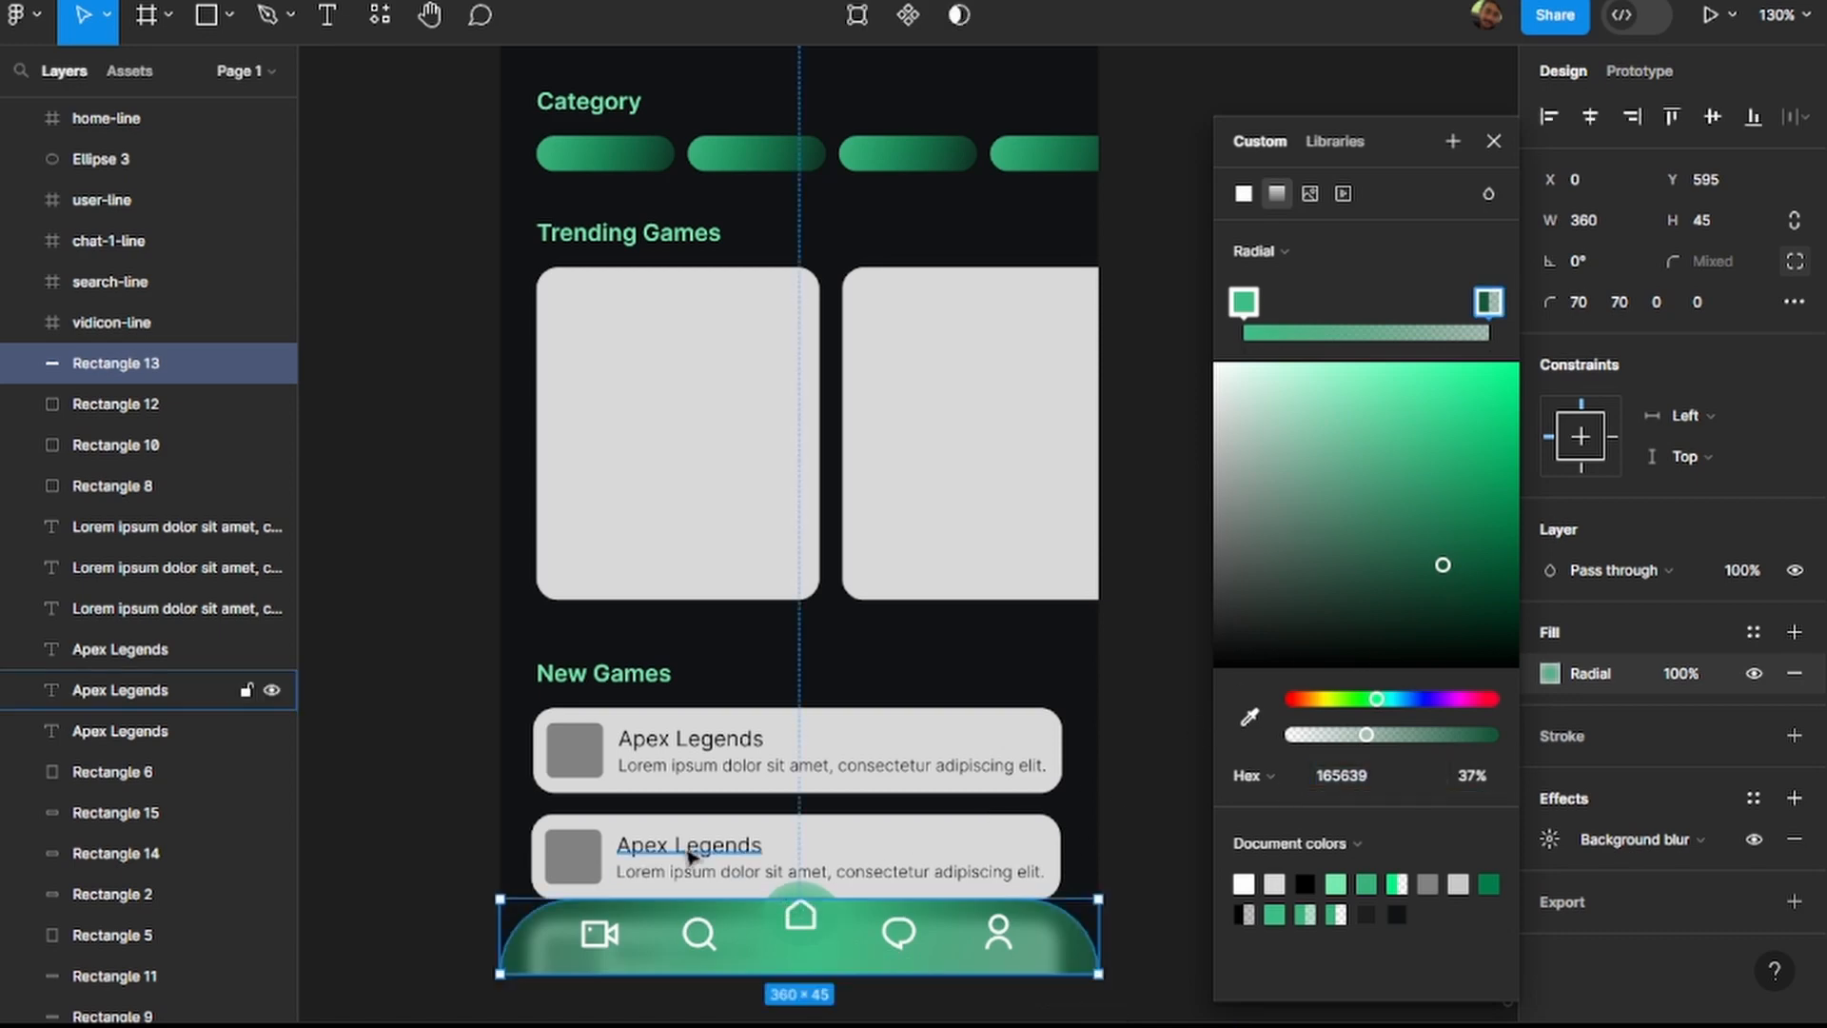
pyautogui.click(1494, 141)
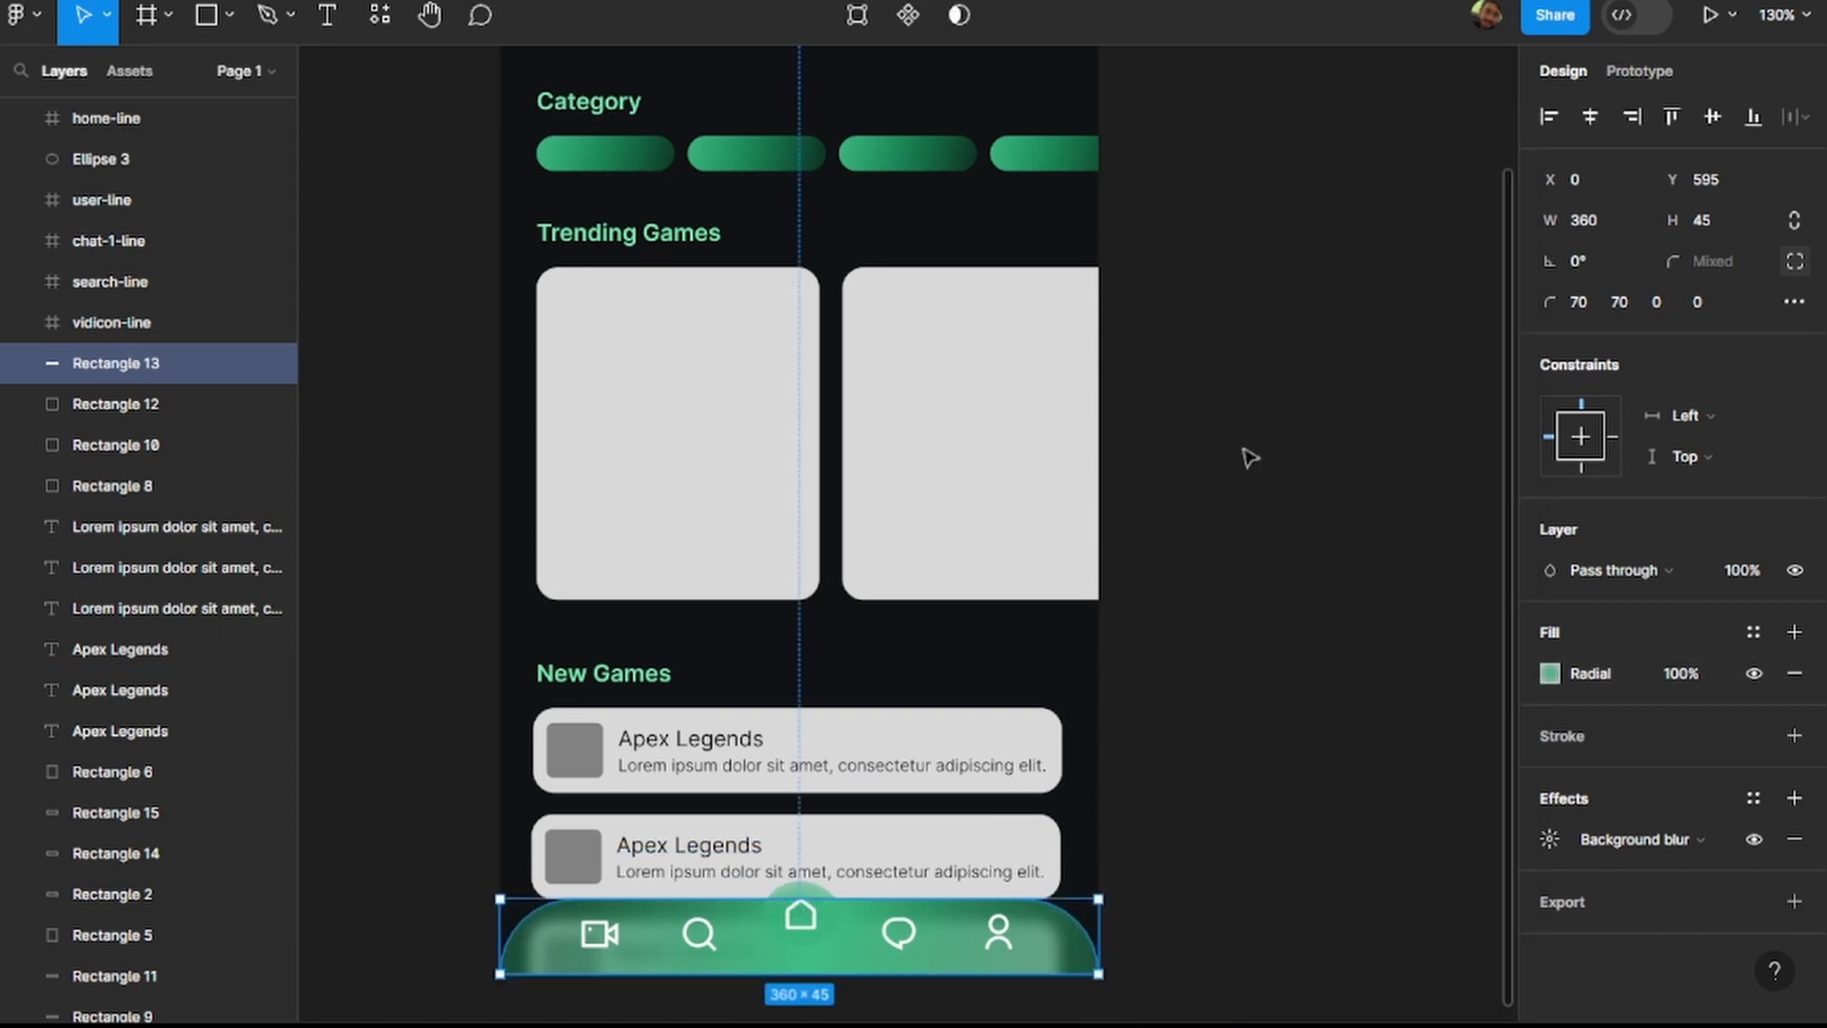
# Set the outer stop of the home button circle's radial gradient to 165639 and deselect the circle.
pyautogui.click(824, 915)
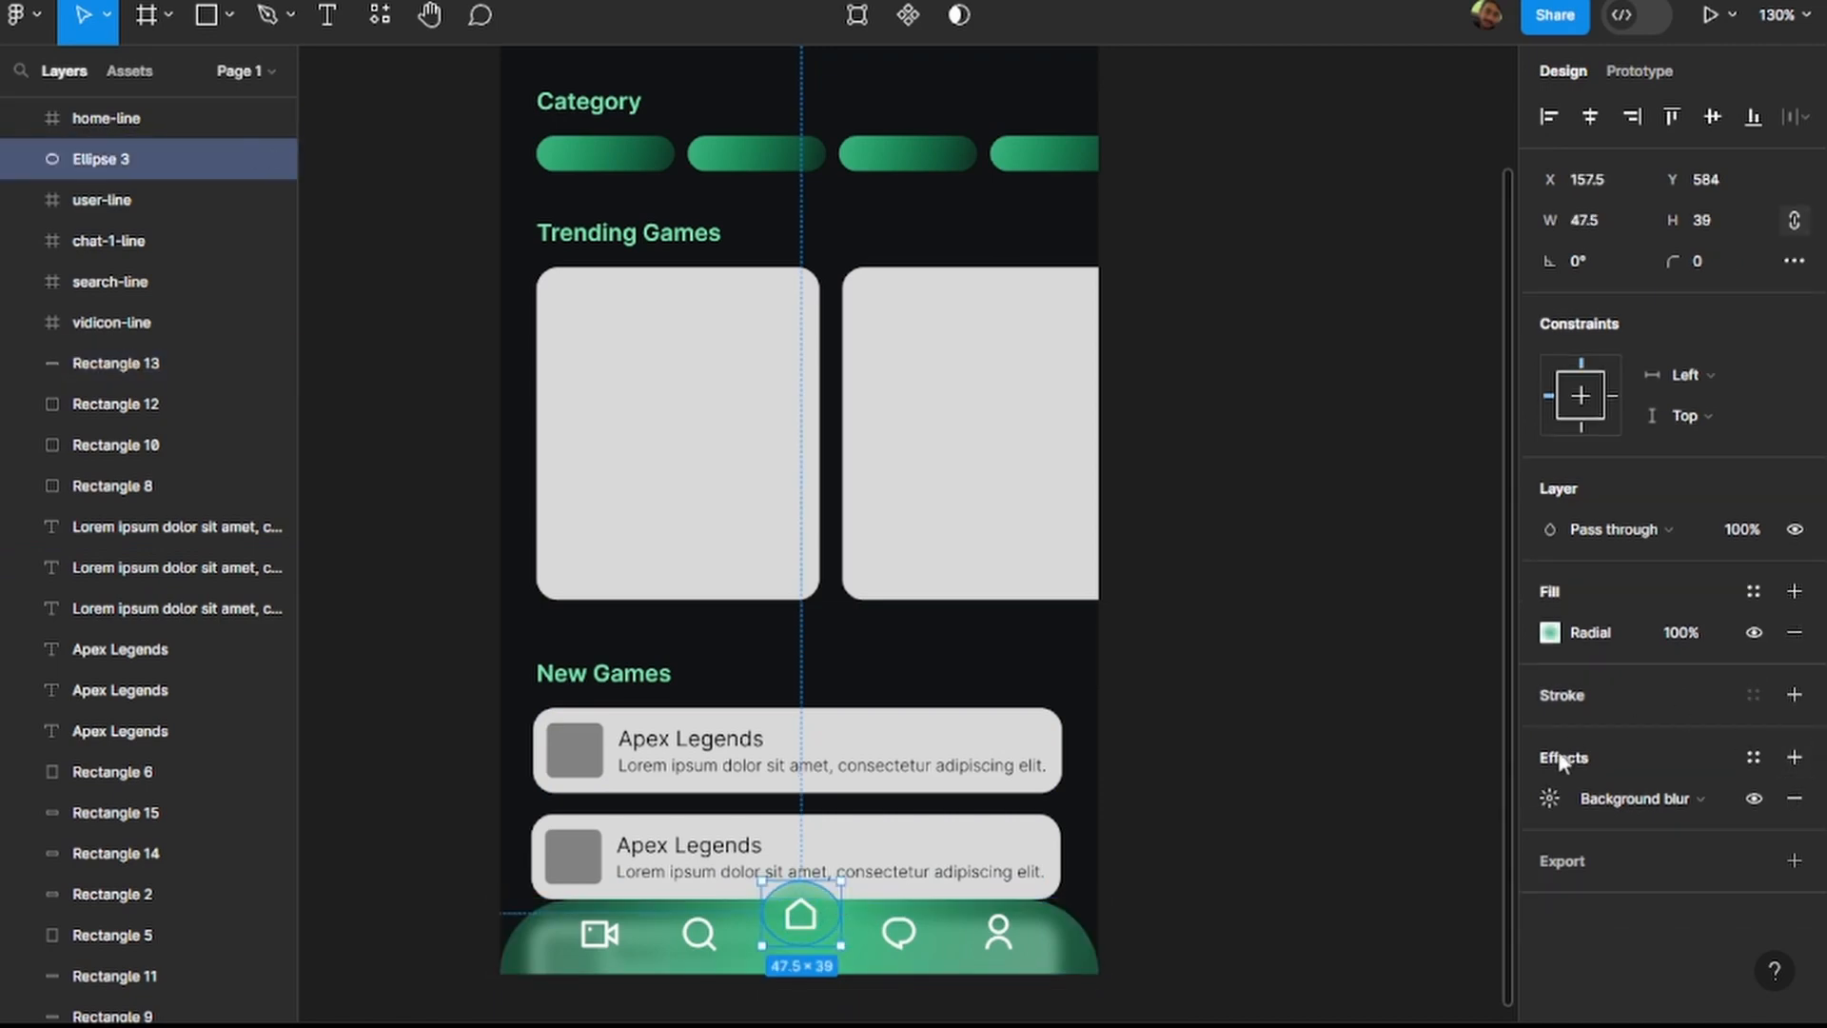
pyautogui.click(1550, 632)
pyautogui.click(1490, 302)
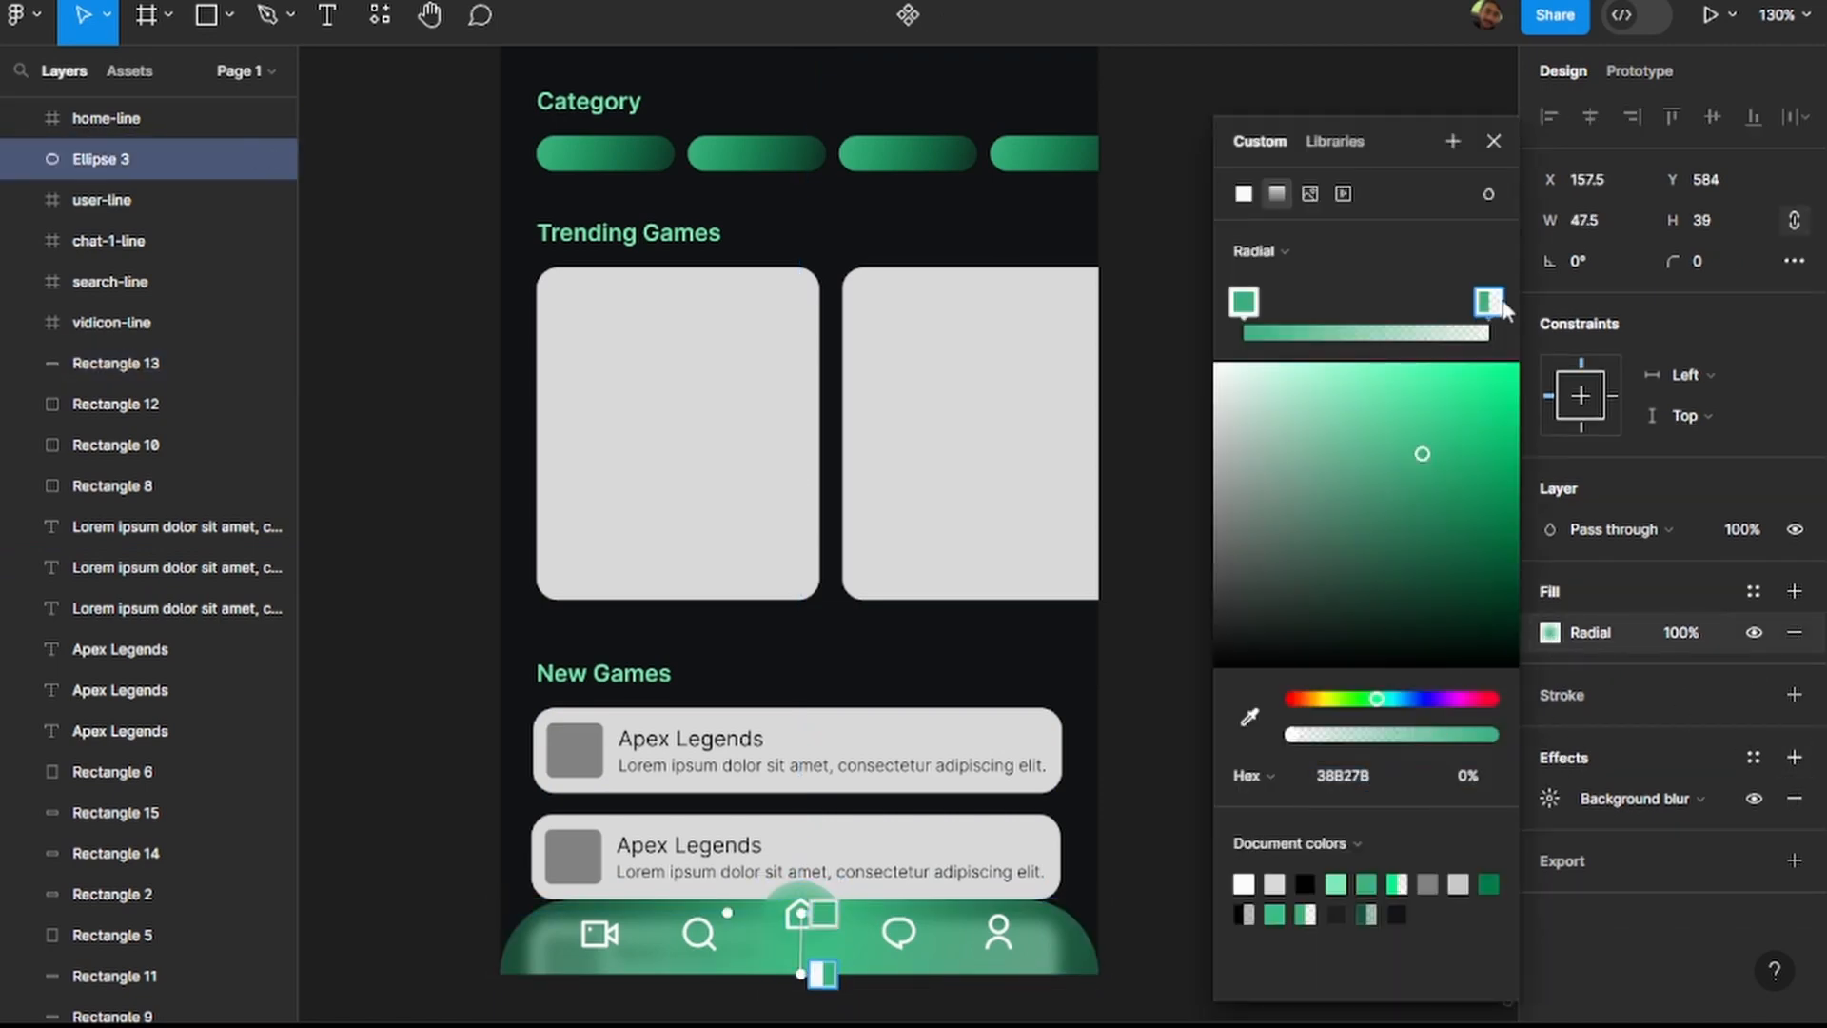
pyautogui.write('165639')
pyautogui.press('Return')
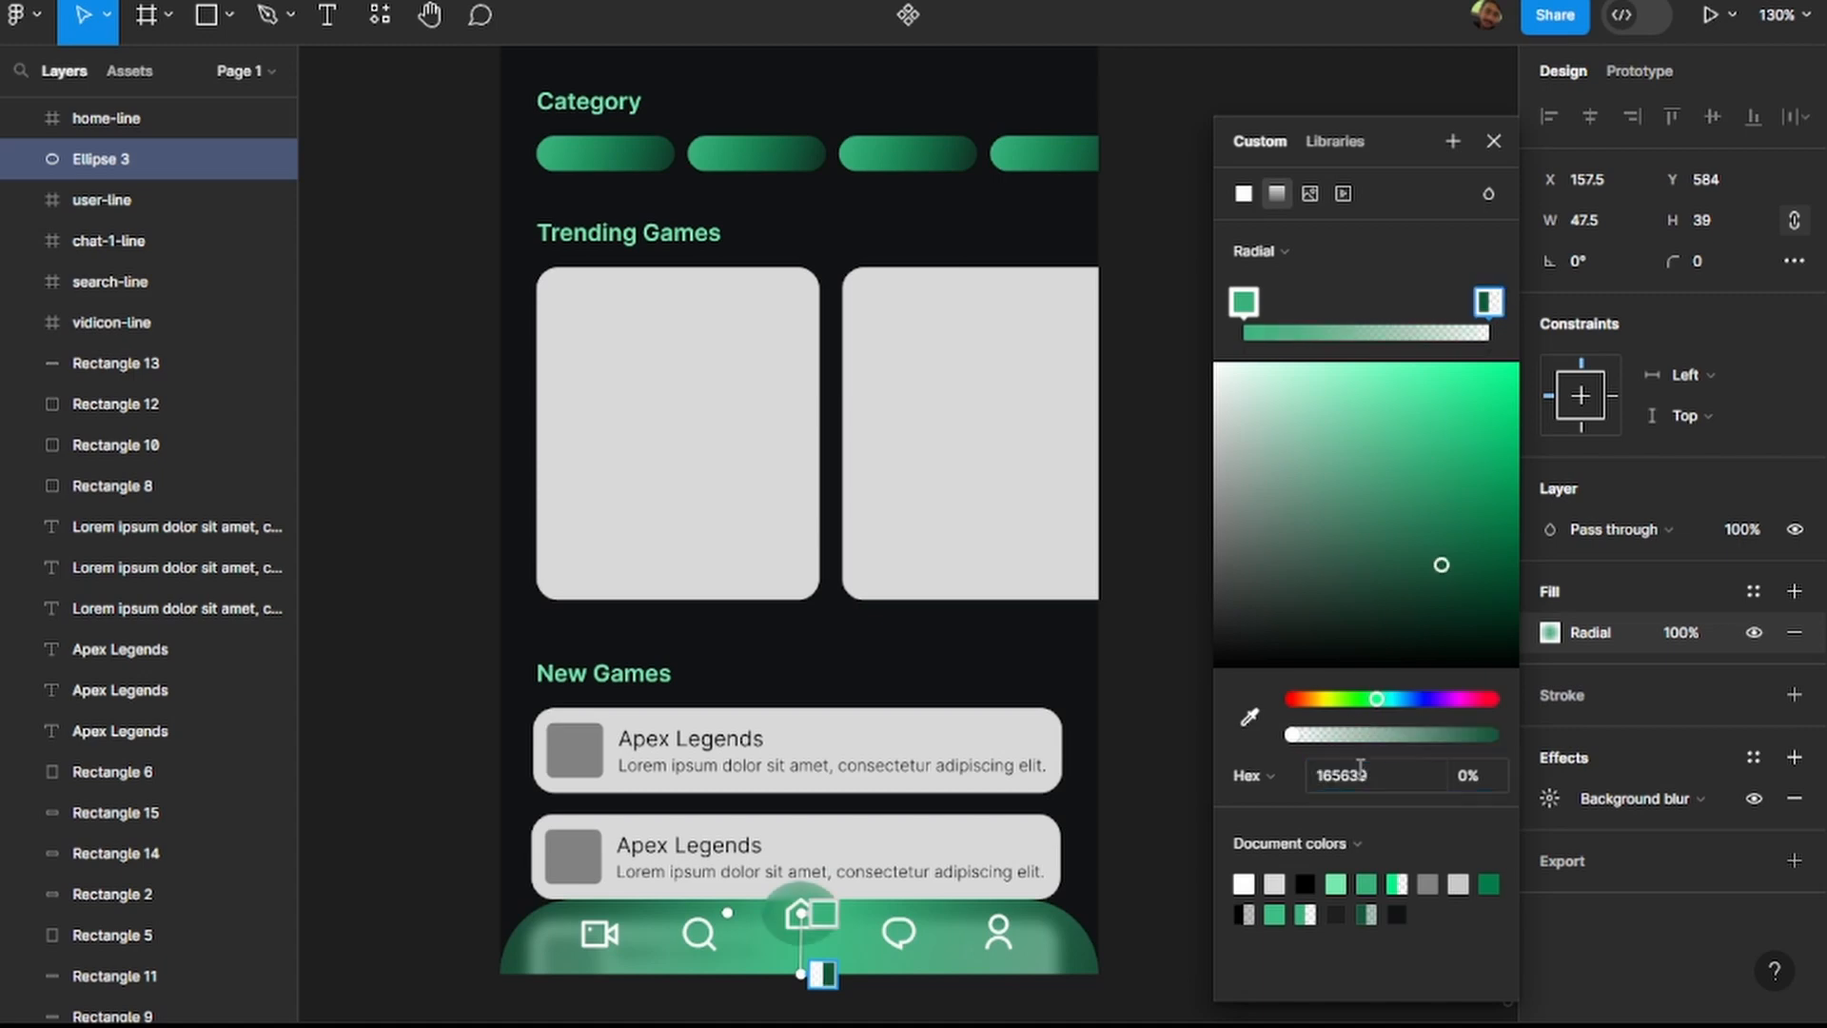
pyautogui.click(400, 838)
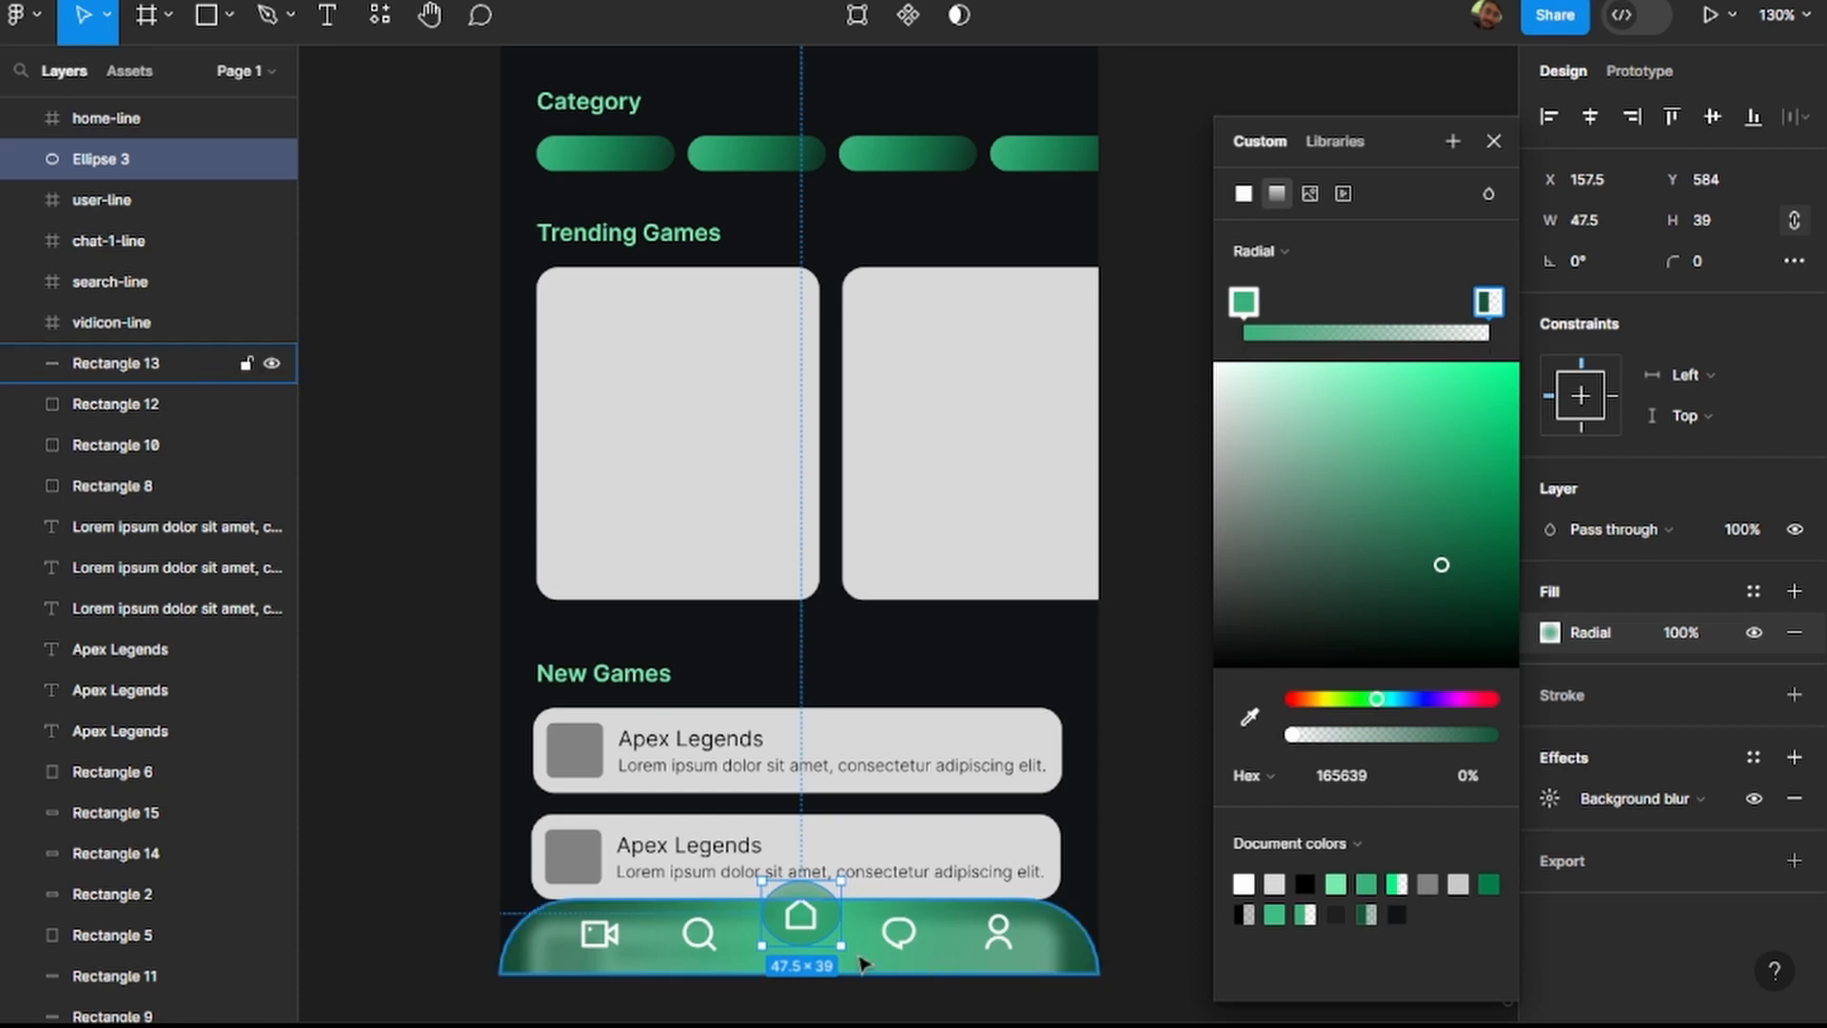
pyautogui.scroll(5, 787, 946)
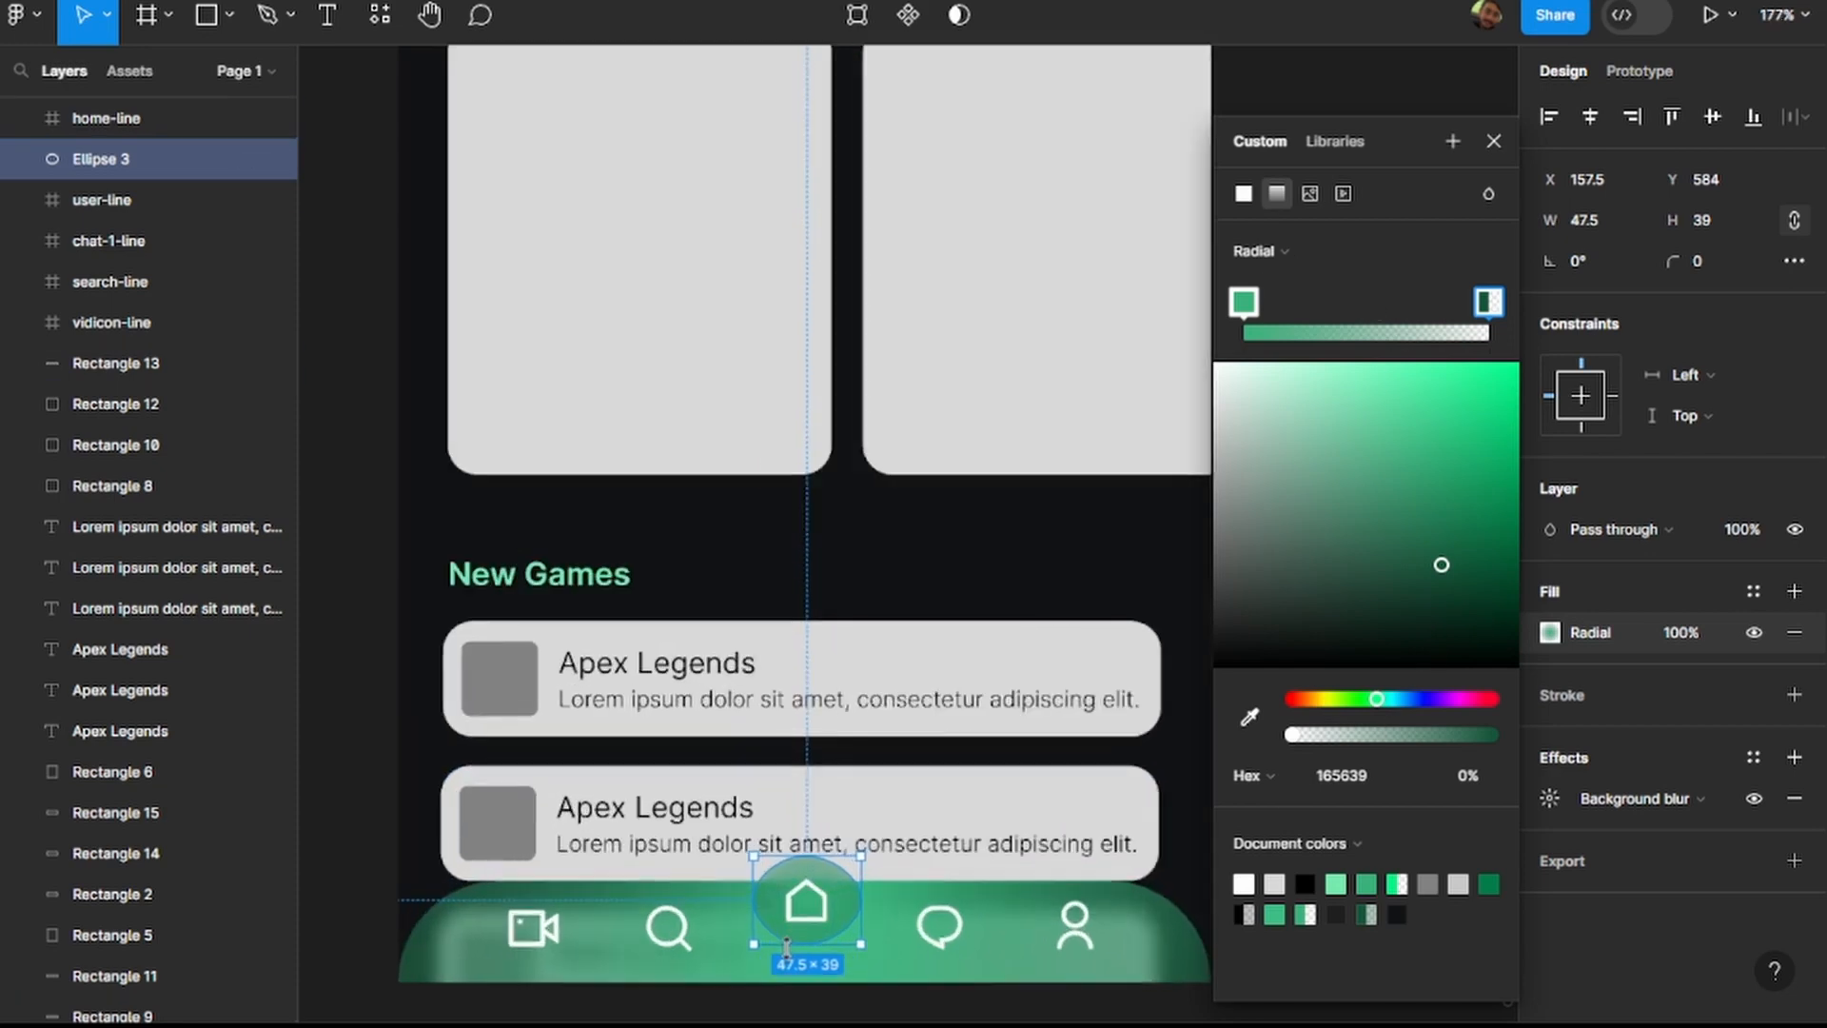
pyautogui.click(1492, 143)
pyautogui.click(877, 933)
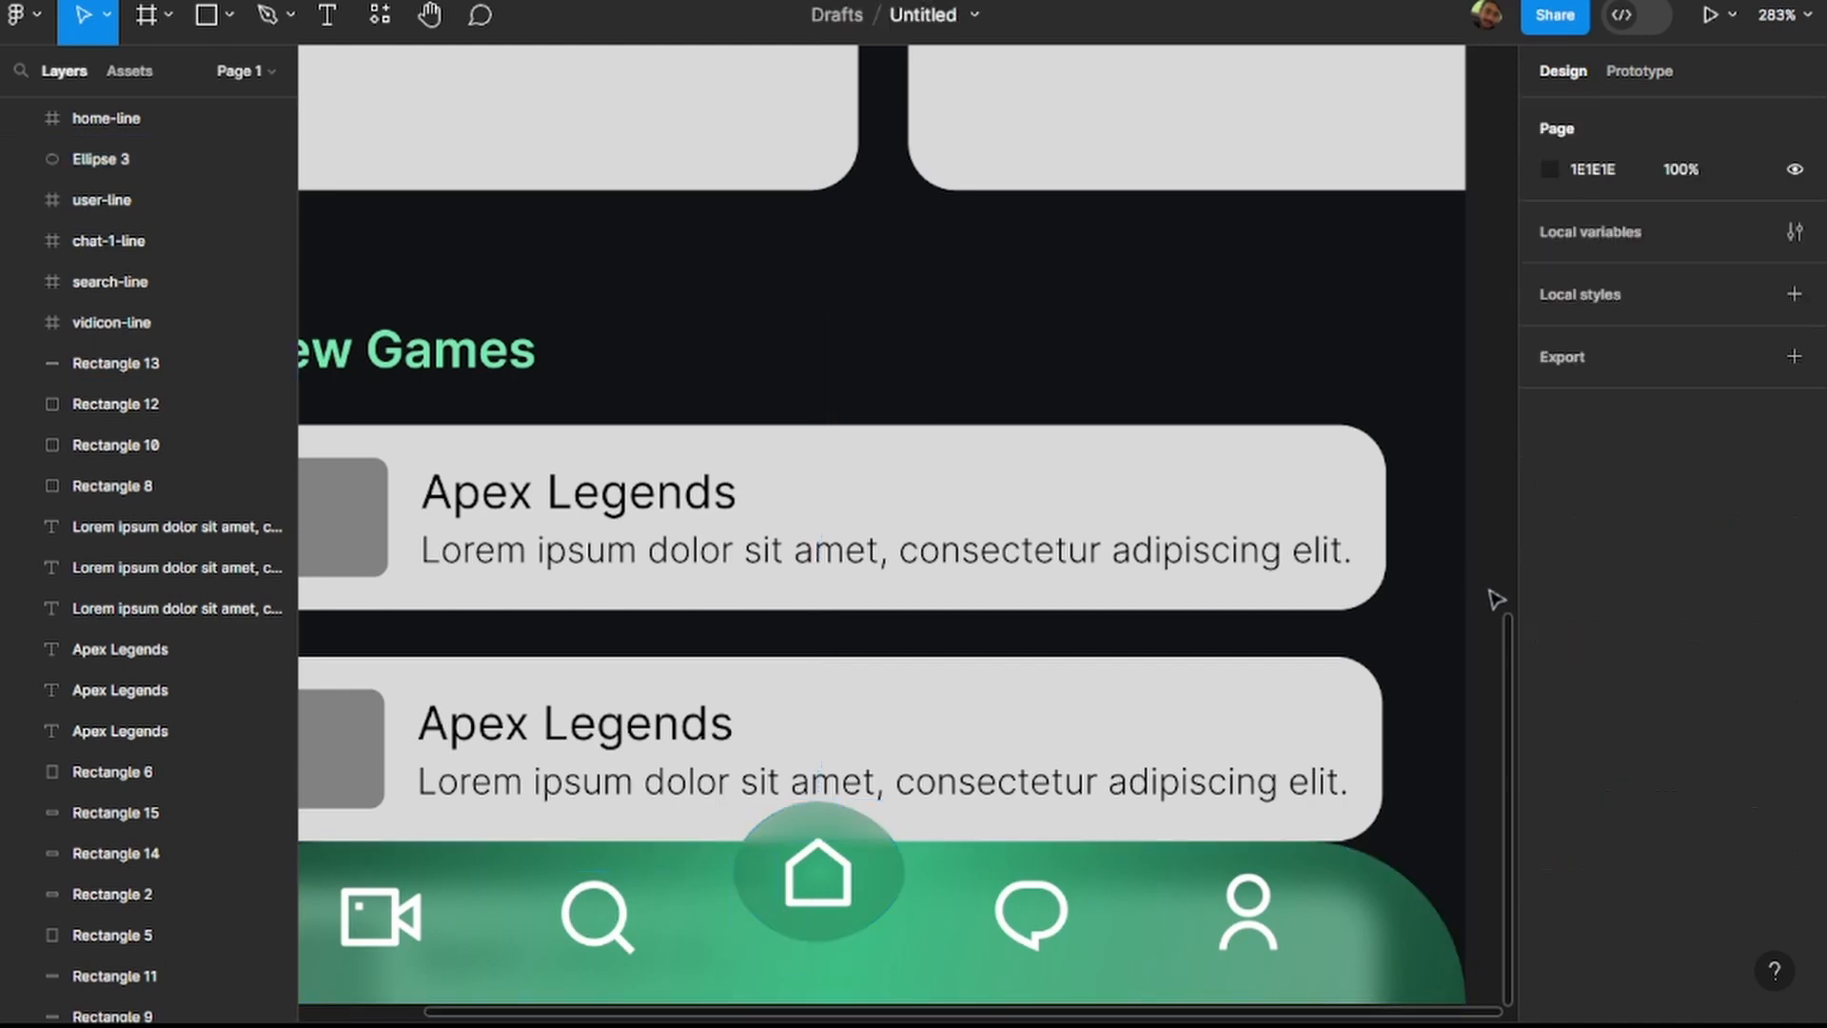
# Move the end of the home button circle's radial gradient to just above the circle and deselect it.
pyautogui.click(841, 932)
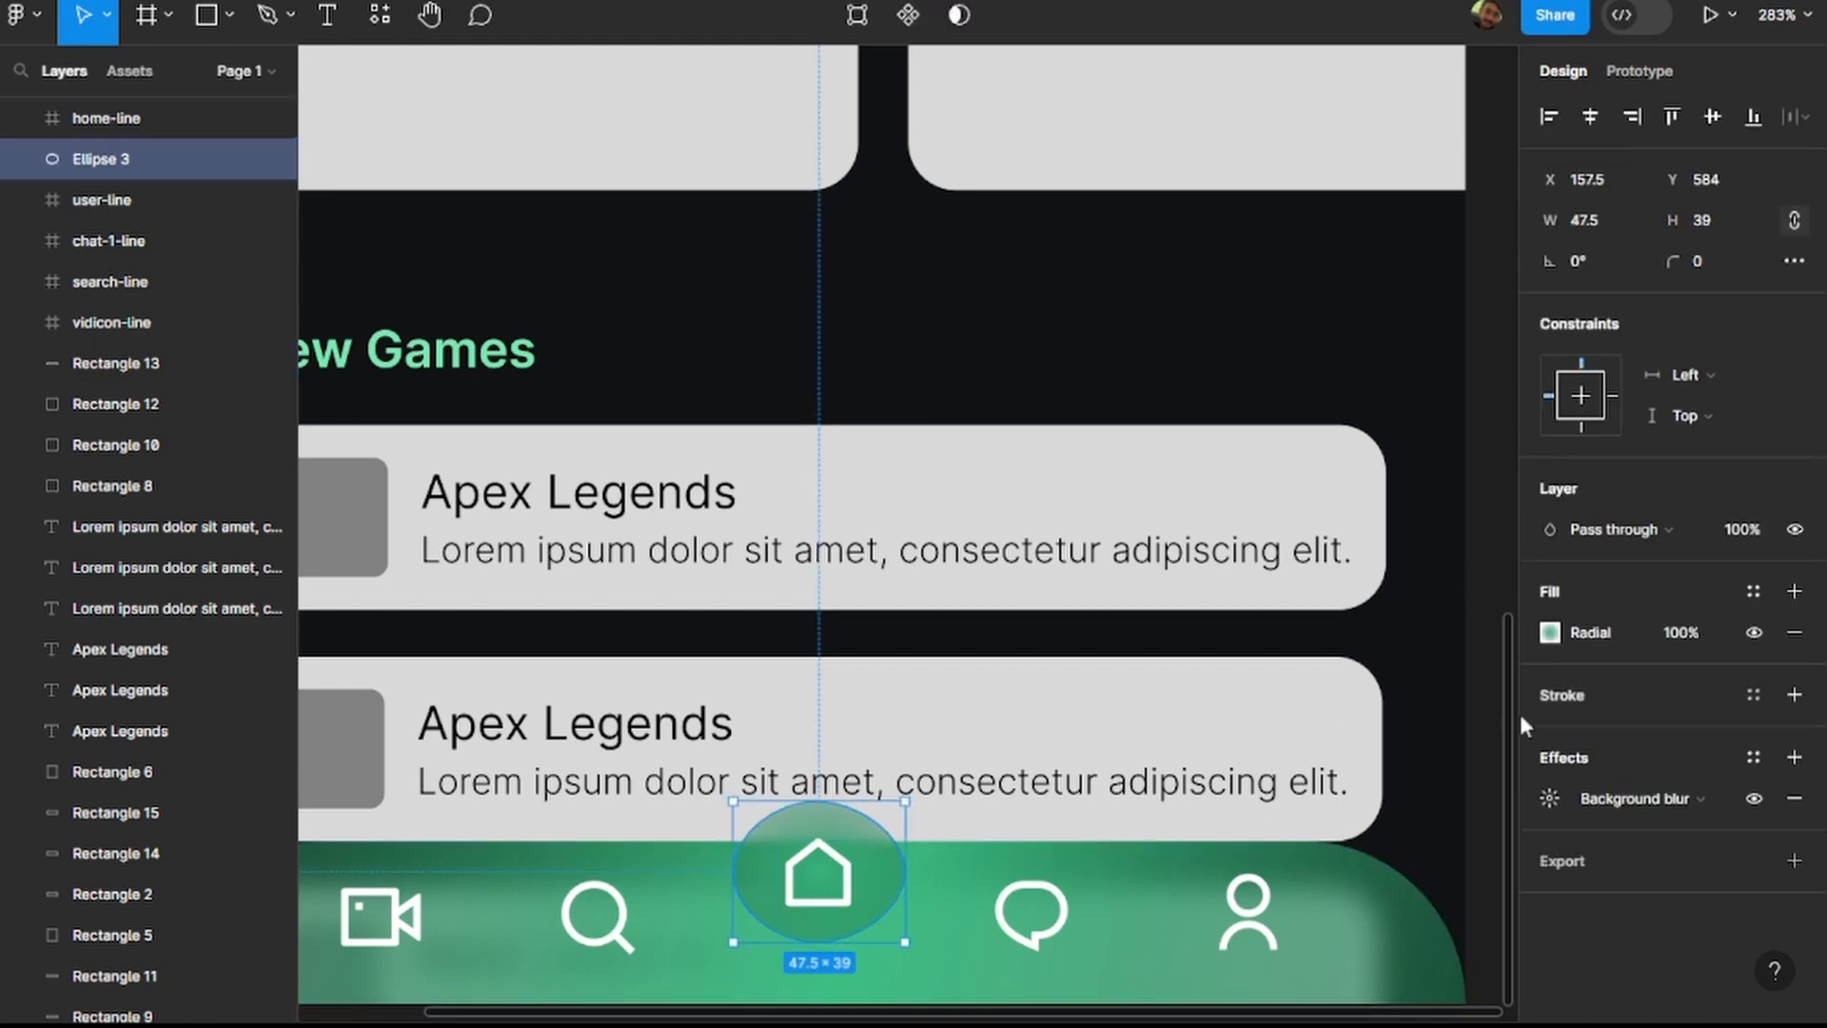
pyautogui.click(1549, 633)
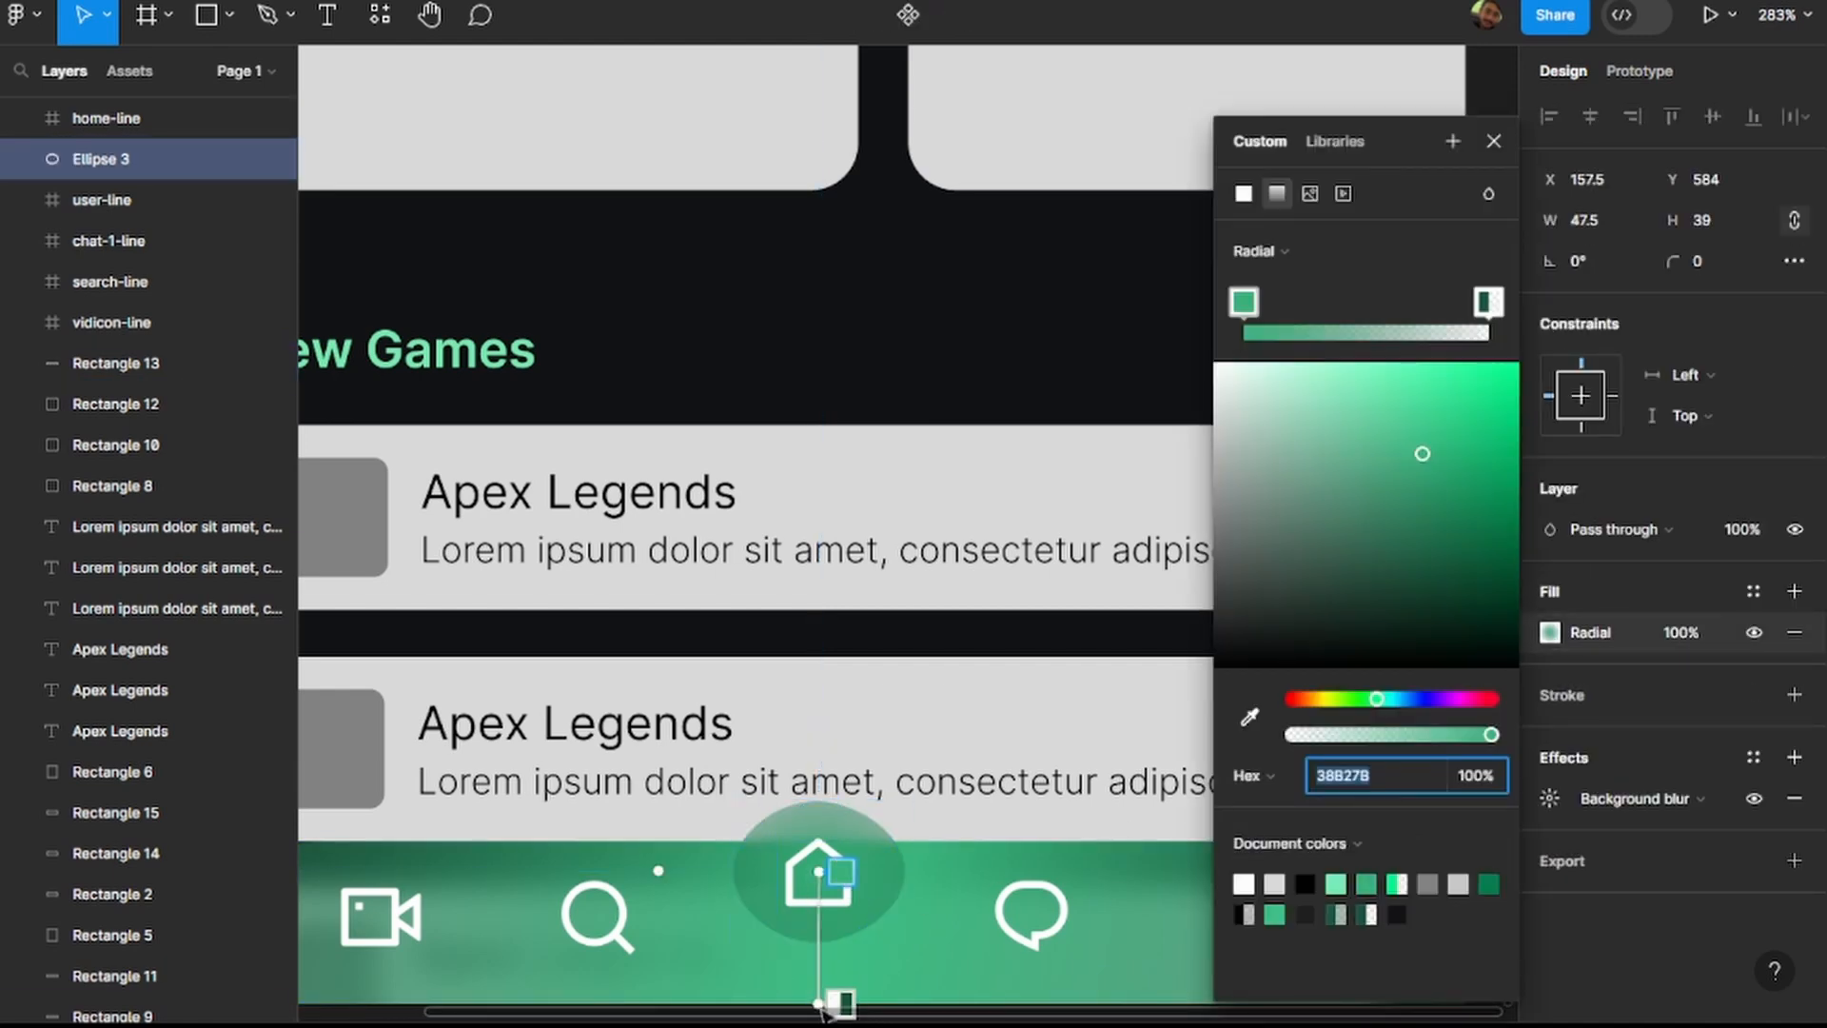
pyautogui.hscroll(-2, 800, 985)
pyautogui.scroll(-2, 902, 970)
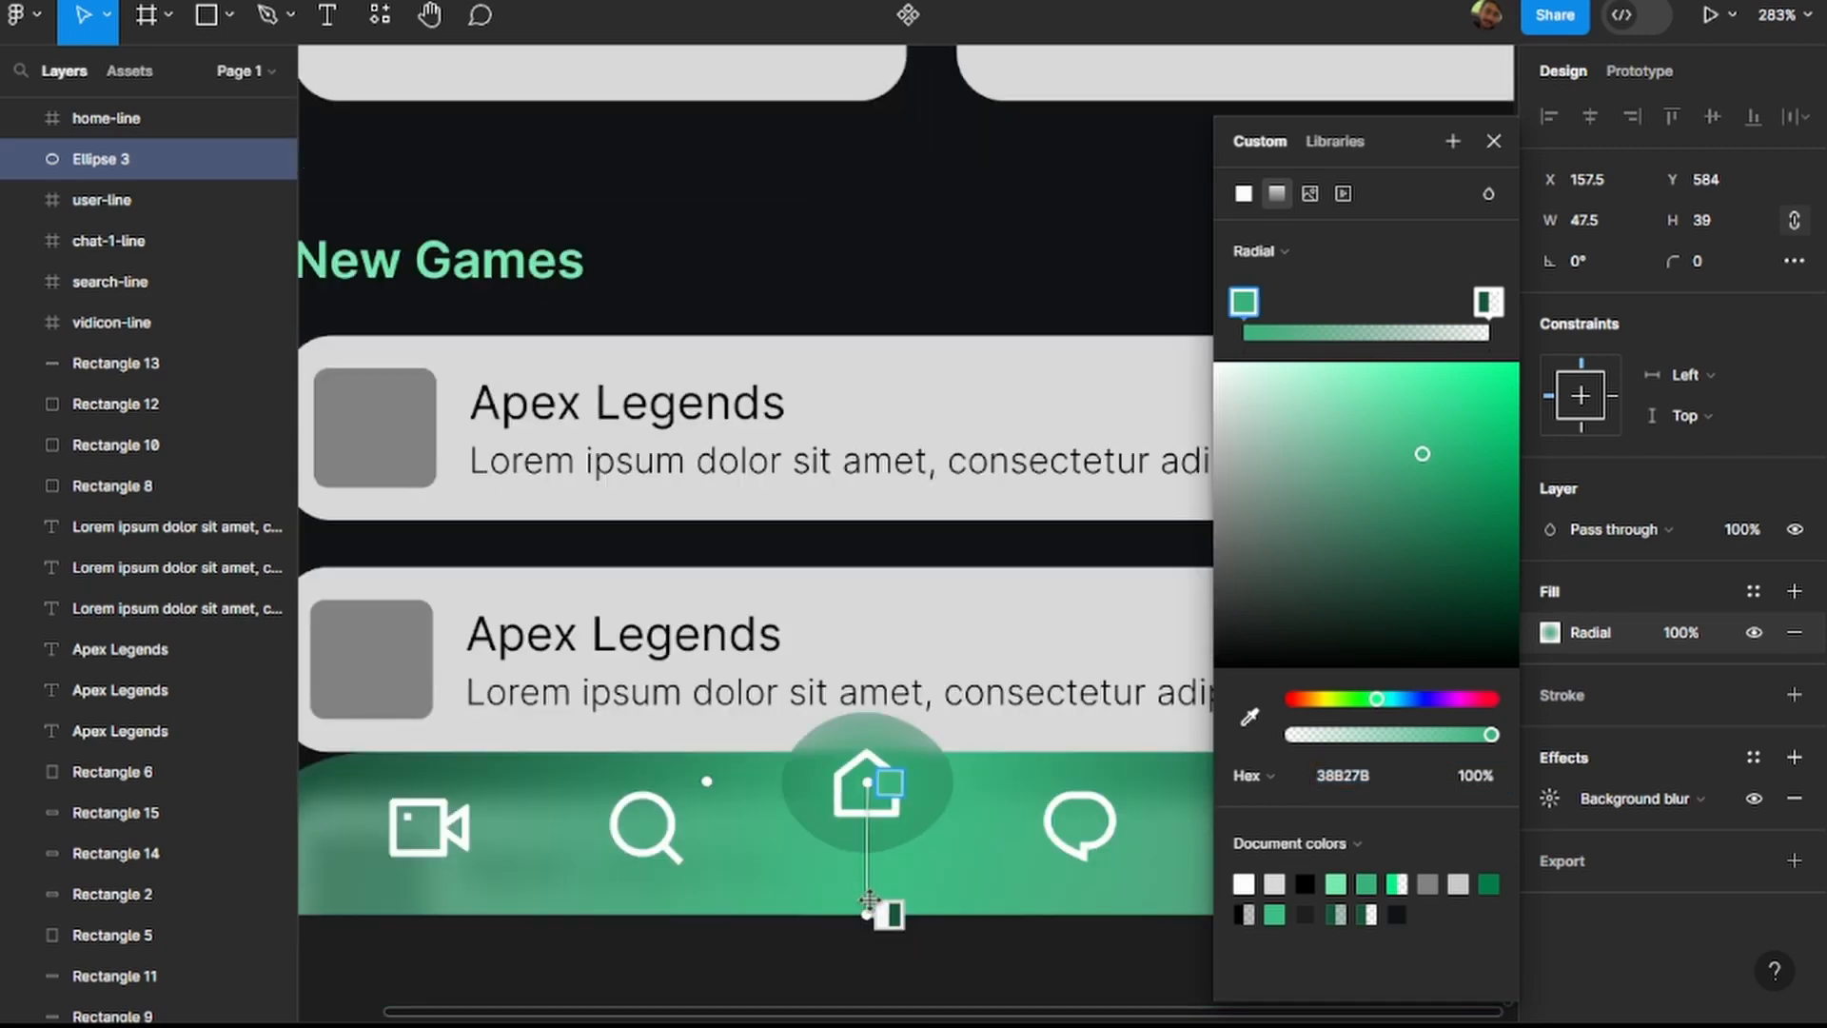
pyautogui.moveTo(885, 916); pyautogui.dragTo(867, 696)
pyautogui.click(797, 965)
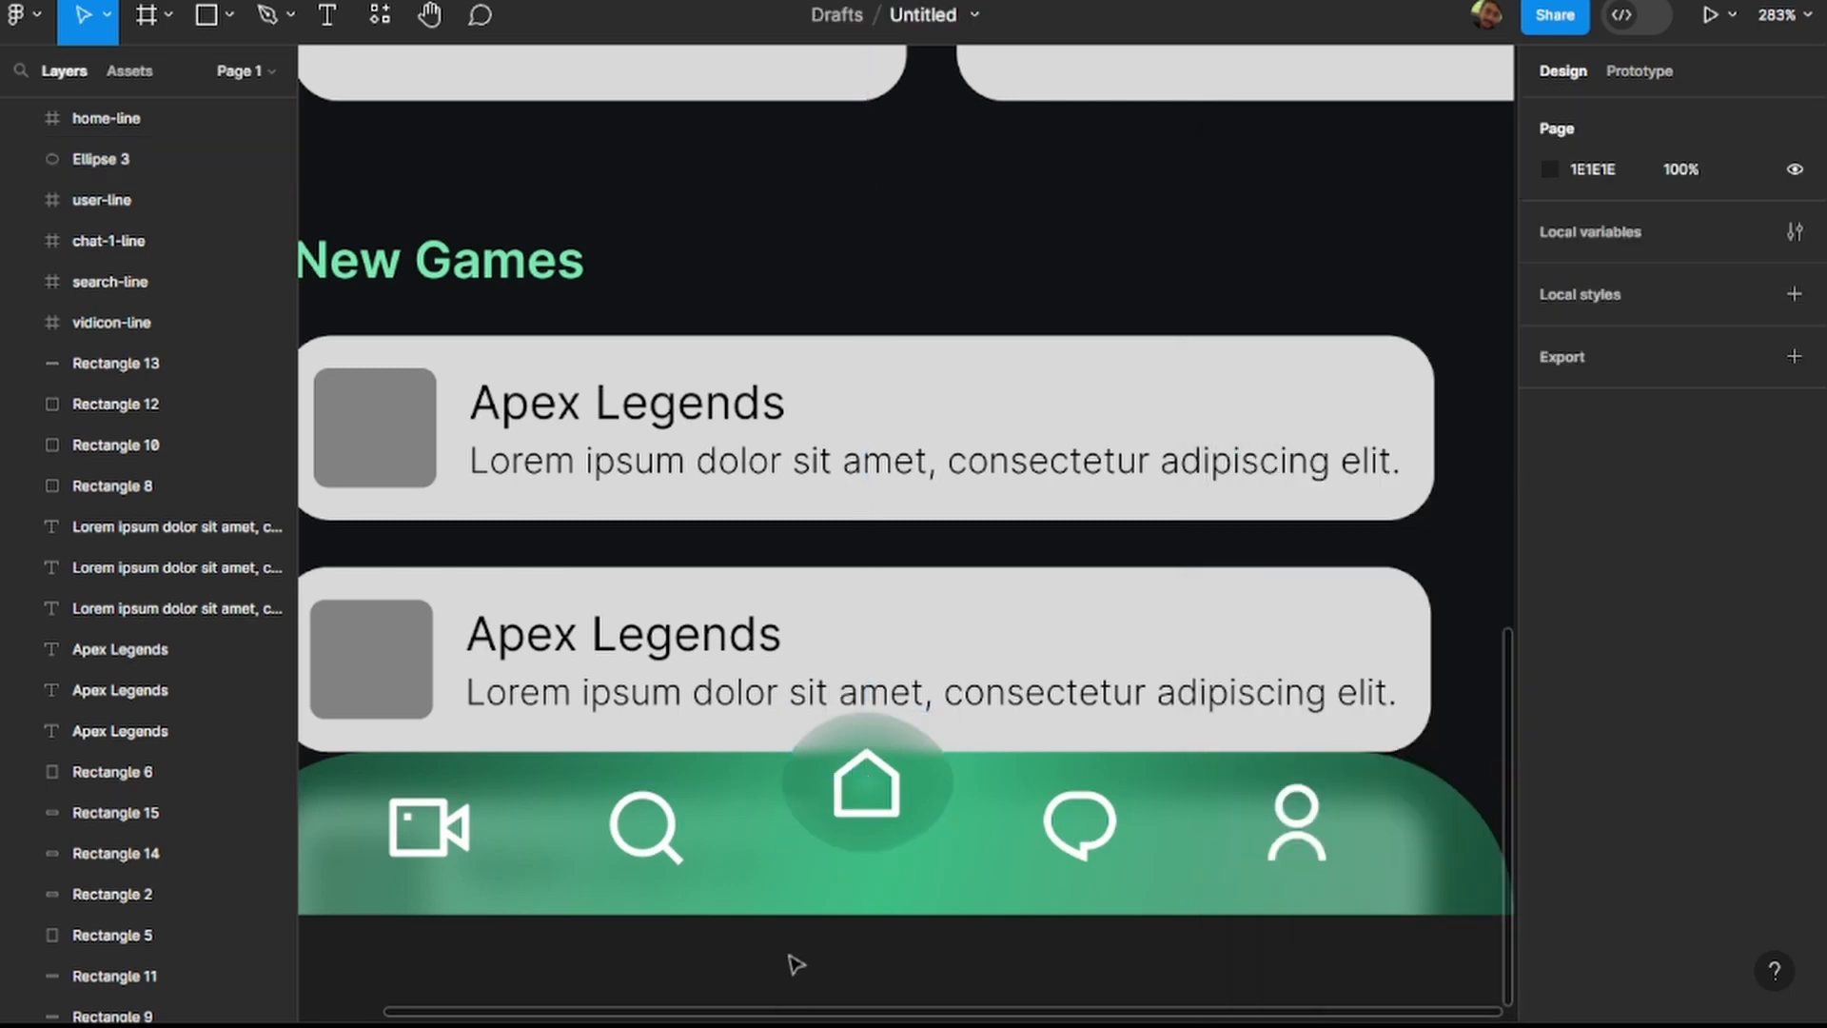
pyautogui.scroll(-5, 989, 976)
pyautogui.scroll(-1, 1326, 751)
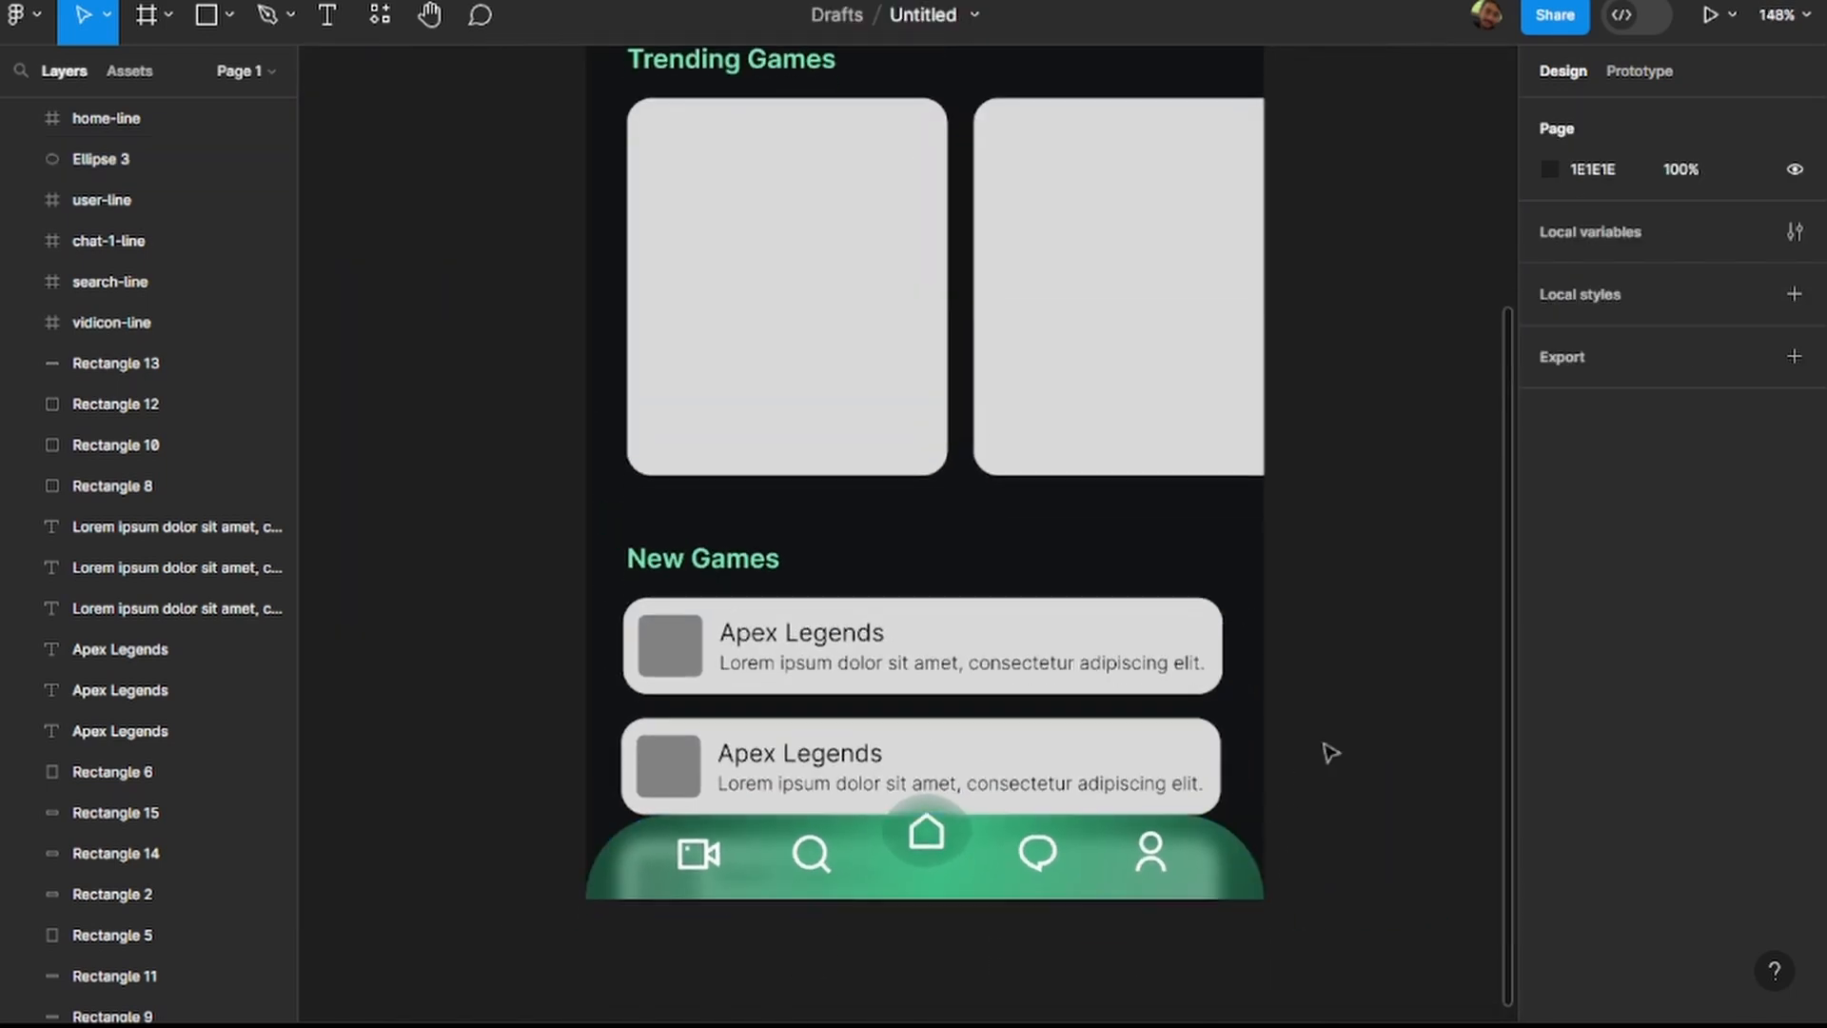
pyautogui.scroll(5, 1379, 743)
pyautogui.scroll(-3, 1268, 746)
pyautogui.hscroll(3, 1353, 794)
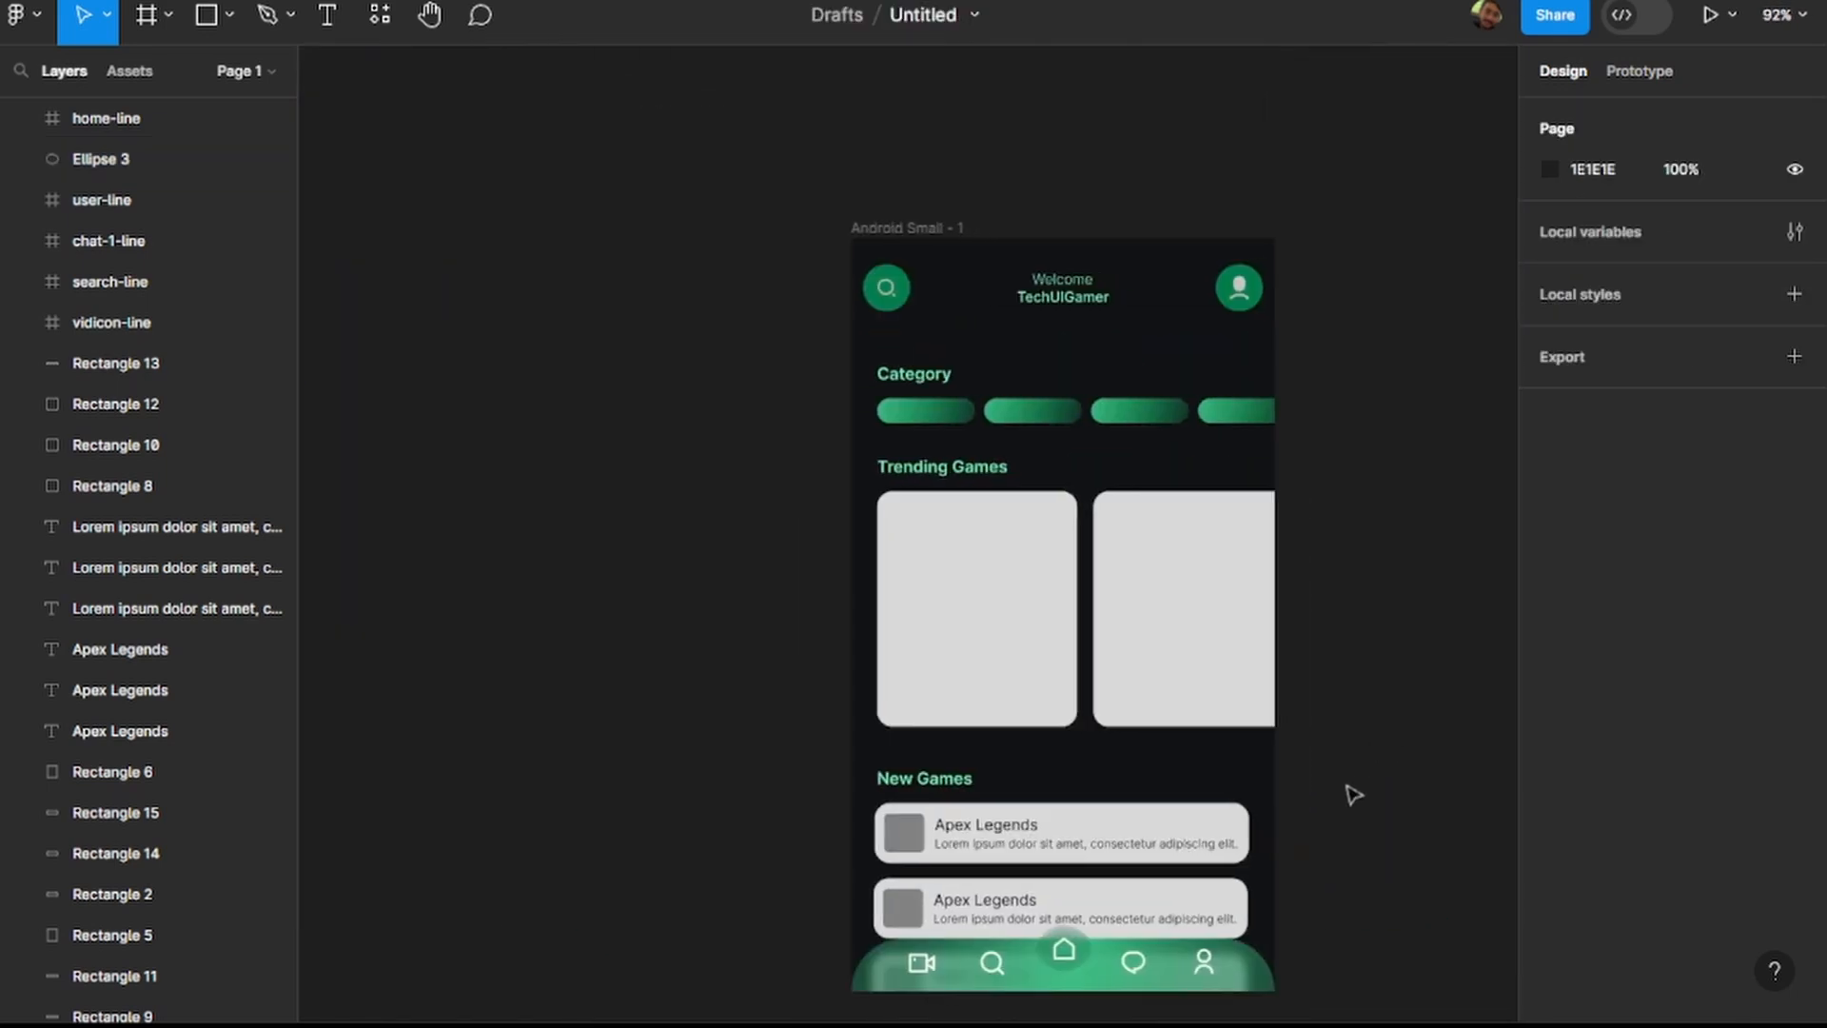
pyautogui.hscroll(2, 1351, 796)
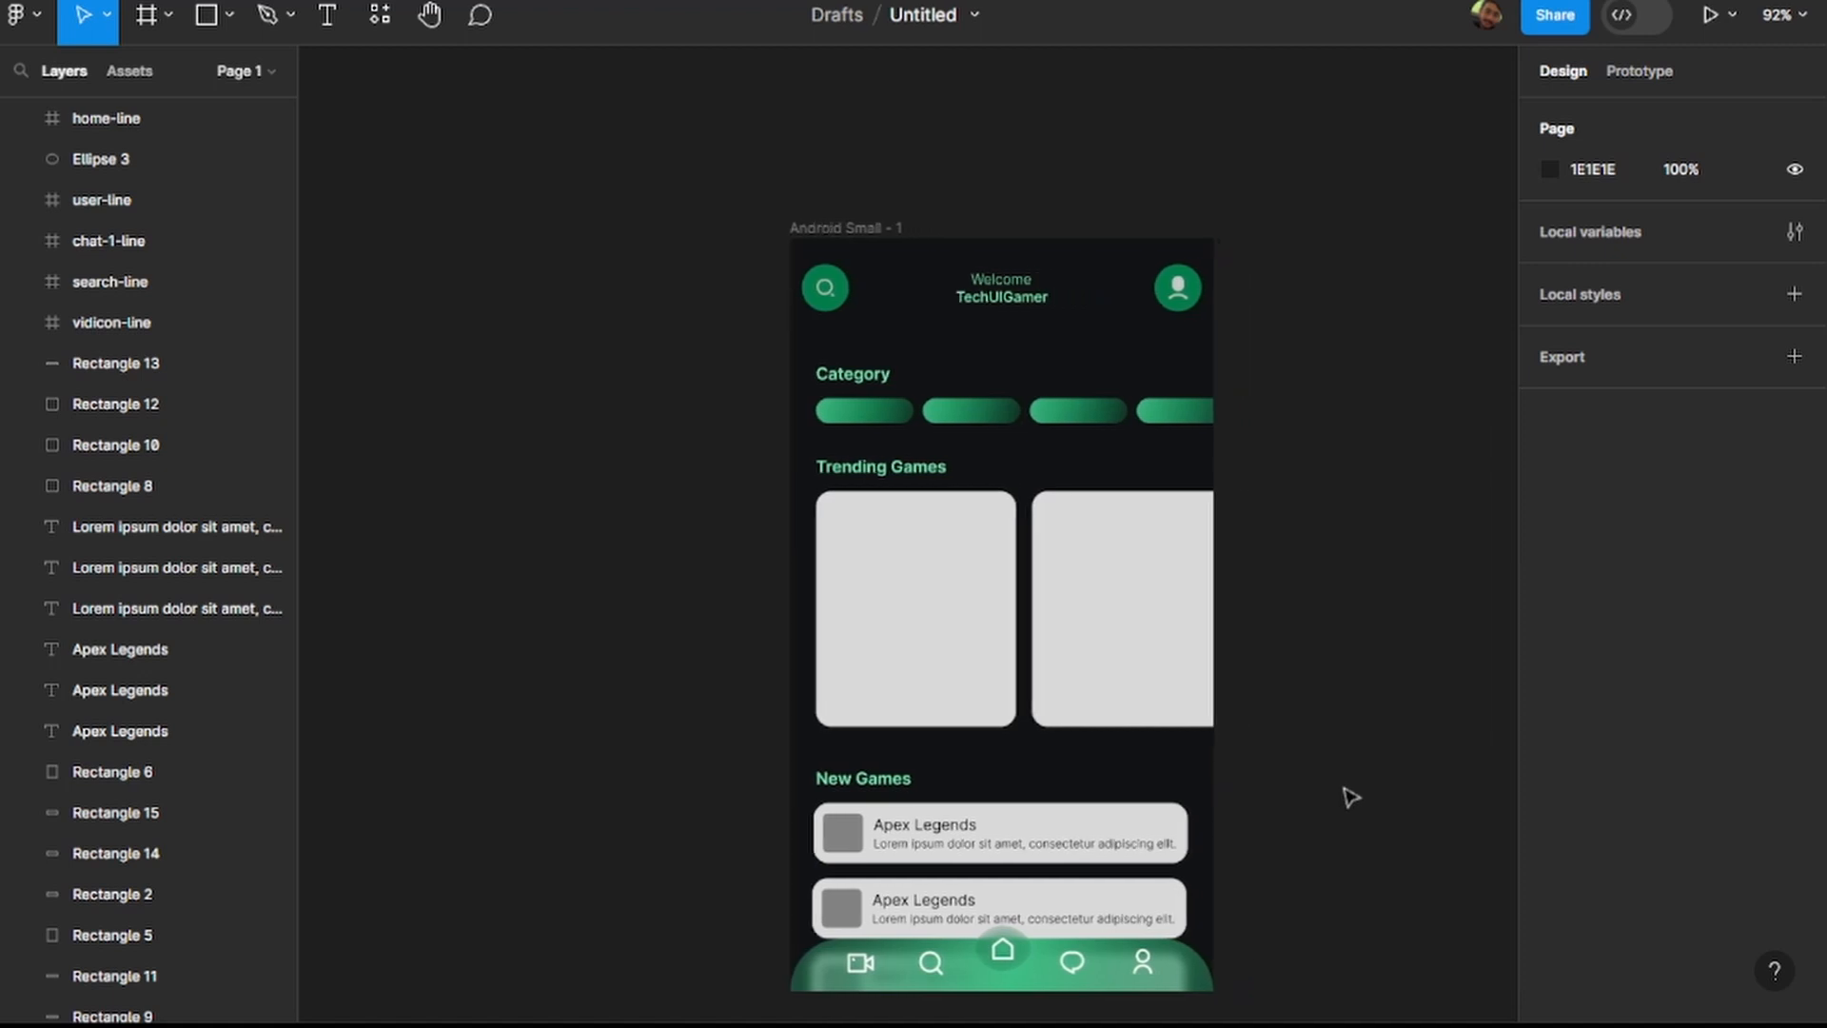
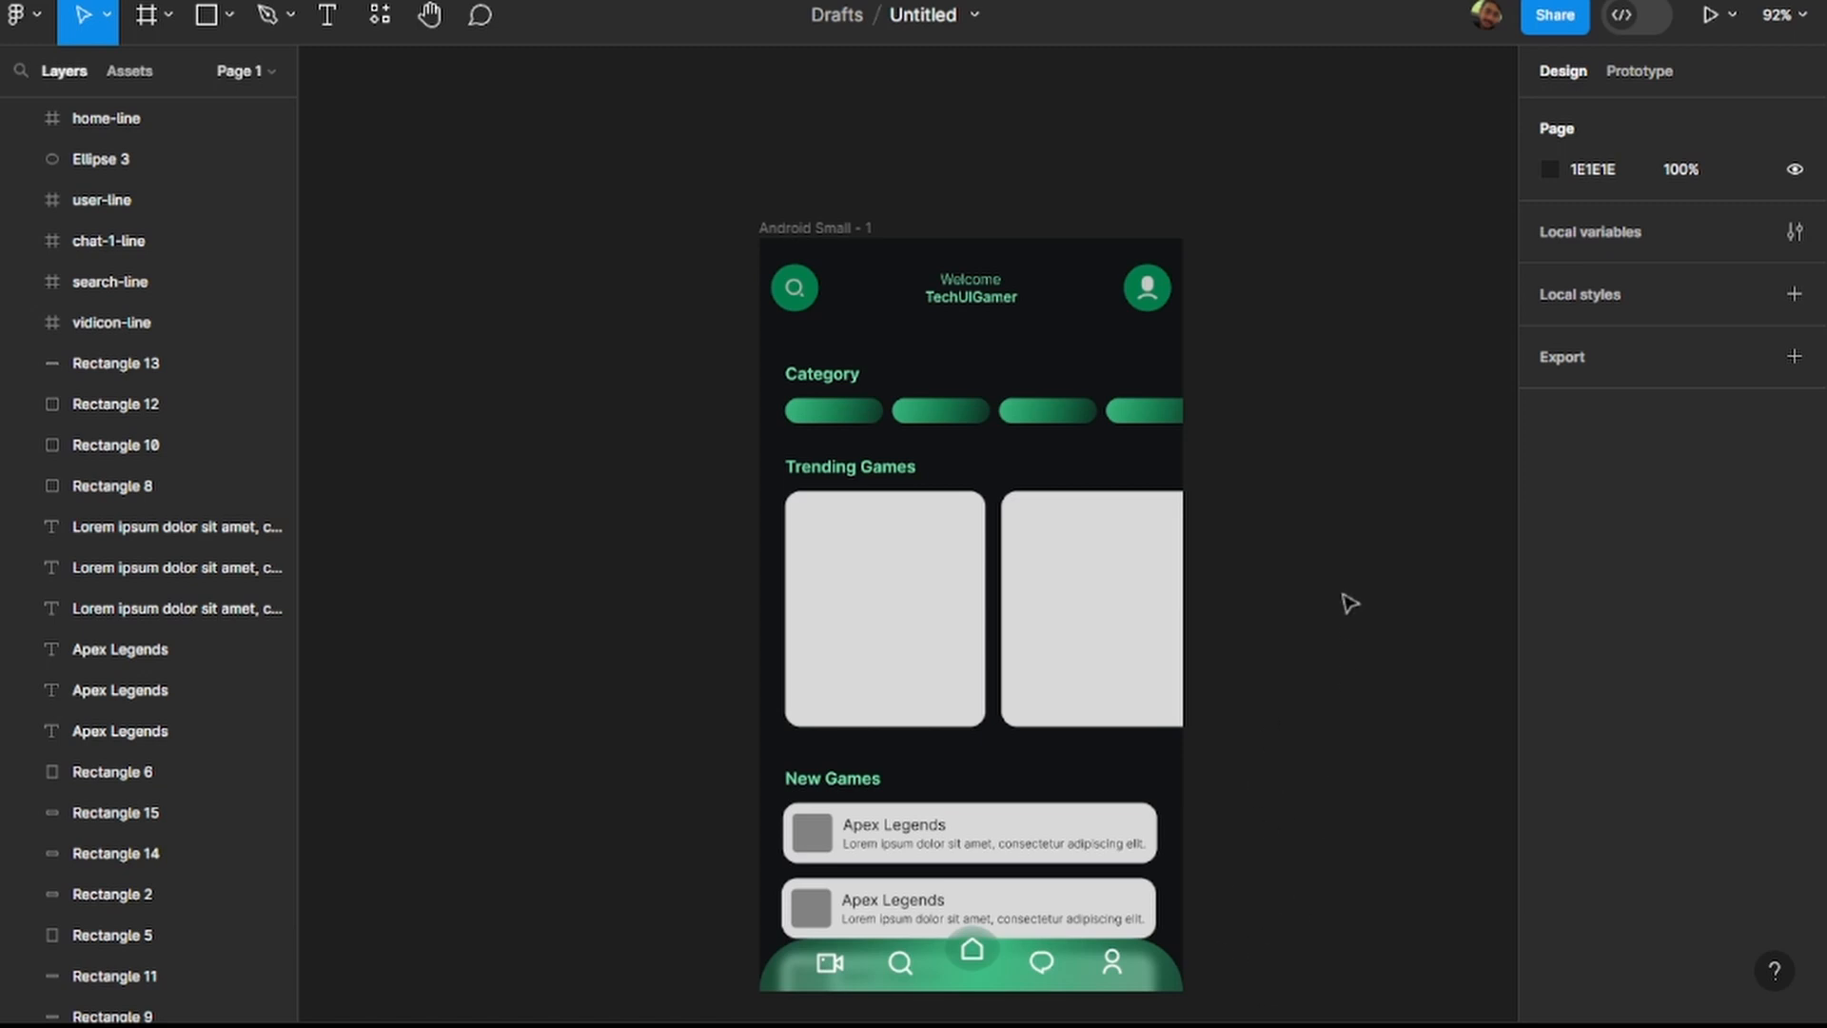
# Import four game images and place the Call of Duty Mobile one beside the phone frame at about 227 × 264.
pyautogui.scroll(-3, 652, 400)
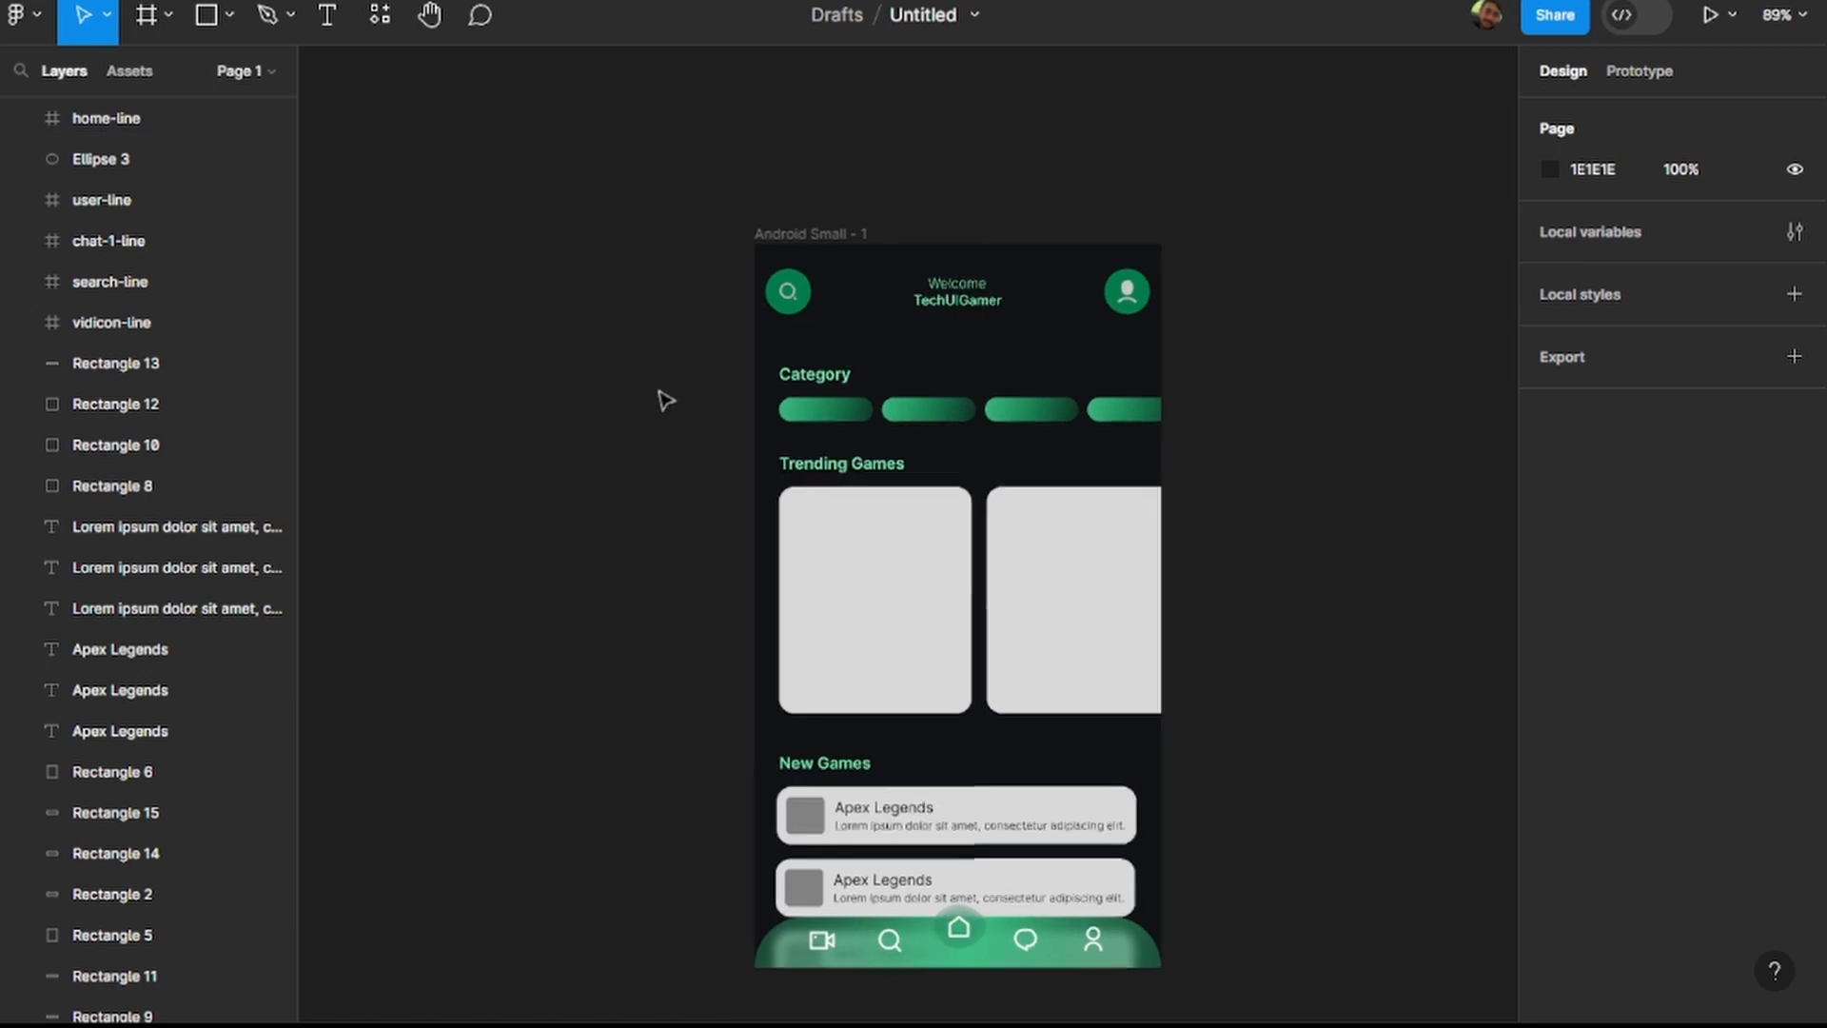
pyautogui.hscroll(5, 720, 376)
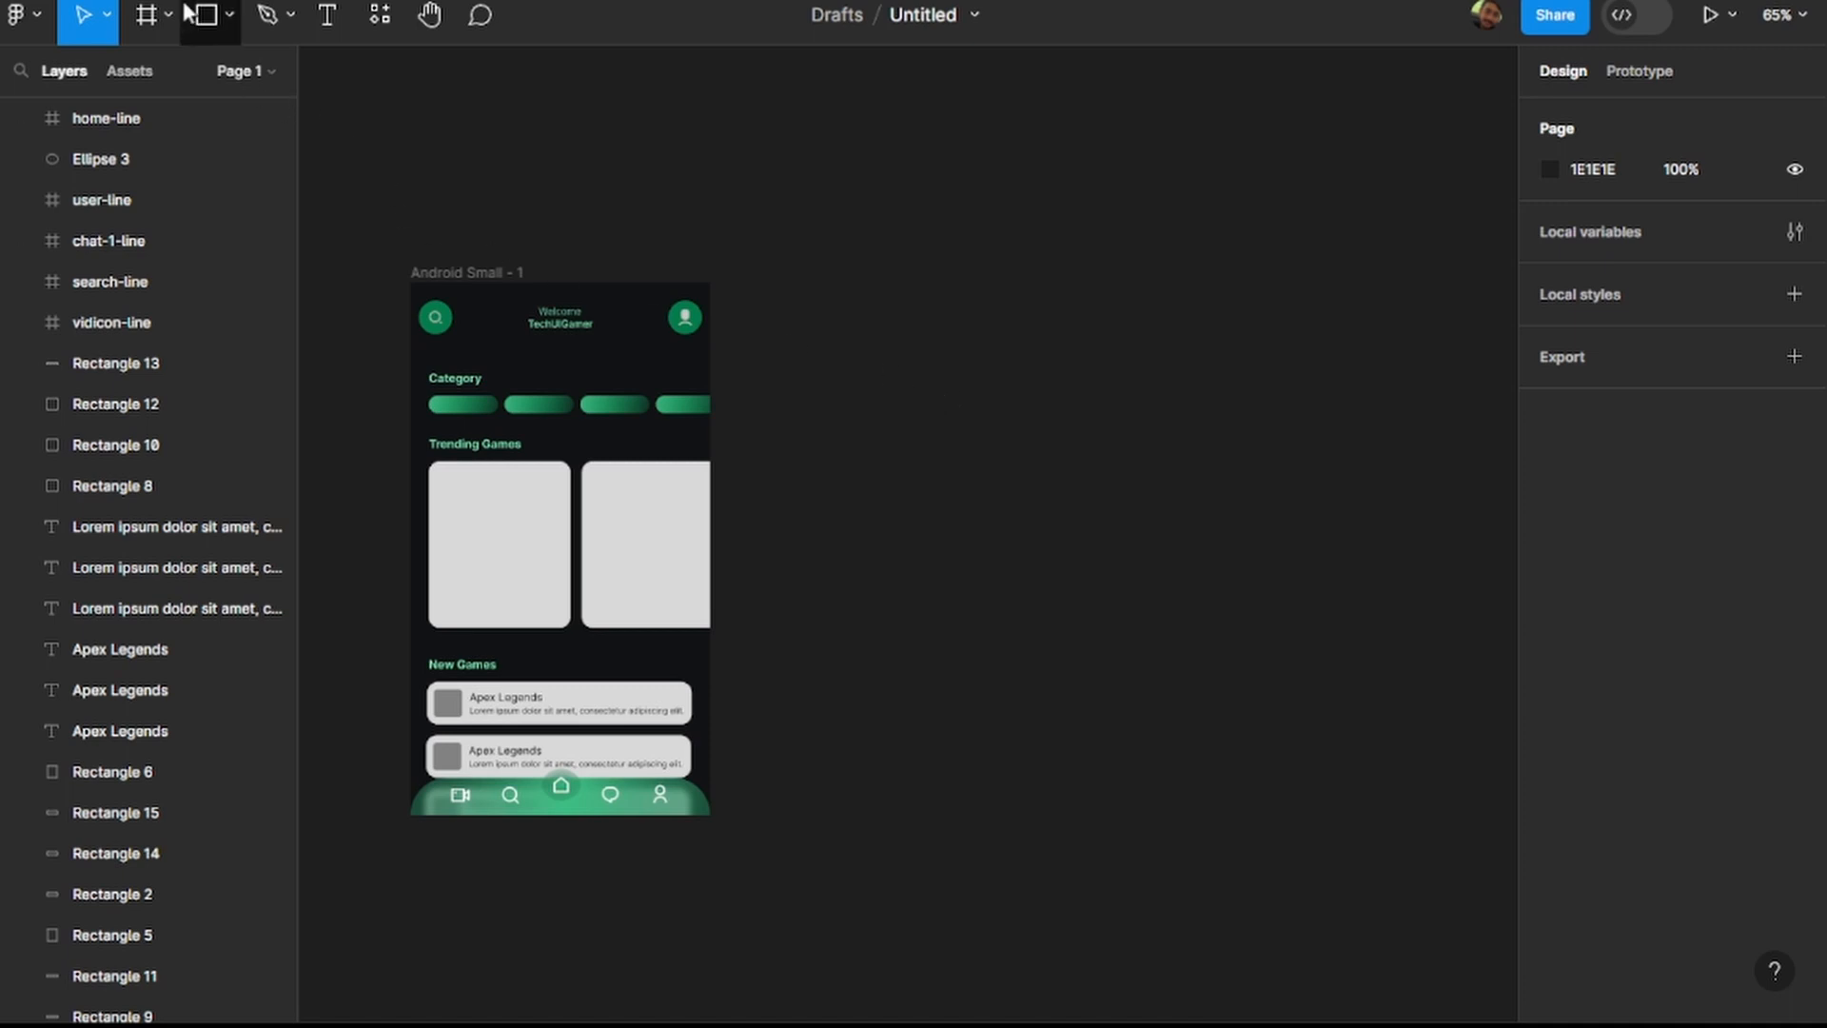
pyautogui.click(232, 19)
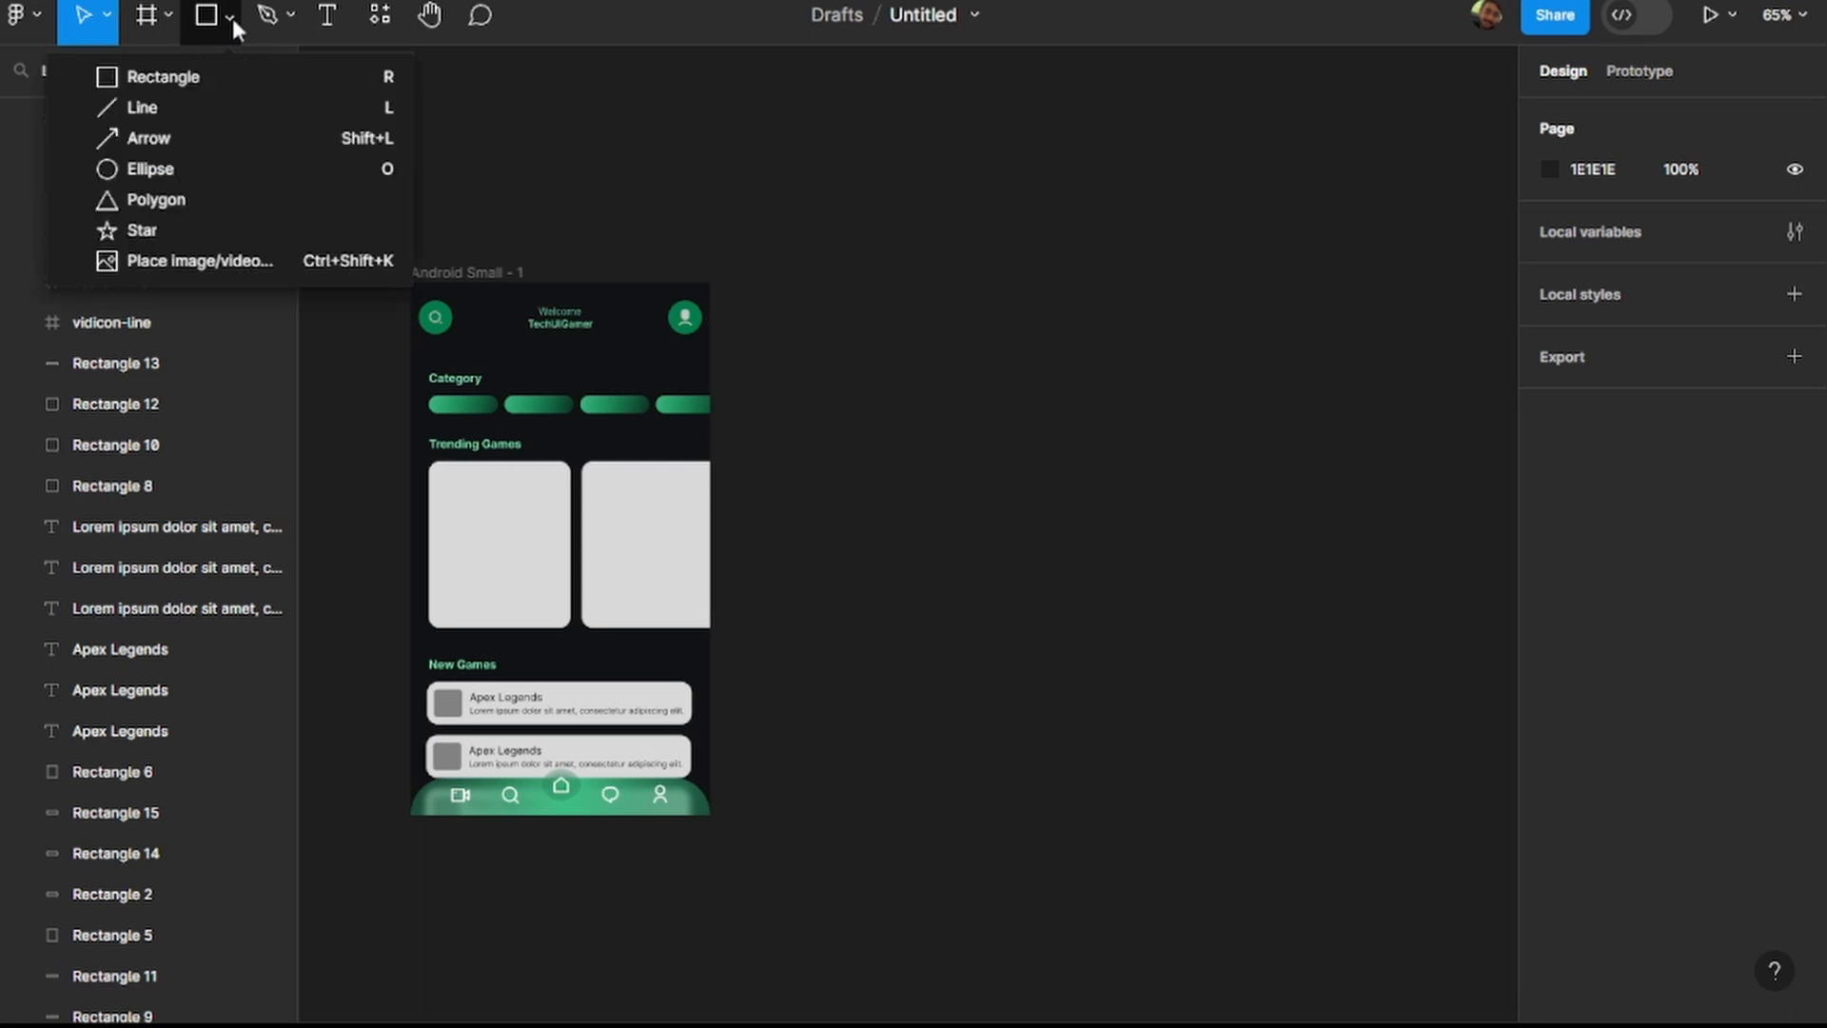
pyautogui.click(281, 265)
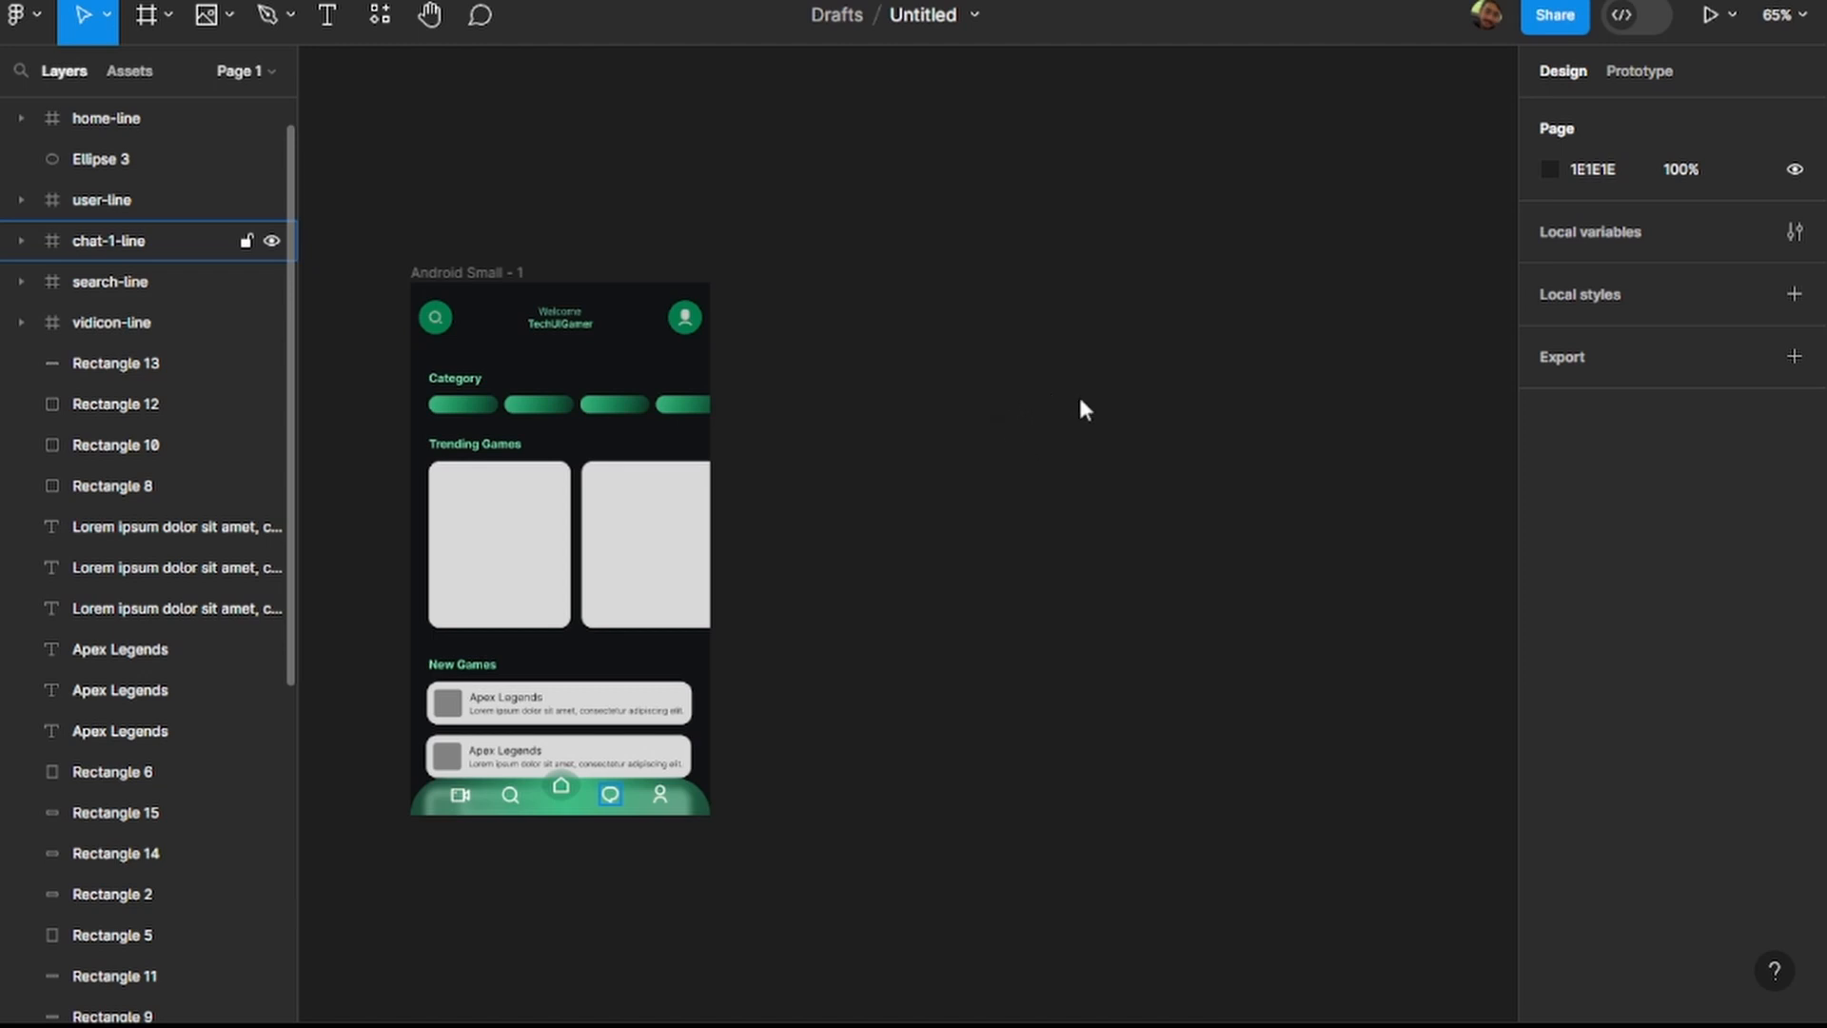
pyautogui.click(980, 451)
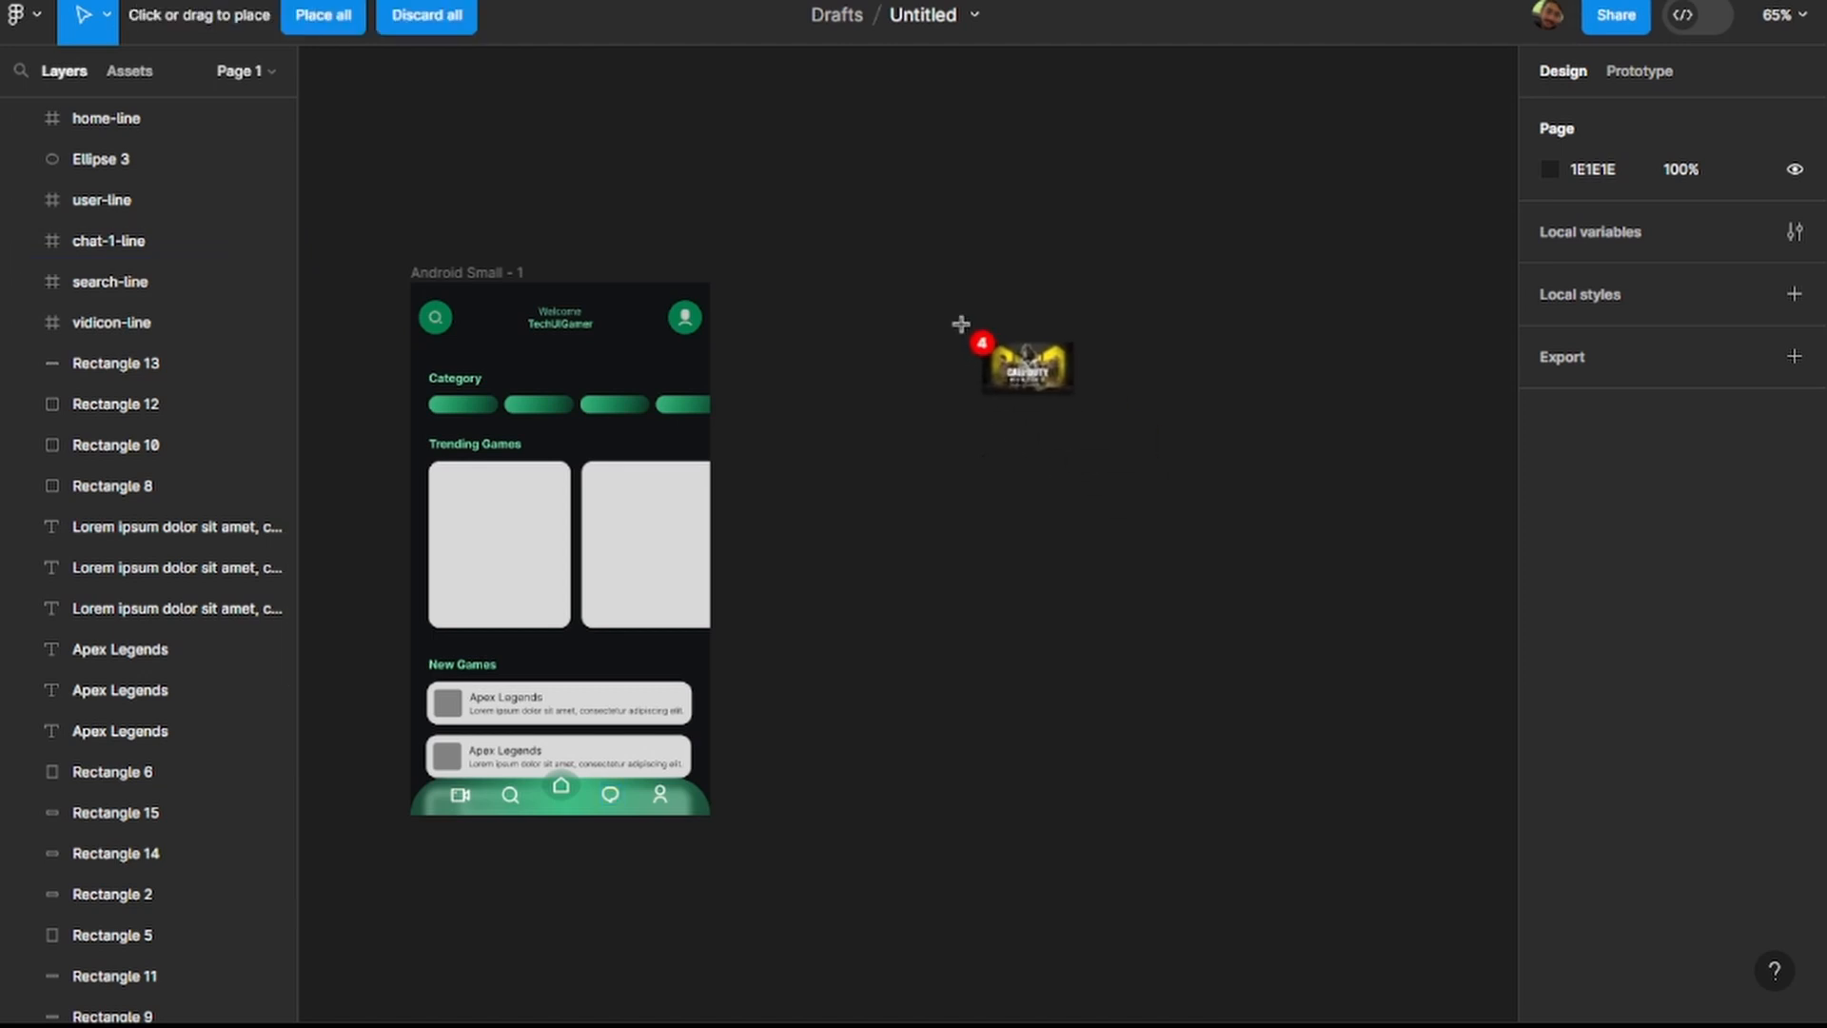
pyautogui.moveTo(875, 283); pyautogui.dragTo(1064, 503)
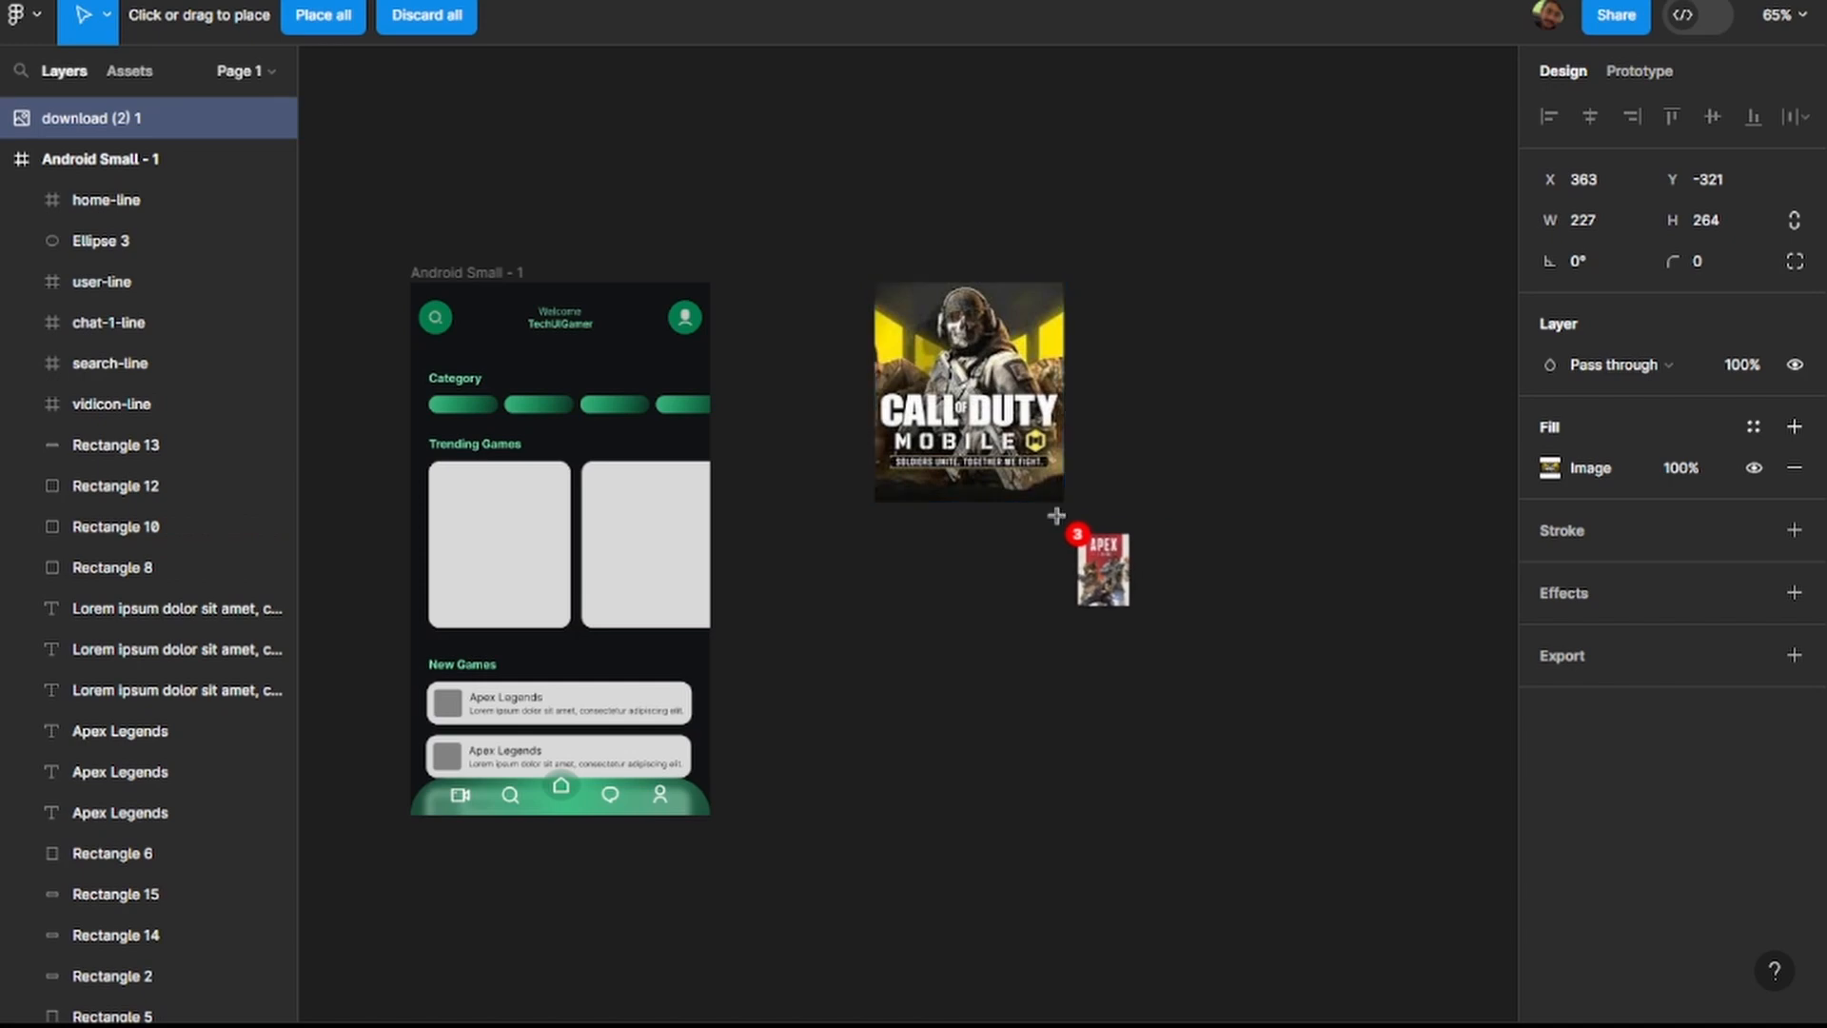
# Place the Apex Legends cover at about 231 × 326 below the Call of Duty image and the PUBG Mobile image at about 122 × 148 beside it.
pyautogui.click(883, 538)
pyautogui.click(970, 644)
pyautogui.click(1040, 738)
pyautogui.click(1021, 639)
pyautogui.click(1252, 623)
pyautogui.moveTo(1023, 639); pyautogui.dragTo(1290, 591)
pyautogui.moveTo(885, 533); pyautogui.dragTo(868, 670)
pyautogui.click(1135, 640)
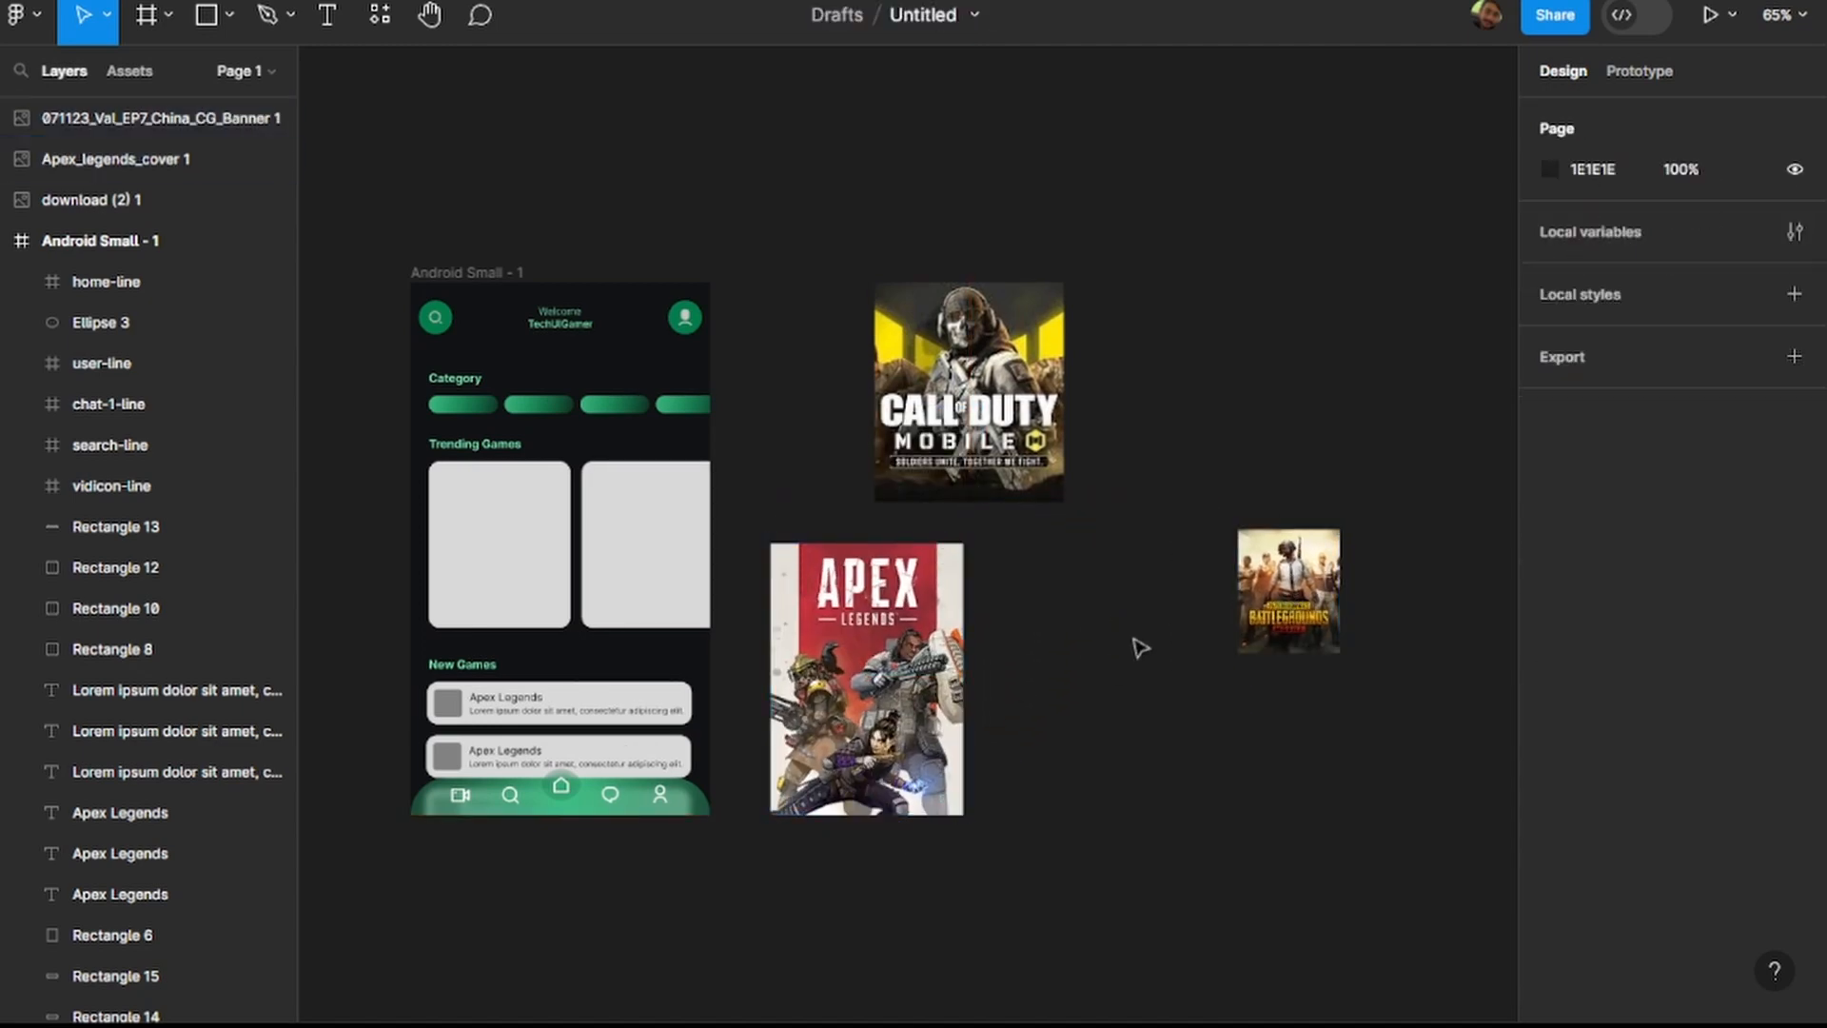
# Import the 071123_Val_EP7_China_CG_Banner image and place it on the canvas above the PUBG Mobile image.
pyautogui.click(232, 18)
pyautogui.click(240, 259)
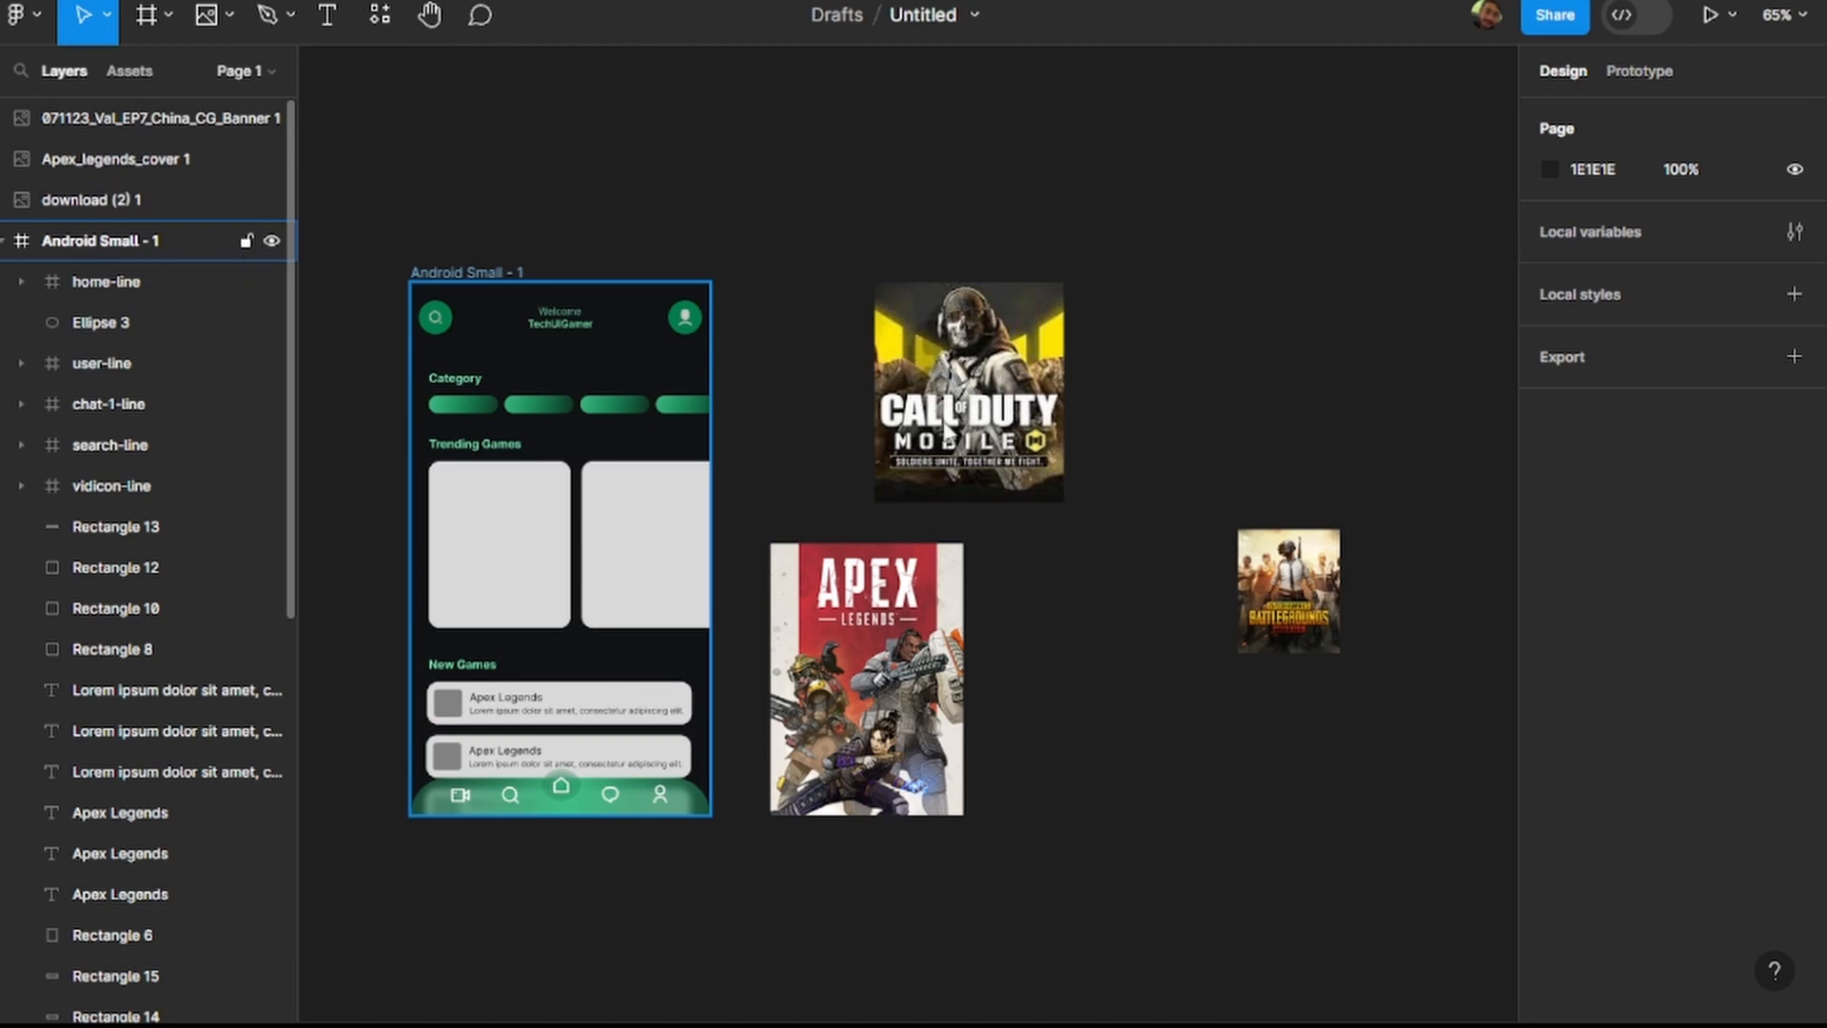
pyautogui.moveTo(1172, 172); pyautogui.dragTo(1419, 403)
pyautogui.click(1436, 486)
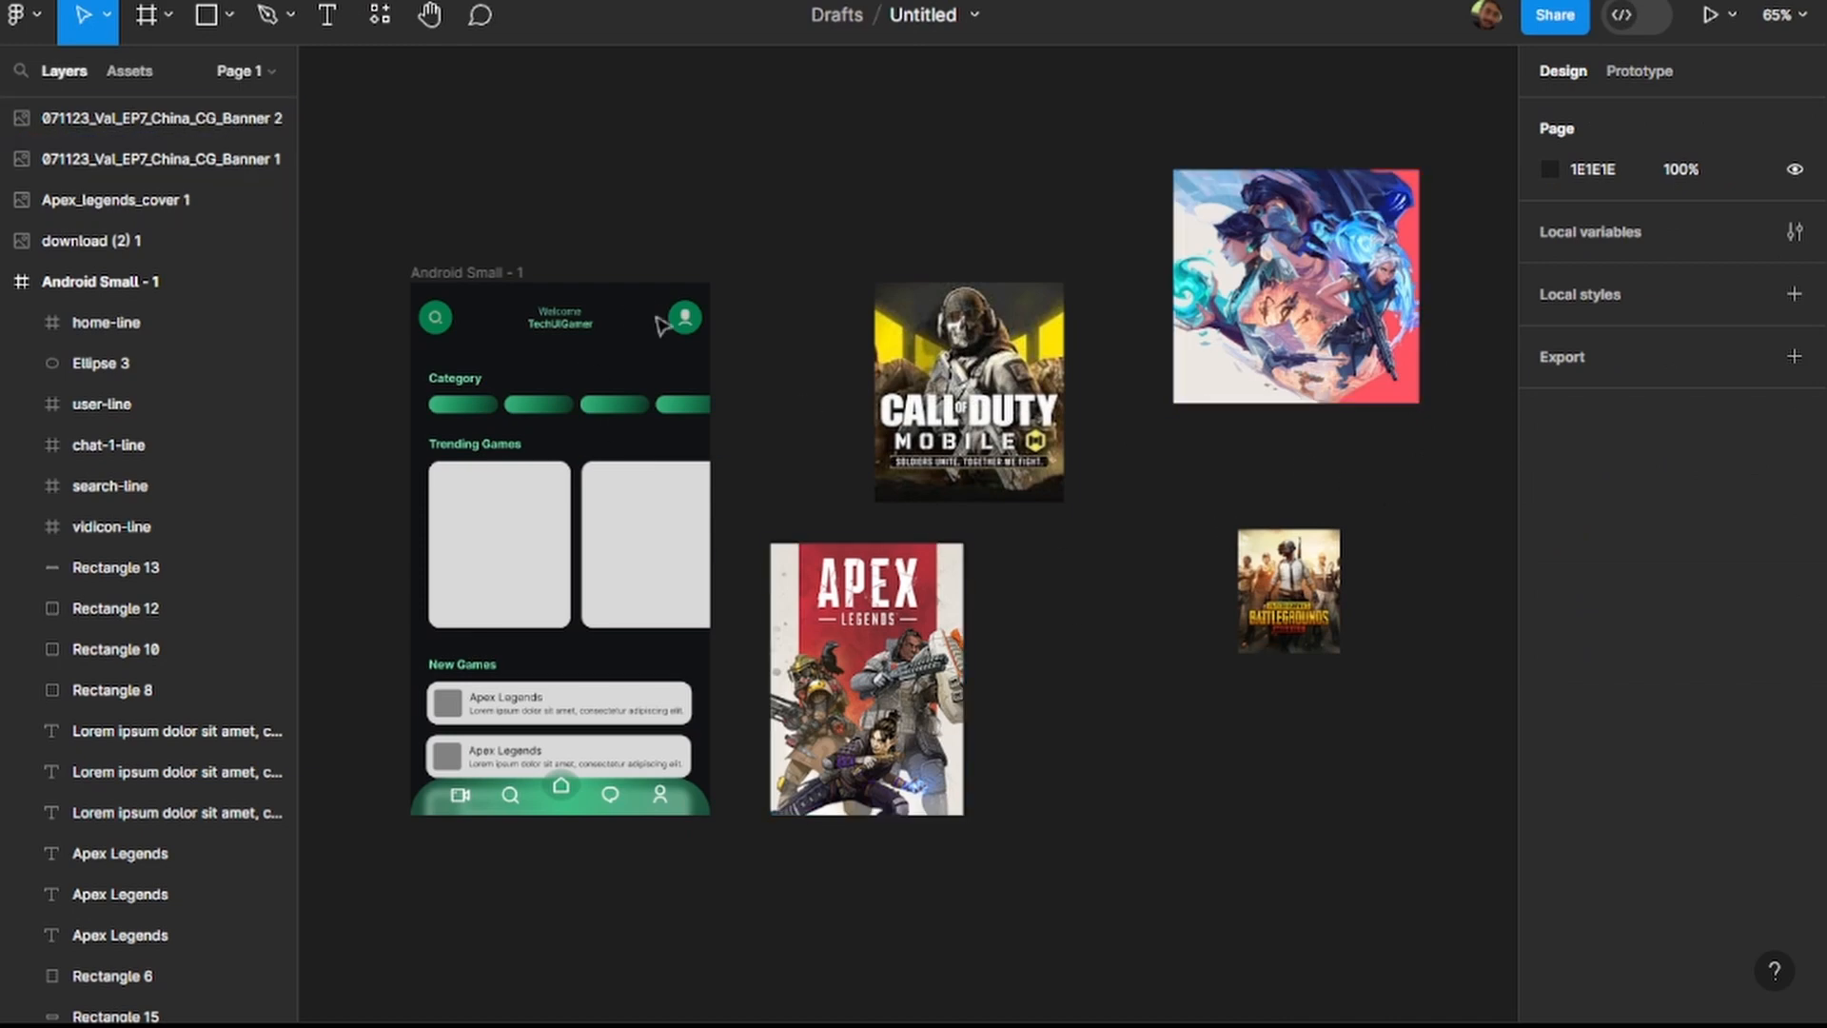
# Move the Call of Duty image closer to the phone frame and set its size to 170 × 200, matching the Trending Games card.
pyautogui.moveTo(985, 395); pyautogui.dragTo(876, 376)
pyautogui.click(843, 458)
pyautogui.click(514, 562)
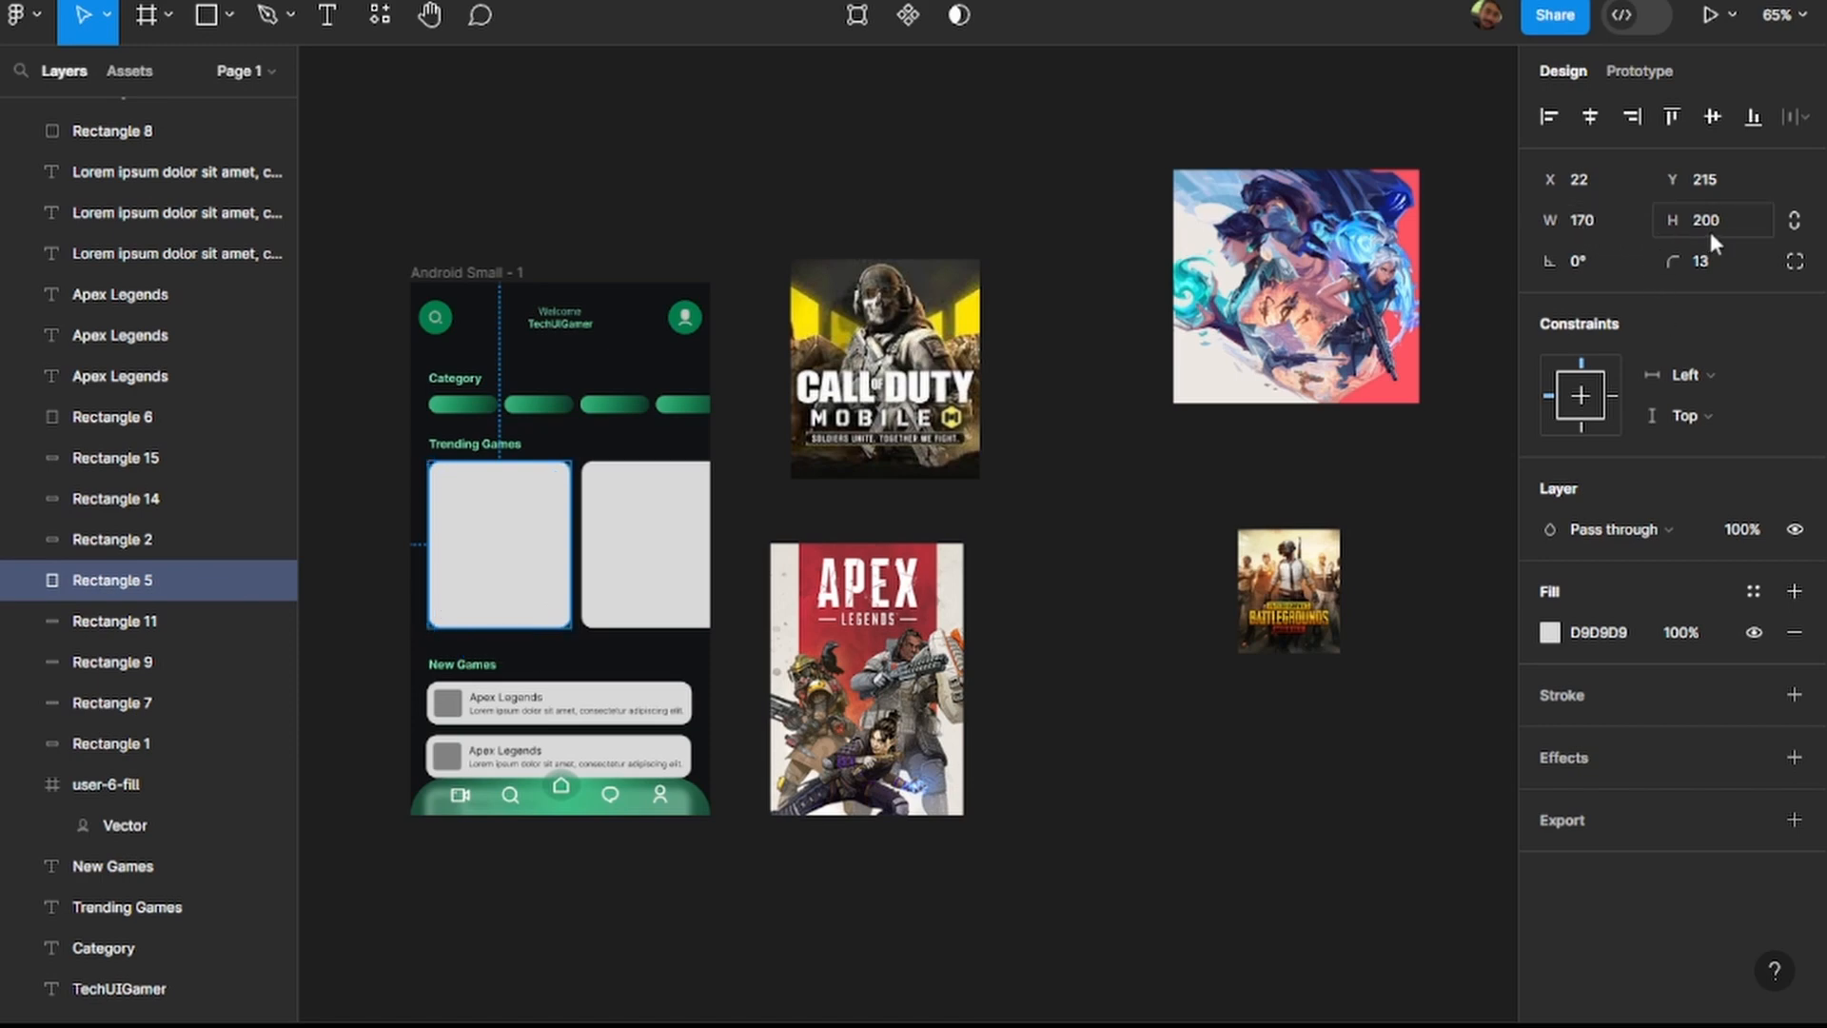
pyautogui.click(909, 390)
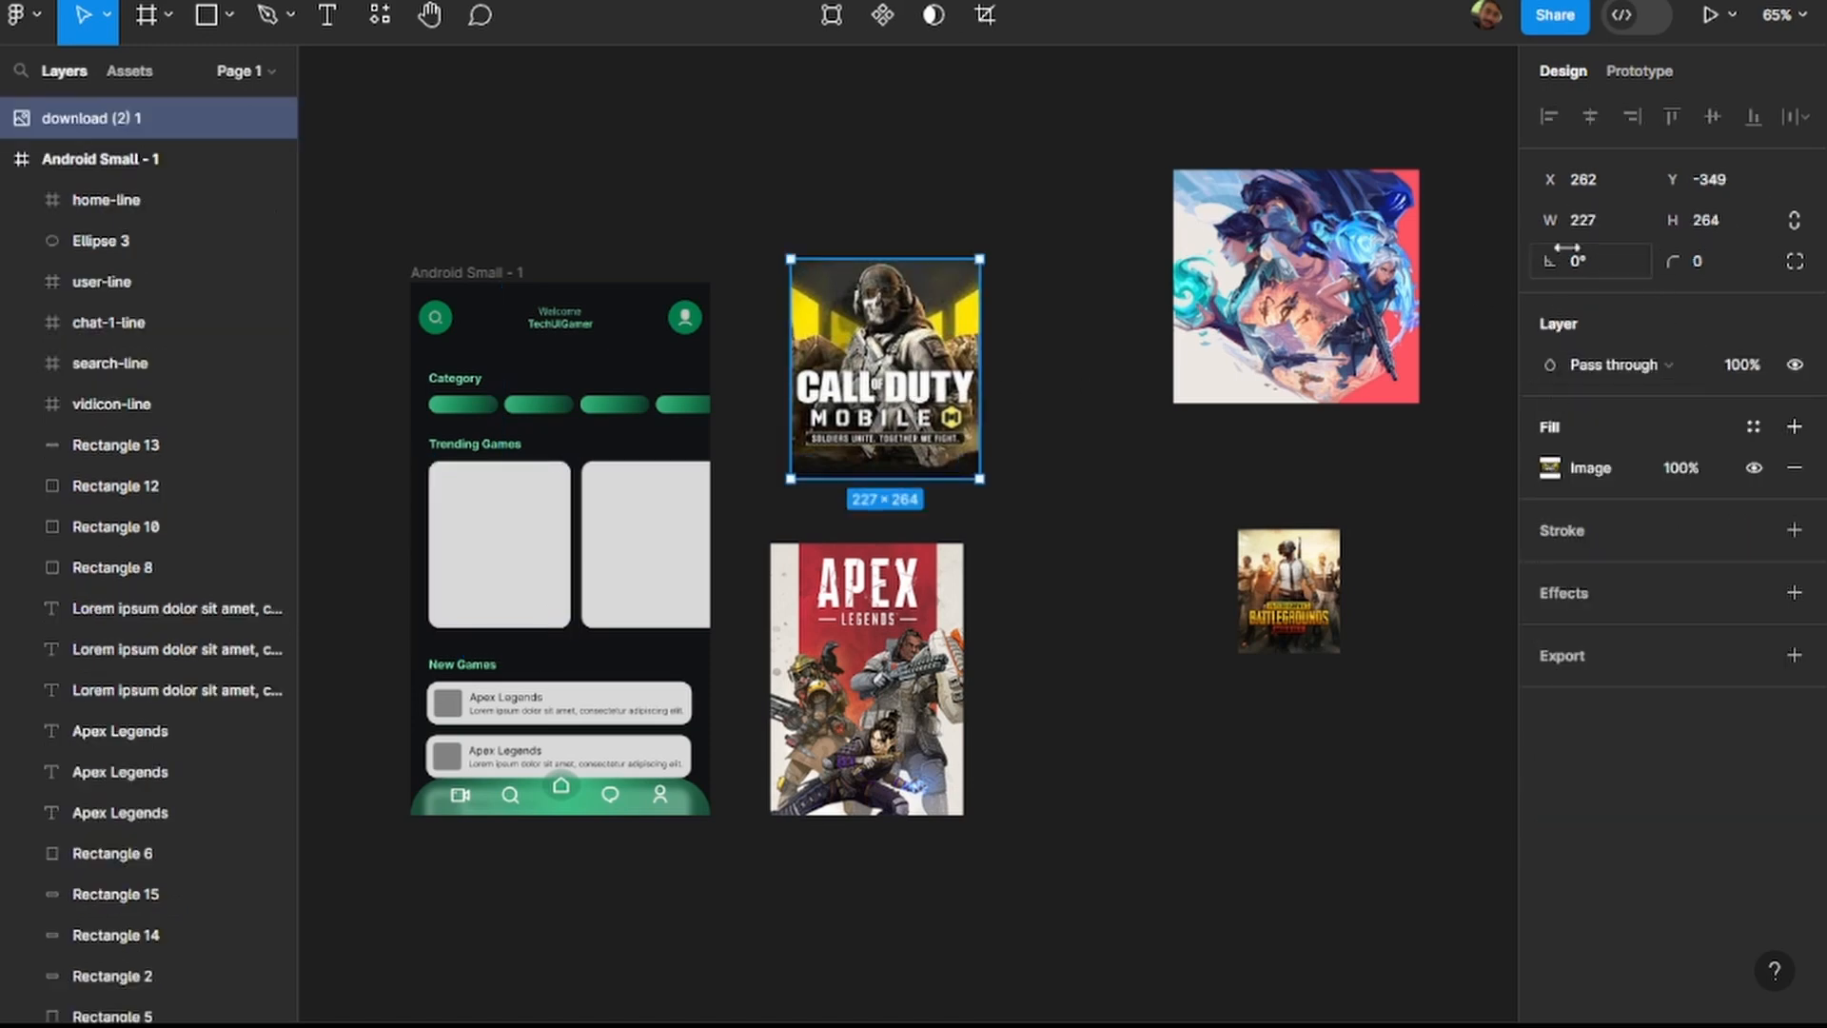
pyautogui.click(1591, 220)
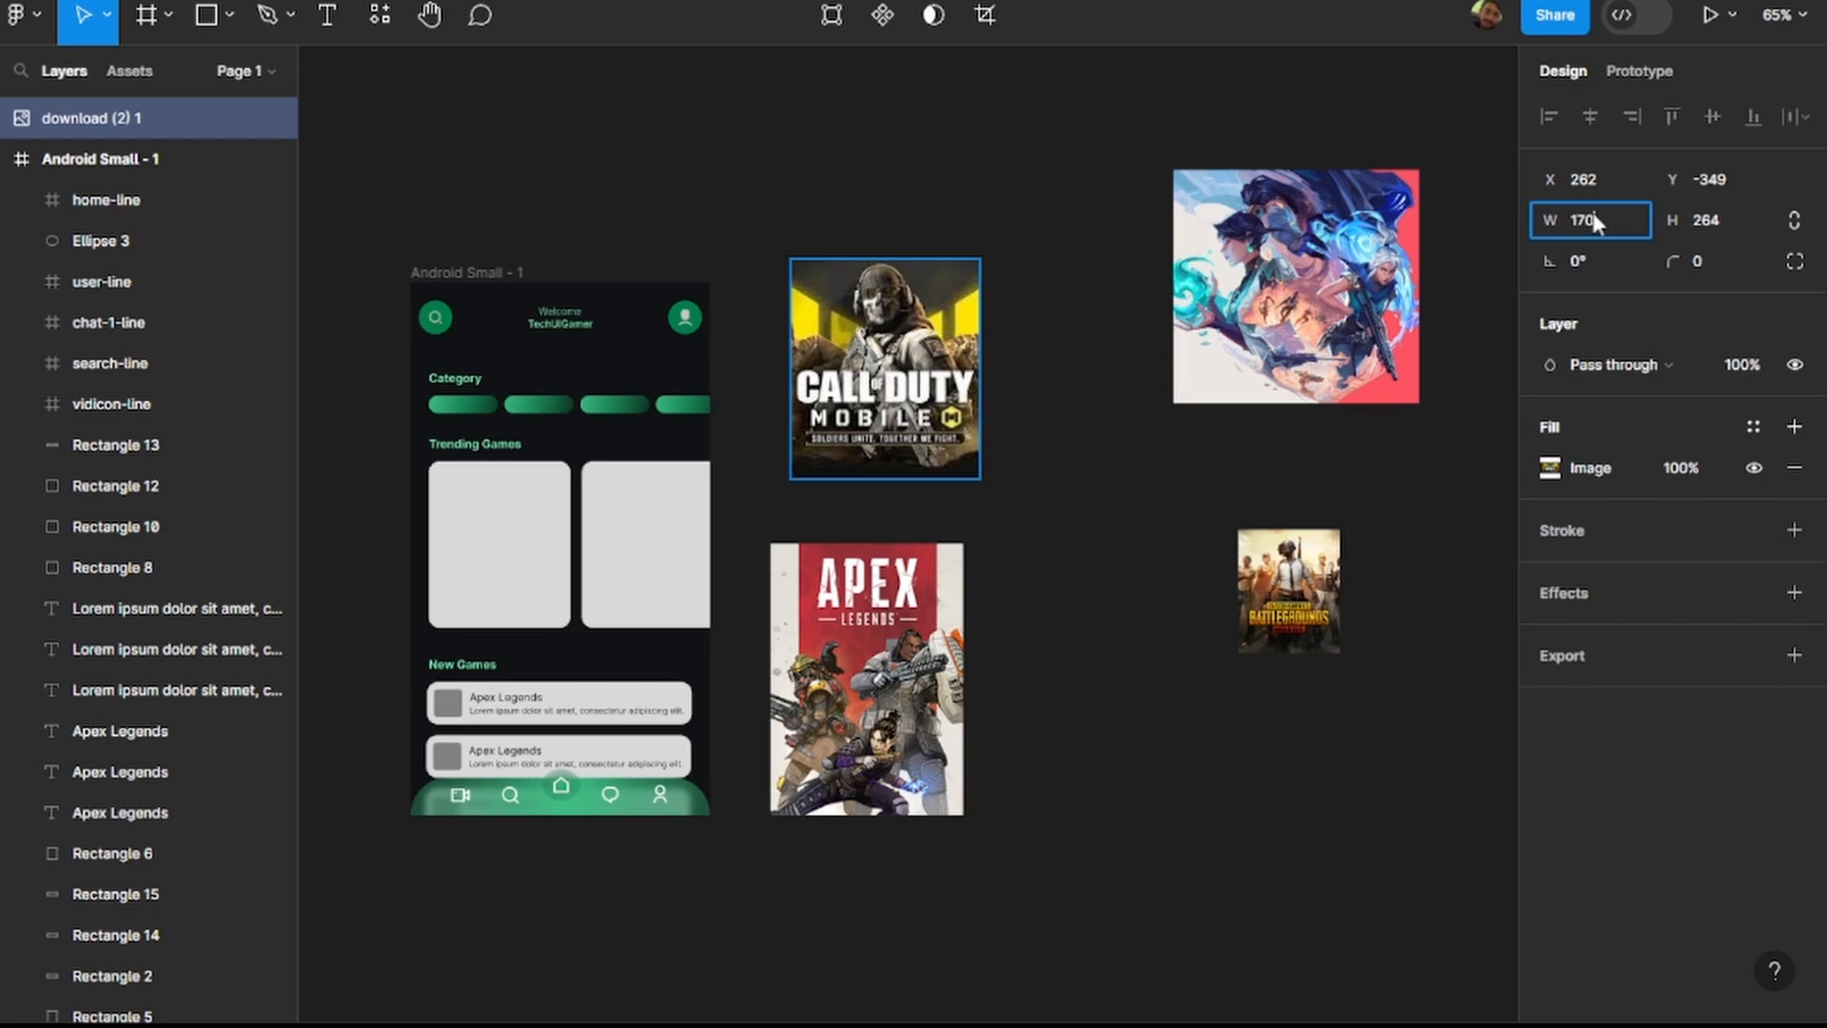
pyautogui.write('170')
pyautogui.press('Return')
pyautogui.click(1758, 223)
pyautogui.write('200')
pyautogui.press('Return')
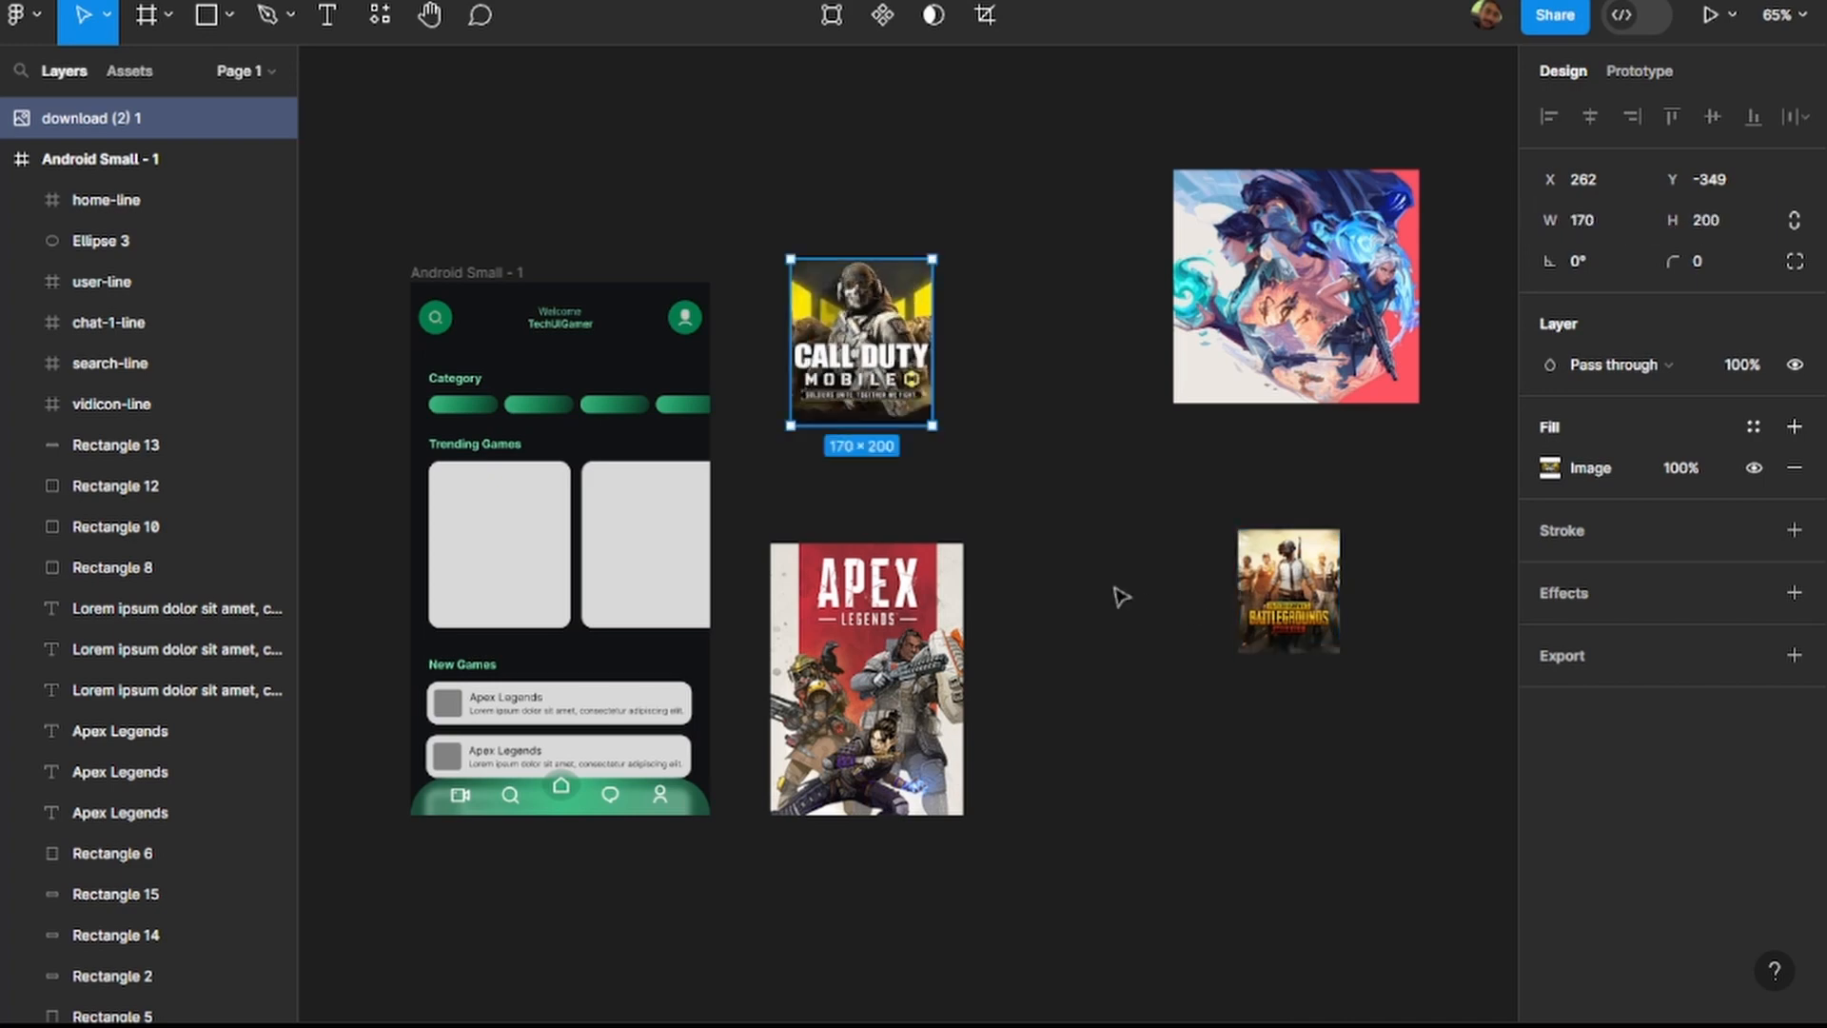
# Set the Call of Duty image's corner radius to 13 and move it onto the first Trending Games card.
pyautogui.click(454, 569)
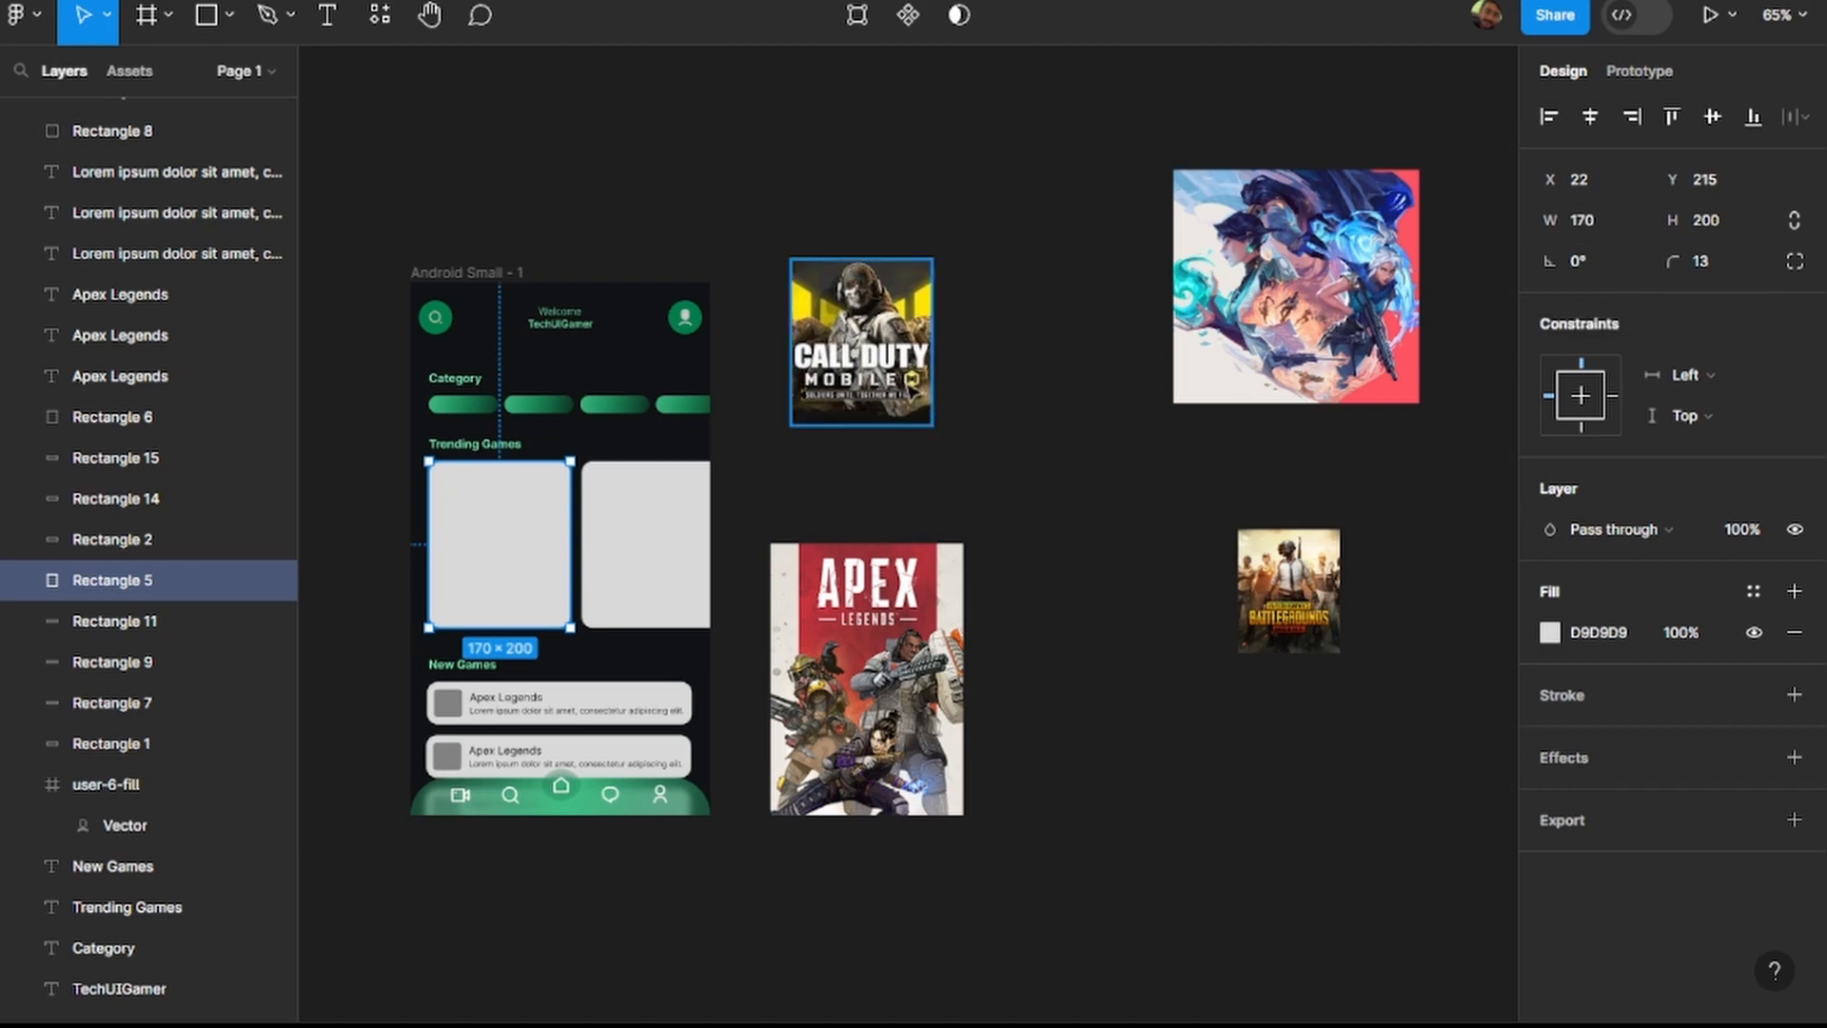
pyautogui.click(908, 388)
pyautogui.click(1728, 264)
pyautogui.write('16')
pyautogui.click(1019, 335)
pyautogui.moveTo(828, 381); pyautogui.dragTo(471, 581)
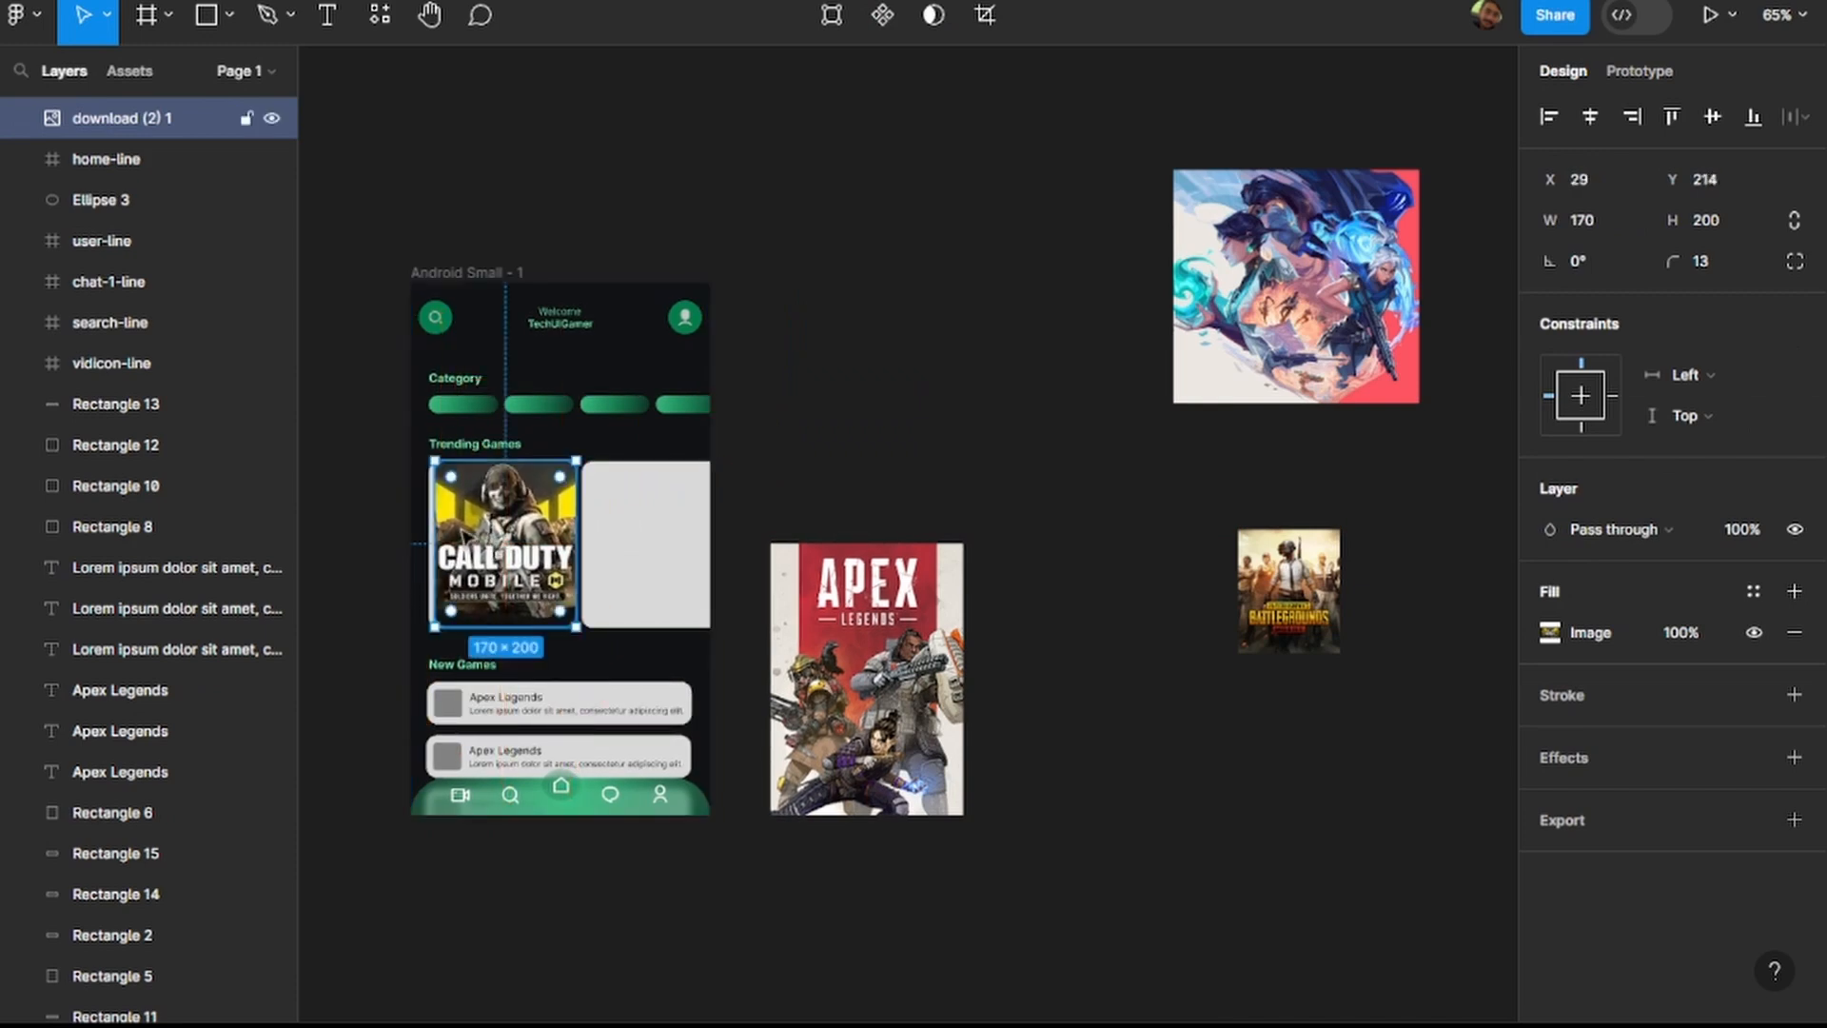
# Align the Call of Duty image exactly over the first Trending Games card at X 22, Y 215 and deselect it.
pyautogui.scroll(1, 422, 519)
pyautogui.scroll(10, 422, 519)
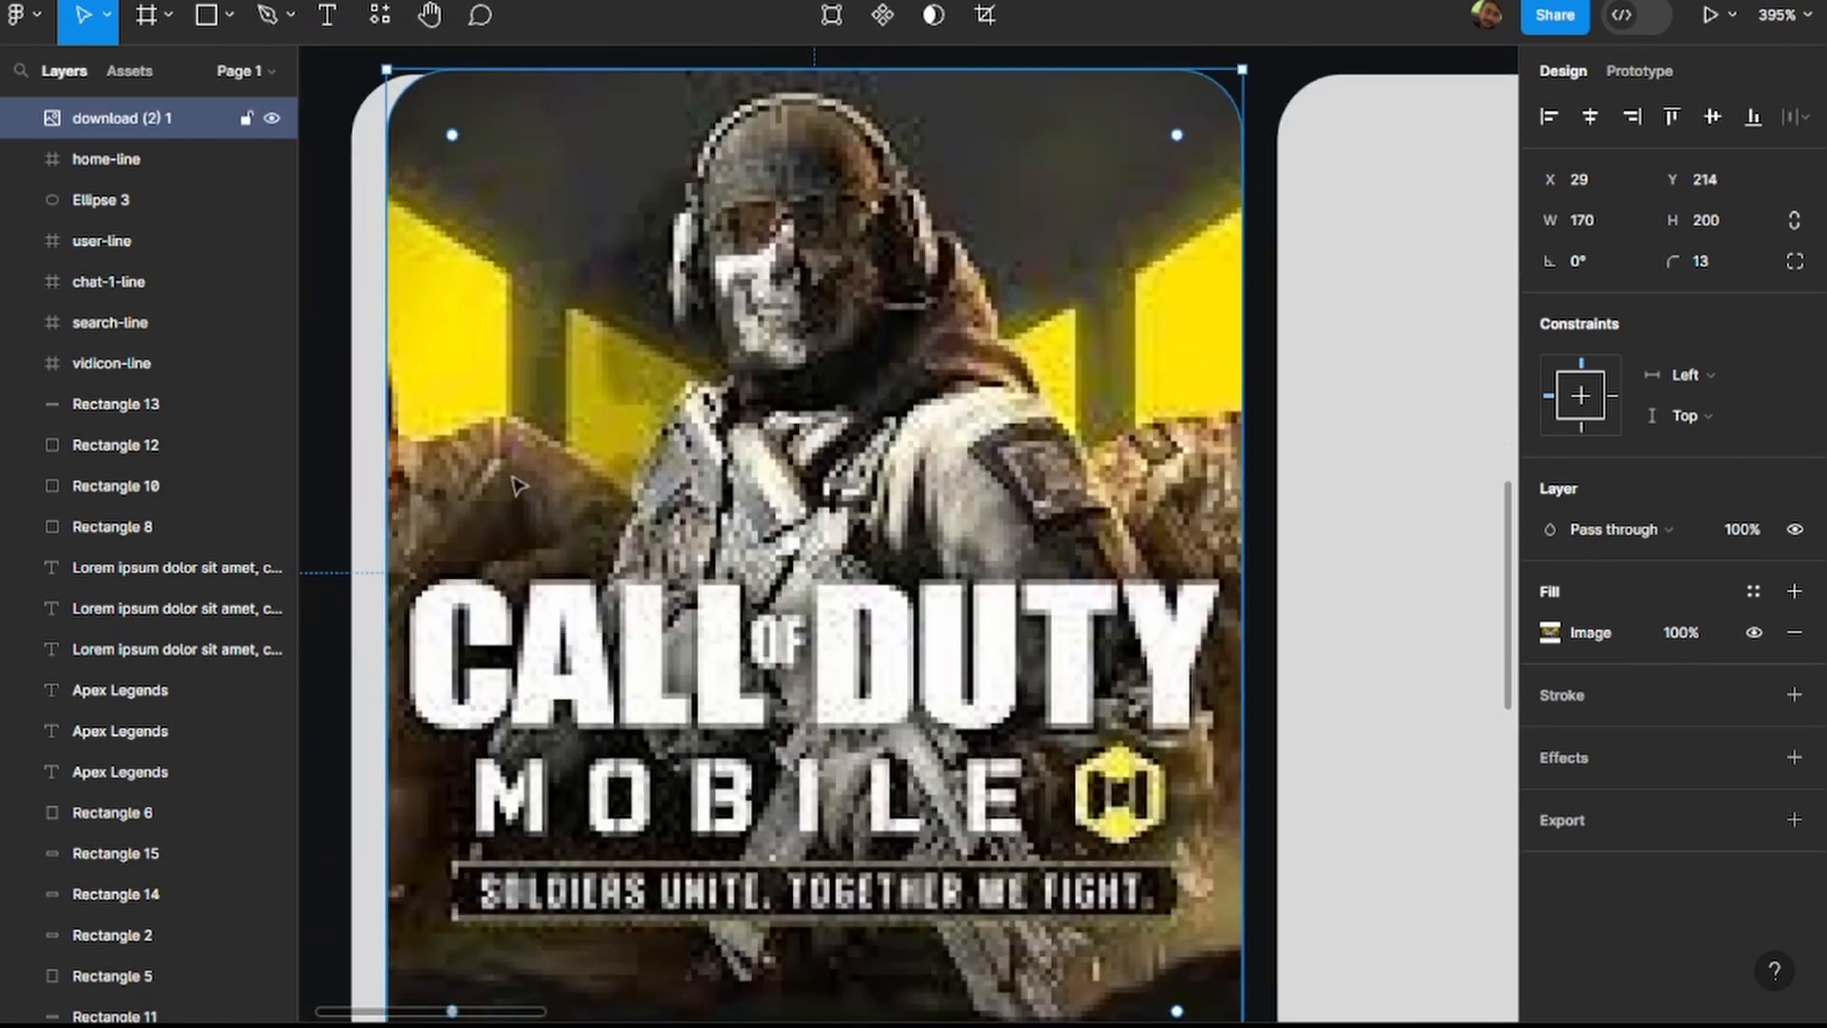
pyautogui.scroll(-2, 613, 439)
pyautogui.scroll(-1, 613, 438)
pyautogui.moveTo(727, 572); pyautogui.dragTo(699, 579)
pyautogui.doubleClick(705, 590)
pyautogui.scroll(-6, 705, 590)
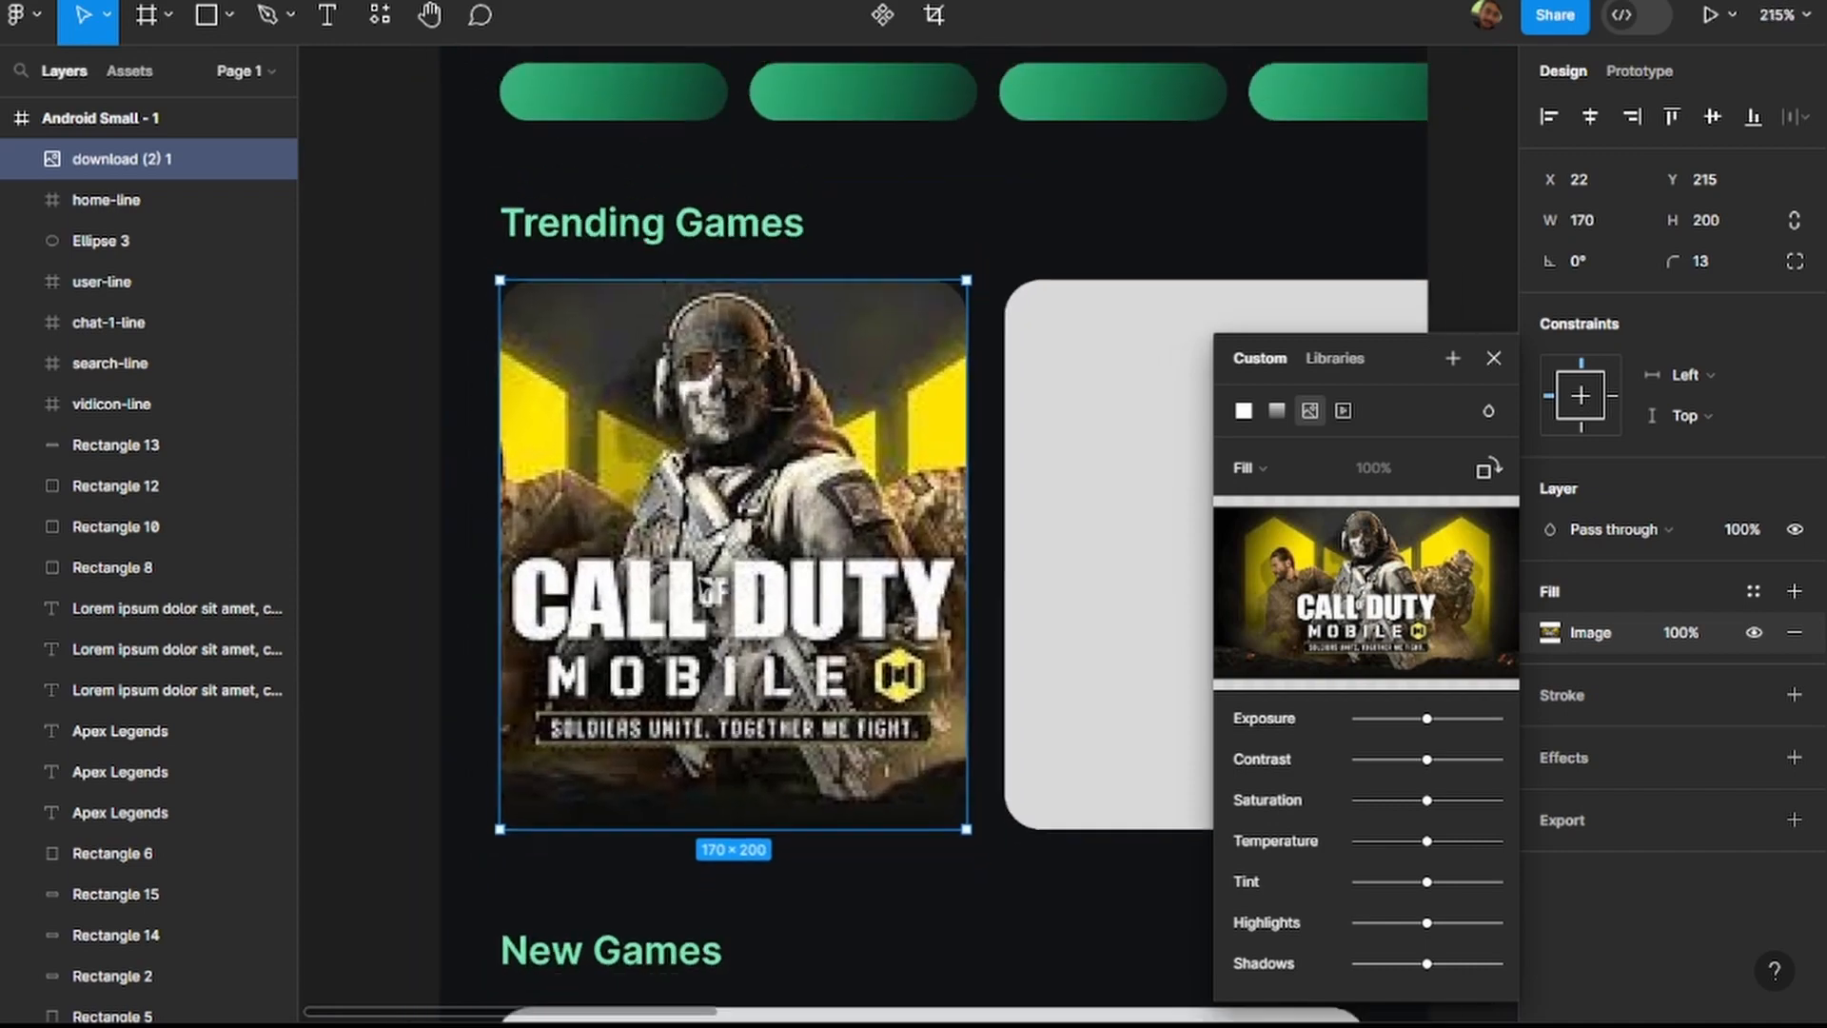
pyautogui.hscroll(5, 584, 539)
pyautogui.scroll(-2, 856, 419)
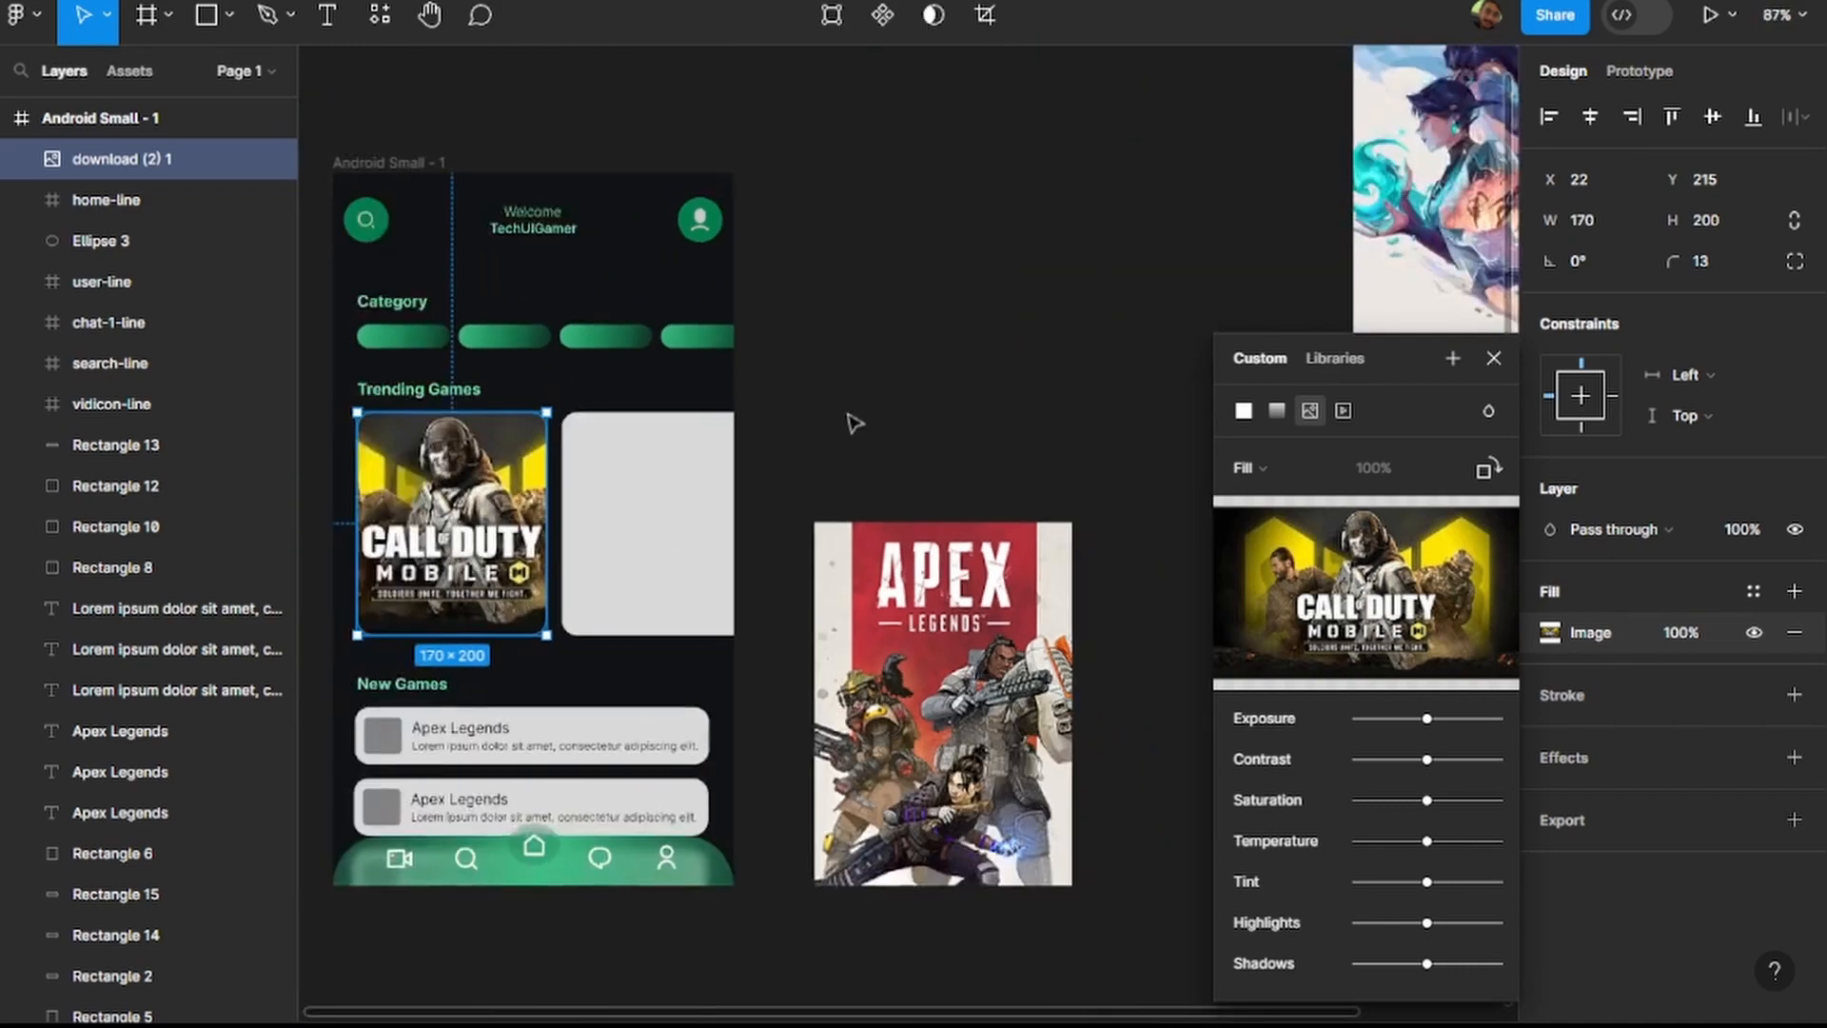
pyautogui.click(1504, 360)
pyautogui.click(930, 351)
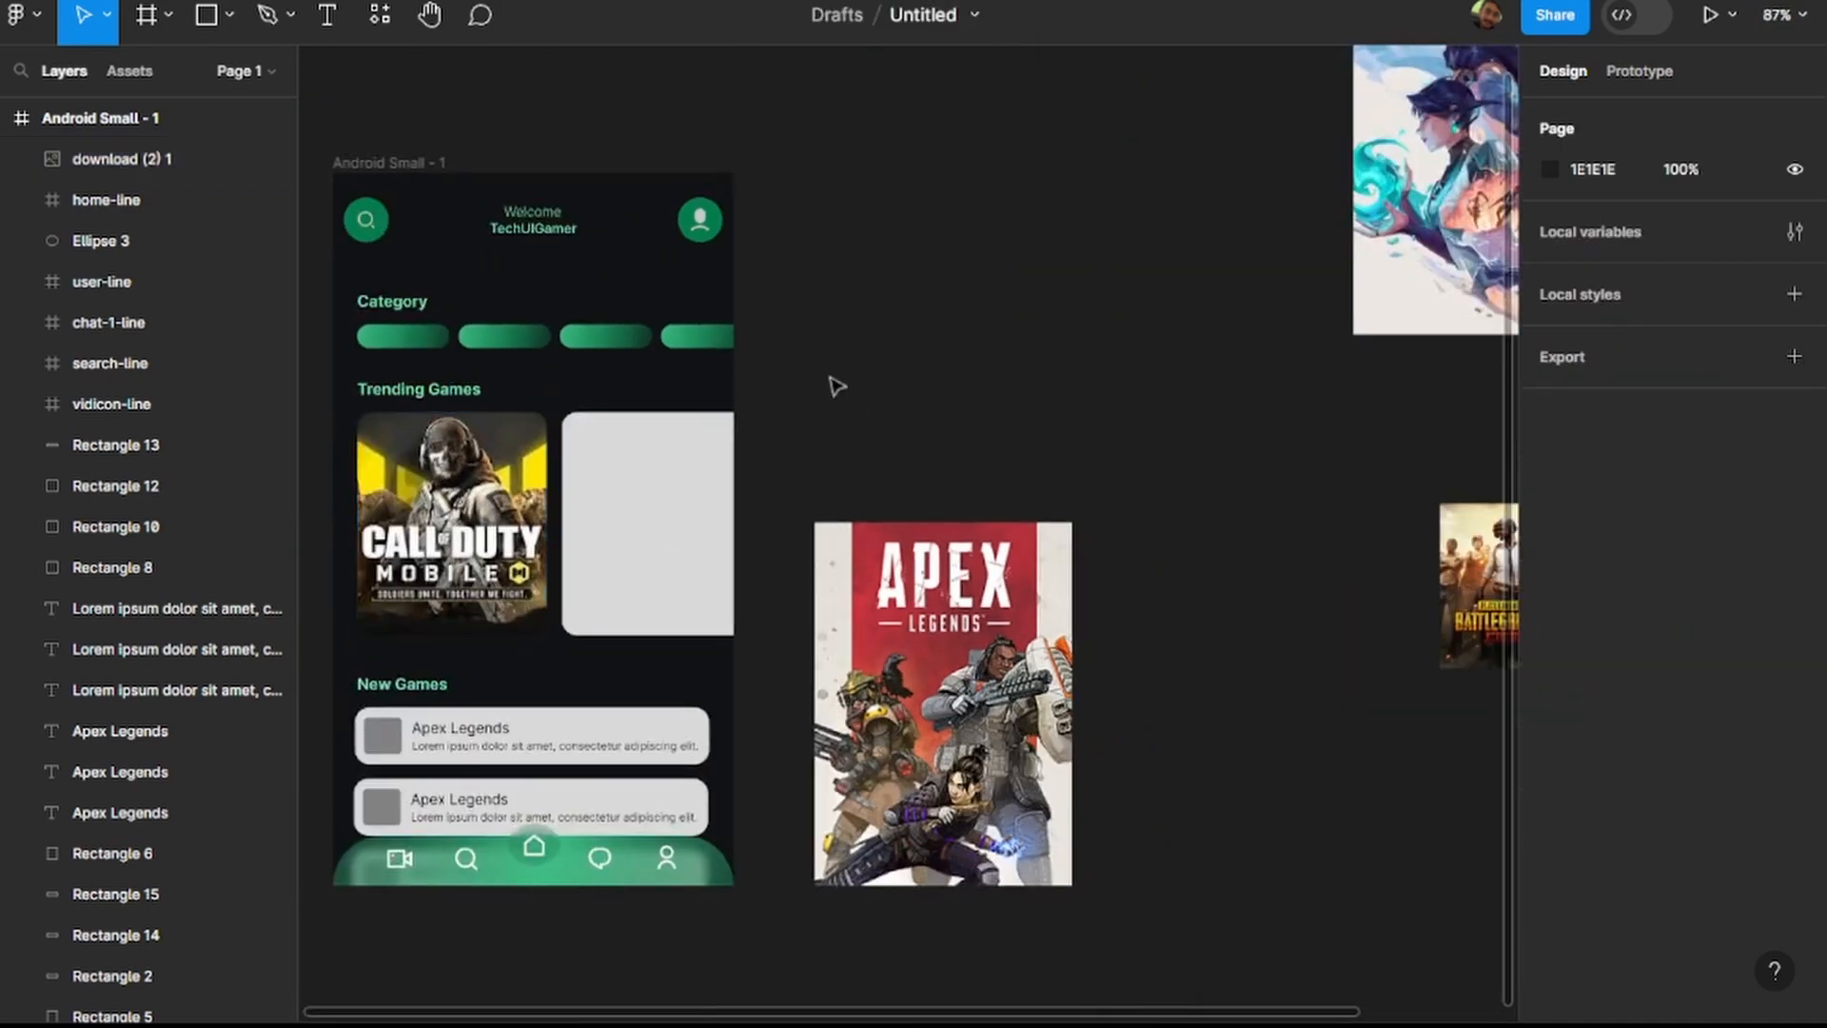
# Set the Apex Legends cover image to 170 wide and 200 high.
pyautogui.scroll(-1, 835, 386)
pyautogui.scroll(-1, 836, 389)
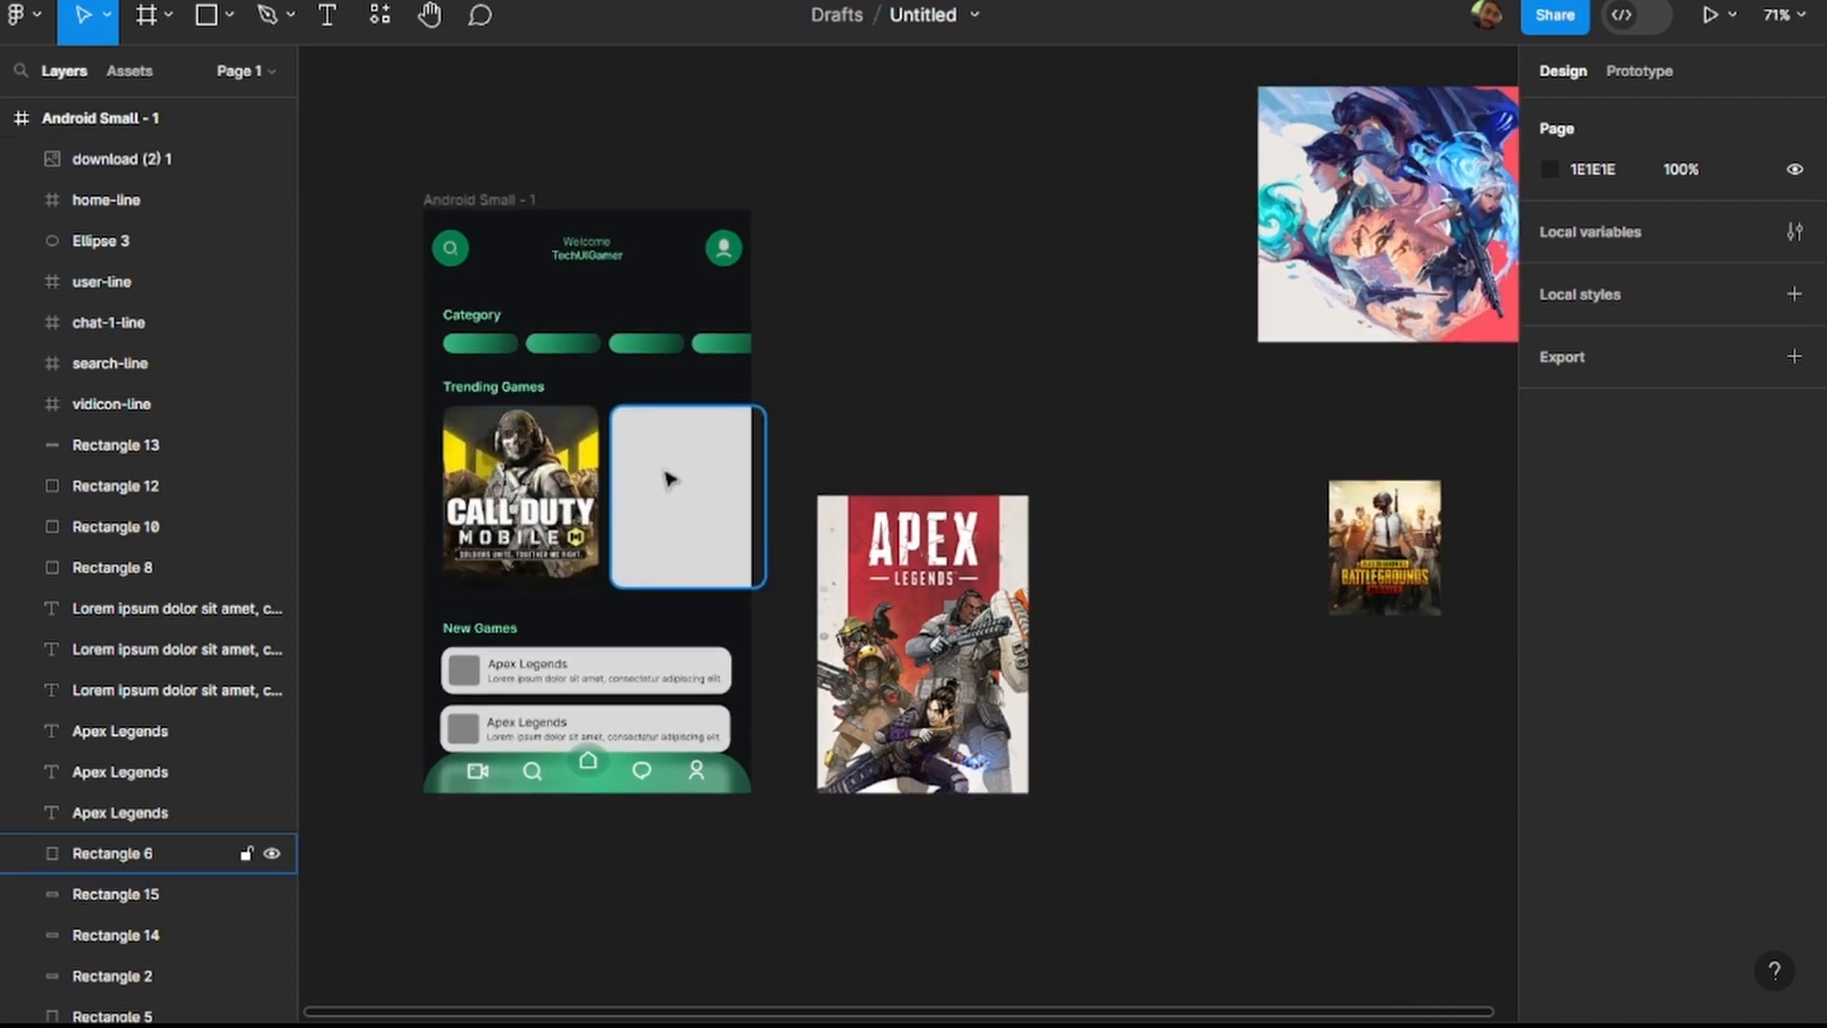
pyautogui.click(952, 571)
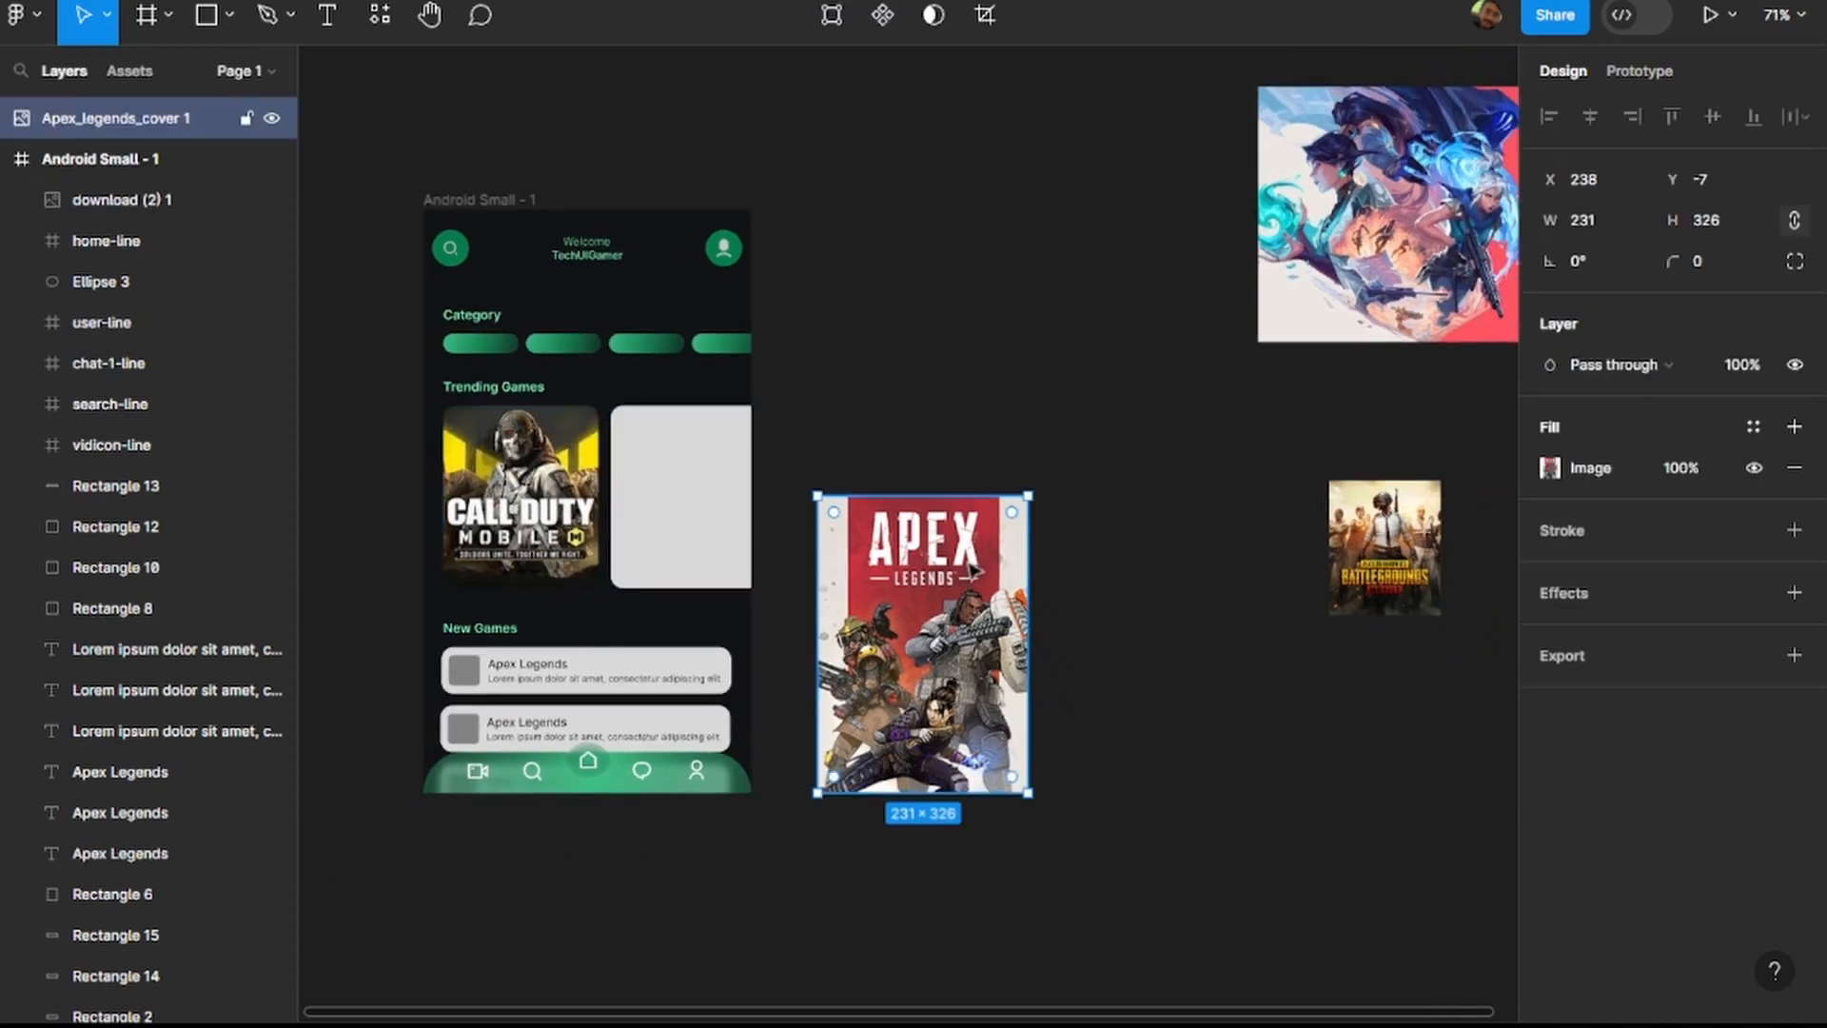
pyautogui.click(1584, 224)
pyautogui.write('170')
pyautogui.press('Return')
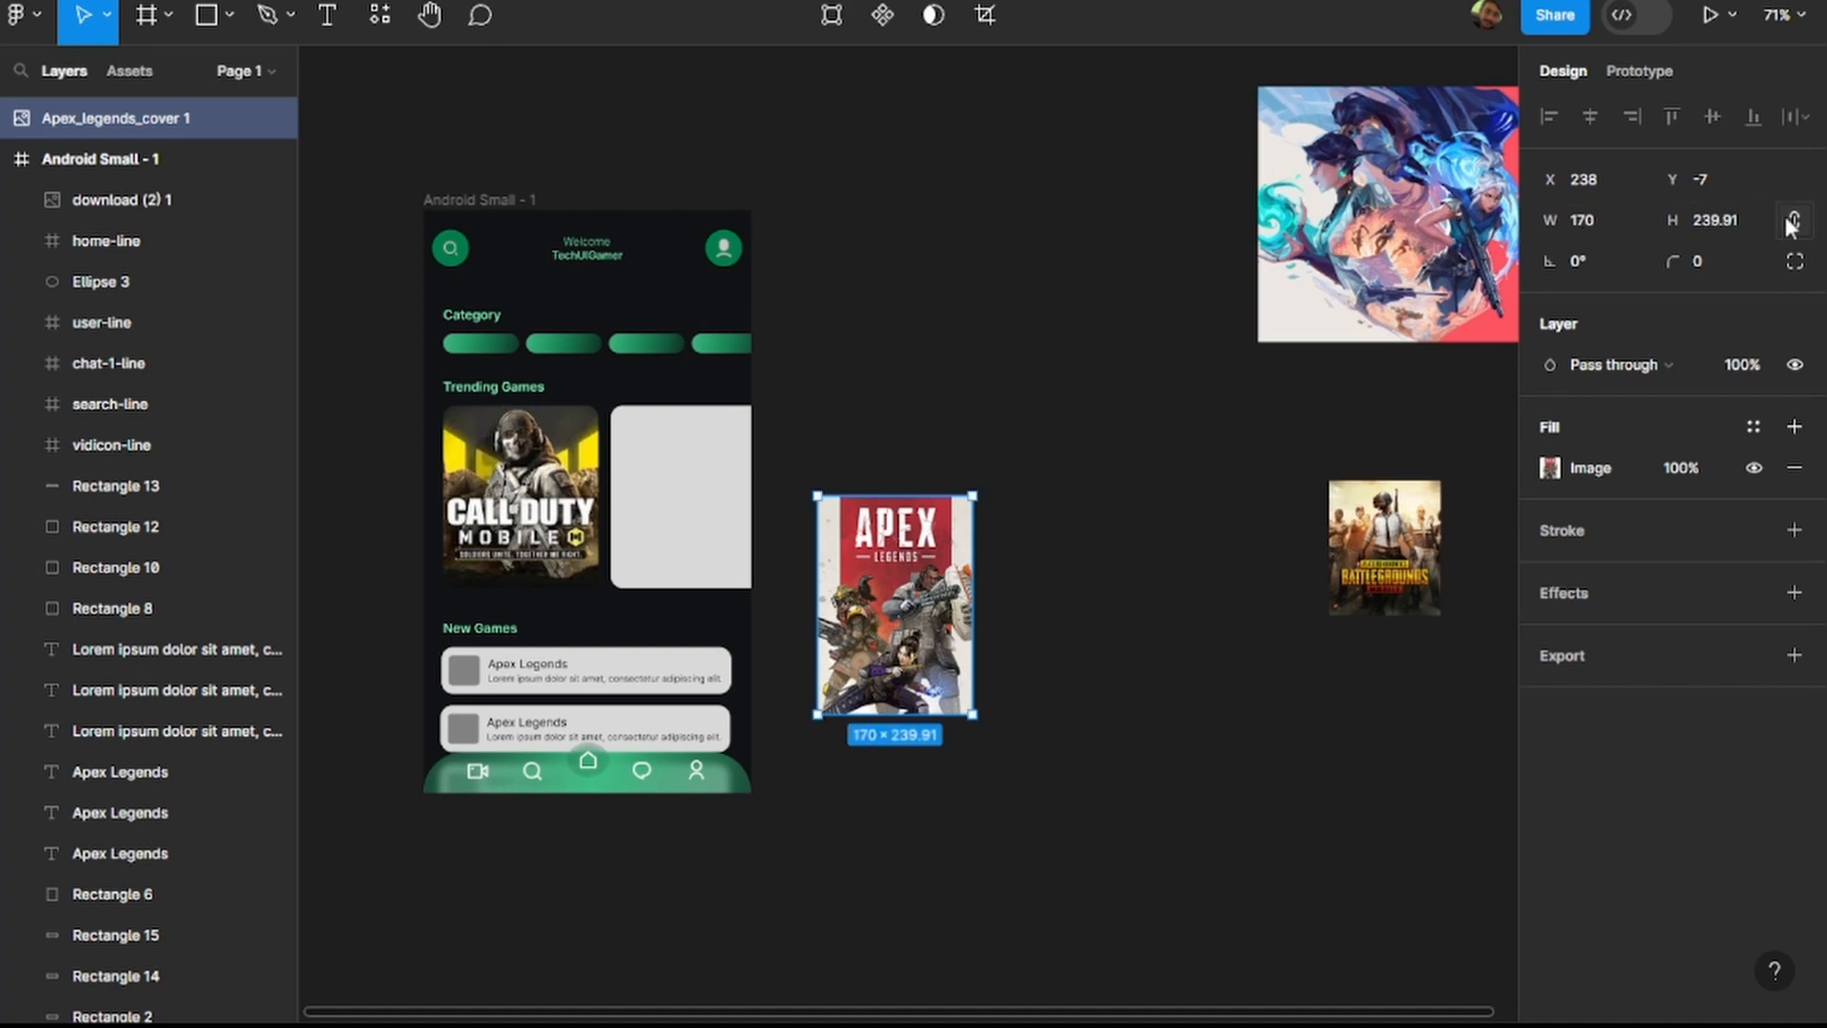
pyautogui.click(1743, 226)
pyautogui.write('200')
pyautogui.press('Return')
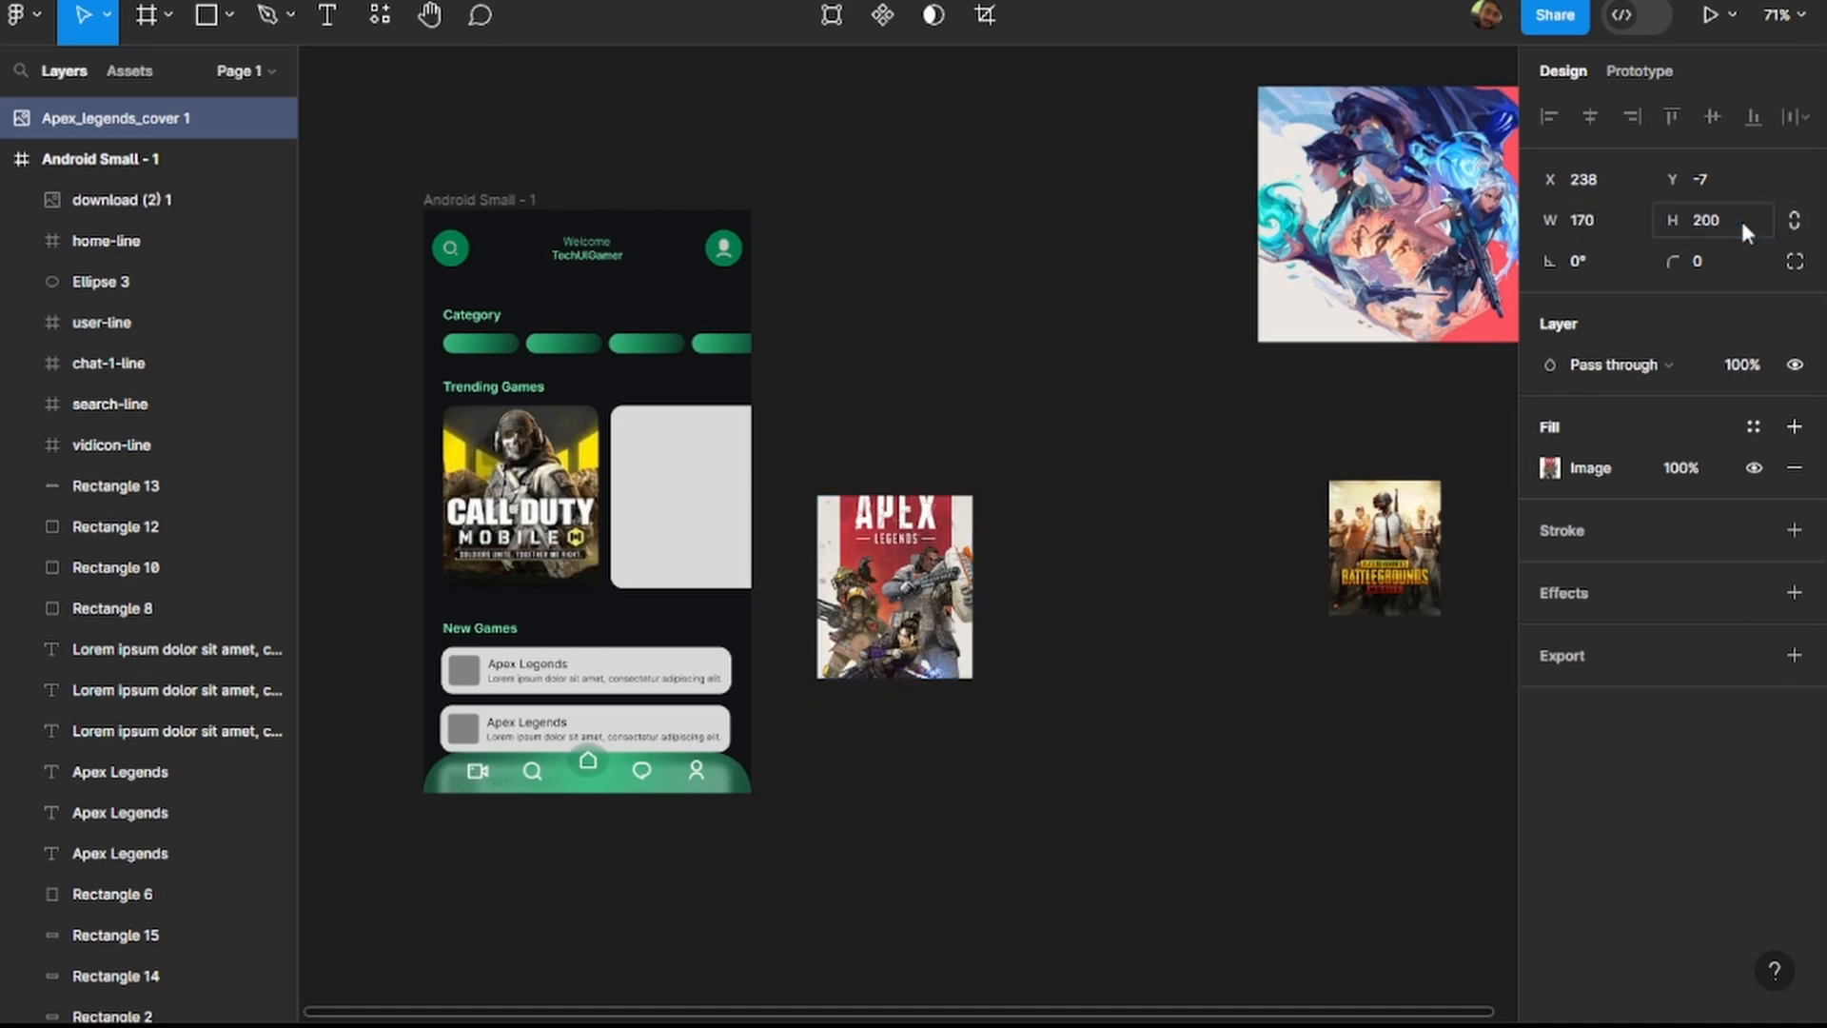
# Extend the Apex Legends image upward from its upper edge to a height of about 240.
pyautogui.click(938, 599)
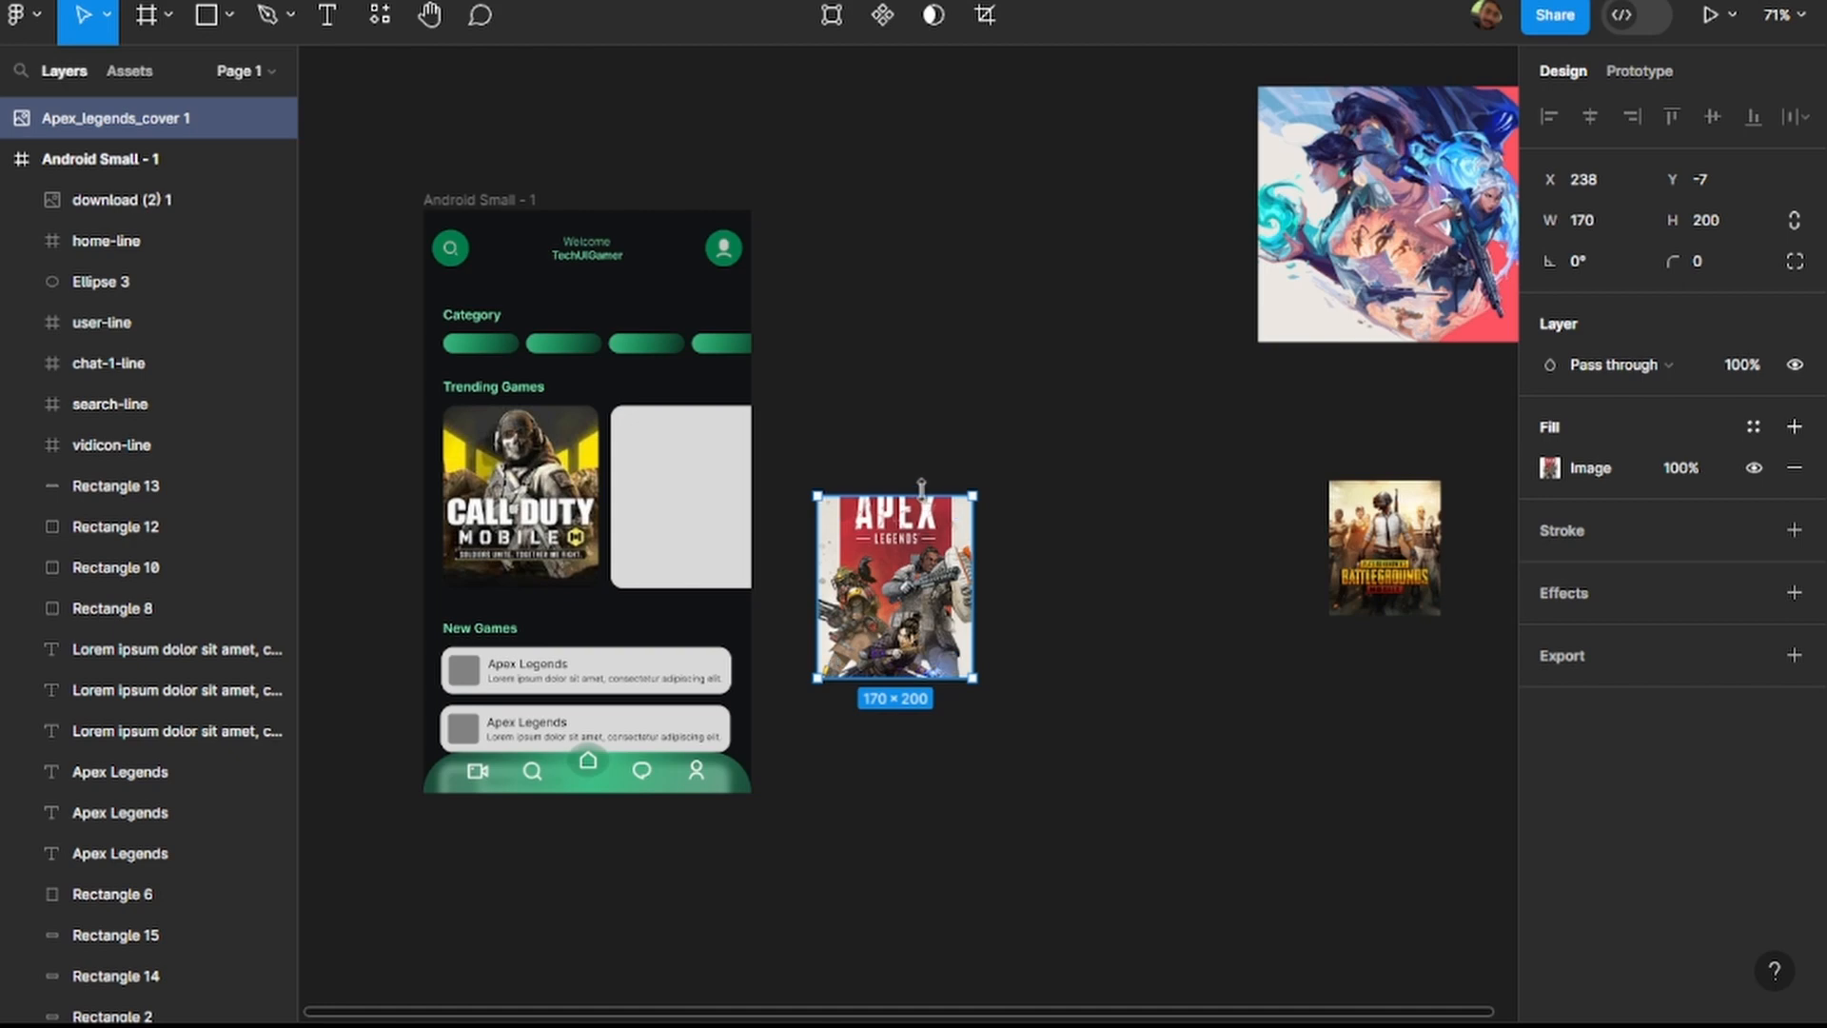
pyautogui.moveTo(923, 495); pyautogui.dragTo(925, 460)
pyautogui.doubleClick(904, 670)
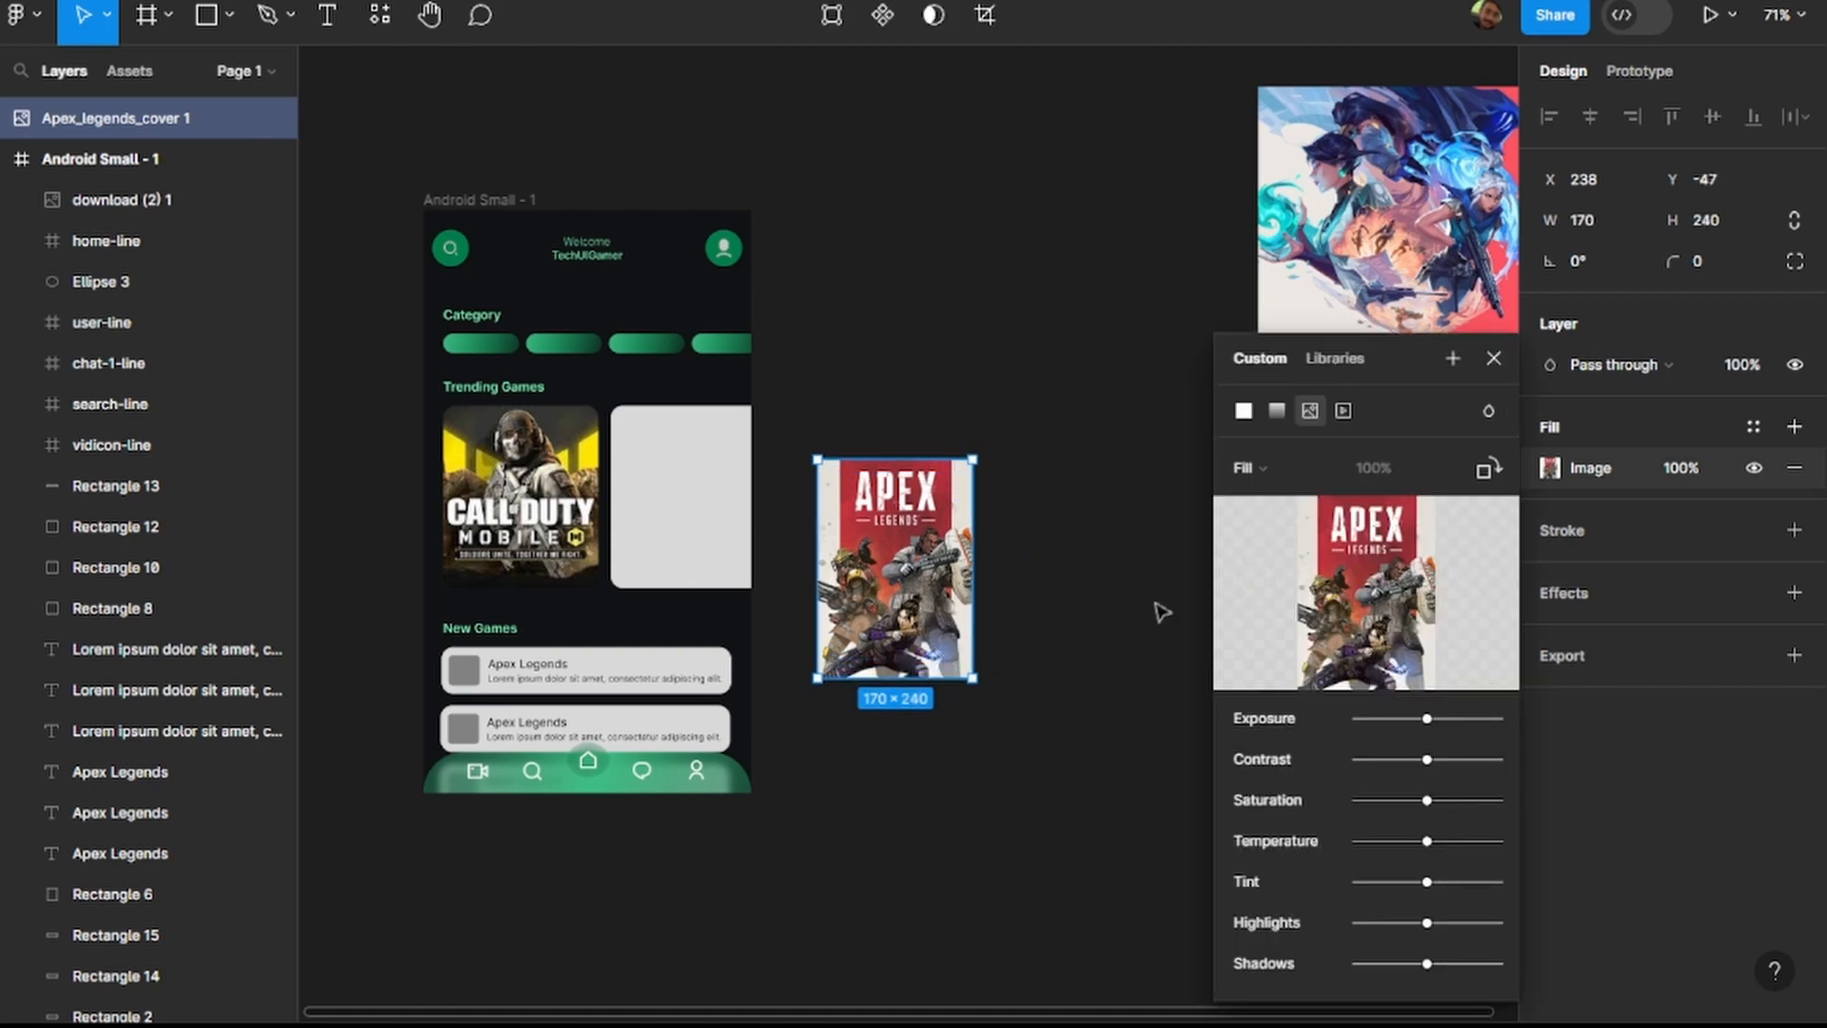
pyautogui.click(1525, 364)
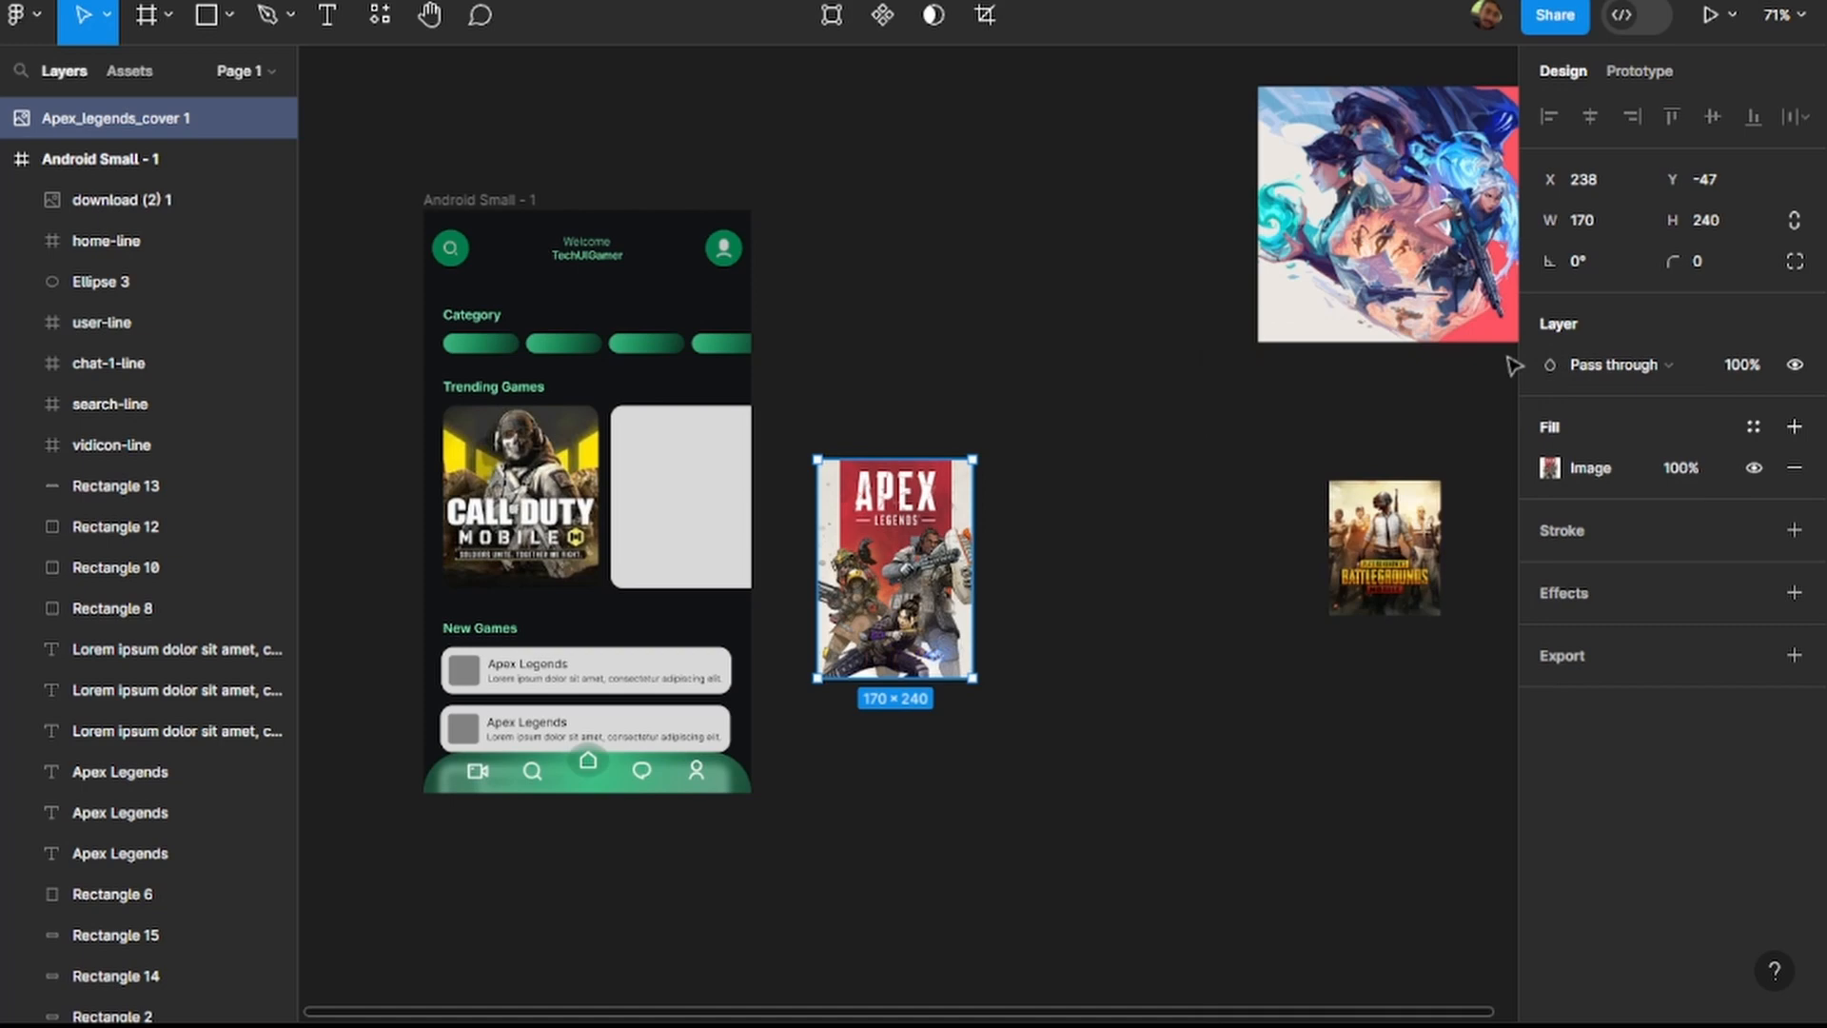
pyautogui.doubleClick(920, 677)
pyautogui.click(1493, 358)
# Shorten the Apex Legends image from its lower edge to a height of about 201 and deselect it.
pyautogui.scroll(5, 961, 680)
pyautogui.moveTo(862, 674); pyautogui.dragTo(864, 655)
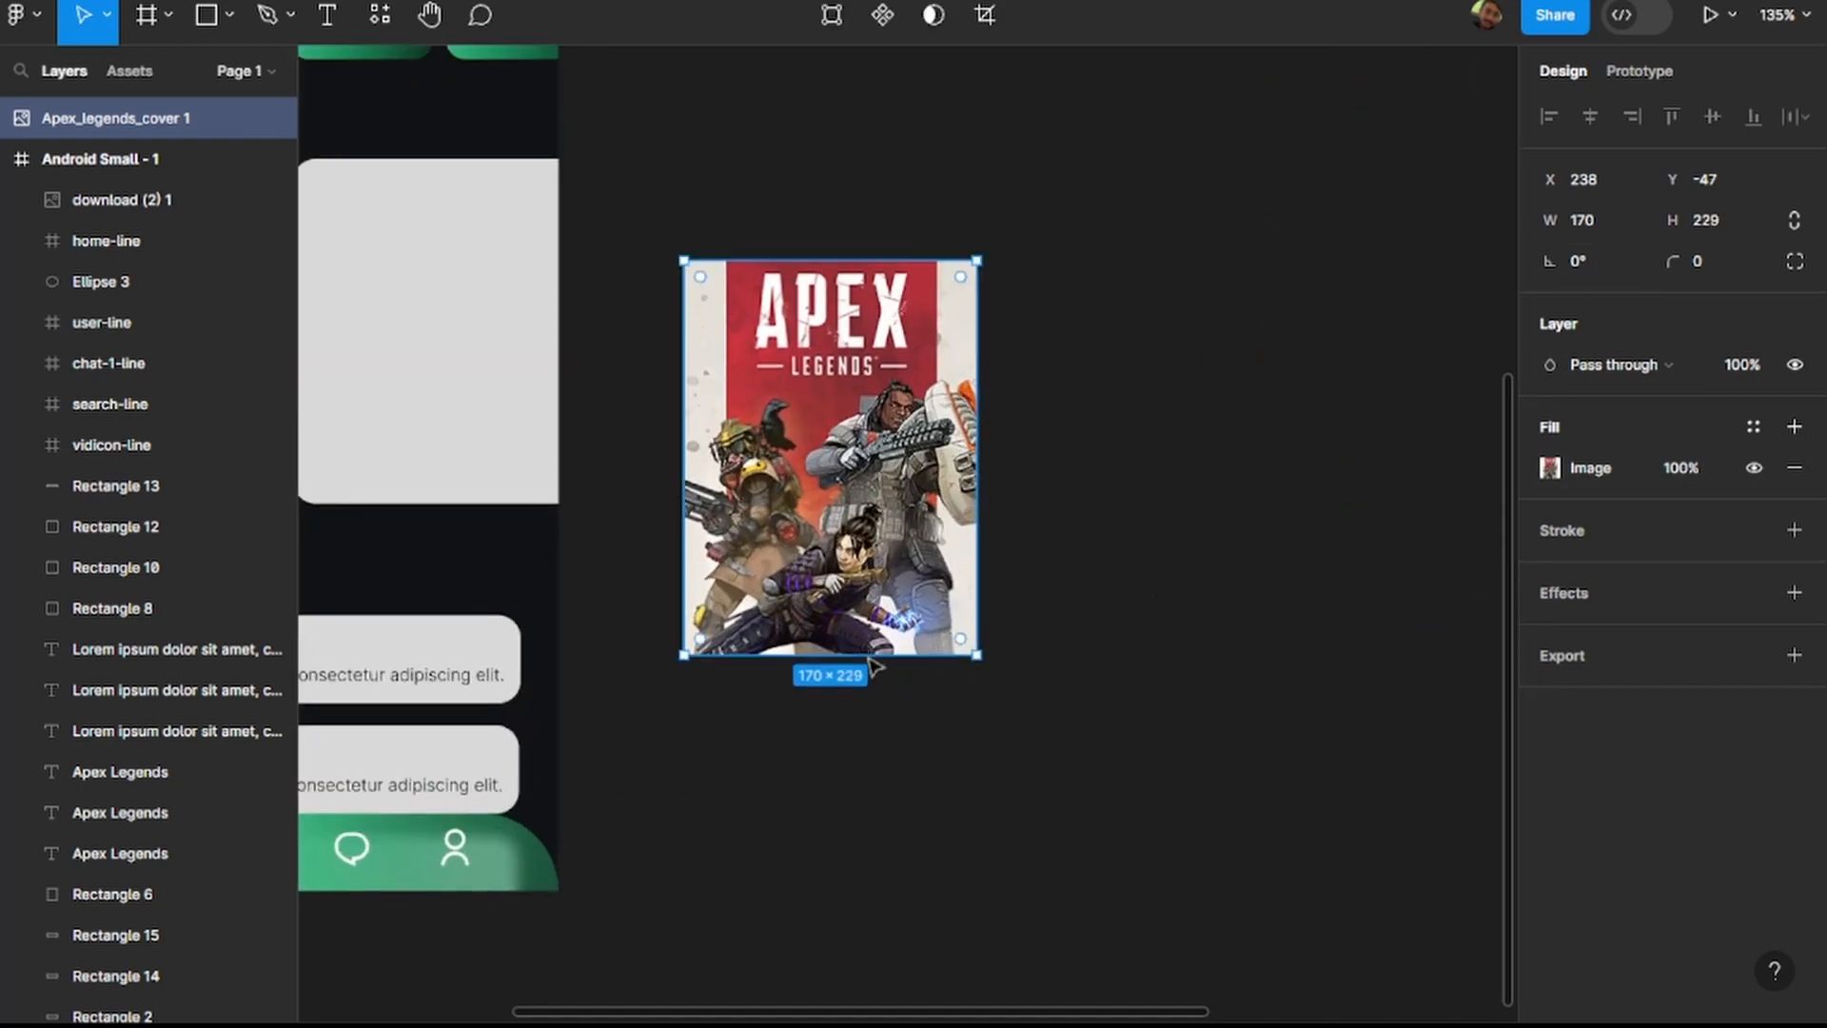
pyautogui.doubleClick(866, 656)
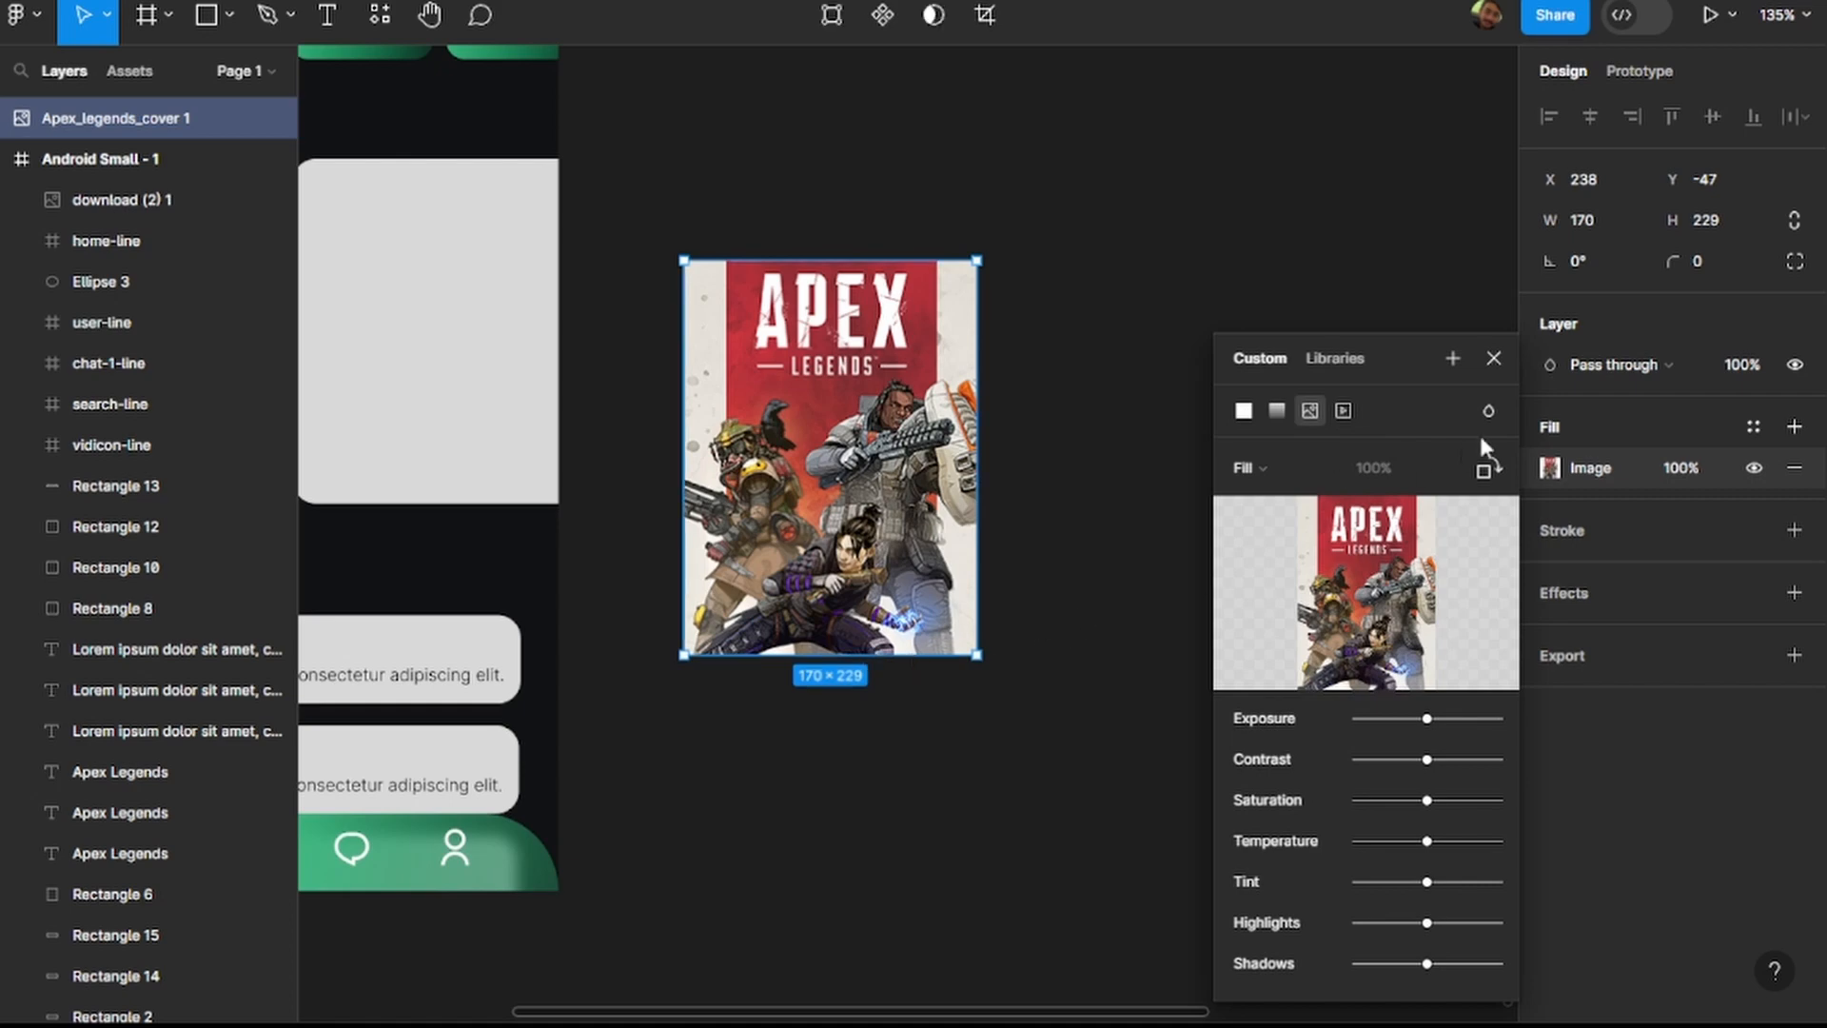
pyautogui.click(1493, 358)
pyautogui.scroll(5, 915, 657)
pyautogui.moveTo(866, 653); pyautogui.dragTo(864, 567)
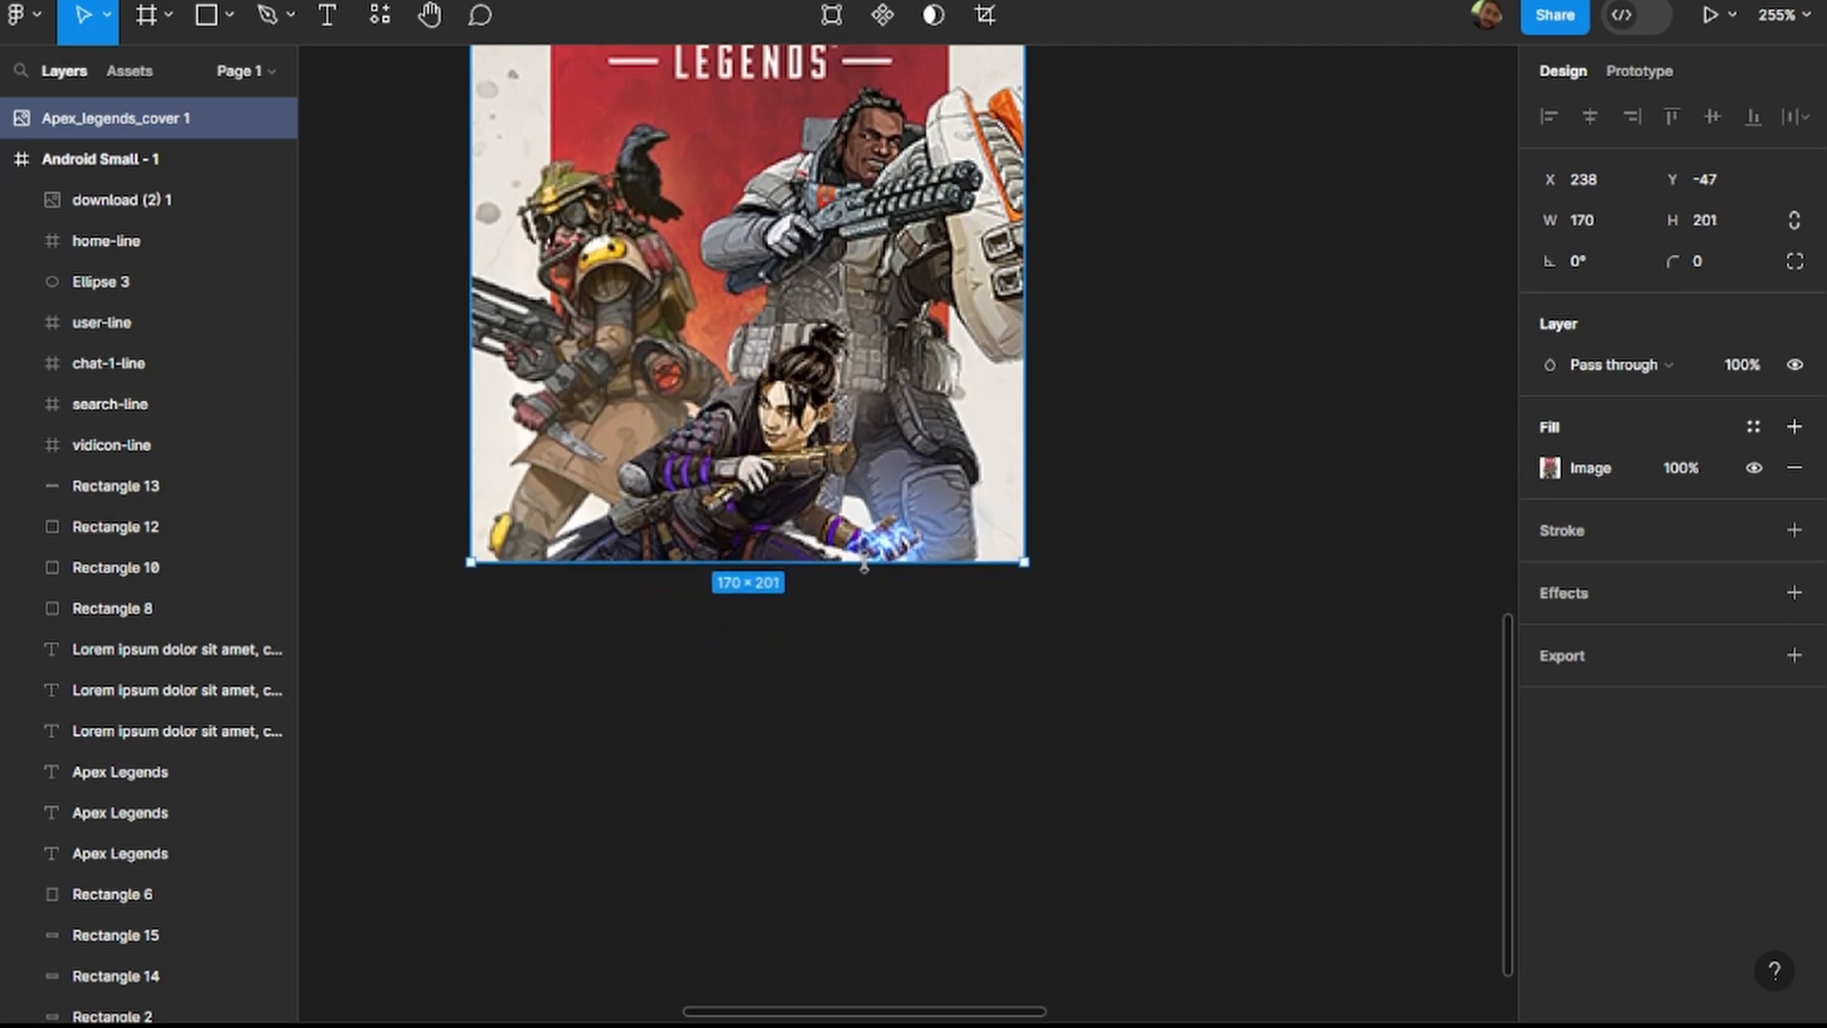
pyautogui.click(966, 681)
pyautogui.scroll(-5, 942, 682)
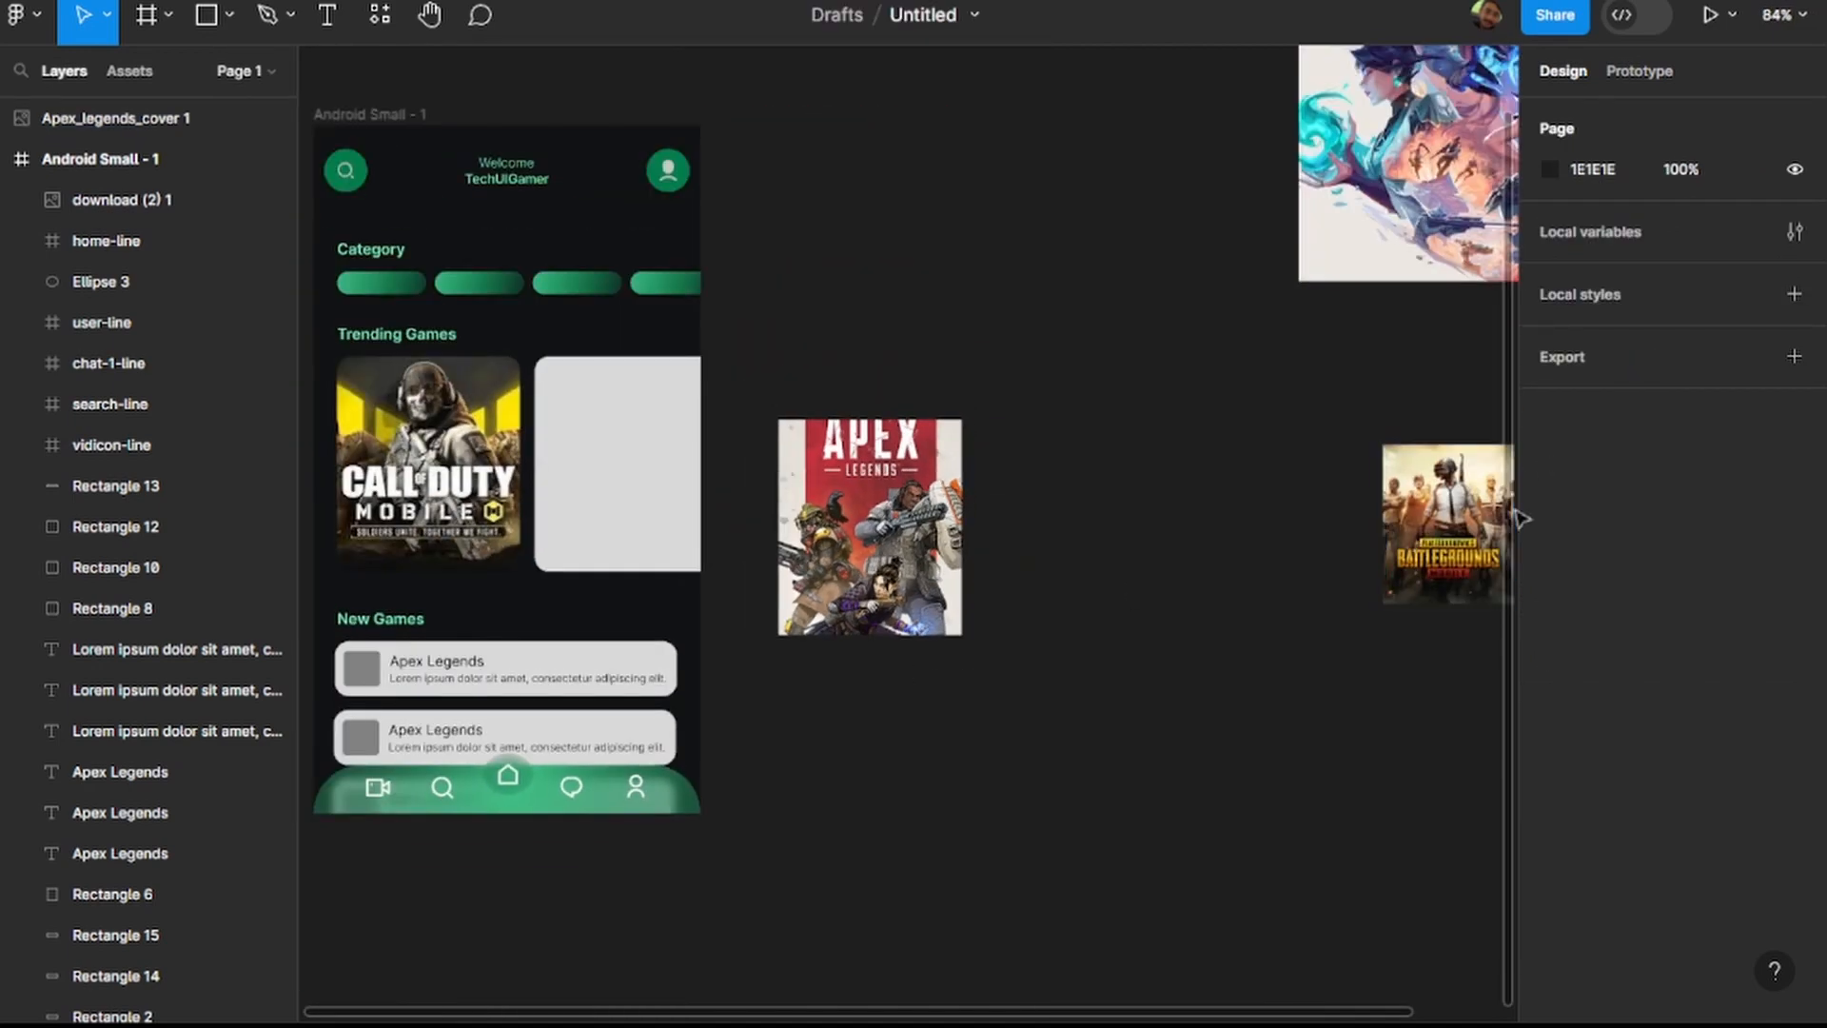
# Move the PUBG Mobile image closer to the Apex Legends image and set its size to 170 × 200.
pyautogui.moveTo(1439, 511); pyautogui.dragTo(1206, 503)
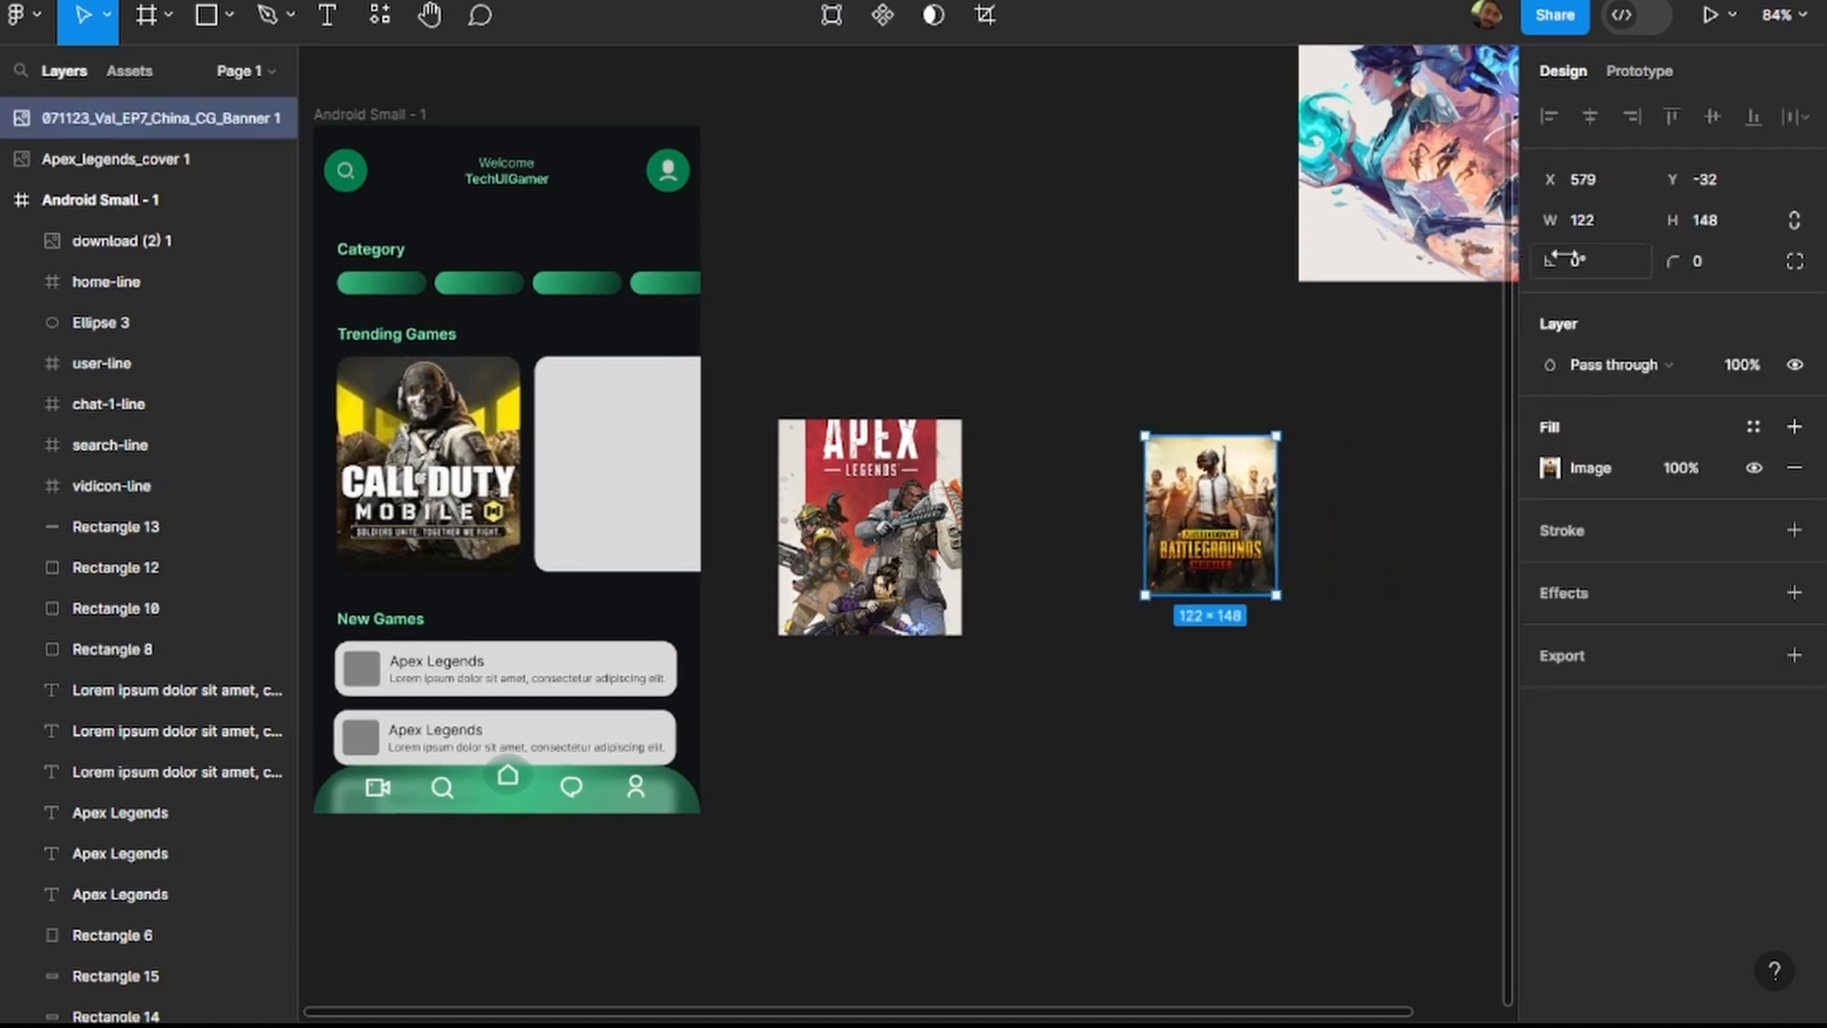
pyautogui.click(1589, 220)
pyautogui.write('170')
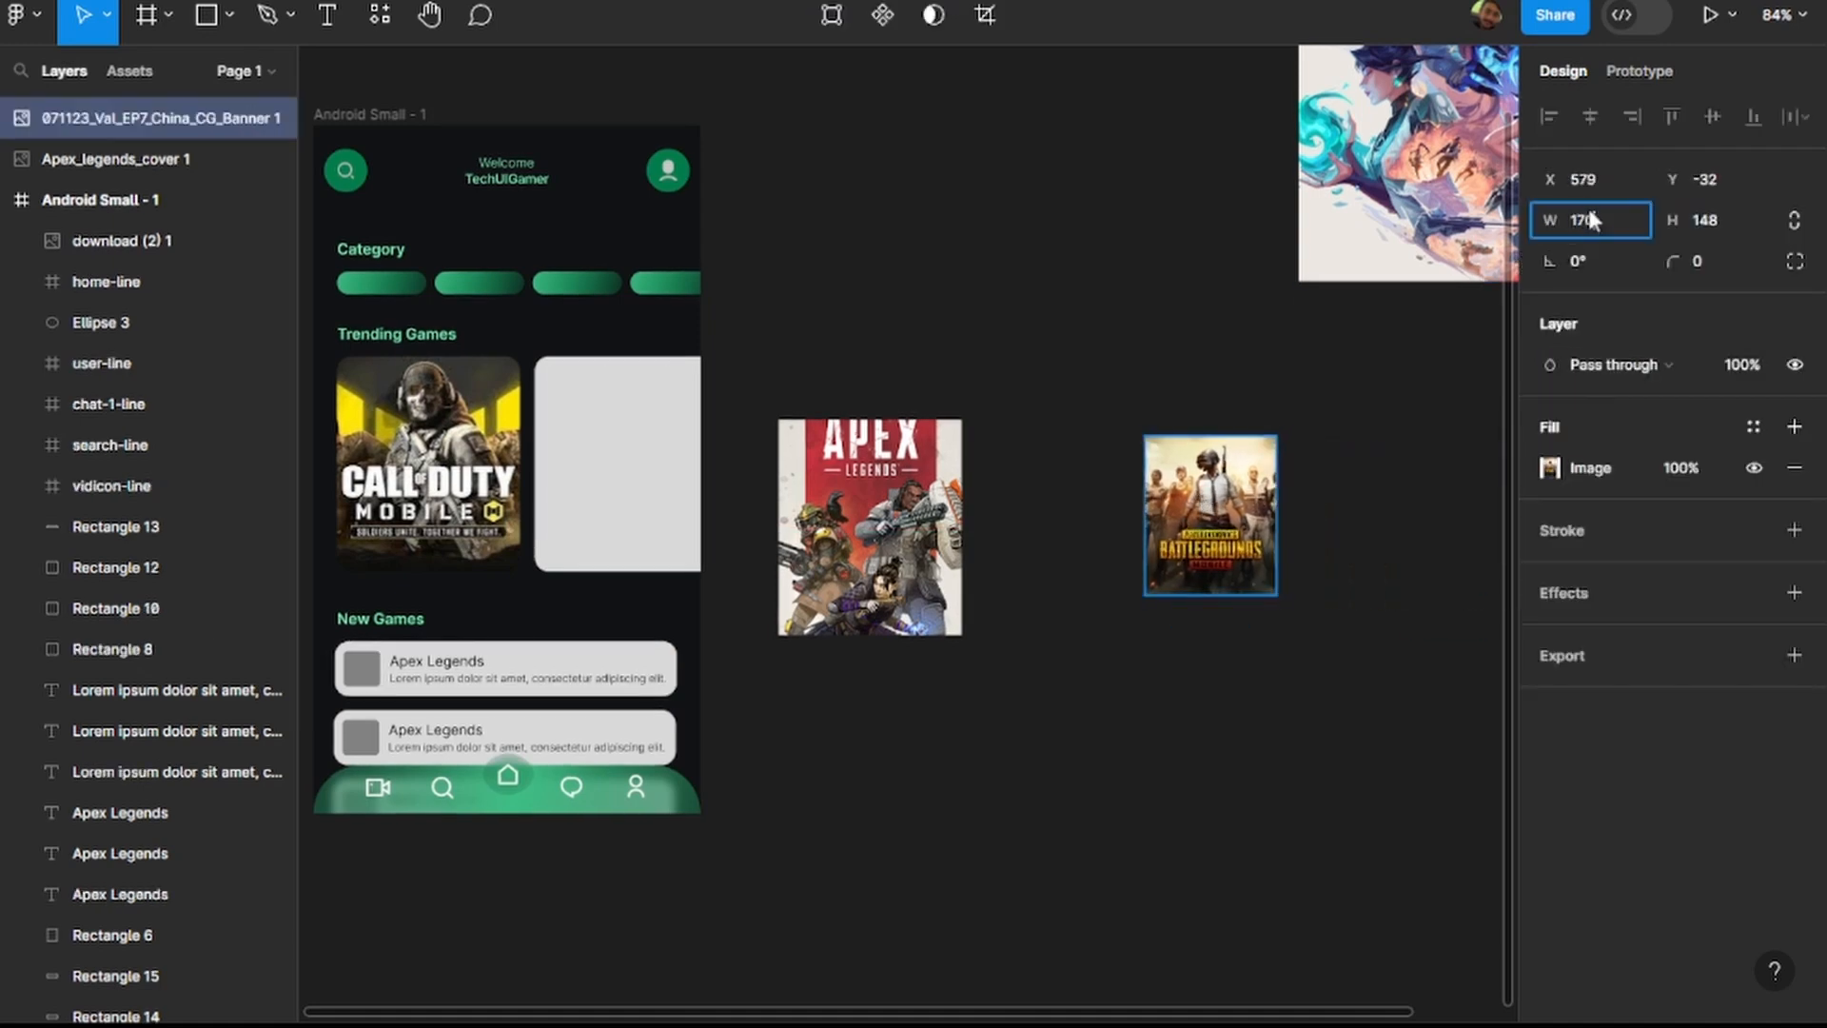
pyautogui.press('Return')
pyautogui.click(1728, 225)
pyautogui.write('2')
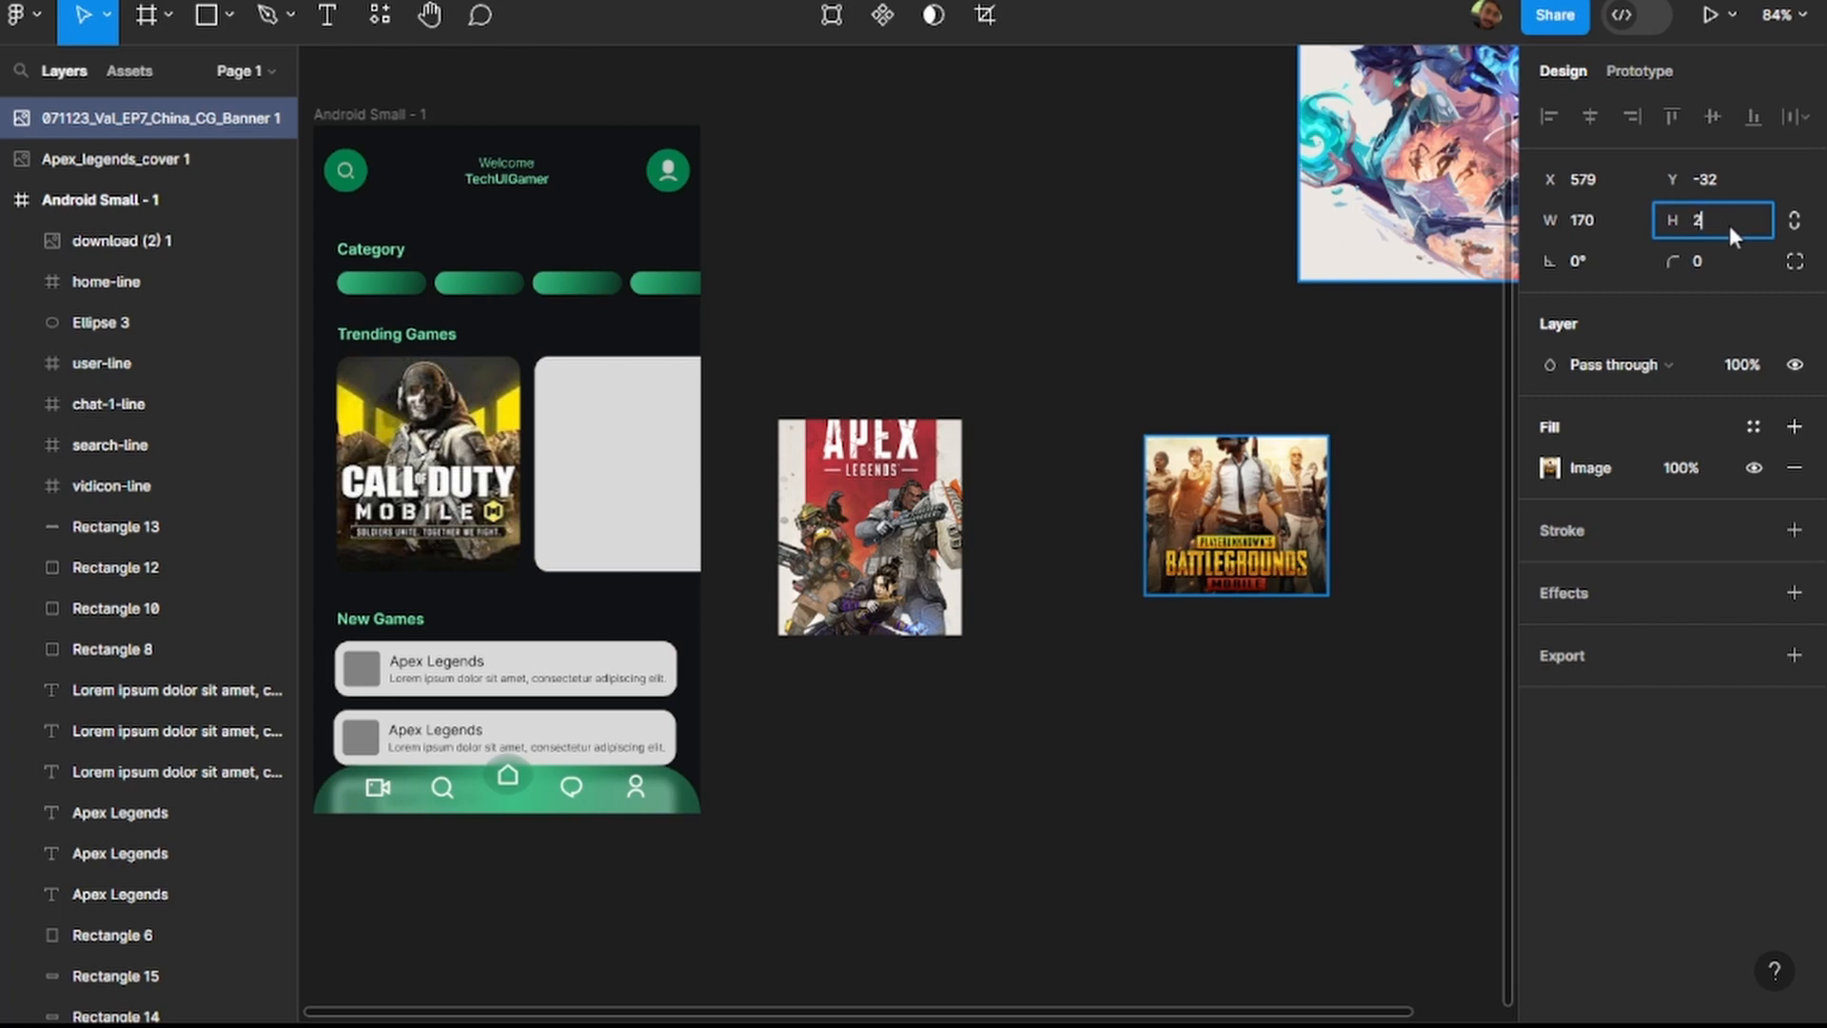
pyautogui.write('00')
pyautogui.press('Return')
# Set the PUBG Mobile image's corner radius to 13 and move it onto the second Trending Games card.
pyautogui.click(1722, 265)
pyautogui.write('13')
pyautogui.press('Return')
pyautogui.moveTo(1151, 561); pyautogui.dragTo(647, 476)
# Nudge the PUBG Mobile image to align it exactly over the second Trending Games card and deselect it.
pyautogui.scroll(5, 619, 510)
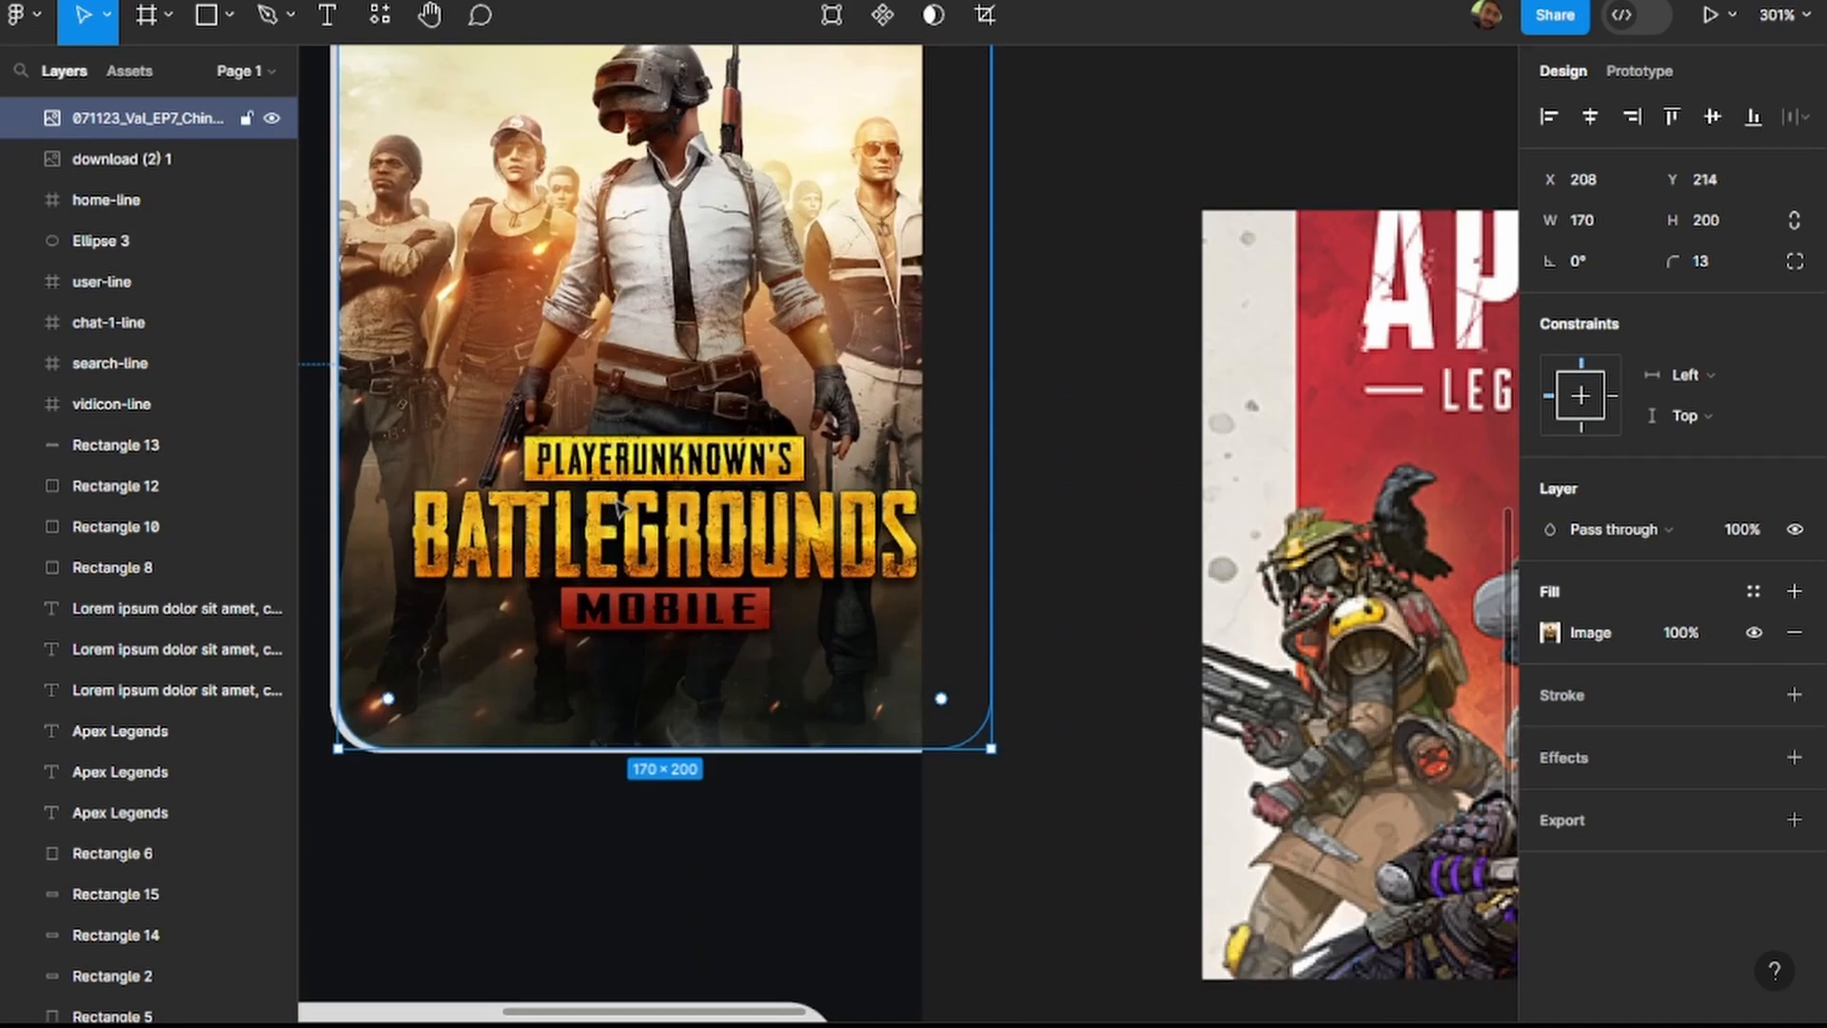
pyautogui.hscroll(-1, 606, 501)
pyautogui.scroll(1, 606, 501)
pyautogui.moveTo(726, 479); pyautogui.dragTo(719, 484)
pyautogui.scroll(-5, 723, 492)
pyautogui.click(1089, 298)
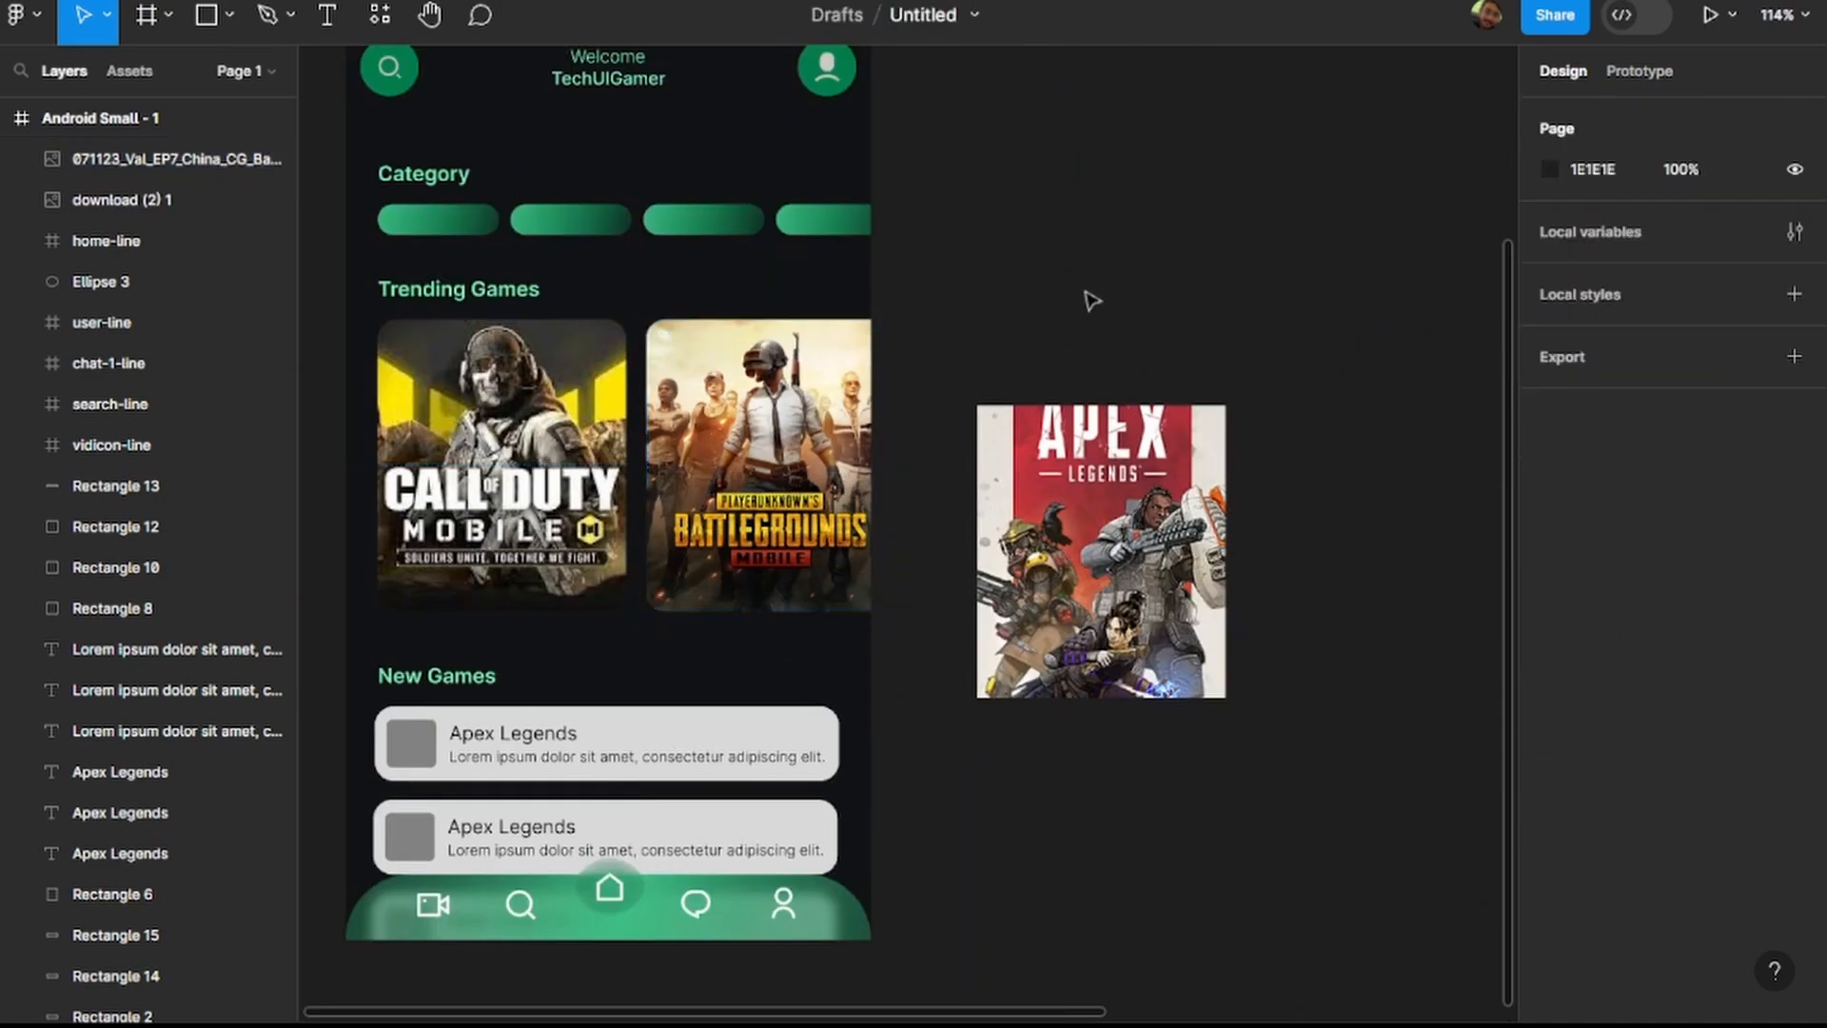
# Move the Valorant artwork closer to the phone frame, above and to the right of the Apex Legends cover image.
pyautogui.scroll(-3, 1089, 298)
pyautogui.hscroll(3, 1109, 271)
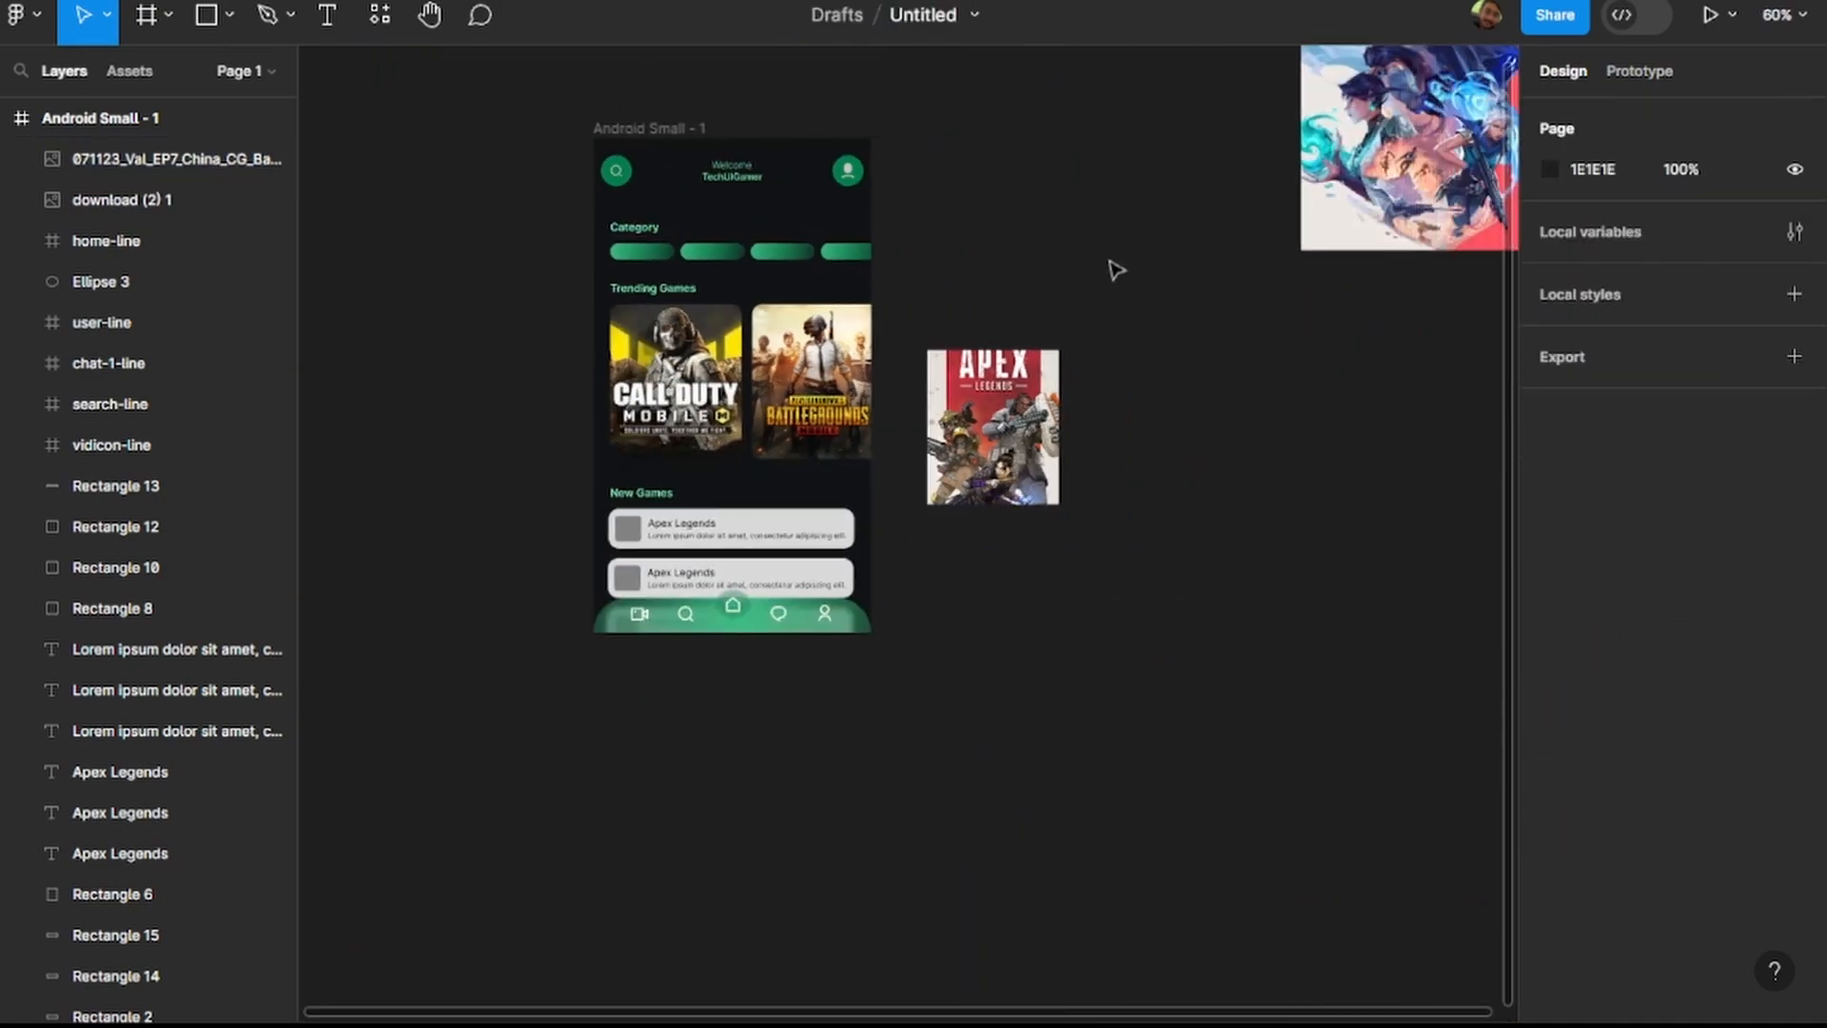
pyautogui.scroll(1, 1101, 254)
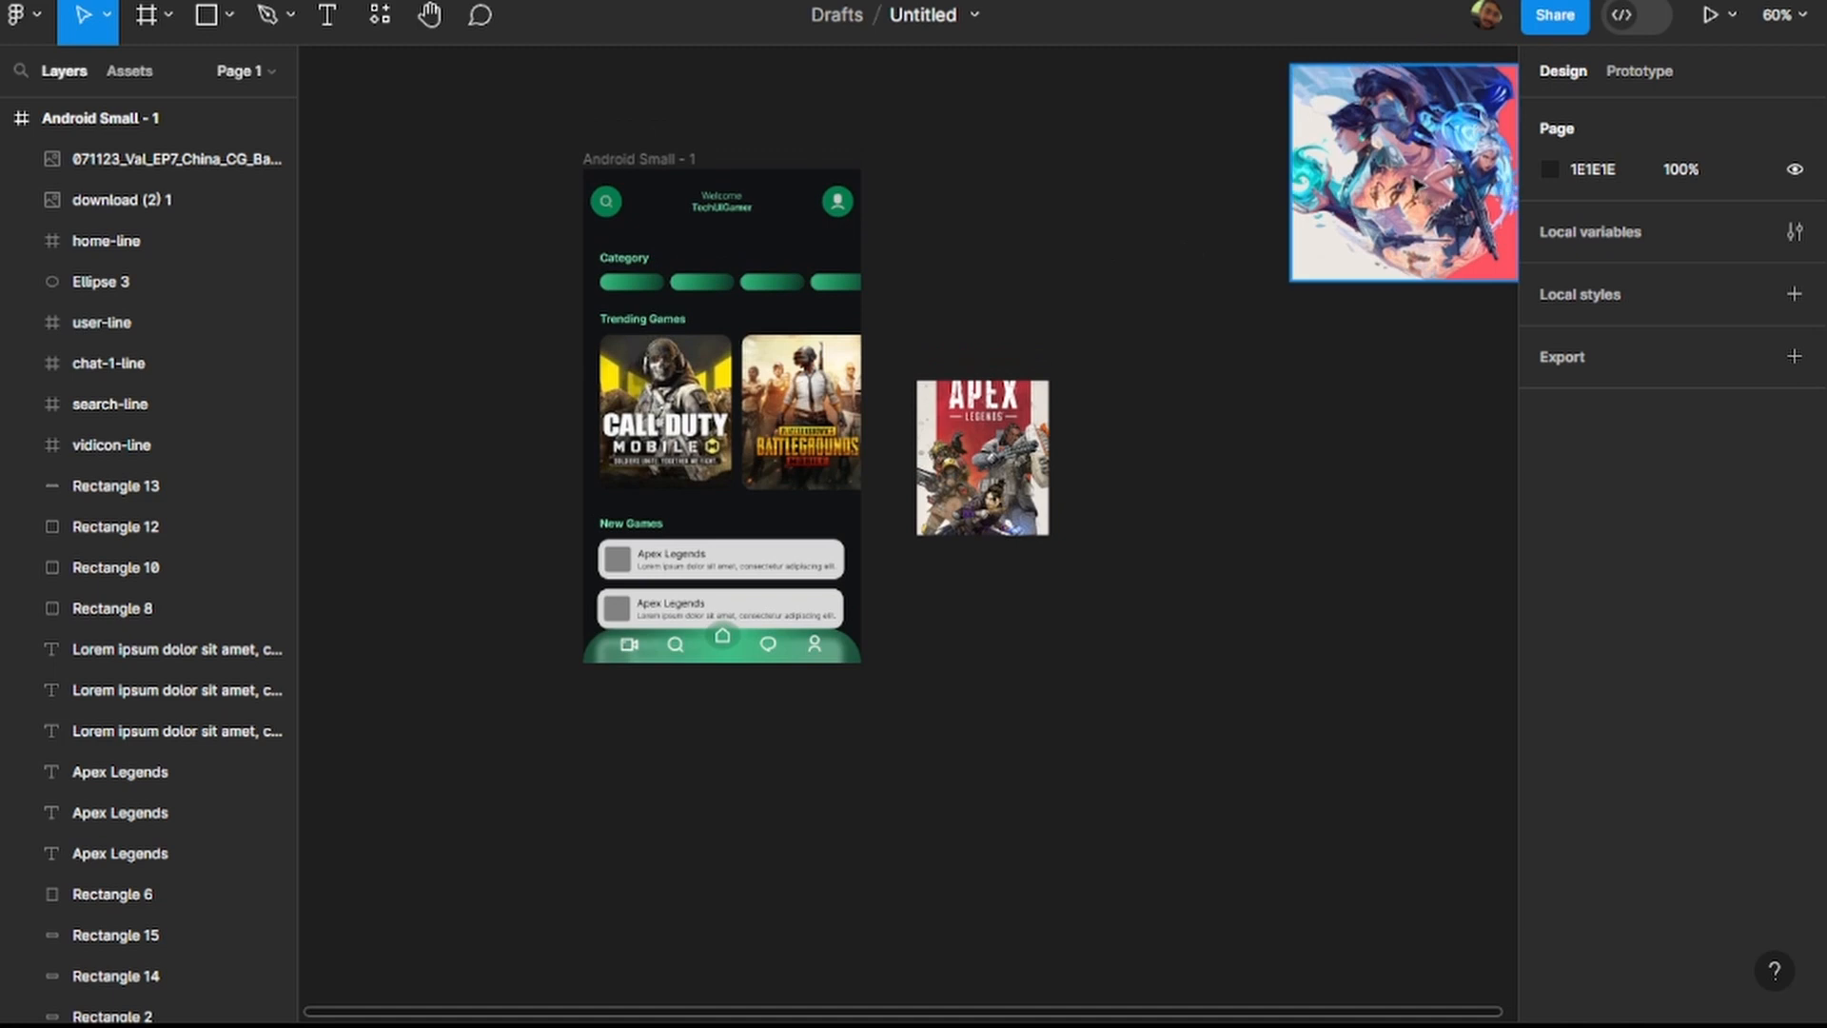
pyautogui.moveTo(1450, 181); pyautogui.dragTo(1237, 247)
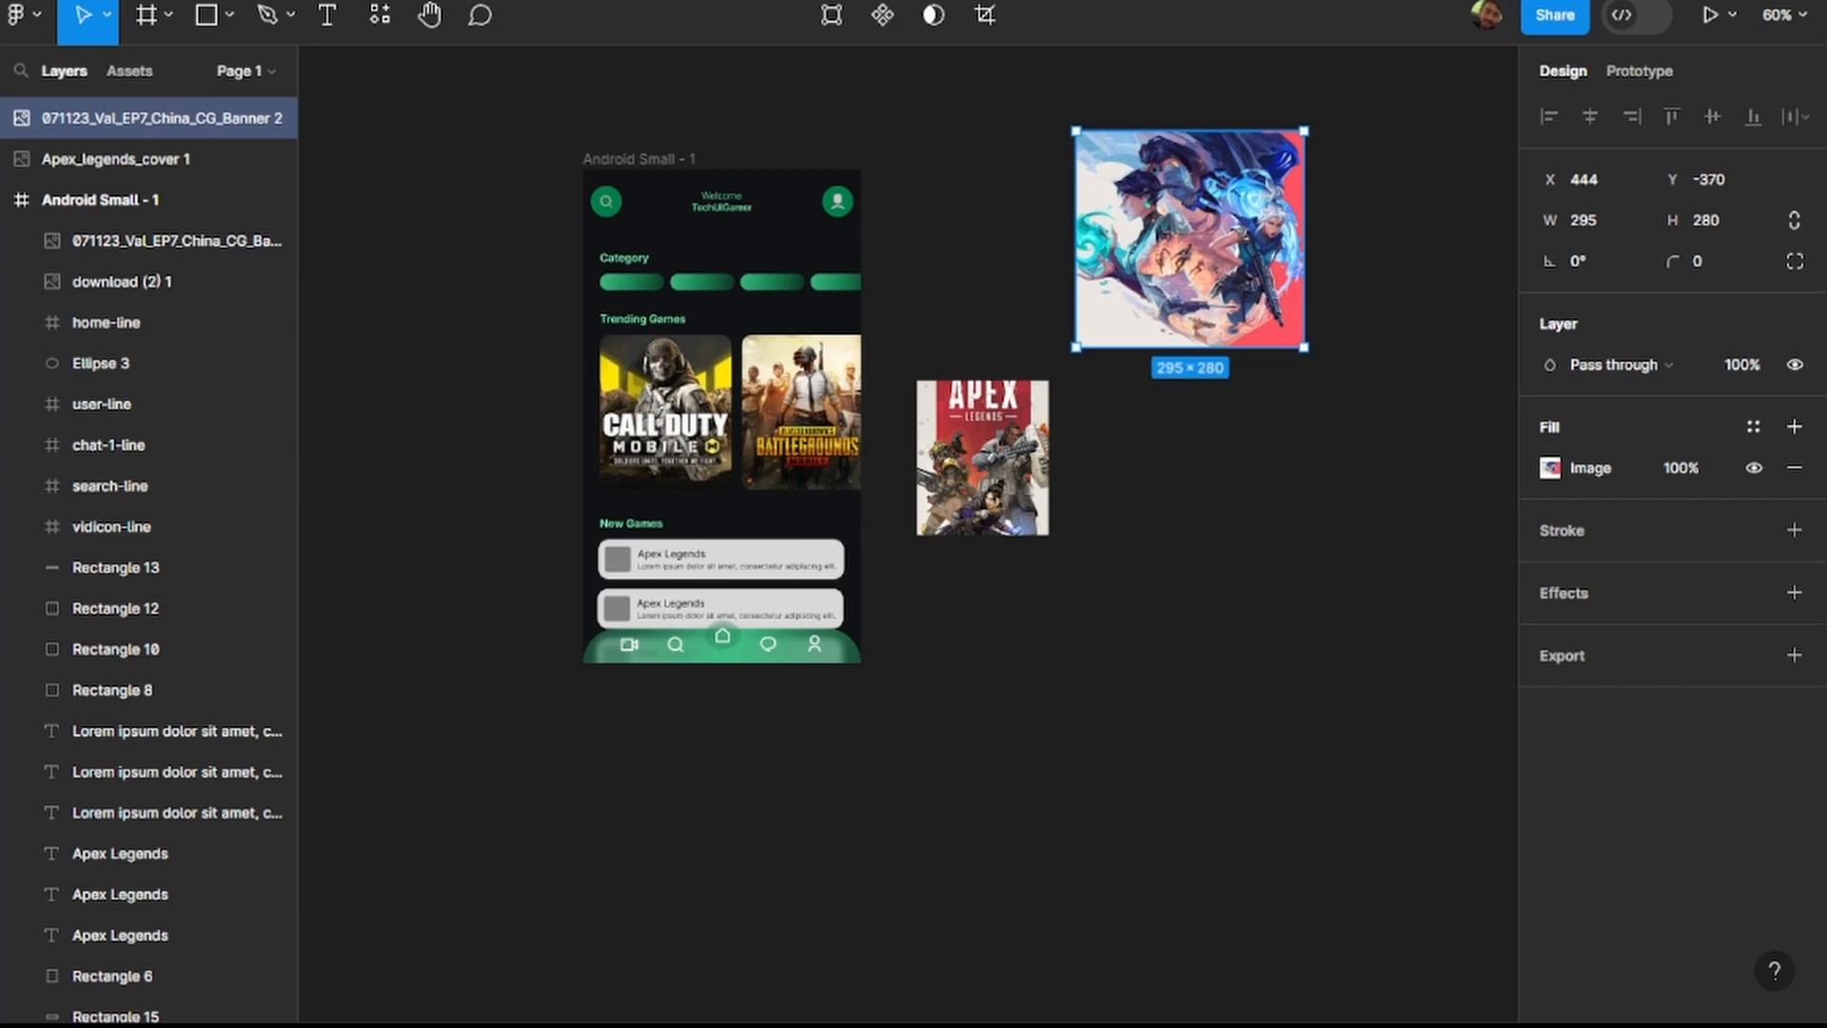
# Import the black Apex Legends logo image at about 167 × 121 on the empty canvas below the phone frame and deselect it.
pyautogui.click(228, 16)
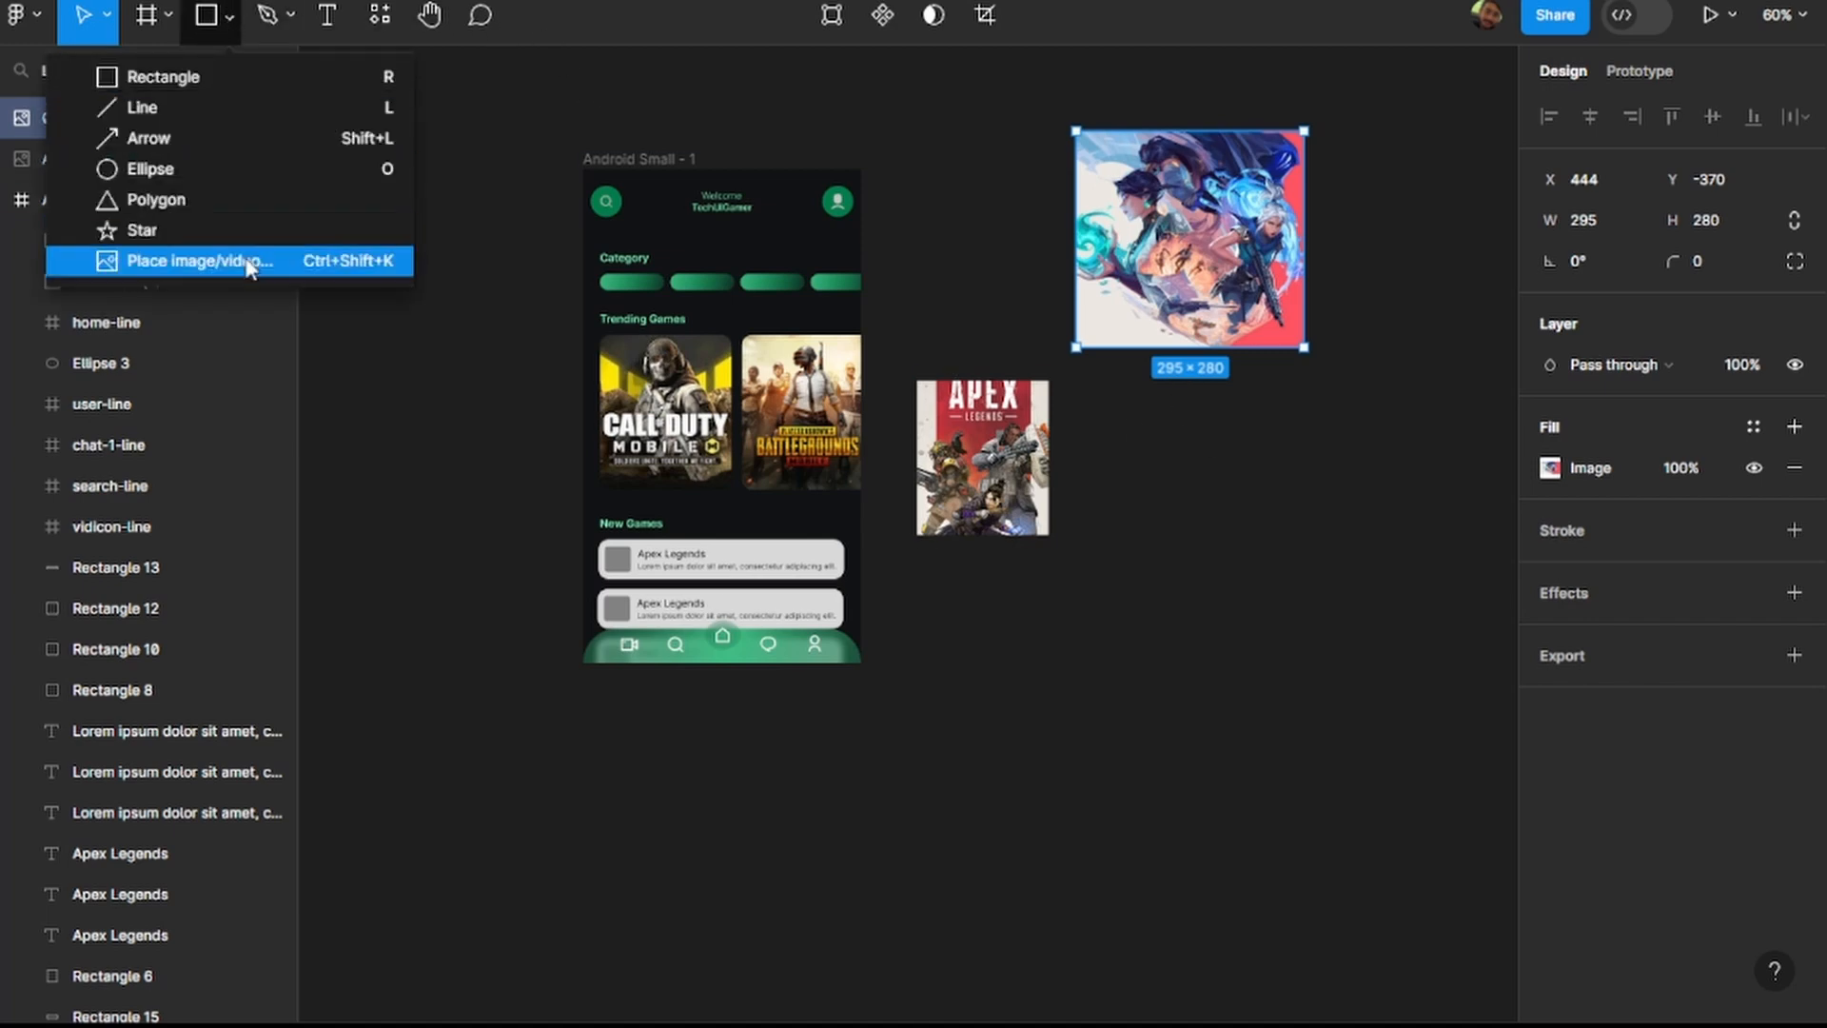
pyautogui.click(250, 264)
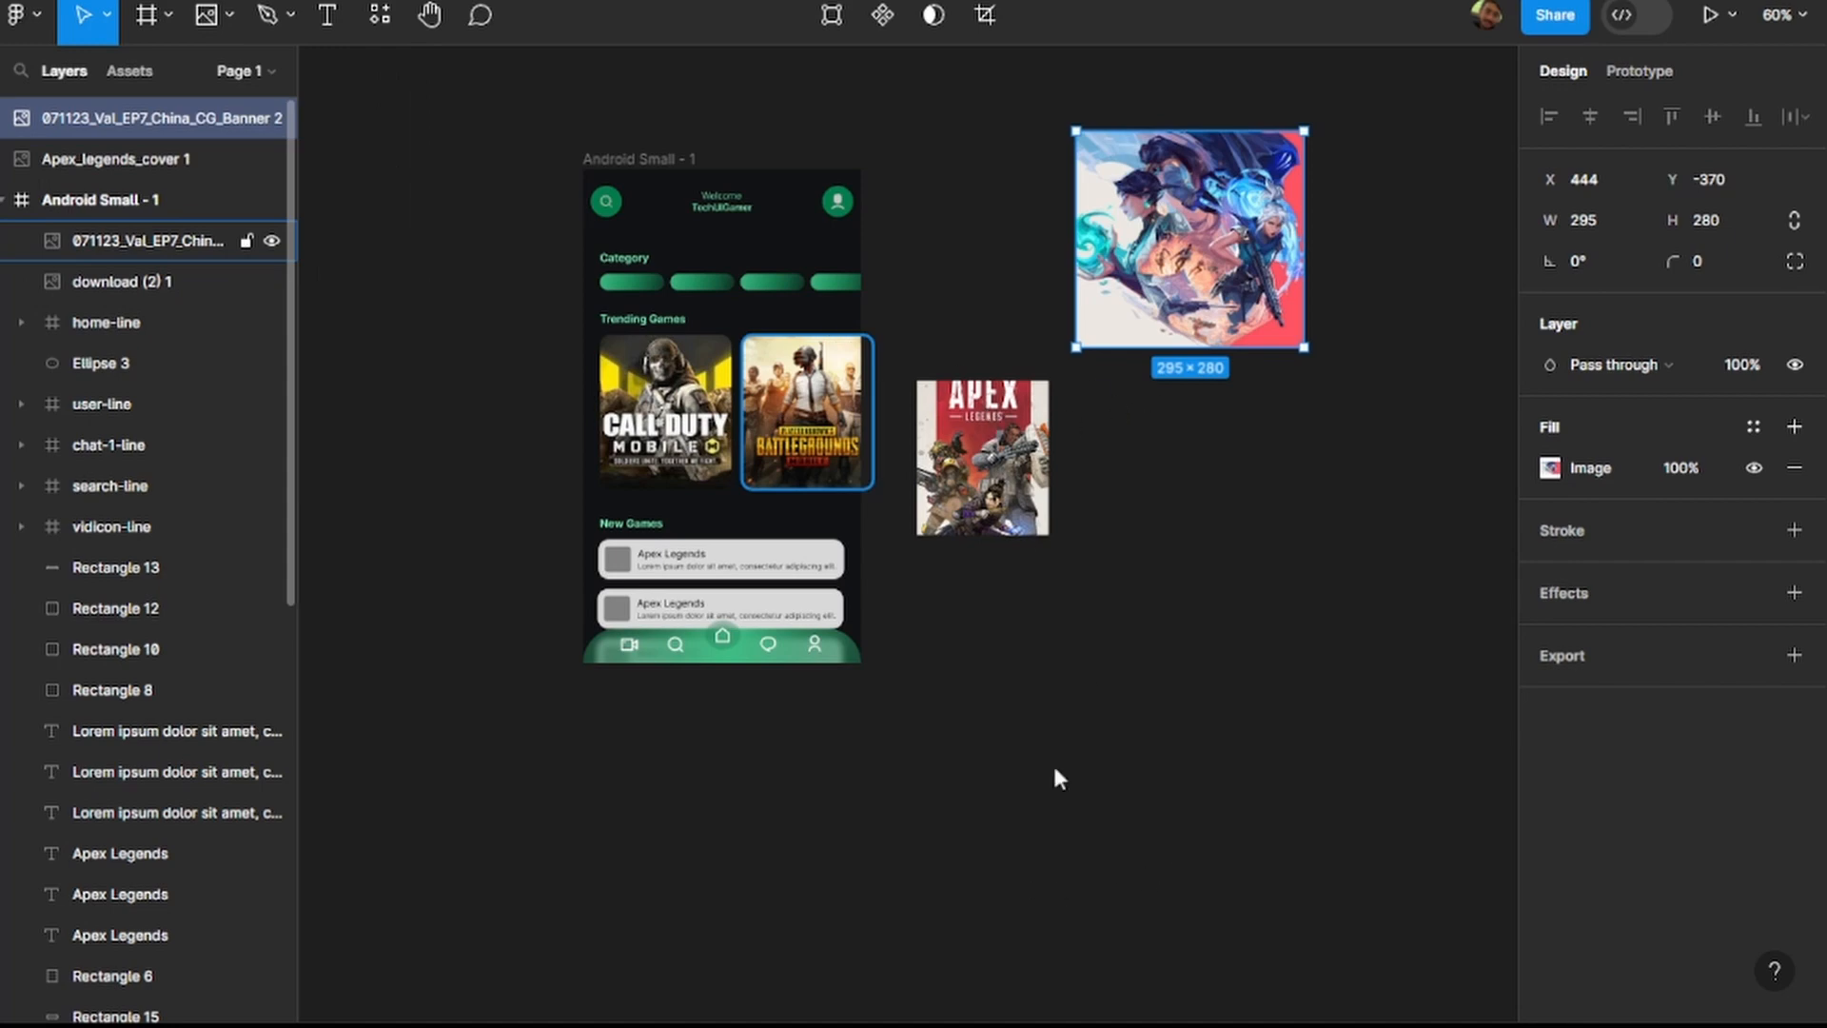
pyautogui.moveTo(625, 758); pyautogui.dragTo(759, 850)
pyautogui.press('Escape')
pyautogui.press('Escape')
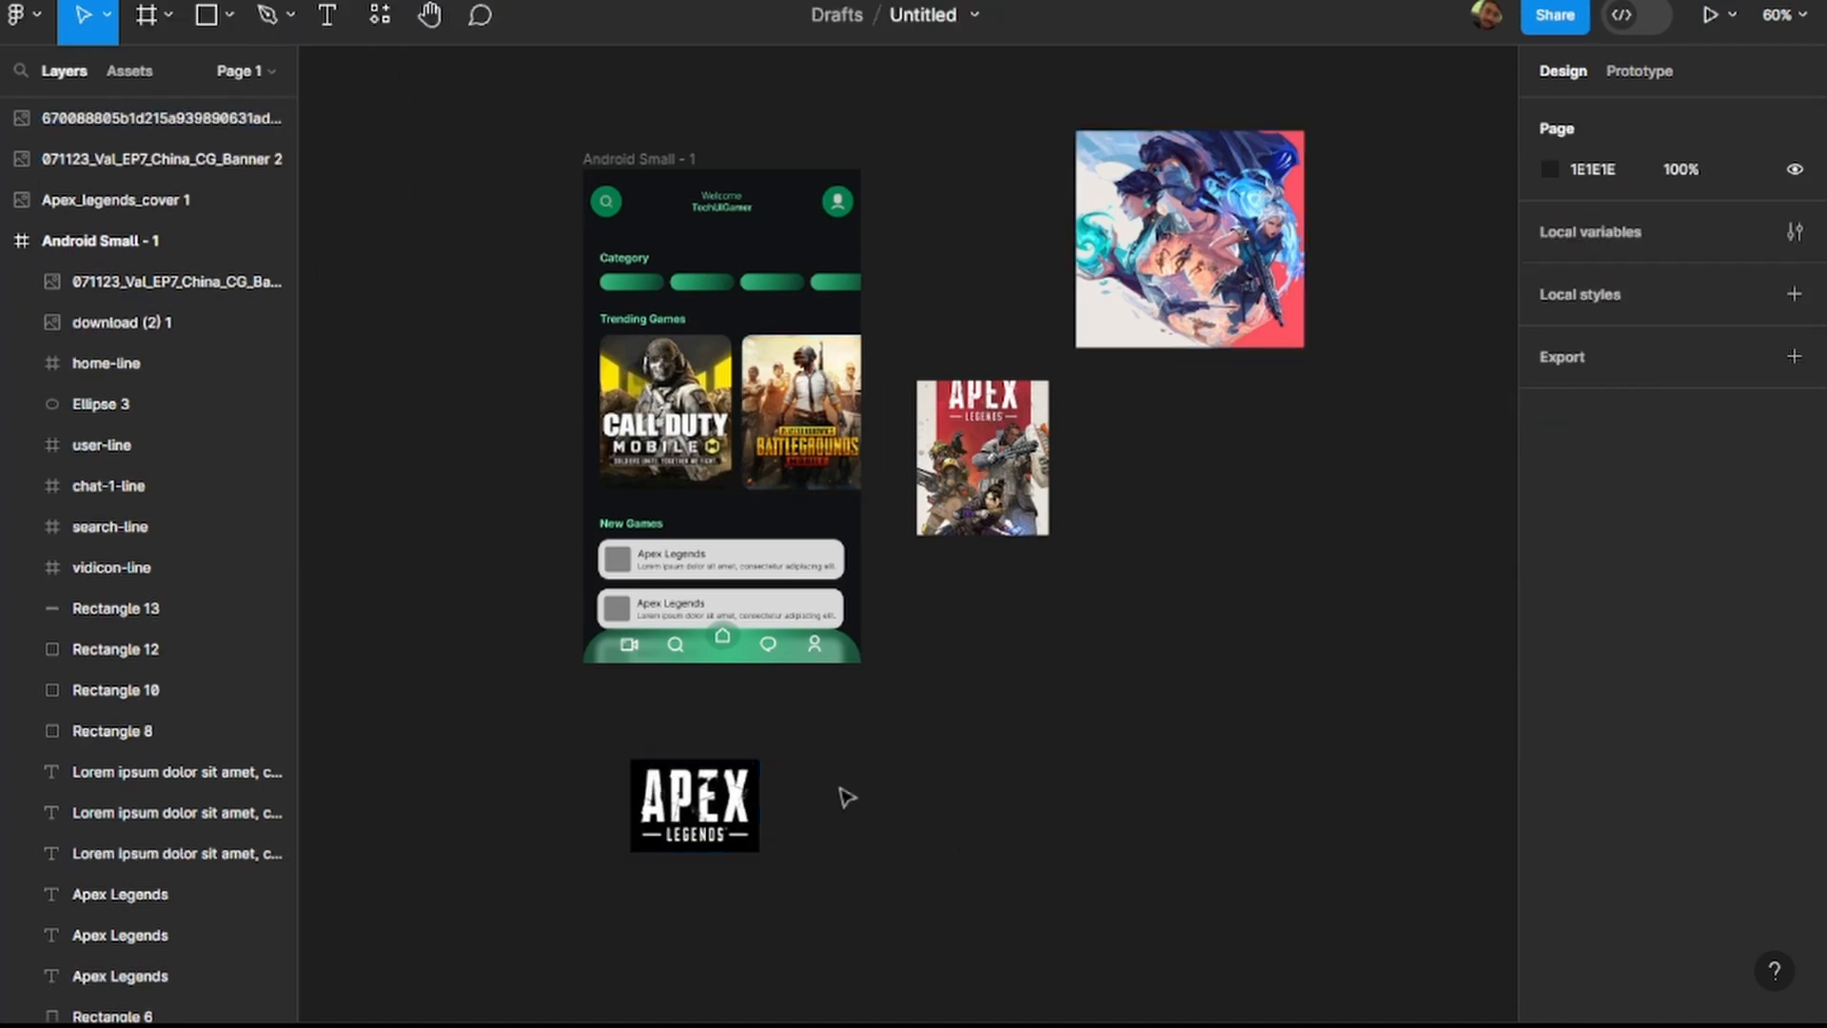
# Nudge the Apex Legends title in the first New Games card to X 84, Y 486.
pyautogui.click(706, 797)
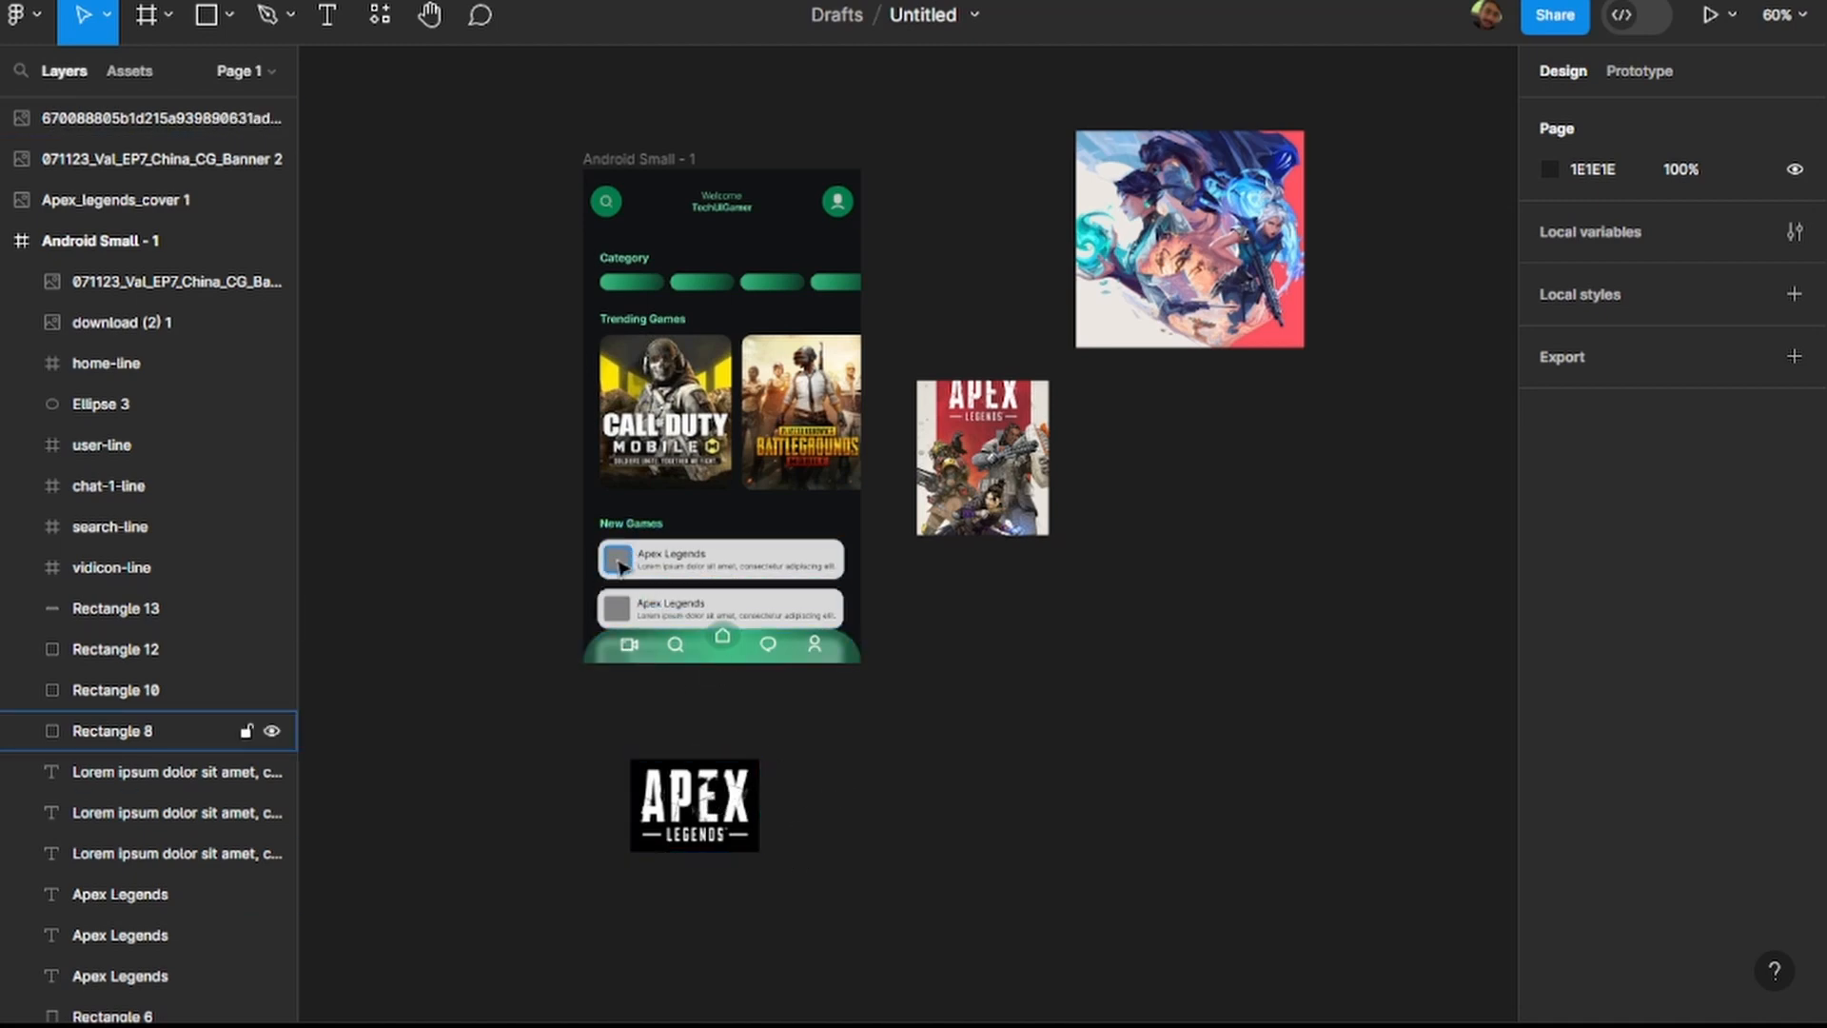
pyautogui.scroll(5, 615, 567)
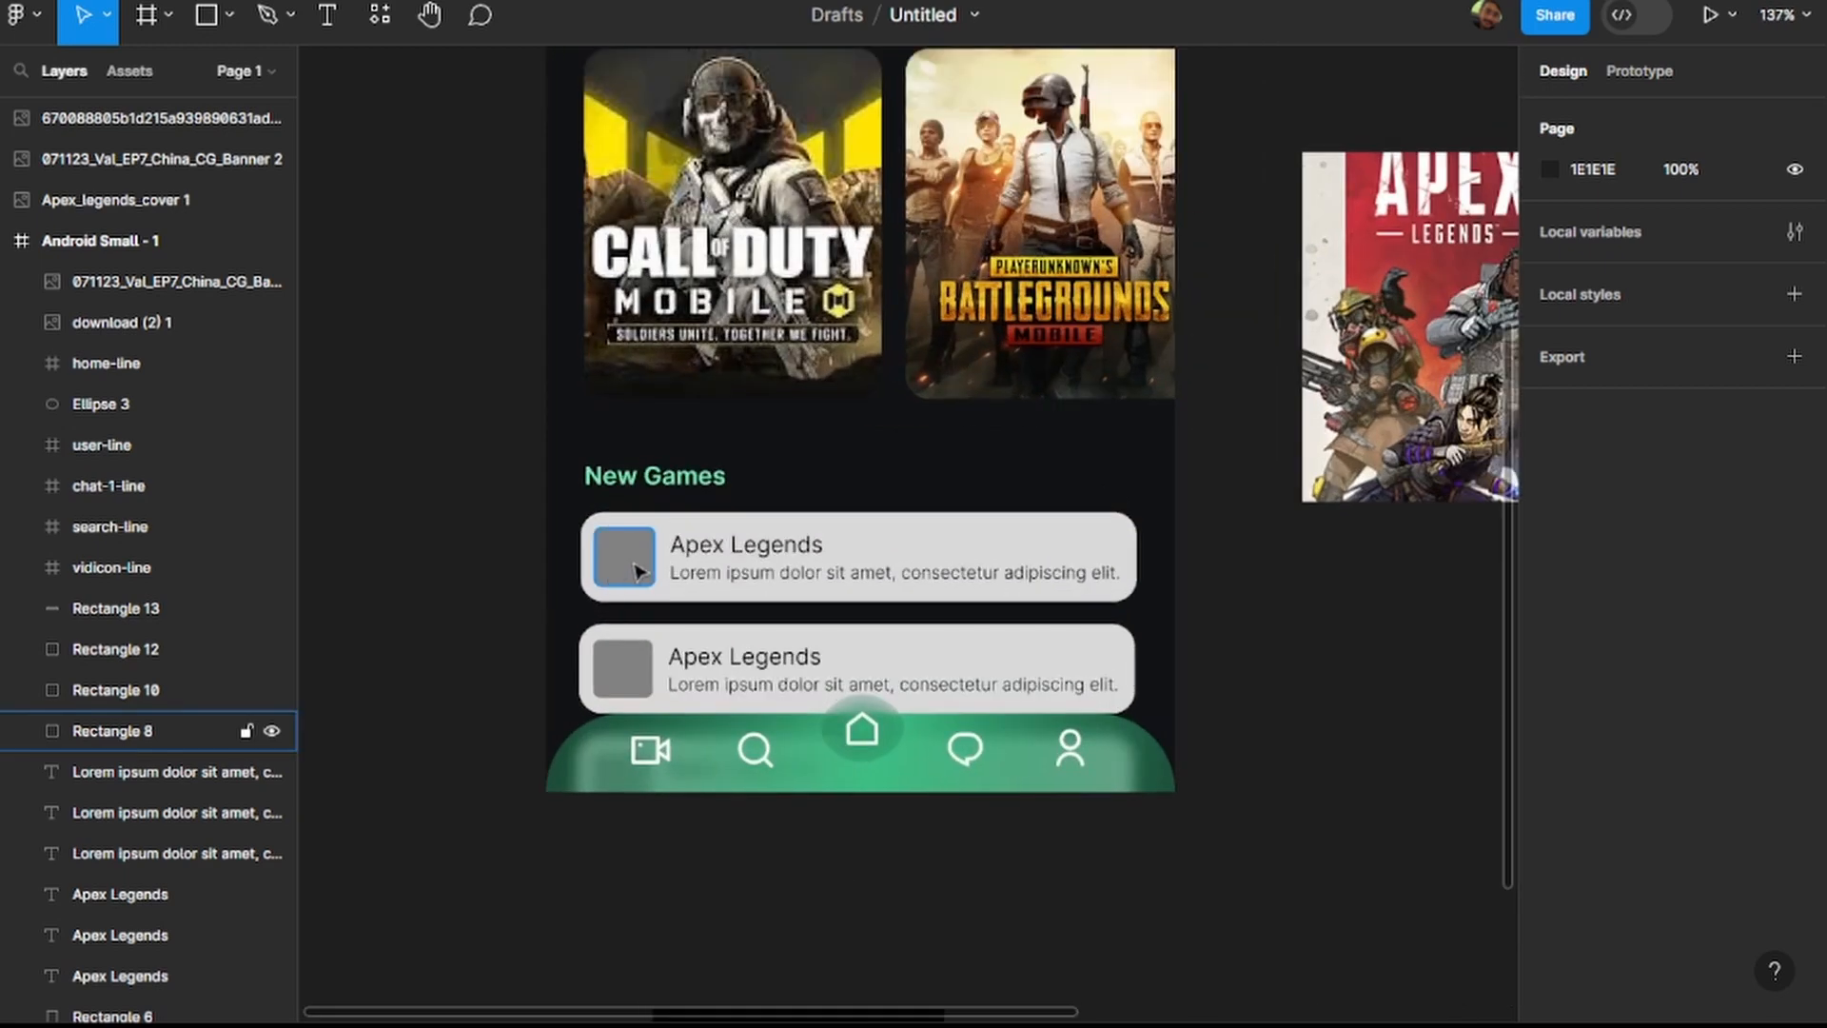
pyautogui.scroll(3, 636, 571)
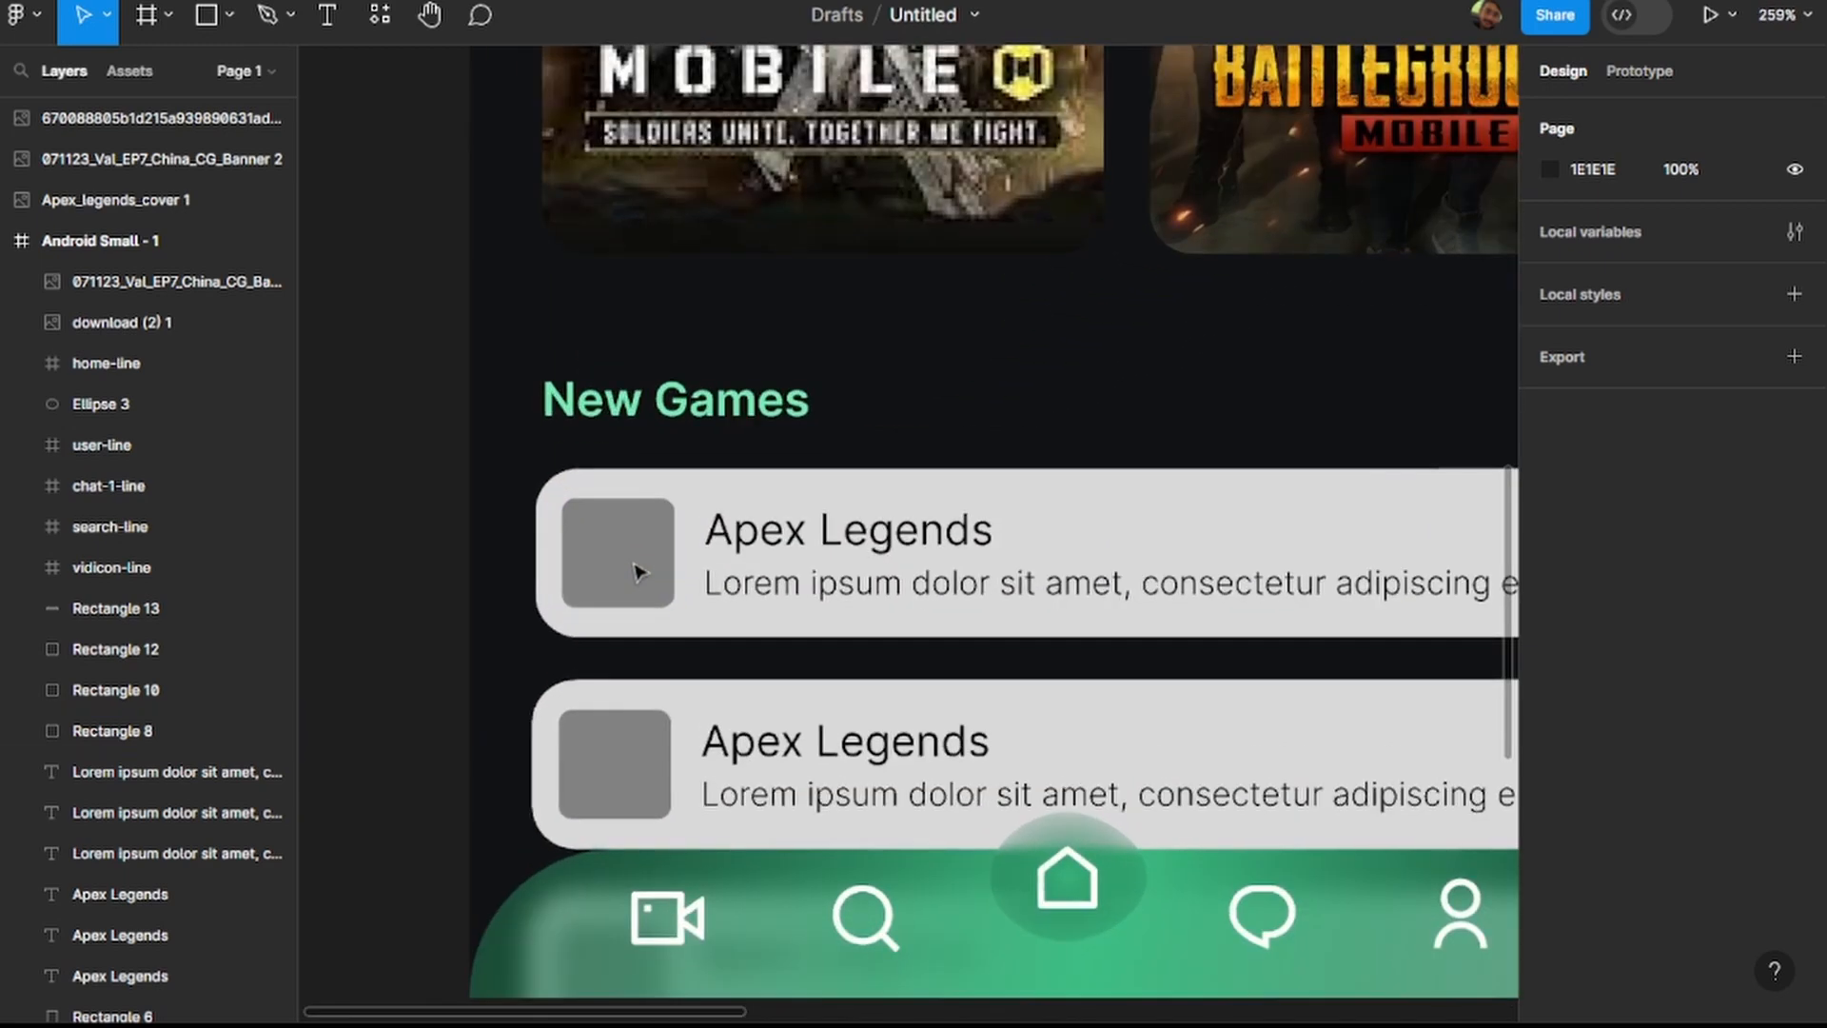
pyautogui.hscroll(3, 747, 530)
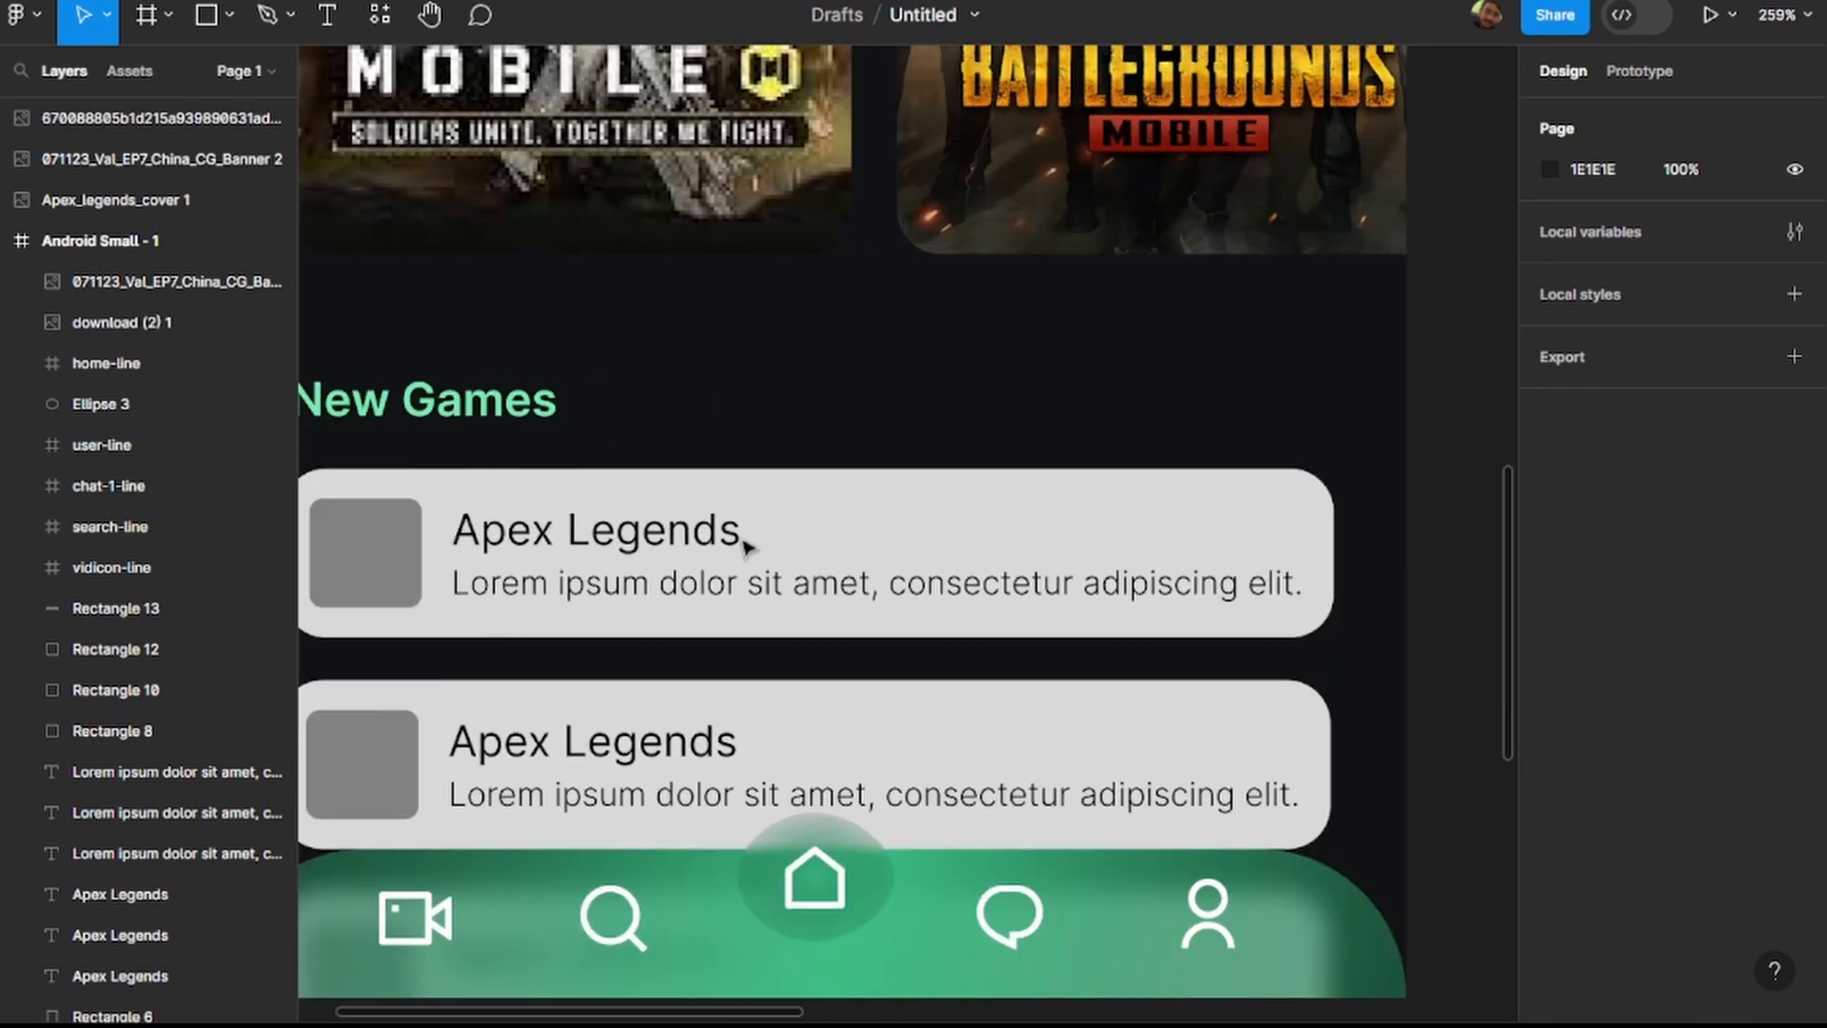
pyautogui.click(666, 543)
pyautogui.press('Right')
pyautogui.press('Right')
pyautogui.press('Right')
pyautogui.press('Right')
pyautogui.press('Right')
pyautogui.press('Right')
pyautogui.press('Right')
pyautogui.press('Right')
pyautogui.press('Right')
pyautogui.press('Right')
pyautogui.press('Right')
pyautogui.press('Right')
pyautogui.press('Right')
pyautogui.press('Up')
pyautogui.press('Up')
pyautogui.press('Up')
pyautogui.press('Up')
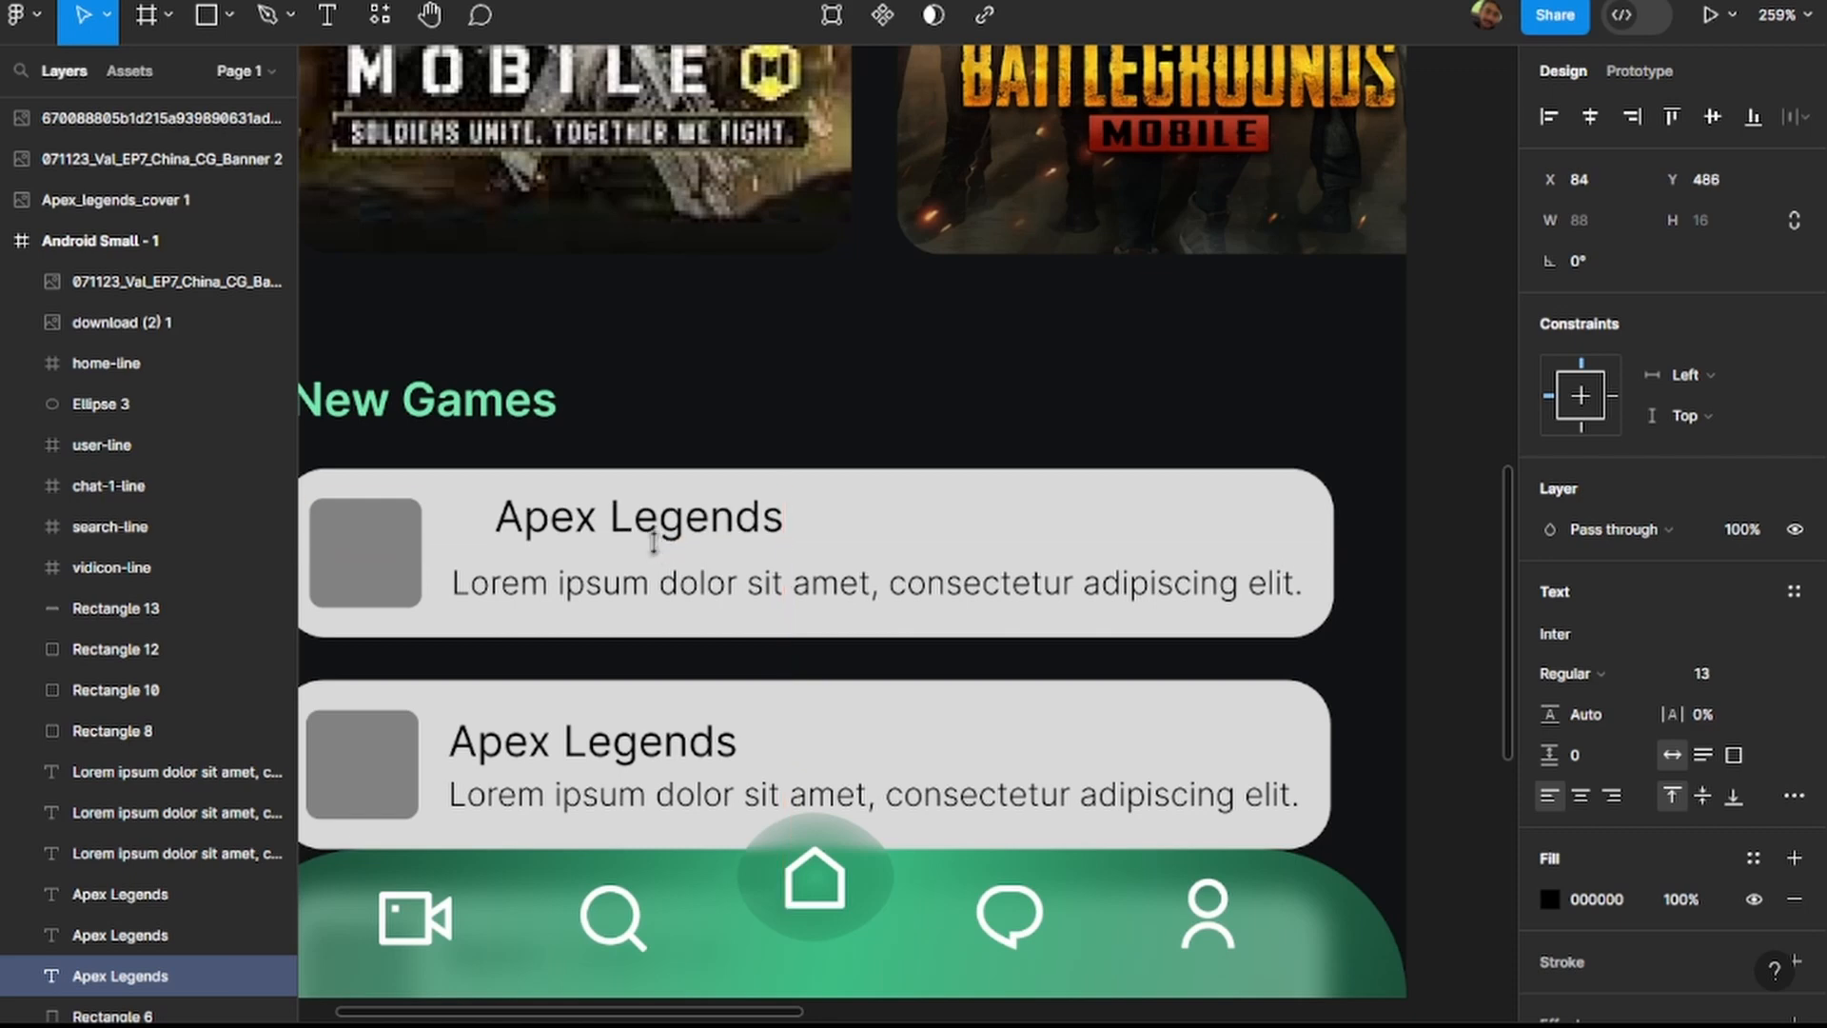
# Nudge the first New Games card's description to X 84, Y 504 and narrow it to about 194 wide so it wraps onto two lines.
pyautogui.click(654, 595)
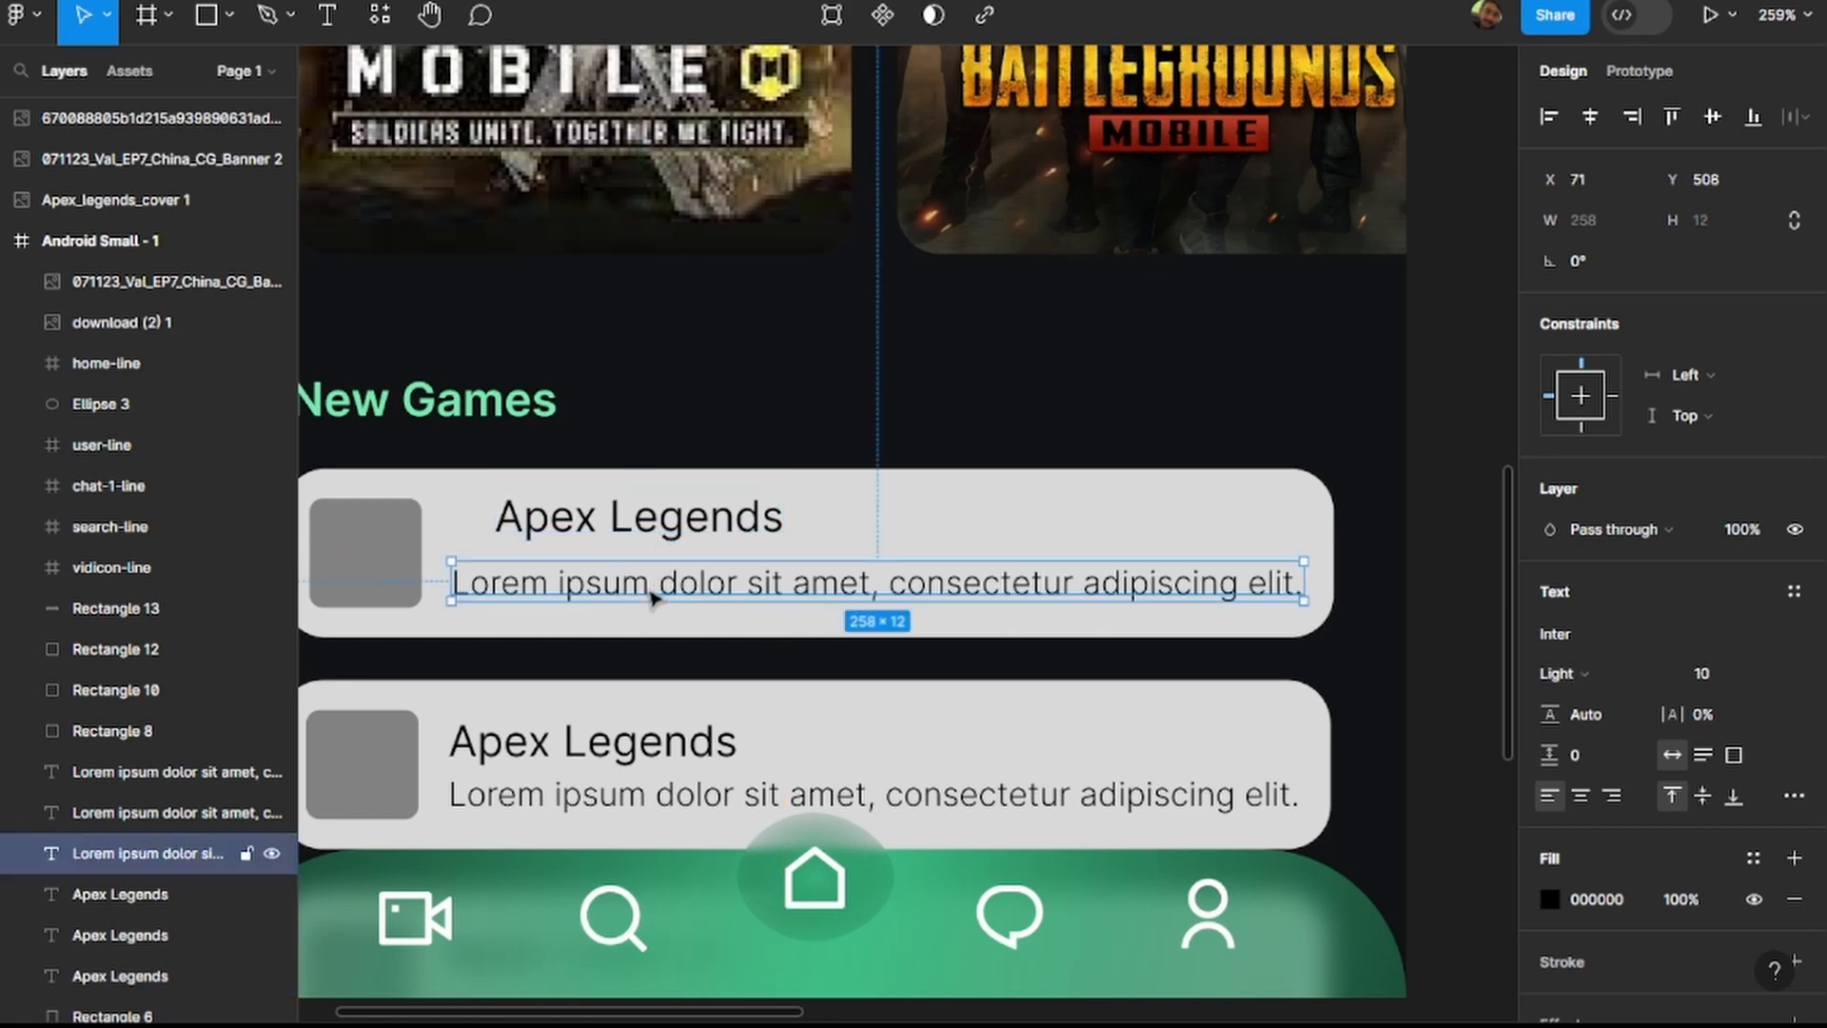
pyautogui.press('Right')
pyautogui.press('Right')
pyautogui.press('Right')
pyautogui.press('Right')
pyautogui.press('Right')
pyautogui.press('Right')
pyautogui.press('Right')
pyautogui.press('Right')
pyautogui.press('Right')
pyautogui.press('Right')
pyautogui.press('Right')
pyautogui.press('Right')
pyautogui.press('Right')
pyautogui.press('Up')
pyautogui.press('Up')
pyautogui.press('Up')
pyautogui.press('Up')
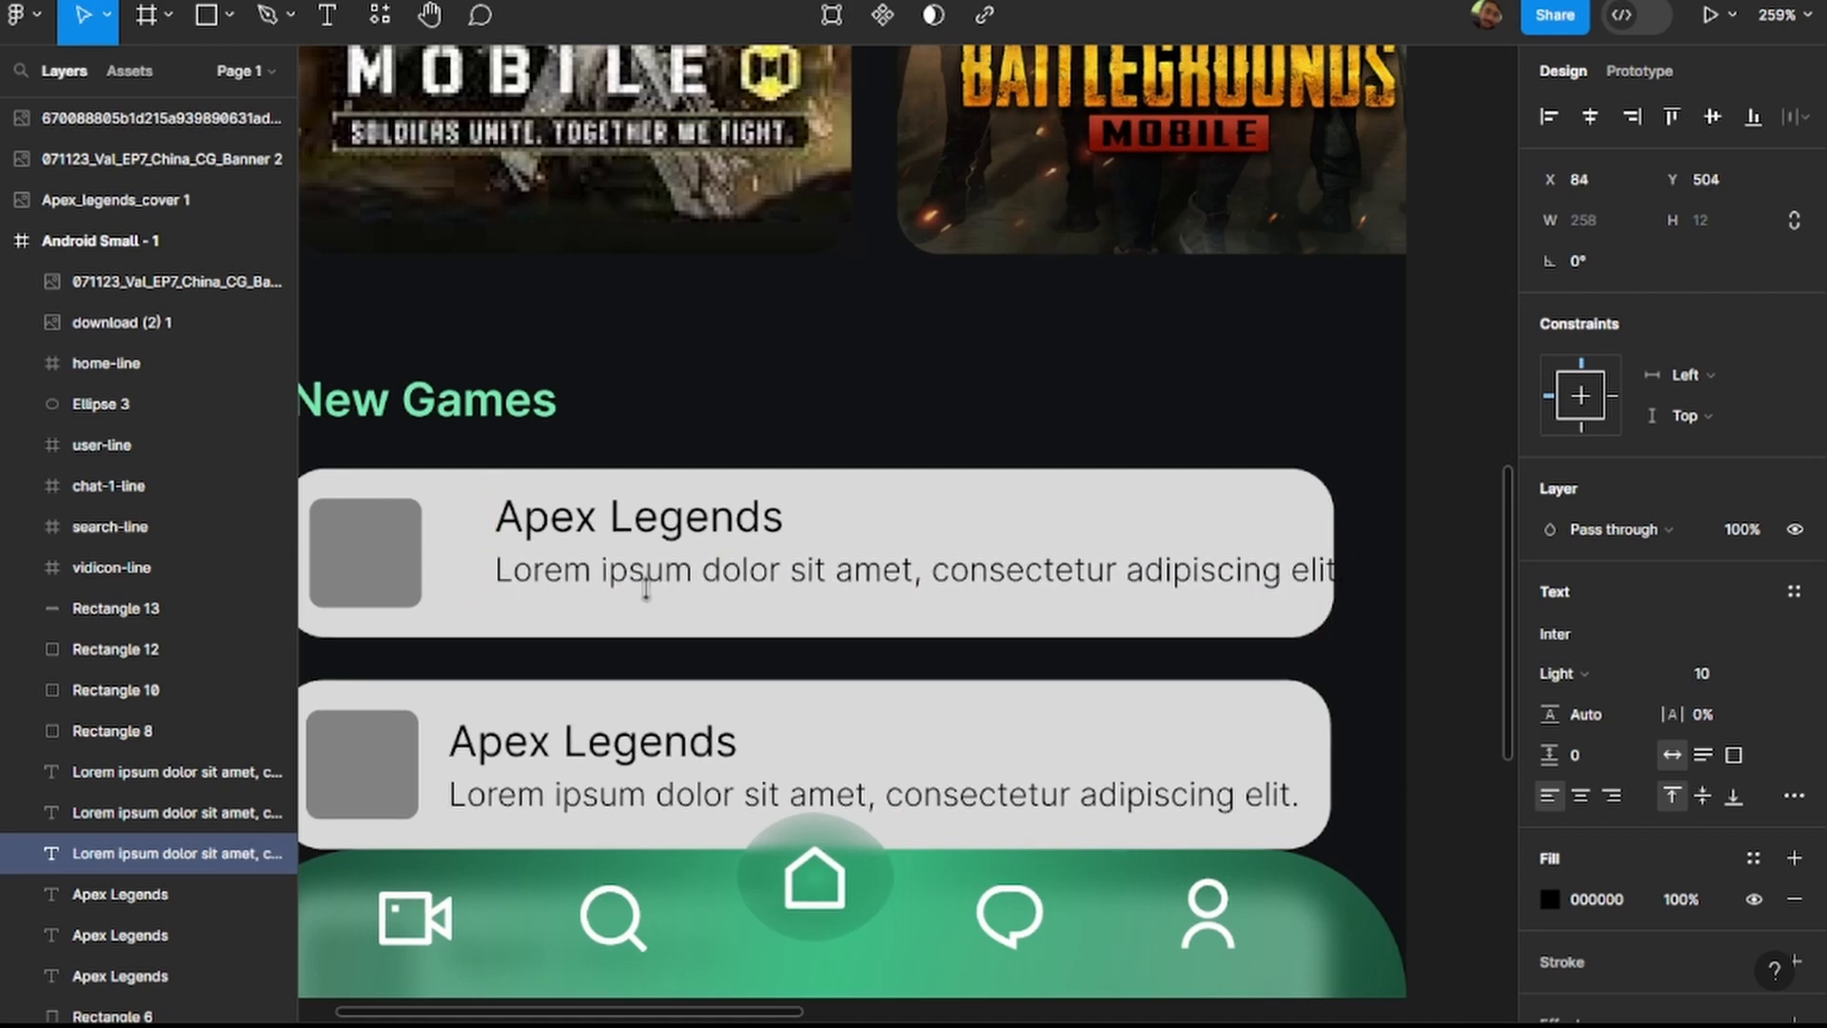
pyautogui.moveTo(1335, 571); pyautogui.dragTo(1135, 572)
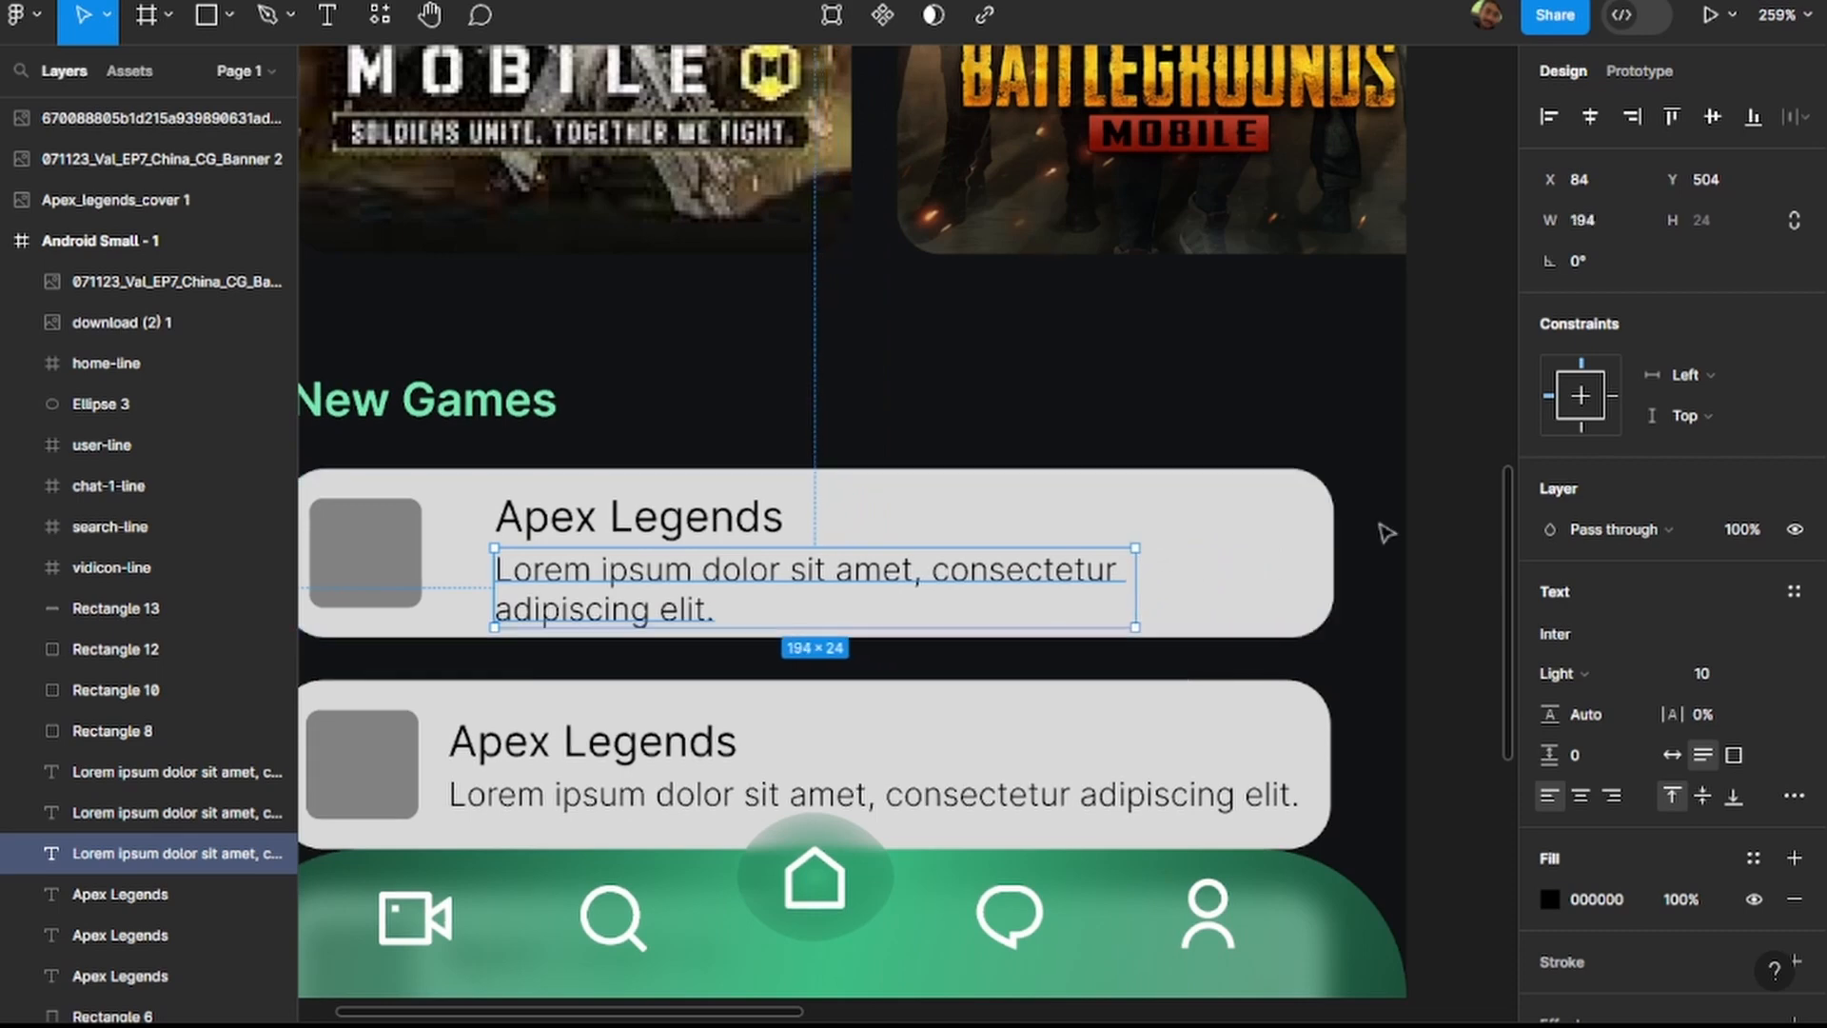
pyautogui.click(1450, 518)
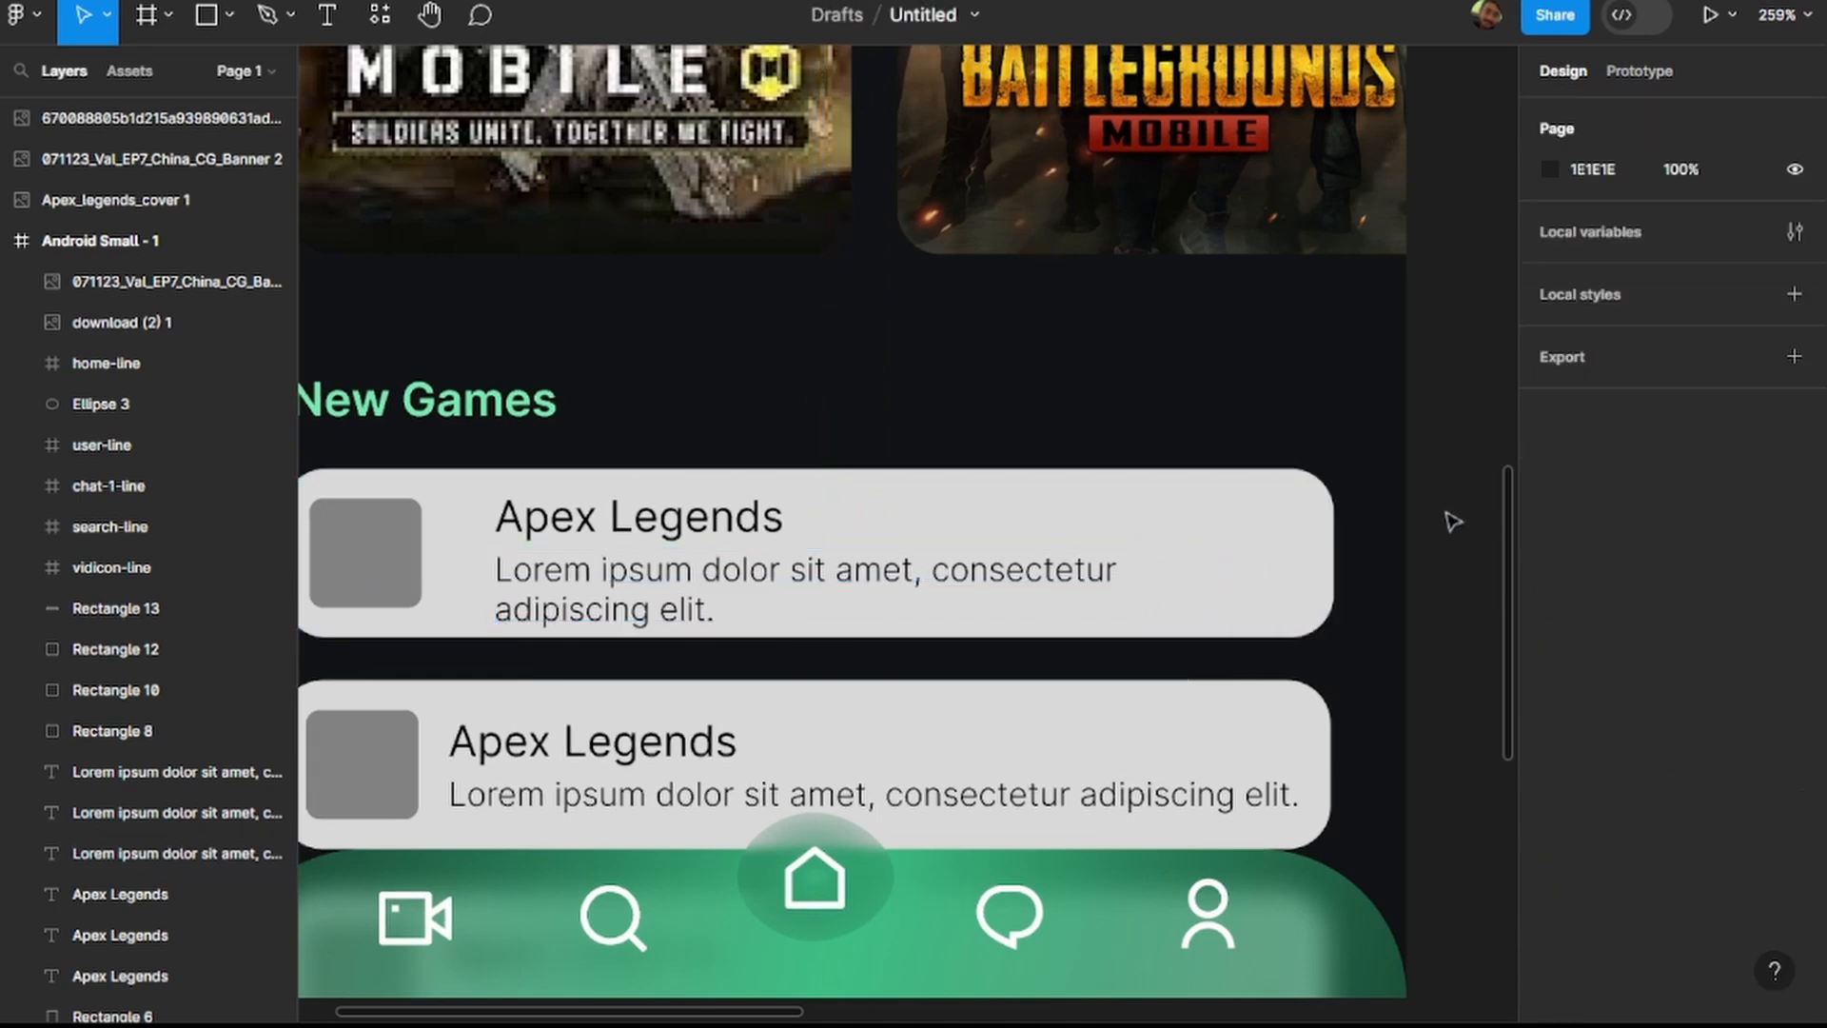
# Widen the grey thumbnail in the first New Games card to a size of about 50 × 33.
pyautogui.click(422, 561)
pyautogui.doubleClick(418, 566)
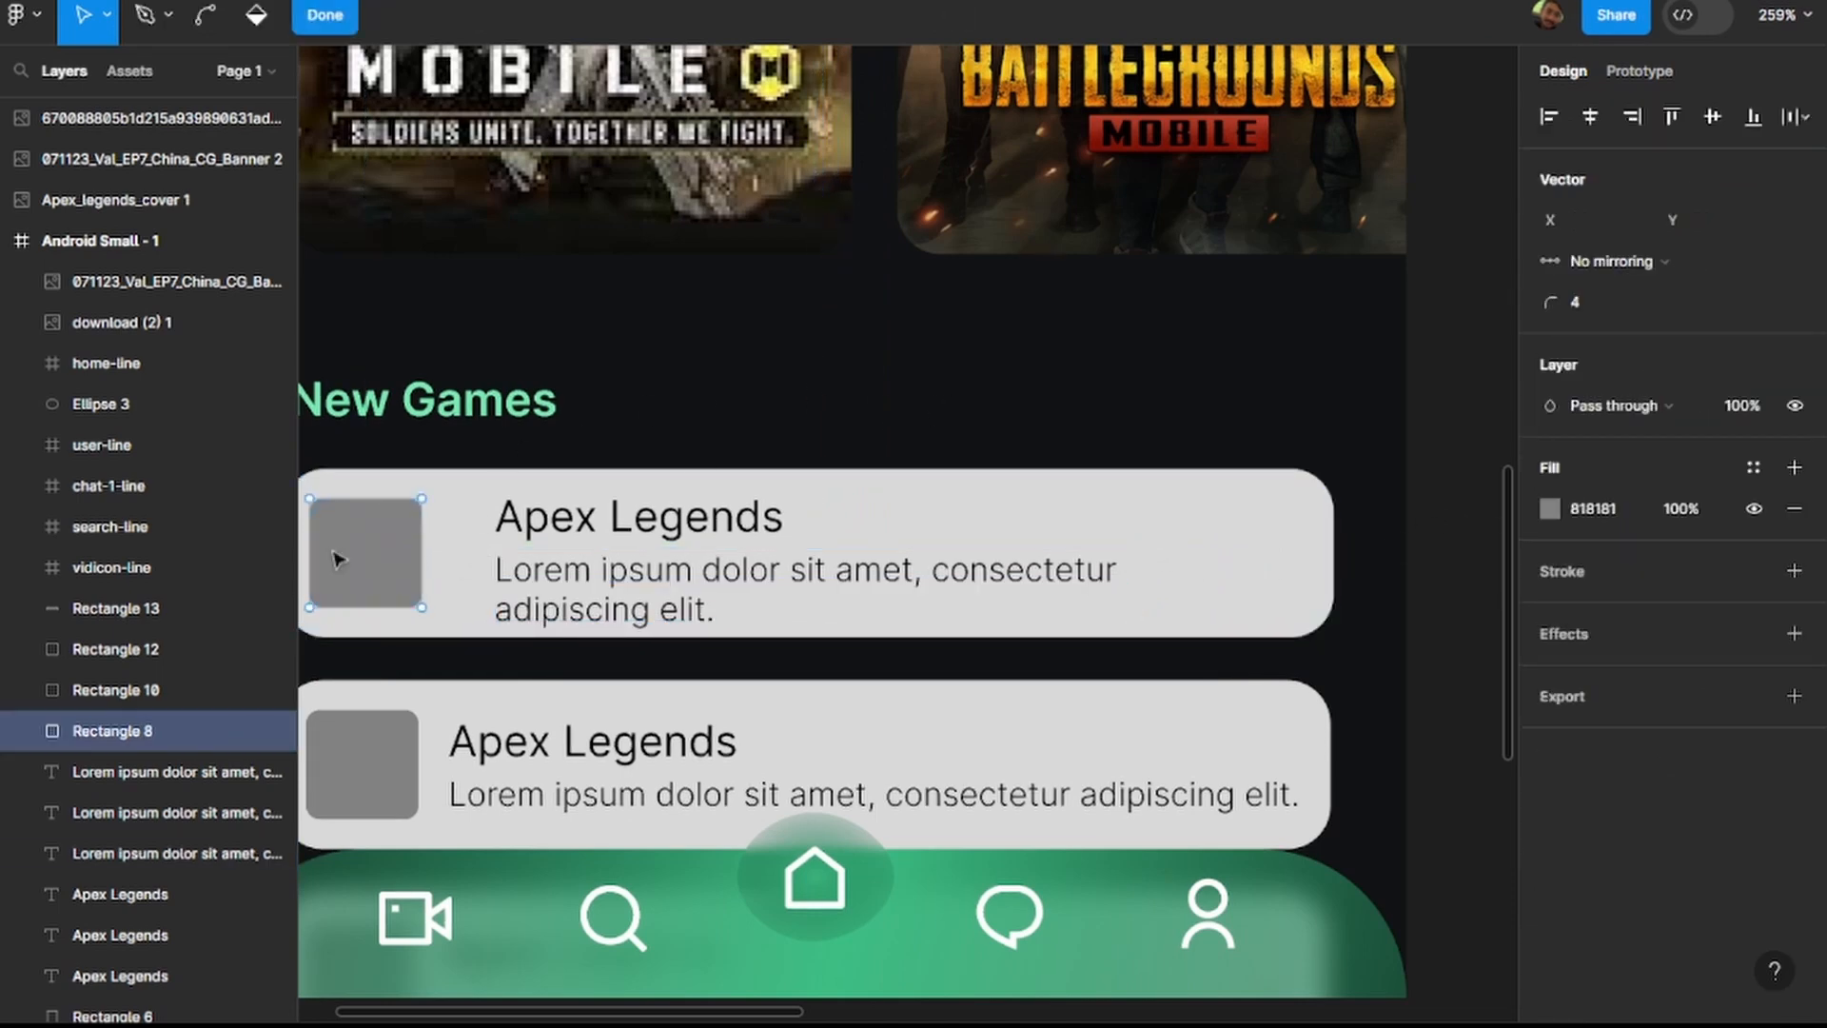
pyautogui.press('Escape')
pyautogui.moveTo(425, 531); pyautogui.dragTo(475, 533)
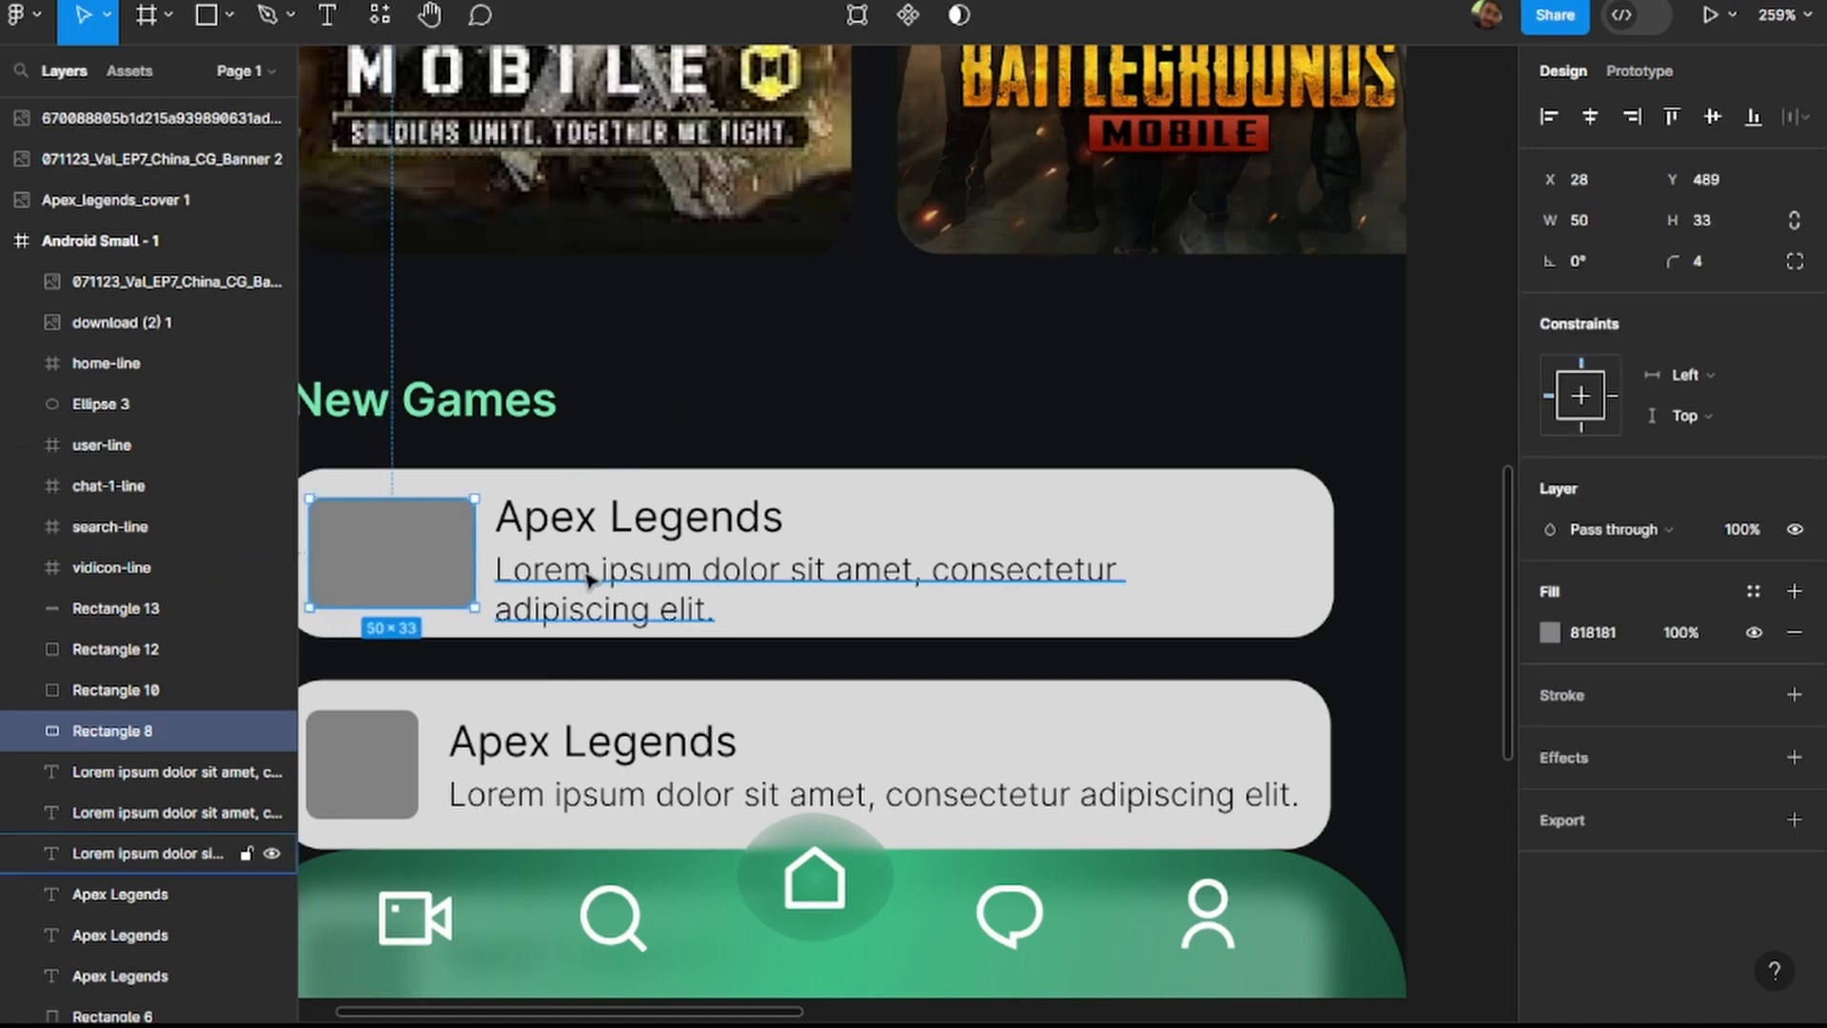
# Resize the Apex Legends logo image below the frame to 50 × 33.
pyautogui.scroll(-5, 588, 578)
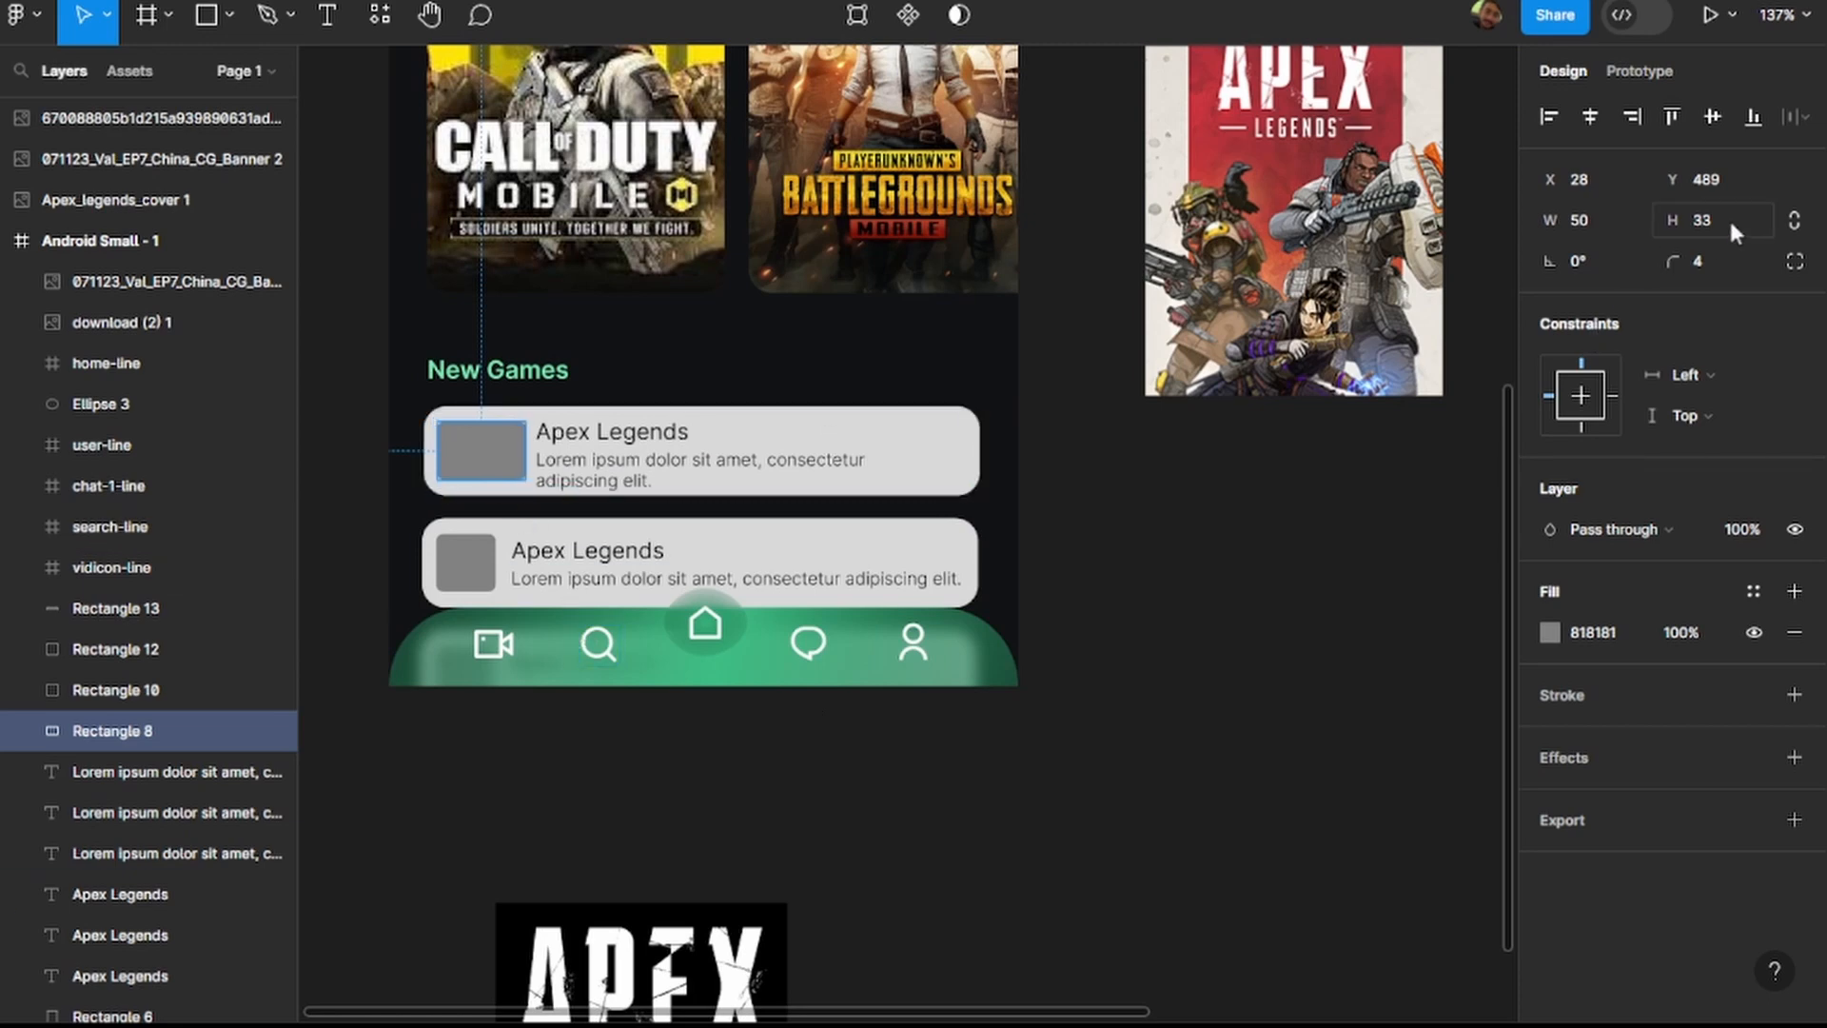
pyautogui.click(693, 939)
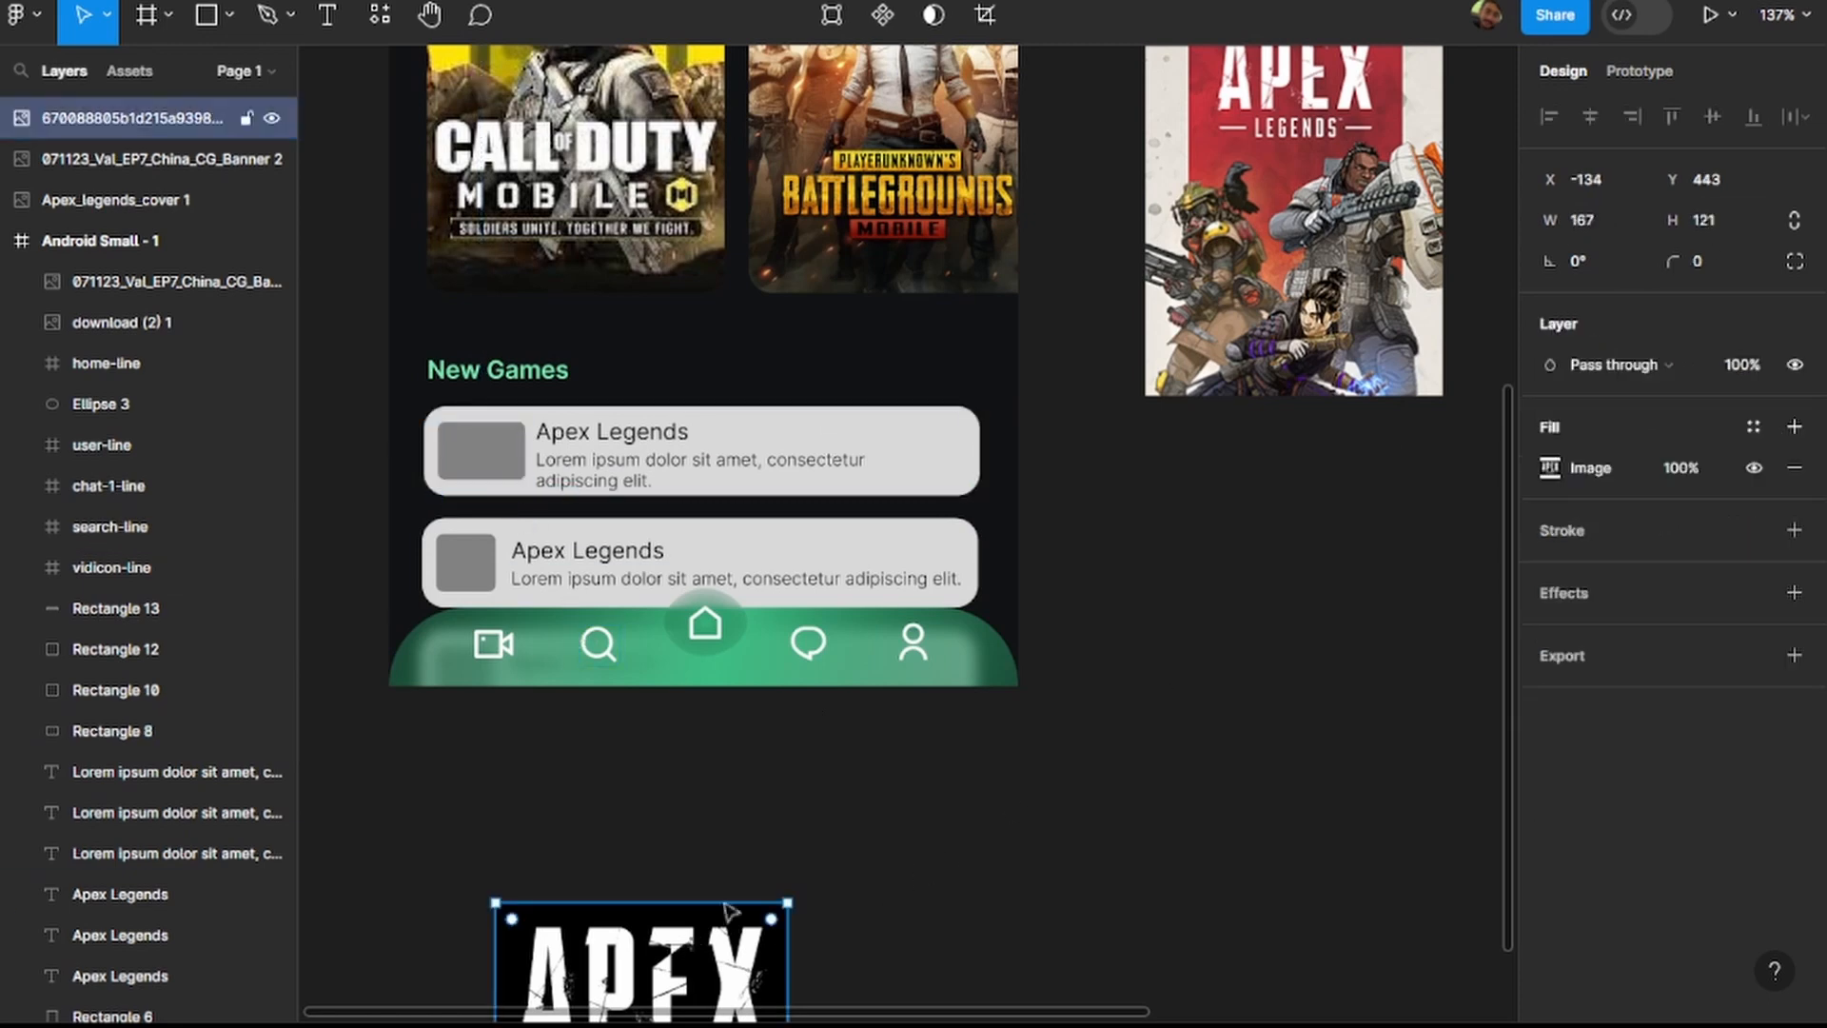
pyautogui.click(1618, 220)
pyautogui.write('5')
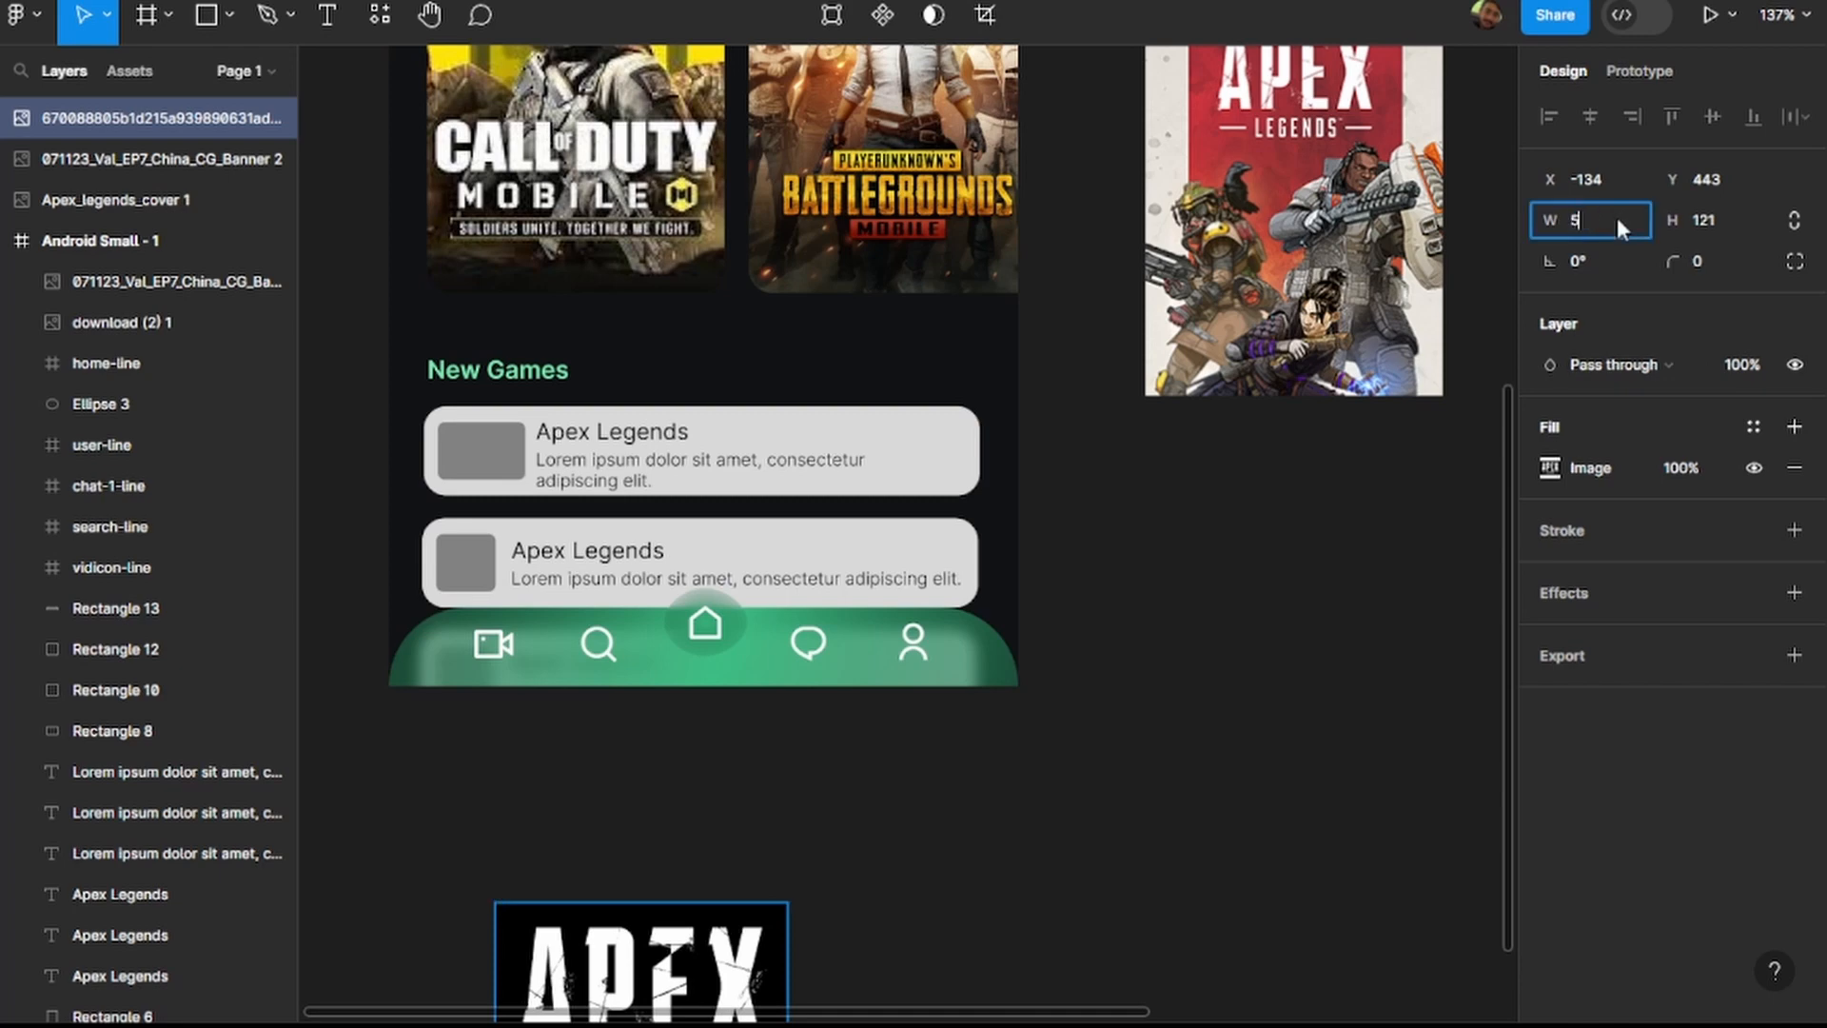
pyautogui.write('0')
pyautogui.press('Return')
pyautogui.click(1706, 229)
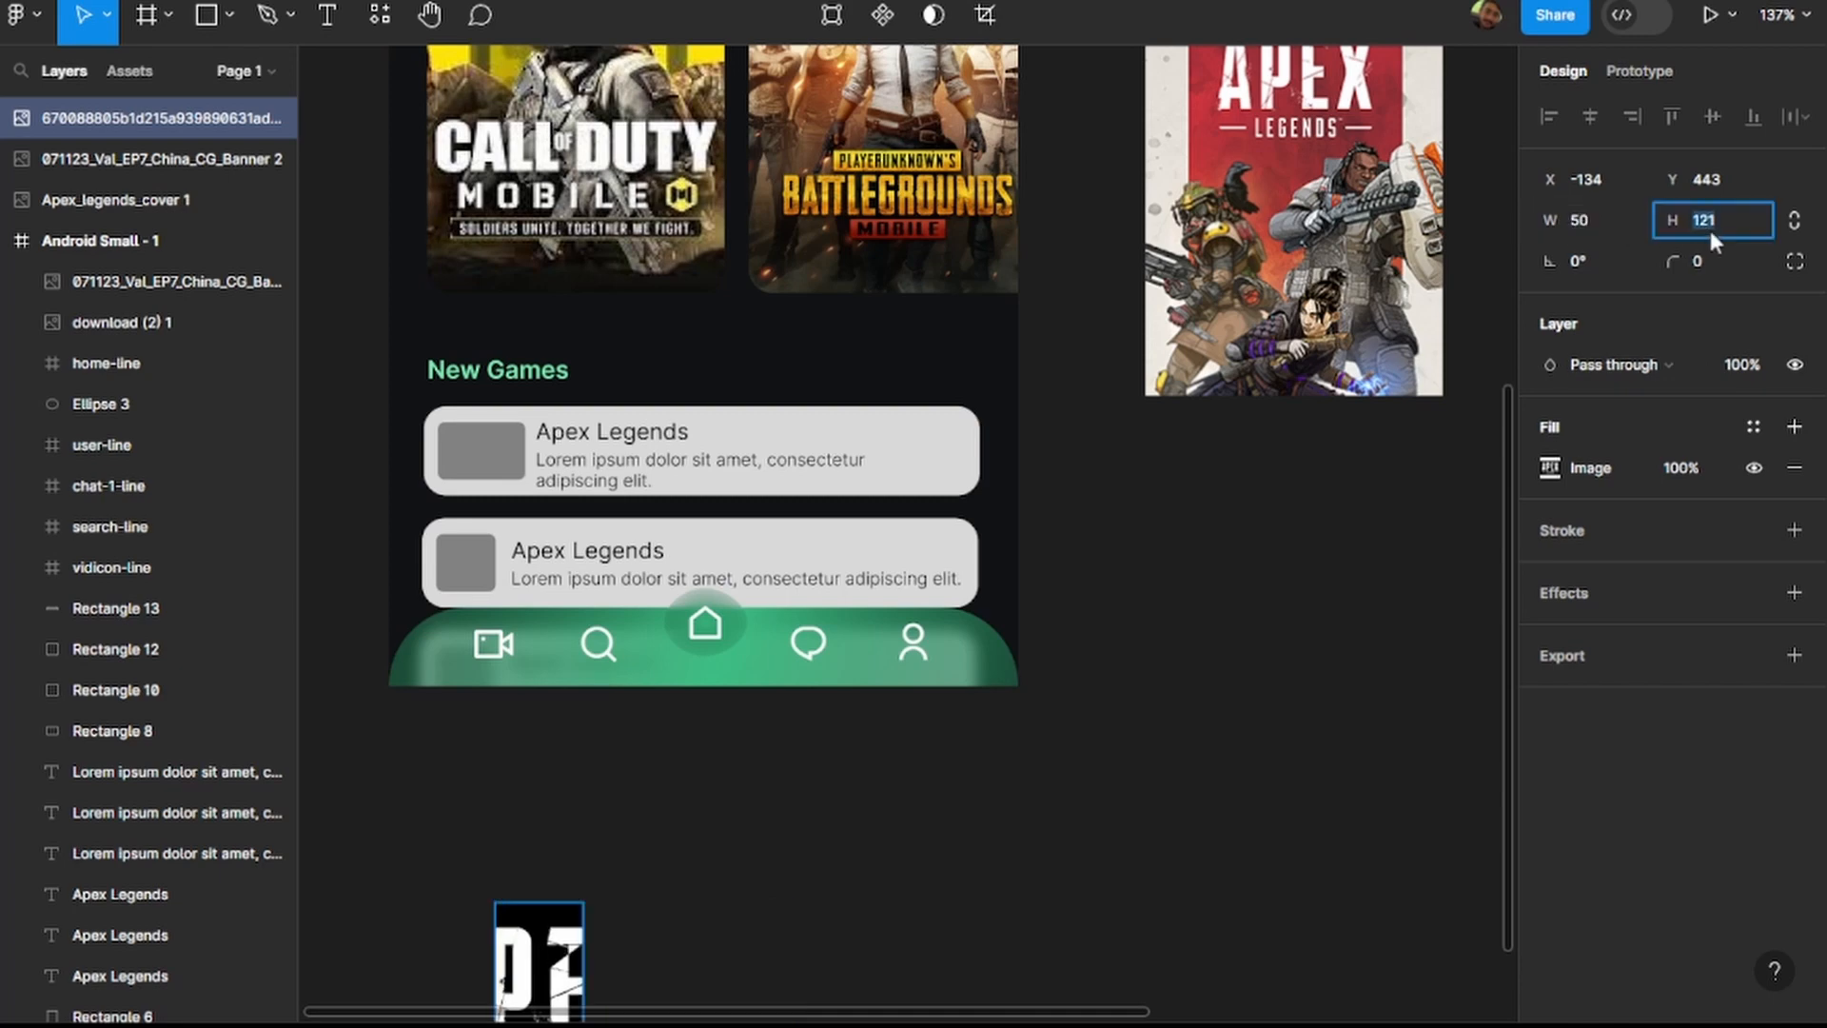
pyautogui.press('Return')
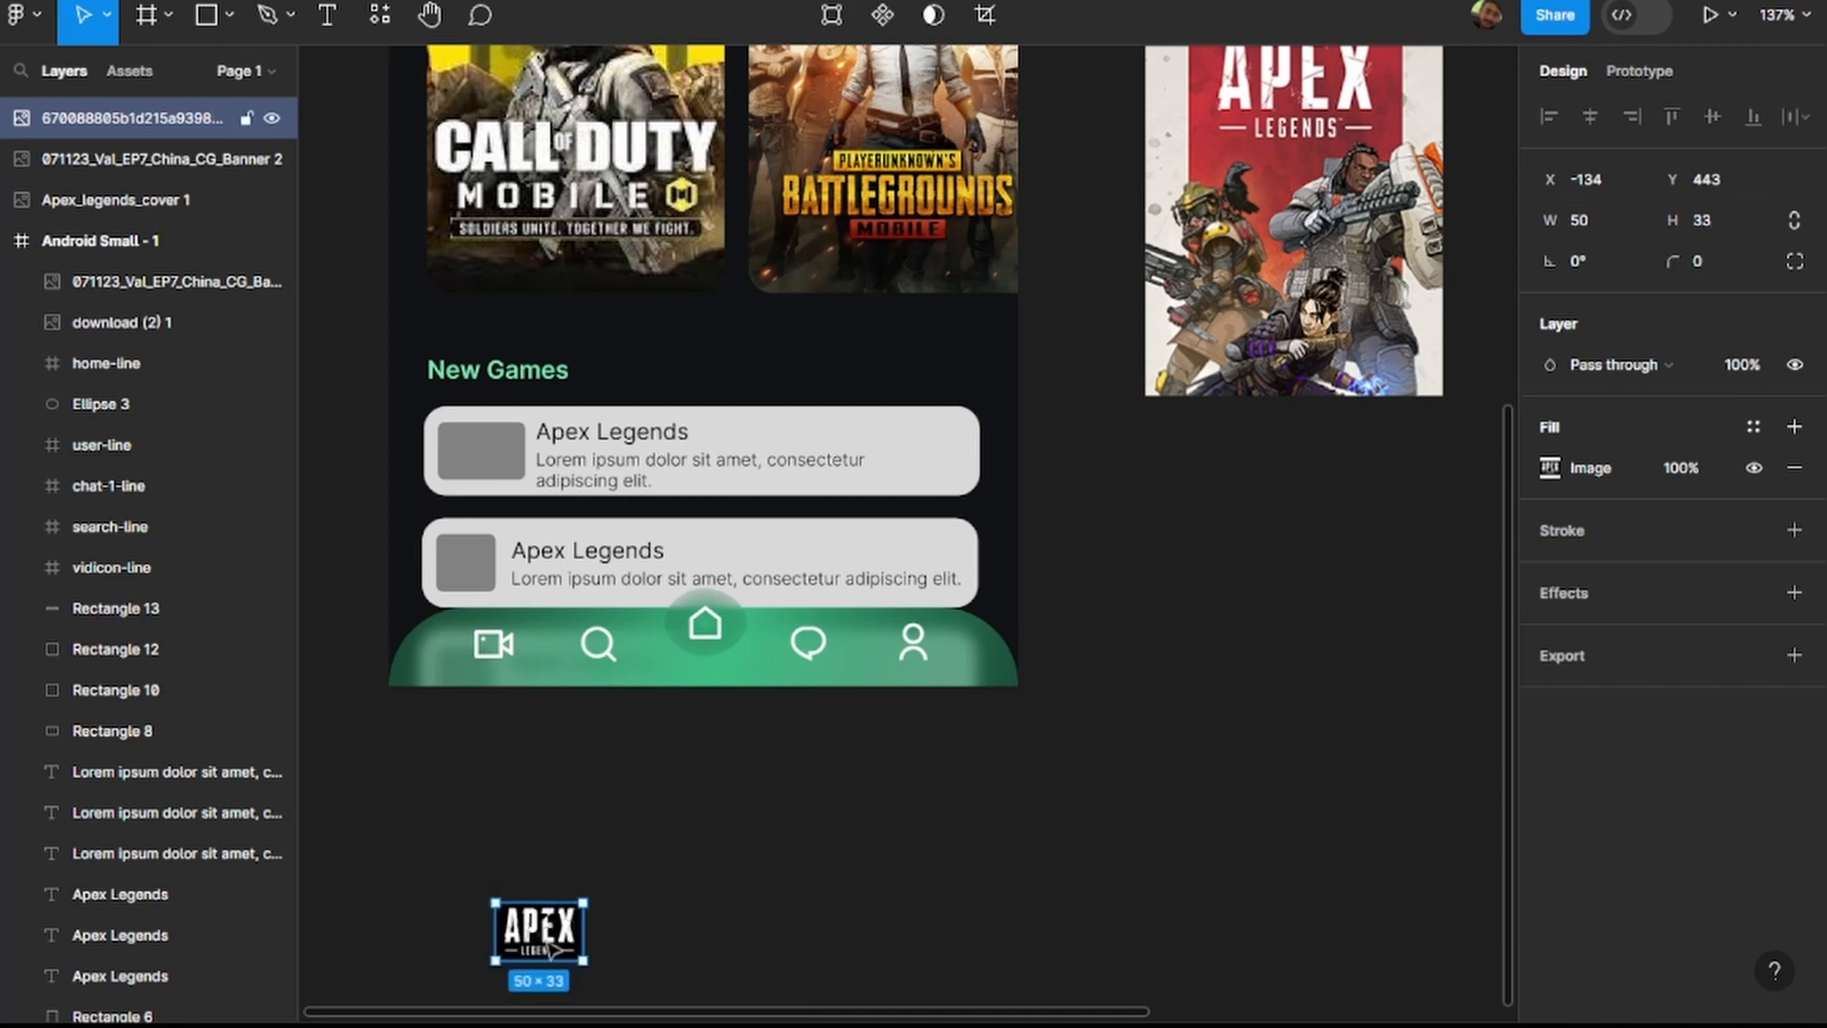
# Set the Apex Legends logo's corner radius to 4 and place it exactly over the first New Games card's grey thumbnail.
pyautogui.click(465, 458)
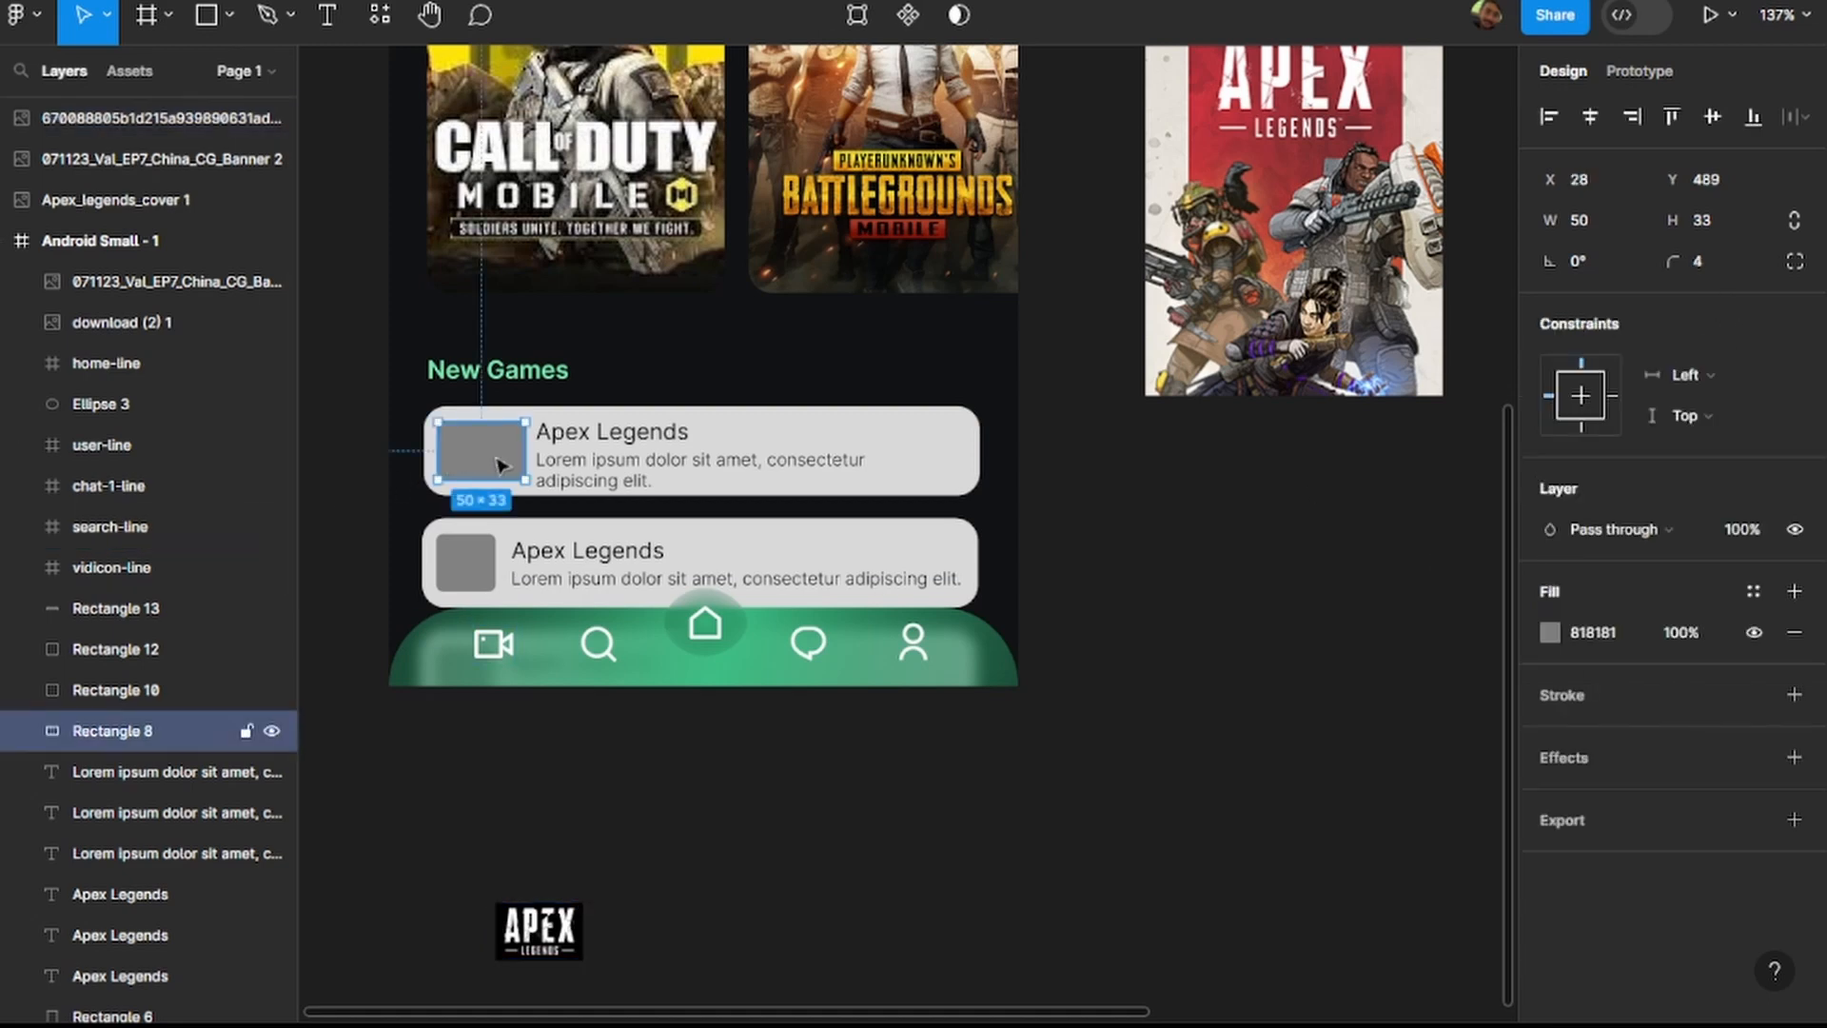
pyautogui.click(538, 930)
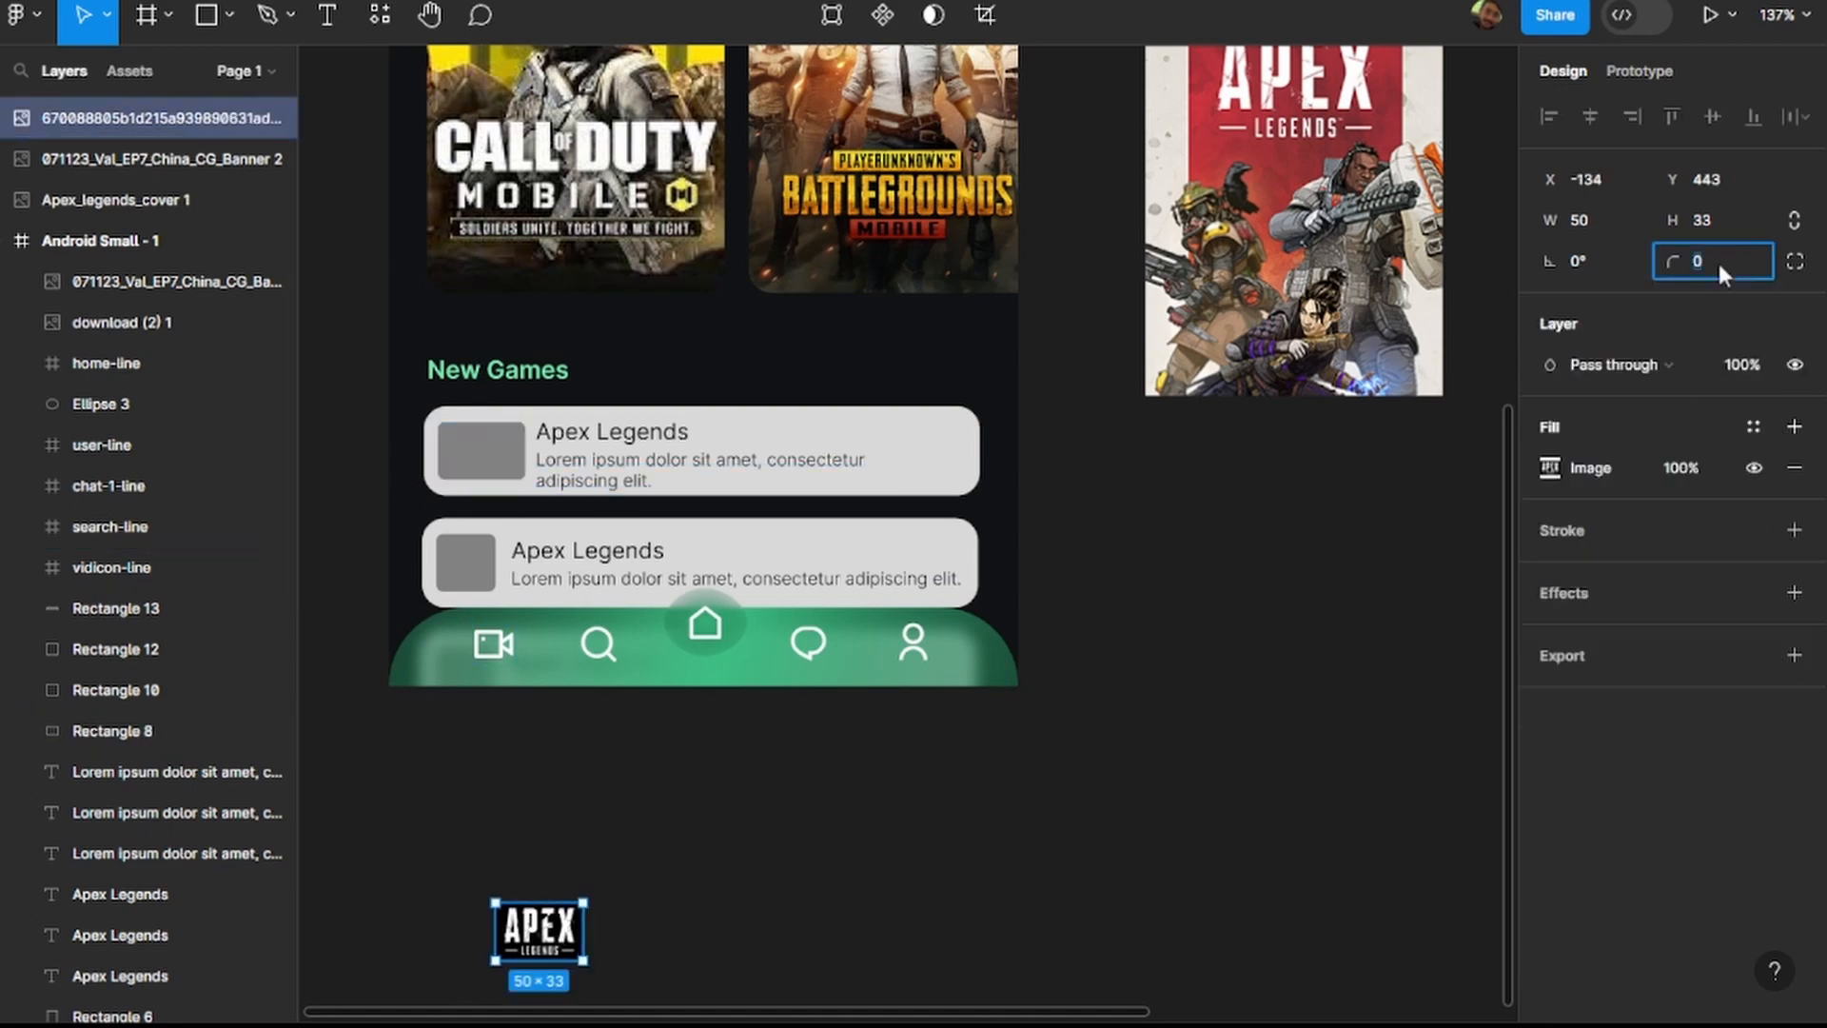
pyautogui.write('4')
pyautogui.press('Return')
pyautogui.moveTo(531, 930); pyautogui.dragTo(502, 692)
pyautogui.moveTo(496, 655); pyautogui.dragTo(475, 499)
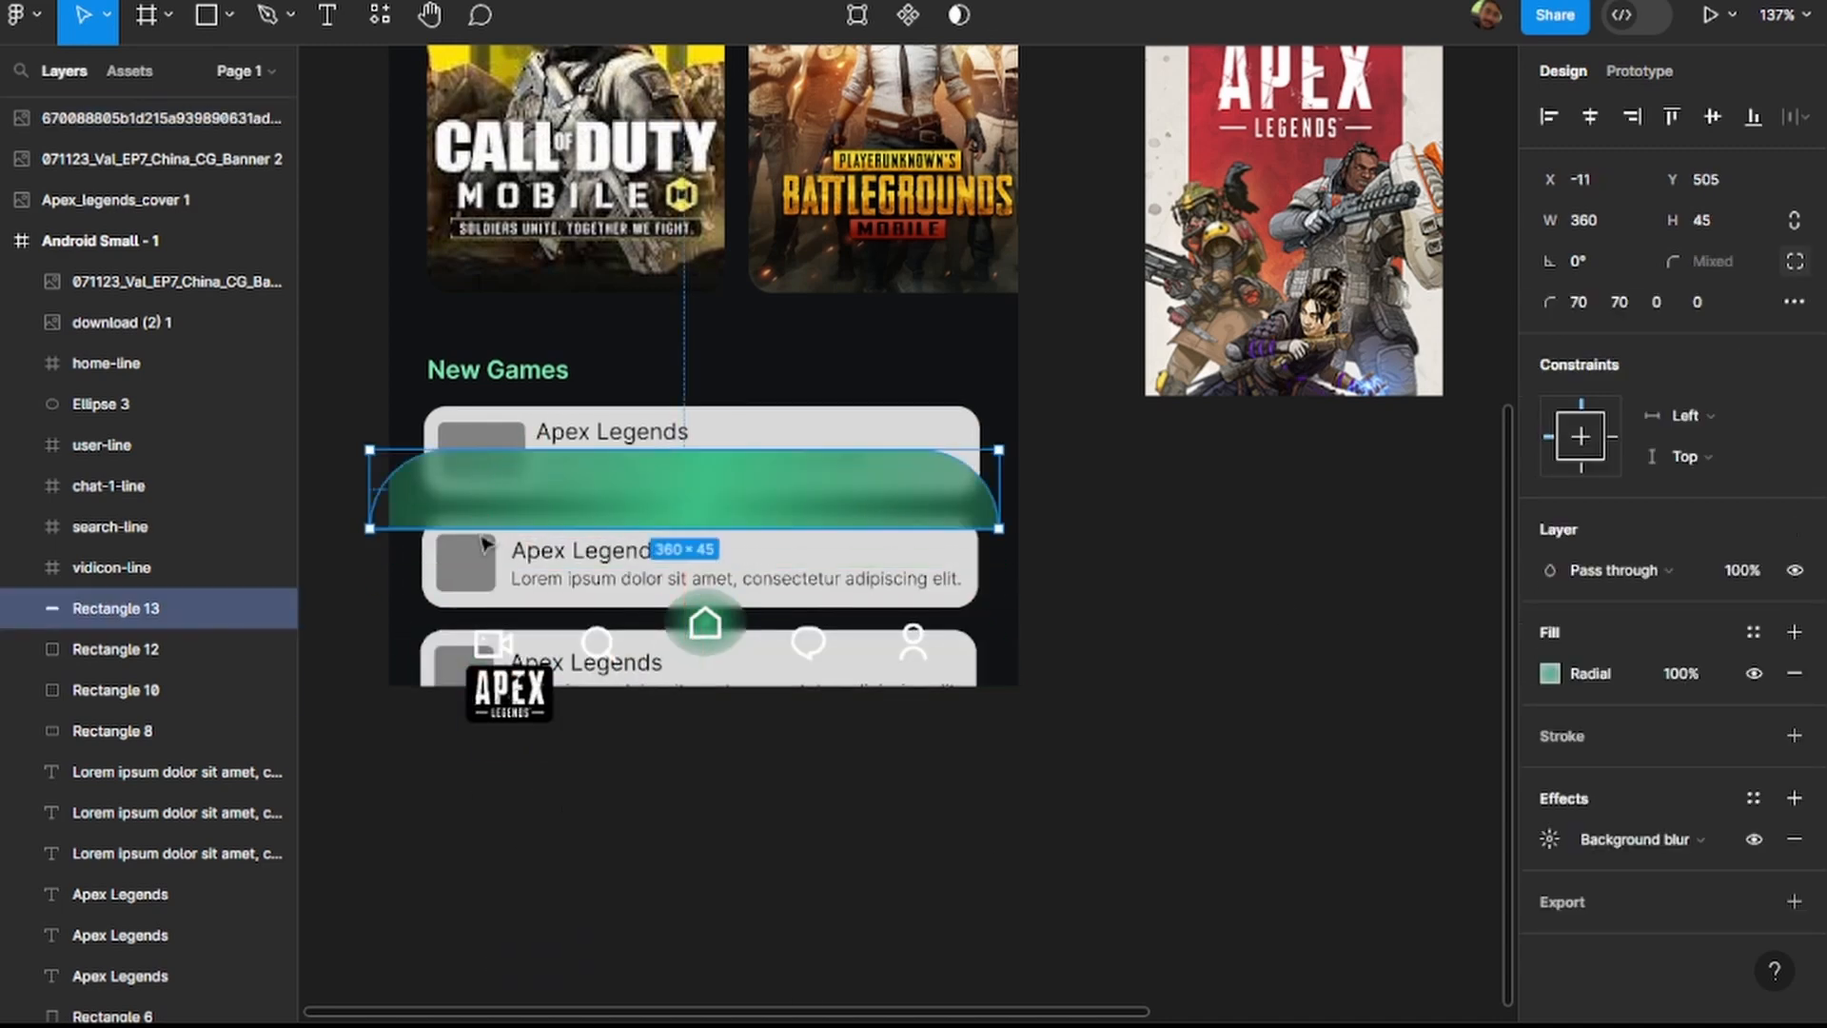
pyautogui.hotkey('ctrl', 'z')
pyautogui.moveTo(520, 696); pyautogui.dragTo(491, 452)
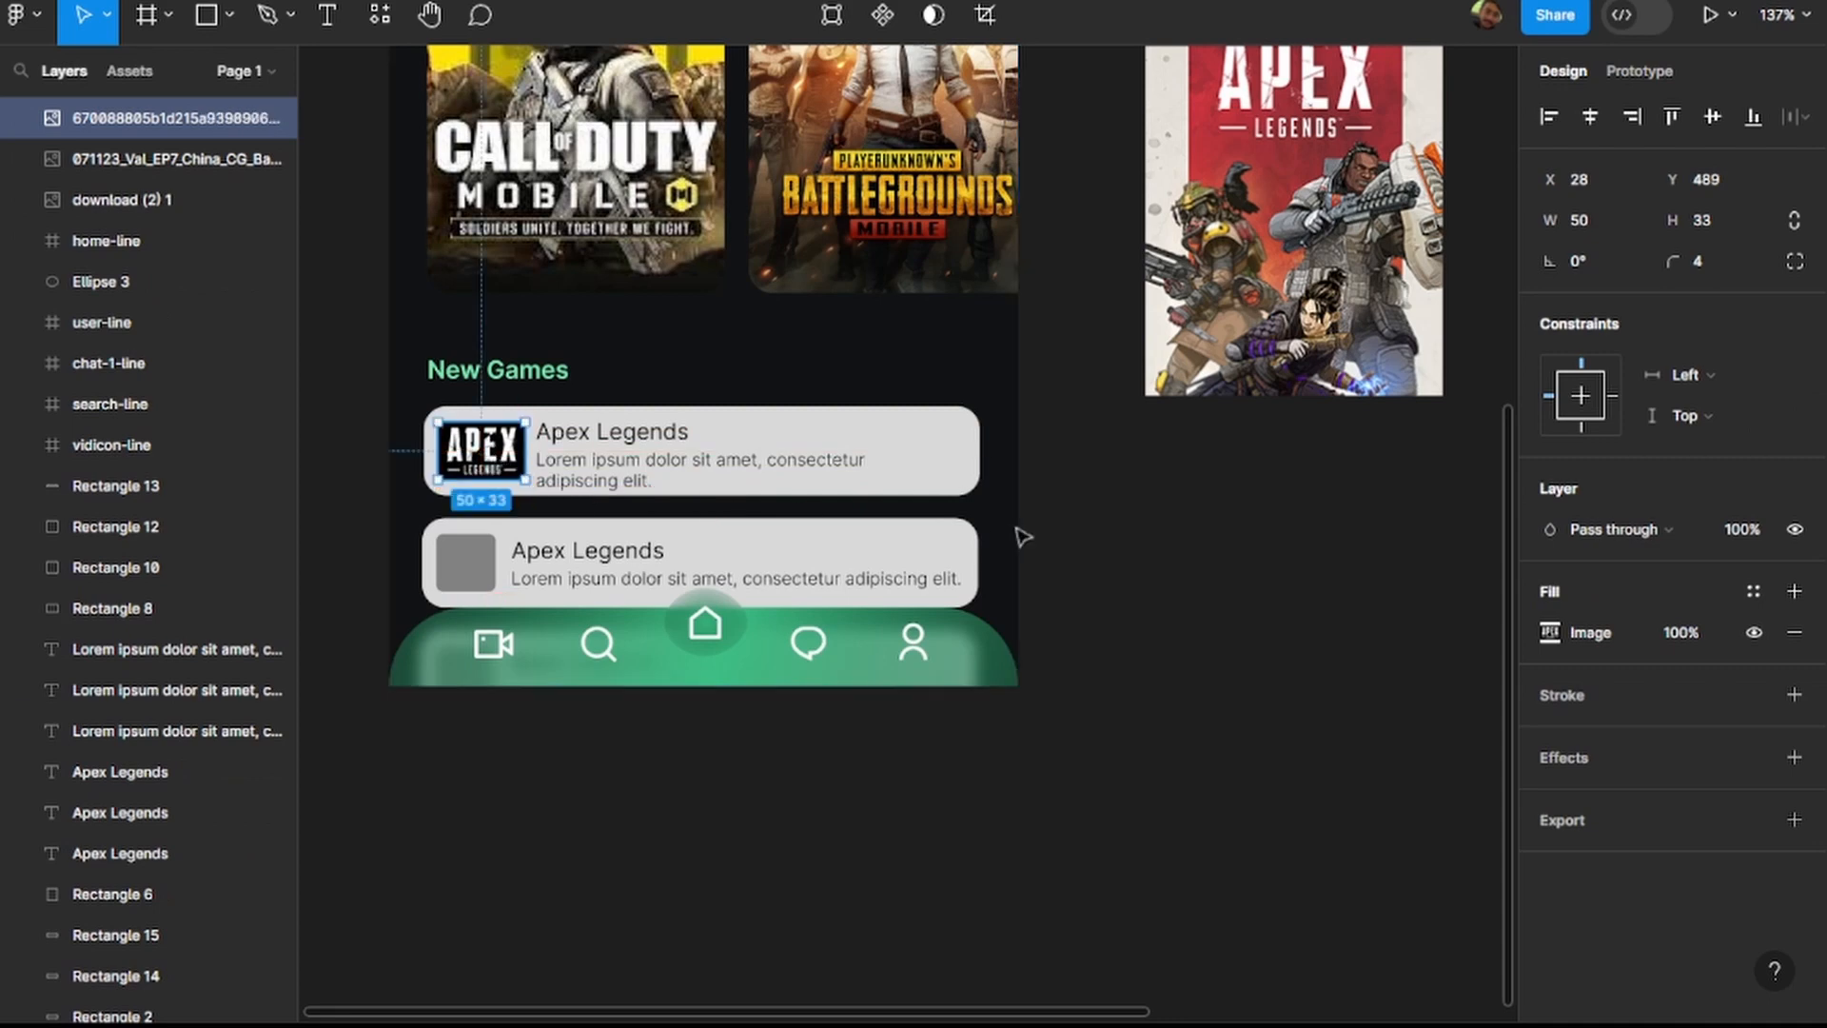
pyautogui.click(1083, 530)
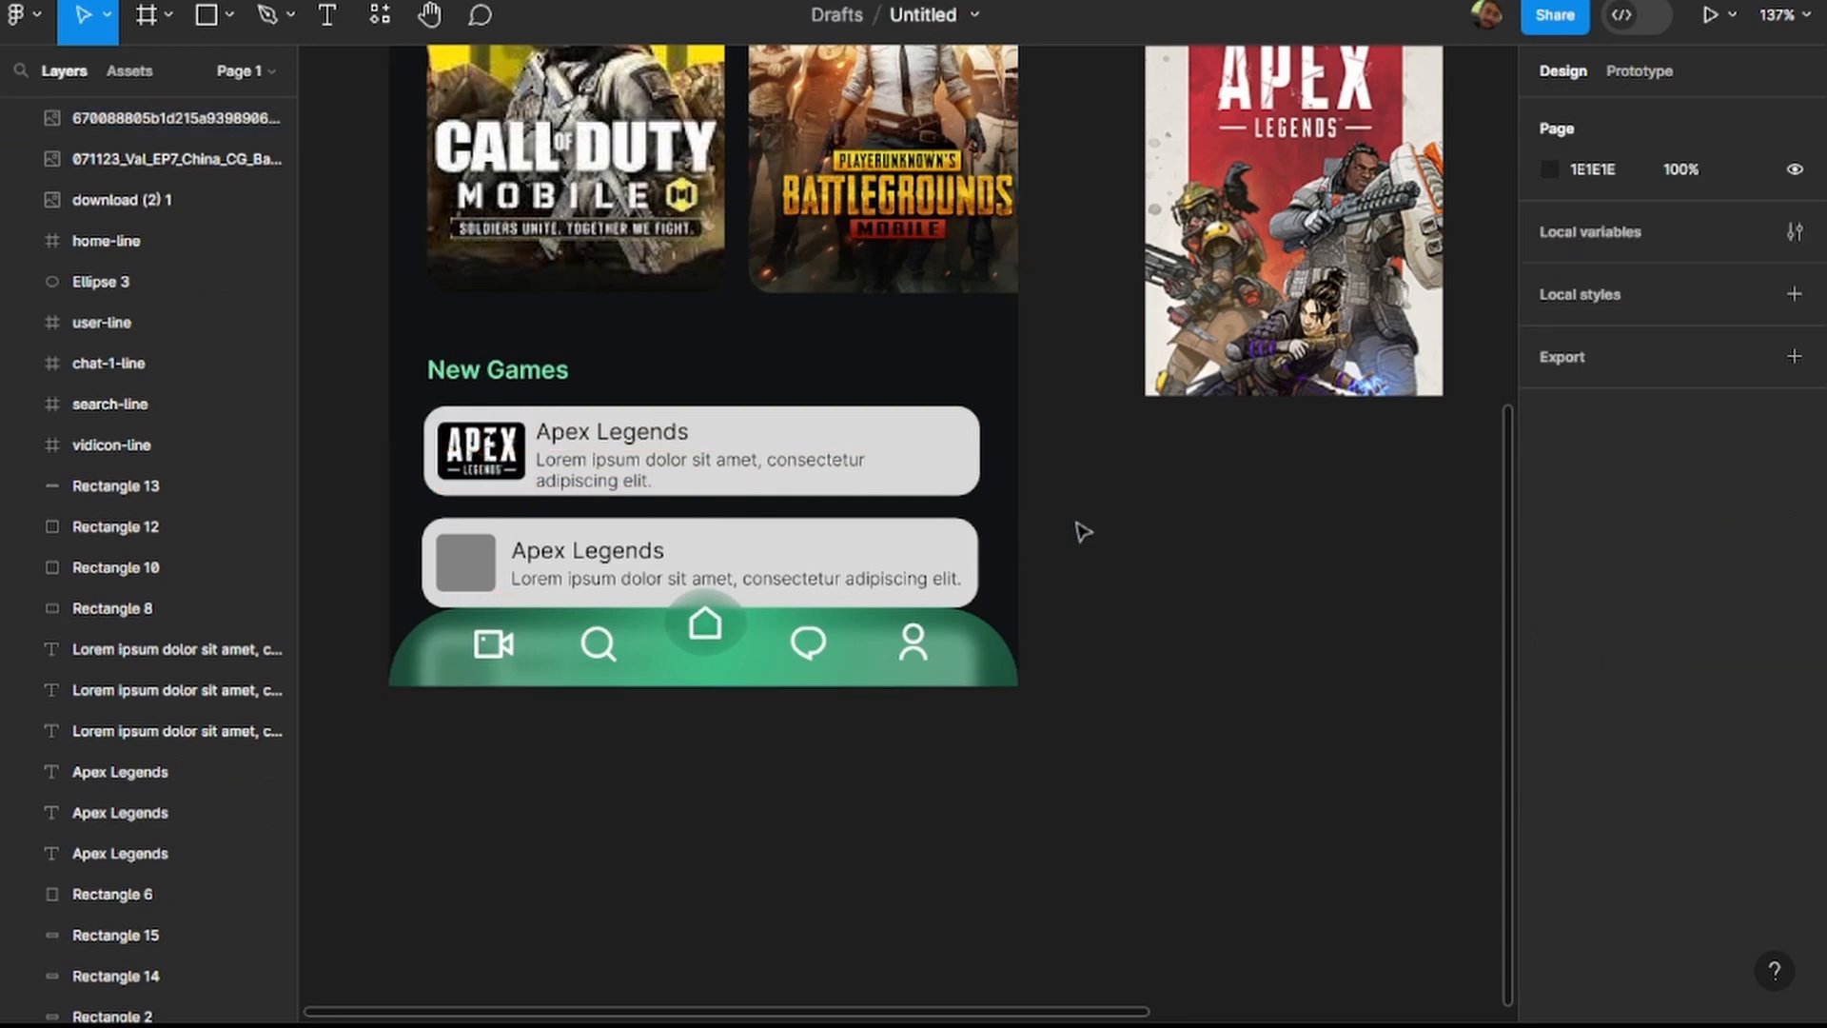
# Delete the second New Games card together with its thumbnail and texts.
pyautogui.moveTo(524, 521); pyautogui.dragTo(986, 595)
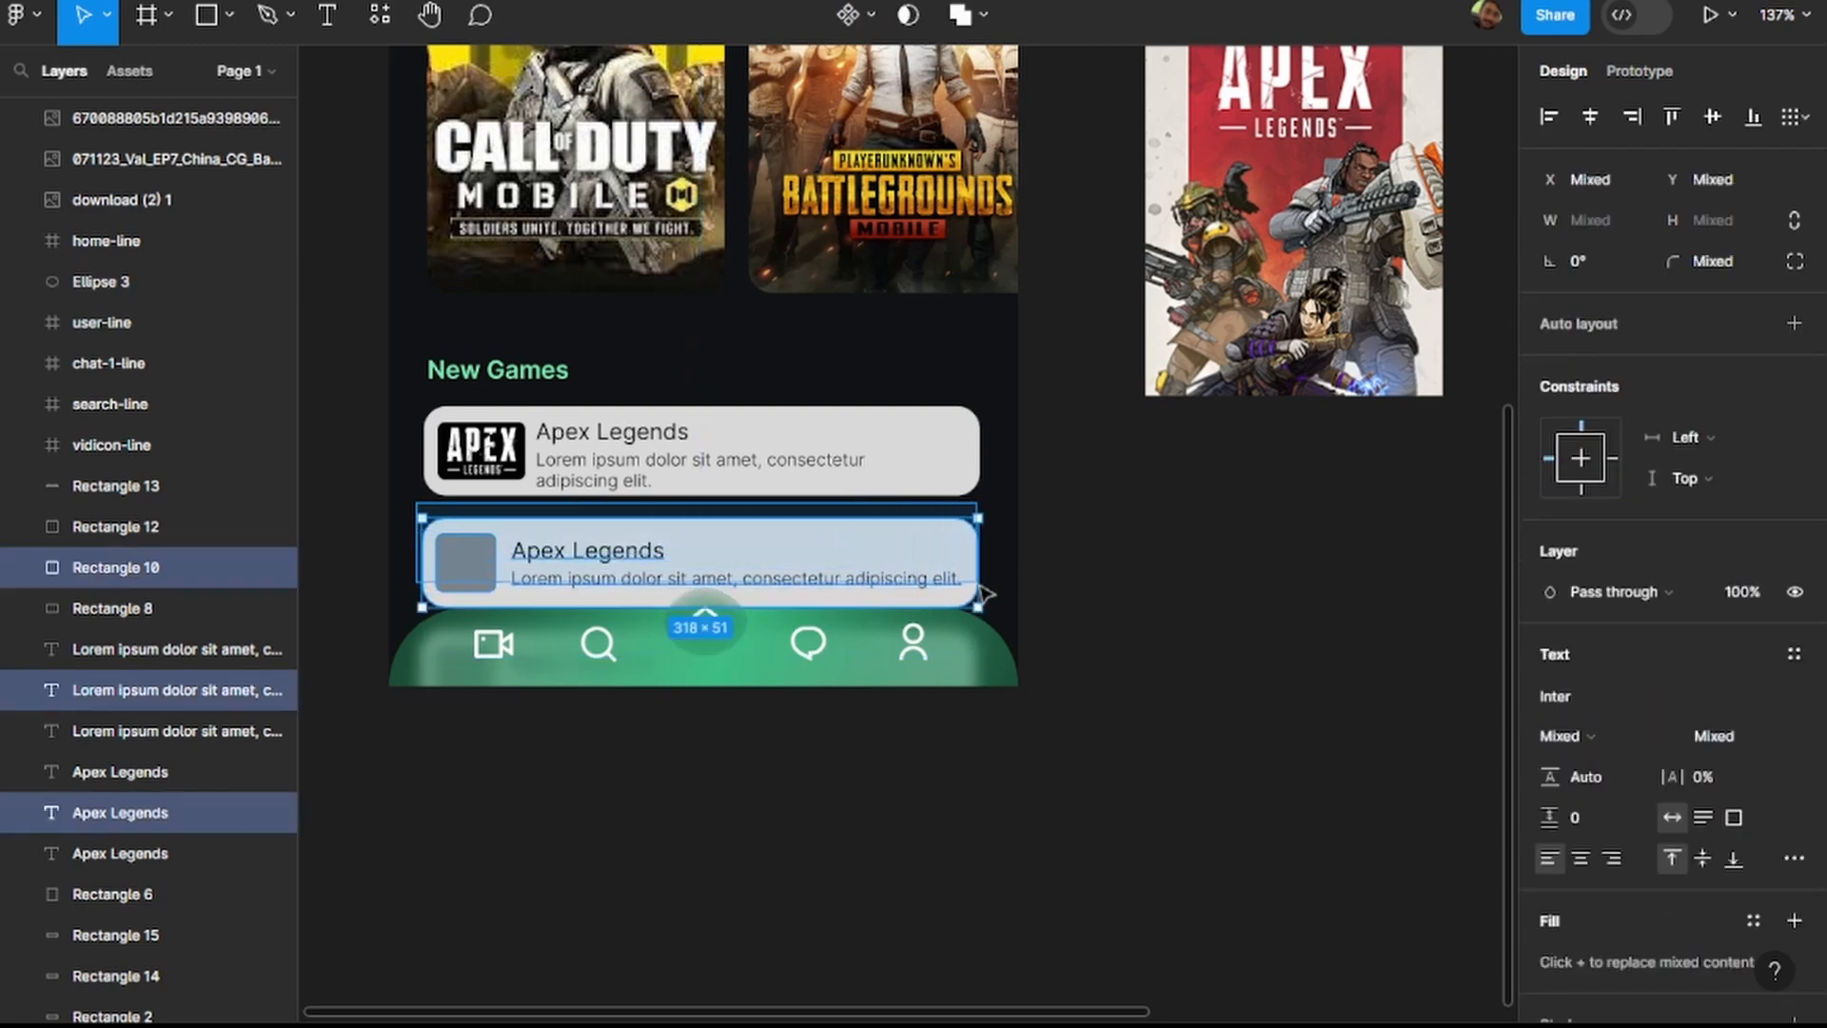
pyautogui.press('Delete')
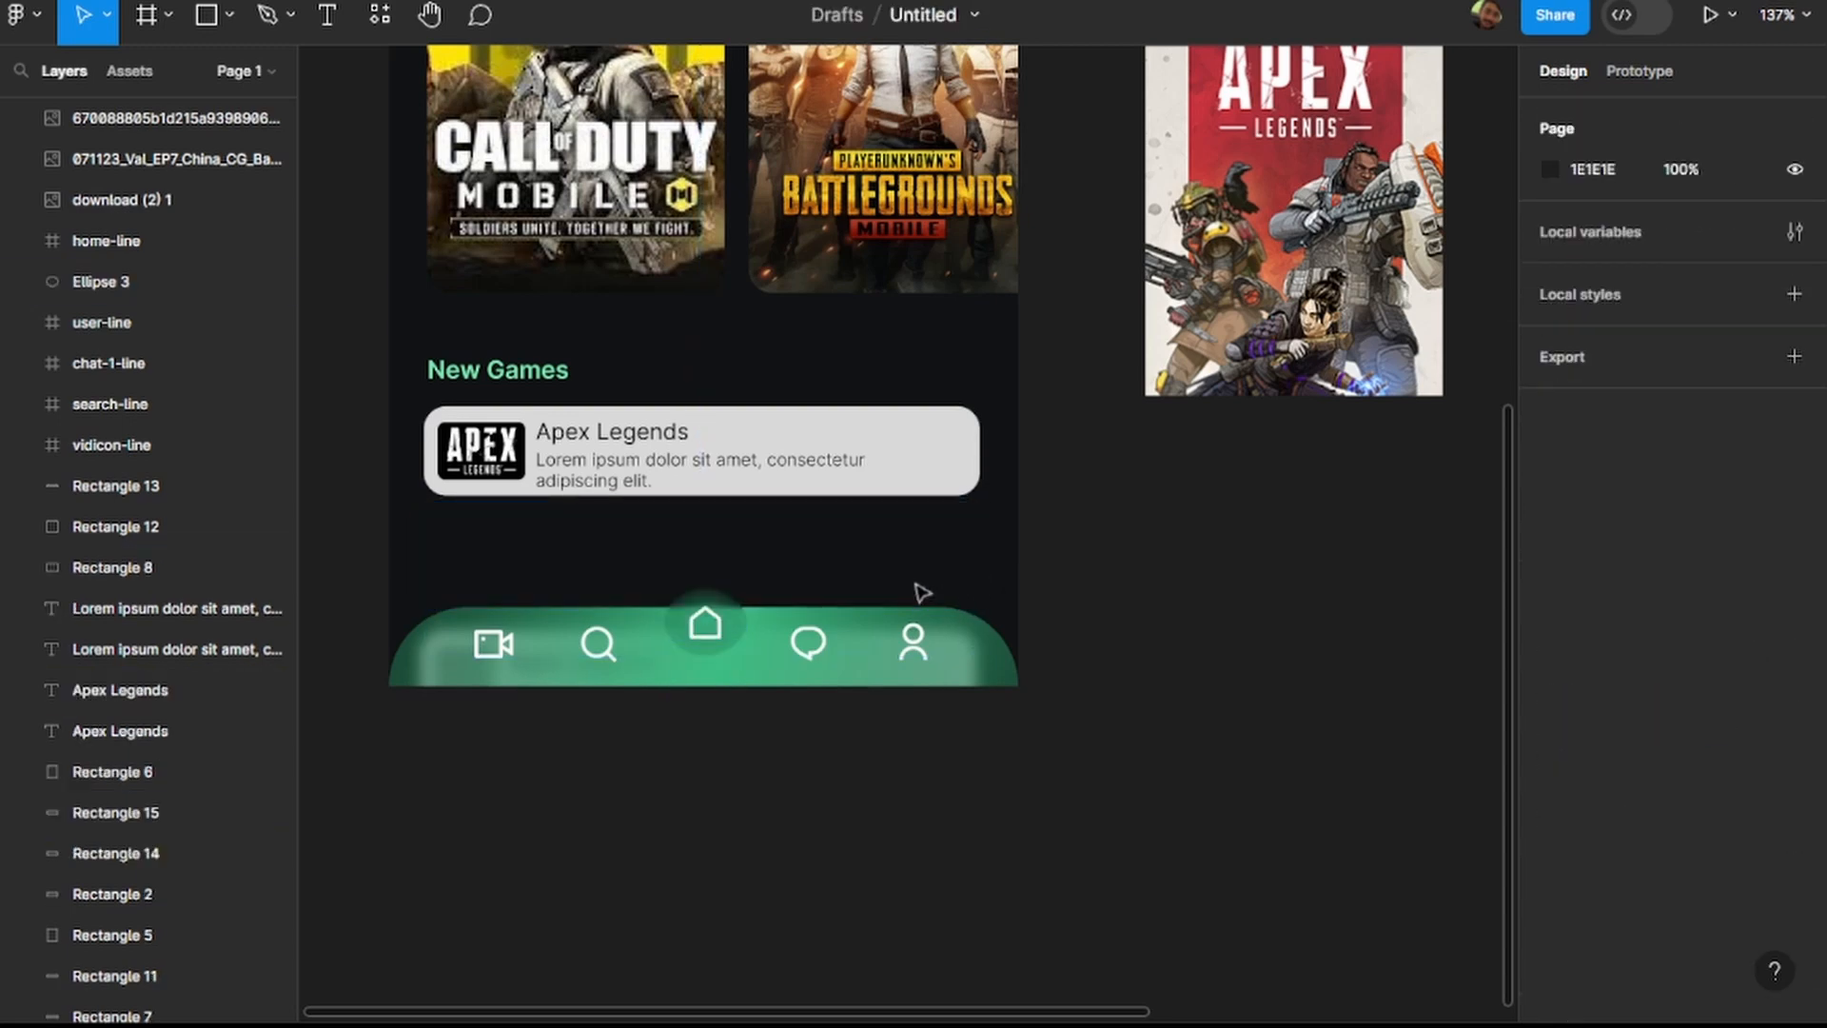
# Group the bottom navigation bar with its icons and move the group out of the frame onto the canvas below.
pyautogui.moveTo(462, 573); pyautogui.dragTo(951, 636)
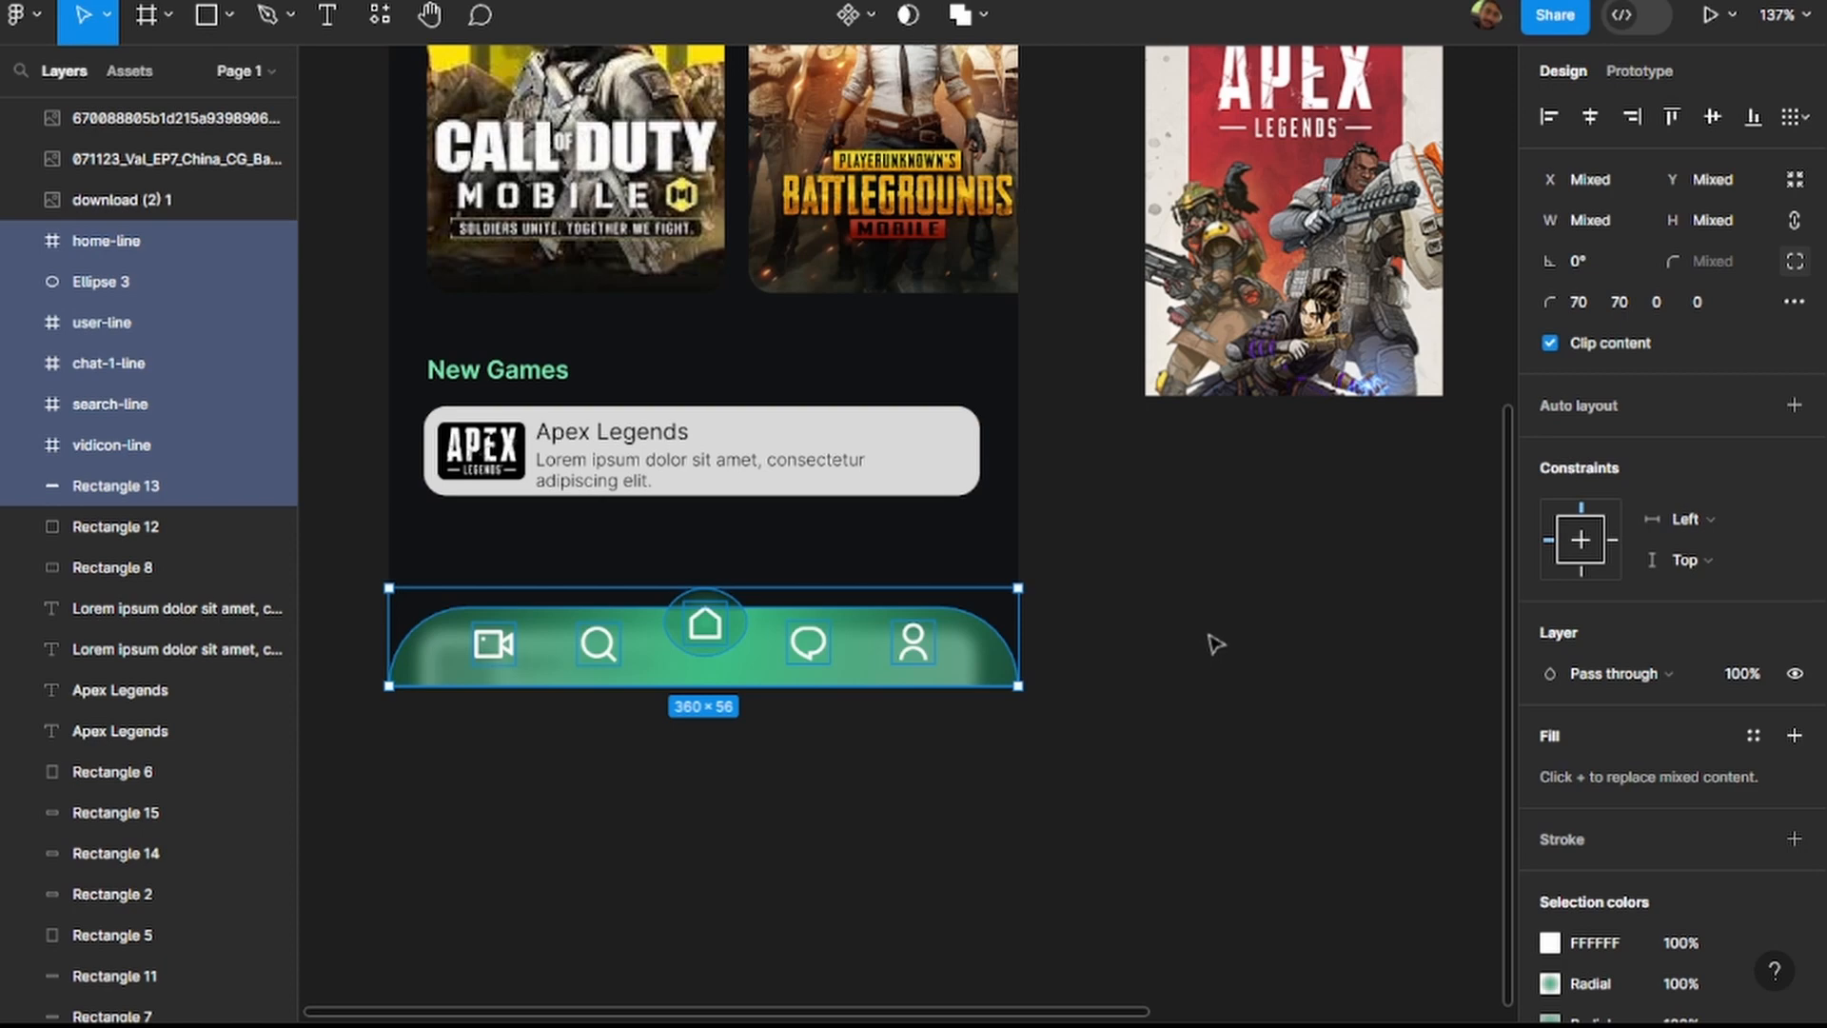
pyautogui.hotkey('ctrl', 'g')
pyautogui.moveTo(759, 645); pyautogui.dragTo(1022, 805)
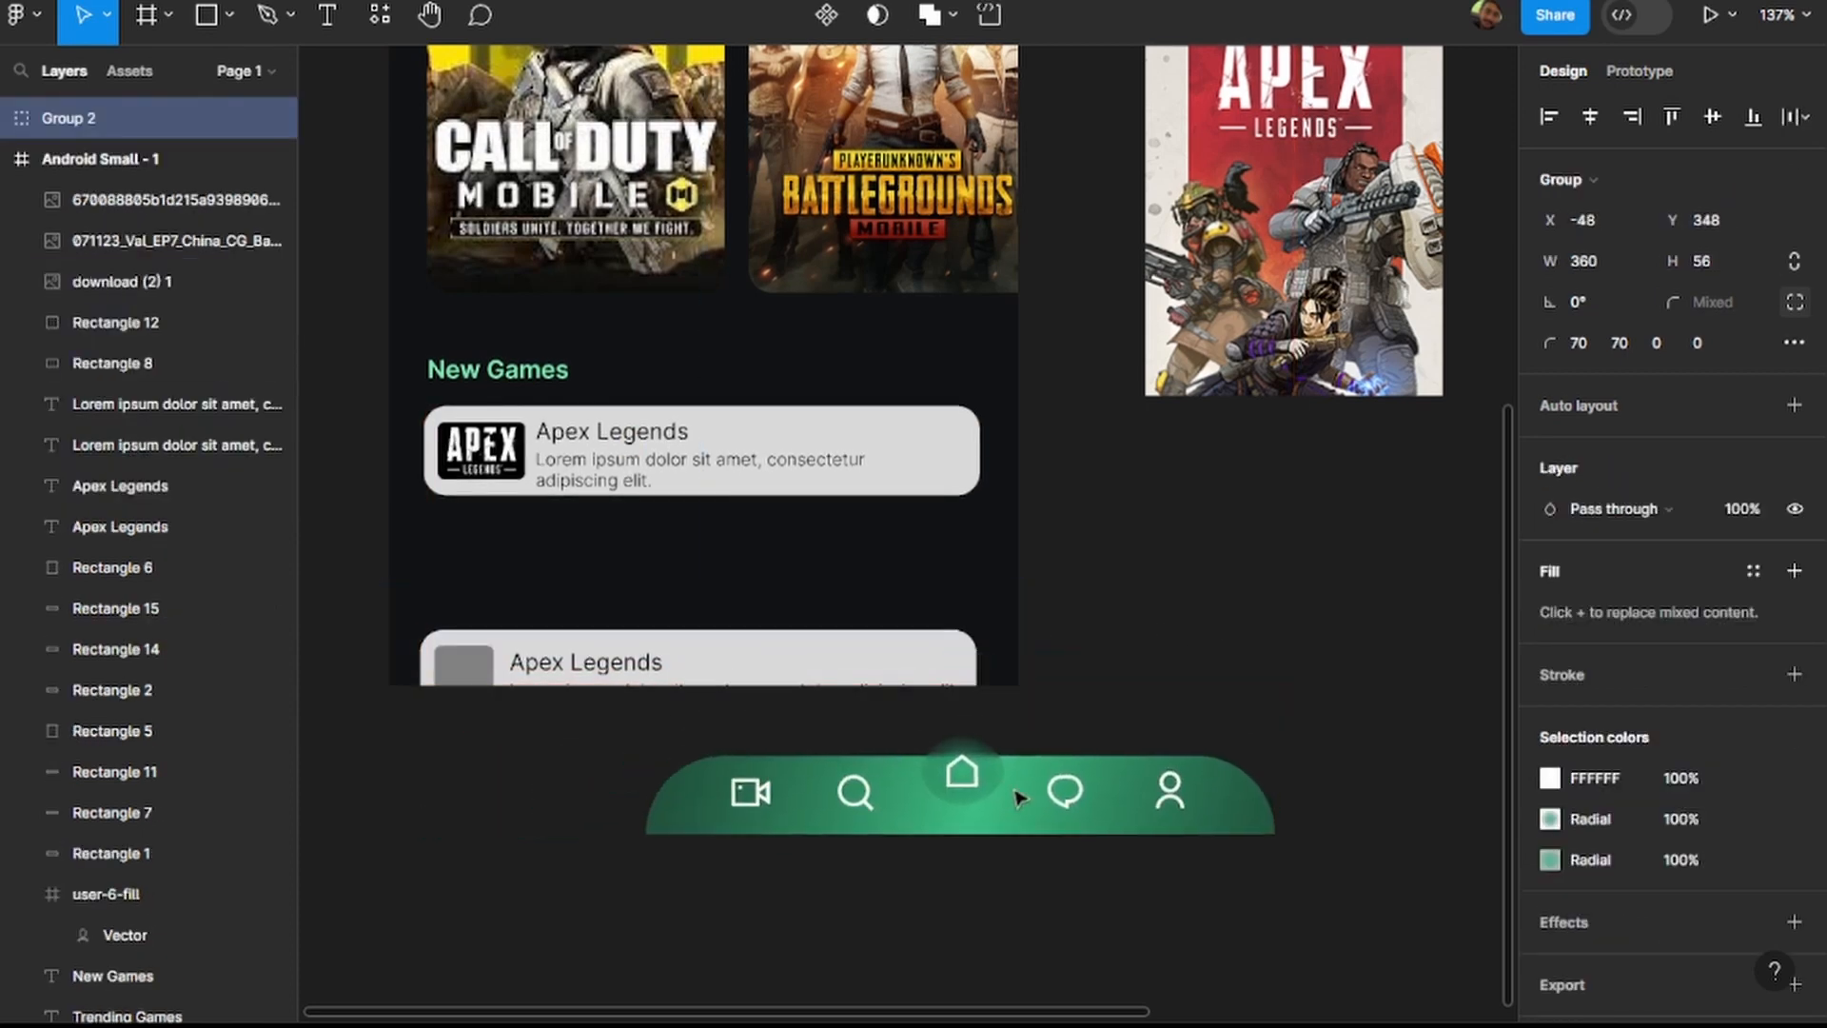
# Delete the remaining lower New Games card, cut off by the frame's bottom edge, with its thumbnail and texts.
pyautogui.click(923, 662)
pyautogui.moveTo(389, 577); pyautogui.dragTo(990, 710)
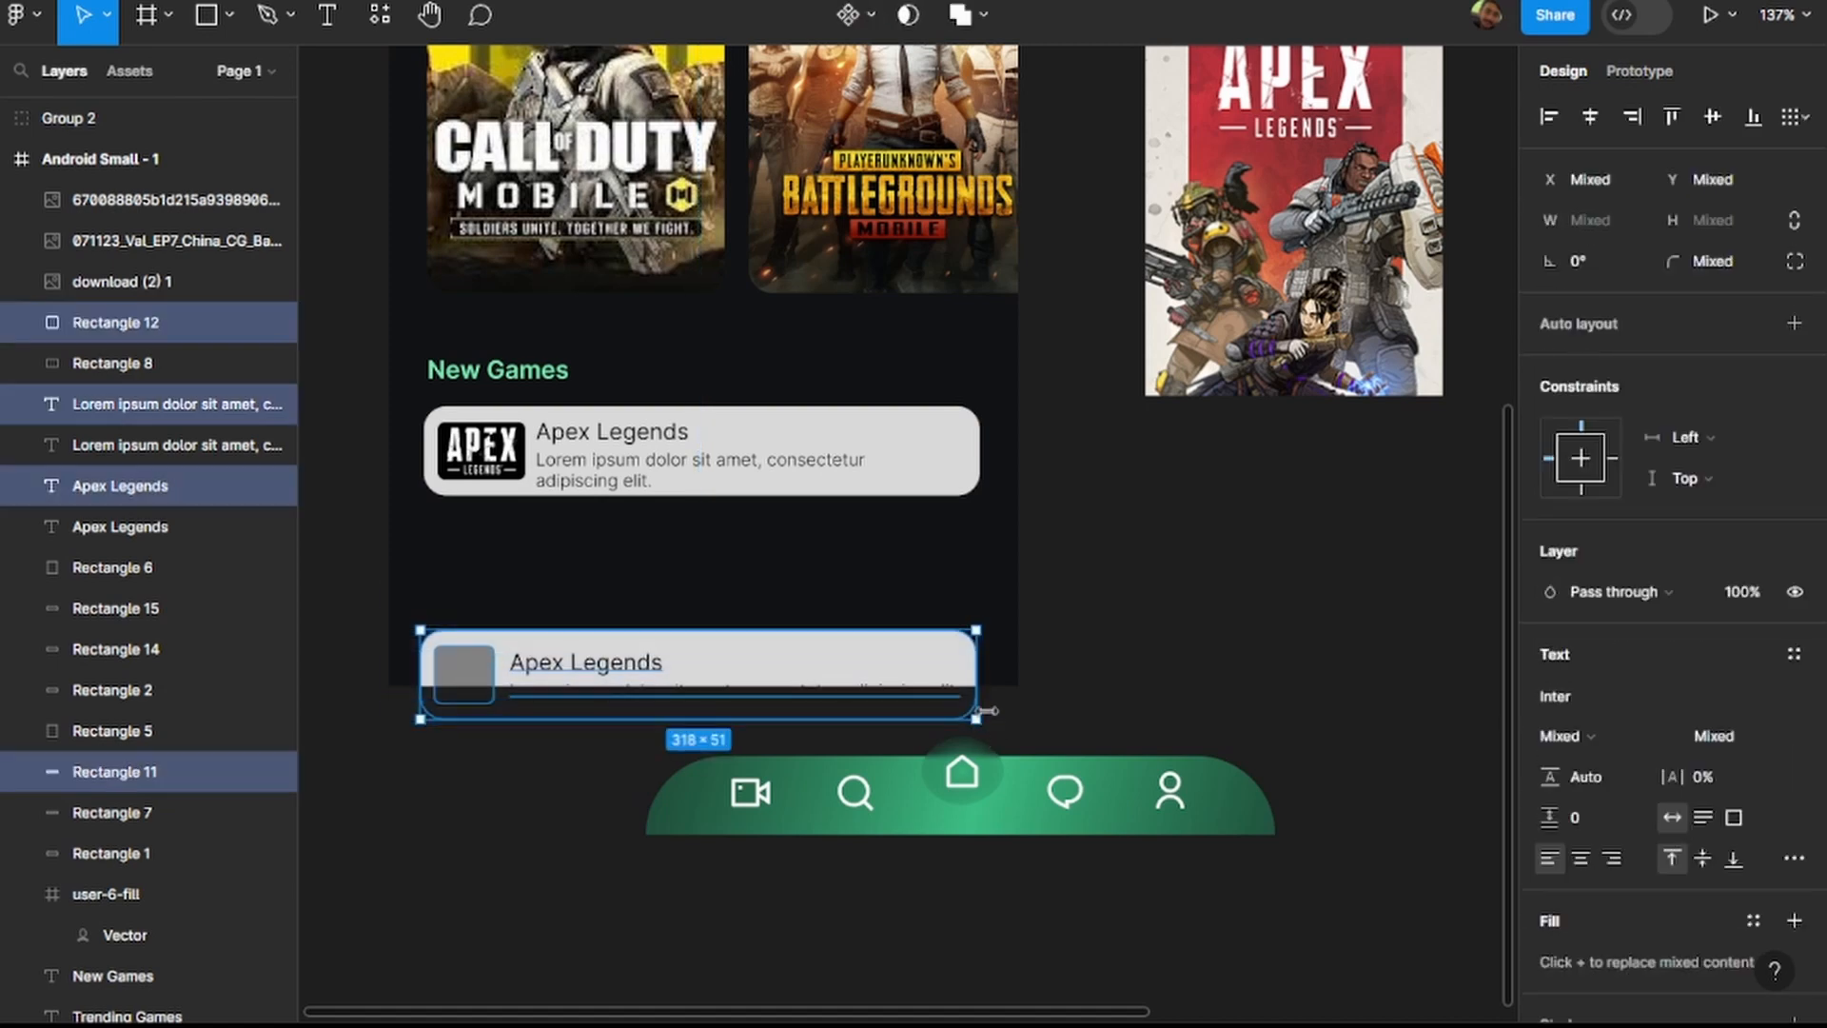
pyautogui.press('Delete')
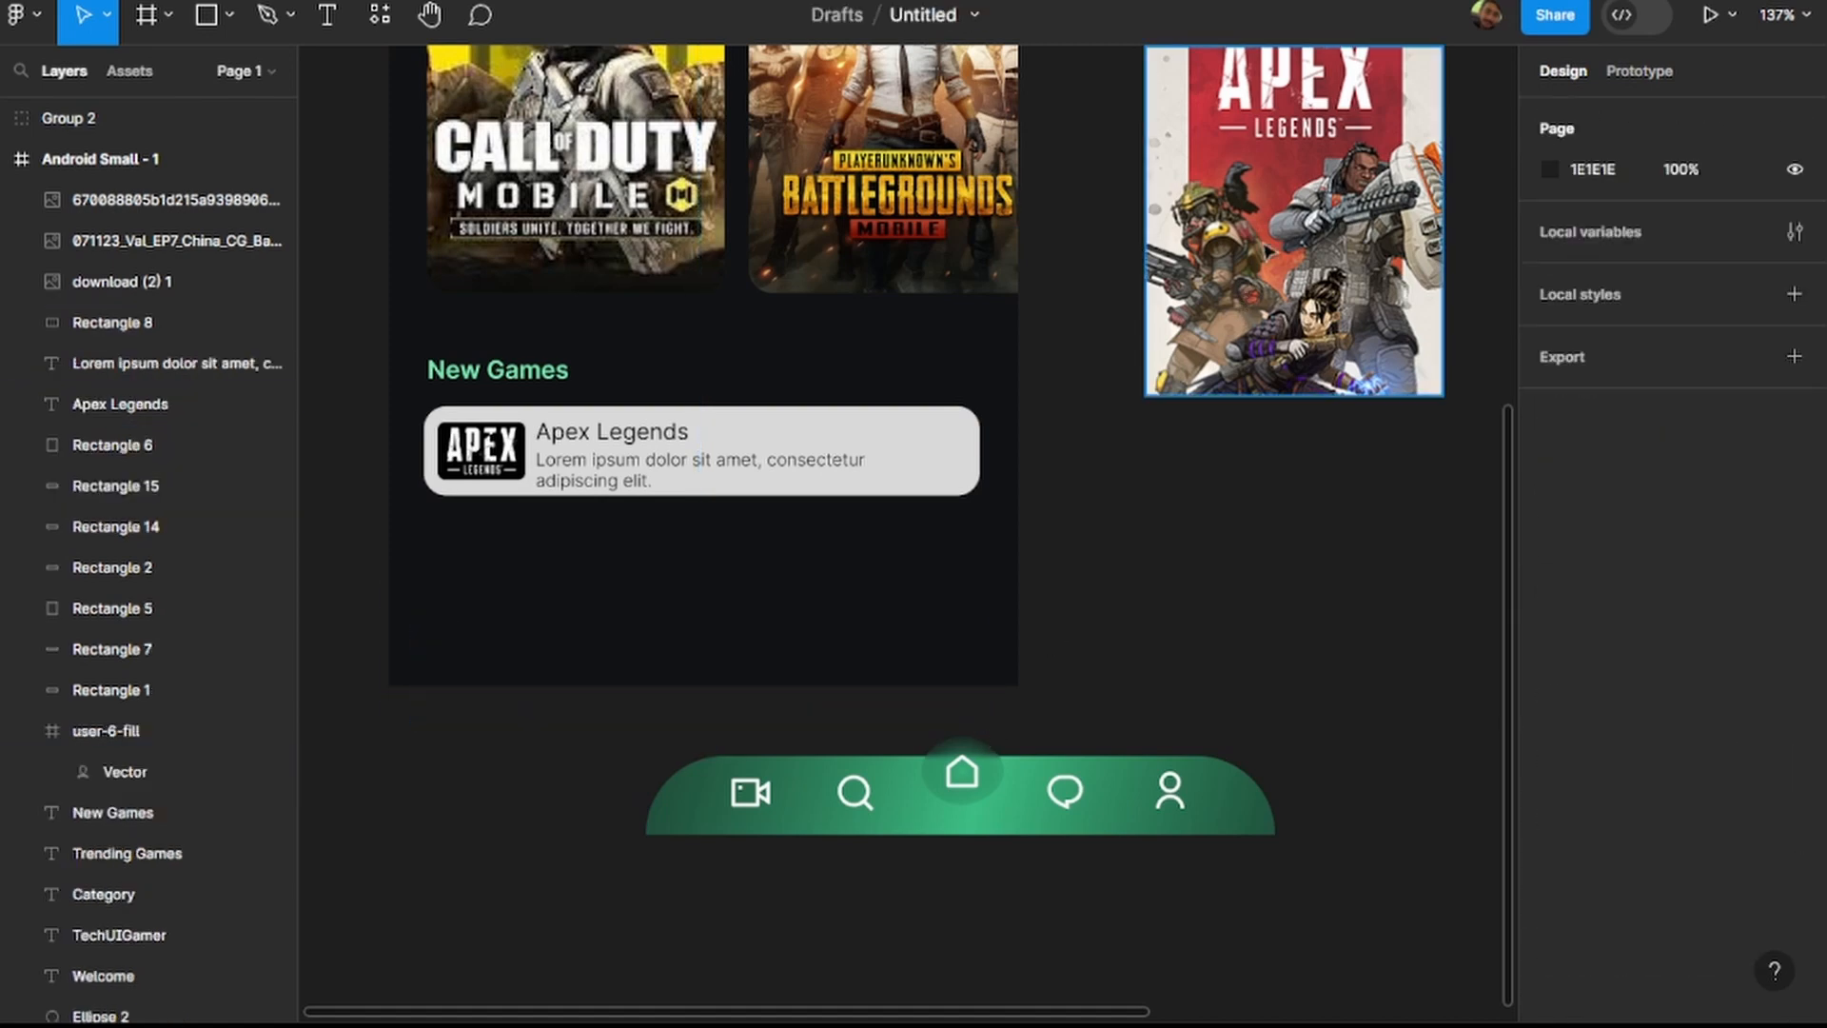
# Move the Apex Legends cover image onto the first New Games card and set its corner radius to 13.
pyautogui.moveTo(1275, 228); pyautogui.dragTo(568, 592)
pyautogui.click(954, 457)
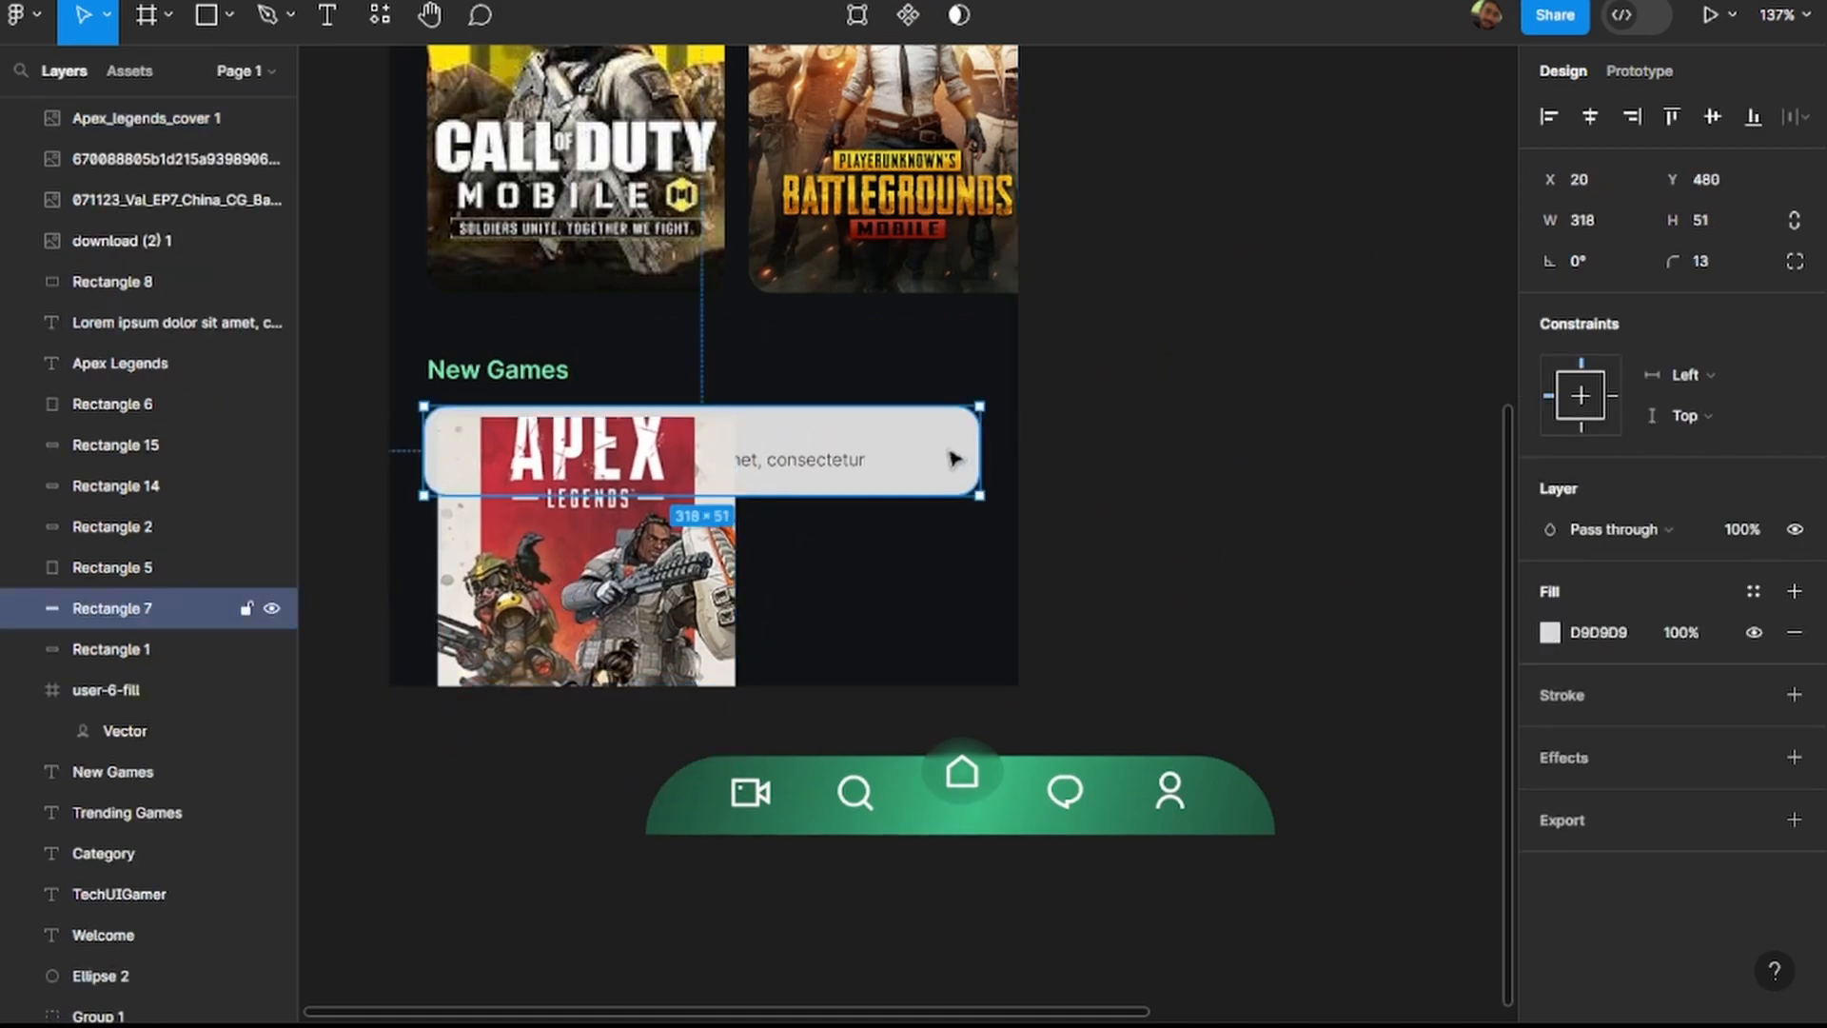
pyautogui.click(687, 619)
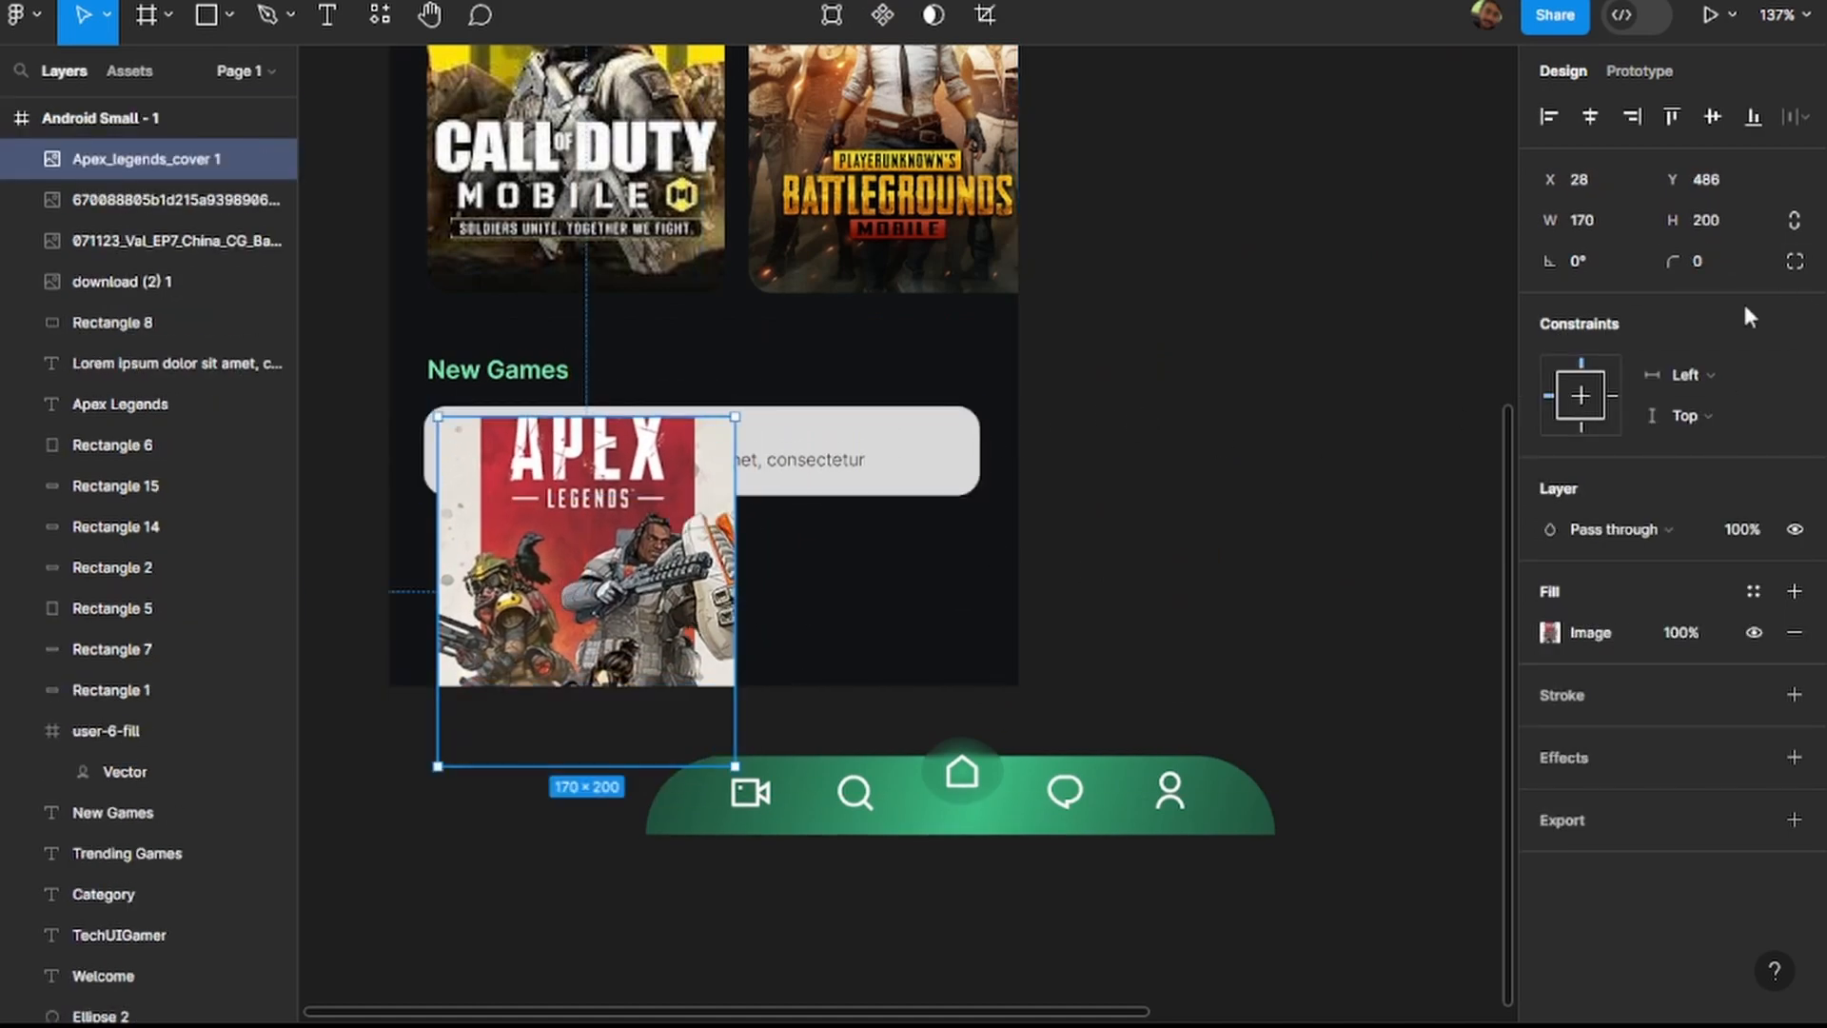
pyautogui.click(1718, 261)
pyautogui.write('13')
pyautogui.press('Return')
# Align the Apex Legends cover with the card's upper-left corner at X 20, Y 480 and resize it to 318 × 51.
pyautogui.moveTo(536, 579); pyautogui.dragTo(525, 574)
pyautogui.moveTo(720, 539); pyautogui.dragTo(980, 526)
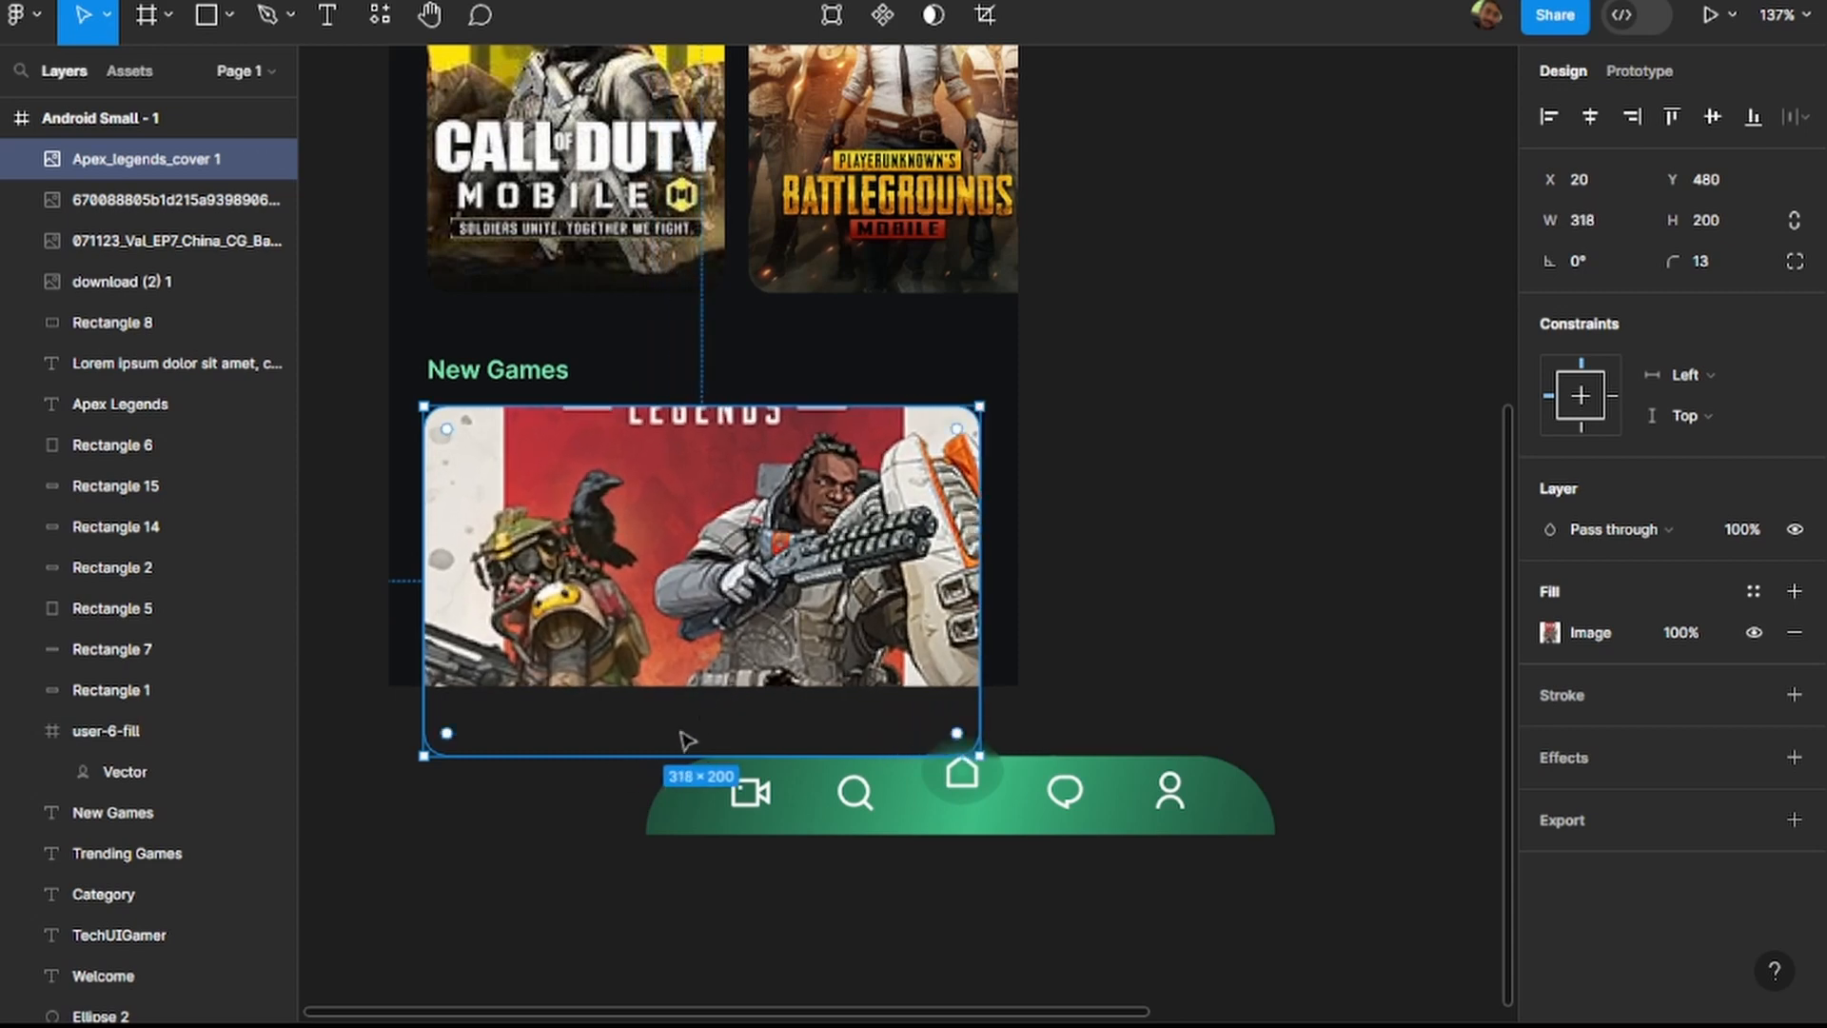
pyautogui.moveTo(690, 755); pyautogui.dragTo(702, 494)
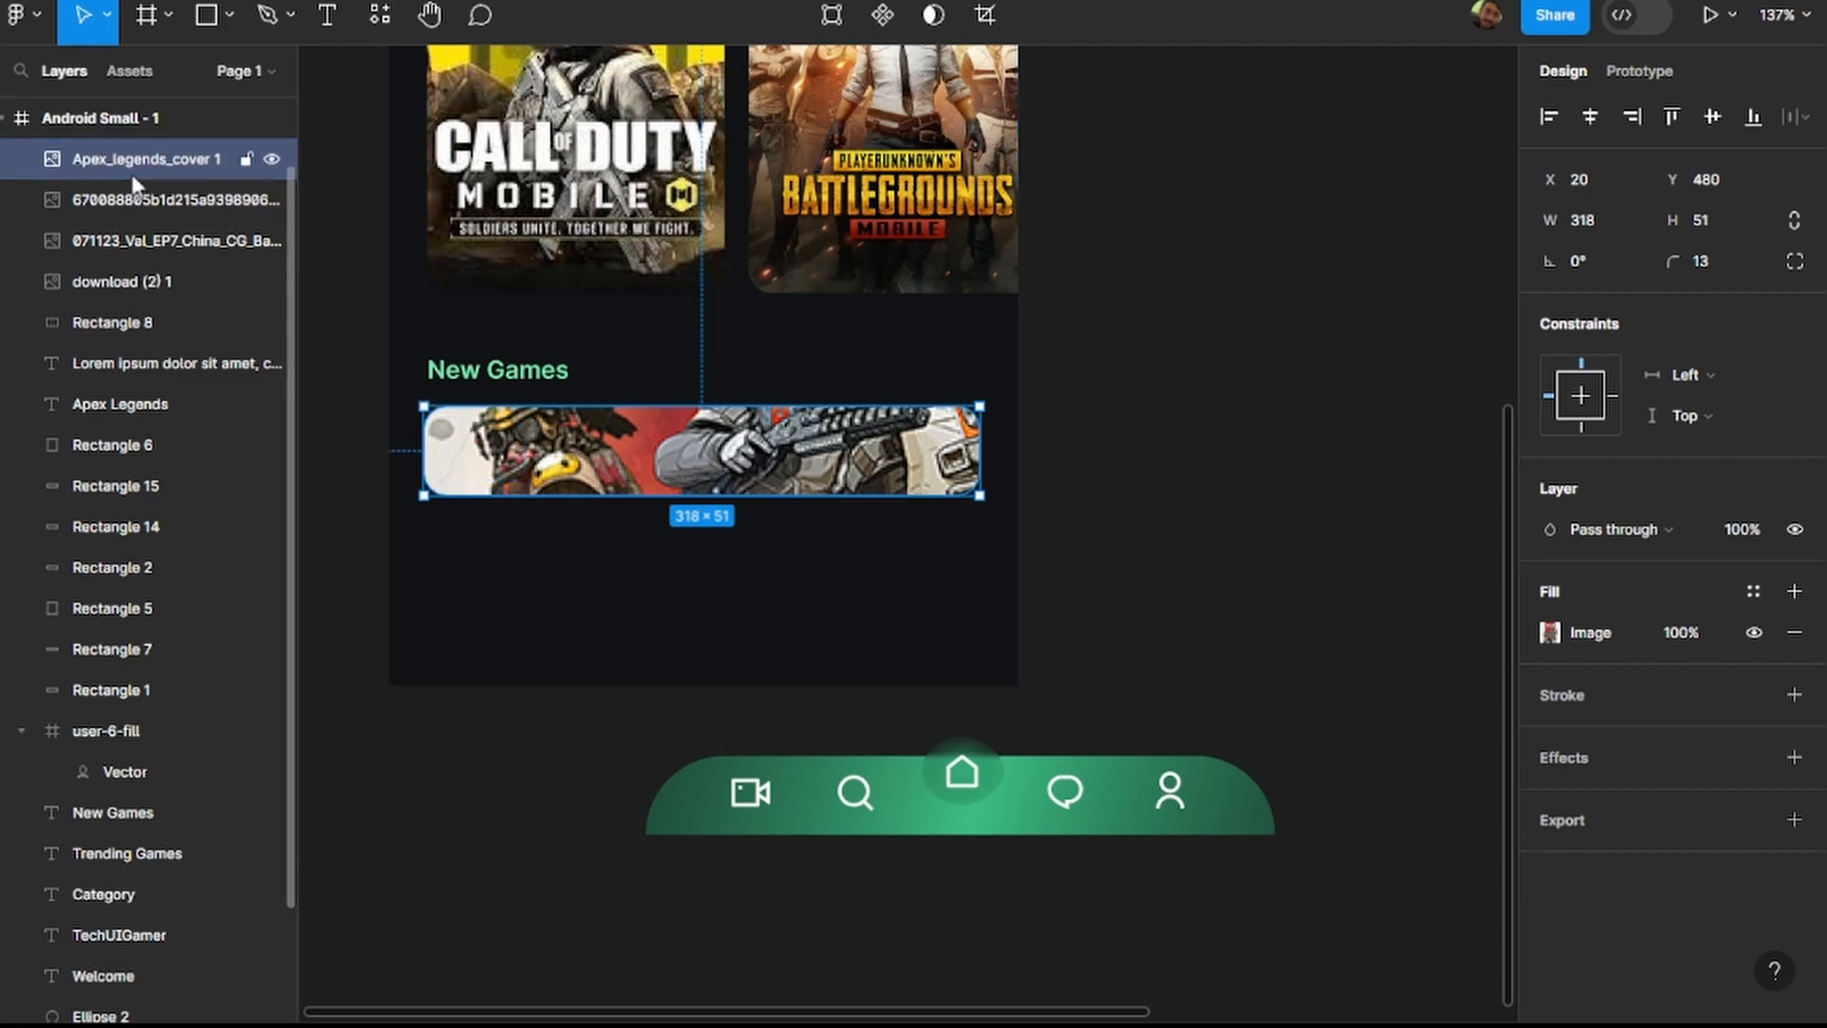
# Place the Apex Legends cover behind the card's logo and texts in the layer order and set its image fill opacity to 30%.
pyautogui.moveTo(134, 168); pyautogui.dragTo(130, 423)
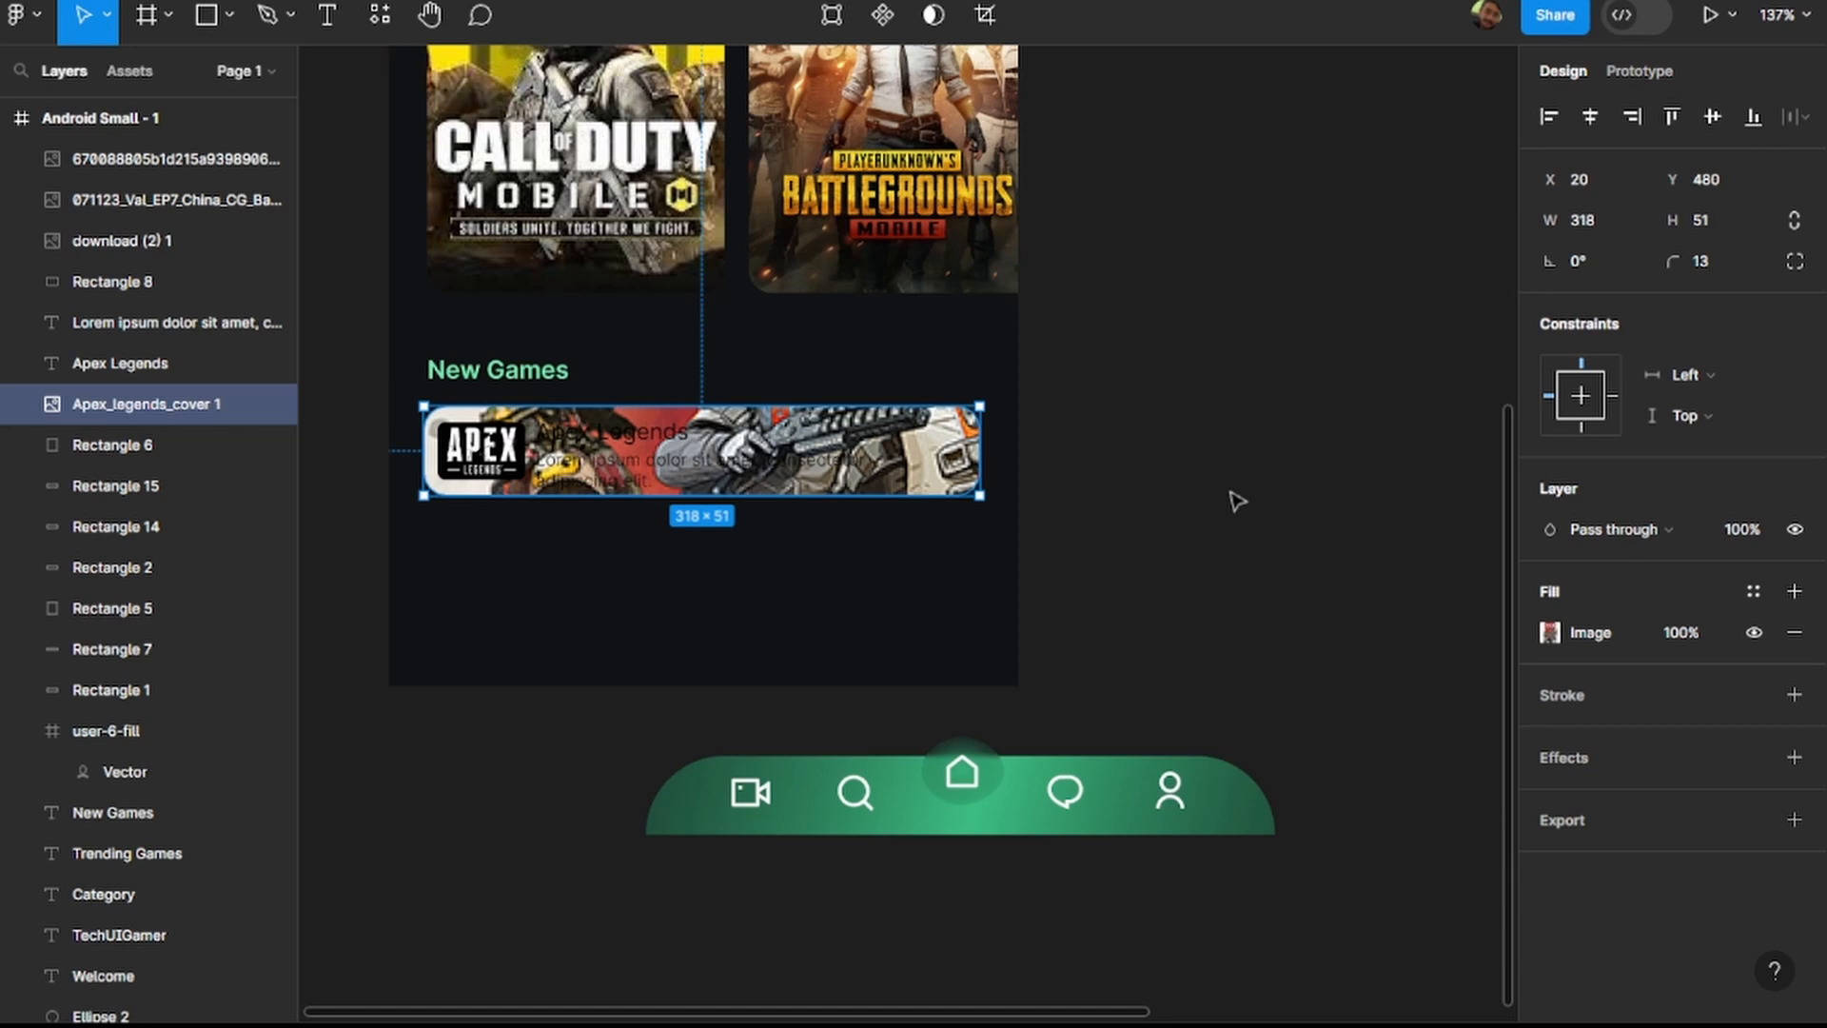
pyautogui.click(1680, 635)
pyautogui.write('20')
pyautogui.press('Return')
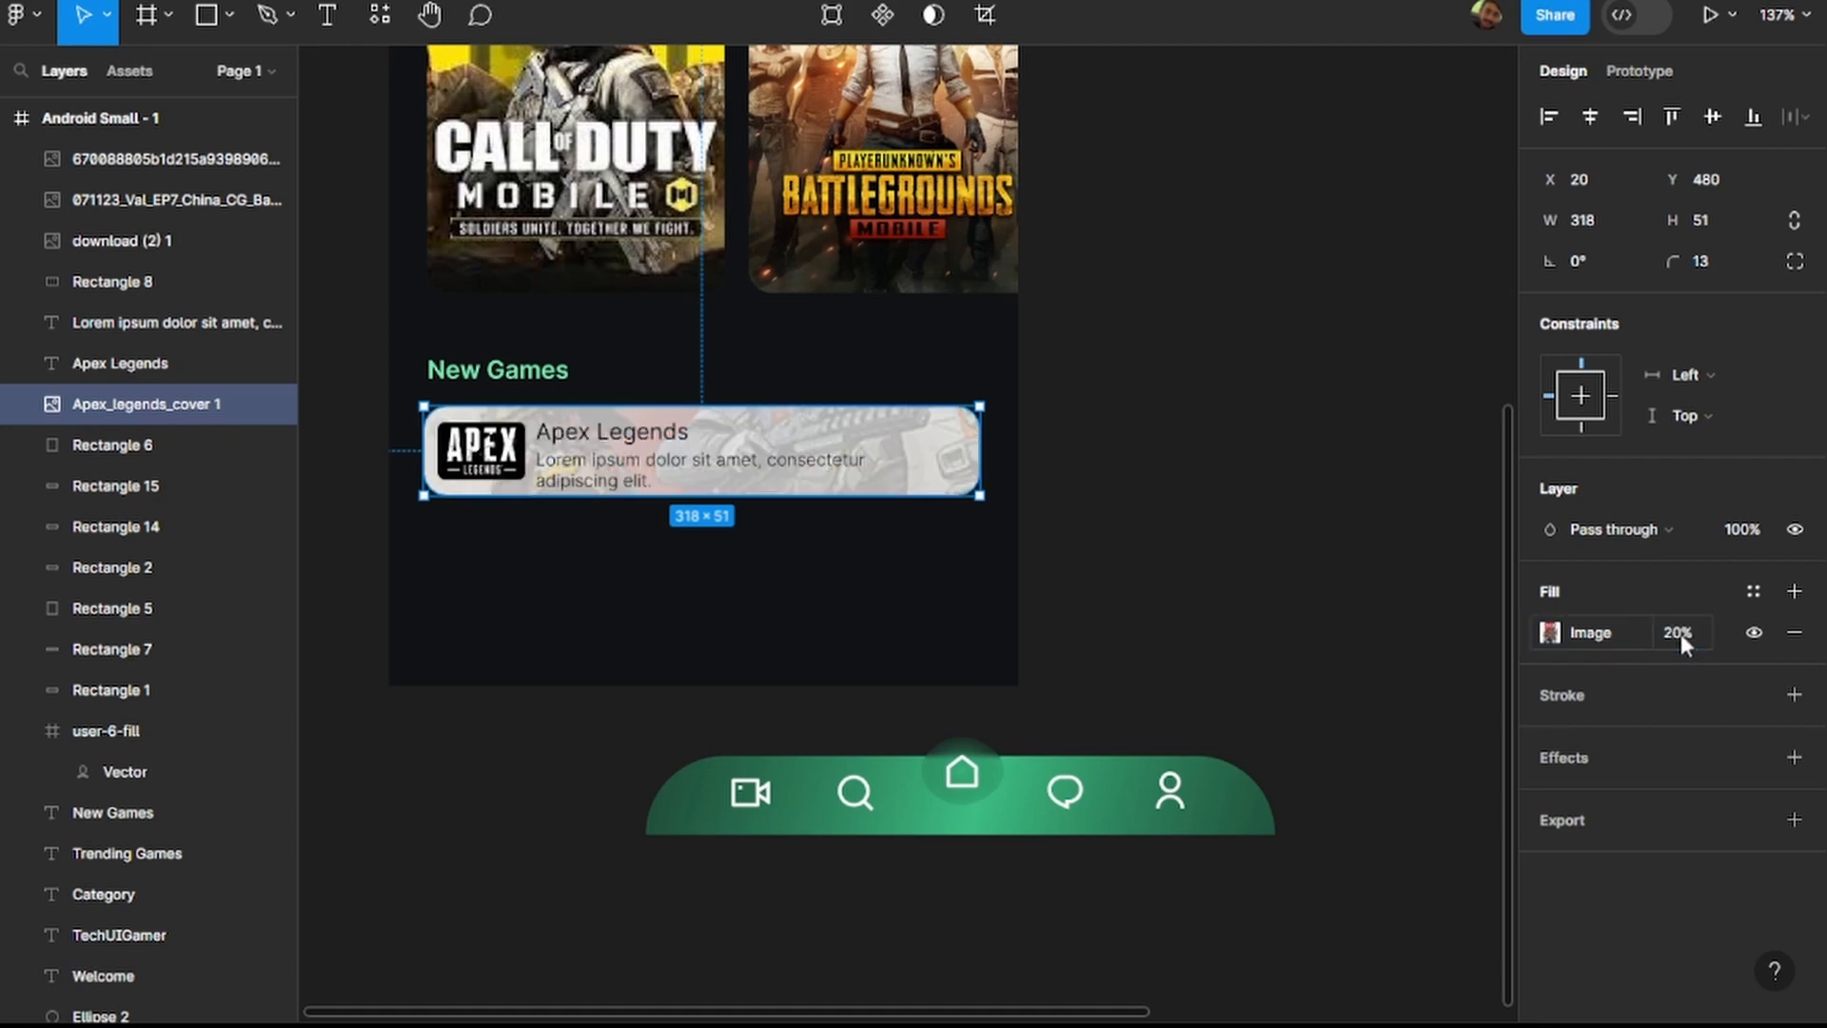
pyautogui.click(1680, 633)
pyautogui.write('30')
pyautogui.press('Return')
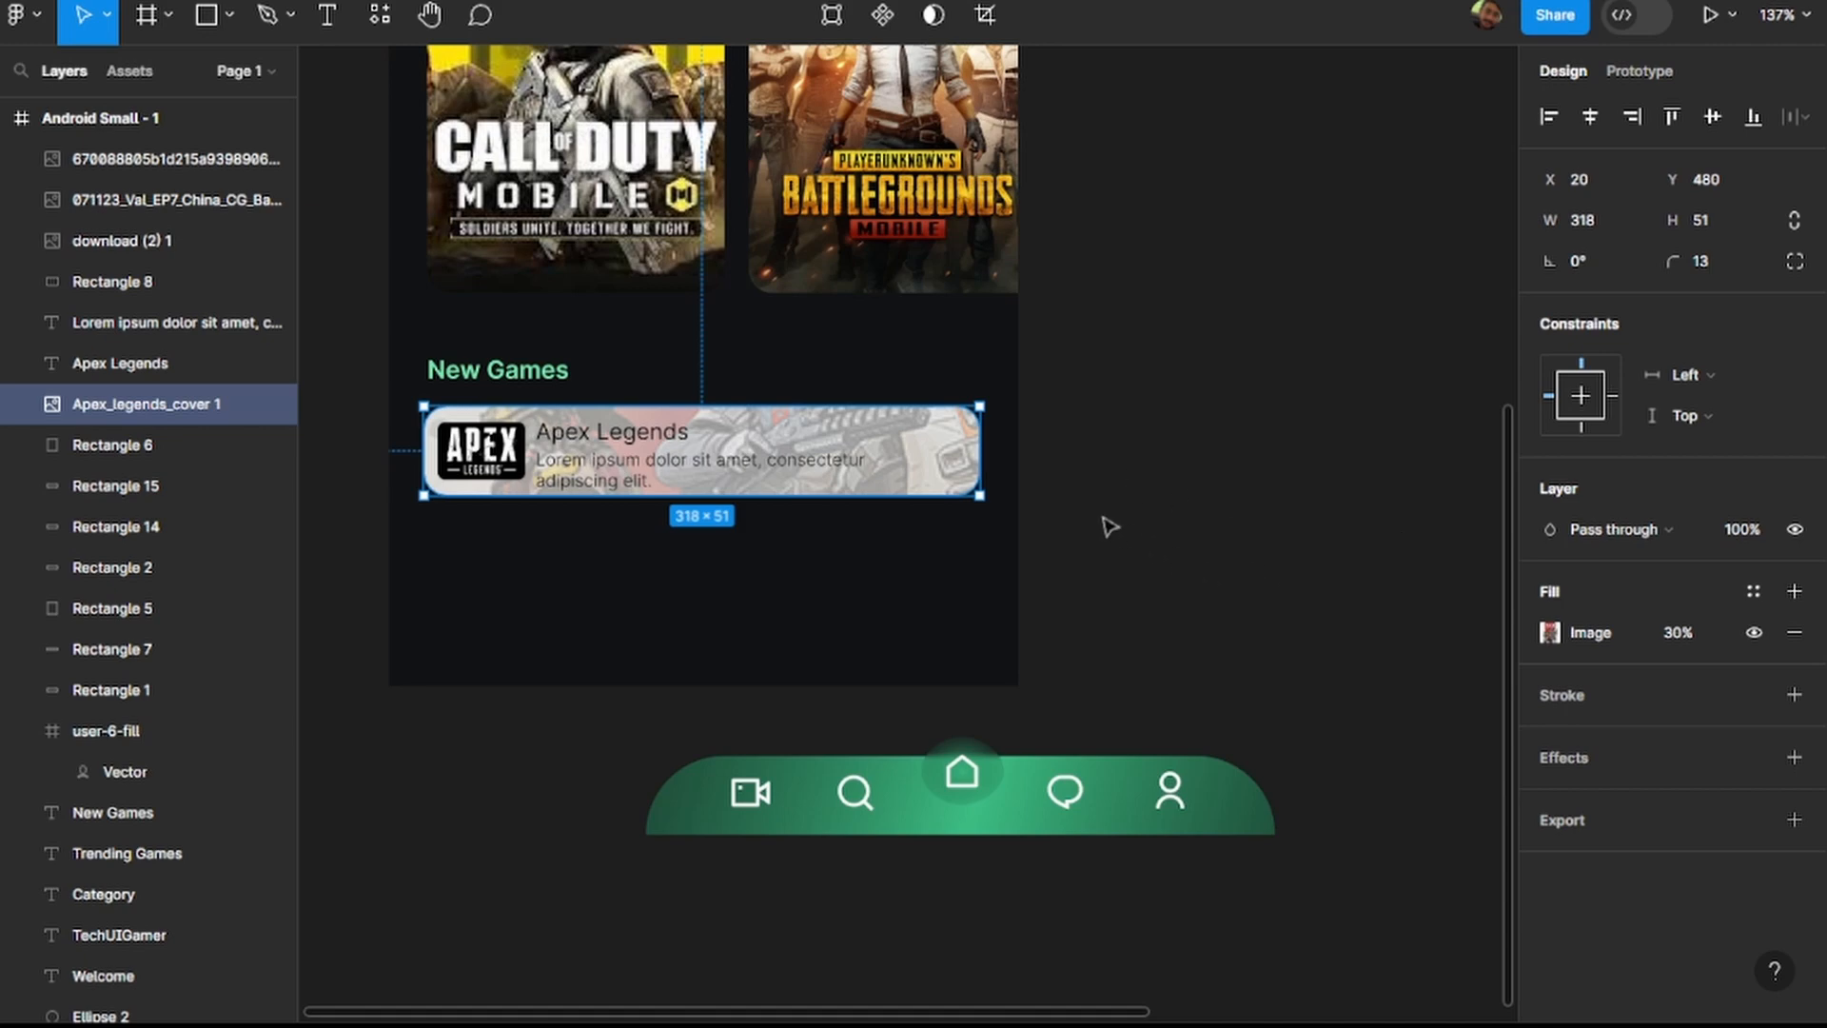
# Change the fill of Rectangle 6, behind the PUBG artwork, to dark grey 383838.
pyautogui.click(90, 444)
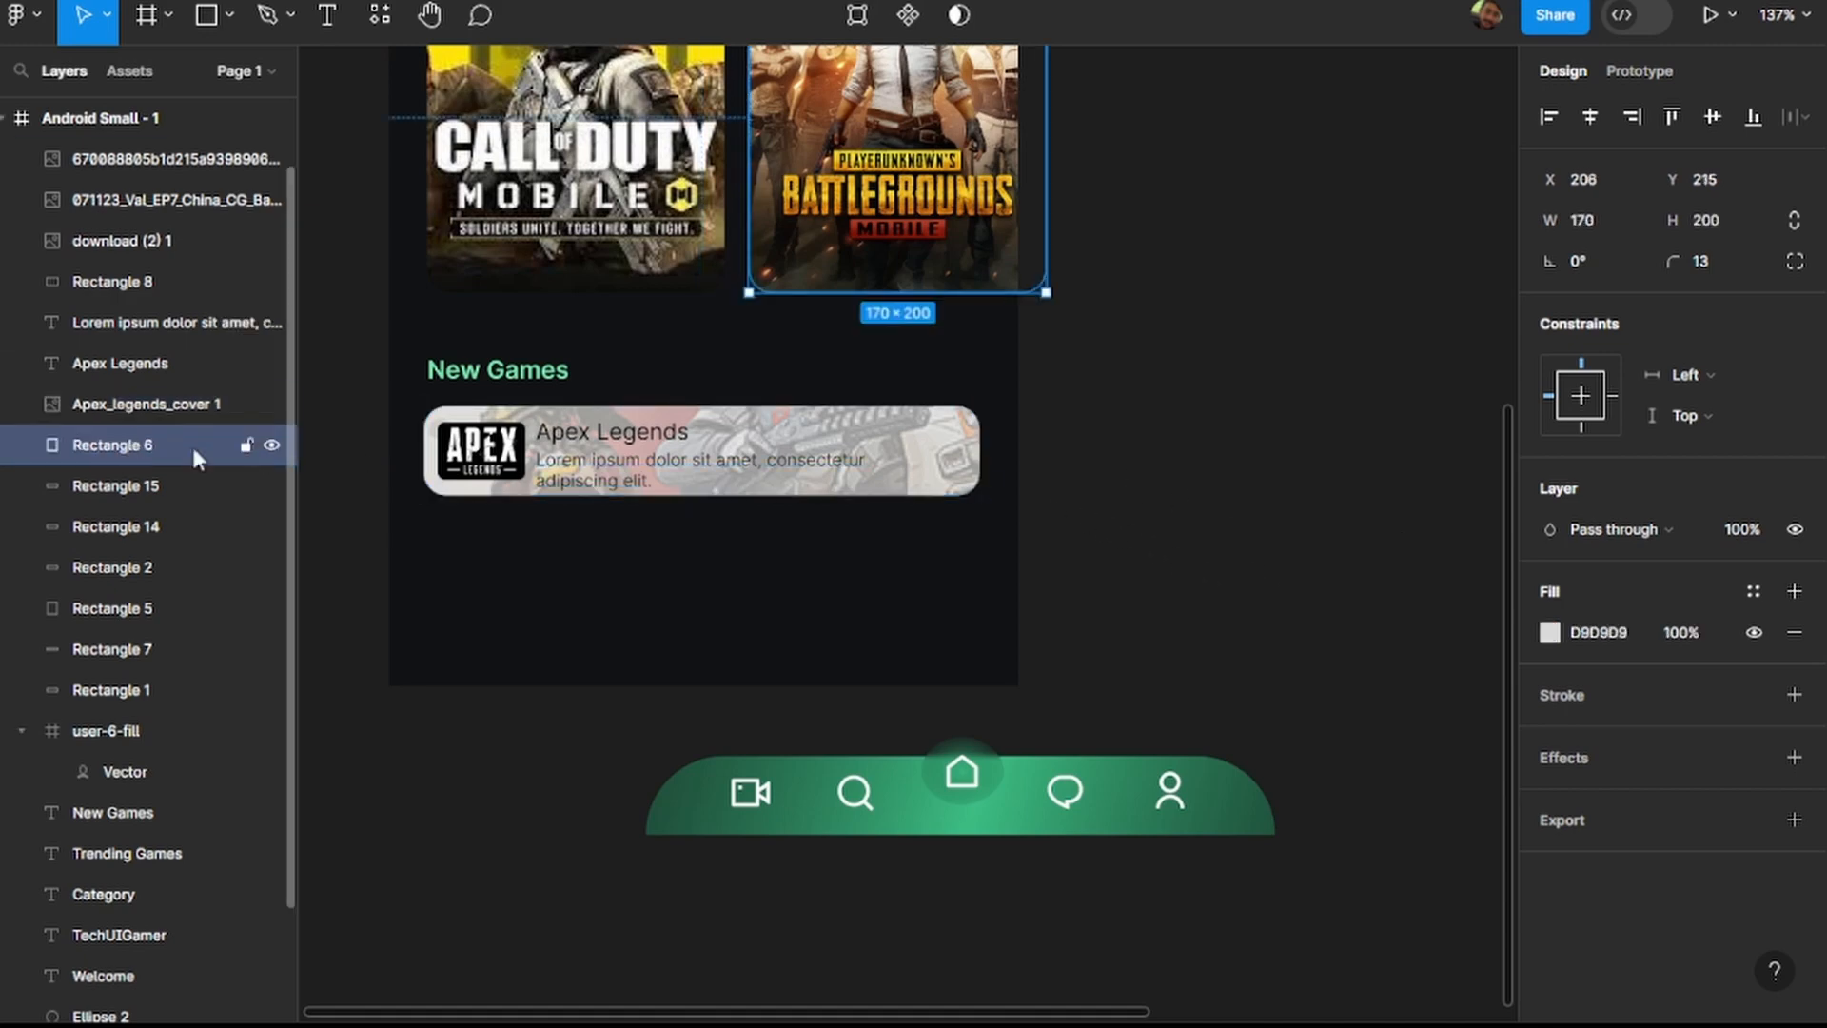
pyautogui.click(1549, 632)
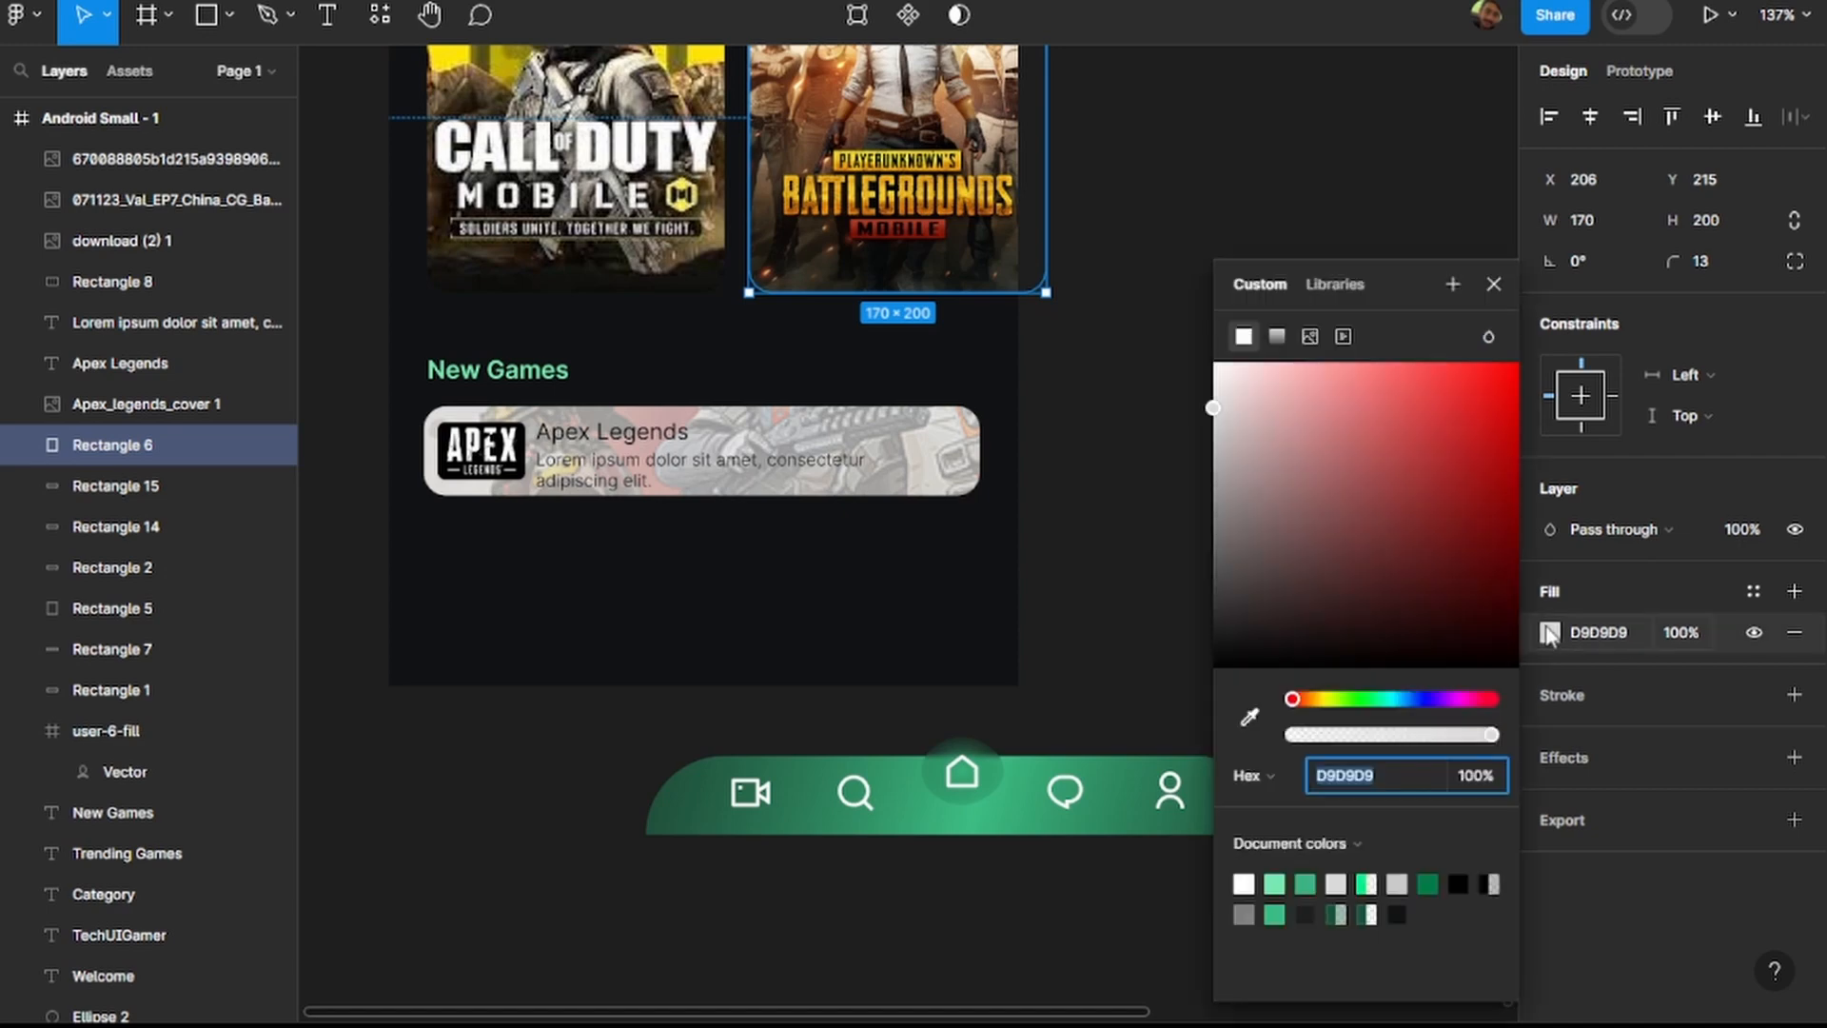
pyautogui.click(1221, 548)
pyautogui.moveTo(1215, 559); pyautogui.dragTo(1144, 611)
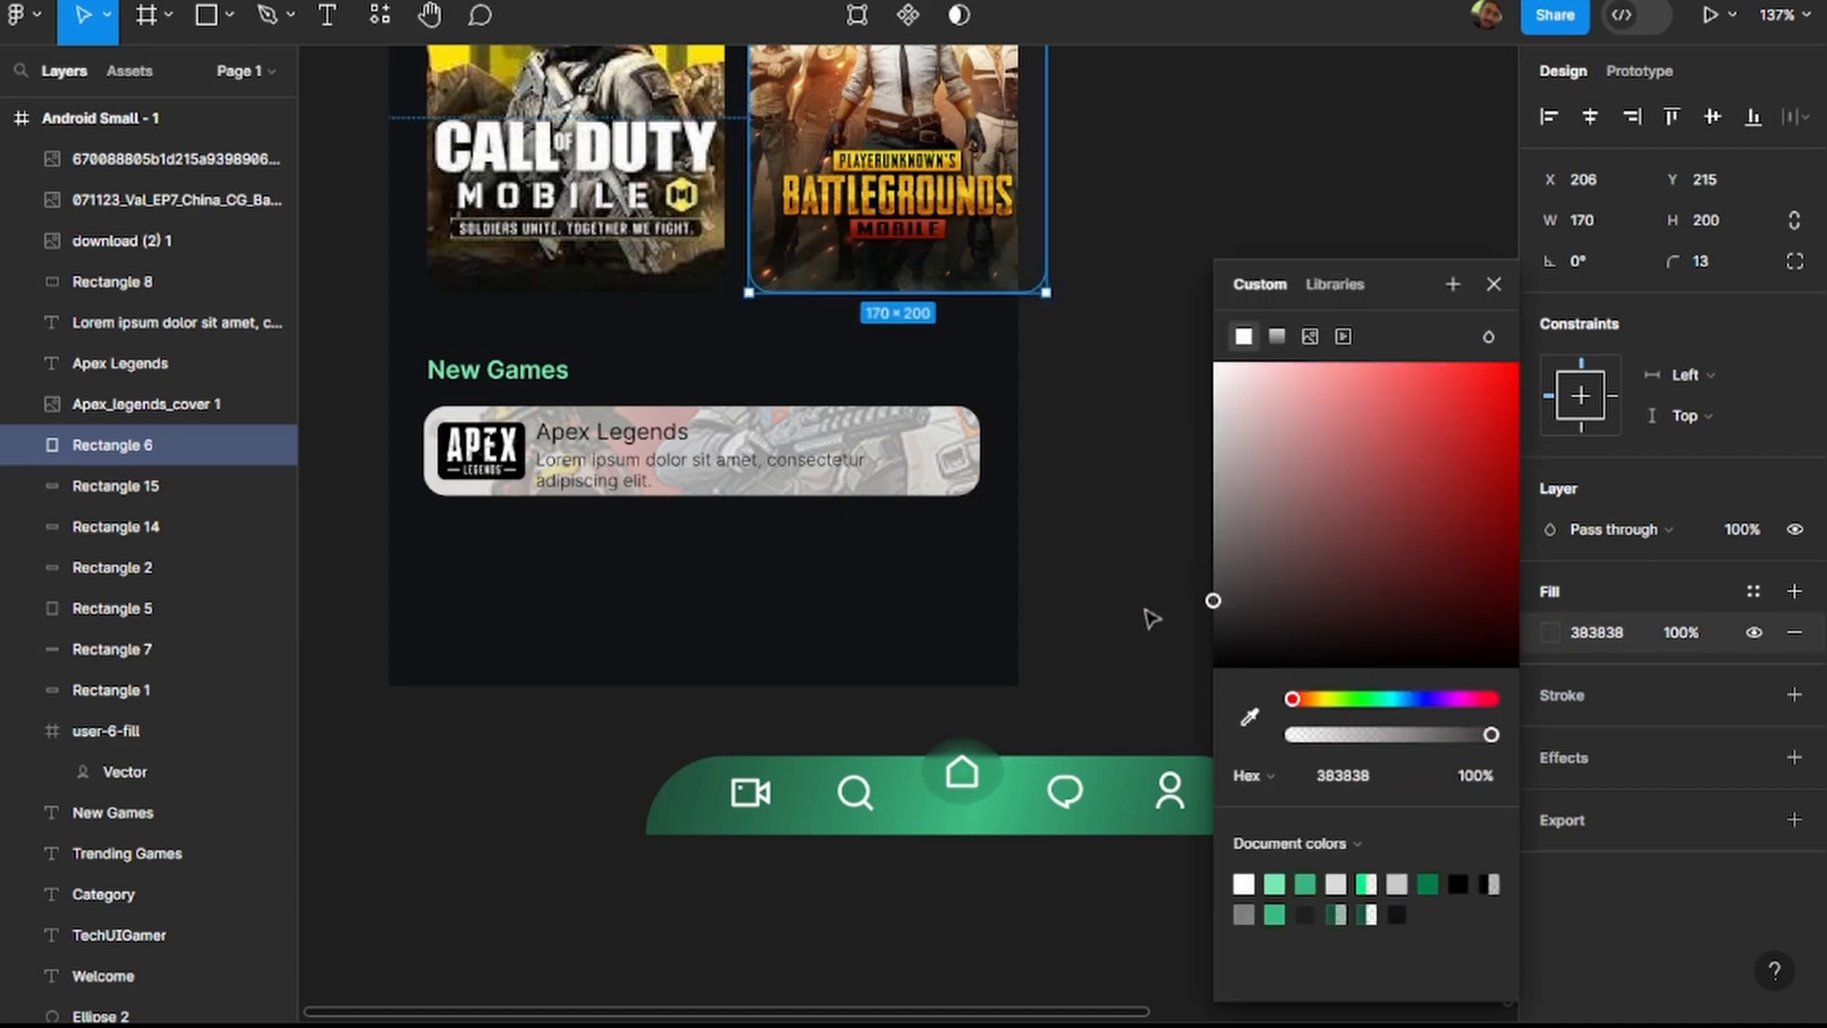
pyautogui.click(1146, 590)
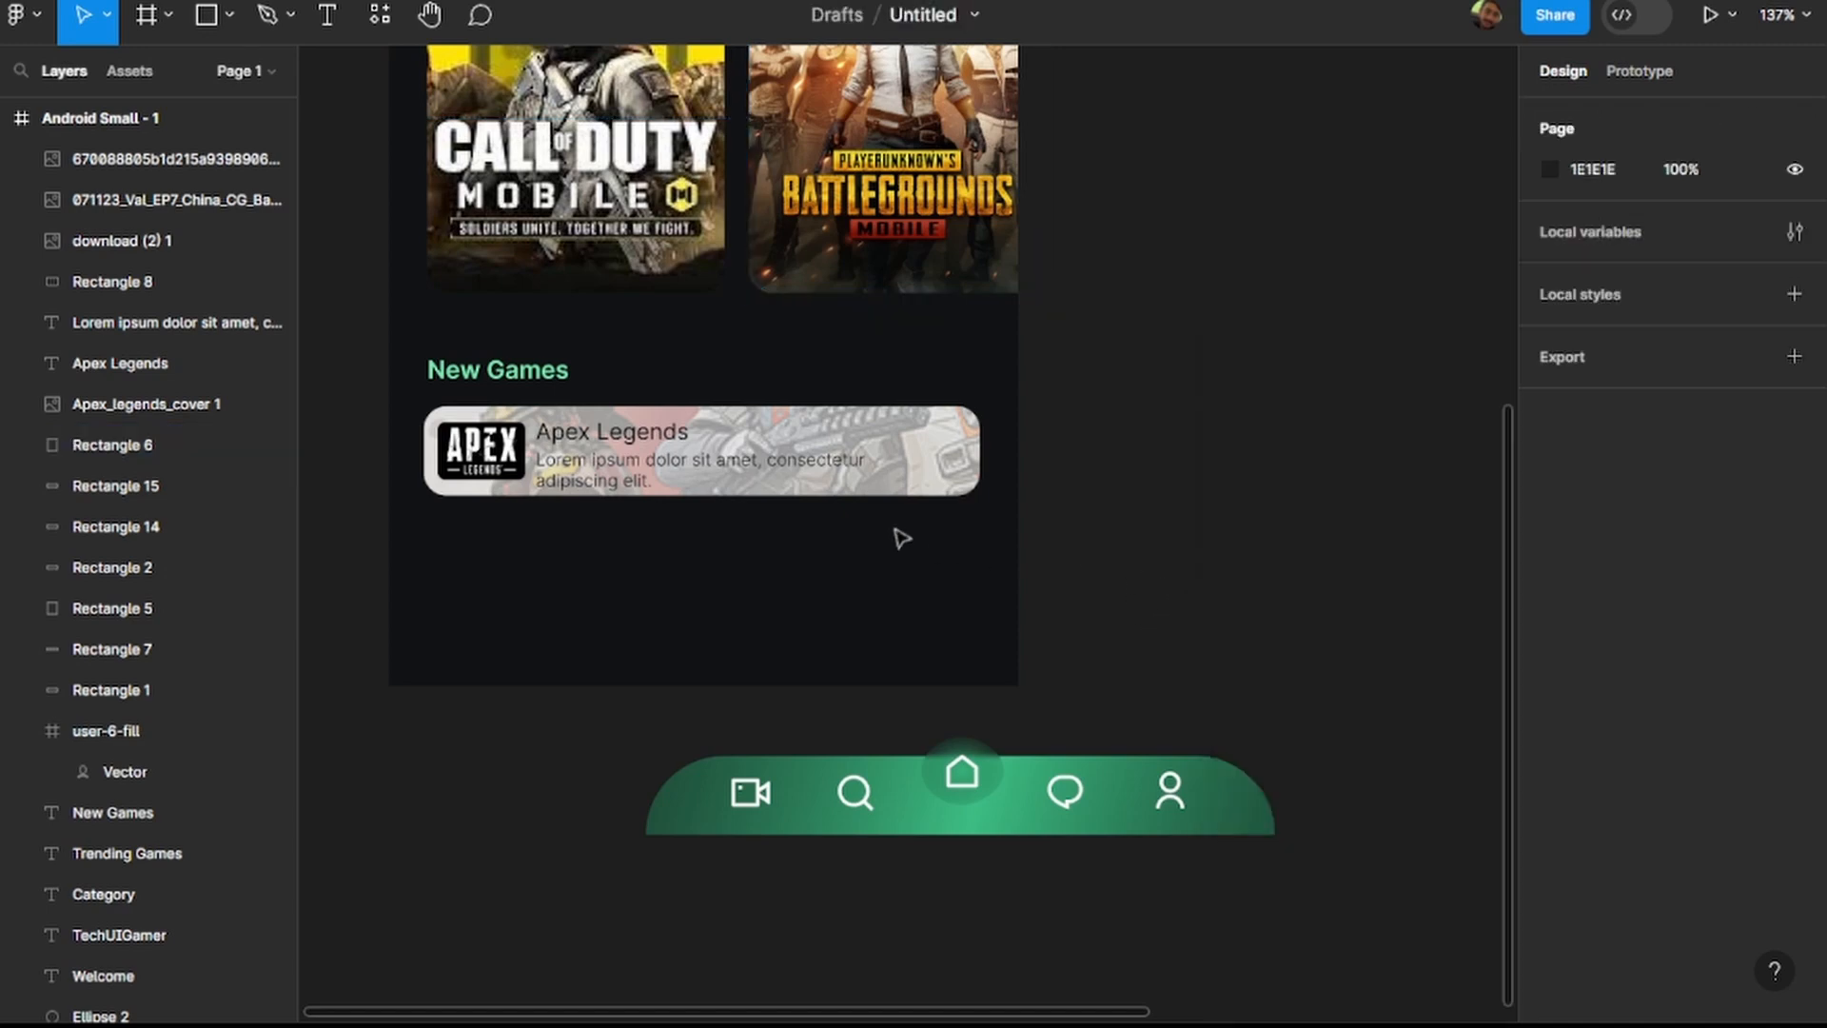
# Find the Apex Legends card's background rectangle in the layers and change its fill to white FFFFFF.
pyautogui.click(942, 491)
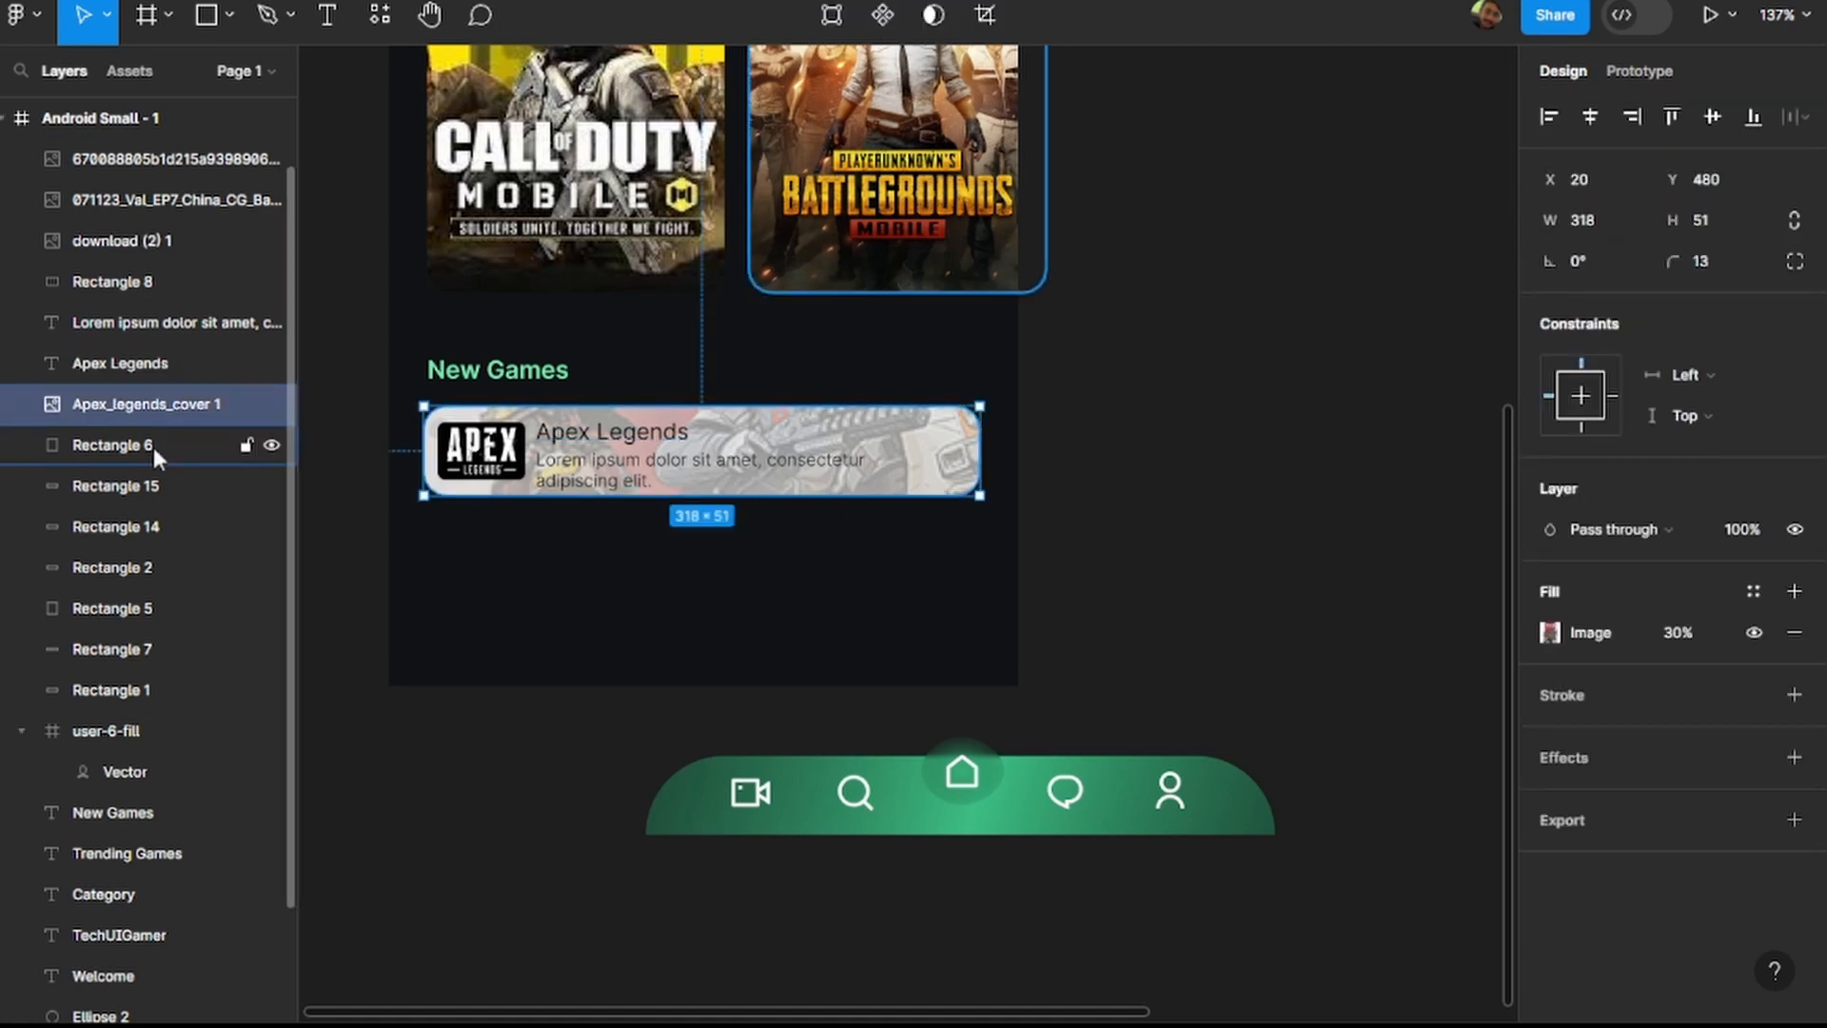
pyautogui.click(153, 528)
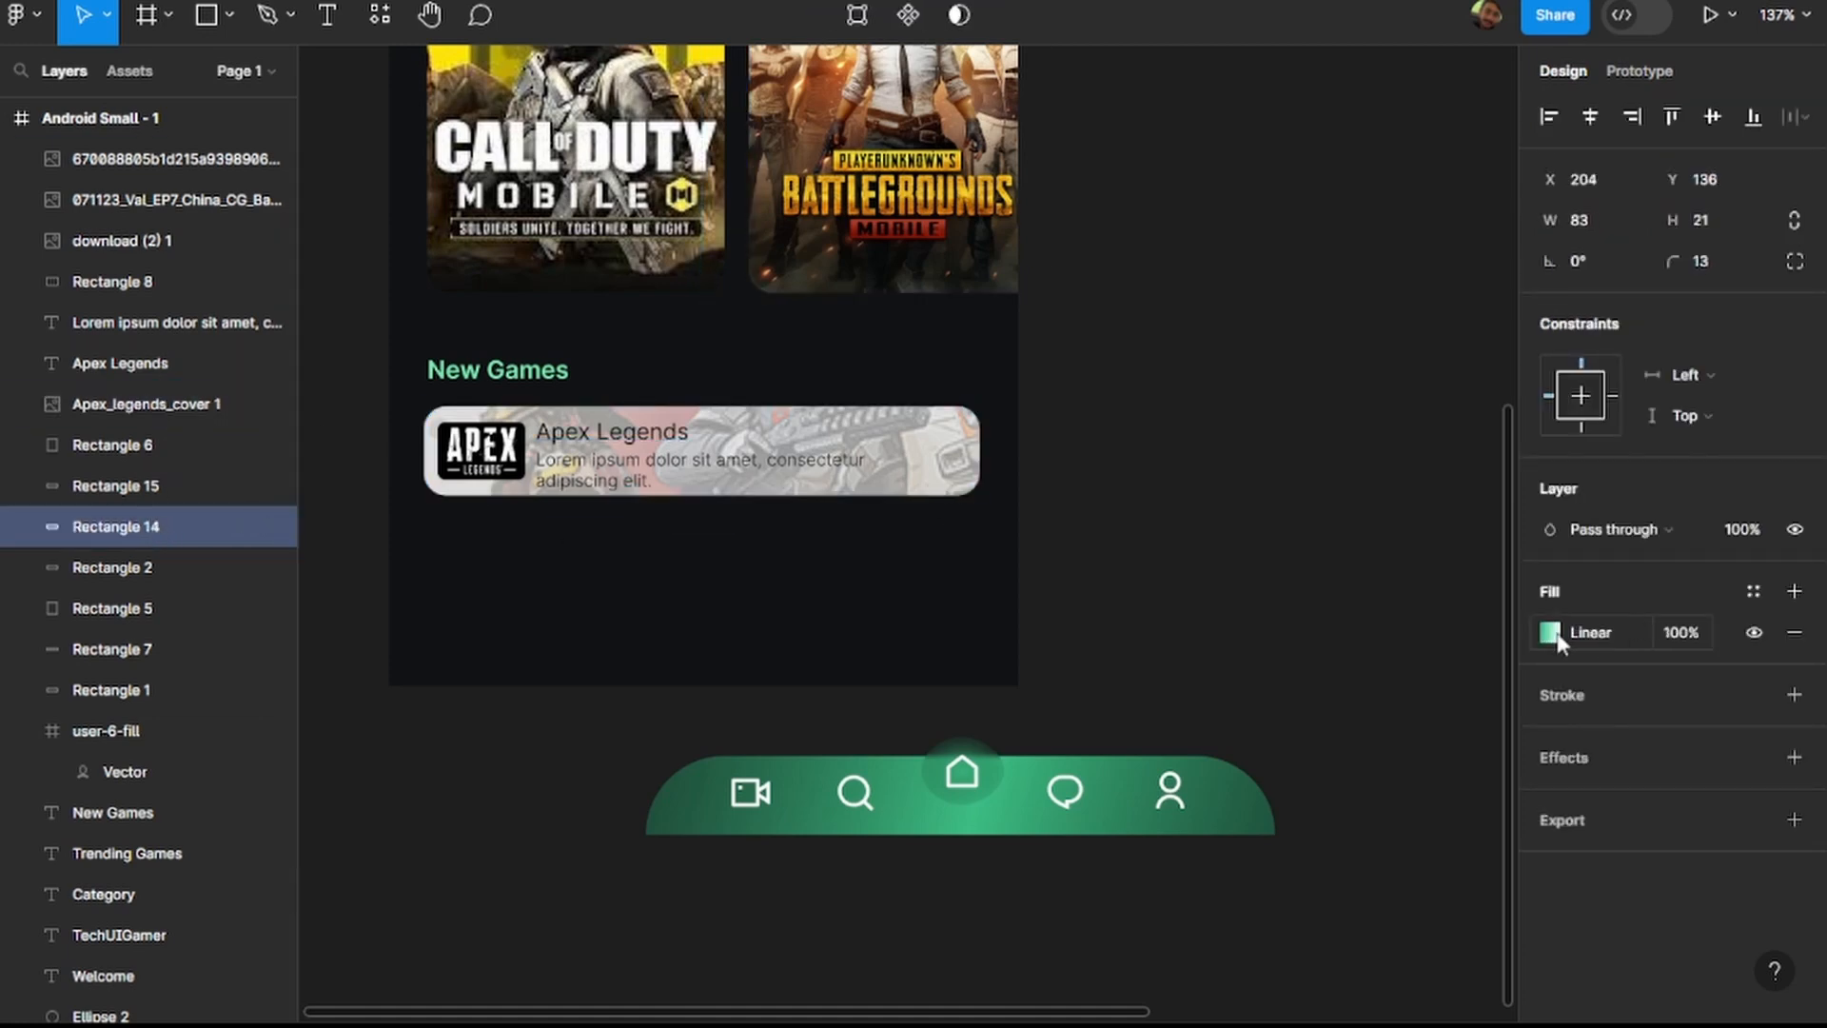
pyautogui.click(176, 569)
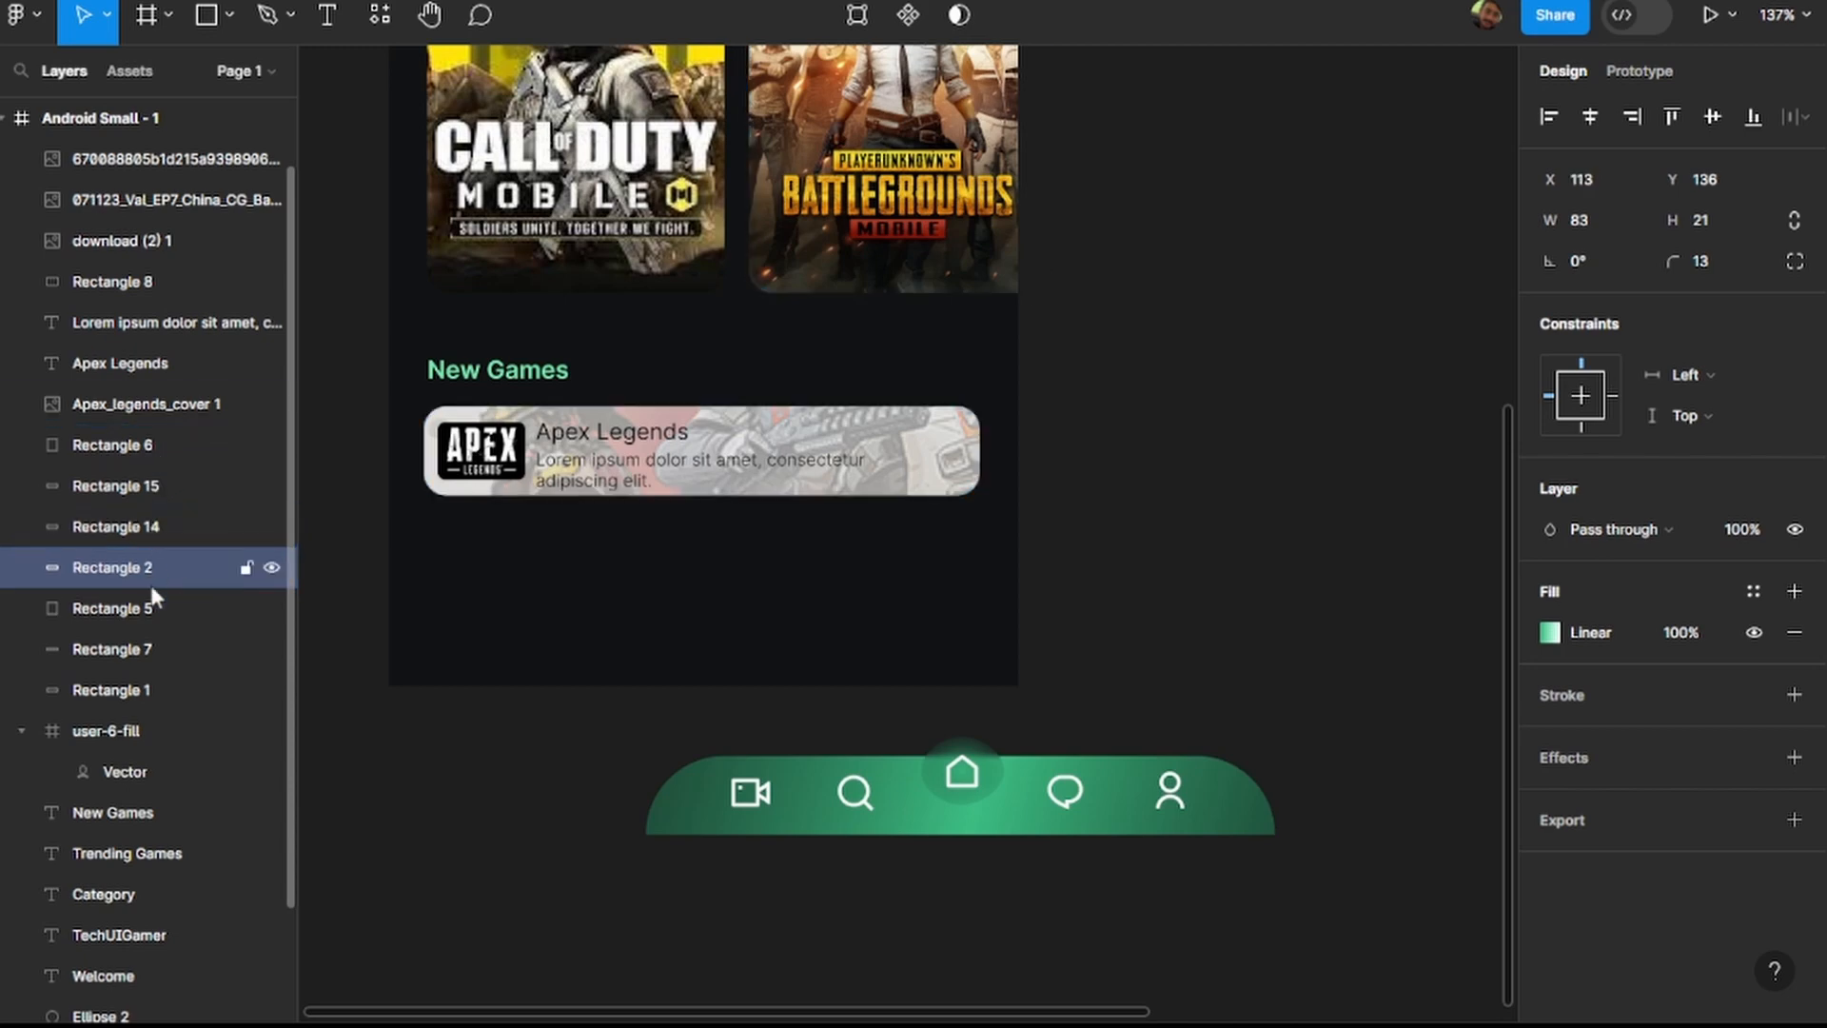
pyautogui.click(151, 648)
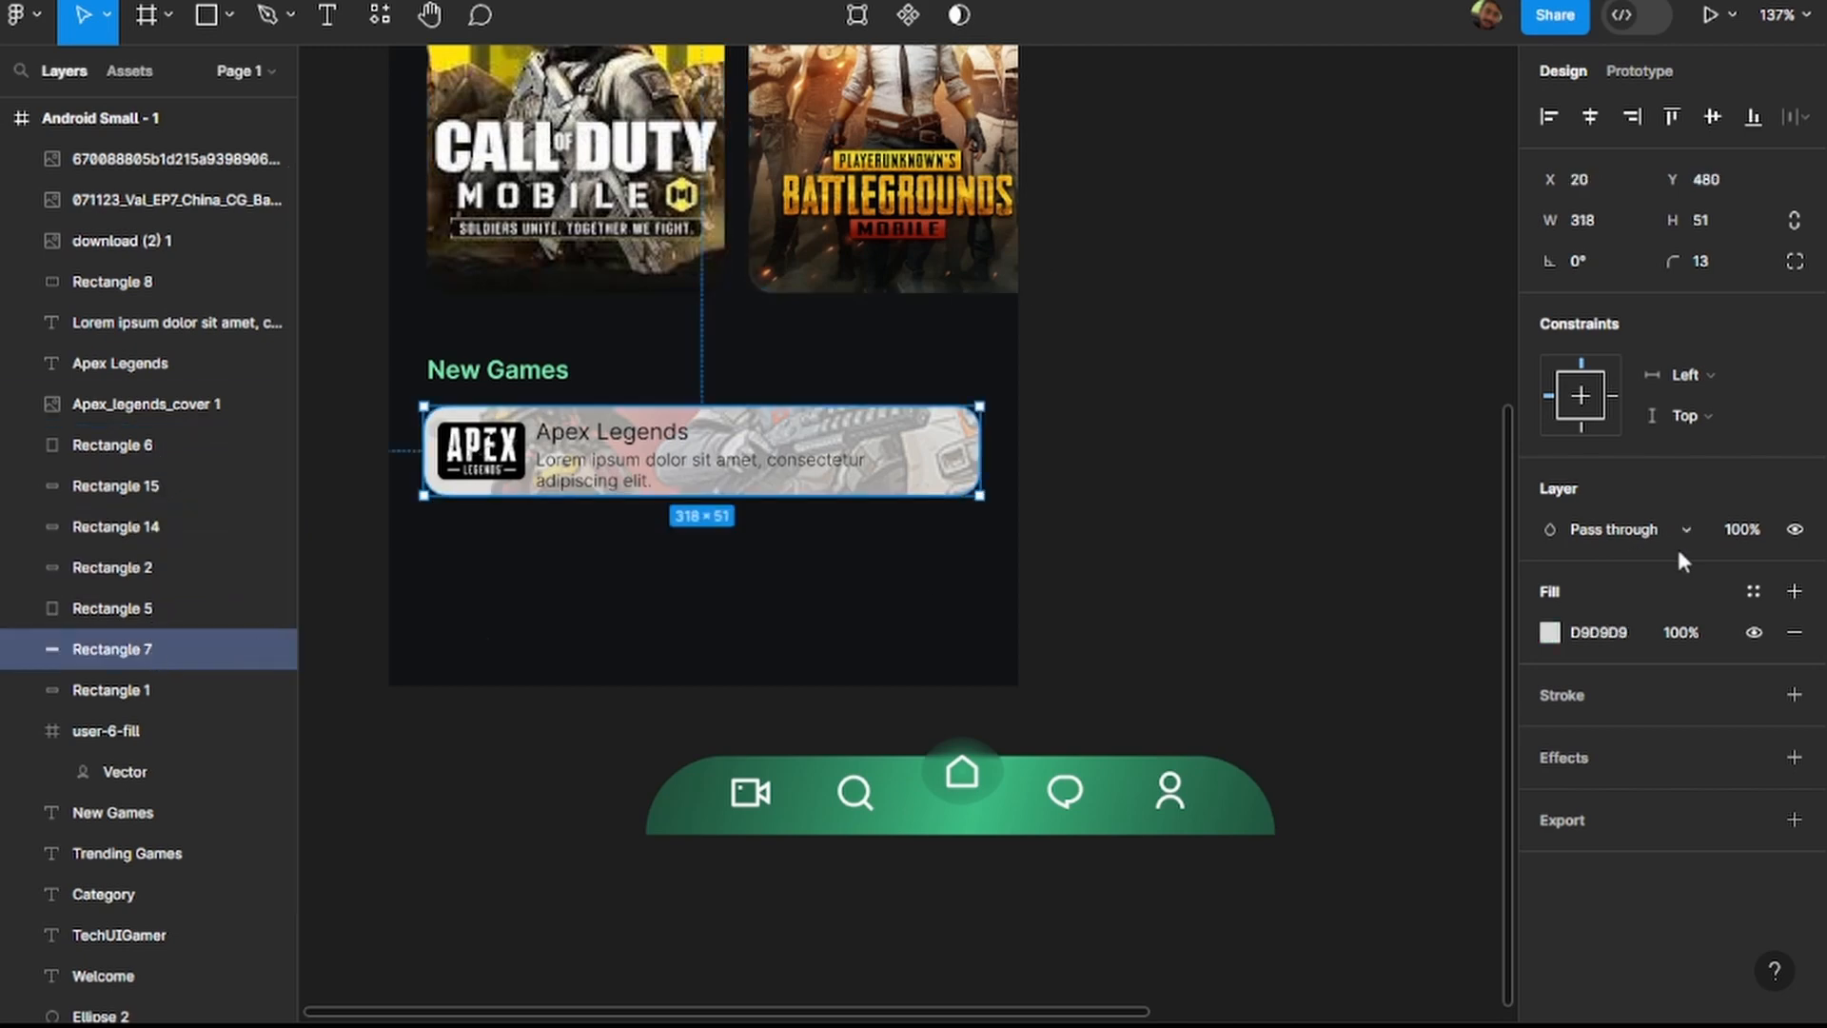
pyautogui.click(1549, 634)
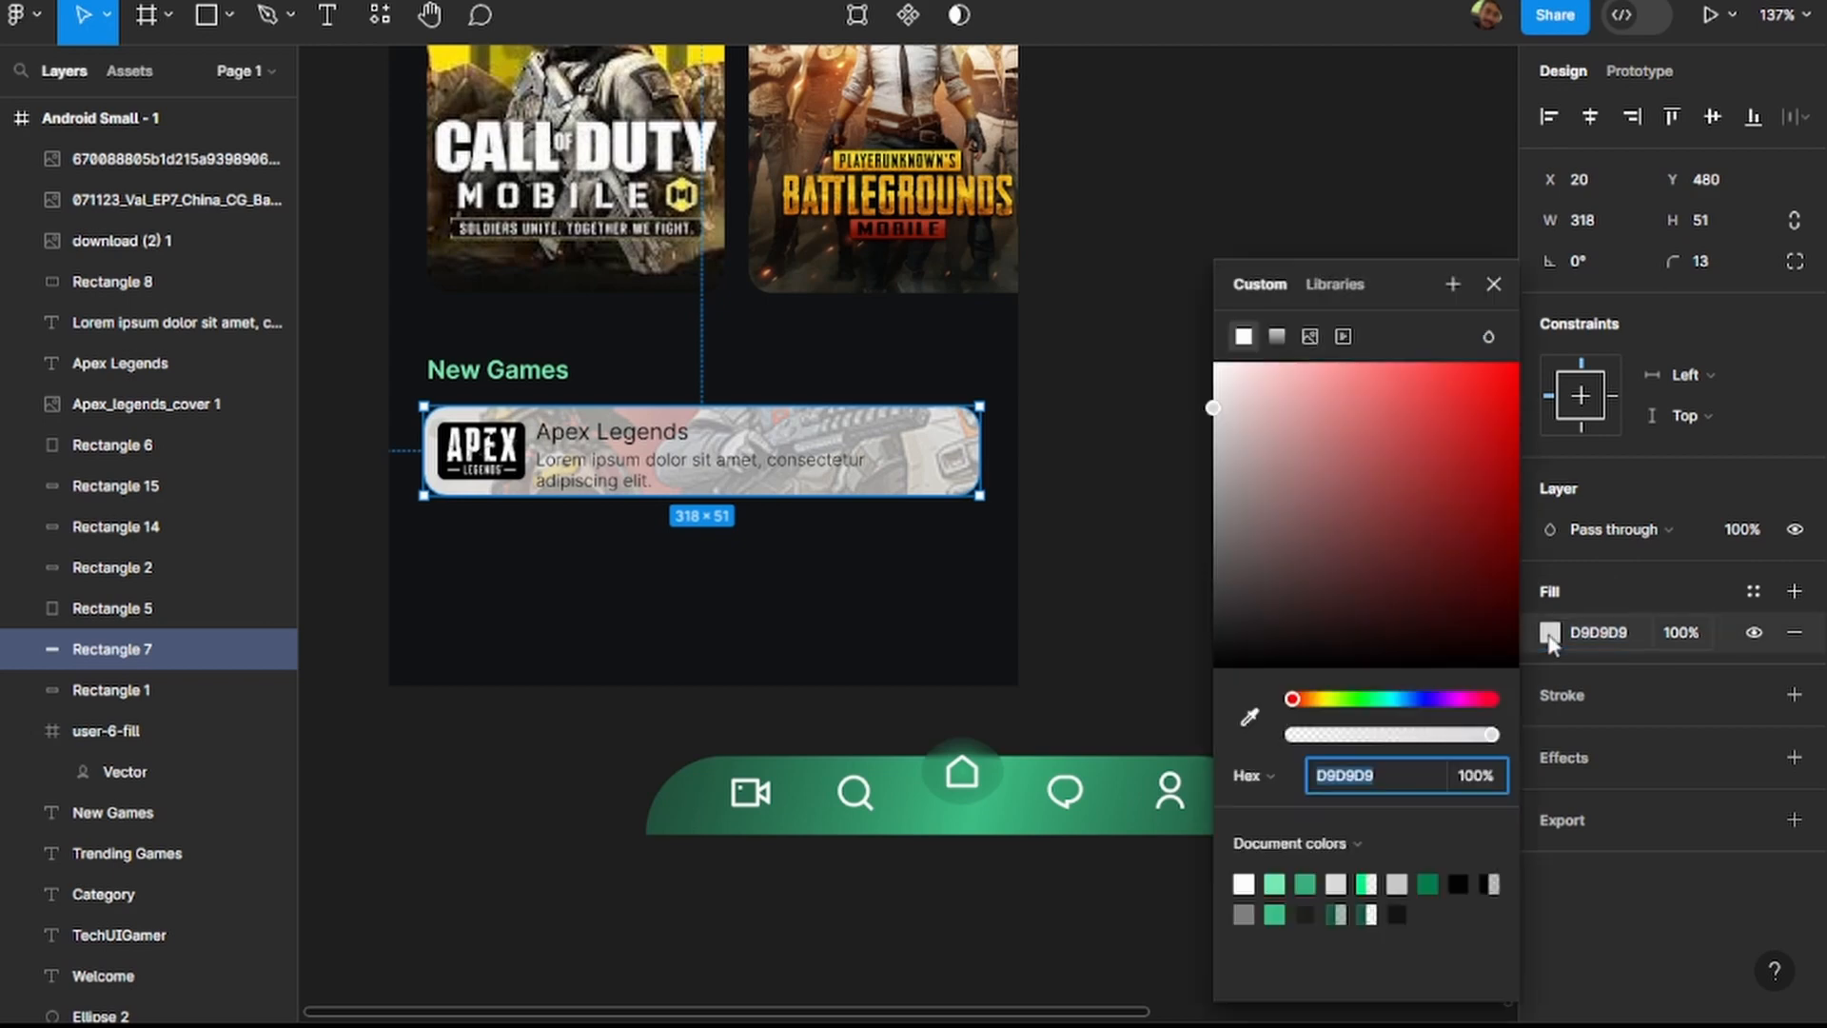
pyautogui.moveTo(1214, 415); pyautogui.dragTo(1194, 333)
pyautogui.click(1197, 340)
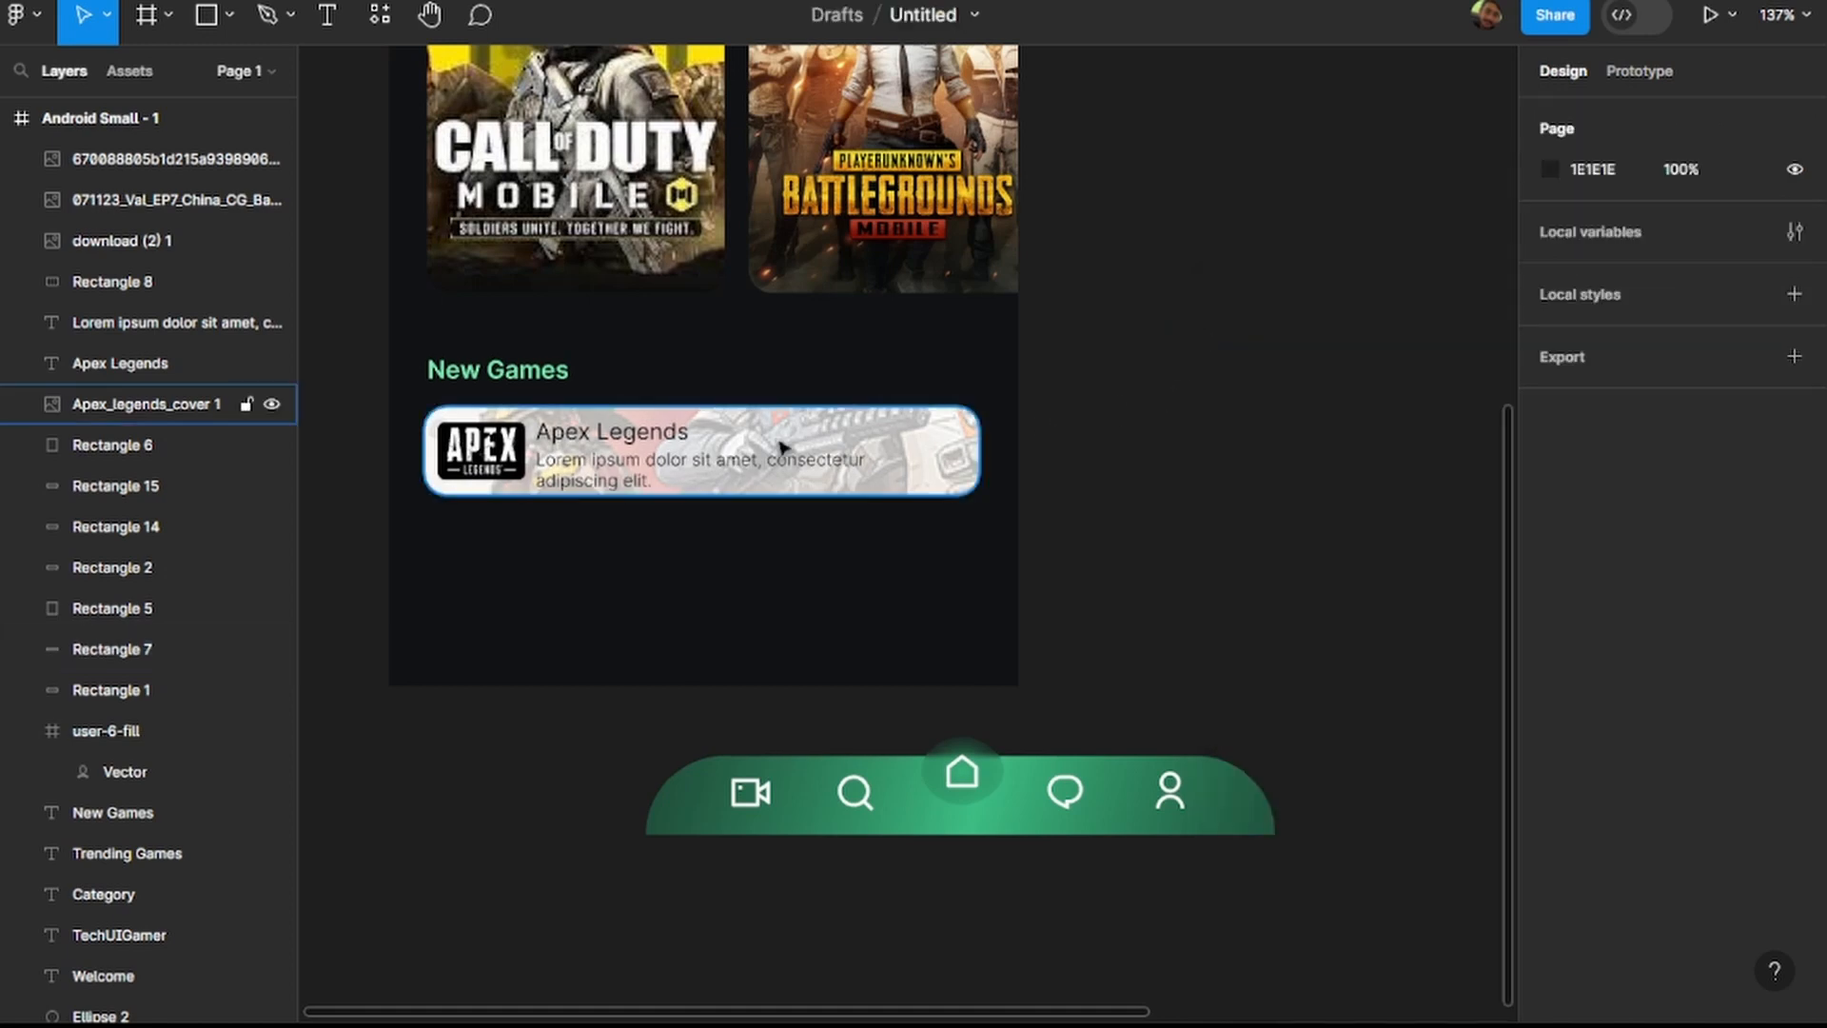
# Nudge the Apex Legends card's description up slightly and shift its title and description together to X 85.
pyautogui.click(644, 470)
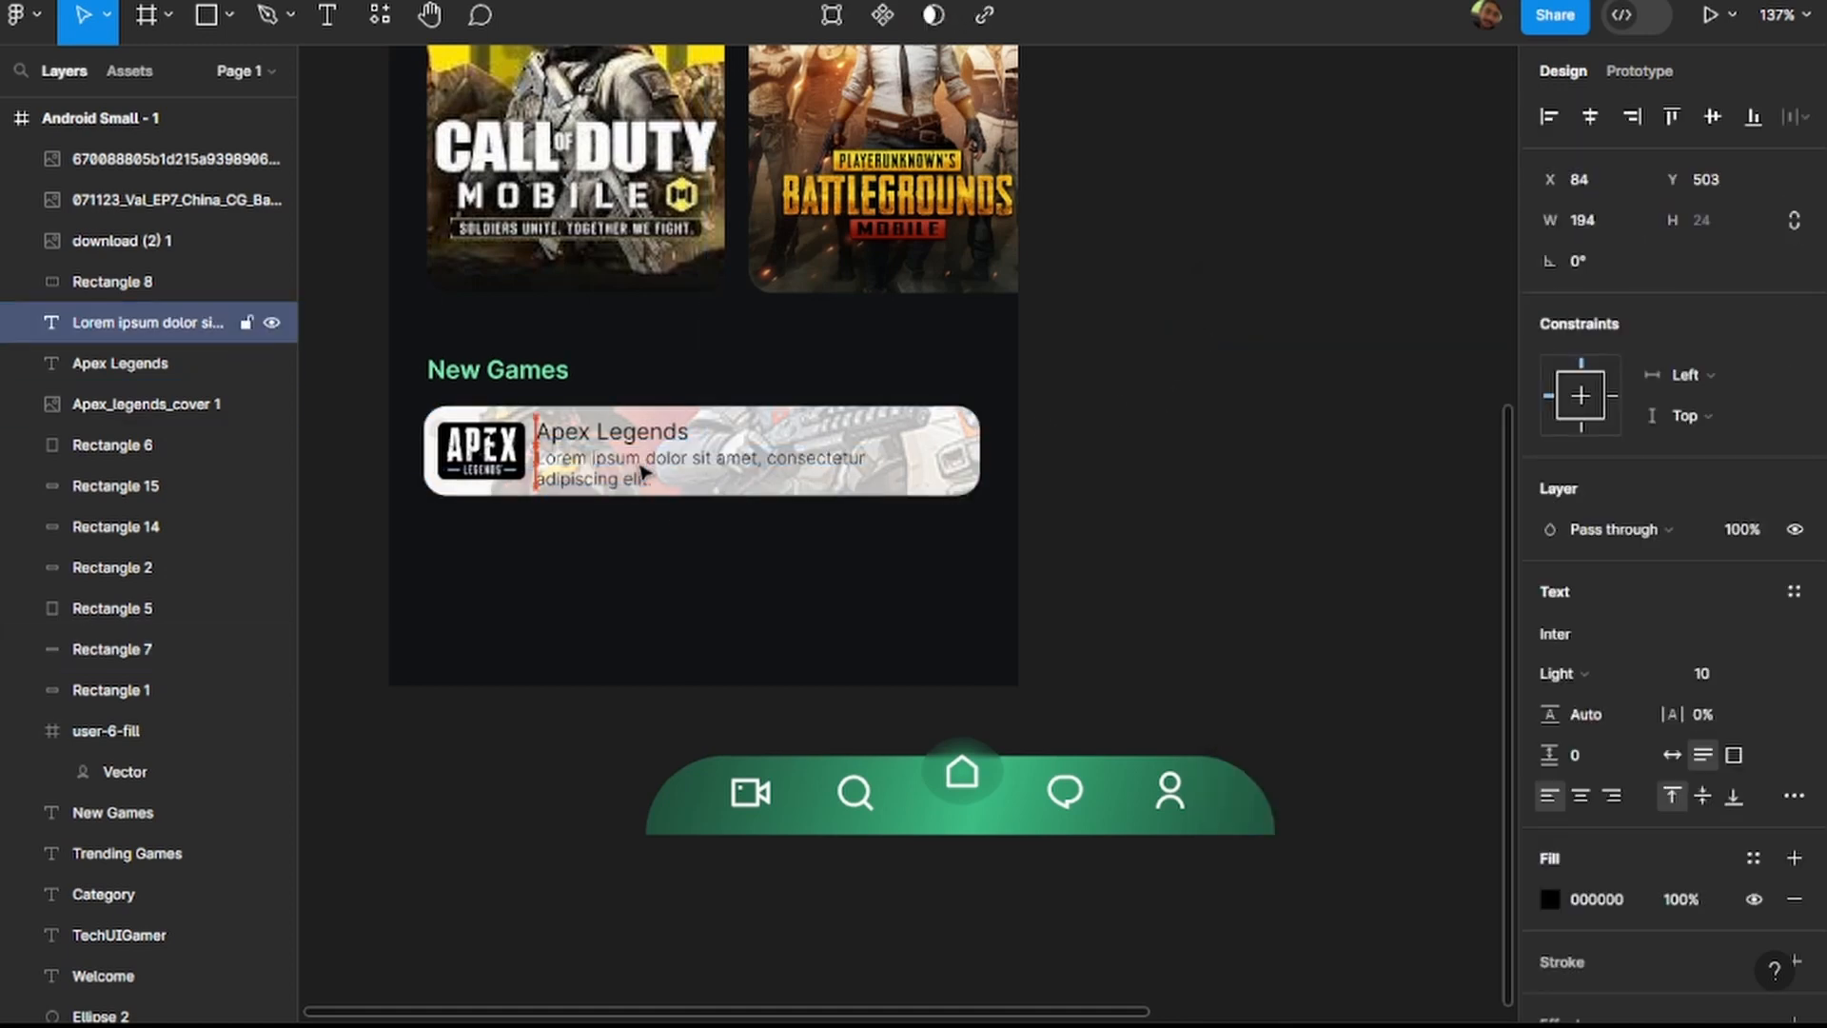
pyautogui.click(1318, 371)
pyautogui.scroll(5, 591, 489)
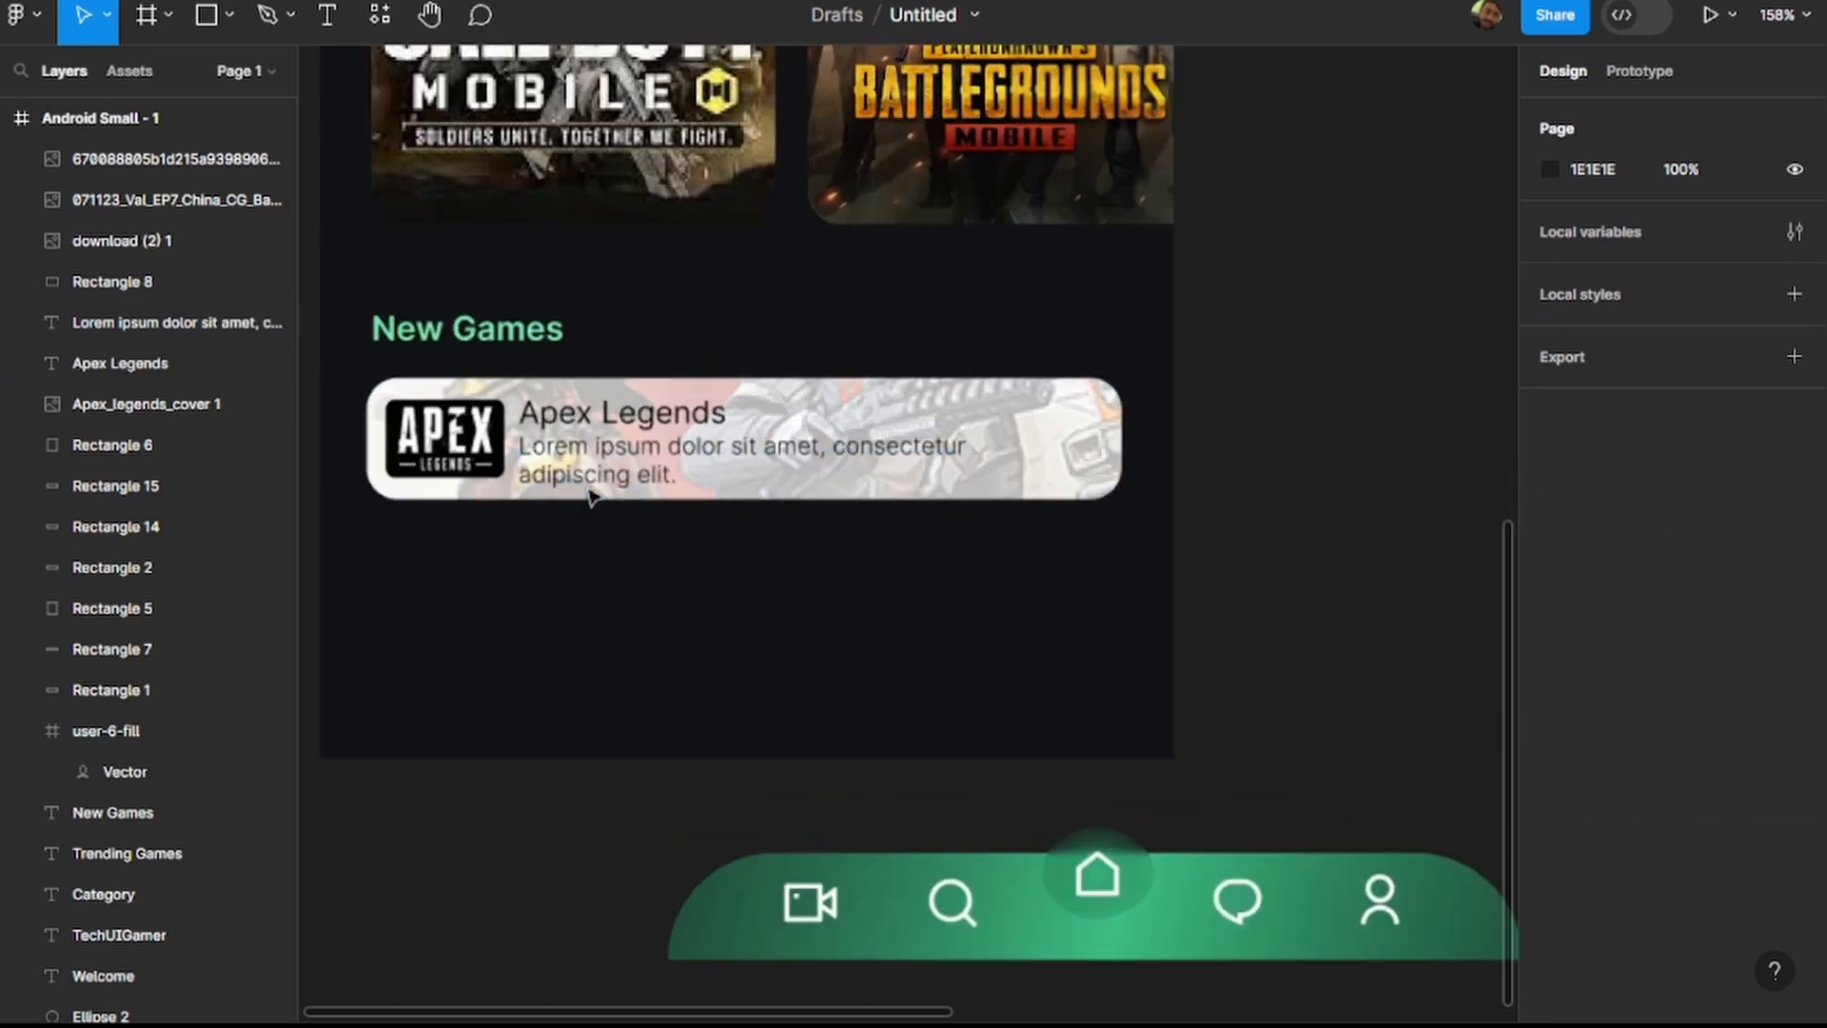
pyautogui.click(599, 371)
pyautogui.keyDown('shift'); pyautogui.click(593, 451); pyautogui.keyUp('shift')
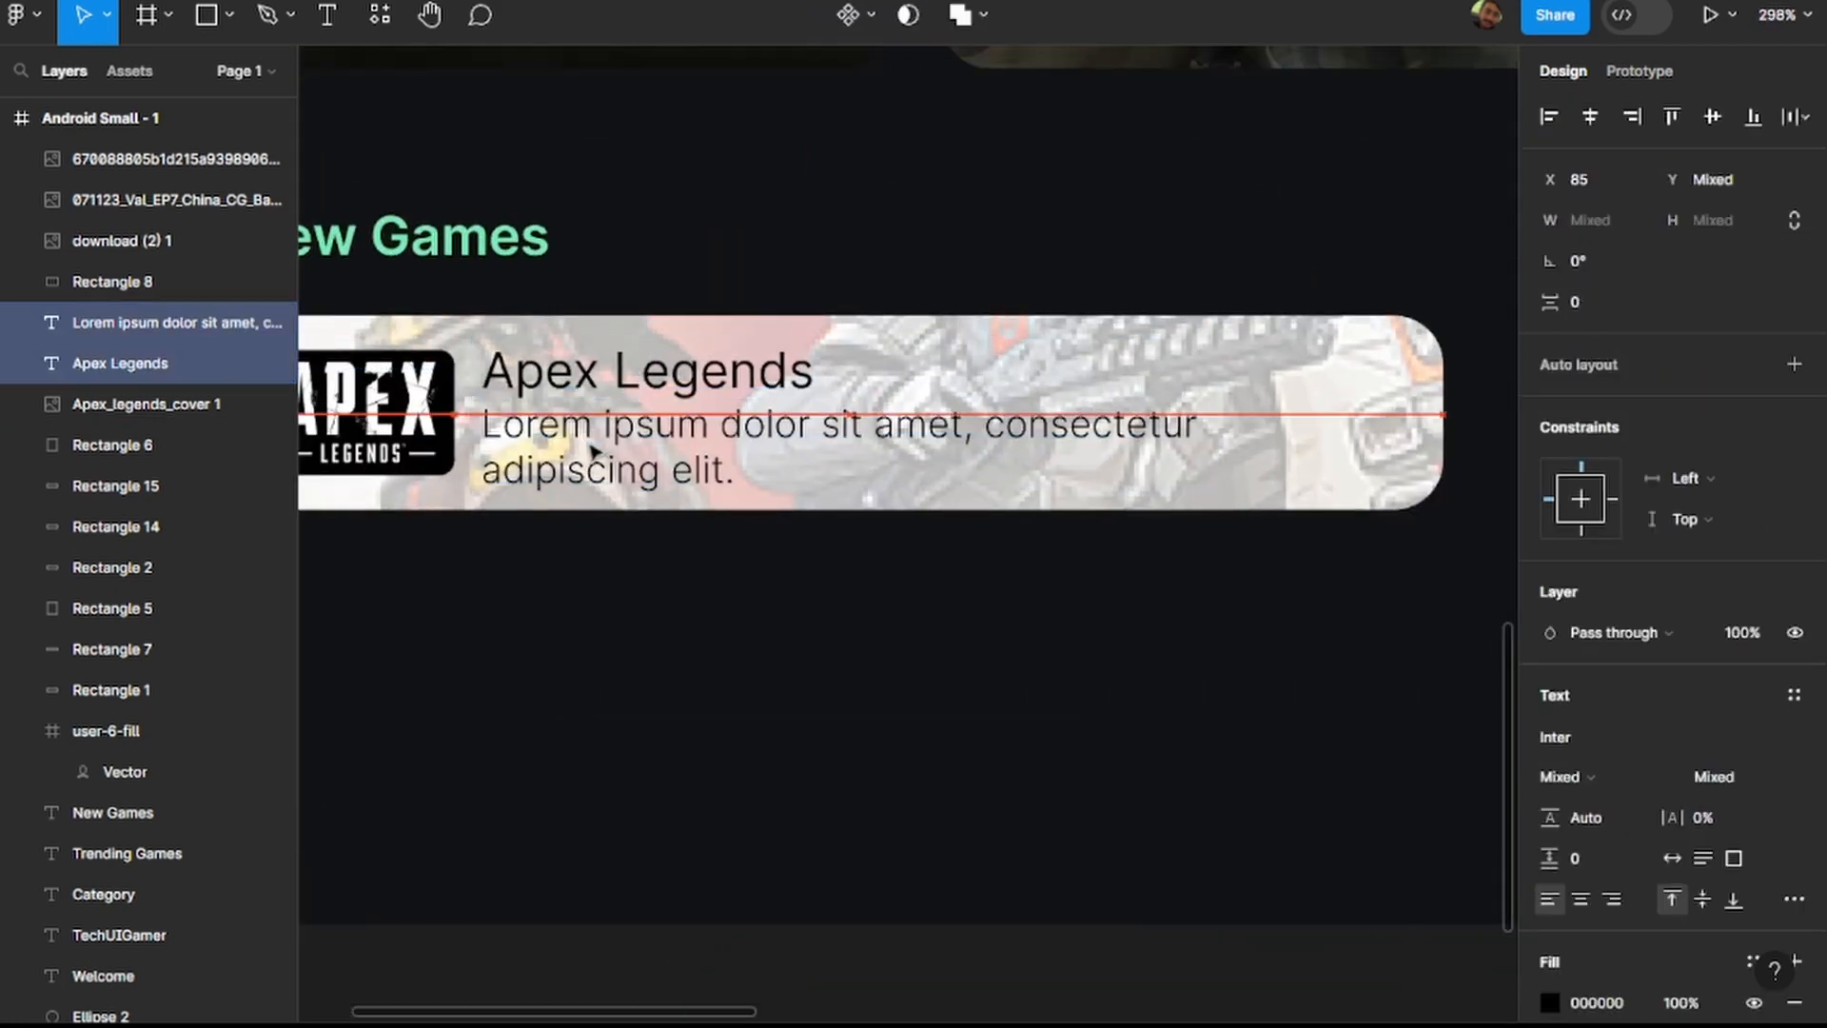
pyautogui.scroll(-3, 590, 444)
pyautogui.click(1498, 483)
pyautogui.scroll(-4, 1290, 451)
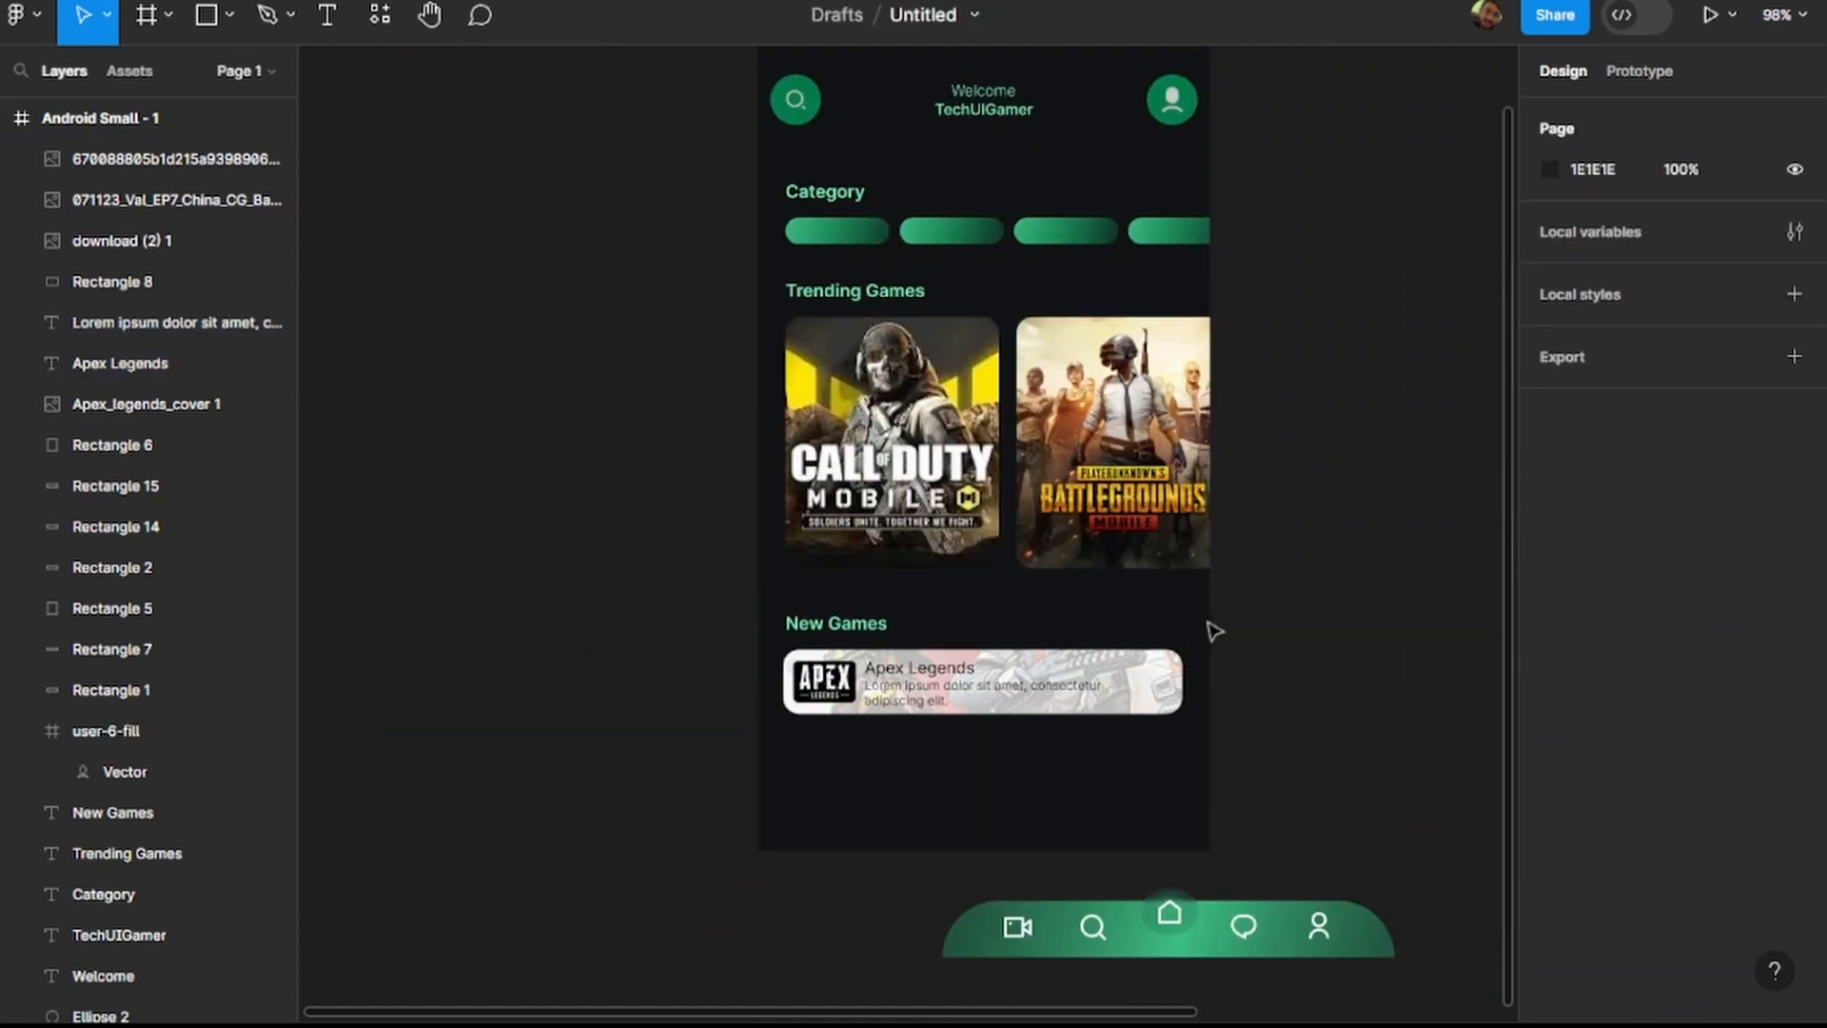
# Copy the New Games heading's colour and apply 76EAB0 as the fill of the Apex Legends card's background rectangle.
pyautogui.scroll(1, 1324, 598)
pyautogui.scroll(5, 1285, 611)
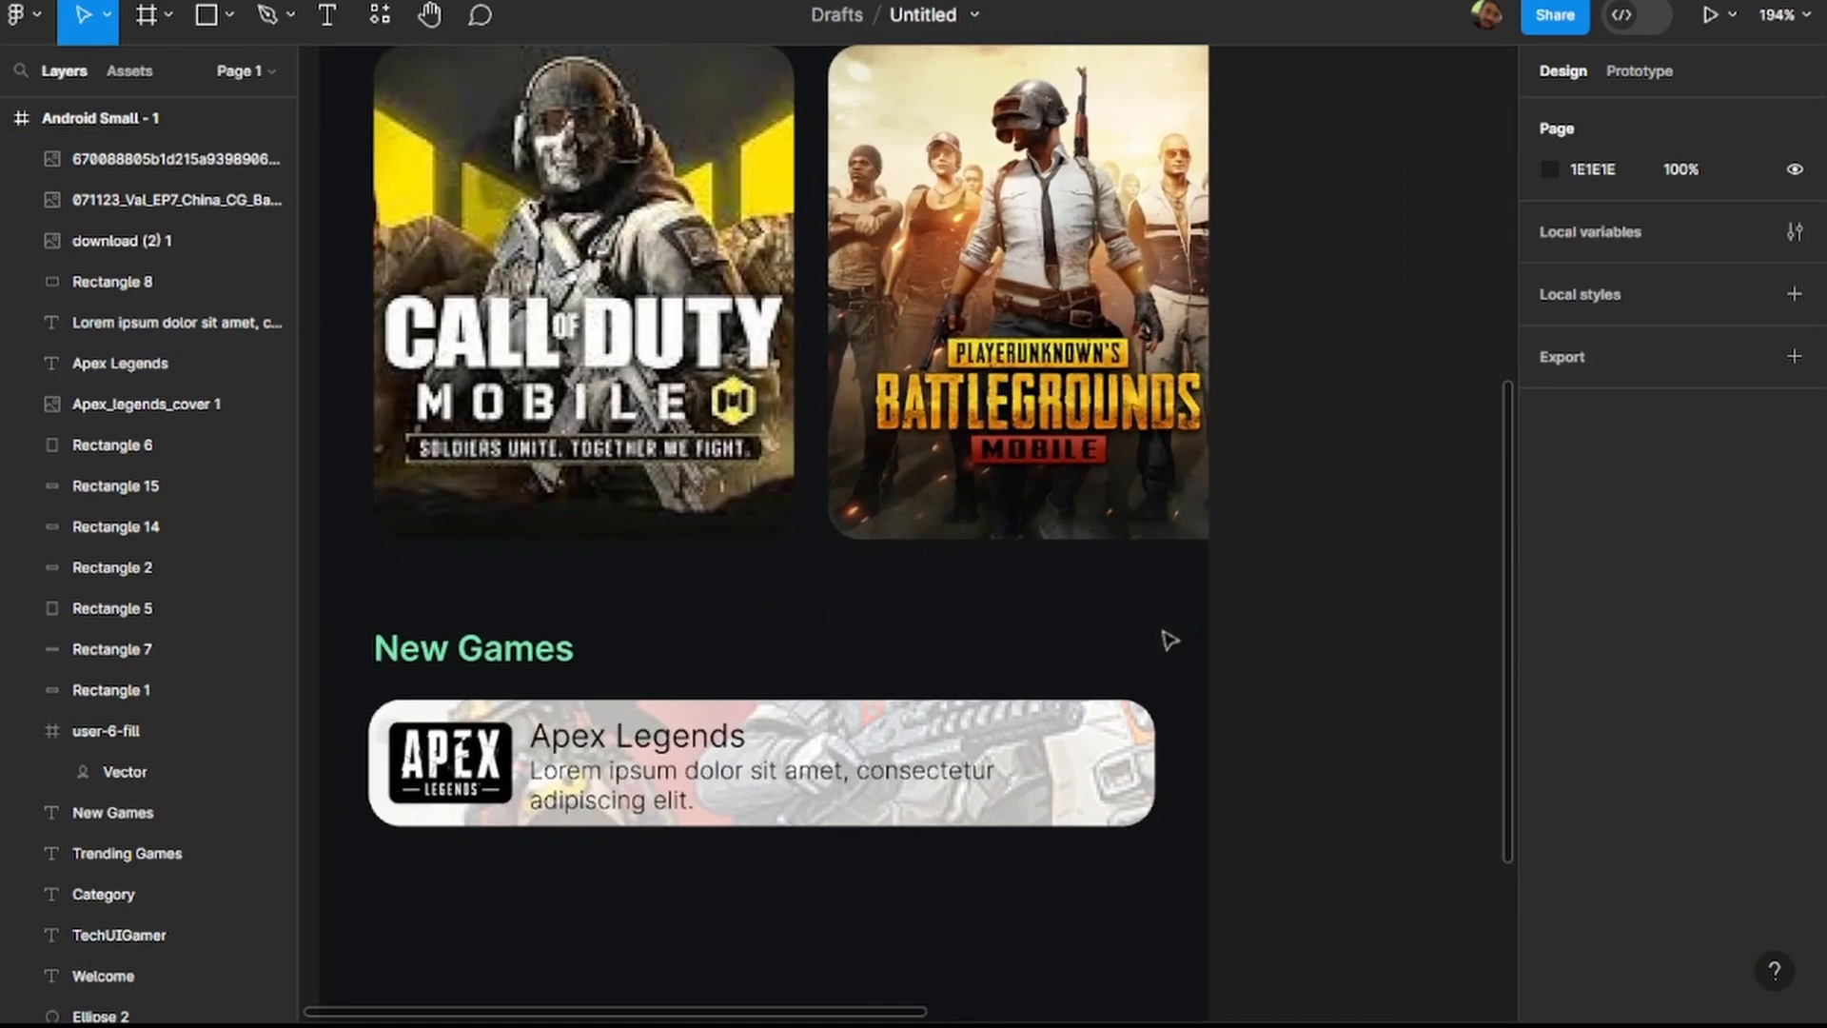
pyautogui.click(560, 639)
pyautogui.click(1607, 898)
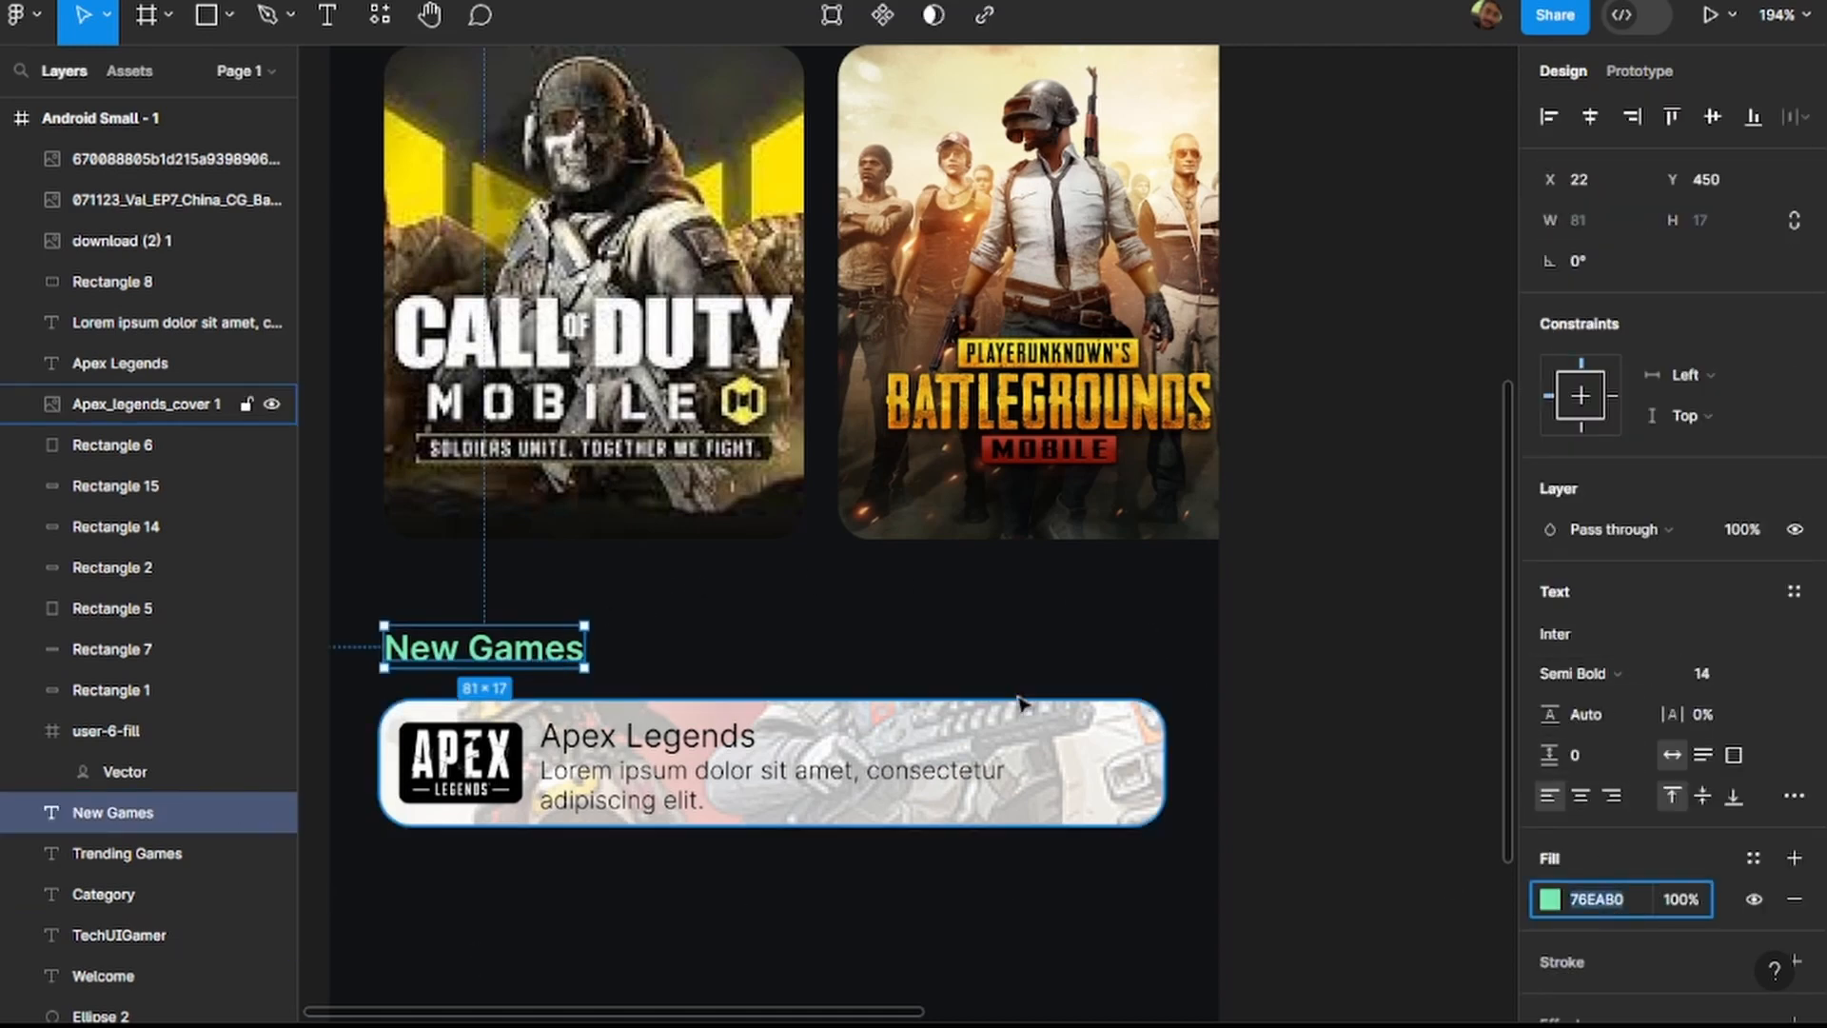
pyautogui.click(1151, 773)
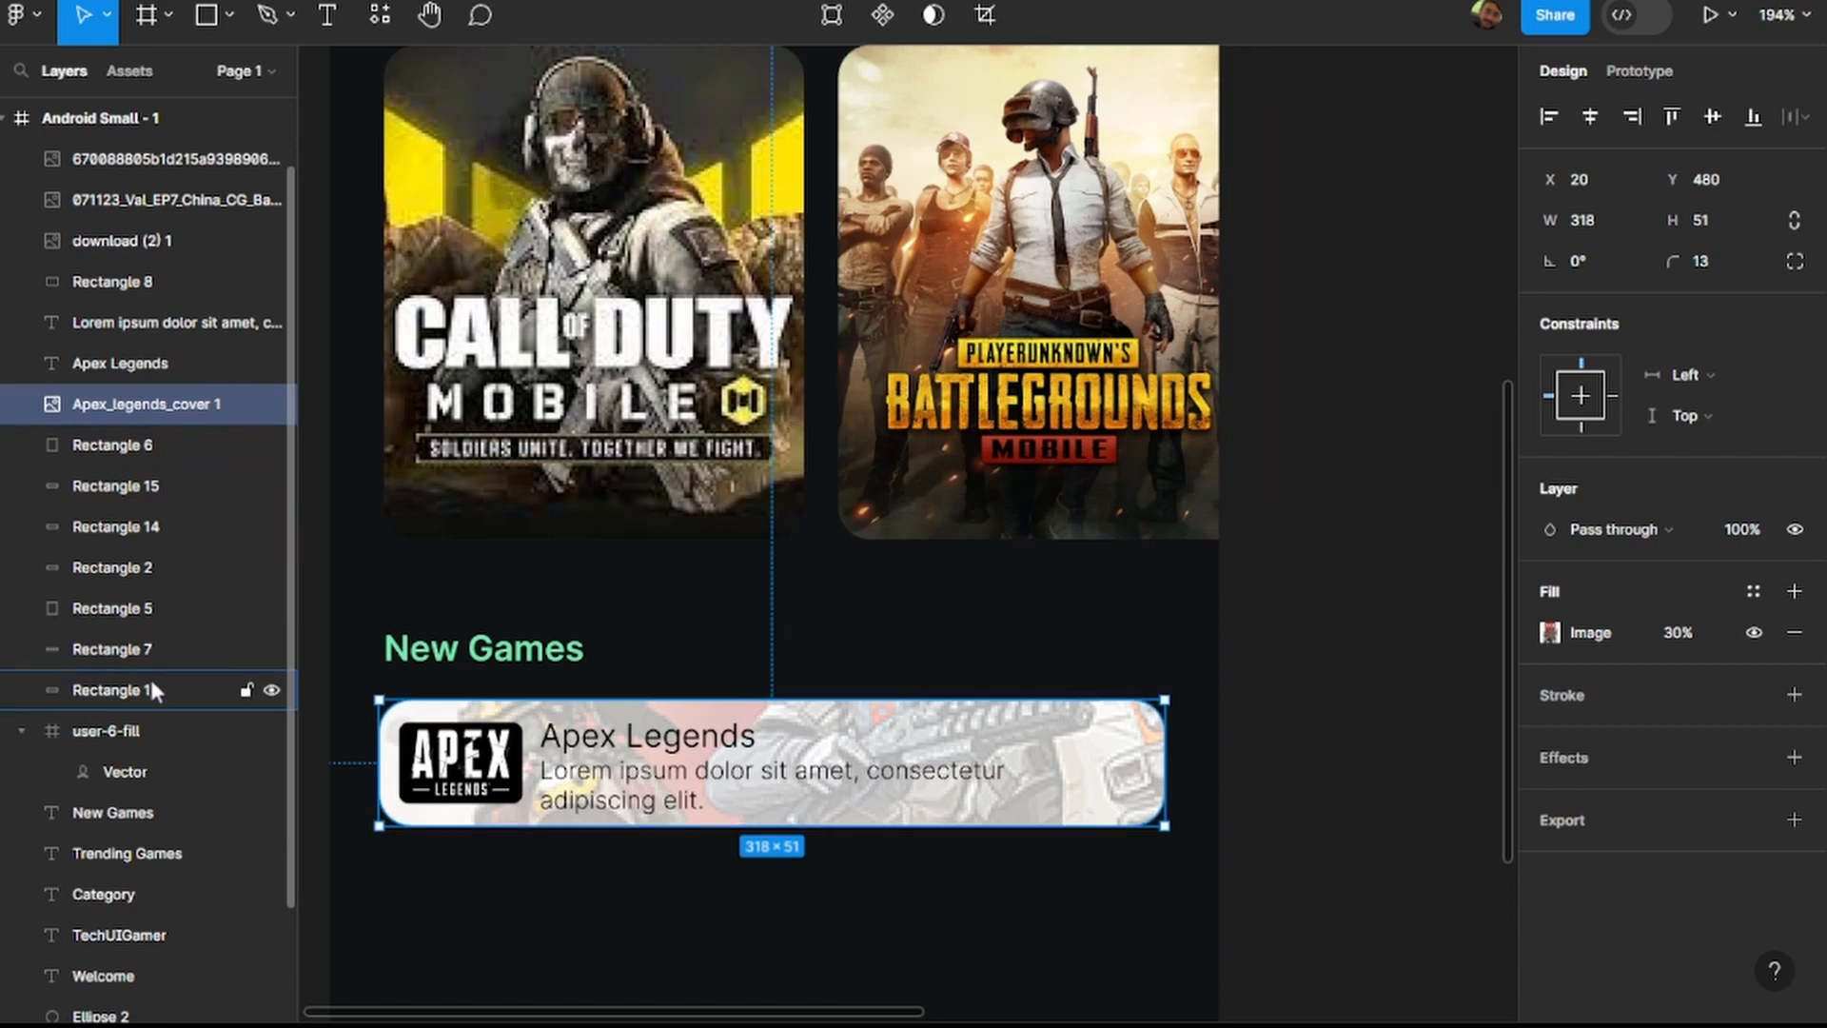
pyautogui.click(1371, 640)
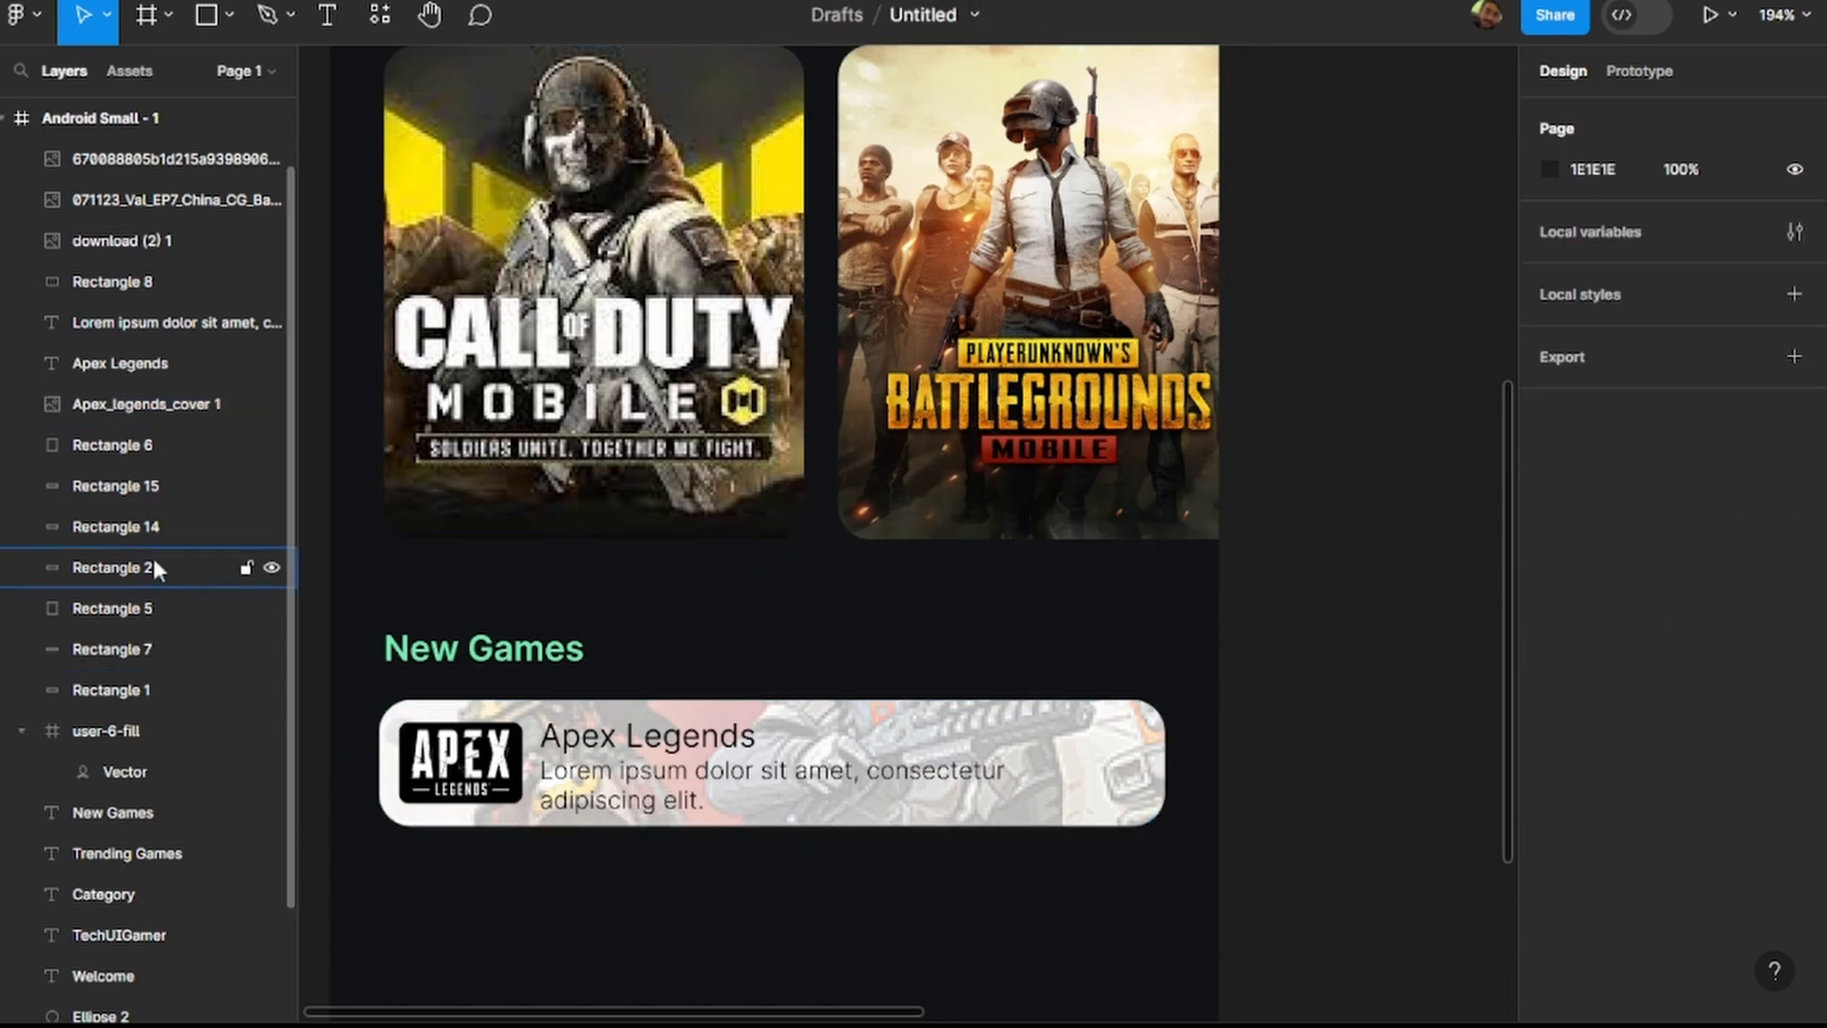
pyautogui.click(139, 657)
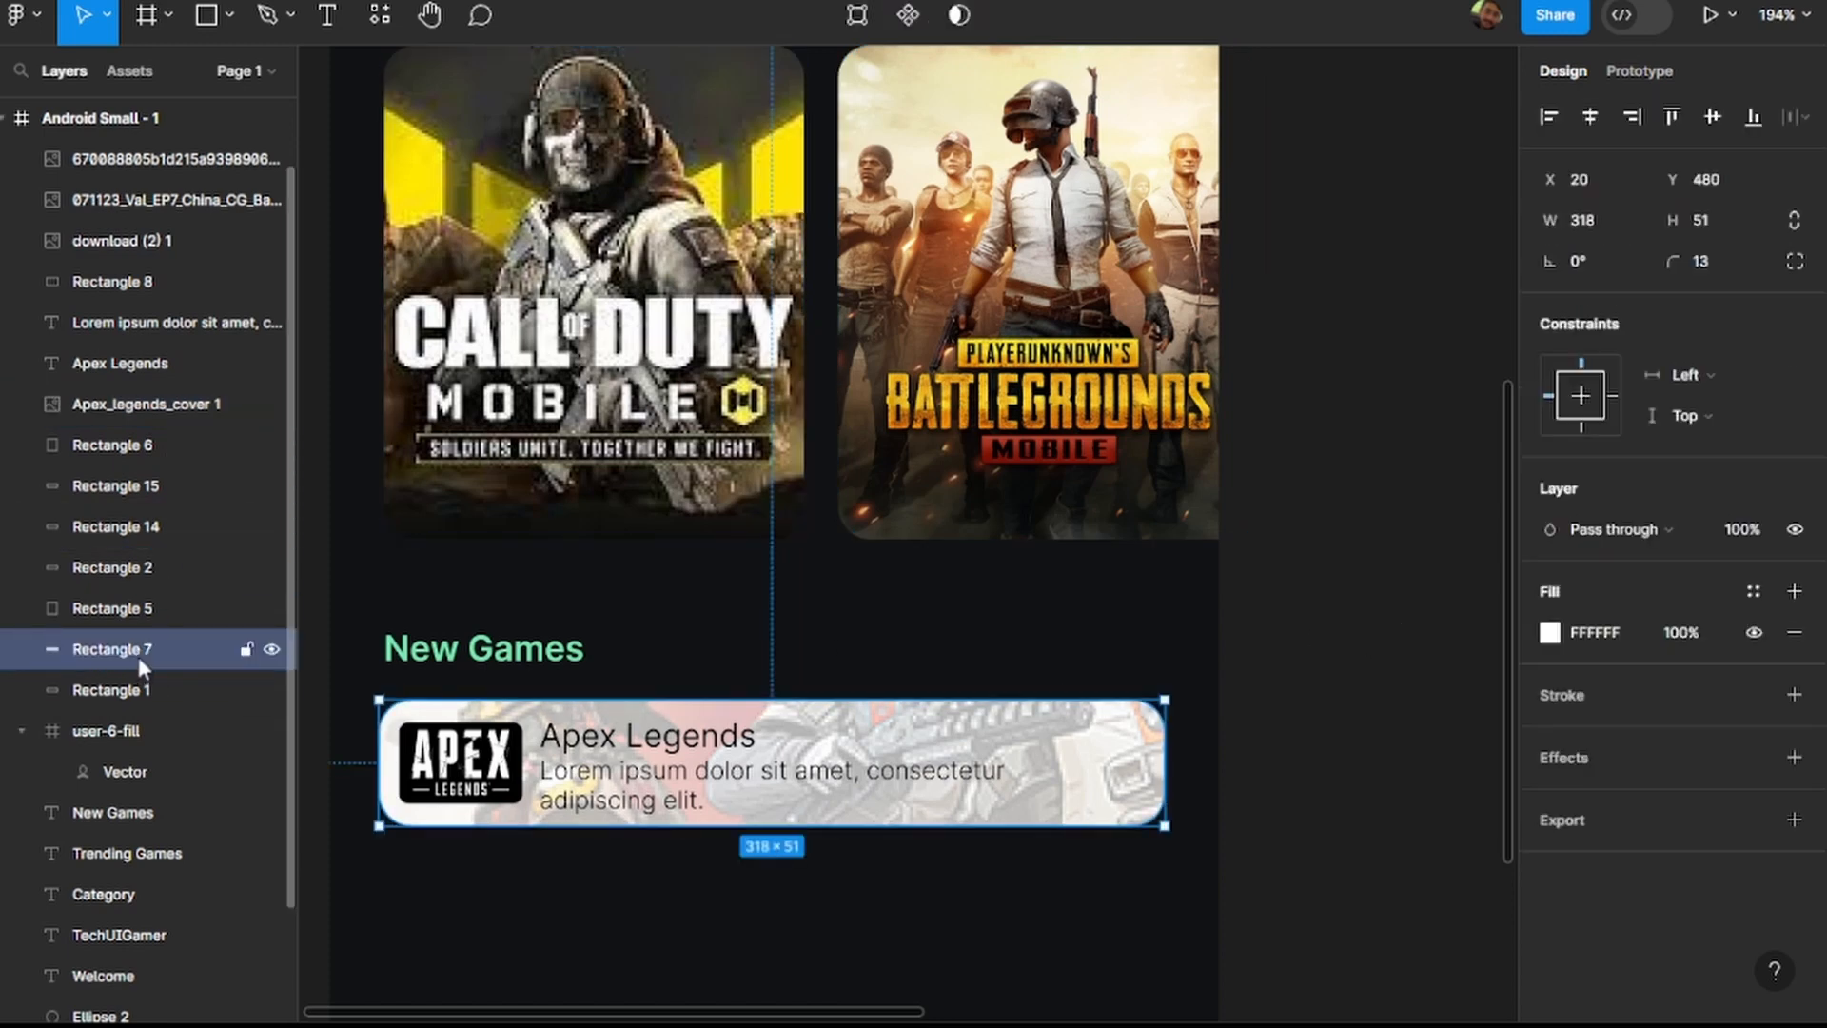
pyautogui.click(1595, 630)
pyautogui.write('76EAB0')
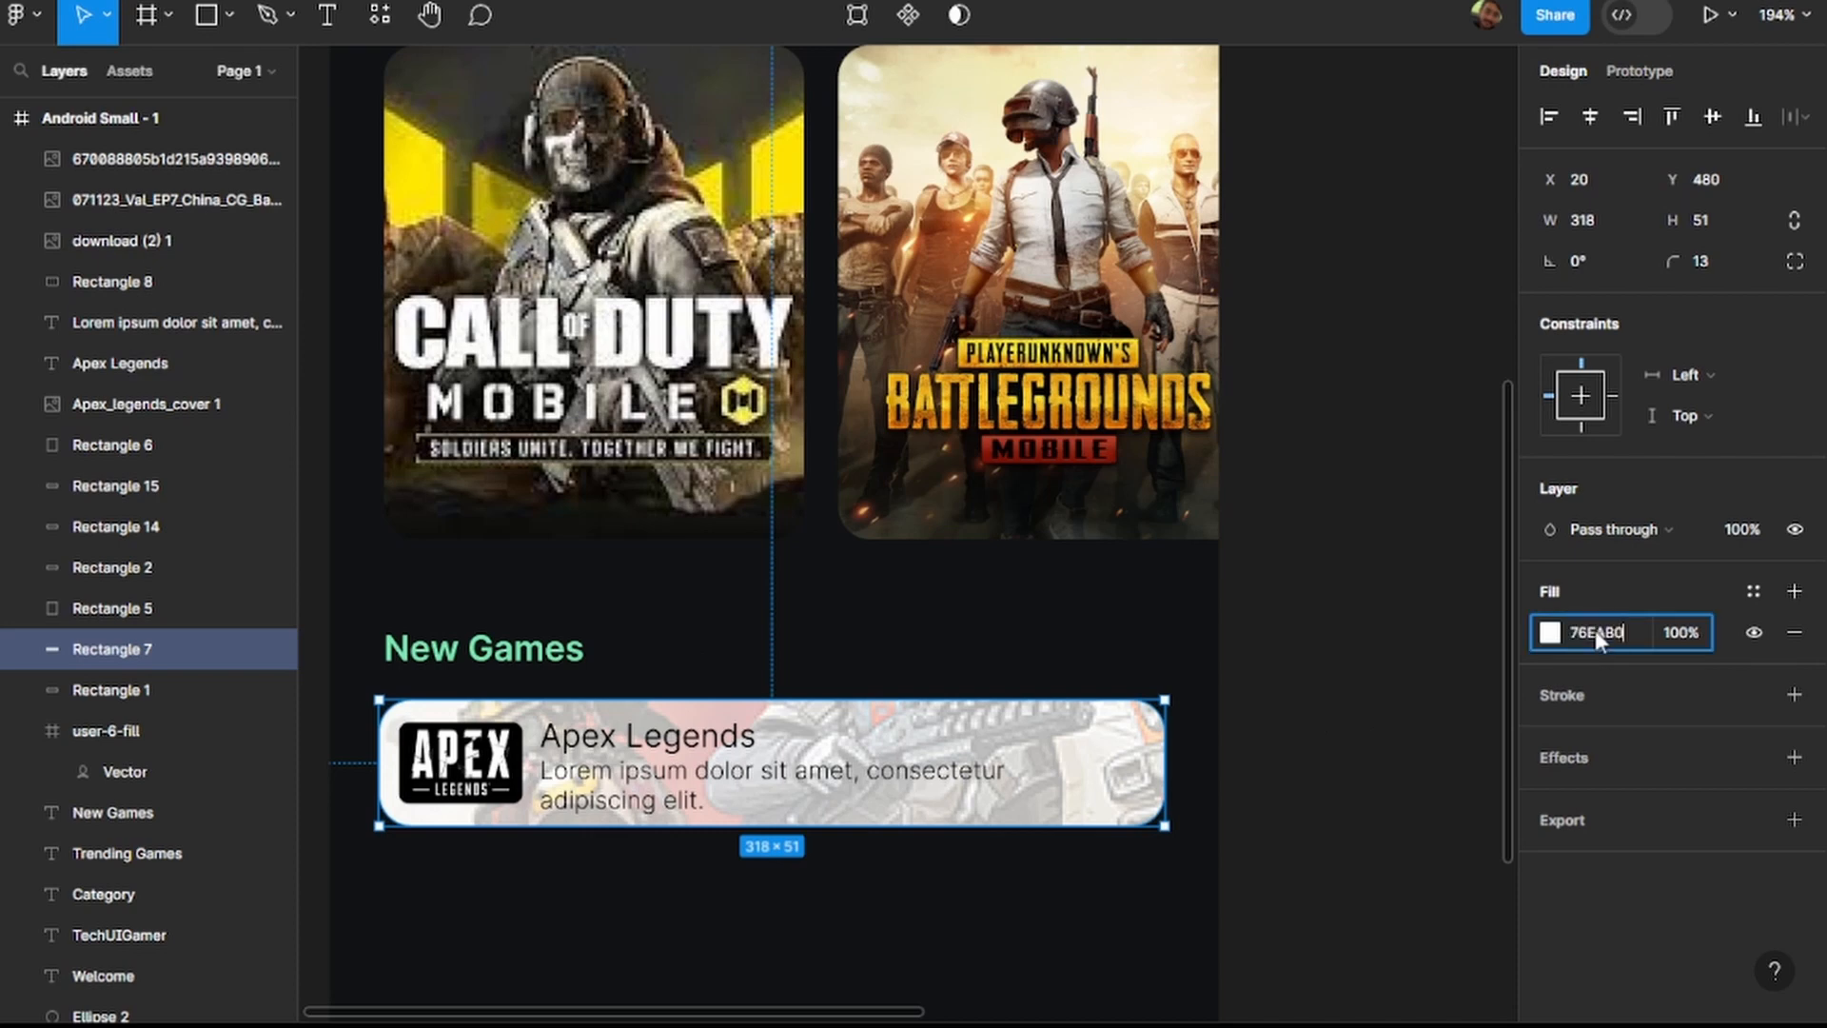
pyautogui.press('Return')
pyautogui.click(1349, 644)
pyautogui.scroll(-5, 1346, 640)
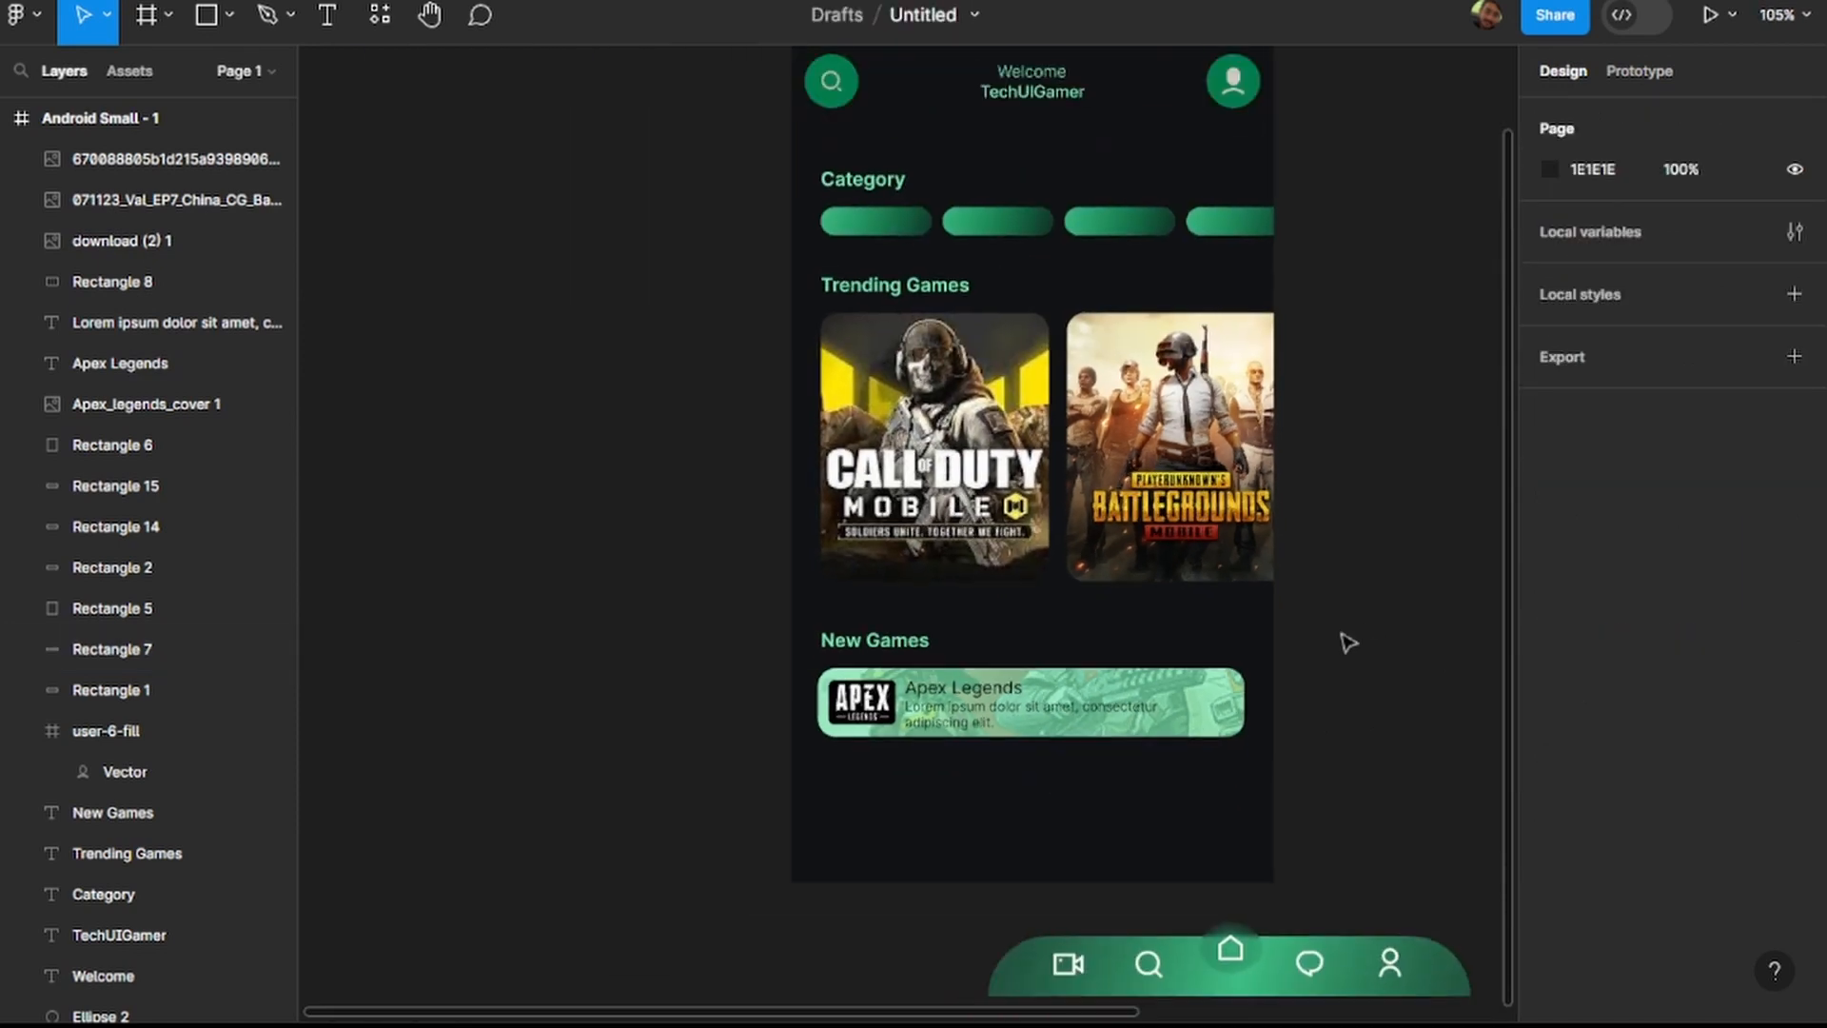
# Duplicate the whole Apex Legends card, group the copy's elements and place the group below the original at Y 544.
pyautogui.scroll(-3, 1357, 721)
pyautogui.scroll(-1, 1357, 720)
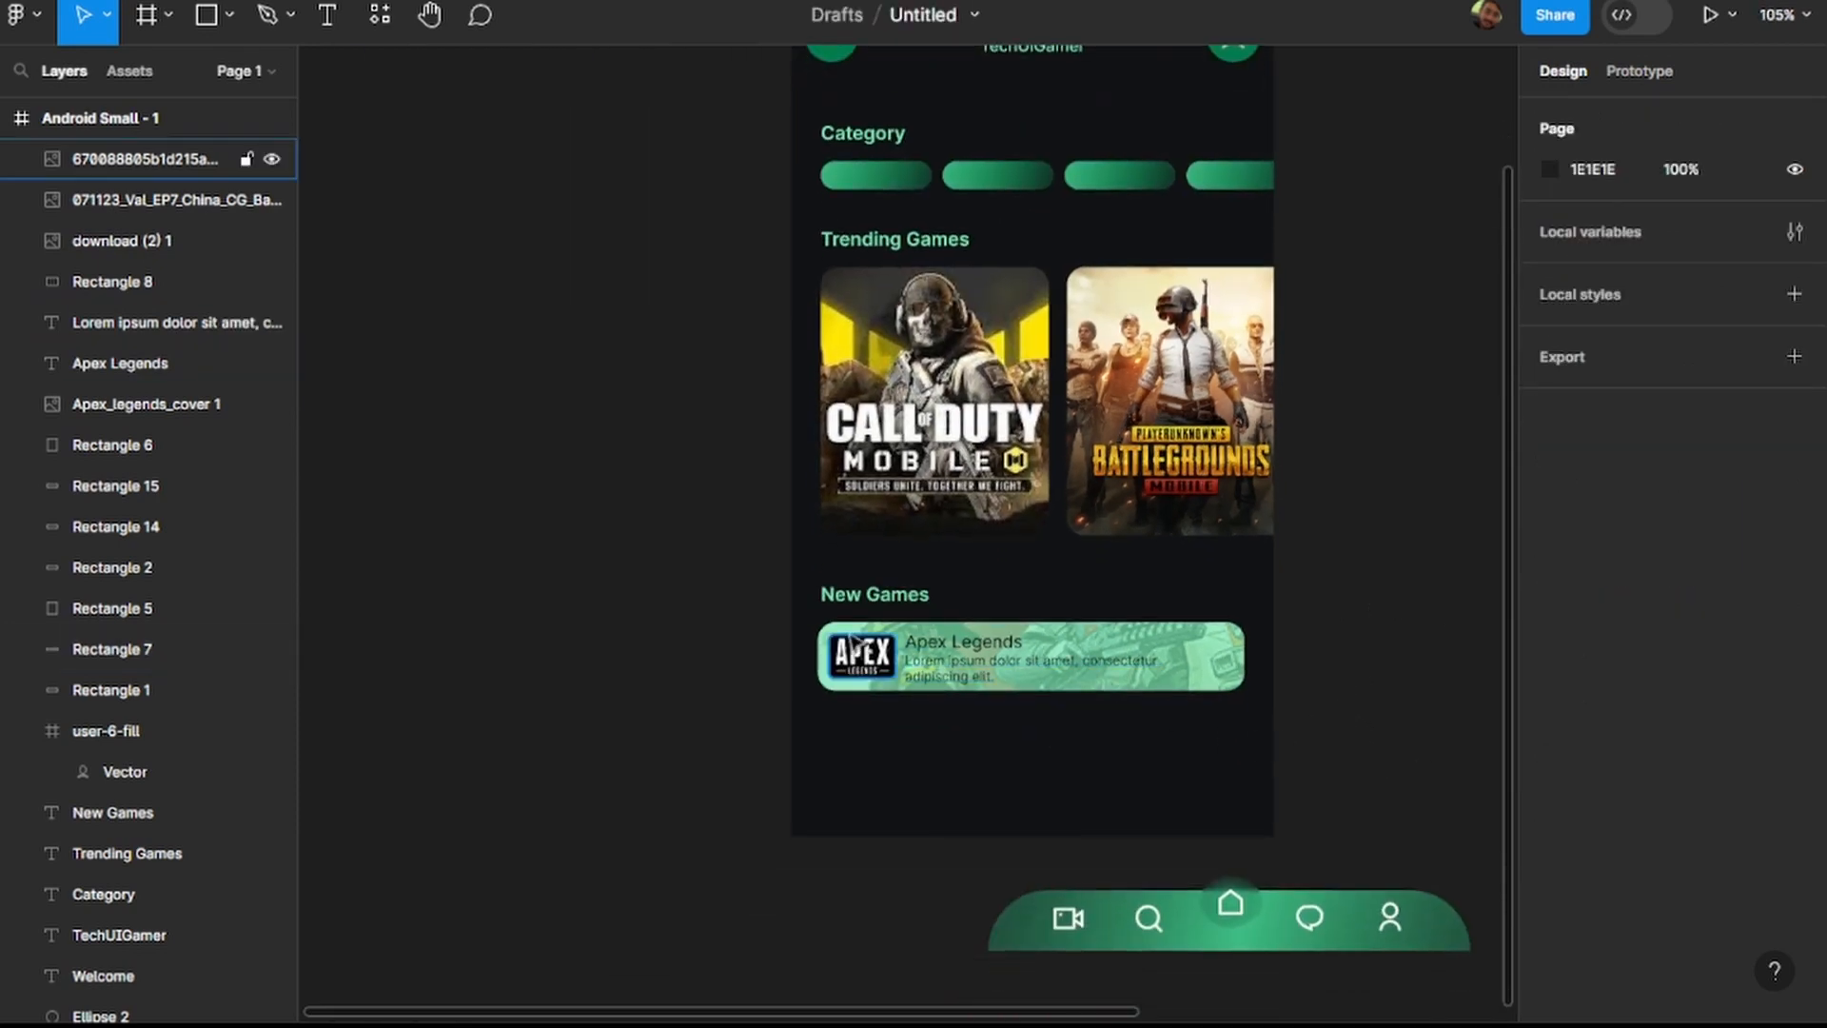
pyautogui.moveTo(971, 733); pyautogui.dragTo(1168, 687)
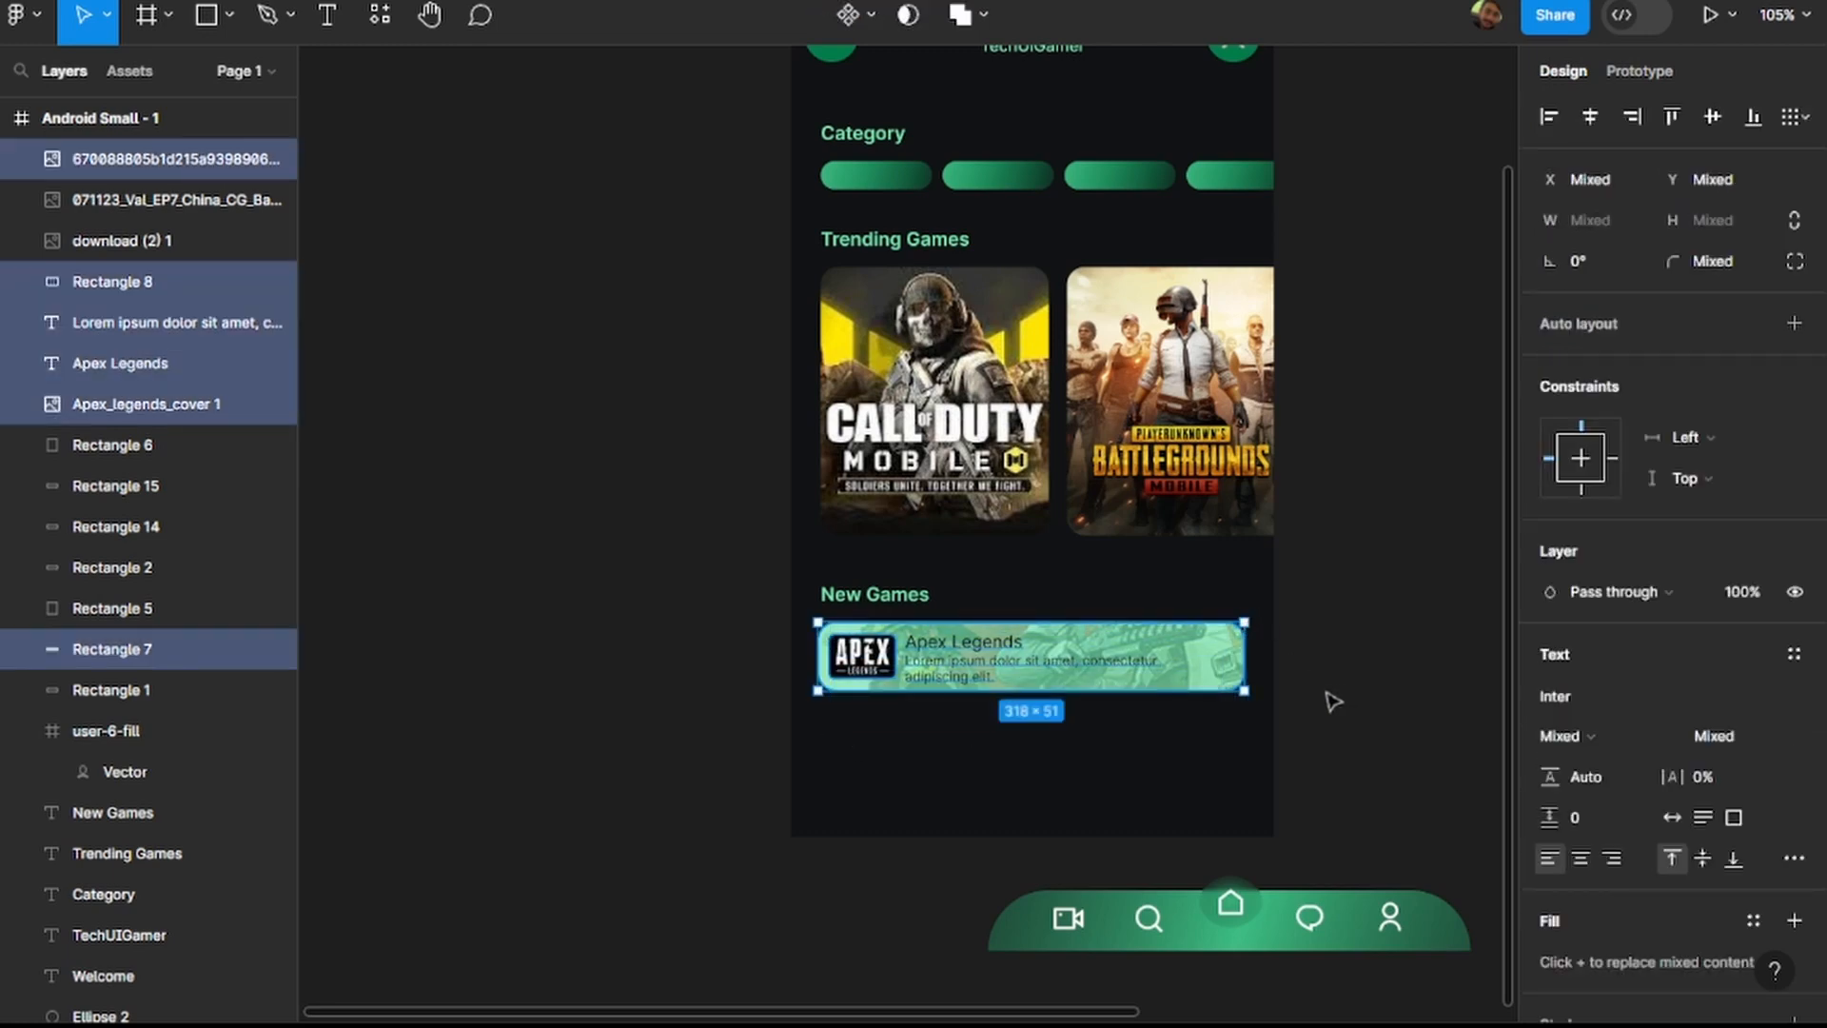
pyautogui.hotkey('ctrl', 'd')
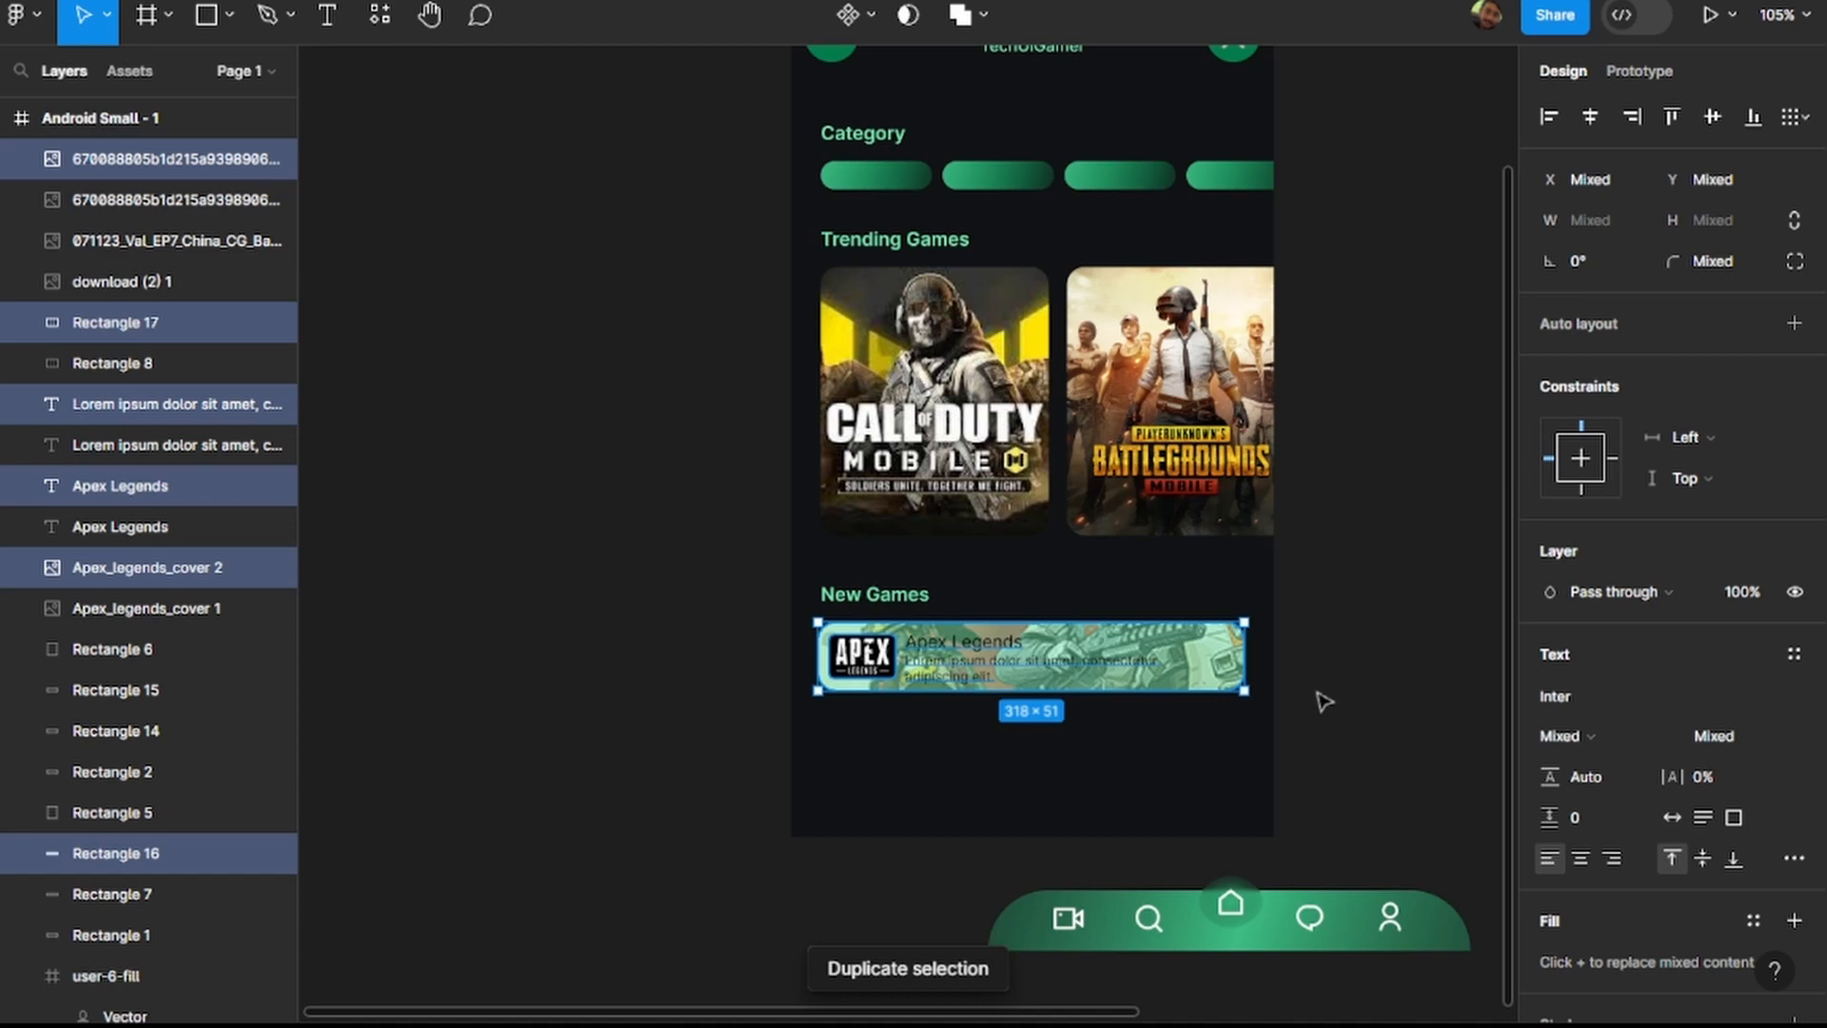
pyautogui.hotkey('ctrl', 'g')
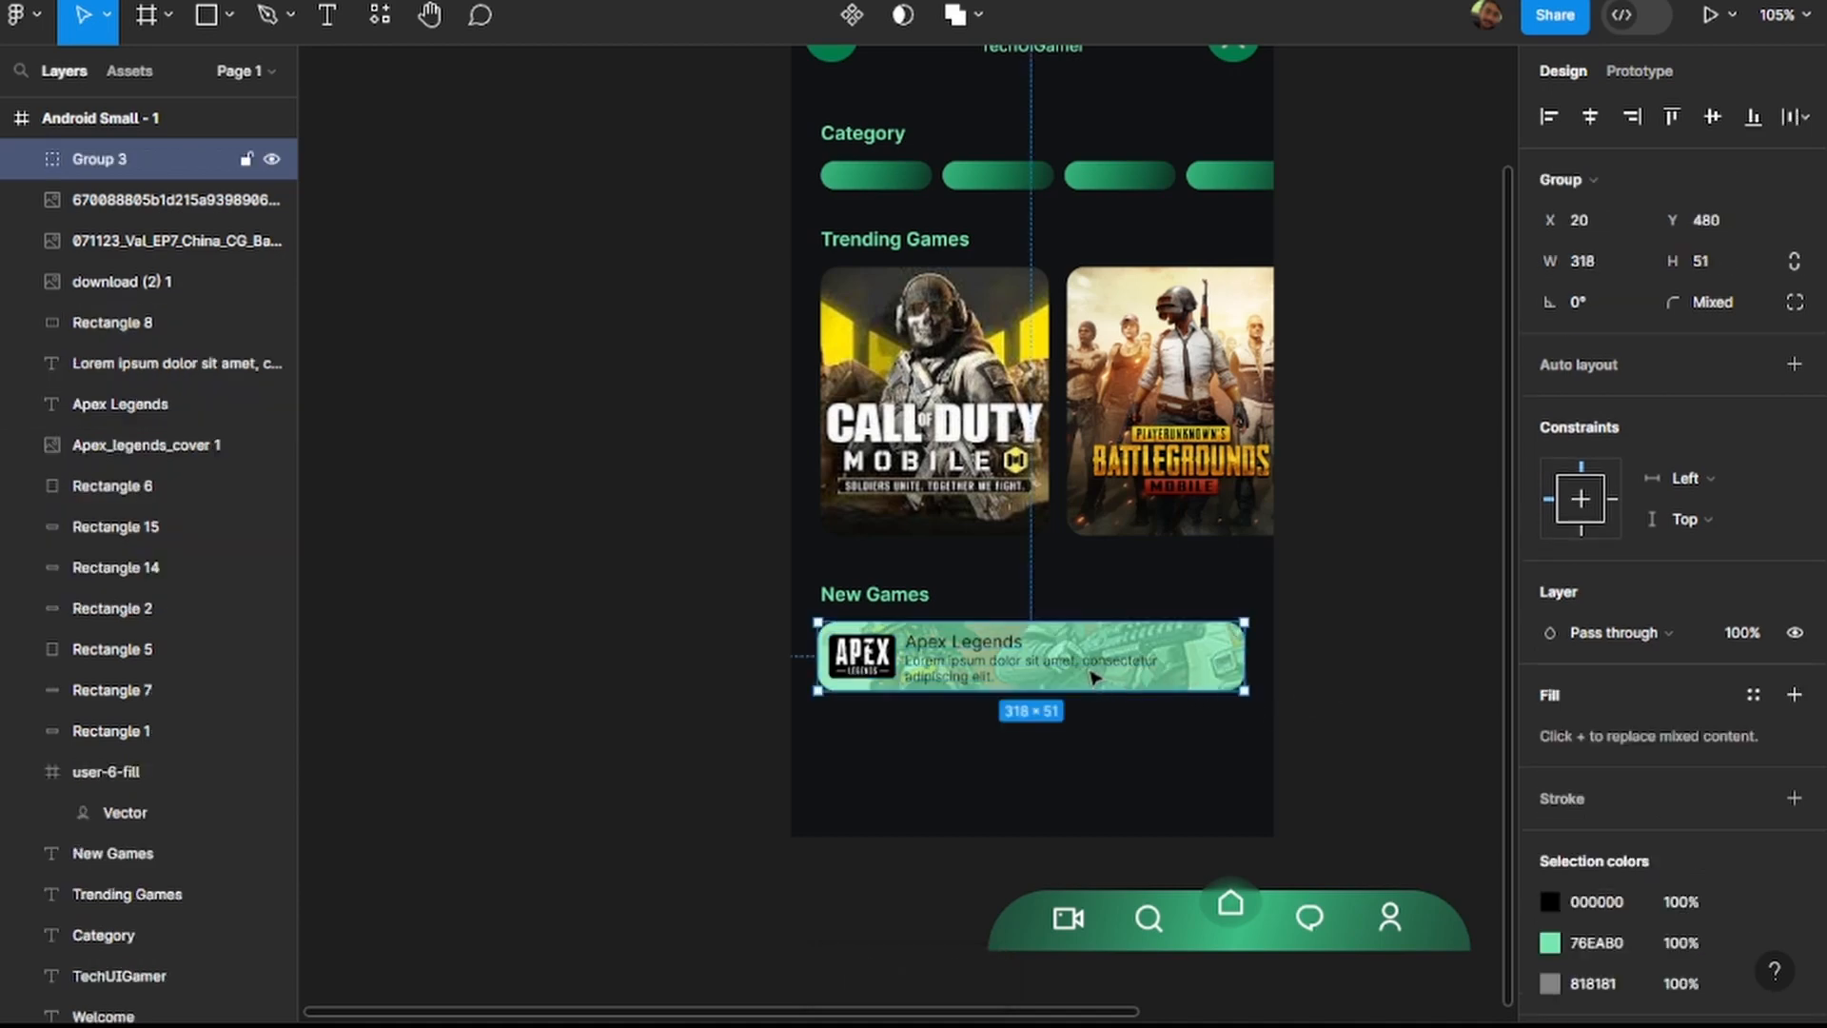
pyautogui.moveTo(1054, 668); pyautogui.dragTo(1054, 748)
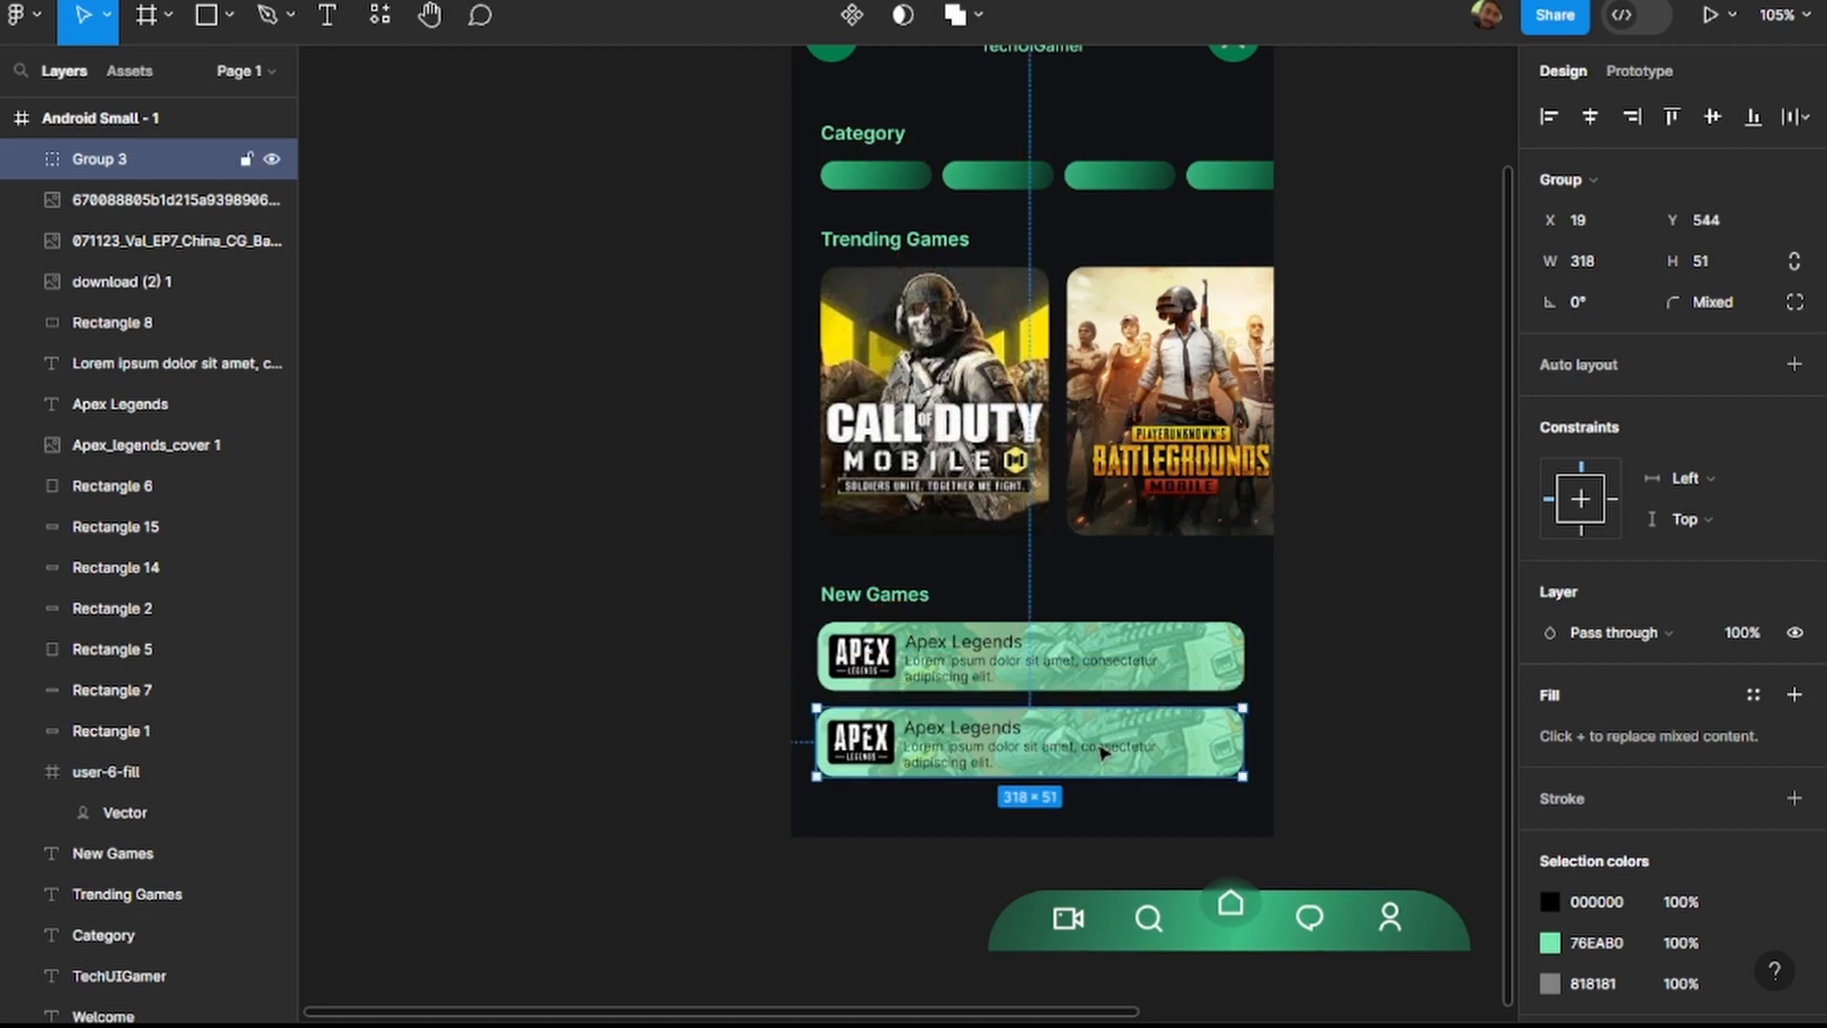
# Duplicate the grouped Apex Legends card and move the copy below the second card, overlapping the frame's lower edge.
pyautogui.hotkey('ctrl', 'd')
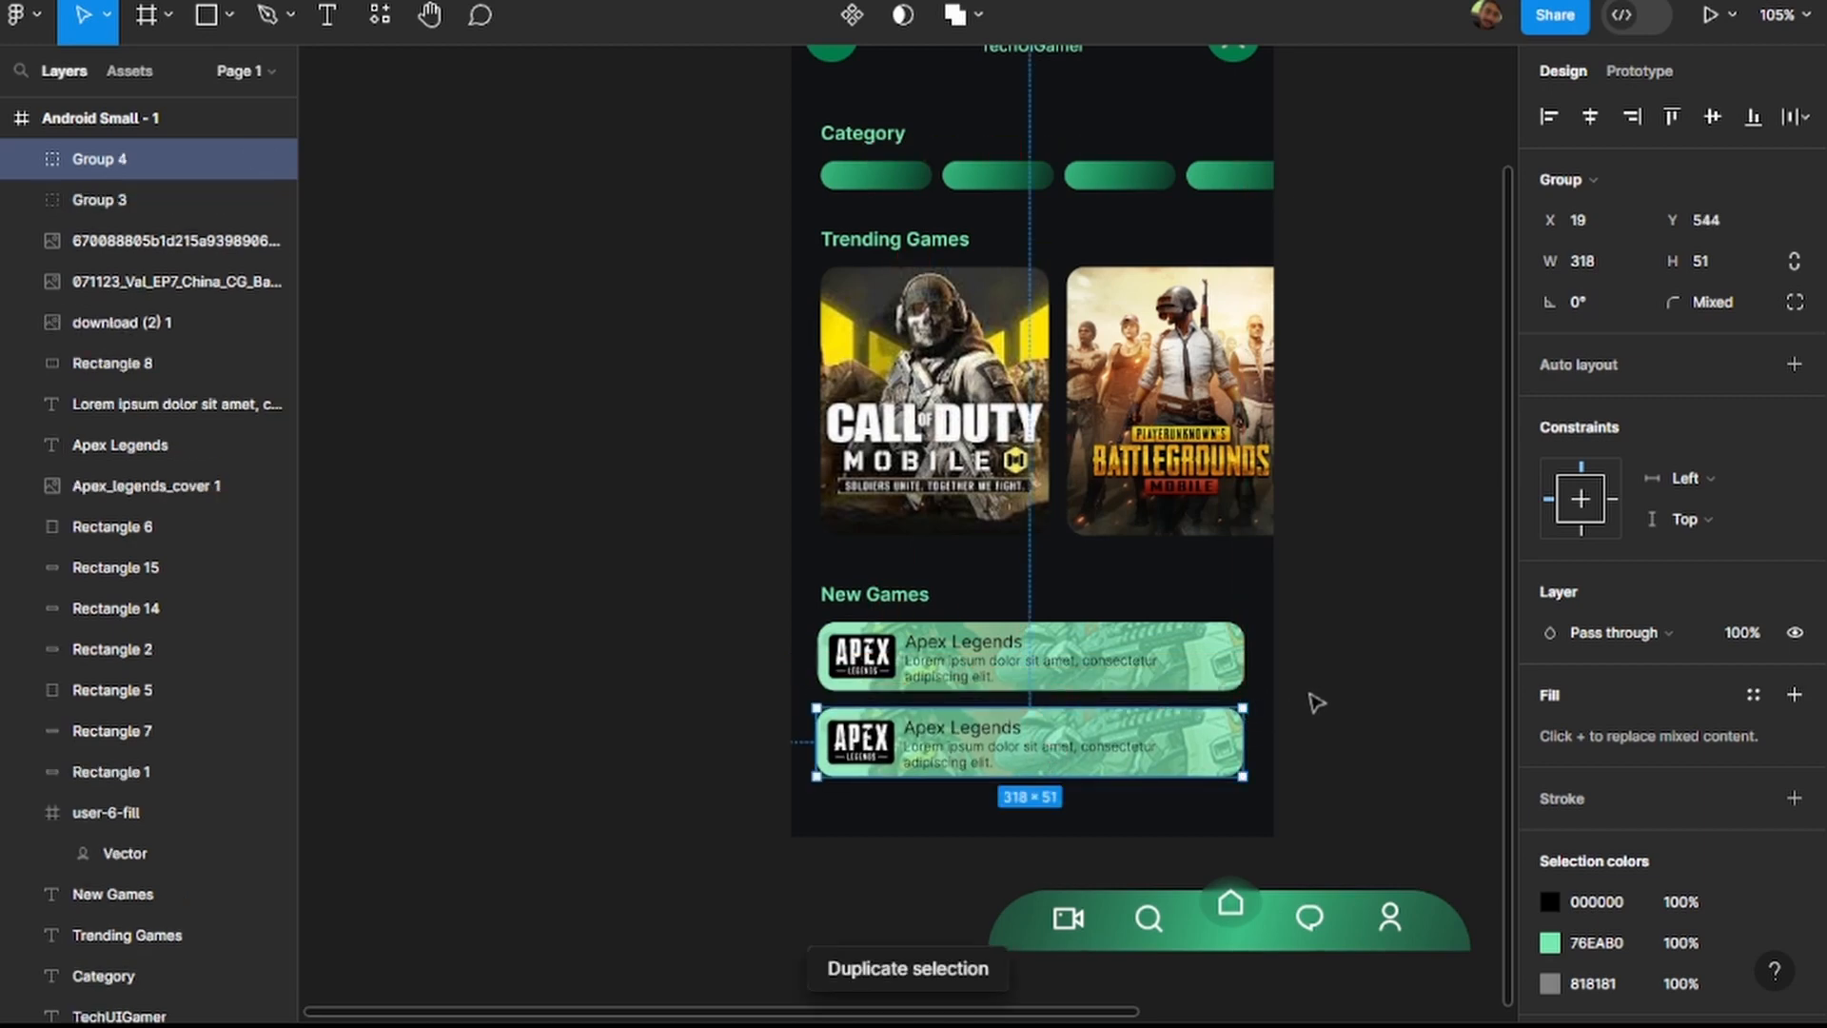
pyautogui.moveTo(1085, 767); pyautogui.dragTo(1084, 841)
pyautogui.doubleClick(1085, 824)
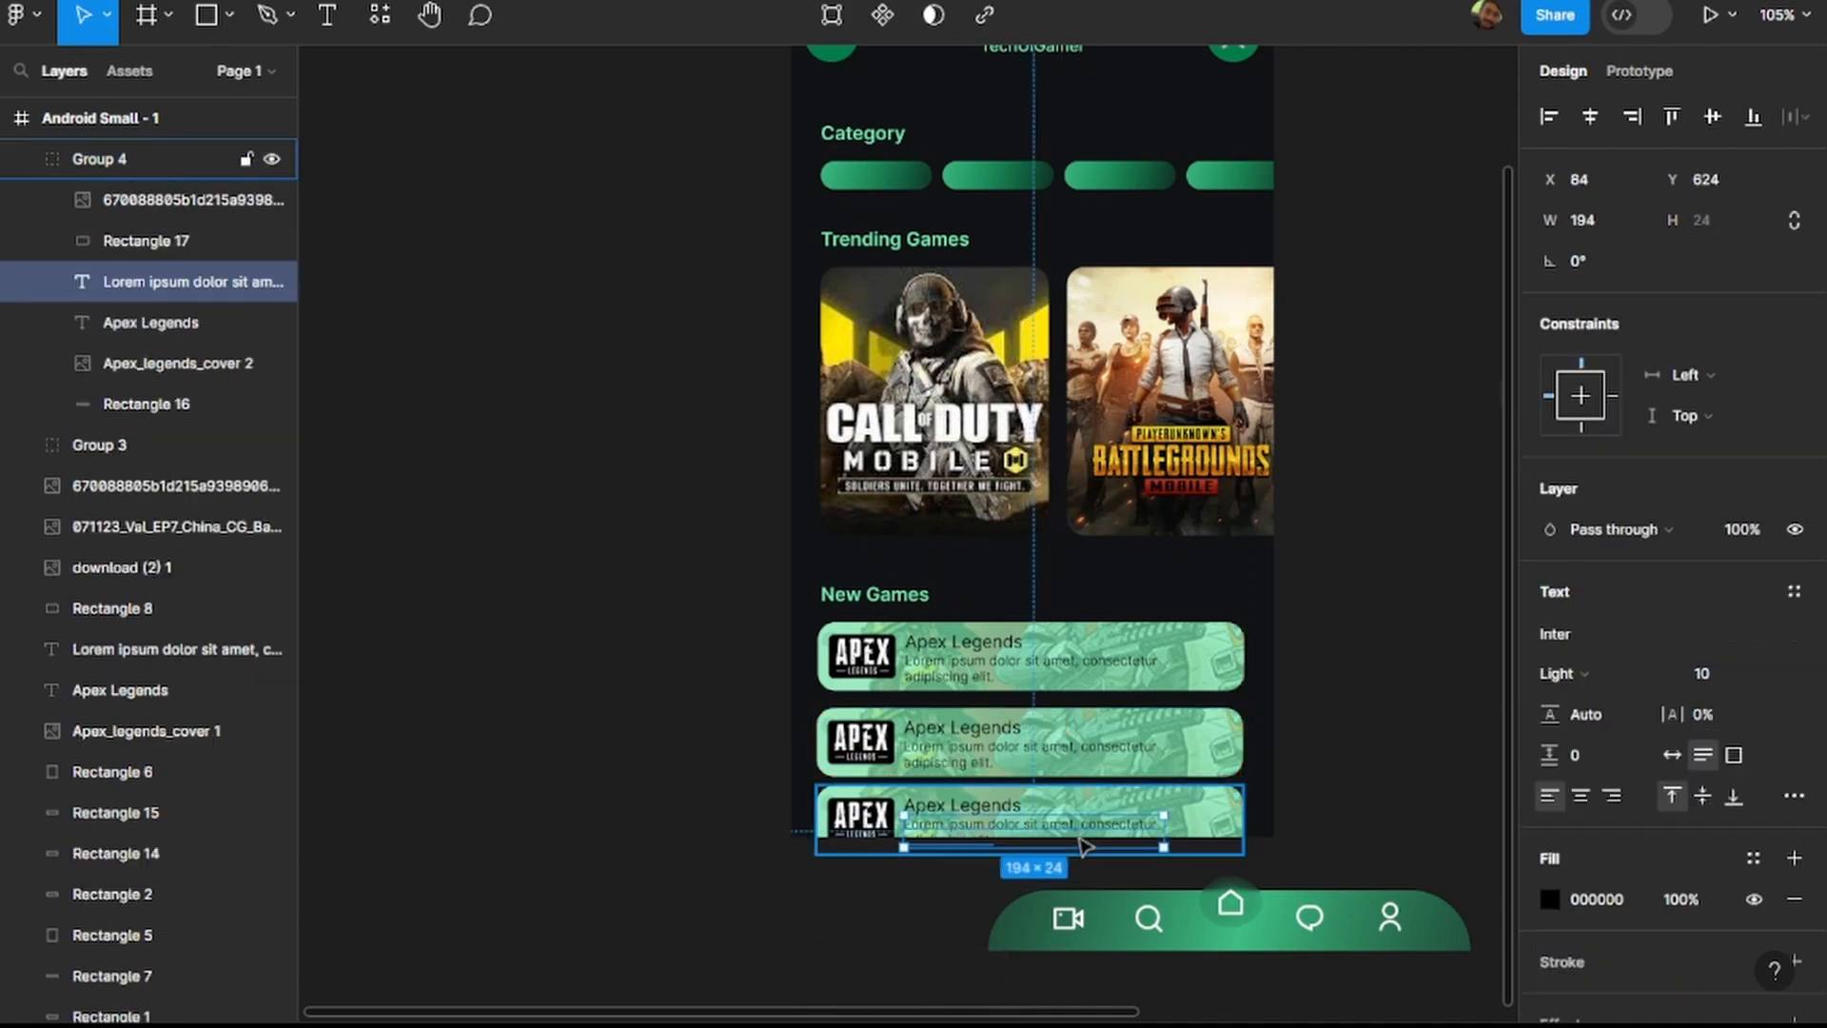
# Delete the two duplicated Apex Legends cards below the original, including the third card's description.
pyautogui.press('Delete')
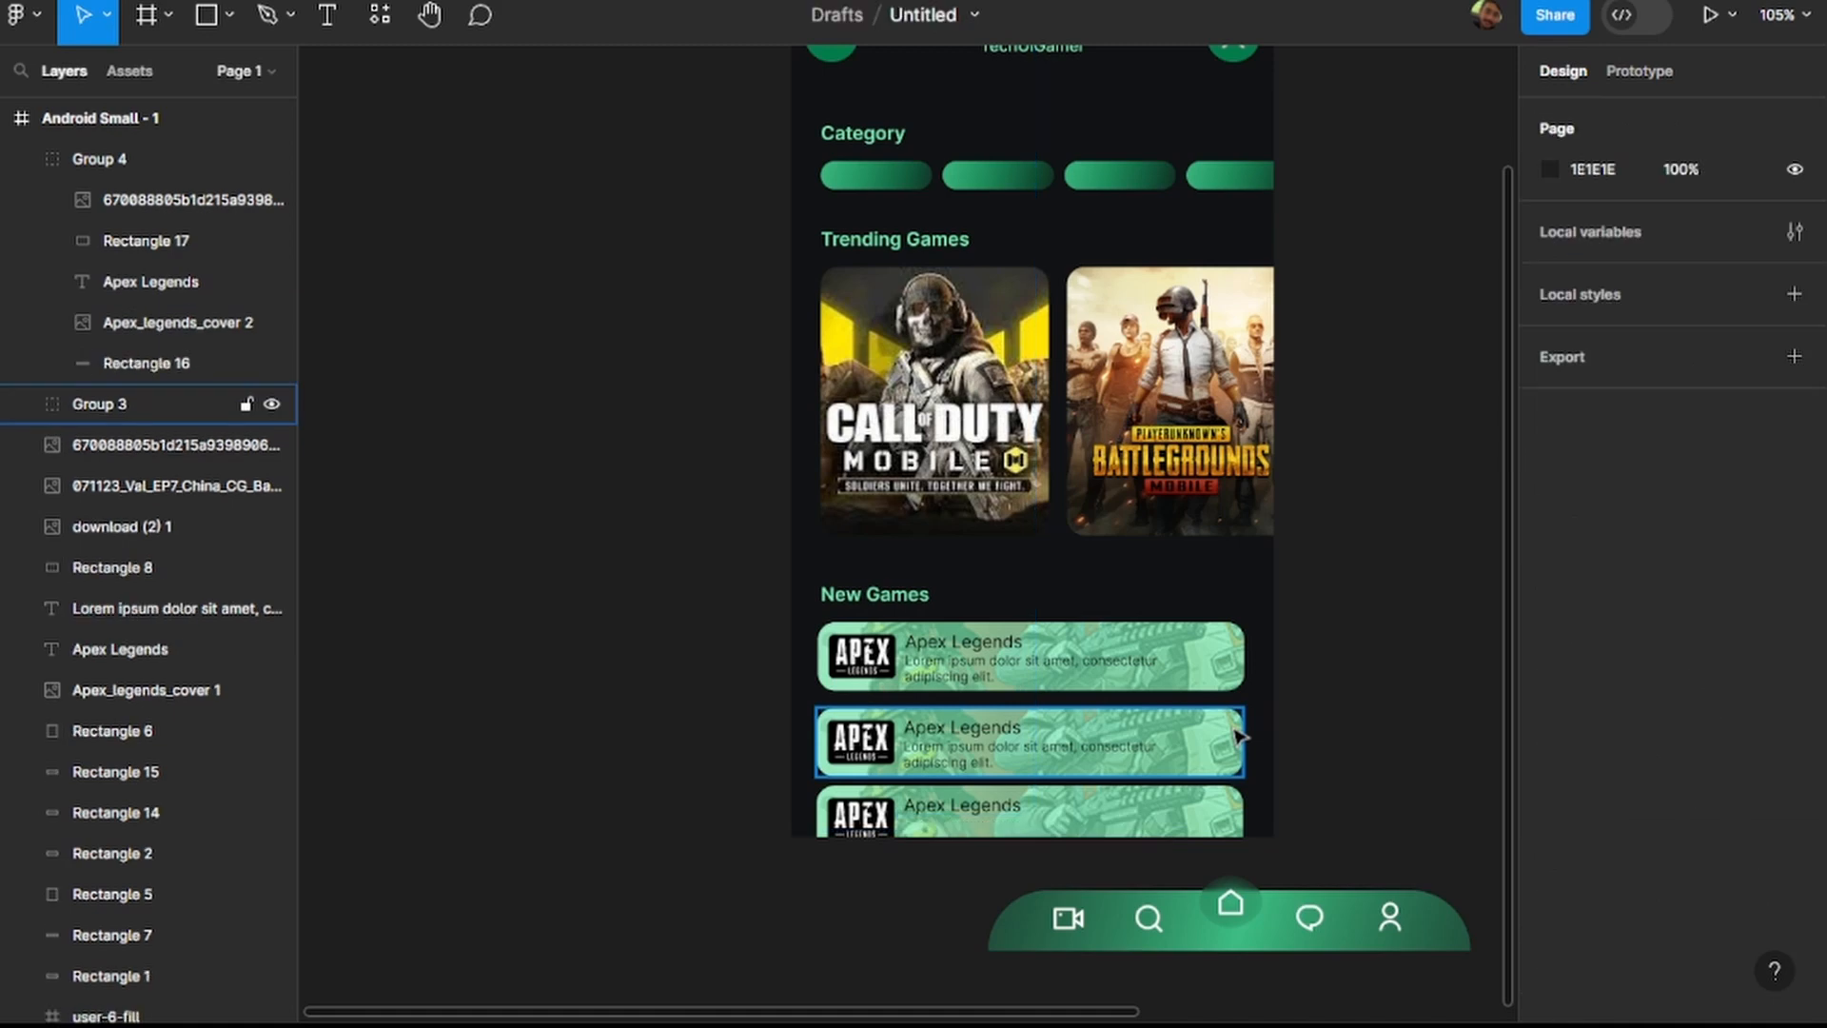
pyautogui.click(1142, 824)
pyautogui.press('Delete')
pyautogui.click(1128, 761)
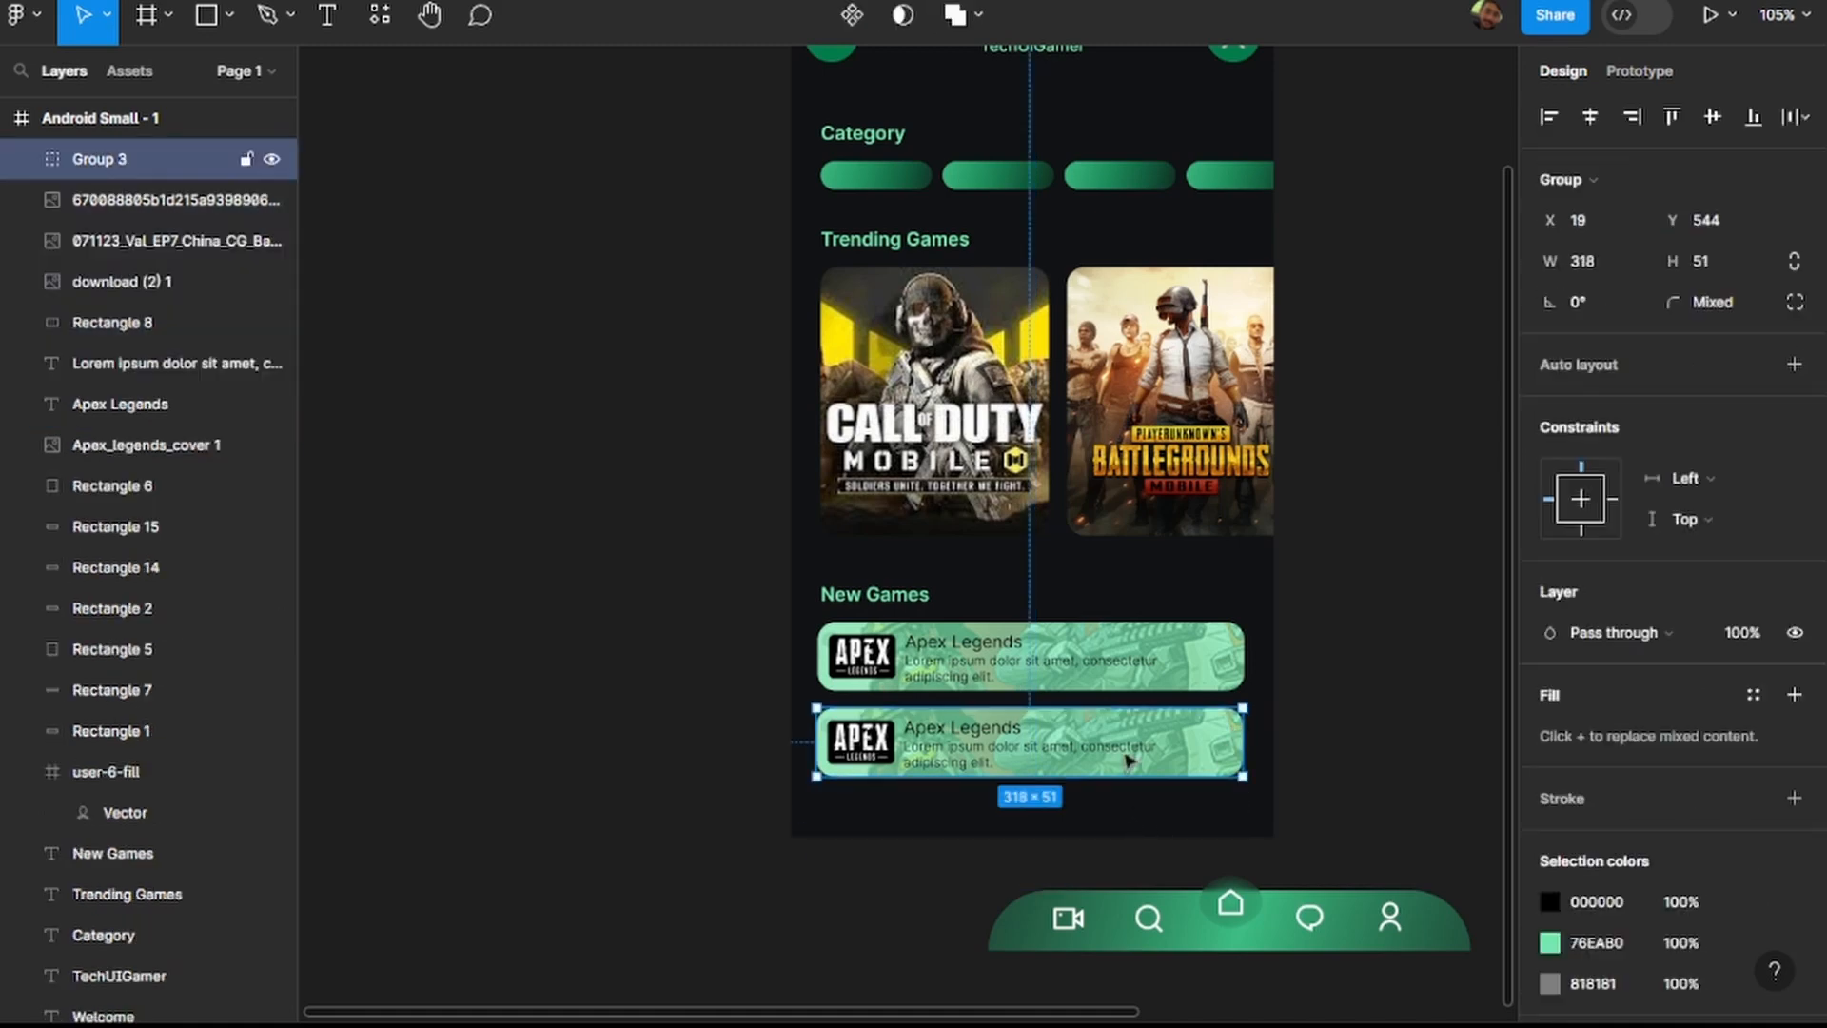
pyautogui.press('Delete')
# Group all elements of the remaining Apex Legends card and duplicate the group.
pyautogui.moveTo(1232, 749); pyautogui.dragTo(850, 630)
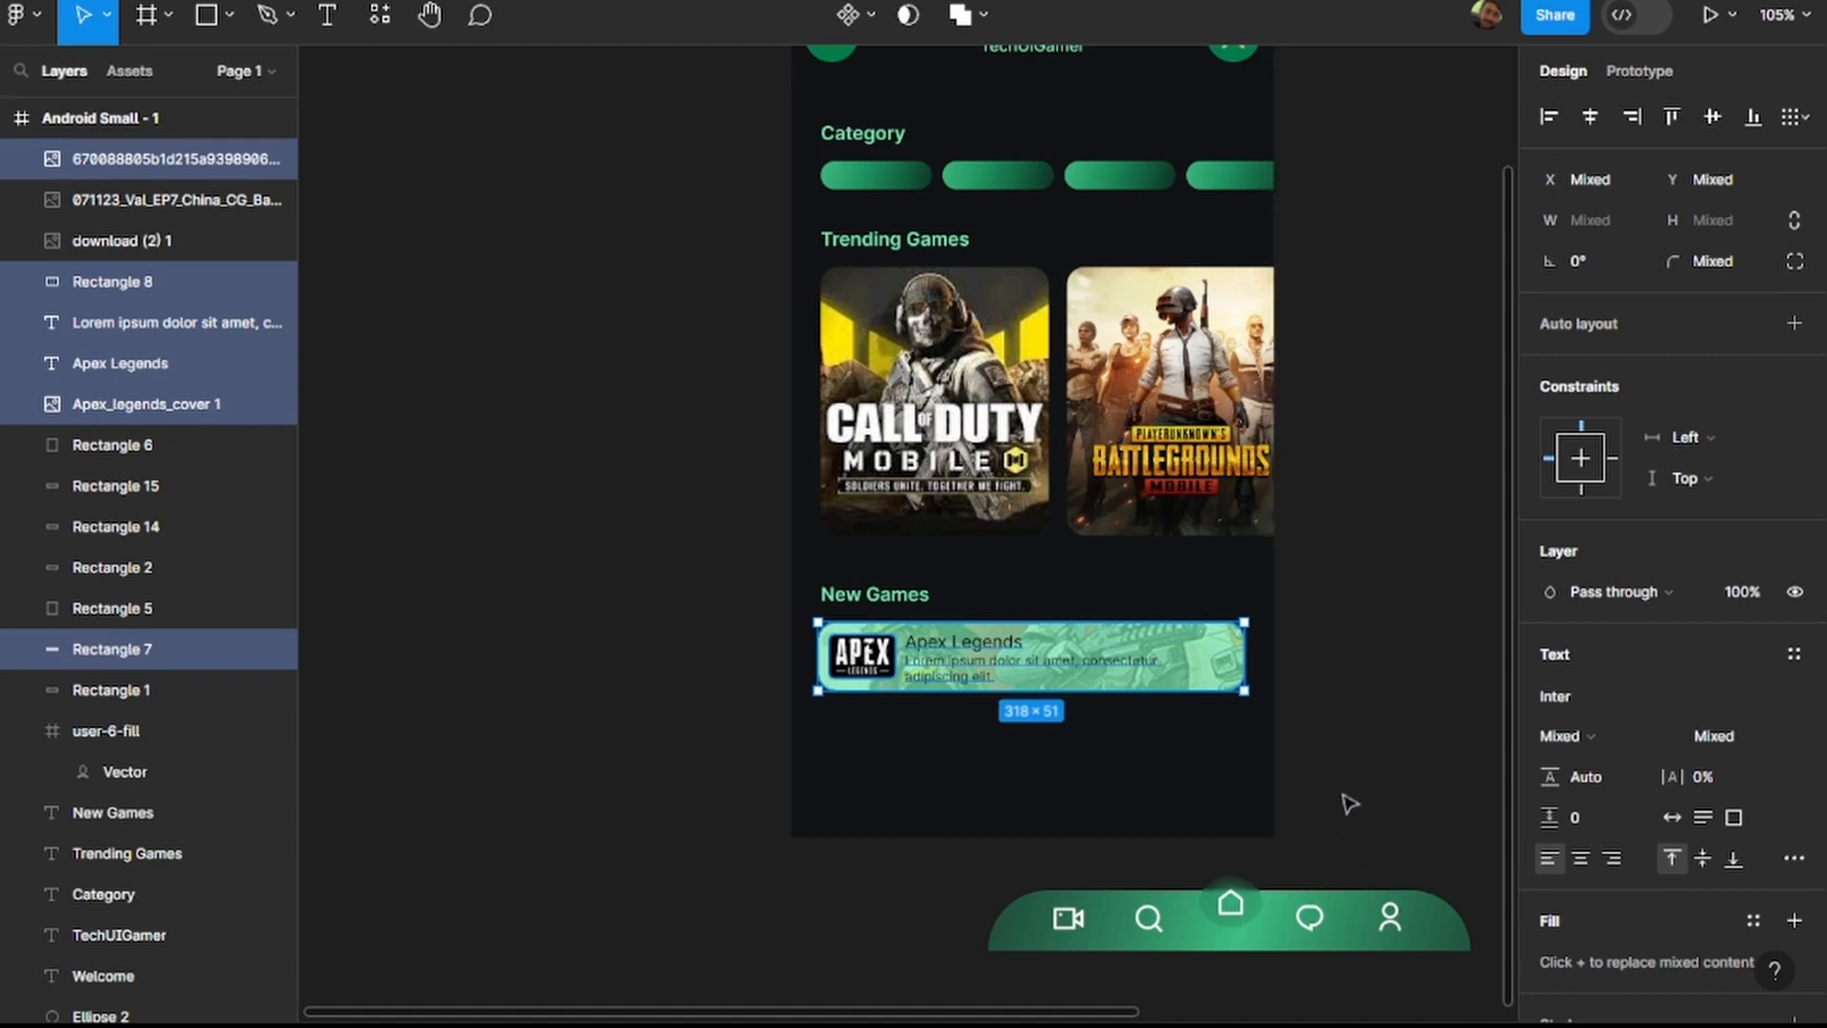
pyautogui.hotkey('ctrl', 'g')
pyautogui.hotkey('ctrl', 'd')
pyautogui.moveTo(1036, 660); pyautogui.dragTo(1114, 733)
pyautogui.doubleClick(1035, 746)
pyautogui.click(1034, 737)
pyautogui.click(1149, 710)
pyautogui.hotkey('ctrl', 'z')
pyautogui.hotkey('ctrl', 'z')
pyautogui.hotkey('ctrl', 'z')
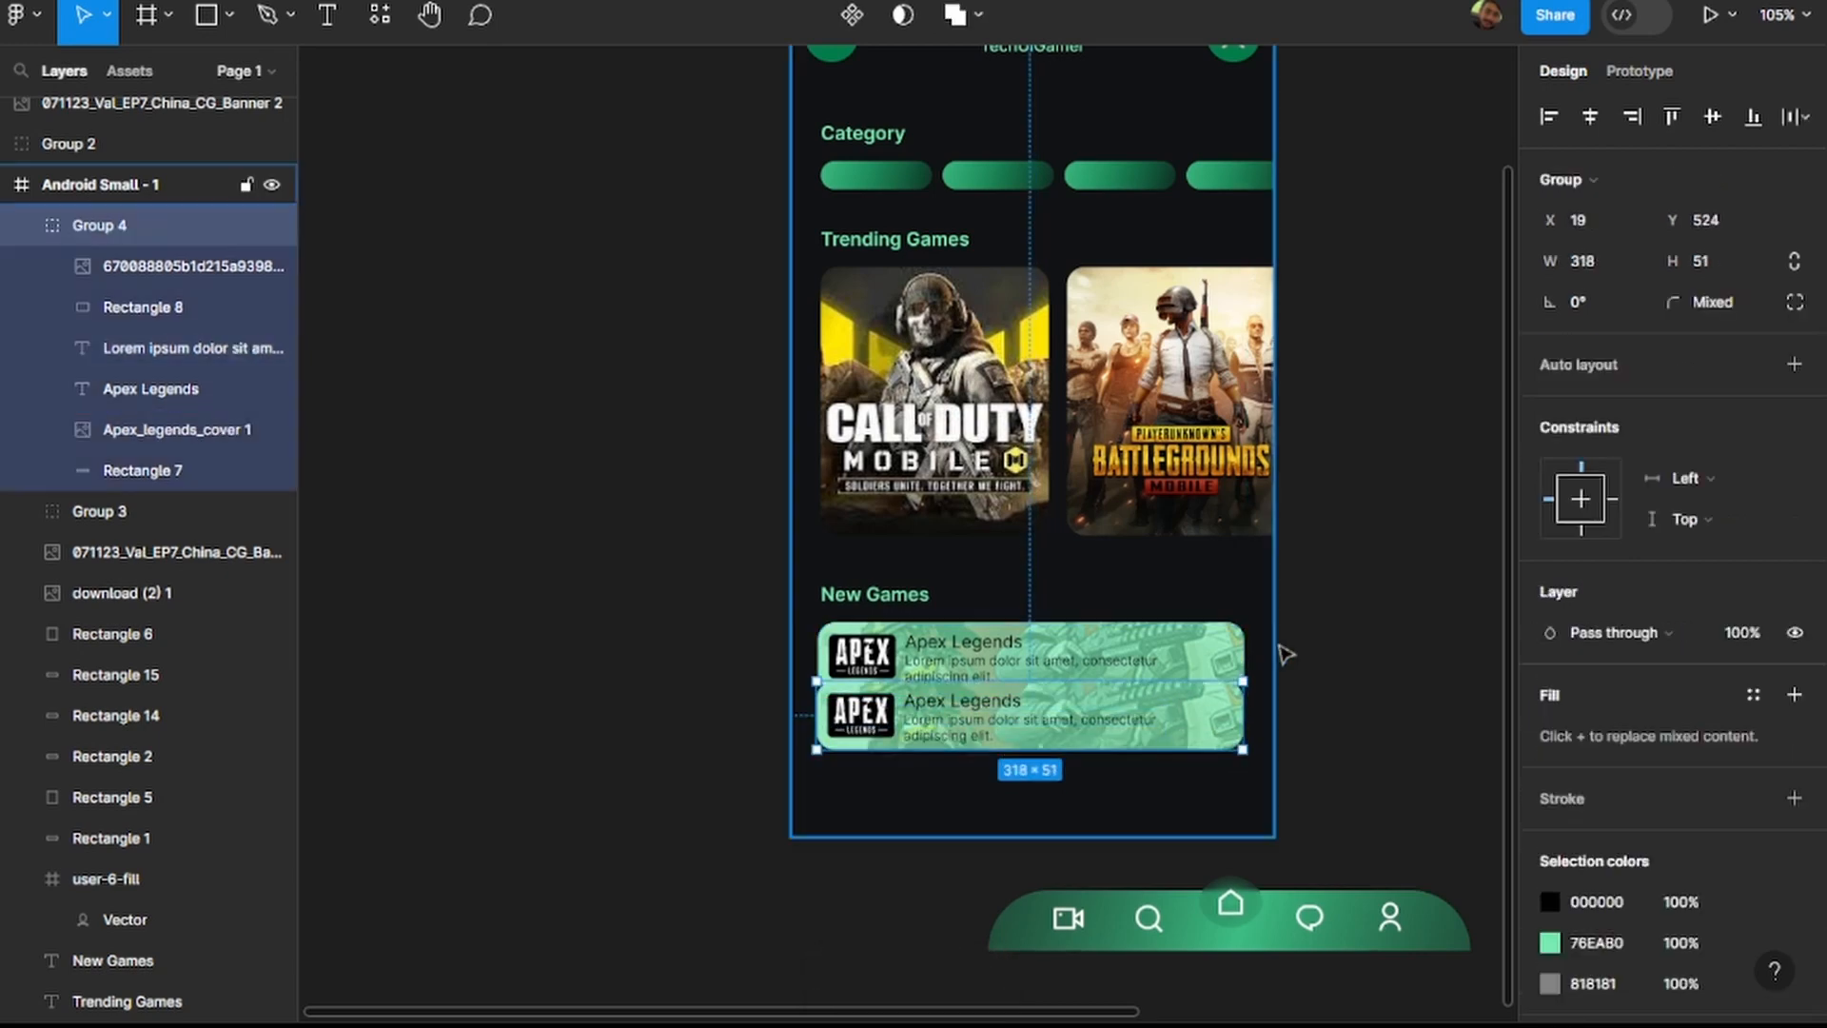
pyautogui.hotkey('ctrl', 'z')
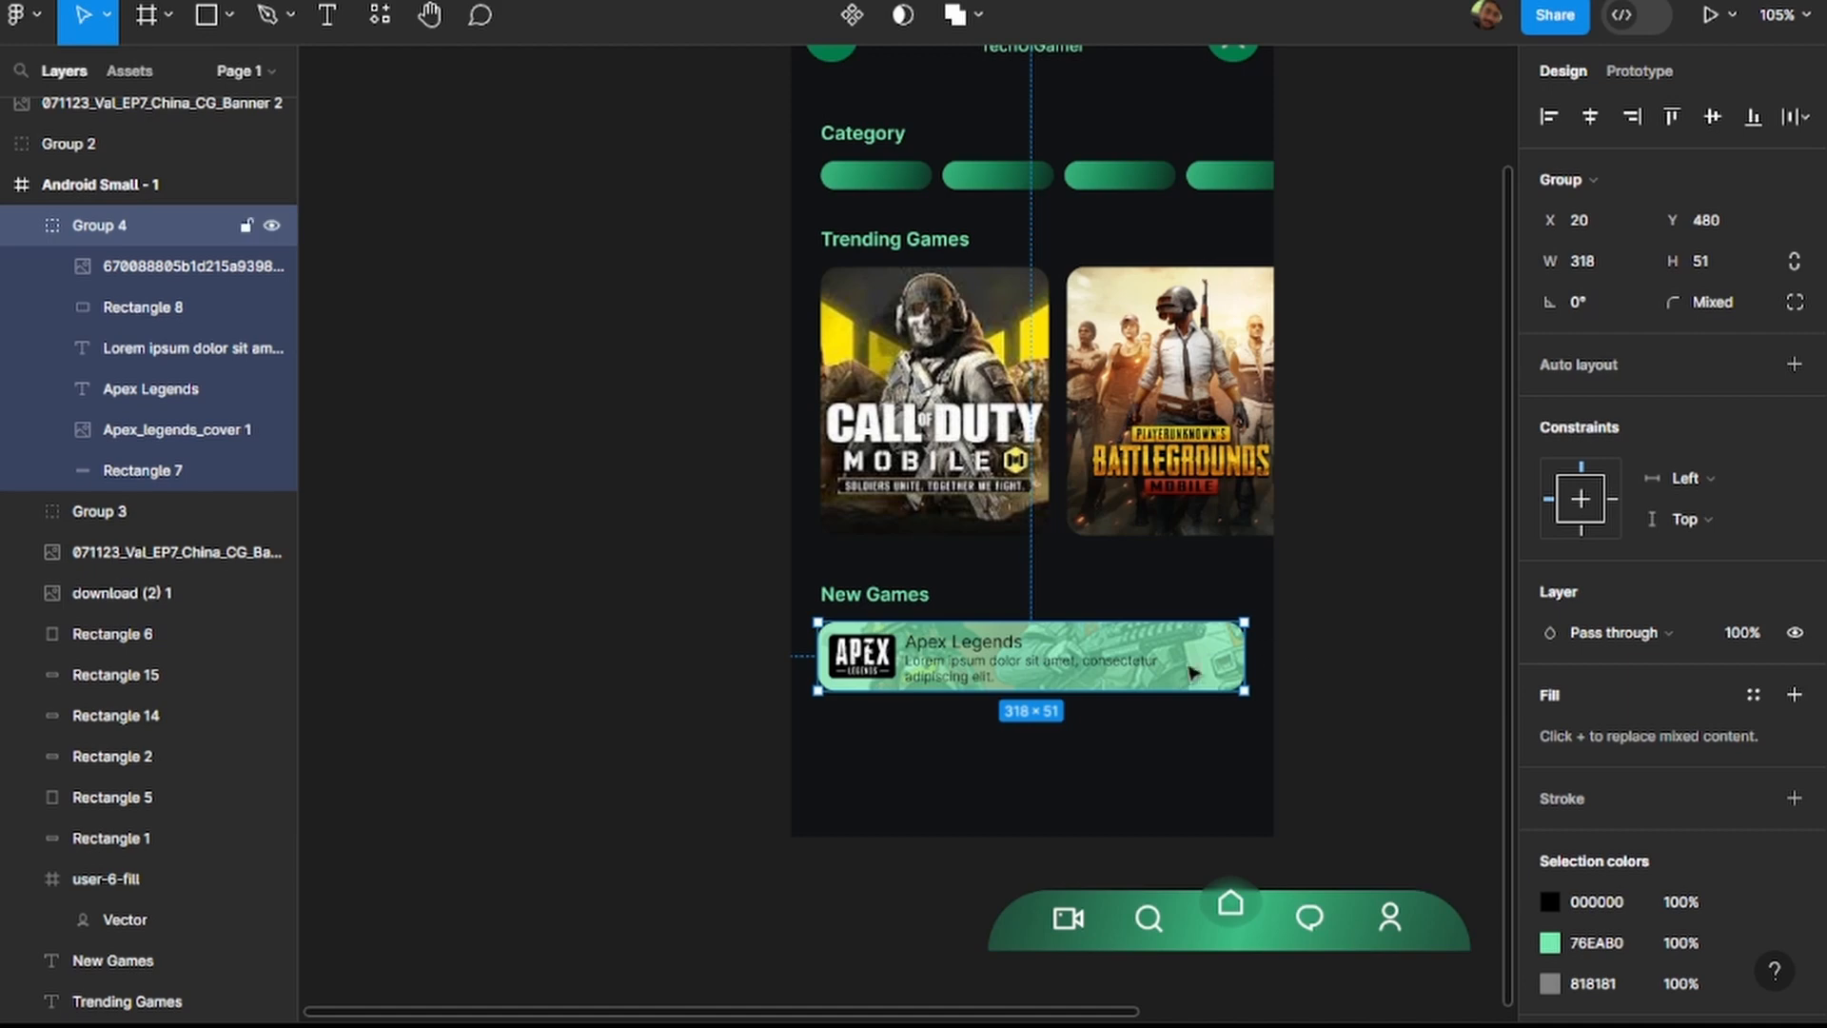
# Move the duplicated card below the original to Y 544, and place another copy beneath it across the frame's lower edge.
pyautogui.moveTo(1172, 662); pyautogui.dragTo(1171, 746)
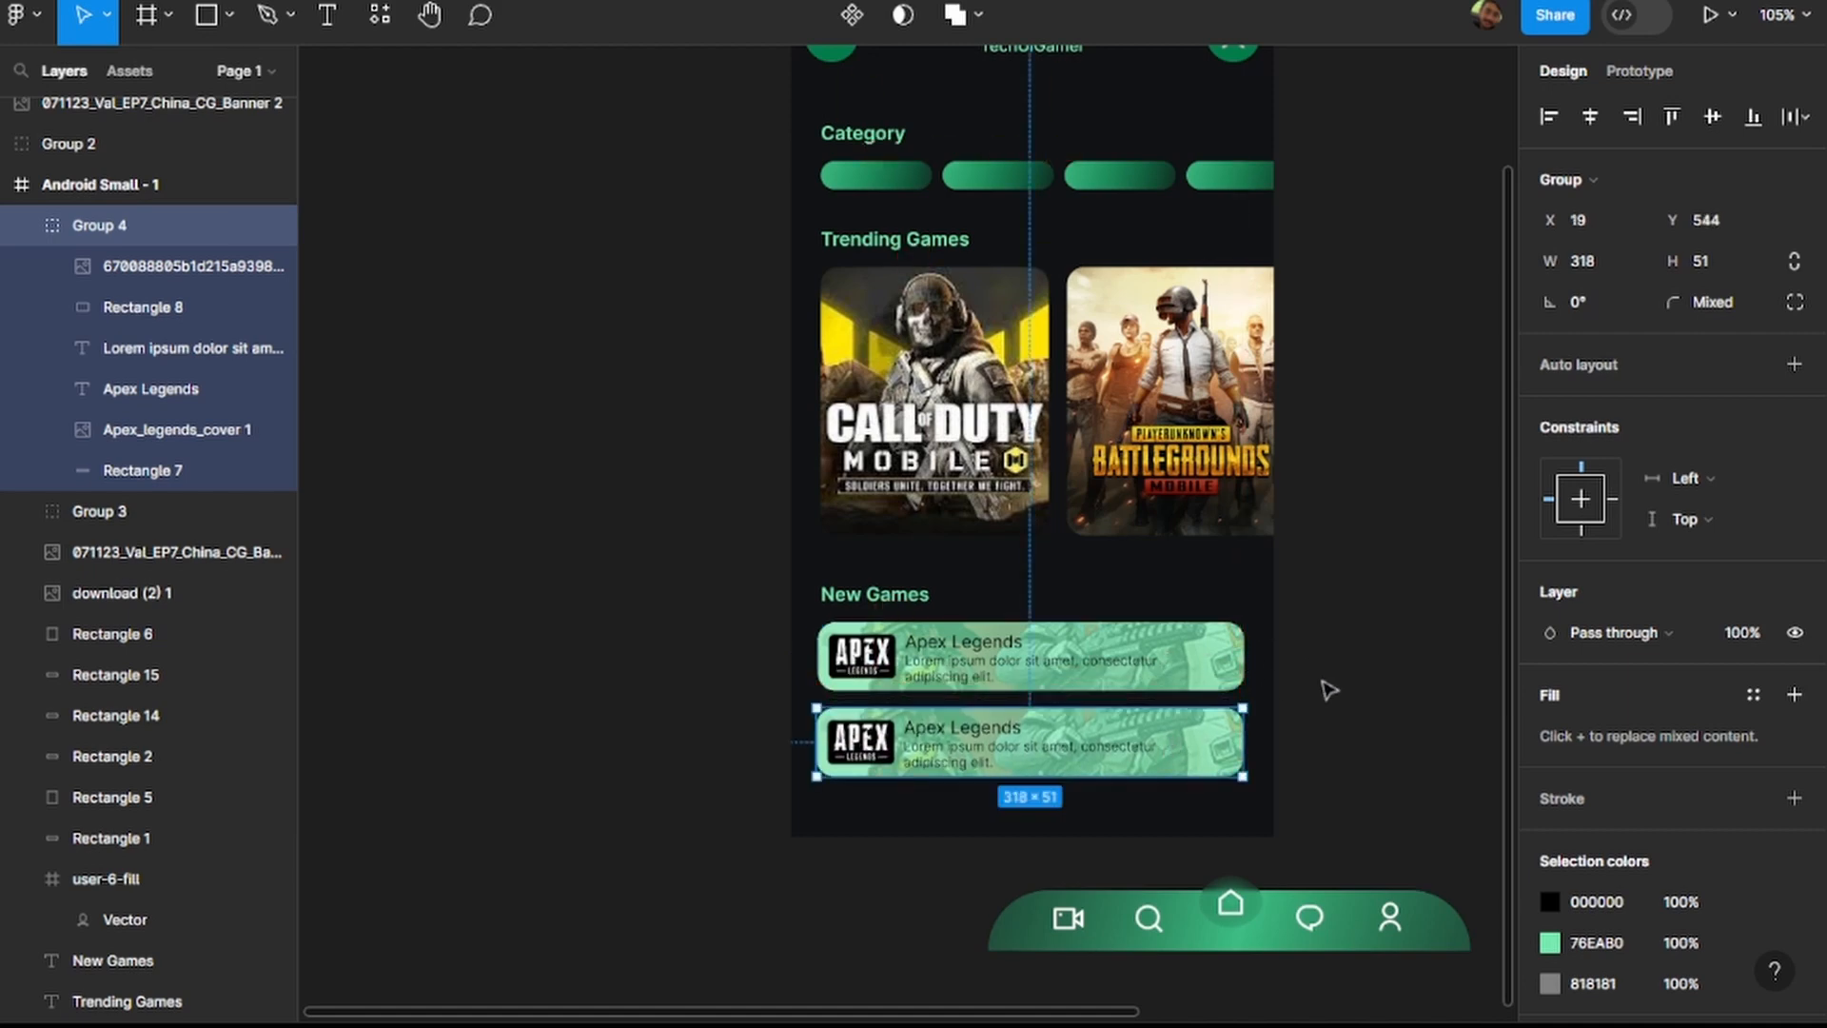
pyautogui.hotkey('ctrl', 'd')
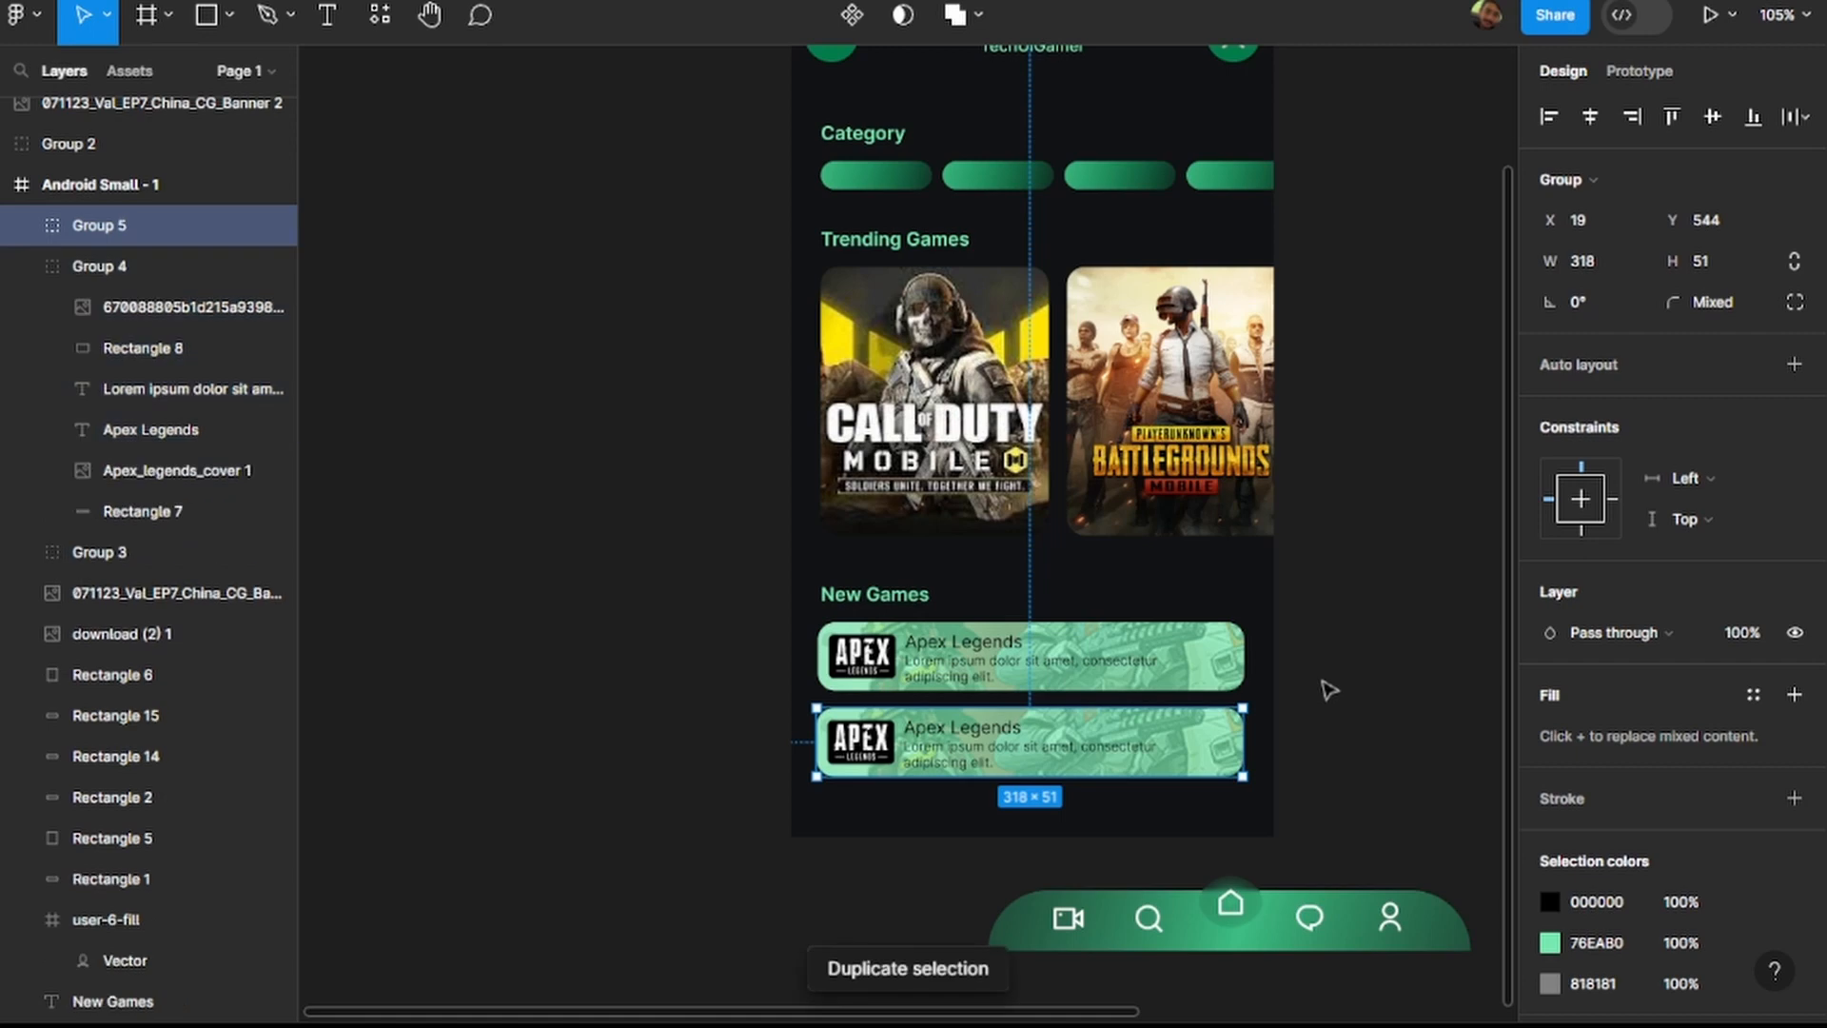
pyautogui.moveTo(1182, 742); pyautogui.dragTo(1178, 820)
pyautogui.click(1350, 699)
pyautogui.scroll(-2, 1351, 699)
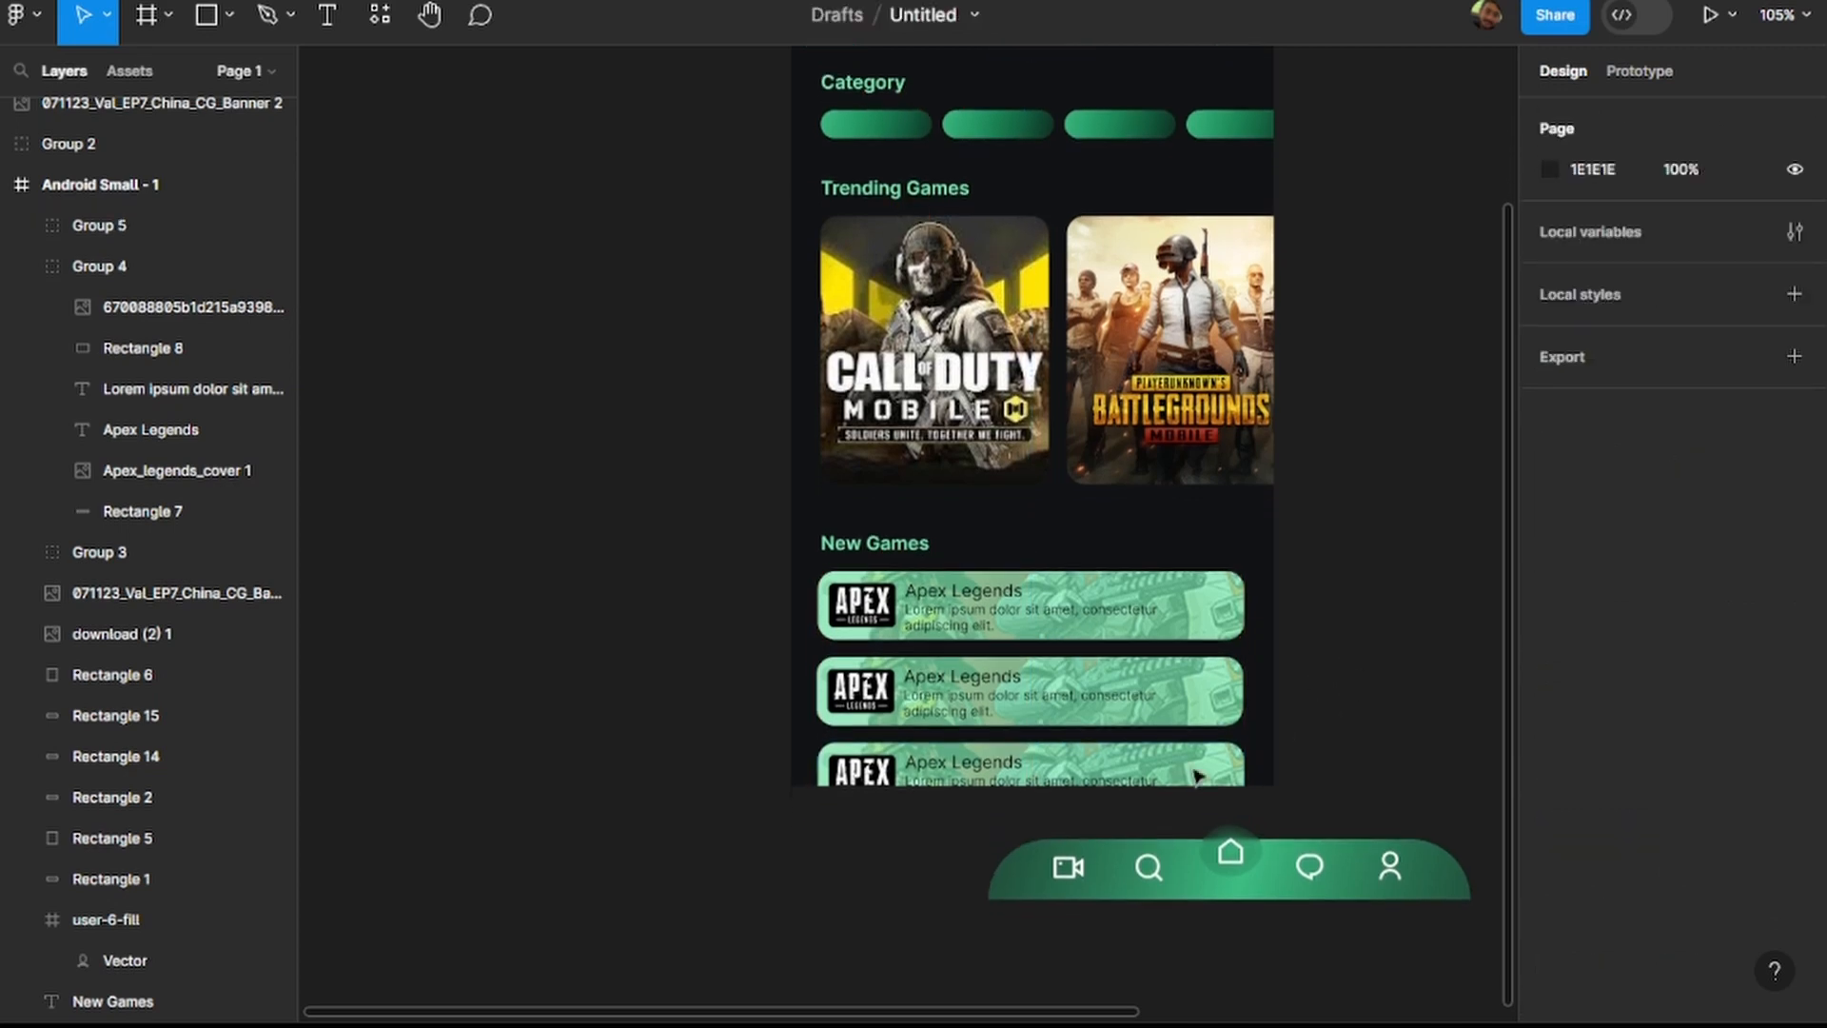
# Move the whole navigation bar group into the frame, aligned with its bottom edge and covering the third card.
pyautogui.moveTo(856, 839); pyautogui.dragTo(1456, 917)
pyautogui.moveTo(1336, 878); pyautogui.dragTo(1145, 775)
pyautogui.click(1358, 704)
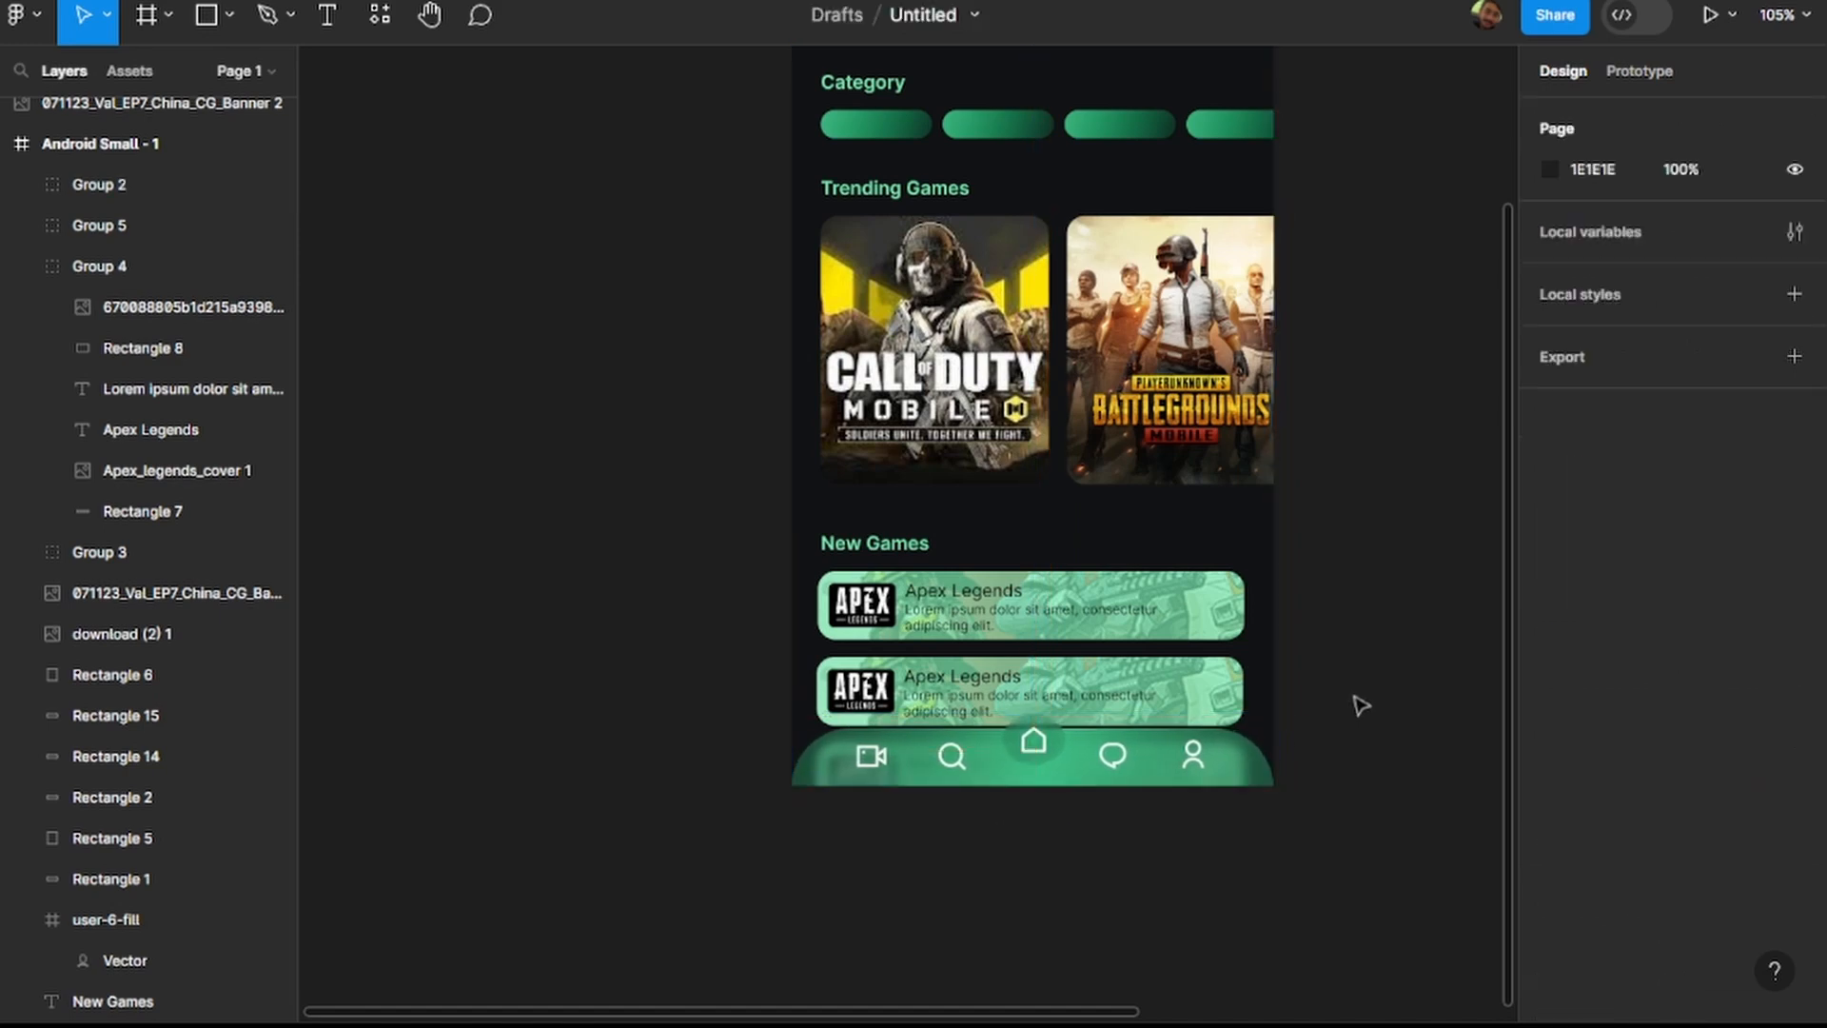
# Delete the leftover artwork image lying on the canvas beside the Android Small - 1 frame.
pyautogui.scroll(-5, 1333, 657)
pyautogui.hscroll(3, 1305, 653)
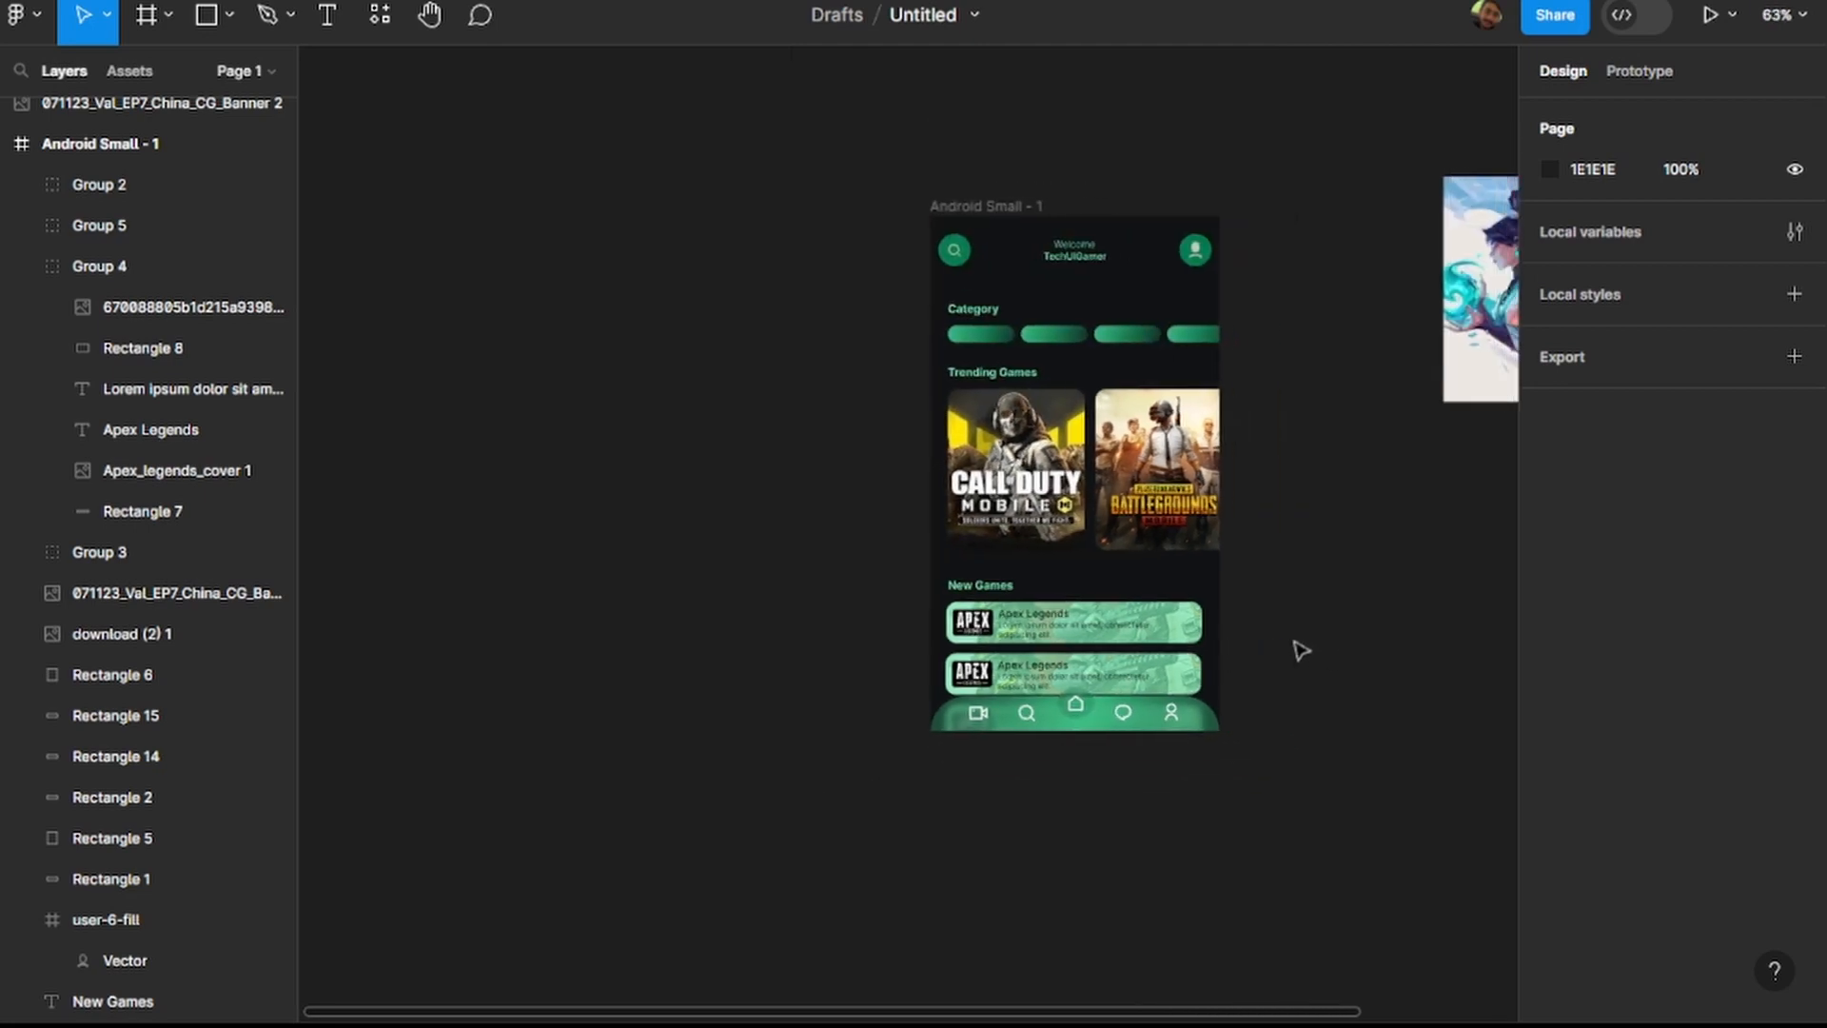
pyautogui.hscroll(2, 1332, 352)
pyautogui.scroll(-5, 1317, 339)
pyautogui.moveTo(1307, 248); pyautogui.dragTo(1400, 457)
pyautogui.press('Delete')
pyautogui.scroll(5, 1213, 358)
pyautogui.hscroll(3, 1128, 429)
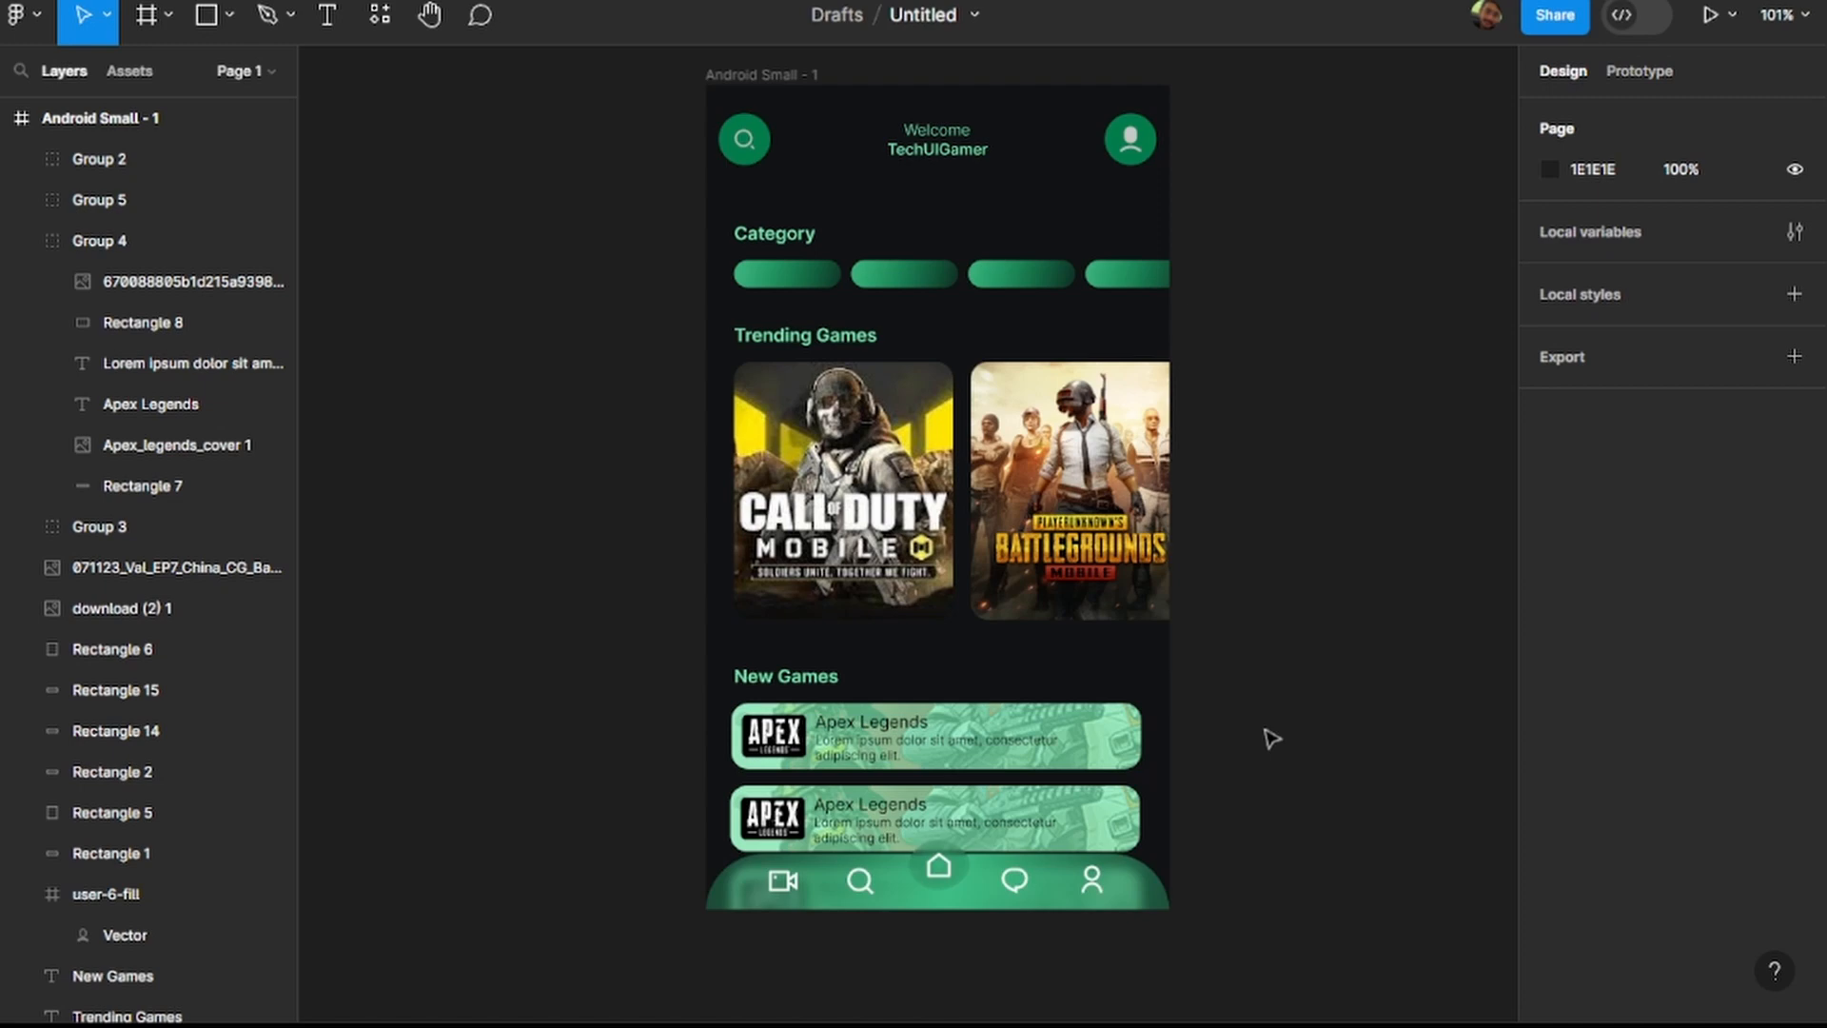
# Compare the first Apex Legends card with its cover artwork hidden and shown, and check the fills of the artwork and background rectangle.
pyautogui.scroll(10, 1101, 734)
pyautogui.scroll(-5, 1104, 735)
pyautogui.doubleClick(1091, 742)
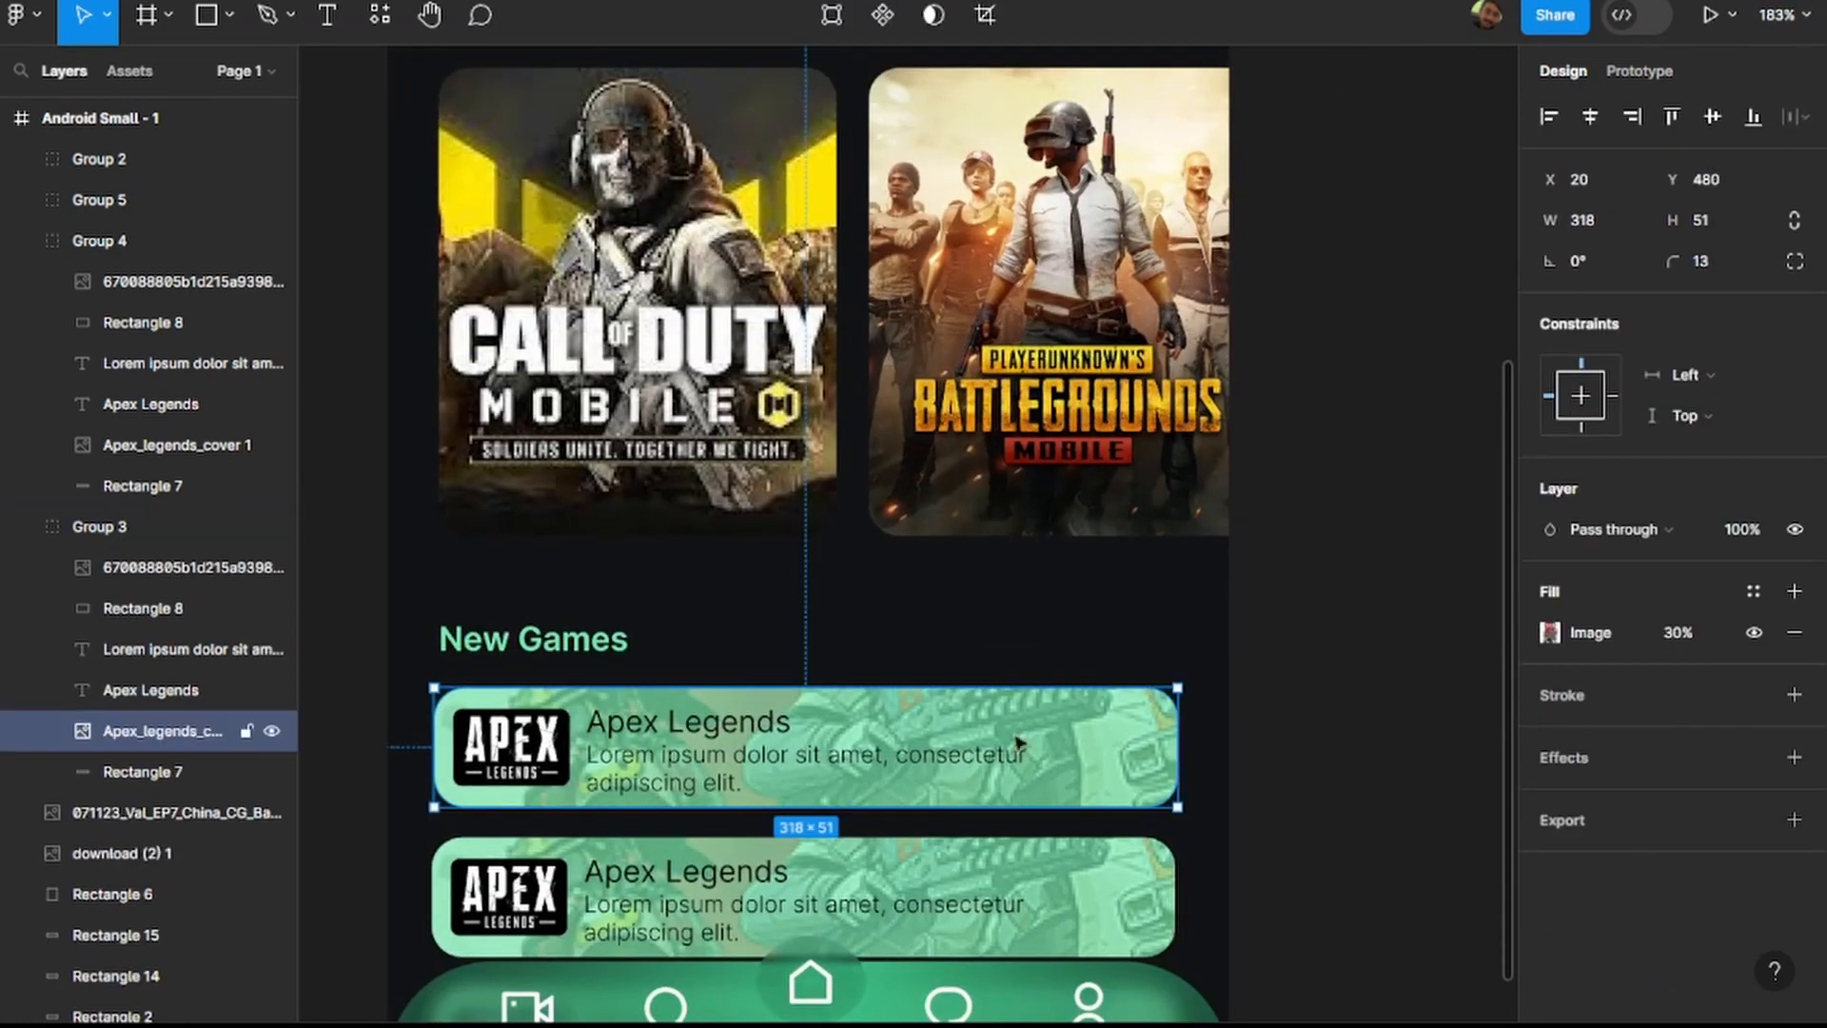
pyautogui.click(135, 770)
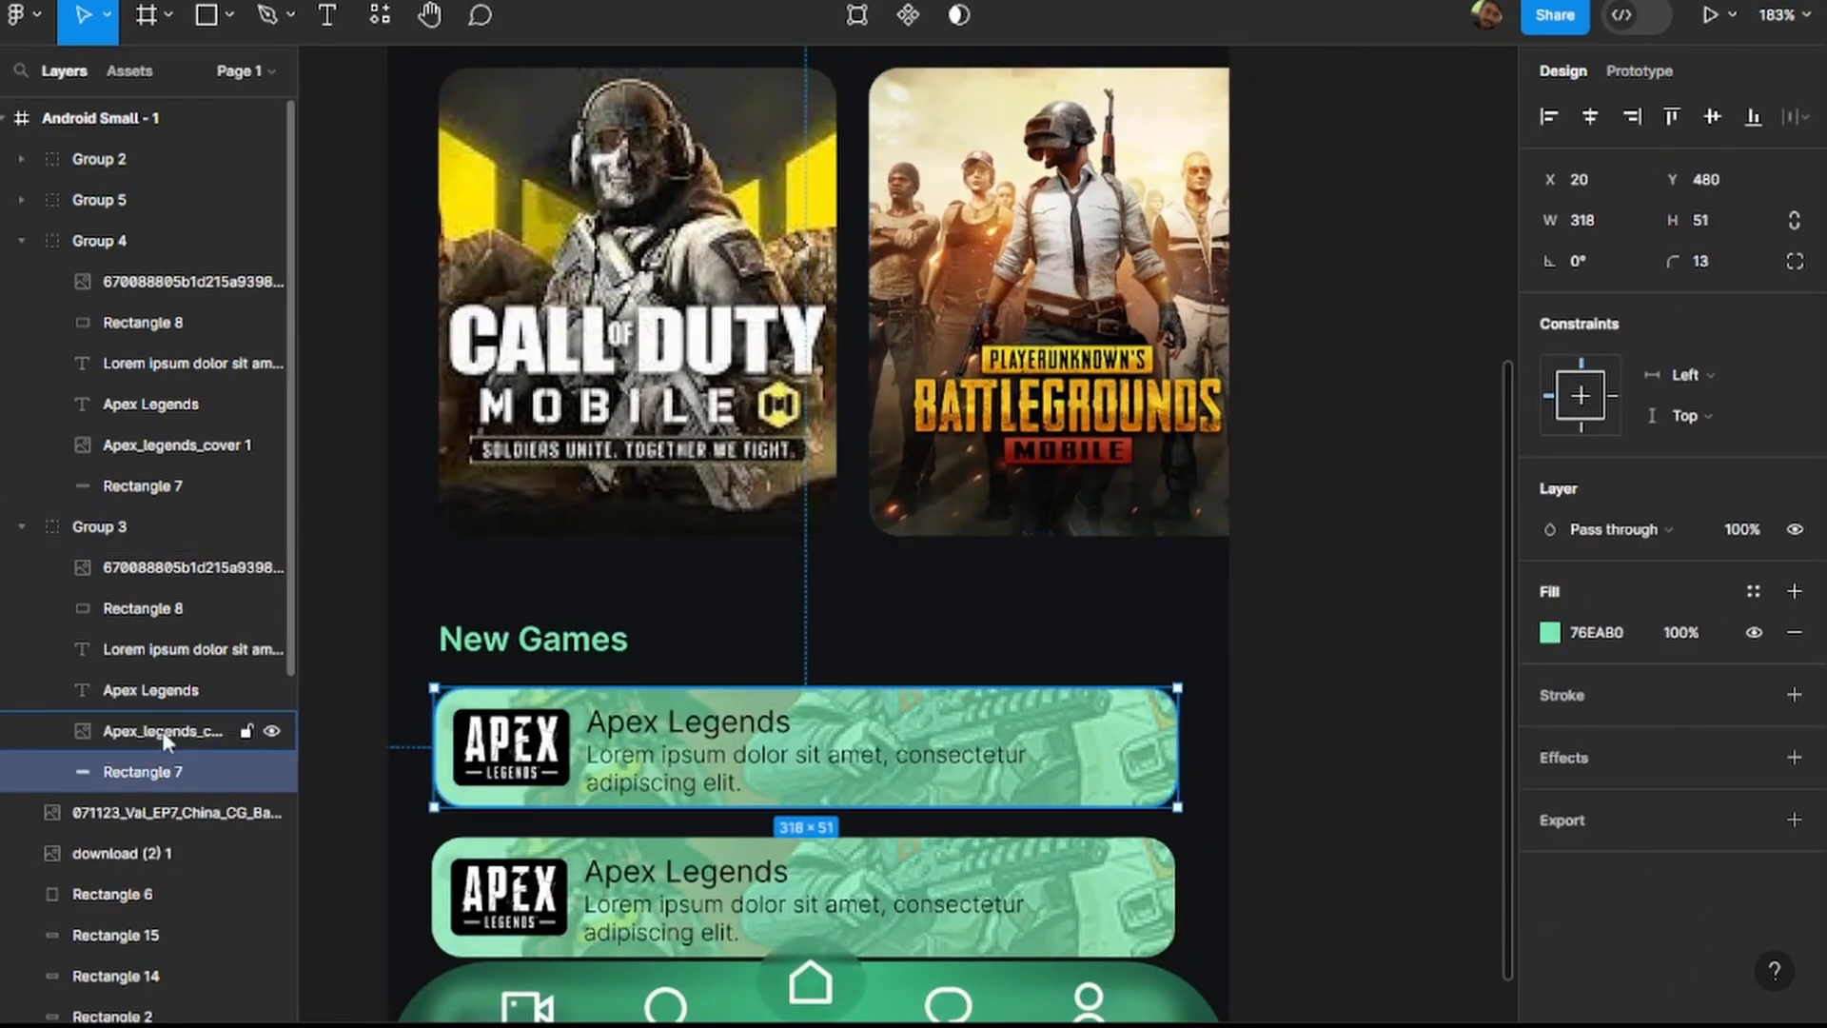
pyautogui.click(271, 730)
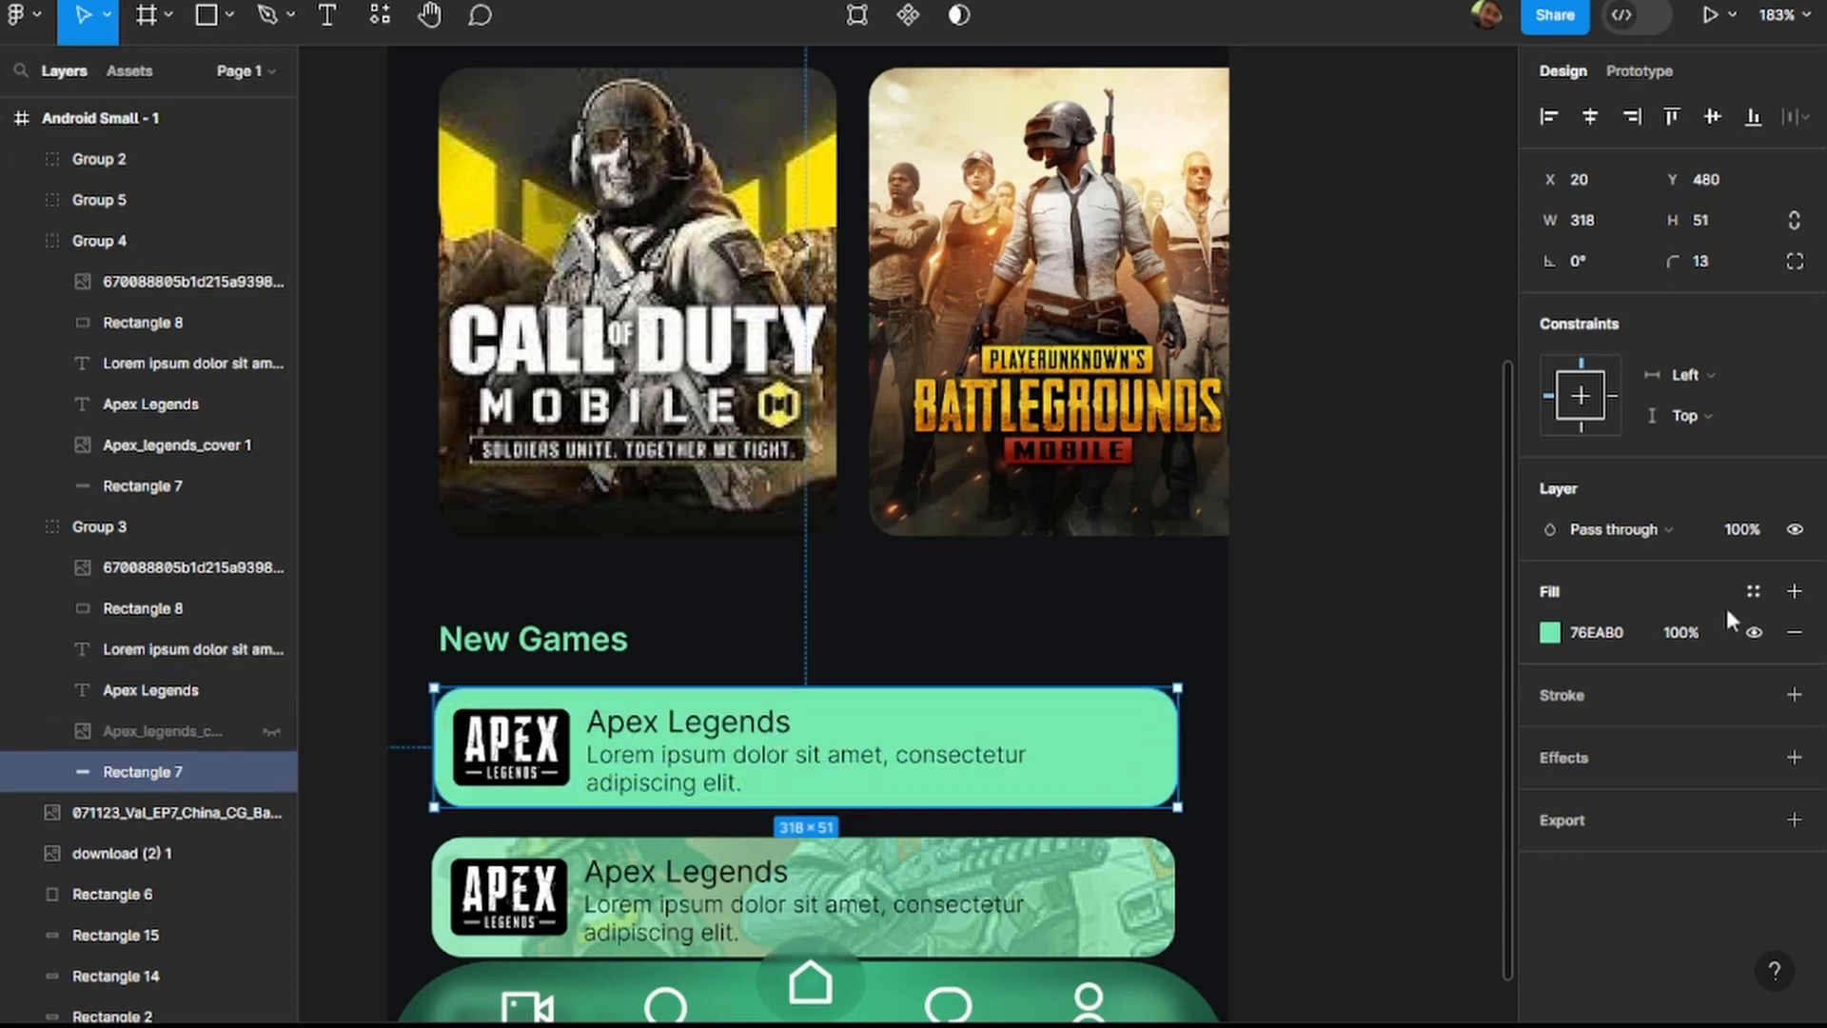
pyautogui.click(271, 729)
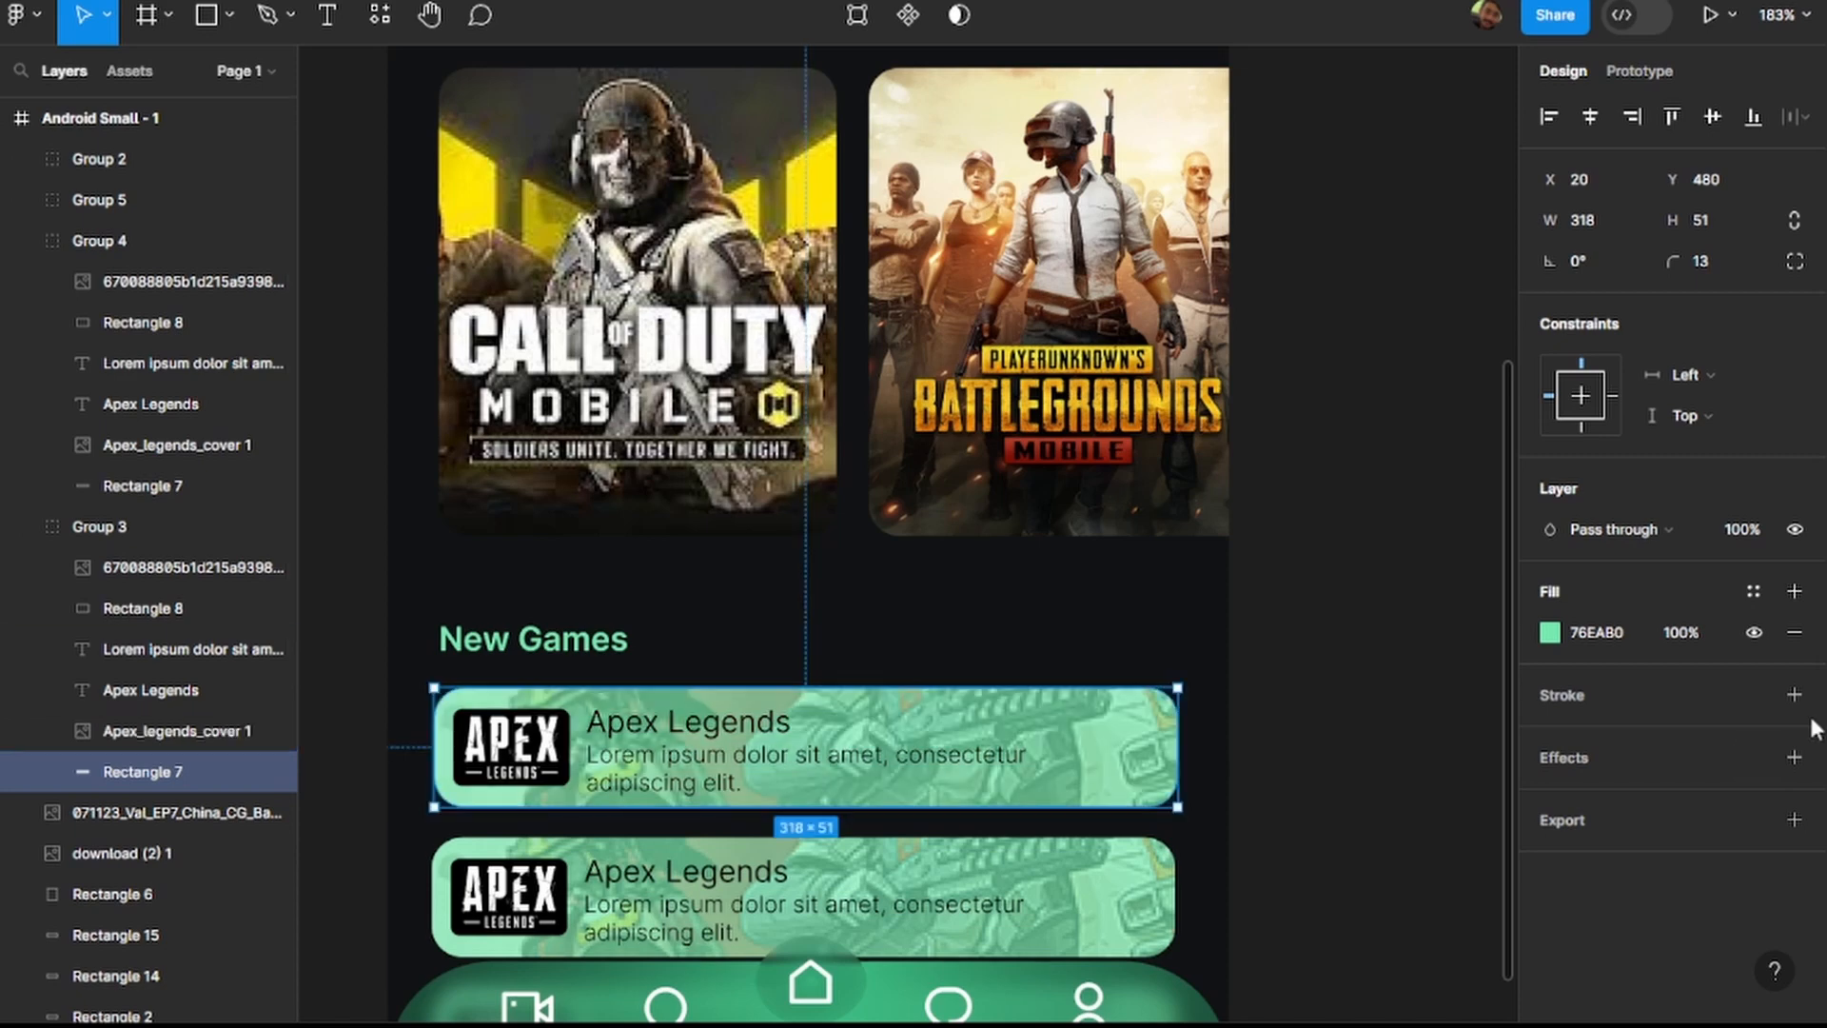
pyautogui.click(127, 728)
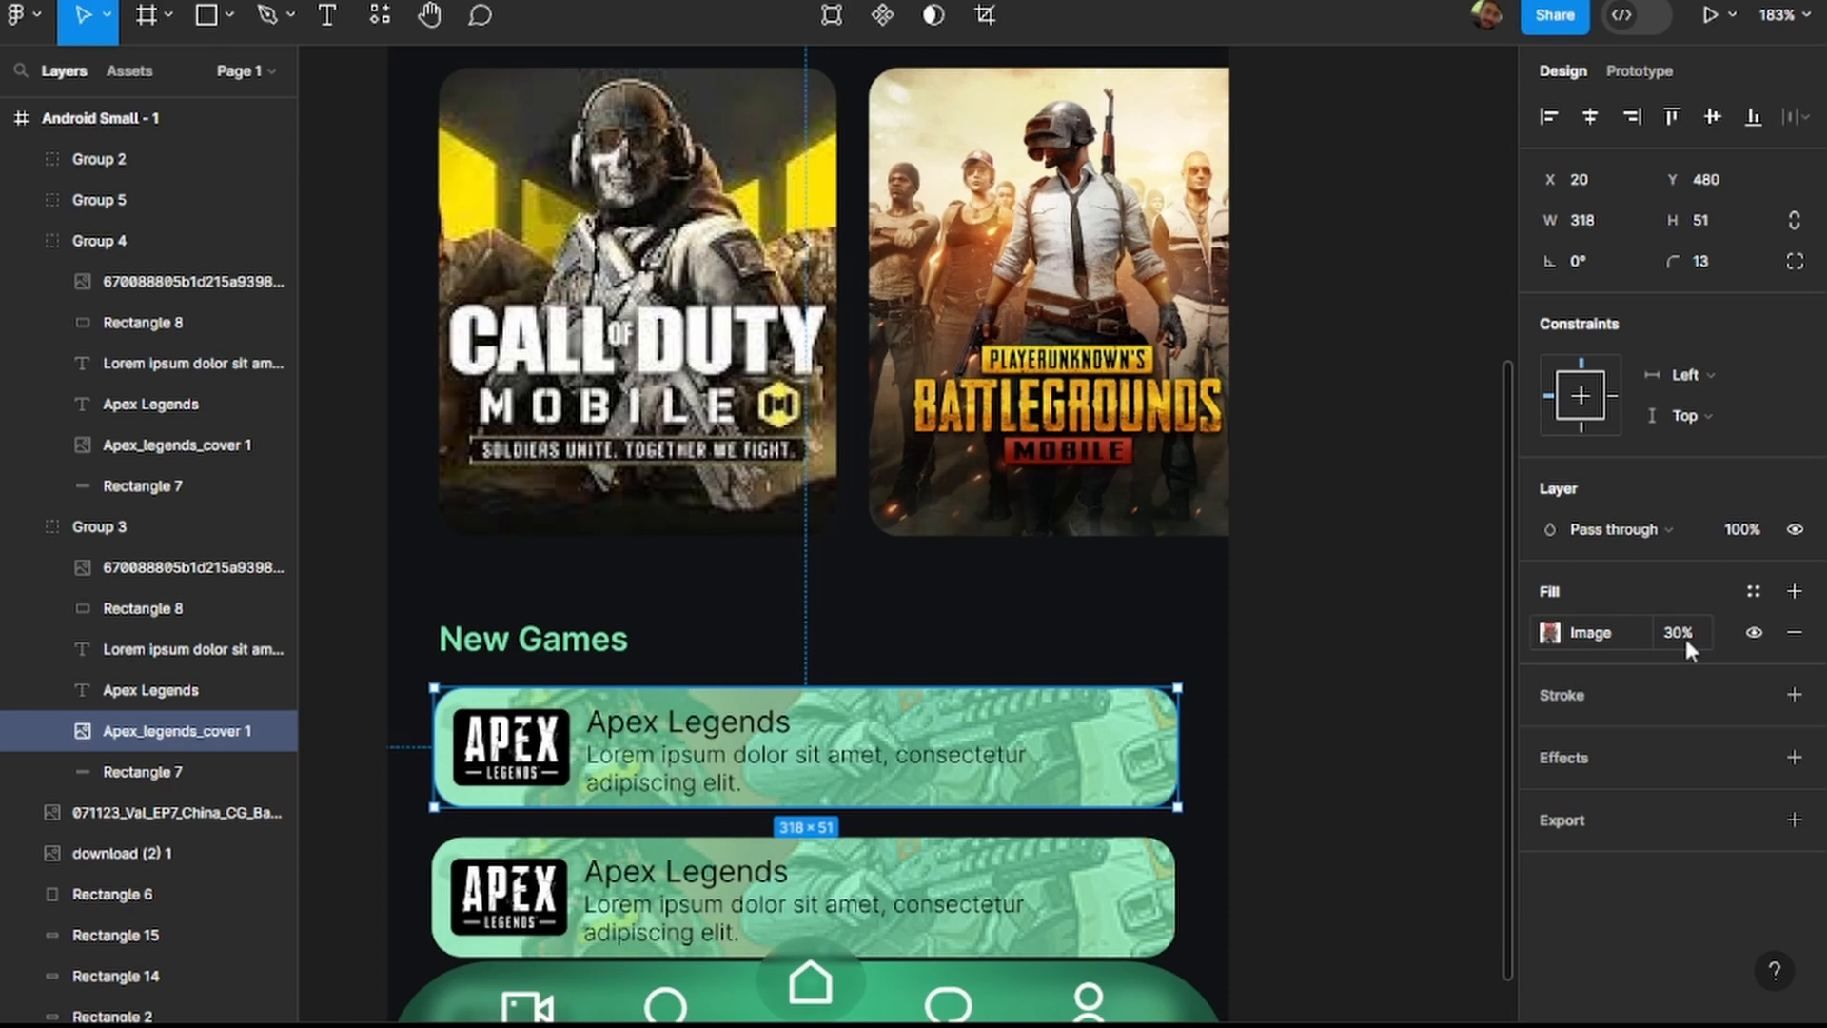
# Try a red EA7676 fill on the first Apex Legends card's background rectangle.
pyautogui.click(191, 769)
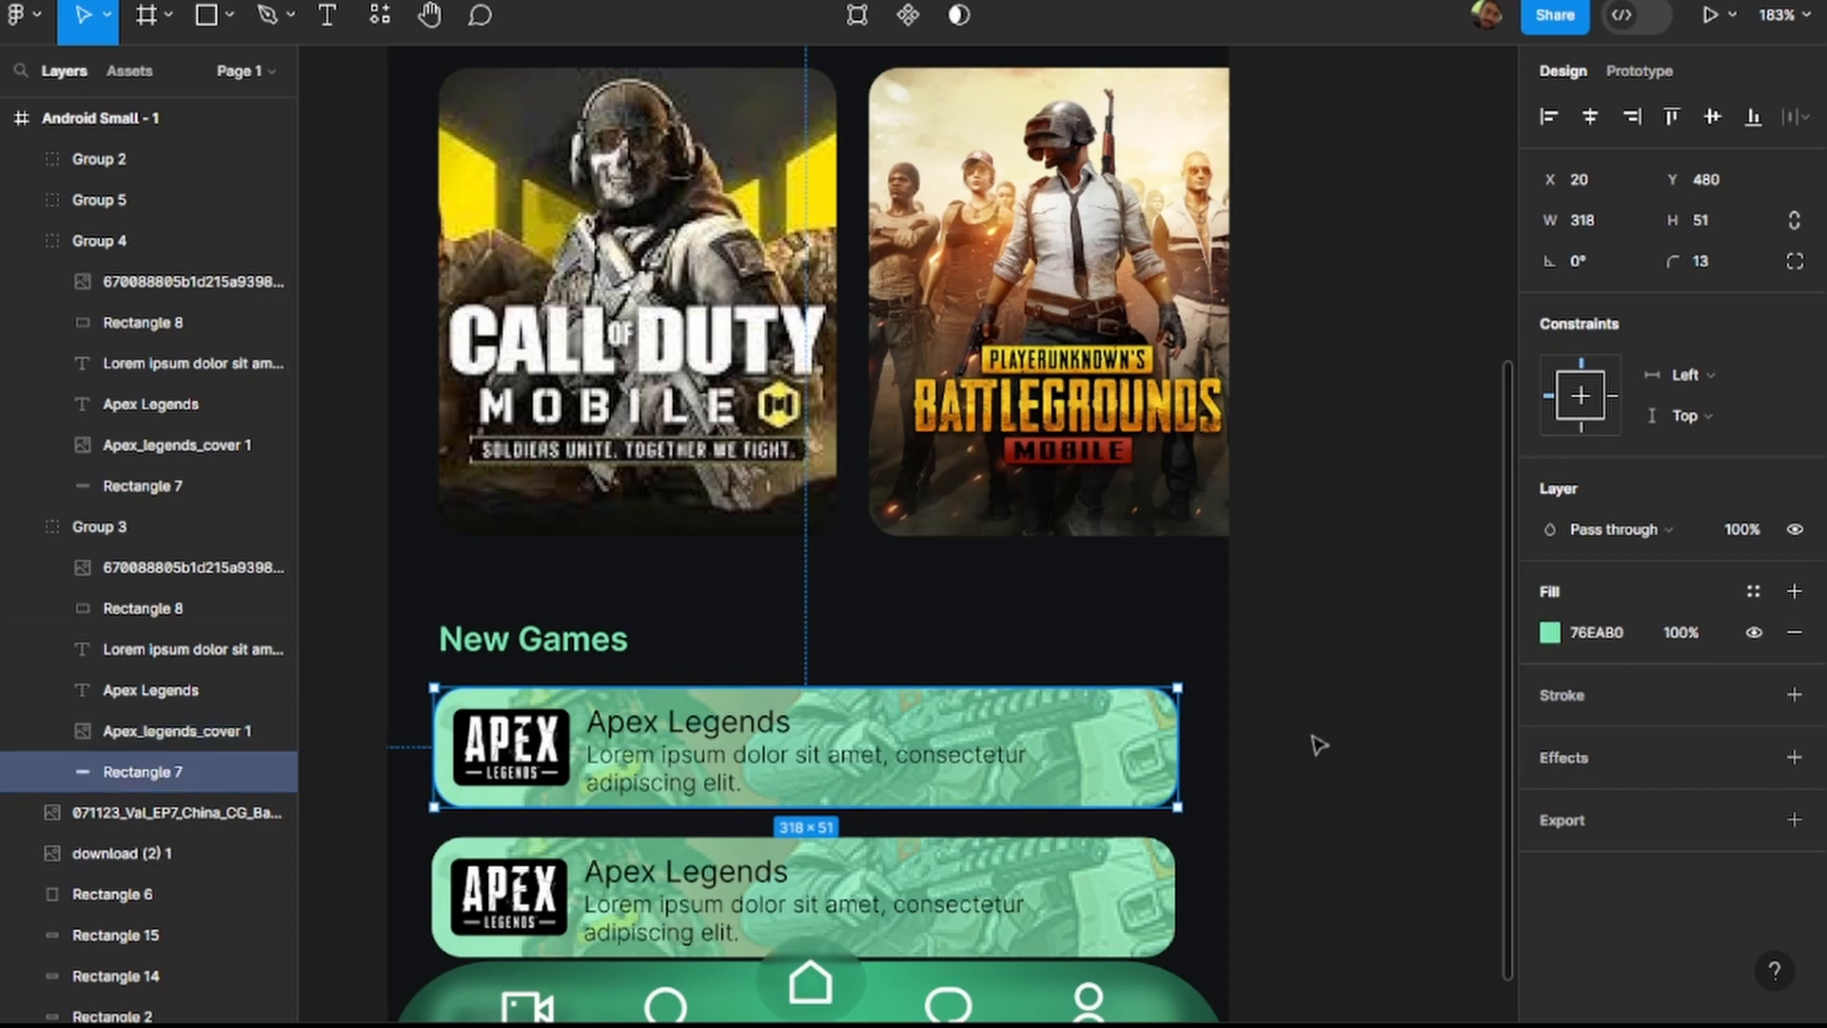
pyautogui.click(1550, 633)
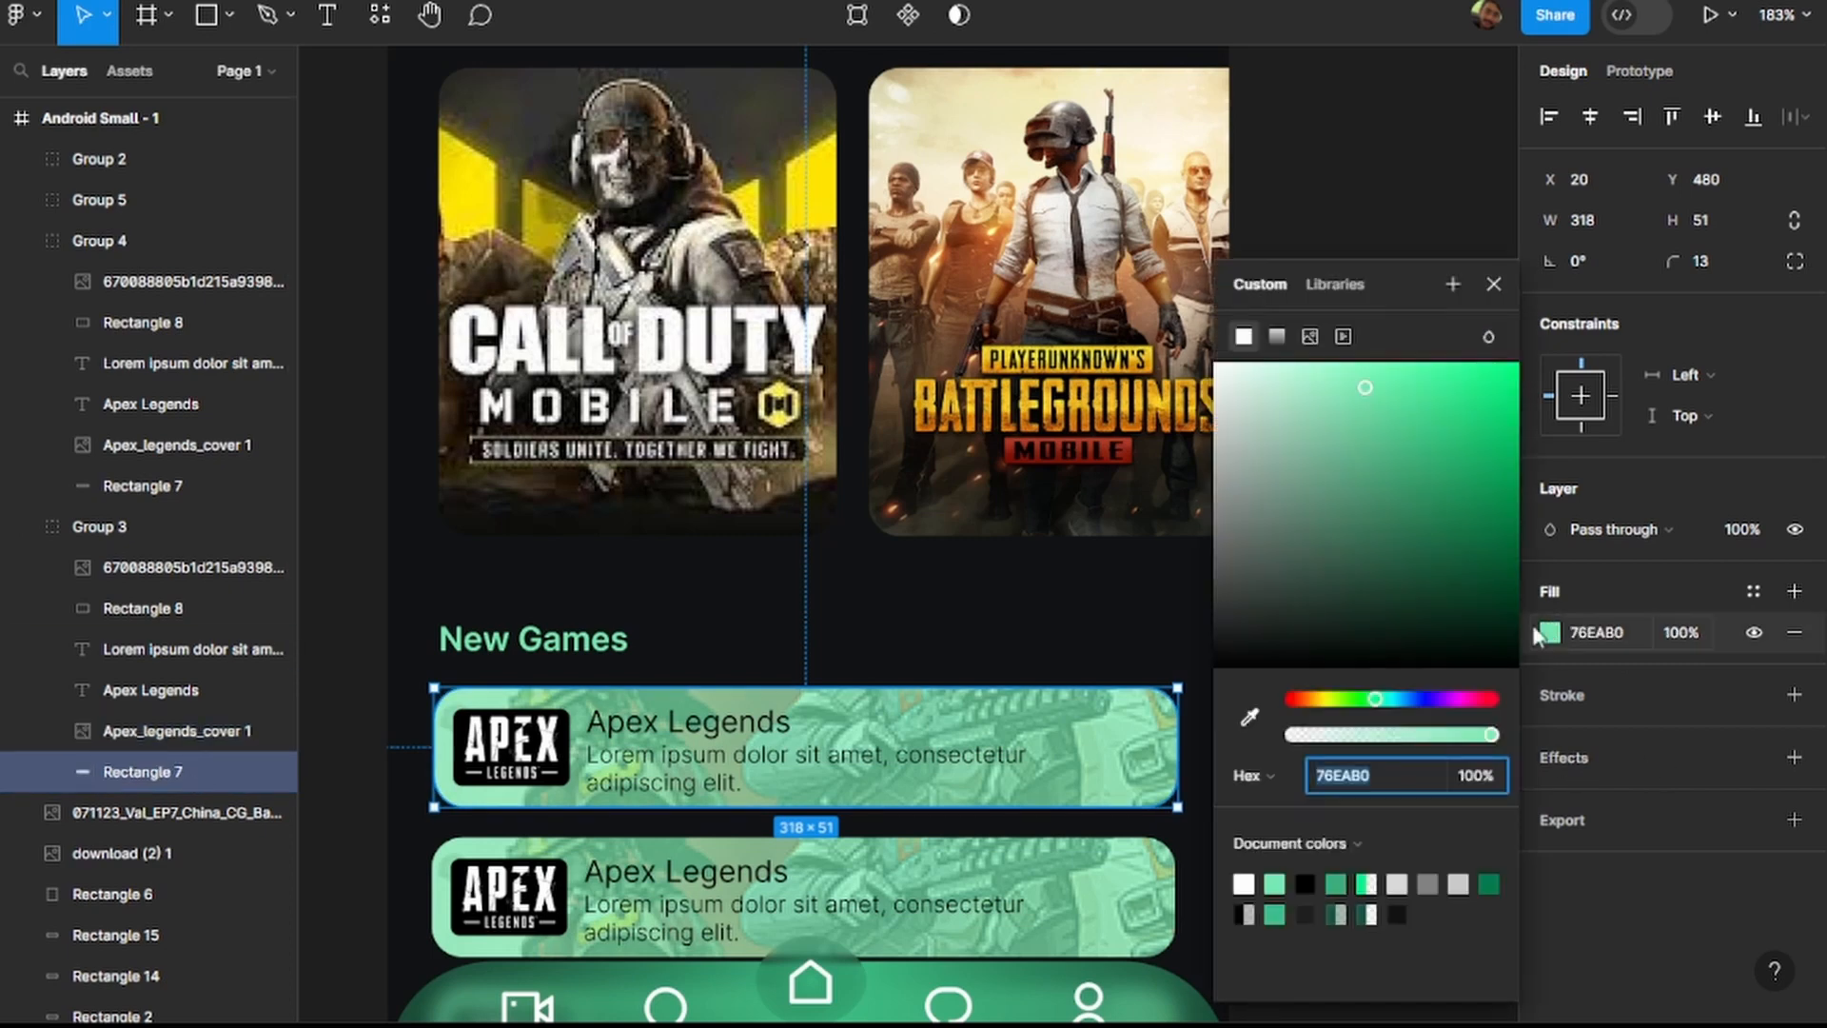
pyautogui.moveTo(1478, 701); pyautogui.dragTo(1494, 701)
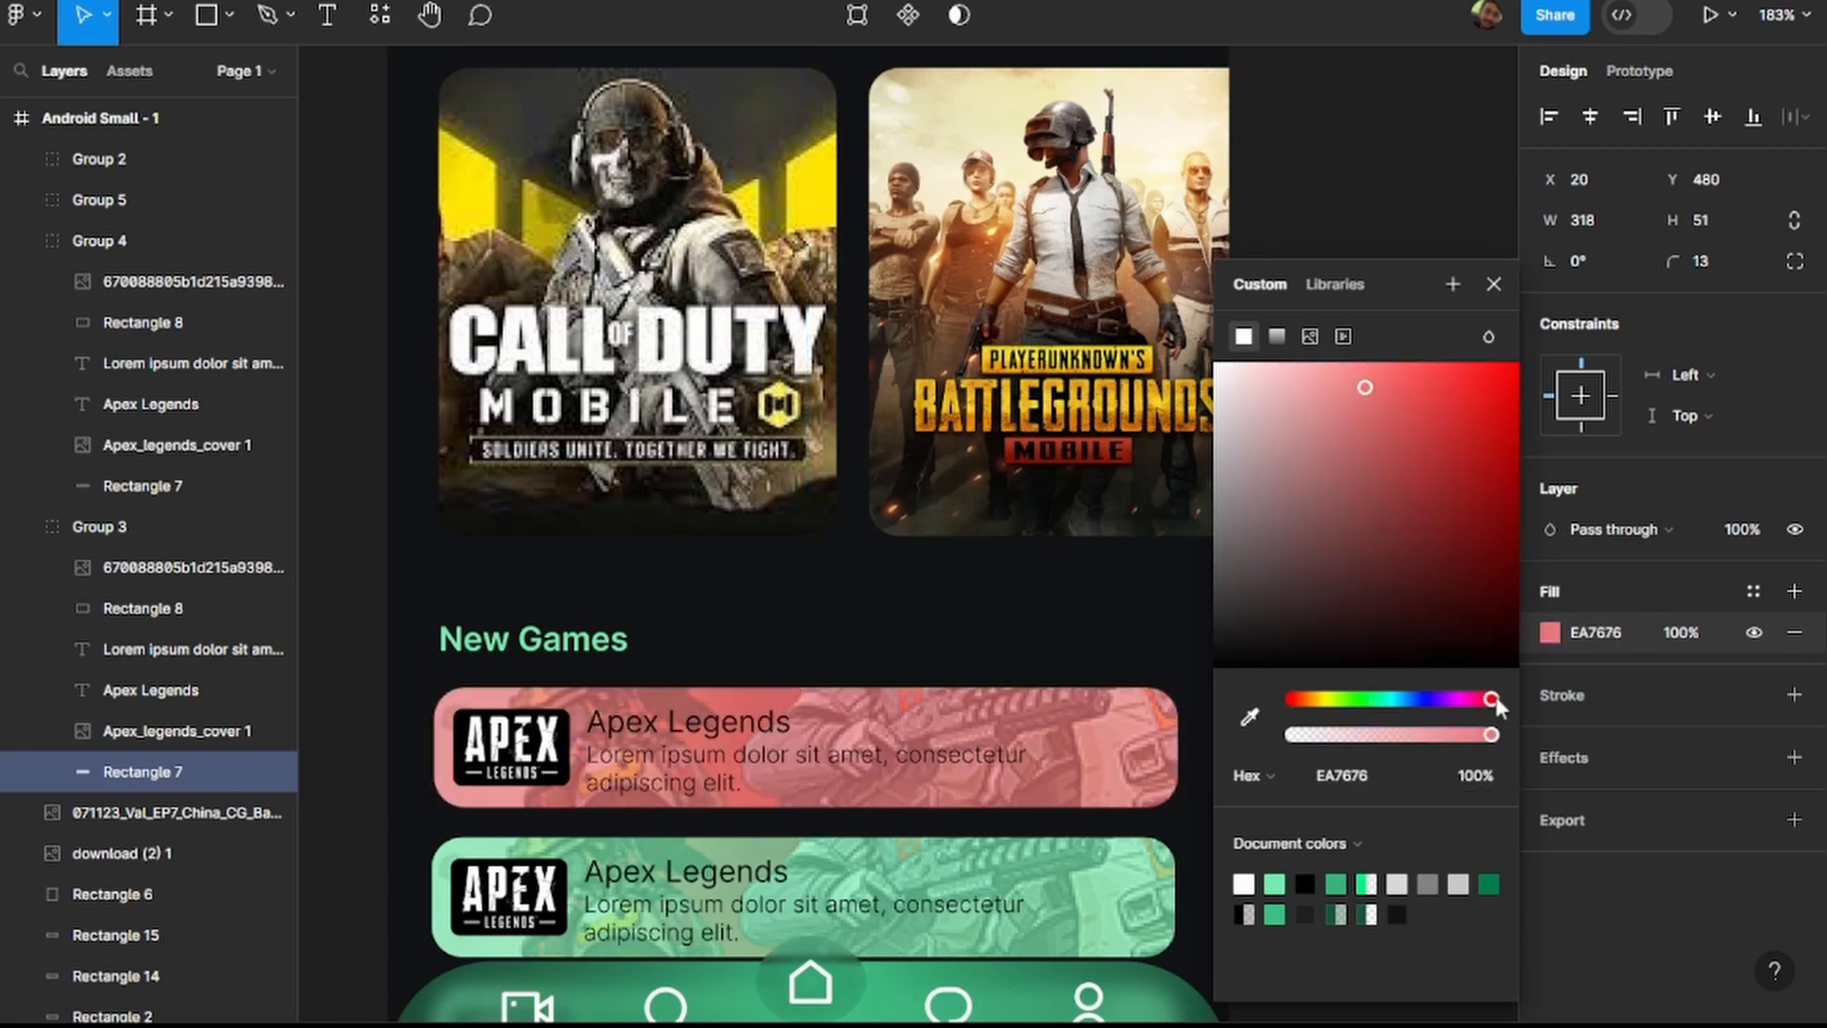
pyautogui.click(1447, 198)
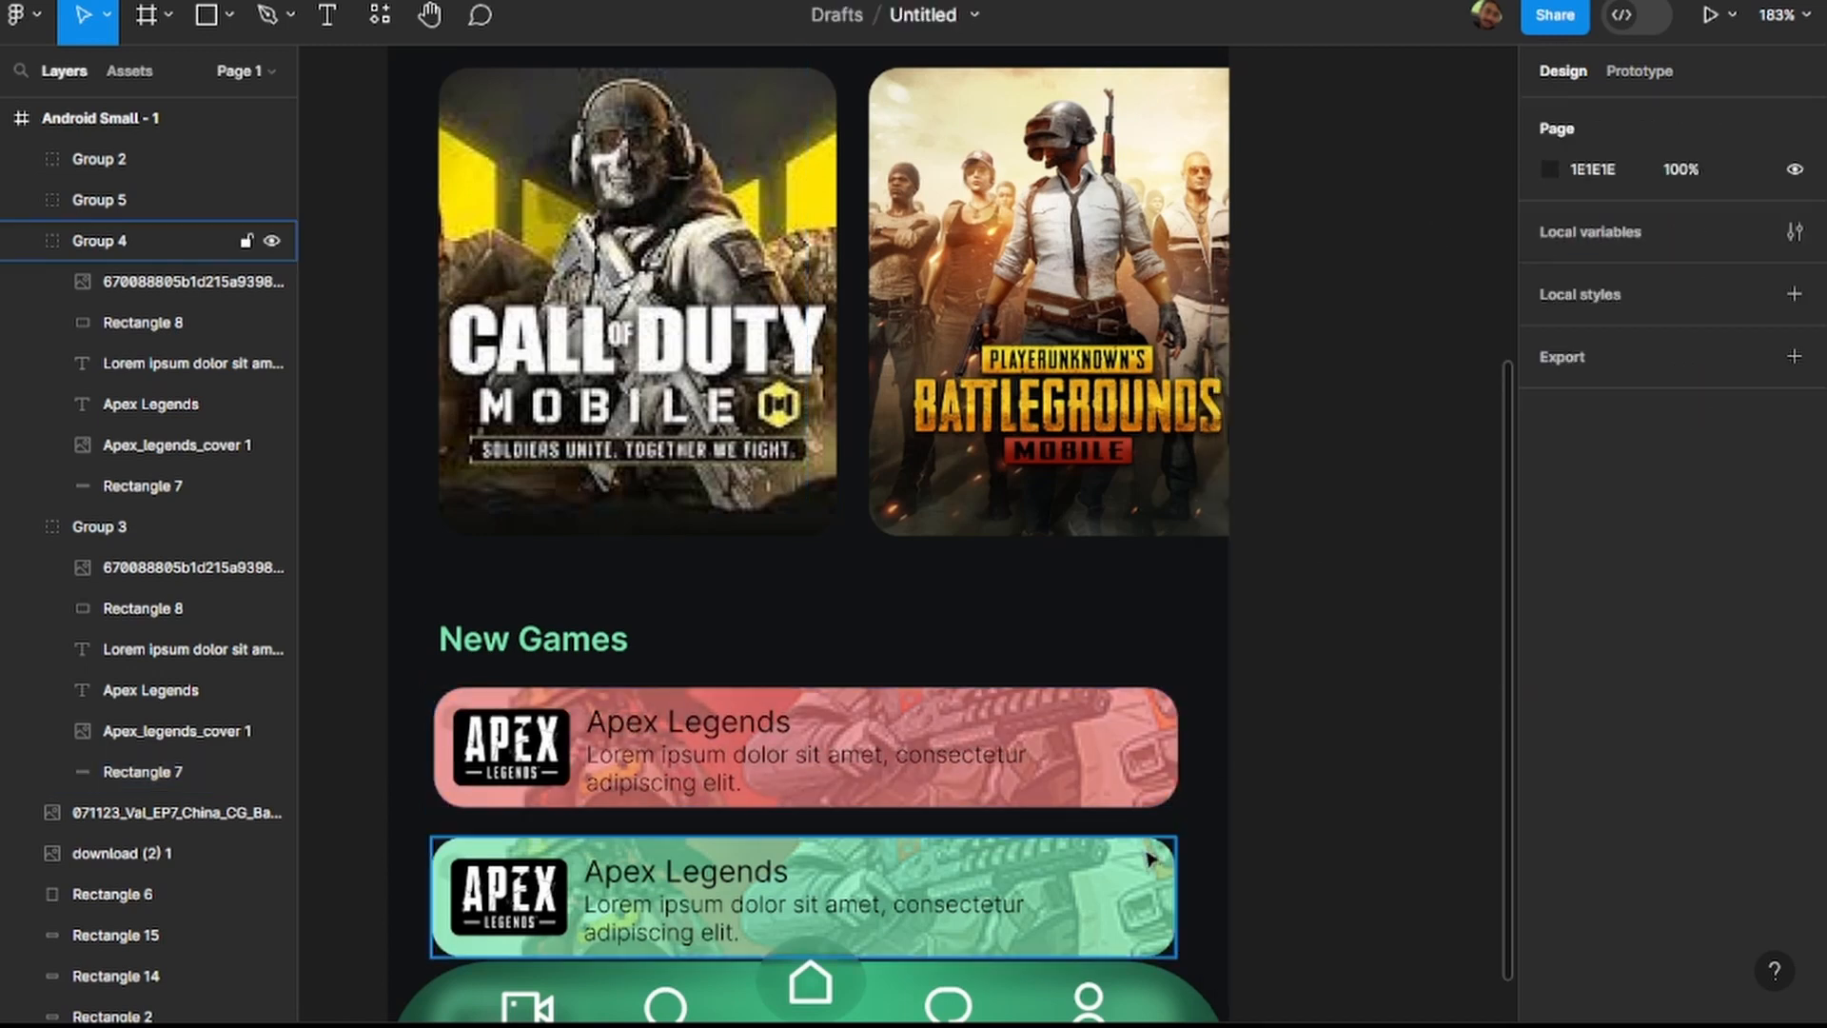
# Try replacing the second Apex Legends card's 76EAB0 colour with red EA7676.
pyautogui.click(1161, 901)
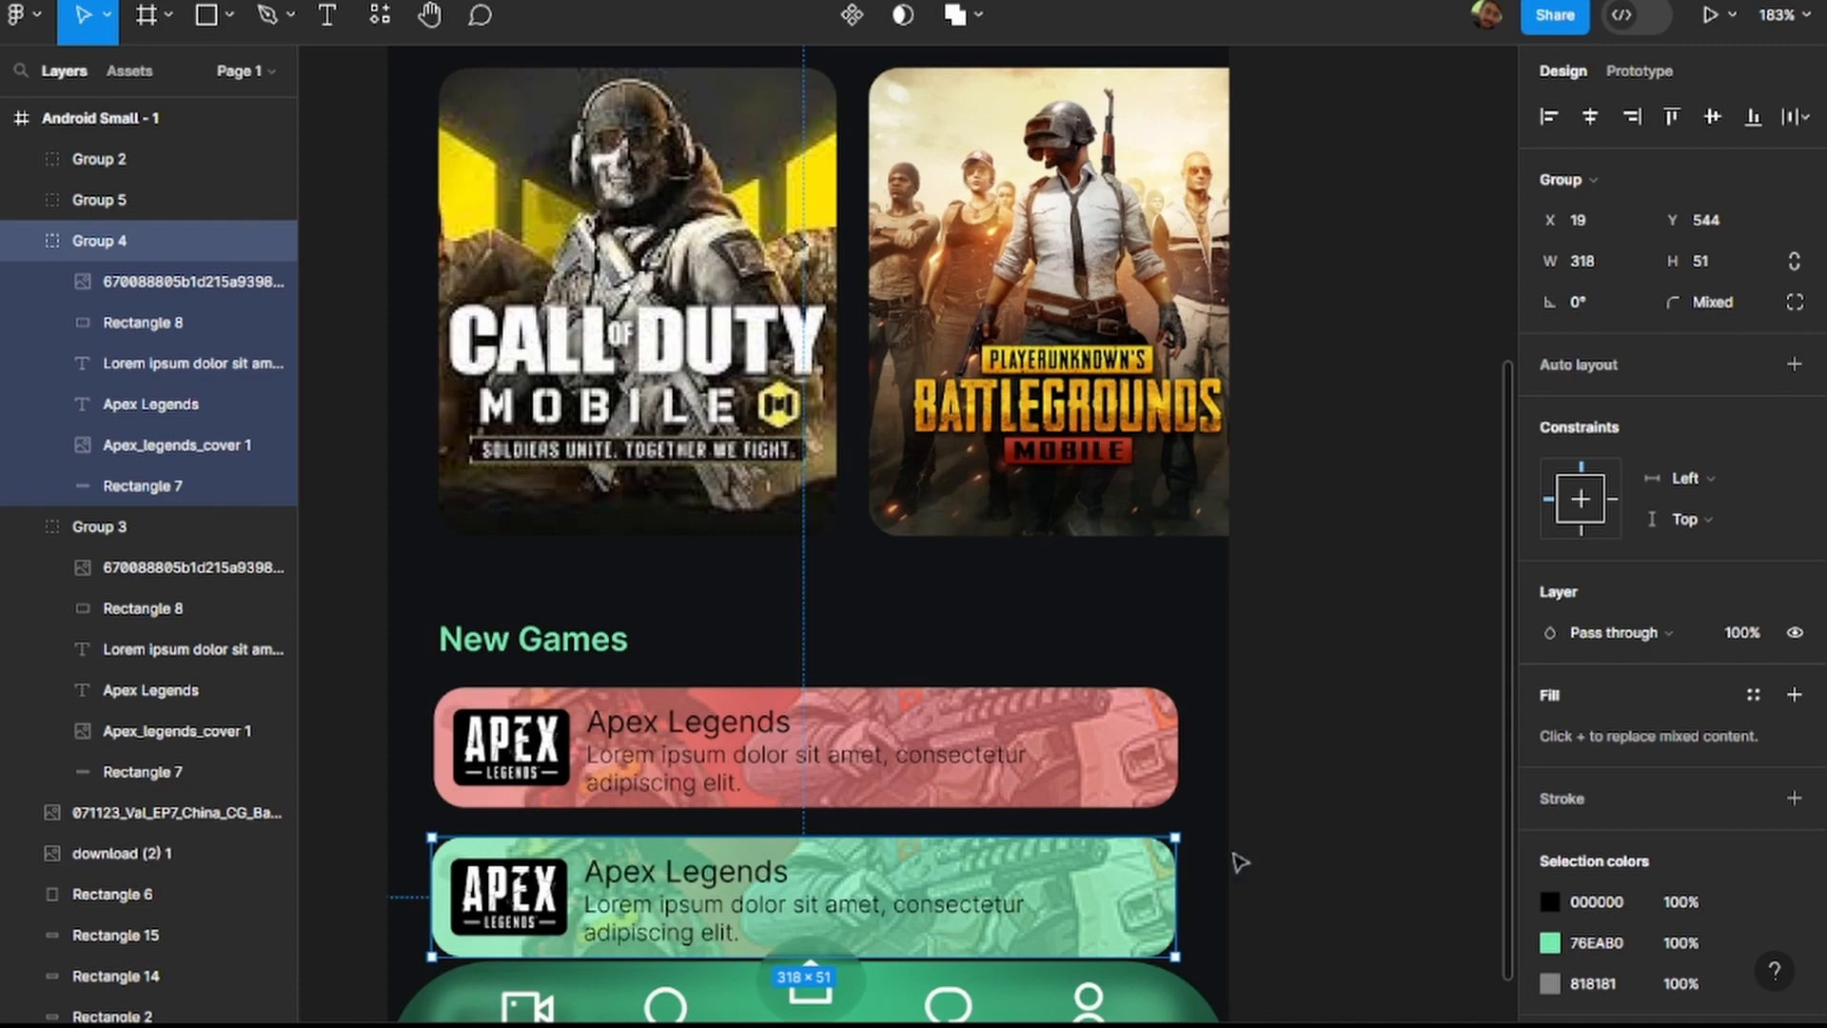
pyautogui.click(1549, 942)
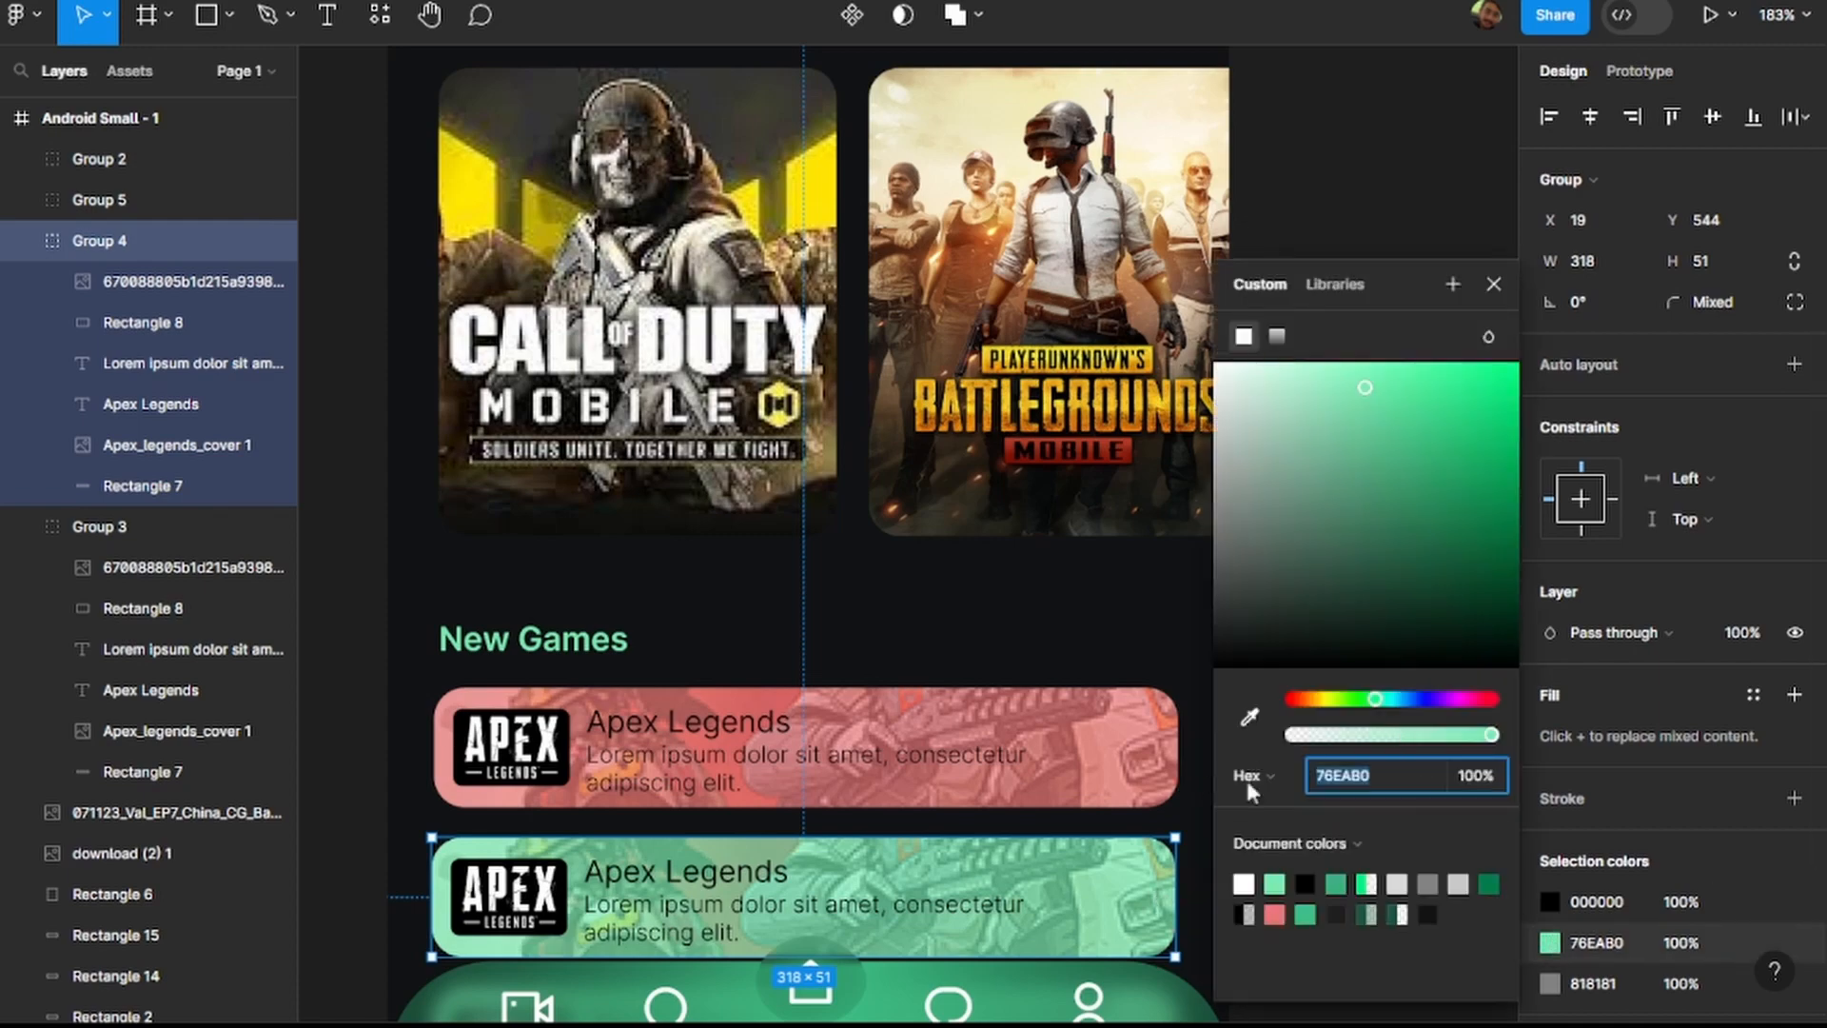
pyautogui.click(1491, 701)
pyautogui.scroll(-5, 1090, 658)
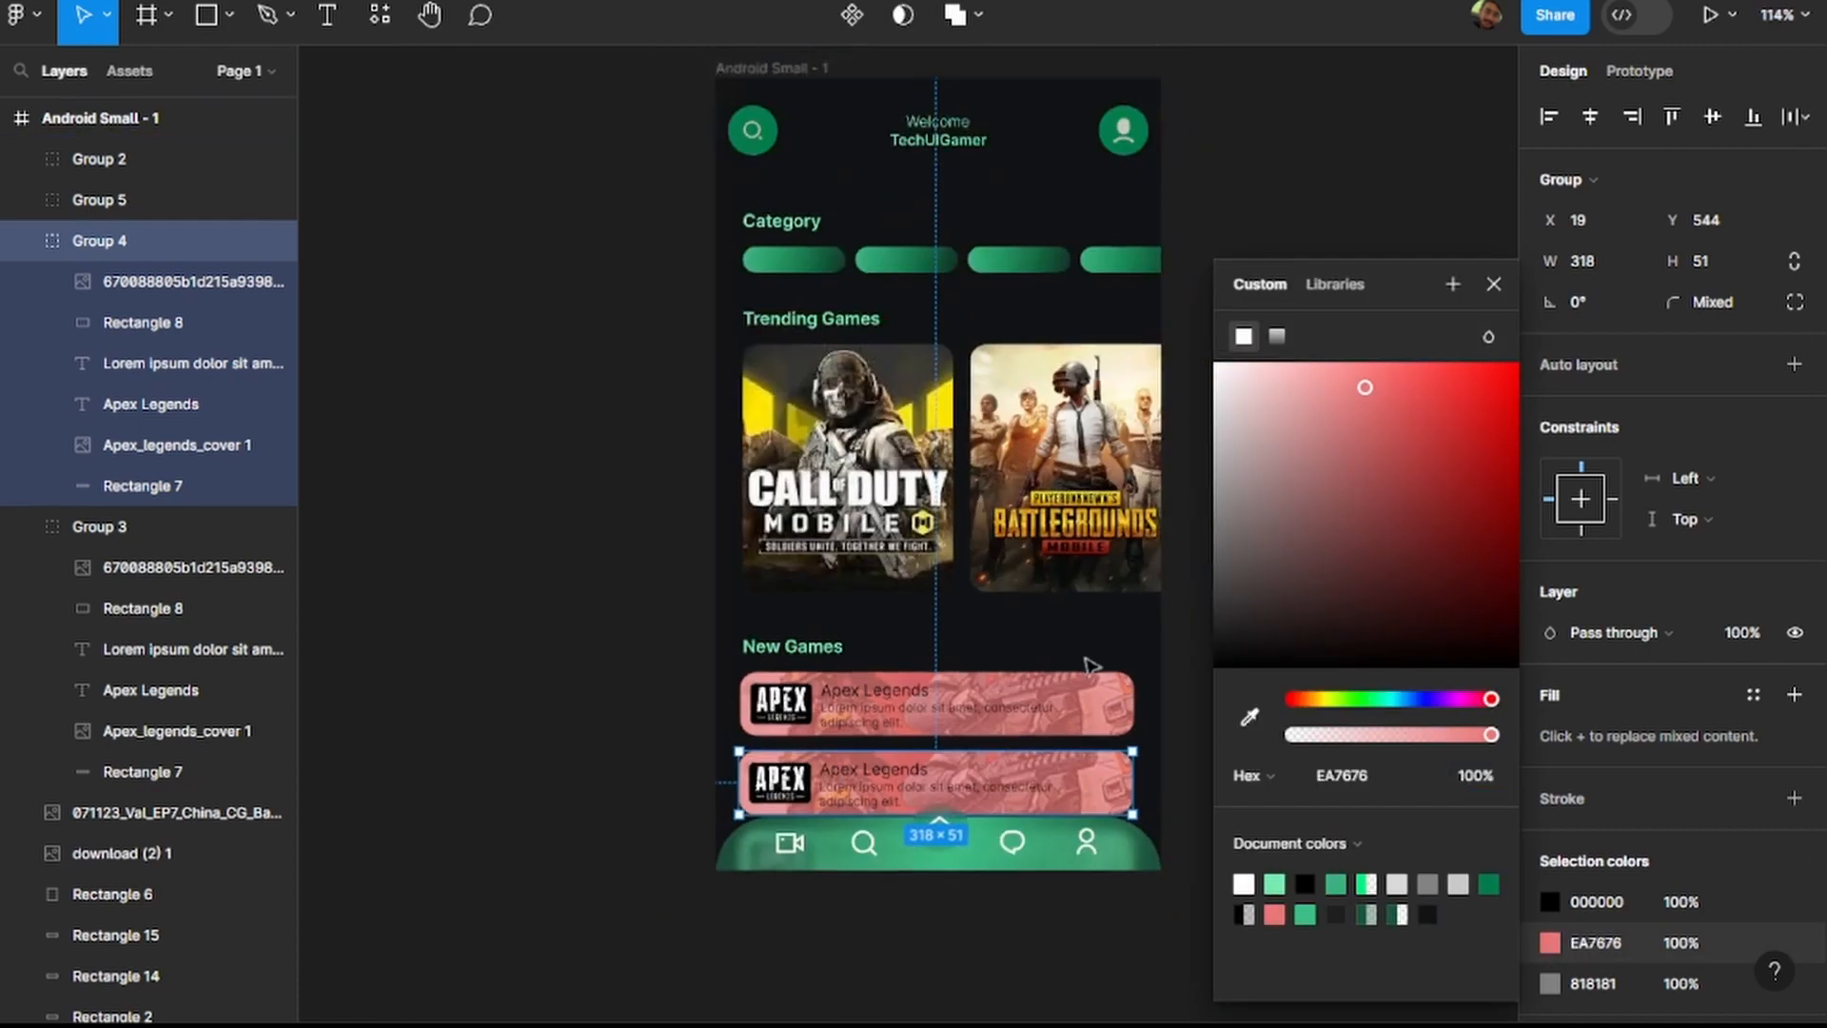
pyautogui.click(599, 649)
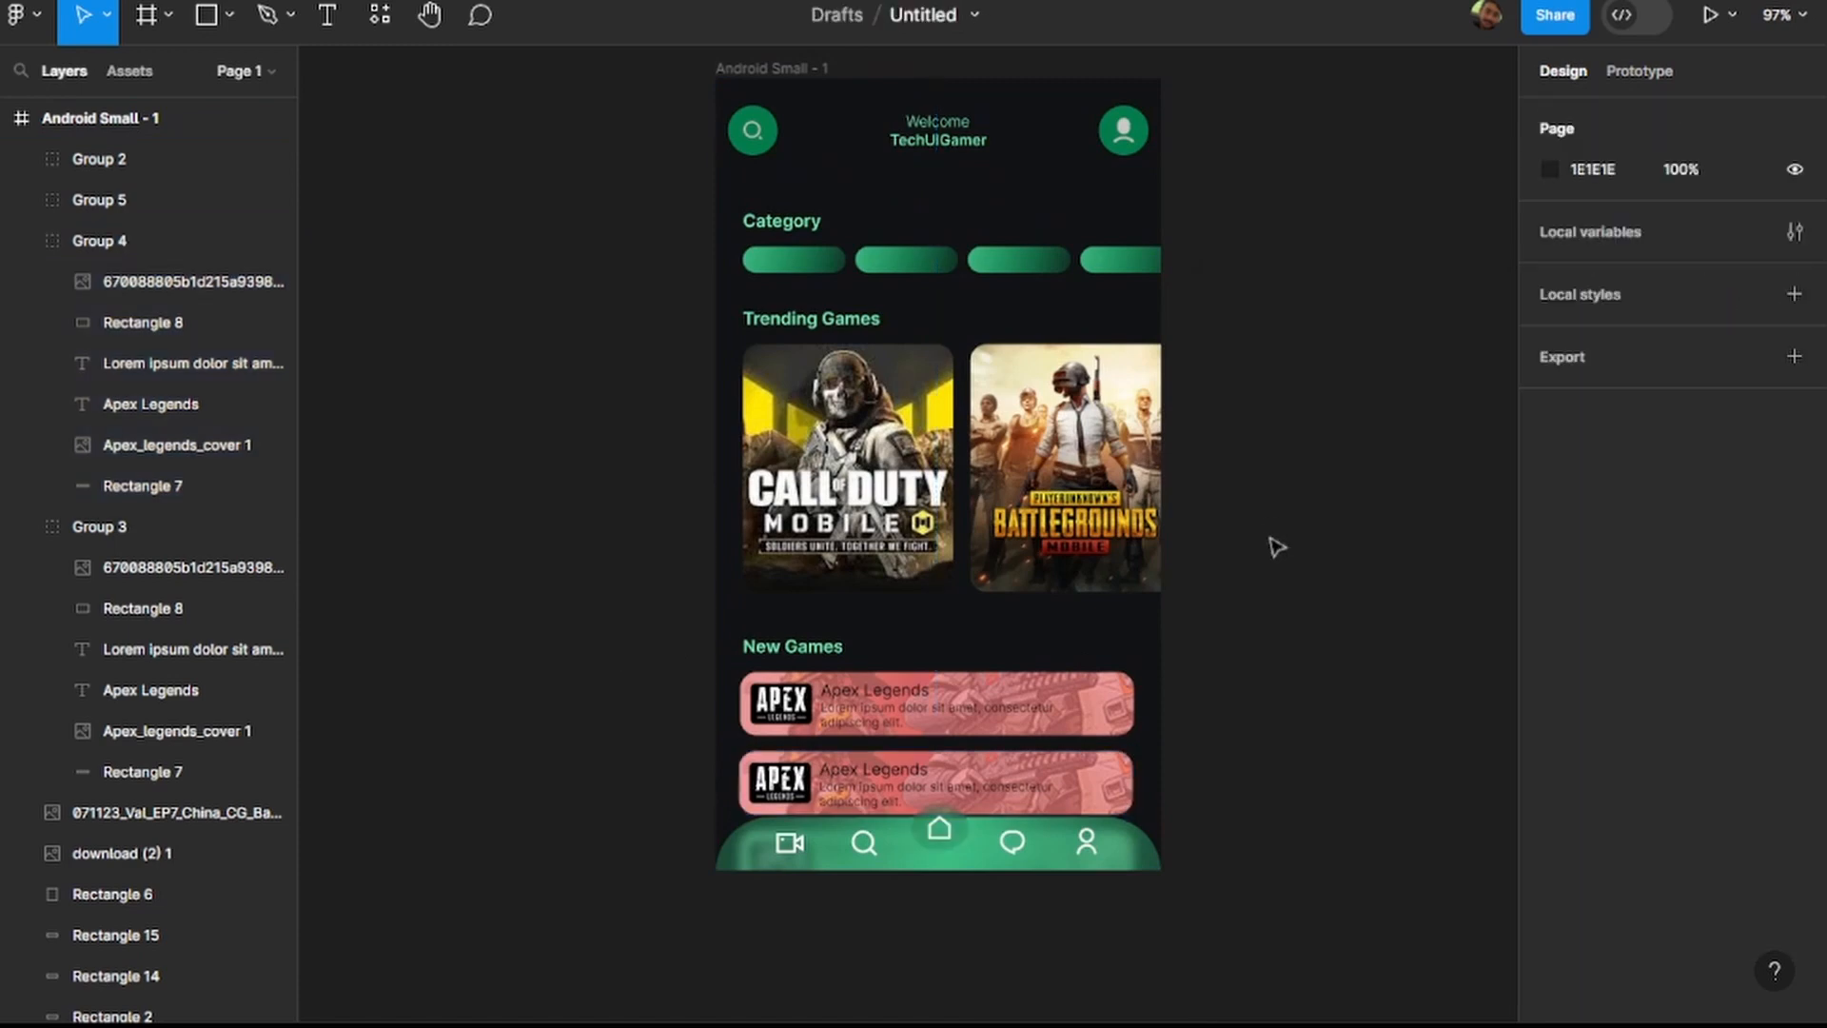
# Undo the red colour changes on both Apex Legends cards.
pyautogui.hotkey('ctrl', 'z')
pyautogui.hotkey('ctrl', 'z')
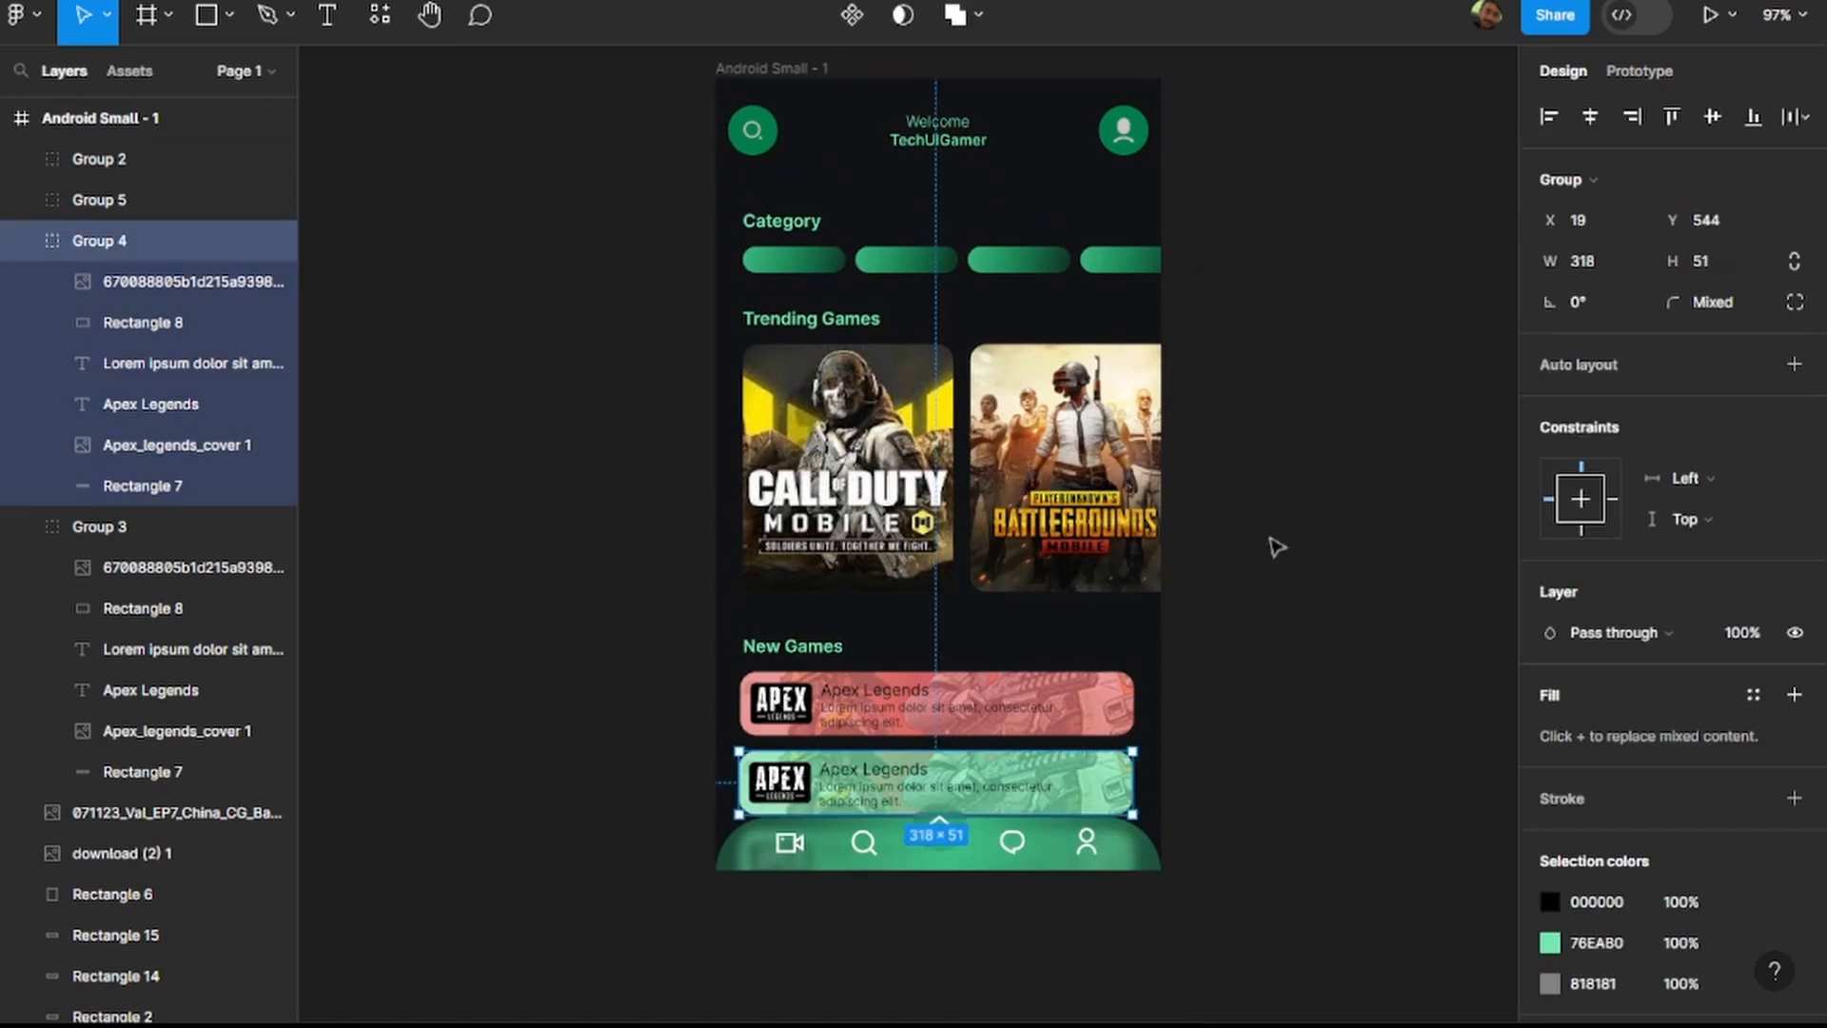
pyautogui.press('Escape')
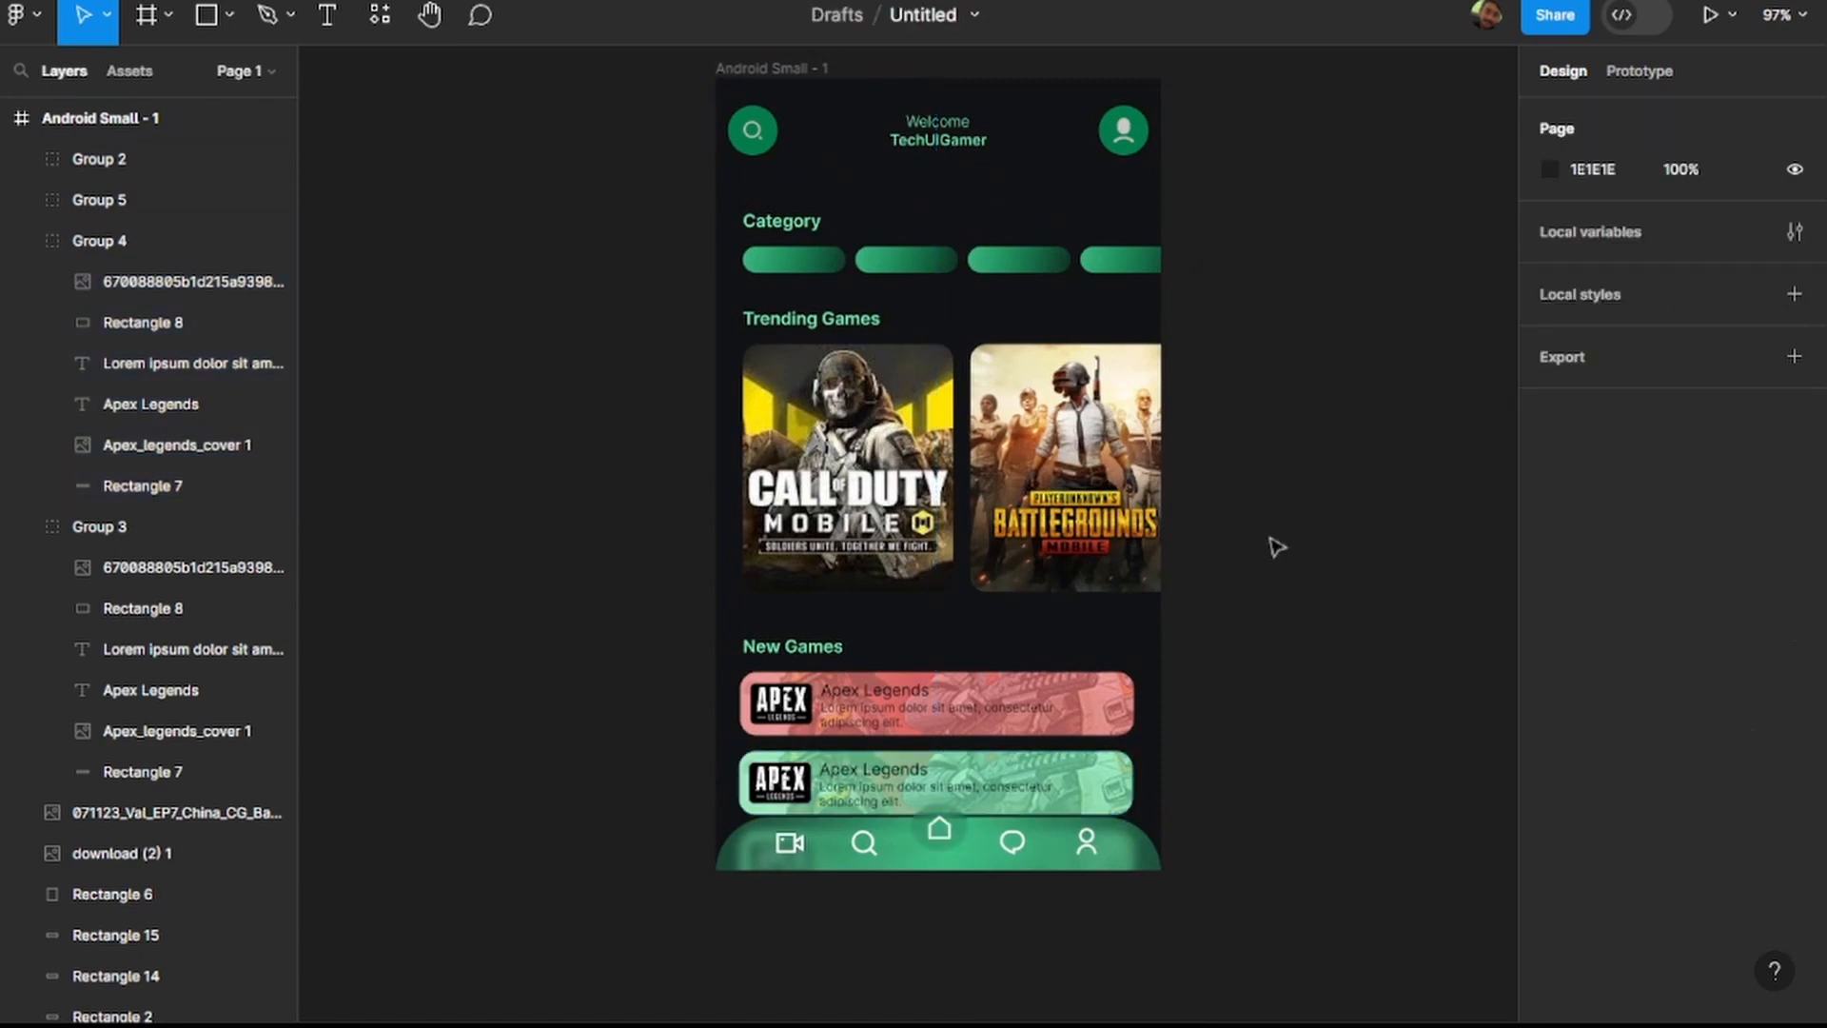
pyautogui.hotkey('ctrl', 'z')
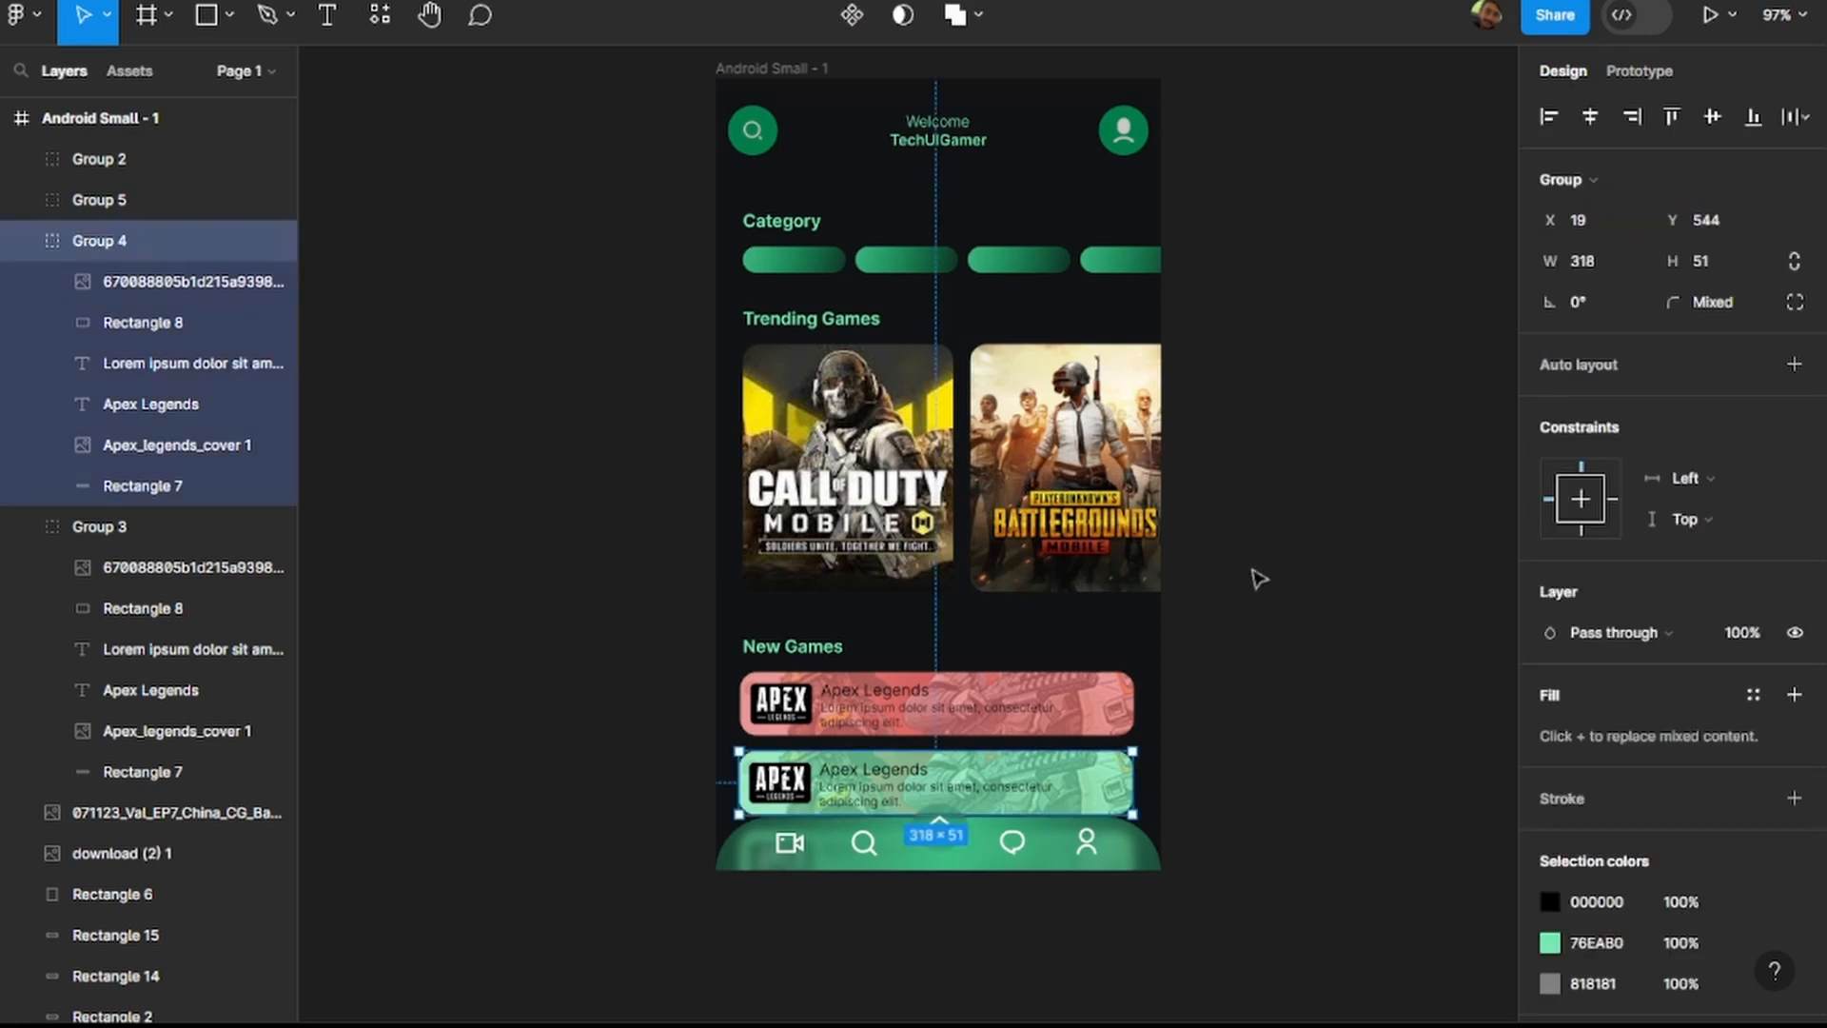
pyautogui.hotkey('ctrl', 'z')
pyautogui.hotkey('ctrl', 'z')
pyautogui.hotkey('ctrl', 'z')
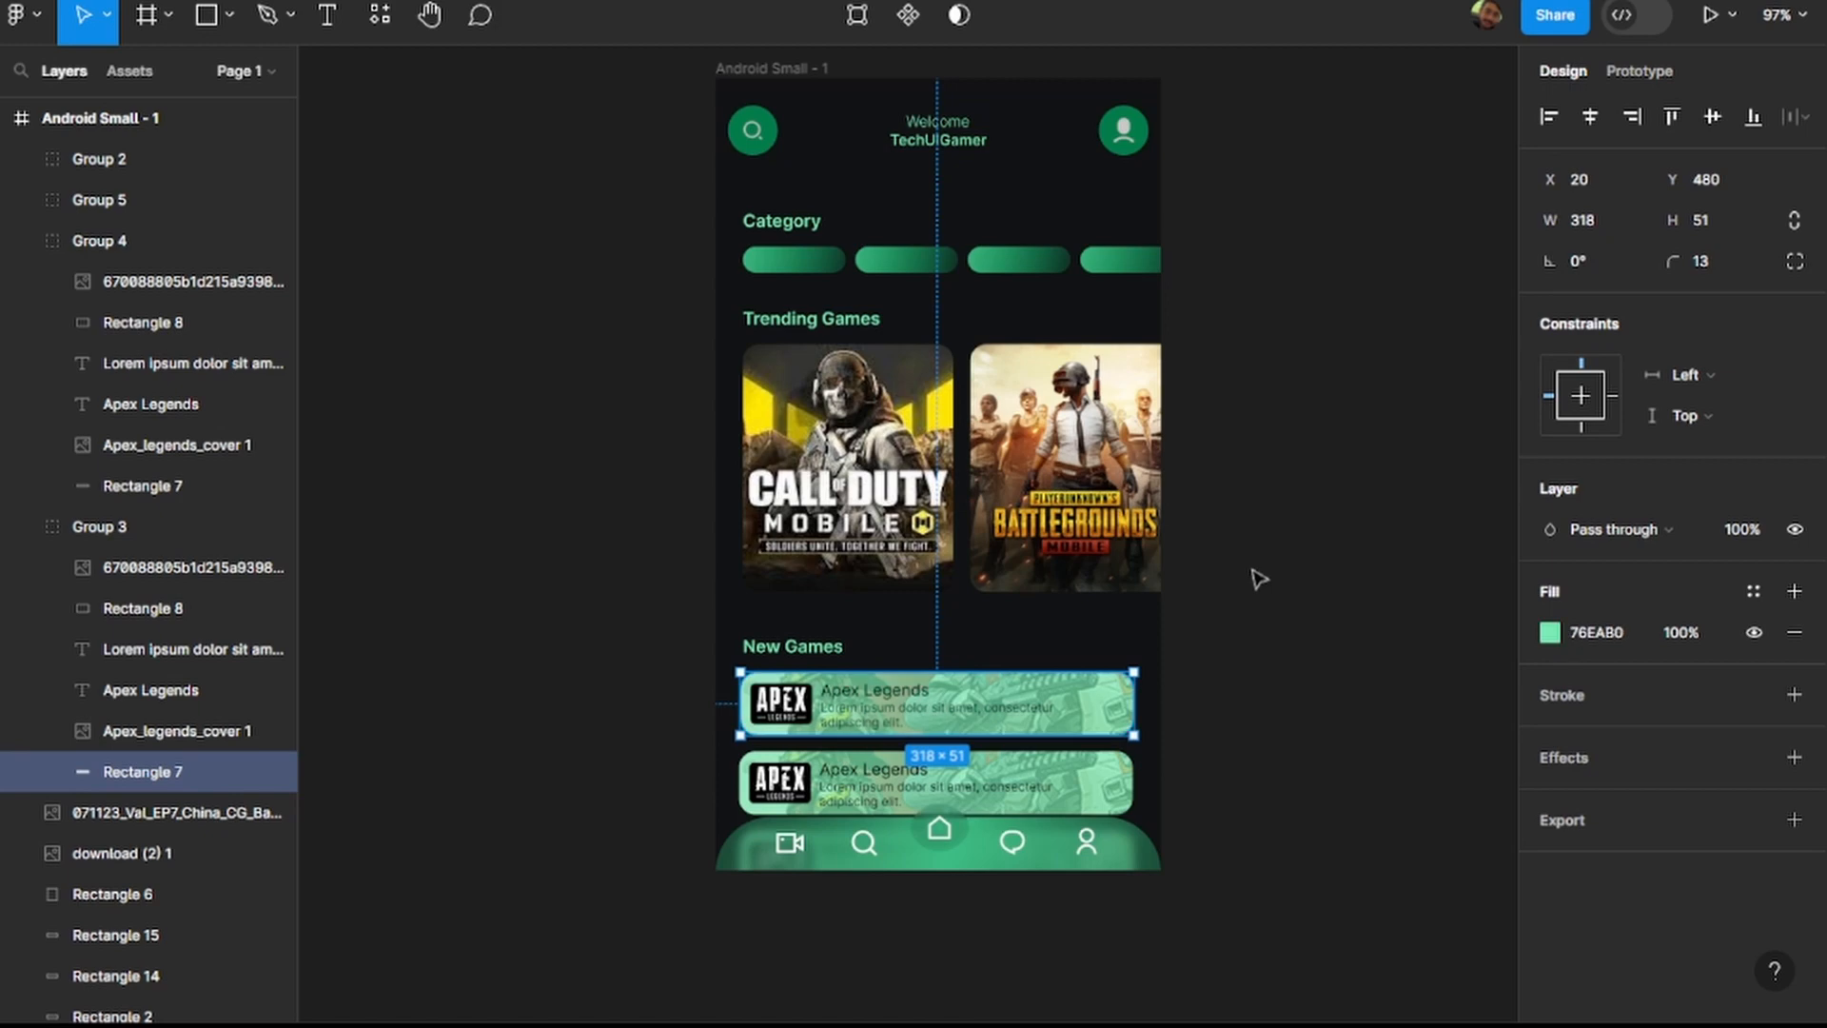
pyautogui.press('Escape')
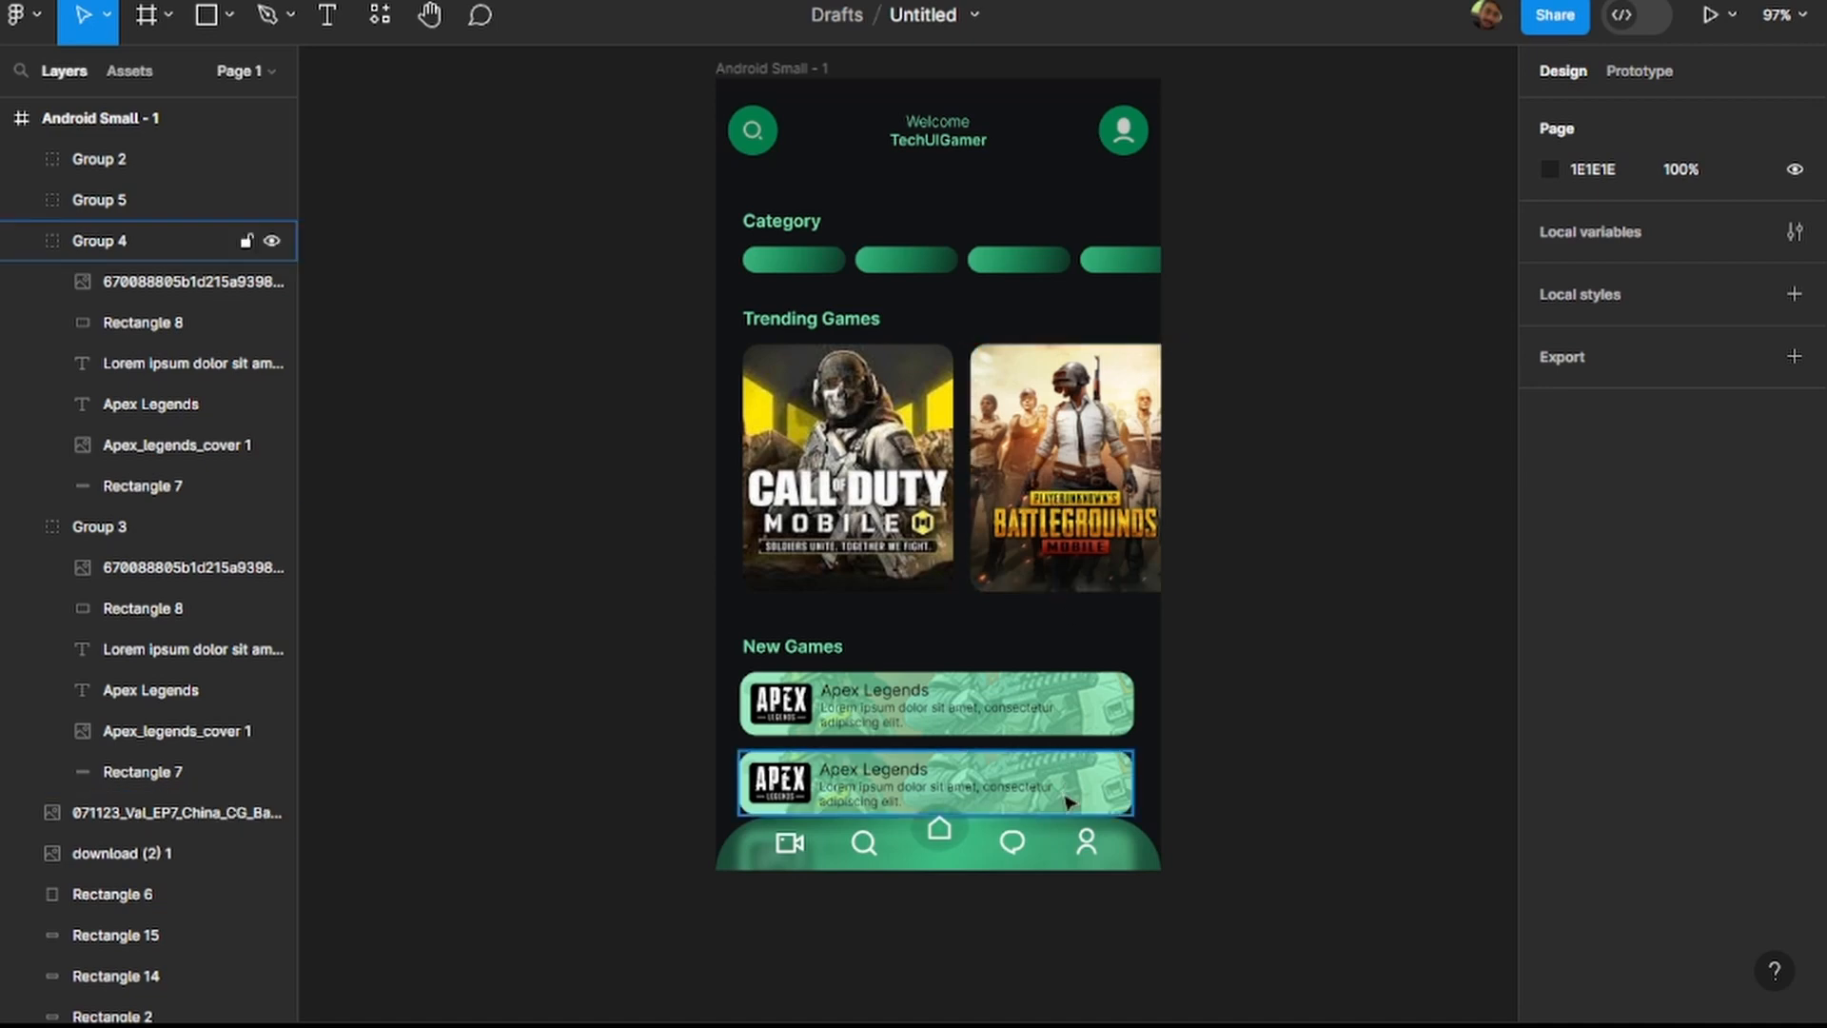
# Try adding auto layout to the bottom navigation bar group, and undo it.
pyautogui.click(1105, 849)
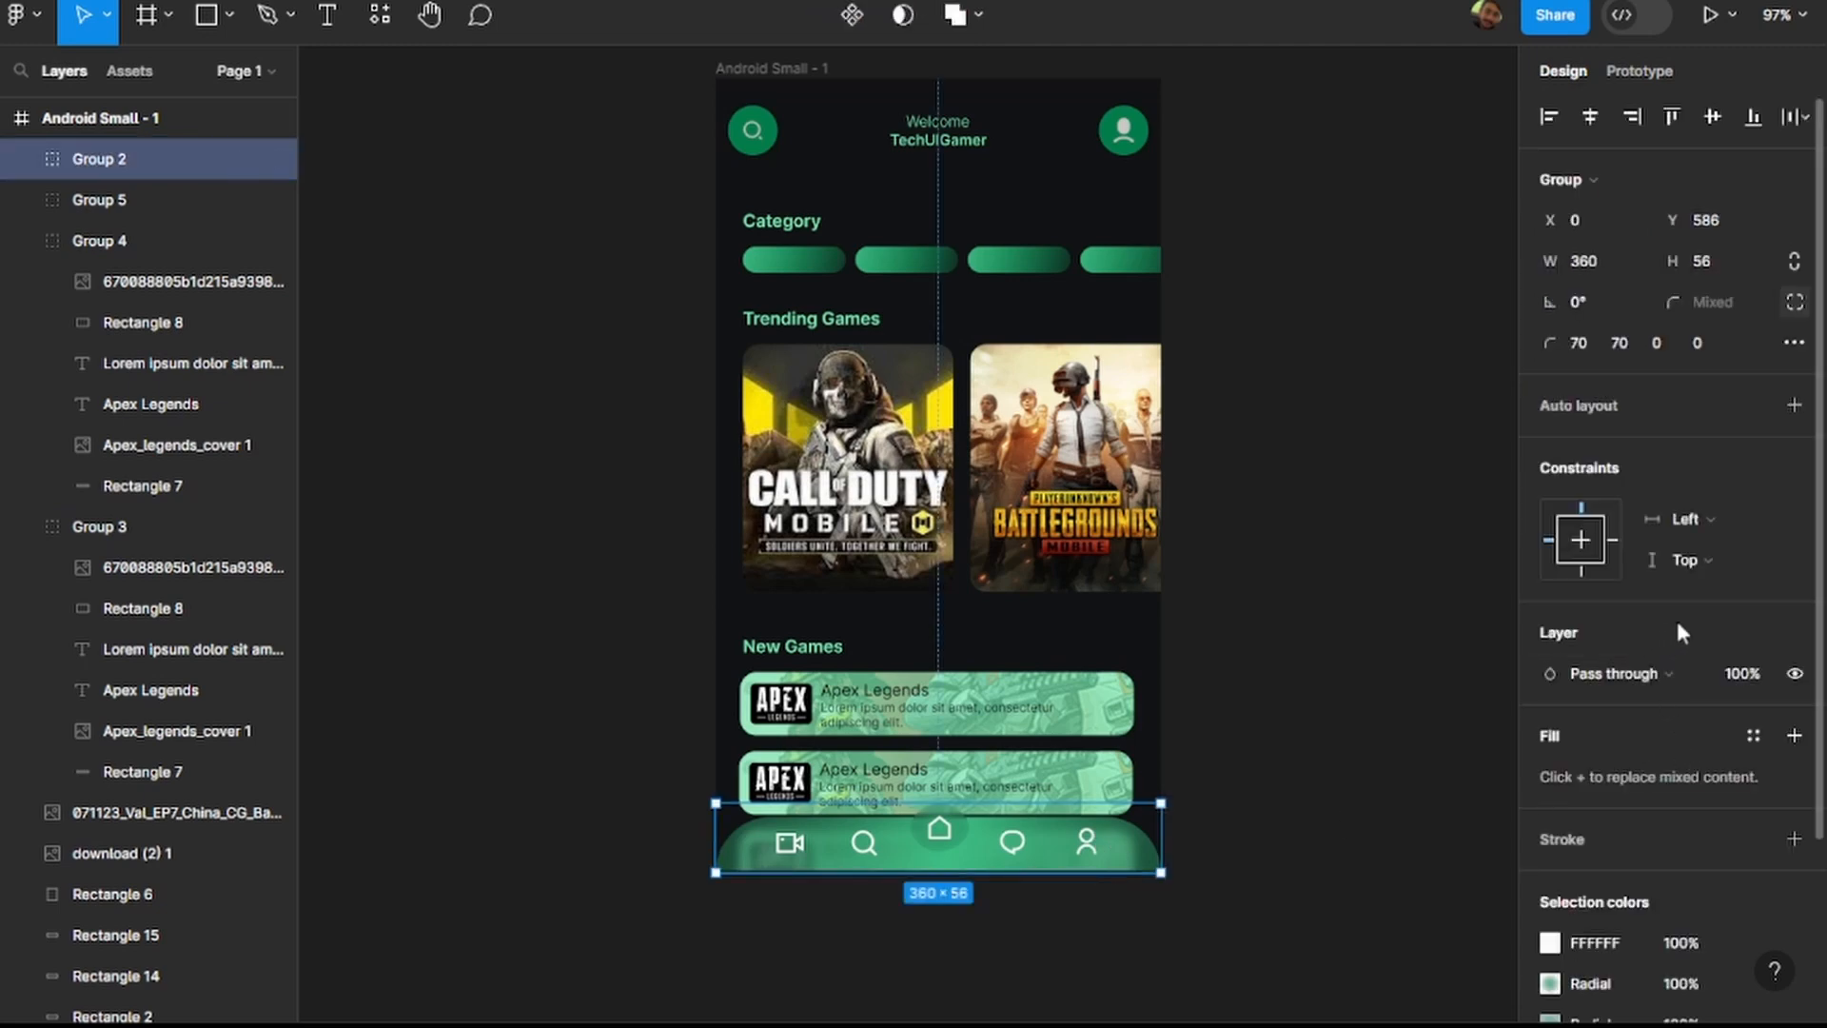
pyautogui.scroll(-3, 1685, 618)
pyautogui.scroll(3, 1700, 610)
pyautogui.click(1789, 403)
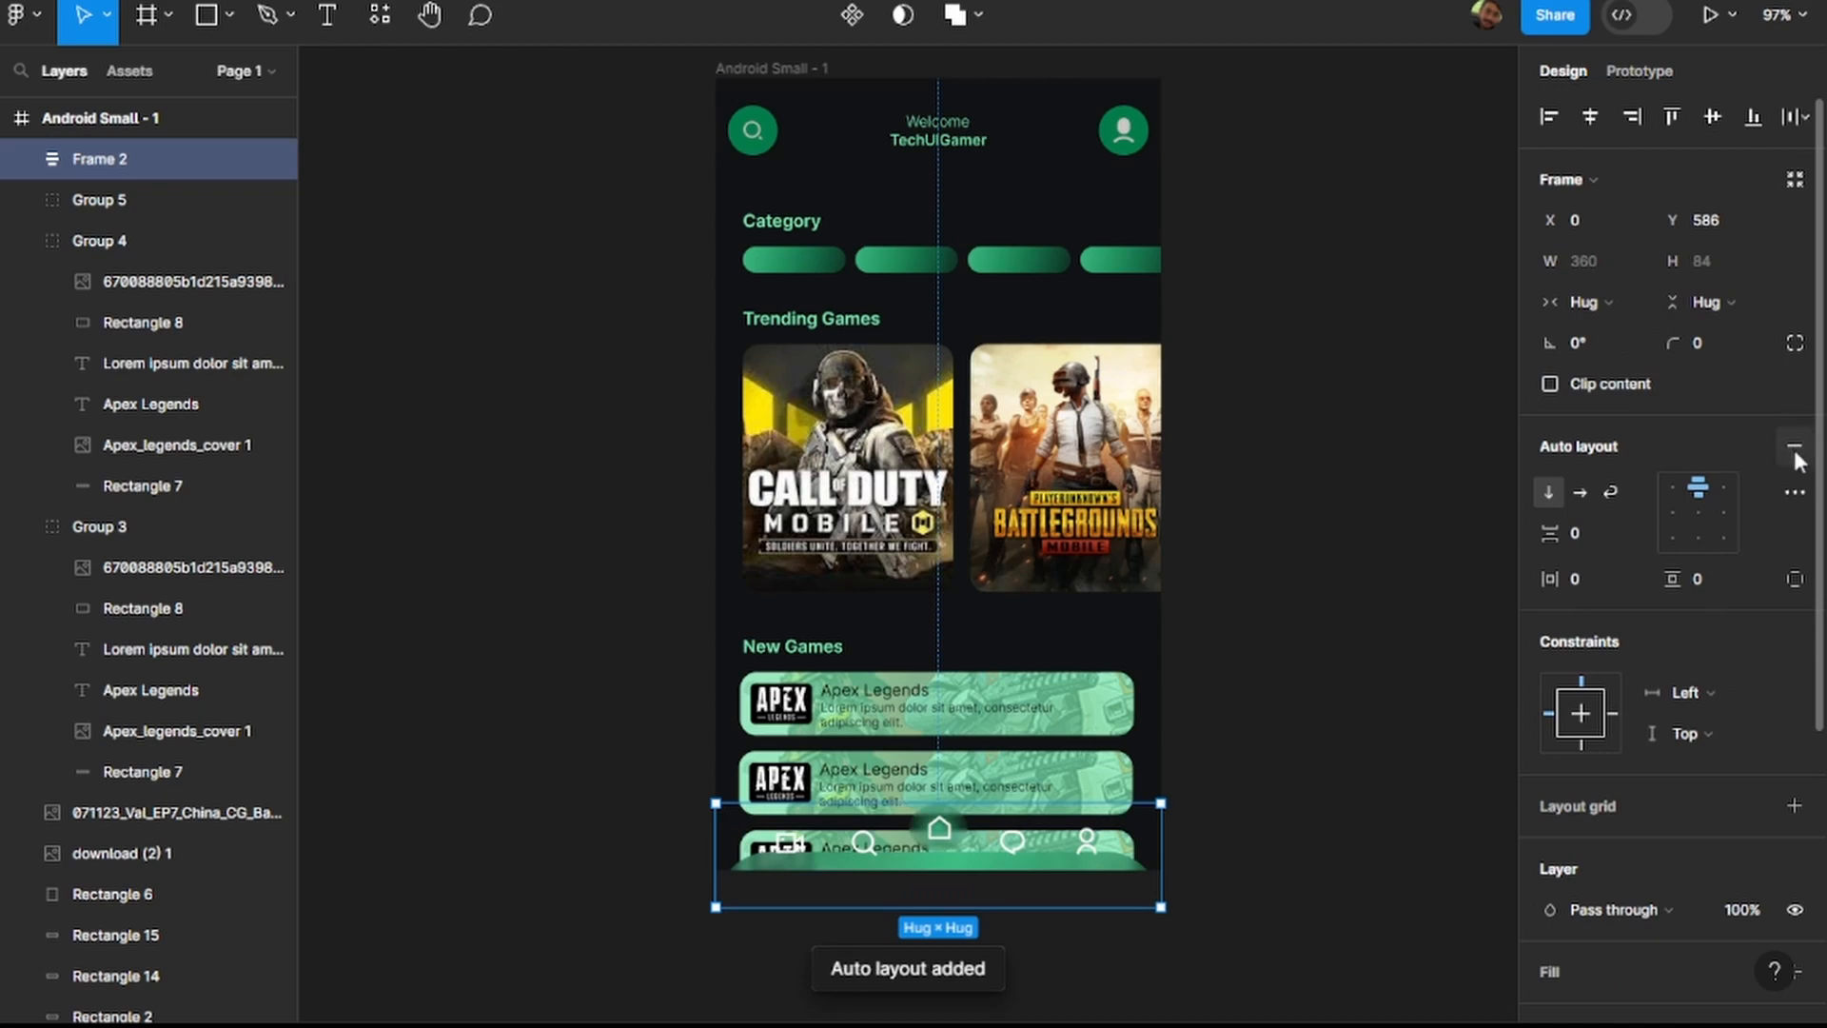
pyautogui.click(1795, 449)
pyautogui.hotkey('ctrl', 'z')
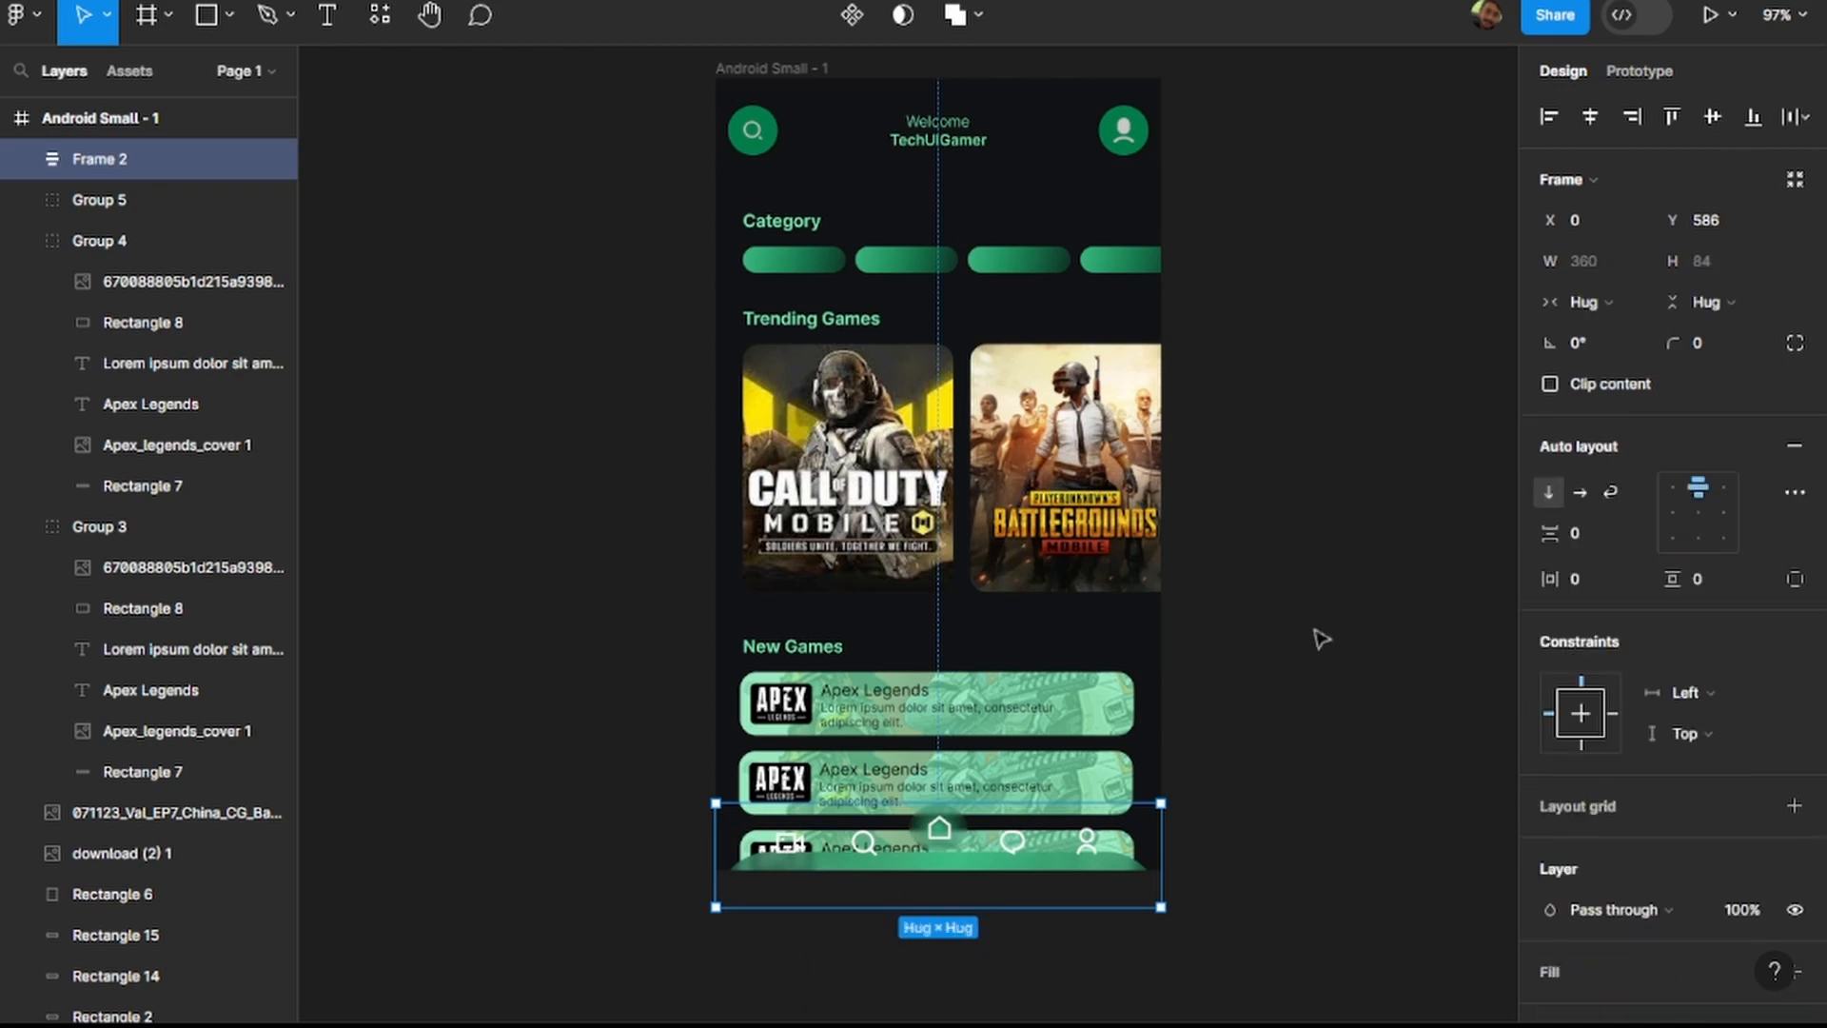
pyautogui.hotkey('ctrl', 'z')
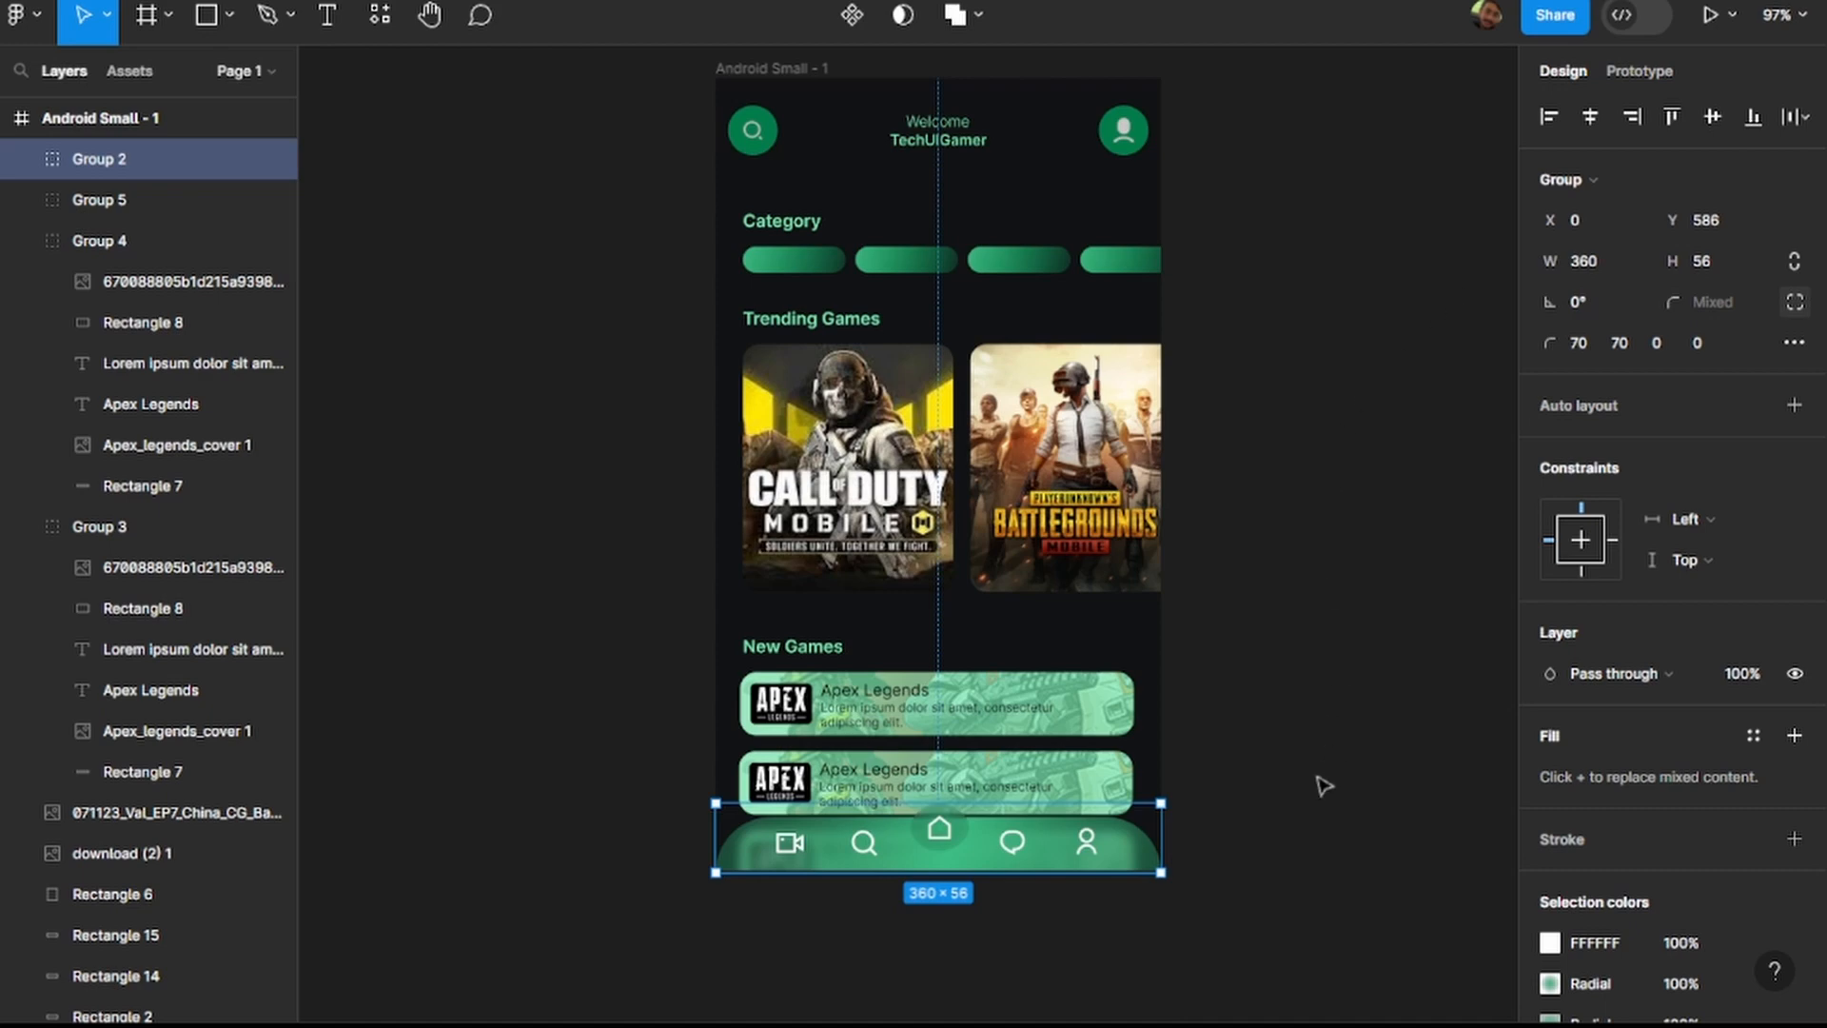
pyautogui.click(1277, 673)
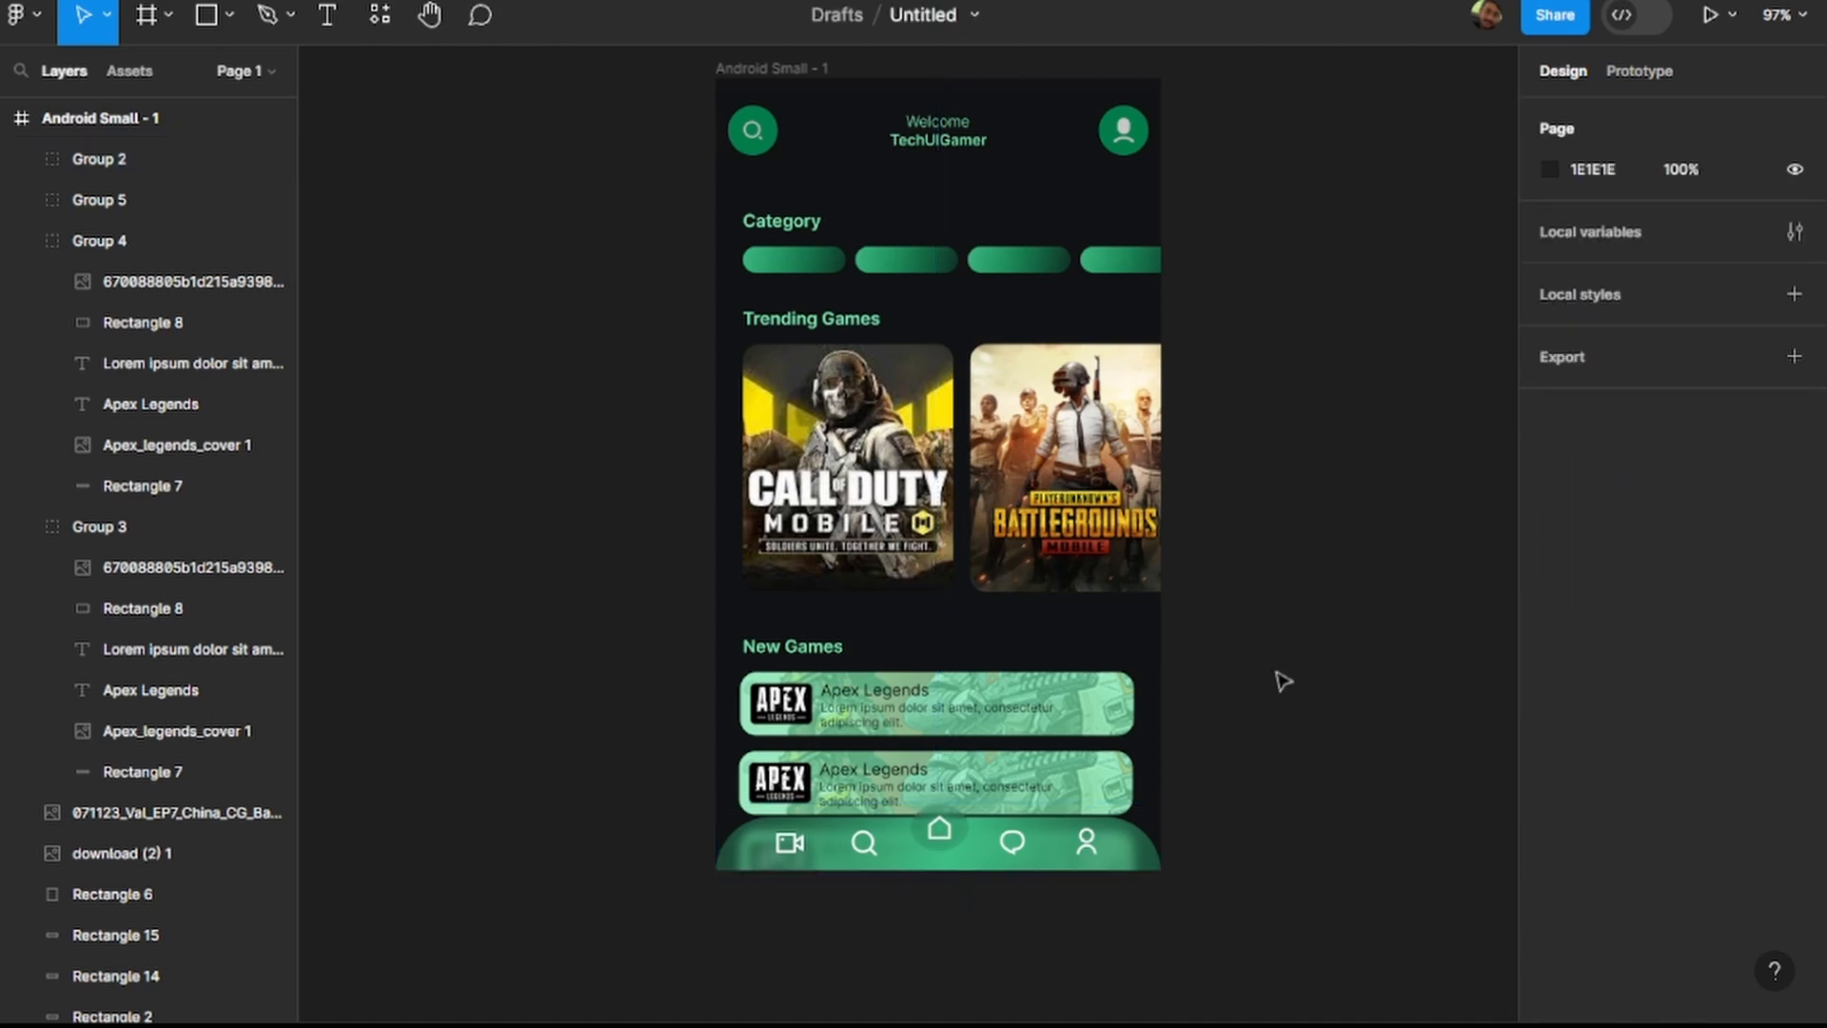
pyautogui.scroll(-5, 1282, 680)
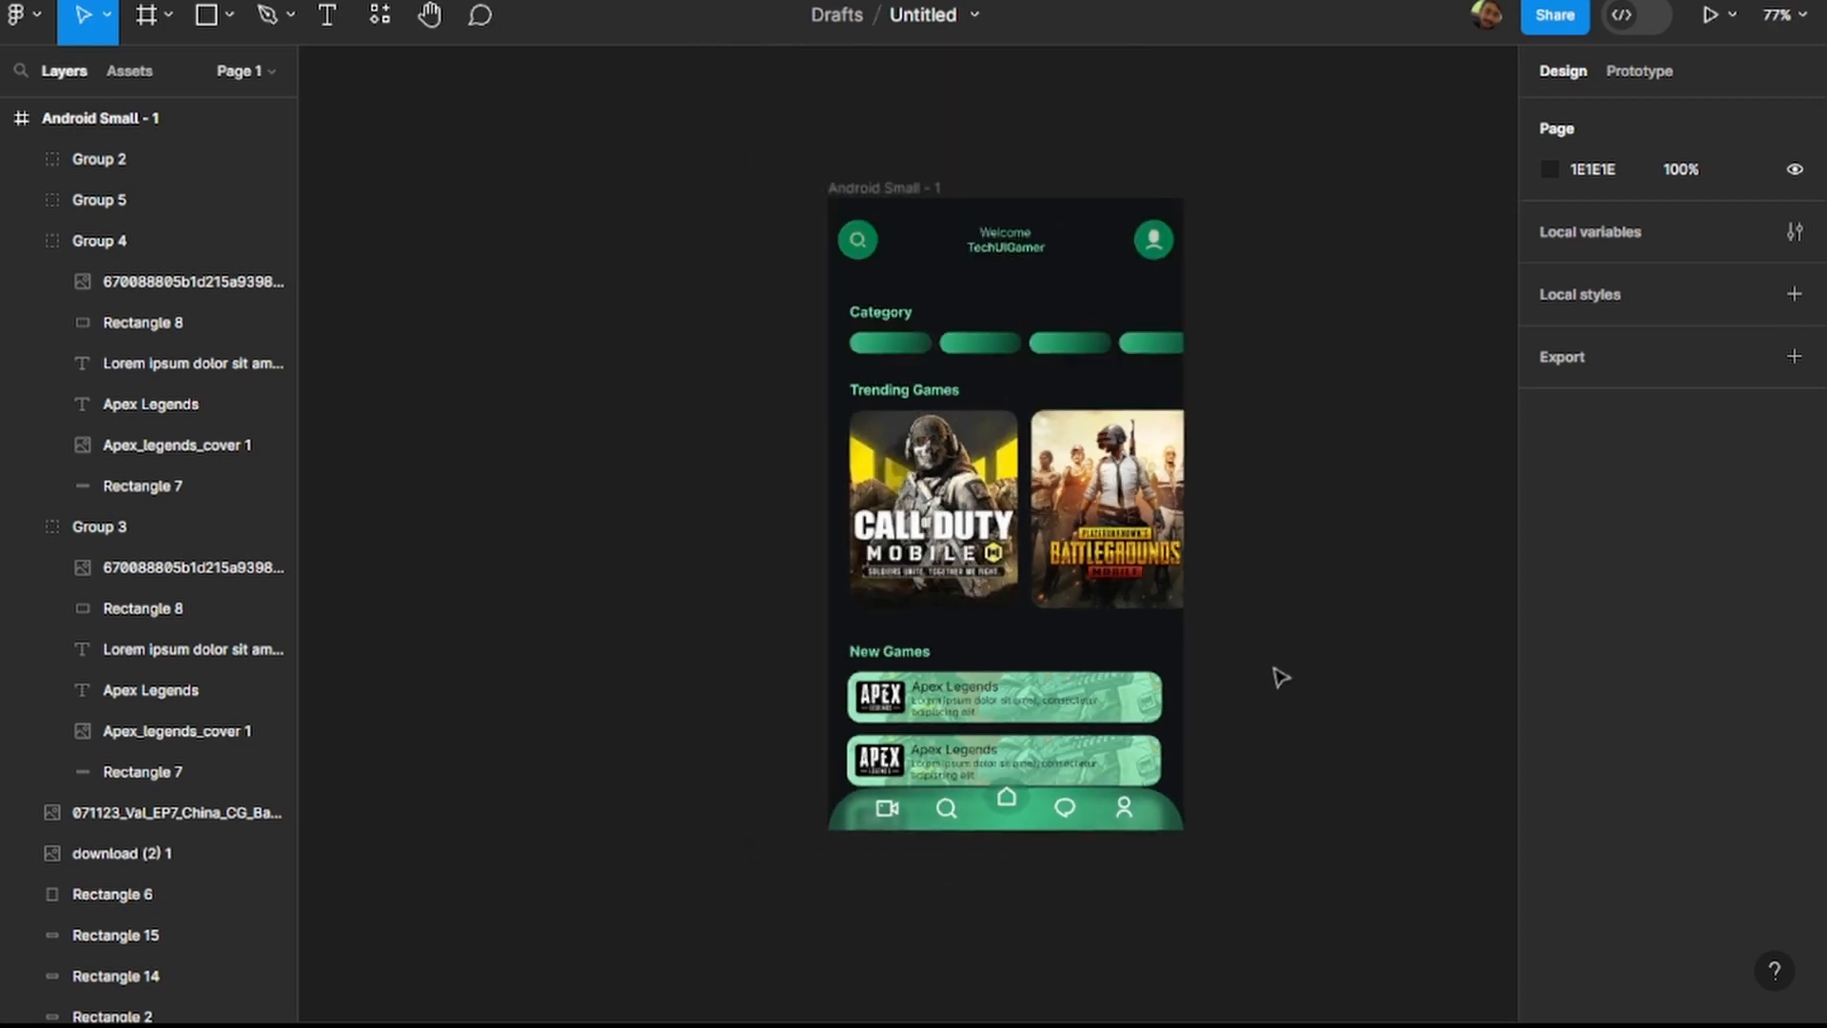
# Try vertical, horizontal and wrap auto layout with different alignments on the bottom navigation bar group, and undo it.
pyautogui.click(1180, 816)
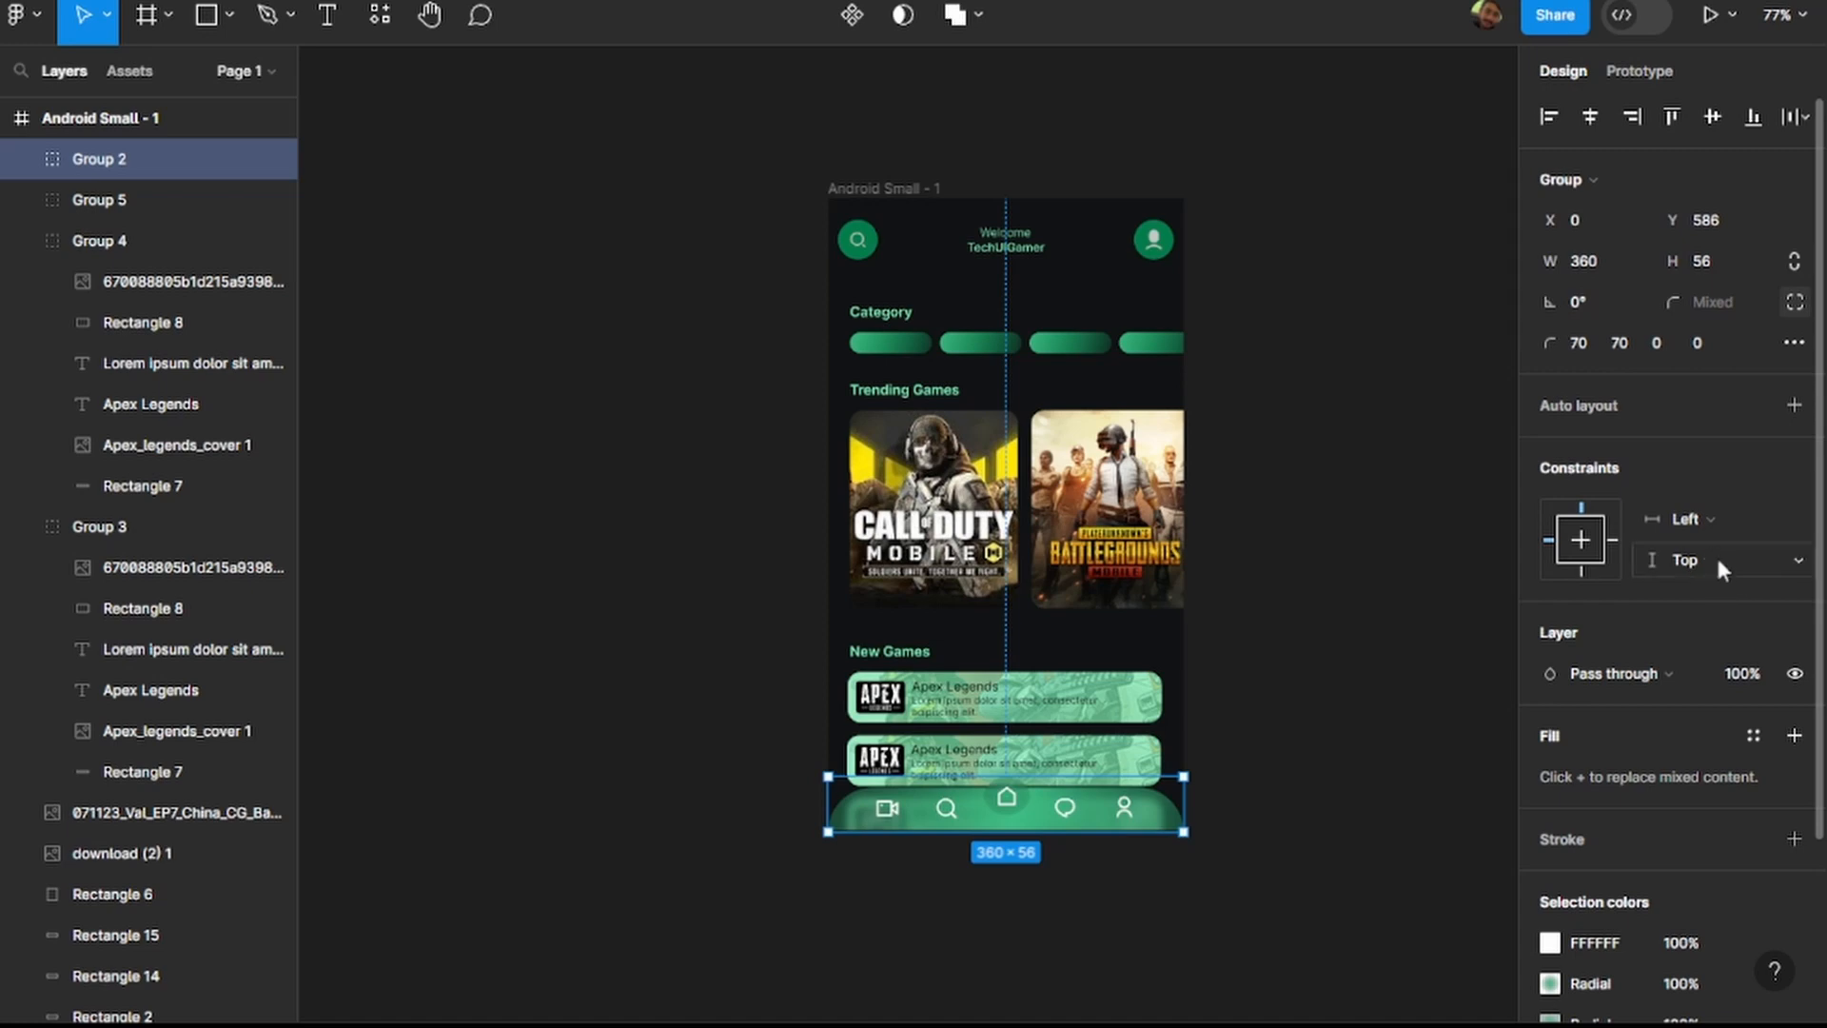
pyautogui.click(1604, 400)
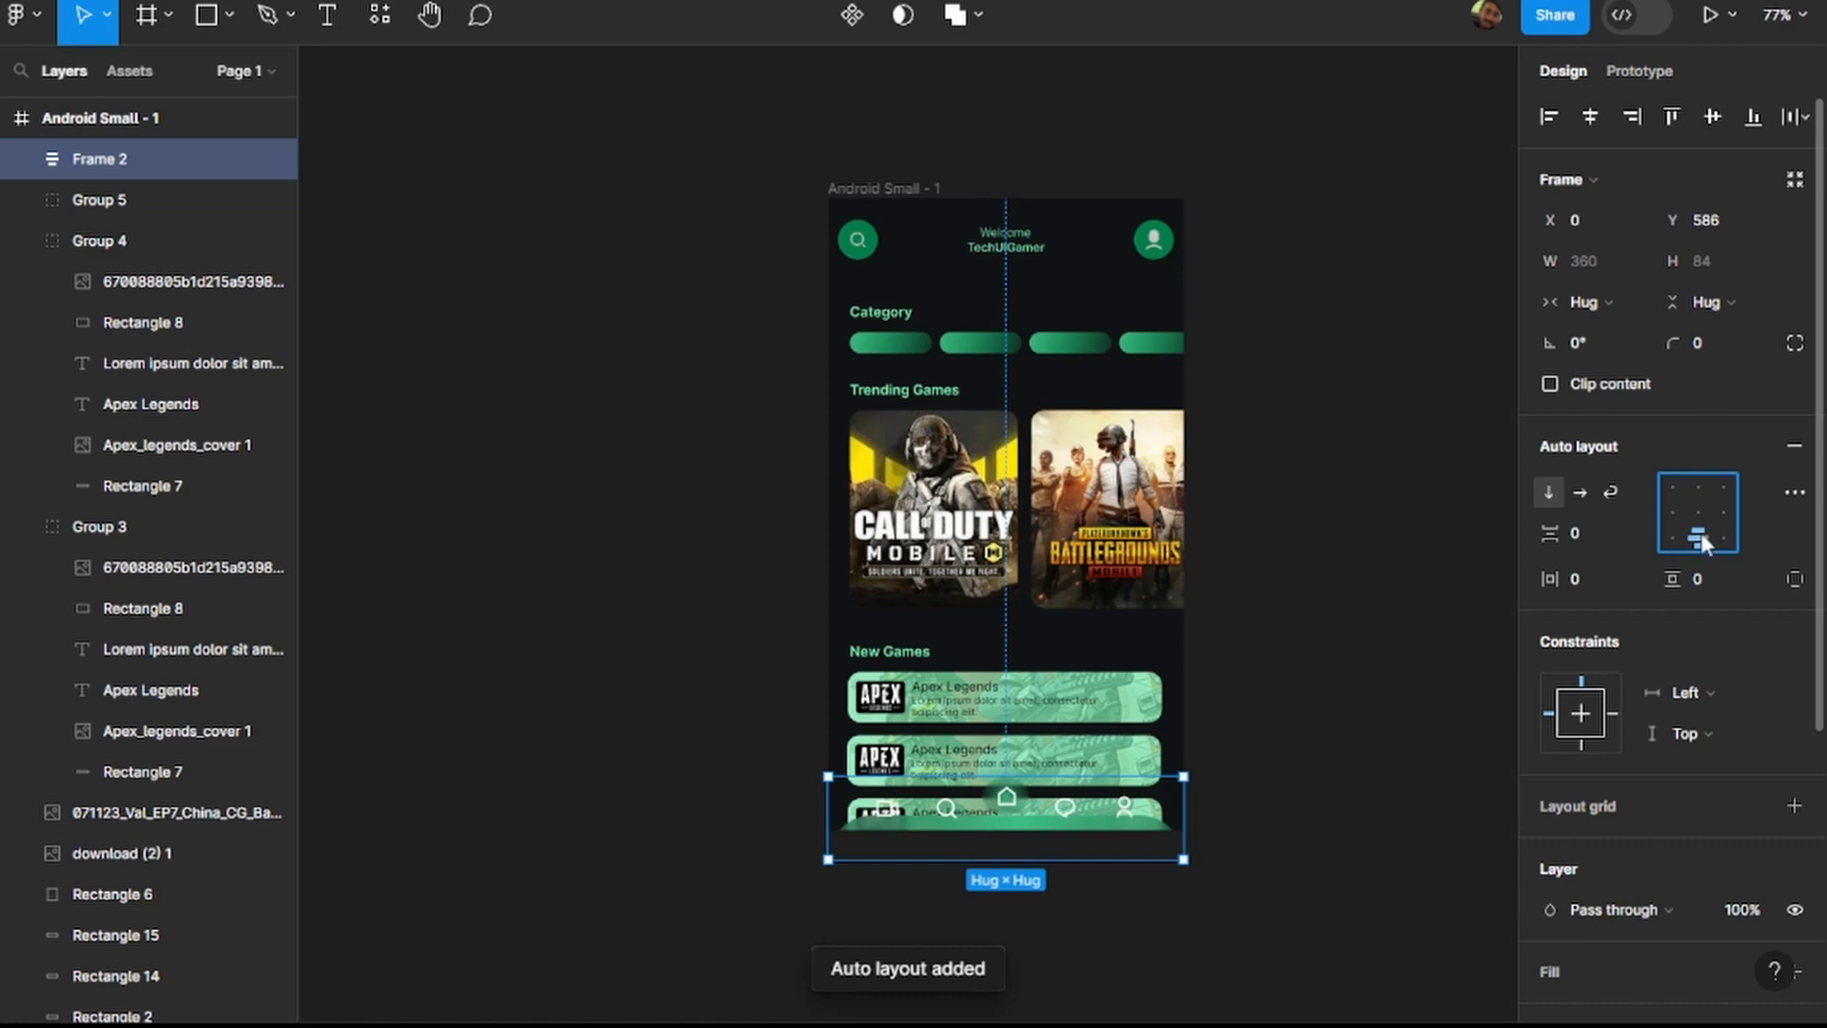
pyautogui.click(1579, 491)
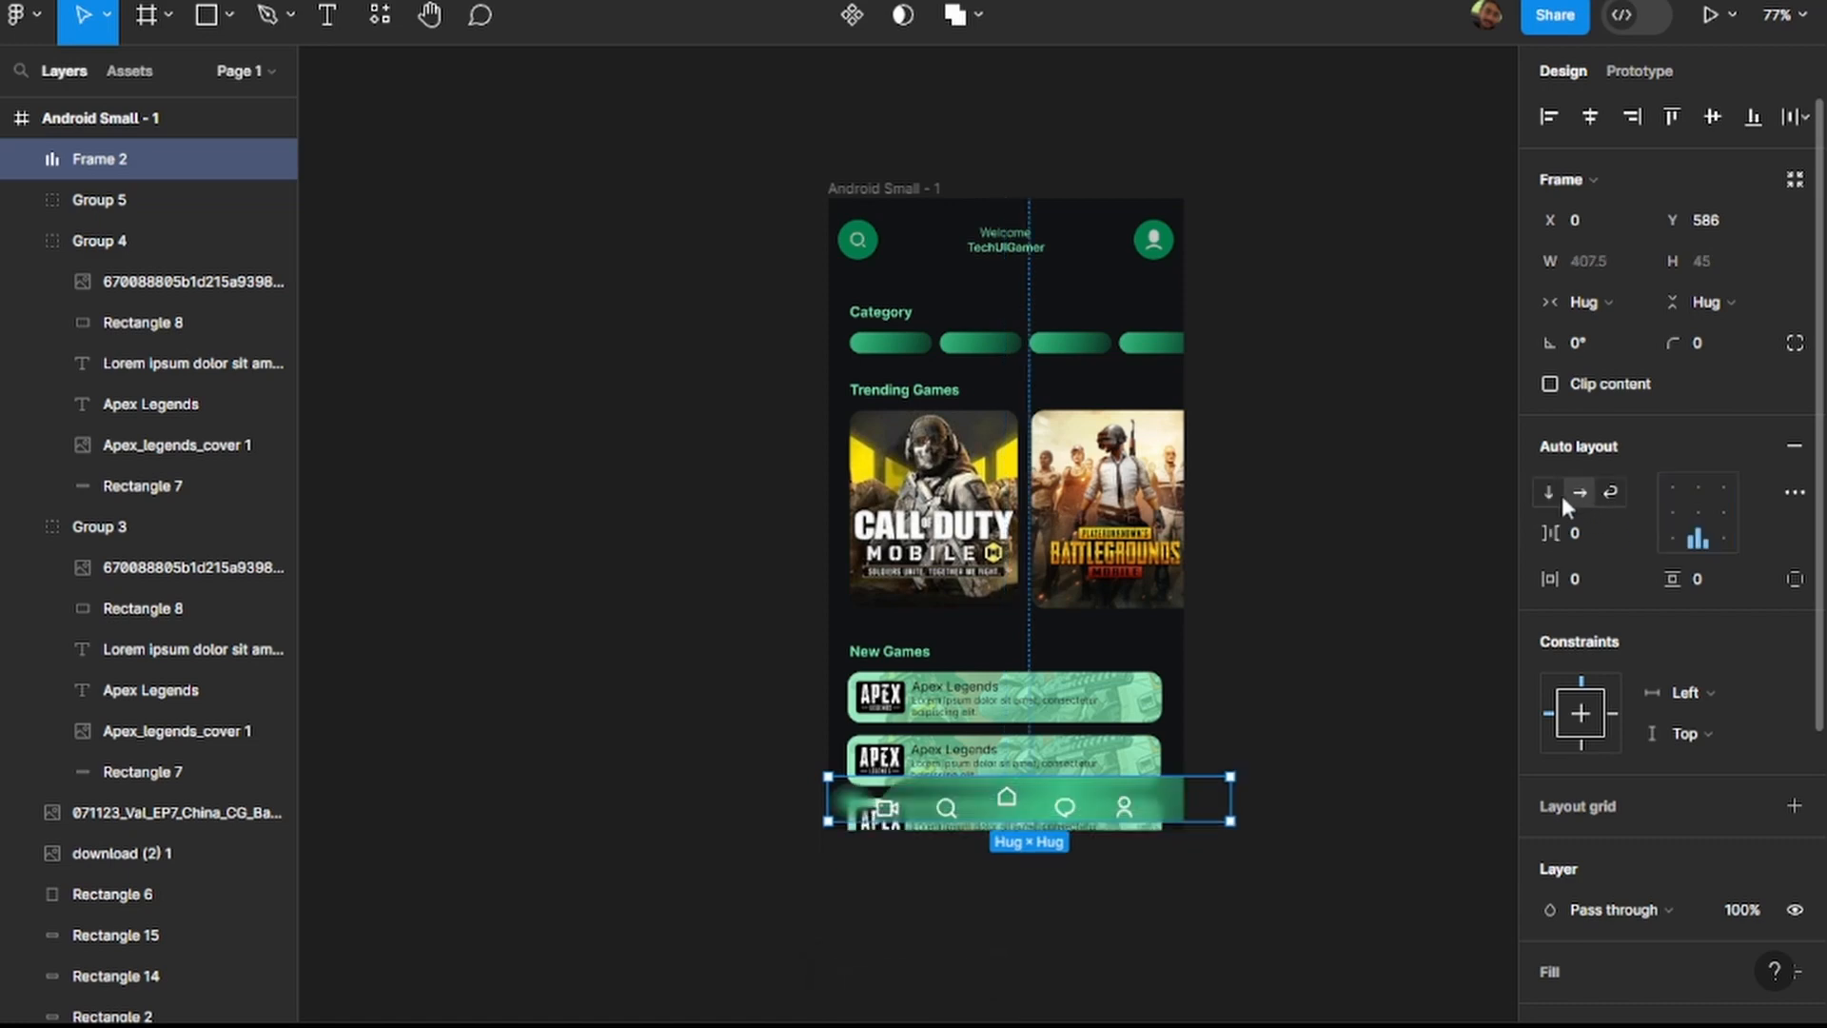
pyautogui.click(1549, 492)
pyautogui.click(1611, 489)
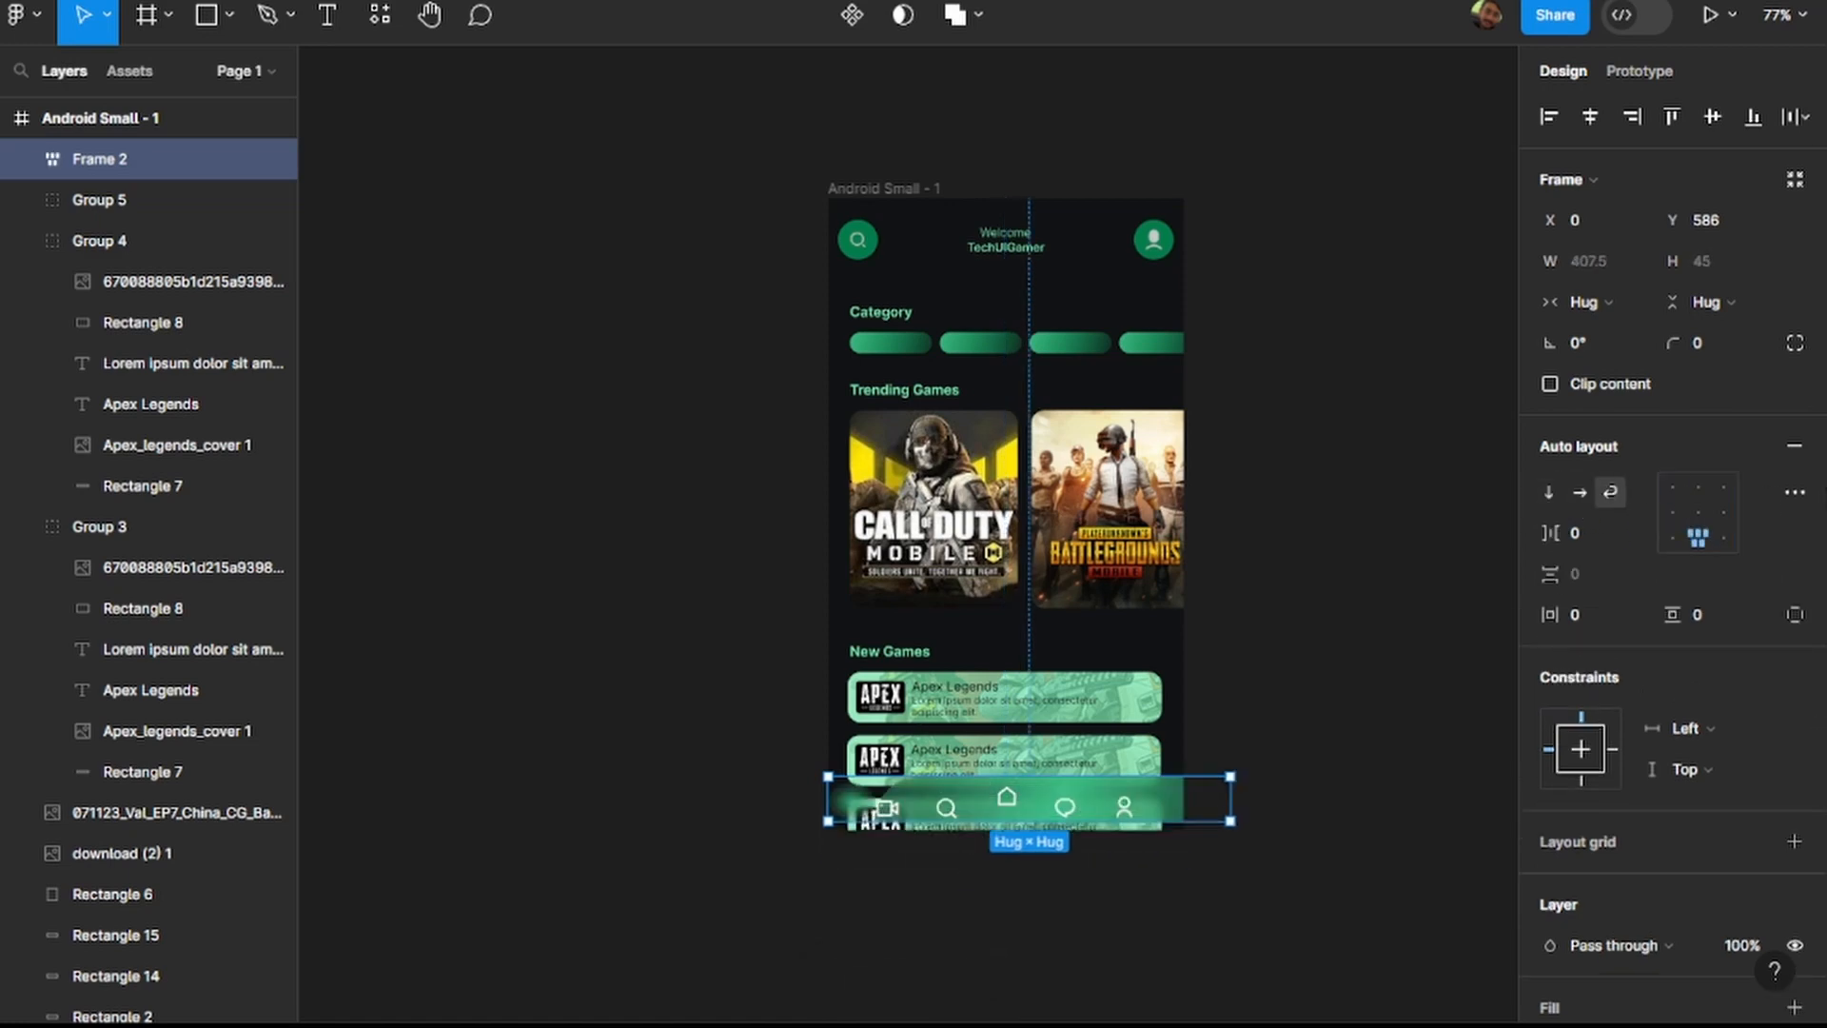
pyautogui.click(1724, 537)
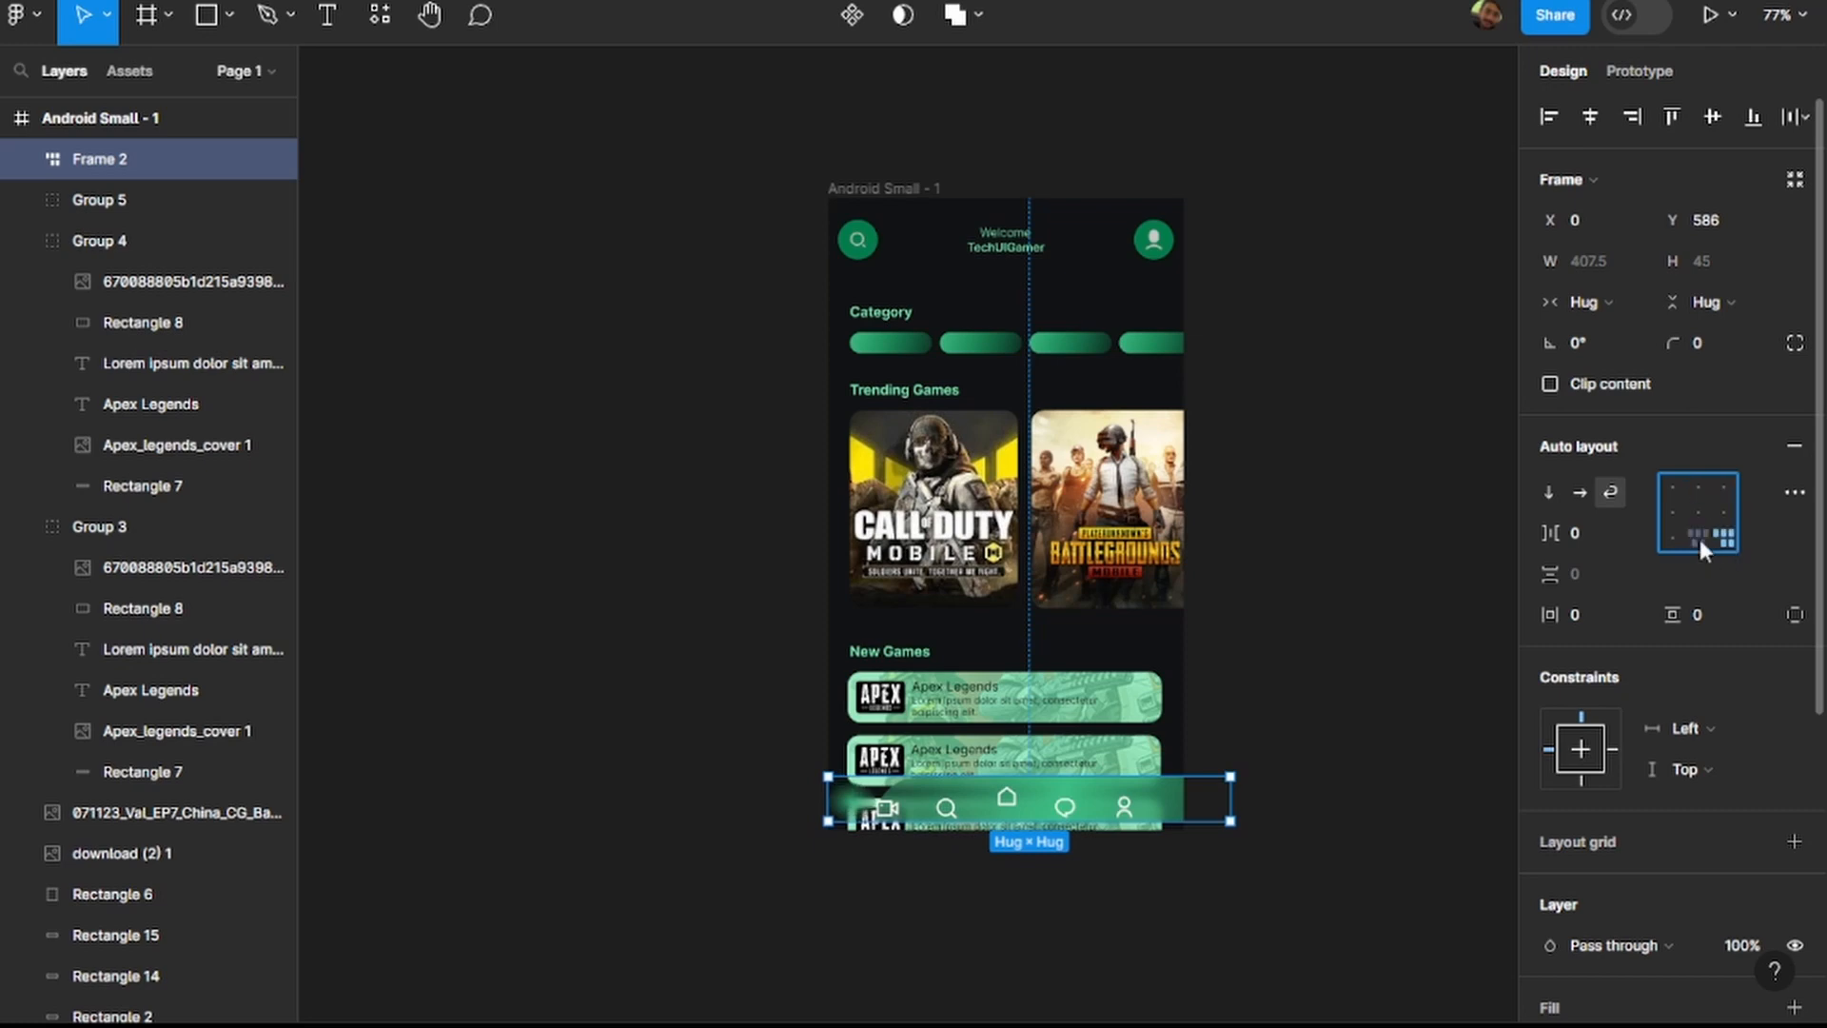
pyautogui.click(1675, 513)
pyautogui.click(1674, 488)
pyautogui.click(1794, 446)
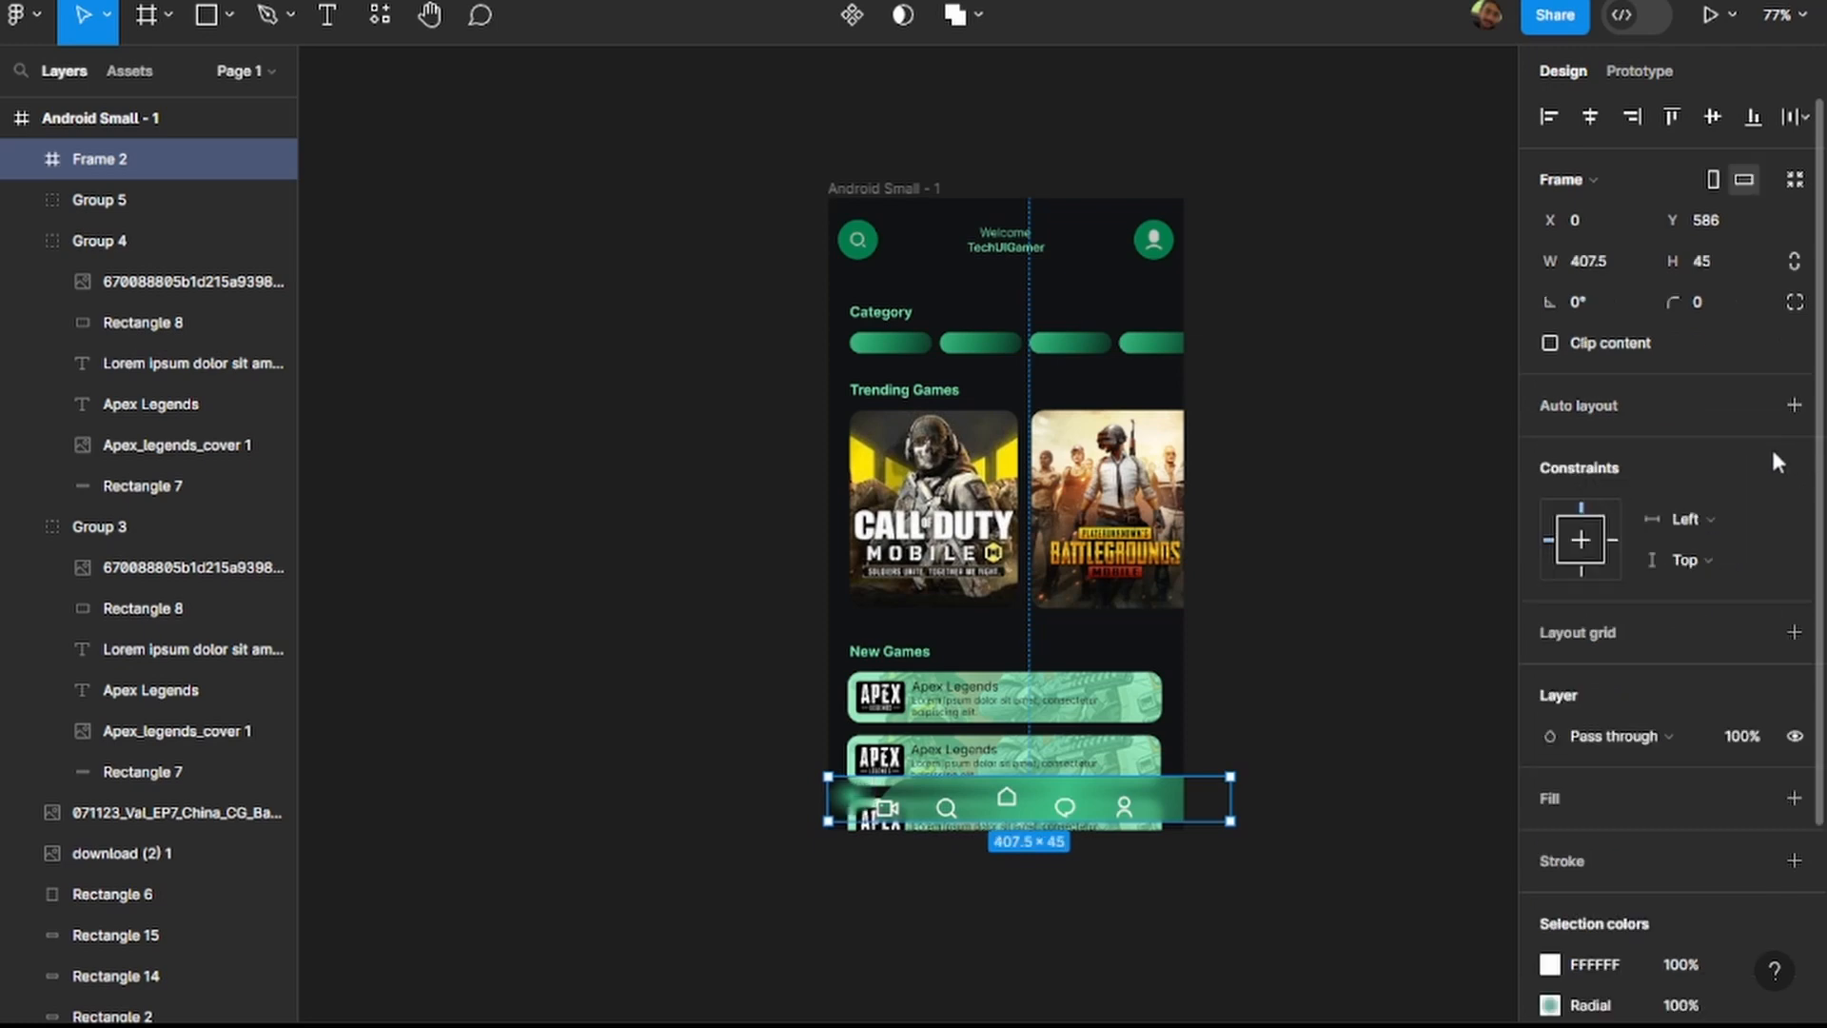
pyautogui.hotkey('shift', 'a')
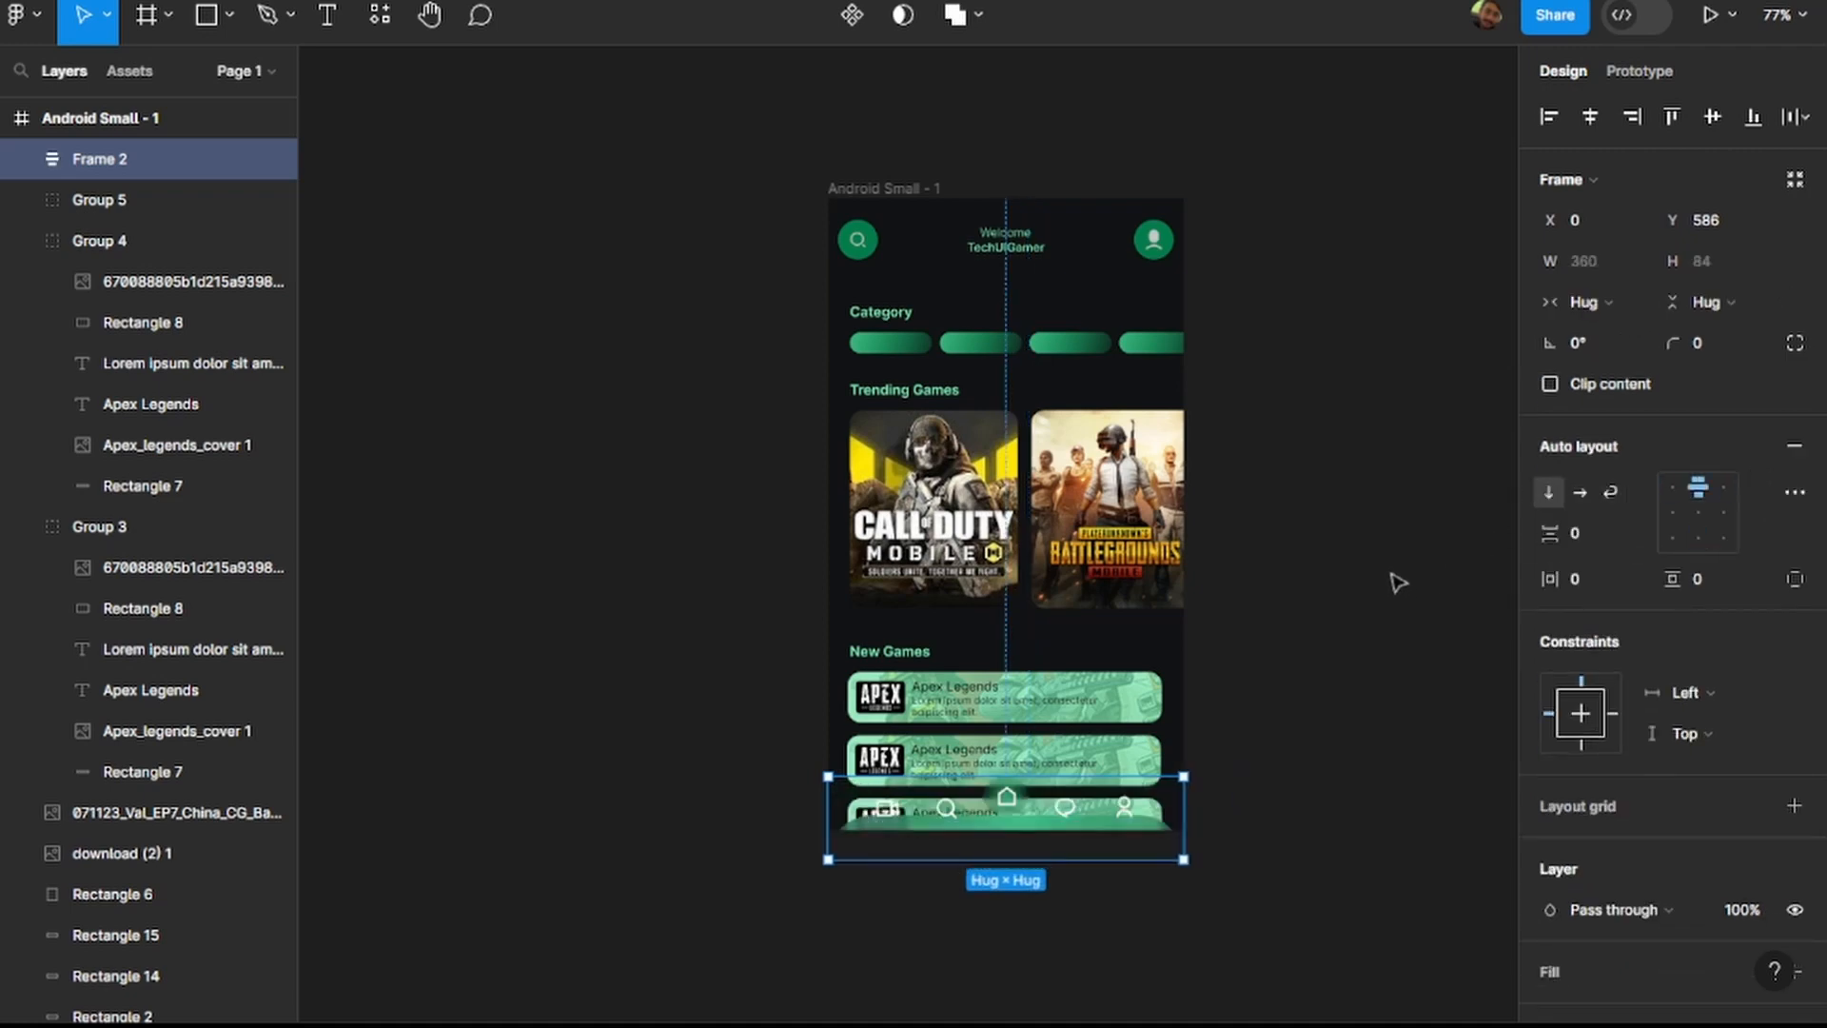
pyautogui.hotkey('ctrl', 'z')
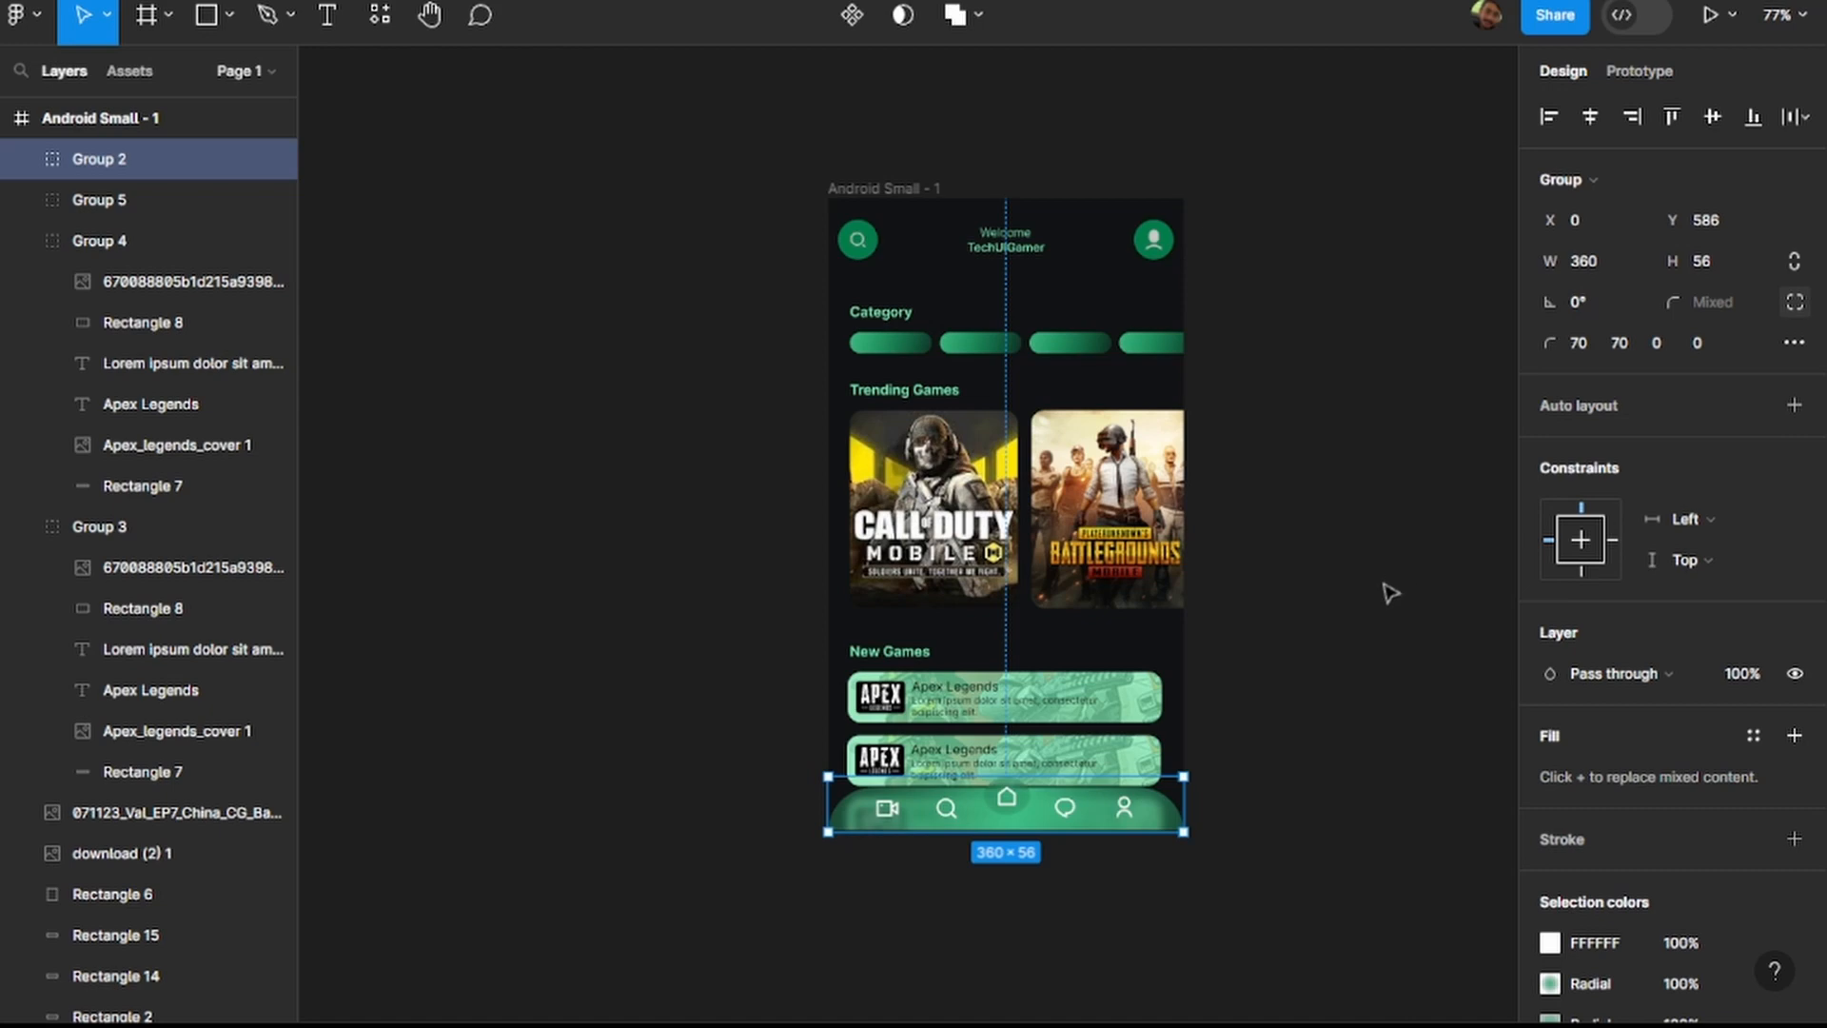
# Expand the bottom navigation bar group's layers and examine the fill and effects of its background, Rectangle 13.
pyautogui.scroll(-3, 1787, 628)
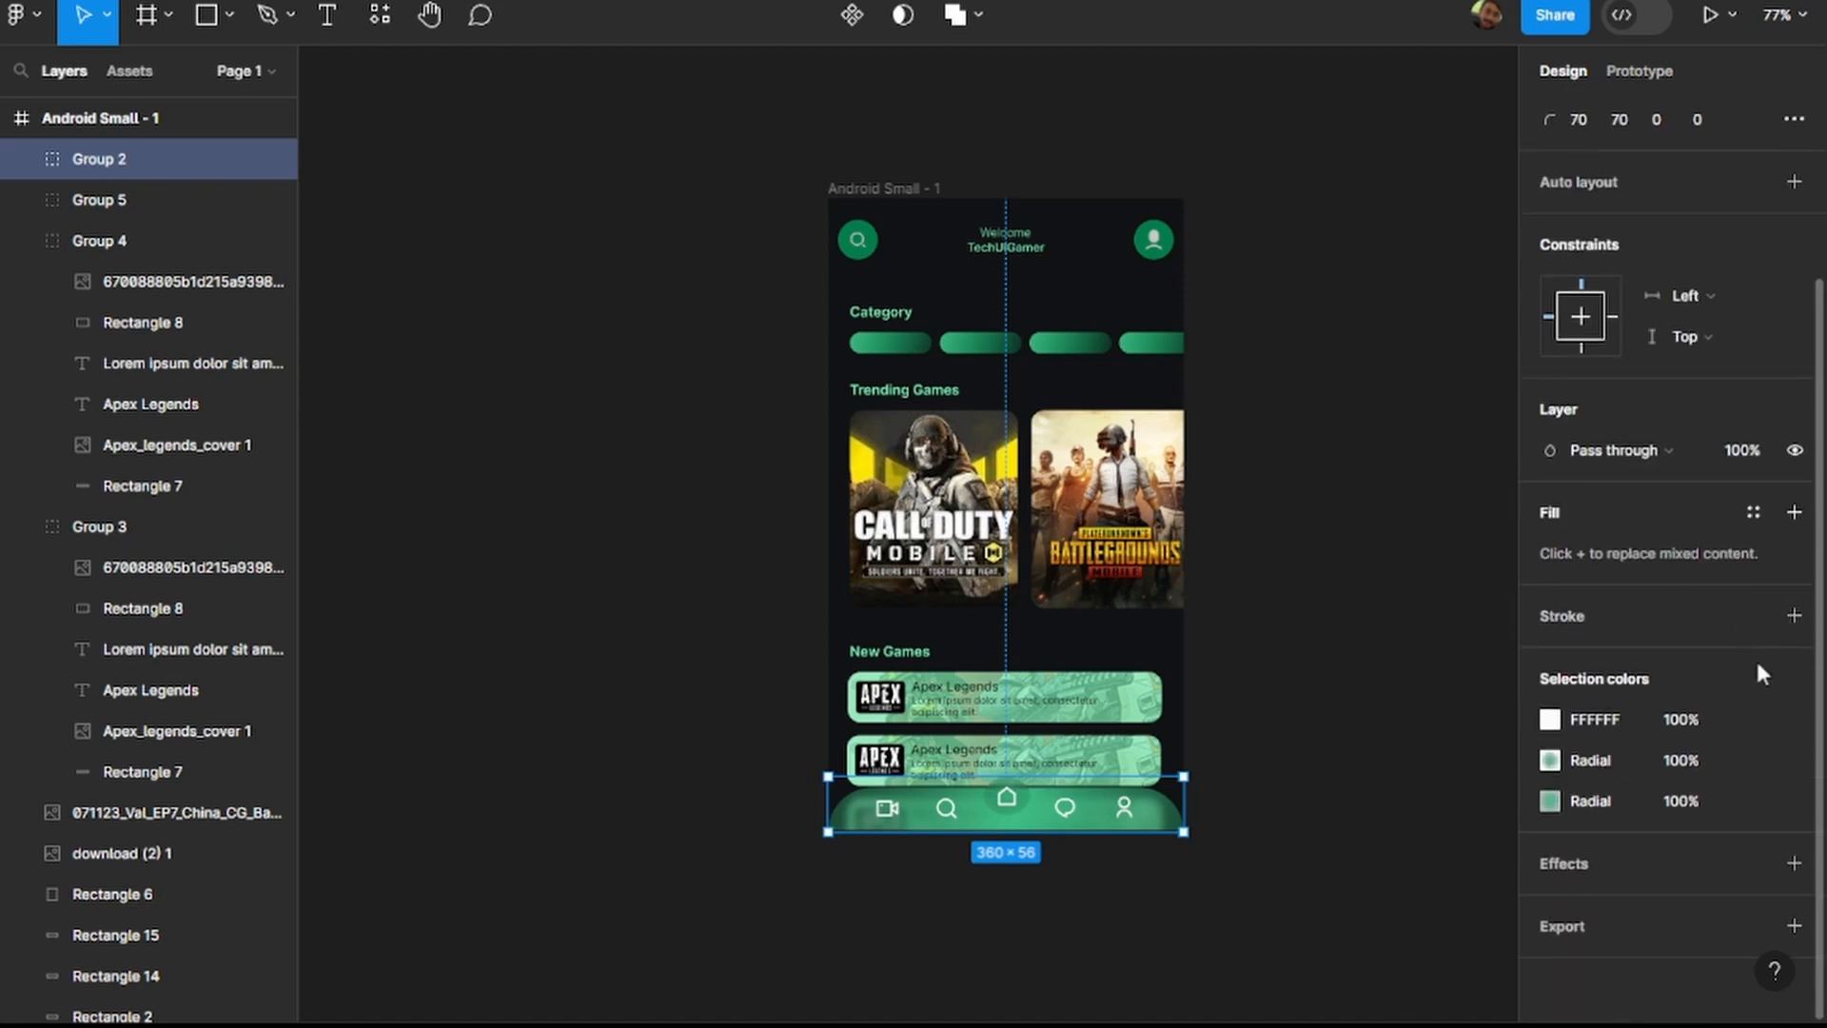
pyautogui.click(1370, 744)
pyautogui.click(1184, 828)
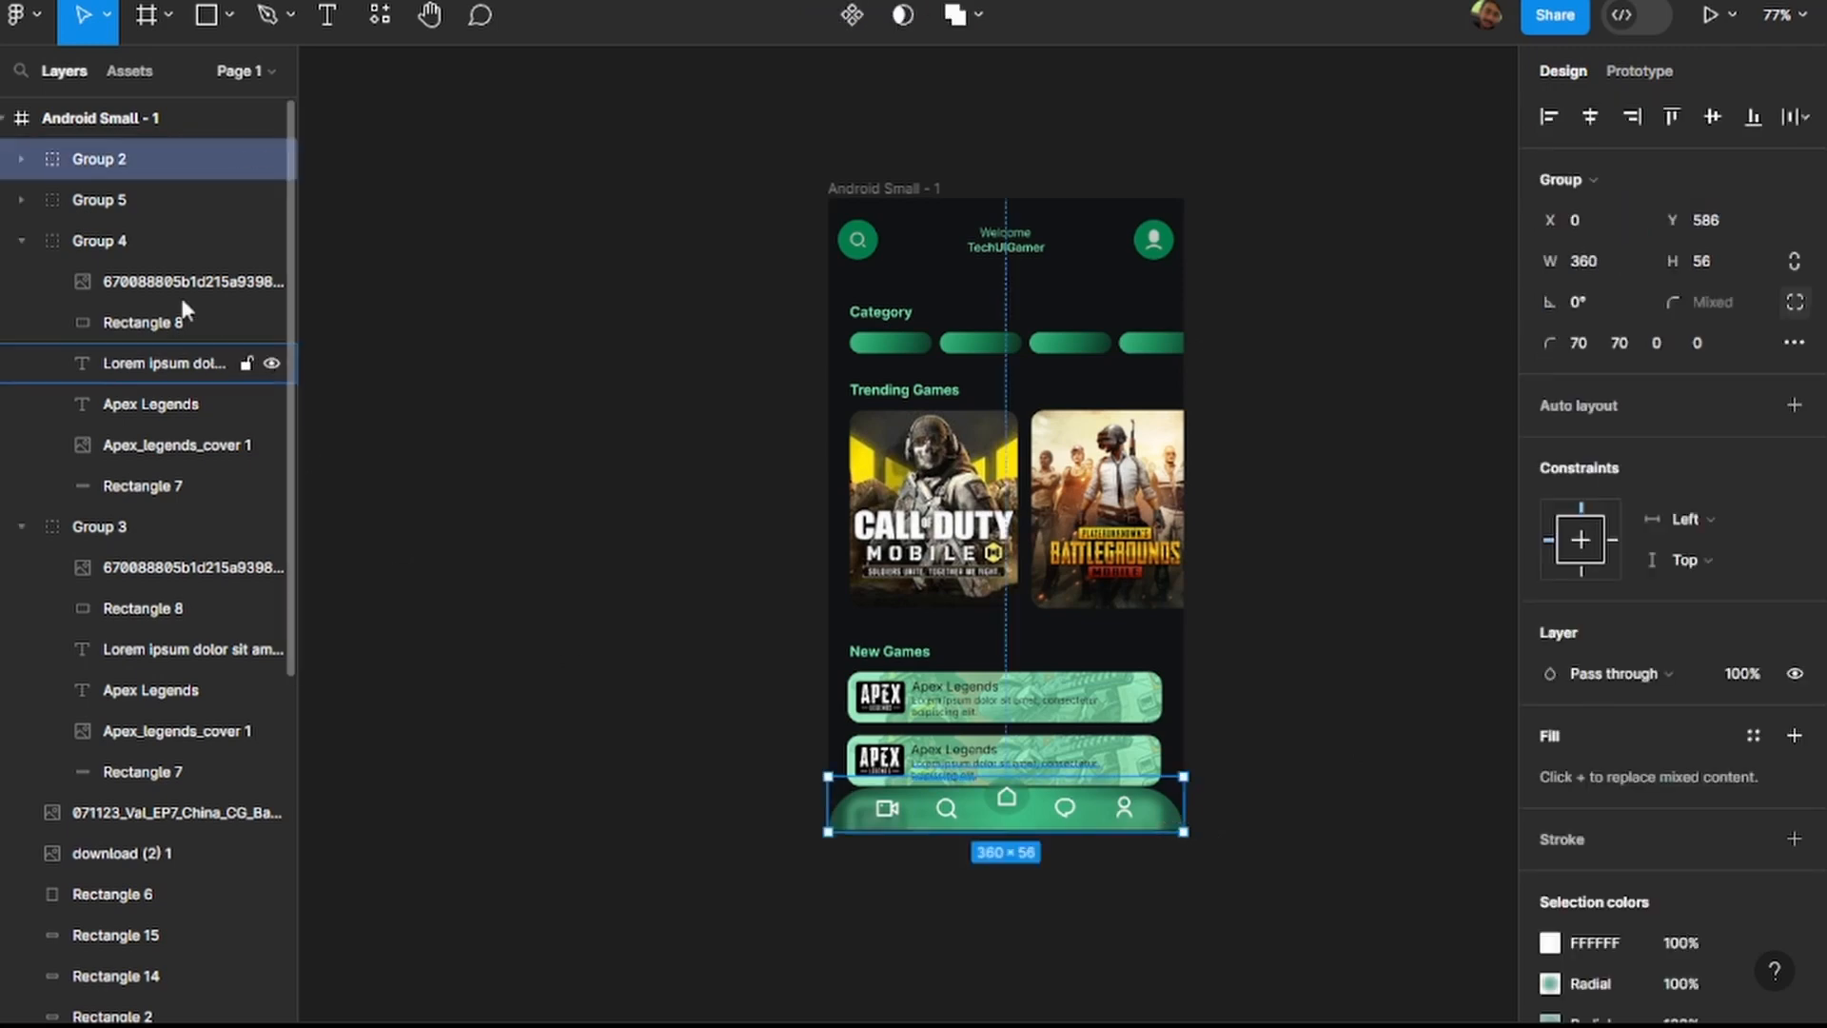
pyautogui.click(21, 158)
pyautogui.click(21, 158)
pyautogui.click(23, 159)
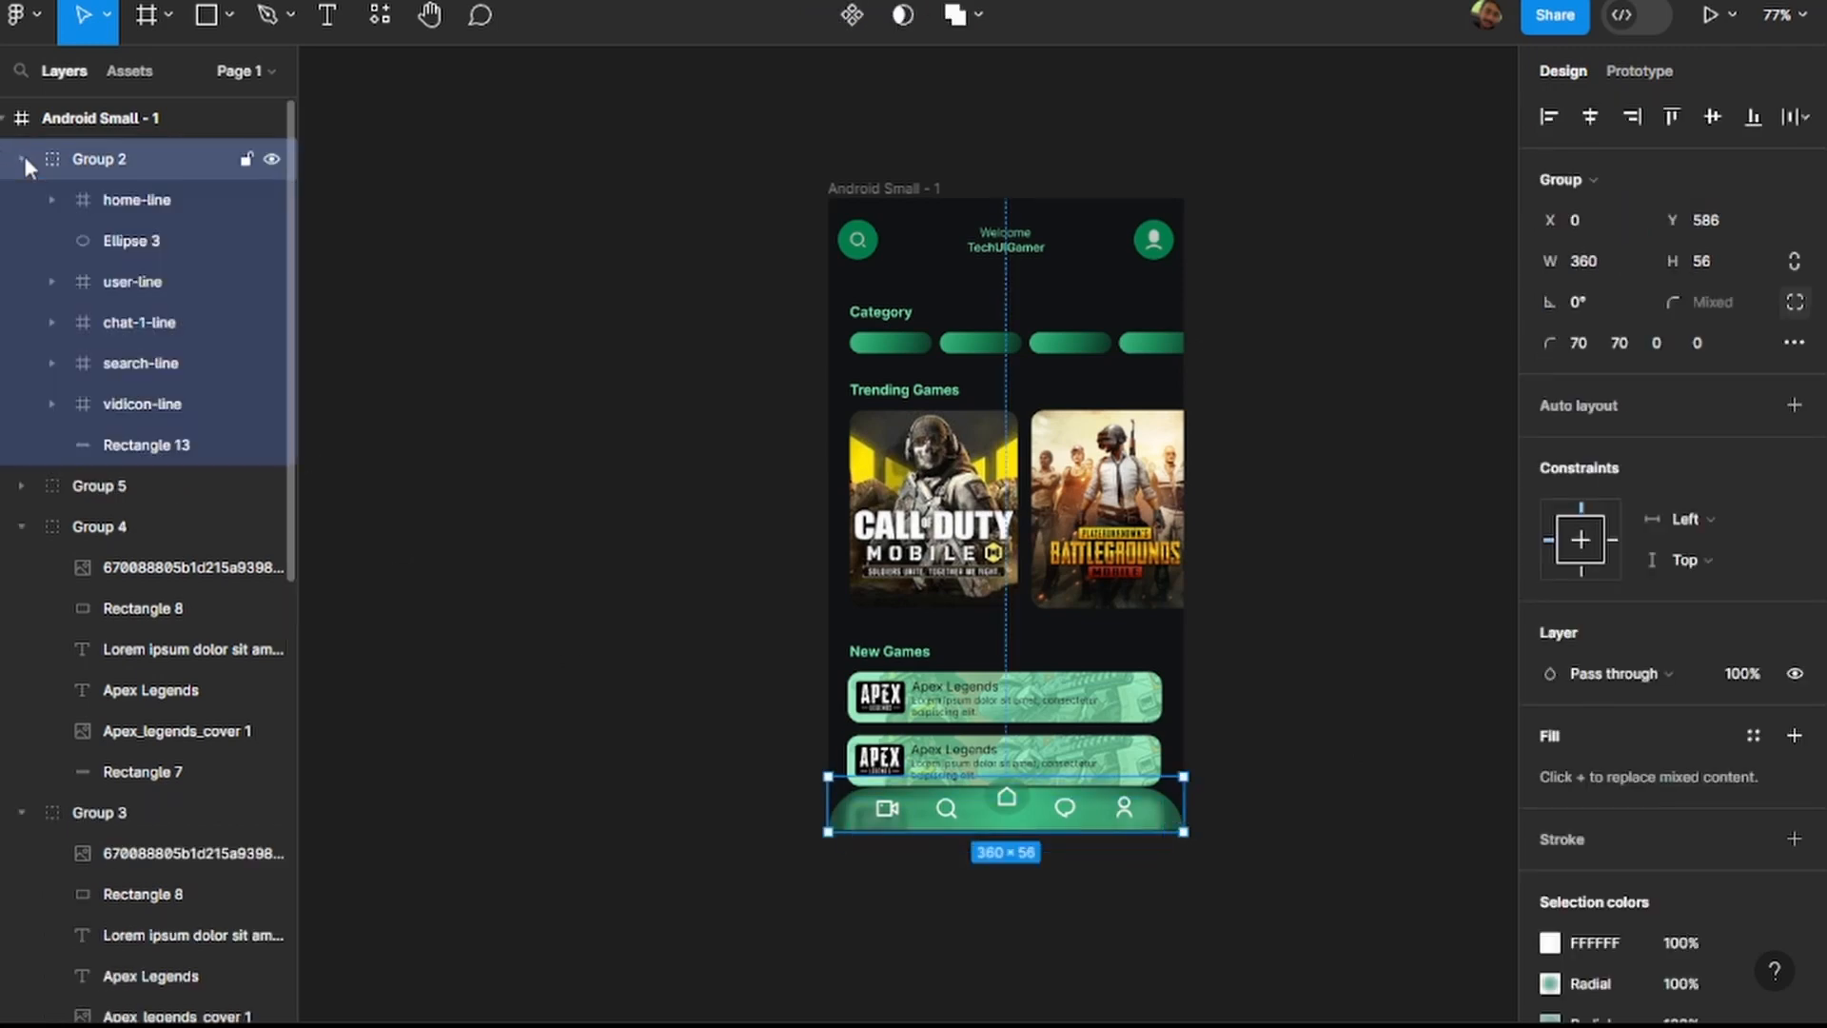
pyautogui.click(181, 447)
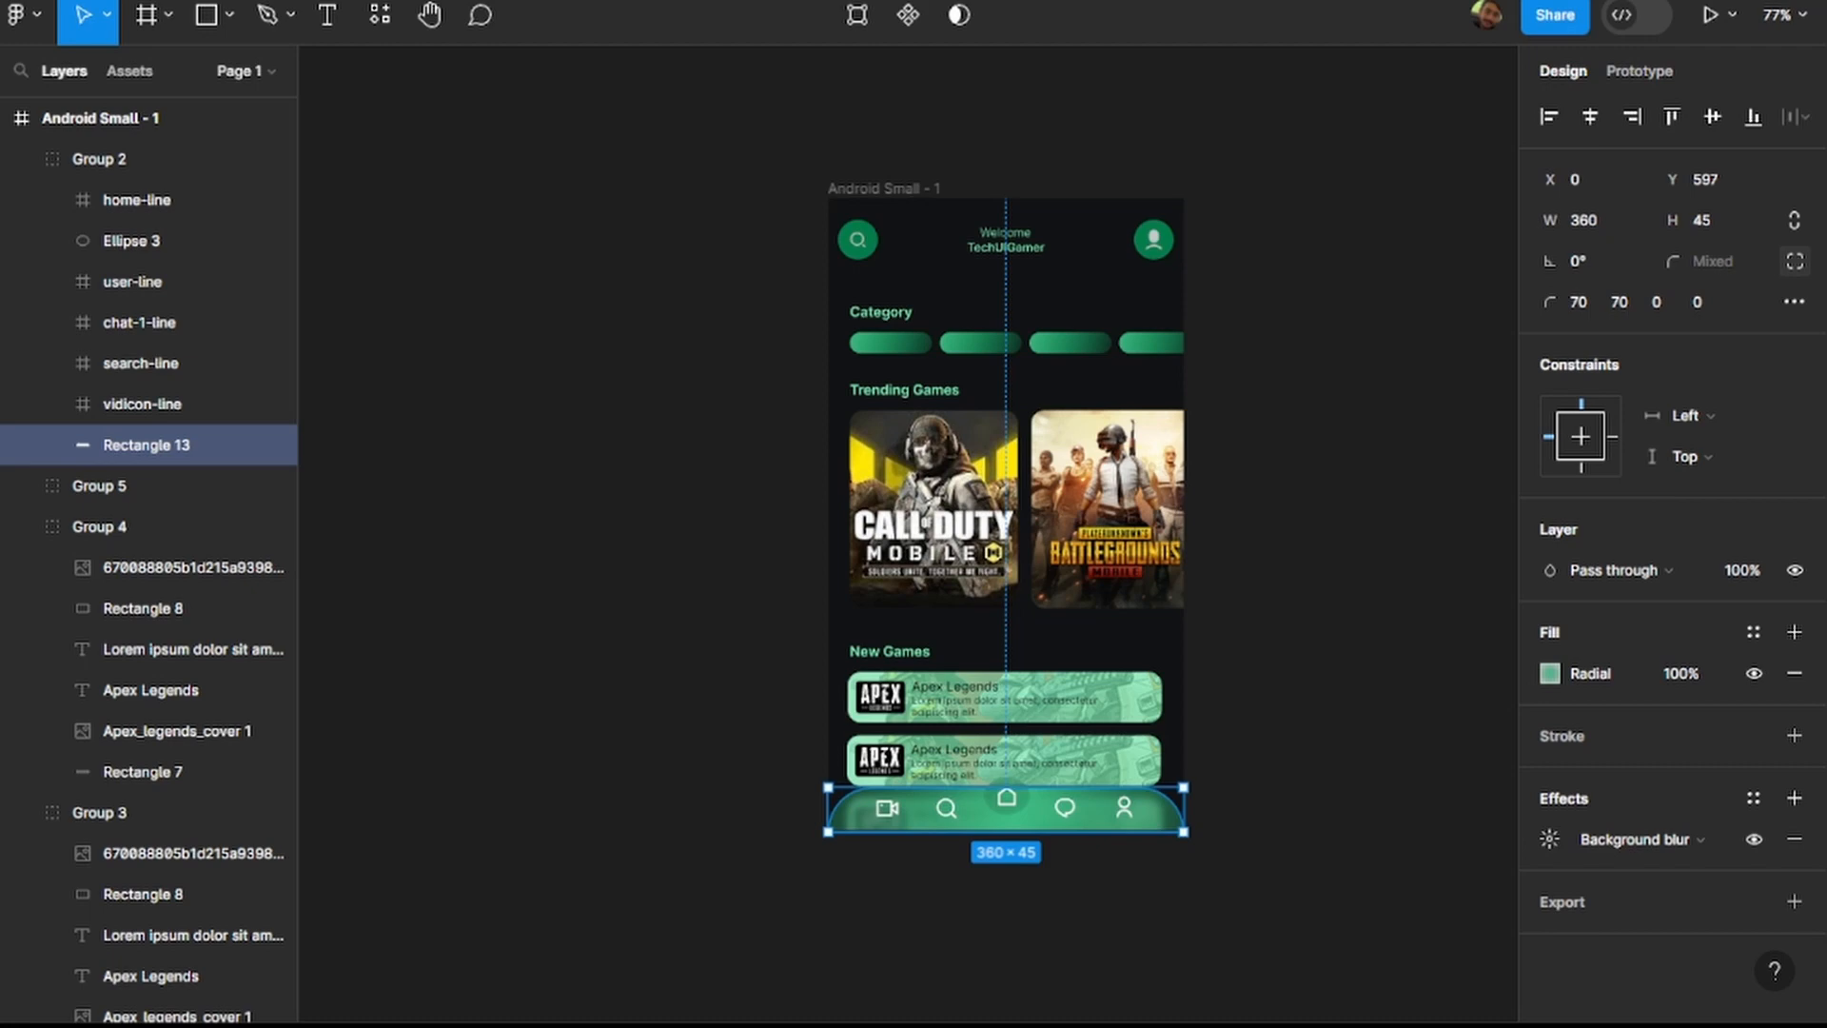
pyautogui.click(1248, 569)
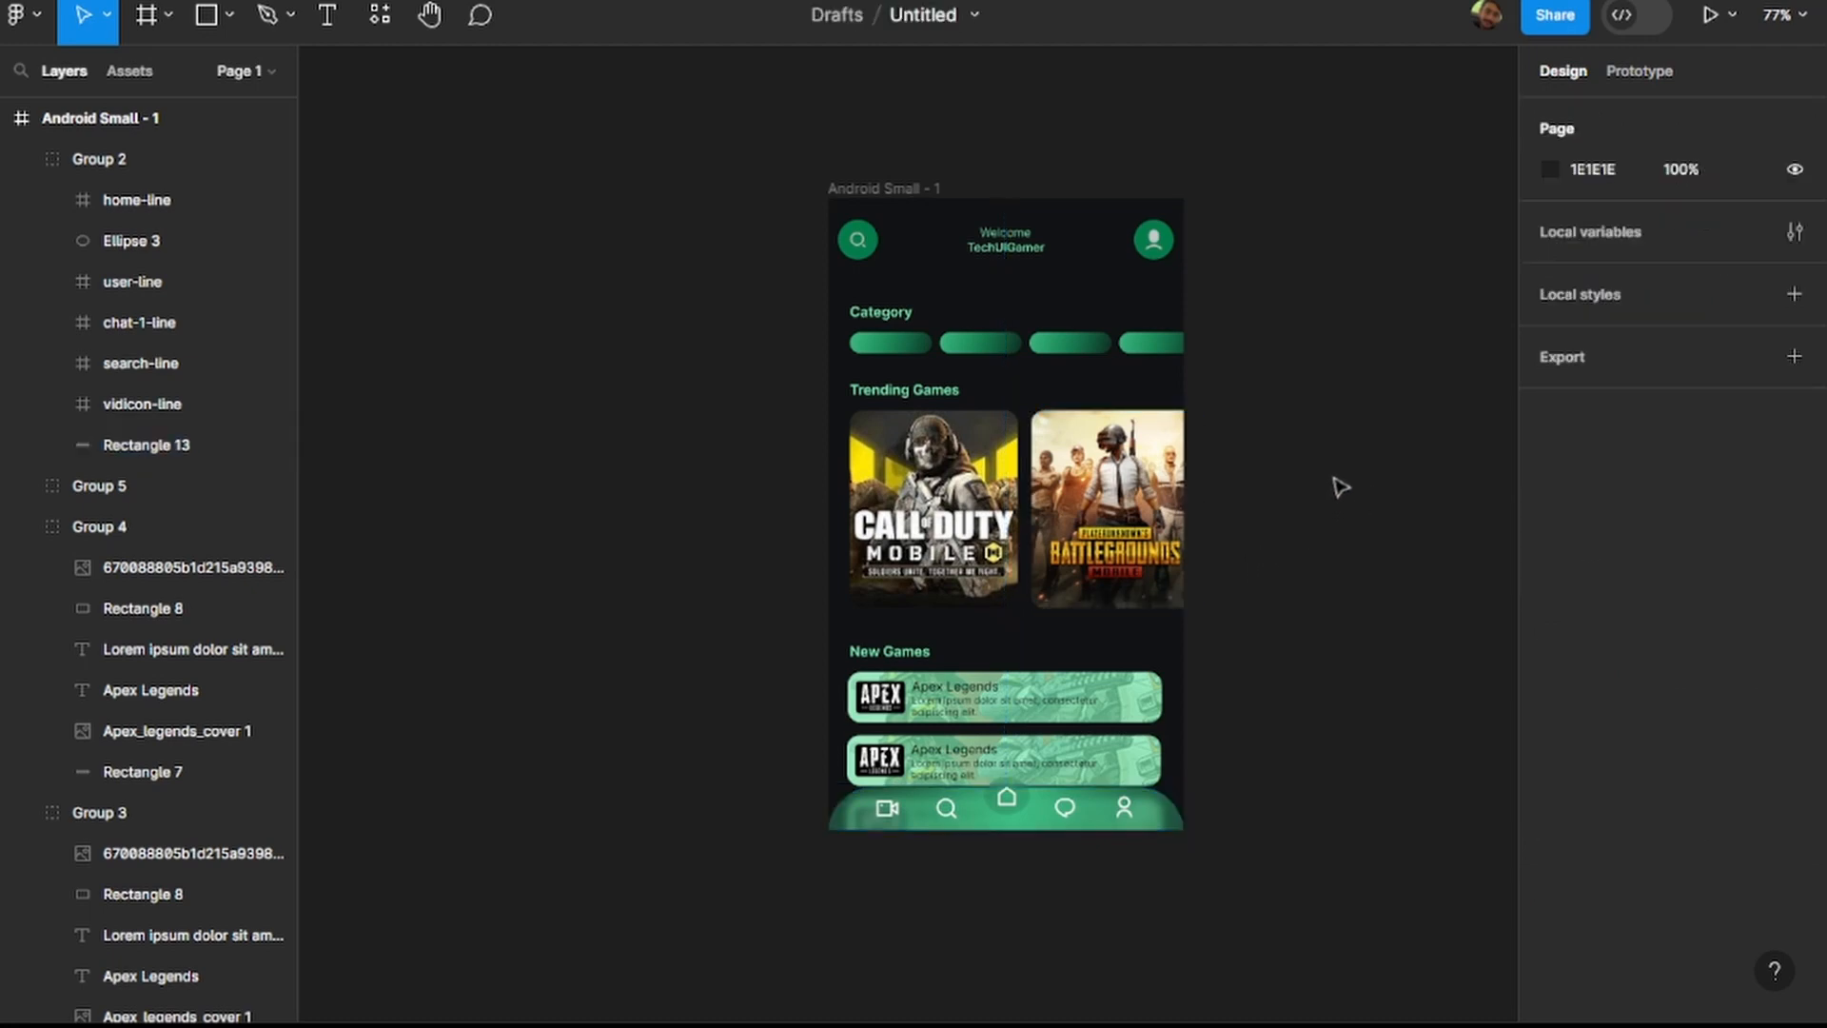
# Draw a rectangle about 64 × 113 on the empty canvas outside the Android Small - 1 frame.
pyautogui.scroll(-3, 1339, 488)
pyautogui.hscroll(2, 1336, 482)
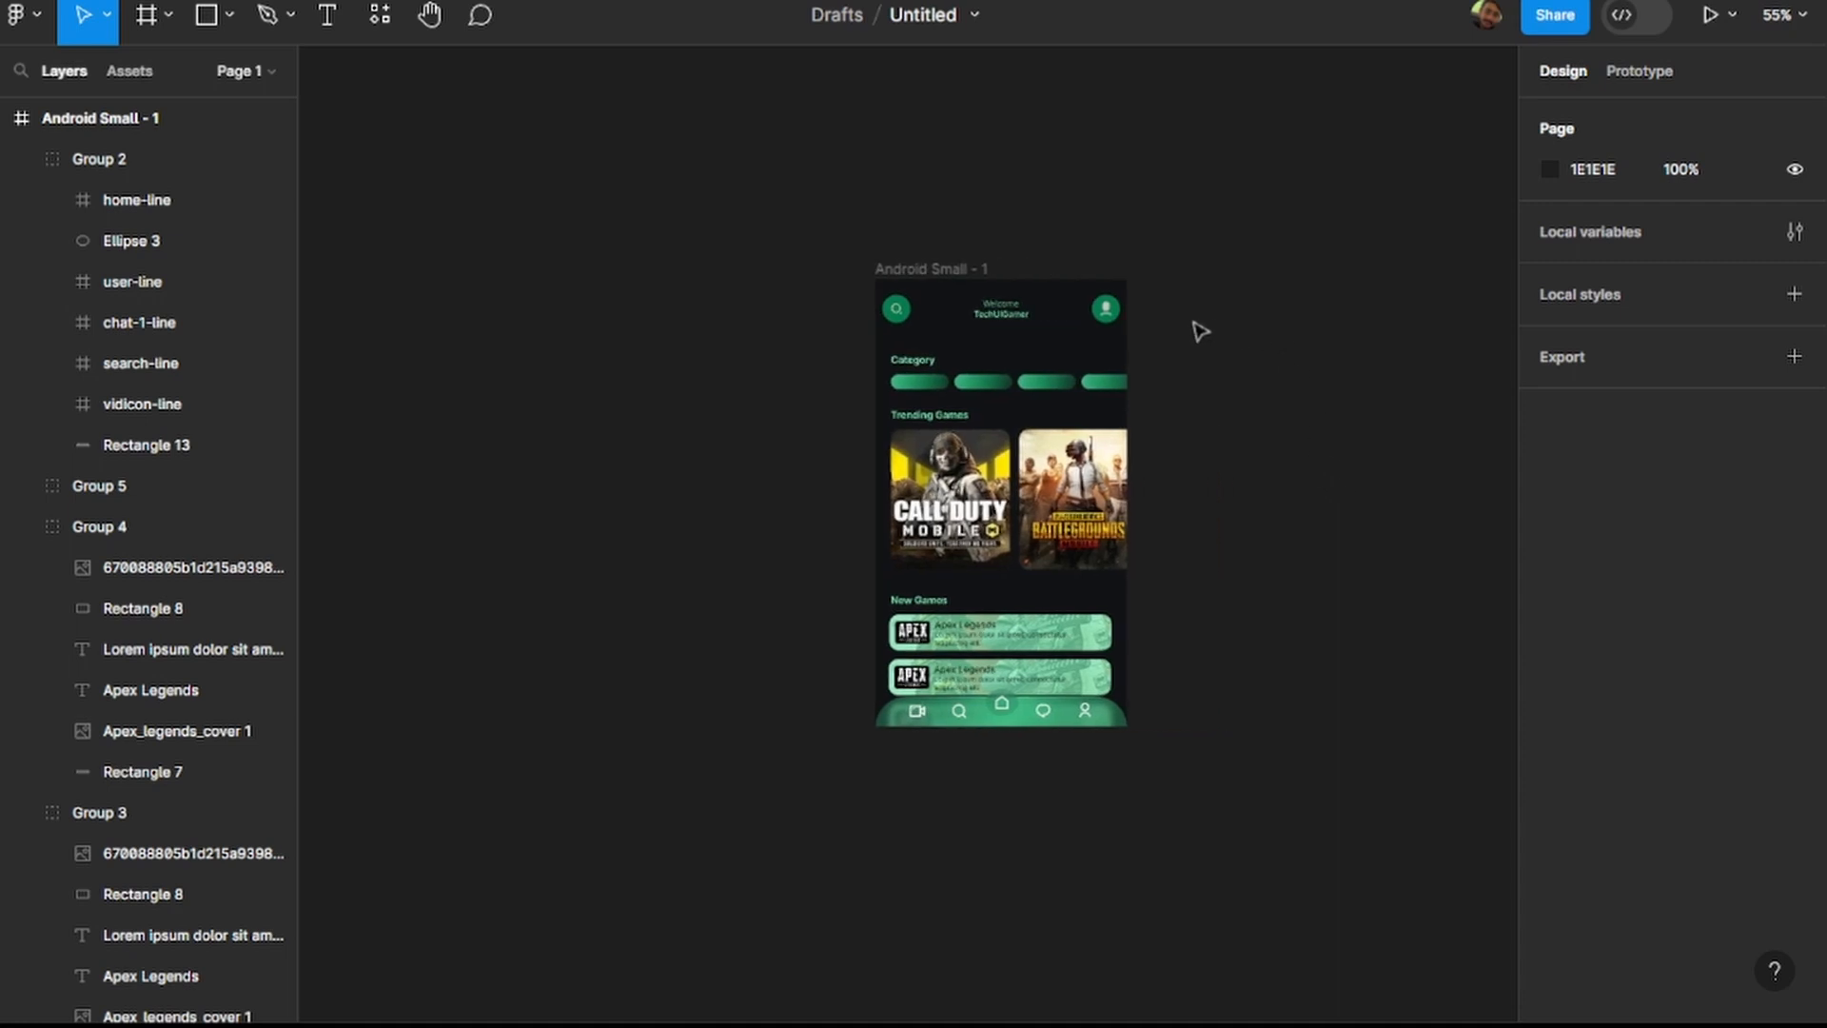
pyautogui.click(206, 15)
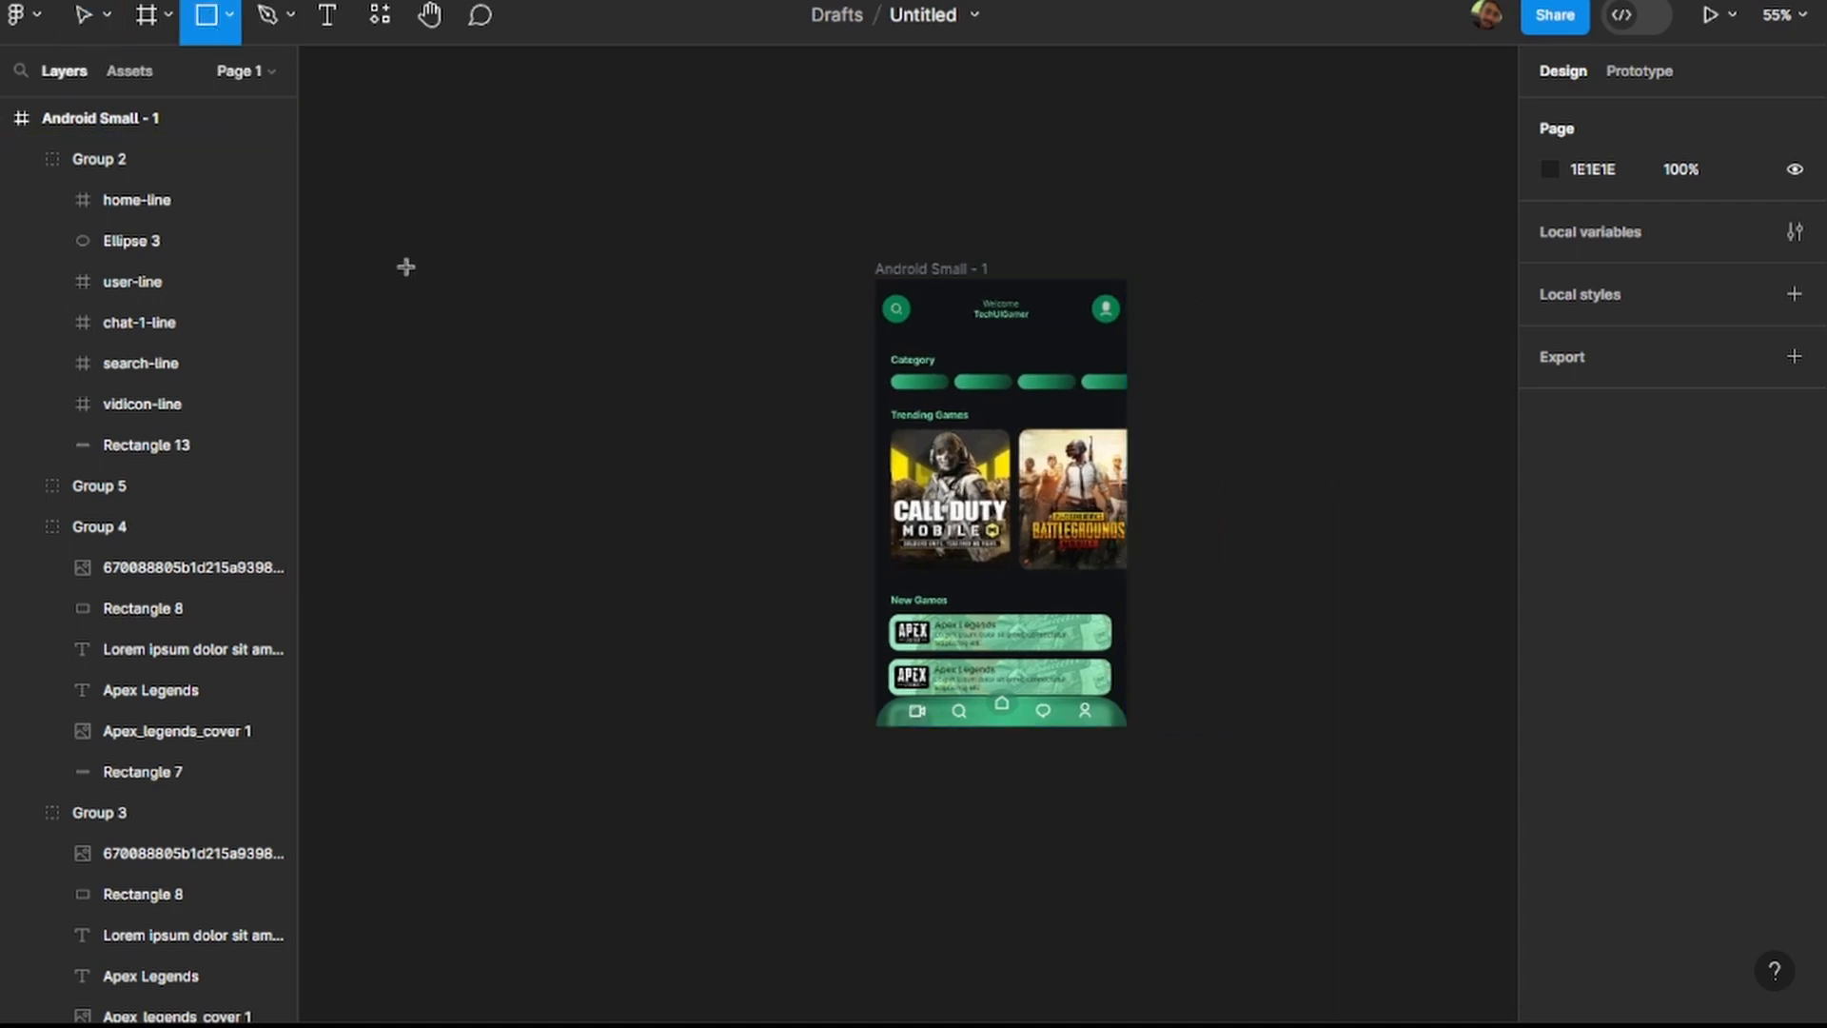
pyautogui.moveTo(484, 413); pyautogui.dragTo(530, 493)
pyautogui.click(630, 800)
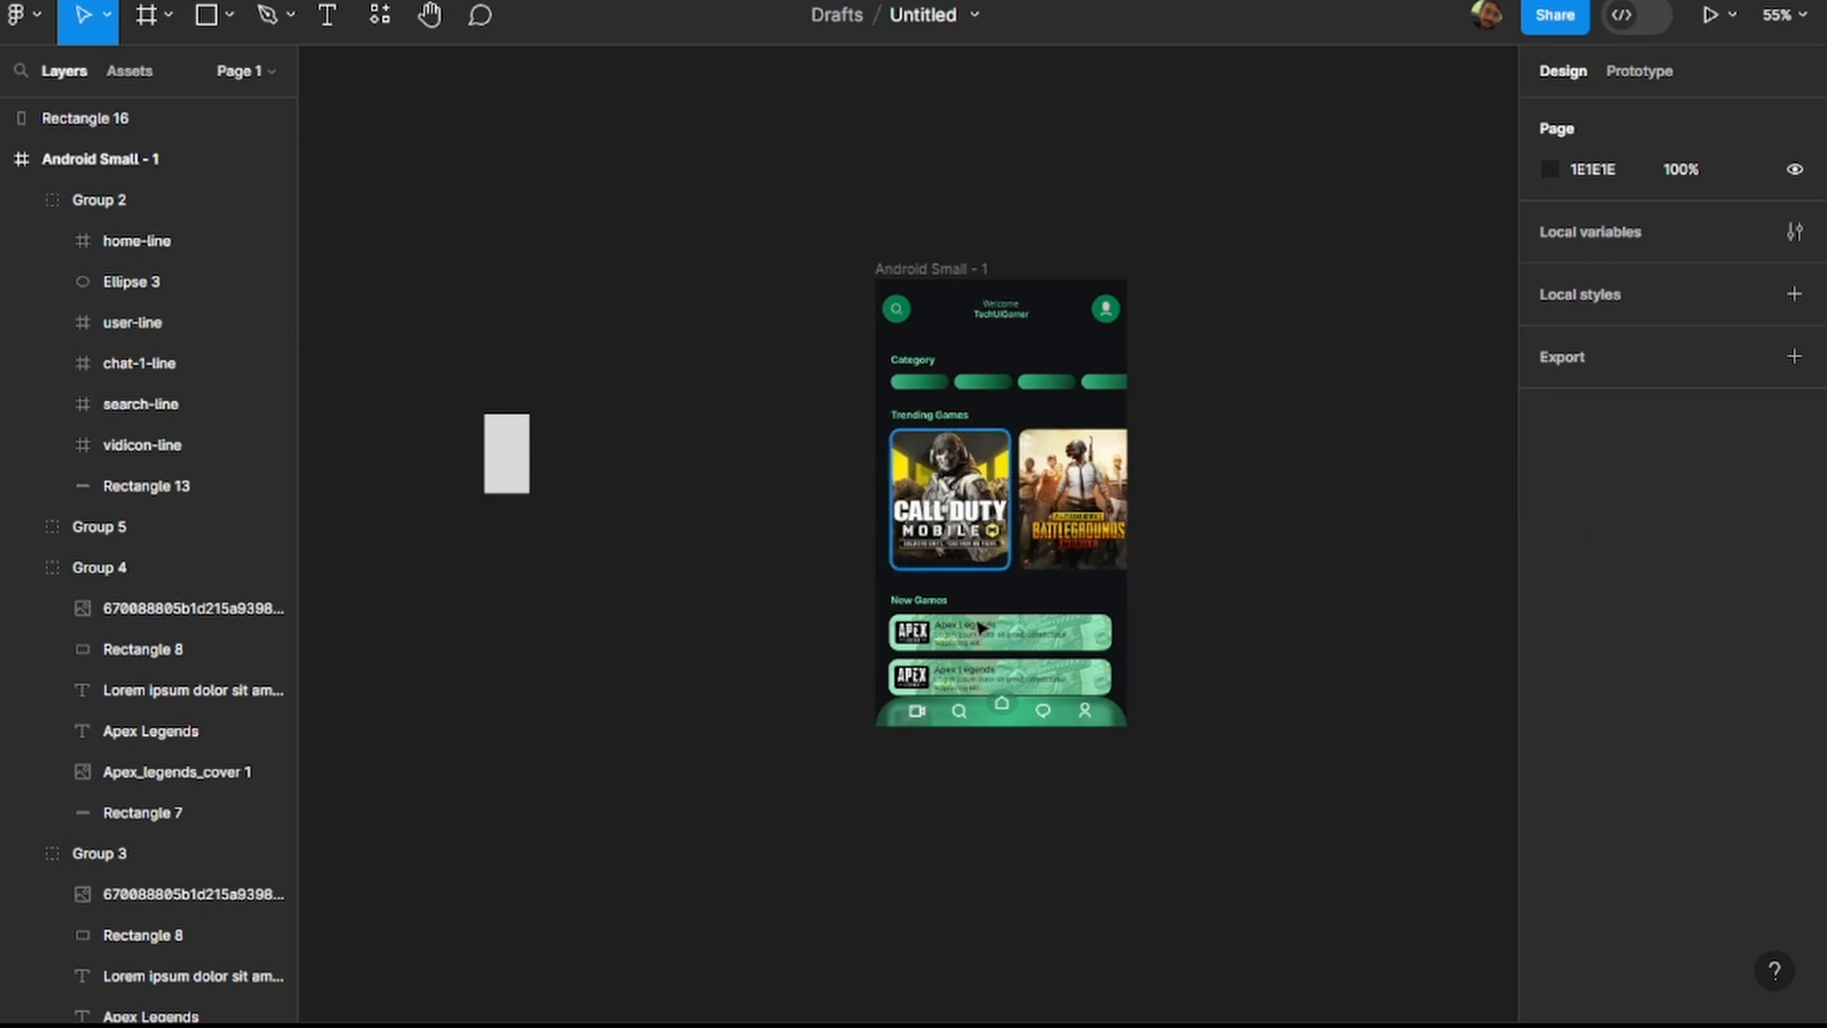
# Move the home icon's vector in the navigation bar slightly up to Y 0.
pyautogui.scroll(5, 1047, 718)
pyautogui.click(1037, 716)
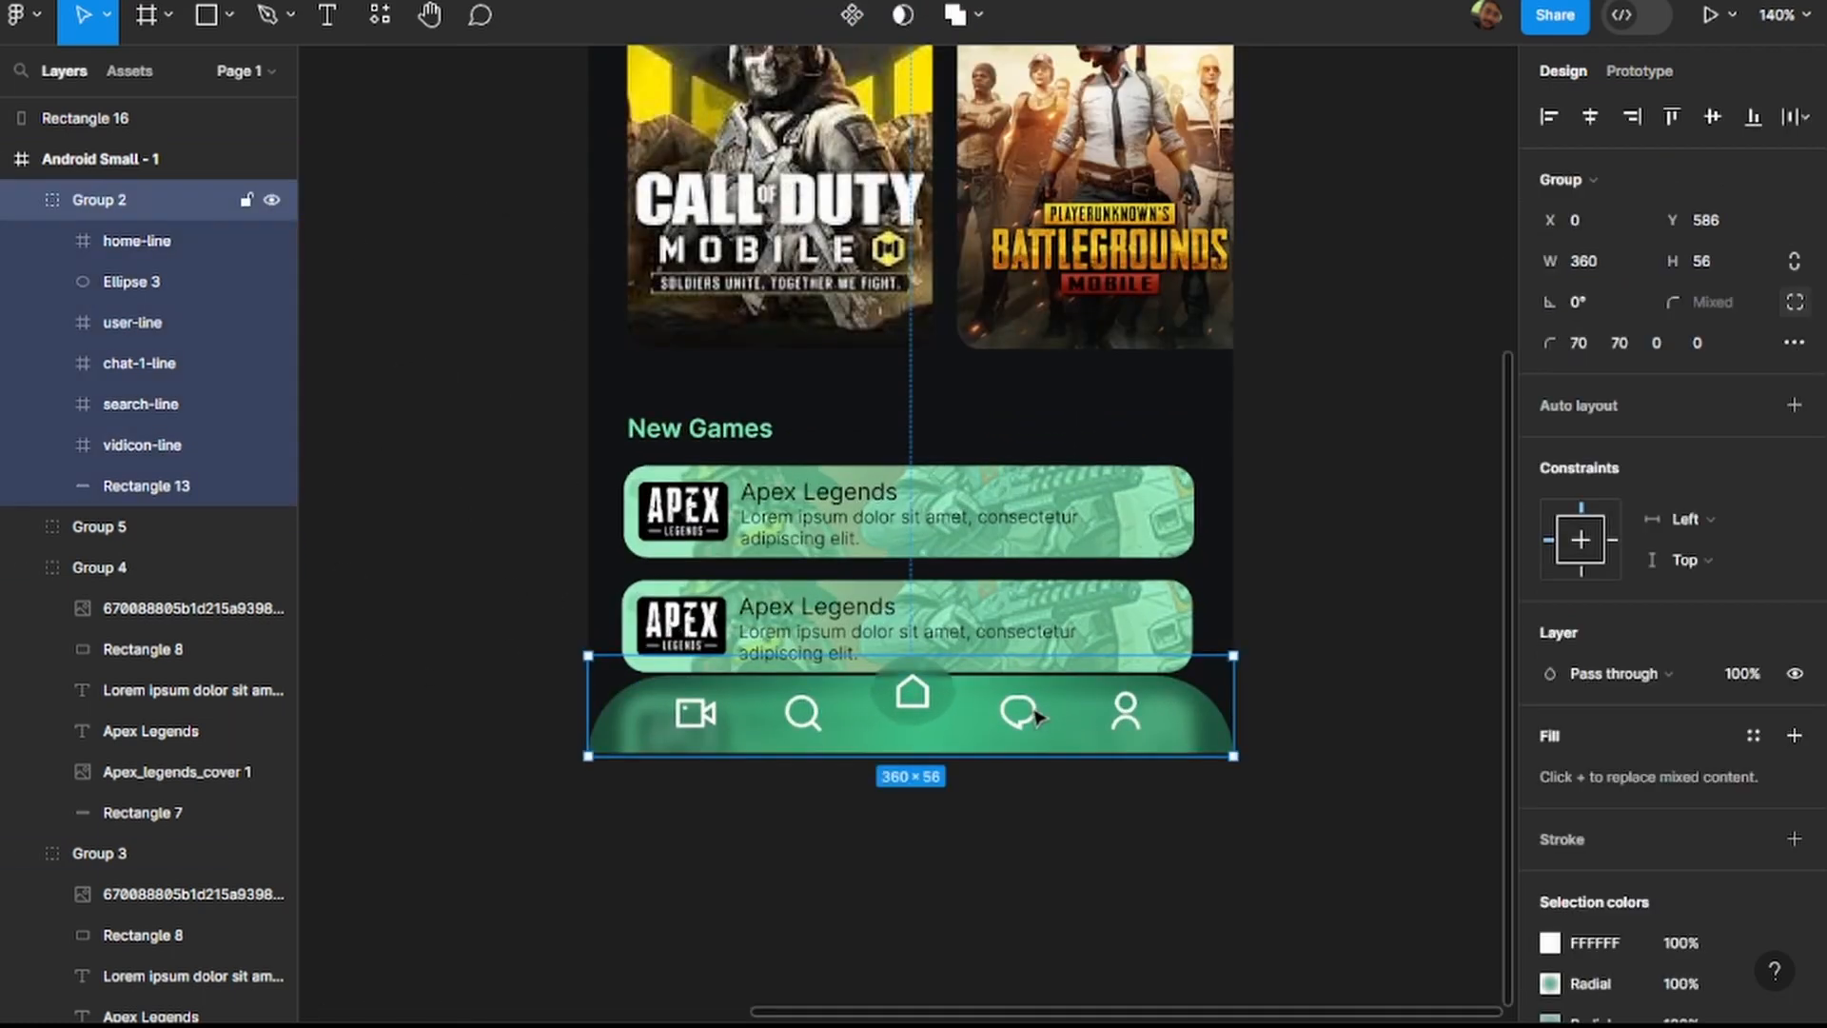
pyautogui.click(1289, 650)
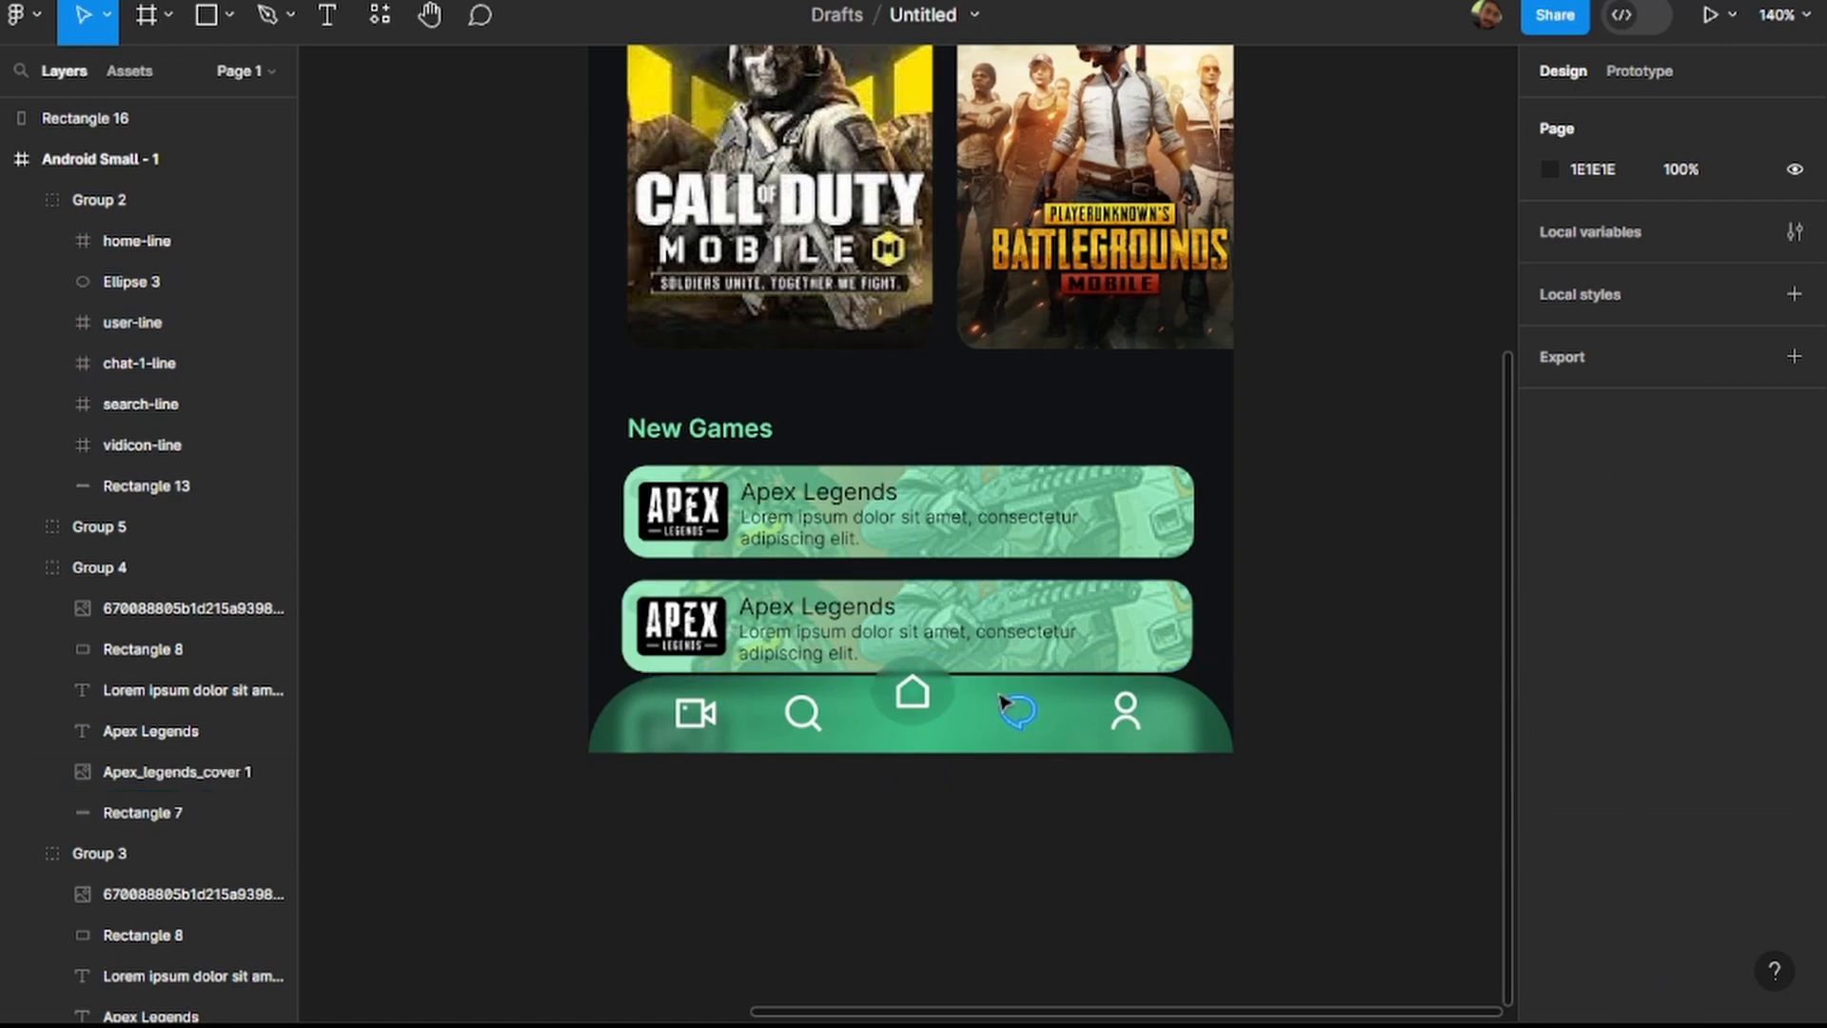
pyautogui.scroll(5, 969, 699)
pyautogui.keyDown('ctrl'); pyautogui.click(857, 702); pyautogui.keyUp('ctrl')
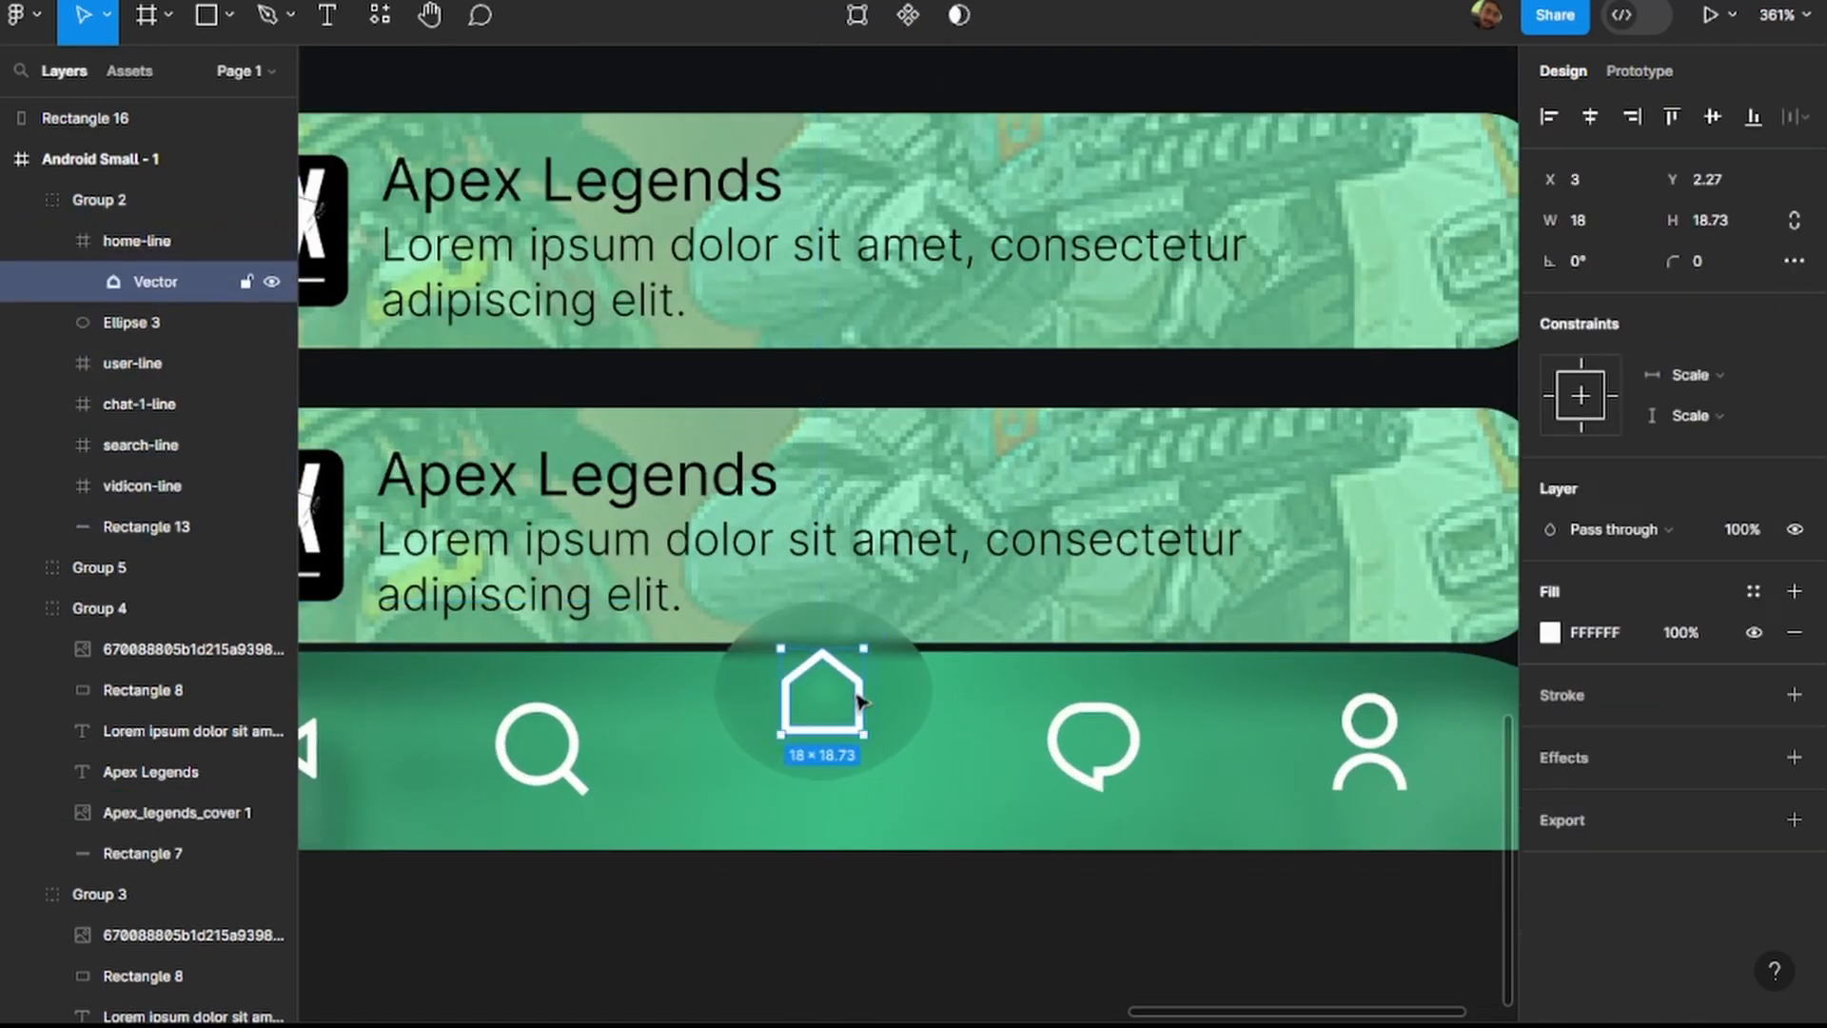
pyautogui.moveTo(835, 702); pyautogui.dragTo(834, 695)
pyautogui.scroll(-5, 834, 698)
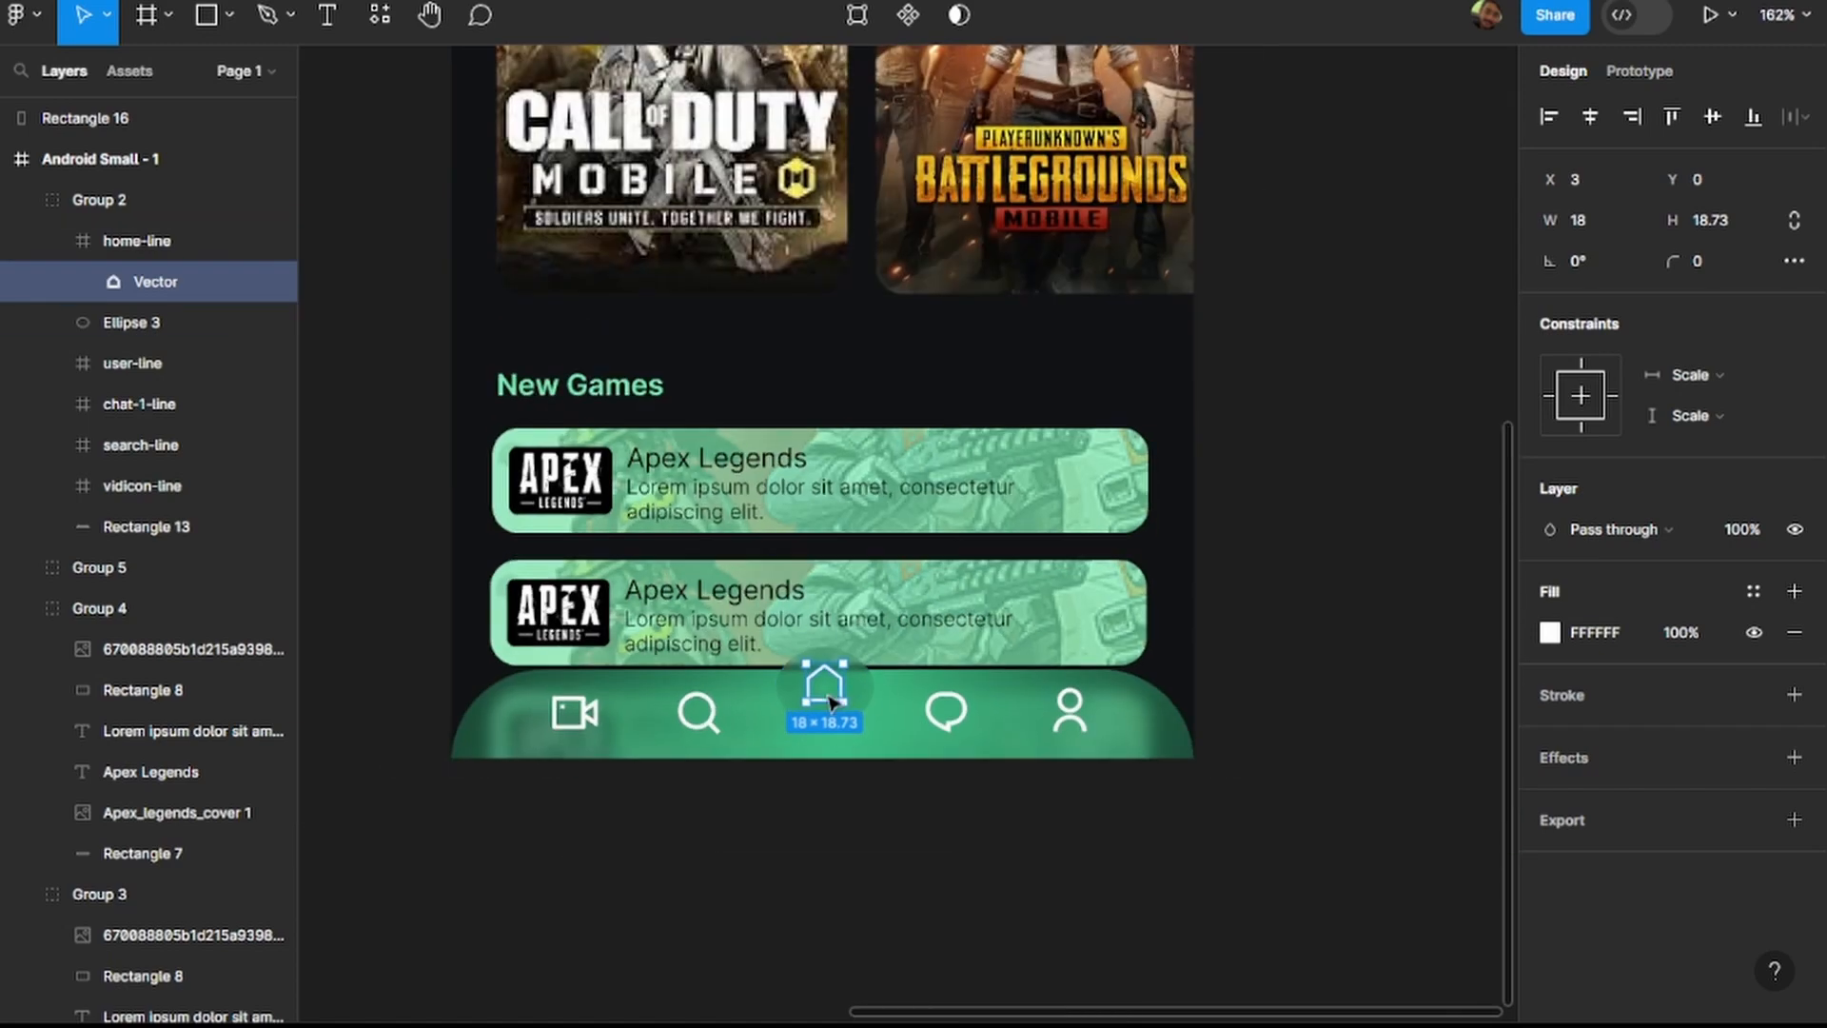
pyautogui.click(873, 828)
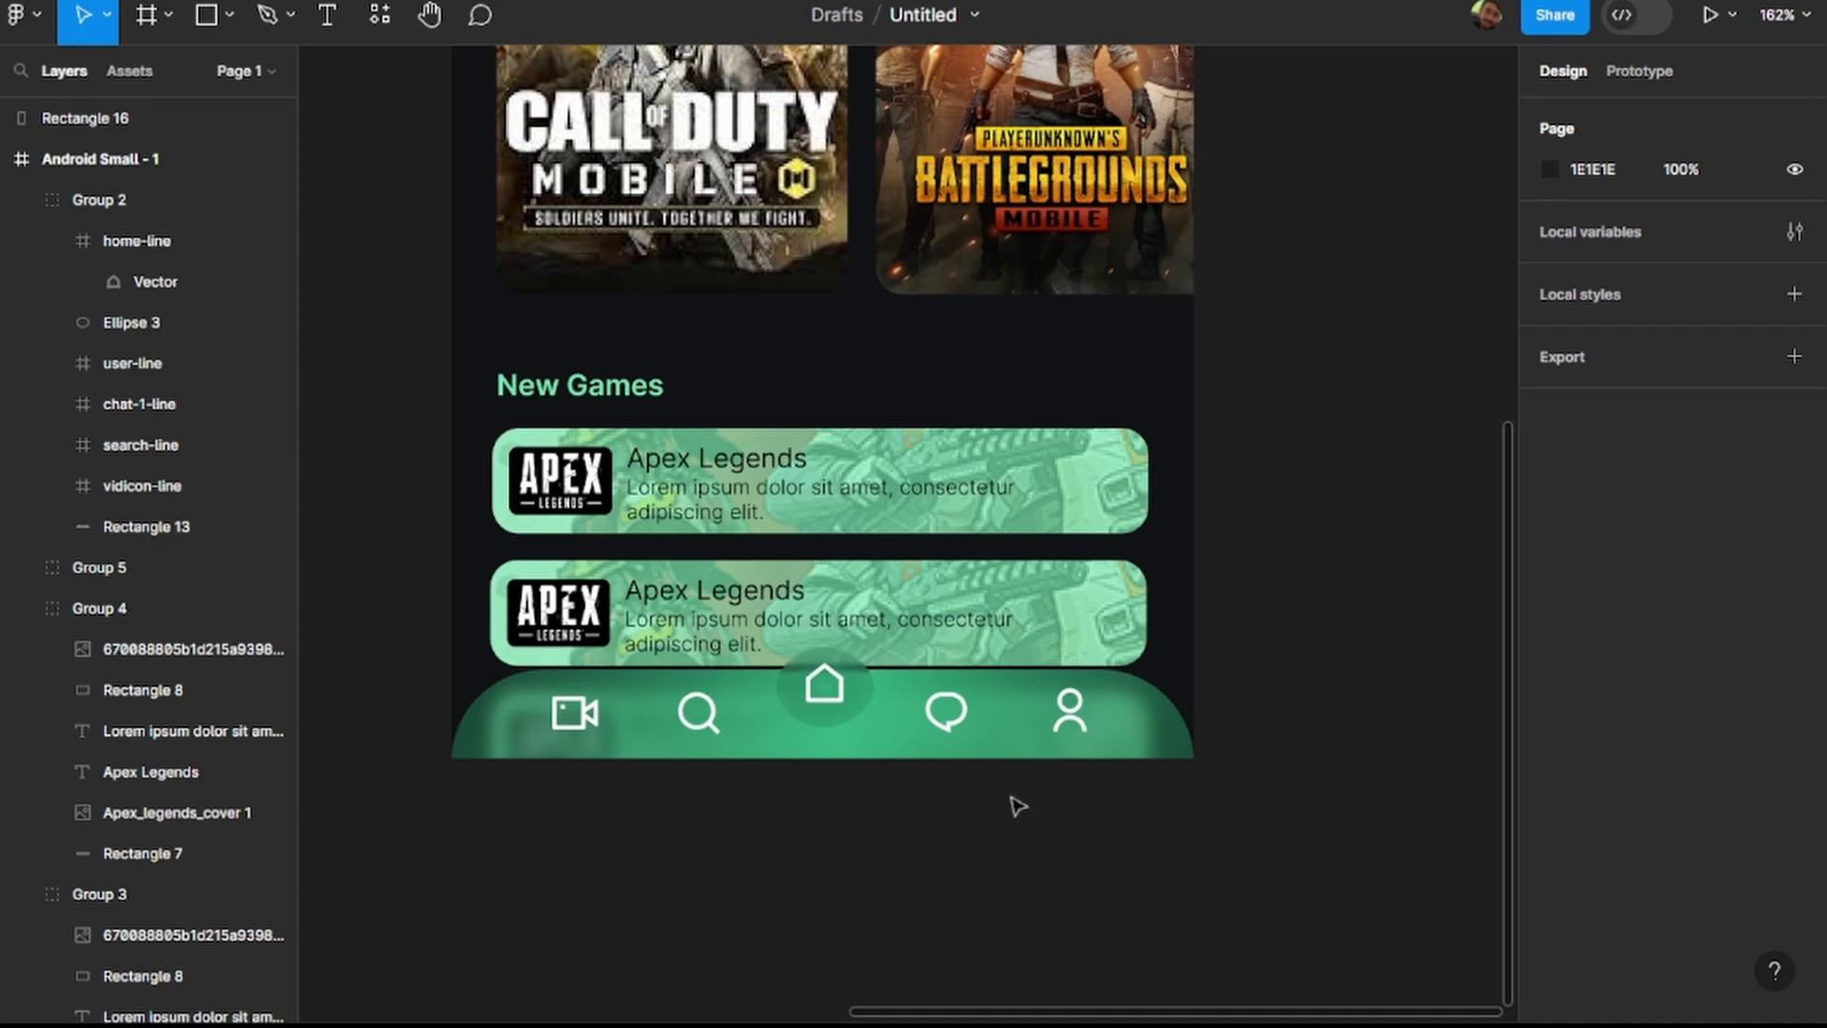
# Enlarge the grey rectangle on the empty canvas to about 207 × 147.
pyautogui.scroll(-5, 785, 811)
pyautogui.hscroll(-10, 518, 603)
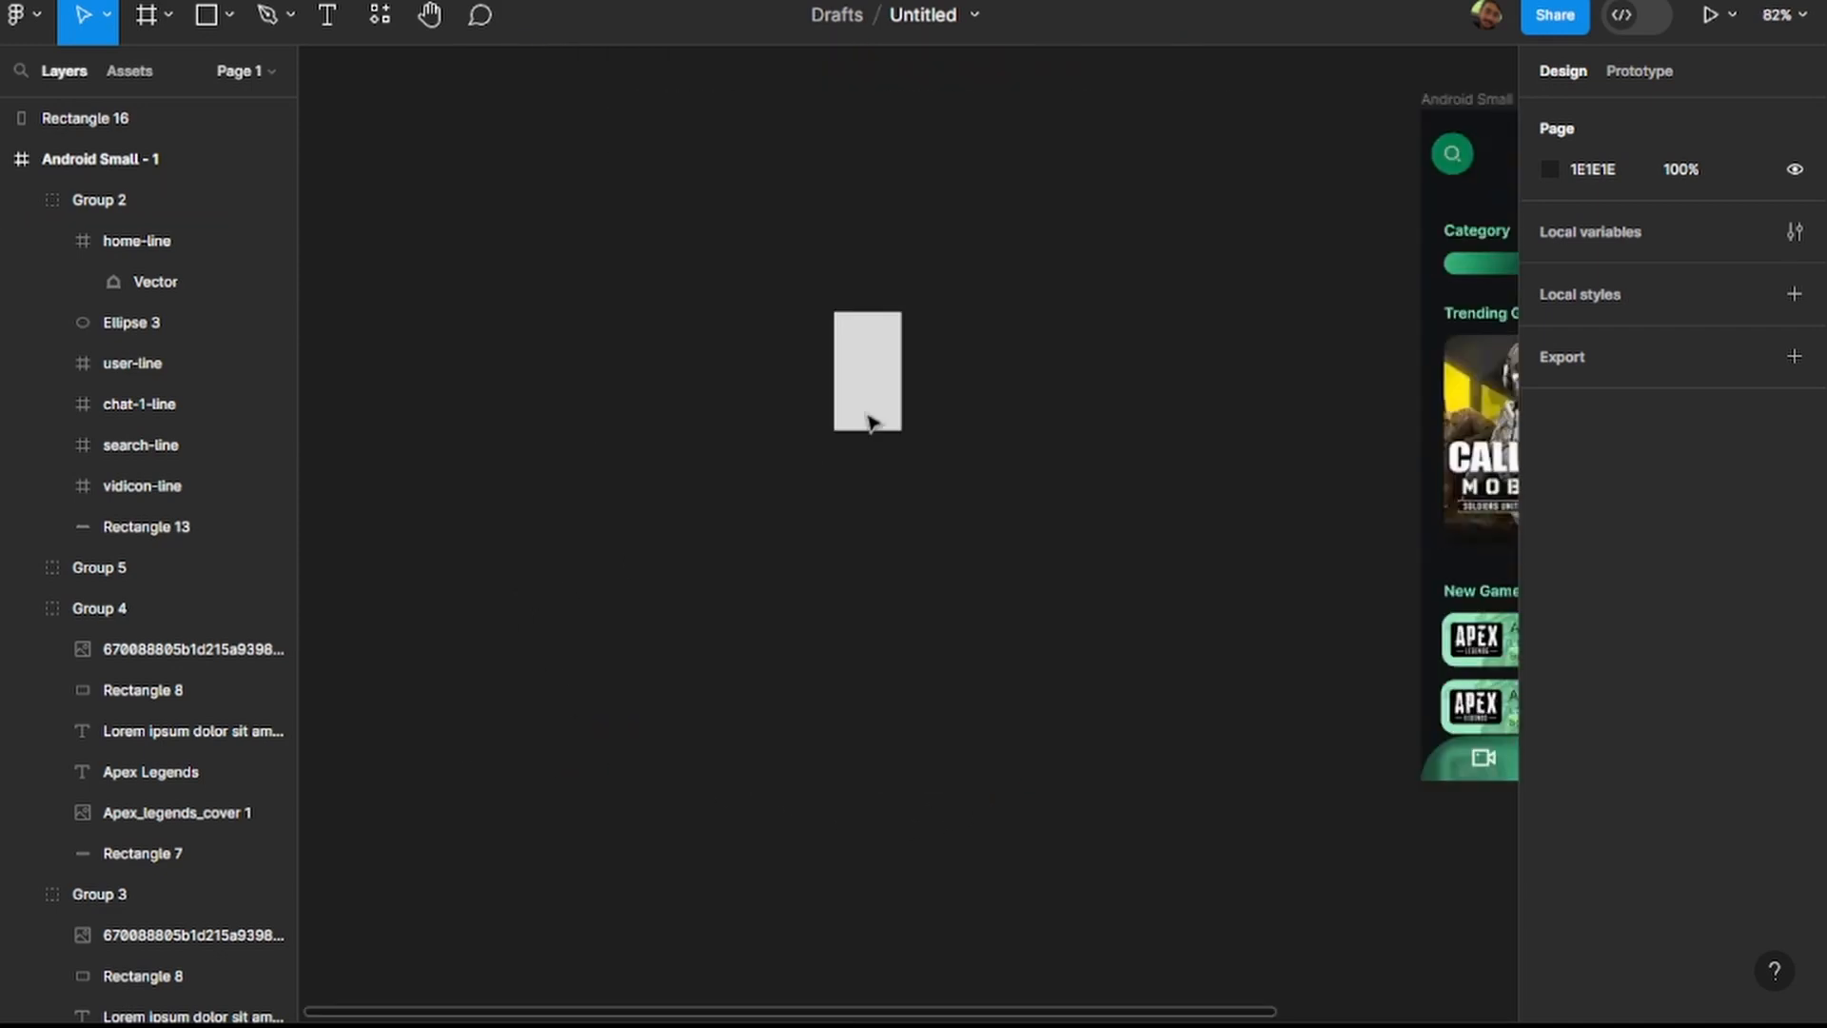
pyautogui.click(881, 378)
pyautogui.click(955, 379)
pyautogui.click(899, 375)
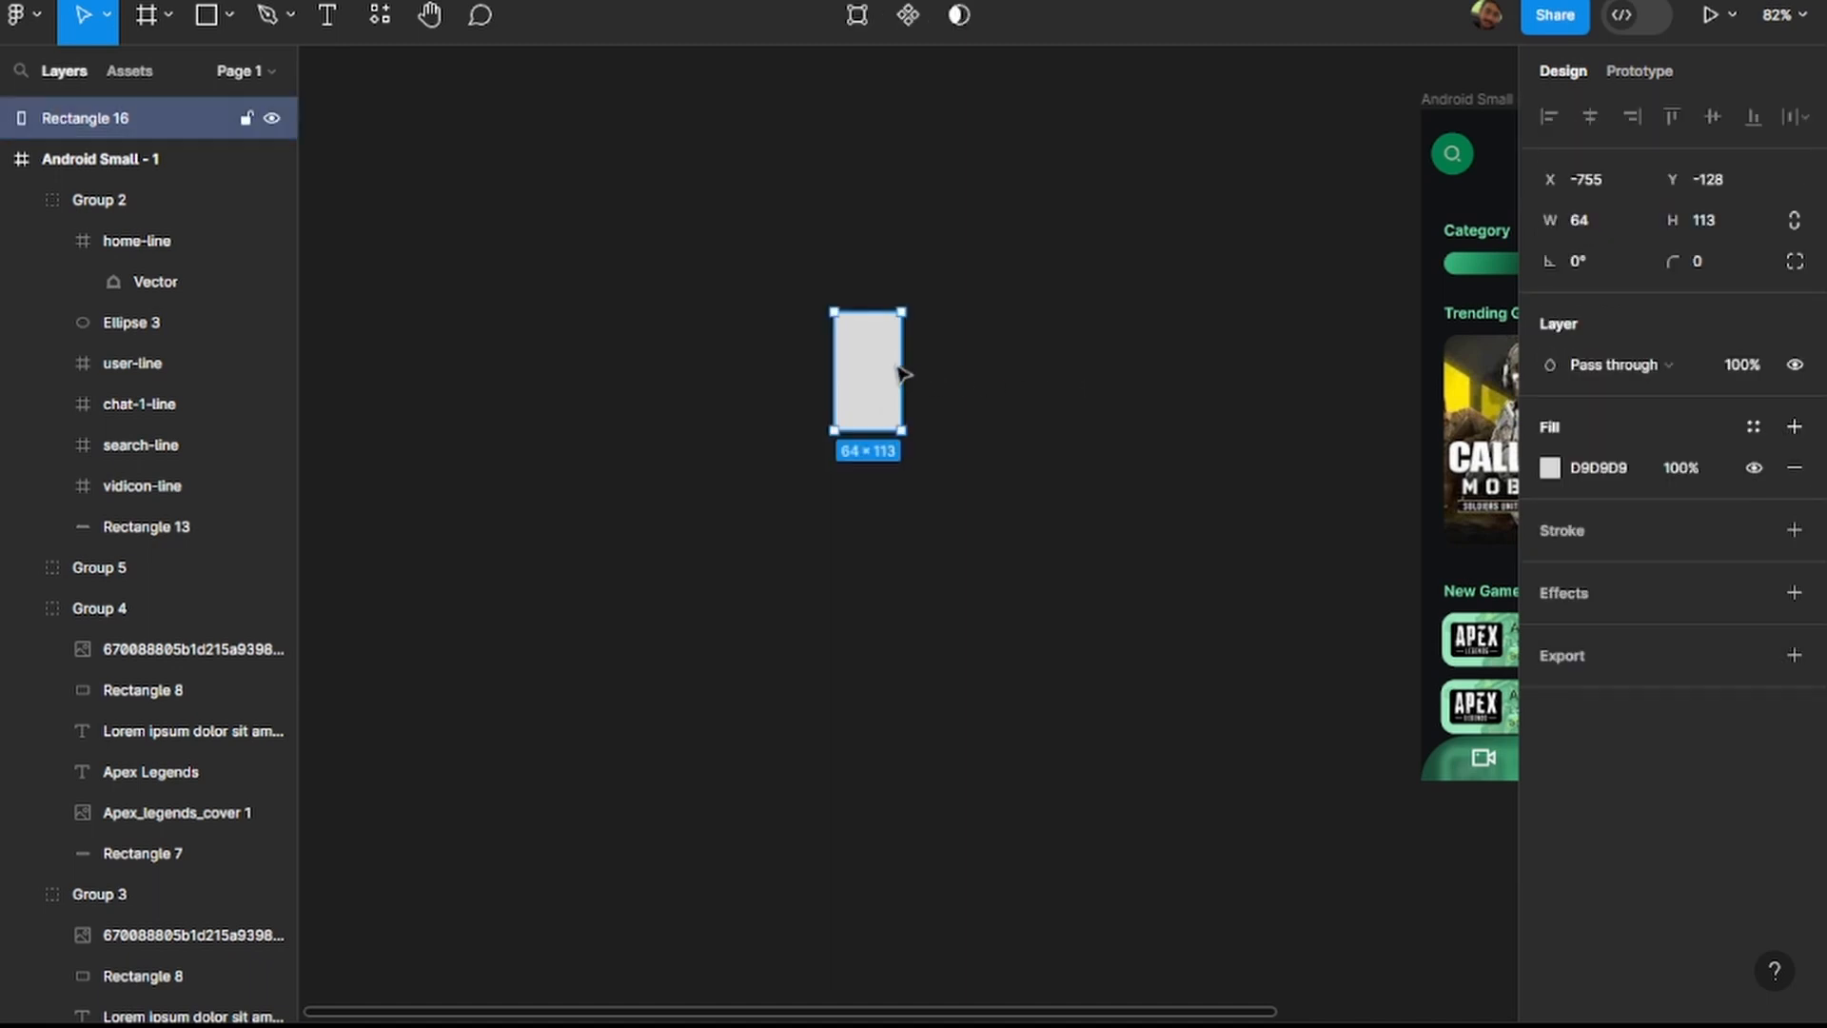
pyautogui.moveTo(902, 360); pyautogui.dragTo(1049, 362)
pyautogui.moveTo(968, 430); pyautogui.dragTo(916, 416)
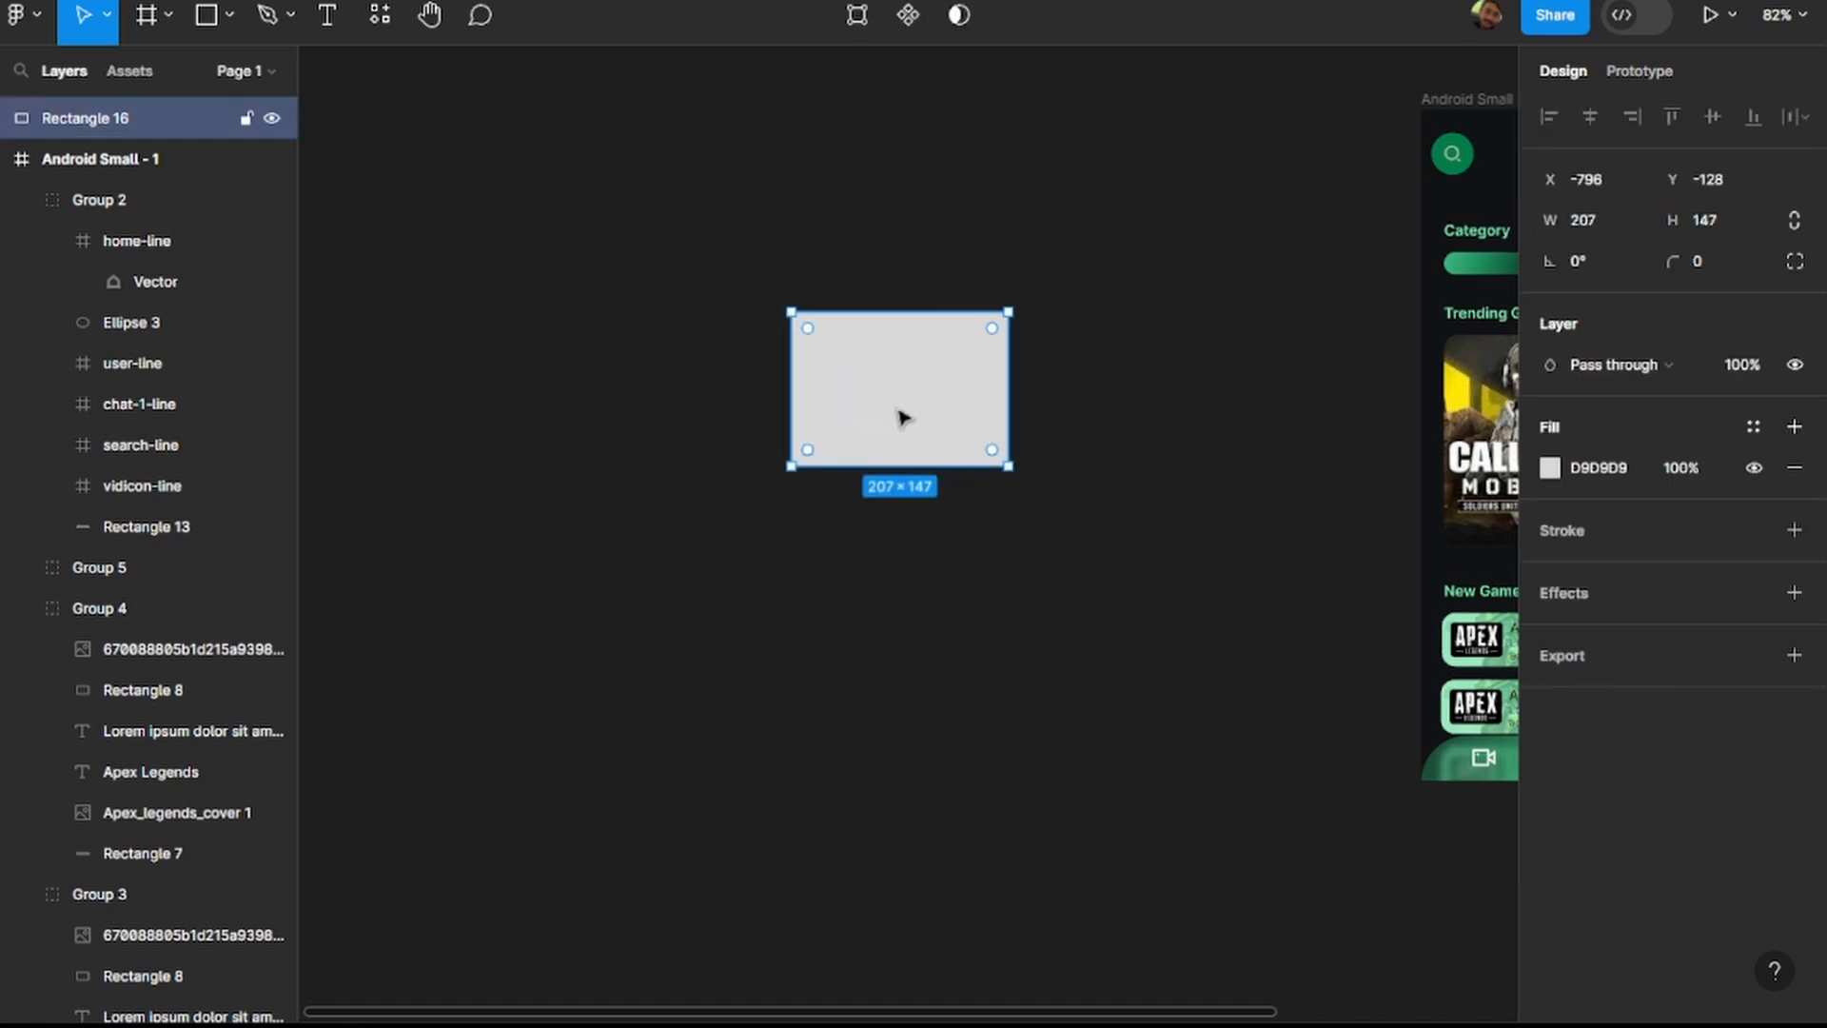
# Duplicate the grey rectangle and move the copy down to Y -55 so it overlaps the original's lower half.
pyautogui.hotkey('ctrl', 'd')
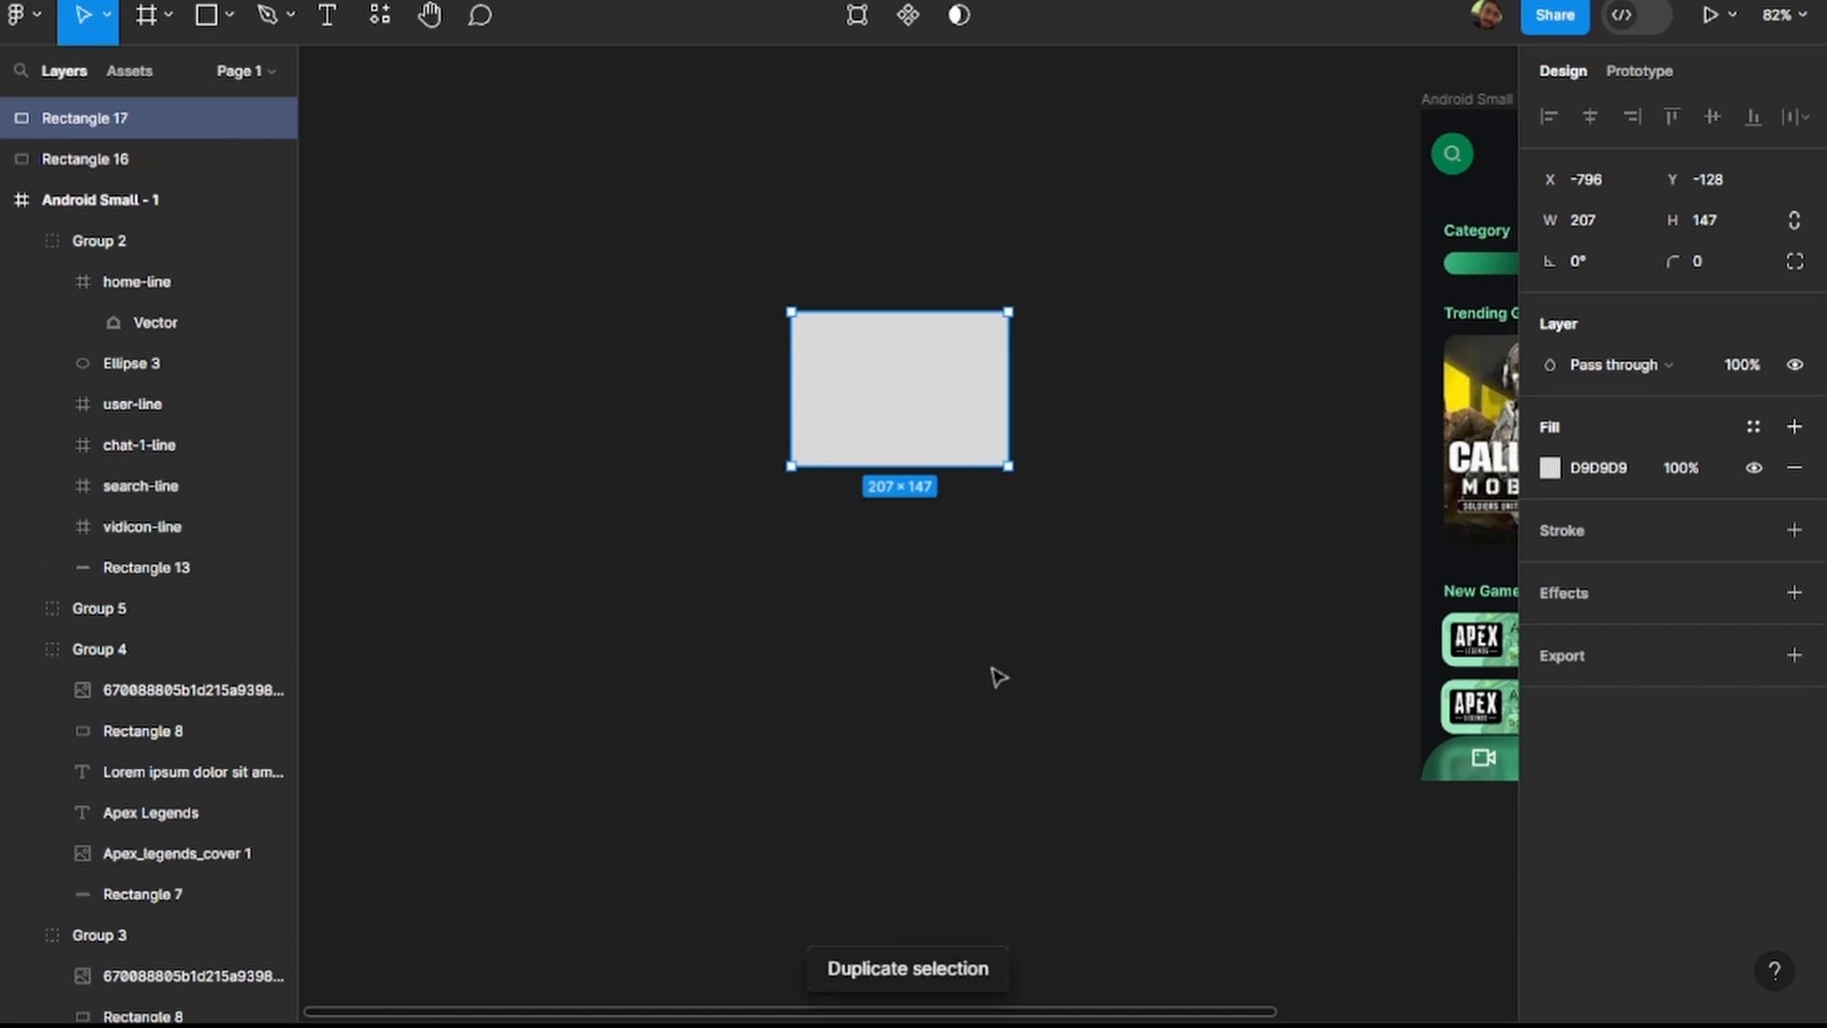
pyautogui.moveTo(876, 417); pyautogui.dragTo(876, 428)
pyautogui.moveTo(886, 500); pyautogui.dragTo(924, 468)
pyautogui.click(1024, 575)
pyautogui.click(926, 416)
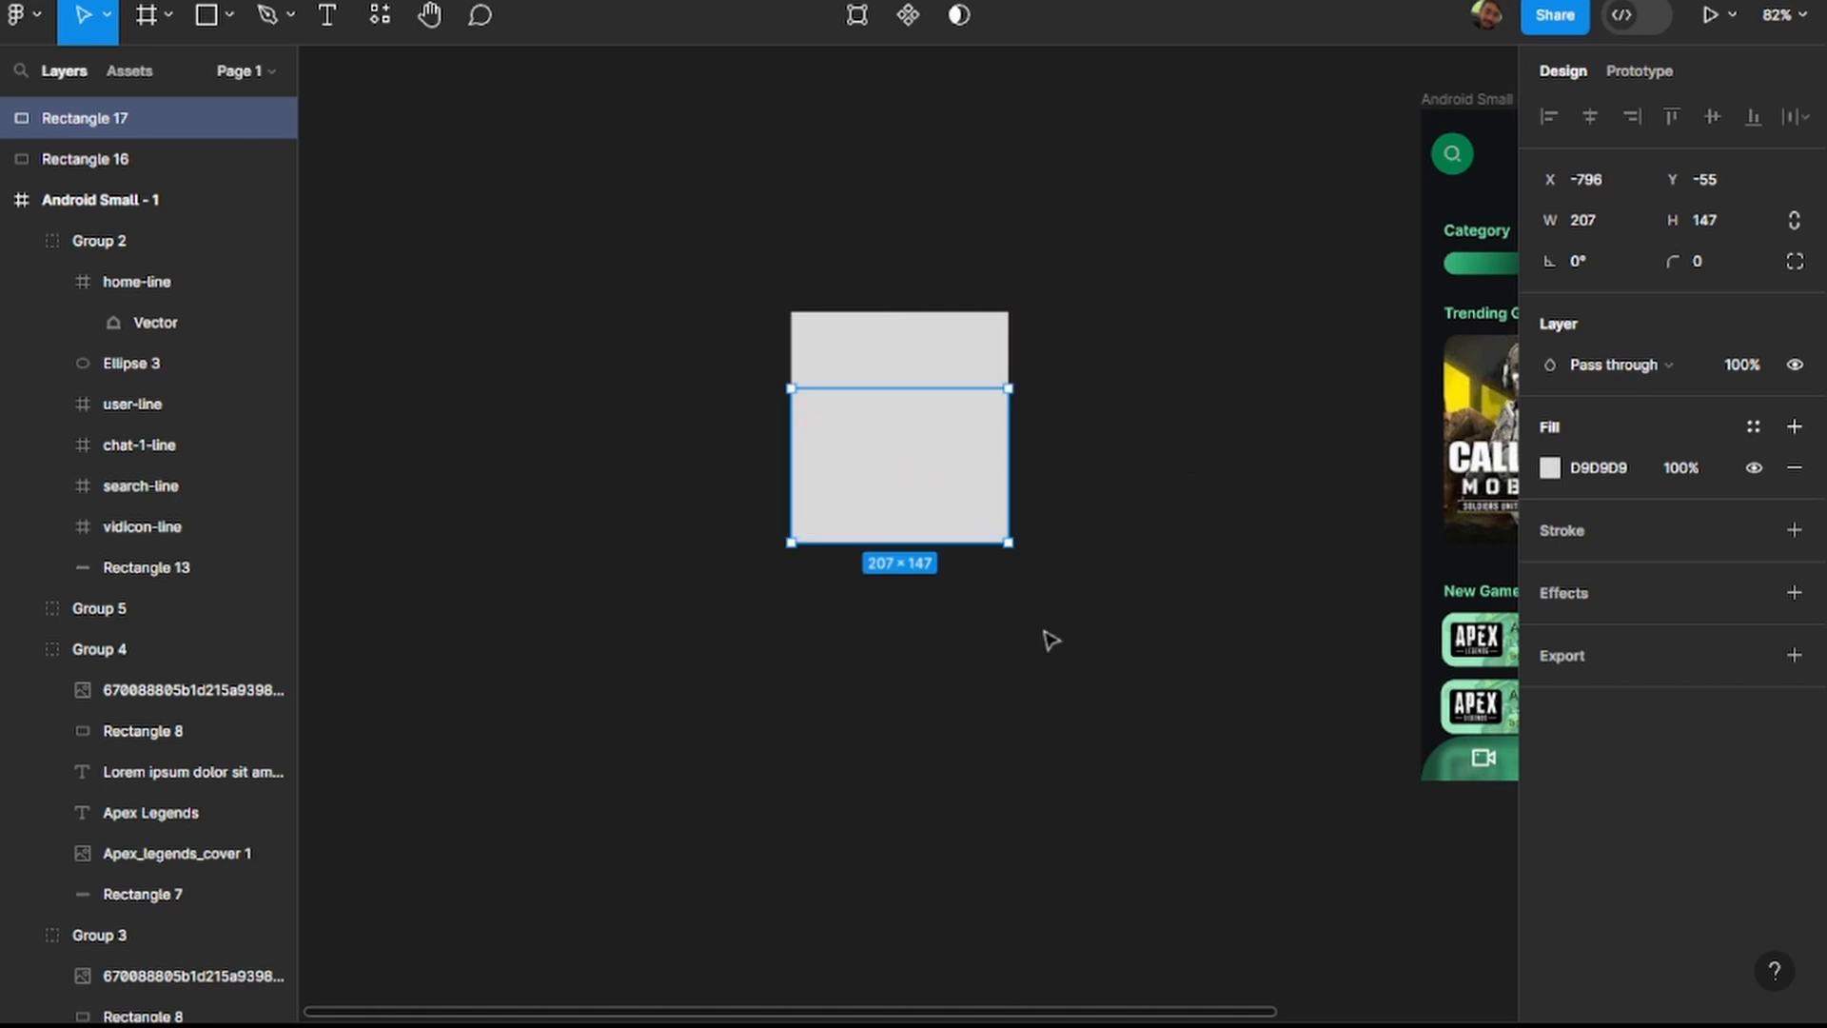
# Give the duplicate rectangle a radial gradient fill fading out from red B10000, extended slightly beyond its lower edge.
pyautogui.click(1551, 468)
pyautogui.moveTo(1459, 466); pyautogui.dragTo(1529, 466)
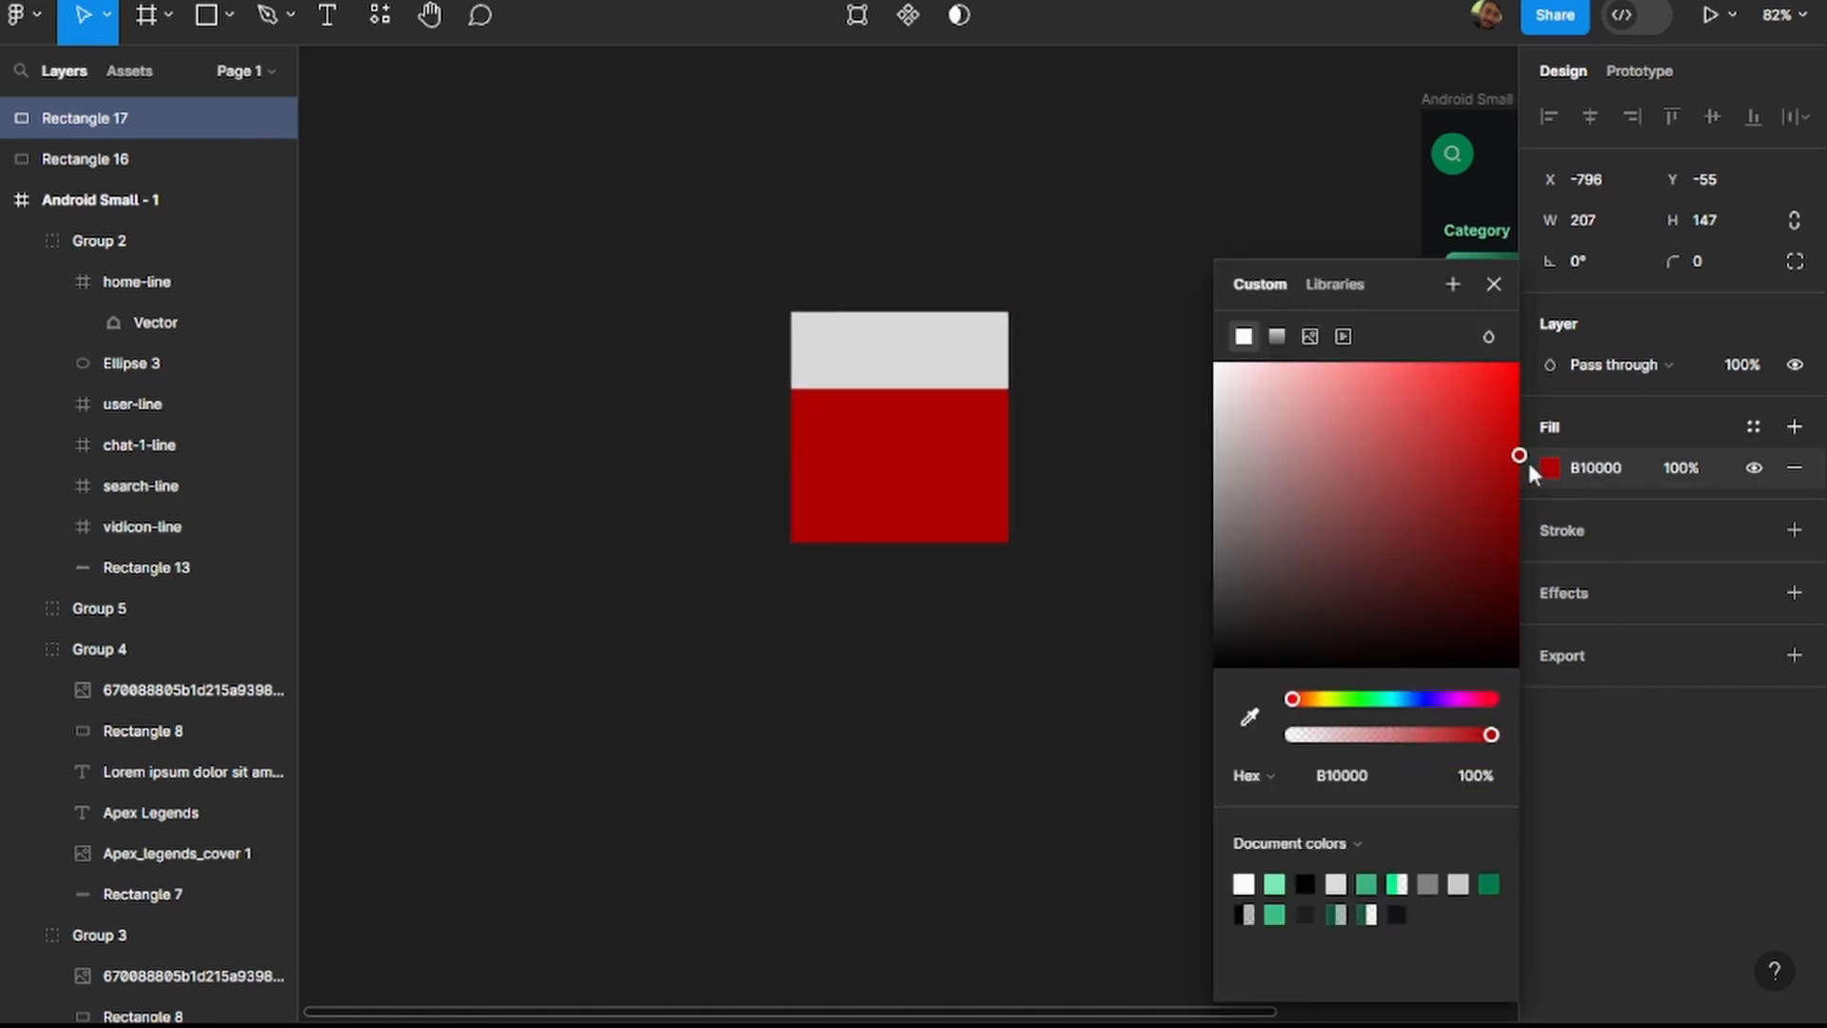
pyautogui.click(1276, 337)
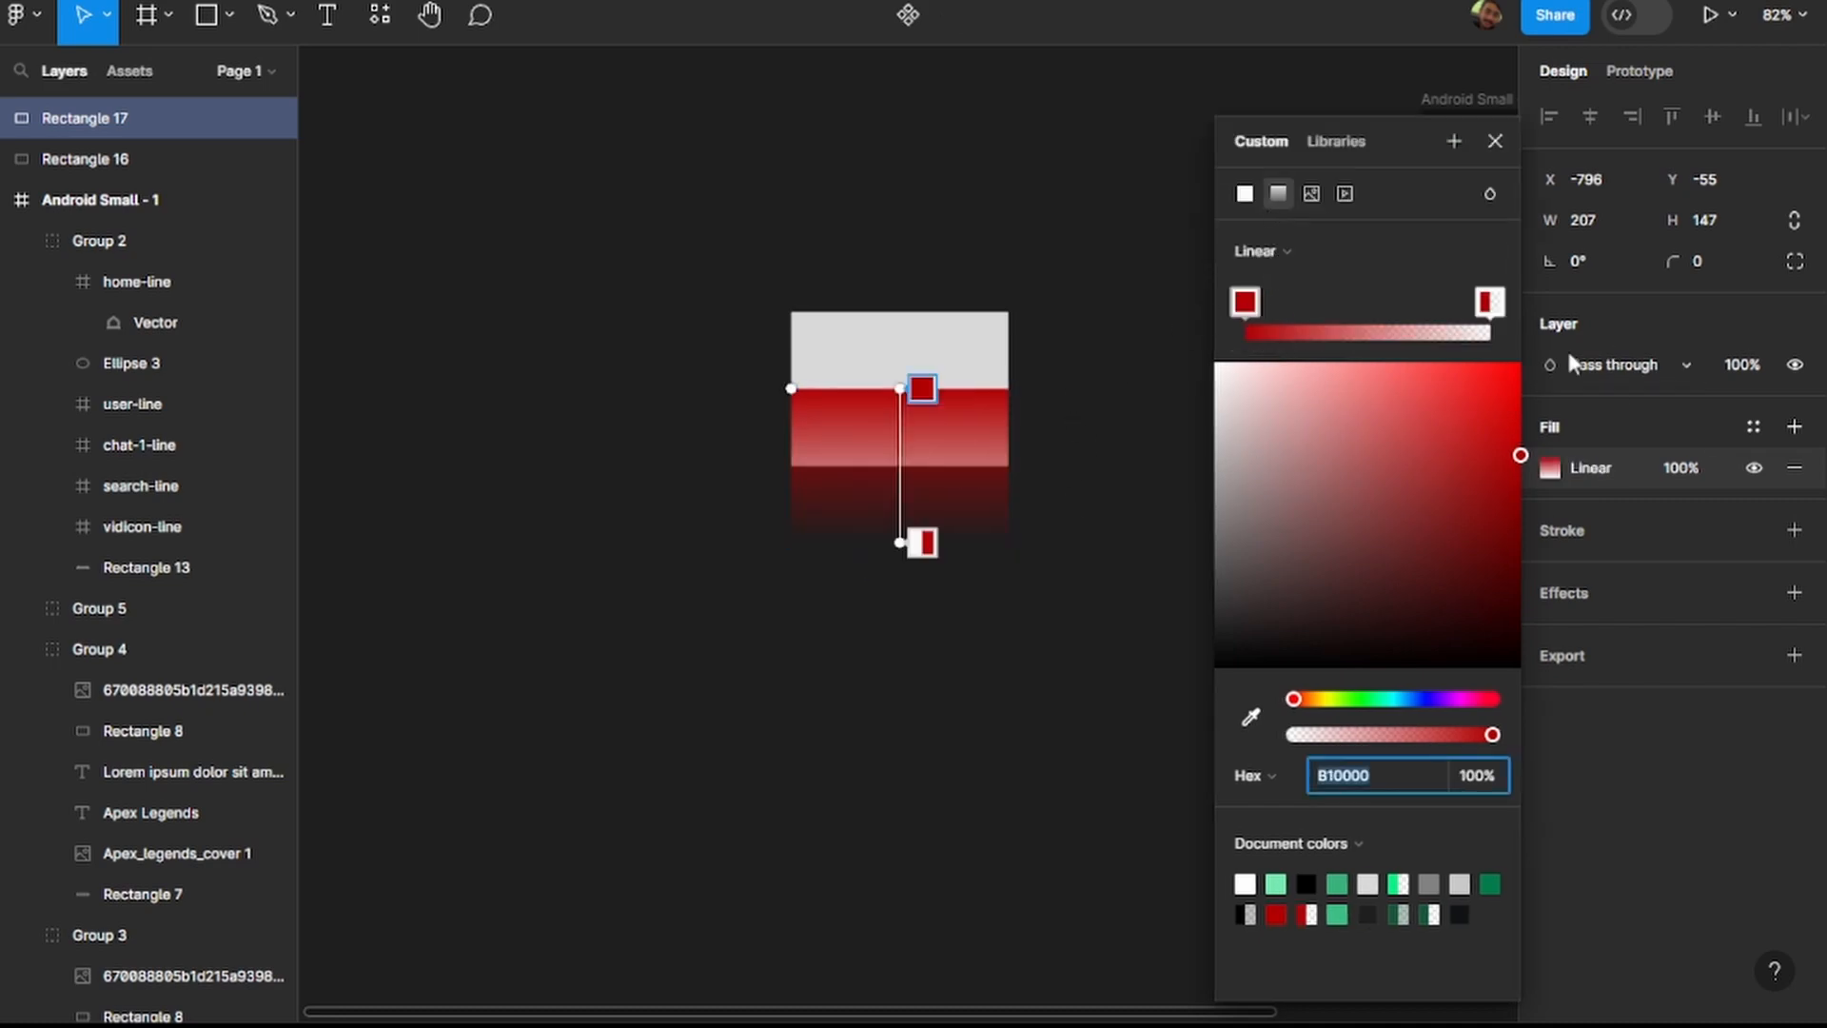
pyautogui.click(1290, 245)
pyautogui.click(1298, 278)
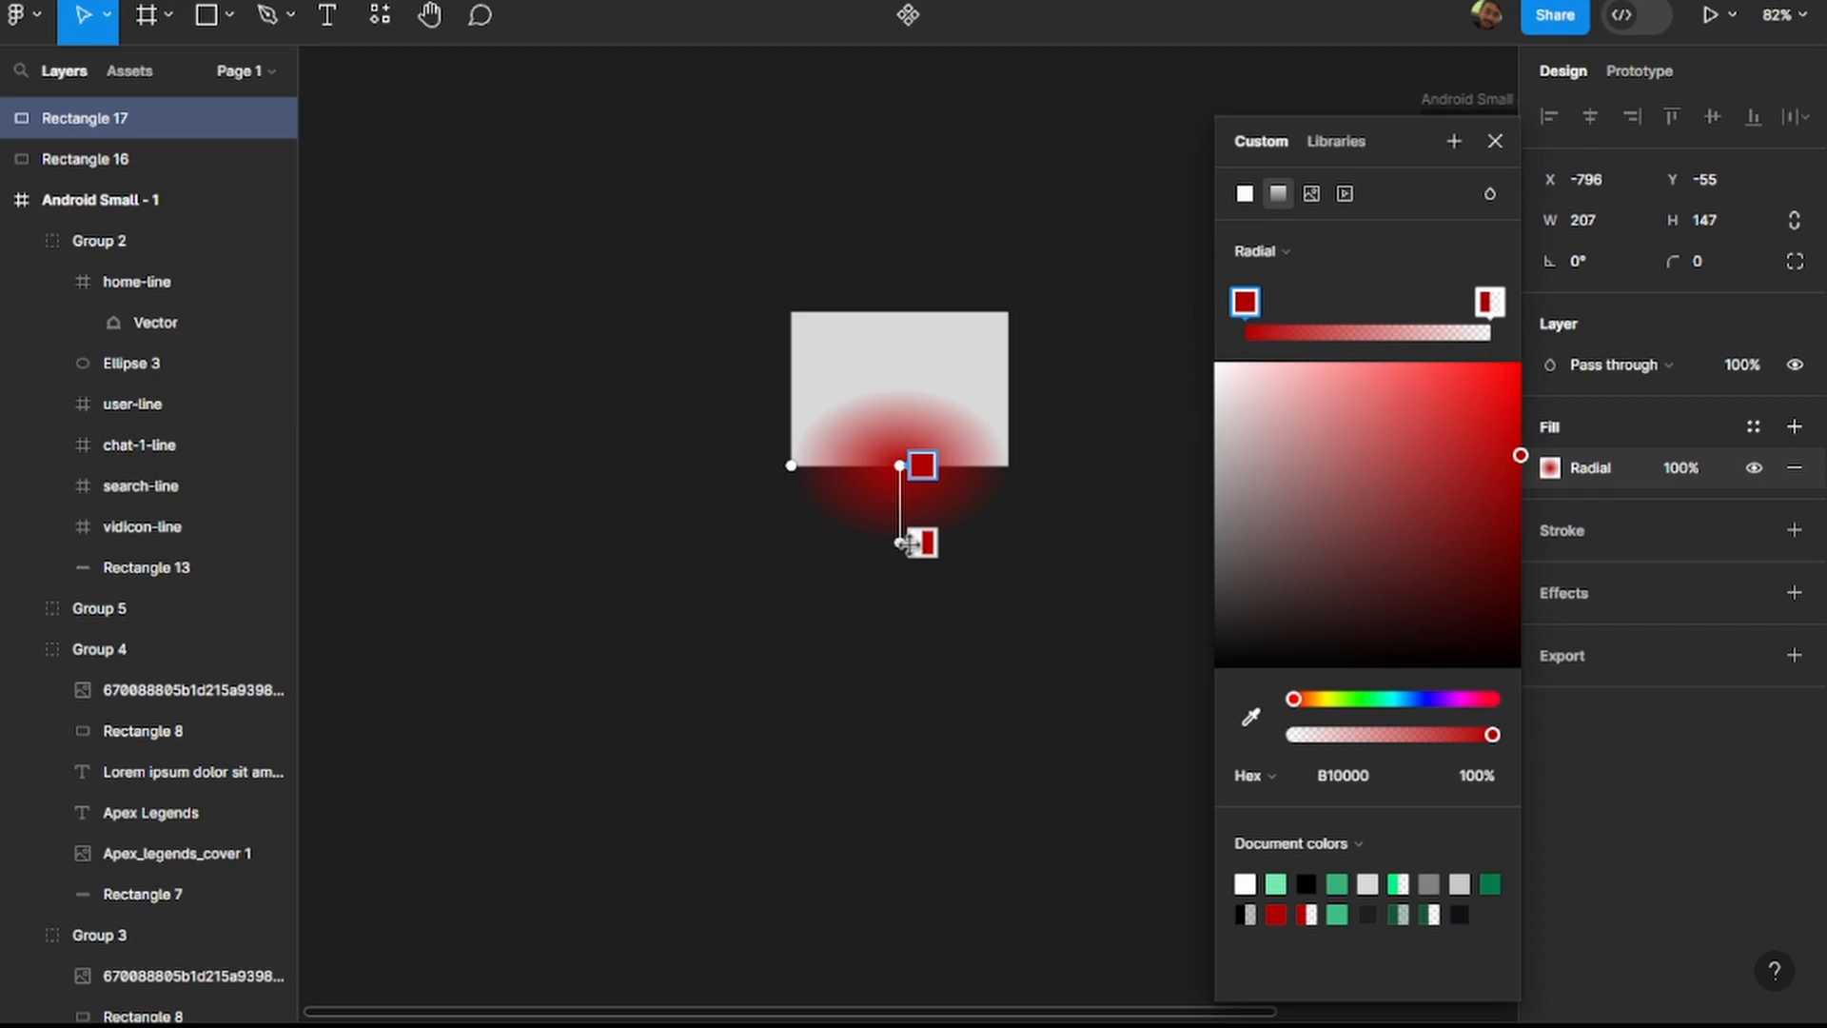
pyautogui.moveTo(906, 544); pyautogui.dragTo(899, 564)
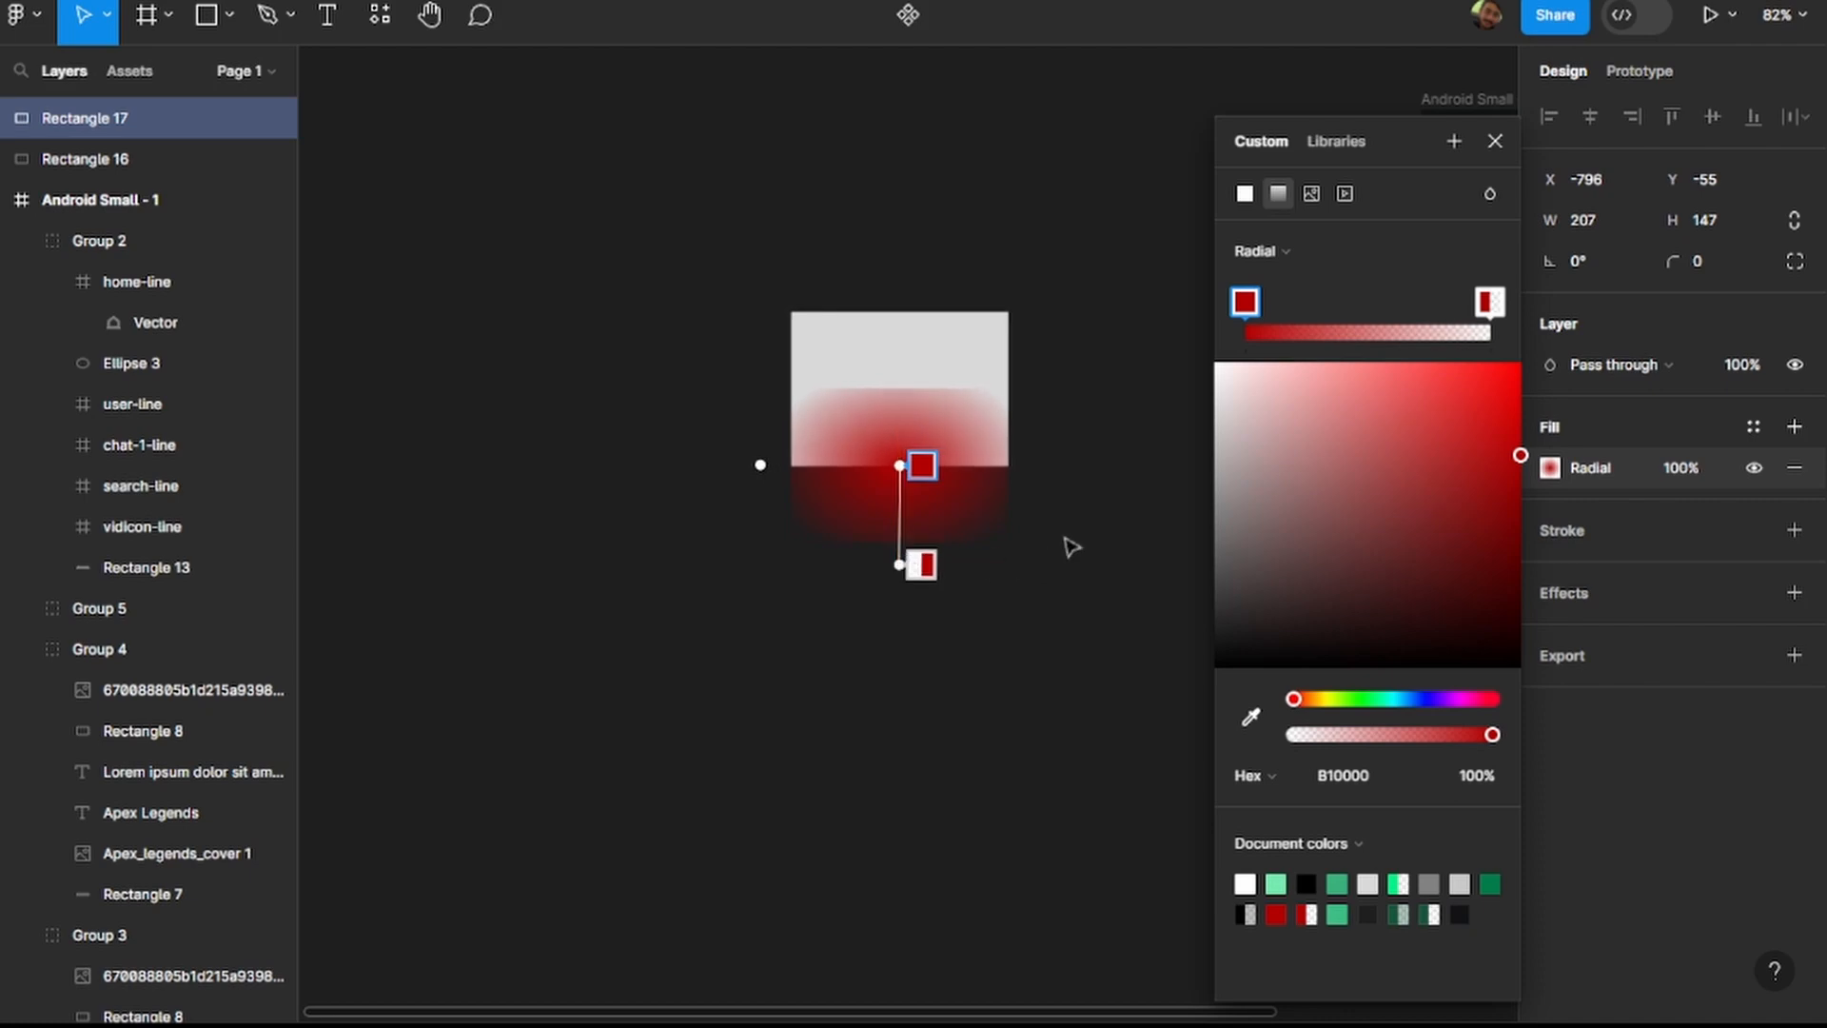
pyautogui.click(1490, 143)
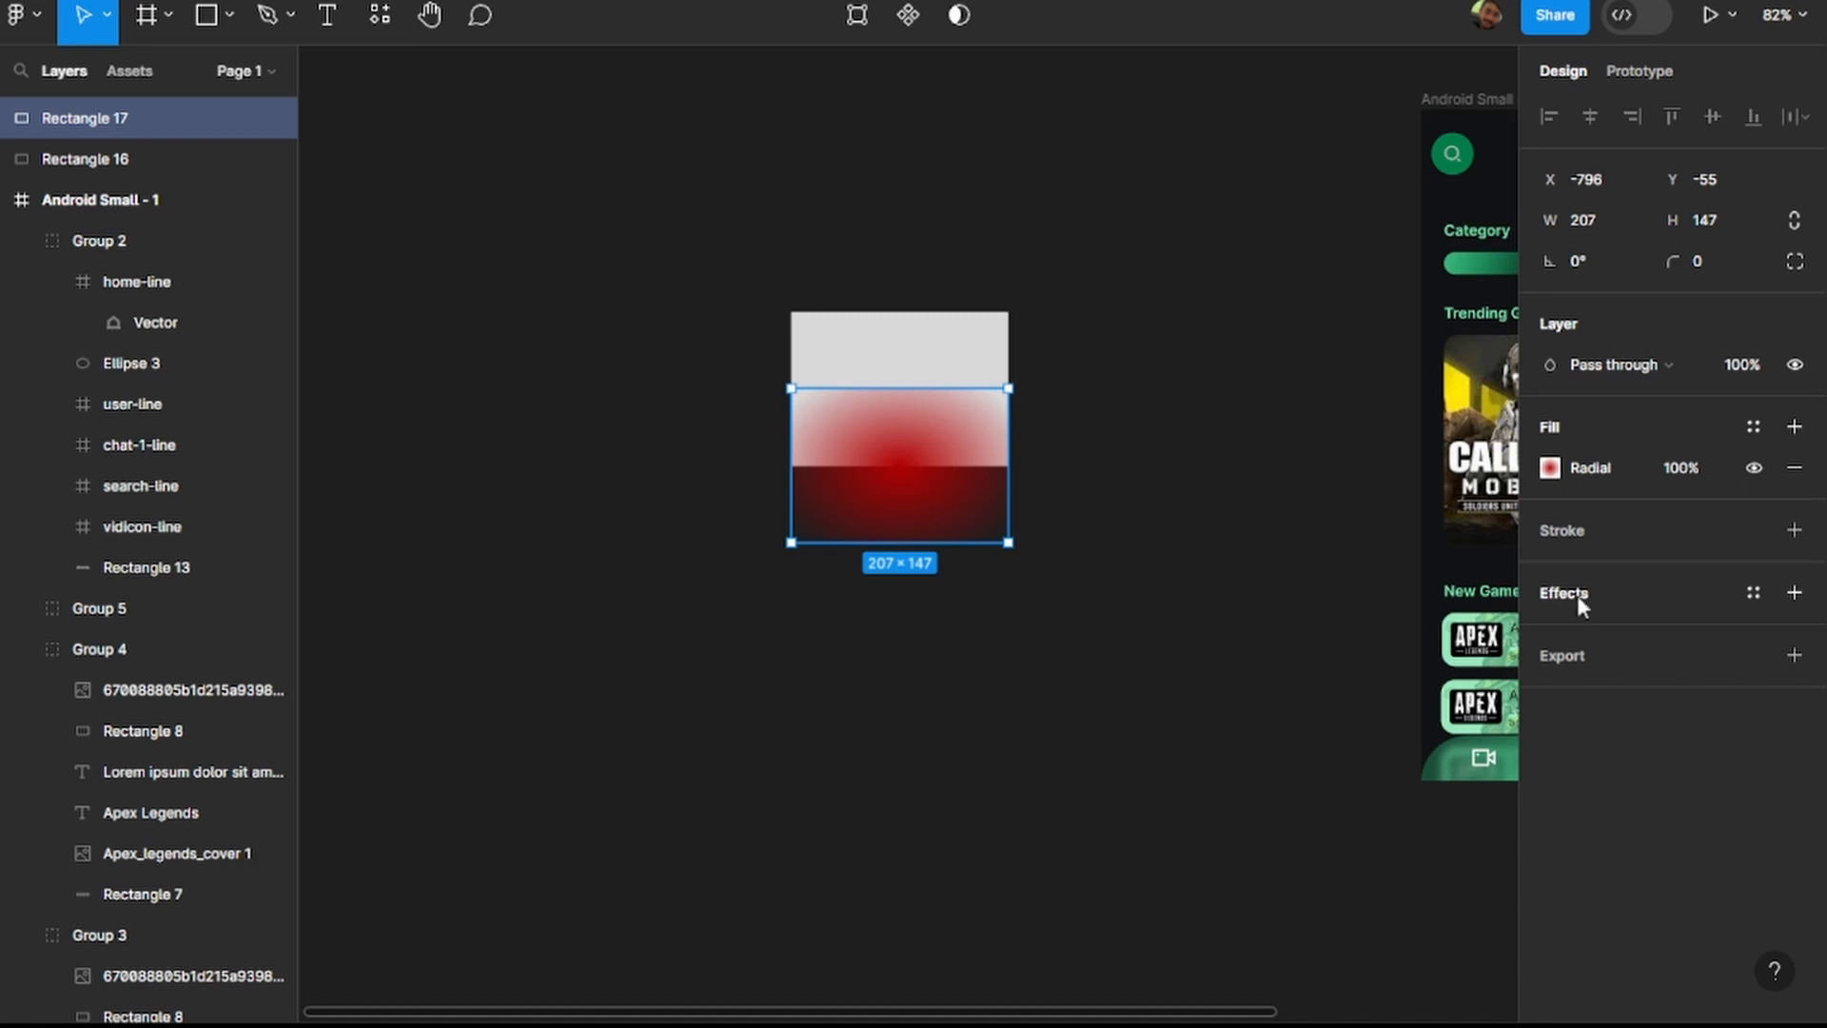
# Add a Background blur effect with a blur of 27 to the red gradient rectangle.
pyautogui.doubleClick(1793, 592)
pyautogui.click(1791, 668)
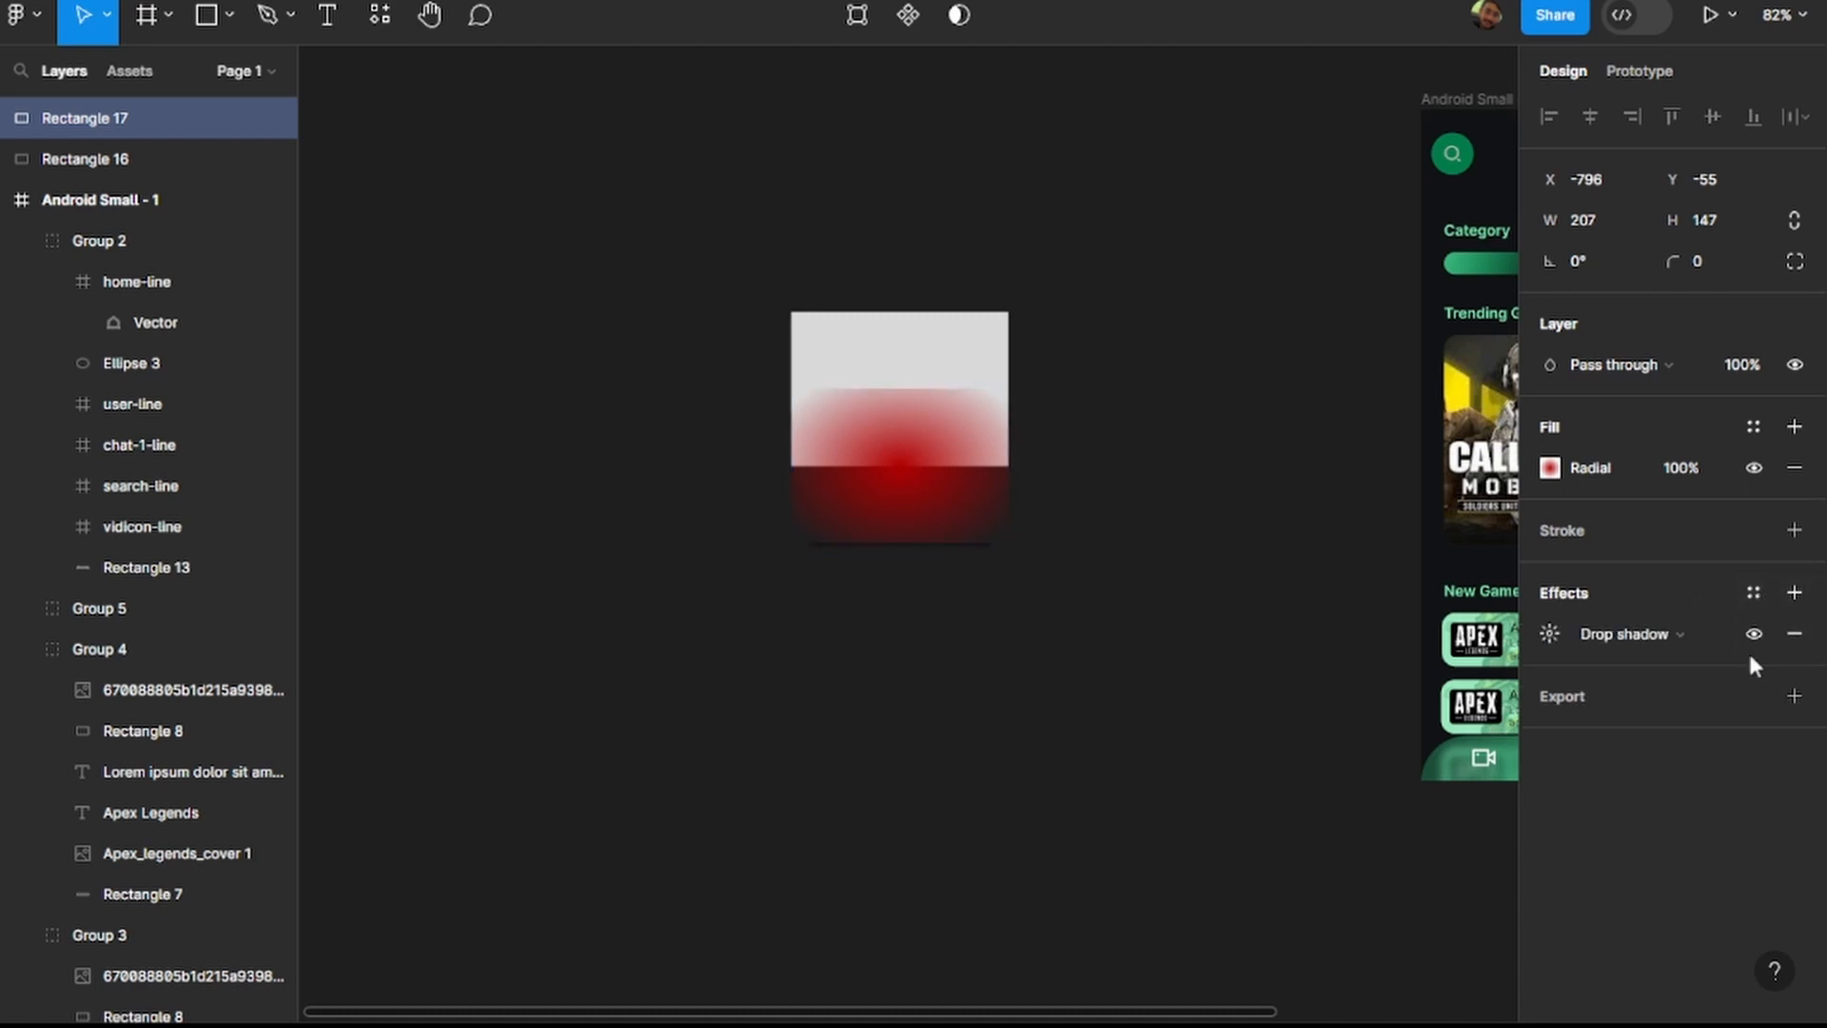
pyautogui.click(1655, 636)
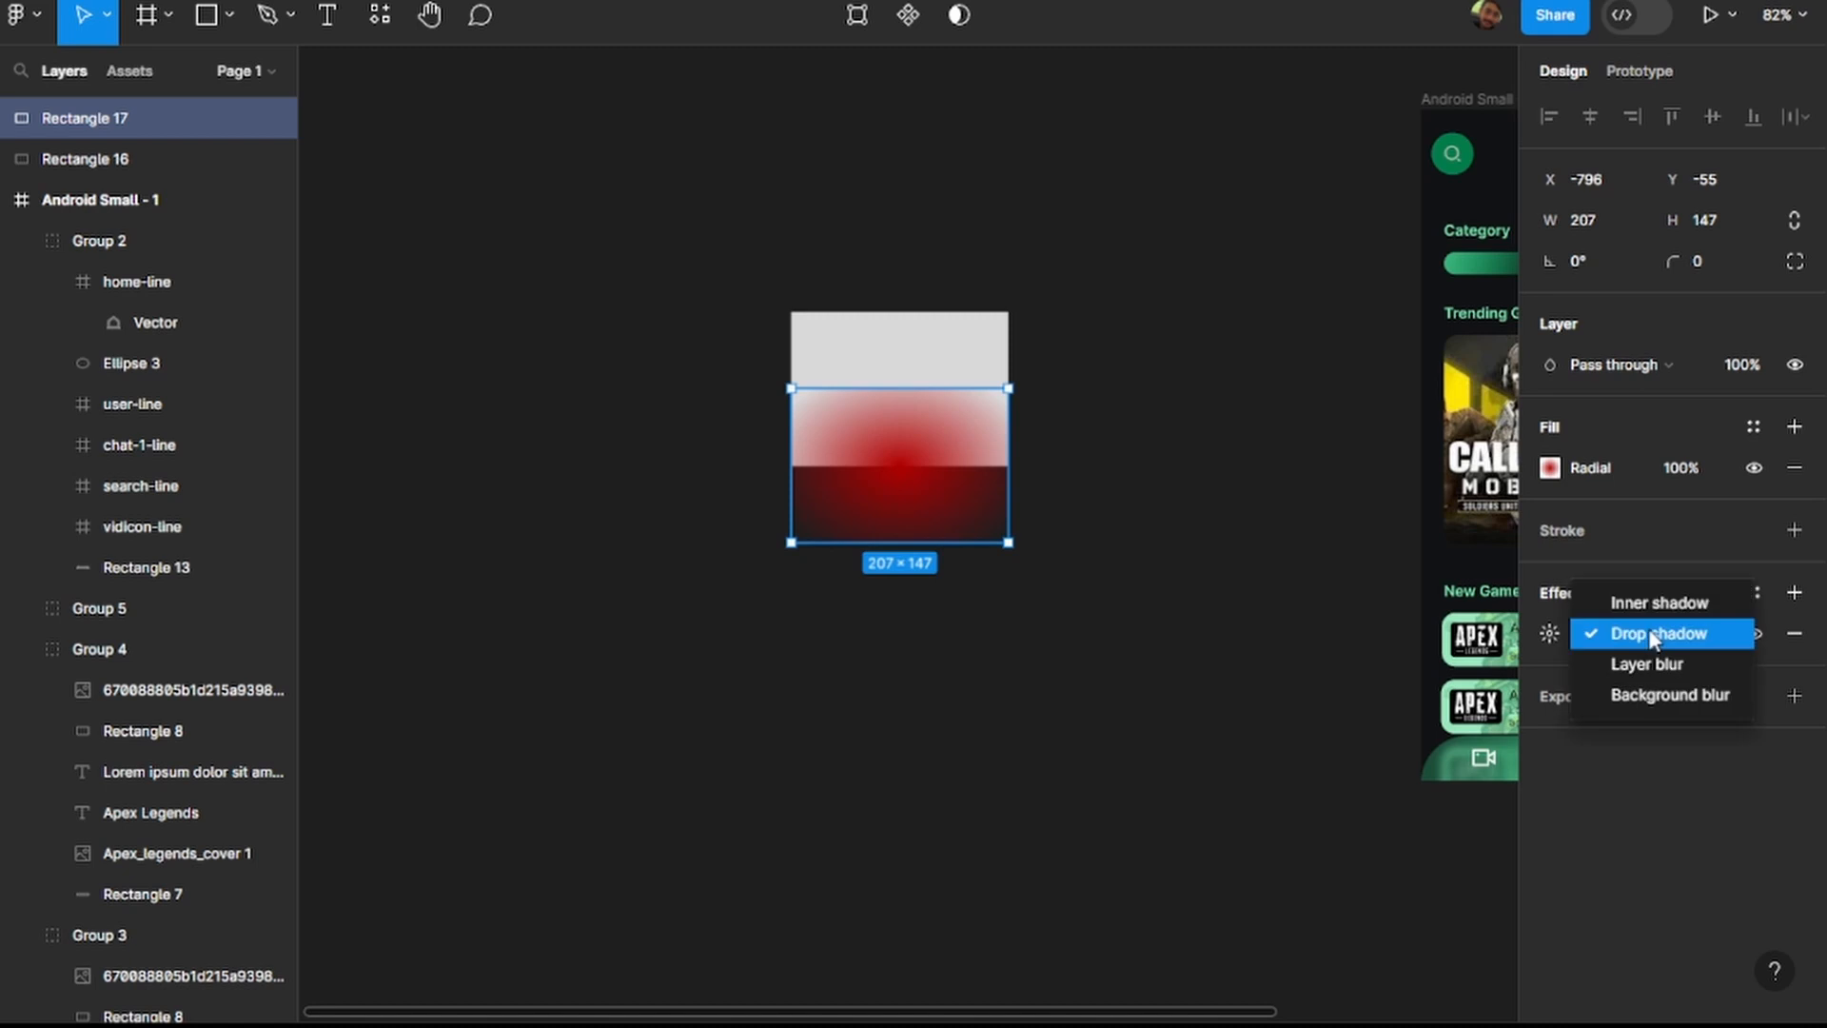
pyautogui.click(1665, 702)
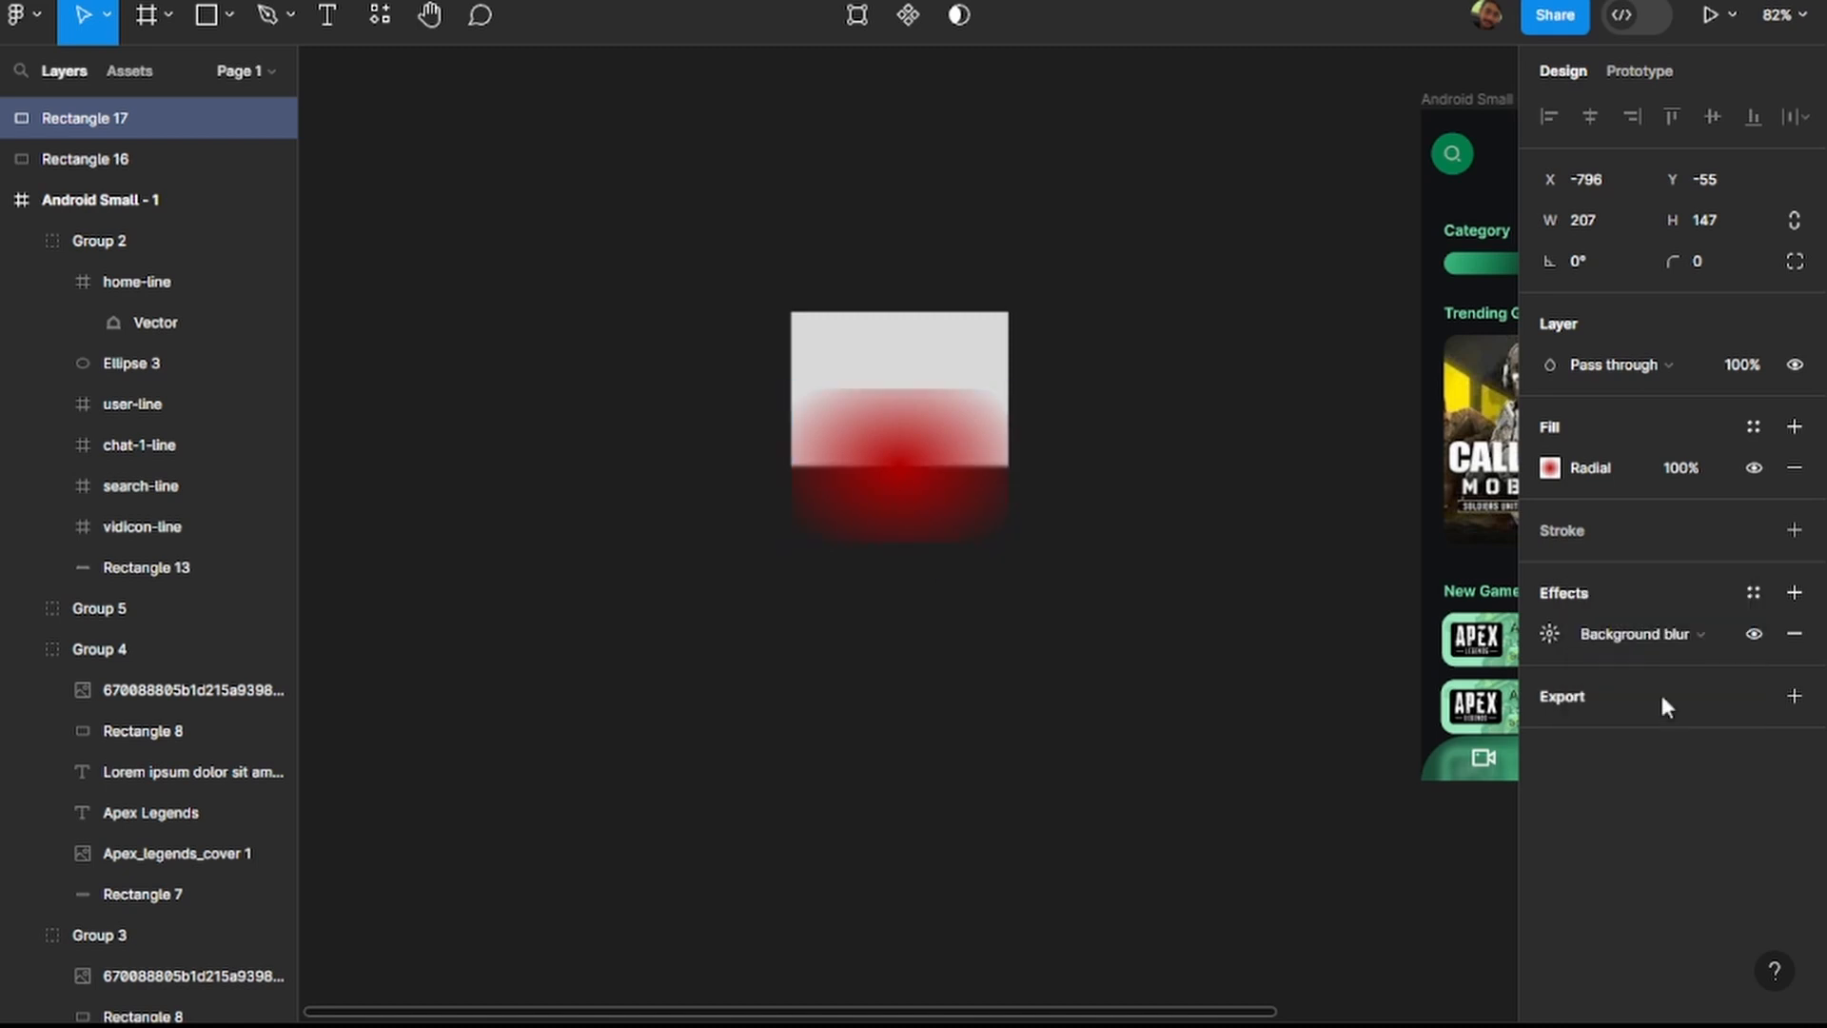
pyautogui.click(1549, 634)
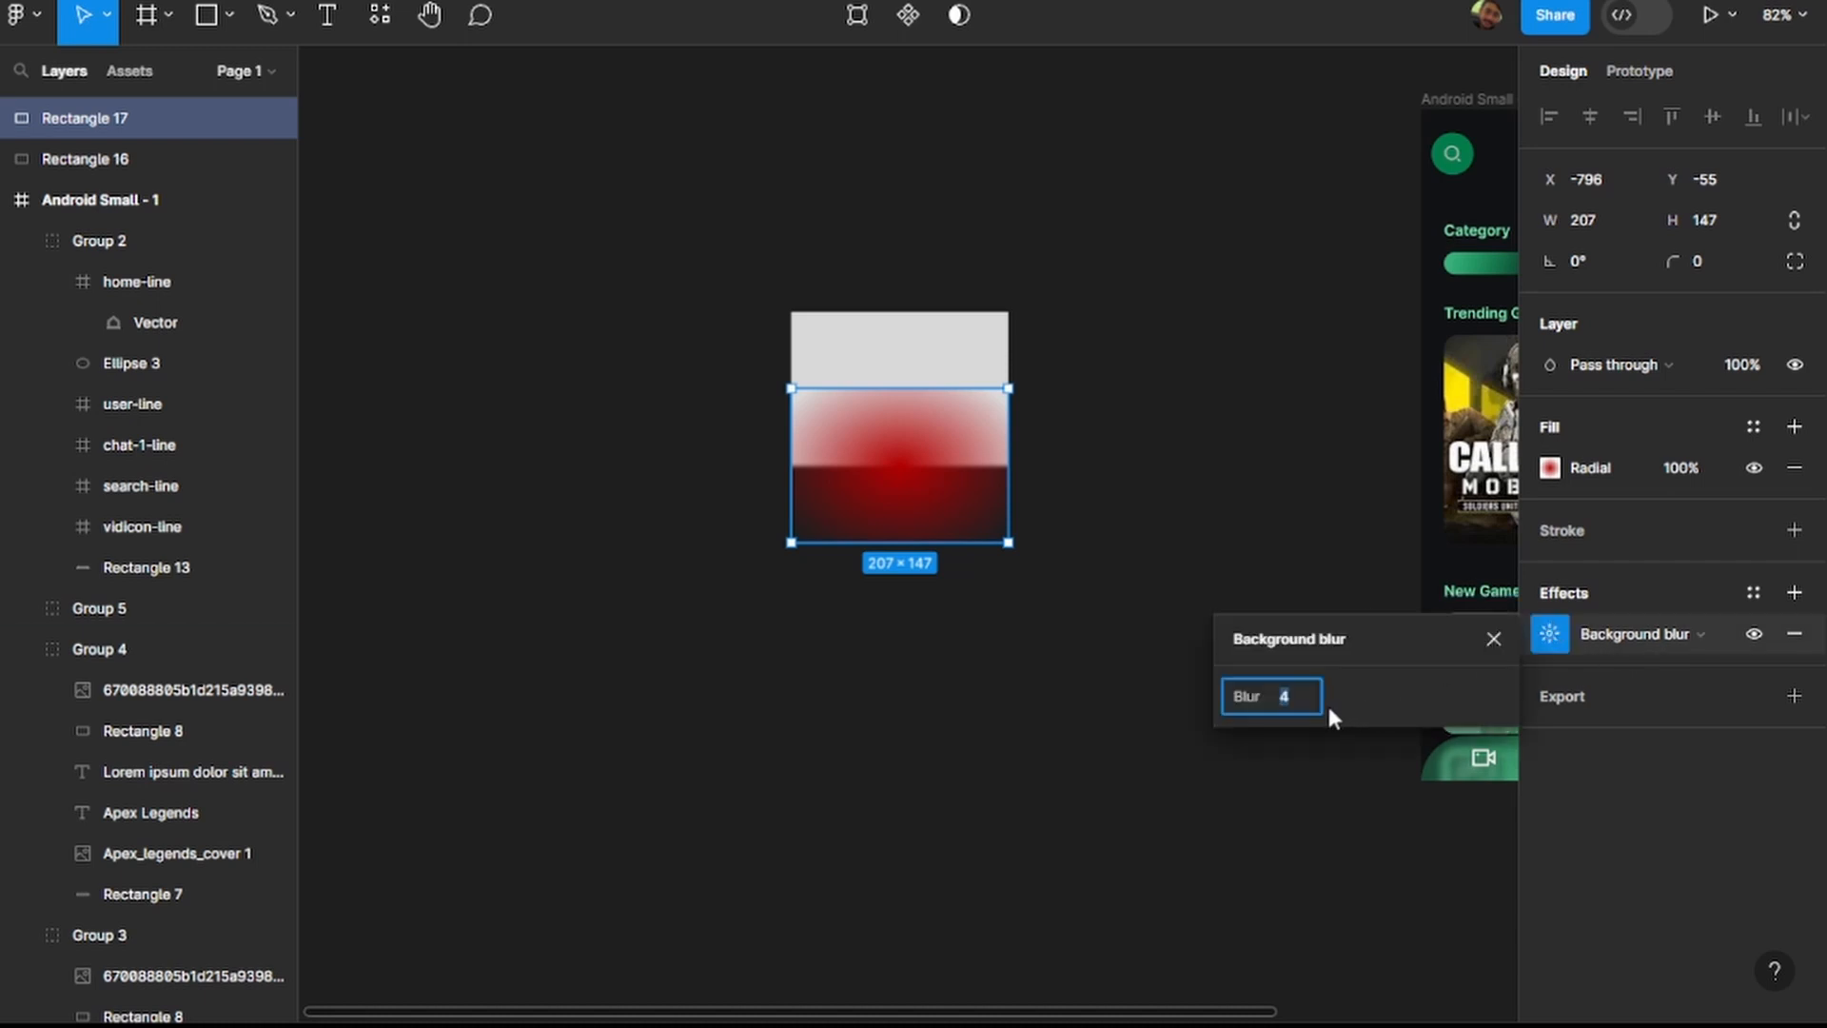
pyautogui.write('27')
pyautogui.press('Return')
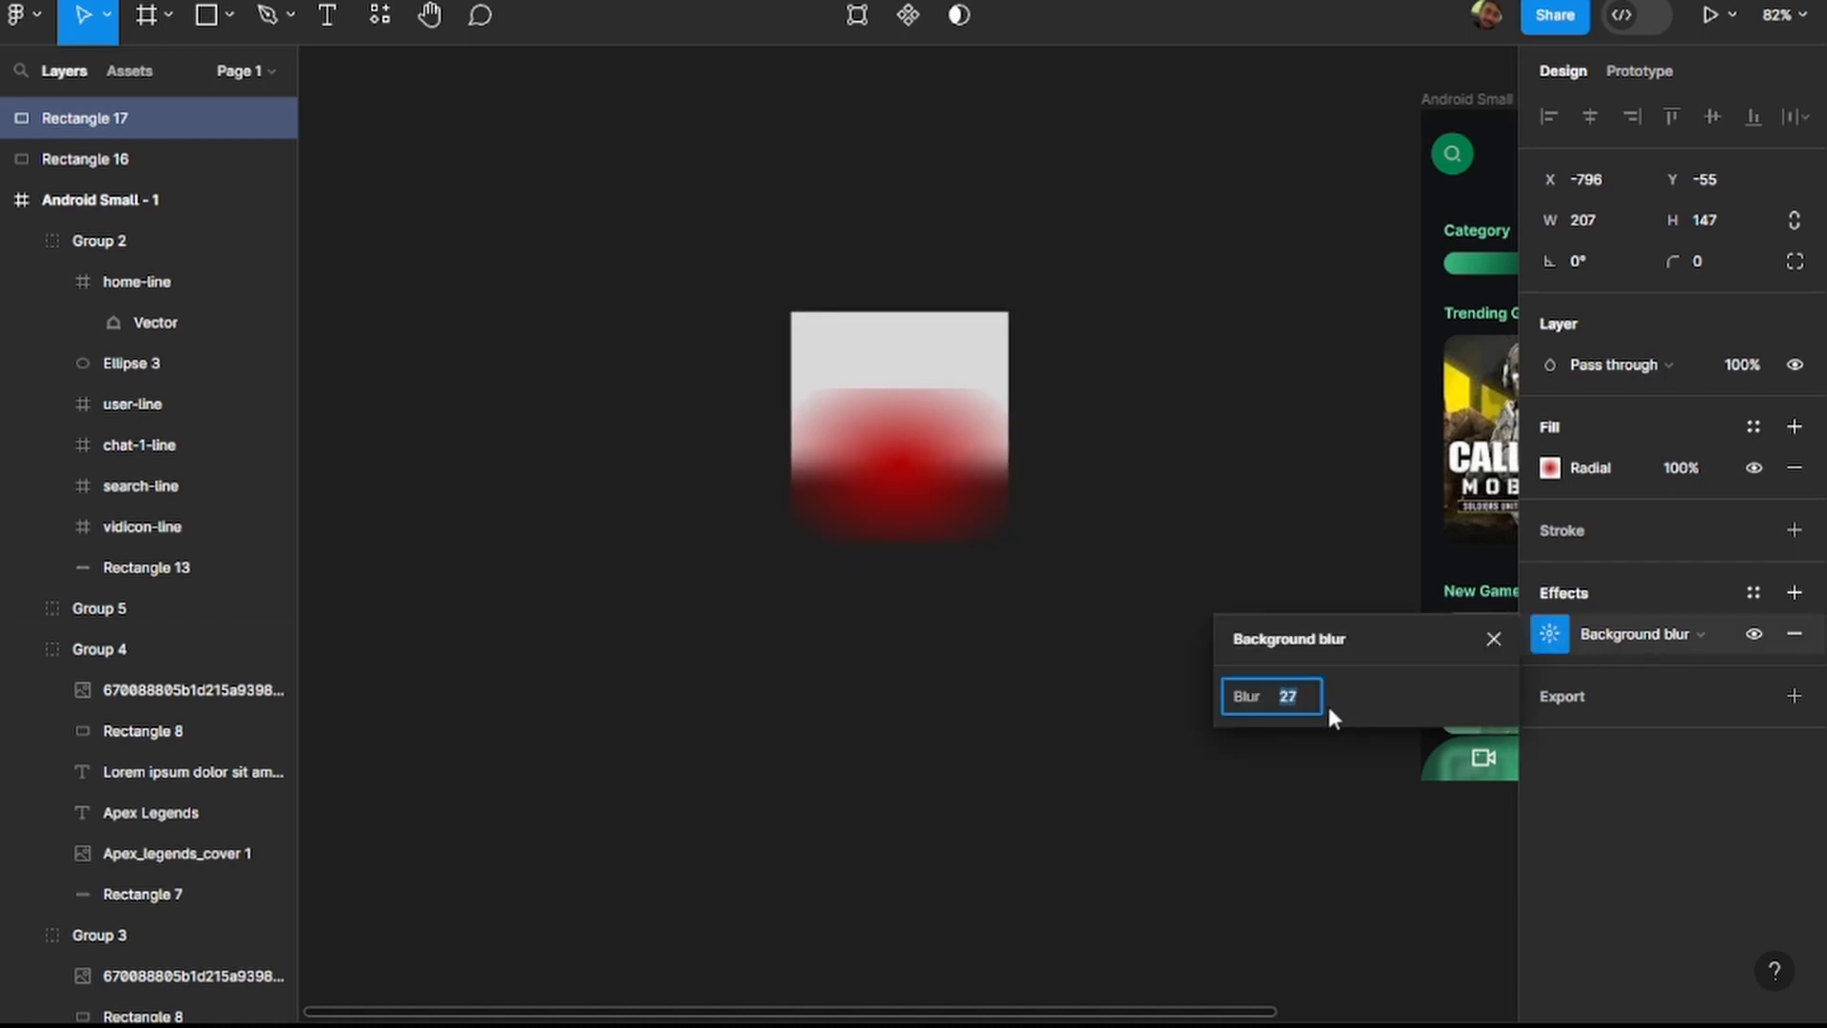
# Adjust the red rectangle's background blur to 37.
pyautogui.hotkey('shift', 'Down')
pyautogui.hotkey('shift', 'Down')
pyautogui.hotkey('shift', 'Down')
pyautogui.press('Up')
pyautogui.press('Up')
pyautogui.press('Up')
pyautogui.press('Up')
pyautogui.press('Up')
pyautogui.press('Up')
pyautogui.press('Up')
pyautogui.press('Up')
pyautogui.press('Up')
pyautogui.press('Up')
pyautogui.press('Up')
pyautogui.press('Up')
pyautogui.press('Up')
pyautogui.press('Up')
pyautogui.press('Up')
pyautogui.press('Up')
pyautogui.press('Up')
pyautogui.press('Up')
pyautogui.press('Up')
pyautogui.press('Up')
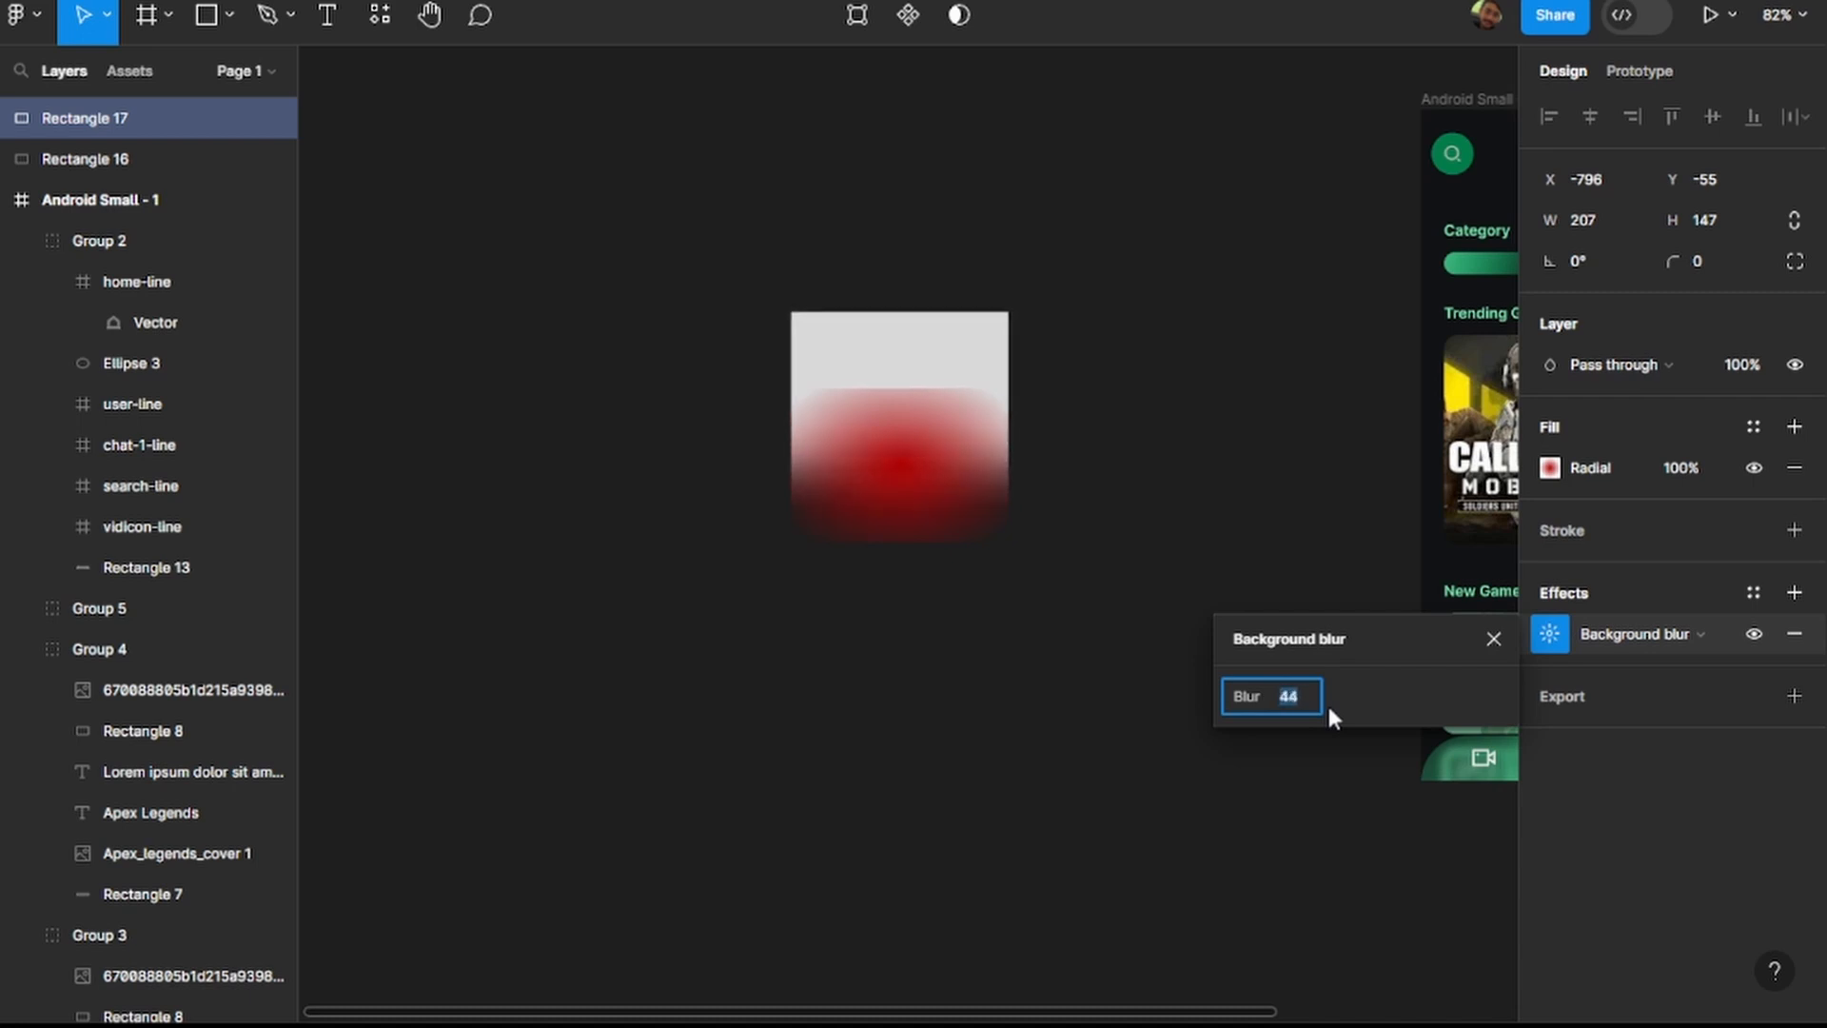
pyautogui.click(1191, 286)
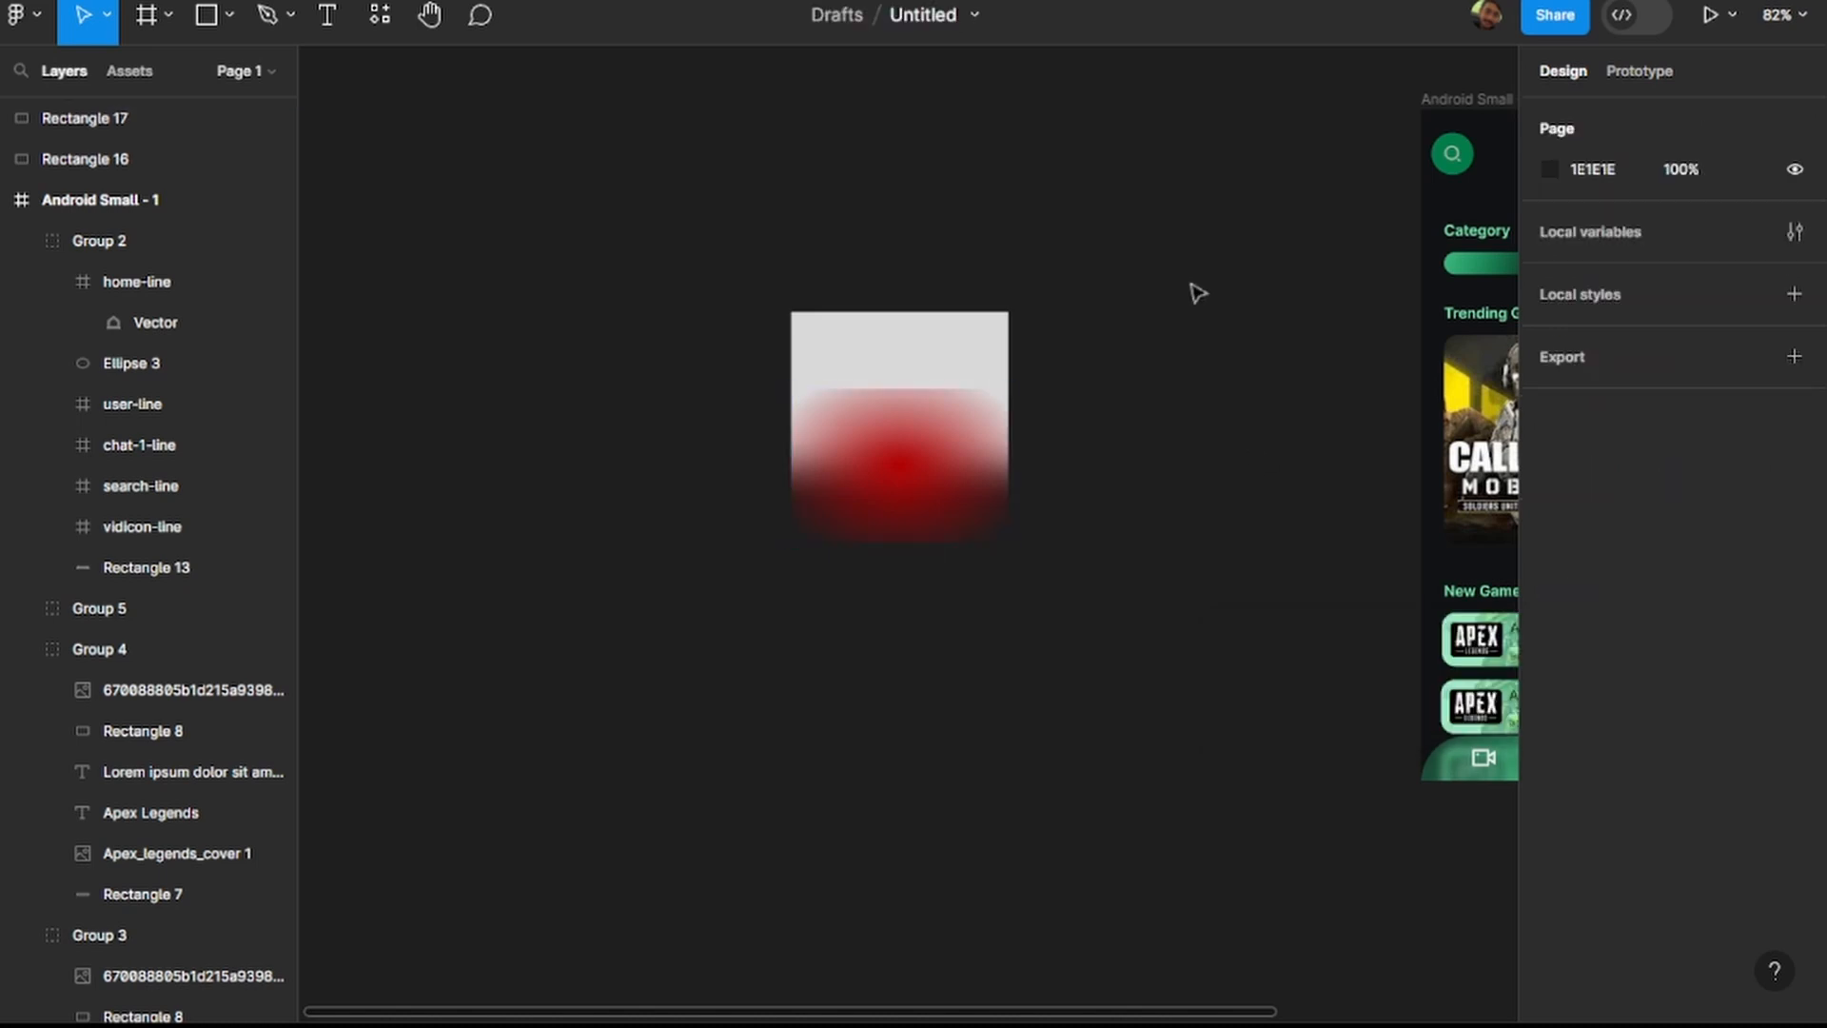
# Move the red rectangle up to Y -128 so it fully covers the grey one, and open its radial fill for editing.
pyautogui.moveTo(950, 438); pyautogui.dragTo(951, 368)
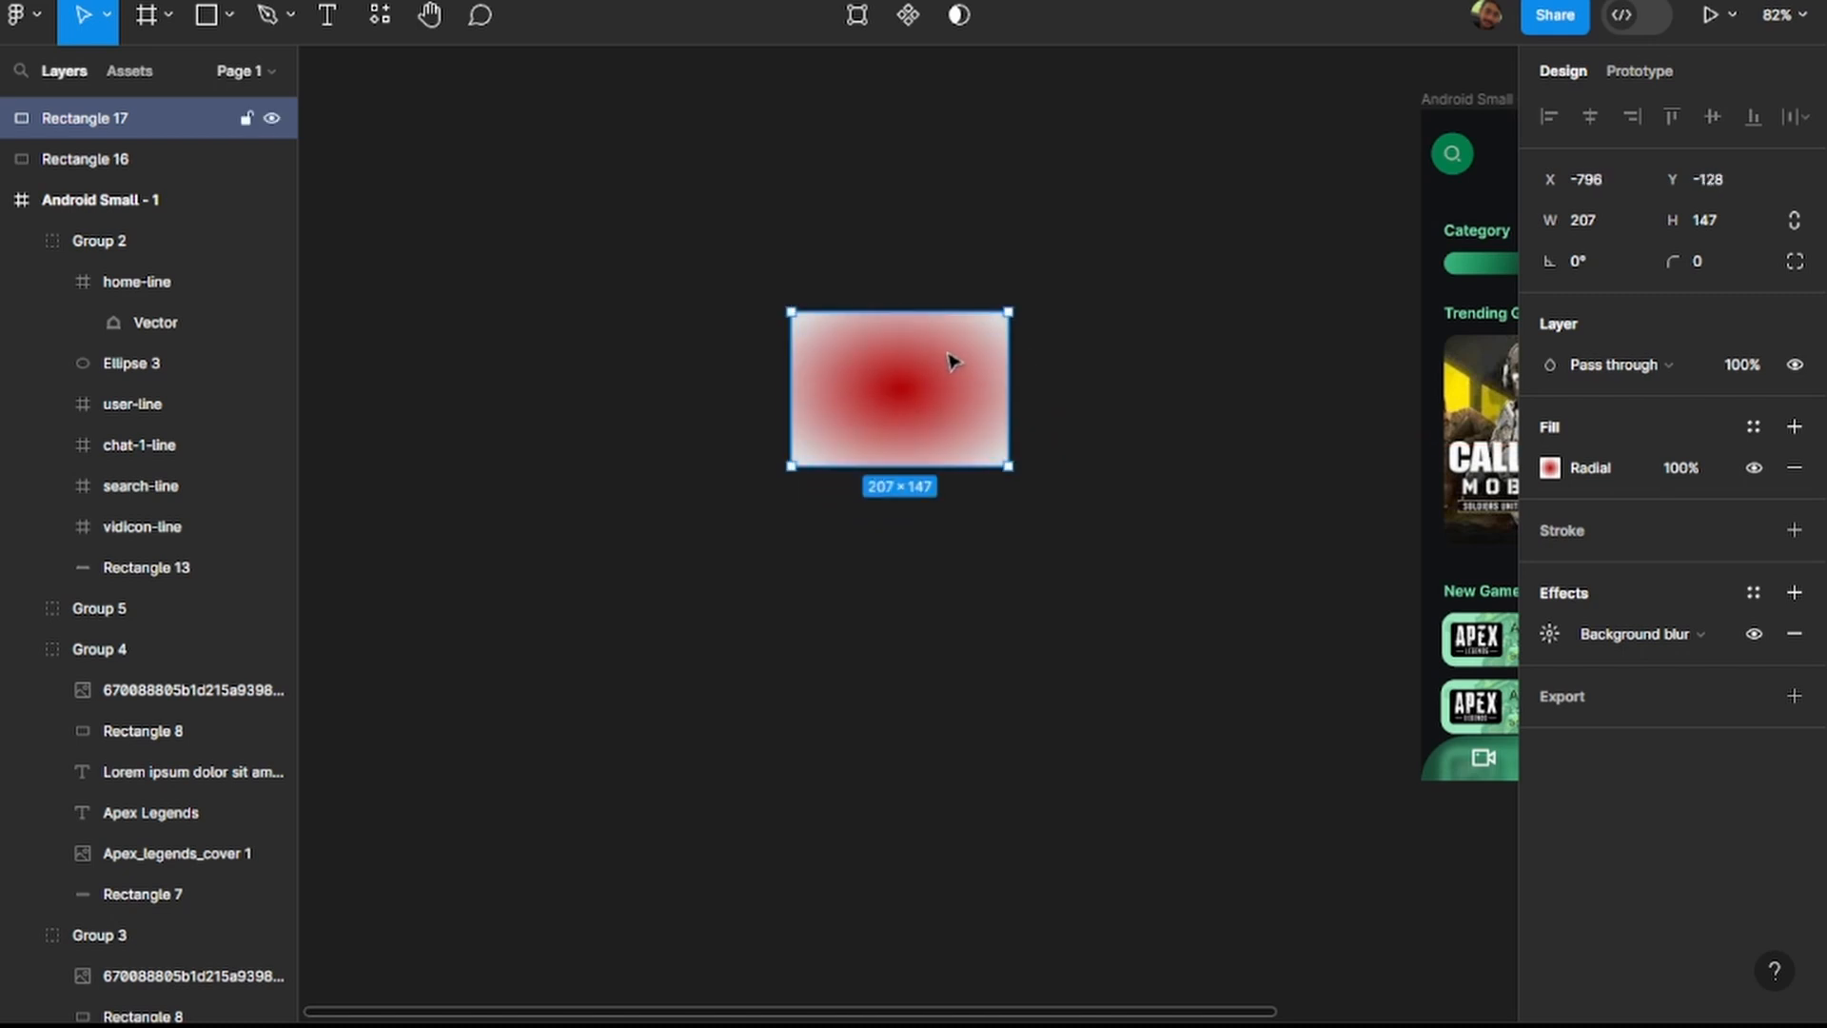
pyautogui.click(1099, 371)
pyautogui.click(926, 403)
pyautogui.click(1550, 467)
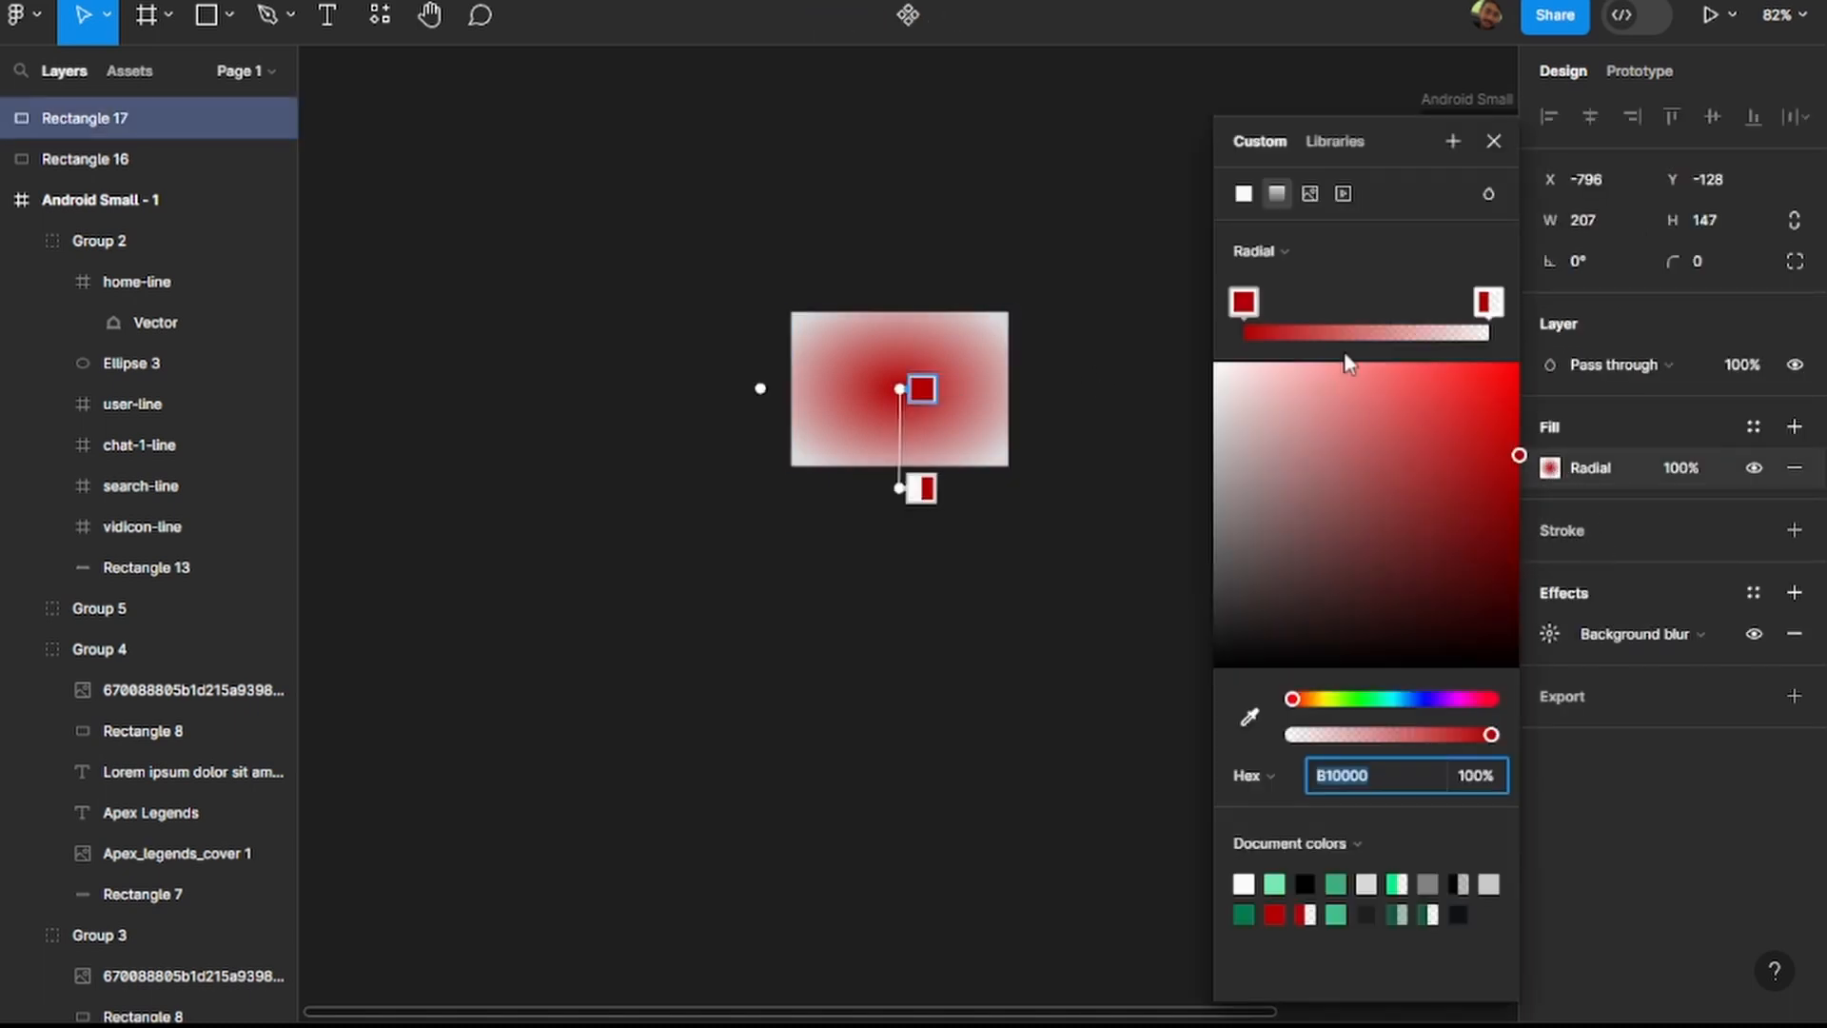
# Try a linear gradient for the red rectangle's fill and switch it back to radial.
pyautogui.click(1273, 249)
pyautogui.click(1279, 217)
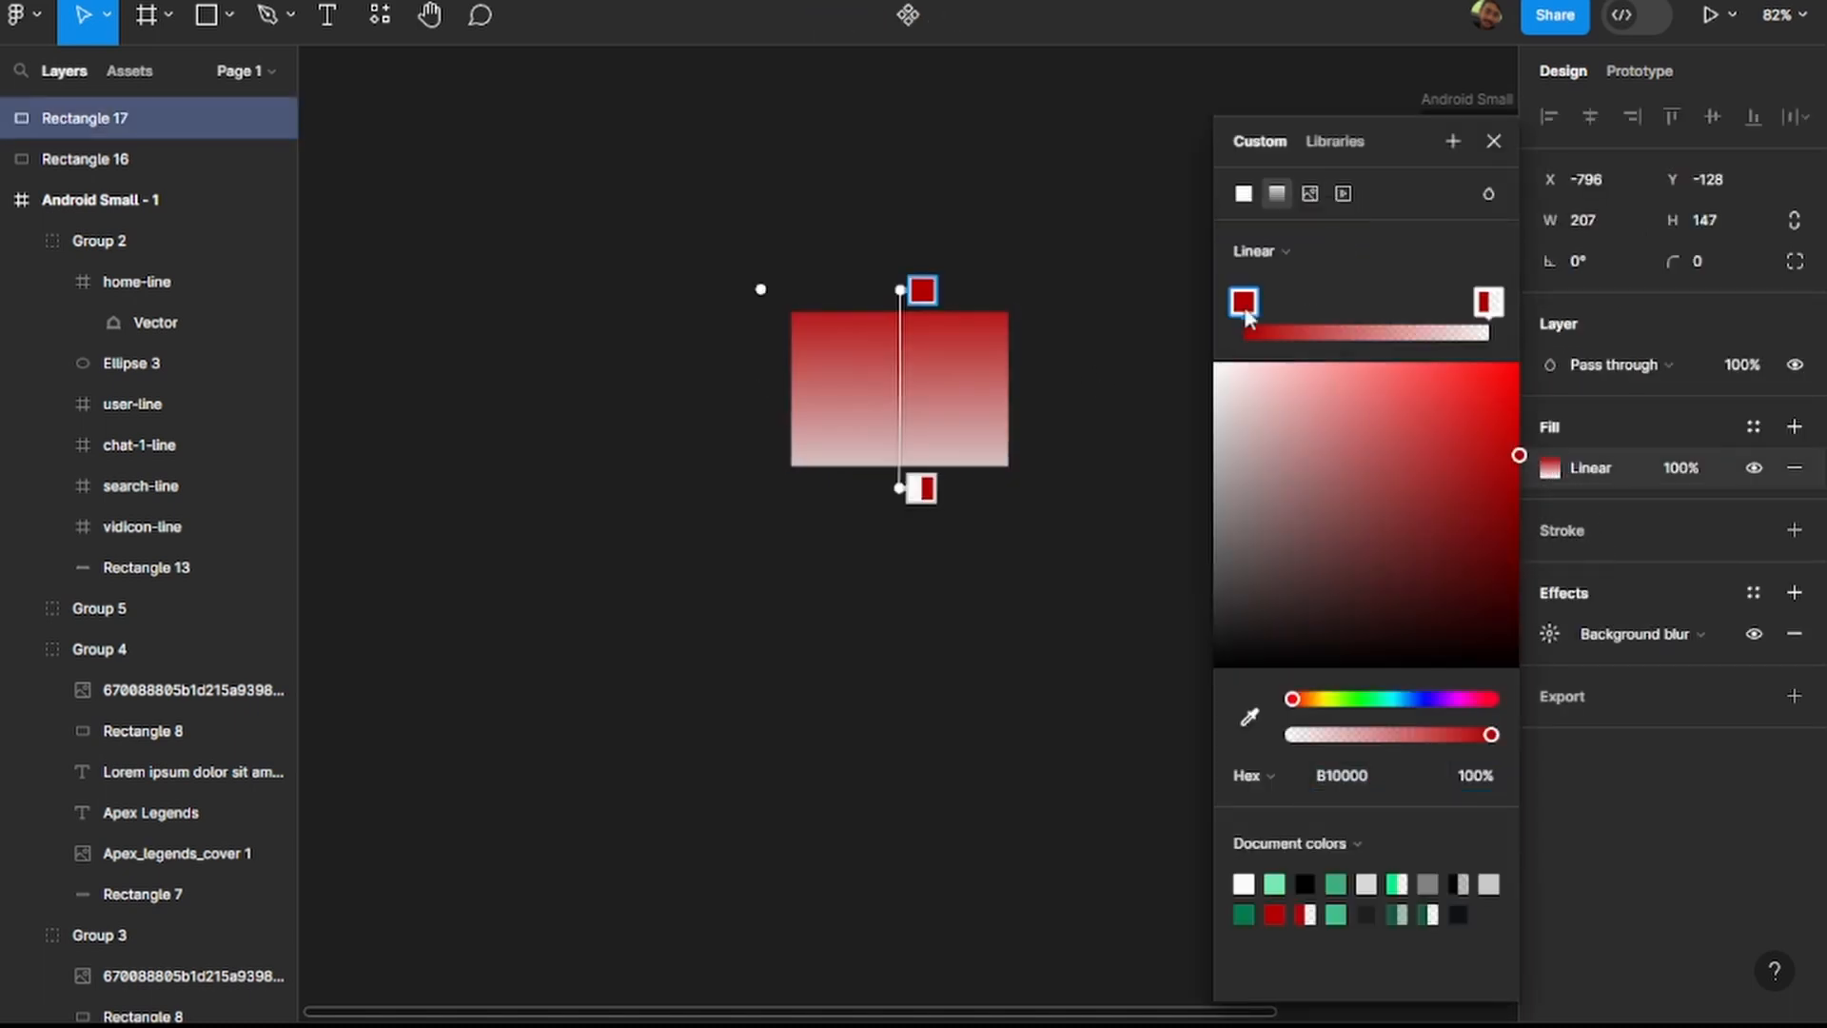
pyautogui.click(1275, 252)
pyautogui.click(1294, 288)
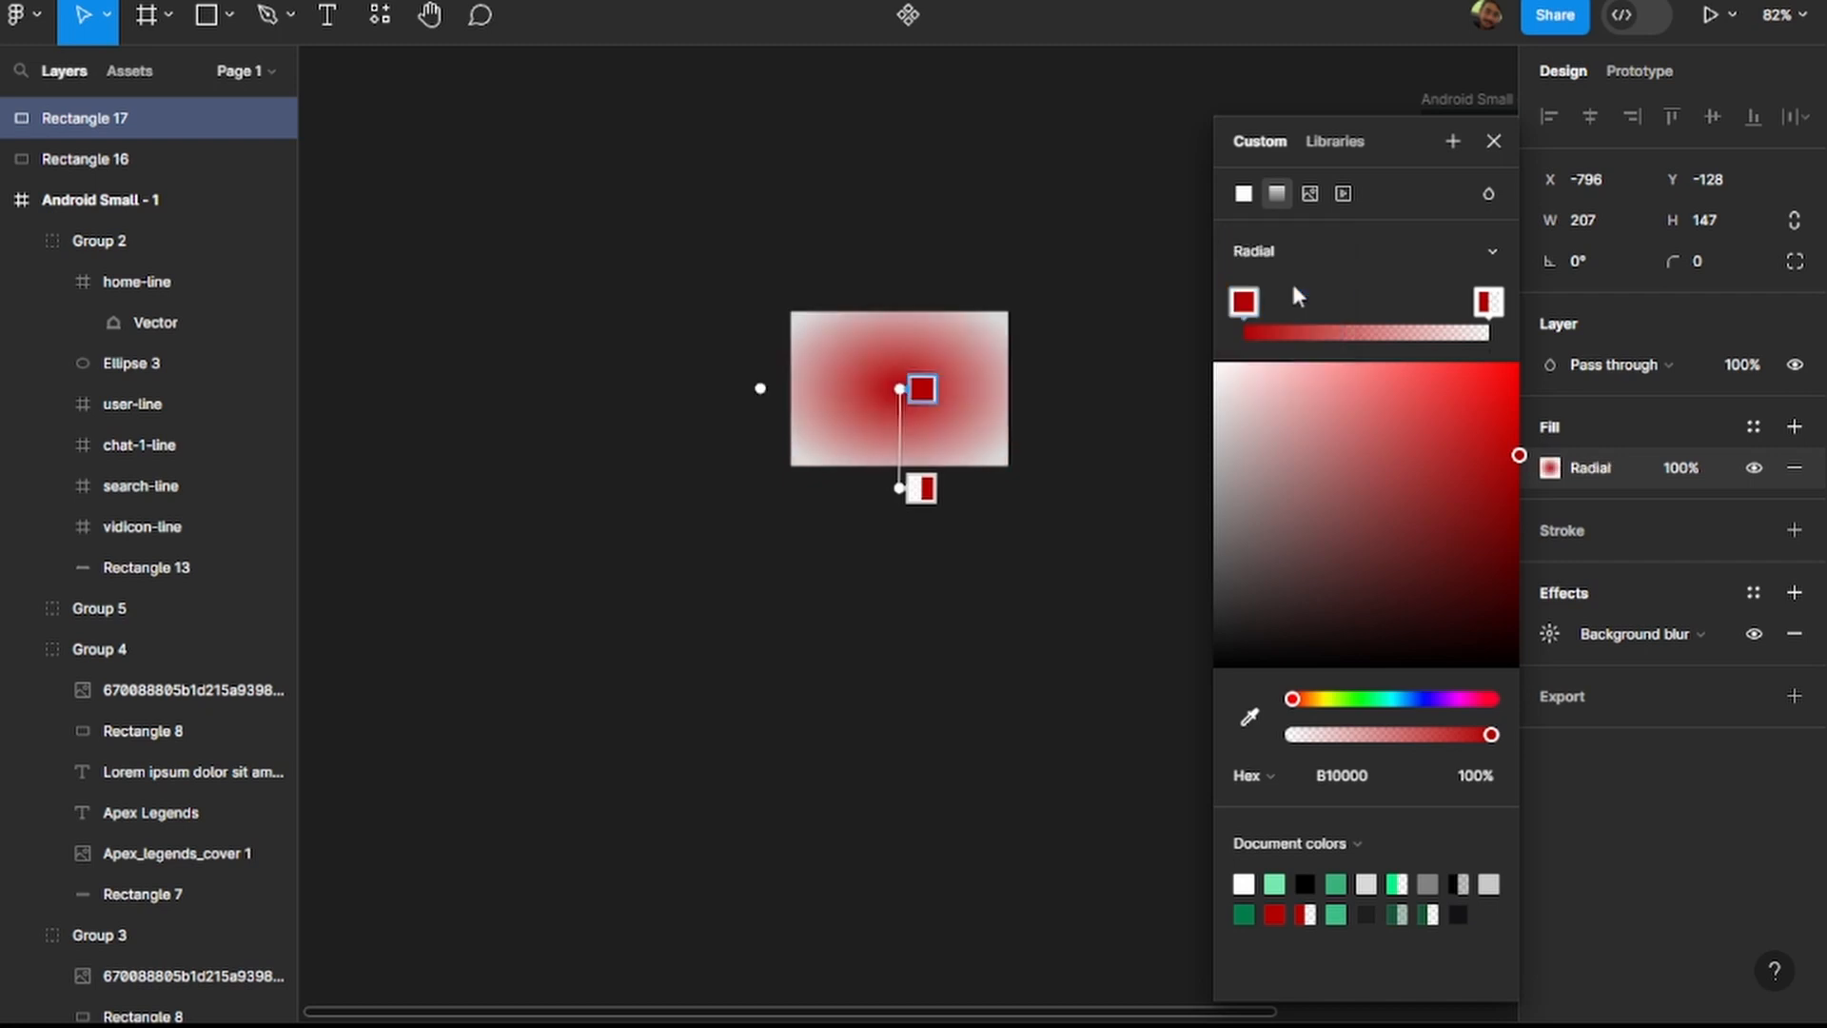
# Extend the radial gradient farther beyond the red rectangle's lower edge and set its centre stop's opacity to 87%.
pyautogui.moveTo(896, 490); pyautogui.dragTo(901, 573)
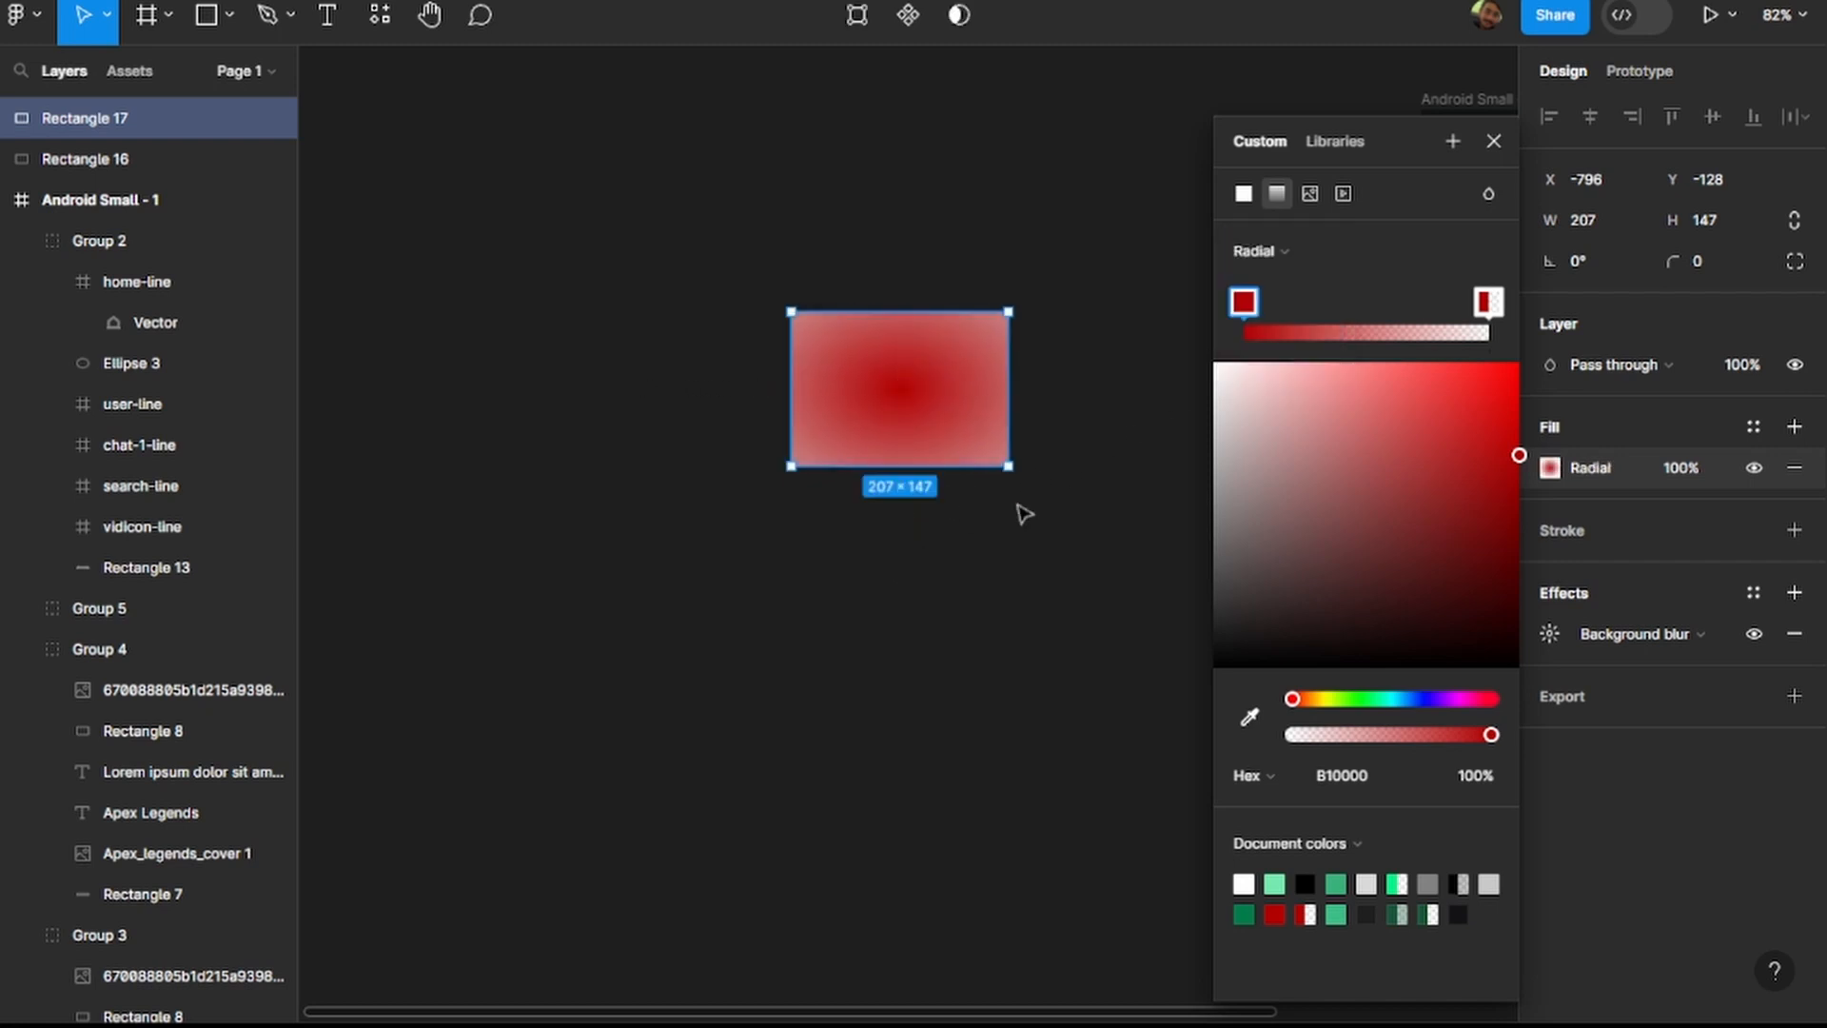
pyautogui.click(1518, 134)
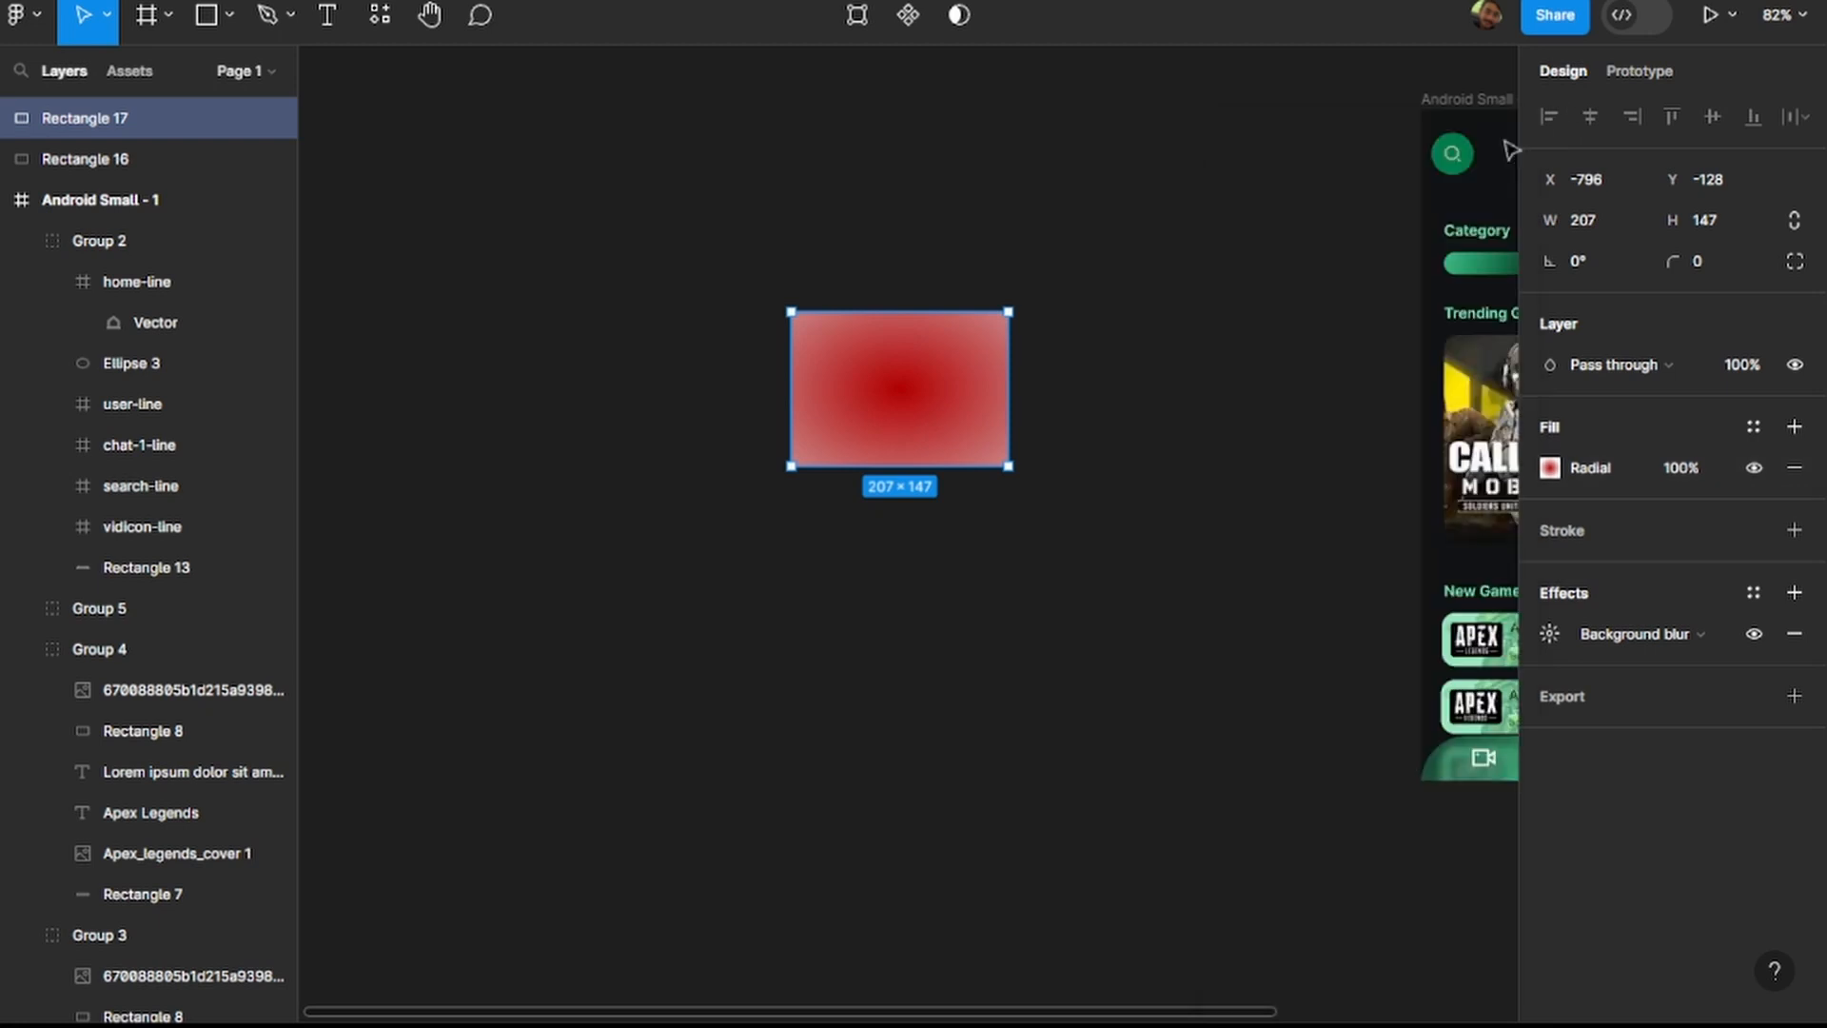
pyautogui.doubleClick(890, 392)
pyautogui.click(1550, 508)
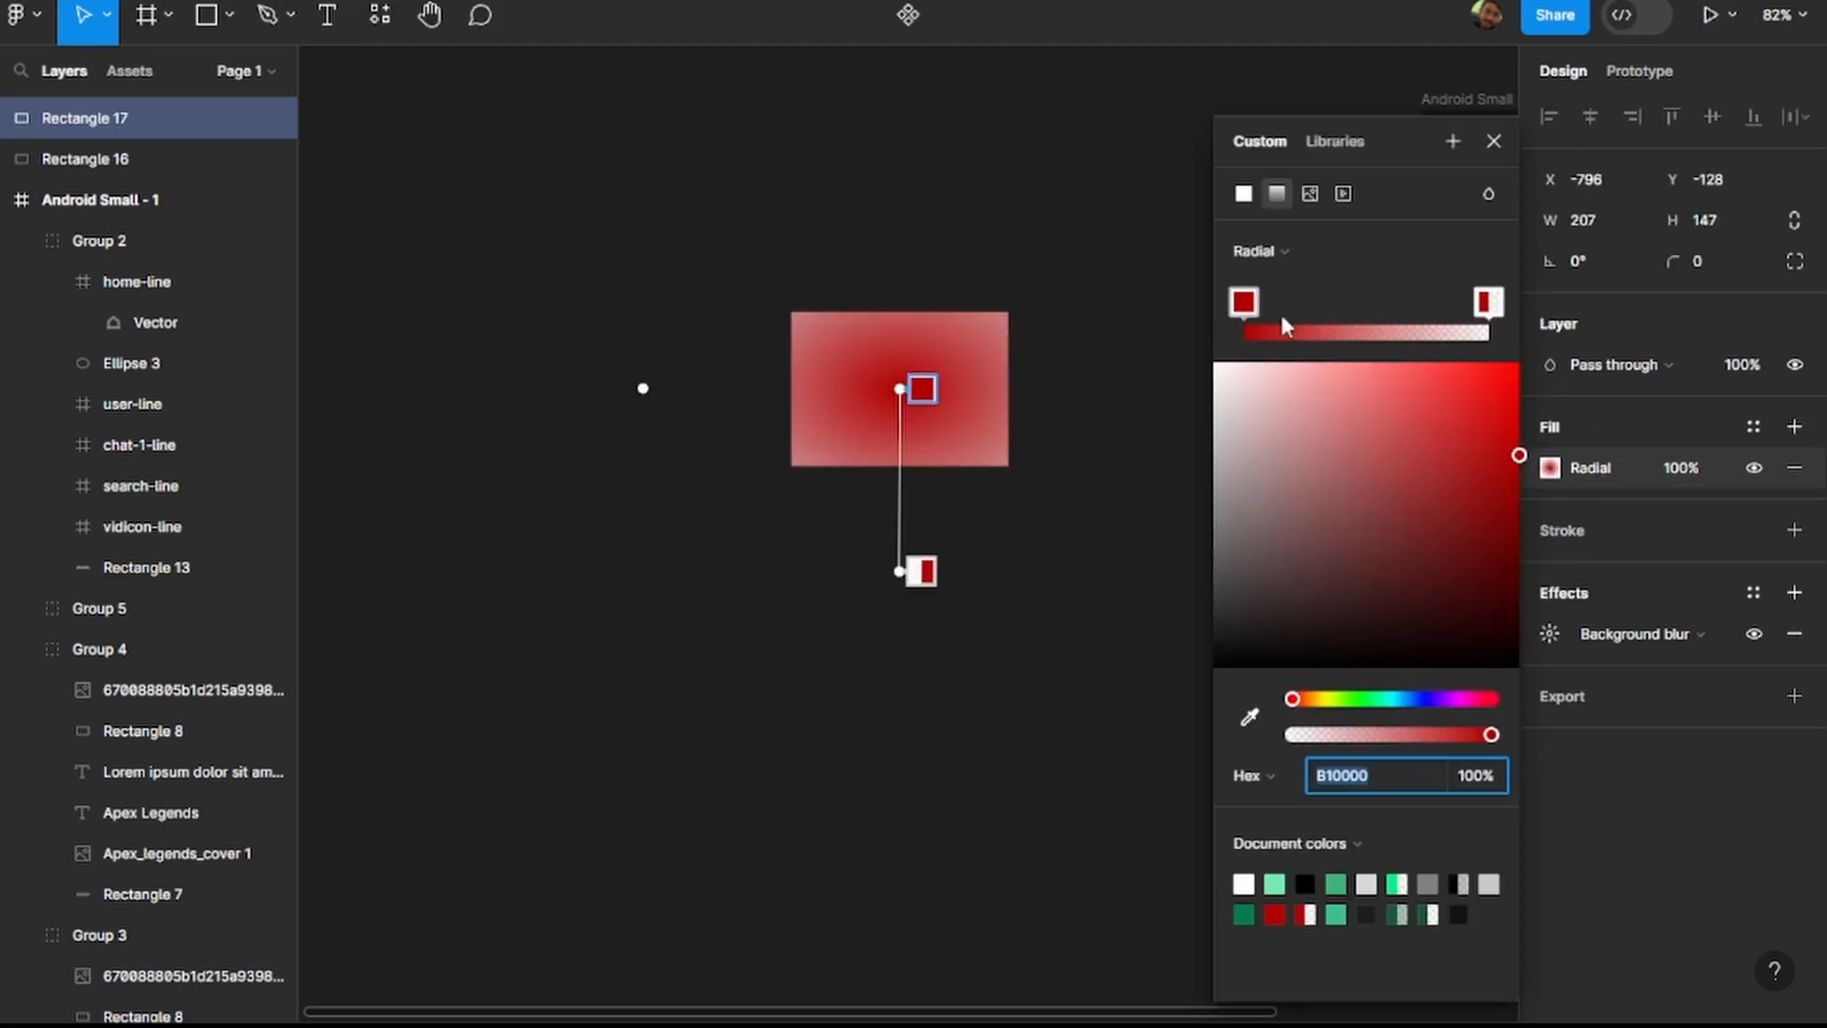
pyautogui.moveTo(1249, 314)
pyautogui.mouseDown()
pyautogui.moveTo(1276, 312)
pyautogui.moveTo(1246, 315)
pyautogui.mouseUp()
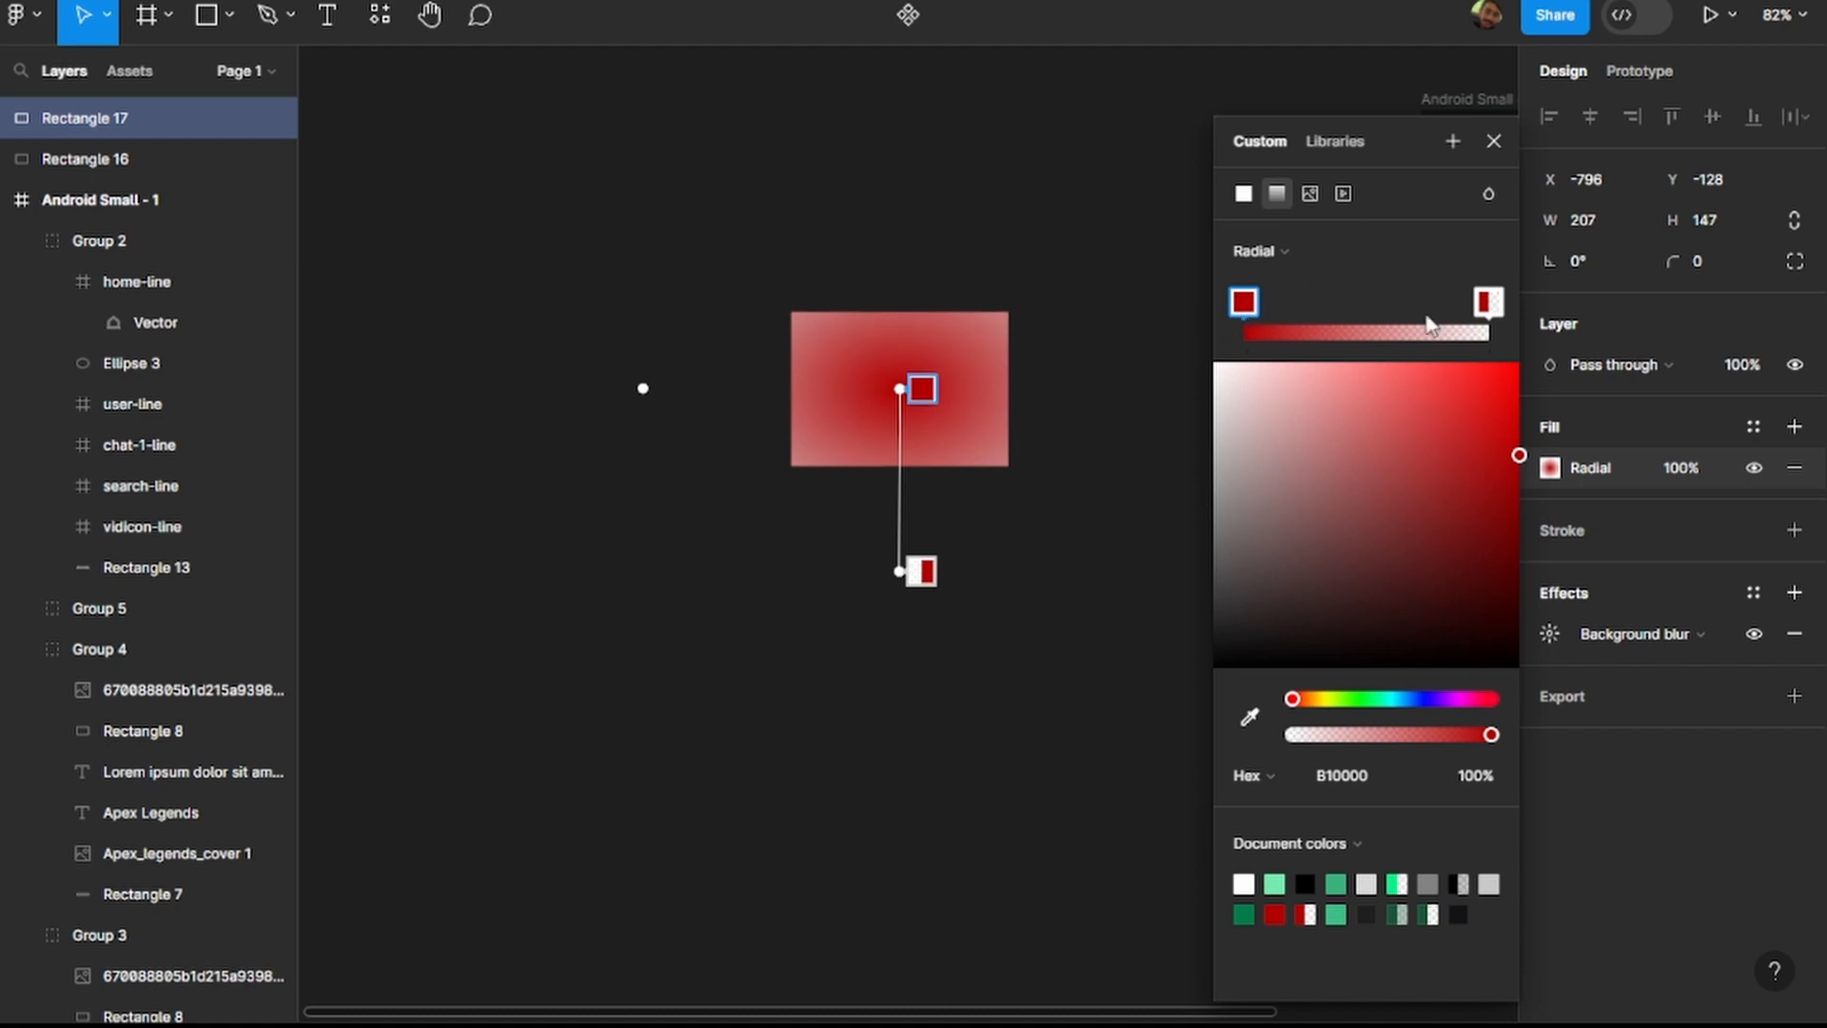
pyautogui.moveTo(1482, 310)
pyautogui.mouseDown()
pyautogui.moveTo(1378, 307)
pyautogui.moveTo(1488, 305)
pyautogui.mouseUp()
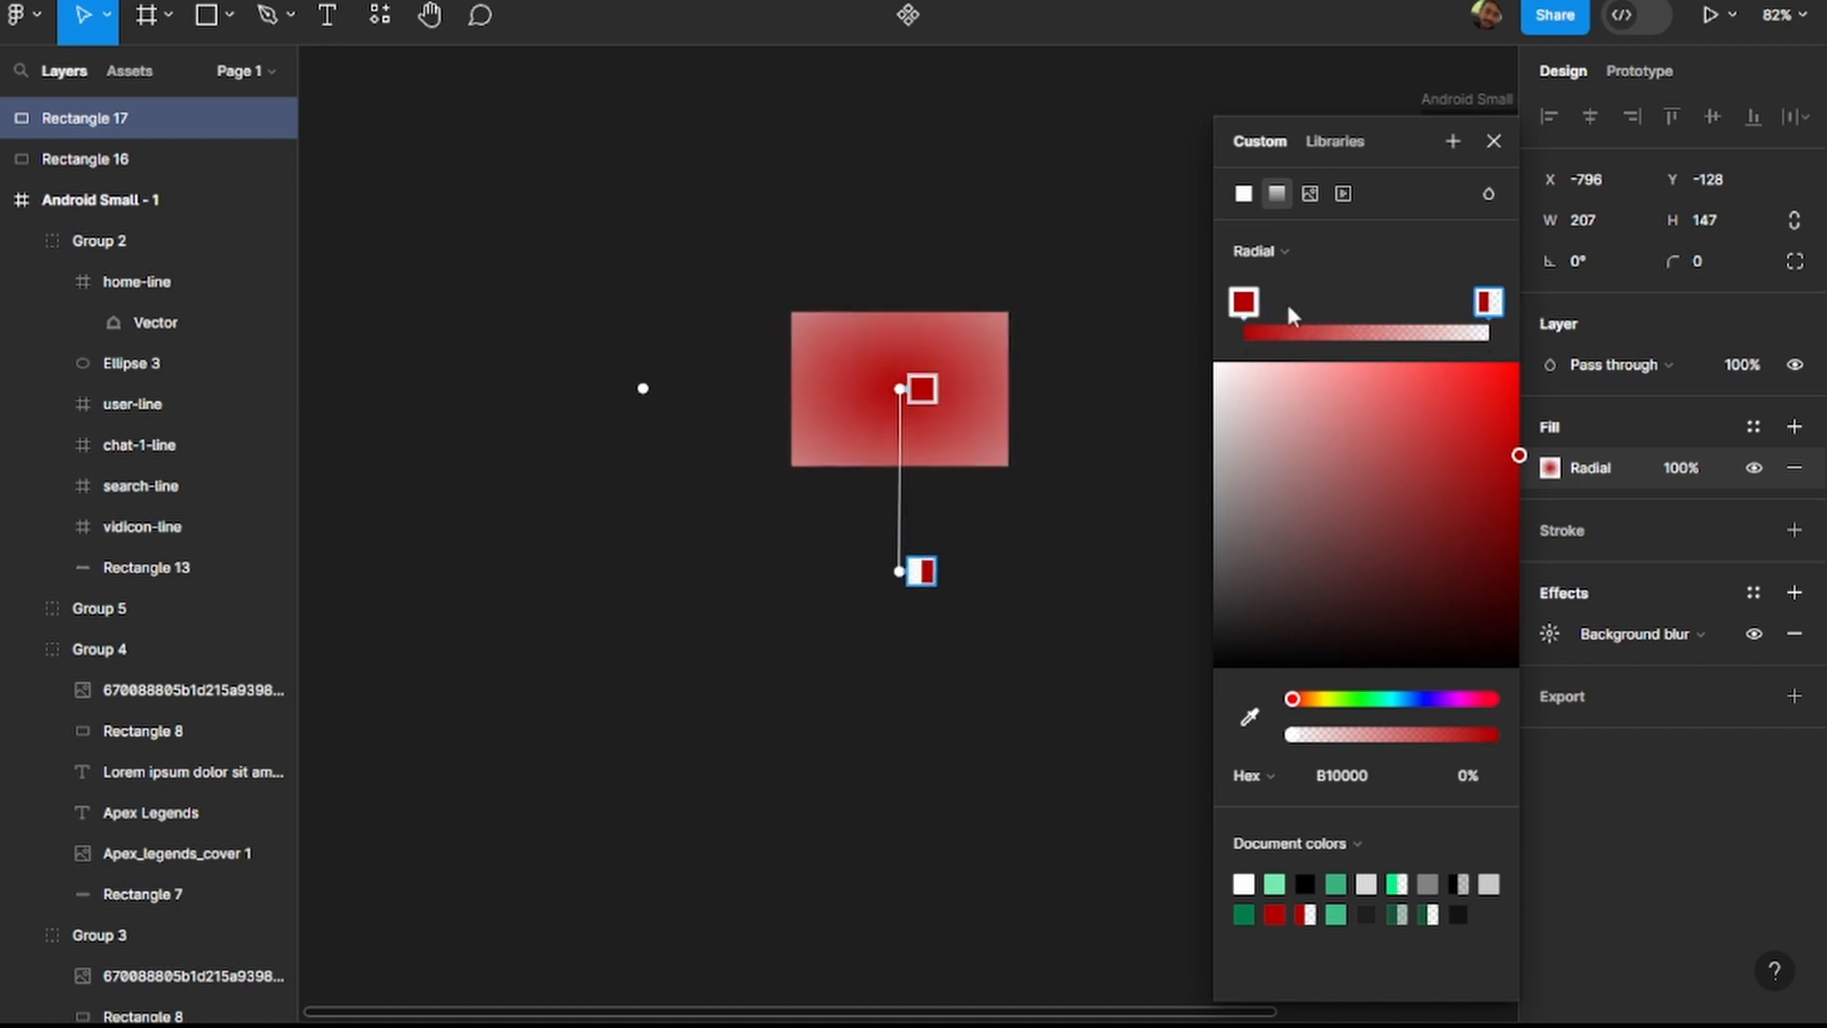
pyautogui.click(1243, 306)
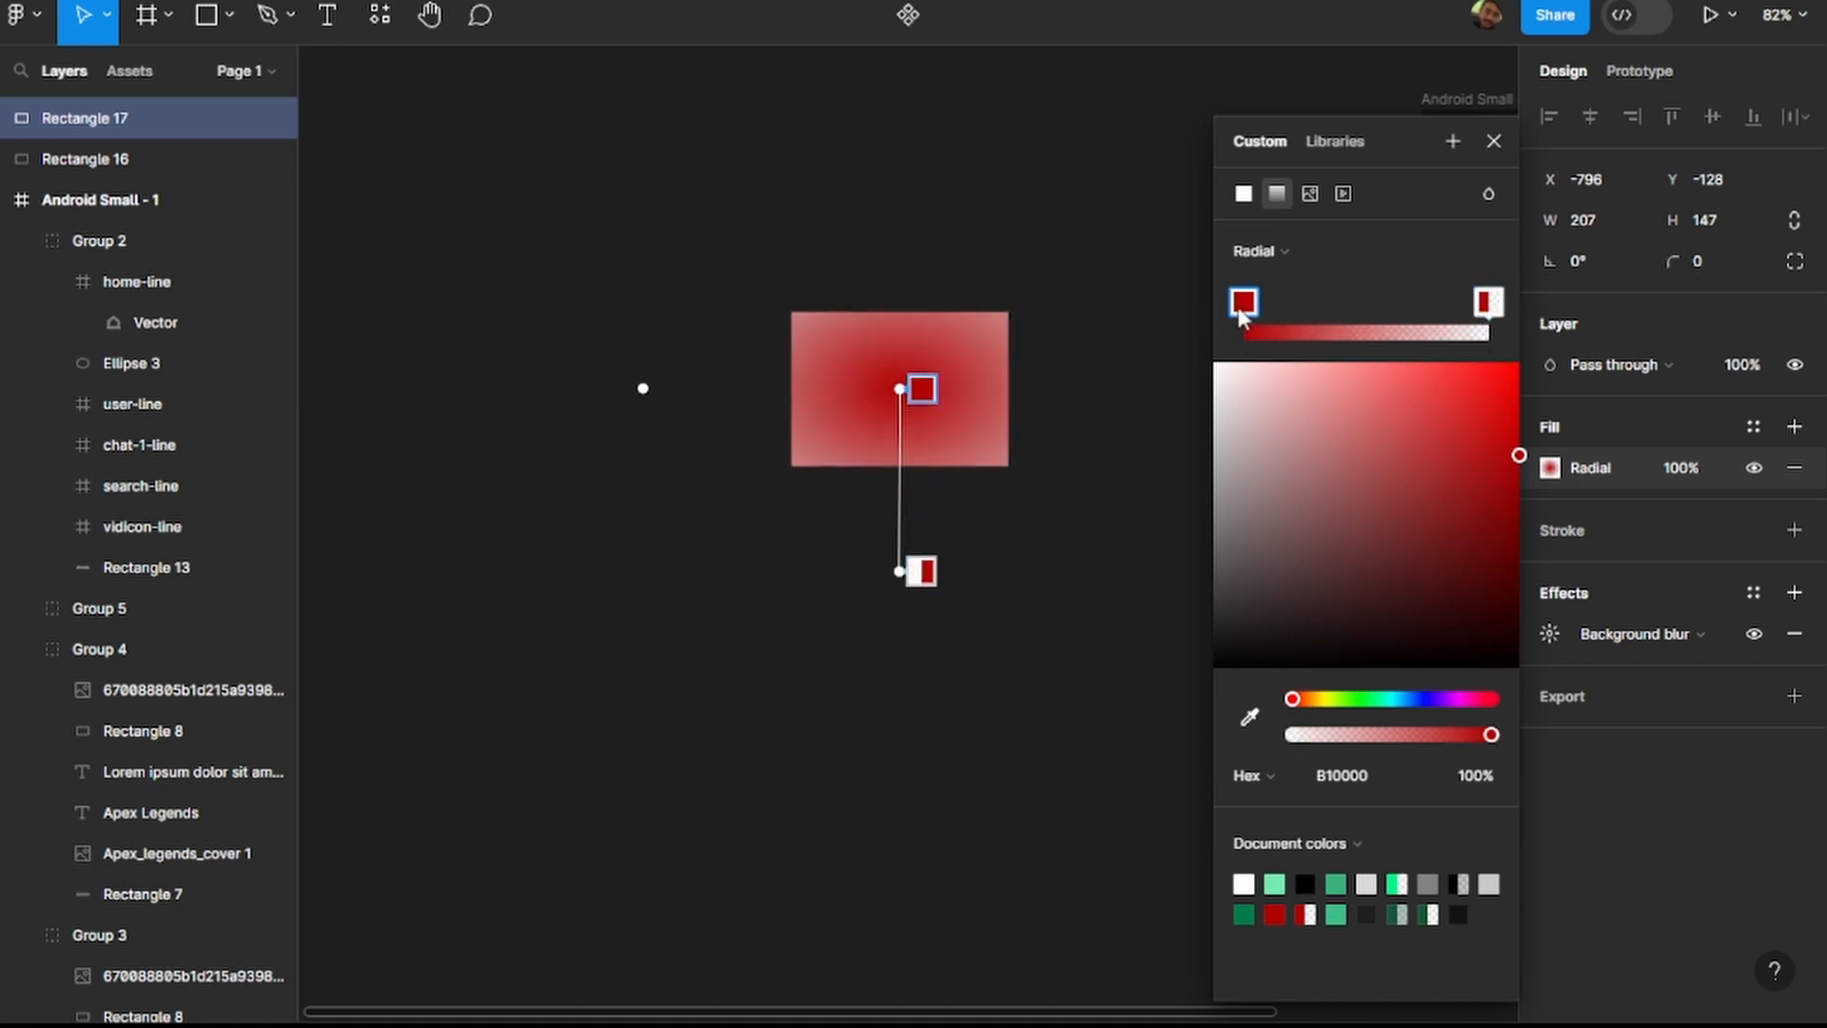
pyautogui.moveTo(1490, 735); pyautogui.dragTo(1432, 736)
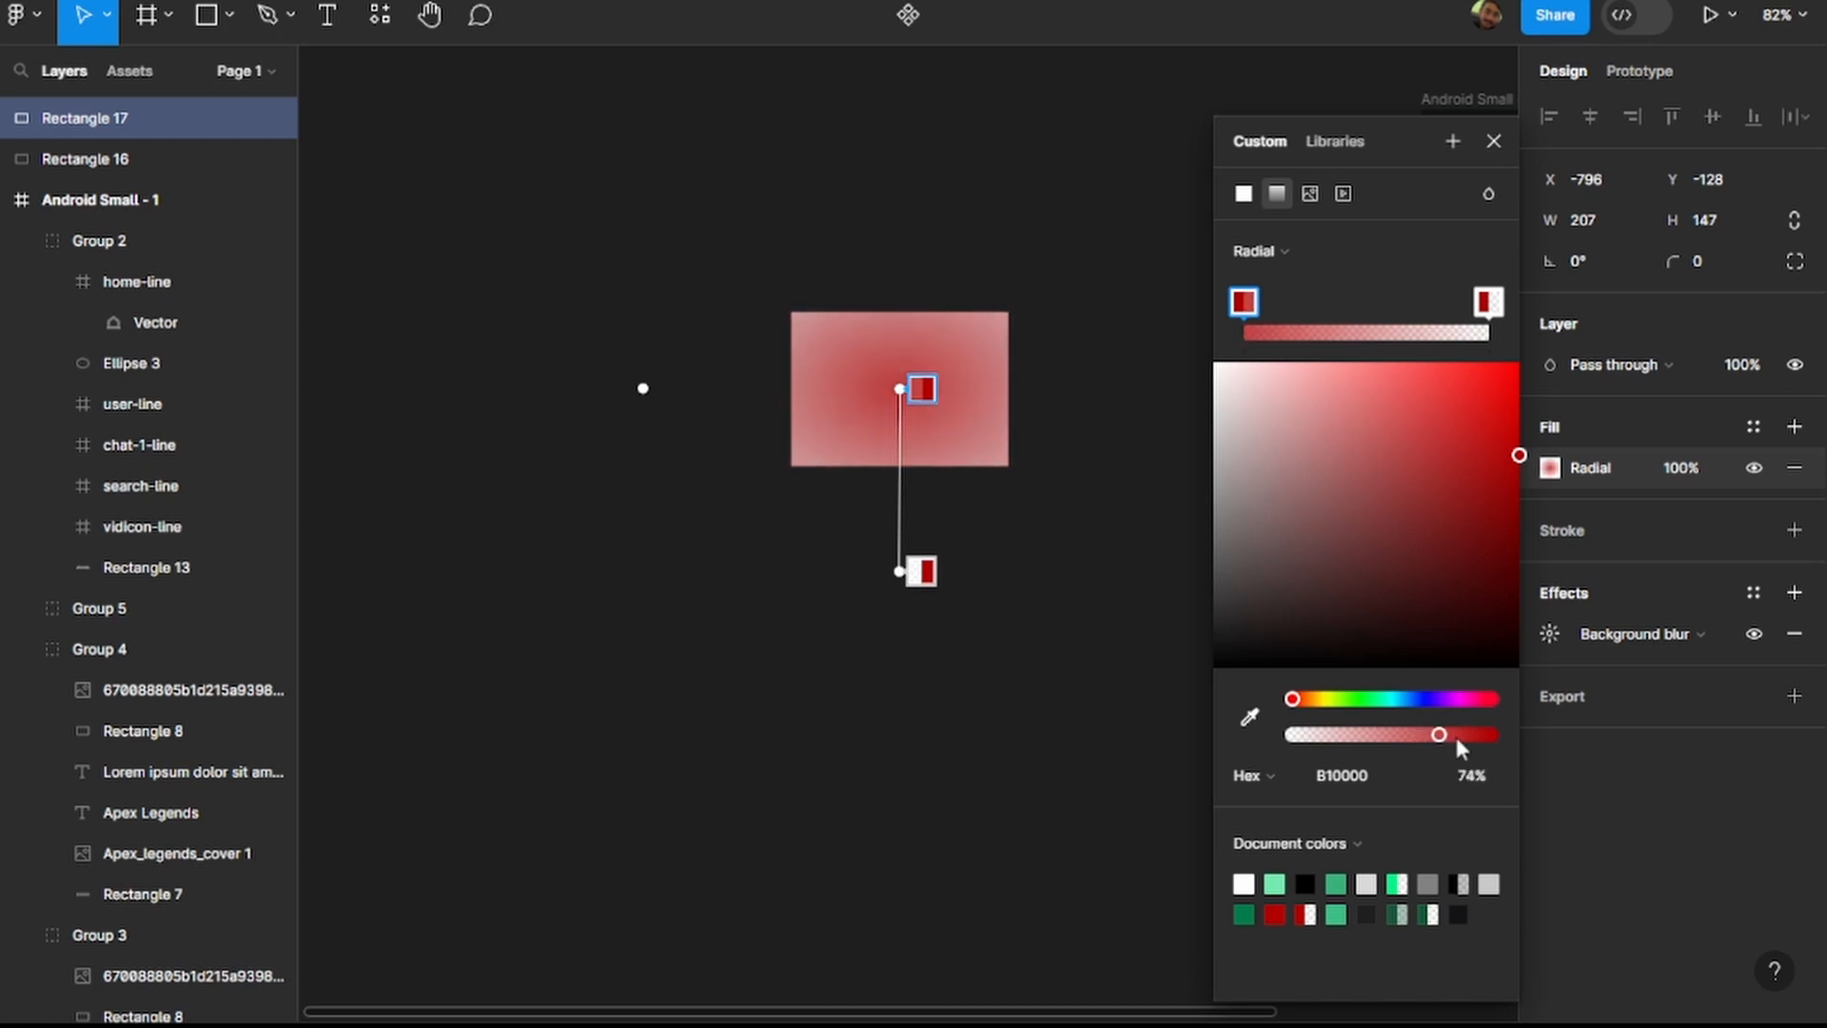
pyautogui.moveTo(1448, 741); pyautogui.dragTo(1464, 734)
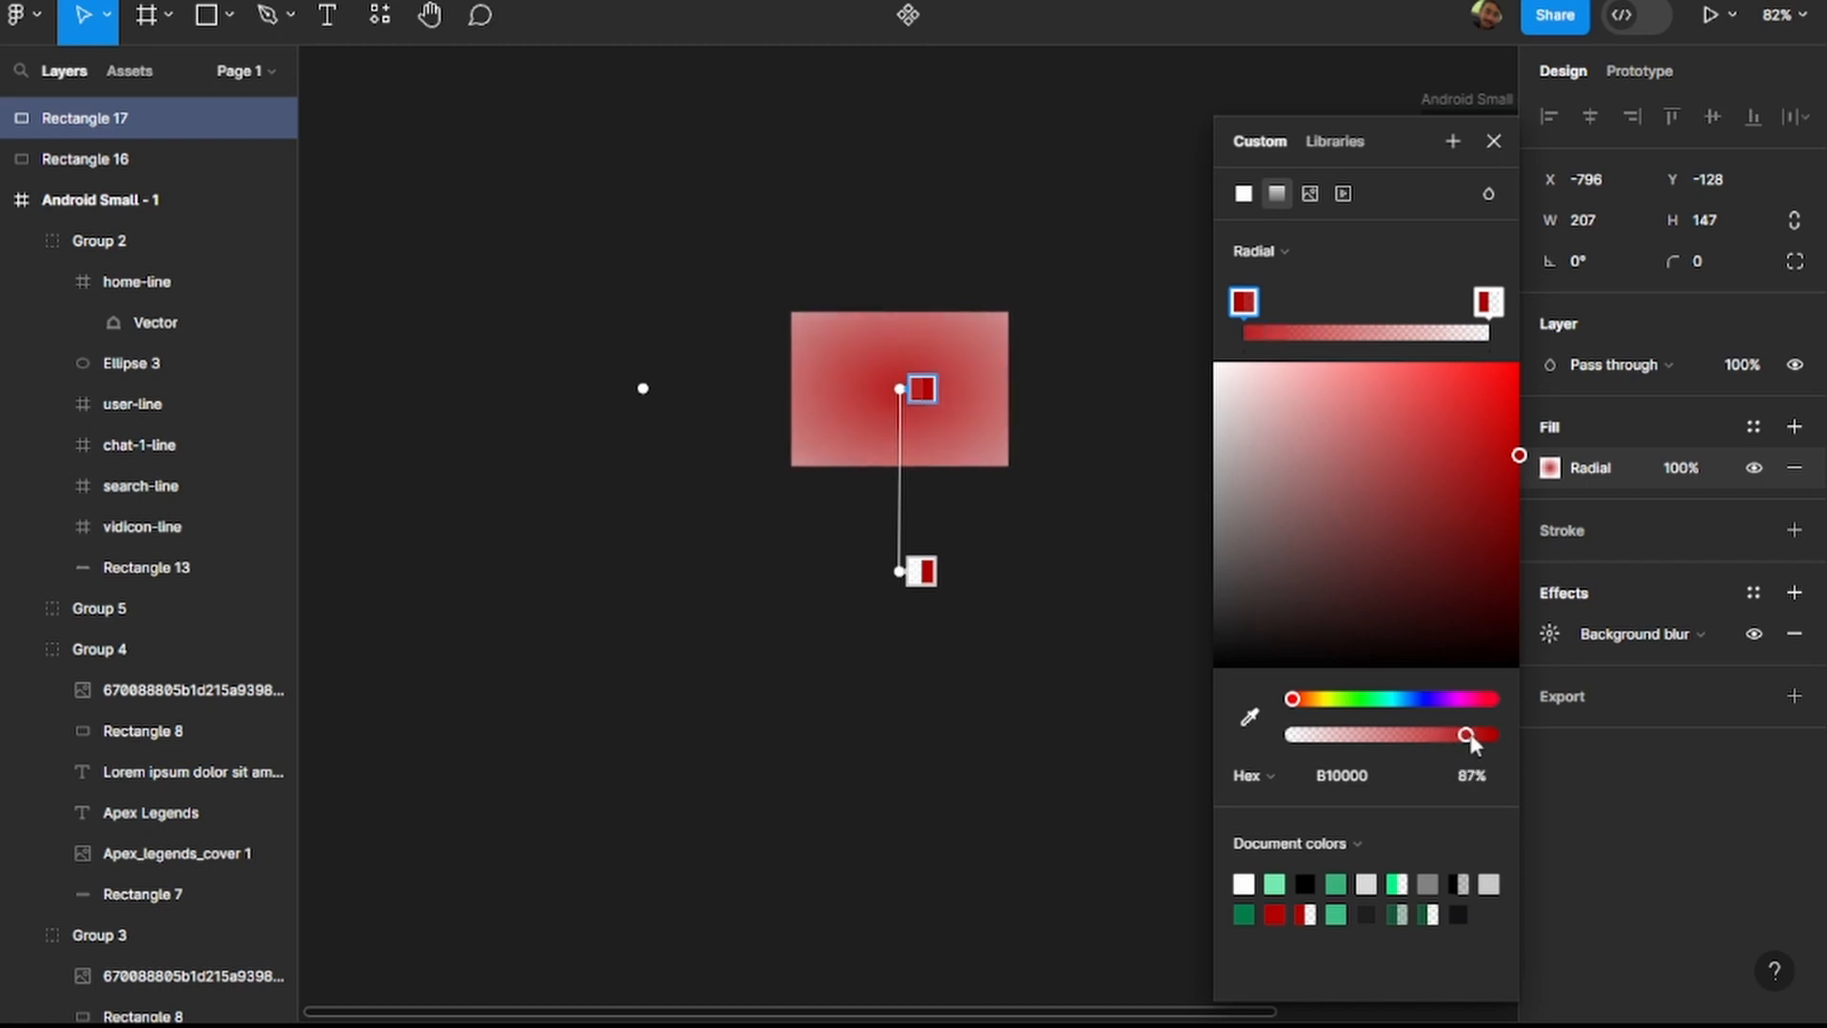
pyautogui.click(1138, 583)
# Raise the red rectangle's background blur to 71.
pyautogui.click(1557, 638)
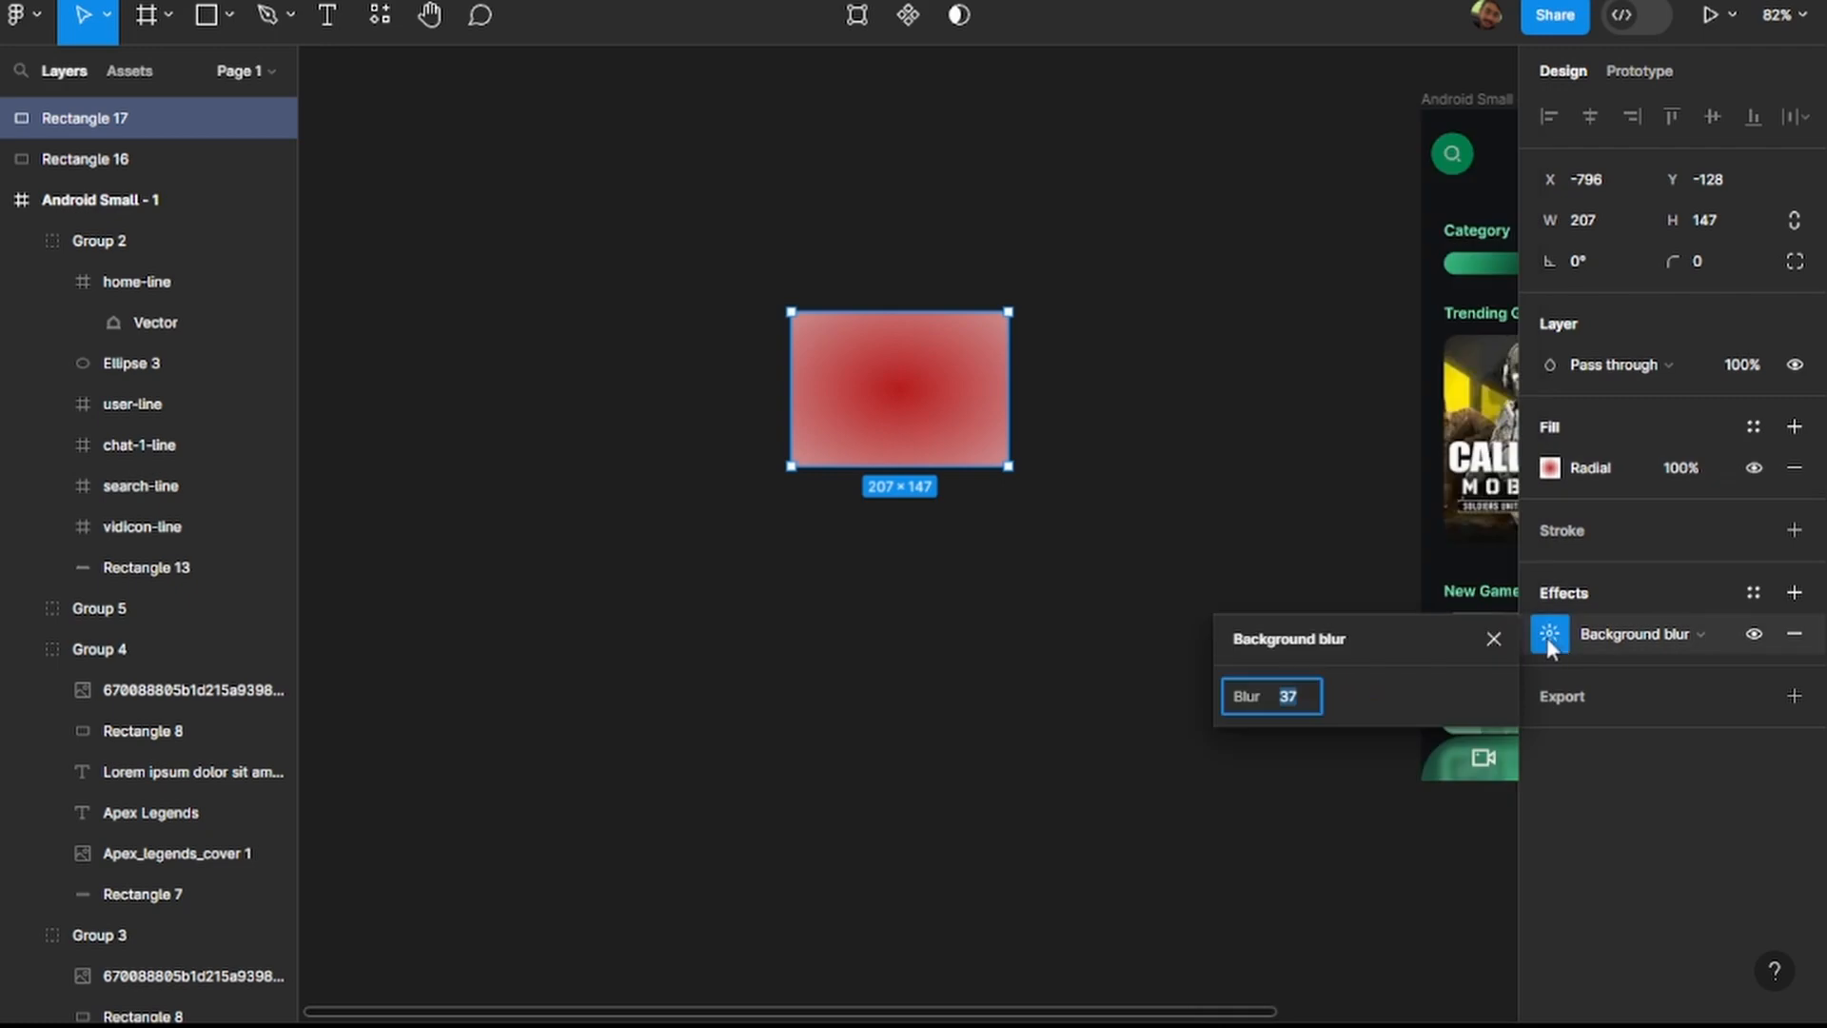
pyautogui.write('71')
pyautogui.press('Return')
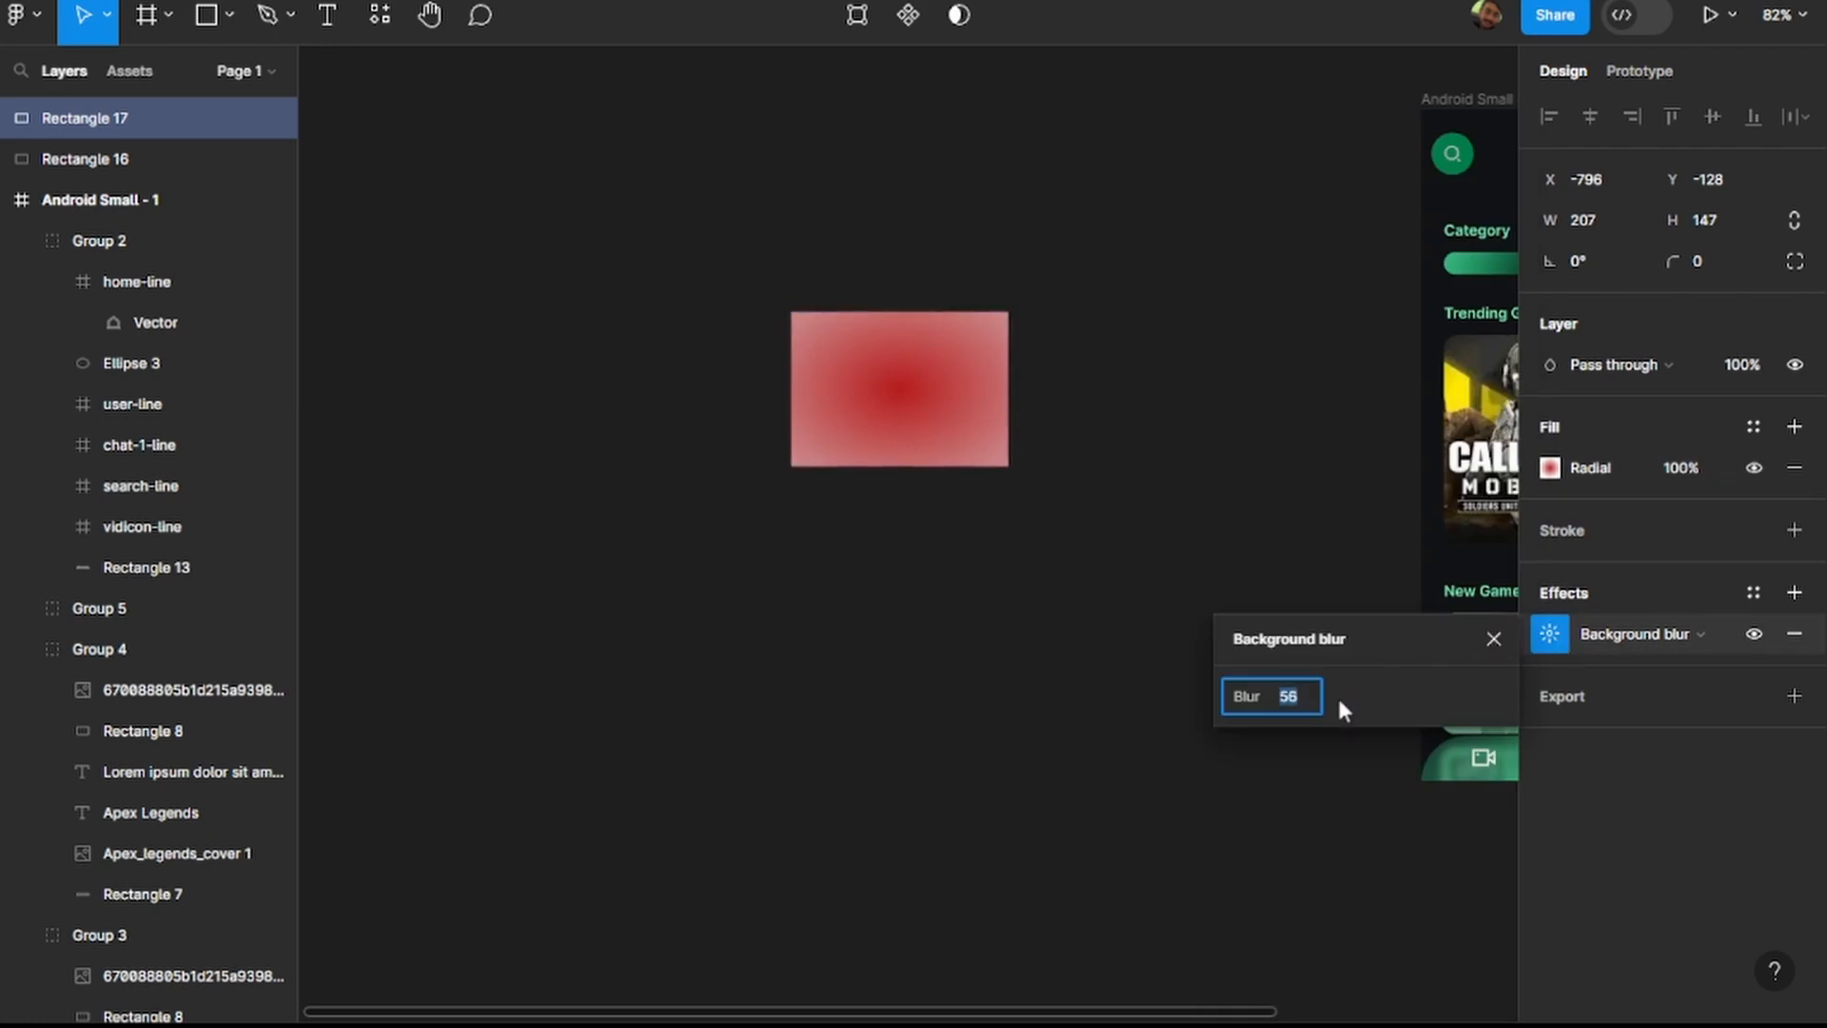
pyautogui.click(1089, 676)
# Offset the red rectangle diagonally to X -670, Y -75 and reduce its background blur to 20.
pyautogui.moveTo(970, 368); pyautogui.dragTo(1073, 461)
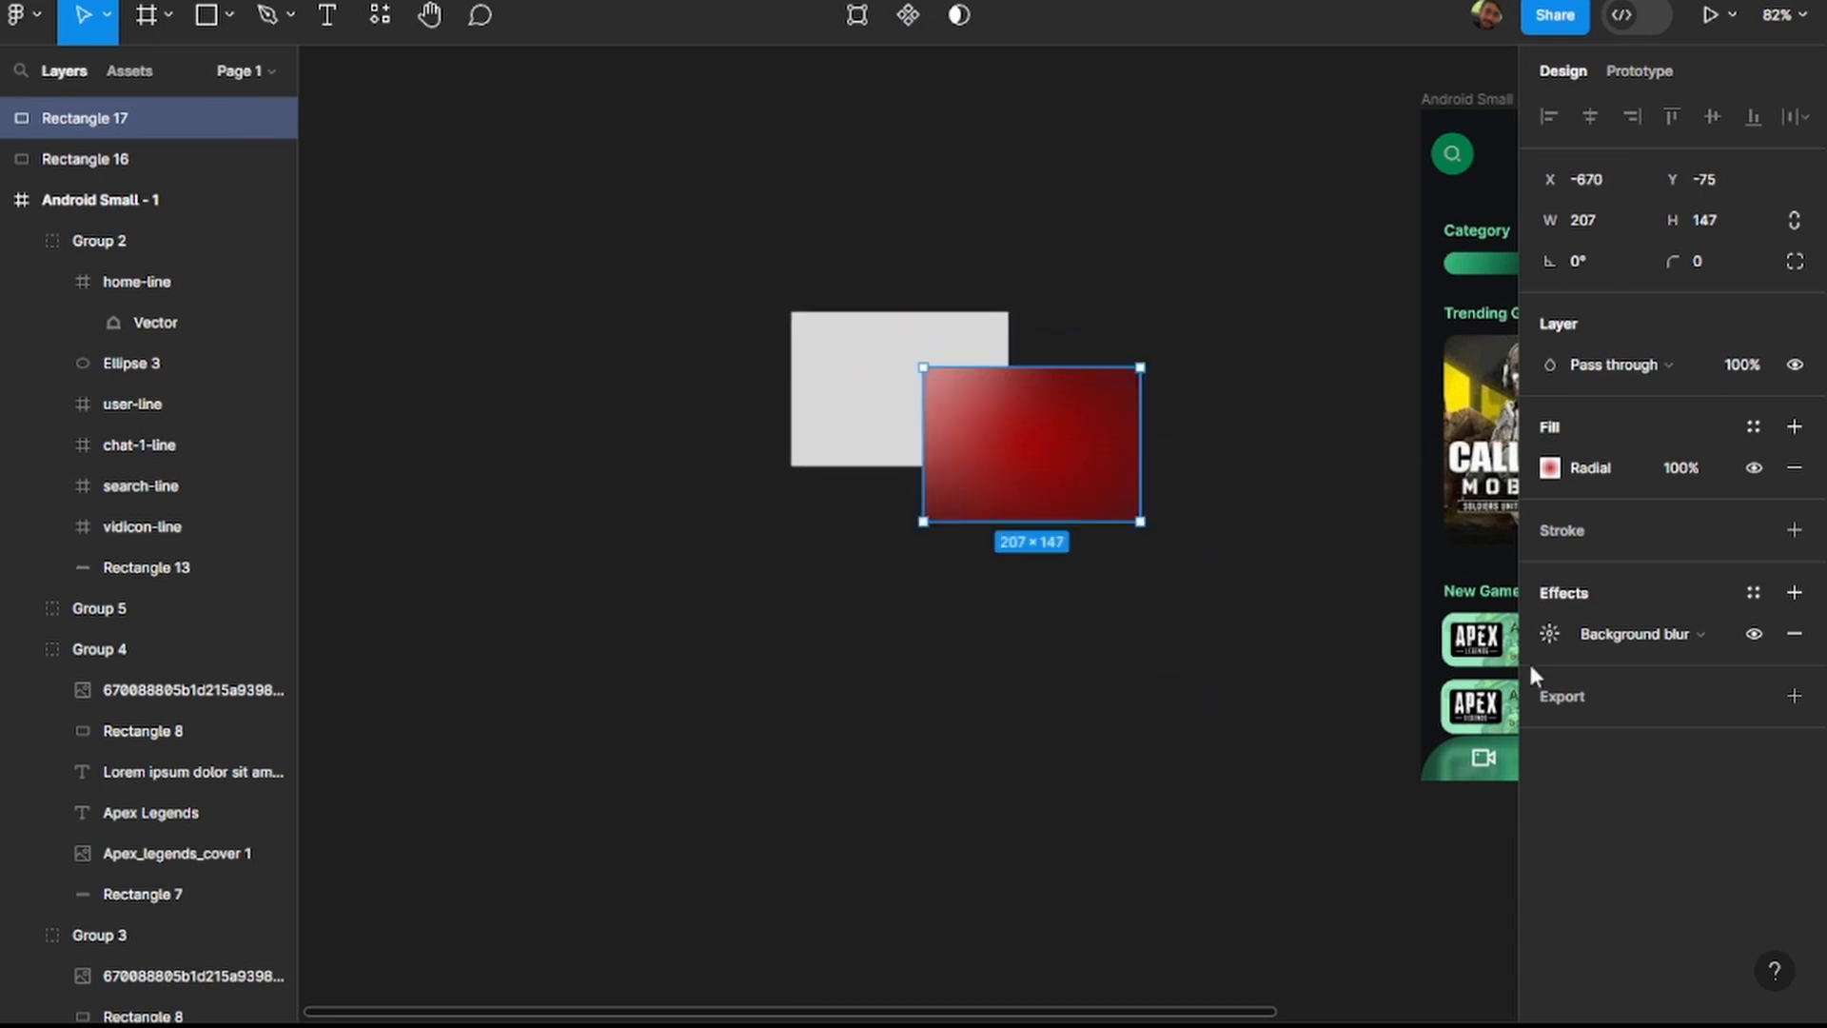
pyautogui.click(1550, 633)
pyautogui.press('Down')
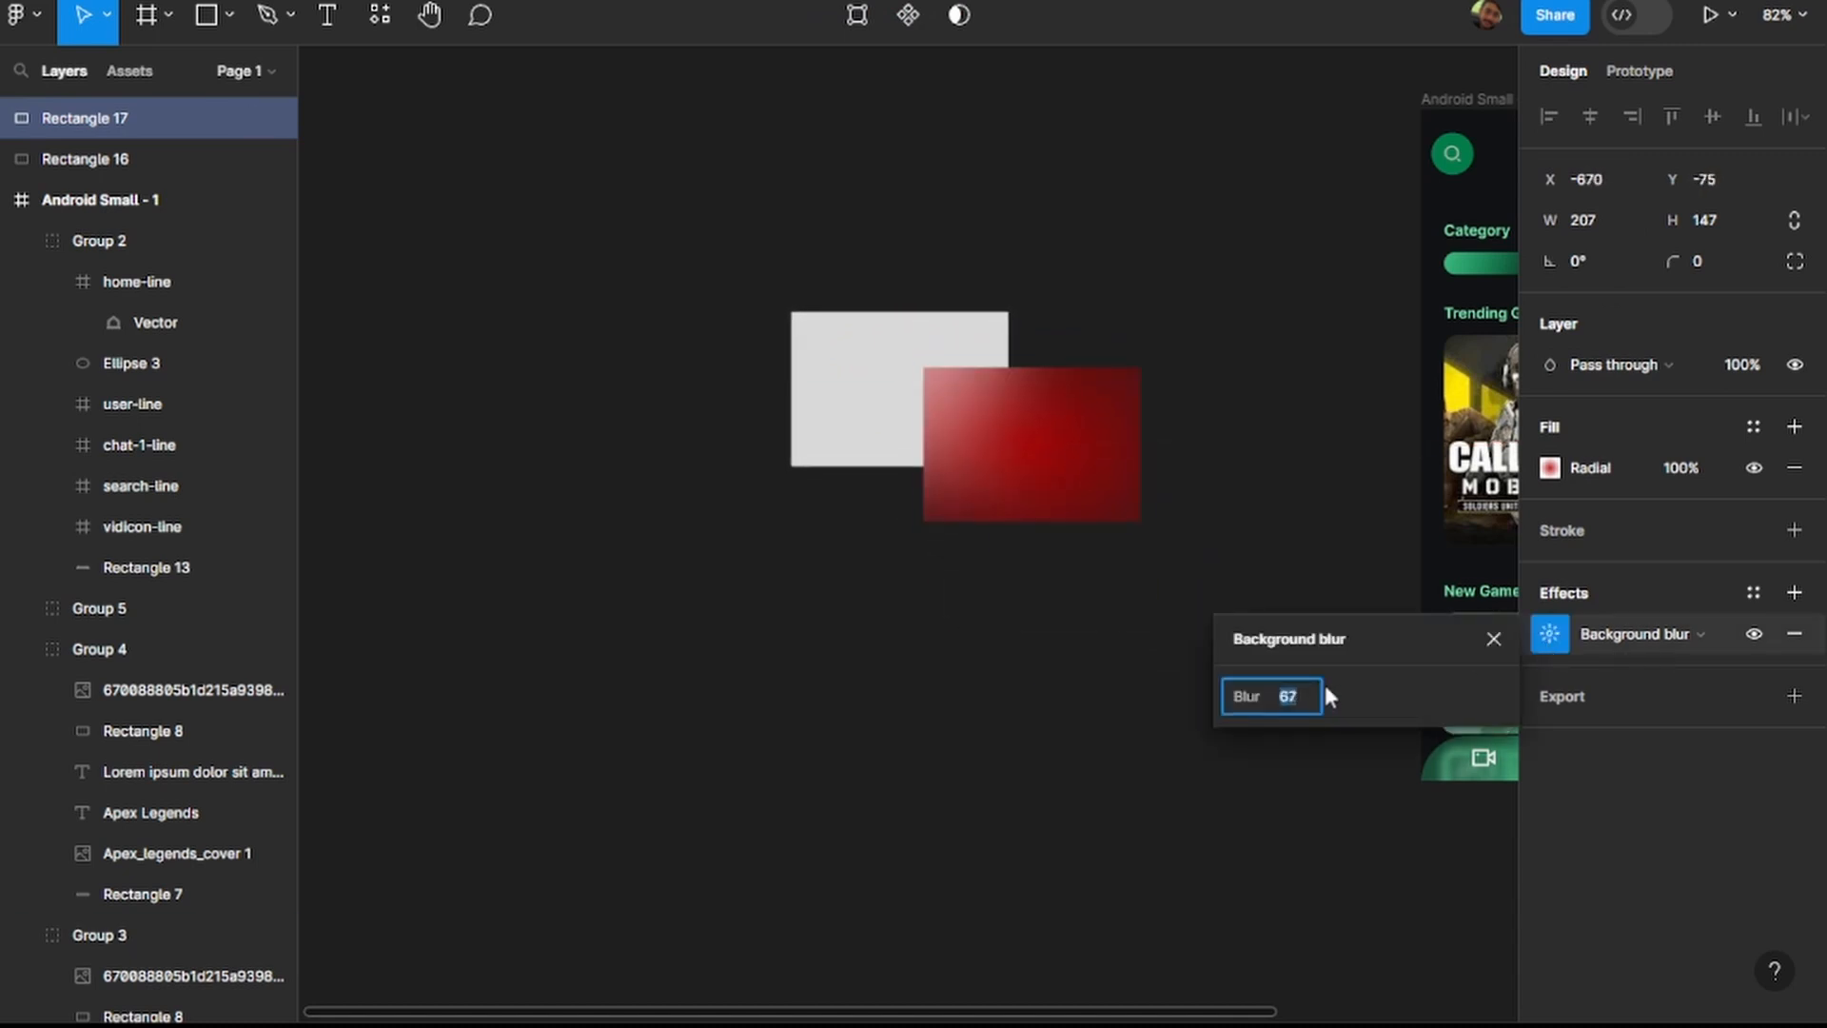
pyautogui.hotkey('shift', 'Down')
pyautogui.hotkey('shift', 'Down')
pyautogui.hotkey('shift', 'Down')
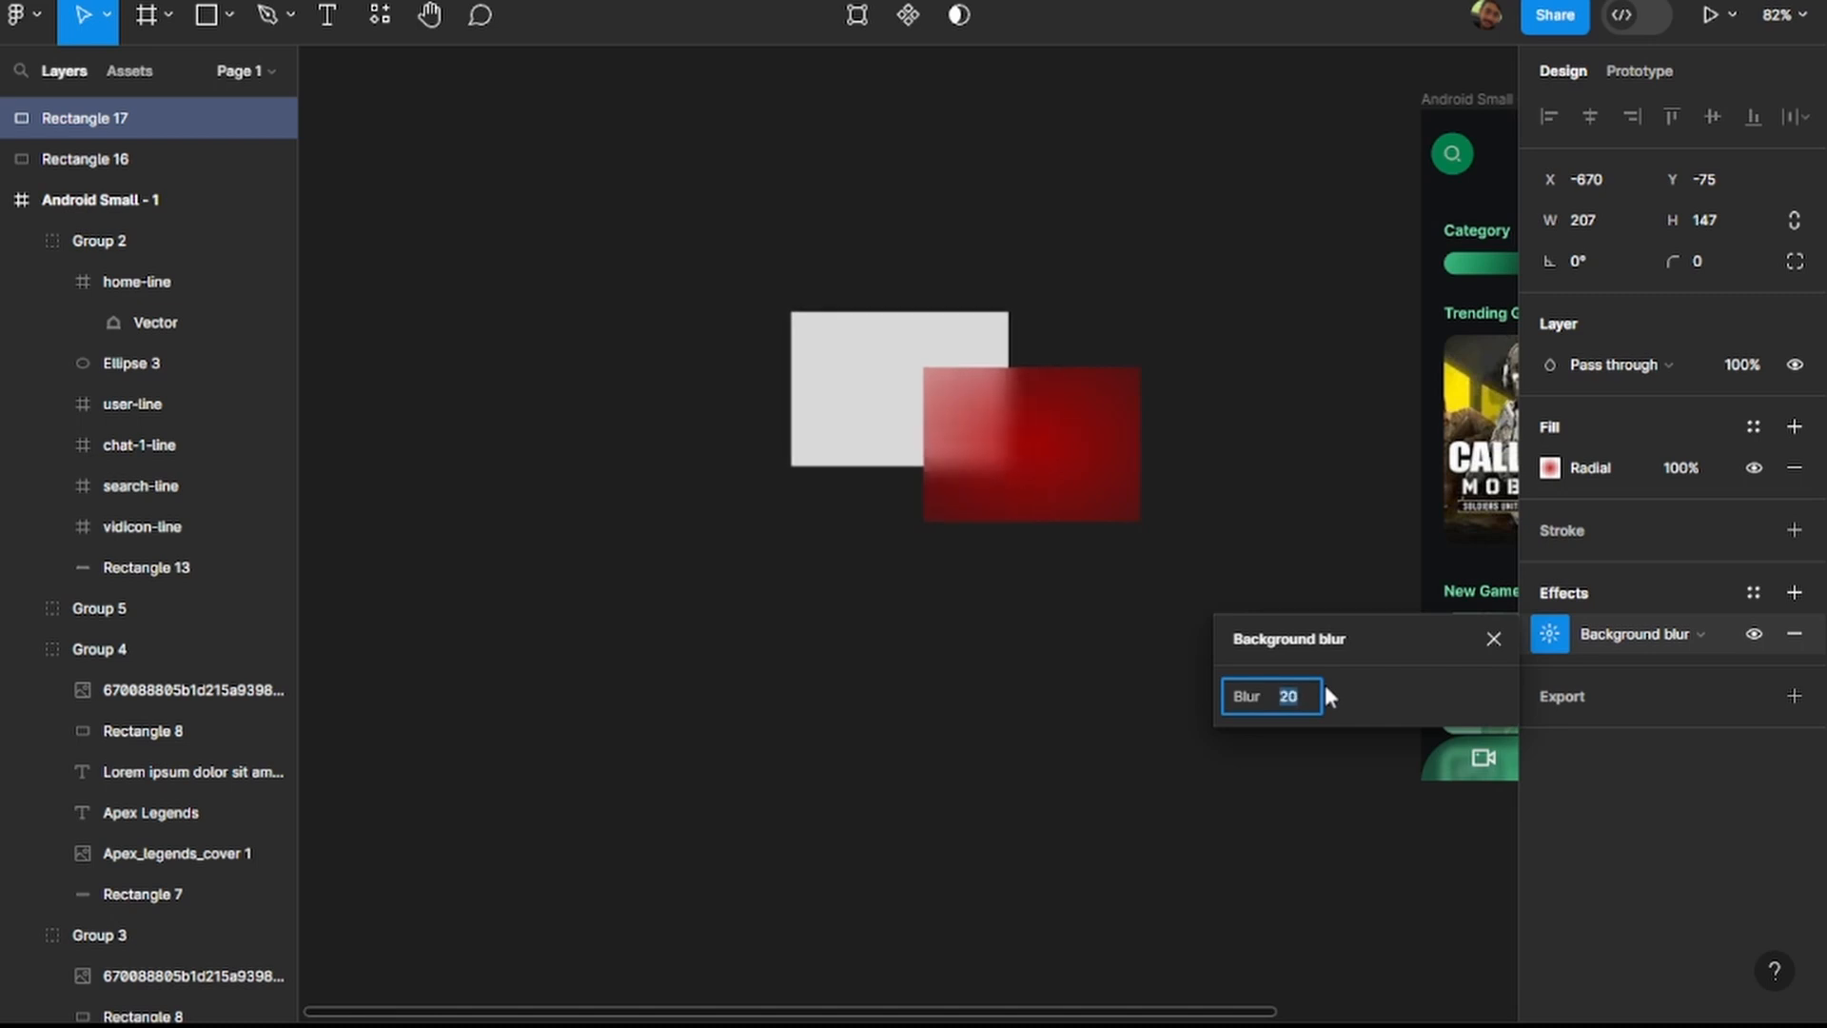
pyautogui.click(1215, 410)
# Shift the red rectangle left to X -719 and set its background blur to 15.
pyautogui.moveTo(1048, 454); pyautogui.dragTo(1007, 444)
pyautogui.click(1550, 633)
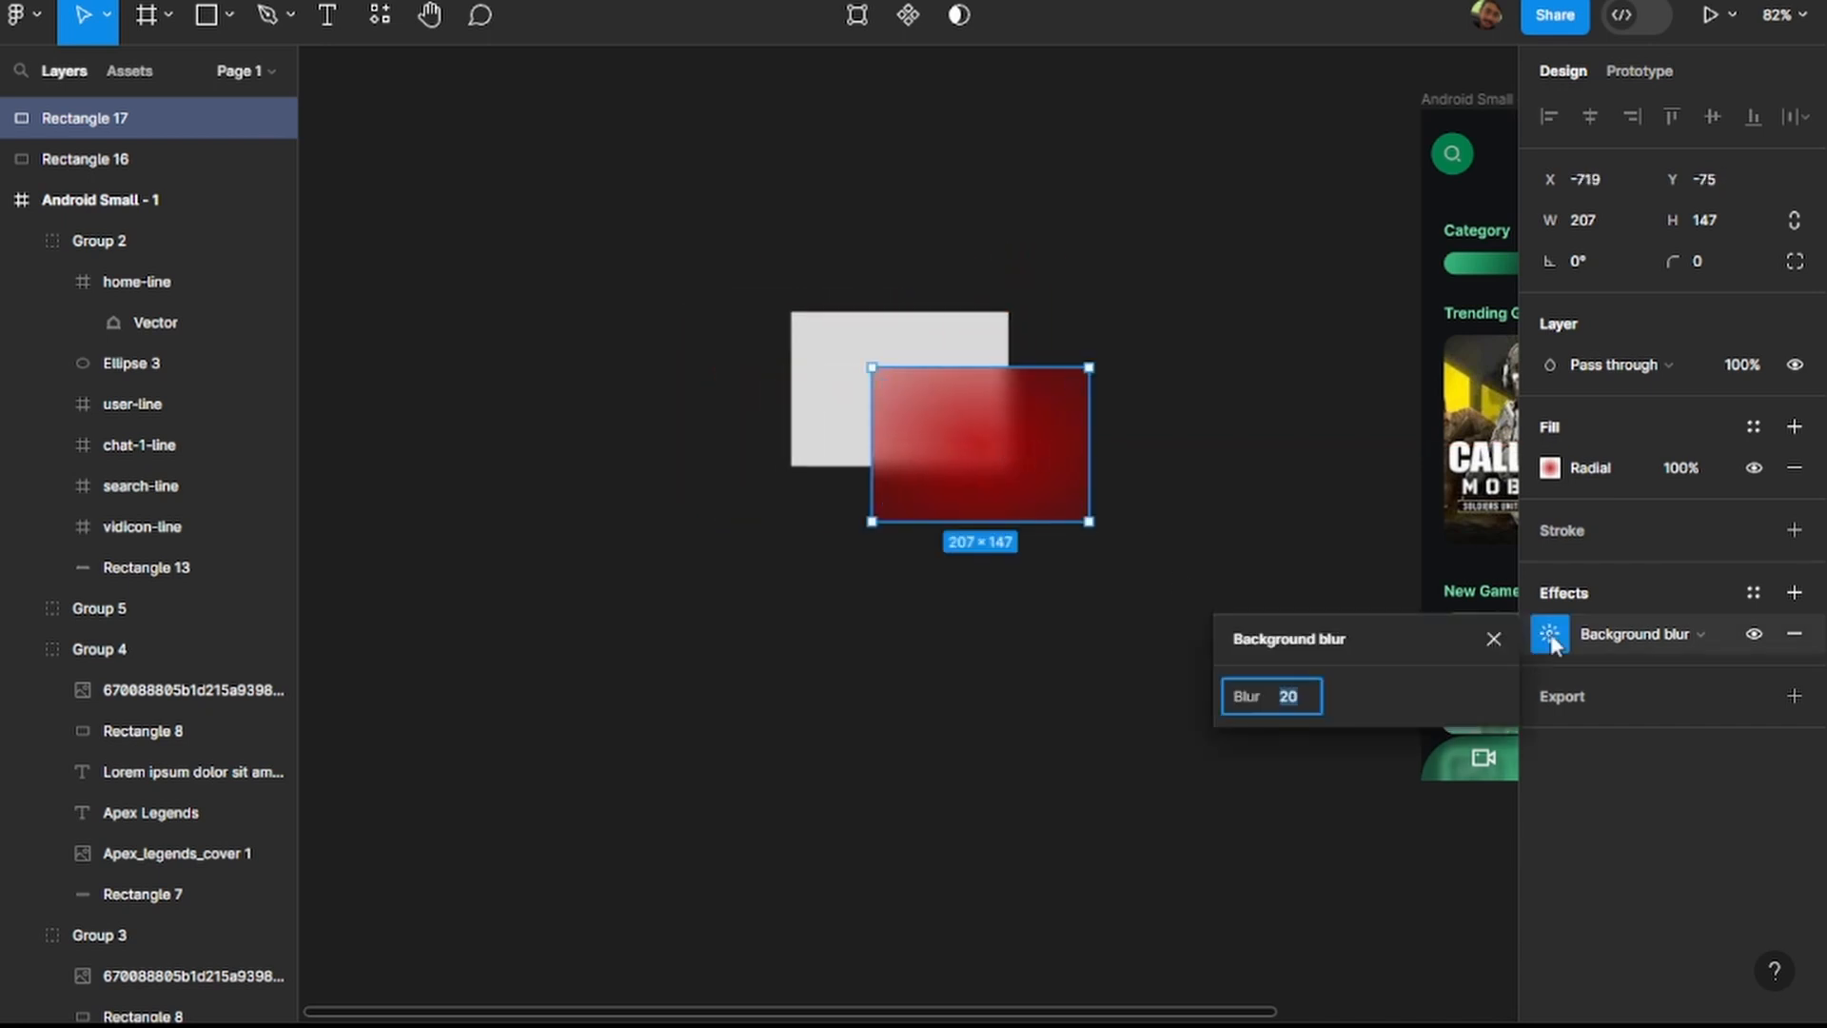
pyautogui.write('15')
pyautogui.press('Return')
pyautogui.click(1662, 734)
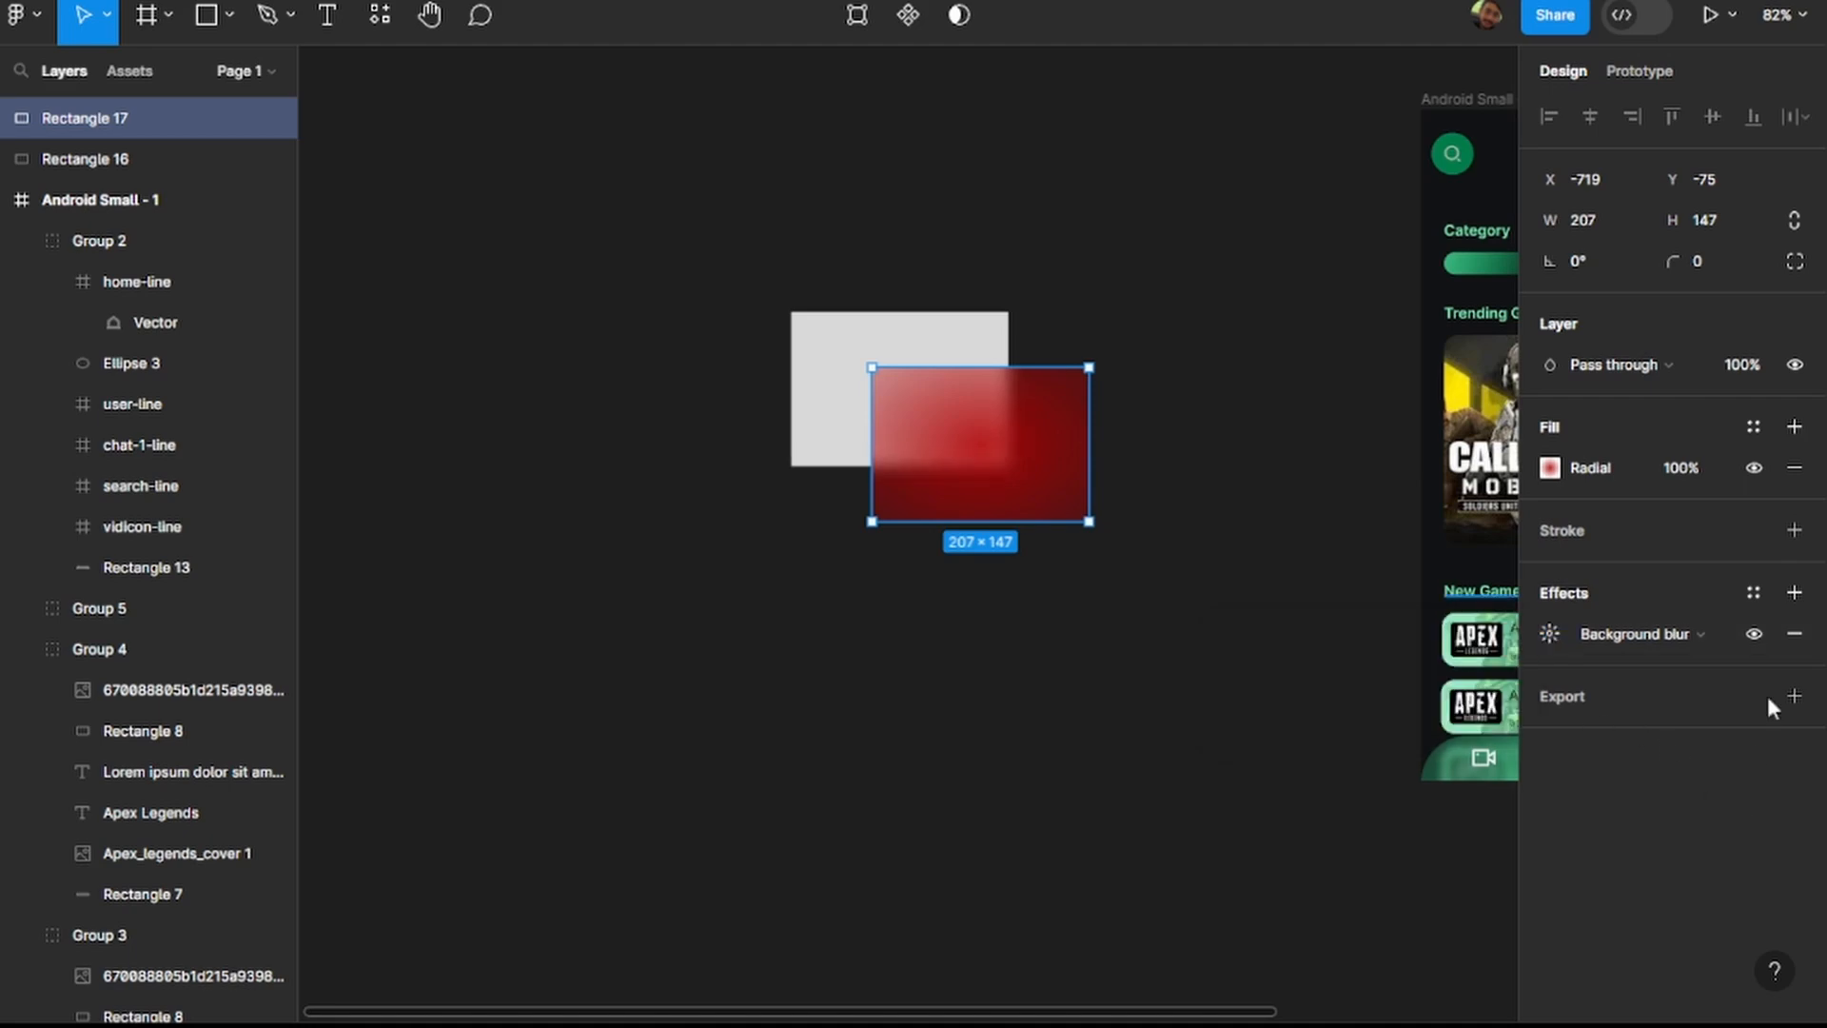
# Add a Layer blur effect to the red rectangle and inspect its softened edges up close.
pyautogui.click(1794, 592)
pyautogui.click(1664, 636)
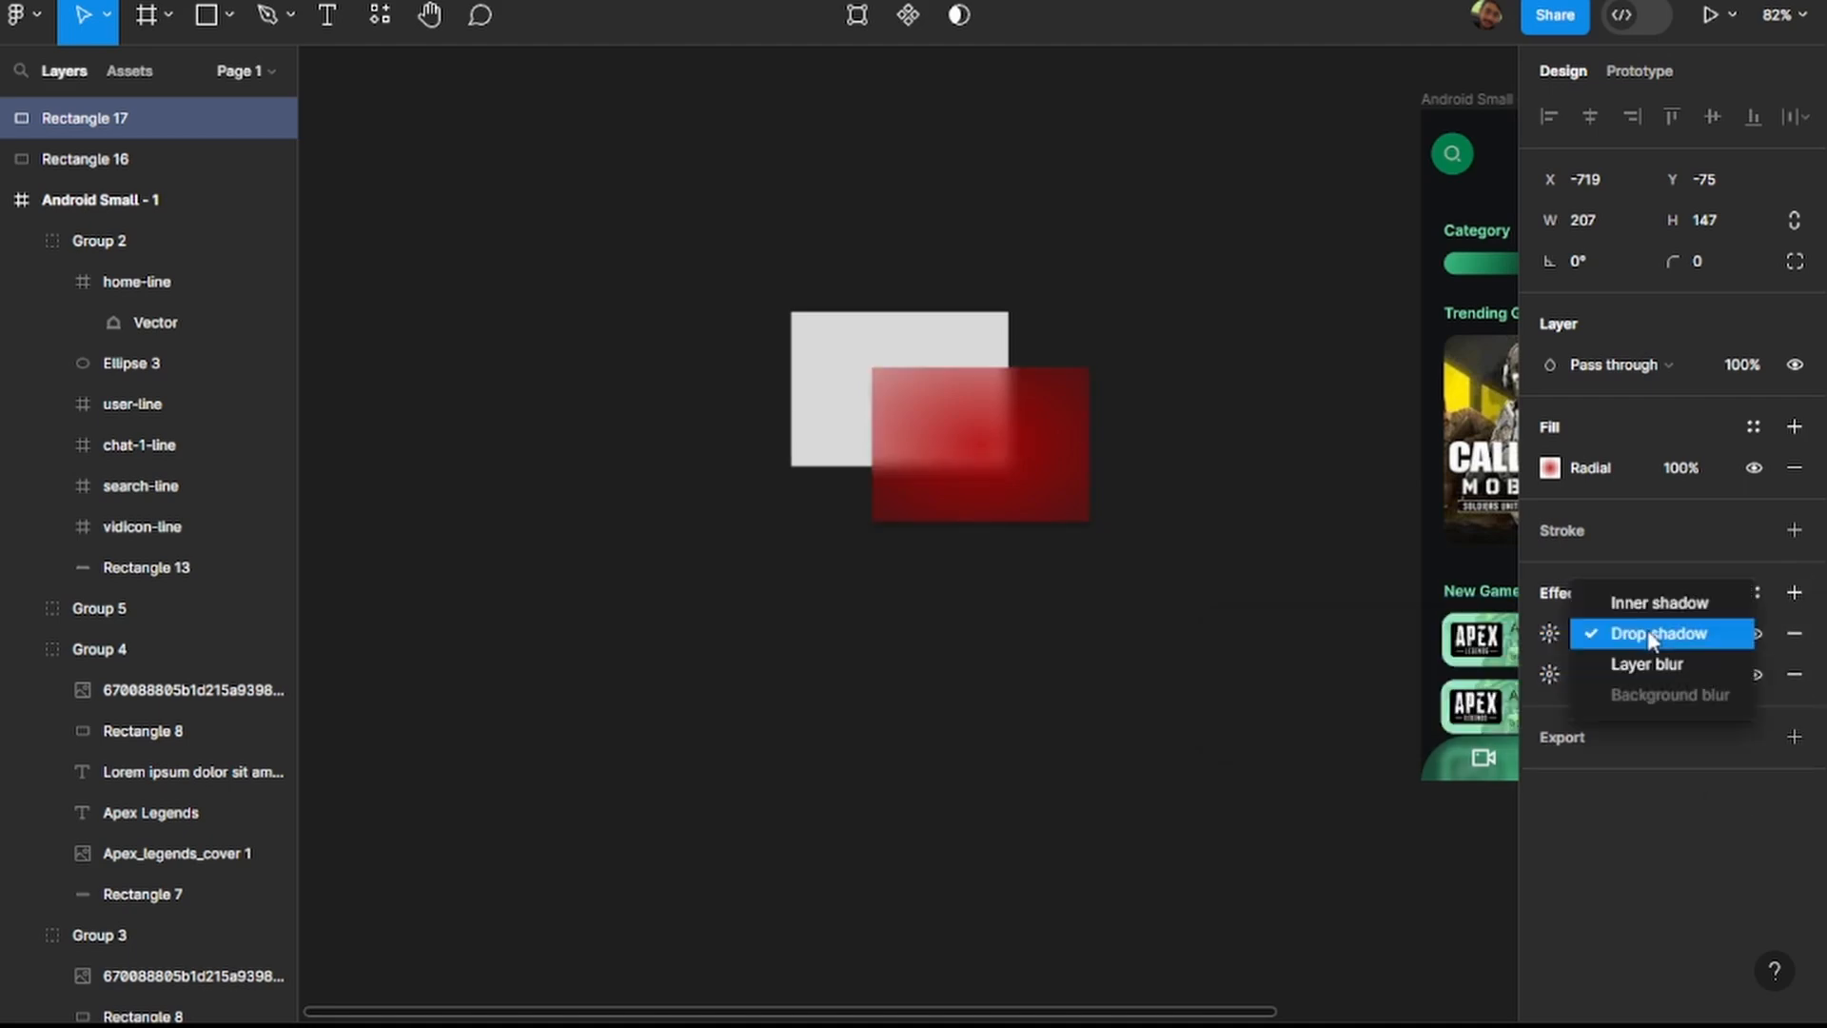
pyautogui.click(1663, 663)
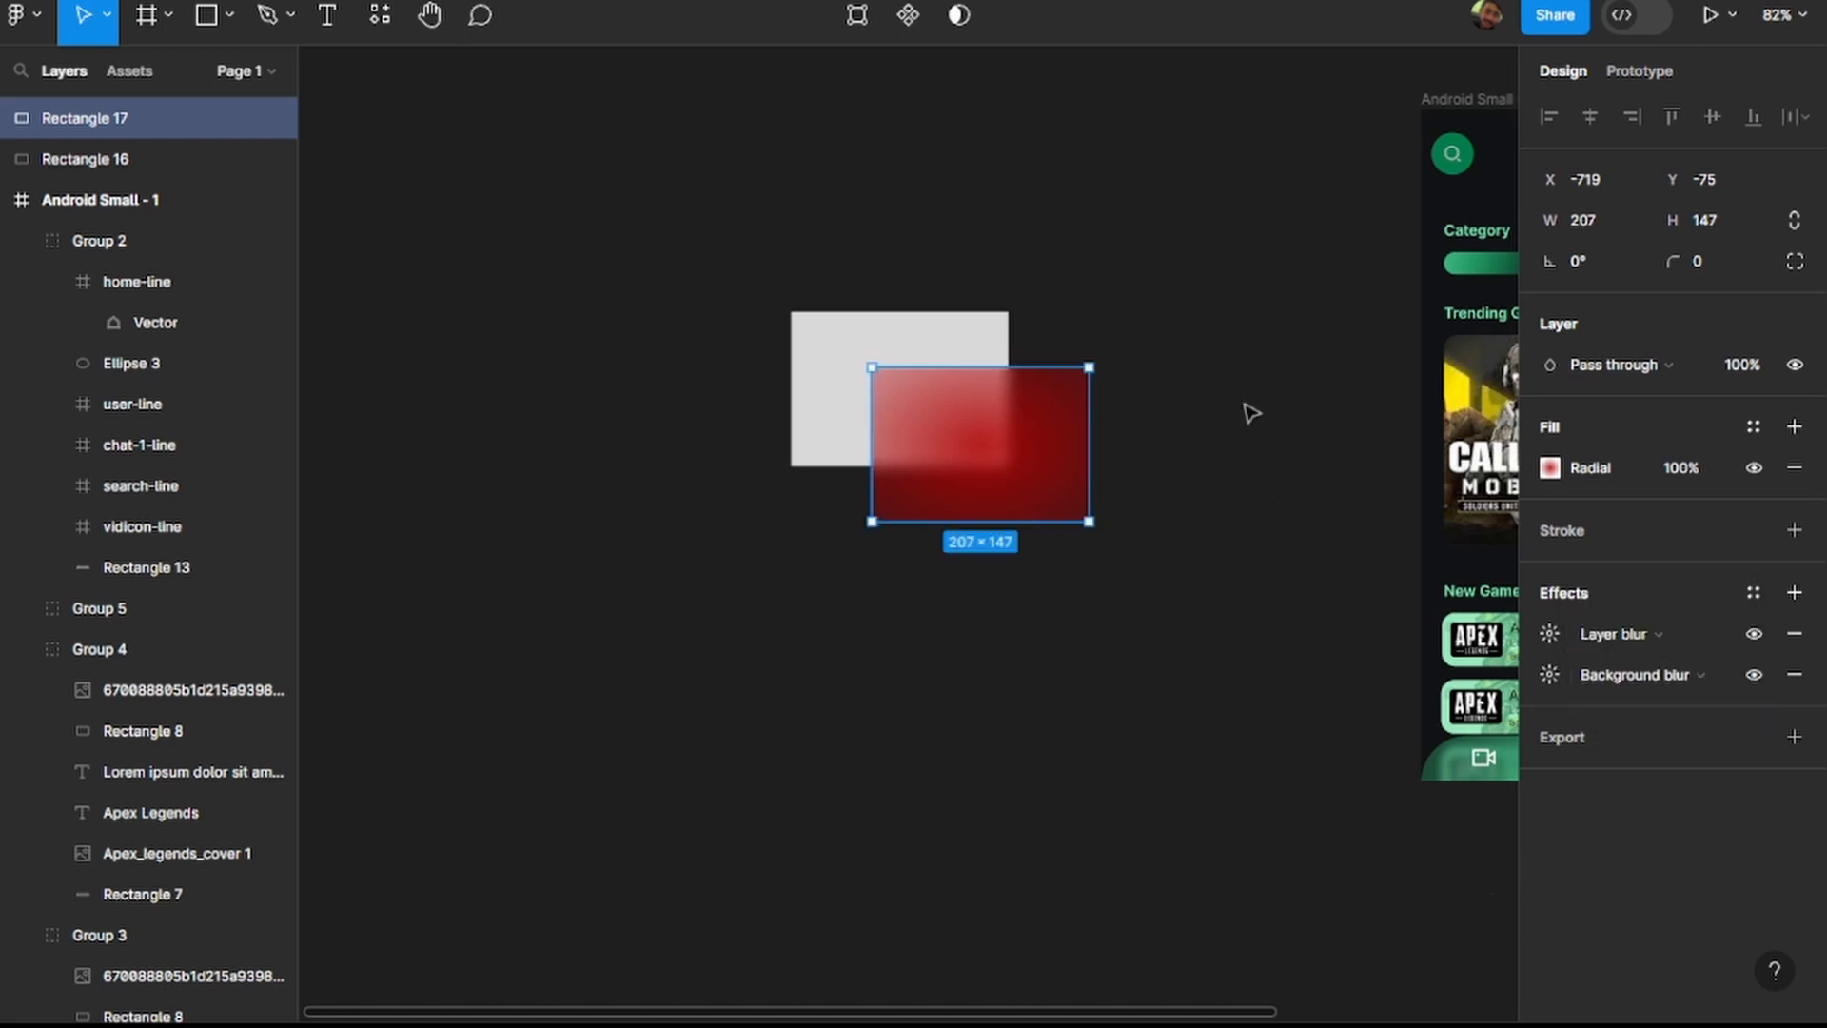
pyautogui.click(1216, 439)
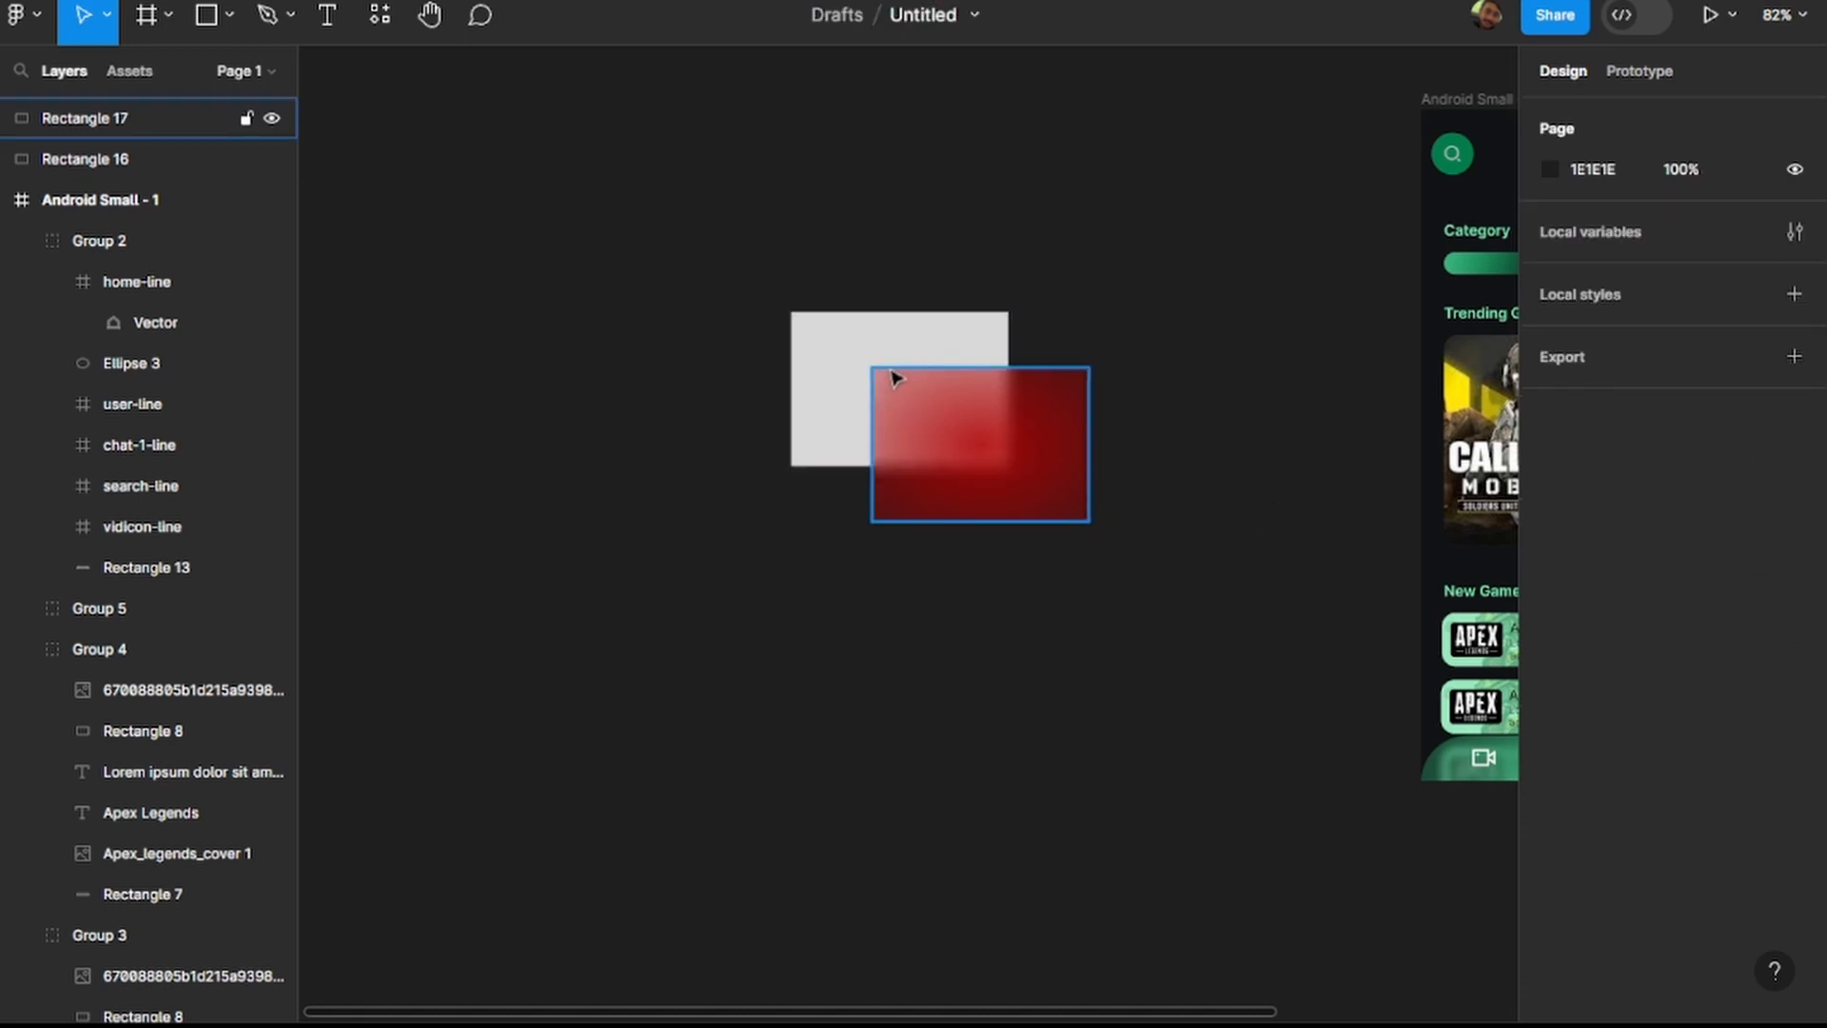
pyautogui.scroll(5, 1006, 393)
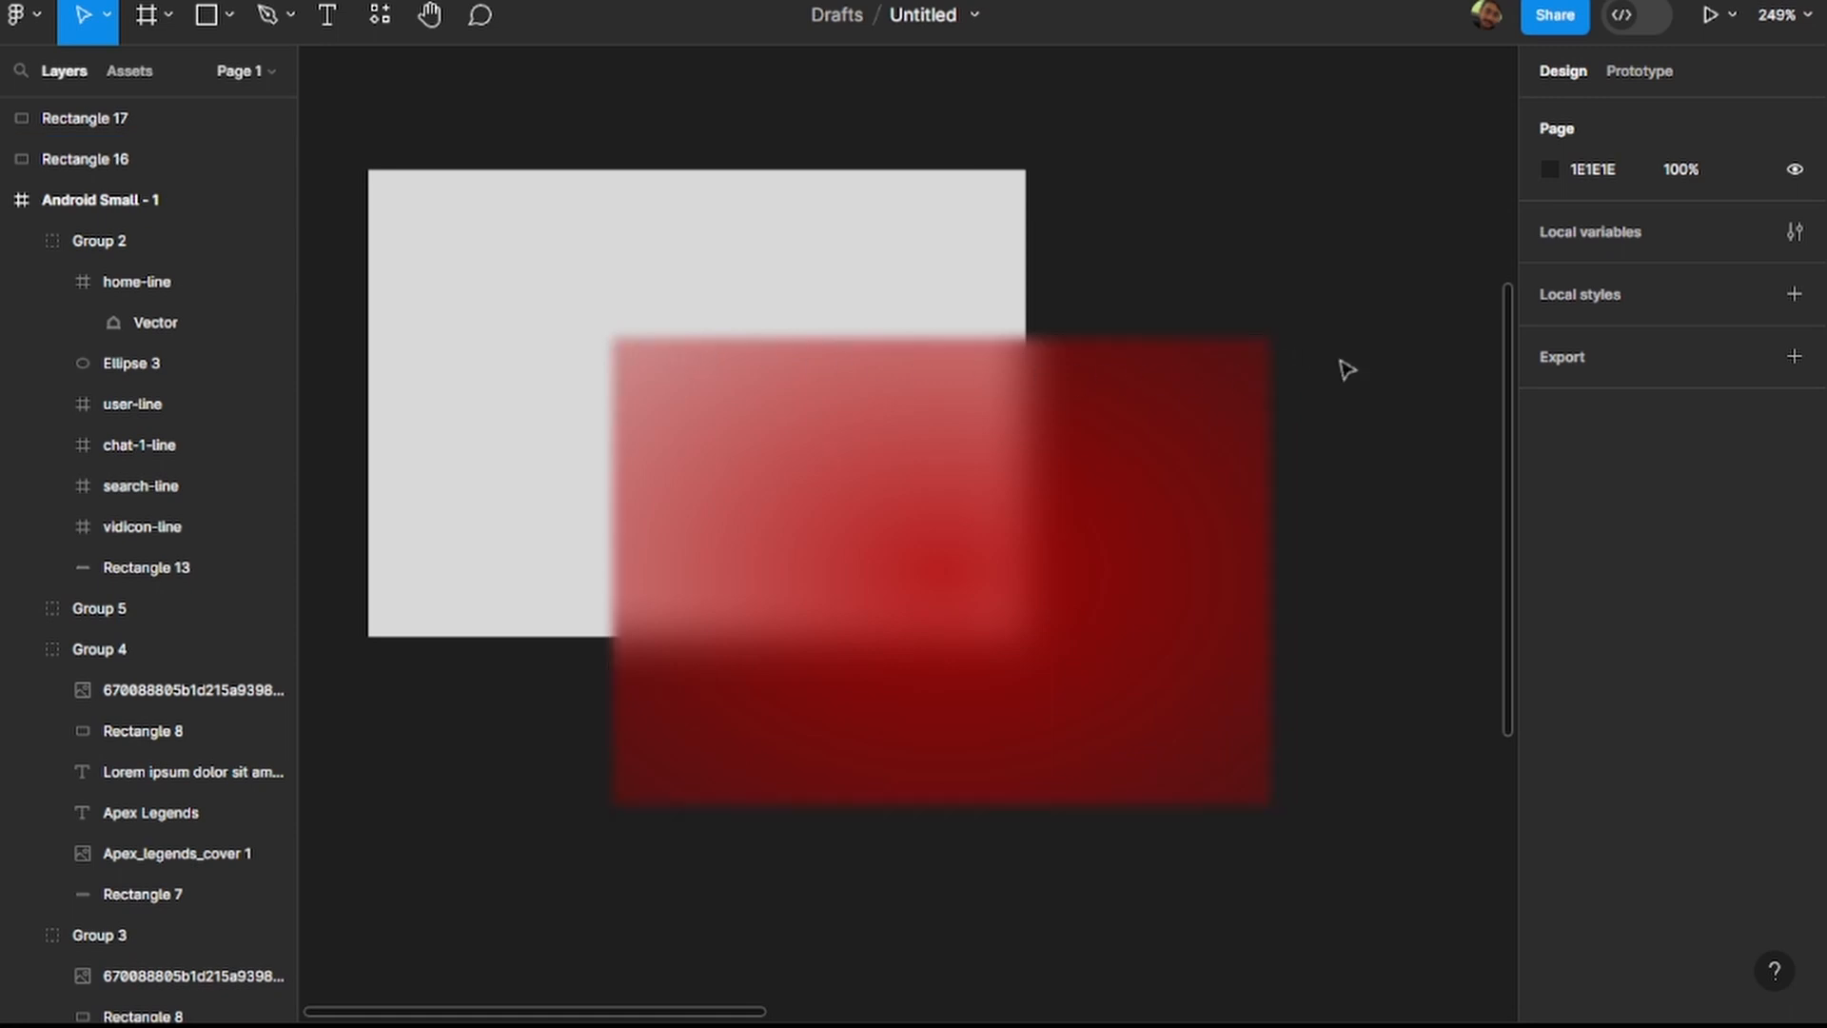
# Shrink the red rectangle to about 103 × 103 and round its corners fully into a circle over the grey rectangle's lower-right corner.
pyautogui.scroll(-4, 1348, 374)
pyautogui.moveTo(1093, 457)
pyautogui.mouseDown()
pyautogui.moveTo(930, 441)
pyautogui.moveTo(1091, 359)
pyautogui.moveTo(999, 466)
pyautogui.moveTo(905, 343)
pyautogui.moveTo(1098, 396)
pyautogui.moveTo(1083, 423)
pyautogui.mouseUp()
pyautogui.moveTo(1262, 544); pyautogui.dragTo(1198, 494)
pyautogui.click(1366, 447)
pyautogui.click(1060, 460)
pyautogui.click(1228, 481)
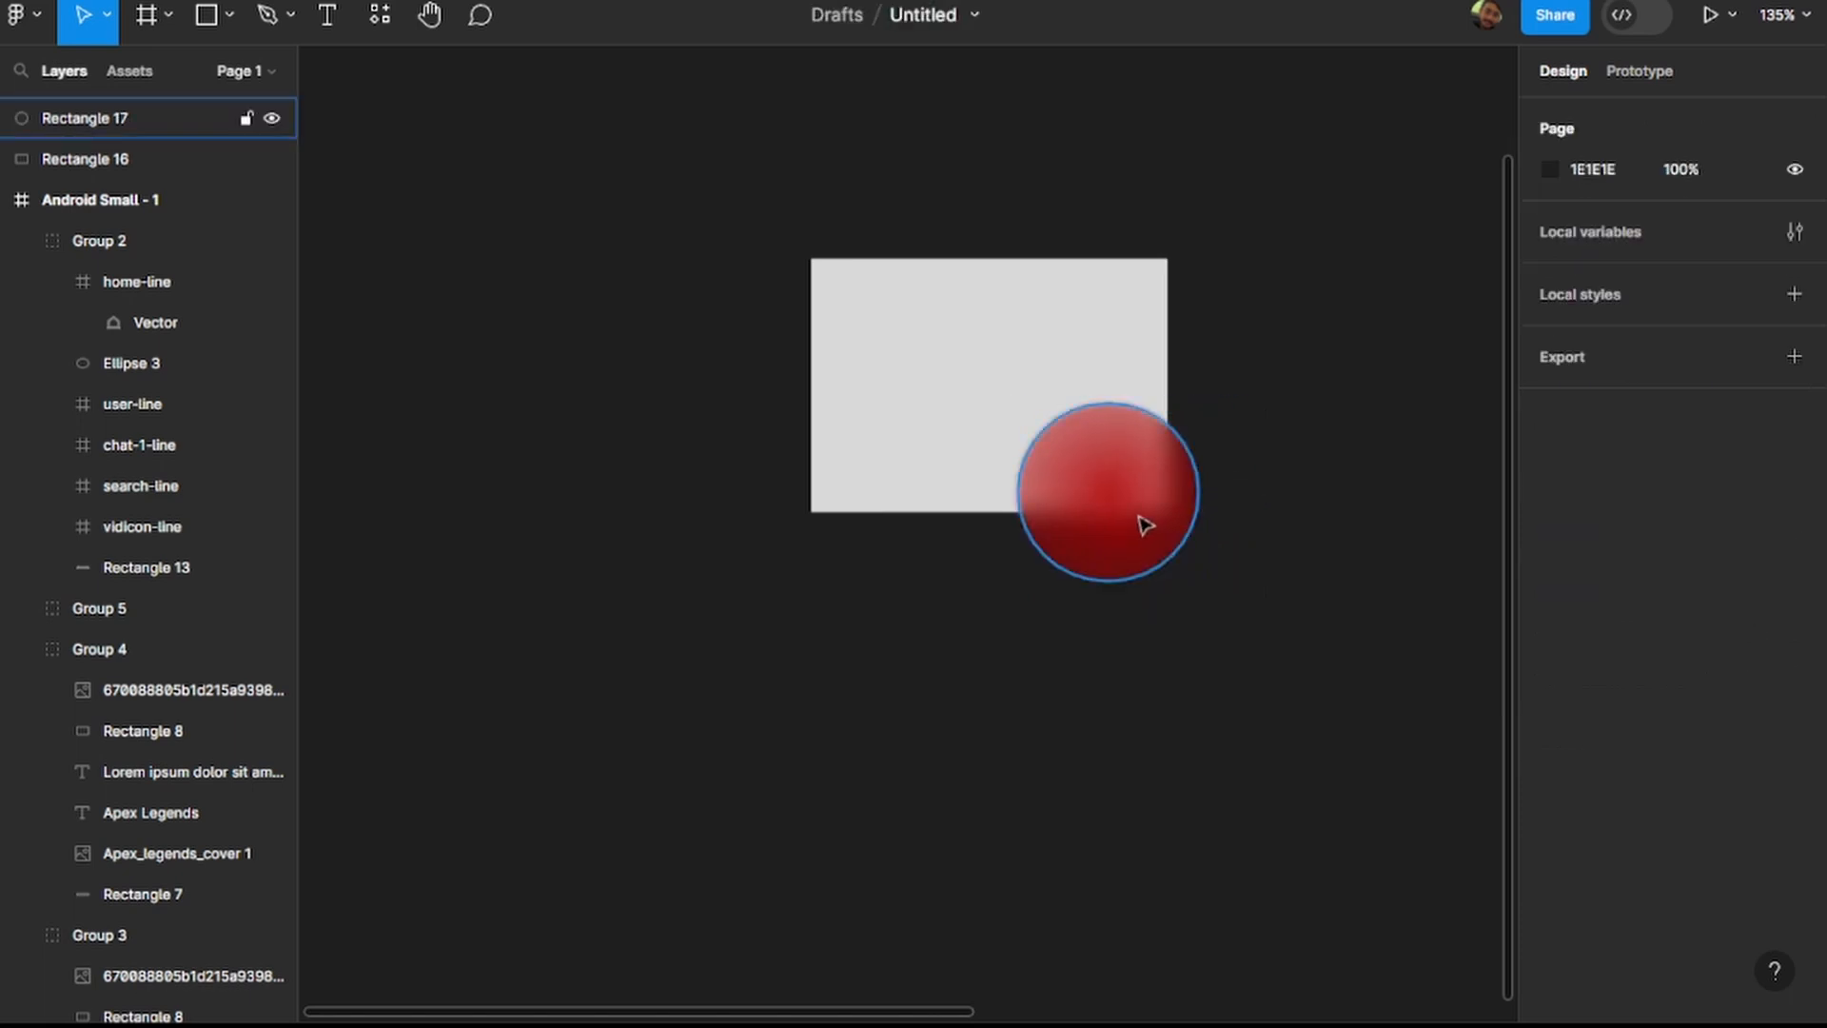
# Reposition the red circle over the grey rectangle's lower-right corner and place a duplicate over the lower-left corner at X -826, Y -55.
pyautogui.click(1180, 491)
pyautogui.moveTo(1198, 481); pyautogui.dragTo(1190, 482)
pyautogui.moveTo(1194, 483); pyautogui.dragTo(835, 454)
pyautogui.click(1260, 486)
pyautogui.click(1323, 436)
pyautogui.click(1093, 481)
pyautogui.hotkey('ctrl', 'd')
# Change the centre colour of the left circle's radial gradient to purple A300B1.
pyautogui.click(1549, 467)
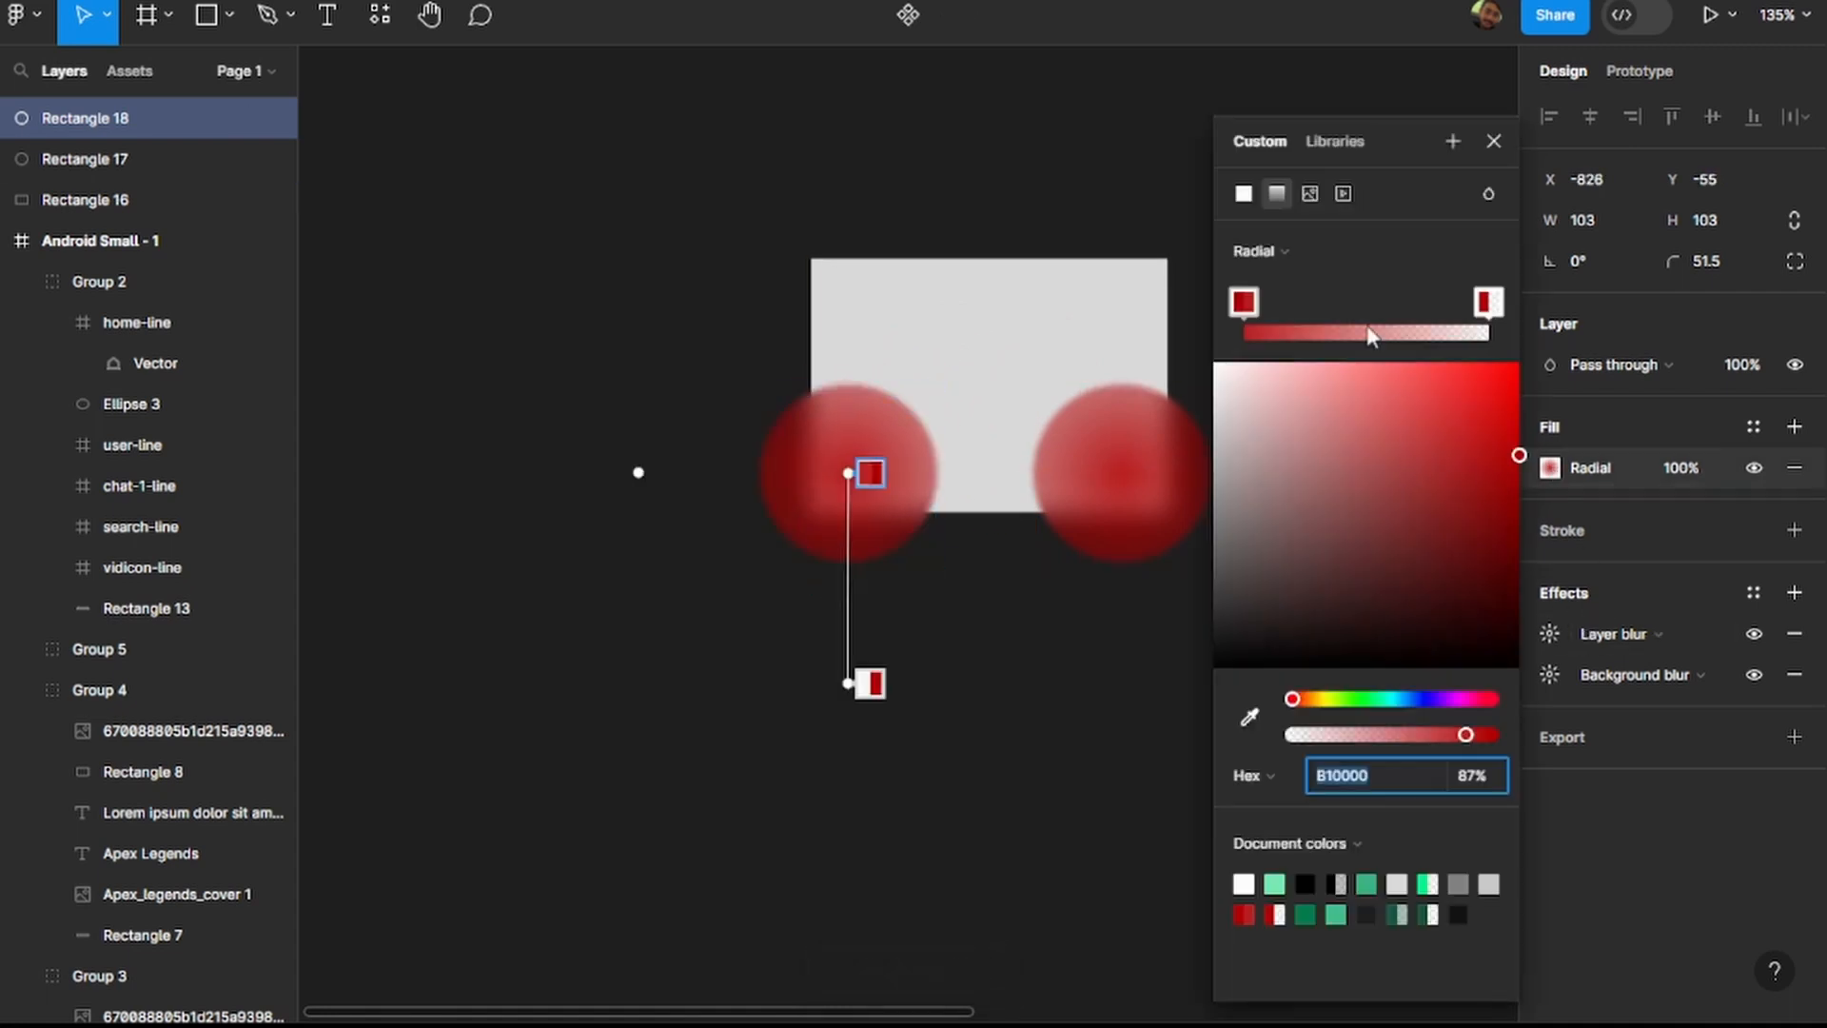
pyautogui.click(1456, 698)
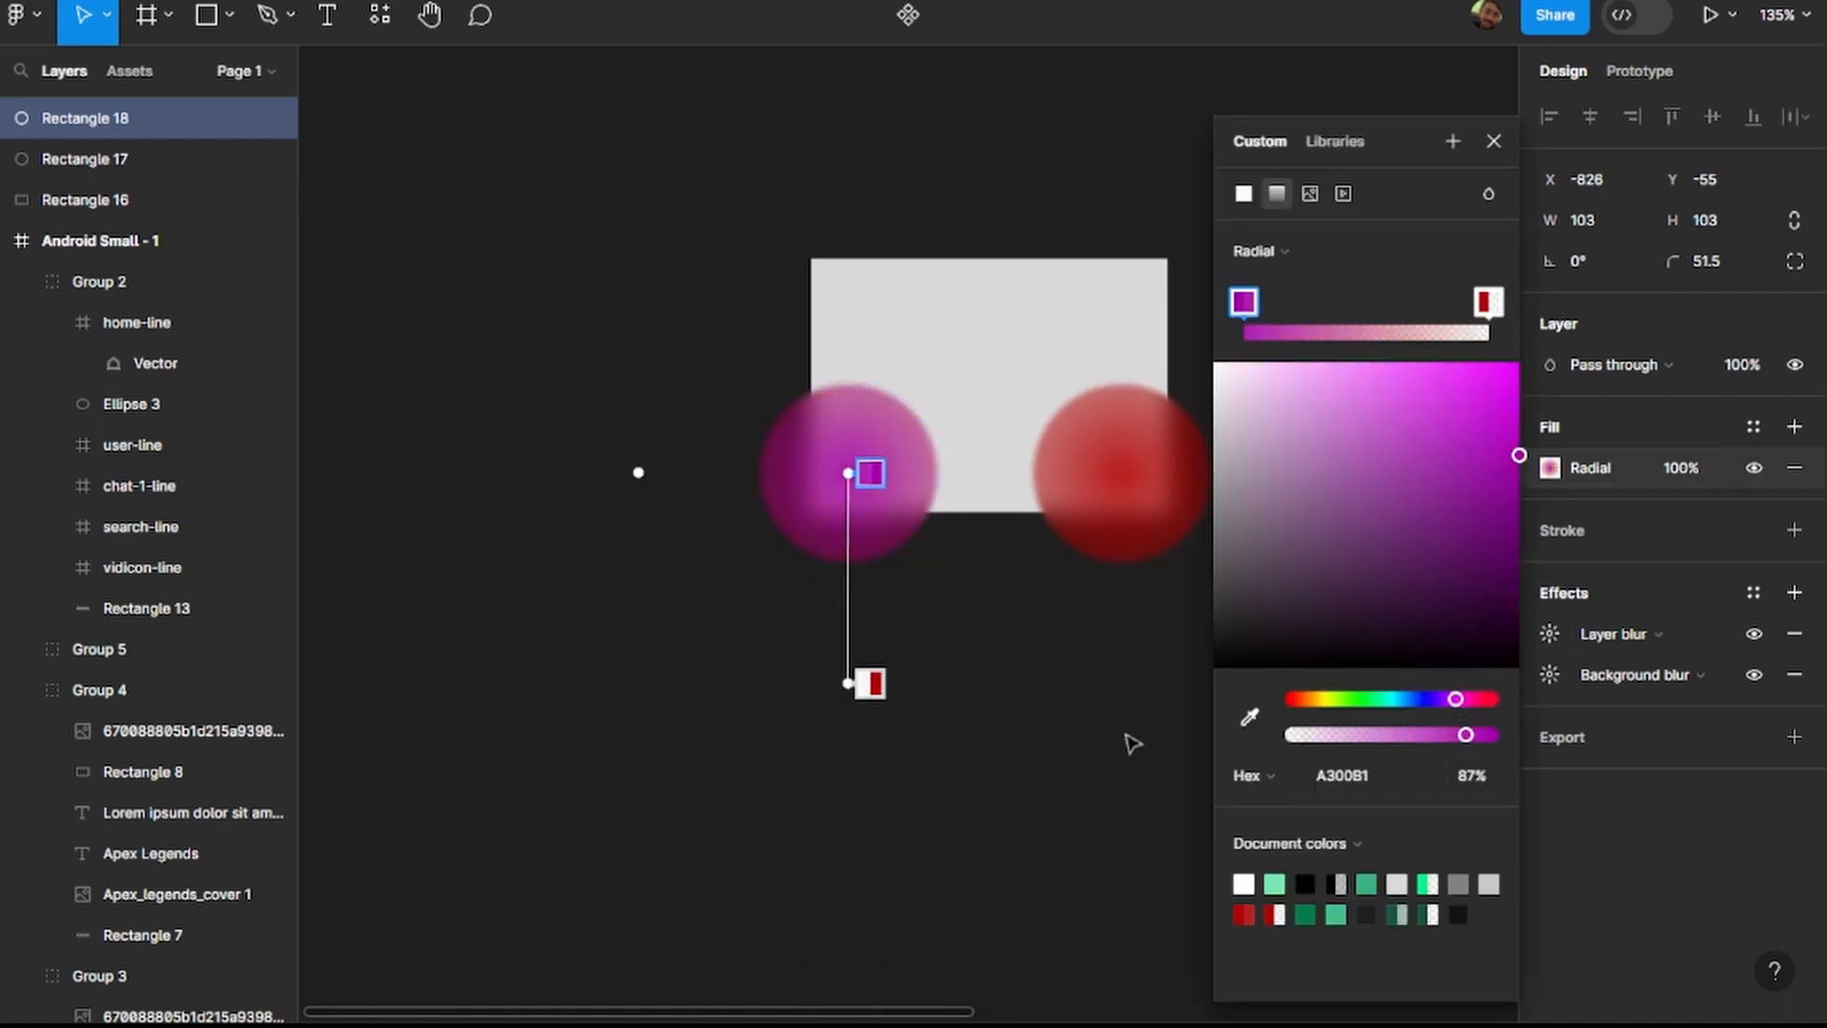
pyautogui.press('Escape')
pyautogui.click(1056, 640)
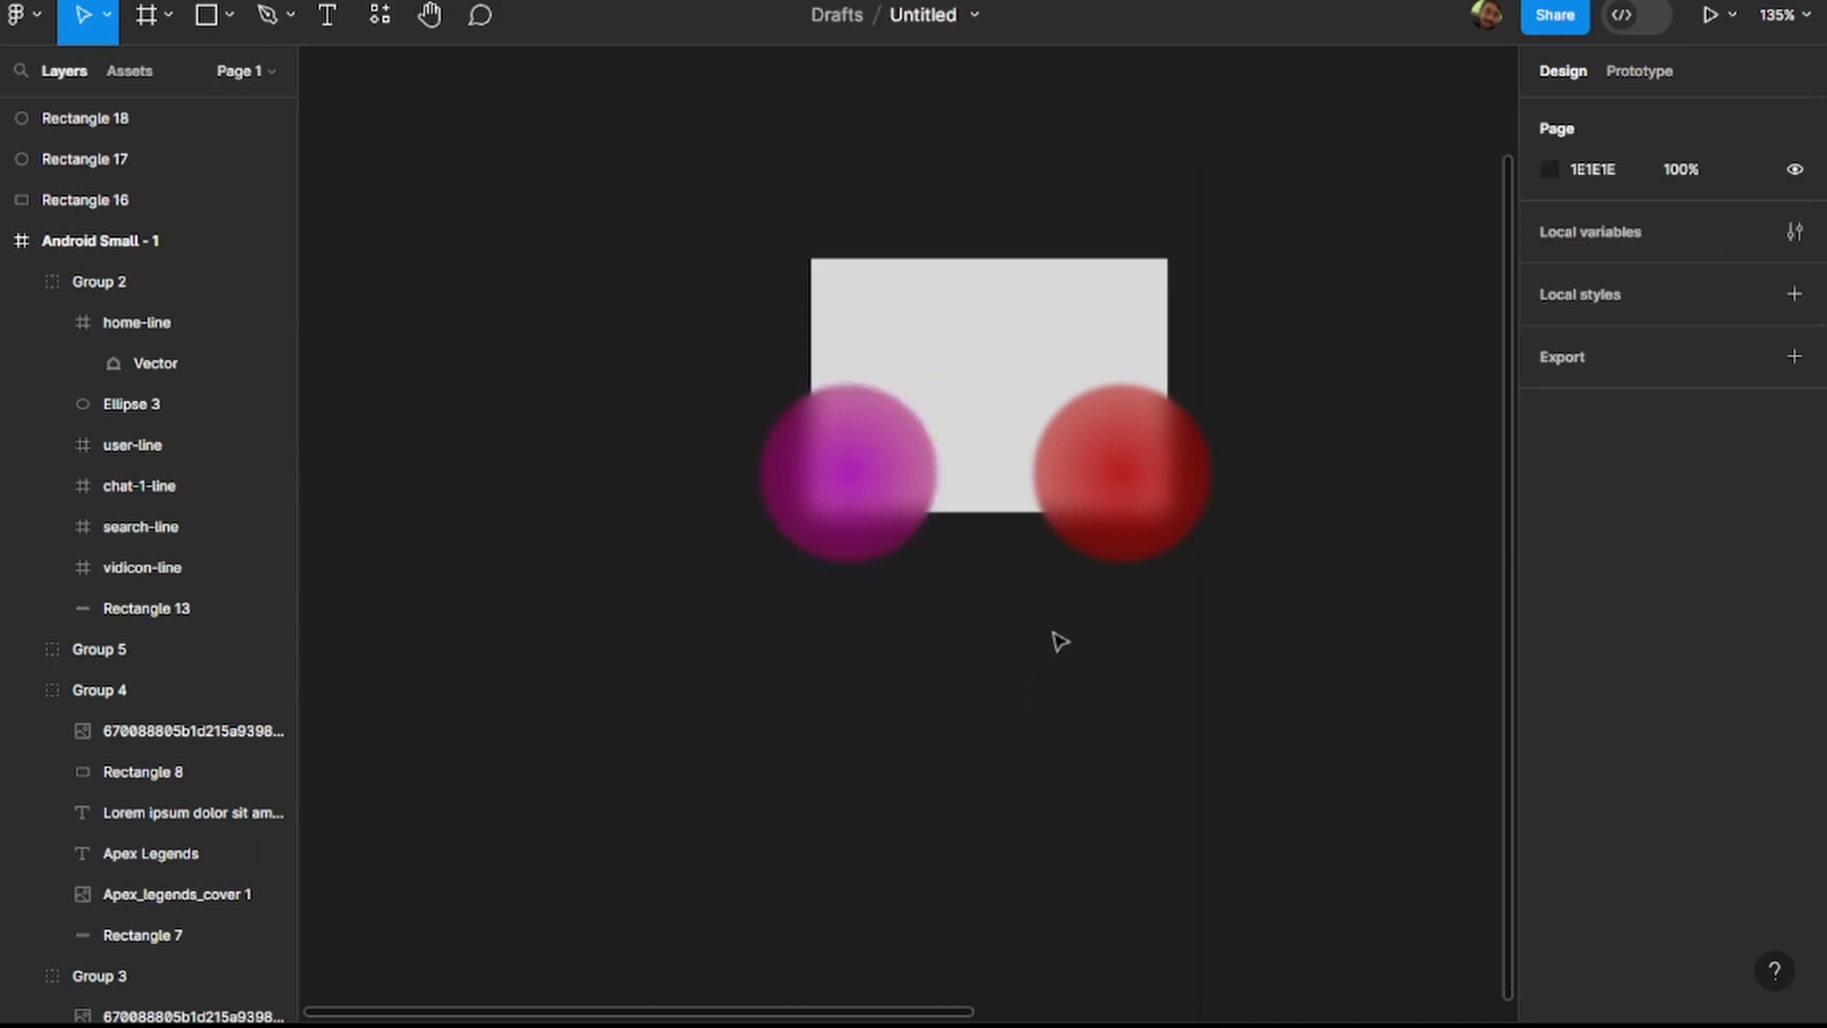
pyautogui.click(871, 439)
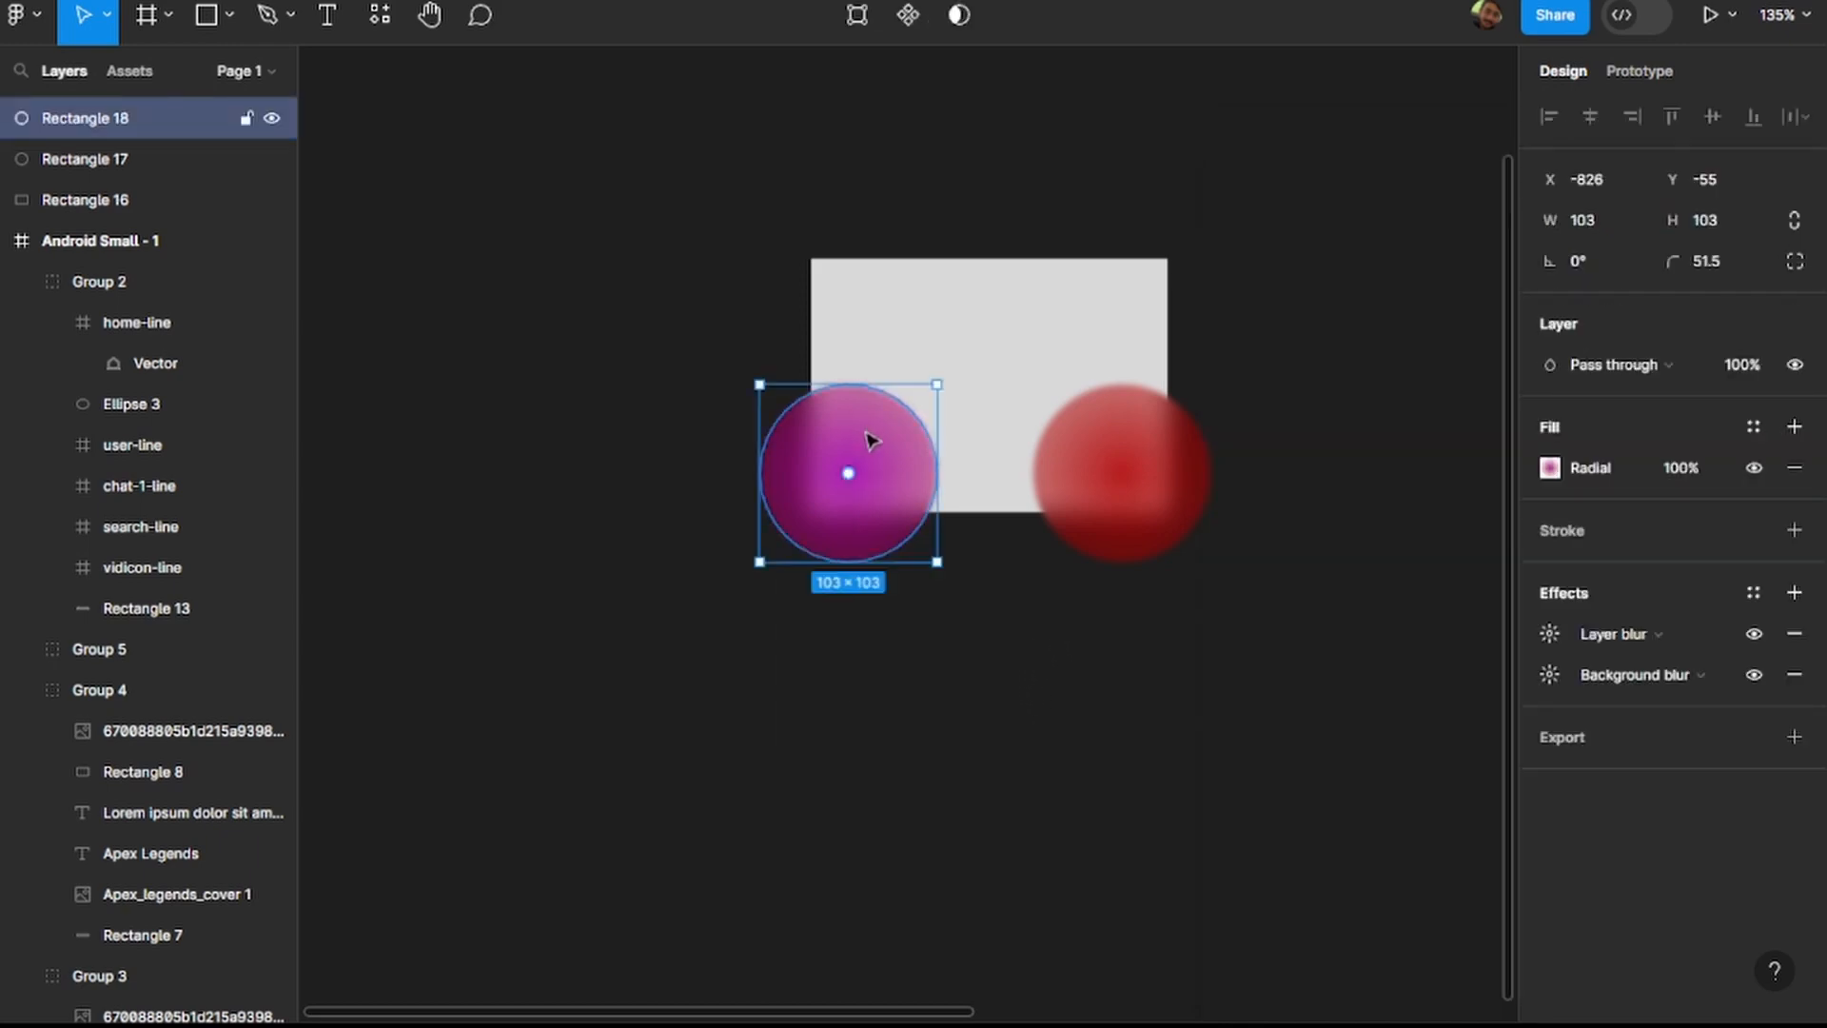
# Duplicate the purple circle, place the copy above between the two circles, and pull its upper-right corner point outward to X -560.5, Y -138.
pyautogui.hotkey('ctrl', 'd')
pyautogui.moveTo(868, 438); pyautogui.dragTo(988, 370)
pyautogui.click(1064, 277)
pyautogui.click(999, 366)
pyautogui.doubleClick(999, 366)
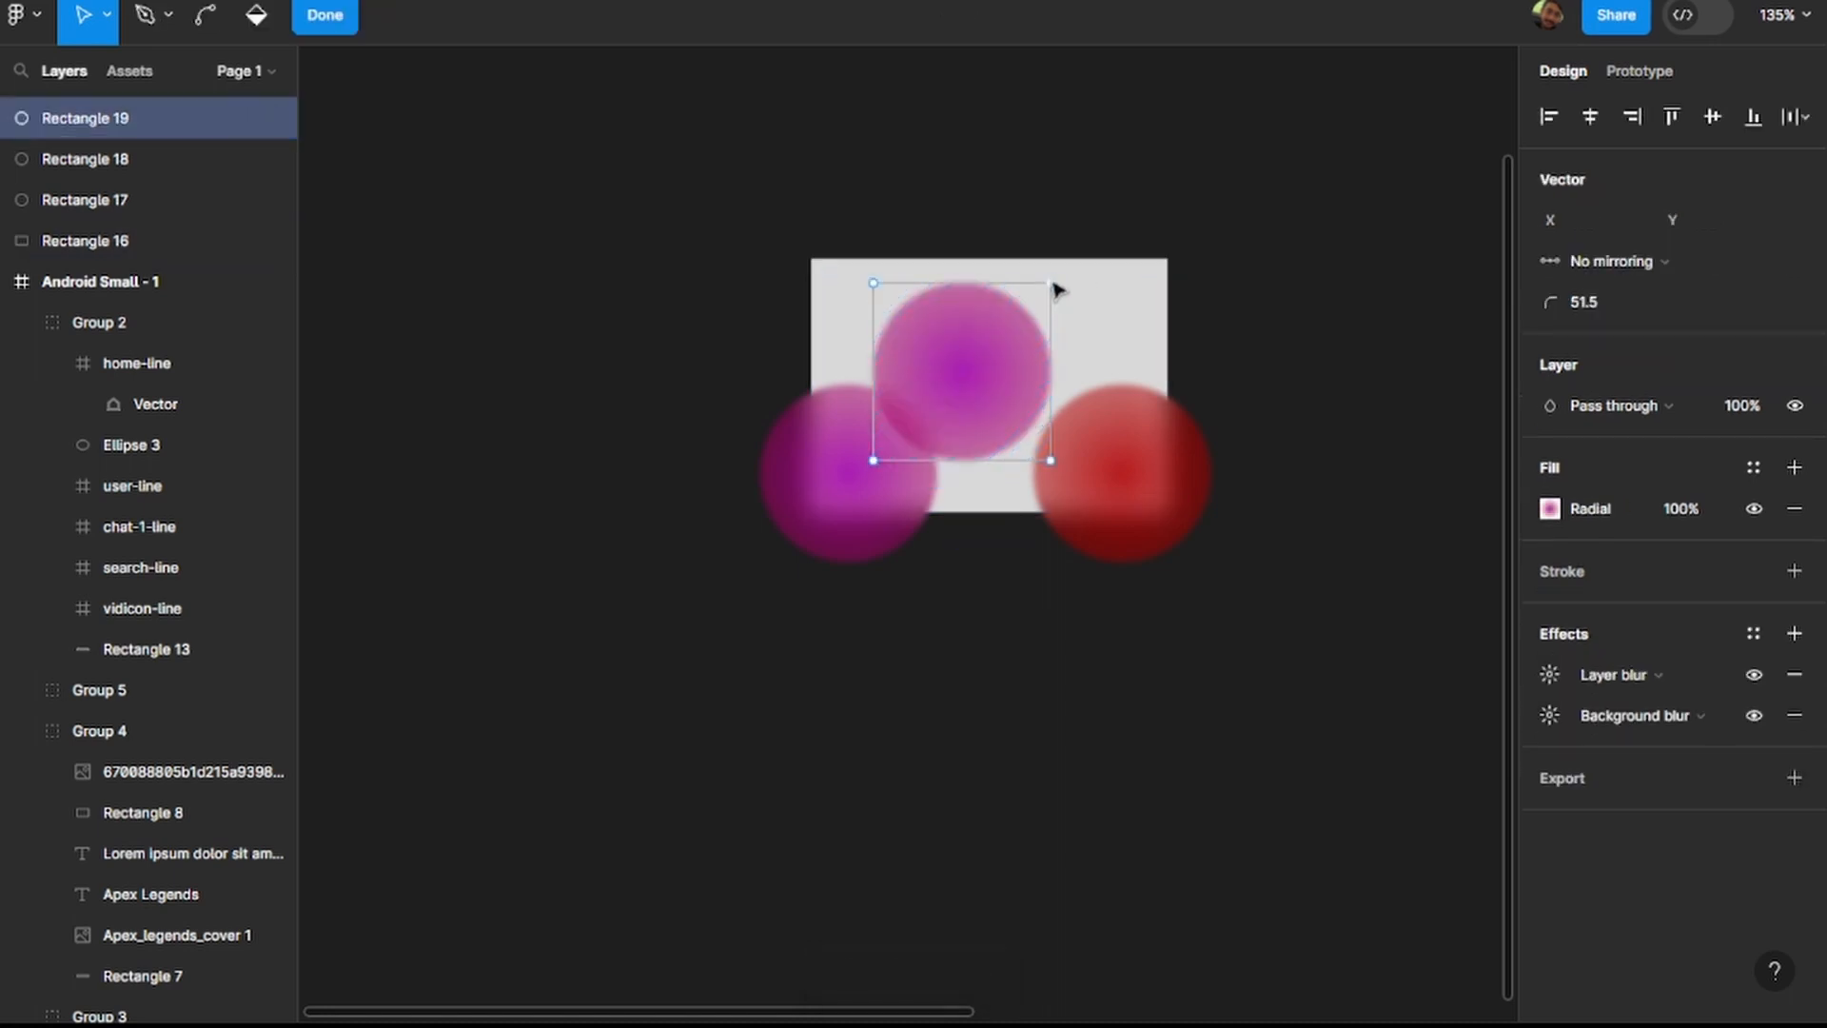
pyautogui.moveTo(1065, 275); pyautogui.dragTo(1217, 243)
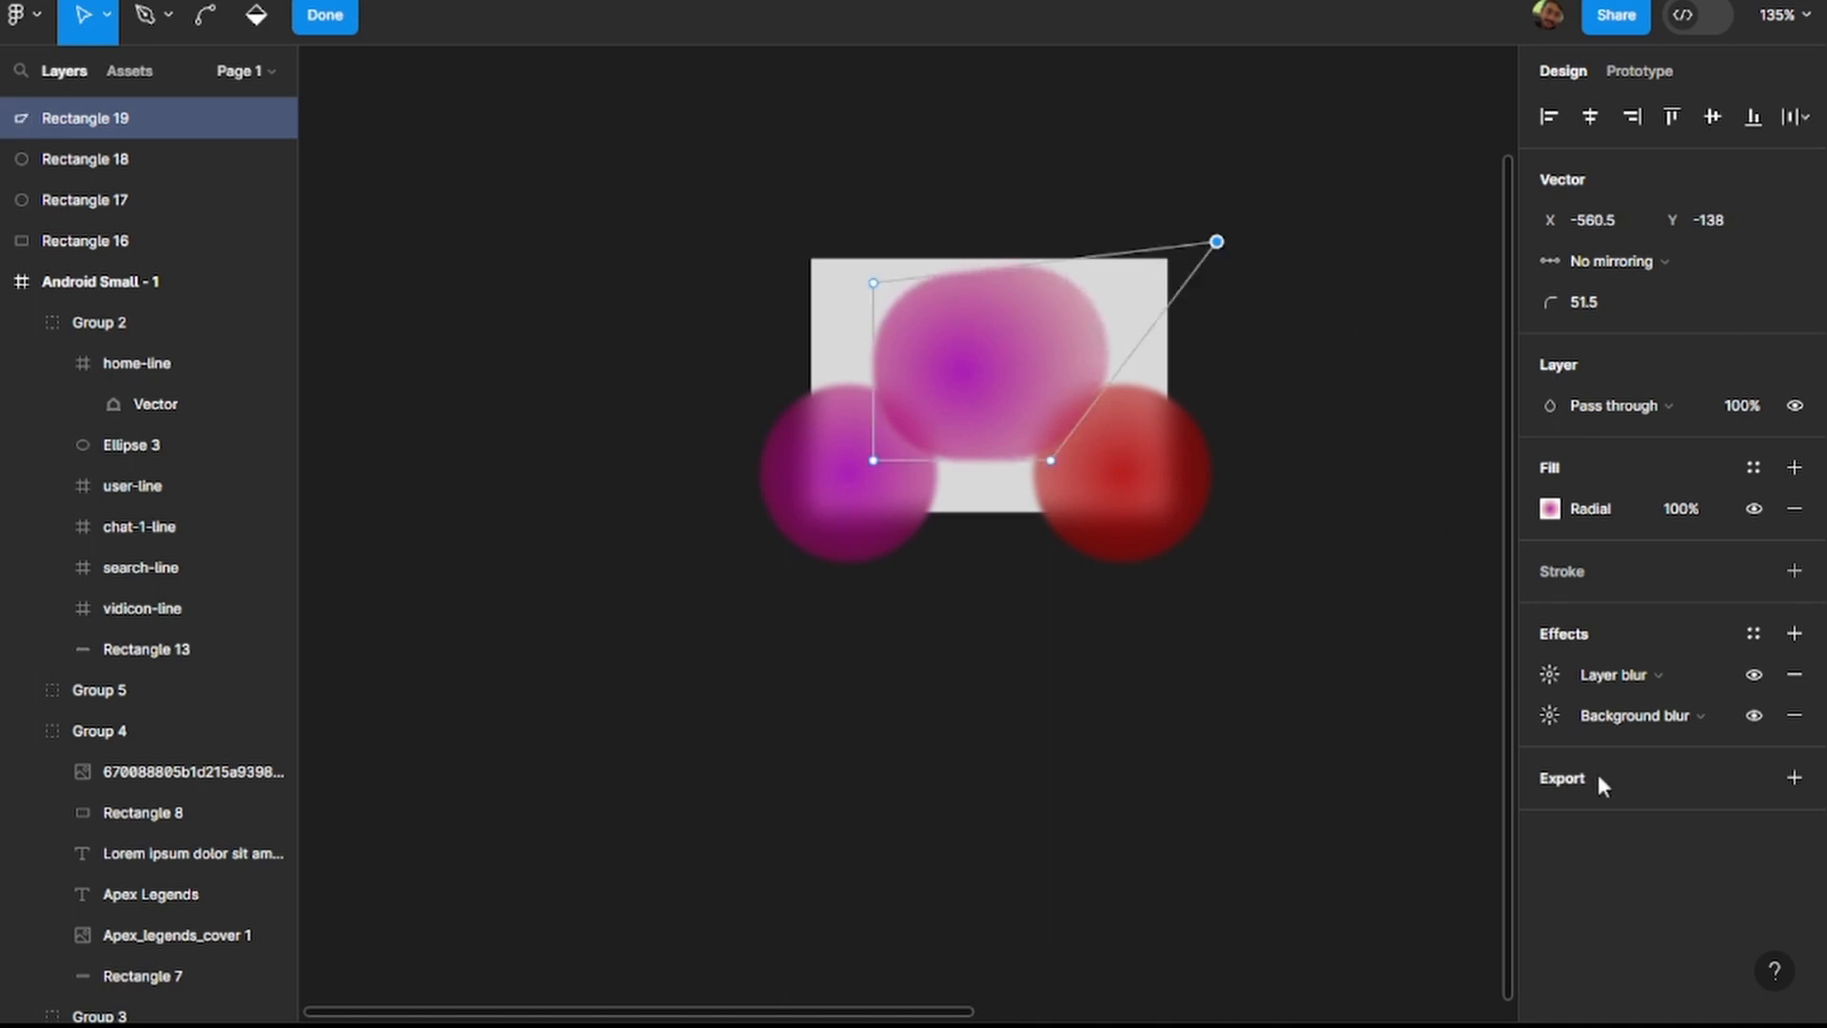
# Try different background blur amounts on the stretched purple shape, ending at 33.
pyautogui.click(1551, 720)
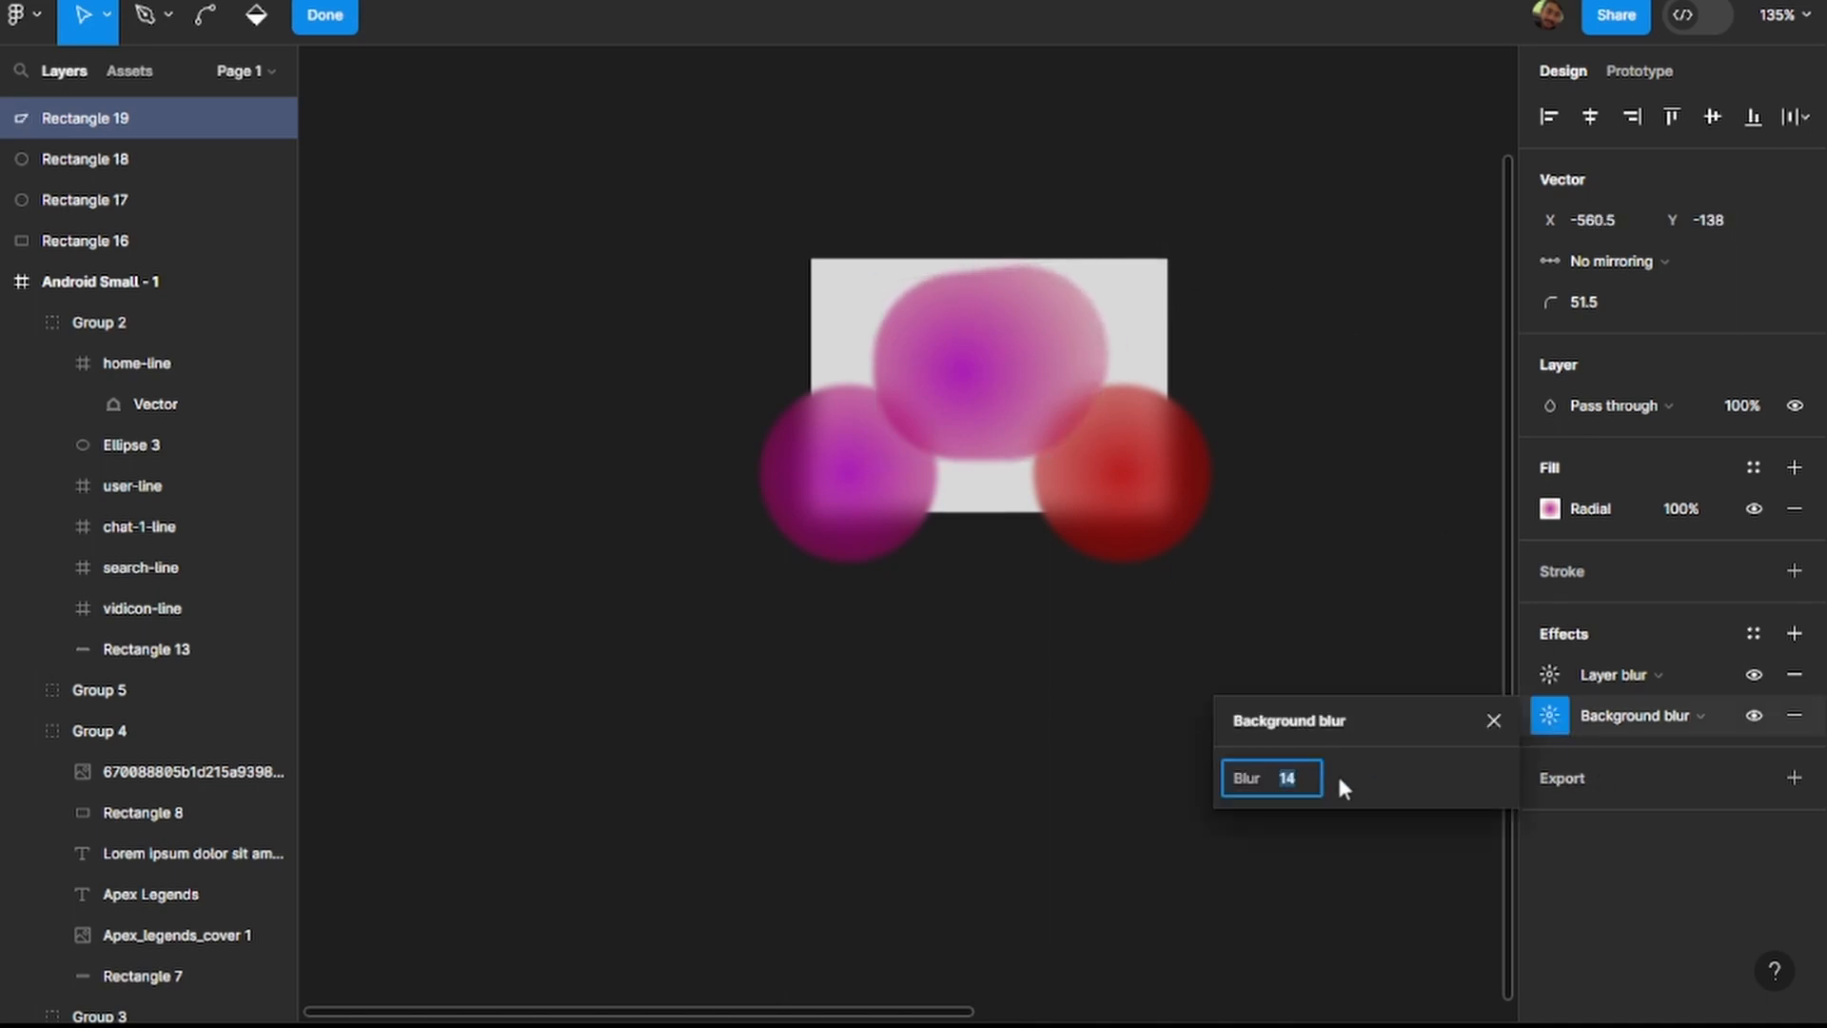
pyautogui.write('0')
pyautogui.press('Return')
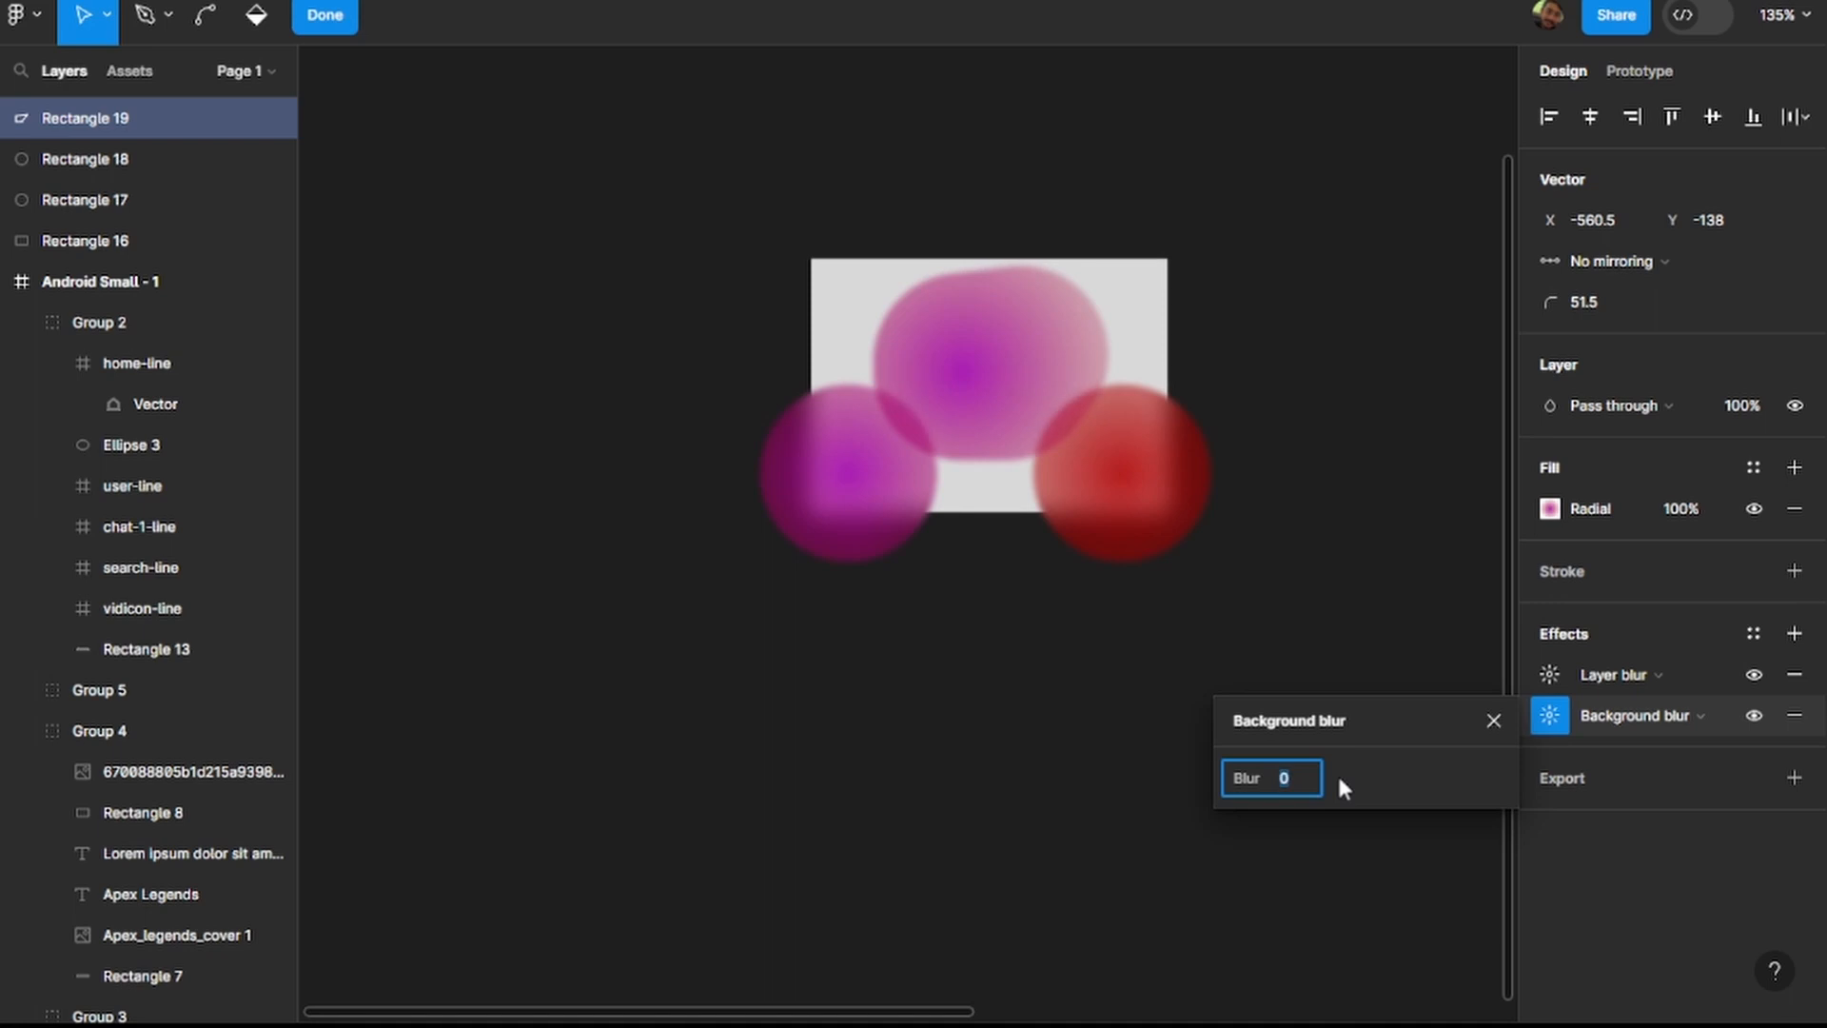
pyautogui.write('18')
pyautogui.press('Return')
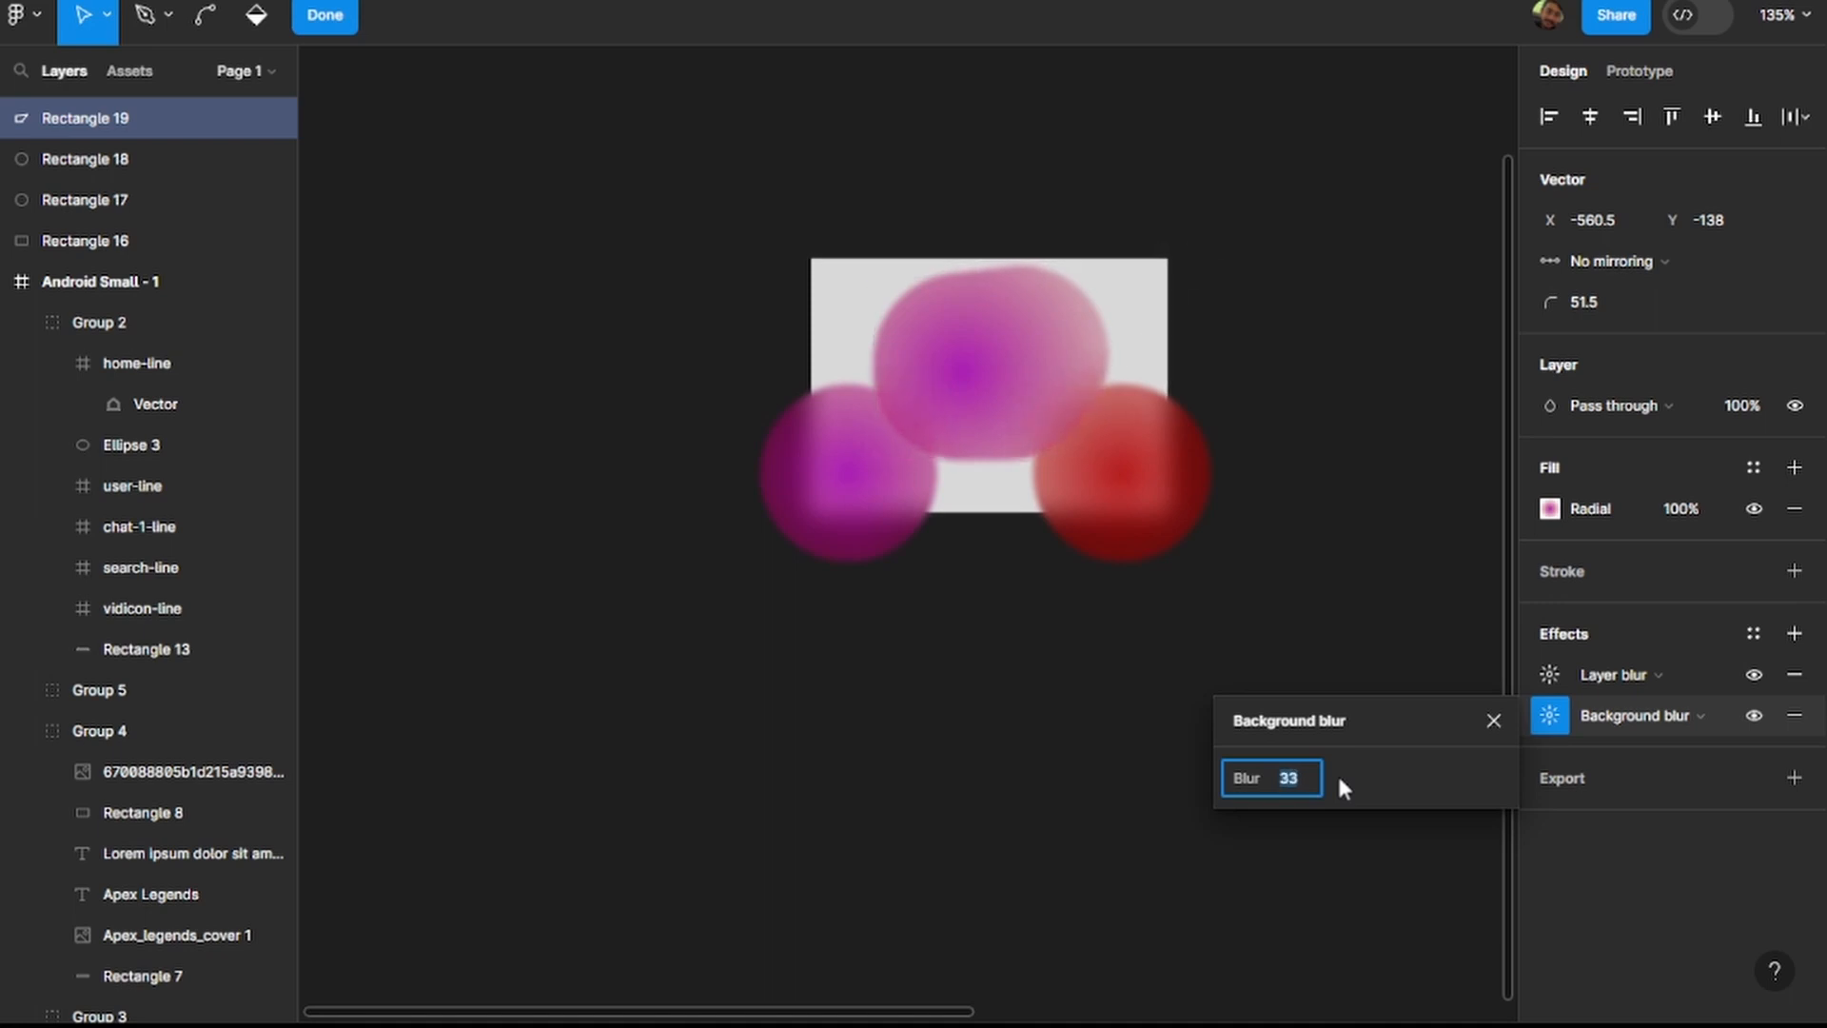
pyautogui.click(1446, 434)
# Remove the stretched shape's Layer blur effect, add a fresh Layer blur in its place, and finish editing the shape.
pyautogui.click(1817, 677)
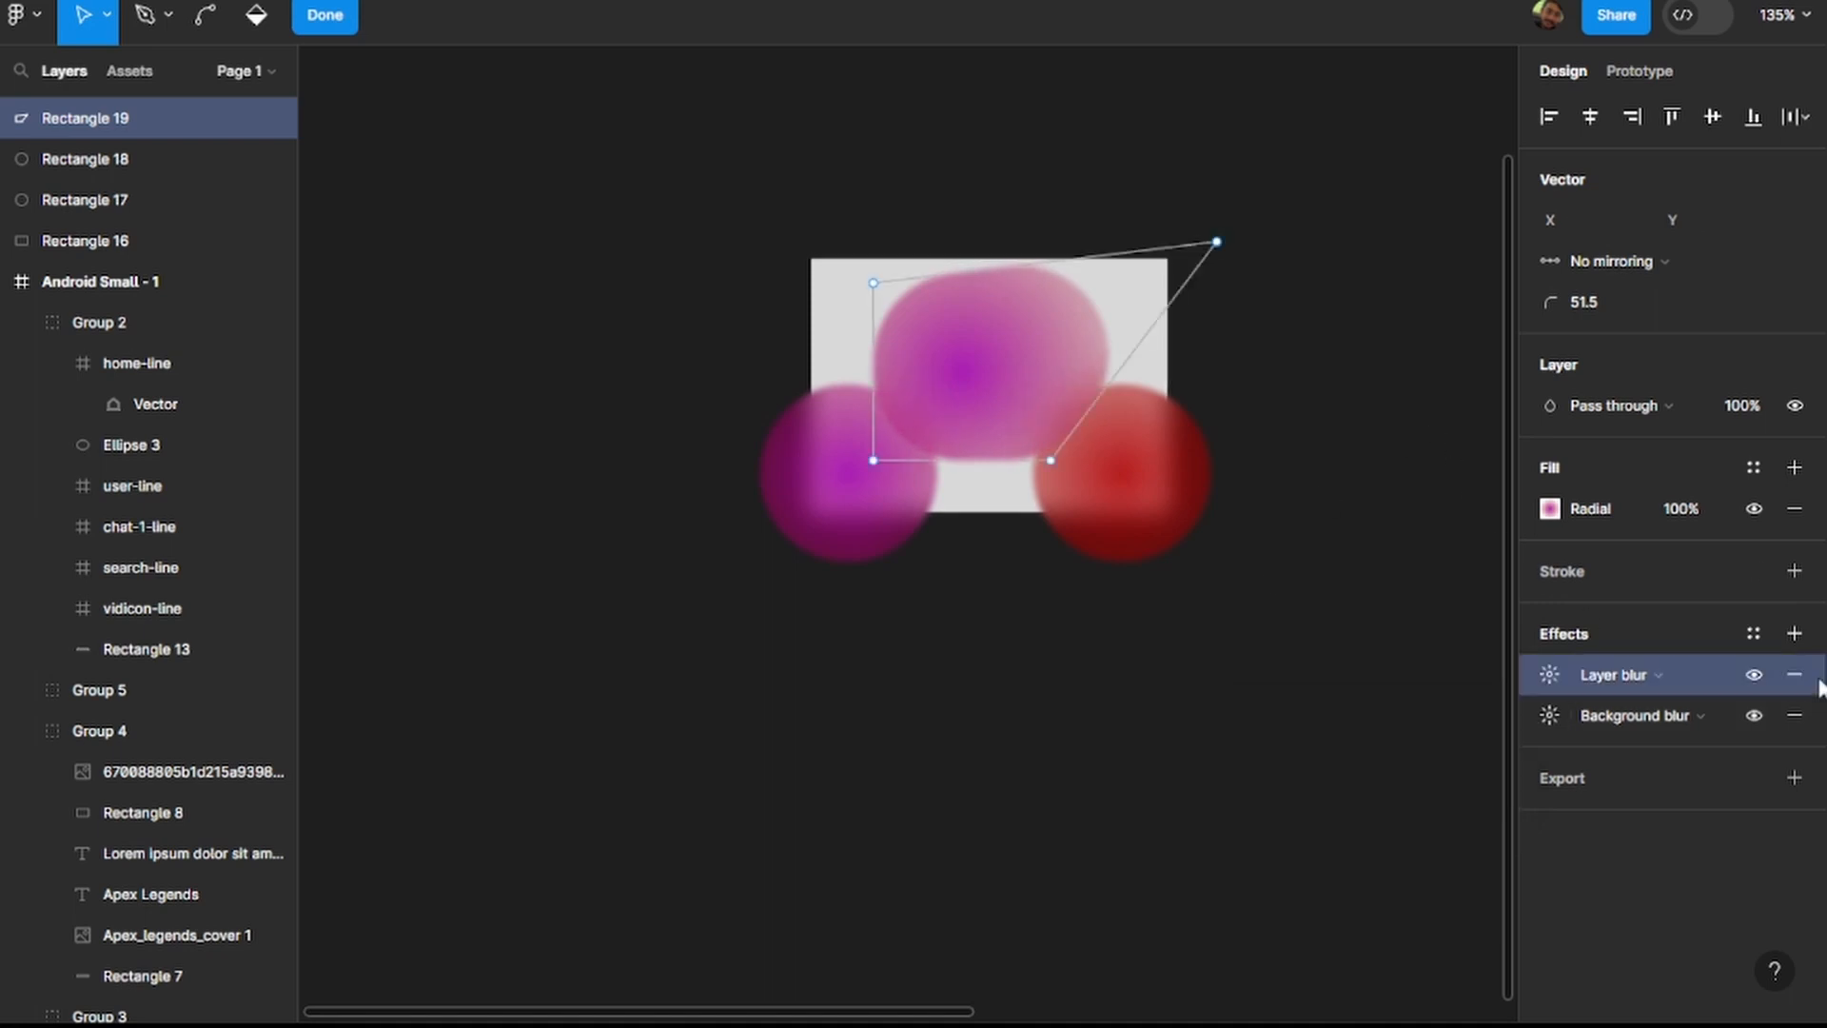
pyautogui.click(1795, 675)
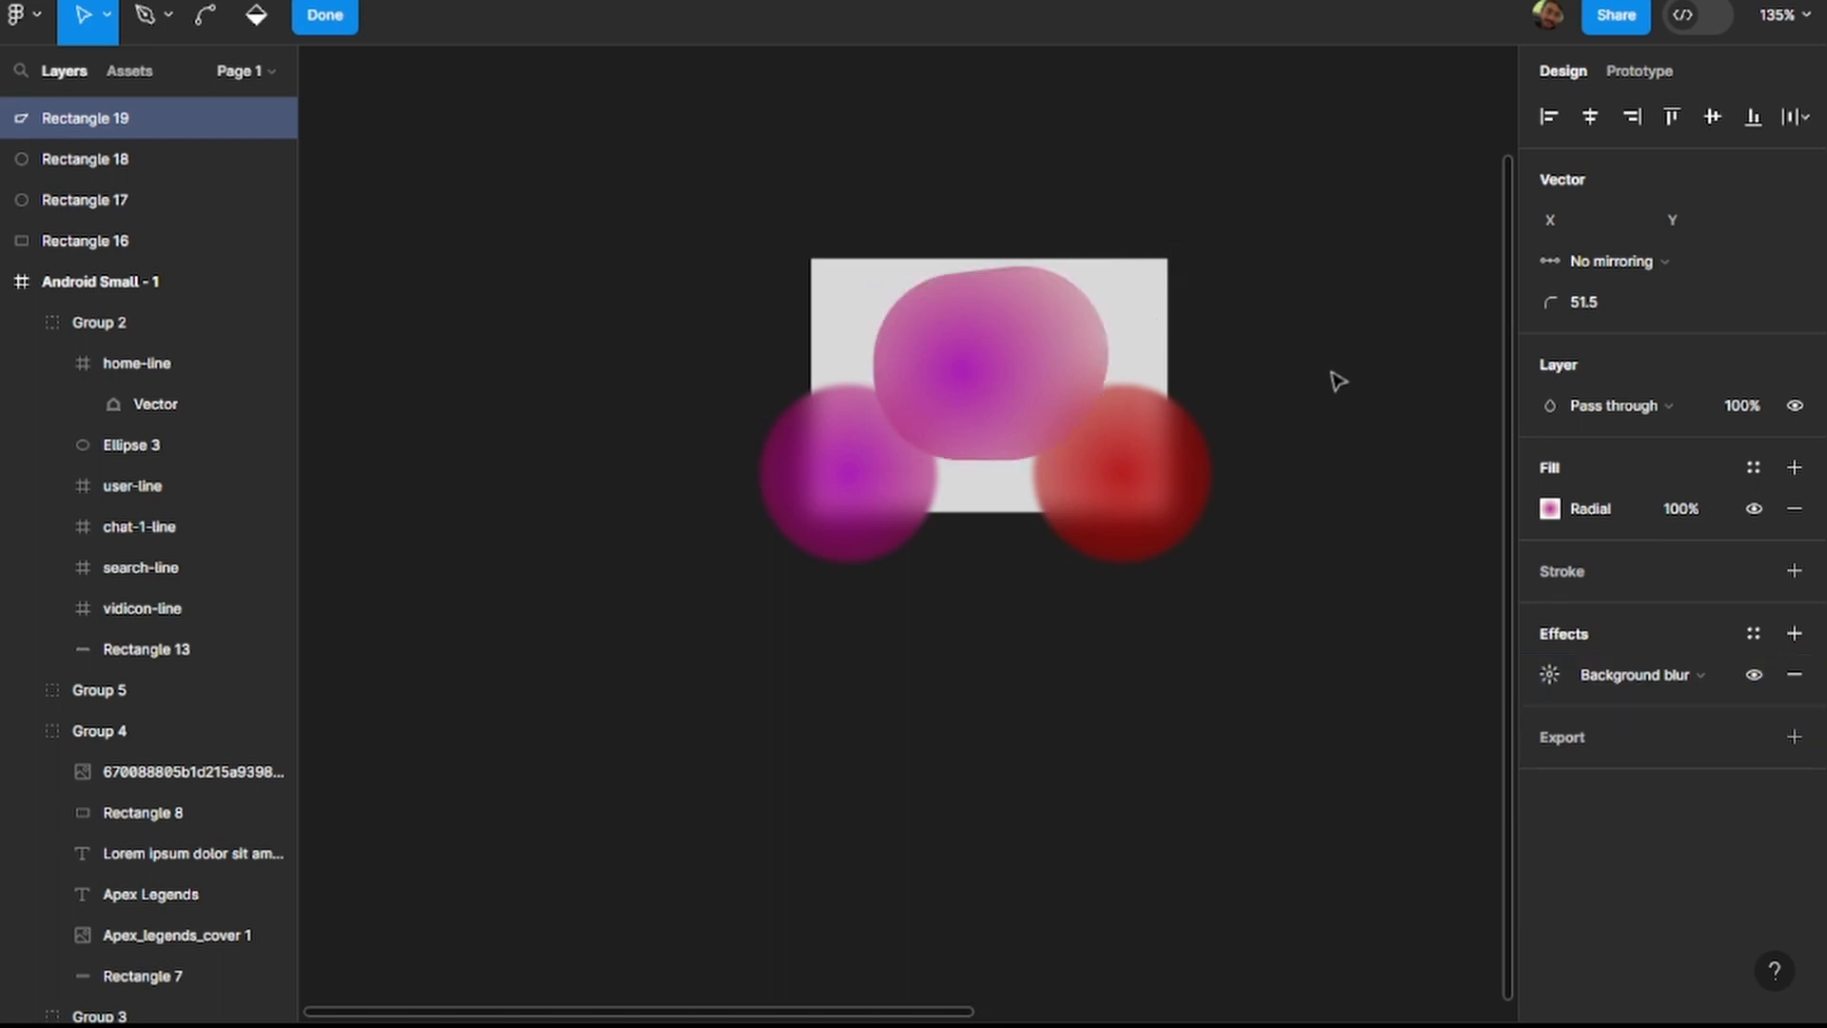
pyautogui.click(1794, 633)
pyautogui.click(1643, 682)
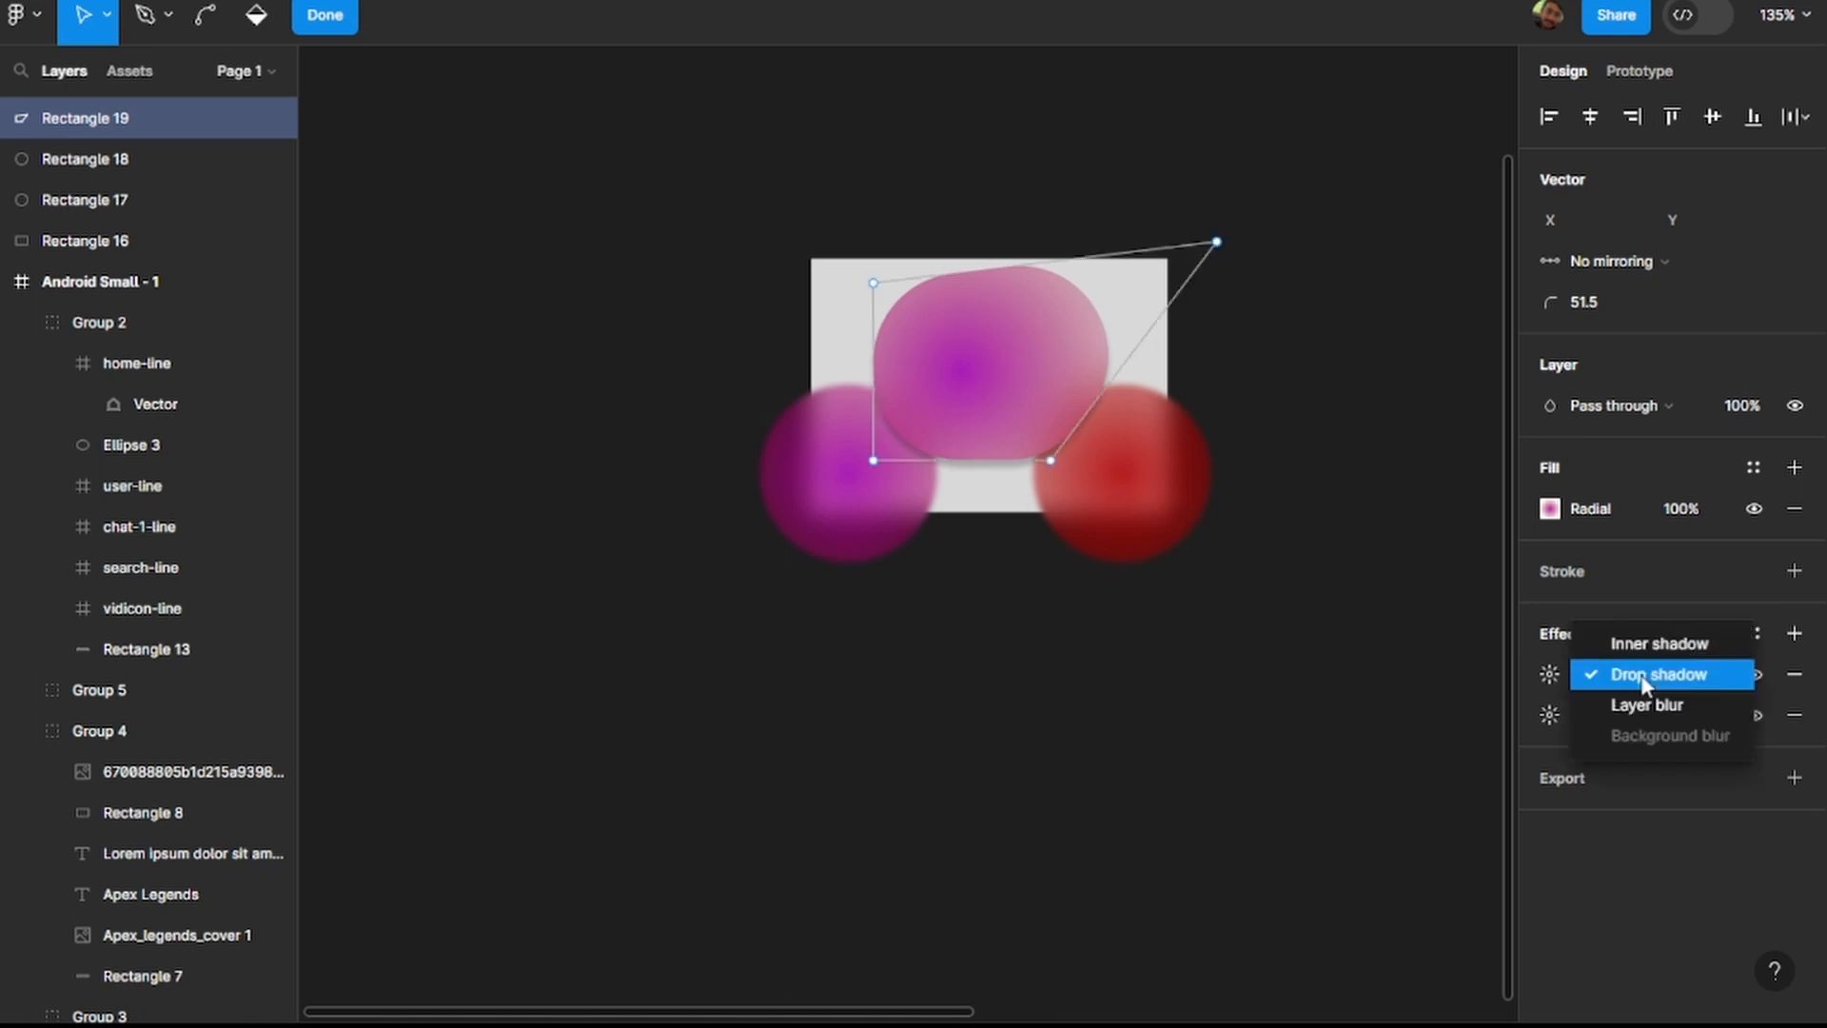
pyautogui.click(1633, 706)
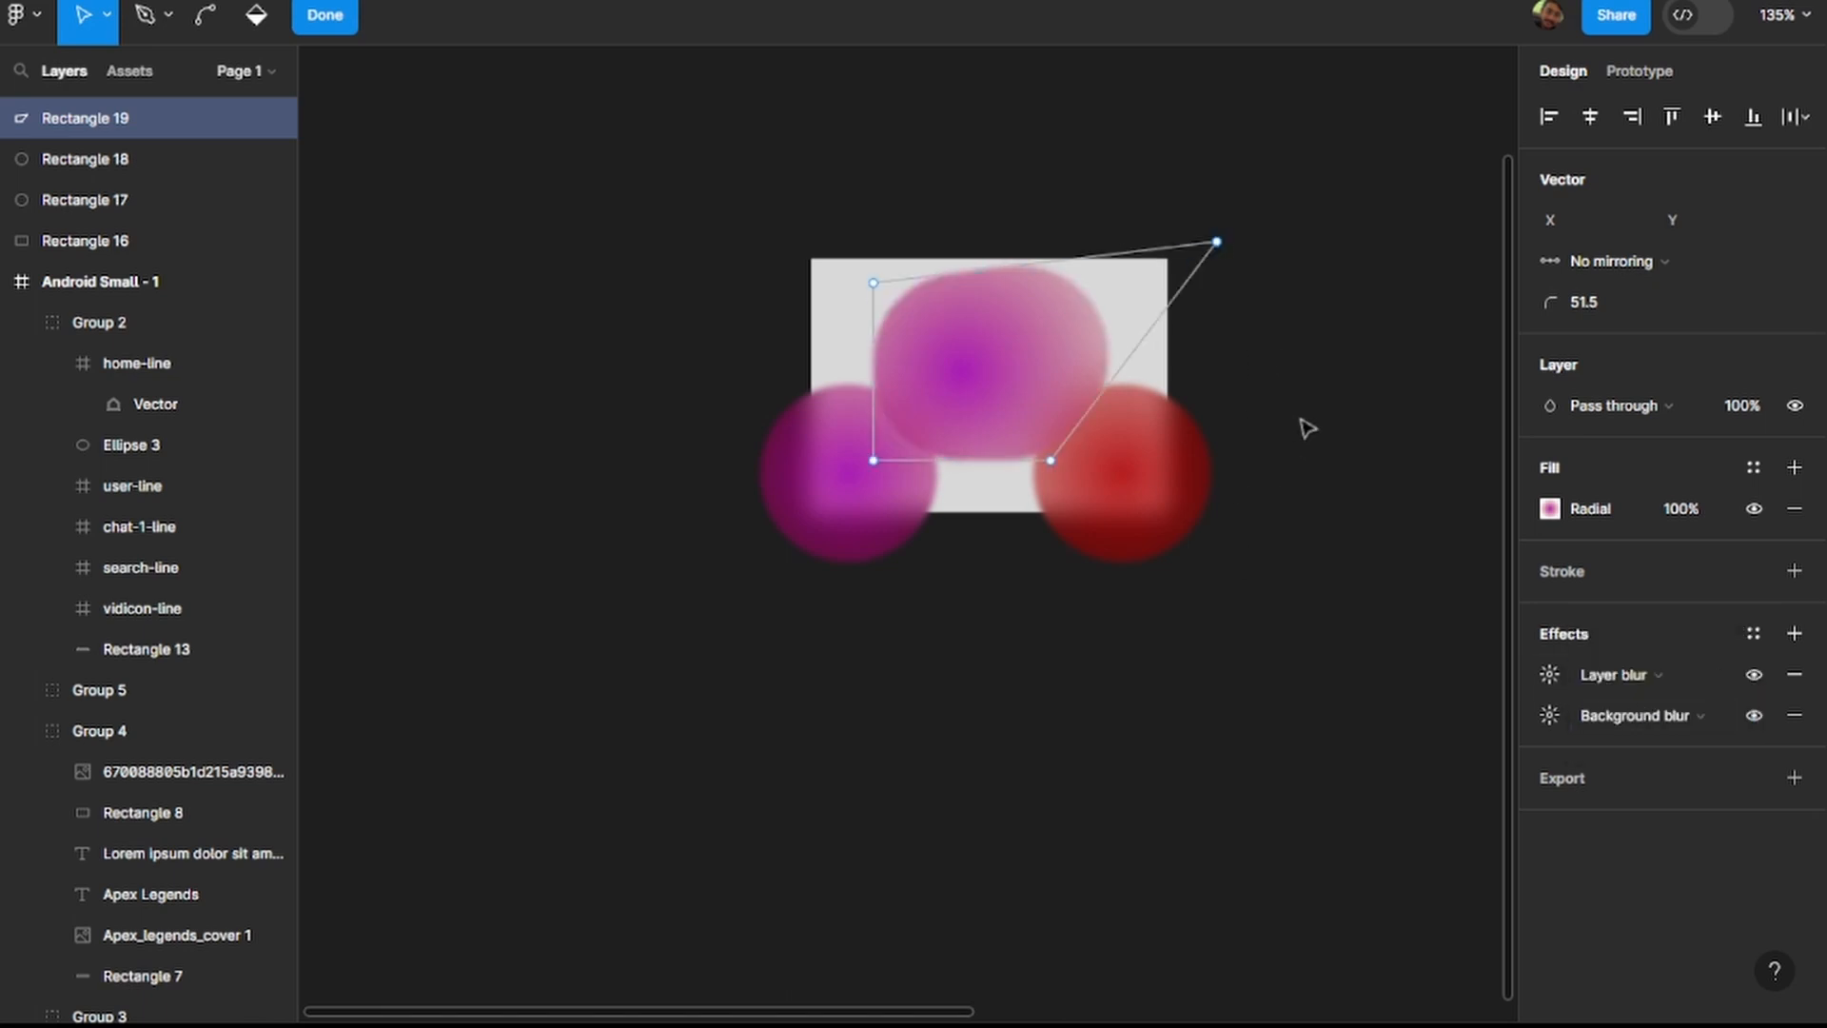
pyautogui.press('Escape')
pyautogui.press('Escape')
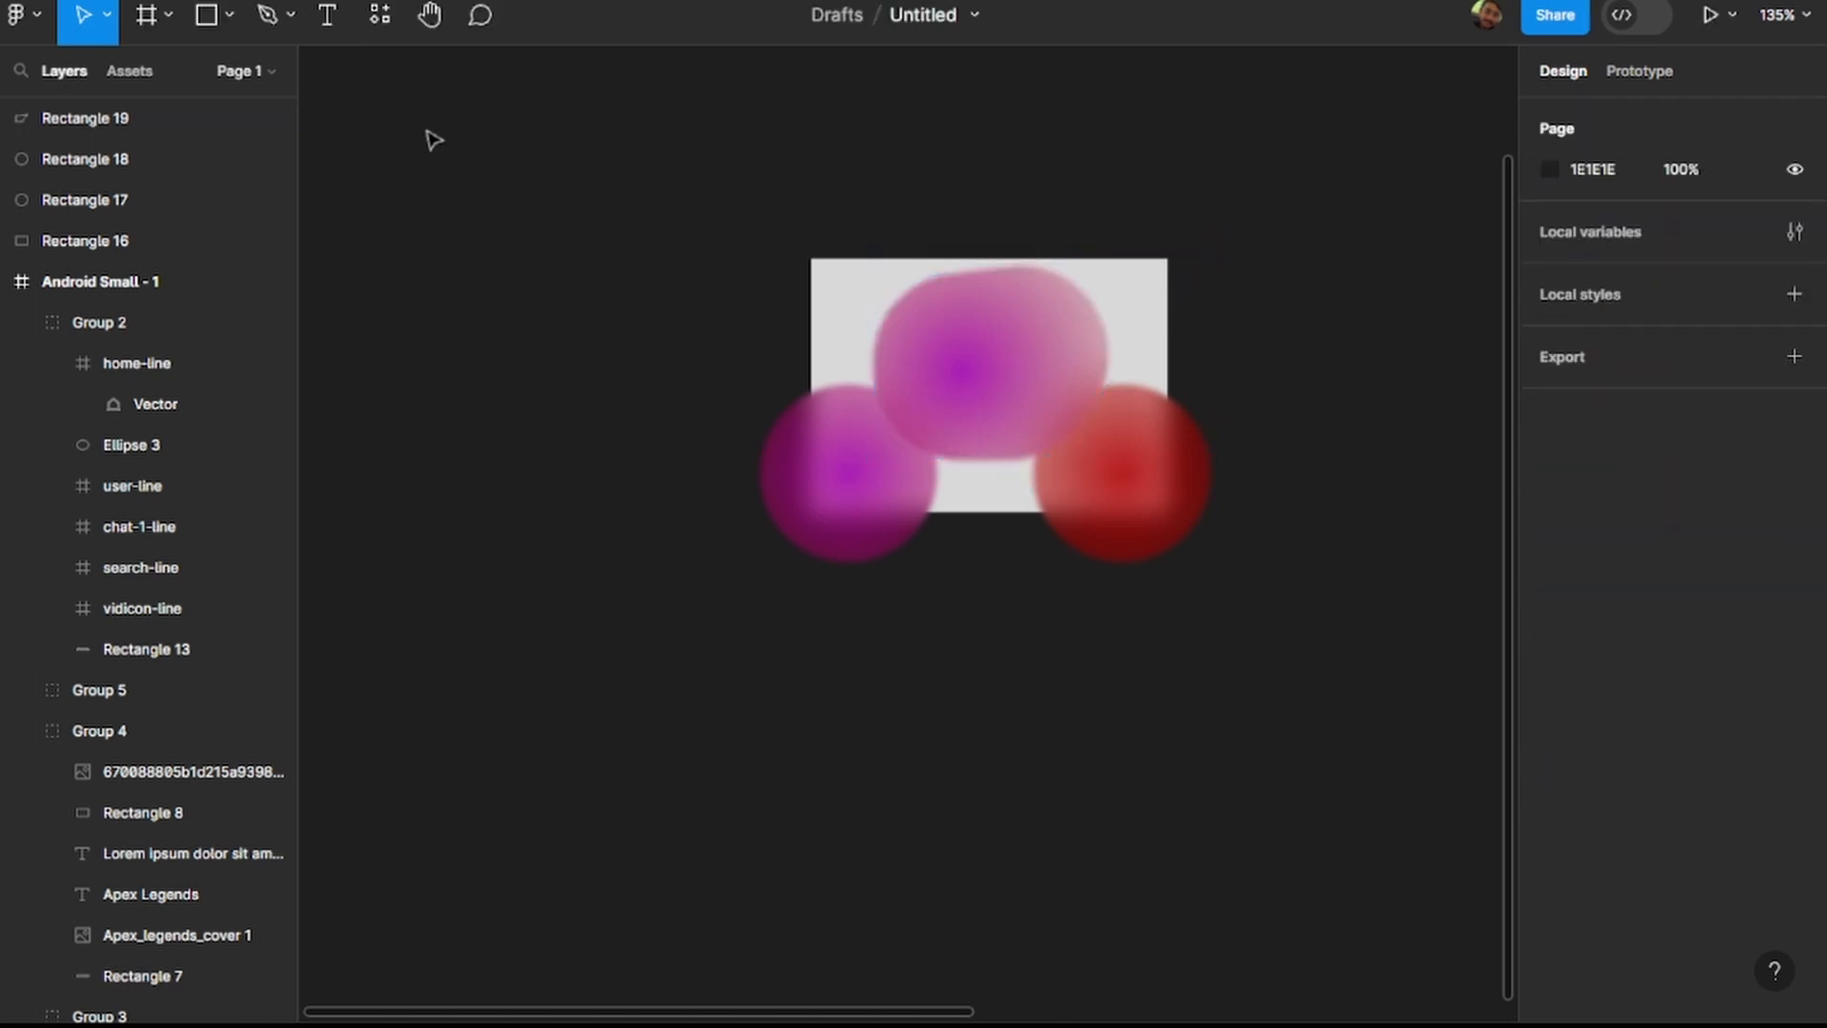
# Draw a 271 × 210 rectangle covering the grey rectangle and all three blurred shapes.
pyautogui.click(182, 13)
pyautogui.click(214, 19)
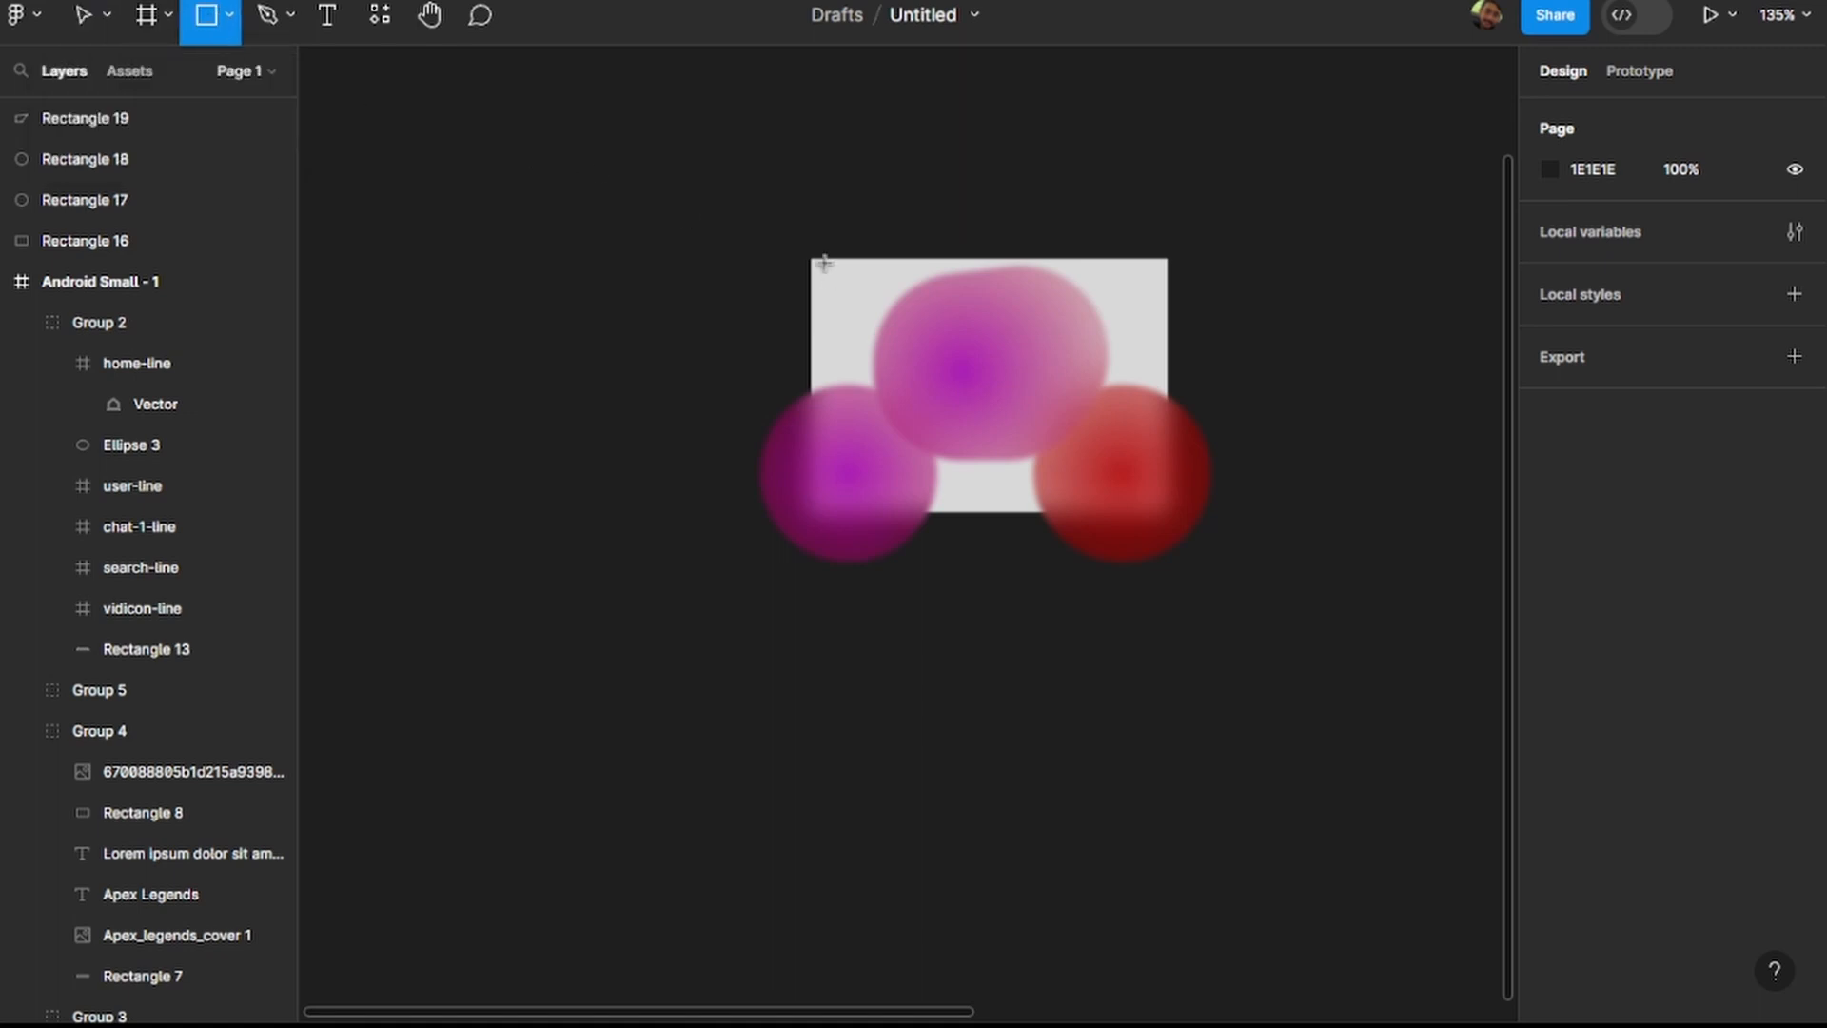
pyautogui.moveTo(774, 228)
pyautogui.mouseDown()
pyautogui.moveTo(1100, 524)
pyautogui.moveTo(1218, 575)
pyautogui.mouseUp()
pyautogui.moveTo(1051, 473); pyautogui.dragTo(1042, 466)
pyautogui.moveTo(1184, 570); pyautogui.dragTo(1211, 581)
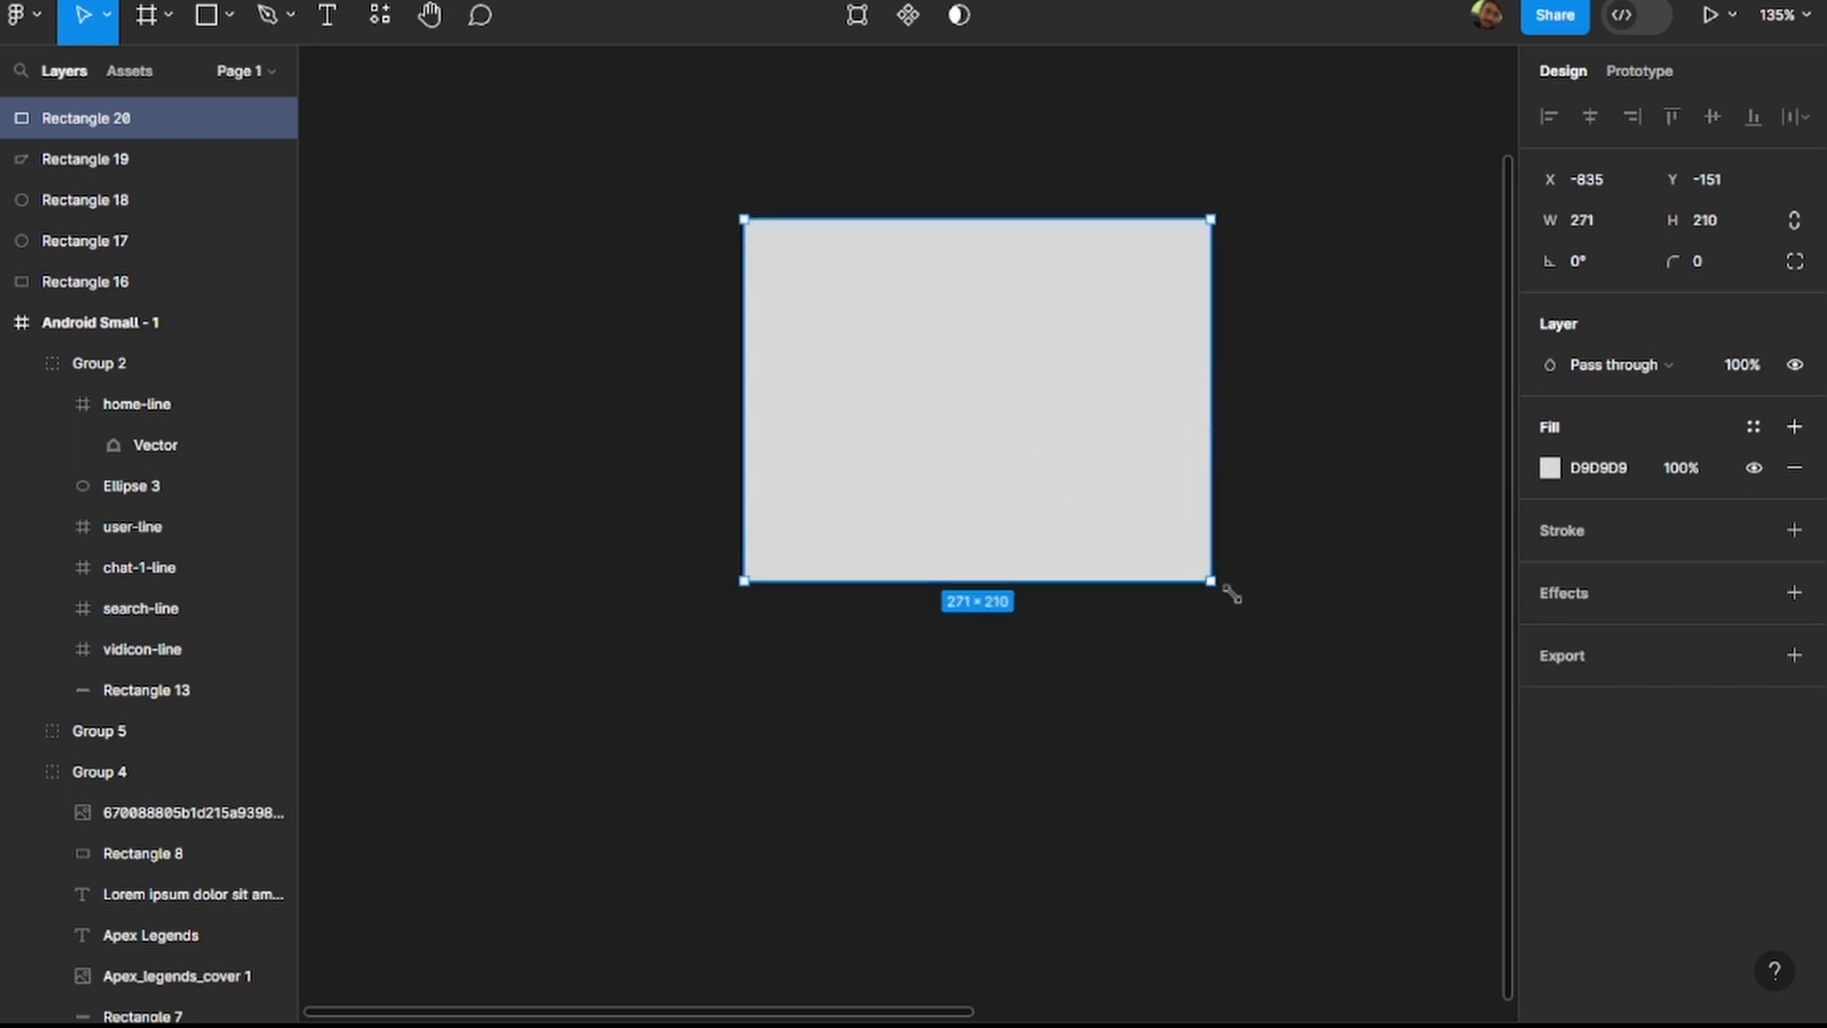
# Try several fill opacities on the covering rectangle, ending at 25%.
pyautogui.click(1551, 468)
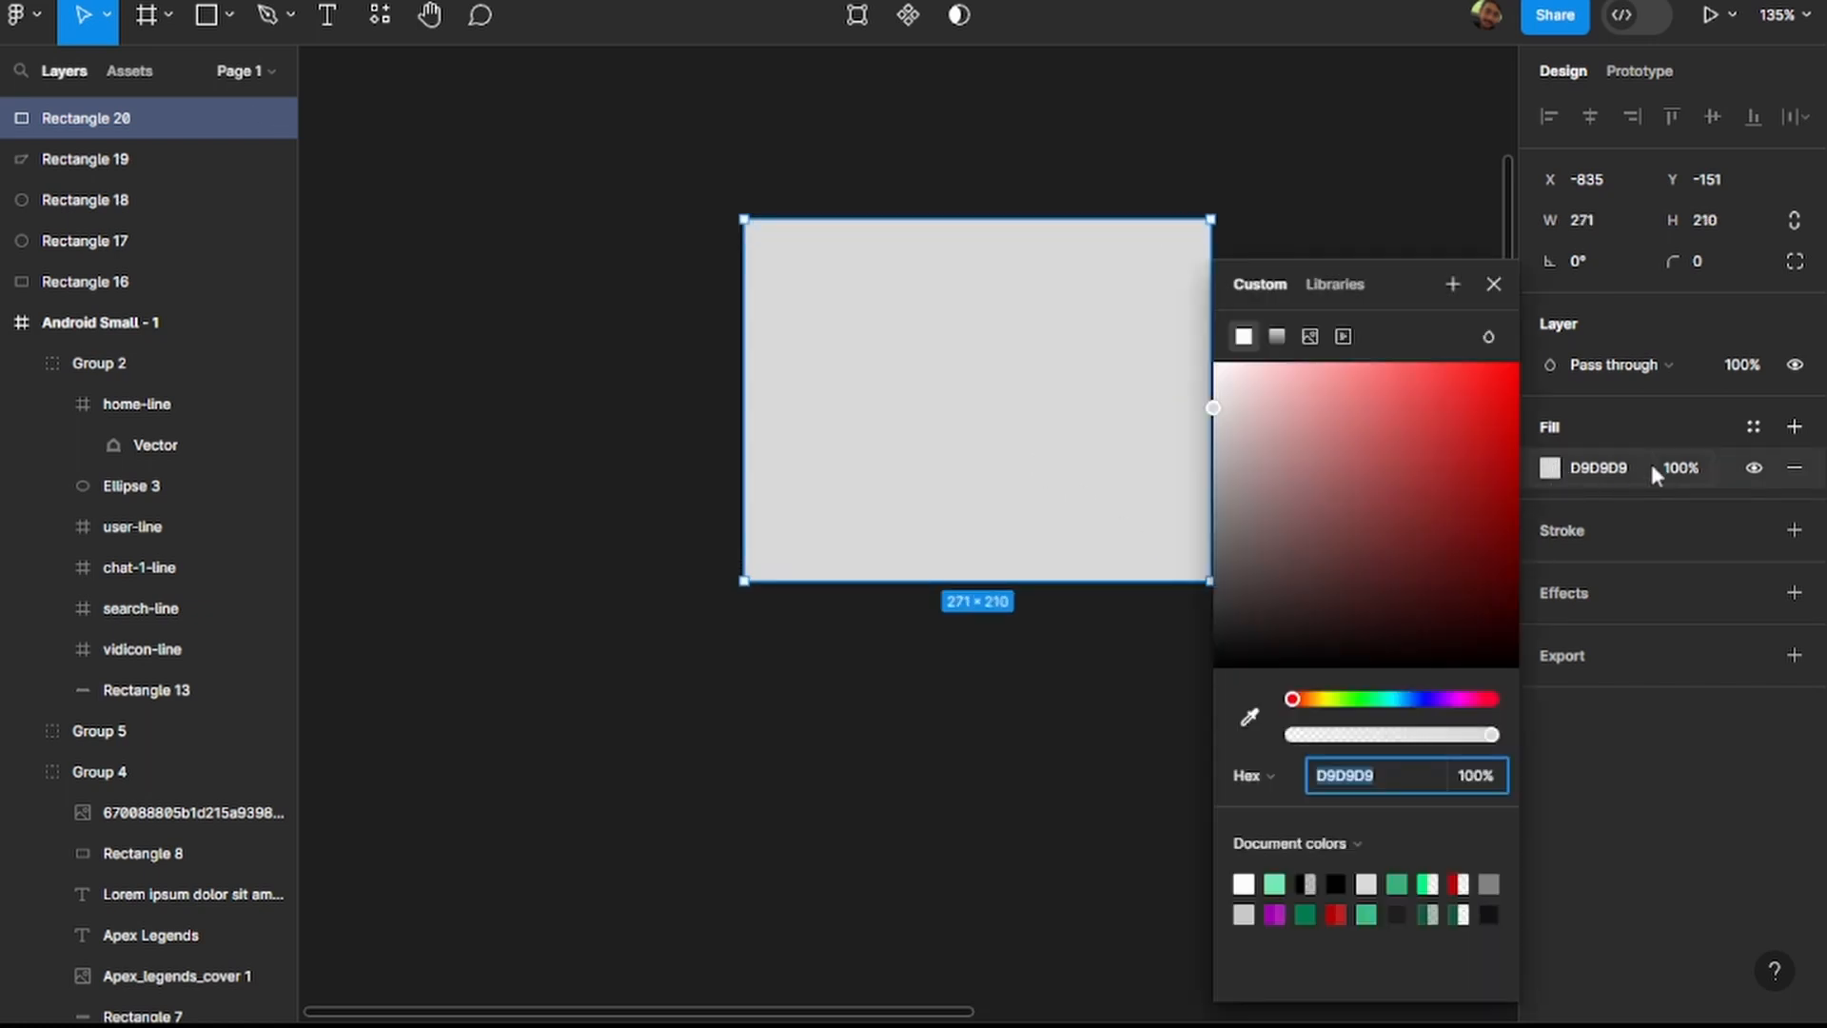
pyautogui.click(1677, 468)
pyautogui.write('10')
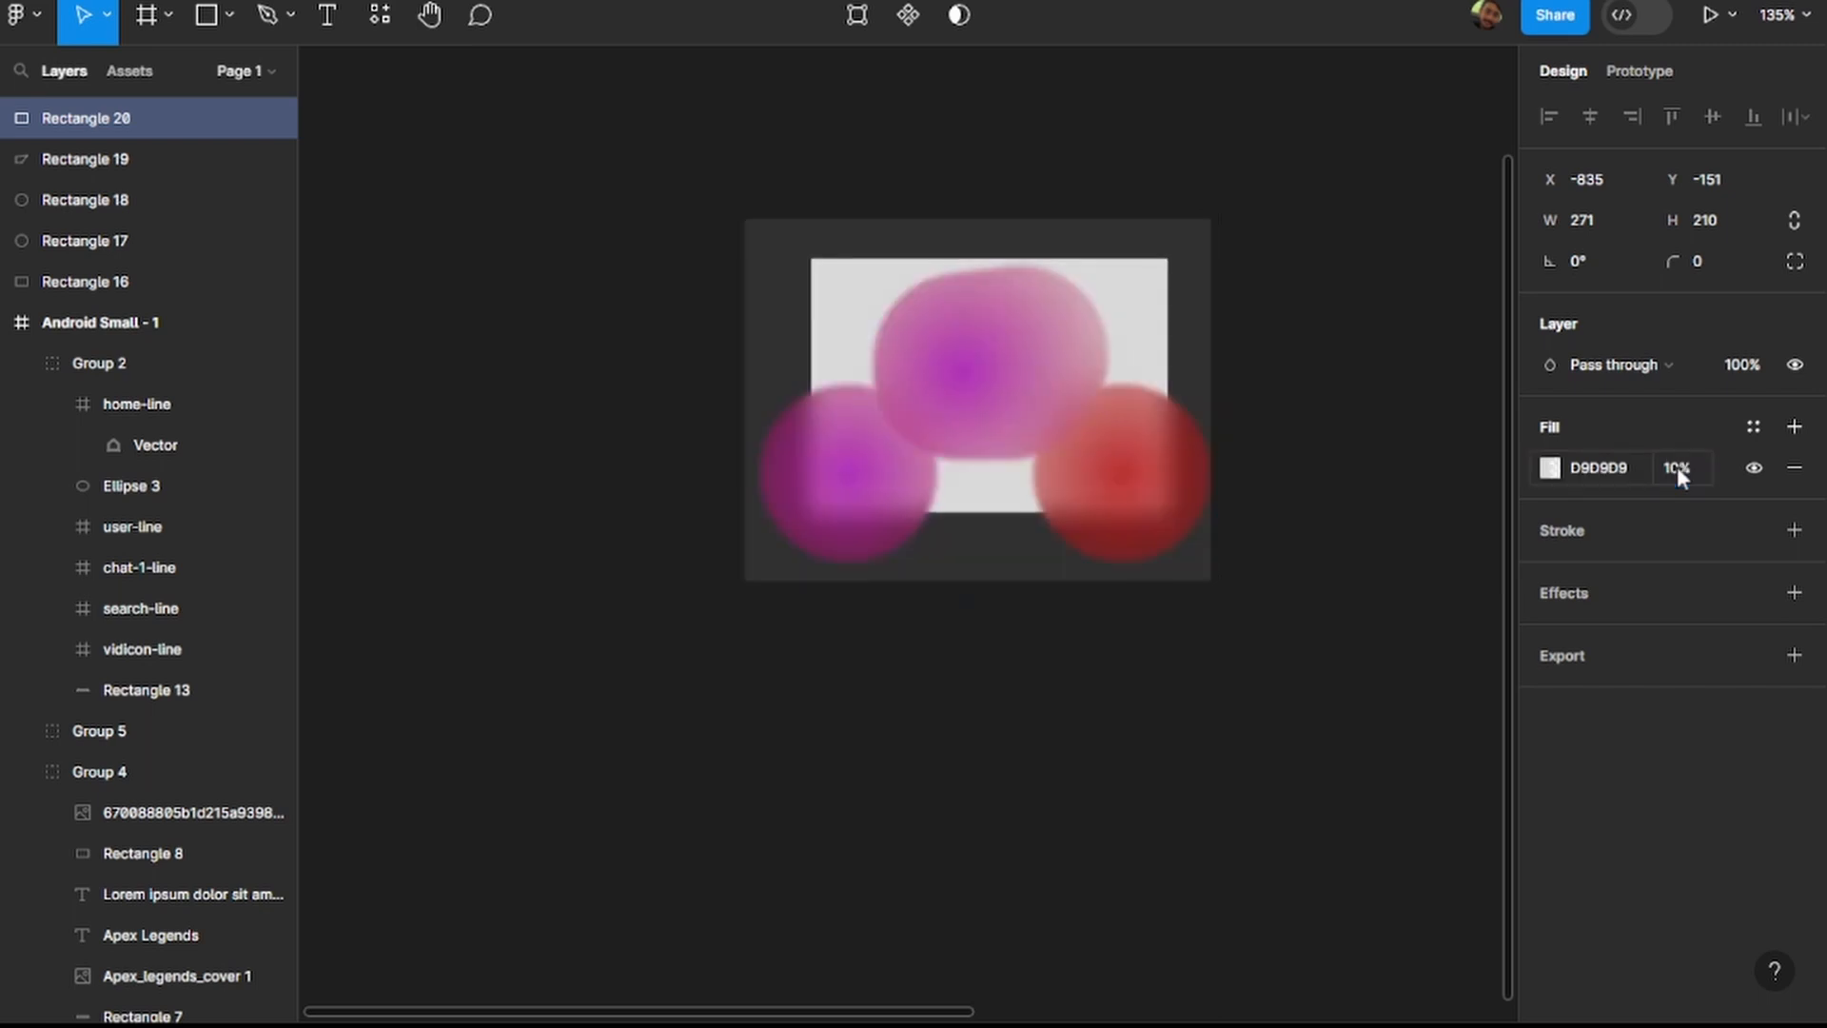
pyautogui.press('Return')
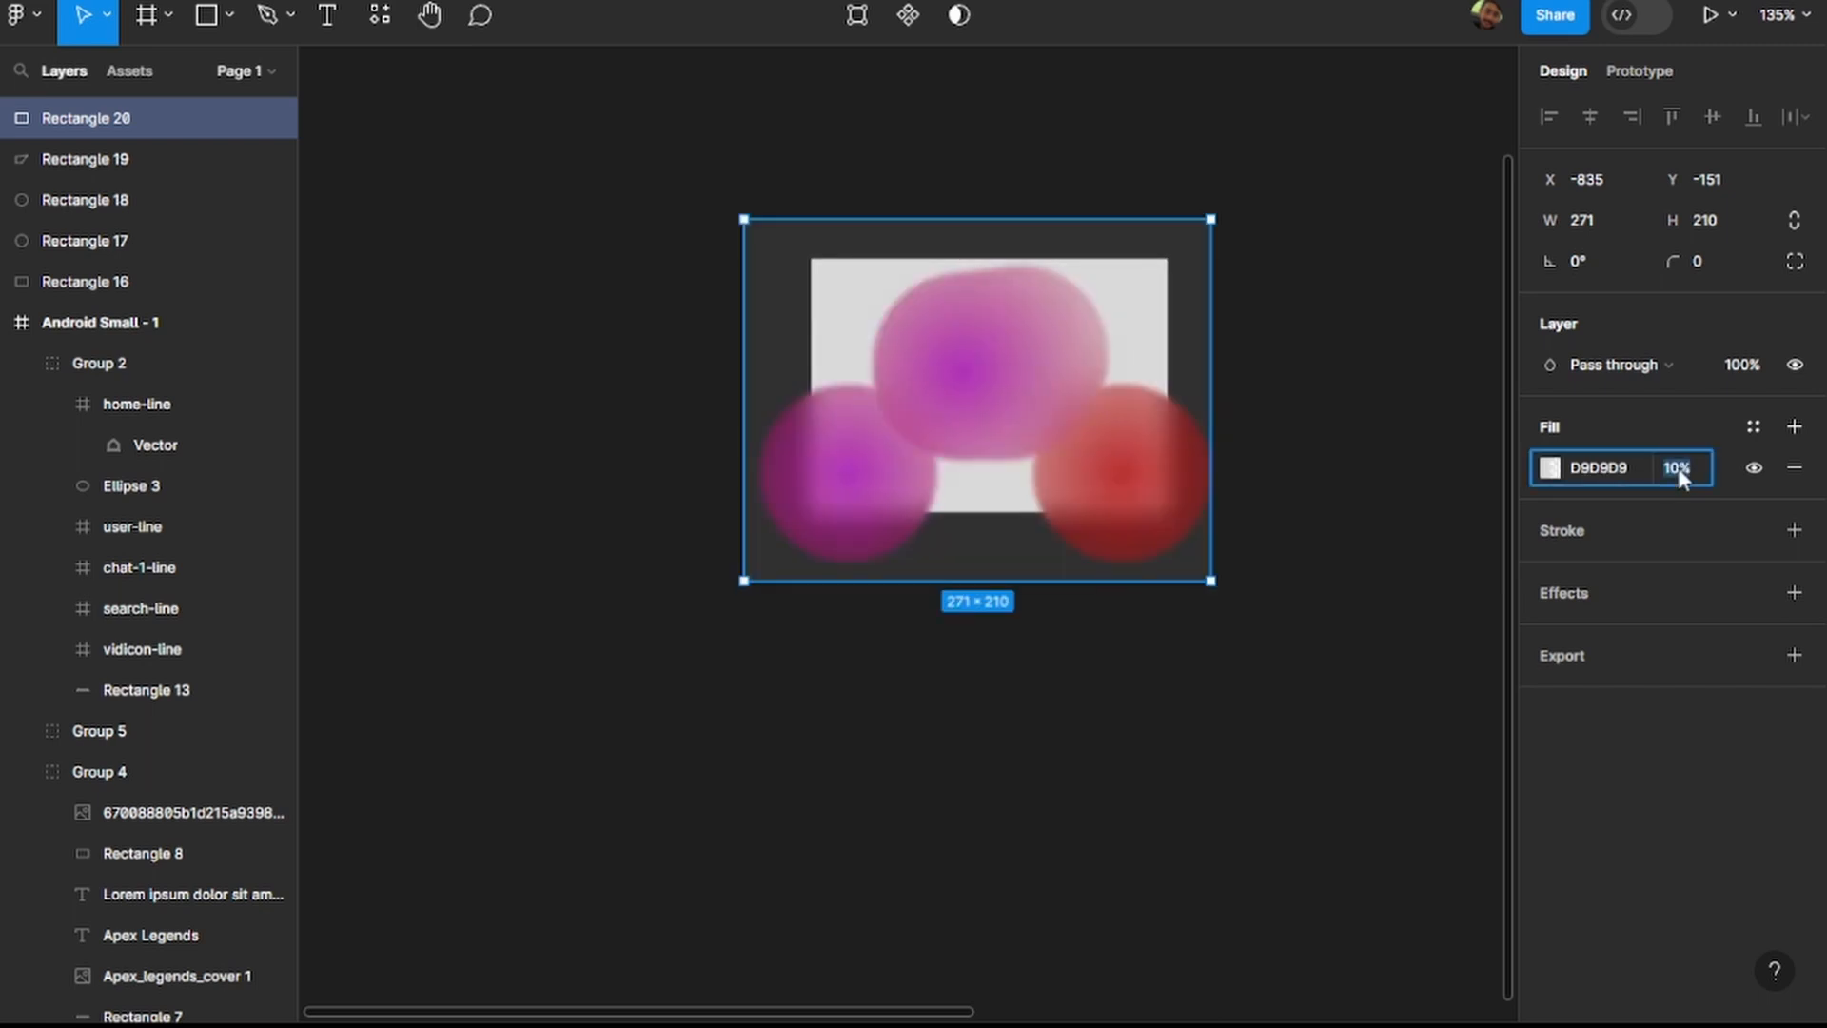
pyautogui.write('30')
pyautogui.press('Return')
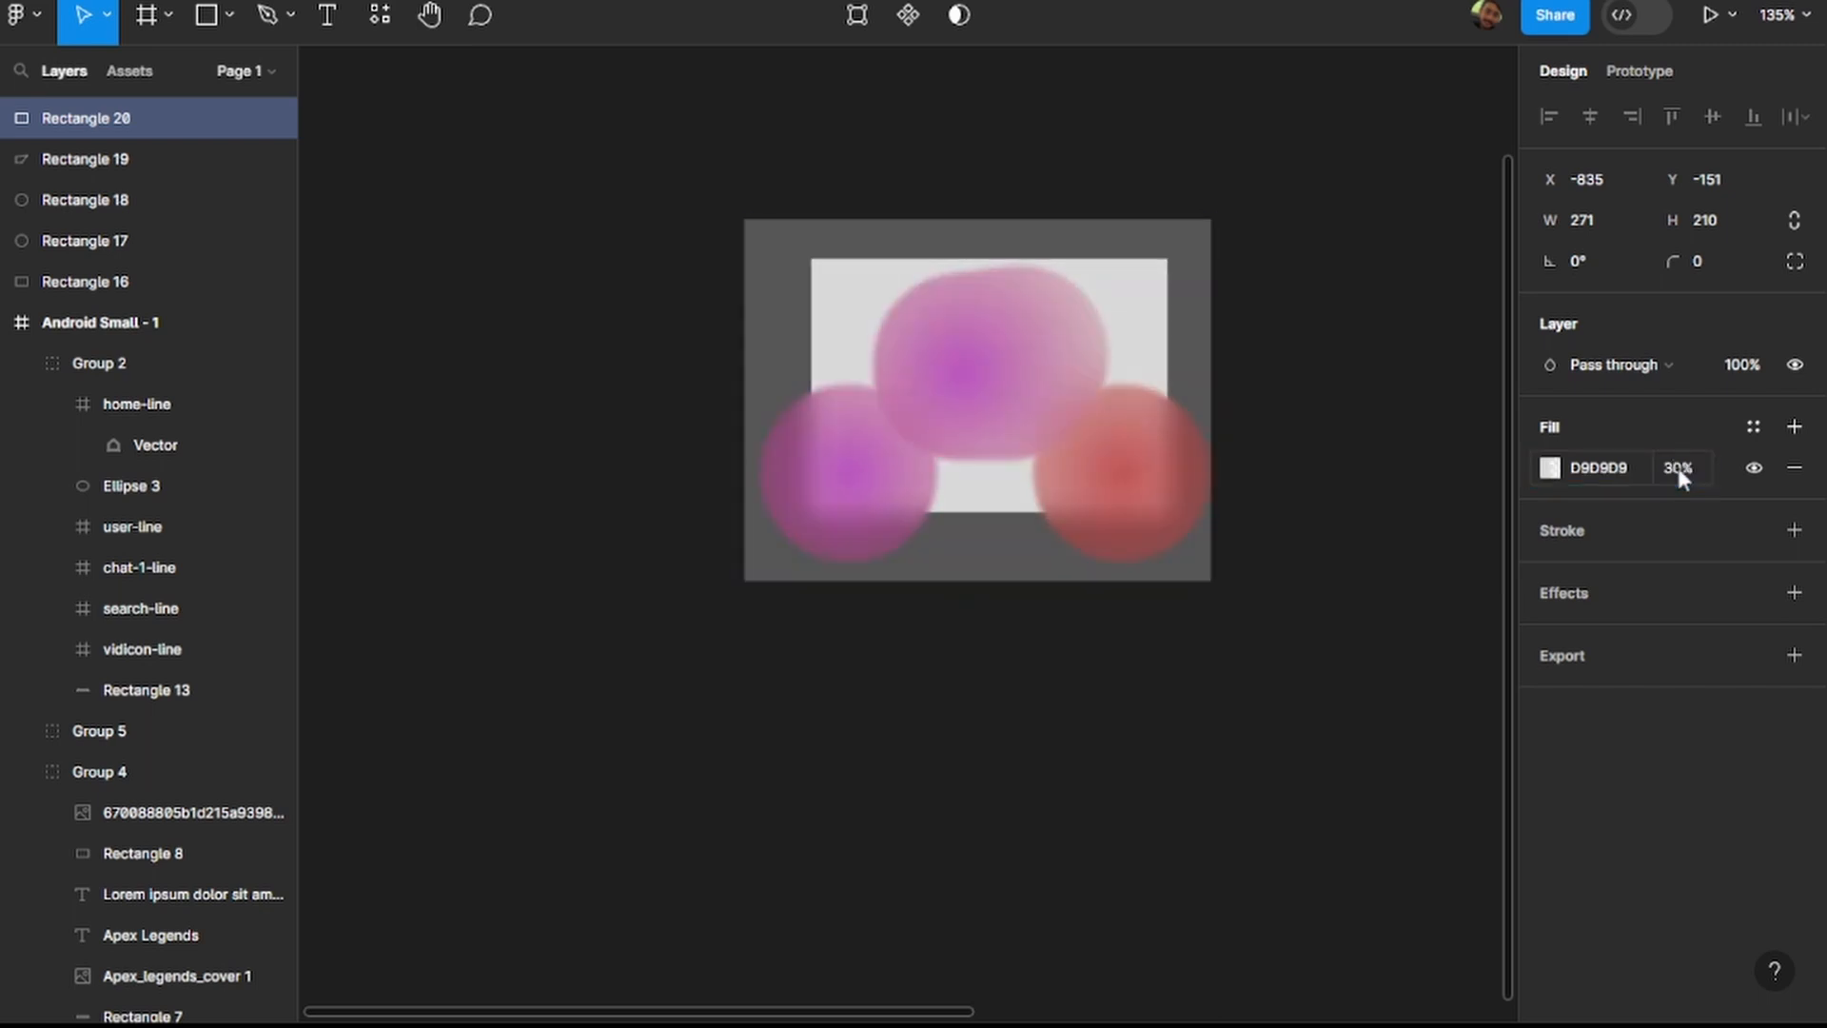
pyautogui.write('25')
pyautogui.press('Return')
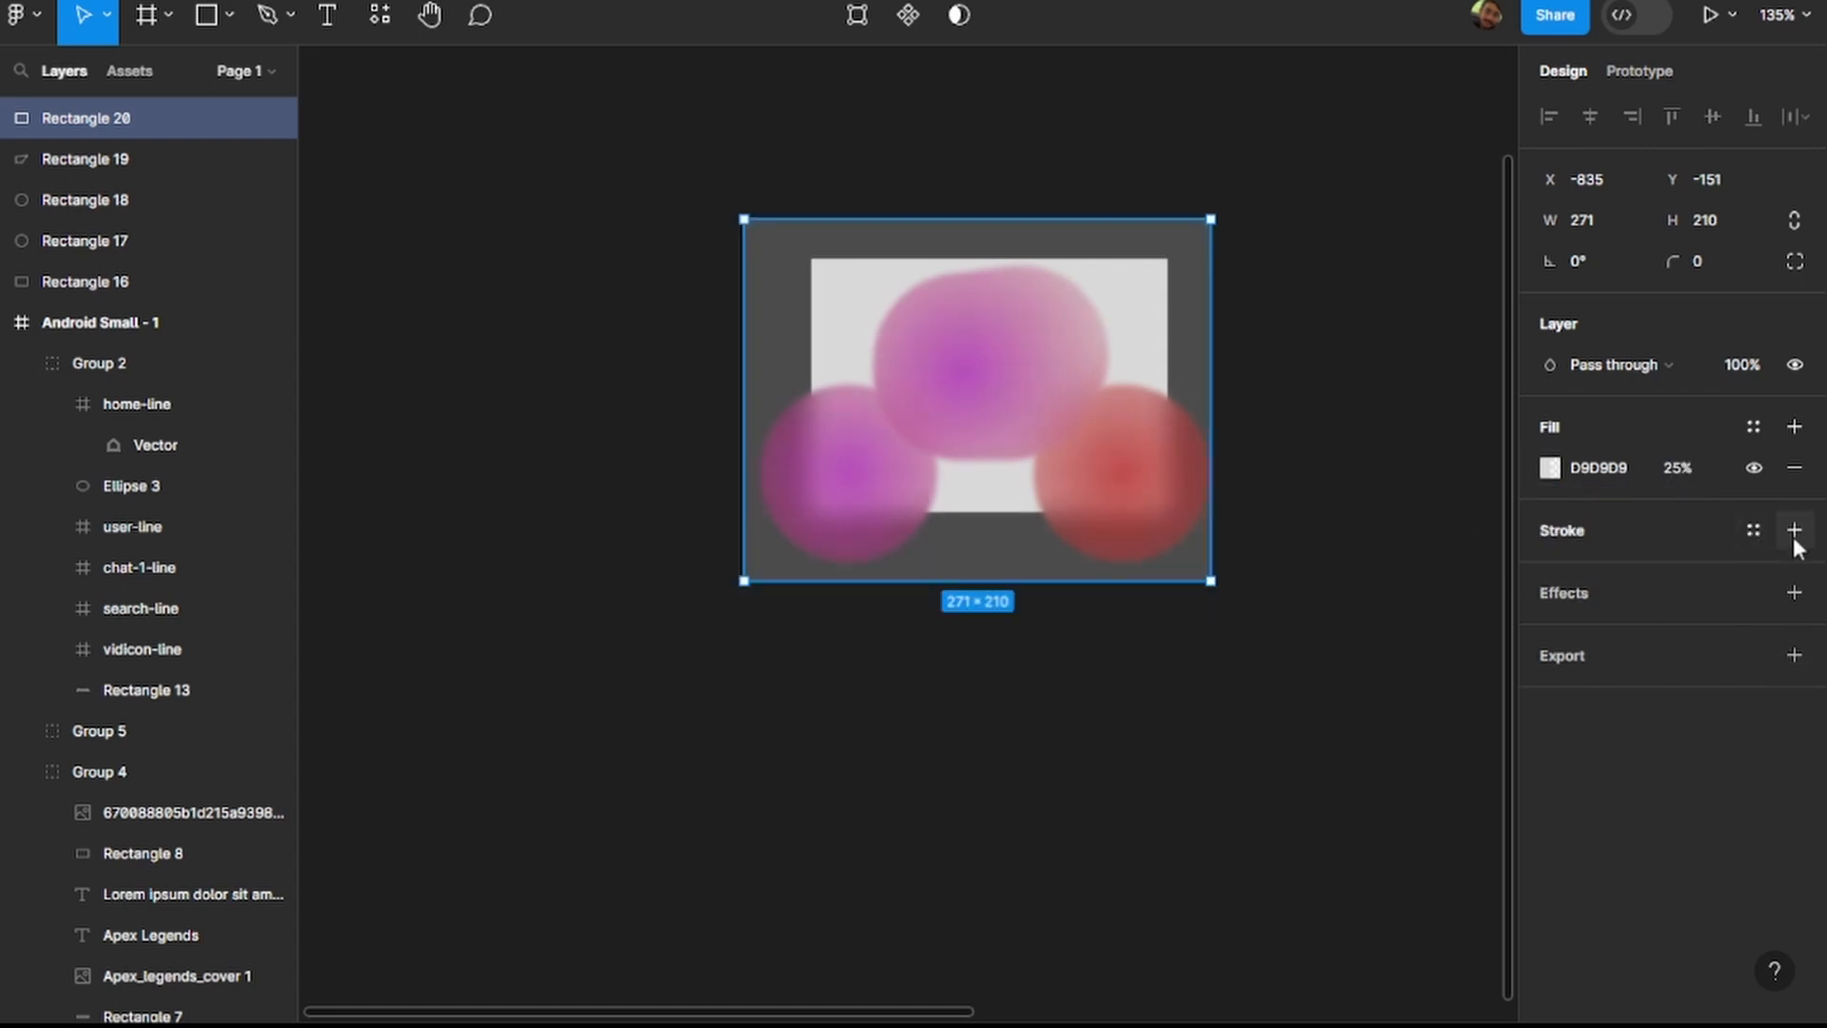
# Add a Background blur effect of 11 to the covering rectangle and deselect it.
pyautogui.click(1795, 593)
pyautogui.click(1635, 633)
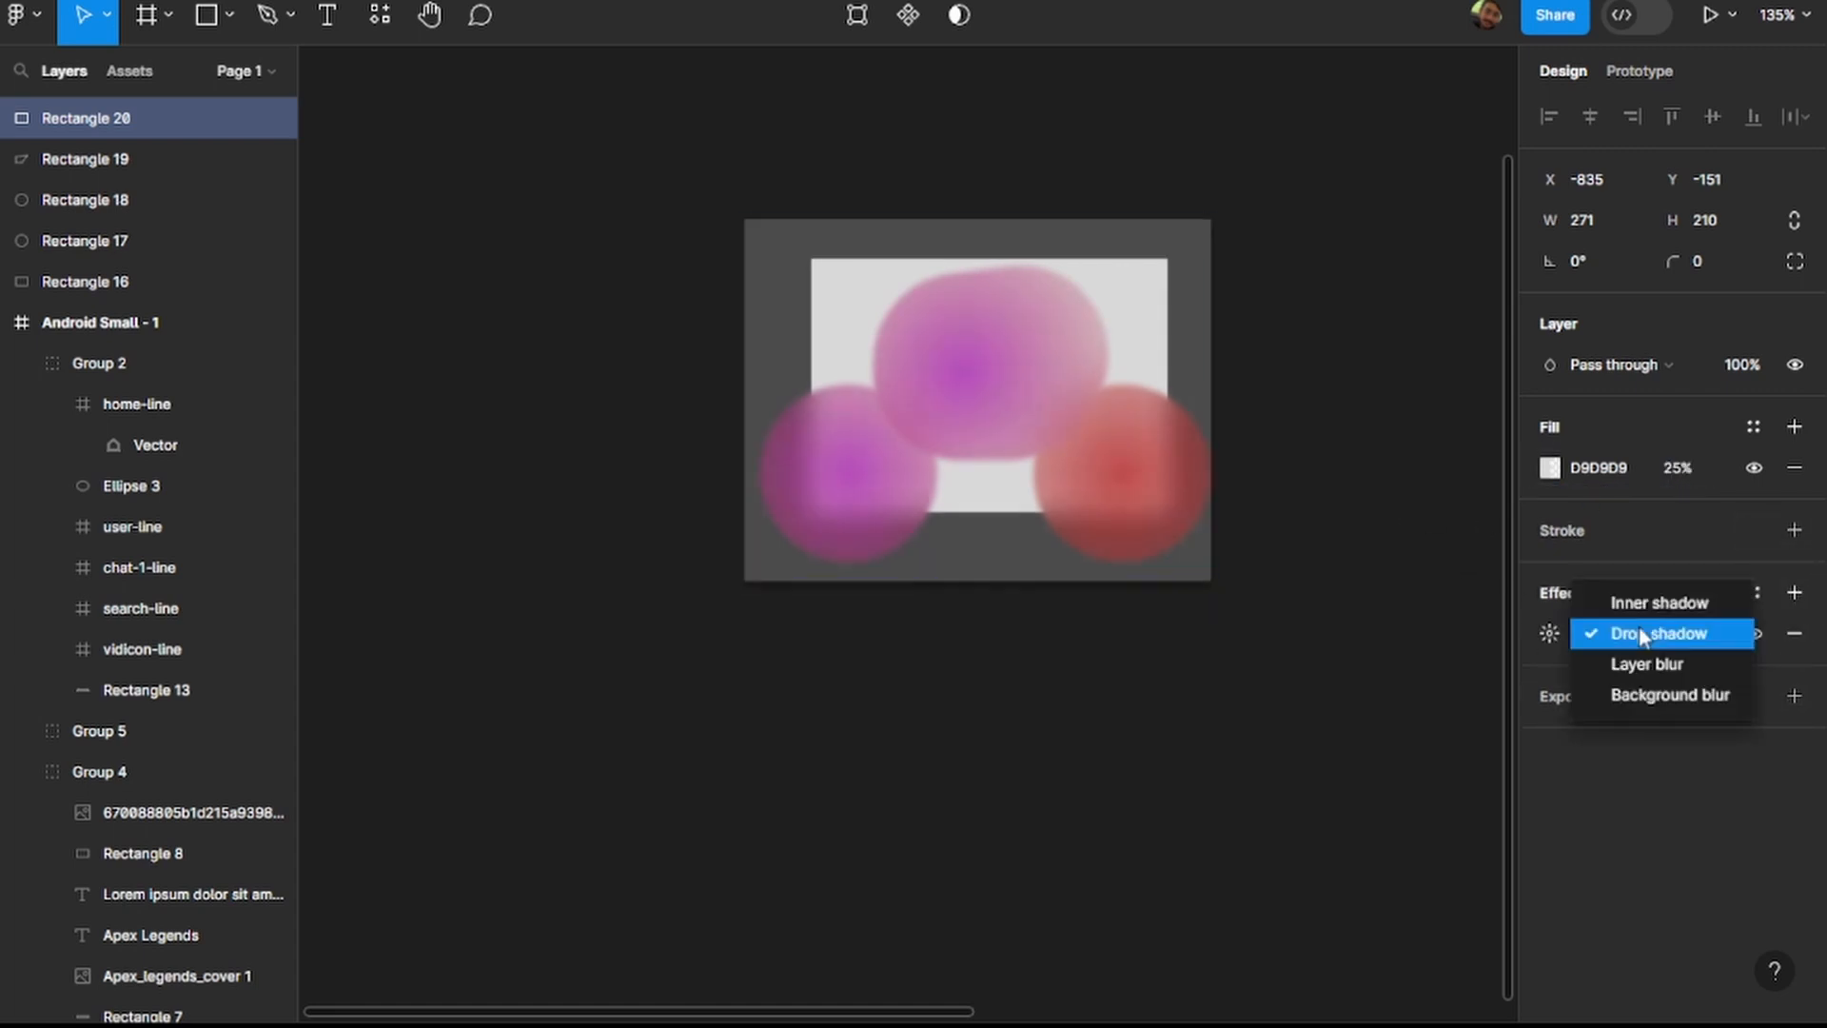
pyautogui.click(1644, 695)
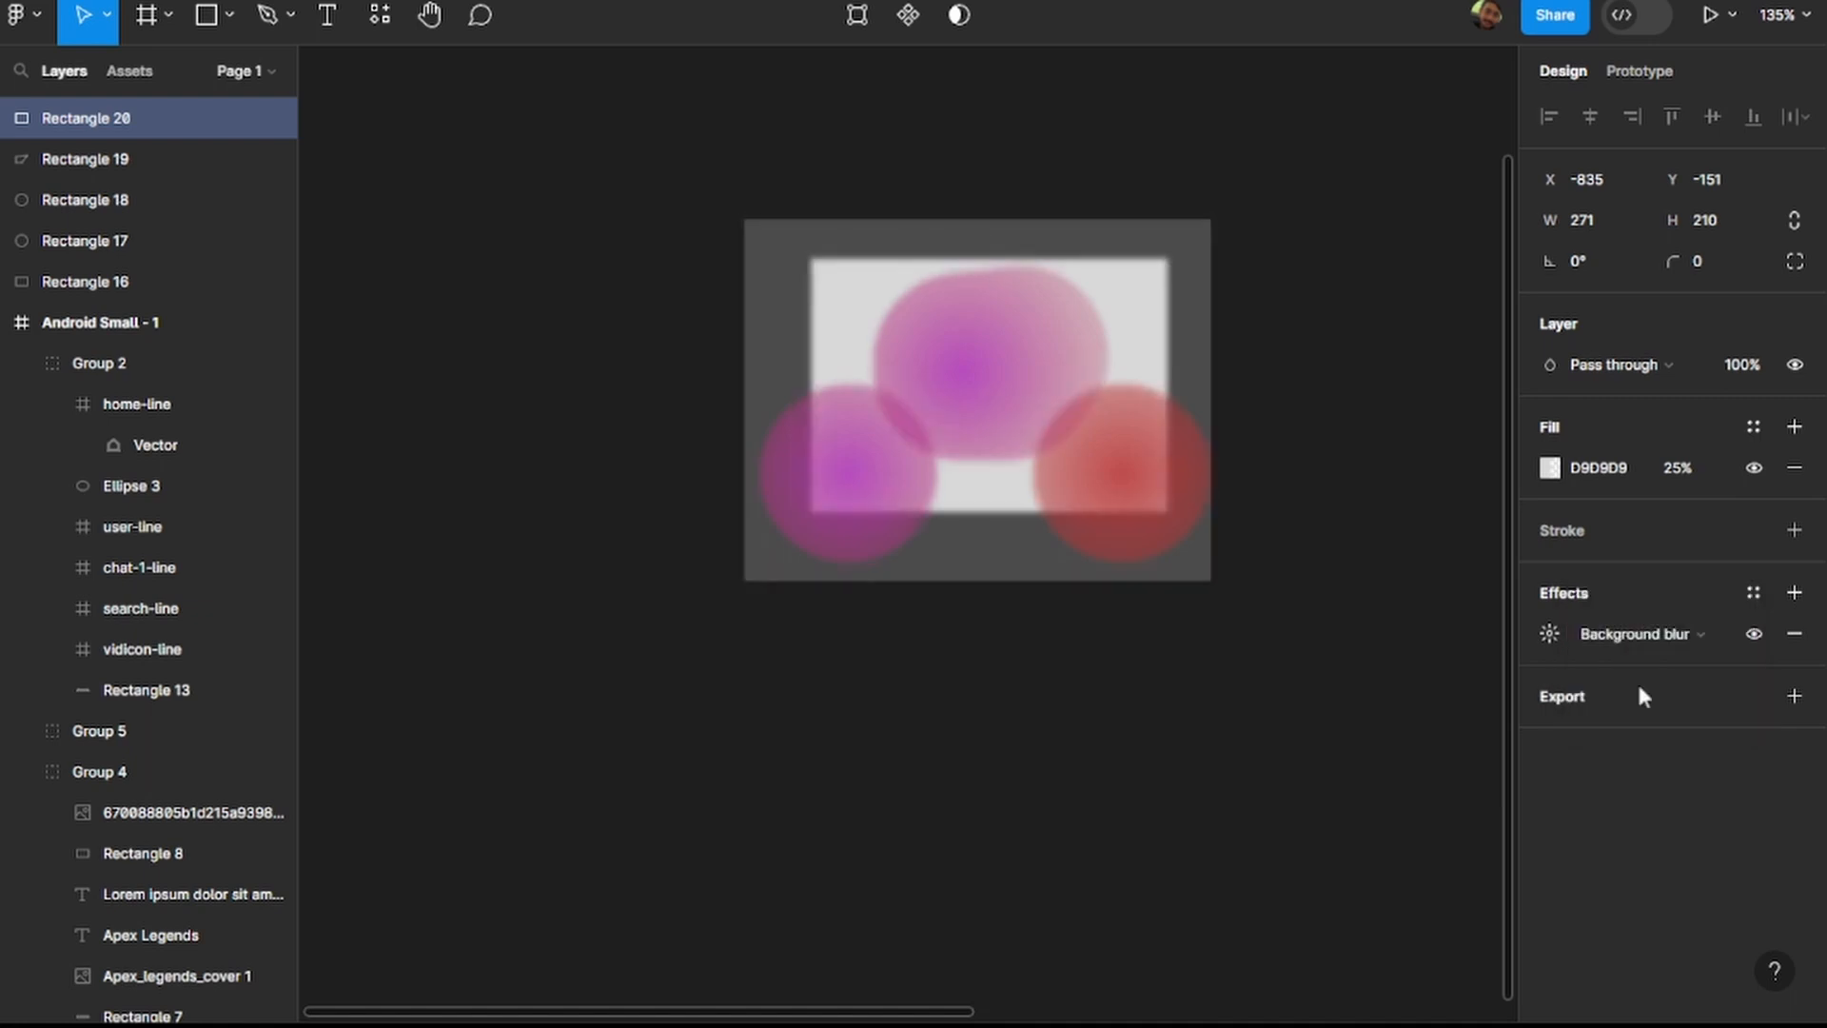
pyautogui.click(1534, 636)
pyautogui.press('Up')
pyautogui.press('Up')
pyautogui.press('Up')
pyautogui.press('Up')
pyautogui.press('Up')
pyautogui.press('Up')
pyautogui.press('Up')
pyautogui.press('Up')
pyautogui.press('Up')
pyautogui.press('Up')
pyautogui.press('Up')
pyautogui.press('Up')
pyautogui.press('Up')
pyautogui.press('Up')
pyautogui.press('Down')
pyautogui.press('Down')
pyautogui.press('Down')
pyautogui.press('Down')
pyautogui.press('Down')
pyautogui.press('Down')
pyautogui.press('Down')
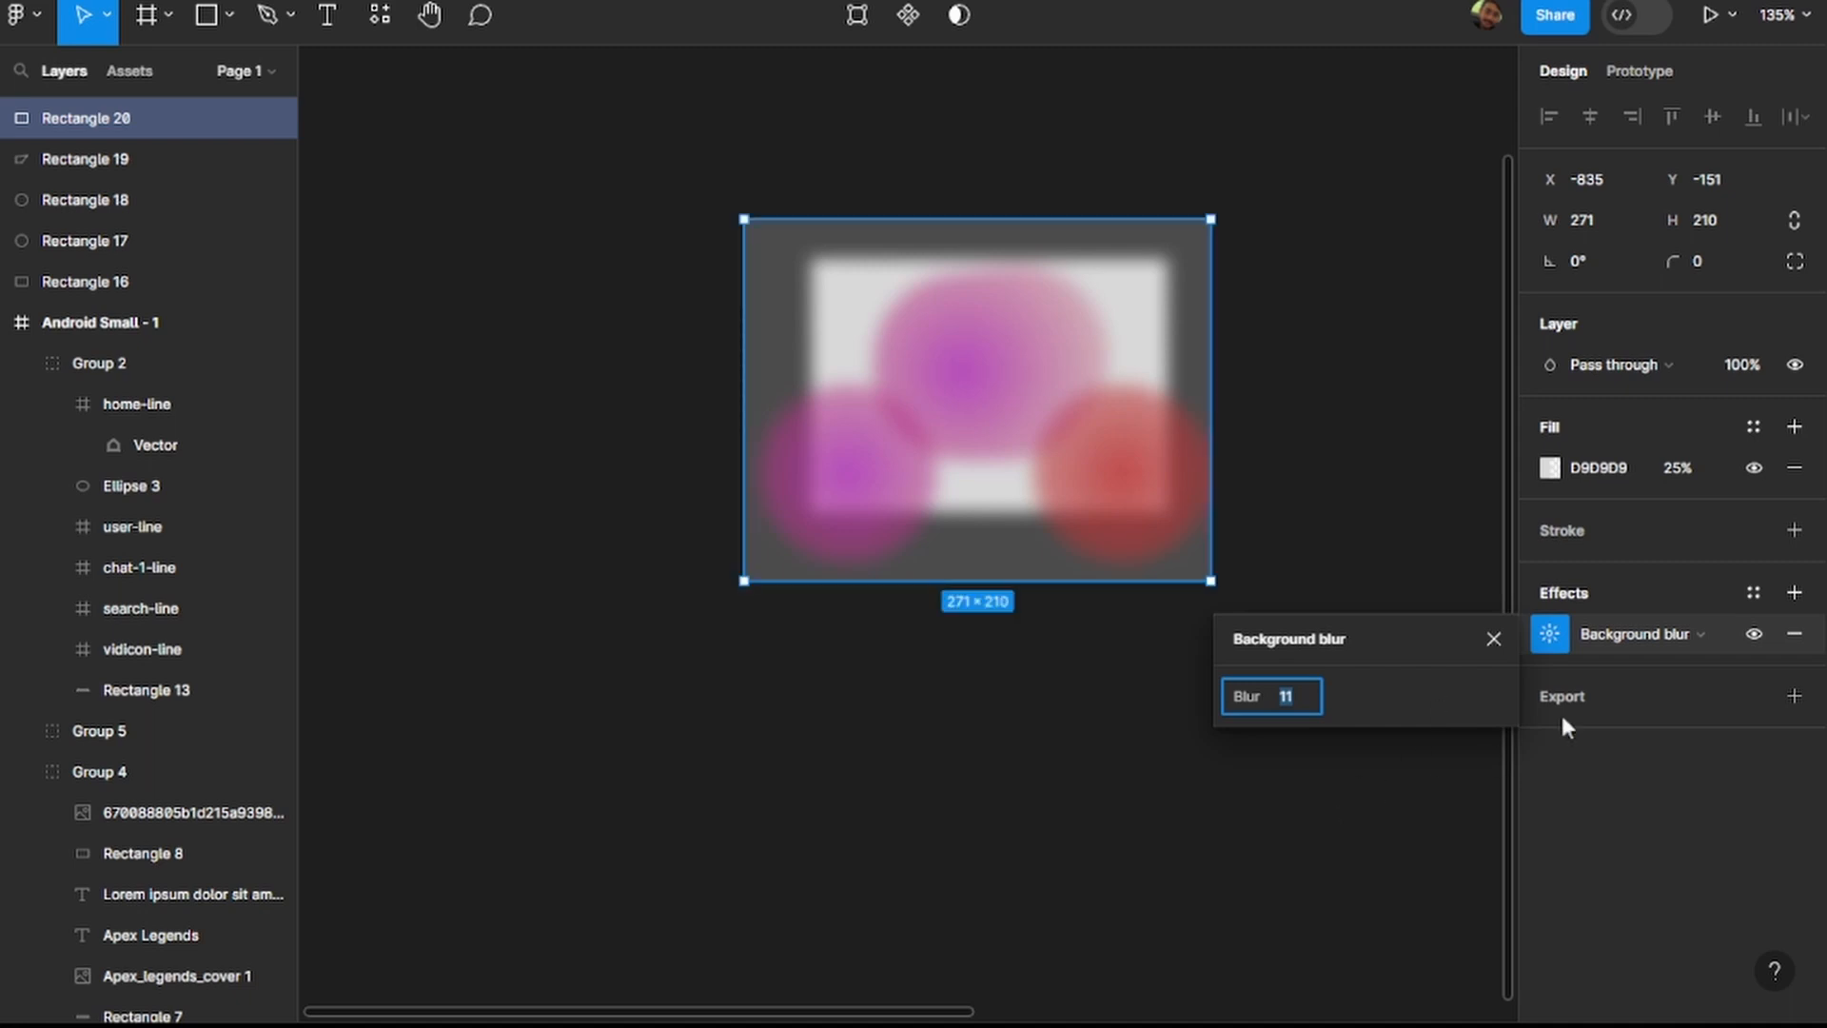
pyautogui.click(1311, 829)
pyautogui.click(784, 543)
pyautogui.doubleClick(868, 471)
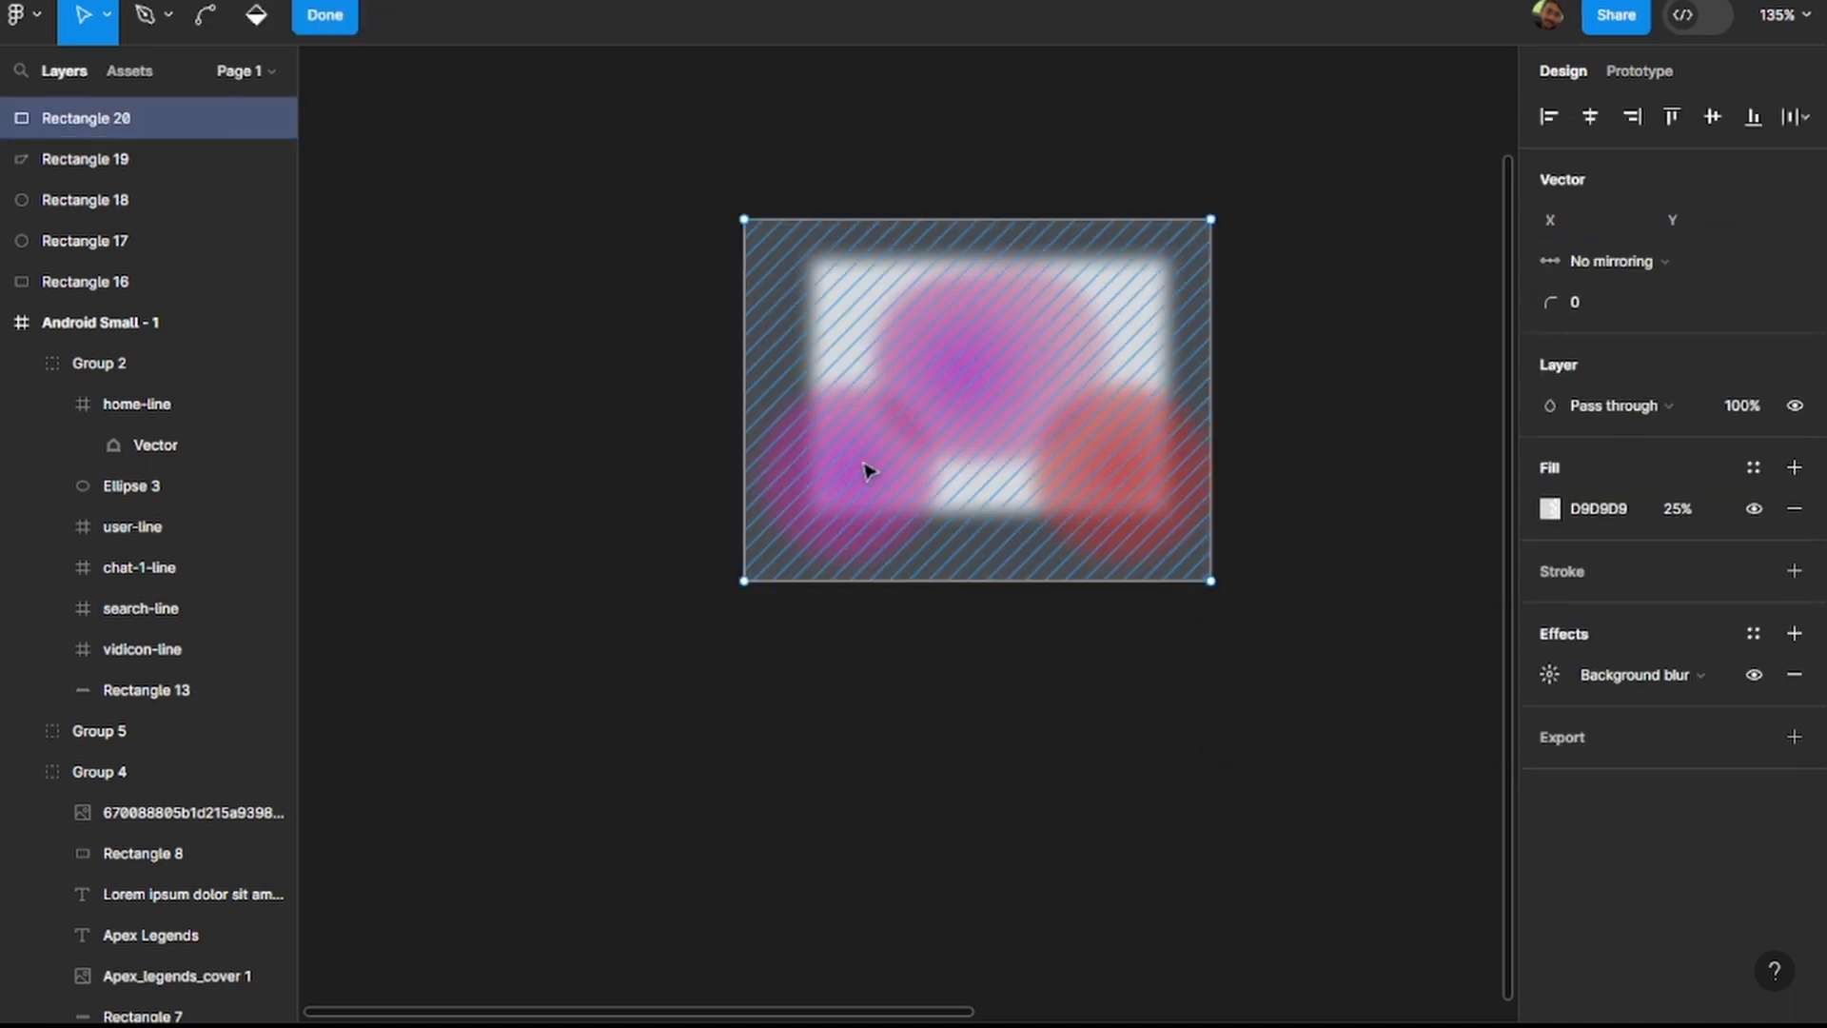
pyautogui.click(1272, 424)
pyautogui.click(1272, 424)
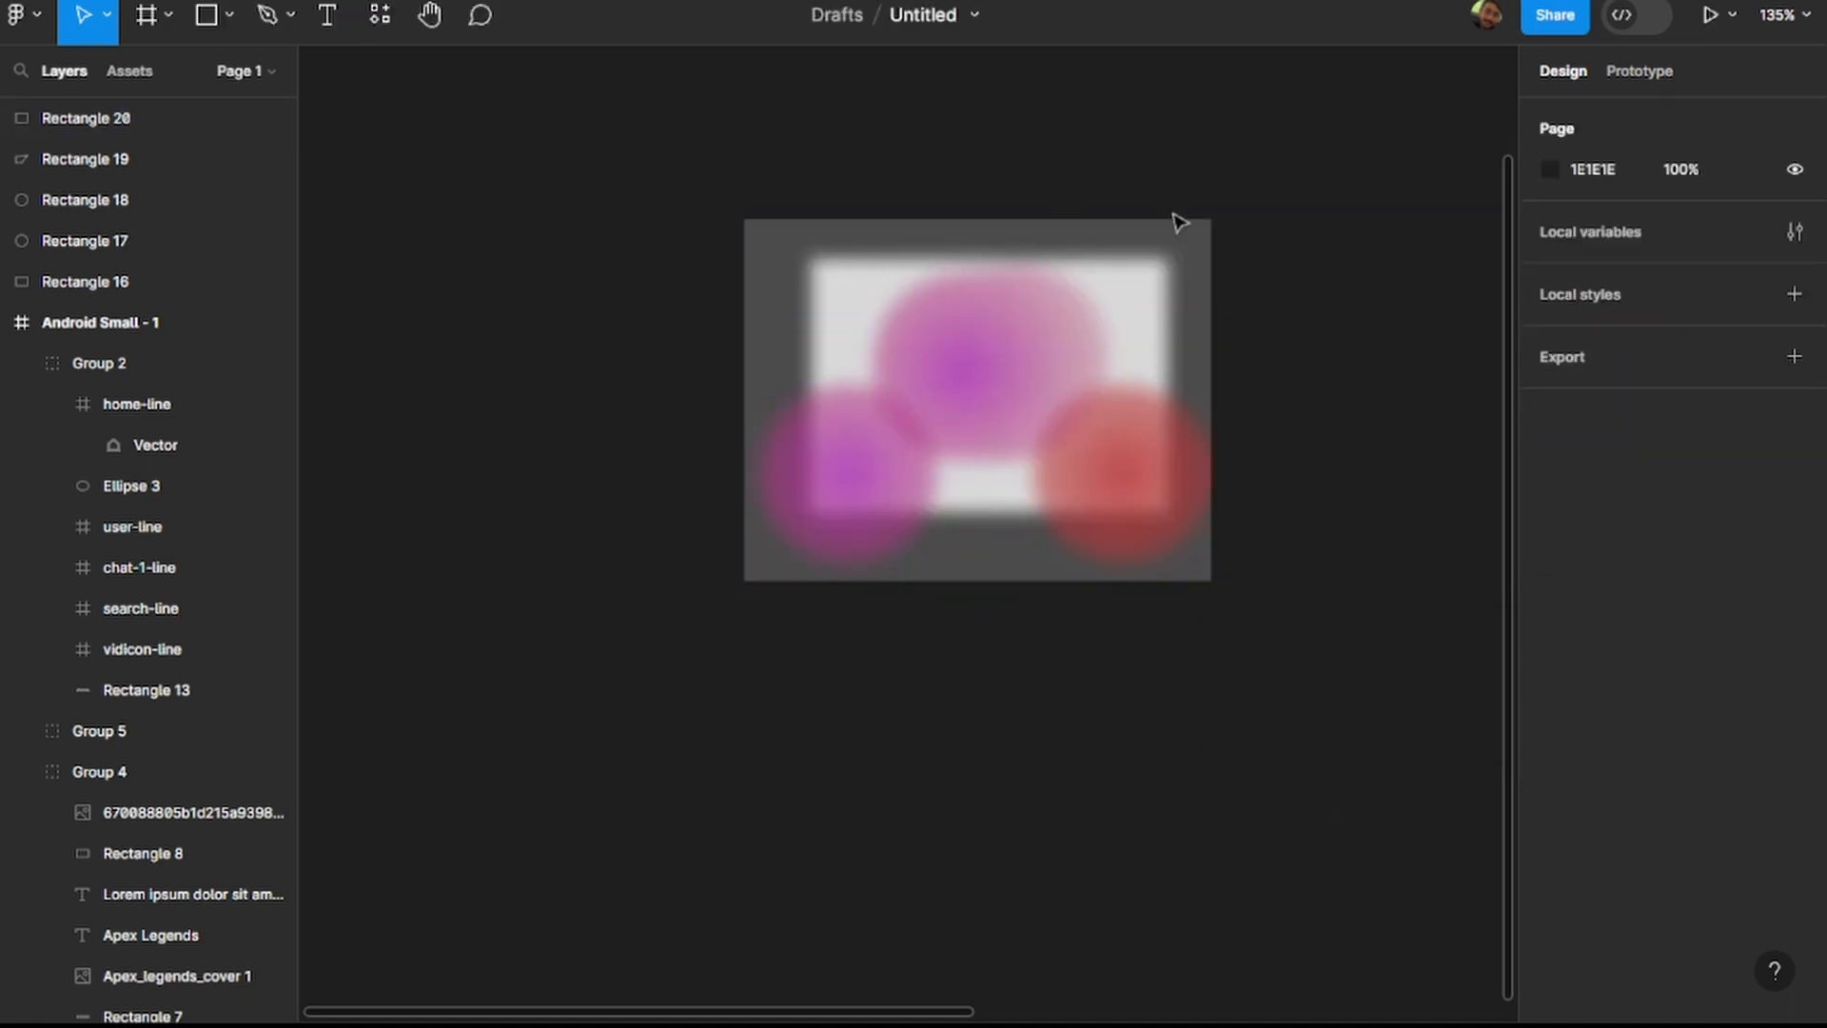
# Move the translucent panel below the grey rectangle to X -896, Y 49, and rearrange the two circles and the stretched shape behind it.
pyautogui.moveTo(1028, 351); pyautogui.dragTo(973, 738)
pyautogui.moveTo(845, 527); pyautogui.dragTo(747, 706)
pyautogui.moveTo(966, 436); pyautogui.dragTo(902, 793)
pyautogui.moveTo(1119, 494); pyautogui.dragTo(1069, 734)
pyautogui.click(755, 669)
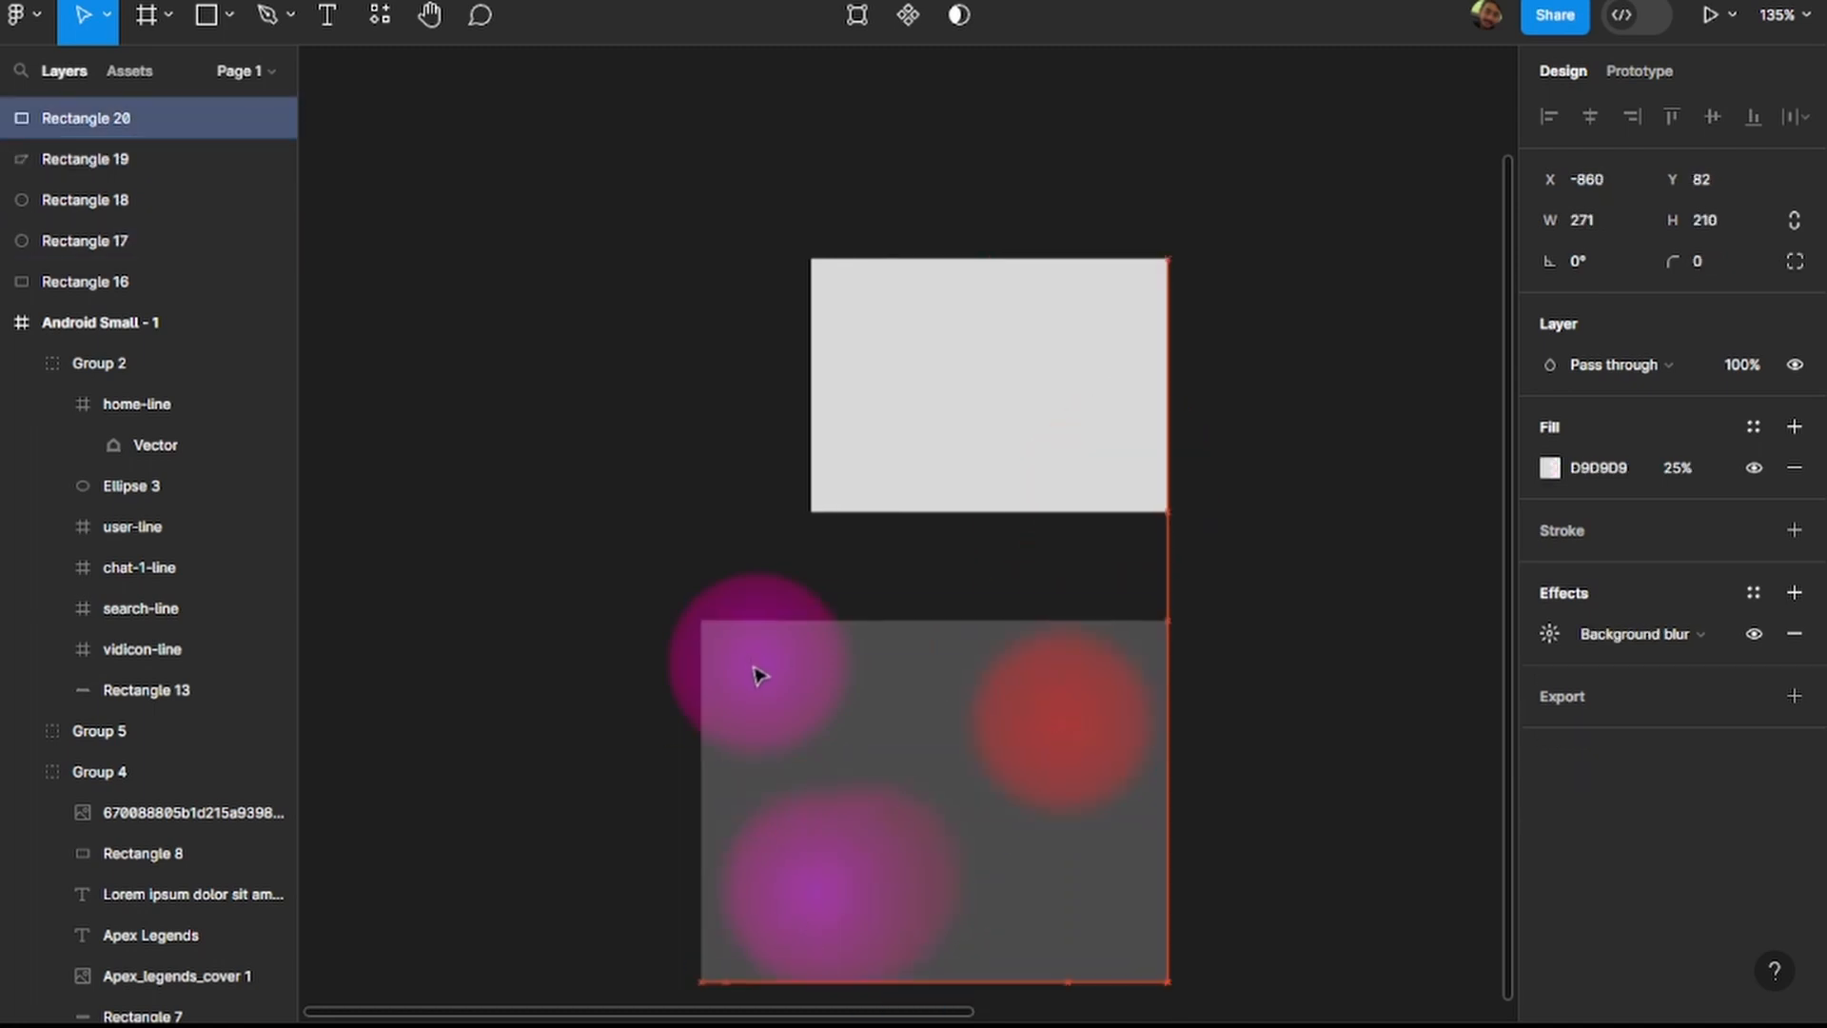
pyautogui.moveTo(755, 659); pyautogui.dragTo(694, 603)
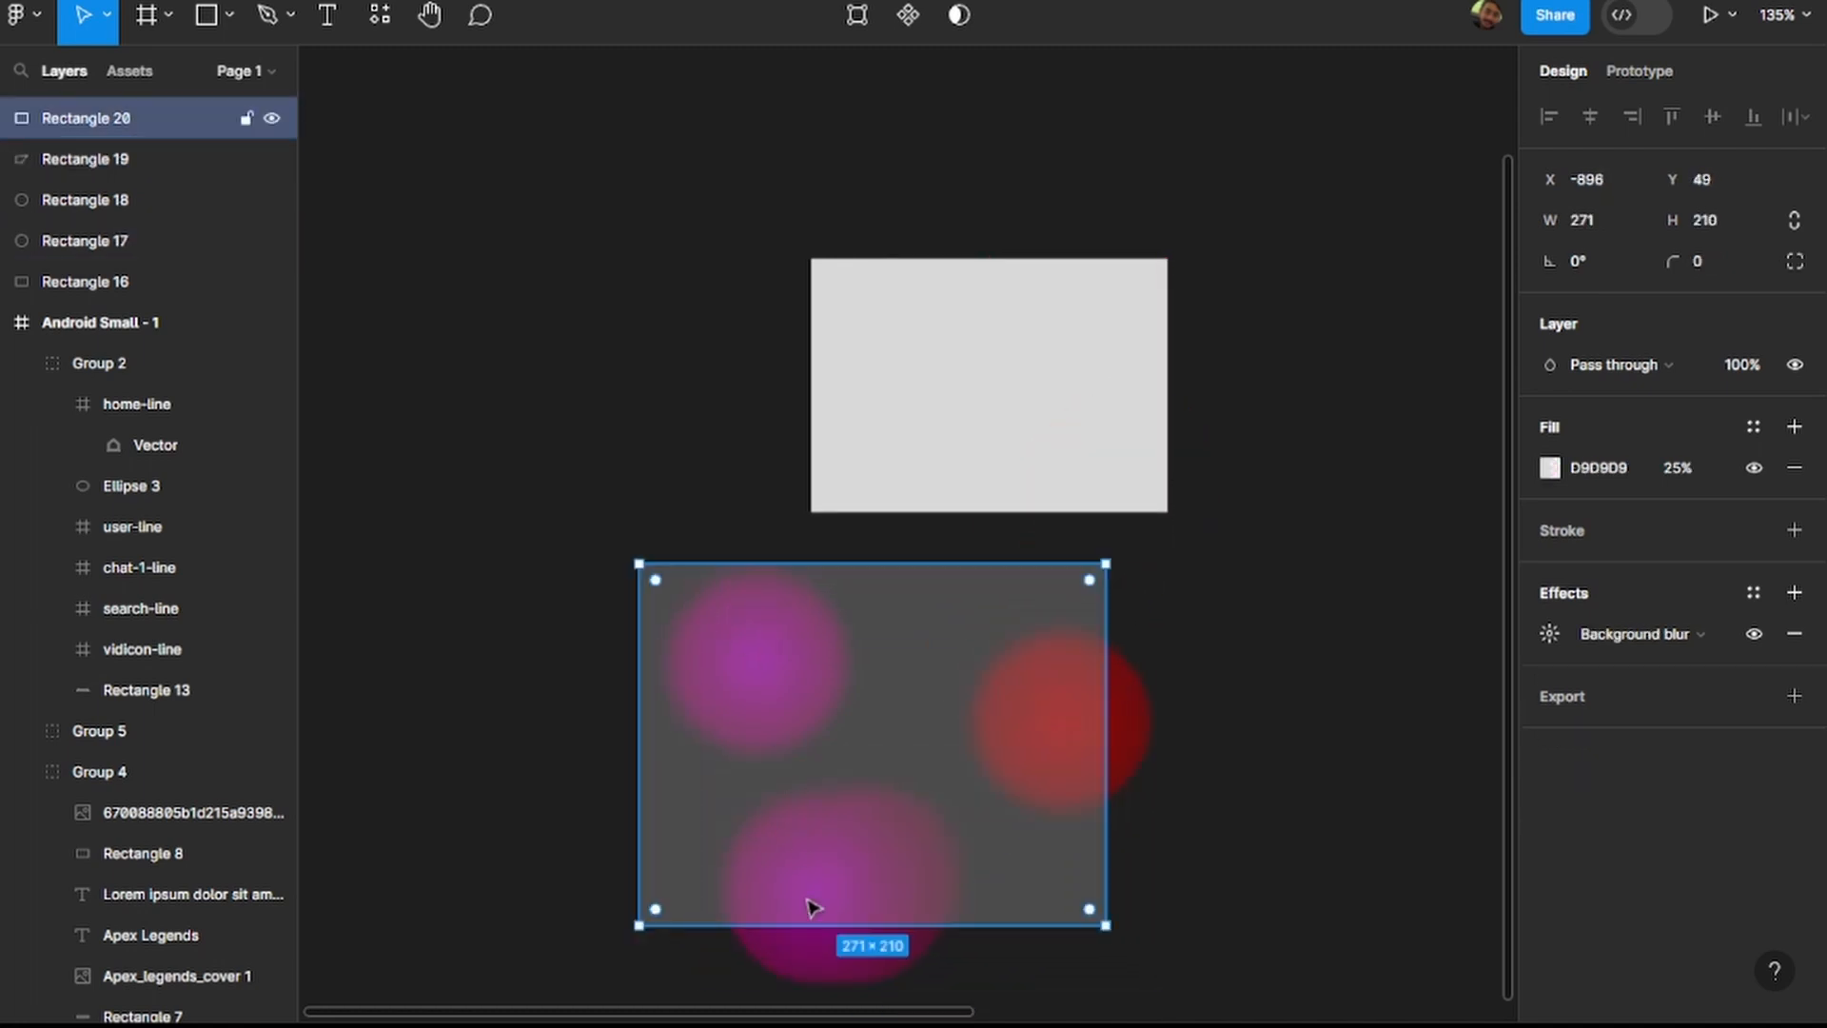
pyautogui.click(802, 980)
pyautogui.moveTo(802, 980); pyautogui.dragTo(733, 916)
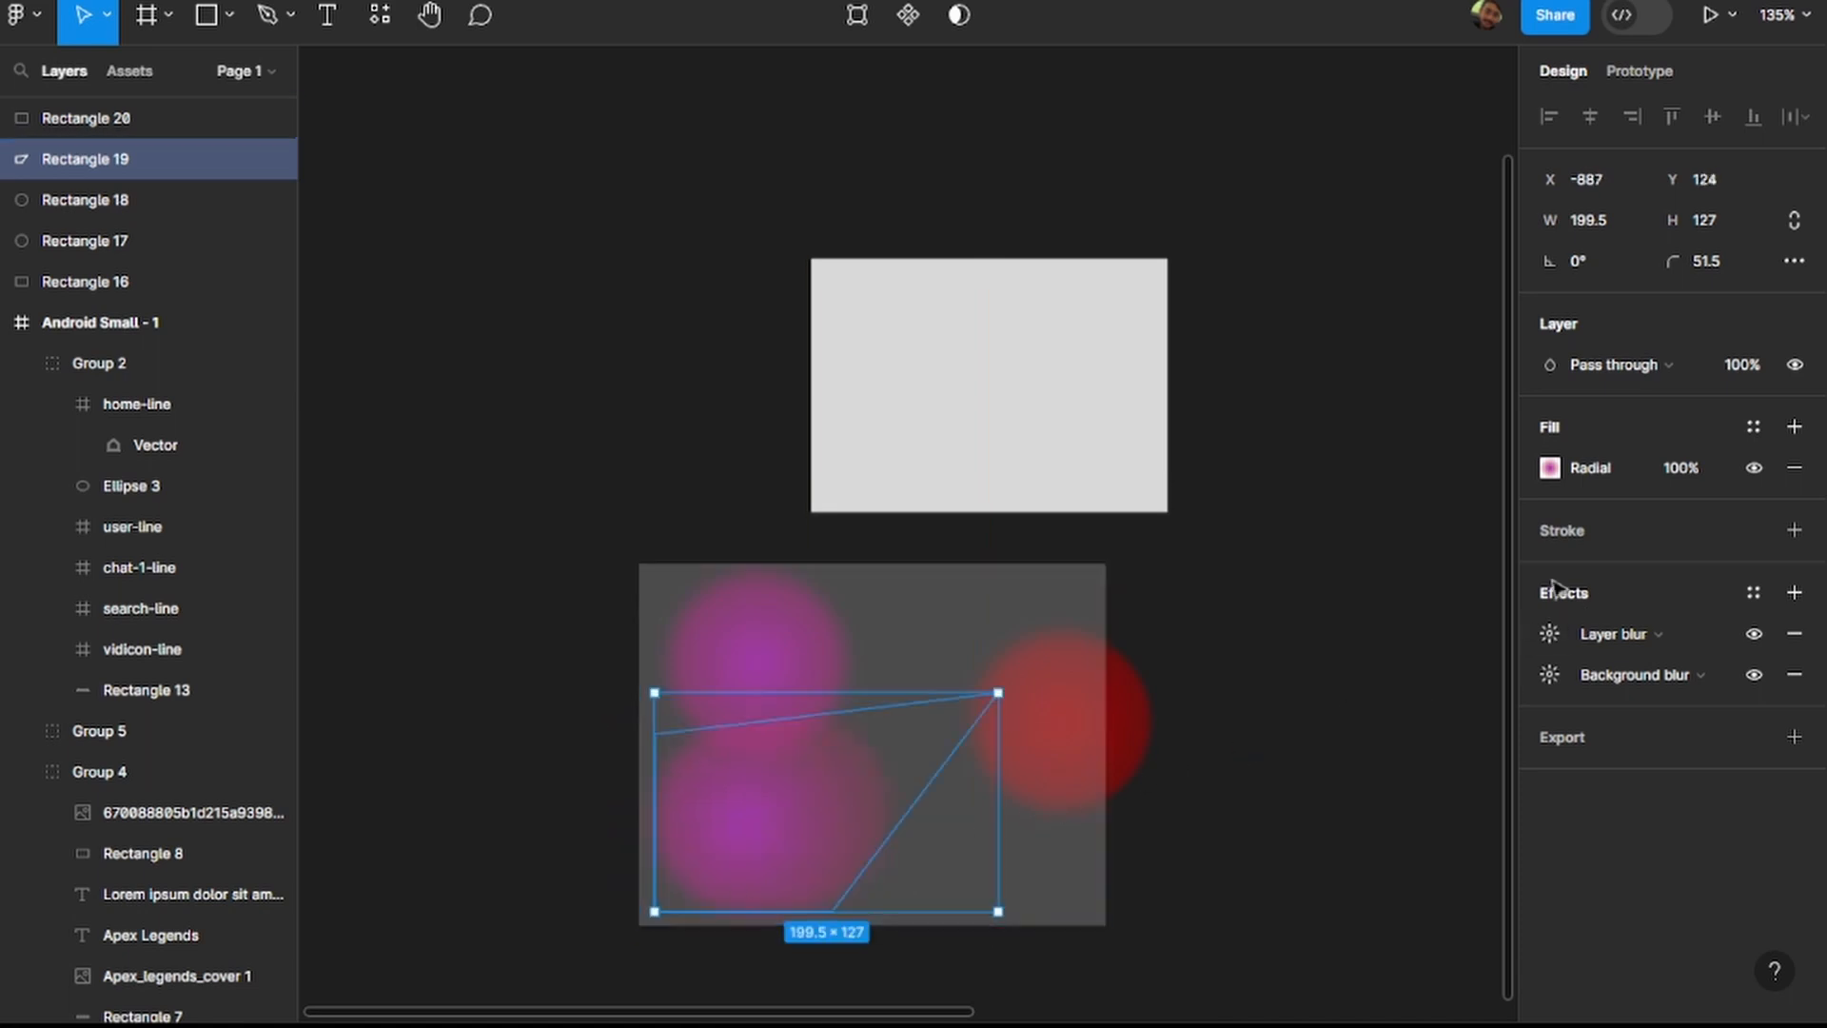
# Change the centre colour of the stretched shape's radial gradient to teal 00B1A7.
pyautogui.click(1551, 468)
pyautogui.moveTo(1424, 701); pyautogui.dragTo(1391, 701)
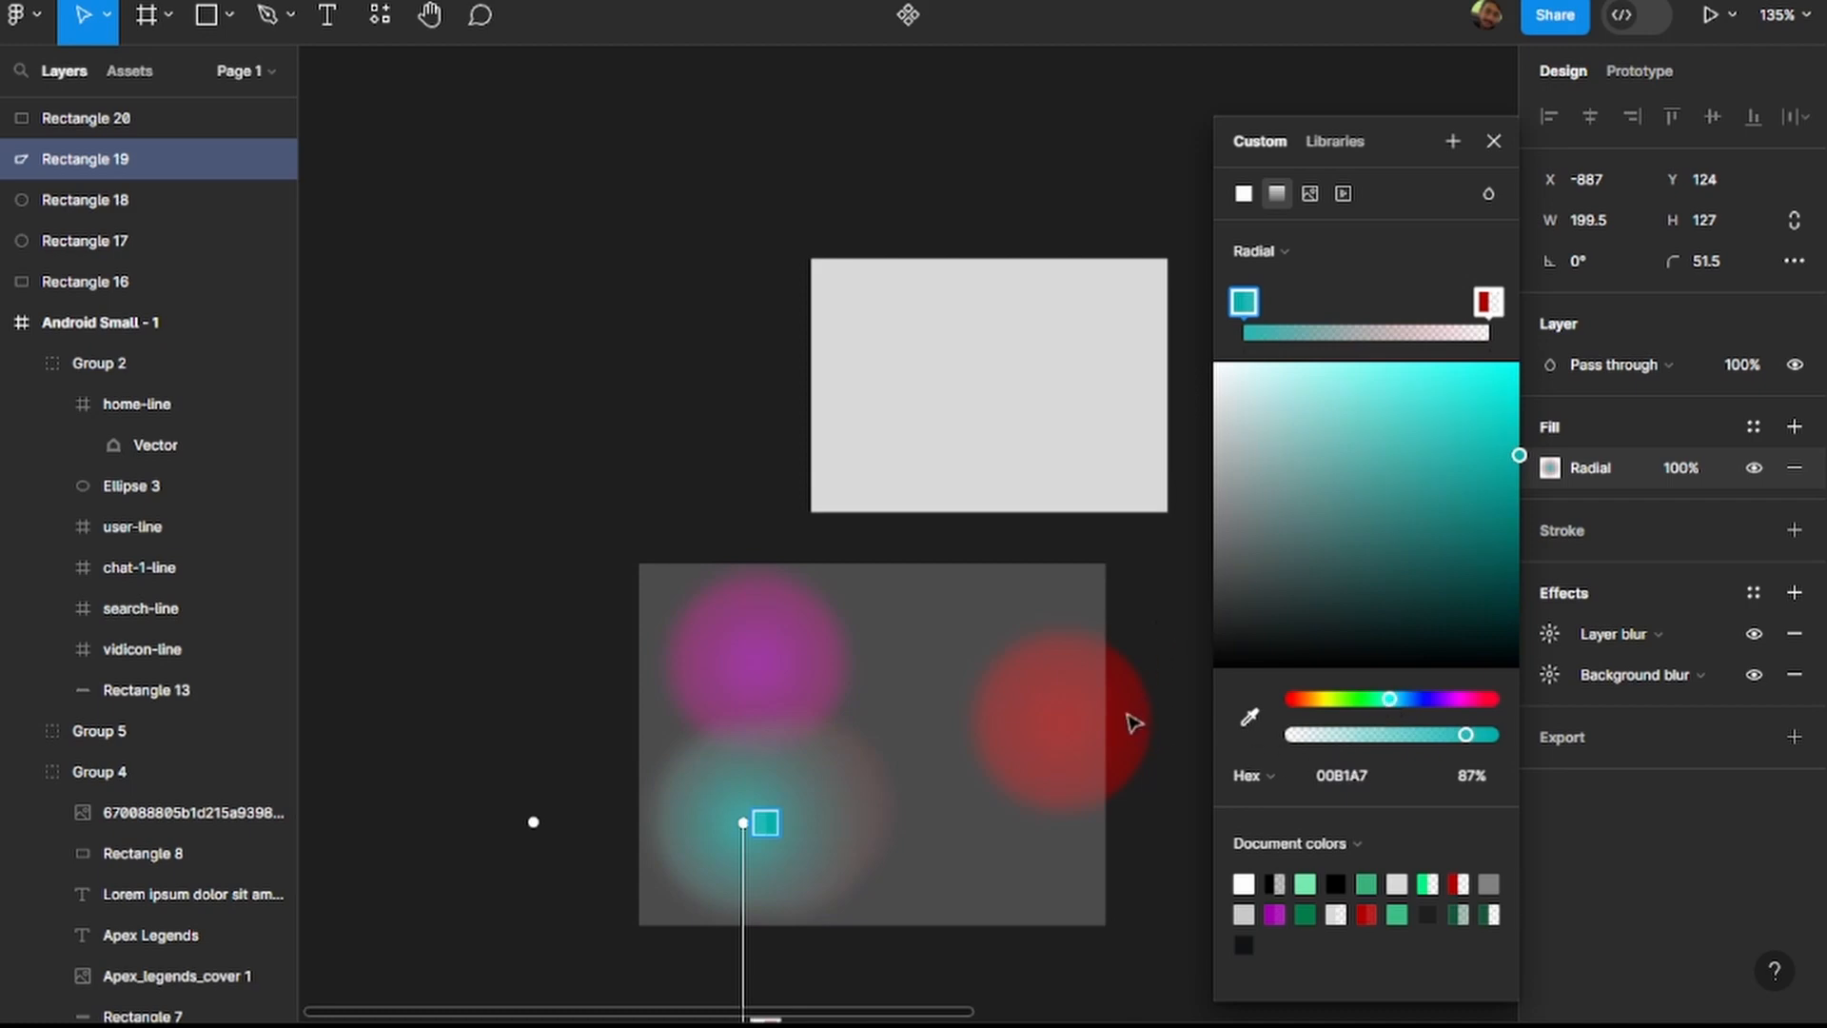
pyautogui.click(1178, 611)
pyautogui.click(1494, 141)
pyautogui.click(1389, 407)
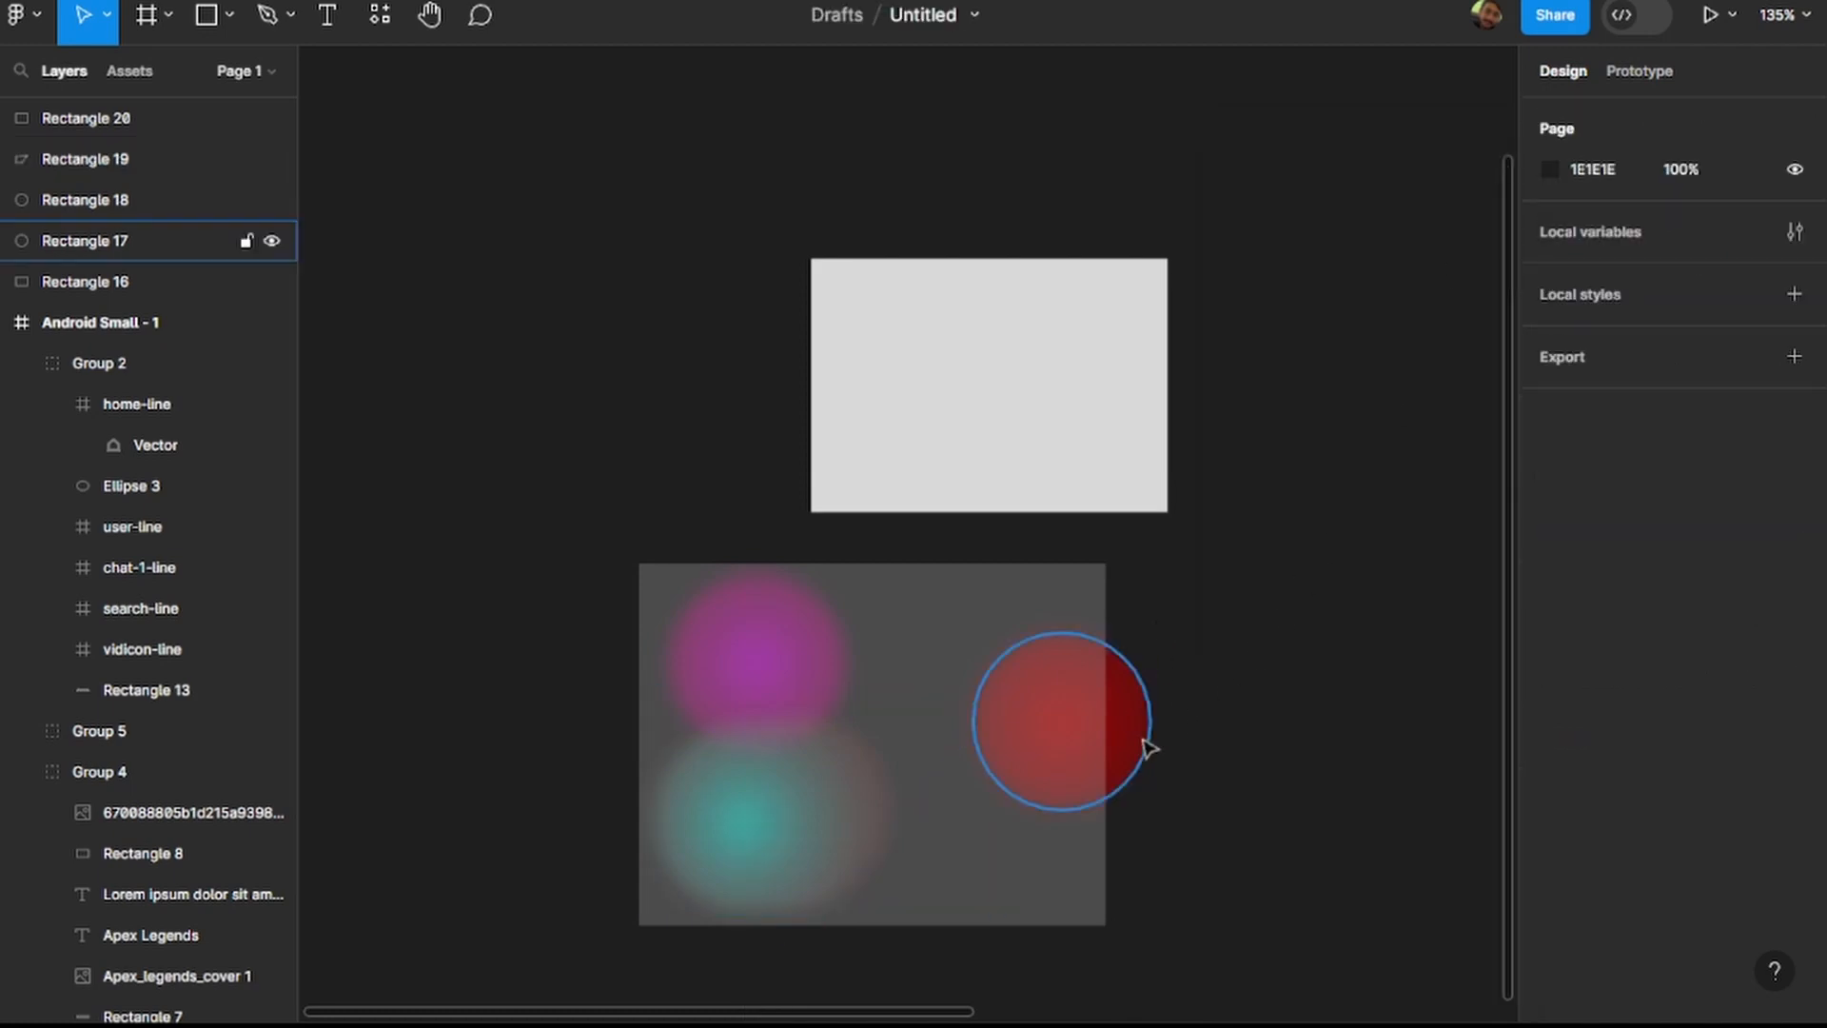
# Delete the grey rectangle, the translucent panel and all the blurred sample shapes, and return to the Android Small - 1 frame.
pyautogui.click(1097, 747)
pyautogui.click(1211, 686)
pyautogui.scroll(-5, 1212, 685)
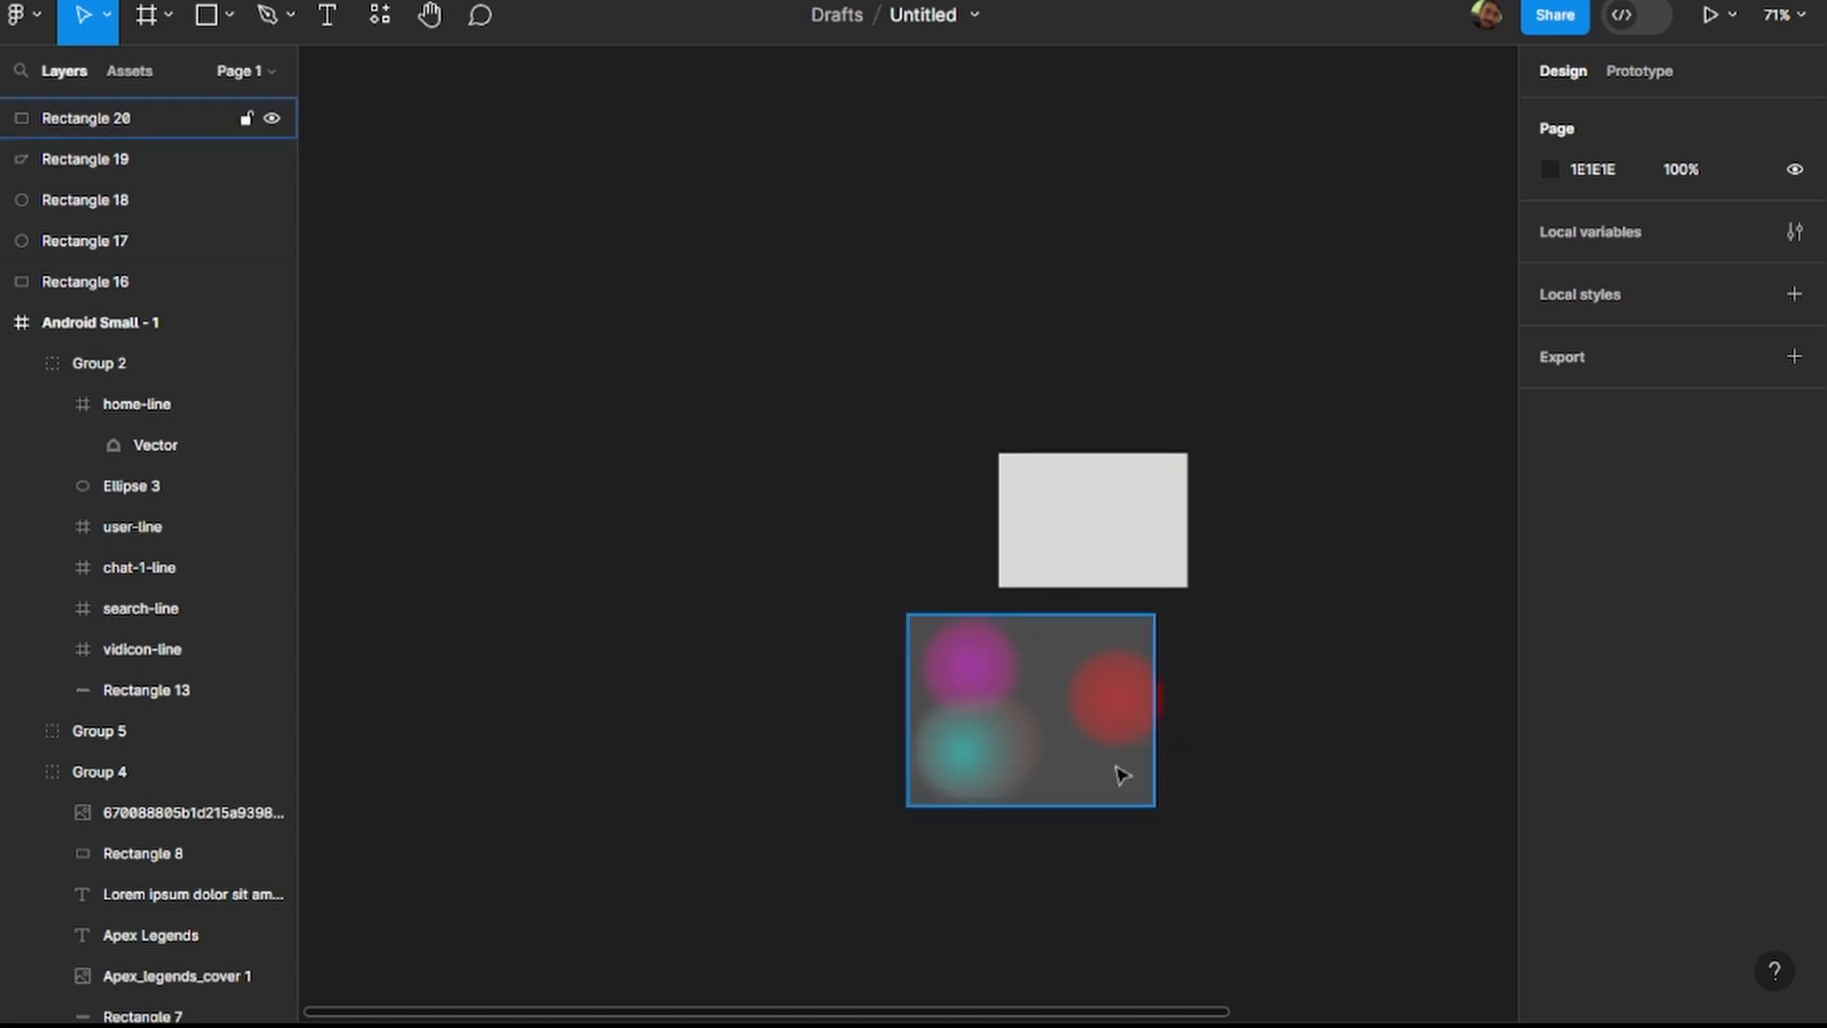
pyautogui.moveTo(754, 322); pyautogui.dragTo(1395, 973)
pyautogui.press('Delete')
pyautogui.hscroll(7, 1247, 685)
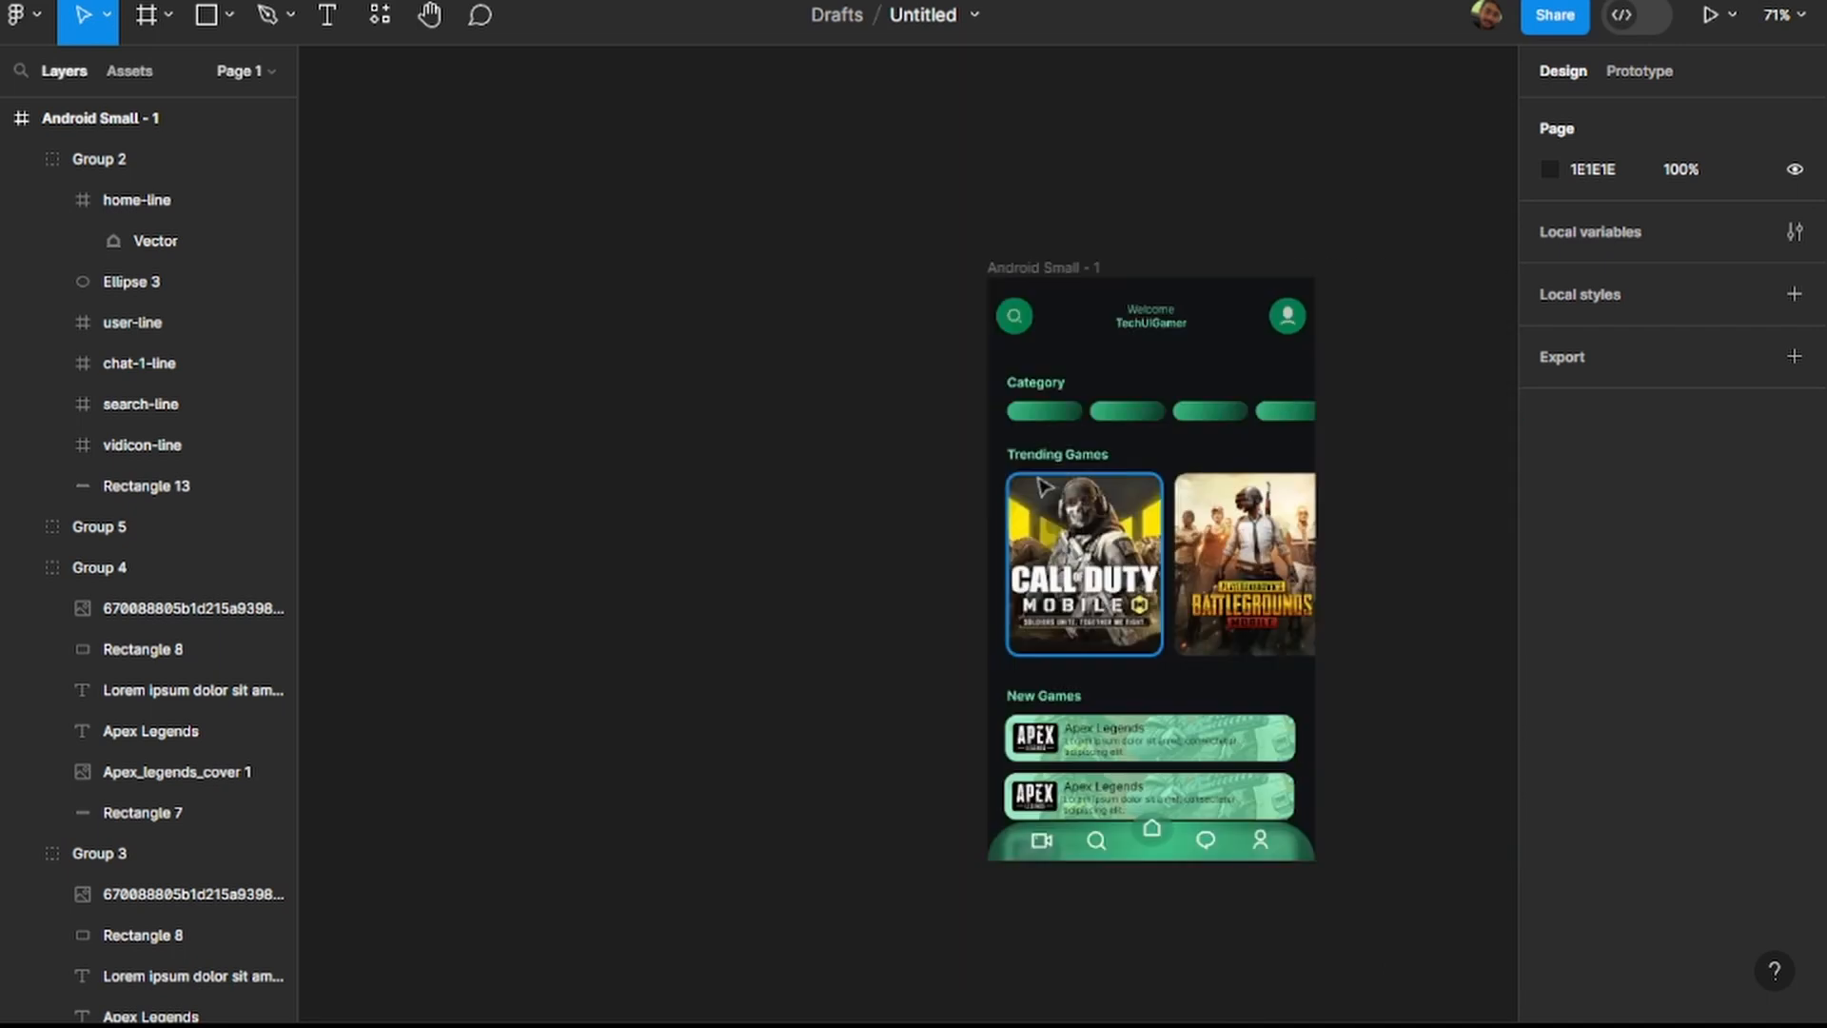
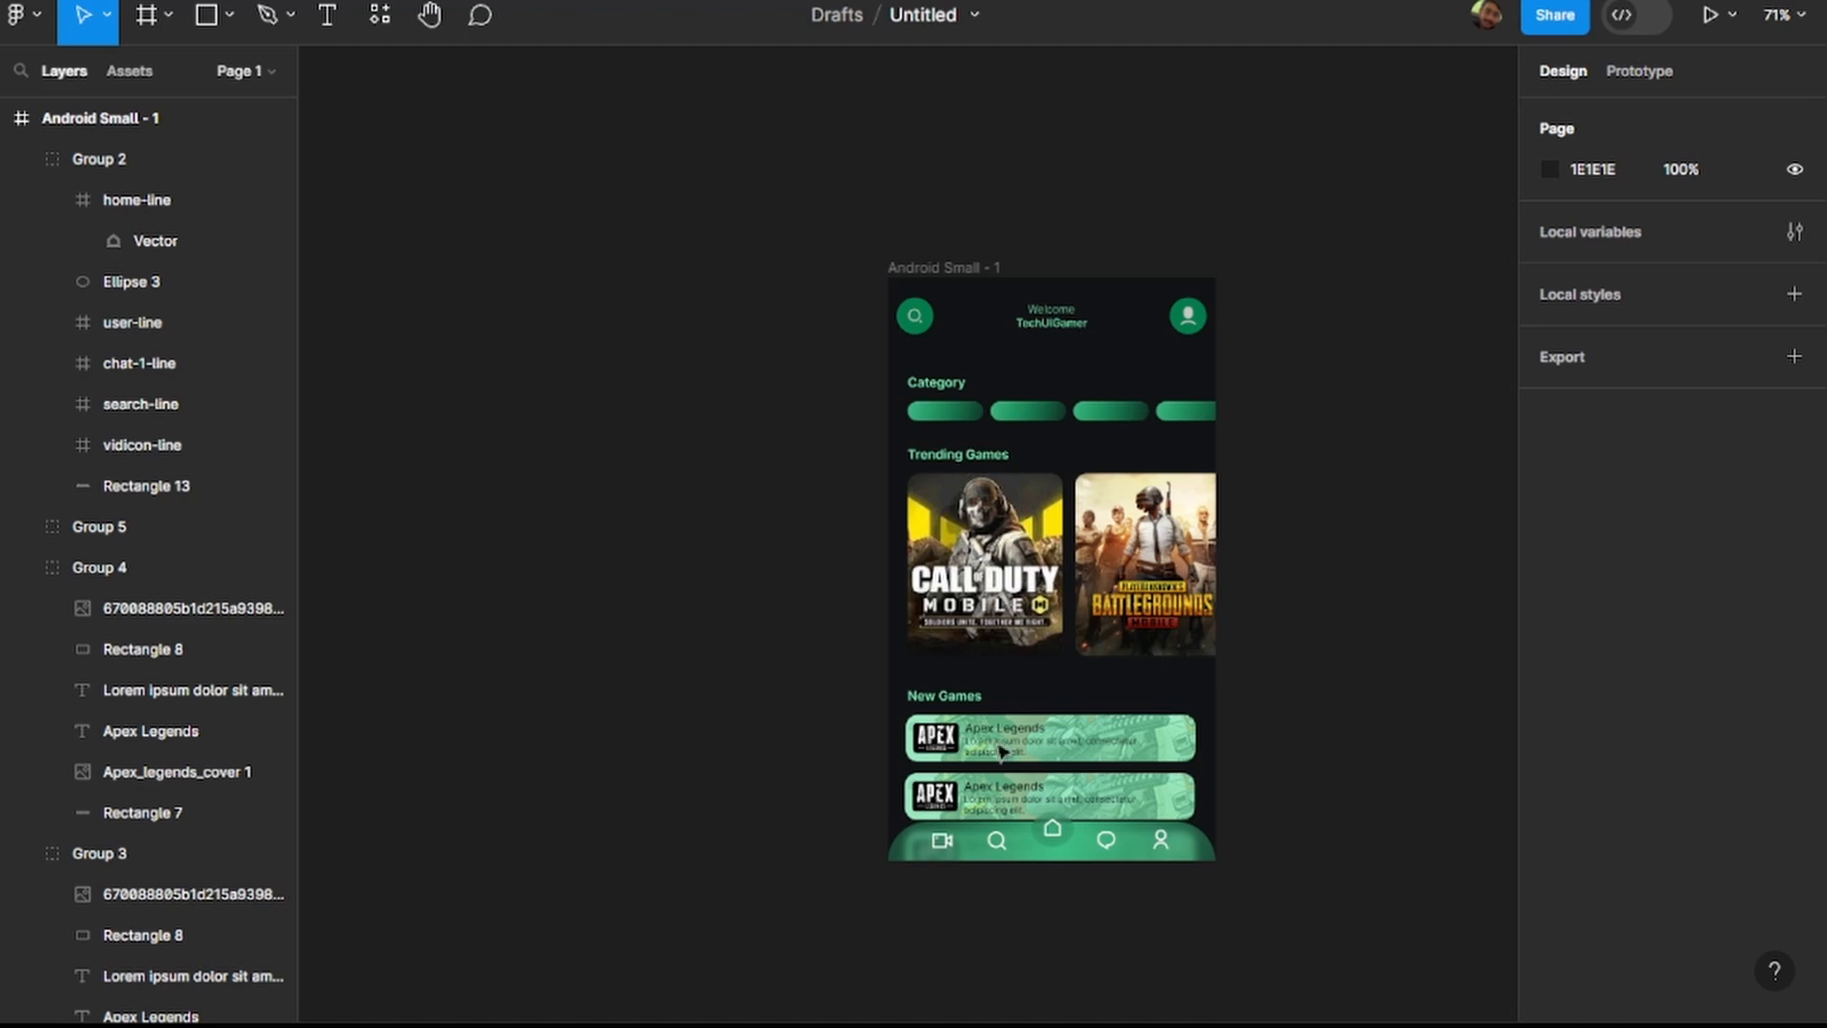
# Set the text fill of the Welcome and TechUIGamer header lines to blue 00A4E9.
pyautogui.click(1052, 319)
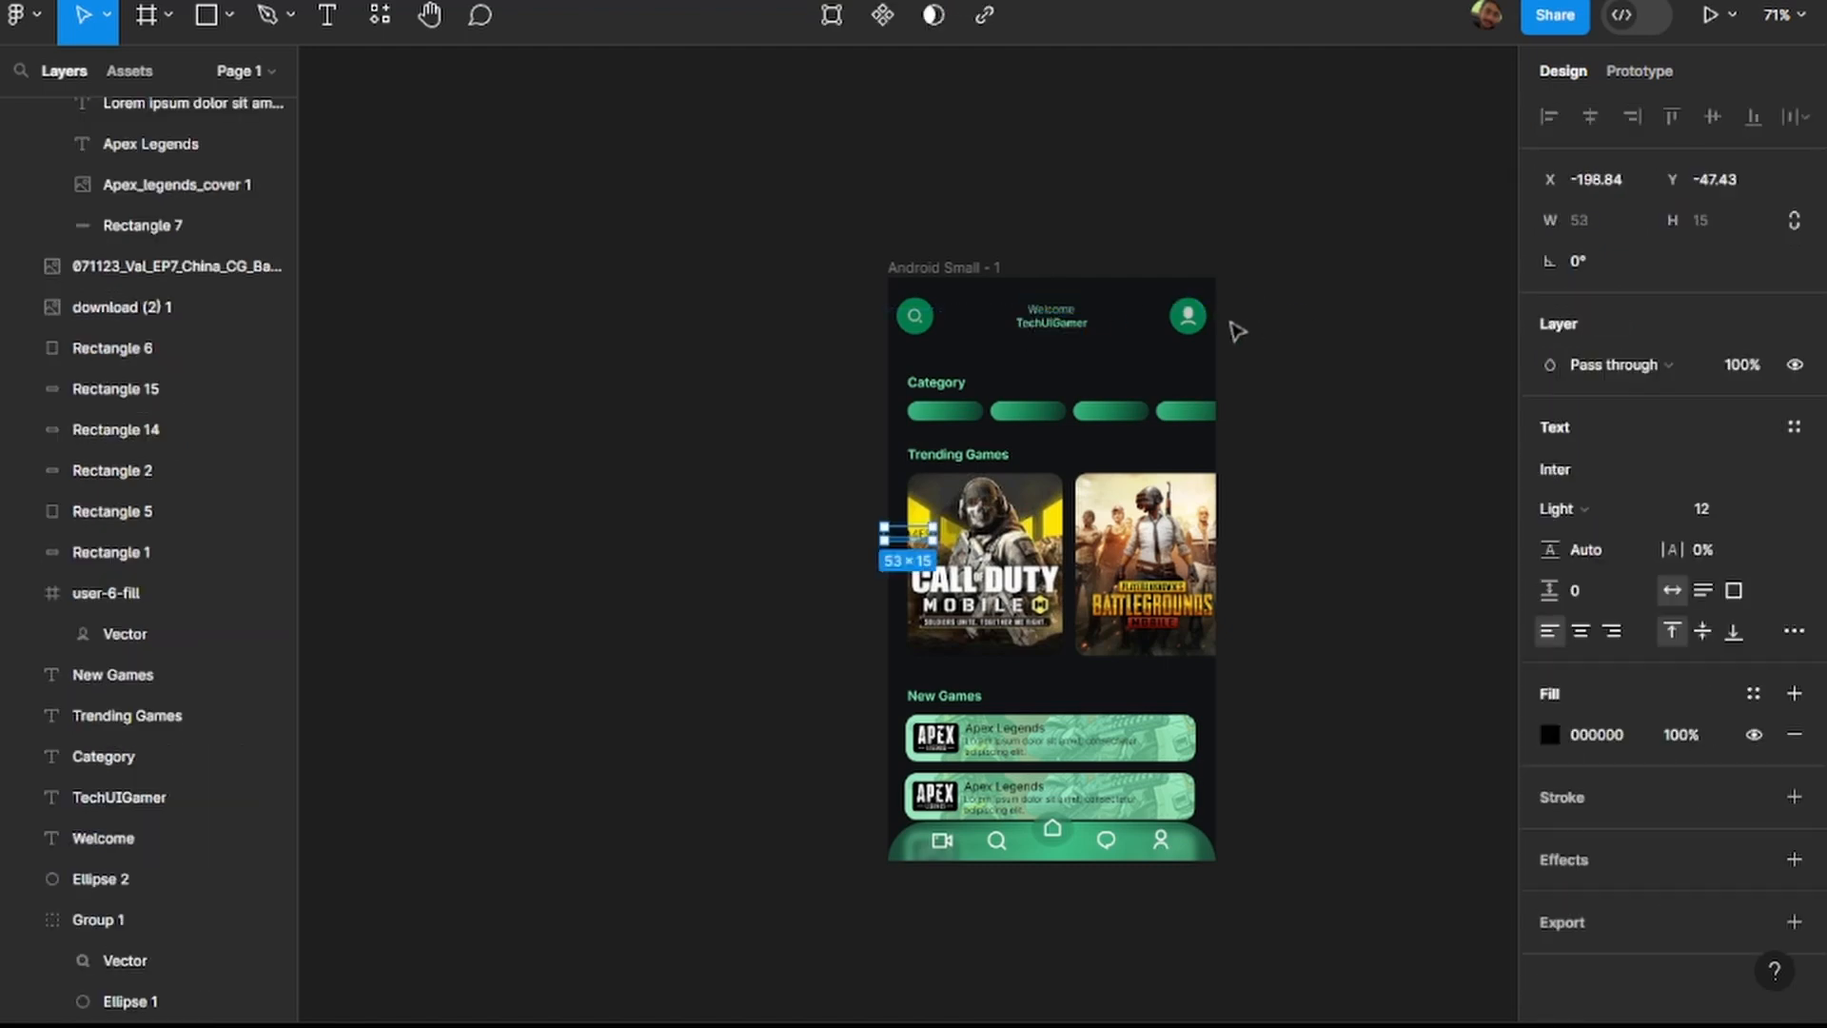
pyautogui.click(1598, 899)
pyautogui.write('00A4E9')
pyautogui.press('Return')
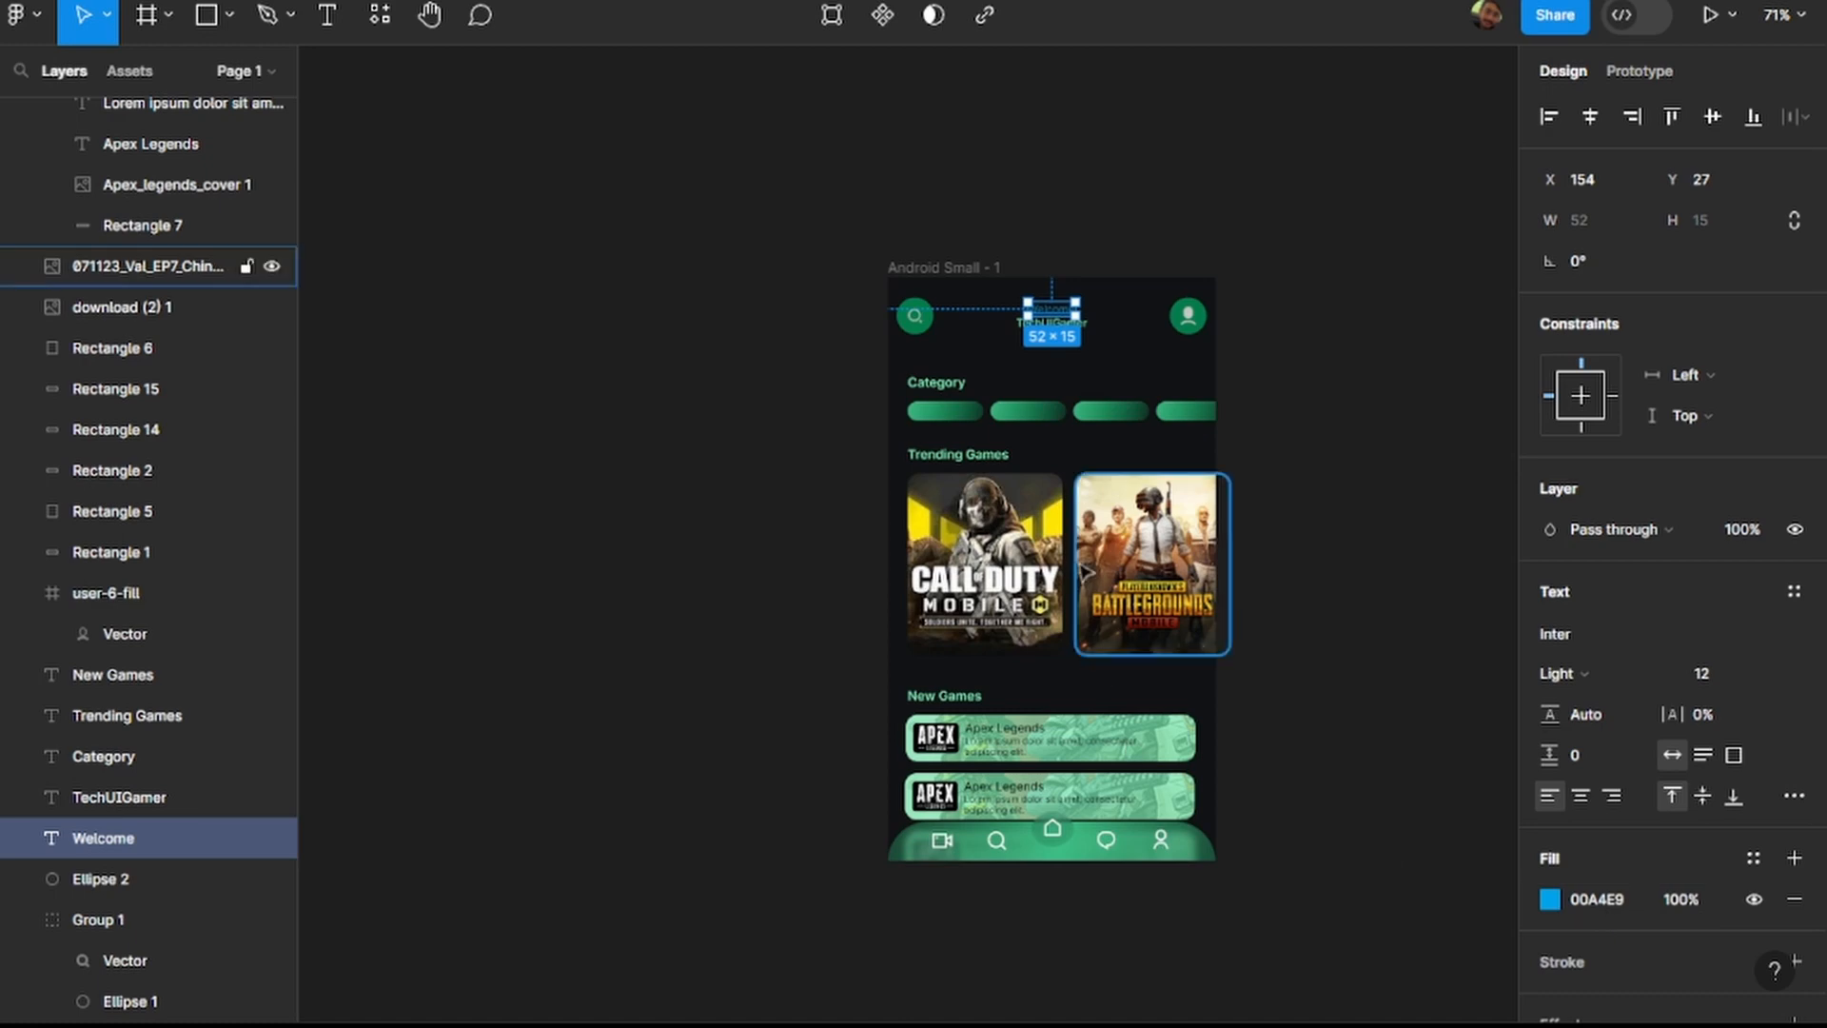
pyautogui.scroll(5, 1099, 328)
pyautogui.click(999, 328)
pyautogui.click(1600, 899)
pyautogui.write('#00A4E9')
pyautogui.press('Return')
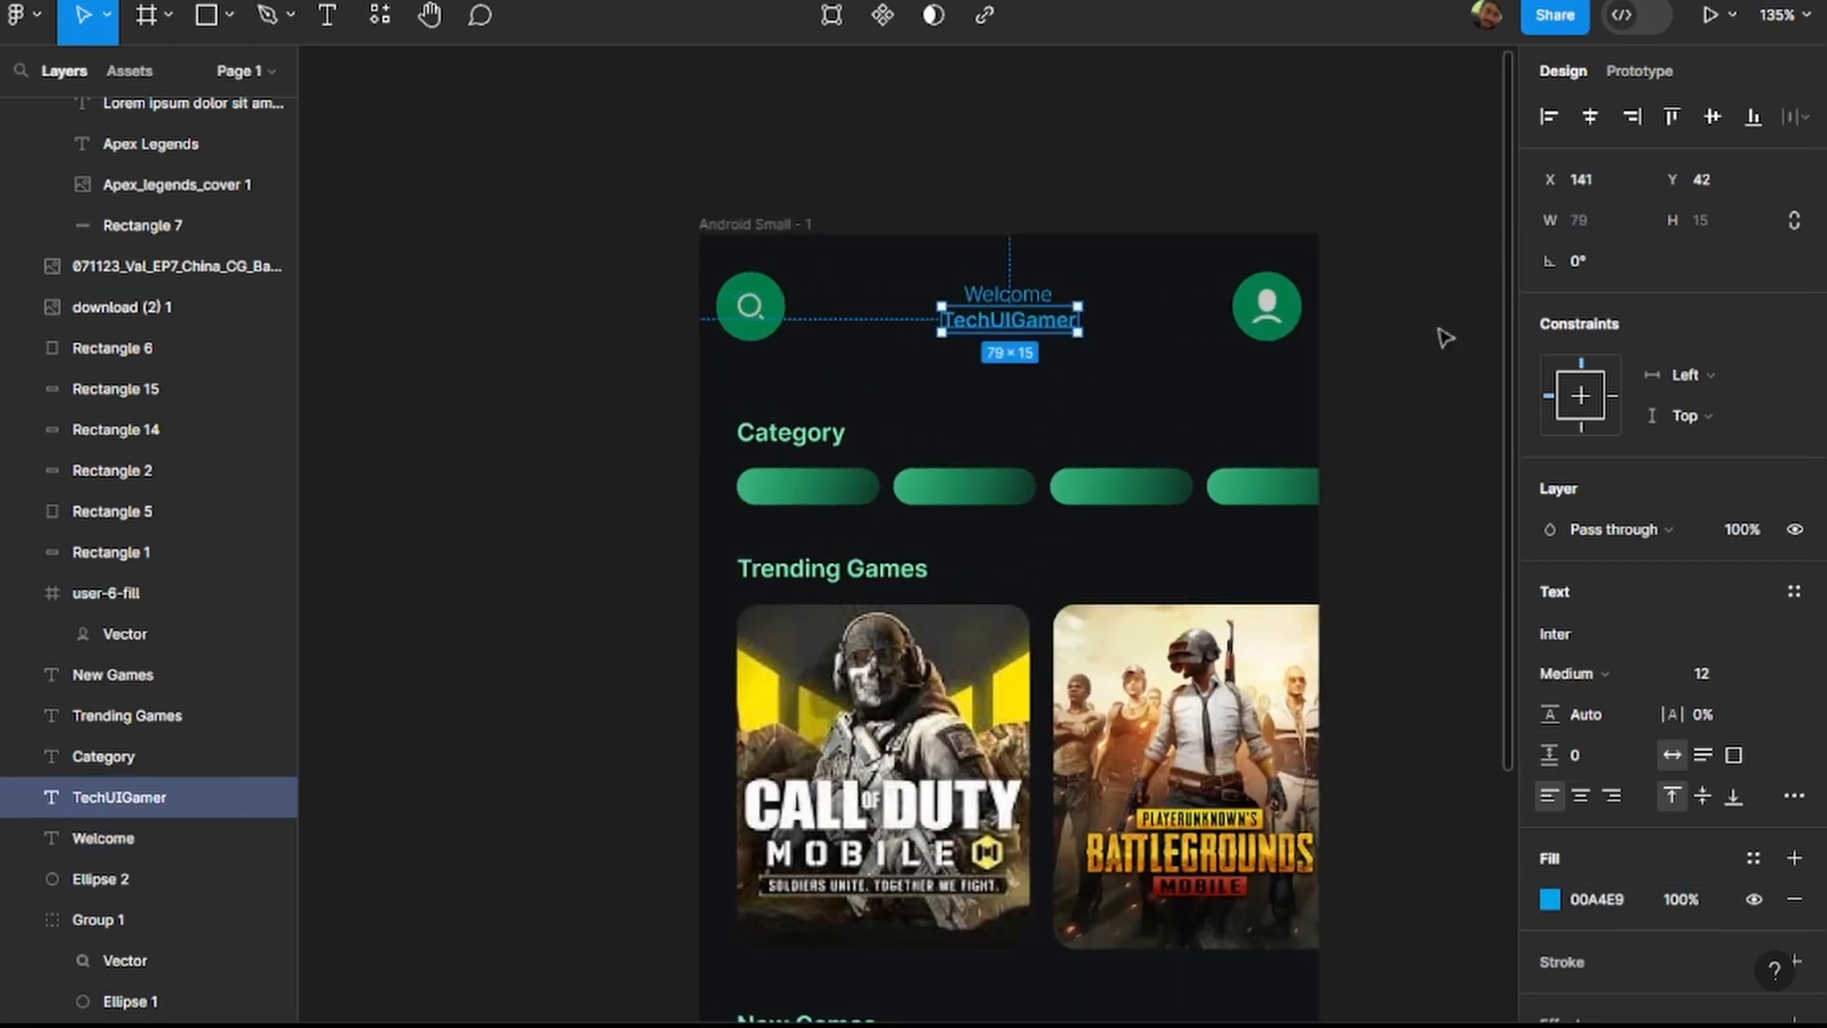
pyautogui.click(1326, 334)
# Recolour the search icon and the user icon in the header circles to 00A4E9.
pyautogui.doubleClick(762, 312)
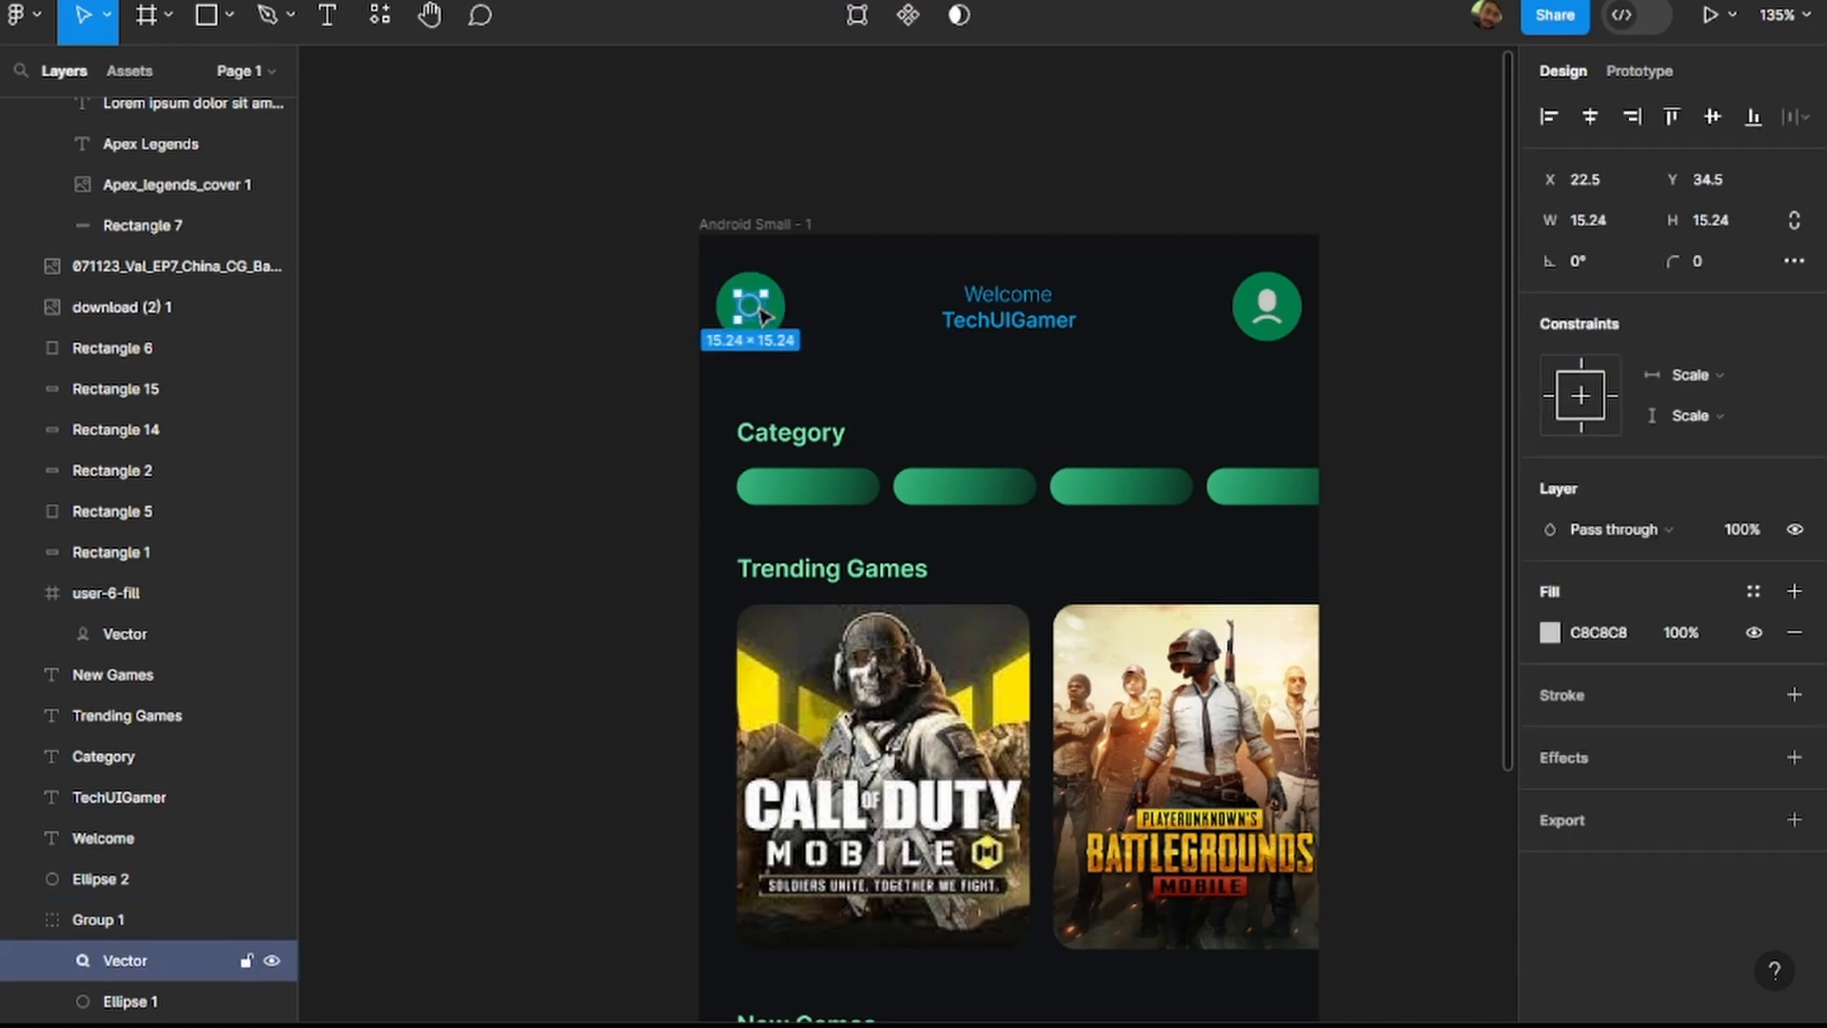
pyautogui.click(1608, 633)
pyautogui.write('#00A4E9')
pyautogui.press('Return')
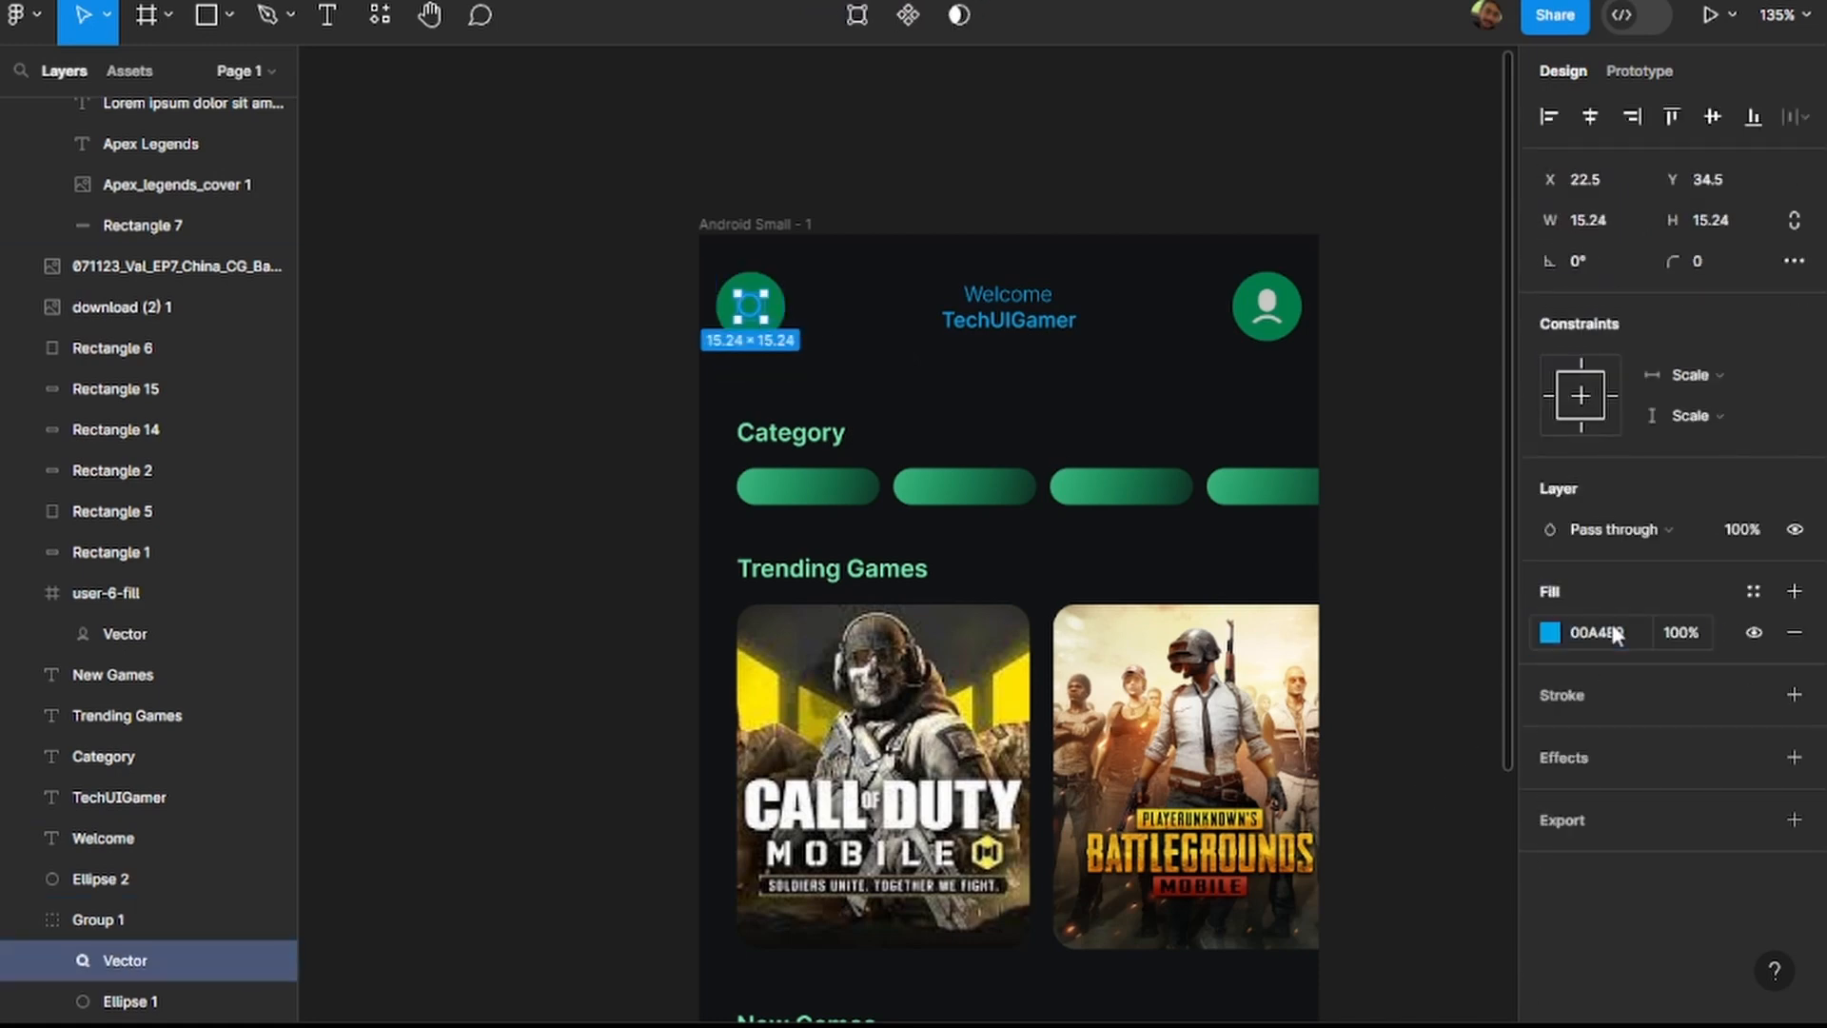
pyautogui.doubleClick(1267, 307)
pyautogui.click(1608, 633)
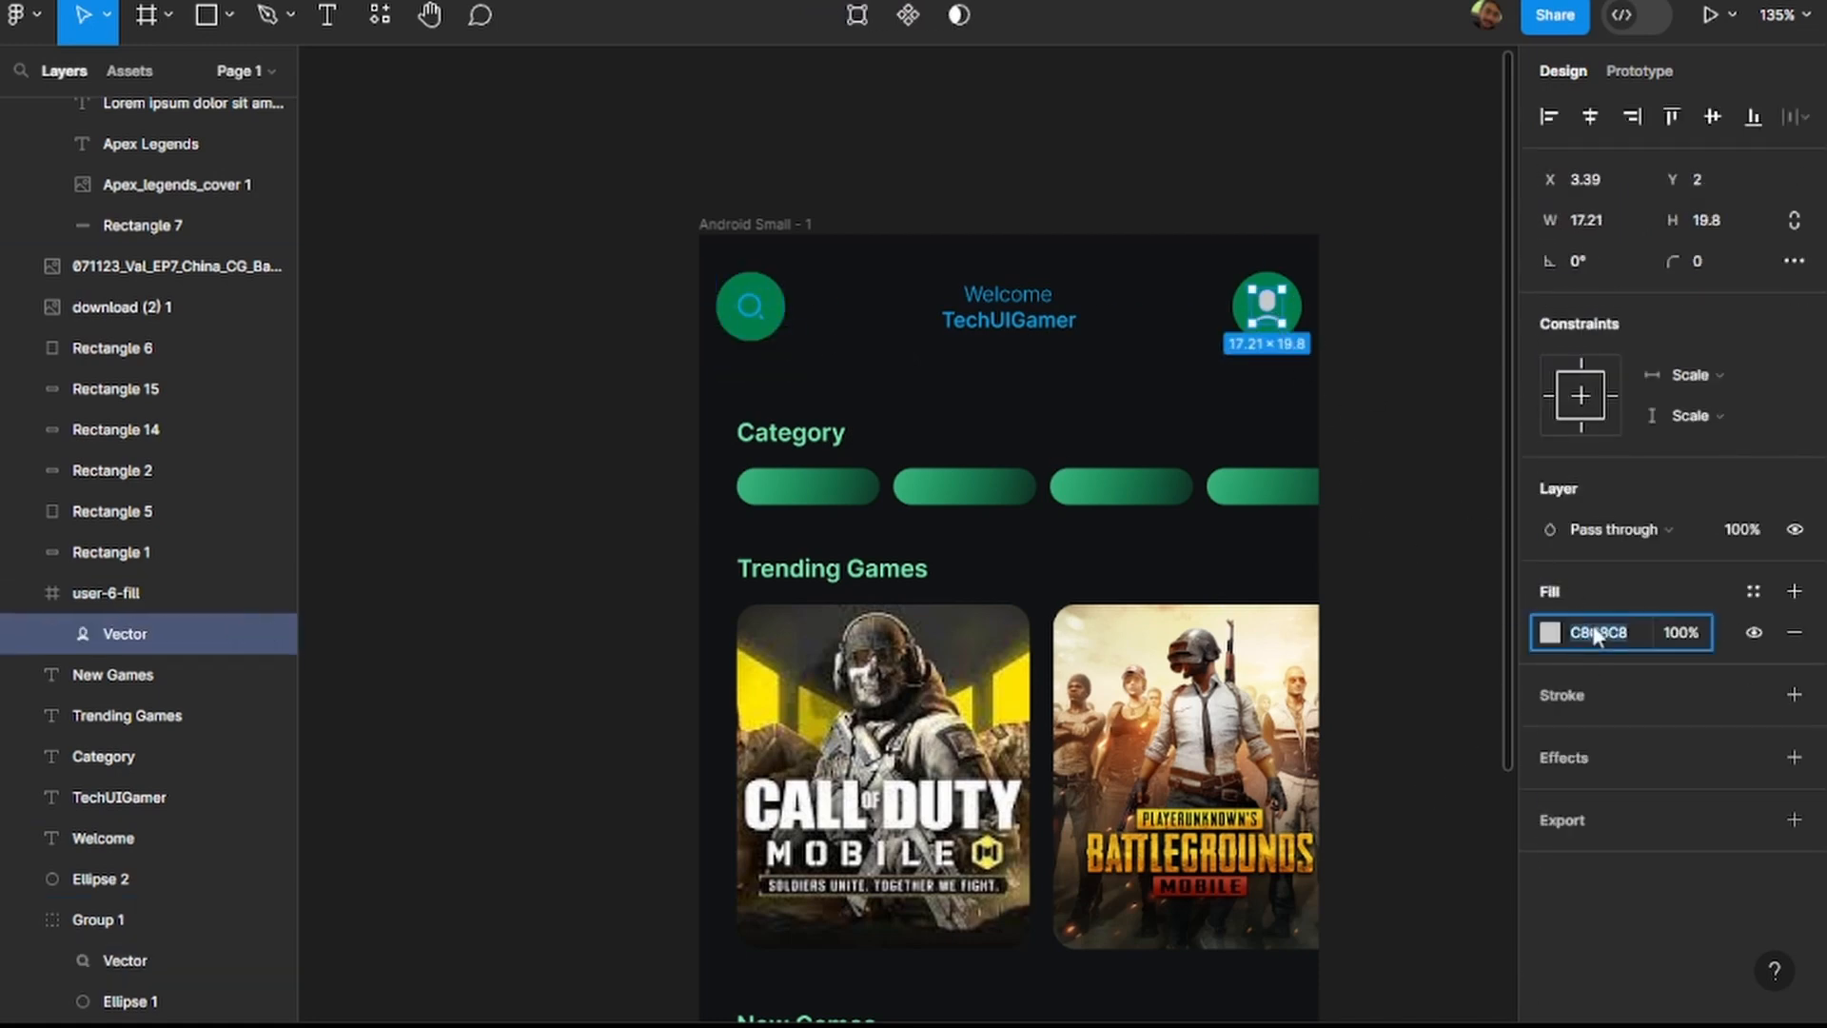
pyautogui.write('00A4E9')
pyautogui.press('Return')
pyautogui.click(1549, 631)
pyautogui.click(1329, 522)
pyautogui.moveTo(1328, 523); pyautogui.dragTo(1360, 496)
pyautogui.click(1380, 212)
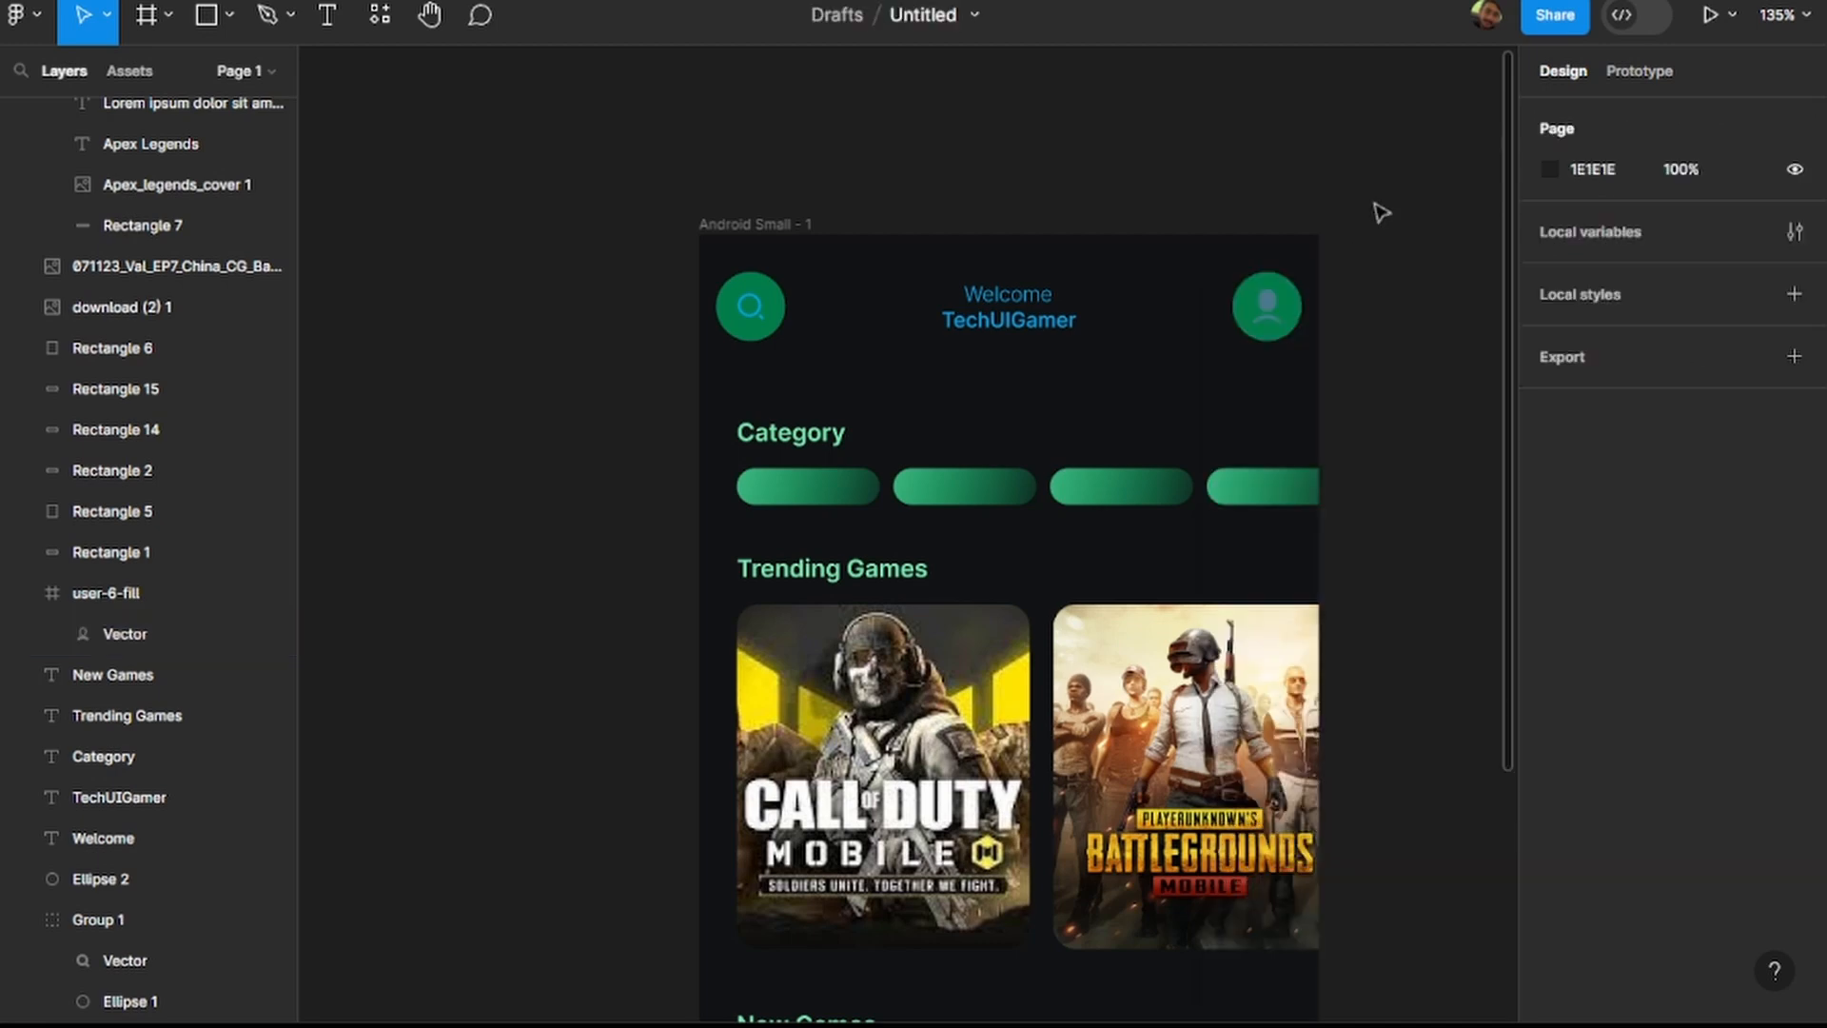
pyautogui.hotkey('ctrl', 'z')
pyautogui.hotkey('ctrl', 'z')
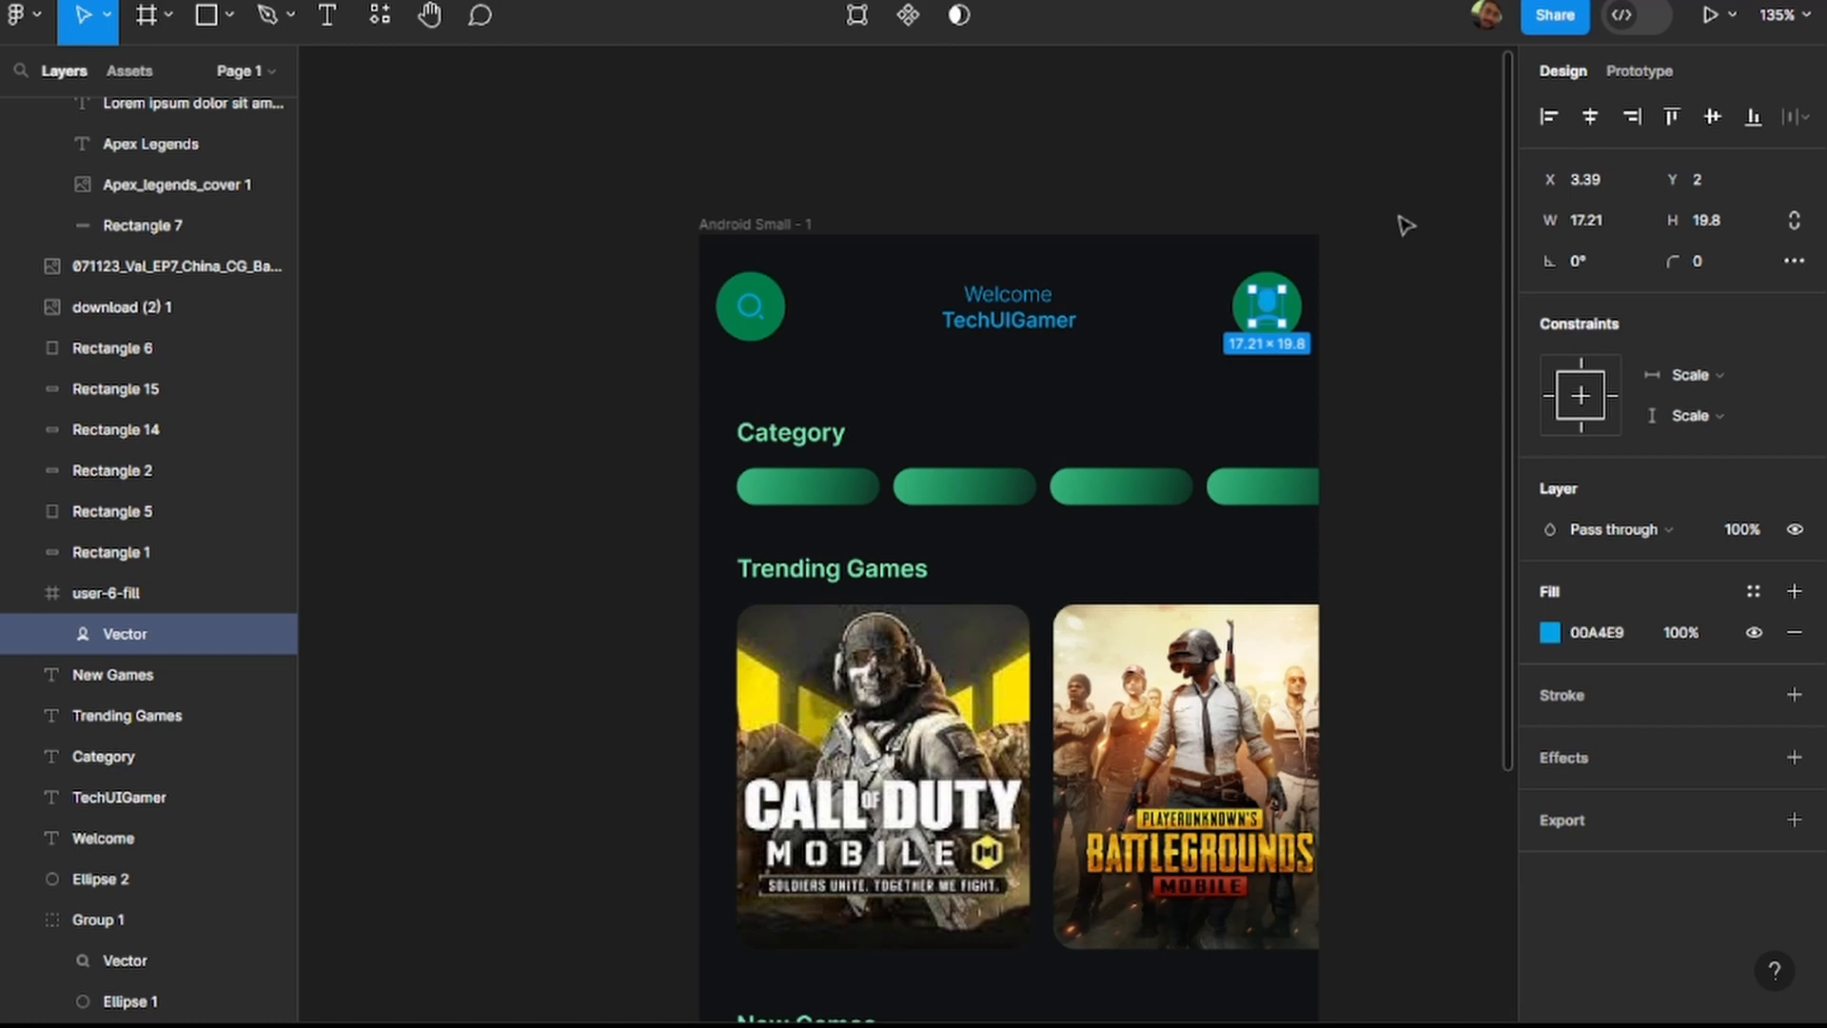
pyautogui.click(1406, 226)
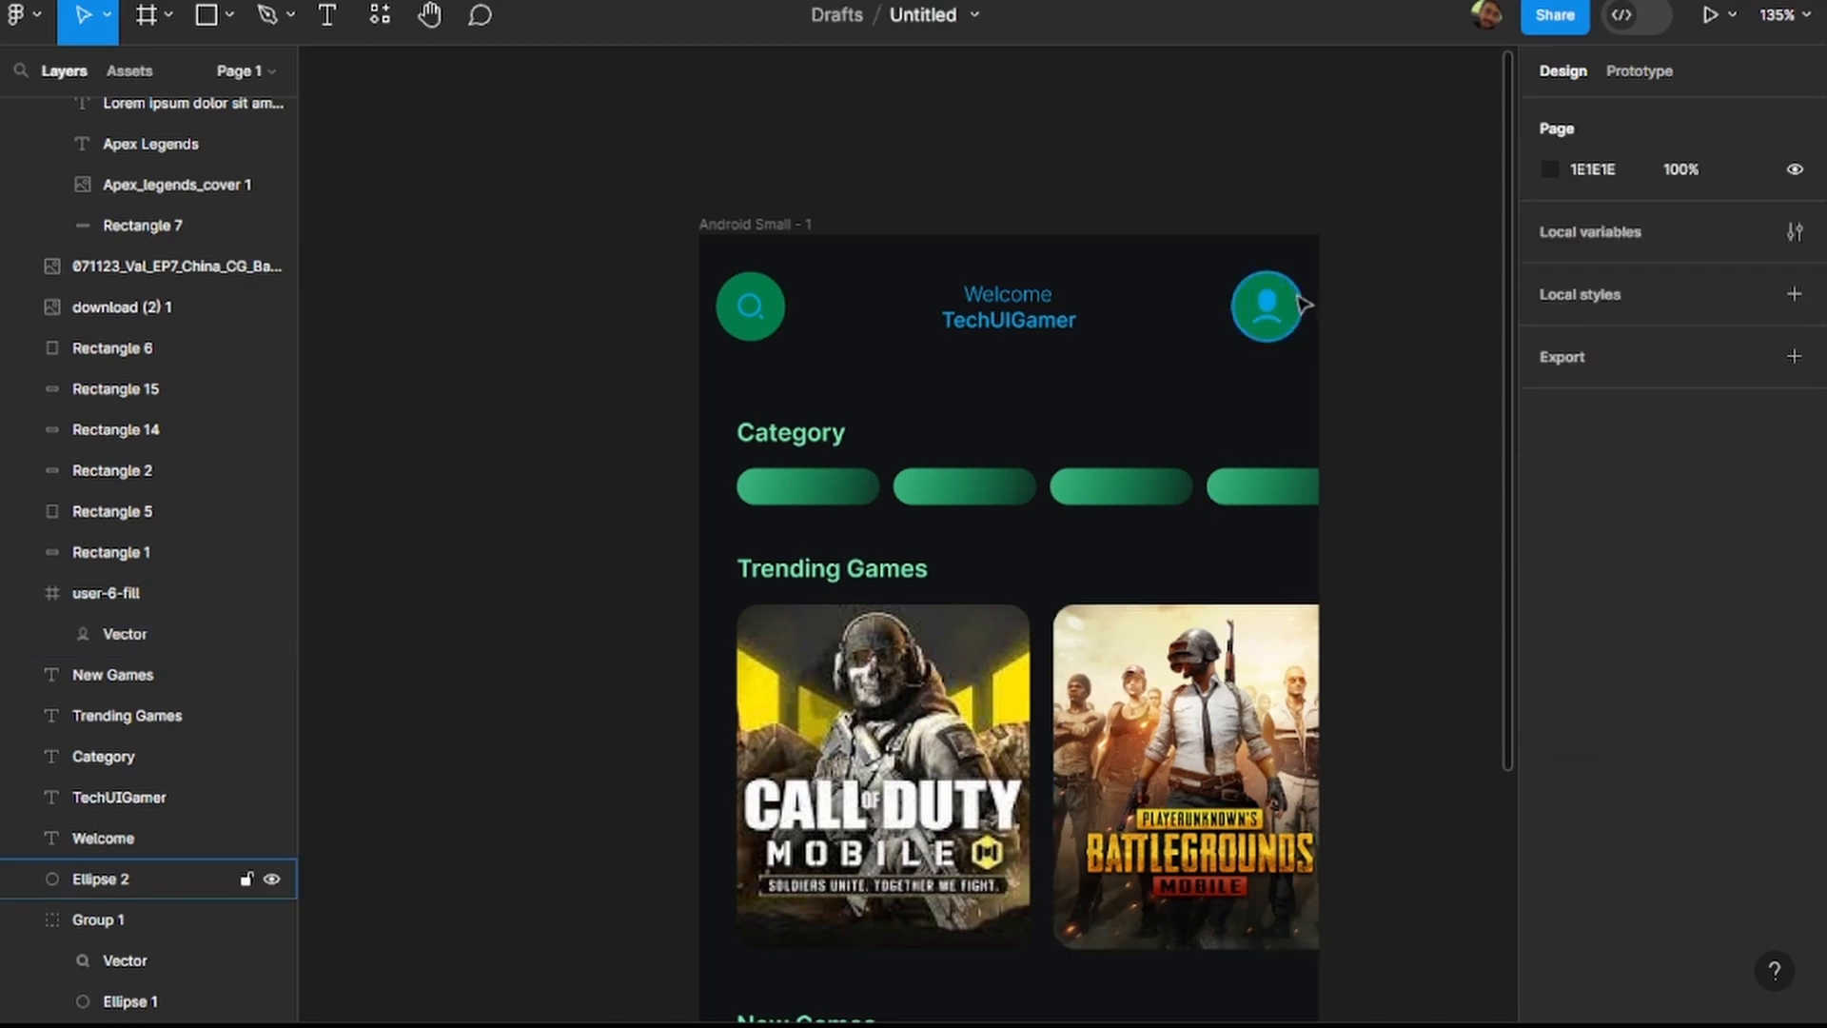
# Set the fill of the circles behind the user icon and the search icon to E5FDFF.
pyautogui.click(153, 878)
pyautogui.click(1604, 633)
pyautogui.write('E5FDFF')
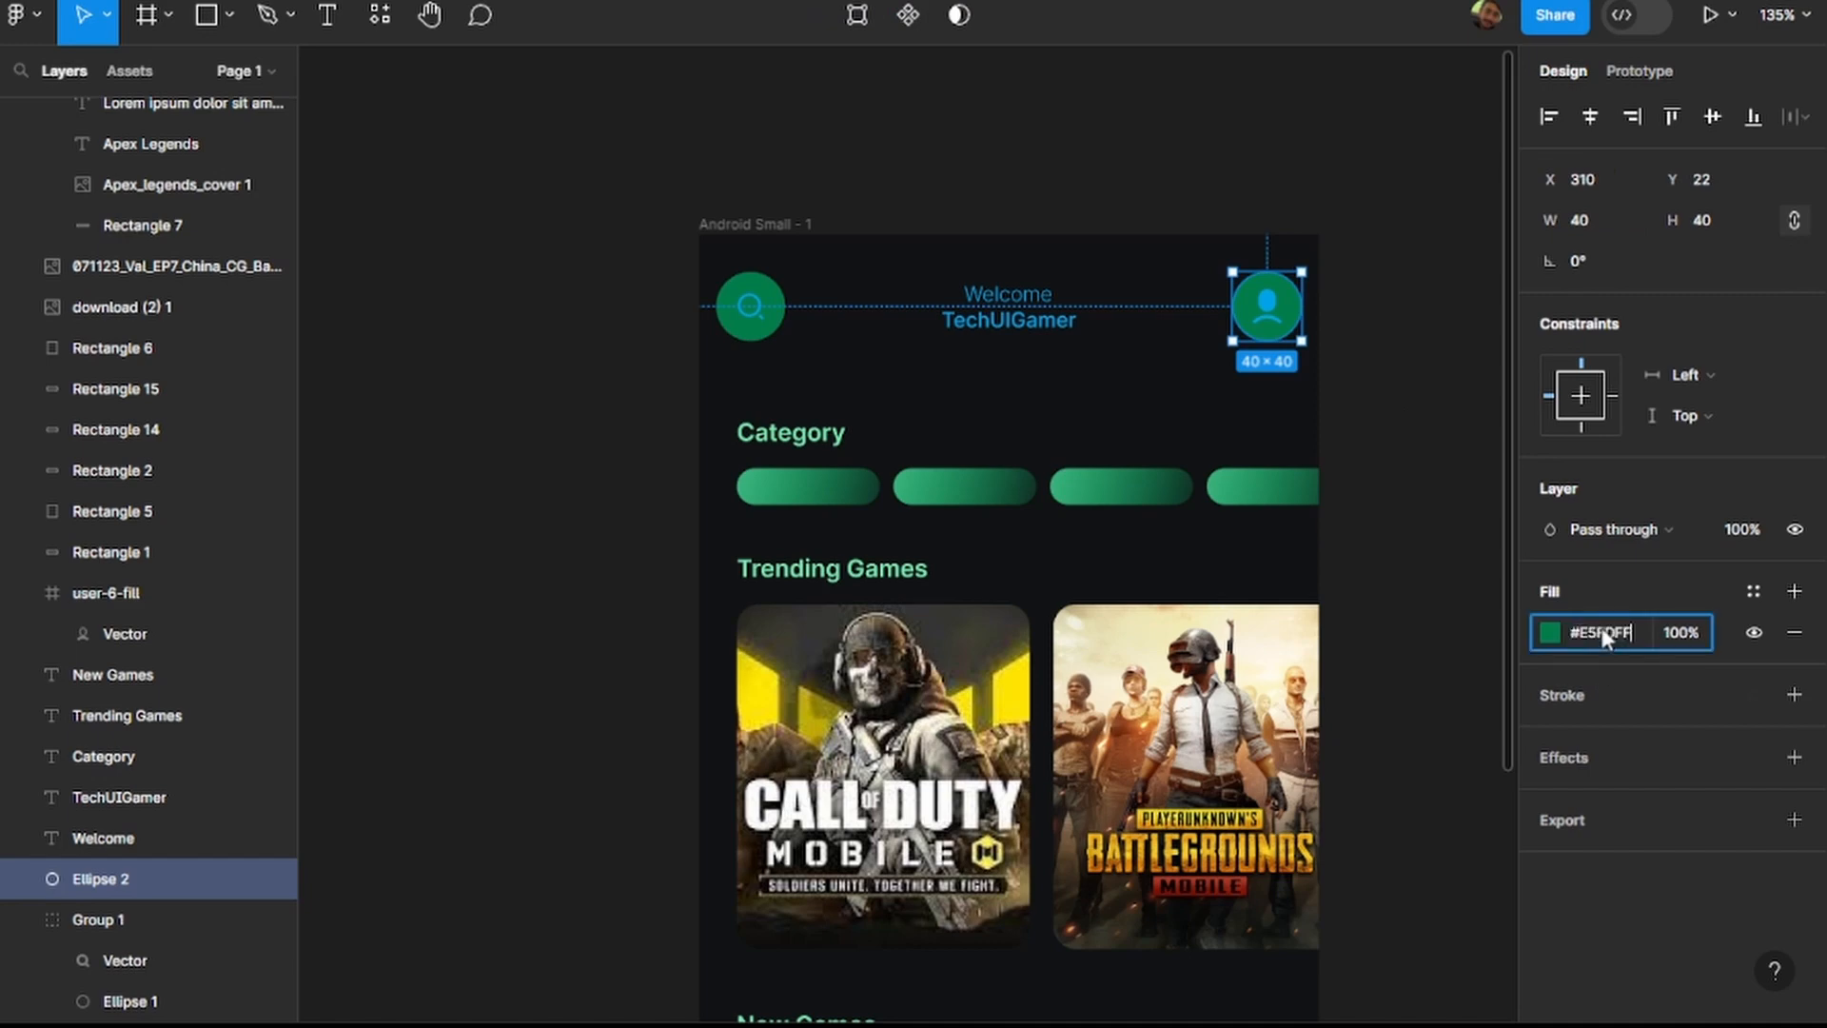
pyautogui.press('Return')
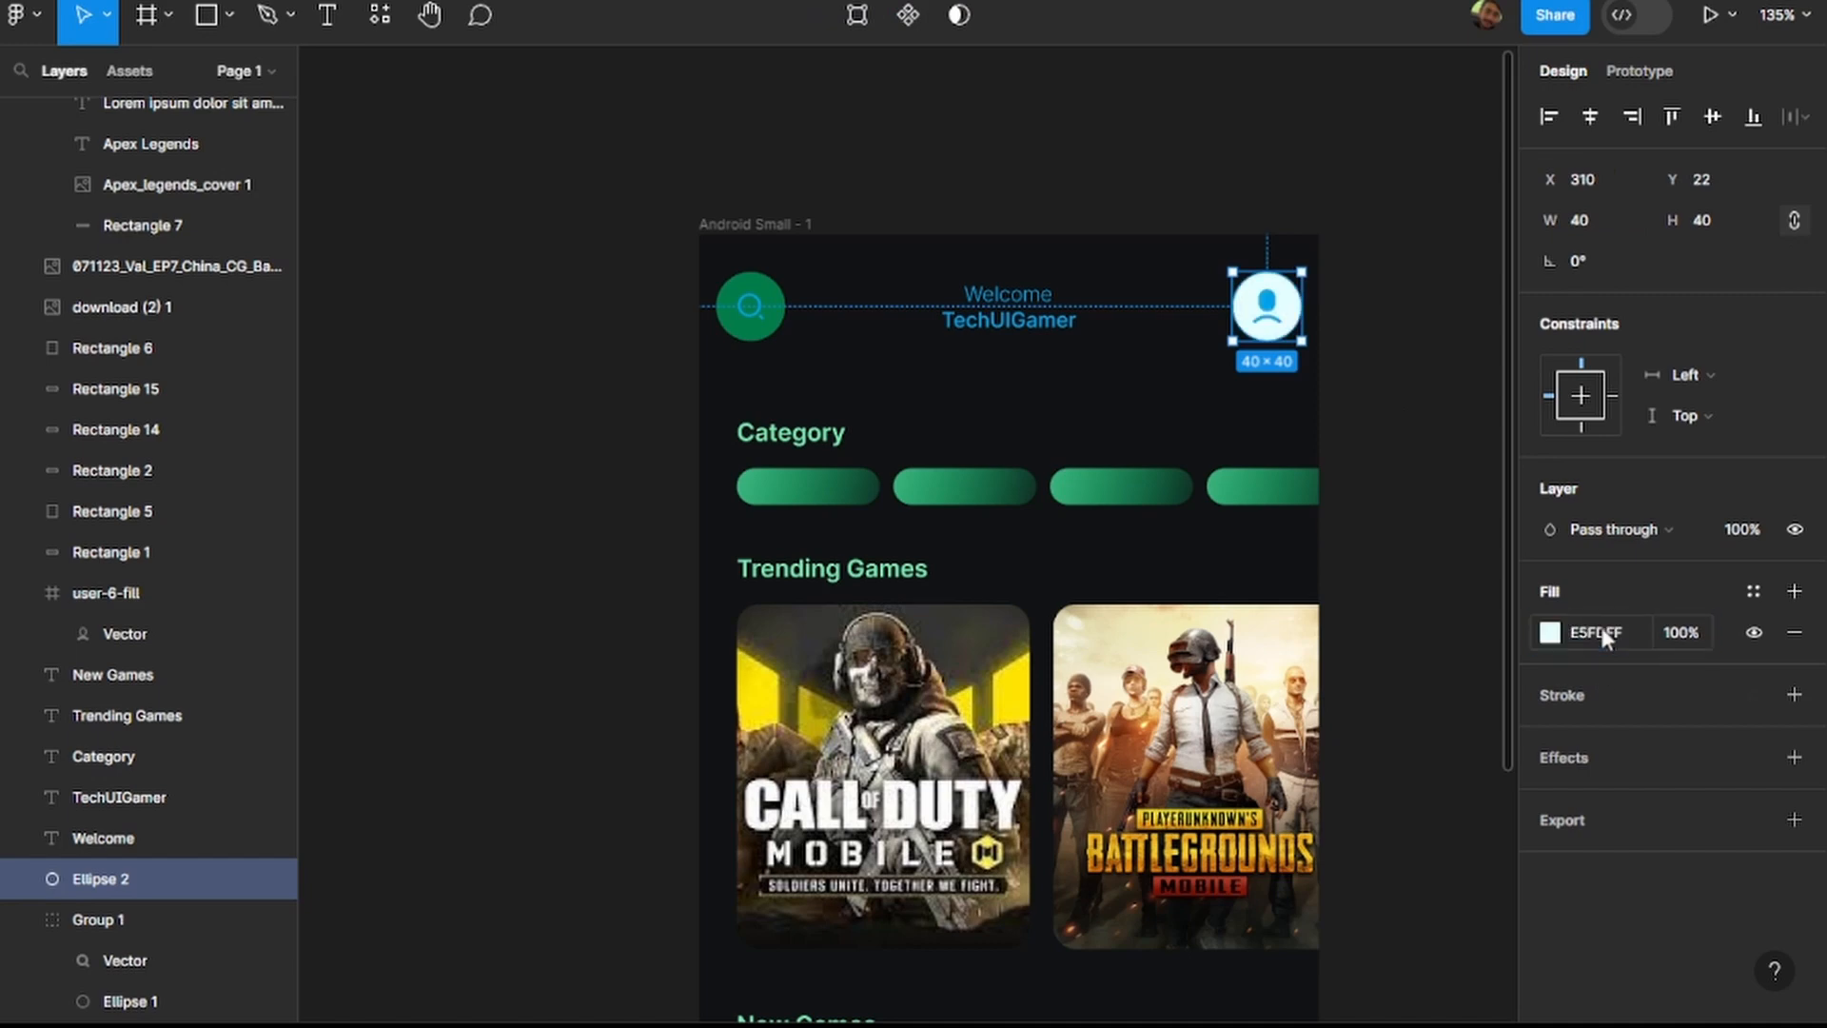
pyautogui.click(759, 303)
pyautogui.click(1607, 901)
pyautogui.write('E5FDFF')
pyautogui.press('Return')
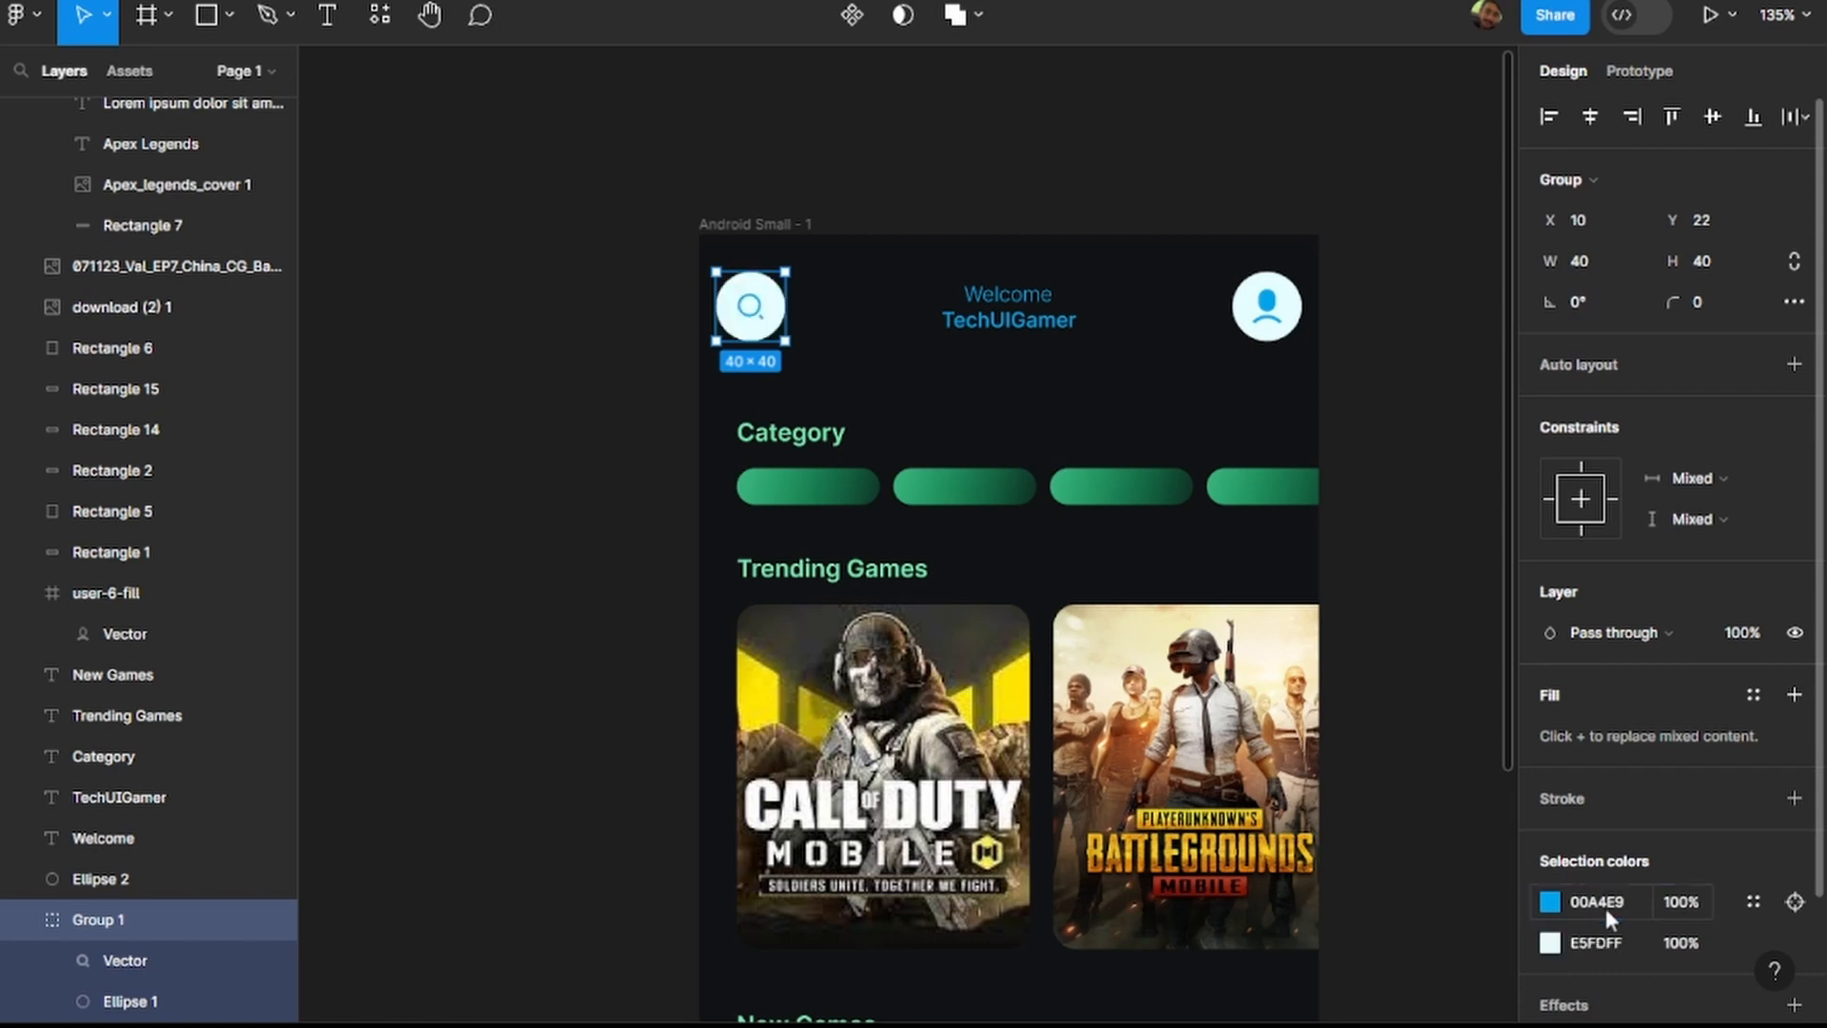
pyautogui.click(1460, 476)
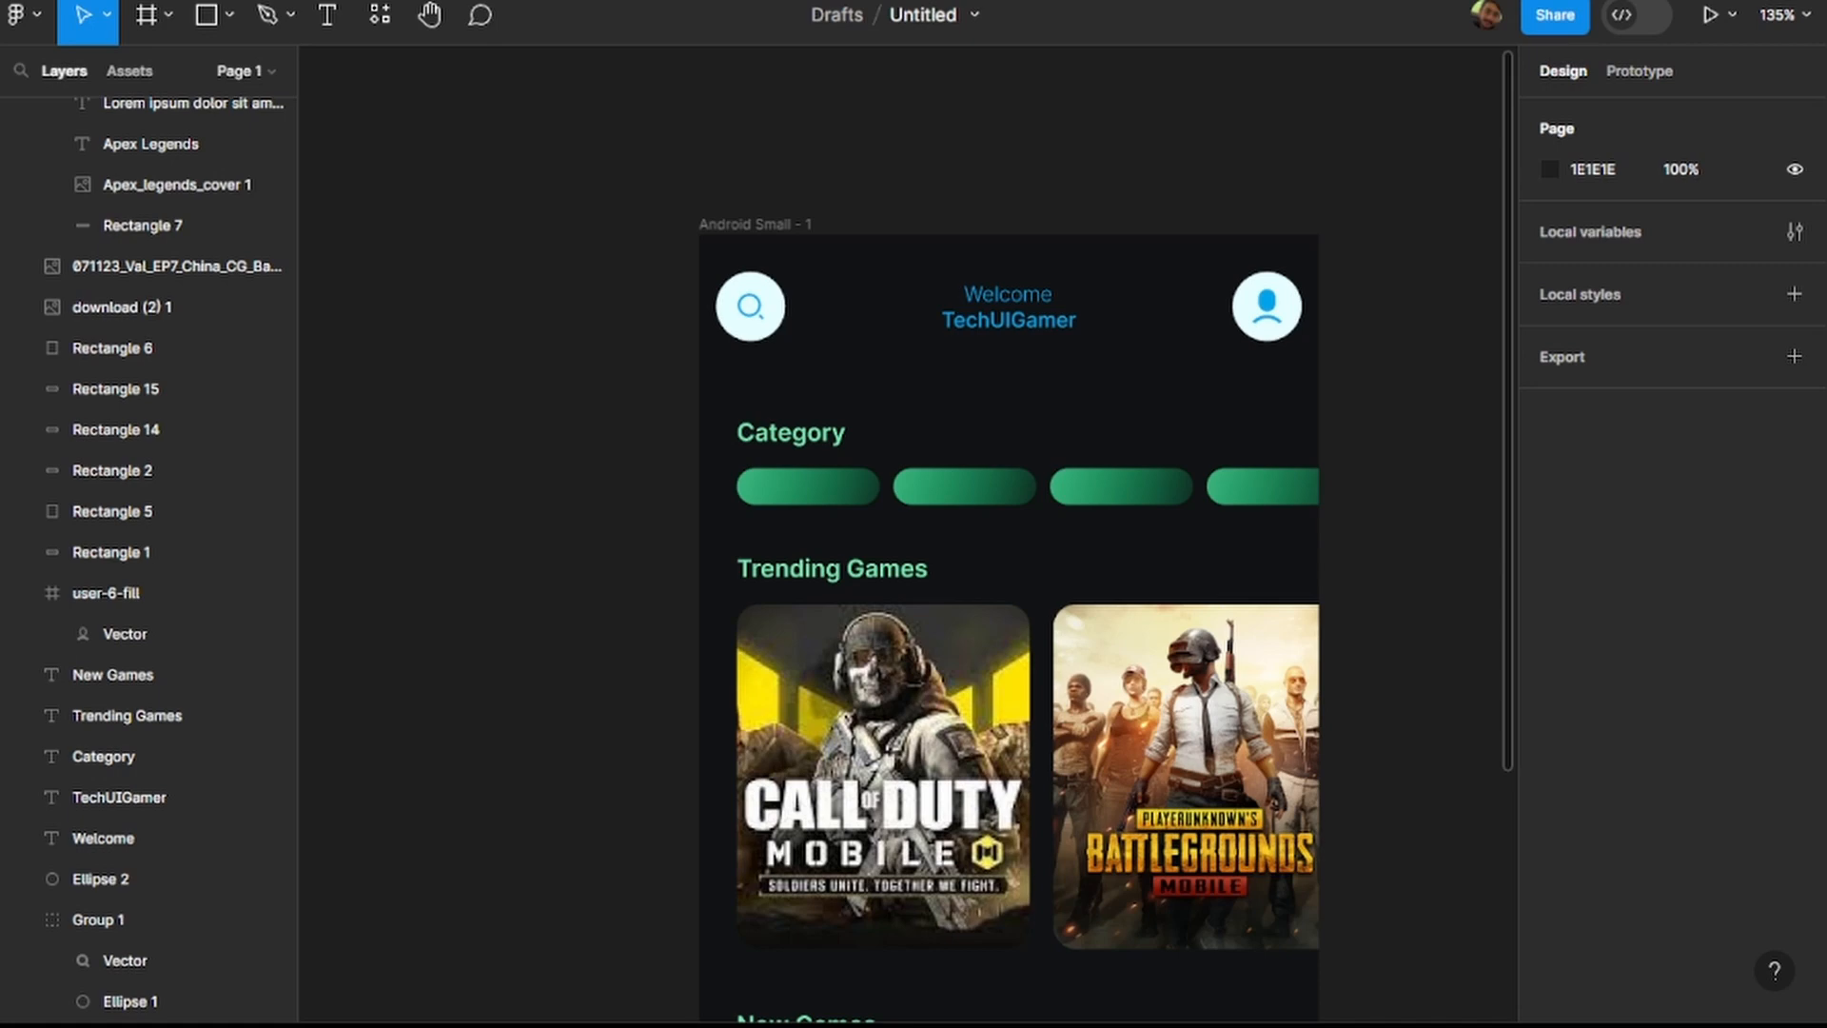
# Change the start stop of the first category pill's linear gradient to 122A34.
pyautogui.doubleClick(834, 493)
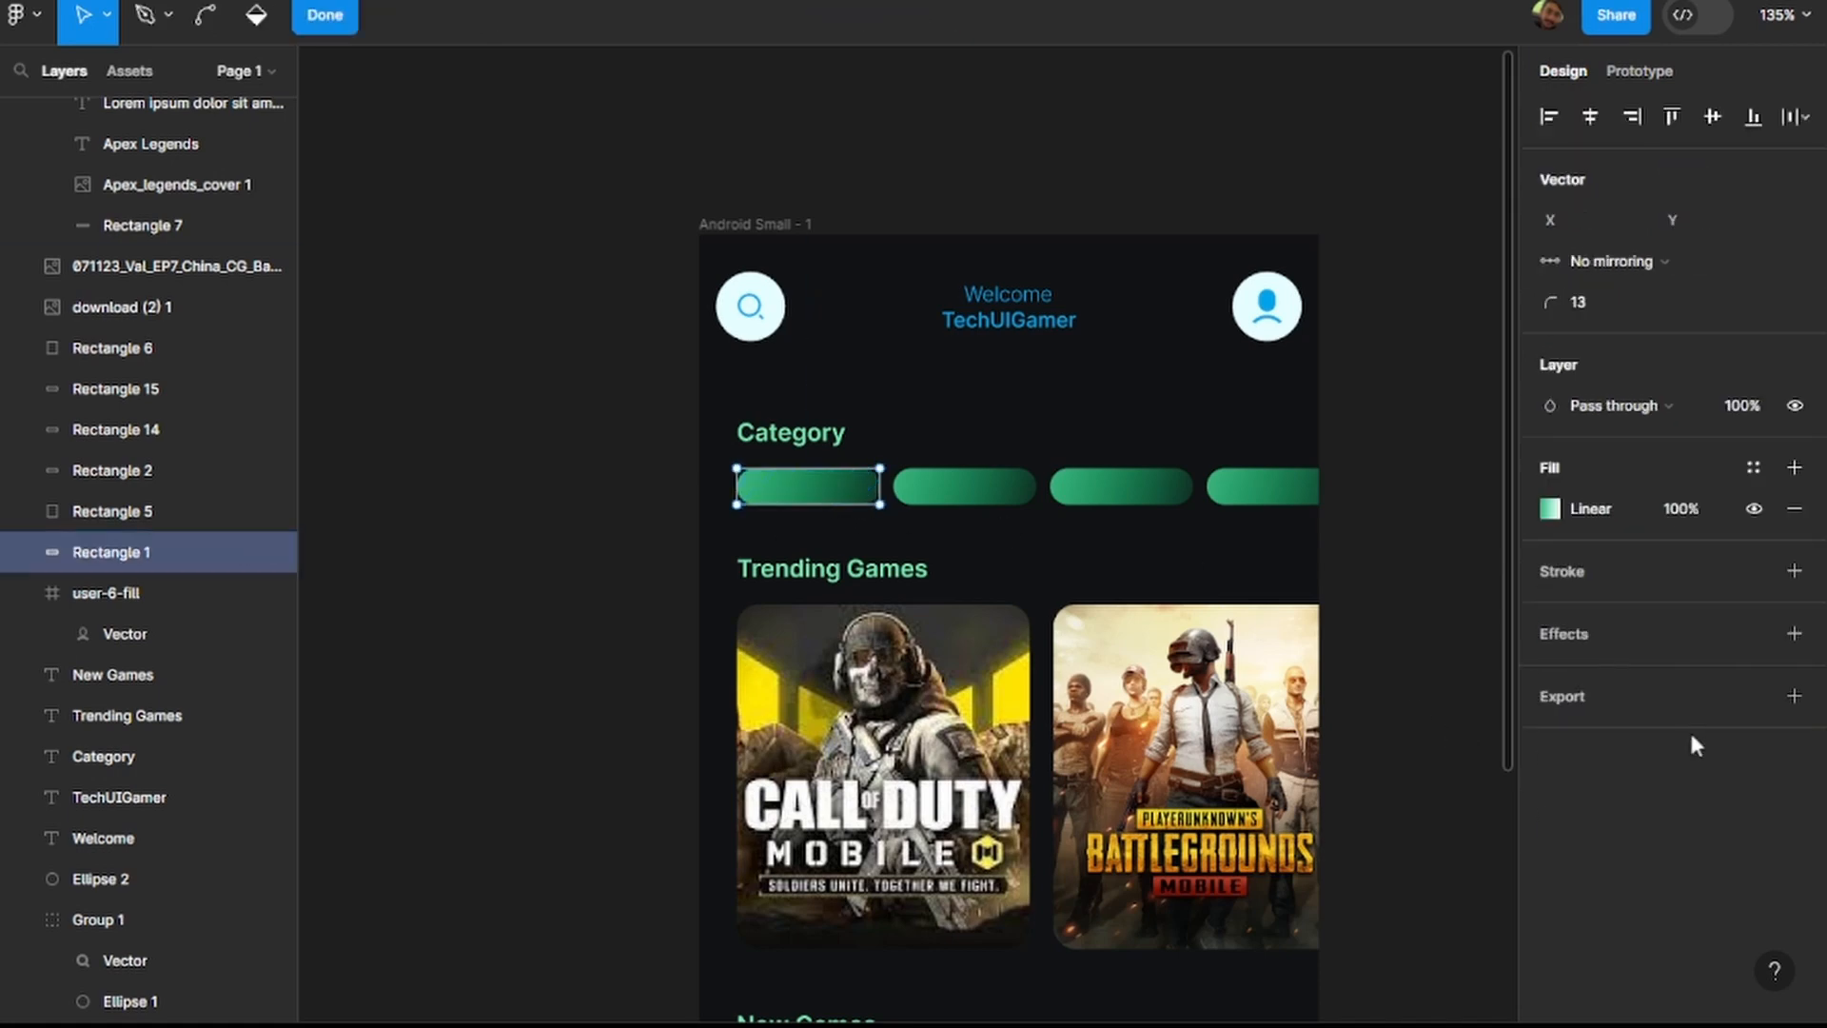
pyautogui.click(1615, 514)
pyautogui.click(1415, 779)
pyautogui.write('#122A34')
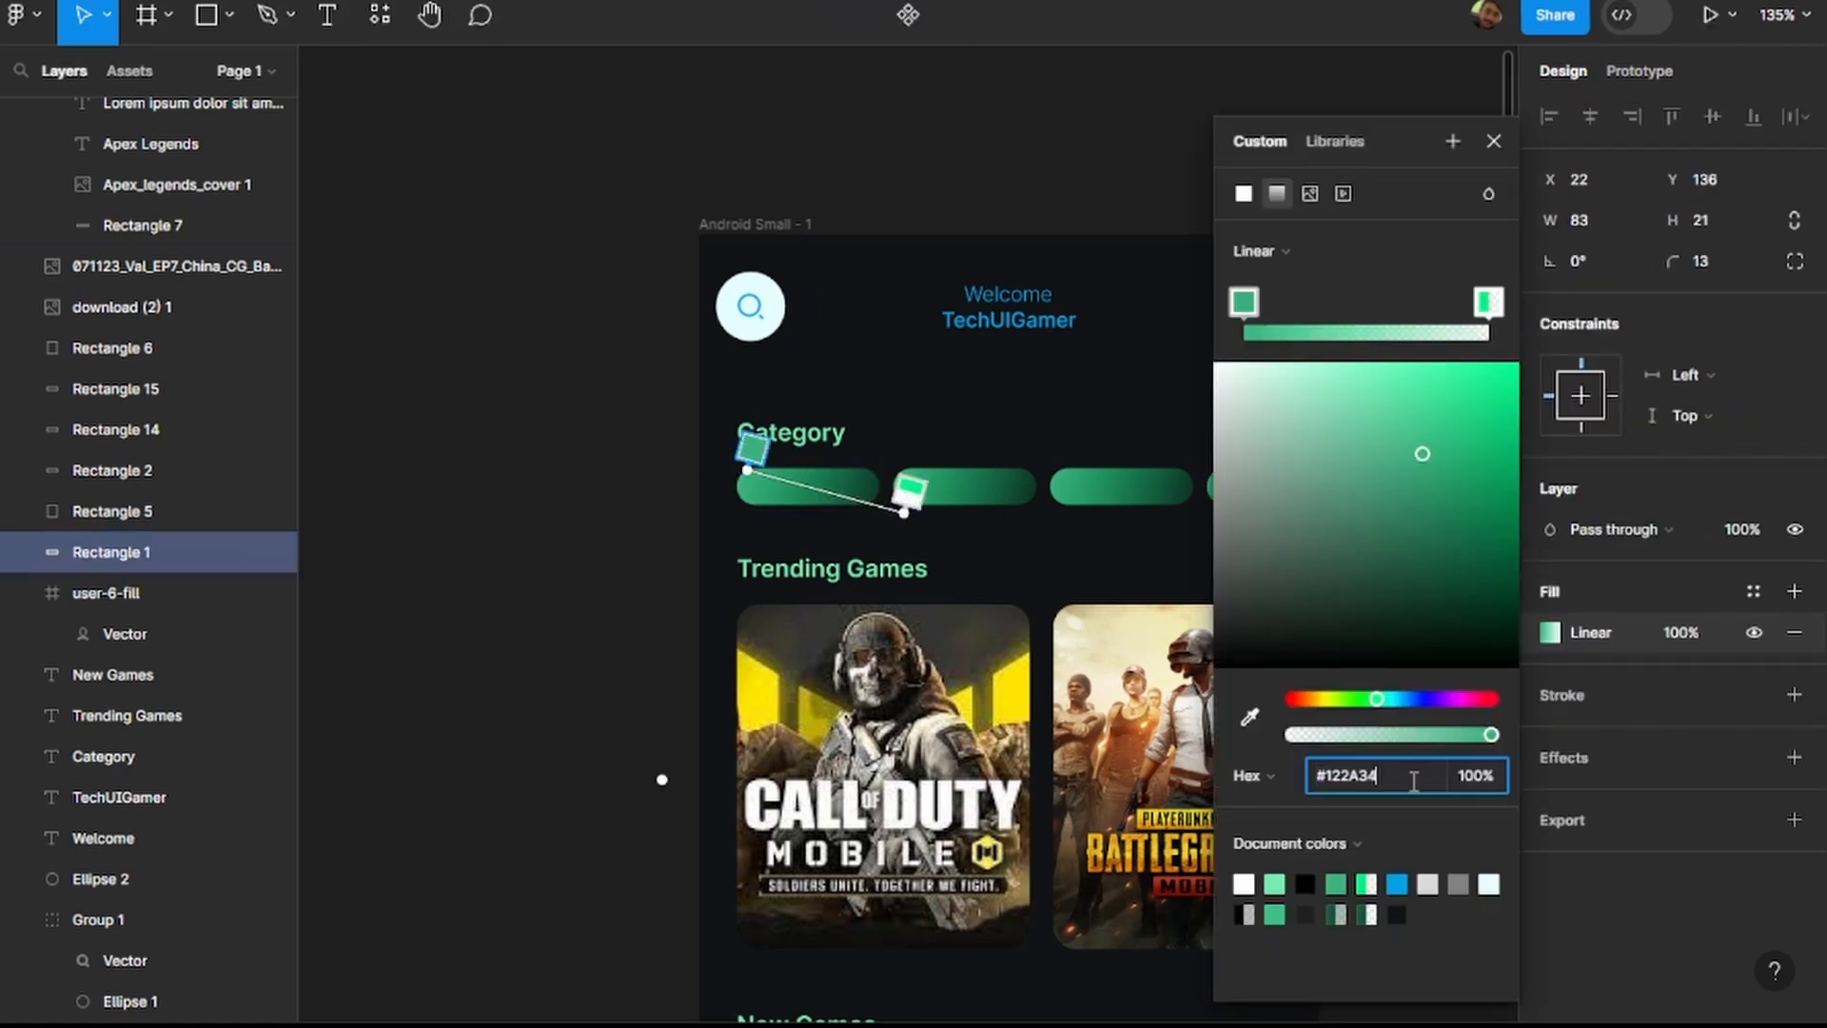
pyautogui.press('Return')
# Set the transparent end stop of the first category pill's gradient to 122A34 and brighten it to 2C93BE.
pyautogui.click(1488, 303)
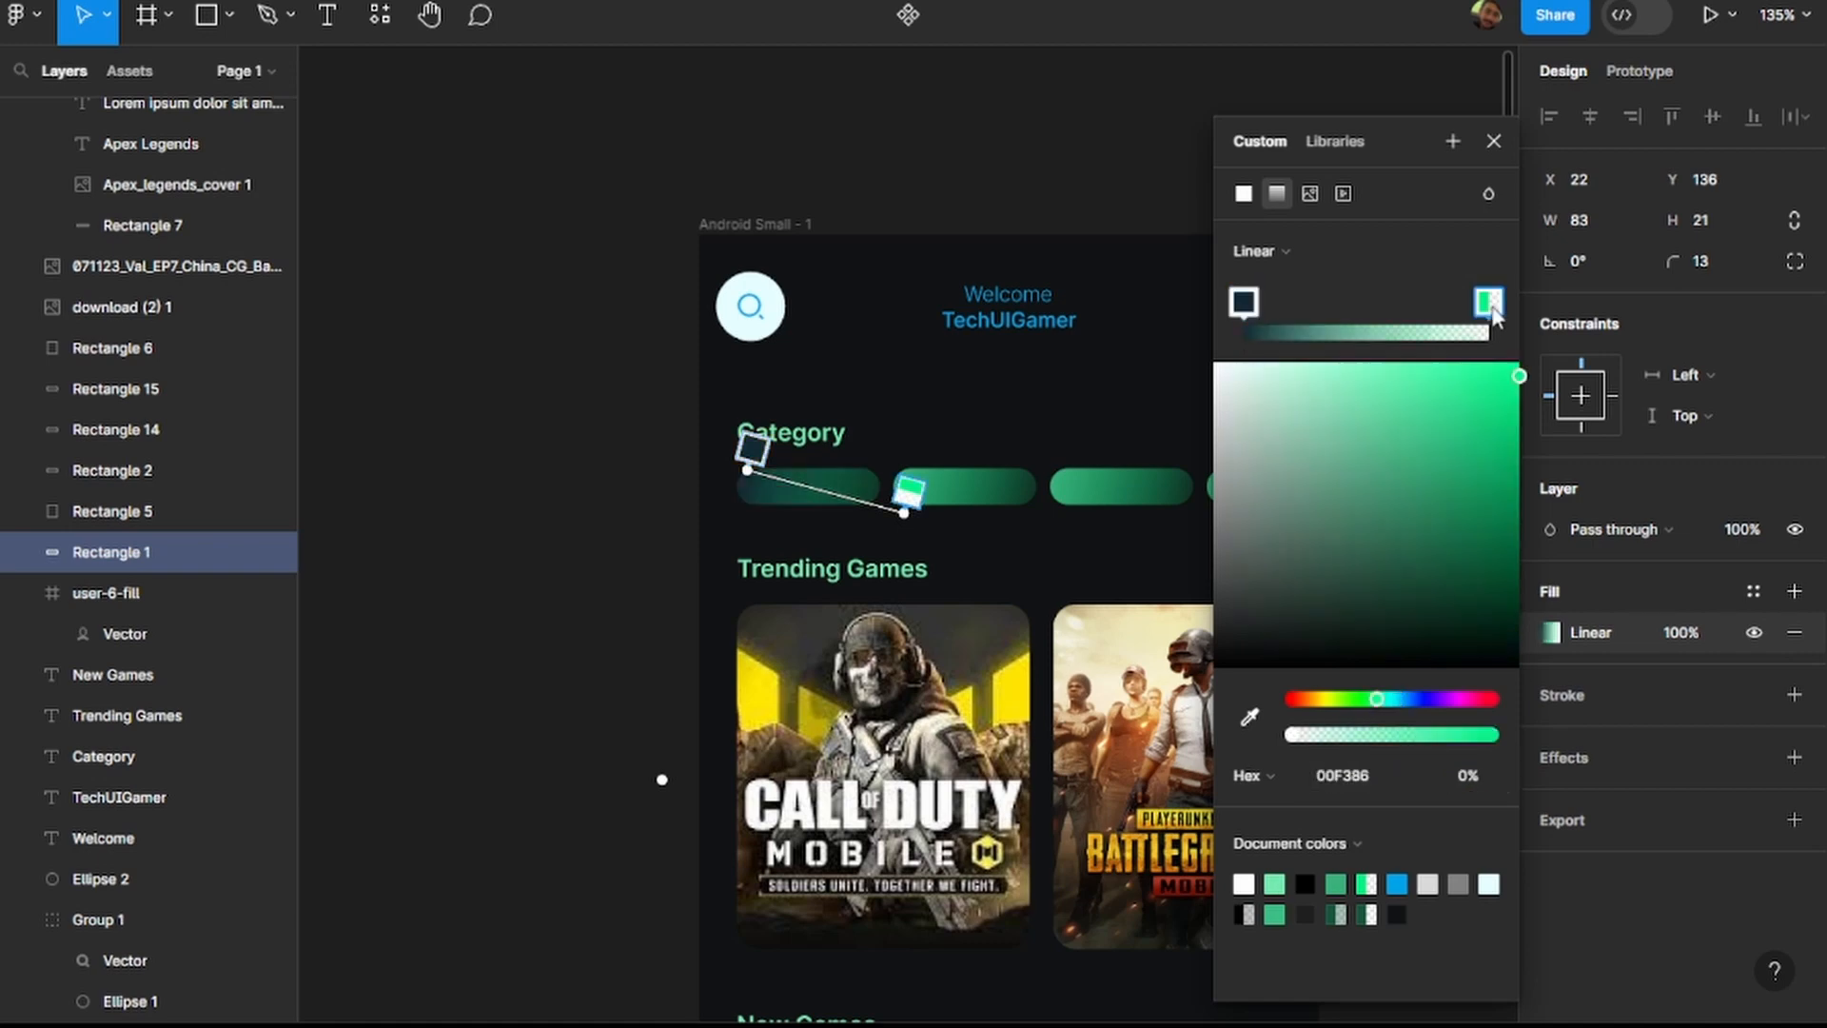
pyautogui.click(1388, 790)
pyautogui.write('#122A34')
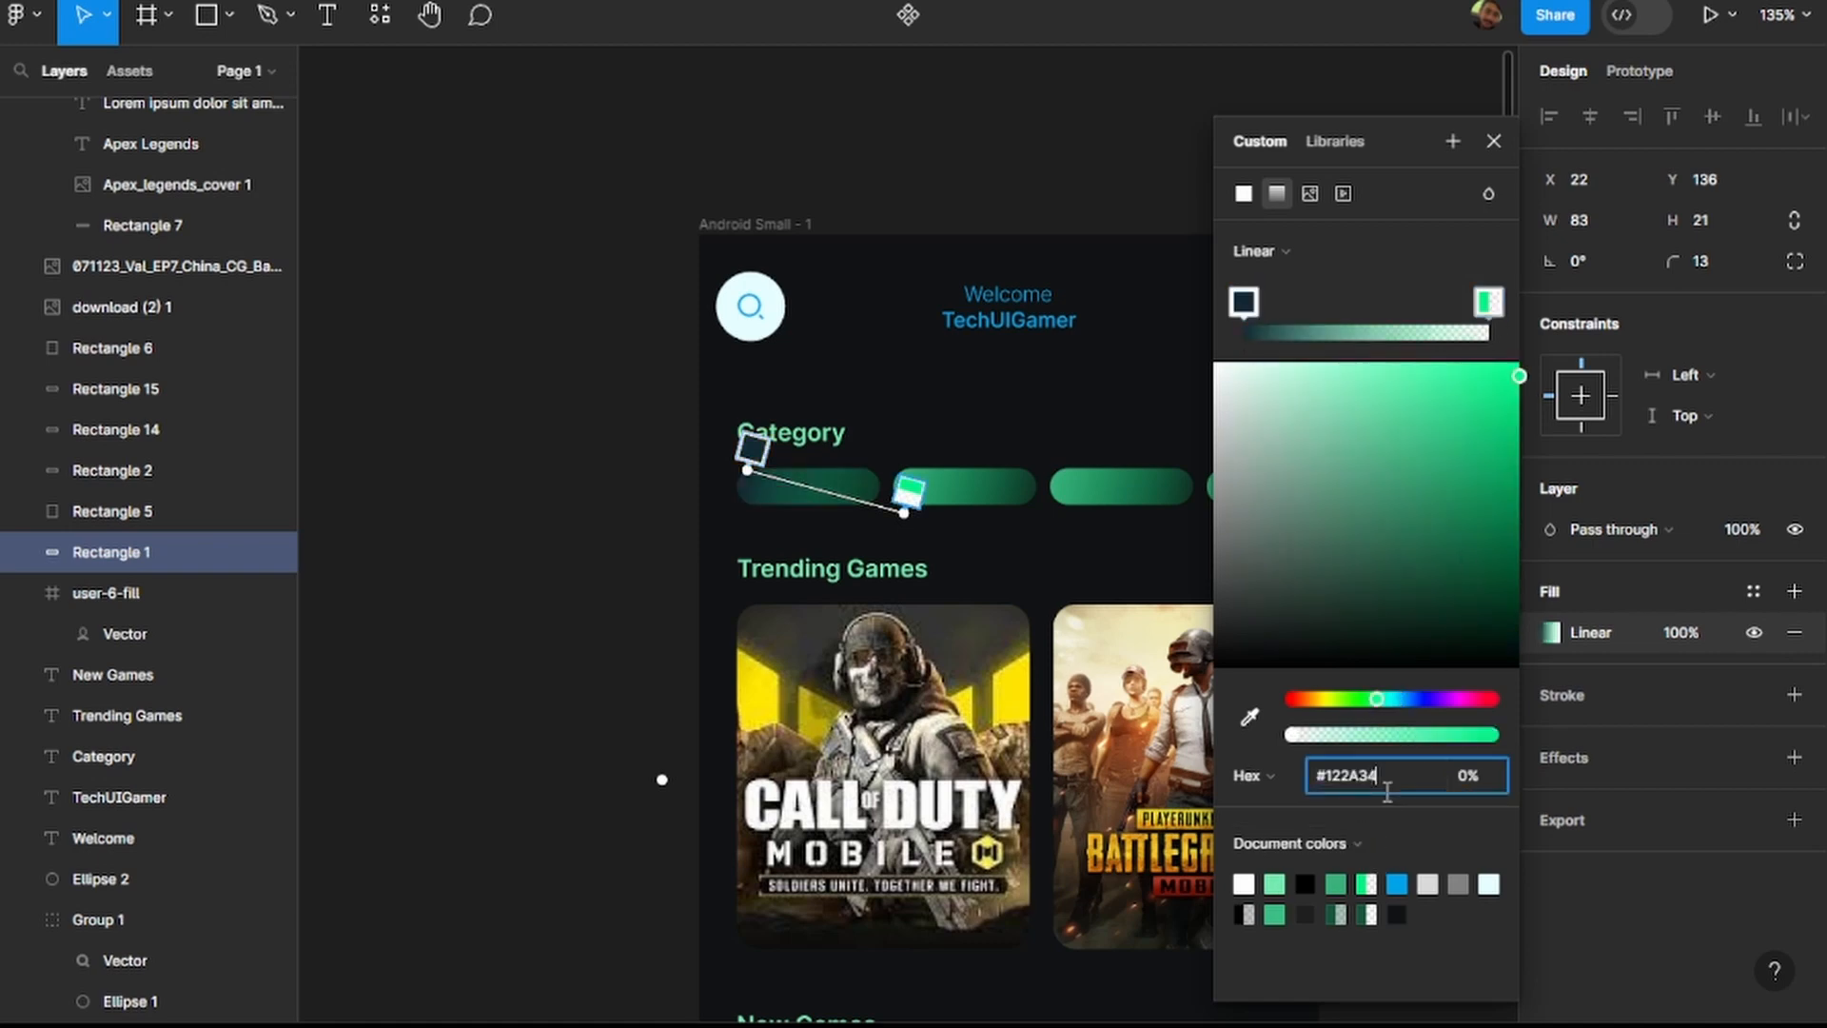
pyautogui.press('Return')
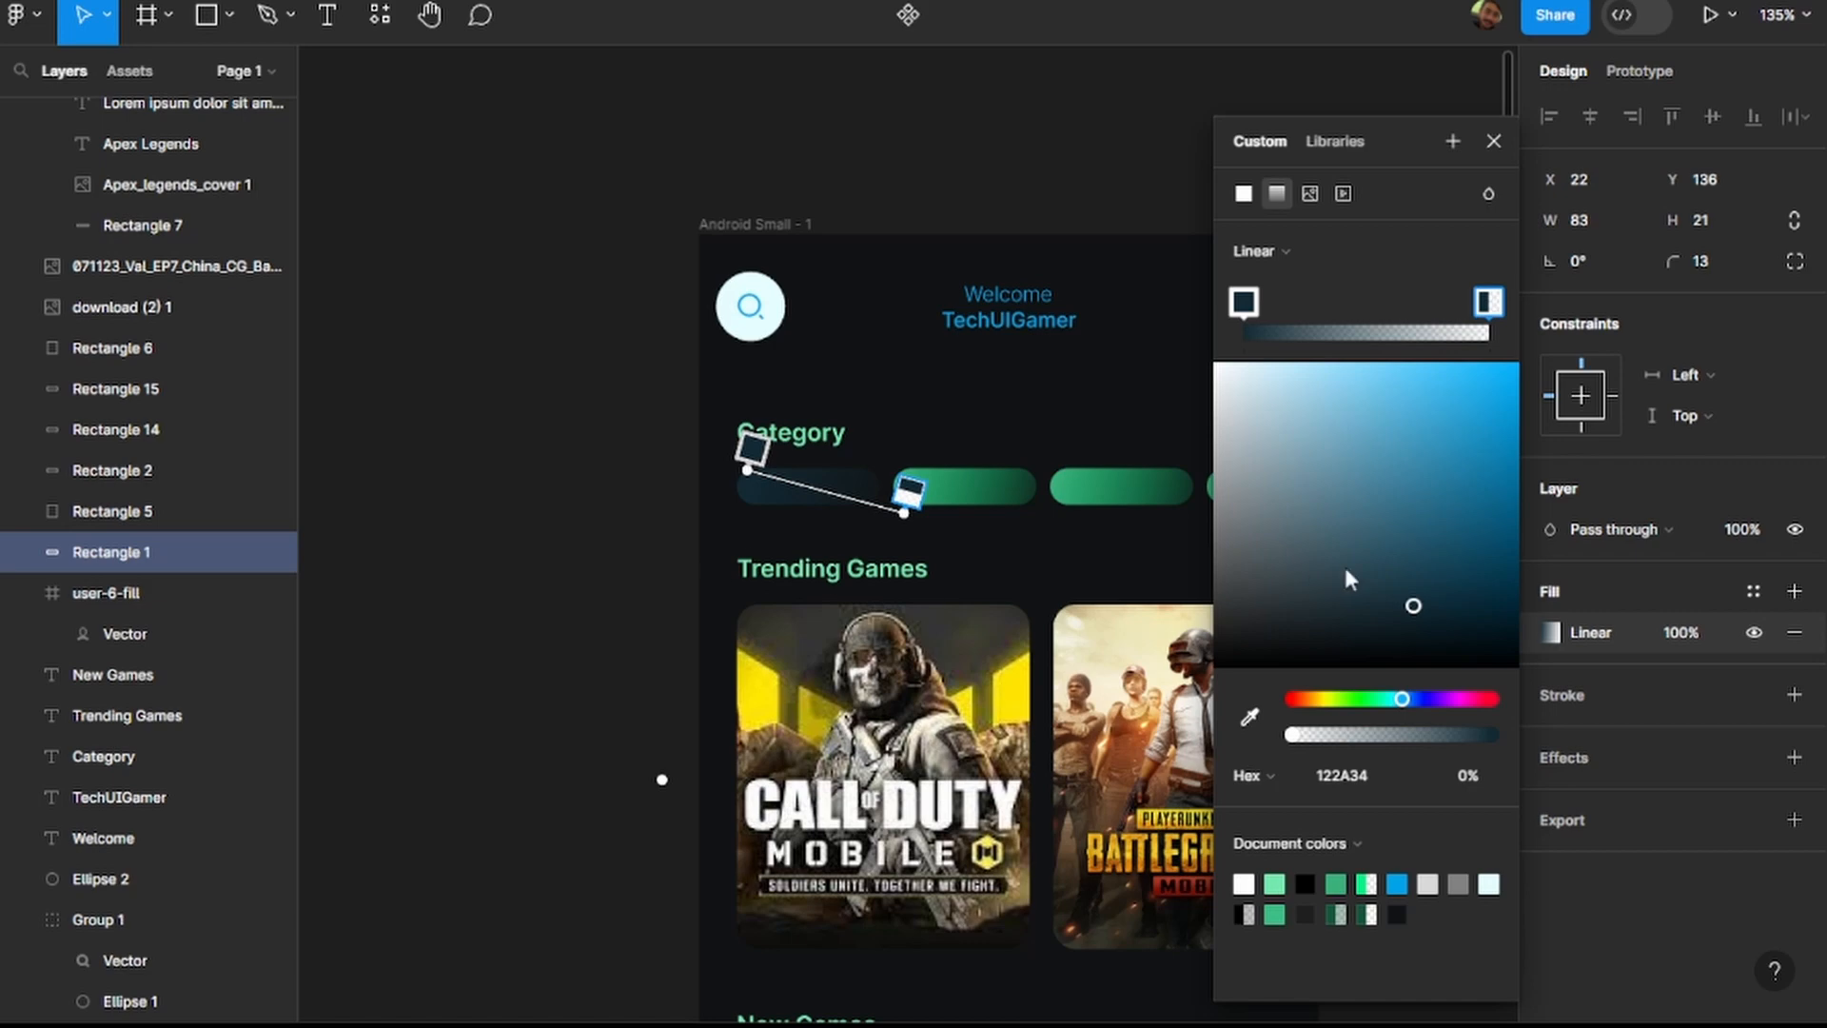
pyautogui.moveTo(1414, 609); pyautogui.dragTo(1448, 440)
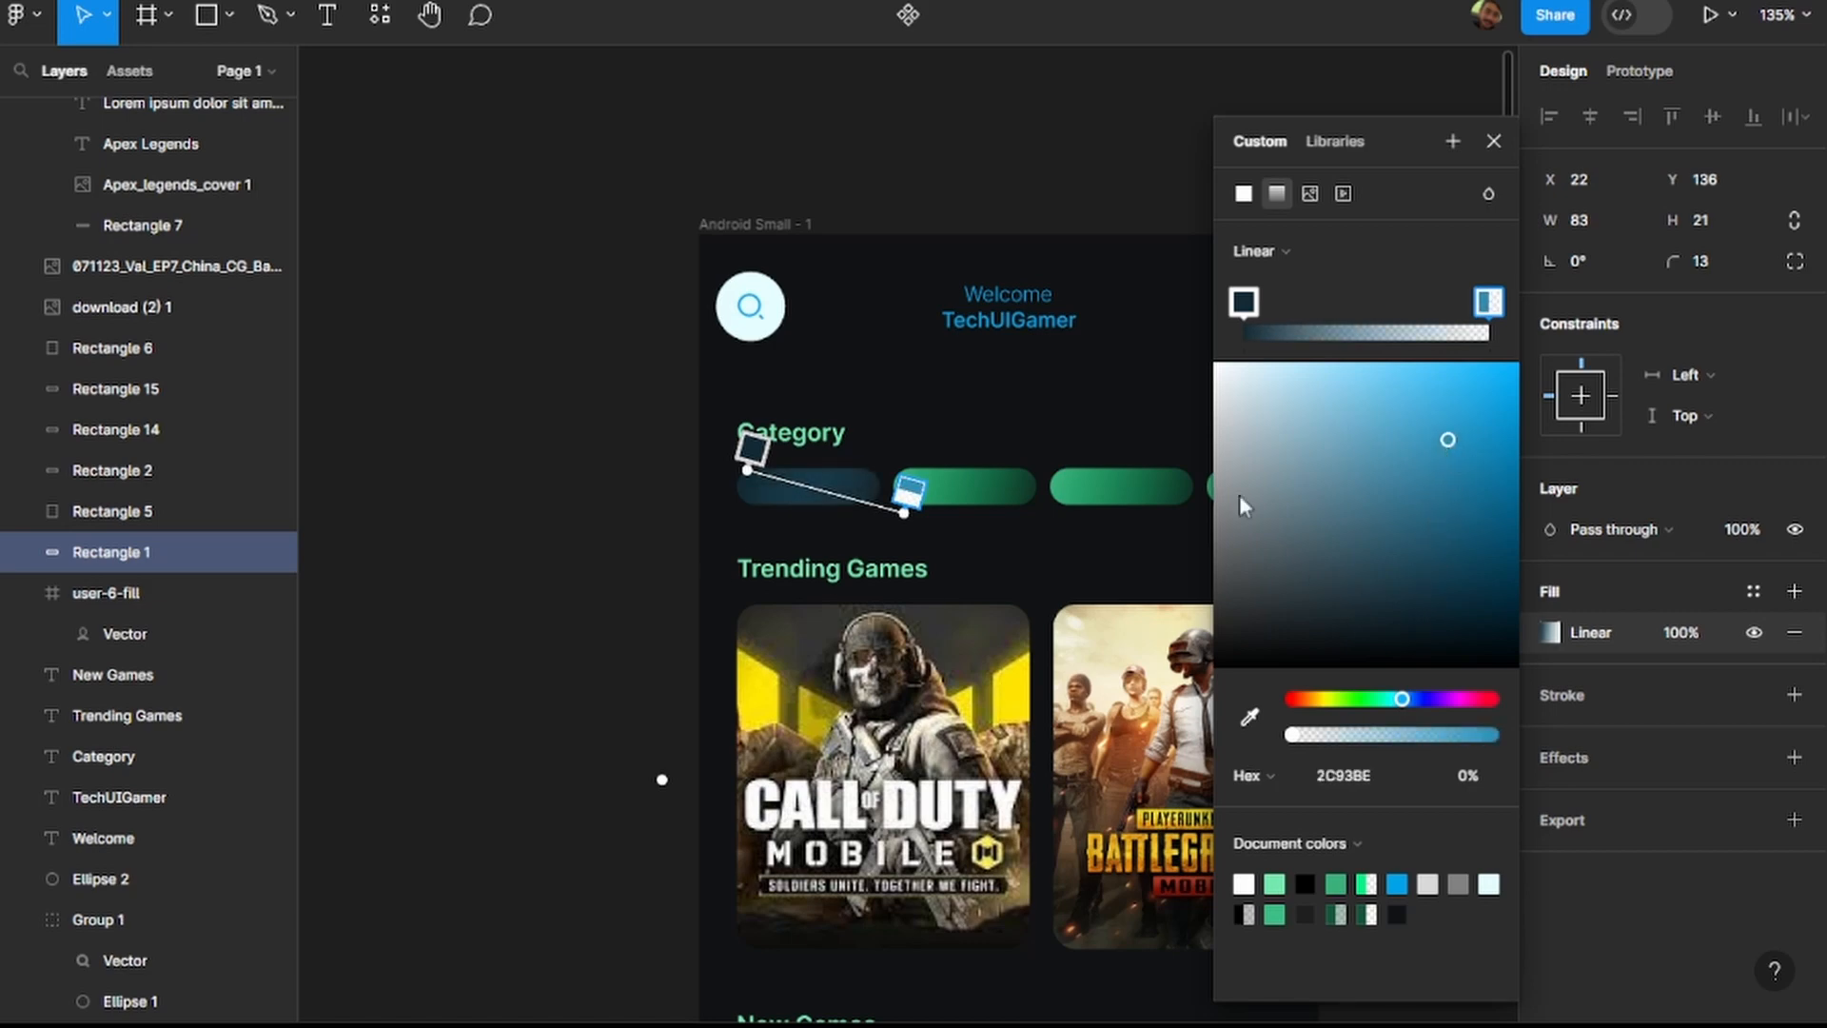
pyautogui.click(1361, 774)
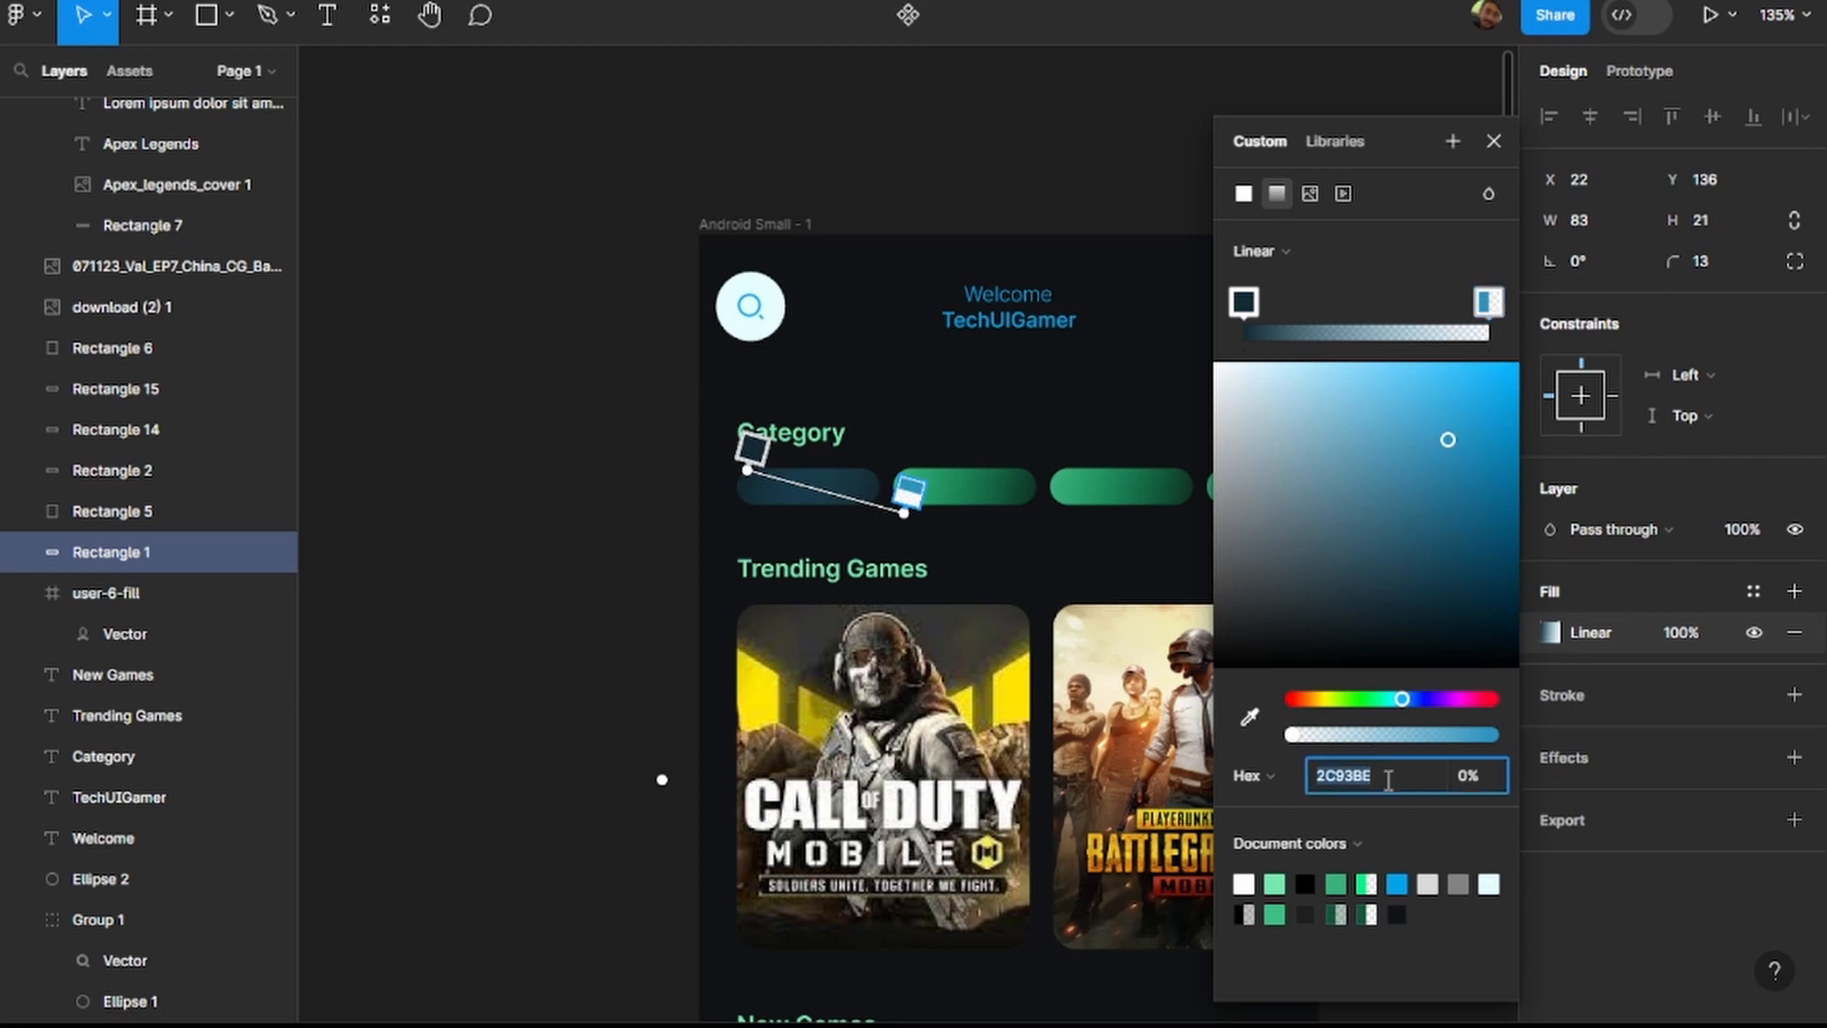
pyautogui.click(992, 493)
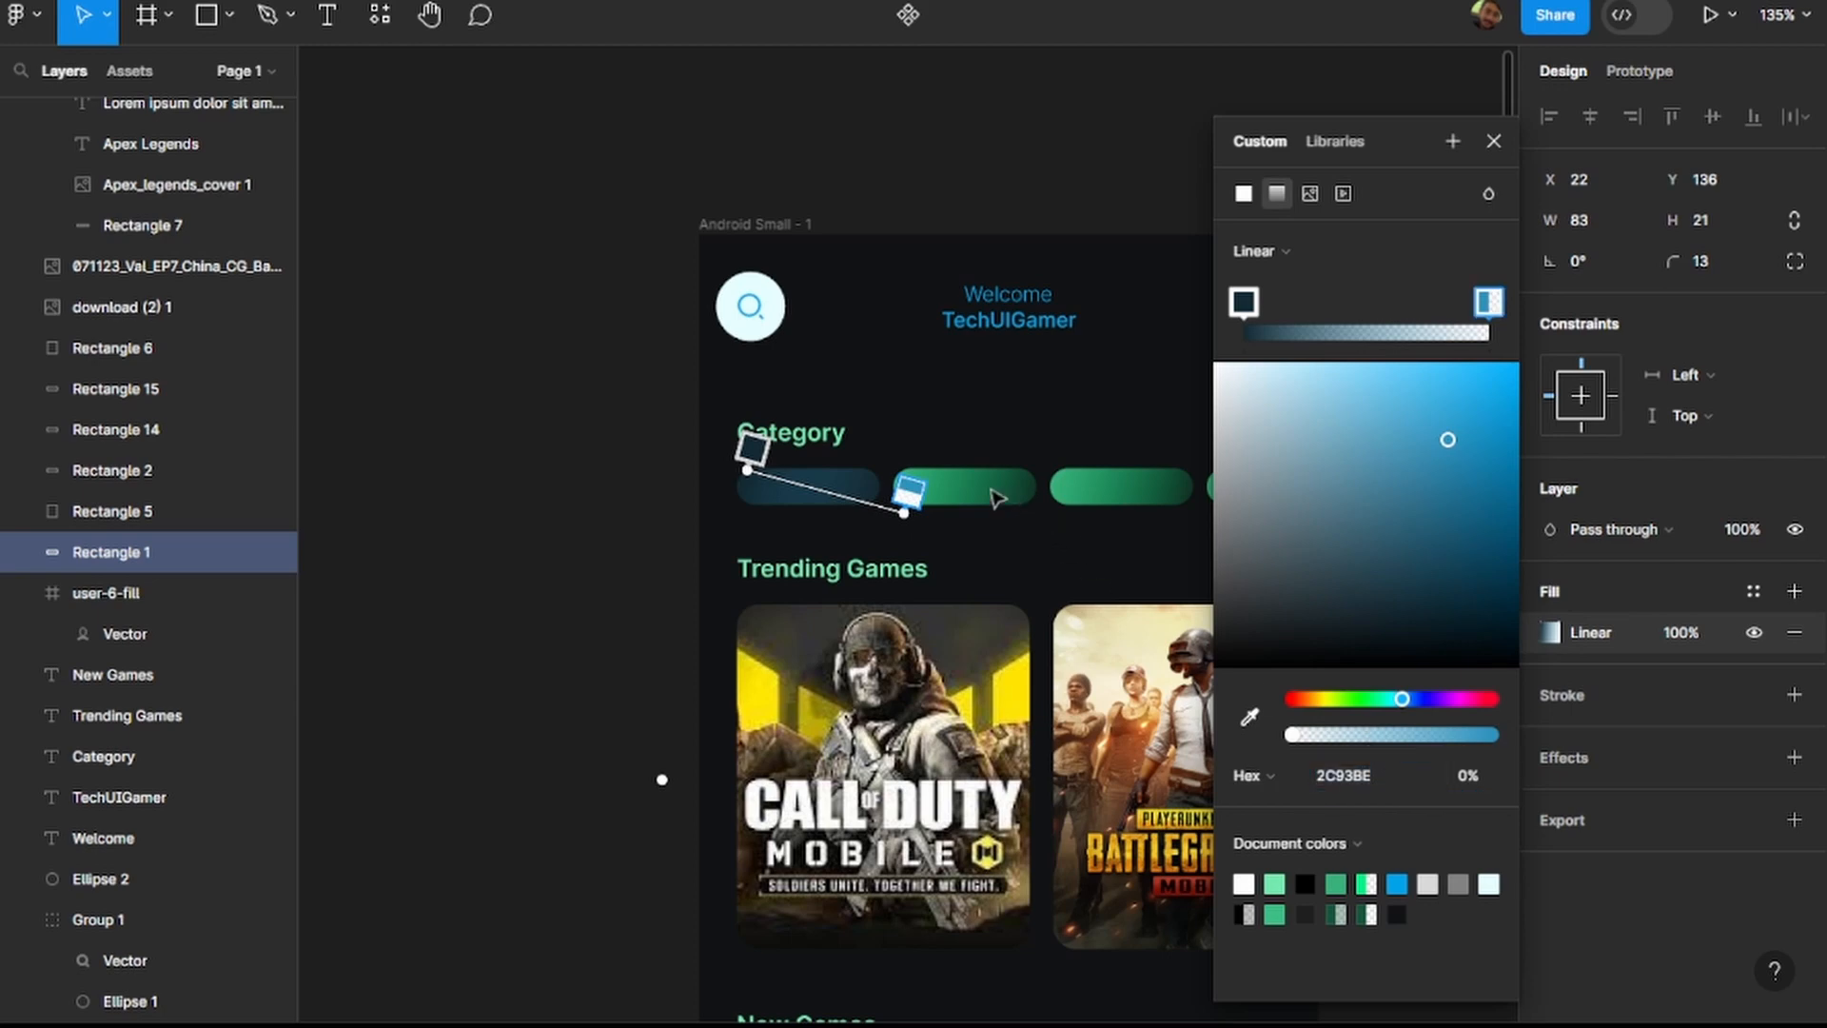
pyautogui.click(1498, 143)
pyautogui.click(1418, 421)
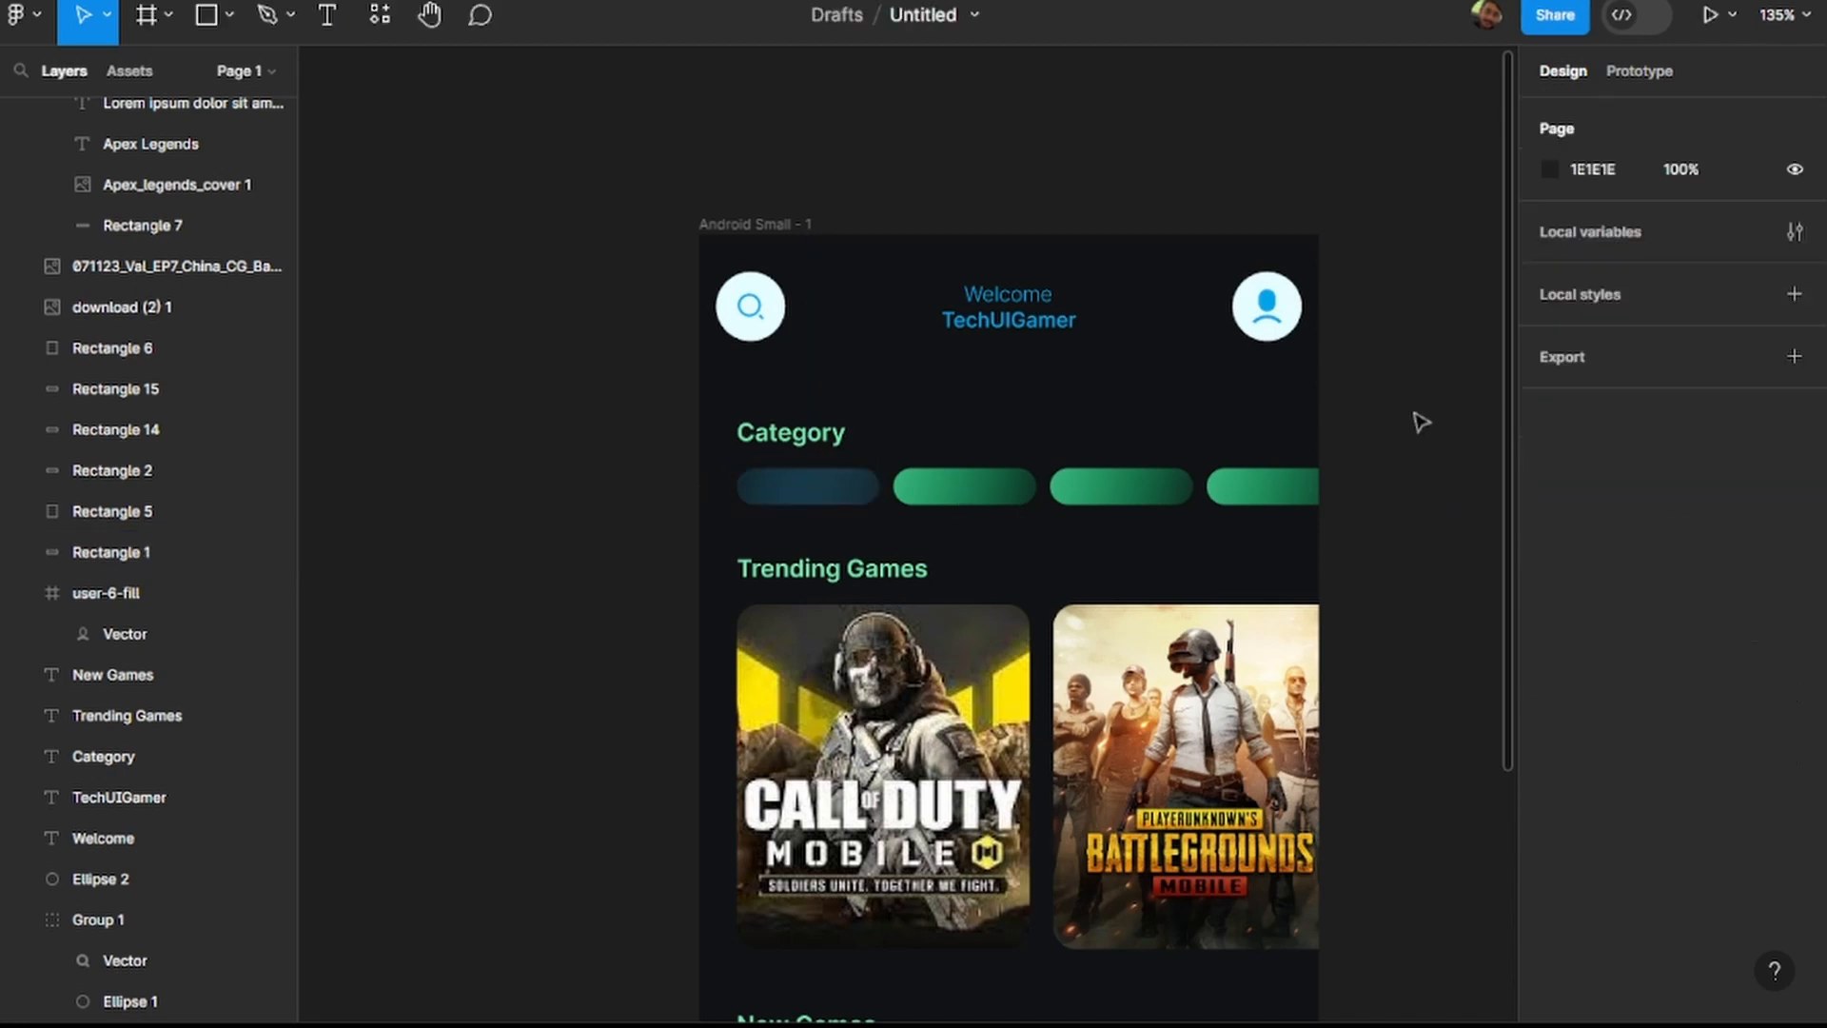
# Delete the three remaining green category pills.
pyautogui.click(989, 495)
pyautogui.keyDown('shift'); pyautogui.click(1137, 493); pyautogui.keyUp('shift')
pyautogui.keyDown('shift'); pyautogui.click(1278, 491); pyautogui.keyUp('shift')
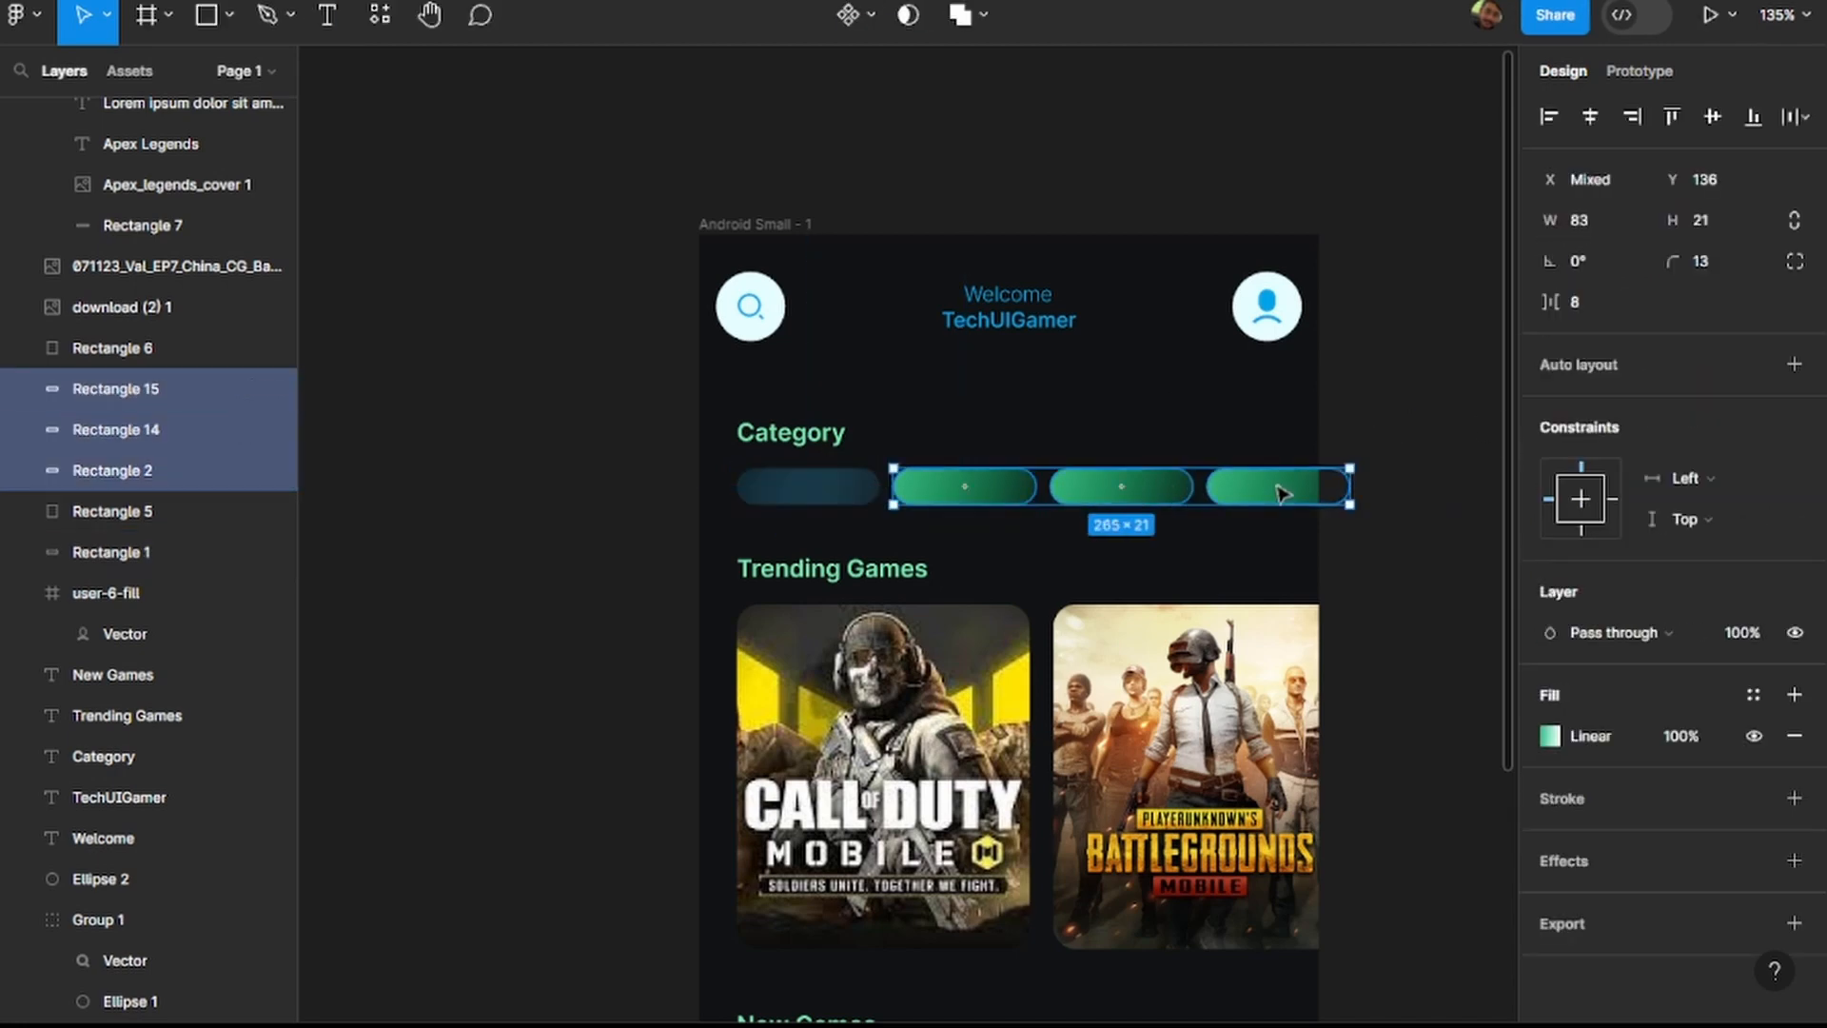
pyautogui.press('Delete')
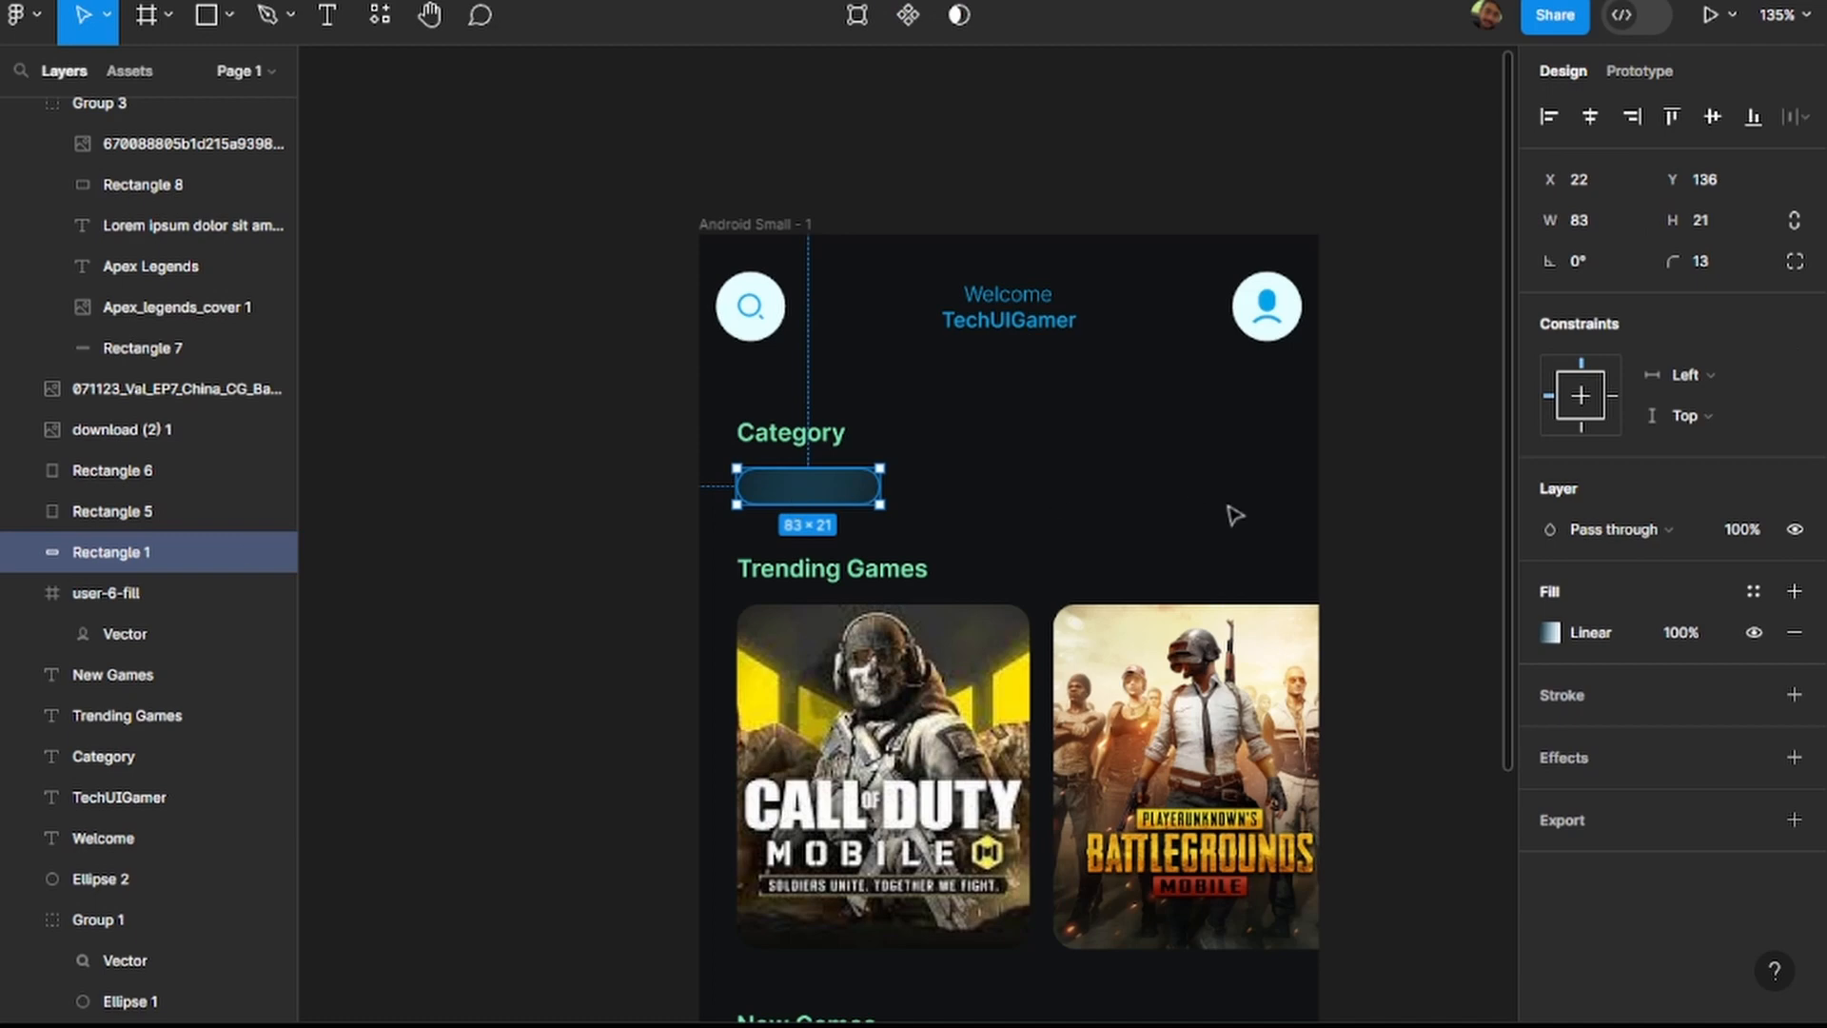
# Duplicate the blue category pill three times along the row with equal gaps.
pyautogui.hotkey('ctrl', 'd')
pyautogui.moveTo(834, 498); pyautogui.dragTo(992, 495)
pyautogui.hotkey('ctrl', 'd')
pyautogui.hotkey('ctrl', 'd')
pyautogui.click(1435, 591)
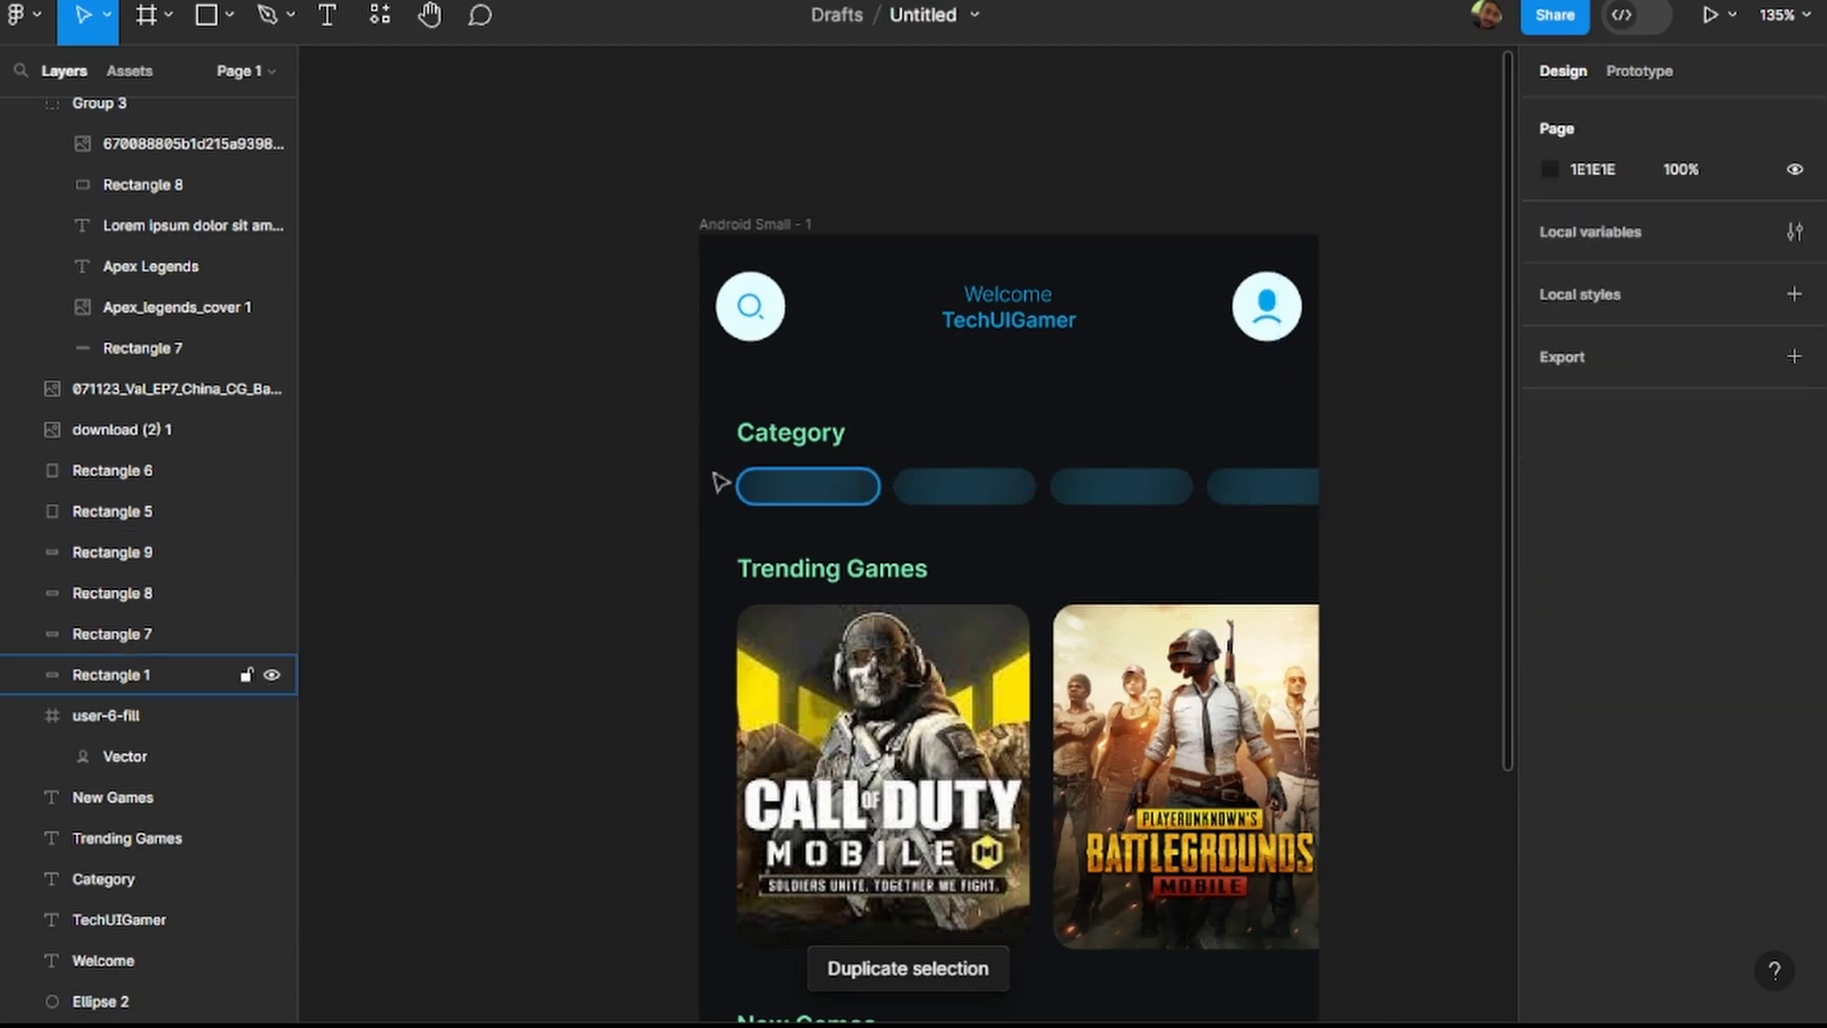
# Apply the TechUIGamer text colour 00A4E9 to the Category and Trending Games headings.
pyautogui.click(790, 434)
pyautogui.click(1008, 320)
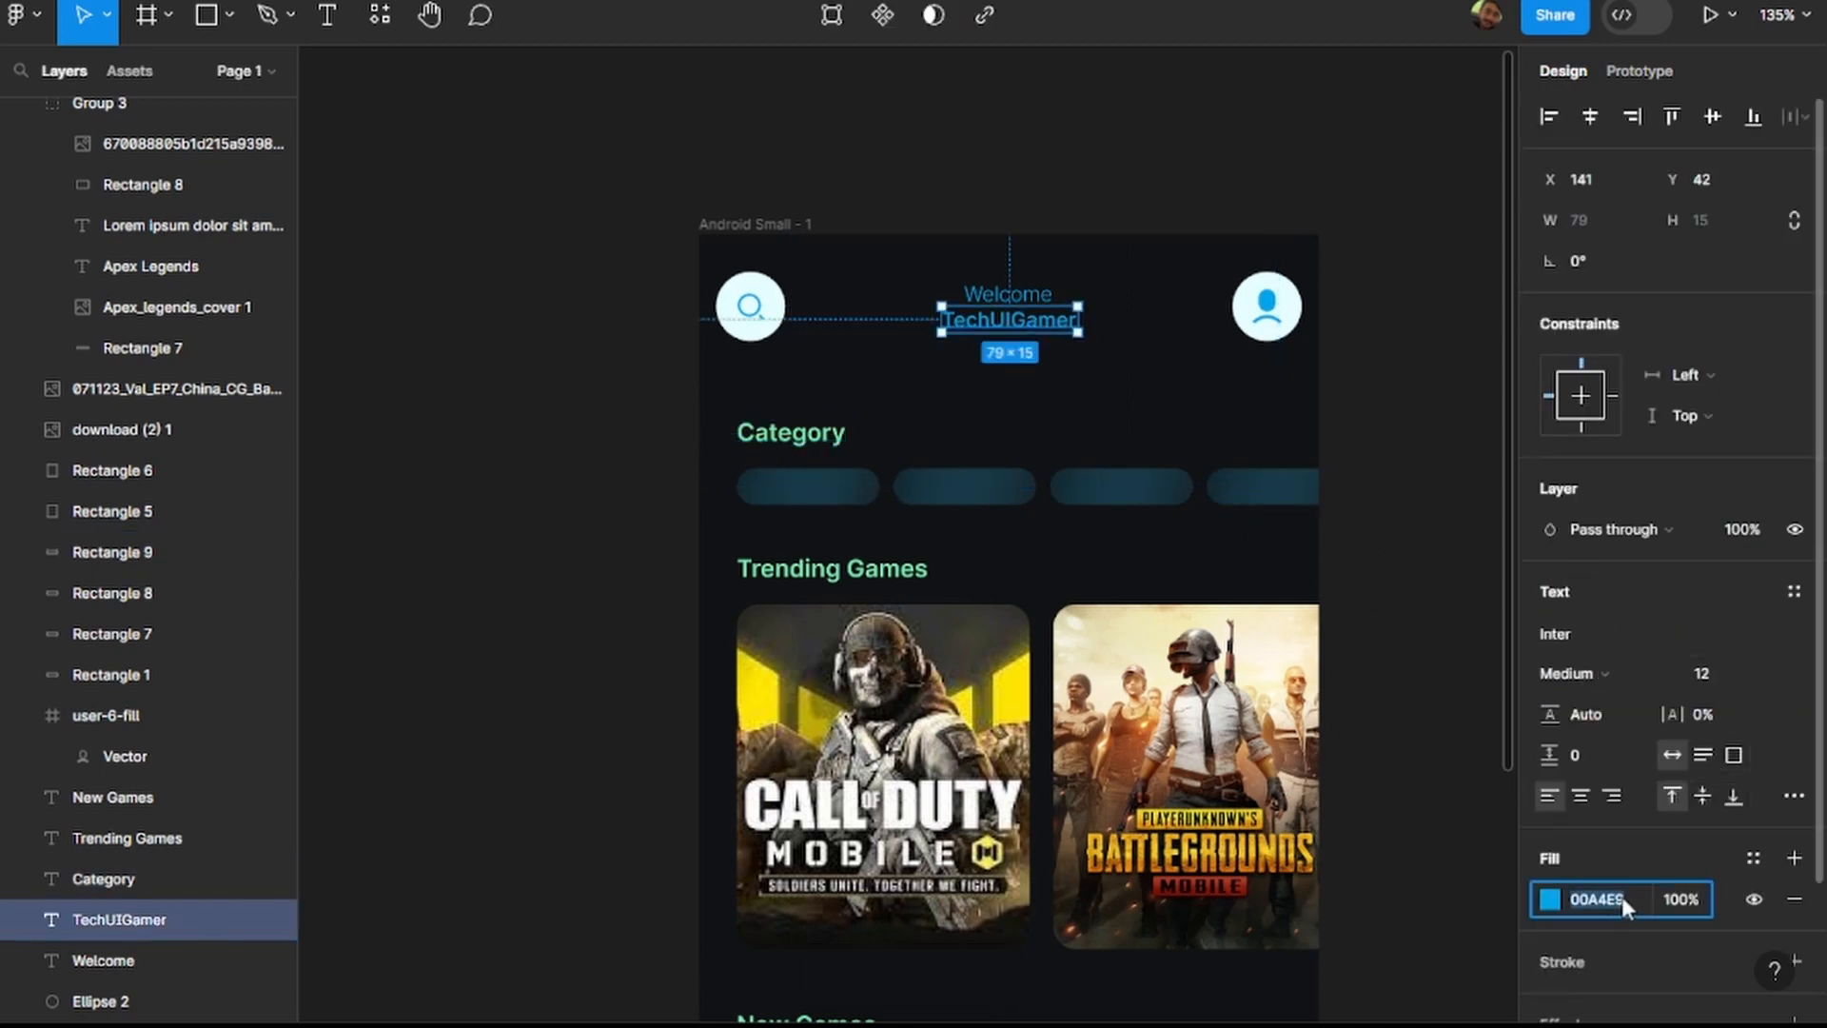
pyautogui.click(790, 433)
pyautogui.click(1620, 901)
pyautogui.write('00A4EB')
pyautogui.click(863, 575)
pyautogui.click(1599, 900)
pyautogui.write('00A4E9')
# Recolour the New Games heading to 00A4E9.
pyautogui.scroll(-1, 1425, 669)
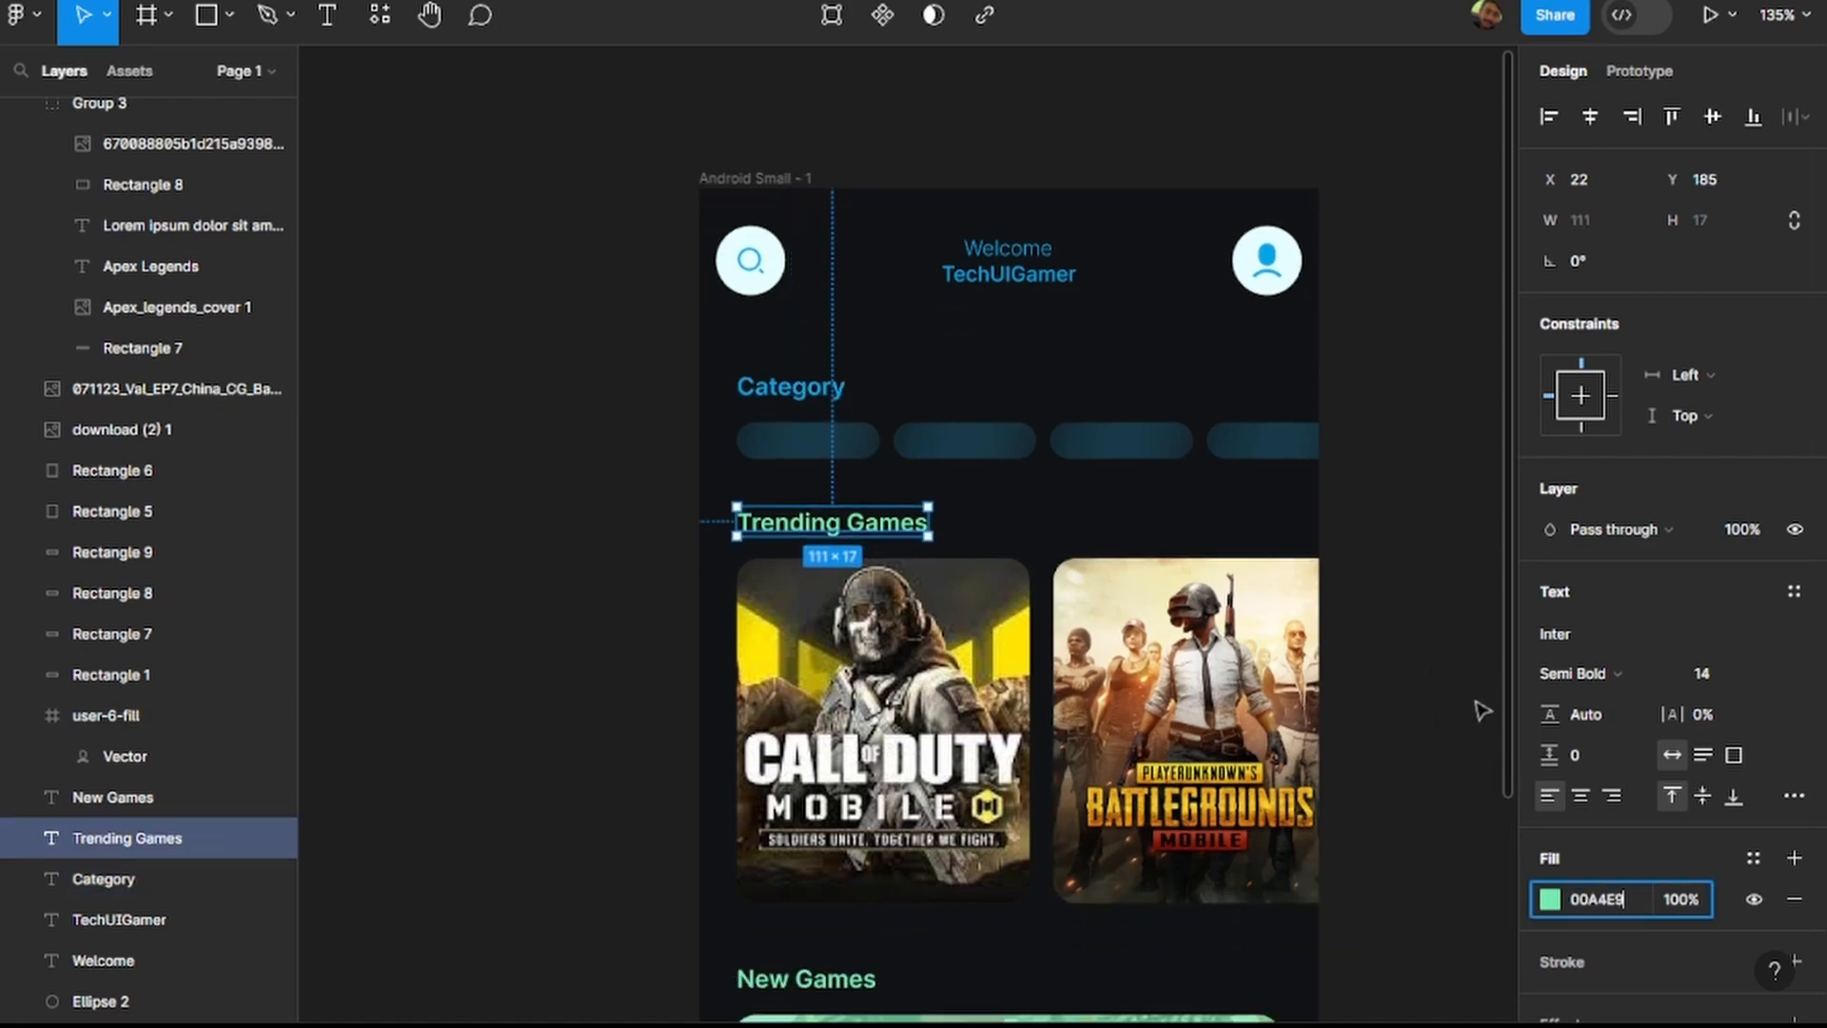
pyautogui.scroll(-1, 1482, 713)
pyautogui.click(865, 941)
pyautogui.click(1611, 900)
pyautogui.write('00A4E9')
pyautogui.click(1419, 704)
# Set the background rectangle of the first Apex Legends card, Rectangle 7 in Group 3, to 00A4E9.
pyautogui.scroll(-1, 1420, 706)
pyautogui.scroll(-5, 1421, 706)
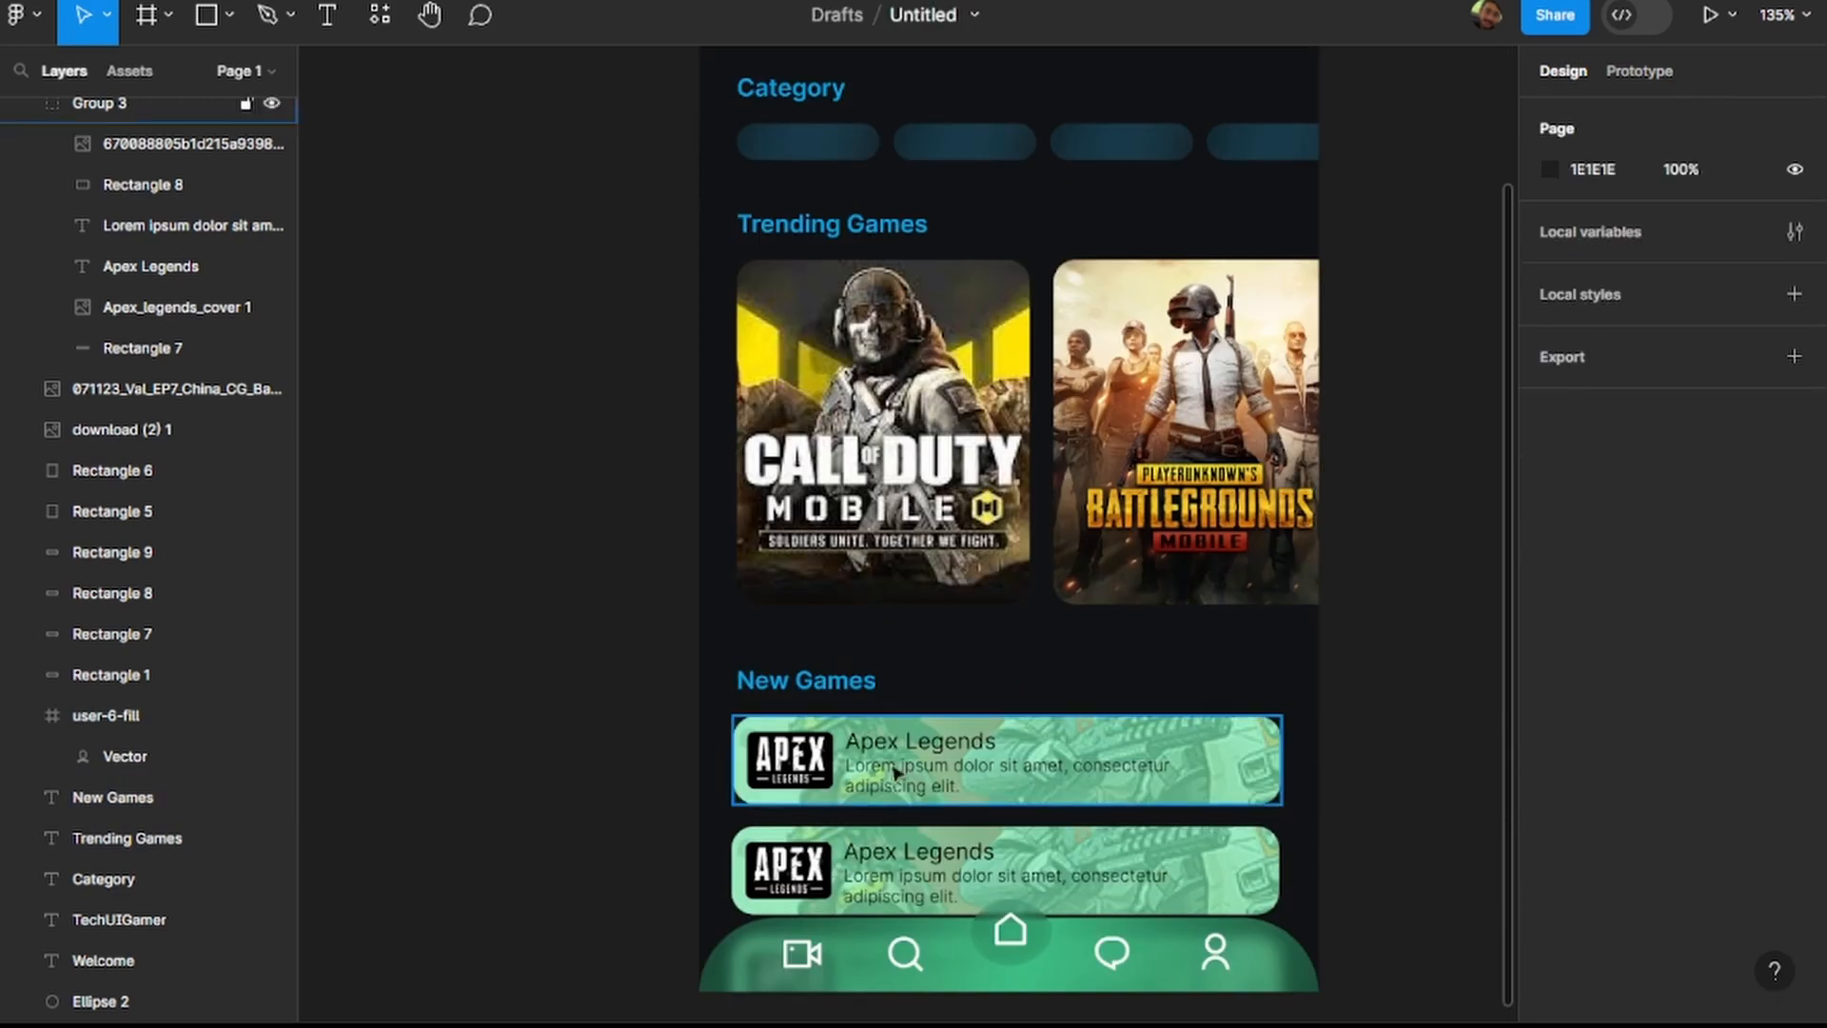
pyautogui.click(1273, 790)
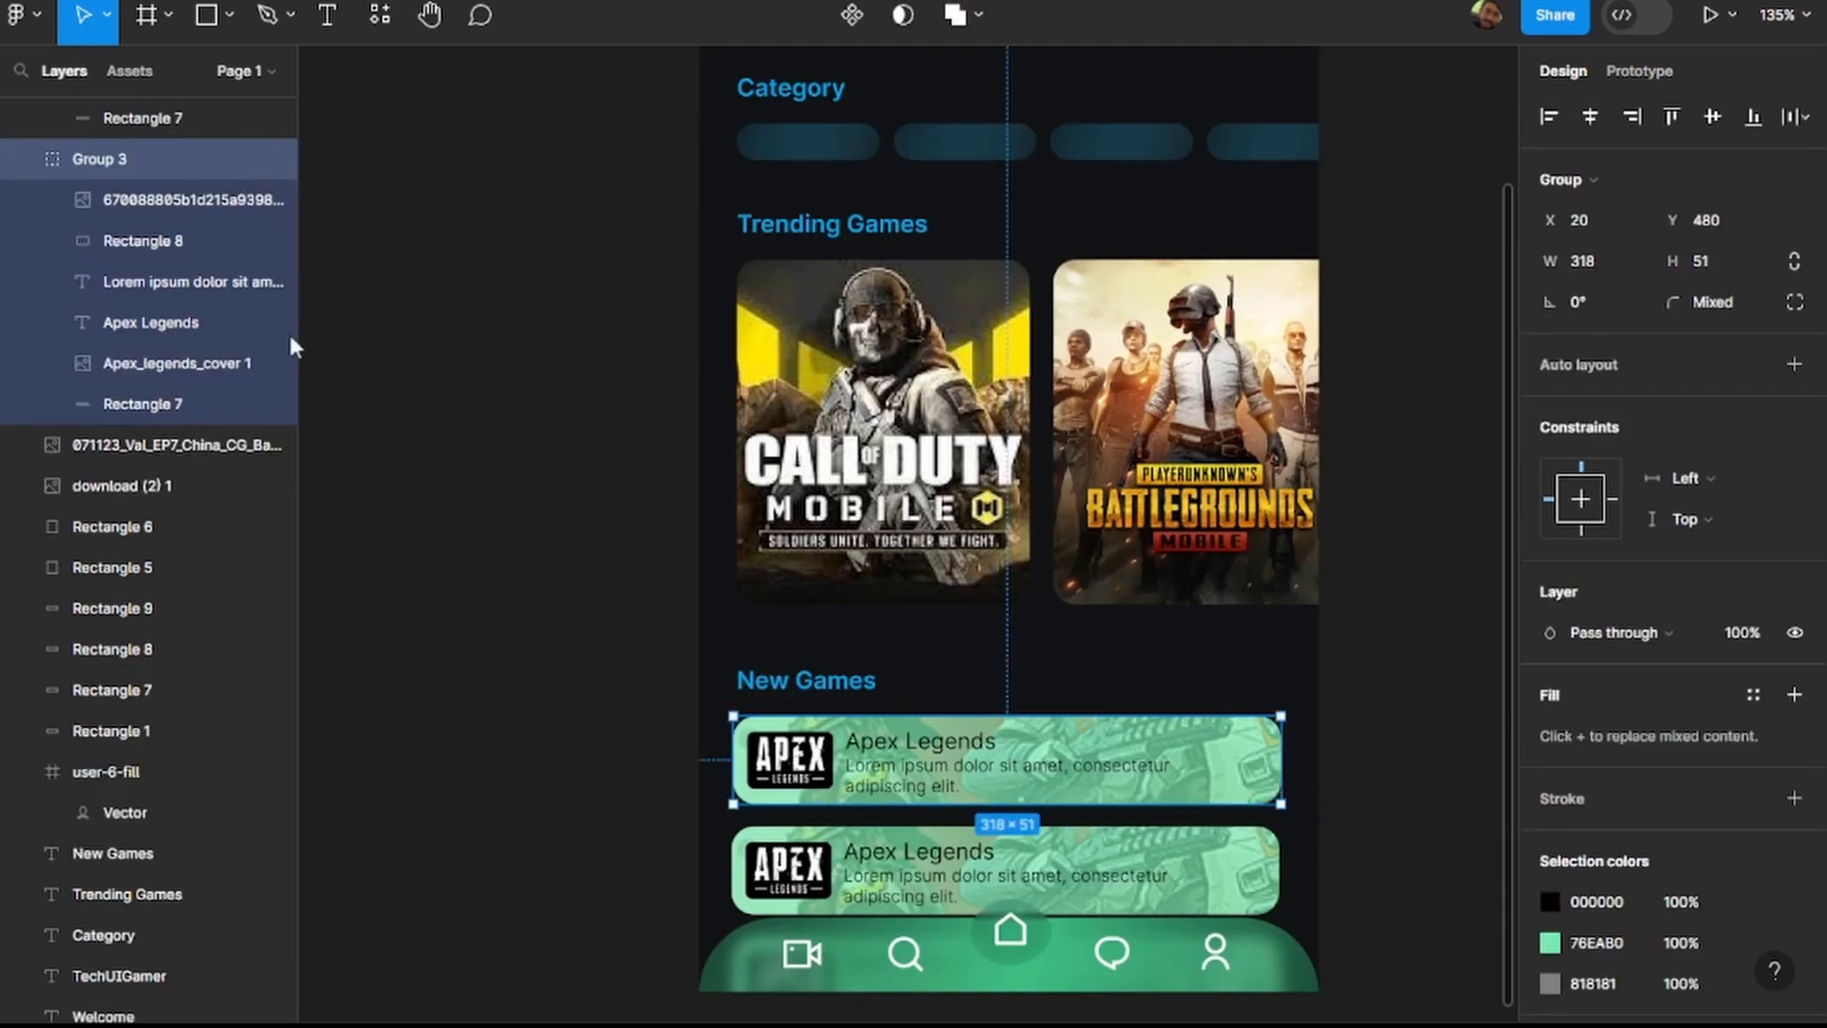
pyautogui.click(181, 403)
pyautogui.click(1610, 632)
pyautogui.write('00A4E9')
# Set the background rectangle of the second Apex Legends card, Rectangle 7 in Group 4, to 00A4E9.
pyautogui.click(1256, 861)
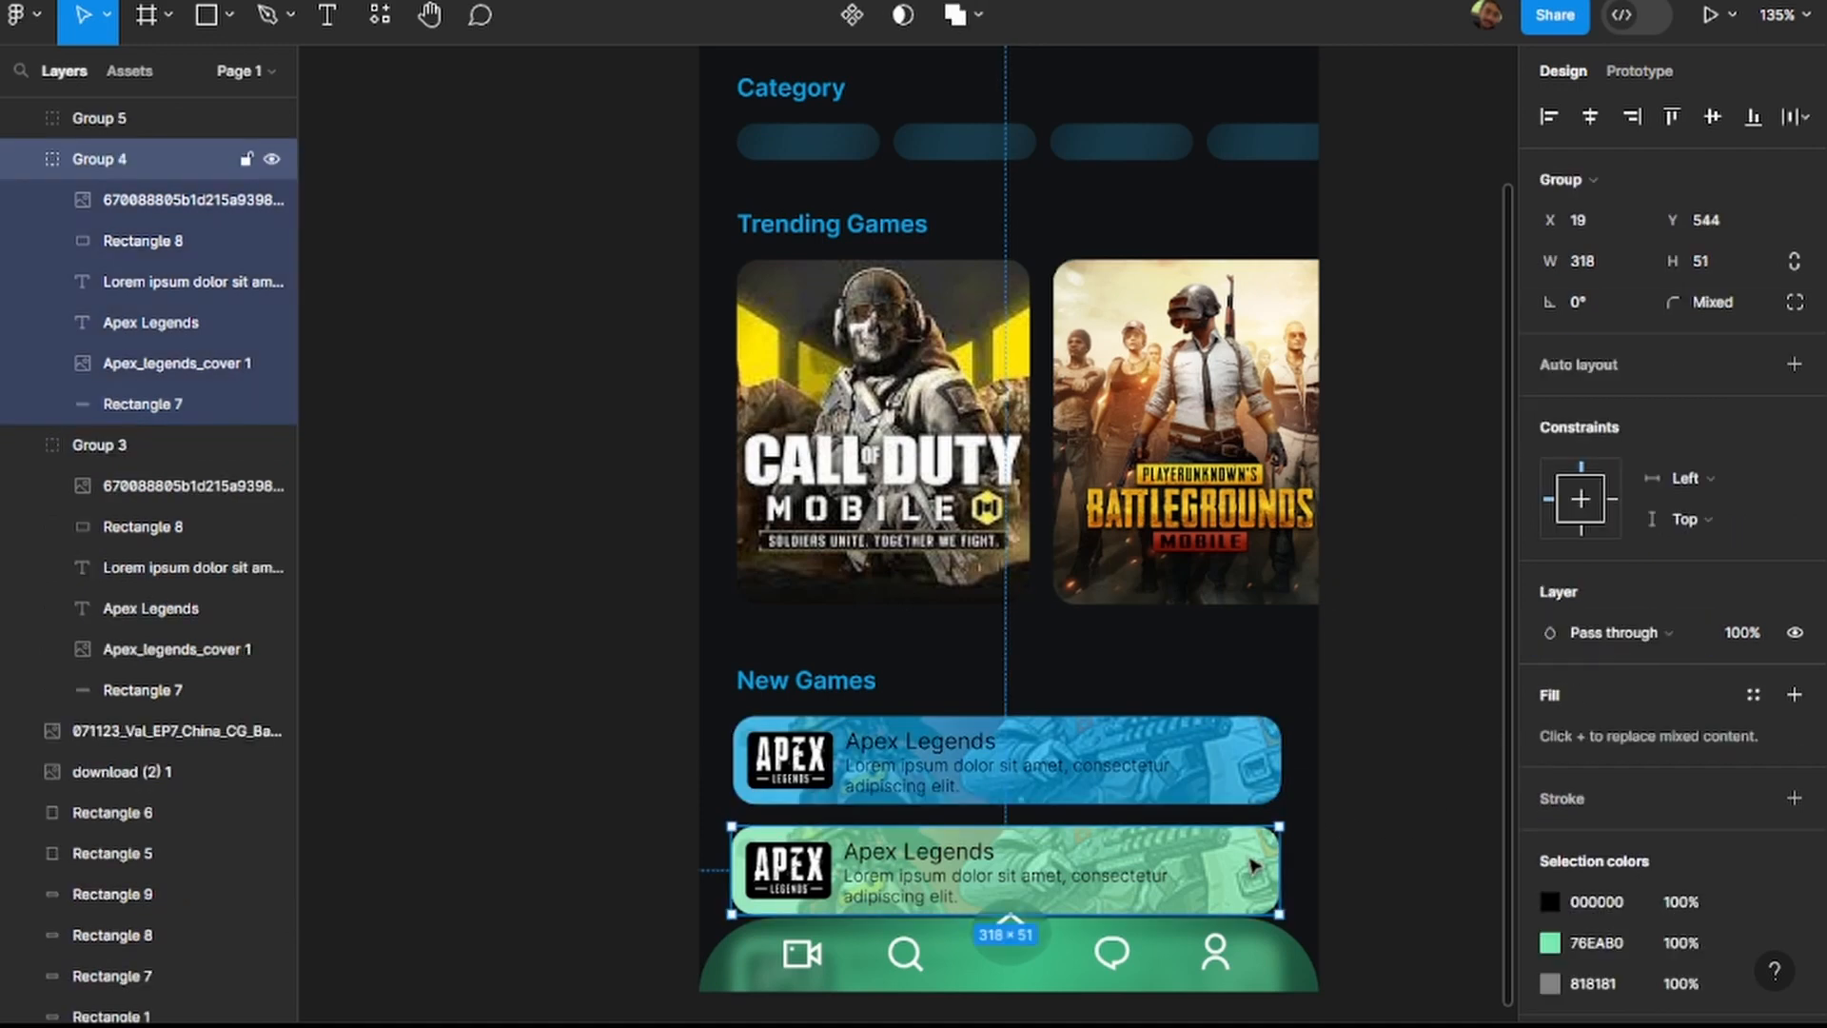
pyautogui.click(172, 404)
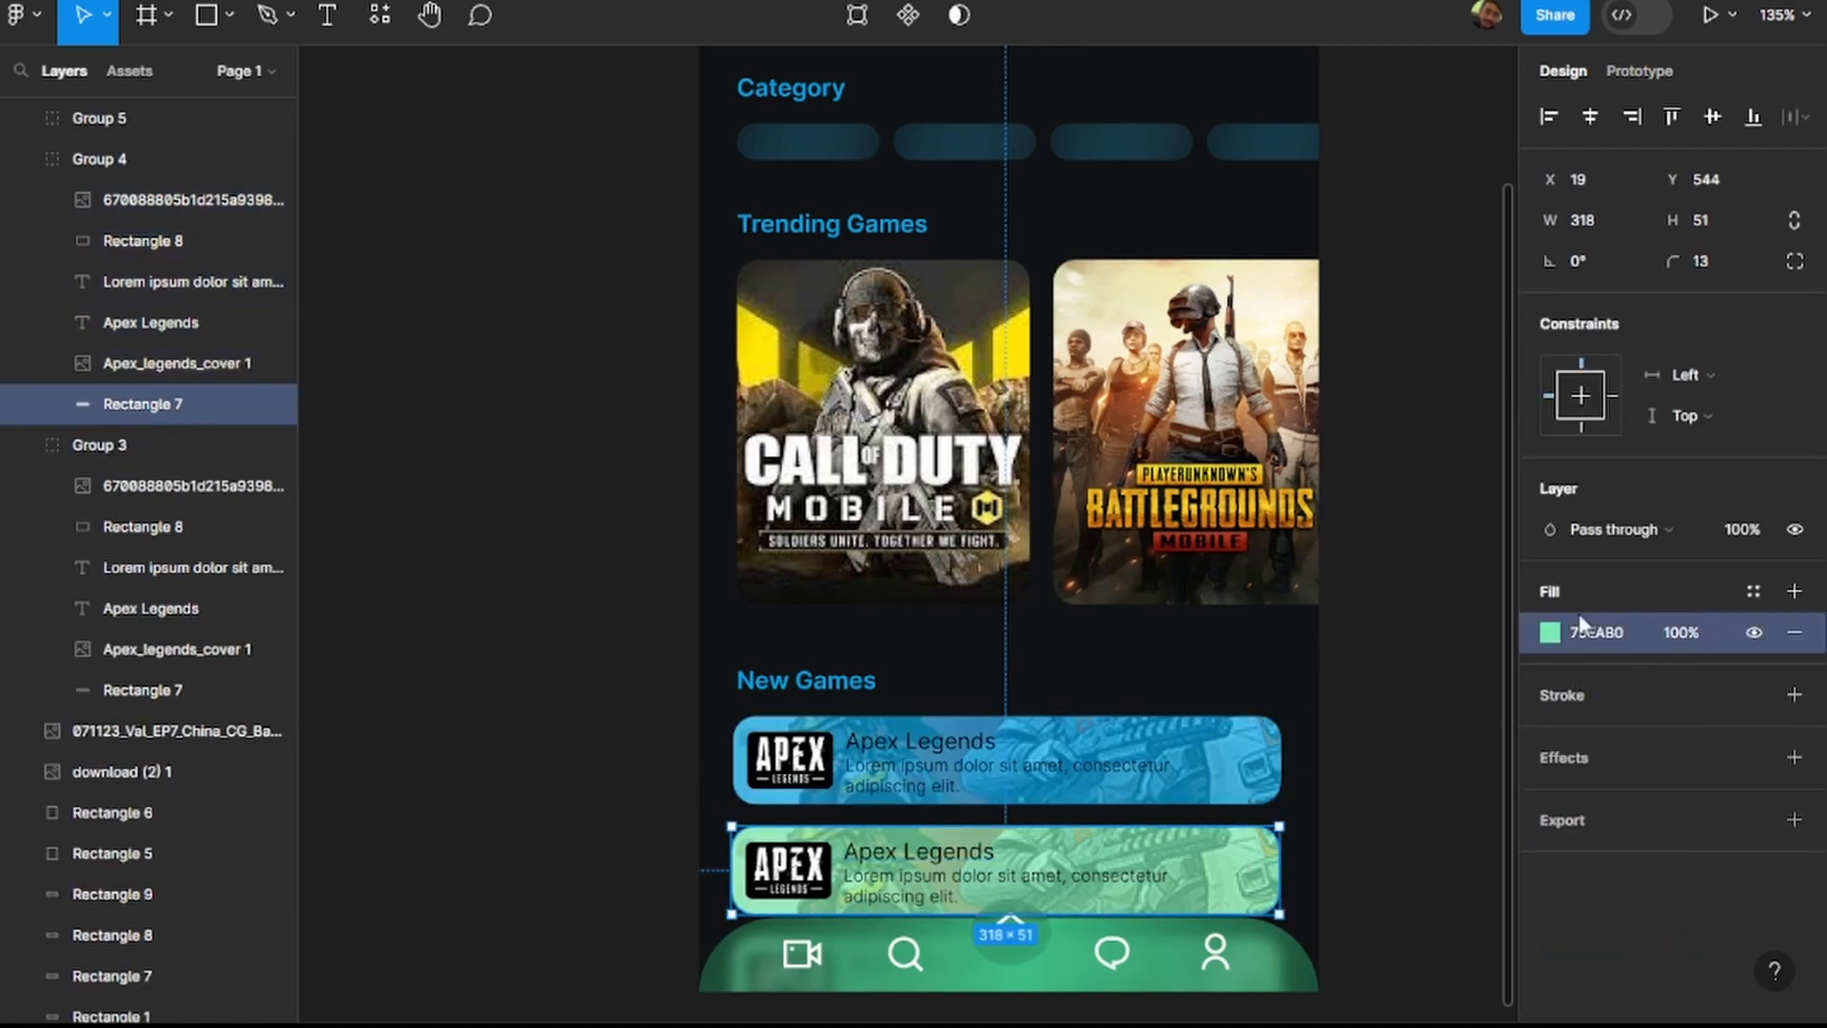
pyautogui.click(1604, 634)
pyautogui.write('00A4E9')
pyautogui.click(1491, 725)
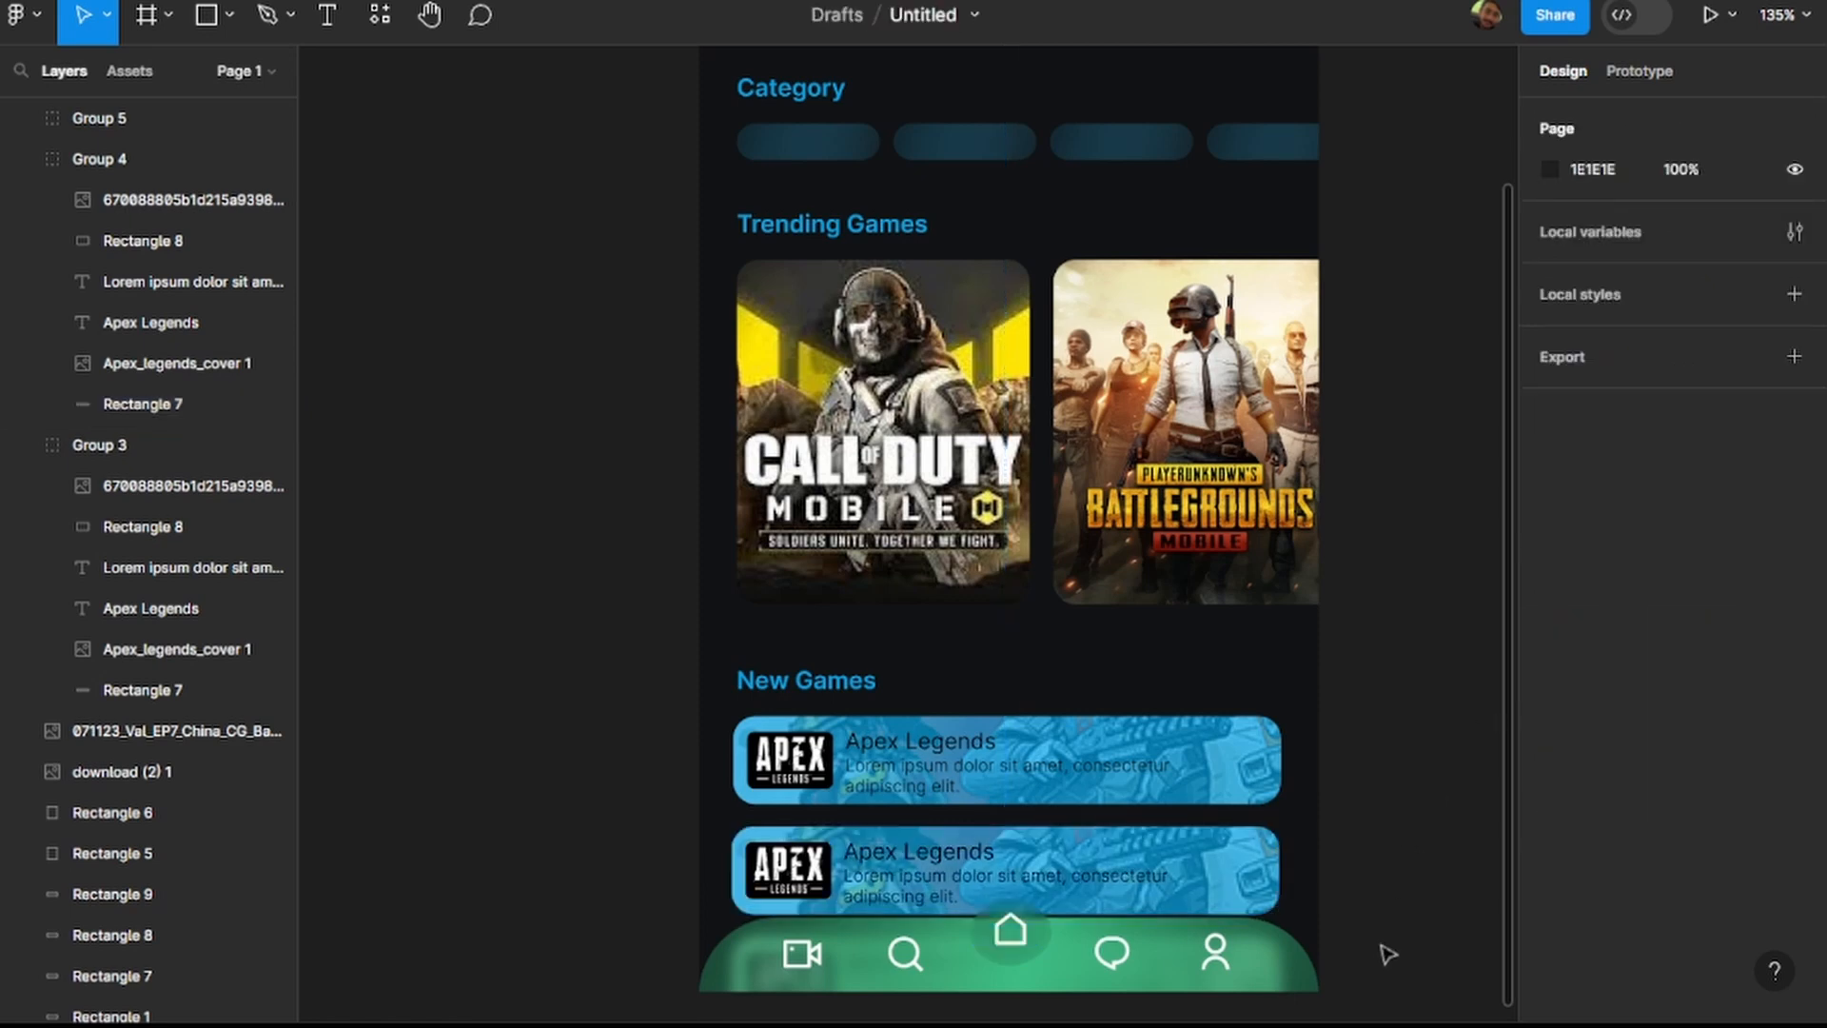
# Change the centre stop of the radial gradient on the navigation bar's Rectangle 13 to 00A4E9.
pyautogui.click(1318, 971)
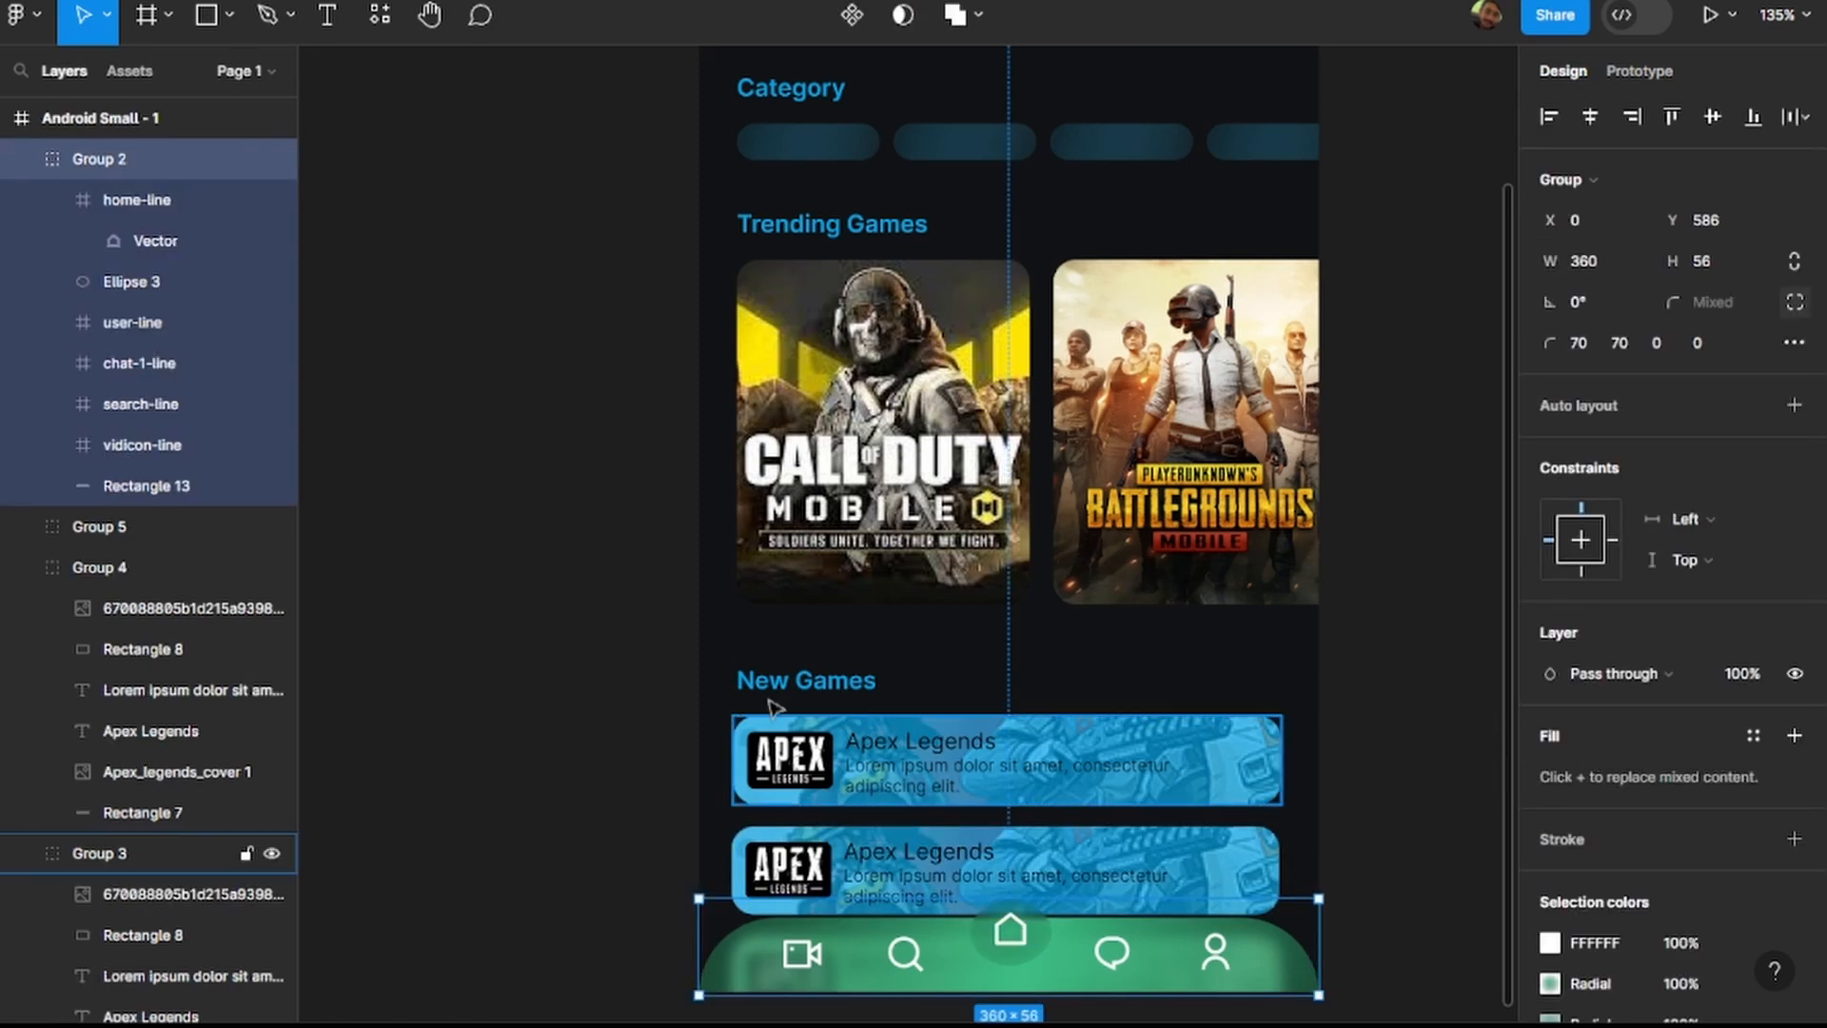
pyautogui.doubleClick(169, 478)
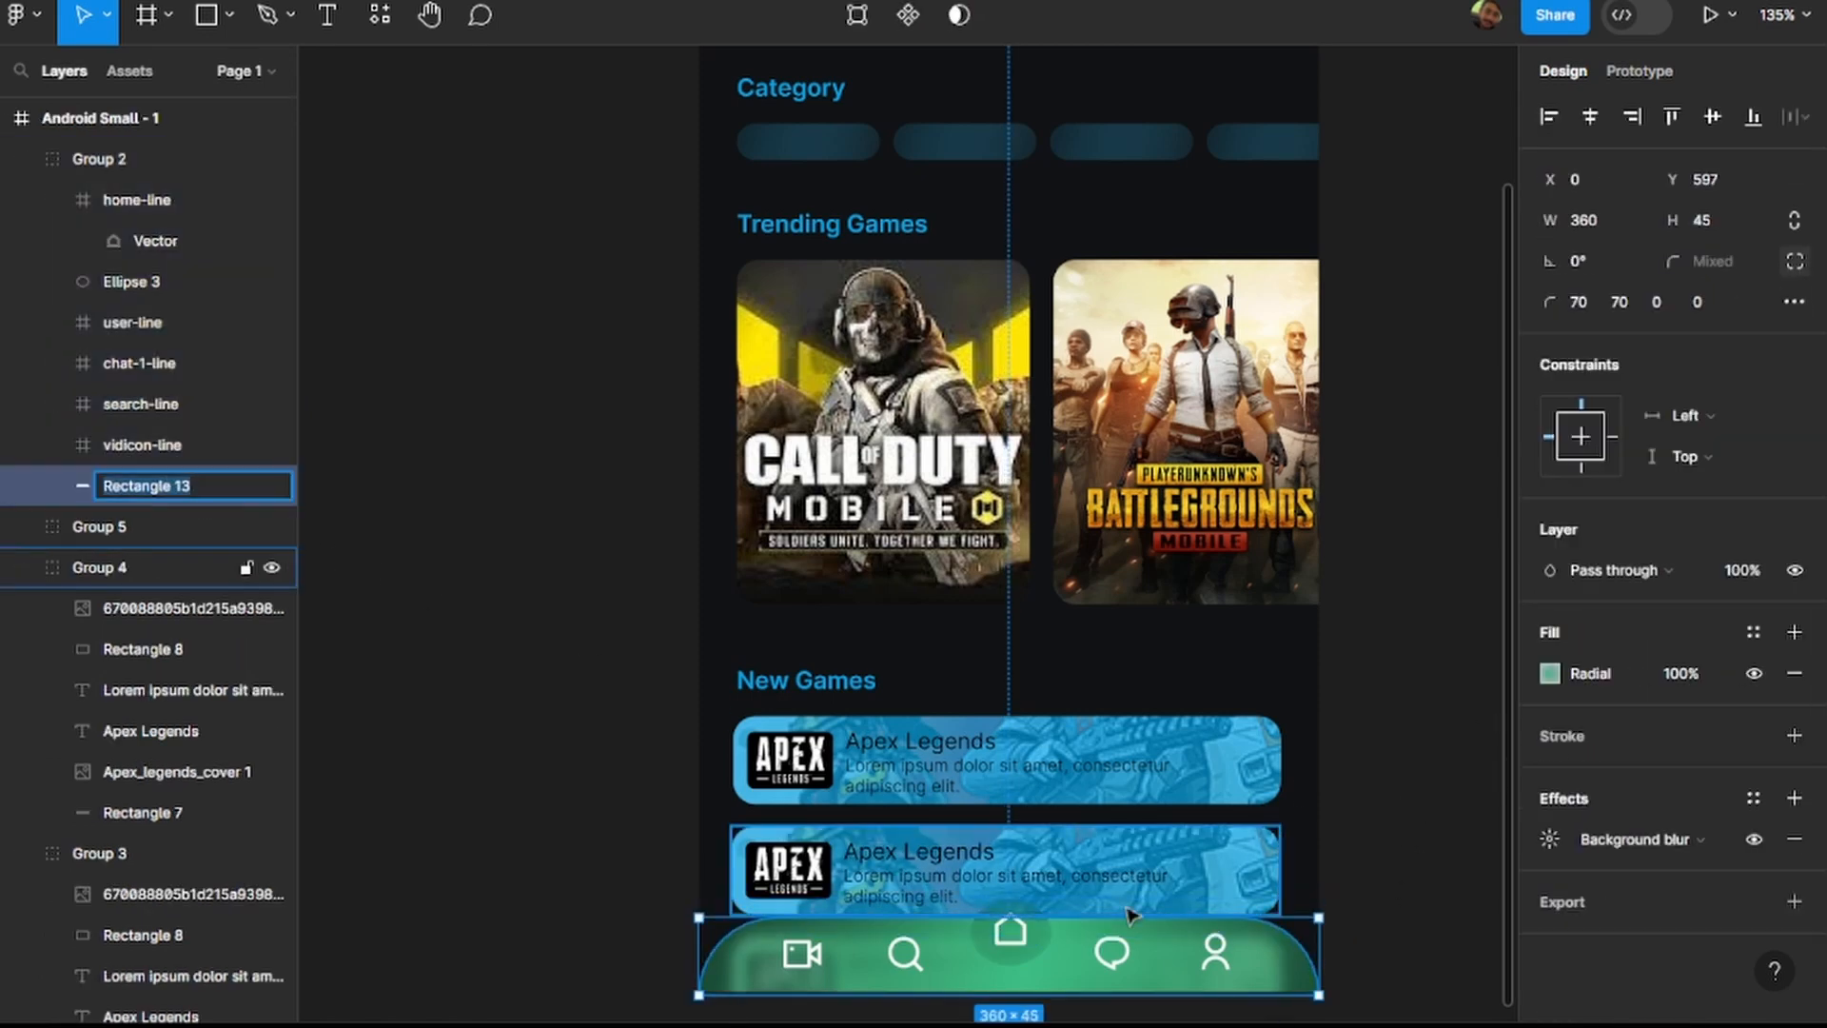
pyautogui.click(1608, 675)
pyautogui.write('00A4E9')
pyautogui.press('Return')
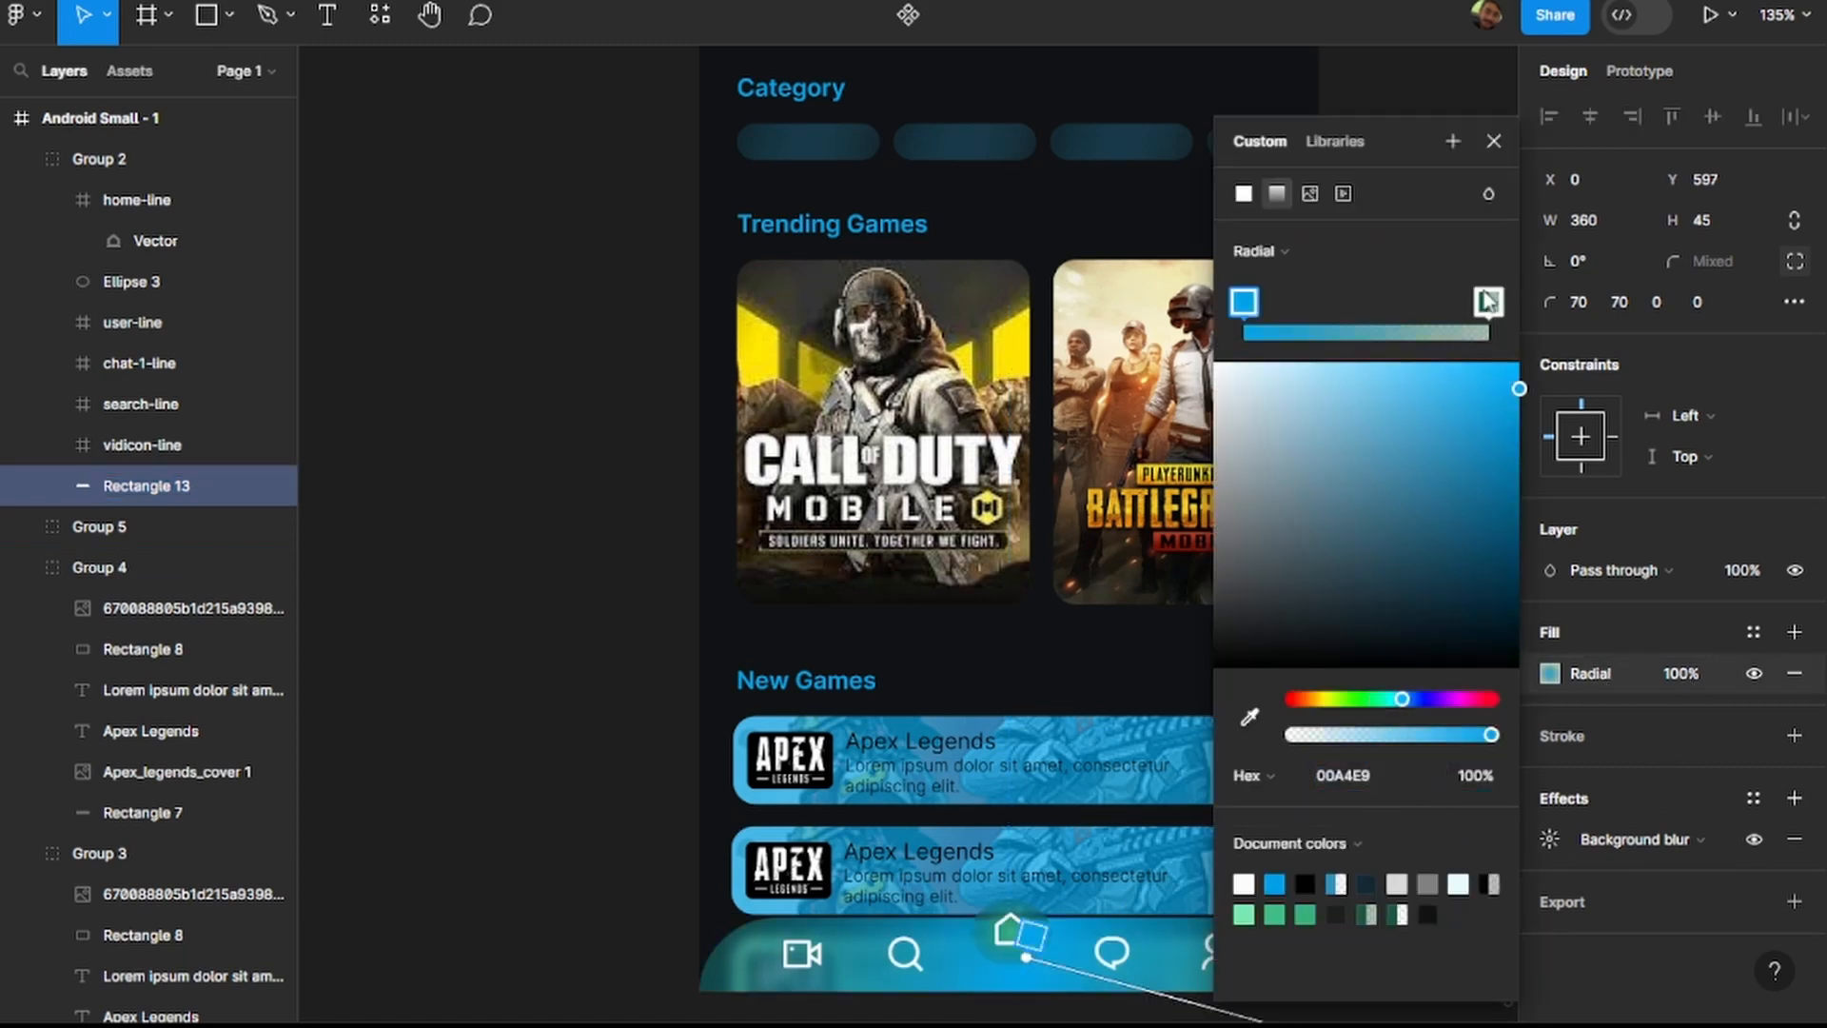
# Change the outer stop of the radial gradient on the navigation bar's Rectangle 13 to 00A4E9.
pyautogui.click(1490, 302)
pyautogui.click(1392, 787)
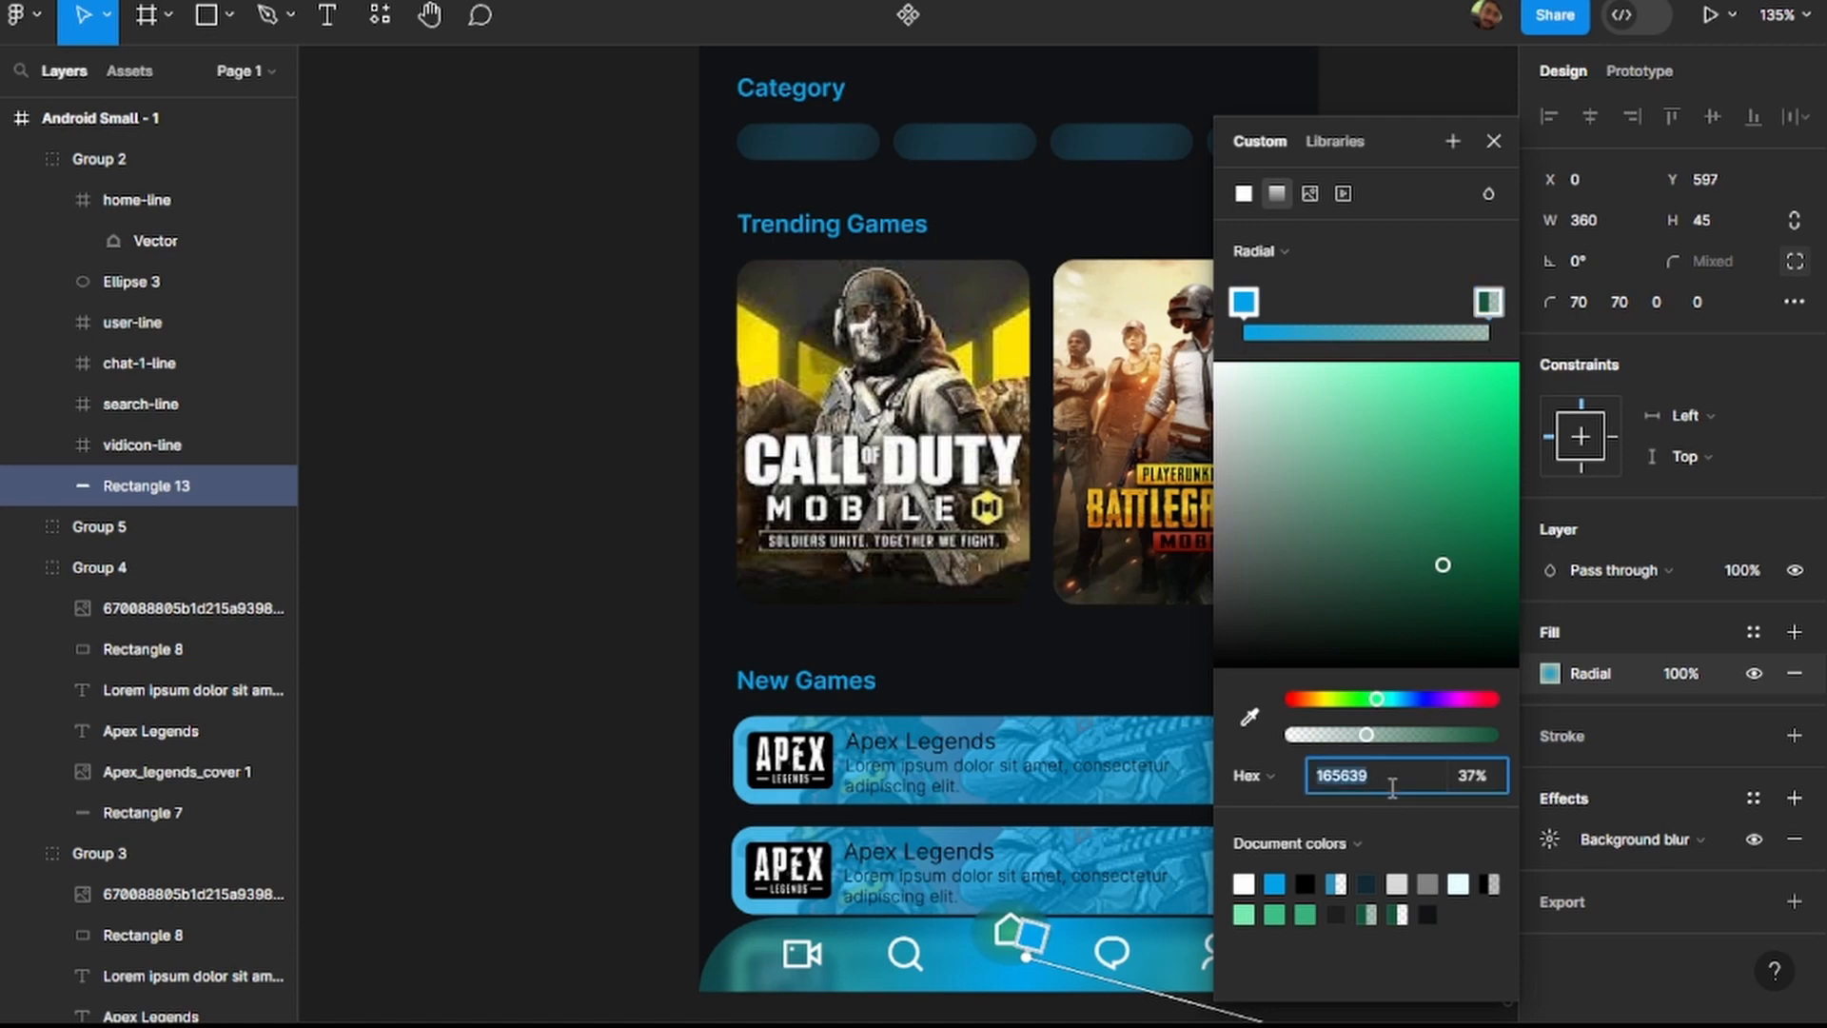
pyautogui.write('00A4E9')
pyautogui.press('Return')
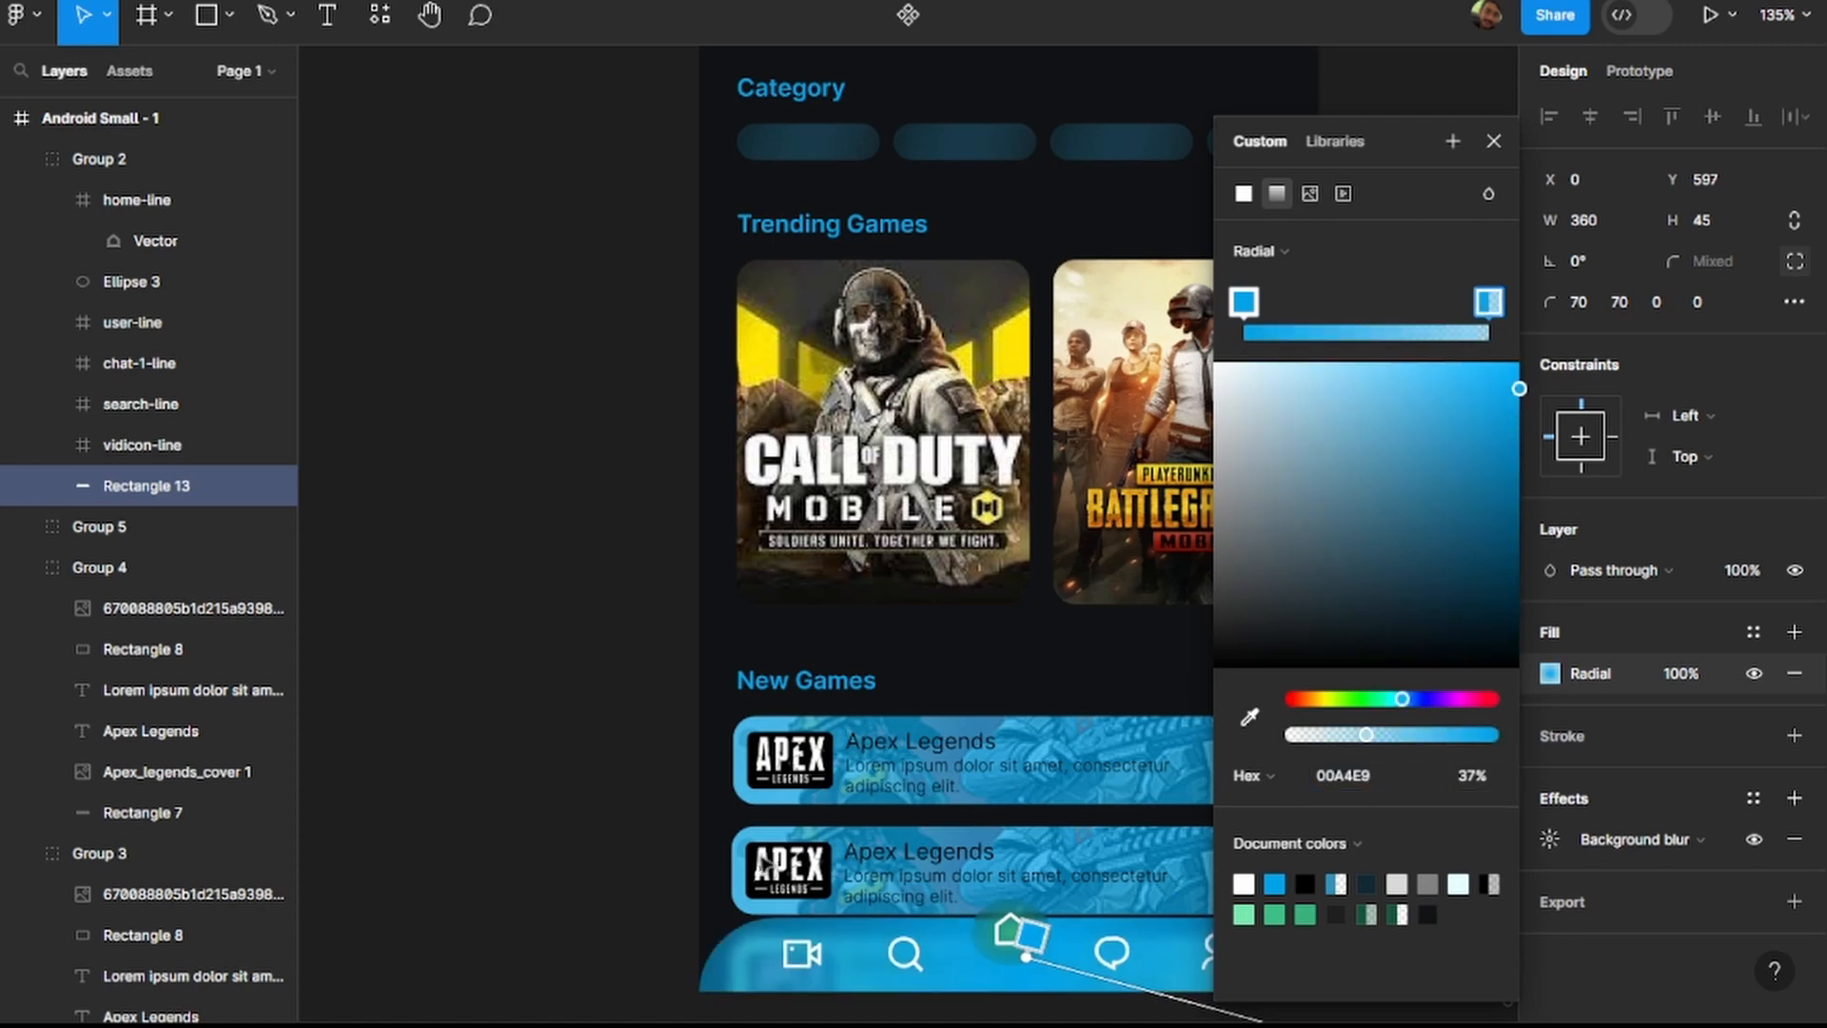
pyautogui.click(1004, 964)
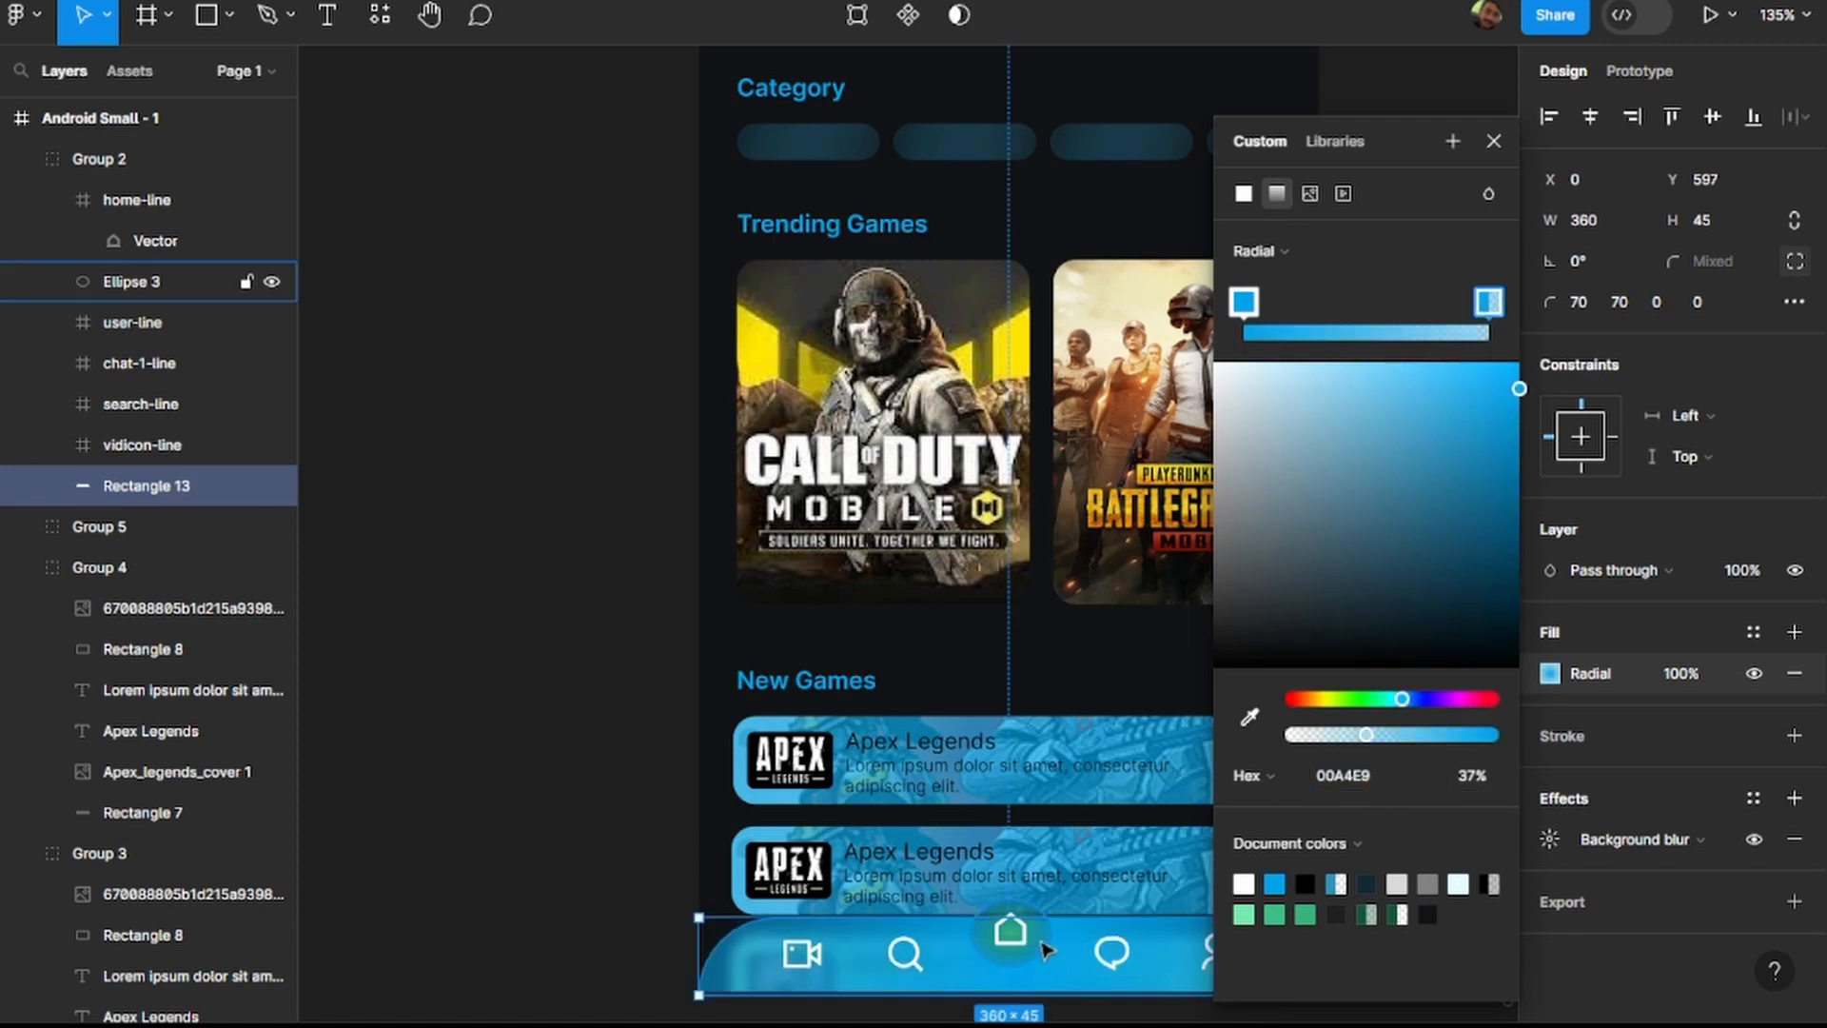
# Change the centre stop of the radial gradient on Ellipse 3, behind the home icon, to 00A4E9.
pyautogui.click(1007, 951)
pyautogui.click(1566, 633)
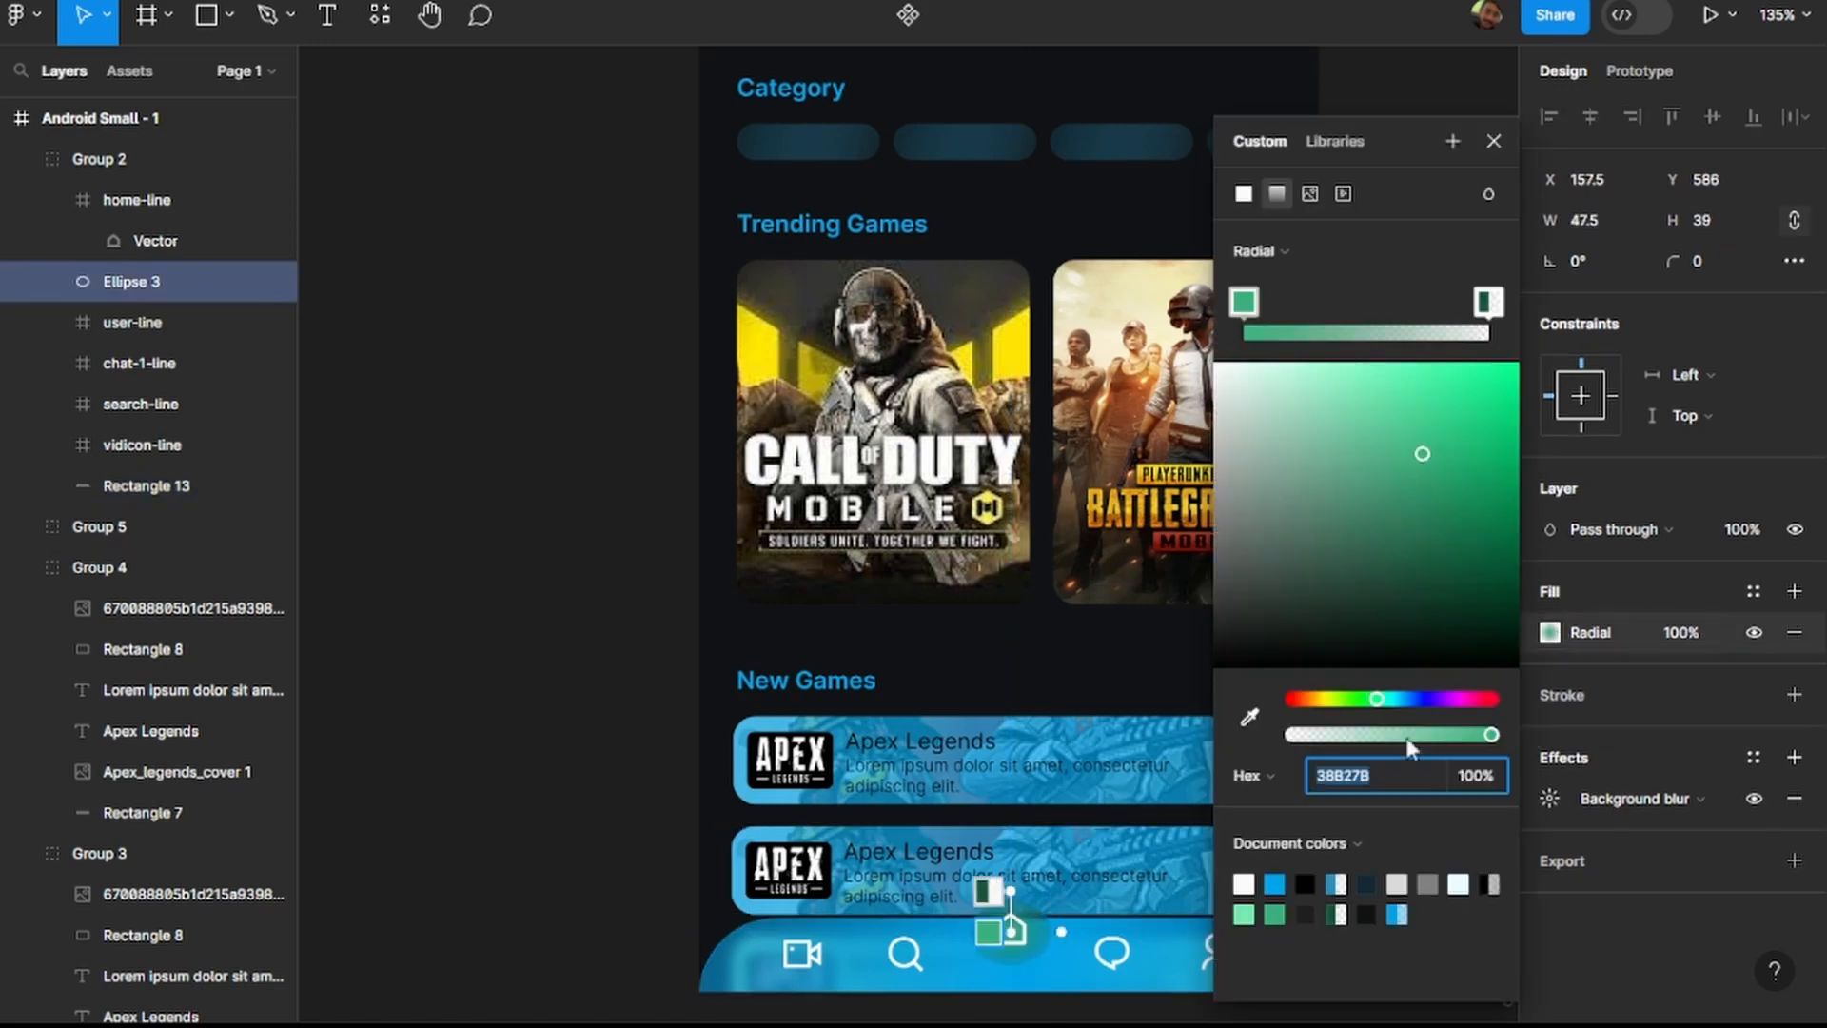
pyautogui.write('00A4E9')
pyautogui.press('Return')
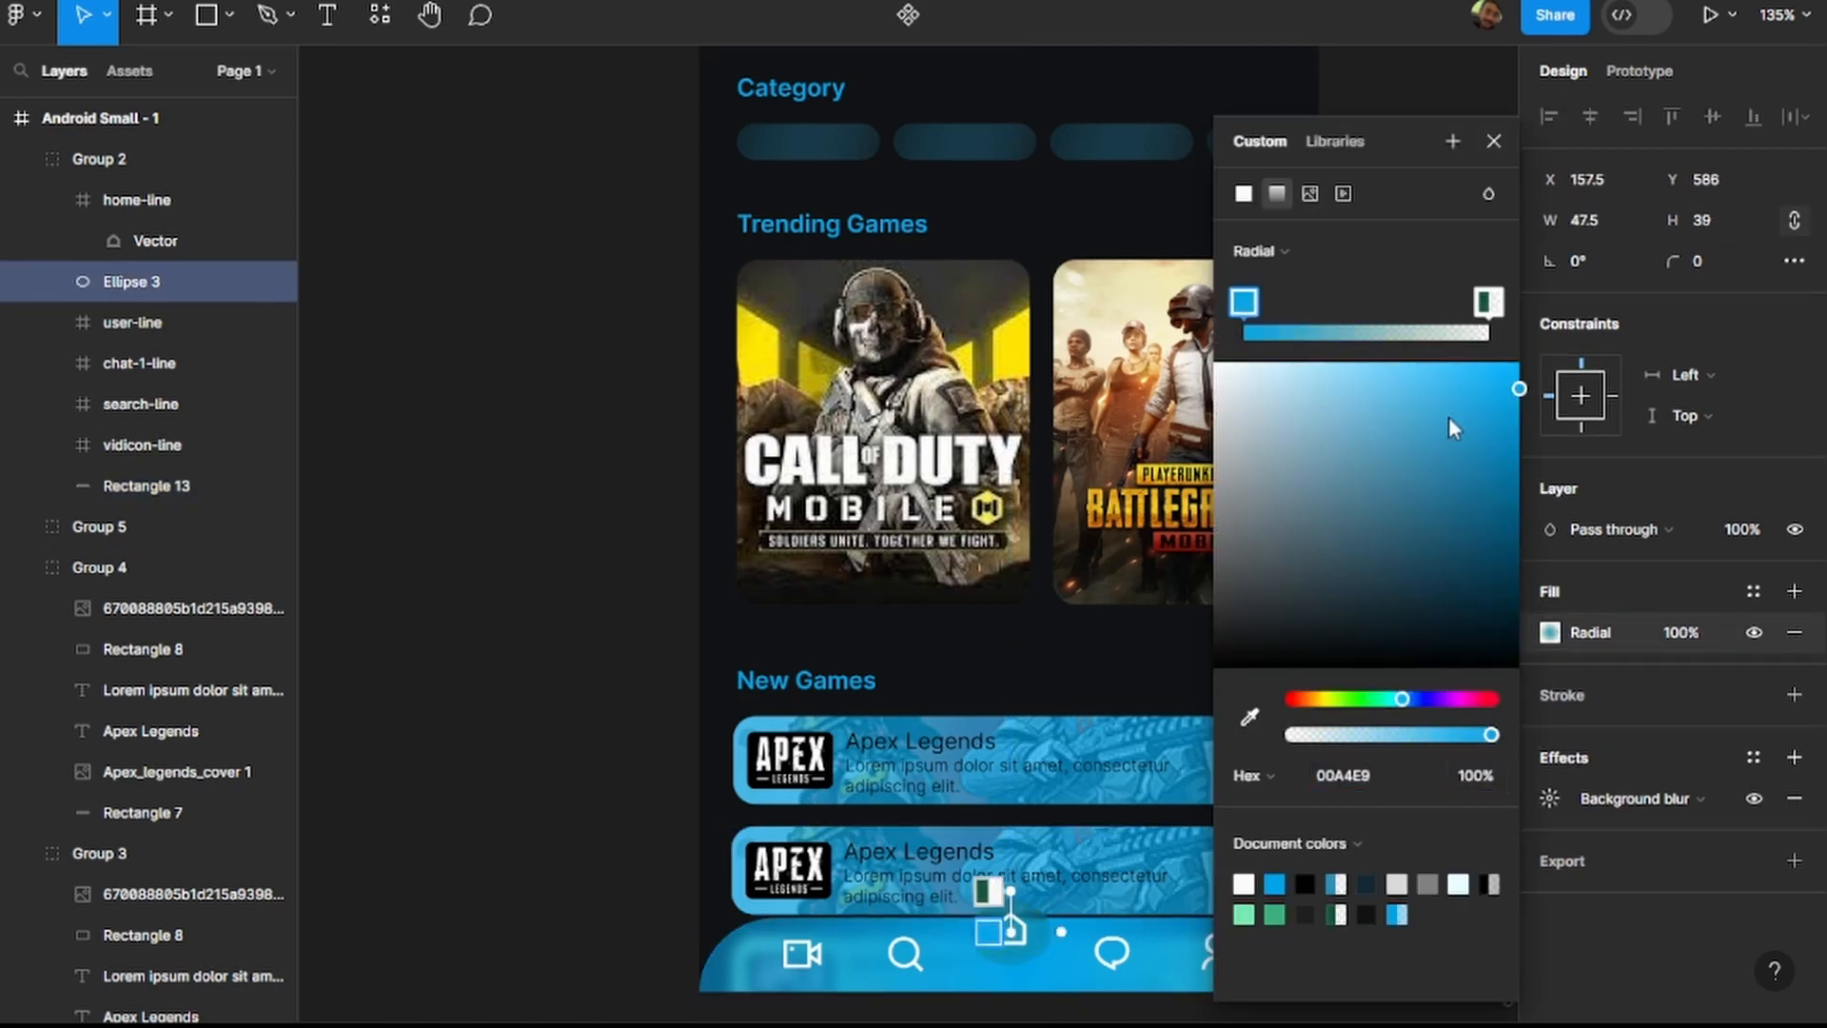
# Change the outer stop of Ellipse 3's radial gradient to the darker blue 0777A7.
pyautogui.click(1487, 302)
pyautogui.click(1412, 773)
pyautogui.write('00A4E9')
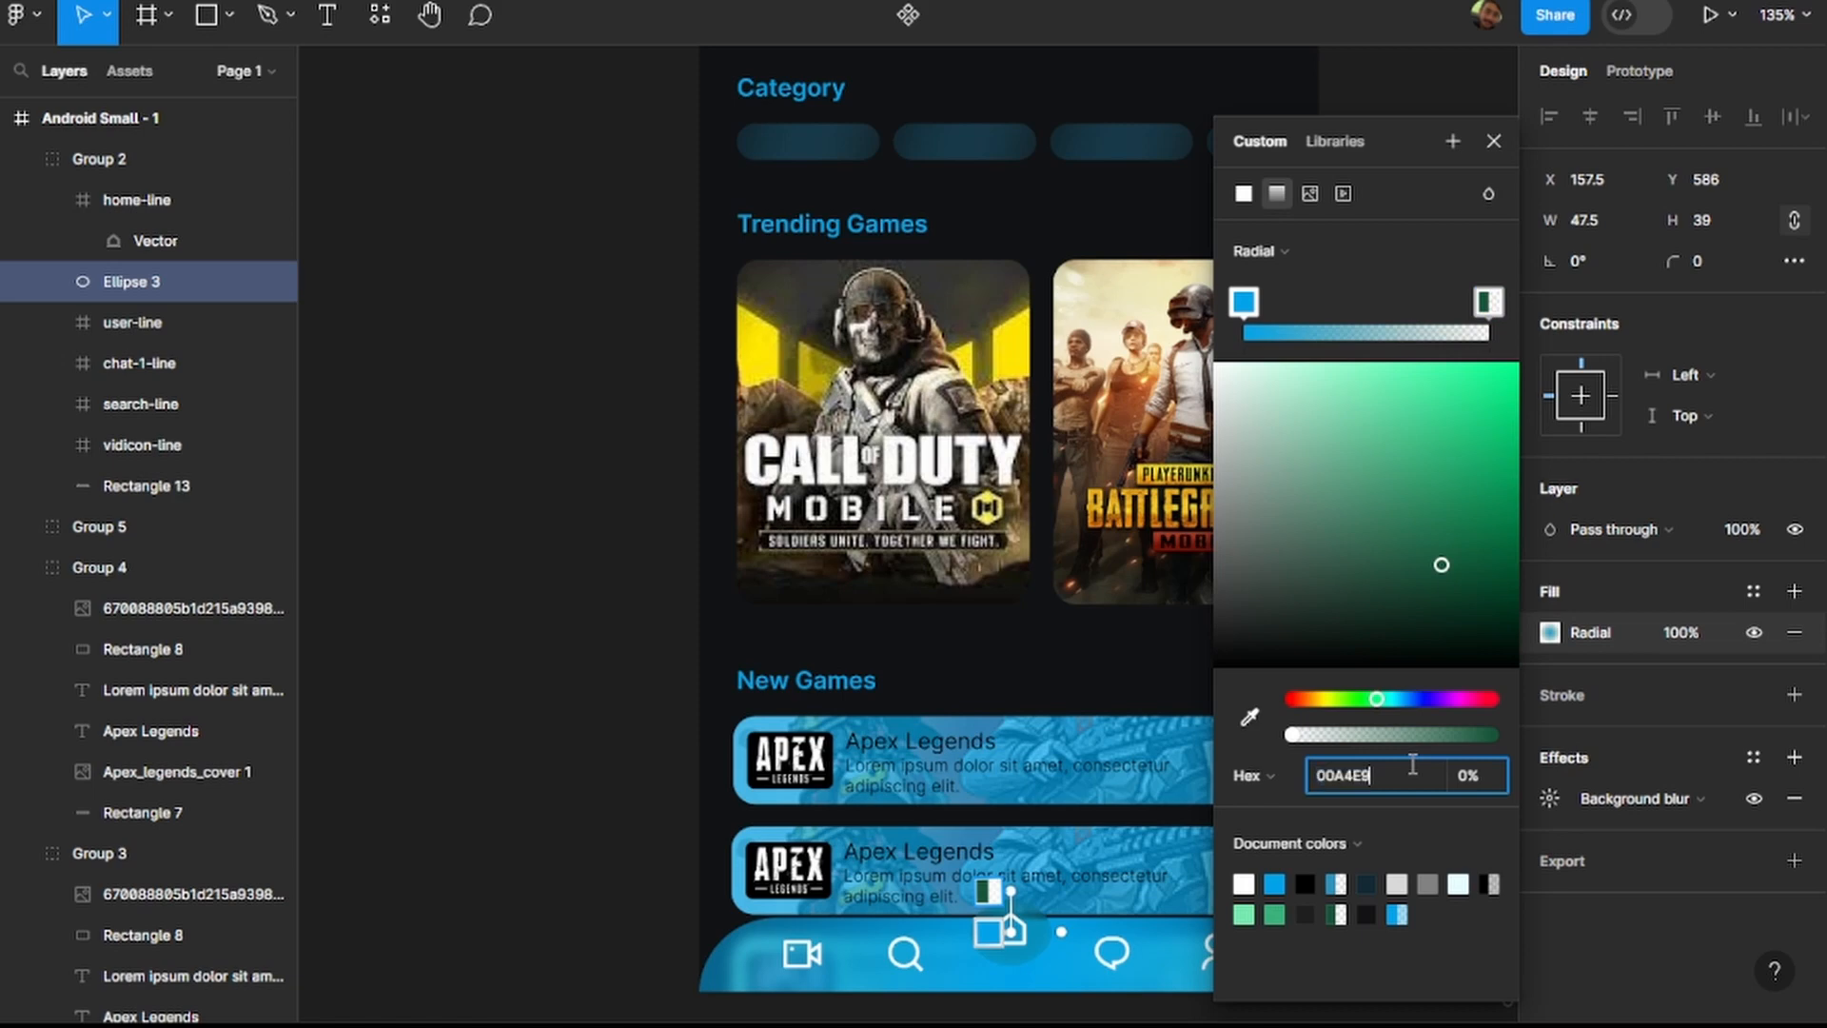
pyautogui.press('Return')
pyautogui.moveTo(1520, 390); pyautogui.dragTo(1506, 467)
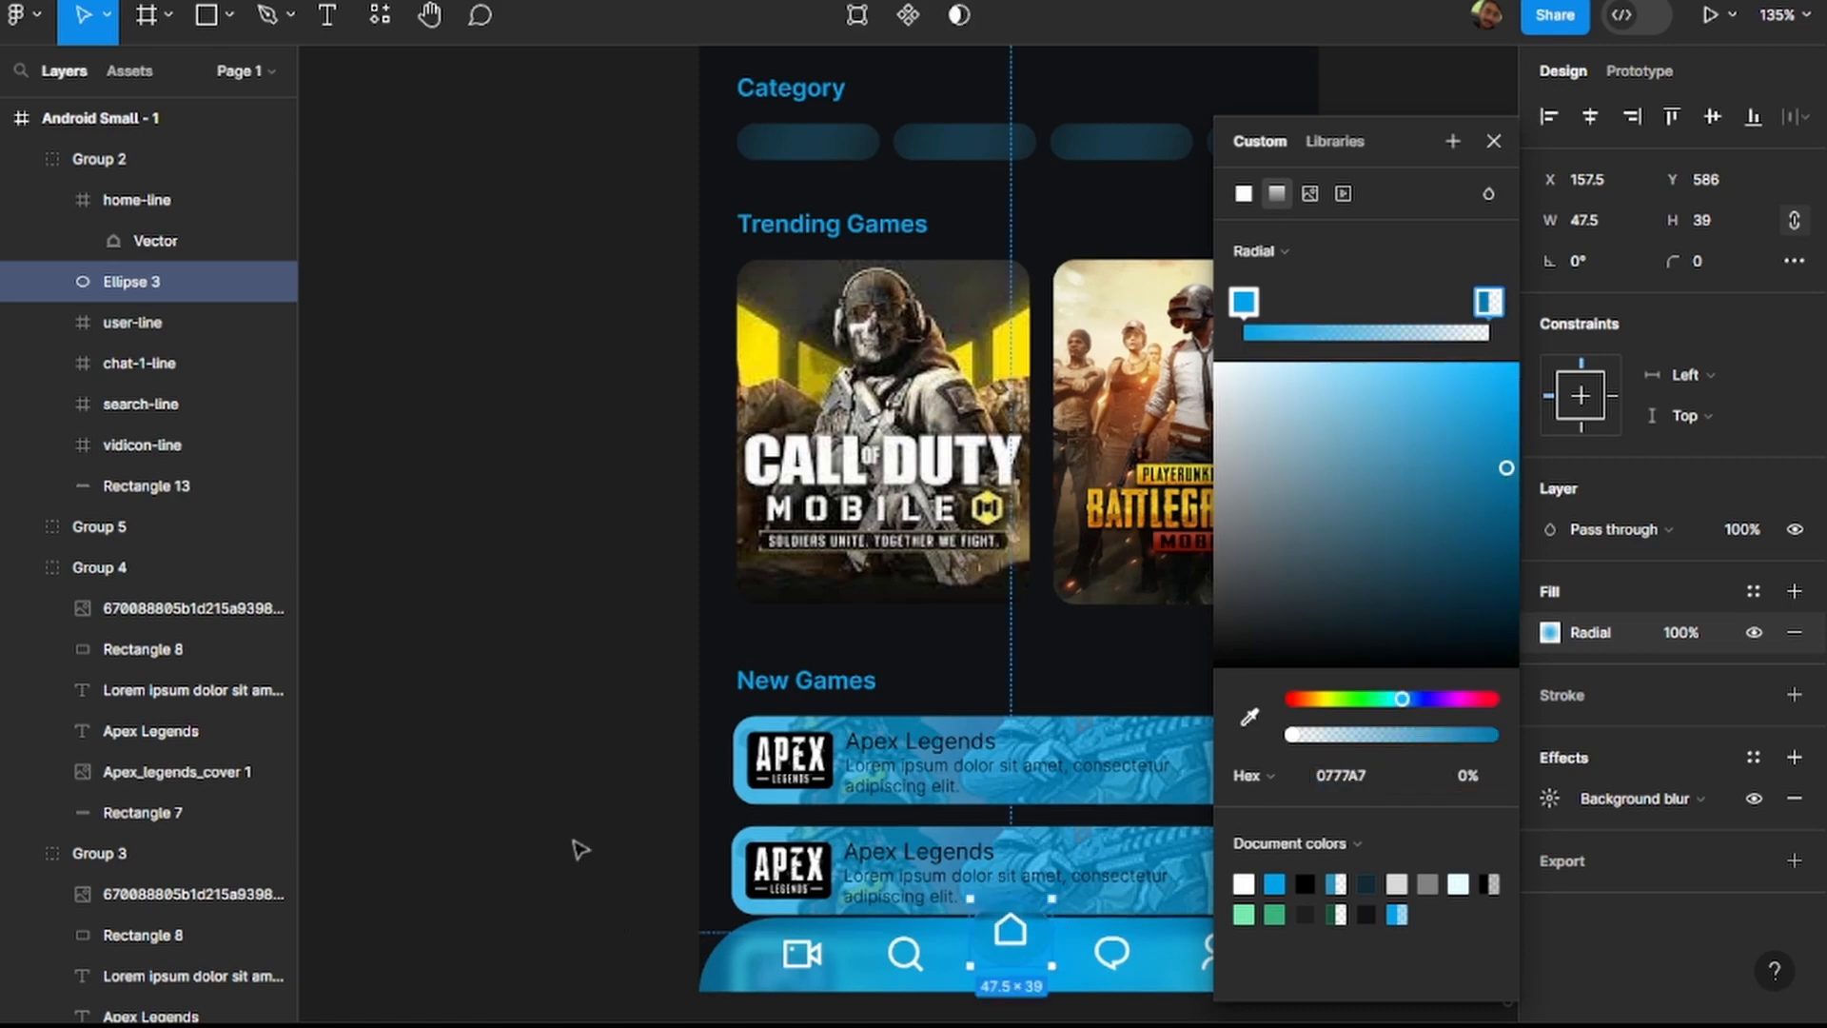
pyautogui.click(581, 848)
# Recolour the pale circle behind the header's search icon in Group 1 to 122A34.
pyautogui.scroll(-5, 573, 846)
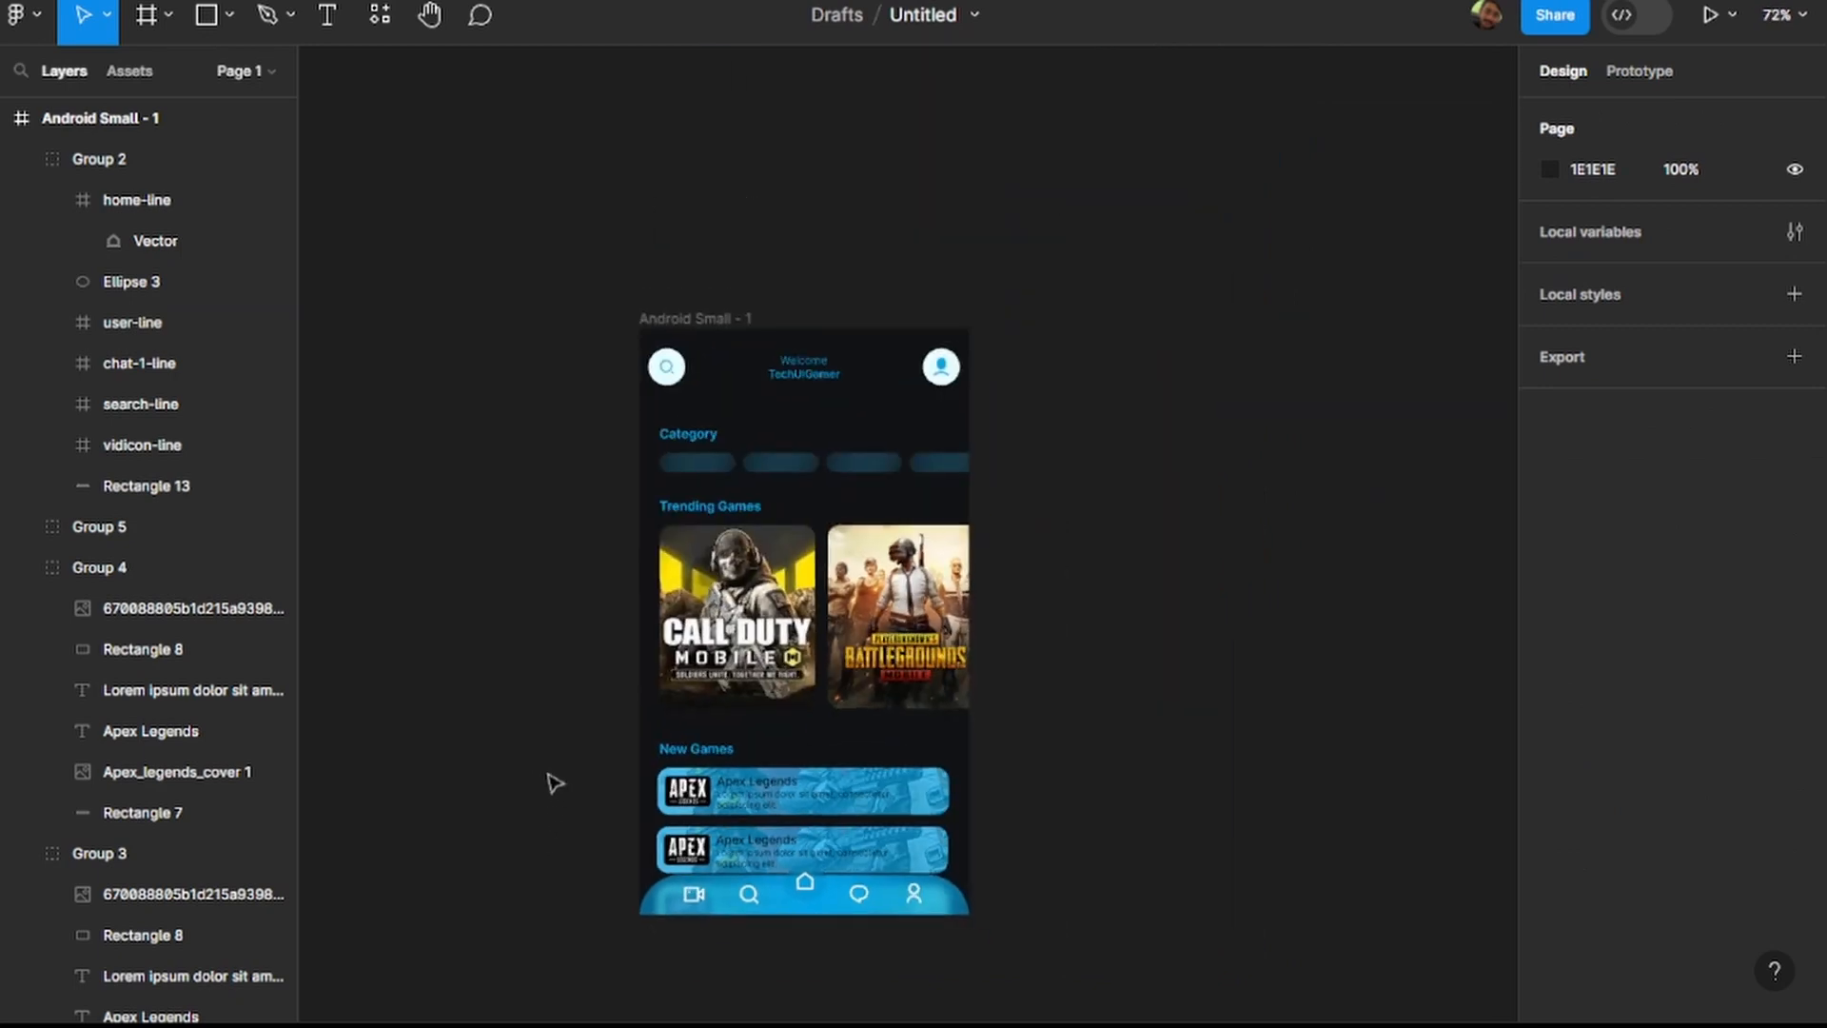
pyautogui.hscroll(-2, 550, 781)
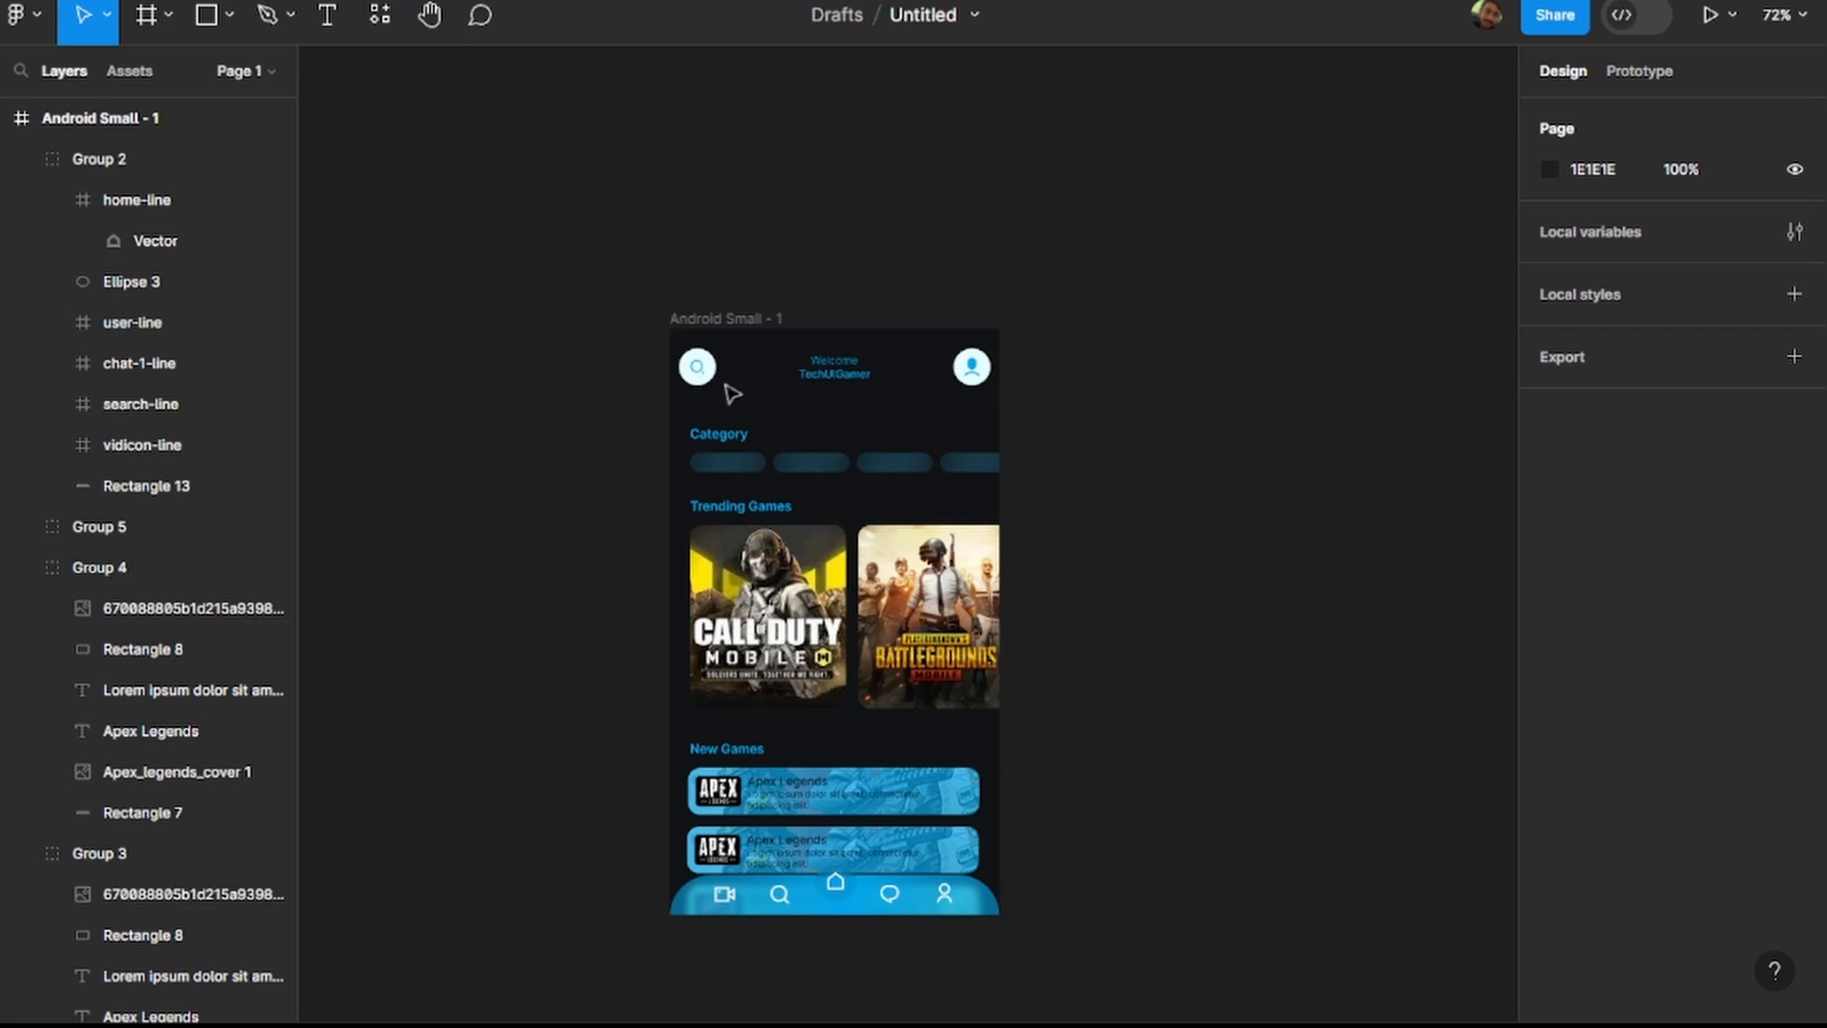
pyautogui.scroll(3, 723, 376)
pyautogui.click(687, 364)
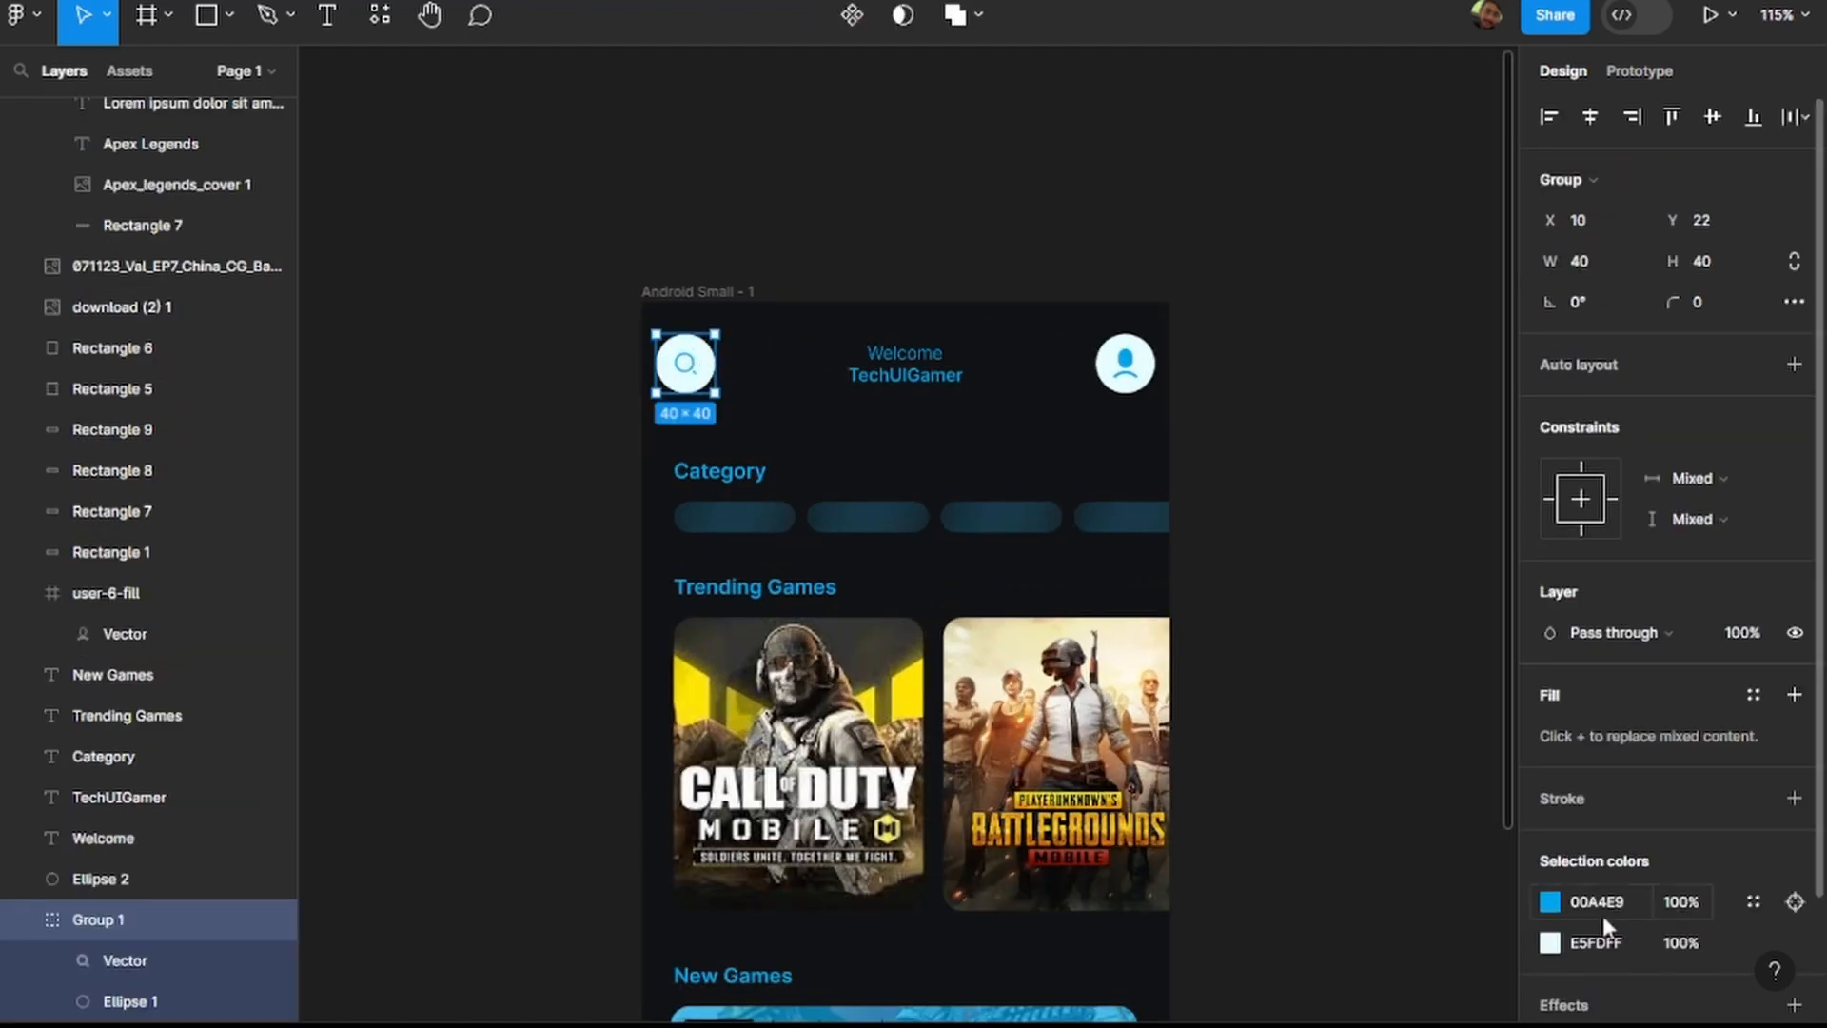
pyautogui.click(1601, 944)
pyautogui.write('122A34')
pyautogui.press('Return')
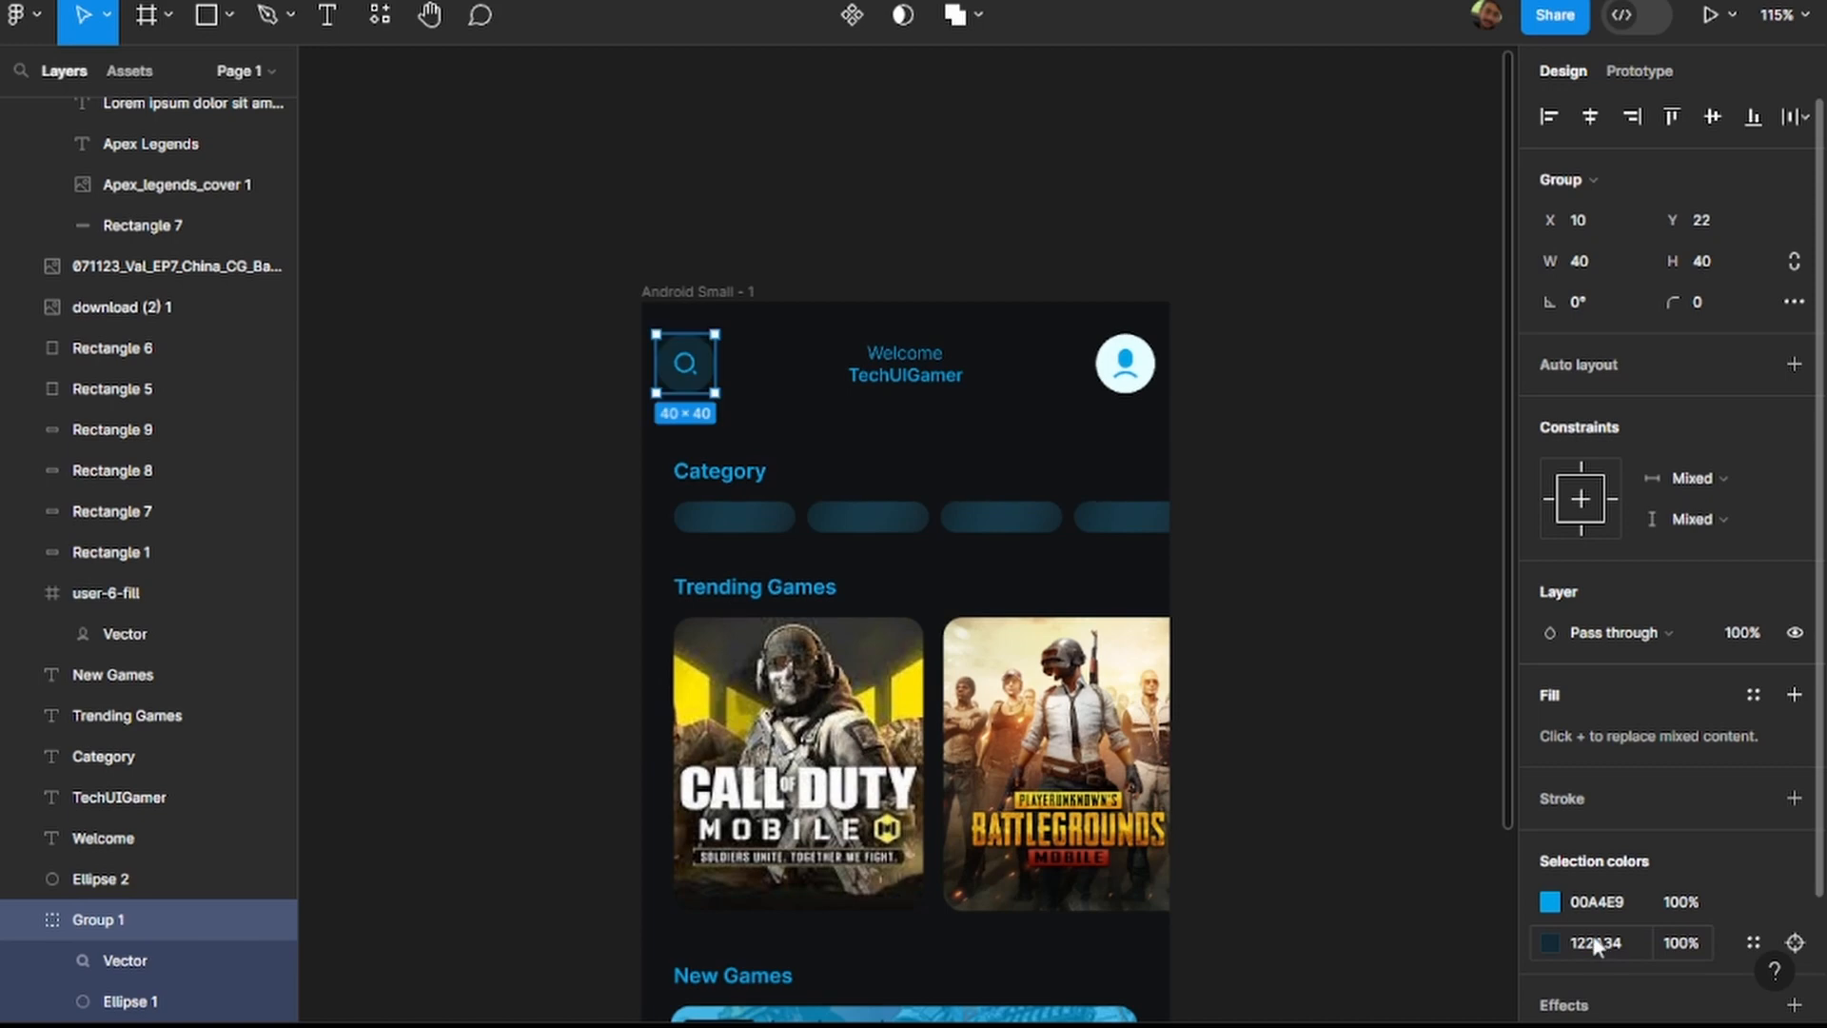
# Set the fill of Ellipse 2, the circle behind the header's profile icon, to 122A34.
pyautogui.click(1152, 371)
pyautogui.scroll(5, 1128, 380)
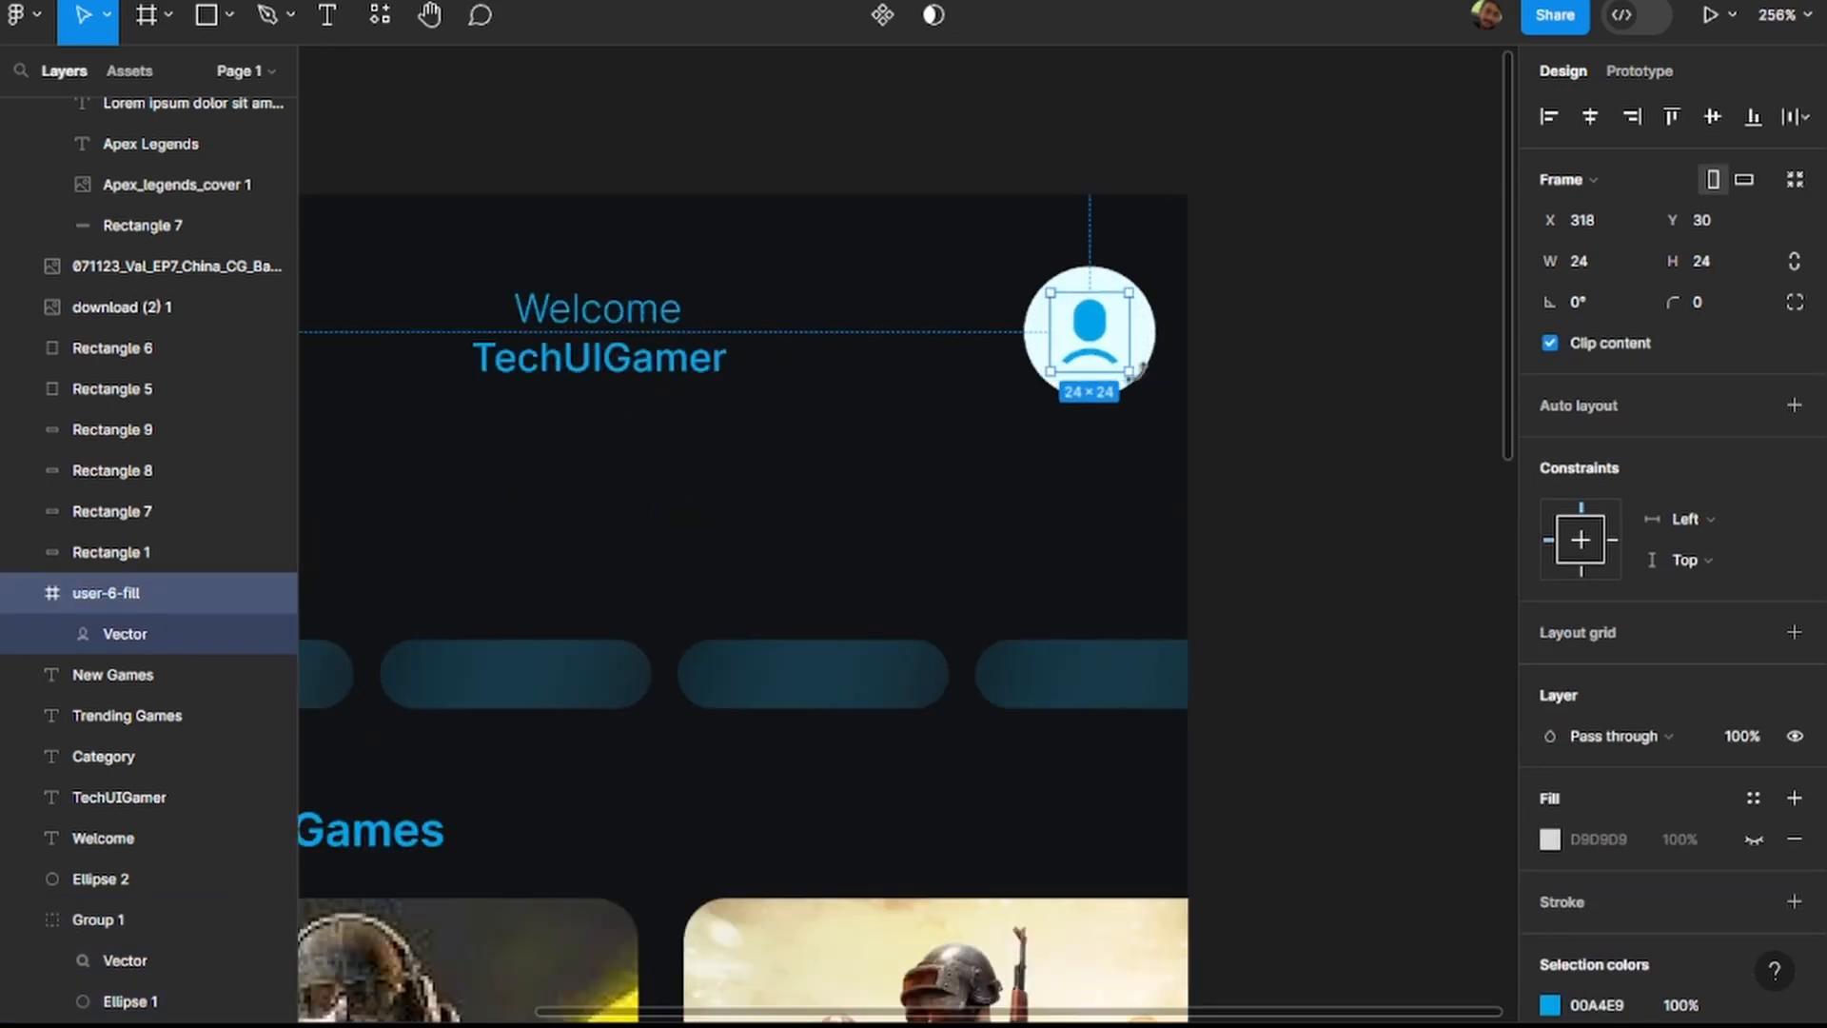
pyautogui.doubleClick(1142, 349)
pyautogui.click(1619, 633)
pyautogui.write('122A34')
pyautogui.press('Return')
pyautogui.scroll(-5, 1466, 572)
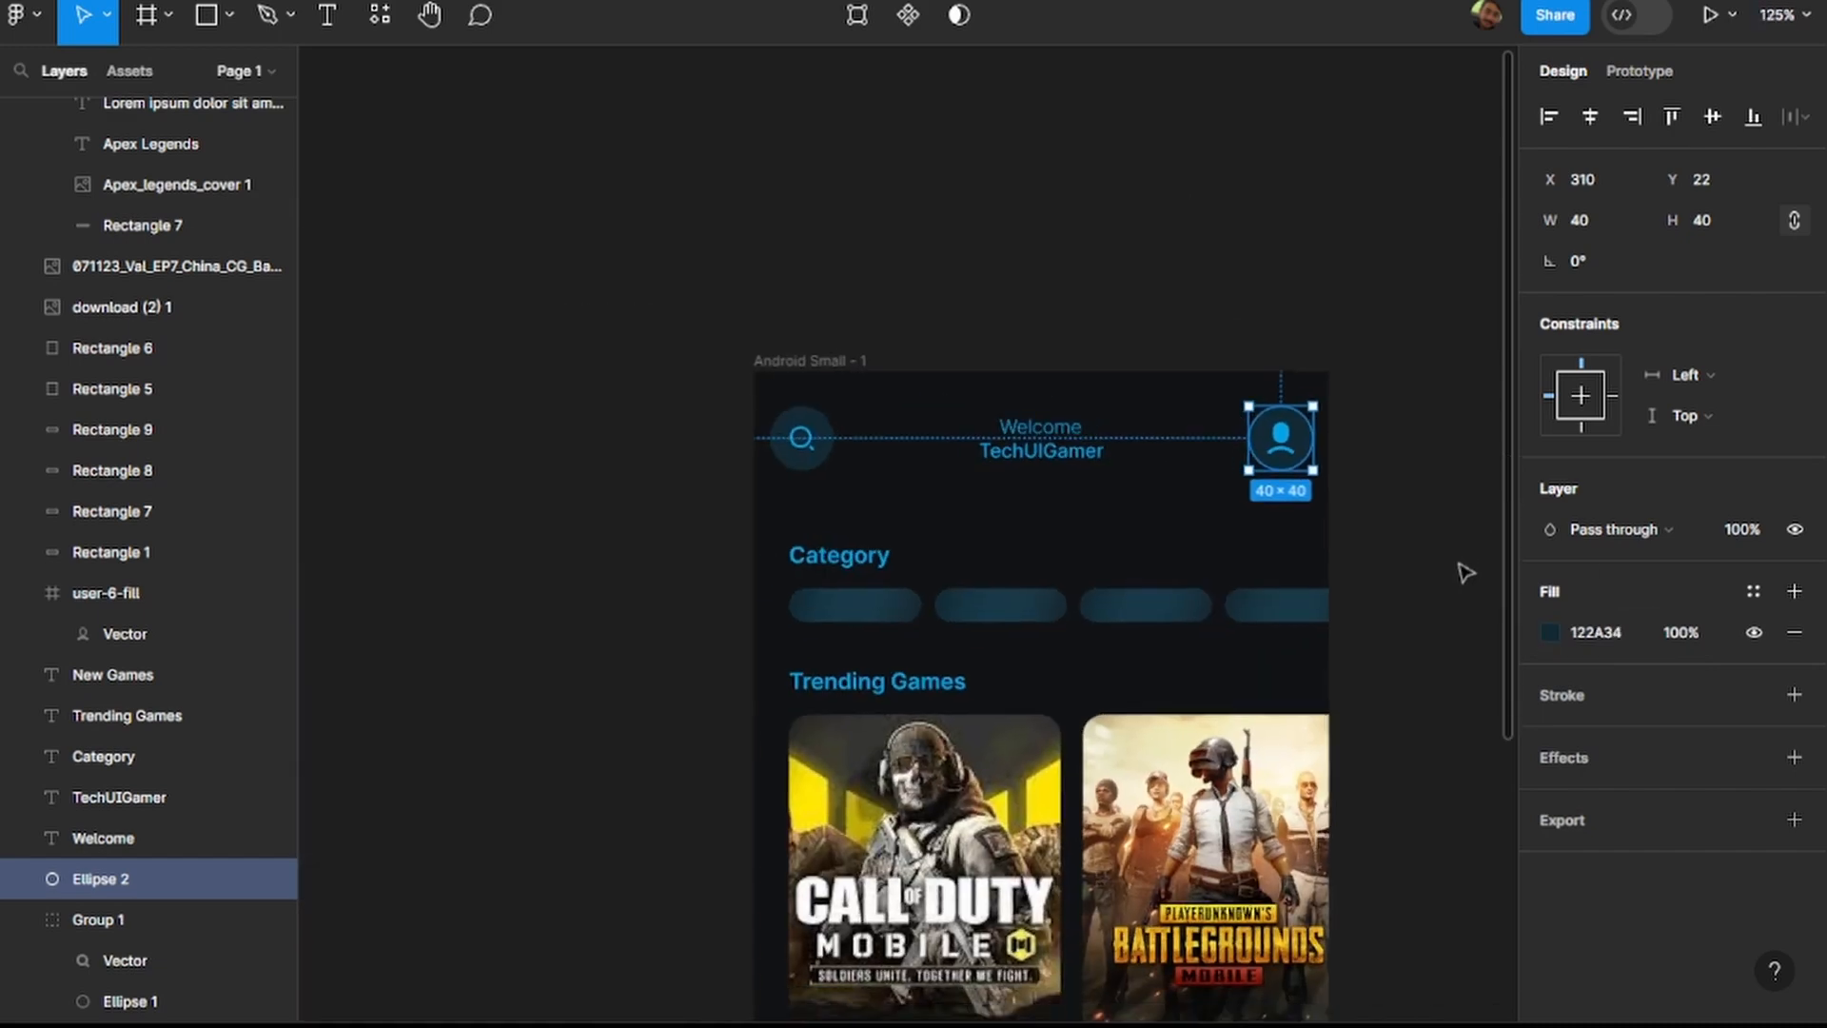
pyautogui.click(1442, 585)
pyautogui.scroll(-3, 1409, 602)
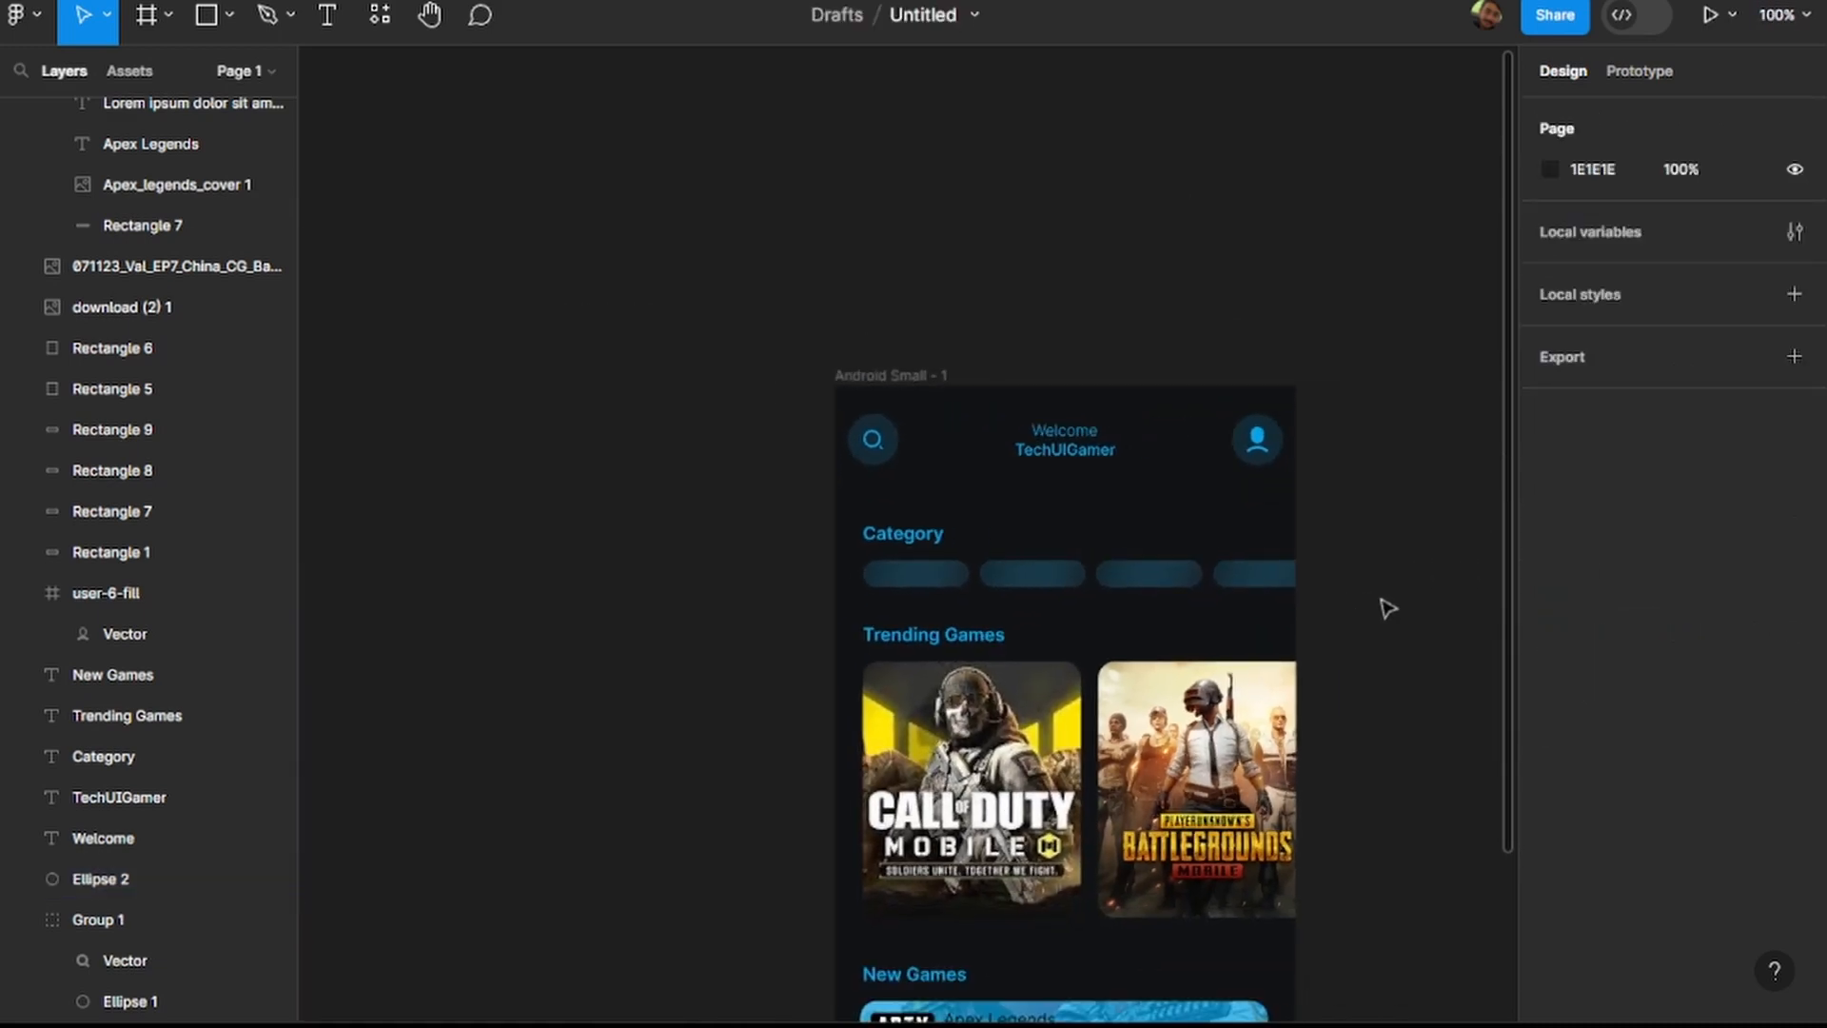
pyautogui.scroll(-5, 1361, 619)
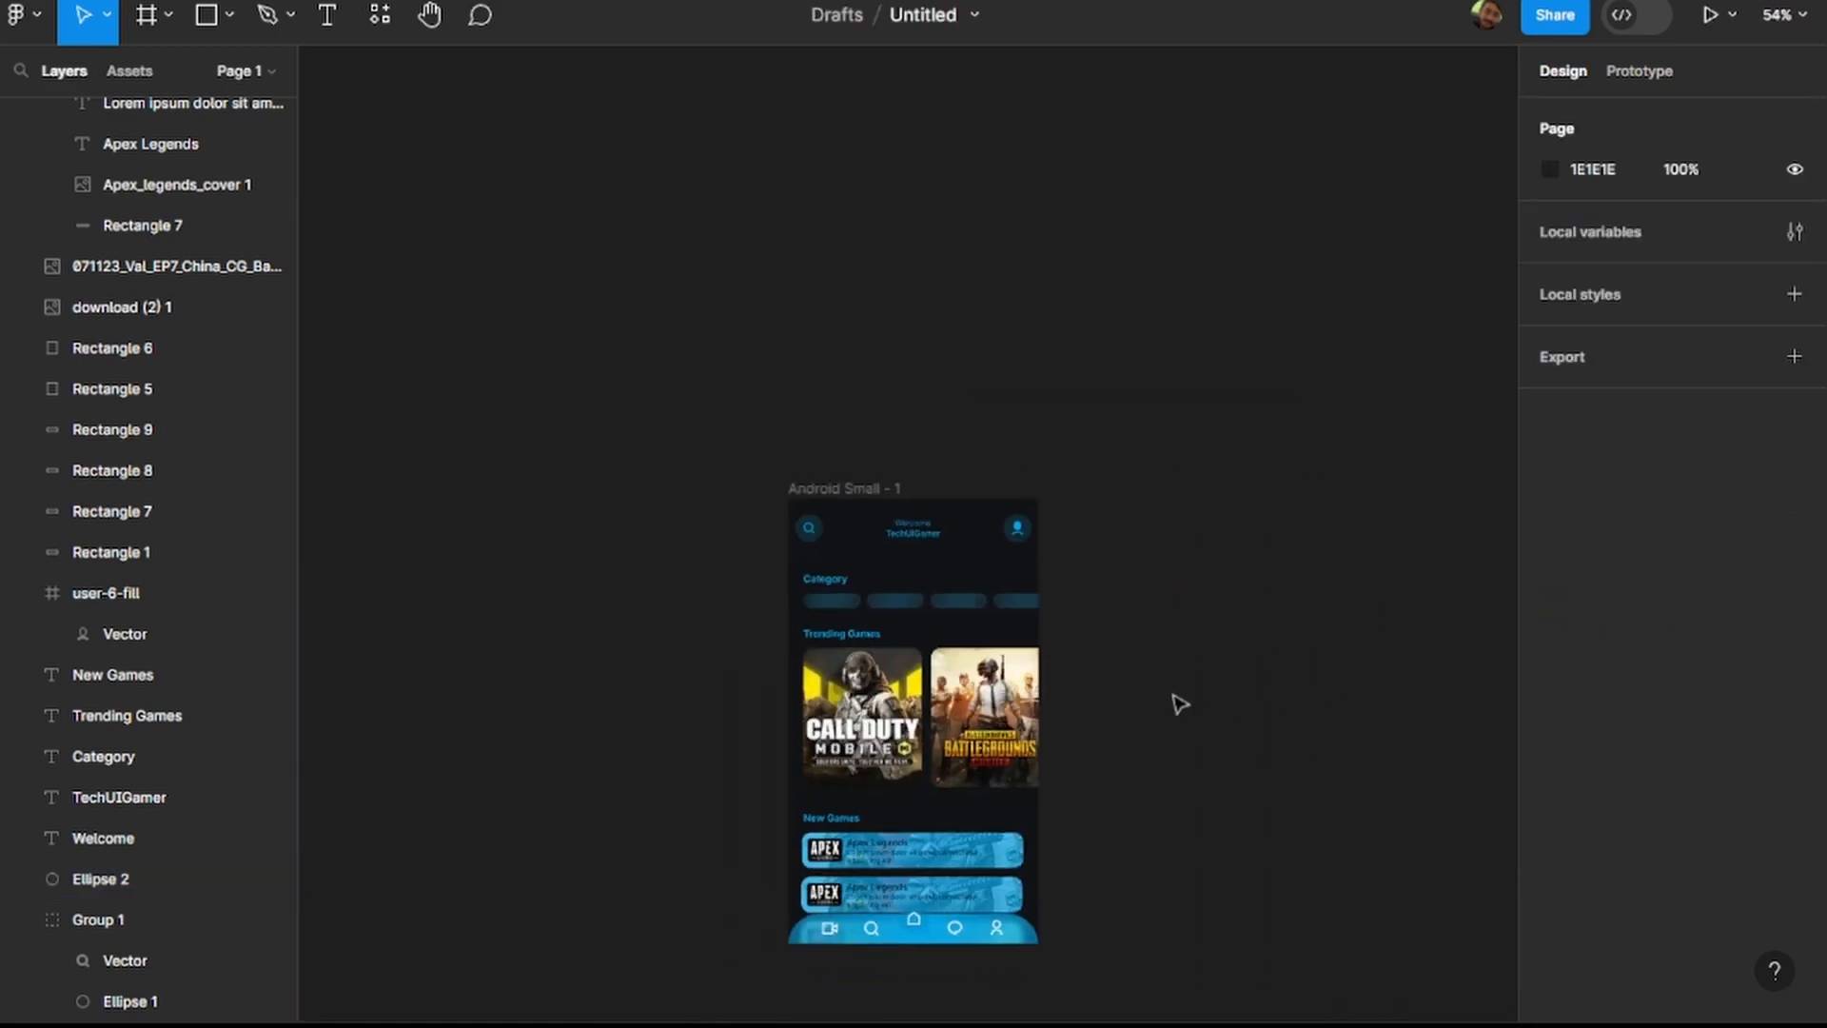
pyautogui.hscroll(-3, 1094, 809)
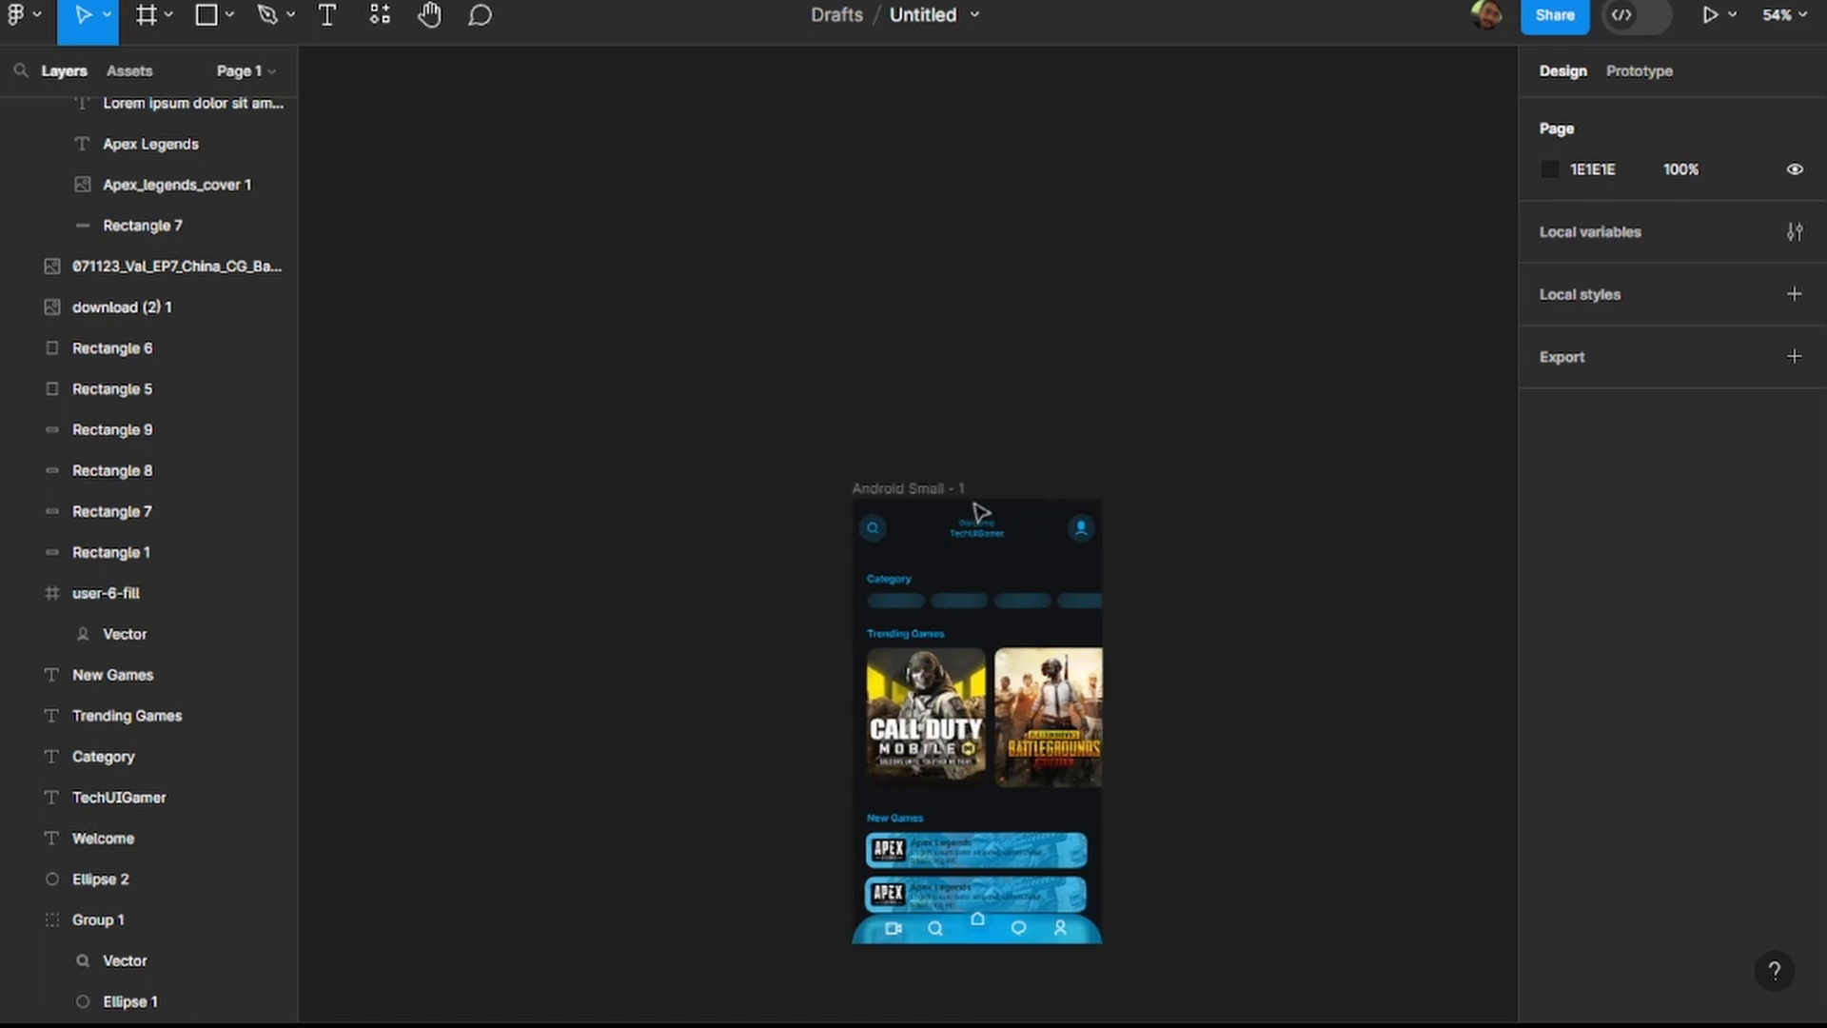
pyautogui.click(944, 489)
pyautogui.hotkey('ctrl', 'd')
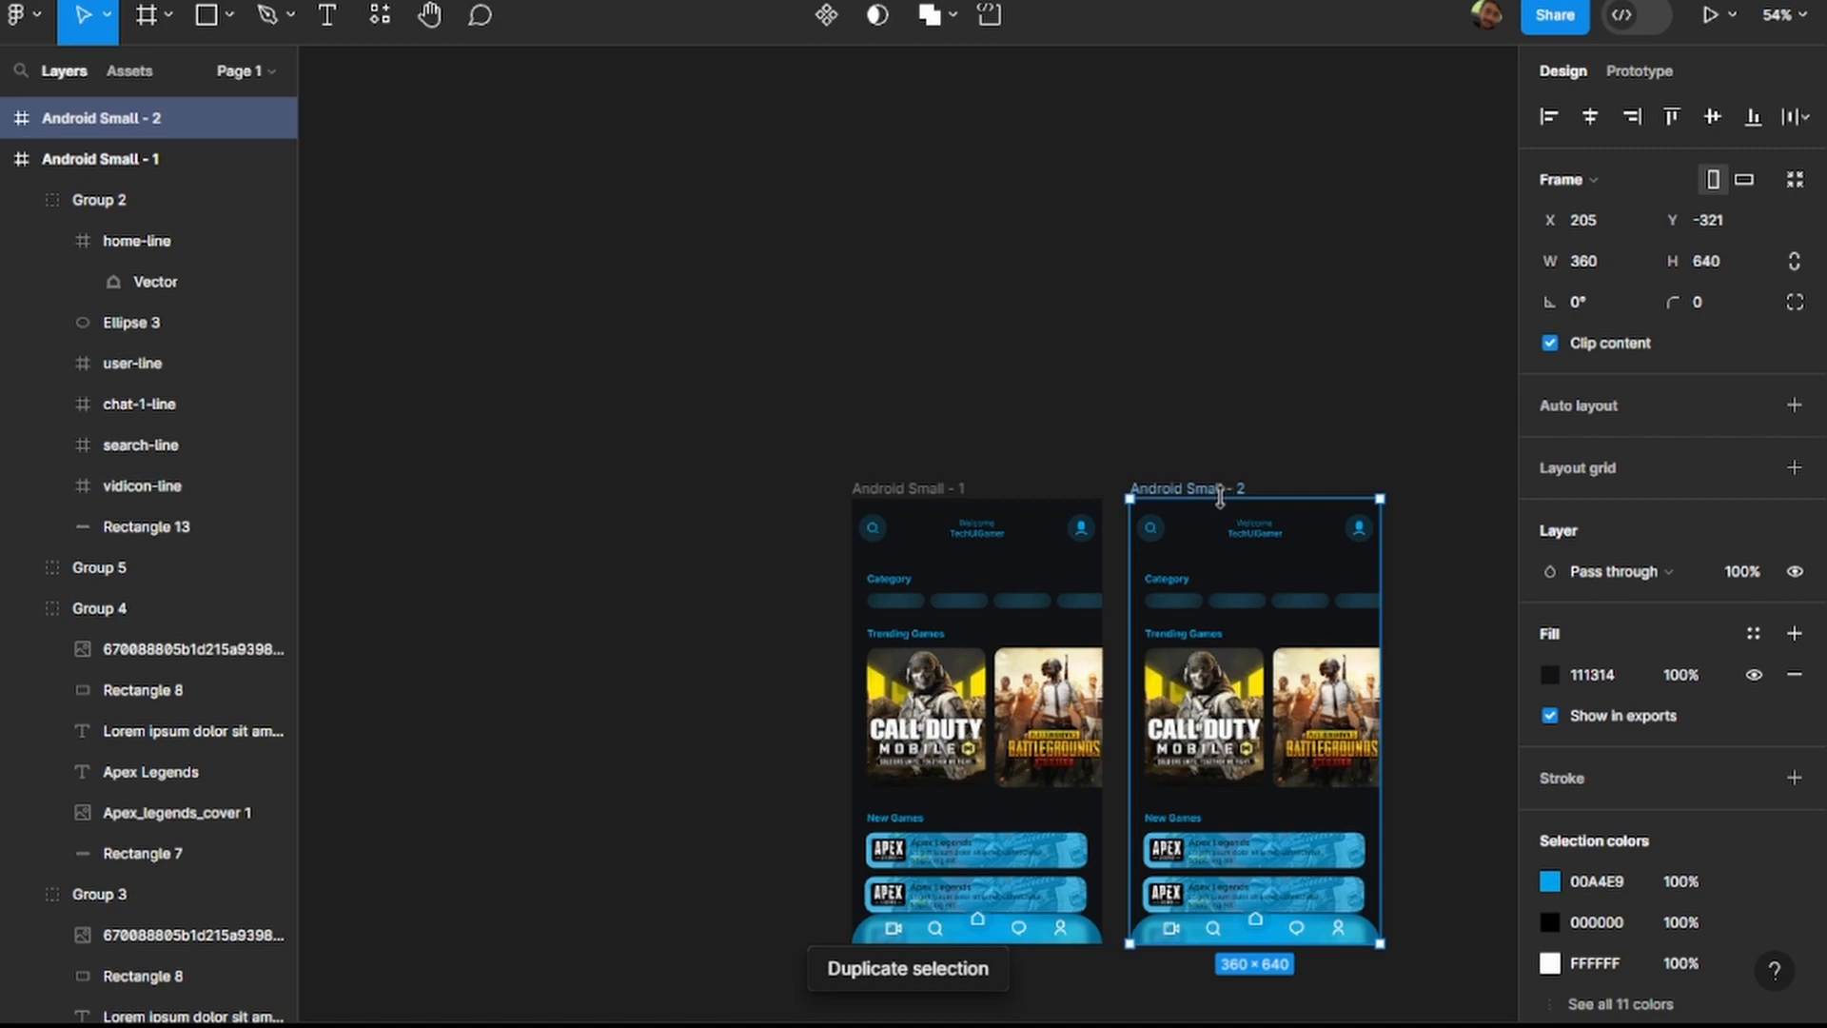
pyautogui.moveTo(1120, 437); pyautogui.dragTo(1424, 978)
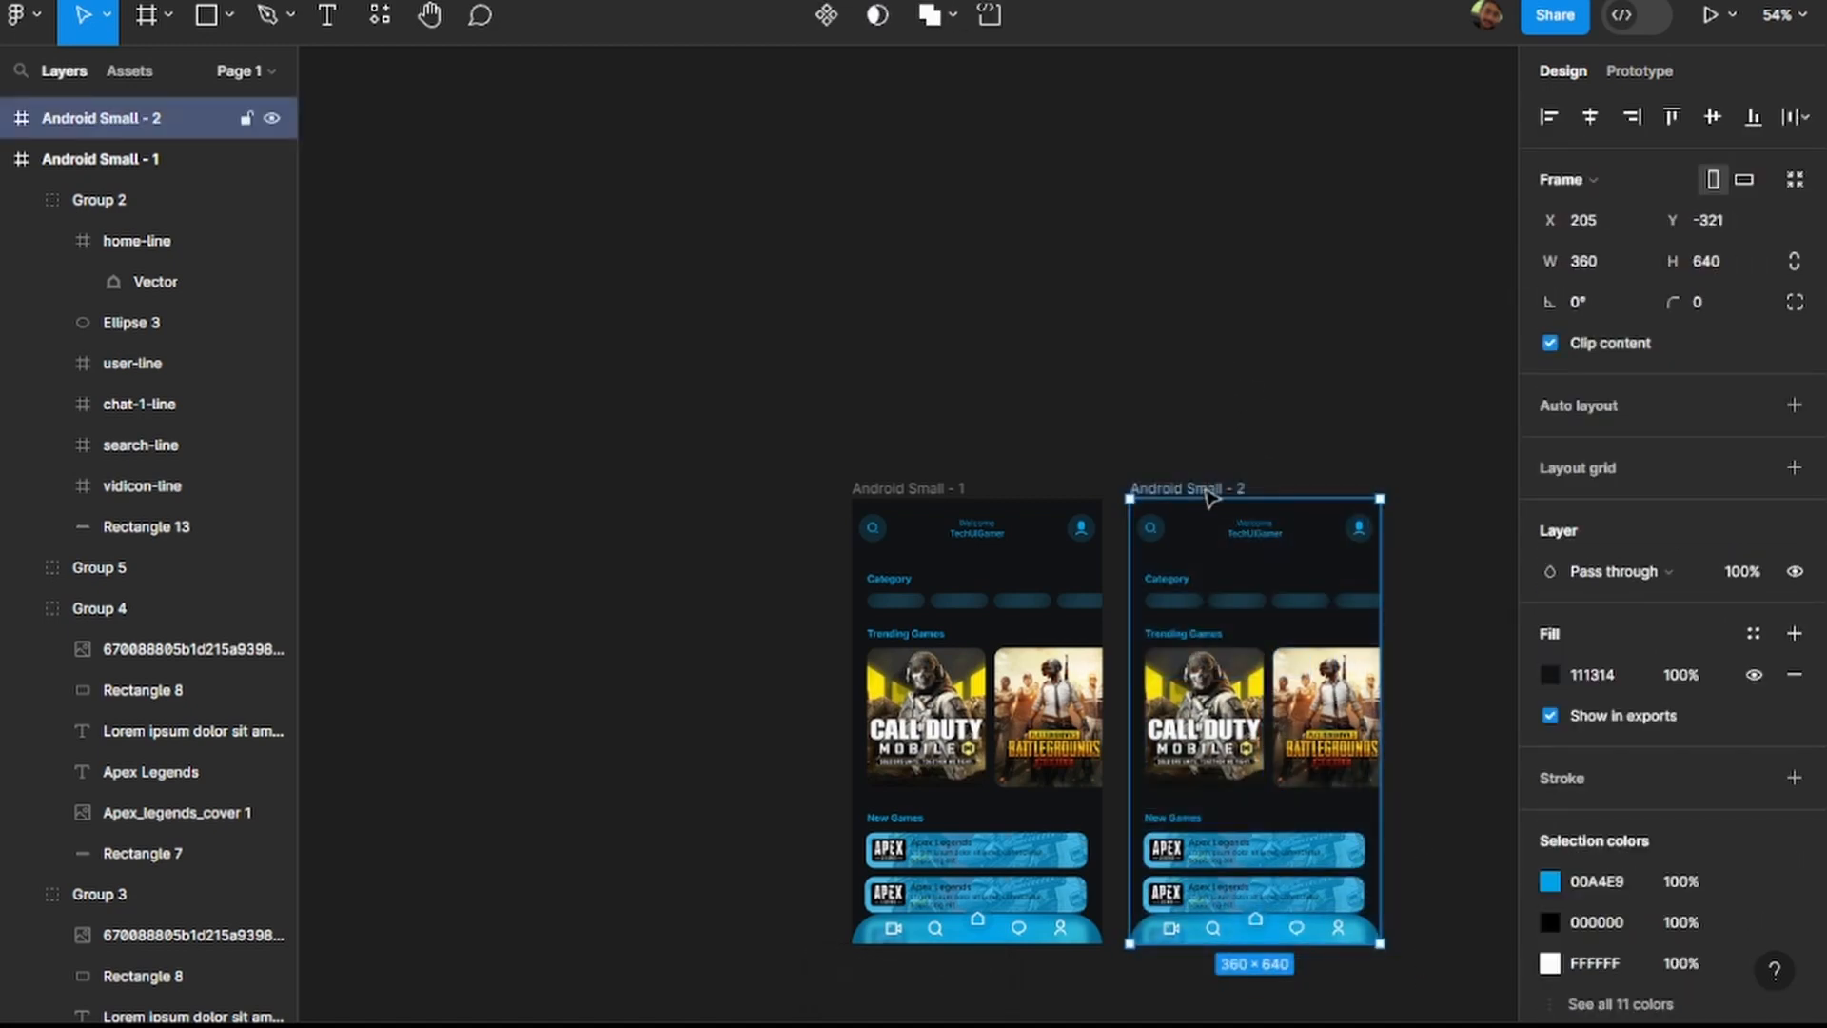
pyautogui.moveTo(1209, 495); pyautogui.dragTo(1294, 184)
pyautogui.click(936, 501)
pyautogui.hotkey('ctrl', 'z')
pyautogui.hotkey('ctrl', 'z')
pyautogui.hotkey('ctrl', 'z')
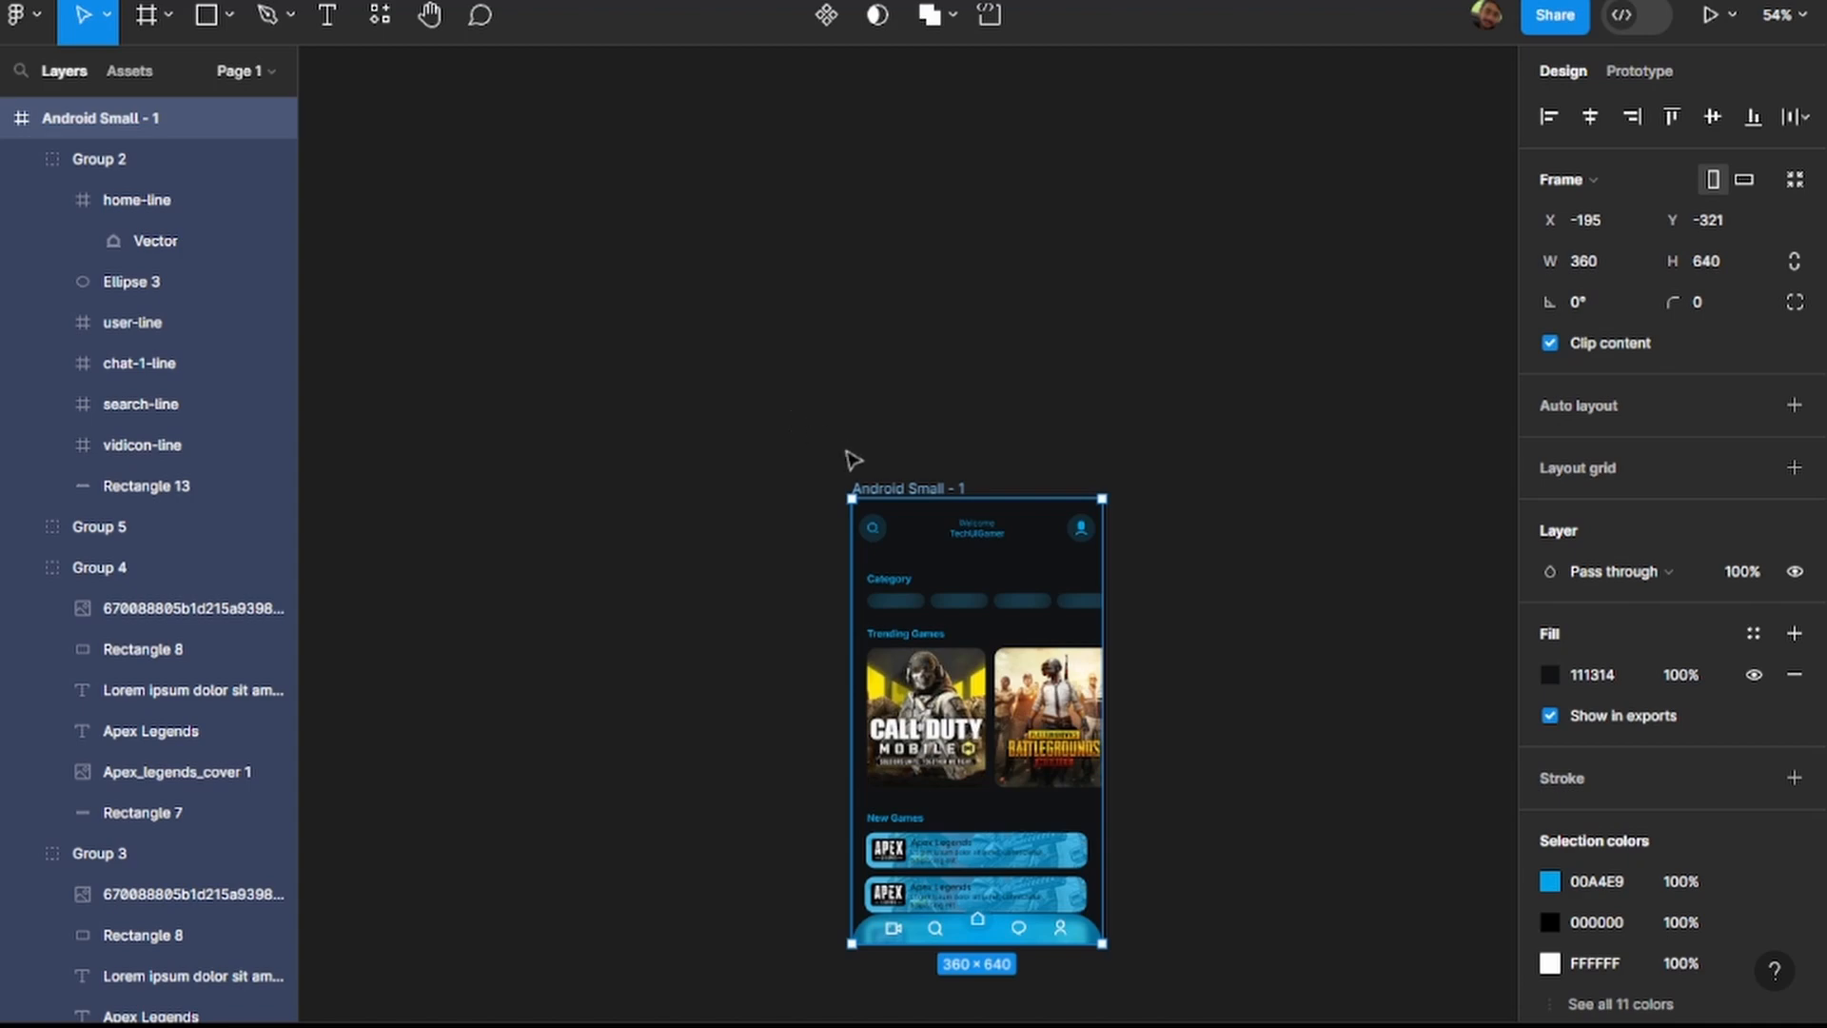
# Copy the blue Android Small - 1 frame and undo its recolouring back to the original green theme.
pyautogui.hotkey('ctrl', 'z')
pyautogui.hotkey('ctrl', 'z')
pyautogui.hotkey('ctrl', 'z')
pyautogui.hotkey('ctrl', 'z')
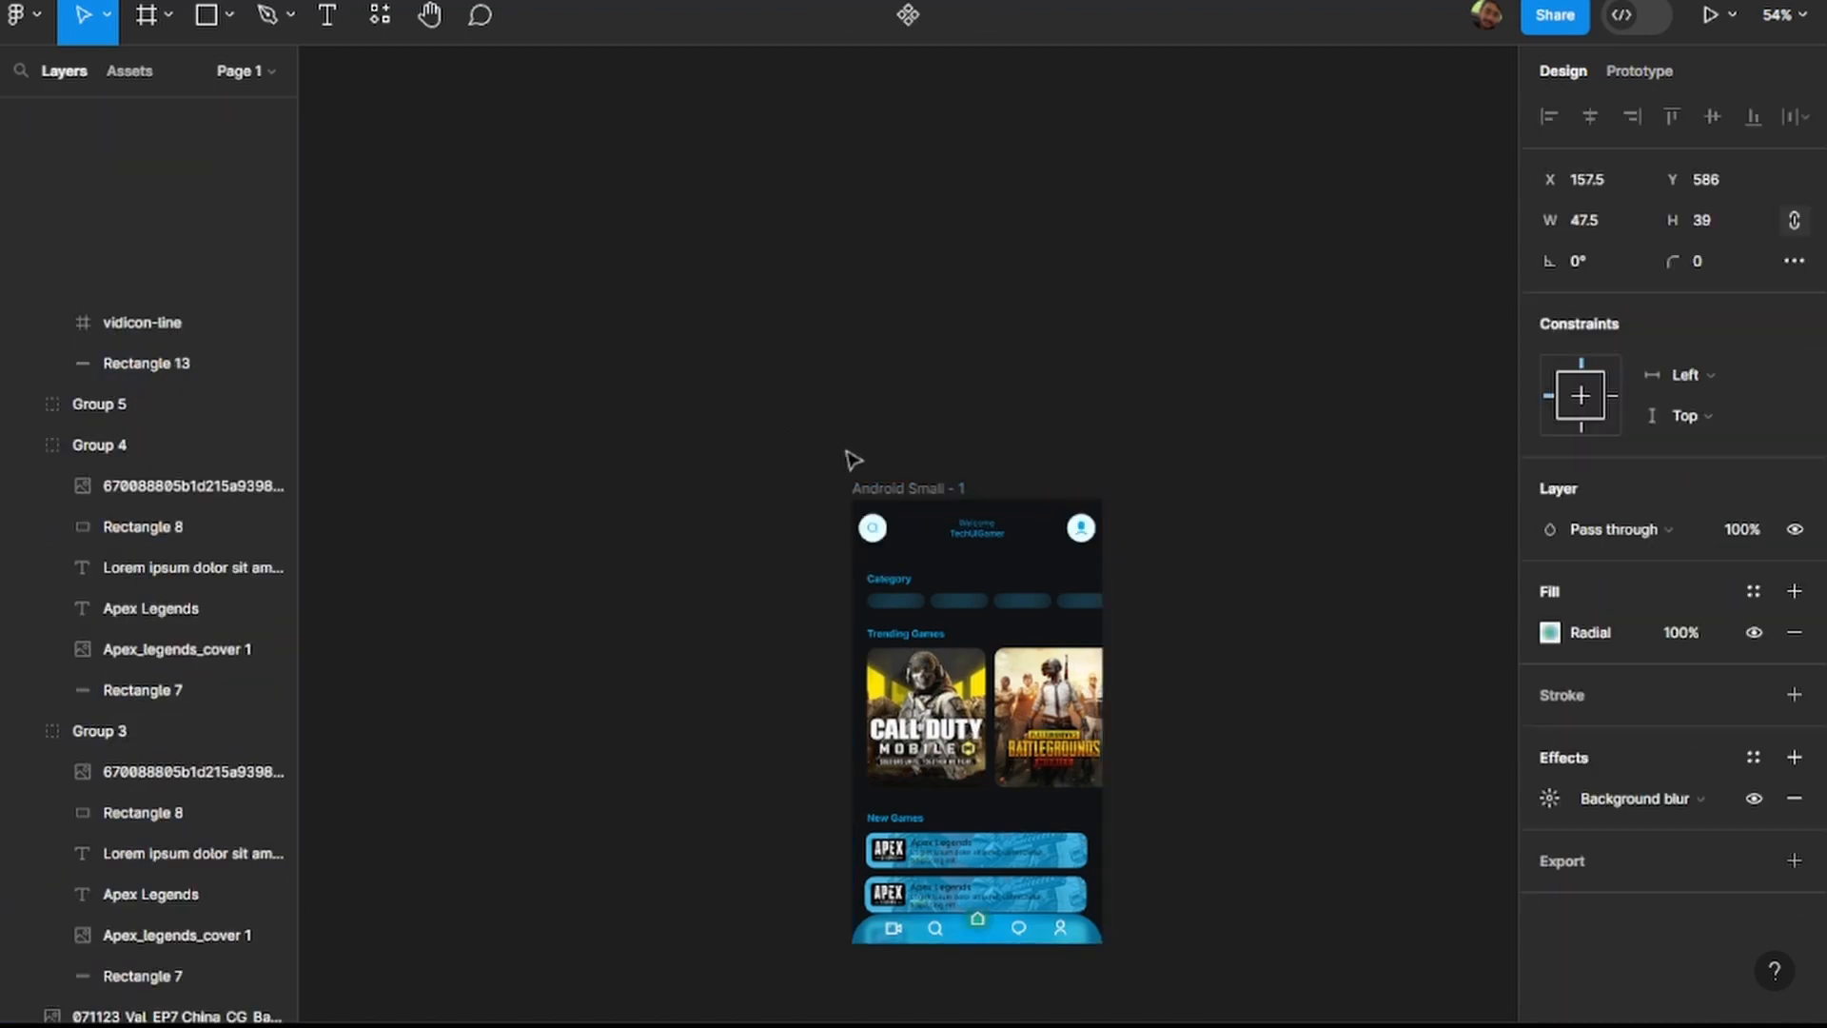
pyautogui.hotkey('ctrl', 'shift', 'z')
pyautogui.hotkey('ctrl', 'shift', 'z')
pyautogui.hotkey('ctrl', 'shift', 'z')
pyautogui.hotkey('ctrl', 'shift', 'z')
pyautogui.hotkey('ctrl', 'shift', 'z')
pyautogui.hotkey('ctrl', 'shift', 'z')
pyautogui.hotkey('ctrl', 'shift', 'z')
pyautogui.hotkey('ctrl', 'shift', 'z')
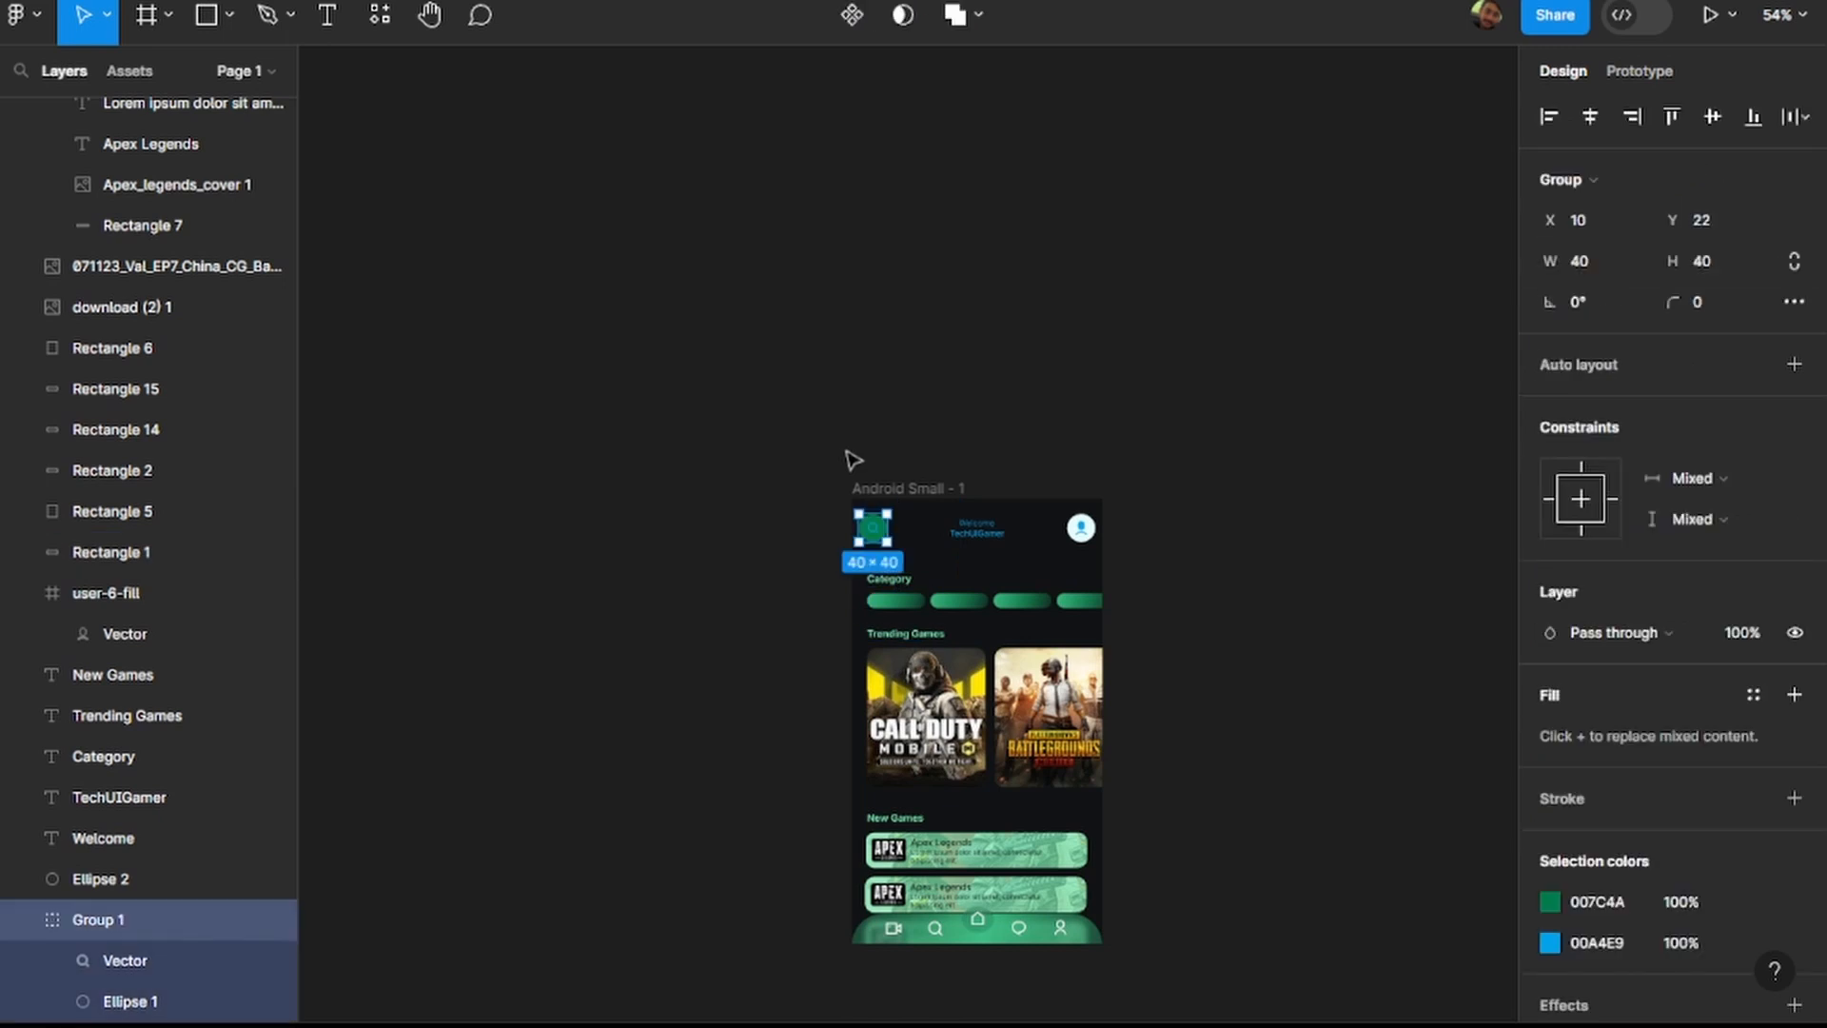
pyautogui.hotkey('ctrl', 'shift', 'z')
pyautogui.hotkey('ctrl', 'shift', 'z')
pyautogui.hotkey('ctrl', 'shift', 'z')
pyautogui.hotkey('ctrl', 'shift', 'z')
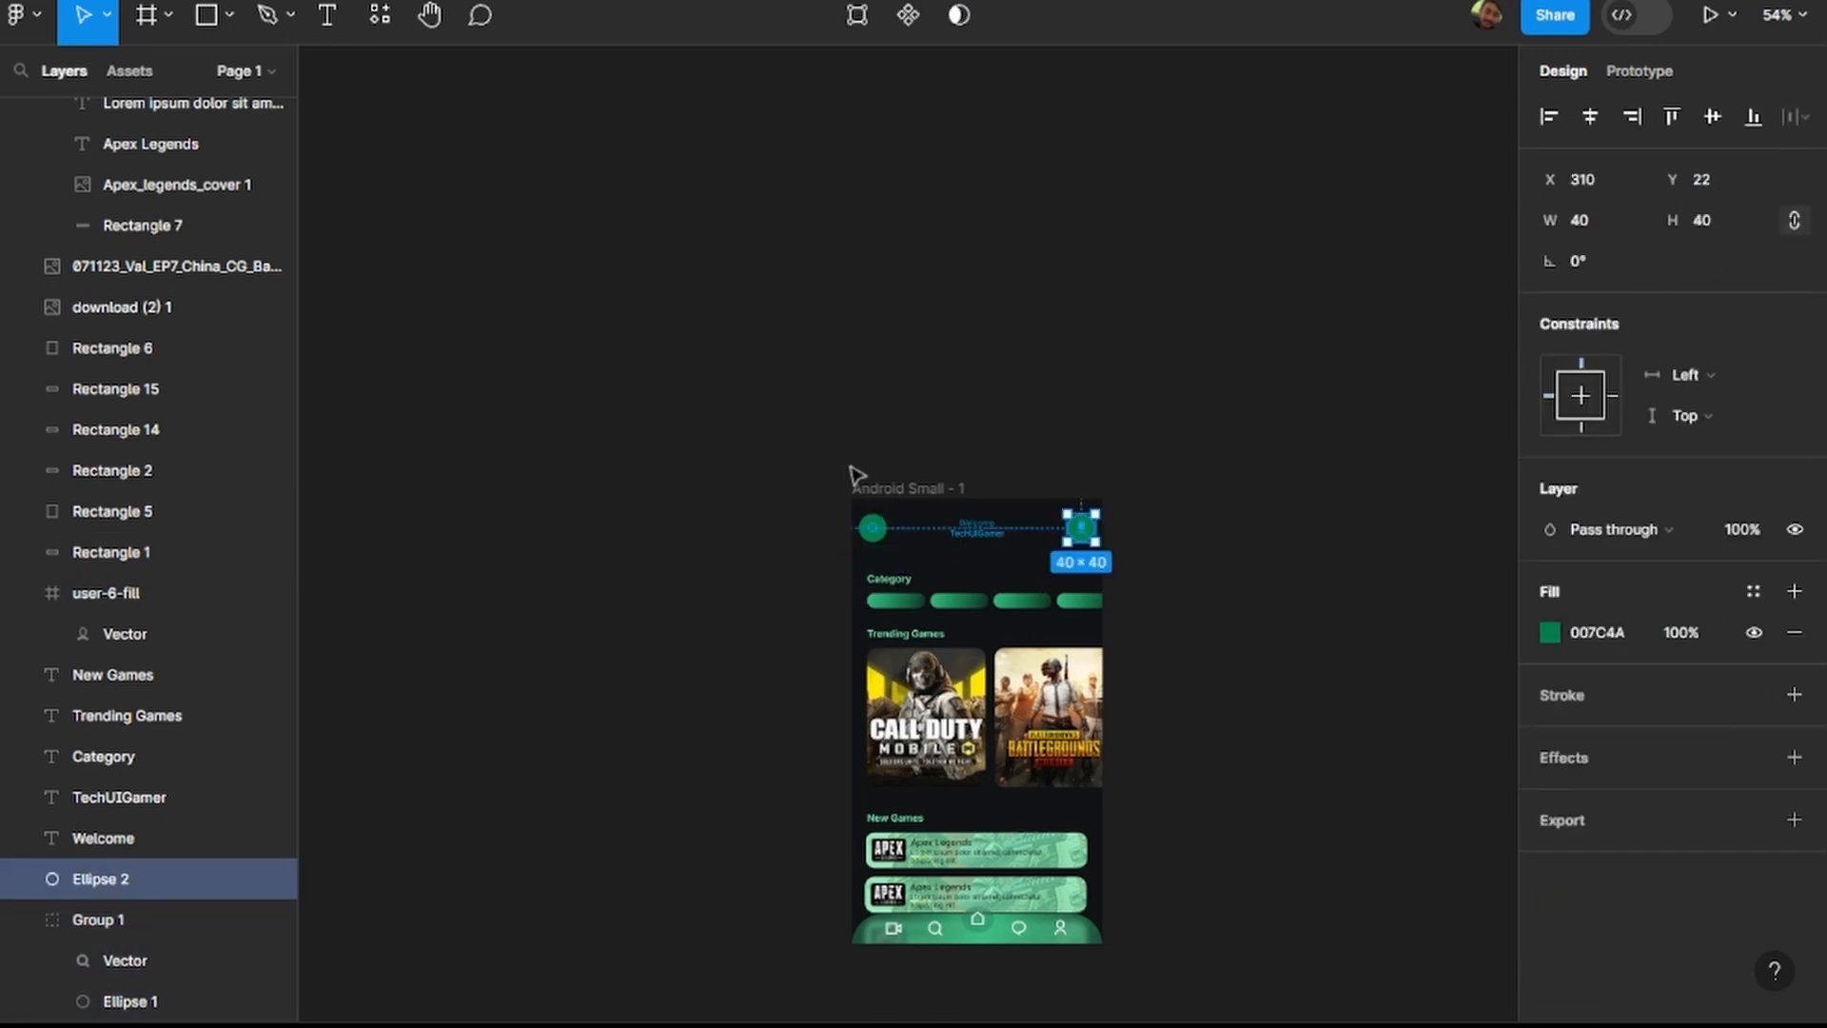
pyautogui.hotkey('ctrl', 'shift', 'z')
pyautogui.hotkey('ctrl', 'shift', 'z')
pyautogui.hotkey('ctrl', 'shift', 'z')
pyautogui.hotkey('ctrl', 'shift', 'z')
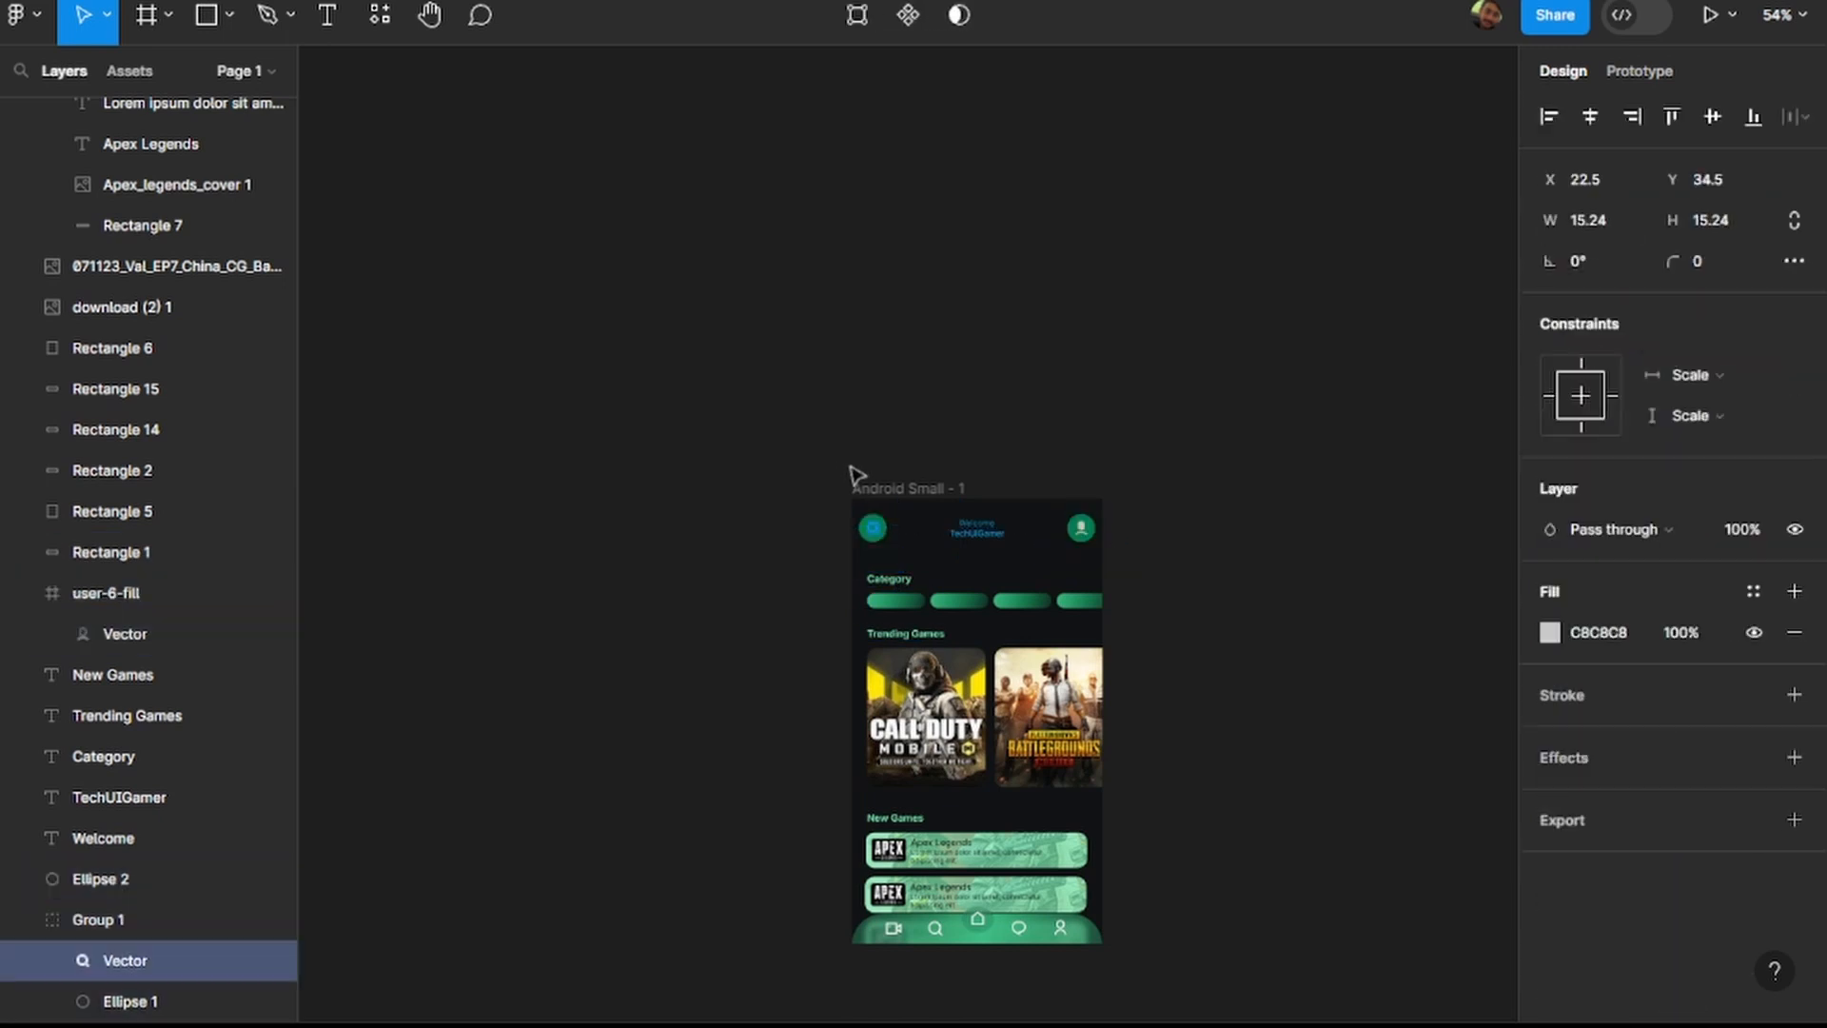
pyautogui.hotkey('ctrl', 'shift', 'z')
pyautogui.hotkey('ctrl', 'shift', 'z')
pyautogui.hotkey('ctrl', 'shift', 'z')
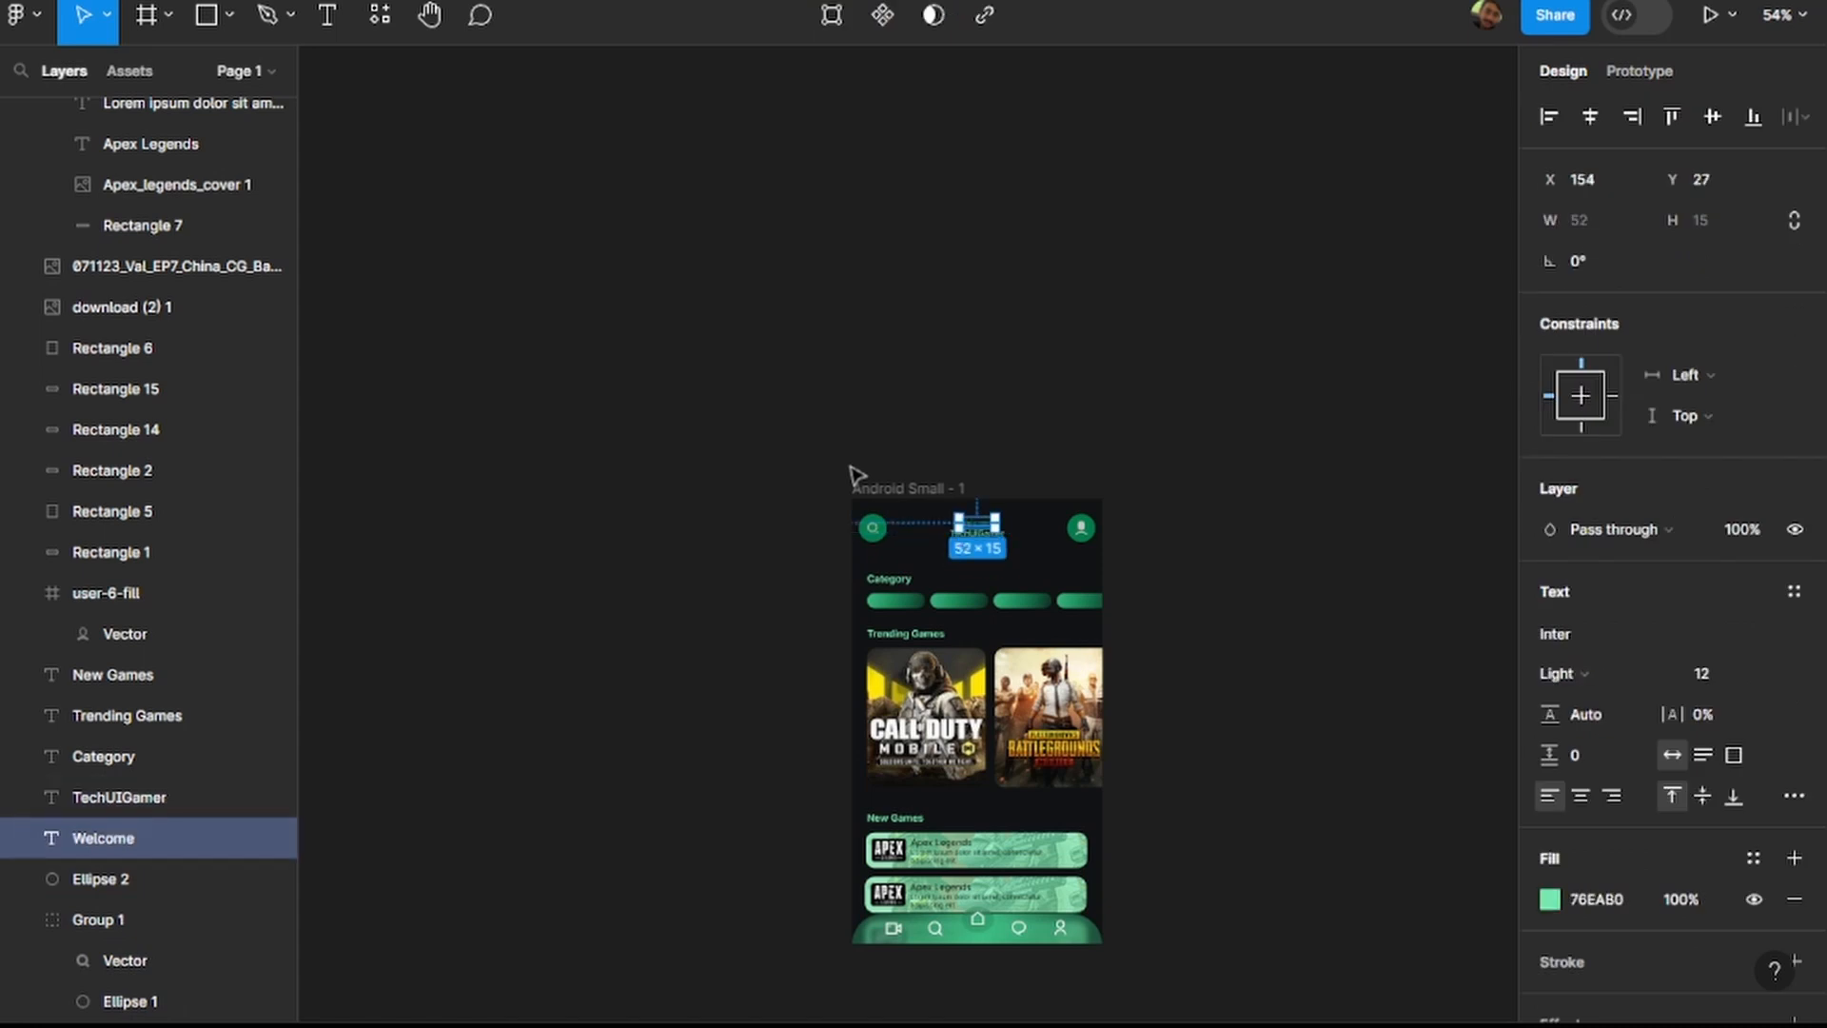
pyautogui.hotkey('ctrl', 'shift', 'z')
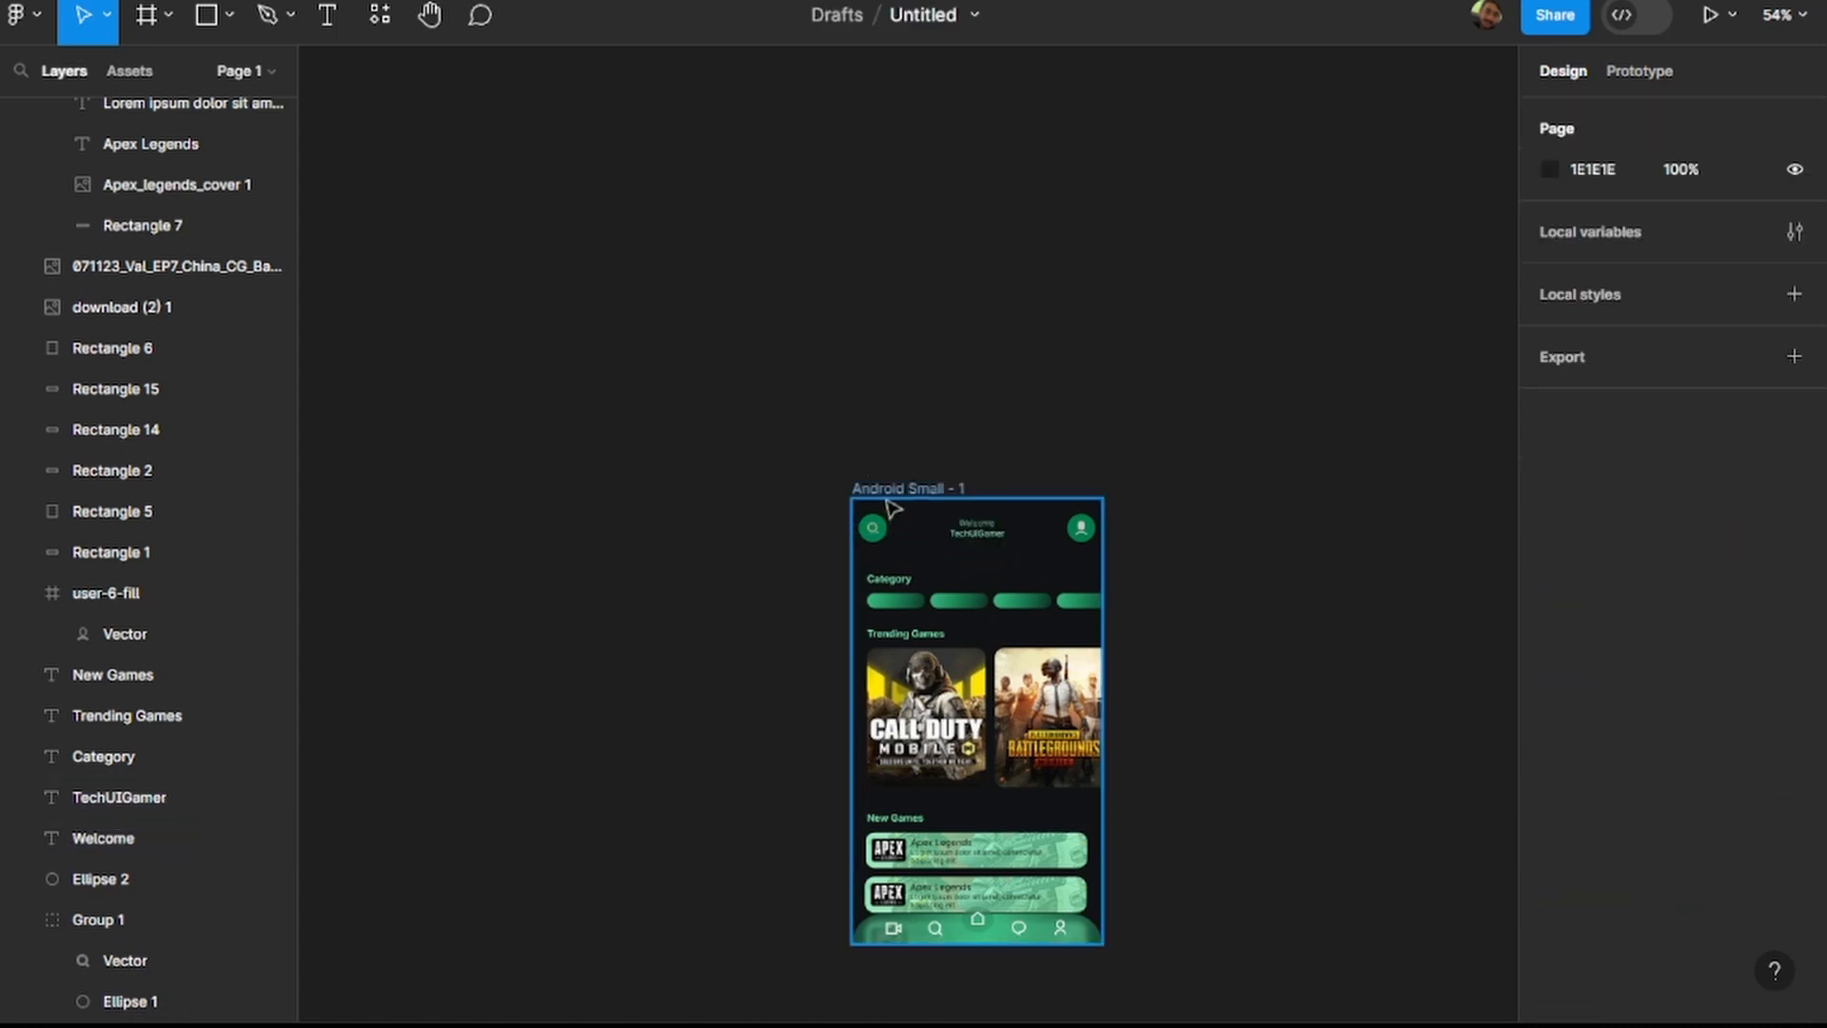
# Duplicate the green Android Small - 1 frame and move the copy to empty canvas at about X 943, Y -474.
pyautogui.click(883, 490)
pyautogui.hotkey('ctrl', 'd')
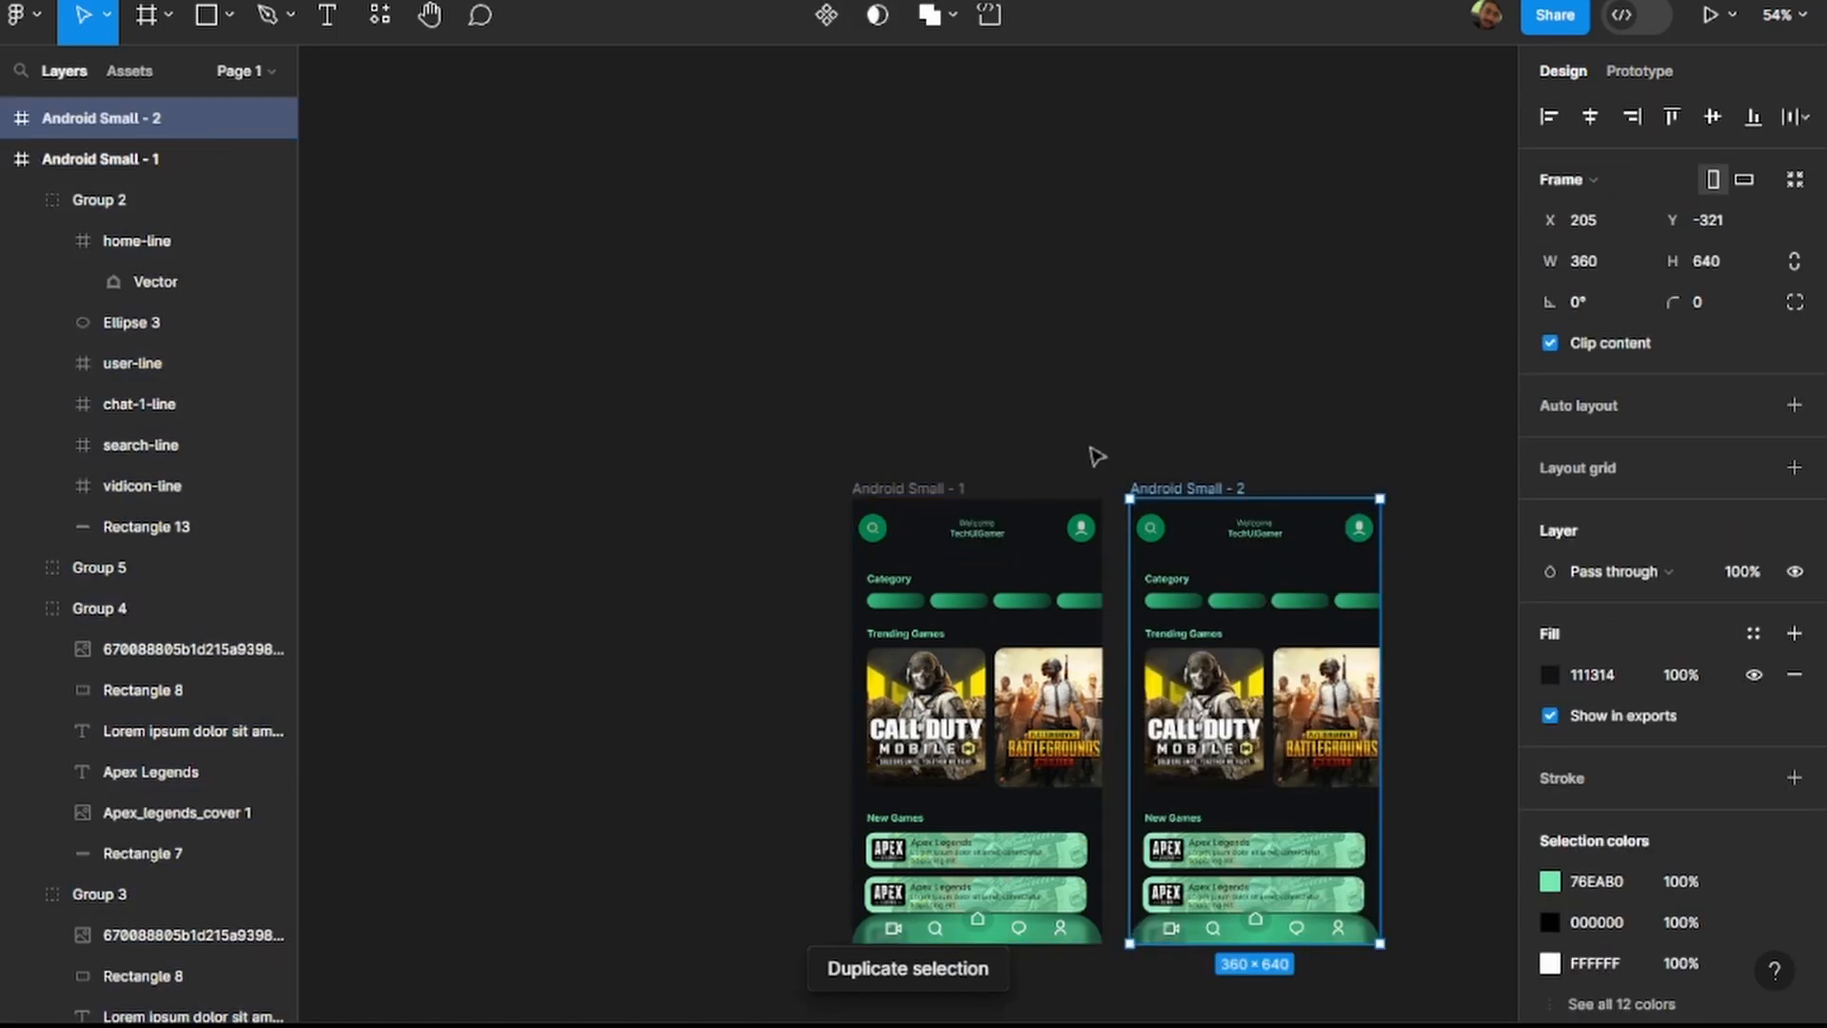
pyautogui.click(1113, 404)
pyautogui.moveTo(1137, 428); pyautogui.dragTo(1415, 852)
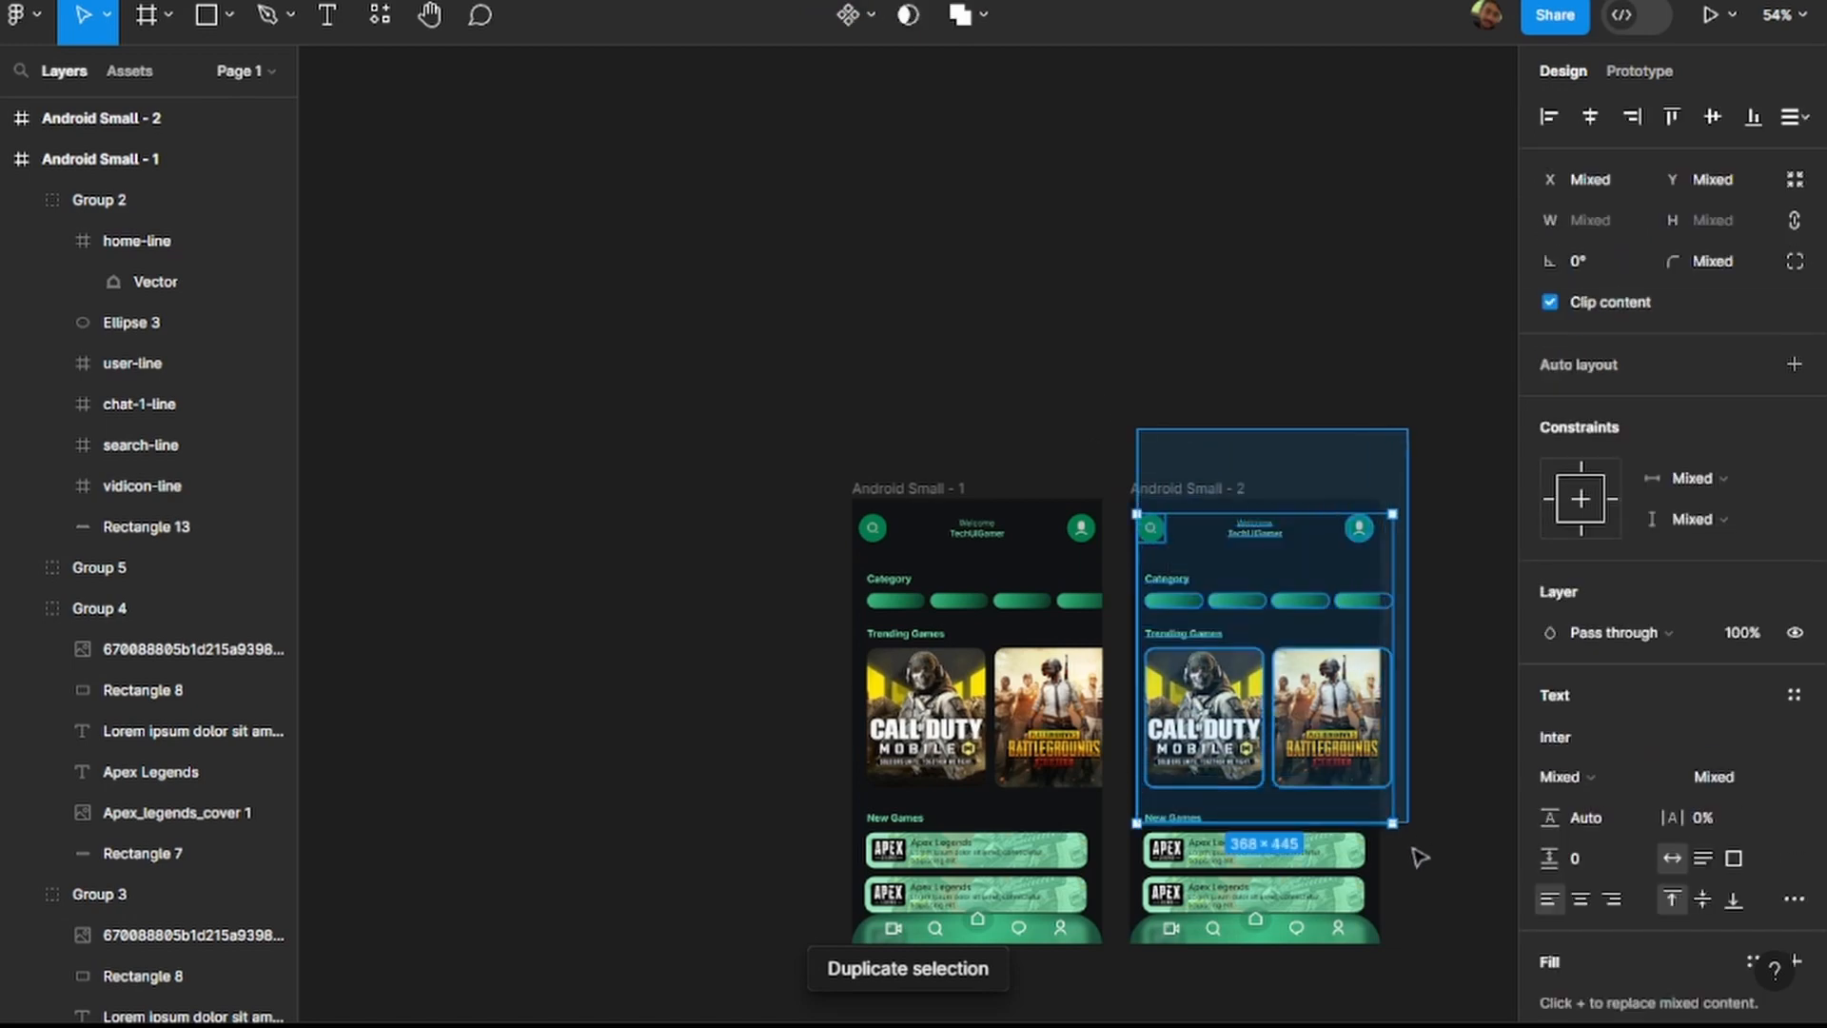
pyautogui.click(1154, 298)
pyautogui.click(1152, 488)
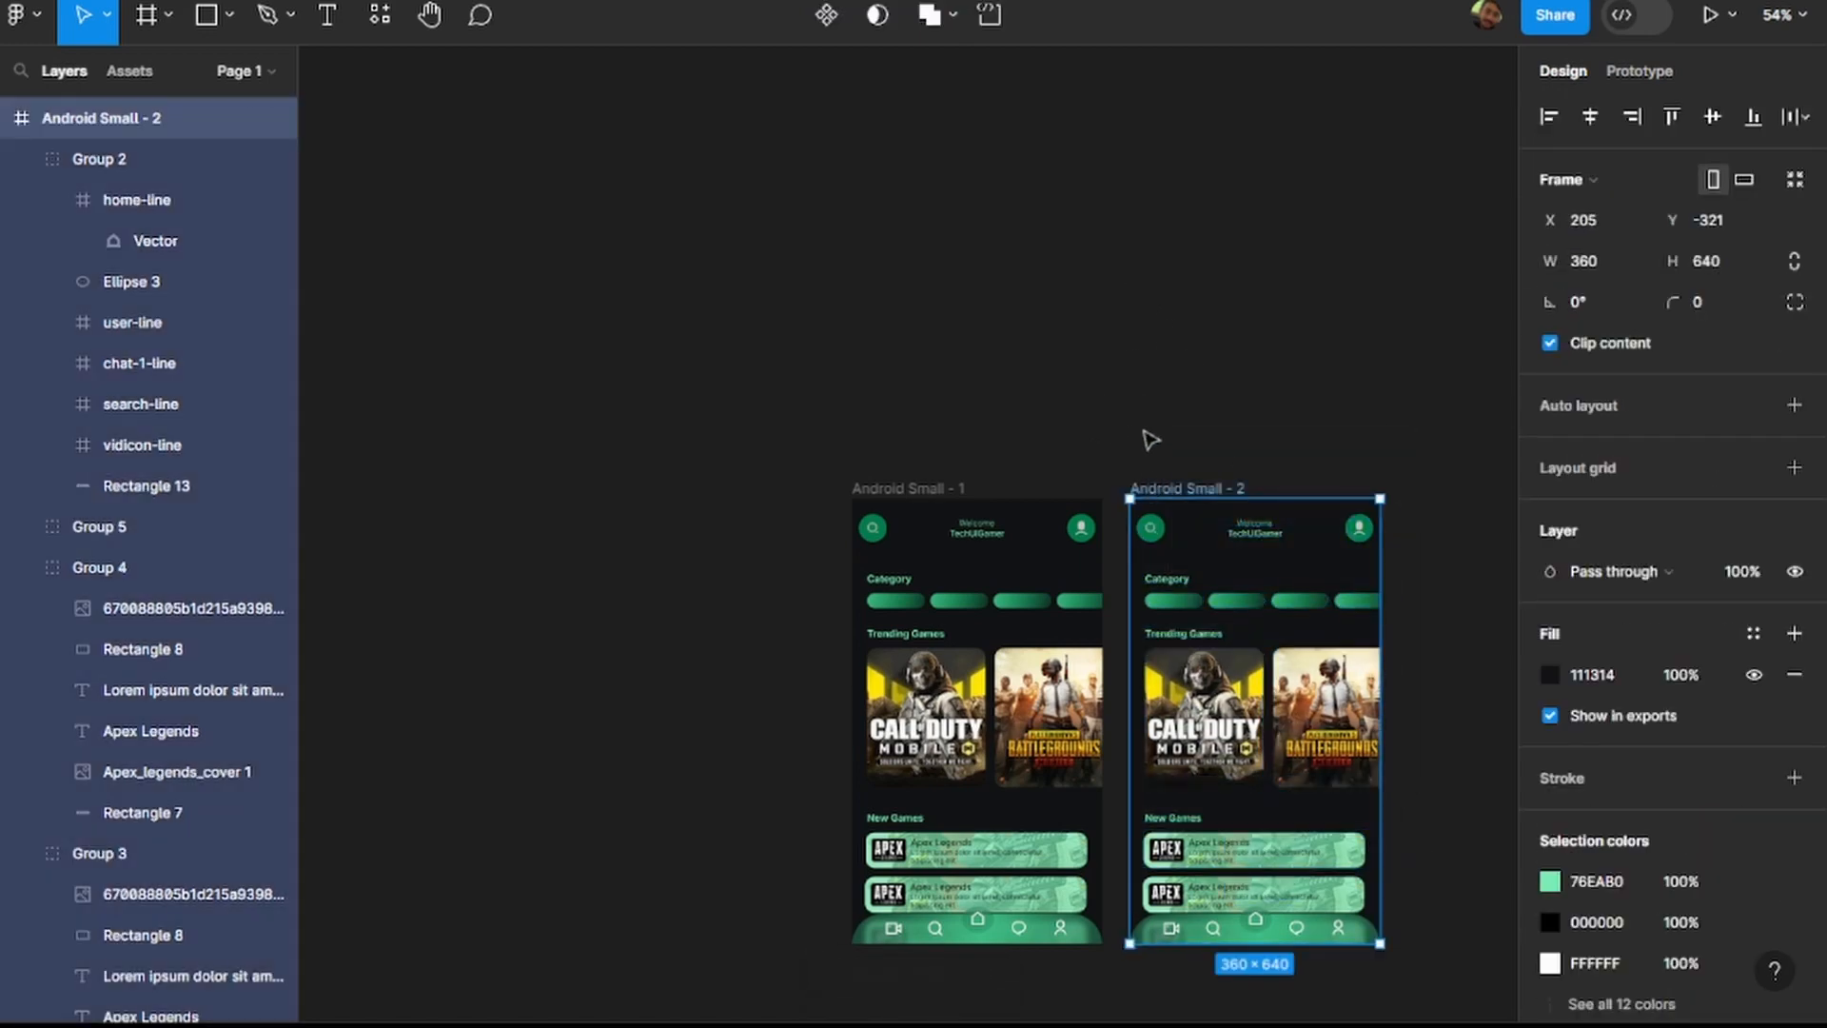
pyautogui.click(1122, 441)
pyautogui.moveTo(1189, 509); pyautogui.dragTo(1277, 372)
pyautogui.hscroll(8, 1222, 371)
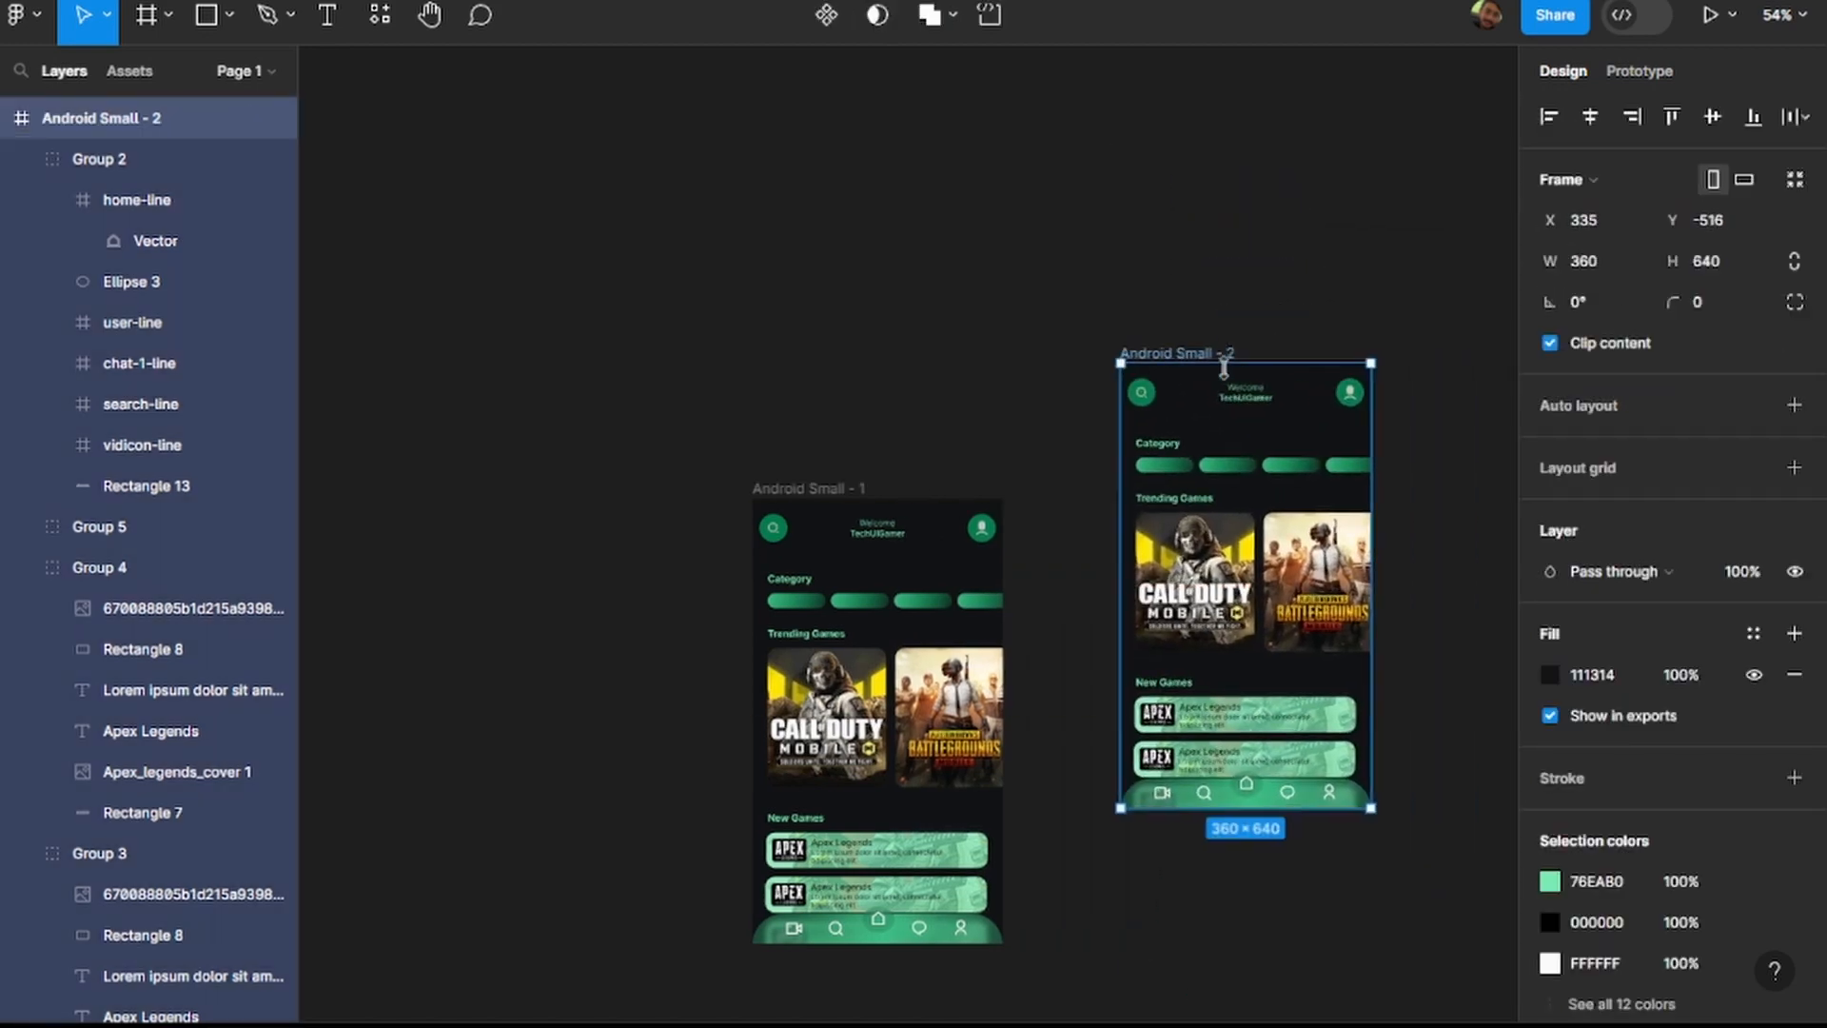
pyautogui.moveTo(499, 359); pyautogui.dragTo(840, 339)
pyautogui.moveTo(718, 220); pyautogui.dragTo(1227, 918)
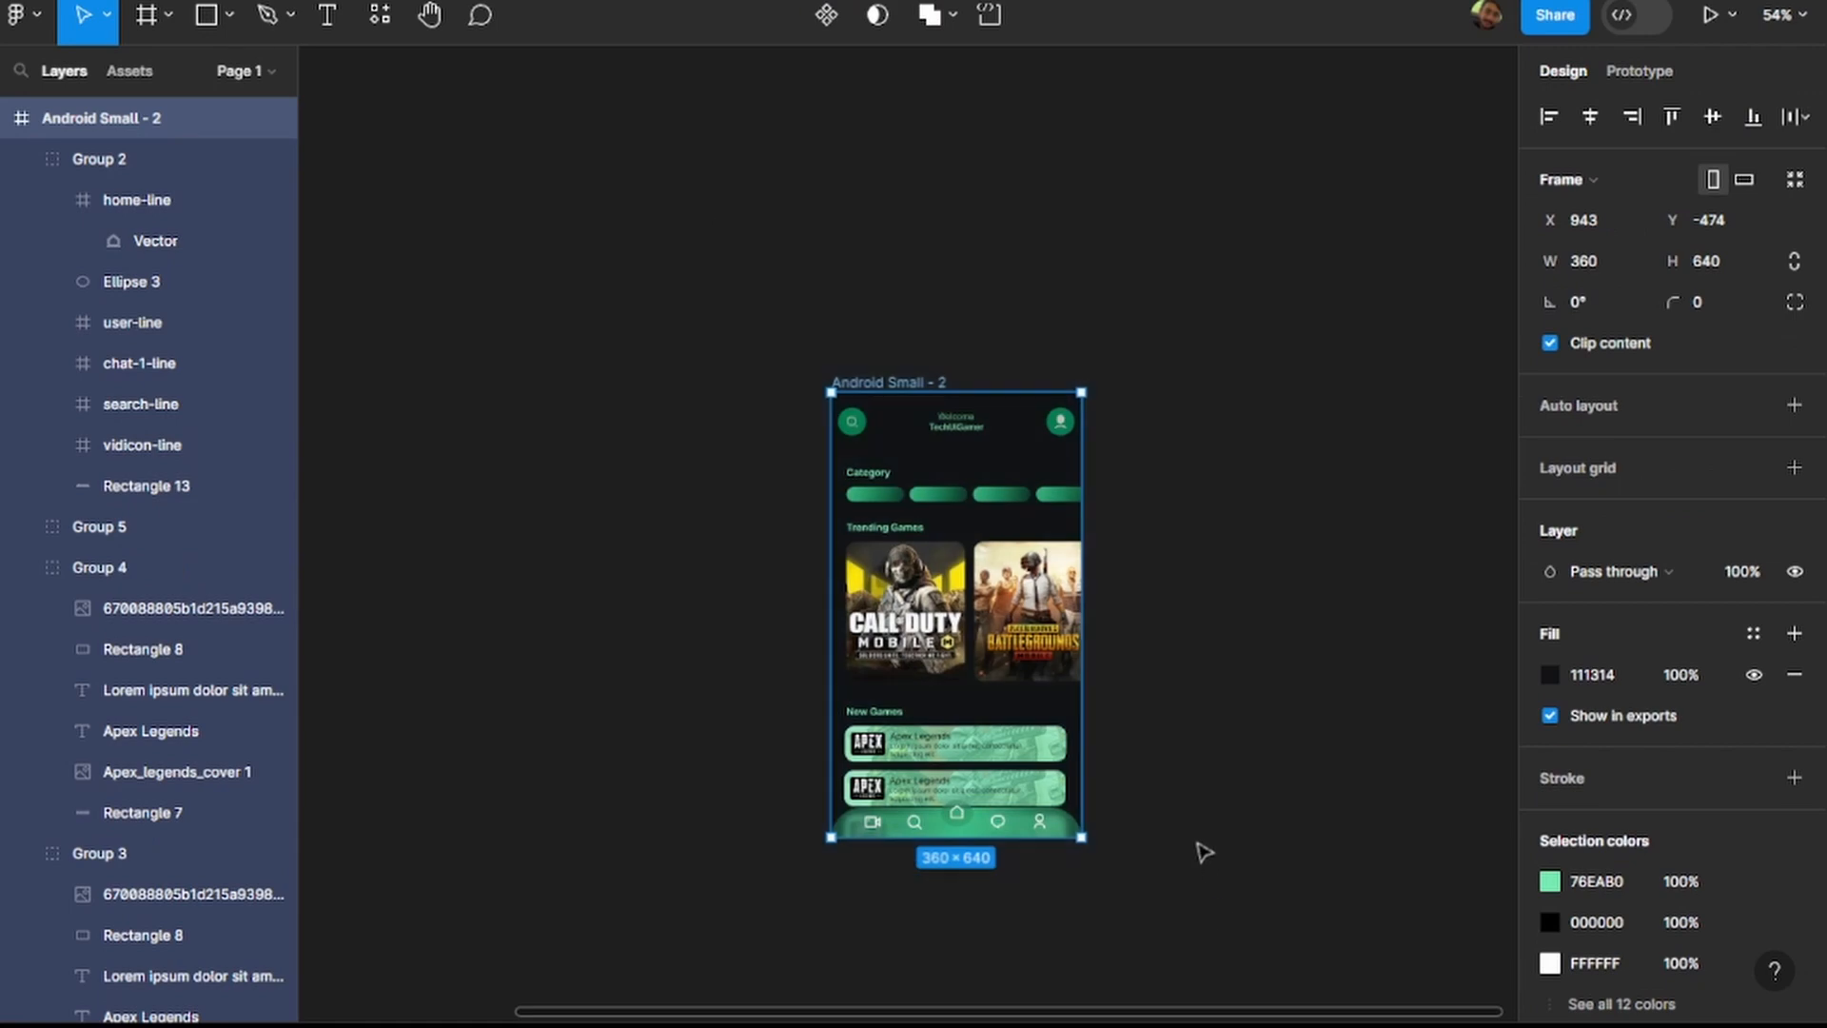
# Paste the blue frame beside Android Small - 2 and delete the green Android Small - 2 frame.
pyautogui.hotkey('ctrl', 'd')
pyautogui.click(929, 383)
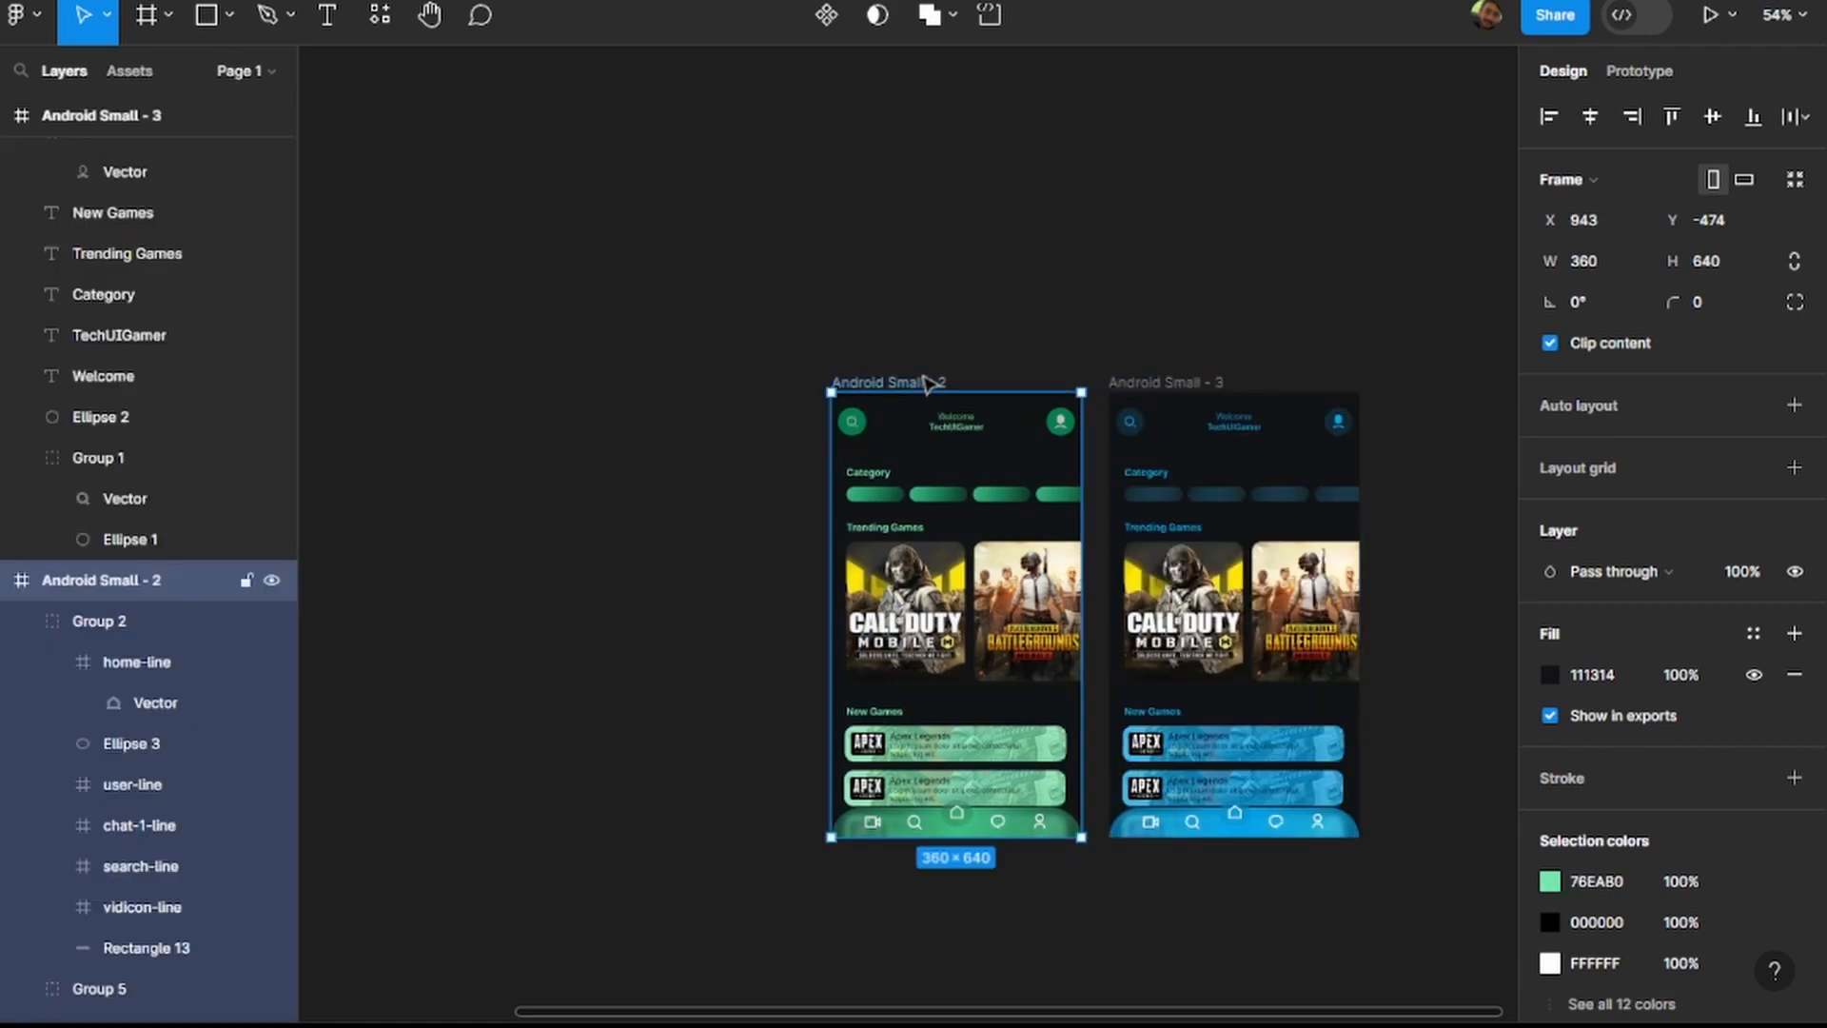
pyautogui.press('Delete')
# Move the blue Android Small - 3 frame next to the green Android Small - 1, at X 199, Y -321.
pyautogui.hscroll(3, 979, 633)
pyautogui.scroll(-3, 813, 660)
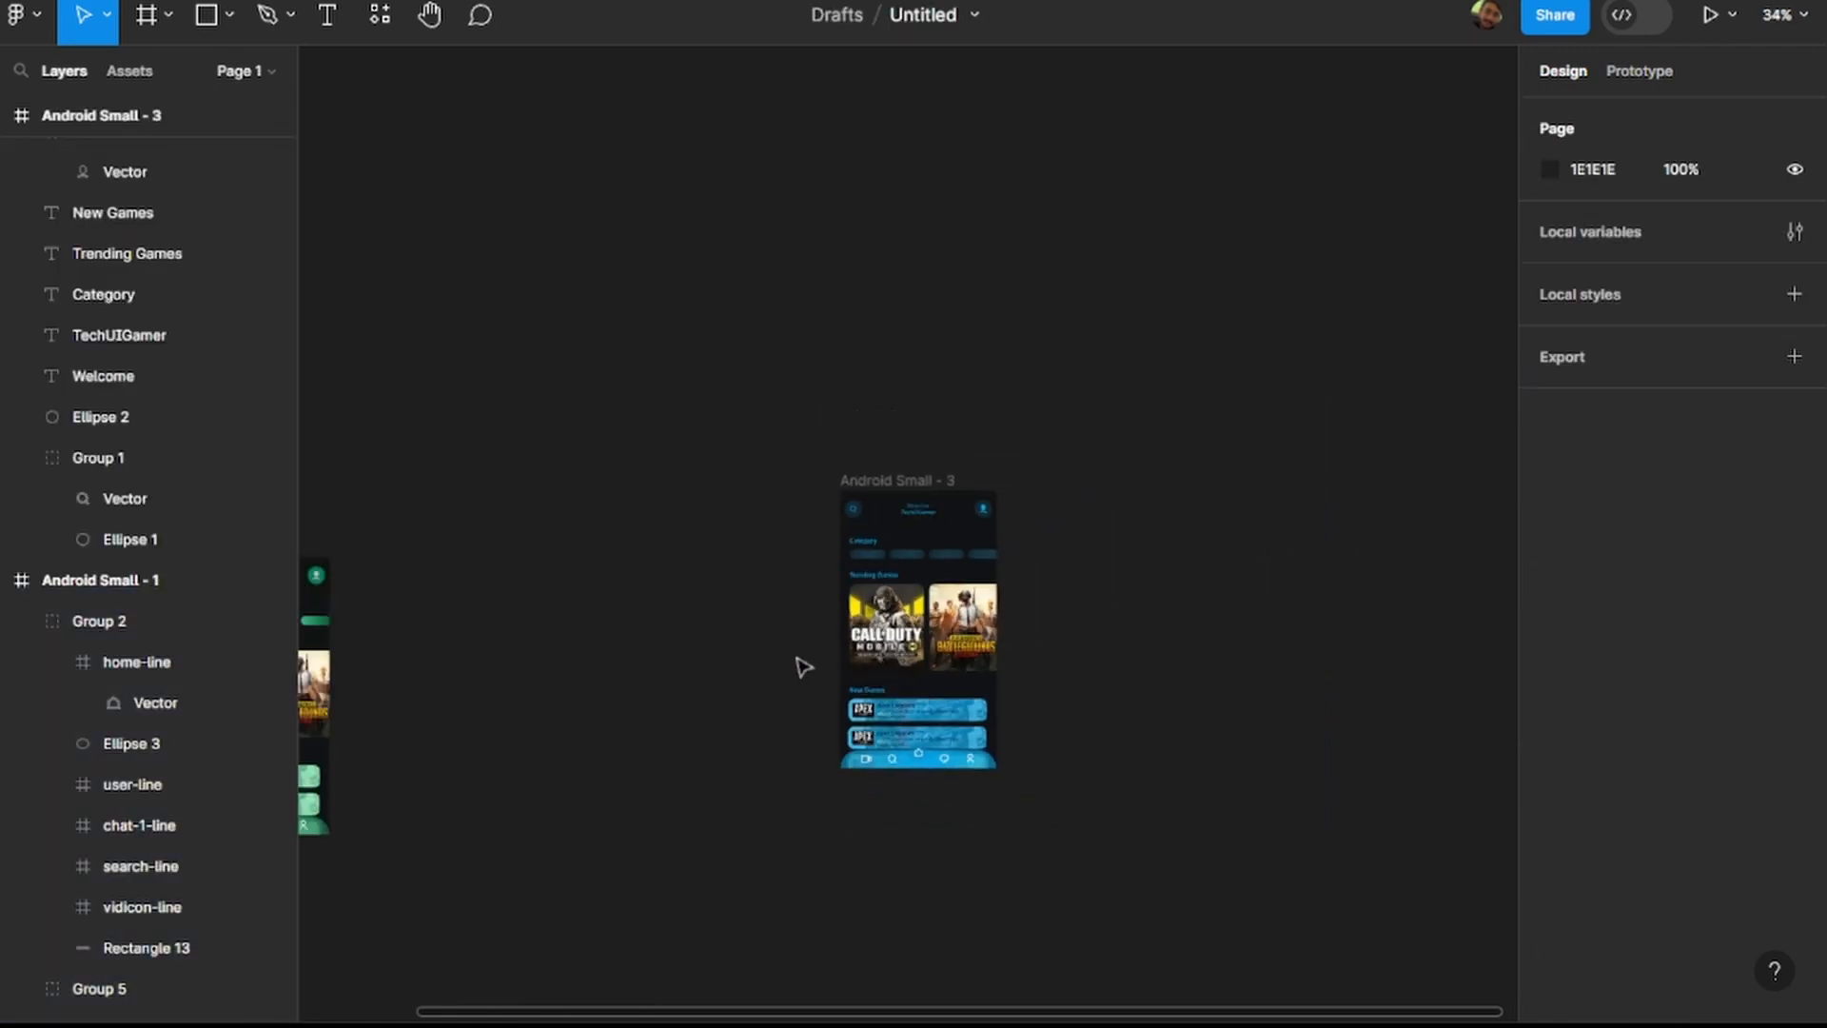
pyautogui.hscroll(-5, 679, 676)
pyautogui.moveTo(1219, 473); pyautogui.dragTo(719, 550)
pyautogui.scroll(3, 605, 634)
pyautogui.hscroll(-2, 607, 635)
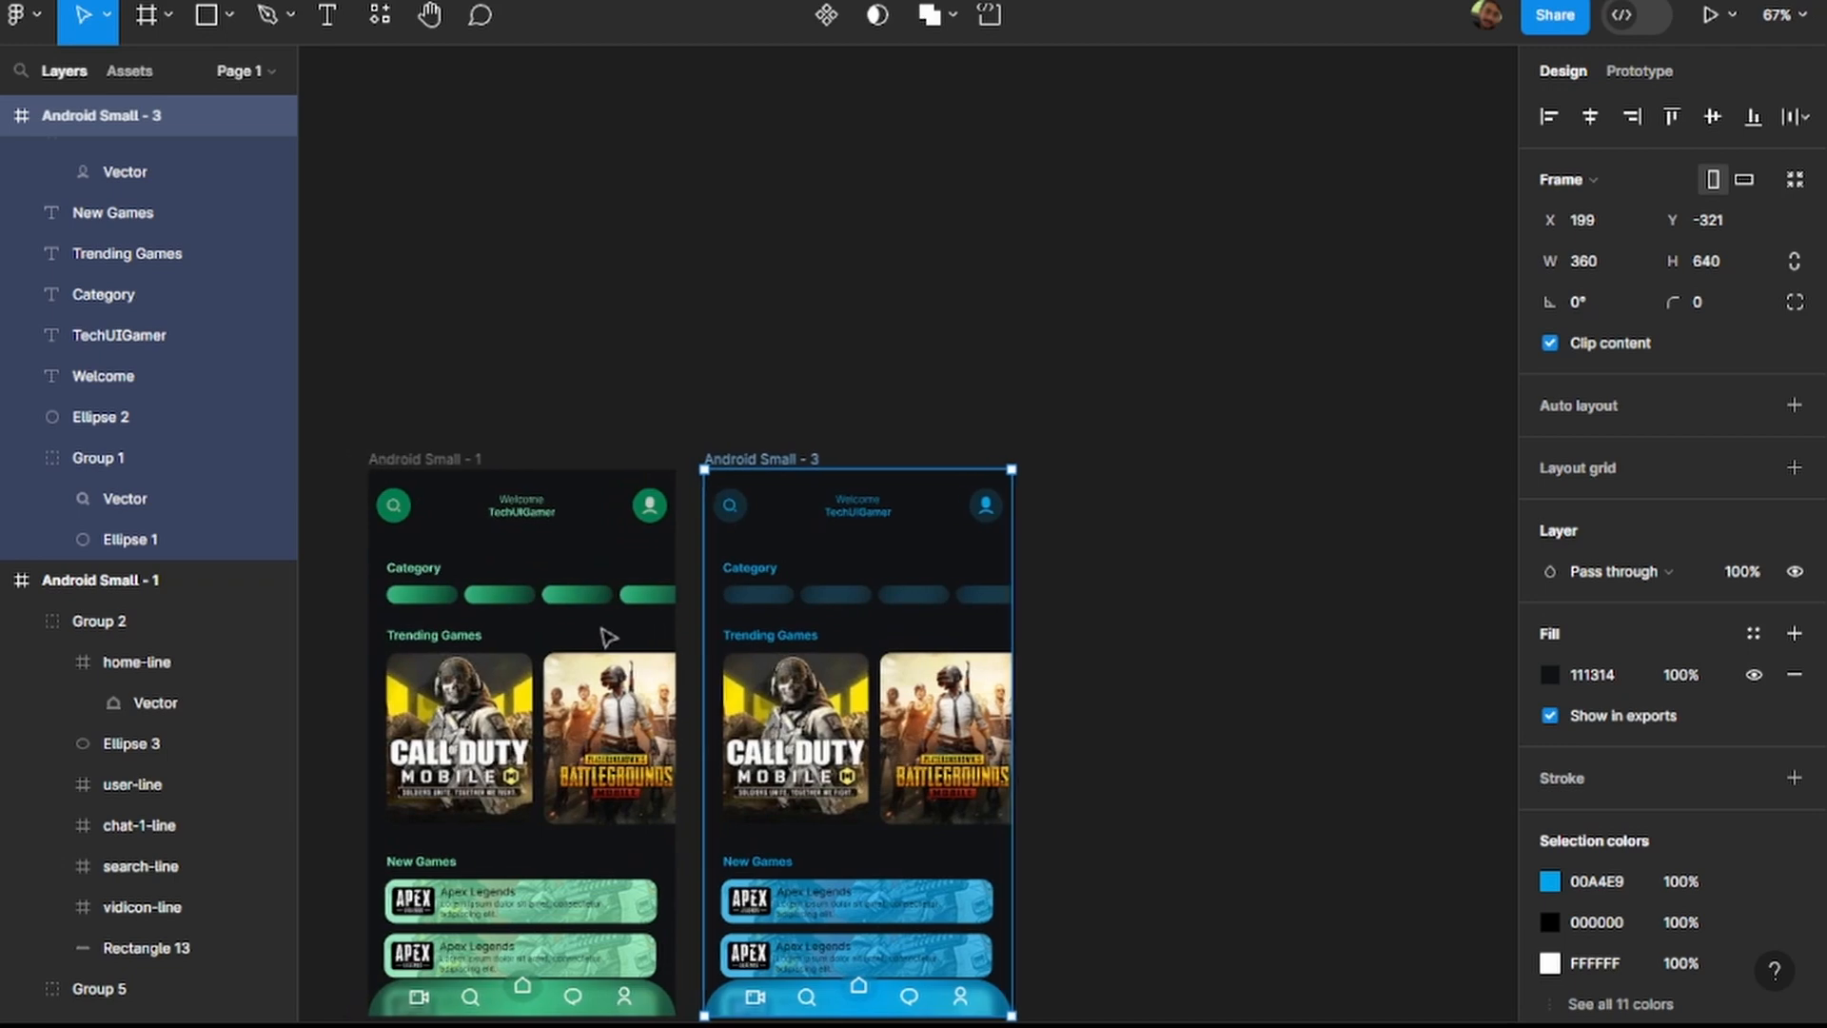
pyautogui.scroll(-4, 607, 635)
pyautogui.scroll(1, 603, 619)
pyautogui.hscroll(-1, 603, 609)
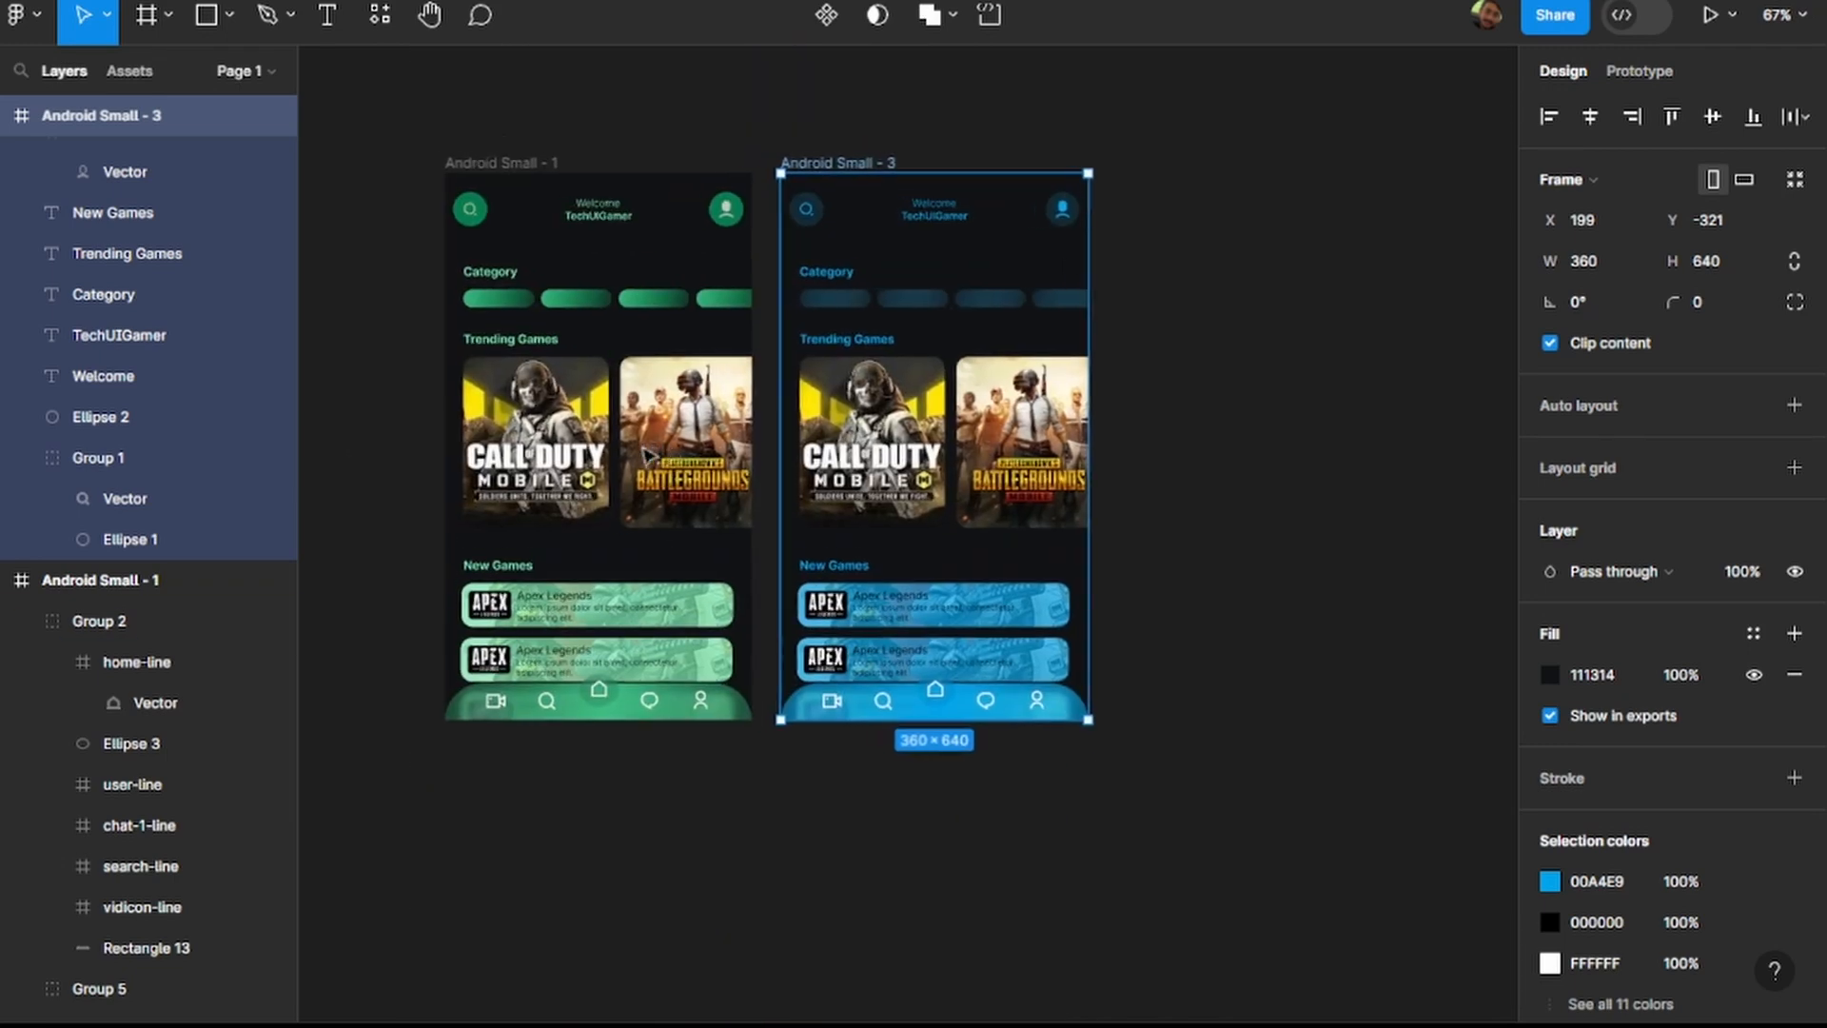
pyautogui.click(1187, 369)
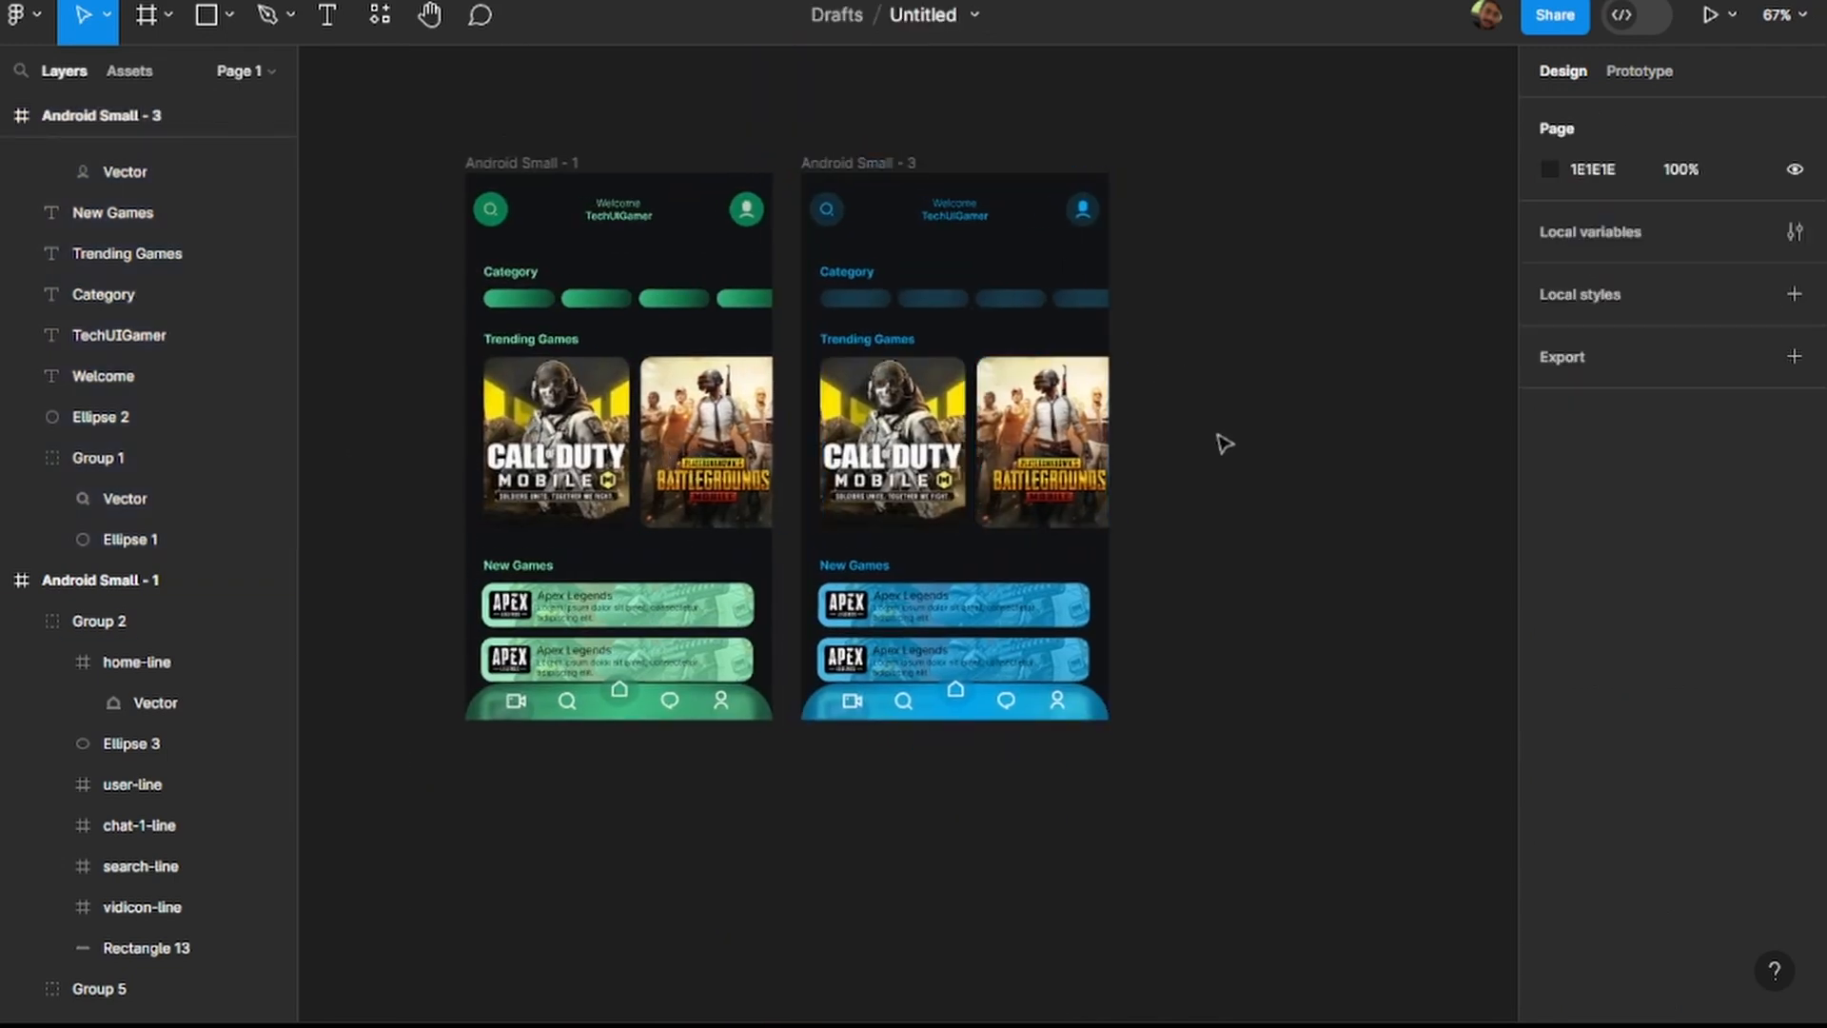
# Duplicate the blue Android Small - 3 frame and clear the selection.
pyautogui.scroll(1, 1218, 443)
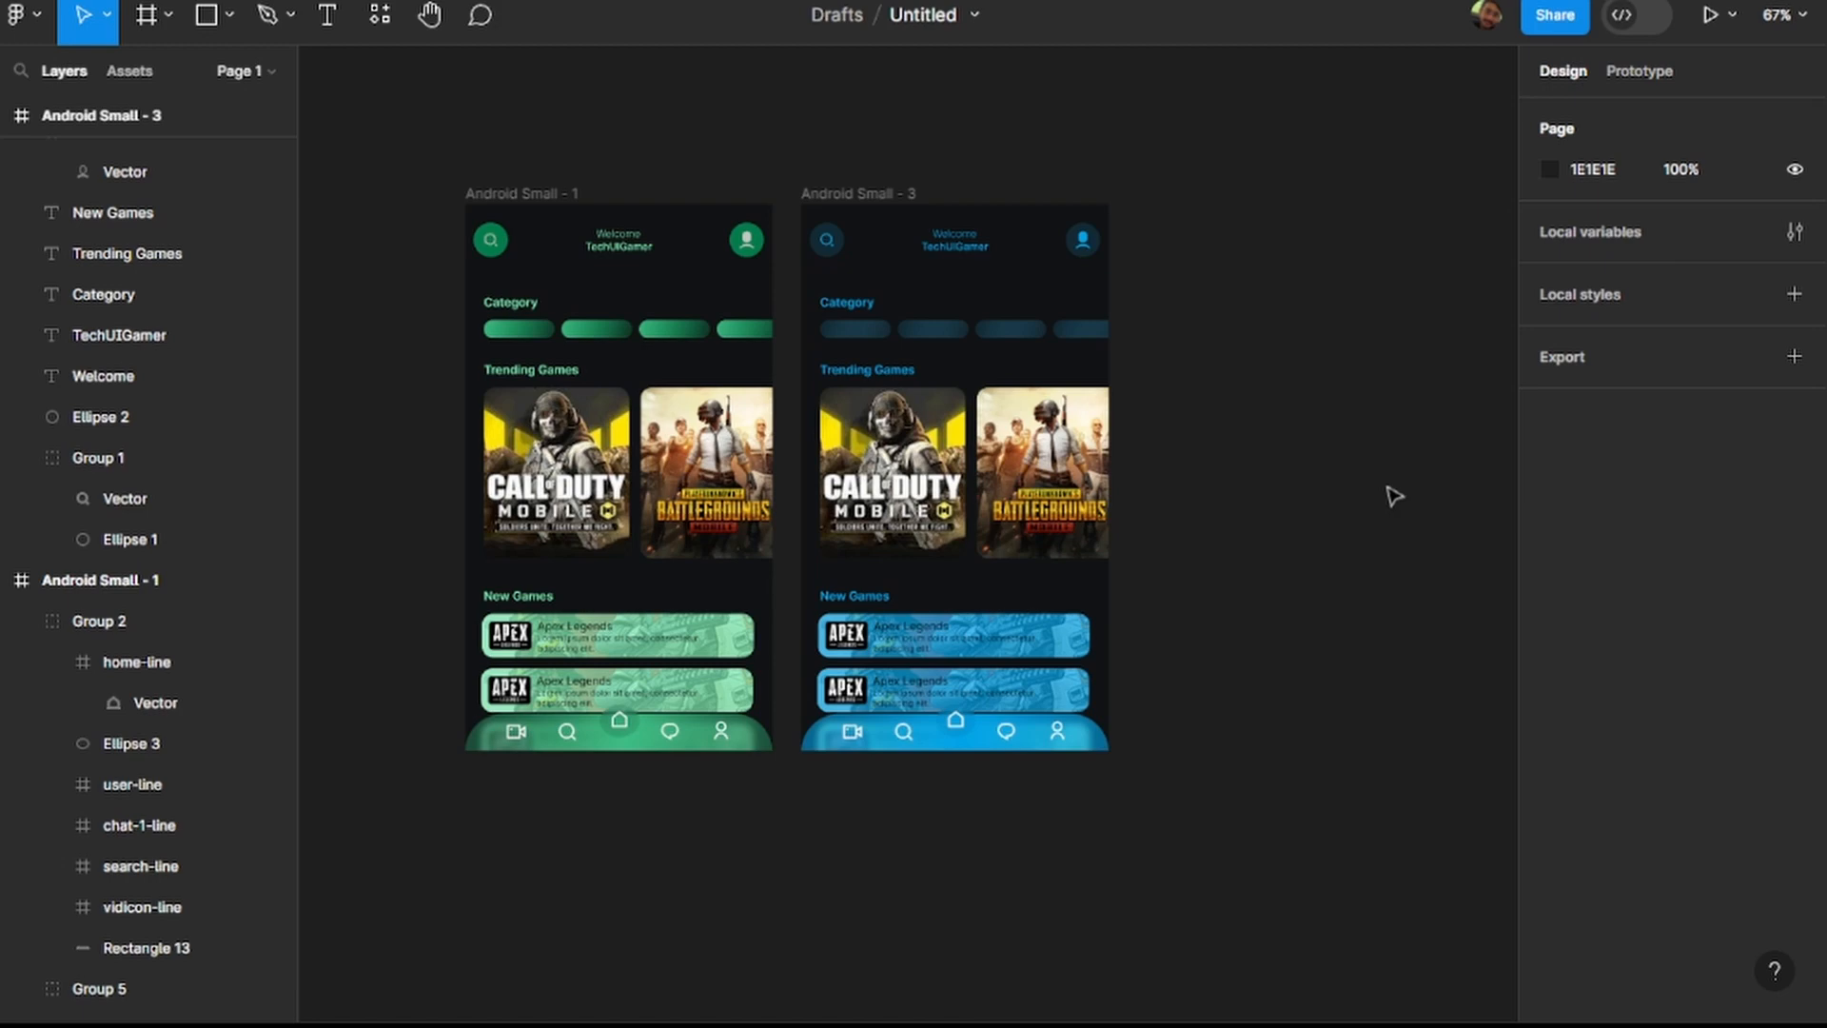
pyautogui.click(899, 194)
pyautogui.hotkey('ctrl', 'd')
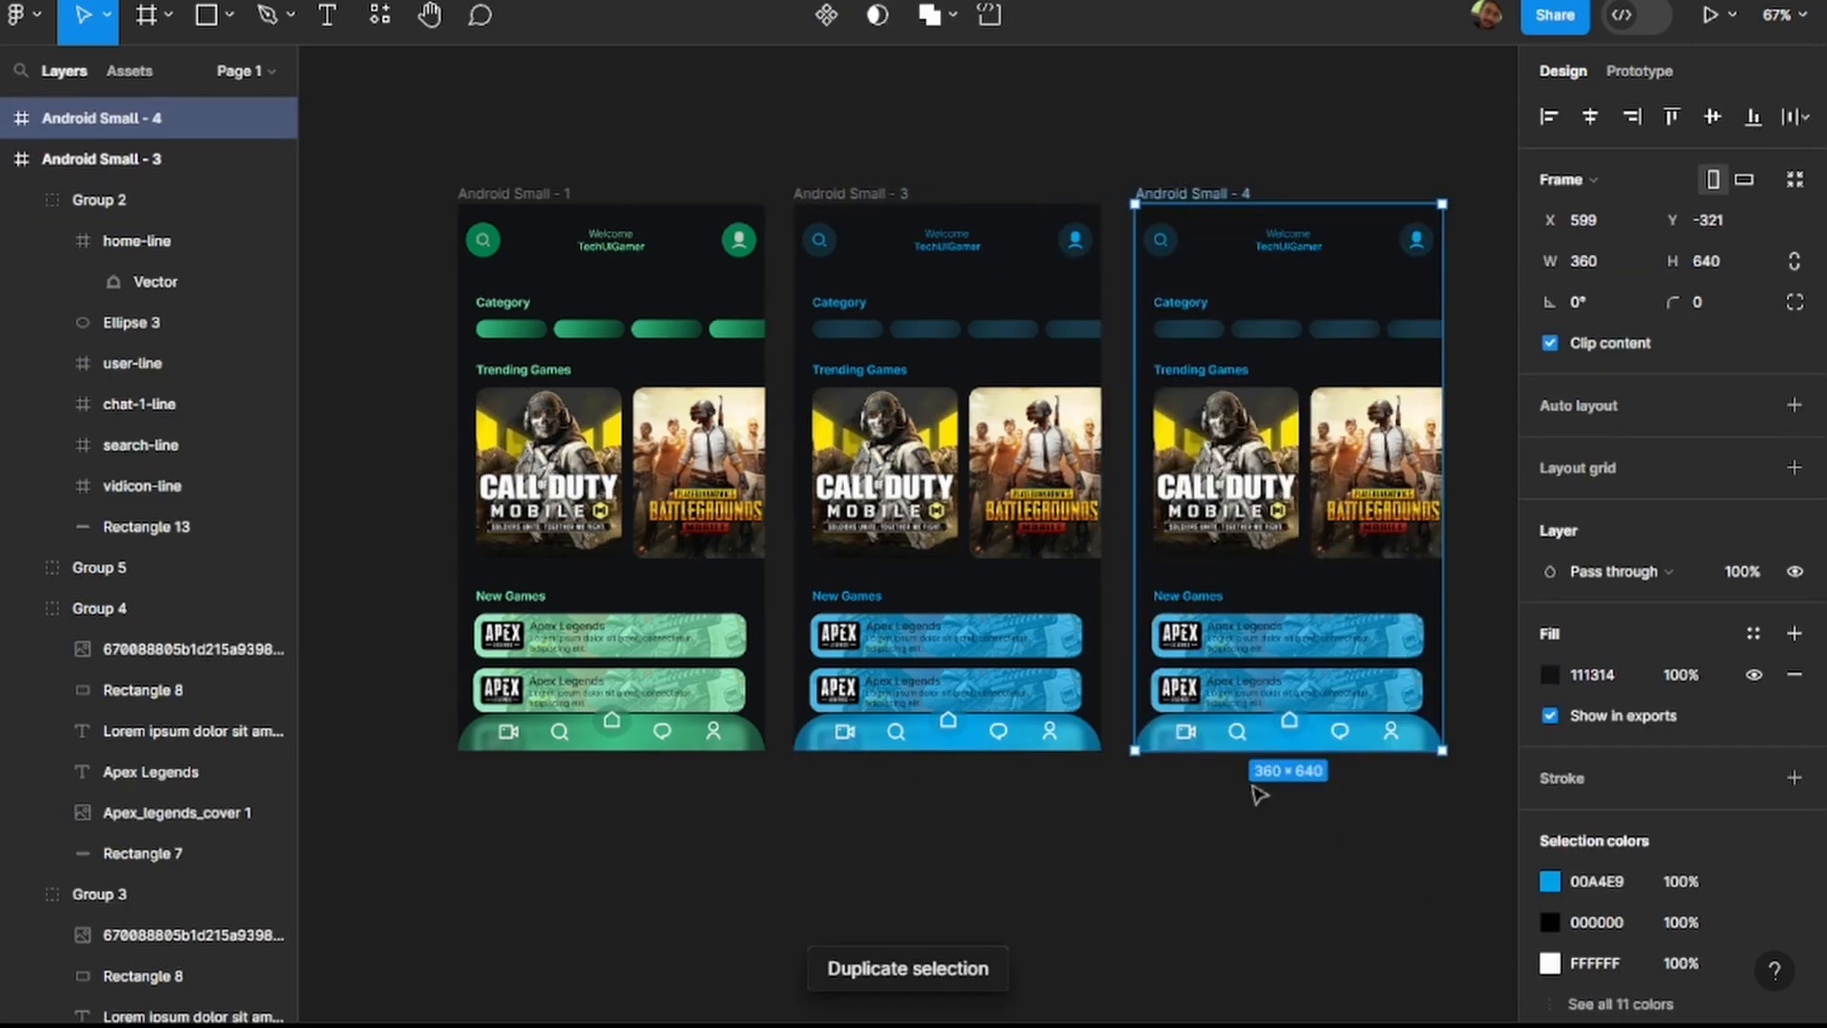
pyautogui.click(1148, 859)
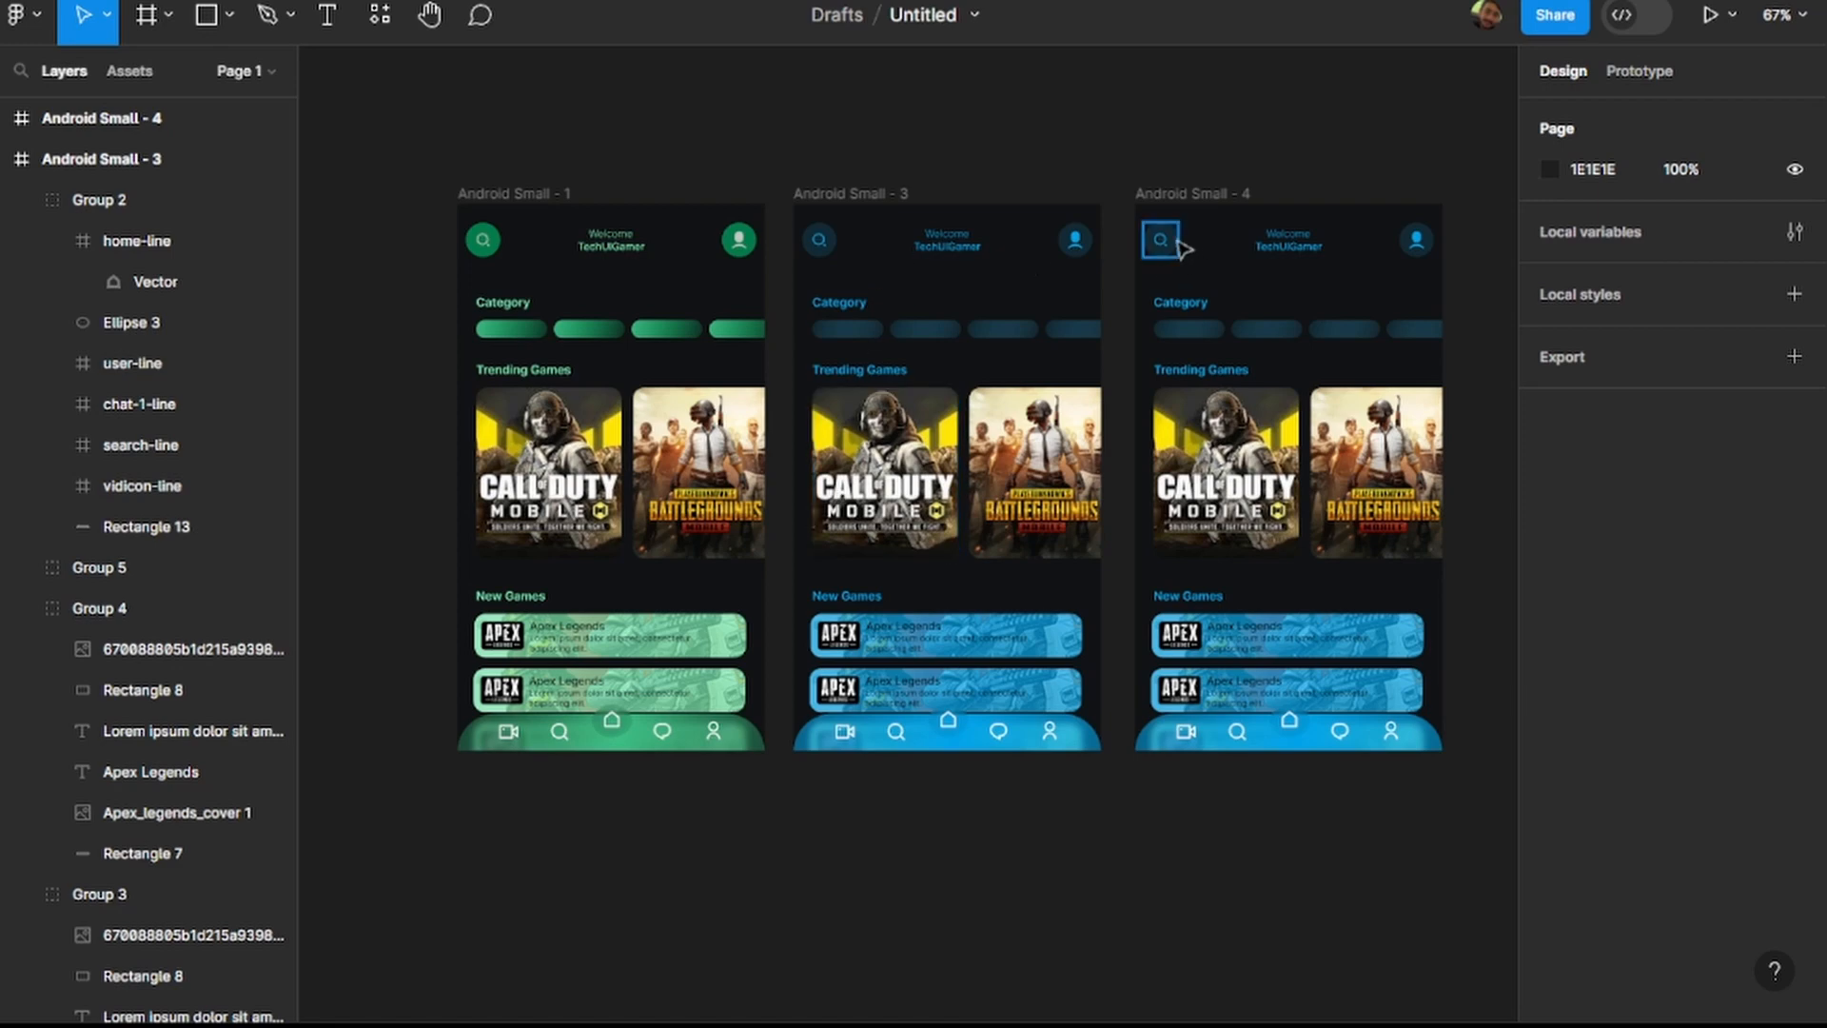
# Set the fill of the search icon's vector in Android Small - 4 to BBBDBE.
pyautogui.scroll(6, 1165, 245)
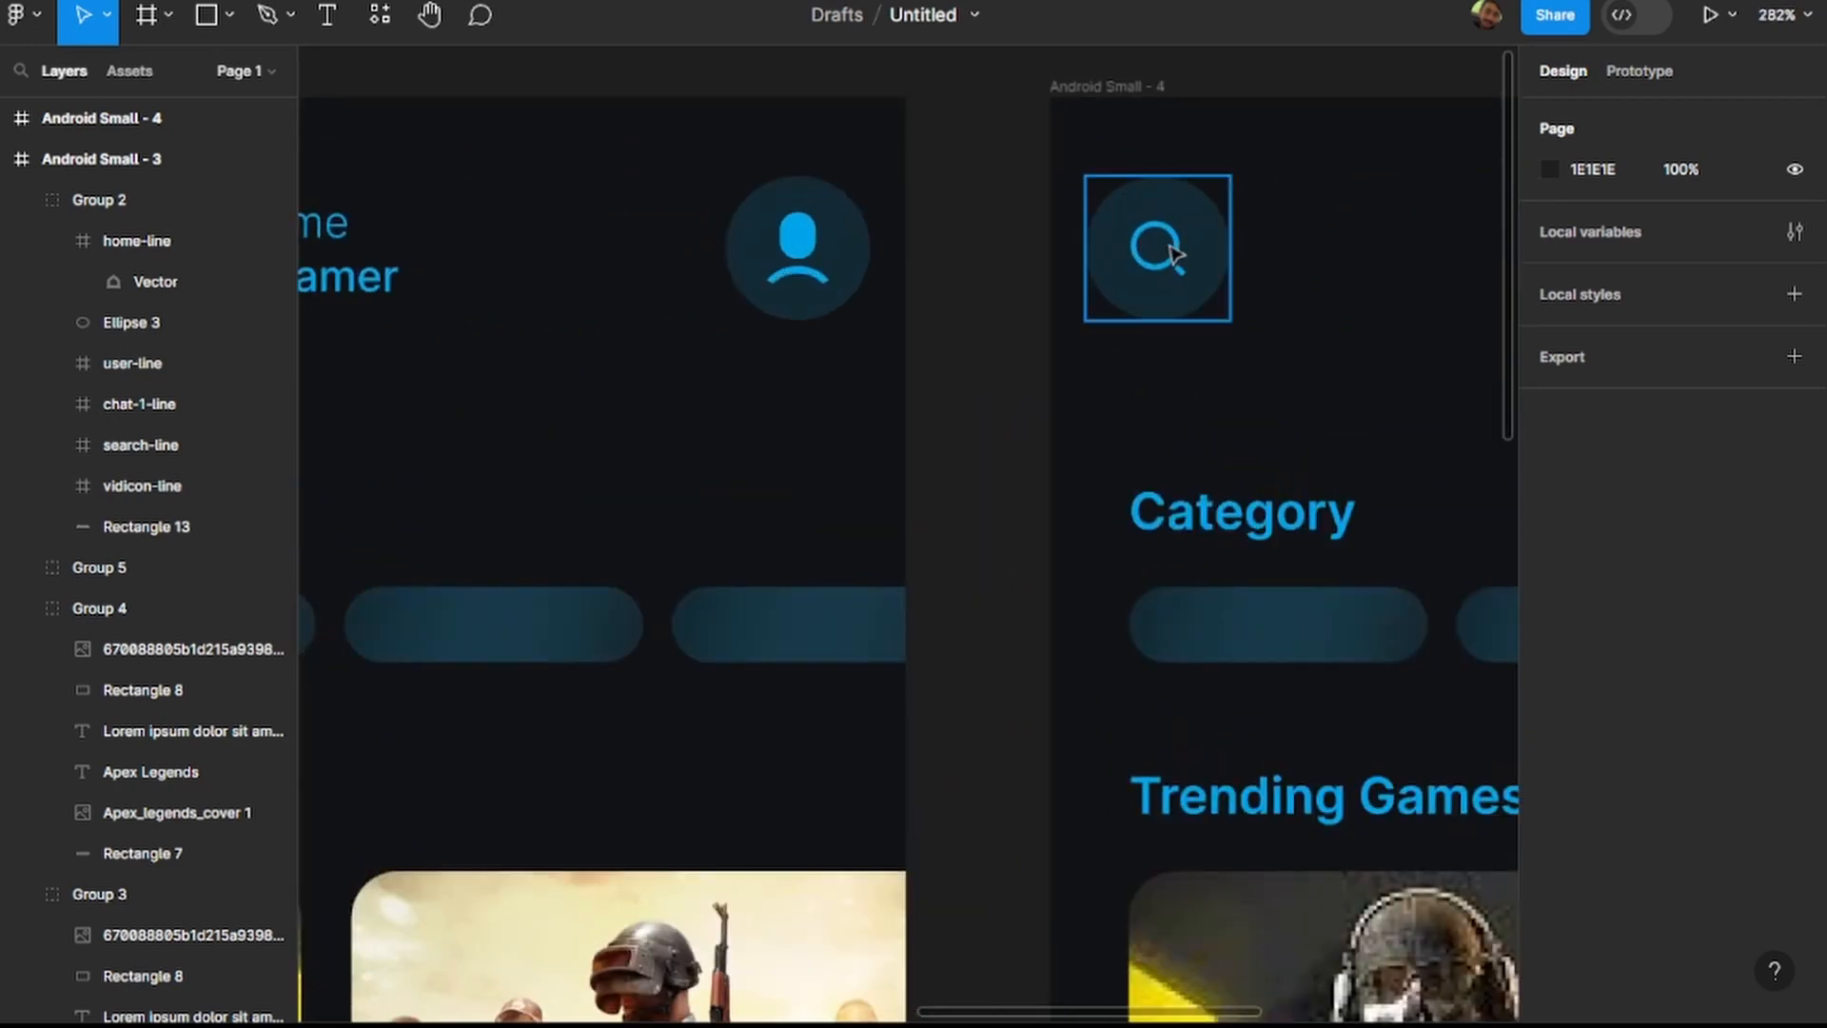
pyautogui.click(1175, 252)
pyautogui.doubleClick(1175, 252)
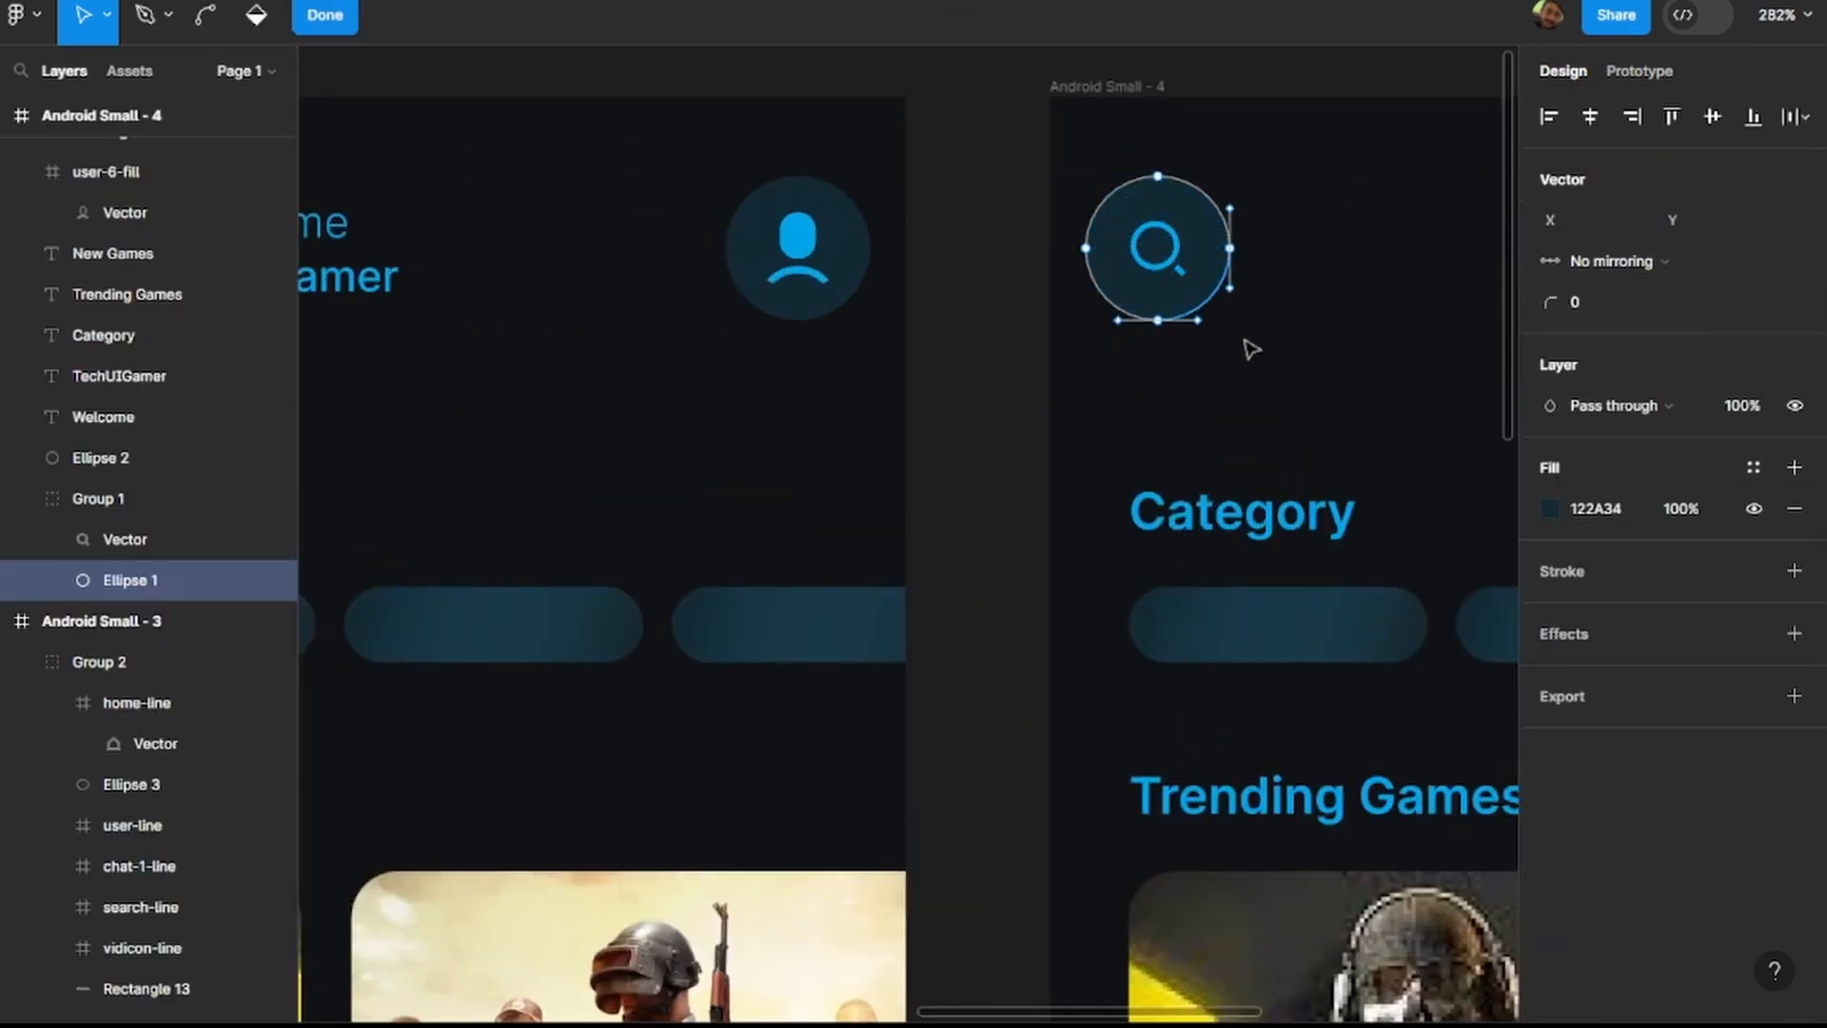
pyautogui.click(190, 538)
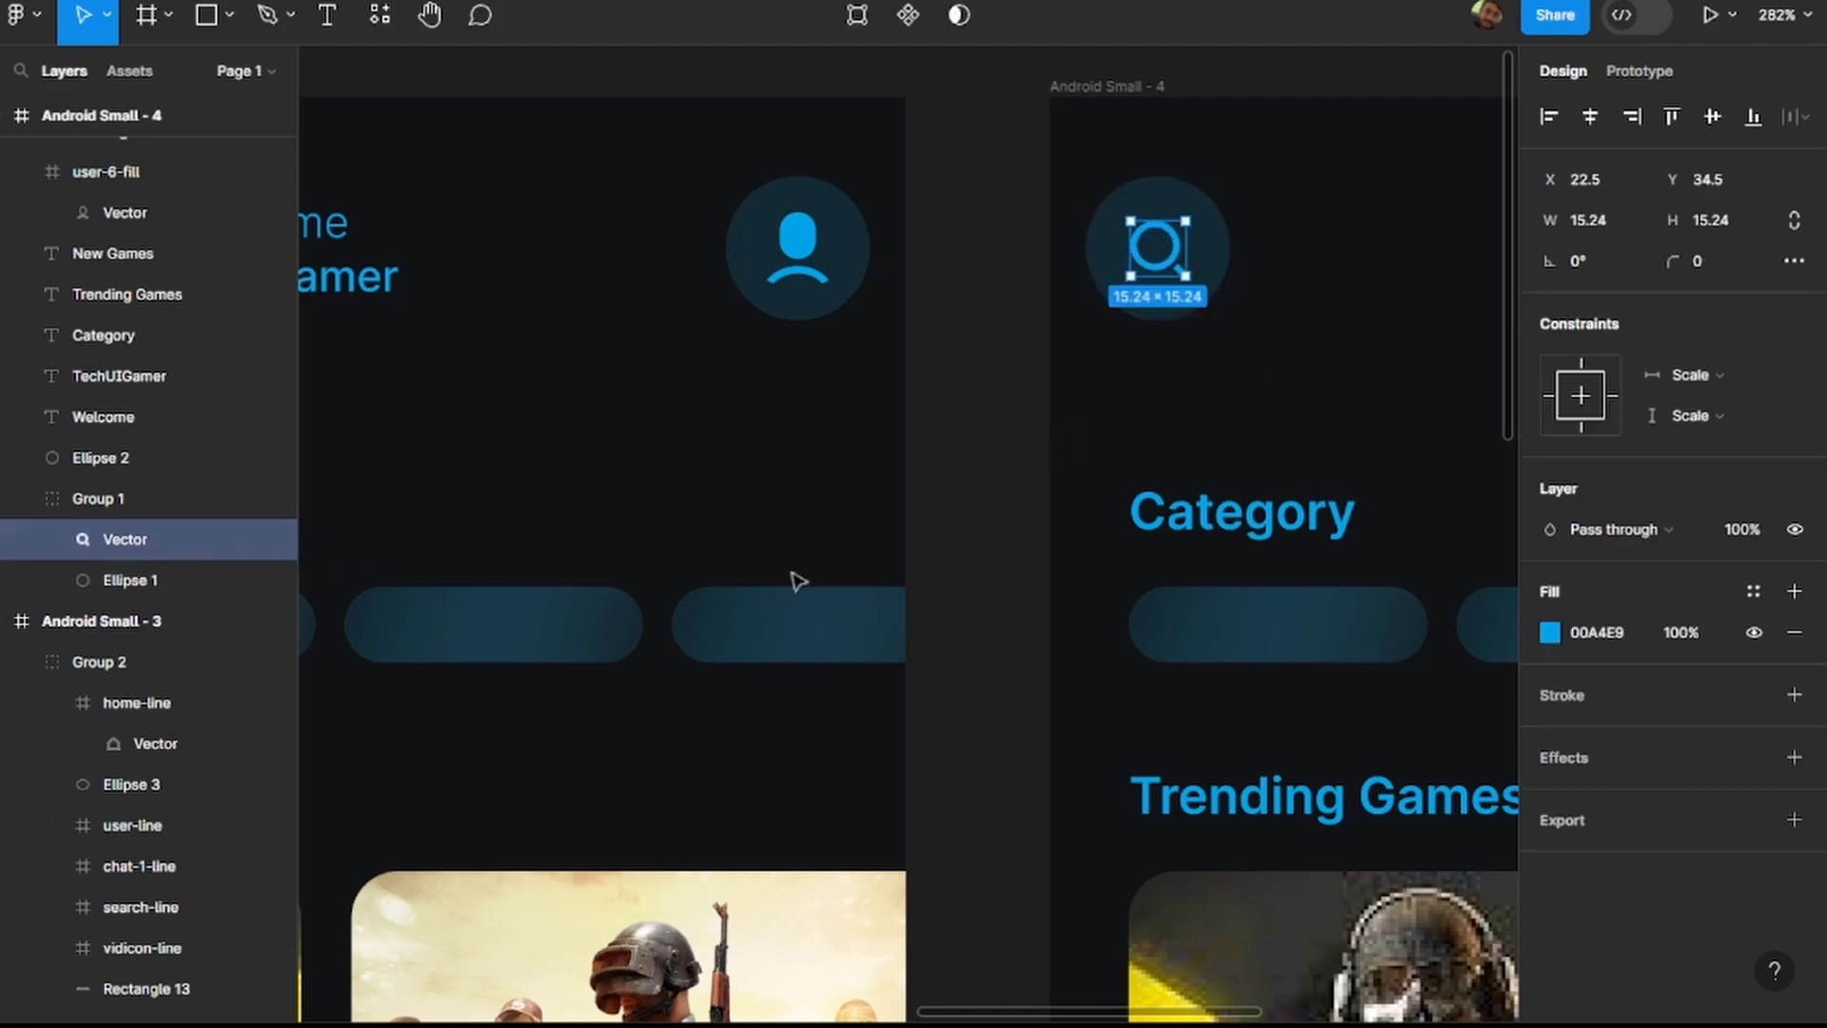
pyautogui.click(1600, 636)
pyautogui.press('Return')
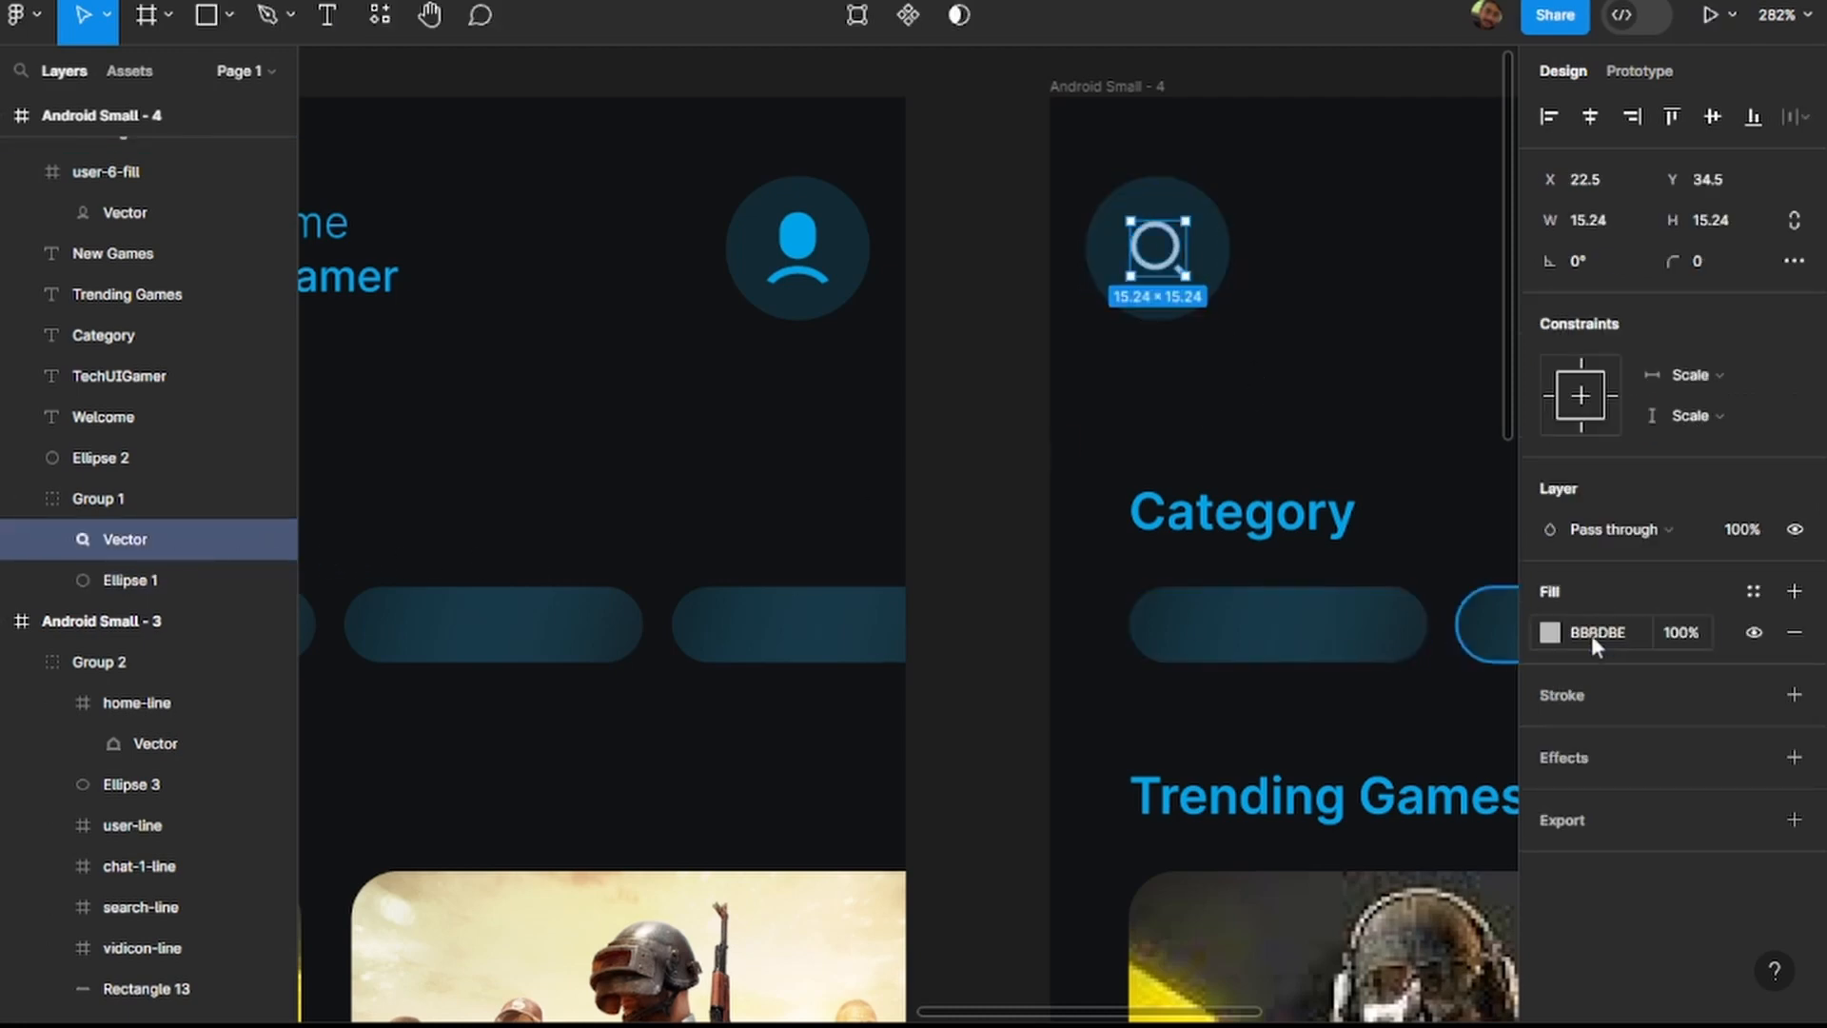
# Apply the fill 122A34 to the circles behind the search and profile icons in Android Small - 4.
pyautogui.click(1223, 271)
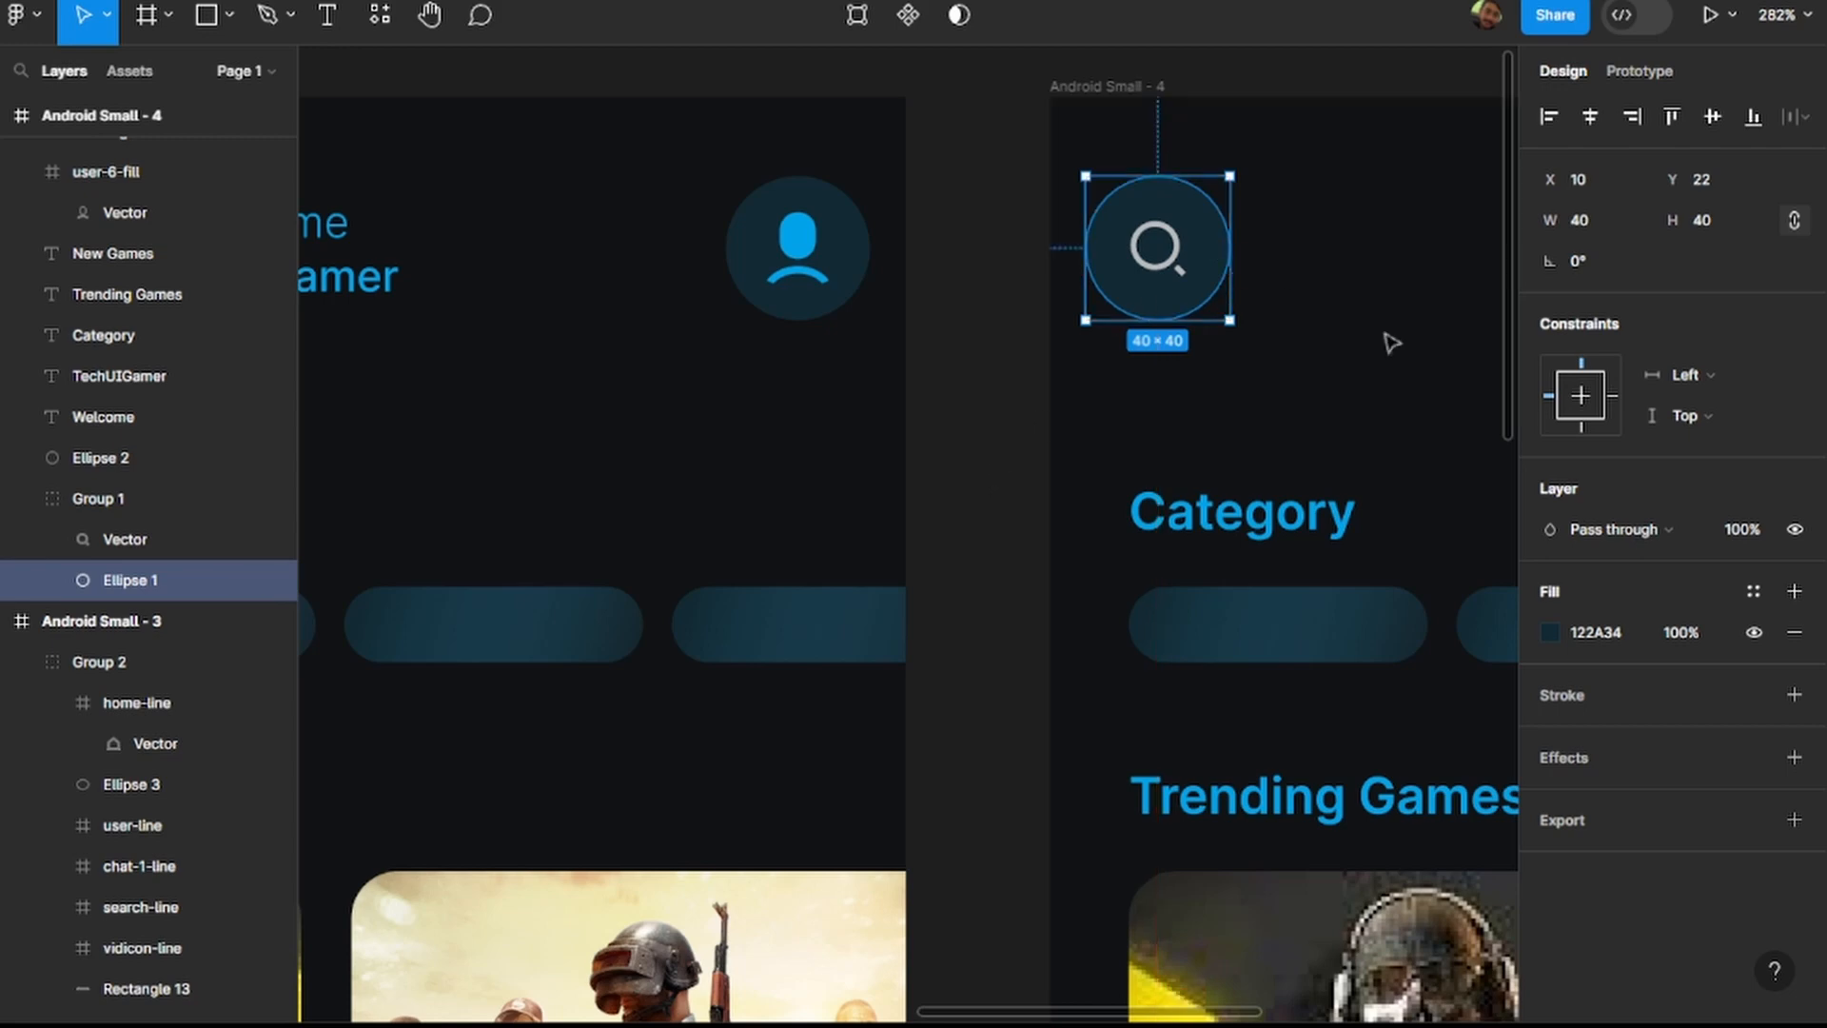
pyautogui.click(1607, 638)
pyautogui.press('Return')
pyautogui.hscroll(10, 1384, 480)
pyautogui.hscroll(3, 1285, 380)
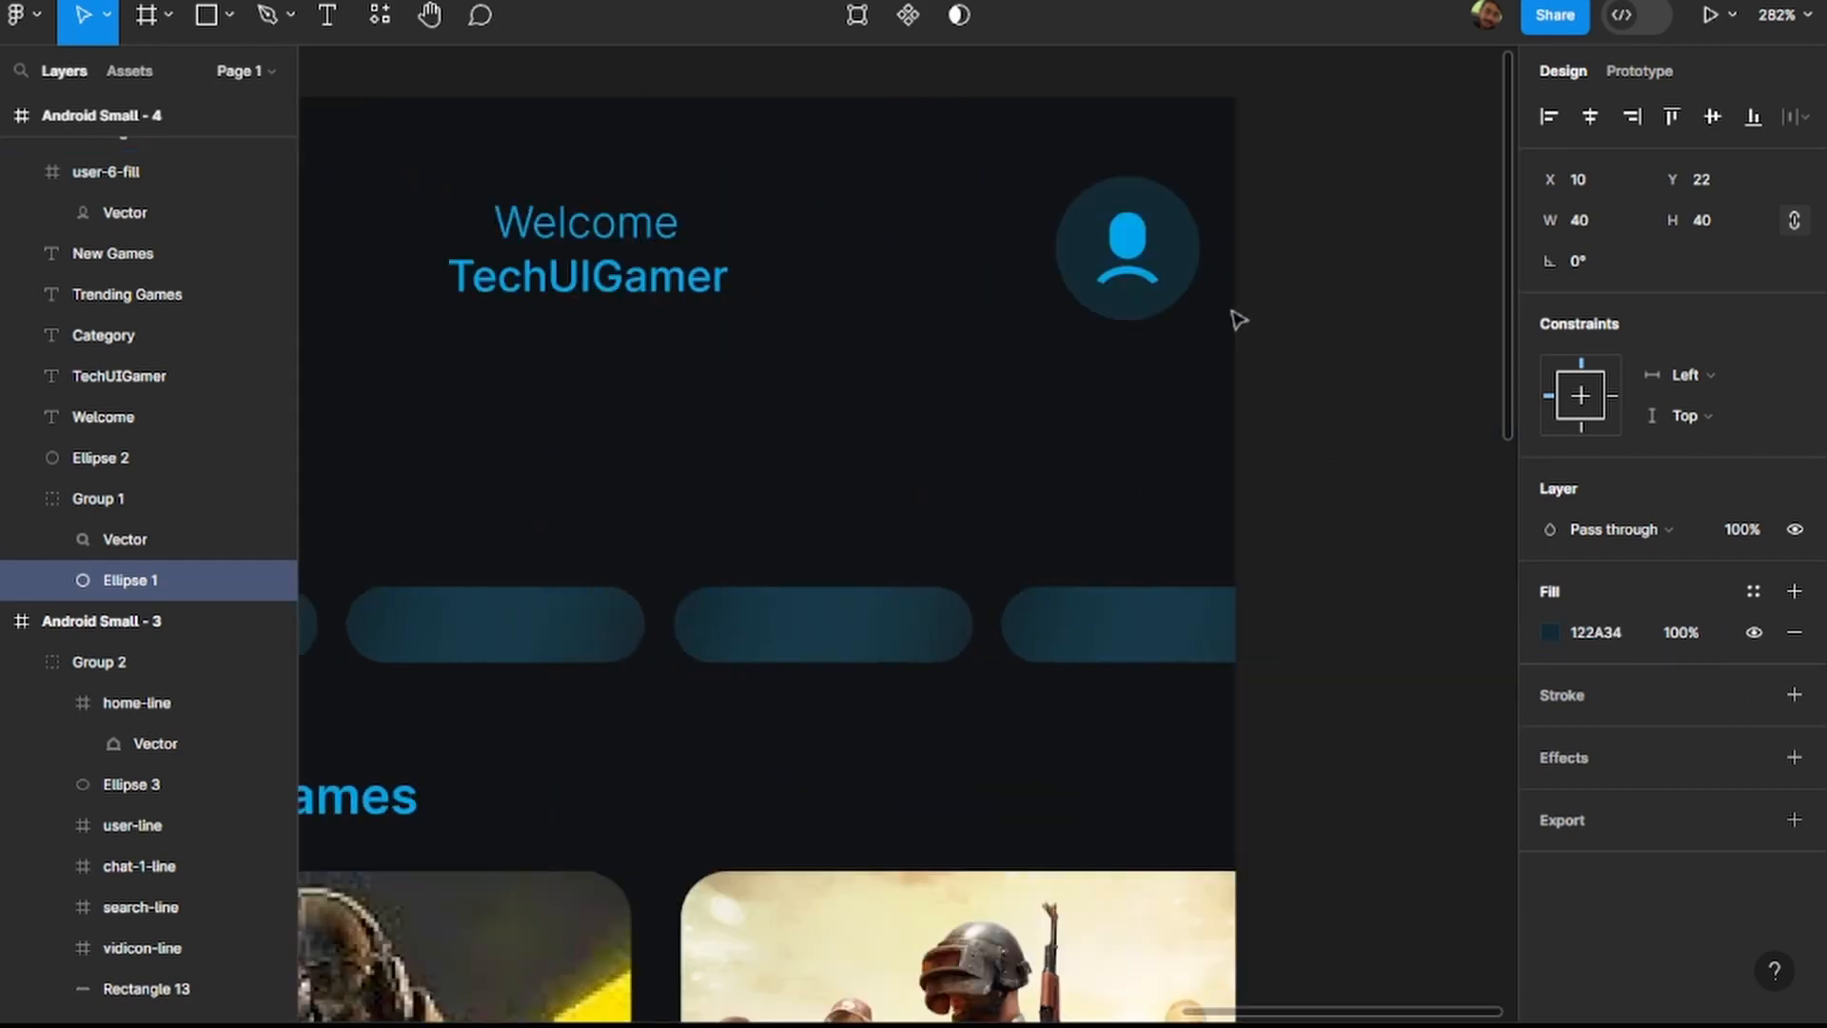
pyautogui.scroll(5, 1183, 285)
pyautogui.click(1206, 274)
pyautogui.click(1602, 623)
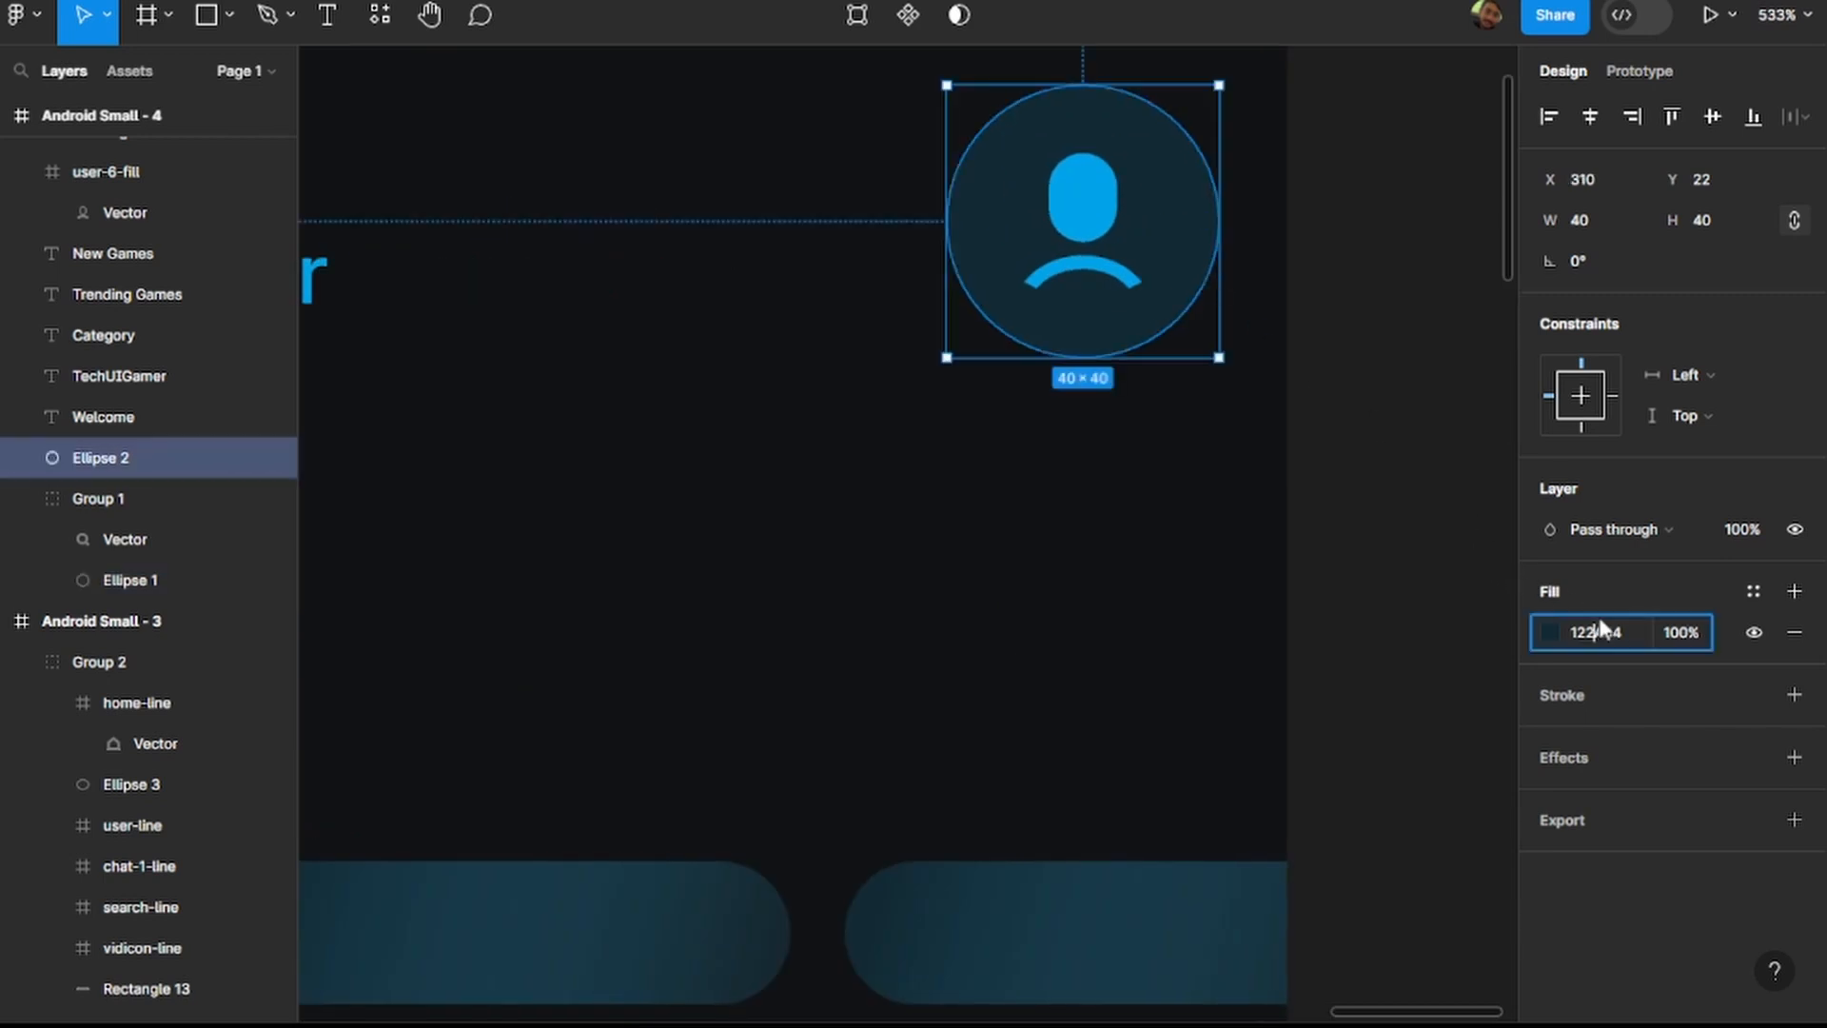
pyautogui.write('#122A34')
pyautogui.press('Return')
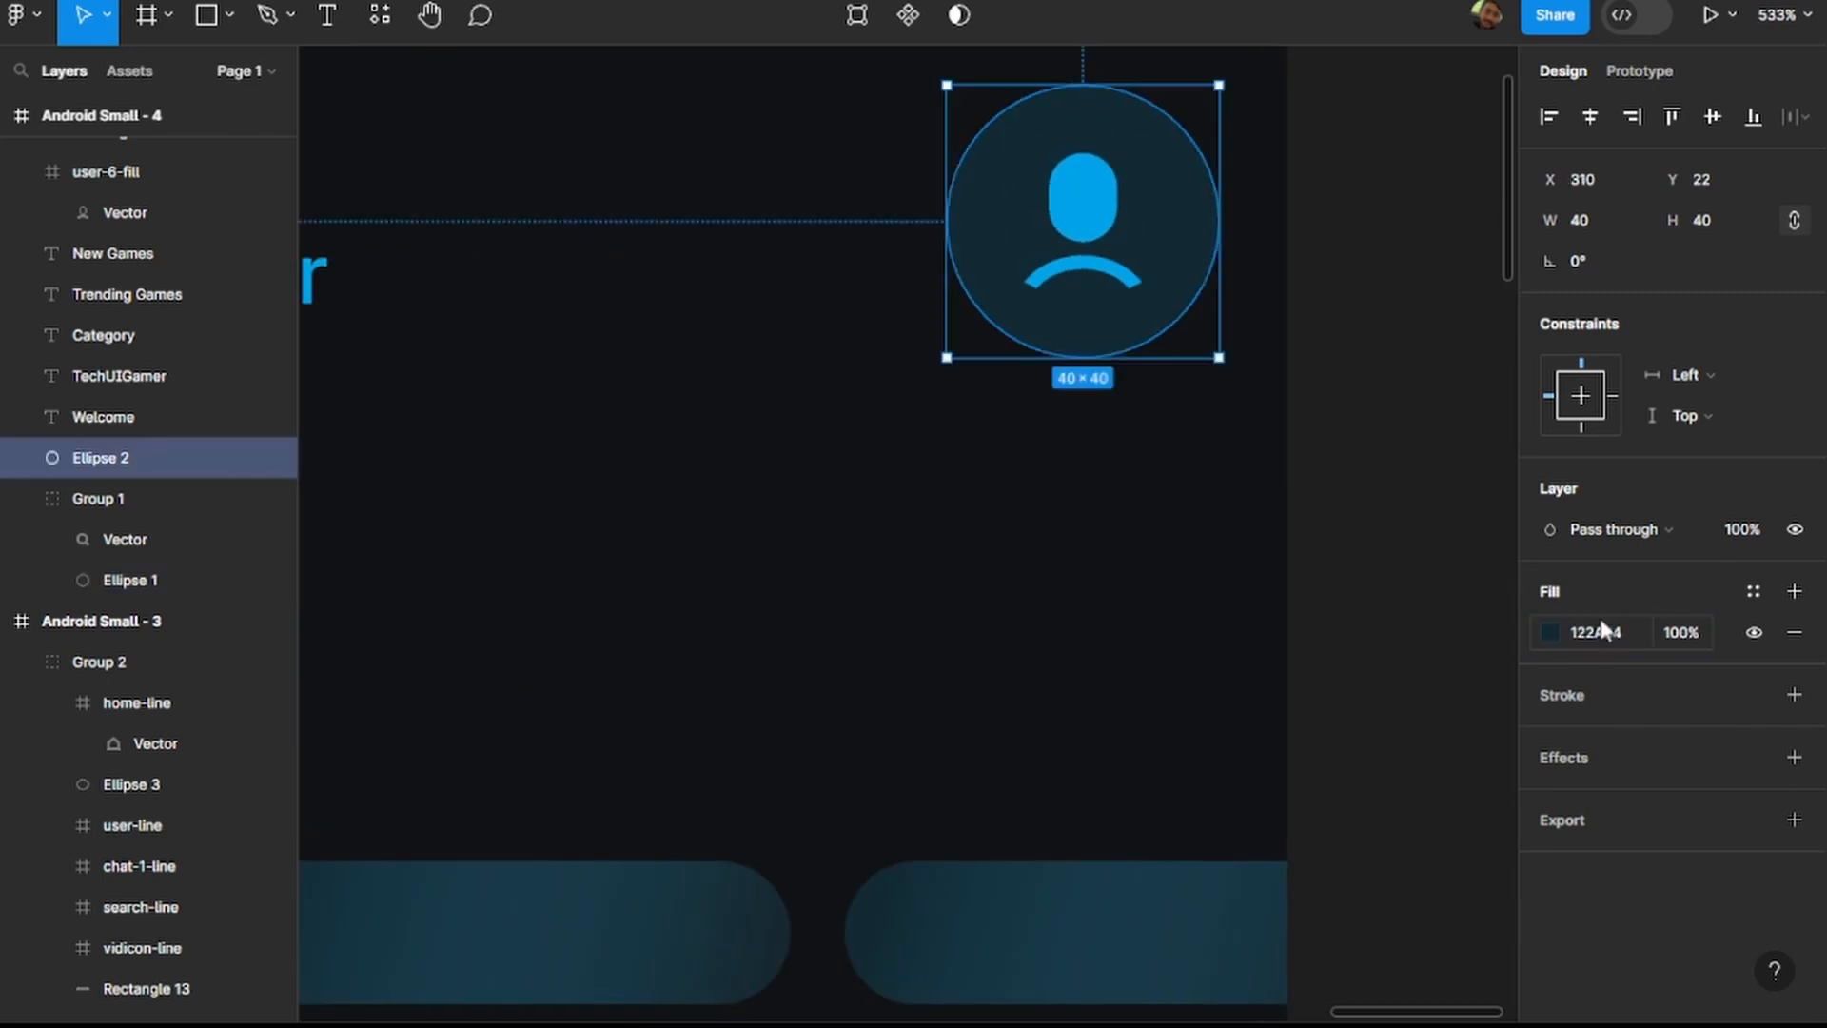
# Set the fill of the profile icon's vector inside user-6-fill to BBBDBE.
pyautogui.click(1076, 212)
pyautogui.click(1618, 838)
pyautogui.write('BBBDBE')
pyautogui.press('Return')
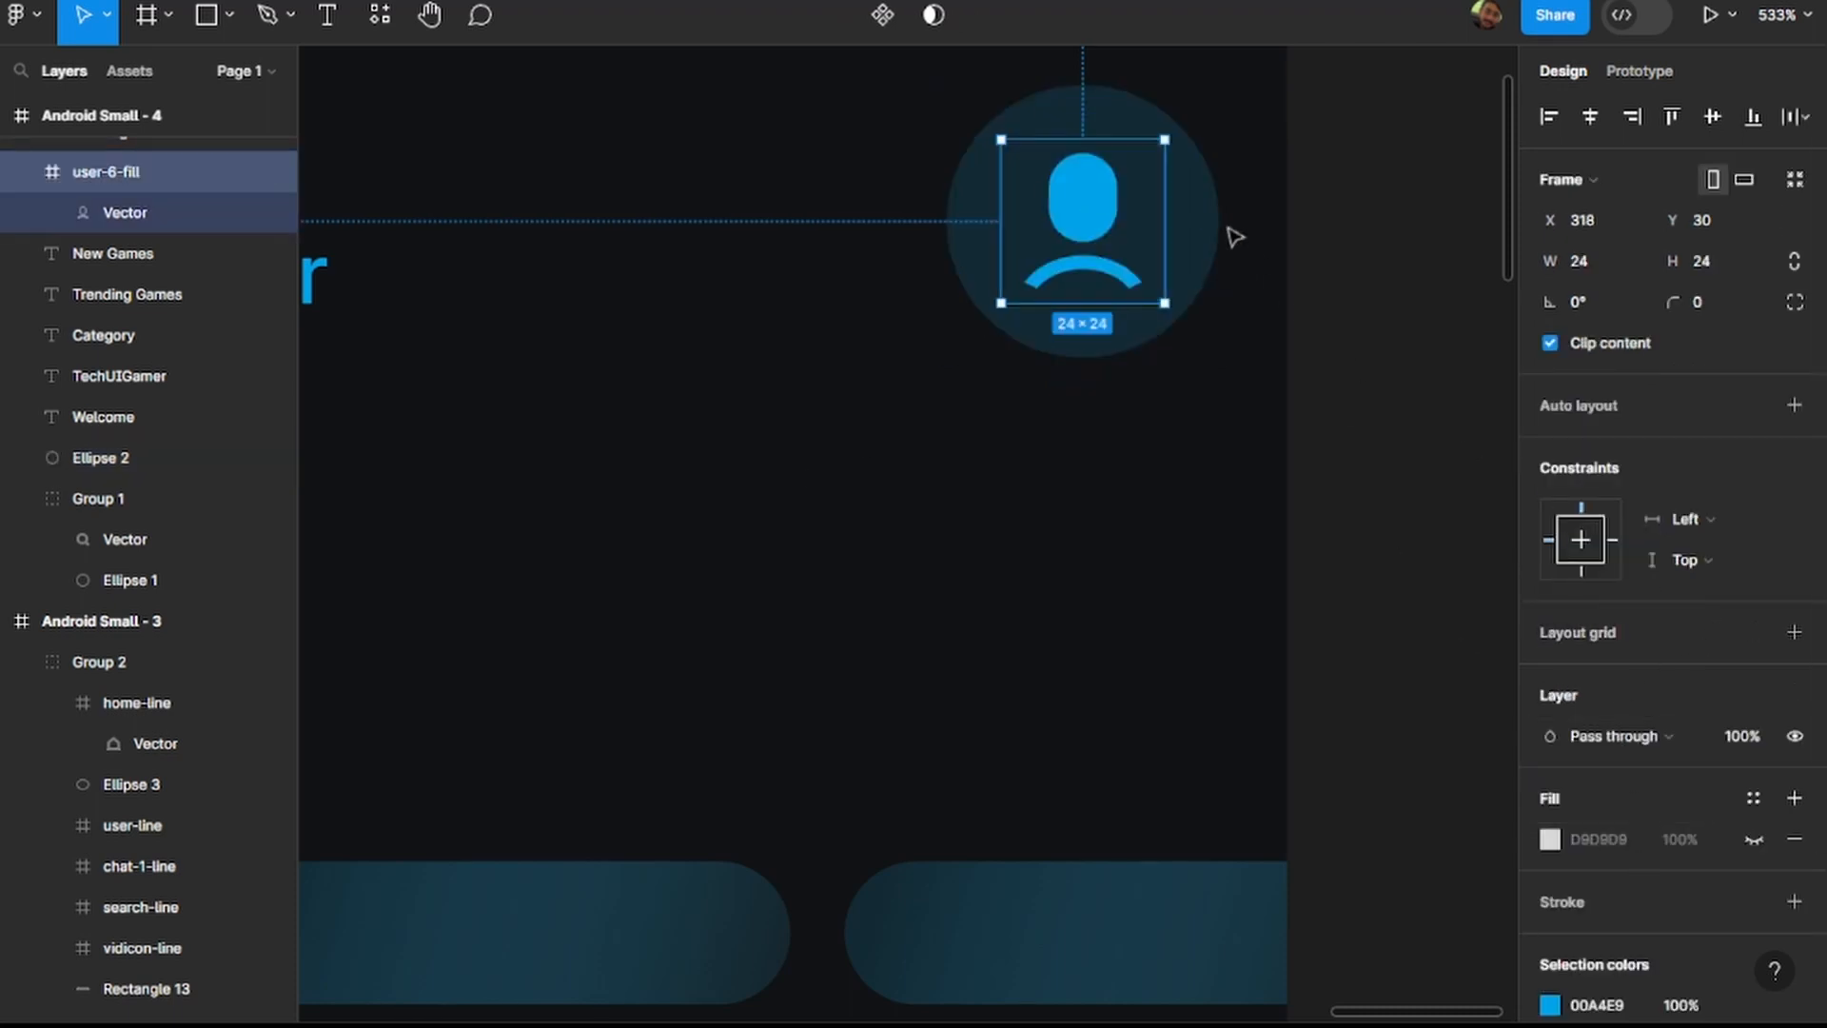
pyautogui.doubleClick(1123, 224)
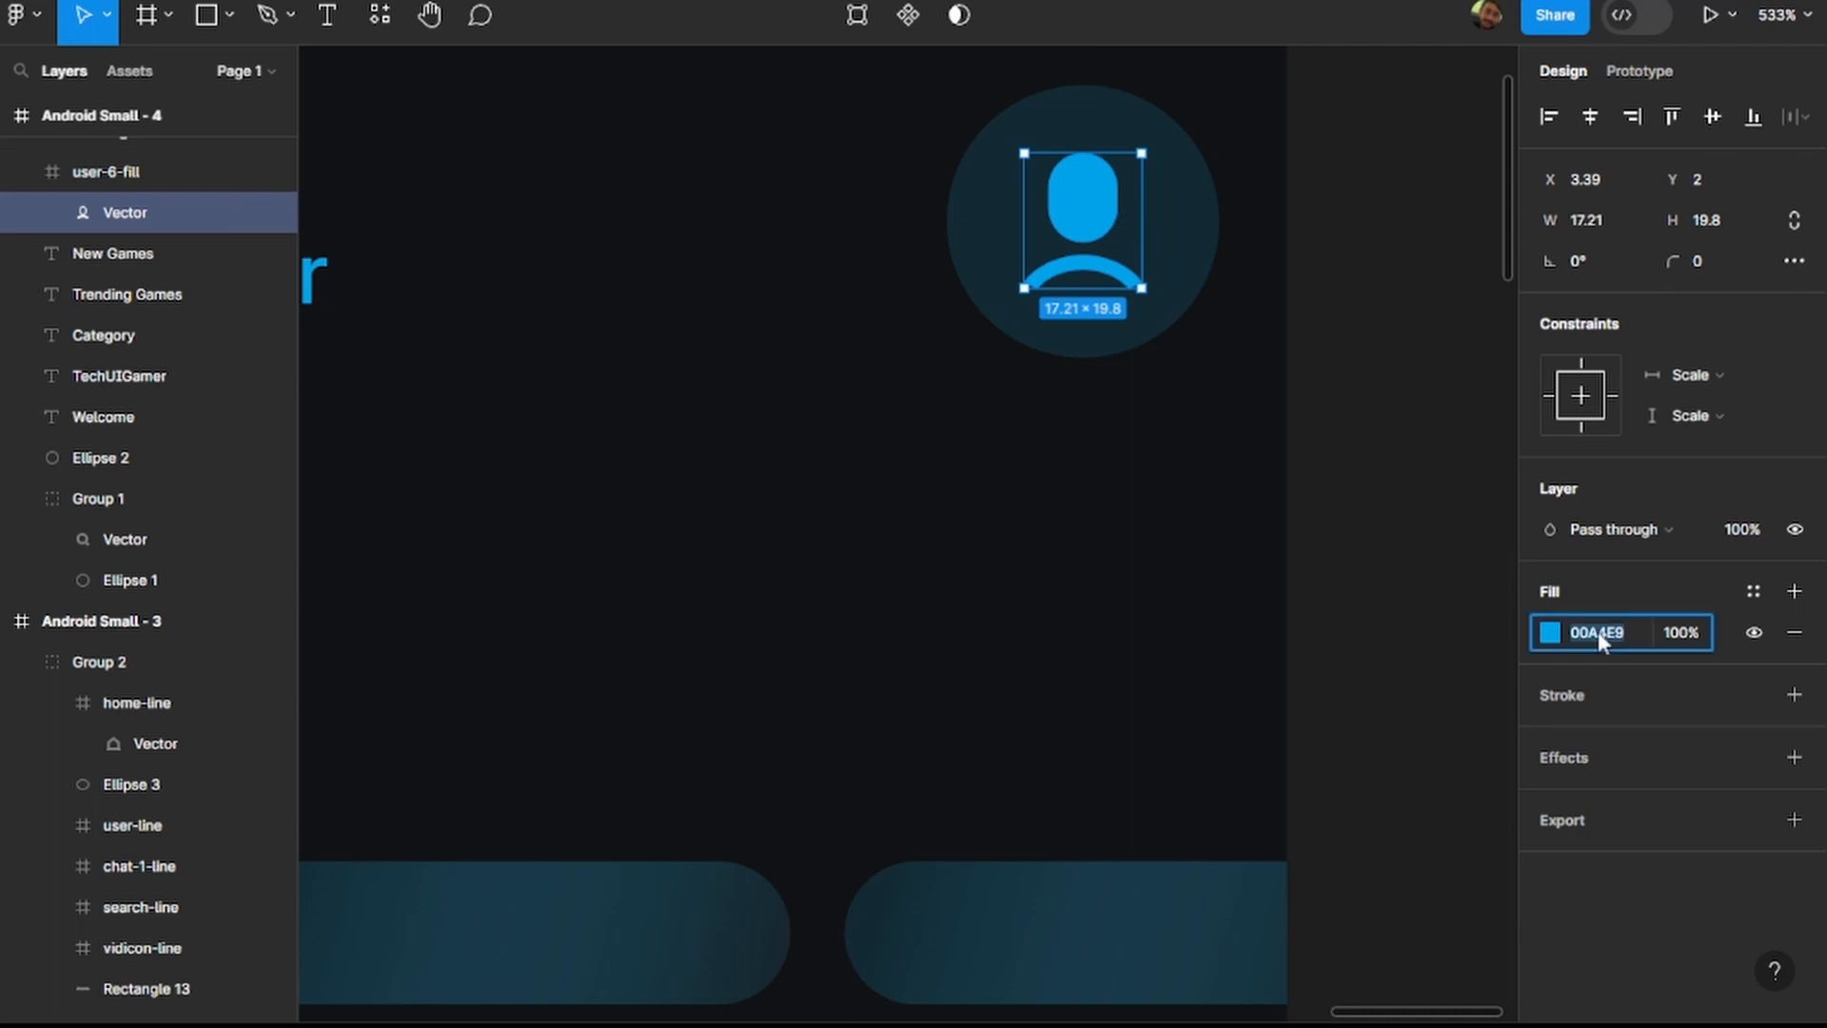
pyautogui.write('BBBDBE')
pyautogui.press('Return')
# Set the fill of the Welcome text in Android Small - 4 to CC7F2B.
pyautogui.scroll(-5, 590, 761)
pyautogui.hscroll(-4, 620, 700)
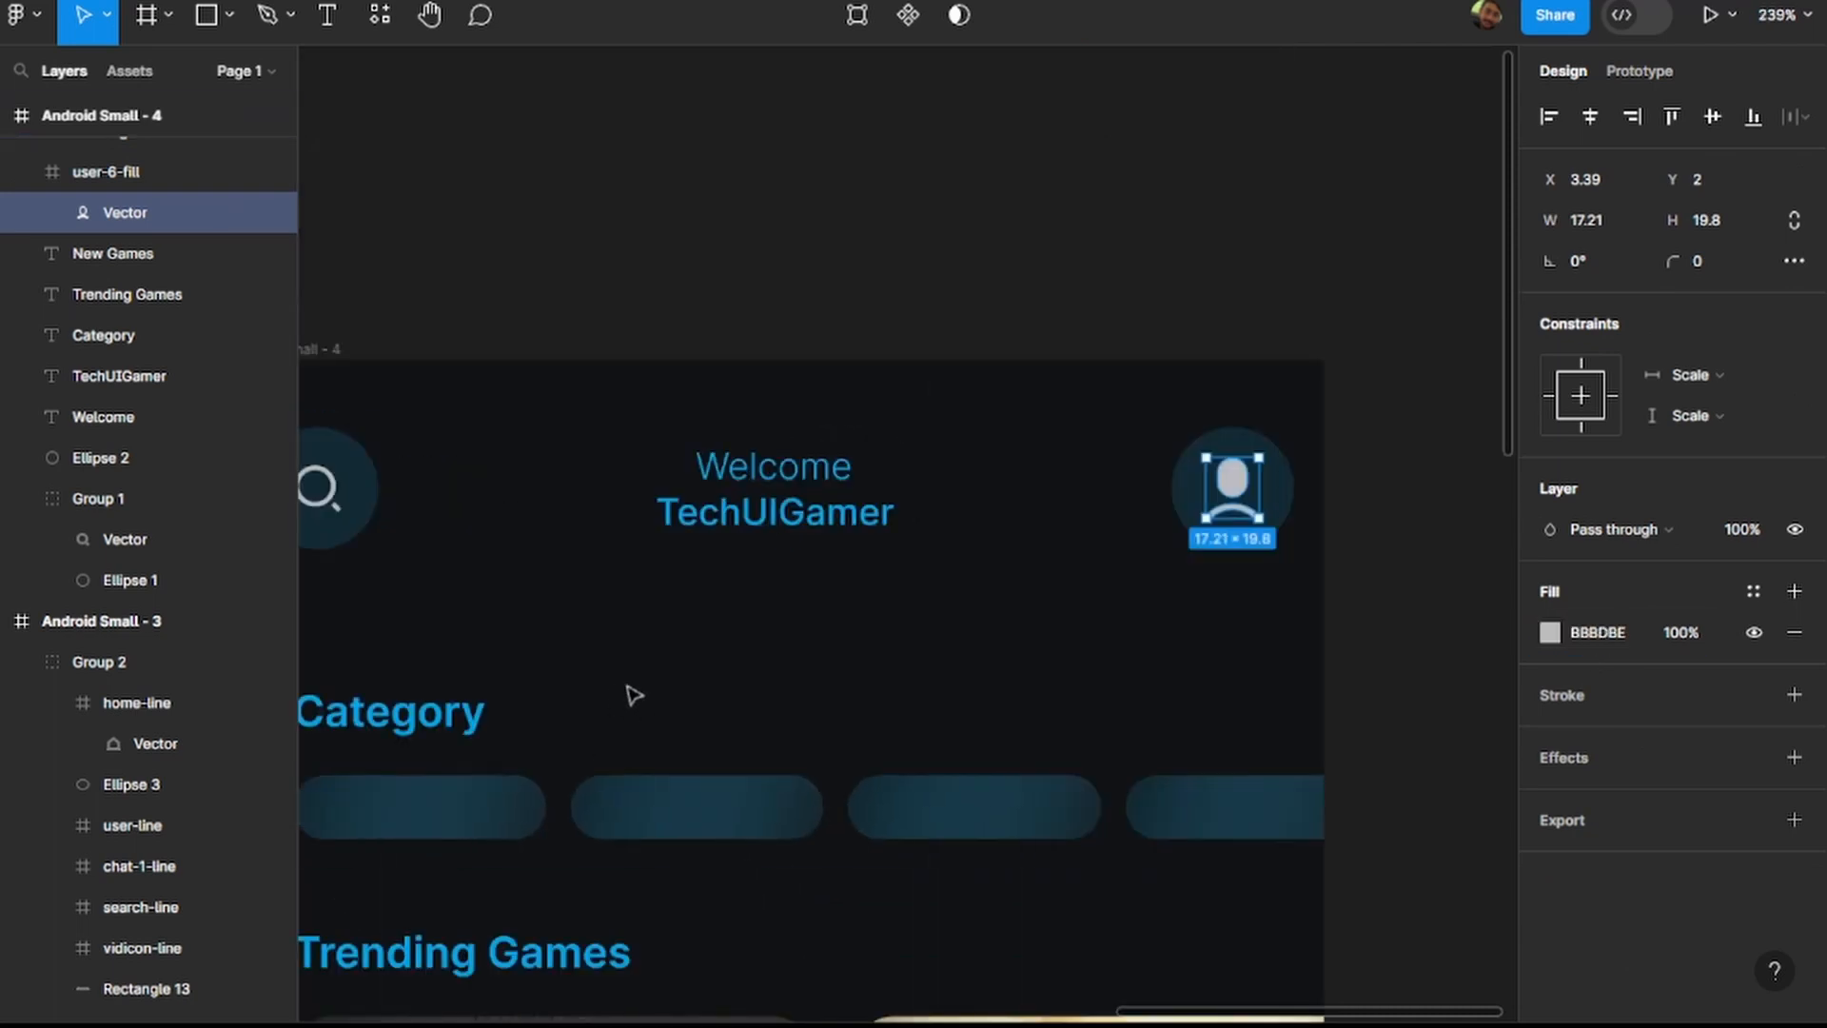
pyautogui.press('alt')
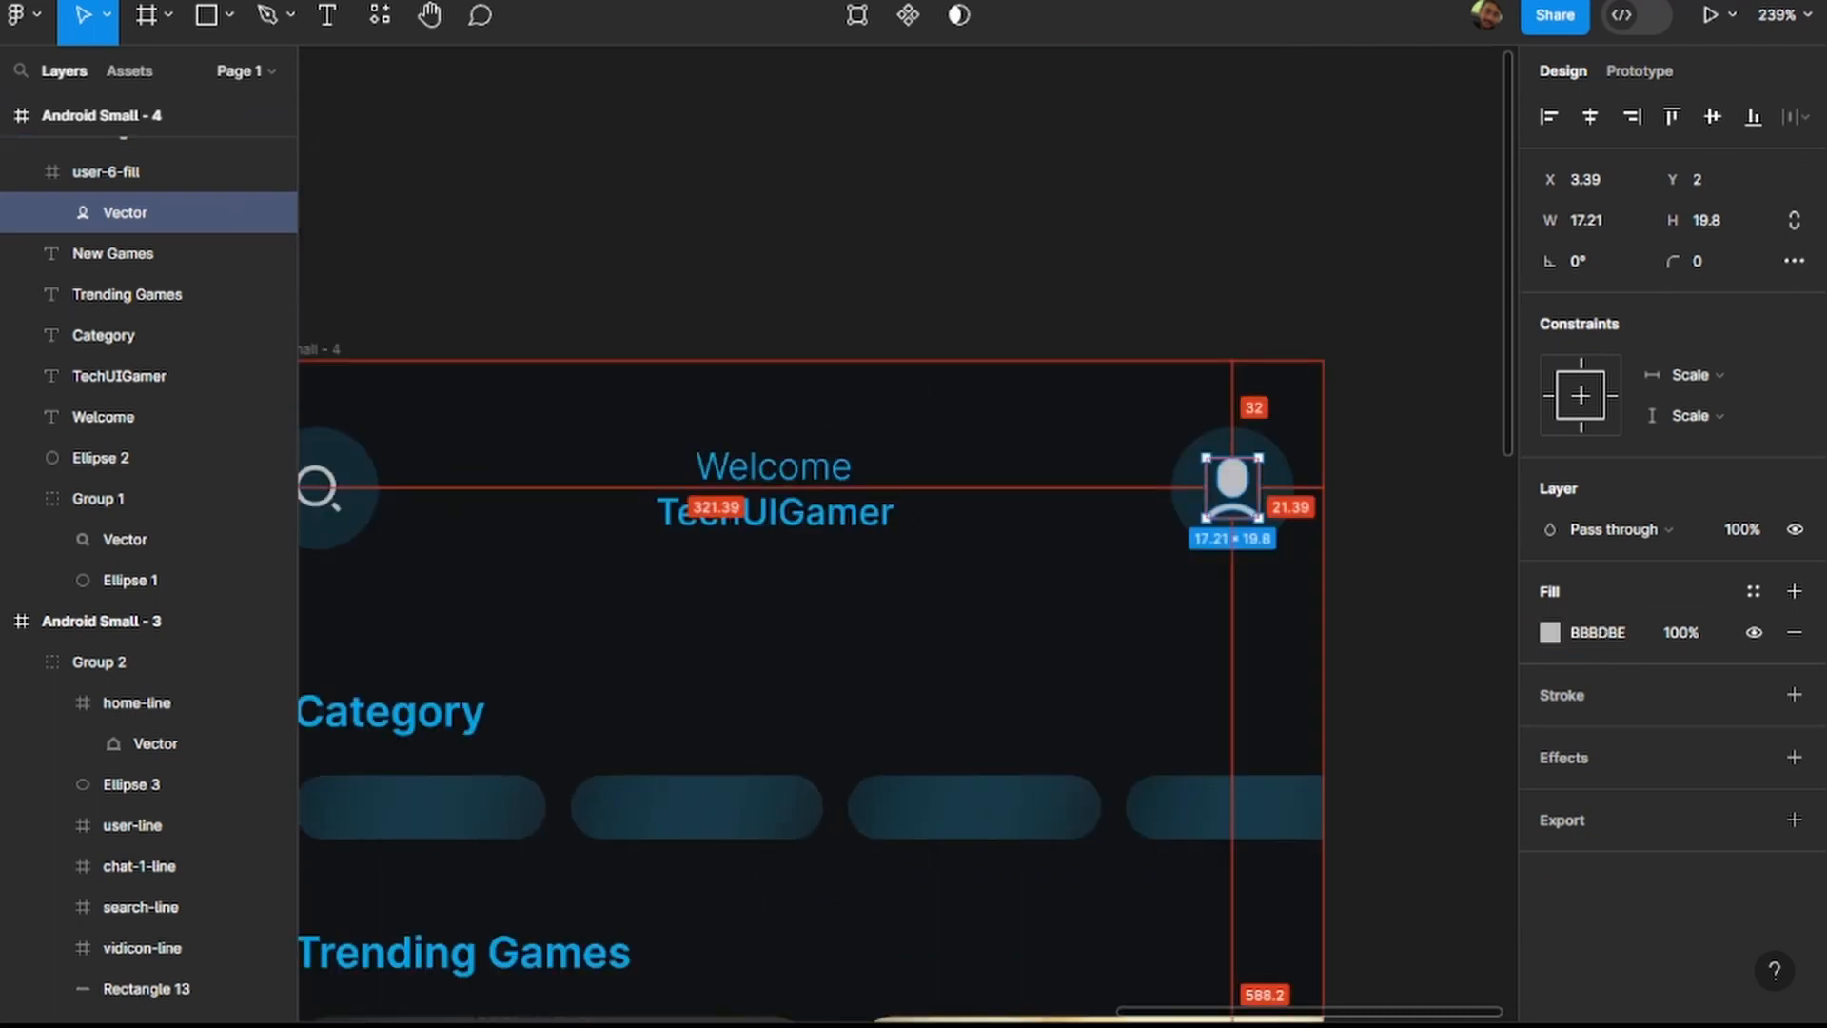
pyautogui.click(807, 471)
pyautogui.click(1603, 901)
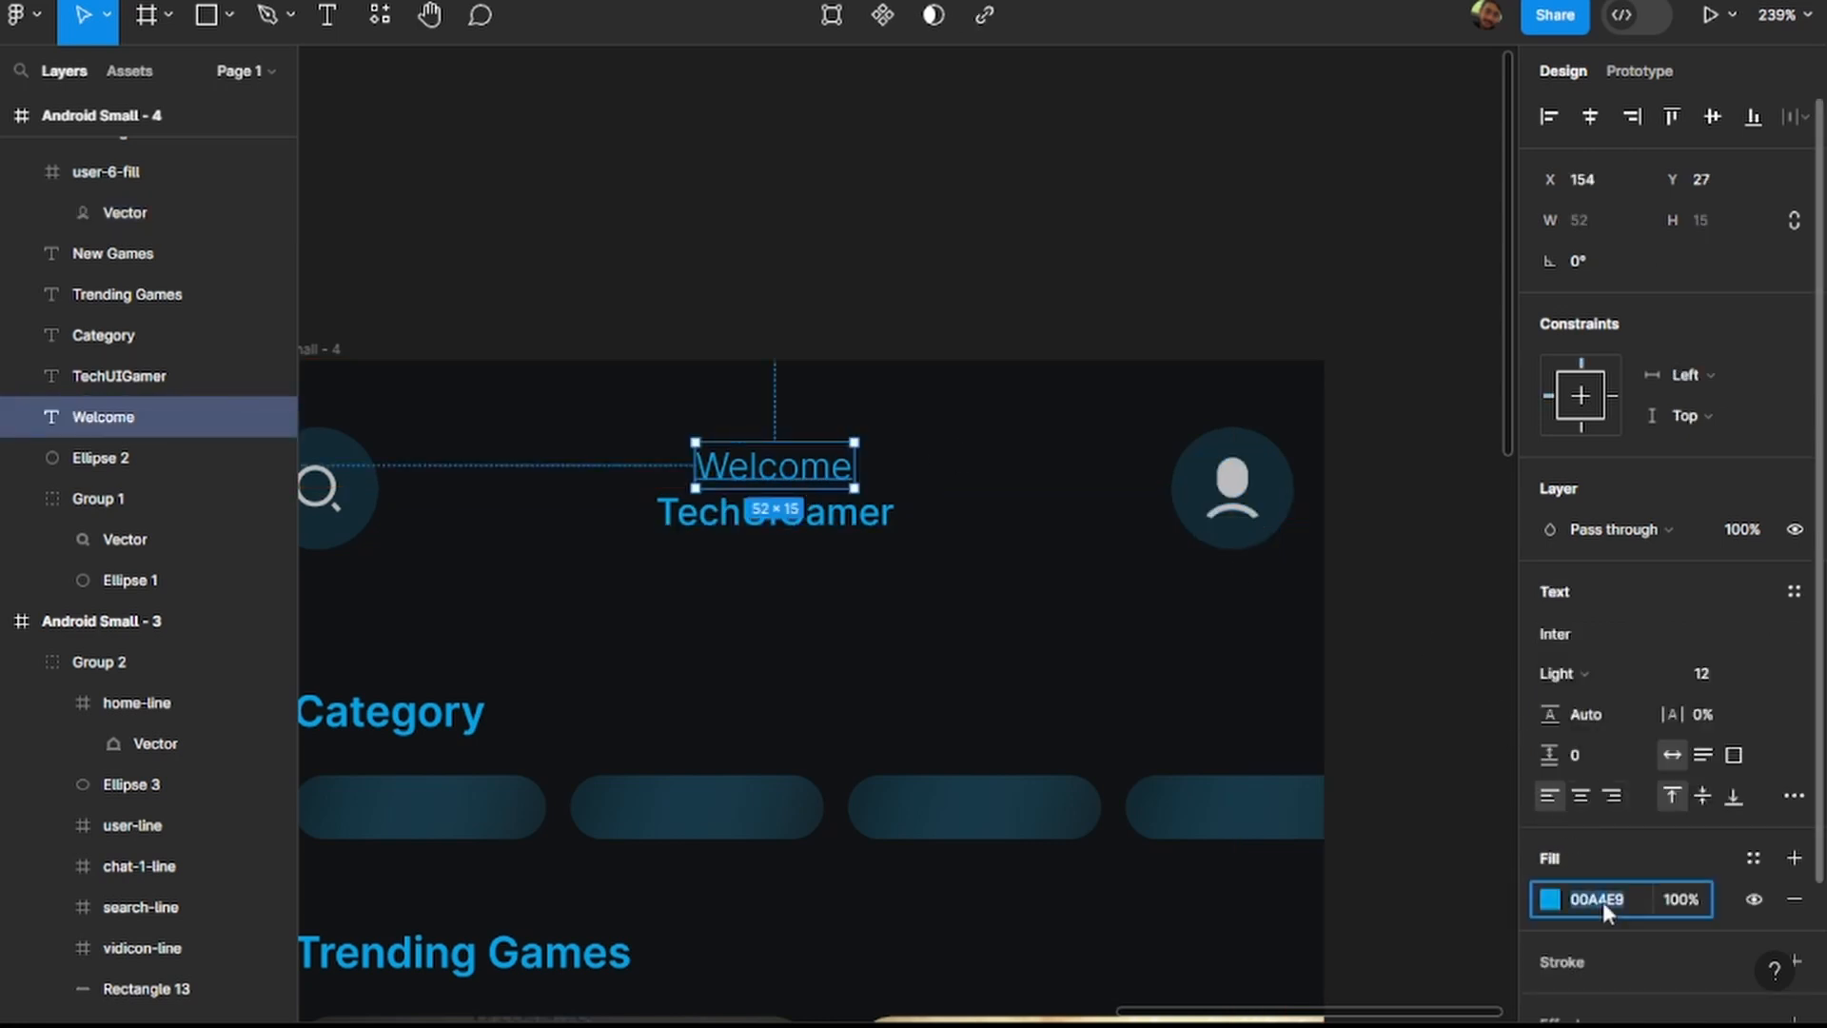
pyautogui.write('CC7B38')
pyautogui.press('Return')
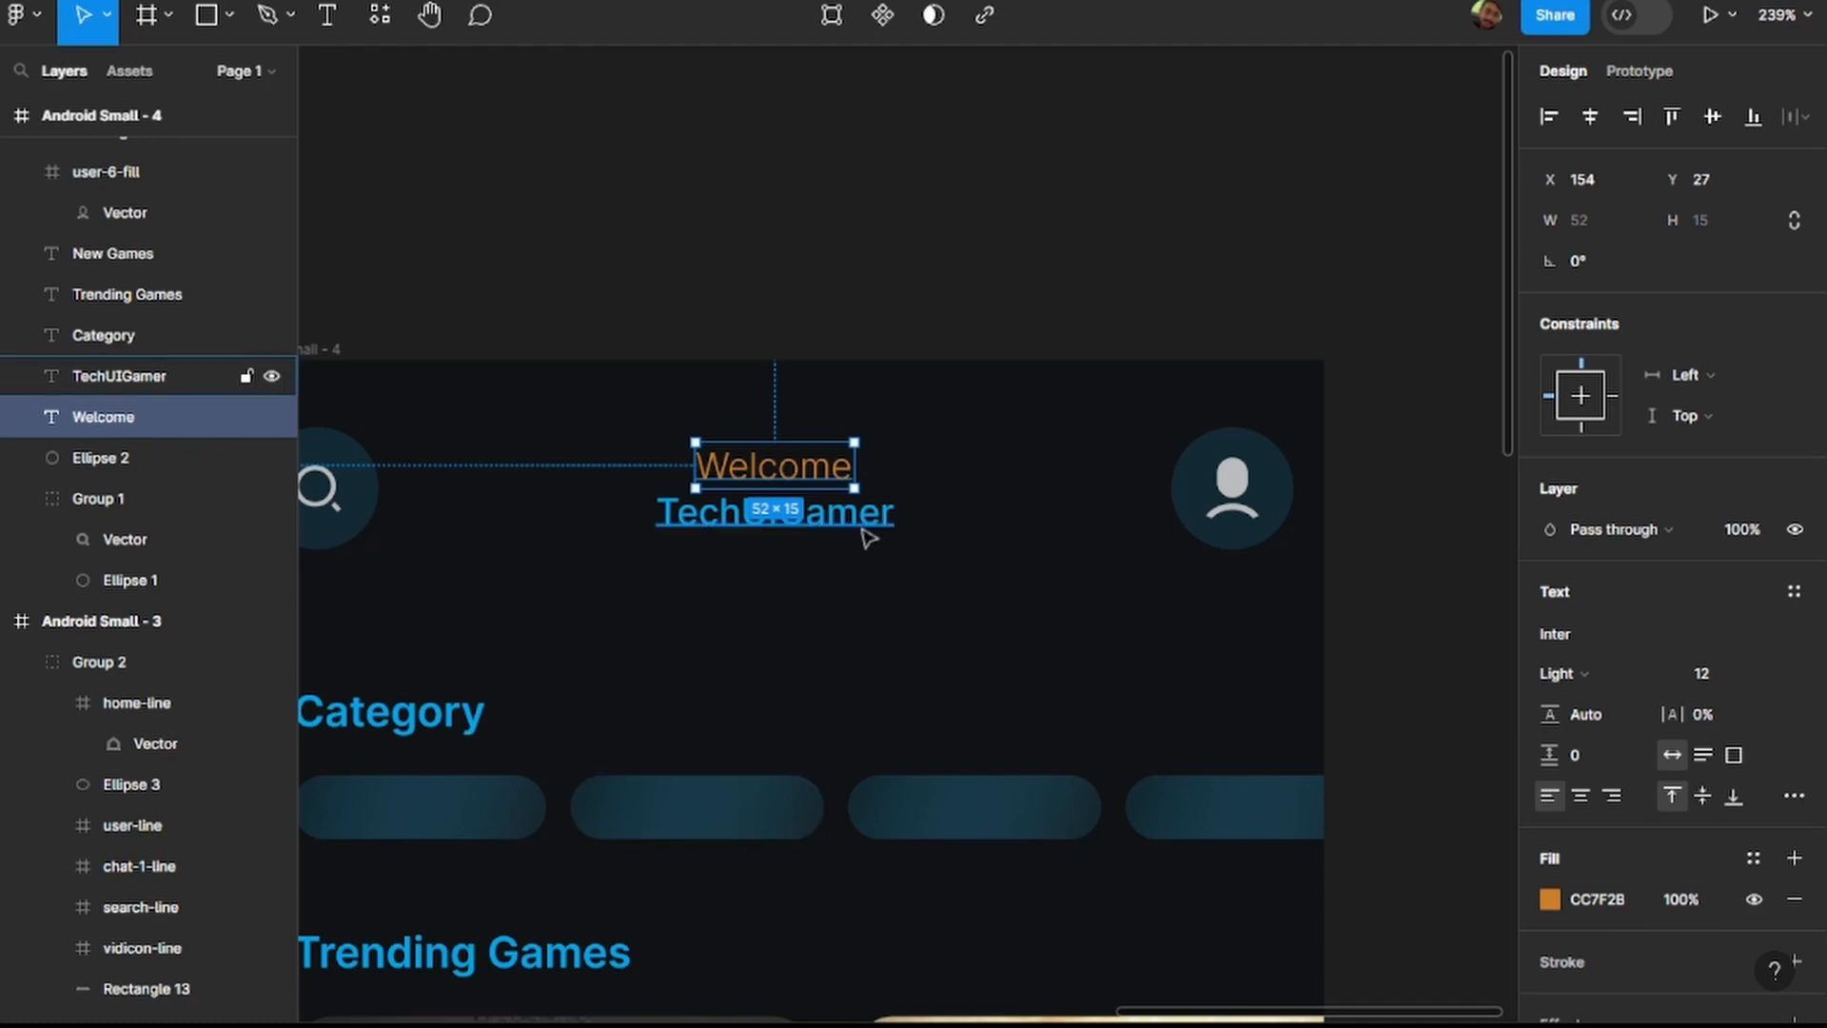
# Set the fill of the TechUIGamer text below Welcome to CC7F2B.
pyautogui.click(861, 523)
pyautogui.click(1633, 897)
pyautogui.write('CC7F2B')
pyautogui.press('Return')
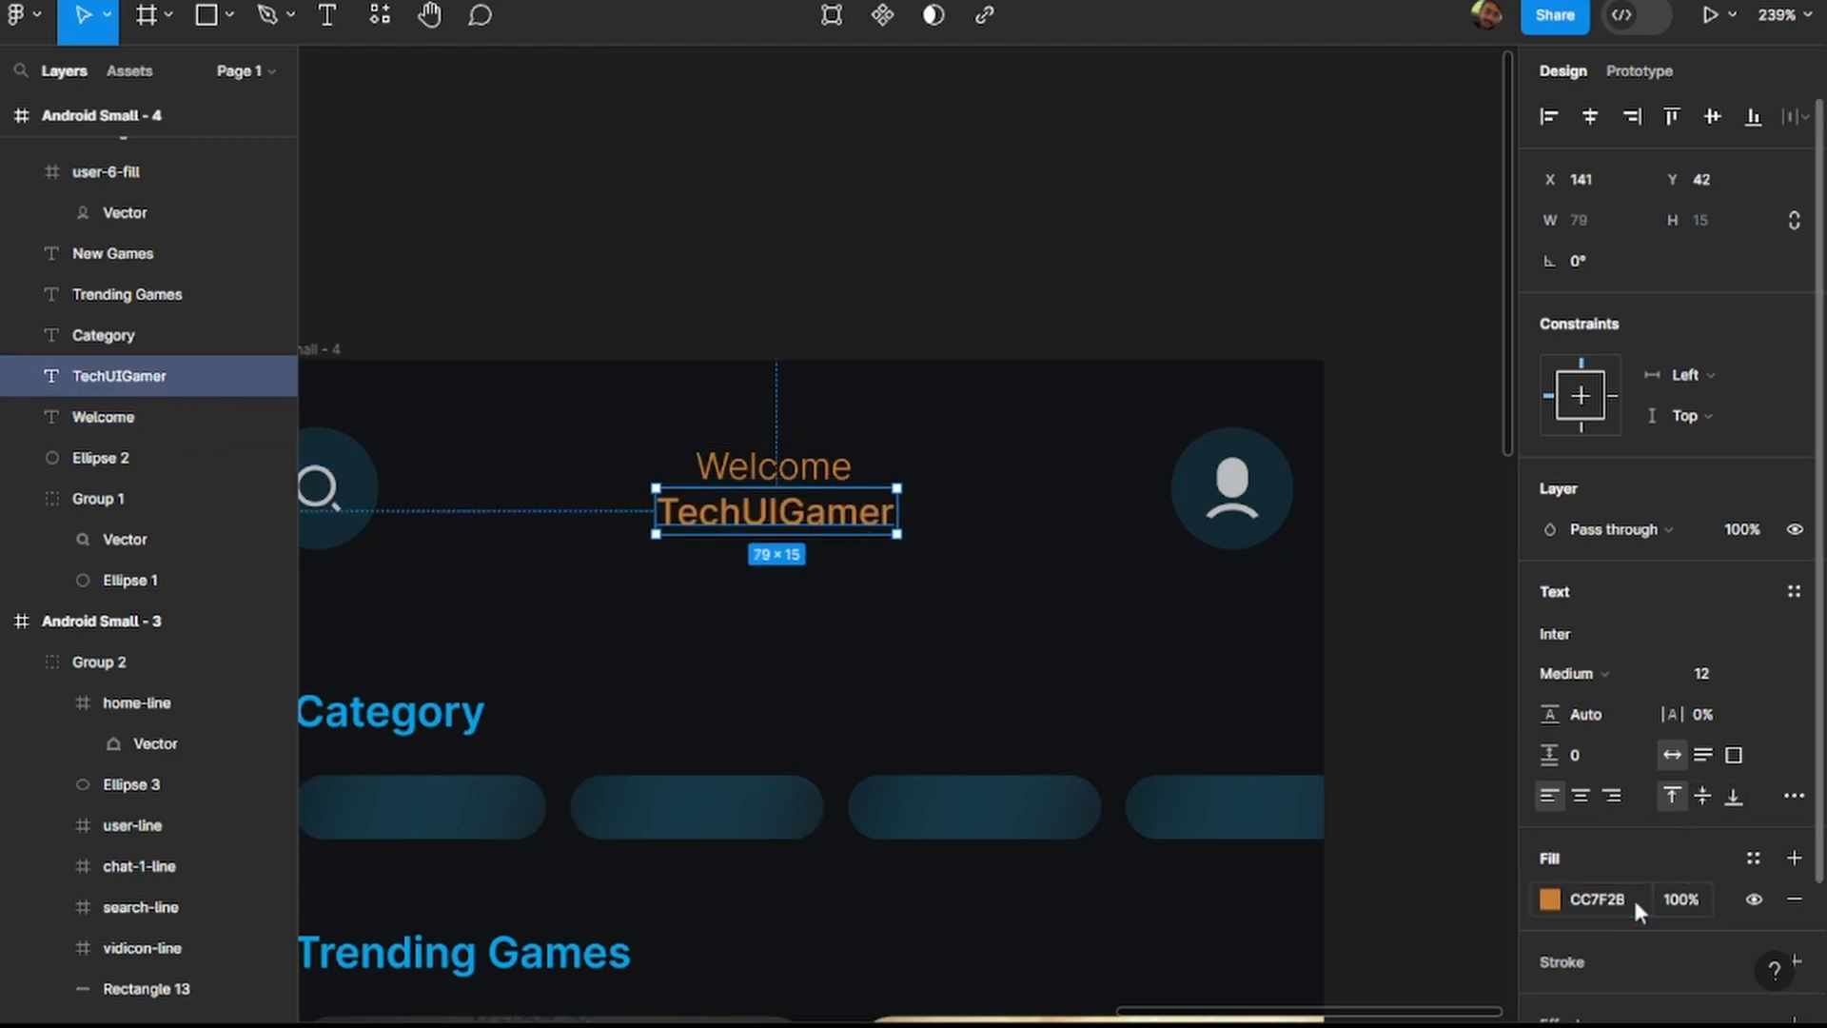
# Set the fill of the Category heading in Android Small - 4 to CC7F2B.
pyautogui.scroll(-5, 1132, 568)
pyautogui.hscroll(-2, 967, 662)
pyautogui.click(762, 654)
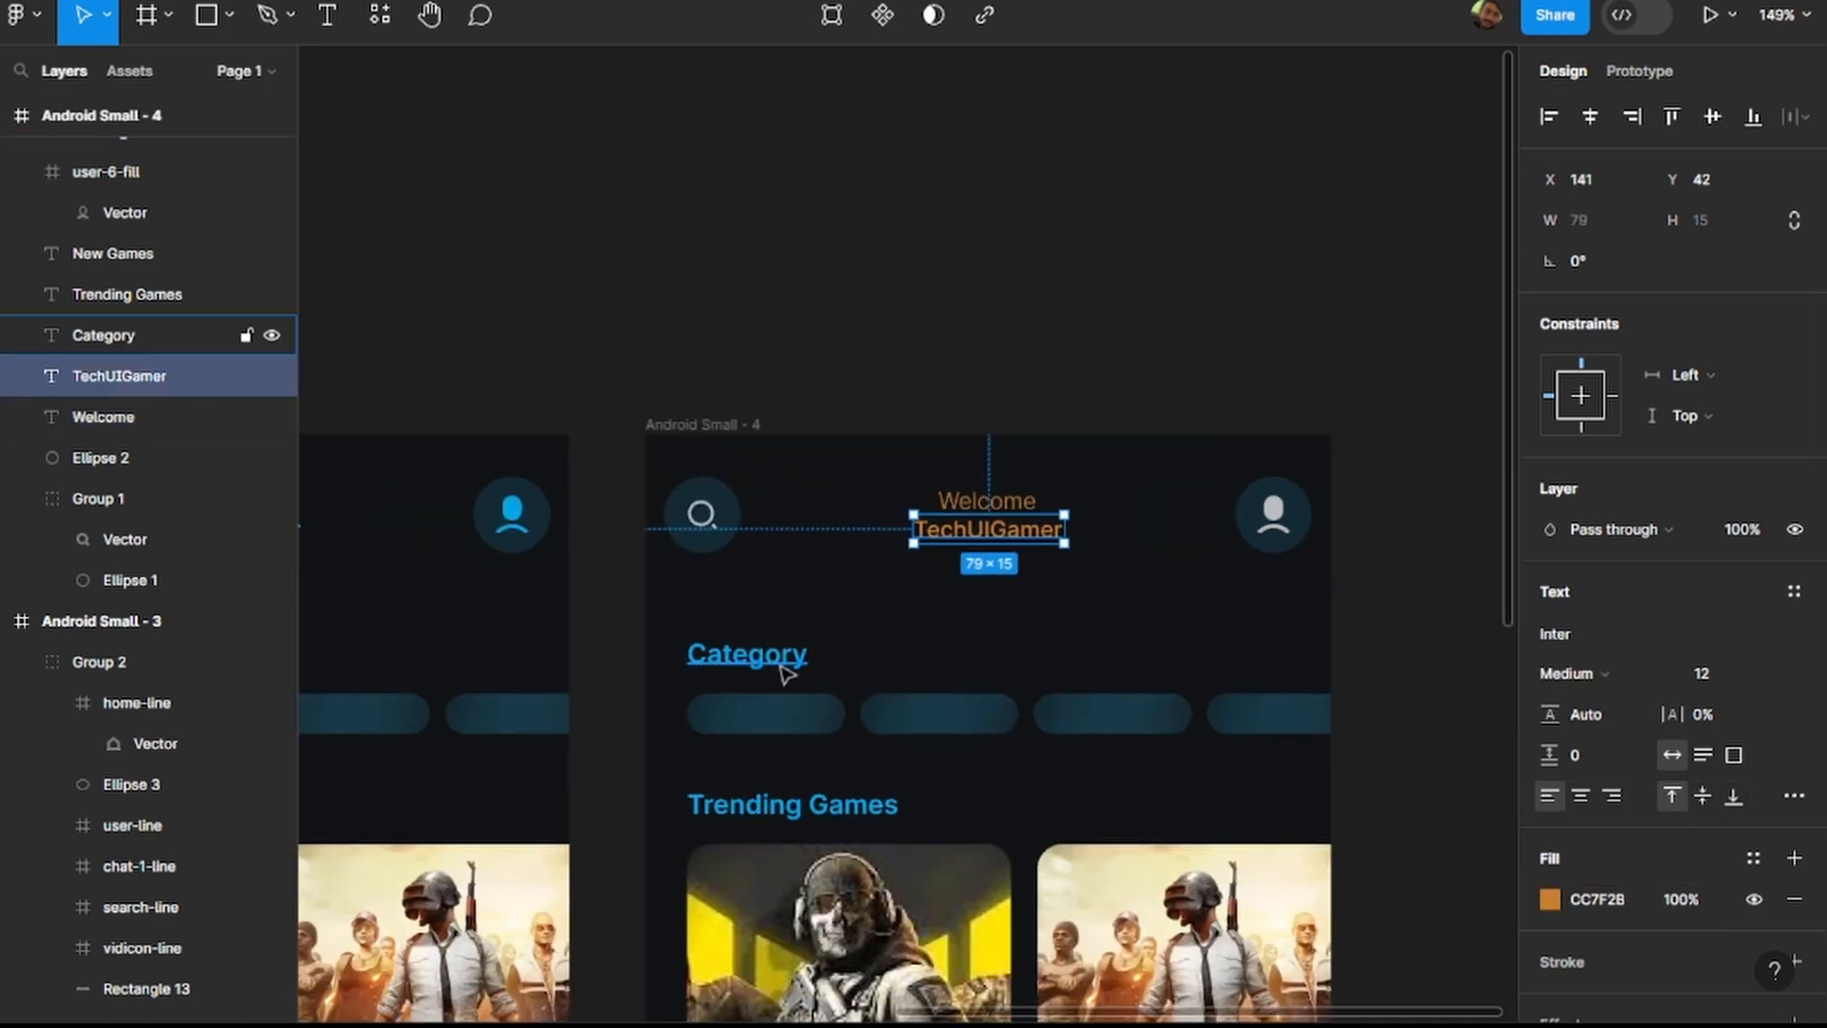
pyautogui.click(1611, 899)
pyautogui.write('CC7F2B')
pyautogui.press('Return')
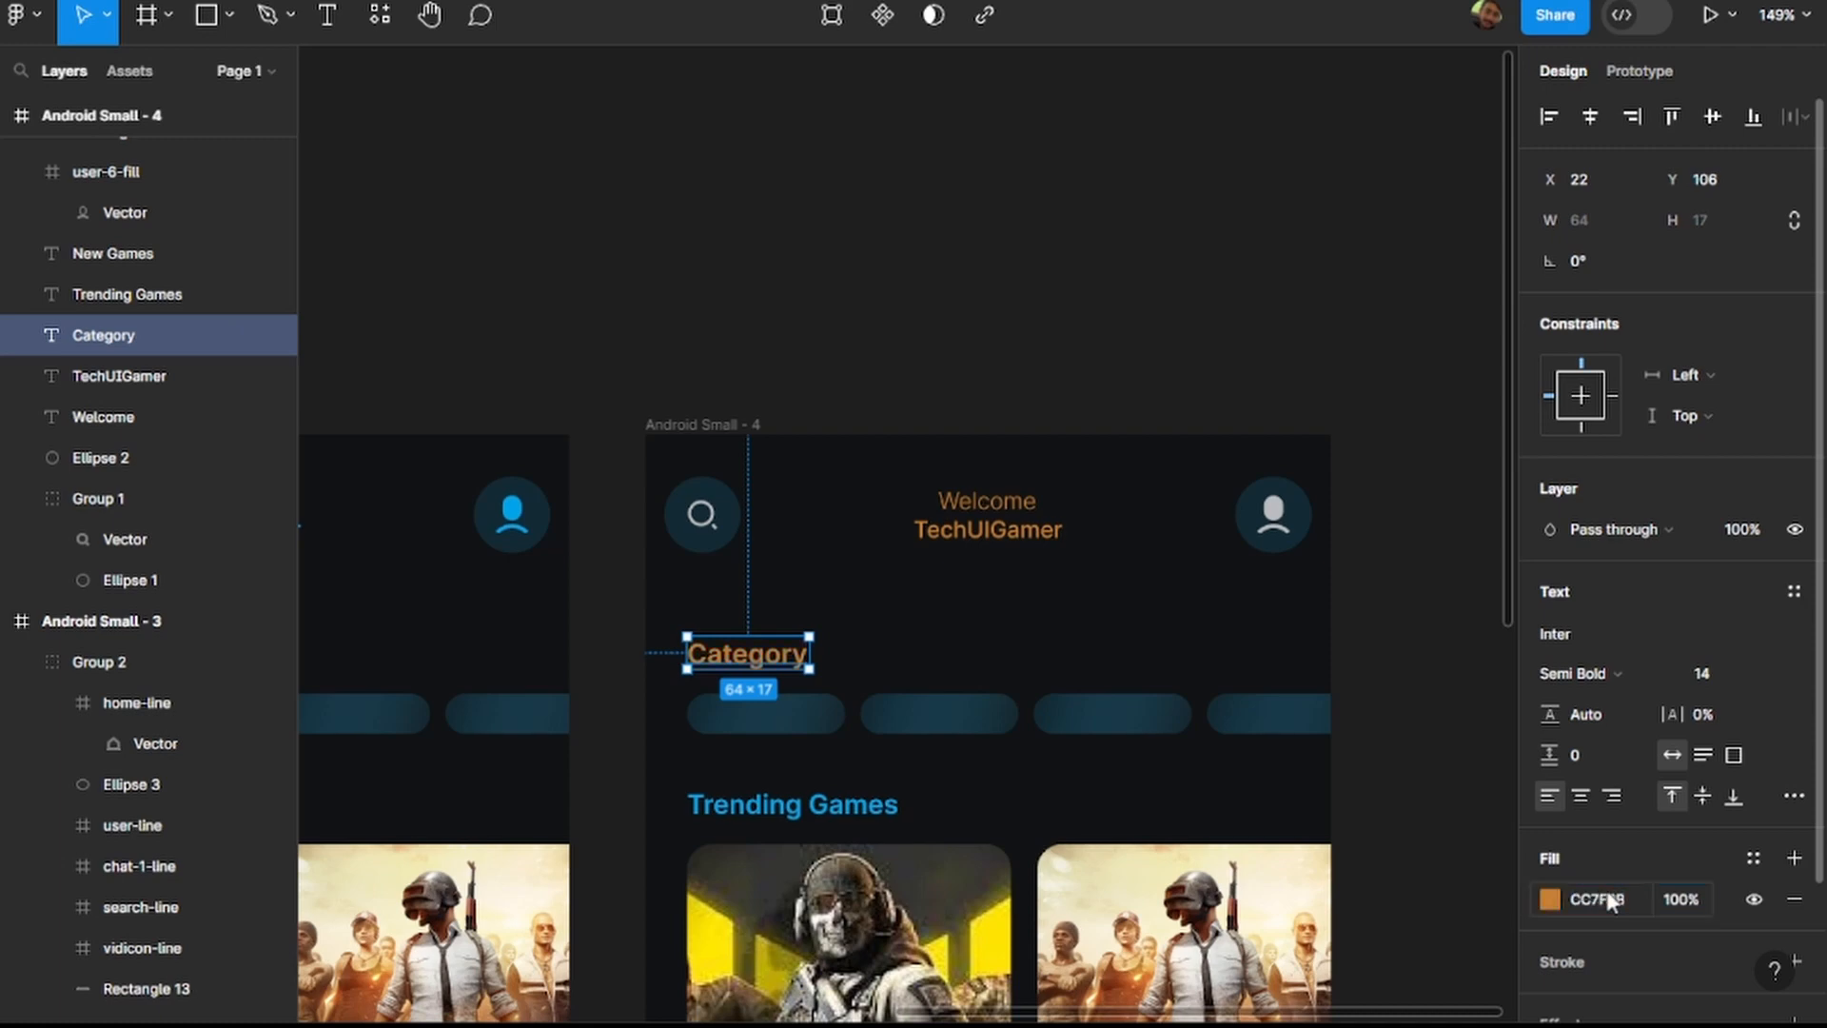
# Set the fill of the Trending Games heading to CC7F2B.
pyautogui.click(733, 805)
pyautogui.click(1627, 898)
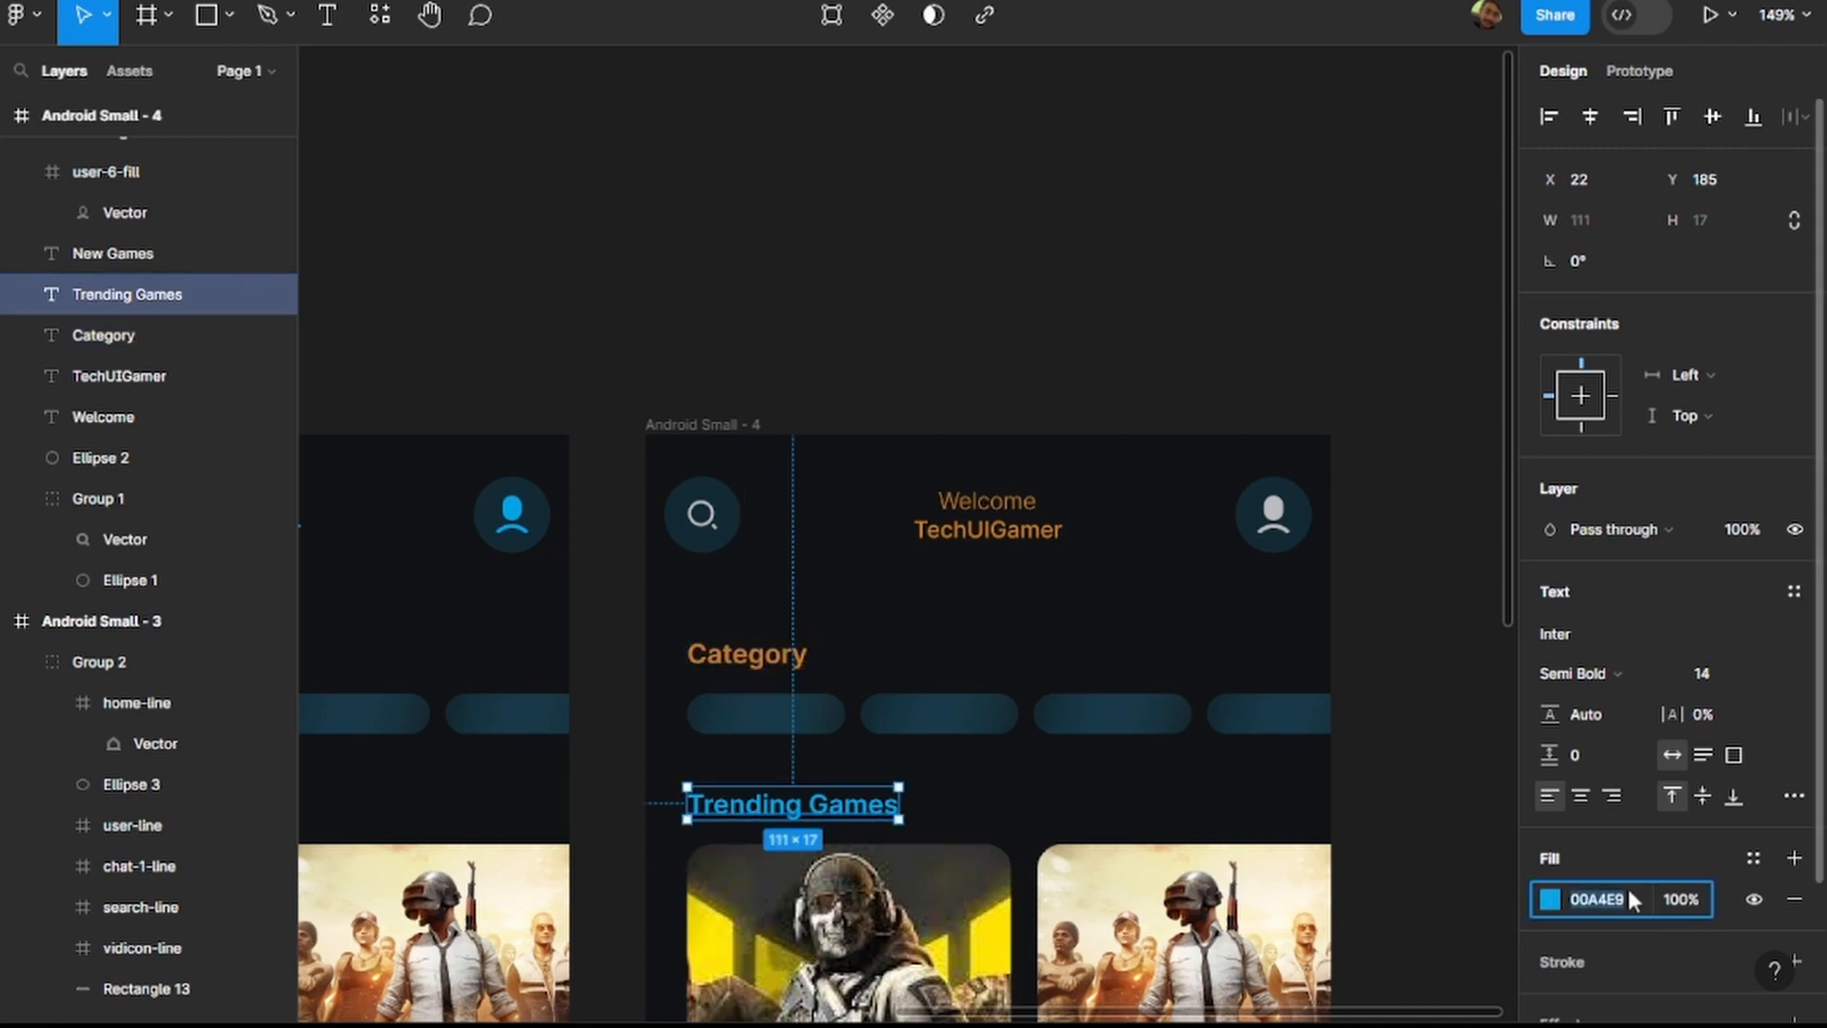
pyautogui.write('CC7F2B')
pyautogui.press('Return')
# Set the fill of the New Games heading in Android Small - 4 to CC7F2B.
pyautogui.scroll(-5, 993, 710)
pyautogui.click(766, 752)
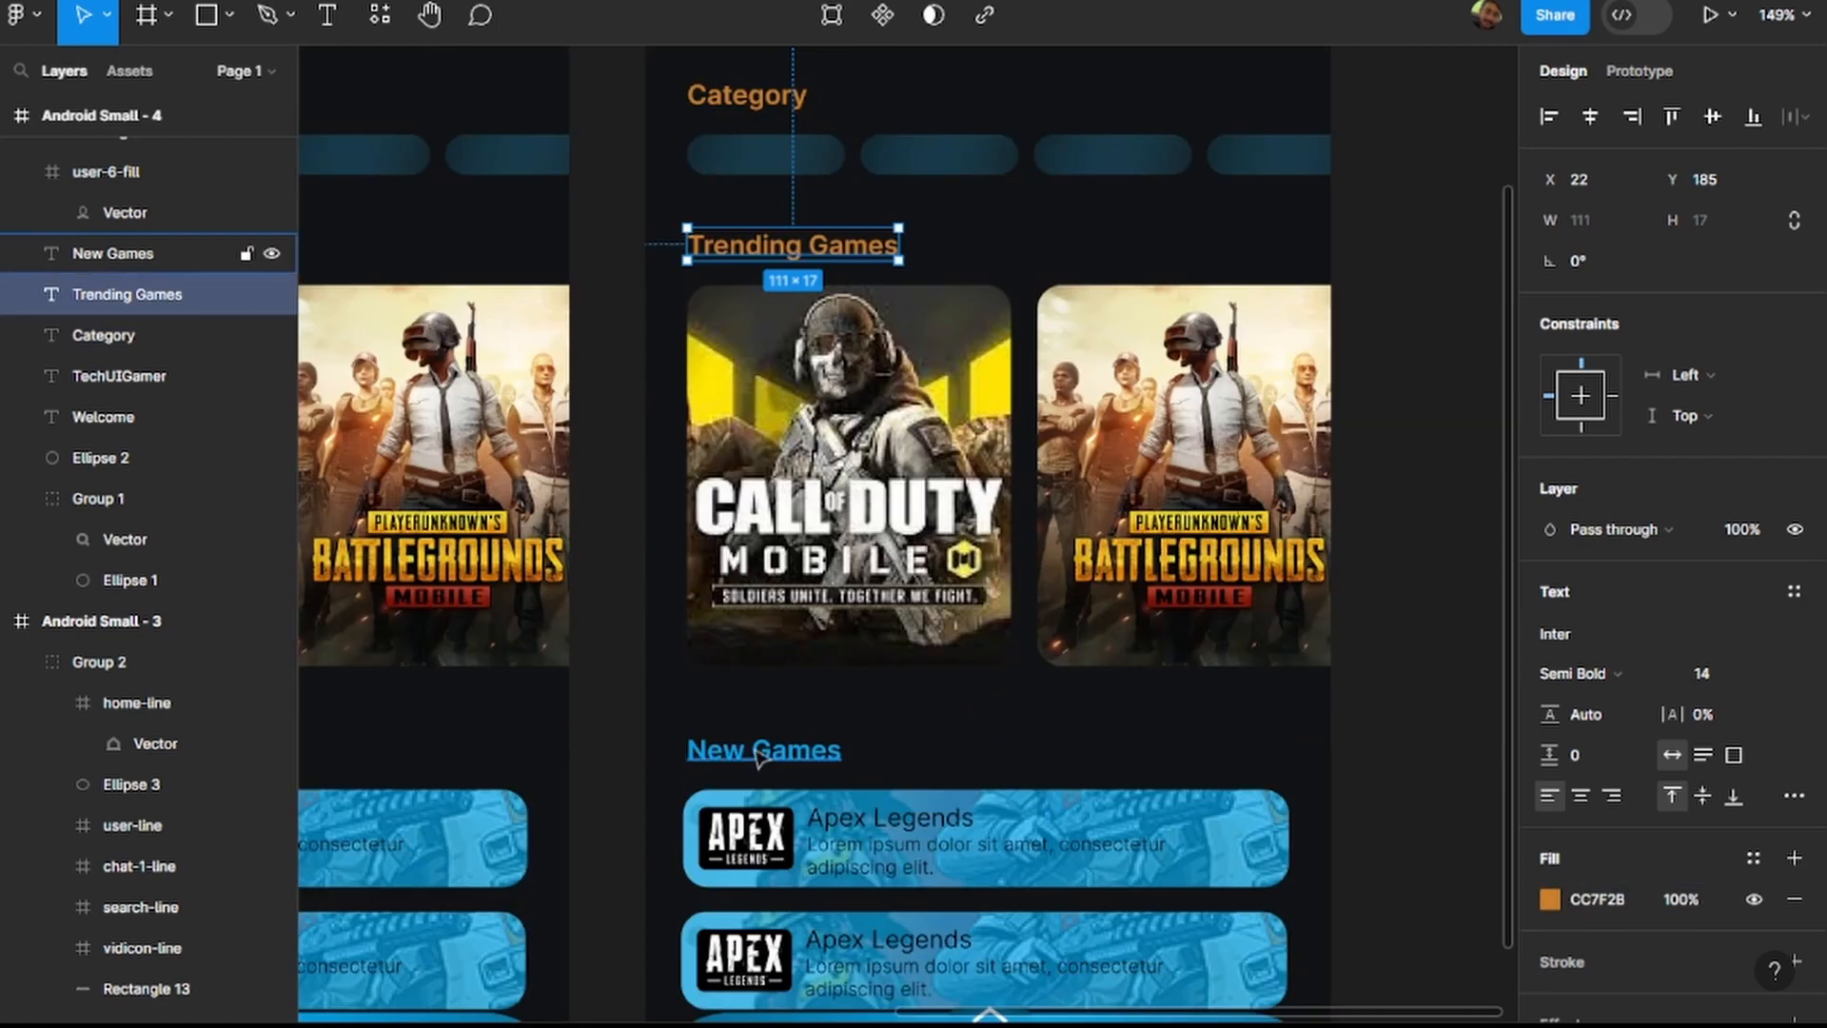
pyautogui.click(1629, 897)
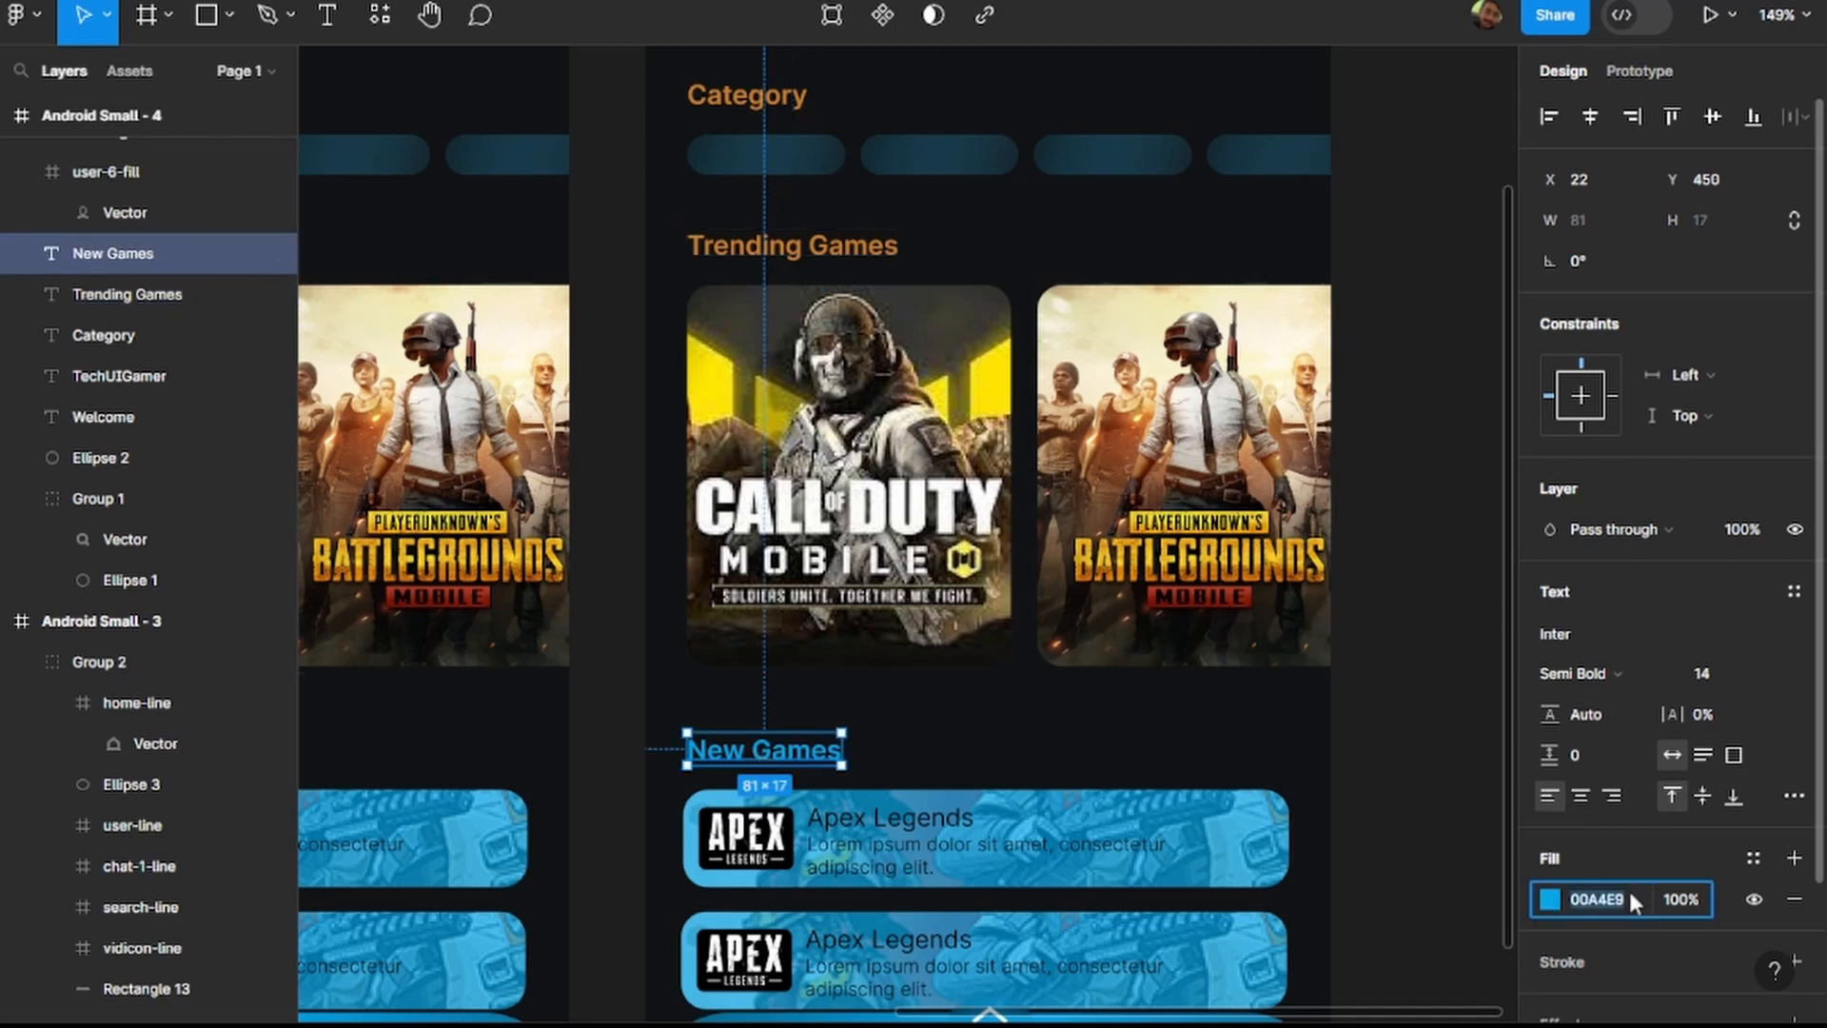
pyautogui.press('super+v')
pyautogui.write('CC7F2B')
pyautogui.press('Return')
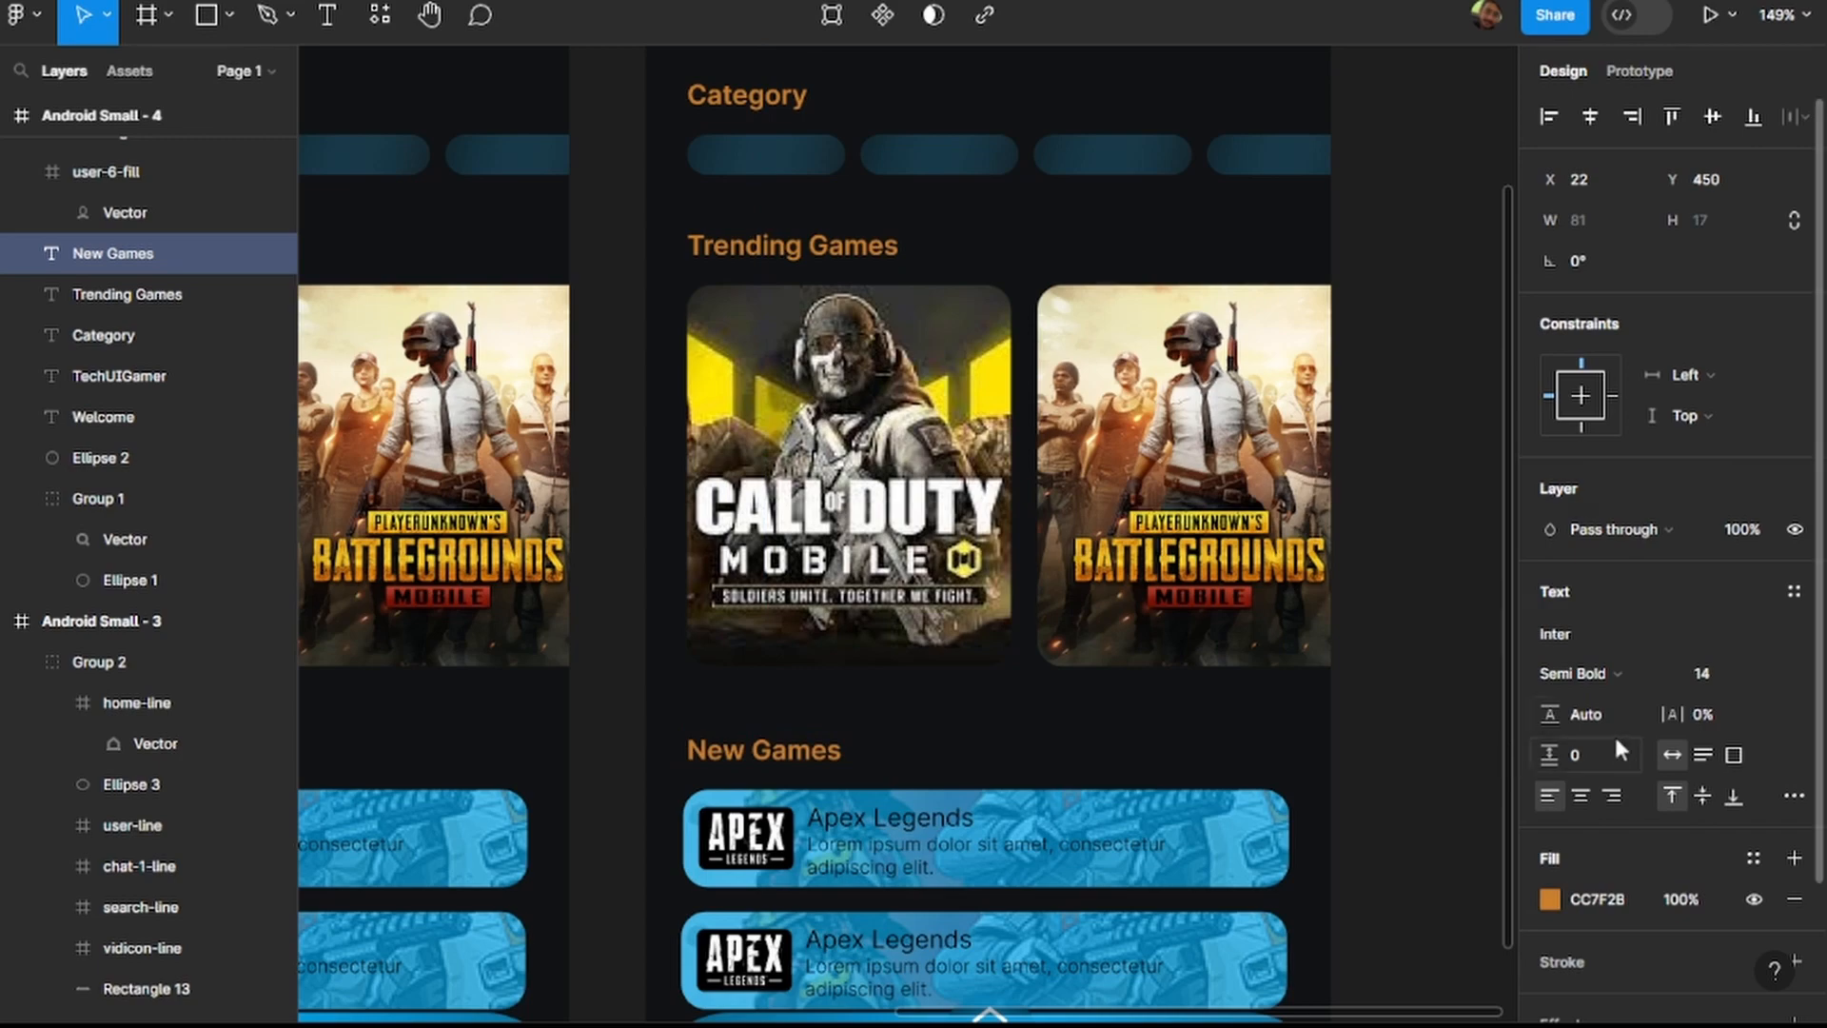
# Set the first stop of the navigation bar background's radial gradient in Android Small - 4 to CC7F2B.
pyautogui.scroll(-5, 993, 416)
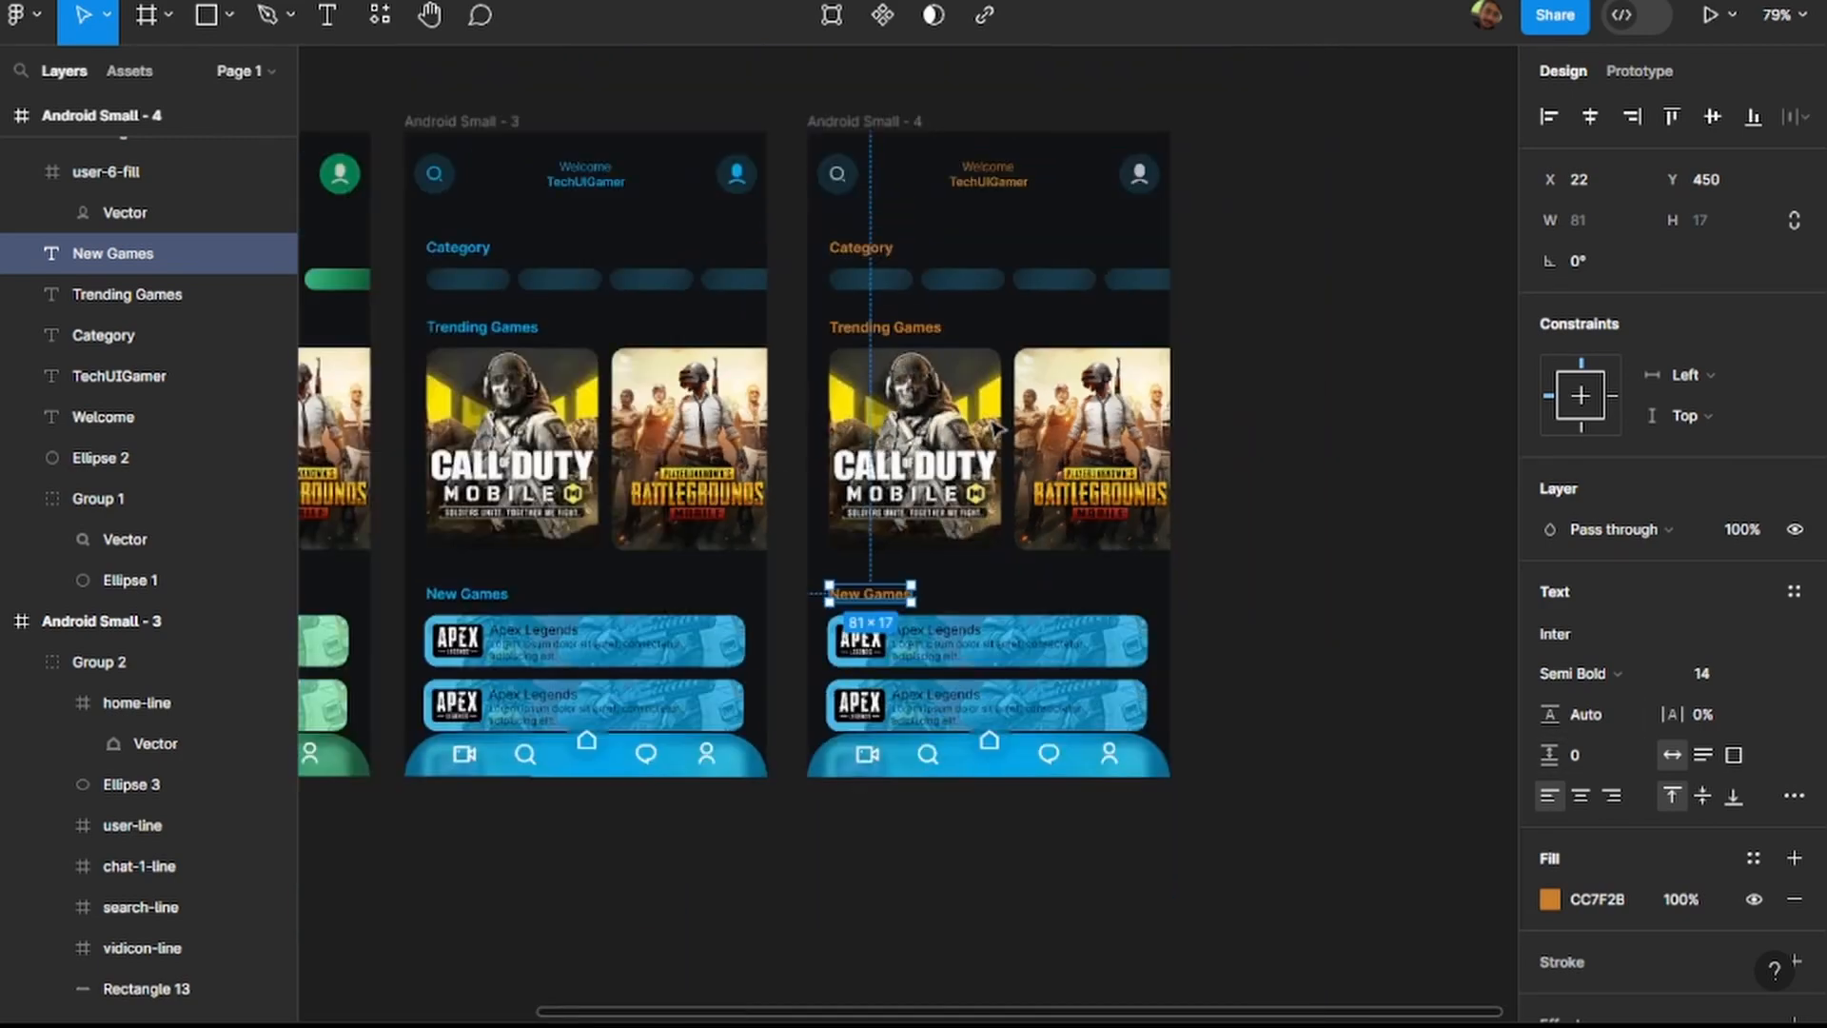
pyautogui.click(1109, 776)
pyautogui.scroll(-3, 1565, 828)
pyautogui.click(1550, 802)
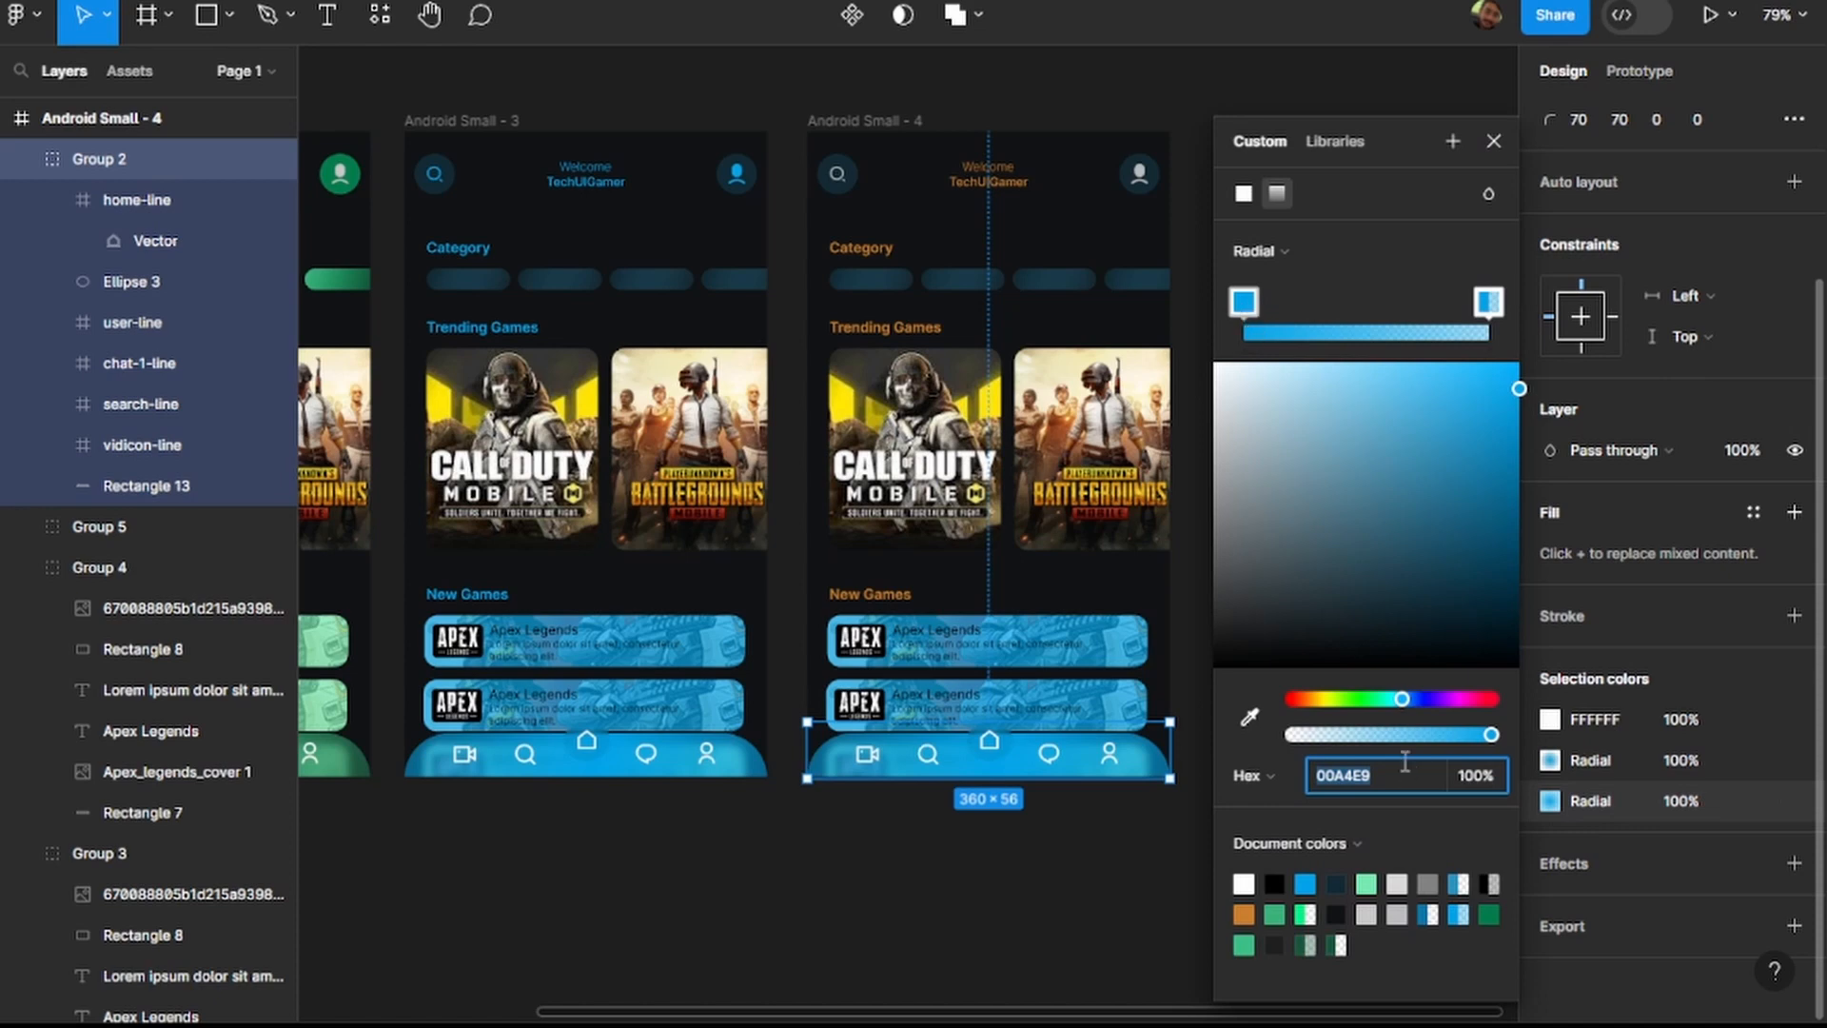
pyautogui.write('CC7F2B')
pyautogui.press('Return')
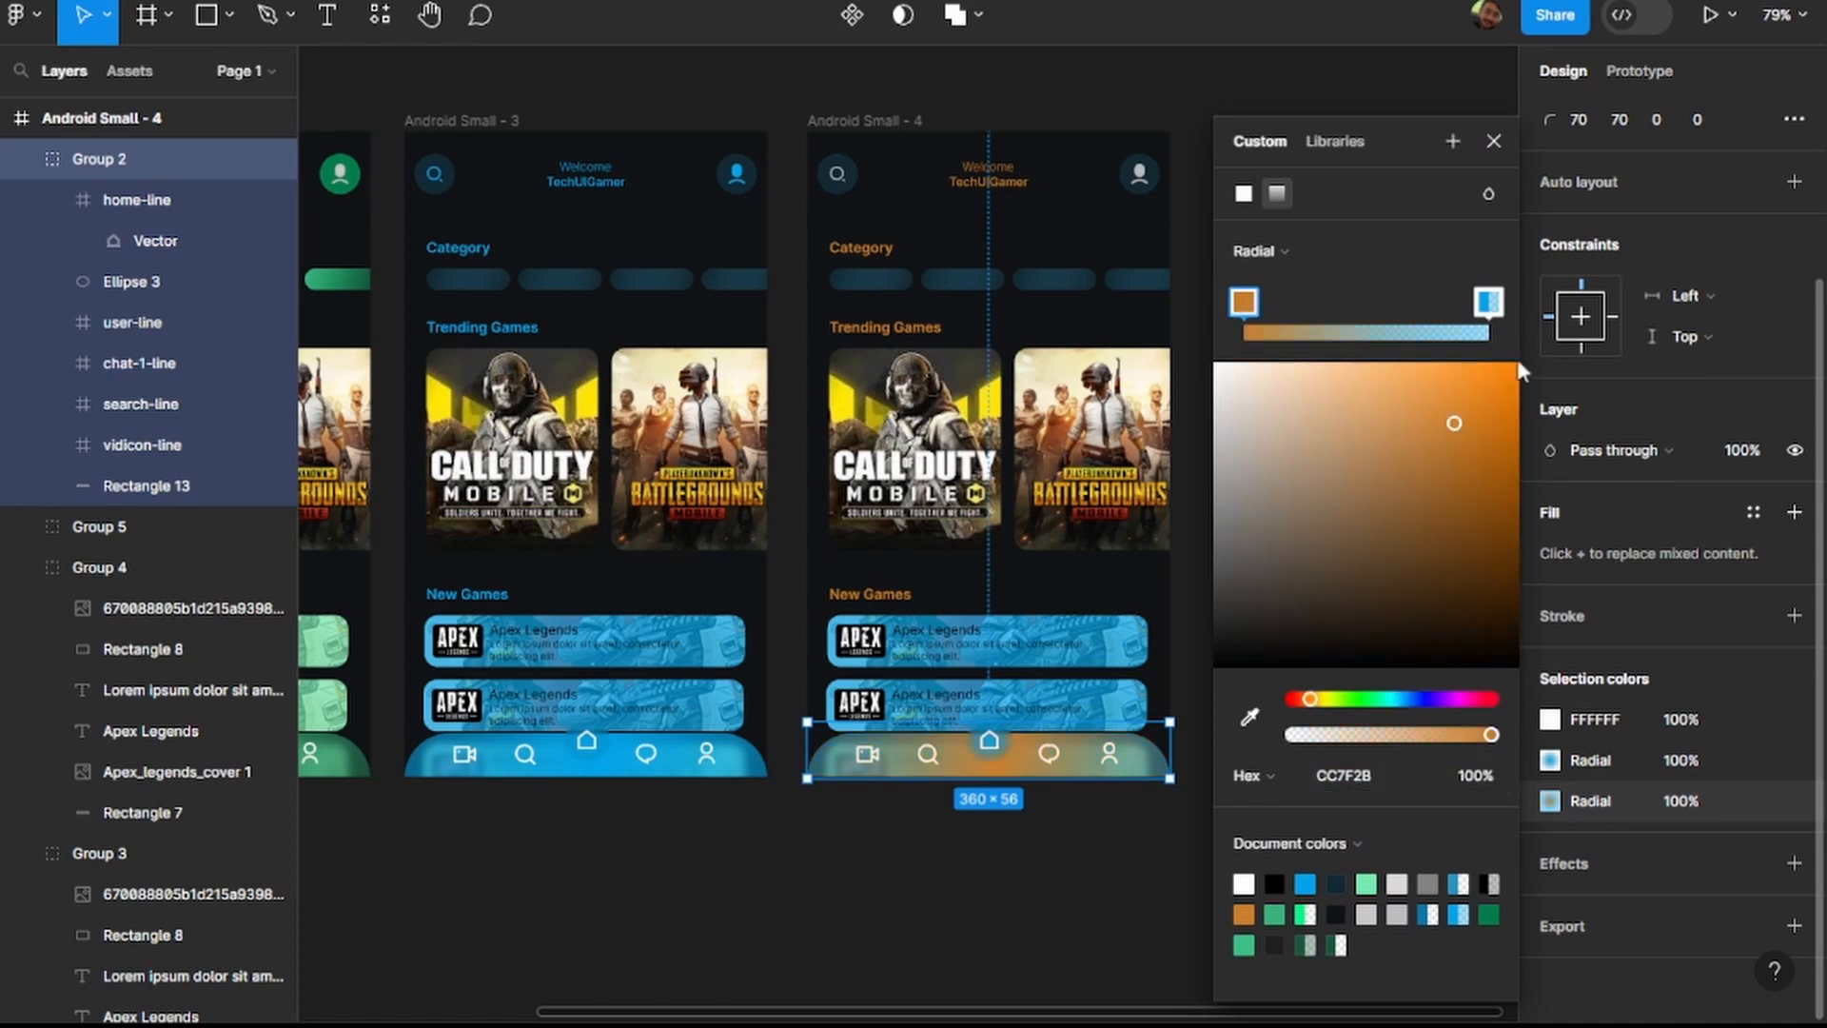
# Set the second stop of the navigation bar background's radial gradient to CC7F2B.
pyautogui.click(1490, 302)
pyautogui.click(1367, 779)
pyautogui.write('#CC7F2B')
pyautogui.press('Return')
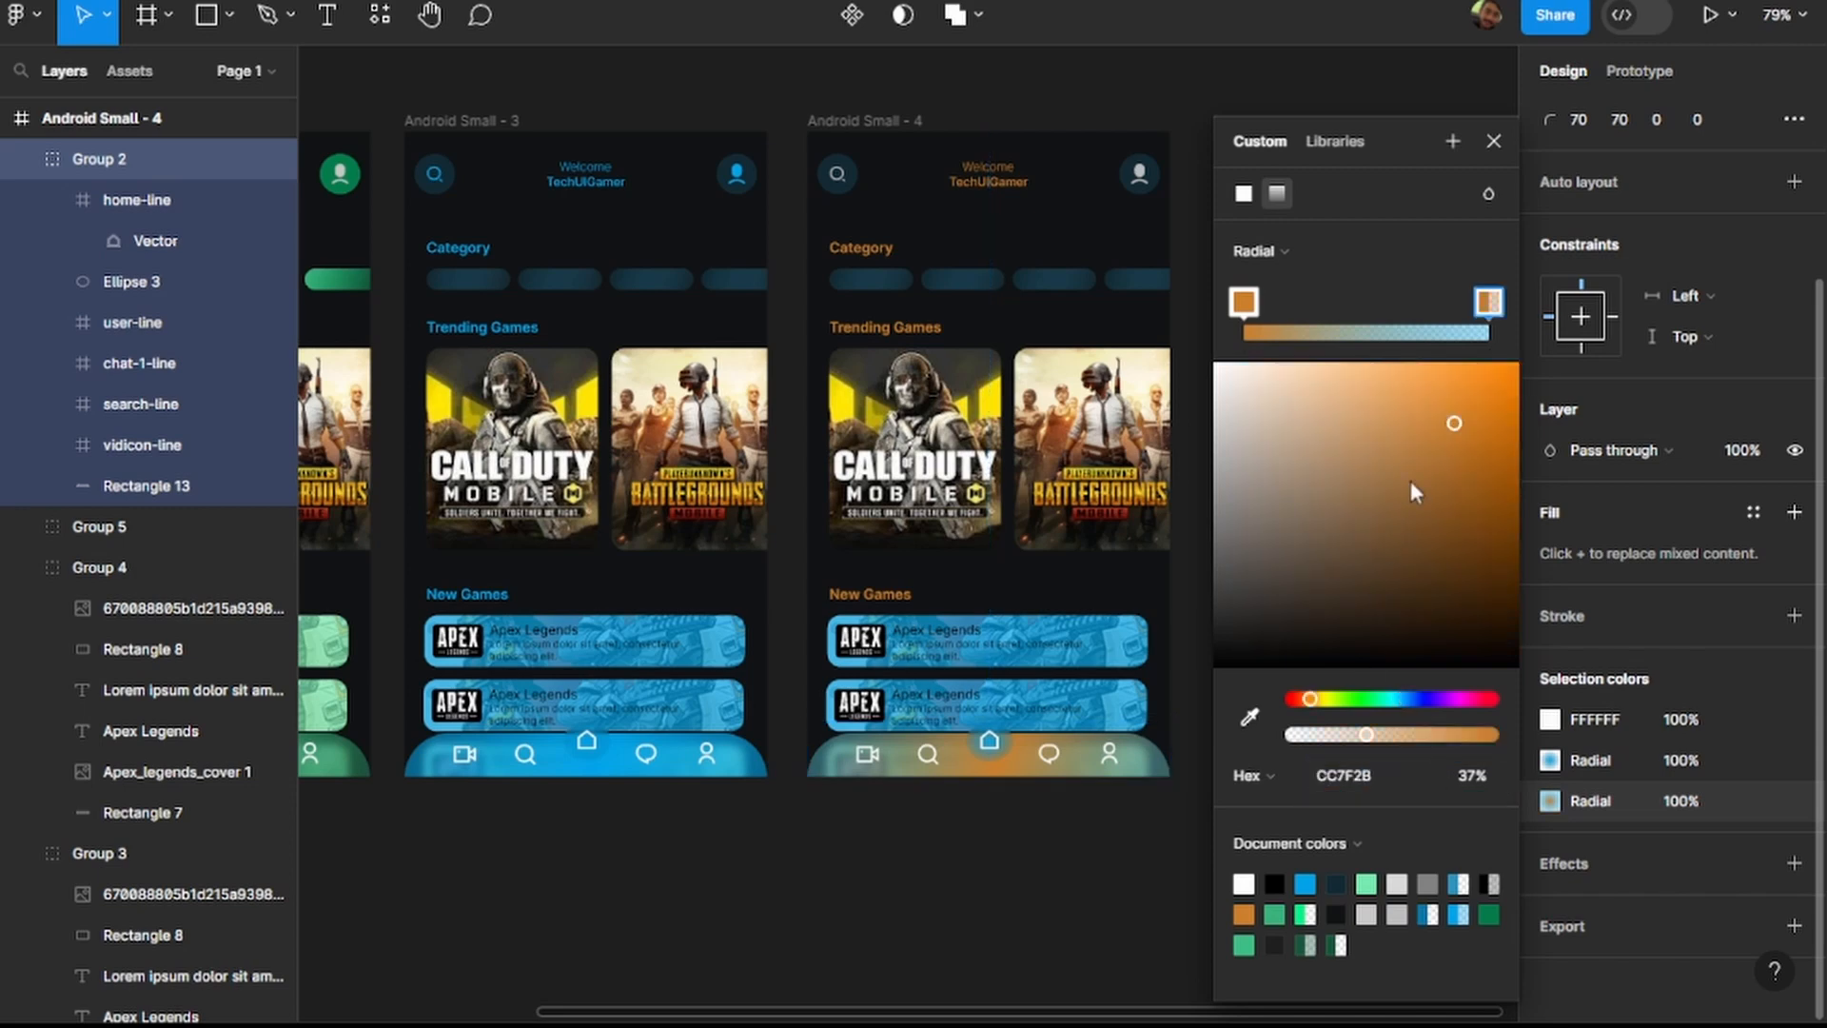
pyautogui.click(1613, 758)
pyautogui.write('CC7F2B')
pyautogui.press('Return')
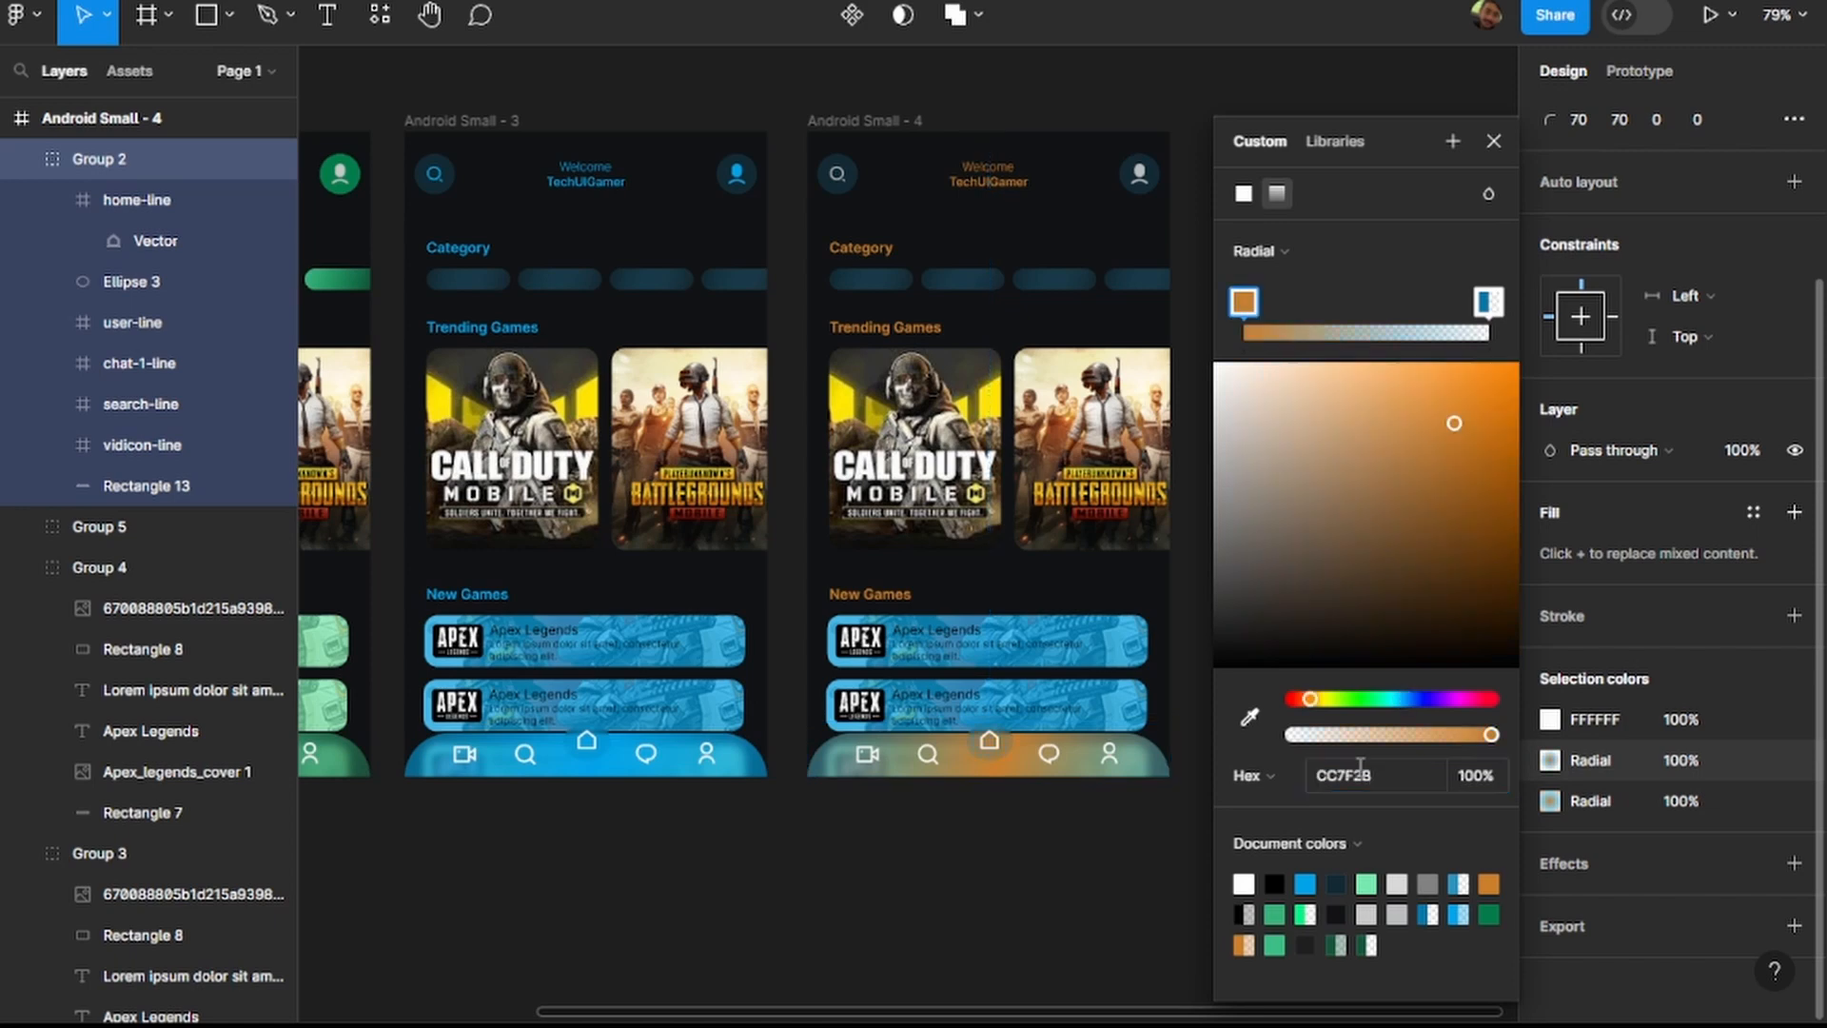
pyautogui.click(1486, 295)
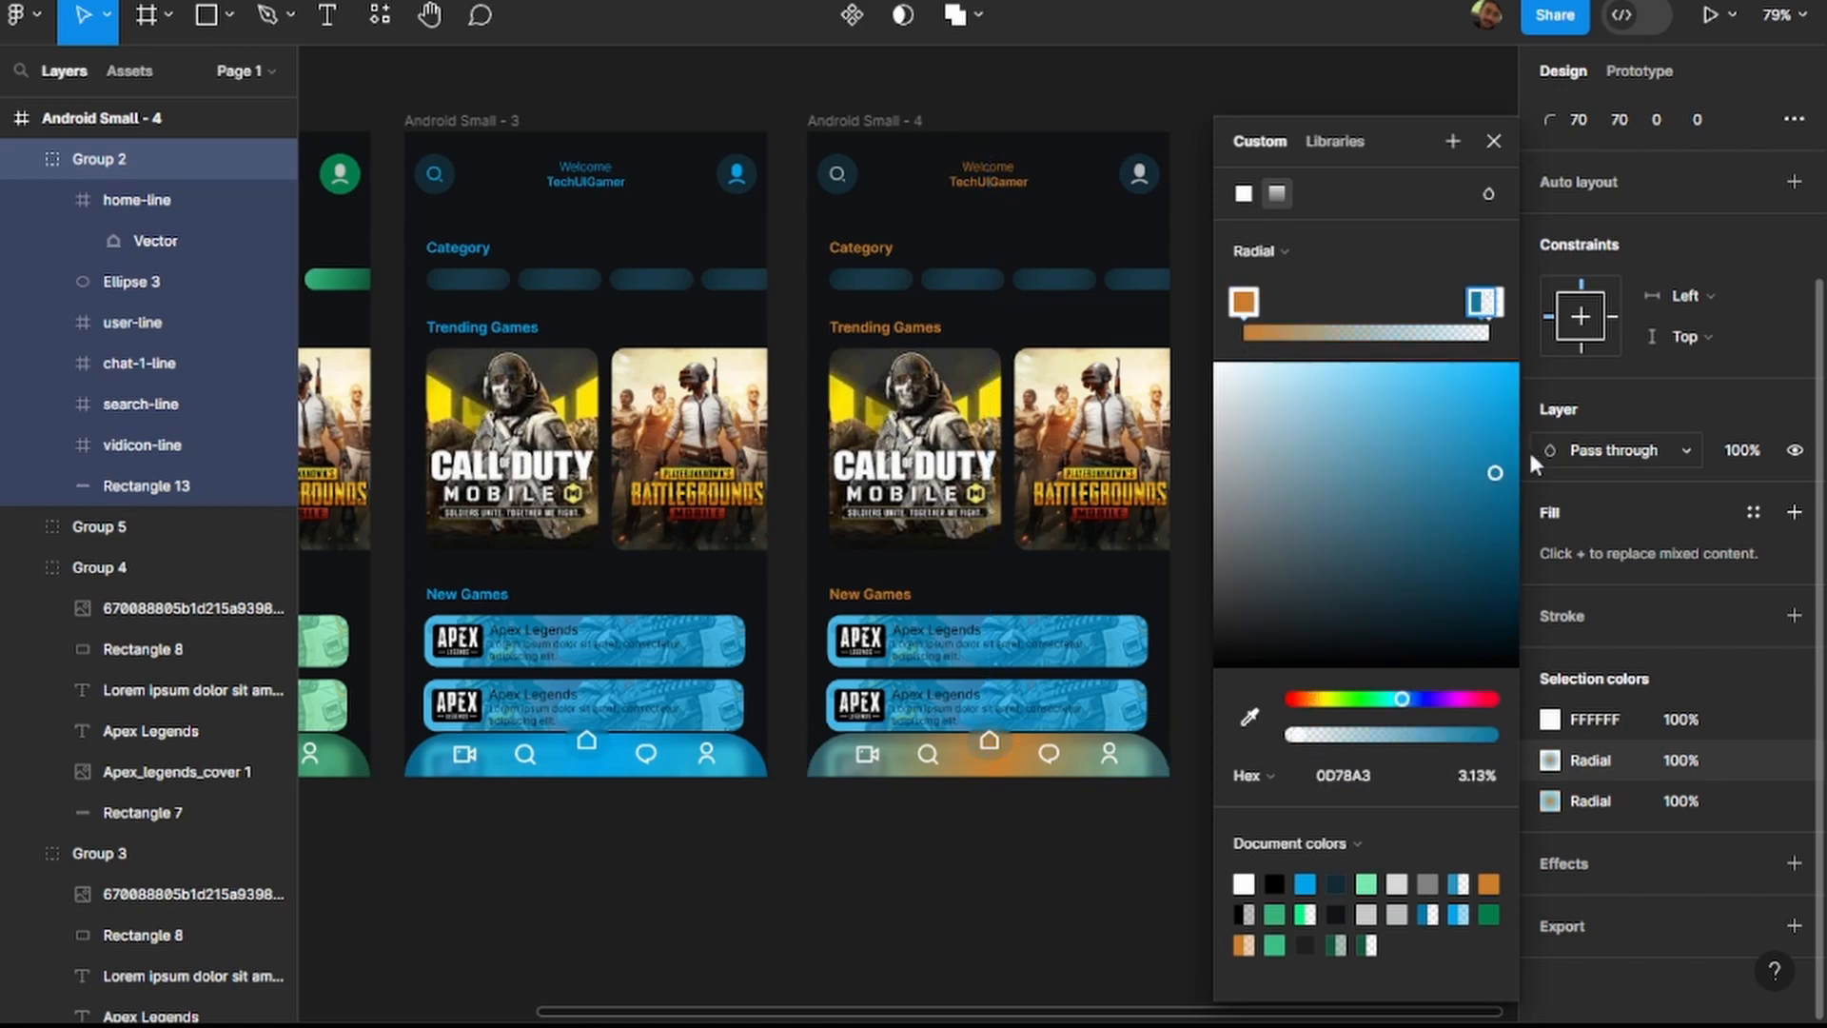
pyautogui.hotkey('ctrl', 'z')
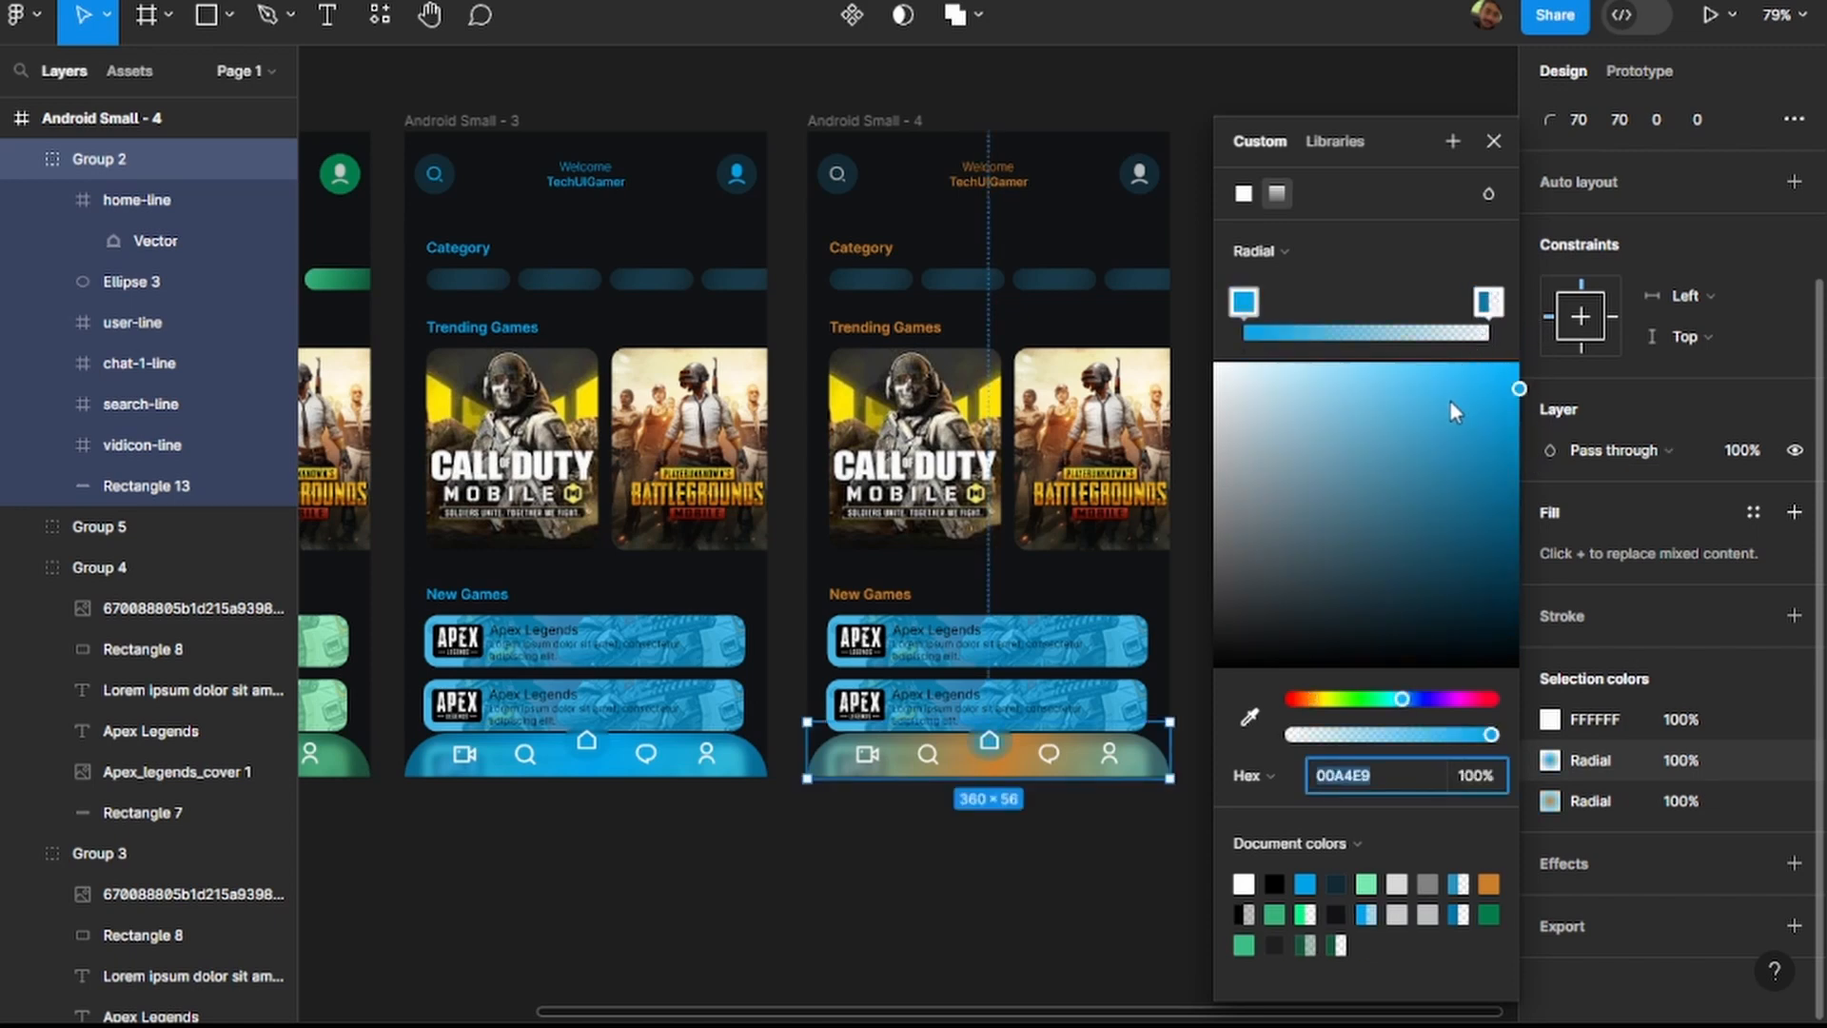
# Set both stops of the radial gradient behind the navigation bar's home icon to CC7F2B.
pyautogui.write('CC7F2B')
pyautogui.press('Return')
pyautogui.click(1487, 303)
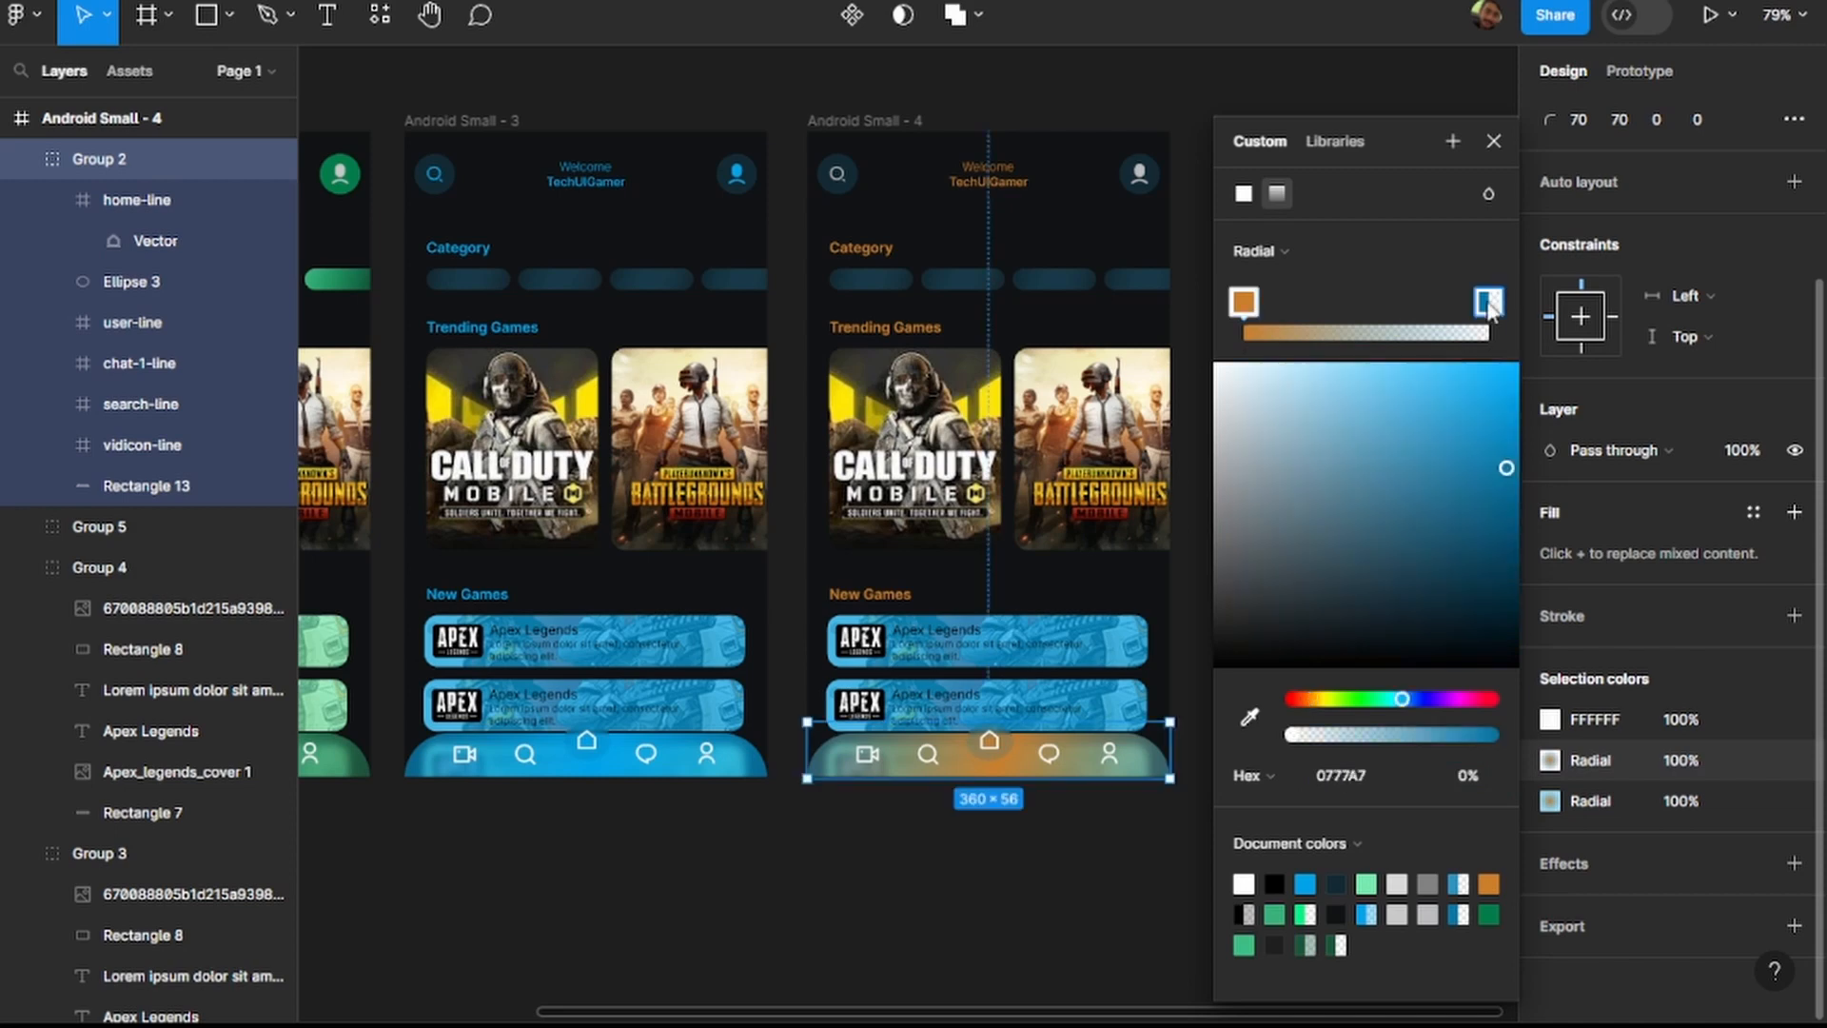
pyautogui.click(1384, 788)
pyautogui.write('CC7F2B')
pyautogui.press('Return')
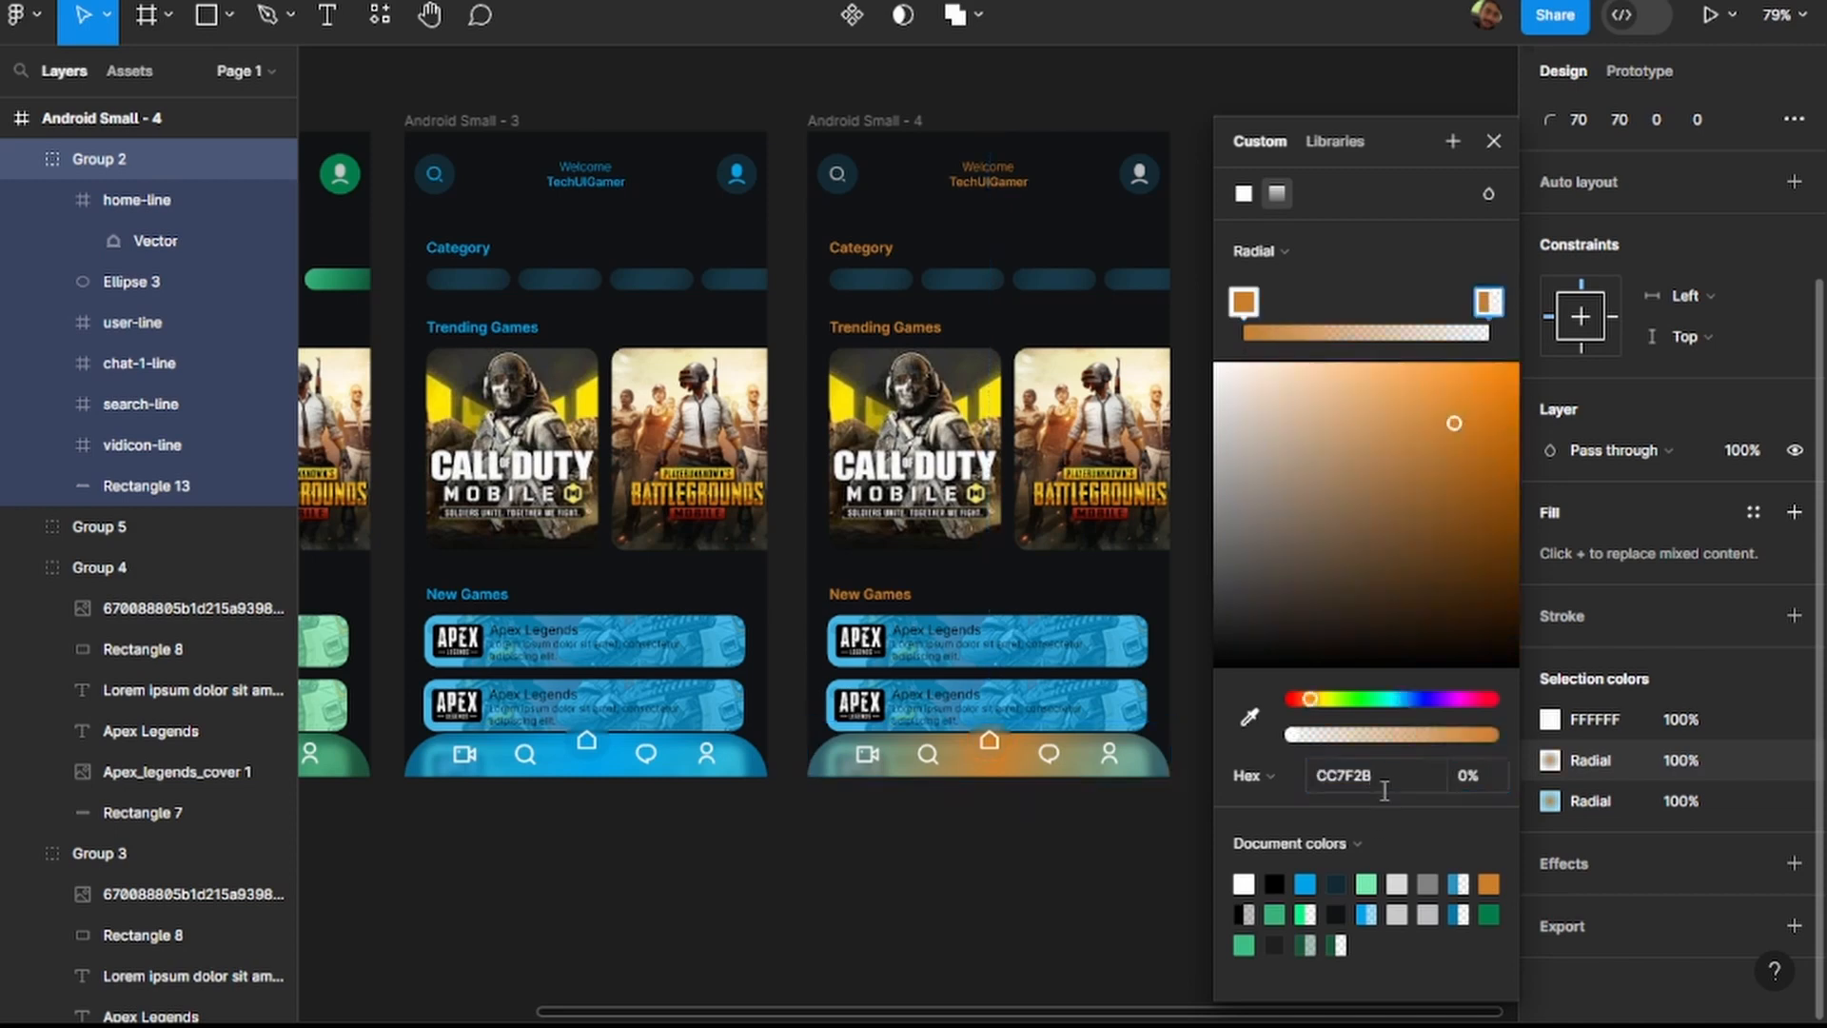
# Set the blue 37% end stop of the navigation bar background's radial gradient in Android Small - 4 to CC7F2B.
pyautogui.click(1587, 799)
pyautogui.hotkey('ctrl', 'c')
pyautogui.click(1500, 298)
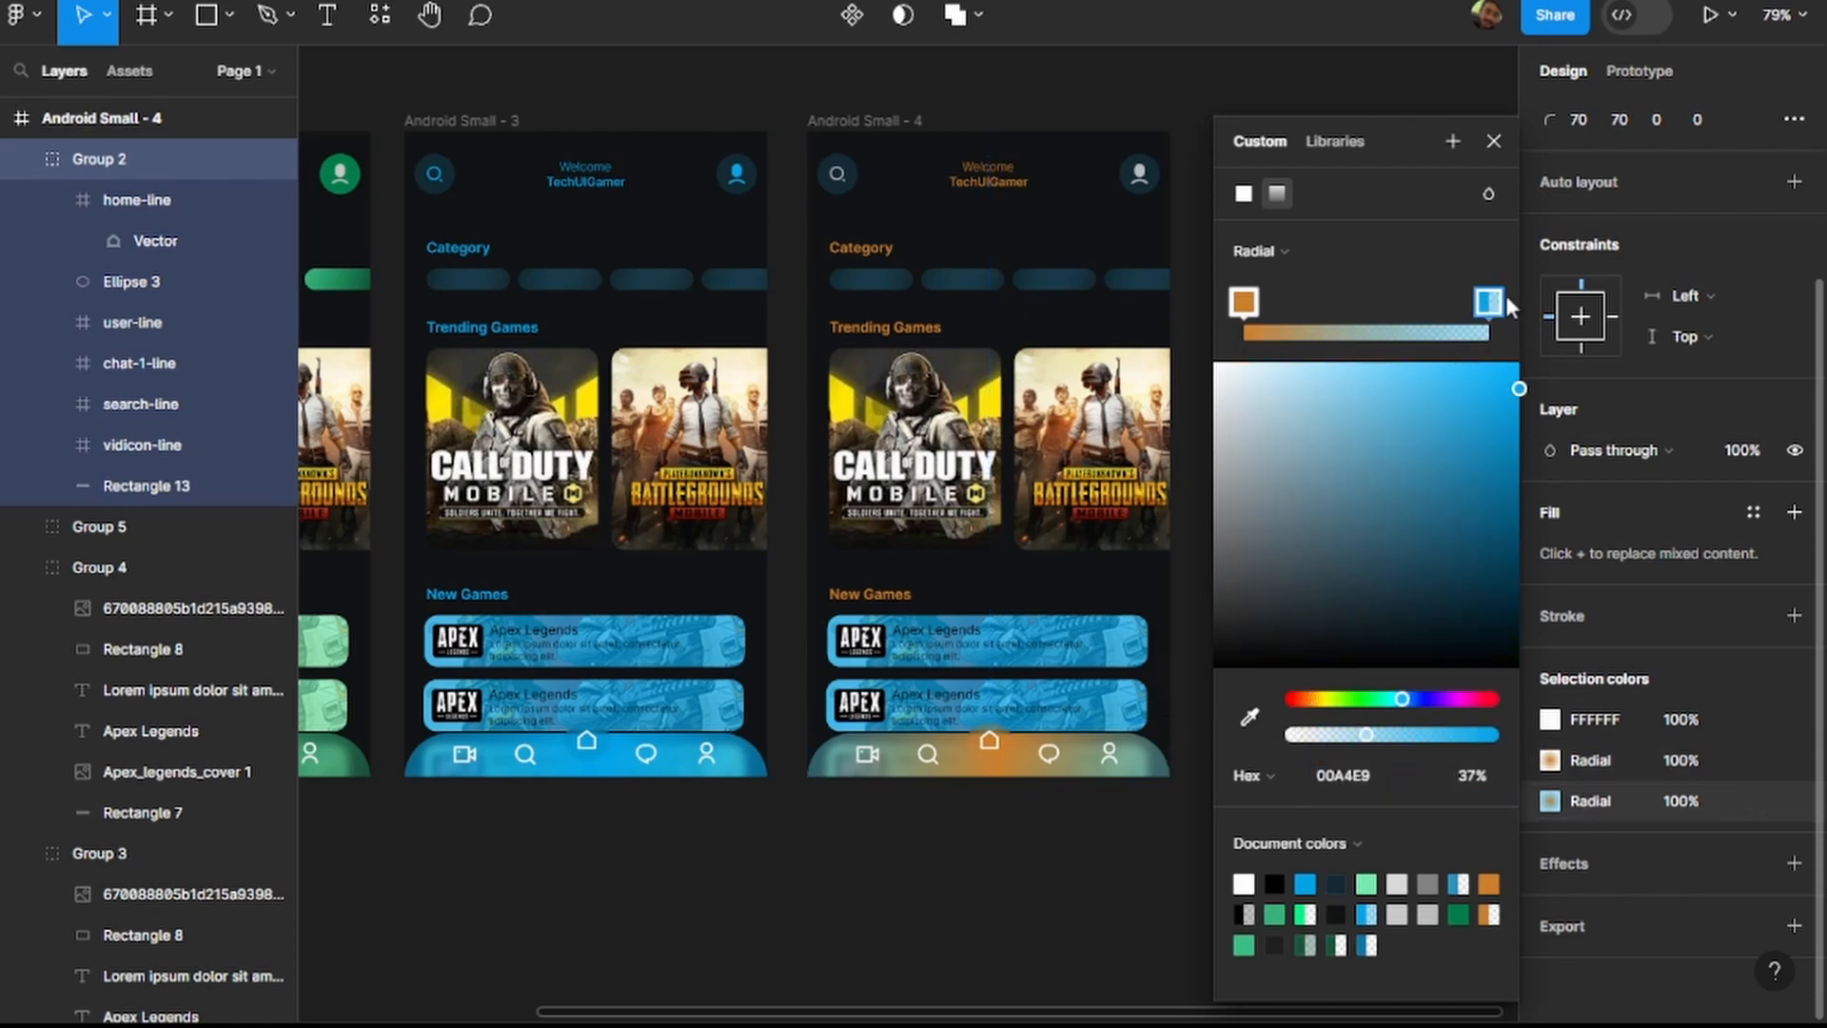
pyautogui.click(1375, 777)
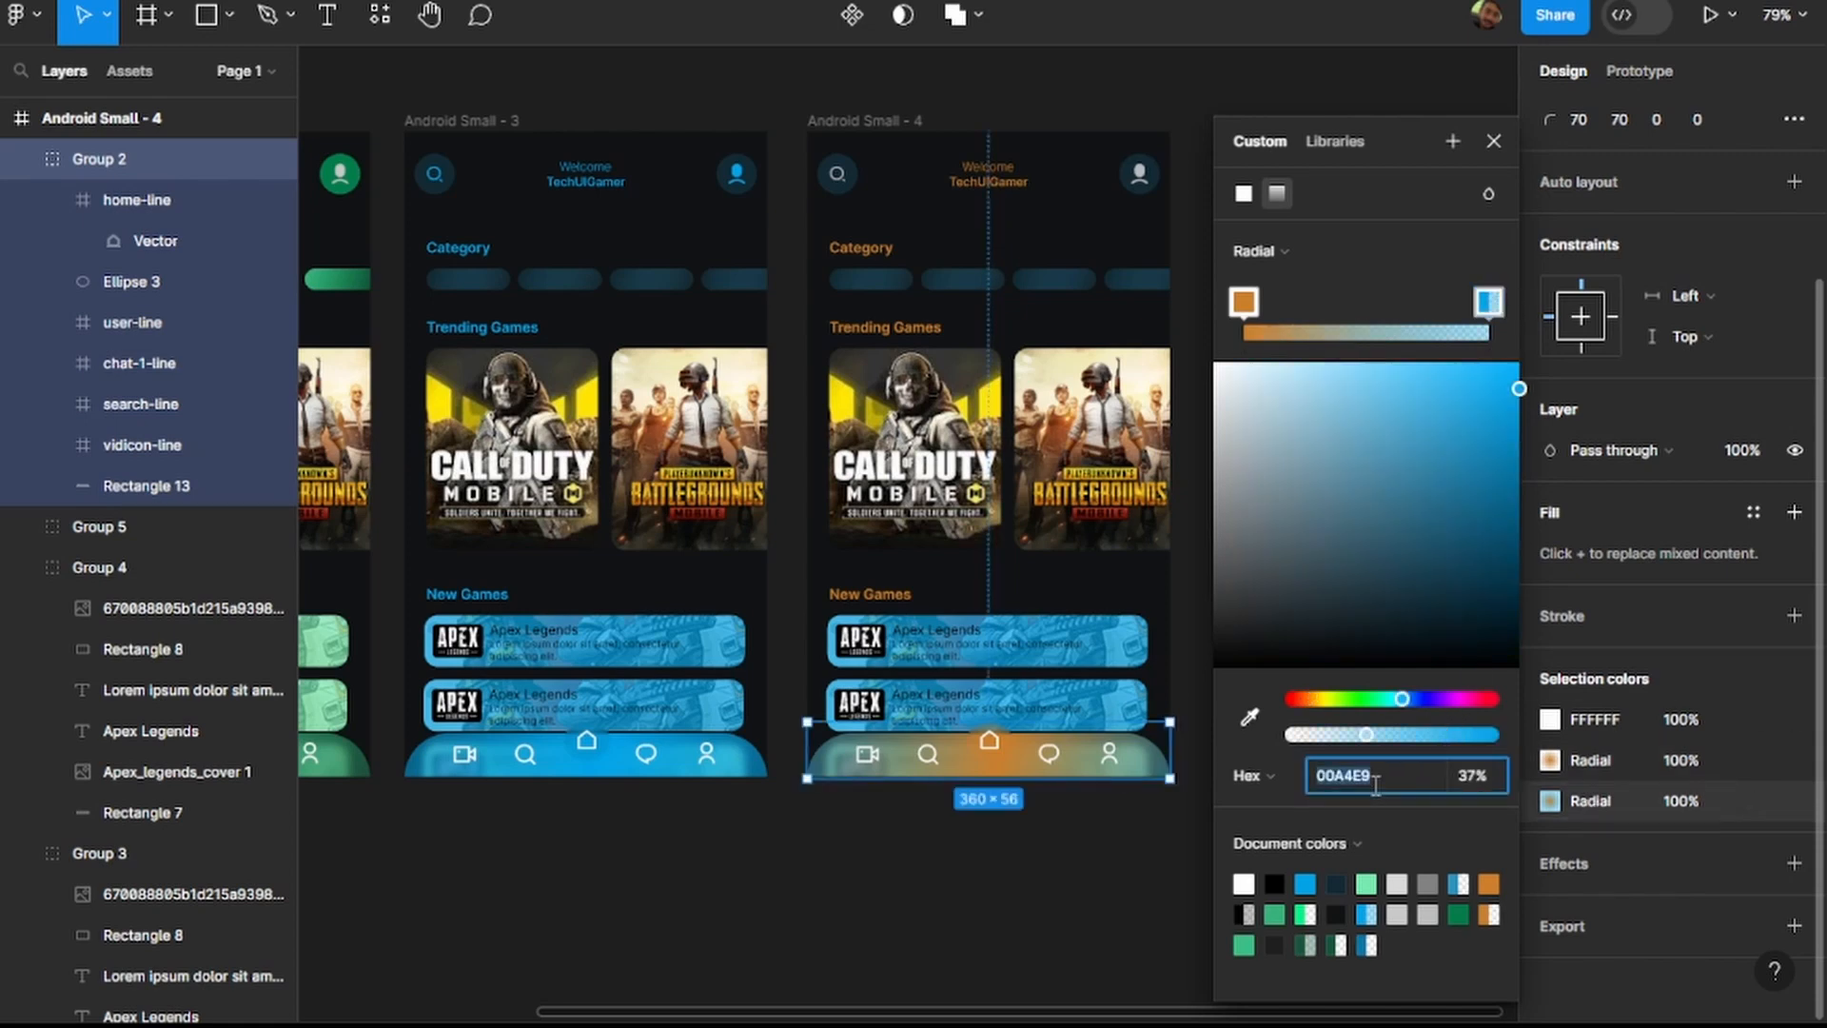
pyautogui.hotkey('ctrl', 'v')
pyautogui.press('Return')
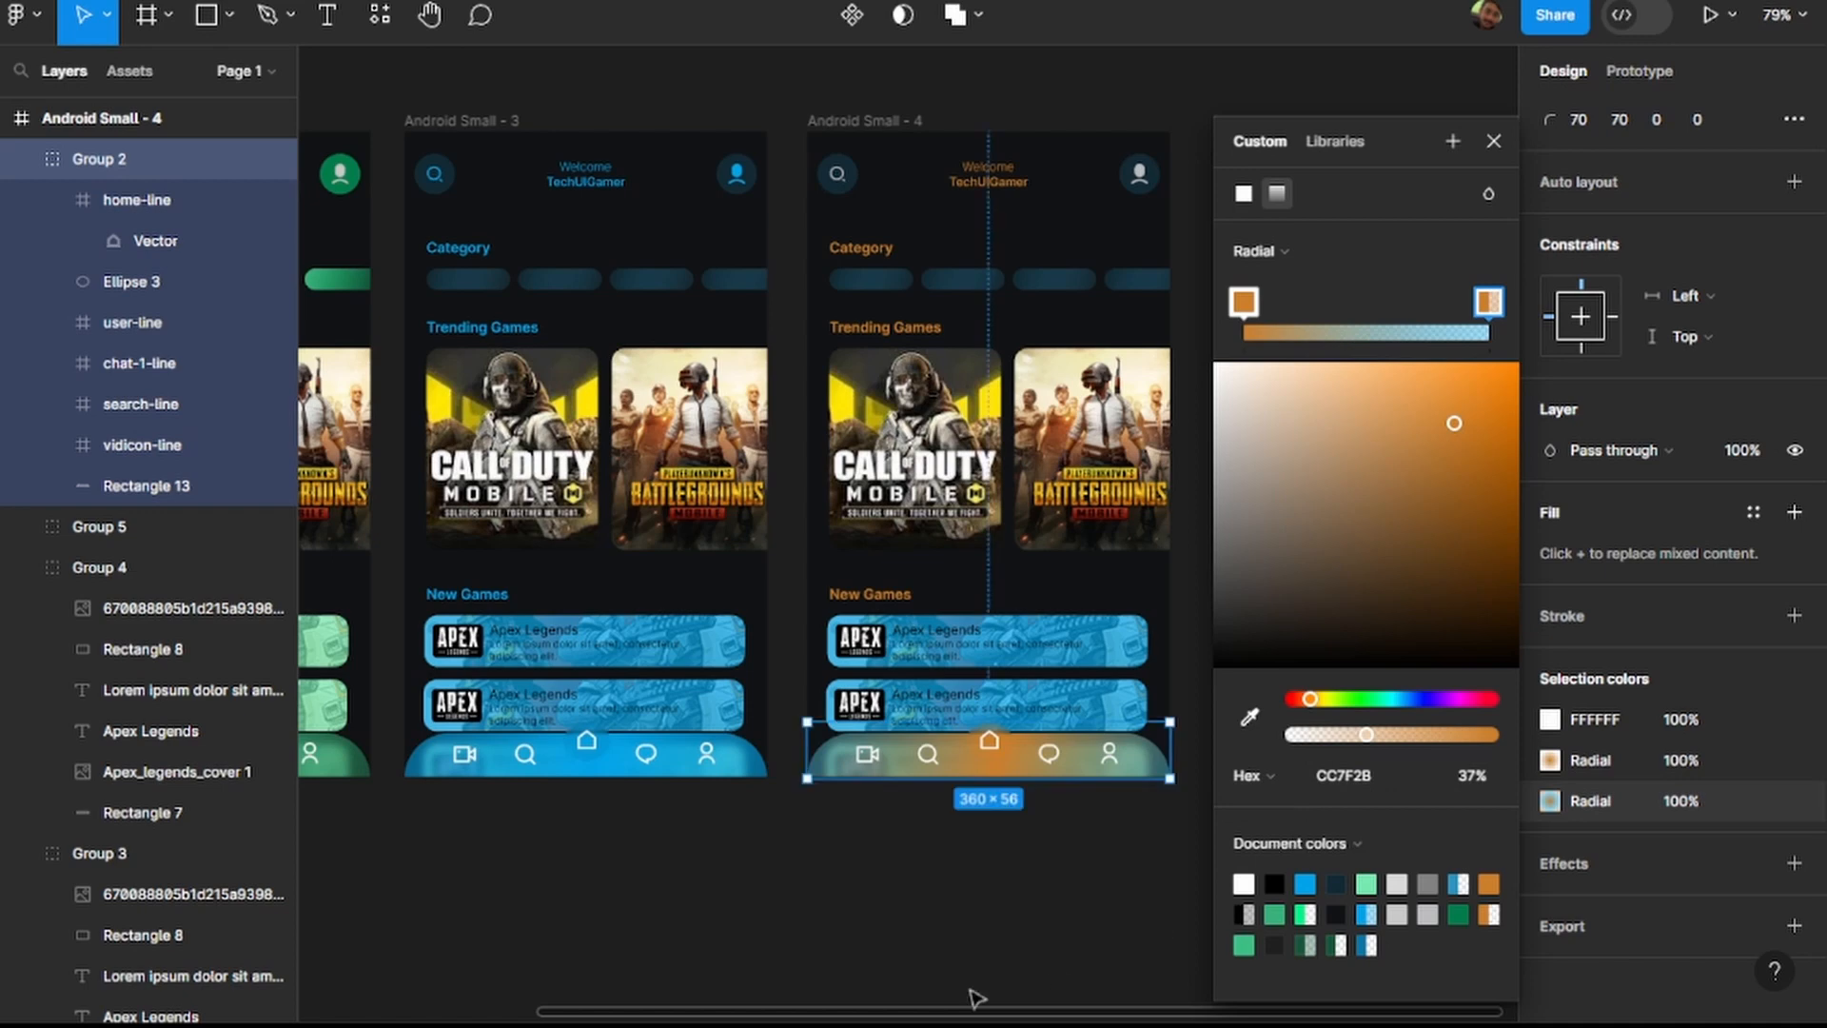
pyautogui.press('Escape')
pyautogui.click(1122, 852)
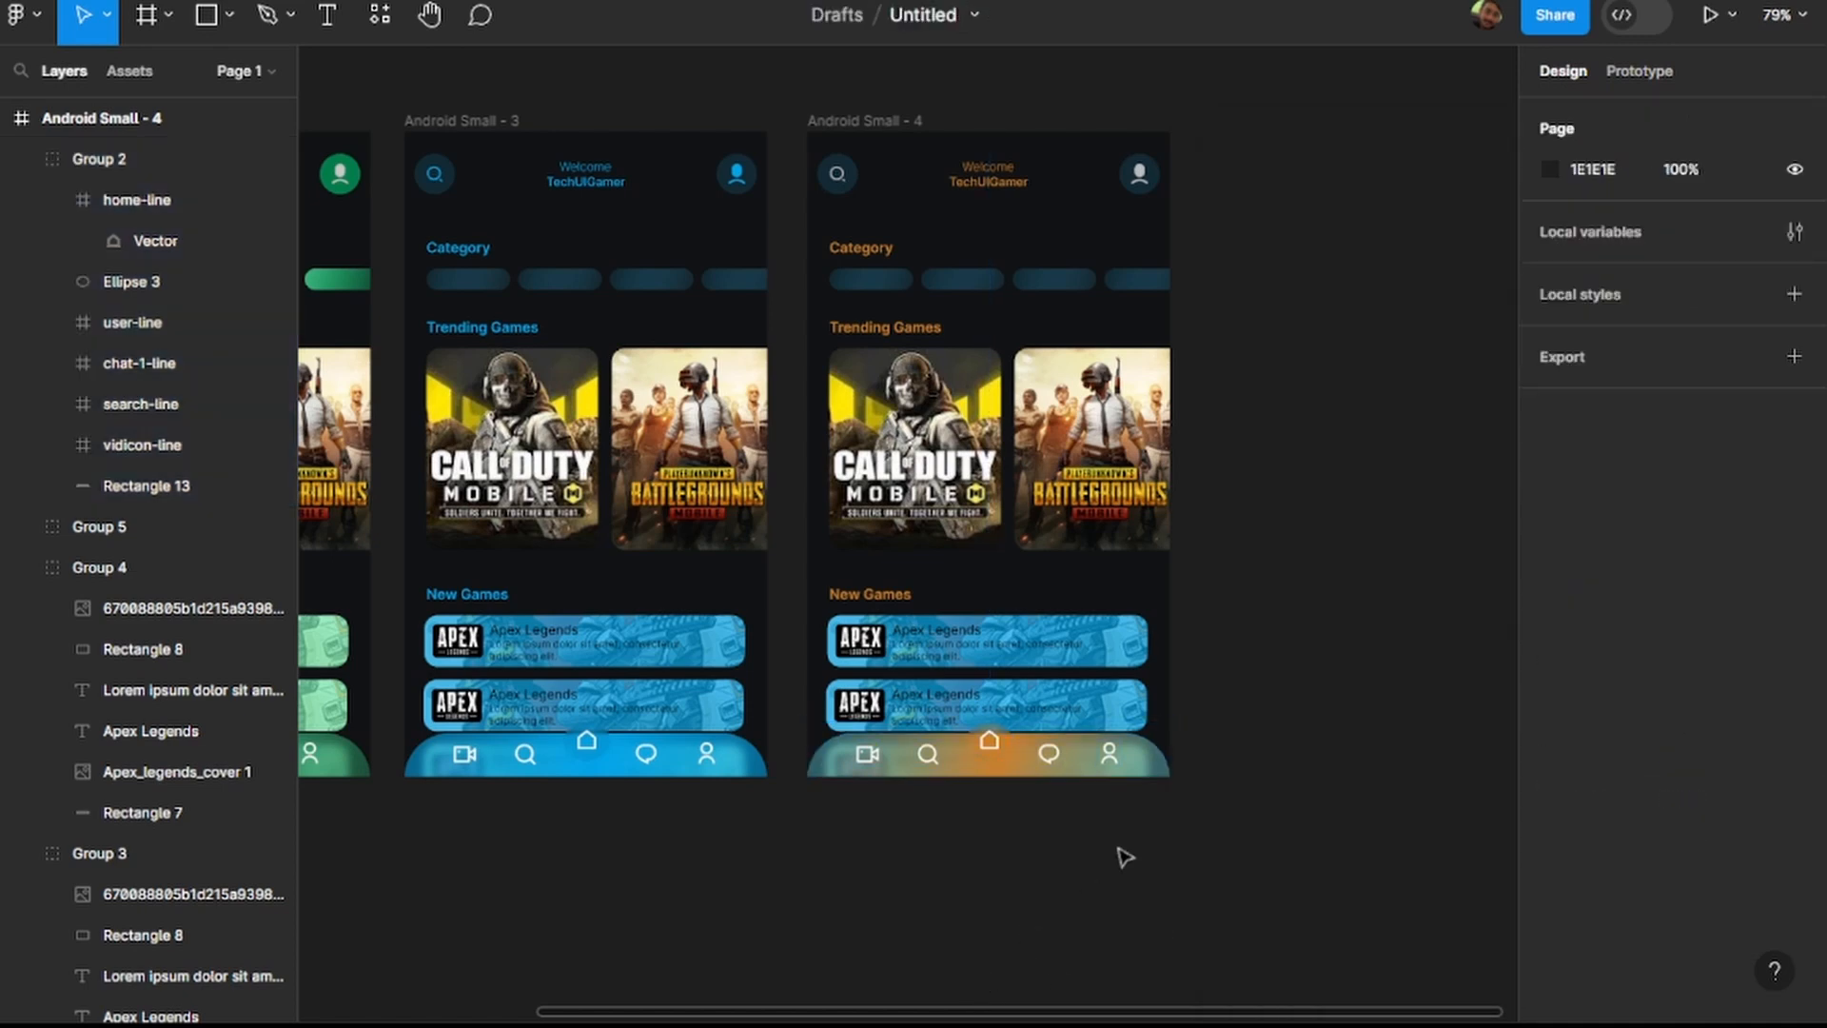
# Delete the leftover blue 00A4E9 stops from the navigation bar background's radial gradient in Android Small - 4.
pyautogui.click(1159, 767)
pyautogui.scroll(-3, 1647, 825)
pyautogui.click(1551, 802)
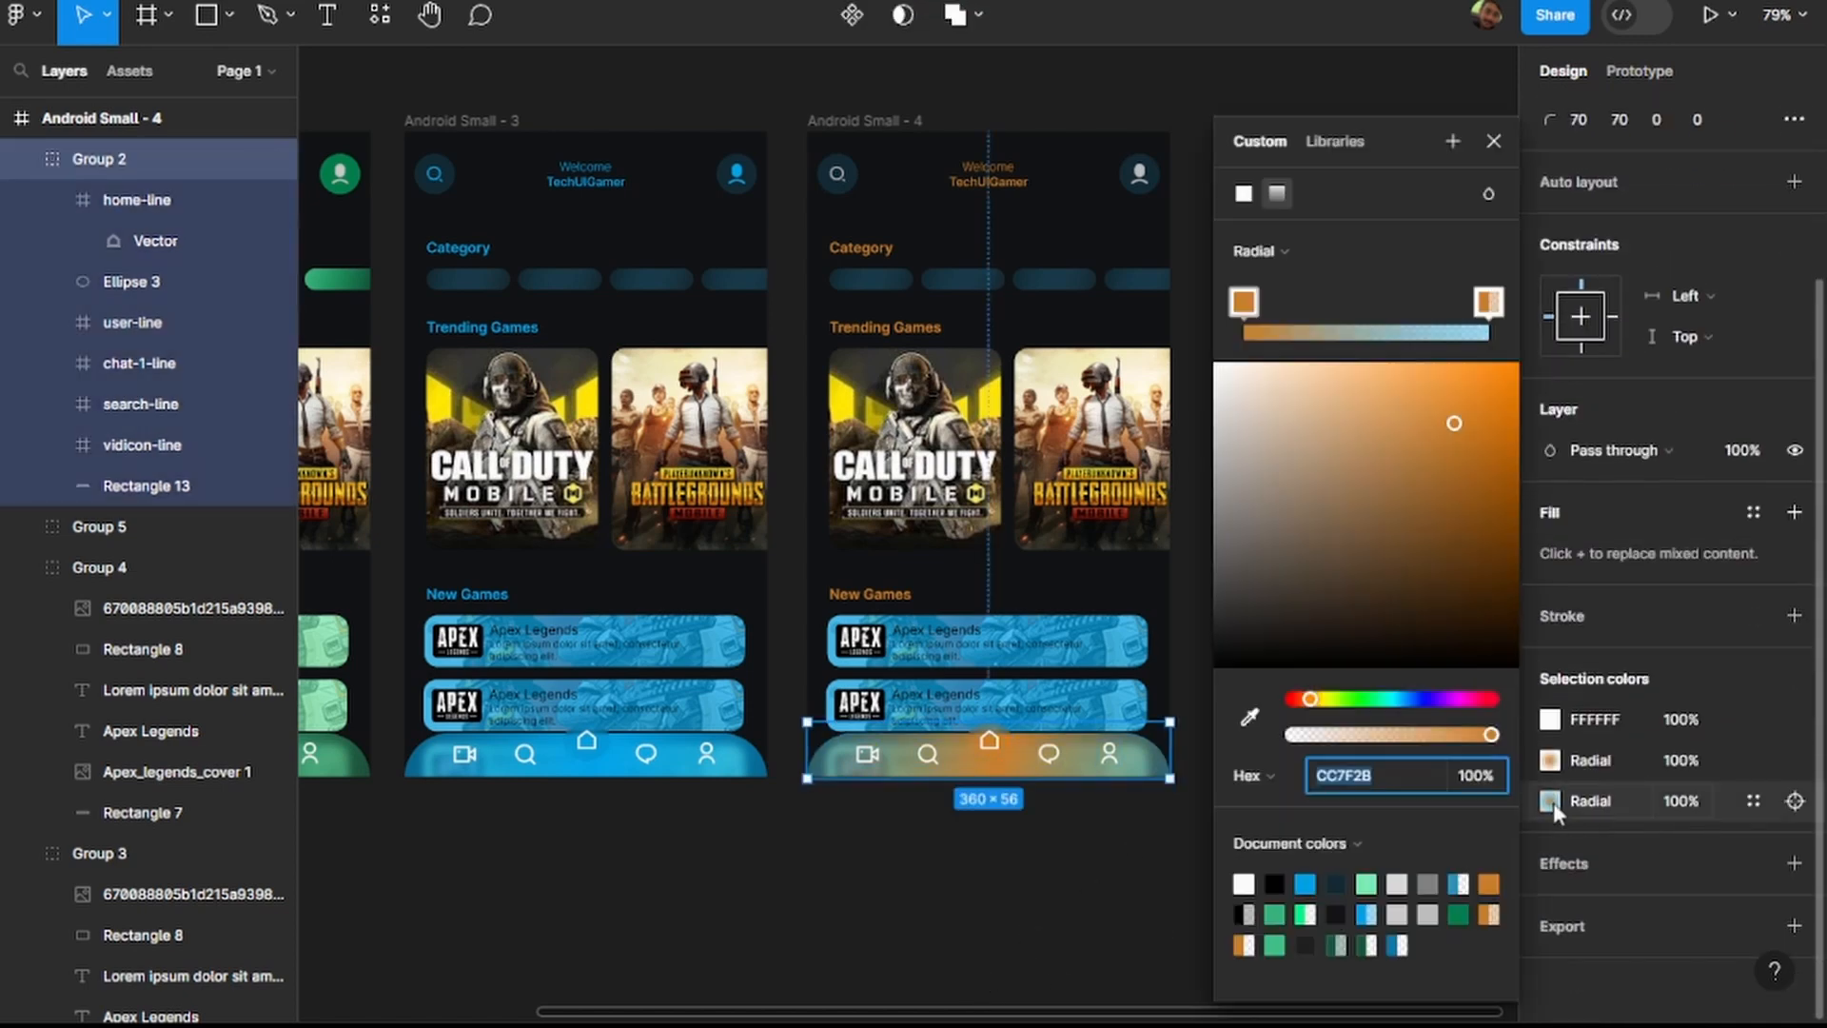
pyautogui.moveTo(1490, 310); pyautogui.dragTo(1441, 307)
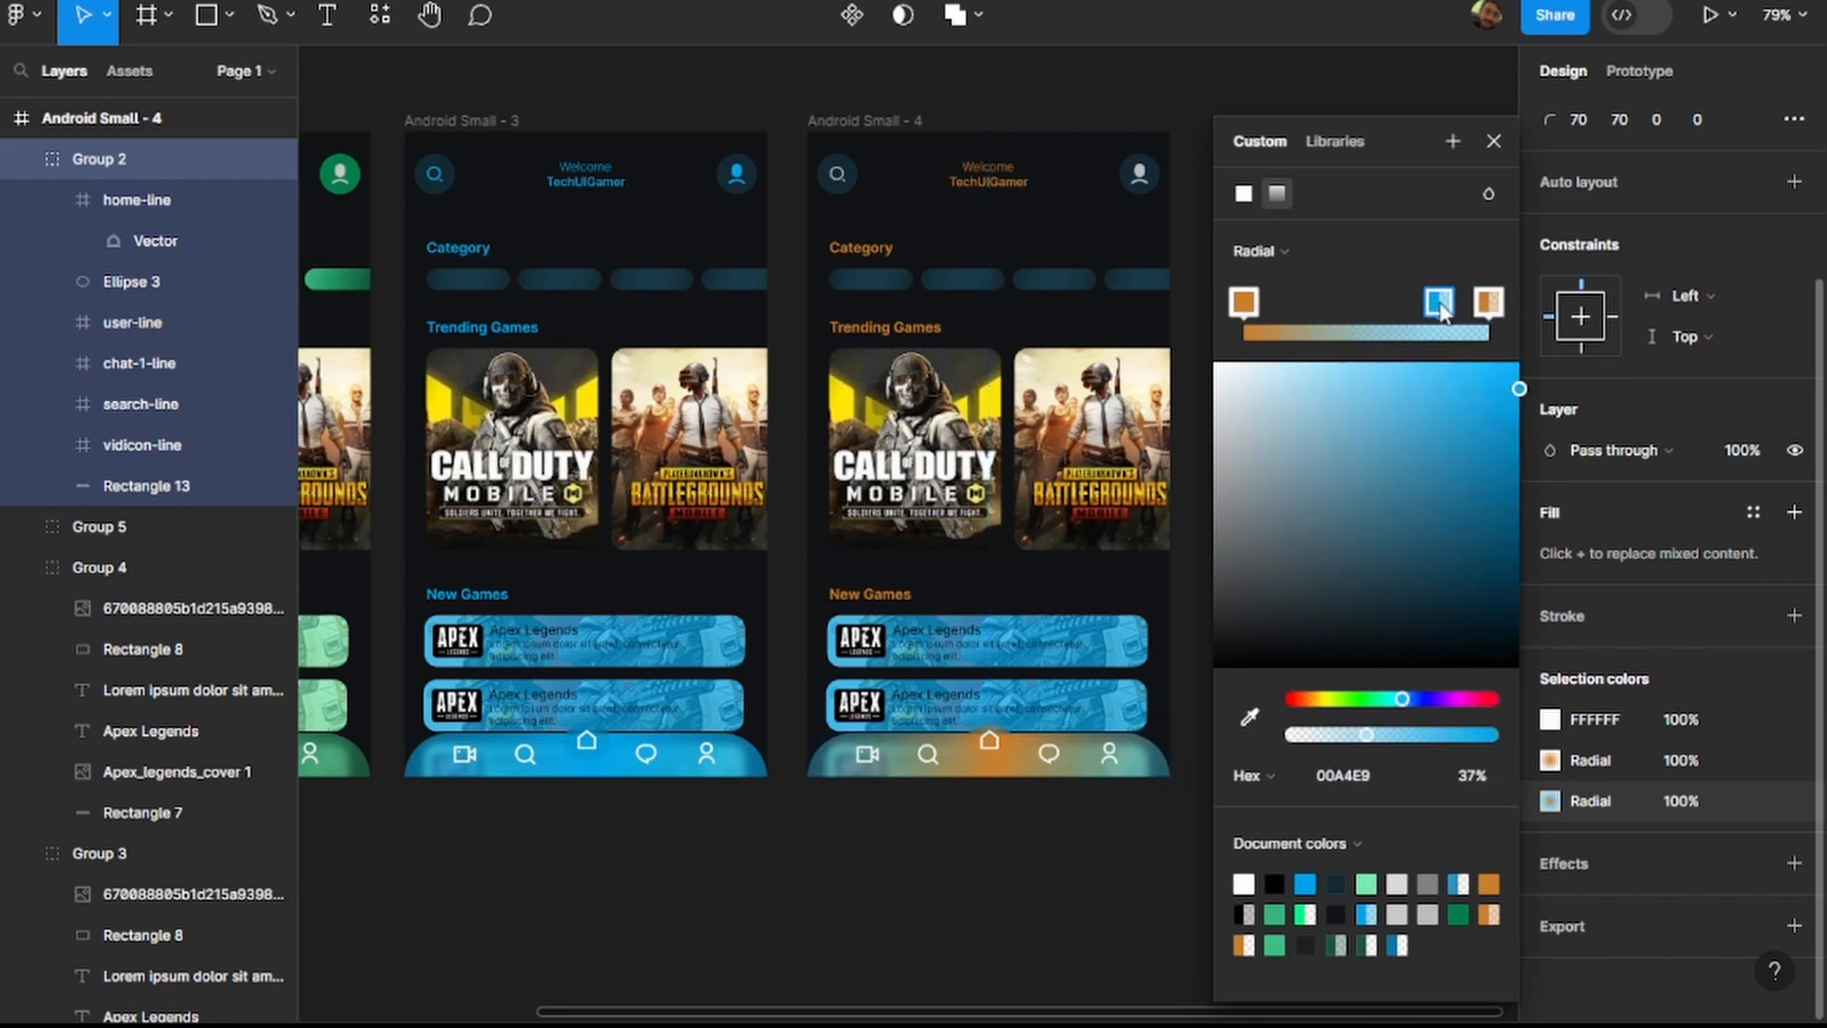
pyautogui.press('Delete')
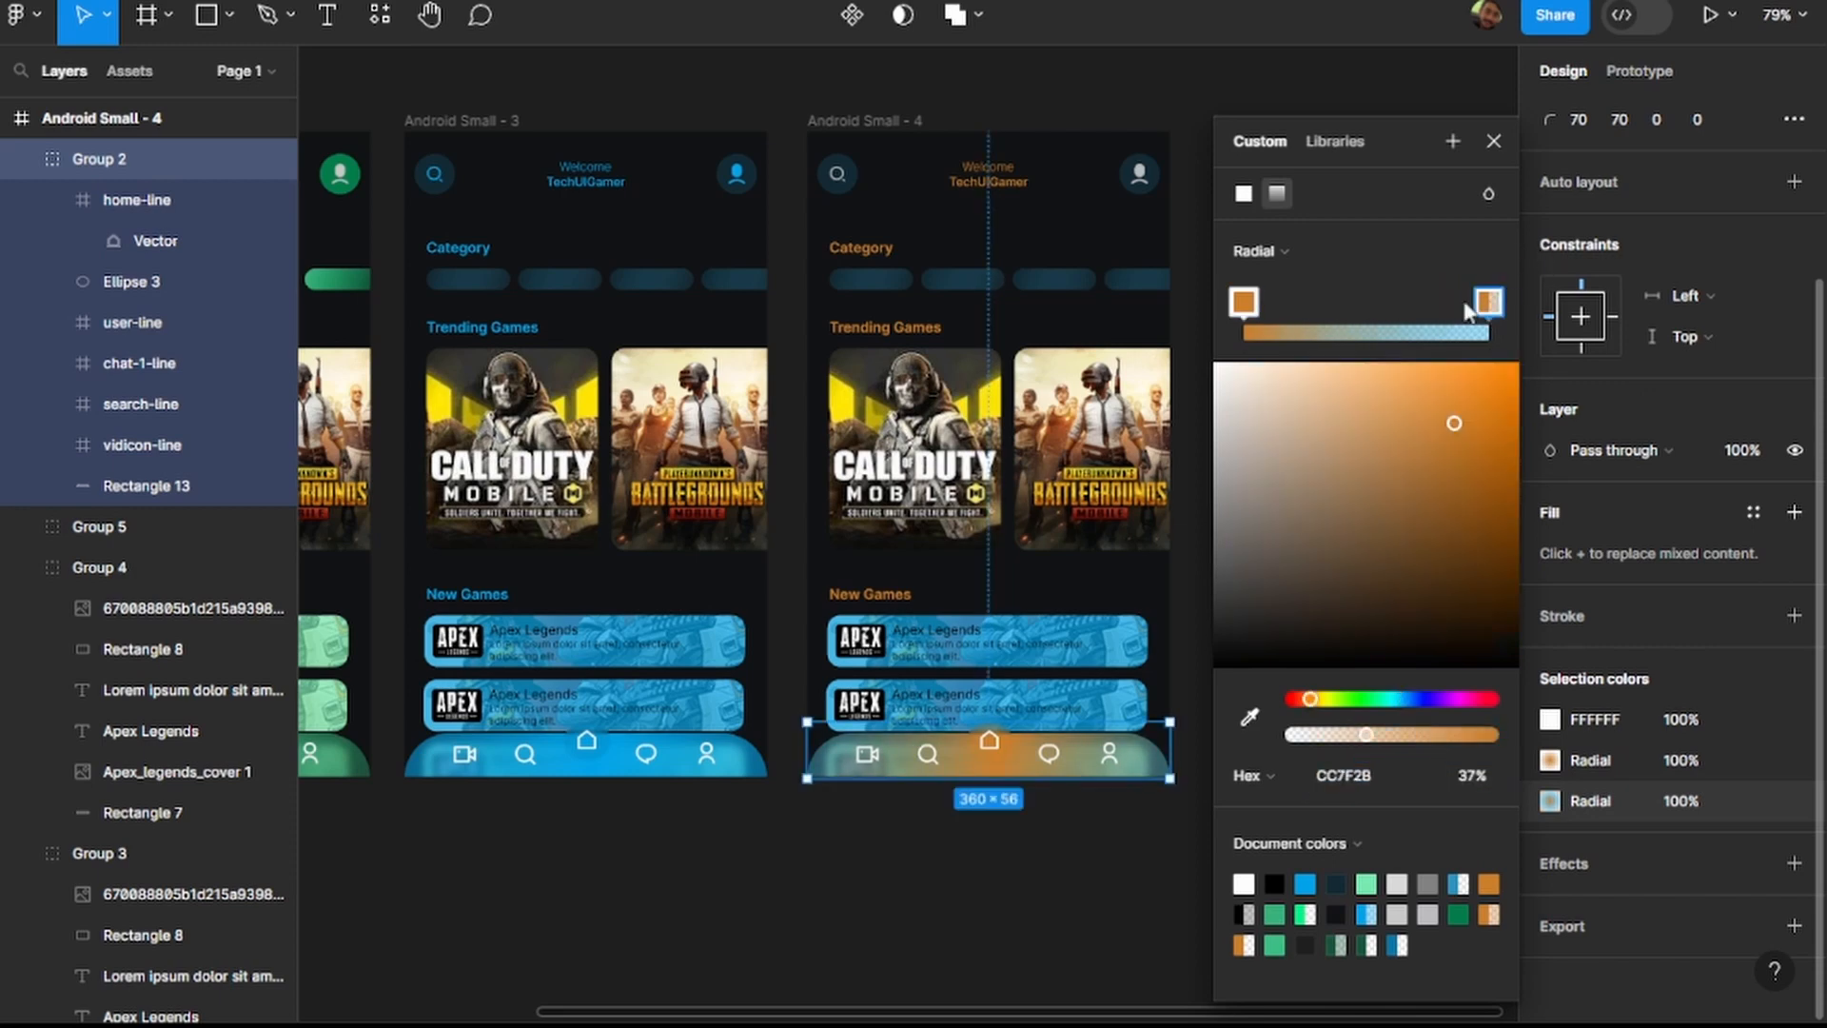
pyautogui.hotkey('ctrl', 'z')
pyautogui.press('Delete')
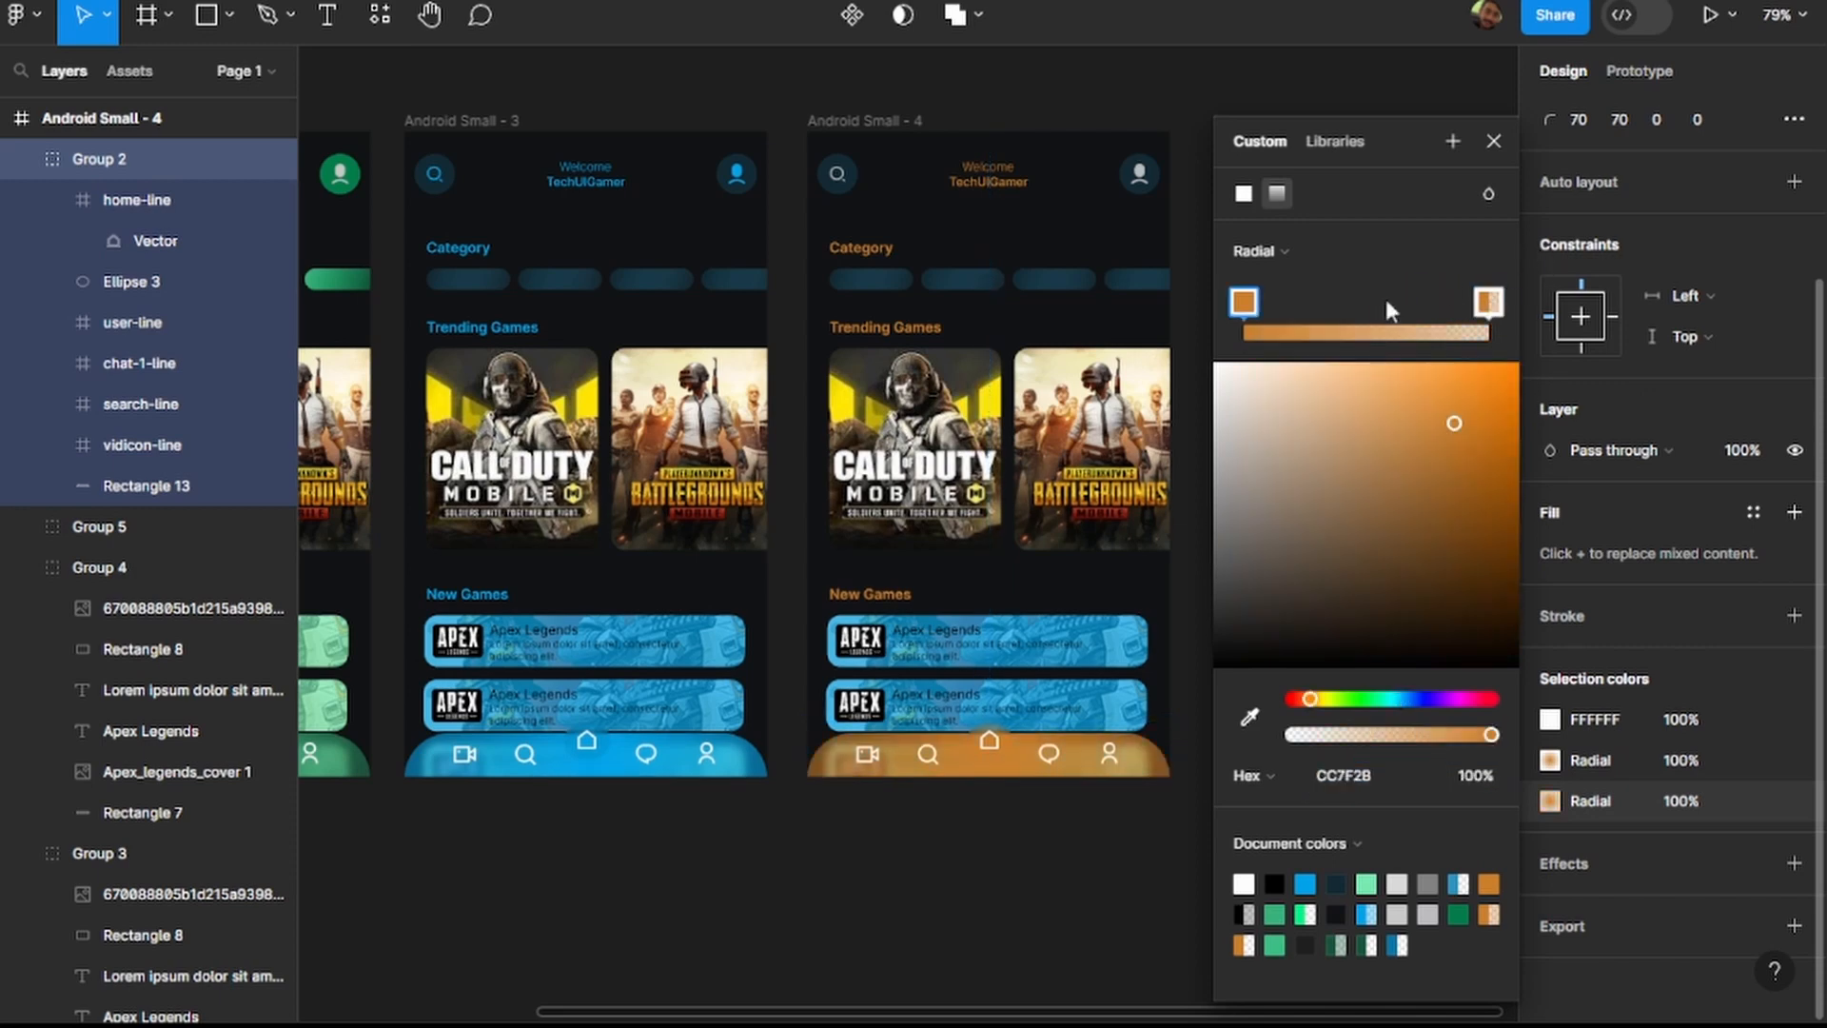
pyautogui.click(1017, 946)
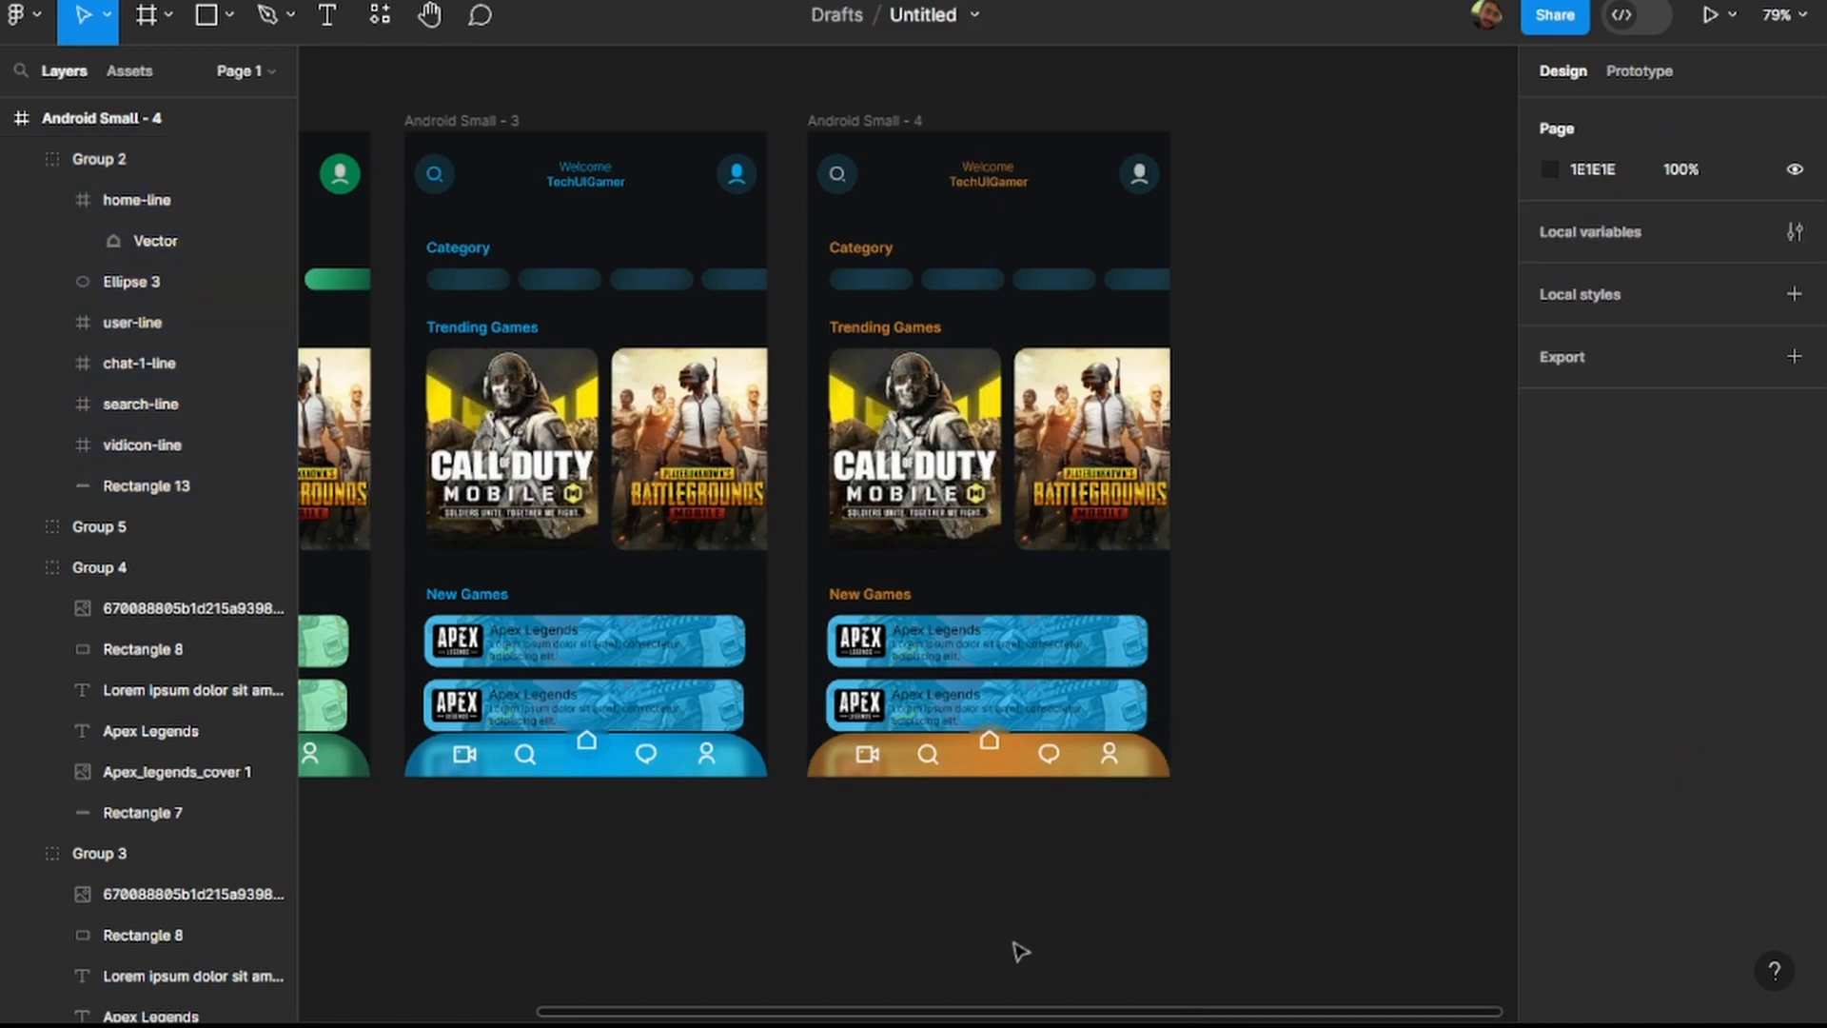
# Set the background rectangle fill of the upper Apex Legends card in Android Small - 4 to CC7F2B.
pyautogui.click(1106, 651)
pyautogui.scroll(-5, 190, 761)
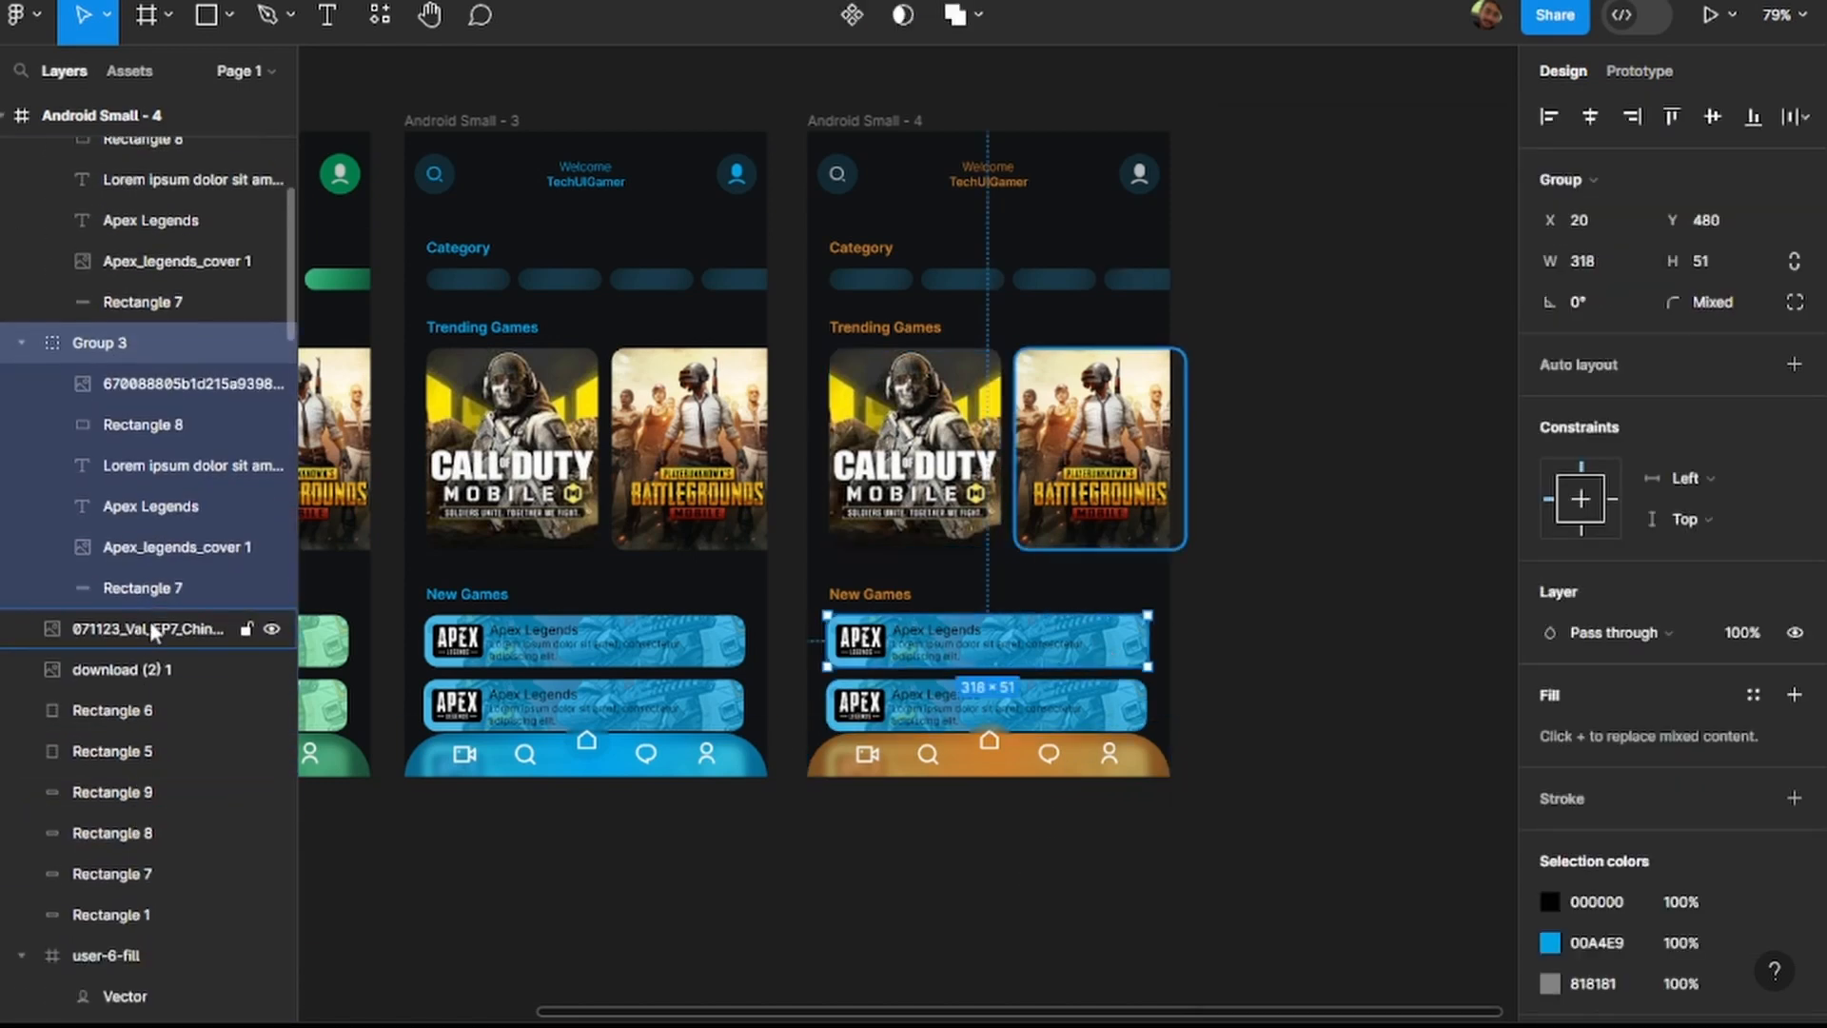
pyautogui.click(163, 590)
pyautogui.click(1617, 632)
pyautogui.write('CC7F3B')
pyautogui.press('Return')
# Set the background rectangle fill of the lower Apex Legends card in Android Small - 4 to CC7F2B.
pyautogui.click(1125, 721)
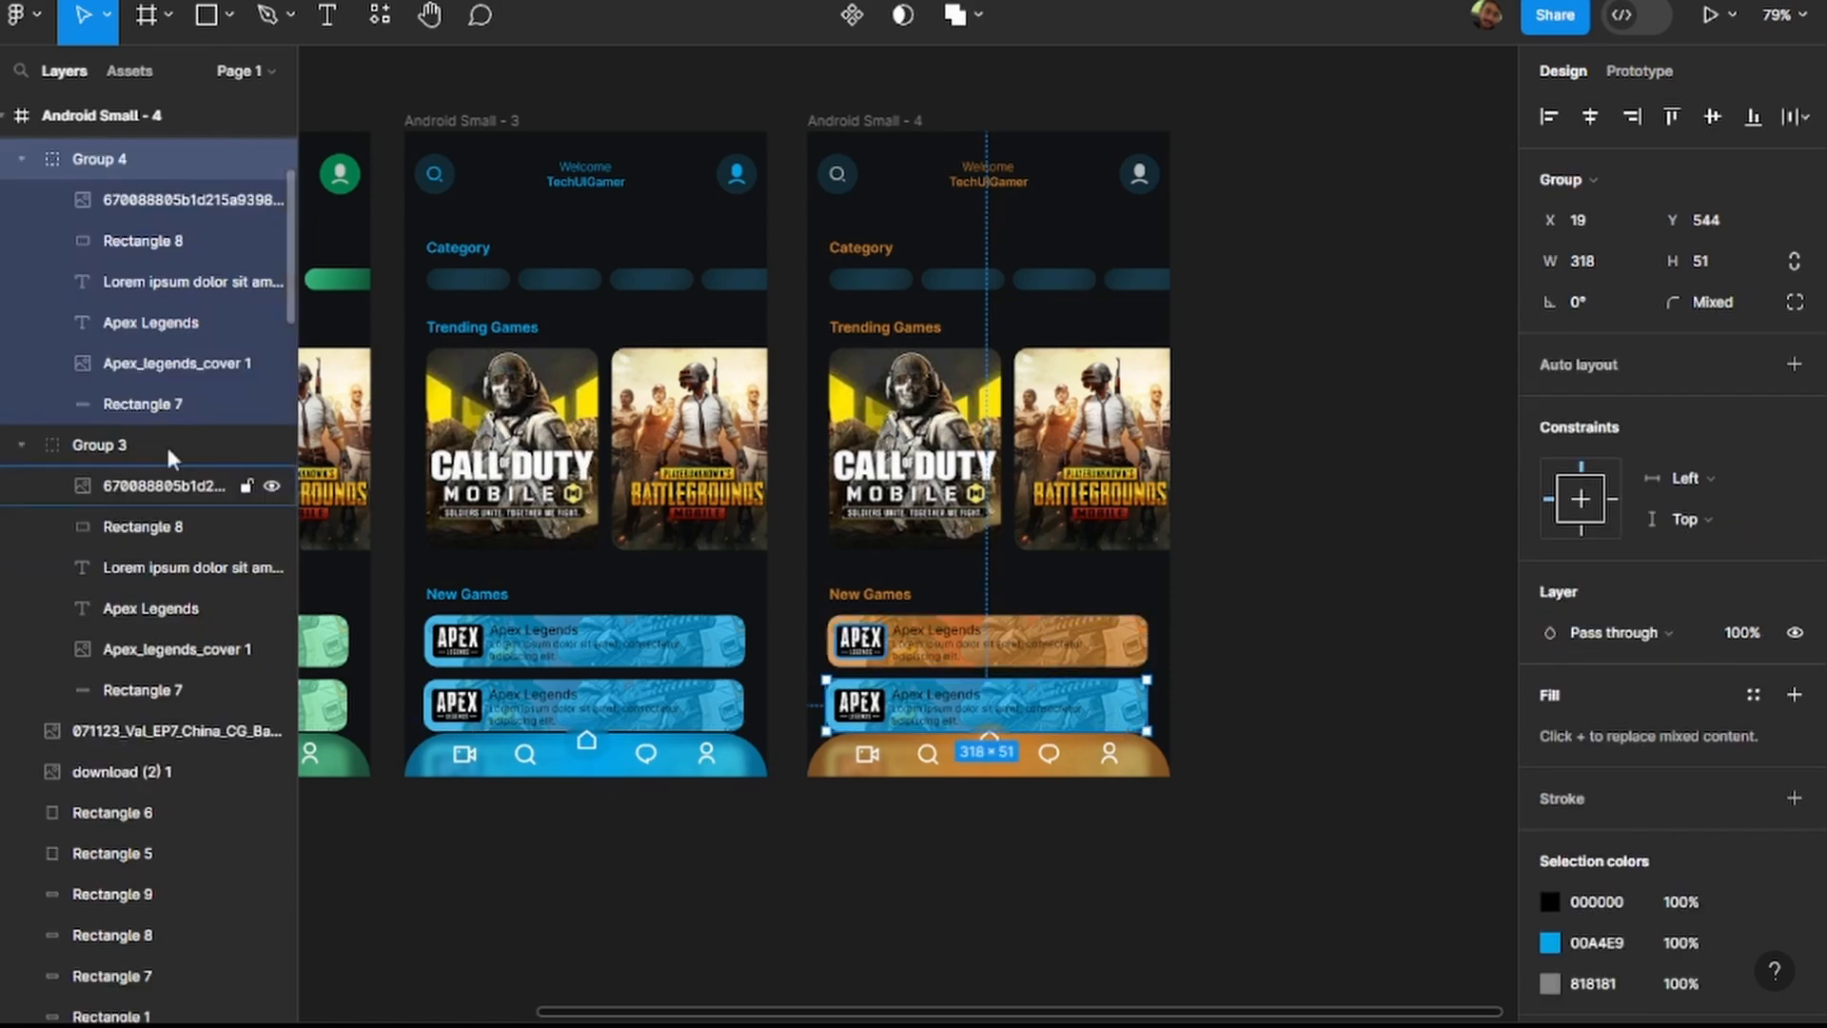
pyautogui.click(143, 404)
pyautogui.click(1608, 631)
pyautogui.write('#C97F2B')
pyautogui.press('Return')
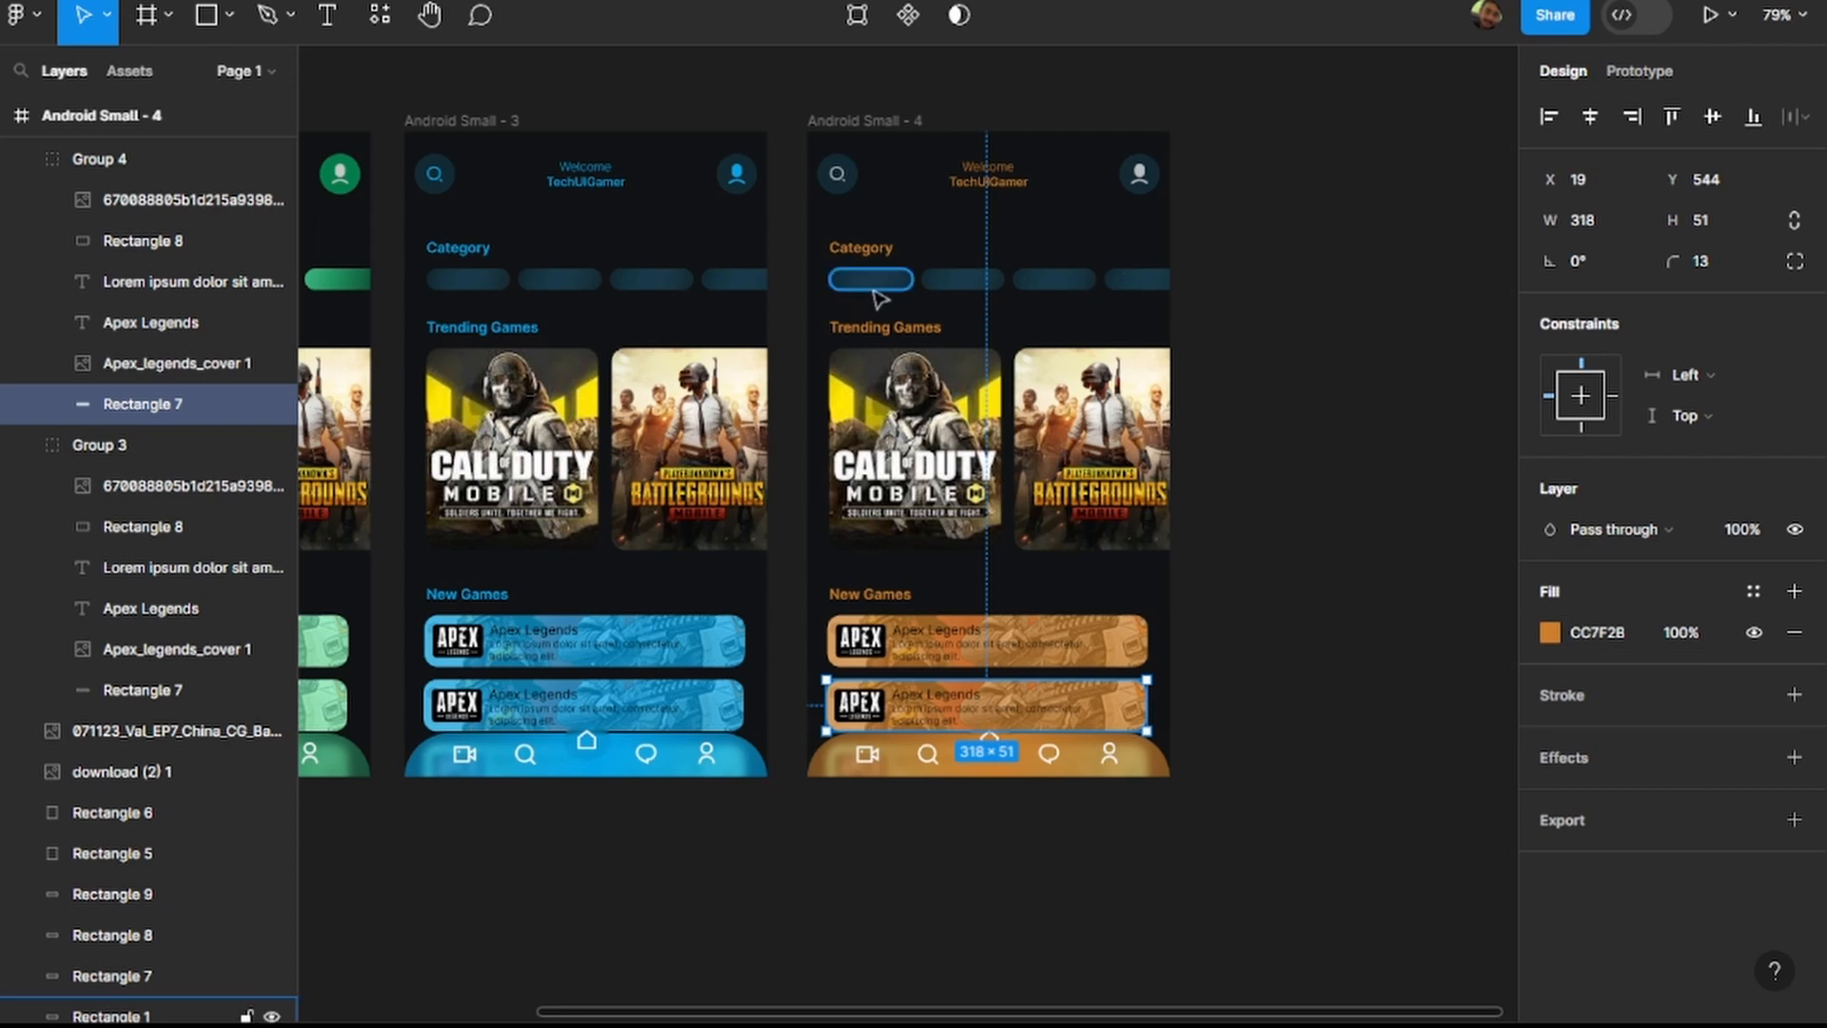
pyautogui.click(1366, 335)
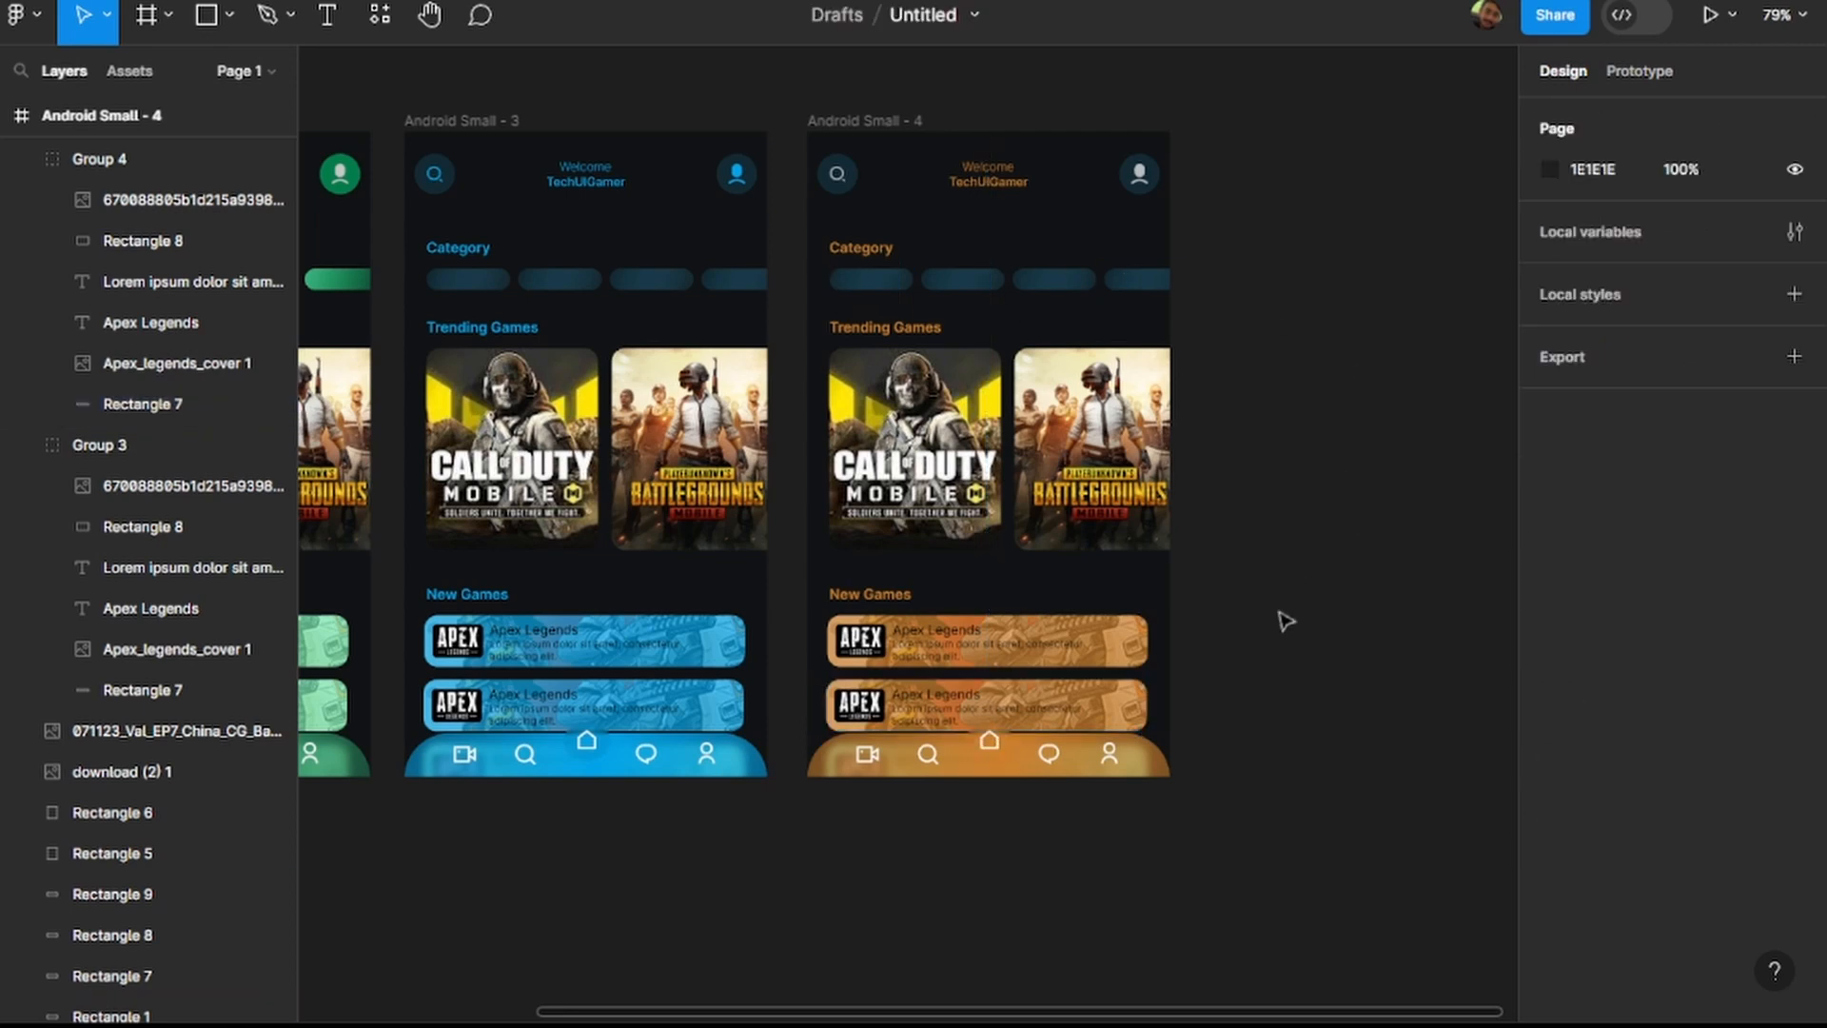
# Copy the dark 122A34 colour from the first stop of the first category pill's linear gradient in Android Small - 4.
pyautogui.click(874, 287)
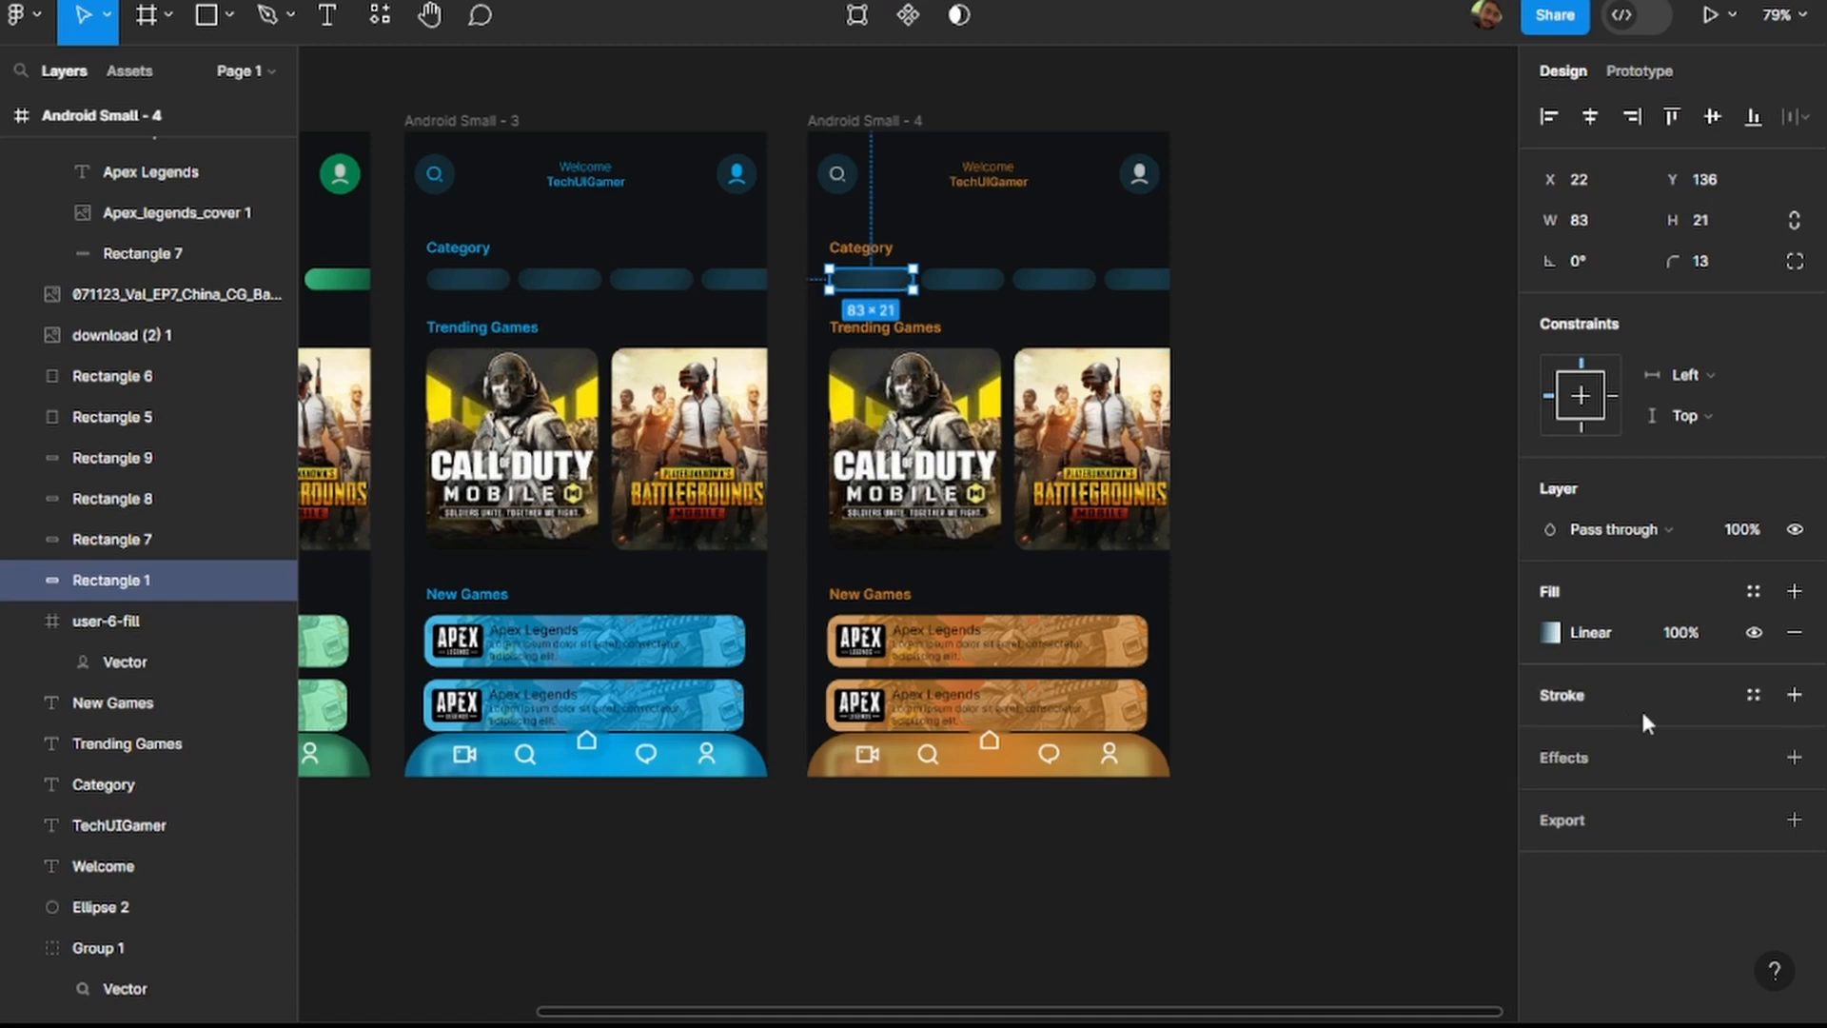
pyautogui.click(1551, 632)
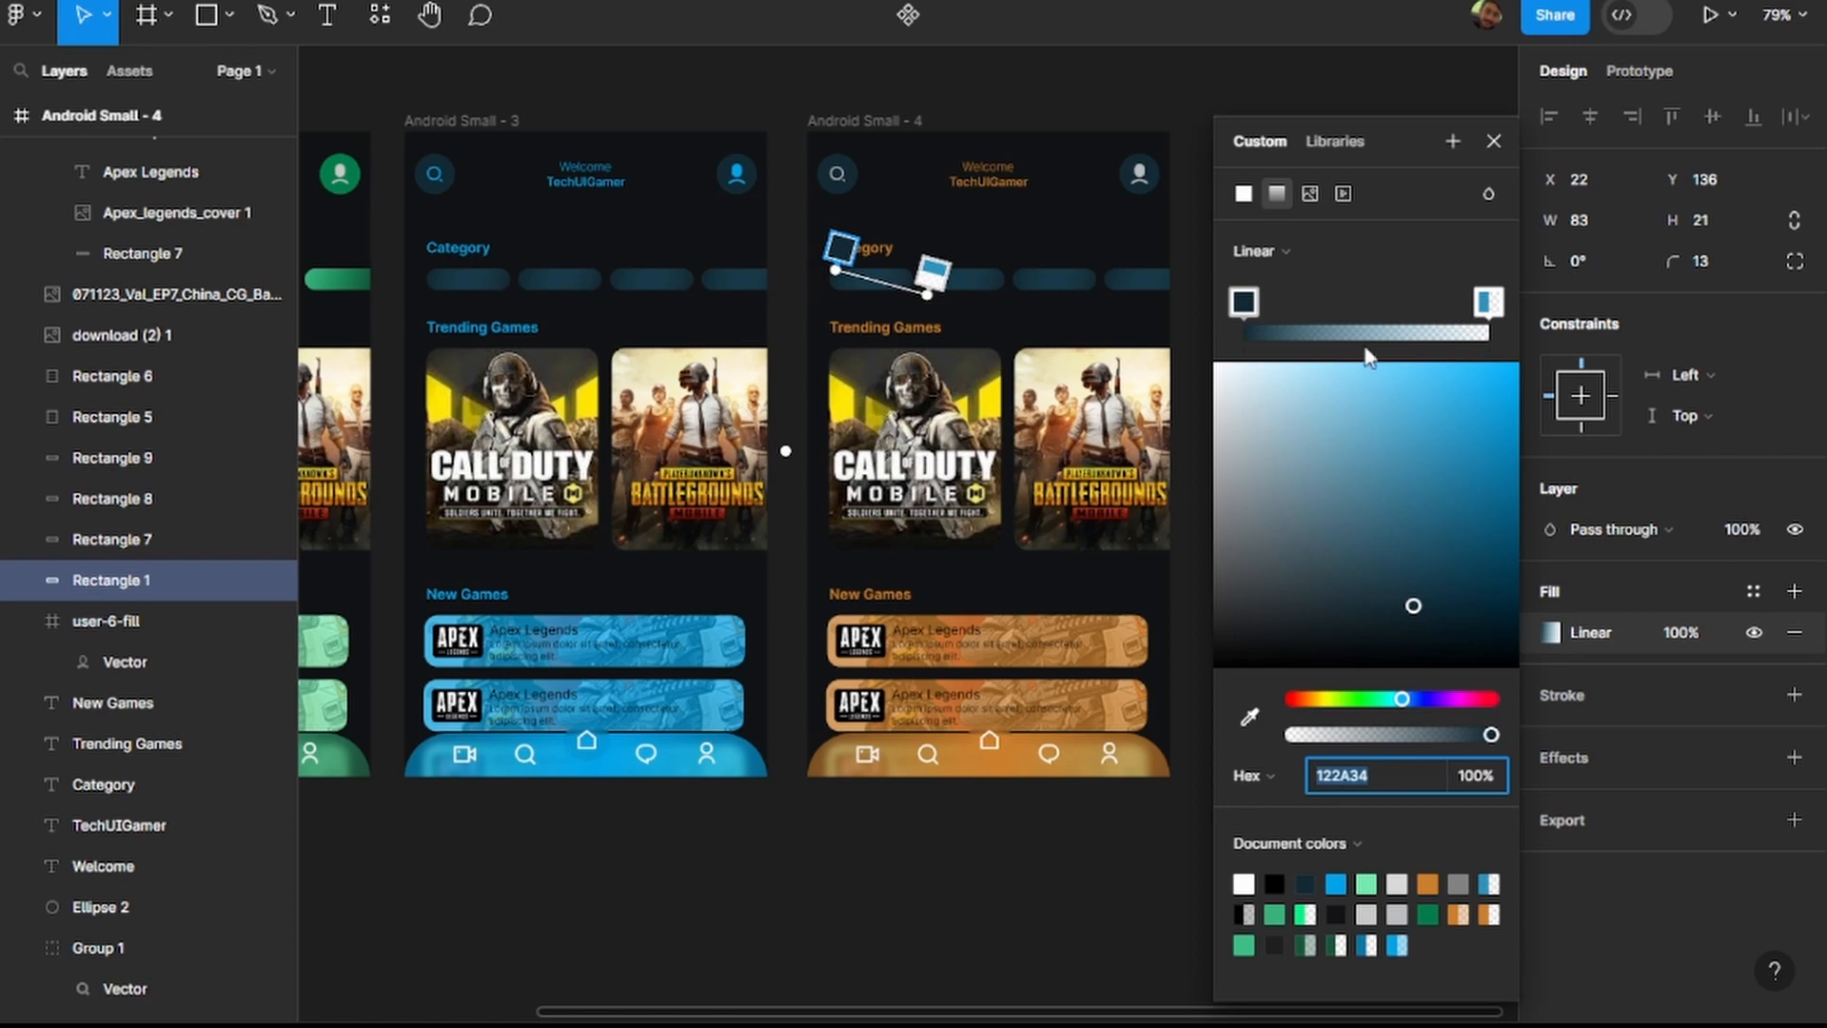
pyautogui.click(1249, 306)
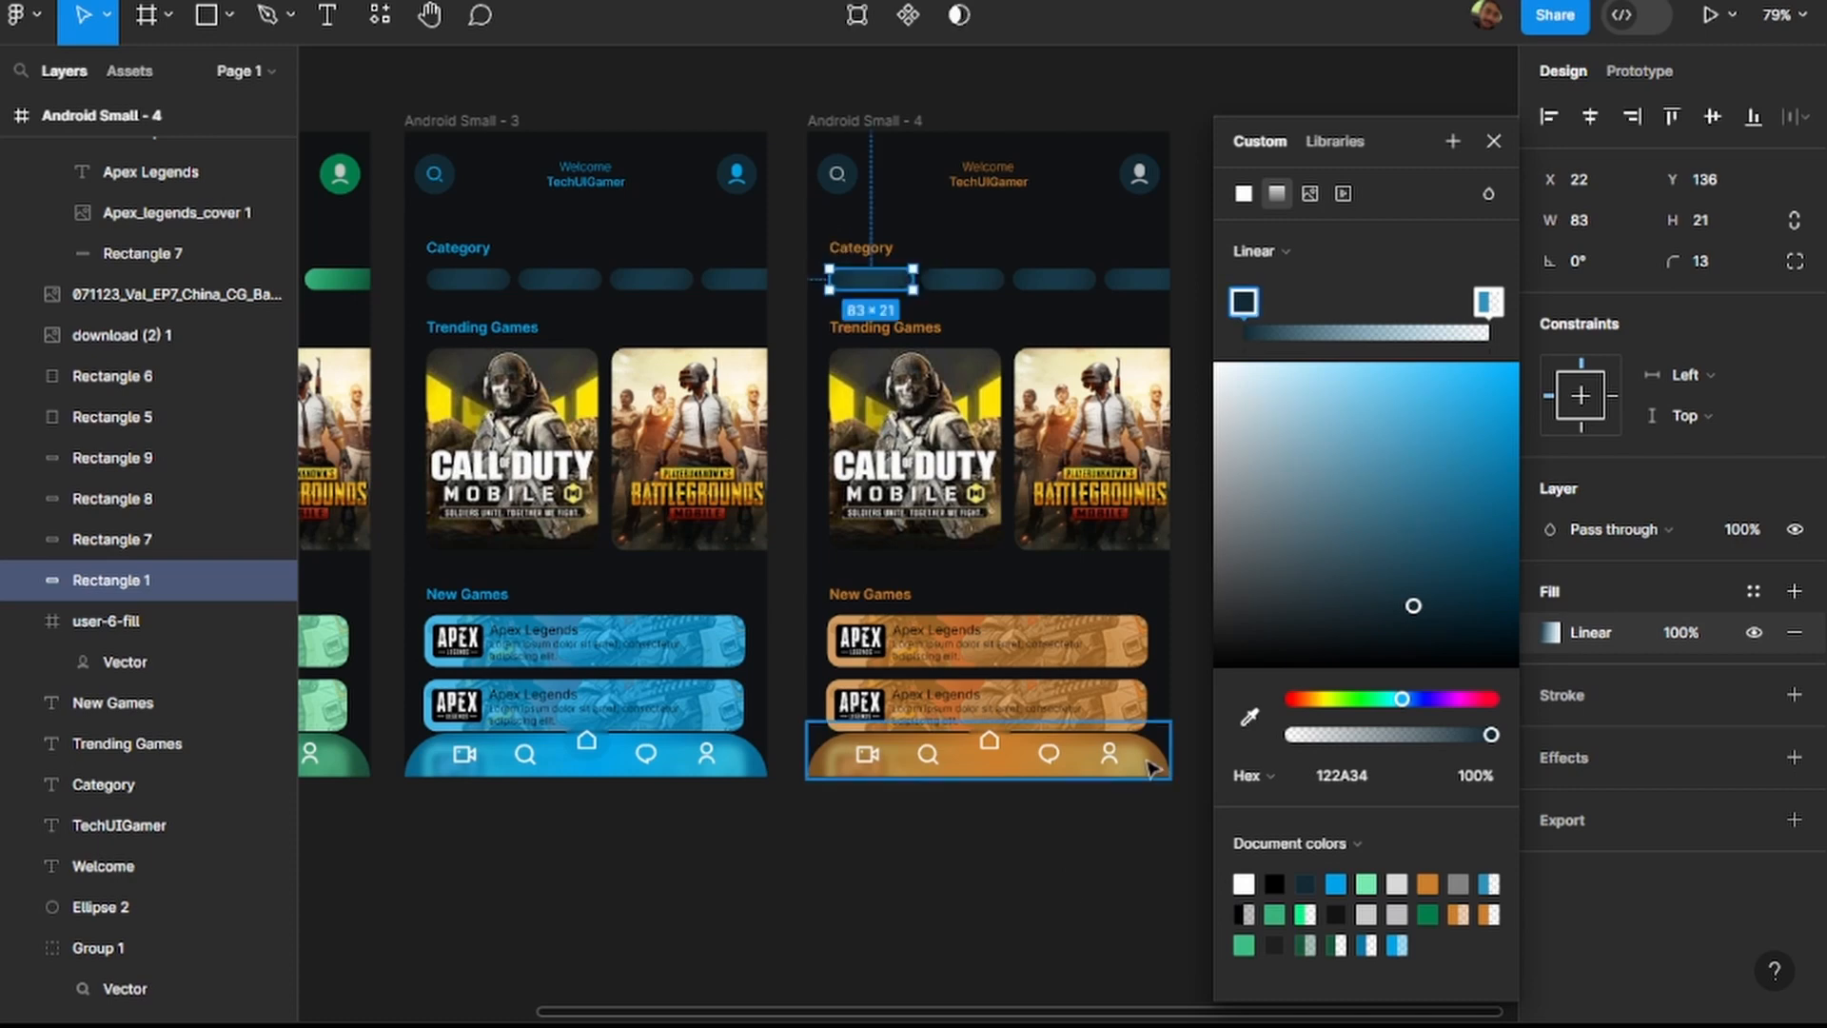
pyautogui.click(1493, 141)
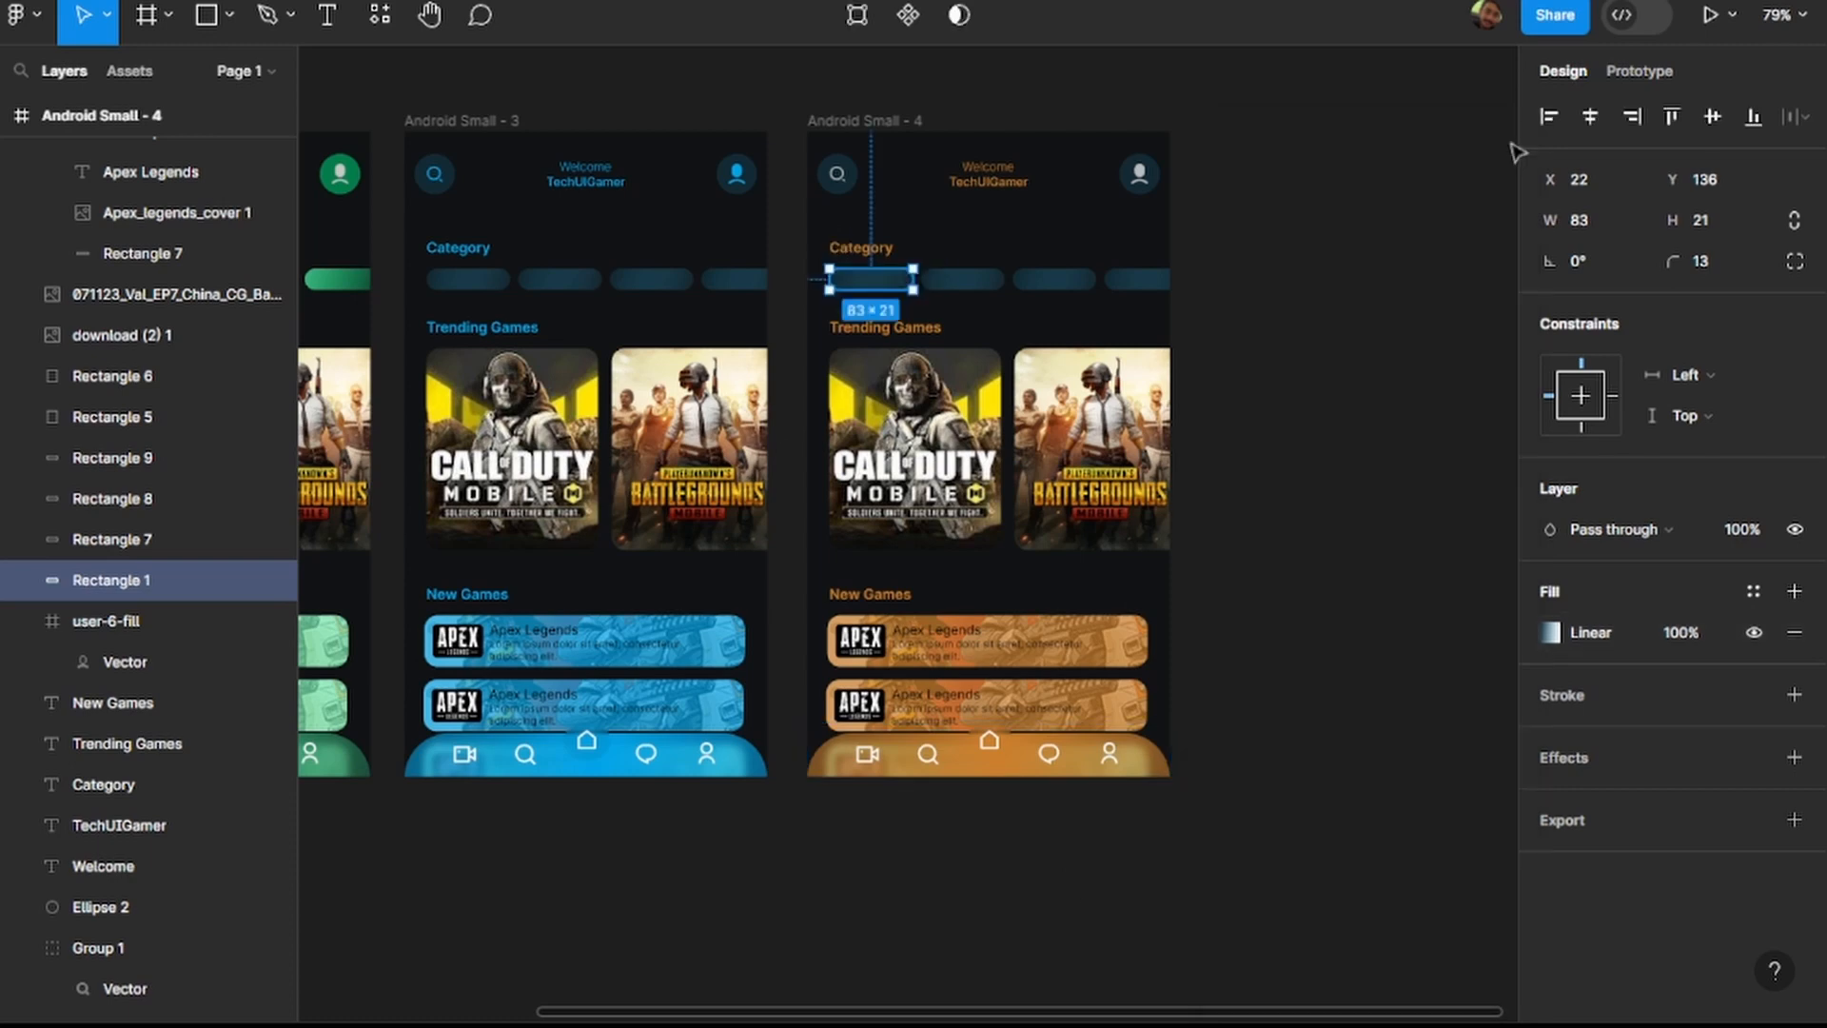
# Set both stops of the radial gradient behind the navigation bar's home icon in Android Small - 4 to 122A34.
pyautogui.click(1165, 773)
pyautogui.scroll(-2, 1634, 888)
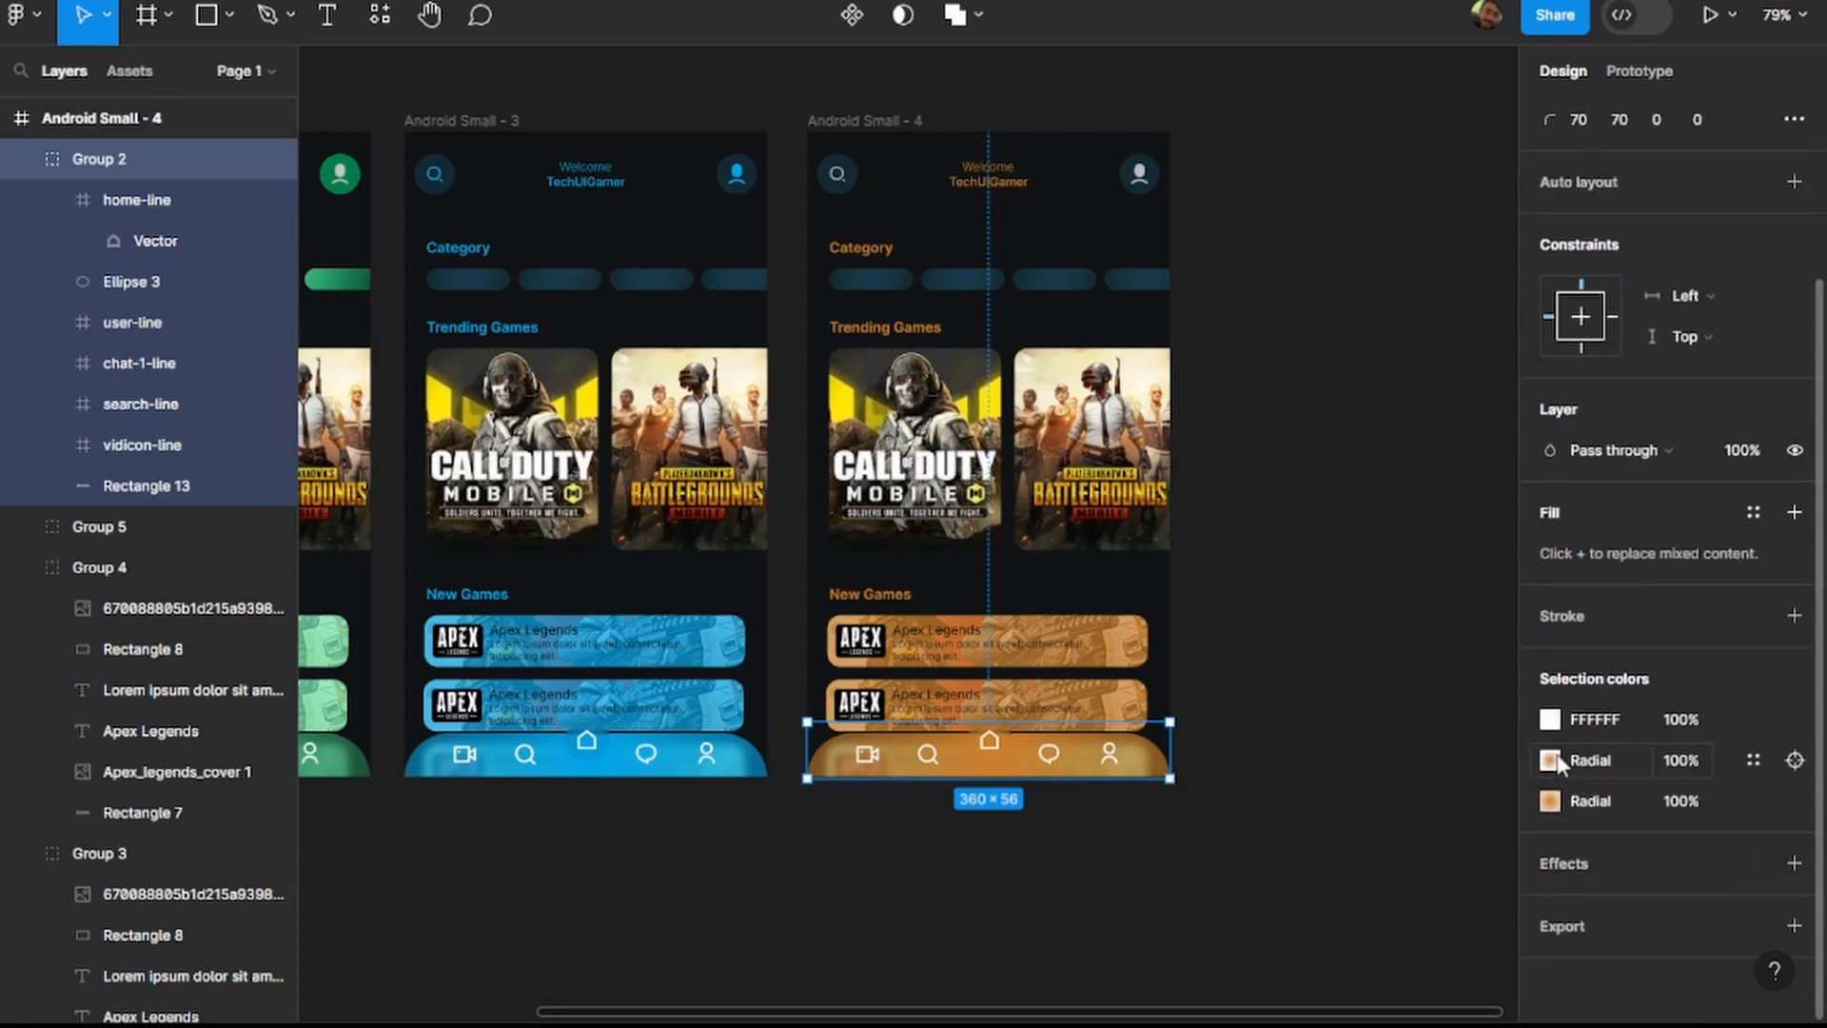
pyautogui.click(1550, 760)
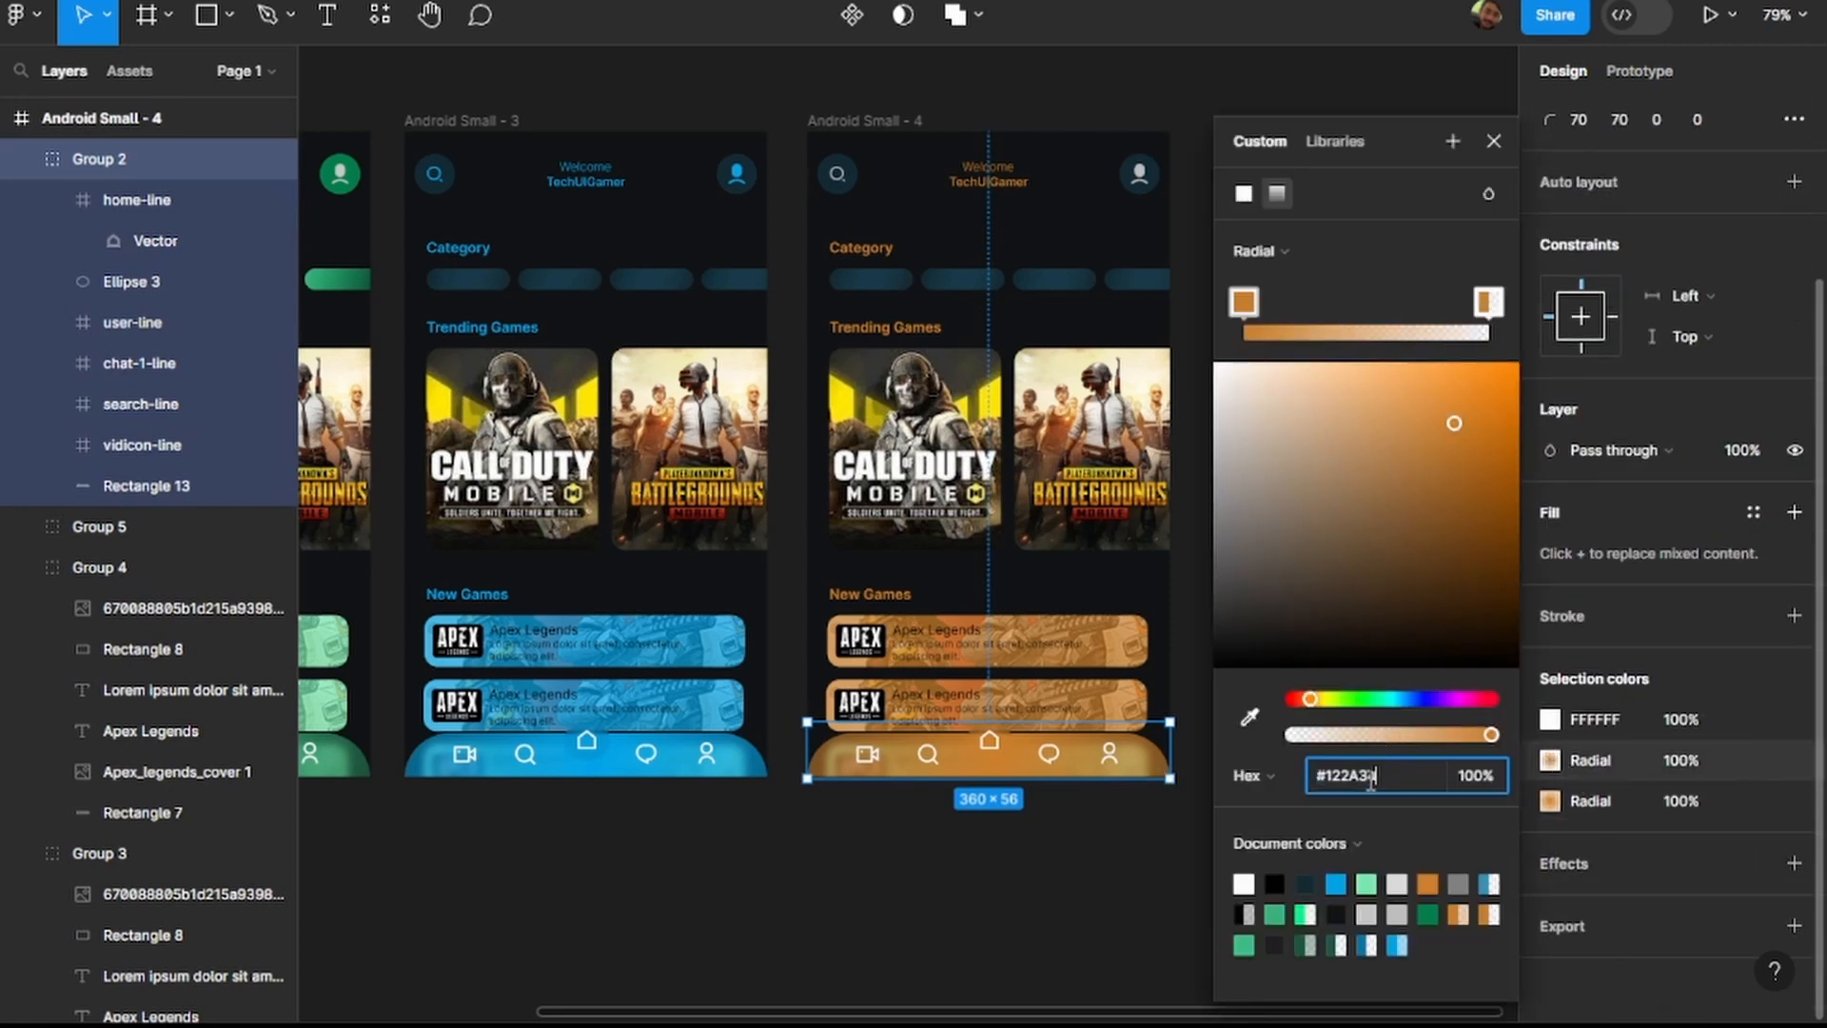
pyautogui.write('122A34')
pyautogui.press('Return')
pyautogui.click(1490, 303)
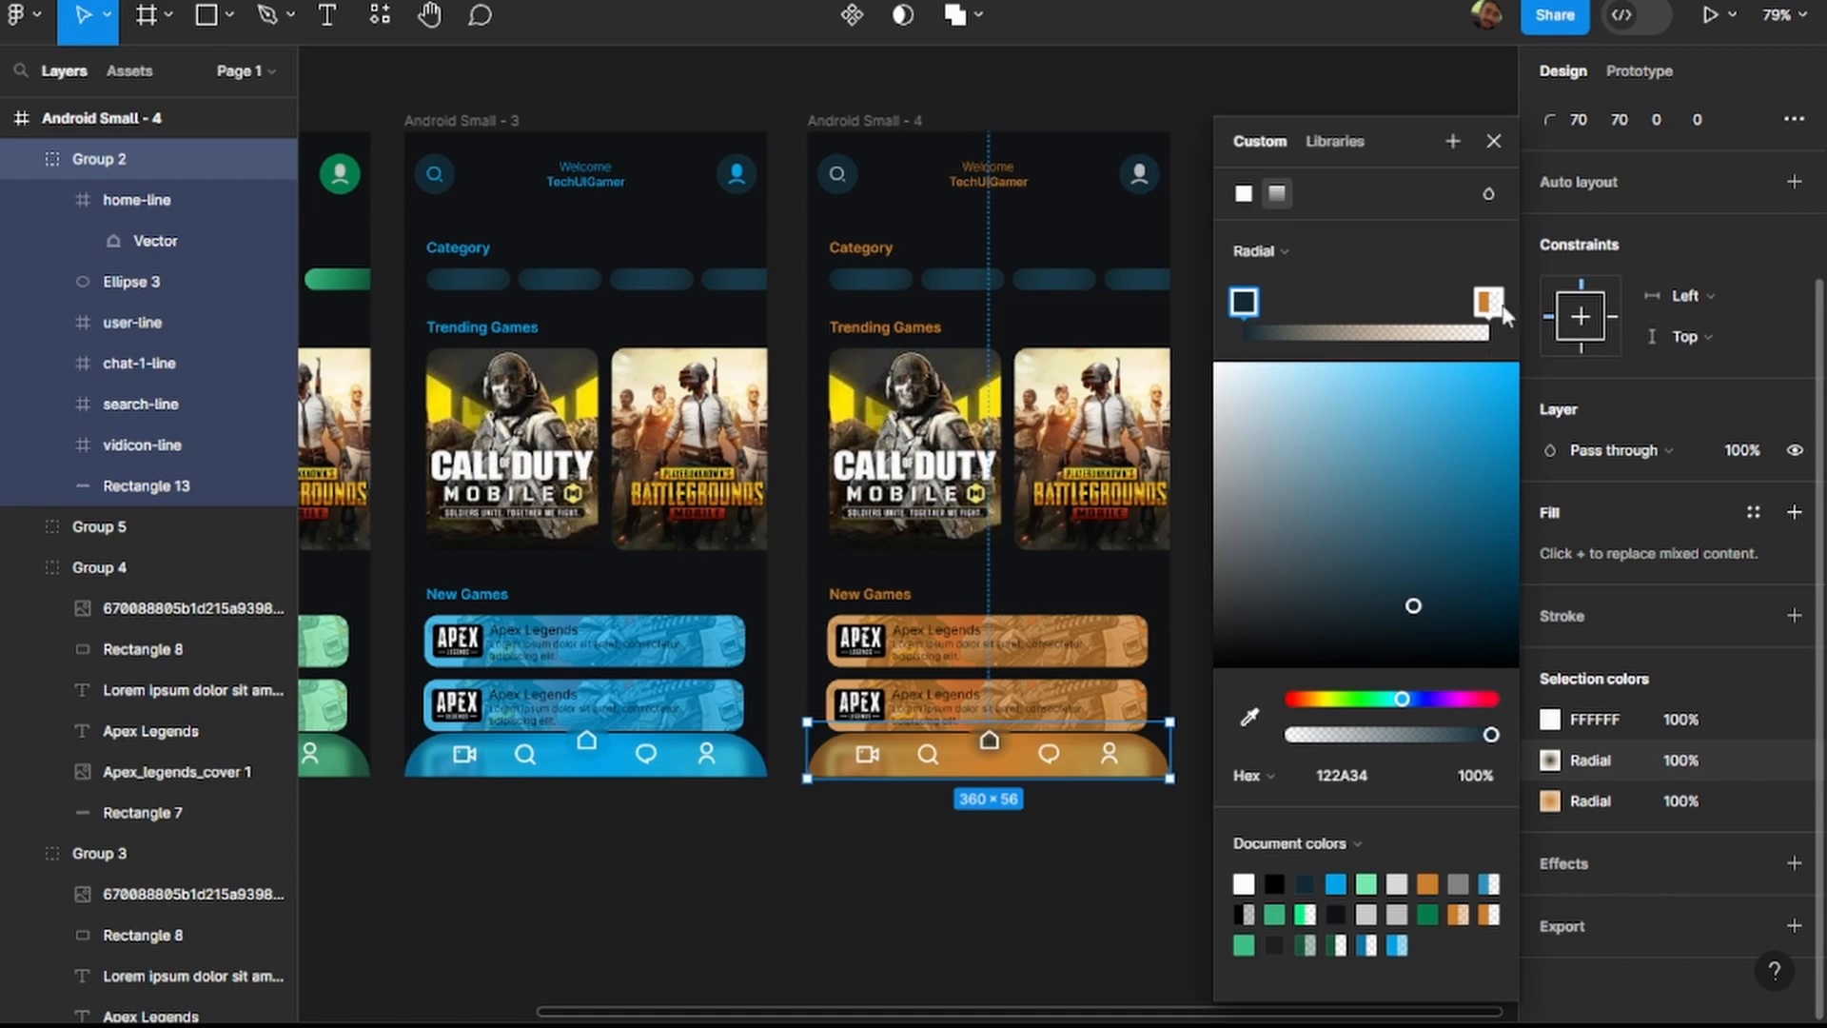
pyautogui.click(1374, 788)
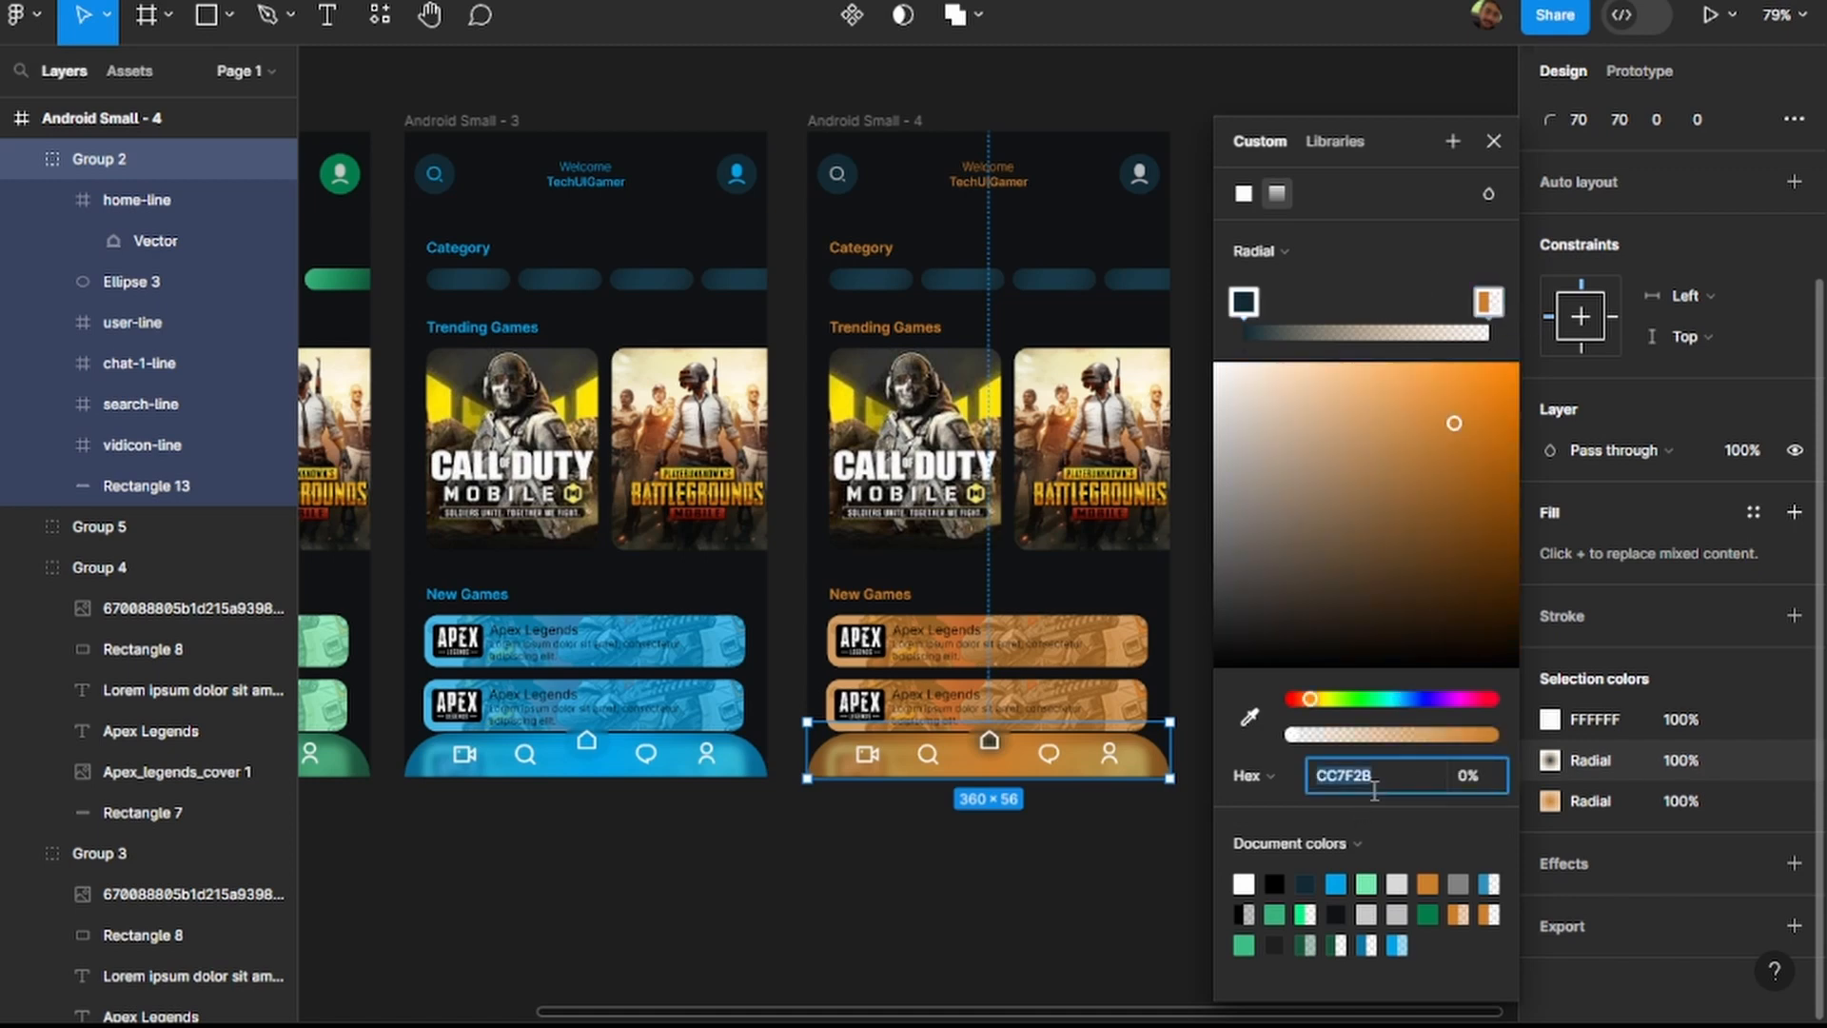
pyautogui.write('122A34')
pyautogui.press('Return')
# Set both stops of the navigation bar background's radial gradient in Android Small - 4 to 122A34.
pyautogui.click(1550, 800)
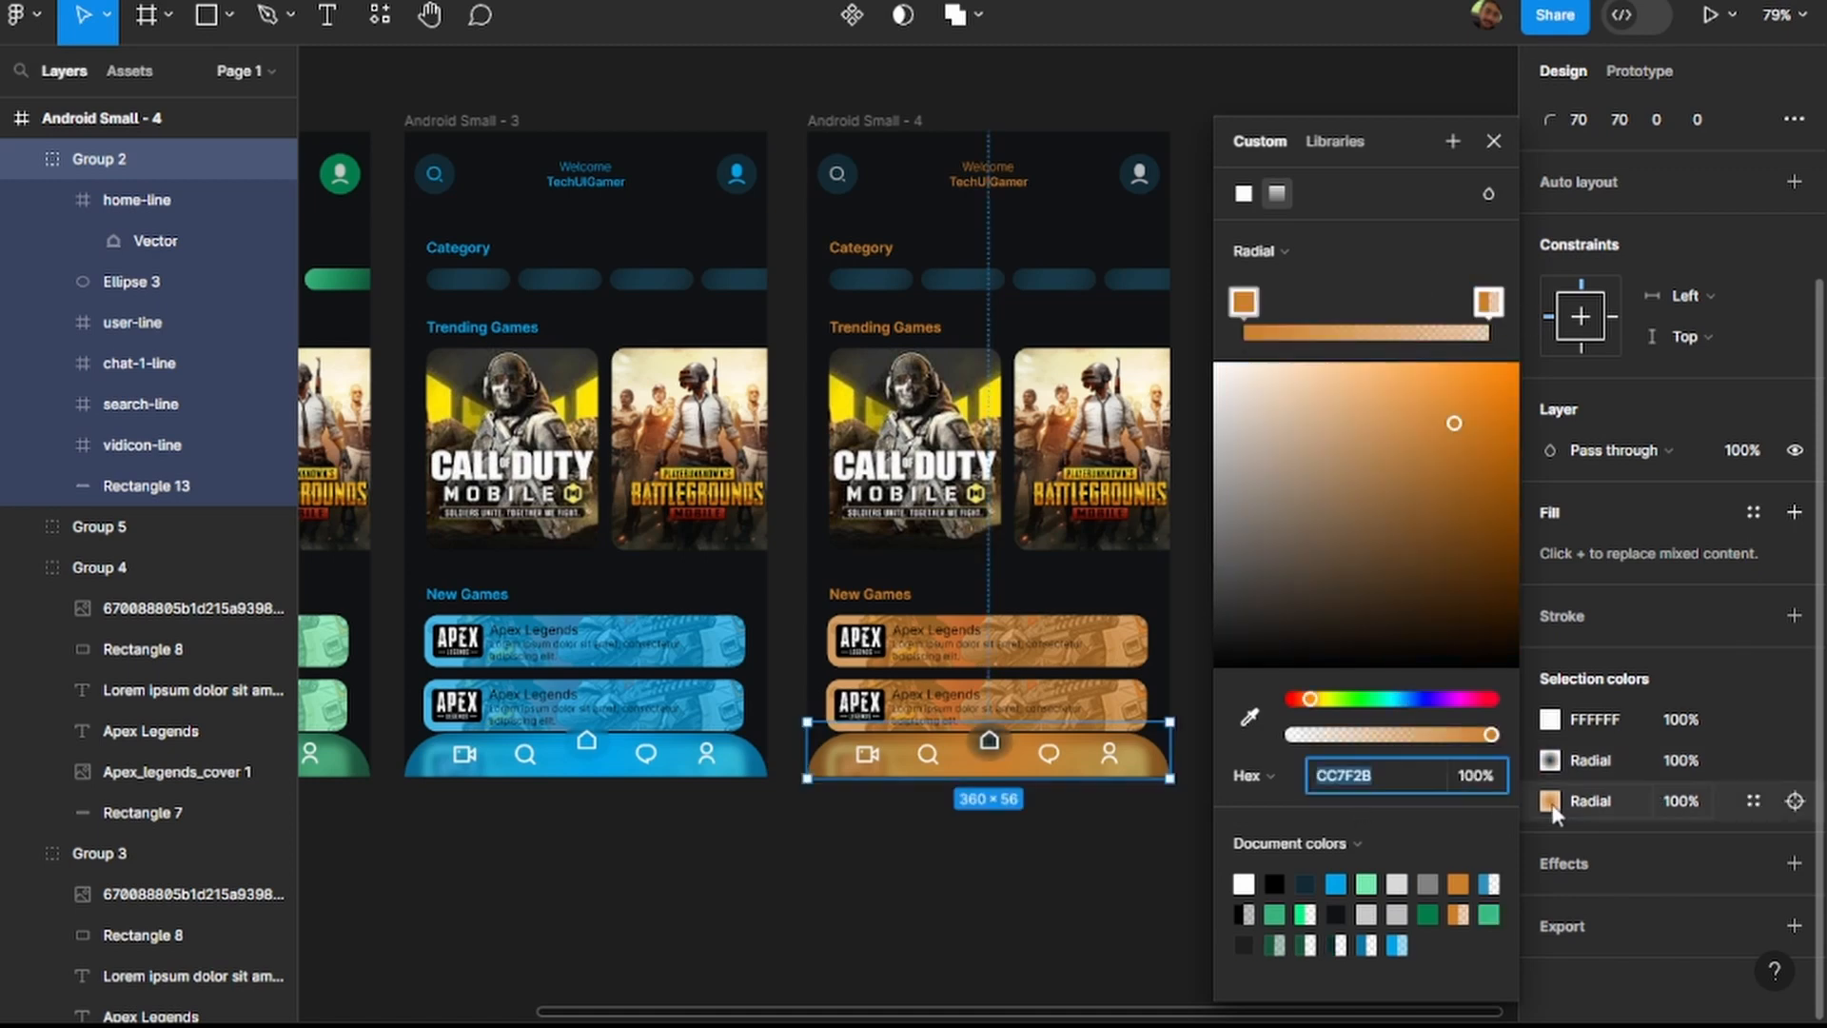
pyautogui.click(1392, 771)
pyautogui.write('#122A34')
pyautogui.press('Return')
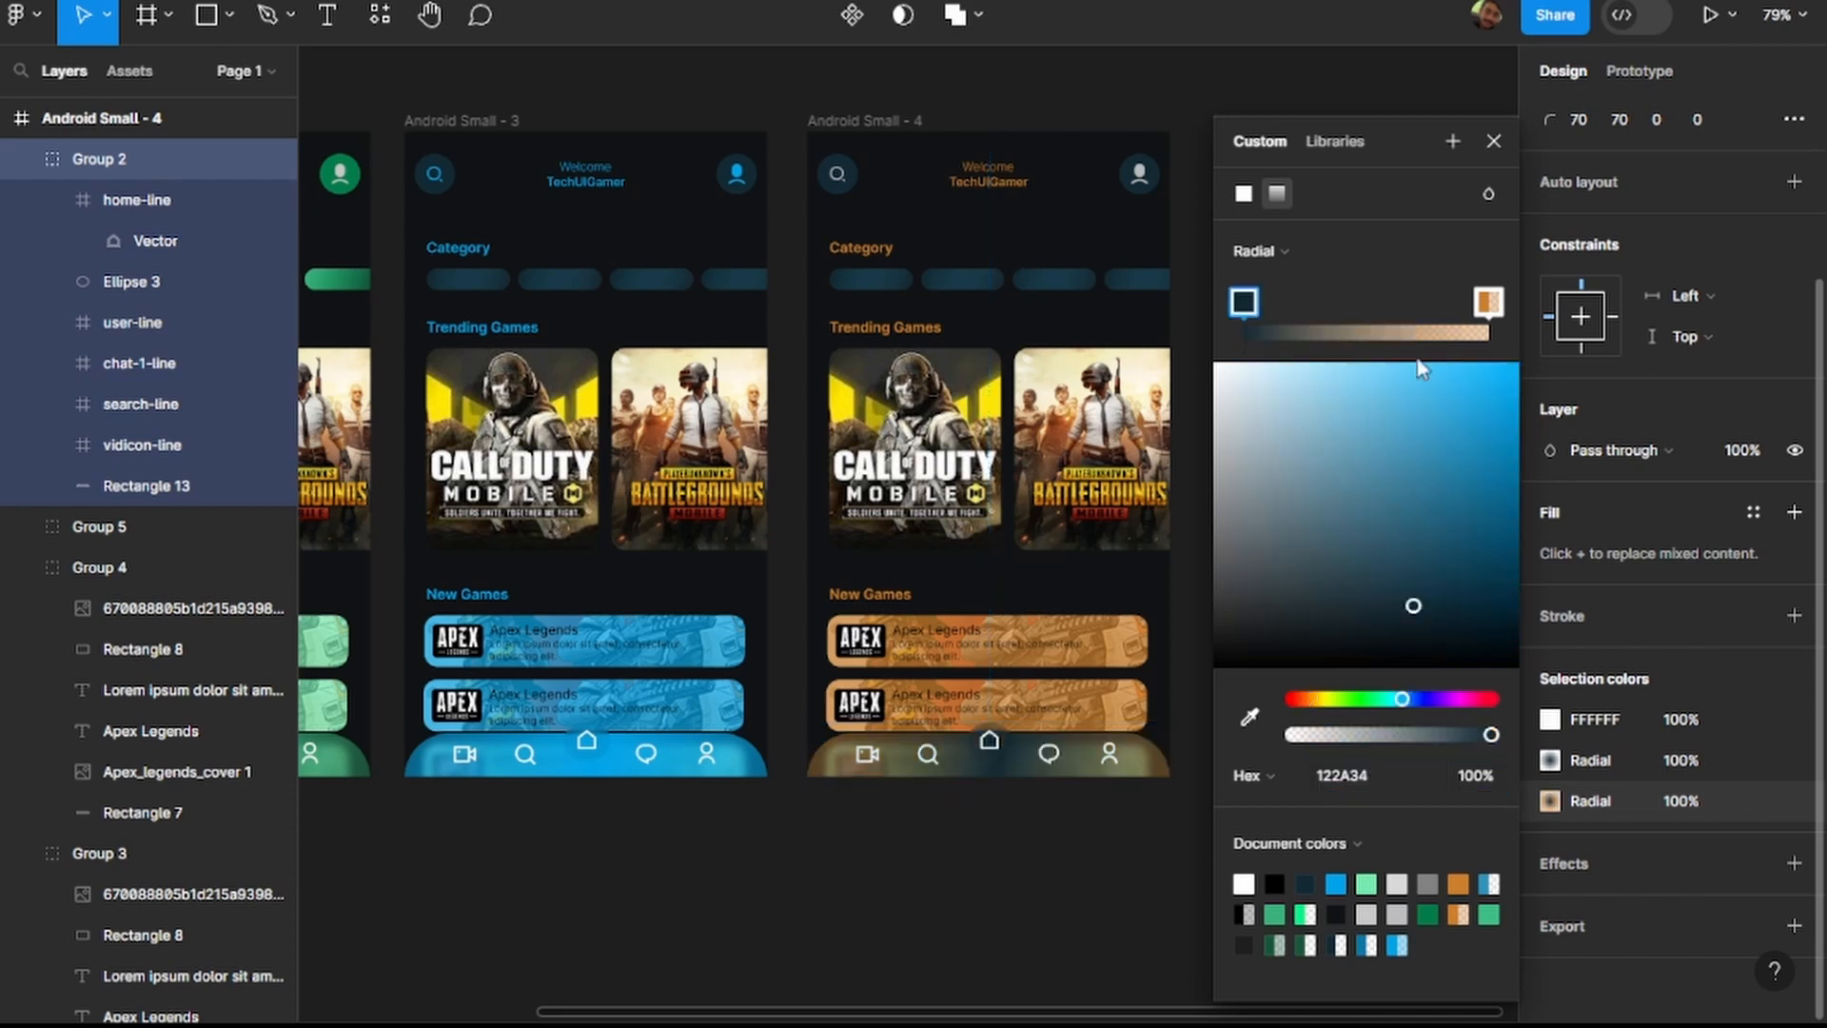
pyautogui.click(1490, 302)
pyautogui.click(1389, 776)
pyautogui.write('122A34')
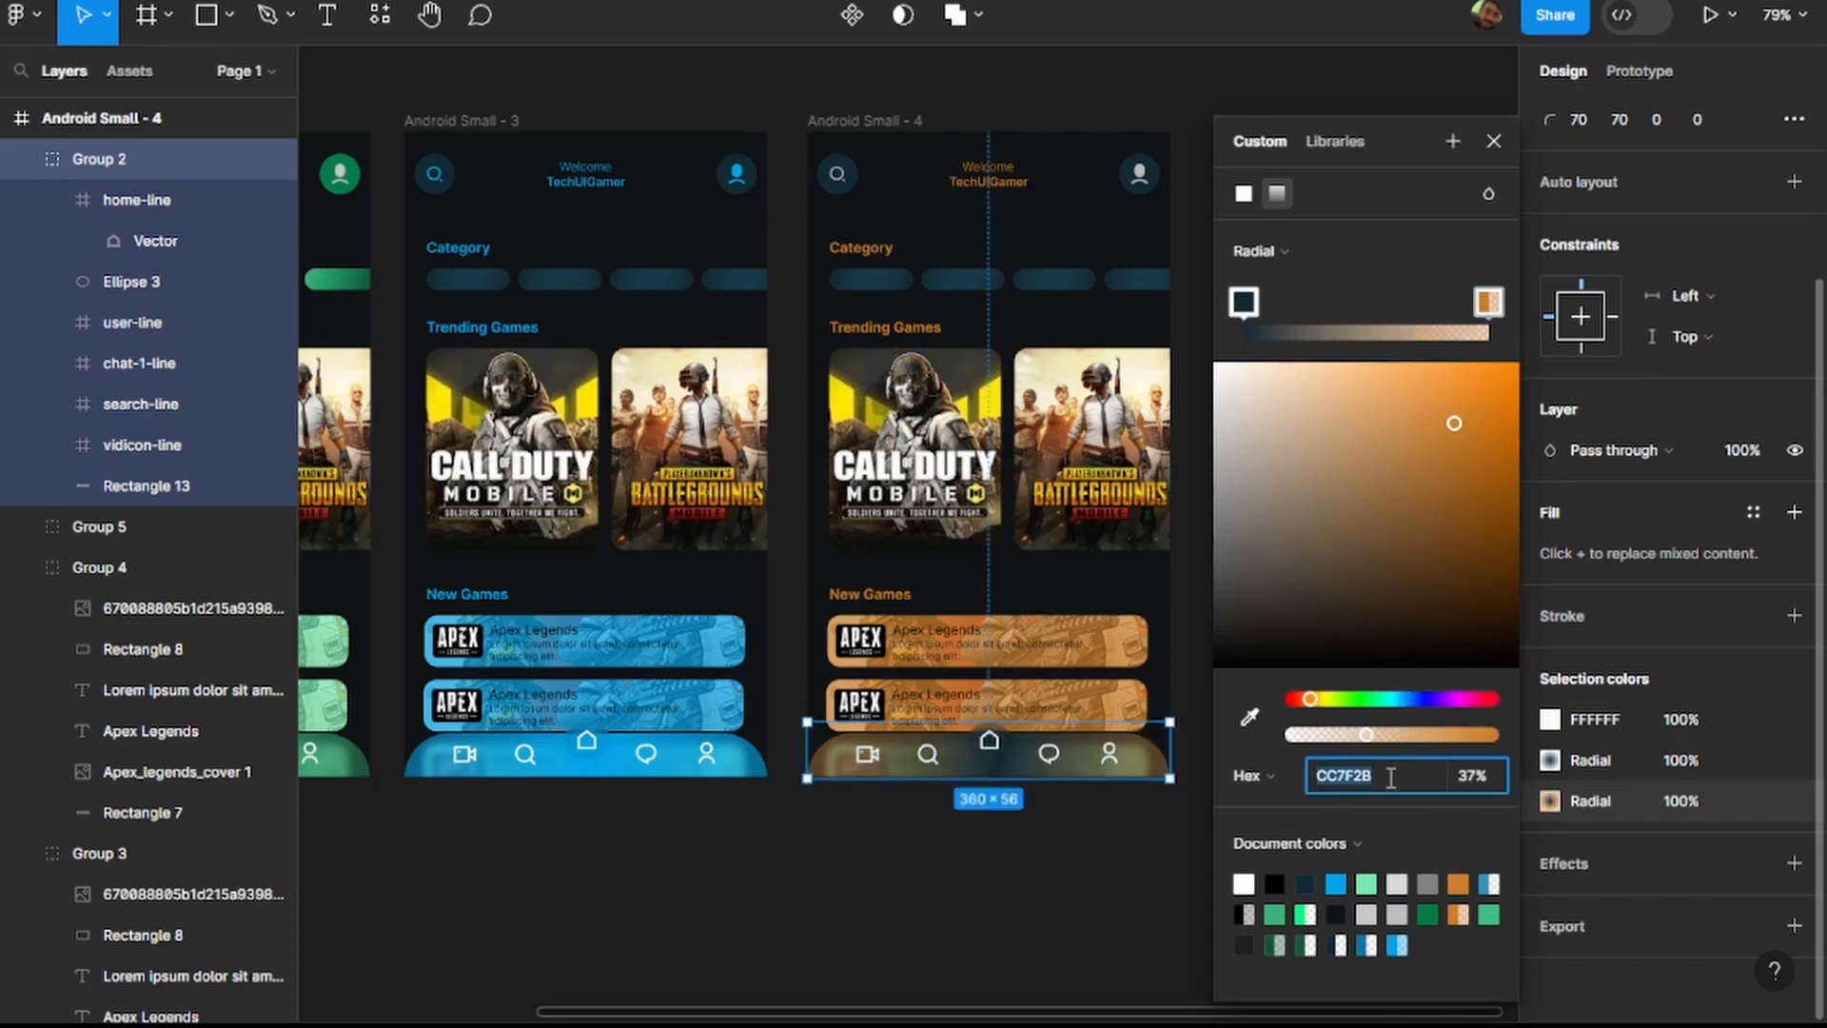
pyautogui.press('Return')
pyautogui.click(1040, 954)
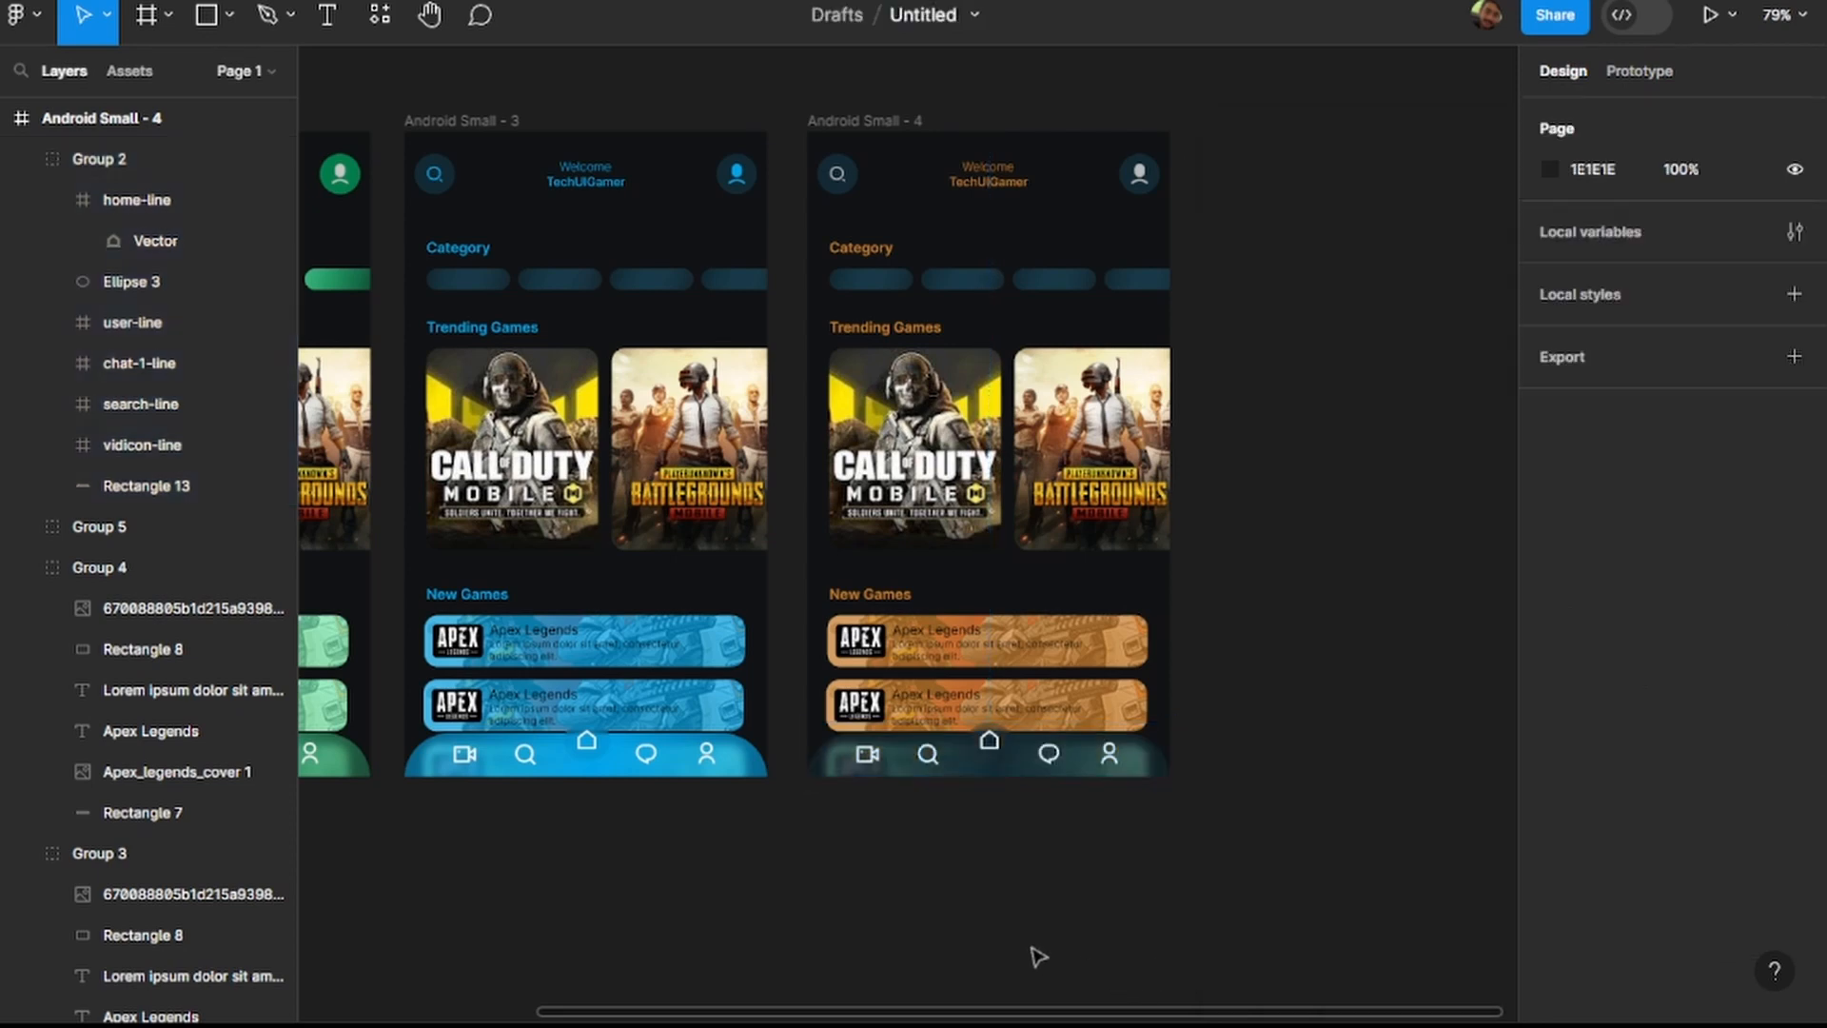
# Set the background rectangle fill of the lower Apex Legends card in Android Small - 4 to 122A34.
pyautogui.click(1146, 642)
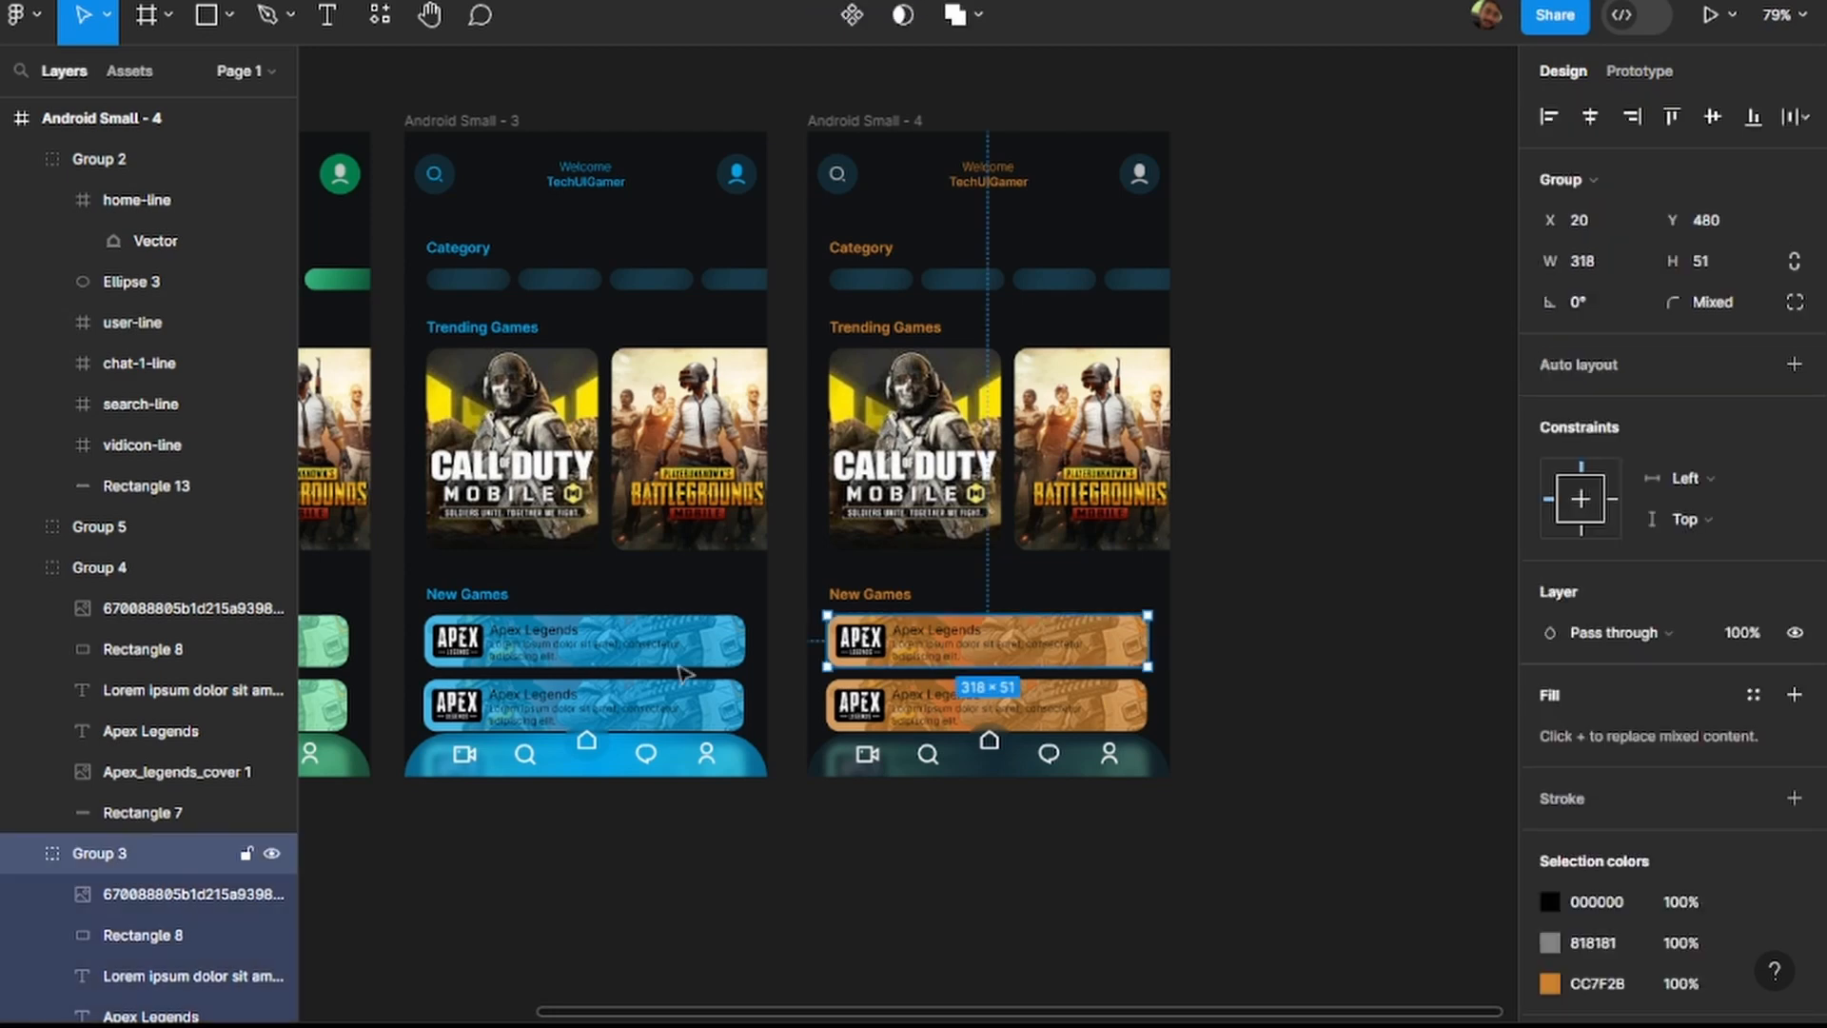
pyautogui.click(164, 812)
pyautogui.click(1621, 638)
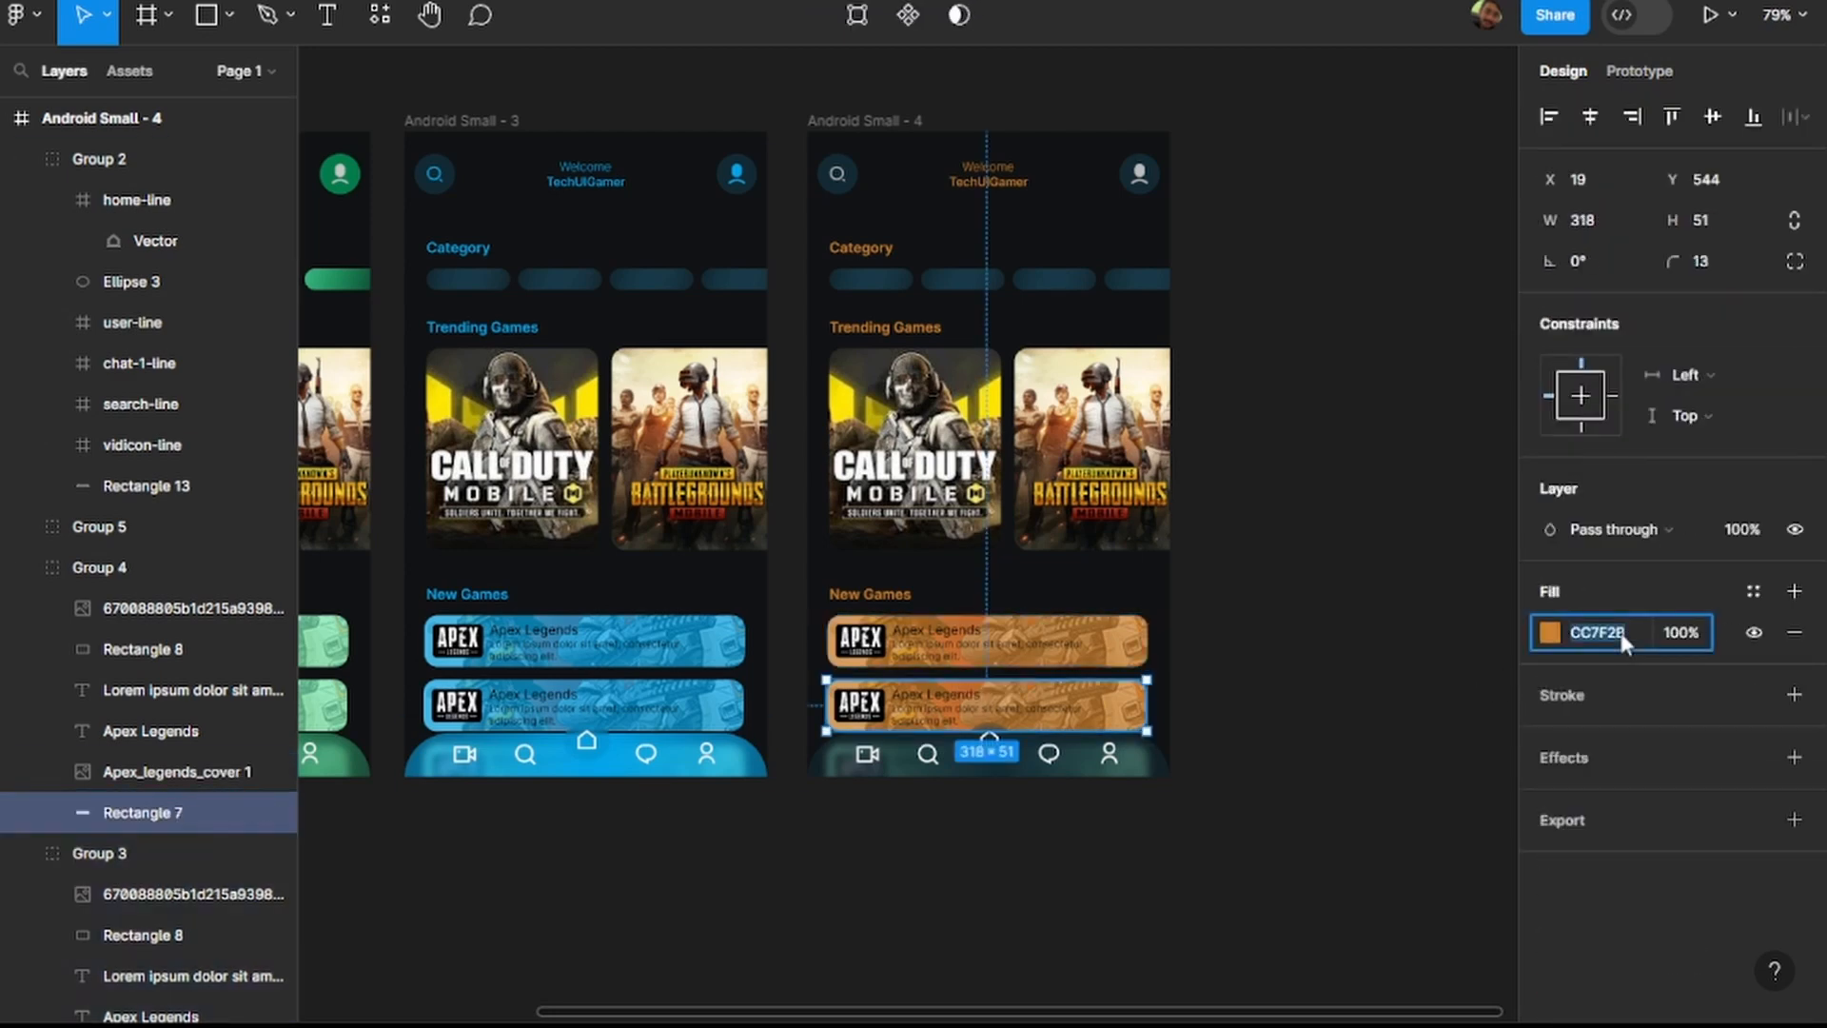
pyautogui.write('122A34')
pyautogui.press('Return')
# Set the background rectangle fill of the upper Apex Legends card in Android Small - 4 to 122A34.
pyautogui.scroll(-4, 174, 772)
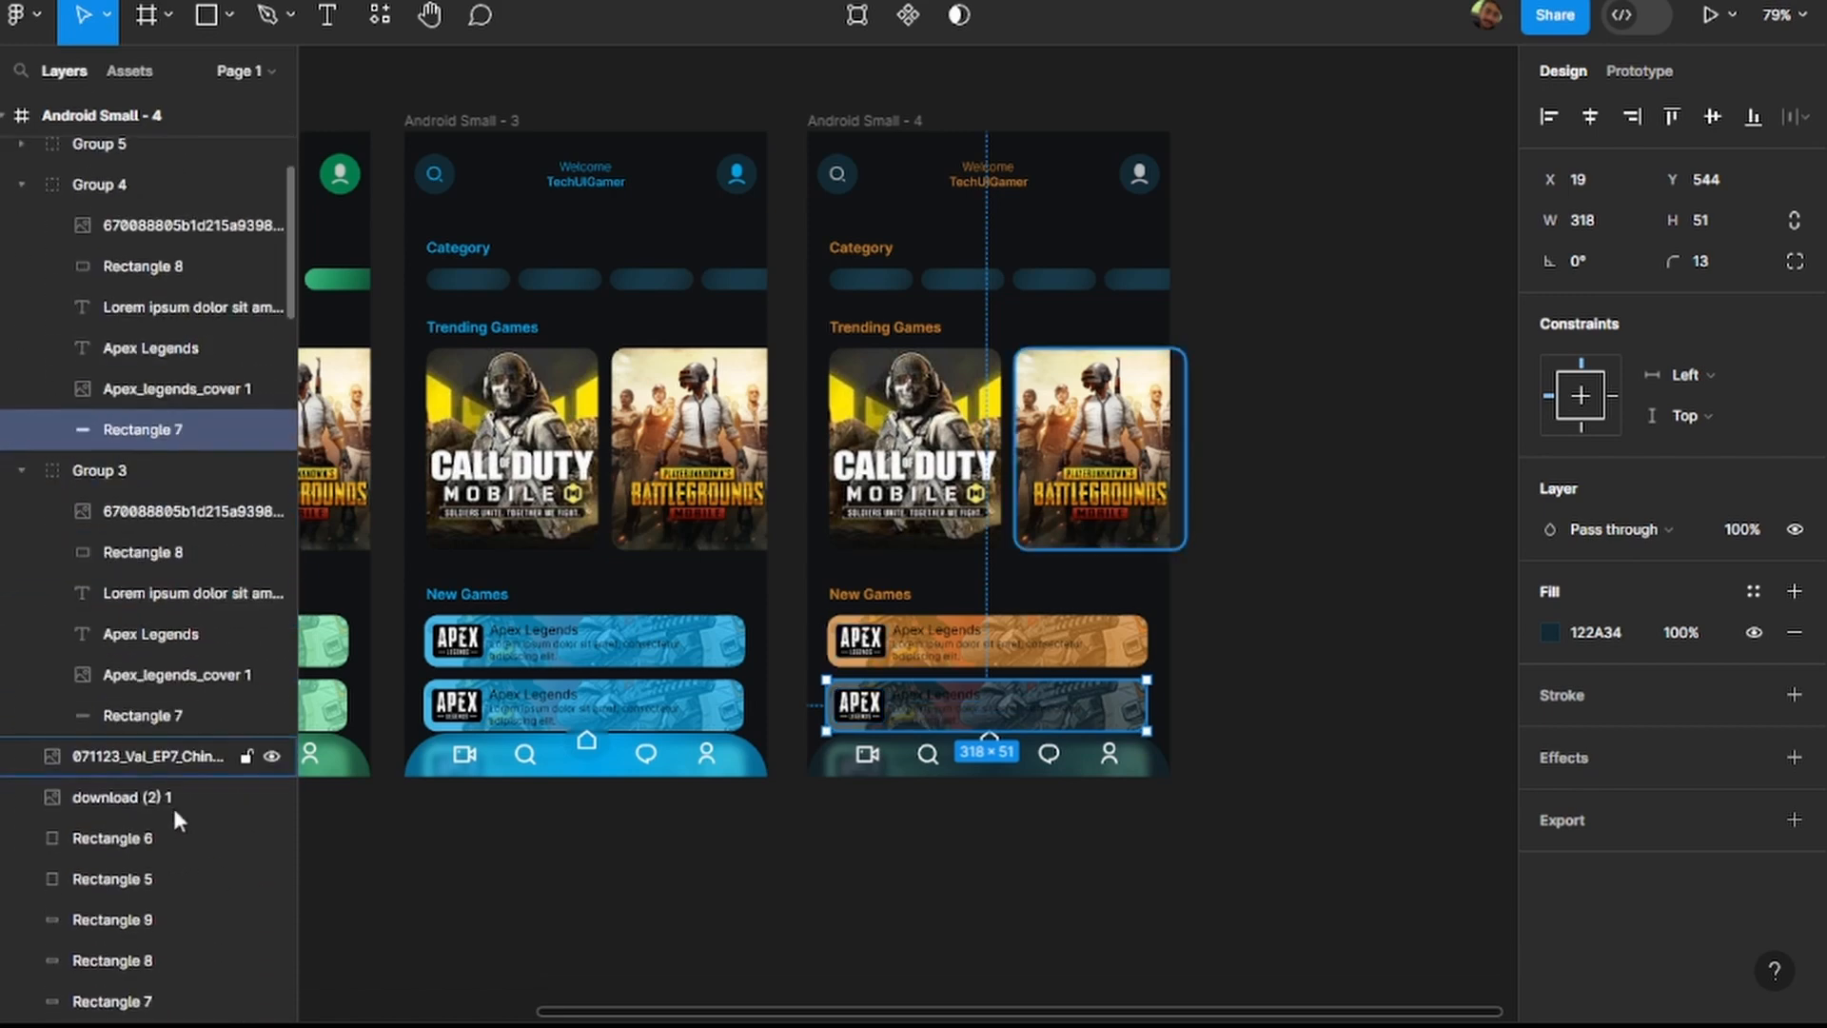
pyautogui.click(161, 723)
pyautogui.click(1609, 637)
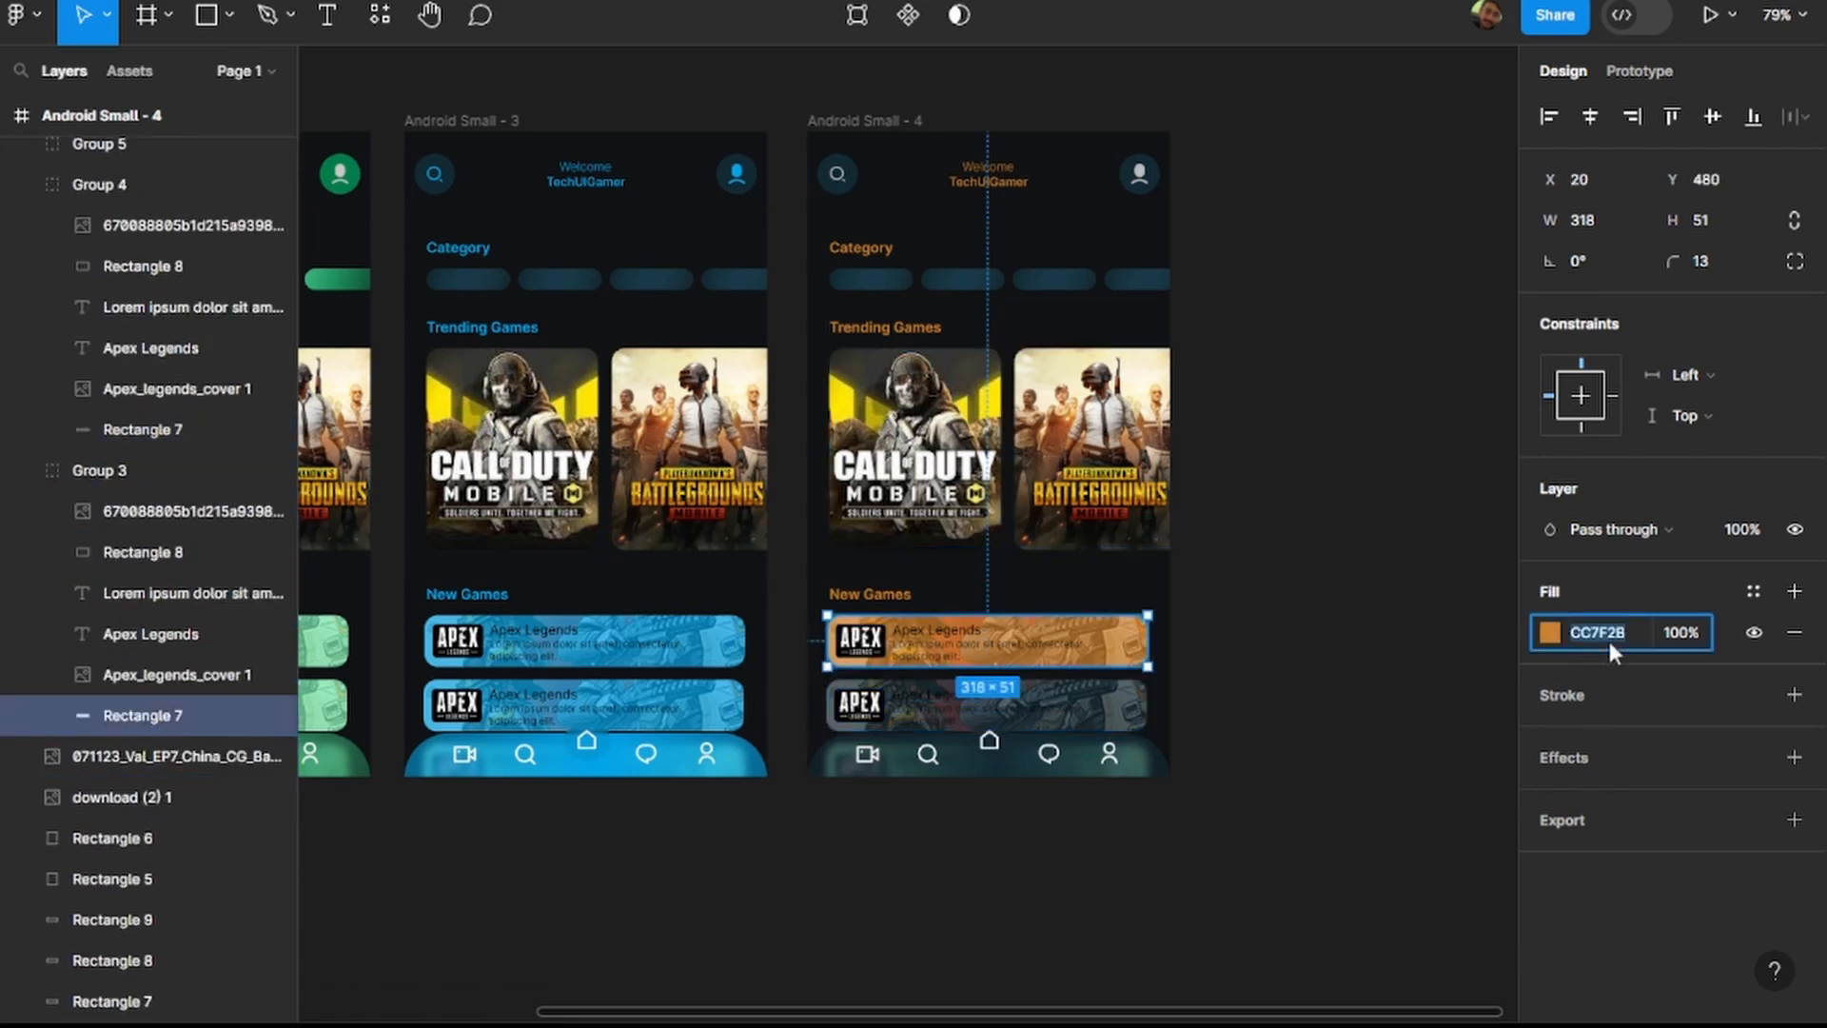
pyautogui.press('Return')
pyautogui.click(1254, 490)
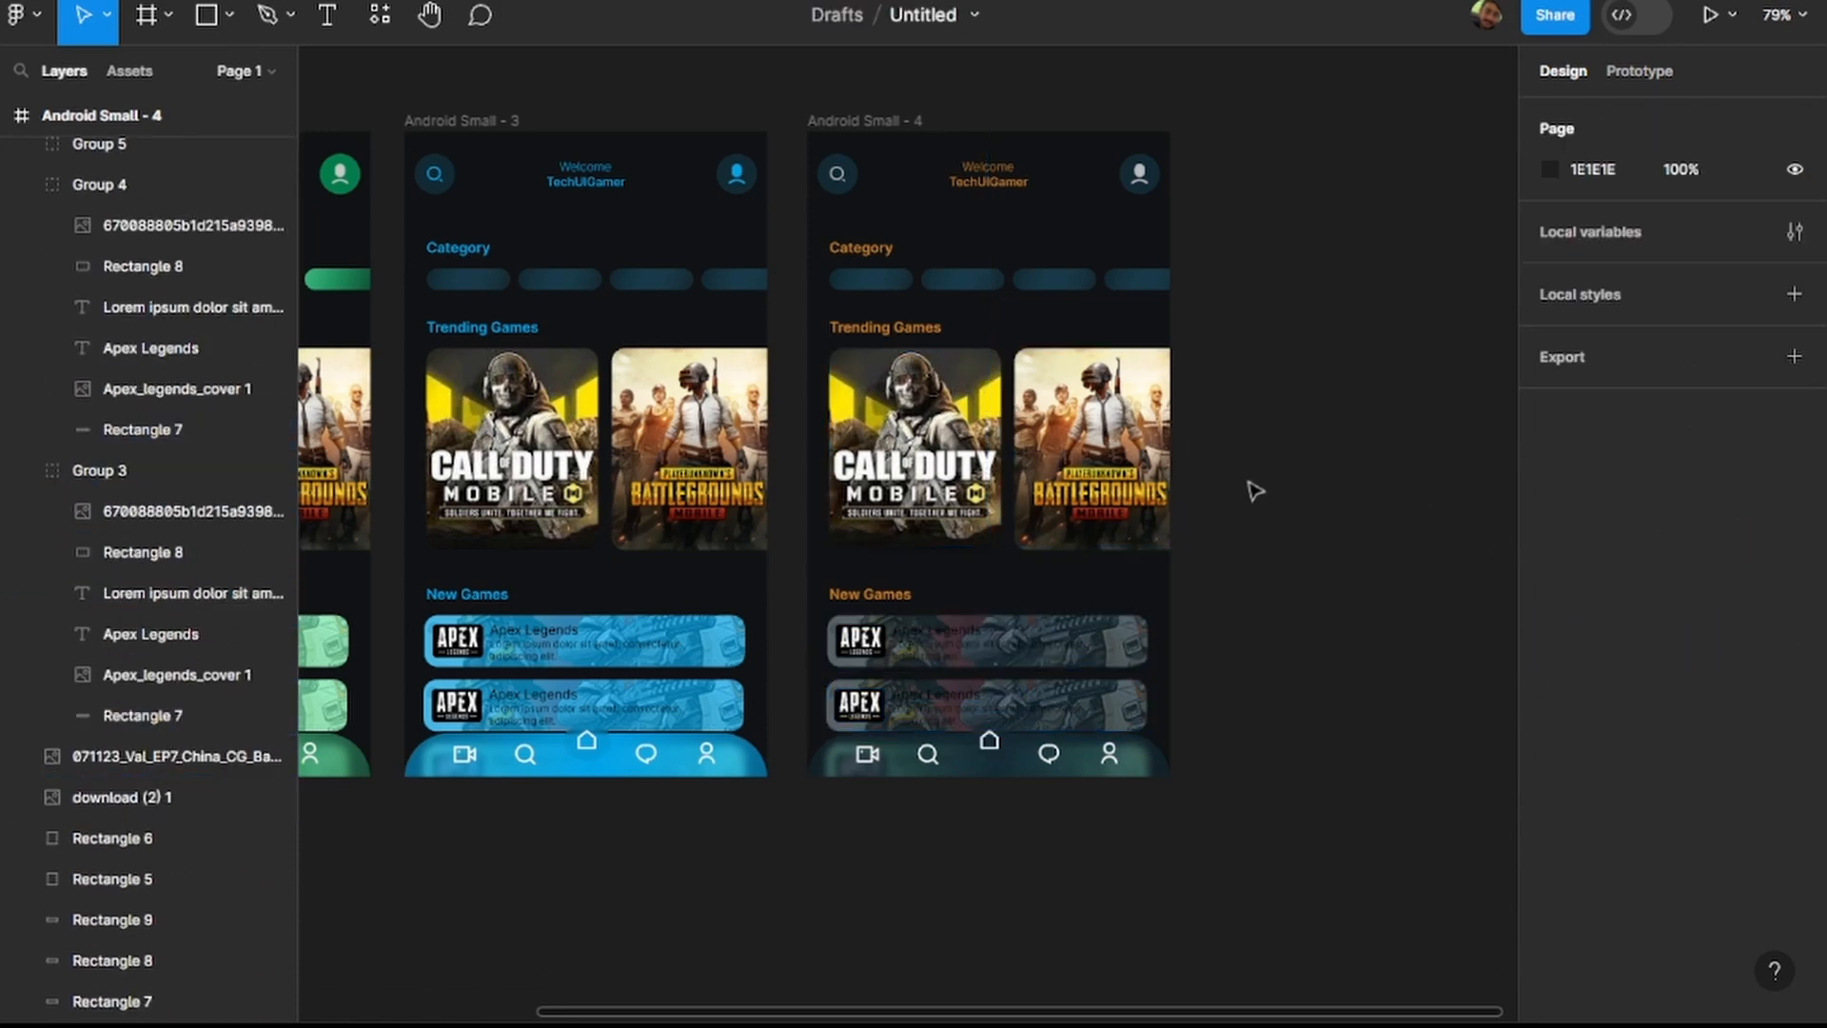
pyautogui.scroll(-3, 1258, 491)
pyautogui.scroll(1, 1278, 493)
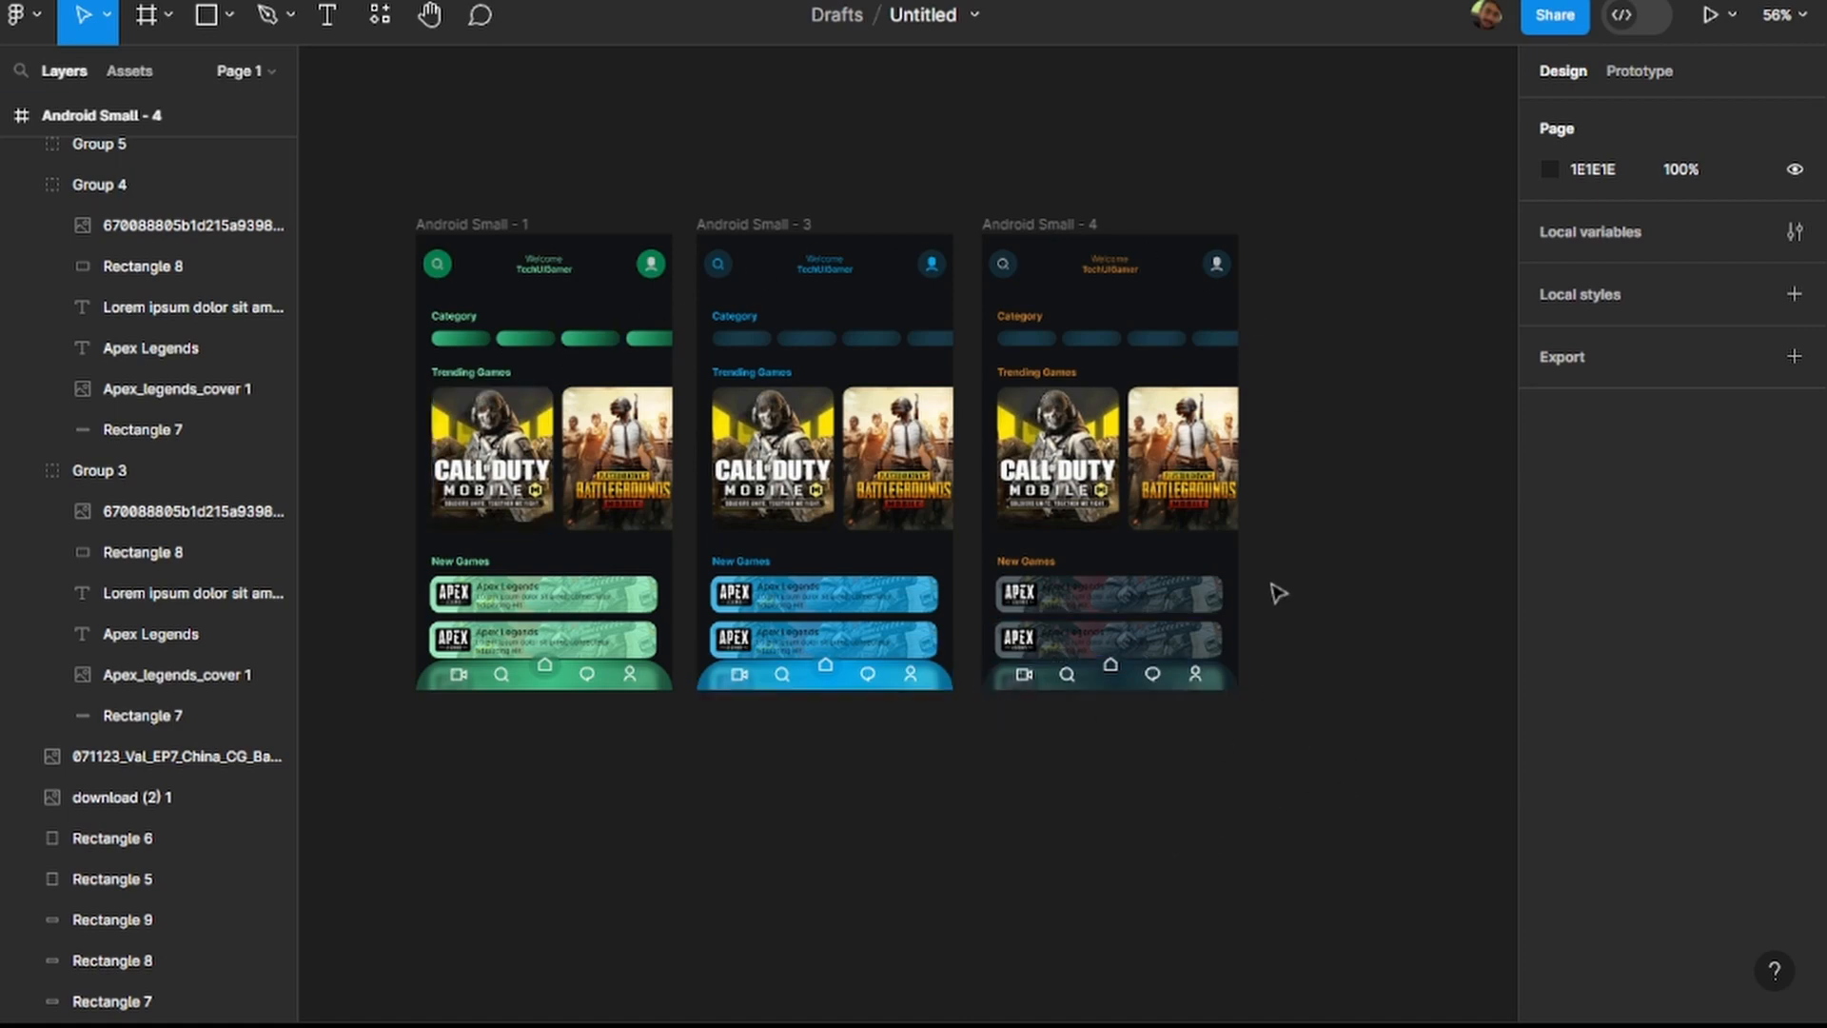
pyautogui.moveTo(1024, 154); pyautogui.dragTo(1358, 796)
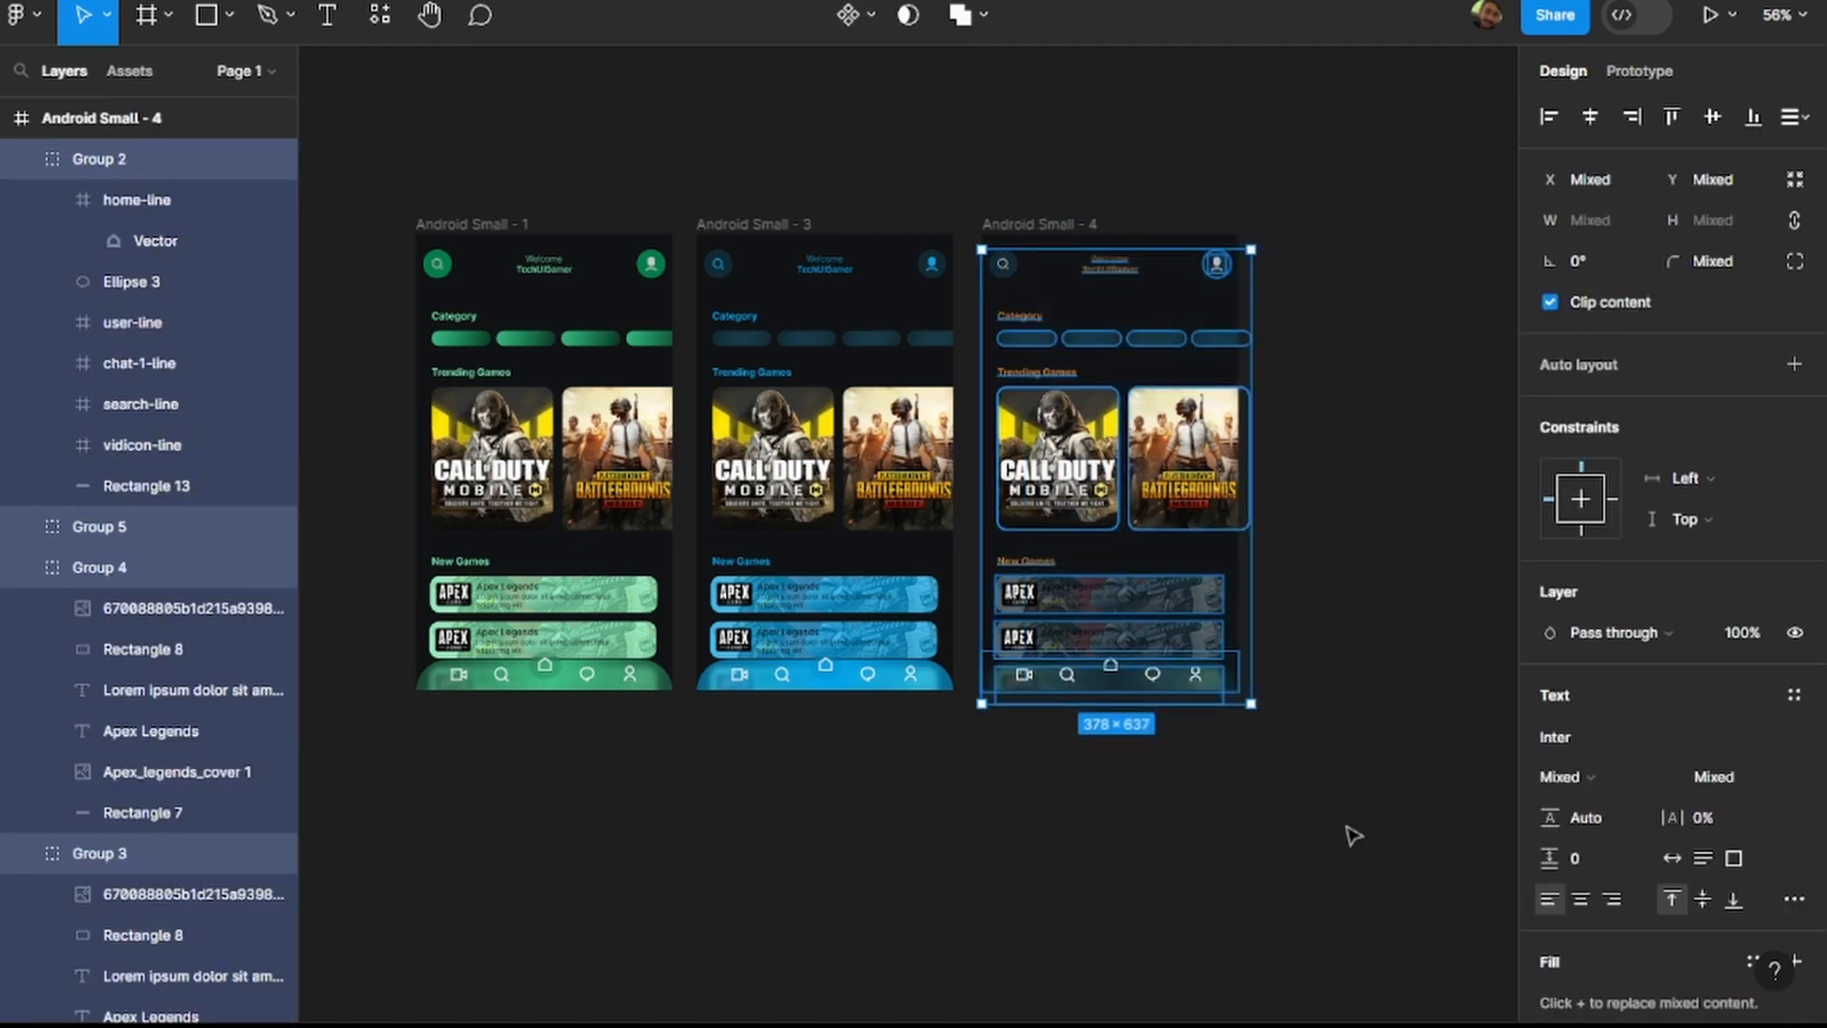
pyautogui.click(1298, 894)
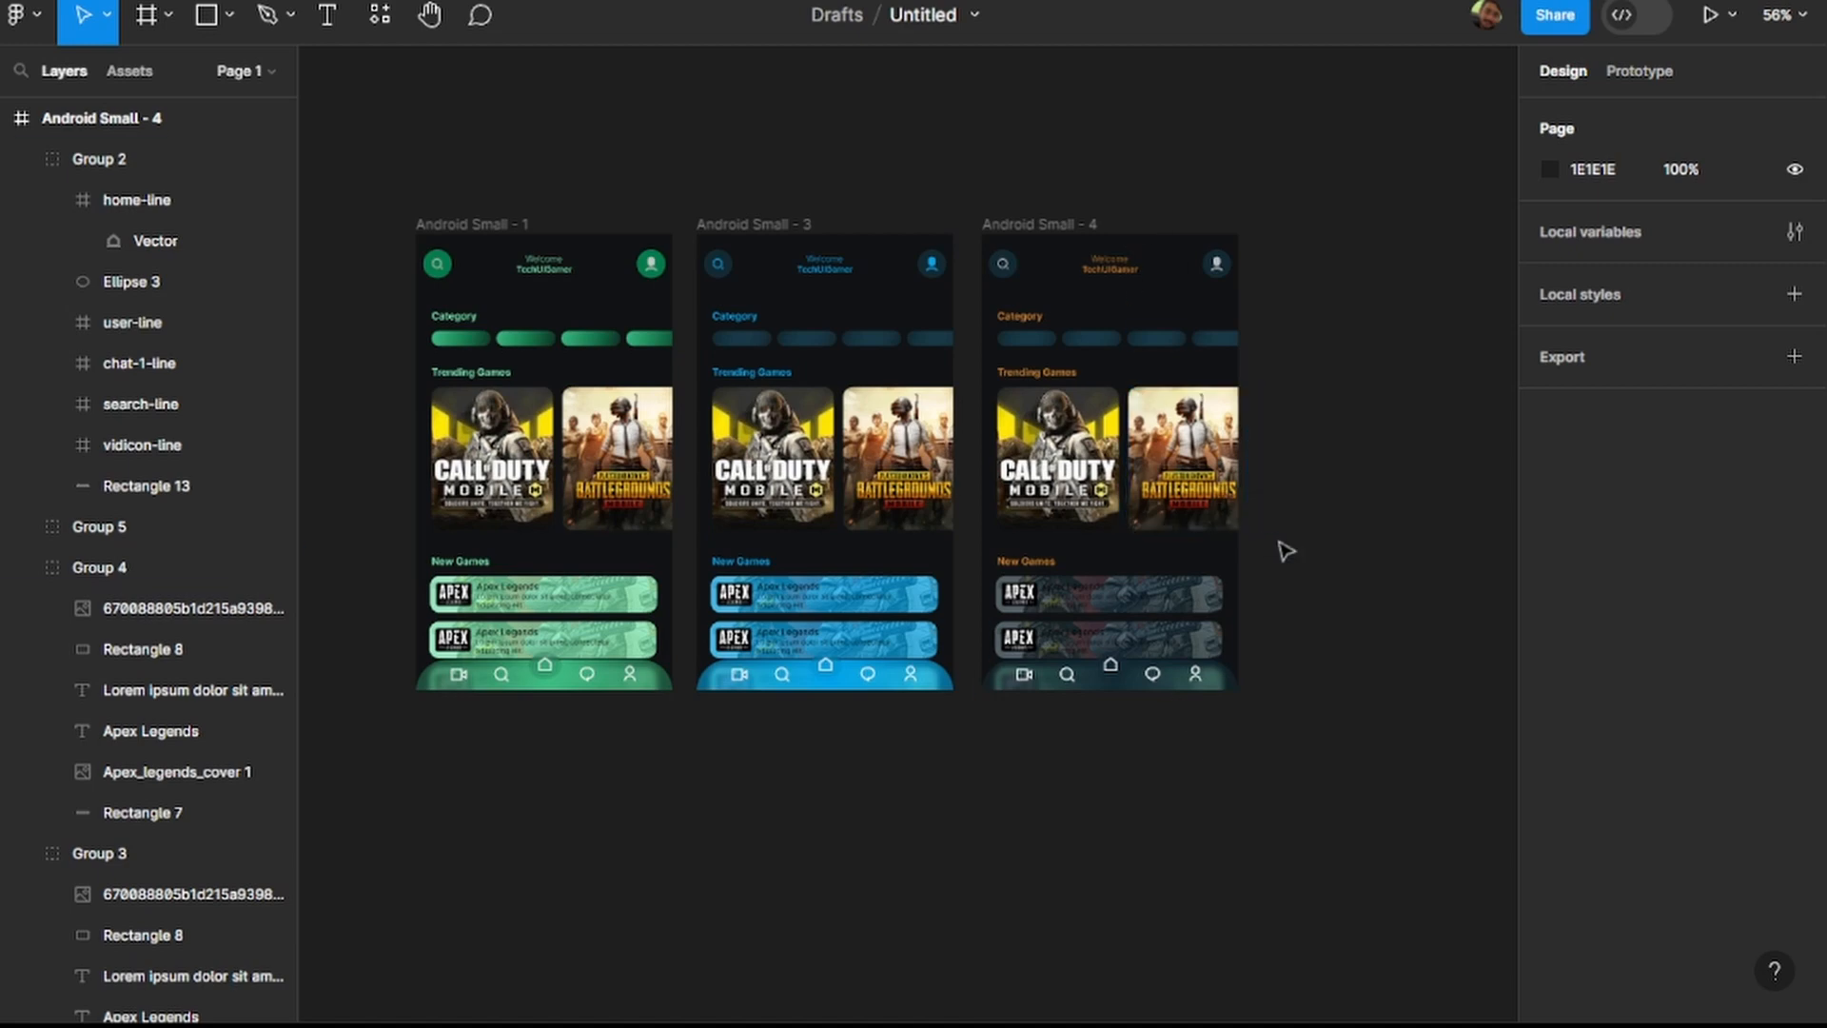
pyautogui.moveTo(667, 308); pyautogui.dragTo(1149, 598)
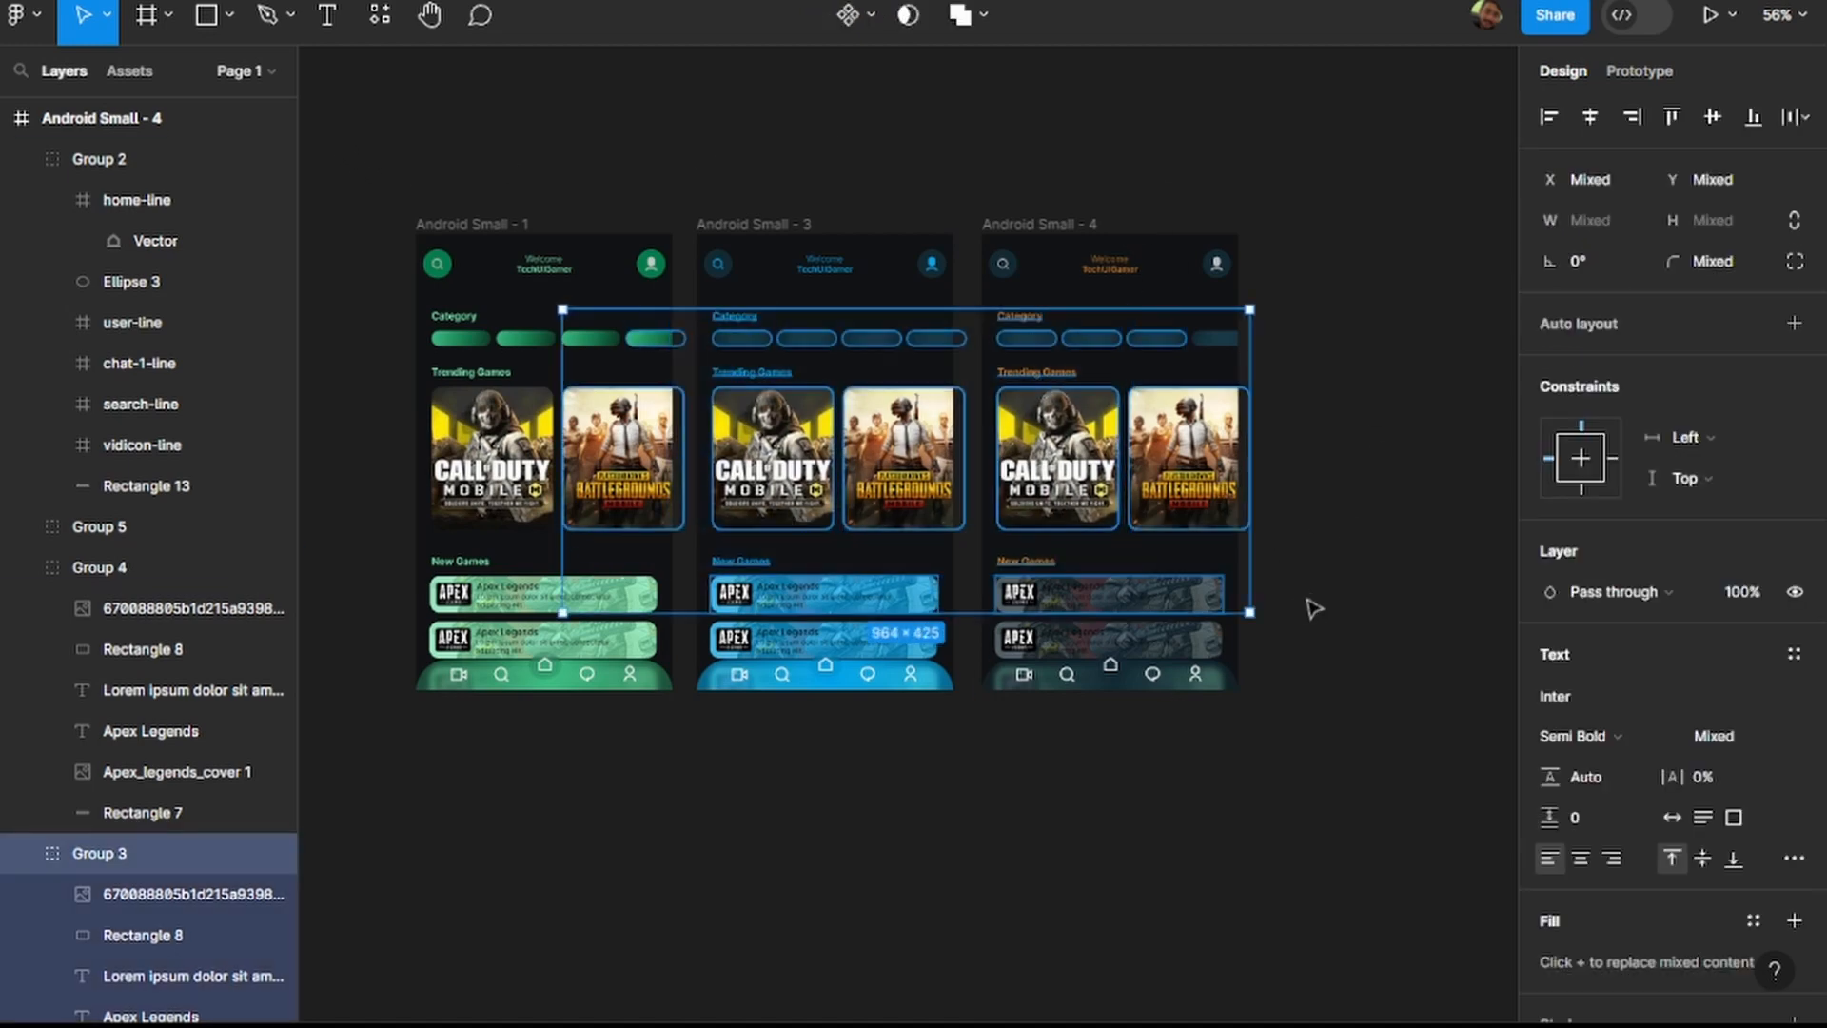
pyautogui.click(1312, 598)
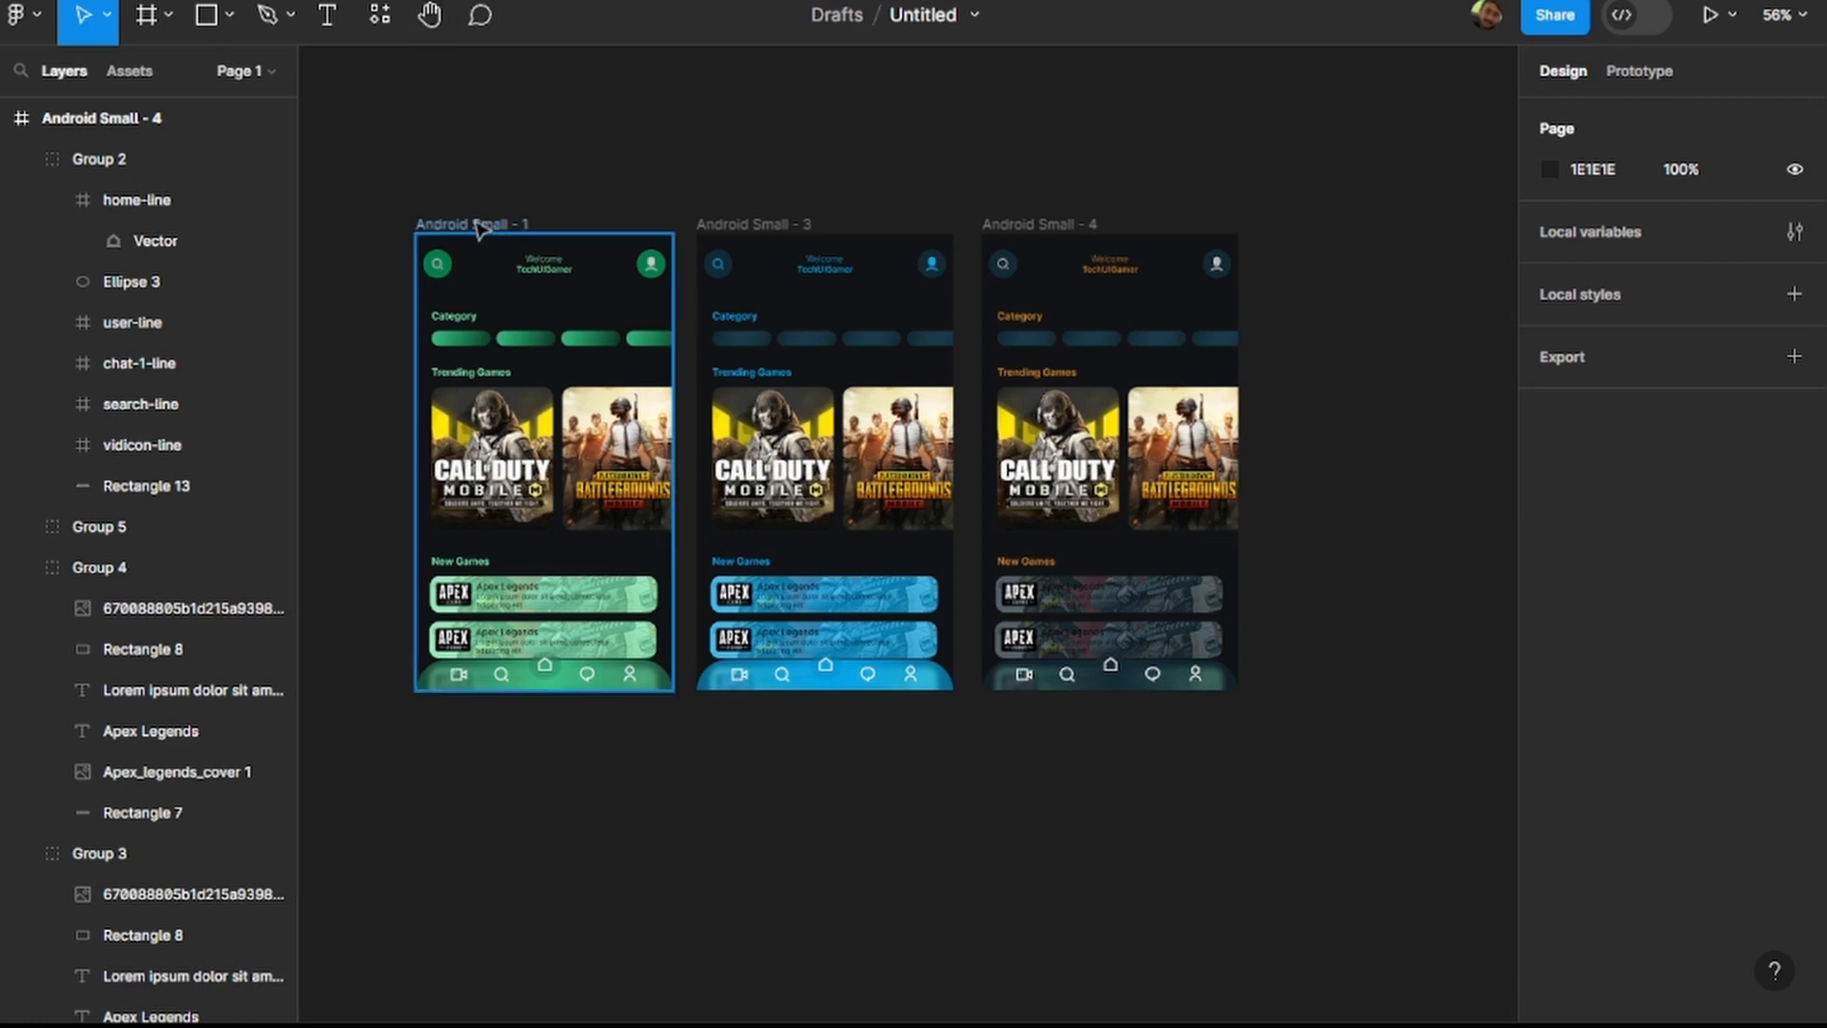
pyautogui.moveTo(394, 153); pyautogui.dragTo(658, 761)
pyautogui.click(659, 761)
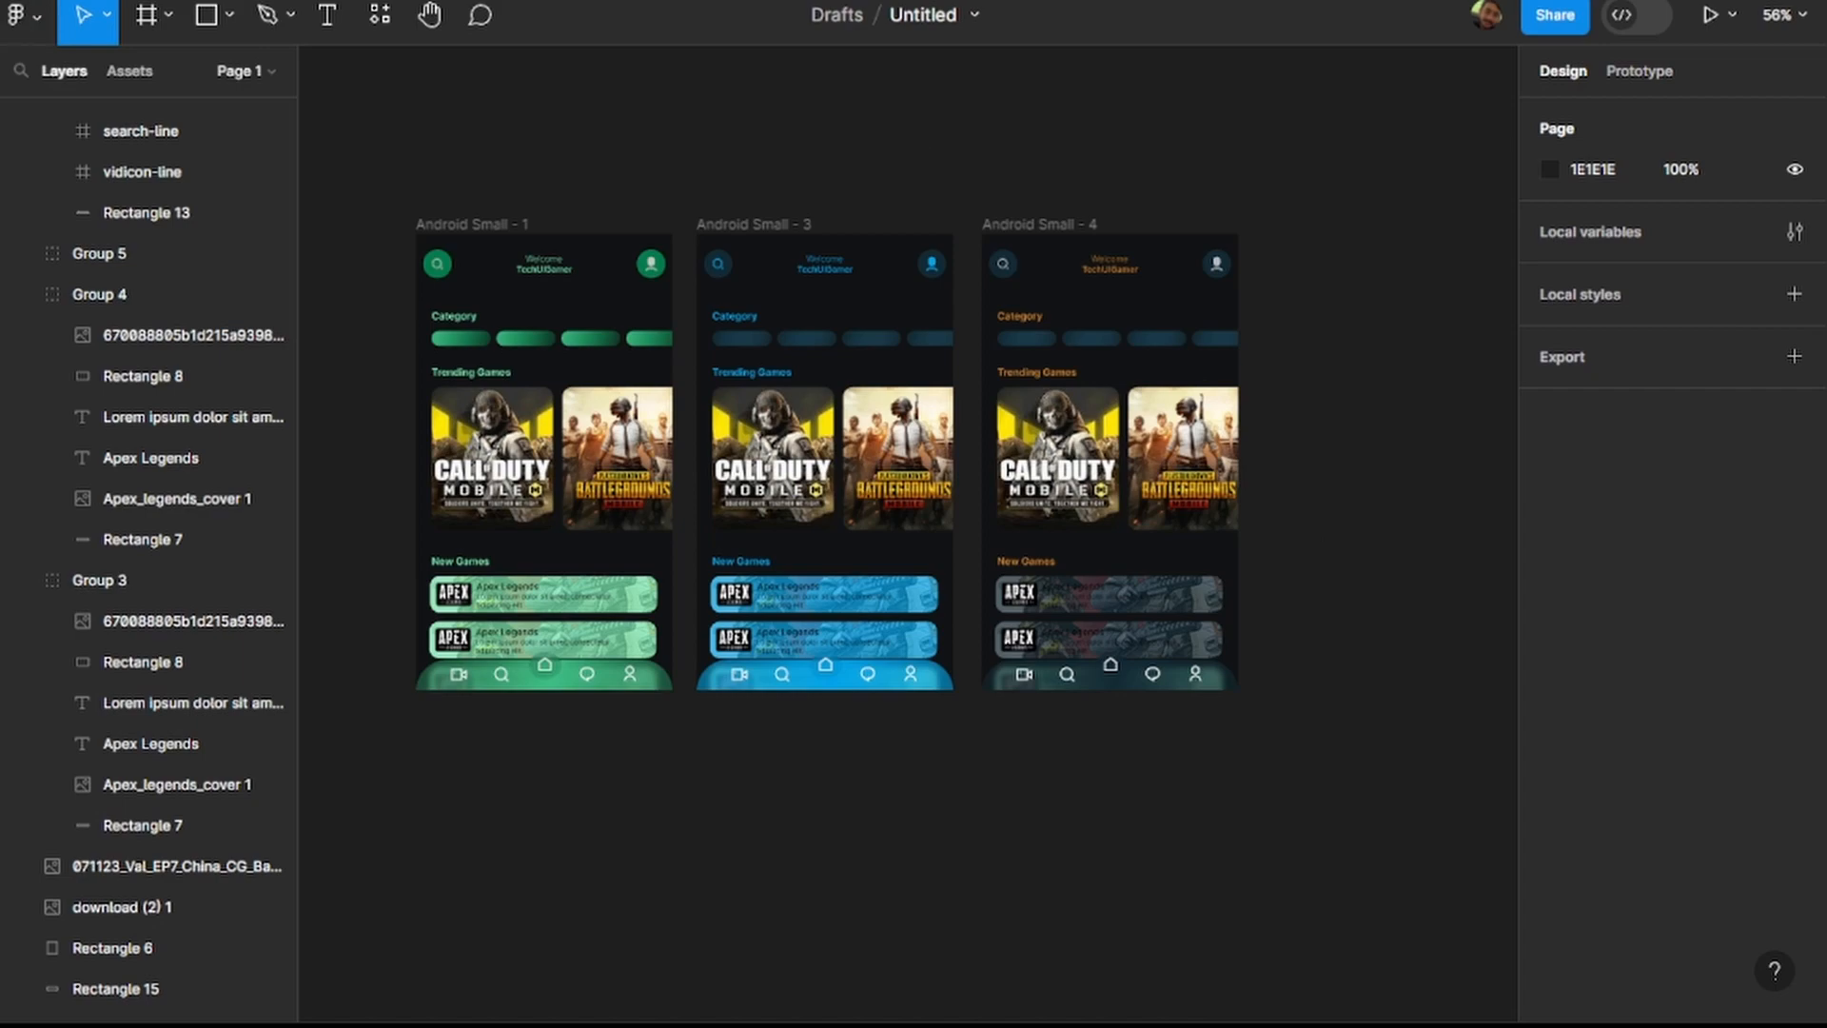
# Open the sneaker shop design file from the recent files.
pyautogui.click(124, 2)
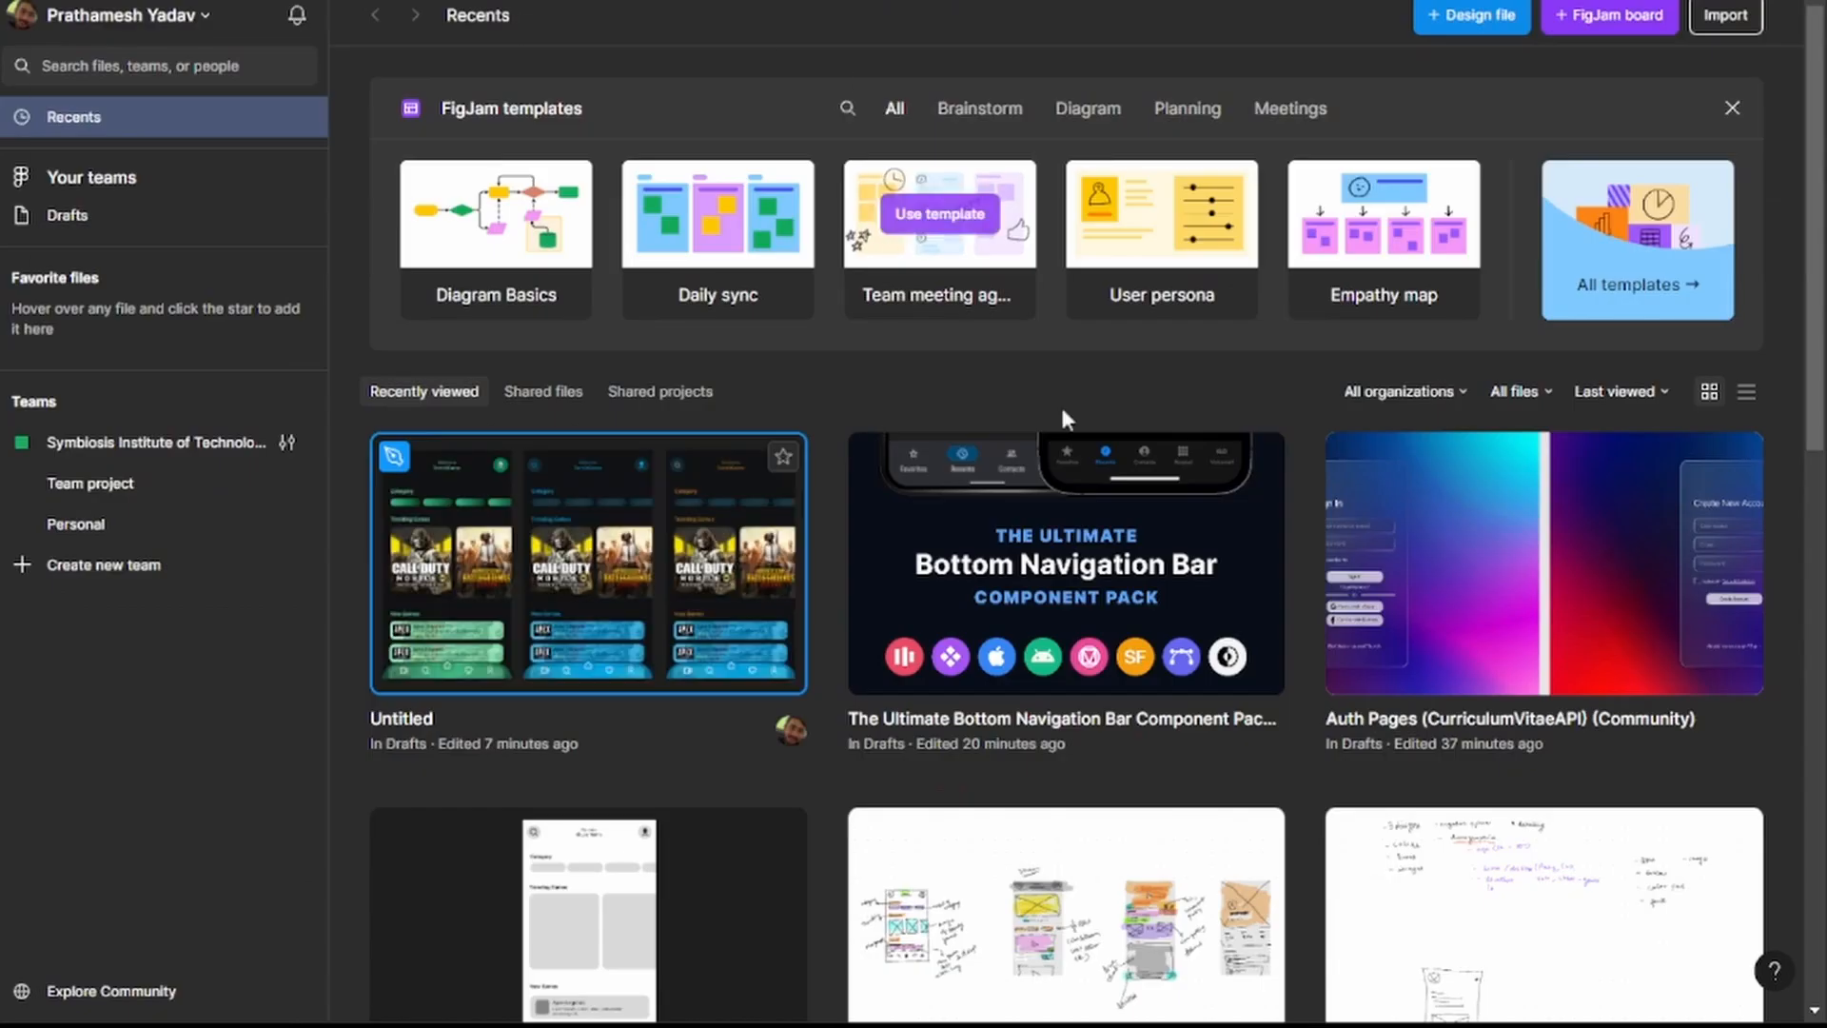
pyautogui.scroll(-6, 1270, 565)
pyautogui.scroll(-4, 1272, 569)
pyautogui.scroll(8, 1272, 569)
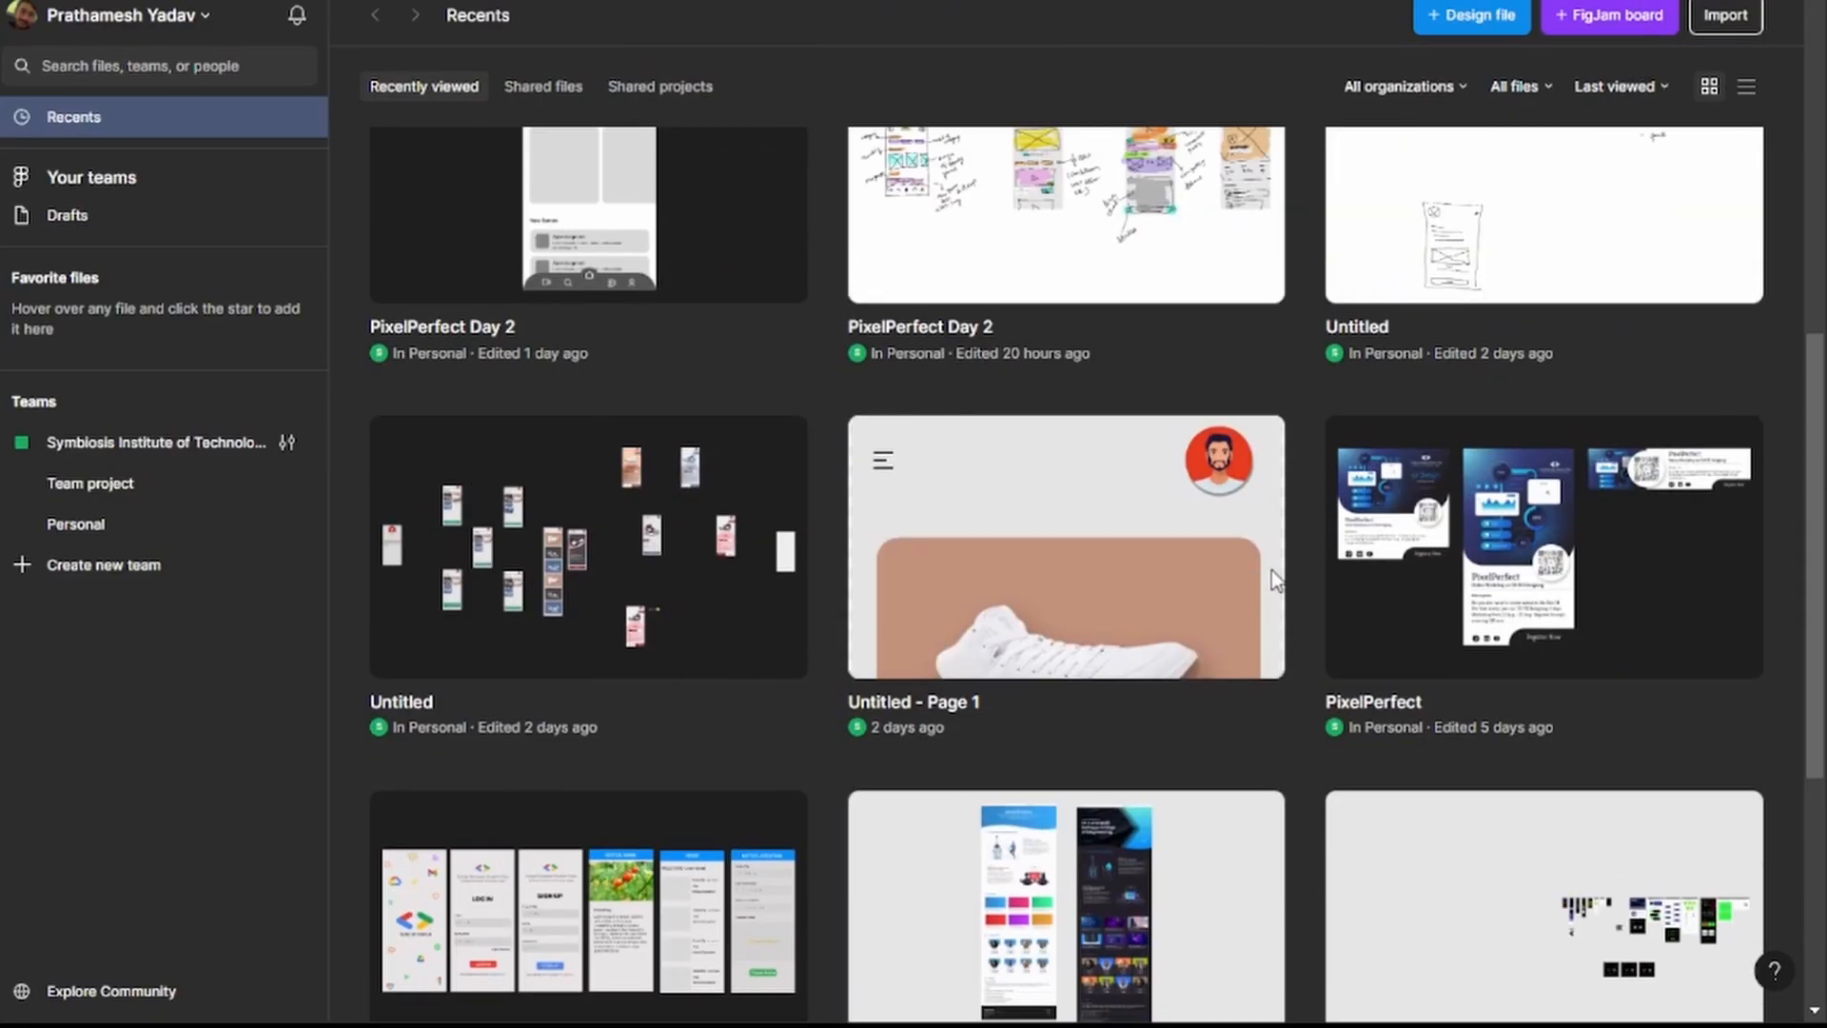
pyautogui.click(625, 868)
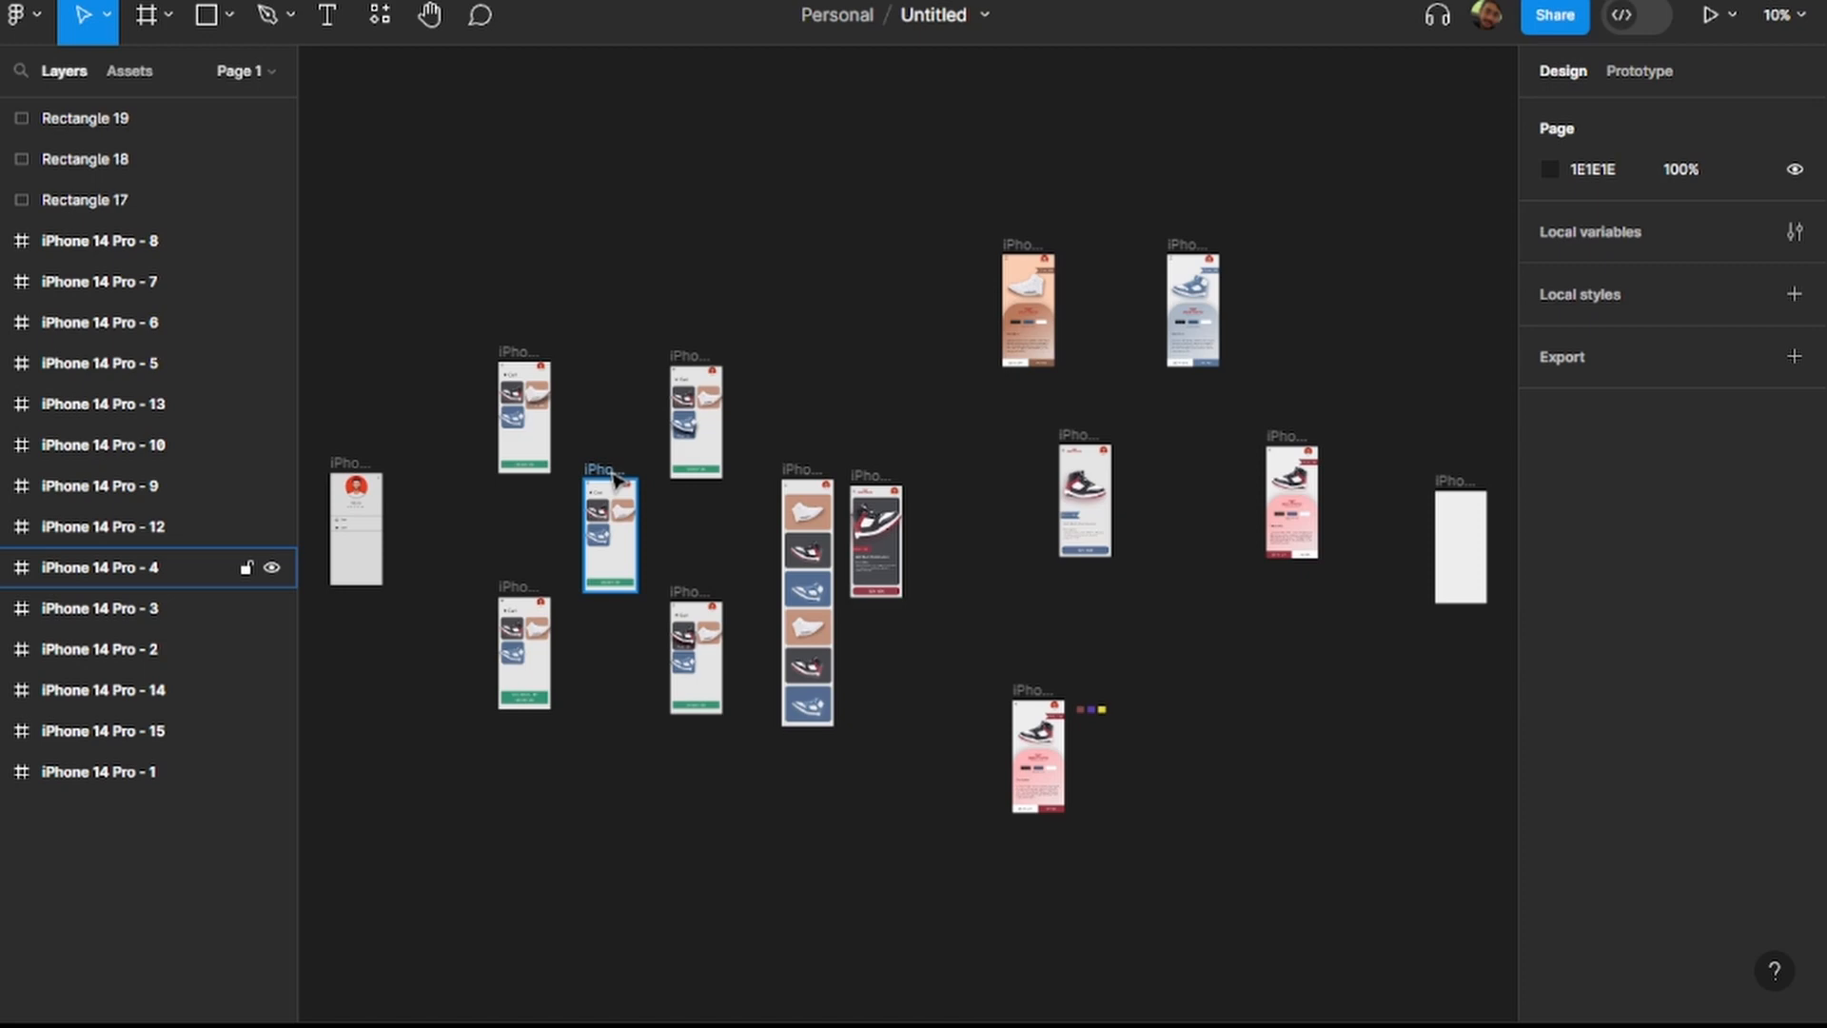
# Present the tall sneaker list frame, iPhone 14 Pro - 9, as a prototype.
pyautogui.scroll(6, 614, 481)
pyautogui.scroll(-4, 613, 480)
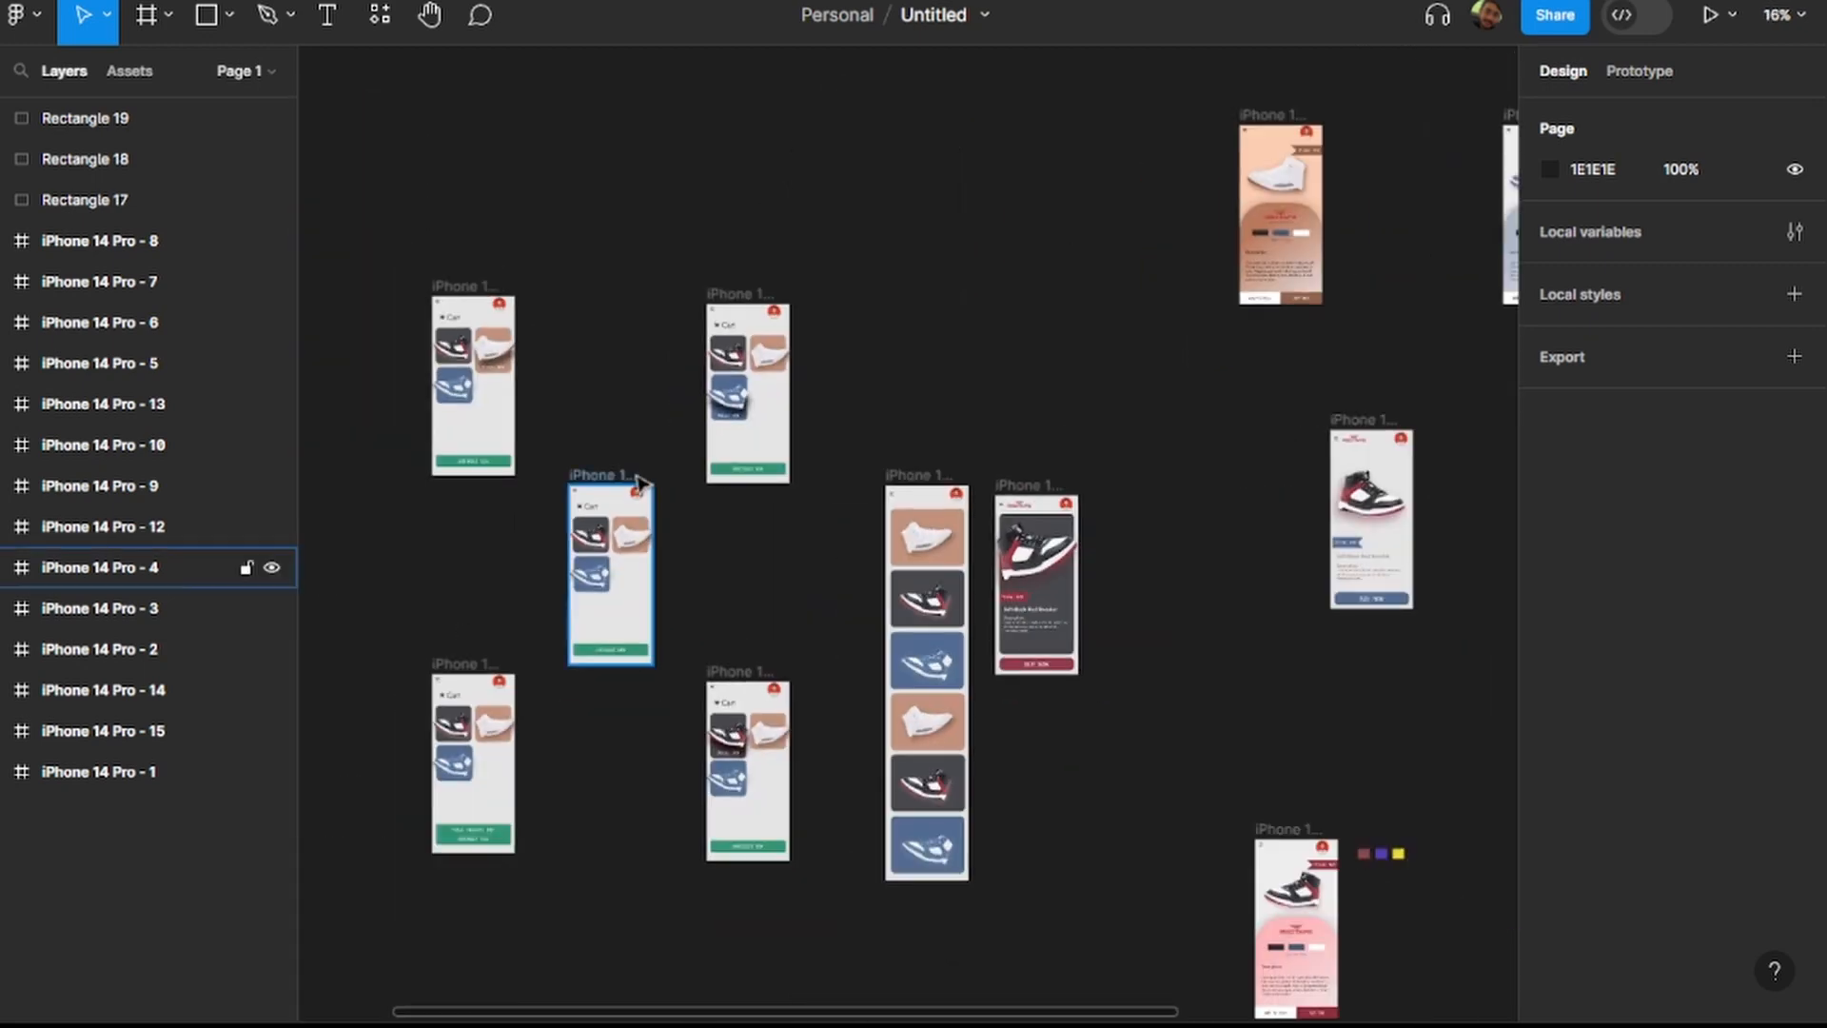
pyautogui.click(948, 473)
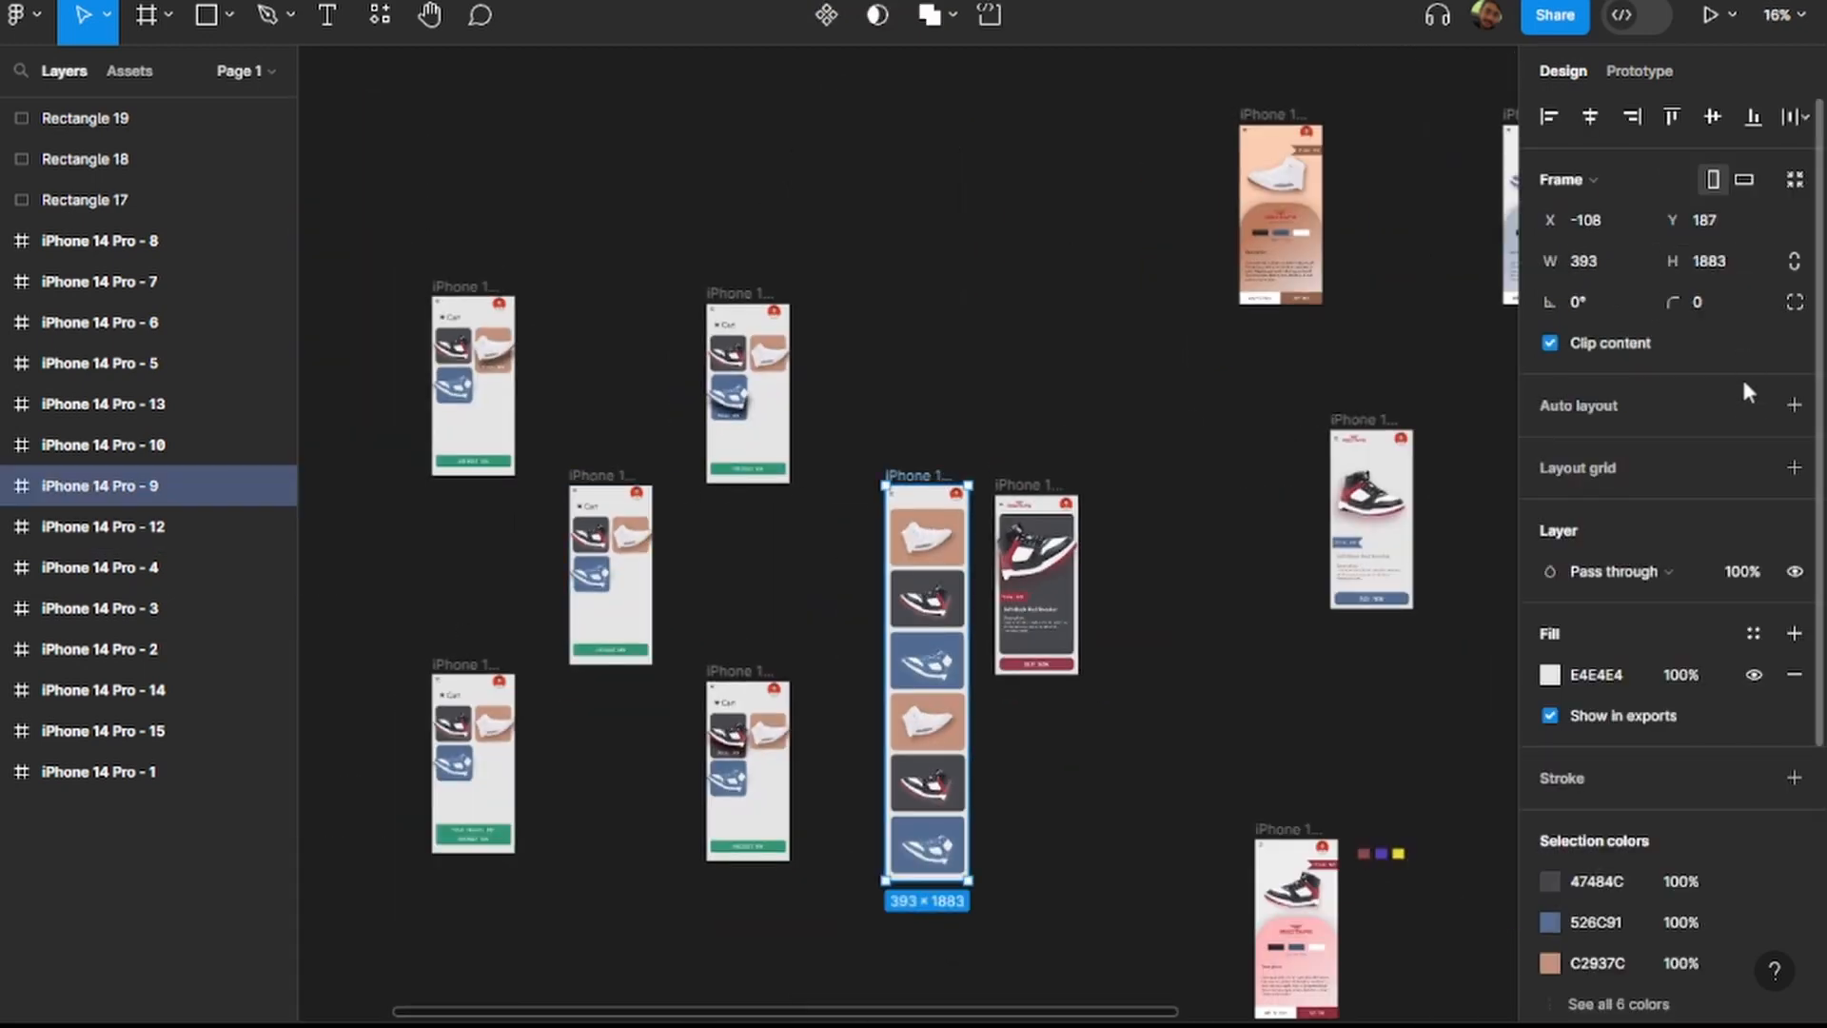
pyautogui.click(1710, 17)
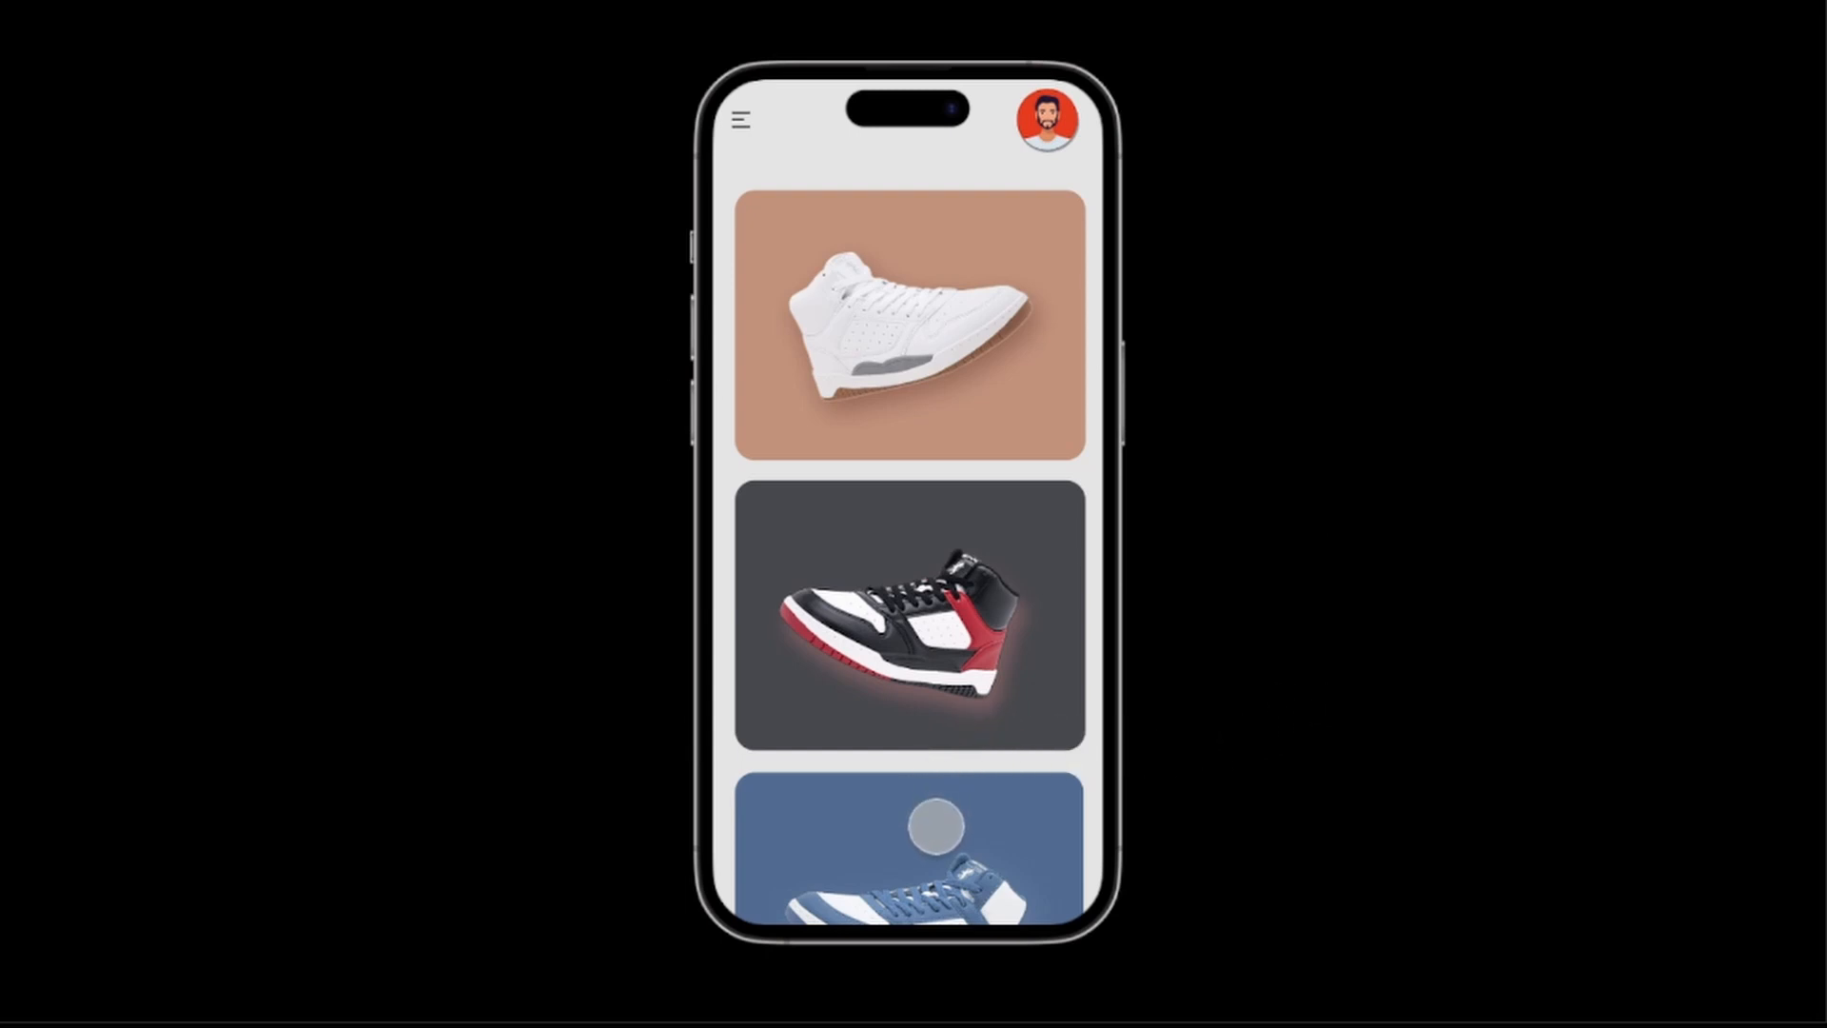
# Scroll the sneaker list in the prototype down and back up to its start.
pyautogui.moveTo(936, 826); pyautogui.dragTo(950, 359)
pyautogui.moveTo(925, 806); pyautogui.dragTo(942, 351)
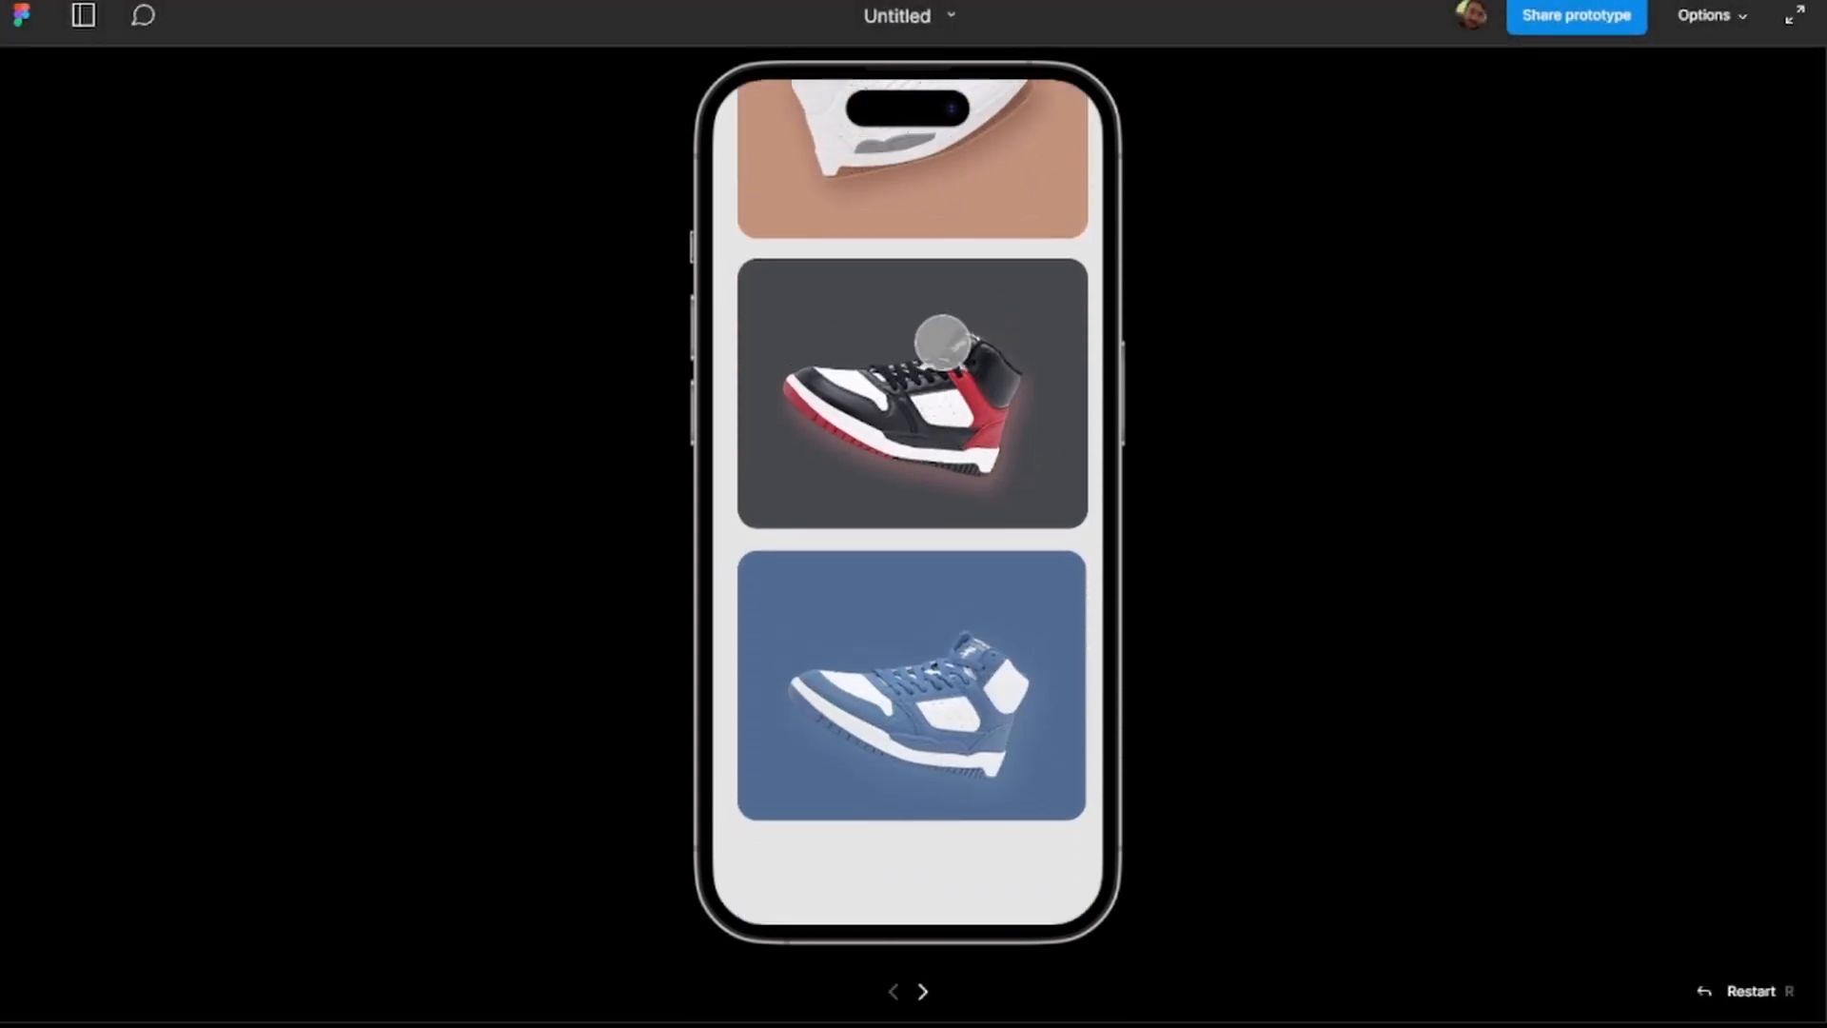
pyautogui.moveTo(942, 494); pyautogui.dragTo(938, 933)
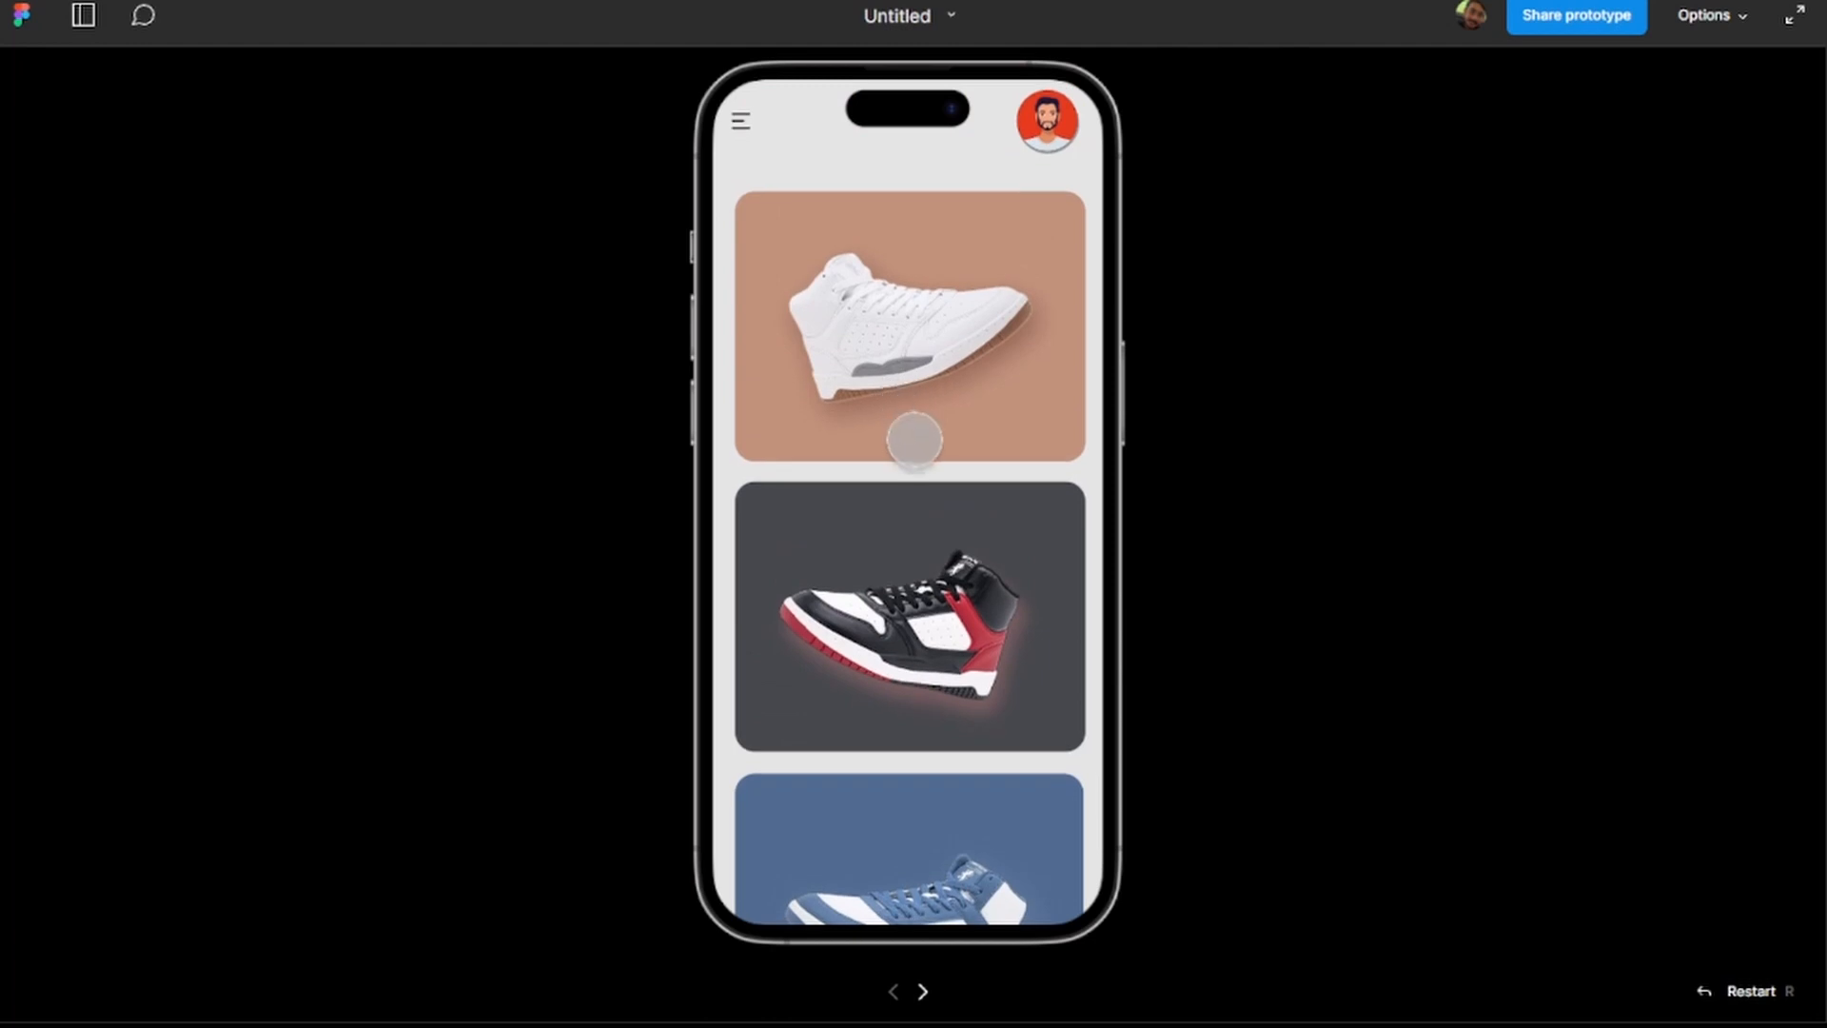
pyautogui.moveTo(950, 811); pyautogui.dragTo(970, 758)
pyautogui.moveTo(942, 482); pyautogui.dragTo(942, 798)
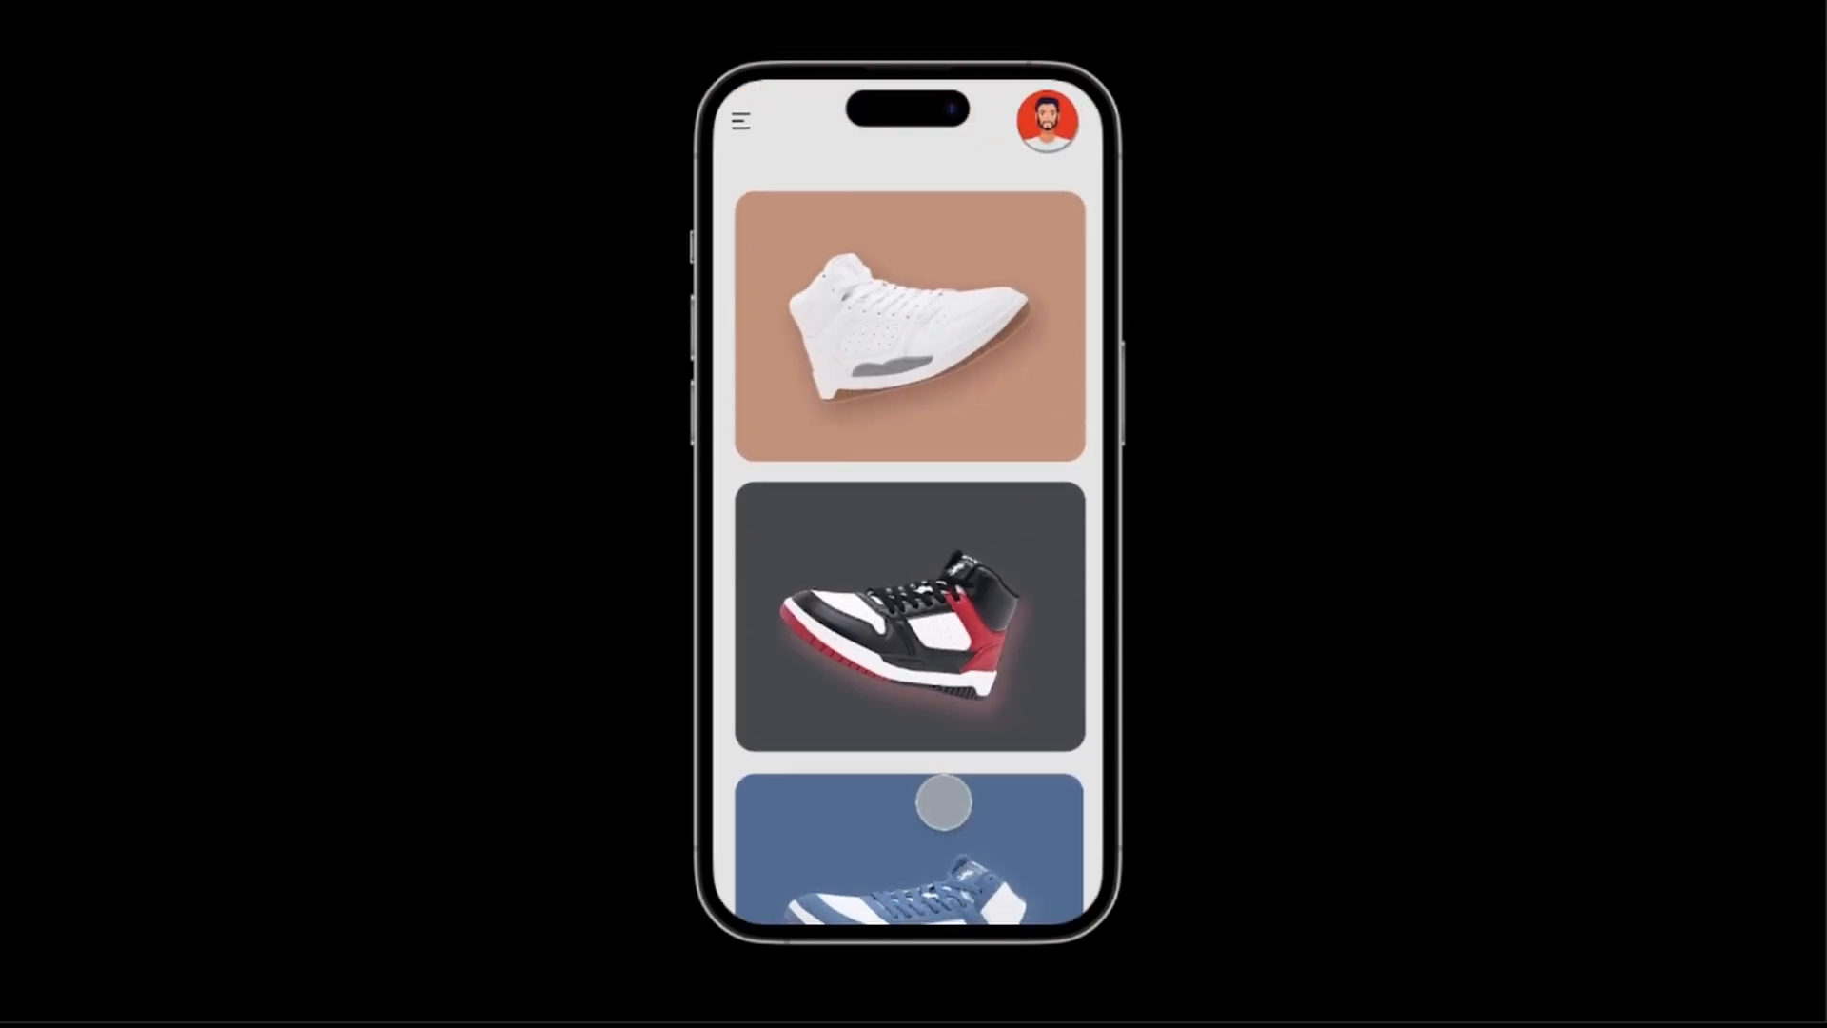
# Preview the transition between the sneaker list and the black and red sneaker's detail page.
pyautogui.click(924, 629)
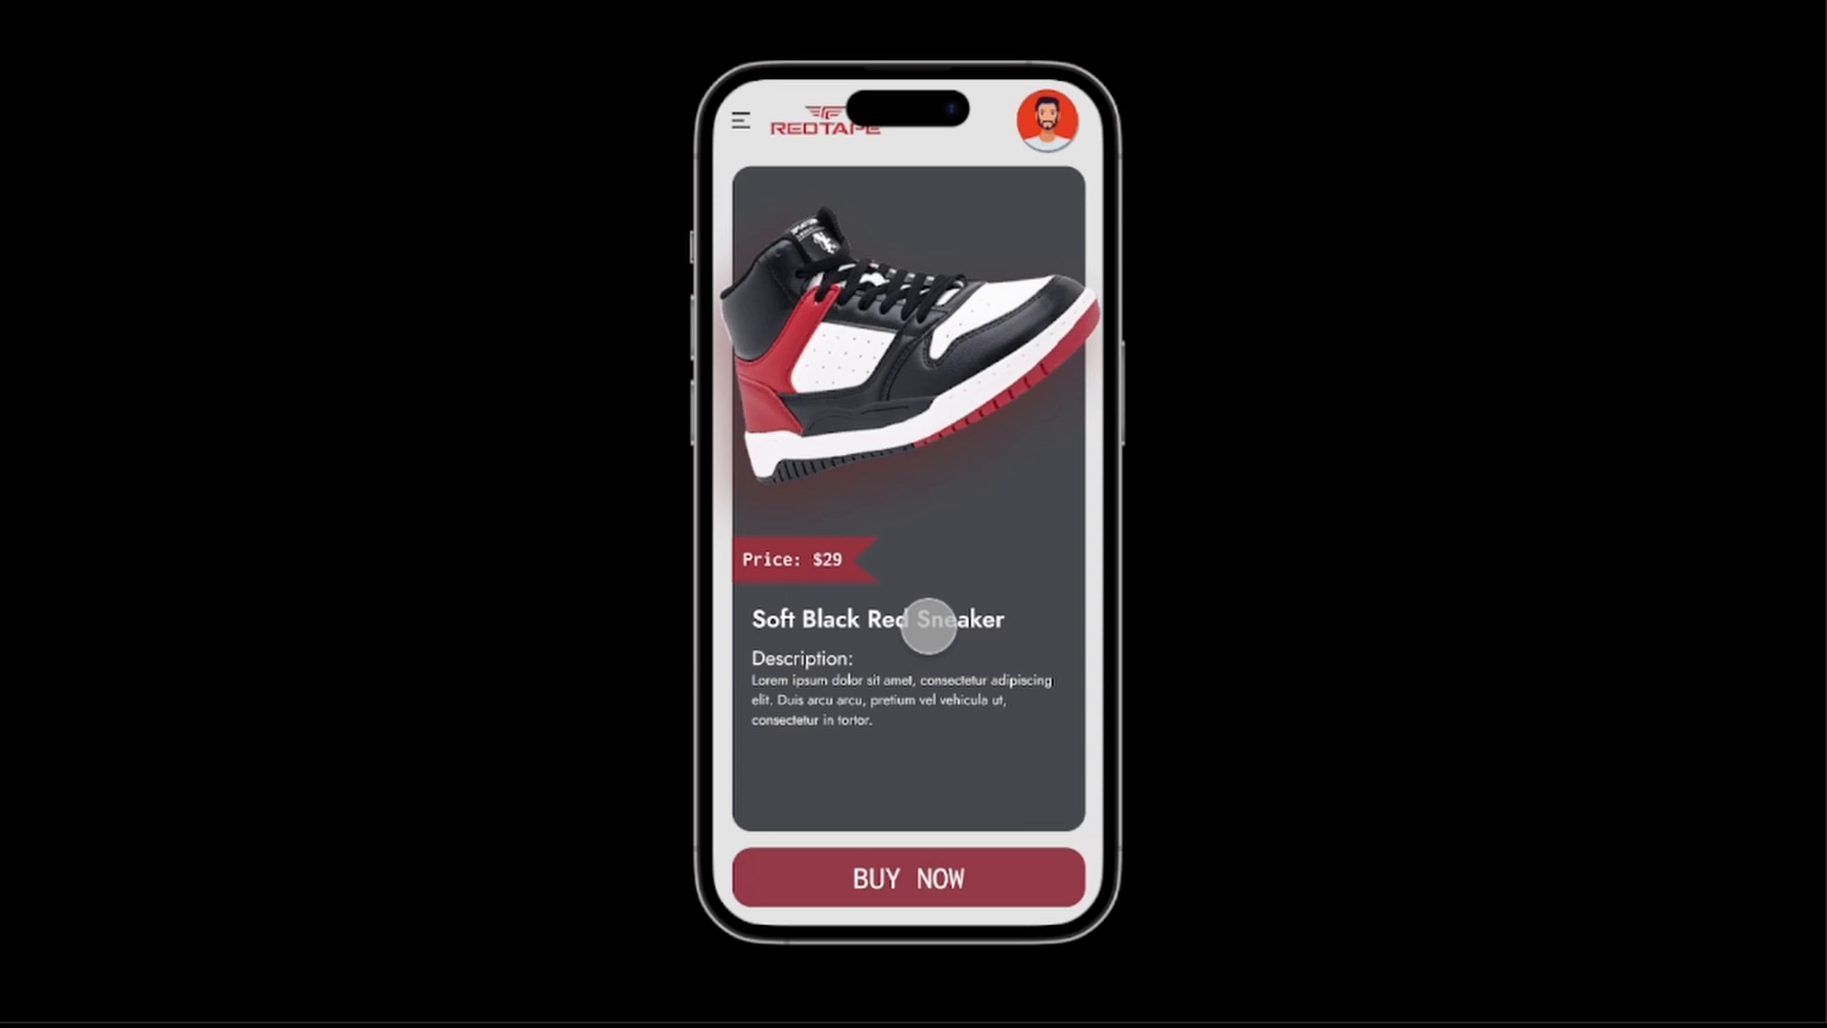
pyautogui.click(929, 625)
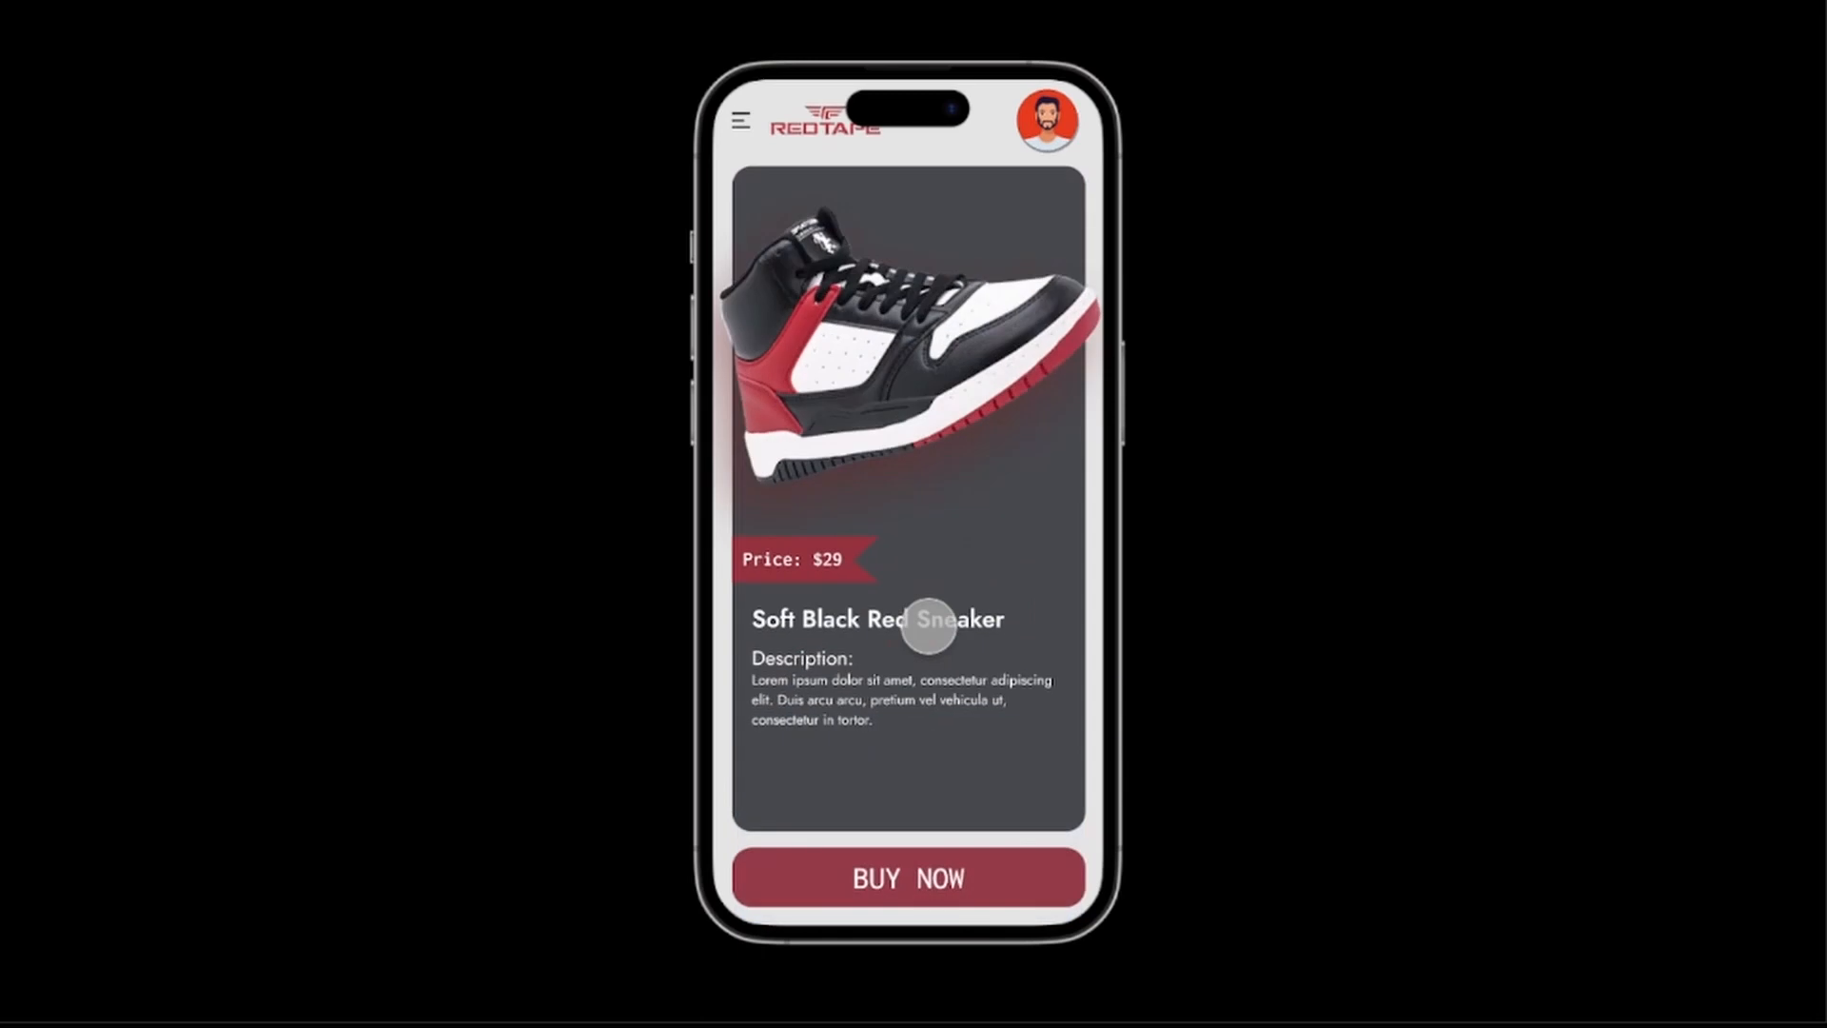
pyautogui.click(928, 625)
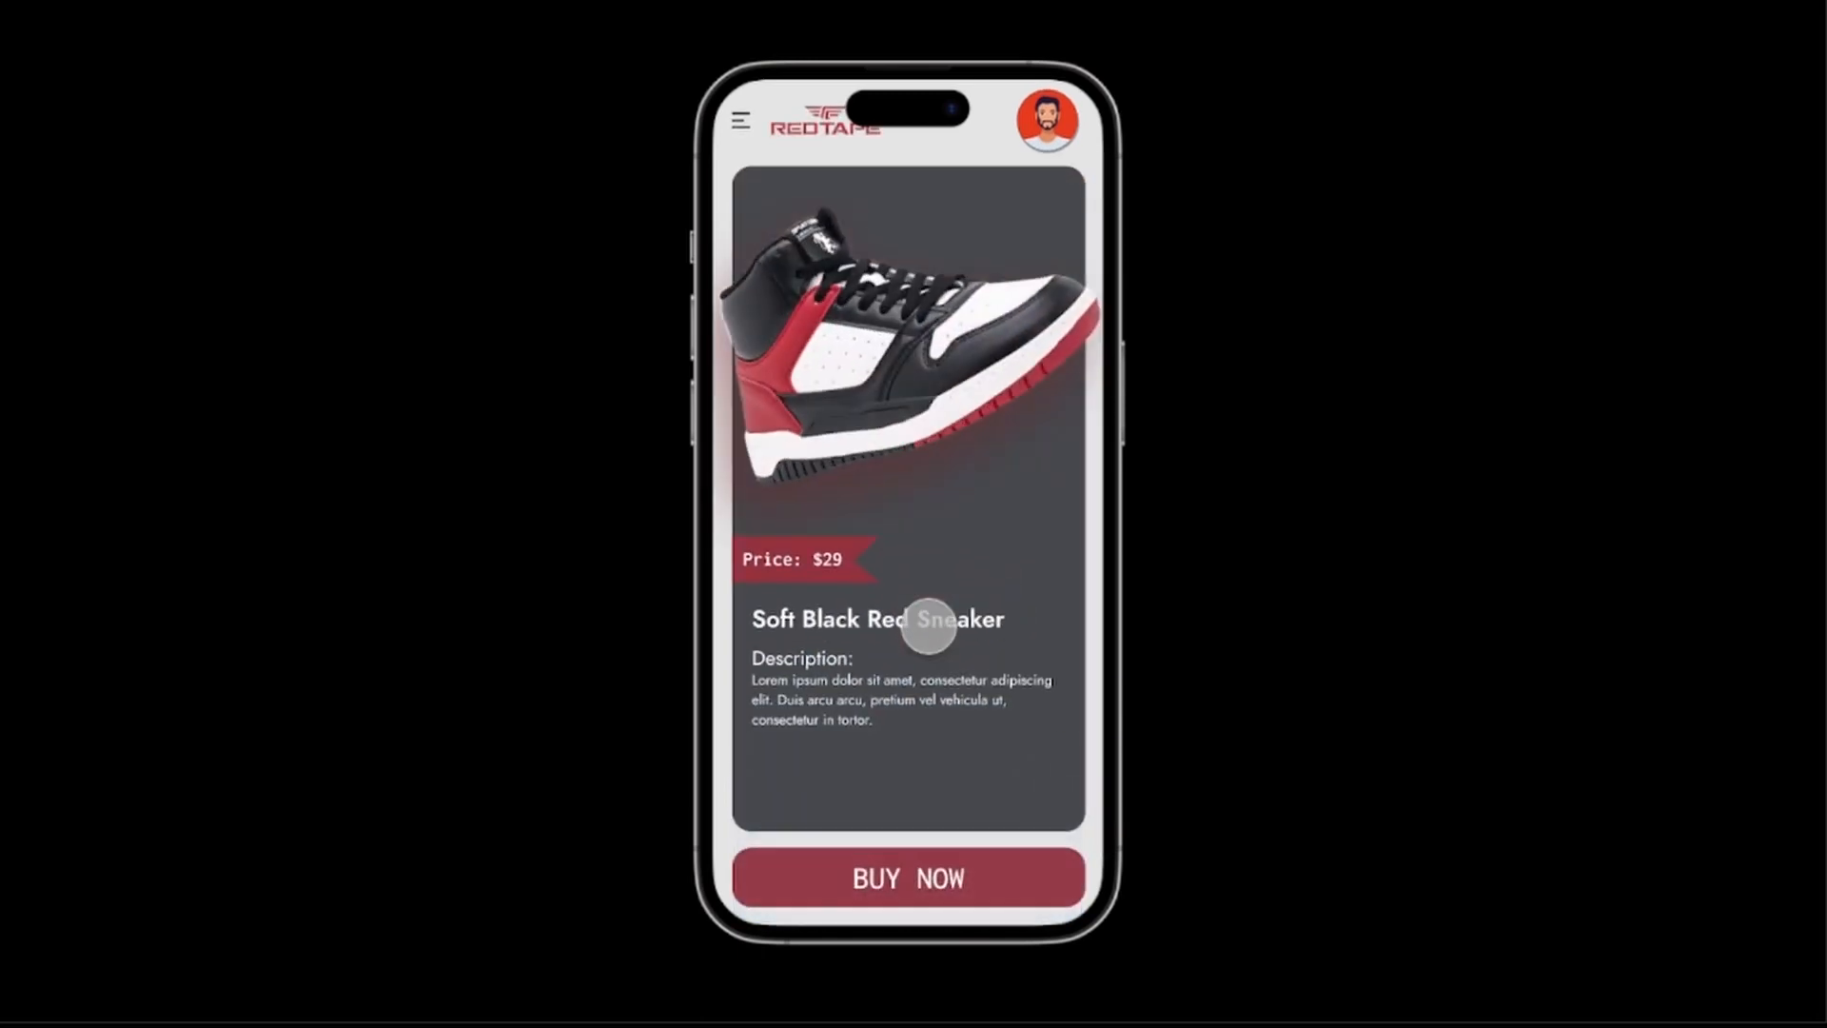
pyautogui.click(929, 612)
# Test the prototype's side menu by going to Home and to Cart.
pyautogui.click(743, 123)
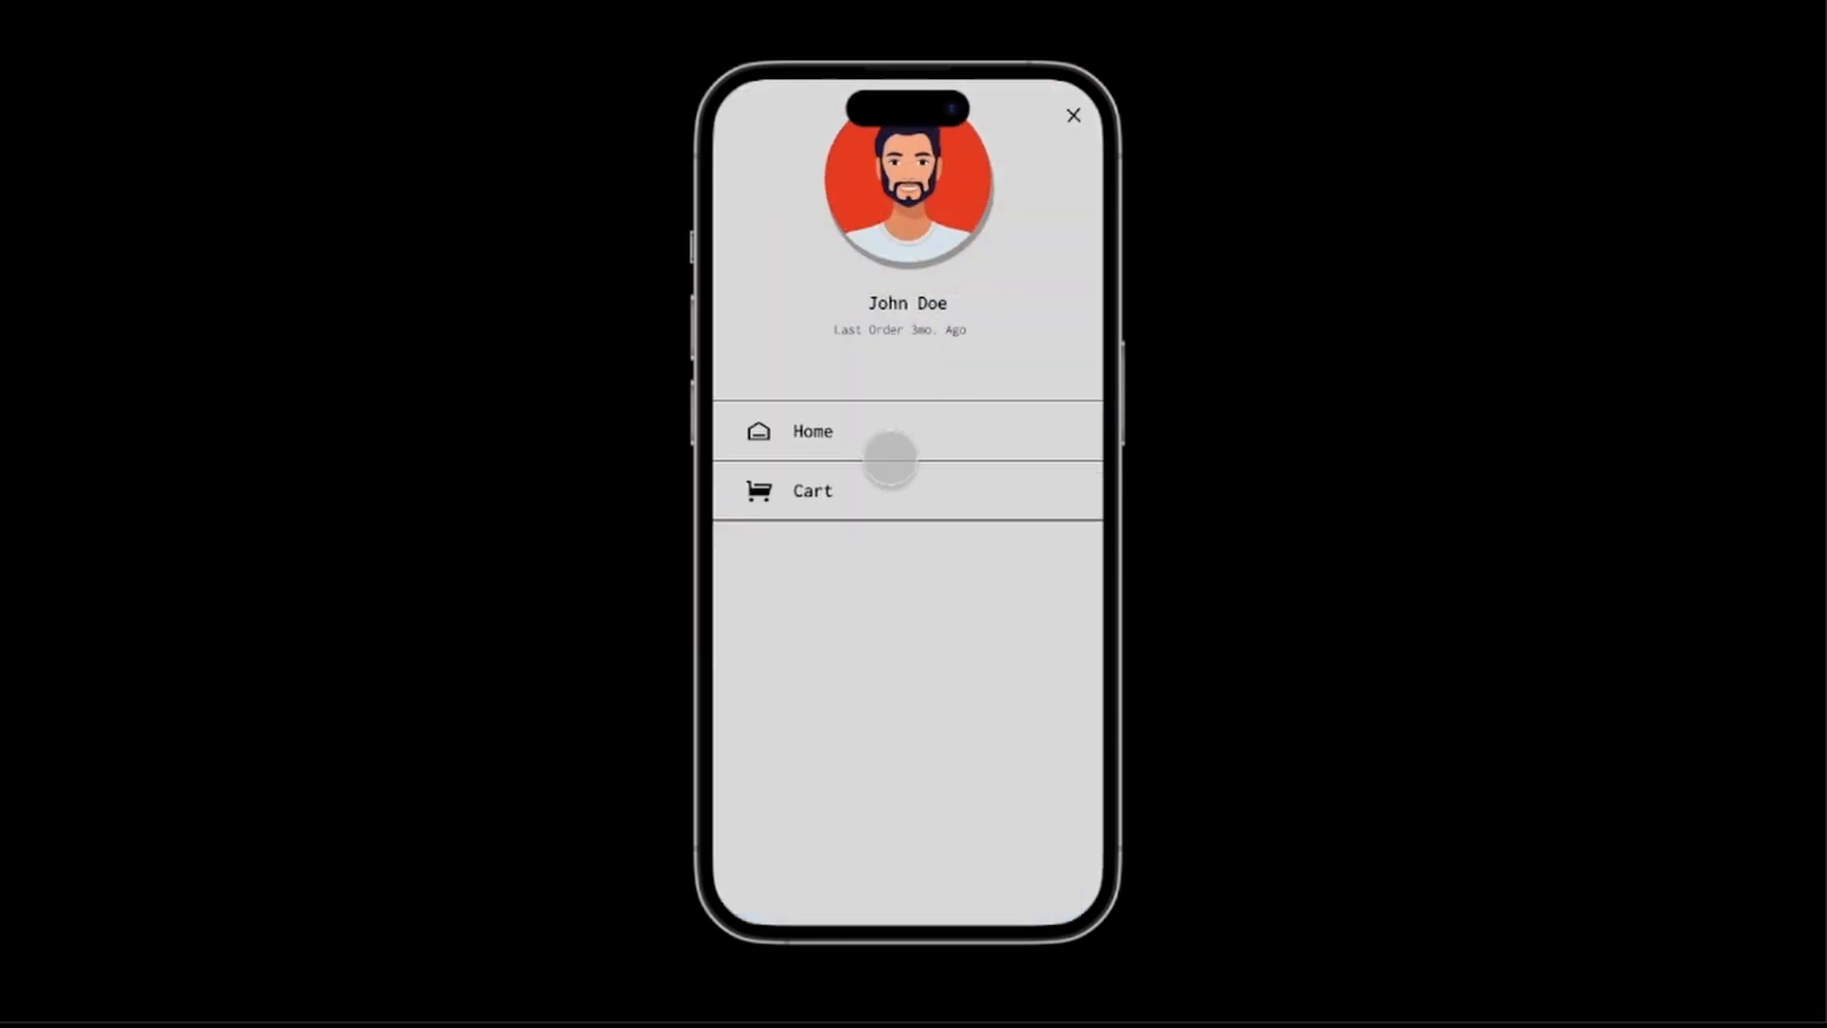
pyautogui.click(814, 429)
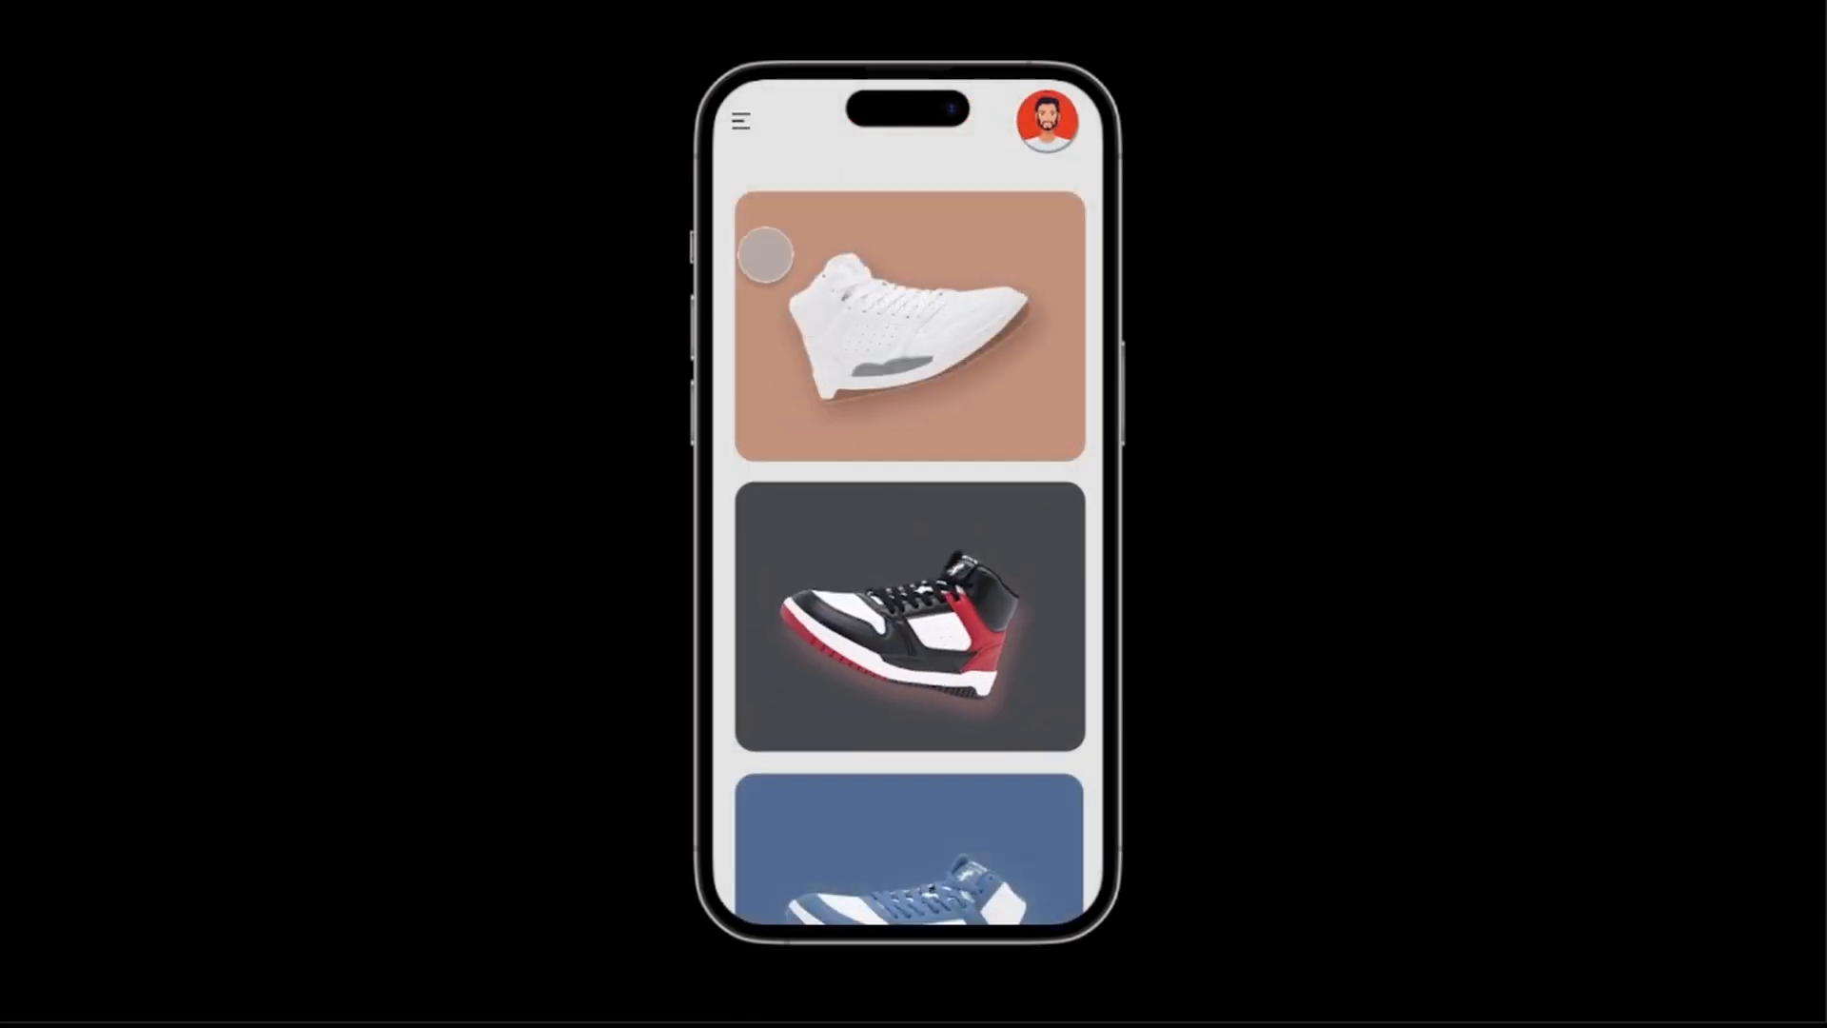
pyautogui.click(741, 123)
pyautogui.click(787, 490)
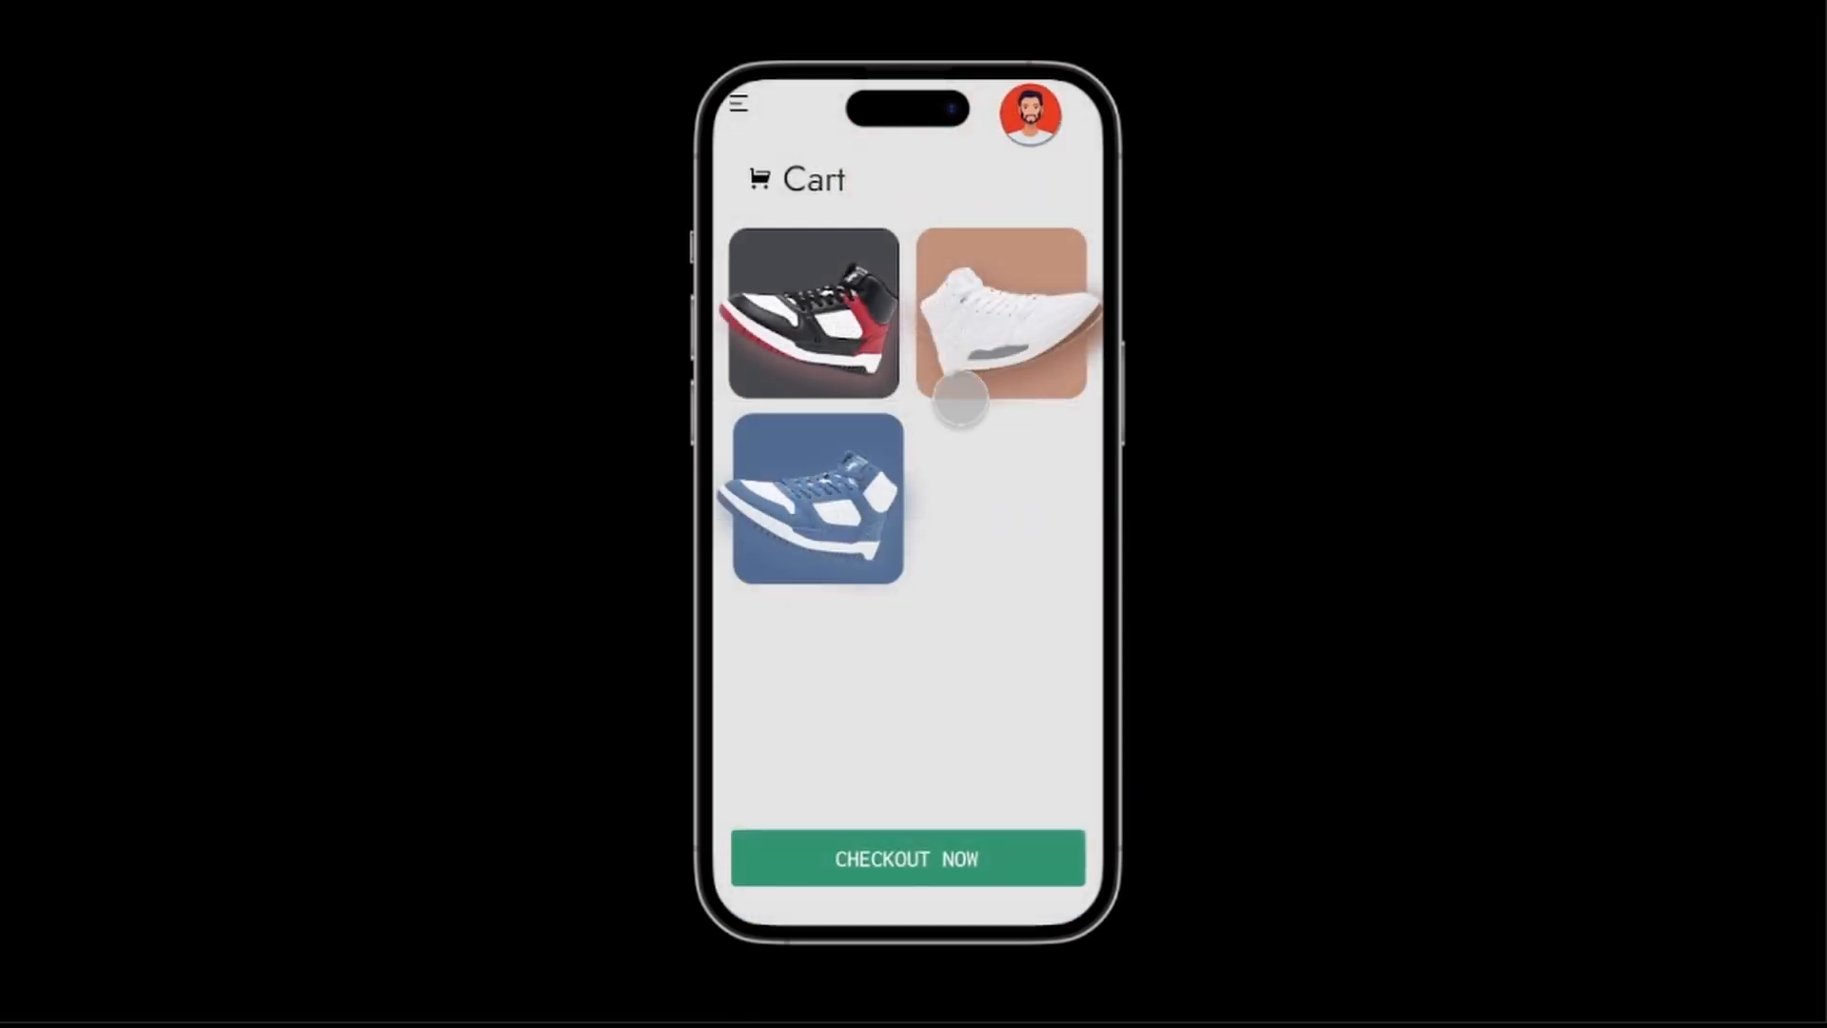
# Expand the black, white and blue sneaker cards in the cart in turn to preview their price animations.
pyautogui.click(878, 311)
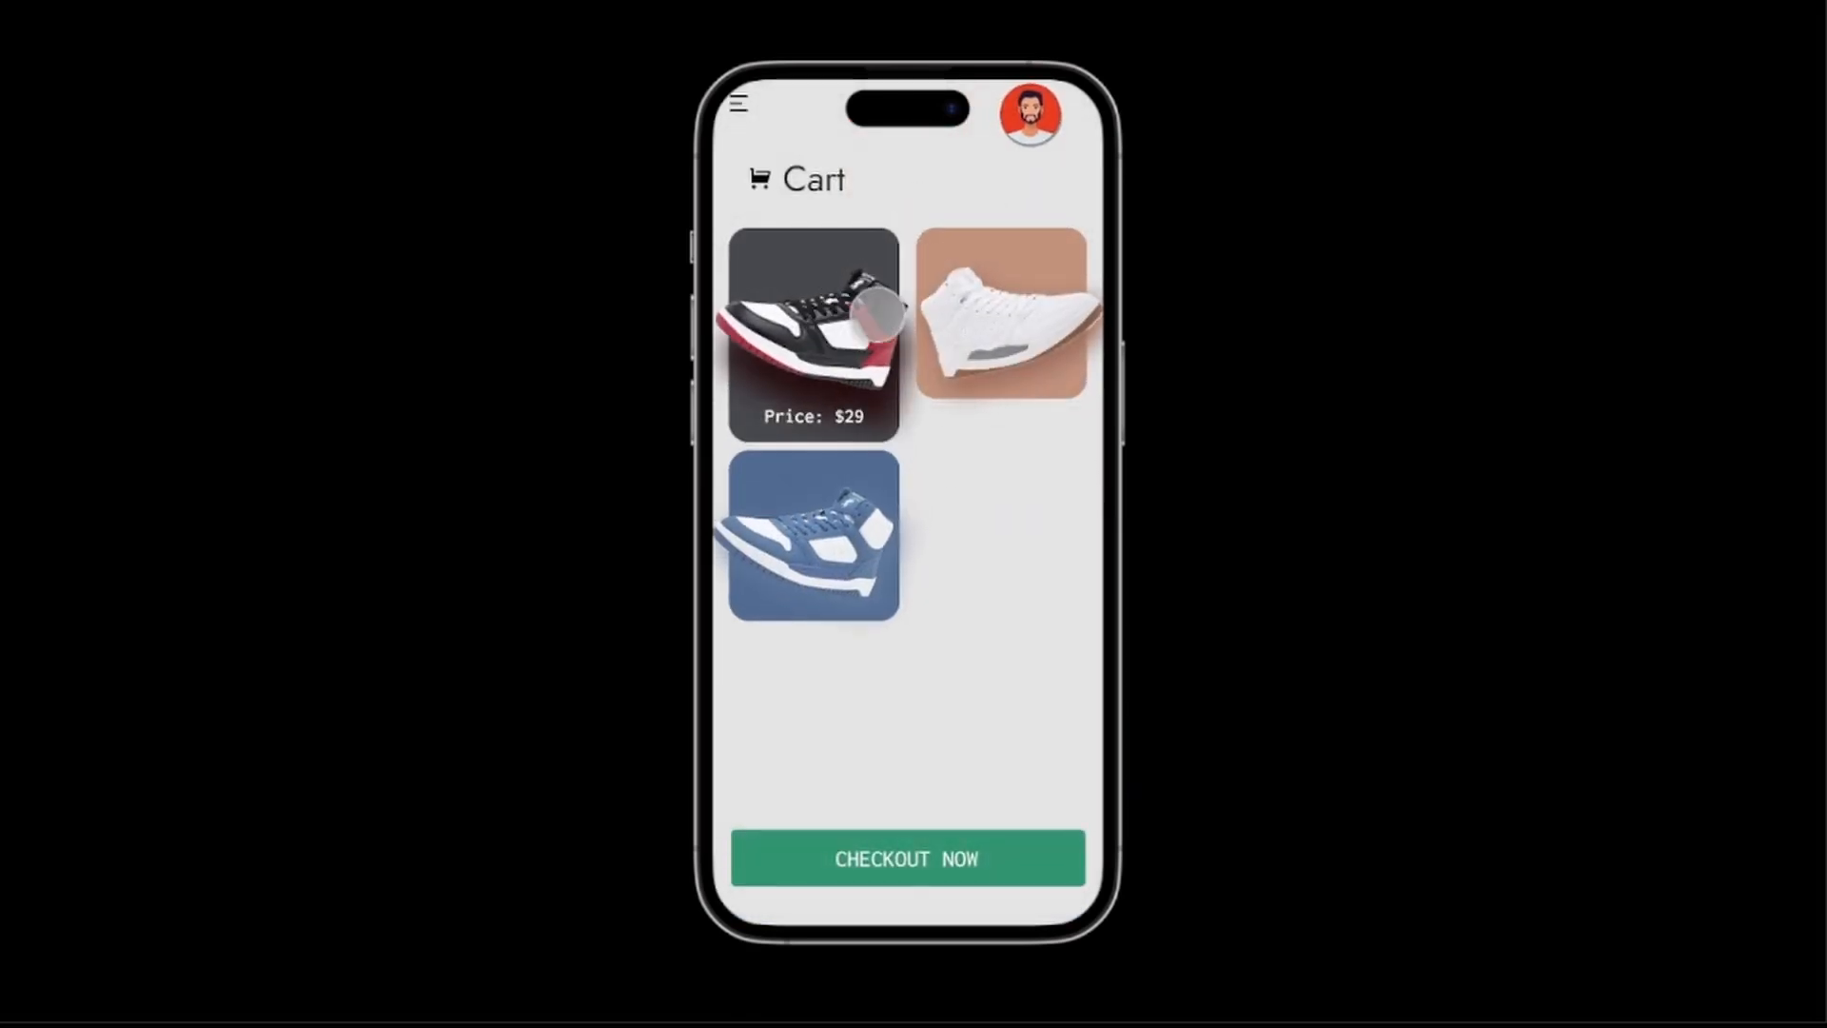
pyautogui.click(1011, 329)
pyautogui.click(866, 460)
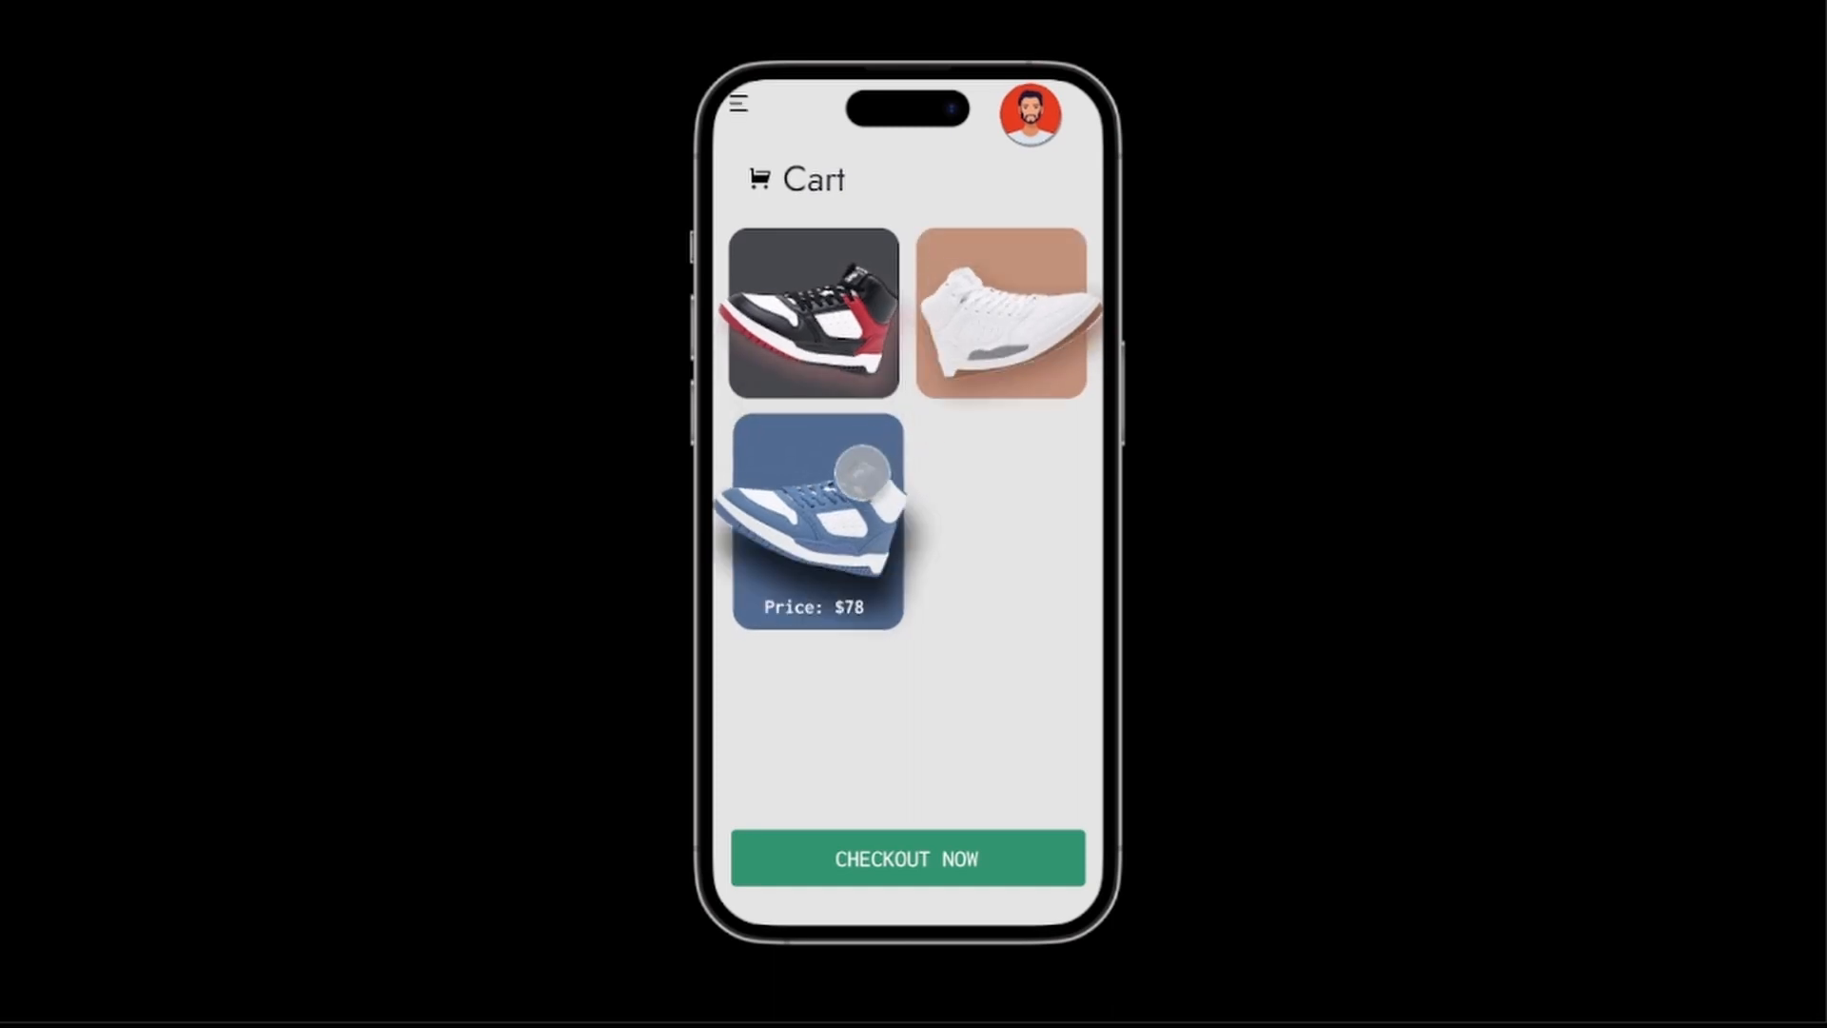
pyautogui.click(816, 294)
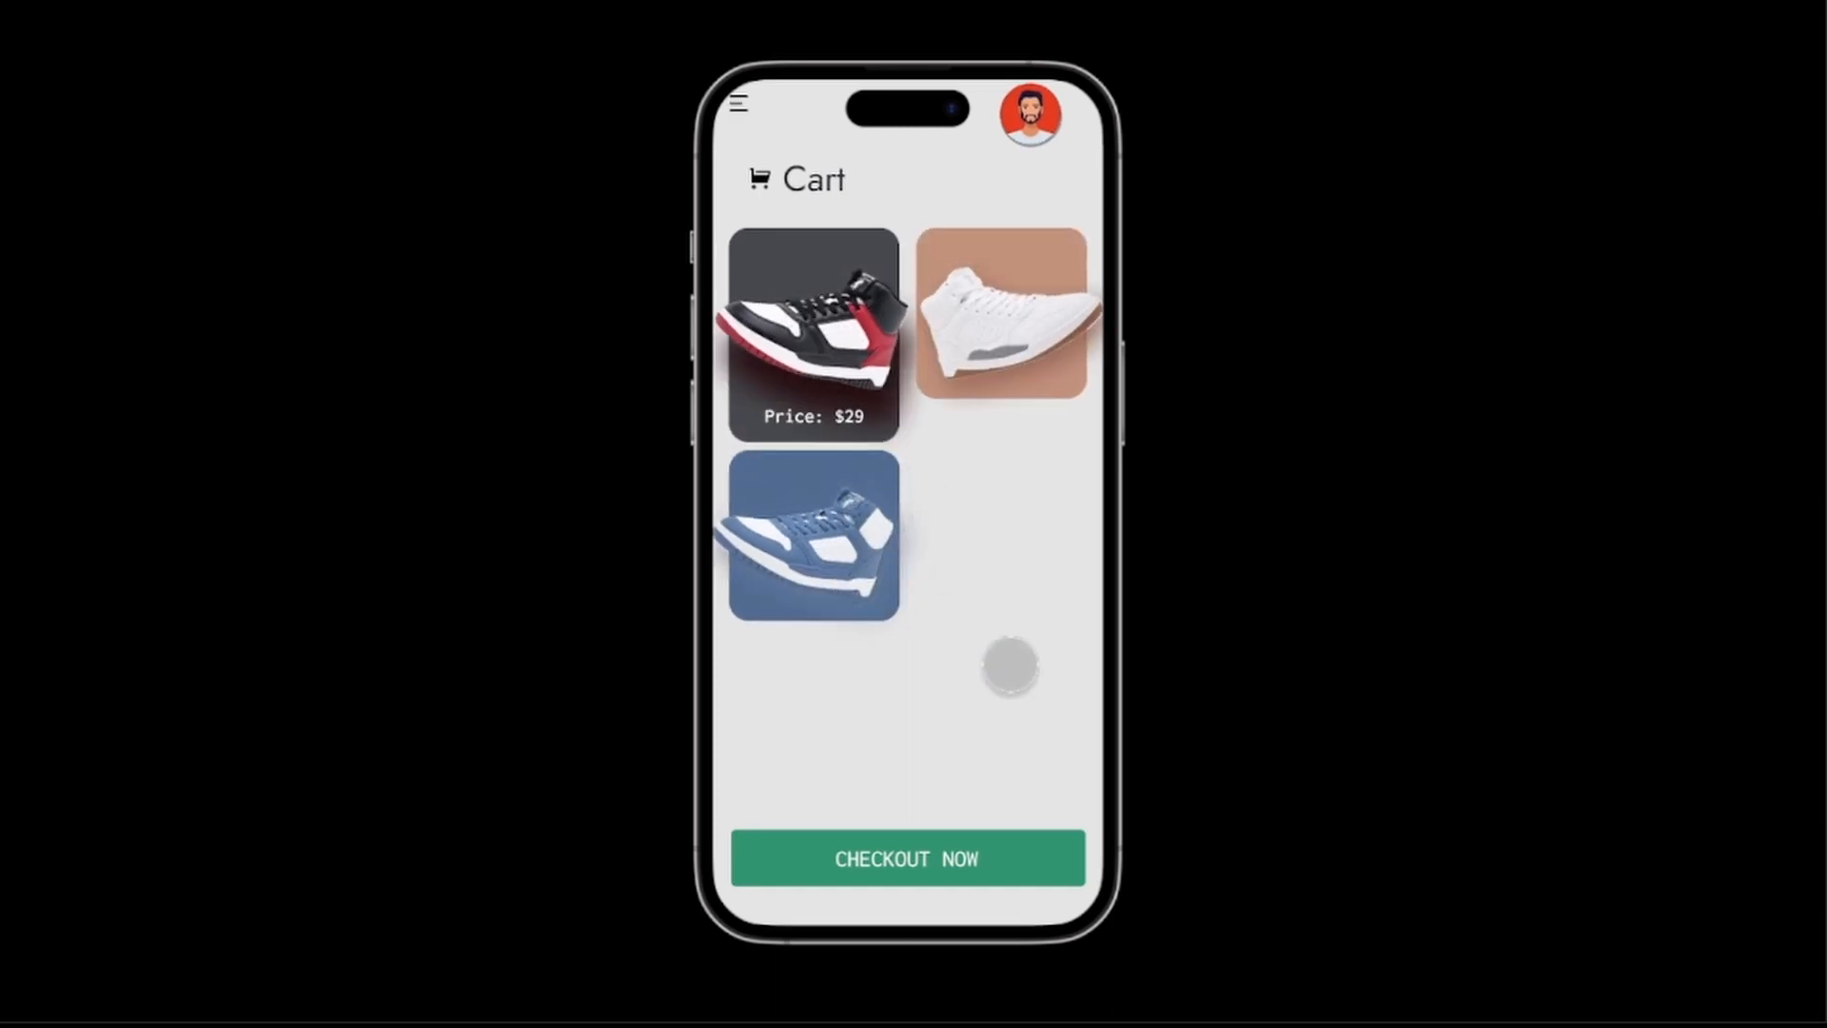
pyautogui.click(1011, 302)
pyautogui.click(843, 486)
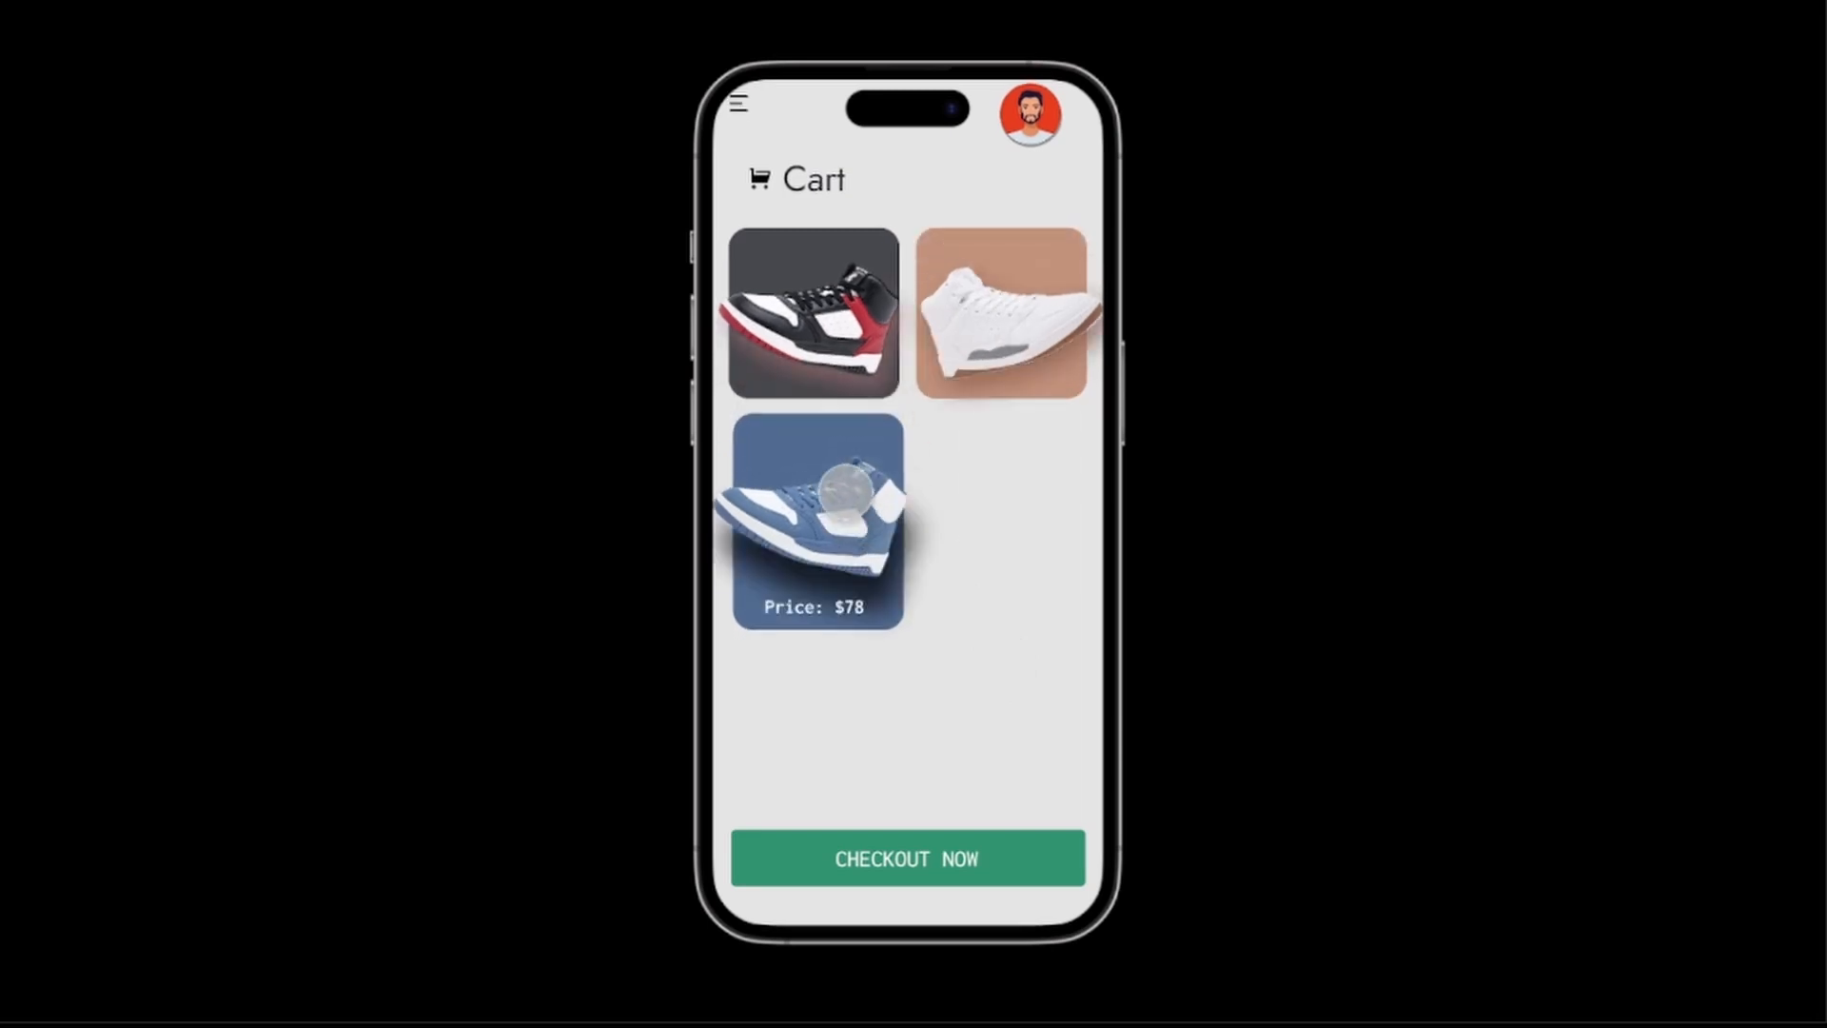
# Return from the cart to the Home screen and preview the black and red sneaker's transition there.
pyautogui.click(740, 101)
pyautogui.click(820, 430)
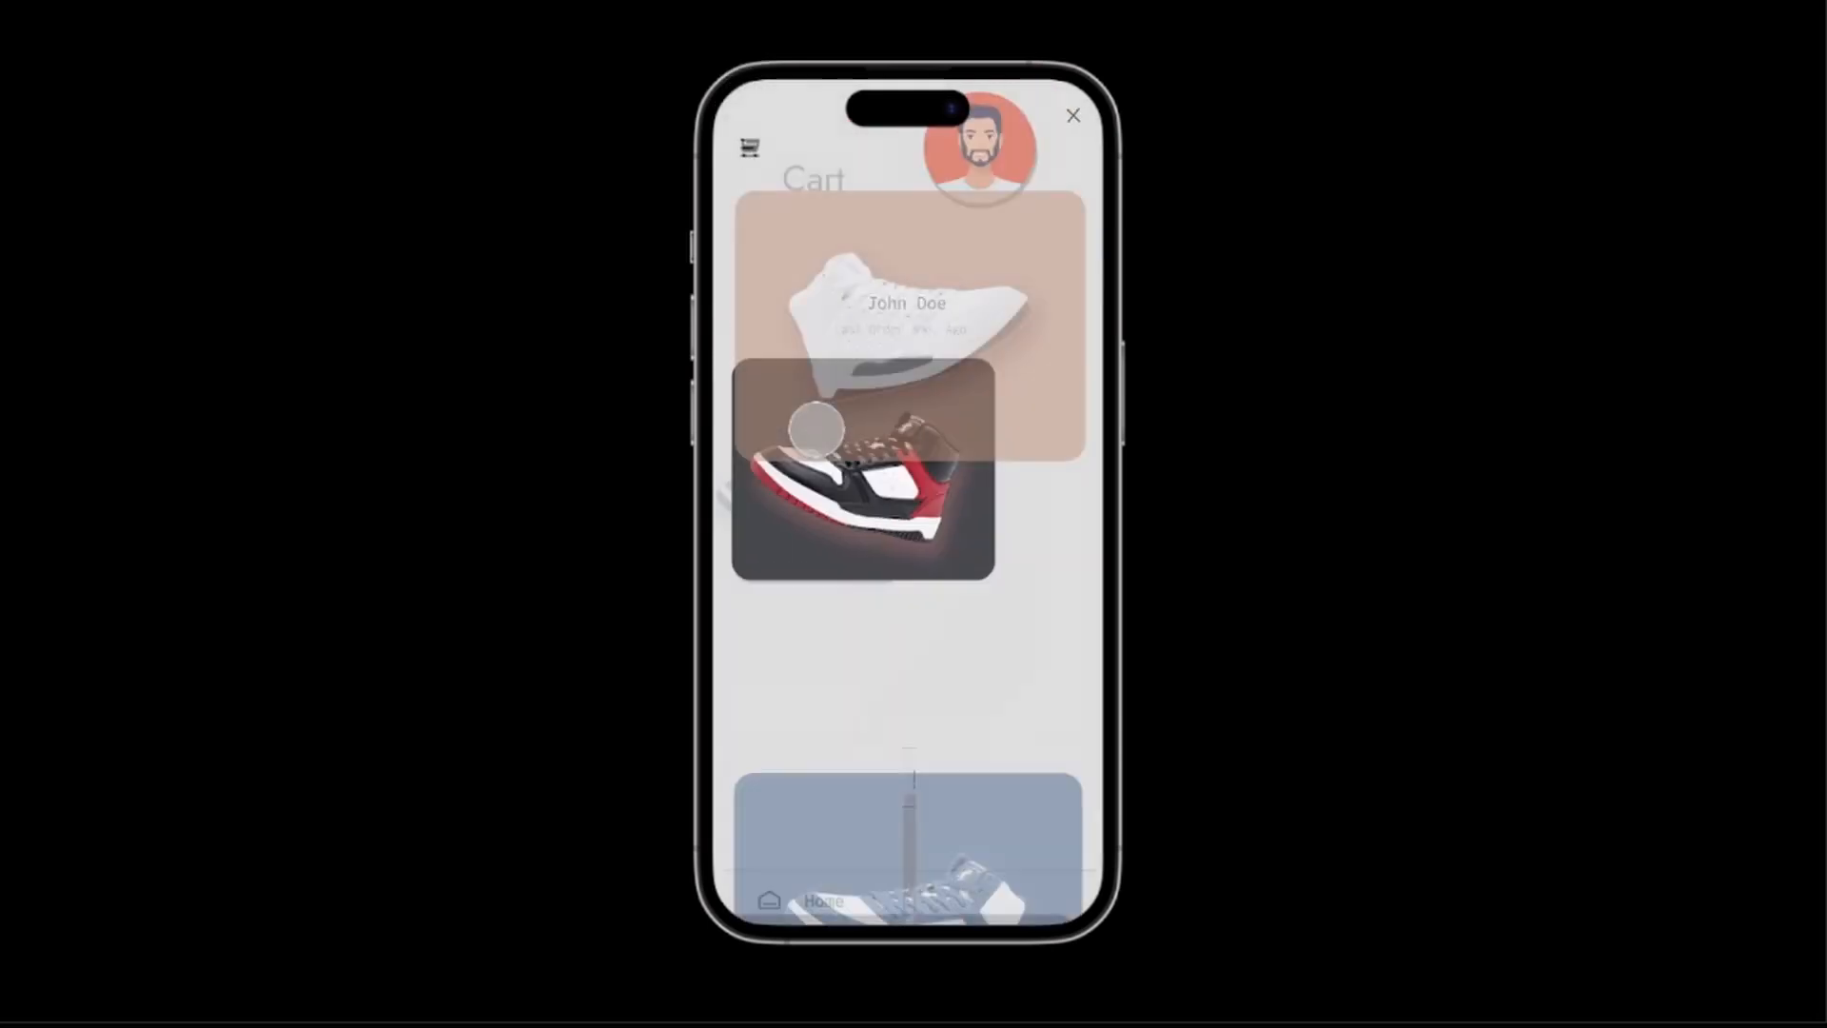
pyautogui.click(946, 575)
pyautogui.click(950, 580)
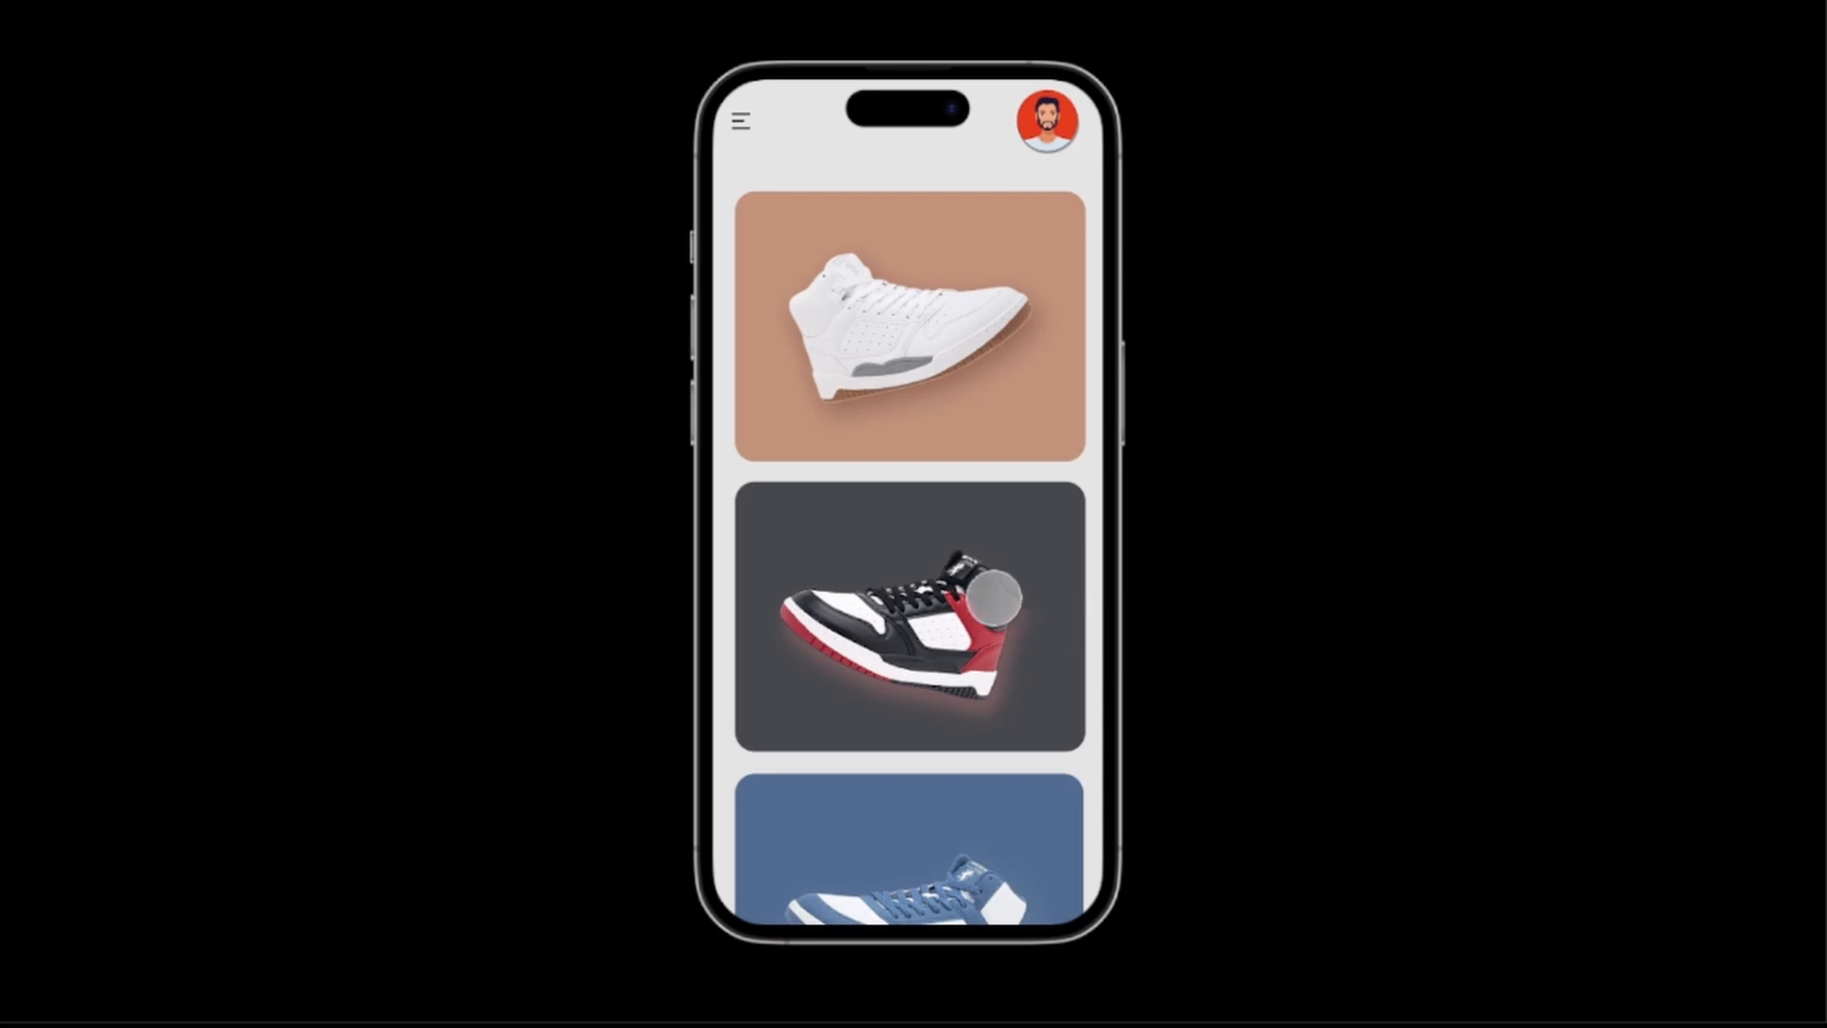
# Check the vertical scrolling of the prototype's Home screen again, ending at the first sneaker.
pyautogui.moveTo(959, 739); pyautogui.dragTo(932, 328)
pyautogui.moveTo(940, 482); pyautogui.dragTo(957, 890)
pyautogui.moveTo(959, 904); pyautogui.dragTo(951, 182)
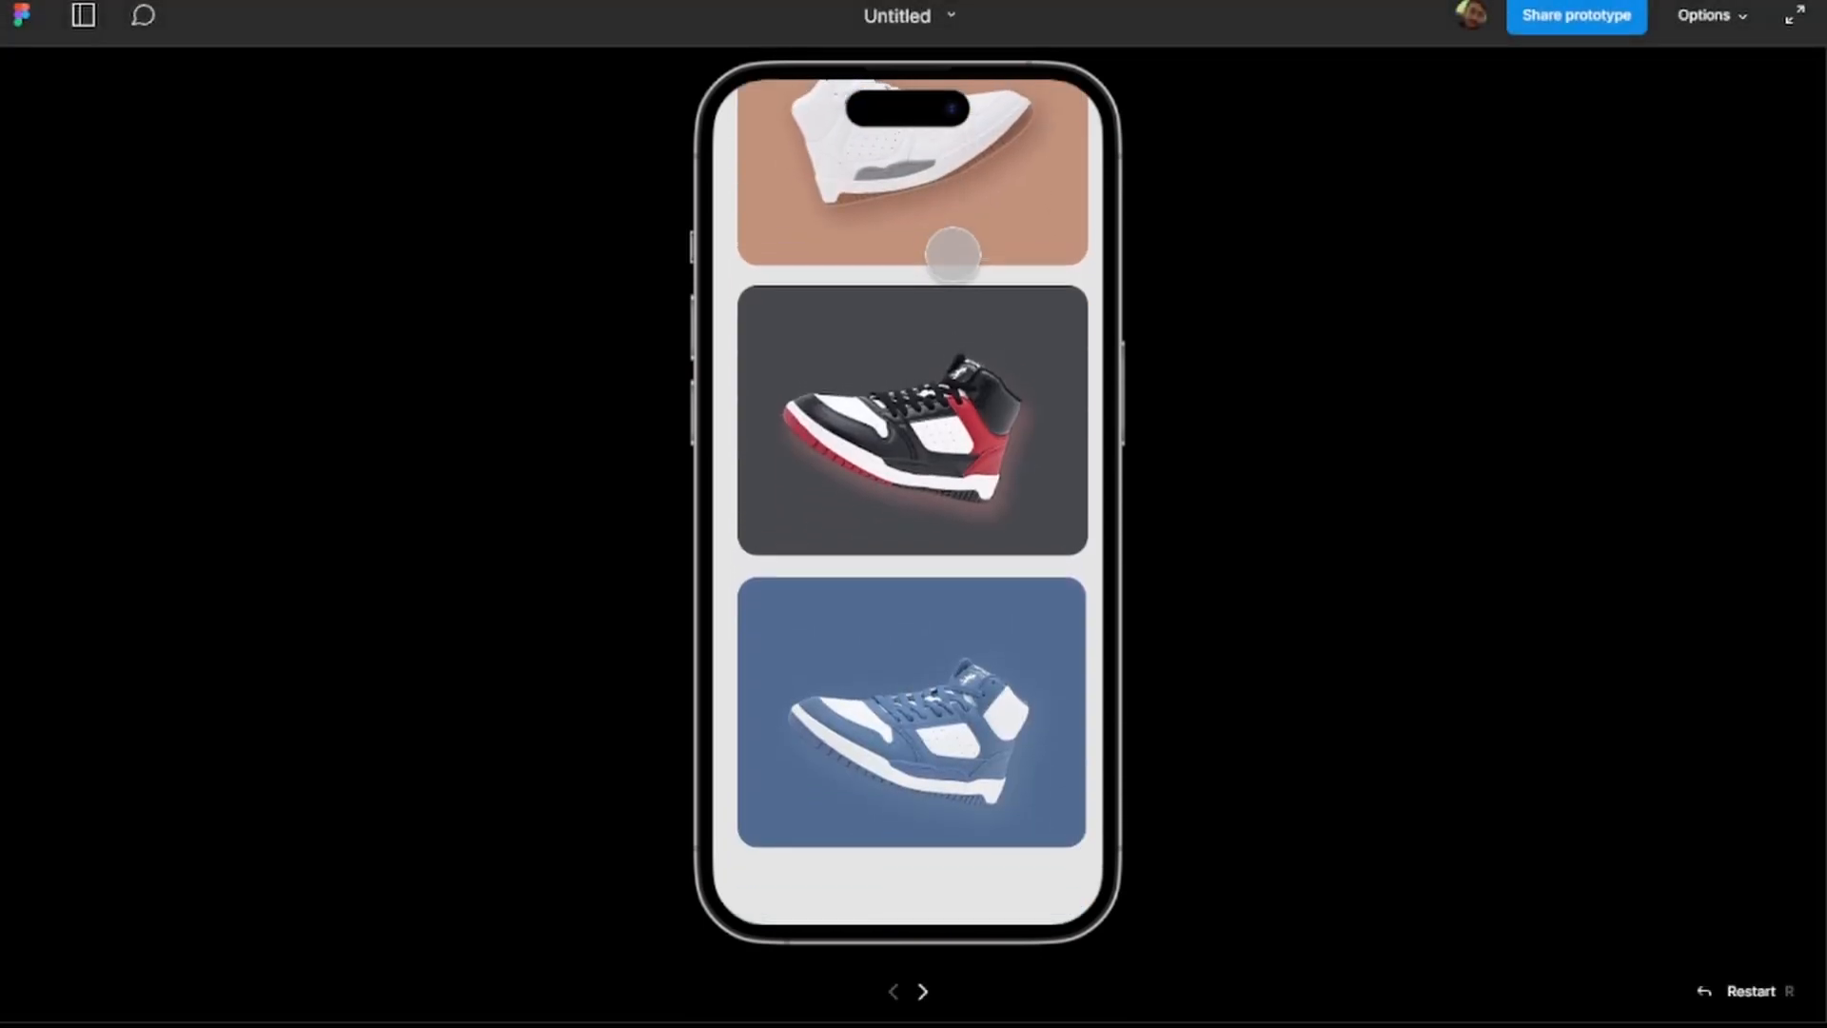
pyautogui.moveTo(950, 358); pyautogui.dragTo(954, 219)
pyautogui.moveTo(954, 219); pyautogui.dragTo(963, 646)
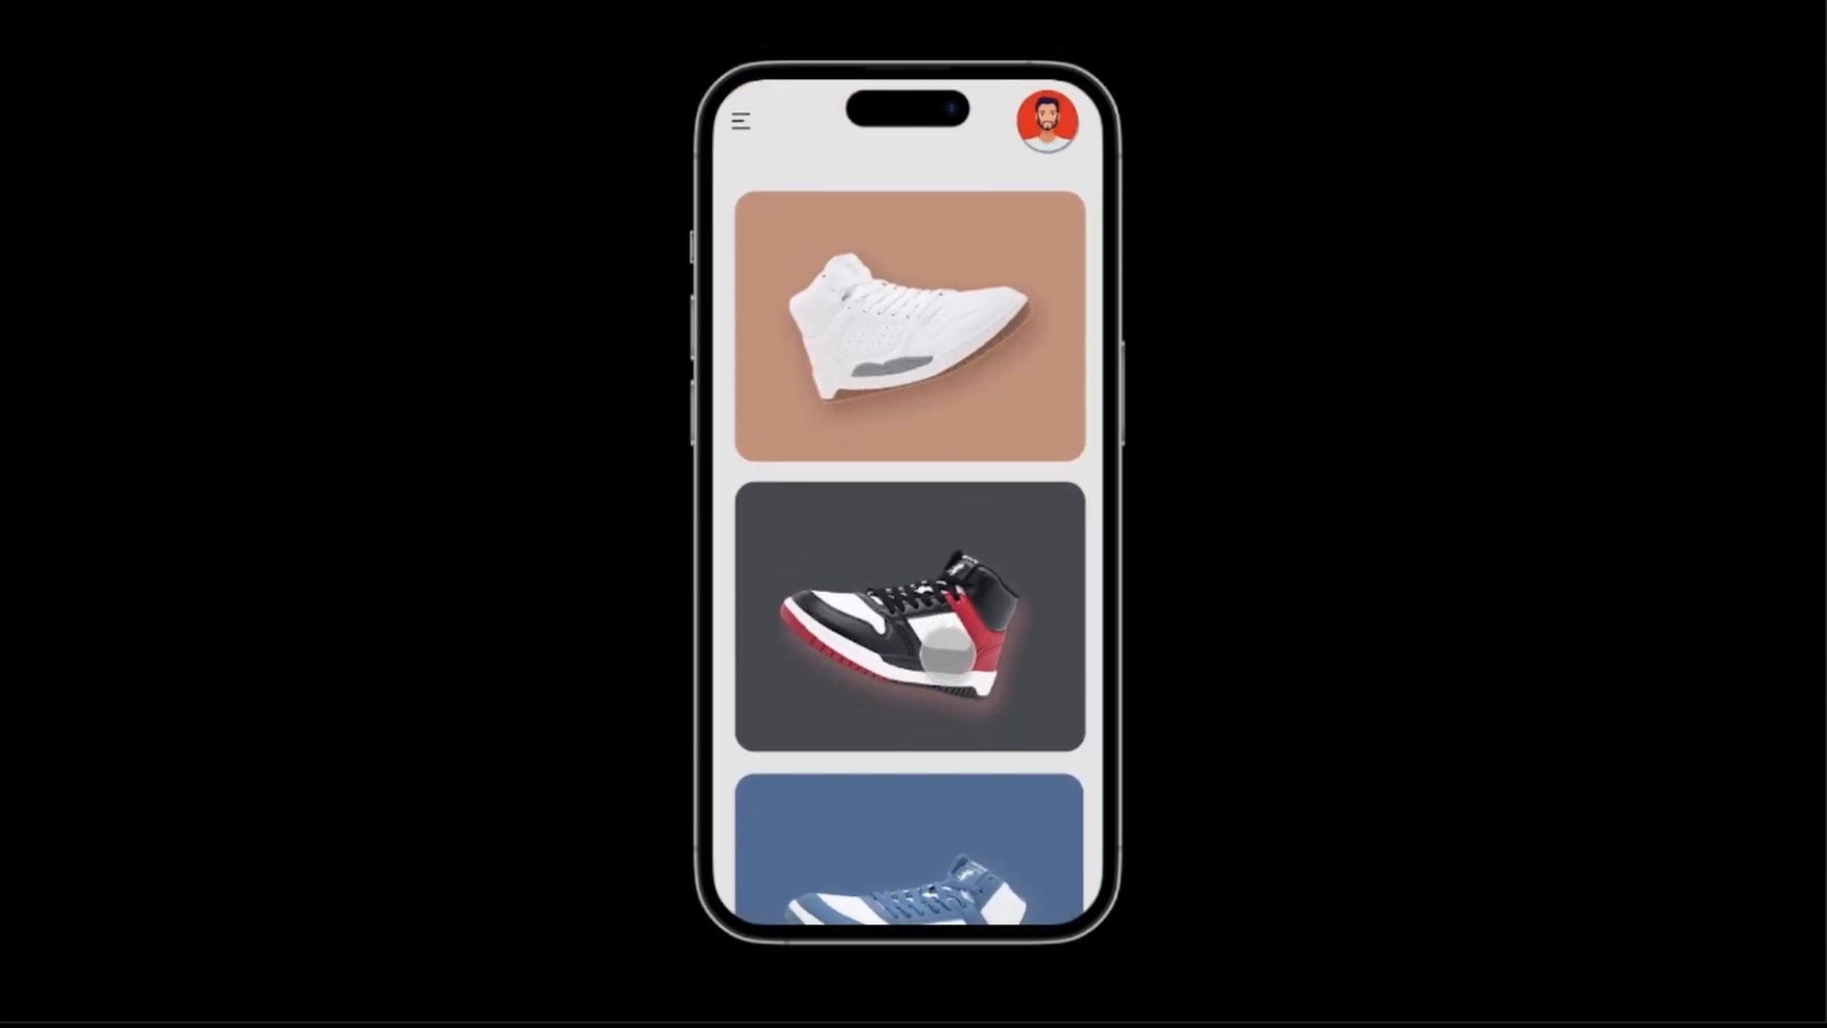
# Replay the black and red sneaker's detail transition several times from the Home screen.
pyautogui.click(948, 653)
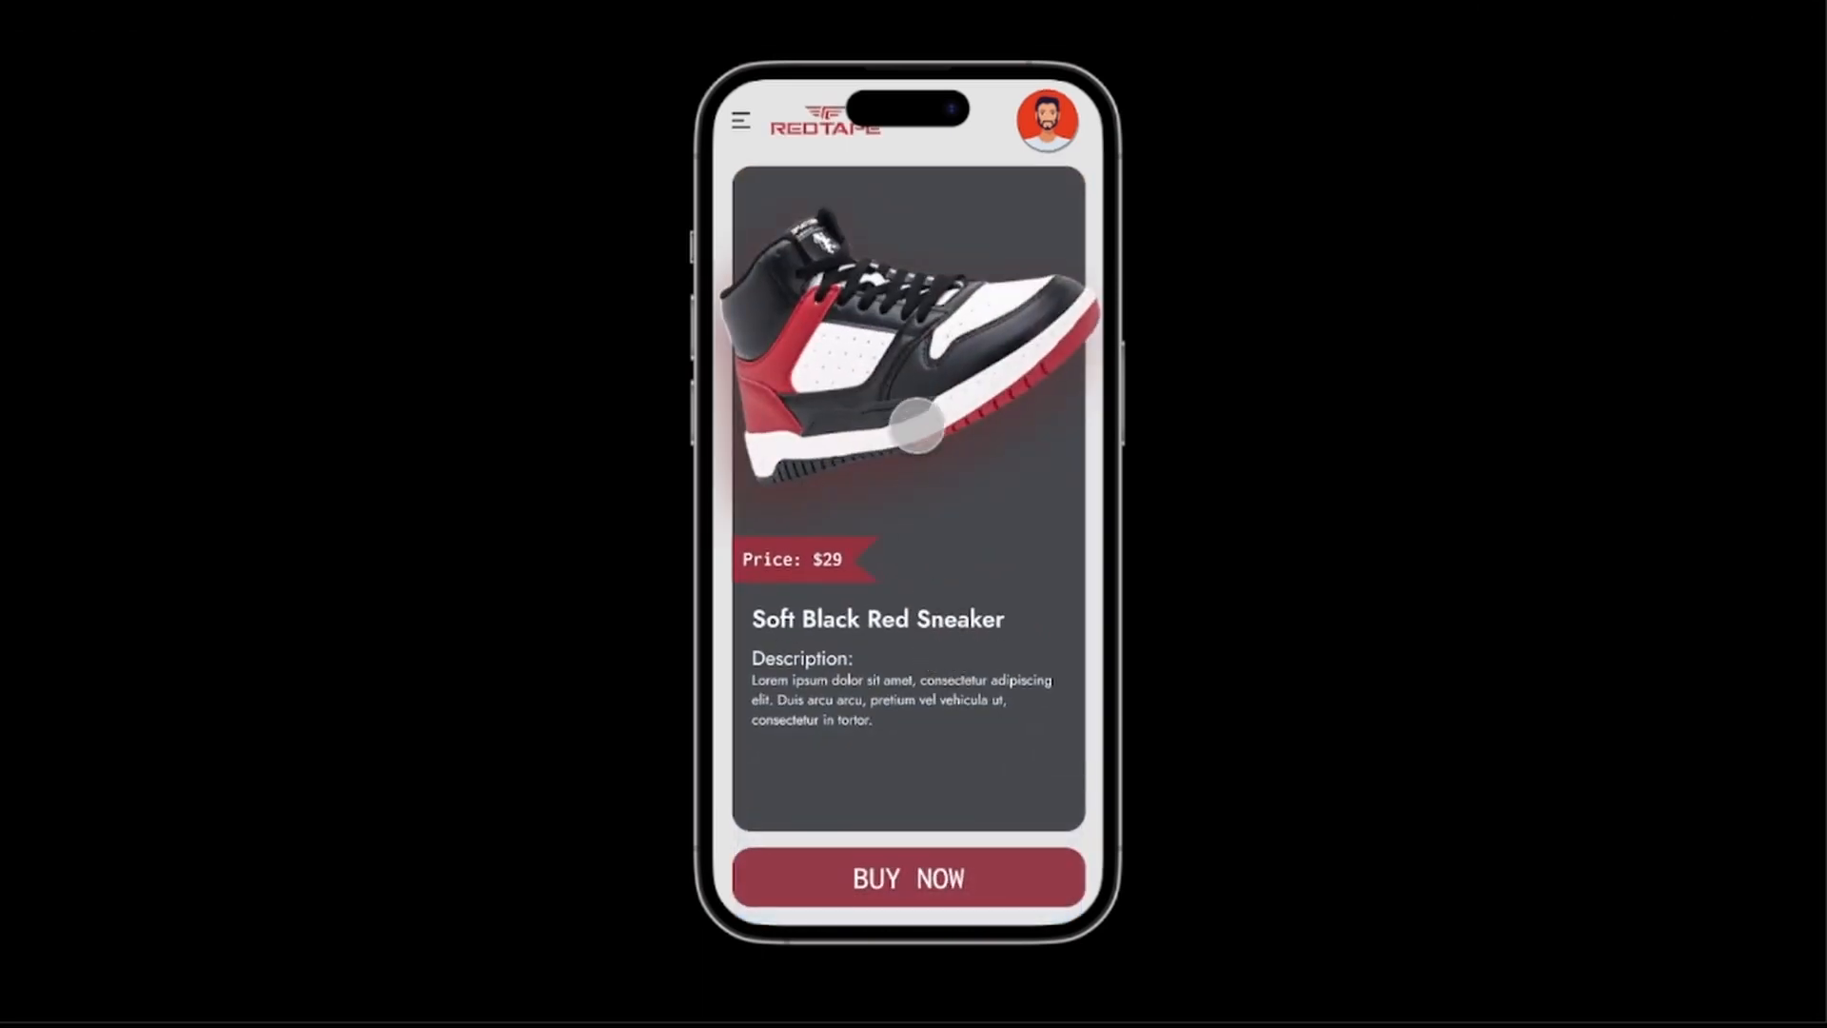
pyautogui.click(972, 562)
pyautogui.click(967, 586)
pyautogui.click(959, 592)
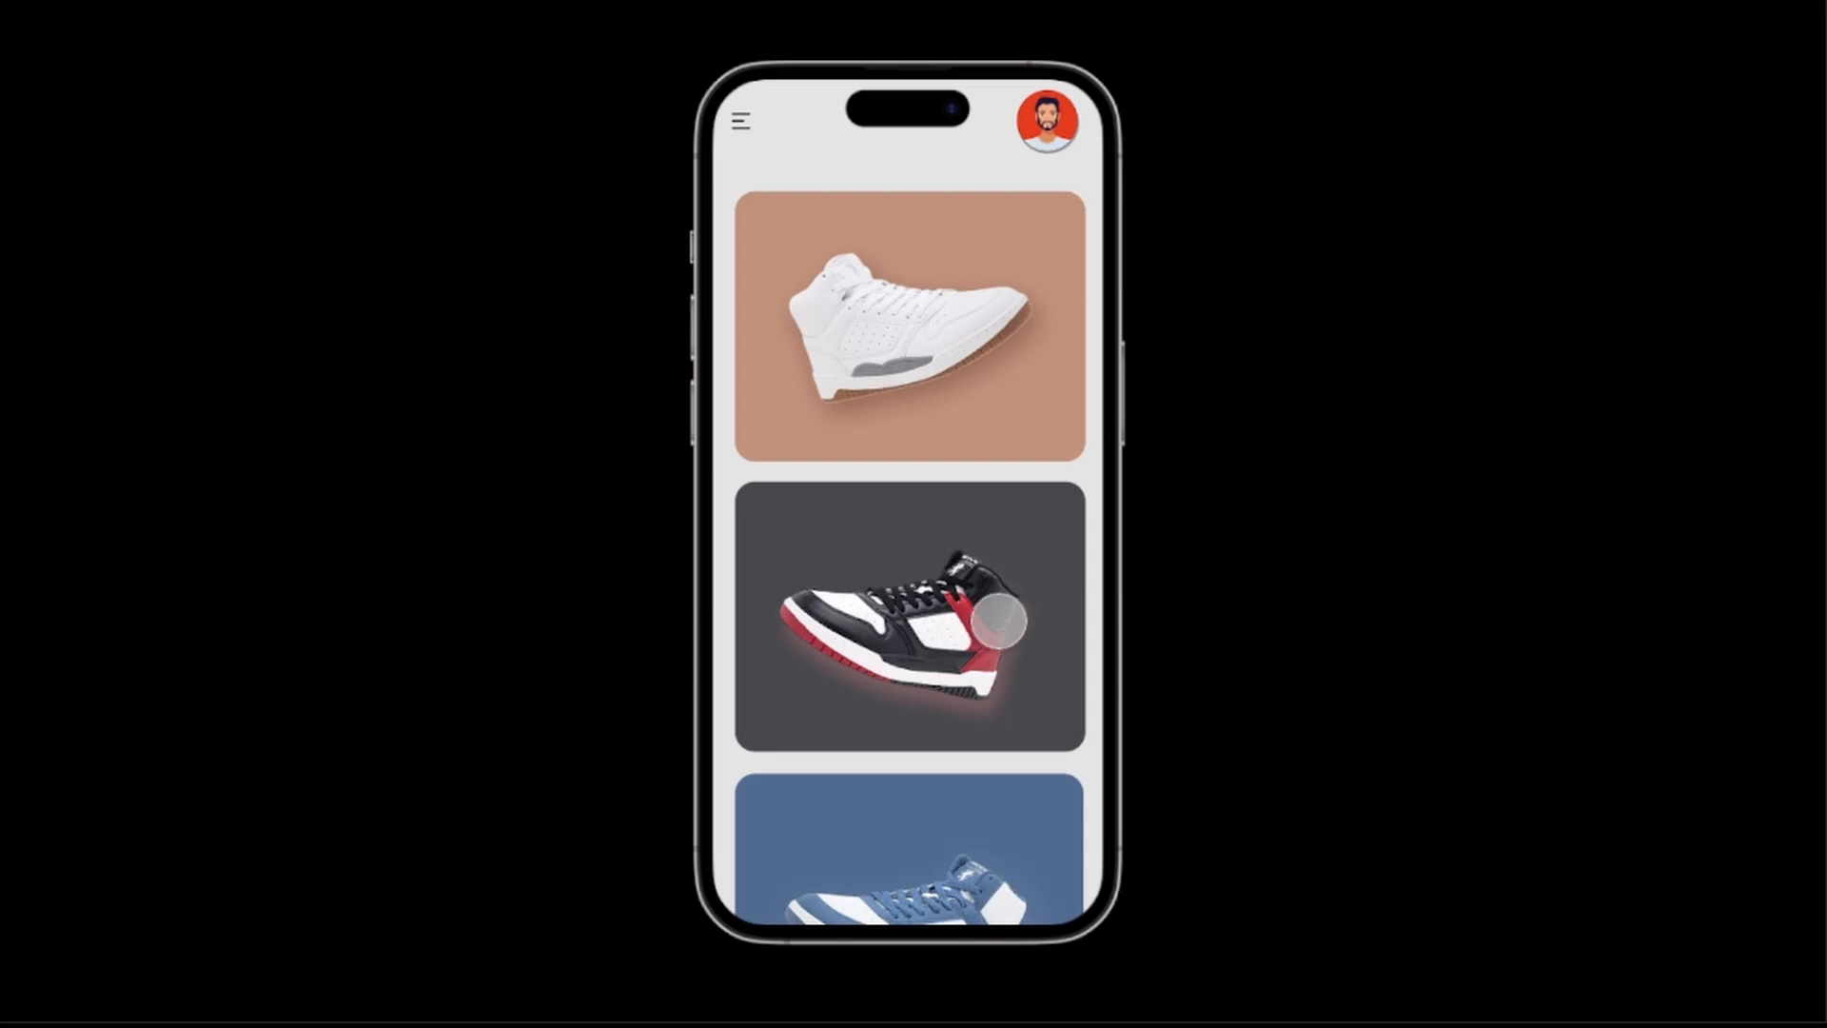
pyautogui.click(884, 597)
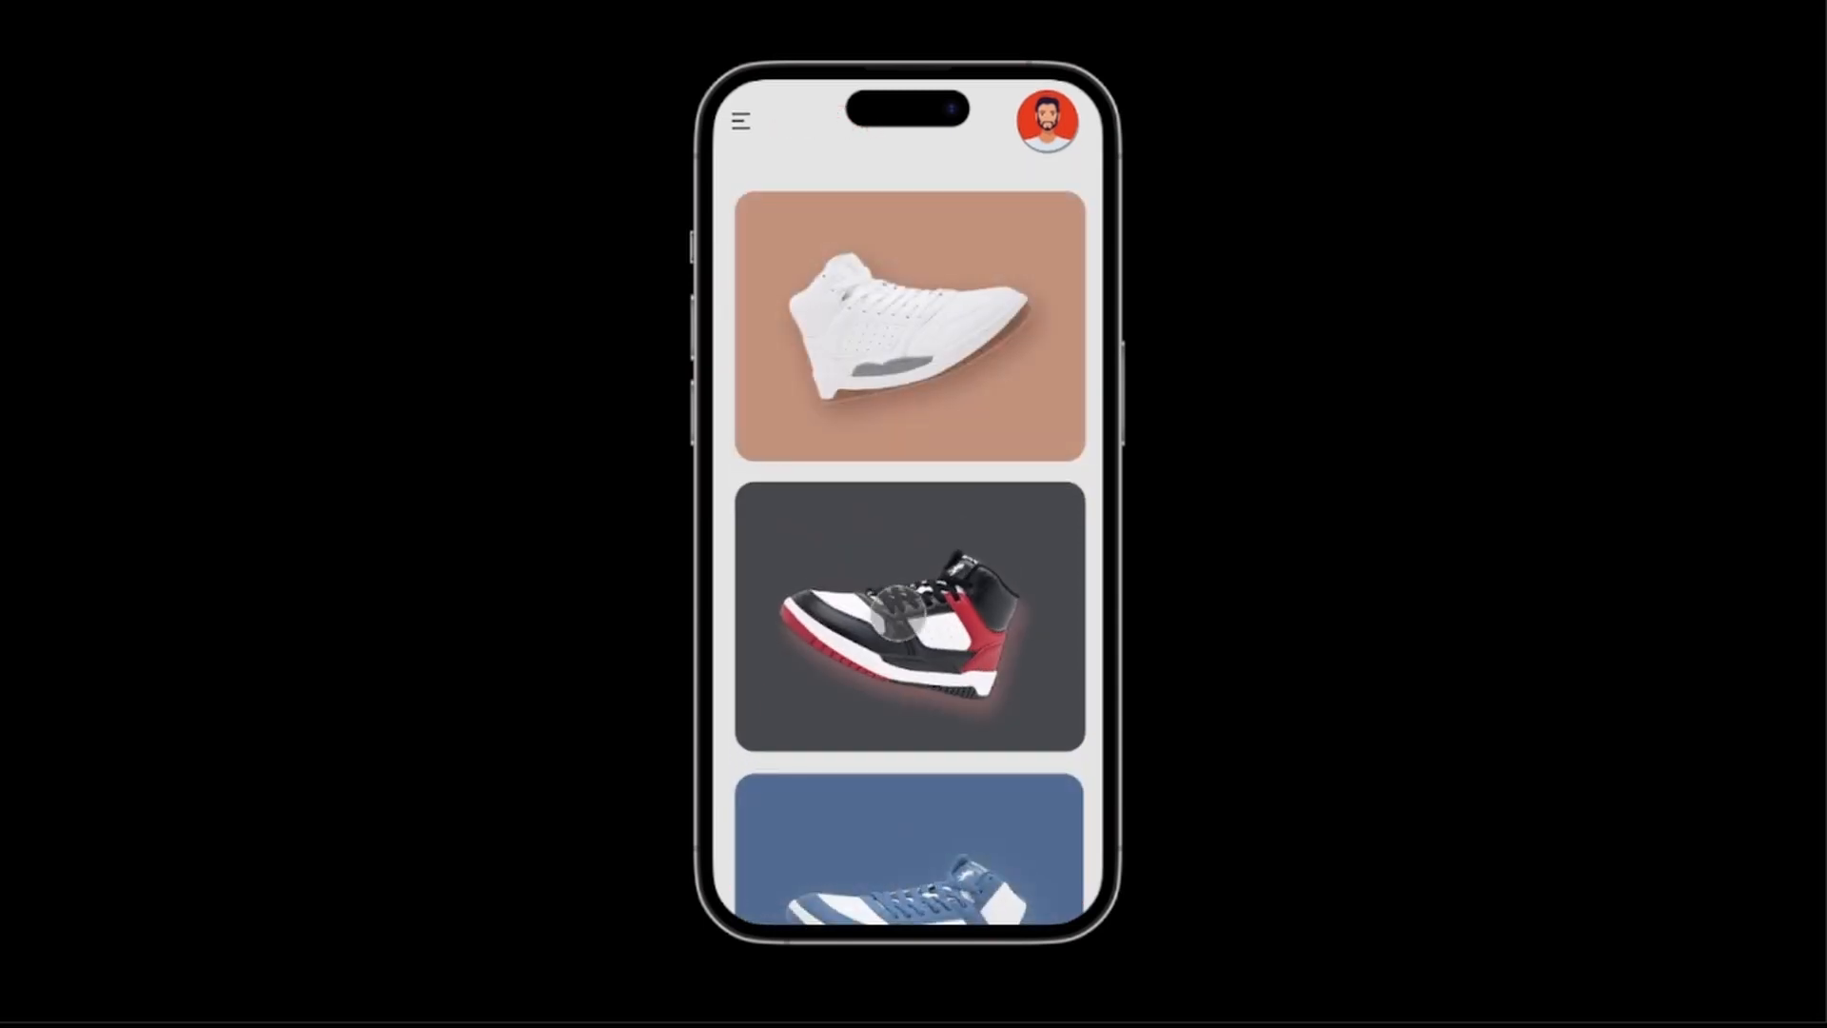
pyautogui.click(885, 575)
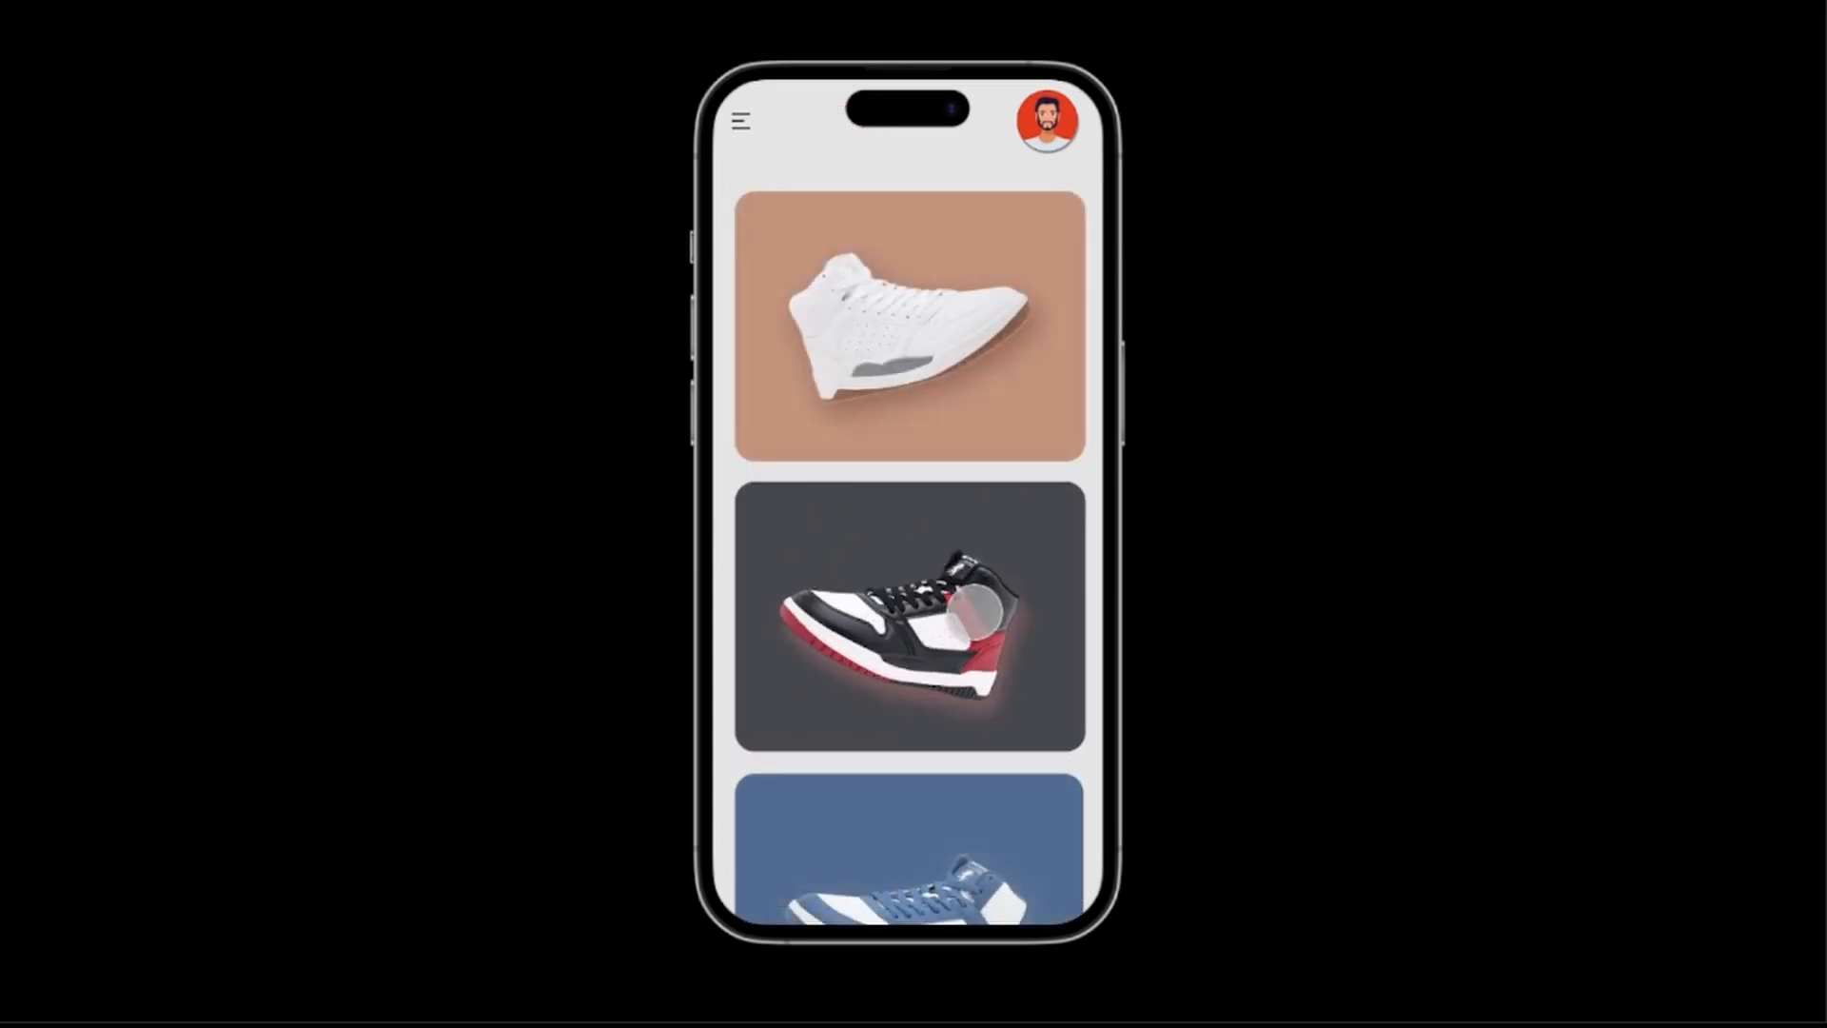
pyautogui.click(976, 608)
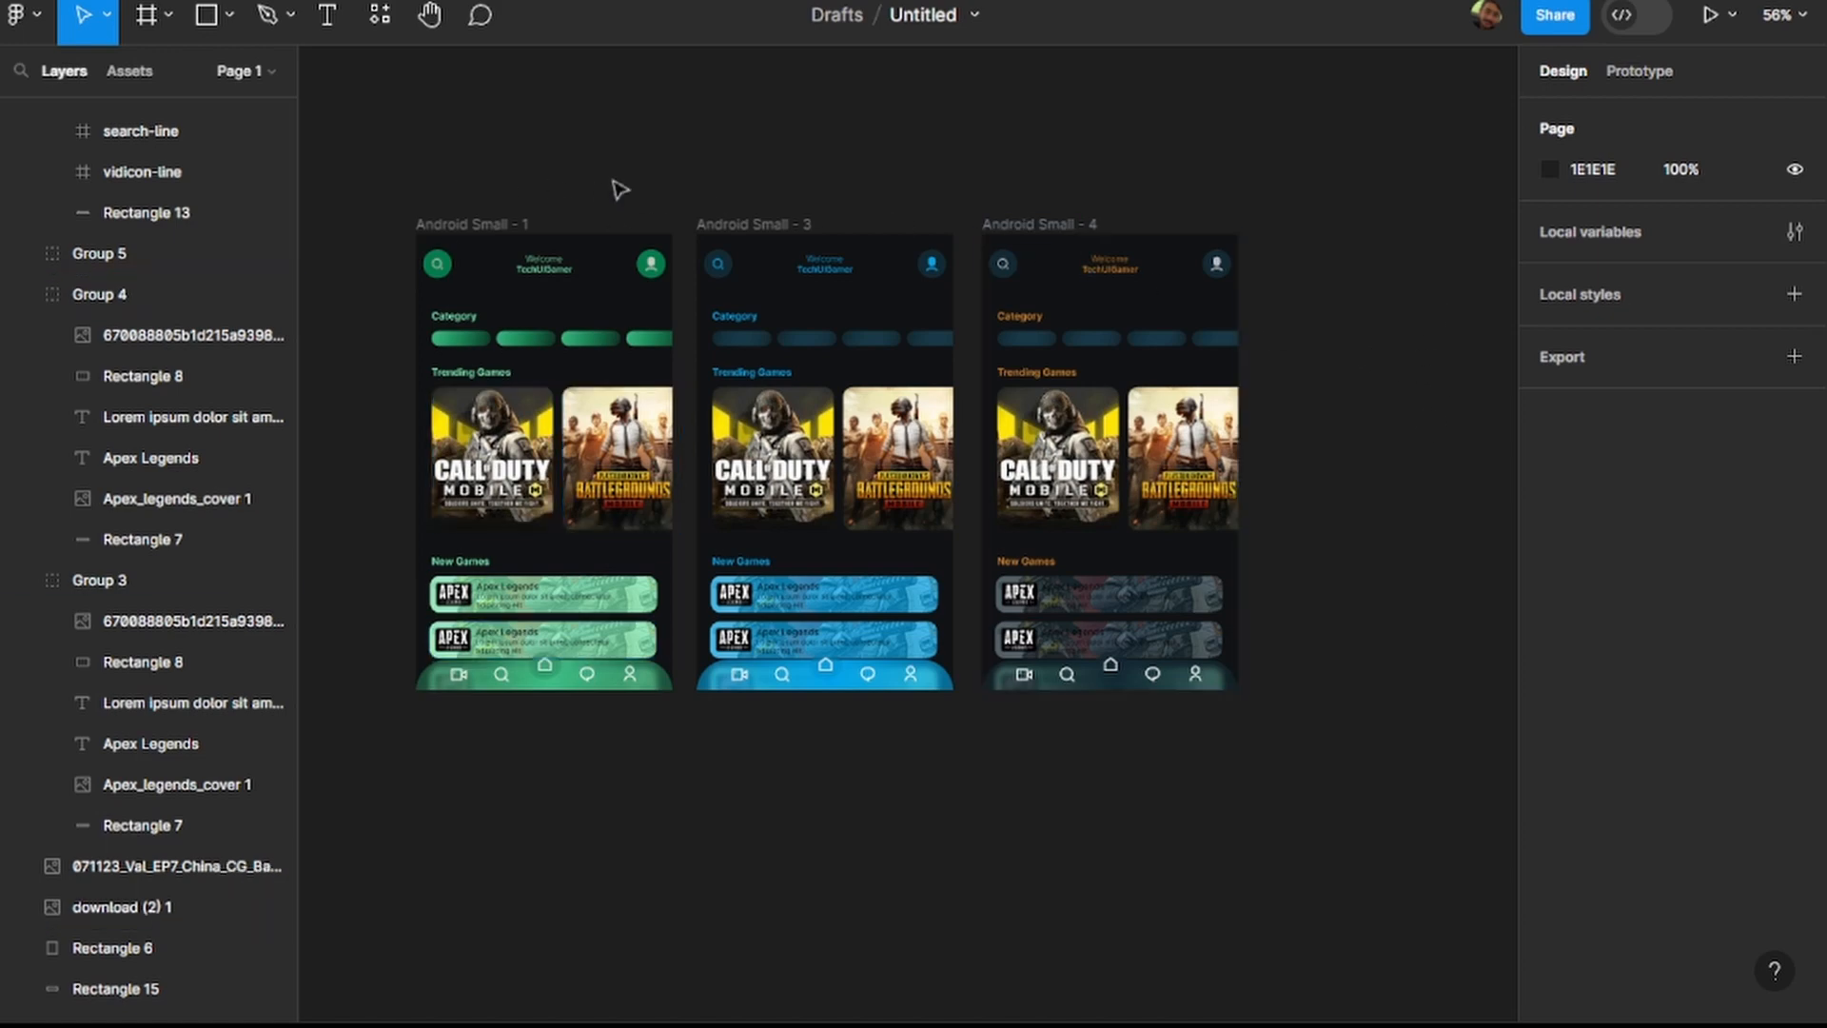
# Move the Android Small - 3 frame directly below Android Small - 1, to X -195, Y 435.
pyautogui.click(761, 224)
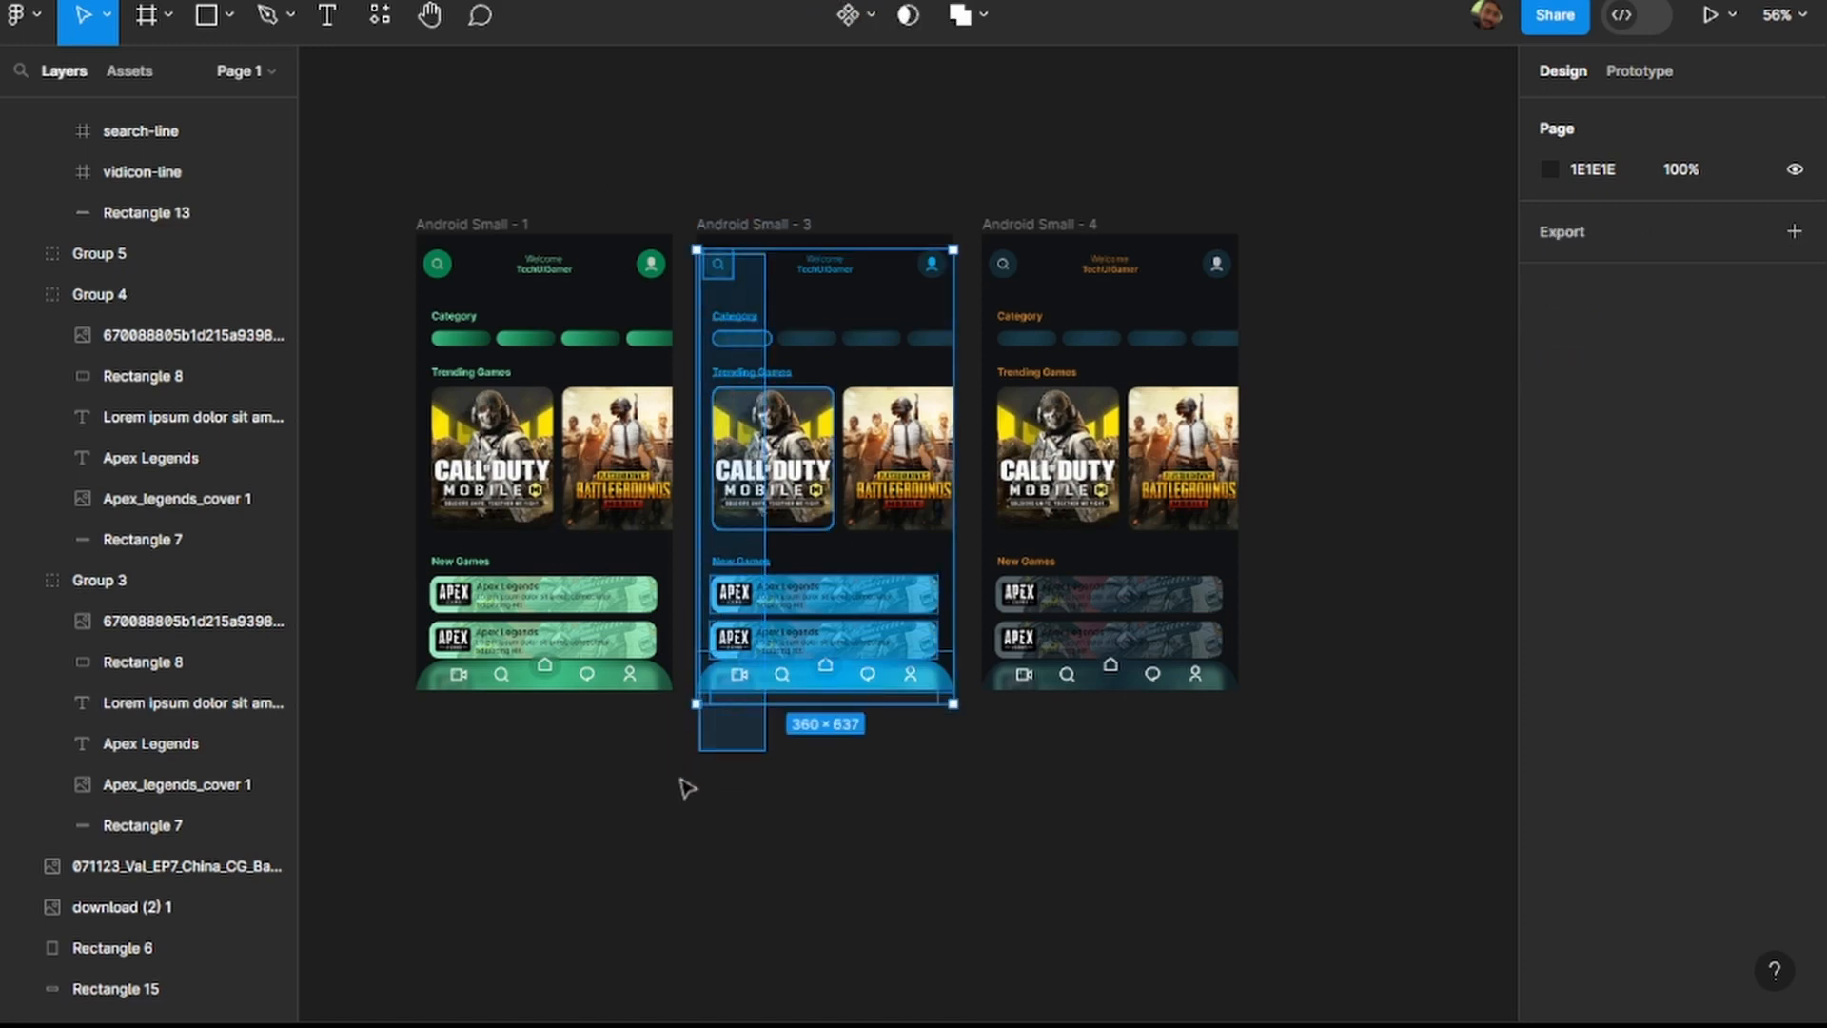
pyautogui.moveTo(695, 771); pyautogui.dragTo(684, 784)
pyautogui.click(825, 790)
pyautogui.moveTo(788, 232); pyautogui.dragTo(509, 778)
pyautogui.scroll(-6, 677, 448)
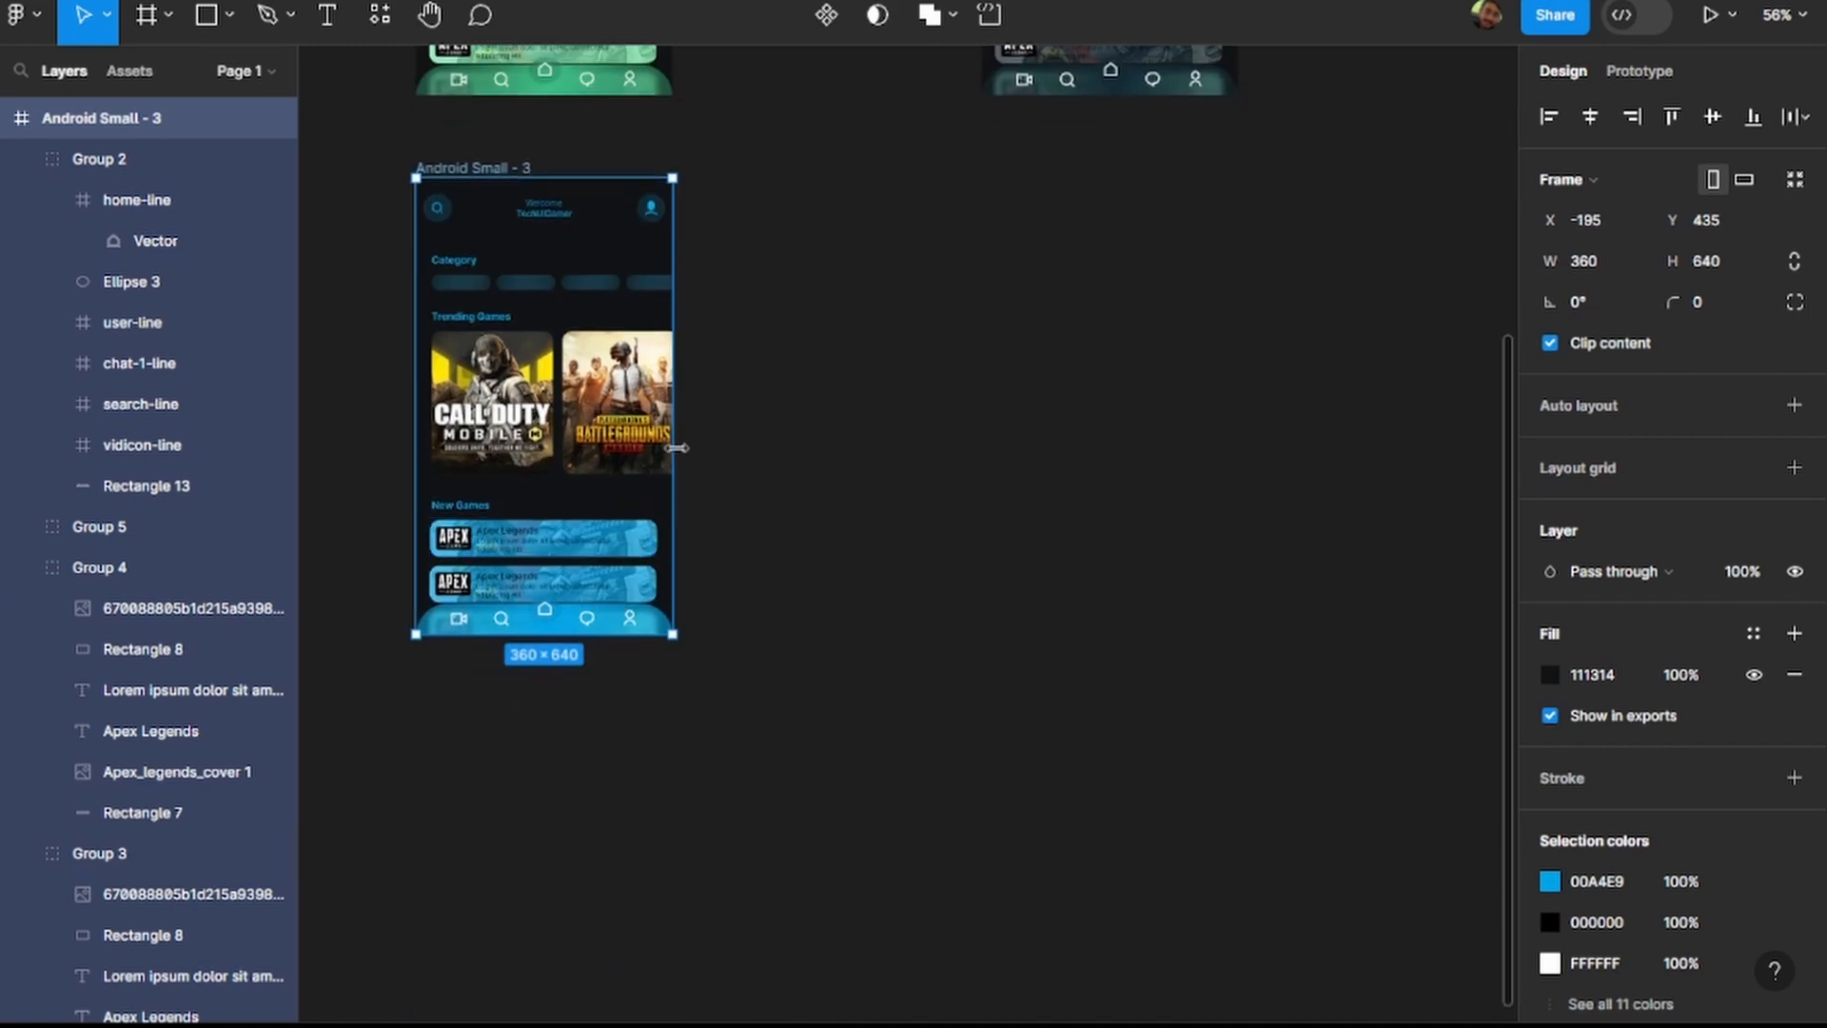
# Try widening the Android Small - 3 frame from its right edge and undo the large widening.
pyautogui.moveTo(677, 447); pyautogui.dragTo(689, 447)
pyautogui.click(905, 461)
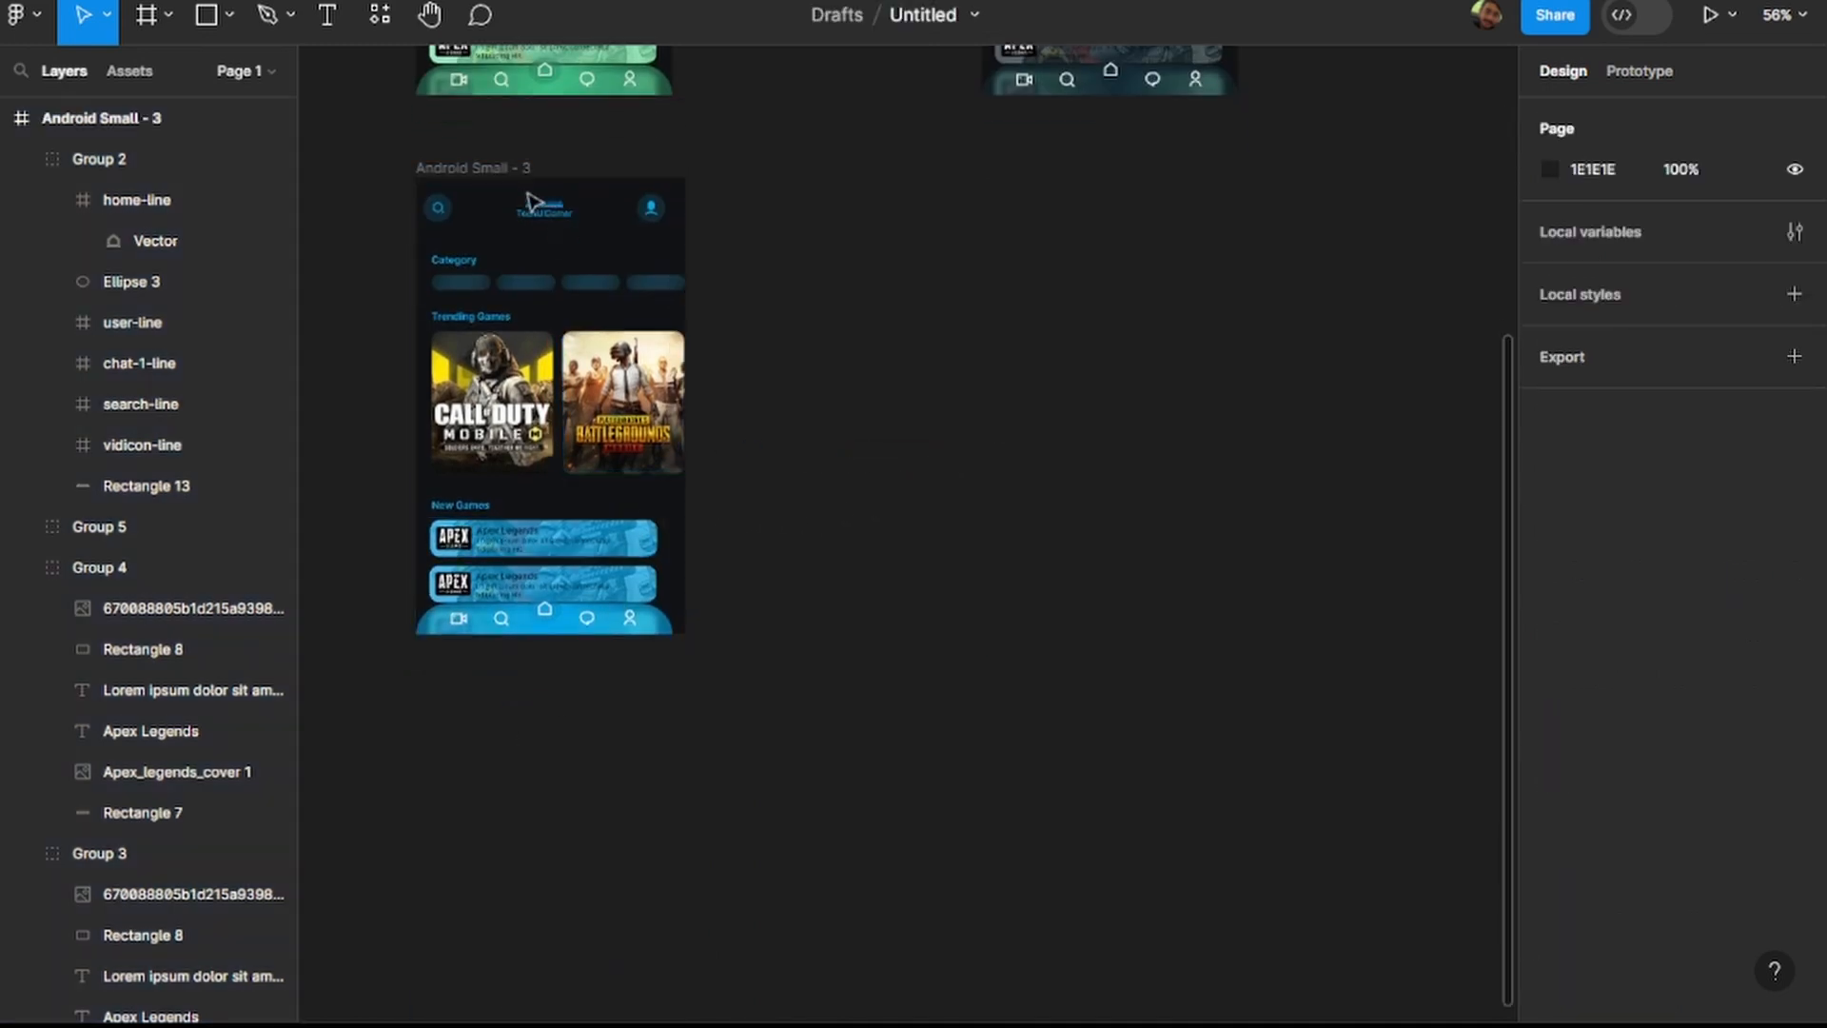
pyautogui.click(509, 169)
pyautogui.moveTo(685, 263); pyautogui.dragTo(1104, 296)
pyautogui.click(1241, 495)
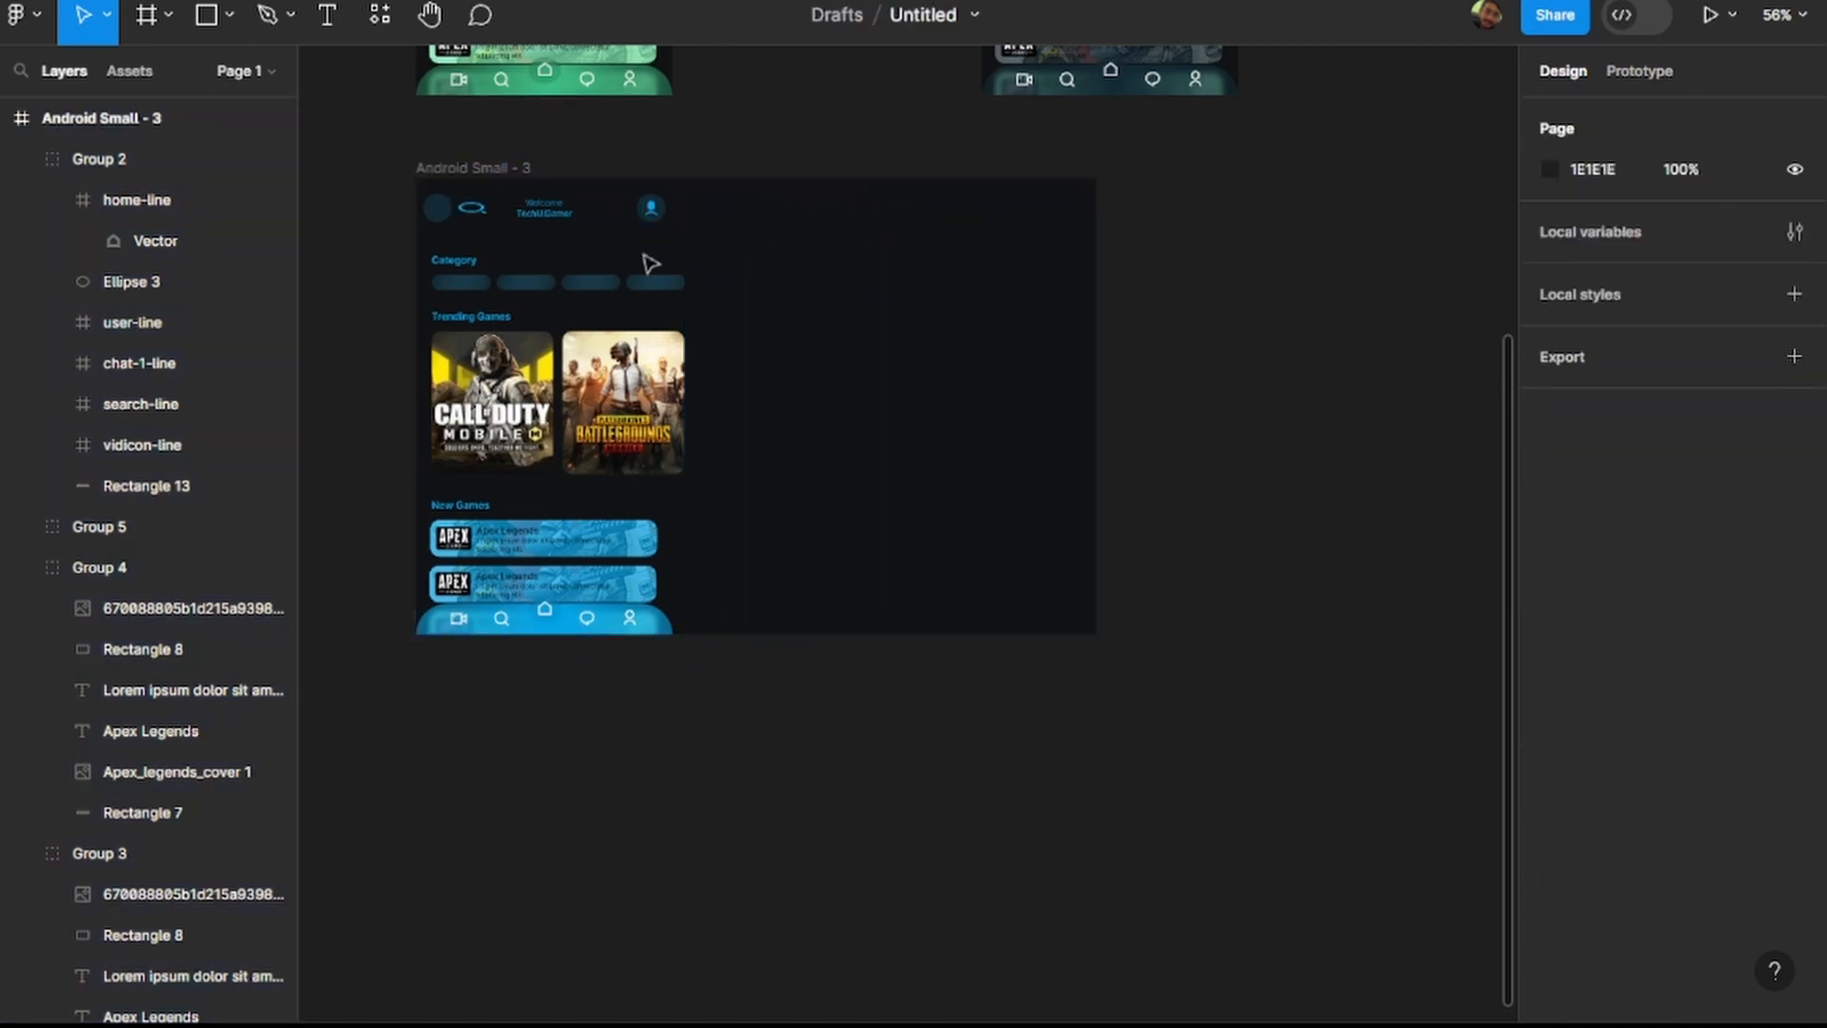
pyautogui.click(908, 303)
pyautogui.hotkey('ctrl', 'z')
pyautogui.click(1032, 323)
# Stretch the Android Small - 3 frame's right edge outward to more than two and a half times its original width.
pyautogui.click(510, 171)
pyautogui.moveTo(685, 228); pyautogui.dragTo(1121, 233)
pyautogui.click(1263, 277)
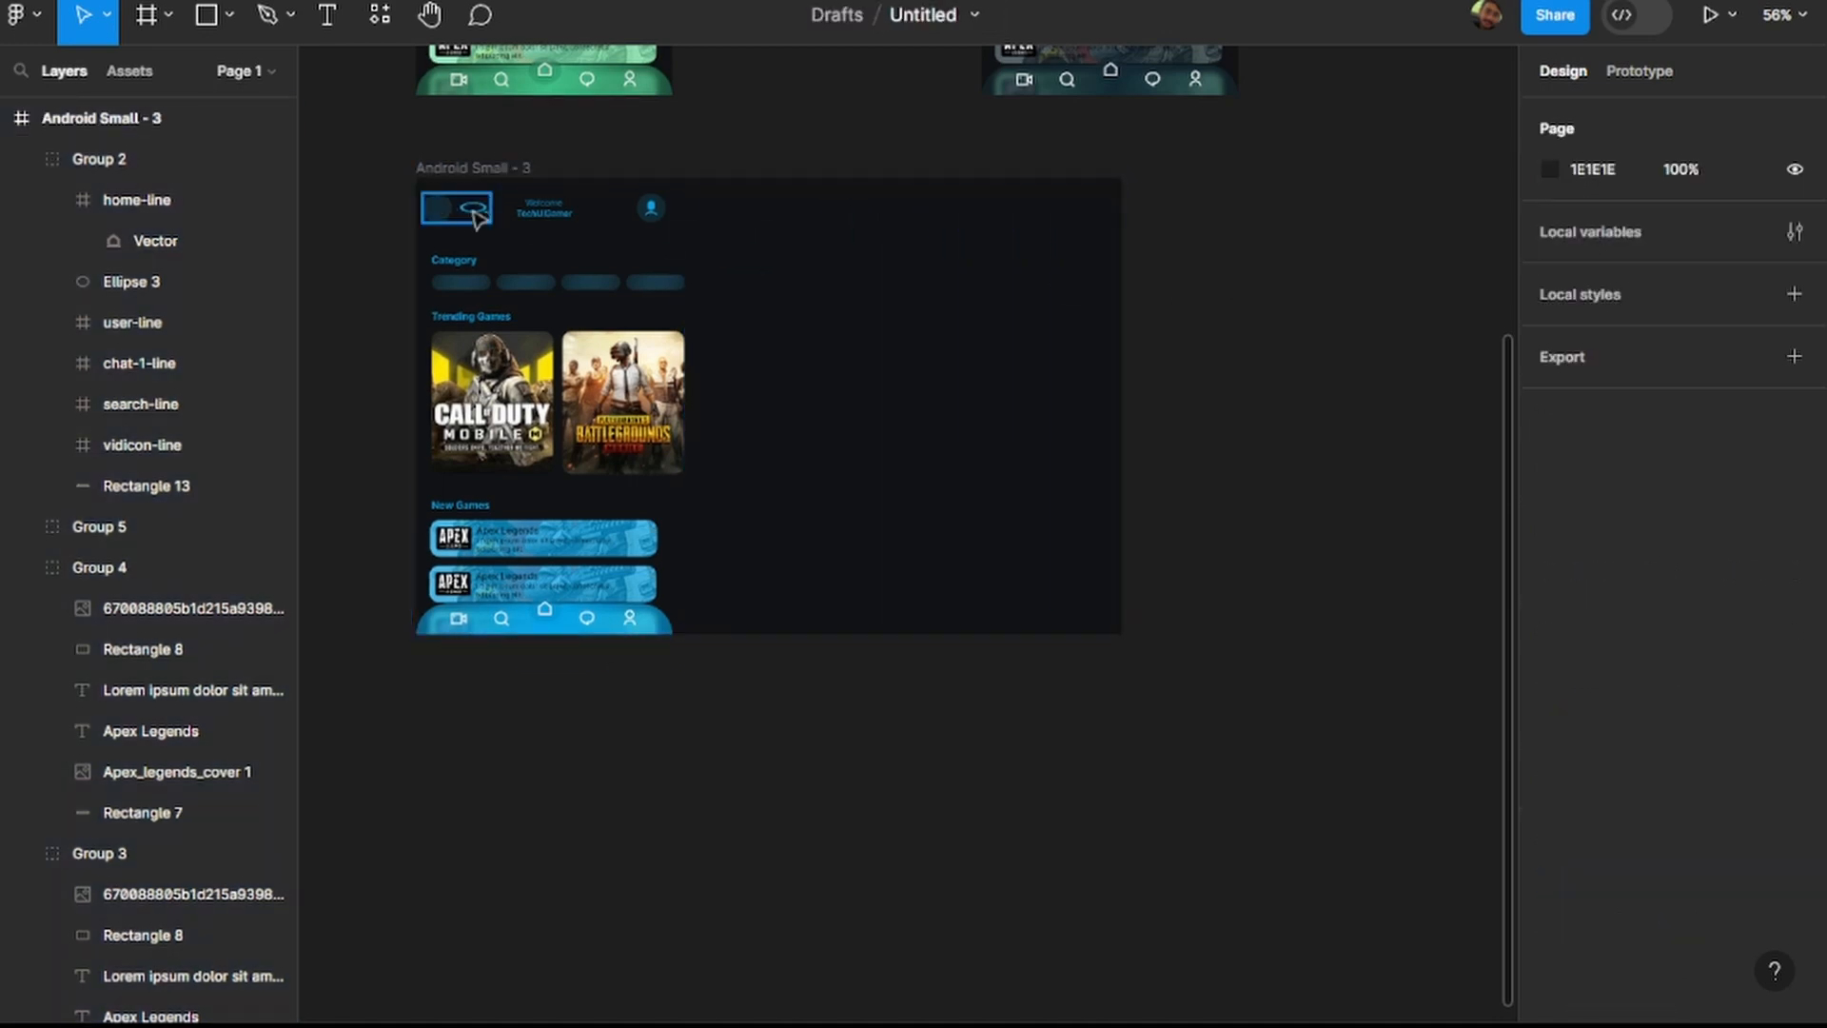
# Open the search icon's vector in Group 1 of Android Small - 3 for point editing.
pyautogui.scroll(5, 474, 215)
pyautogui.doubleClick(486, 221)
pyautogui.doubleClick(486, 220)
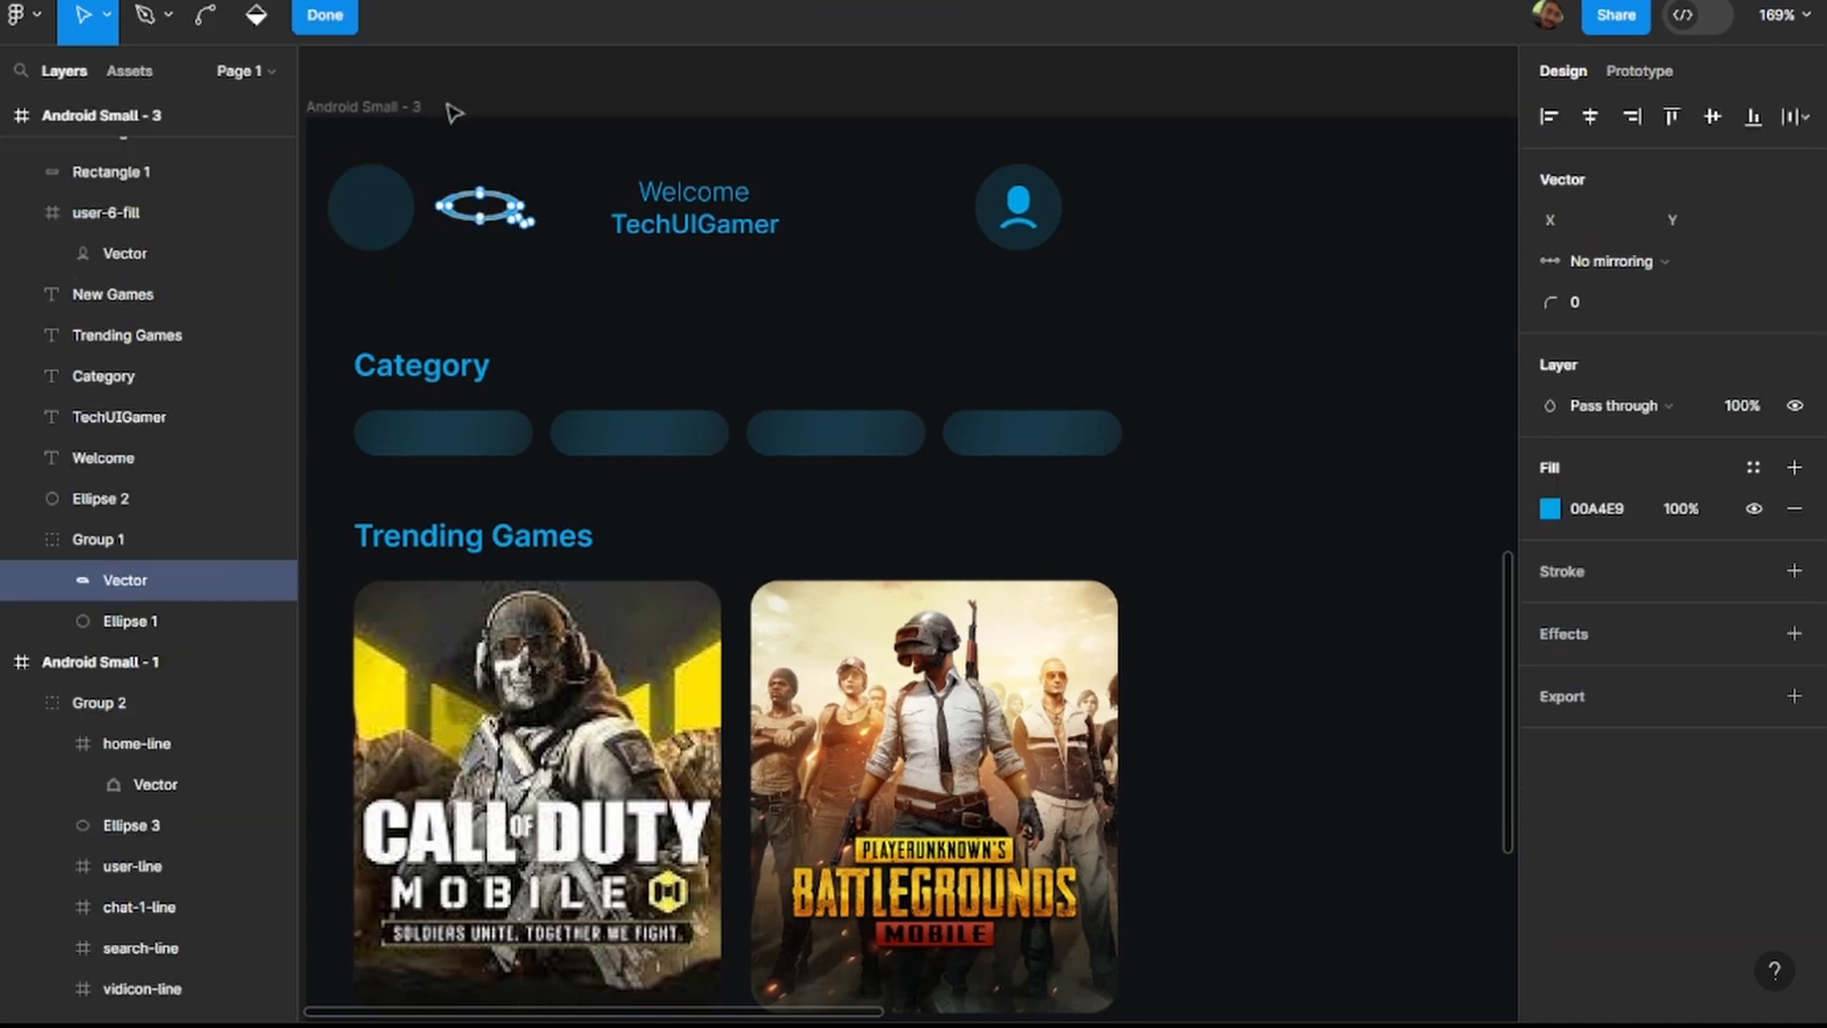
# Fit the stretched search icon back onto its circle at X 22, Y 34, sized 17 × 15.
pyautogui.press('Escape')
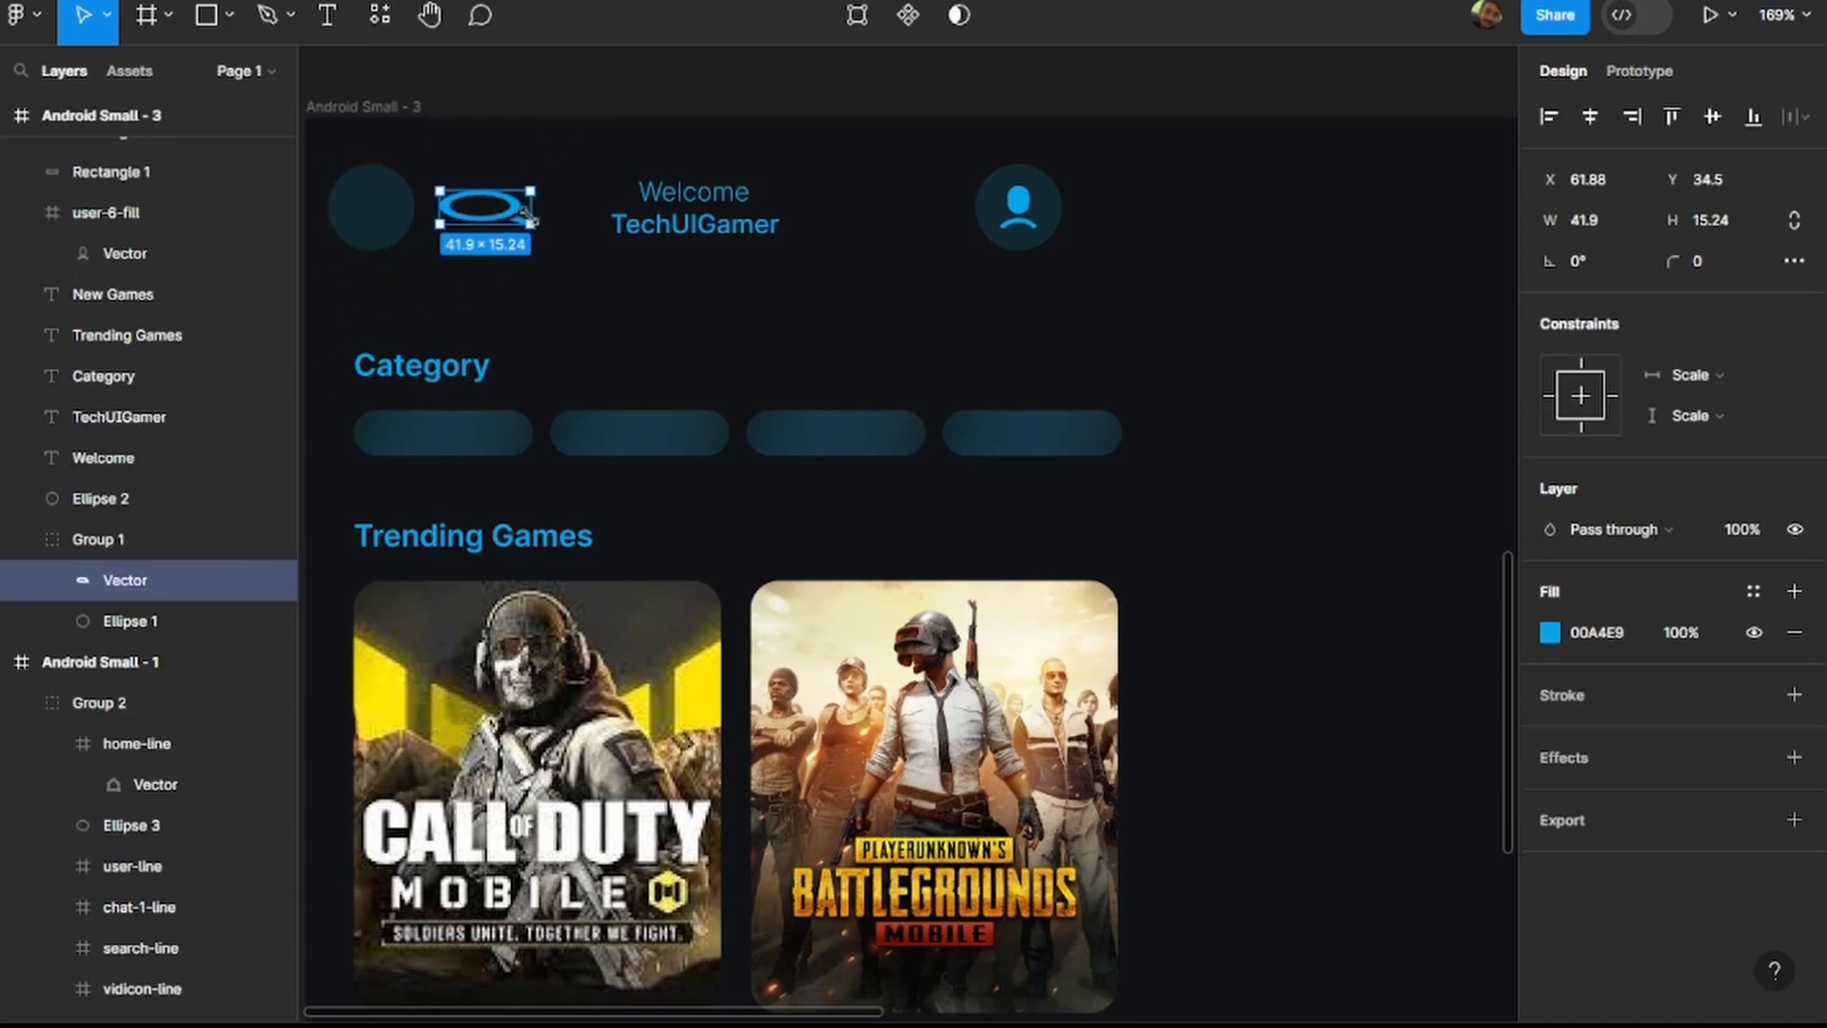
pyautogui.moveTo(530, 221); pyautogui.dragTo(369, 209)
pyautogui.scroll(-5, 444, 214)
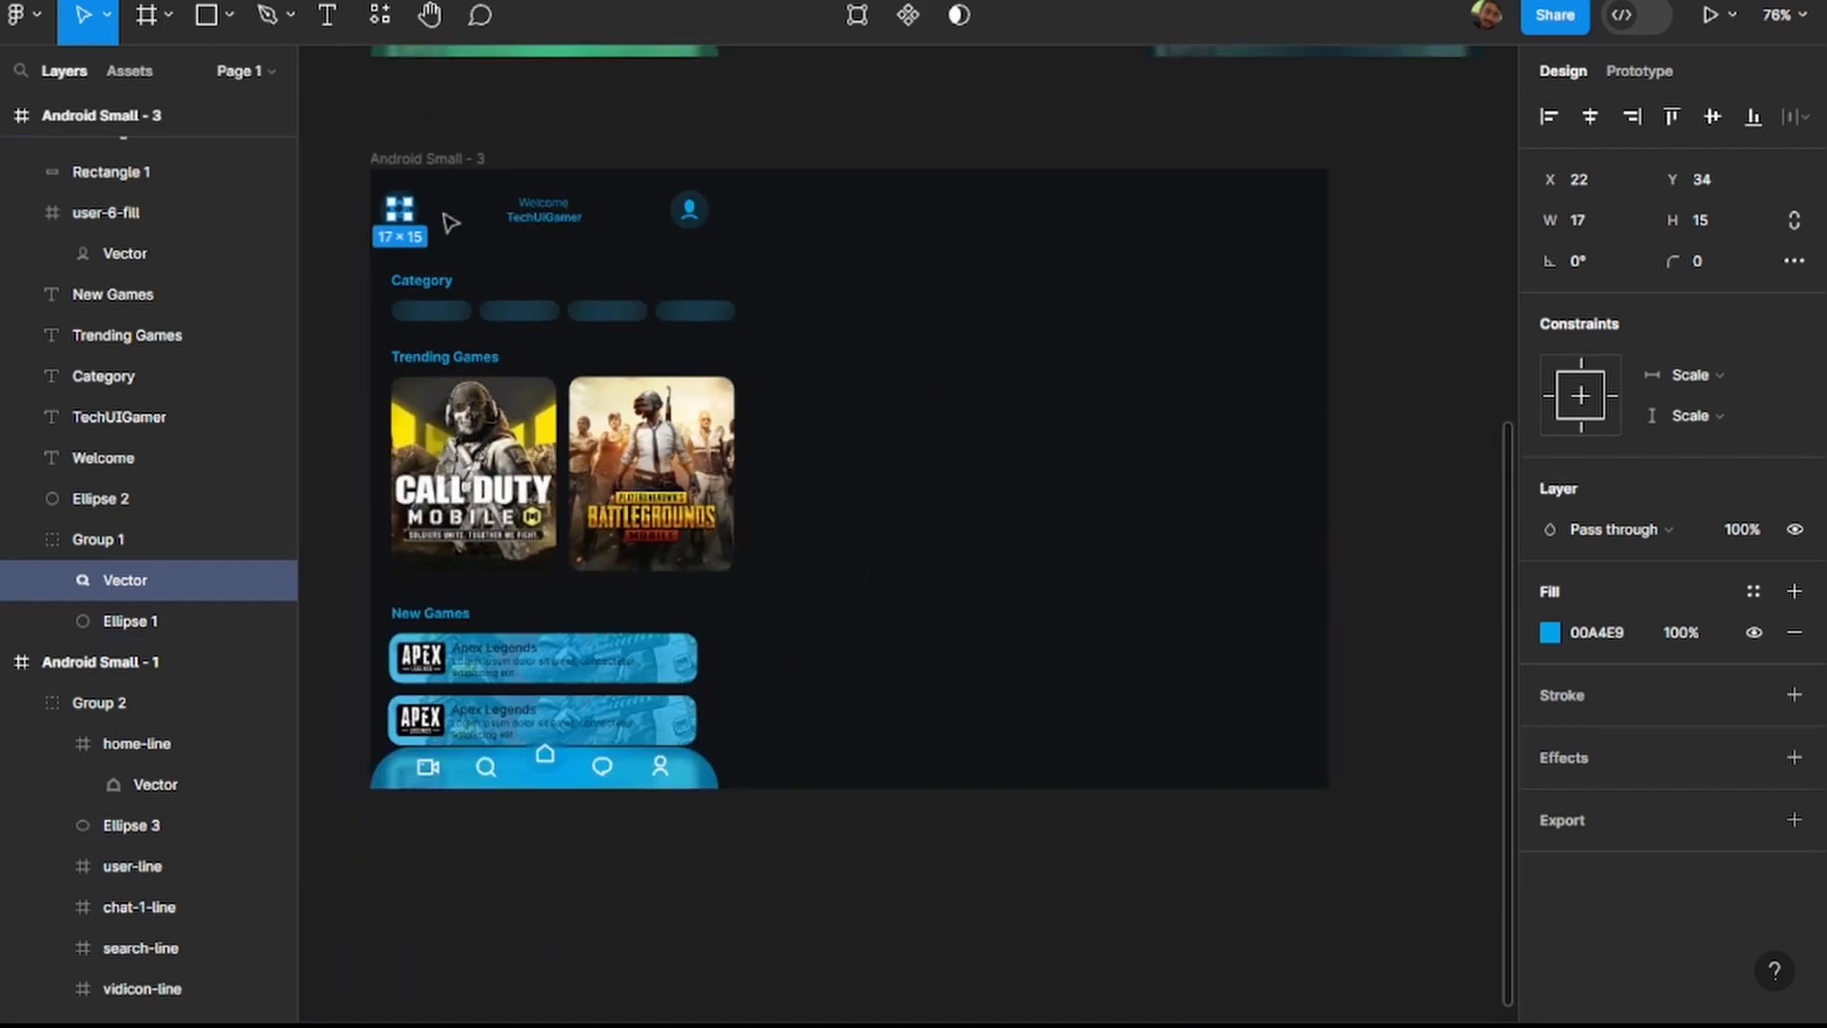
# Move the profile icon and its circle to the far right end of the widened Android Small - 3 header.
pyautogui.hscroll(2, 450, 222)
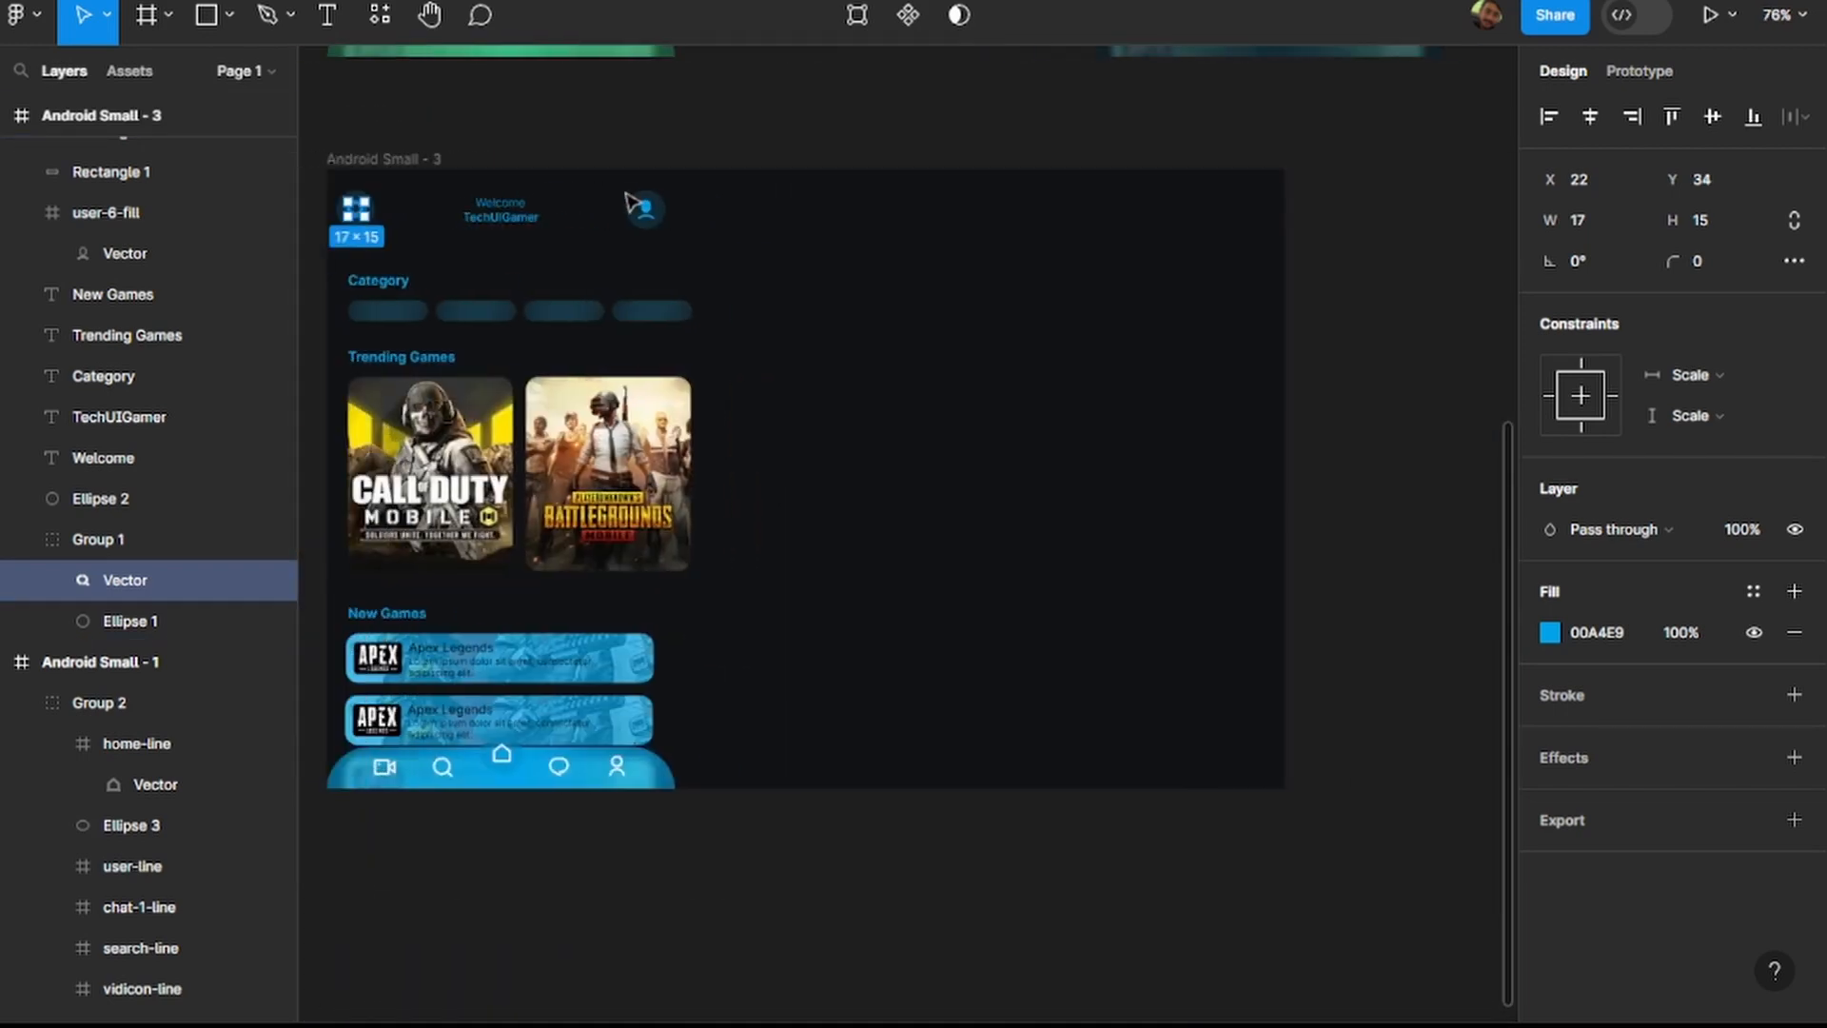
pyautogui.click(626, 198)
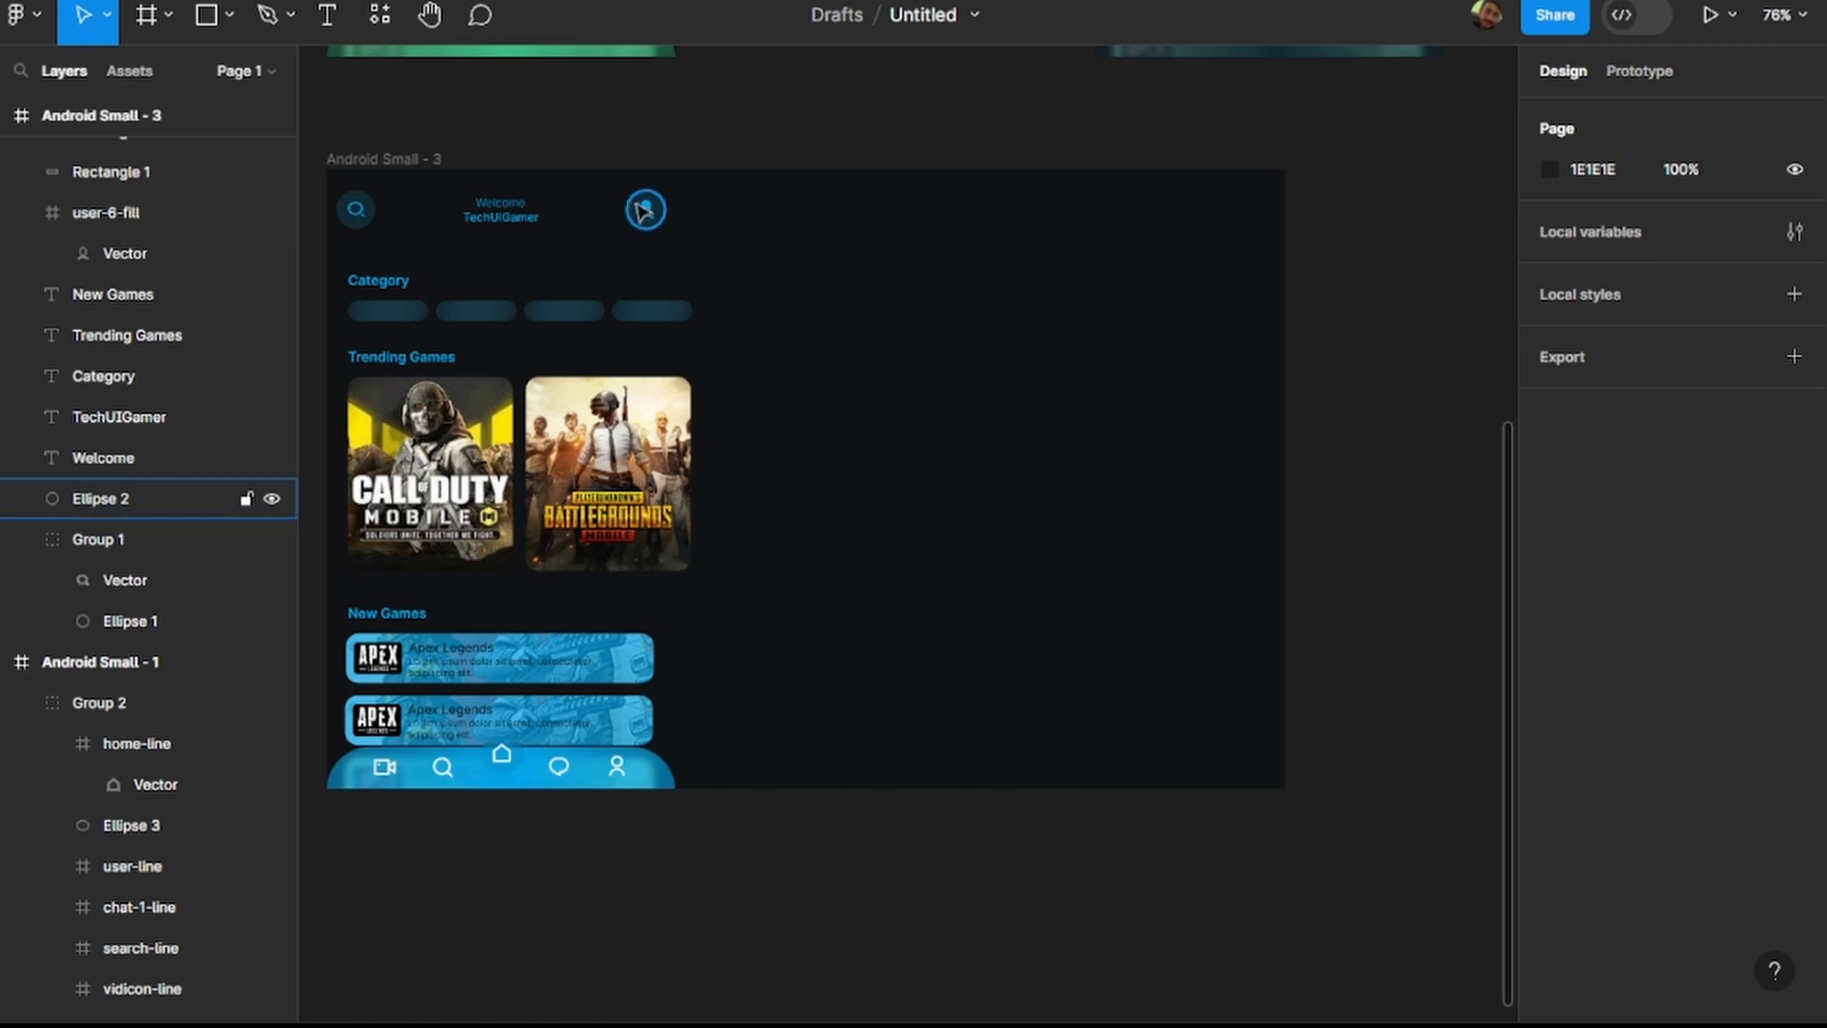
pyautogui.moveTo(672, 237); pyautogui.dragTo(1230, 214)
pyautogui.doubleClick(1228, 211)
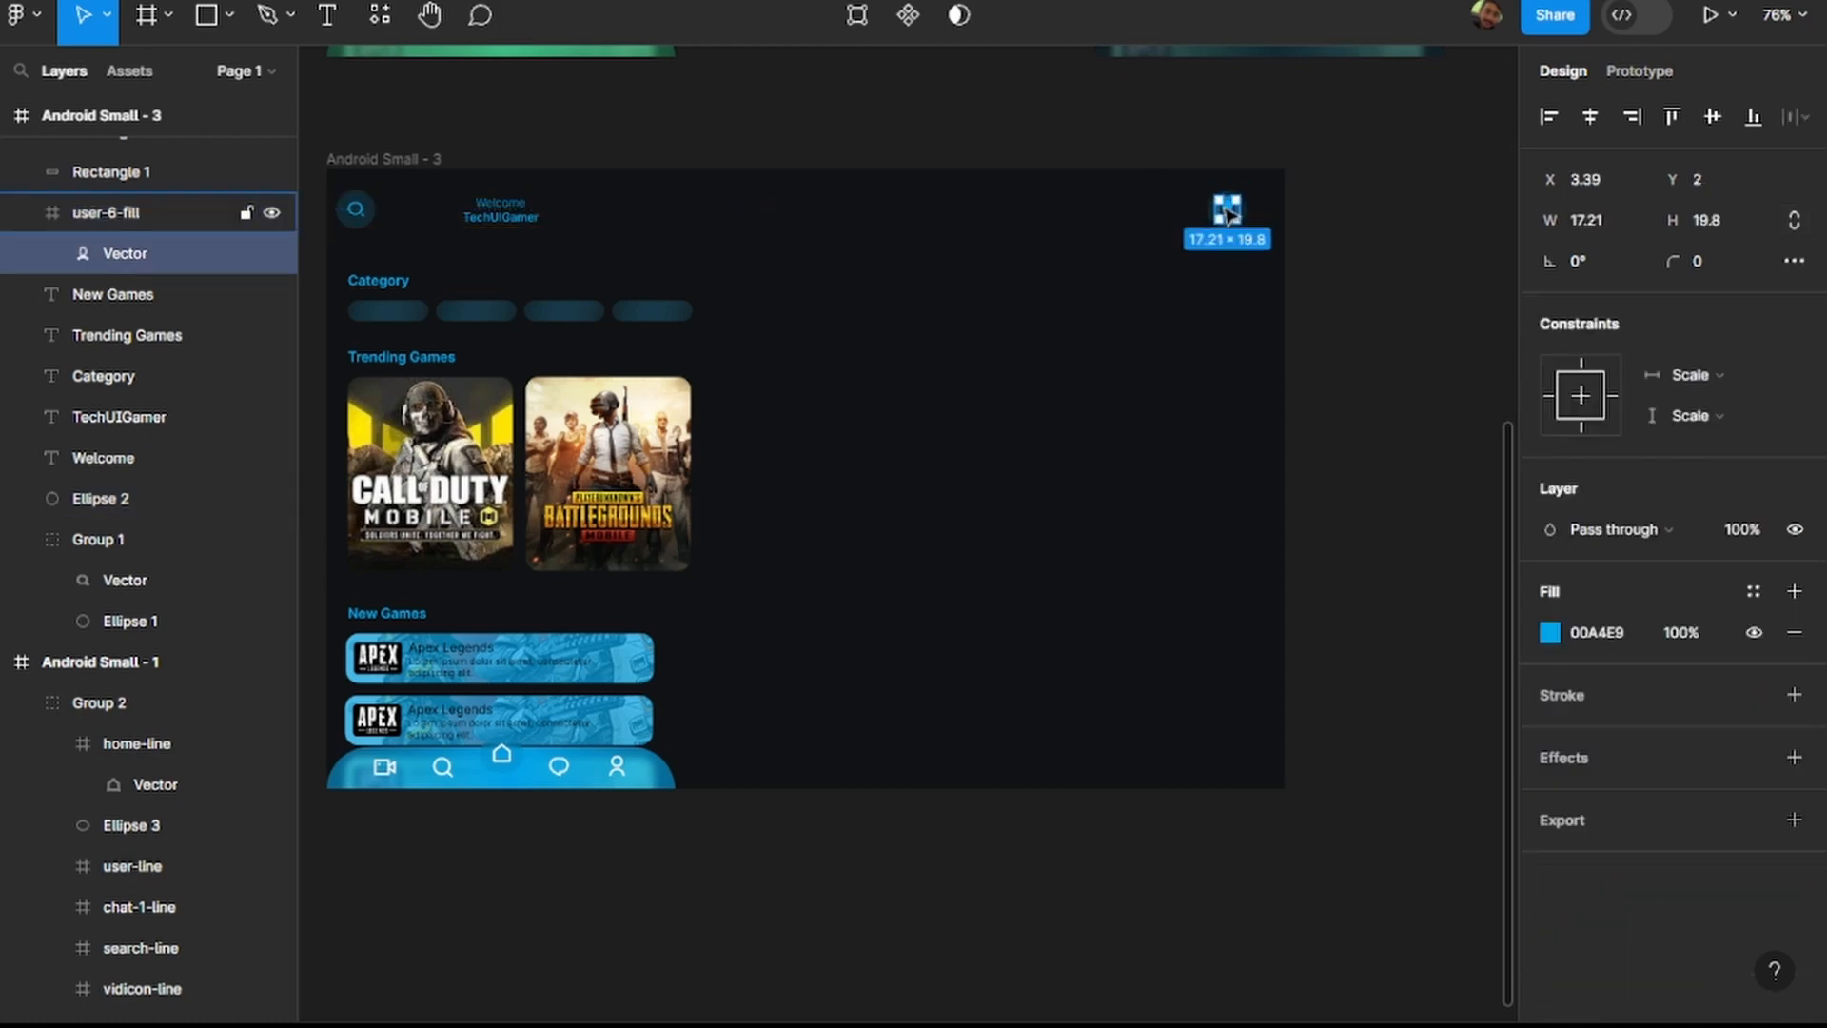
pyautogui.click(1304, 215)
# Move the Welcome and TechUIGamer texts together to the middle of the header in Android Small - 3.
pyautogui.click(501, 216)
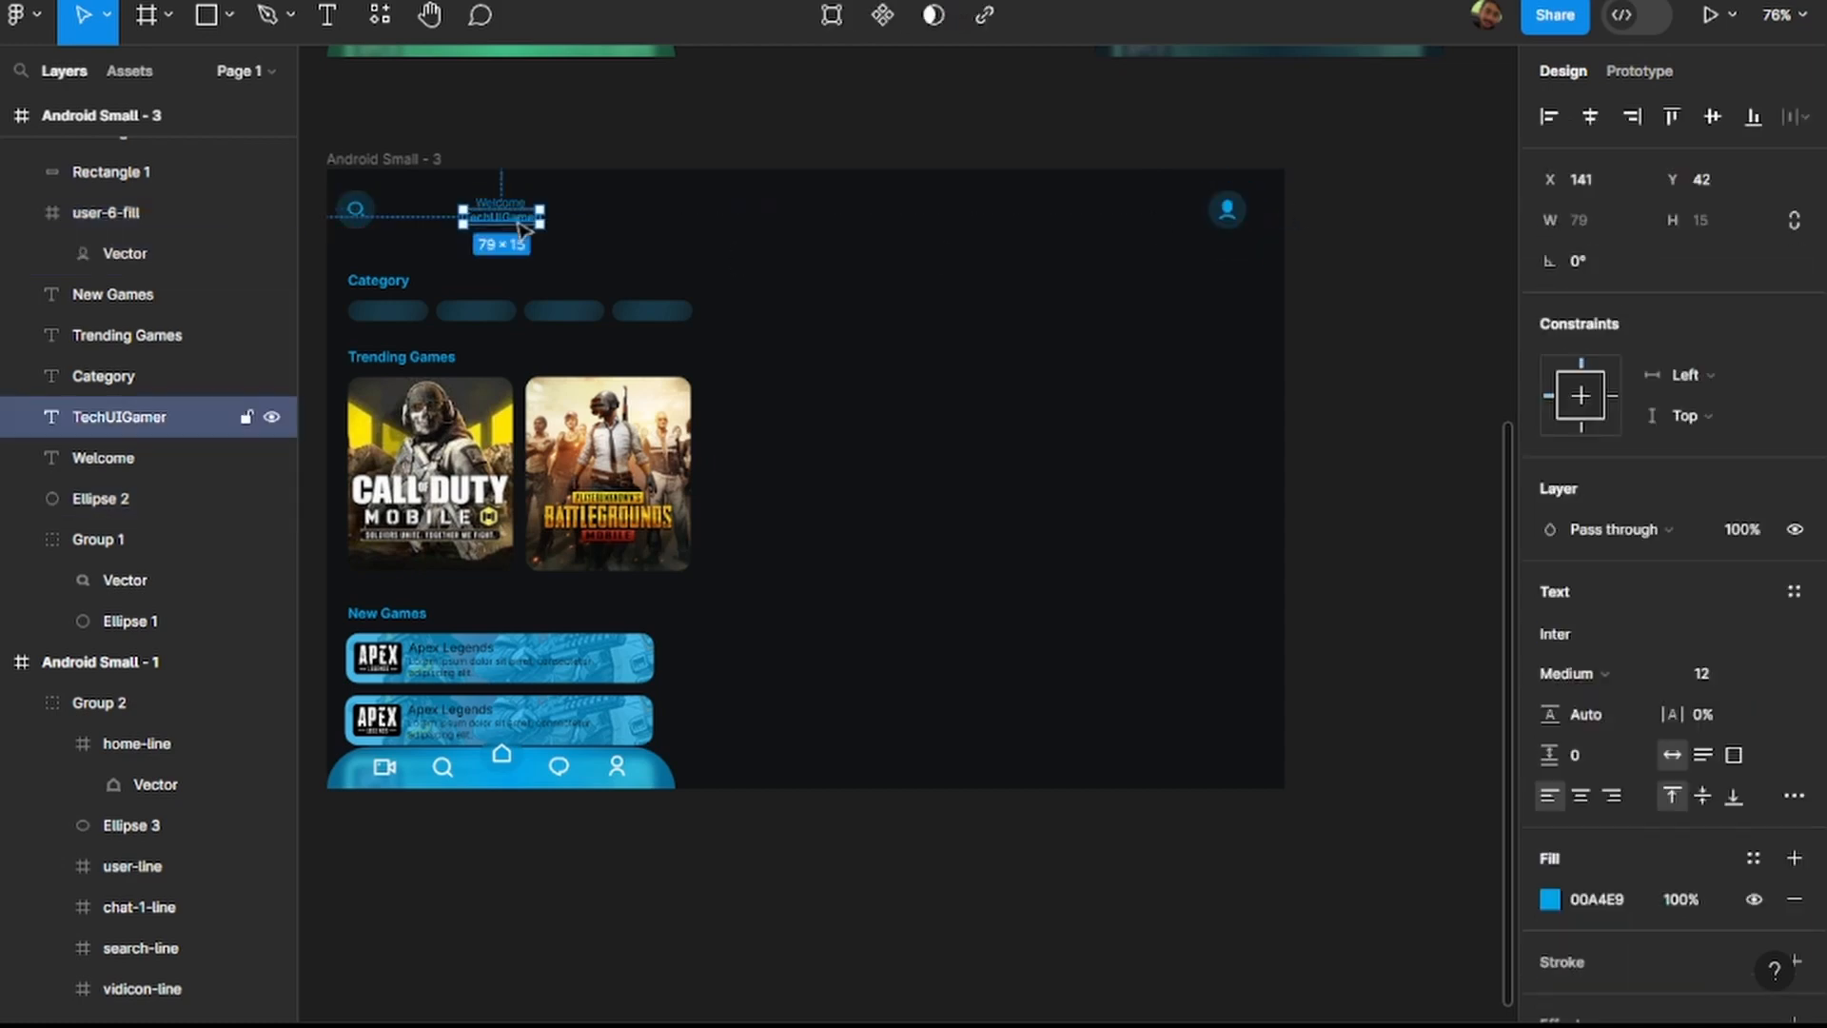
pyautogui.scroll(5, 505, 199)
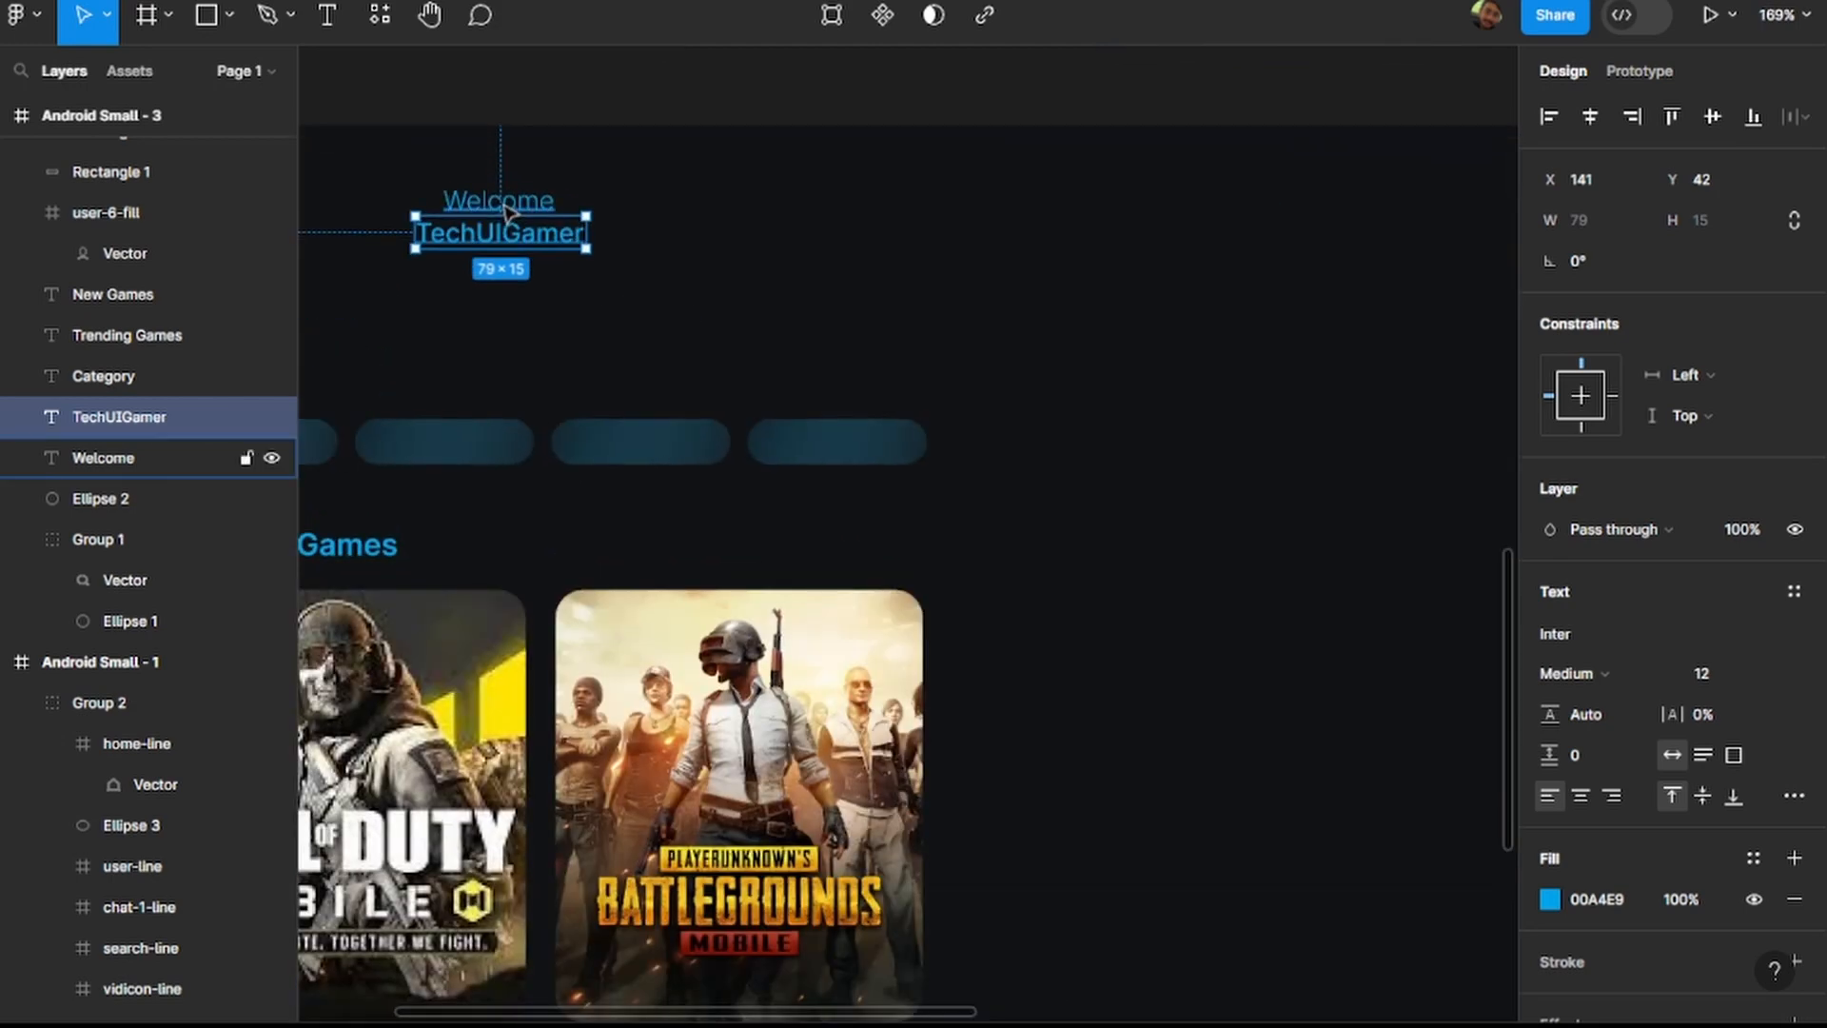
pyautogui.keyDown('shift'); pyautogui.click(507, 204); pyautogui.keyUp('shift')
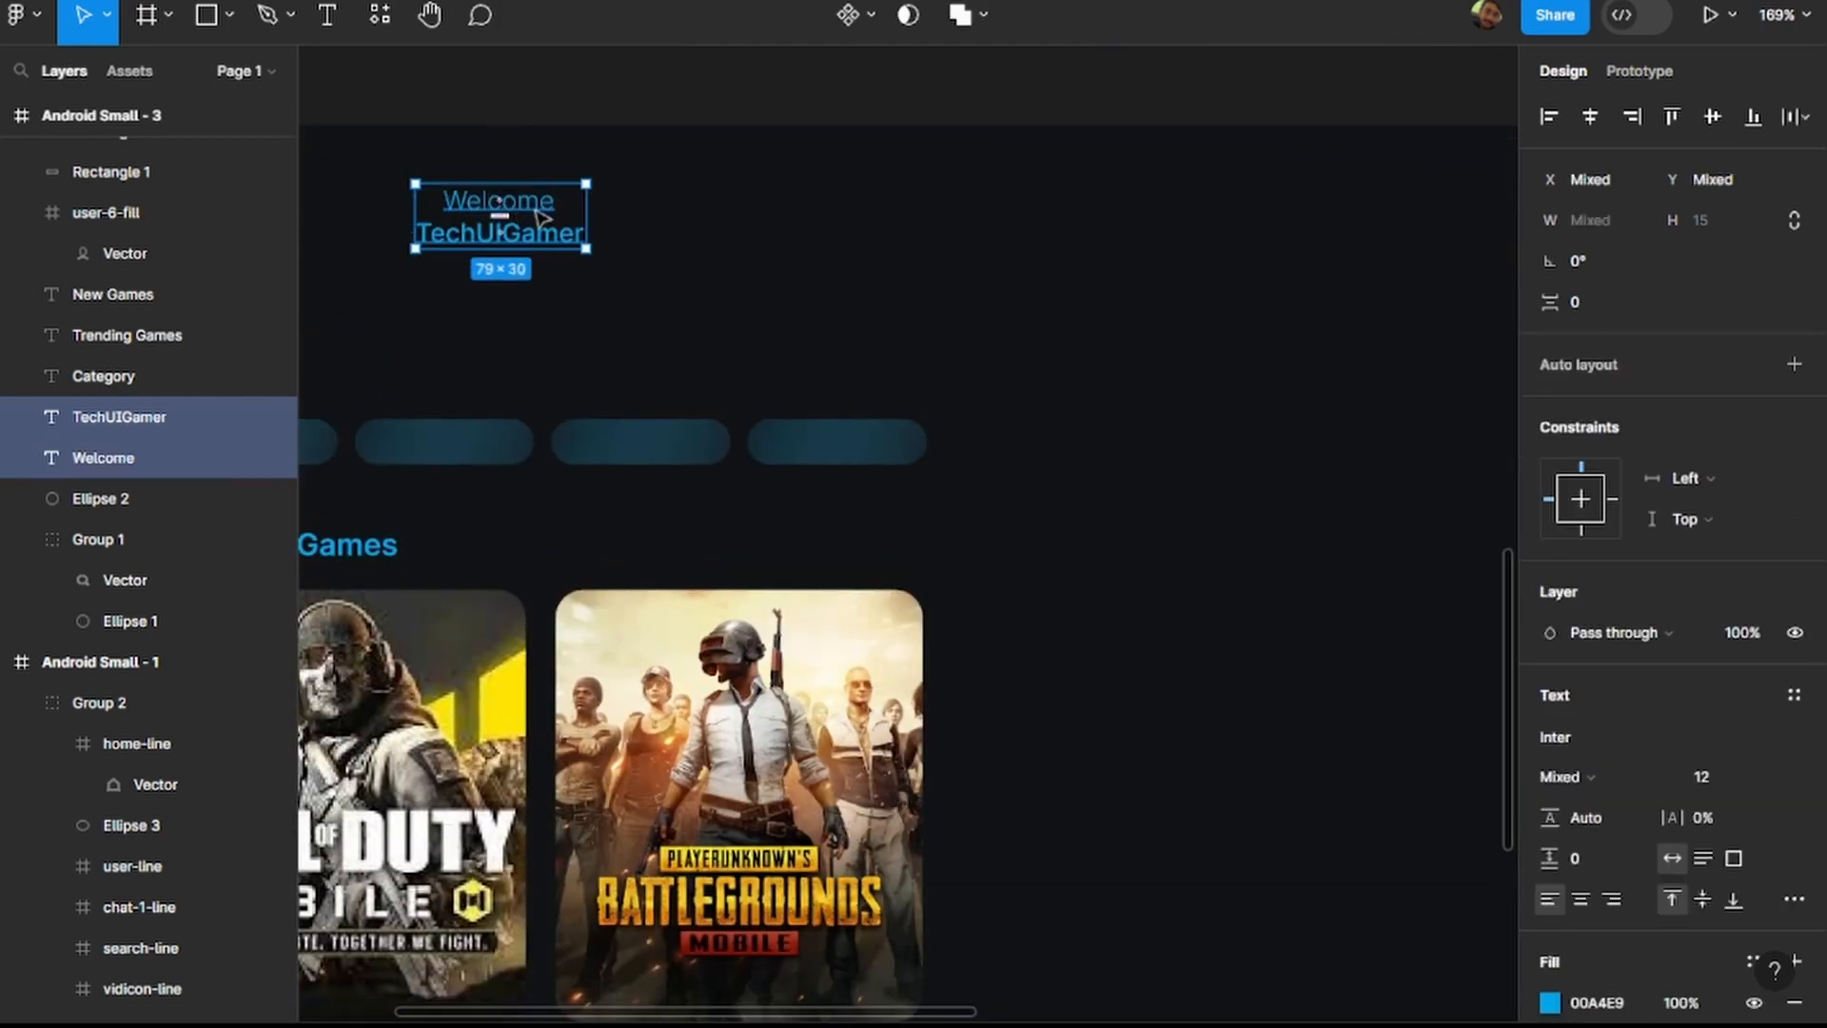
pyautogui.scroll(-5, 531, 208)
pyautogui.moveTo(521, 221); pyautogui.dragTo(824, 214)
pyautogui.click(1422, 270)
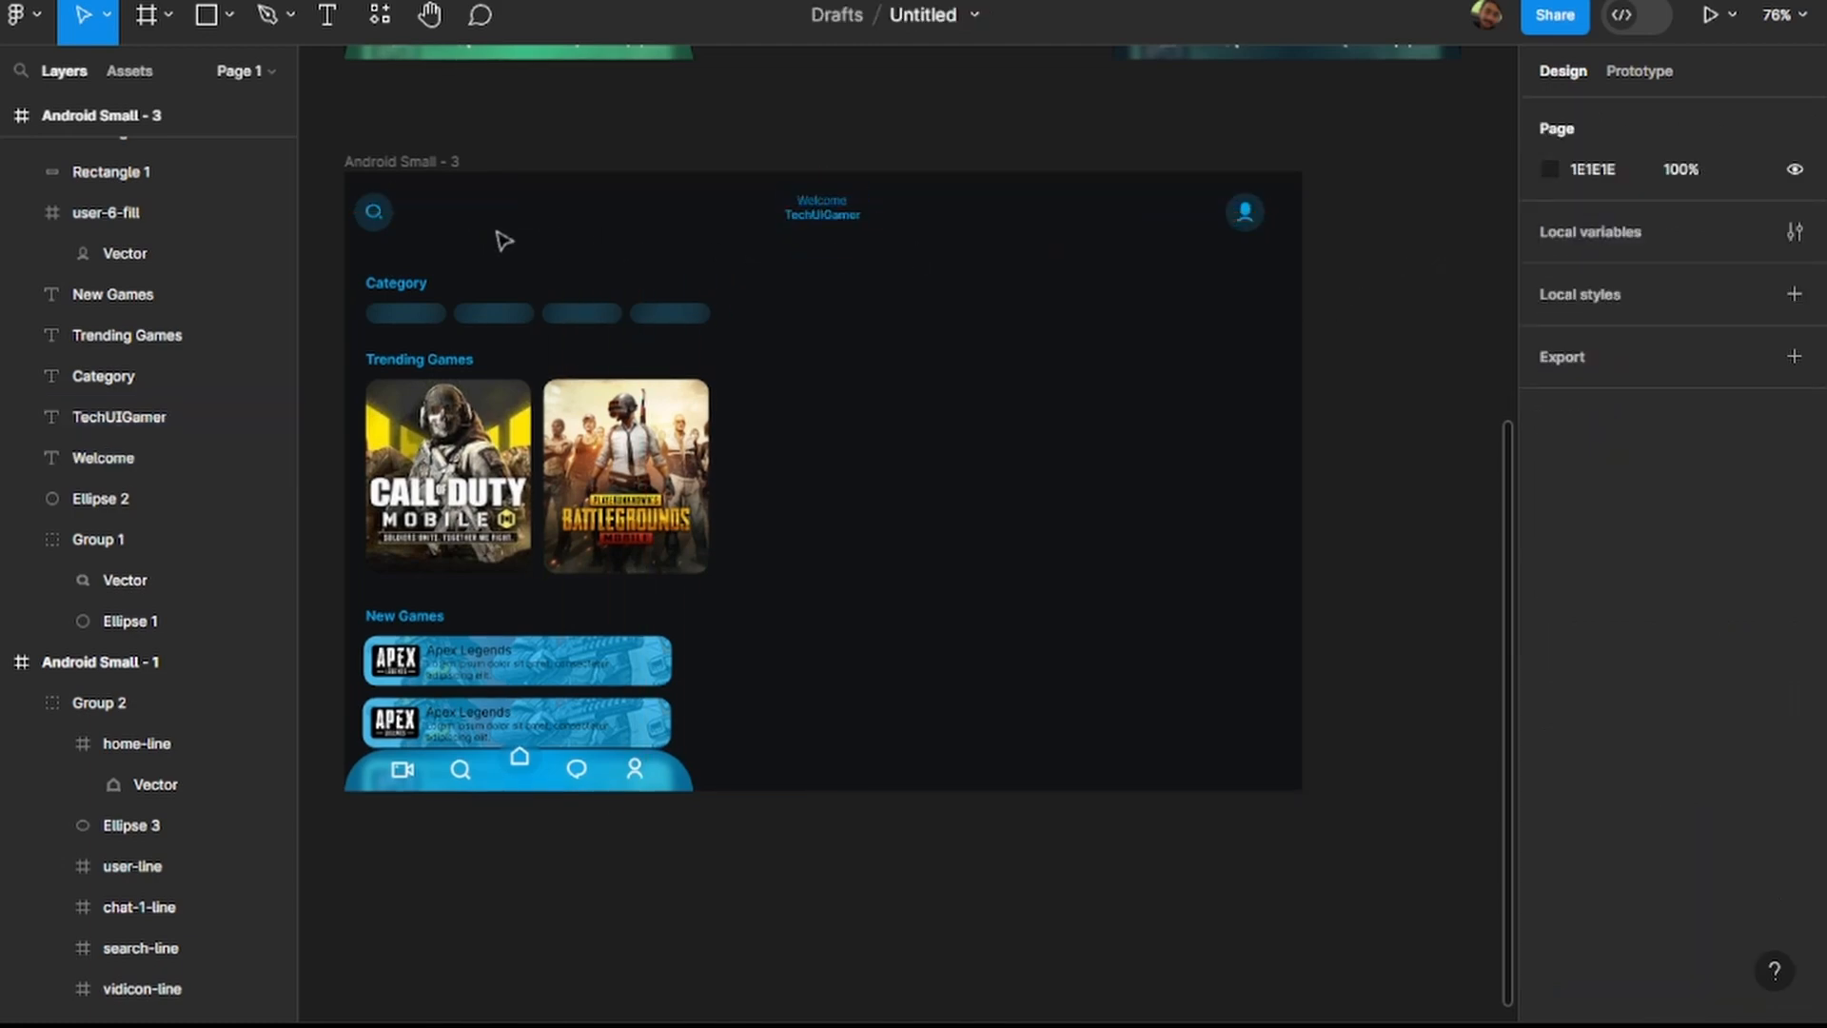
# Shift the search icon and its circle slightly right and up, and nudge the profile icon with its circle slightly right.
pyautogui.moveTo(373, 213); pyautogui.dragTo(398, 205)
pyautogui.click(1251, 250)
pyautogui.moveTo(1251, 250)
pyautogui.mouseDown()
pyautogui.moveTo(1224, 196)
pyautogui.moveTo(1253, 219)
pyautogui.mouseUp()
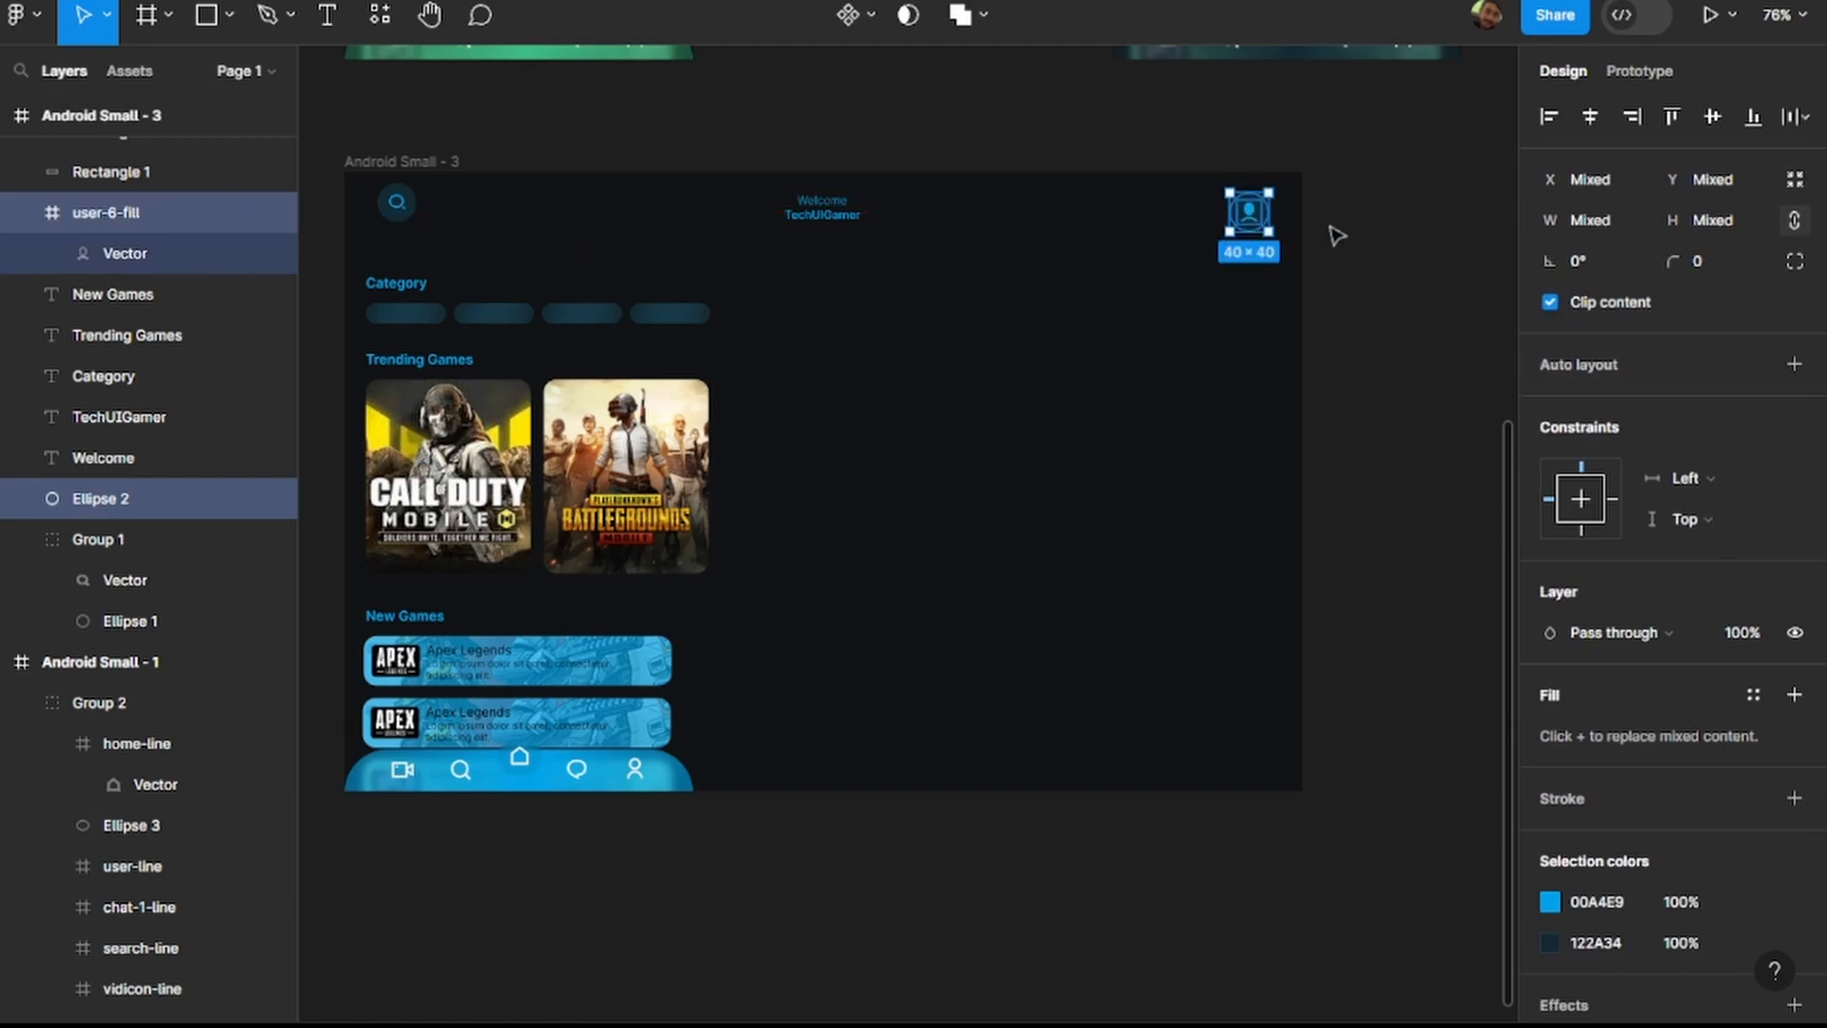
pyautogui.click(1387, 246)
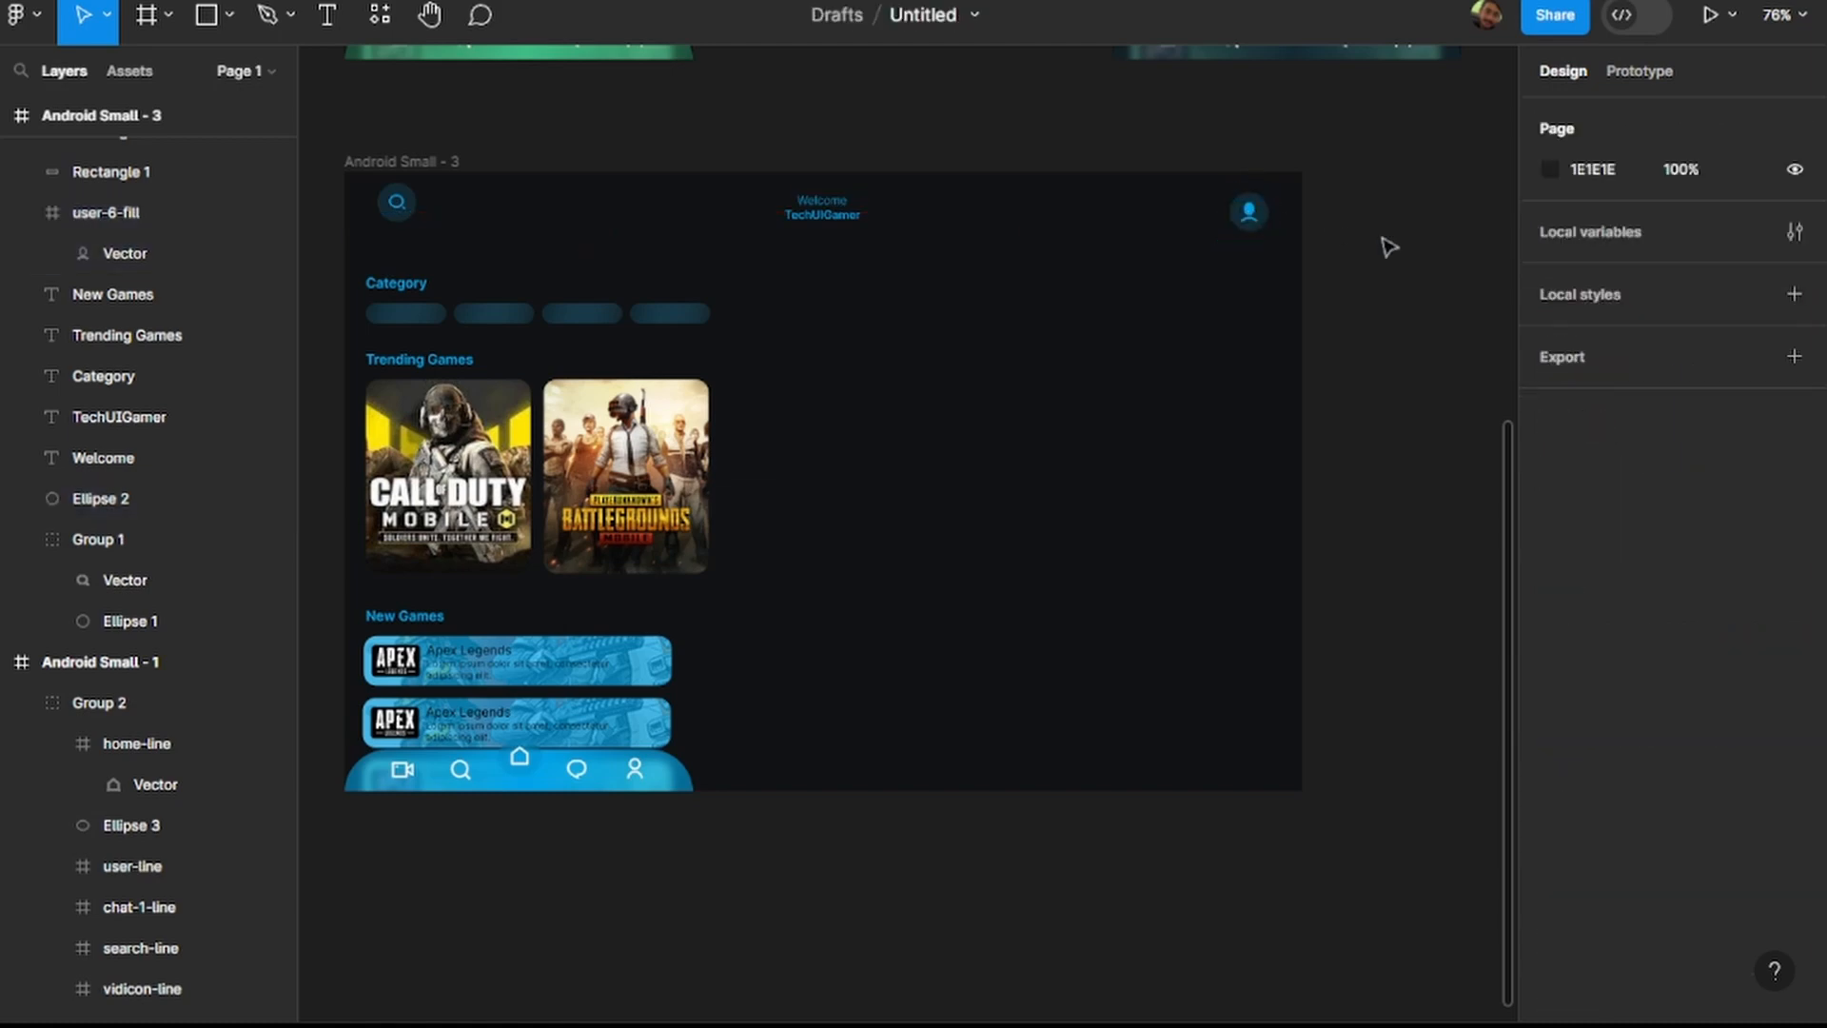
# Duplicate the fourth category pill and continue the row with evenly spaced copies up to X 477.
pyautogui.click(691, 328)
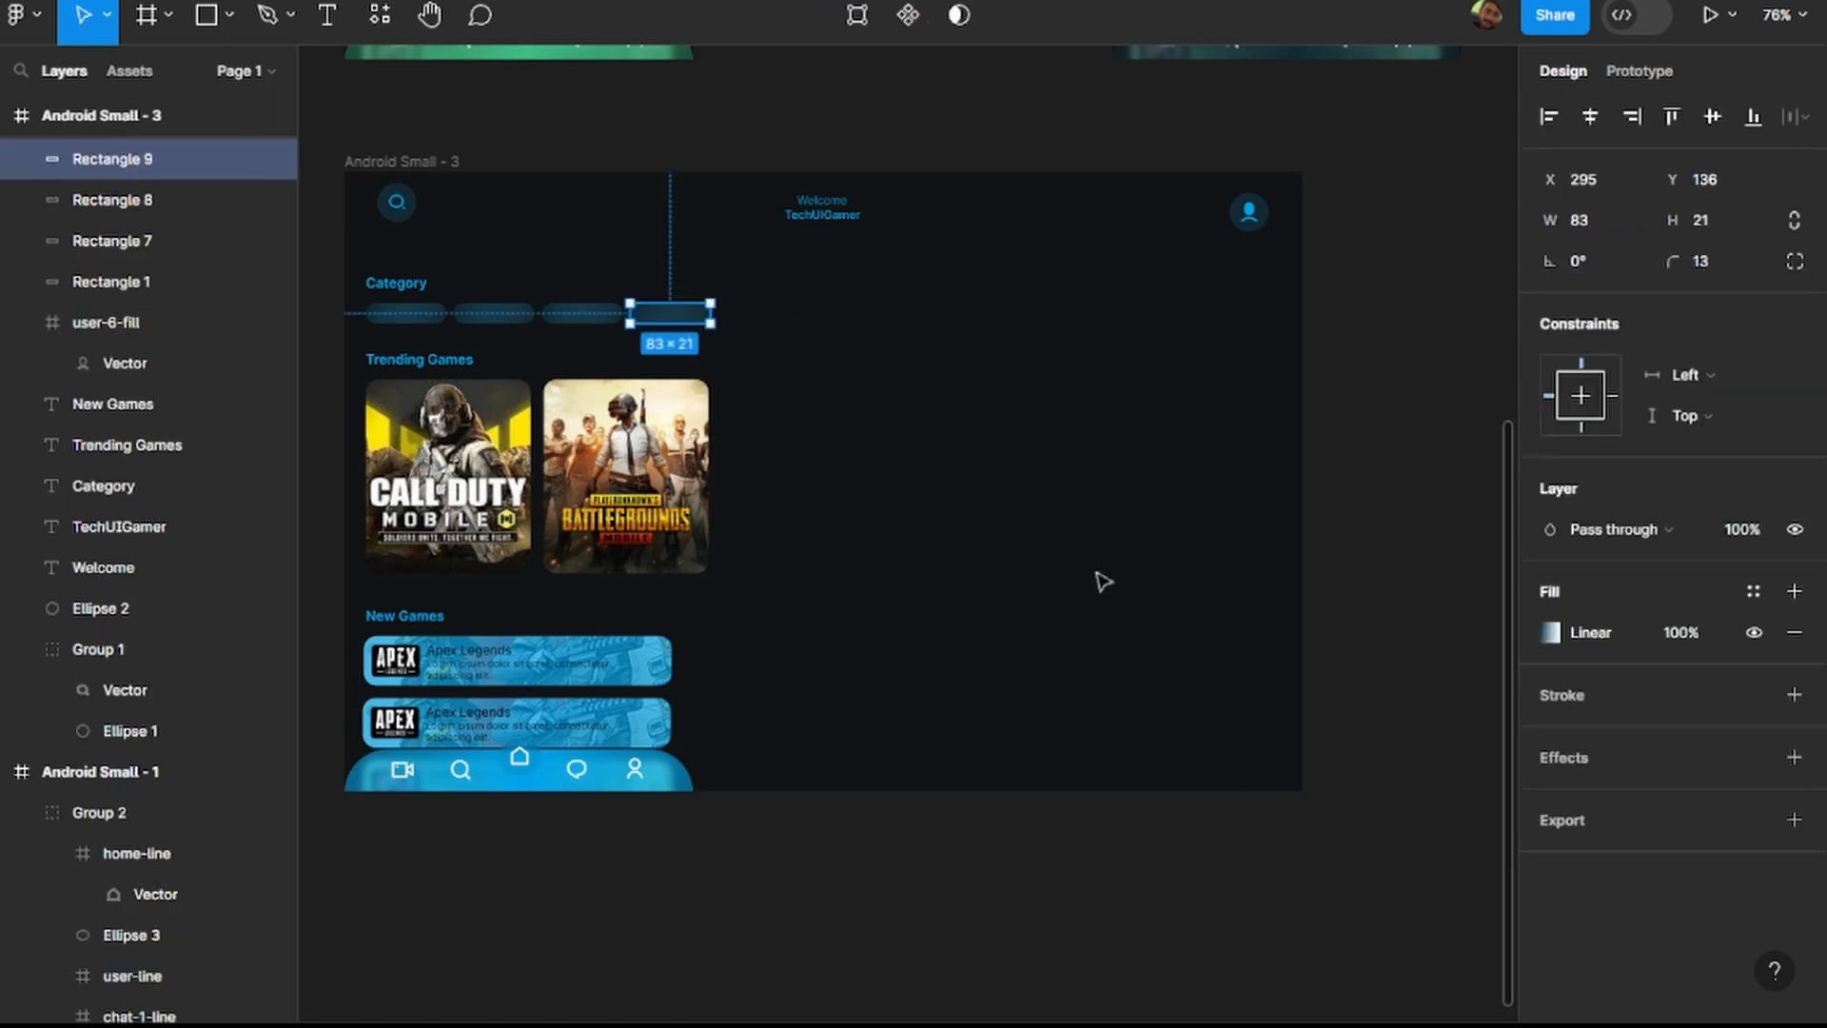
pyautogui.hotkey('ctrl', 'd')
pyautogui.click(764, 322)
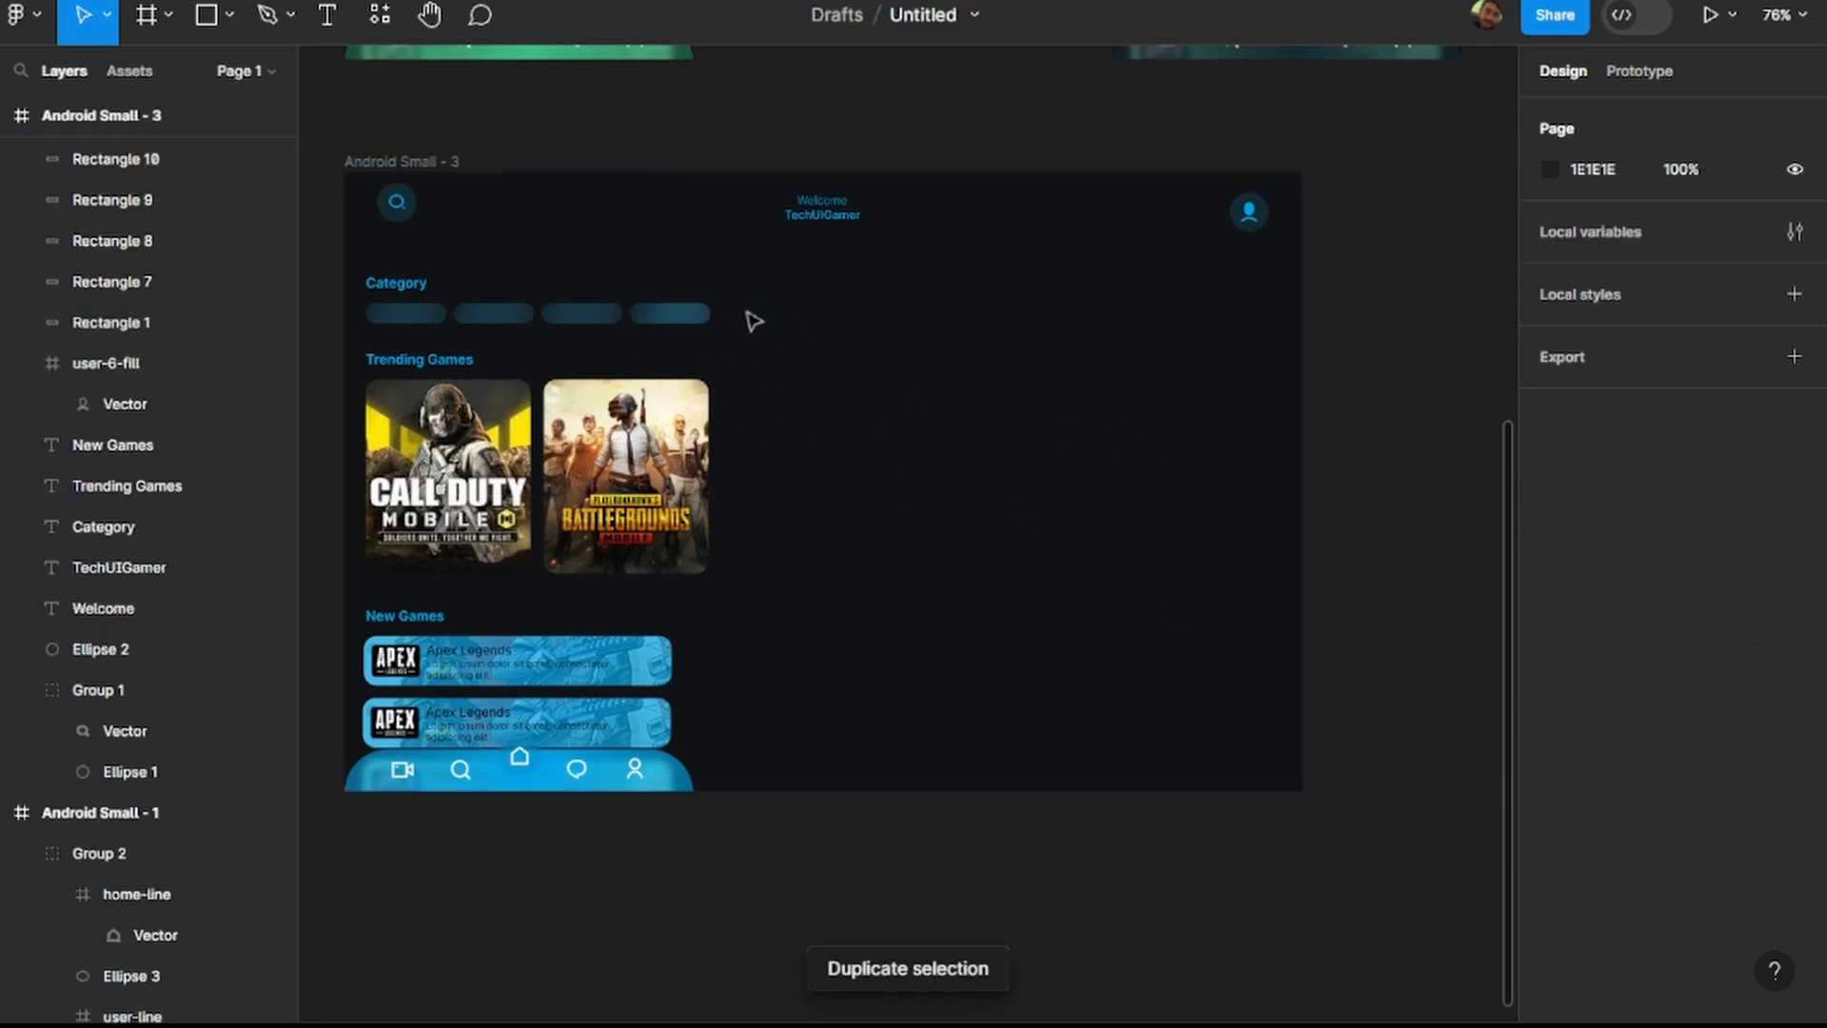
pyautogui.doubleClick(669, 320)
pyautogui.moveTo(728, 321); pyautogui.dragTo(783, 324)
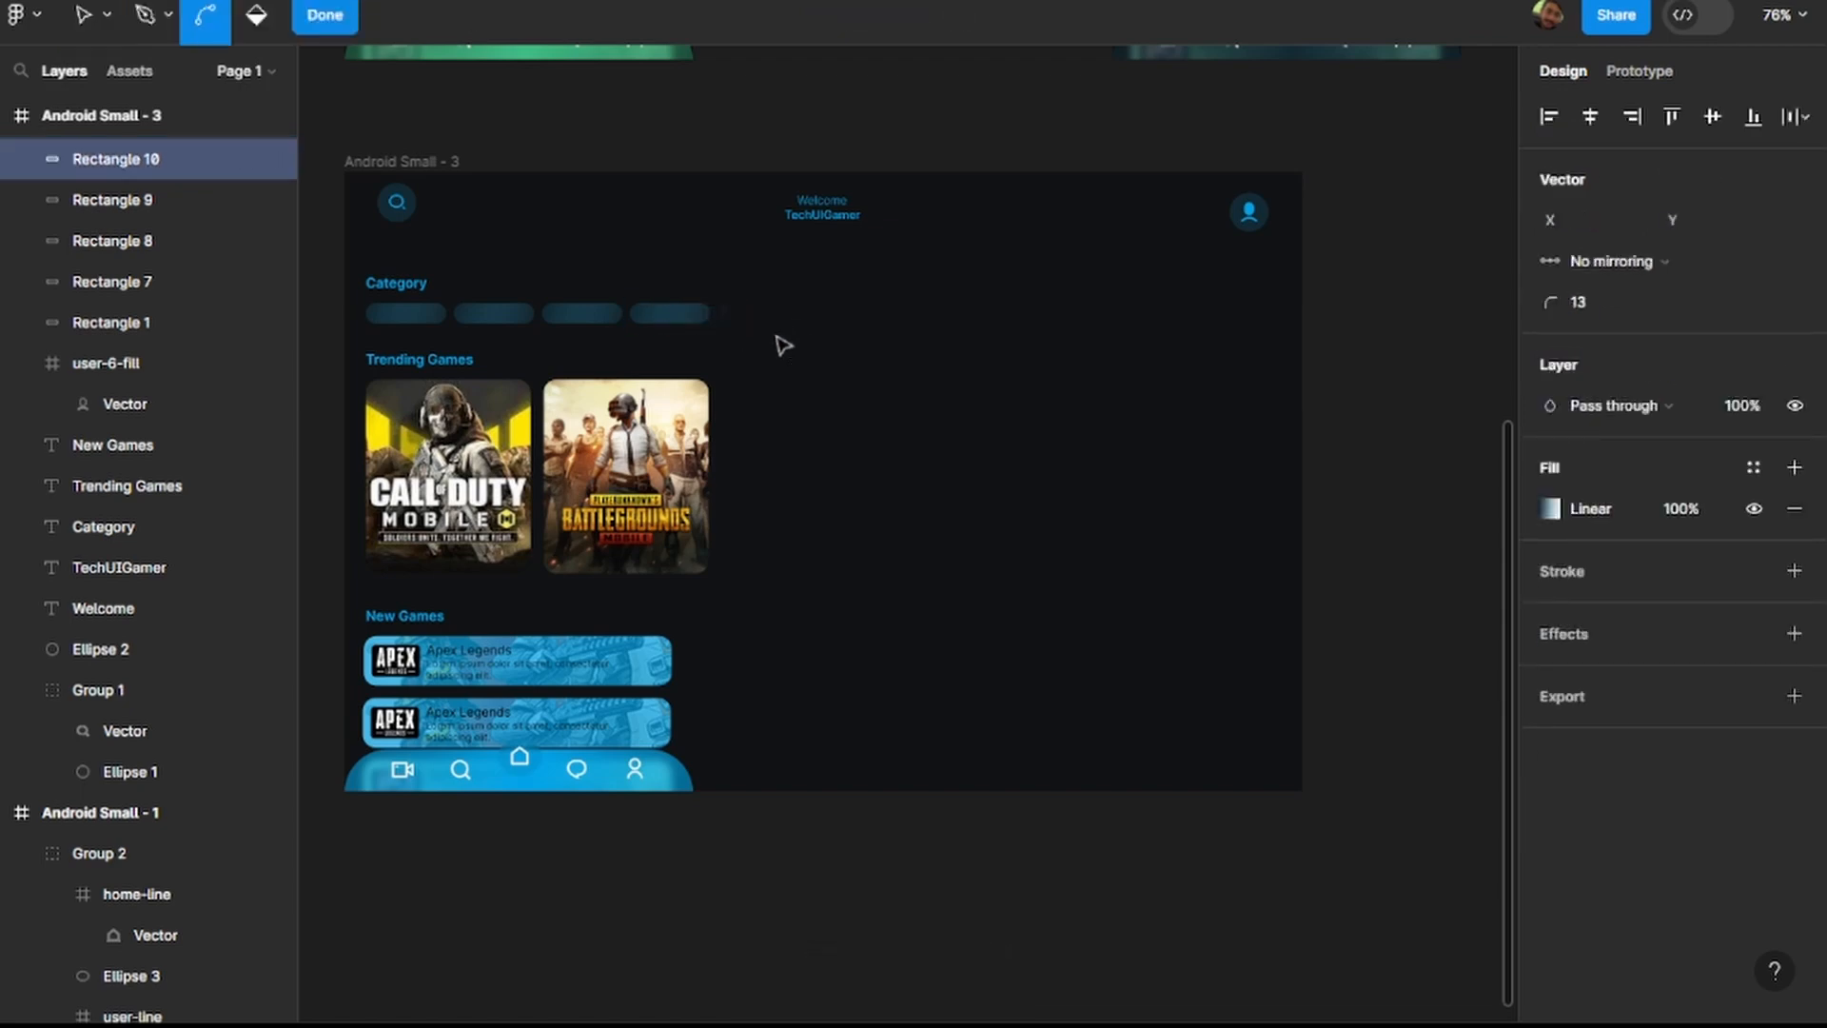
pyautogui.scroll(5, 762, 342)
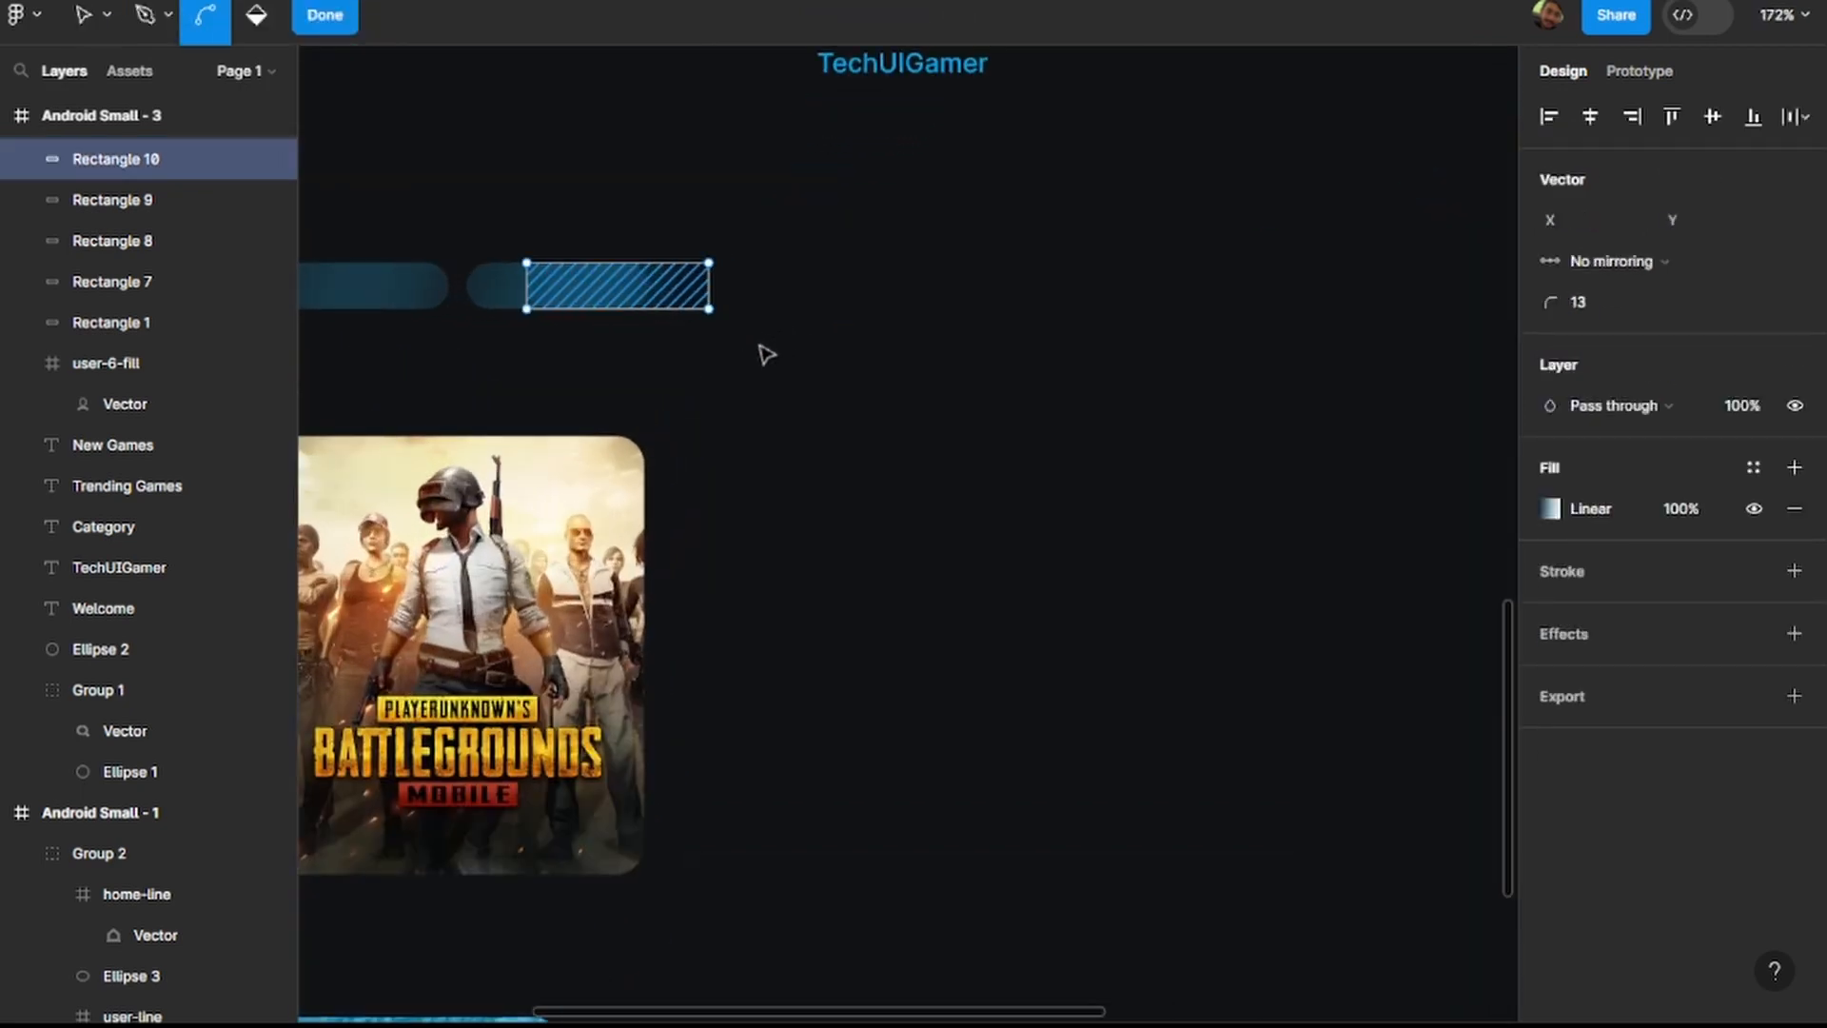
pyautogui.press('Escape')
pyautogui.click(762, 352)
pyautogui.click(546, 306)
pyautogui.moveTo(547, 306); pyautogui.dragTo(970, 290)
pyautogui.hotkey('ctrl', 'd')
pyautogui.hotkey('ctrl', 'd')
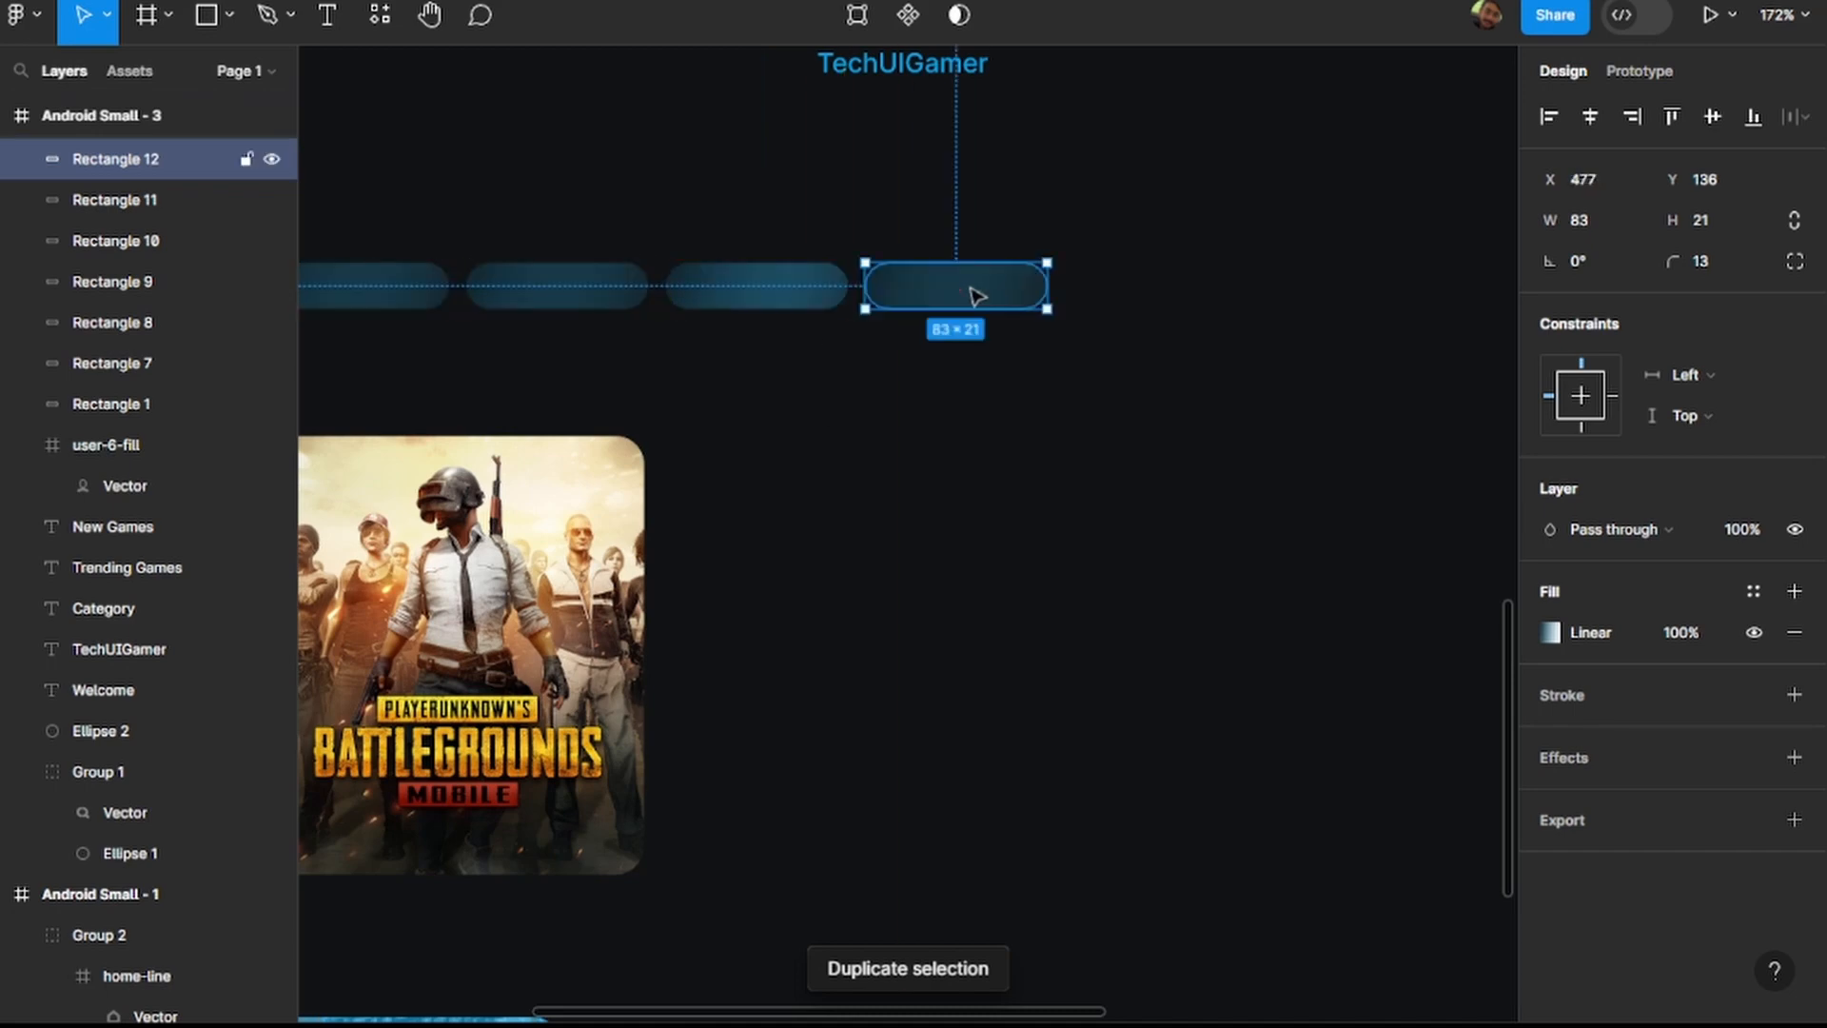
# Move the overlapping pill copy to X 568, then duplicate it and place the new copy at X 659.
pyautogui.doubleClick(967, 293)
pyautogui.press('ctrl')
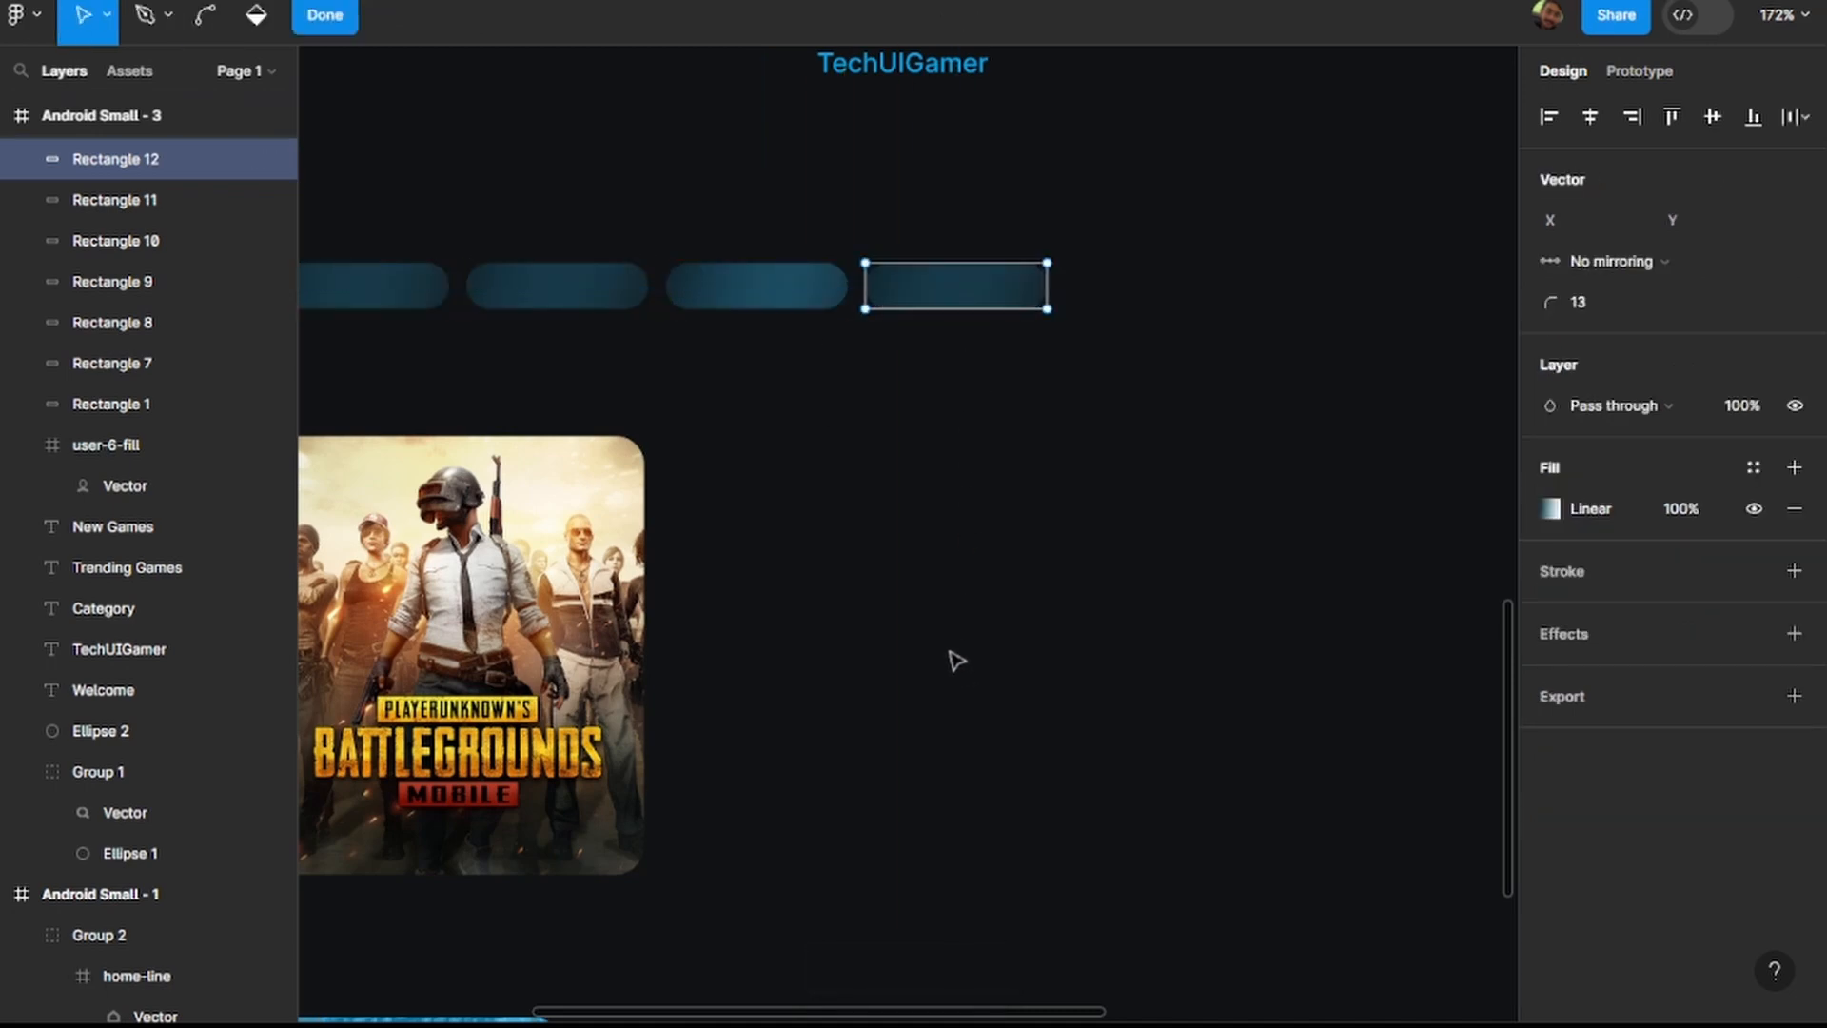
pyautogui.press('Escape')
pyautogui.moveTo(775, 294); pyautogui.dragTo(1206, 287)
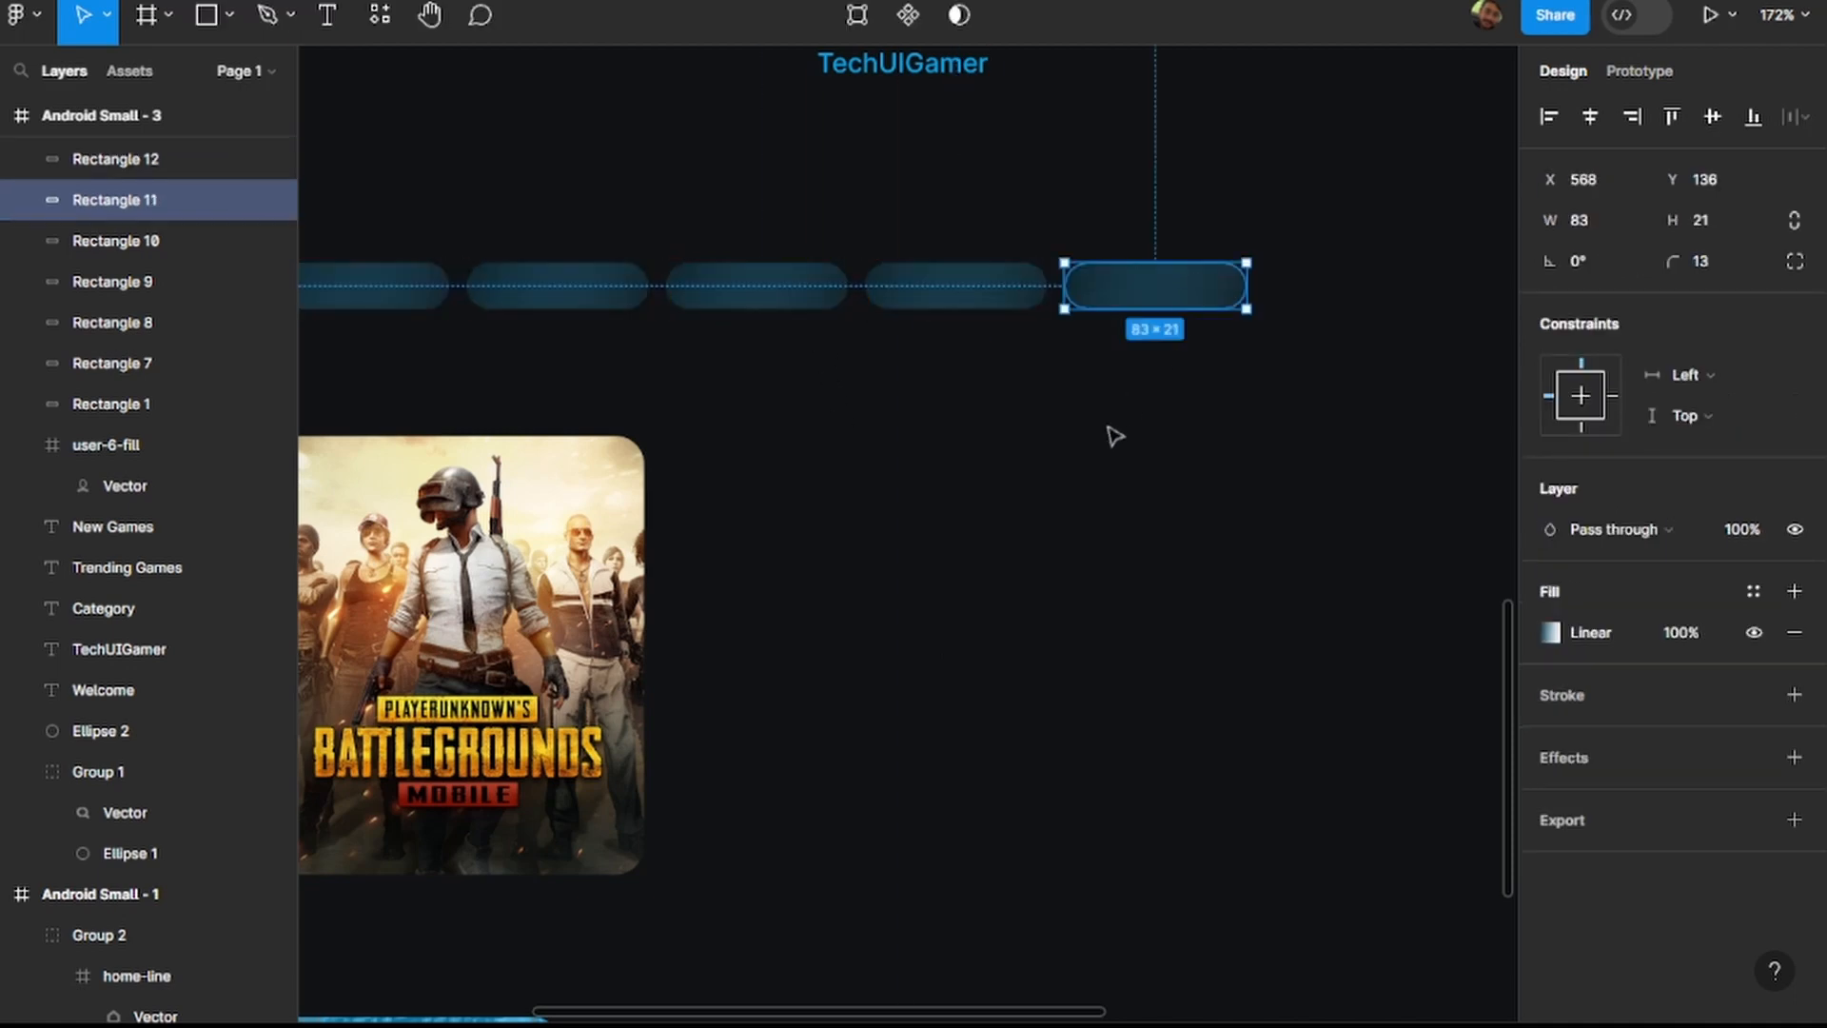
pyautogui.hotkey('ctrl', 'd')
pyautogui.scroll(-5, 1071, 561)
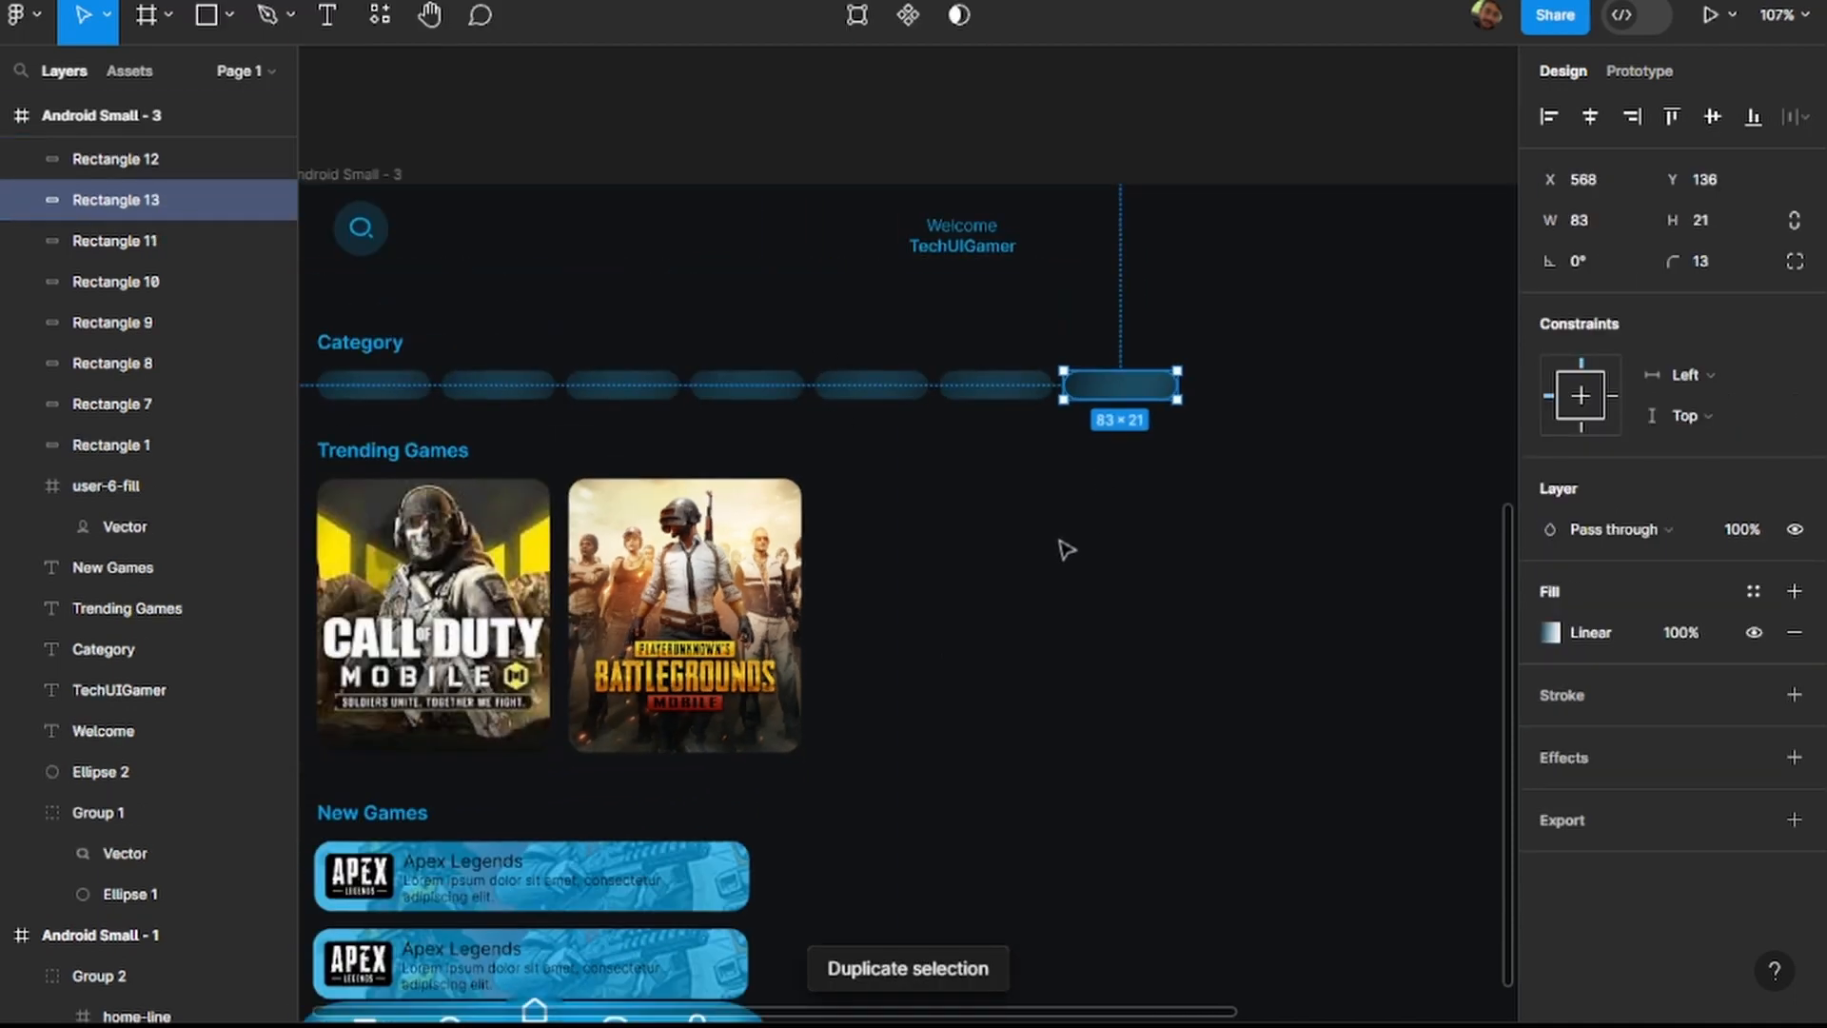
pyautogui.hscroll(2, 1054, 504)
pyautogui.moveTo(1033, 392); pyautogui.dragTo(1159, 388)
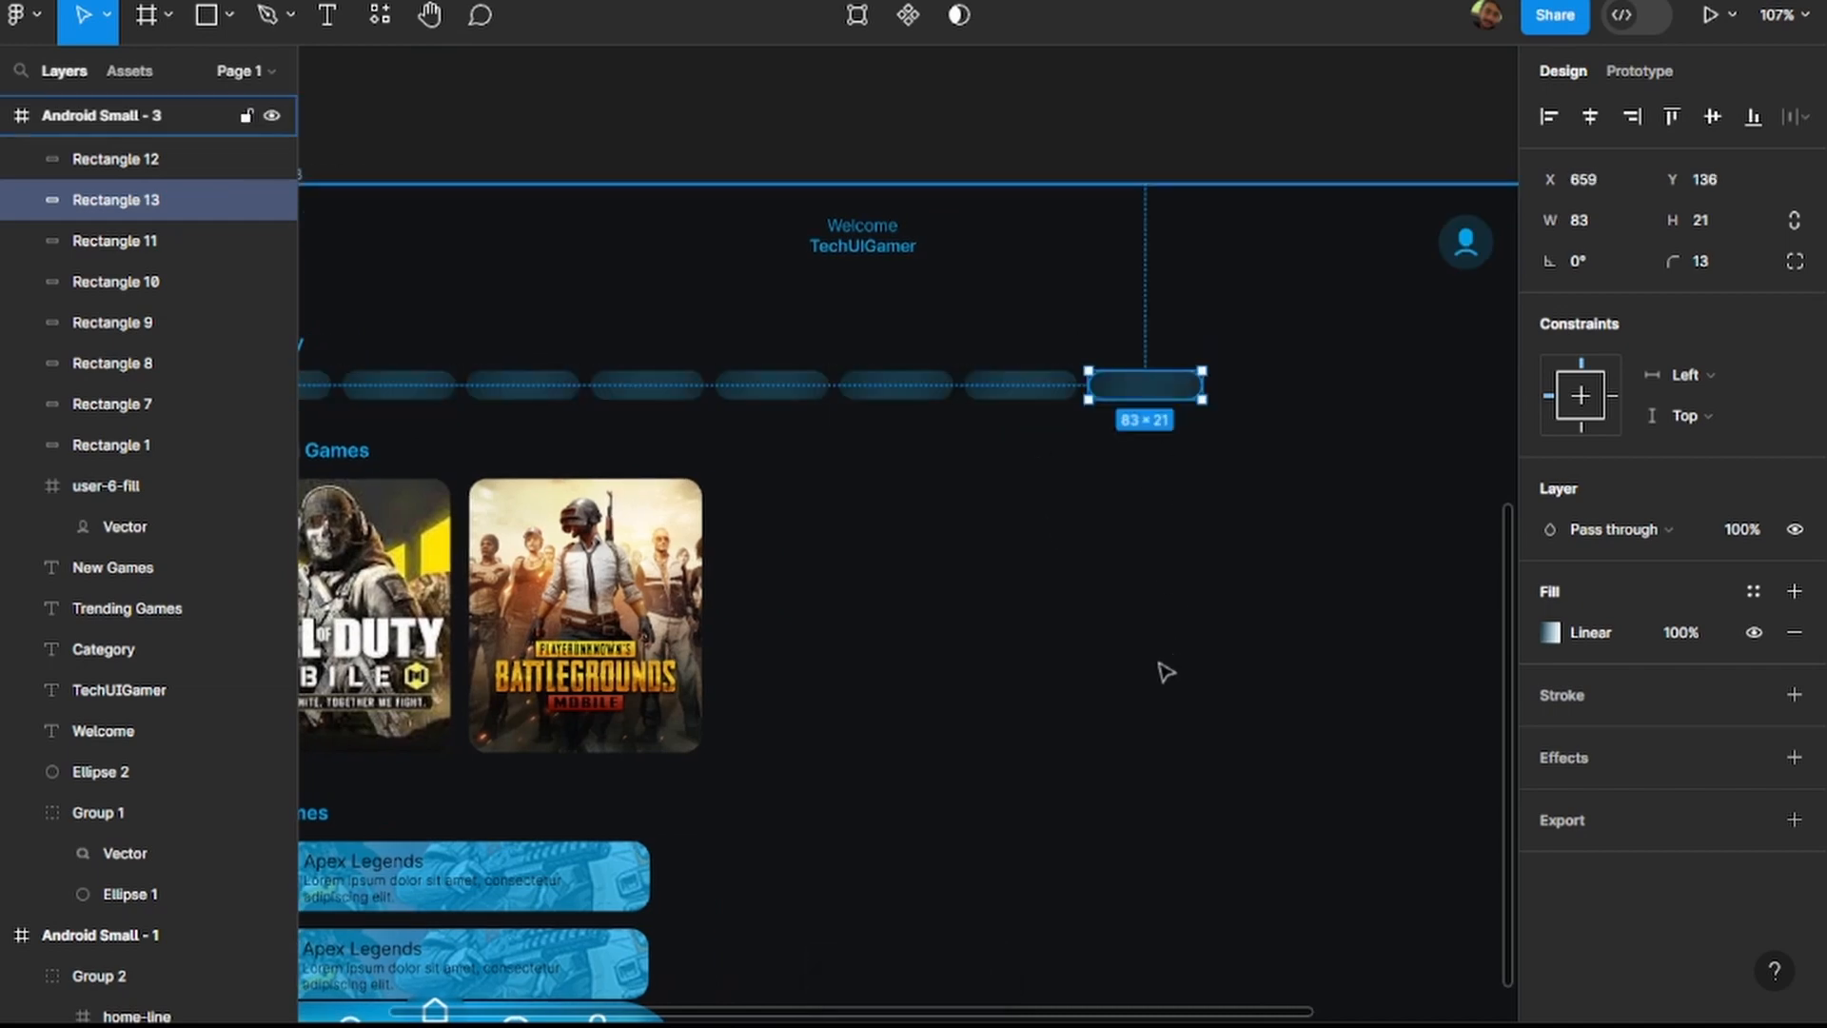
# Repeat the last category pill four times at the same spacing until the row runs past the frame's right edge.
pyautogui.hotkey('ctrl', 'd')
pyautogui.hotkey('ctrl', 'd')
pyautogui.hscroll(4, 1114, 692)
pyautogui.hscroll(-3, 1076, 689)
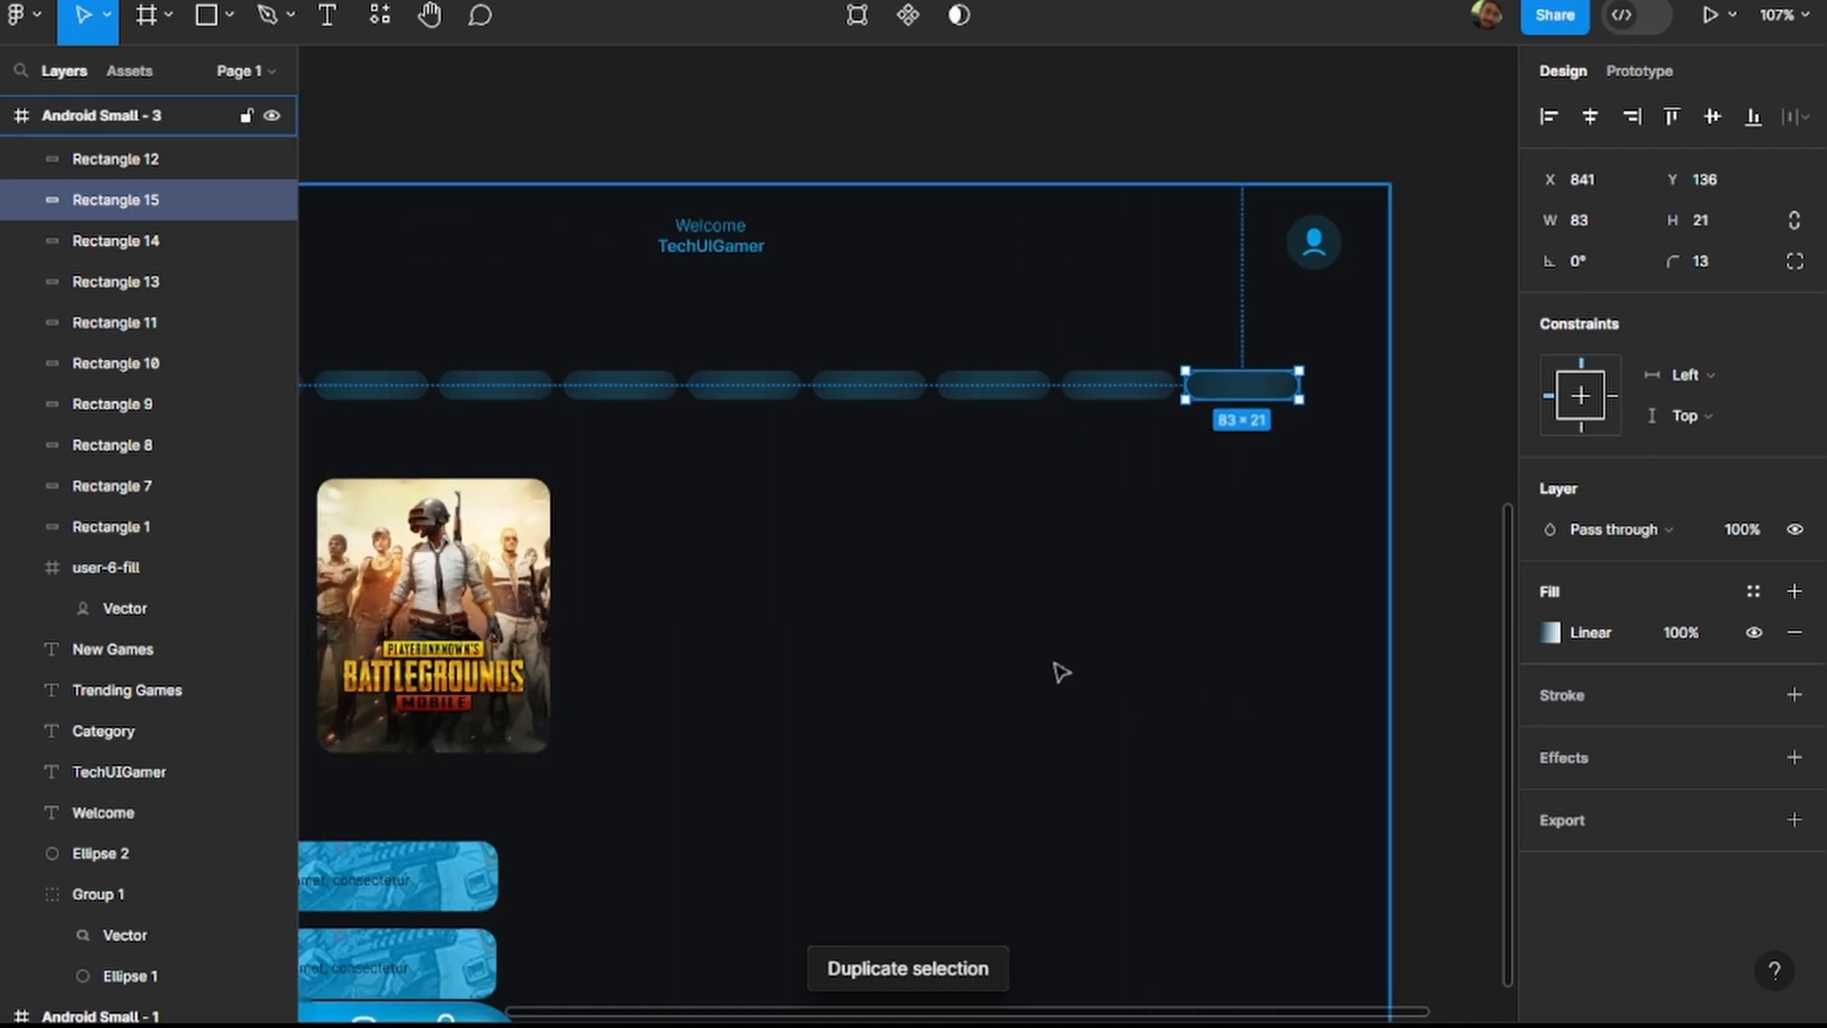
pyautogui.scroll(-5, 1059, 672)
pyautogui.hotkey('ctrl', 'd')
pyautogui.hotkey('ctrl', 'd')
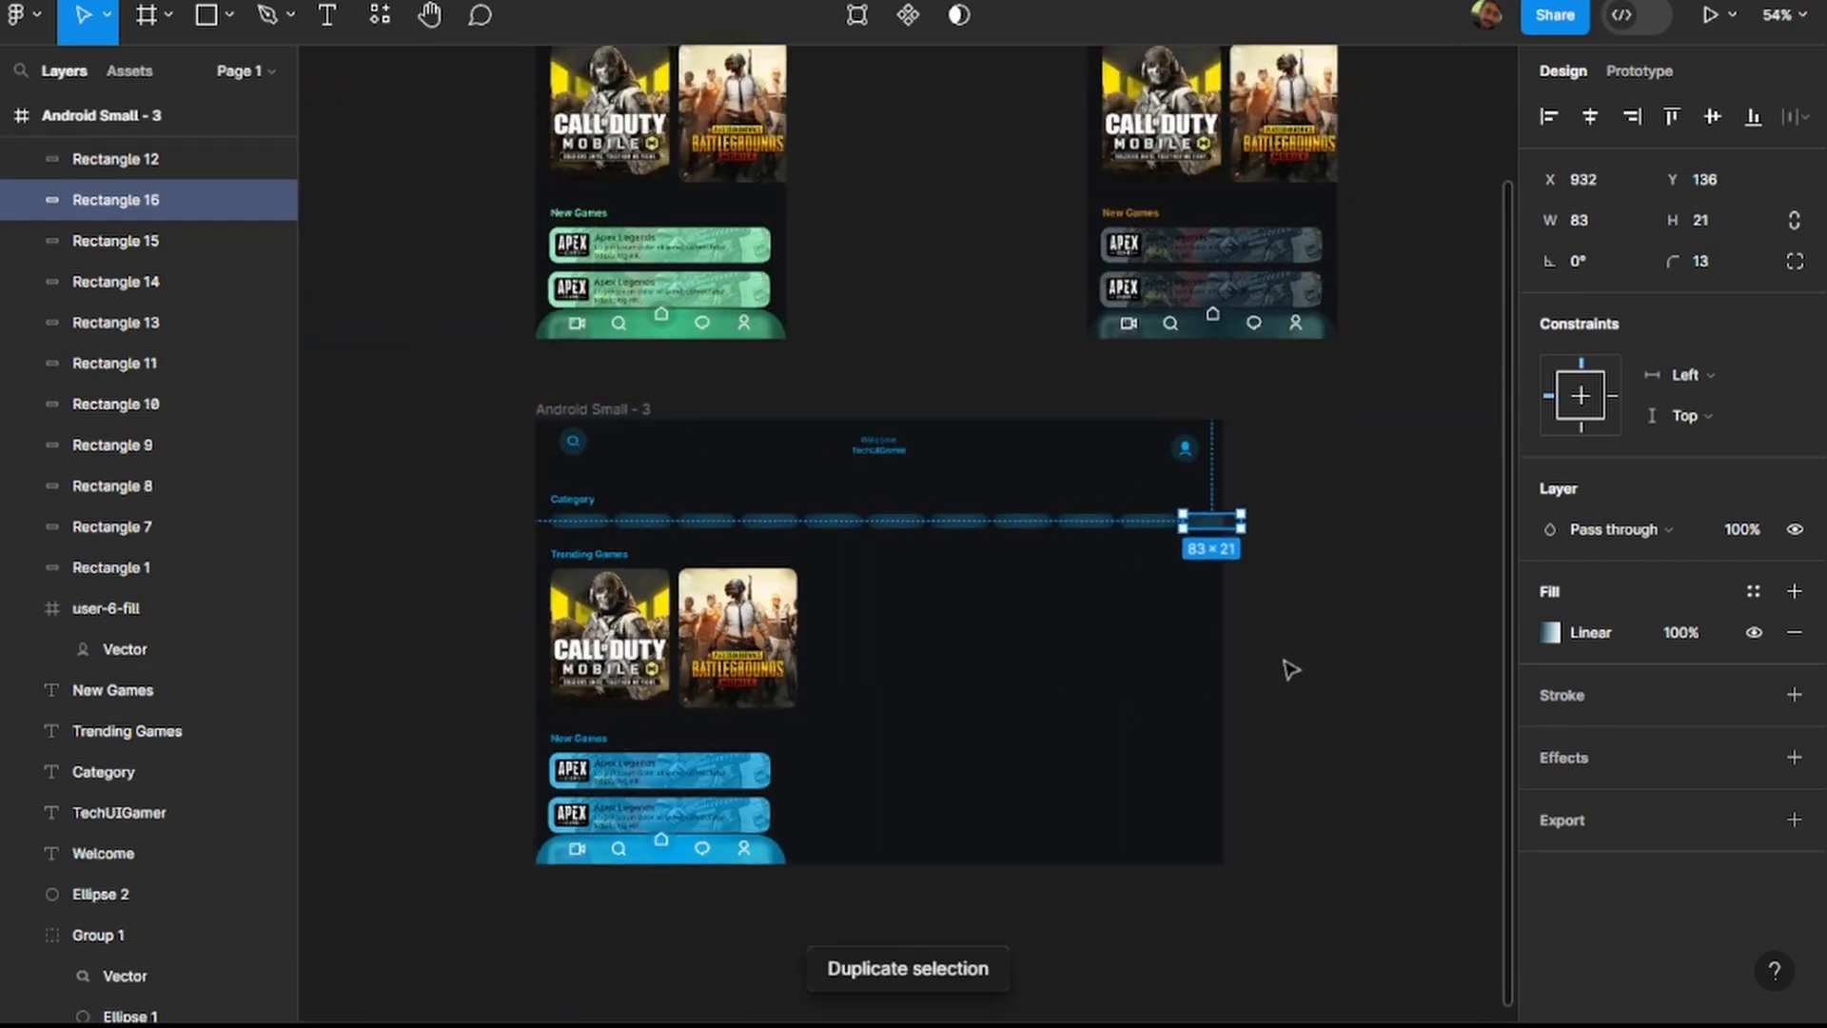
pyautogui.click(1296, 684)
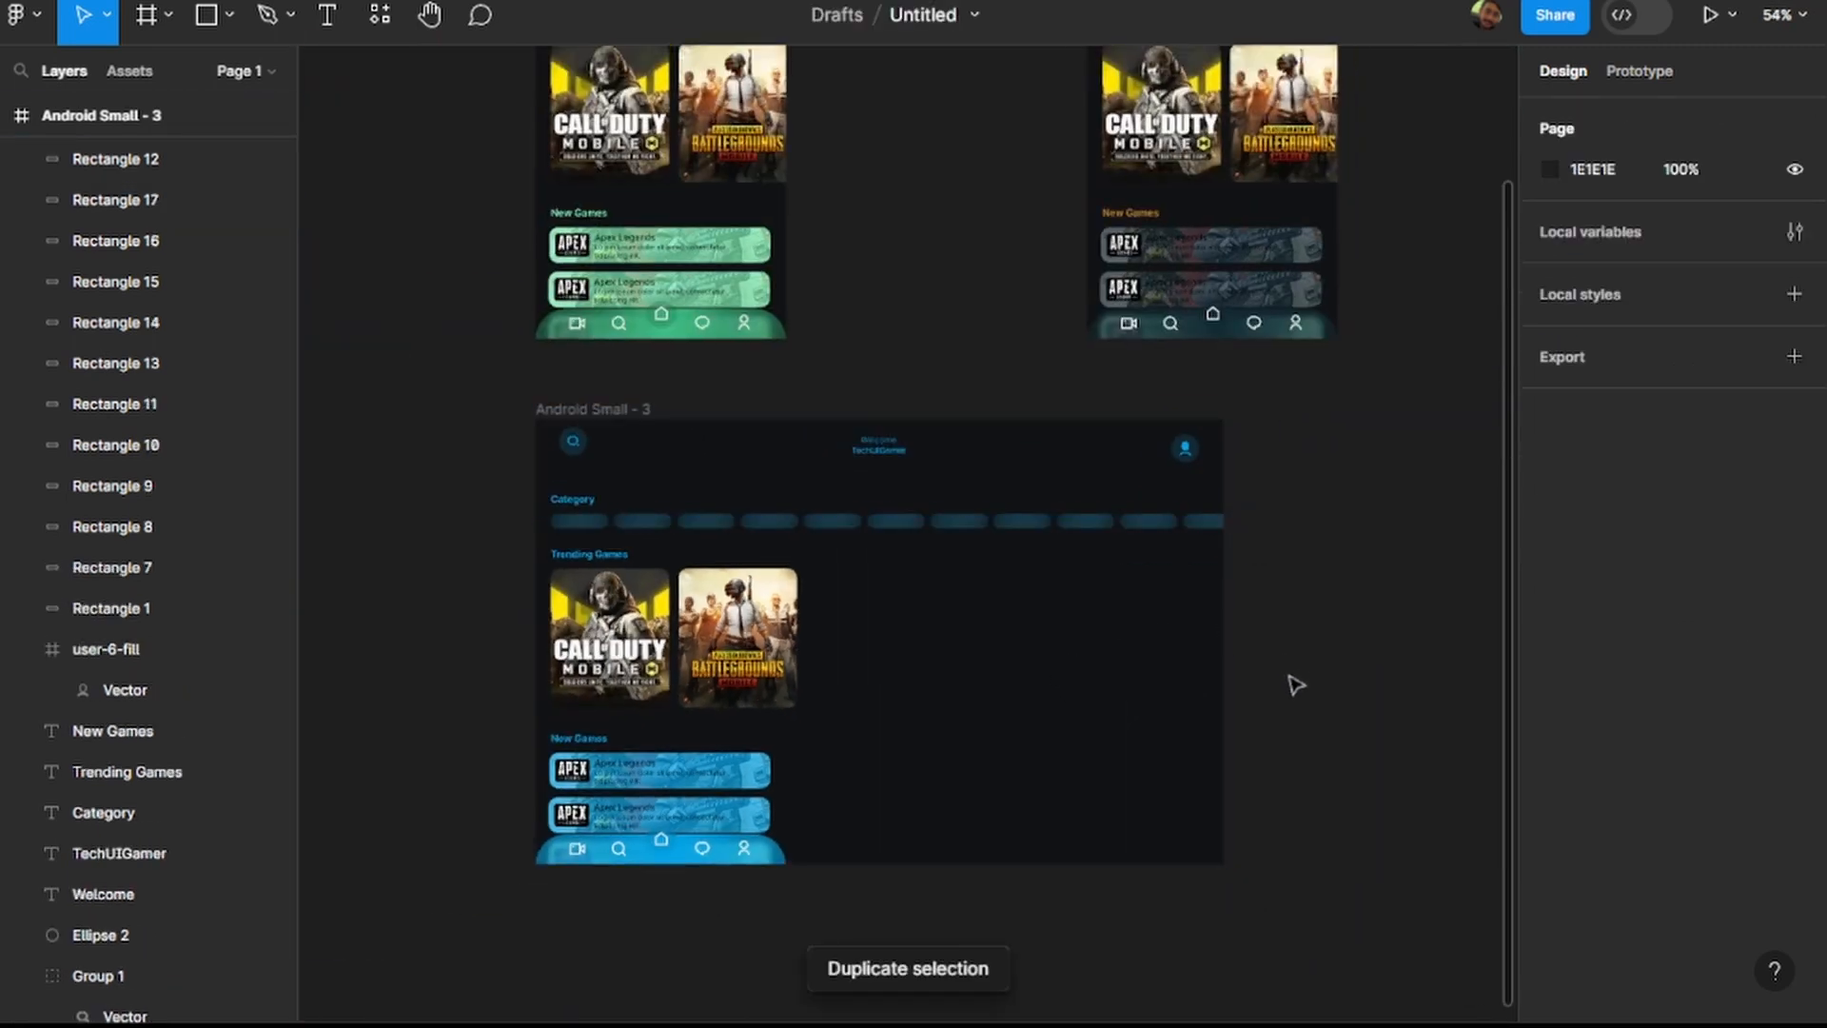
# Fill the Trending Games row with four evenly spaced copies of the Battlegrounds Mobile card, ending at X 942.
pyautogui.click(773, 647)
pyautogui.hotkey('ctrl', 'd')
pyautogui.moveTo(766, 647); pyautogui.dragTo(897, 647)
pyautogui.hotkey('ctrl', 'd')
pyautogui.hotkey('ctrl', 'd')
pyautogui.hotkey('ctrl', 'd')
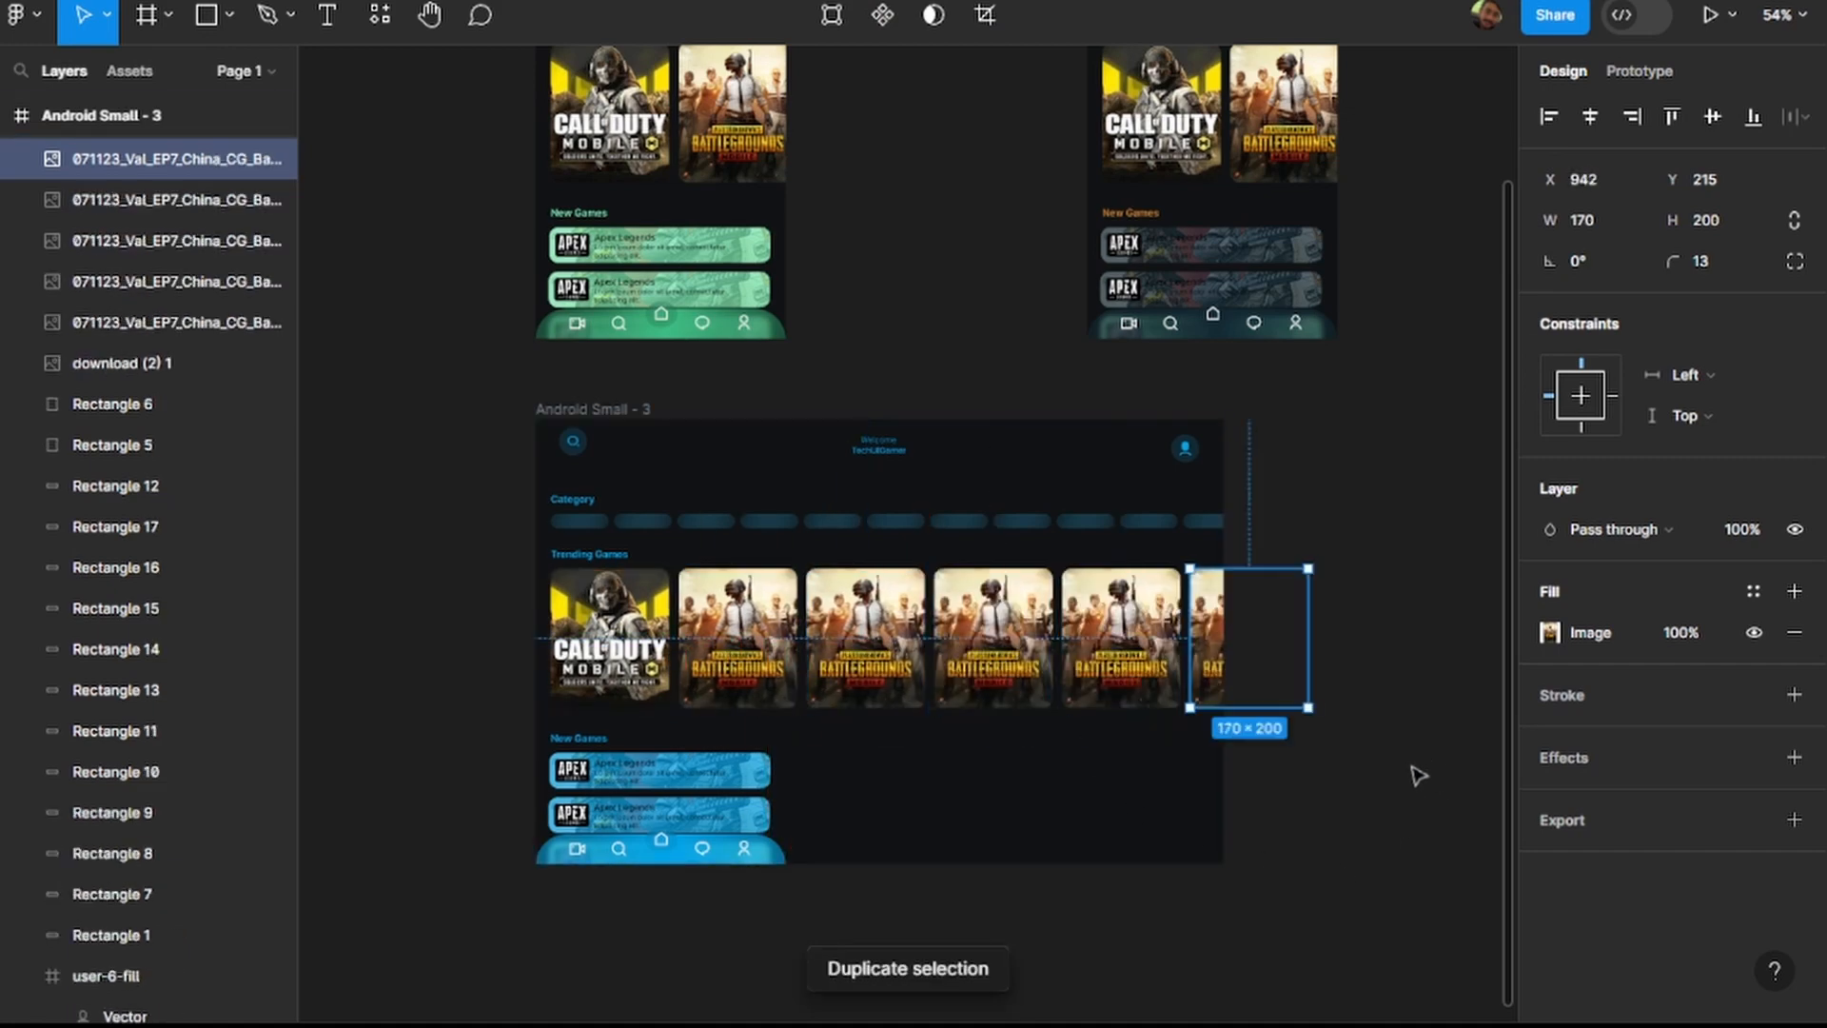
pyautogui.click(1382, 799)
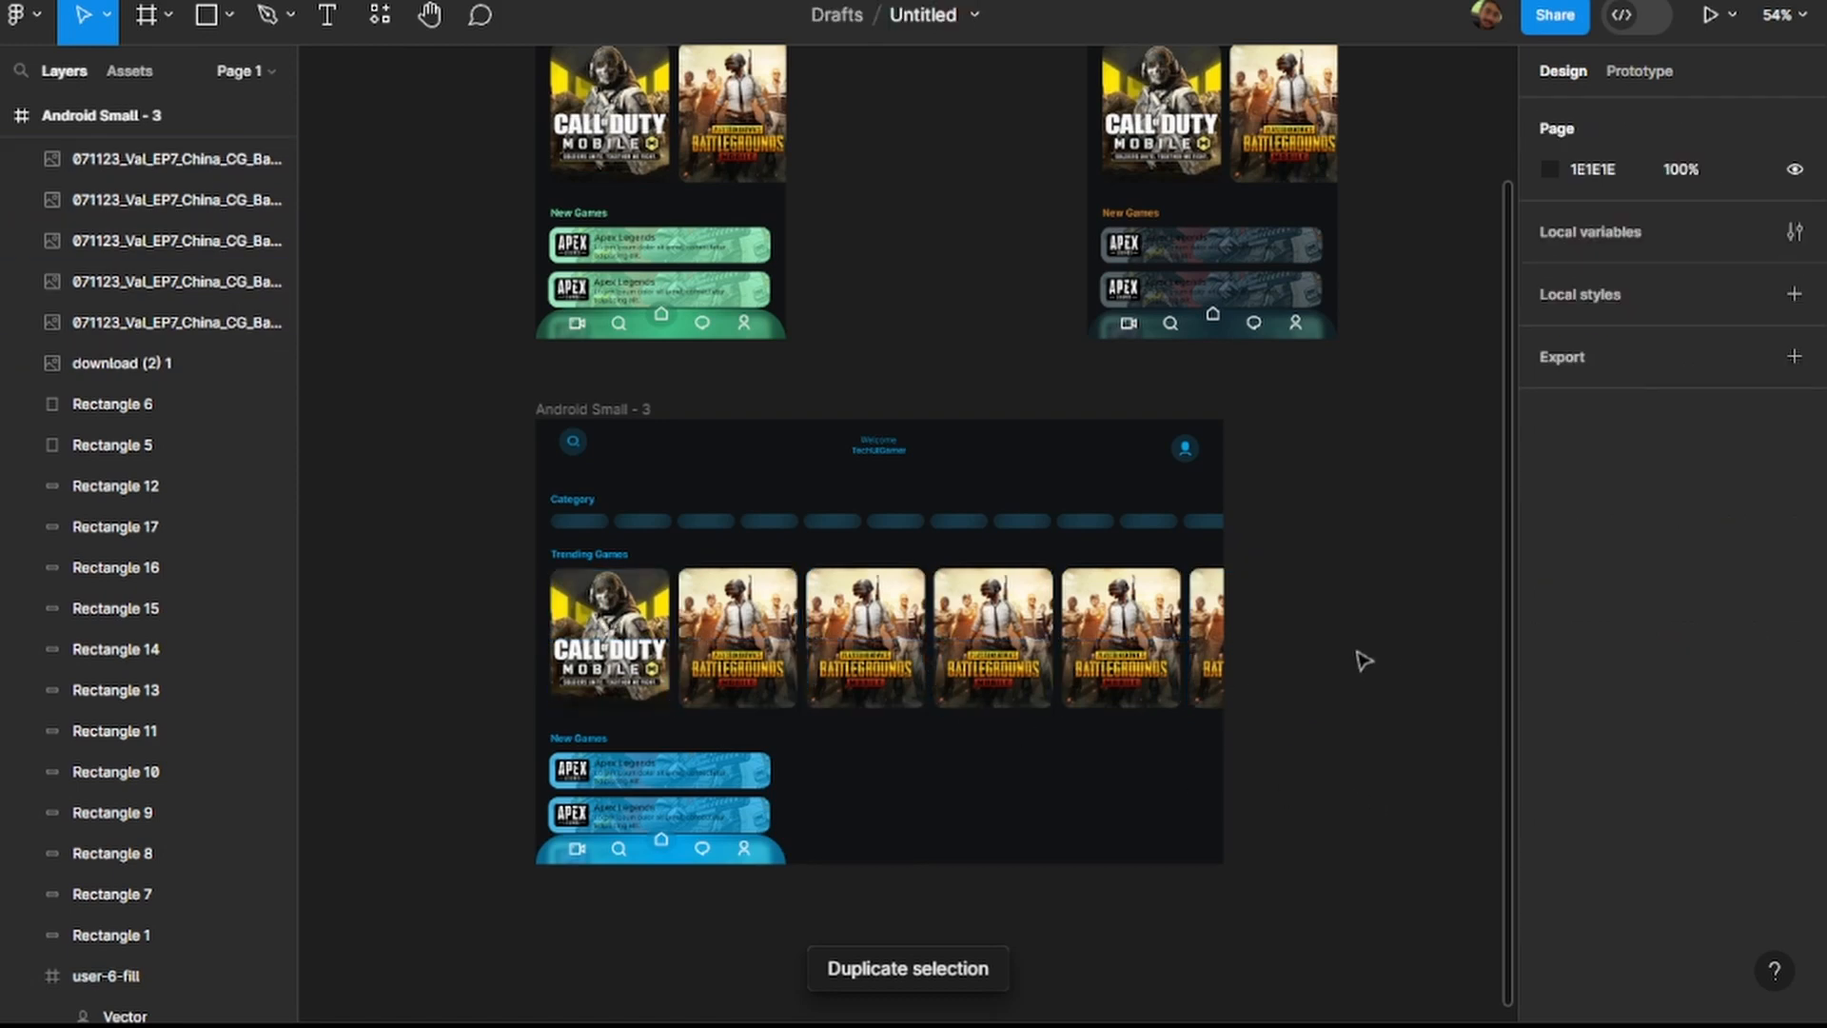
# Duplicate both Apex Legends cards and place the copies as a second New Games column, aligned at Y 480 and Y 544.
pyautogui.click(756, 824)
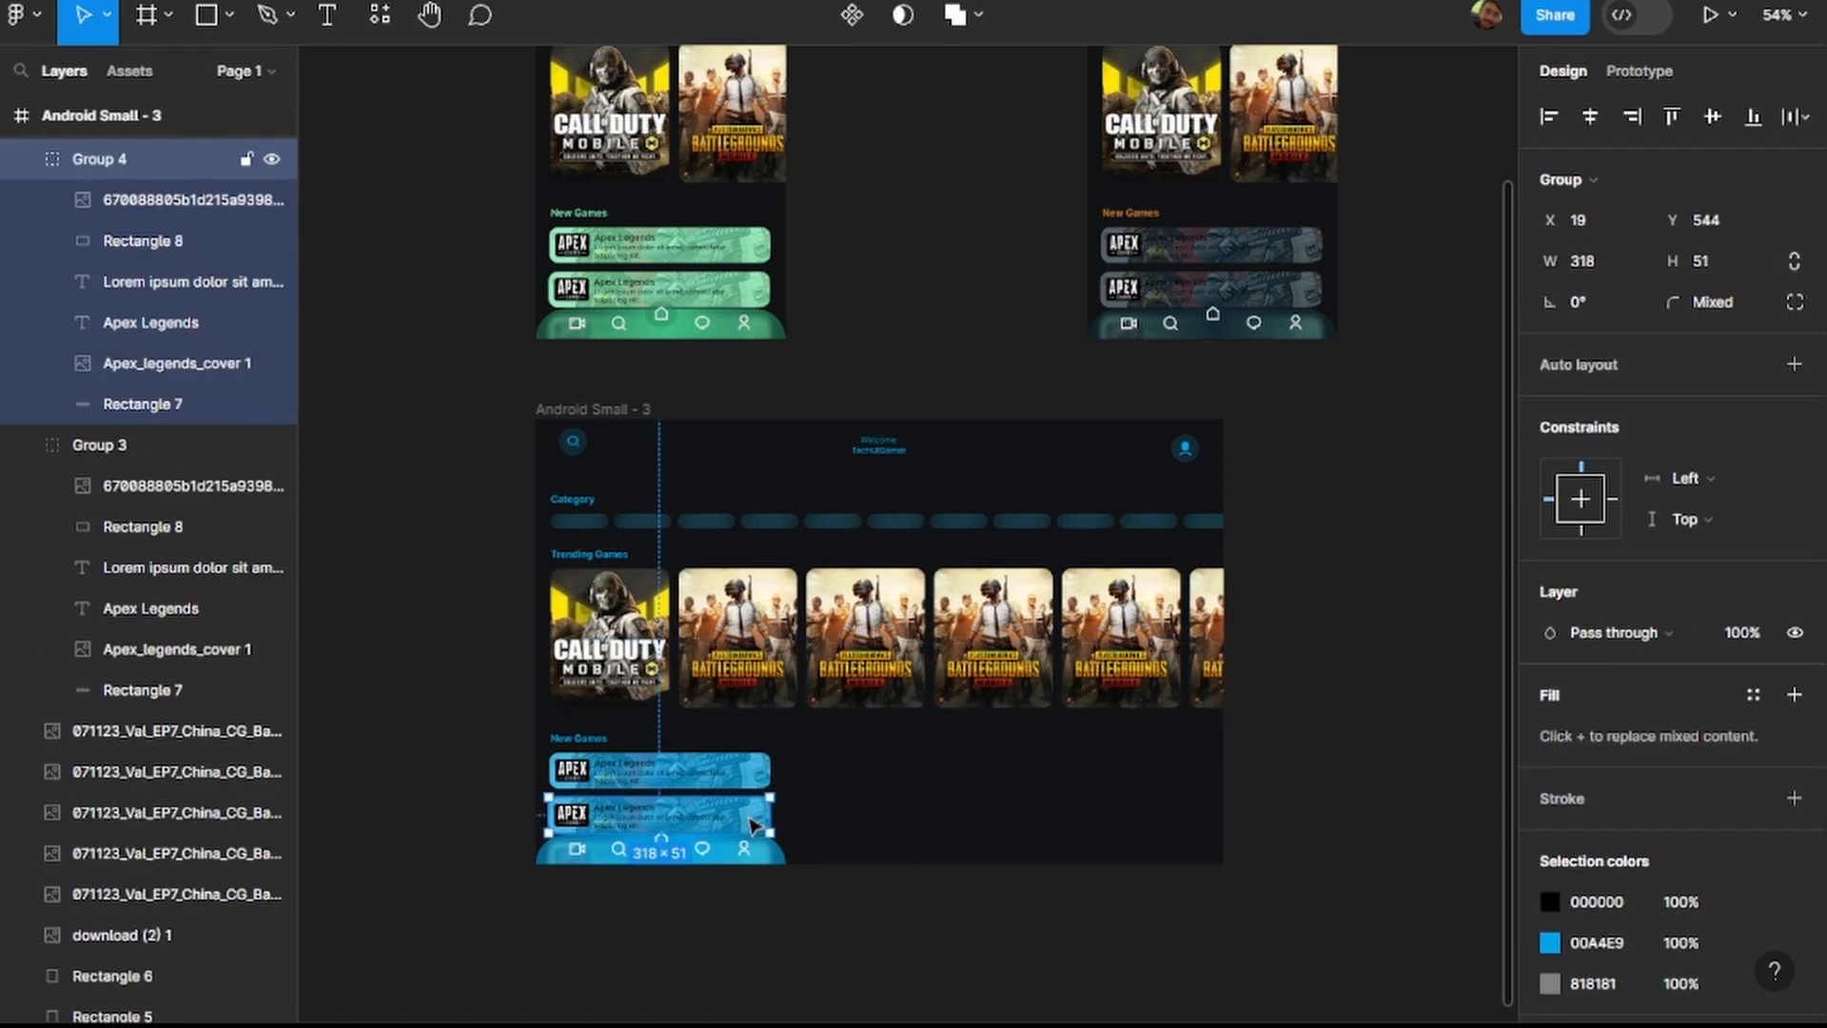
pyautogui.keyDown('shift'); pyautogui.click(752, 785); pyautogui.keyUp('shift')
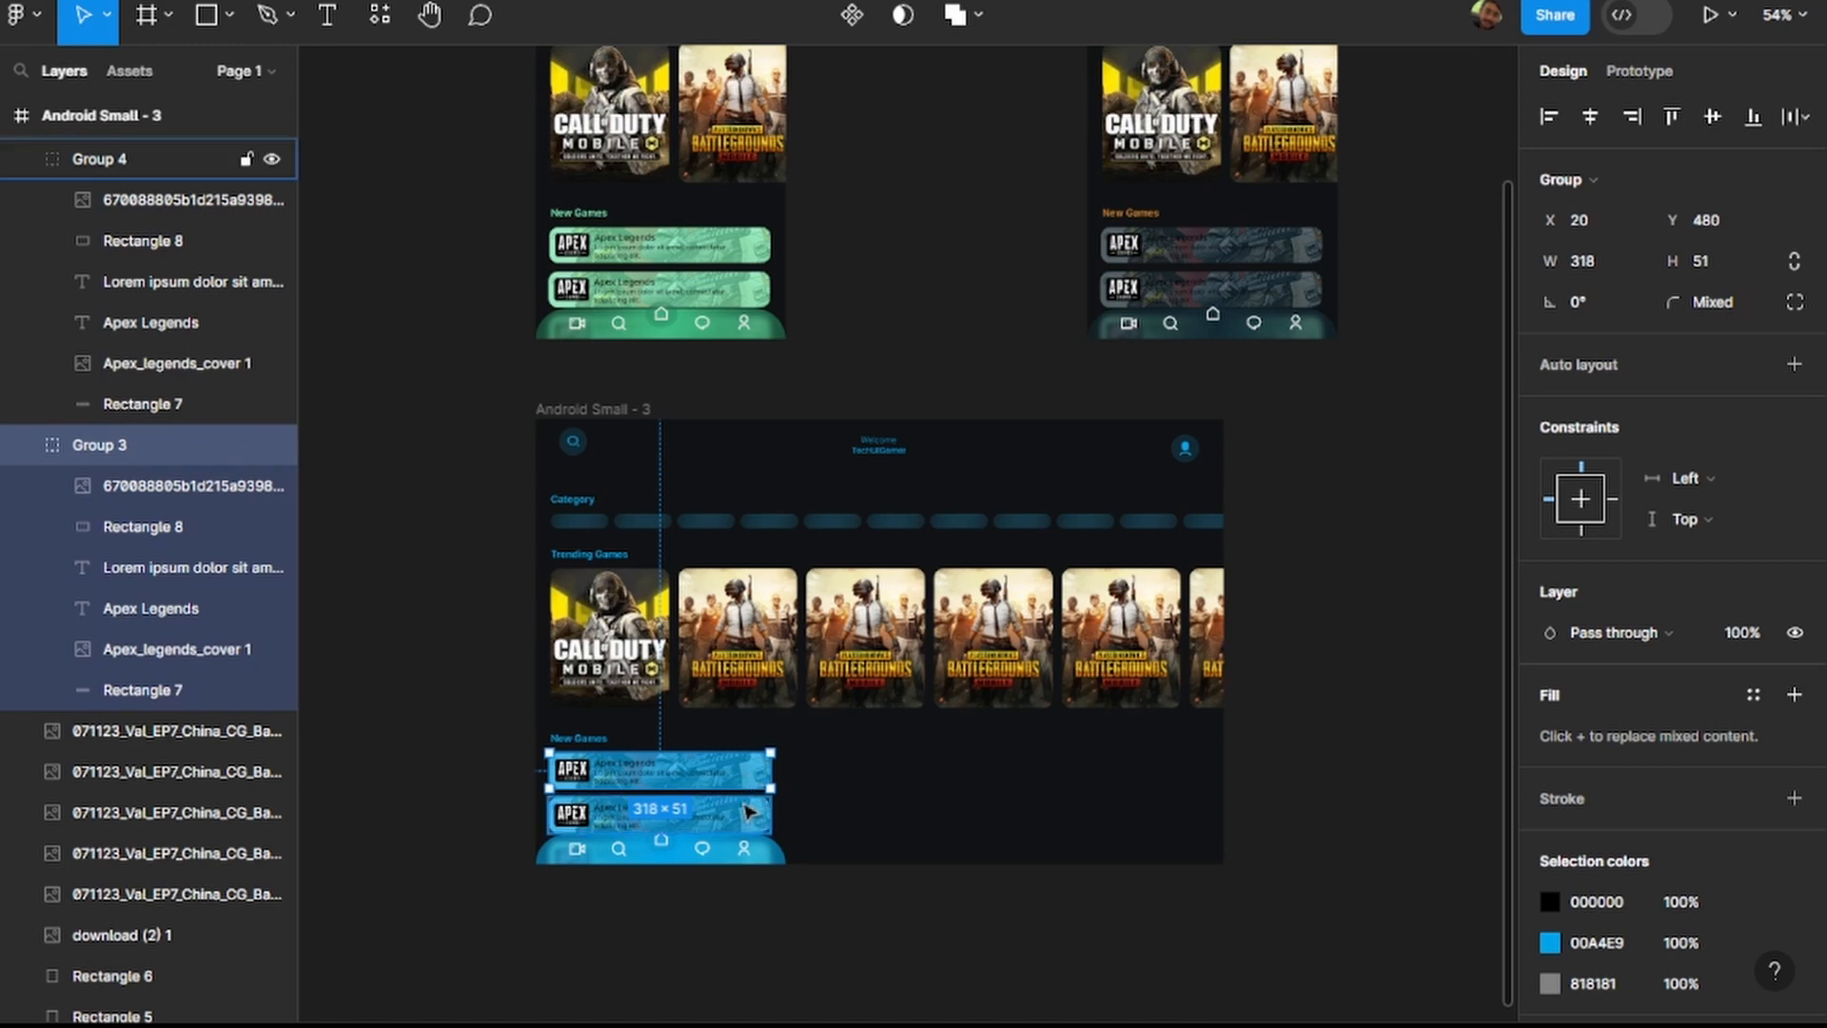
pyautogui.hotkey('ctrl', 'd')
pyautogui.moveTo(751, 815); pyautogui.dragTo(964, 812)
pyautogui.click(965, 812)
pyautogui.press('Down')
pyautogui.press('Down')
pyautogui.press('Down')
pyautogui.press('Down')
pyautogui.press('Down')
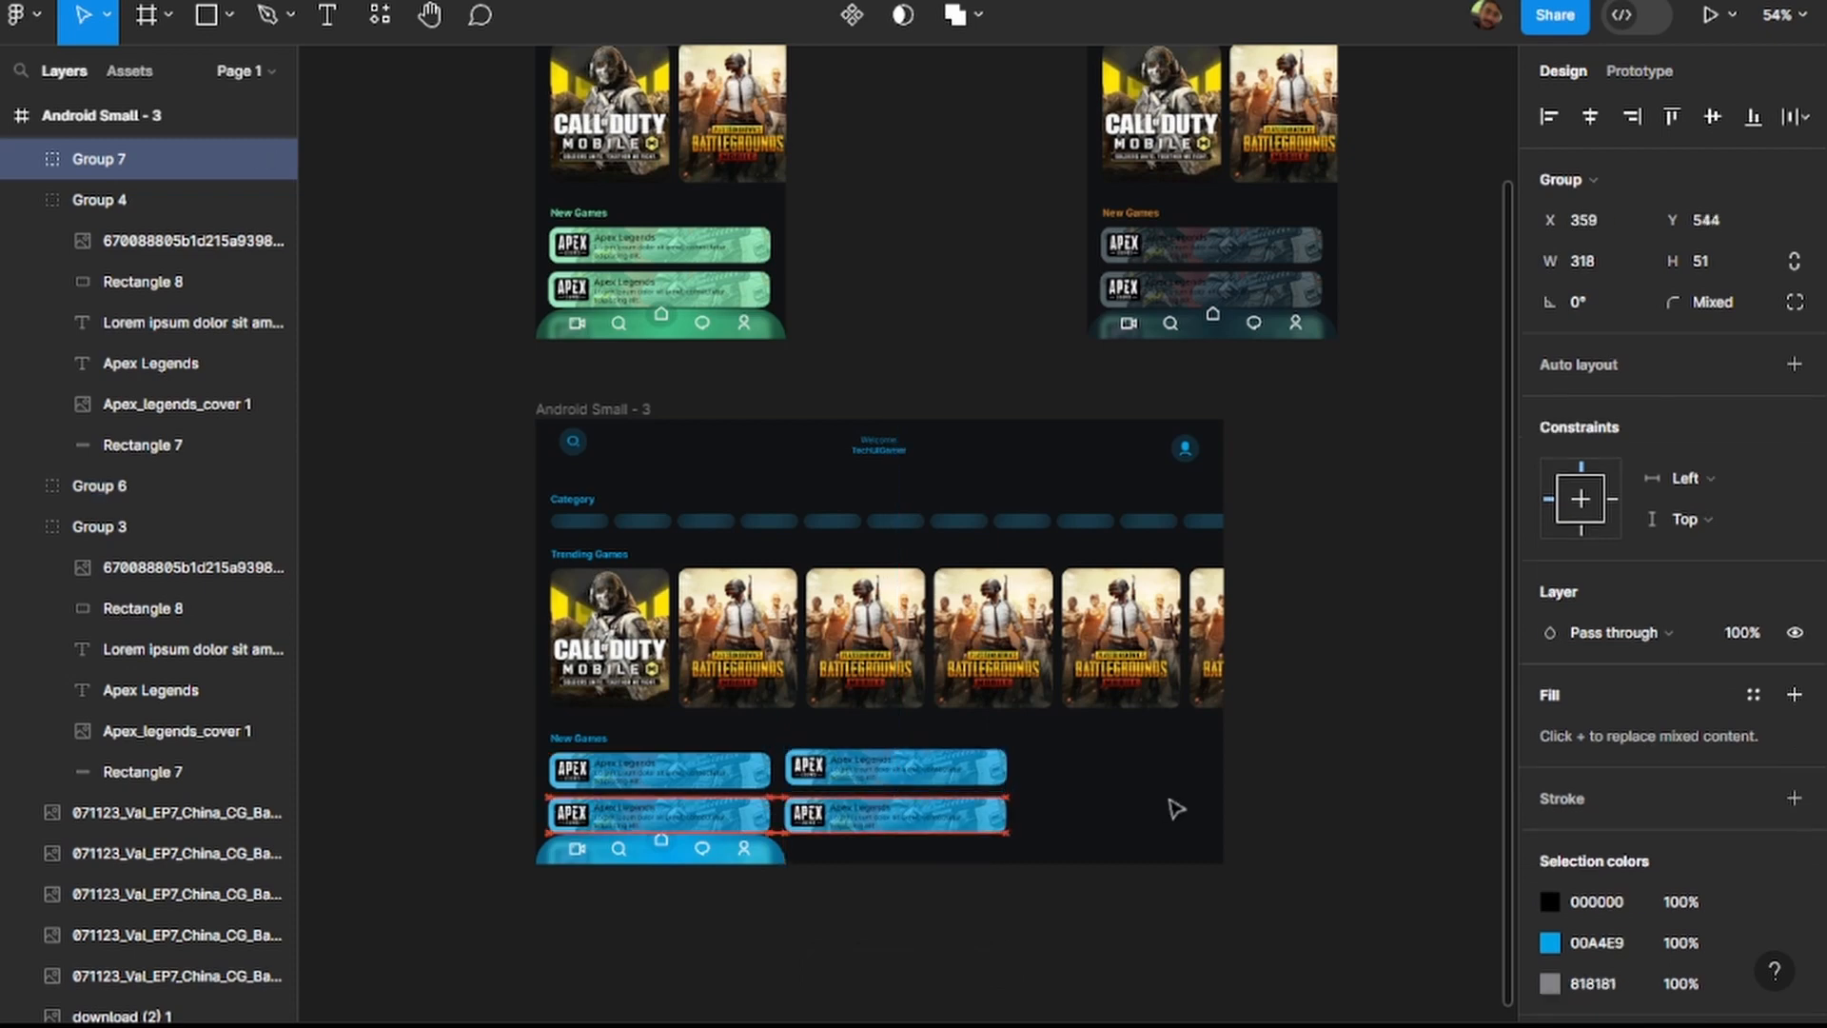
# Duplicate the second column's two Apex Legends cards and place the copies beside them as a third column.
pyautogui.click(980, 772)
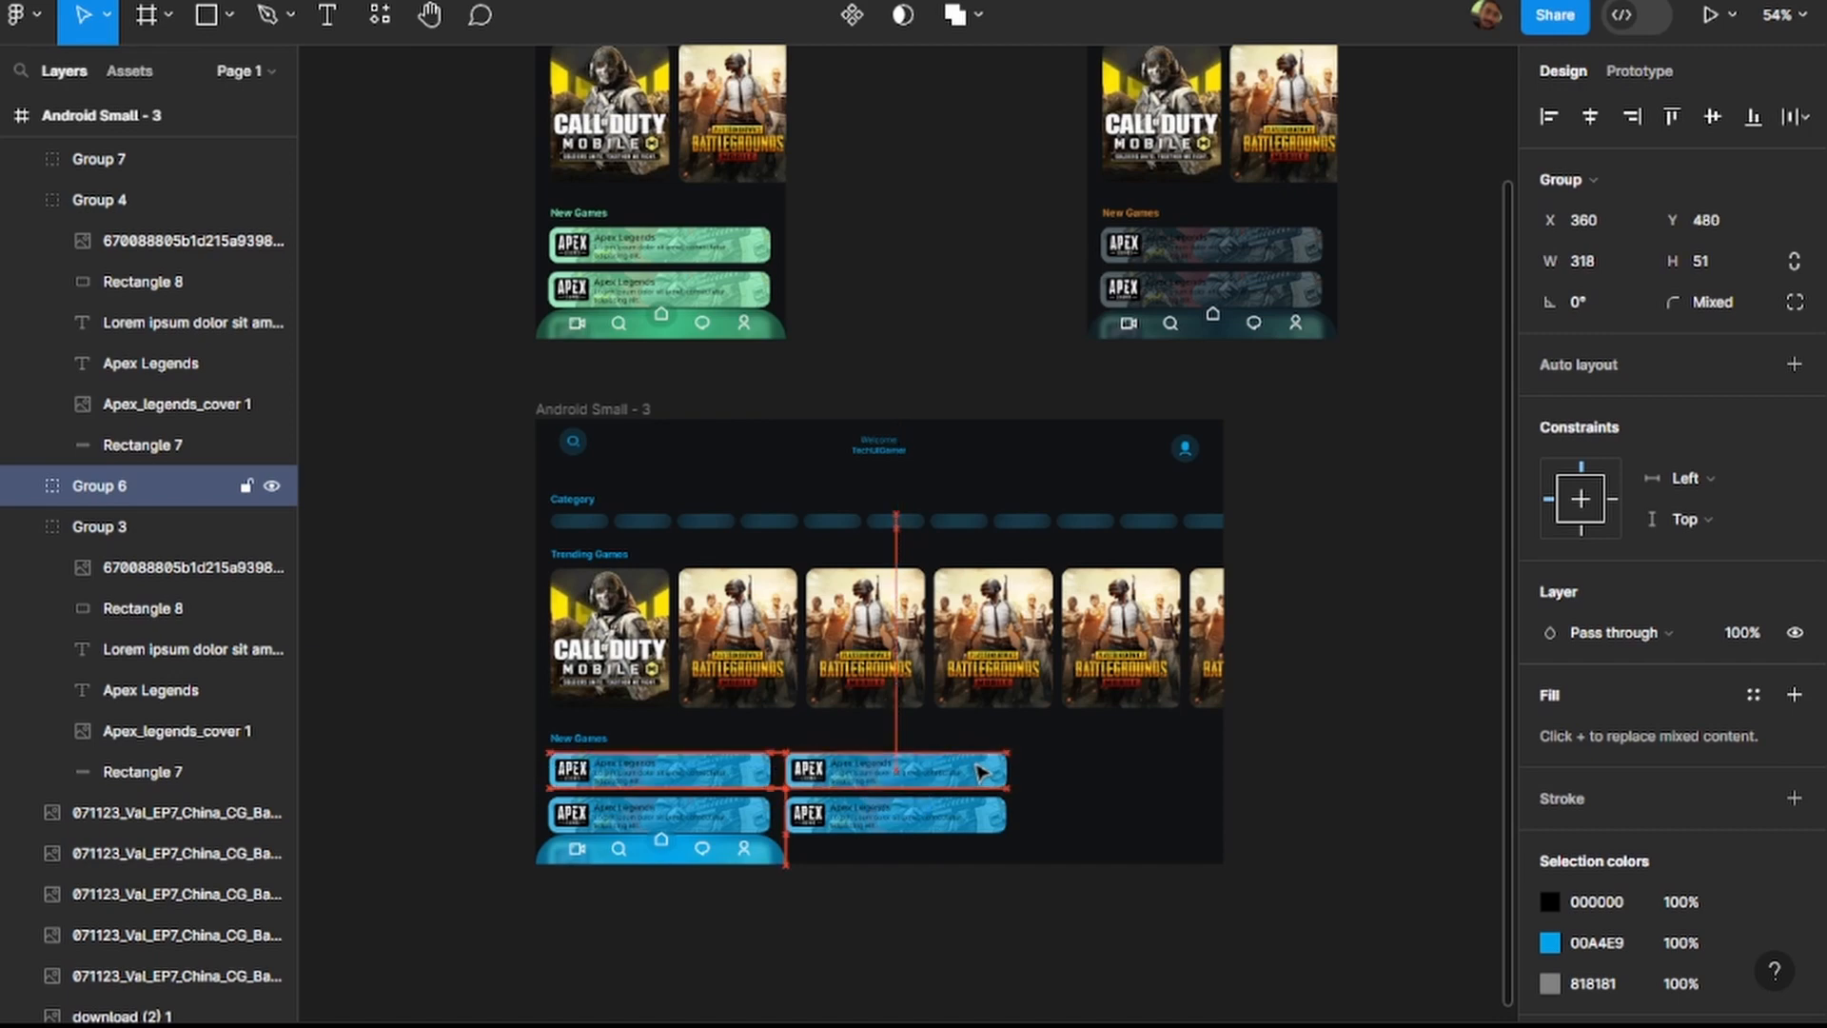
pyautogui.keyDown('shift'); pyautogui.click(985, 816); pyautogui.keyUp('shift')
pyautogui.hotkey('ctrl', 'd')
pyautogui.moveTo(944, 786); pyautogui.dragTo(1187, 782)
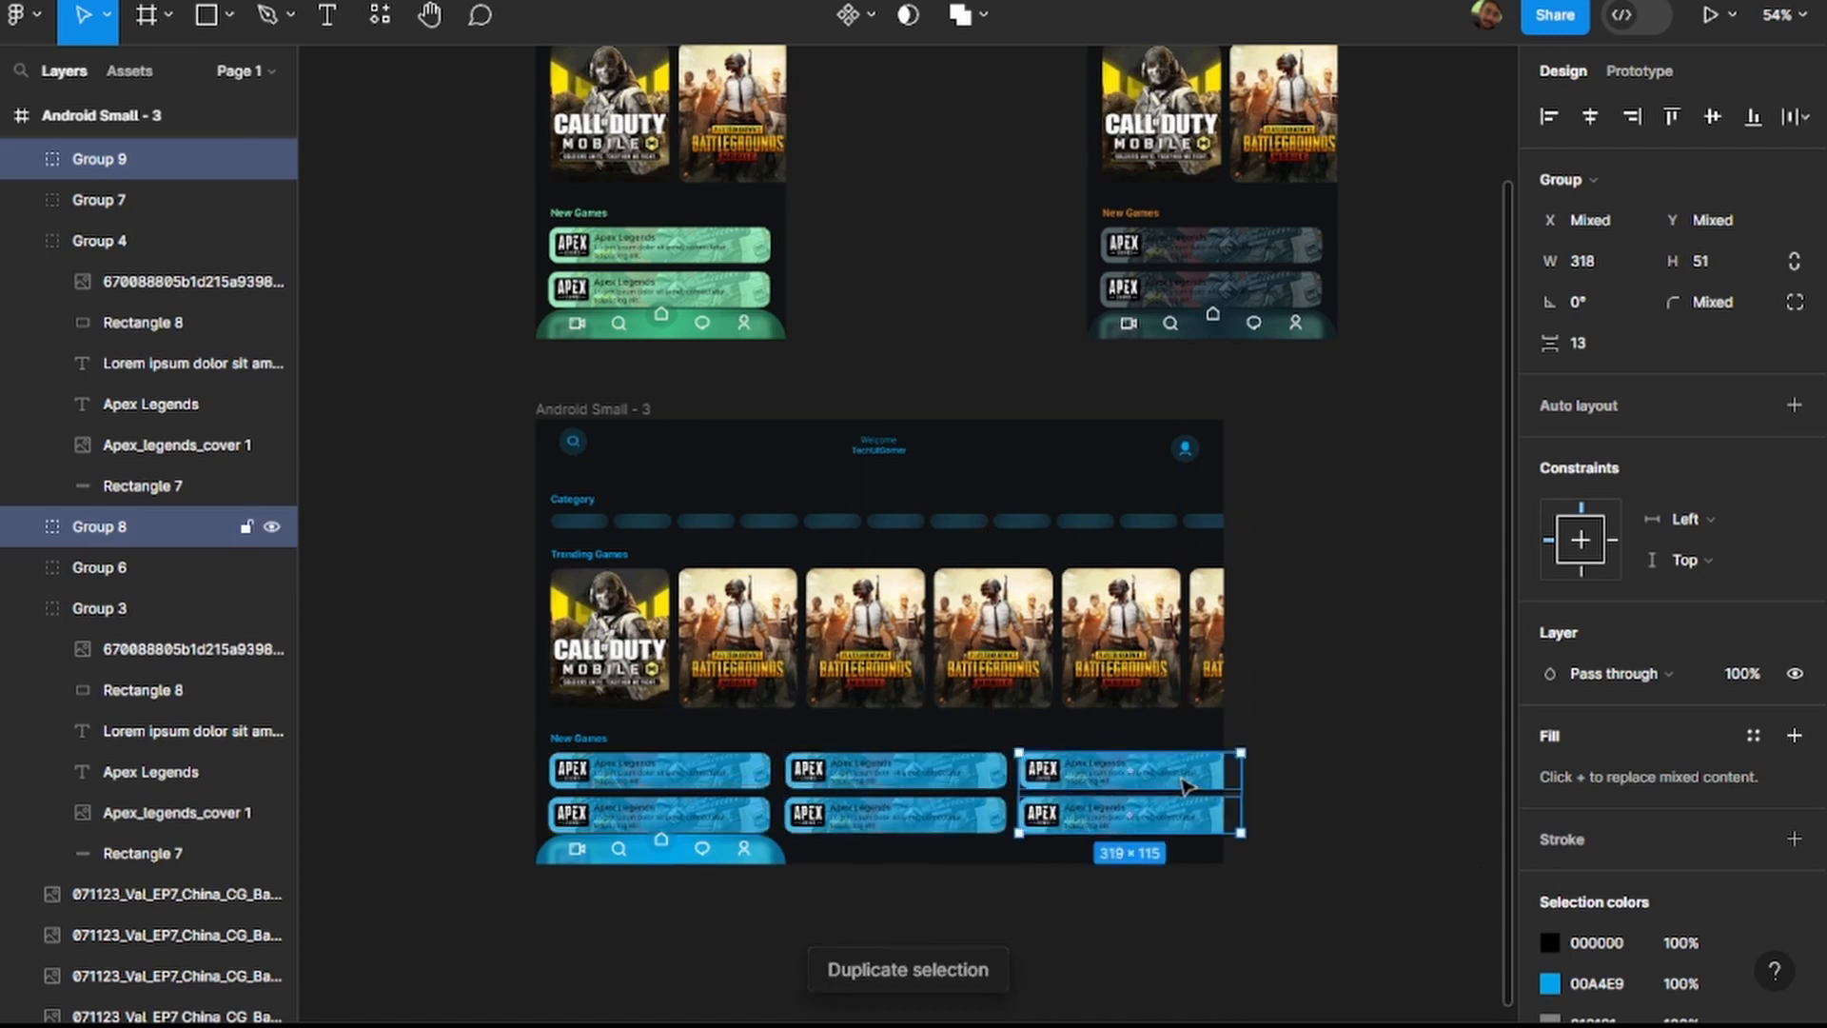
pyautogui.doubleClick(1185, 773)
pyautogui.click(1304, 786)
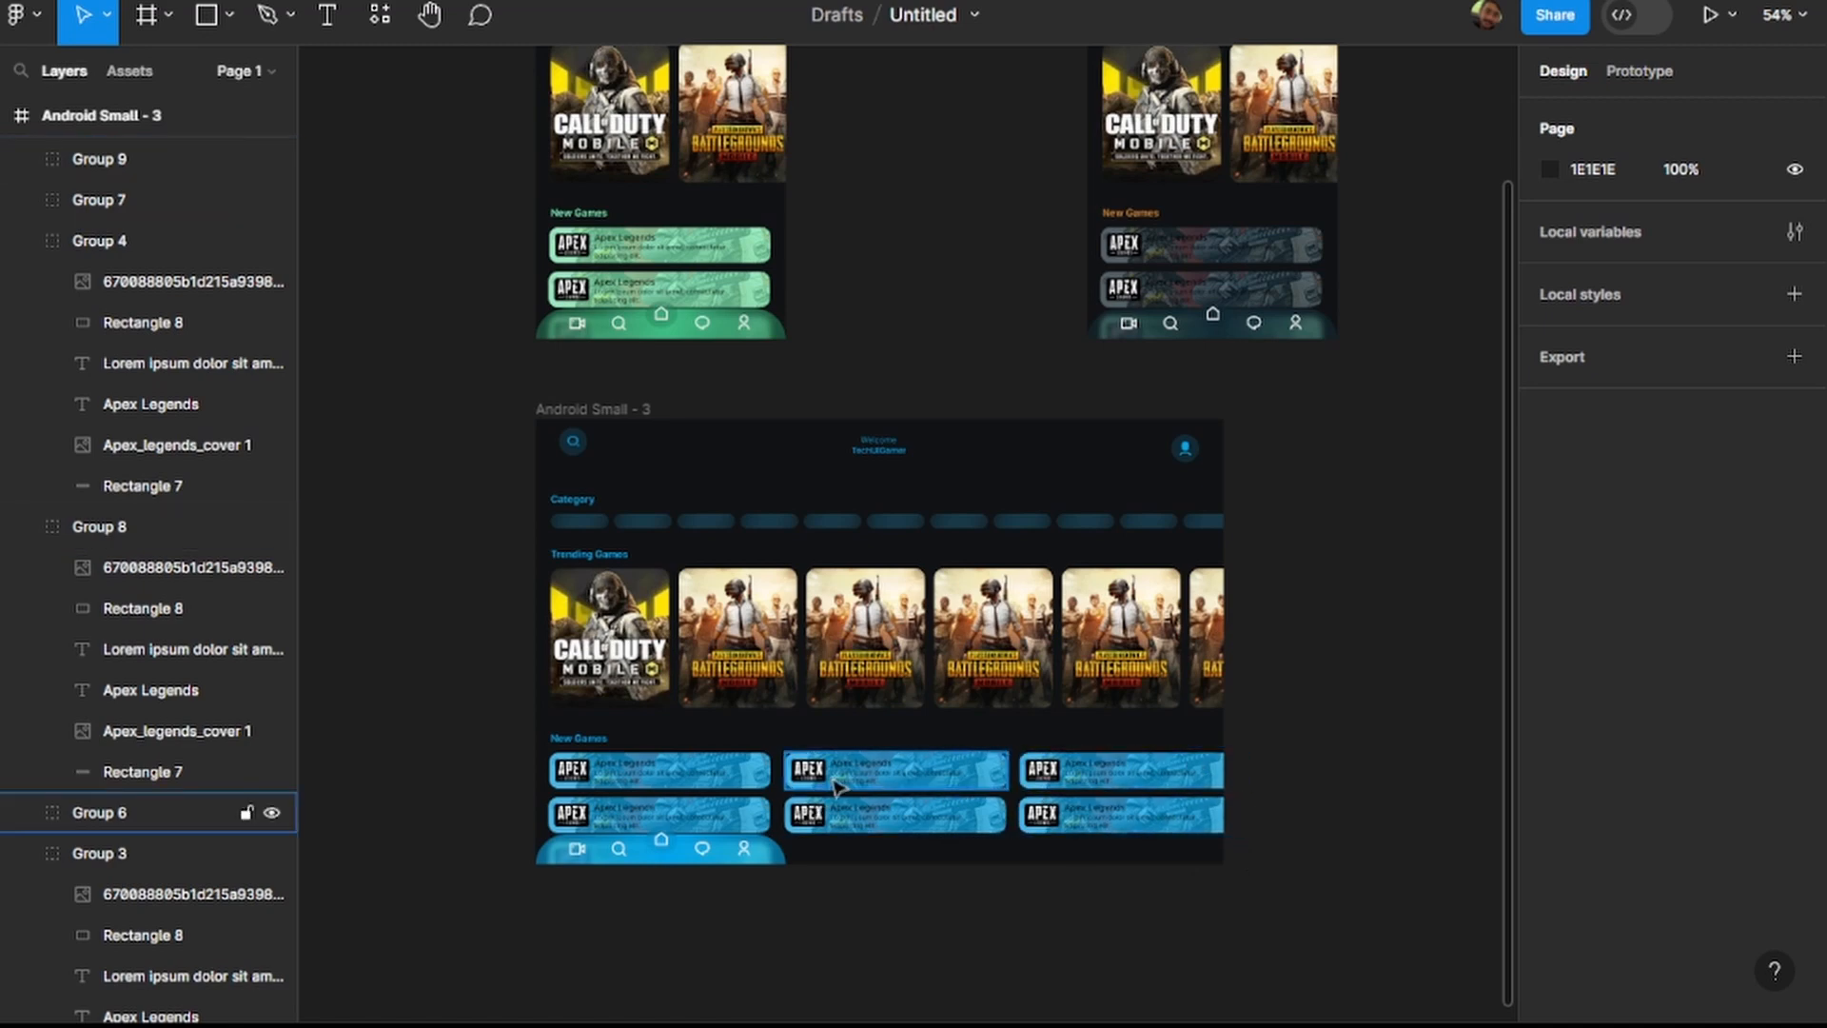
# Narrow the two Apex Legends cards of the third column to 280.12 wide so they fit inside the frame.
pyautogui.moveTo(574, 773); pyautogui.dragTo(672, 798)
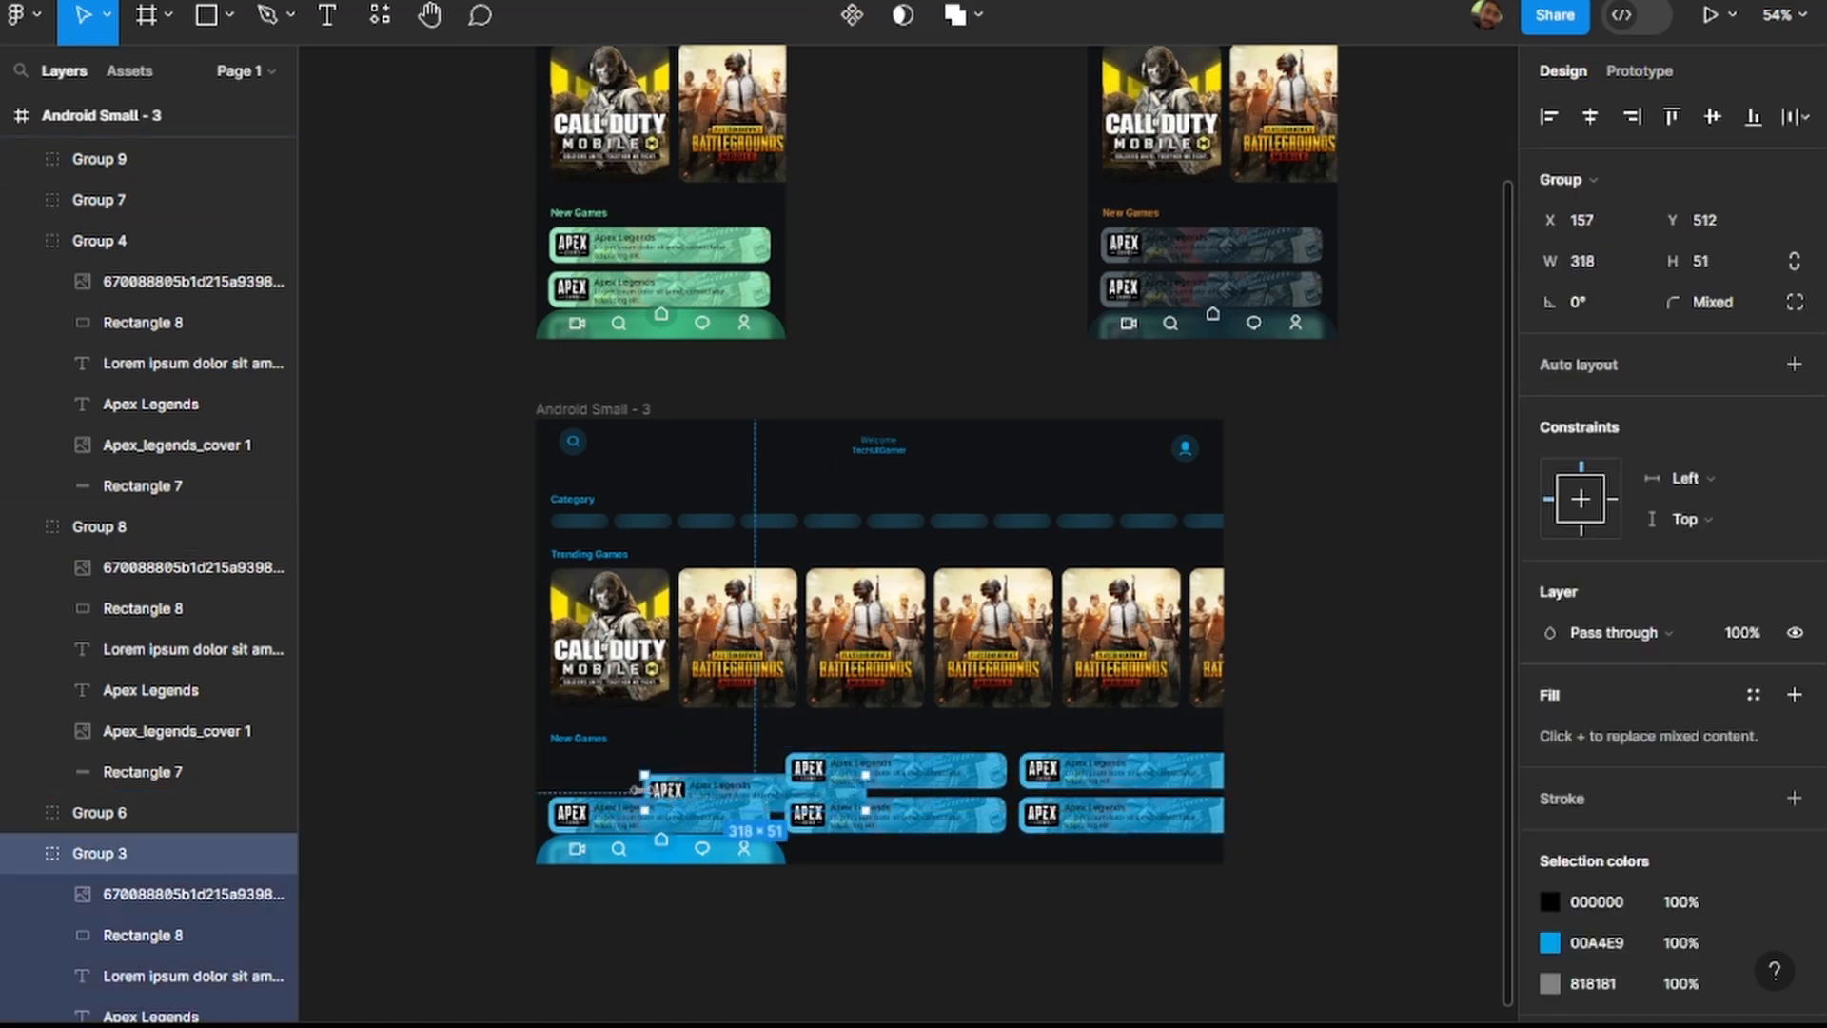
pyautogui.hotkey('ctrl', 'z')
pyautogui.moveTo(1283, 860); pyautogui.dragTo(1153, 776)
pyautogui.moveTo(1074, 777)
pyautogui.mouseDown()
pyautogui.moveTo(1050, 786)
pyautogui.moveTo(1074, 781)
pyautogui.mouseUp()
pyautogui.moveTo(1240, 788); pyautogui.dragTo(1214, 788)
# Set the width of the cover image in the third column's upper Apex Legends card to 280.
pyautogui.doubleClick(1213, 787)
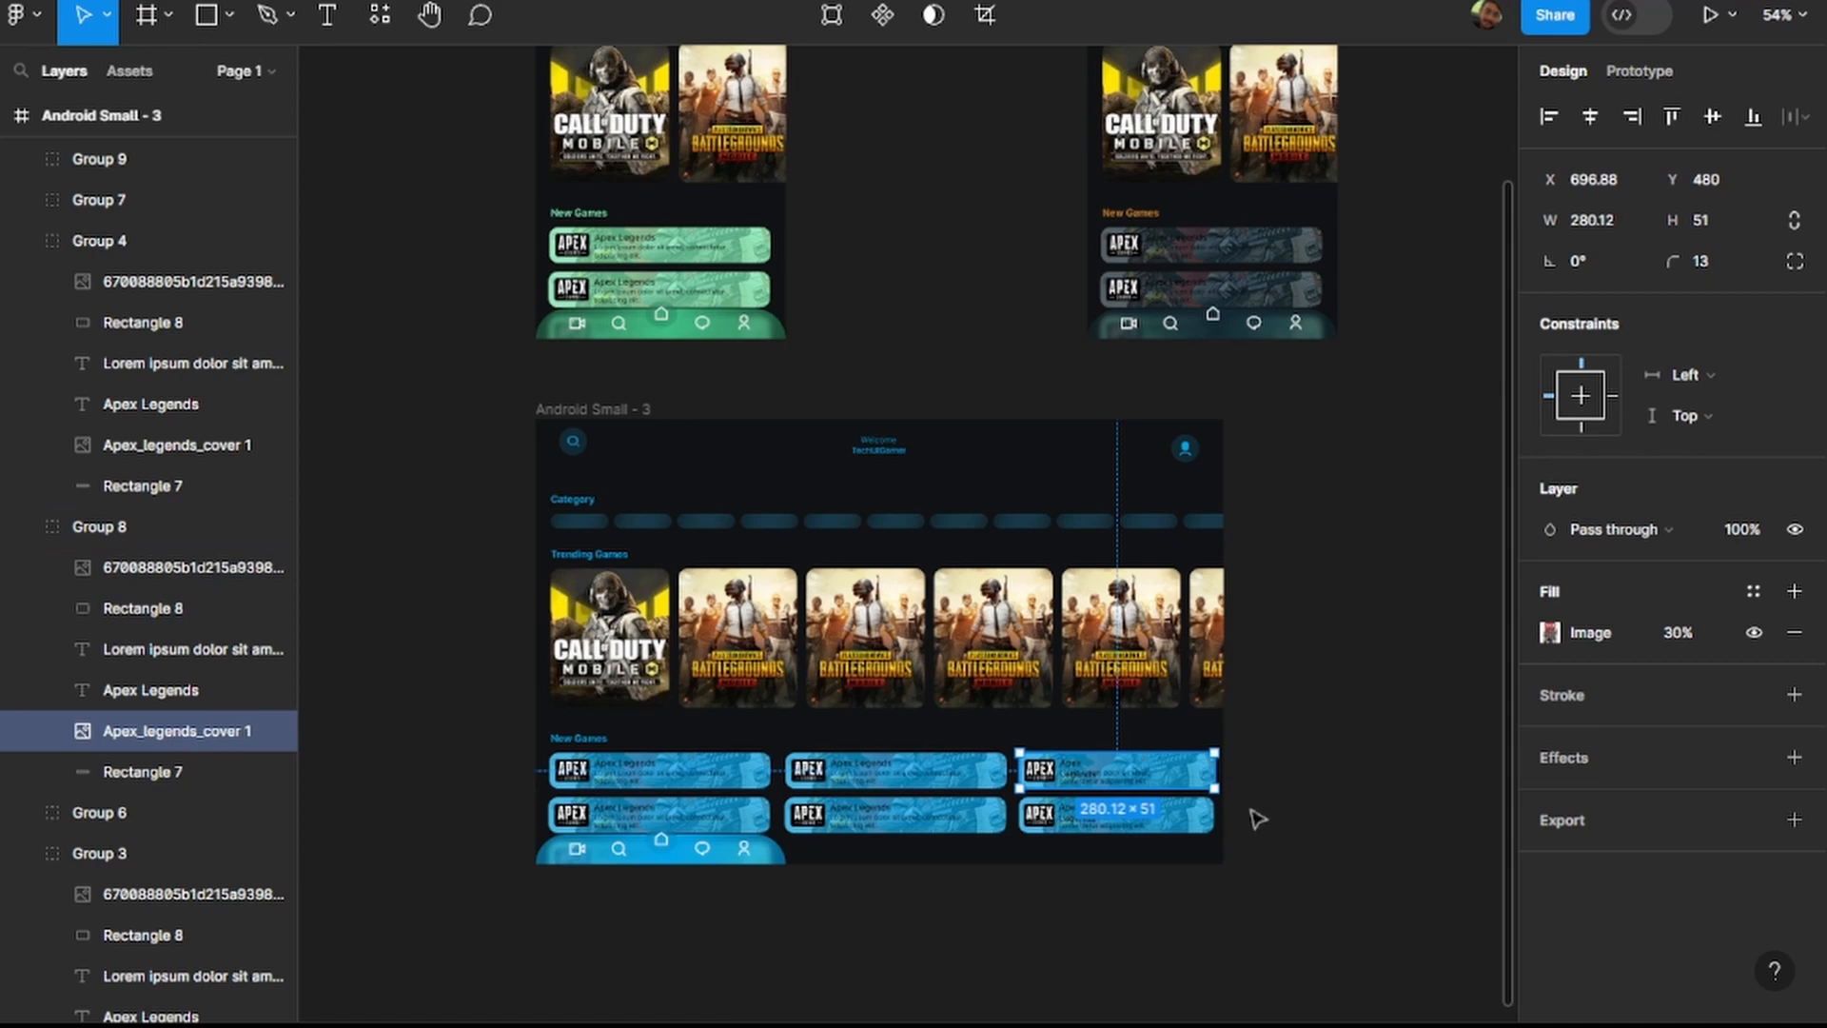
pyautogui.click(1603, 226)
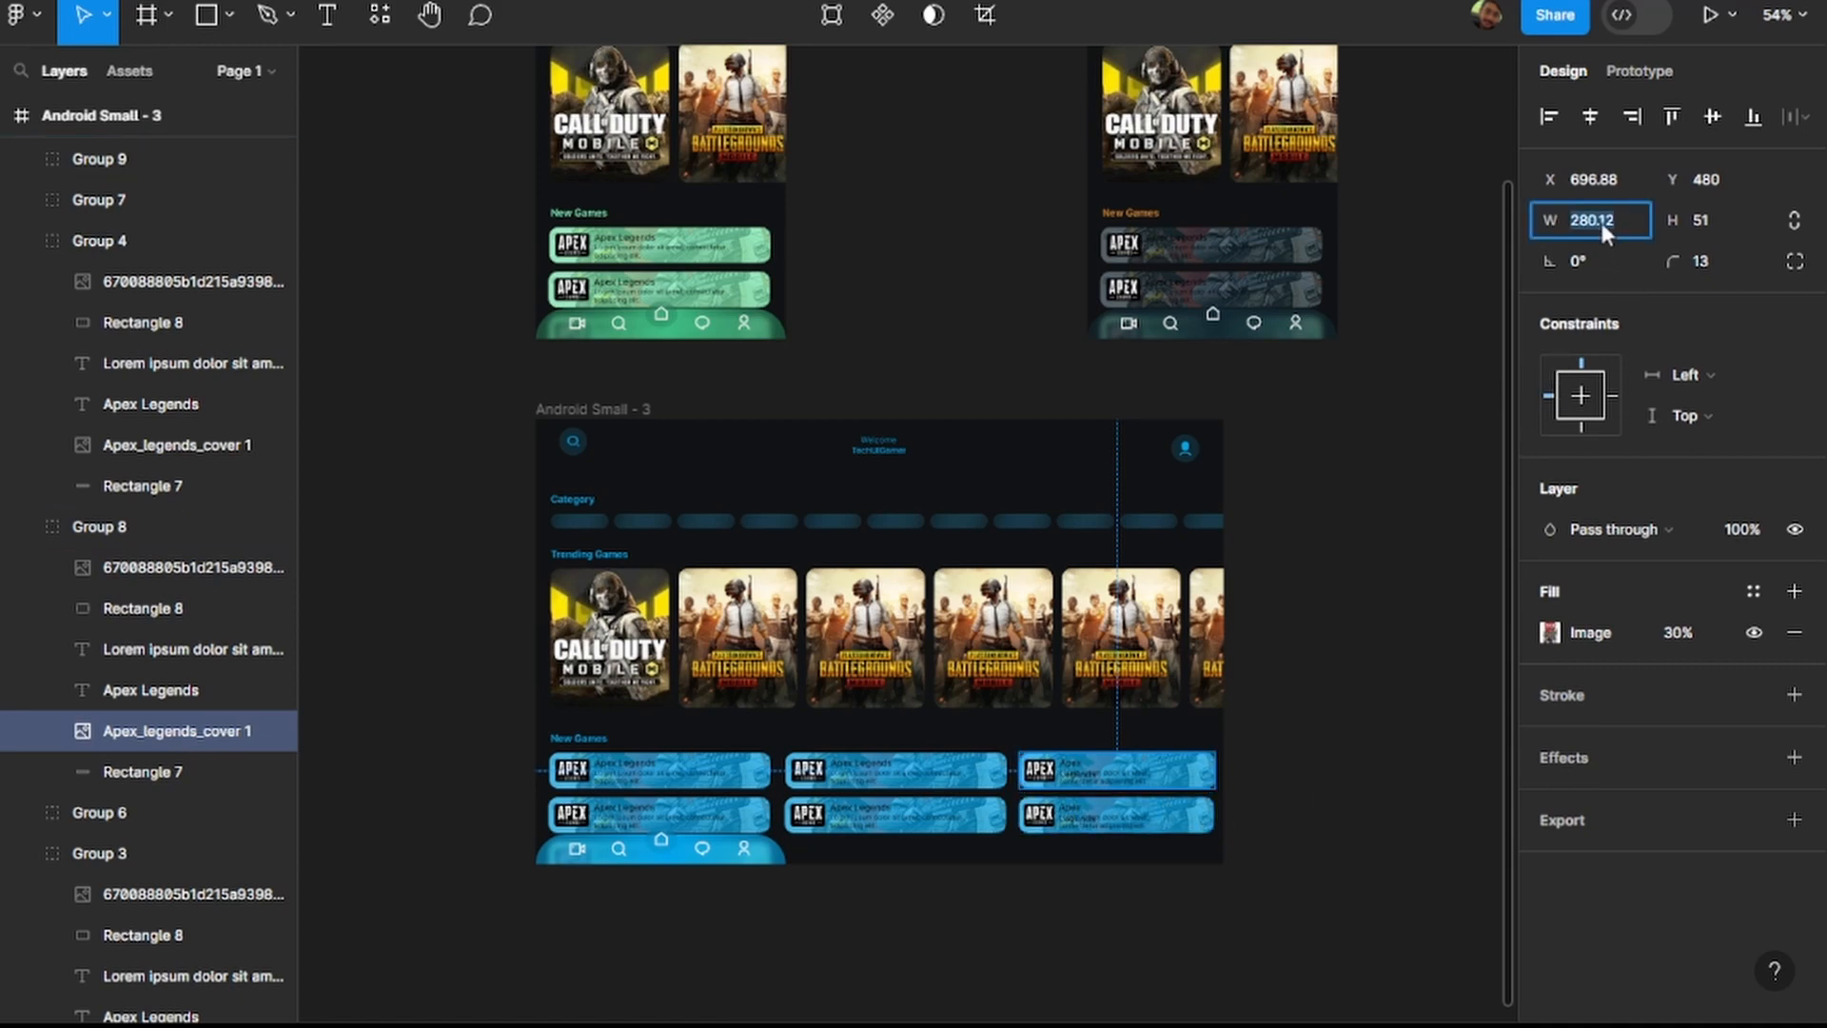
pyautogui.write('280')
pyautogui.press('Return')
pyautogui.click(1184, 825)
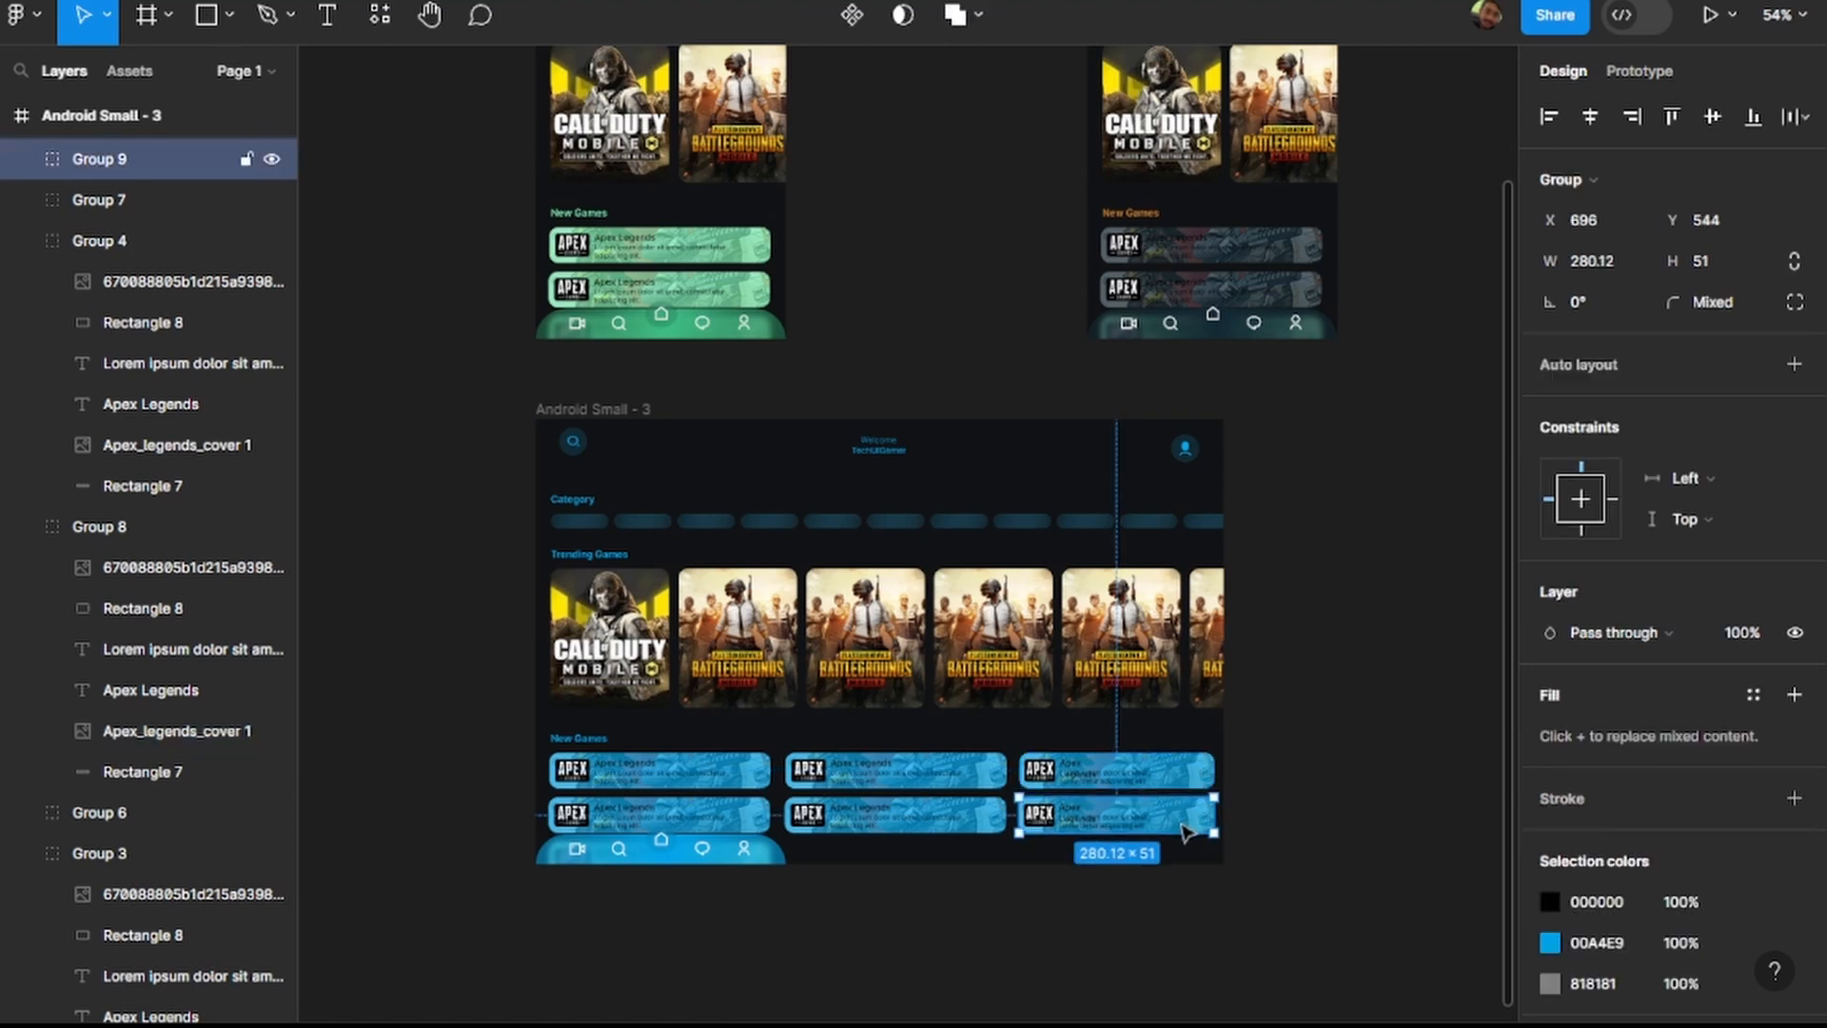
# Set the width of the third column's lower Apex Legends card to 280.
pyautogui.click(1614, 259)
pyautogui.write('280')
pyautogui.press('Return')
# Select both Apex Legends cards in the second New Games column and set their width to 280.
pyautogui.scroll(3, 942, 795)
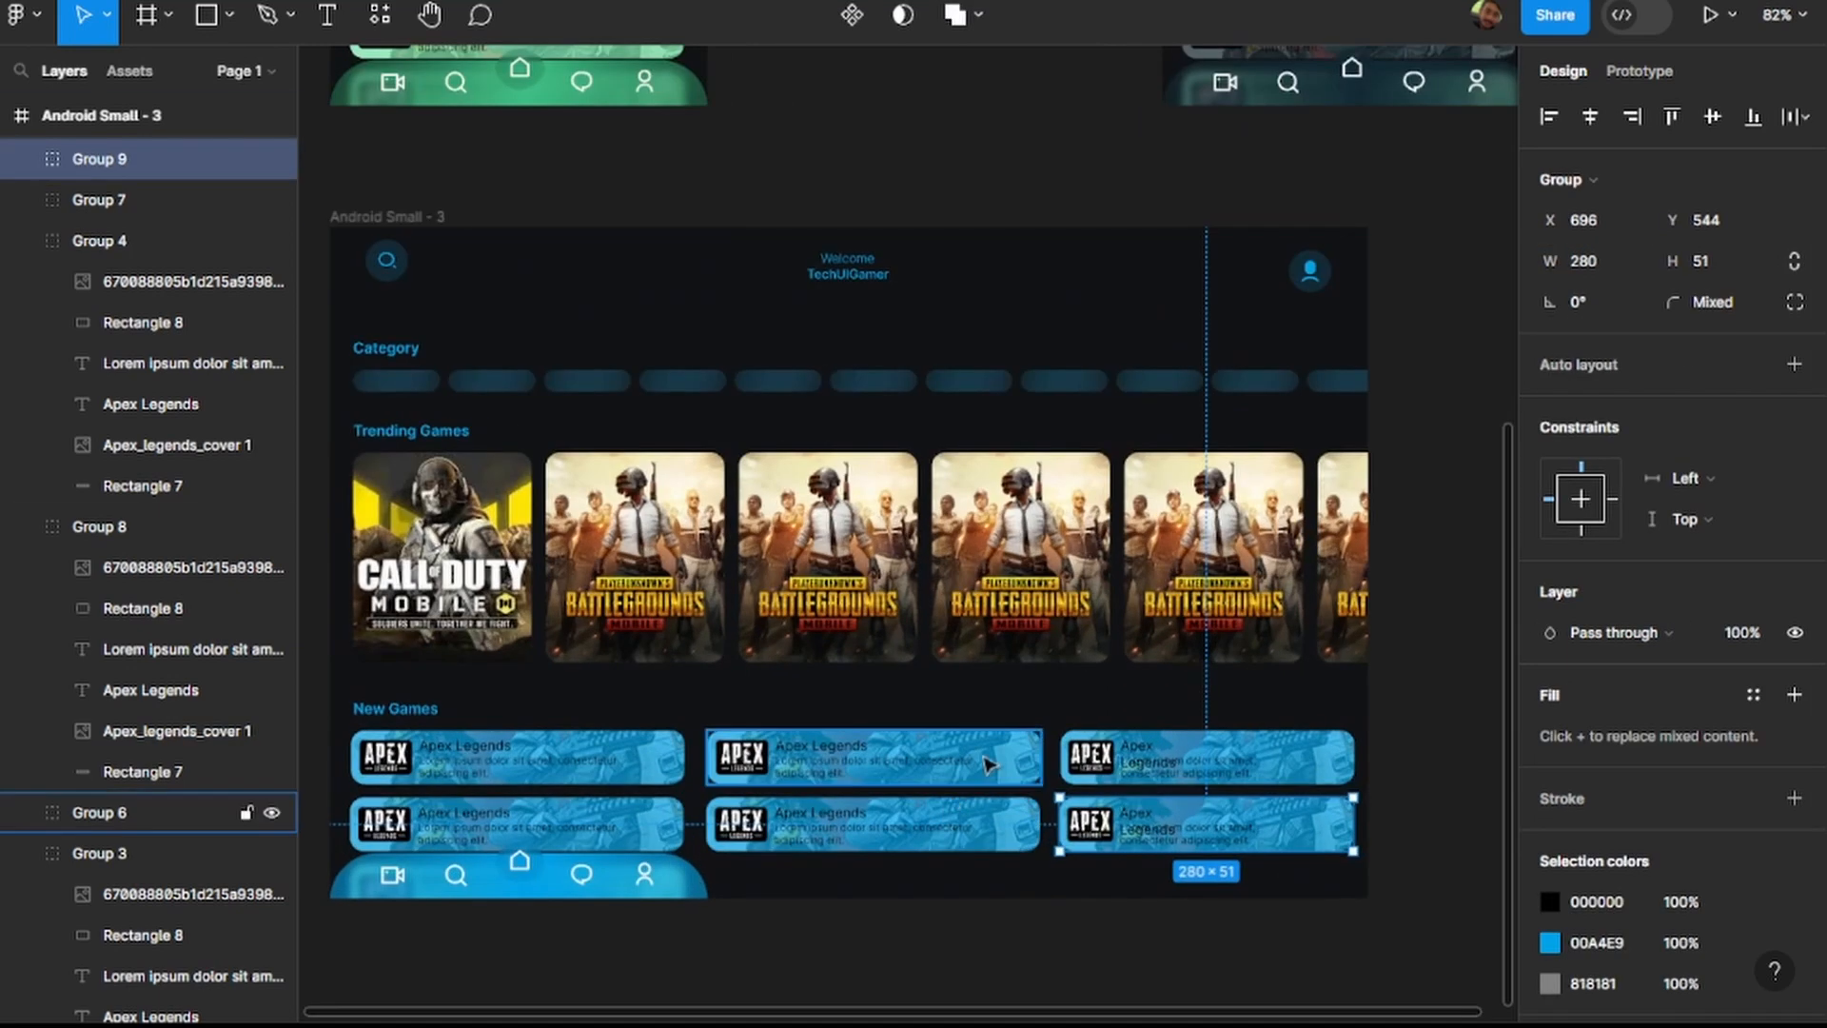
pyautogui.click(978, 775)
pyautogui.keyDown('shift'); pyautogui.click(994, 826); pyautogui.keyUp('shift')
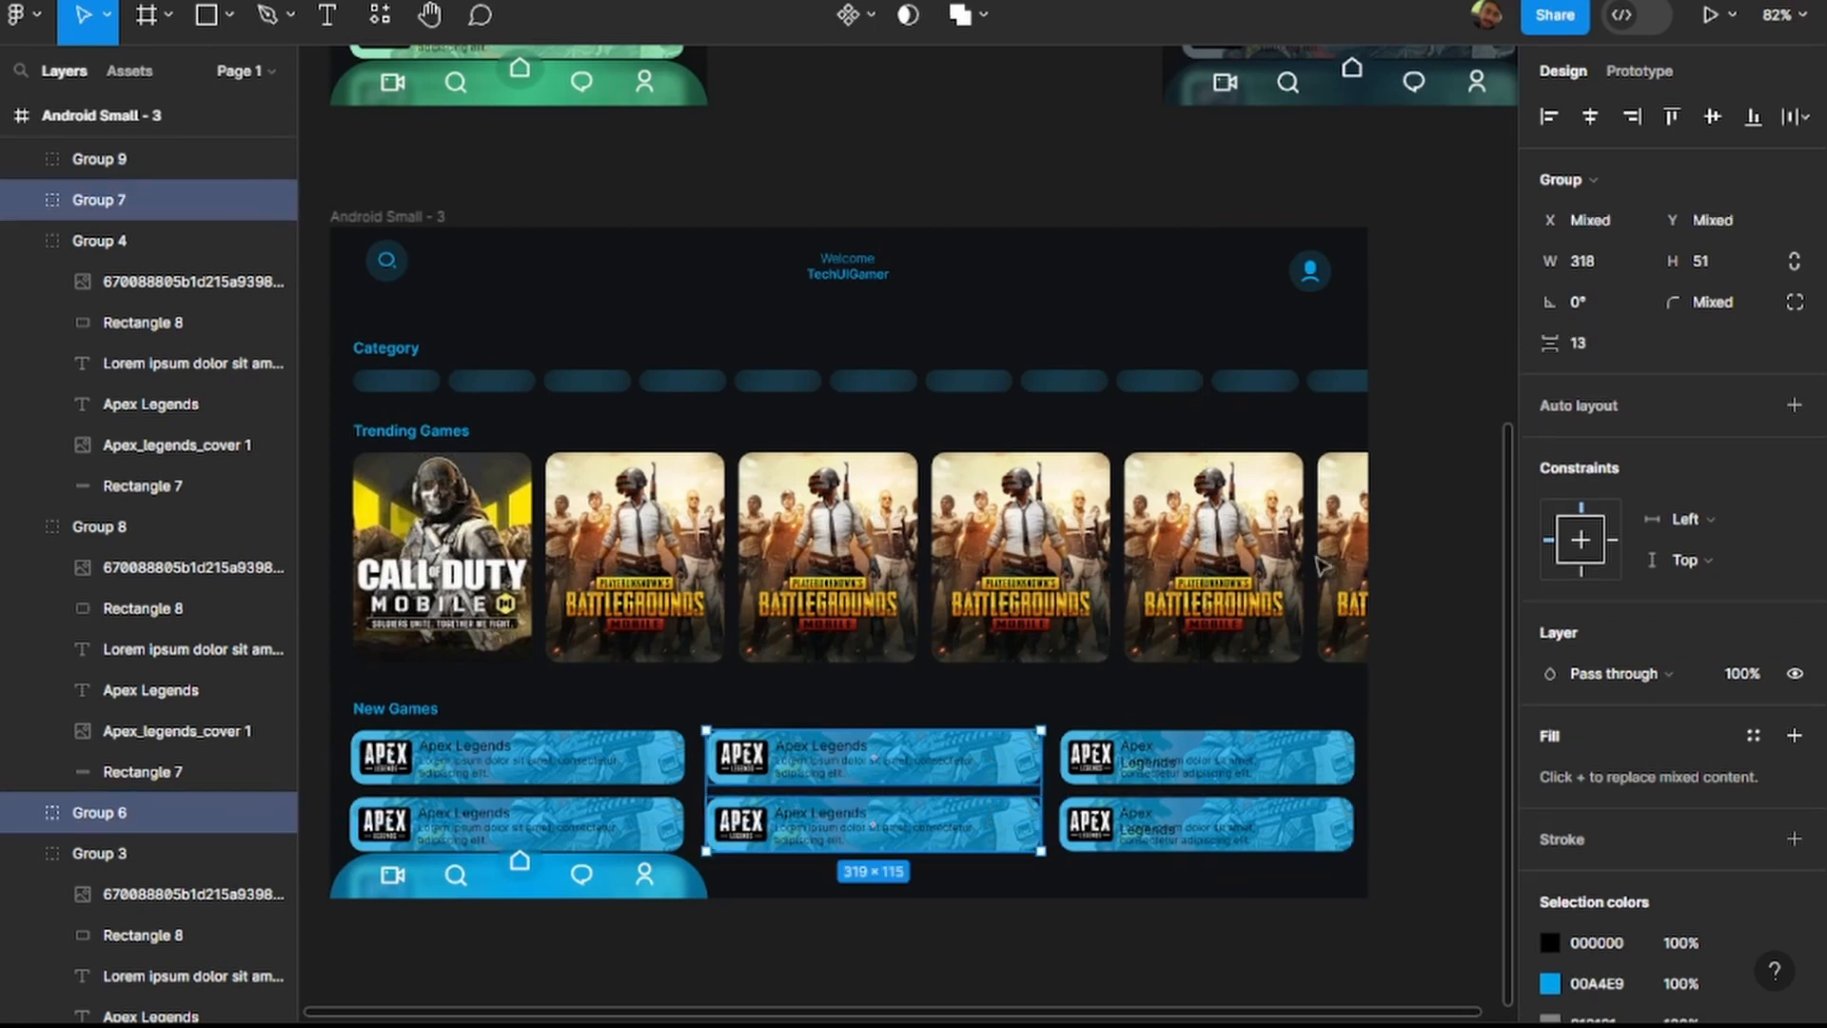
pyautogui.click(1603, 264)
pyautogui.write('280')
pyautogui.press('Return')
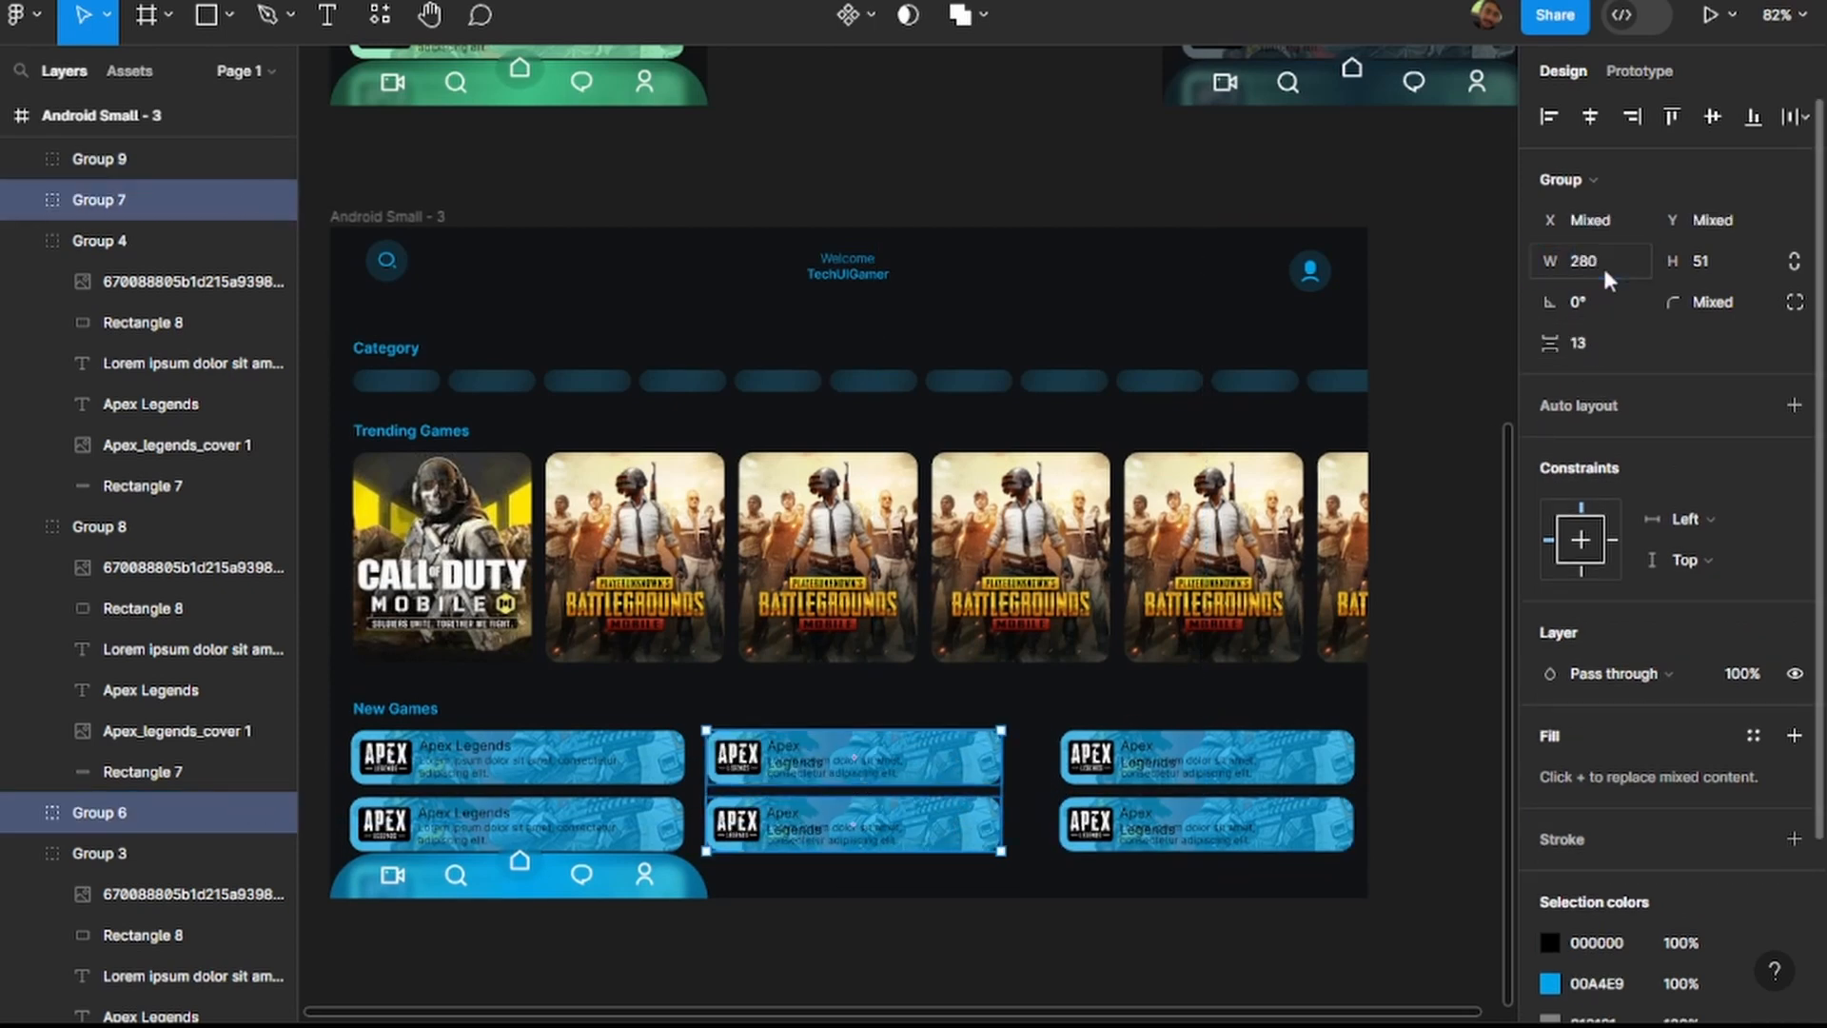
# Set the width of both Apex Legends cards in the first New Games column to 280.
pyautogui.click(664, 761)
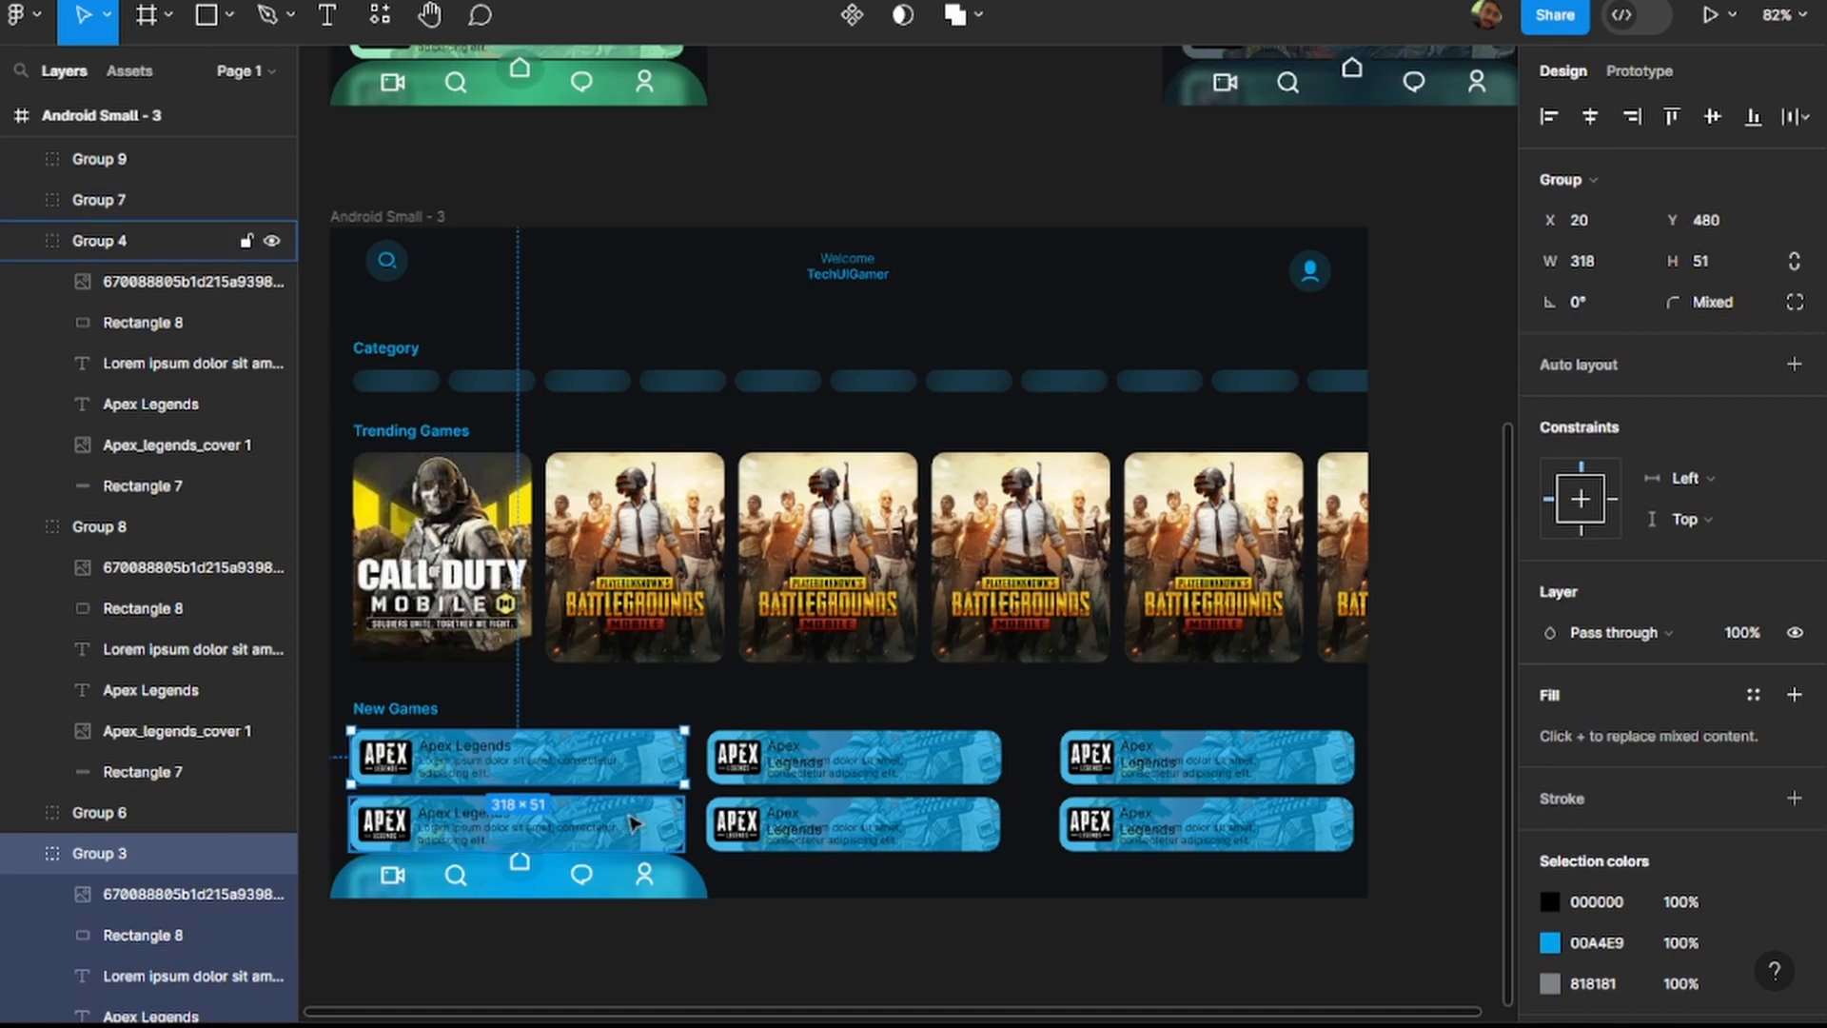
pyautogui.keyDown('shift'); pyautogui.click(633, 823); pyautogui.keyUp('shift')
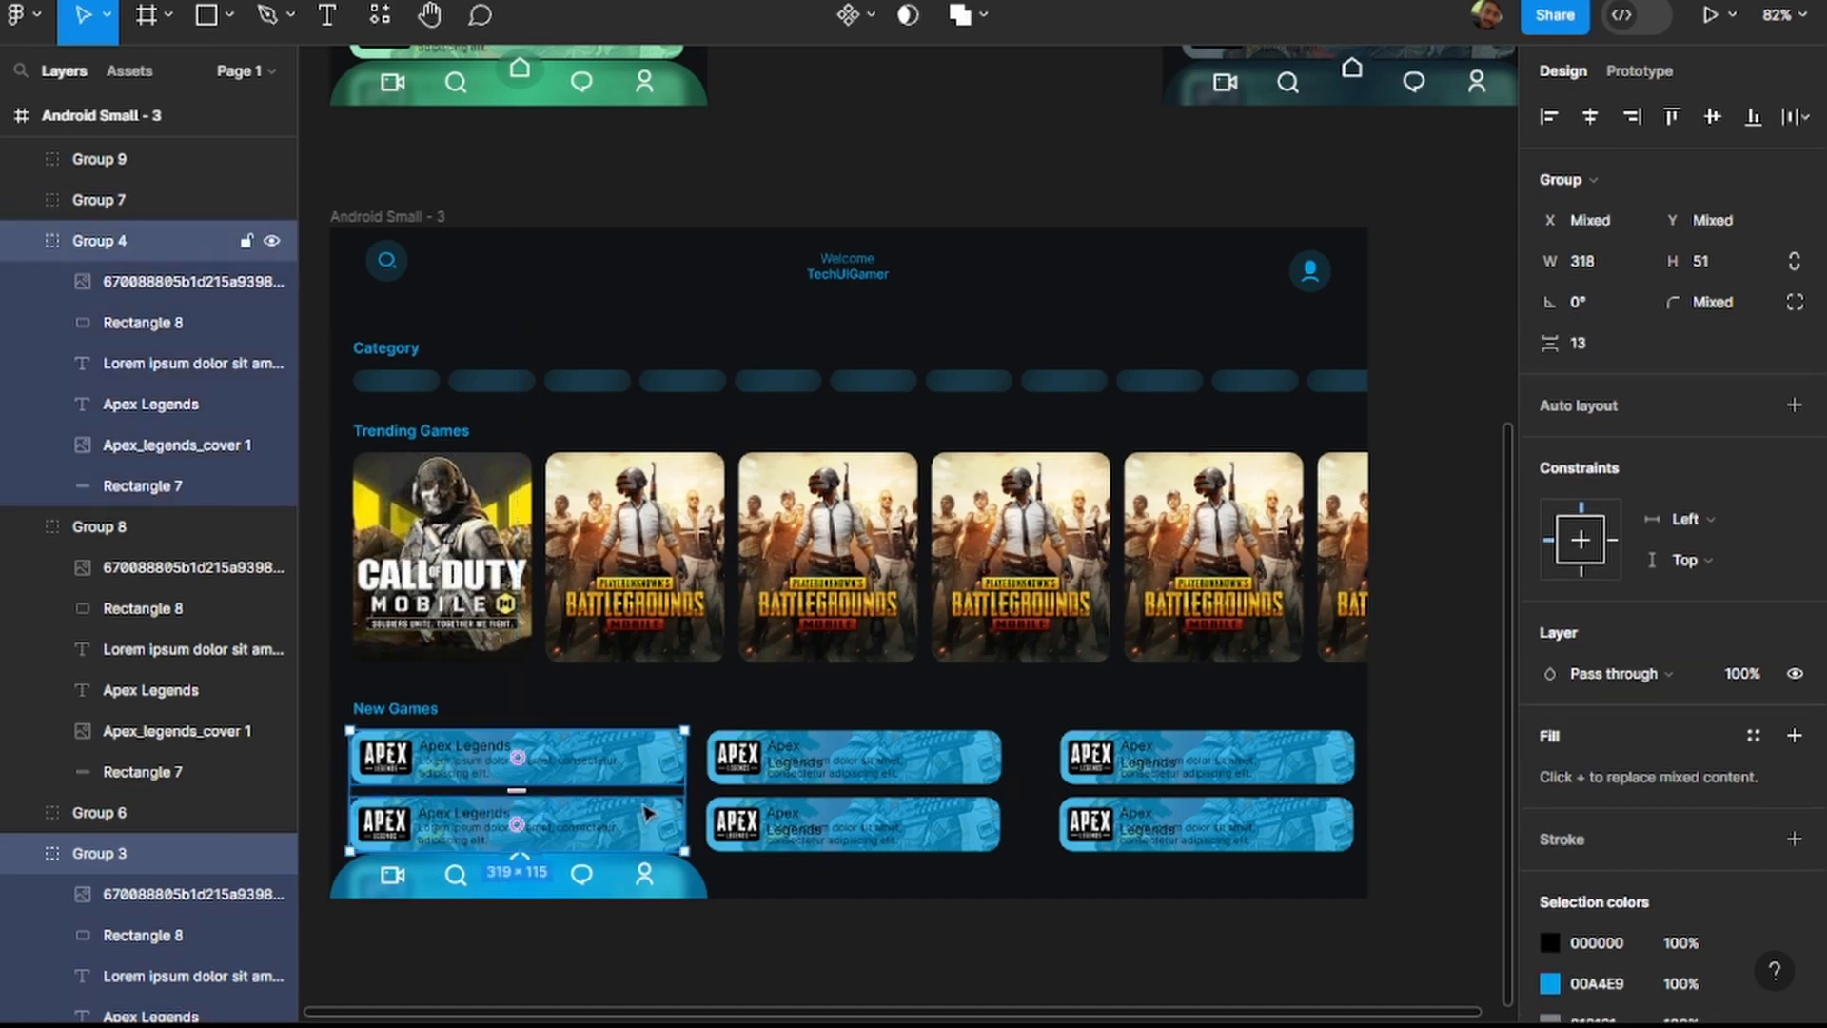
pyautogui.click(1610, 261)
pyautogui.write('200')
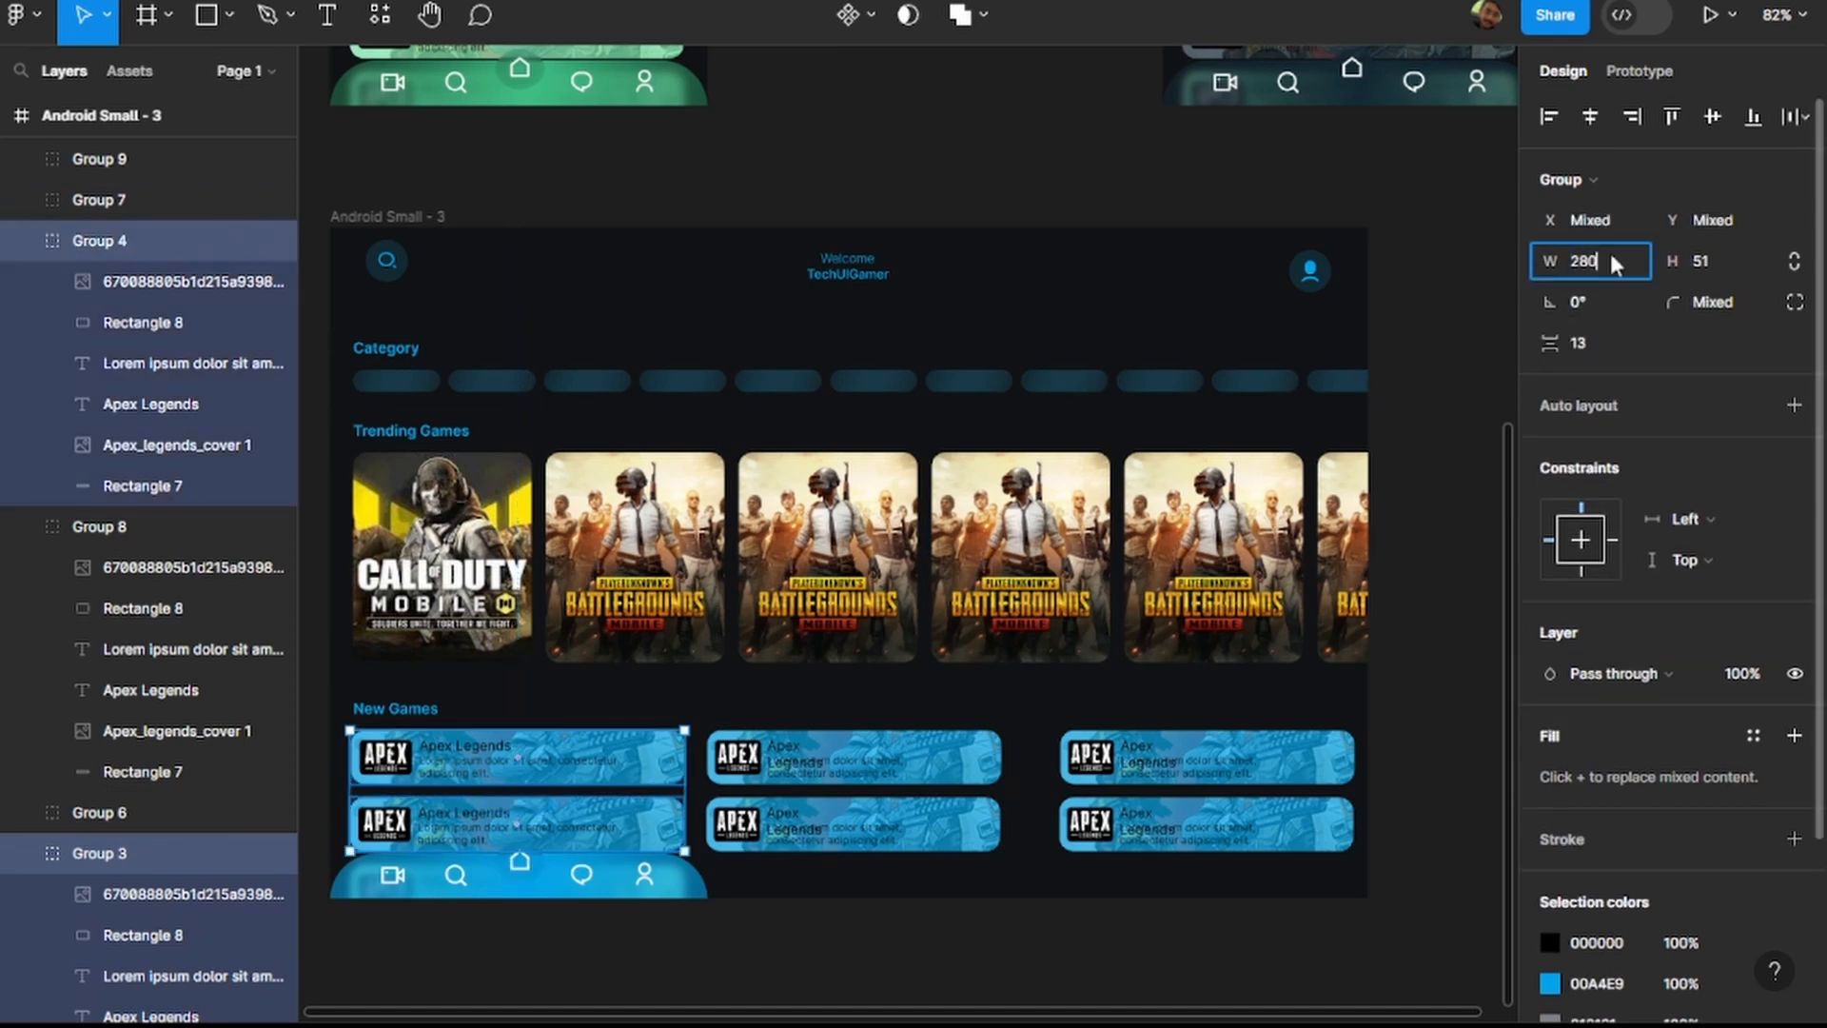
pyautogui.press('Return')
pyautogui.click(1439, 619)
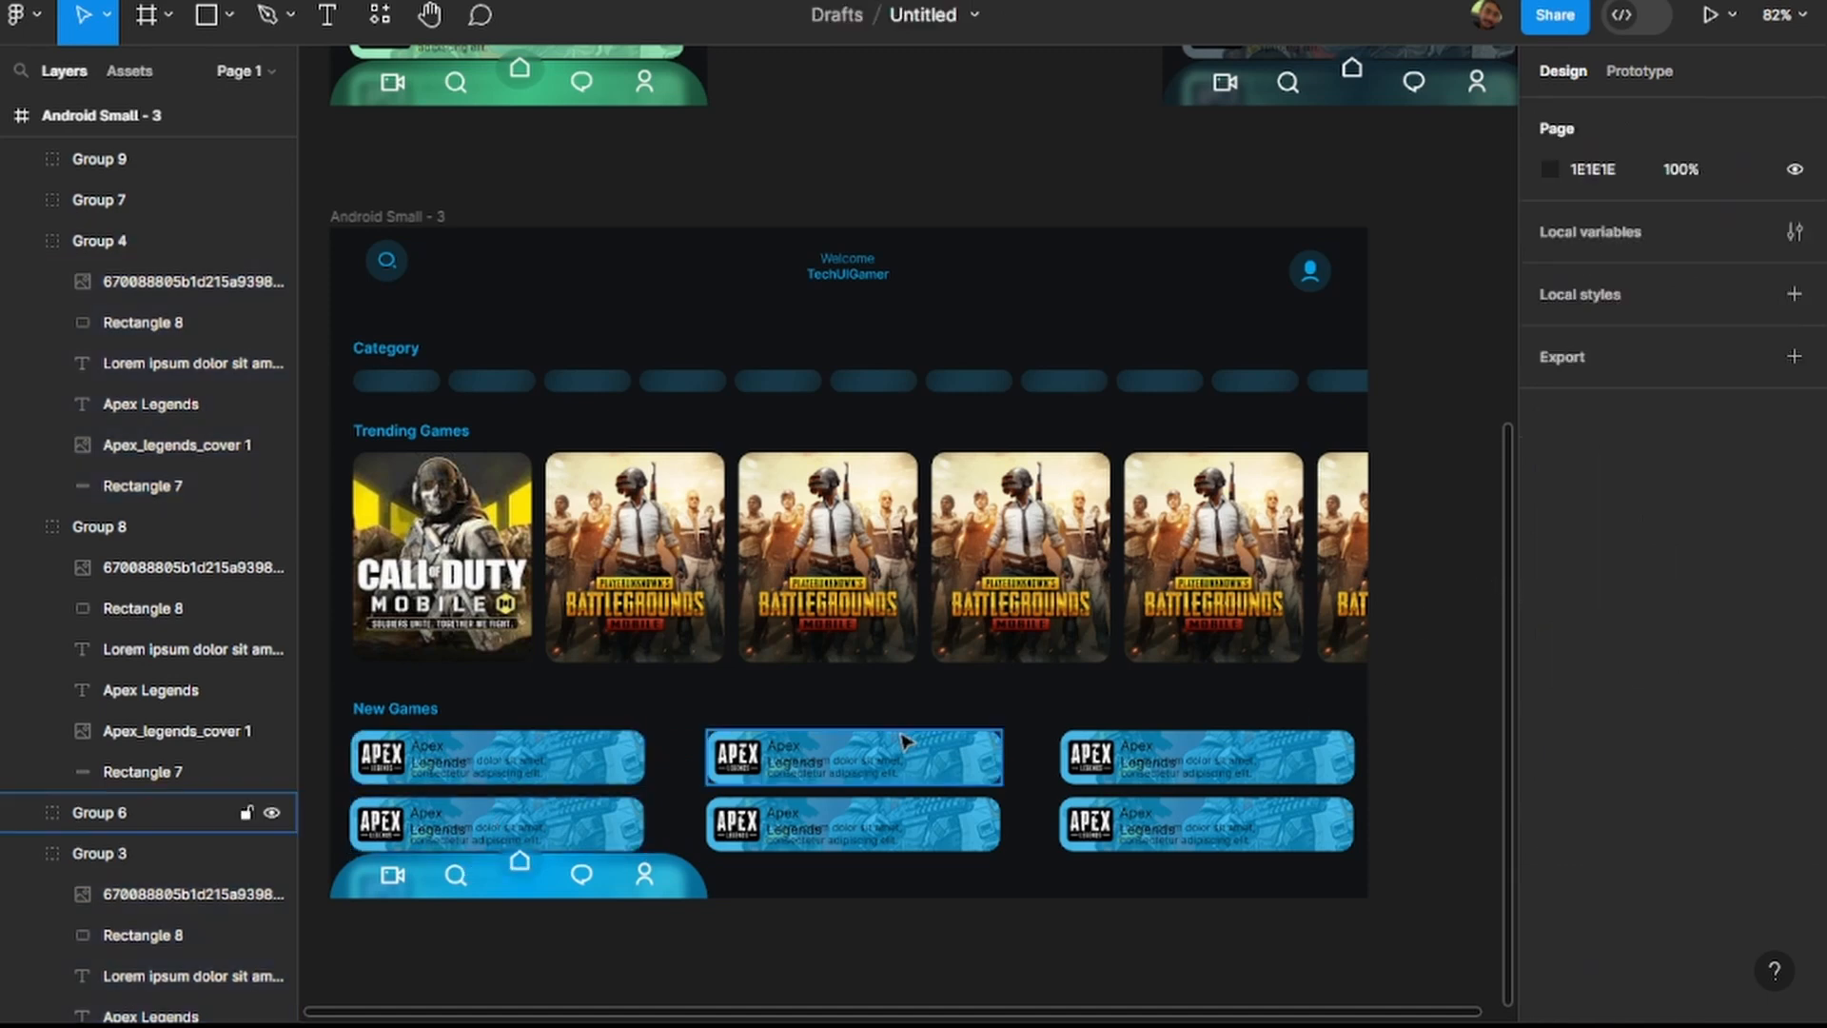
# Shift the second column's two Apex Legends cards slightly left to even out the gaps between the columns.
pyautogui.click(870, 764)
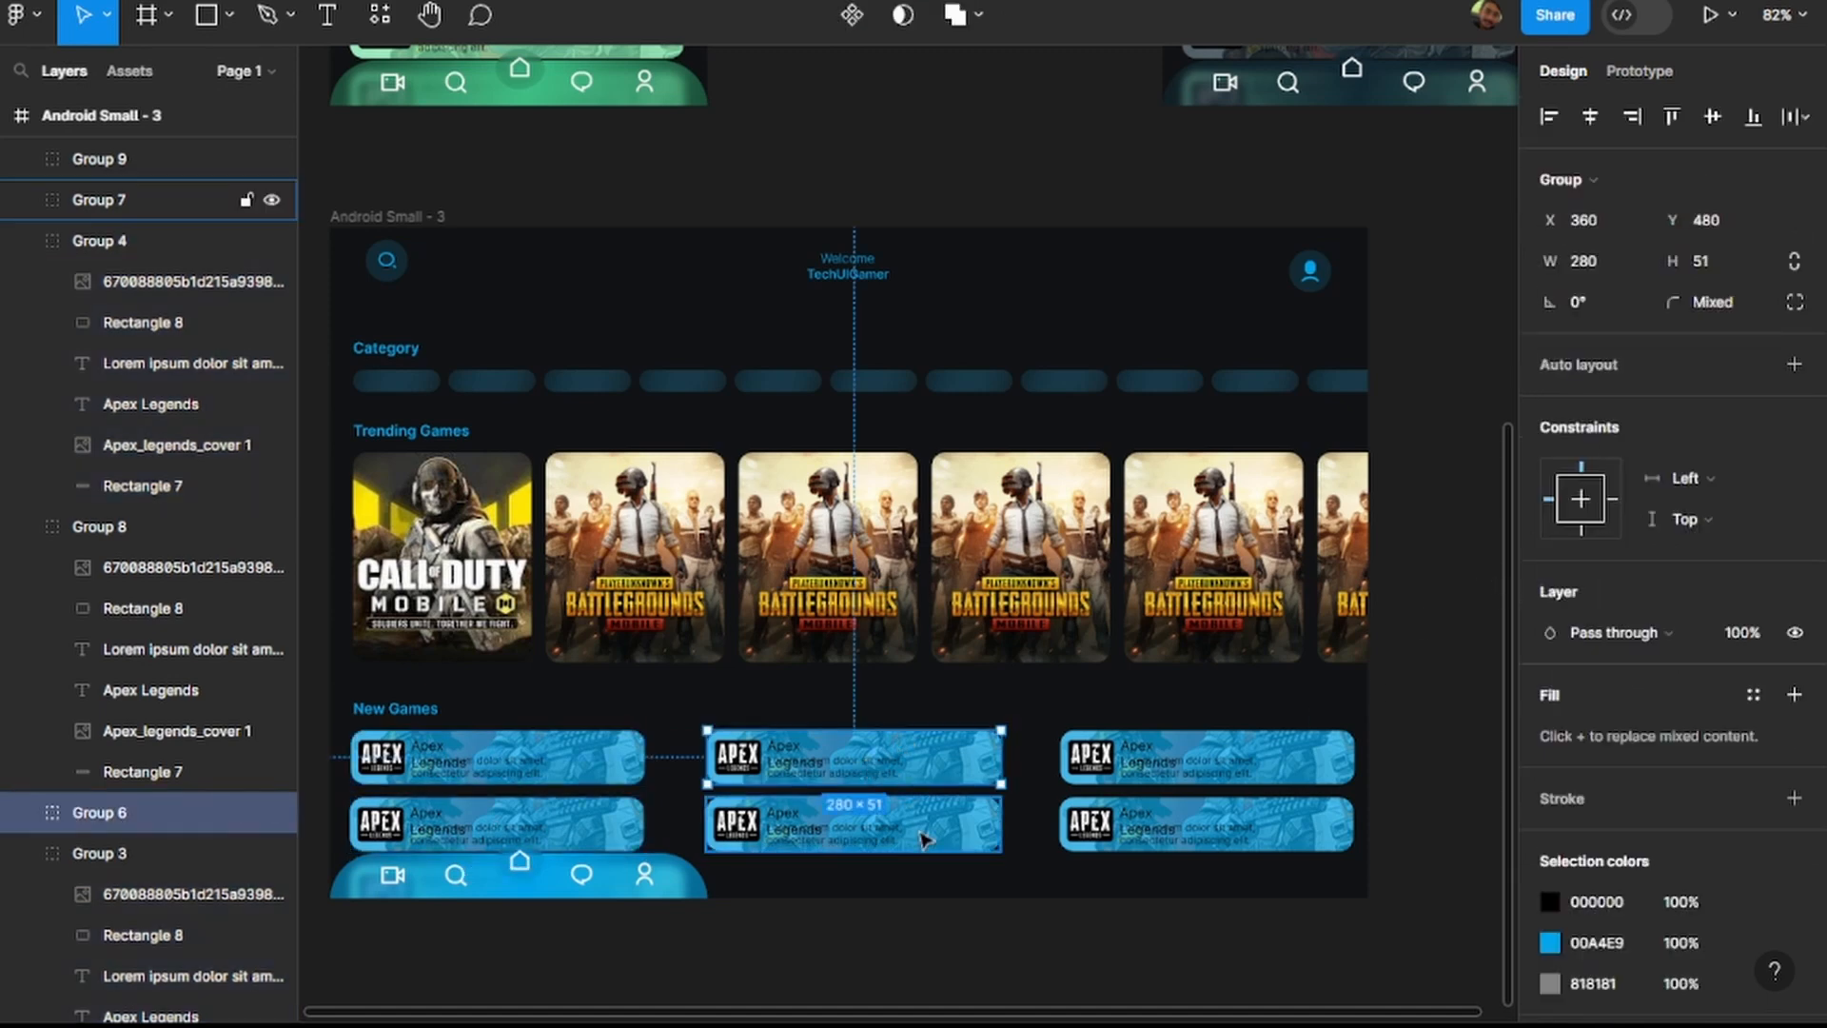
pyautogui.keyDown('shift'); pyautogui.click(923, 838); pyautogui.keyUp('shift')
pyautogui.moveTo(925, 824)
pyautogui.mouseDown()
pyautogui.moveTo(894, 823)
pyautogui.moveTo(921, 821)
pyautogui.mouseUp()
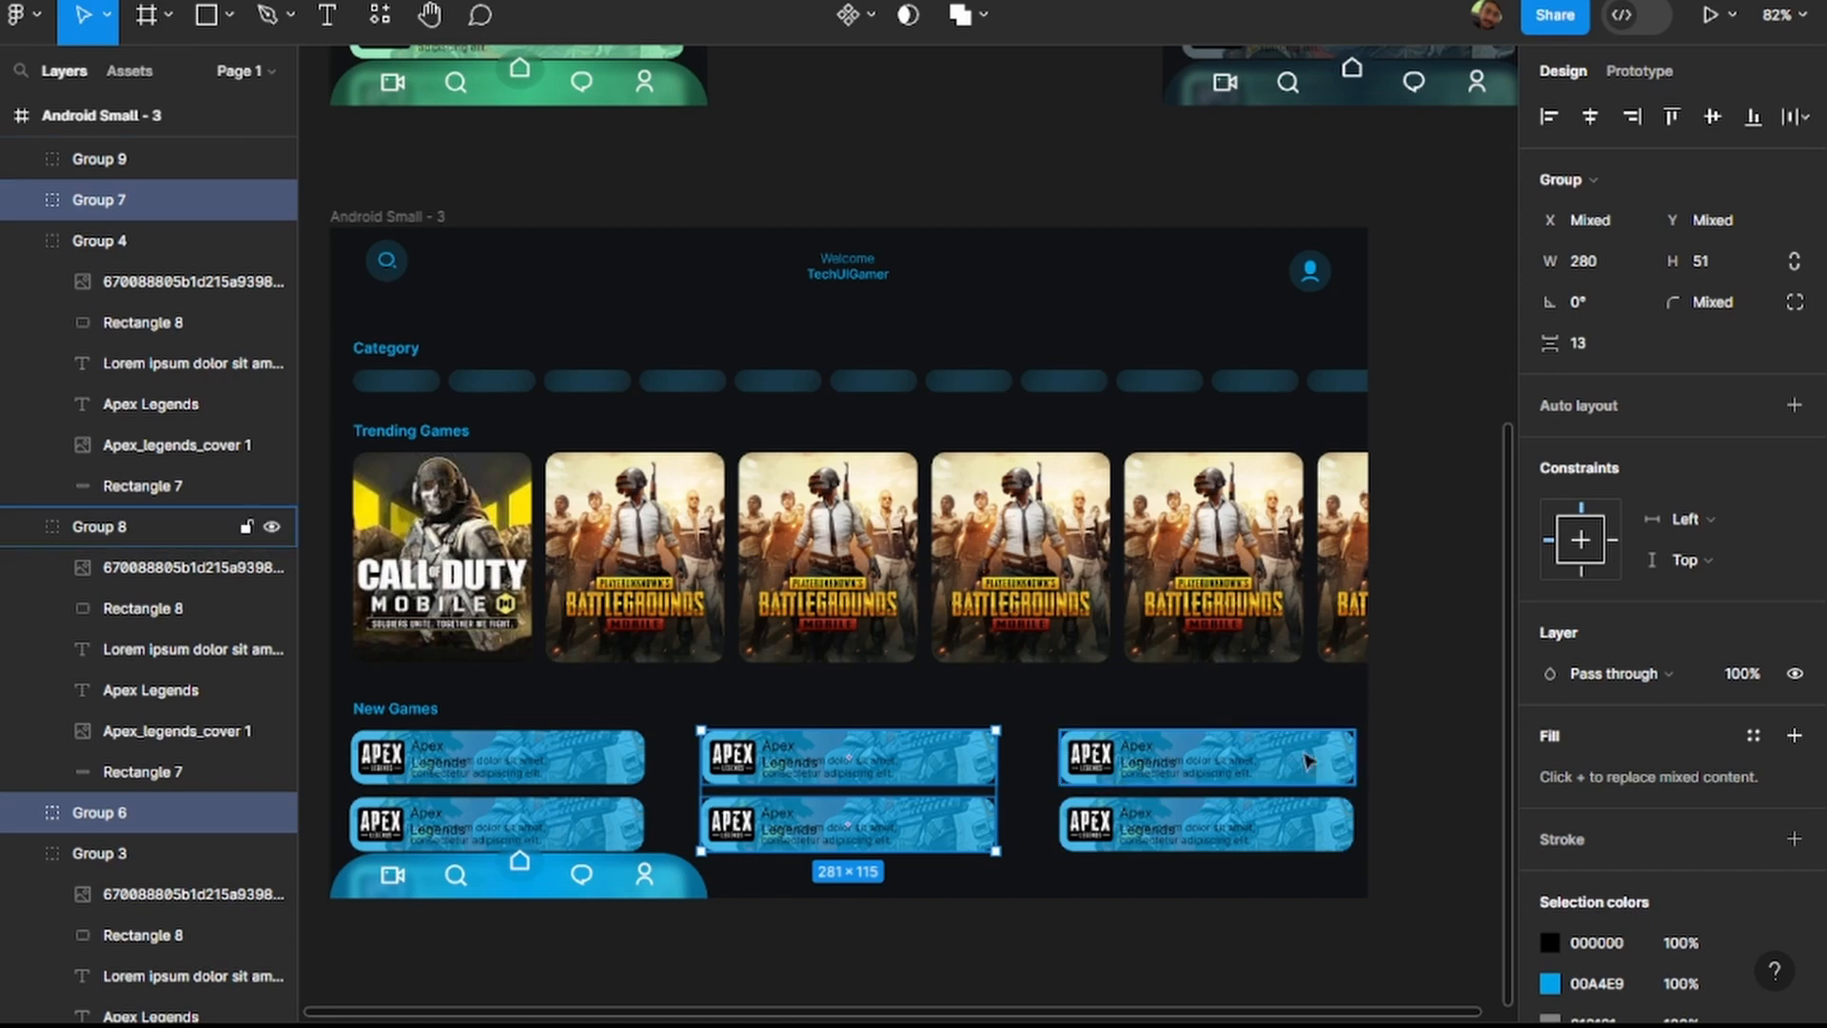
pyautogui.click(1432, 676)
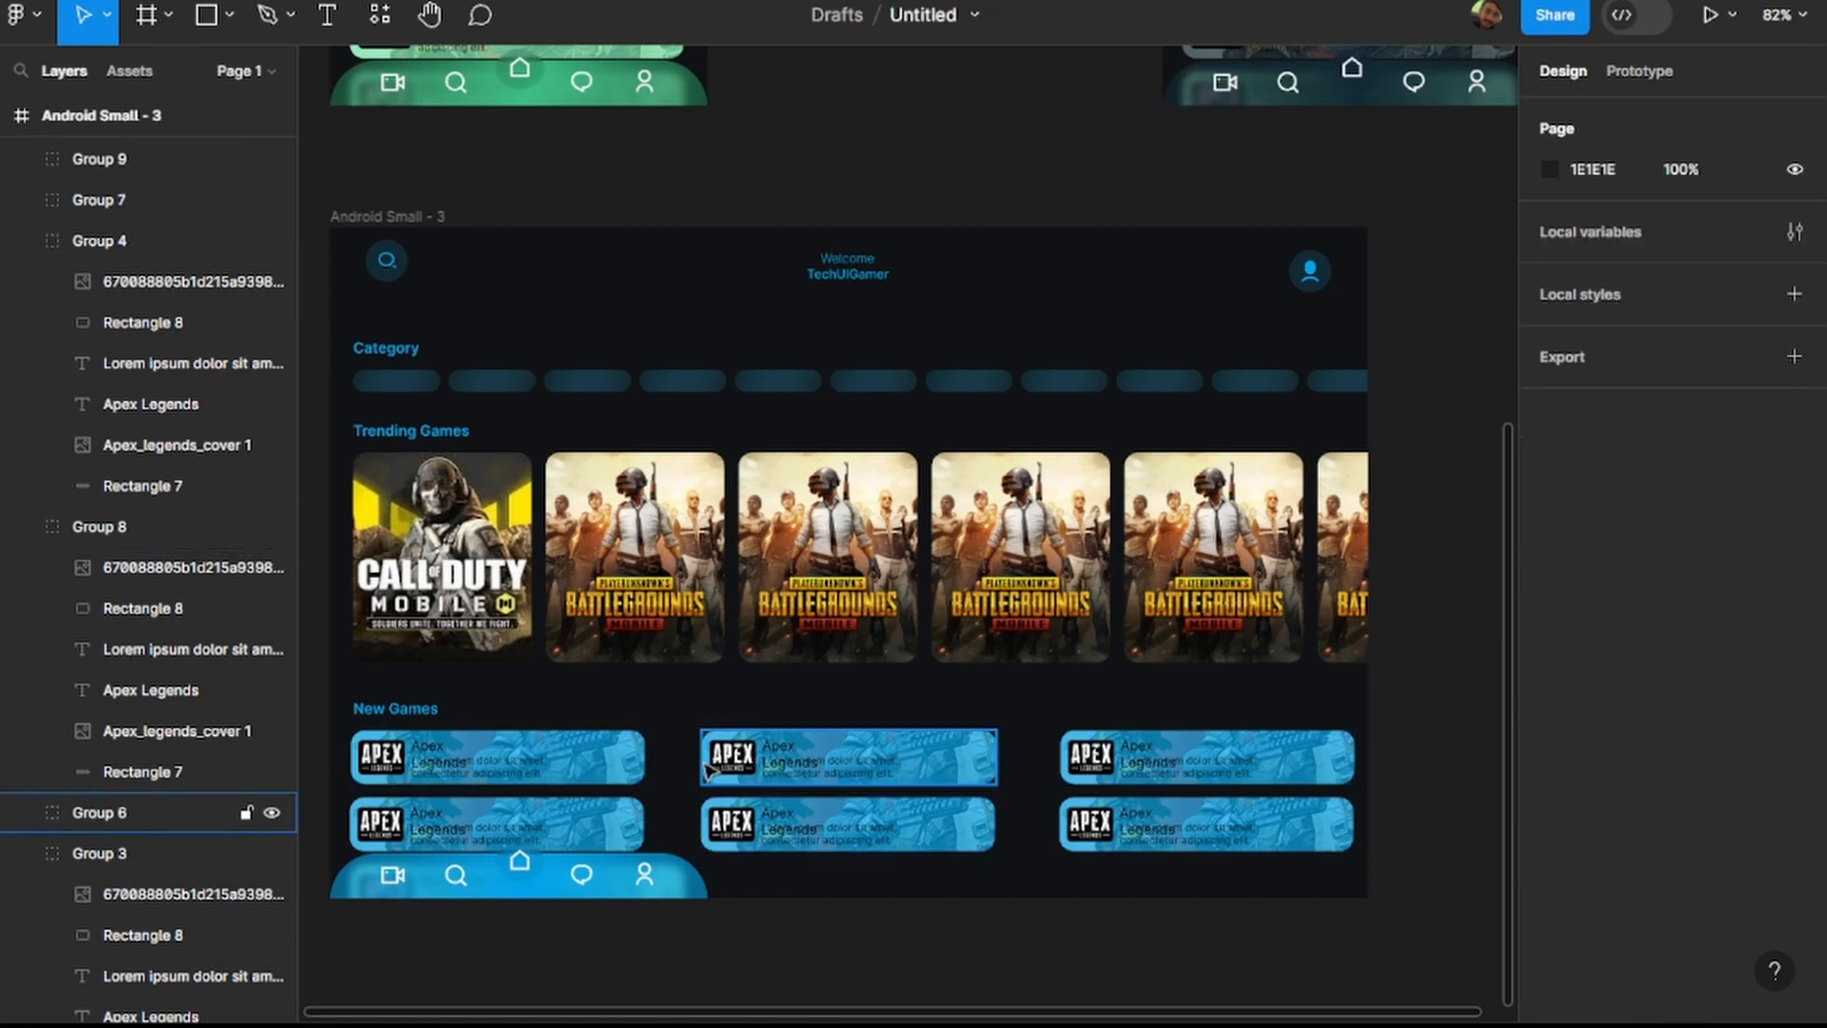
# Delete the bottom navigation bar and the green Apex Legends card beneath it from the widened frame.
pyautogui.scroll(-5, 995, 751)
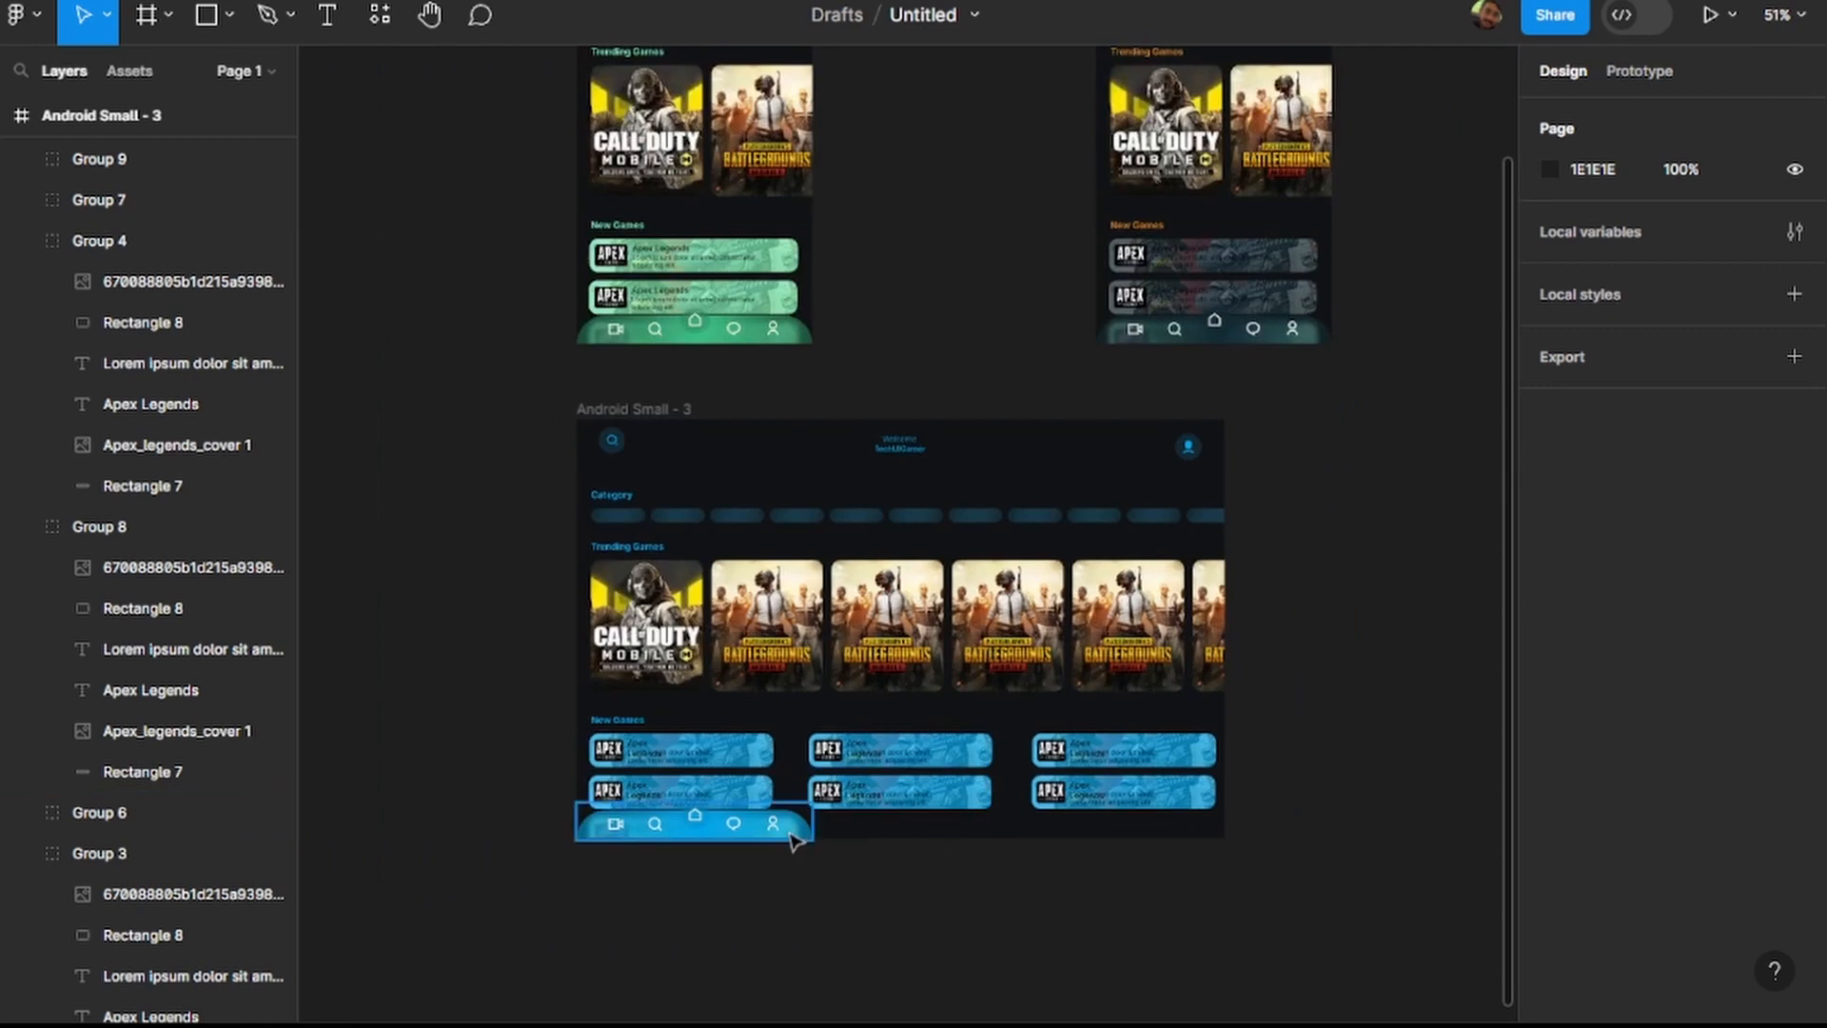
pyautogui.click(800, 835)
pyautogui.moveTo(812, 820); pyautogui.dragTo(887, 824)
pyautogui.press('Delete')
pyautogui.click(751, 836)
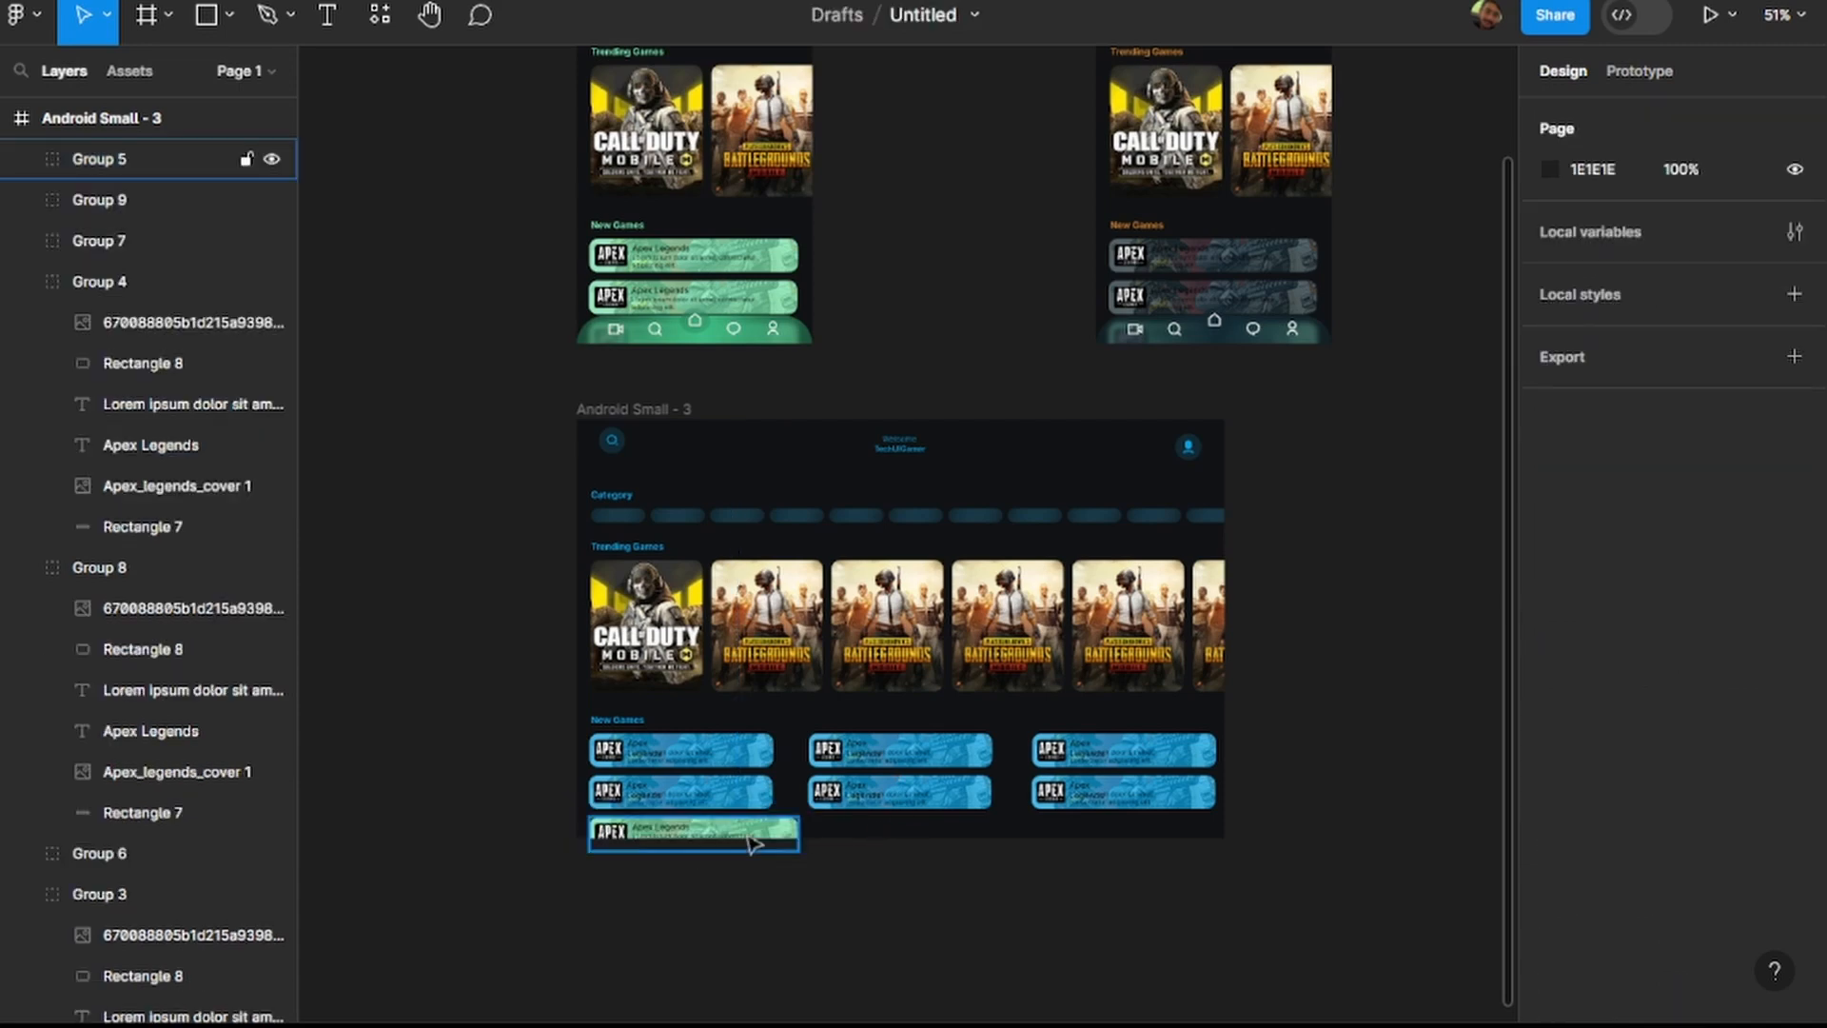
pyautogui.press('Delete')
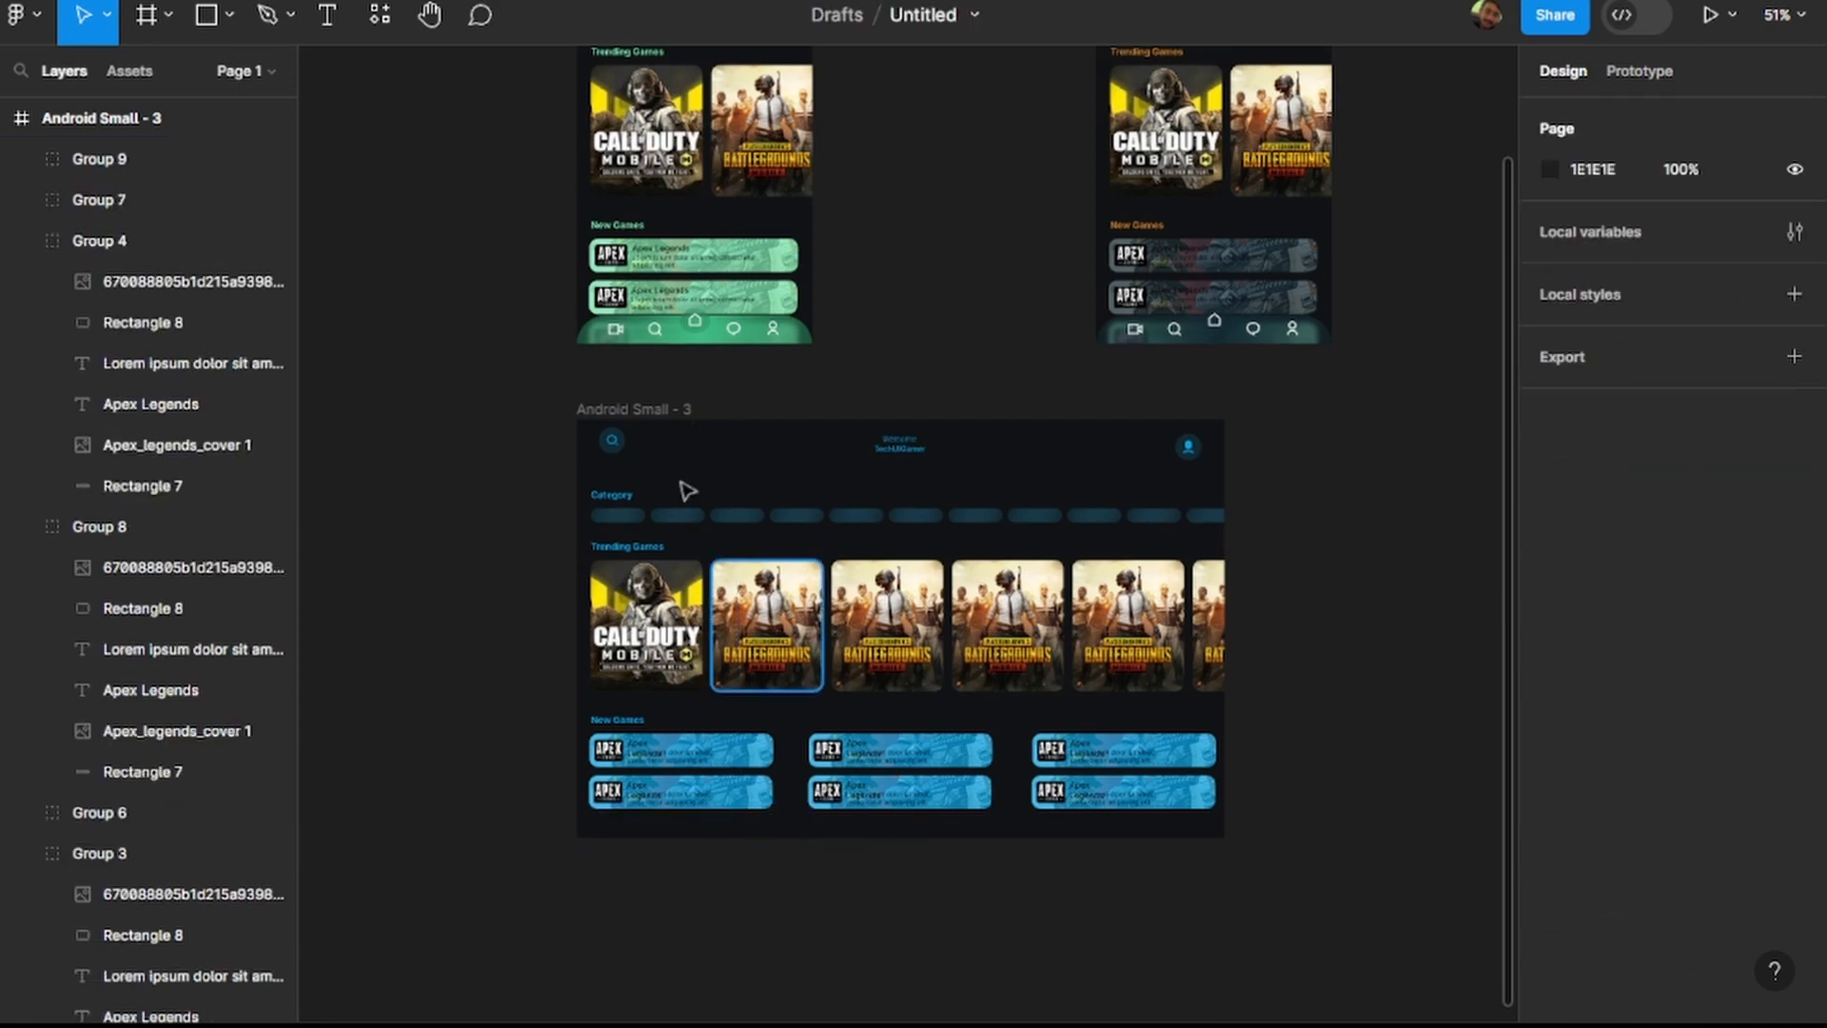
# Move the search icon group in the widened frame's header down to Y 17.
pyautogui.click(615, 445)
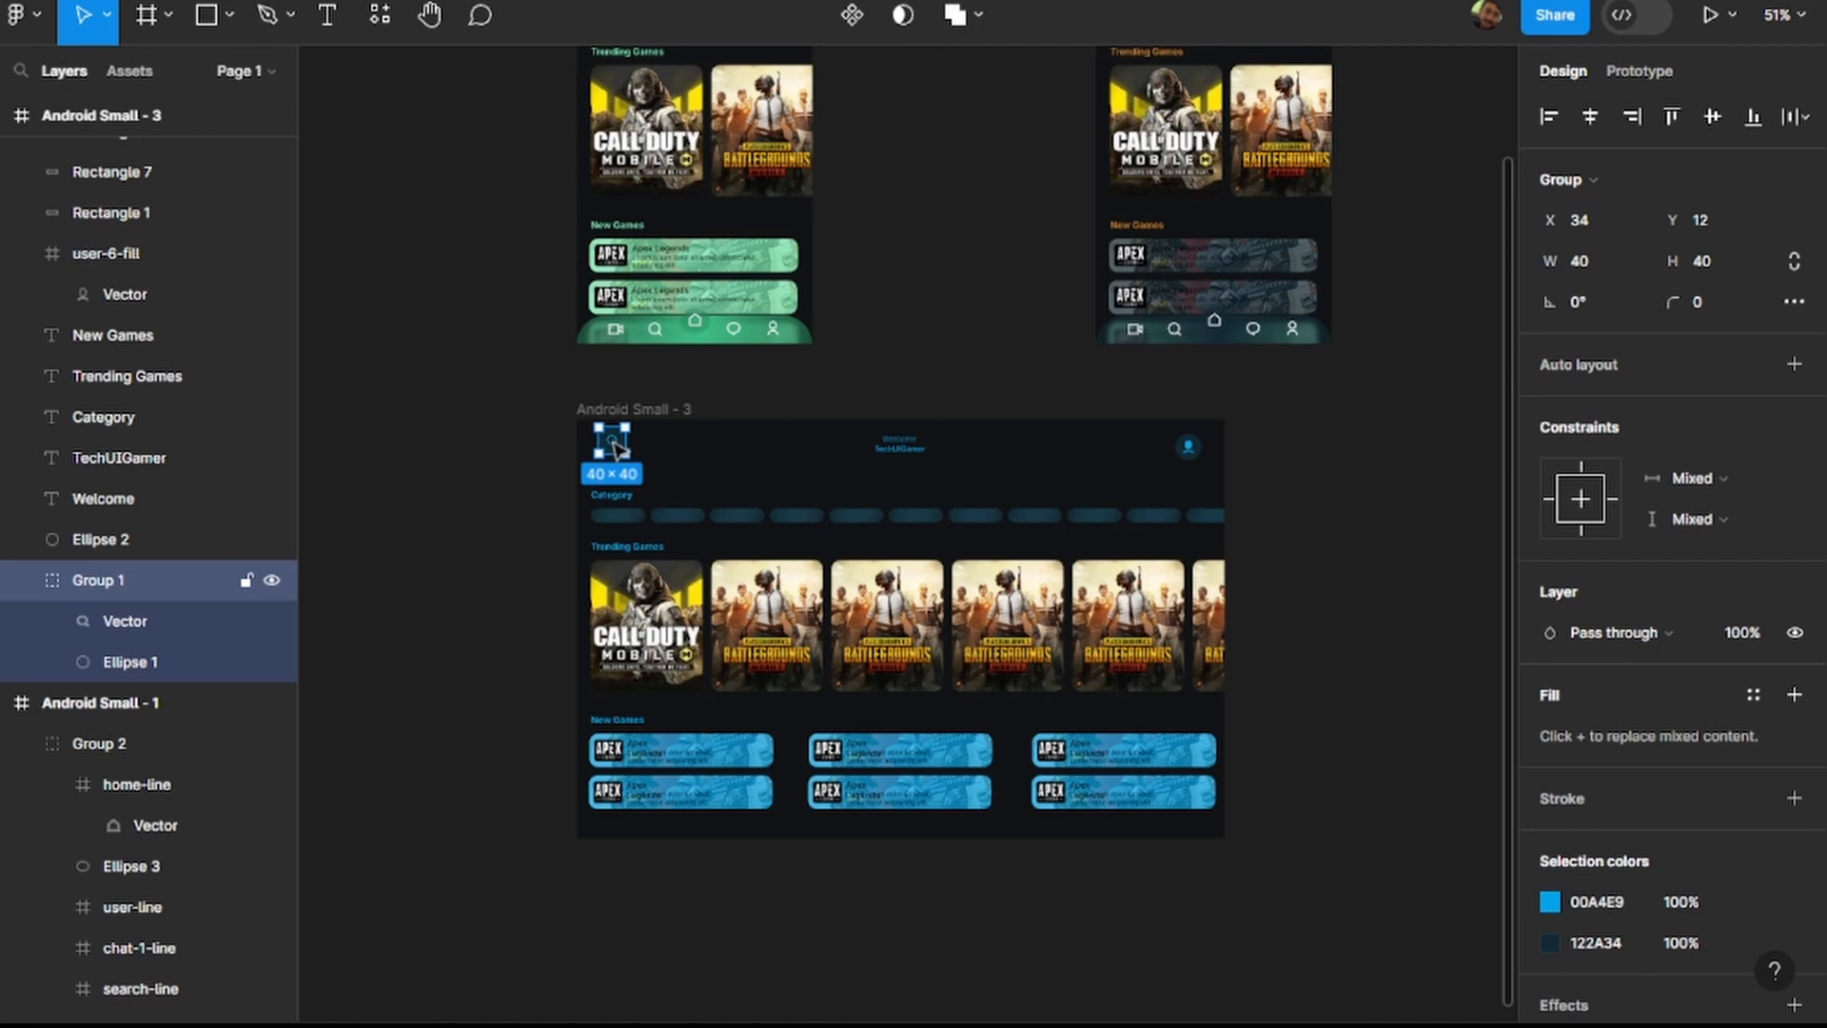
pyautogui.doubleClick(612, 448)
pyautogui.scroll(4, 611, 448)
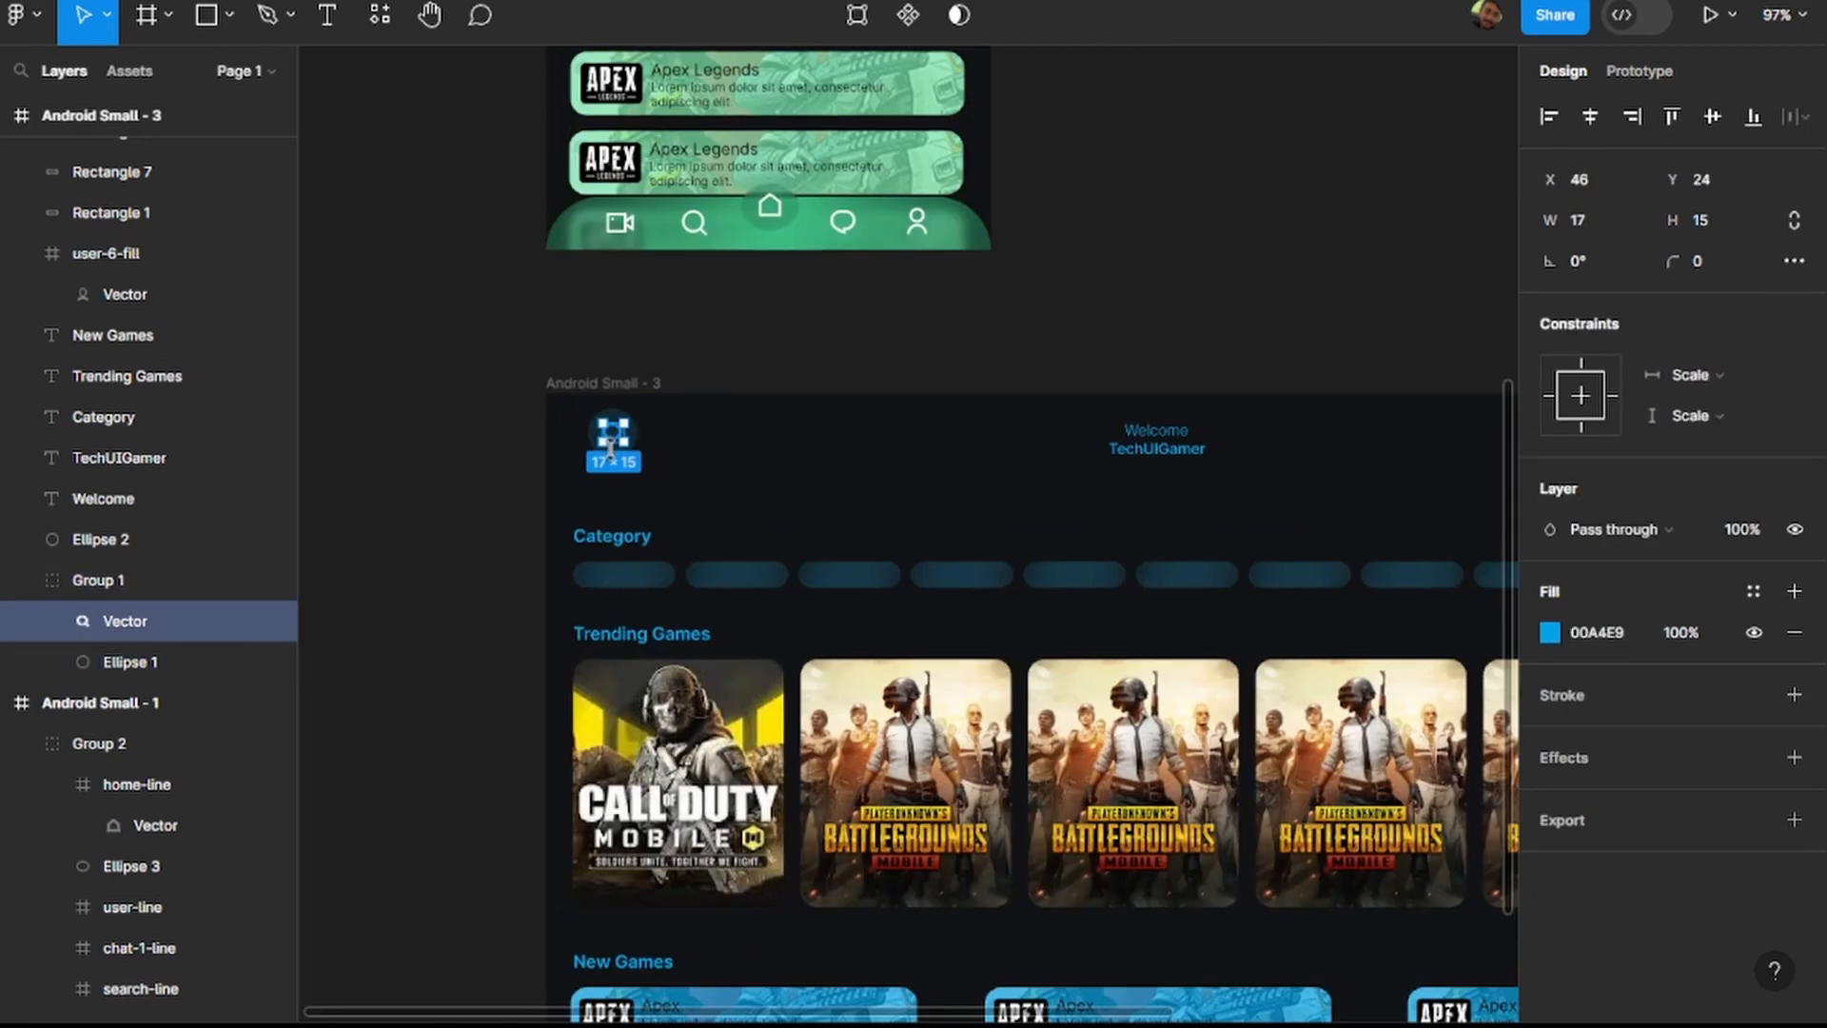
pyautogui.click(612, 506)
pyautogui.click(612, 447)
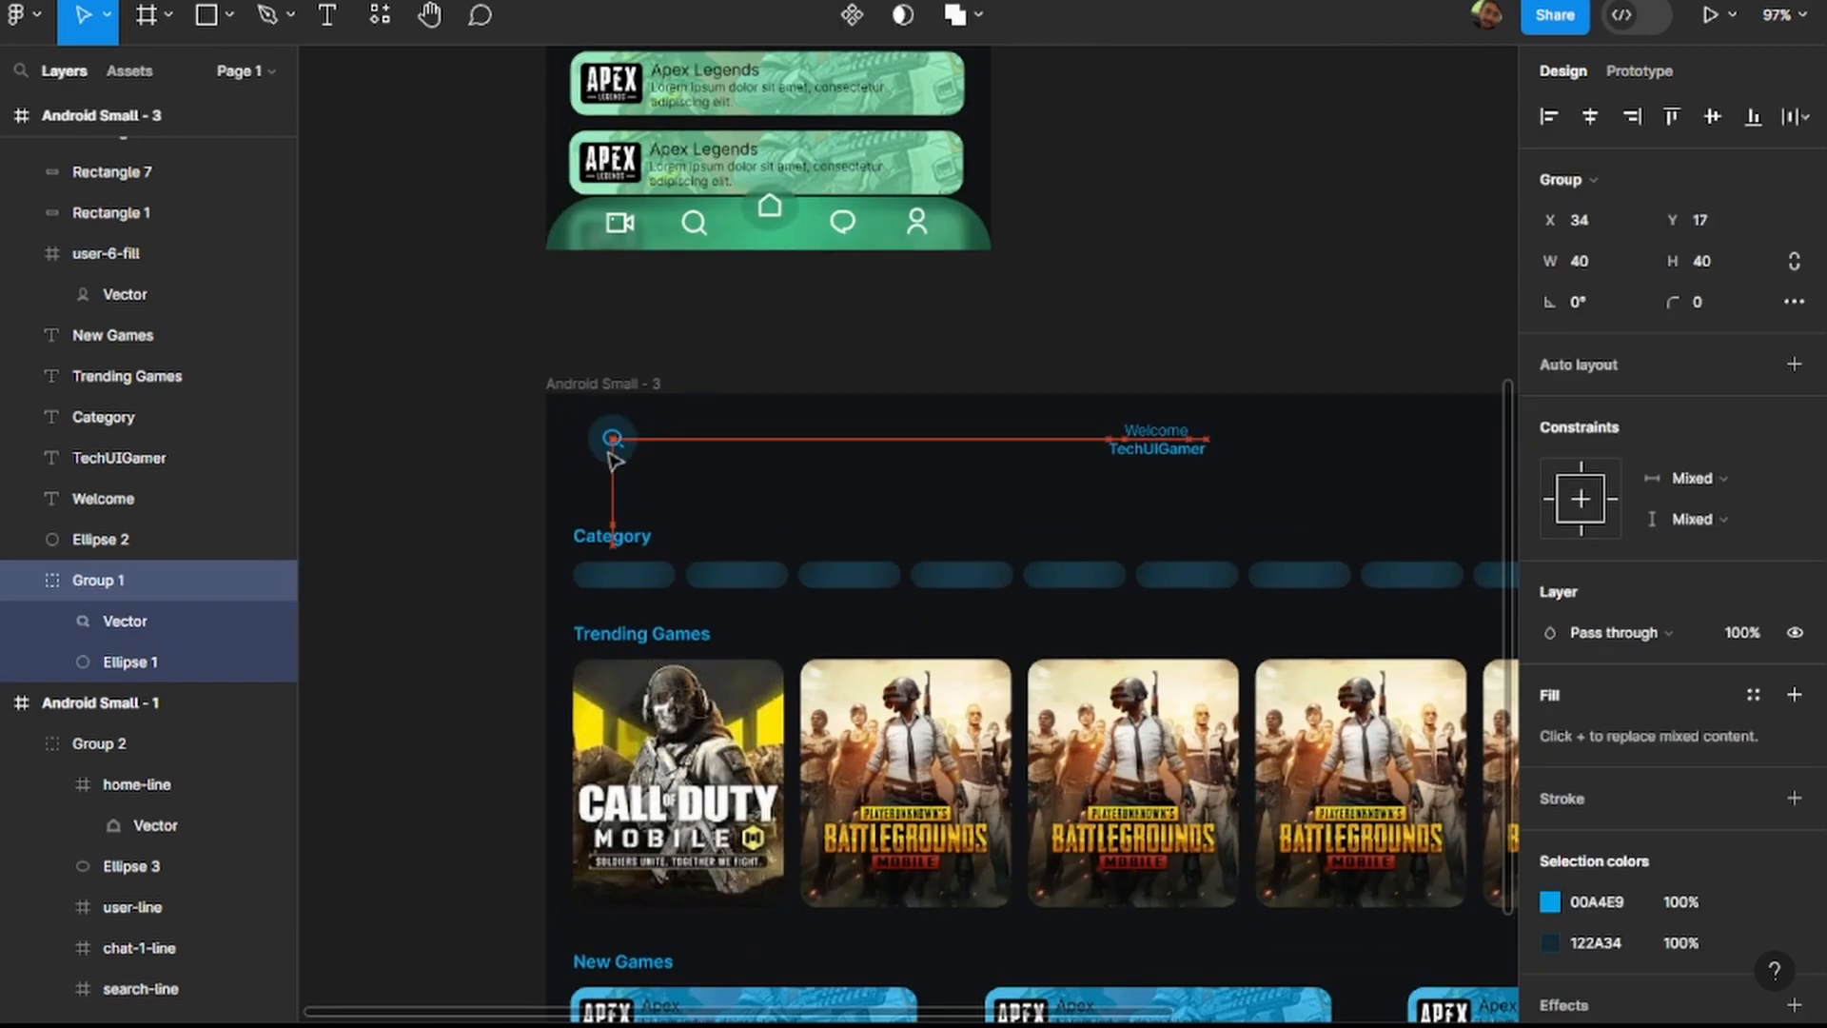
# Select the profile icon together with its circle and shift them slightly left in the header.
pyautogui.scroll(-4, 666, 466)
pyautogui.scroll(4, 1162, 460)
pyautogui.click(1260, 506)
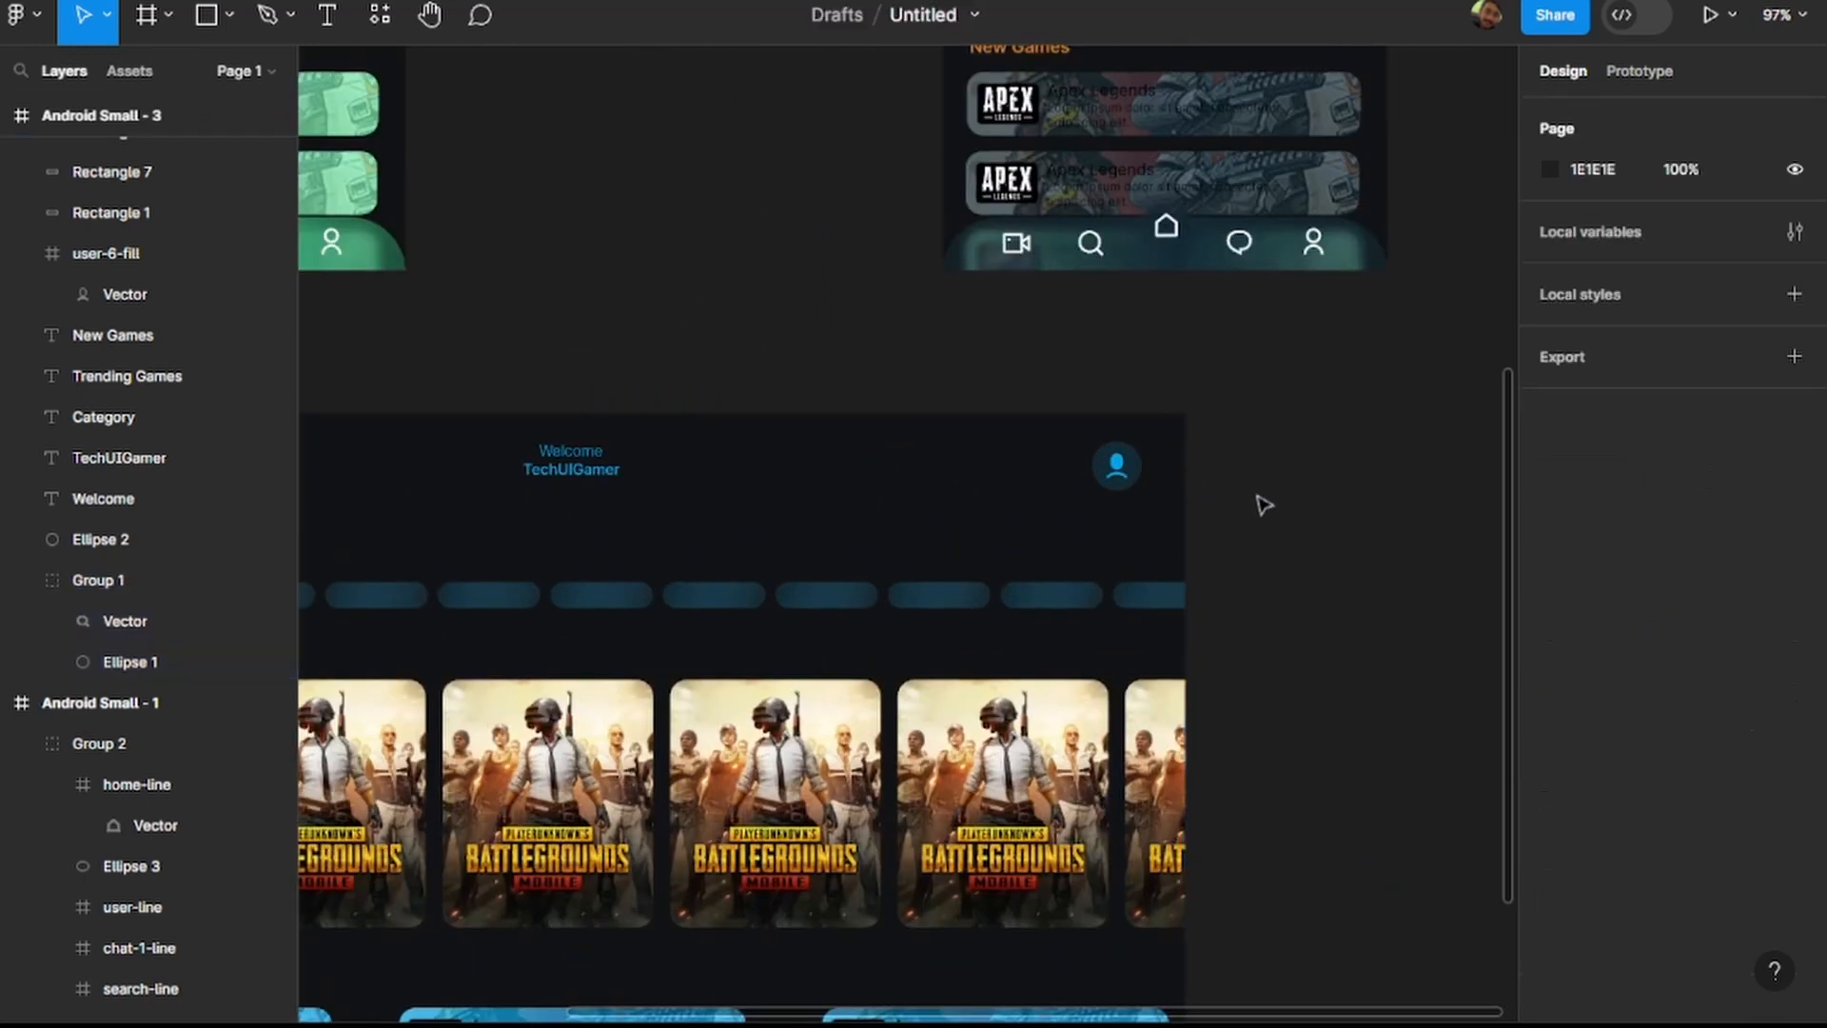
pyautogui.moveTo(1158, 506); pyautogui.dragTo(1121, 483)
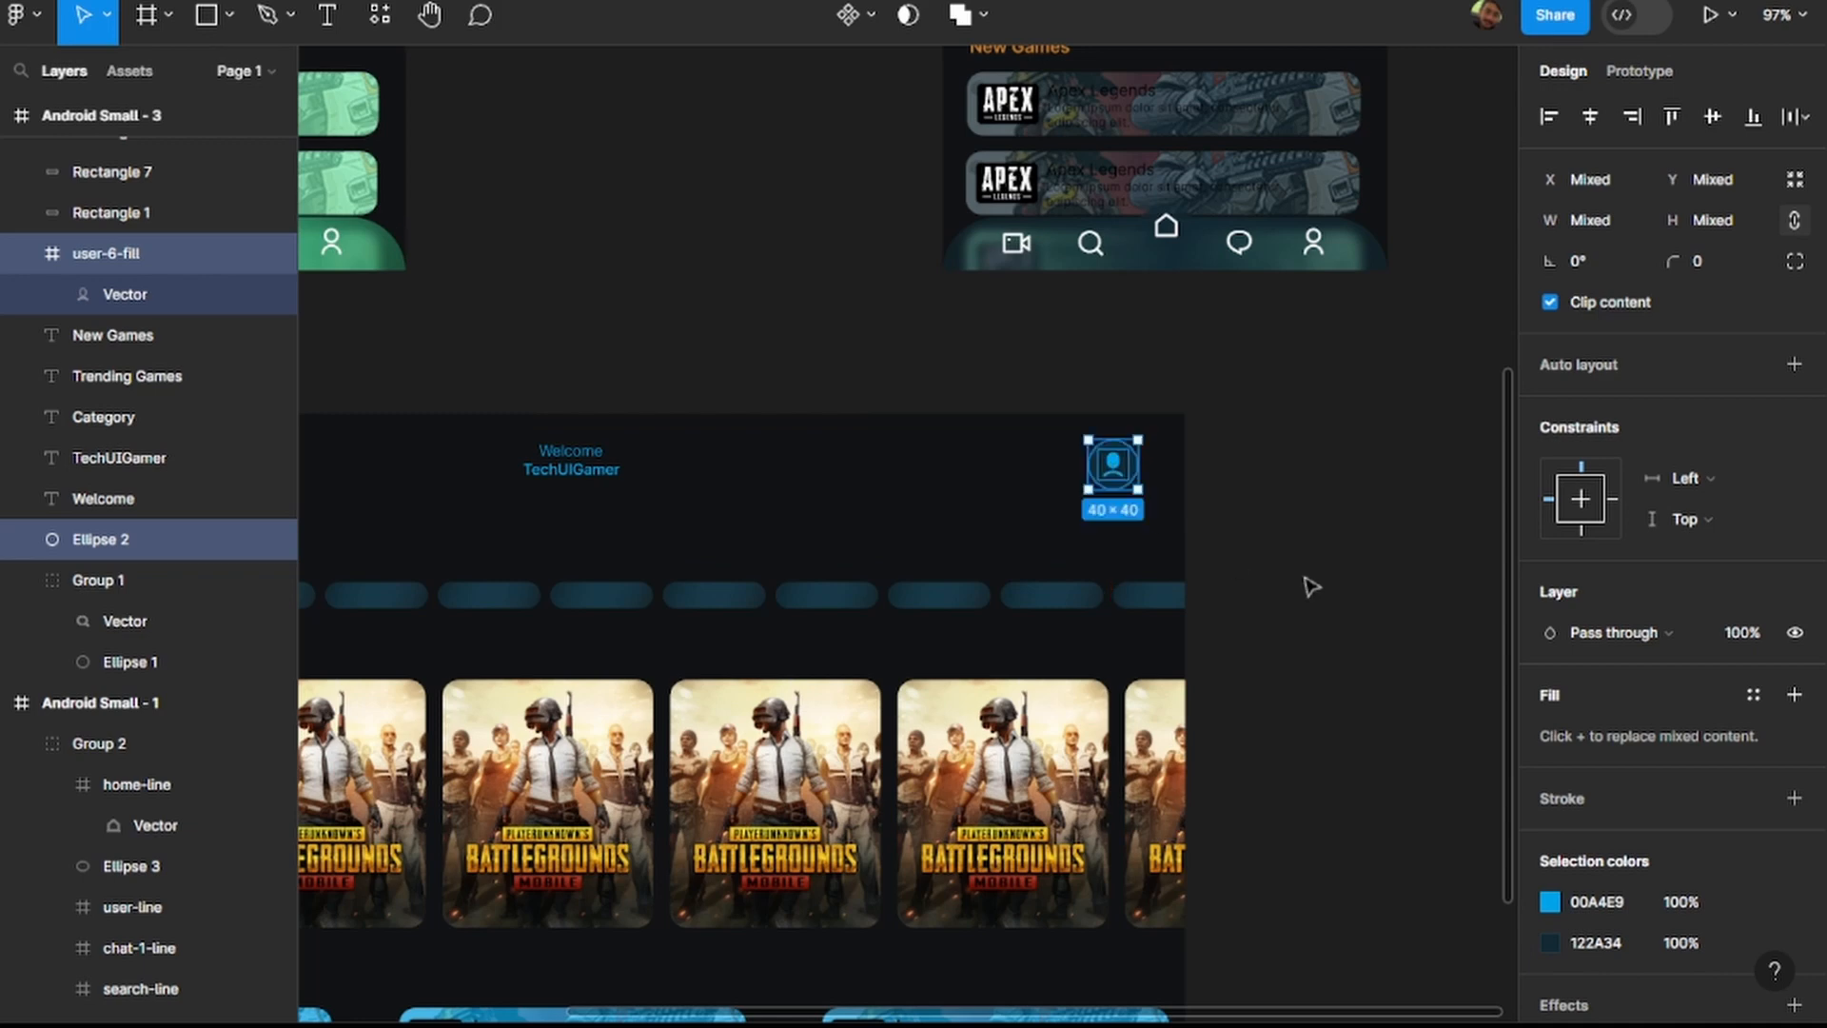
pyautogui.click(1301, 587)
pyautogui.scroll(-3, 1305, 590)
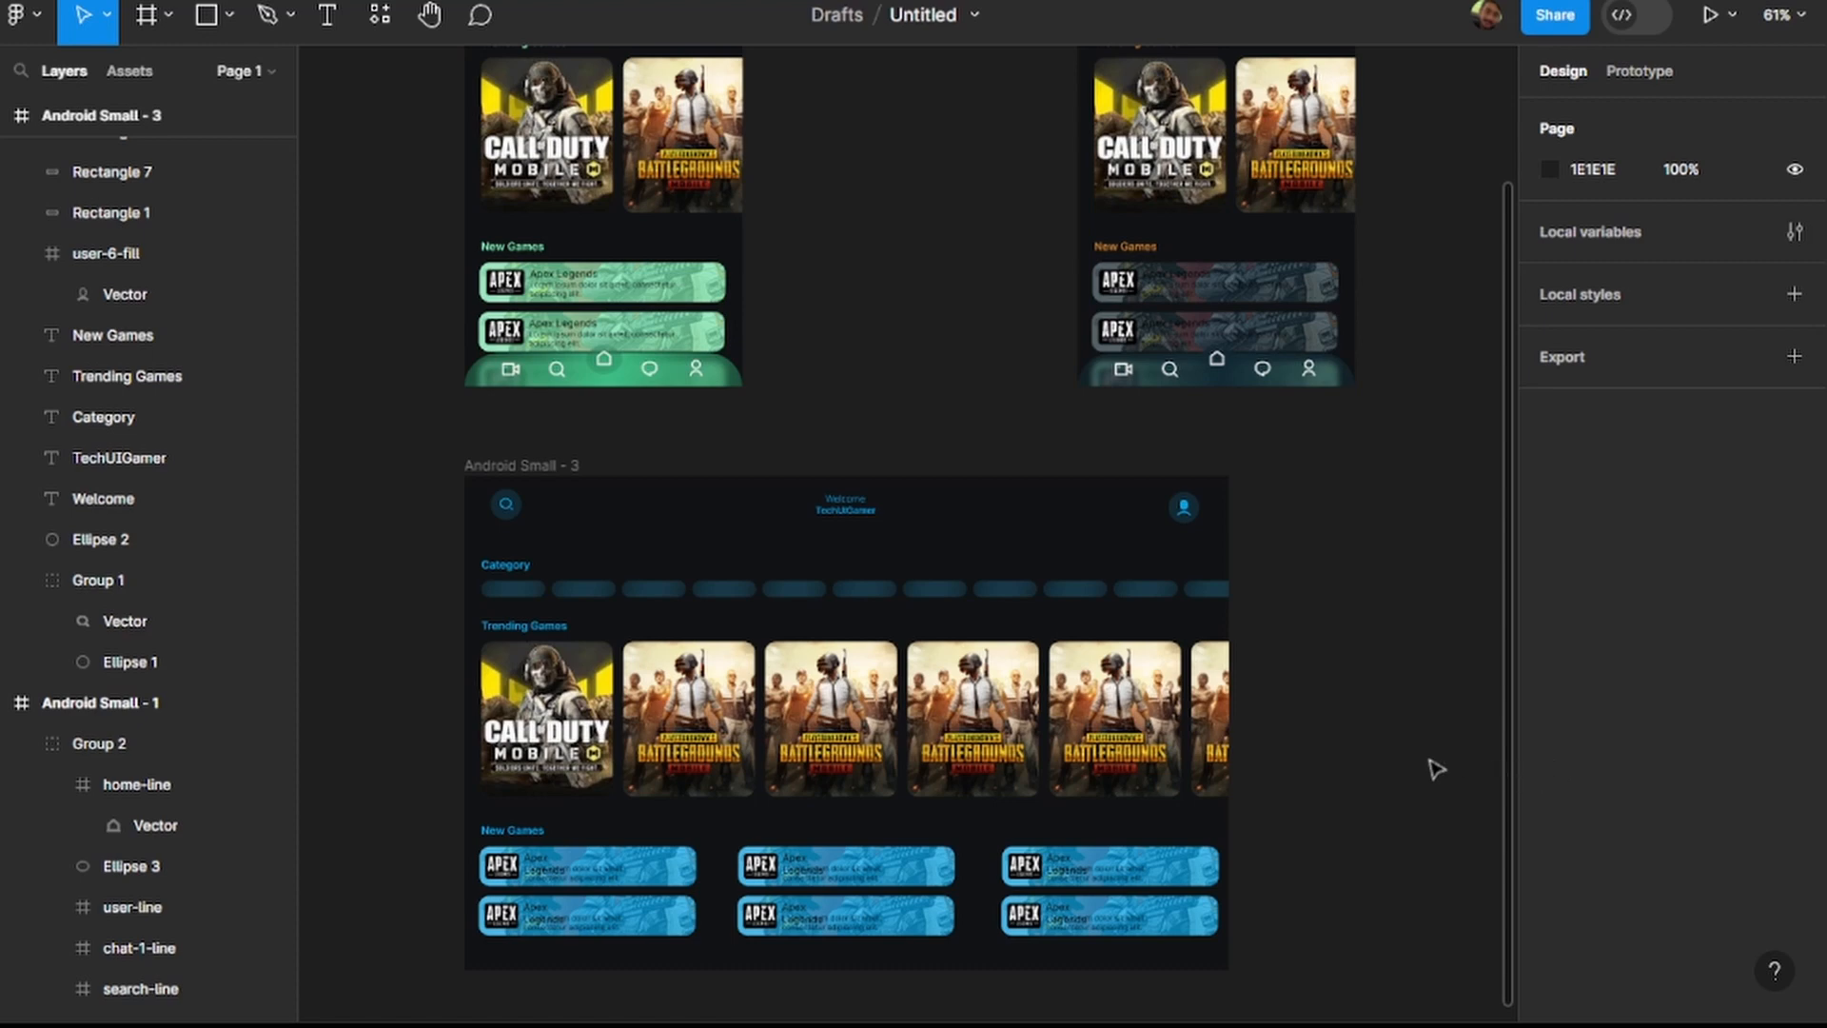
# Move the search icon group across the header to sit just left of the profile icon.
pyautogui.click(510, 509)
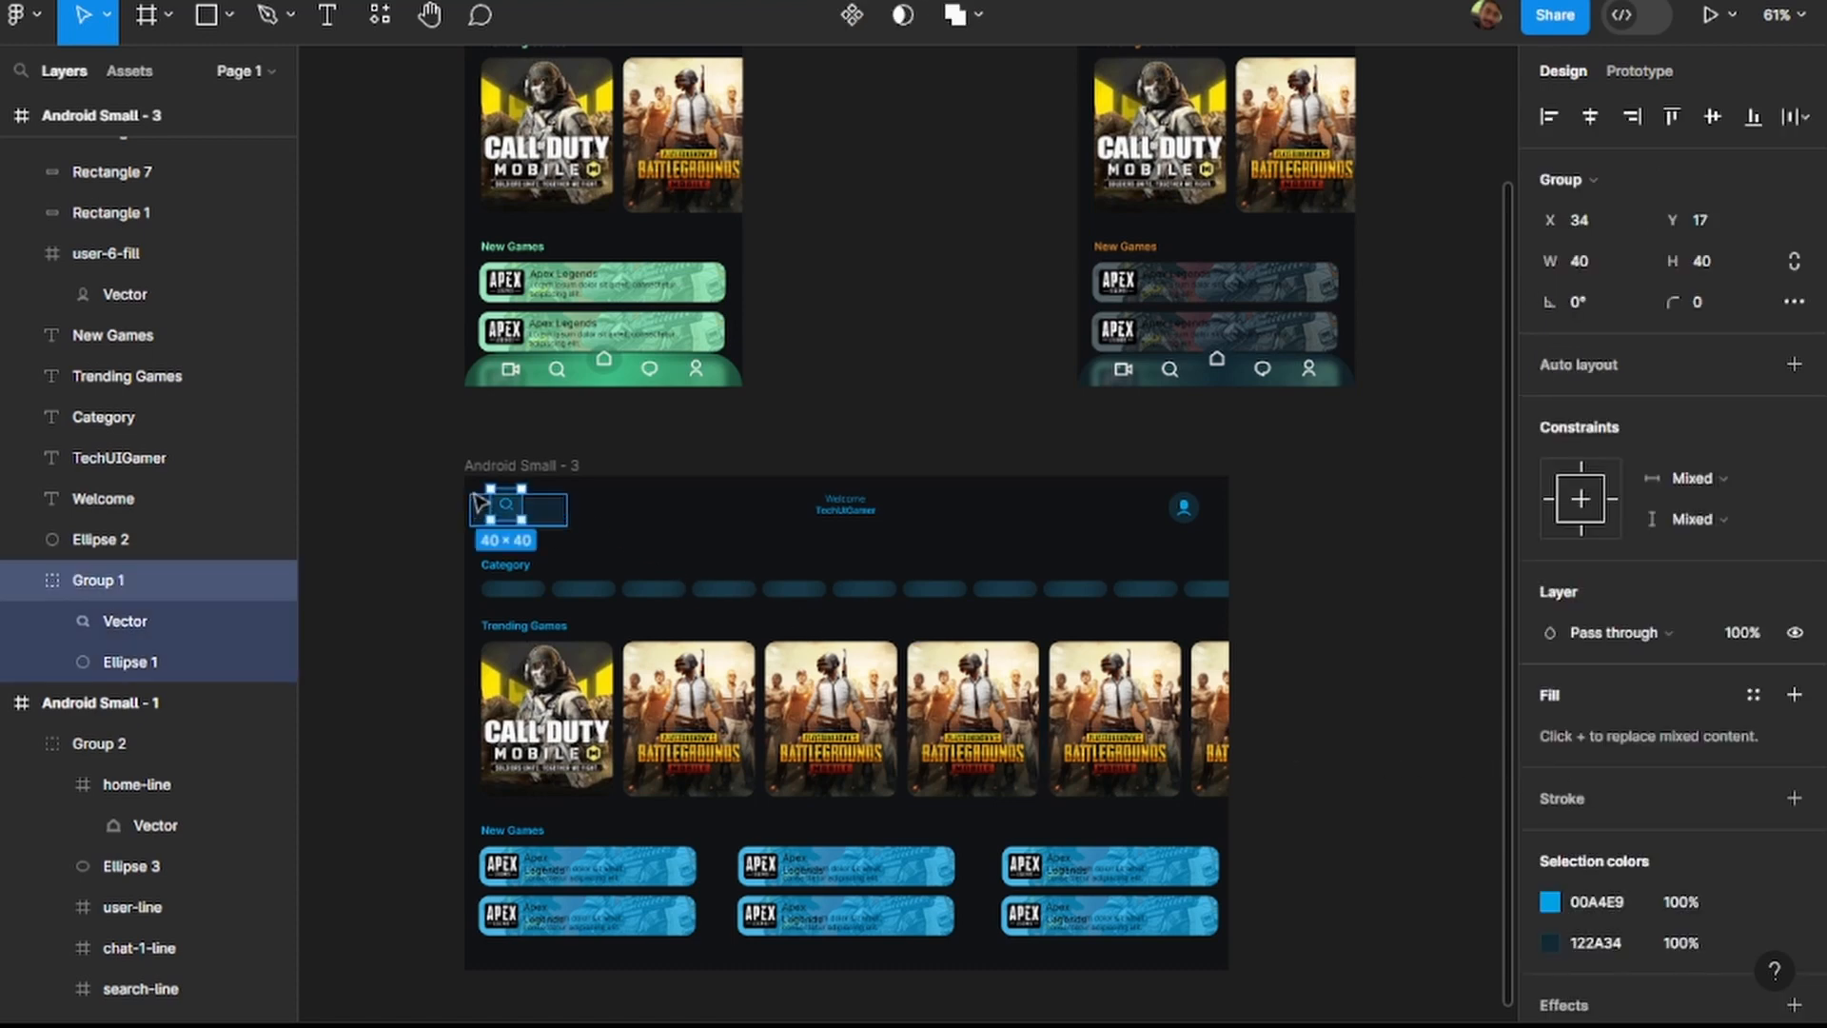
pyautogui.moveTo(512, 511); pyautogui.dragTo(1146, 516)
pyautogui.click(1409, 558)
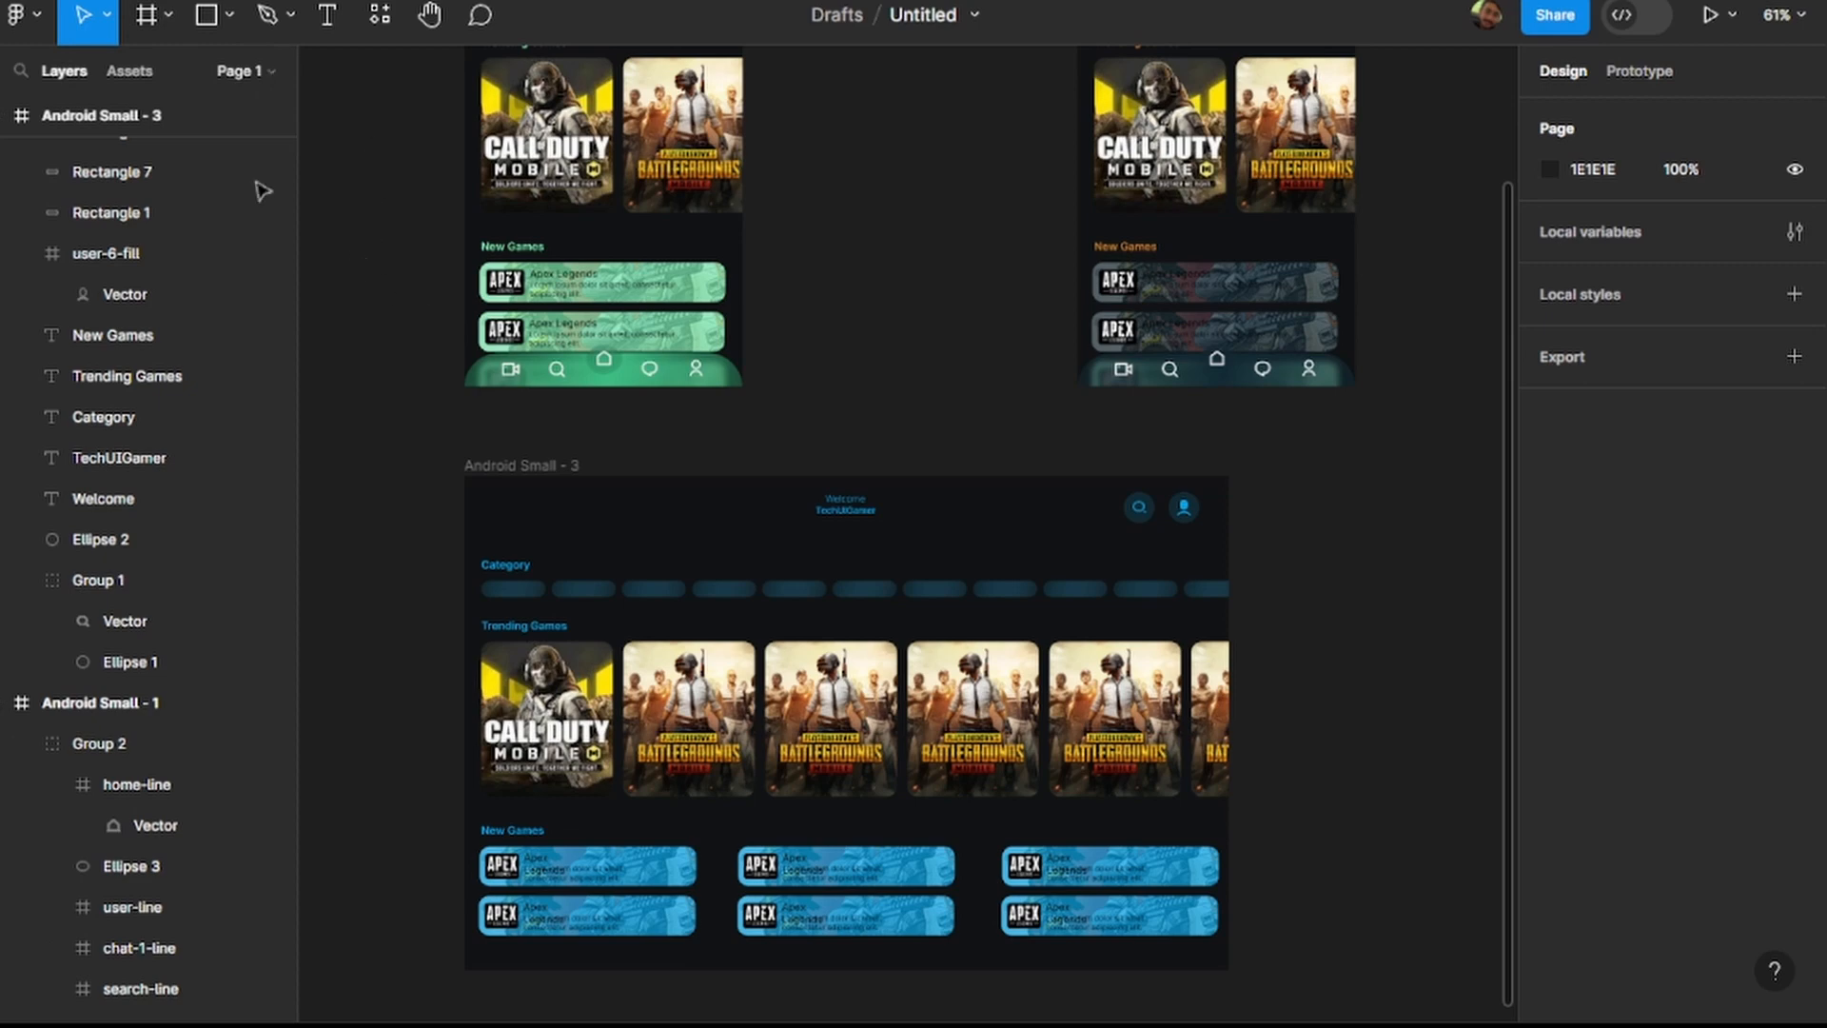
# Search the plugins for "remix" and "icon", and run the RemixIcon plugin.
pyautogui.click(42, 17)
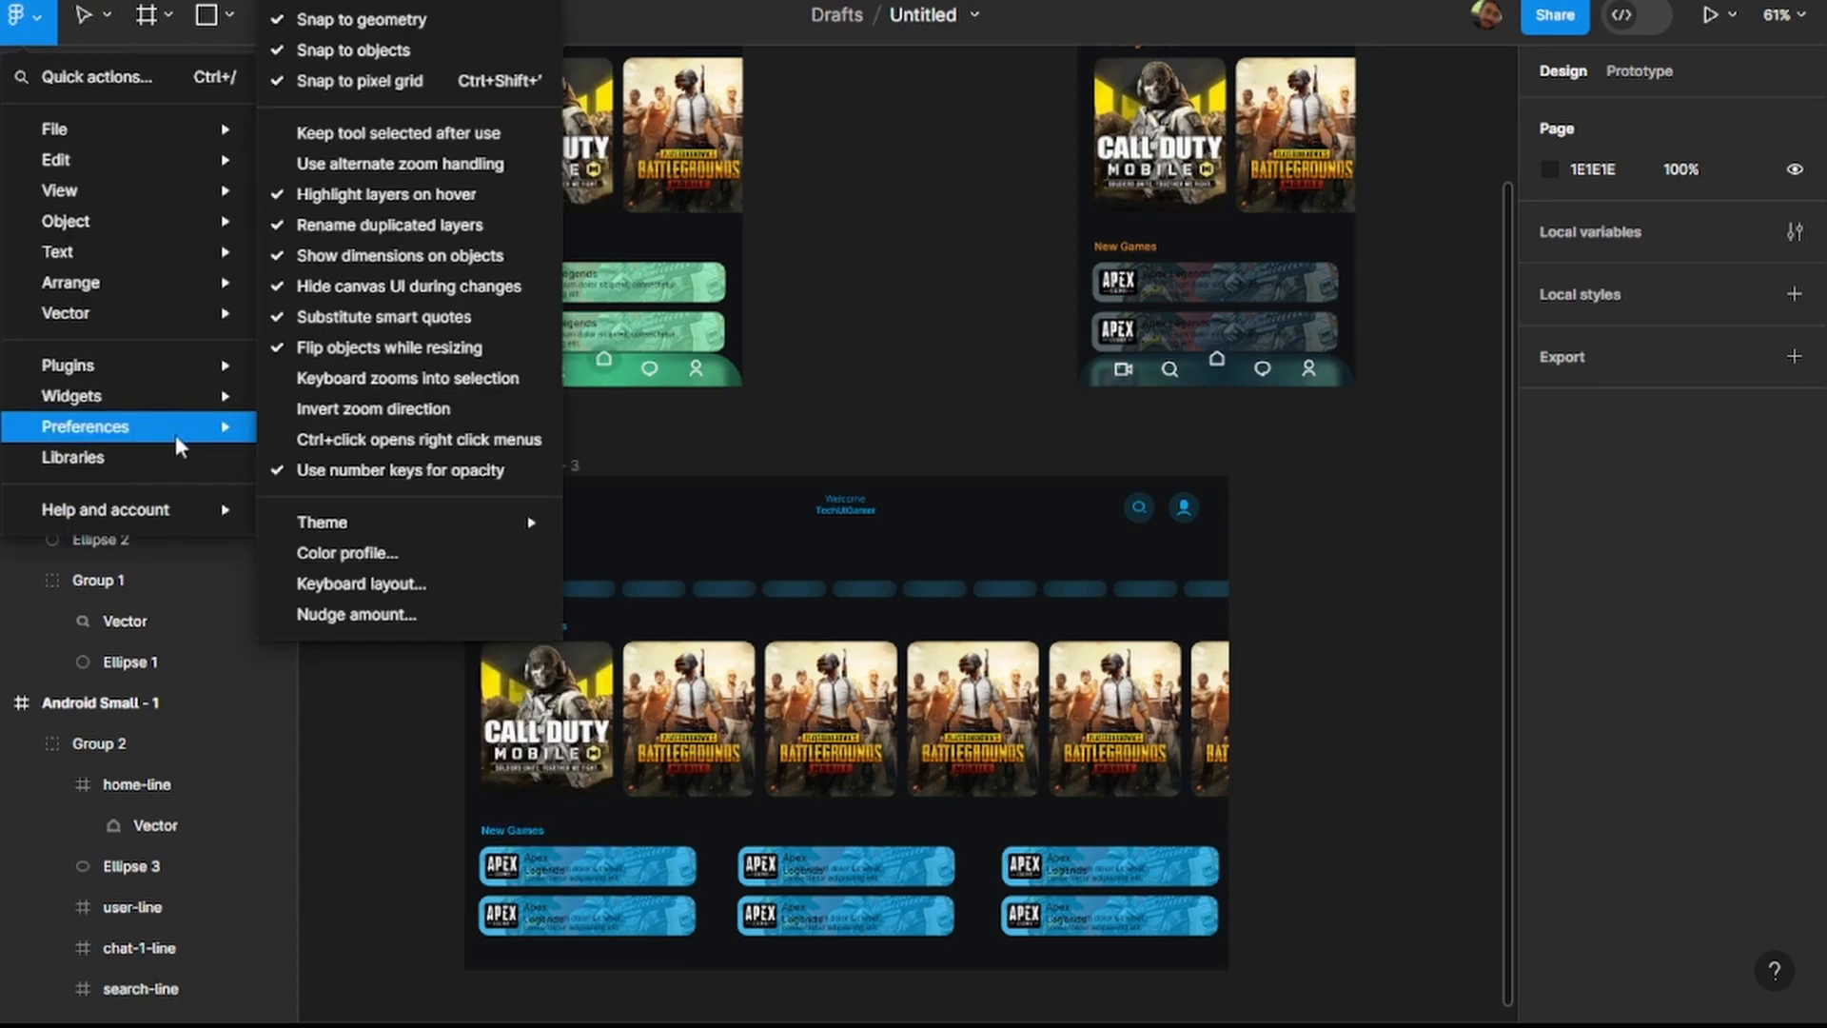
pyautogui.moveTo(122, 378)
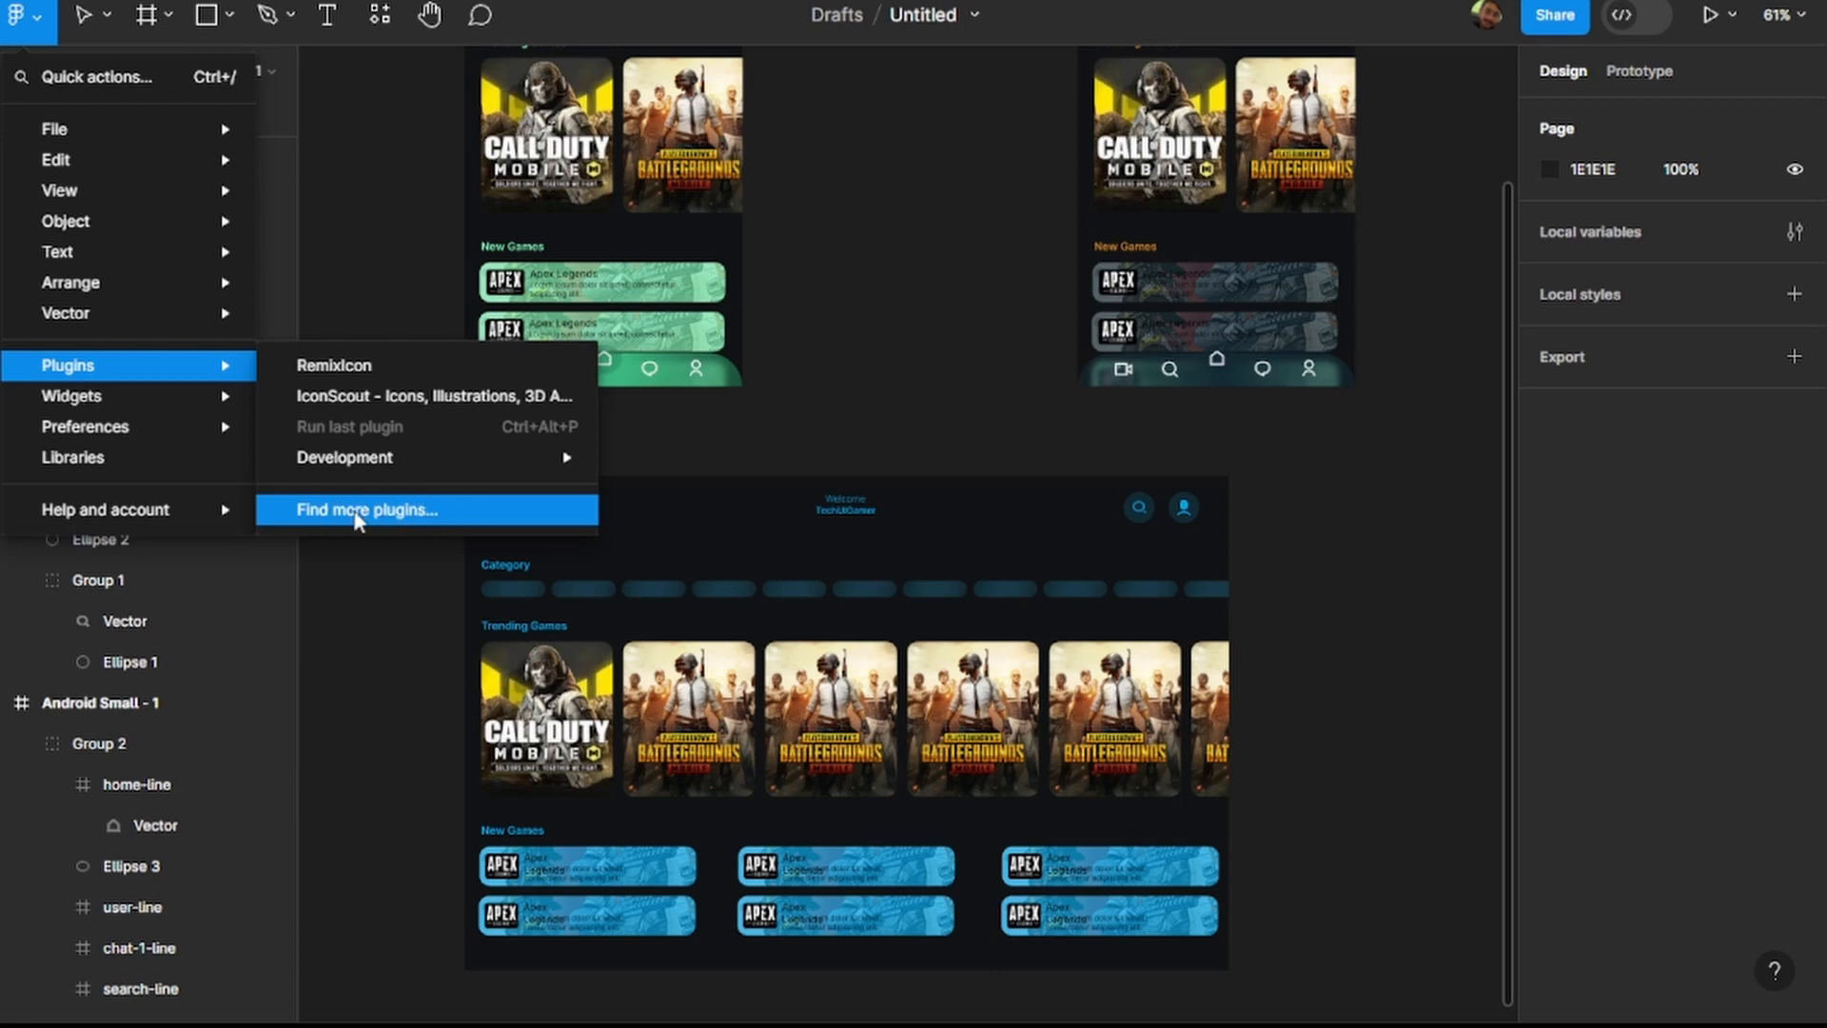
pyautogui.click(357, 514)
pyautogui.write('remix')
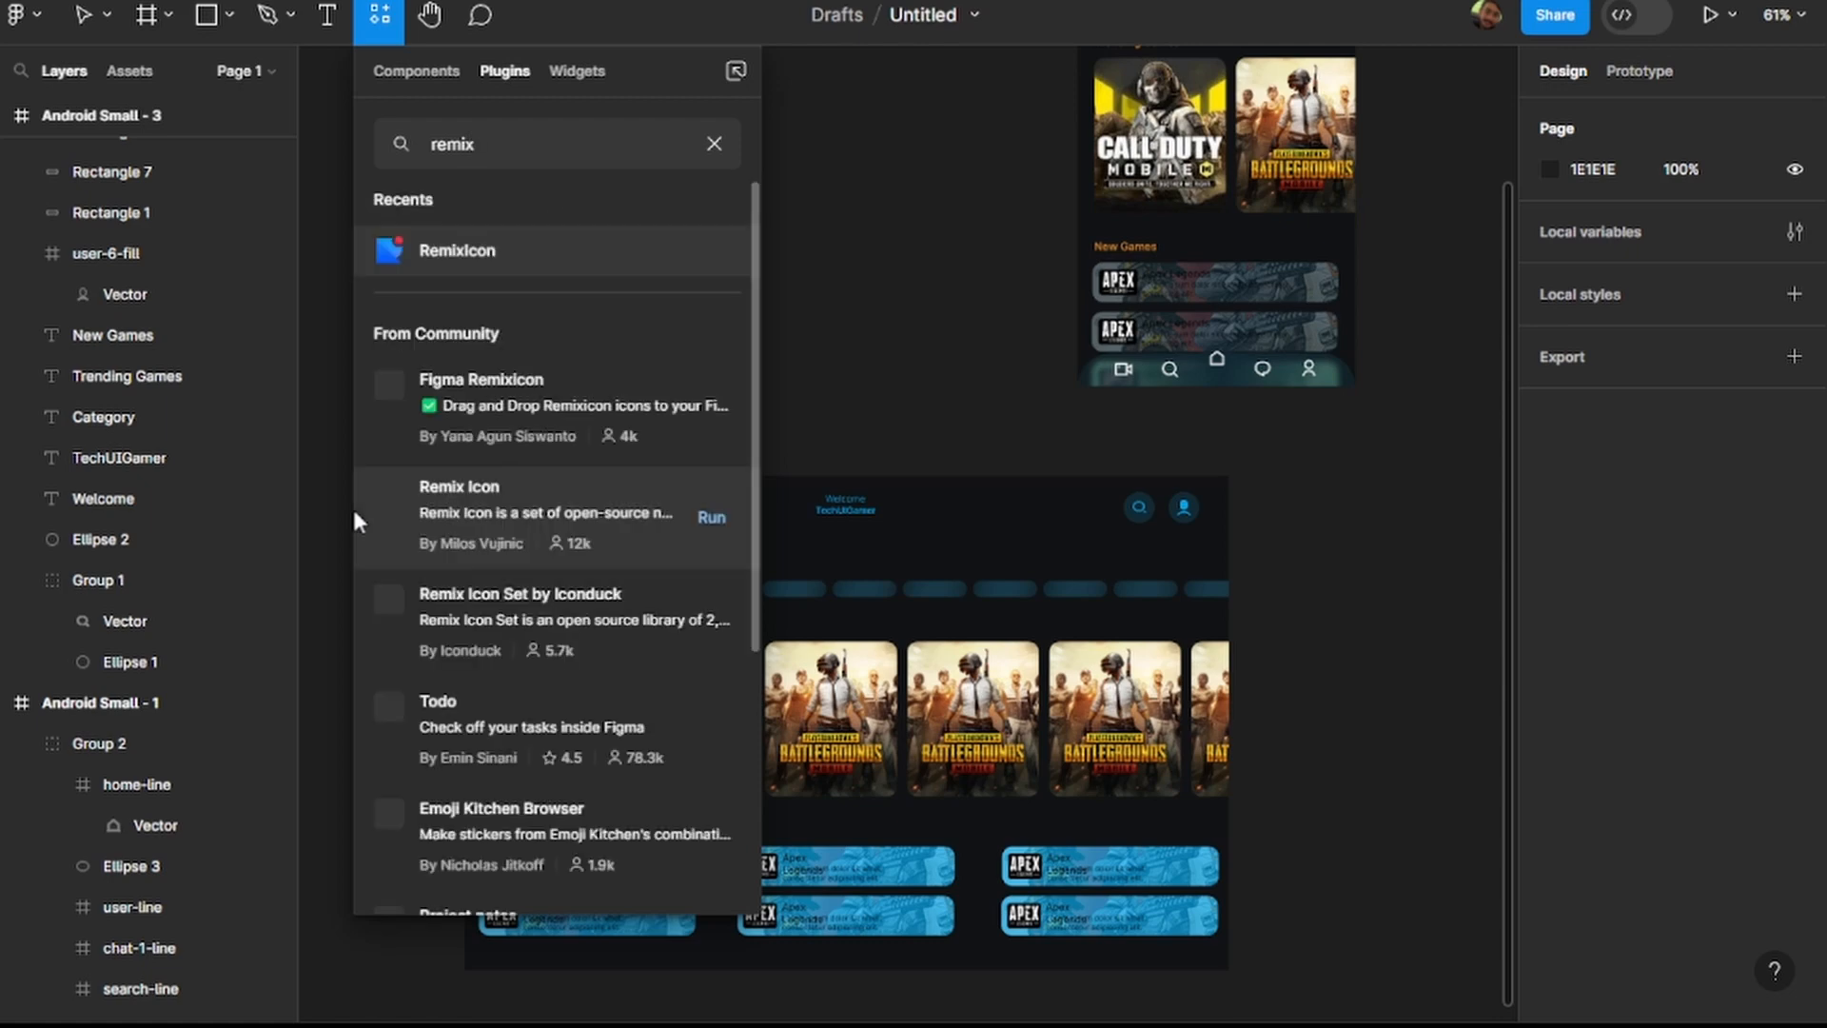
pyautogui.press('BackSpace')
pyautogui.press('BackSpace')
pyautogui.press('BackSpace')
pyautogui.press('BackSpace')
pyautogui.press('BackSpace')
pyautogui.write('icon')
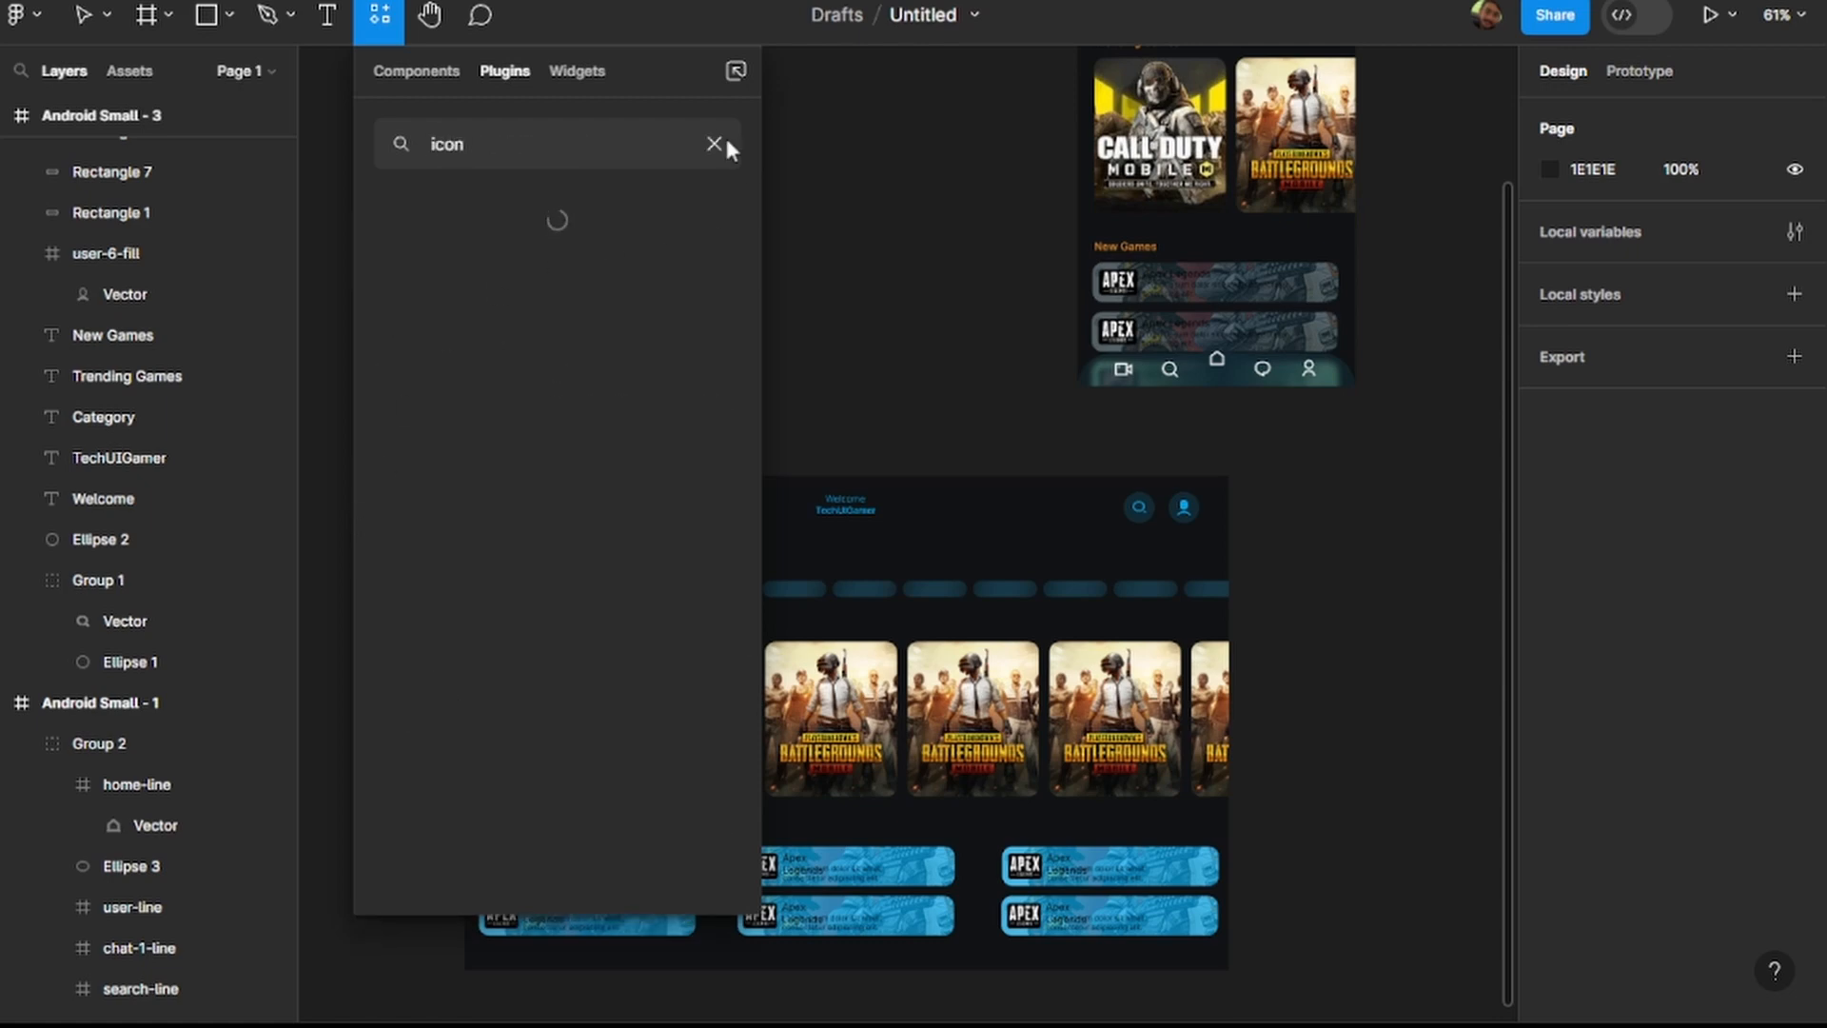
pyautogui.click(457, 301)
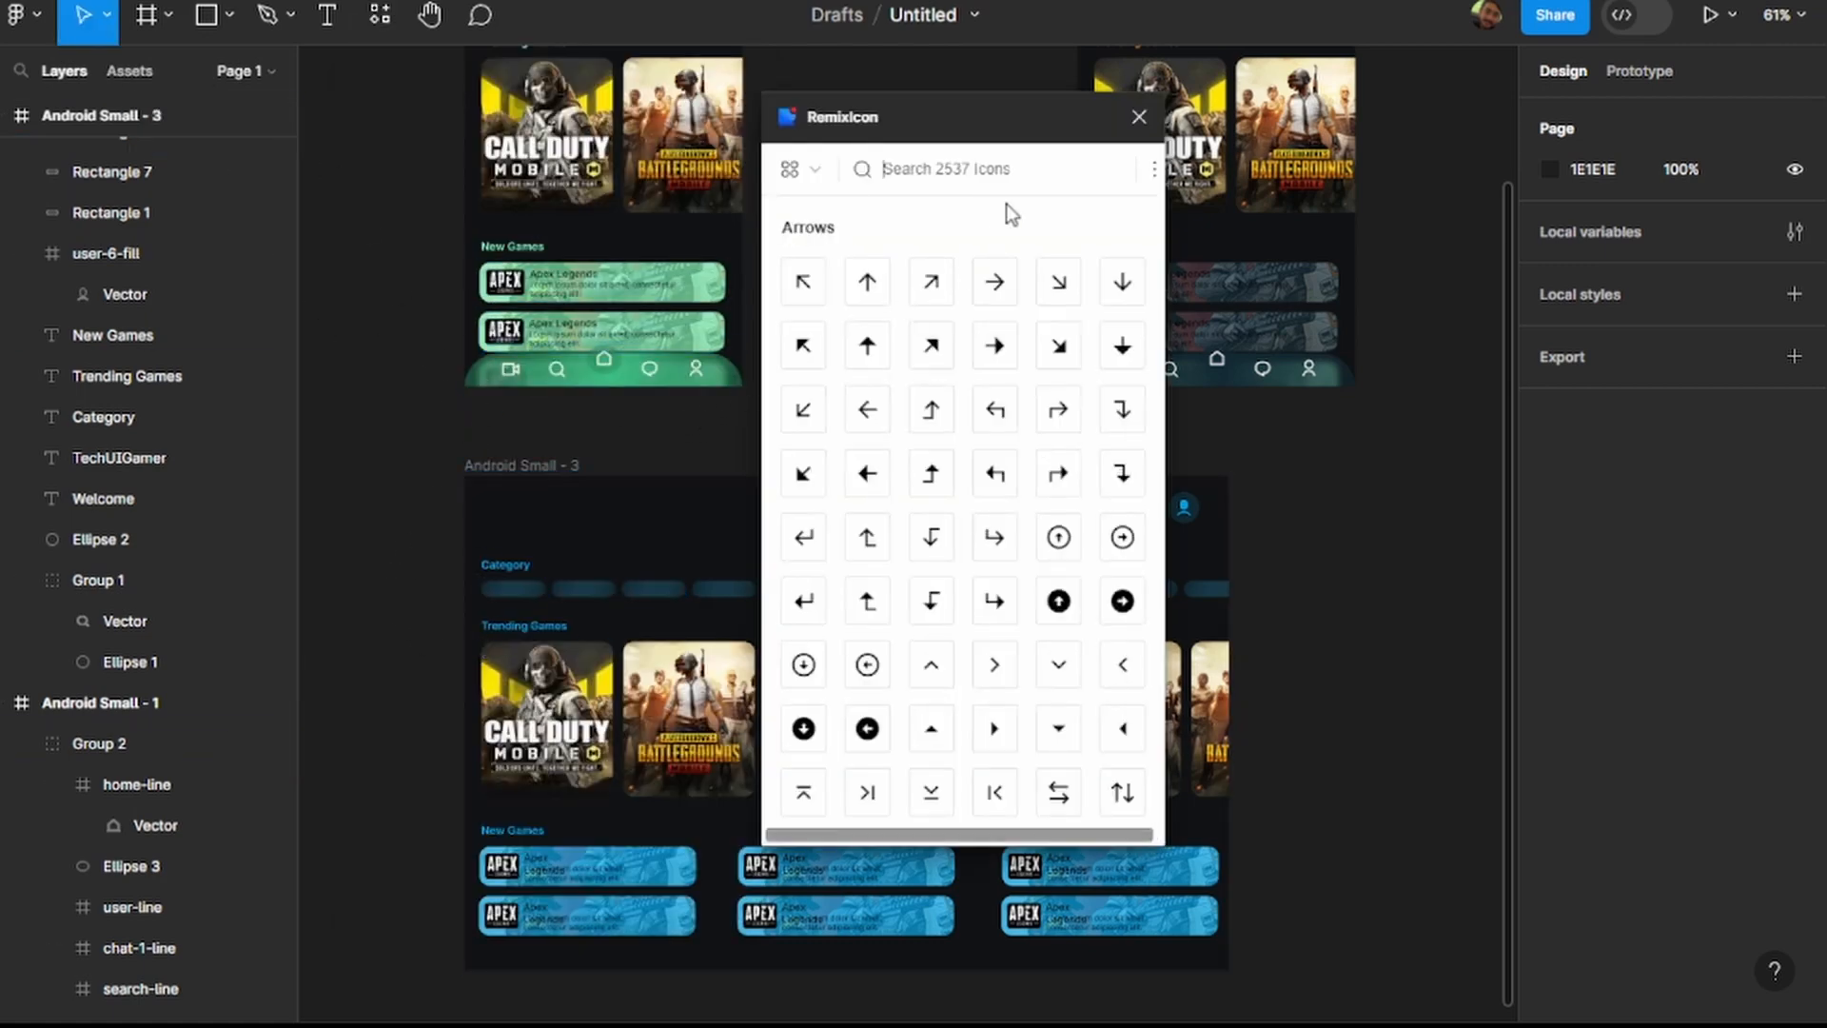
# Search RemixIcon for "hamburger" and insert the left-aligned menu-2-line icon.
pyautogui.moveTo(1001, 116); pyautogui.dragTo(1540, 211)
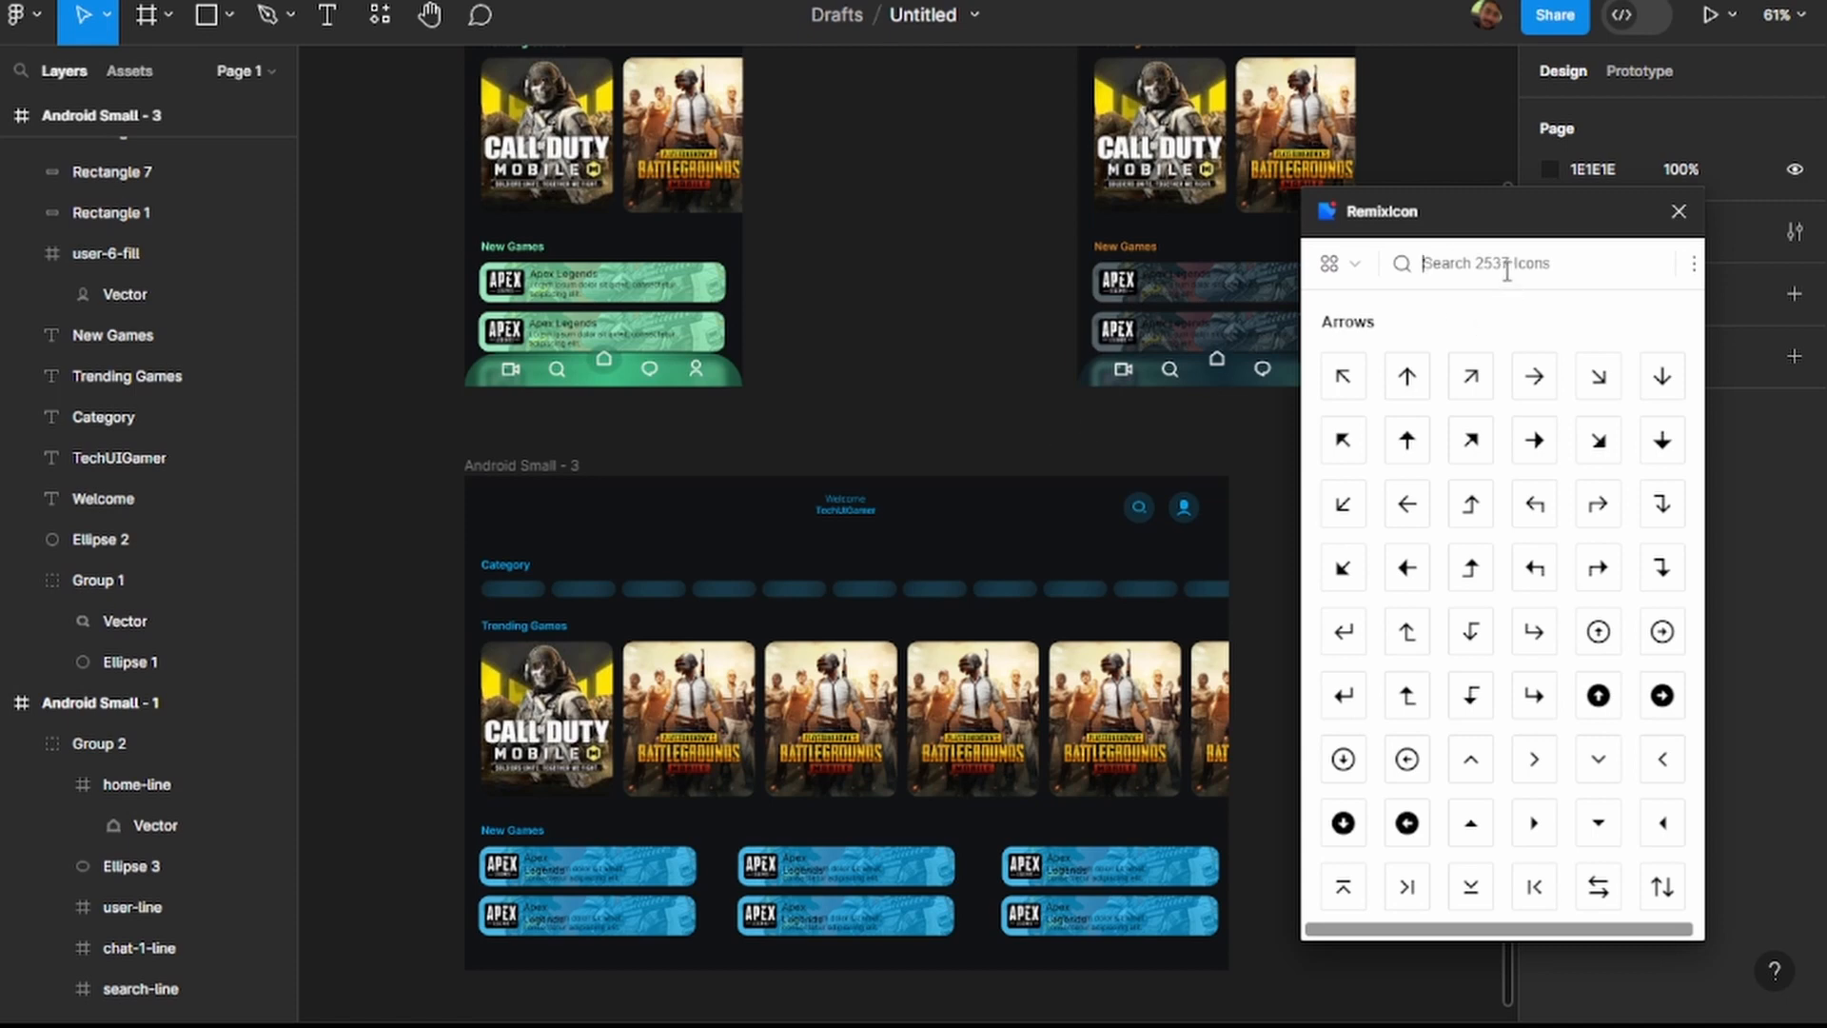
pyautogui.write('ham')
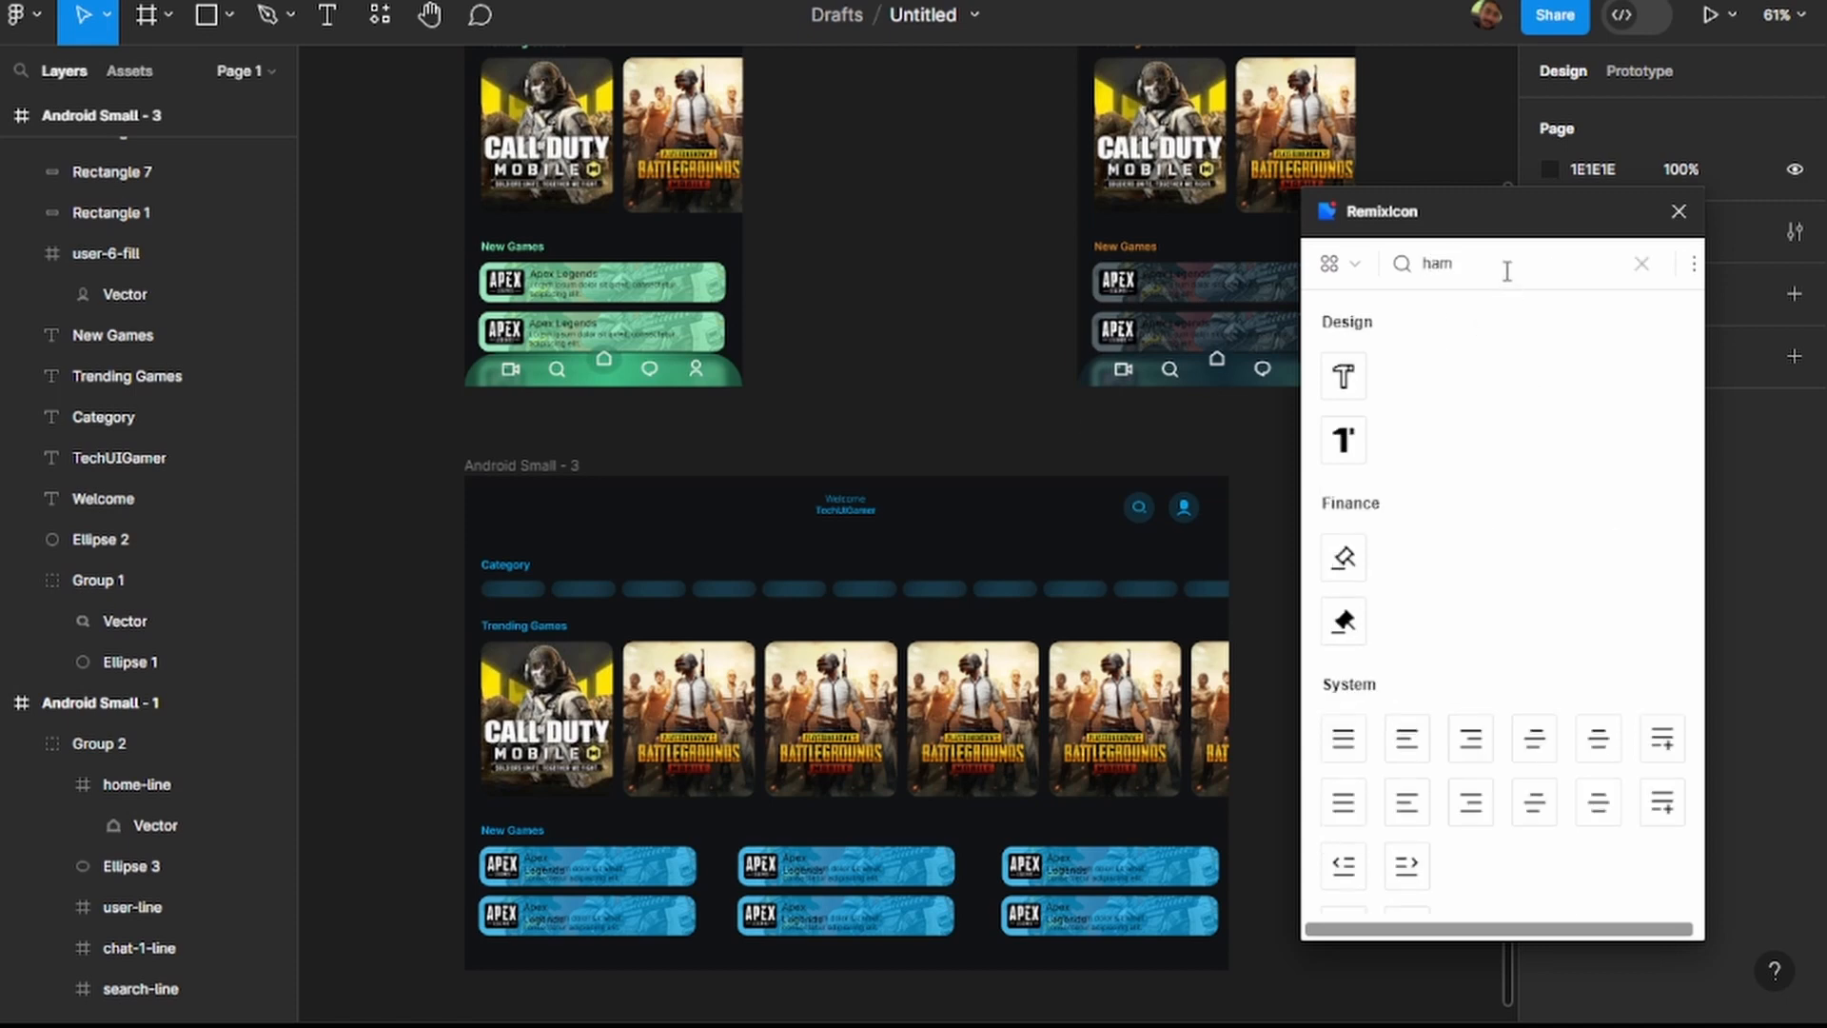
pyautogui.write('burger')
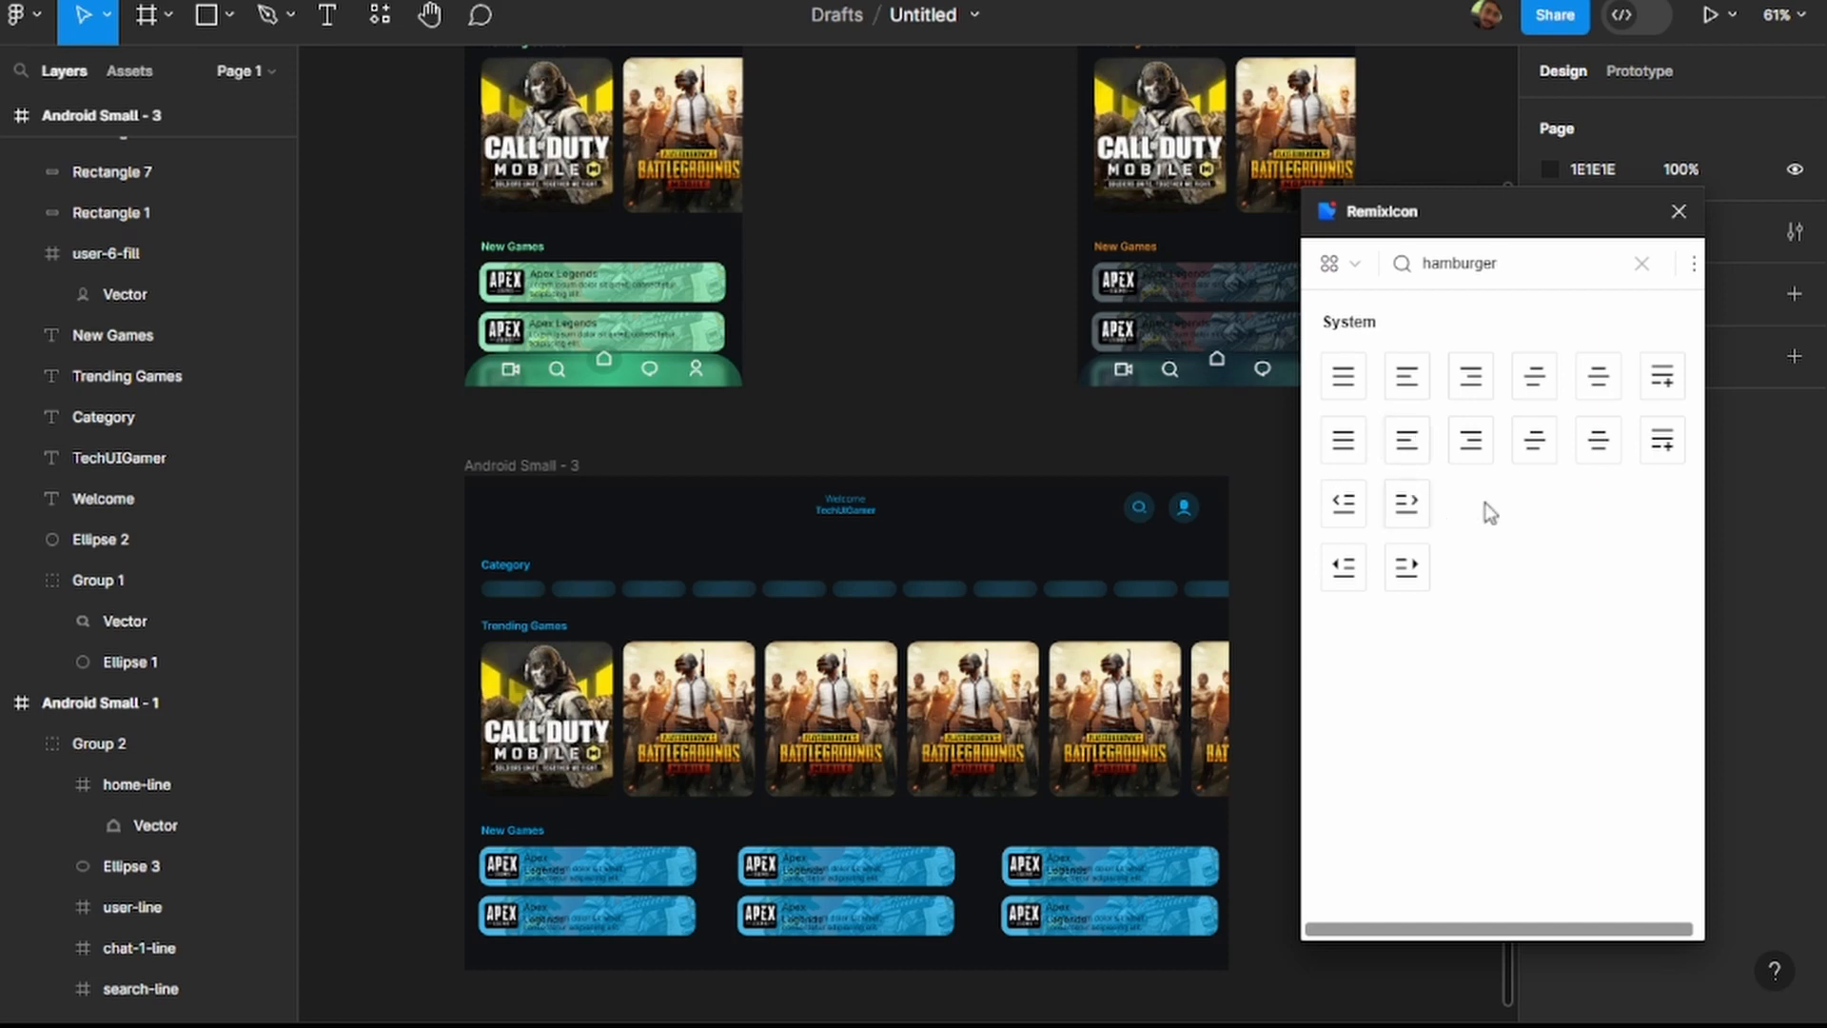
pyautogui.click(1408, 379)
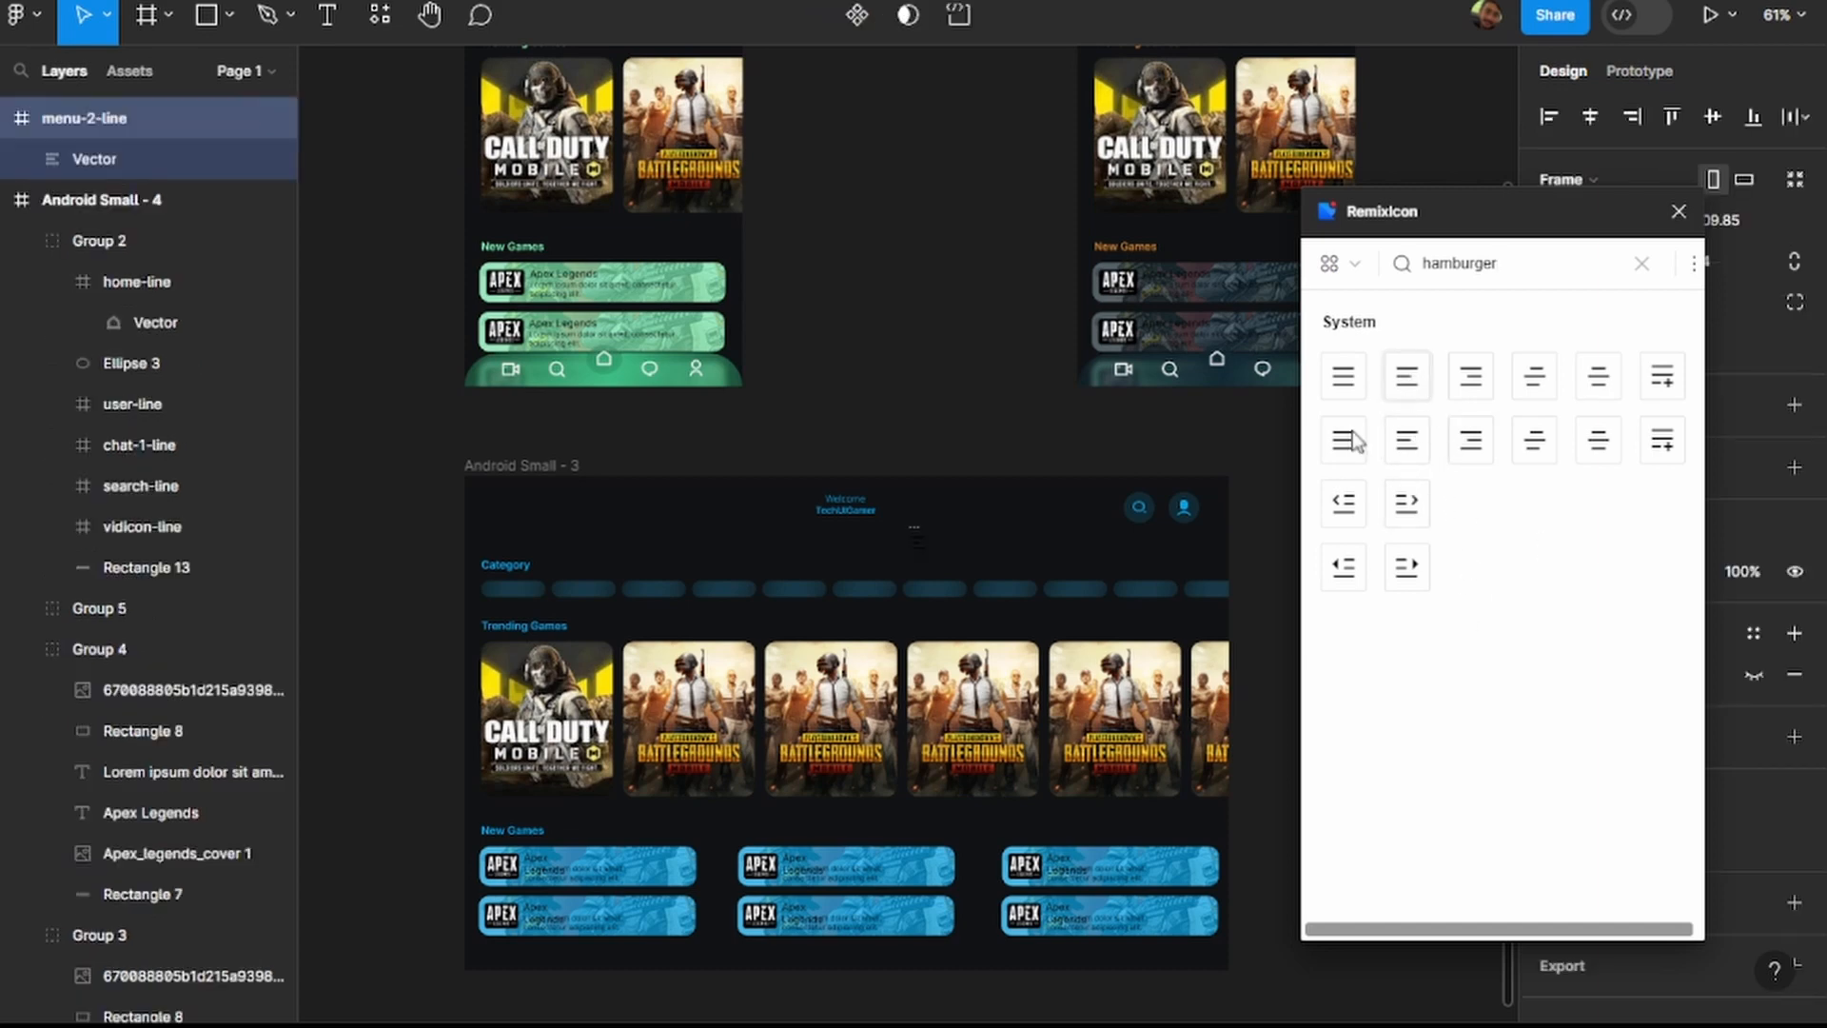
# Place the menu icon at the left end of the widened frame's header, above the Category heading.
pyautogui.moveTo(927, 540); pyautogui.dragTo(542, 510)
pyautogui.scroll(5, 495, 514)
pyautogui.click(670, 506)
pyautogui.click(653, 524)
pyautogui.moveTo(614, 562); pyautogui.dragTo(487, 451)
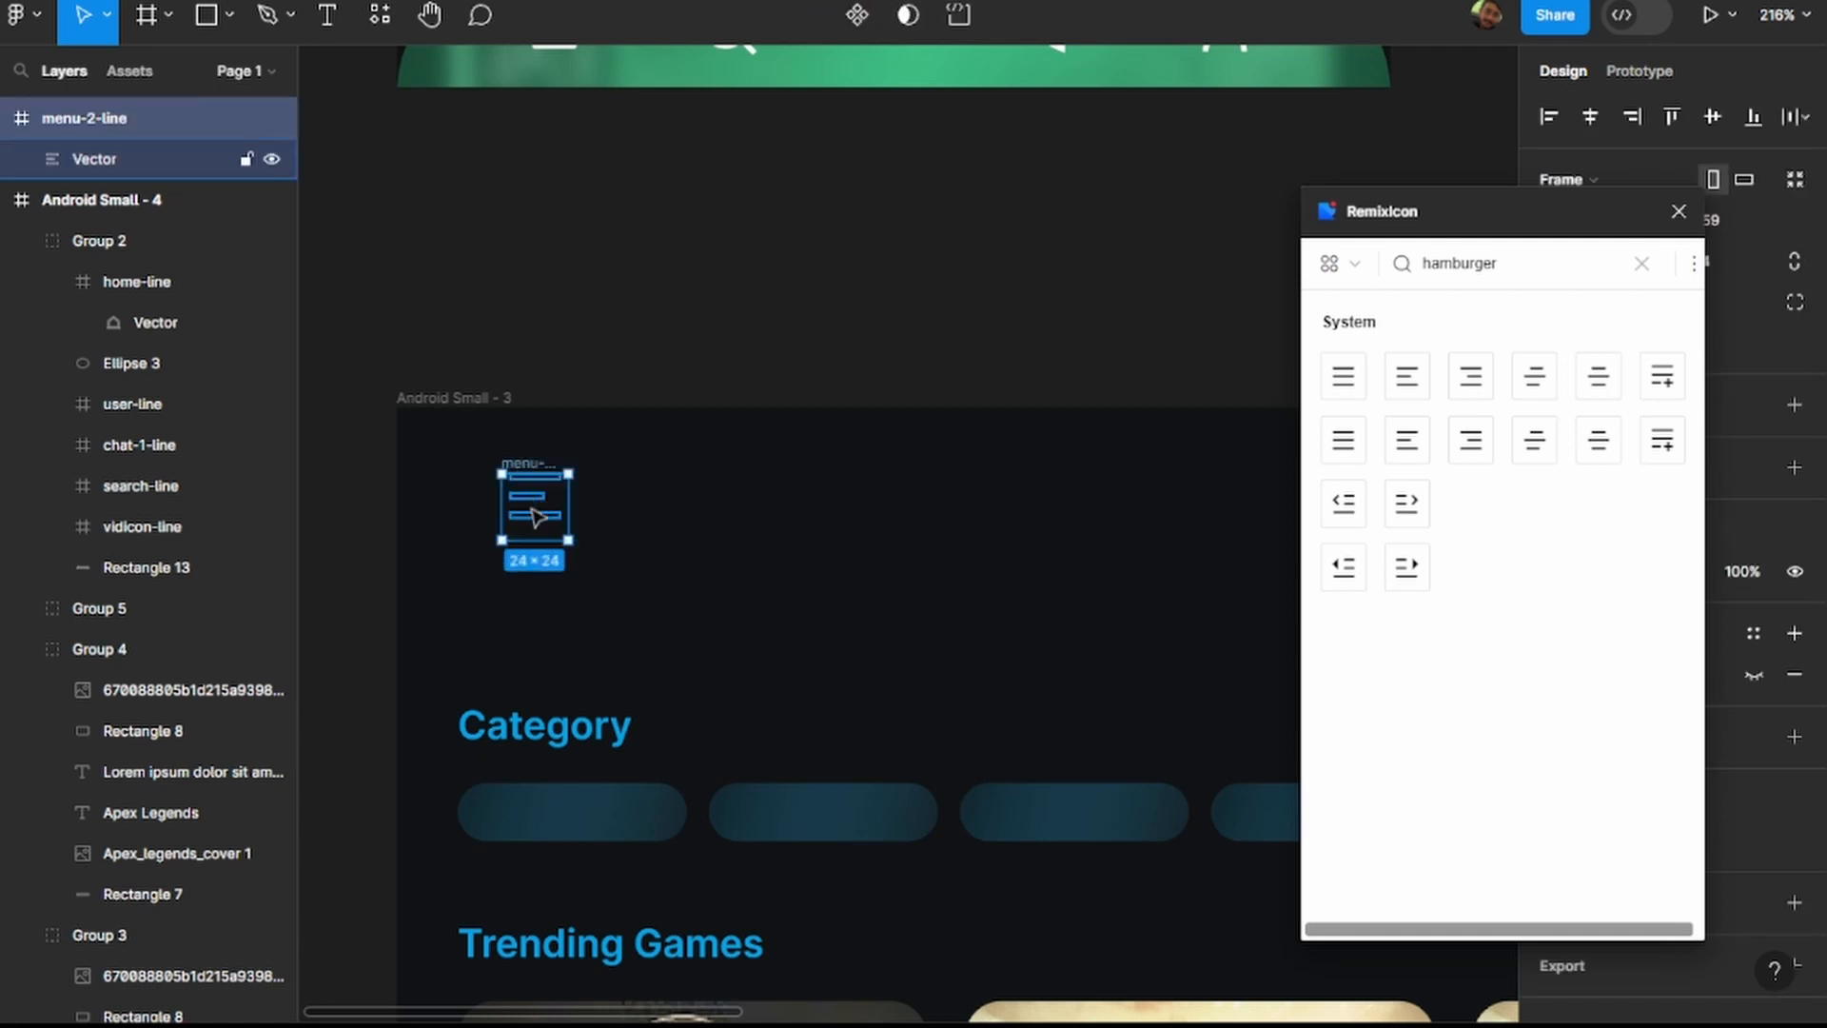
pyautogui.hotkey('ctrl', 'z')
pyautogui.hotkey('ctrl', 'z')
pyautogui.hotkey('ctrl', 'z')
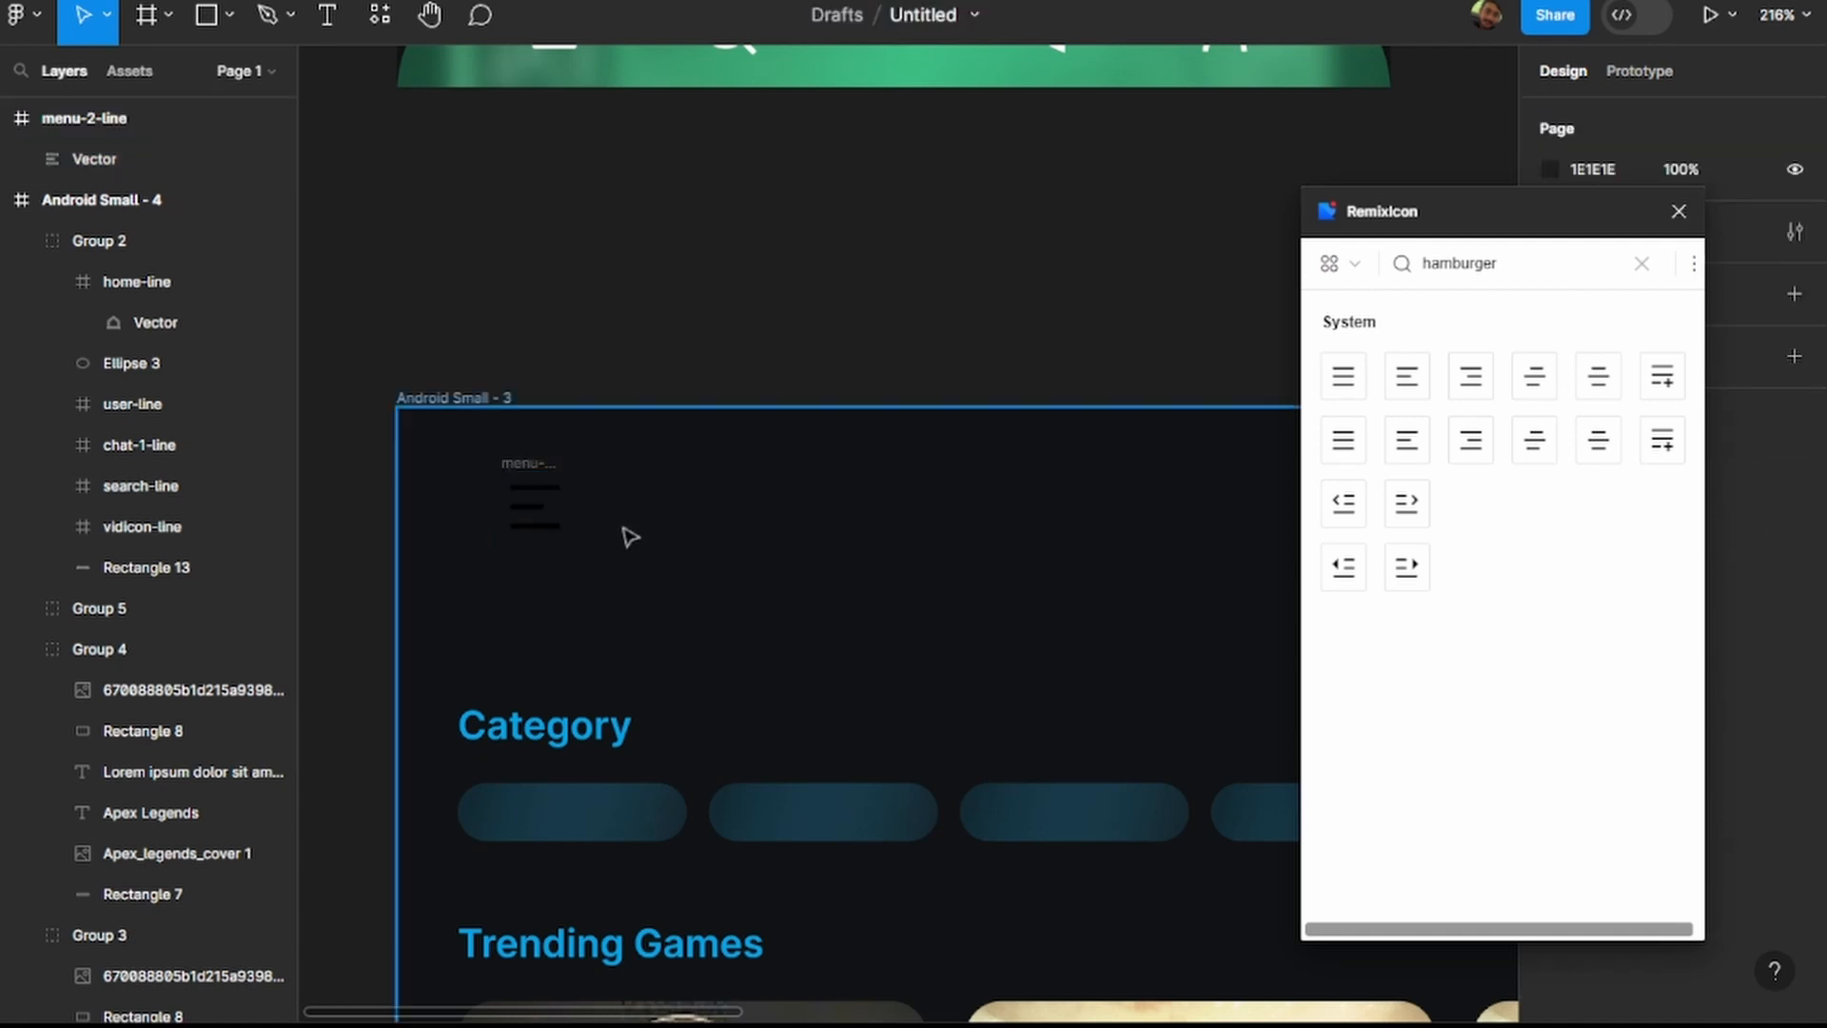
# Nudge the menu icon to X -156, Y 456 and close the RemixIcon plugin.
pyautogui.moveTo(636, 555); pyautogui.dragTo(481, 447)
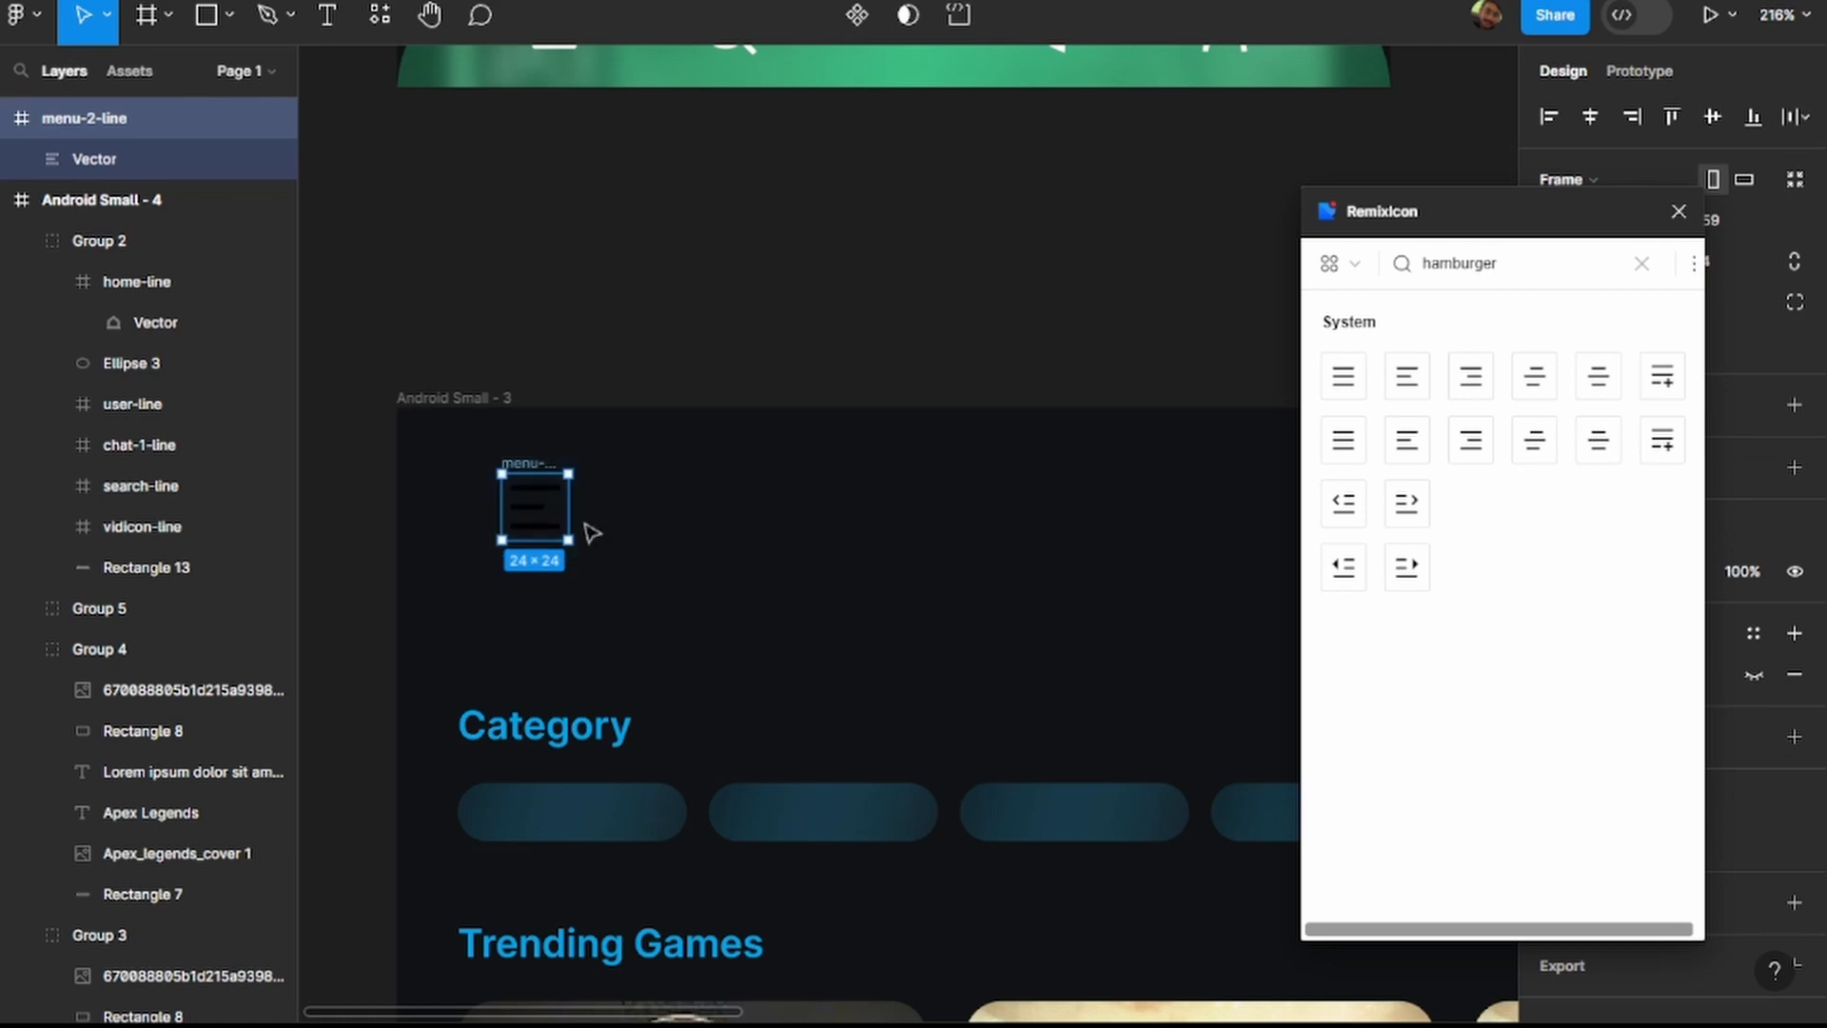
pyautogui.moveTo(543, 521)
pyautogui.mouseDown()
pyautogui.moveTo(542, 489)
pyautogui.moveTo(533, 514)
pyautogui.mouseUp()
pyautogui.scroll(-5, 543, 518)
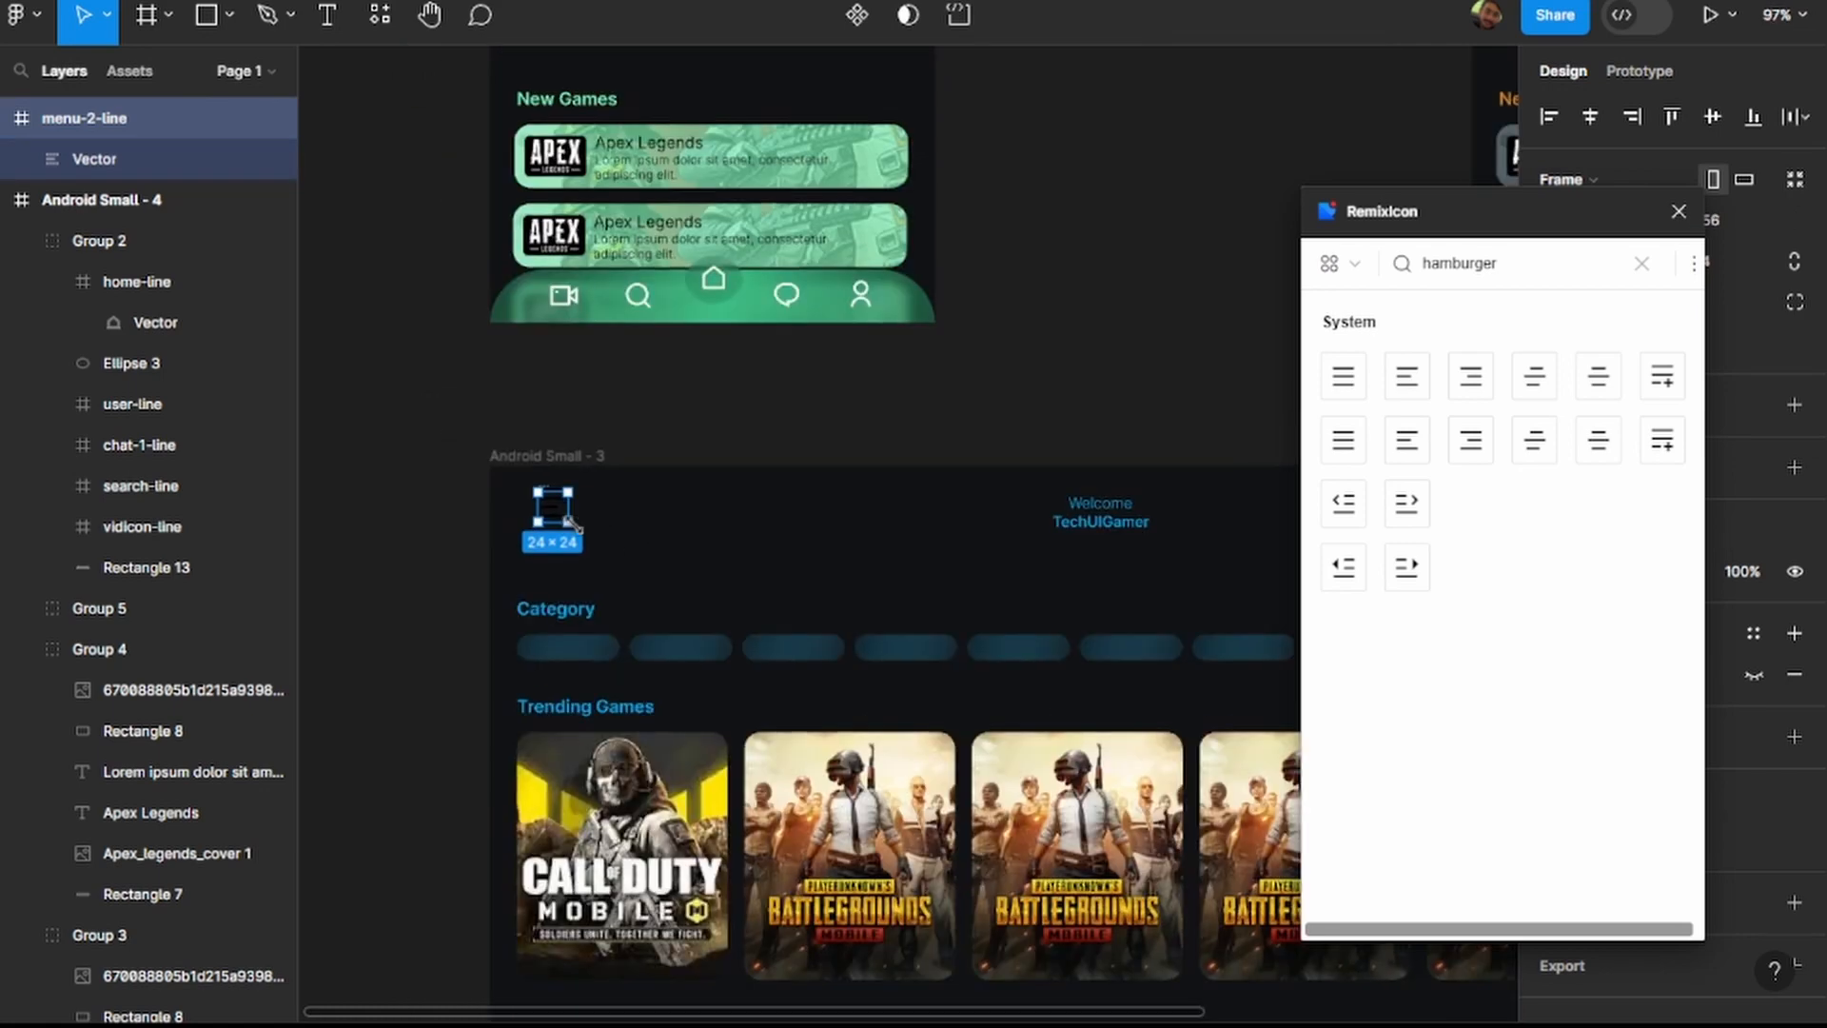
pyautogui.click(1679, 211)
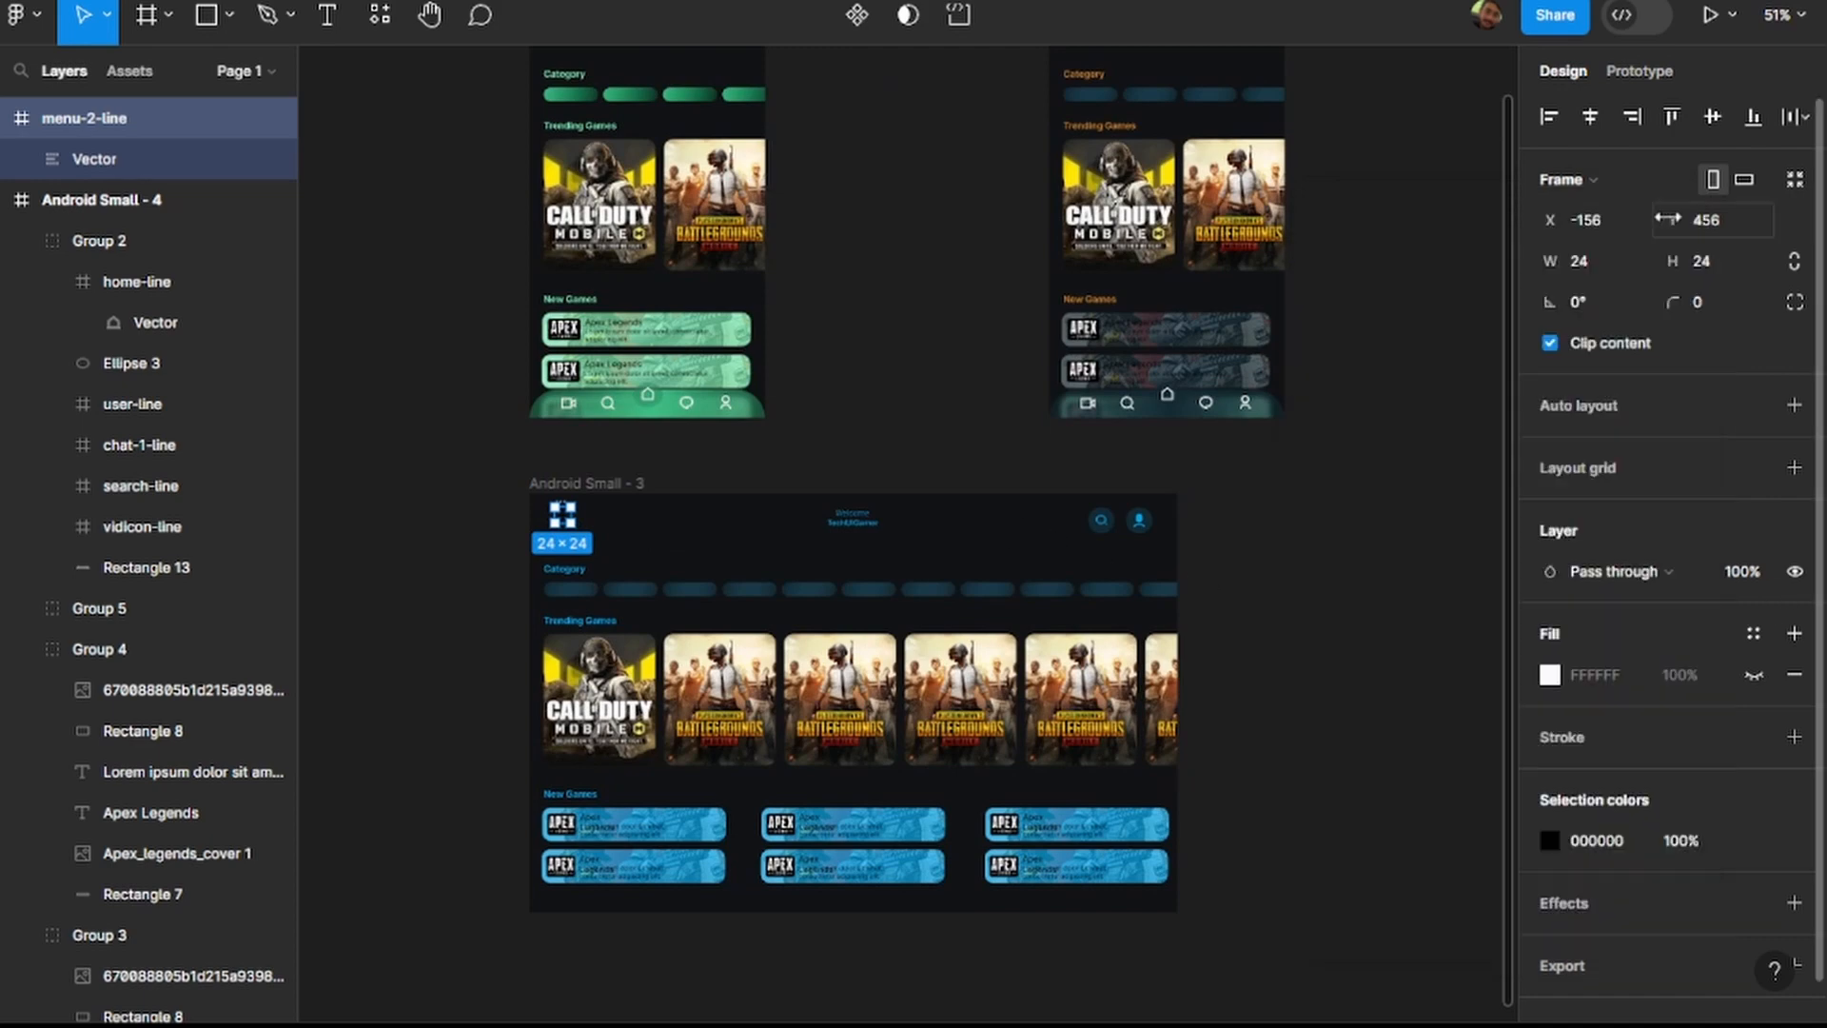
pyautogui.scroll(2, 739, 530)
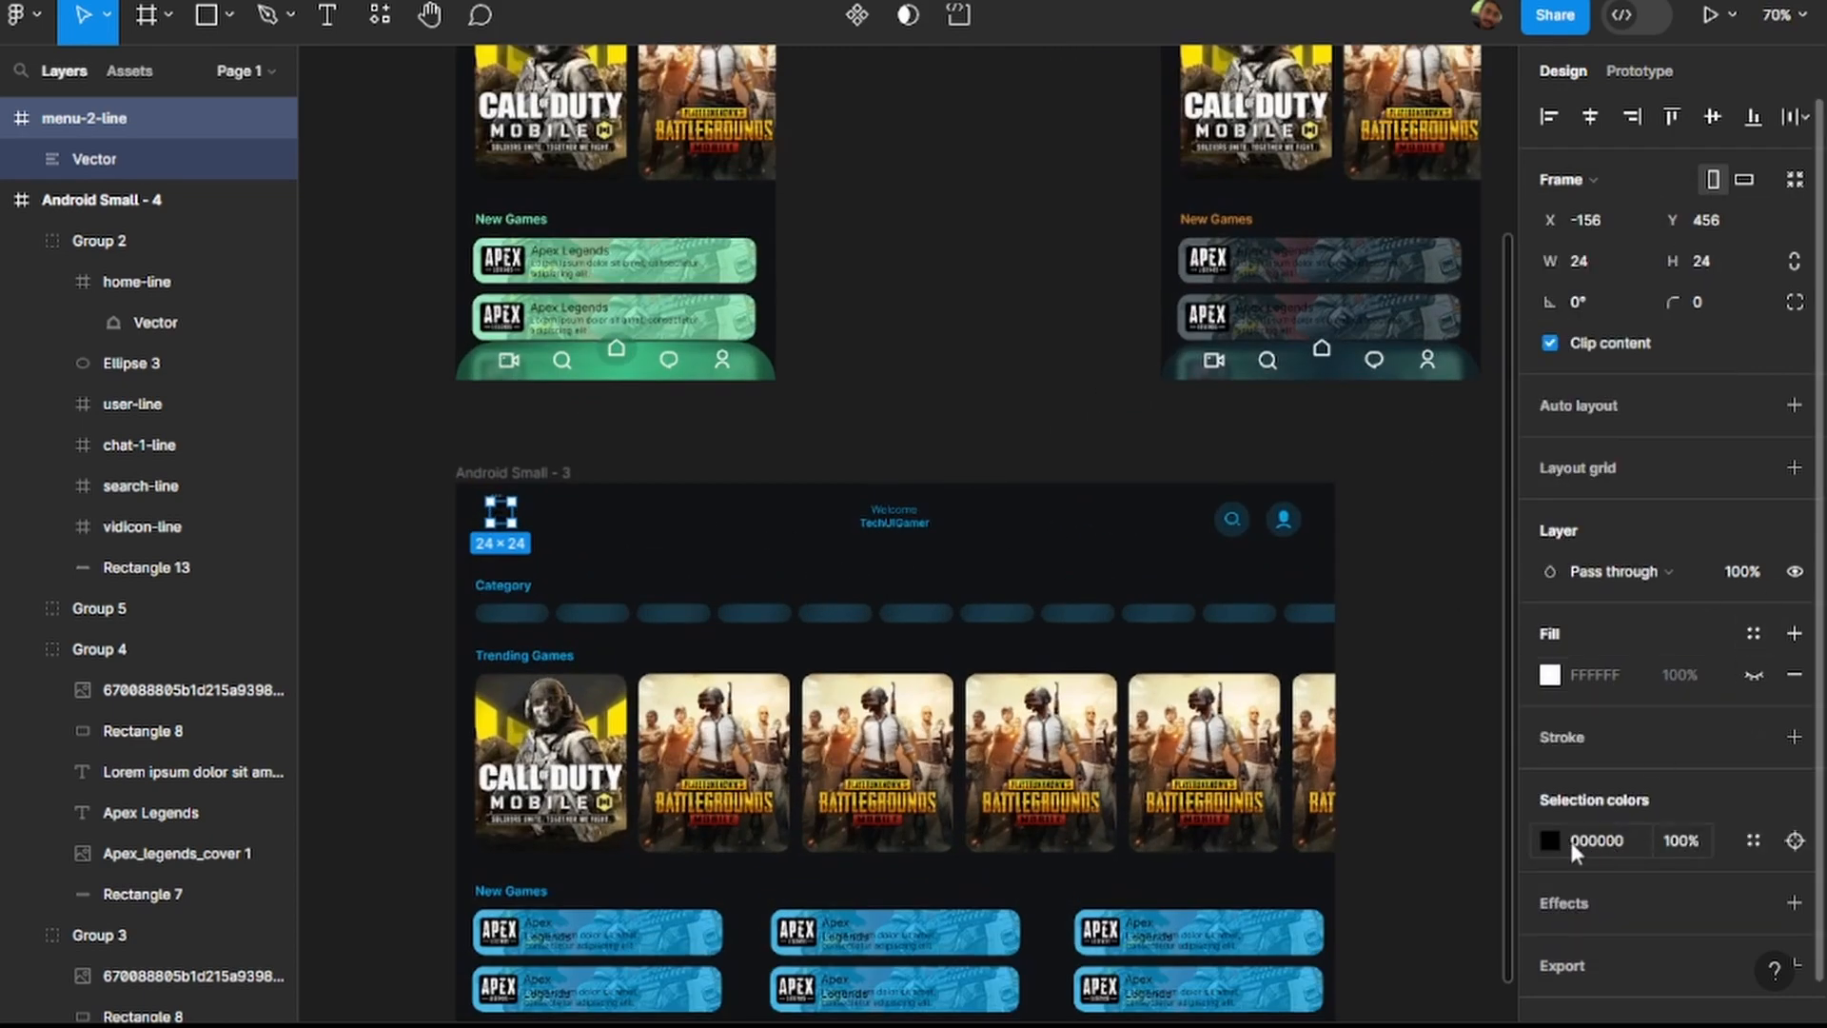
# Copy the profile icon's blue 00A4E9 and apply it as the fill of the menu icon's vector.
pyautogui.click(1284, 519)
pyautogui.click(1609, 1008)
pyautogui.hotkey('ctrl', 'c')
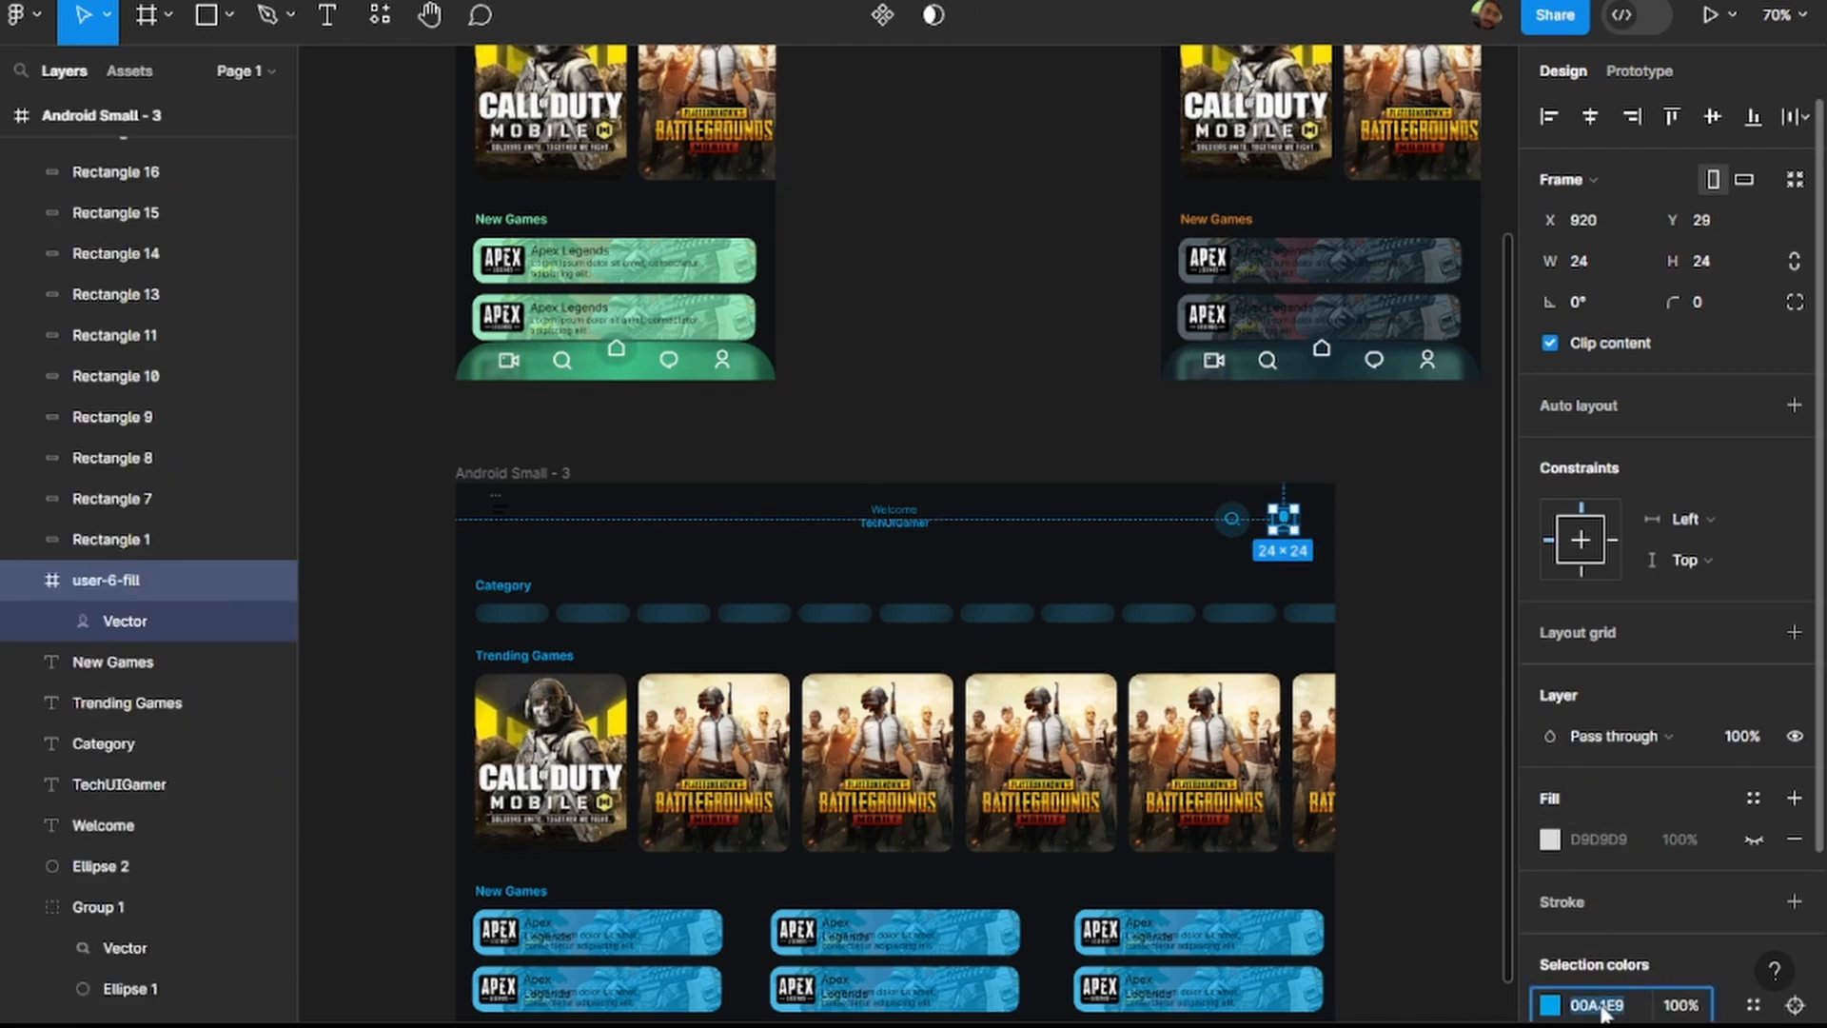
pyautogui.click(501, 514)
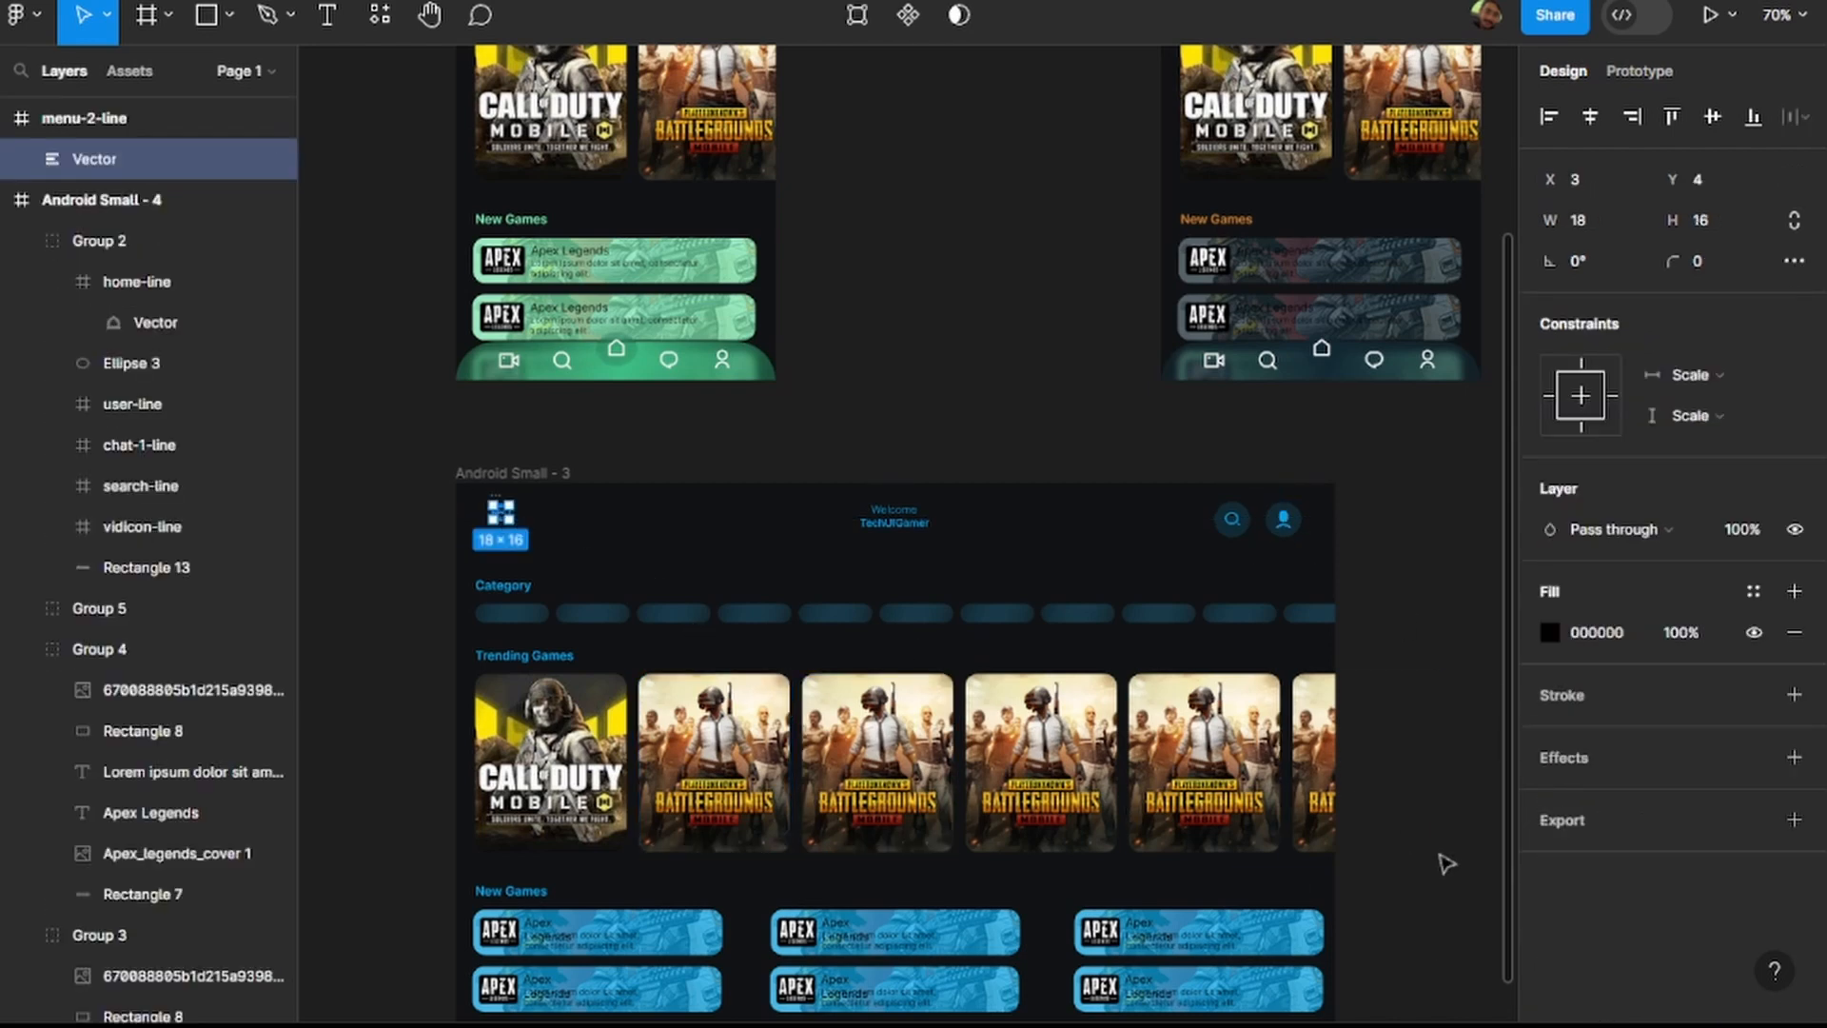
pyautogui.click(1595, 636)
pyautogui.hotkey('ctrl', 'v')
pyautogui.press('Return')
pyautogui.click(1416, 544)
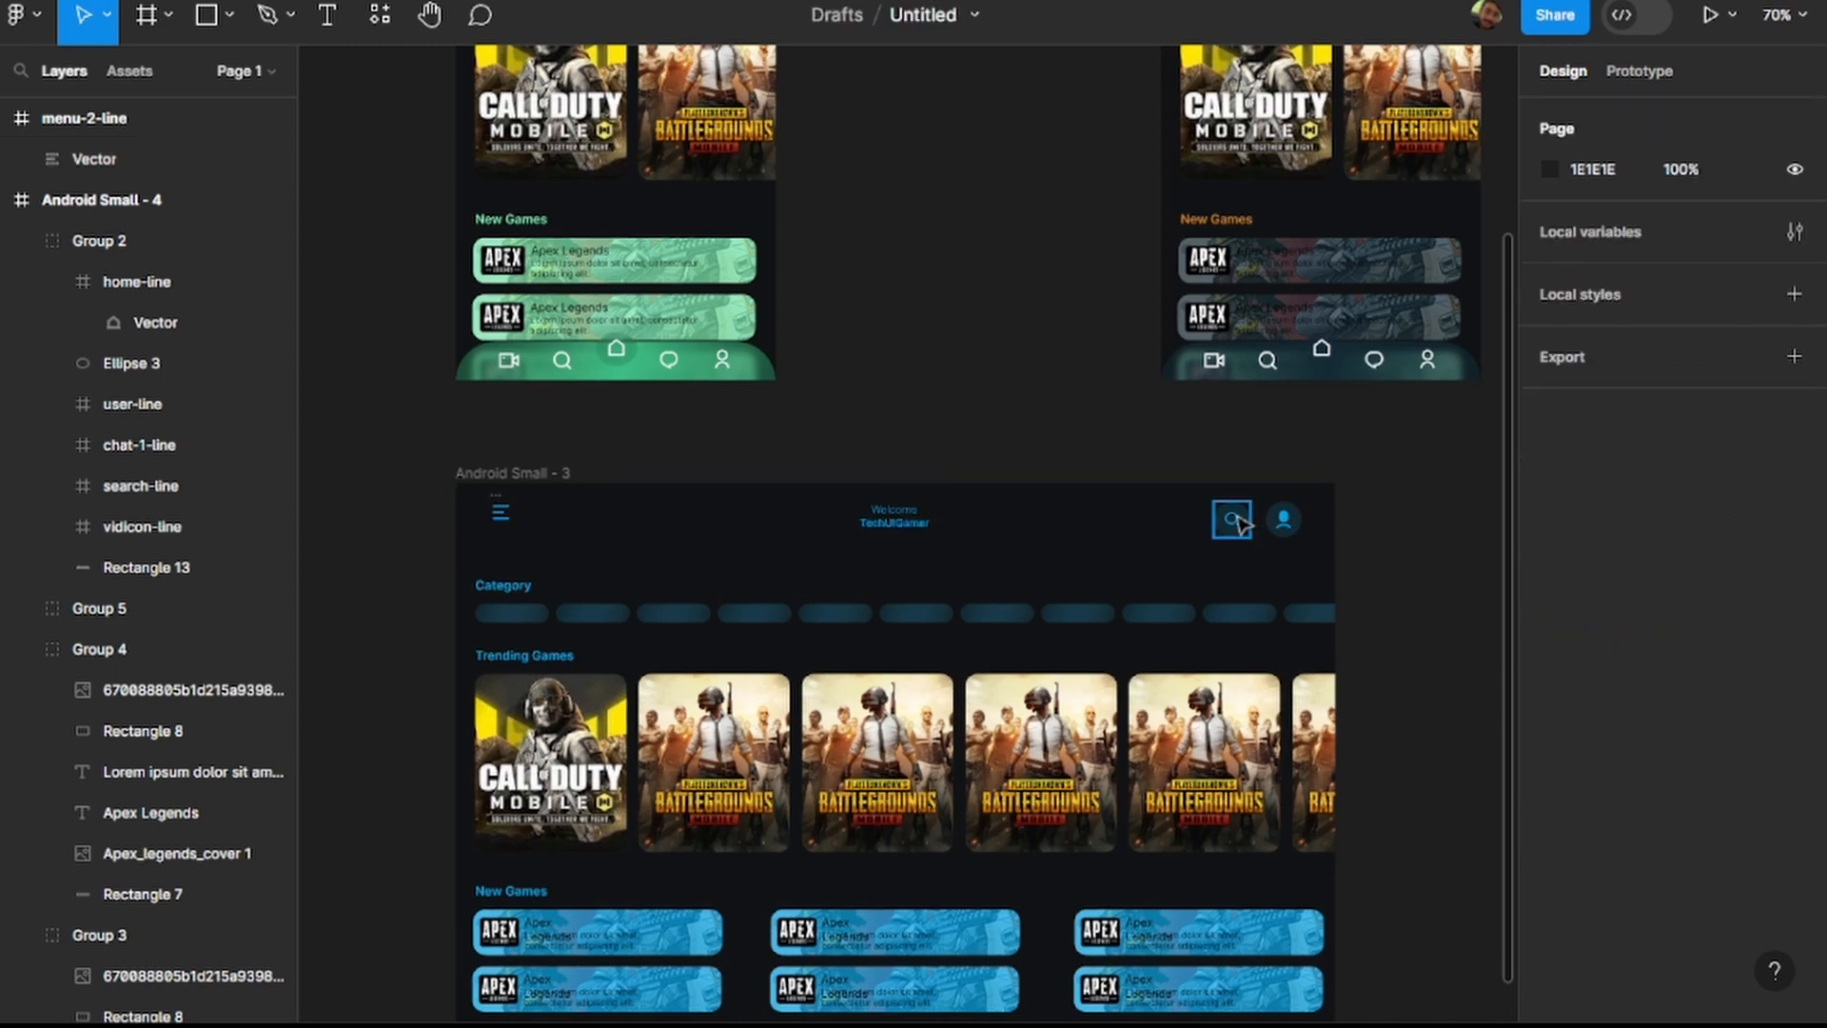
# Duplicate the 40 × 40 circle behind the profile icon in the widened frame's header.
pyautogui.click(1303, 530)
pyautogui.scroll(5, 1305, 526)
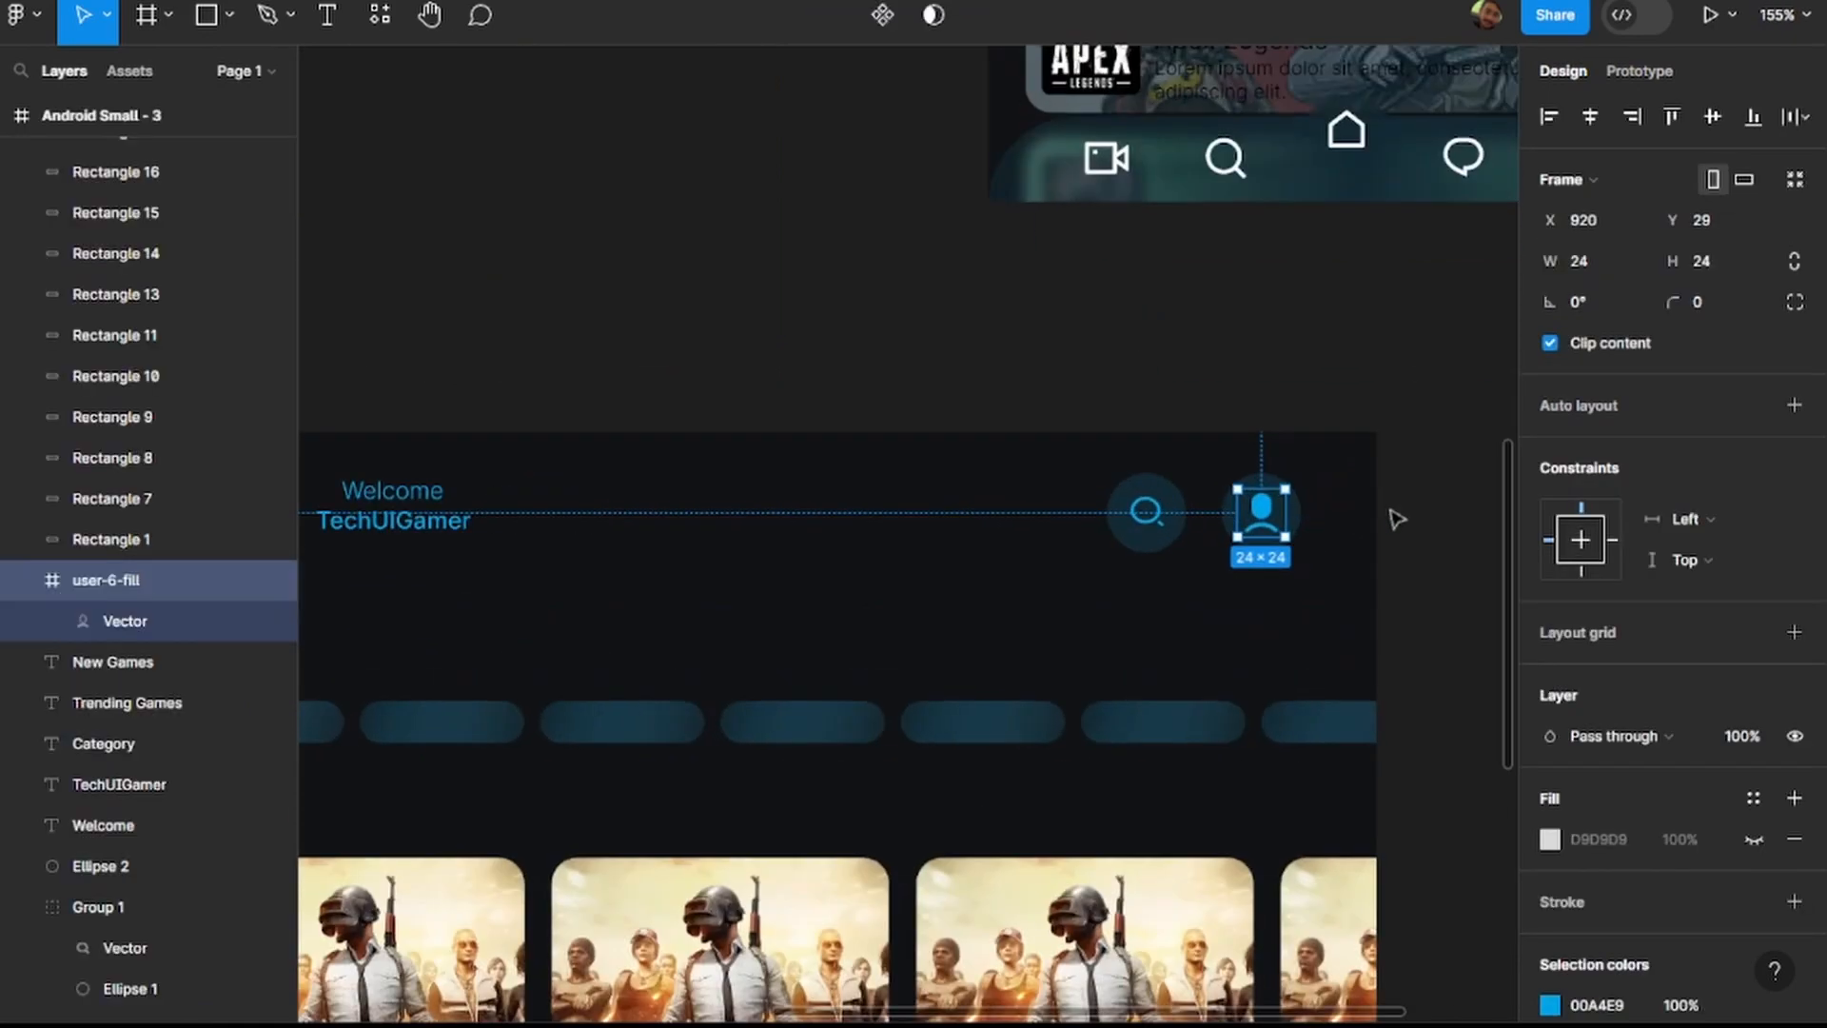
pyautogui.click(1308, 519)
pyautogui.click(1303, 518)
pyautogui.hotkey('ctrl', 'd')
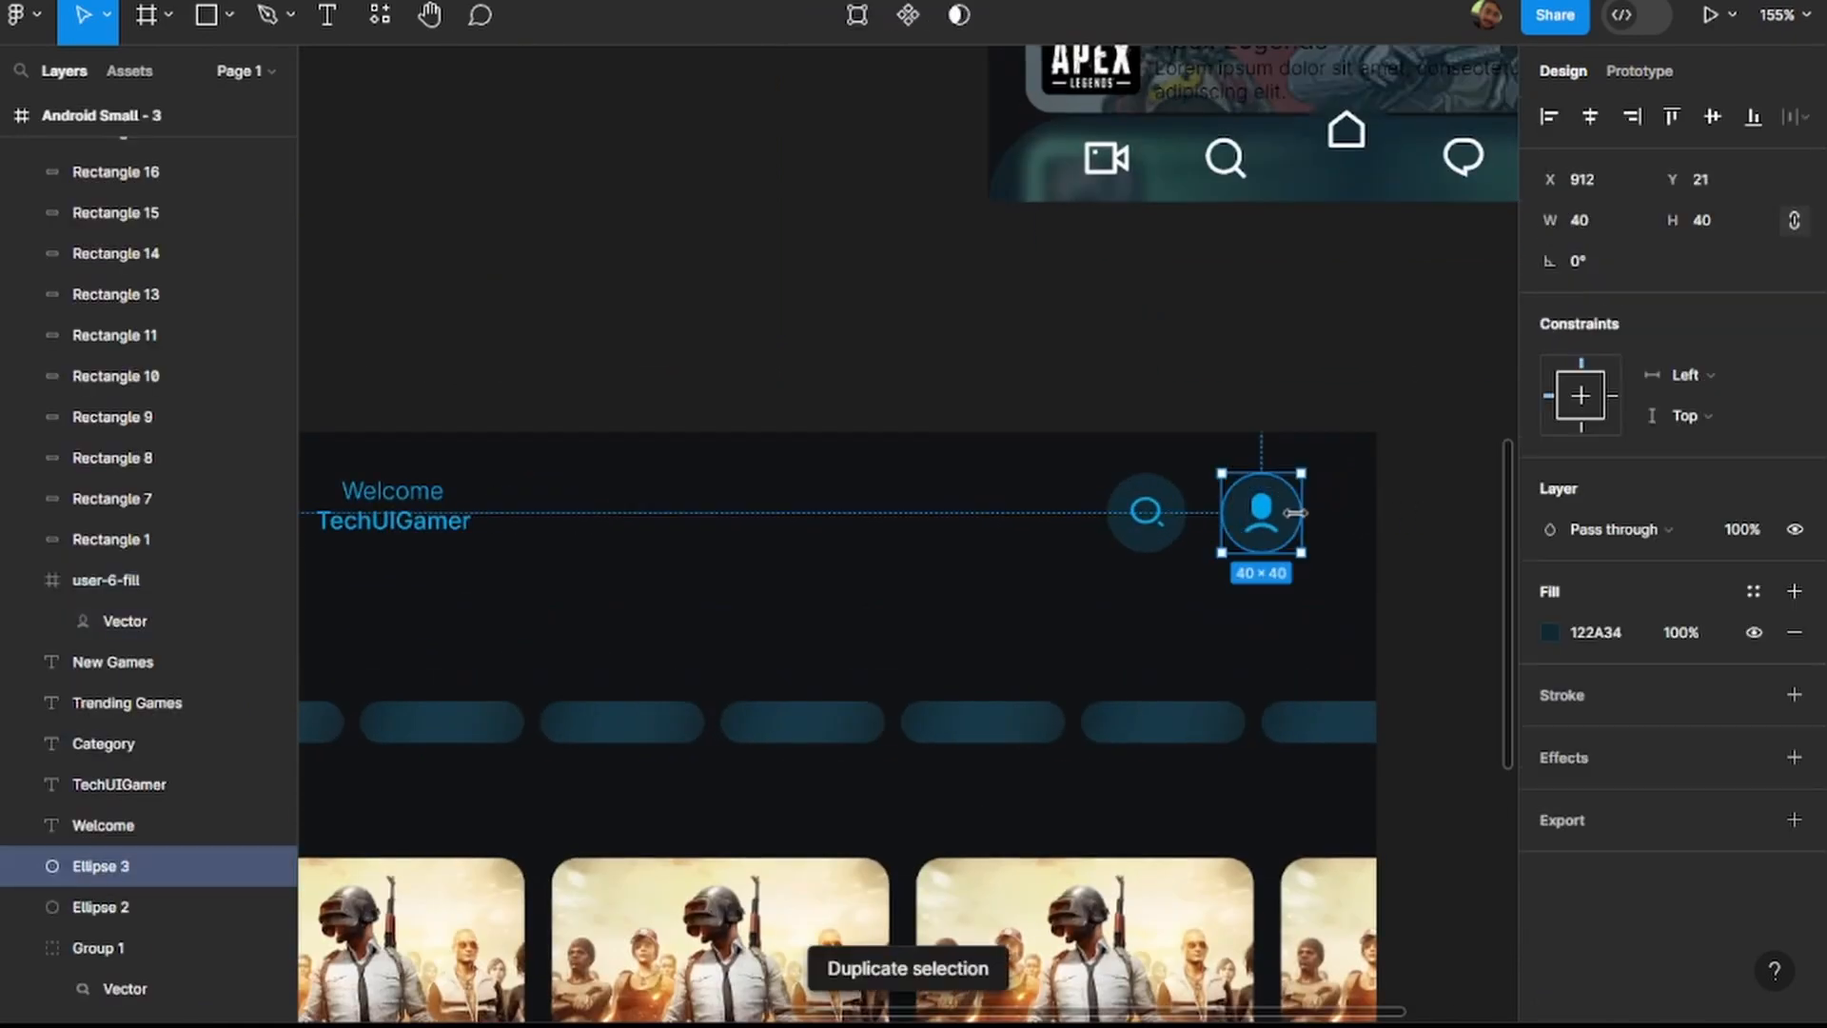
pyautogui.scroll(-5, 1295, 515)
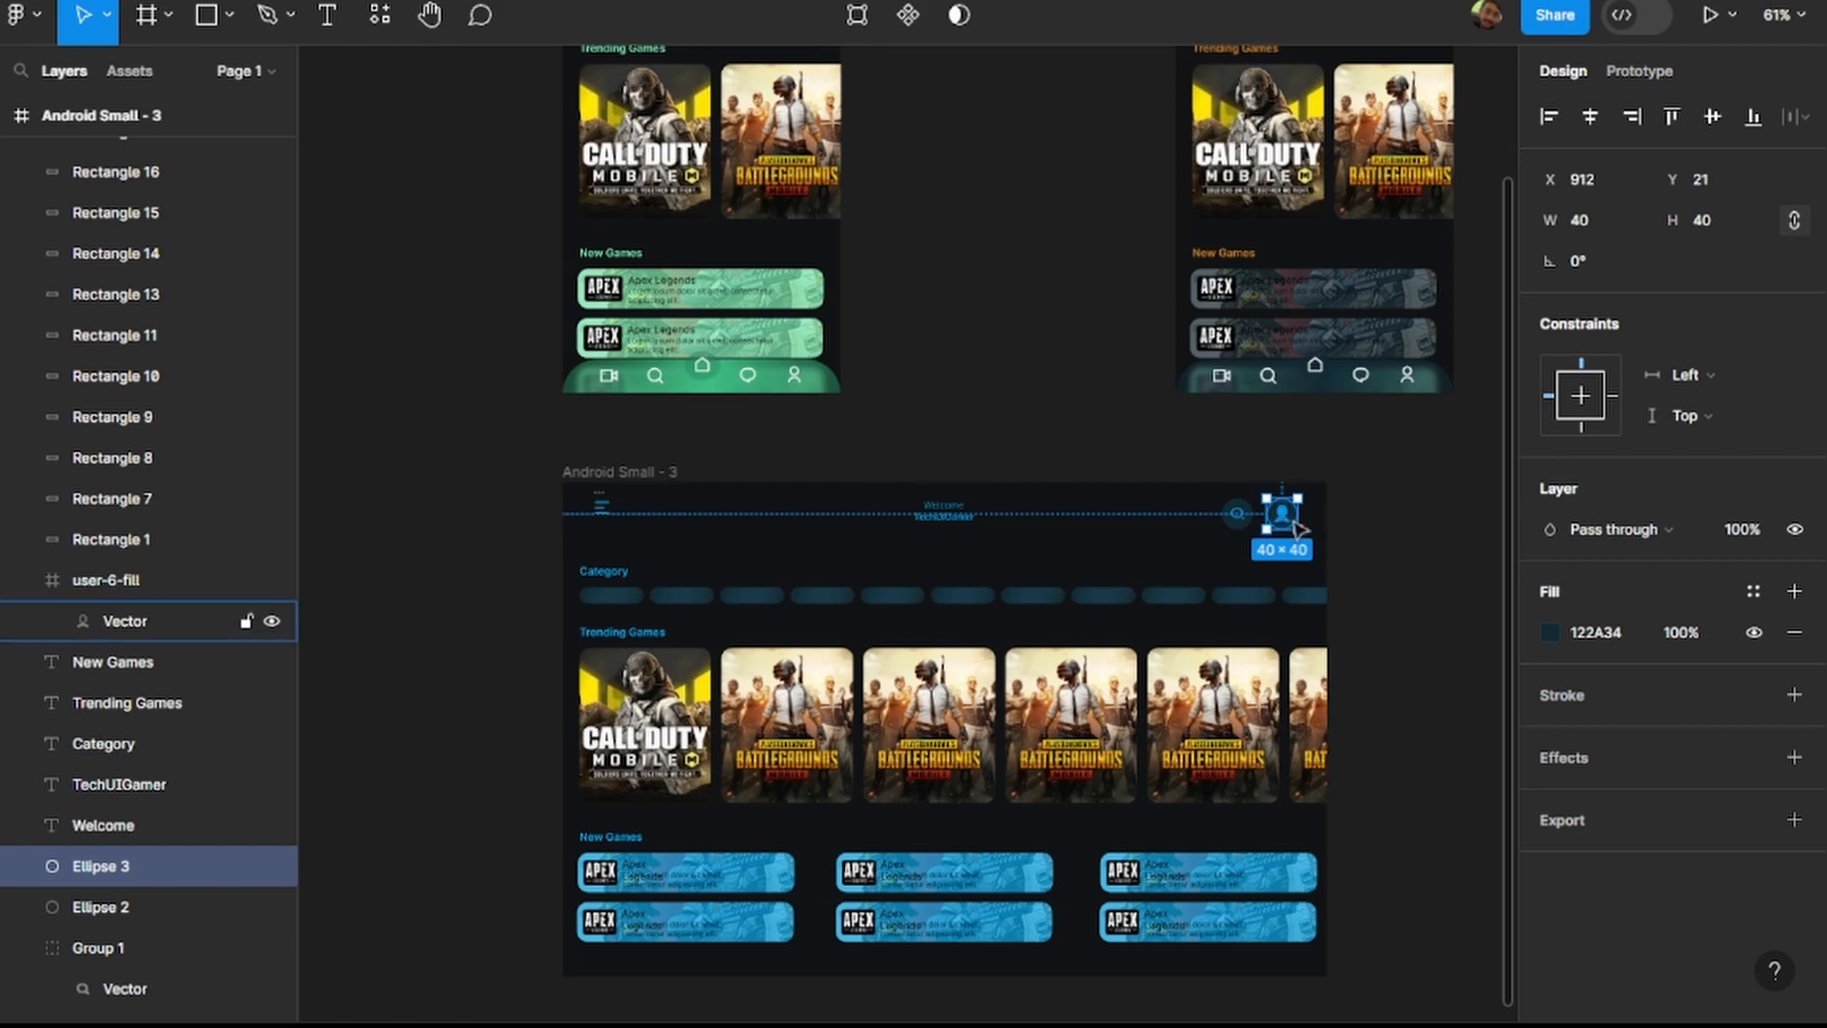
pyautogui.scroll(3, 1299, 529)
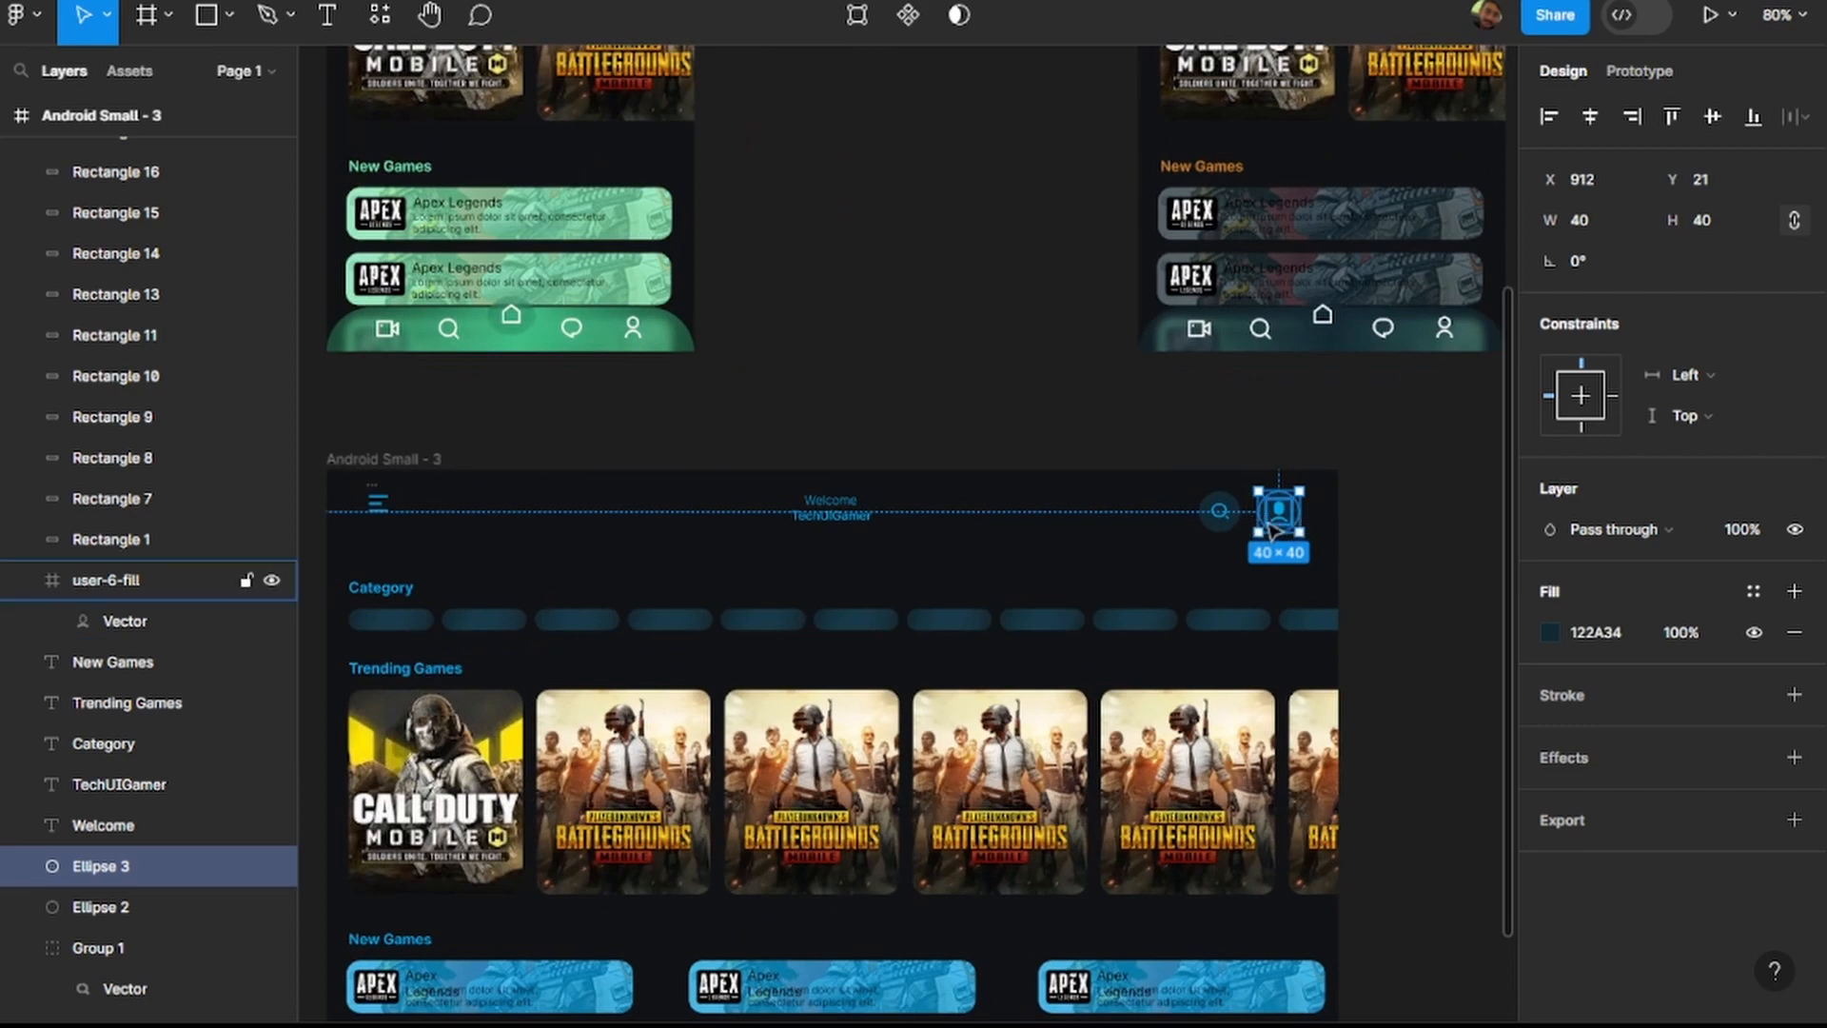
pyautogui.hscroll(-2, 1264, 518)
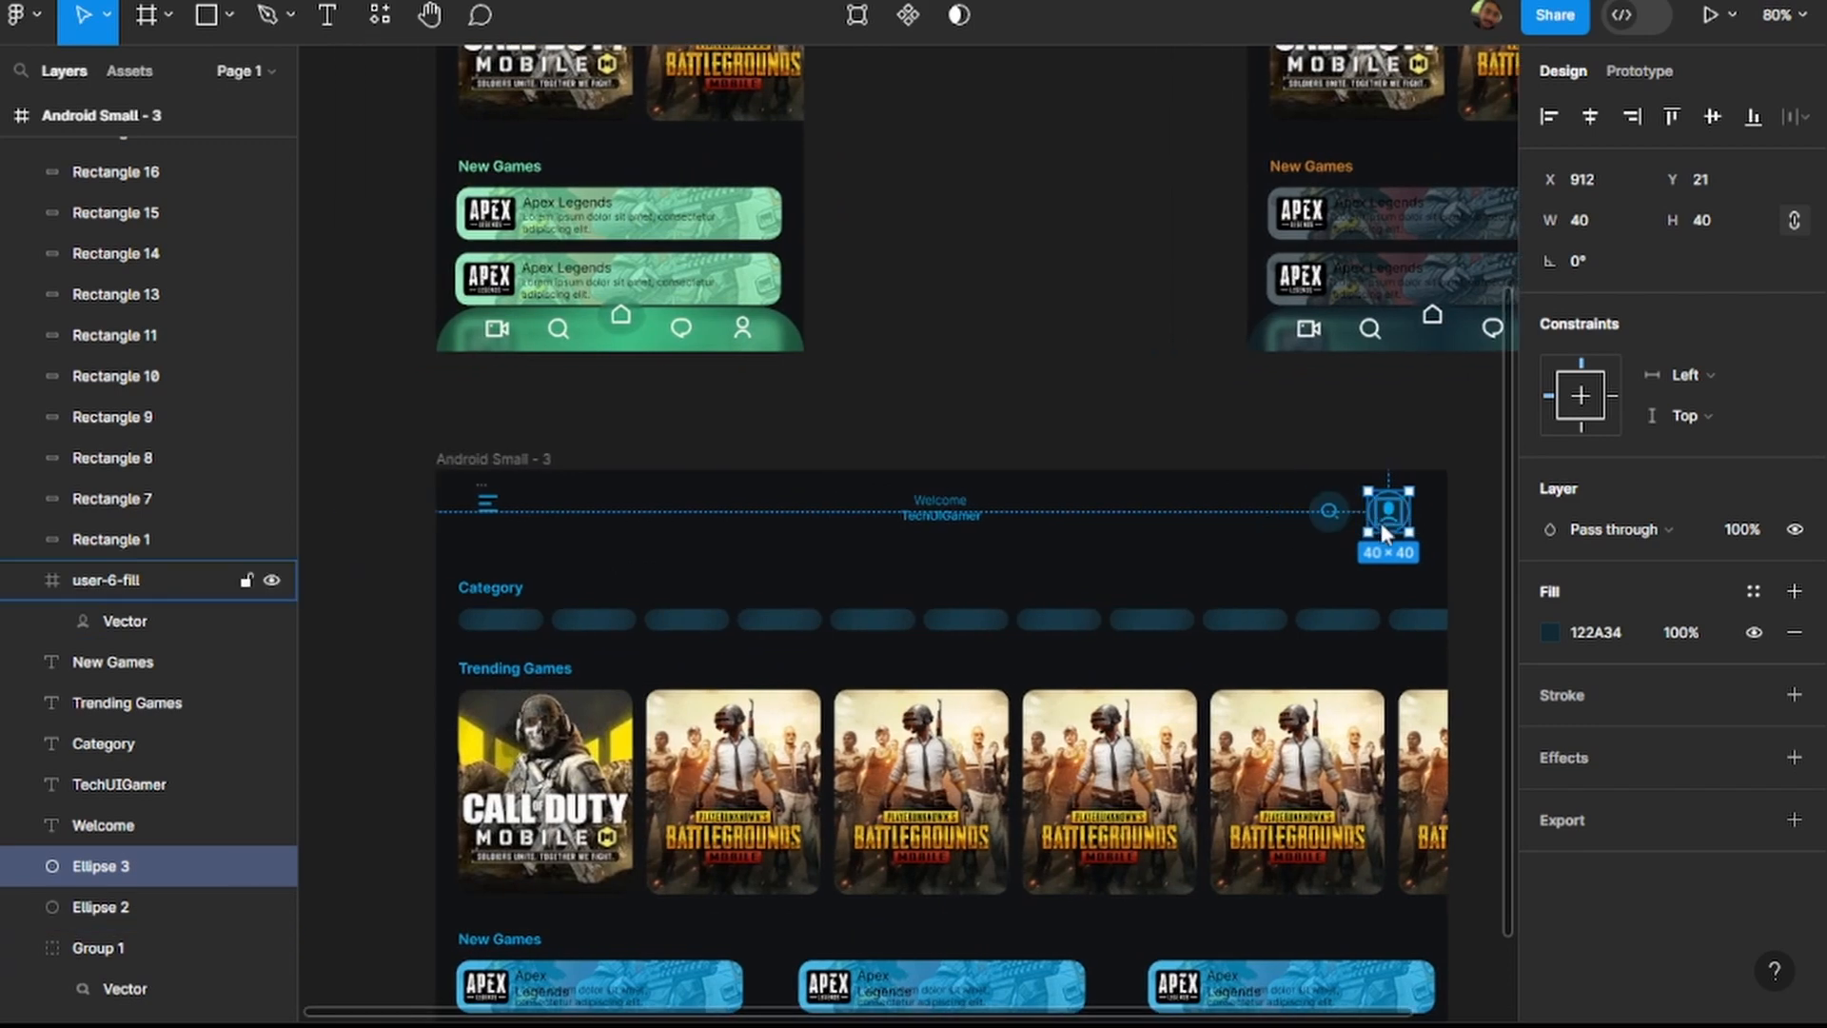
pyautogui.scroll(4, 1389, 518)
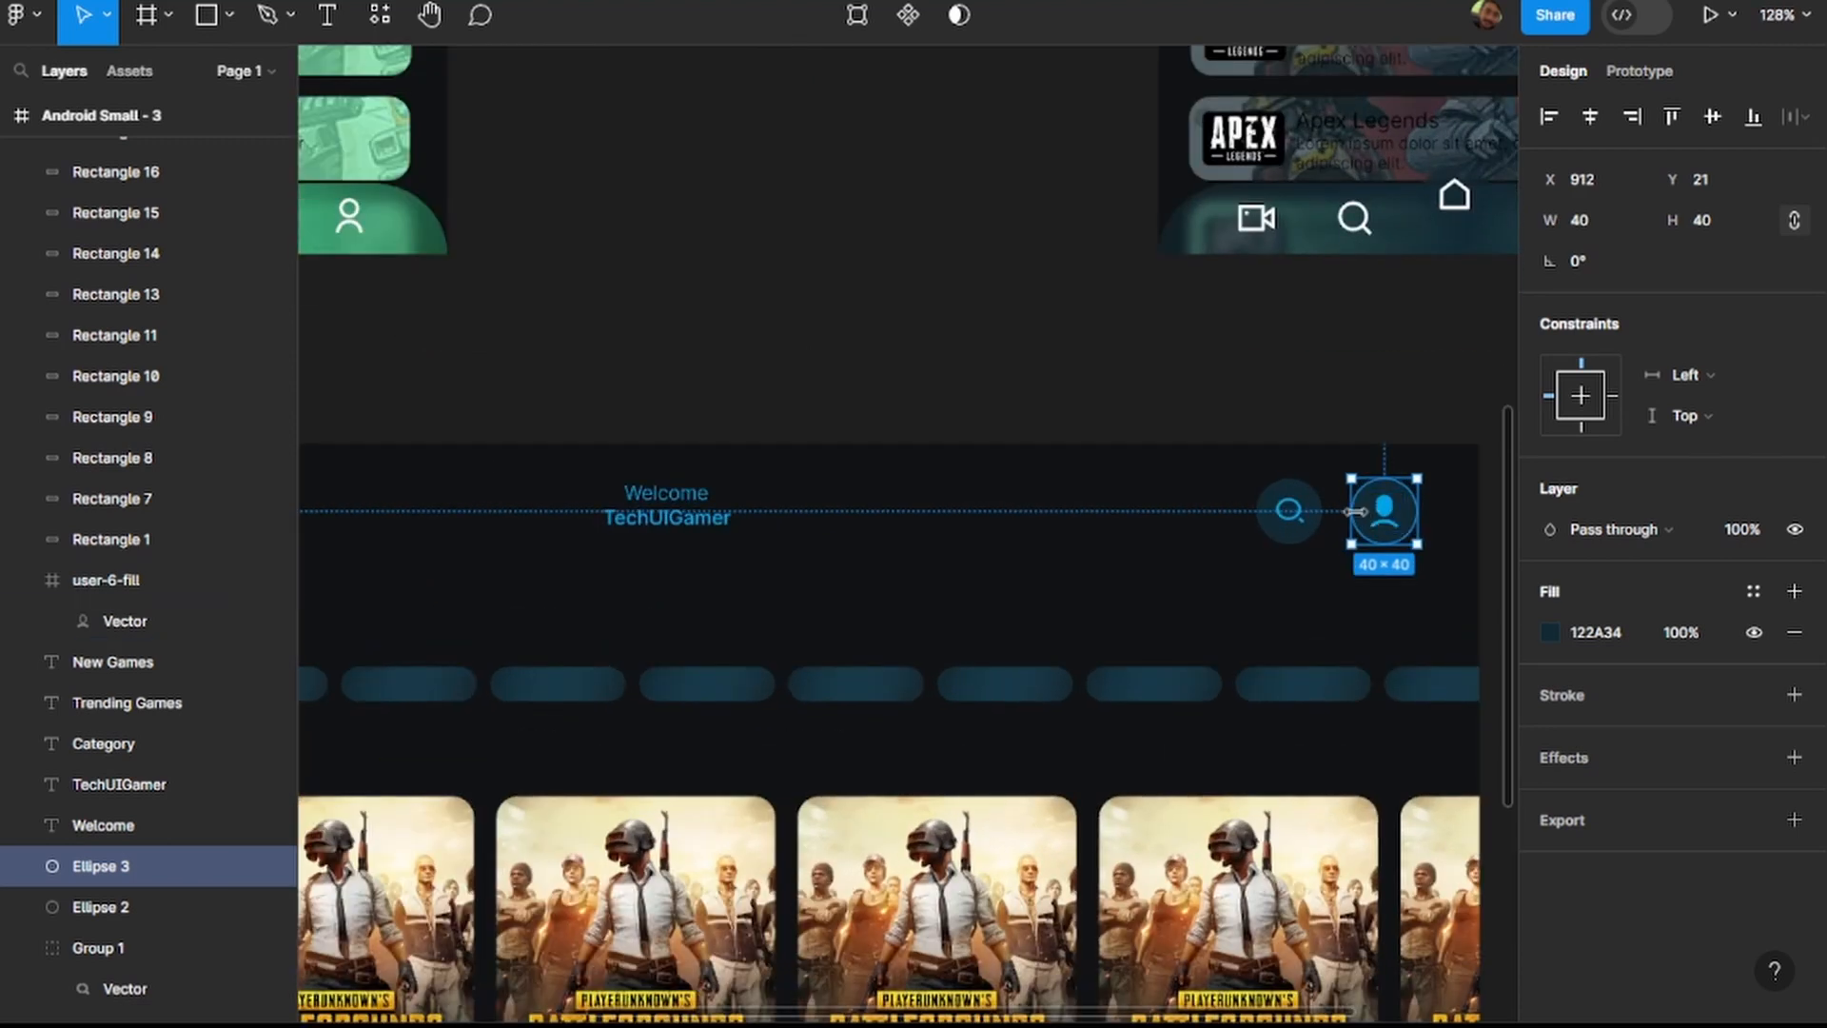
# Shift the profile icon with one circle off the duplicate, and place the spare circle left of the search icon.
pyautogui.click(1367, 521)
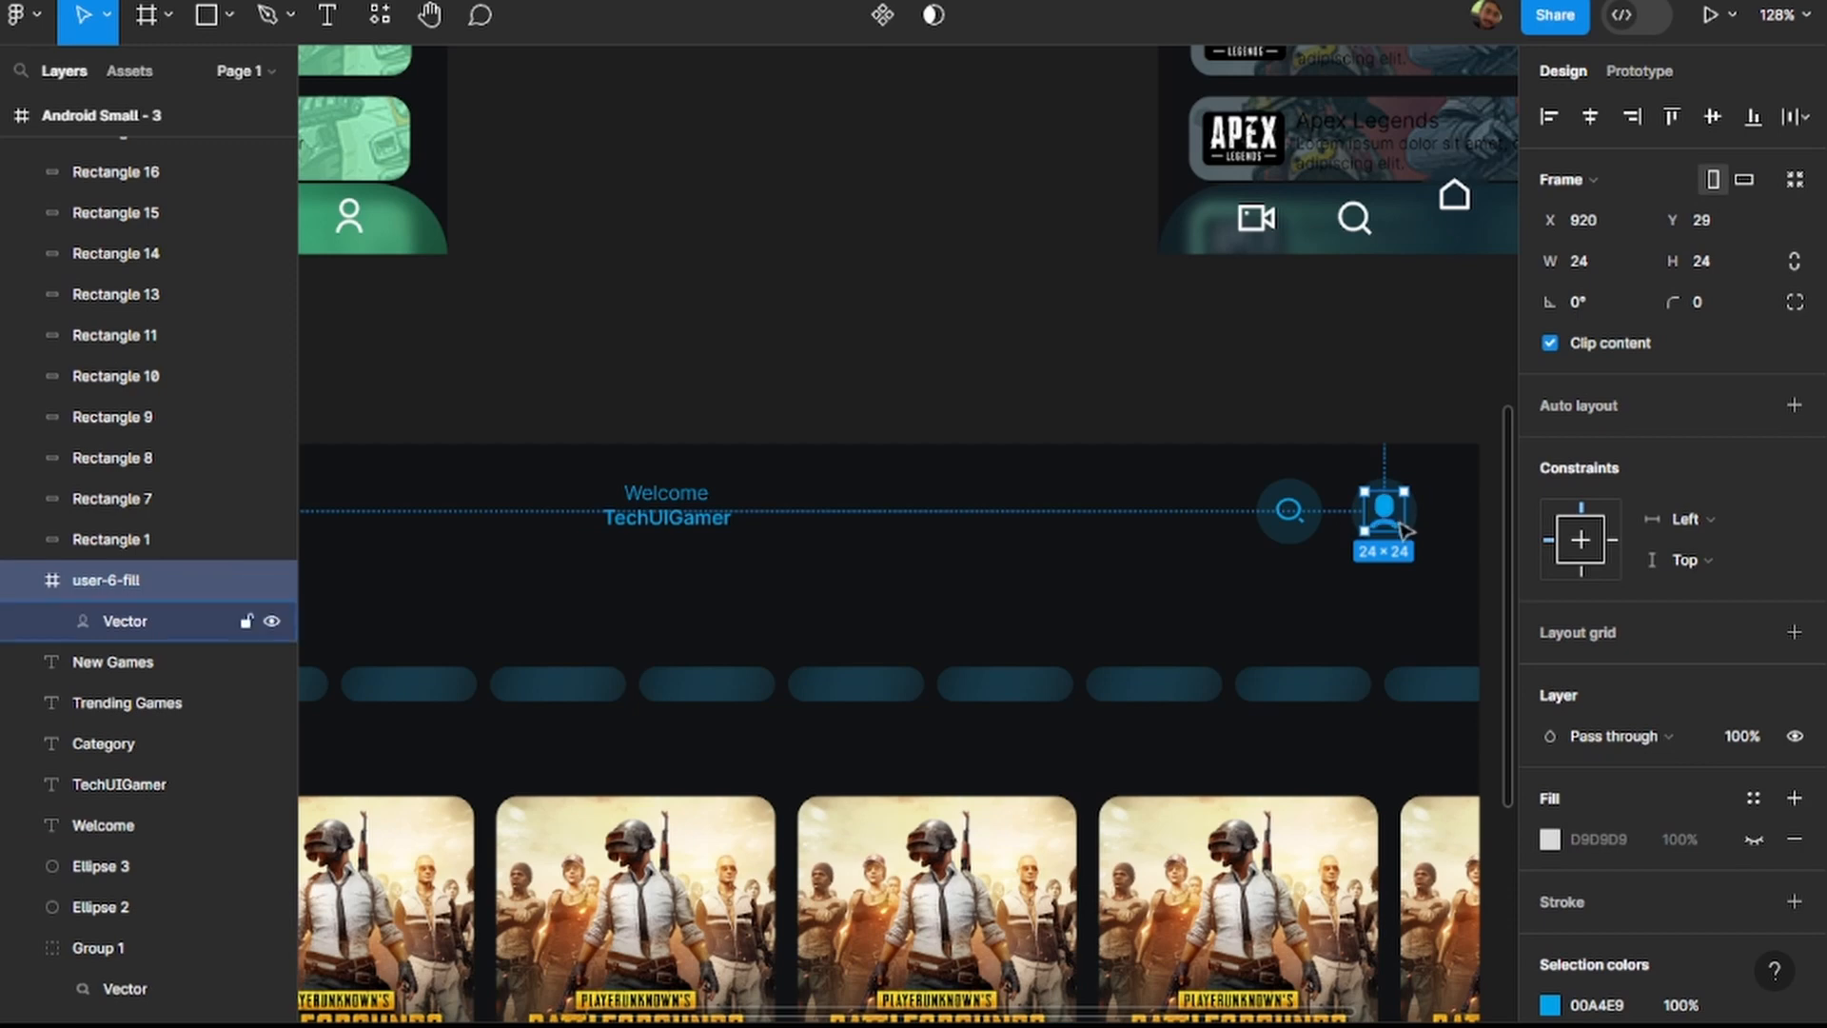
pyautogui.scroll(3, 1409, 515)
pyautogui.keyDown('shift'); pyautogui.click(1427, 515); pyautogui.keyUp('shift')
pyautogui.moveTo(1428, 515); pyautogui.dragTo(1370, 523)
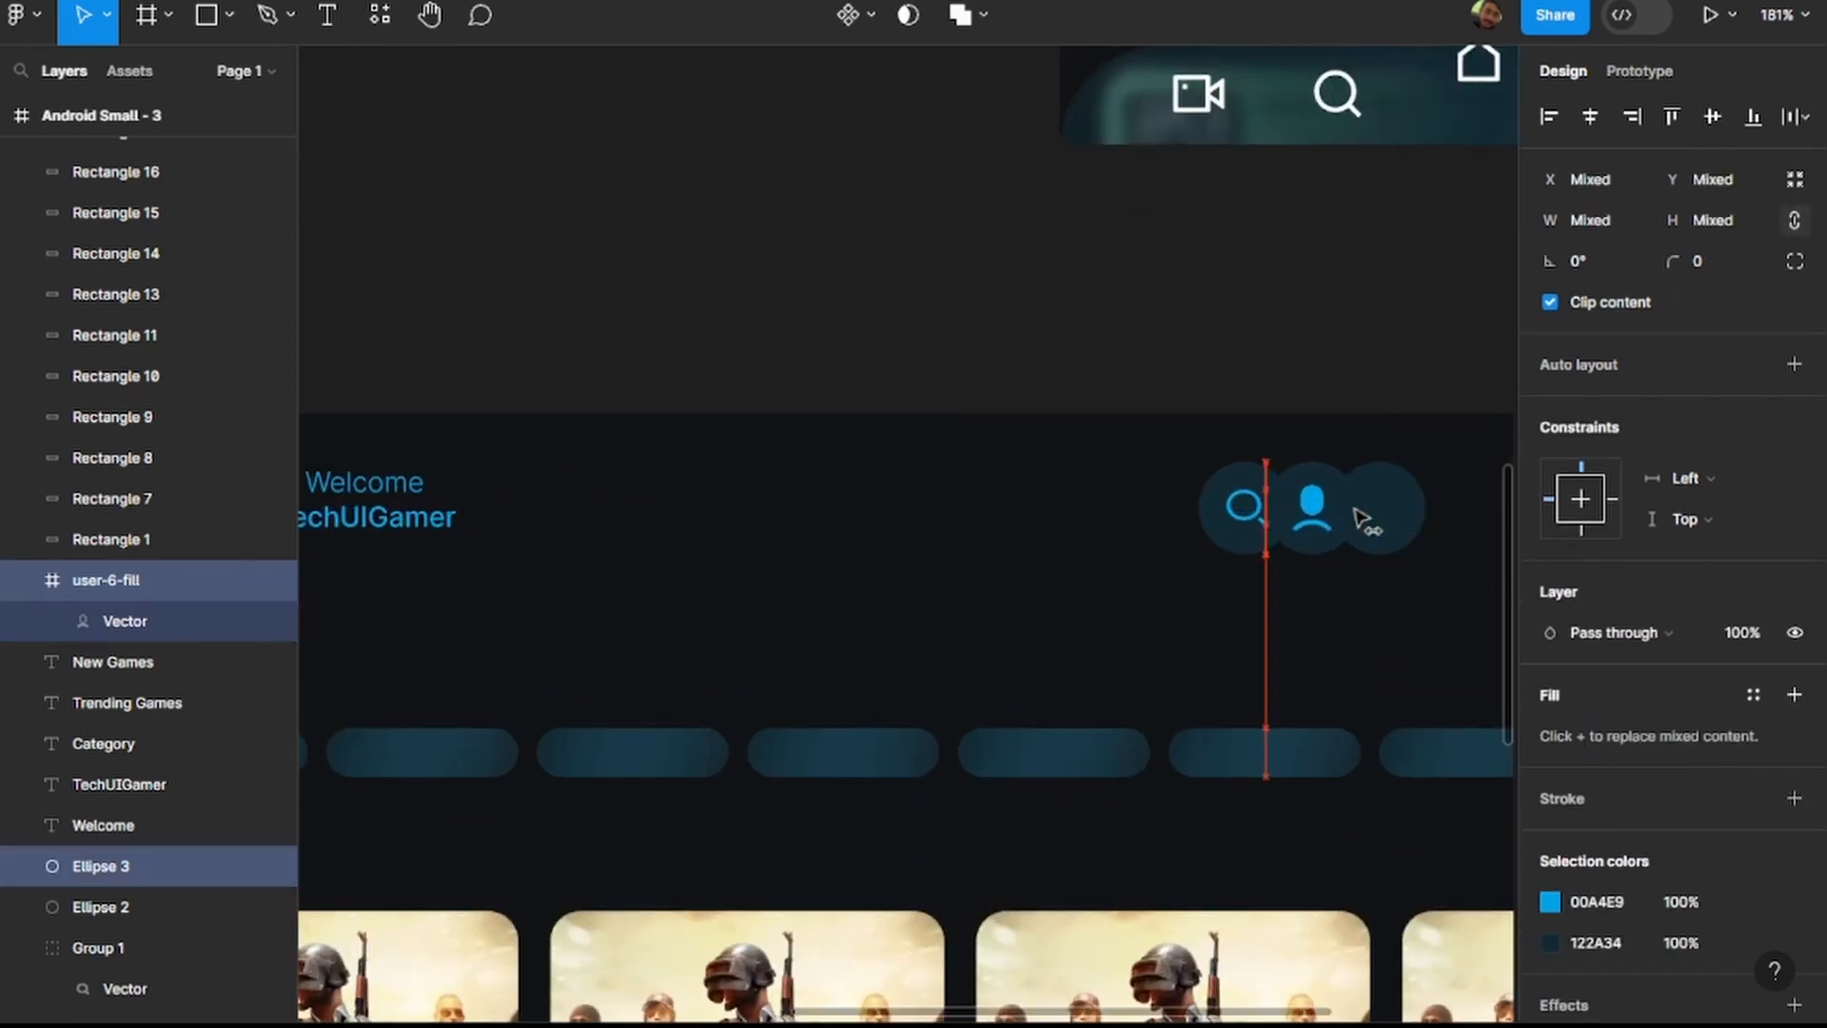
pyautogui.doubleClick(1420, 520)
pyautogui.moveTo(1389, 518); pyautogui.dragTo(1107, 521)
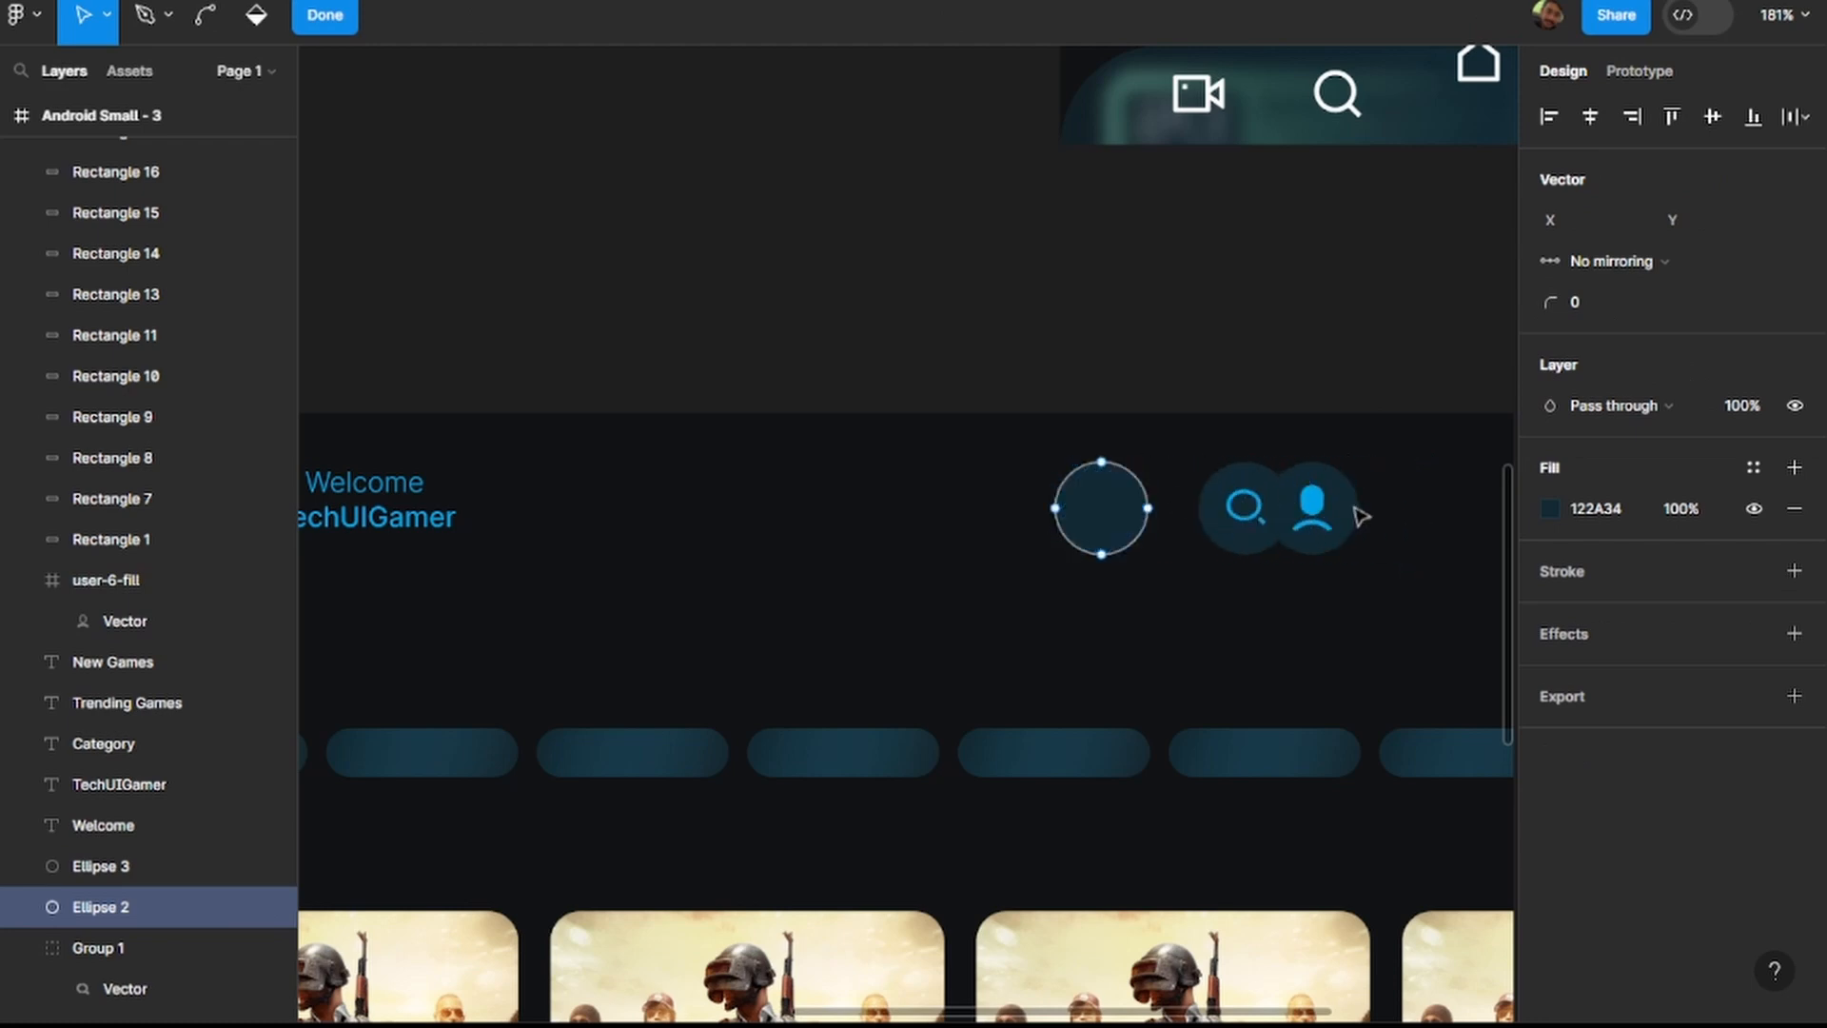
# Move the profile icon and its circle back to the right of the search icon, nudging them up into line.
pyautogui.moveTo(1346, 579); pyautogui.dragTo(1334, 485)
pyautogui.press('Escape')
pyautogui.moveTo(1388, 571); pyautogui.dragTo(1365, 504)
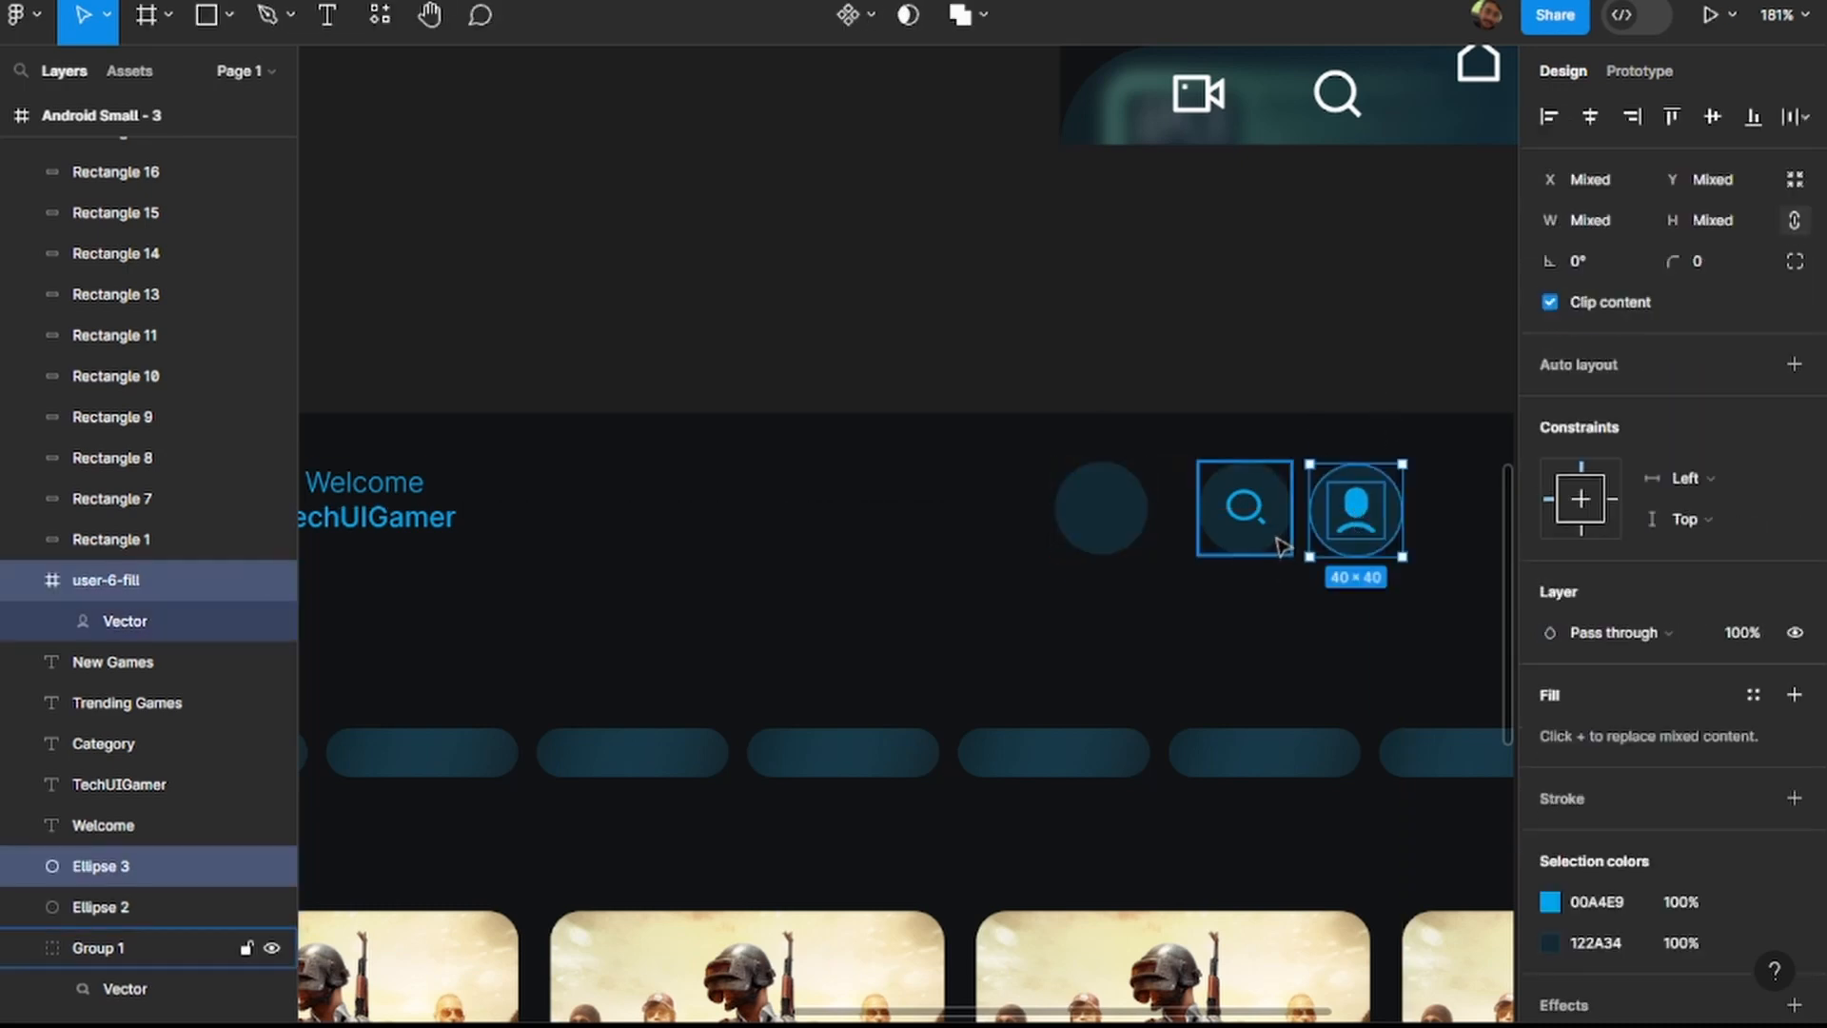
pyautogui.press('Up')
pyautogui.scroll(-5, 1373, 518)
# Move the spare 40 × 40 circle behind the menu icon, at X 42, Y 21 in the widened frame.
pyautogui.click(1268, 521)
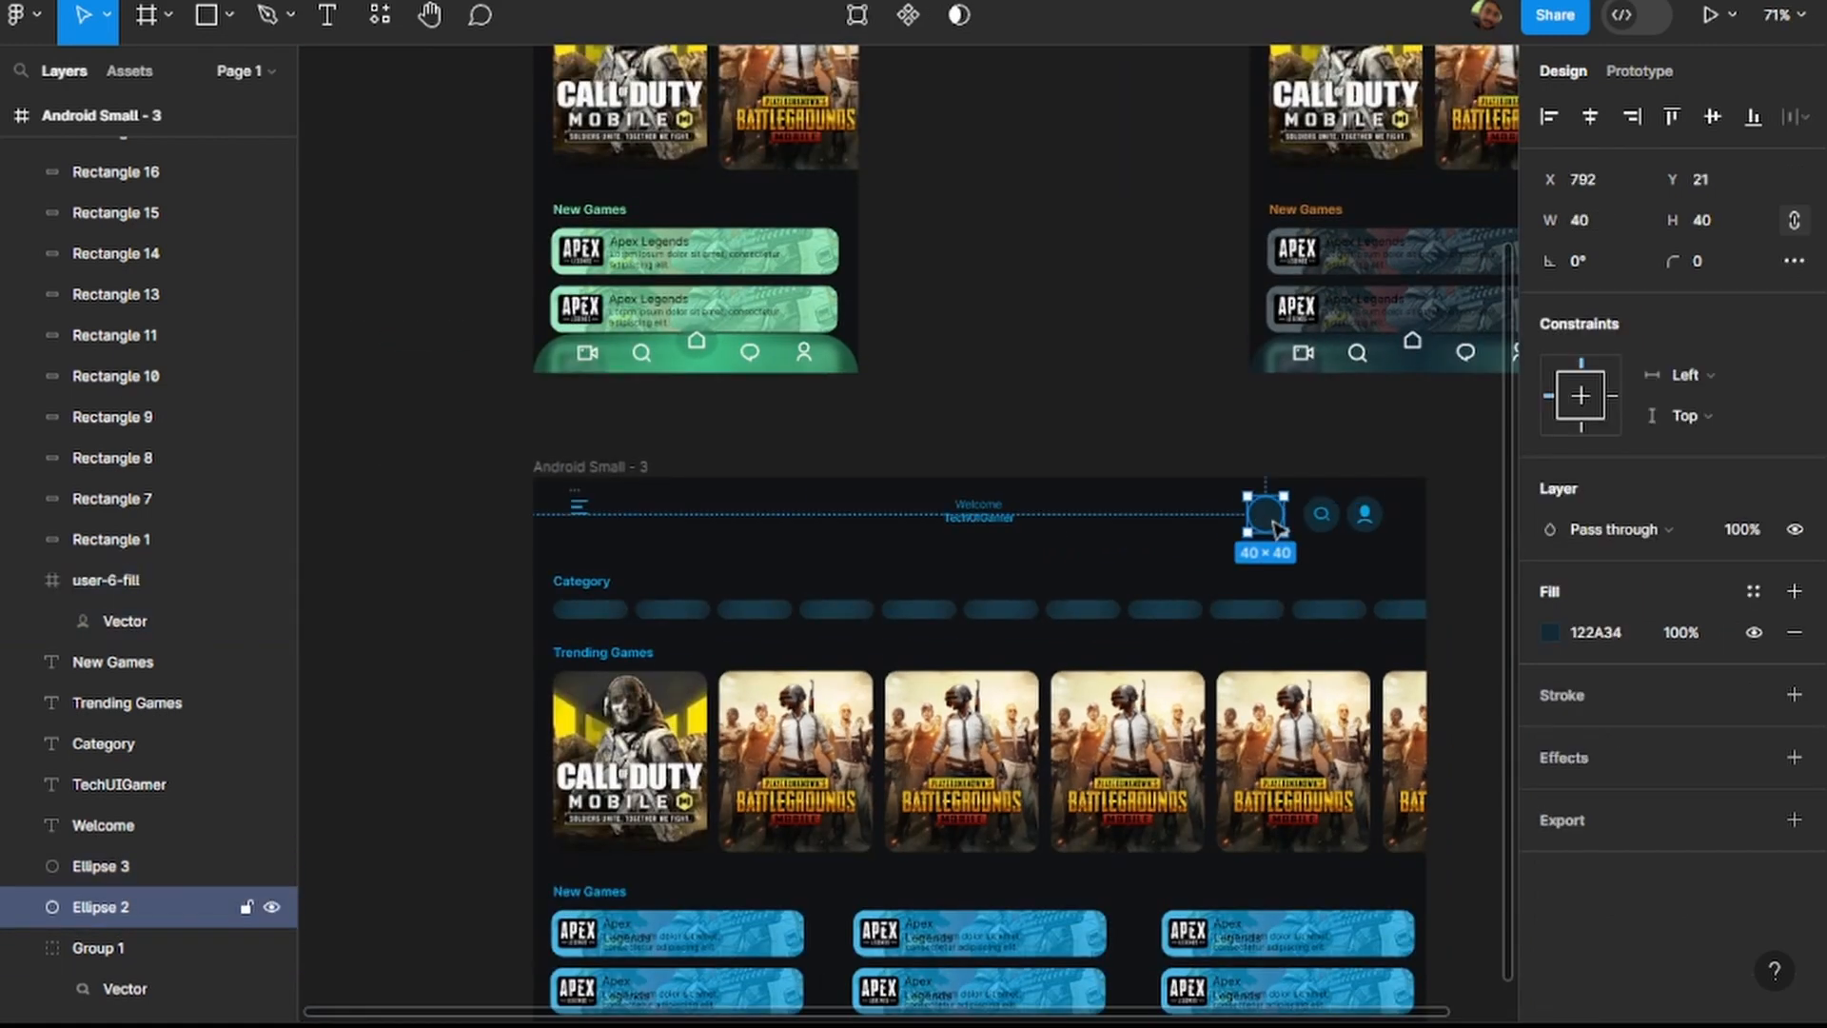
pyautogui.moveTo(1278, 528); pyautogui.dragTo(600, 522)
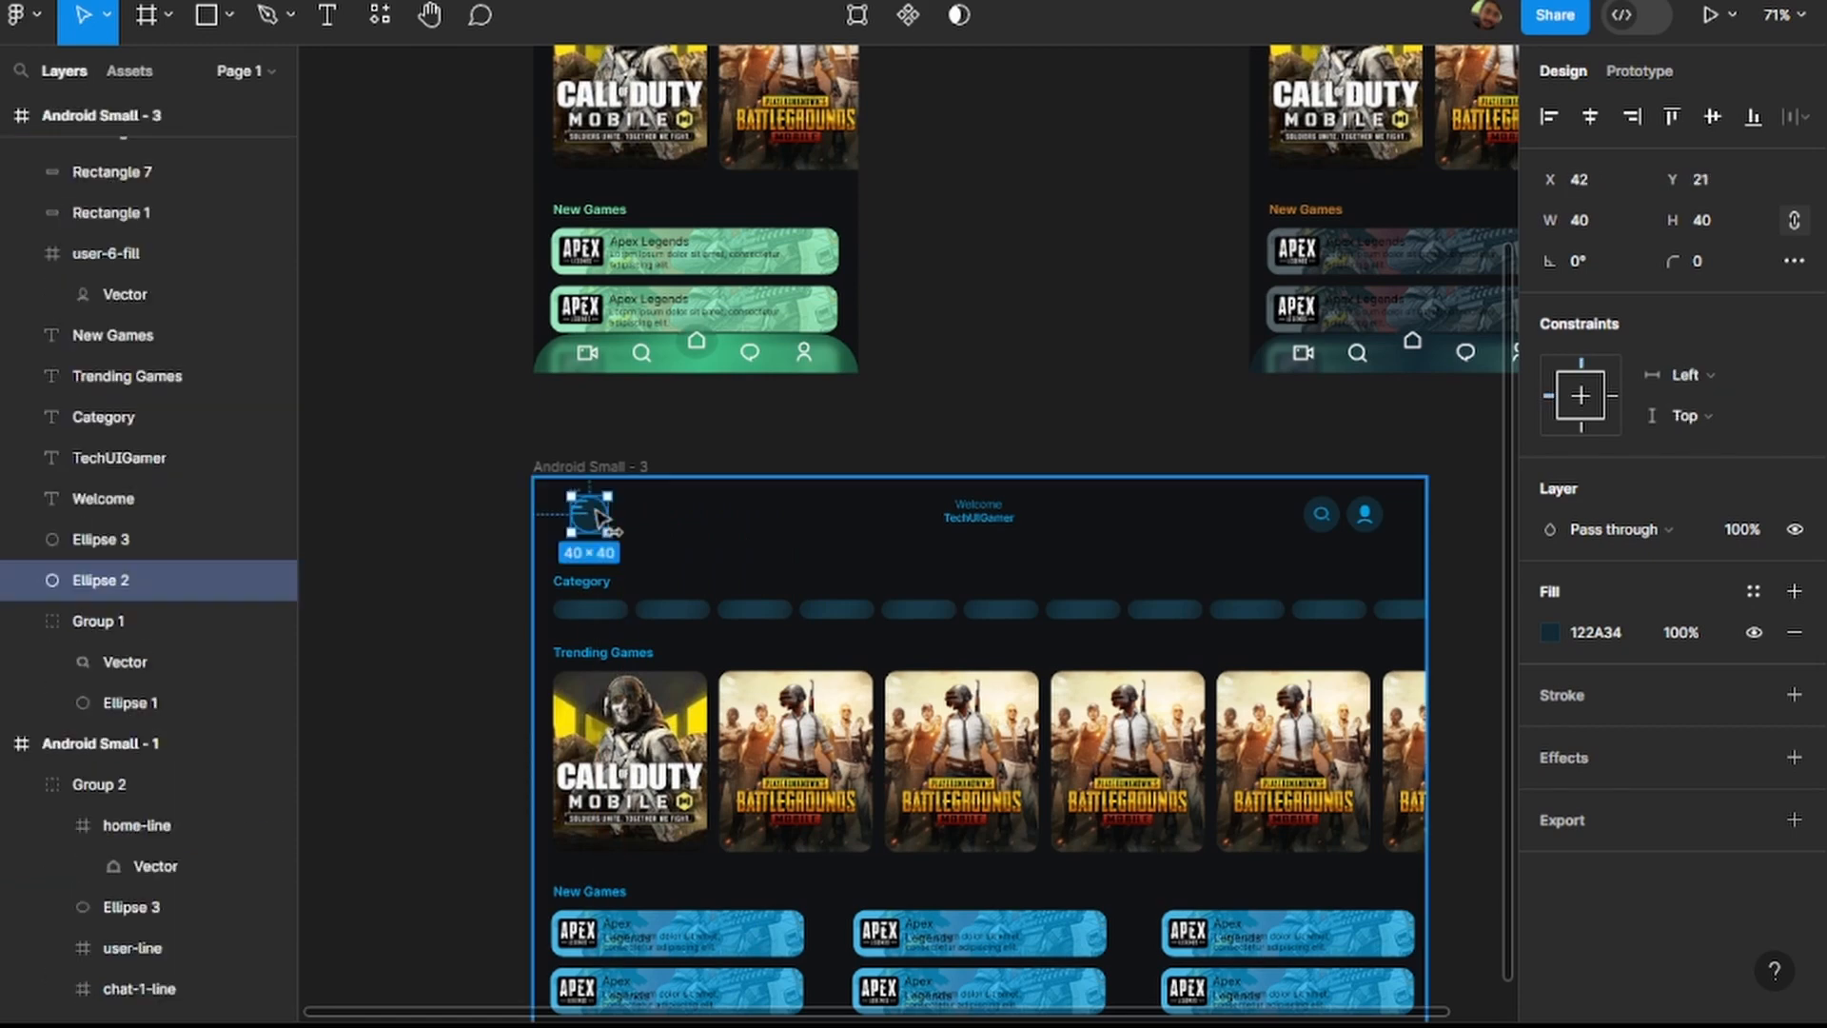
pyautogui.click(450, 568)
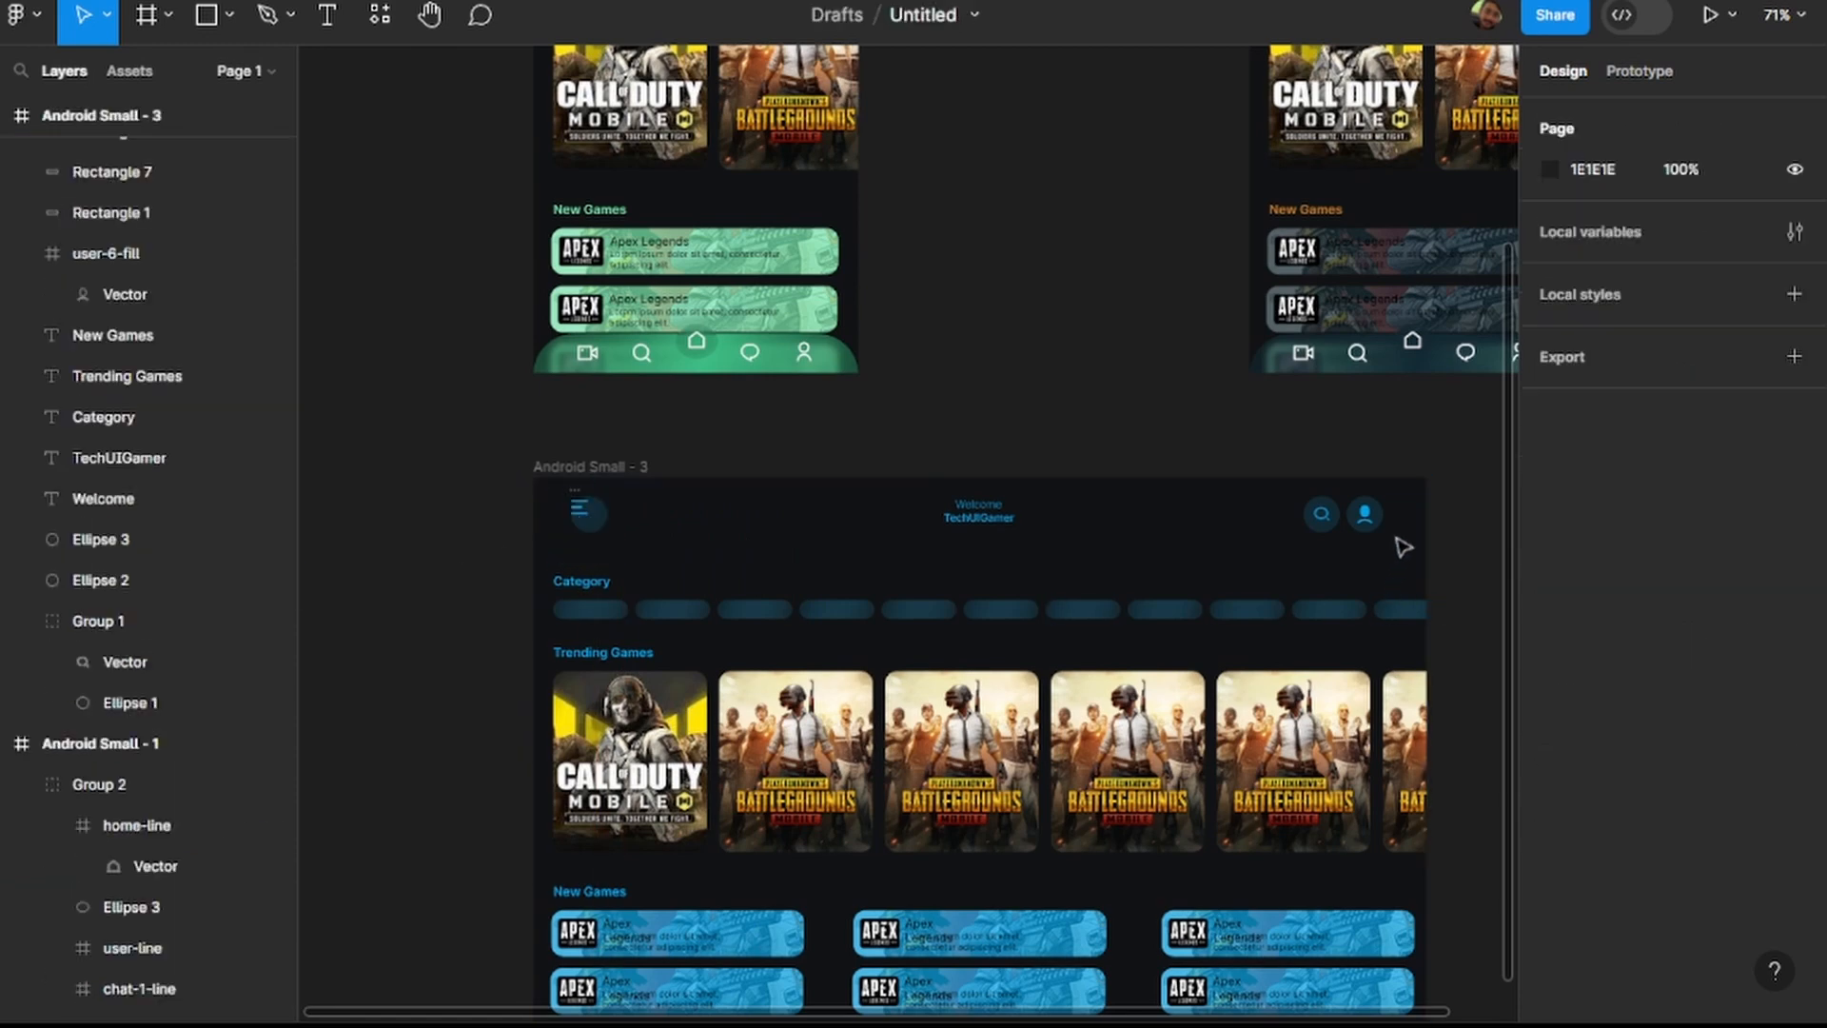
pyautogui.scroll(5, 609, 562)
pyautogui.scroll(5, 590, 523)
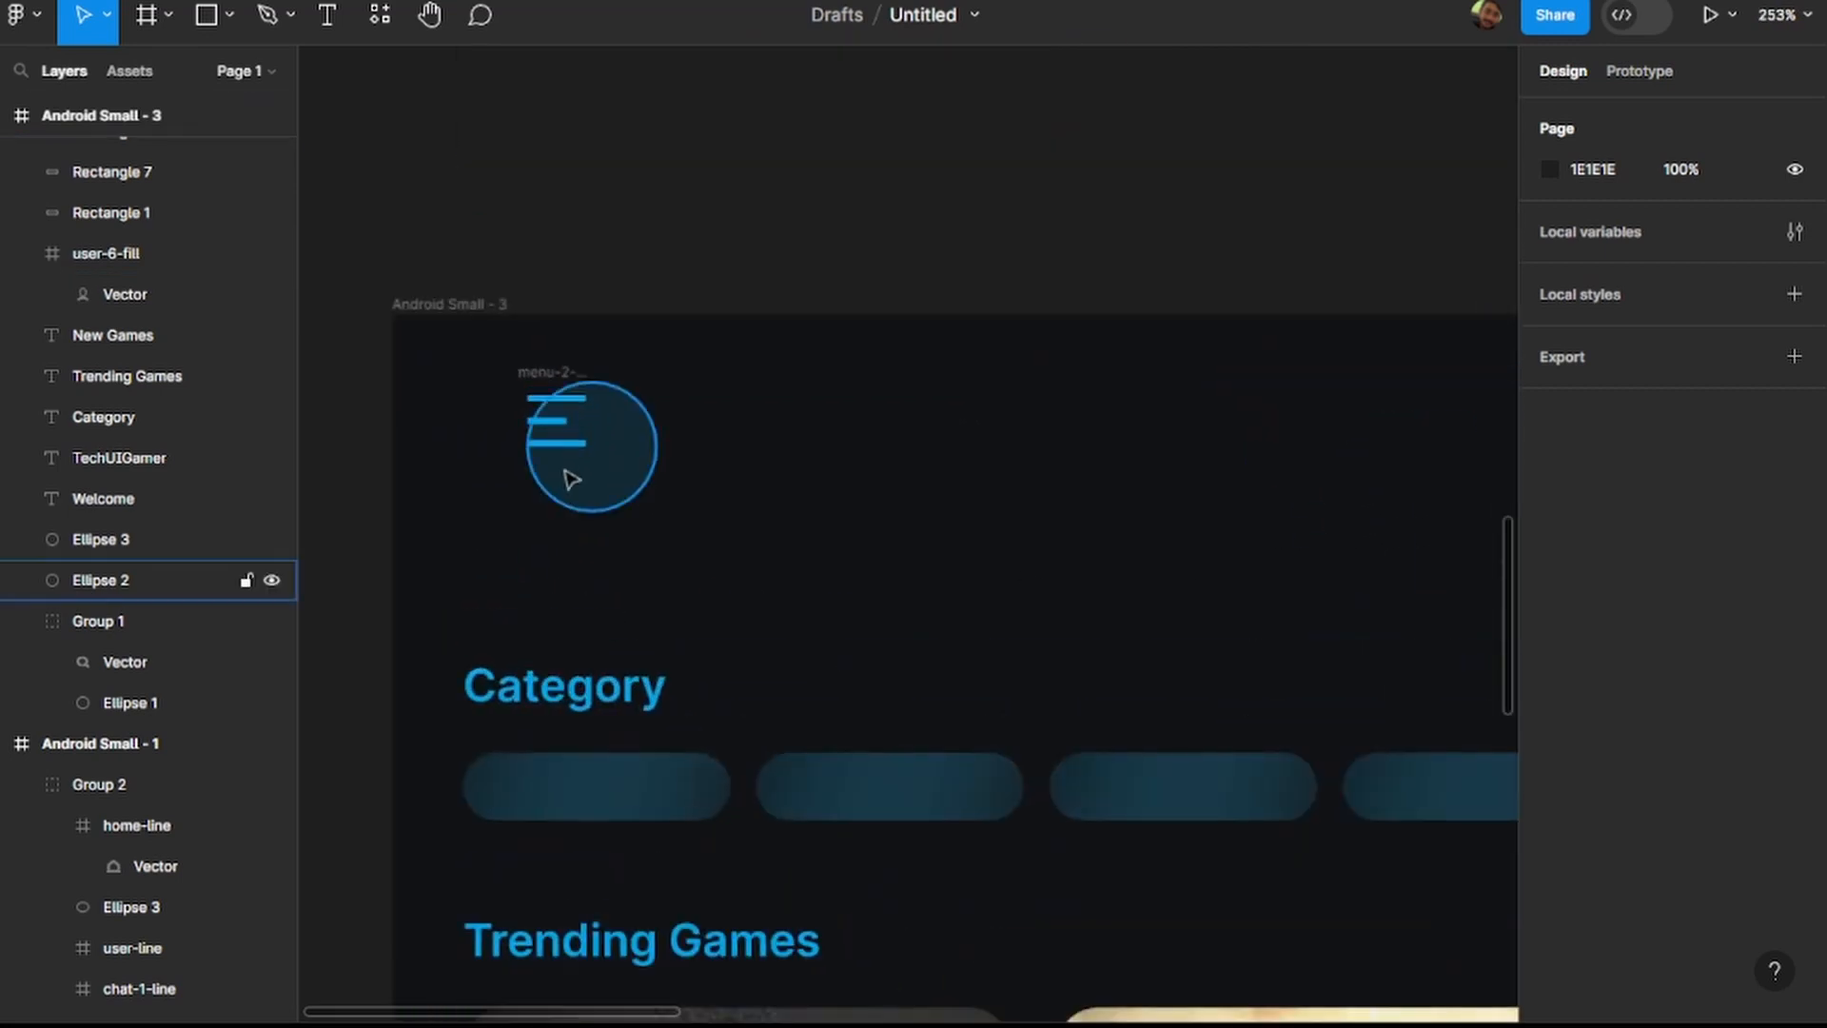
pyautogui.doubleClick(557, 431)
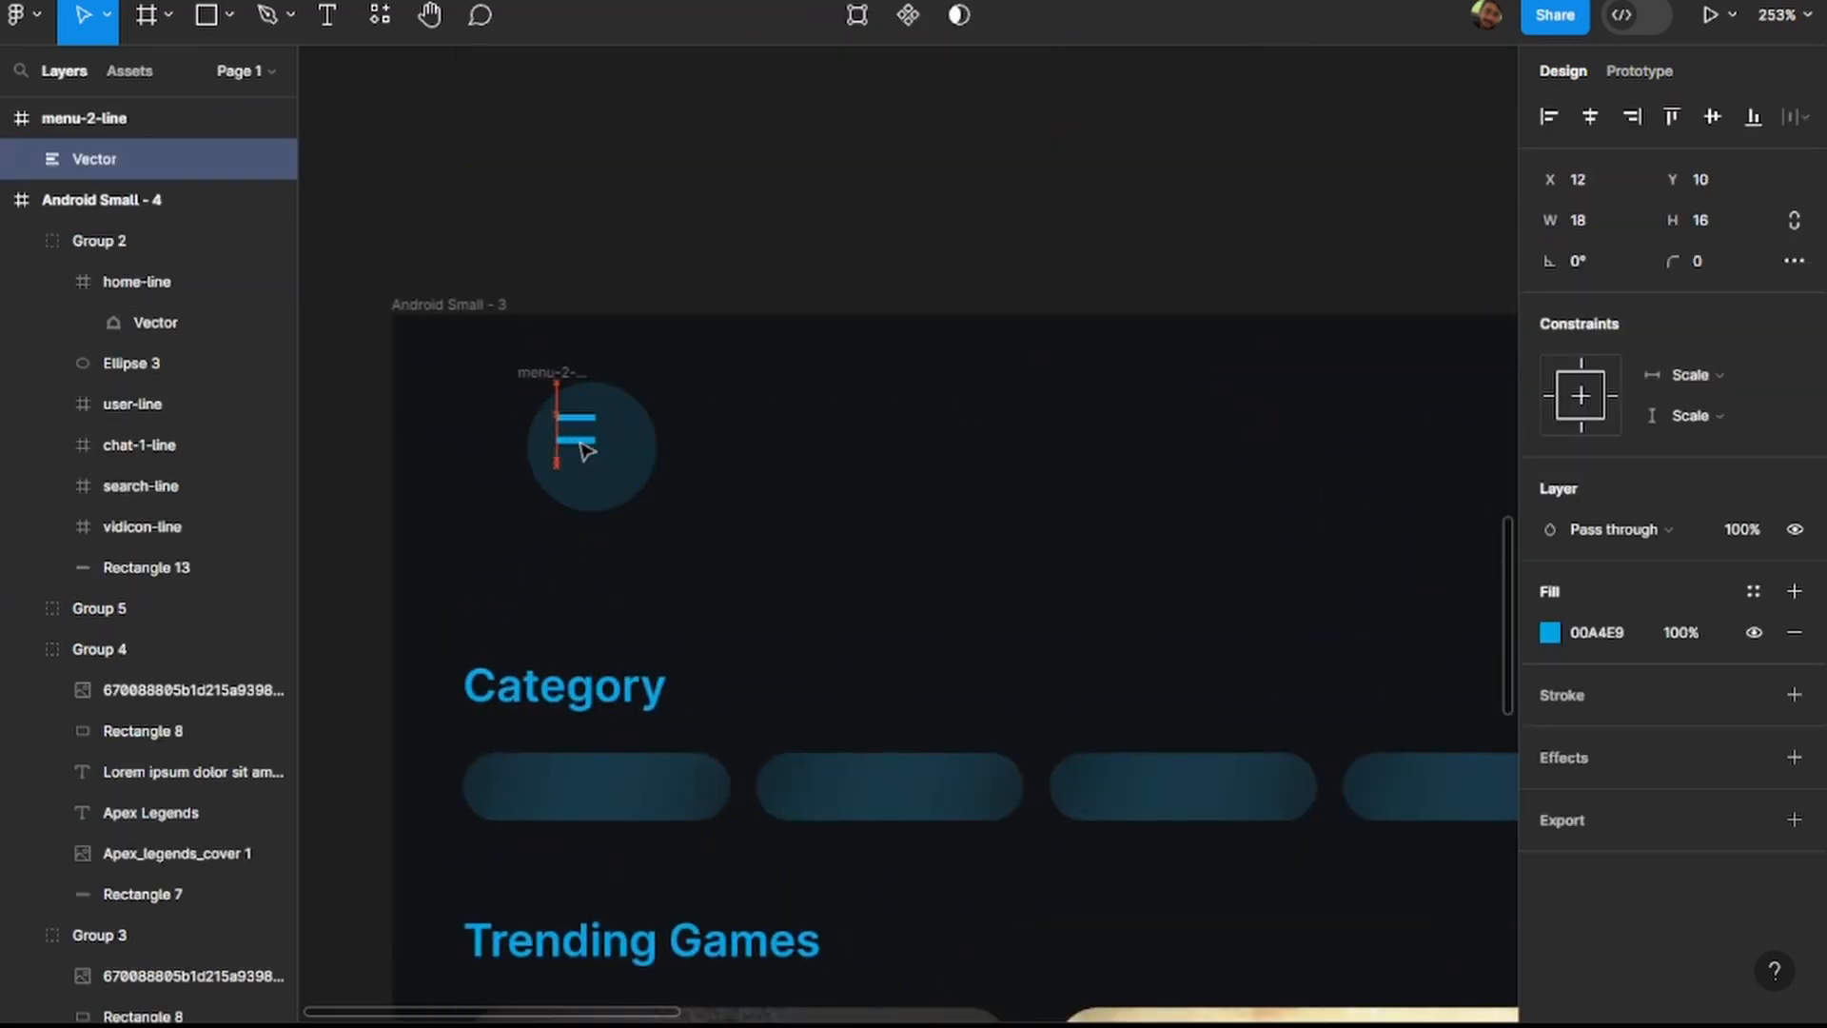
pyautogui.click(730, 473)
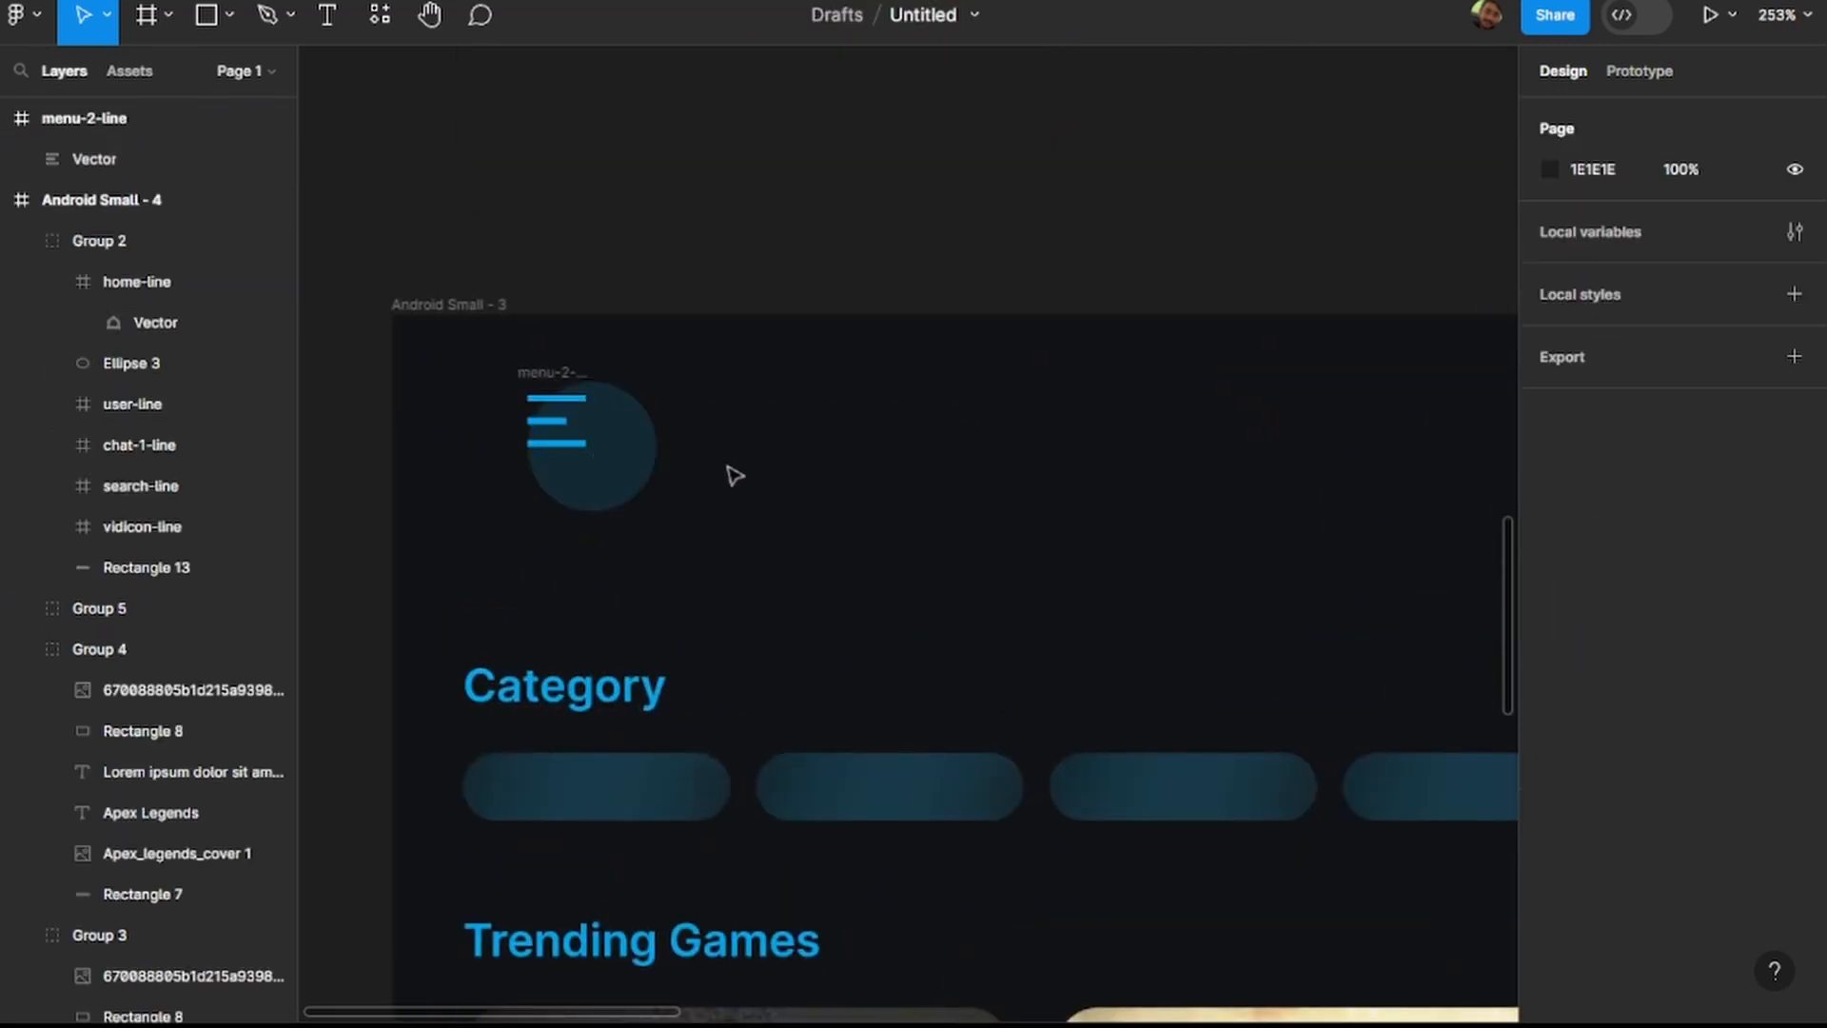
pyautogui.click(585, 428)
pyautogui.click(566, 430)
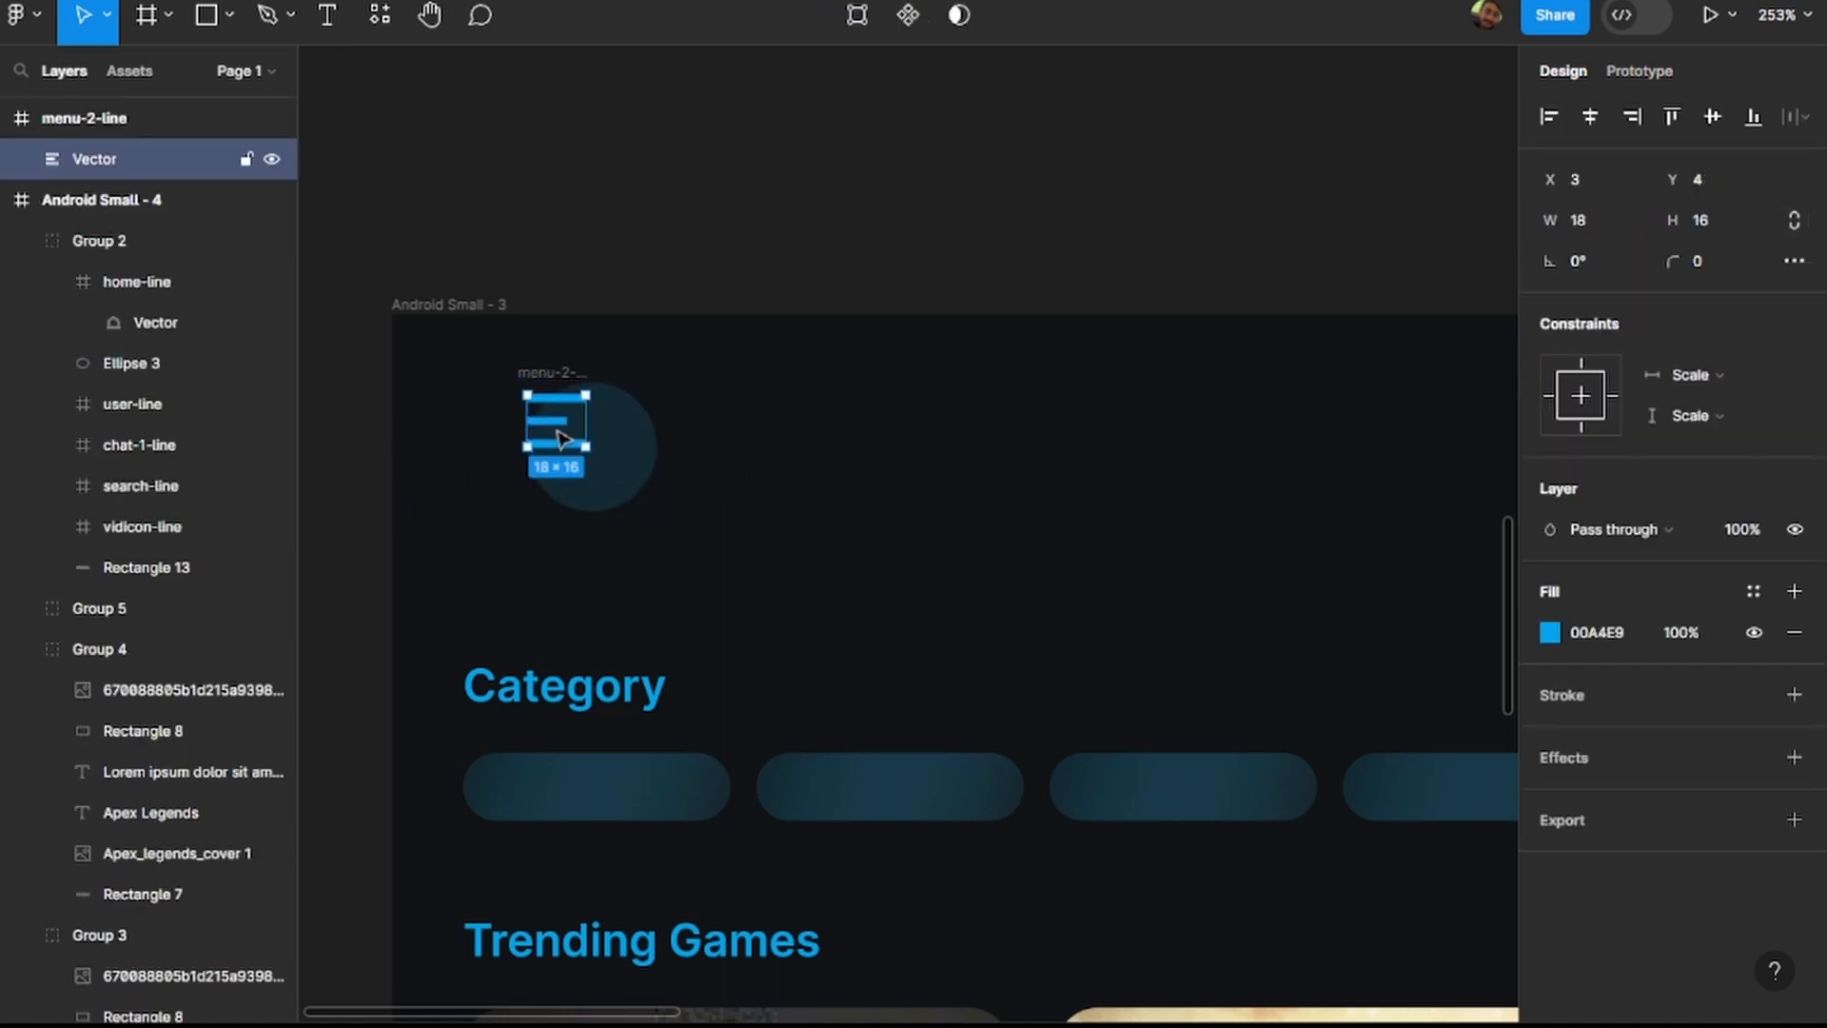
pyautogui.click(802, 447)
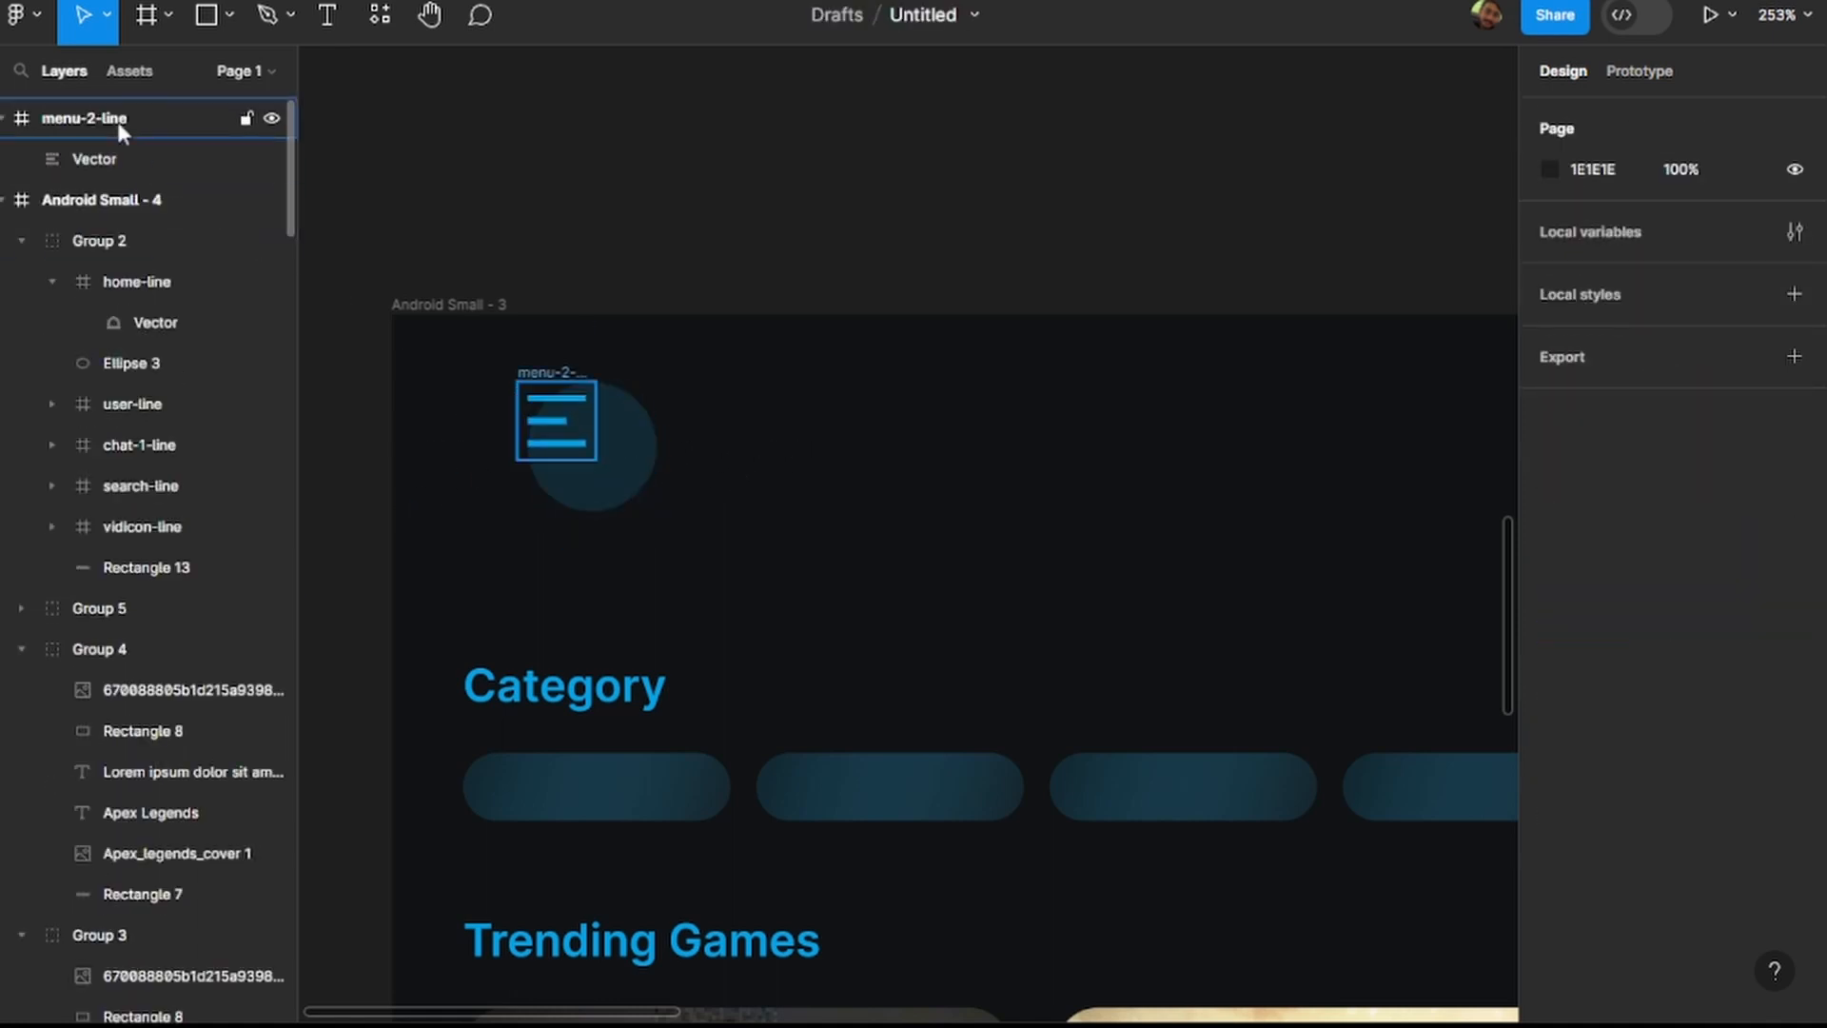
# Centre the whole menu-2-line icon frame on its circle, at X -145, Y 463.
pyautogui.click(190, 118)
pyautogui.moveTo(567, 443); pyautogui.dragTo(601, 467)
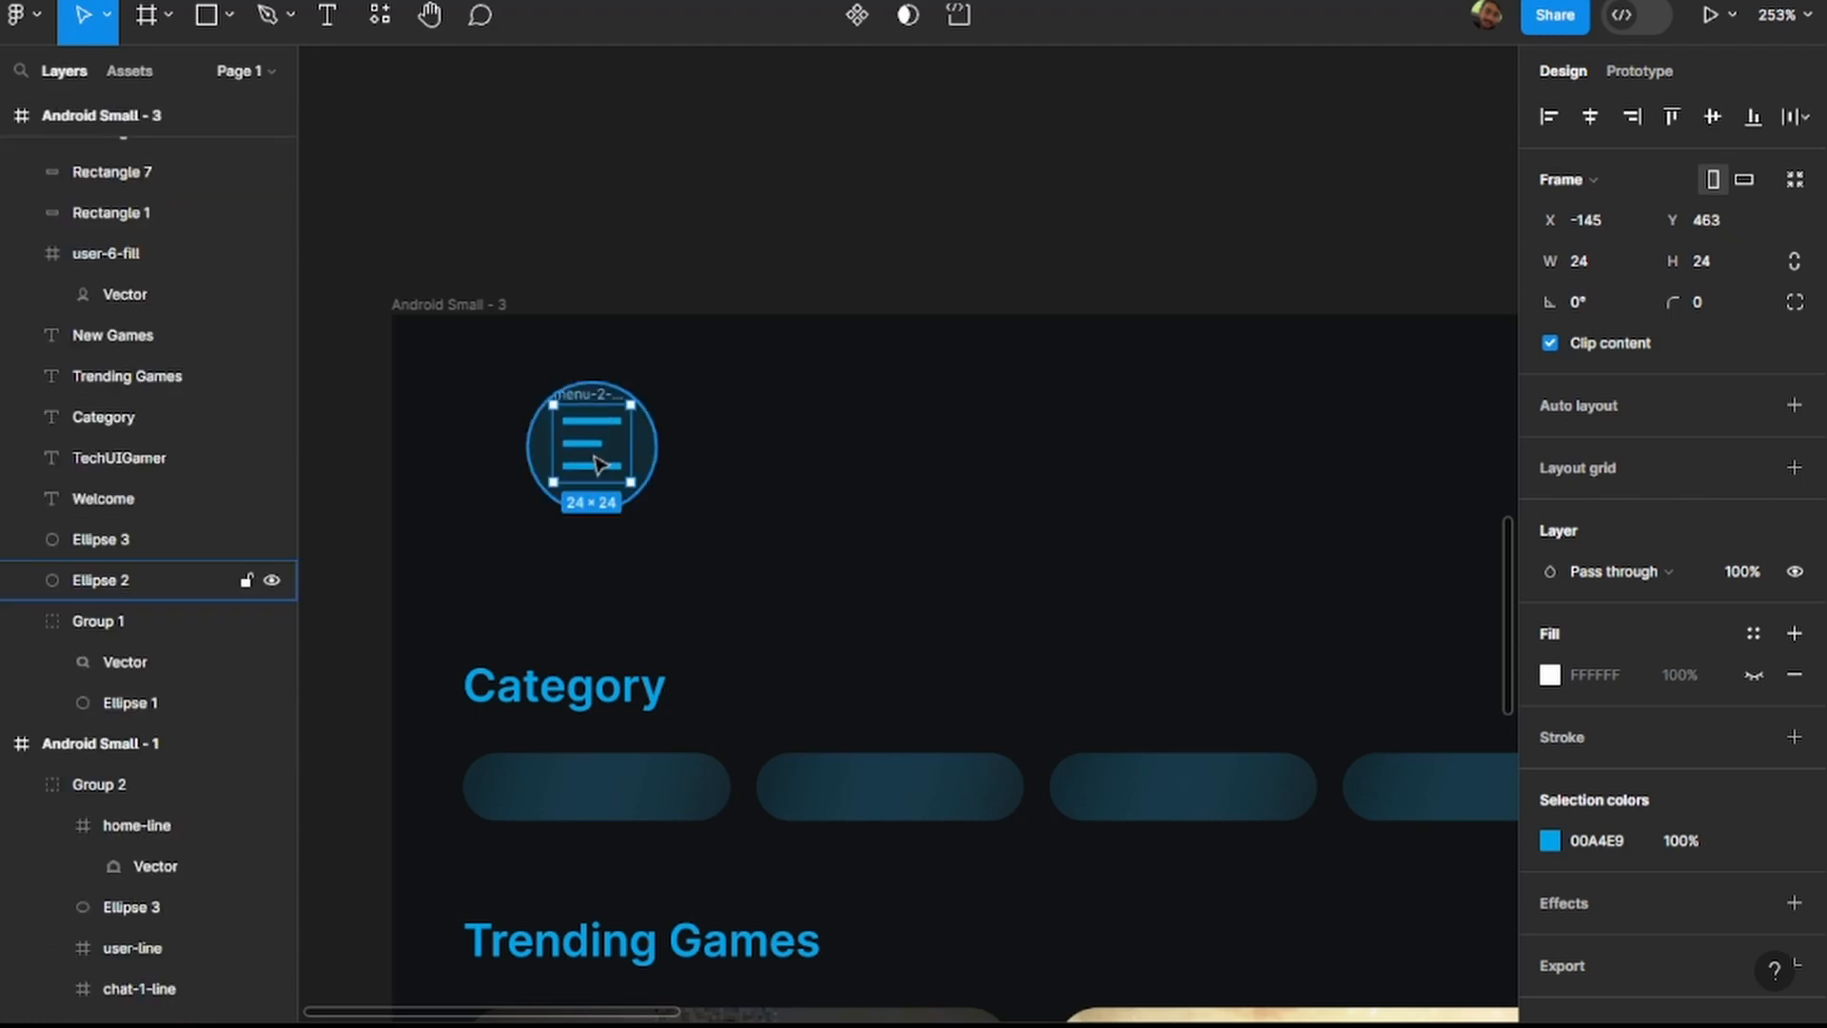
pyautogui.scroll(-2, 736, 471)
pyautogui.click(736, 471)
# Shift the search and profile icons with their circles a little further right in the header.
pyautogui.scroll(-5, 736, 471)
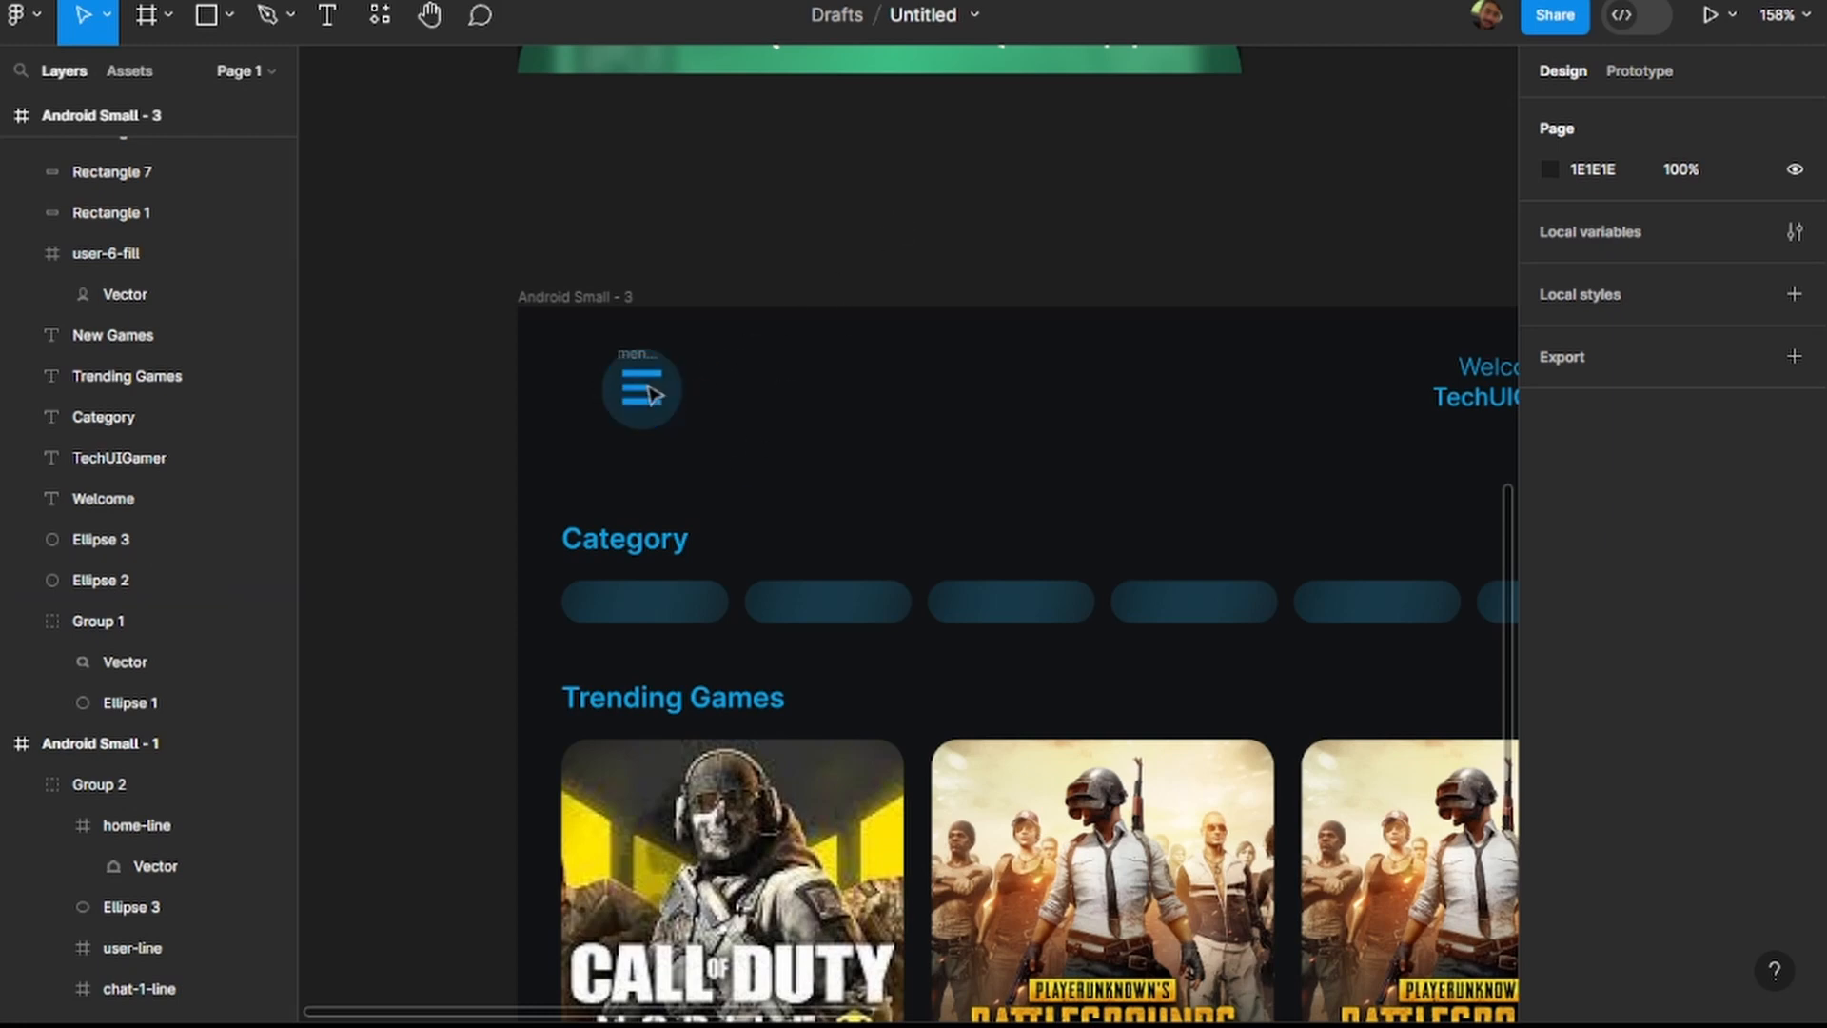
pyautogui.scroll(-4, 876, 286)
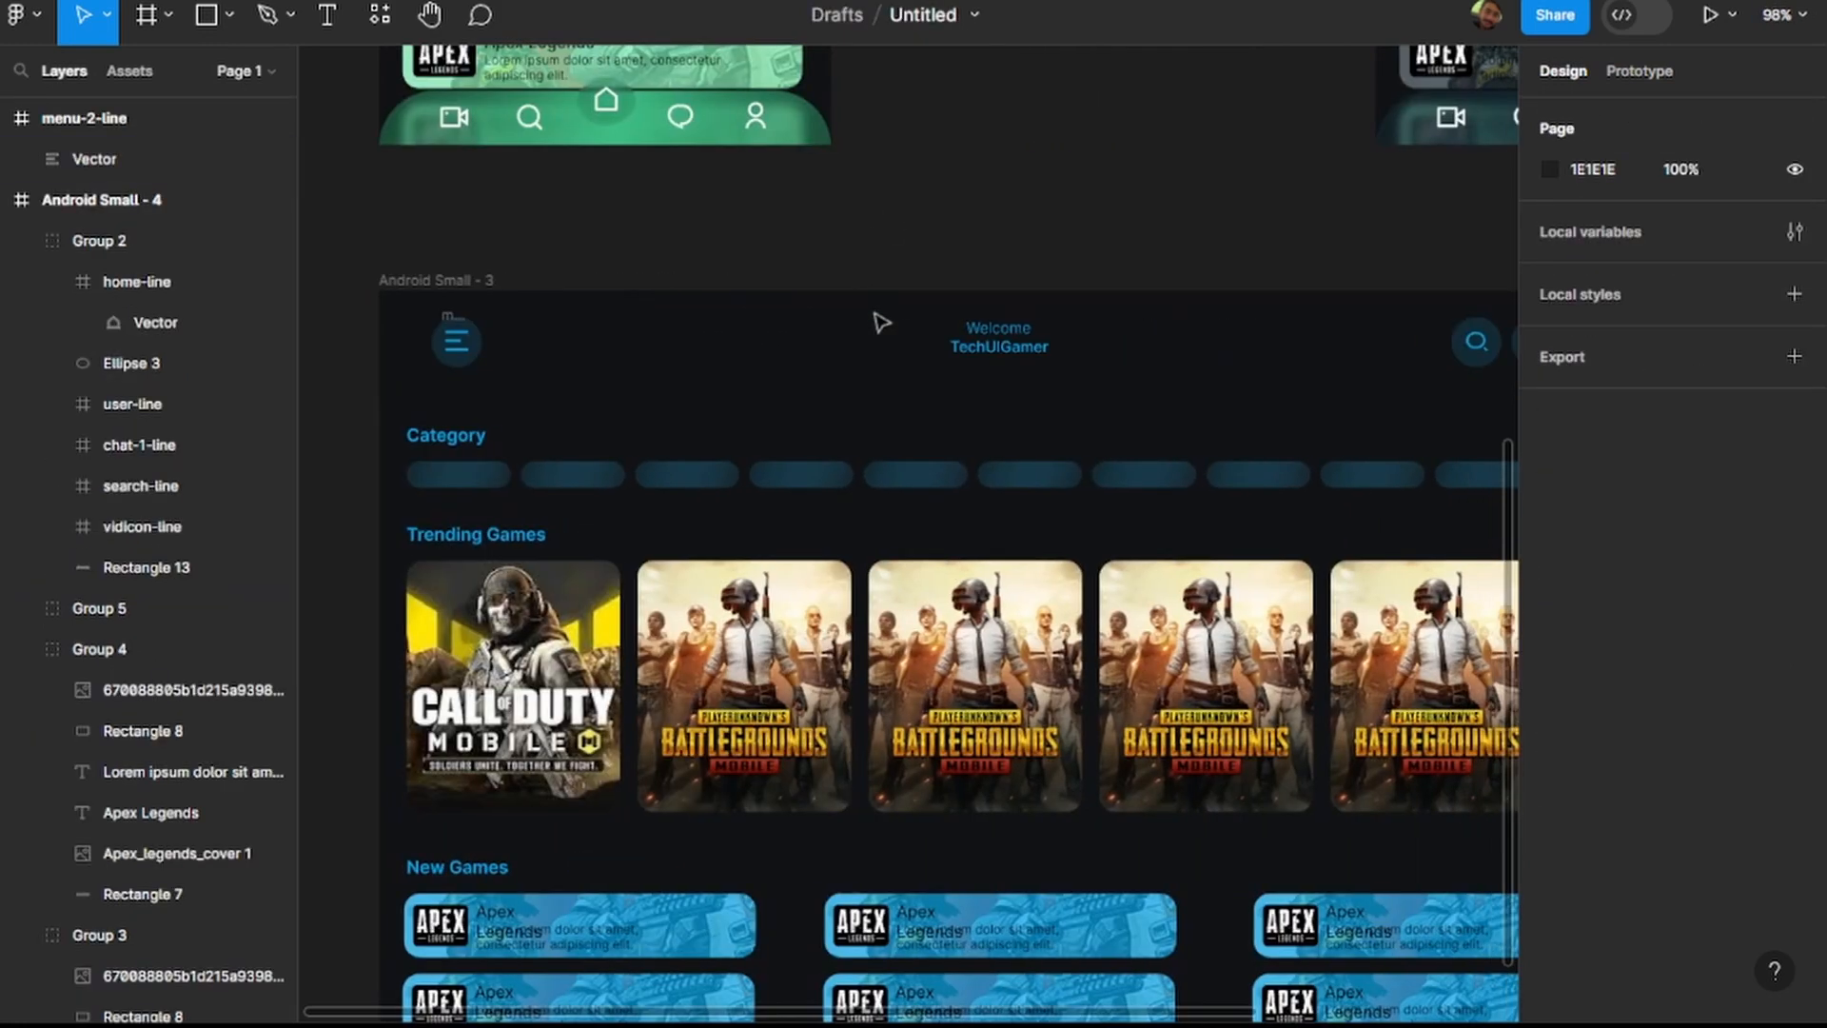
pyautogui.scroll(-3, 1024, 331)
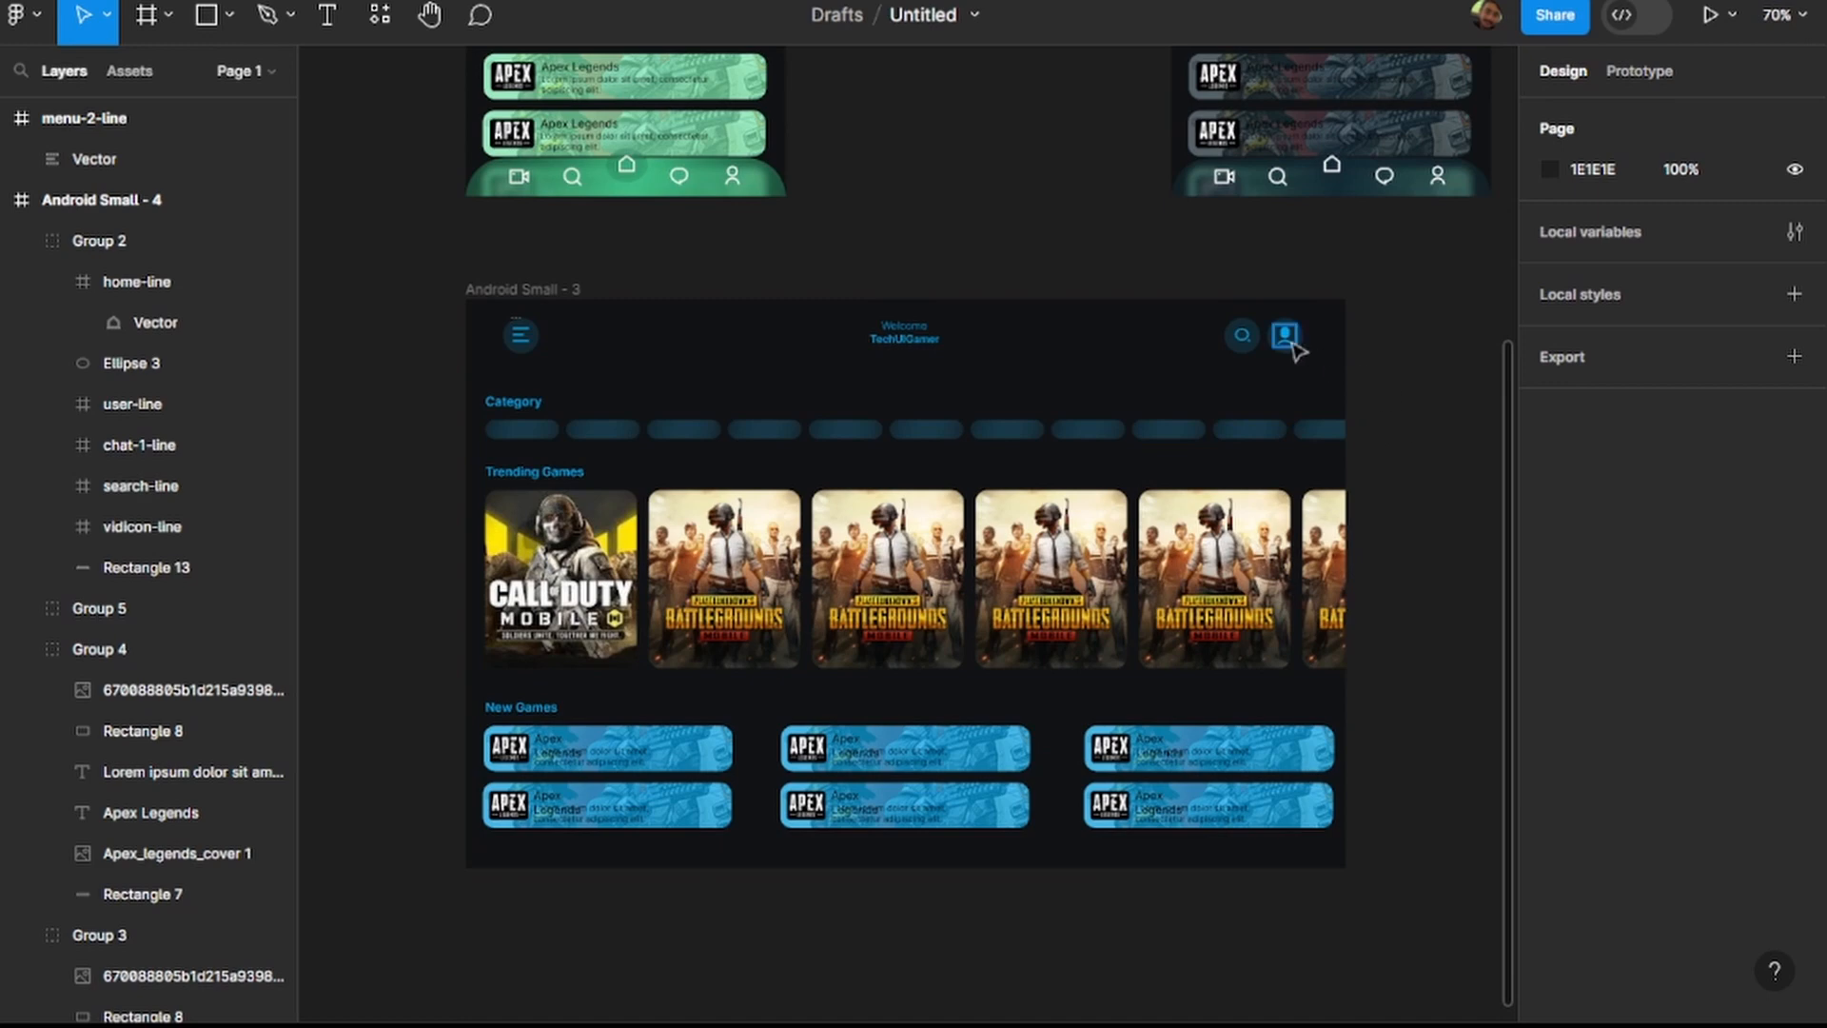
pyautogui.moveTo(1159, 326); pyautogui.dragTo(1311, 350)
pyautogui.click(1412, 359)
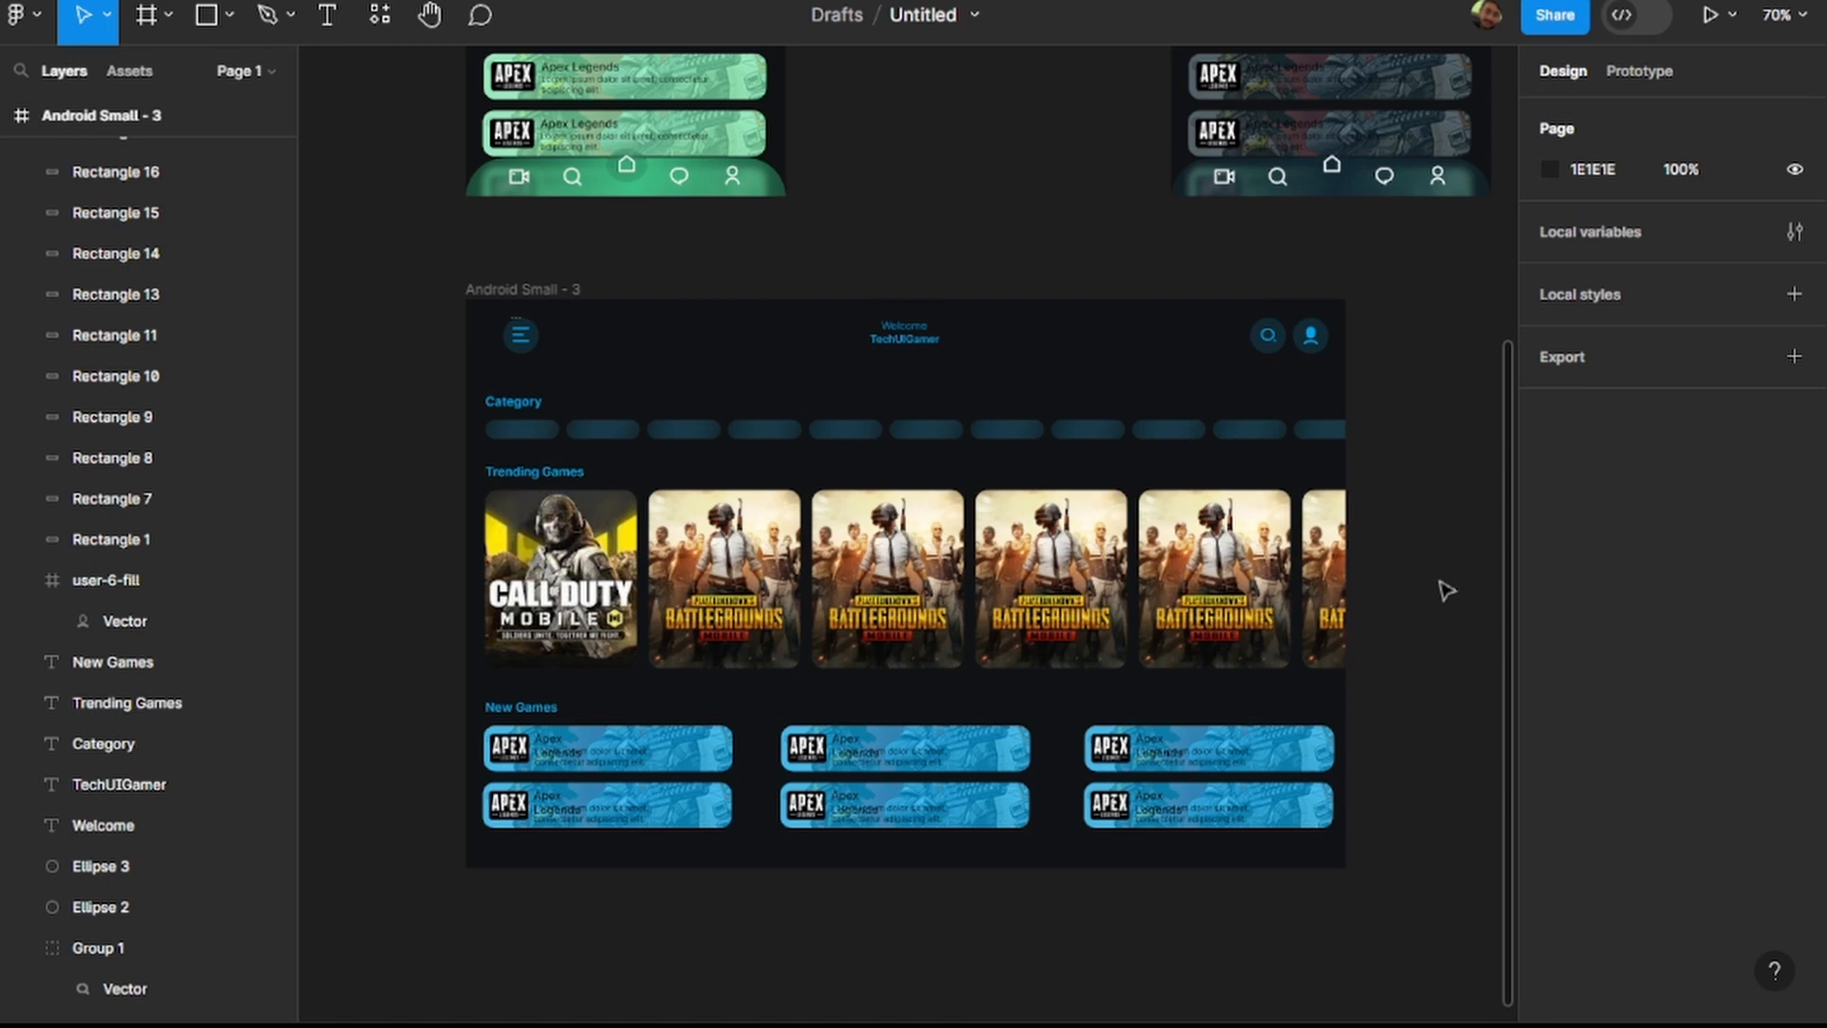
# Widen the two New Games cards in the left column slightly.
pyautogui.scroll(-3, 1446, 590)
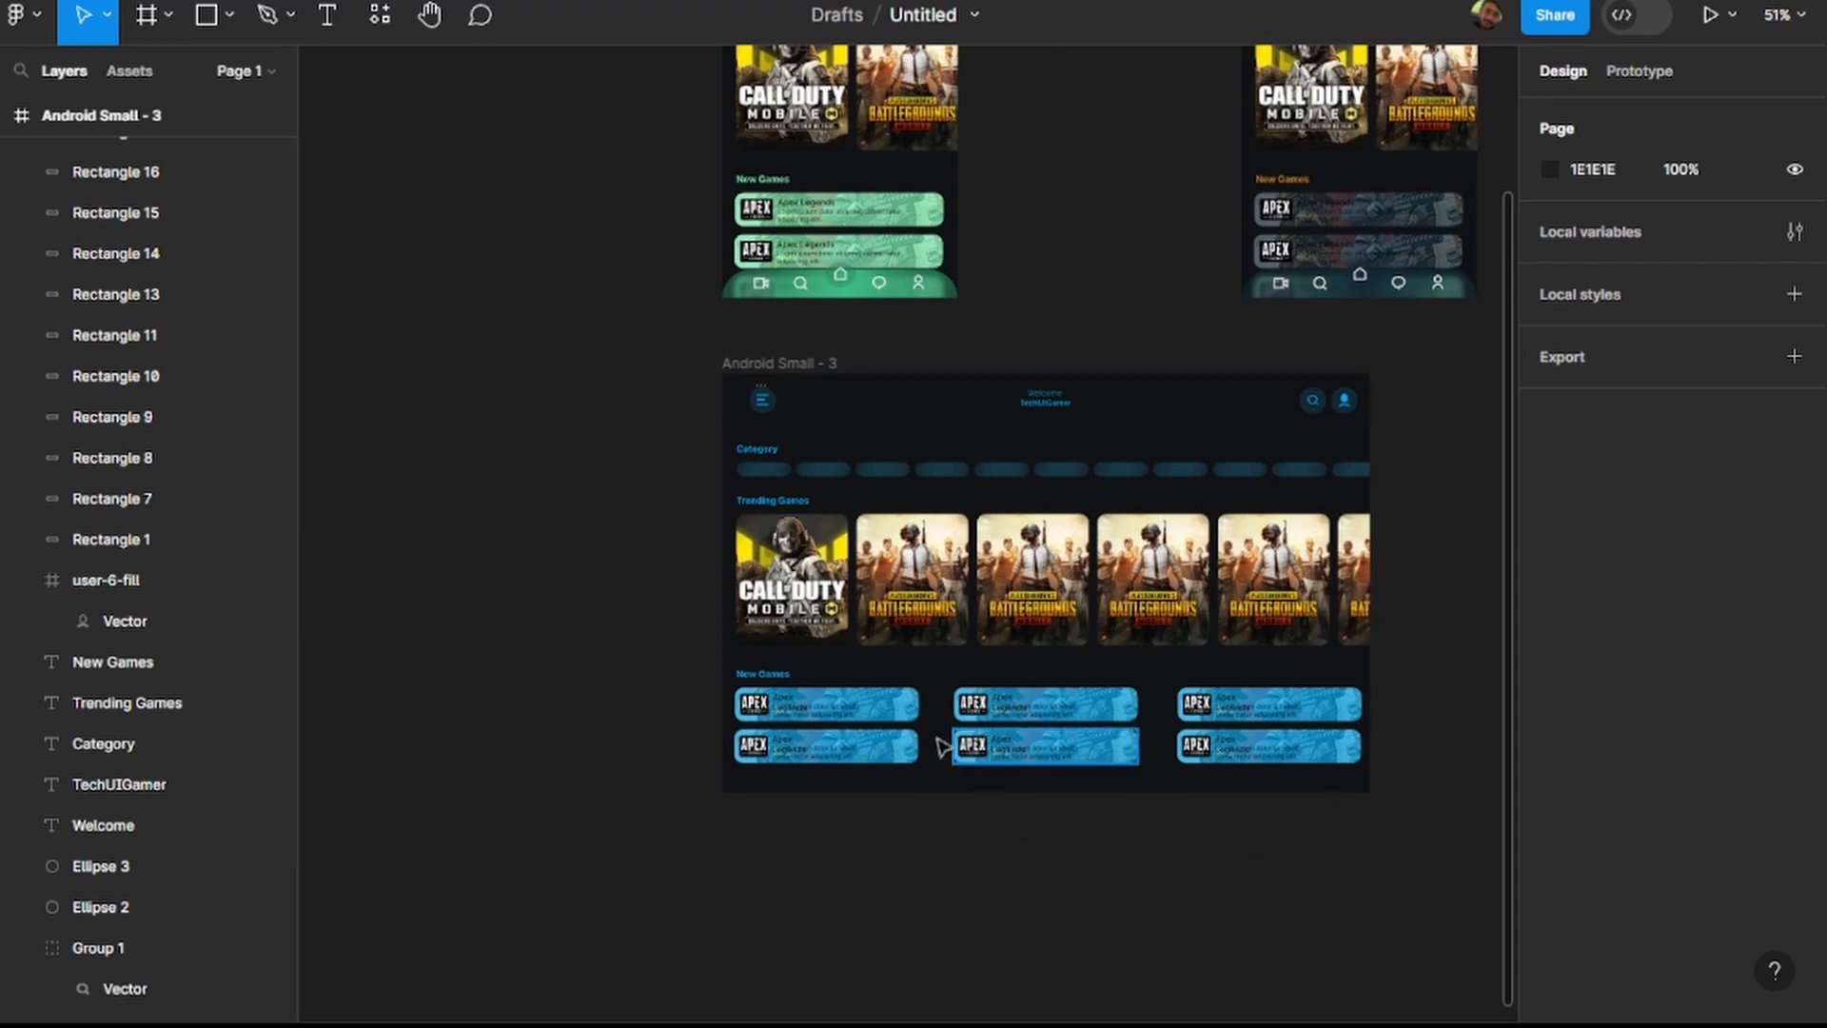
pyautogui.moveTo(939, 674); pyautogui.dragTo(1153, 799)
pyautogui.scroll(5, 1154, 799)
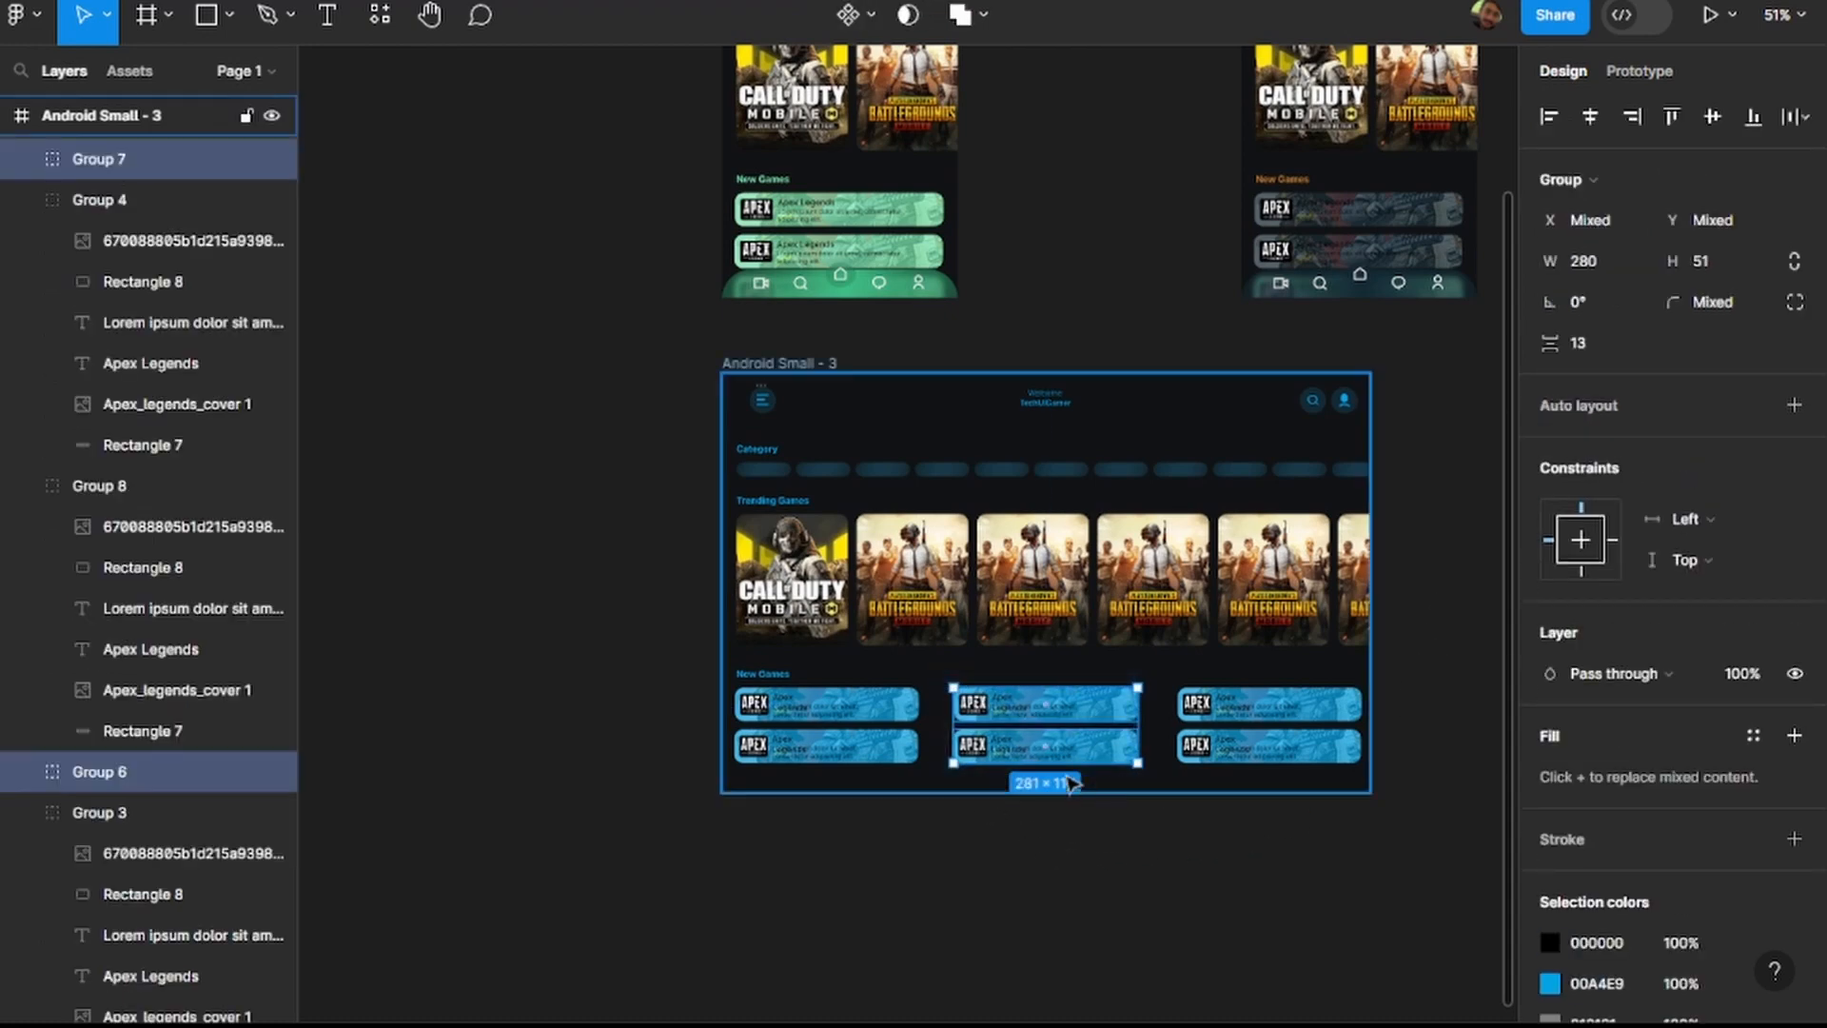
pyautogui.moveTo(844, 786); pyautogui.dragTo(668, 616)
pyautogui.moveTo(821, 686); pyautogui.dragTo(838, 686)
pyautogui.click(1132, 817)
# Widen the middle column of New Games cards to match and move it closer to the left column.
pyautogui.moveTo(1215, 810); pyautogui.dragTo(837, 682)
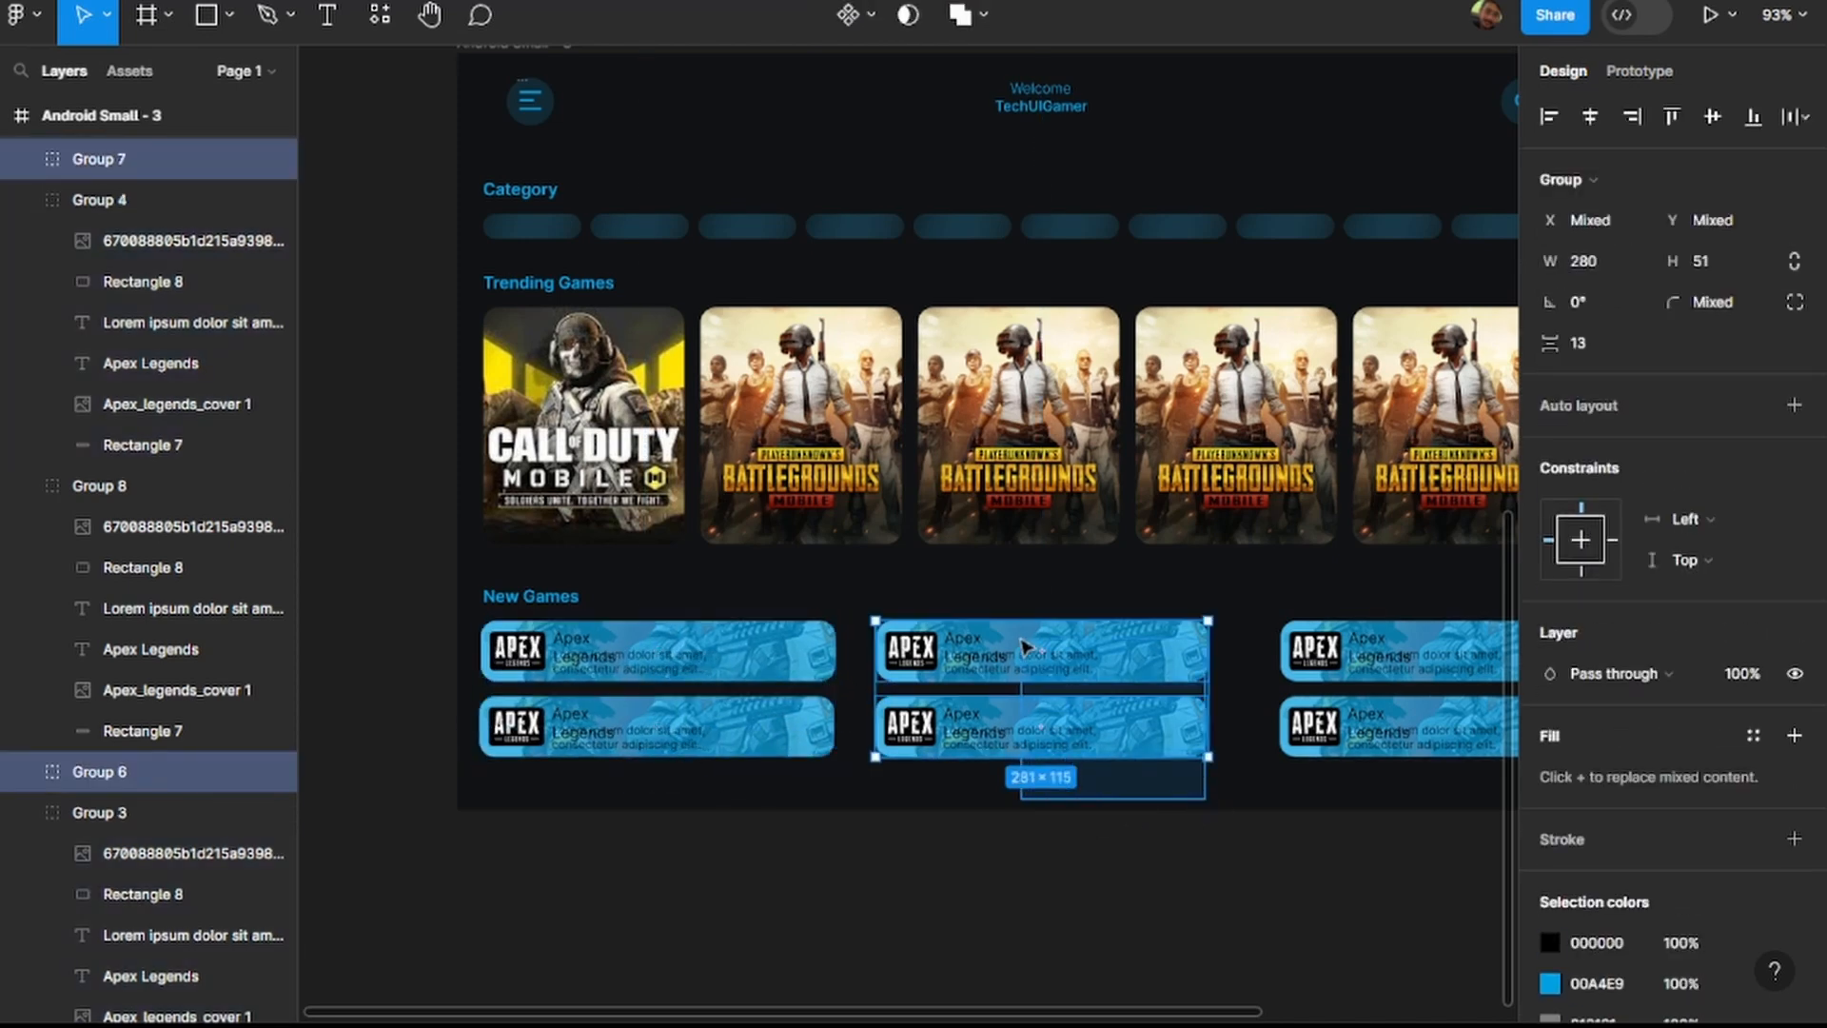
pyautogui.moveTo(1208, 691); pyautogui.dragTo(1122, 701)
pyautogui.click(1122, 701)
# Widen the right column of New Games cards to 300 px and move it closer to the middle column.
pyautogui.click(1262, 607)
pyautogui.moveTo(1255, 599); pyautogui.dragTo(1480, 799)
pyautogui.moveTo(1438, 725); pyautogui.dragTo(1336, 698)
pyautogui.hscroll(5, 1389, 738)
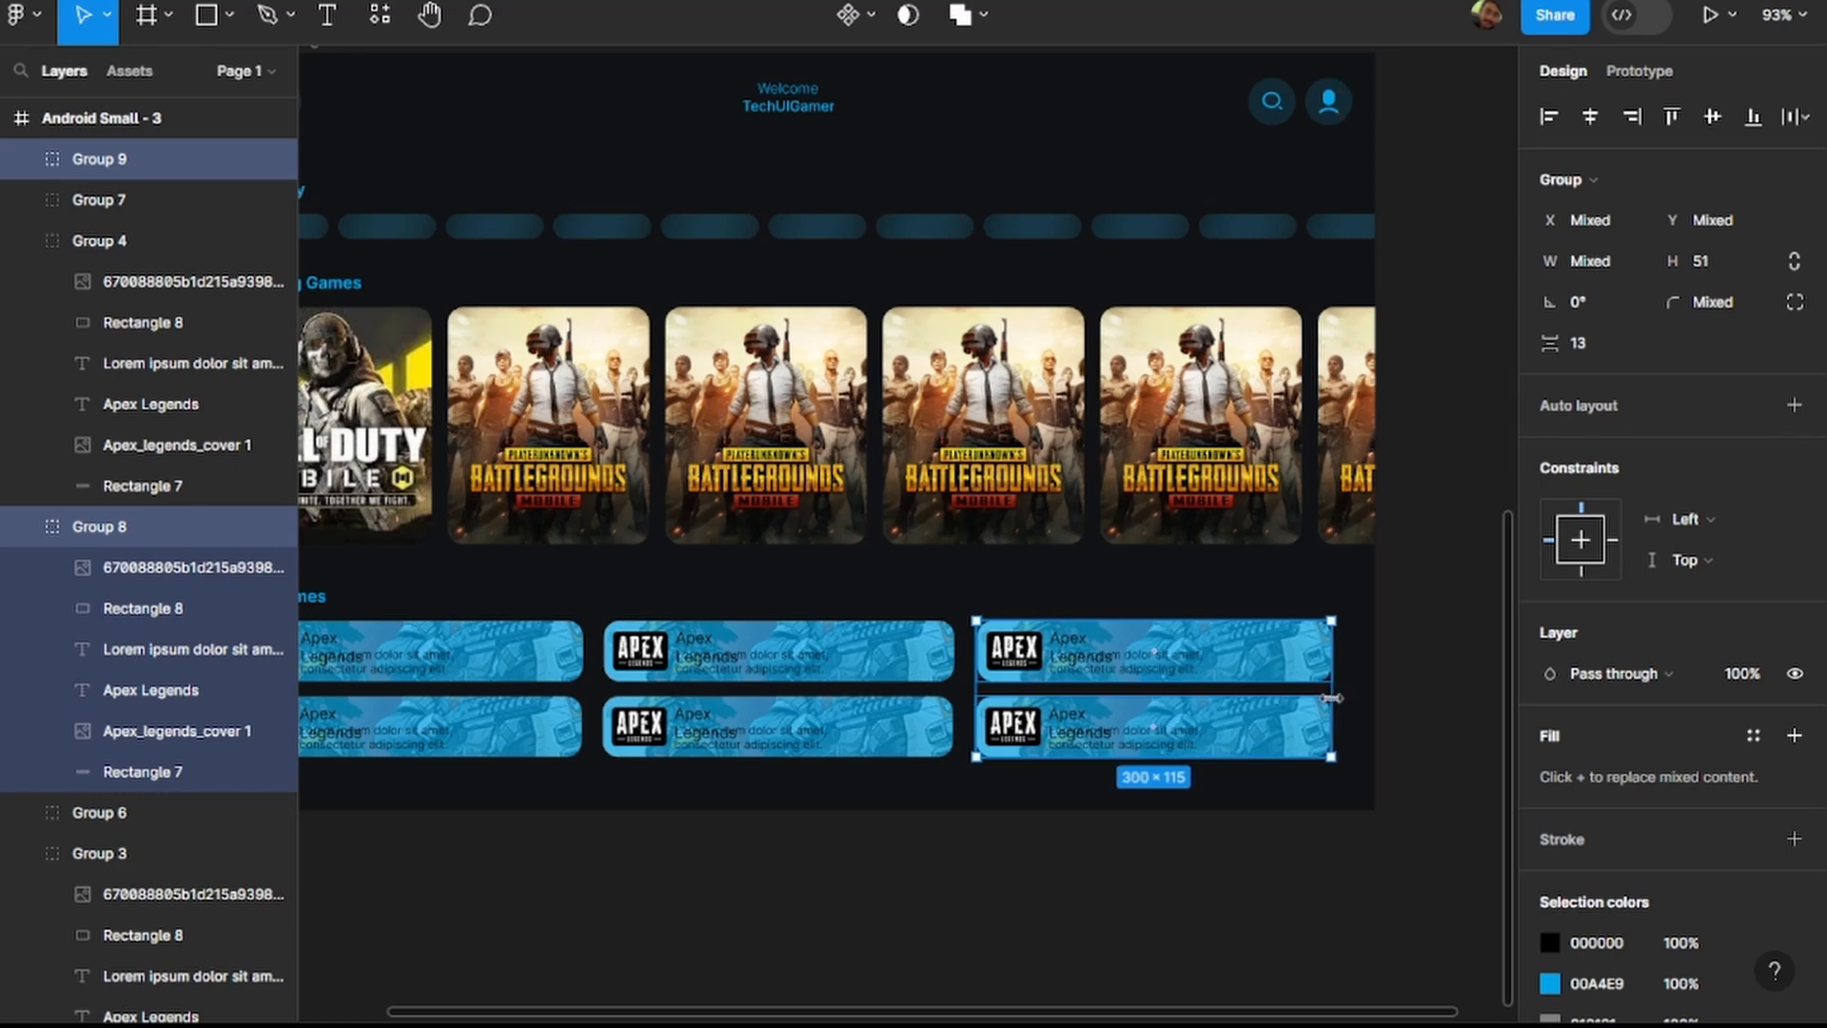
pyautogui.click(1468, 729)
pyautogui.scroll(-3, 1323, 747)
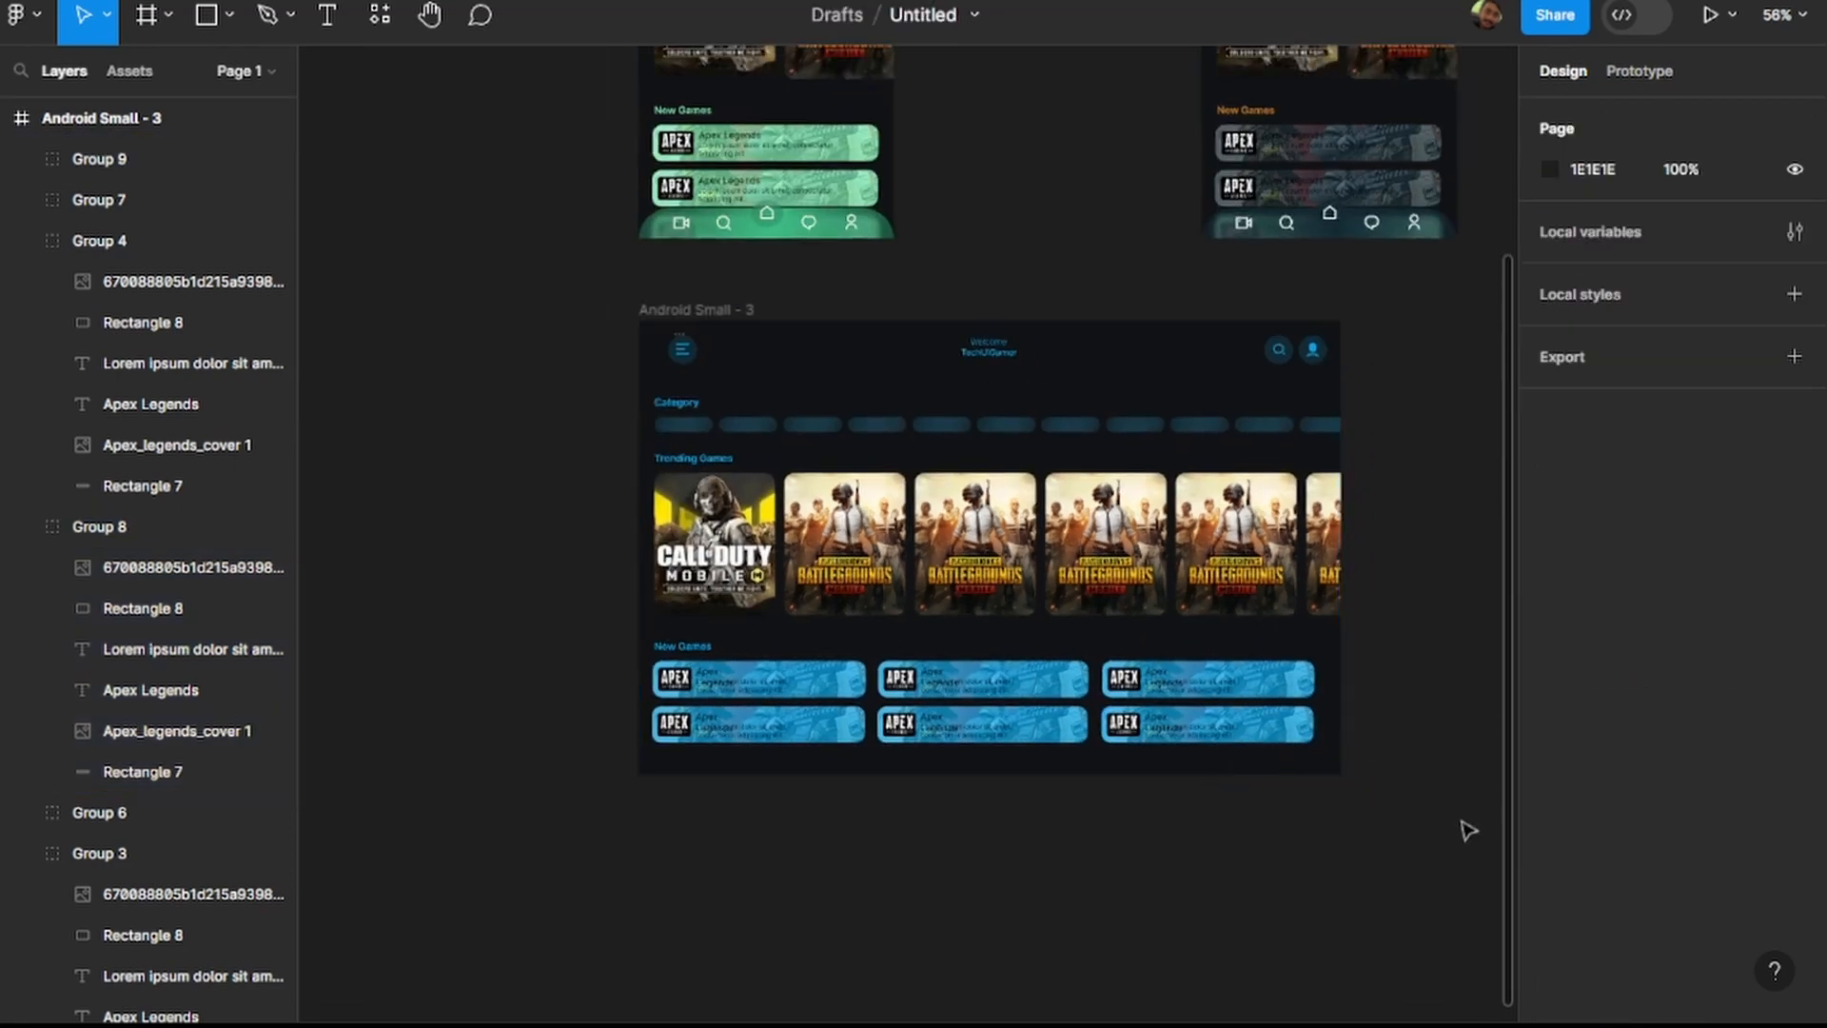
# Nudge all six New Games cards slightly right and stretch them together towards the frame's right edge.
pyautogui.moveTo(1332, 767); pyautogui.dragTo(782, 690)
pyautogui.moveTo(957, 688); pyautogui.dragTo(960, 688)
pyautogui.click(1399, 759)
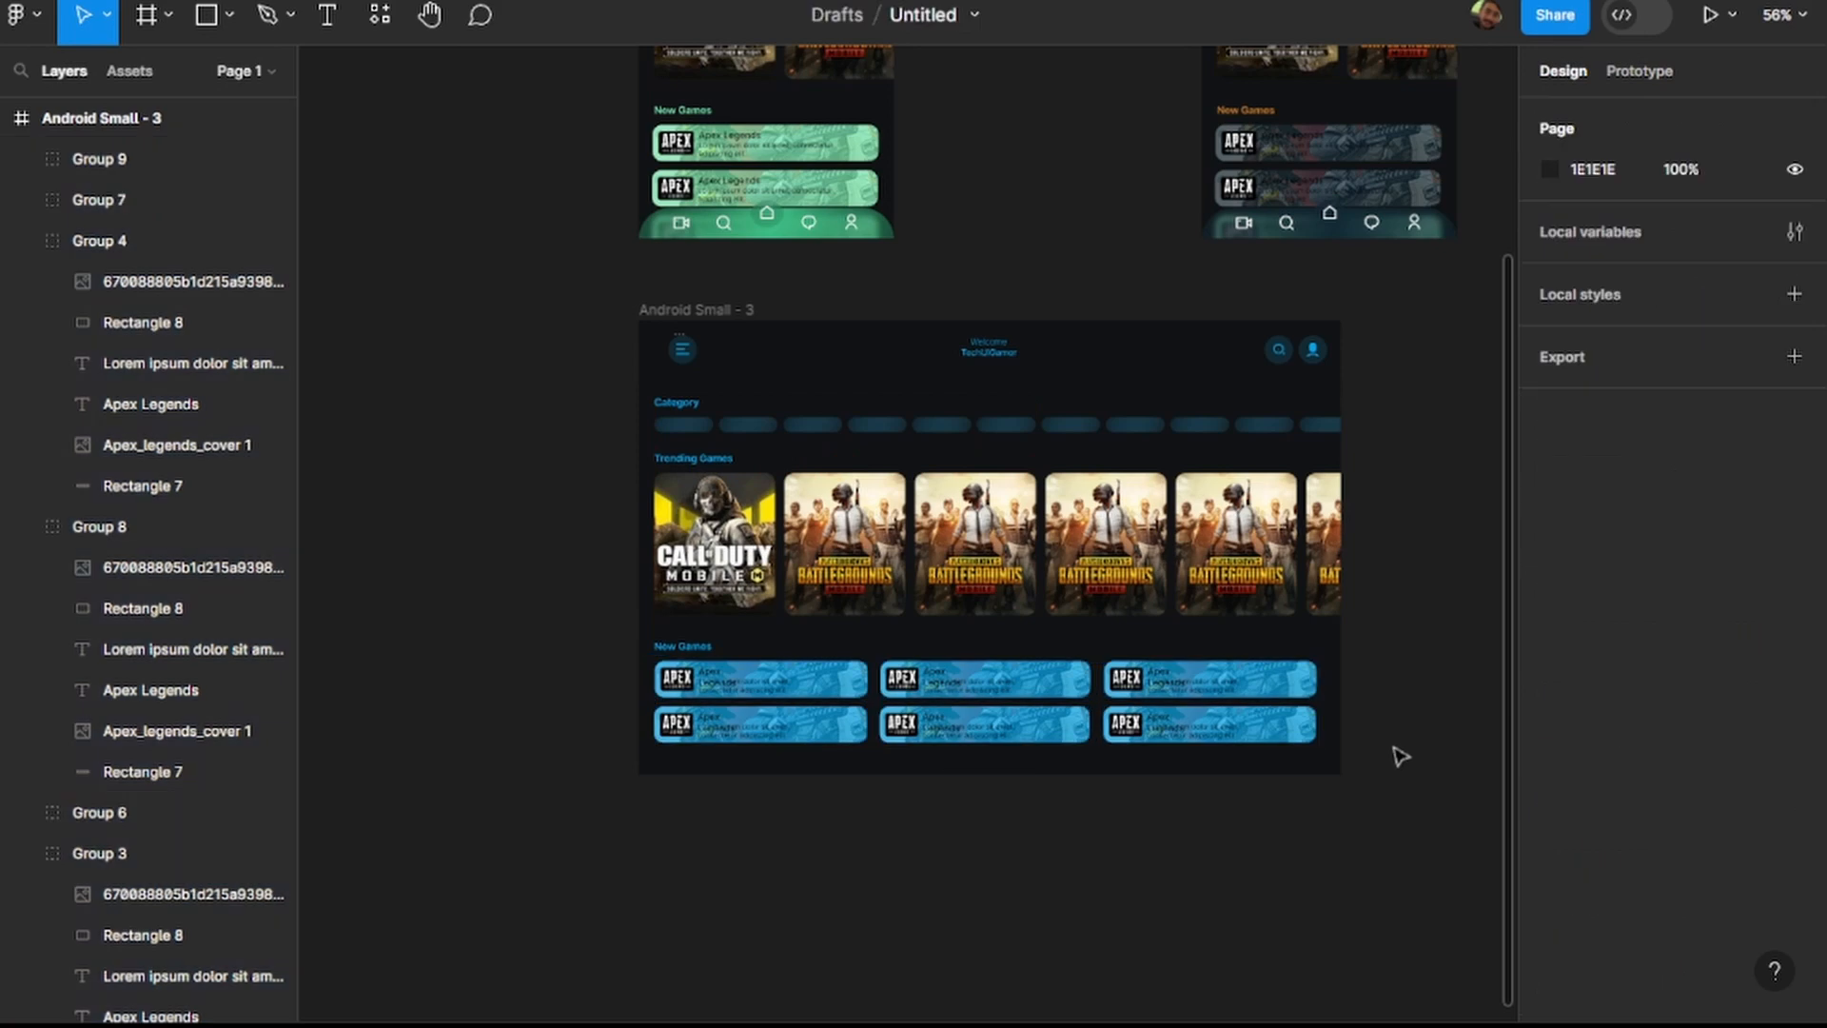
pyautogui.moveTo(1322, 762); pyautogui.dragTo(880, 728)
pyautogui.click(1329, 775)
pyautogui.moveTo(1330, 778); pyautogui.dragTo(837, 689)
pyautogui.moveTo(1322, 704); pyautogui.dragTo(1333, 704)
pyautogui.click(1417, 746)
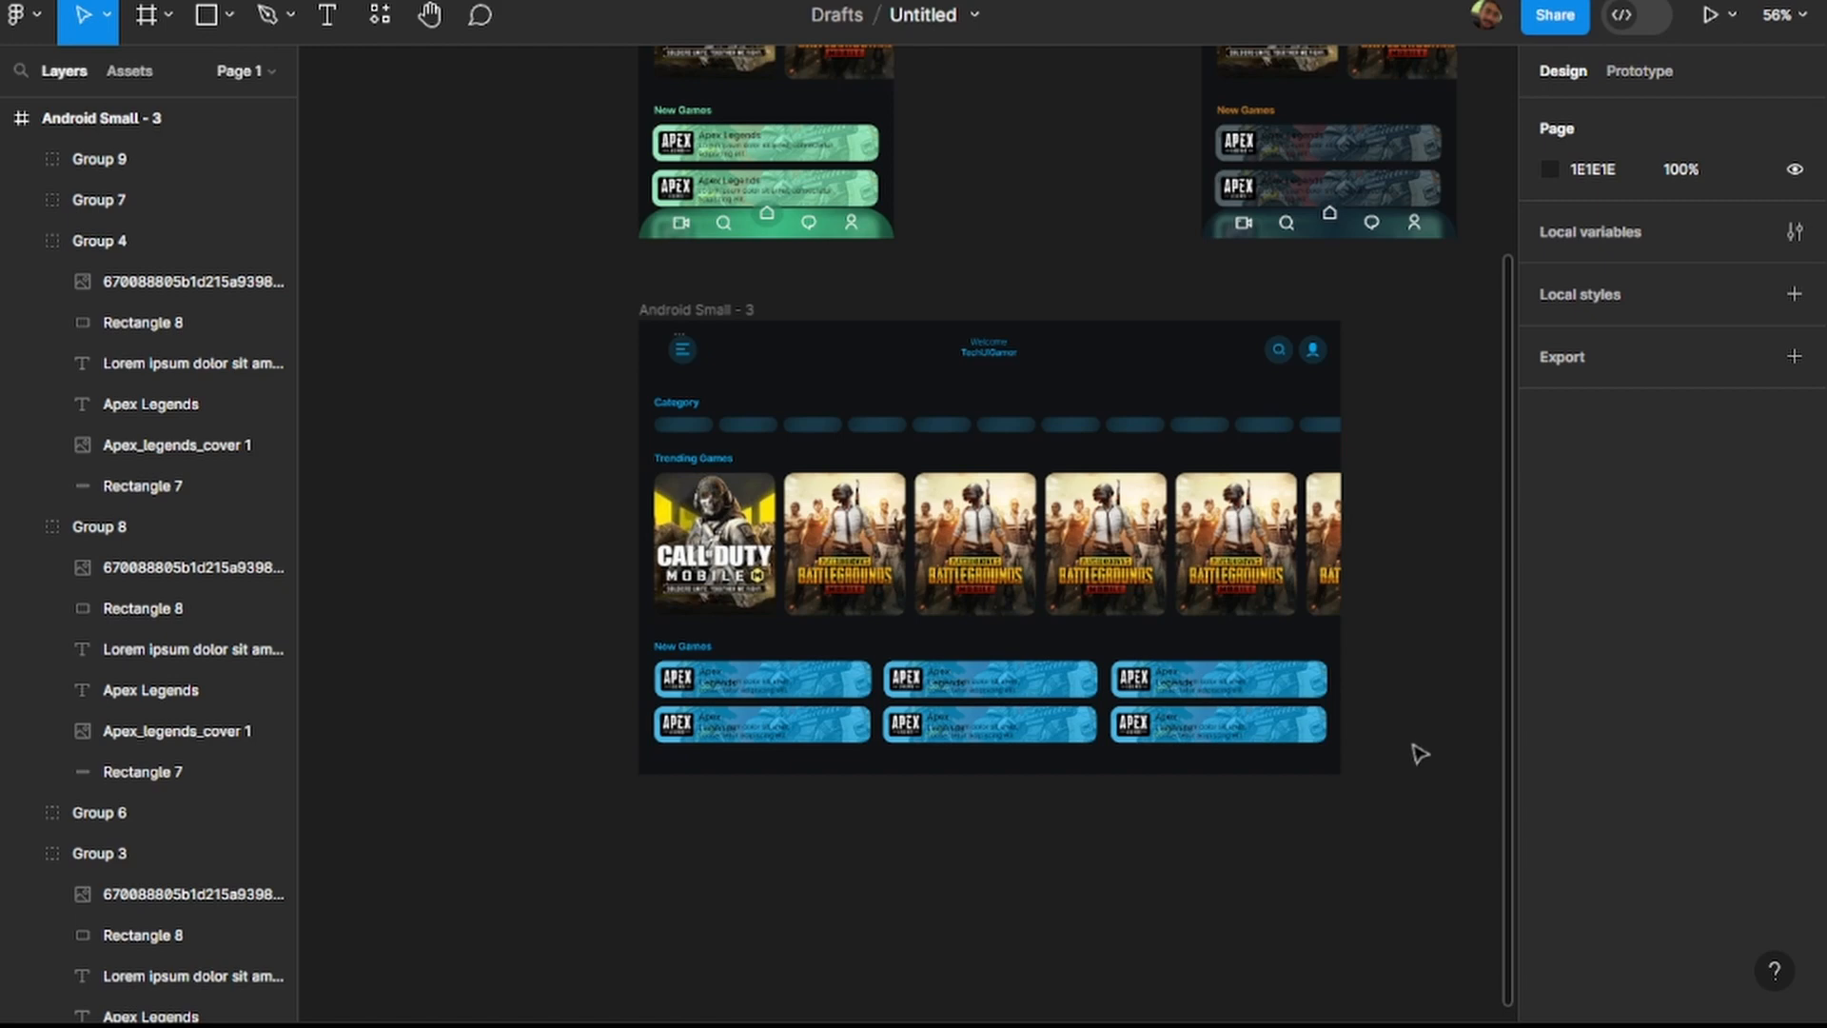
pyautogui.click(952, 537)
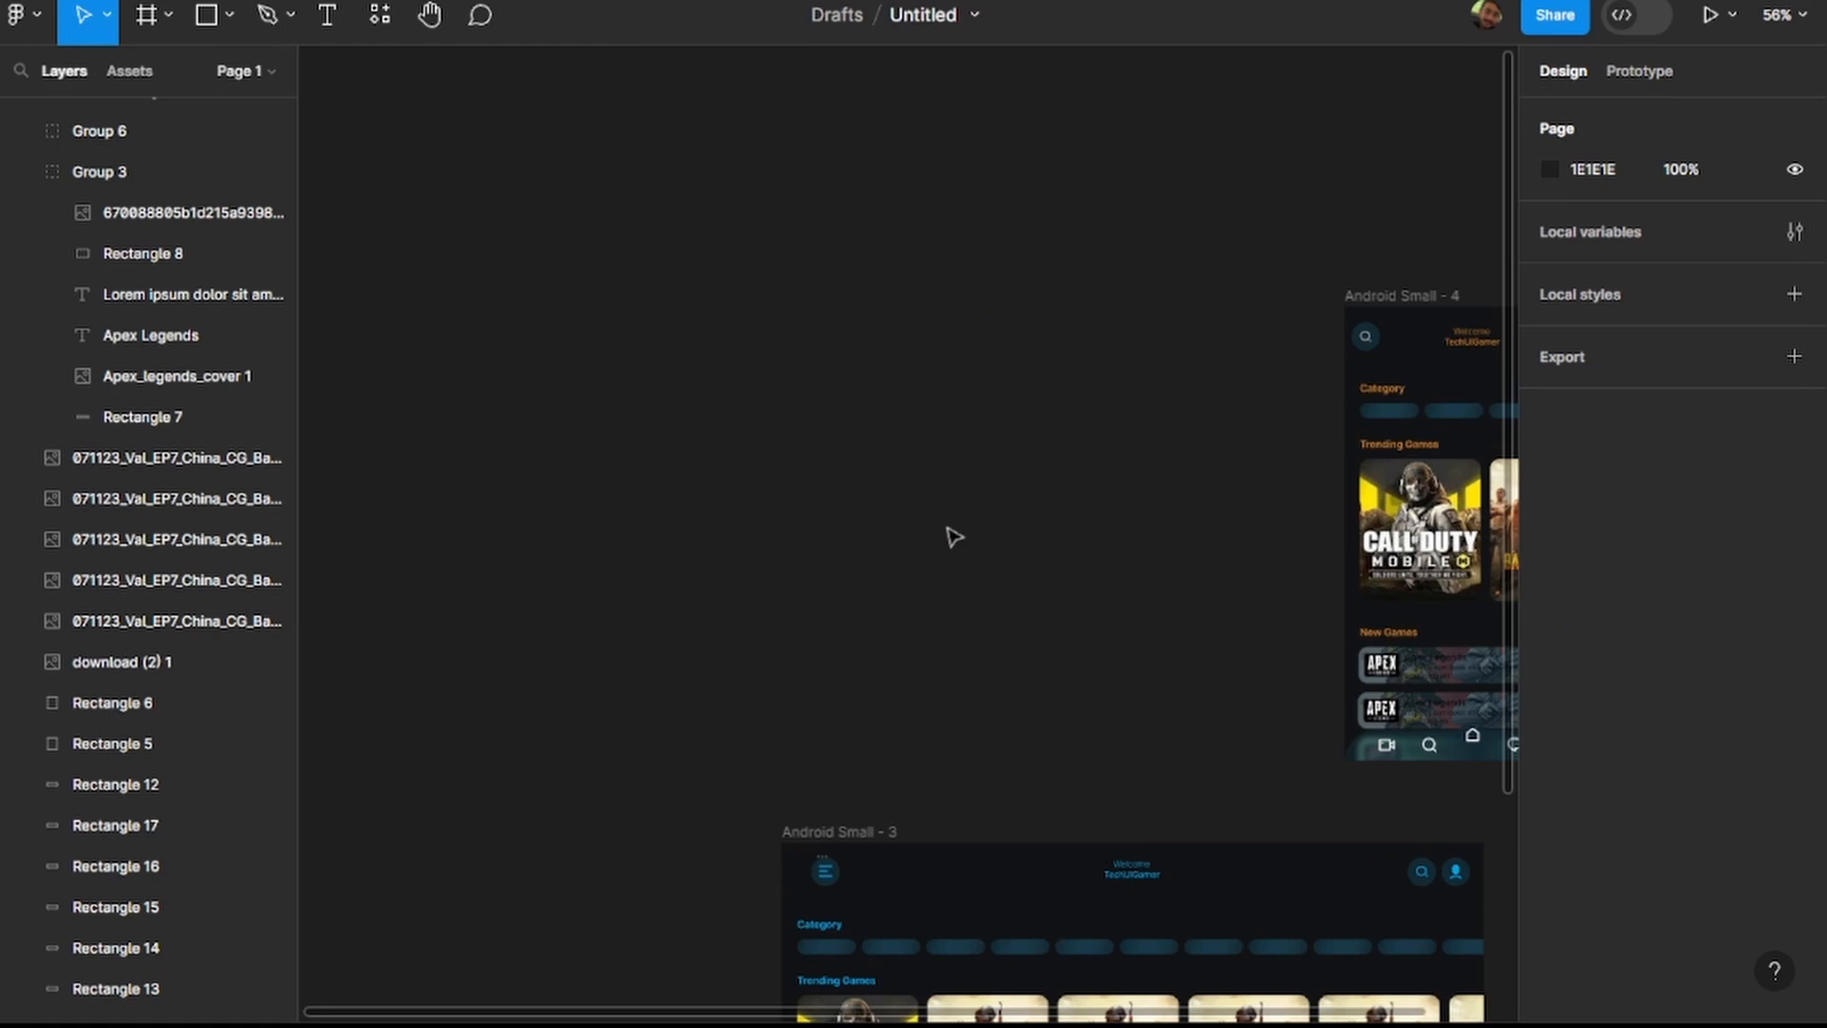
pyautogui.scroll(-5, 952, 538)
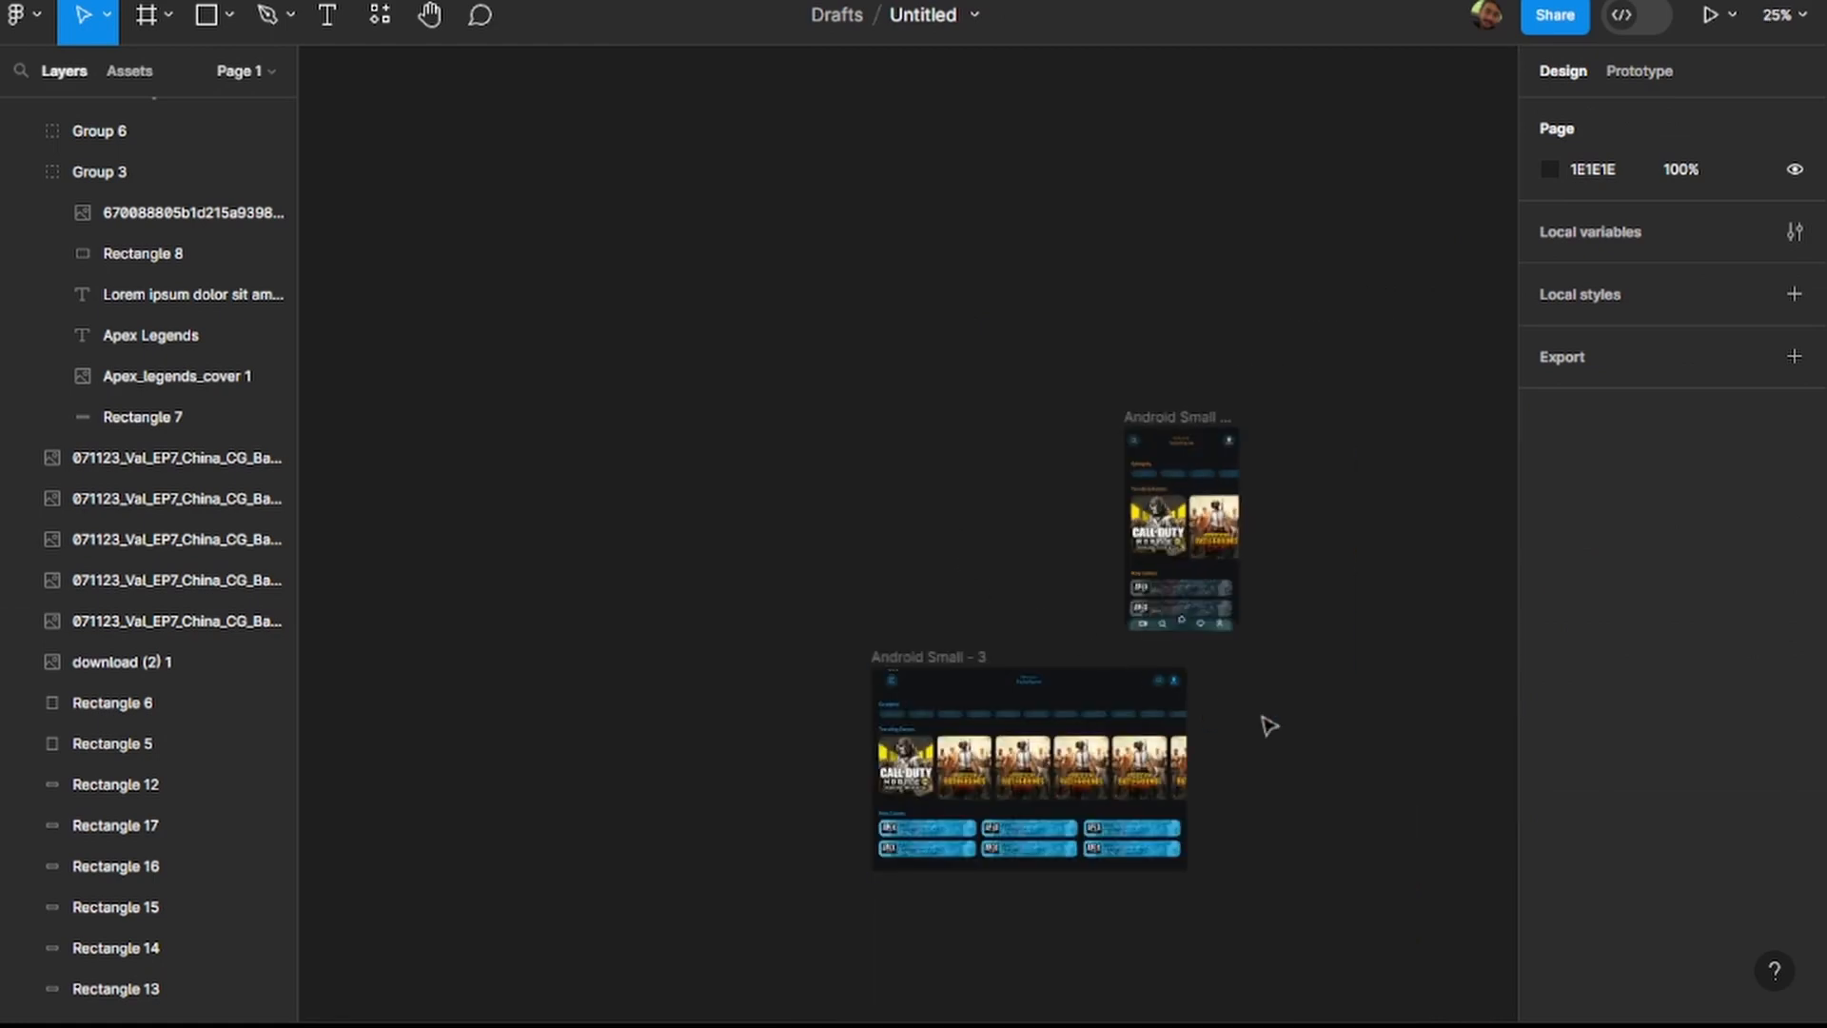
# Undo the deletion of the green game app screen frame.
pyautogui.hotkey('ctrl', 'z')
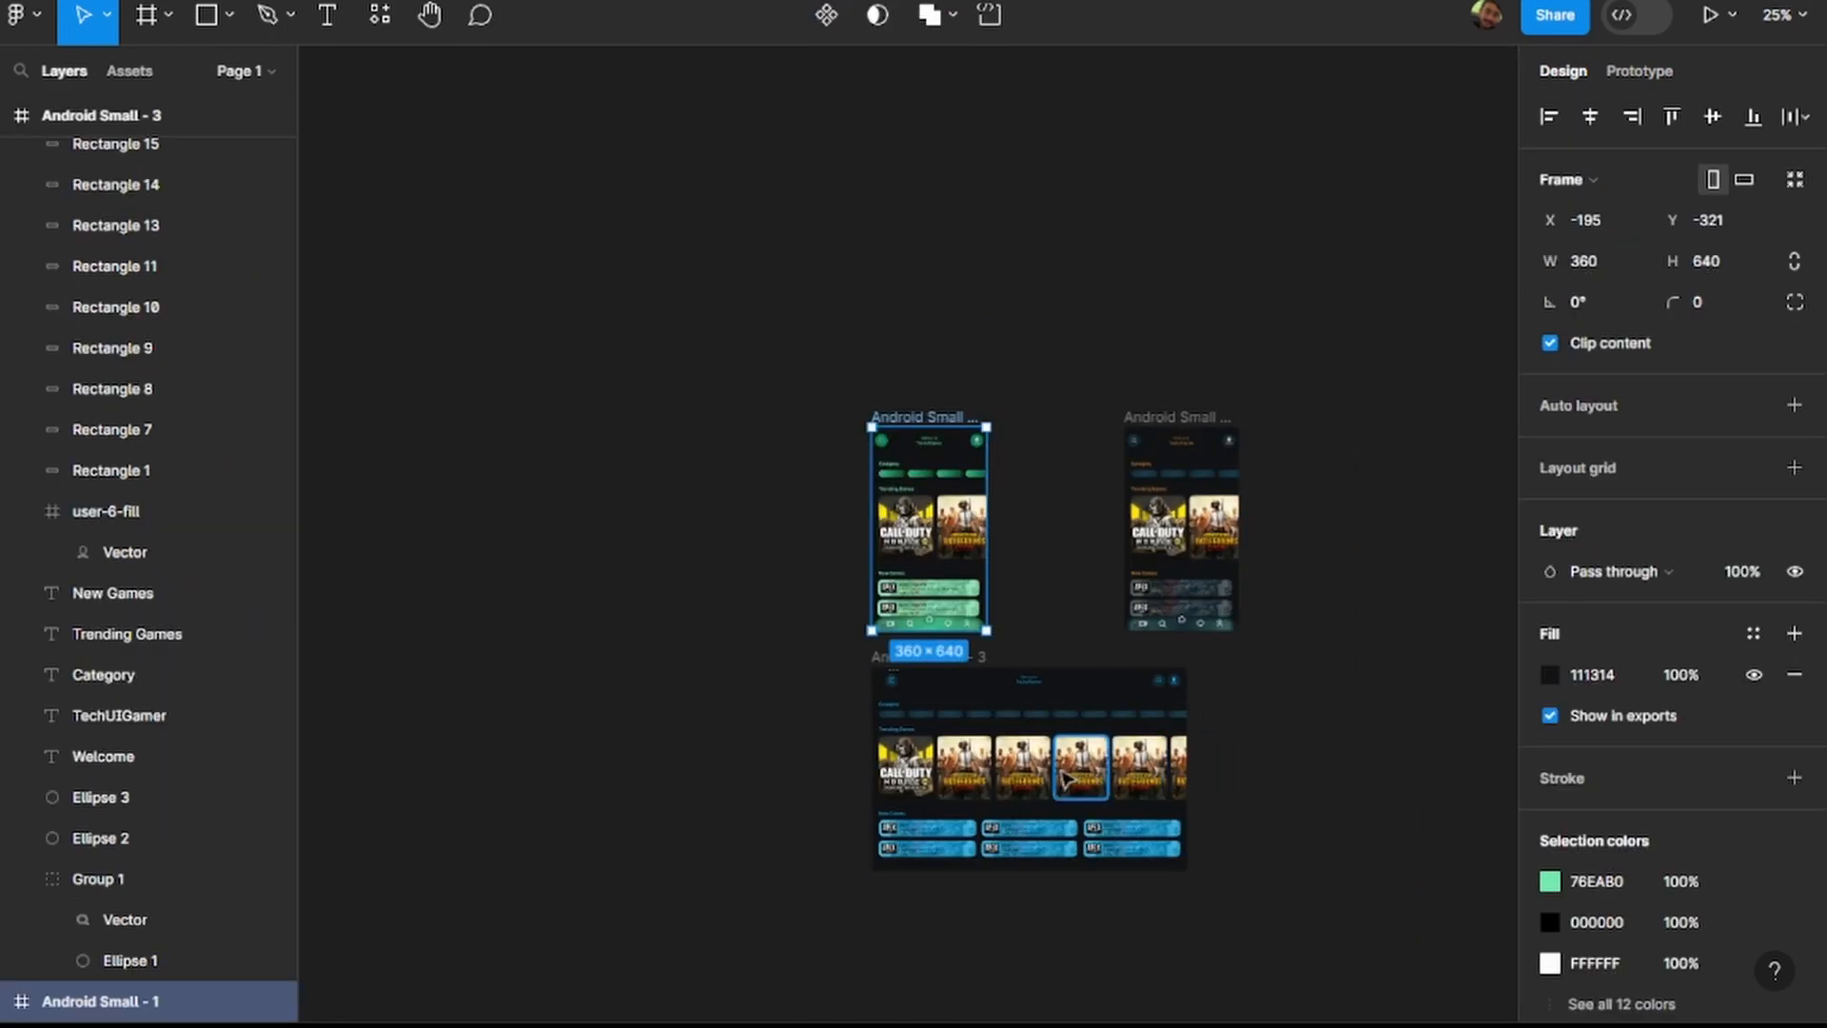
pyautogui.click(1024, 776)
pyautogui.press('Delete')
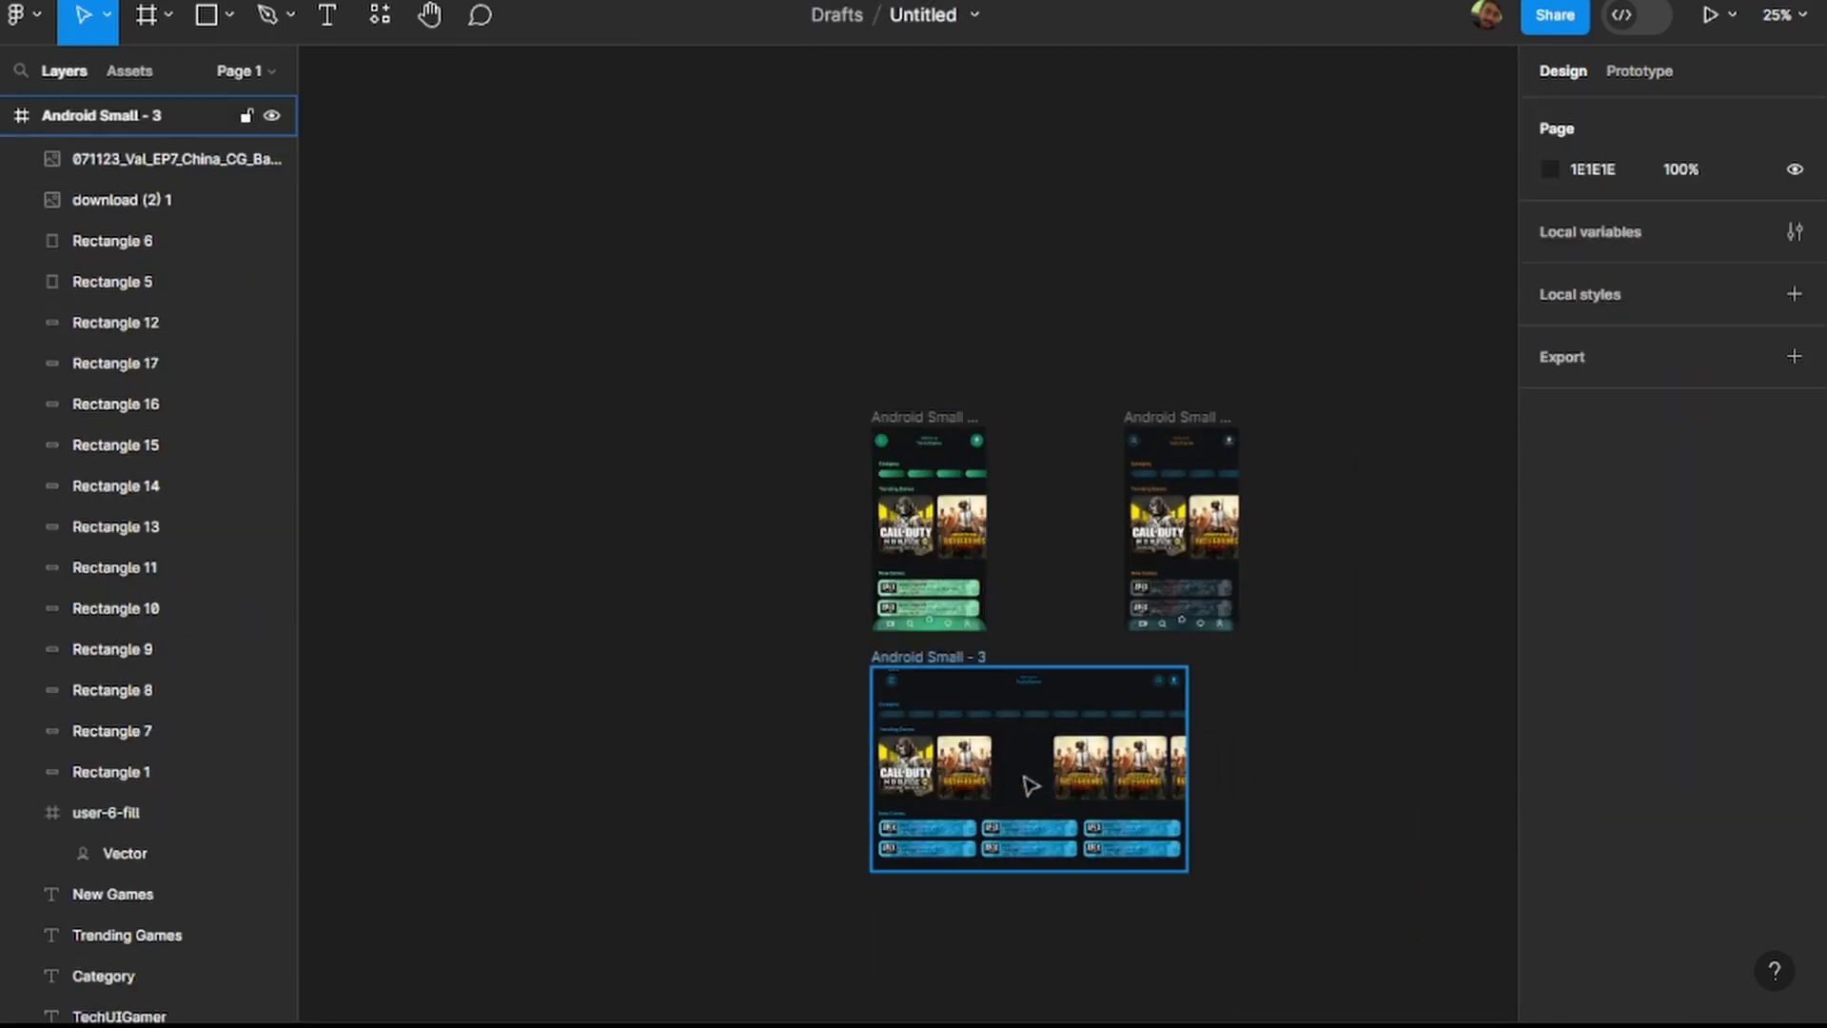
pyautogui.scroll(5, 1028, 779)
pyautogui.hotkey('ctrl', 'z')
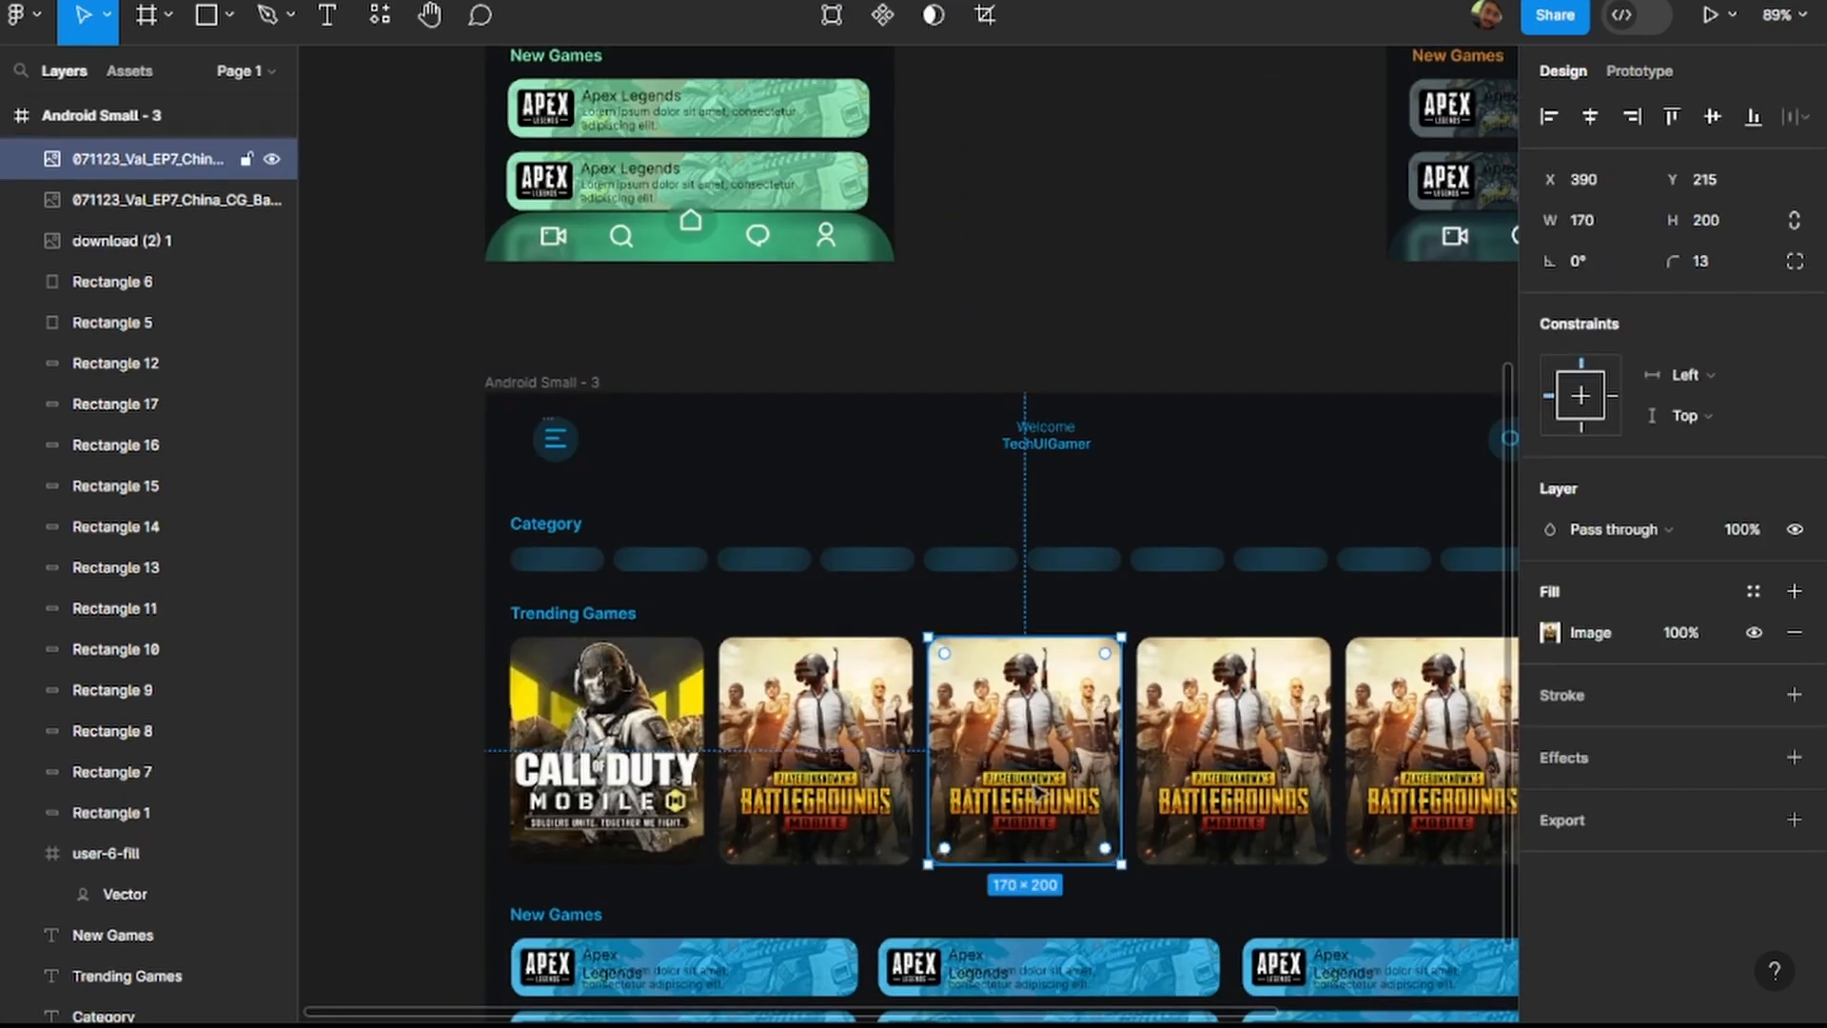
pyautogui.click(1550, 632)
pyautogui.click(1493, 358)
pyautogui.moveTo(1058, 722)
pyautogui.mouseDown()
pyautogui.moveTo(1005, 716)
pyautogui.moveTo(1058, 722)
pyautogui.mouseUp()
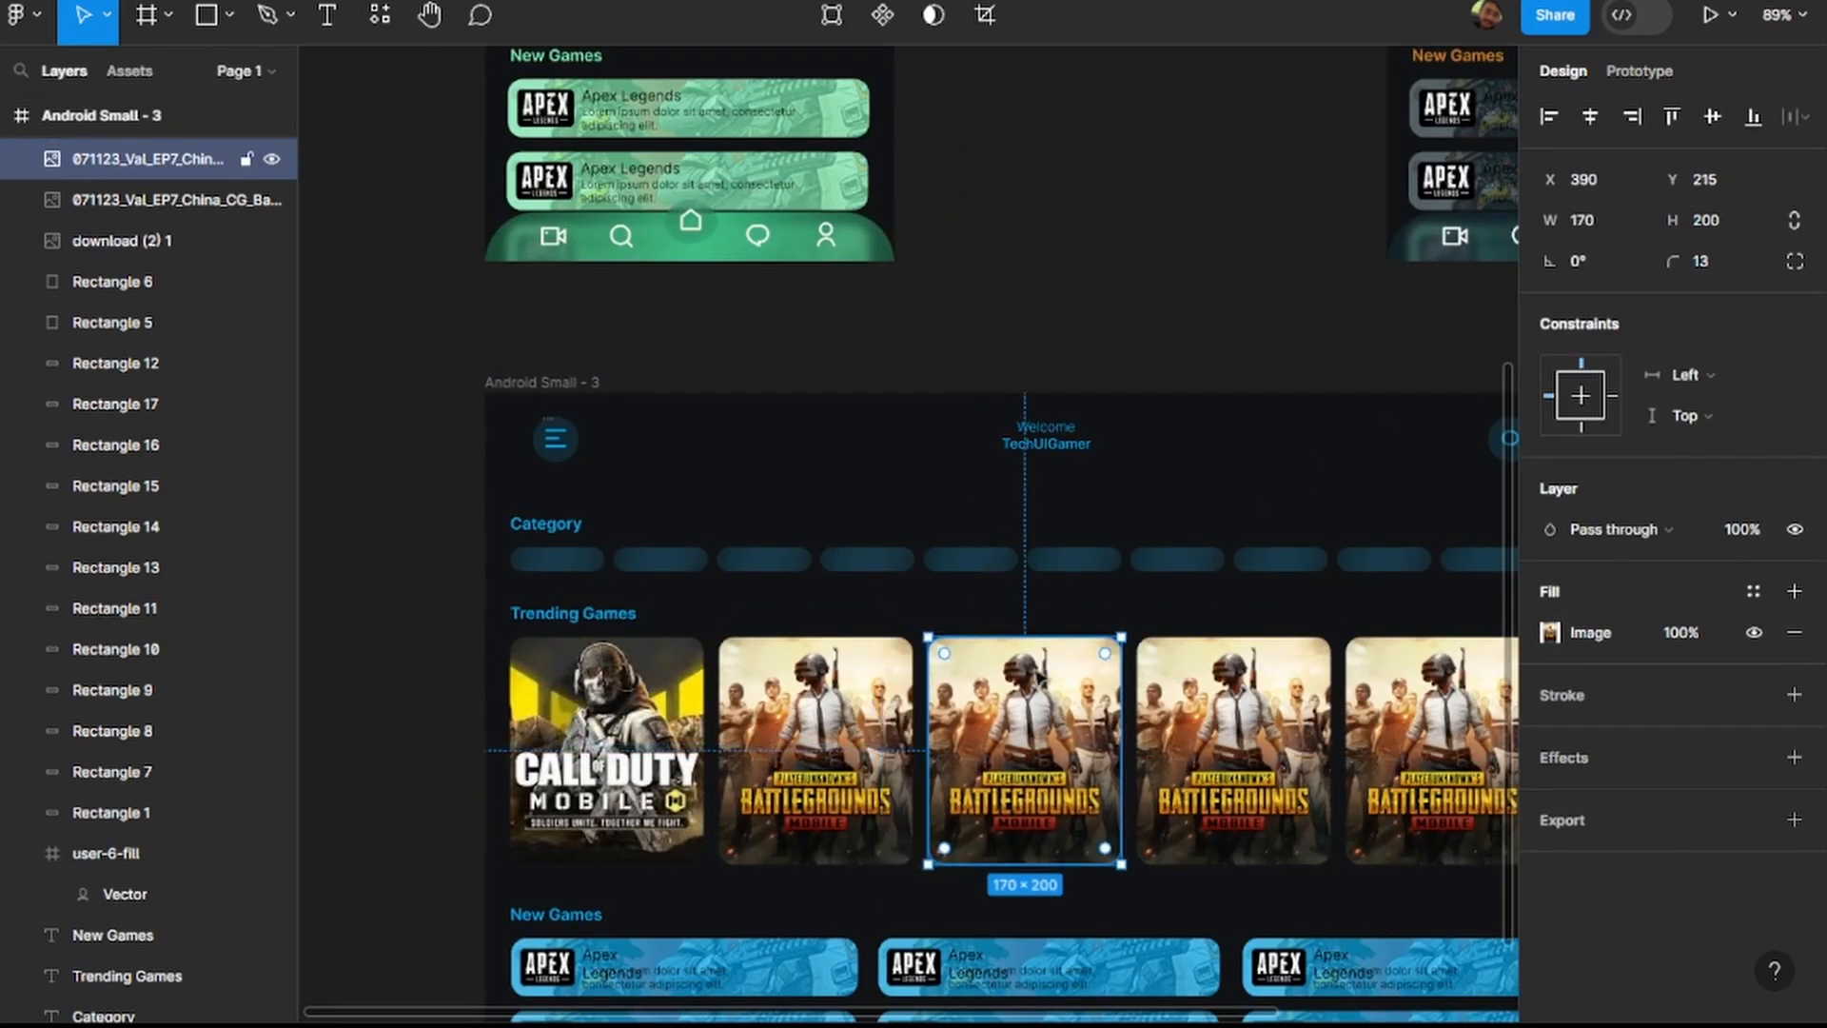
pyautogui.click(1176, 207)
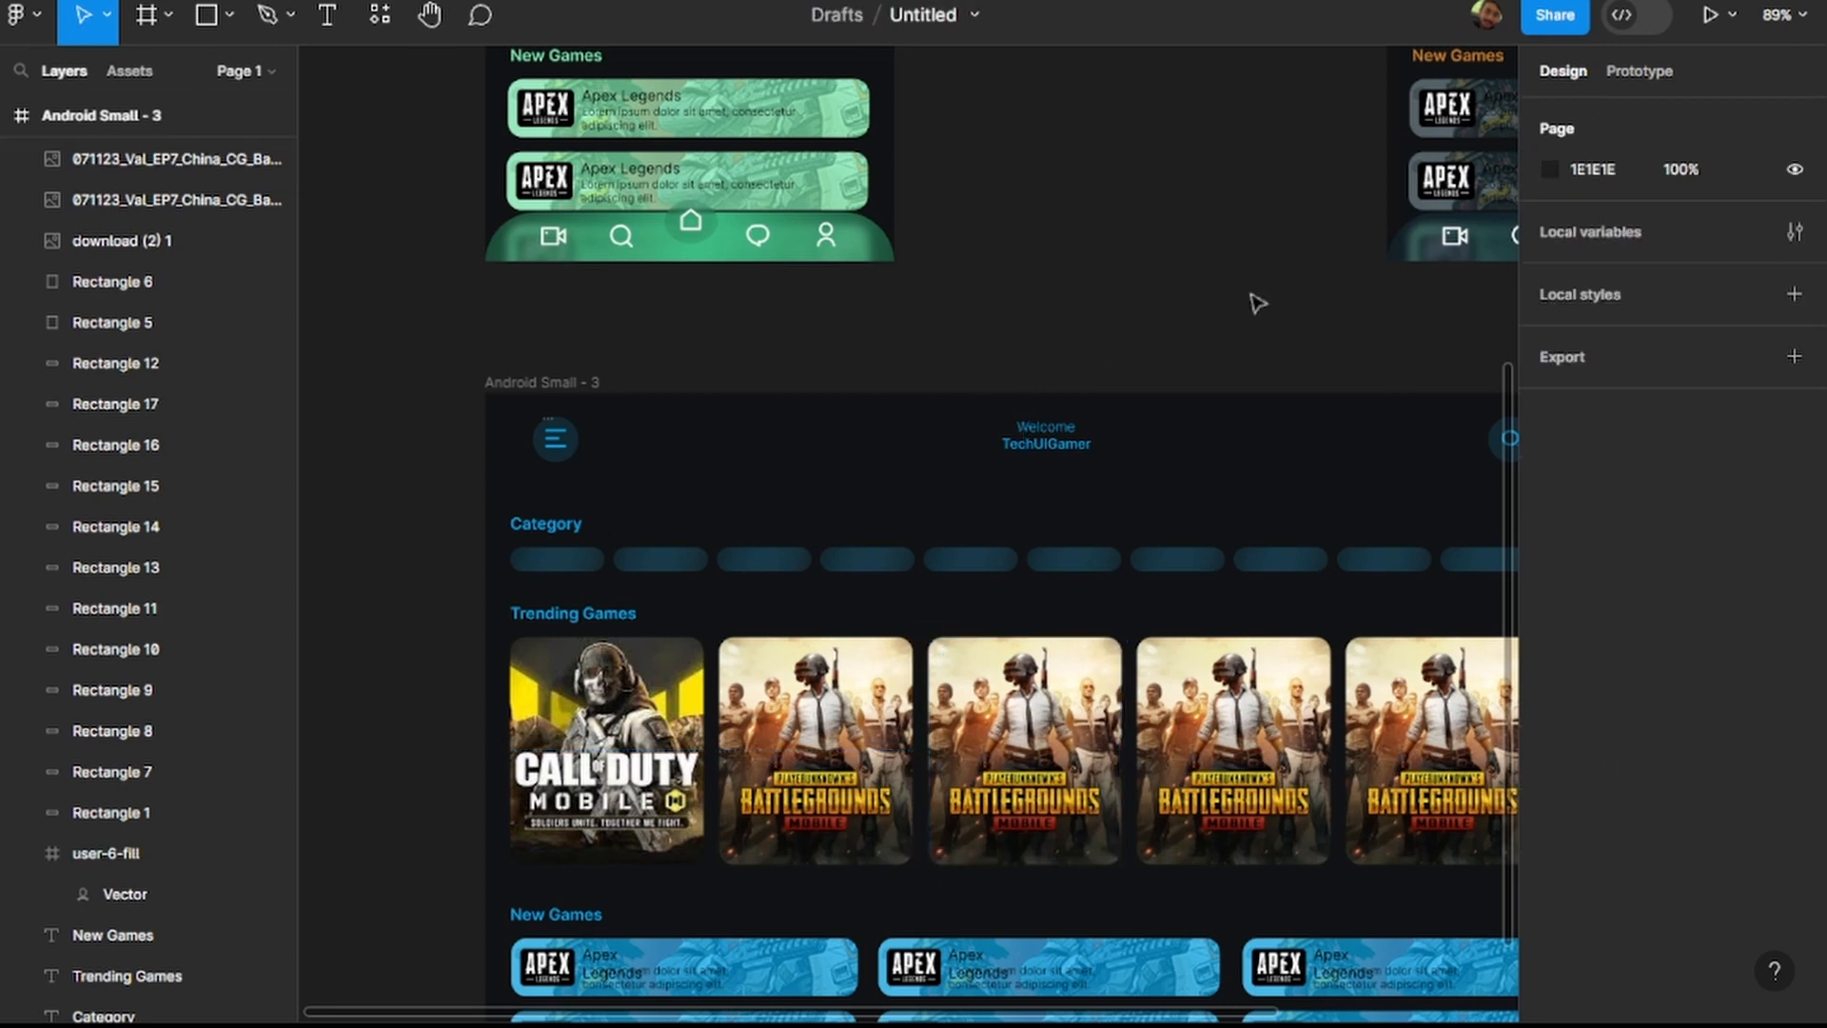
pyautogui.scroll(-2, 1256, 301)
pyautogui.hscroll(3, 1256, 301)
pyautogui.scroll(-3, 1160, 488)
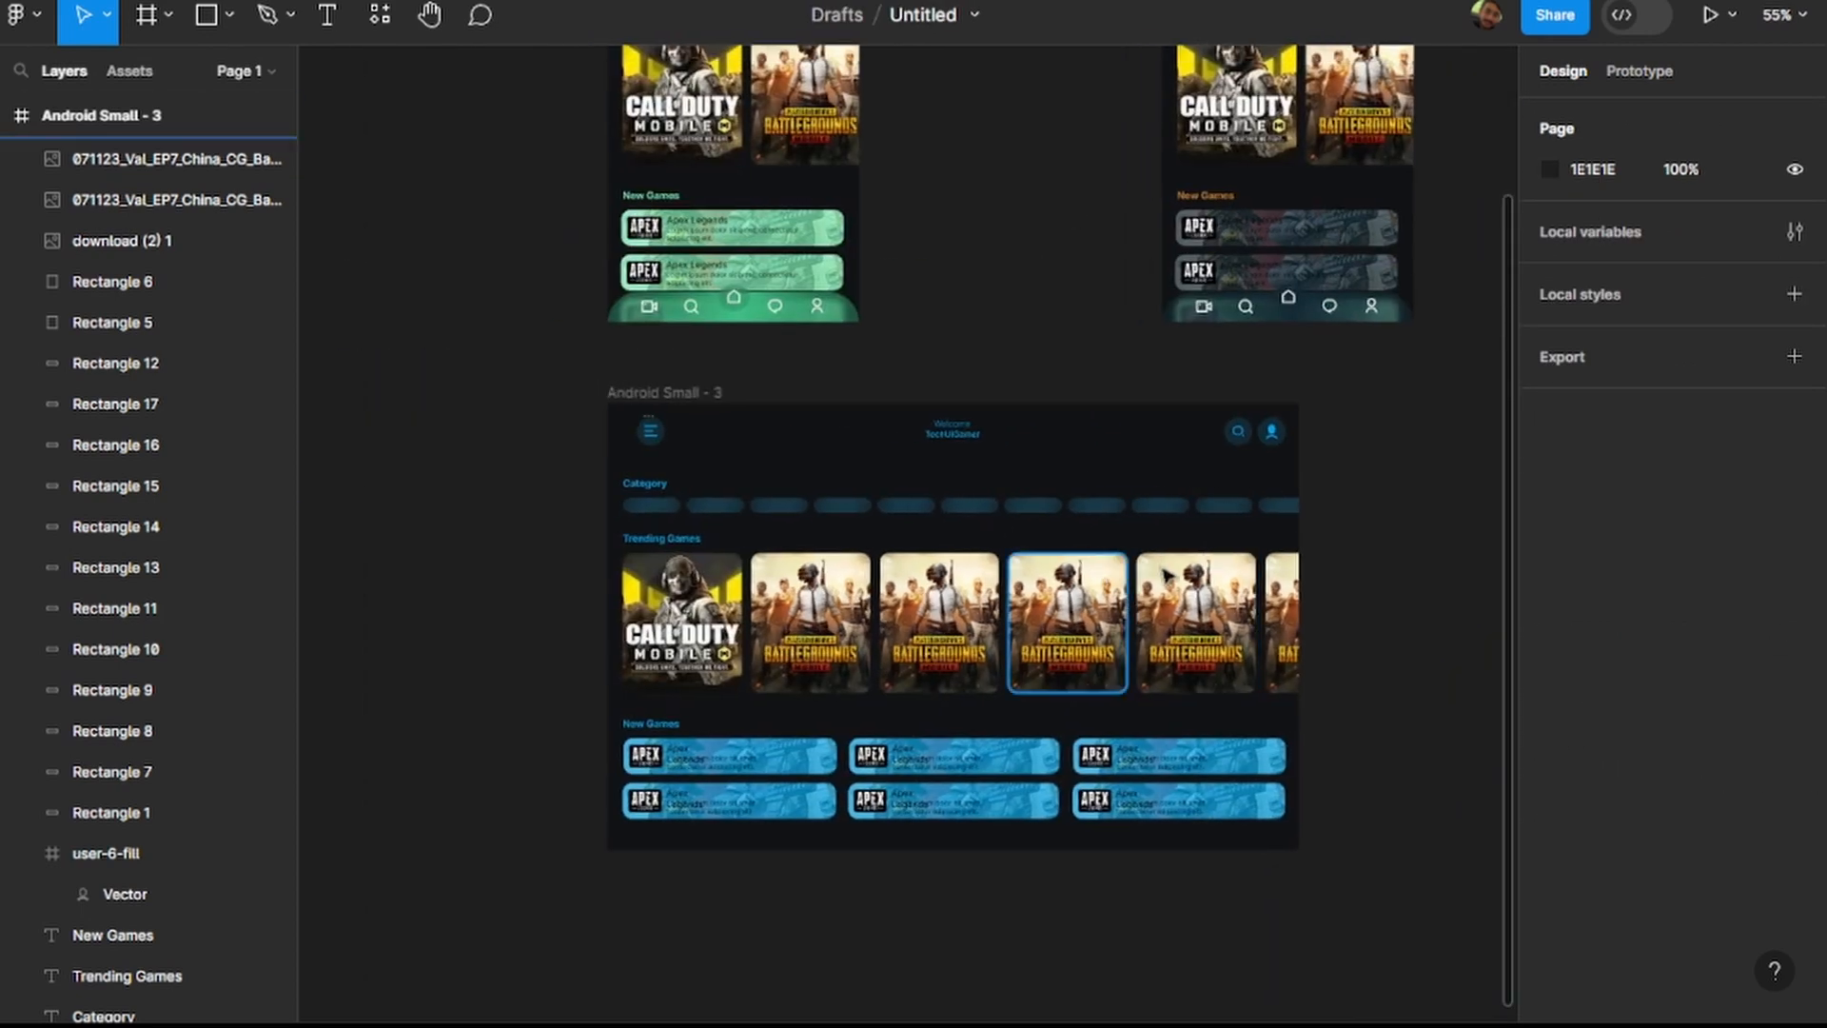